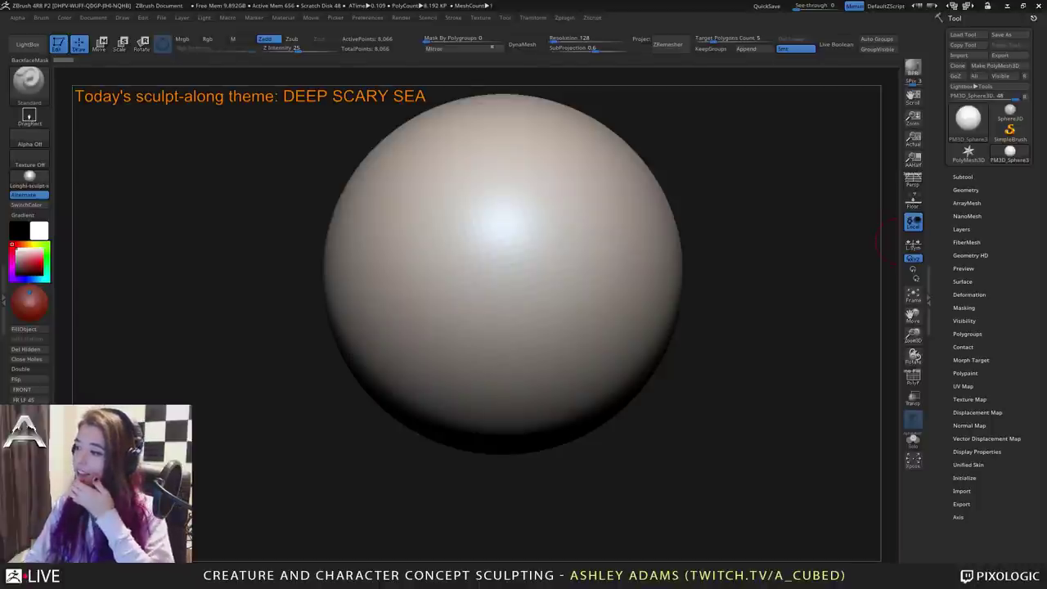
Switch to the SnakeHook brush and enlarge its draw size for reshaping the whole sphere.
{"action": "right_click_drag", "start_coordinate": [548, 273], "coordinate": [491, 262], "text": "alt"}
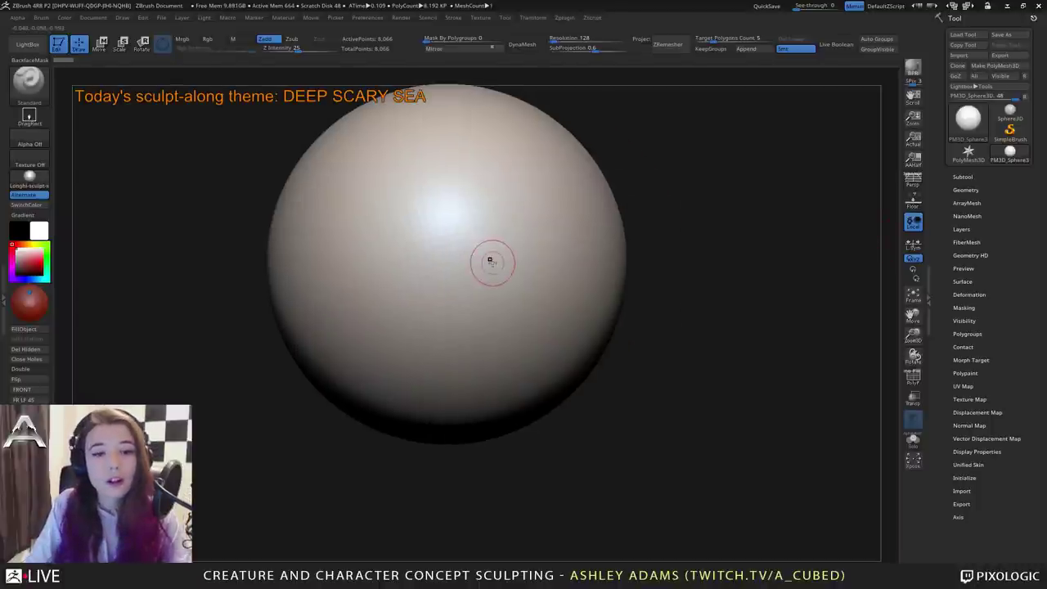
{"action": "key", "text": "space"}
{"action": "left_click_drag", "start_coordinate": [495, 255], "coordinate": [519, 254]}
{"action": "right_click_drag", "start_coordinate": [512, 342], "coordinate": [458, 282], "text": "ctrl"}
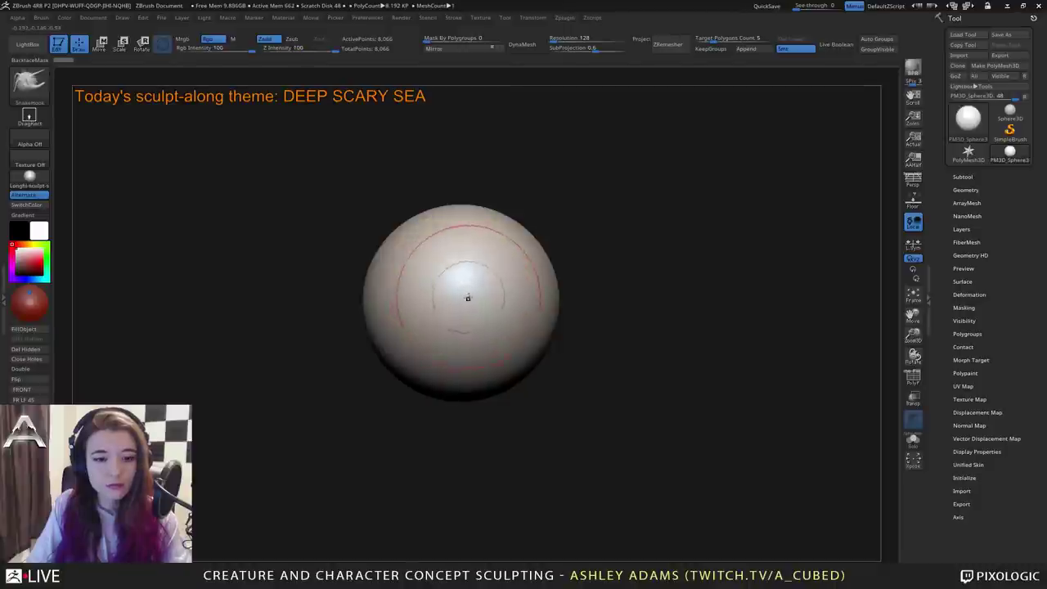
{"action": "key", "text": "space"}
{"action": "left_click_drag", "start_coordinate": [468, 298], "coordinate": [459, 300]}
{"action": "mouse_move", "coordinate": [459, 301]}
{"action": "right_mouse_down", "text": "alt"}
{"action": "mouse_move", "coordinate": [524, 296]}
{"action": "mouse_move", "coordinate": [399, 322]}
{"action": "mouse_move", "coordinate": [534, 303]}
{"action": "right_mouse_up", "text": "alt"}
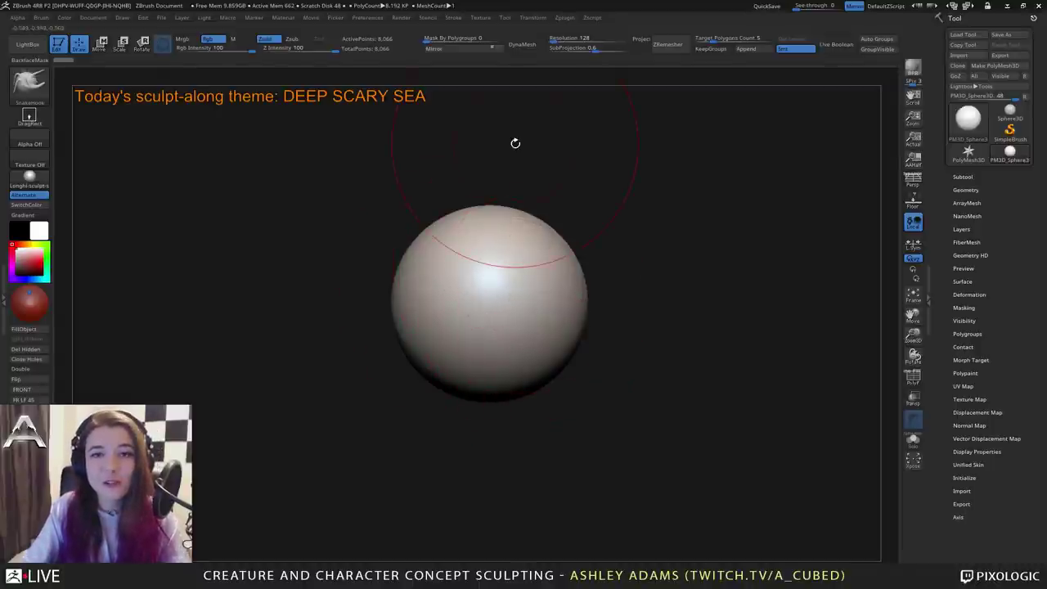
{"action": "mouse_move", "coordinate": [542, 359]}
{"action": "right_mouse_down", "text": "ctrl"}
{"action": "mouse_move", "coordinate": [529, 300]}
{"action": "mouse_move", "coordinate": [543, 332]}
{"action": "right_mouse_up", "text": "ctrl"}
Pull the sphere outward from several sides with SnakeHook to form a rough, lumpy mass.
{"action": "left_click_drag", "start_coordinate": [549, 308], "coordinate": [578, 332]}
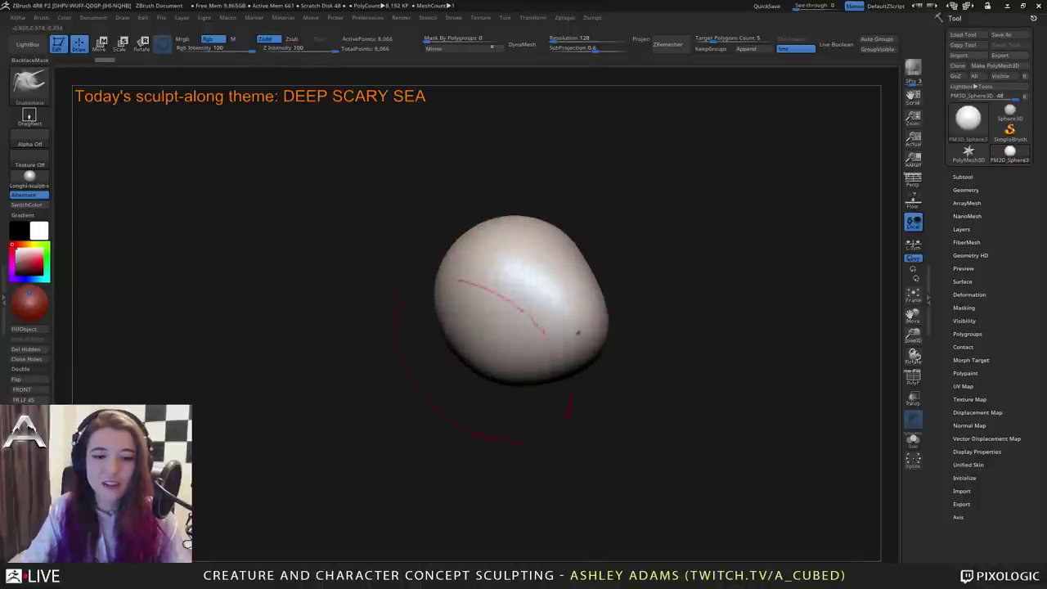
{"action": "left_click_drag", "start_coordinate": [448, 314], "coordinate": [416, 327]}
{"action": "right_click_drag", "start_coordinate": [417, 327], "coordinate": [499, 277]}
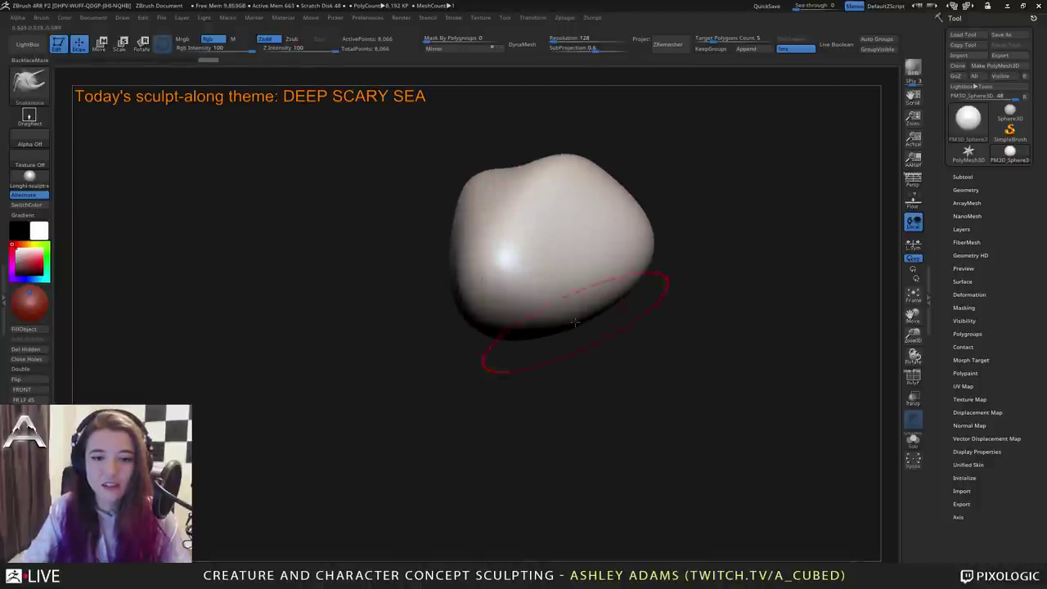
{"action": "left_click_drag", "start_coordinate": [553, 331], "coordinate": [530, 362]}
{"action": "left_click_drag", "start_coordinate": [593, 211], "coordinate": [622, 163]}
{"action": "mouse_move", "coordinate": [622, 163]}
{"action": "right_mouse_down"}
{"action": "mouse_move", "coordinate": [628, 269]}
{"action": "mouse_move", "coordinate": [570, 252]}
{"action": "right_mouse_up"}
{"action": "left_click_drag", "start_coordinate": [625, 298], "coordinate": [649, 316]}
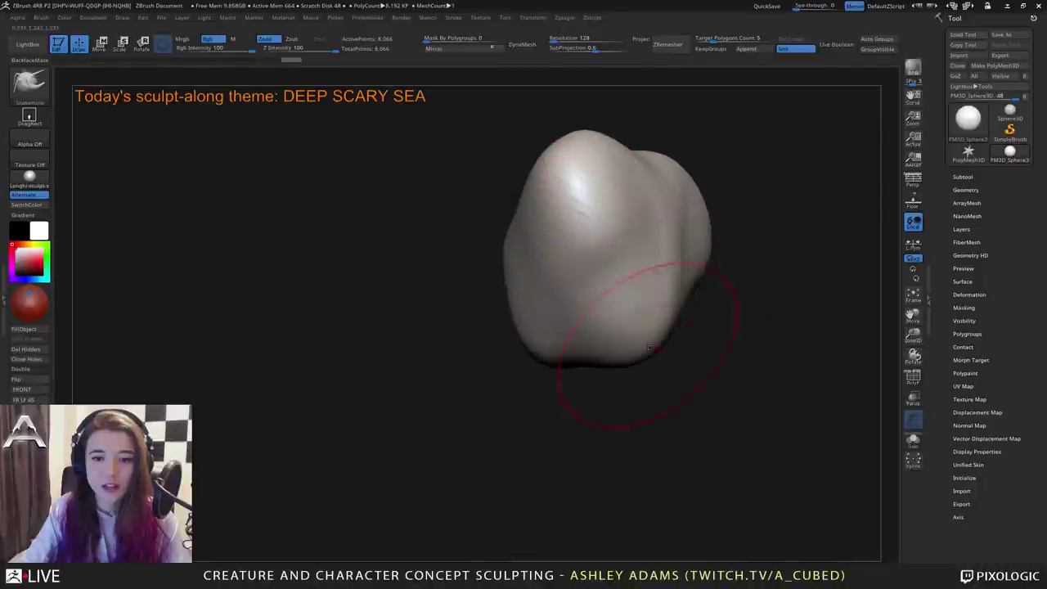
Reshape the lumpy mass into a rough head with SnakeHook, pulling out its upper lobes and tapering the underside.
{"action": "left_click_drag", "start_coordinate": [655, 200], "coordinate": [678, 159]}
{"action": "left_click_drag", "start_coordinate": [619, 270], "coordinate": [593, 265]}
{"action": "right_click_drag", "start_coordinate": [594, 264], "coordinate": [525, 248]}
{"action": "left_click_drag", "start_coordinate": [525, 221], "coordinate": [559, 180]}
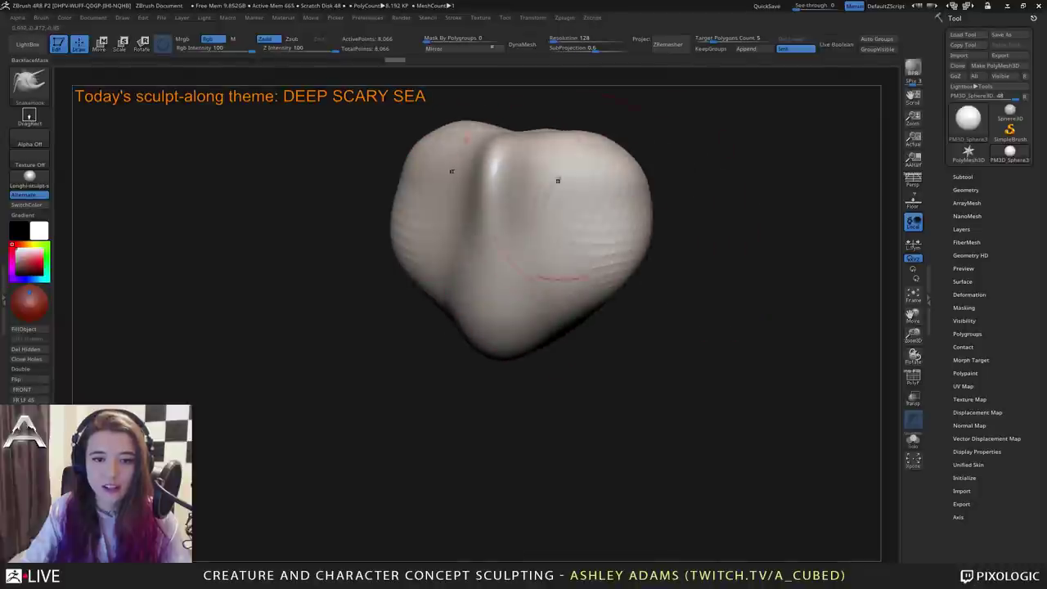
{"action": "mouse_move", "coordinate": [618, 209]}
{"action": "left_mouse_down"}
{"action": "mouse_move", "coordinate": [669, 241]}
{"action": "mouse_move", "coordinate": [570, 330]}
{"action": "mouse_move", "coordinate": [565, 279]}
{"action": "left_mouse_up"}
{"action": "mouse_move", "coordinate": [564, 279]}
{"action": "right_mouse_down"}
{"action": "mouse_move", "coordinate": [581, 292]}
{"action": "mouse_move", "coordinate": [575, 267]}
{"action": "mouse_move", "coordinate": [470, 291]}
{"action": "right_mouse_up"}
{"action": "left_click_drag", "start_coordinate": [471, 291], "coordinate": [476, 270]}
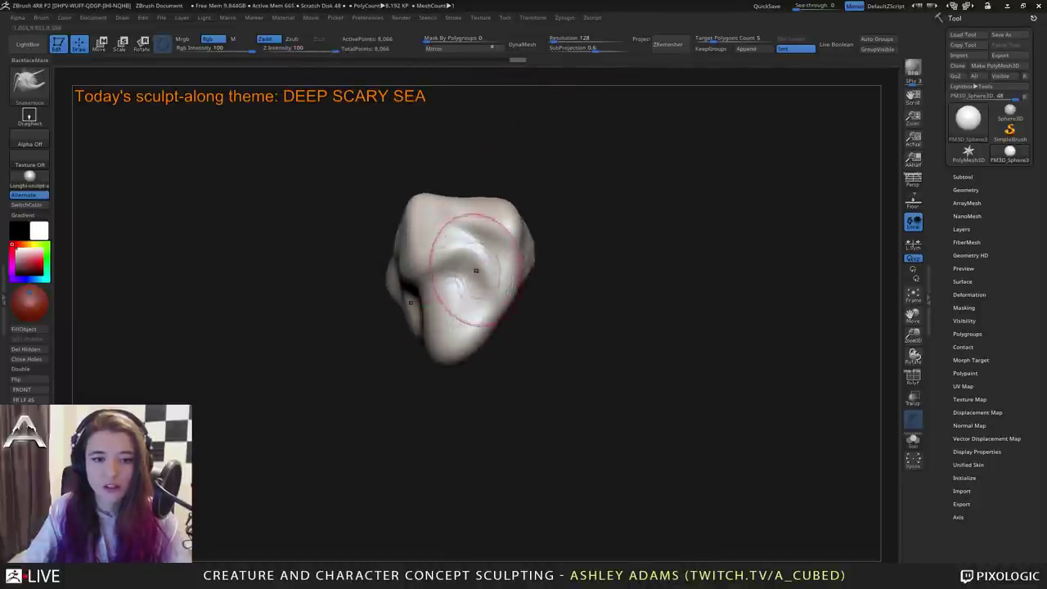
Pull a long rear crest, two side horns, a broad lower fin and pointed spikes out of the head with SnakeHook.
{"action": "mouse_move", "coordinate": [606, 254]}
{"action": "left_mouse_down"}
{"action": "mouse_move", "coordinate": [458, 360]}
{"action": "mouse_move", "coordinate": [491, 351]}
{"action": "mouse_move", "coordinate": [533, 293]}
{"action": "mouse_move", "coordinate": [503, 281]}
{"action": "mouse_move", "coordinate": [536, 279]}
{"action": "mouse_move", "coordinate": [695, 110]}
{"action": "left_mouse_up"}
{"action": "left_click_drag", "start_coordinate": [560, 376], "coordinate": [605, 393]}
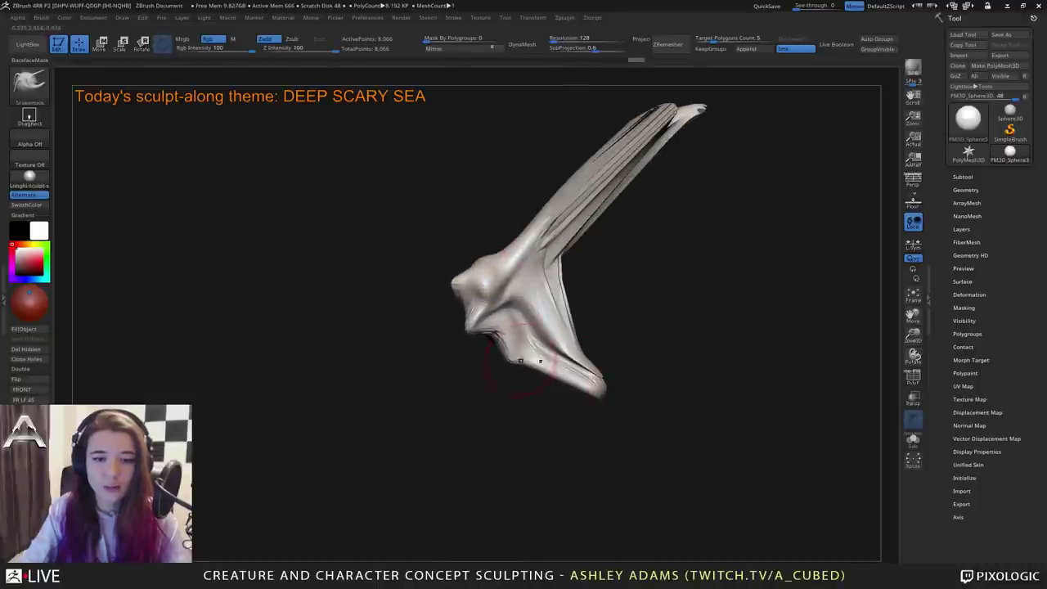
{"action": "mouse_move", "coordinate": [518, 358]}
{"action": "left_mouse_down"}
{"action": "mouse_move", "coordinate": [482, 417]}
{"action": "mouse_move", "coordinate": [564, 409]}
{"action": "left_mouse_up"}
{"action": "left_click_drag", "start_coordinate": [499, 280], "coordinate": [785, 139]}
{"action": "left_click_drag", "start_coordinate": [516, 319], "coordinate": [550, 366]}
{"action": "mouse_move", "coordinate": [564, 282]}
{"action": "left_mouse_down"}
{"action": "mouse_move", "coordinate": [646, 286]}
{"action": "mouse_move", "coordinate": [729, 173]}
{"action": "left_mouse_up"}
{"action": "left_click_drag", "start_coordinate": [646, 311], "coordinate": [695, 360]}
{"action": "left_click_drag", "start_coordinate": [720, 458], "coordinate": [805, 450]}
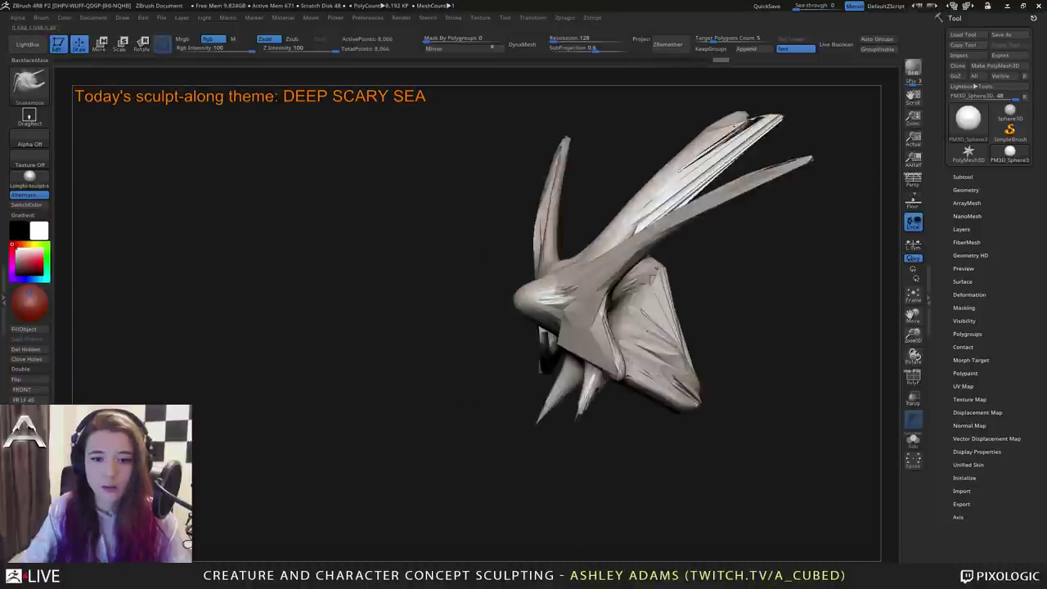
{"action": "left_click_drag", "start_coordinate": [719, 196], "coordinate": [785, 139]}
{"action": "left_click_drag", "start_coordinate": [720, 458], "coordinate": [793, 479]}
{"action": "left_click_drag", "start_coordinate": [553, 281], "coordinate": [585, 203]}
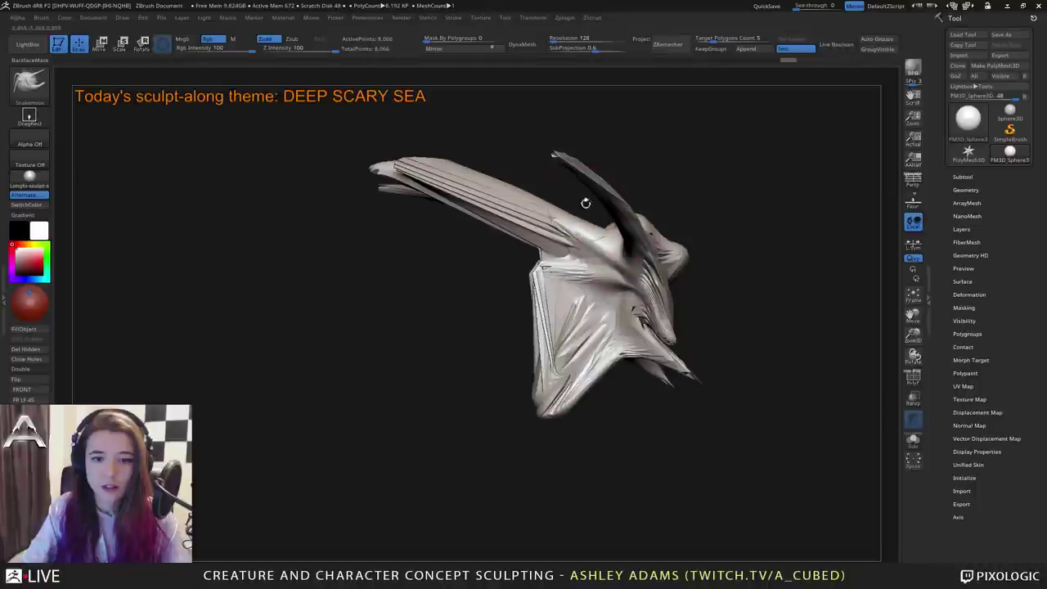
Remesh the stretched creature with DynaMesh at a resolution of 40.
{"action": "mouse_move", "coordinate": [568, 324]}
{"action": "left_mouse_down"}
{"action": "mouse_move", "coordinate": [535, 314]}
{"action": "mouse_move", "coordinate": [556, 280]}
{"action": "mouse_move", "coordinate": [640, 258]}
{"action": "mouse_move", "coordinate": [565, 209]}
{"action": "mouse_move", "coordinate": [590, 260]}
{"action": "mouse_move", "coordinate": [613, 249]}
{"action": "mouse_move", "coordinate": [609, 233]}
{"action": "mouse_move", "coordinate": [673, 276]}
{"action": "left_mouse_up"}
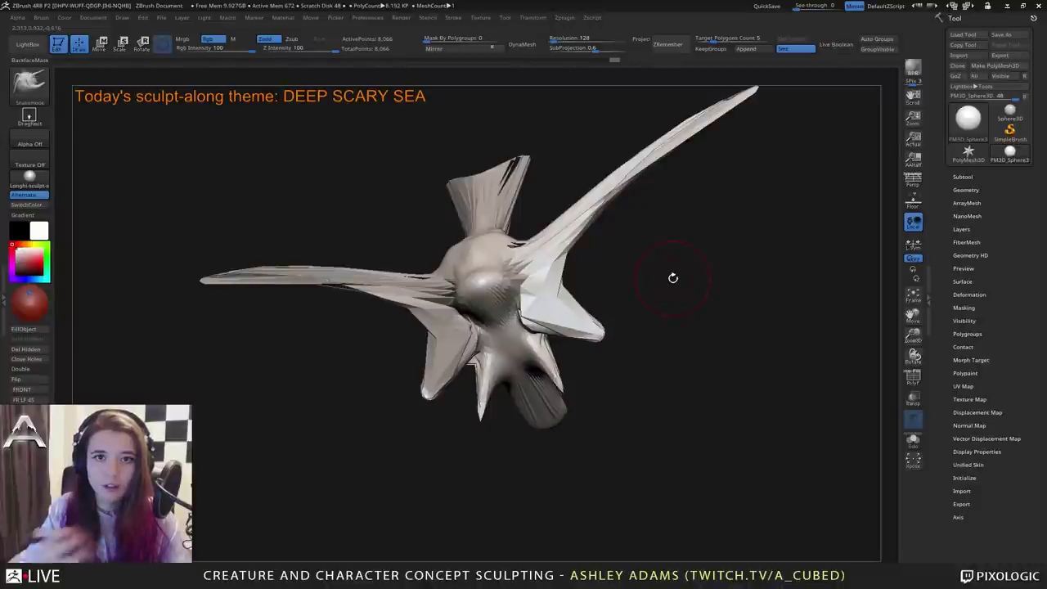
{"action": "left_click_drag", "start_coordinate": [712, 176], "coordinate": [677, 151]}
{"action": "mouse_move", "coordinate": [678, 151]}
{"action": "left_mouse_down", "text": "alt"}
{"action": "mouse_move", "coordinate": [638, 299]}
{"action": "mouse_move", "coordinate": [688, 115]}
{"action": "left_mouse_up", "text": "alt"}
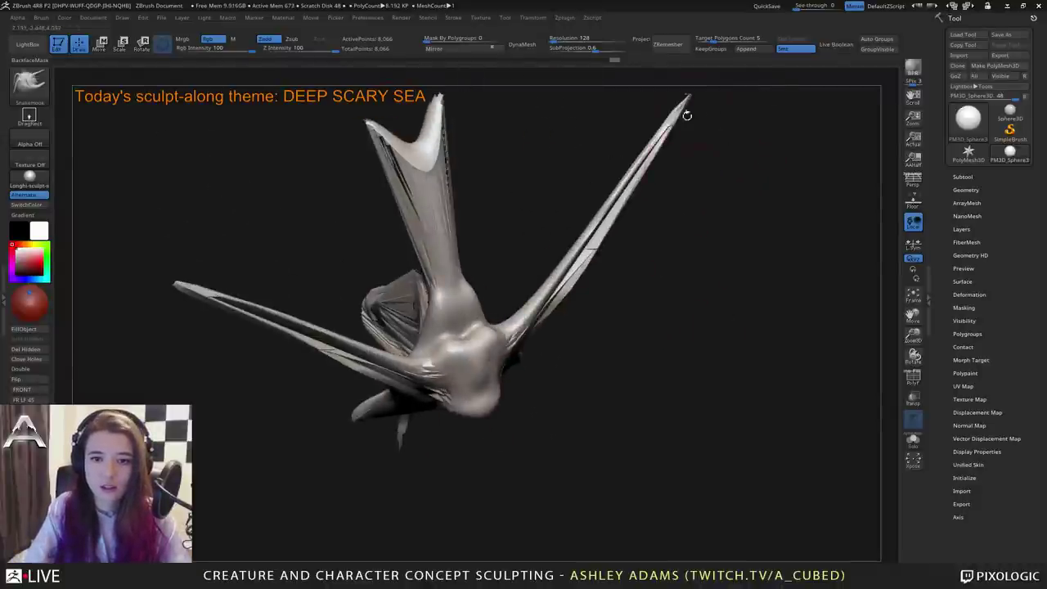
{"action": "mouse_move", "coordinate": [655, 170]}
{"action": "left_mouse_down"}
{"action": "mouse_move", "coordinate": [652, 227]}
{"action": "mouse_move", "coordinate": [458, 239]}
{"action": "mouse_move", "coordinate": [424, 252]}
{"action": "mouse_move", "coordinate": [439, 257]}
{"action": "left_mouse_up"}
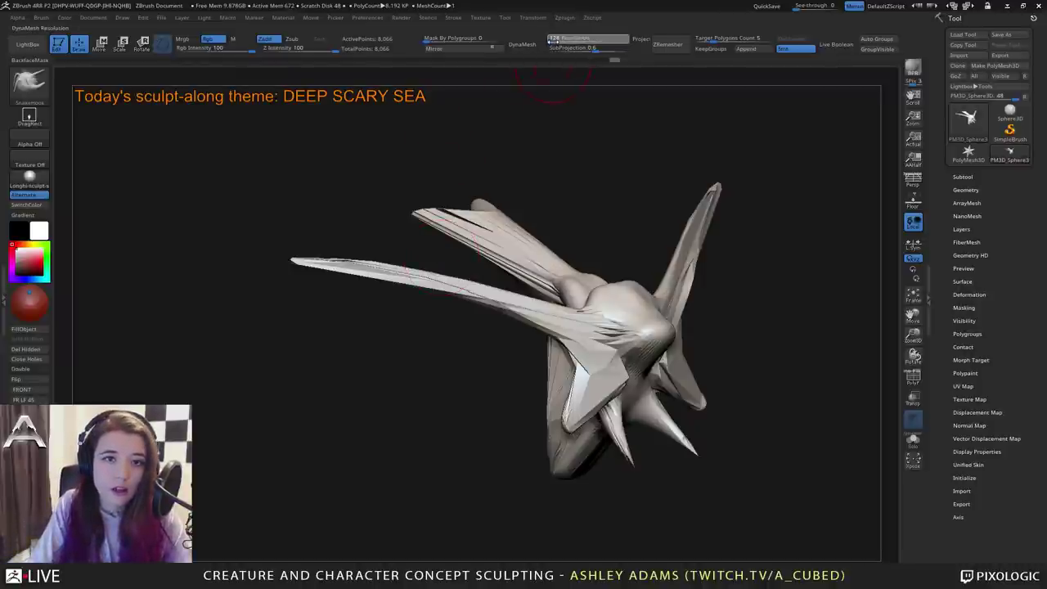
{"action": "left_click_drag", "start_coordinate": [553, 39], "coordinate": [550, 39]}
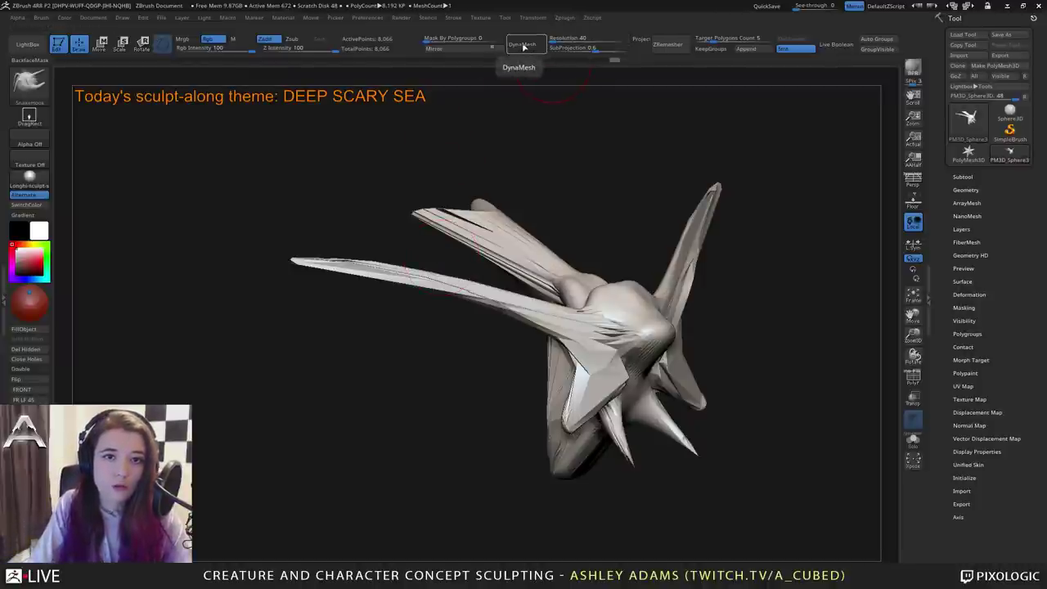
{"action": "left_click", "coordinate": [521, 44]}
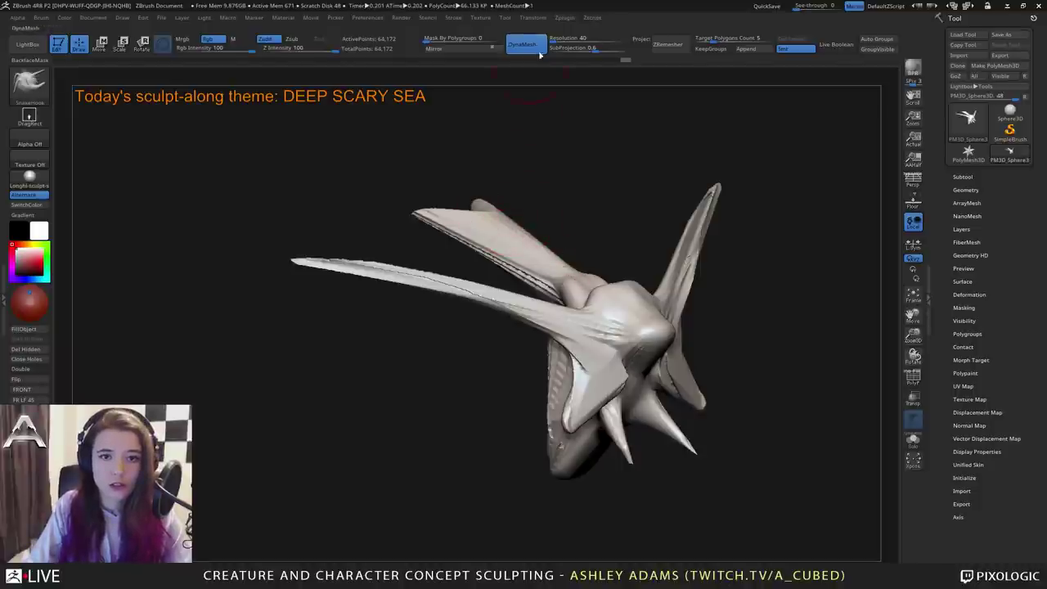
Smooth the rough surfaces of the lower fin, rear crest and horns.
{"action": "right_click_drag", "start_coordinate": [484, 230], "coordinate": [515, 227]}
{"action": "left_click_drag", "start_coordinate": [568, 342], "coordinate": [564, 433], "text": "shift"}
{"action": "mouse_move", "coordinate": [568, 437]}
{"action": "right_mouse_down"}
{"action": "mouse_move", "coordinate": [578, 436]}
{"action": "mouse_move", "coordinate": [562, 280]}
{"action": "right_mouse_up"}
{"action": "left_click_drag", "start_coordinate": [561, 280], "coordinate": [387, 234], "text": "shift"}
{"action": "right_click_drag", "start_coordinate": [388, 234], "coordinate": [508, 303]}
{"action": "left_click_drag", "start_coordinate": [509, 303], "coordinate": [501, 296], "text": "shift"}
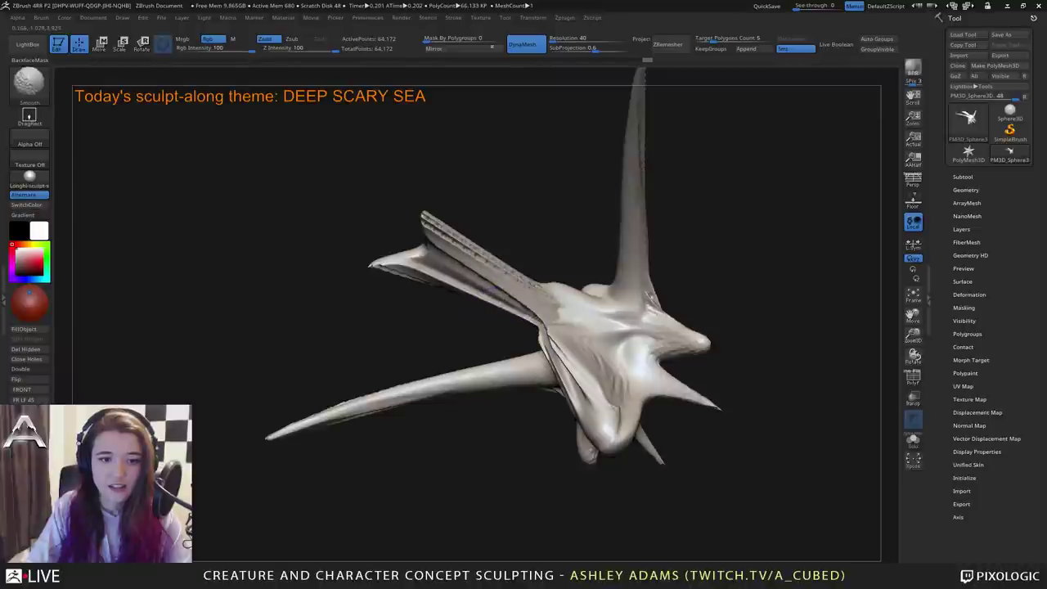
Smooth the remaining rough areas around the creature's head, side fins and lower spikes.
{"action": "right_click_drag", "start_coordinate": [515, 309], "coordinate": [516, 262]}
{"action": "mouse_move", "coordinate": [538, 393]}
{"action": "left_mouse_down", "text": "shift"}
{"action": "mouse_move", "coordinate": [524, 396]}
{"action": "mouse_move", "coordinate": [526, 417]}
{"action": "left_mouse_up", "text": "shift"}
{"action": "mouse_move", "coordinate": [526, 416]}
{"action": "right_mouse_down"}
{"action": "mouse_move", "coordinate": [485, 327]}
{"action": "mouse_move", "coordinate": [547, 299]}
{"action": "right_mouse_up"}
{"action": "left_click_drag", "start_coordinate": [547, 299], "coordinate": [555, 295], "text": "shift"}
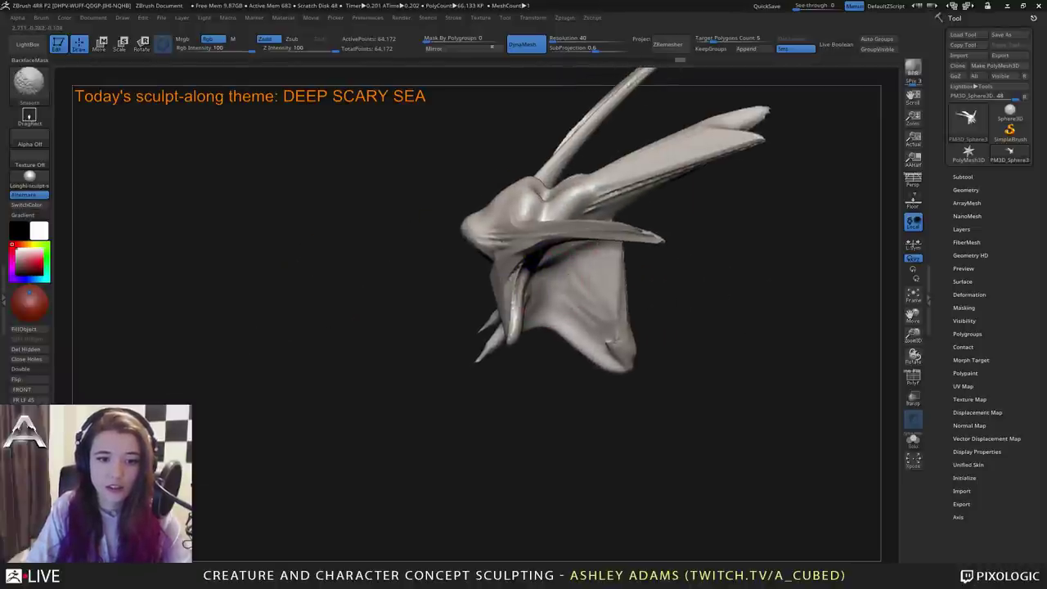
{"action": "right_click_drag", "start_coordinate": [500, 231], "coordinate": [524, 263]}
{"action": "left_click_drag", "start_coordinate": [483, 268], "coordinate": [466, 303], "text": "shift"}
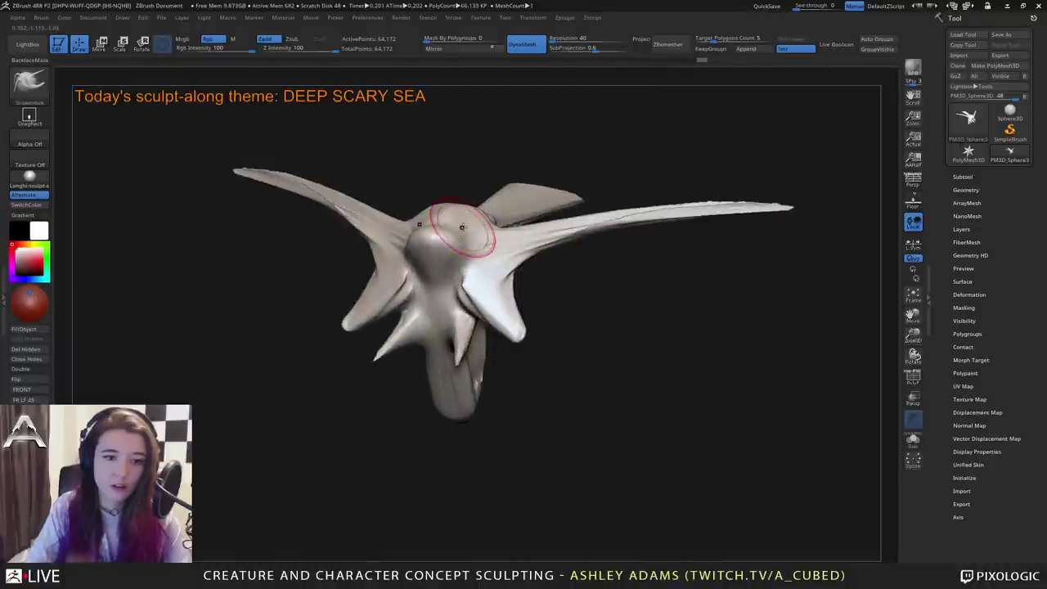
{"action": "right_click_drag", "start_coordinate": [360, 313], "coordinate": [400, 306]}
{"action": "left_click_drag", "start_coordinate": [409, 315], "coordinate": [400, 344], "text": "shift"}
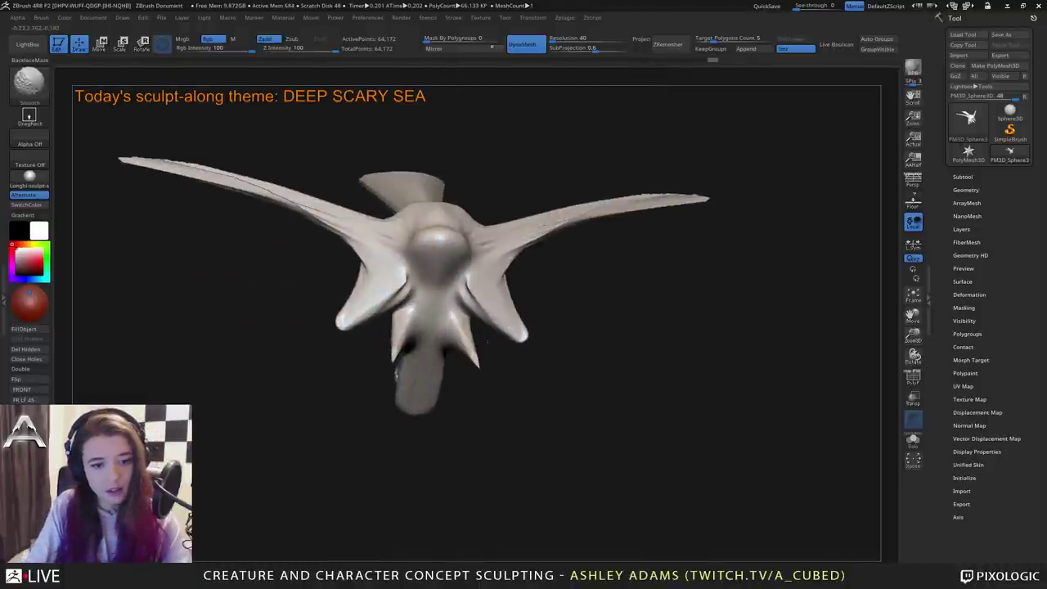
Scale the whole creature down uniformly with the transform gizmo and return to draw mode.
{"action": "right_click_drag", "start_coordinate": [430, 223], "coordinate": [426, 279]}
{"action": "left_click_drag", "start_coordinate": [426, 279], "coordinate": [516, 263]}
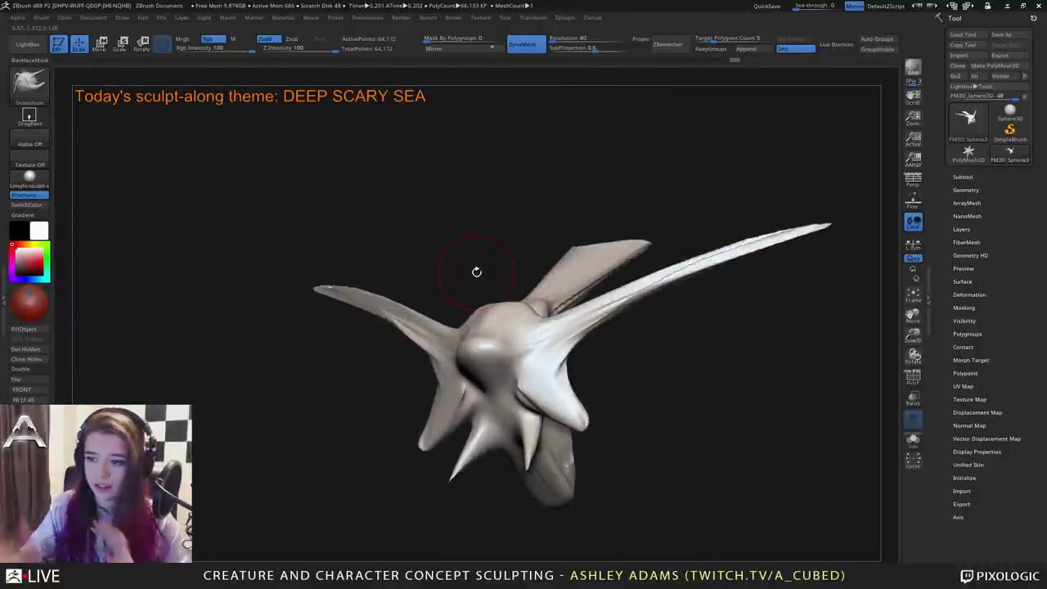
{"action": "mouse_move", "coordinate": [477, 273]}
{"action": "left_mouse_down"}
{"action": "mouse_move", "coordinate": [504, 360]}
{"action": "mouse_move", "coordinate": [479, 390]}
{"action": "mouse_move", "coordinate": [552, 315]}
{"action": "mouse_move", "coordinate": [450, 311]}
{"action": "mouse_move", "coordinate": [464, 333]}
{"action": "left_mouse_up"}
{"action": "key", "text": "w"}
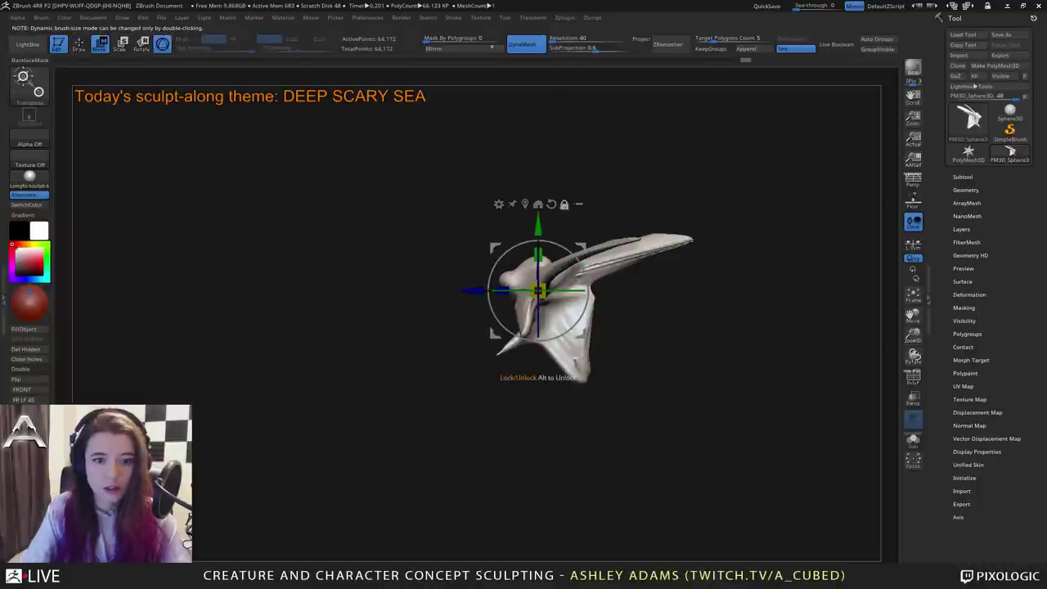
{"action": "mouse_move", "coordinate": [532, 297]}
{"action": "right_mouse_down", "text": "ctrl"}
{"action": "mouse_move", "coordinate": [532, 335]}
{"action": "mouse_move", "coordinate": [606, 297]}
{"action": "mouse_move", "coordinate": [572, 298]}
{"action": "mouse_move", "coordinate": [581, 311]}
{"action": "right_mouse_up", "text": "ctrl"}
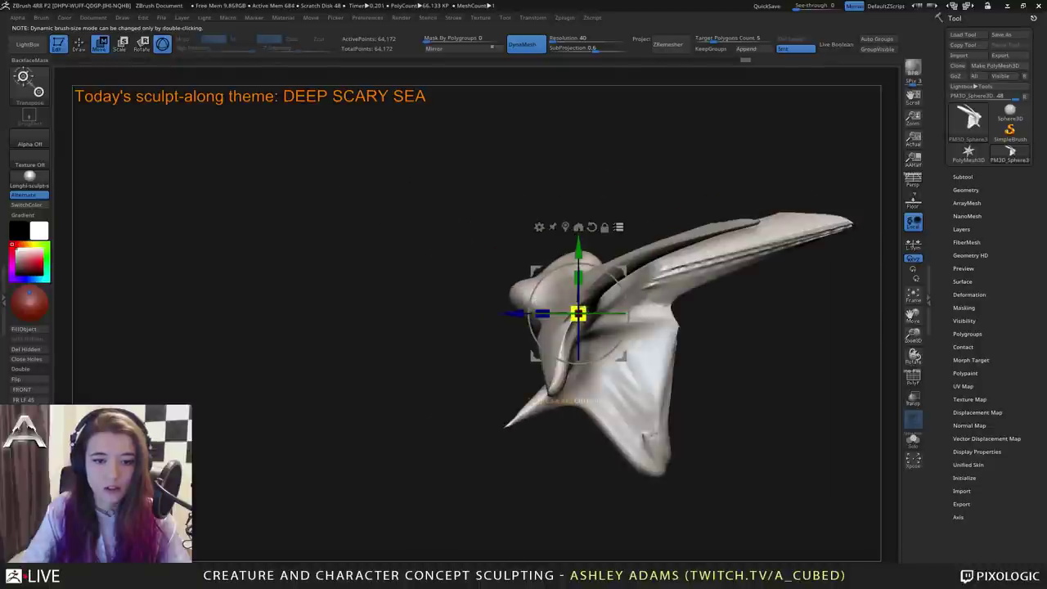
{"action": "left_click_drag", "start_coordinate": [579, 312], "coordinate": [416, 336]}
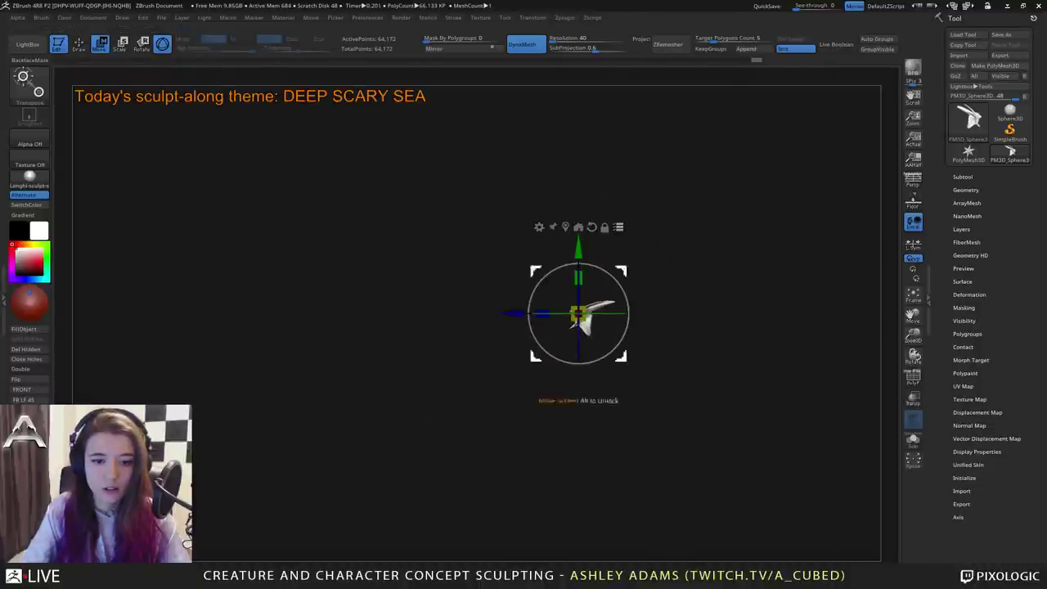
{"action": "key", "text": "q"}
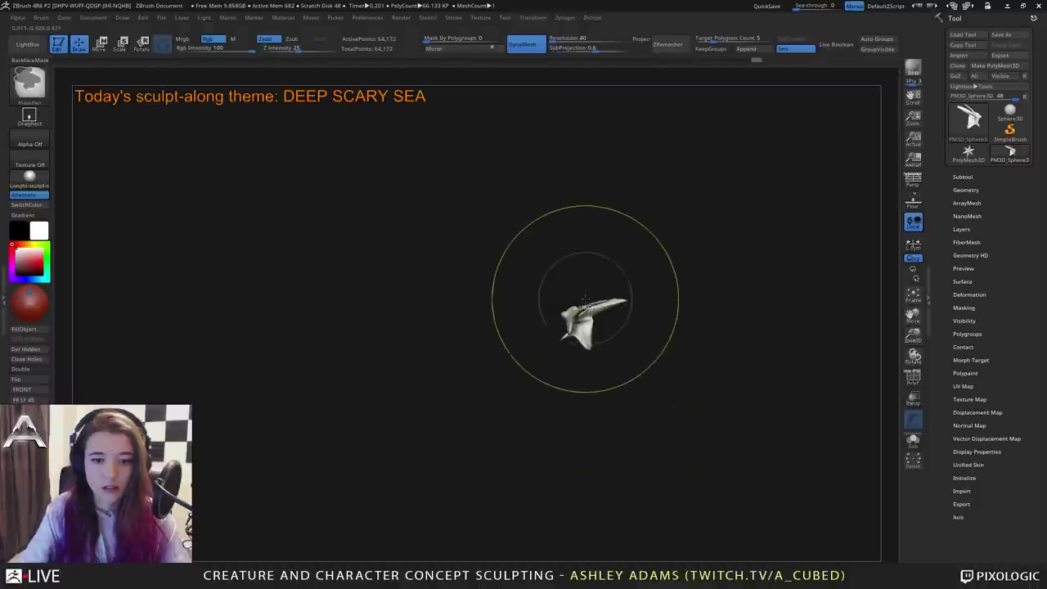
{"action": "right_click_drag", "start_coordinate": [585, 299], "coordinate": [600, 409], "text": "ctrl"}
Adjust the SnakeHook draw size on the scaled-down creature and check the brush against the head.
{"action": "key", "text": "space"}
{"action": "left_click_drag", "start_coordinate": [578, 318], "coordinate": [551, 324]}
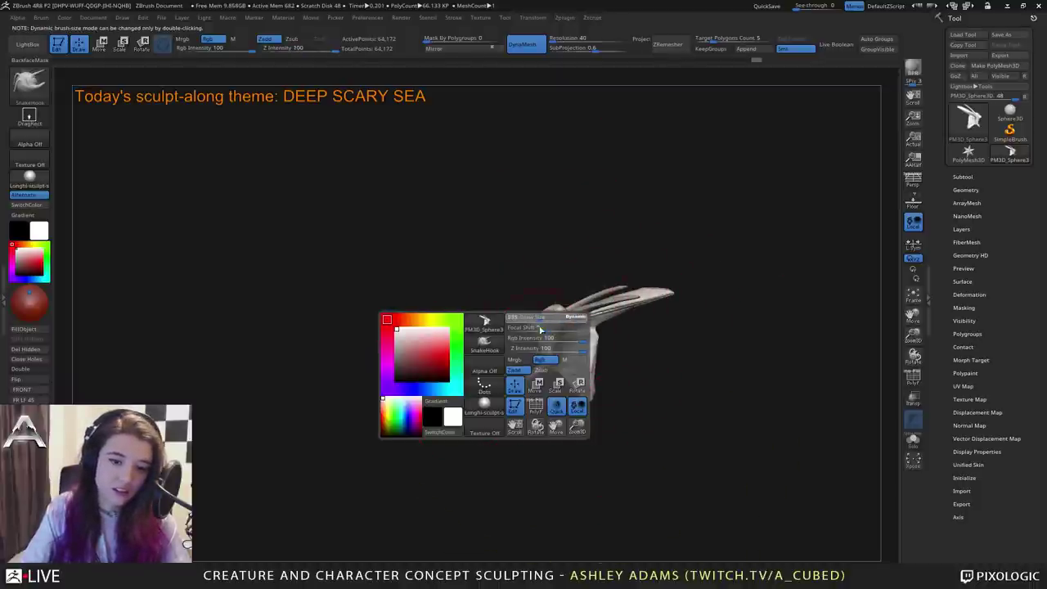
{"action": "left_click_drag", "start_coordinate": [539, 329], "coordinate": [548, 327]}
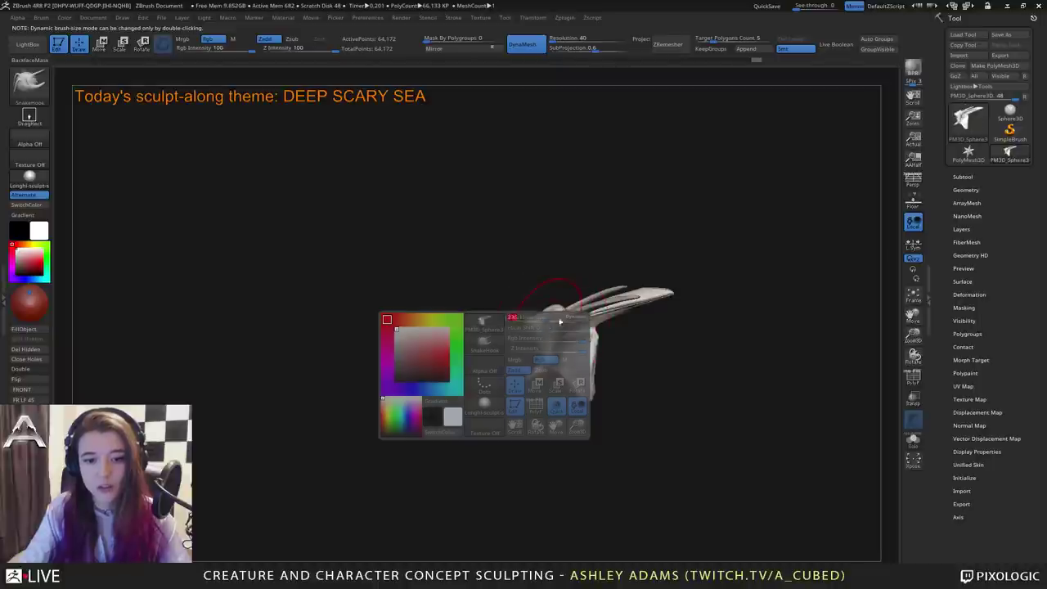
{"action": "right_click_drag", "start_coordinate": [562, 322], "coordinate": [580, 395]}
{"action": "left_click_drag", "start_coordinate": [589, 393], "coordinate": [466, 287]}
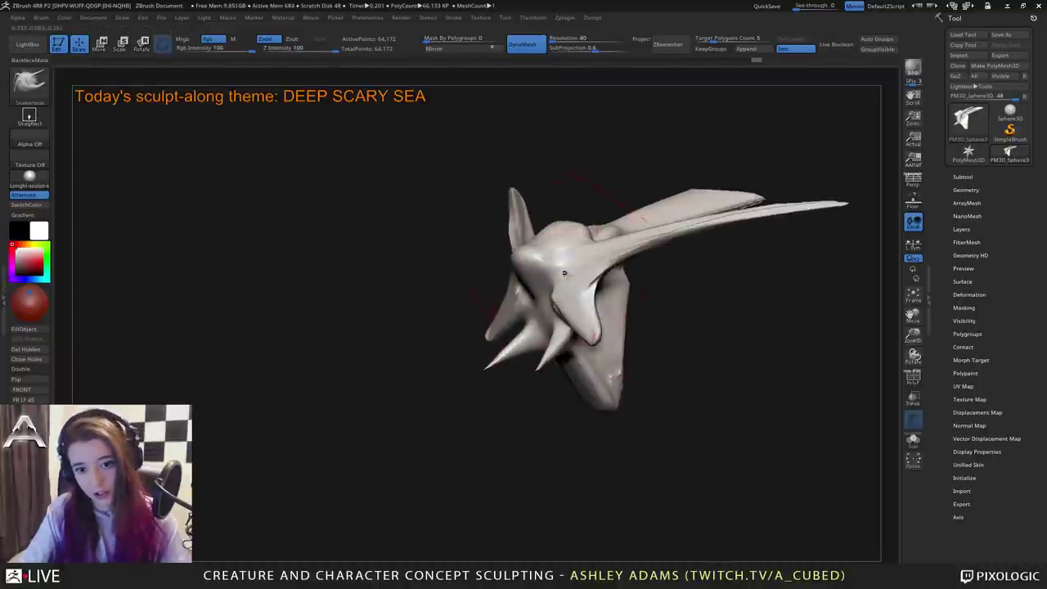
{"action": "left_click_drag", "start_coordinate": [564, 272], "coordinate": [515, 277]}
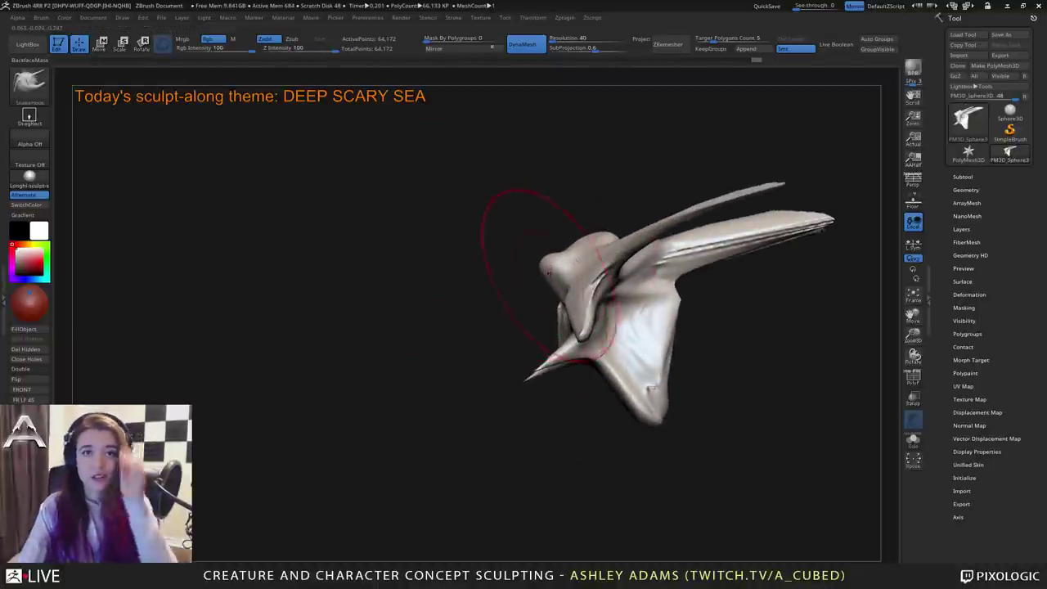
{"action": "right_click_drag", "start_coordinate": [576, 285], "coordinate": [643, 304]}
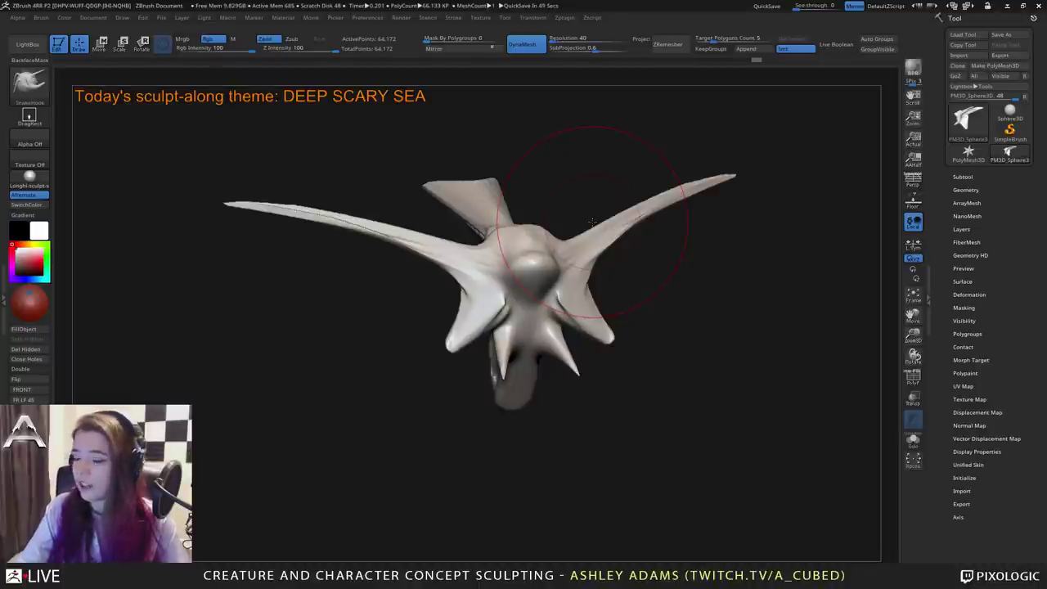
Leave Edit mode, draw a small second copy of the creature beside the first, and re-enter Edit mode.
{"action": "left_click", "coordinate": [61, 45]}
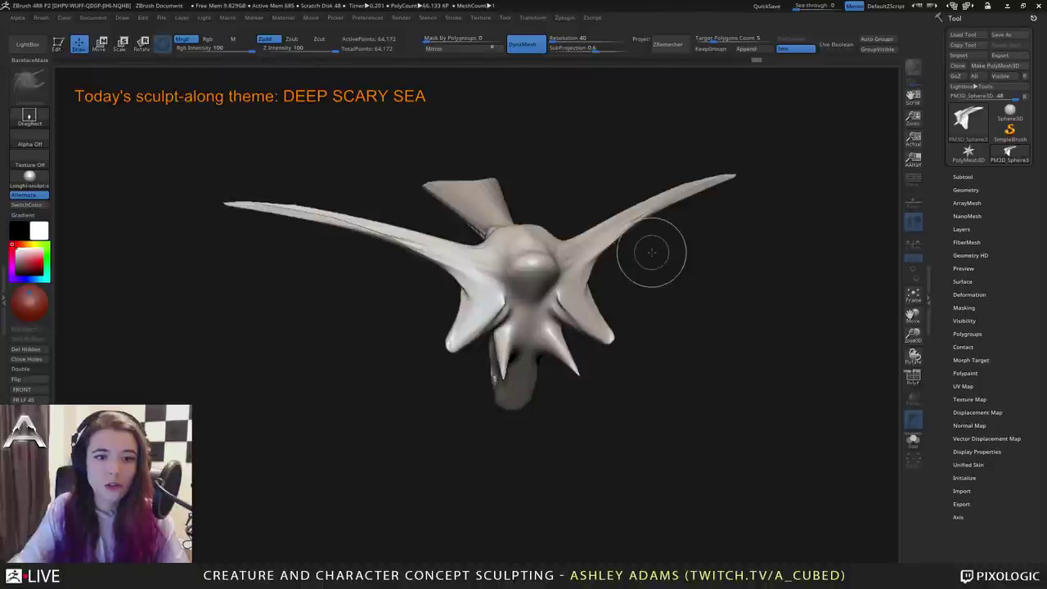
{"action": "left_click_drag", "start_coordinate": [676, 248], "coordinate": [695, 278]}
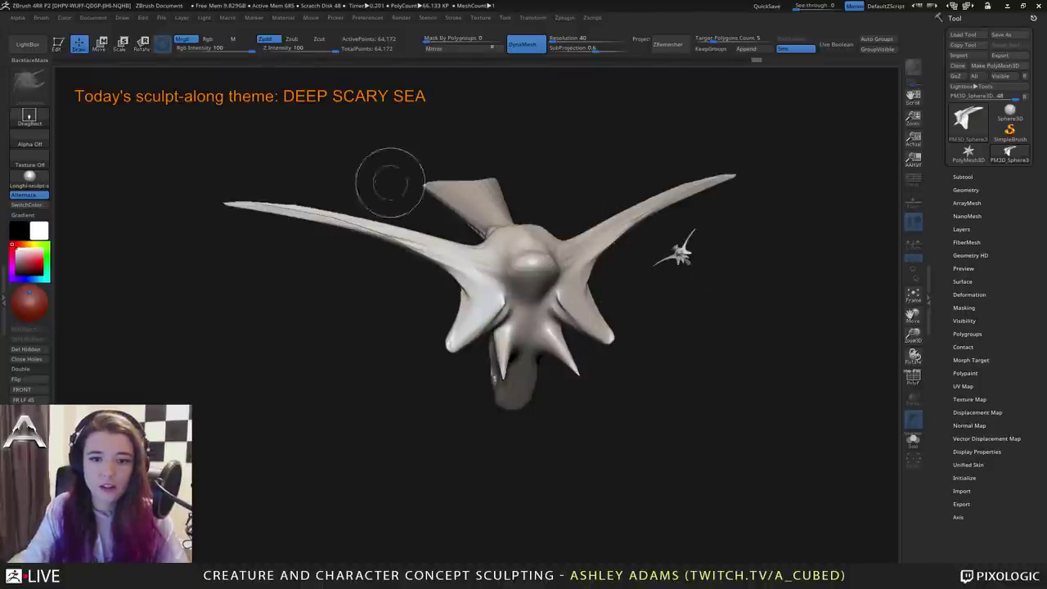
{"action": "key", "text": "t"}
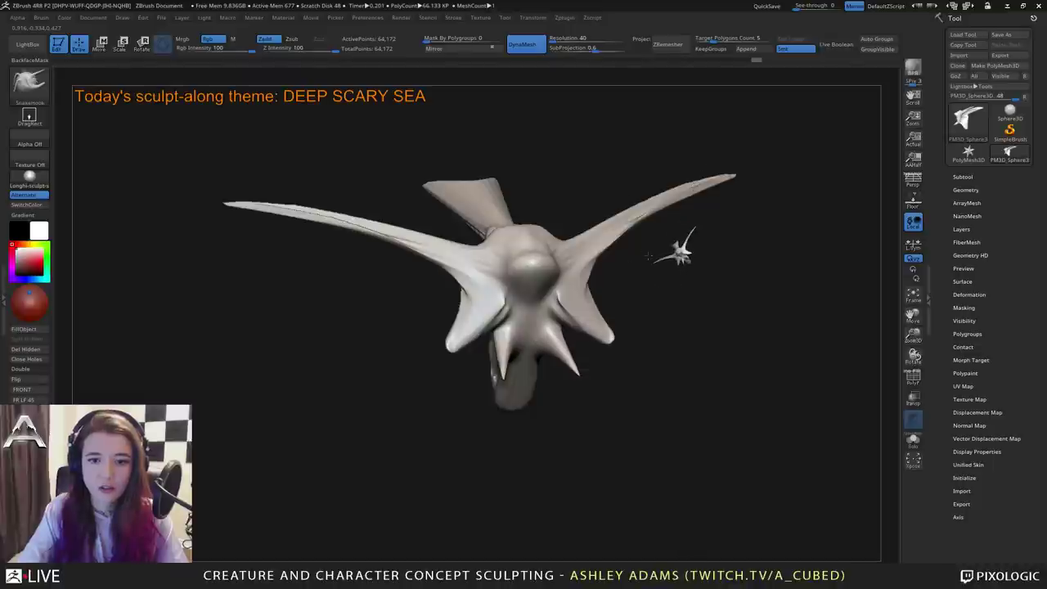
Leave Edit mode and clear all creature copies from the canvas.
{"action": "left_click", "coordinate": [57, 43]}
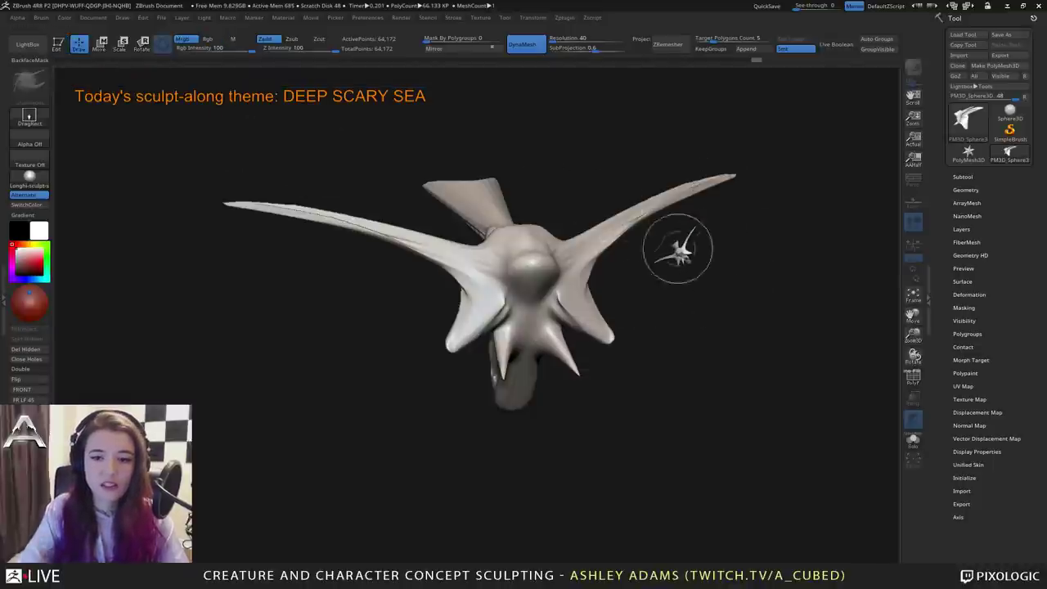
{"action": "key", "text": "ctrl+n"}
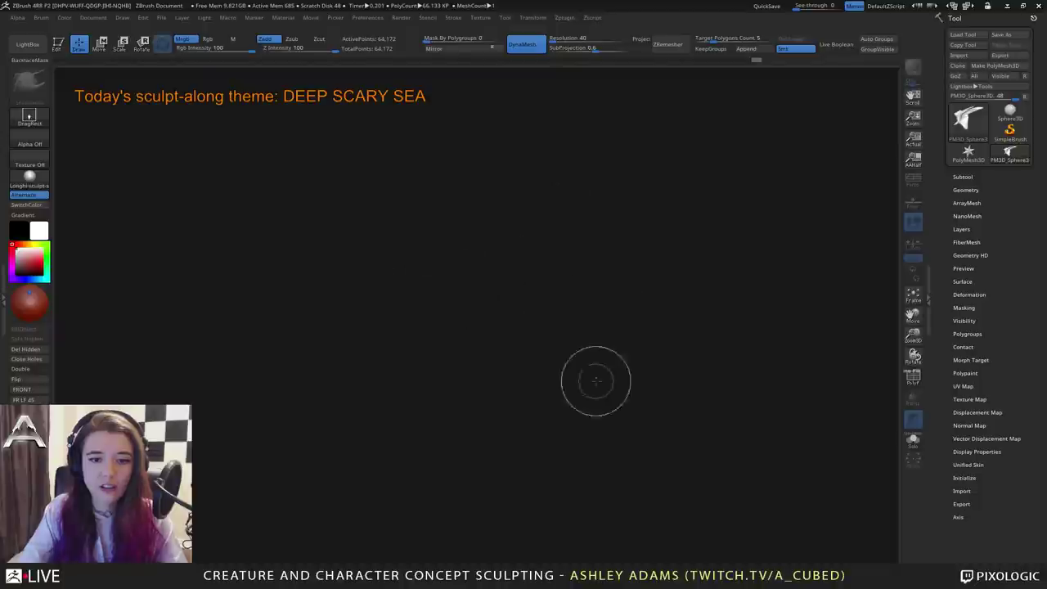
Place the creature back on the empty canvas, enter Edit mode and turn it to a three-quarter front view.
{"action": "left_click_drag", "start_coordinate": [477, 281], "coordinate": [467, 486]}
{"action": "key", "text": "t"}
{"action": "mouse_move", "coordinate": [315, 205]}
{"action": "left_mouse_down"}
{"action": "mouse_move", "coordinate": [579, 311]}
{"action": "mouse_move", "coordinate": [507, 265]}
{"action": "left_mouse_up"}
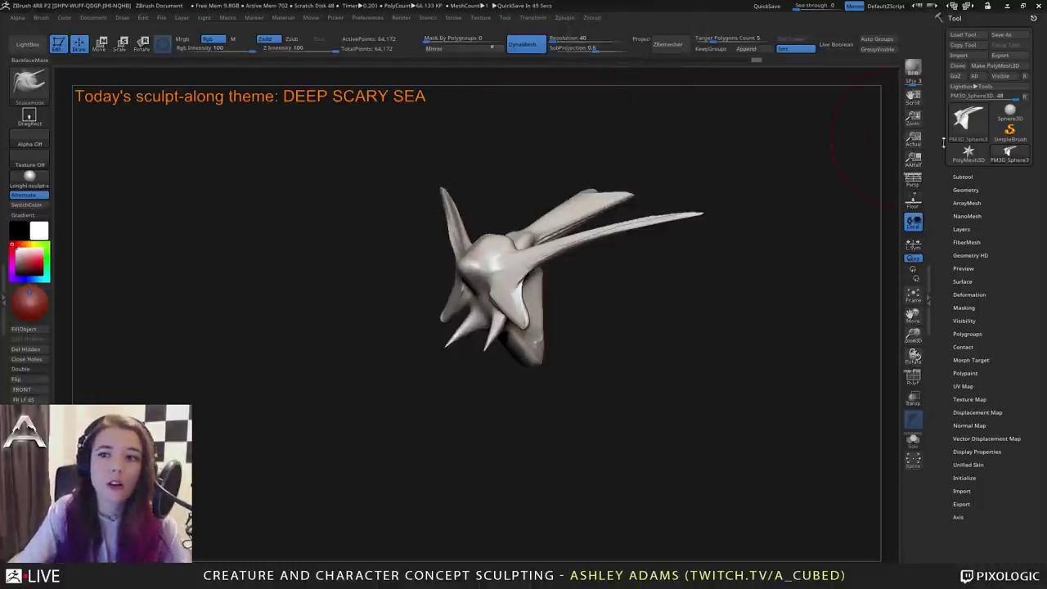
Expand the creature's Subtool section in the tool settings.
{"action": "mouse_move", "coordinate": [968, 154]}
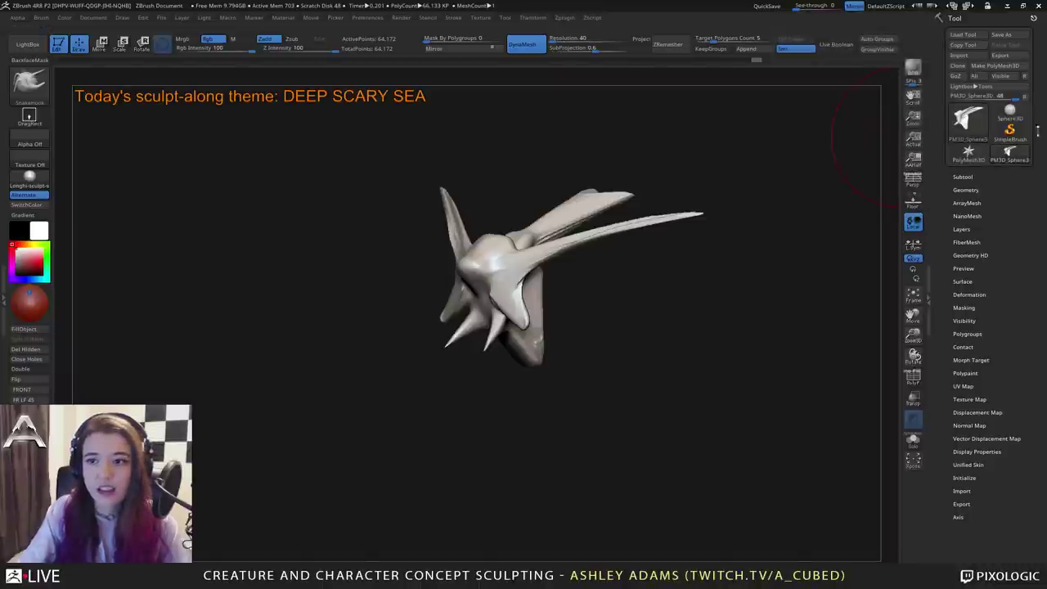
{"action": "left_click", "coordinate": [963, 177]}
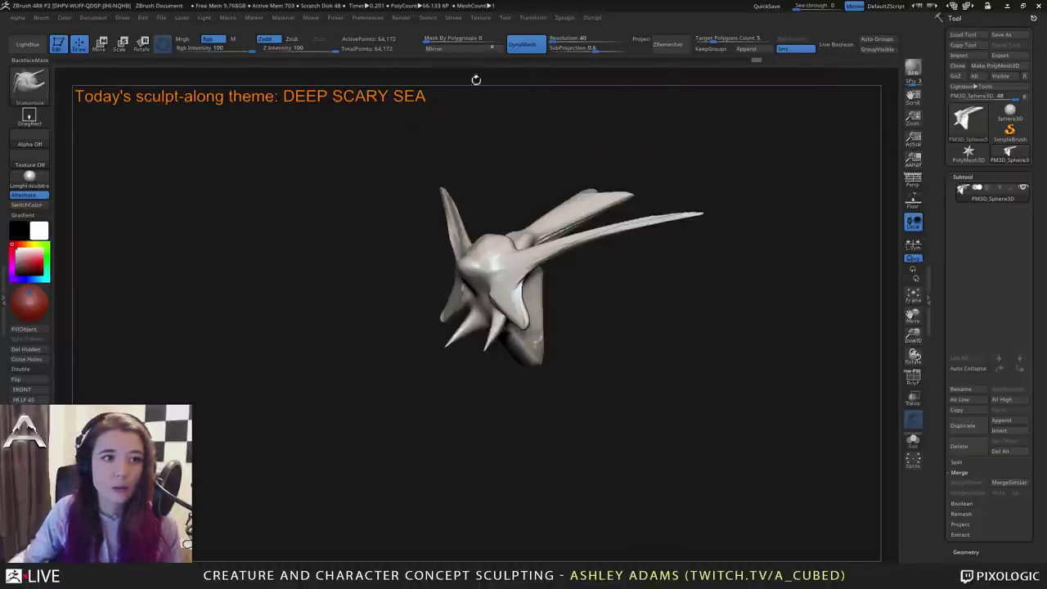
{"action": "left_click", "coordinate": [972, 18]}
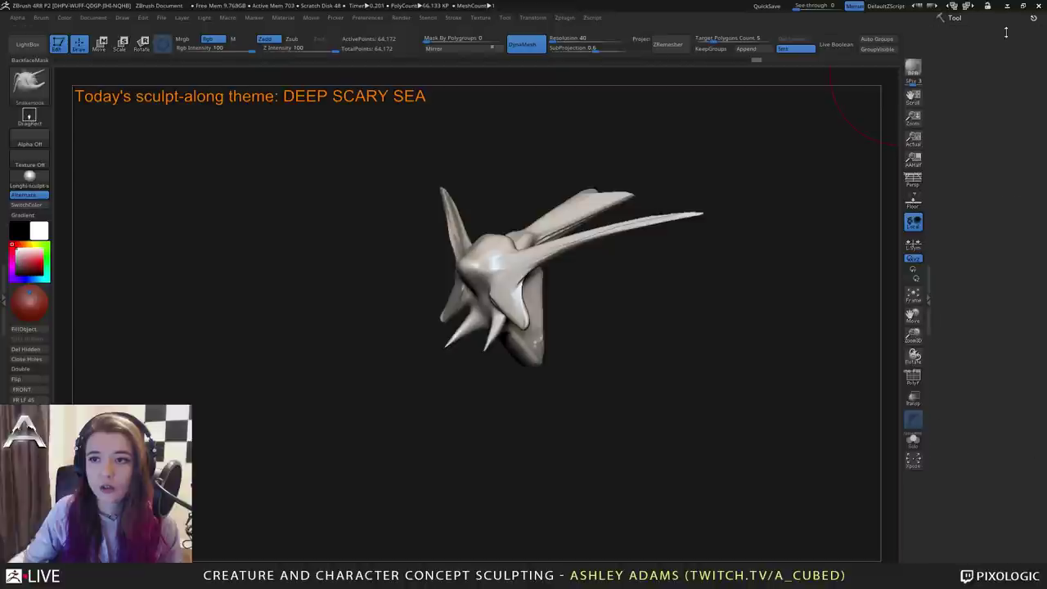
{"action": "left_click", "coordinate": [980, 19]}
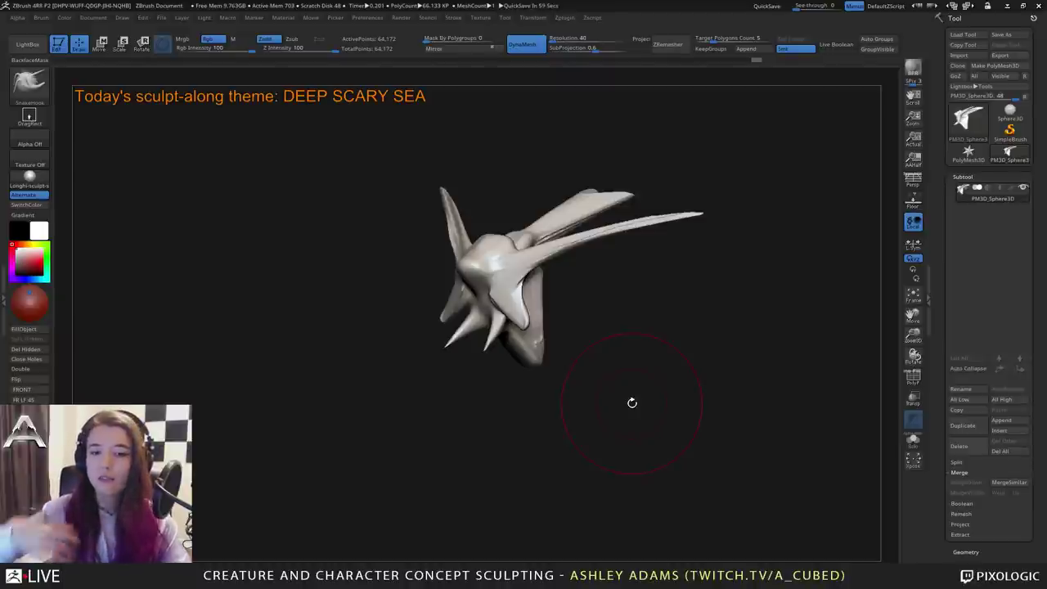
Adjust the SnakeHook draw size and reshape the rear edge of the lower fin beneath the tail.
{"action": "mouse_move", "coordinate": [632, 402]}
{"action": "left_mouse_down"}
{"action": "mouse_move", "coordinate": [564, 295]}
{"action": "mouse_move", "coordinate": [540, 286]}
{"action": "left_mouse_up"}
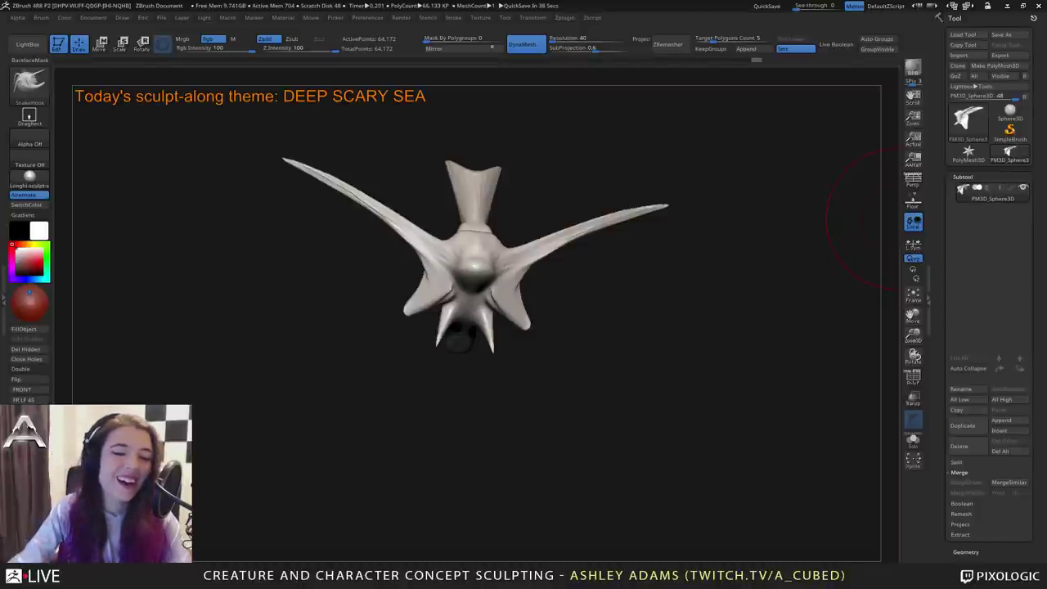
{"action": "mouse_move", "coordinate": [544, 270]}
{"action": "left_mouse_down"}
{"action": "mouse_move", "coordinate": [570, 274]}
{"action": "mouse_move", "coordinate": [465, 278]}
{"action": "mouse_move", "coordinate": [656, 301]}
{"action": "mouse_move", "coordinate": [683, 309]}
{"action": "mouse_move", "coordinate": [696, 336]}
{"action": "left_mouse_up"}
{"action": "mouse_move", "coordinate": [603, 318]}
{"action": "left_mouse_down"}
{"action": "mouse_move", "coordinate": [587, 331]}
{"action": "mouse_move", "coordinate": [612, 341]}
{"action": "left_mouse_up"}
{"action": "left_click_drag", "start_coordinate": [568, 298], "coordinate": [580, 306]}
{"action": "mouse_move", "coordinate": [491, 336]}
{"action": "left_mouse_down"}
{"action": "mouse_move", "coordinate": [596, 312]}
{"action": "mouse_move", "coordinate": [689, 309]}
{"action": "left_mouse_up"}
{"action": "key", "text": "space"}
{"action": "left_click", "coordinate": [472, 331]}
{"action": "left_click_drag", "start_coordinate": [481, 288], "coordinate": [484, 254]}
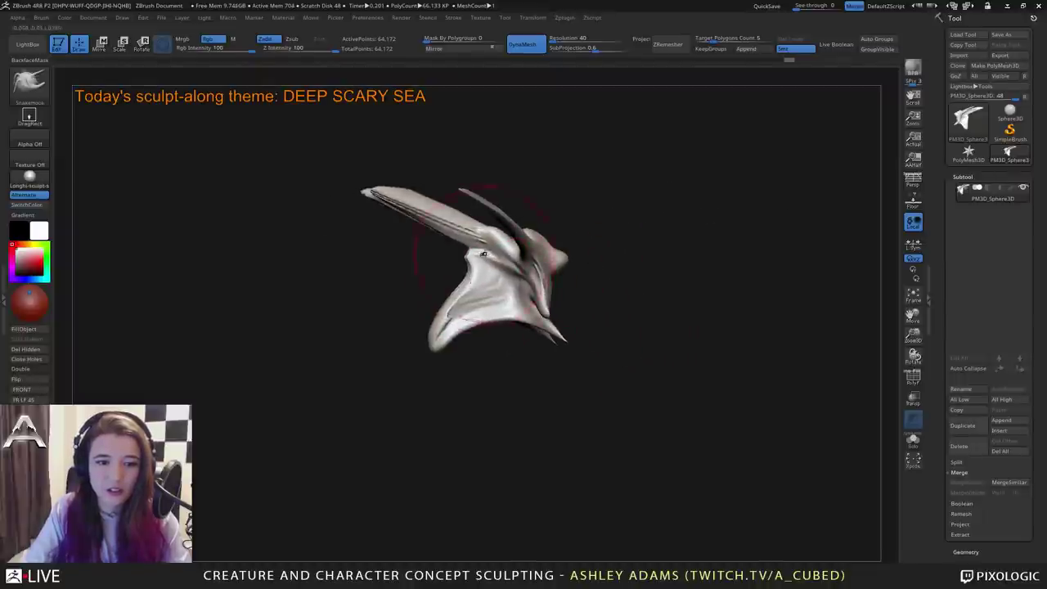
{"action": "left_click_drag", "start_coordinate": [595, 261], "coordinate": [564, 167]}
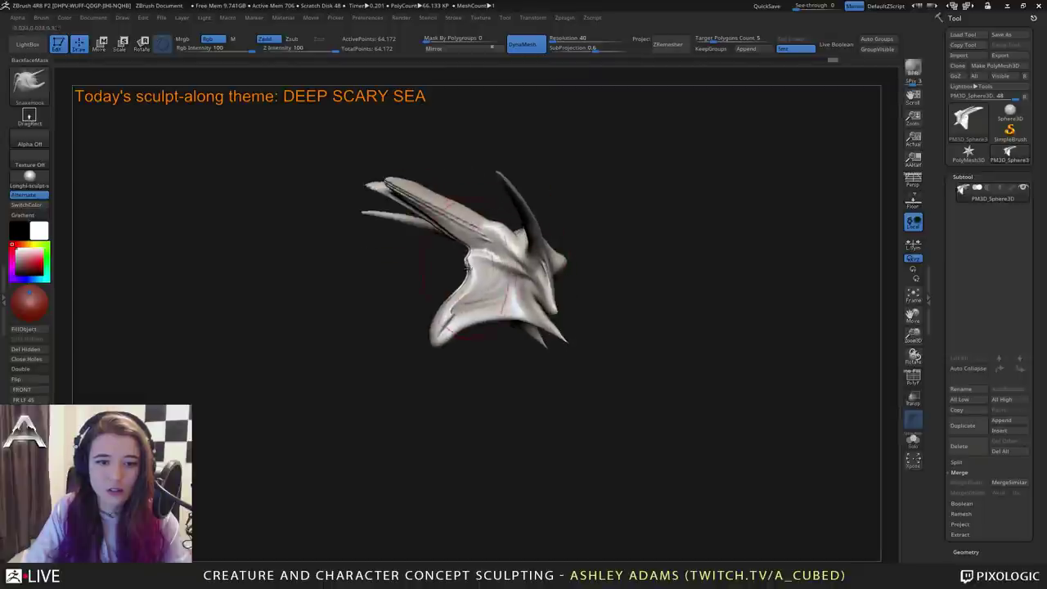
{"action": "left_click_drag", "start_coordinate": [468, 268], "coordinate": [477, 259]}
{"action": "mouse_move", "coordinate": [610, 278]}
{"action": "left_mouse_down"}
{"action": "mouse_move", "coordinate": [500, 313]}
{"action": "mouse_move", "coordinate": [478, 301]}
{"action": "mouse_move", "coordinate": [556, 306]}
{"action": "left_mouse_up"}
Pull the two front jaw spikes into long, inward-curving mandibles with a smaller SnakeHook brush.
{"action": "key", "text": "space"}
{"action": "left_click", "coordinate": [560, 259]}
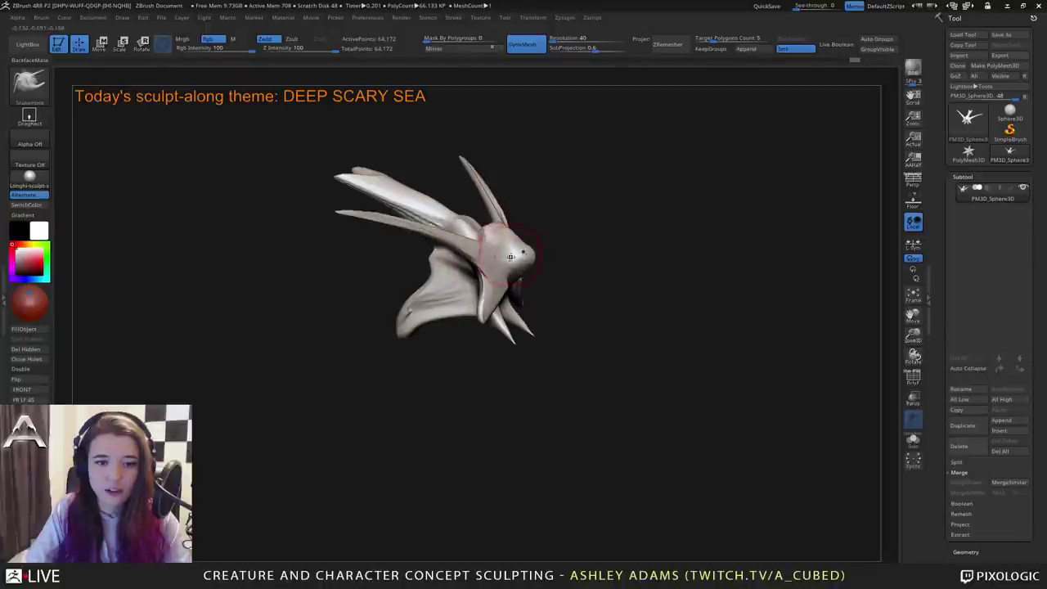
{"action": "right_click_drag", "start_coordinate": [510, 257], "coordinate": [591, 327]}
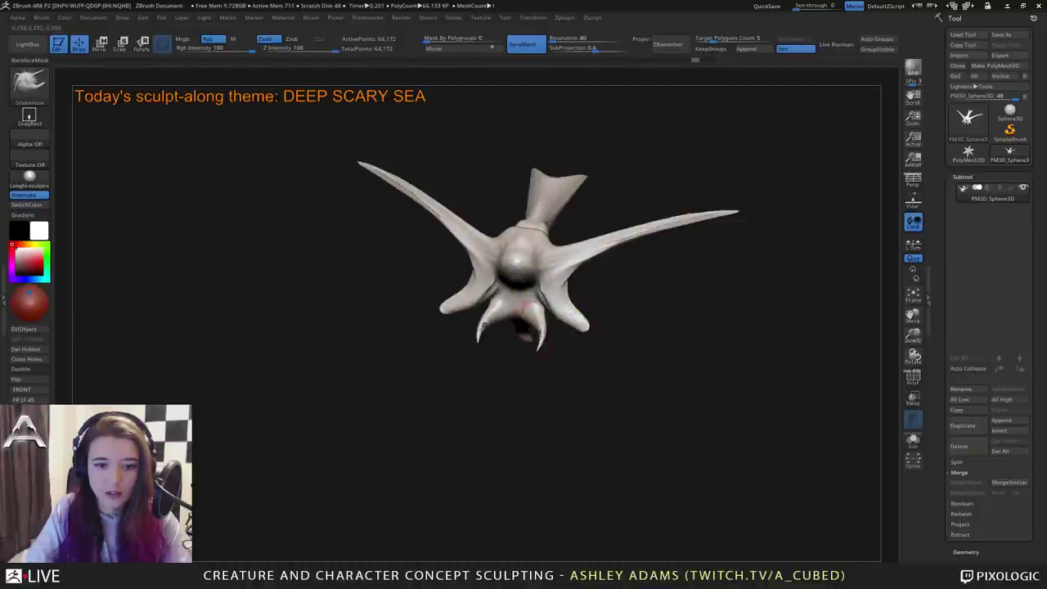
{"action": "left_click_drag", "start_coordinate": [535, 350], "coordinate": [546, 354]}
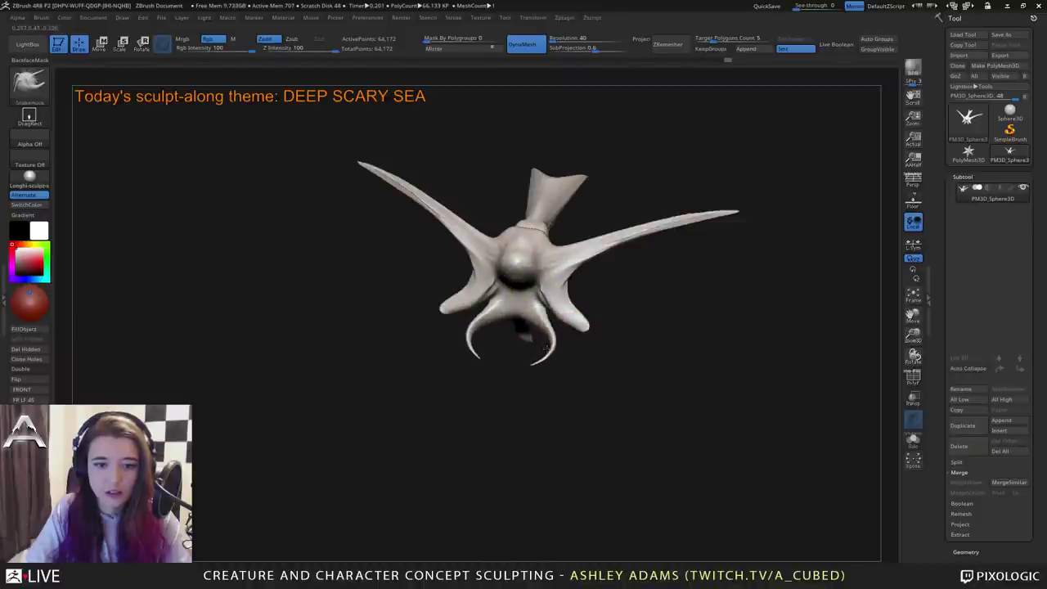
Build up mass on both sides of the body behind the head using ClayBuildup with BackfaceMask enabled.
{"action": "mouse_move", "coordinate": [547, 354]}
{"action": "right_mouse_down"}
{"action": "mouse_move", "coordinate": [458, 308]}
{"action": "mouse_move", "coordinate": [601, 327]}
{"action": "right_mouse_up"}
{"action": "mouse_move", "coordinate": [485, 331]}
{"action": "right_mouse_down"}
{"action": "mouse_move", "coordinate": [565, 307]}
{"action": "mouse_move", "coordinate": [626, 306]}
{"action": "mouse_move", "coordinate": [571, 269]}
{"action": "mouse_move", "coordinate": [509, 317]}
{"action": "right_mouse_up"}
{"action": "right_click_drag", "start_coordinate": [508, 317], "coordinate": [571, 303]}
{"action": "key", "text": "b"}
{"action": "key", "text": "c"}
{"action": "key", "text": "b"}
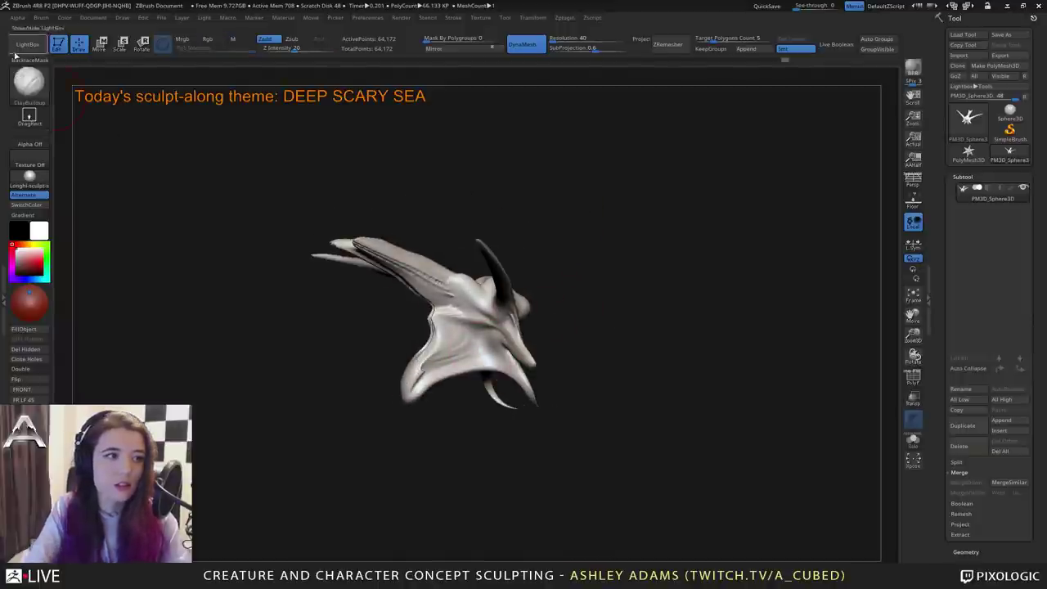
{"action": "left_click", "coordinate": [29, 60]}
{"action": "right_click_drag", "start_coordinate": [488, 357], "coordinate": [512, 332], "text": "alt"}
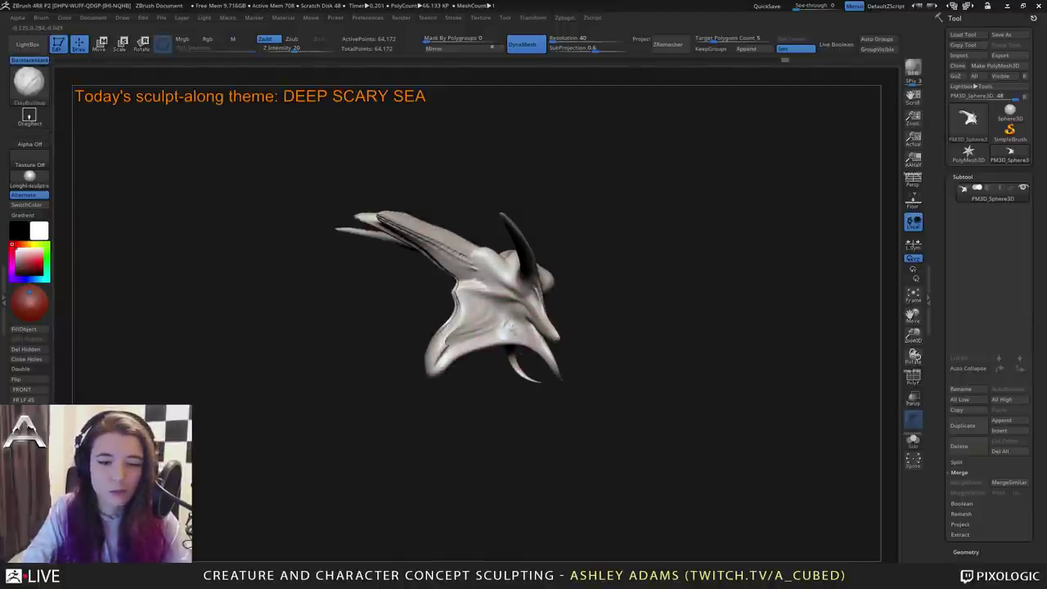
{"action": "left_click_drag", "start_coordinate": [518, 323], "coordinate": [511, 299]}
{"action": "right_click_drag", "start_coordinate": [512, 306], "coordinate": [442, 302]}
{"action": "left_click_drag", "start_coordinate": [437, 286], "coordinate": [441, 310]}
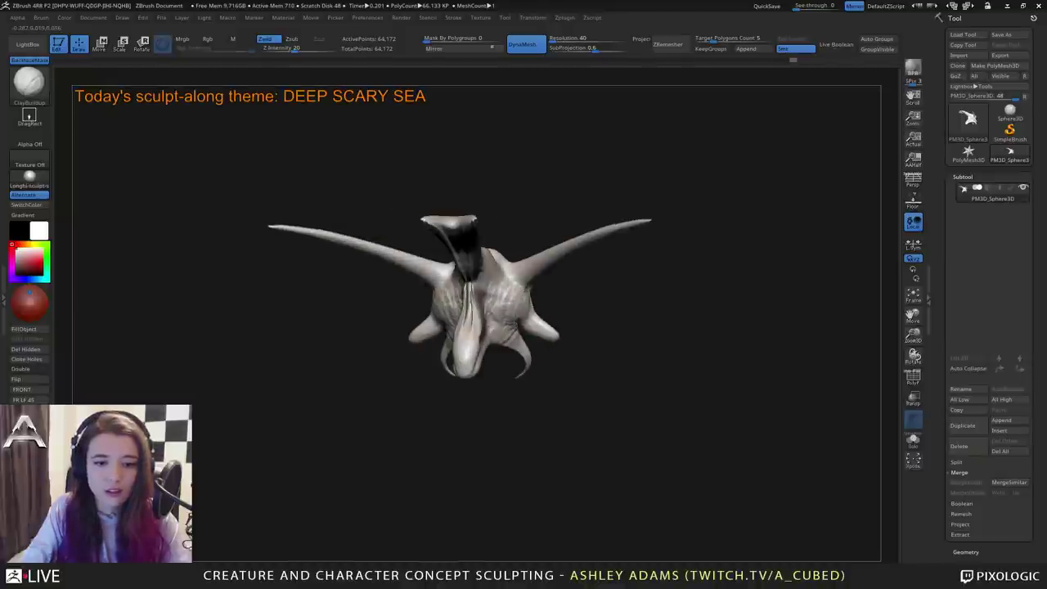
Carve creases around the built-up side masses with the DamStandard brush.
{"action": "mouse_move", "coordinate": [601, 315]}
{"action": "right_mouse_down"}
{"action": "mouse_move", "coordinate": [535, 318]}
{"action": "mouse_move", "coordinate": [576, 326]}
{"action": "mouse_move", "coordinate": [530, 328]}
{"action": "mouse_move", "coordinate": [575, 311]}
{"action": "right_mouse_up"}
{"action": "key", "text": "b"}
{"action": "key", "text": "d"}
{"action": "key", "text": "s"}
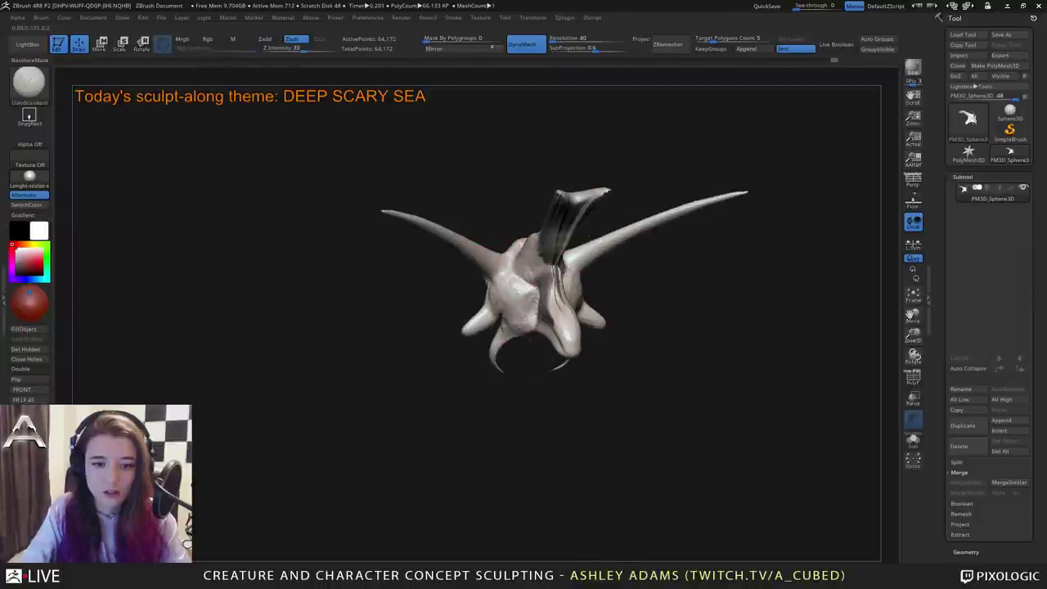
{"action": "mouse_move", "coordinate": [516, 294]}
{"action": "right_mouse_down"}
{"action": "mouse_move", "coordinate": [533, 293]}
{"action": "mouse_move", "coordinate": [482, 263]}
{"action": "mouse_move", "coordinate": [426, 283]}
{"action": "right_mouse_up"}
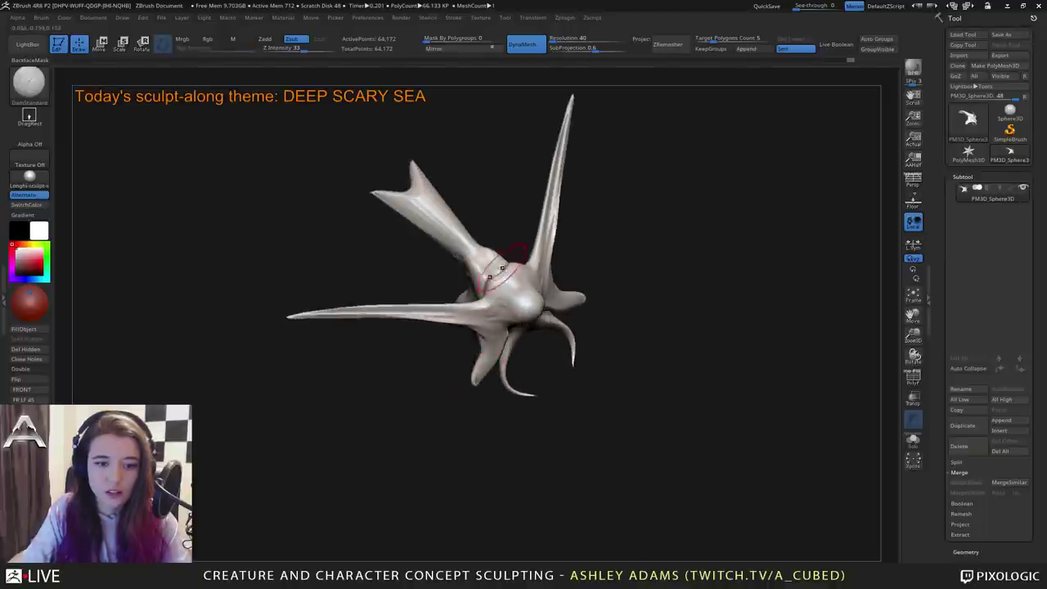
Resize the SnakeHook brush and pull a pair of small bumps up from the top of the head.
{"action": "key", "text": "2"}
{"action": "key", "text": "space"}
{"action": "left_click_drag", "start_coordinate": [504, 270], "coordinate": [494, 270]}
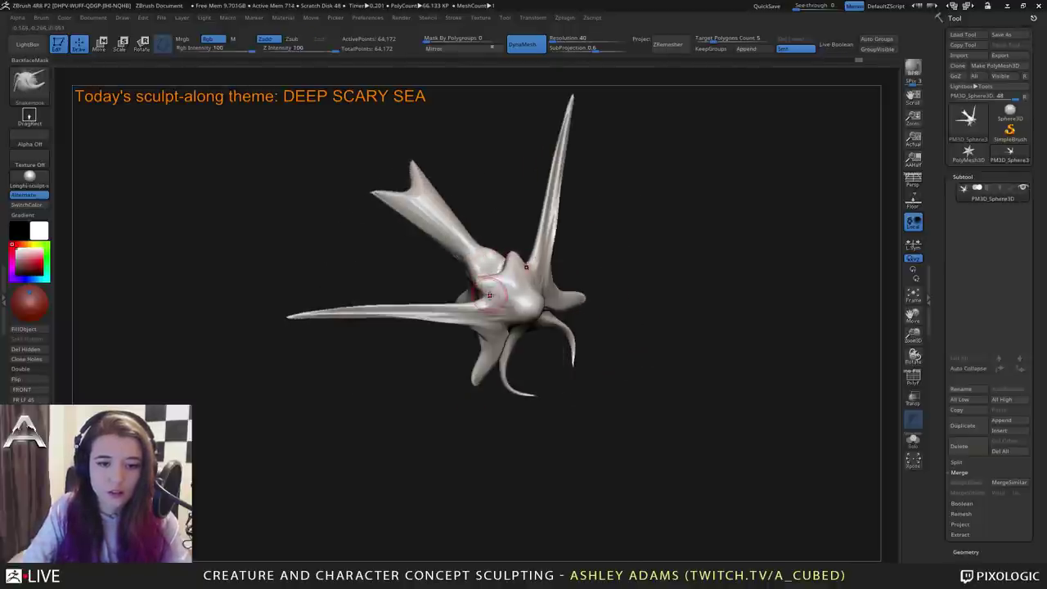
{"action": "mouse_move", "coordinate": [476, 293]}
{"action": "right_mouse_down"}
{"action": "mouse_move", "coordinate": [530, 257]}
{"action": "mouse_move", "coordinate": [561, 276]}
{"action": "mouse_move", "coordinate": [560, 291]}
{"action": "mouse_move", "coordinate": [561, 270]}
{"action": "mouse_move", "coordinate": [542, 347]}
{"action": "right_mouse_up"}
{"action": "key", "text": "space"}
{"action": "right_click", "coordinate": [501, 357]}
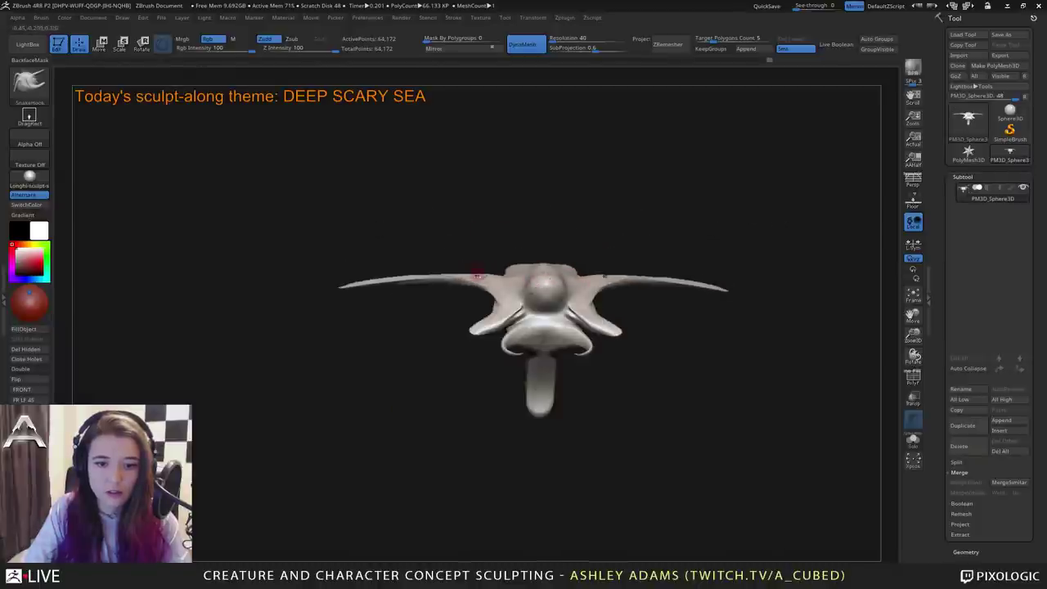
Carve an arched crease across the round front of the head with the DamStandard brush.
{"action": "key", "text": "b"}
{"action": "key", "text": "c"}
{"action": "key", "text": "b"}
{"action": "key", "text": "b"}
{"action": "key", "text": "d"}
{"action": "key", "text": "s"}
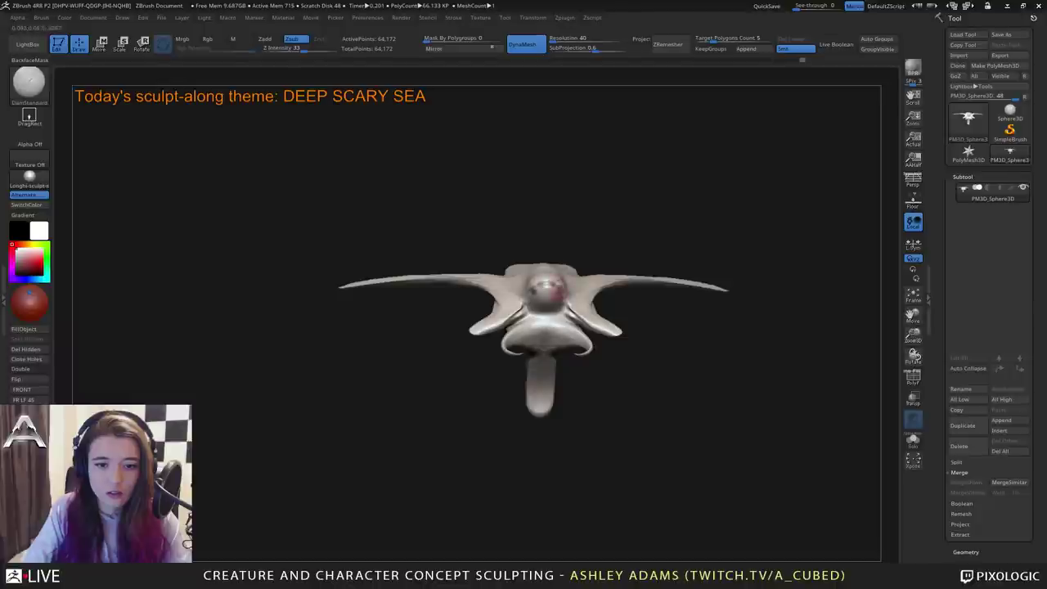
Shape a hollow cavity under the brow at the front of the head with ClayBuildup.
{"action": "key", "text": "b"}
{"action": "key", "text": "c"}
{"action": "key", "text": "b"}
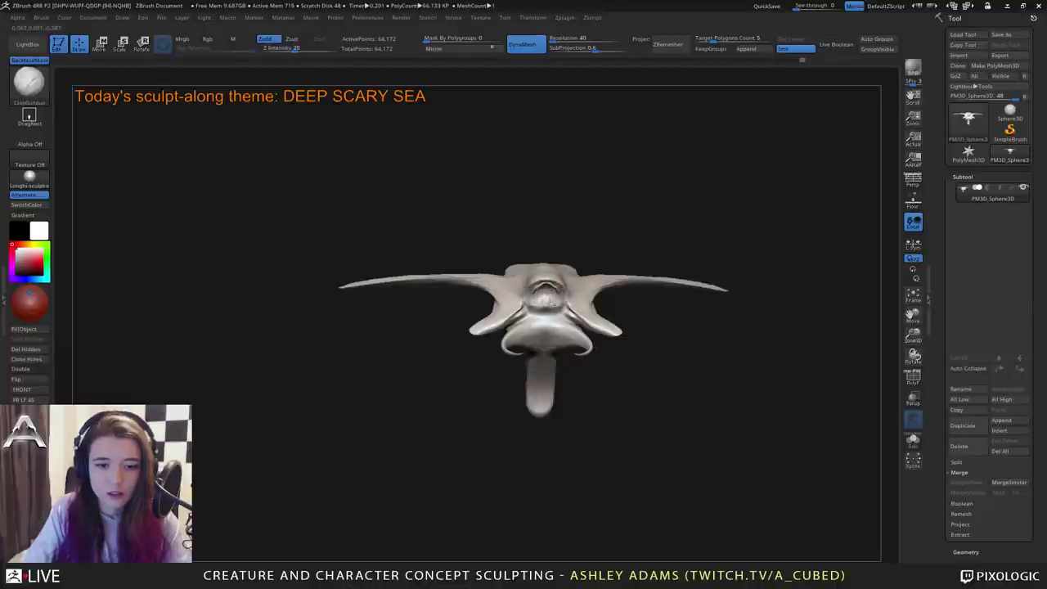
{"action": "left_click_drag", "start_coordinate": [622, 376], "coordinate": [687, 409]}
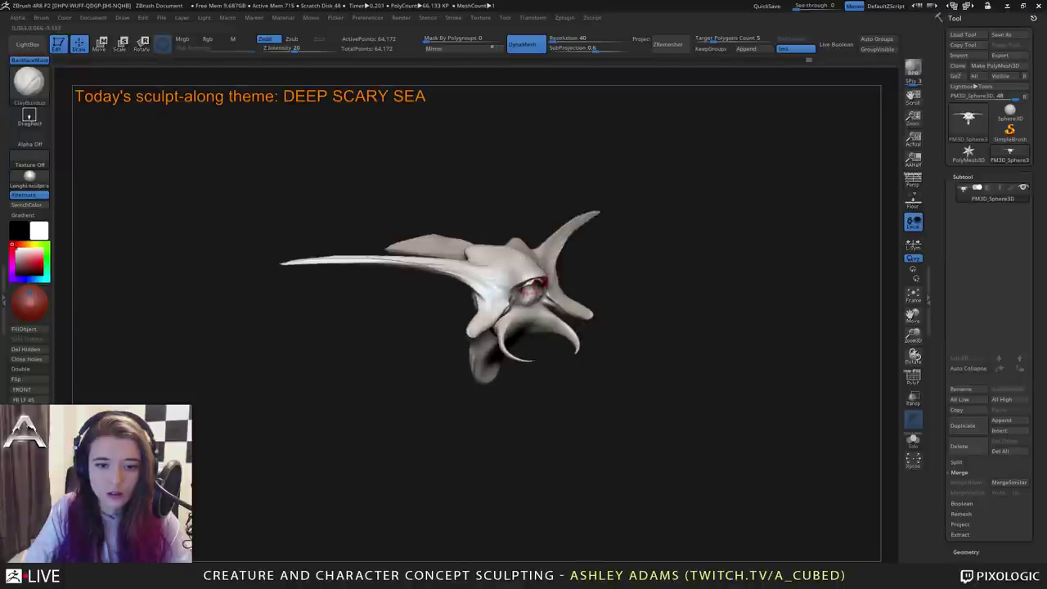
{"action": "left_click_drag", "start_coordinate": [643, 282], "coordinate": [528, 293]}
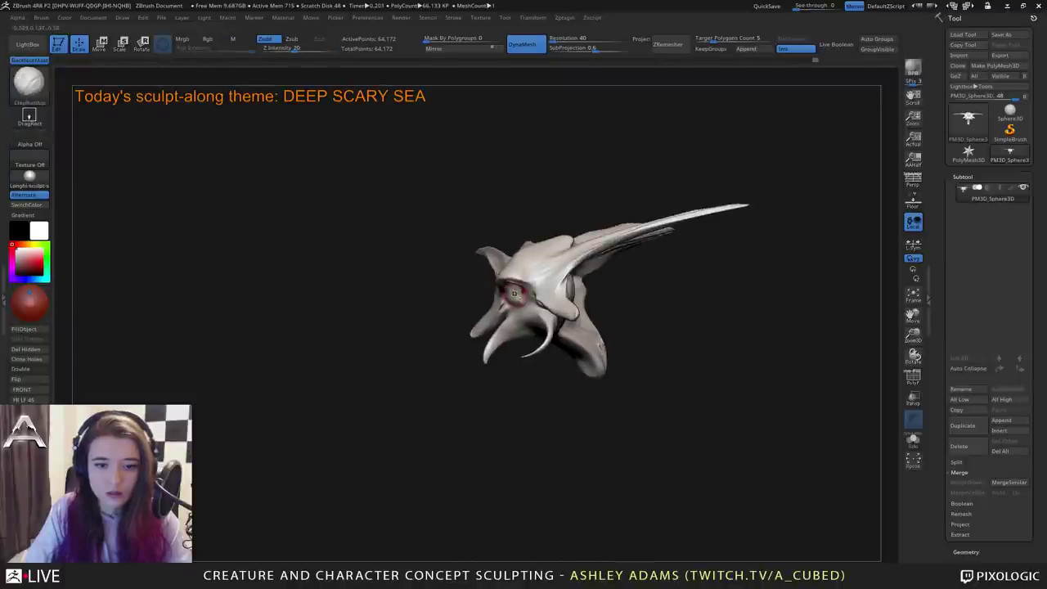
{"action": "right_click_drag", "start_coordinate": [514, 296], "coordinate": [566, 284]}
Reduce the ClayBuildup draw size and sculpt a small eye detail on each side of the head.
{"action": "right_click", "coordinate": [483, 317]}
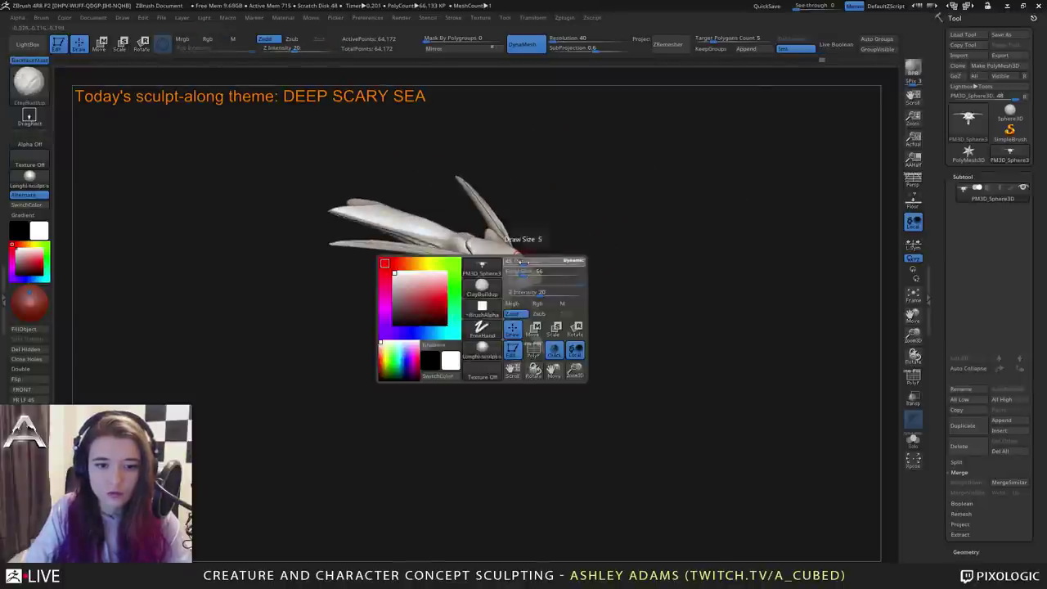
{"action": "mouse_move", "coordinate": [482, 316]}
{"action": "right_mouse_down", "text": "ctrl"}
{"action": "mouse_move", "coordinate": [538, 321]}
{"action": "mouse_move", "coordinate": [486, 262]}
{"action": "right_mouse_up", "text": "ctrl"}
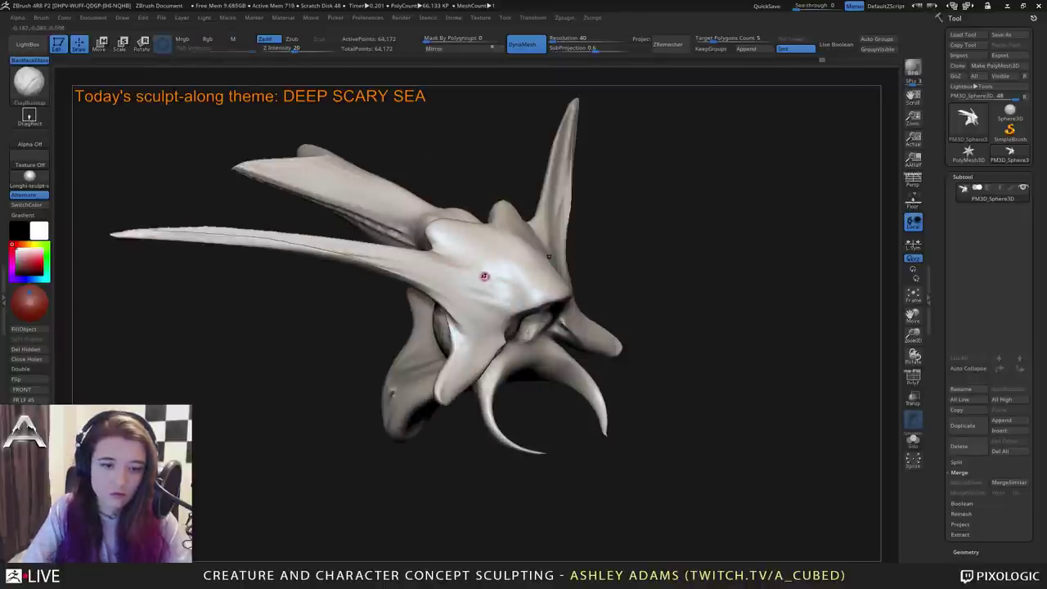
{"action": "right_click", "coordinate": [480, 275]}
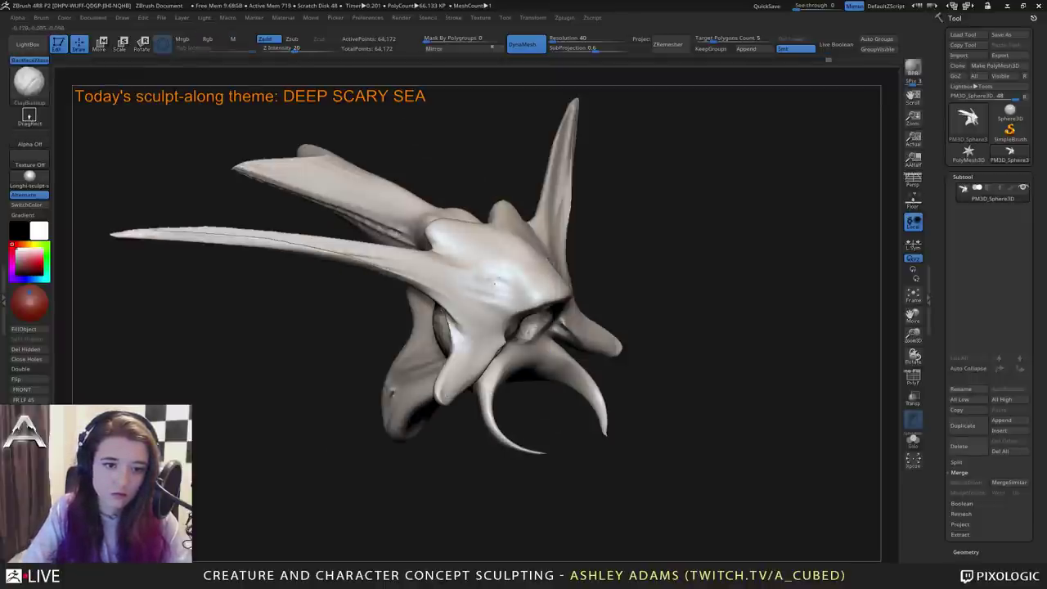
{"action": "left_click_drag", "start_coordinate": [492, 283], "coordinate": [498, 281], "text": "alt"}
{"action": "right_click_drag", "start_coordinate": [518, 283], "coordinate": [514, 260], "text": "ctrl"}
{"action": "mouse_move", "coordinate": [514, 260]}
{"action": "right_mouse_down"}
{"action": "mouse_move", "coordinate": [487, 311]}
{"action": "mouse_move", "coordinate": [470, 276]}
{"action": "mouse_move", "coordinate": [434, 273]}
{"action": "mouse_move", "coordinate": [538, 278]}
{"action": "mouse_move", "coordinate": [483, 276]}
{"action": "right_mouse_up"}
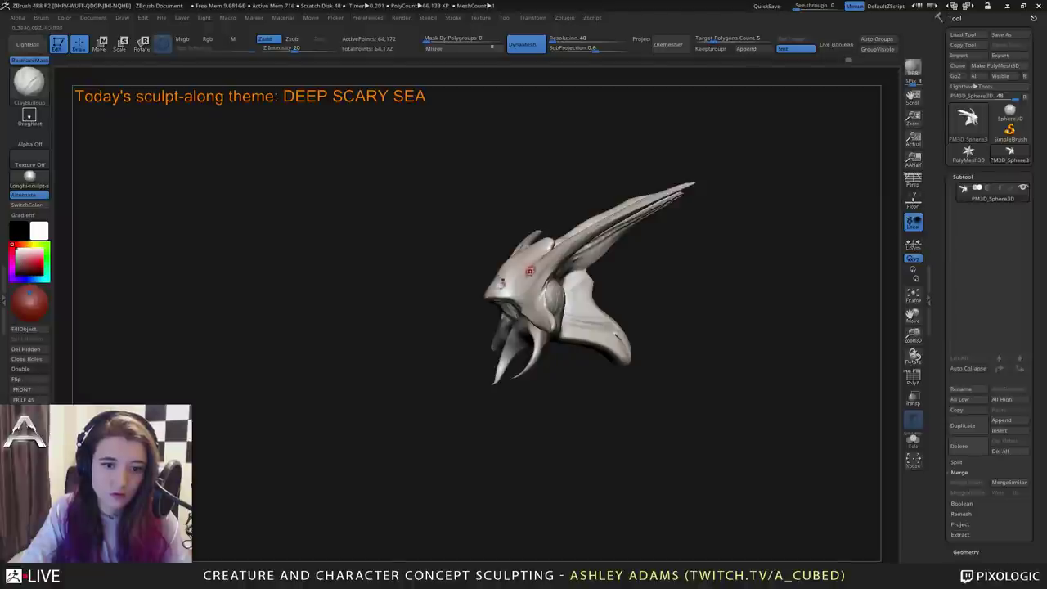
{"action": "mouse_move", "coordinate": [524, 260]}
{"action": "right_mouse_down"}
{"action": "mouse_move", "coordinate": [584, 248]}
{"action": "mouse_move", "coordinate": [640, 259]}
{"action": "right_mouse_up"}
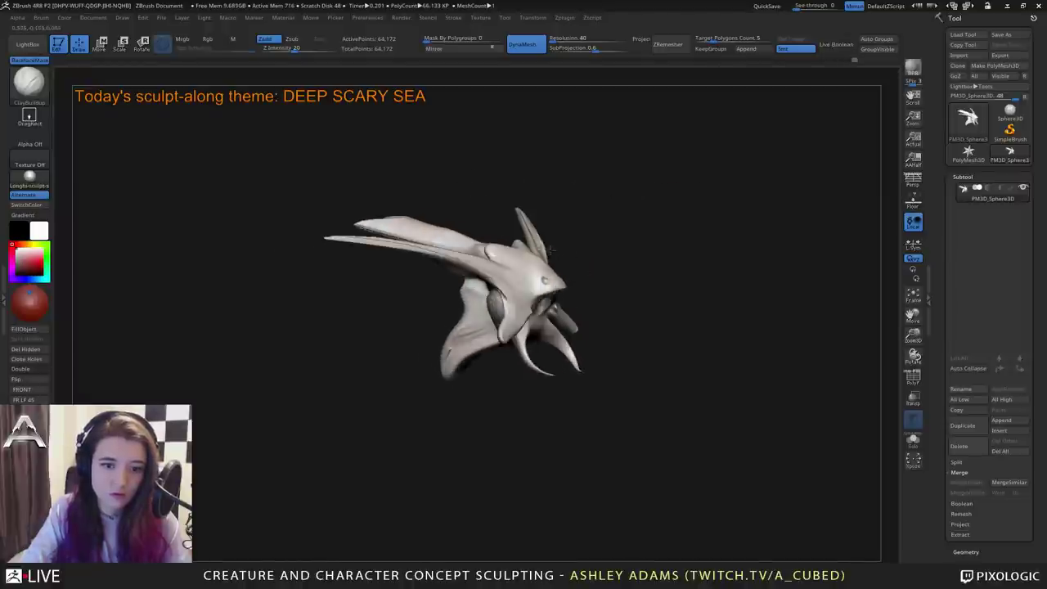
Thicken the long upper tail fin with the Inflate brush.
{"action": "key", "text": "s"}
{"action": "right_click_drag", "start_coordinate": [557, 247], "coordinate": [482, 250]}
{"action": "key", "text": "b"}
{"action": "key", "text": "s"}
{"action": "key", "text": "h"}
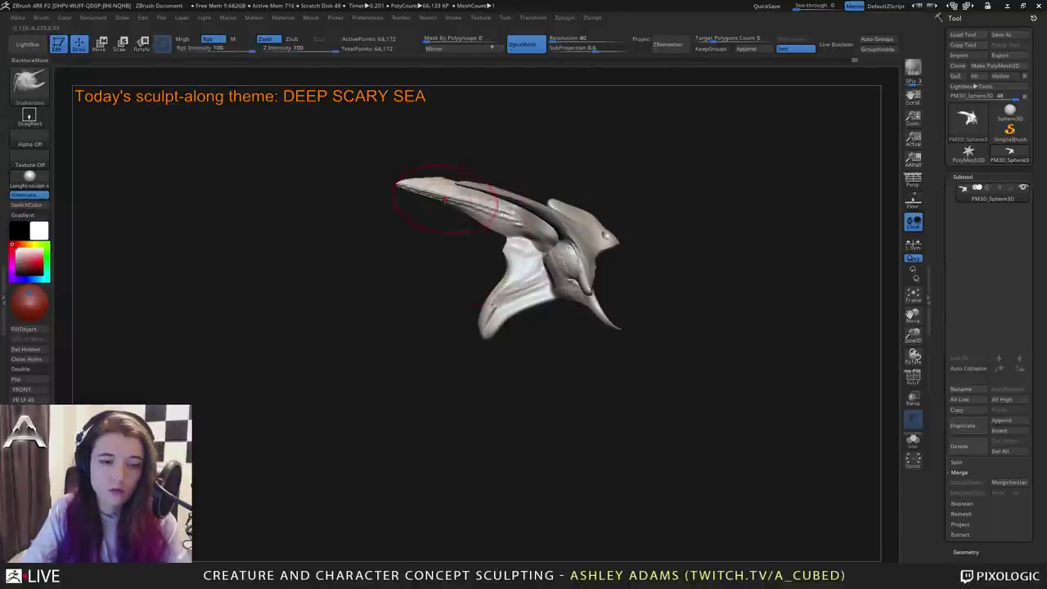
{"action": "right_click_drag", "start_coordinate": [447, 200], "coordinate": [465, 198]}
{"action": "key", "text": "b"}
{"action": "key", "text": "i"}
{"action": "key", "text": "n"}
{"action": "left_click_drag", "start_coordinate": [419, 190], "coordinate": [491, 216]}
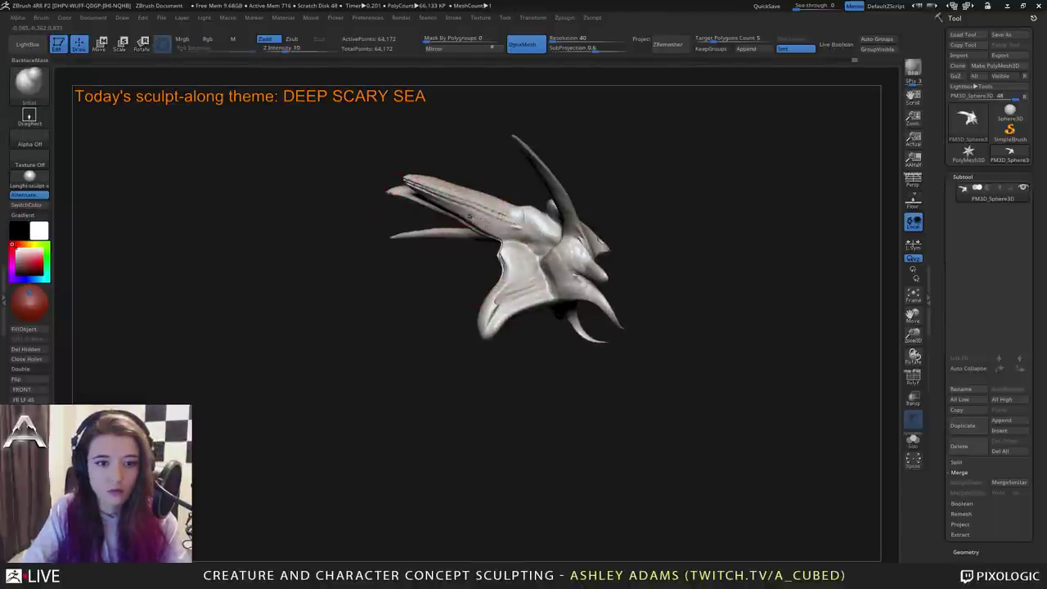
{"action": "right_click_drag", "start_coordinate": [502, 227], "coordinate": [482, 249]}
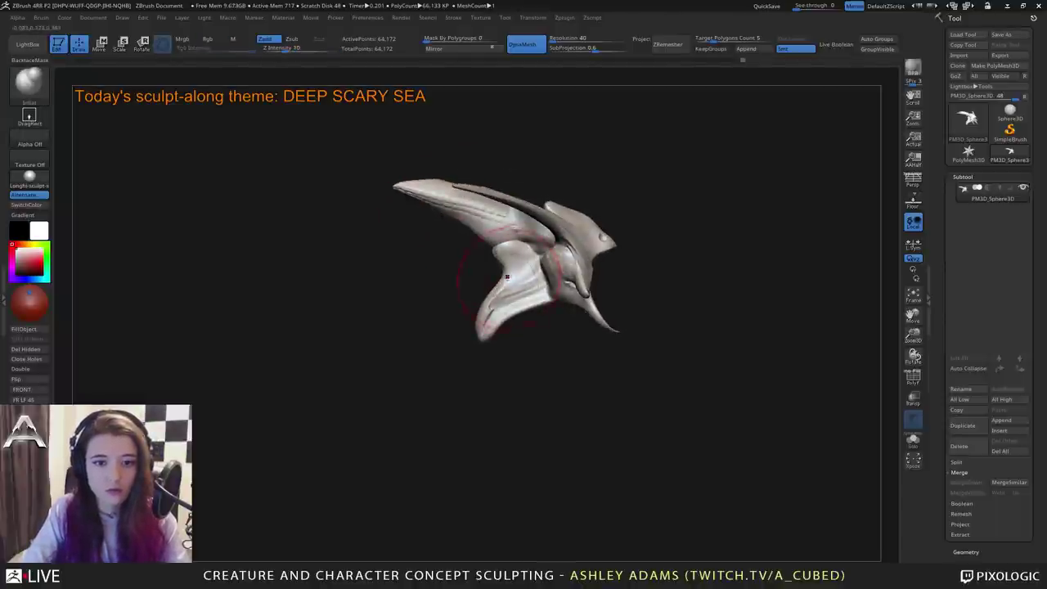
Pull the lower fin outward and down into a broad rounded lobe with SnakeHook.
{"action": "key", "text": "b"}
{"action": "key", "text": "s"}
{"action": "key", "text": "h"}
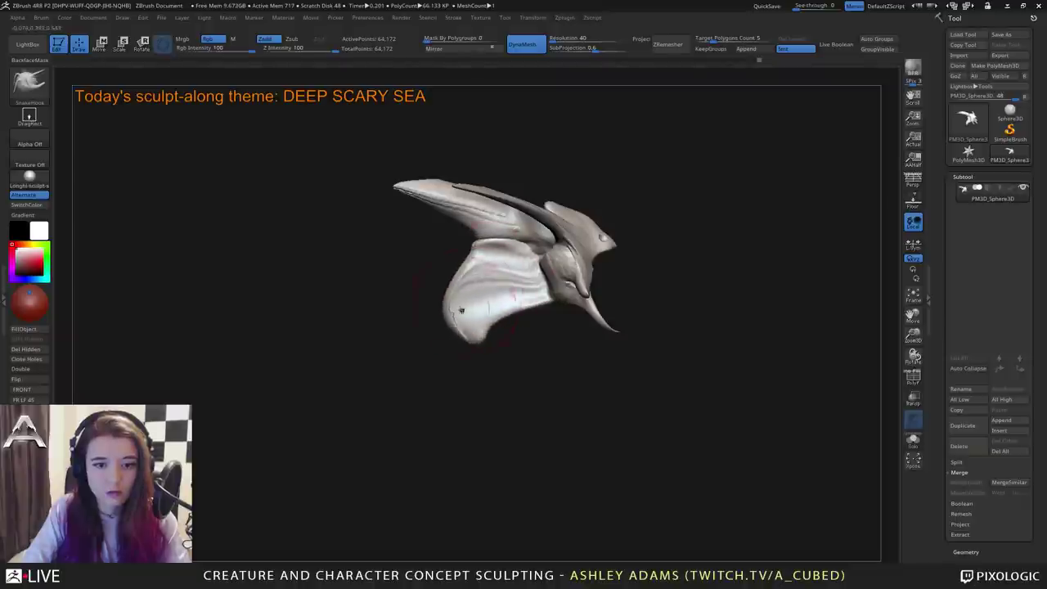
{"action": "mouse_move", "coordinate": [461, 311]}
{"action": "left_mouse_down"}
{"action": "mouse_move", "coordinate": [452, 305]}
{"action": "mouse_move", "coordinate": [508, 363]}
{"action": "left_mouse_up"}
{"action": "right_click_drag", "start_coordinate": [532, 319], "coordinate": [504, 319]}
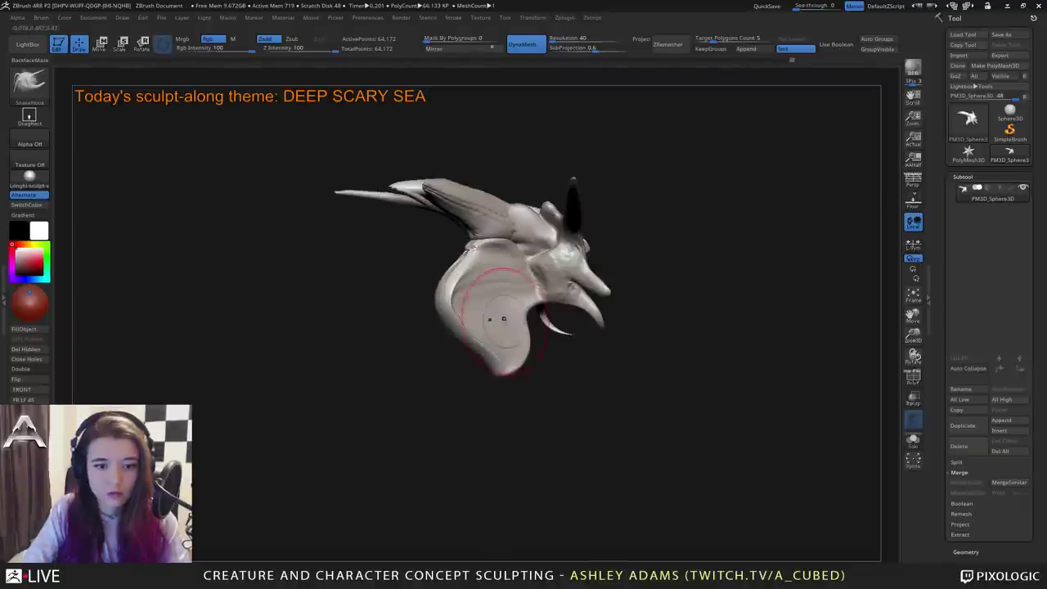
Inflate the sides of the rounded lower lobe to give it a swollen belly volume.
{"action": "key", "text": "b"}
{"action": "key", "text": "i"}
{"action": "key", "text": "n"}
{"action": "mouse_move", "coordinate": [495, 329]}
{"action": "left_mouse_down"}
{"action": "mouse_move", "coordinate": [465, 300]}
{"action": "mouse_move", "coordinate": [455, 315]}
{"action": "left_mouse_up"}
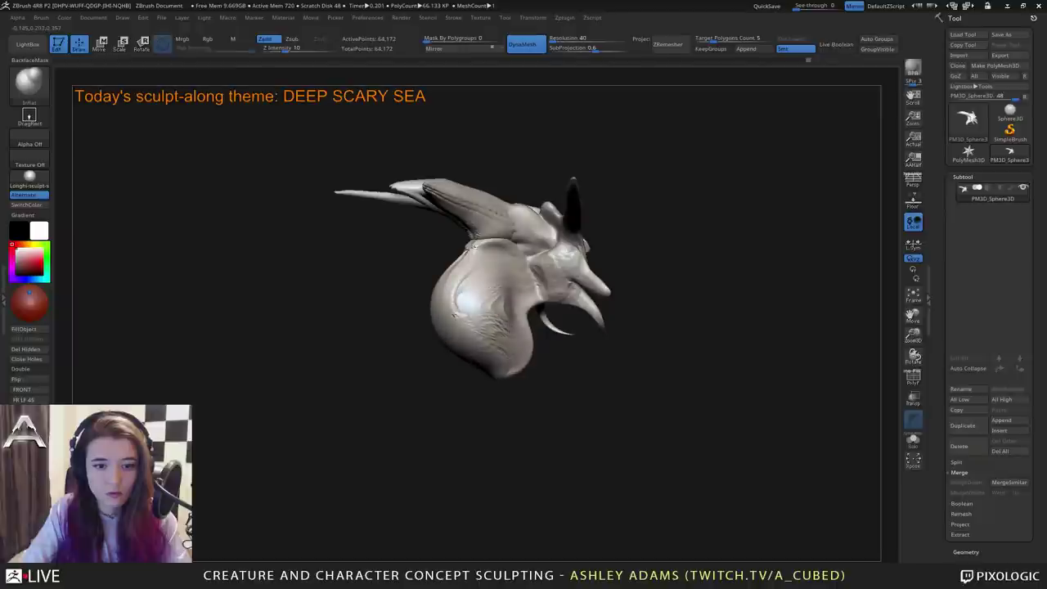
{"action": "right_click_drag", "start_coordinate": [517, 273], "coordinate": [504, 330]}
Reduce the draw size and pull a small bump out of the swollen belly with SnakeHook.
{"action": "key", "text": "space"}
{"action": "left_click_drag", "start_coordinate": [560, 272], "coordinate": [546, 271]}
{"action": "mouse_move", "coordinate": [479, 274]}
{"action": "right_mouse_down"}
{"action": "mouse_move", "coordinate": [532, 280]}
{"action": "mouse_move", "coordinate": [491, 277]}
{"action": "mouse_move", "coordinate": [523, 282]}
{"action": "right_mouse_up"}
{"action": "key", "text": "b"}
{"action": "key", "text": "s"}
{"action": "key", "text": "h"}
{"action": "mouse_move", "coordinate": [469, 317]}
{"action": "left_mouse_down"}
{"action": "mouse_move", "coordinate": [446, 337]}
{"action": "mouse_move", "coordinate": [392, 338]}
{"action": "mouse_move", "coordinate": [450, 334]}
{"action": "mouse_move", "coordinate": [472, 317]}
{"action": "left_mouse_up"}
Adjust the SnakeHook draw size and refine the top of the head and brow above the eyes.
{"action": "right_click_drag", "start_coordinate": [691, 294], "coordinate": [628, 287]}
{"action": "mouse_move", "coordinate": [490, 409]}
{"action": "left_mouse_down"}
{"action": "mouse_move", "coordinate": [518, 391]}
{"action": "mouse_move", "coordinate": [521, 370]}
{"action": "mouse_move", "coordinate": [502, 351]}
{"action": "mouse_move", "coordinate": [512, 336]}
{"action": "mouse_move", "coordinate": [501, 318]}
{"action": "mouse_move", "coordinate": [548, 292]}
{"action": "mouse_move", "coordinate": [531, 273]}
{"action": "left_mouse_up"}
{"action": "left_click_drag", "start_coordinate": [543, 377], "coordinate": [528, 253]}
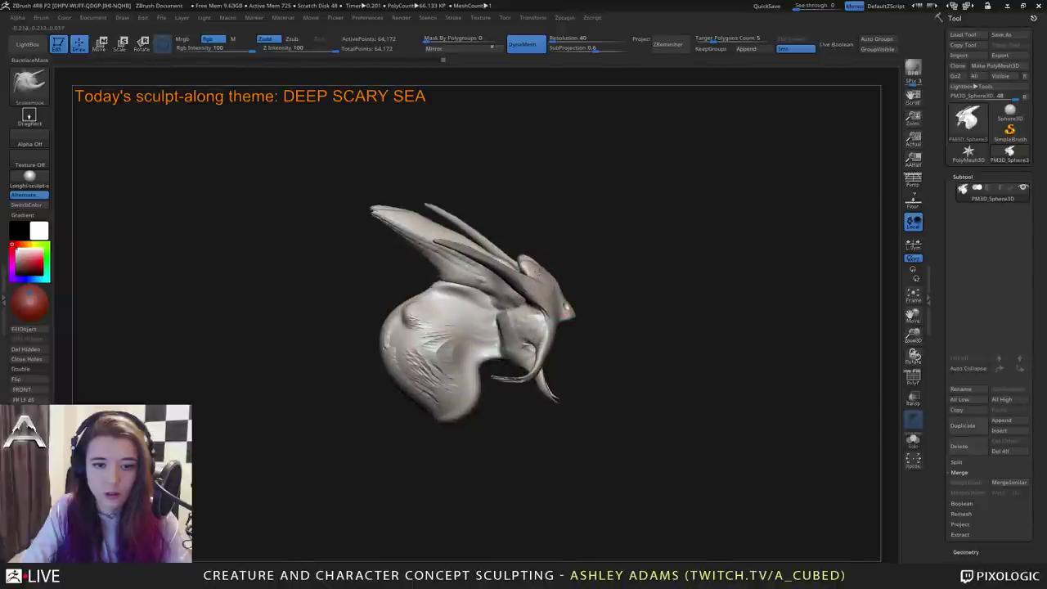
{"action": "left_click_drag", "start_coordinate": [654, 286], "coordinate": [570, 284]}
{"action": "right_click_drag", "start_coordinate": [570, 284], "coordinate": [482, 295]}
{"action": "right_click", "coordinate": [509, 342]}
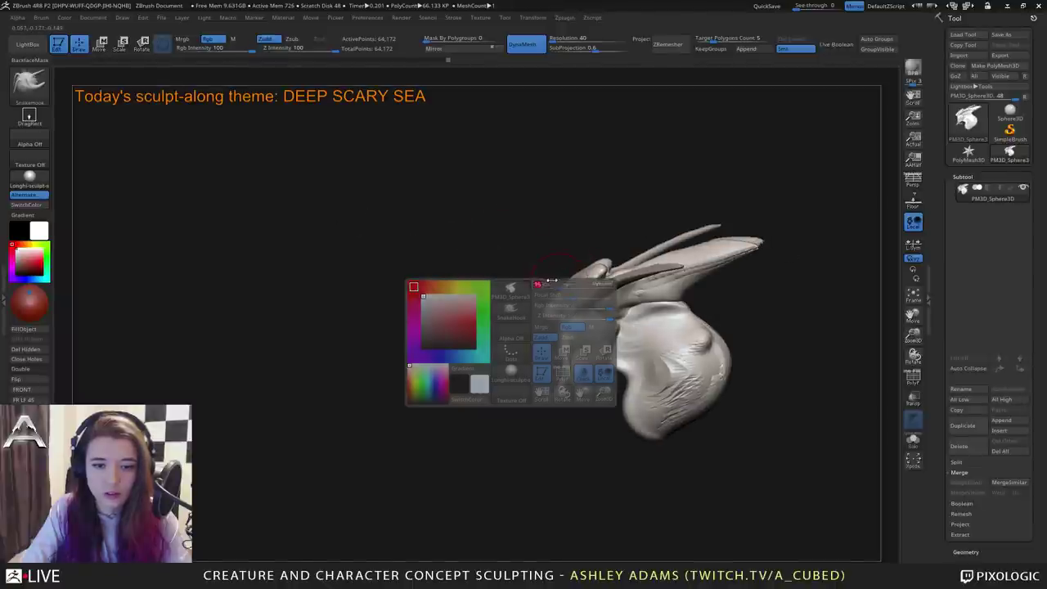
{"action": "right_click_drag", "start_coordinate": [556, 245], "coordinate": [538, 298], "text": "ctrl"}
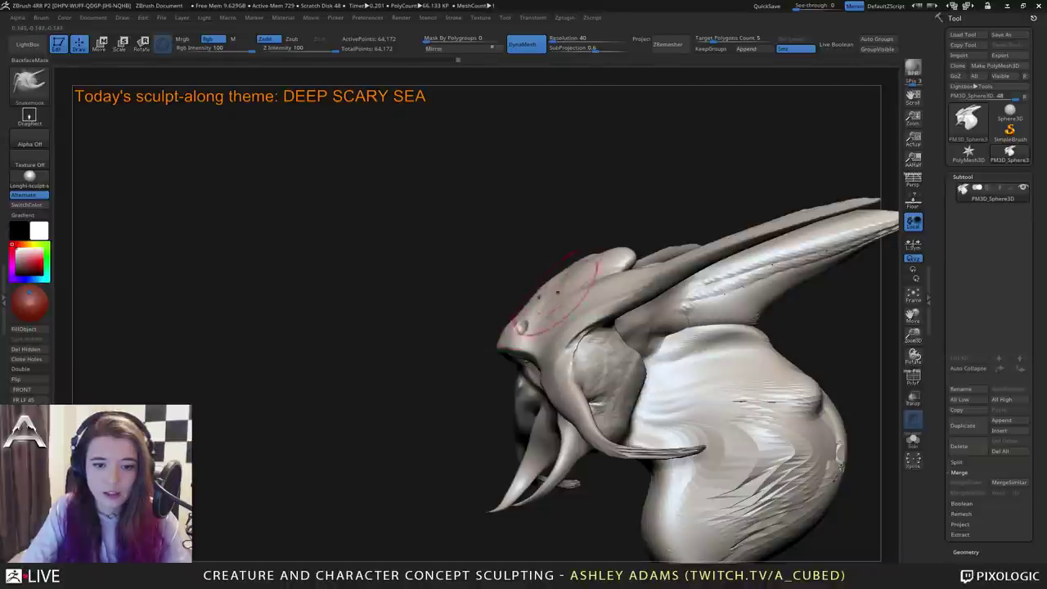
{"action": "mouse_move", "coordinate": [557, 292]}
{"action": "right_mouse_down"}
{"action": "mouse_move", "coordinate": [679, 266]}
{"action": "mouse_move", "coordinate": [610, 288]}
{"action": "mouse_move", "coordinate": [542, 292]}
{"action": "mouse_move", "coordinate": [537, 266]}
{"action": "mouse_move", "coordinate": [490, 280]}
{"action": "right_mouse_up"}
{"action": "right_click", "coordinate": [558, 295]}
{"action": "key", "text": "ctrl"}
{"action": "mouse_move", "coordinate": [452, 184]}
{"action": "right_mouse_down", "text": "ctrl"}
{"action": "mouse_move", "coordinate": [533, 283]}
{"action": "mouse_move", "coordinate": [493, 264]}
{"action": "right_mouse_up", "text": "ctrl"}
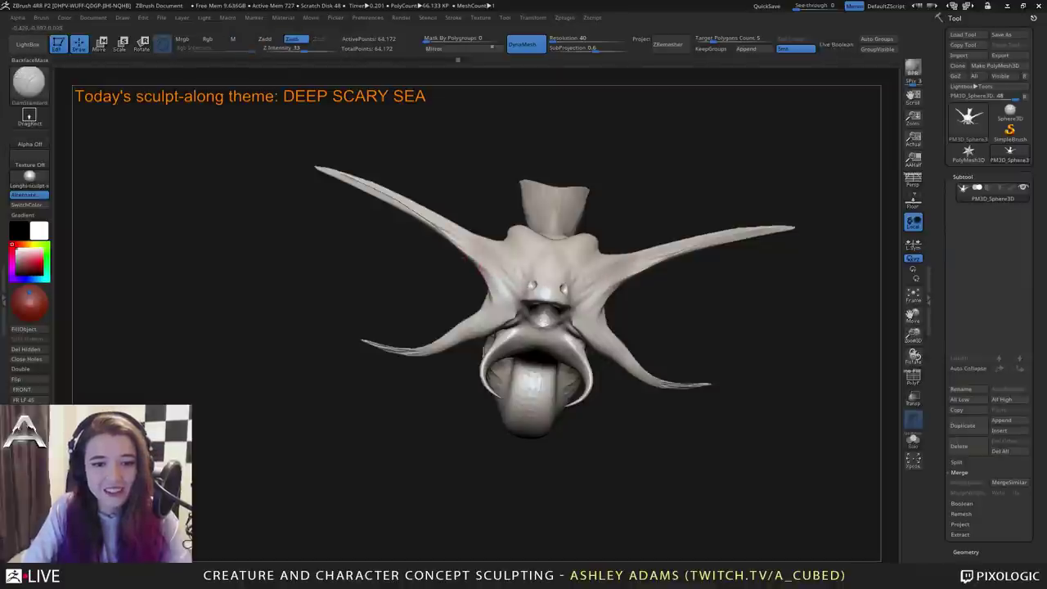
Reshape the upper lip and snout between the eyes with SnakeHook.
{"action": "mouse_move", "coordinate": [485, 351]}
{"action": "right_mouse_down"}
{"action": "mouse_move", "coordinate": [425, 327]}
{"action": "mouse_move", "coordinate": [586, 284]}
{"action": "mouse_move", "coordinate": [639, 307]}
{"action": "mouse_move", "coordinate": [567, 287]}
{"action": "right_mouse_up"}
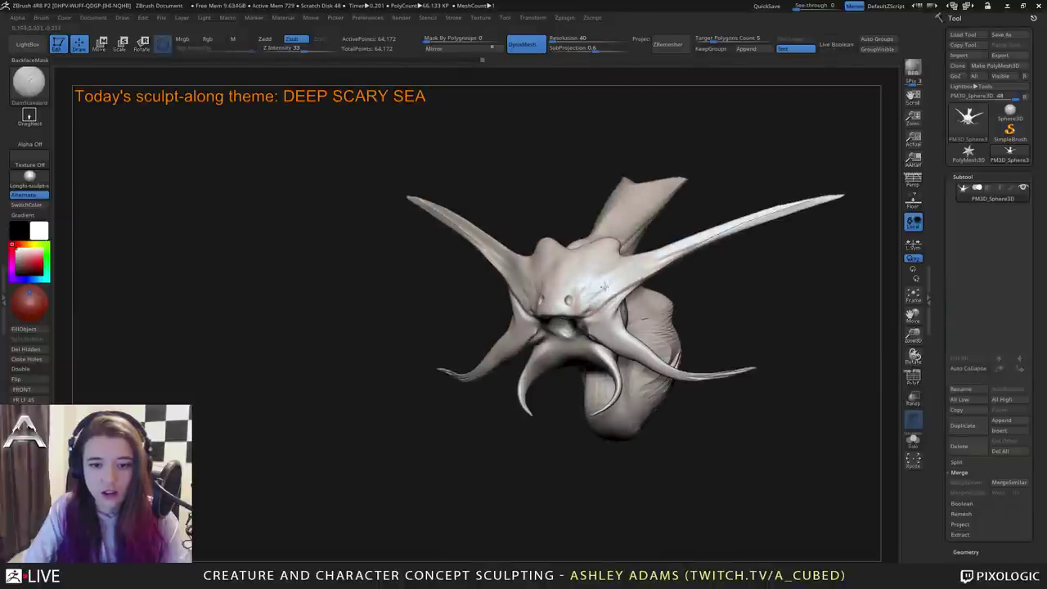
{"action": "mouse_move", "coordinate": [568, 300]}
{"action": "right_mouse_down"}
{"action": "mouse_move", "coordinate": [629, 297]}
{"action": "mouse_move", "coordinate": [531, 310]}
{"action": "mouse_move", "coordinate": [462, 303]}
{"action": "mouse_move", "coordinate": [613, 322]}
{"action": "mouse_move", "coordinate": [575, 342]}
{"action": "mouse_move", "coordinate": [582, 320]}
{"action": "mouse_move", "coordinate": [566, 324]}
{"action": "mouse_move", "coordinate": [585, 307]}
{"action": "right_mouse_up"}
{"action": "key", "text": "space"}
{"action": "key", "text": "b"}
{"action": "key", "text": "s"}
{"action": "key", "text": "h"}
{"action": "key", "text": "space"}
{"action": "key", "text": "space"}
{"action": "key", "text": "space"}
{"action": "key", "text": "space"}
Build up the ridge in the middle of the snout between the eyes with ClayBuildup.
{"action": "key", "text": "b"}
{"action": "key", "text": "c"}
{"action": "key", "text": "b"}
{"action": "key", "text": "space"}
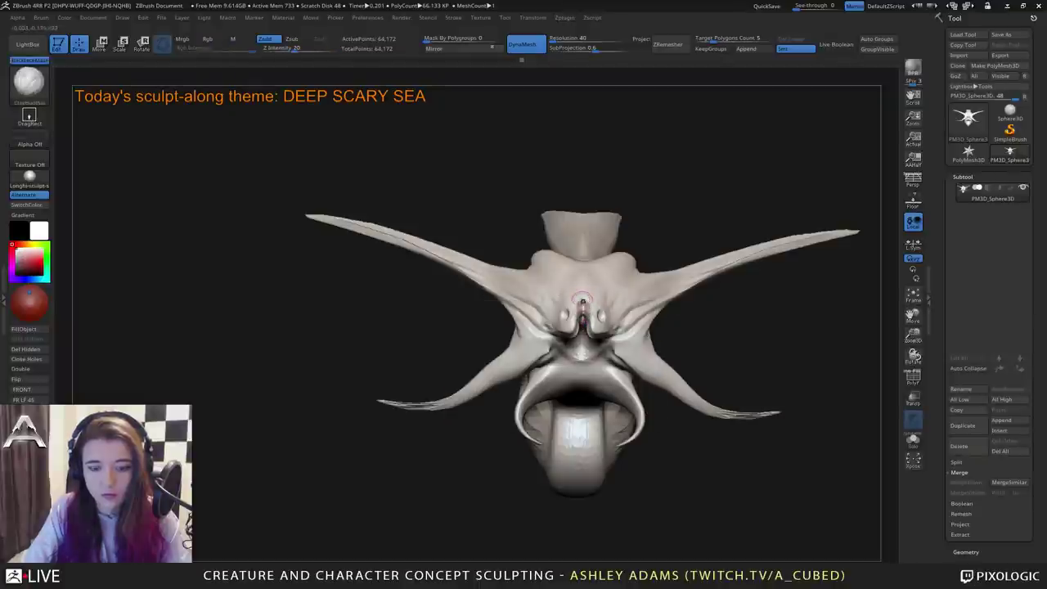
{"action": "mouse_move", "coordinate": [583, 311]}
{"action": "right_mouse_down"}
{"action": "mouse_move", "coordinate": [570, 255]}
{"action": "mouse_move", "coordinate": [589, 243]}
{"action": "right_mouse_up"}
Adjust the shape of the forehead with SnakeHook, changing the draw size for the strokes.
{"action": "key", "text": "b"}
{"action": "key", "text": "s"}
{"action": "key", "text": "h"}
{"action": "key", "text": "space"}
{"action": "left_click_drag", "start_coordinate": [590, 243], "coordinate": [596, 243]}
{"action": "right_click_drag", "start_coordinate": [594, 245], "coordinate": [578, 283]}
{"action": "key", "text": "space"}
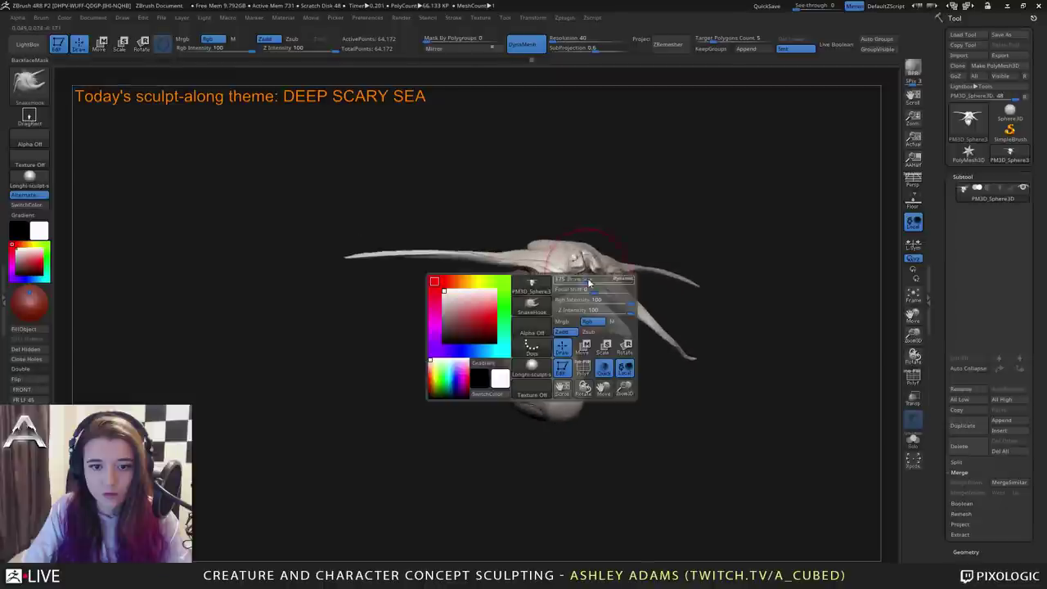
{"action": "mouse_move", "coordinate": [588, 283]}
{"action": "left_mouse_down"}
{"action": "mouse_move", "coordinate": [571, 282]}
{"action": "mouse_move", "coordinate": [584, 279]}
{"action": "left_mouse_up"}
Build up the snout with ClayBuildup and carve a vertical groove down its center with DamStandard.
{"action": "key", "text": "b"}
{"action": "key", "text": "c"}
{"action": "key", "text": "b"}
{"action": "right_click_drag", "start_coordinate": [584, 278], "coordinate": [626, 249]}
{"action": "key", "text": "b"}
{"action": "key", "text": "d"}
{"action": "key", "text": "s"}
{"action": "left_click_drag", "start_coordinate": [582, 308], "coordinate": [580, 347]}
Pull the back of the swollen belly outward into a fuller curve with SnakeHook.
{"action": "mouse_move", "coordinate": [580, 270]}
{"action": "right_mouse_down"}
{"action": "mouse_move", "coordinate": [564, 304]}
{"action": "mouse_move", "coordinate": [609, 316]}
{"action": "right_mouse_up"}
{"action": "right_click", "coordinate": [553, 369]}
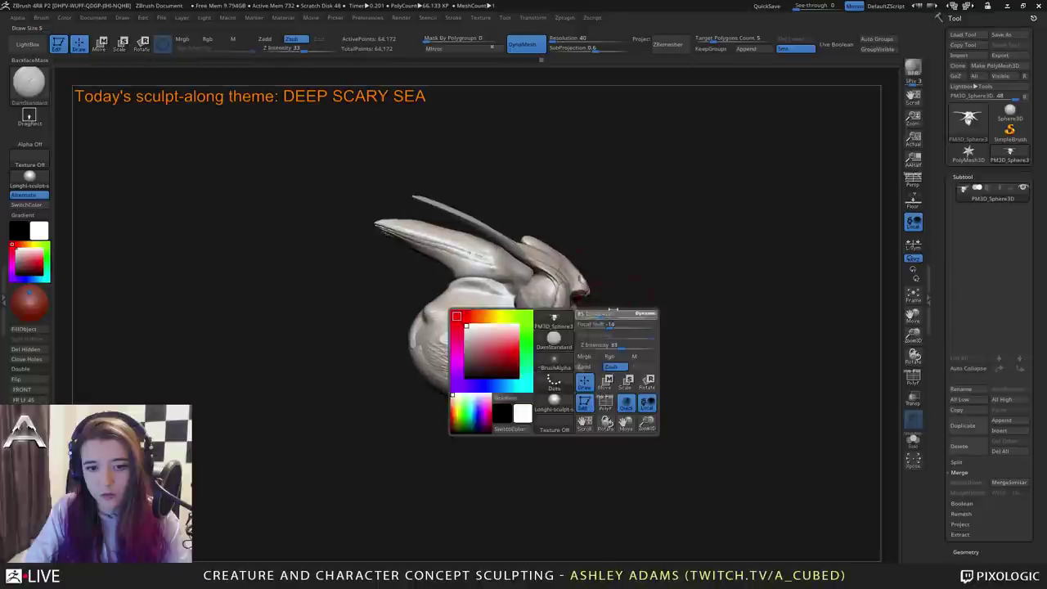
{"action": "right_click_drag", "start_coordinate": [553, 368], "coordinate": [575, 346]}
{"action": "key", "text": "b"}
{"action": "key", "text": "s"}
{"action": "key", "text": "h"}
{"action": "right_click_drag", "start_coordinate": [539, 273], "coordinate": [499, 294]}
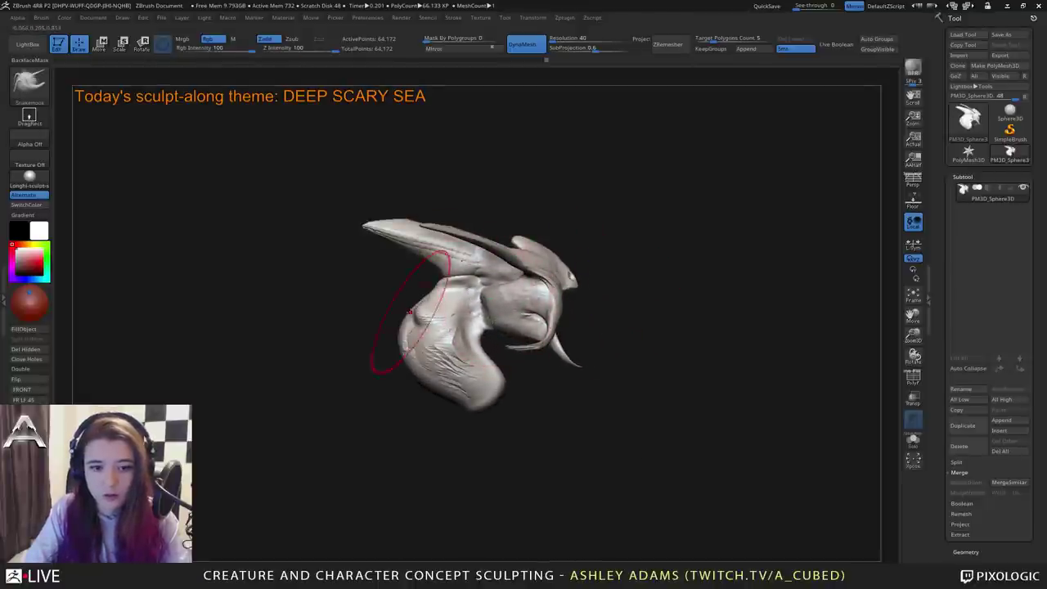
{"action": "left_click_drag", "start_coordinate": [420, 307], "coordinate": [403, 309]}
{"action": "left_click_drag", "start_coordinate": [406, 347], "coordinate": [384, 351]}
Pull the lower end of the belly downward into a long curved abdomen with SnakeHook.
{"action": "right_click_drag", "start_coordinate": [494, 403], "coordinate": [509, 418]}
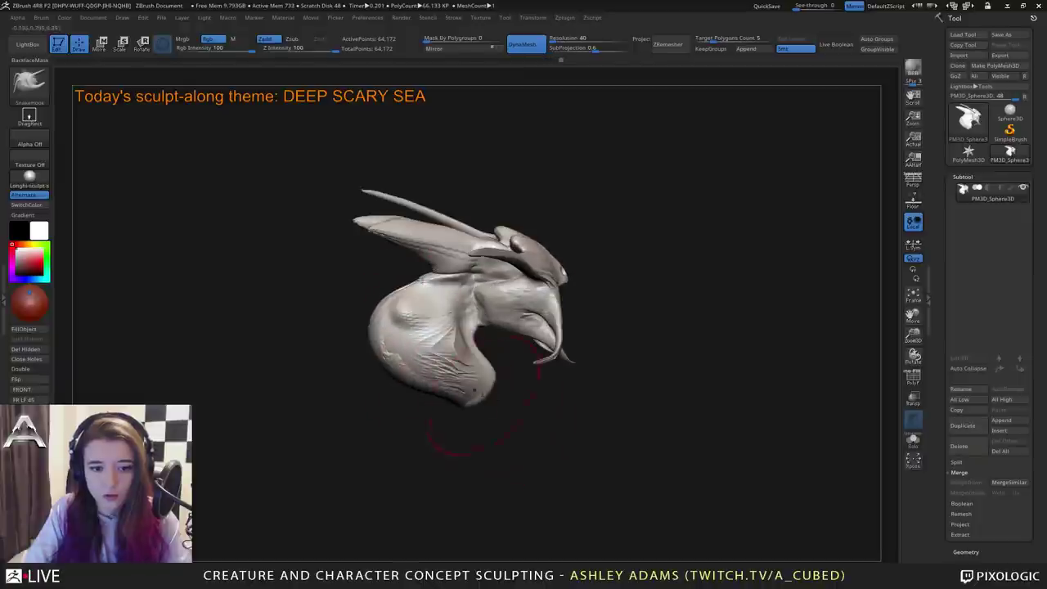
{"action": "mouse_move", "coordinate": [468, 387]}
{"action": "left_mouse_down"}
{"action": "mouse_move", "coordinate": [485, 411]}
{"action": "mouse_move", "coordinate": [506, 402]}
{"action": "mouse_move", "coordinate": [487, 415]}
{"action": "left_mouse_up"}
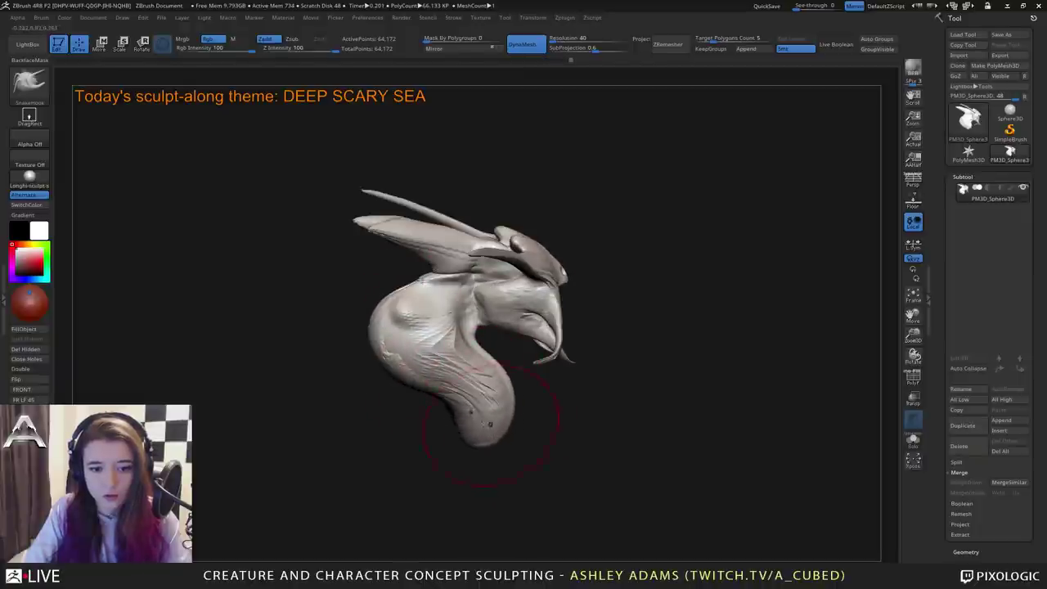
{"action": "right_click_drag", "start_coordinate": [487, 416], "coordinate": [510, 420]}
{"action": "mouse_move", "coordinate": [510, 420]}
{"action": "left_mouse_down"}
{"action": "mouse_move", "coordinate": [536, 435]}
{"action": "mouse_move", "coordinate": [480, 448]}
{"action": "mouse_move", "coordinate": [500, 452]}
{"action": "mouse_move", "coordinate": [502, 463]}
{"action": "left_mouse_up"}
{"action": "right_click_drag", "start_coordinate": [520, 418], "coordinate": [422, 406]}
{"action": "right_click_drag", "start_coordinate": [539, 389], "coordinate": [590, 375]}
Pull a pair of upright fins out of the top of the head with SnakeHook.
{"action": "mouse_move", "coordinate": [572, 270]}
{"action": "right_mouse_down"}
{"action": "mouse_move", "coordinate": [499, 255]}
{"action": "mouse_move", "coordinate": [508, 298]}
{"action": "right_mouse_up"}
{"action": "left_click_drag", "start_coordinate": [546, 254], "coordinate": [567, 250]}
{"action": "right_click_drag", "start_coordinate": [523, 222], "coordinate": [390, 227]}
Thicken the long side horns with the Inflate brush.
{"action": "key", "text": "space"}
{"action": "key", "text": "b"}
{"action": "key", "text": "i"}
{"action": "key", "text": "n"}
{"action": "mouse_move", "coordinate": [347, 221]}
{"action": "left_mouse_down"}
{"action": "mouse_move", "coordinate": [486, 263]}
{"action": "mouse_move", "coordinate": [400, 232]}
{"action": "left_mouse_up"}
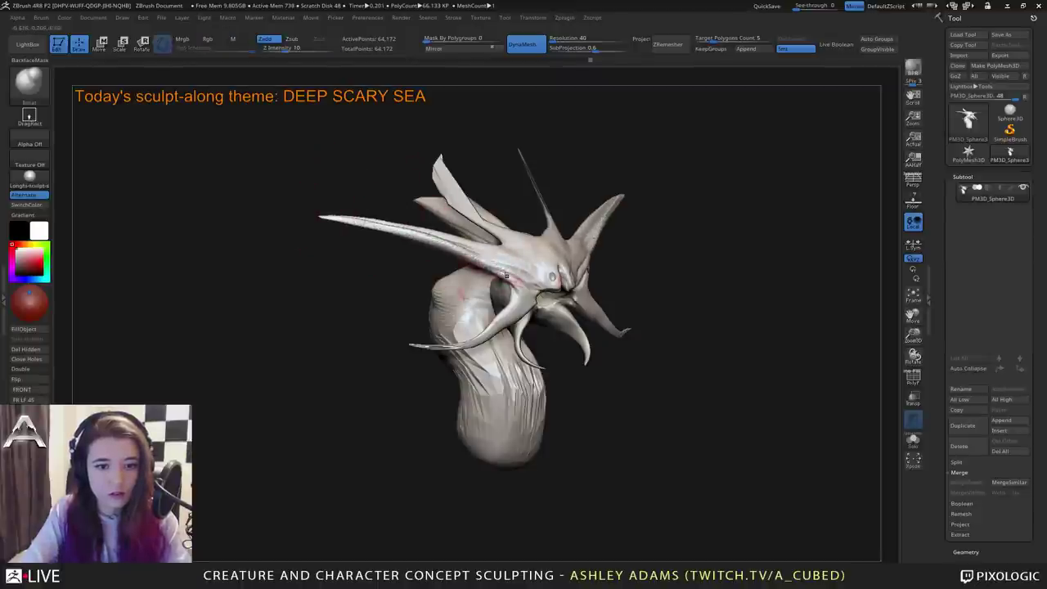
{"action": "right_click_drag", "start_coordinate": [605, 242], "coordinate": [528, 276]}
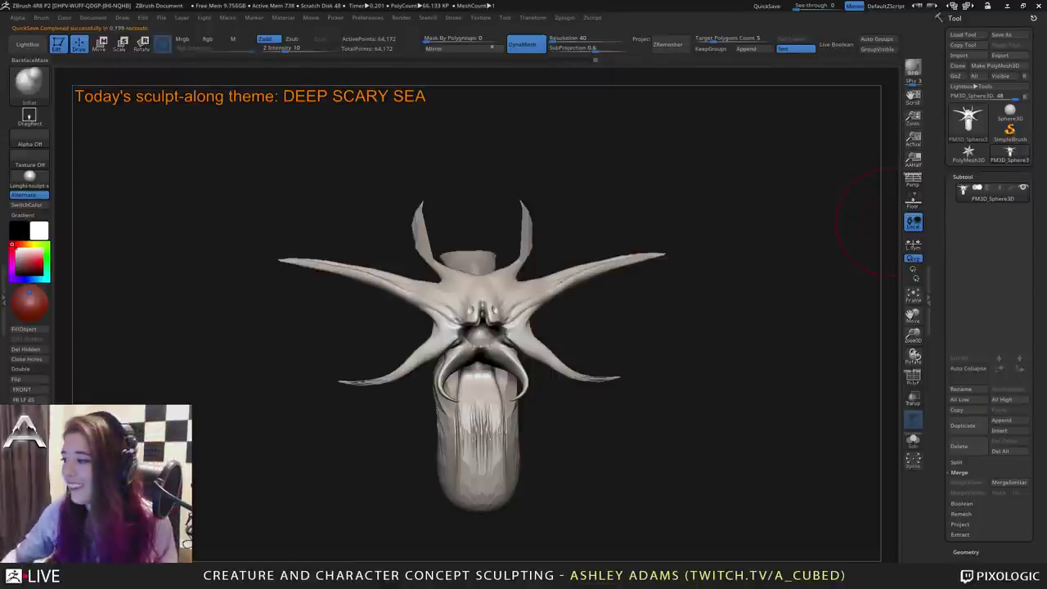
{"action": "left_click_drag", "start_coordinate": [720, 327], "coordinate": [851, 329]}
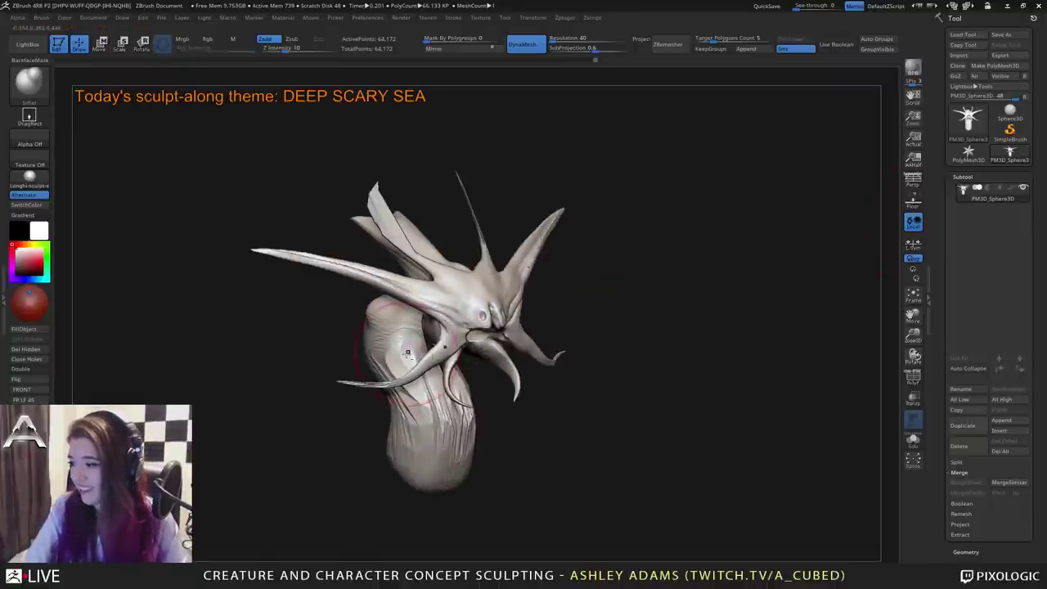
{"action": "right_click_drag", "start_coordinate": [407, 353], "coordinate": [518, 341], "text": "alt"}
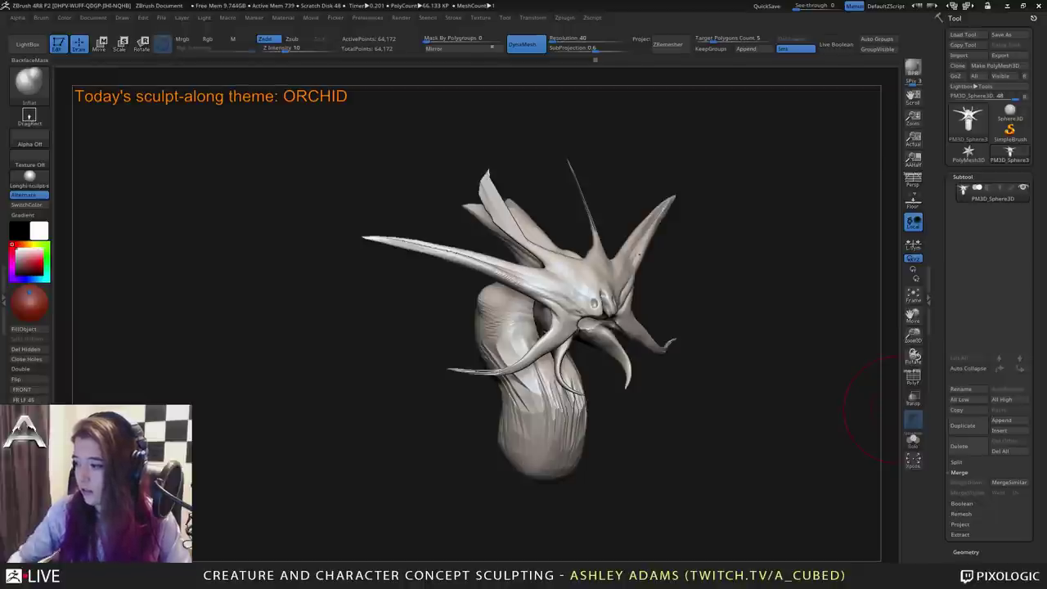
{"action": "mouse_move", "coordinate": [897, 410]}
{"action": "left_mouse_down"}
{"action": "mouse_move", "coordinate": [760, 400]}
{"action": "mouse_move", "coordinate": [883, 425]}
{"action": "mouse_move", "coordinate": [899, 450]}
{"action": "mouse_move", "coordinate": [728, 409]}
{"action": "left_mouse_up"}
{"action": "right_click_drag", "start_coordinate": [513, 266], "coordinate": [551, 282]}
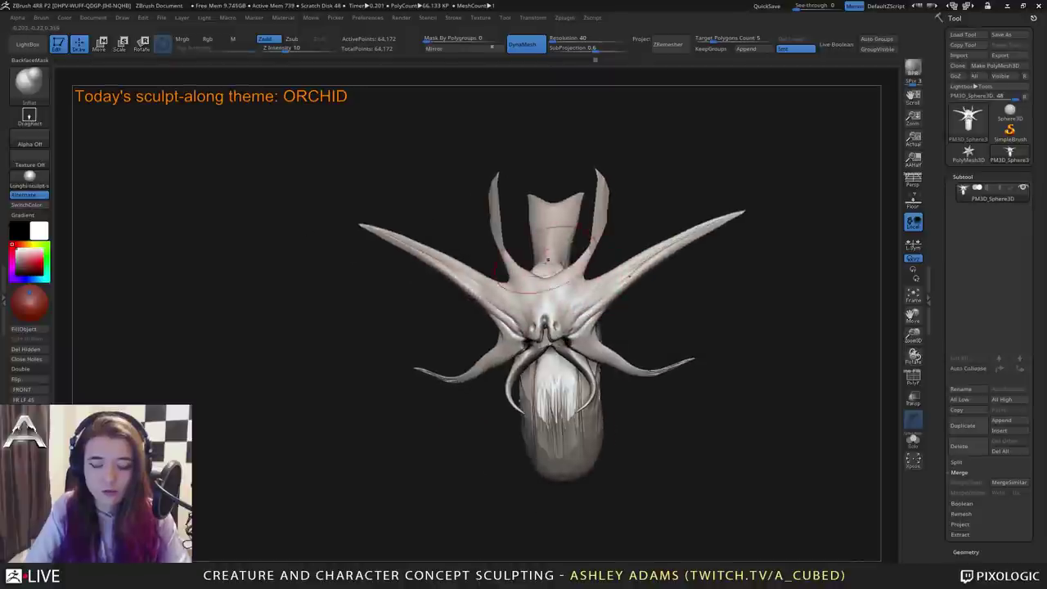
{"action": "right_click_drag", "start_coordinate": [488, 276], "coordinate": [497, 283]}
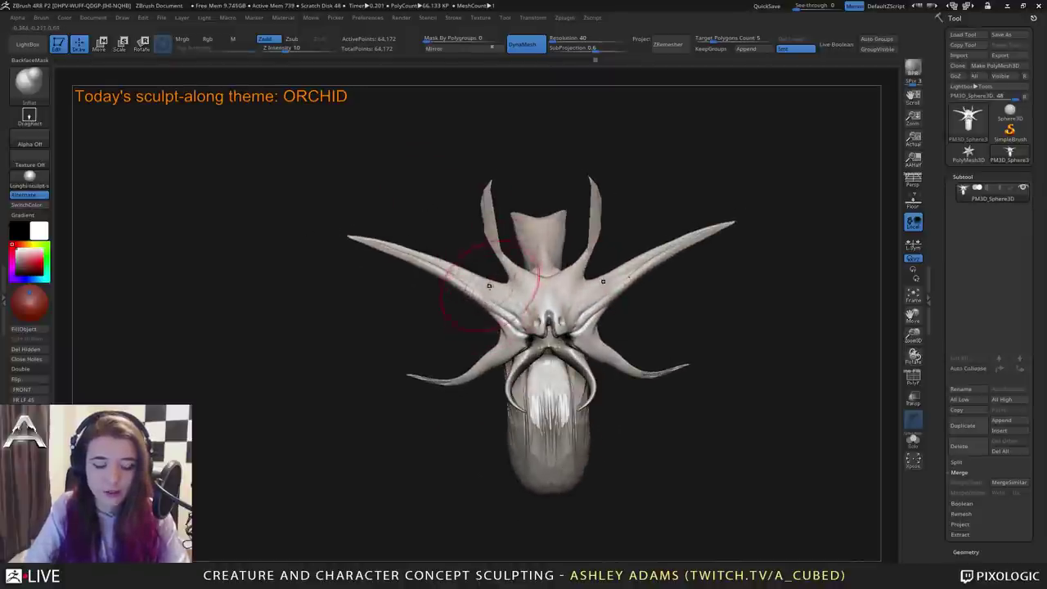
Bend the outer ends of the long side horns into a curve with SnakeHook.
{"action": "key", "text": "b"}
{"action": "key", "text": "s"}
{"action": "key", "text": "h"}
{"action": "mouse_move", "coordinate": [430, 266]}
{"action": "left_mouse_down"}
{"action": "mouse_move", "coordinate": [364, 244]}
{"action": "mouse_move", "coordinate": [362, 255]}
{"action": "left_mouse_up"}
{"action": "right_click_drag", "start_coordinate": [593, 266], "coordinate": [495, 246]}
{"action": "right_click", "coordinate": [491, 250]}
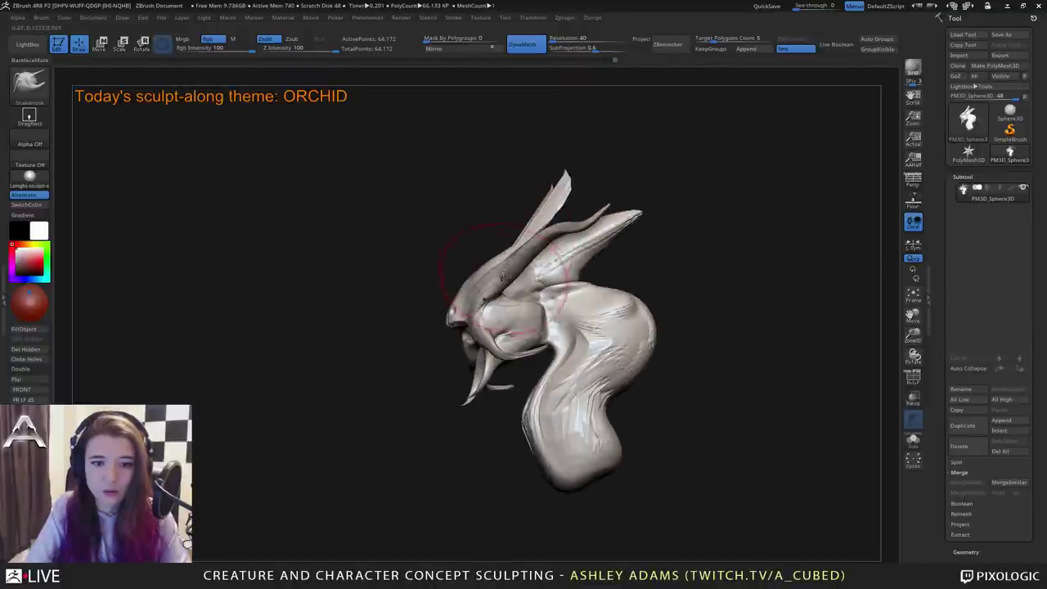
{"action": "right_click_drag", "start_coordinate": [512, 288], "coordinate": [481, 286]}
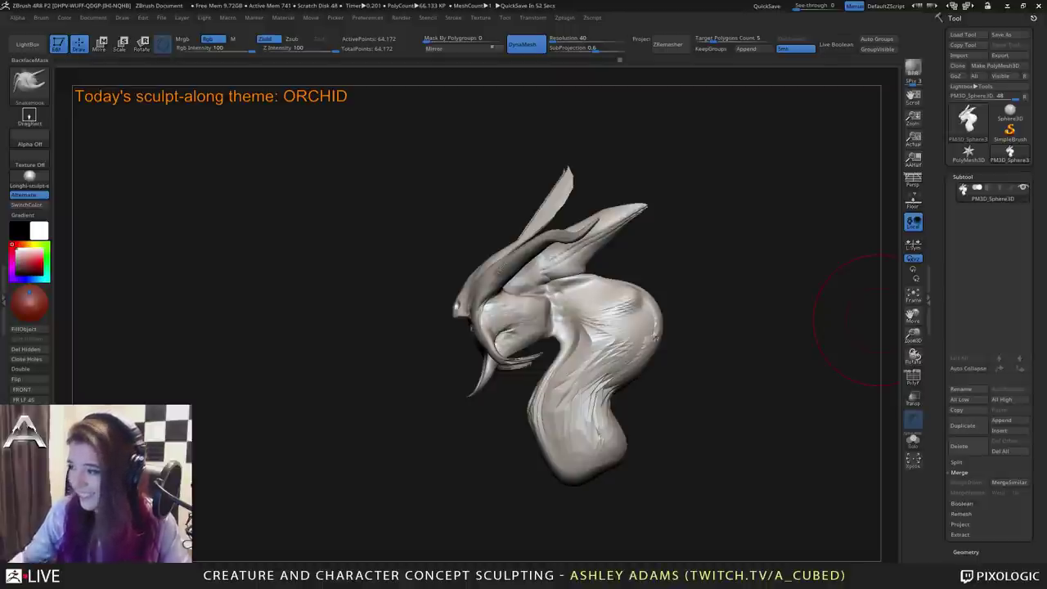
Build up the underside behind the jaw, near the body, with ClayBuildup.
{"action": "mouse_move", "coordinate": [365, 376]}
{"action": "left_mouse_down"}
{"action": "mouse_move", "coordinate": [423, 384]}
{"action": "mouse_move", "coordinate": [343, 380]}
{"action": "mouse_move", "coordinate": [369, 381]}
{"action": "mouse_move", "coordinate": [357, 385]}
{"action": "left_mouse_up"}
{"action": "key", "text": "space"}
{"action": "left_click_drag", "start_coordinate": [524, 326], "coordinate": [517, 327]}
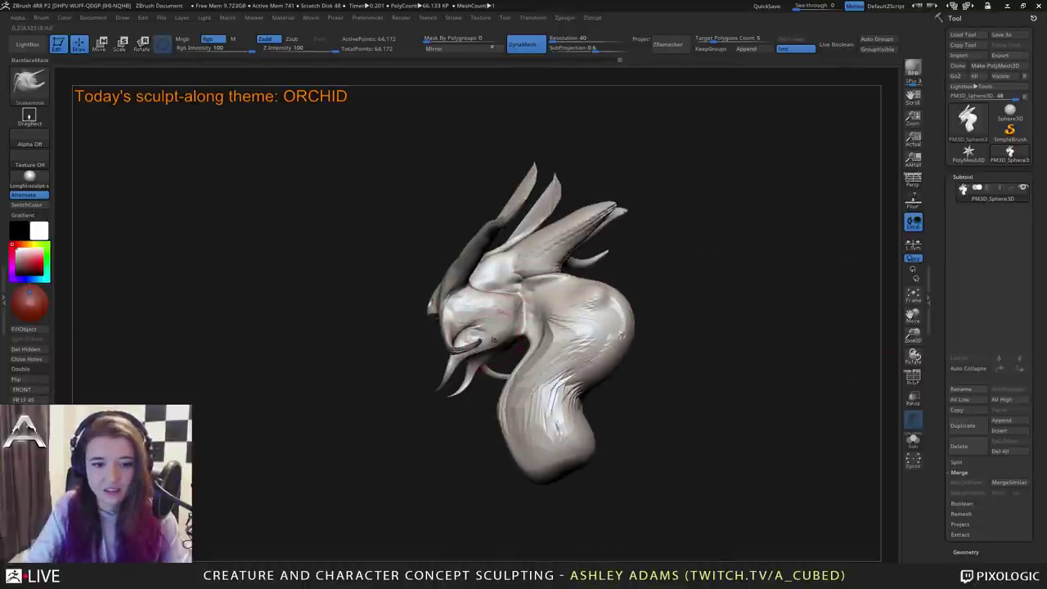
{"action": "left_click_drag", "start_coordinate": [409, 392], "coordinate": [421, 282]}
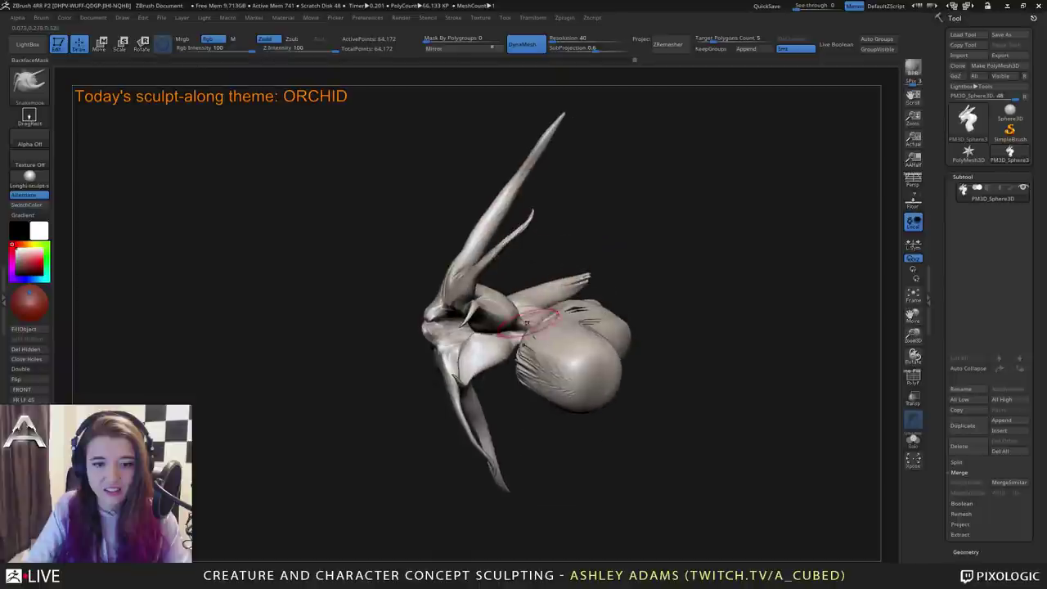
{"action": "key", "text": "b"}
{"action": "key", "text": "c"}
{"action": "key", "text": "b"}
{"action": "mouse_move", "coordinate": [393, 360]}
{"action": "left_mouse_down"}
{"action": "mouse_move", "coordinate": [417, 348]}
{"action": "mouse_move", "coordinate": [413, 434]}
{"action": "left_mouse_up"}
{"action": "mouse_move", "coordinate": [544, 309]}
{"action": "left_mouse_down"}
{"action": "mouse_move", "coordinate": [507, 309]}
{"action": "mouse_move", "coordinate": [526, 312]}
{"action": "left_mouse_up"}
{"action": "left_click_drag", "start_coordinate": [493, 385], "coordinate": [580, 250]}
{"action": "mouse_move", "coordinate": [589, 295]}
{"action": "right_mouse_down"}
{"action": "mouse_move", "coordinate": [546, 248]}
{"action": "mouse_move", "coordinate": [557, 271]}
{"action": "mouse_move", "coordinate": [517, 299]}
{"action": "right_mouse_up"}
Carve a crease from the brow down the side of the head with DamStandard.
{"action": "key", "text": "b"}
{"action": "key", "text": "d"}
{"action": "key", "text": "s"}
{"action": "mouse_move", "coordinate": [576, 278]}
{"action": "left_mouse_down"}
{"action": "mouse_move", "coordinate": [516, 301]}
{"action": "mouse_move", "coordinate": [514, 337]}
{"action": "left_mouse_up"}
{"action": "mouse_move", "coordinate": [558, 288]}
{"action": "right_mouse_down"}
{"action": "mouse_move", "coordinate": [634, 296]}
{"action": "mouse_move", "coordinate": [601, 287]}
{"action": "mouse_move", "coordinate": [511, 308]}
{"action": "mouse_move", "coordinate": [509, 291]}
{"action": "mouse_move", "coordinate": [542, 342]}
{"action": "right_mouse_up"}
{"action": "key", "text": "b"}
{"action": "key", "text": "s"}
{"action": "key", "text": "h"}
Carve creases around the upper lip and the mouth opening with DamStandard.
{"action": "key", "text": "b"}
{"action": "key", "text": "d"}
{"action": "key", "text": "s"}
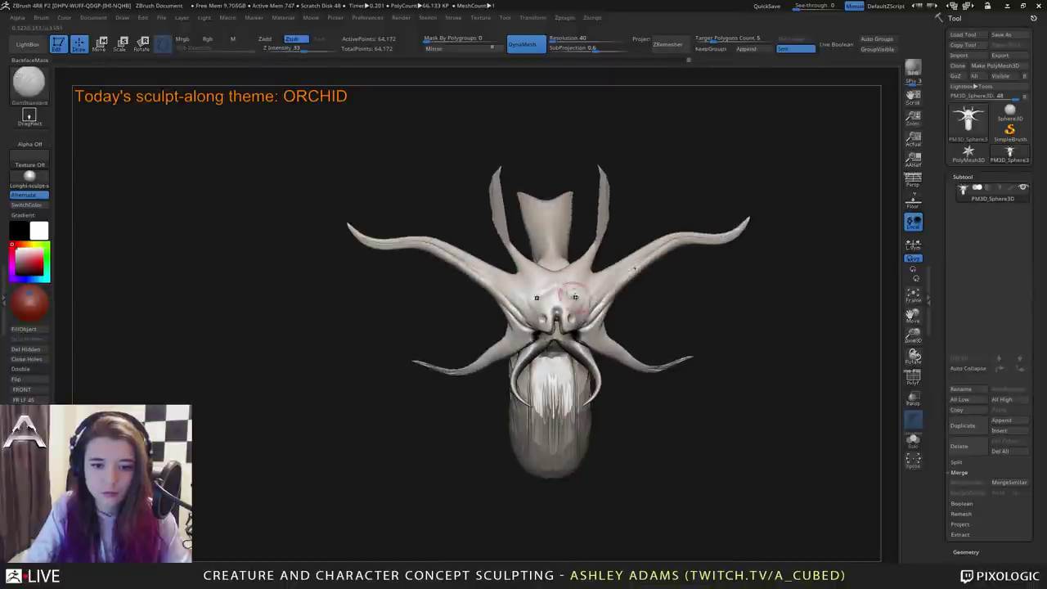
{"action": "right_click_drag", "start_coordinate": [634, 268], "coordinate": [596, 232]}
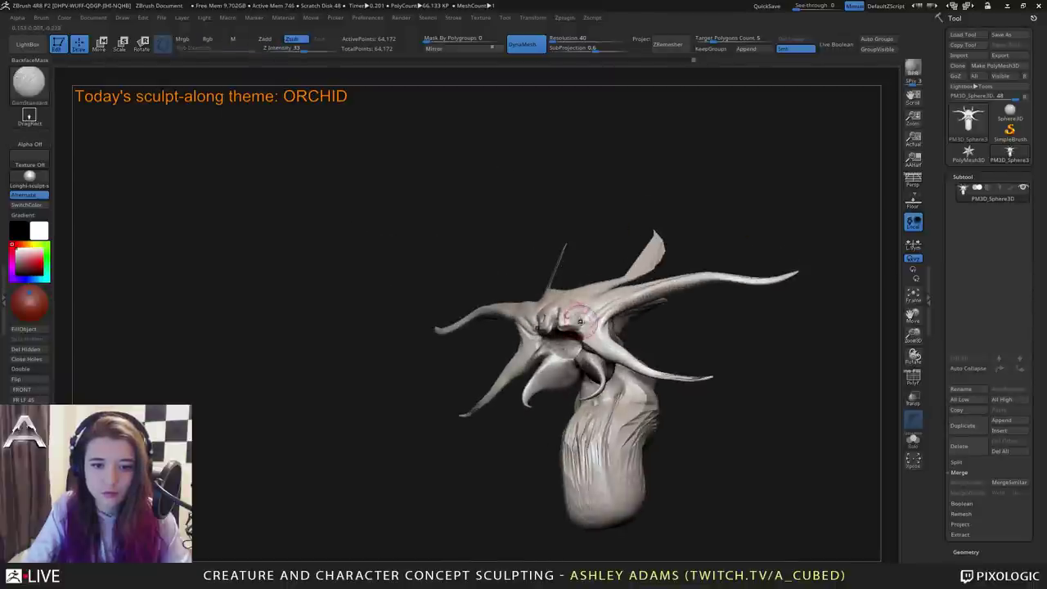
{"action": "mouse_move", "coordinate": [580, 332]}
{"action": "right_mouse_down"}
{"action": "mouse_move", "coordinate": [540, 299]}
{"action": "mouse_move", "coordinate": [562, 321]}
{"action": "mouse_move", "coordinate": [528, 327]}
{"action": "right_mouse_up"}
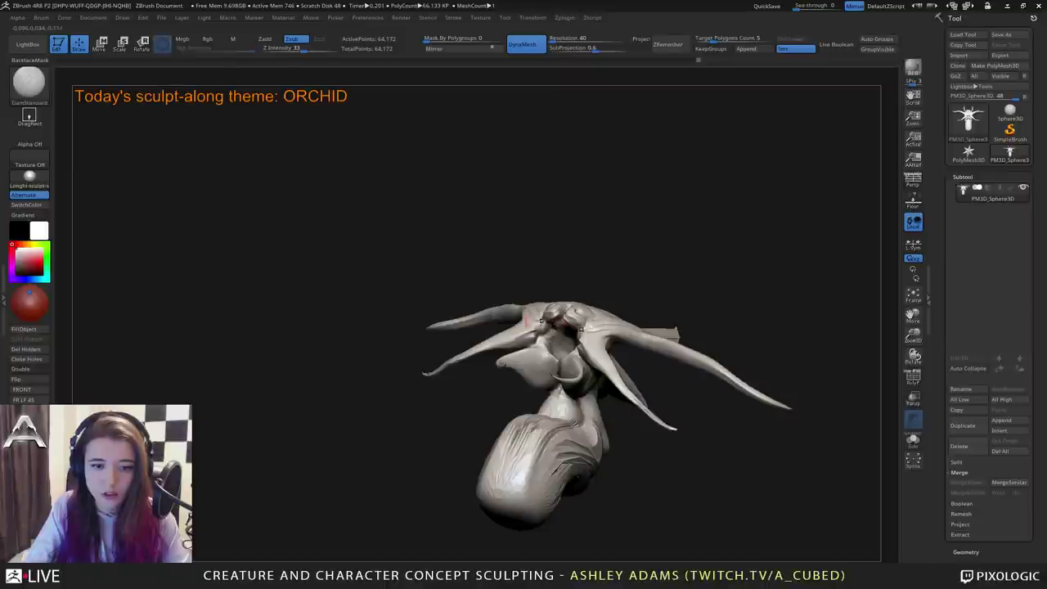
{"action": "left_click_drag", "start_coordinate": [560, 324], "coordinate": [550, 327]}
{"action": "right_click_drag", "start_coordinate": [563, 317], "coordinate": [560, 347]}
{"action": "left_click_drag", "start_coordinate": [556, 327], "coordinate": [542, 349]}
{"action": "mouse_move", "coordinate": [550, 349]}
{"action": "right_mouse_down"}
{"action": "mouse_move", "coordinate": [571, 345]}
{"action": "mouse_move", "coordinate": [565, 352]}
{"action": "right_mouse_up"}
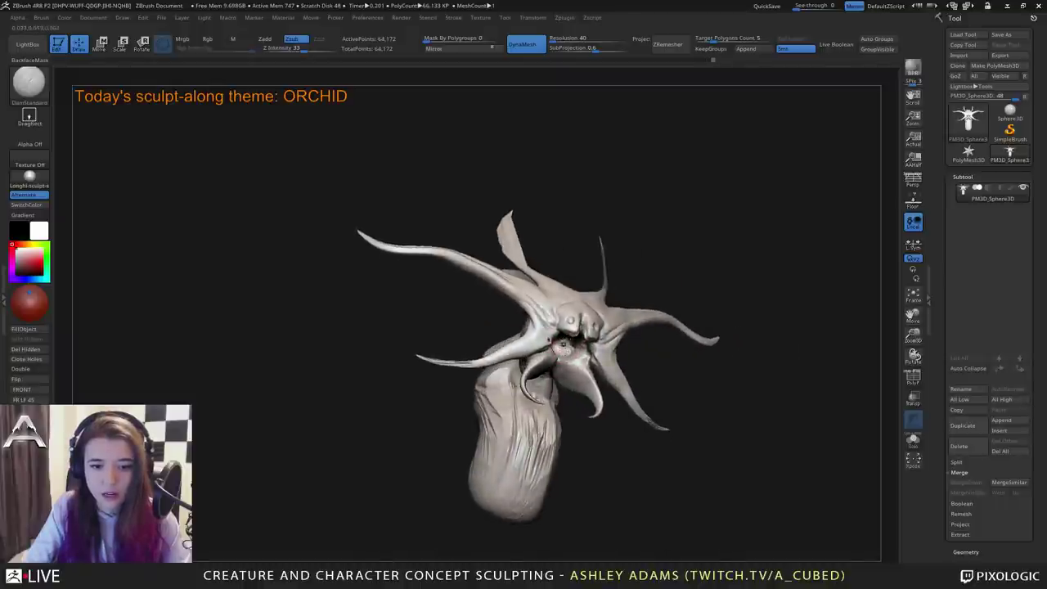
{"action": "left_click_drag", "start_coordinate": [561, 346], "coordinate": [565, 327]}
Thicken the lower mandibles with the Inflate brush.
{"action": "mouse_move", "coordinate": [603, 385]}
{"action": "right_mouse_down"}
{"action": "mouse_move", "coordinate": [647, 432]}
{"action": "mouse_move", "coordinate": [519, 282]}
{"action": "right_mouse_up"}
{"action": "right_click", "coordinate": [573, 357]}
{"action": "key", "text": "b"}
{"action": "key", "text": "i"}
{"action": "key", "text": "n"}
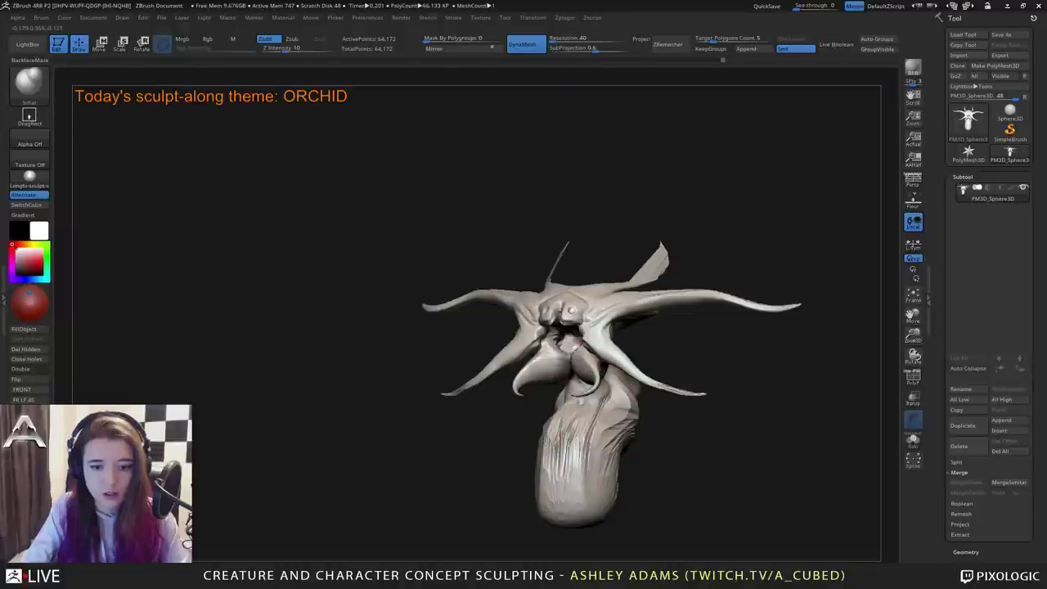
{"action": "left_click_drag", "start_coordinate": [530, 378], "coordinate": [596, 397]}
{"action": "left_click_drag", "start_coordinate": [532, 385], "coordinate": [586, 352]}
Append a sphere as a new subtool for the eyes.
{"action": "mouse_move", "coordinate": [571, 264]}
{"action": "right_mouse_down"}
{"action": "mouse_move", "coordinate": [574, 251]}
{"action": "mouse_move", "coordinate": [547, 291]}
{"action": "mouse_move", "coordinate": [550, 315]}
{"action": "mouse_move", "coordinate": [587, 304]}
{"action": "right_mouse_up"}
{"action": "key", "text": "space"}
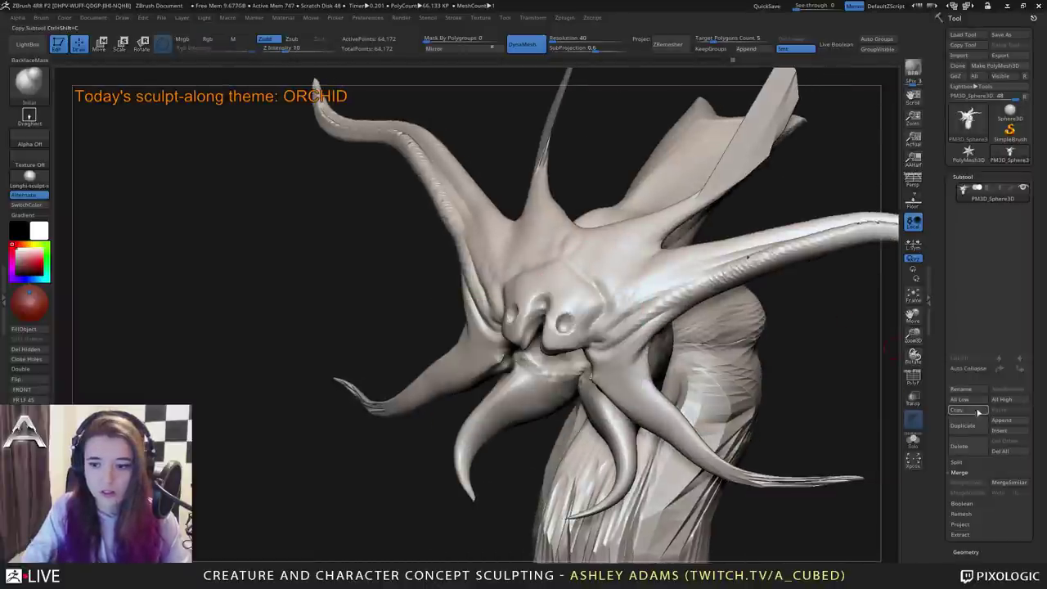
{"action": "left_click", "coordinate": [1001, 419]}
{"action": "left_click", "coordinate": [713, 399]}
Select the appended sphere, scale it down to eyeball size and move it sideways toward one eye.
{"action": "right_click_drag", "start_coordinate": [679, 429], "coordinate": [641, 372], "text": "ctrl"}
{"action": "left_click", "coordinate": [650, 414], "text": "alt"}
{"action": "right_click_drag", "start_coordinate": [649, 414], "coordinate": [601, 298], "text": "shift"}
{"action": "key", "text": "w"}
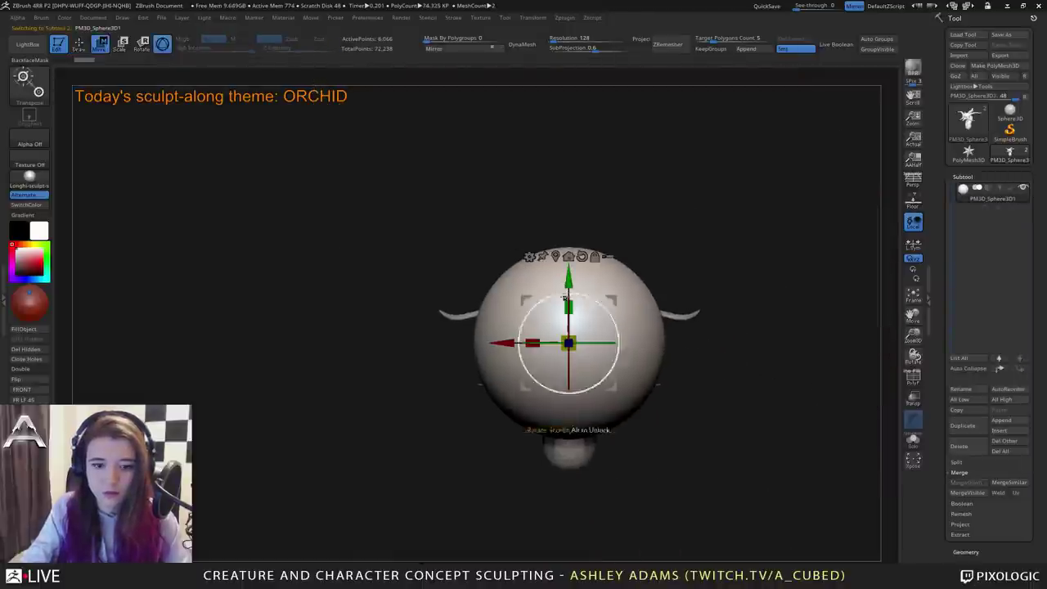
{"action": "left_click_drag", "start_coordinate": [568, 344], "coordinate": [376, 310]}
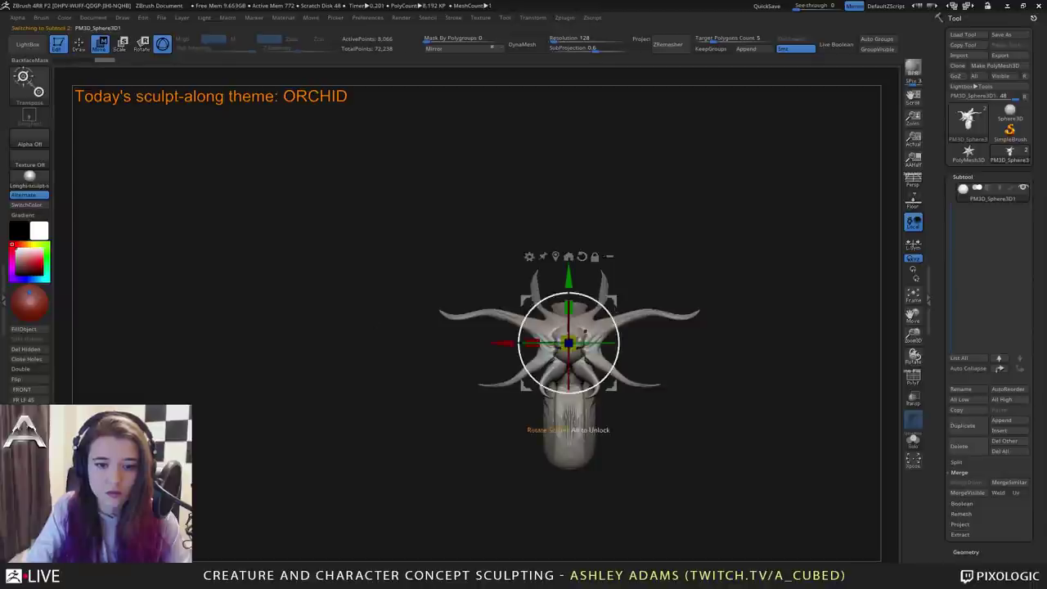
{"action": "left_click_drag", "start_coordinate": [569, 344], "coordinate": [633, 322]}
{"action": "left_click_drag", "start_coordinate": [697, 290], "coordinate": [627, 298]}
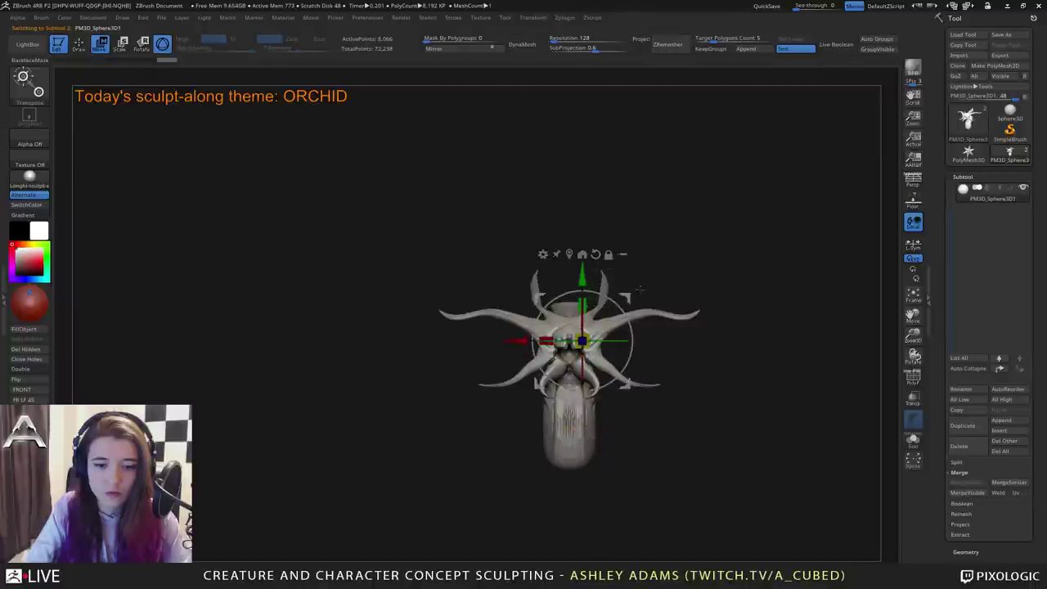
Move the small eye sphere forward from inside the head into its eye socket.
{"action": "left_click_drag", "start_coordinate": [728, 311], "coordinate": [586, 299], "text": "shift"}
{"action": "right_click_drag", "start_coordinate": [586, 300], "coordinate": [581, 376], "text": "ctrl"}
{"action": "left_click_drag", "start_coordinate": [517, 340], "coordinate": [427, 340]}
{"action": "left_click_drag", "start_coordinate": [360, 319], "coordinate": [494, 350], "text": "shift"}
{"action": "left_click_drag", "start_coordinate": [428, 340], "coordinate": [408, 340]}
{"action": "right_click_drag", "start_coordinate": [540, 337], "coordinate": [553, 306]}
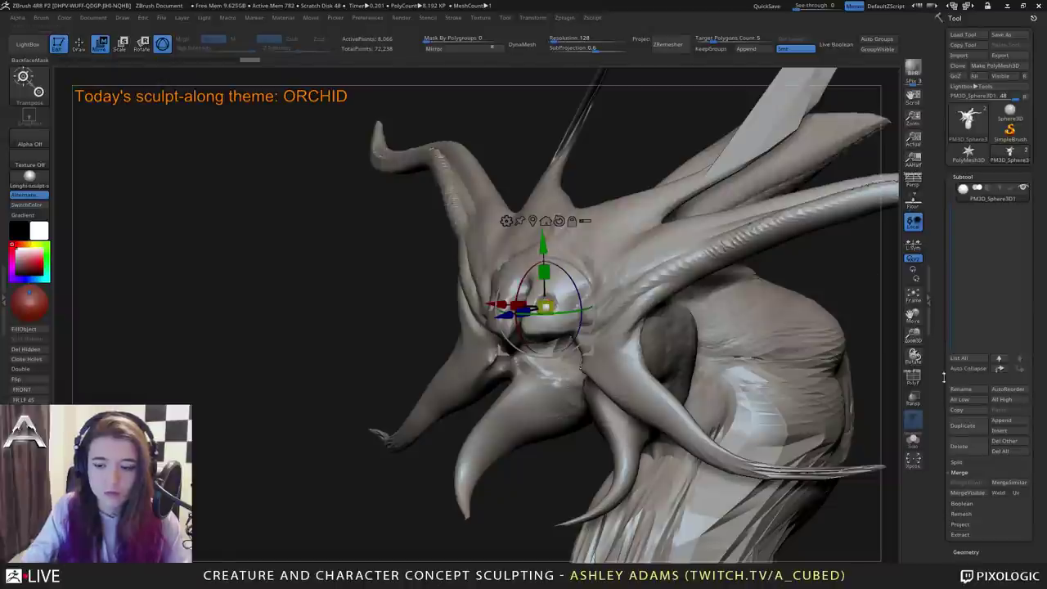
Duplicate the eye sphere, mirrored to the opposite socket, and merge both eyes into one subtool.
{"action": "left_click", "coordinate": [973, 434]}
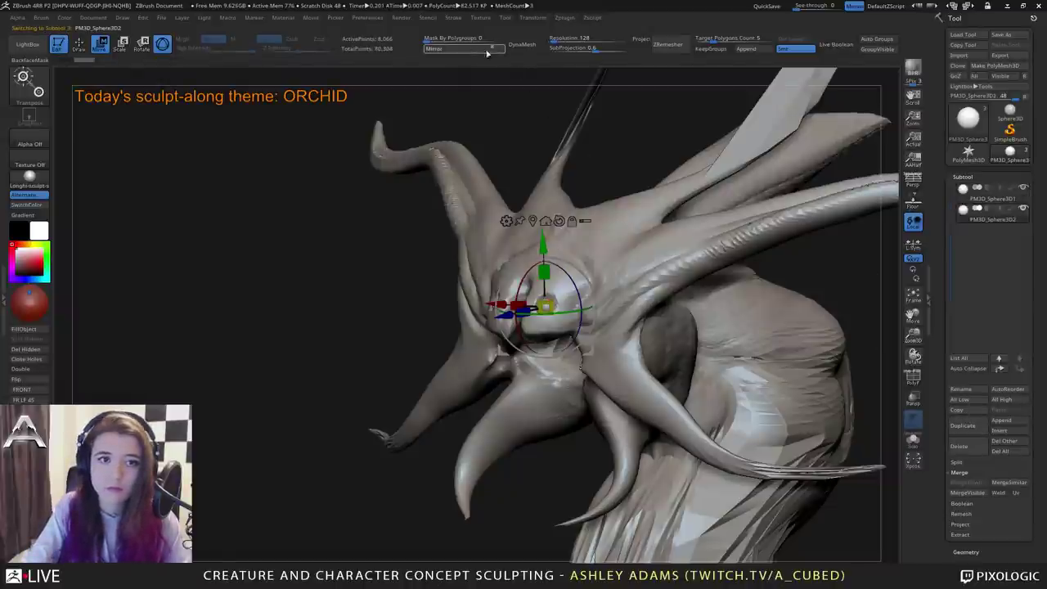
{"action": "left_click", "coordinate": [993, 193]}
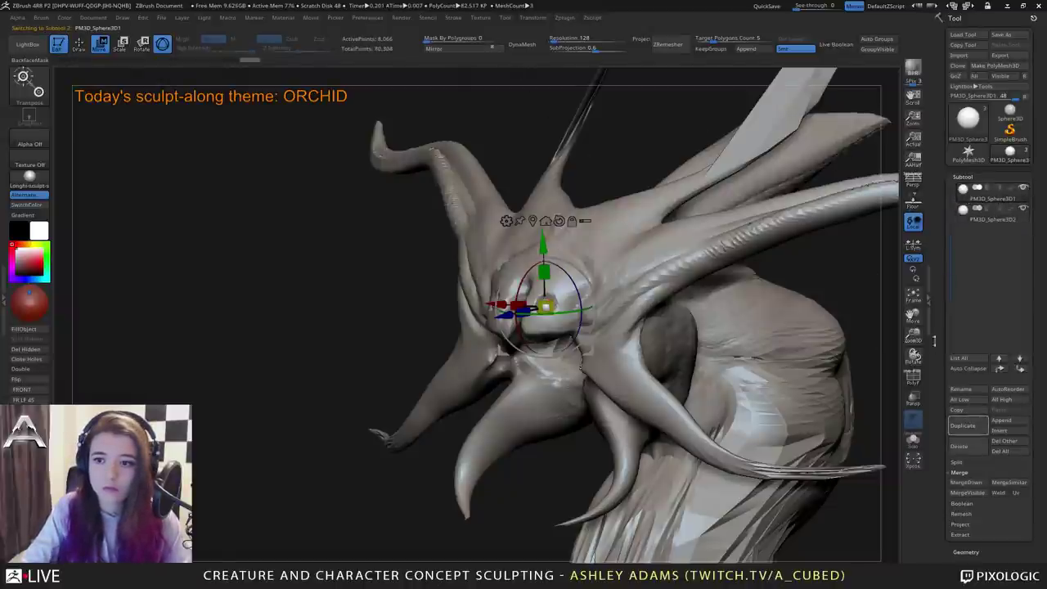
{"action": "left_click", "coordinate": [965, 482]}
{"action": "left_click", "coordinate": [865, 503]}
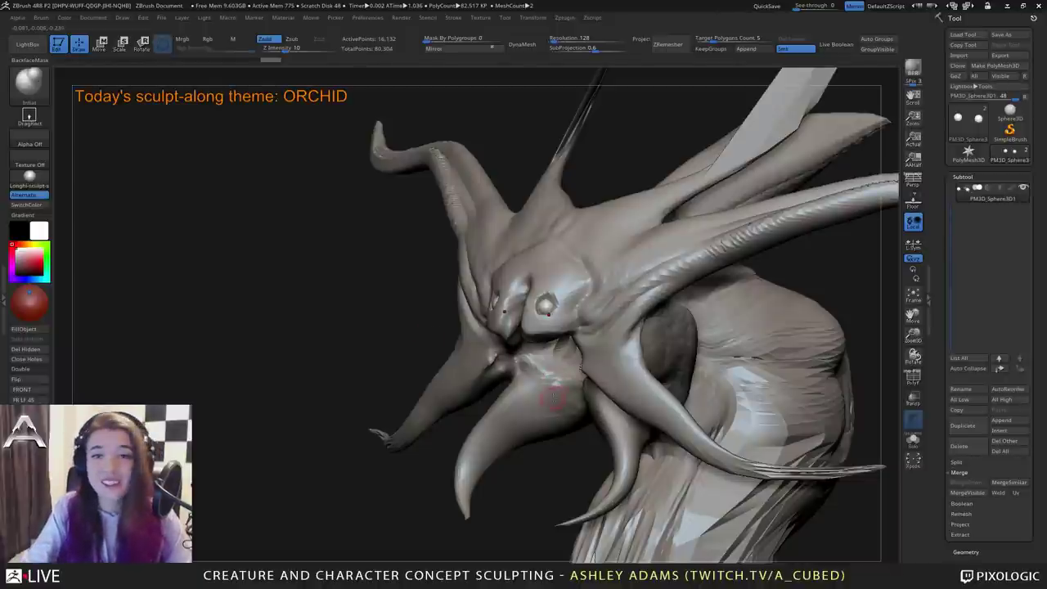
Inspect the creature from several angles and make the body the active subtool.
{"action": "right_click_drag", "start_coordinate": [507, 383], "coordinate": [535, 352]}
{"action": "key", "text": "space"}
{"action": "left_click", "coordinate": [563, 285]}
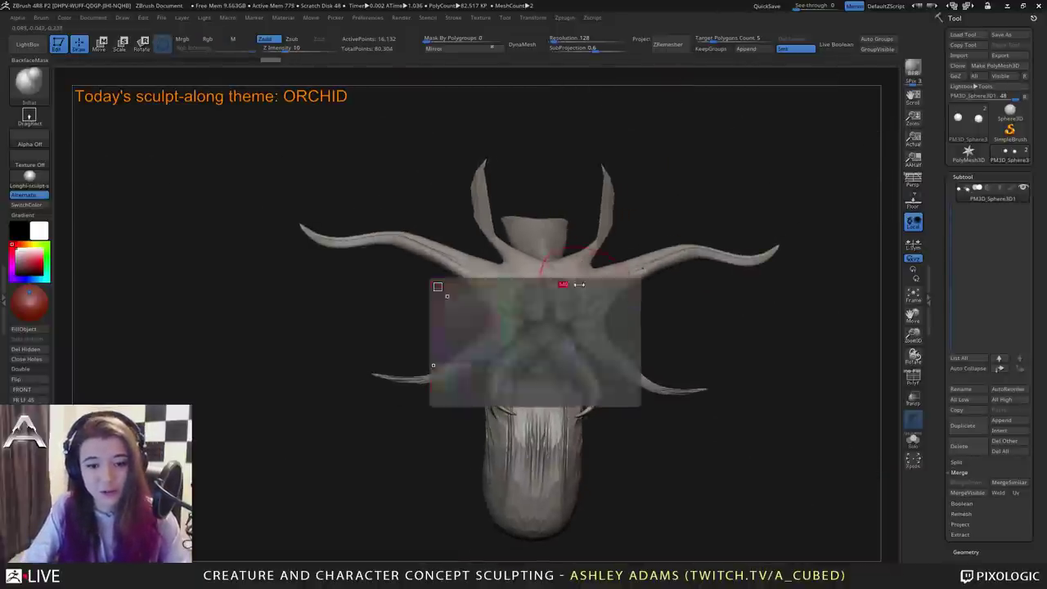
{"action": "mouse_move", "coordinate": [491, 295]}
{"action": "right_mouse_down"}
{"action": "mouse_move", "coordinate": [576, 299]}
{"action": "mouse_move", "coordinate": [523, 327]}
{"action": "mouse_move", "coordinate": [528, 314]}
{"action": "right_mouse_up"}
{"action": "key", "text": "space"}
{"action": "left_click", "coordinate": [513, 250]}
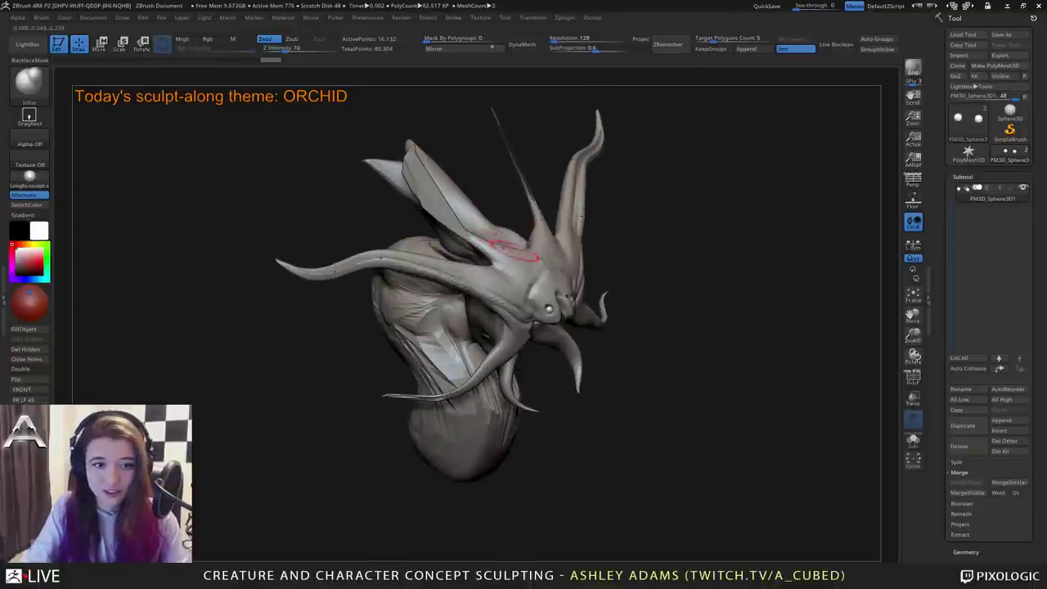
{"action": "left_click", "coordinate": [528, 269], "text": "alt"}
{"action": "right_click_drag", "start_coordinate": [530, 267], "coordinate": [545, 167]}
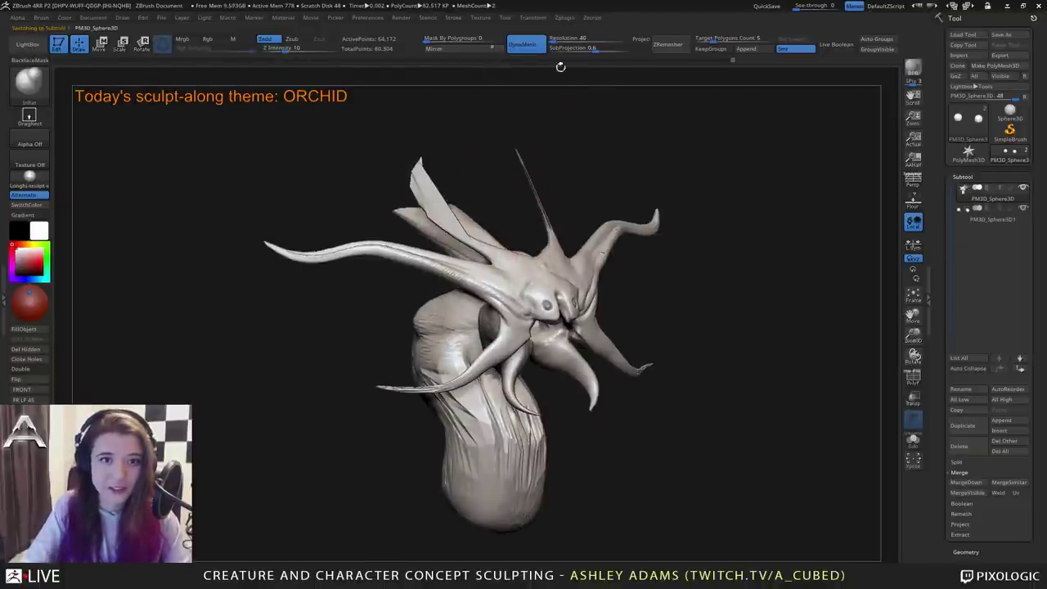
Try to remesh the body with DynaMesh at resolution 40 and undo the remesh.
{"action": "mouse_move", "coordinate": [596, 174]}
{"action": "left_mouse_down", "text": "ctrl"}
{"action": "mouse_move", "coordinate": [601, 185]}
{"action": "mouse_move", "coordinate": [575, 185]}
{"action": "mouse_move", "coordinate": [587, 177]}
{"action": "left_mouse_up", "text": "ctrl"}
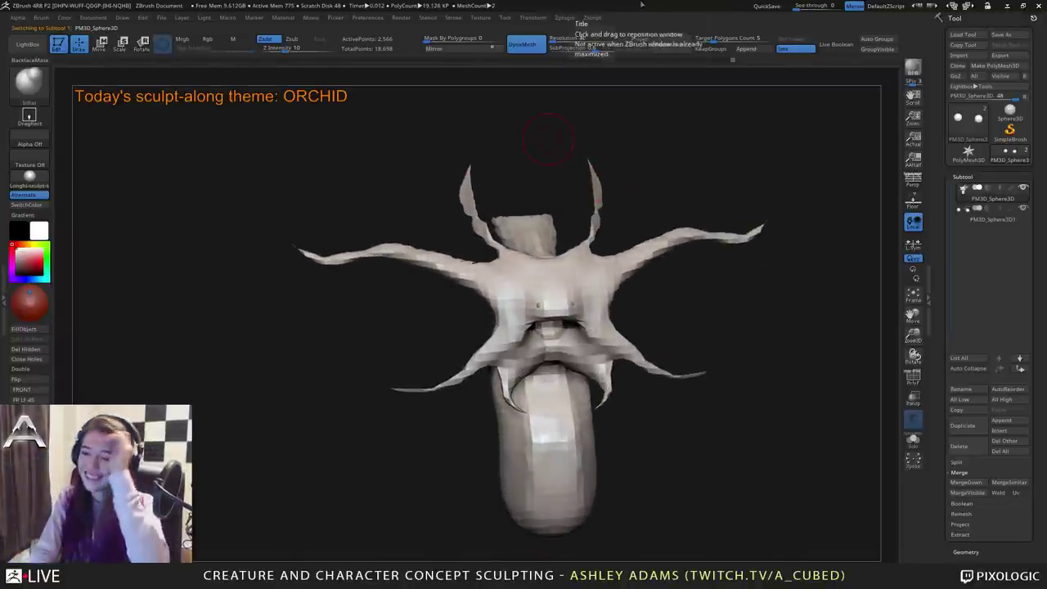
{"action": "left_click_drag", "start_coordinate": [552, 226], "coordinate": [537, 300]}
{"action": "key", "text": "ctrl+z"}
{"action": "key", "text": "ctrl+z"}
{"action": "key", "text": "ctrl+z"}
{"action": "key", "text": "ctrl+z"}
{"action": "key", "text": "ctrl+z"}
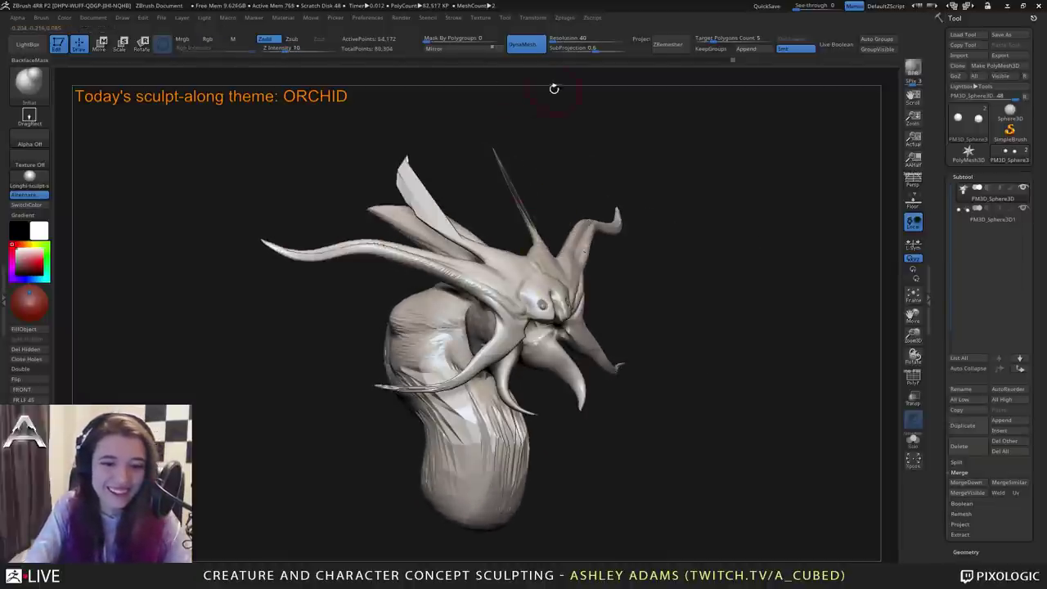
Set the DynaMesh resolution to 224 and remesh the body.
{"action": "left_click_drag", "start_coordinate": [554, 88], "coordinate": [528, 72]}
{"action": "left_click", "coordinate": [554, 39]}
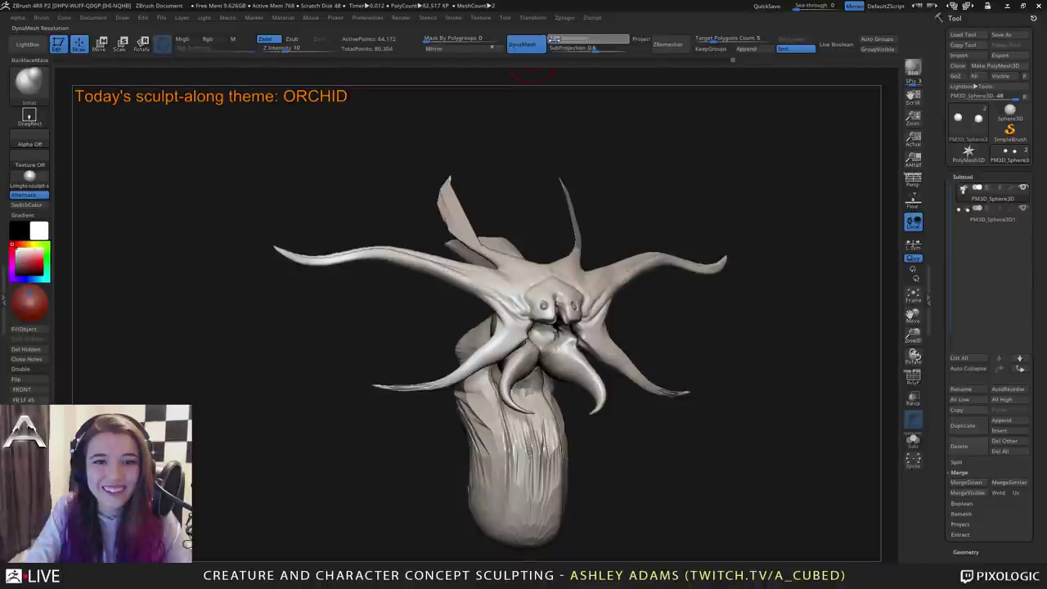
{"action": "left_click_drag", "start_coordinate": [600, 178], "coordinate": [620, 244], "text": "ctrl"}
{"action": "key", "text": "ctrl+z"}
{"action": "left_click", "coordinate": [554, 39]}
{"action": "key", "text": "Return"}
{"action": "left_click_drag", "start_coordinate": [691, 214], "coordinate": [615, 223]}
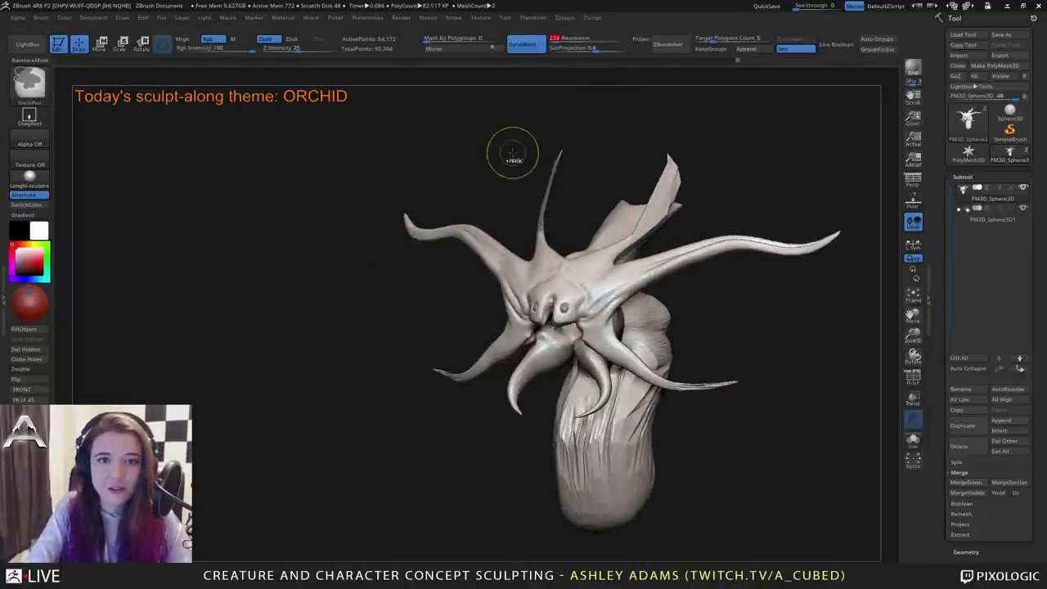
{"action": "key", "text": "ctrl+z"}
{"action": "key", "text": "ctrl+z"}
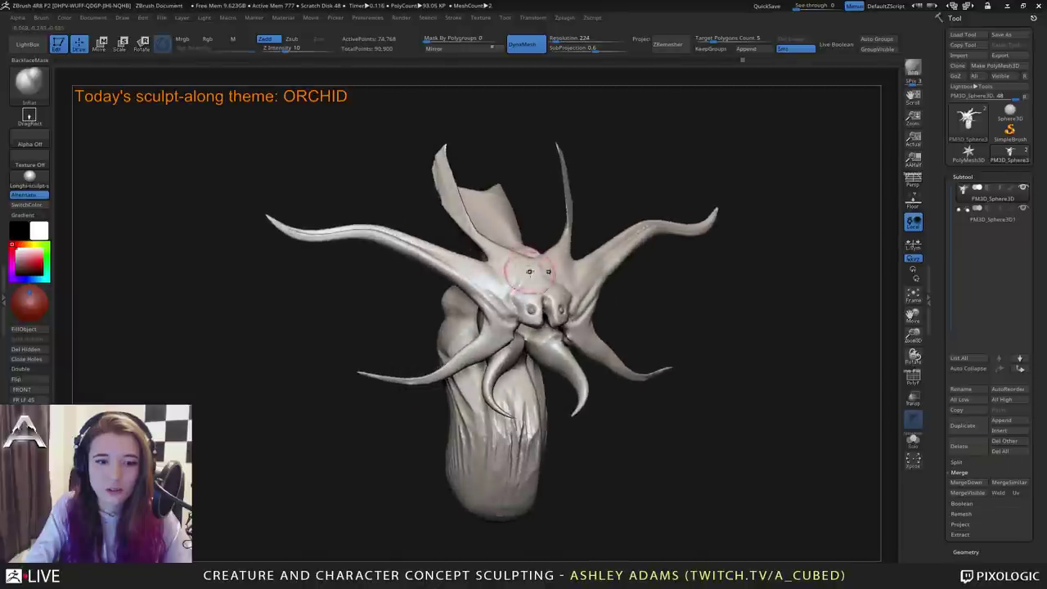
Thicken the thin upper pair of horns on top of the head with the Inflate brush.
{"action": "left_click_drag", "start_coordinate": [304, 235], "coordinate": [409, 238], "text": "shift"}
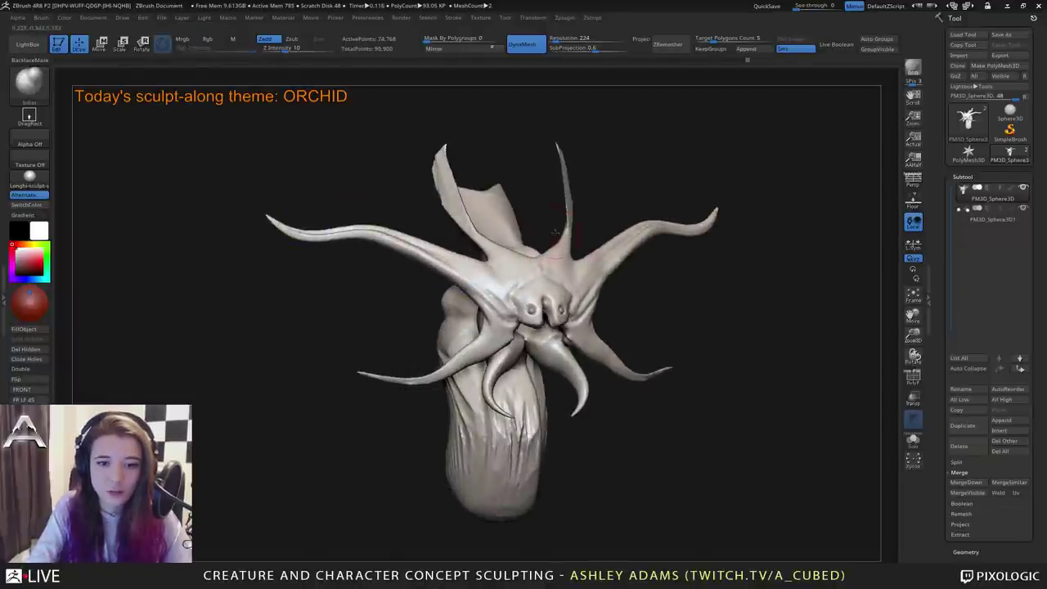
{"action": "key", "text": "ctrl+z"}
{"action": "left_click_drag", "start_coordinate": [586, 144], "coordinate": [584, 163], "text": "shift"}
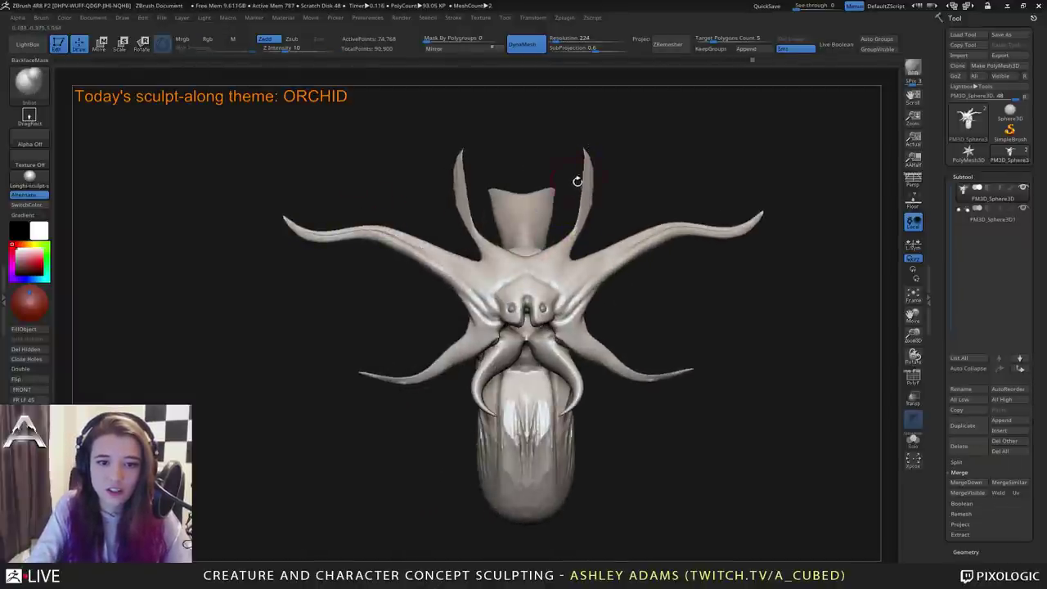
{"action": "right_click_drag", "start_coordinate": [578, 179], "coordinate": [573, 164]}
{"action": "right_click_drag", "start_coordinate": [679, 172], "coordinate": [581, 189]}
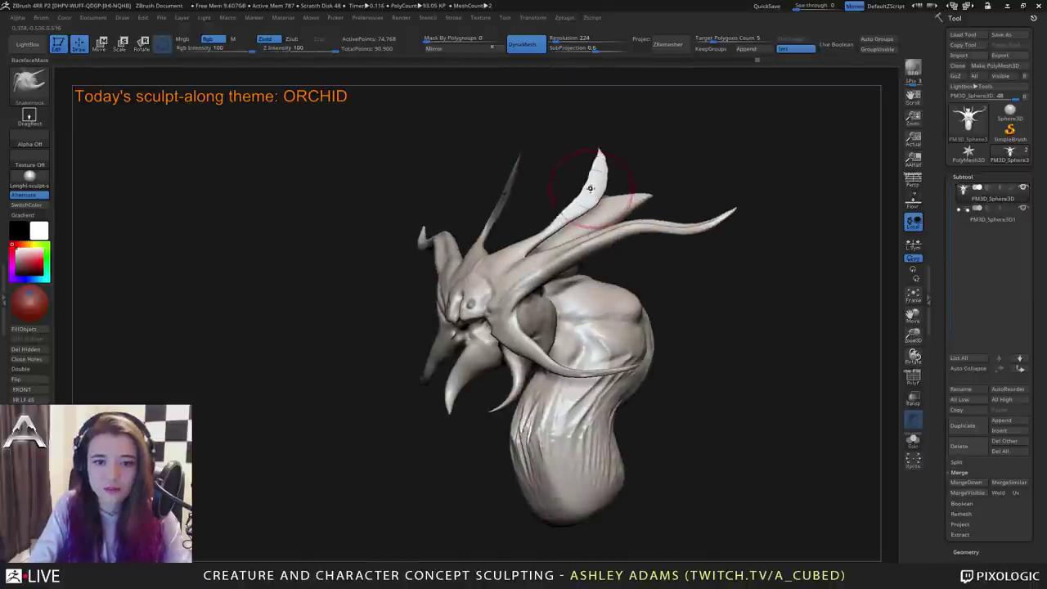
{"action": "key", "text": "b"}
{"action": "key", "text": "i"}
{"action": "key", "text": "n"}
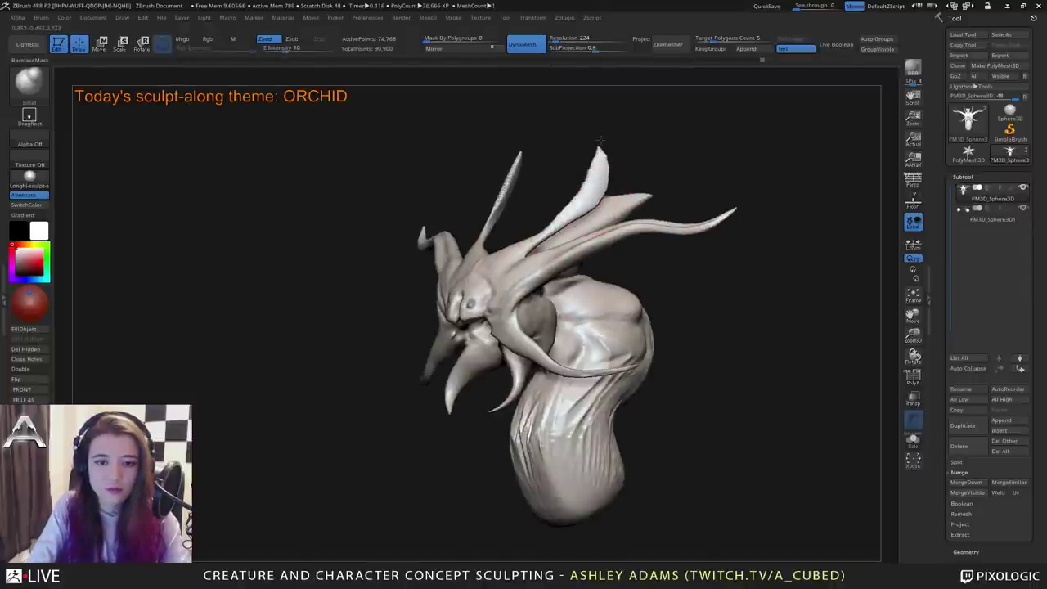
Reshape the thickened upper horns into a smoother curve with the SnakeHook brush.
{"action": "key", "text": "b"}
{"action": "key", "text": "s"}
{"action": "key", "text": "h"}
{"action": "mouse_move", "coordinate": [583, 176]}
{"action": "left_mouse_down"}
{"action": "mouse_move", "coordinate": [585, 119]}
{"action": "mouse_move", "coordinate": [599, 147]}
{"action": "mouse_move", "coordinate": [584, 176]}
{"action": "left_mouse_up"}
{"action": "left_click_drag", "start_coordinate": [507, 237], "coordinate": [446, 254]}
Build up volume on the side of the head behind the mandibles with the ClayBuildup brush.
{"action": "mouse_move", "coordinate": [445, 253]}
{"action": "left_mouse_down", "text": "alt"}
{"action": "mouse_move", "coordinate": [531, 181]}
{"action": "mouse_move", "coordinate": [577, 231]}
{"action": "left_mouse_up", "text": "alt"}
{"action": "key", "text": "b"}
{"action": "key", "text": "c"}
{"action": "key", "text": "b"}
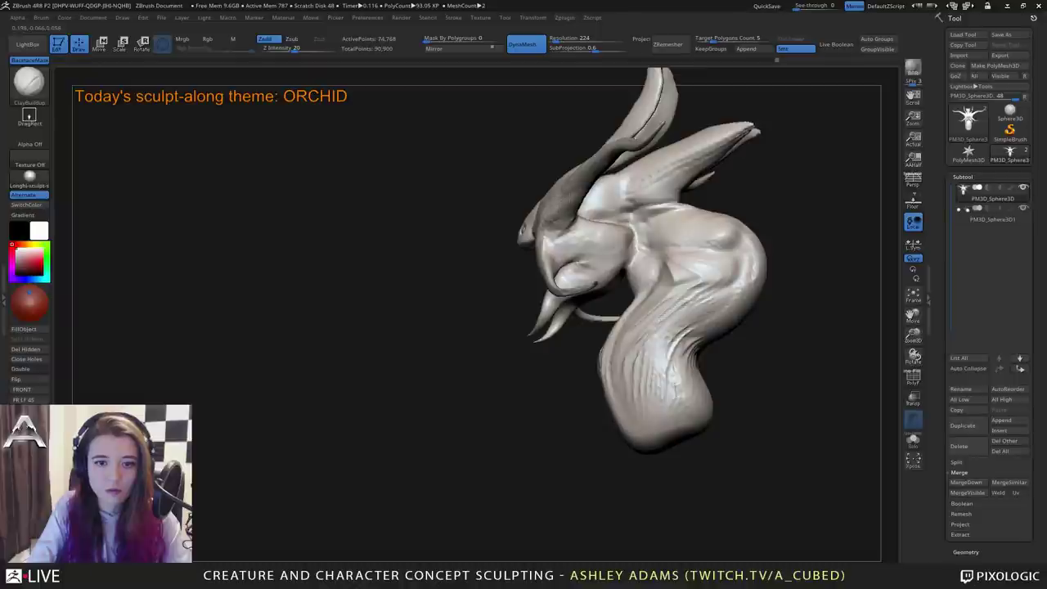
{"action": "left_click_drag", "start_coordinate": [491, 266], "coordinate": [426, 260]}
Carve creases along the side of the head and behind the mandibles with the DamStandard brush.
{"action": "key", "text": "b"}
{"action": "key", "text": "d"}
{"action": "key", "text": "s"}
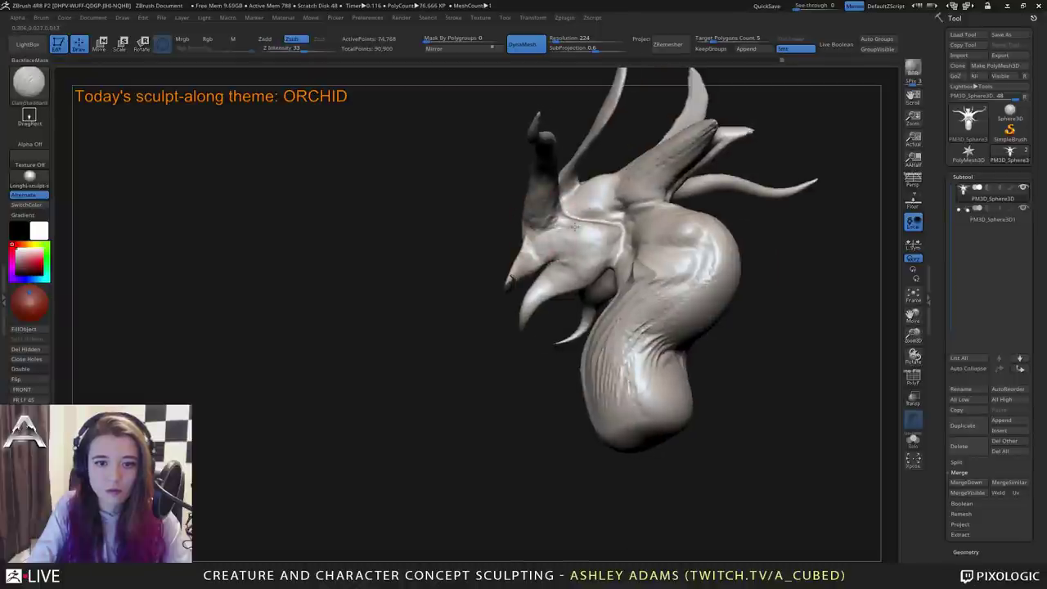
{"action": "left_click_drag", "start_coordinate": [505, 282], "coordinate": [458, 309]}
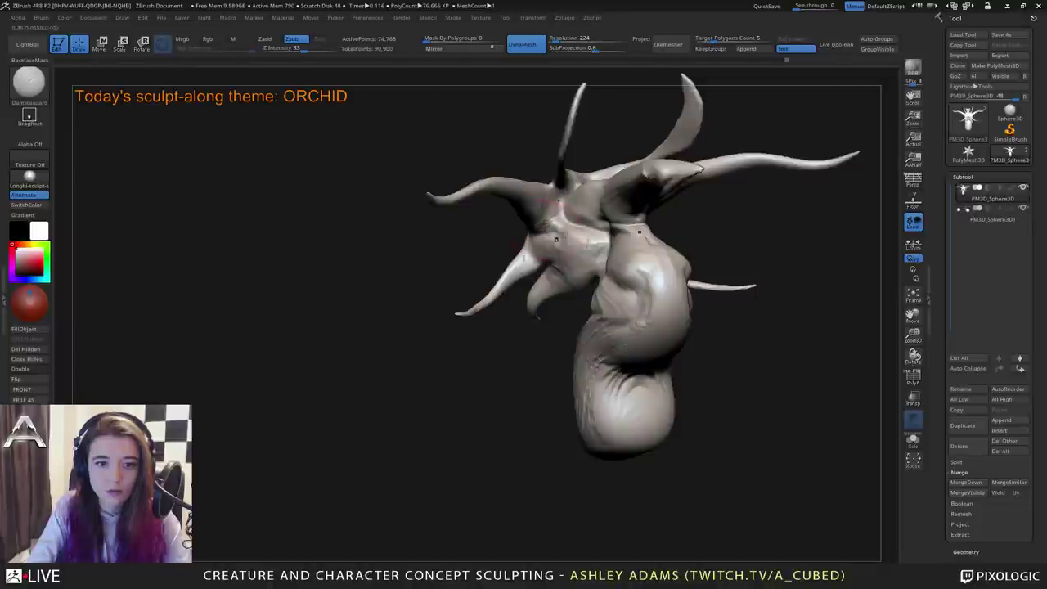
{"action": "mouse_move", "coordinate": [556, 233]}
{"action": "left_mouse_down"}
{"action": "mouse_move", "coordinate": [507, 178]}
{"action": "mouse_move", "coordinate": [546, 214]}
{"action": "left_mouse_up"}
{"action": "mouse_move", "coordinate": [495, 216]}
{"action": "right_mouse_down"}
{"action": "mouse_move", "coordinate": [543, 223]}
{"action": "mouse_move", "coordinate": [558, 237]}
{"action": "right_mouse_up"}
{"action": "left_click_drag", "start_coordinate": [556, 235], "coordinate": [544, 273]}
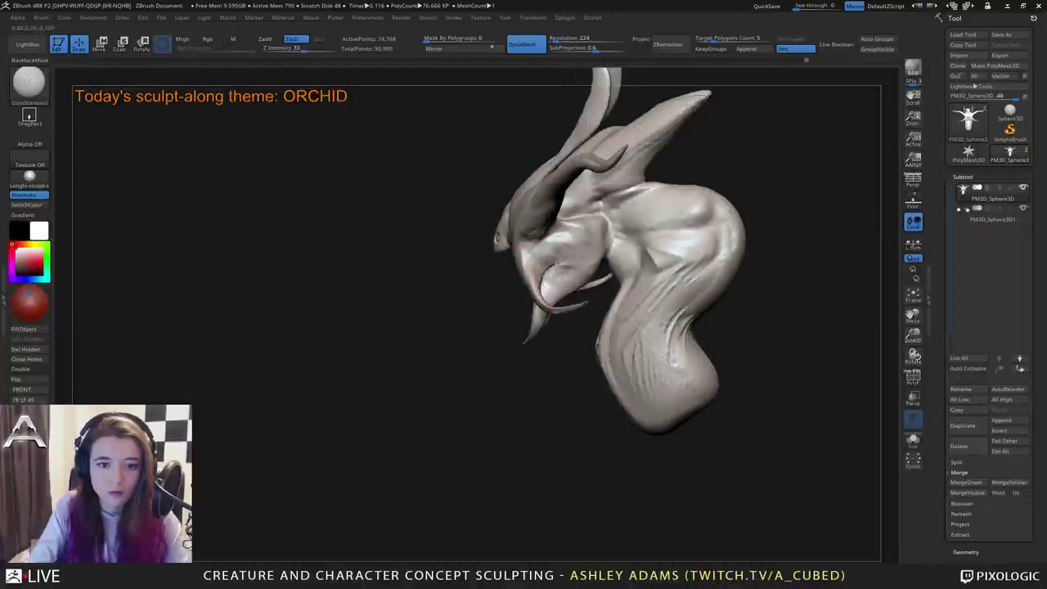
Add volume around the base of the mandibles with the ClayBuildup brush.
{"action": "mouse_move", "coordinate": [552, 283]}
{"action": "right_mouse_down"}
{"action": "mouse_move", "coordinate": [607, 281]}
{"action": "mouse_move", "coordinate": [526, 294]}
{"action": "right_mouse_up"}
{"action": "key", "text": "b"}
{"action": "key", "text": "c"}
{"action": "key", "text": "b"}
{"action": "left_click_drag", "start_coordinate": [527, 290], "coordinate": [564, 273]}
Thicken the thin outer mandibles toward their tips with the Inflate brush.
{"action": "key", "text": "b"}
{"action": "key", "text": "i"}
{"action": "key", "text": "n"}
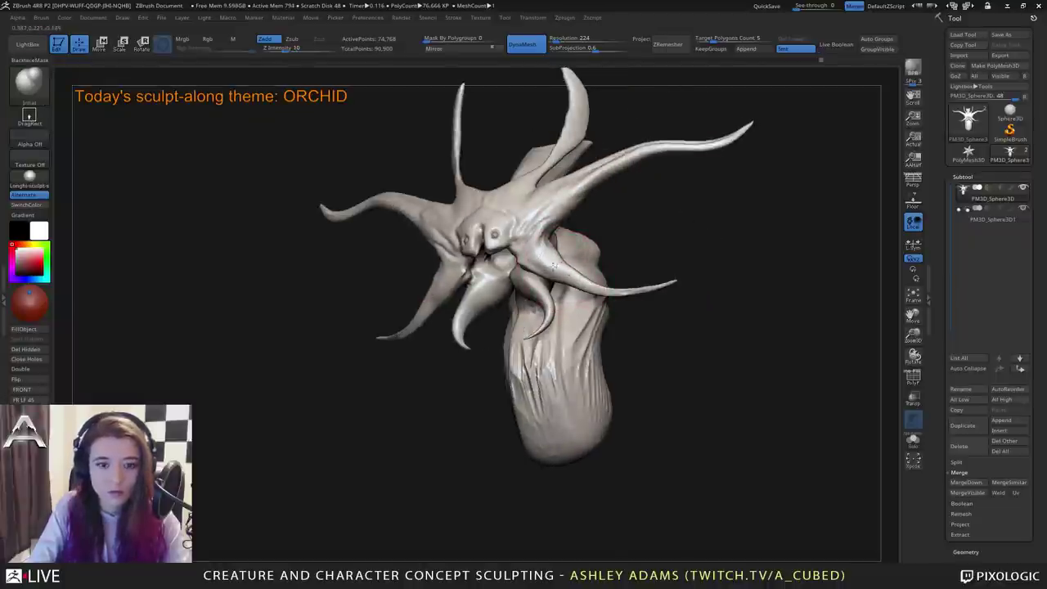
{"action": "left_click_drag", "start_coordinate": [612, 288], "coordinate": [651, 289]}
{"action": "mouse_move", "coordinate": [683, 299]}
{"action": "left_mouse_down"}
{"action": "mouse_move", "coordinate": [540, 319]}
{"action": "mouse_move", "coordinate": [620, 299]}
{"action": "left_mouse_up"}
Adjust the profile of the face and mandibles from the side with the SnakeHook brush.
{"action": "key", "text": "b"}
{"action": "key", "text": "s"}
{"action": "key", "text": "h"}
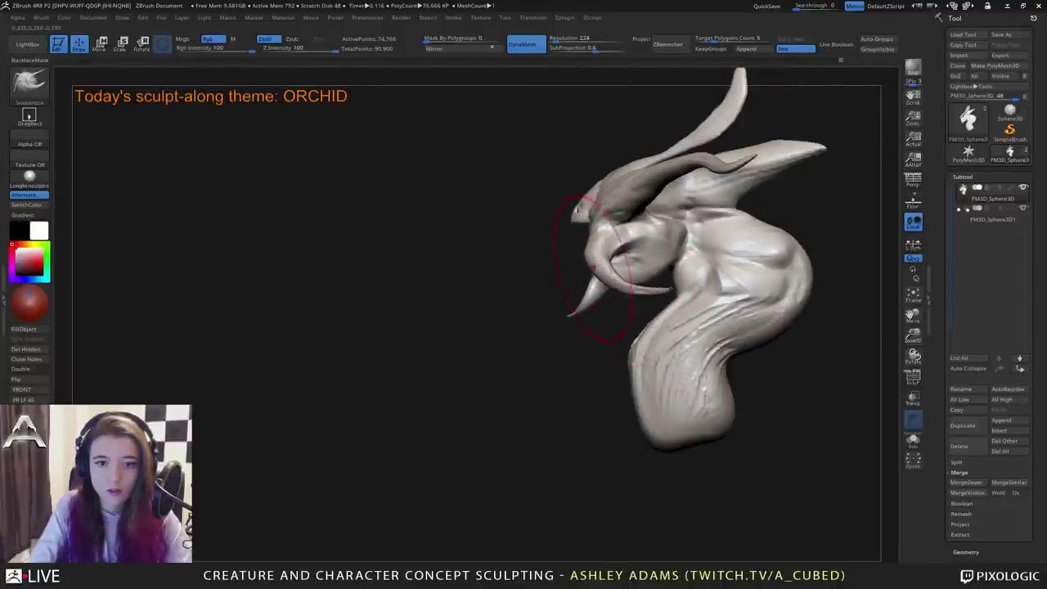
{"action": "left_click_drag", "start_coordinate": [584, 234], "coordinate": [589, 211]}
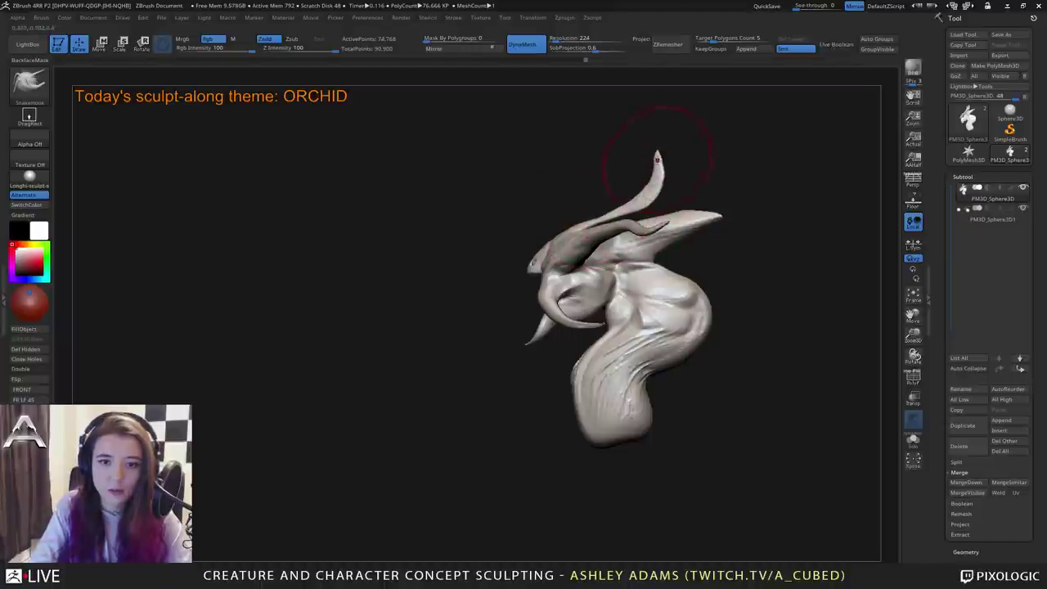
Enlarge the SnakeHook brush and push the lower abdomen into a stronger S-shaped curve.
{"action": "key", "text": "space"}
{"action": "left_click_drag", "start_coordinate": [665, 307], "coordinate": [679, 307]}
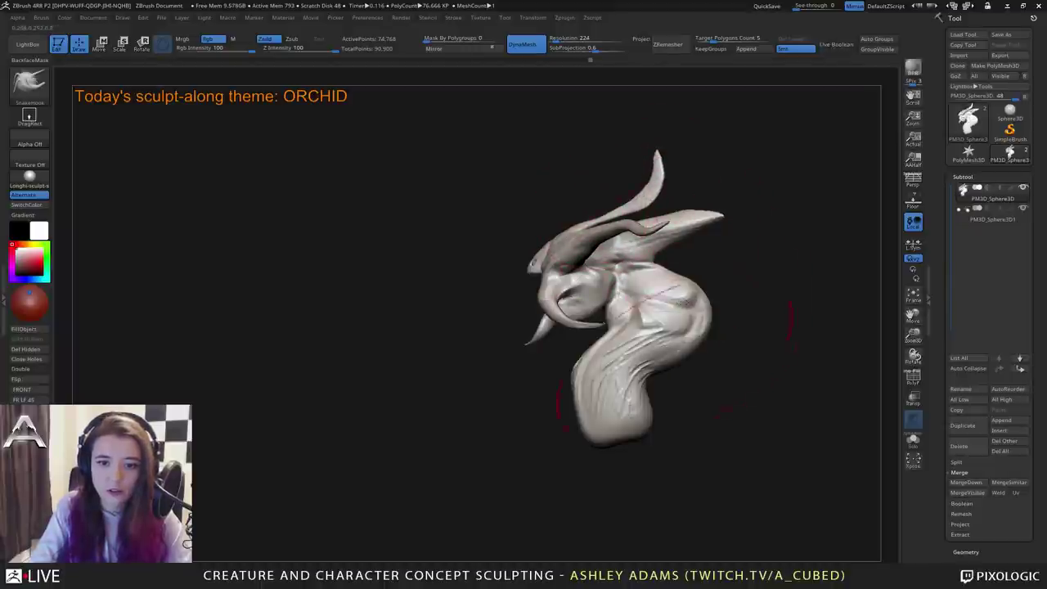
{"action": "left_click_drag", "start_coordinate": [677, 362], "coordinate": [650, 331], "text": "alt"}
{"action": "mouse_move", "coordinate": [567, 411]}
{"action": "left_mouse_down"}
{"action": "mouse_move", "coordinate": [553, 413]}
{"action": "mouse_move", "coordinate": [612, 431]}
{"action": "mouse_move", "coordinate": [642, 419]}
{"action": "mouse_move", "coordinate": [558, 405]}
{"action": "left_mouse_up"}
{"action": "left_click_drag", "start_coordinate": [627, 411], "coordinate": [643, 404]}
{"action": "right_click_drag", "start_coordinate": [664, 352], "coordinate": [659, 304]}
{"action": "right_click", "coordinate": [659, 304]}
{"action": "right_click_drag", "start_coordinate": [589, 311], "coordinate": [701, 309]}
{"action": "left_click_drag", "start_coordinate": [580, 393], "coordinate": [564, 380]}
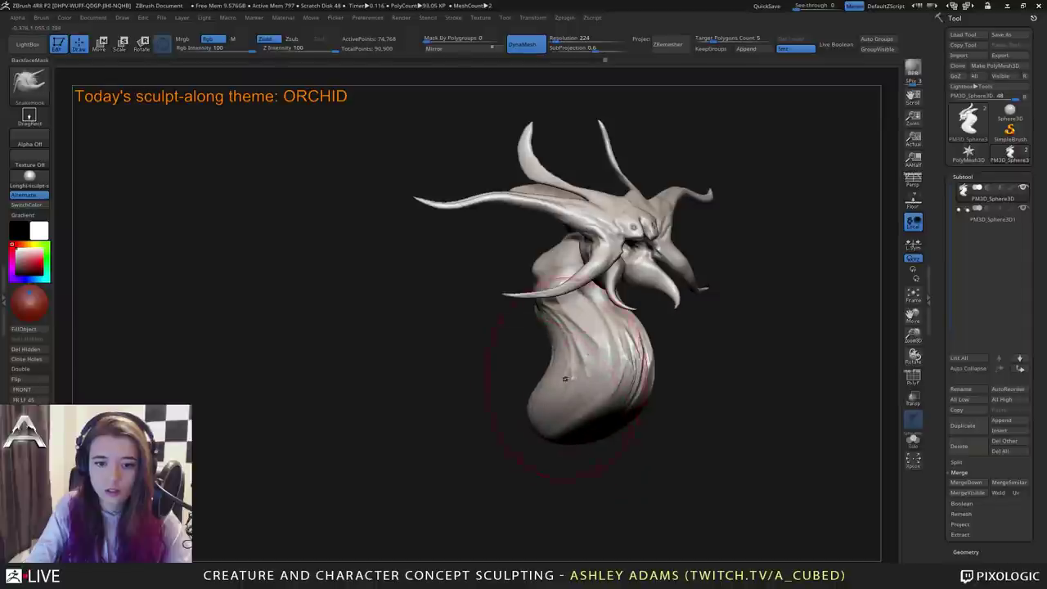
Pull the rounded end of the abdomen out backward into a longer tail with SnakeHook.
{"action": "mouse_move", "coordinate": [524, 454]}
{"action": "right_mouse_down"}
{"action": "mouse_move", "coordinate": [458, 460]}
{"action": "mouse_move", "coordinate": [519, 466]}
{"action": "right_mouse_up"}
{"action": "left_click_drag", "start_coordinate": [587, 429], "coordinate": [579, 419]}
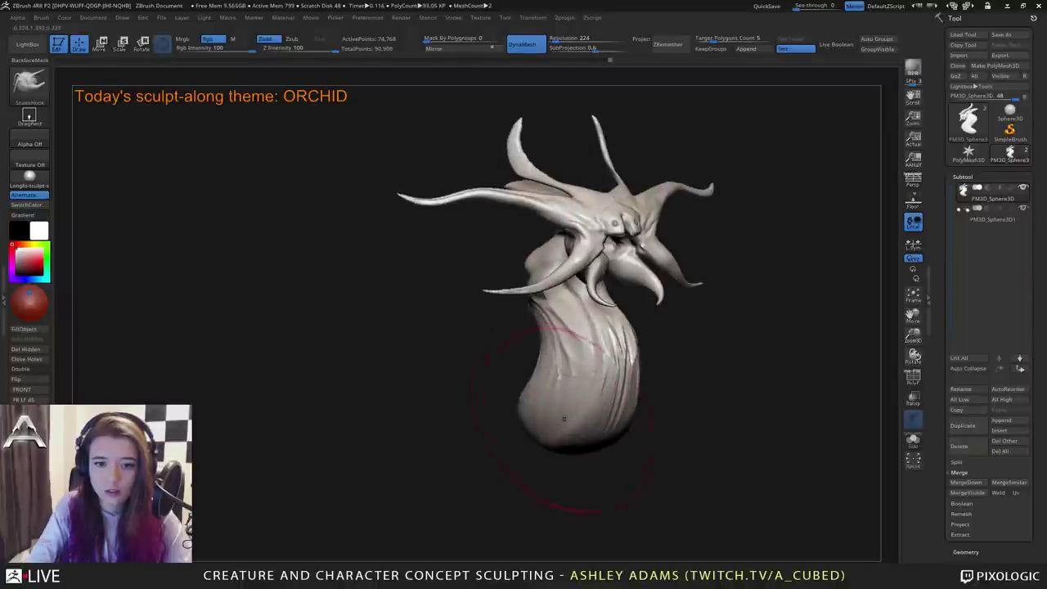
{"action": "mouse_move", "coordinate": [474, 403]}
{"action": "right_mouse_down"}
{"action": "mouse_move", "coordinate": [543, 400]}
{"action": "mouse_move", "coordinate": [602, 328]}
{"action": "right_mouse_up"}
{"action": "right_click_drag", "start_coordinate": [499, 381], "coordinate": [553, 366]}
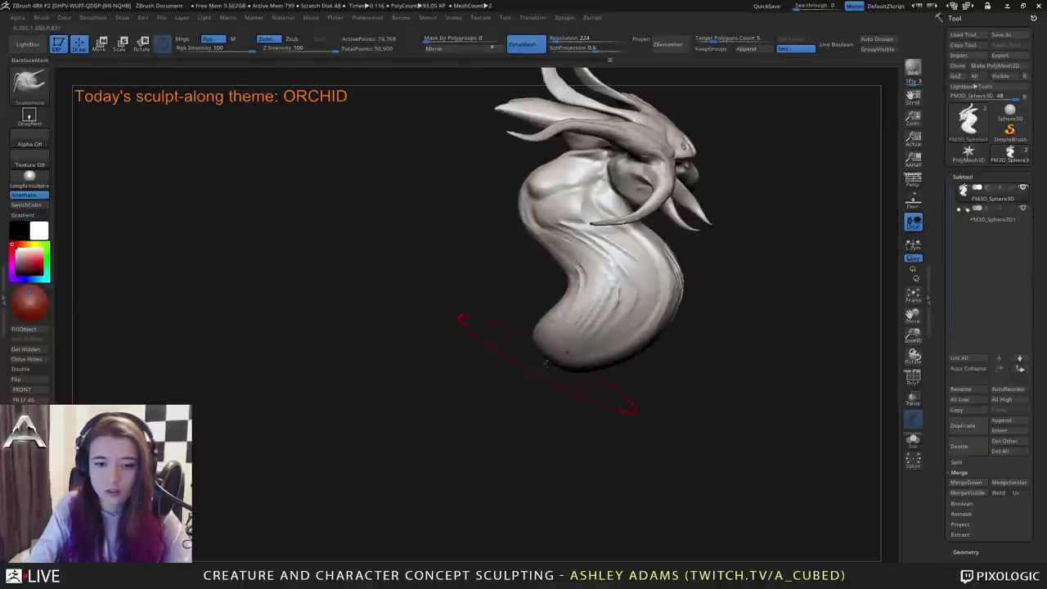
{"action": "mouse_move", "coordinate": [550, 329]}
{"action": "left_mouse_down"}
{"action": "mouse_move", "coordinate": [524, 347]}
{"action": "mouse_move", "coordinate": [478, 316]}
{"action": "mouse_move", "coordinate": [479, 331]}
{"action": "mouse_move", "coordinate": [457, 324]}
{"action": "mouse_move", "coordinate": [470, 314]}
{"action": "mouse_move", "coordinate": [443, 315]}
{"action": "mouse_move", "coordinate": [449, 238]}
{"action": "mouse_move", "coordinate": [430, 277]}
{"action": "mouse_move", "coordinate": [440, 306]}
{"action": "left_mouse_up"}
{"action": "key", "text": "space"}
{"action": "key", "text": "space"}
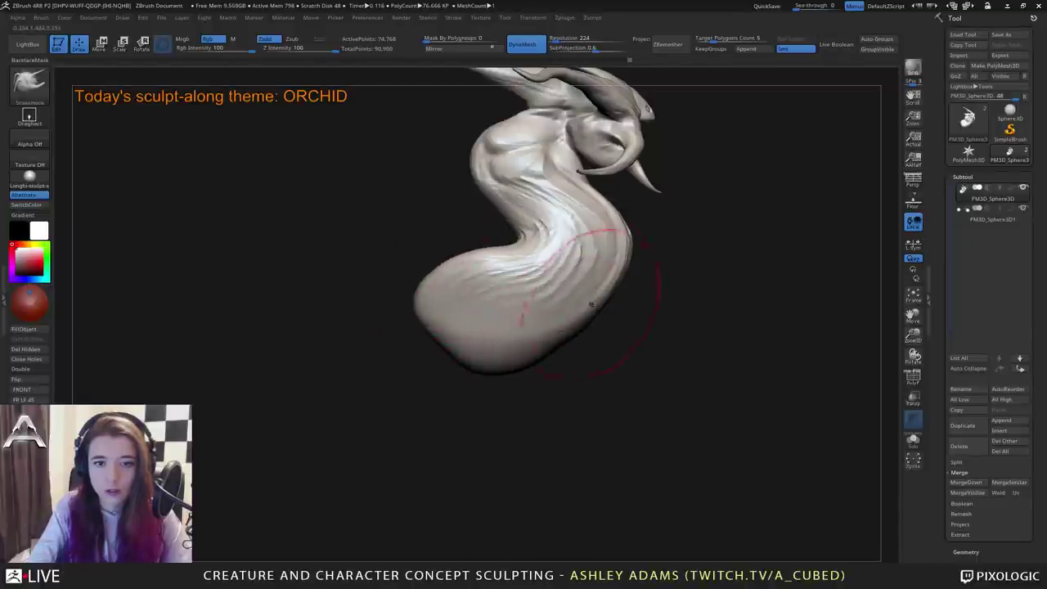
Refine the side silhouette of the extended abdomen, shaping its bend and bulbous end with SnakeHook.
{"action": "mouse_move", "coordinate": [687, 308]}
{"action": "left_mouse_down"}
{"action": "mouse_move", "coordinate": [505, 314]}
{"action": "mouse_move", "coordinate": [413, 360]}
{"action": "left_mouse_up"}
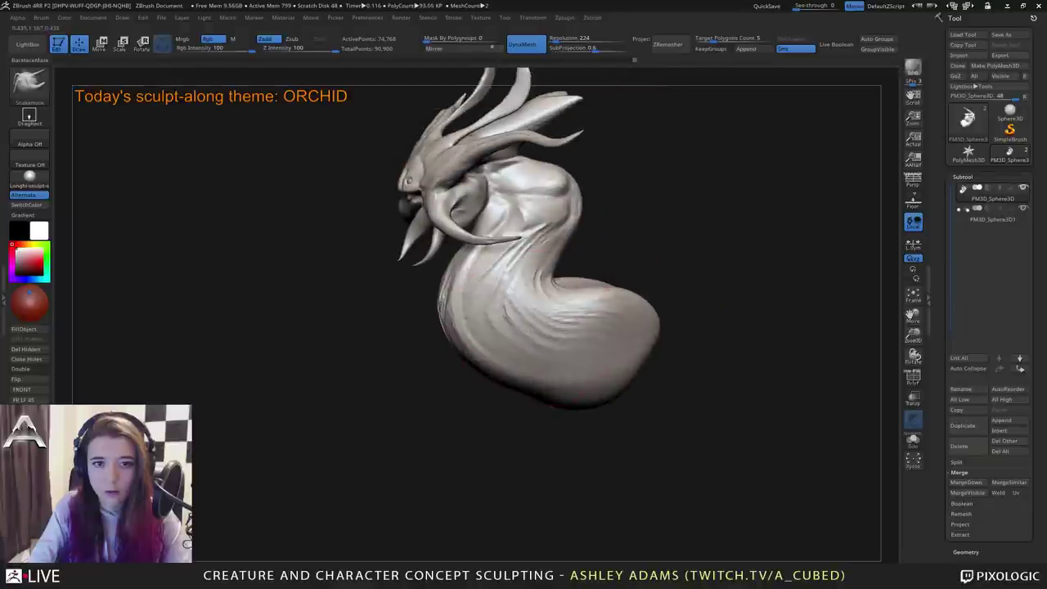
{"action": "left_click_drag", "start_coordinate": [556, 319], "coordinate": [476, 281]}
{"action": "left_click_drag", "start_coordinate": [646, 307], "coordinate": [684, 313]}
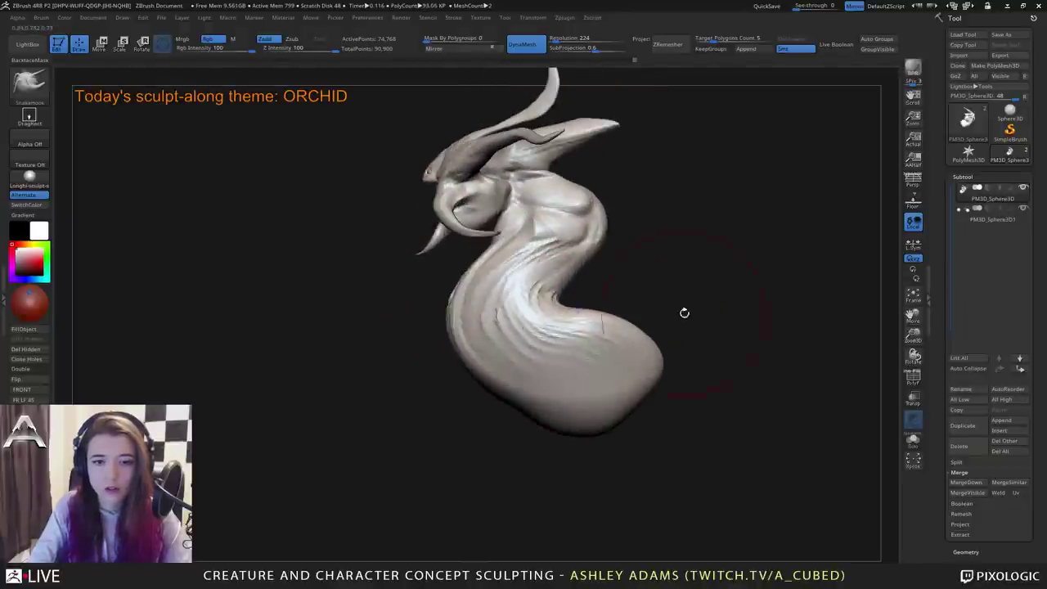
{"action": "mouse_move", "coordinate": [637, 340]}
{"action": "left_mouse_down"}
{"action": "mouse_move", "coordinate": [583, 231]}
{"action": "mouse_move", "coordinate": [686, 227]}
{"action": "left_mouse_up"}
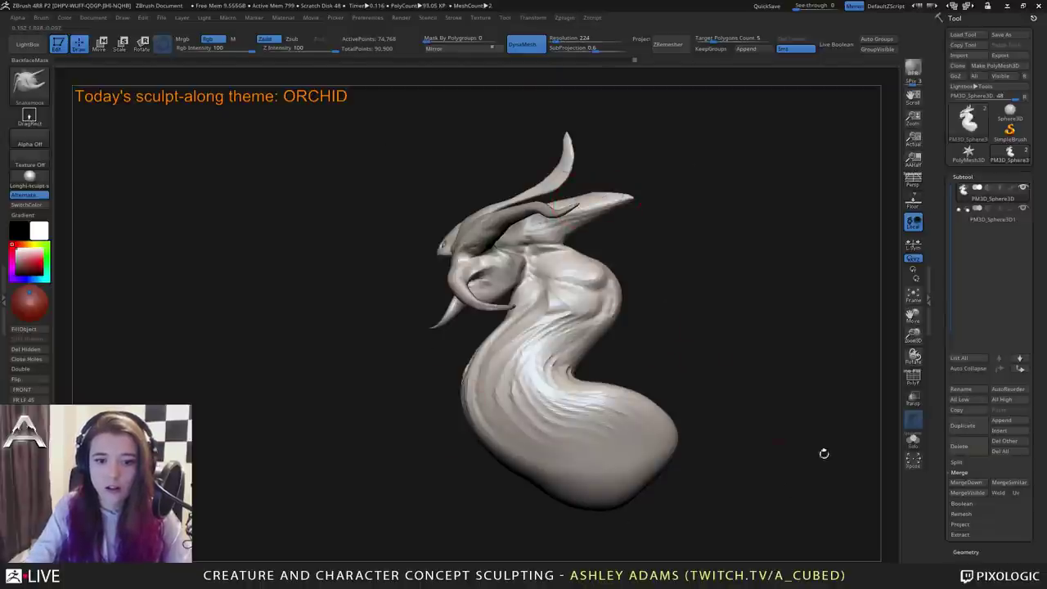
{"action": "right_click_drag", "start_coordinate": [610, 394], "coordinate": [575, 421]}
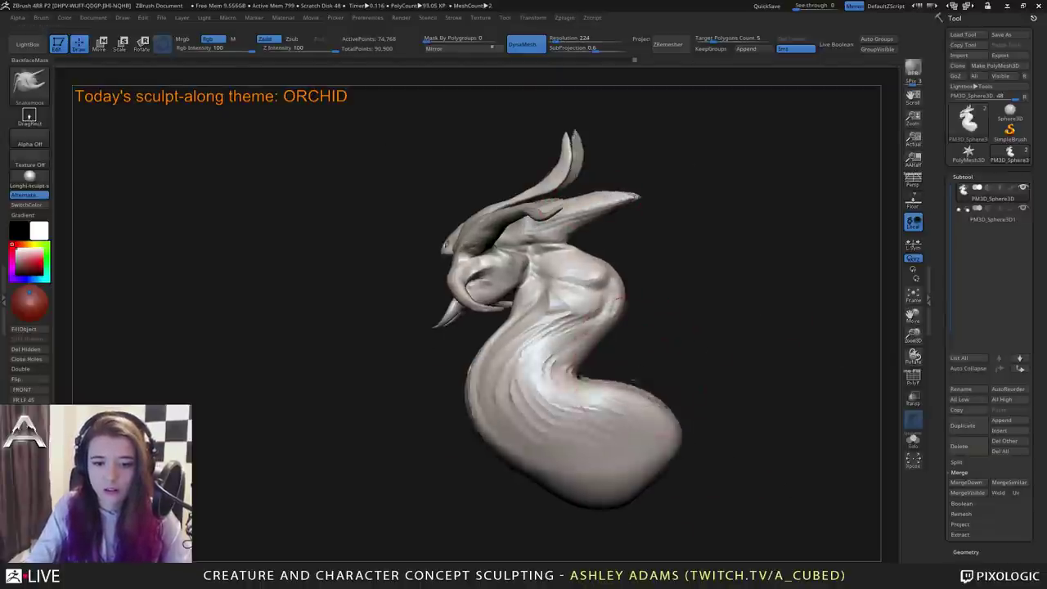
{"action": "mouse_move", "coordinate": [614, 360]}
{"action": "right_mouse_down"}
{"action": "mouse_move", "coordinate": [661, 403]}
{"action": "mouse_move", "coordinate": [657, 353]}
{"action": "right_mouse_up"}
Build up the upper surface of the abdomen at its bend with the ClayBuildup brush.
{"action": "key", "text": "b"}
{"action": "key", "text": "c"}
{"action": "key", "text": "b"}
{"action": "left_click_drag", "start_coordinate": [657, 351], "coordinate": [593, 380]}
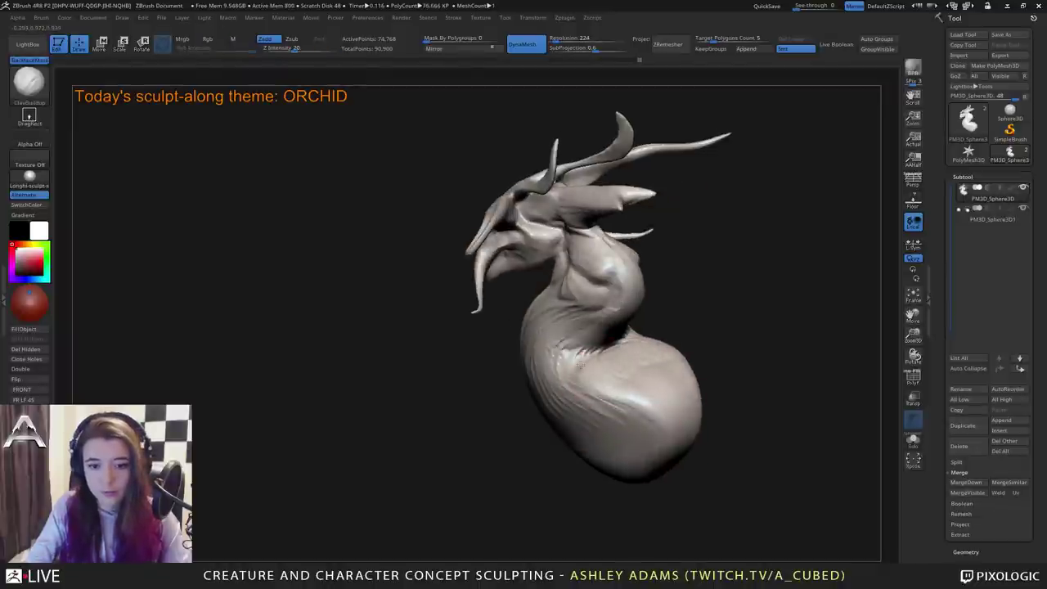
Add clay across the top of the abdomen's bulge and up the middle of the back.
{"action": "mouse_move", "coordinate": [647, 384]}
{"action": "right_mouse_down"}
{"action": "mouse_move", "coordinate": [638, 325]}
{"action": "mouse_move", "coordinate": [669, 282]}
{"action": "mouse_move", "coordinate": [564, 315]}
{"action": "right_mouse_up"}
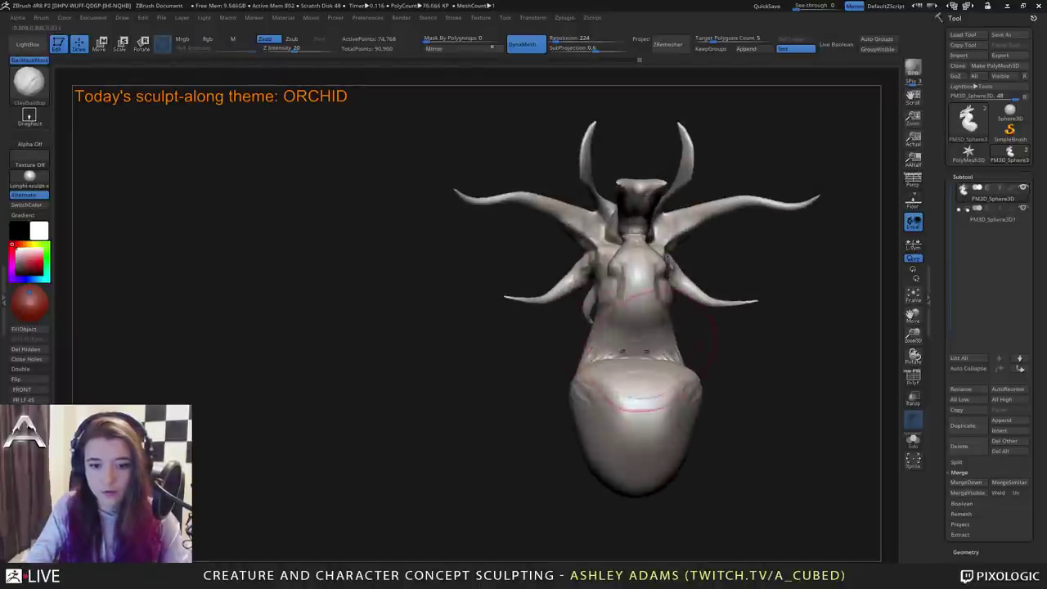
{"action": "left_click_drag", "start_coordinate": [612, 398], "coordinate": [661, 398]}
{"action": "mouse_move", "coordinate": [622, 353]}
{"action": "left_mouse_down"}
{"action": "mouse_move", "coordinate": [677, 353]}
{"action": "mouse_move", "coordinate": [661, 330]}
{"action": "mouse_move", "coordinate": [624, 314]}
{"action": "mouse_move", "coordinate": [640, 284]}
{"action": "left_mouse_up"}
{"action": "mouse_move", "coordinate": [636, 282]}
{"action": "right_mouse_down"}
{"action": "mouse_move", "coordinate": [720, 286]}
{"action": "mouse_move", "coordinate": [695, 294]}
{"action": "right_mouse_up"}
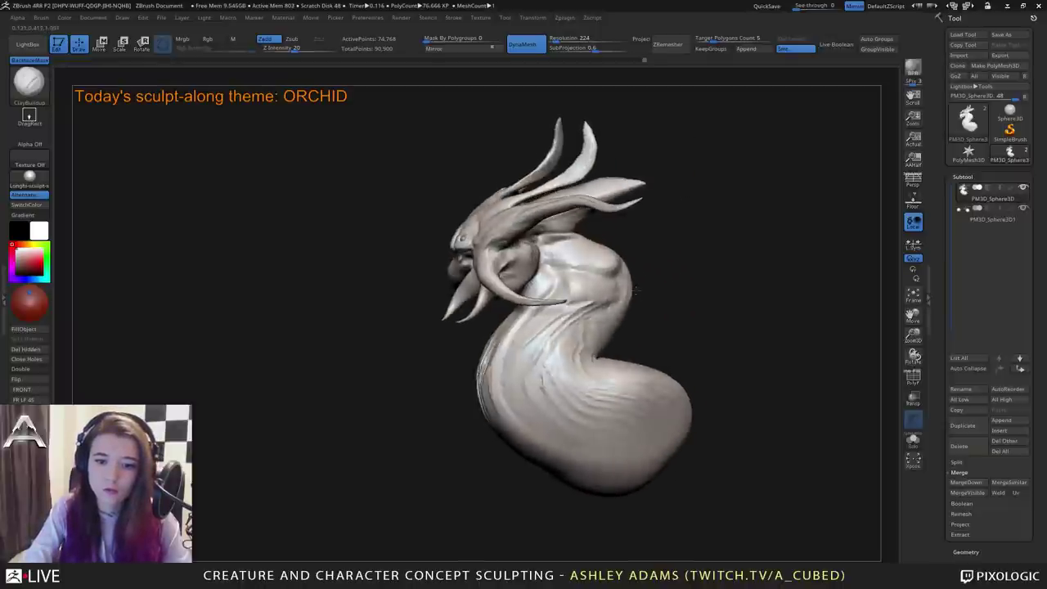
Build up the form on the rear side of the head near the neck with ClayBuildup.
{"action": "right_click_drag", "start_coordinate": [572, 298], "coordinate": [661, 319], "text": "alt"}
{"action": "right_click", "coordinate": [562, 315]}
{"action": "mouse_move", "coordinate": [562, 316]}
{"action": "right_mouse_down"}
{"action": "mouse_move", "coordinate": [507, 316]}
{"action": "mouse_move", "coordinate": [527, 206]}
{"action": "right_mouse_up"}
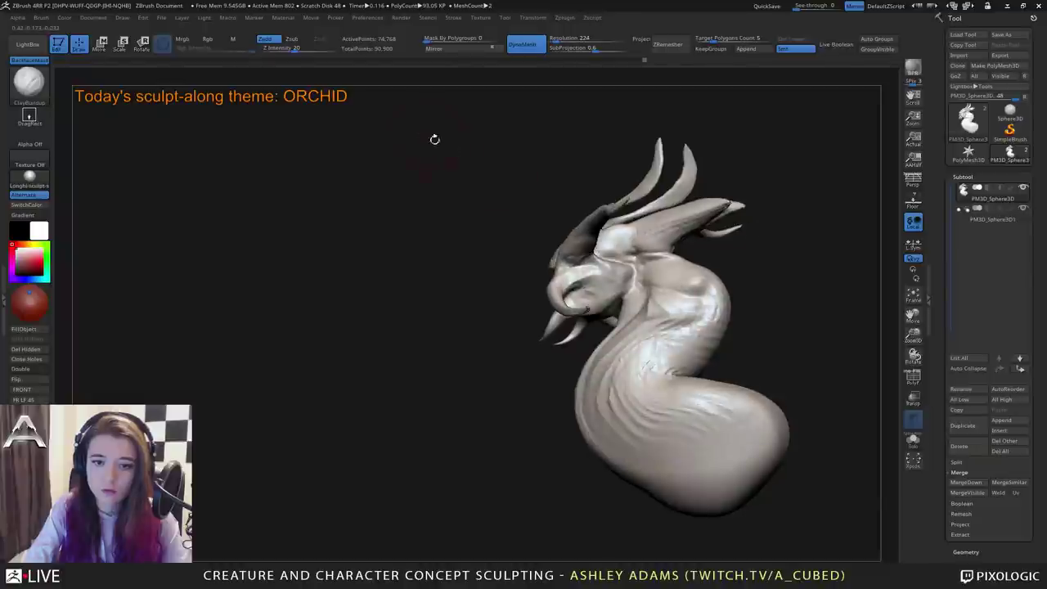
{"action": "right_click_drag", "start_coordinate": [616, 237], "coordinate": [720, 254]}
{"action": "mouse_move", "coordinate": [595, 268]}
{"action": "left_mouse_down"}
{"action": "mouse_move", "coordinate": [628, 247]}
{"action": "mouse_move", "coordinate": [601, 254]}
{"action": "left_mouse_up"}
{"action": "mouse_move", "coordinate": [615, 249]}
{"action": "right_mouse_down"}
{"action": "mouse_move", "coordinate": [601, 219]}
{"action": "mouse_move", "coordinate": [610, 234]}
{"action": "right_mouse_up"}
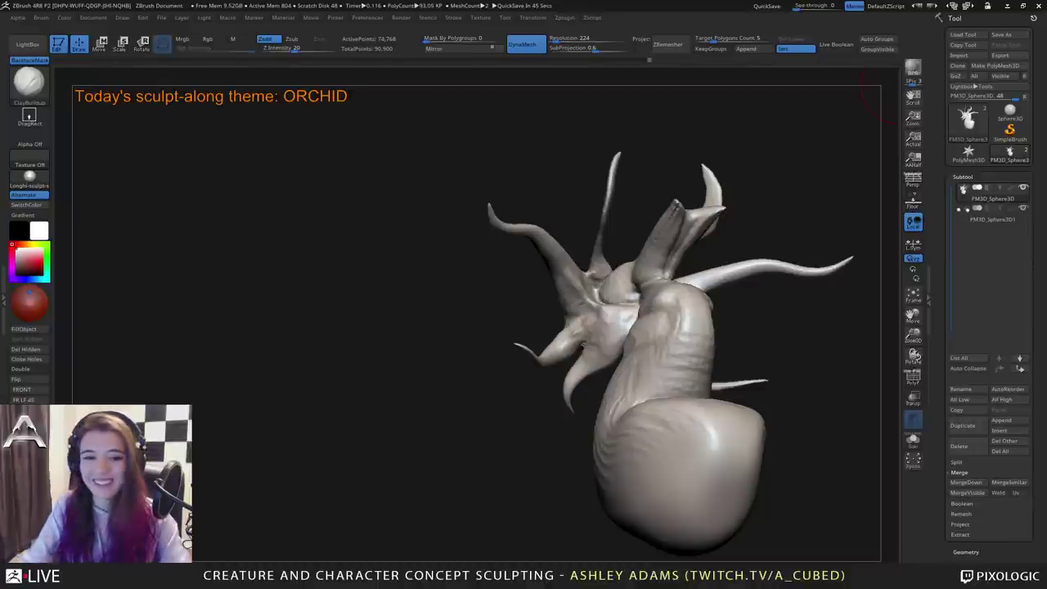
Mask a curved band across the brow above the eyes and invert the mask to isolate that band.
{"action": "mouse_move", "coordinate": [499, 238]}
{"action": "right_mouse_down"}
{"action": "mouse_move", "coordinate": [600, 241]}
{"action": "mouse_move", "coordinate": [543, 263]}
{"action": "mouse_move", "coordinate": [565, 290]}
{"action": "mouse_move", "coordinate": [499, 301]}
{"action": "mouse_move", "coordinate": [567, 312]}
{"action": "right_mouse_up"}
{"action": "key", "text": "space"}
{"action": "key", "text": "space"}
{"action": "left_click_drag", "start_coordinate": [568, 315], "coordinate": [551, 316]}
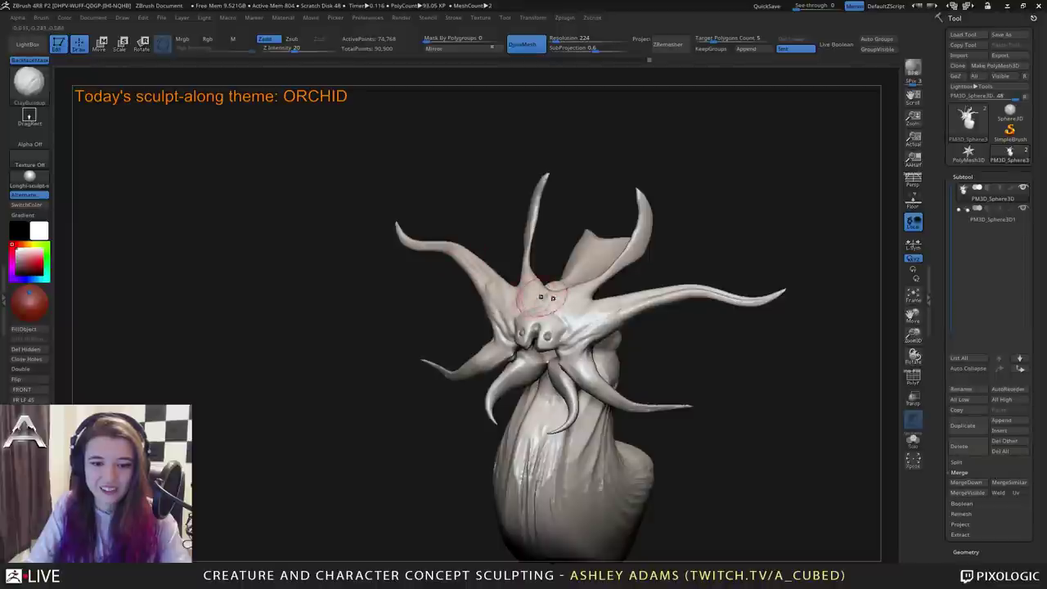
{"action": "right_click_drag", "start_coordinate": [520, 303], "coordinate": [563, 300]}
{"action": "mouse_move", "coordinate": [529, 306]}
{"action": "left_mouse_down", "text": "ctrl"}
{"action": "mouse_move", "coordinate": [510, 317]}
{"action": "mouse_move", "coordinate": [509, 342]}
{"action": "mouse_move", "coordinate": [504, 297]}
{"action": "left_mouse_up", "text": "ctrl"}
{"action": "right_click_drag", "start_coordinate": [510, 310], "coordinate": [463, 316]}
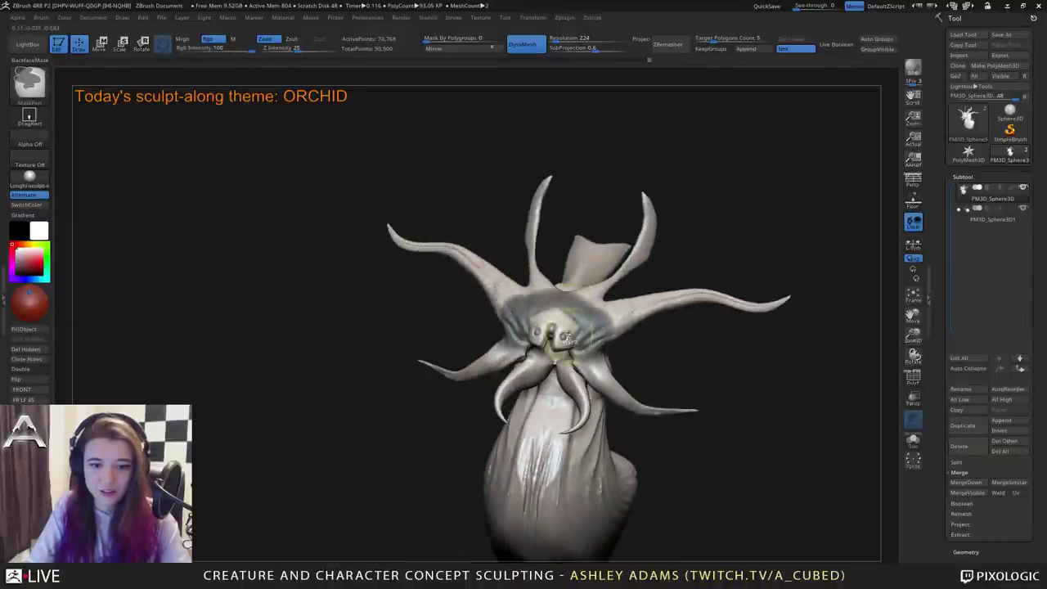
{"action": "right_click_drag", "start_coordinate": [566, 337], "coordinate": [515, 339]}
{"action": "left_click", "coordinate": [434, 349], "text": "ctrl"}
Pull the middle of the unmasked brow up and forward into a pointed crest with SnakeHook.
{"action": "key", "text": "space"}
{"action": "left_click_drag", "start_coordinate": [523, 305], "coordinate": [534, 307]}
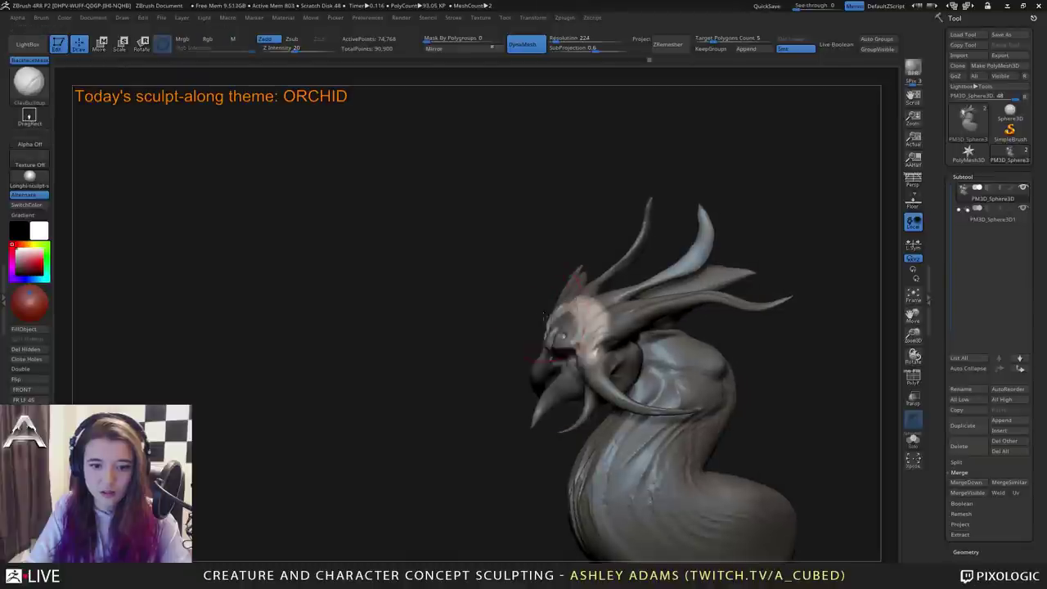
{"action": "key", "text": "b"}
{"action": "key", "text": "s"}
{"action": "key", "text": "h"}
{"action": "right_click_drag", "start_coordinate": [545, 316], "coordinate": [624, 300]}
{"action": "right_click", "coordinate": [593, 304]}
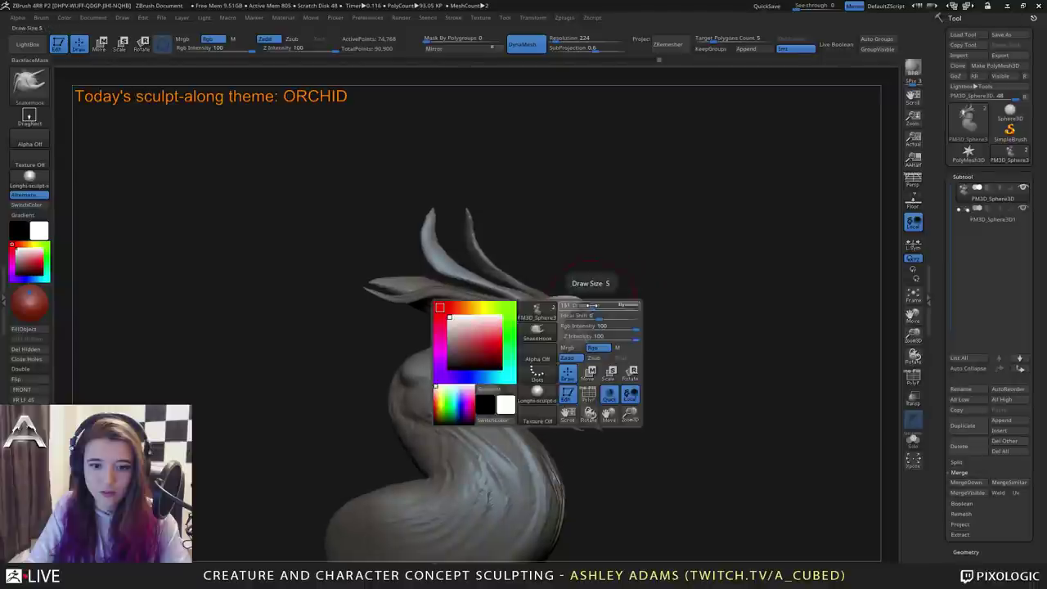
{"action": "left_click_drag", "start_coordinate": [575, 303], "coordinate": [580, 302]}
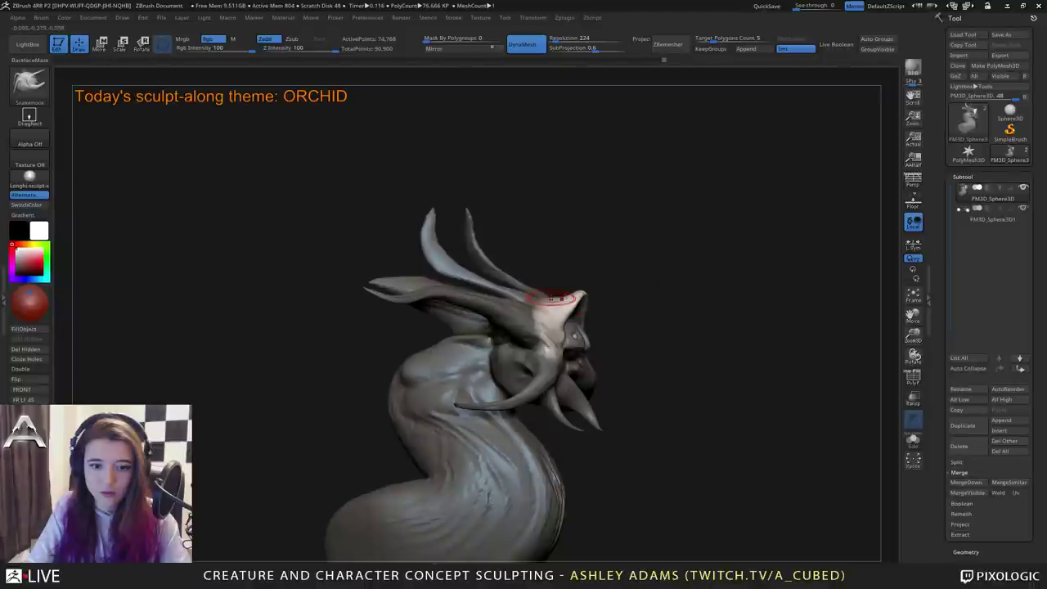
{"action": "mouse_move", "coordinate": [552, 299]}
{"action": "right_mouse_down"}
{"action": "mouse_move", "coordinate": [531, 325]}
{"action": "mouse_move", "coordinate": [577, 321]}
{"action": "right_mouse_up"}
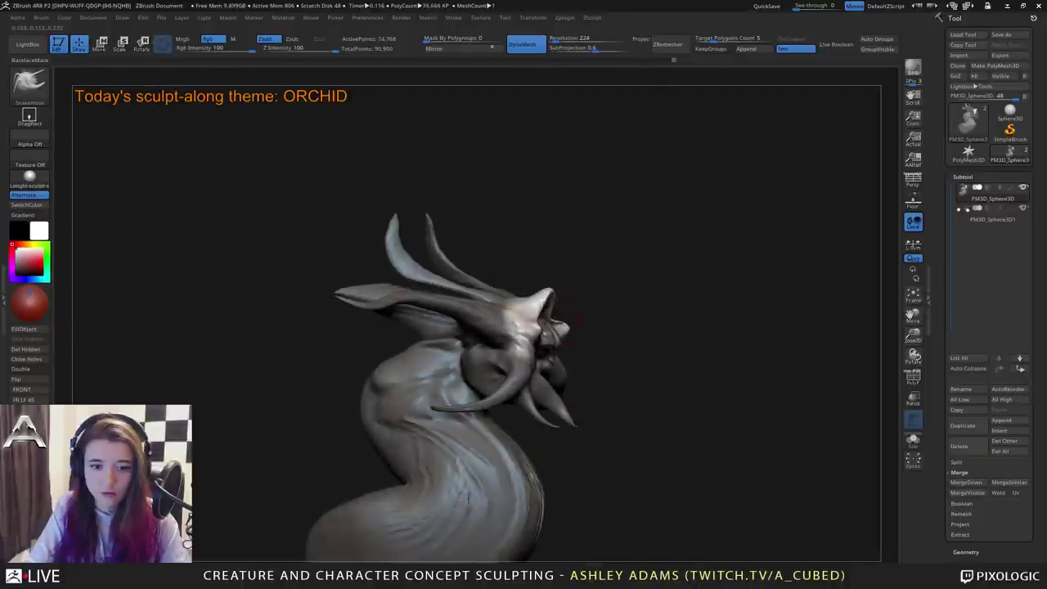
{"action": "mouse_move", "coordinate": [509, 340]}
{"action": "right_mouse_down"}
{"action": "mouse_move", "coordinate": [587, 352]}
{"action": "mouse_move", "coordinate": [545, 334]}
{"action": "mouse_move", "coordinate": [548, 323]}
{"action": "mouse_move", "coordinate": [533, 336]}
{"action": "right_mouse_up"}
Try to stretch the sides of the unmasked brow band outward into wide points.
{"action": "key", "text": "space"}
{"action": "right_click_drag", "start_coordinate": [512, 249], "coordinate": [606, 334]}
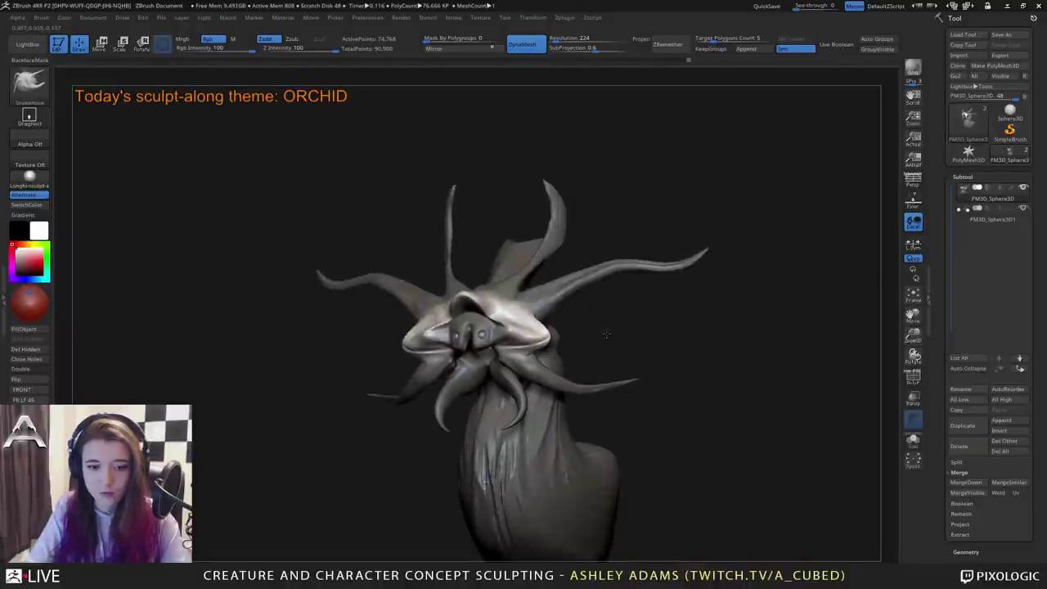
{"action": "mouse_move", "coordinate": [531, 324]}
{"action": "left_mouse_down"}
{"action": "mouse_move", "coordinate": [550, 340]}
{"action": "mouse_move", "coordinate": [534, 333]}
{"action": "left_mouse_up"}
{"action": "right_click_drag", "start_coordinate": [534, 333], "coordinate": [568, 329]}
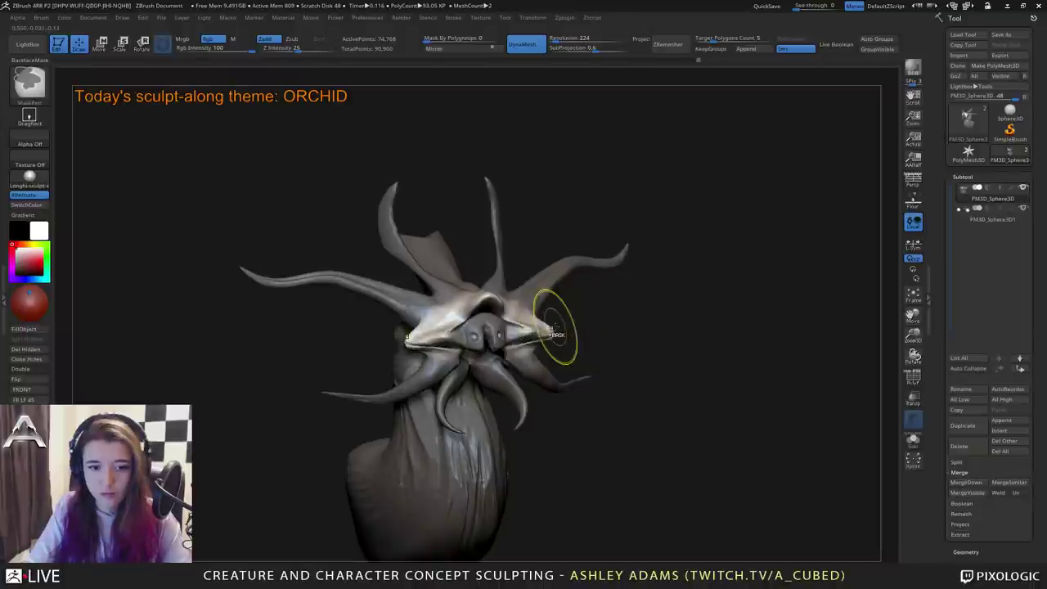
{"action": "key", "text": "ctrl+z"}
{"action": "key", "text": "ctrl+z"}
{"action": "key", "text": "ctrl+z"}
{"action": "key", "text": "ctrl+z"}
{"action": "key", "text": "ctrl+z"}
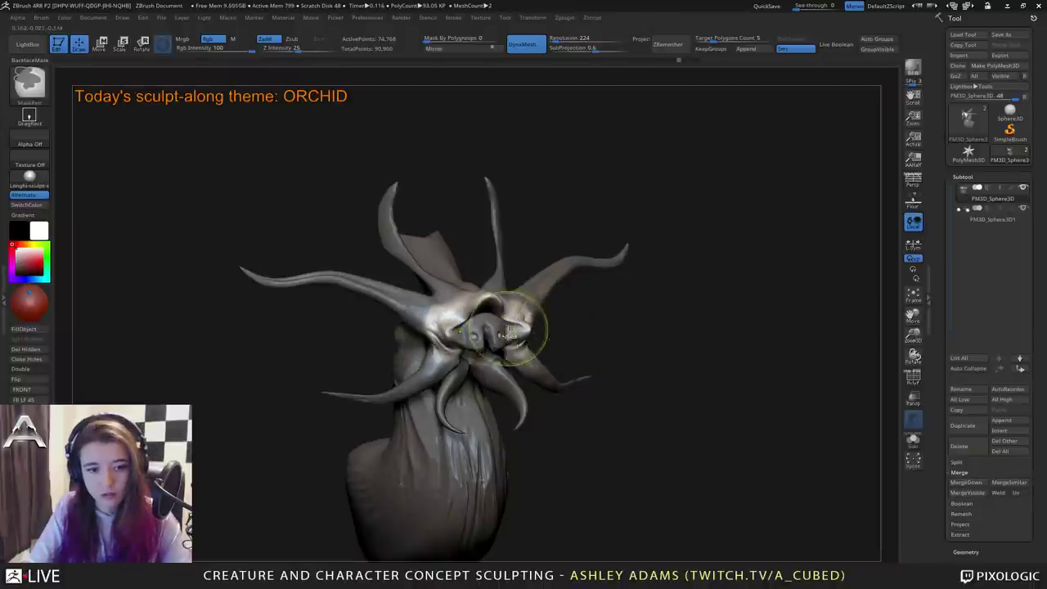
Shape the sides of the brow band into short pointed flaps beside the eyes and clear the mask.
{"action": "mouse_move", "coordinate": [426, 336]}
{"action": "right_mouse_down", "text": "alt"}
{"action": "mouse_move", "coordinate": [475, 326]}
{"action": "mouse_move", "coordinate": [454, 322]}
{"action": "mouse_move", "coordinate": [551, 326]}
{"action": "mouse_move", "coordinate": [489, 319]}
{"action": "mouse_move", "coordinate": [510, 322]}
{"action": "right_mouse_up", "text": "alt"}
{"action": "key", "text": "space"}
{"action": "left_click_drag", "start_coordinate": [417, 360], "coordinate": [437, 380], "text": "ctrl"}
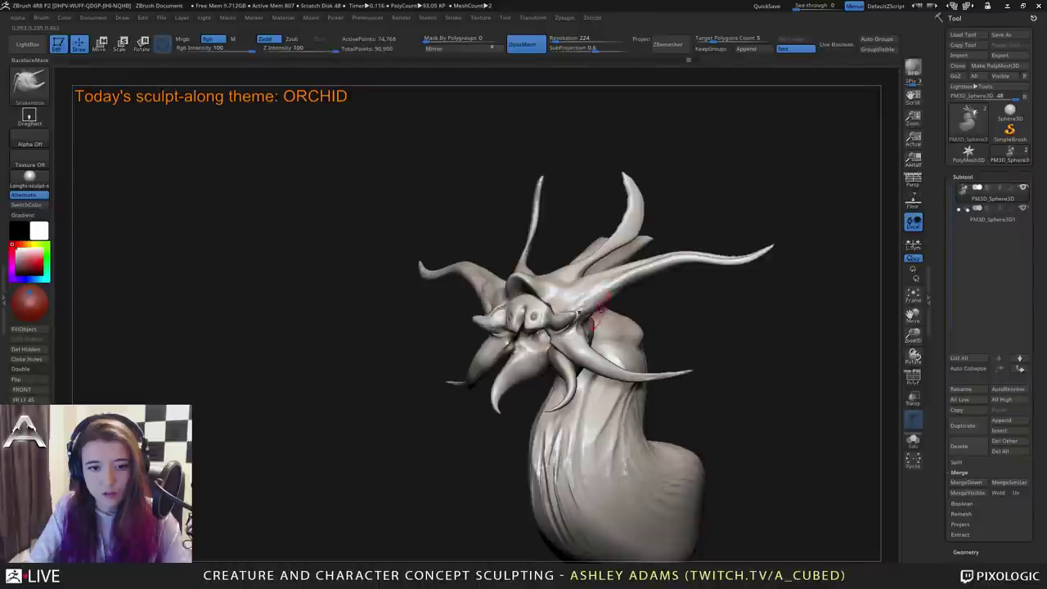
Refine the face plate around the eyes and upper lip with the ClayBuildup and DamStandard brushes.
{"action": "right_click_drag", "start_coordinate": [565, 323], "coordinate": [581, 323]}
{"action": "mouse_move", "coordinate": [580, 323]}
{"action": "right_mouse_down", "text": "ctrl"}
{"action": "mouse_move", "coordinate": [590, 355]}
{"action": "mouse_move", "coordinate": [561, 345]}
{"action": "right_mouse_up", "text": "ctrl"}
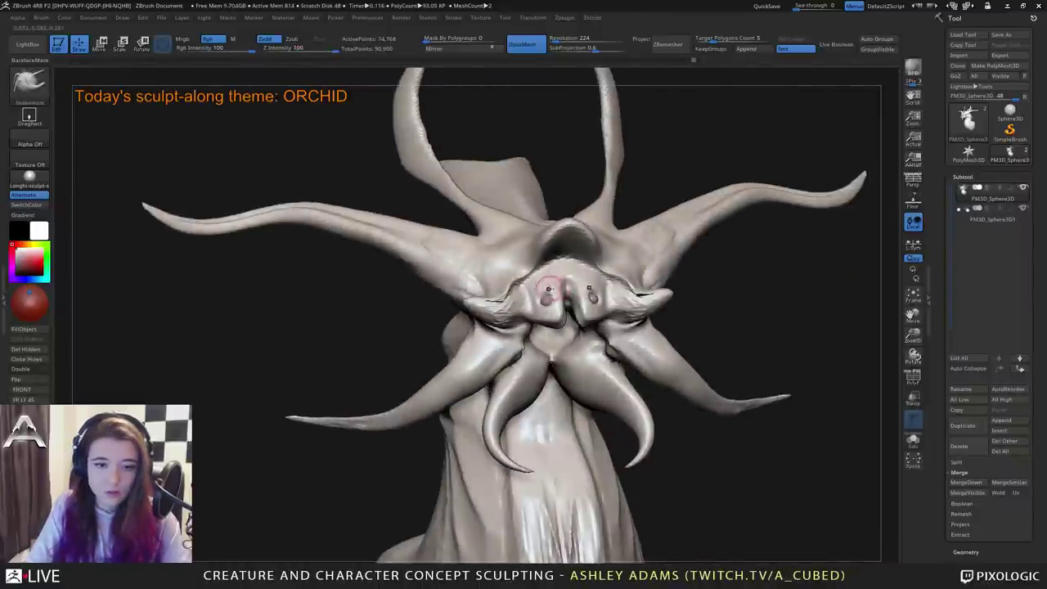
{"action": "left_click_drag", "start_coordinate": [538, 291], "coordinate": [549, 300]}
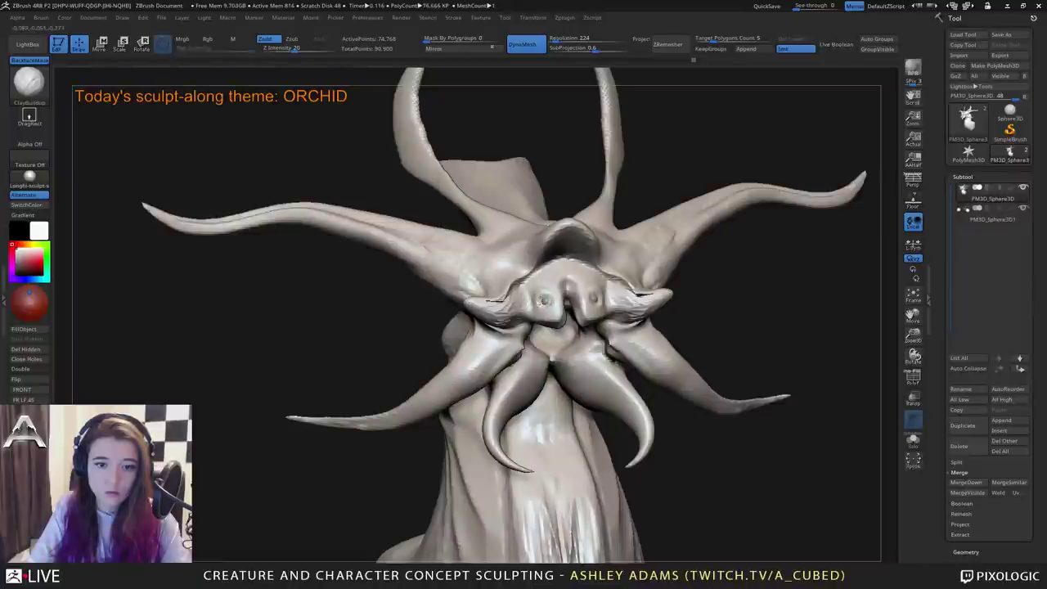
{"action": "mouse_move", "coordinate": [565, 300]}
{"action": "right_mouse_down"}
{"action": "mouse_move", "coordinate": [559, 265]}
{"action": "mouse_move", "coordinate": [530, 245]}
{"action": "right_mouse_up"}
{"action": "key", "text": "b"}
{"action": "key", "text": "d"}
{"action": "key", "text": "s"}
{"action": "right_click_drag", "start_coordinate": [526, 319], "coordinate": [559, 326]}
Pull two pointed fangs down from the upper lip with SnakeHook.
{"action": "key", "text": "b"}
{"action": "key", "text": "s"}
{"action": "key", "text": "h"}
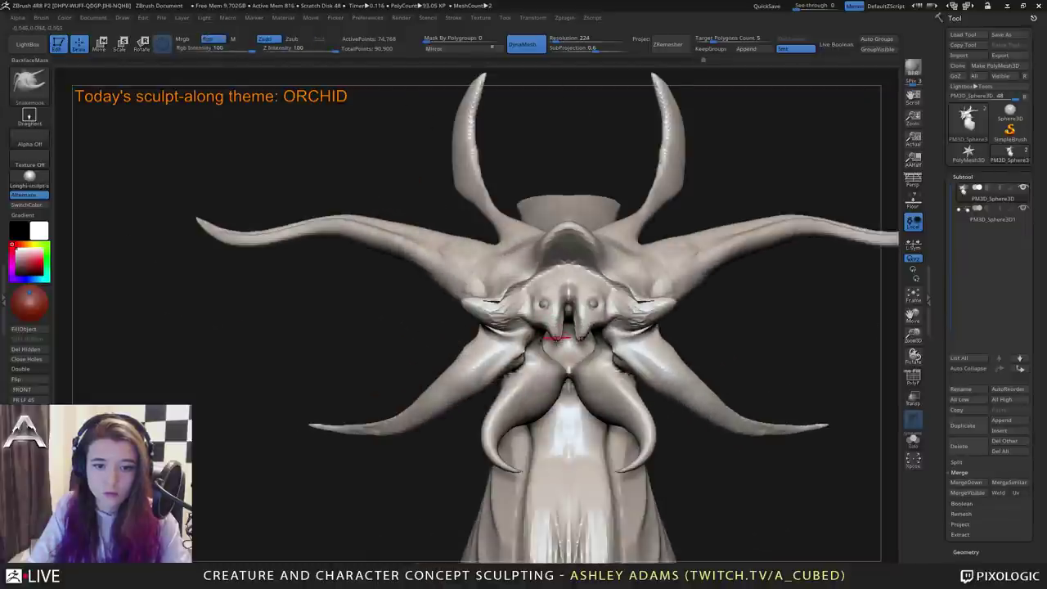
{"action": "mouse_move", "coordinate": [569, 370]}
{"action": "right_mouse_down", "text": "ctrl"}
{"action": "mouse_move", "coordinate": [568, 344]}
{"action": "mouse_move", "coordinate": [528, 369]}
{"action": "mouse_move", "coordinate": [530, 341]}
{"action": "mouse_move", "coordinate": [581, 305]}
{"action": "mouse_move", "coordinate": [527, 330]}
{"action": "right_mouse_up", "text": "ctrl"}
{"action": "right_click", "coordinate": [528, 369]}
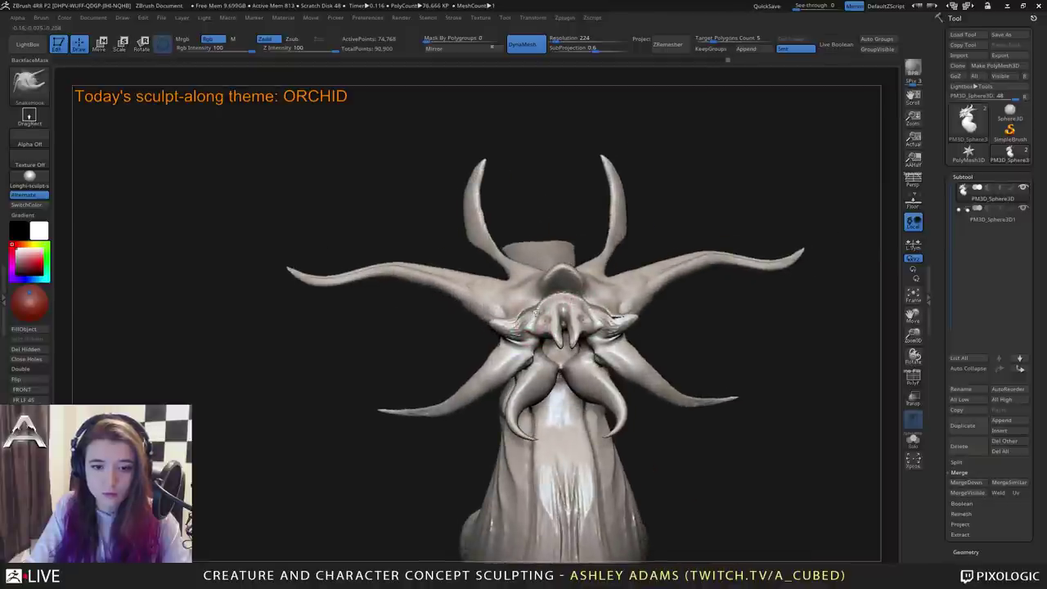
{"action": "right_click_drag", "start_coordinate": [534, 313], "coordinate": [546, 321]}
{"action": "right_click", "coordinate": [502, 396]}
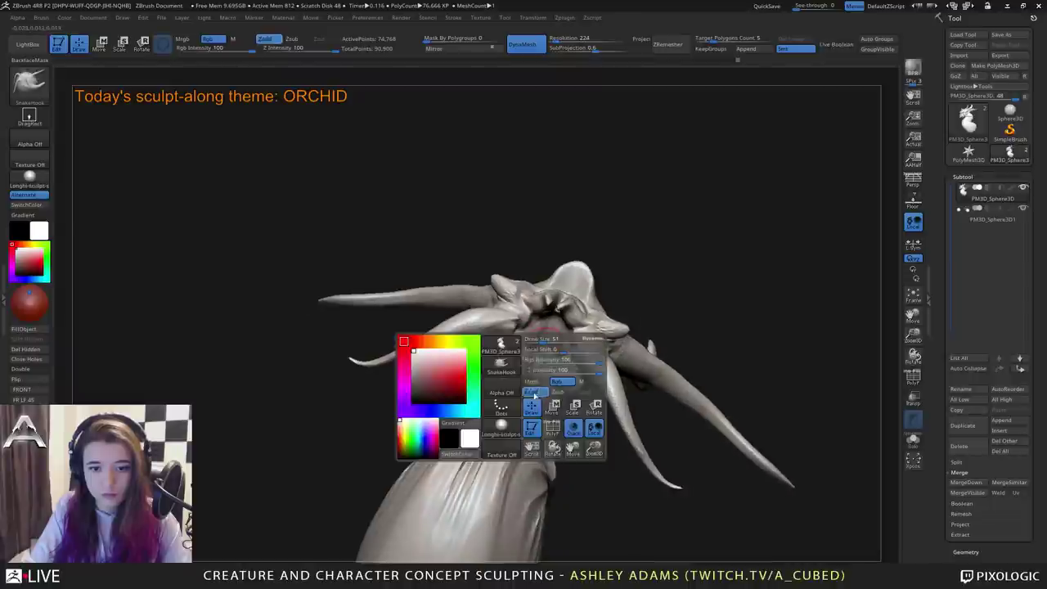
{"action": "mouse_move", "coordinate": [502, 396]}
{"action": "right_mouse_down"}
{"action": "mouse_move", "coordinate": [519, 313]}
{"action": "mouse_move", "coordinate": [542, 321]}
{"action": "mouse_move", "coordinate": [385, 353]}
{"action": "mouse_move", "coordinate": [583, 362]}
{"action": "mouse_move", "coordinate": [484, 364]}
{"action": "right_mouse_up"}
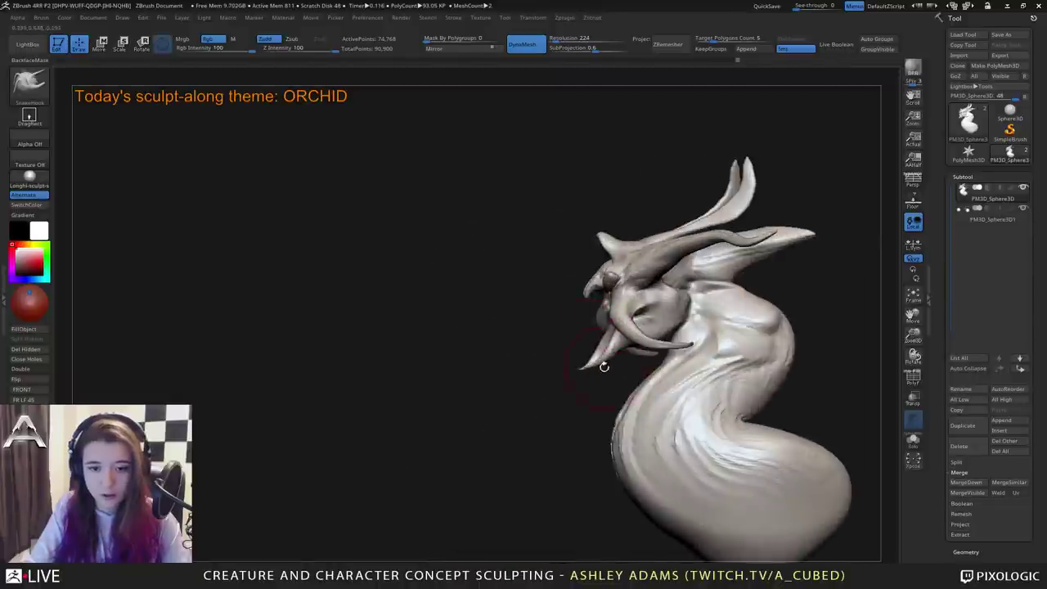
Lengthen the fangs forward and down in the side profile with SnakeHook and smooth them.
{"action": "right_click", "coordinate": [538, 420]}
{"action": "right_click", "coordinate": [595, 305]}
{"action": "left_click_drag", "start_coordinate": [604, 293], "coordinate": [590, 297]}
{"action": "right_click", "coordinate": [587, 301]}
{"action": "left_click_drag", "start_coordinate": [582, 302], "coordinate": [576, 307]}
{"action": "key", "text": "shift"}
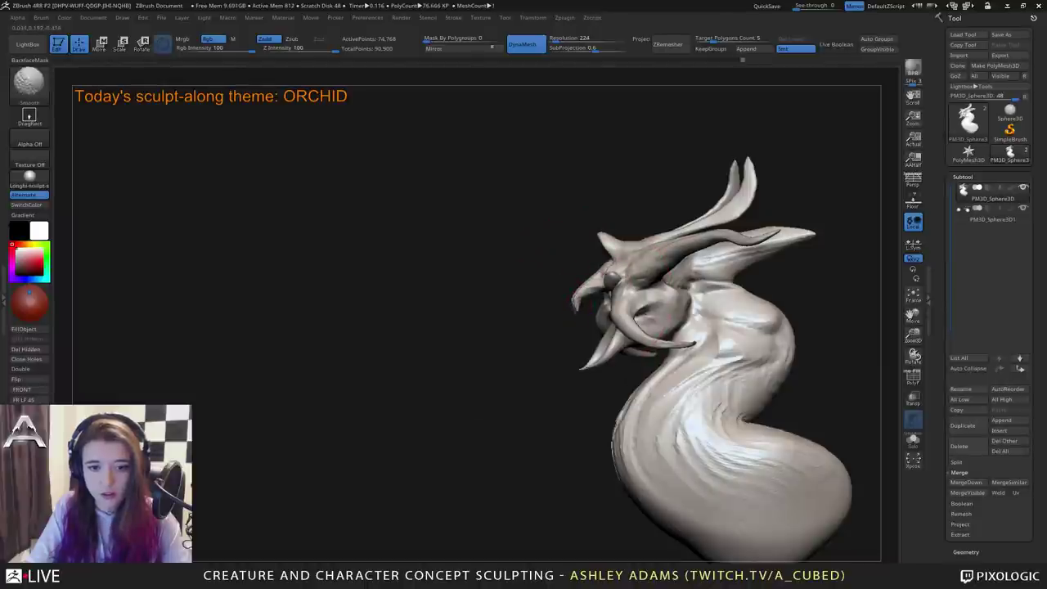
{"action": "left_click_drag", "start_coordinate": [482, 360], "coordinate": [654, 364]}
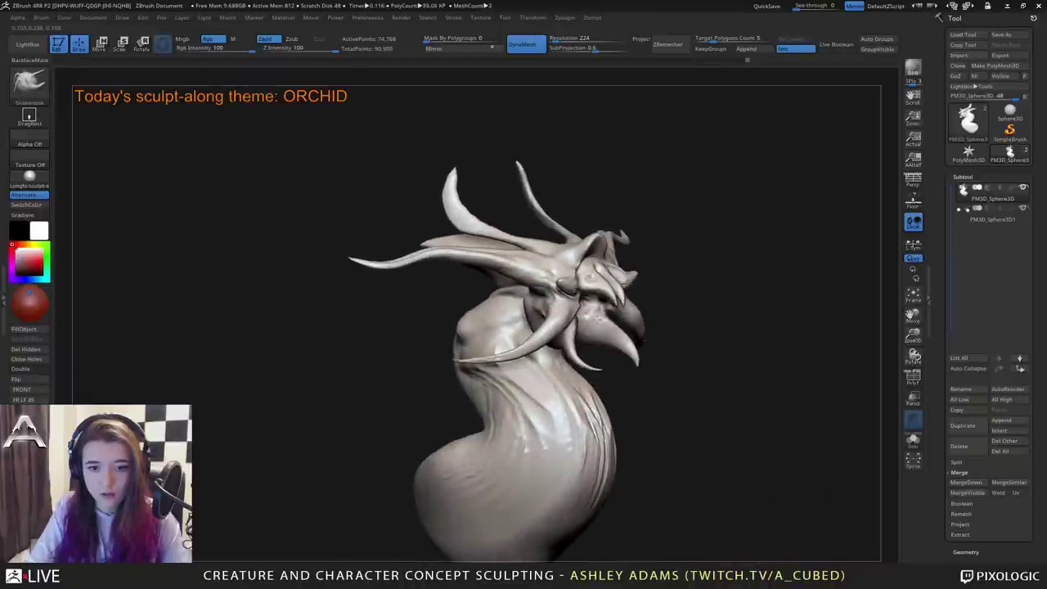
Mask a small patch below the mouth between the mandibles and invert the mask.
{"action": "right_click_drag", "start_coordinate": [603, 319], "coordinate": [534, 347]}
{"action": "right_click", "coordinate": [535, 384]}
{"action": "mouse_move", "coordinate": [534, 384]}
{"action": "right_mouse_down"}
{"action": "mouse_move", "coordinate": [535, 335]}
{"action": "mouse_move", "coordinate": [576, 347]}
{"action": "mouse_move", "coordinate": [492, 299]}
{"action": "mouse_move", "coordinate": [575, 318]}
{"action": "right_mouse_up"}
{"action": "left_click_drag", "start_coordinate": [578, 319], "coordinate": [577, 342], "text": "ctrl"}
{"action": "left_click", "coordinate": [657, 357], "text": "ctrl"}
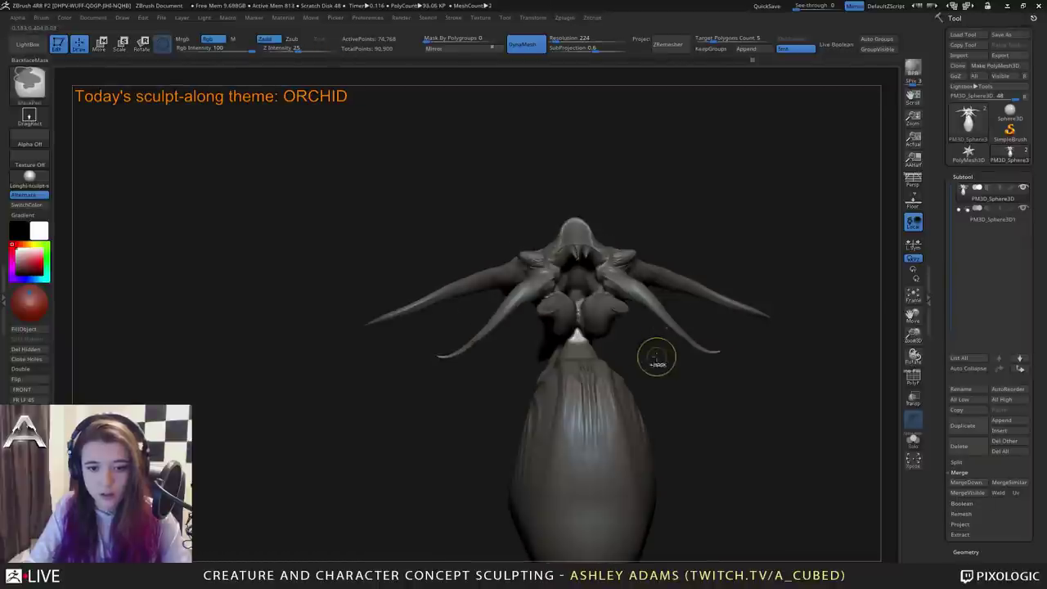
Pull the unmasked patch forward into a lower jaw with SnakeHook, smooth it and inflate its tip.
{"action": "right_click", "coordinate": [552, 374]}
{"action": "right_click_drag", "start_coordinate": [551, 374], "coordinate": [584, 327]}
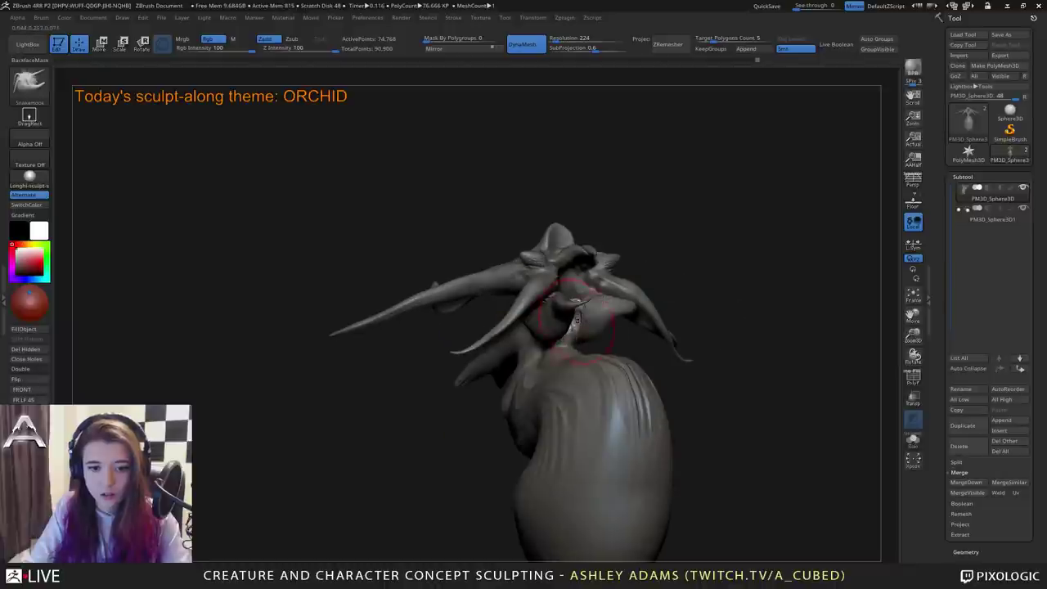
{"action": "left_click_drag", "start_coordinate": [577, 319], "coordinate": [585, 360]}
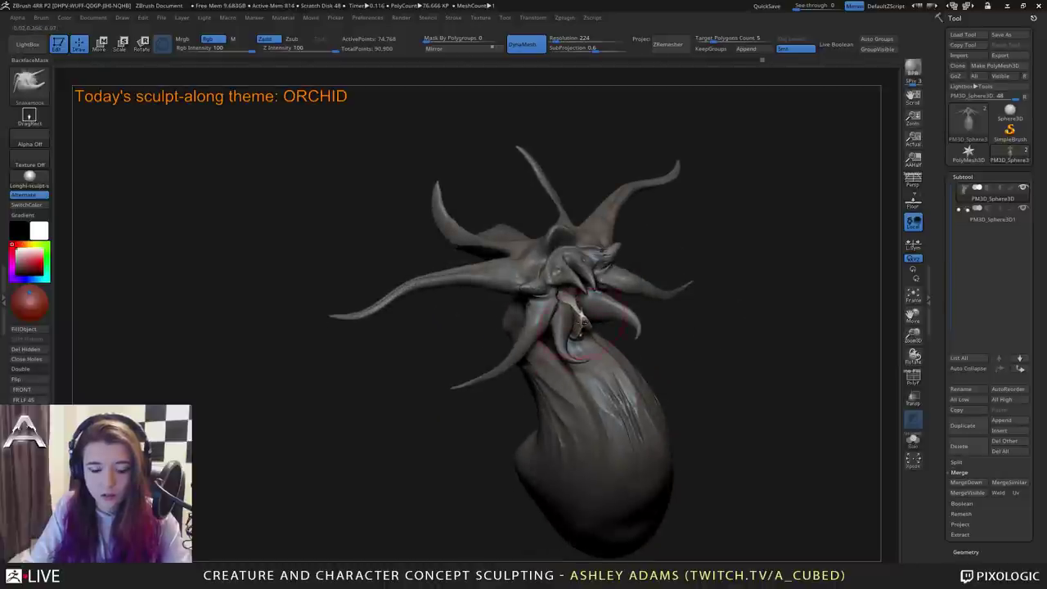
{"action": "key", "text": "shift"}
{"action": "mouse_move", "coordinate": [585, 323]}
{"action": "left_mouse_down"}
{"action": "mouse_move", "coordinate": [619, 316]}
{"action": "mouse_move", "coordinate": [569, 327]}
{"action": "left_mouse_up"}
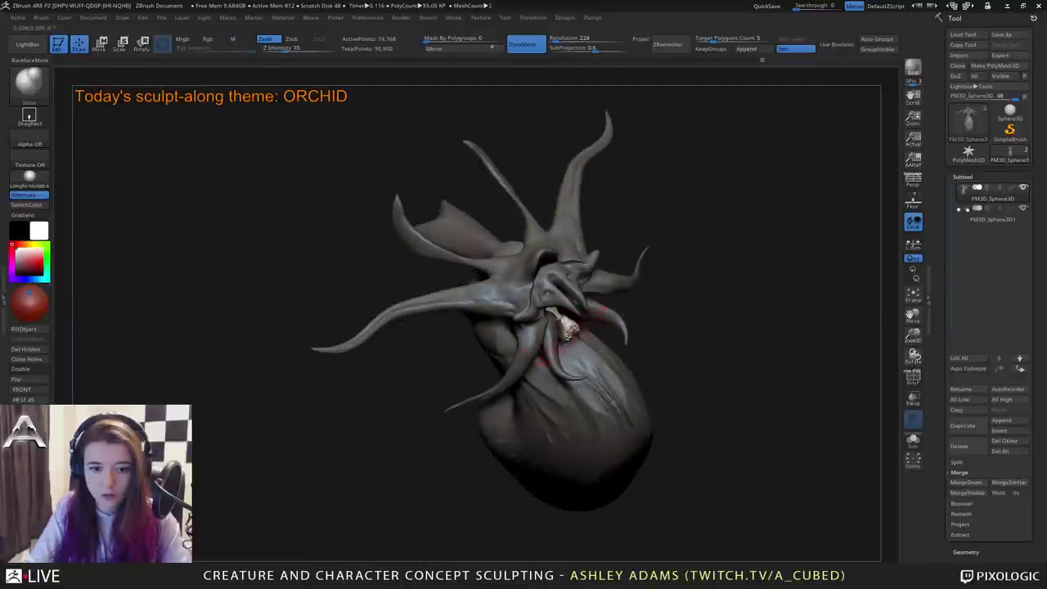
{"action": "right_click_drag", "start_coordinate": [569, 334], "coordinate": [576, 330]}
{"action": "left_click_drag", "start_coordinate": [570, 329], "coordinate": [574, 338]}
{"action": "key", "text": "space"}
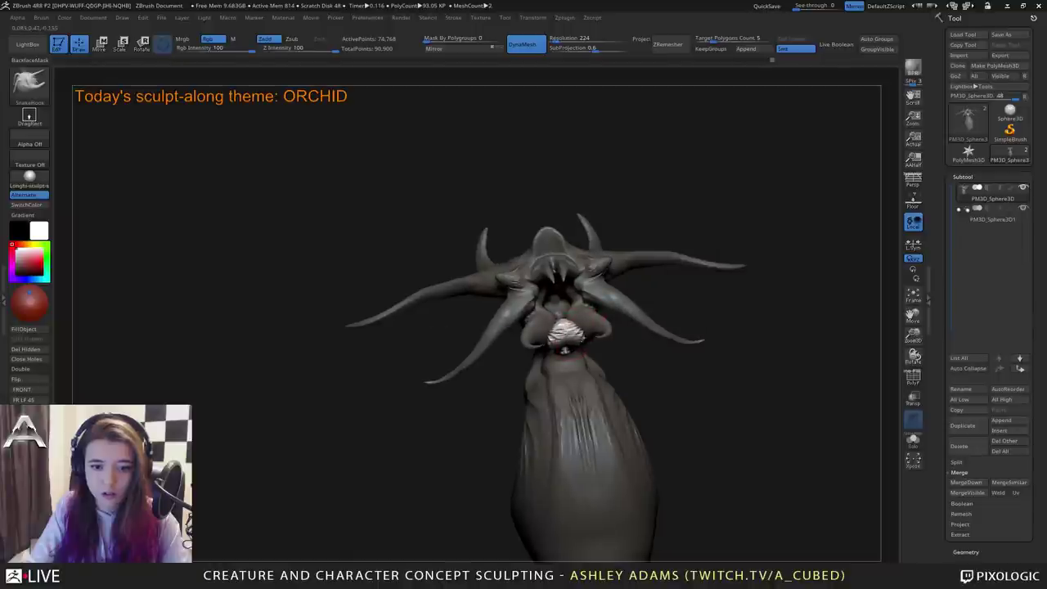
Smooth the new lower jaw and reshape its profile and front edge with SnakeHook.
{"action": "mouse_move", "coordinate": [565, 335]}
{"action": "right_mouse_down"}
{"action": "mouse_move", "coordinate": [566, 306]}
{"action": "mouse_move", "coordinate": [513, 329]}
{"action": "right_mouse_up"}
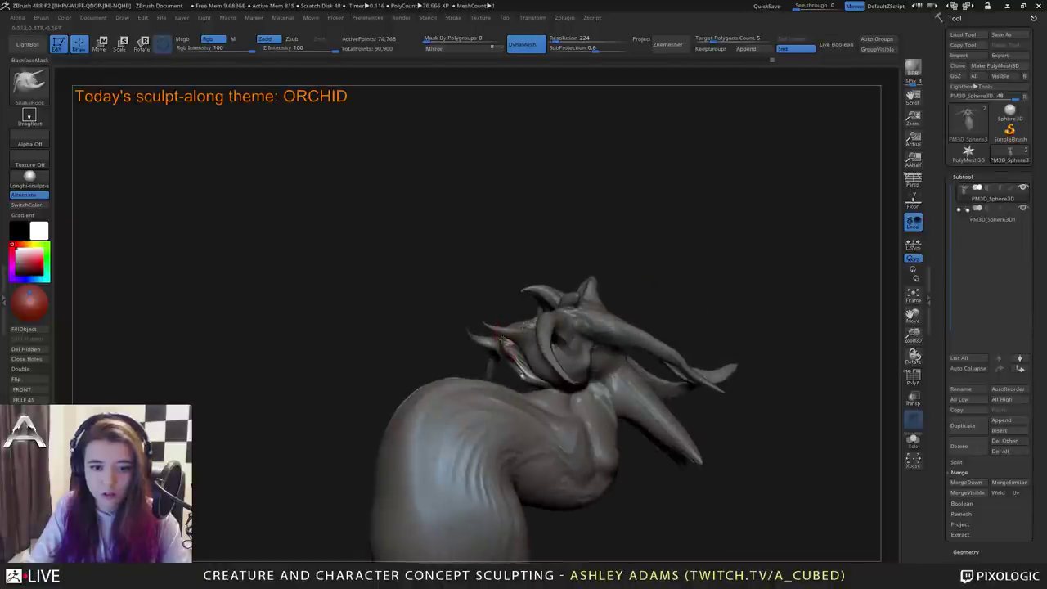
{"action": "left_click_drag", "start_coordinate": [521, 373], "coordinate": [526, 372], "text": "shift"}
{"action": "right_click_drag", "start_coordinate": [524, 368], "coordinate": [551, 355]}
{"action": "mouse_move", "coordinate": [517, 347]}
{"action": "left_mouse_down", "text": "shift"}
{"action": "mouse_move", "coordinate": [512, 333]}
{"action": "mouse_move", "coordinate": [552, 380]}
{"action": "mouse_move", "coordinate": [588, 374]}
{"action": "mouse_move", "coordinate": [559, 371]}
{"action": "left_mouse_up", "text": "shift"}
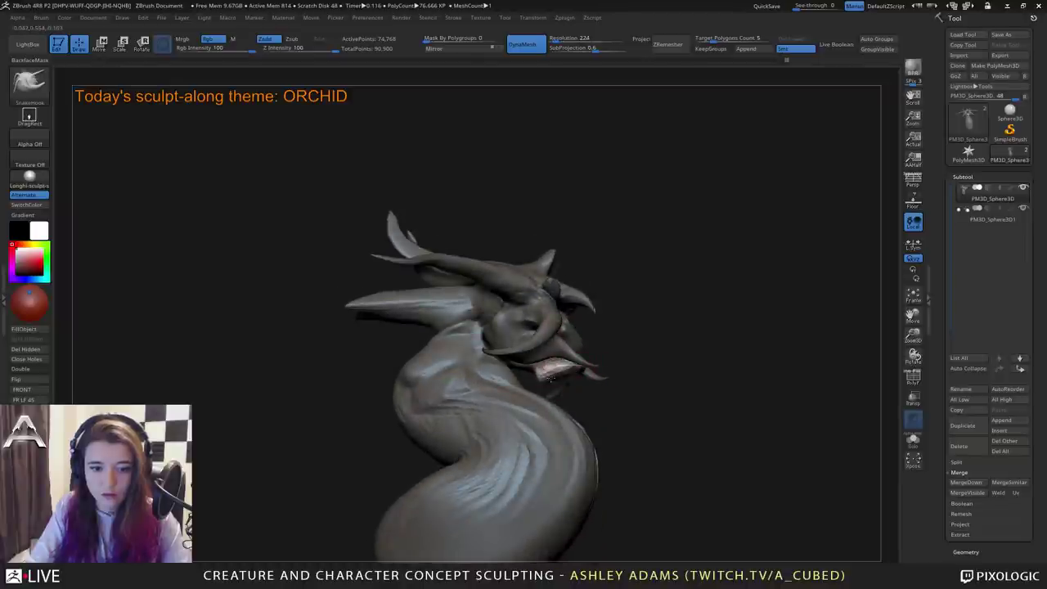
{"action": "left_click_drag", "start_coordinate": [554, 369], "coordinate": [546, 373]}
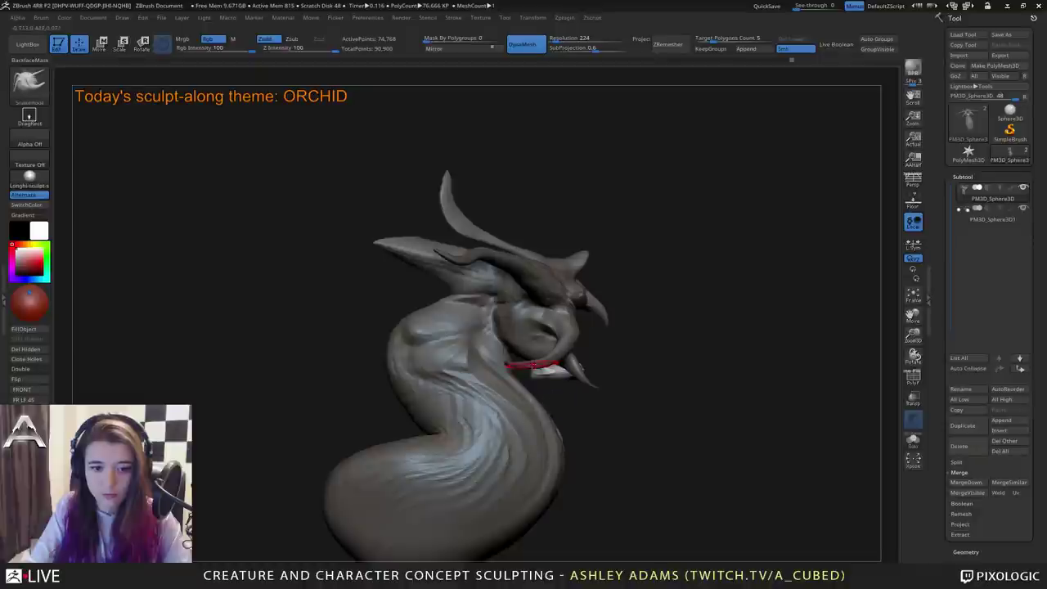
{"action": "right_click_drag", "start_coordinate": [516, 355], "coordinate": [524, 328], "text": "alt"}
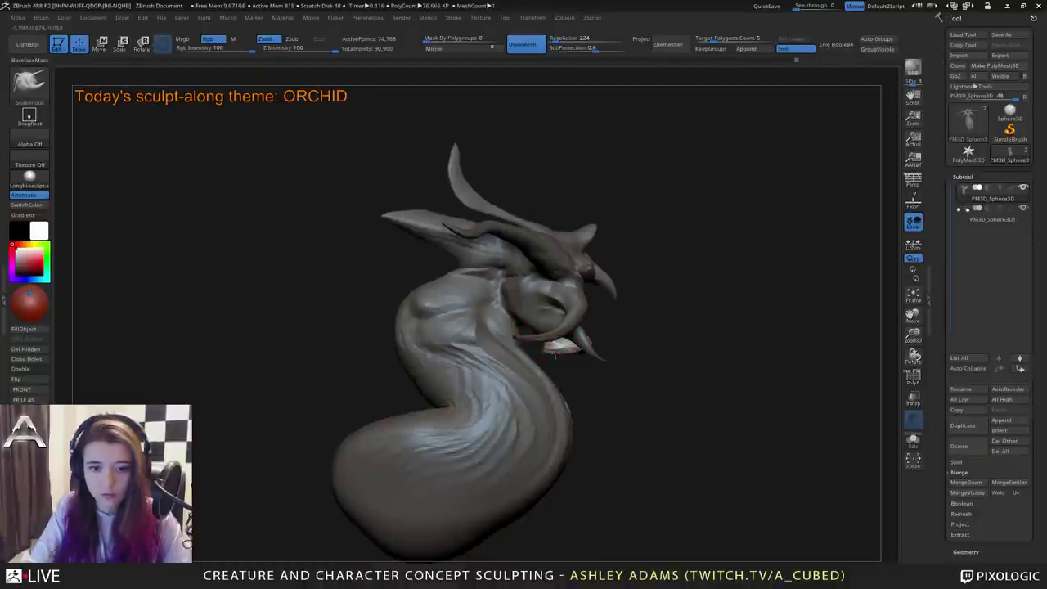
{"action": "left_click_drag", "start_coordinate": [593, 340], "coordinate": [595, 340]}
{"action": "mouse_move", "coordinate": [588, 340]}
{"action": "right_mouse_down"}
{"action": "mouse_move", "coordinate": [560, 342]}
{"action": "mouse_move", "coordinate": [607, 339]}
{"action": "mouse_move", "coordinate": [553, 350]}
{"action": "mouse_move", "coordinate": [541, 368]}
{"action": "right_mouse_up"}
{"action": "right_click", "coordinate": [540, 383]}
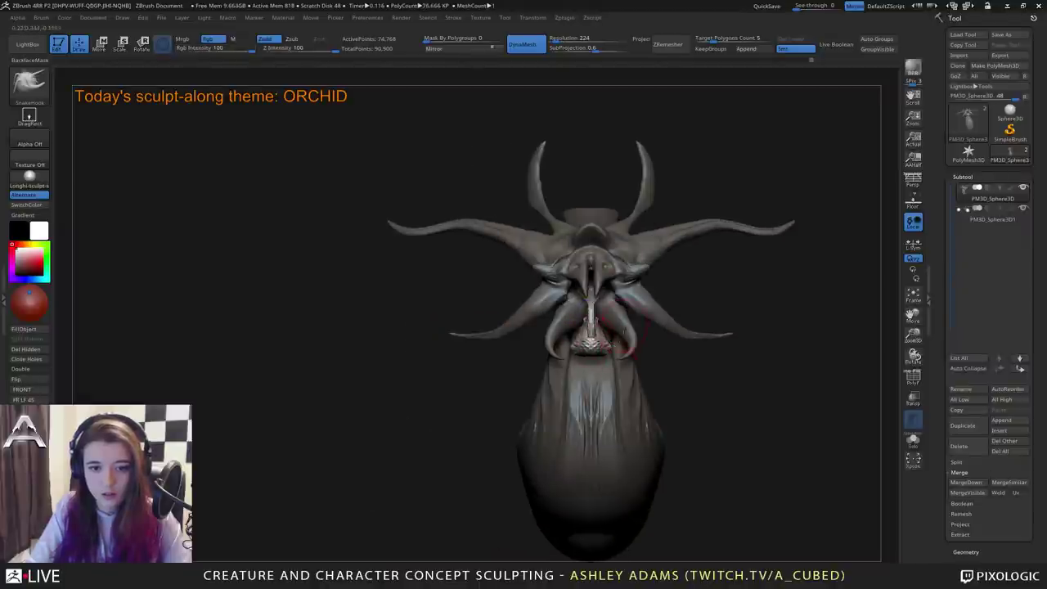
{"action": "mouse_move", "coordinate": [617, 343]}
{"action": "right_mouse_down"}
{"action": "mouse_move", "coordinate": [612, 355]}
{"action": "mouse_move", "coordinate": [546, 342]}
{"action": "right_mouse_up"}
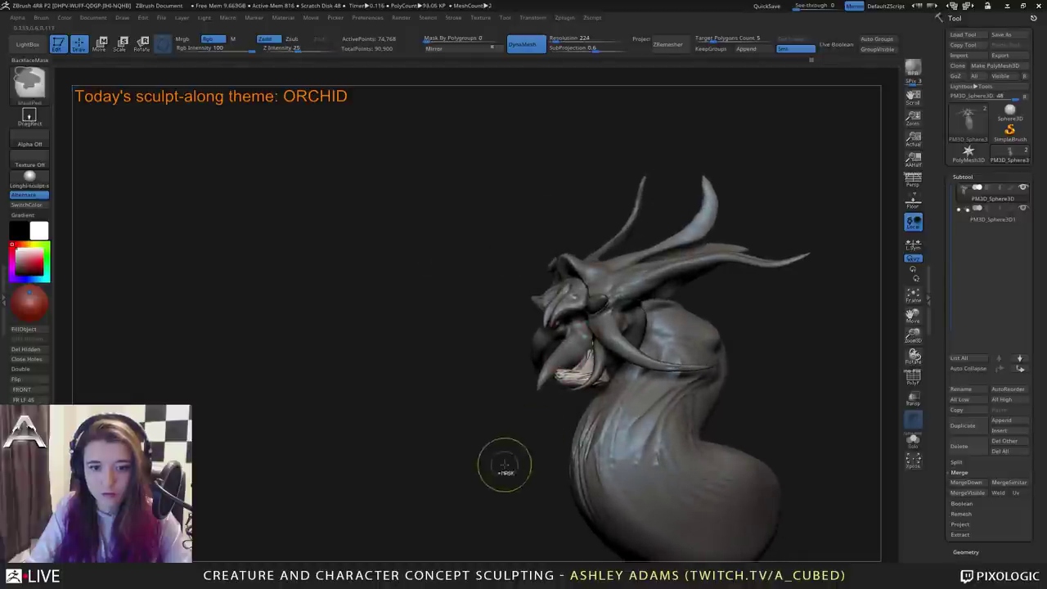
Clear the mask and remesh the body with DynaMesh at resolution 224.
{"action": "left_click_drag", "start_coordinate": [504, 466], "coordinate": [523, 488], "text": "ctrl"}
{"action": "mouse_move", "coordinate": [528, 470]}
{"action": "right_mouse_down"}
{"action": "mouse_move", "coordinate": [662, 409]}
{"action": "mouse_move", "coordinate": [724, 366]}
{"action": "right_mouse_up"}
{"action": "left_click_drag", "start_coordinate": [738, 398], "coordinate": [761, 425], "text": "ctrl"}
Fill the ragged gaps between the lower jaw and the mouth with ClayBuildup and smooth the result.
{"action": "mouse_move", "coordinate": [469, 190]}
{"action": "right_mouse_down"}
{"action": "mouse_move", "coordinate": [500, 245]}
{"action": "mouse_move", "coordinate": [513, 237]}
{"action": "mouse_move", "coordinate": [540, 328]}
{"action": "mouse_move", "coordinate": [590, 360]}
{"action": "mouse_move", "coordinate": [576, 350]}
{"action": "right_mouse_up"}
{"action": "key", "text": "space"}
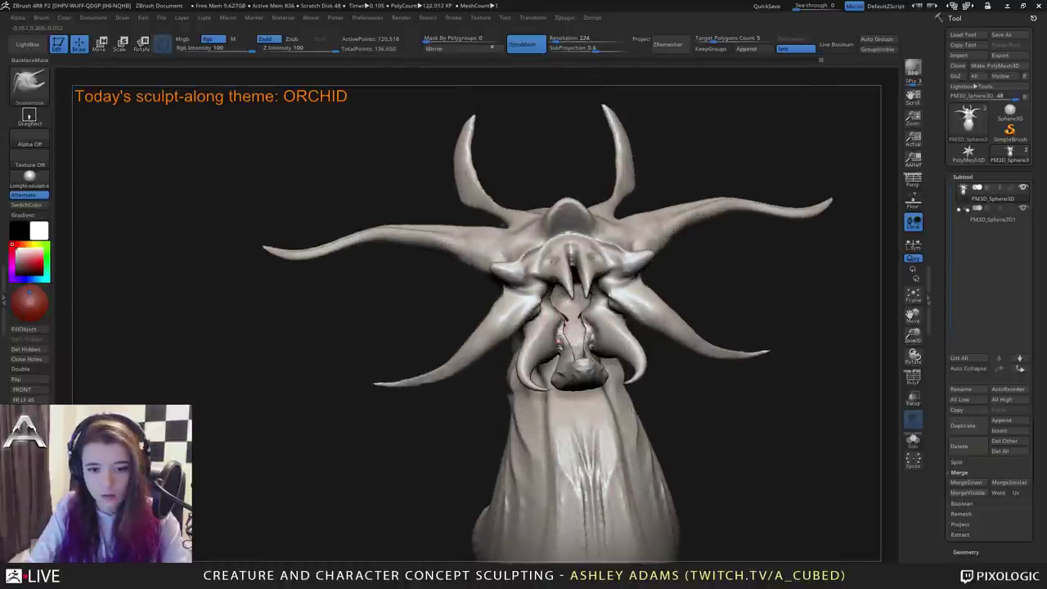
{"action": "right_click_drag", "start_coordinate": [565, 318], "coordinate": [515, 331]}
{"action": "key", "text": "b"}
{"action": "key", "text": "c"}
{"action": "key", "text": "b"}
{"action": "left_click_drag", "start_coordinate": [567, 319], "coordinate": [566, 307]}
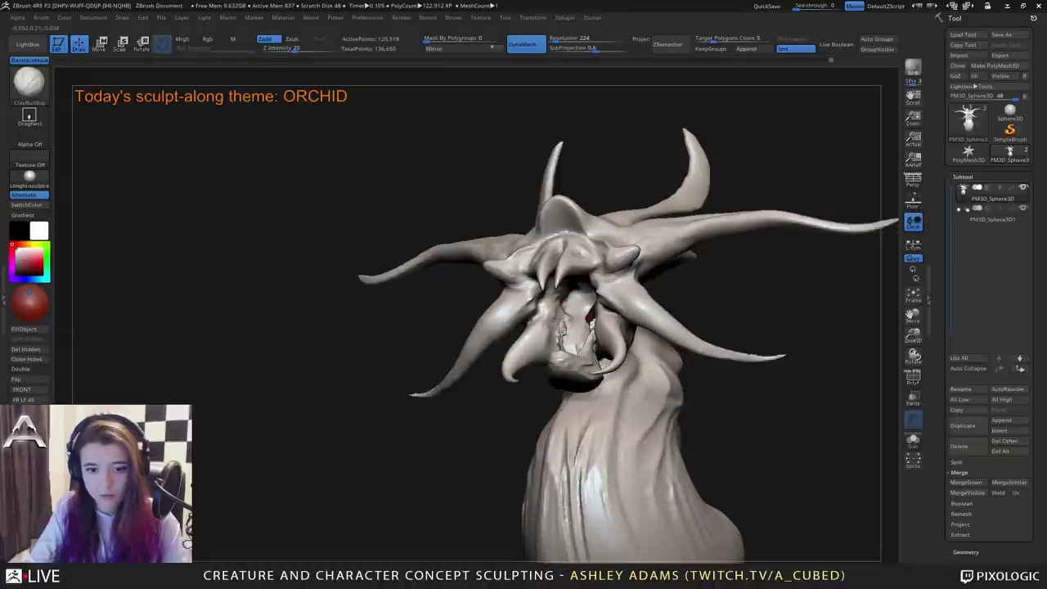
{"action": "key", "text": "shift"}
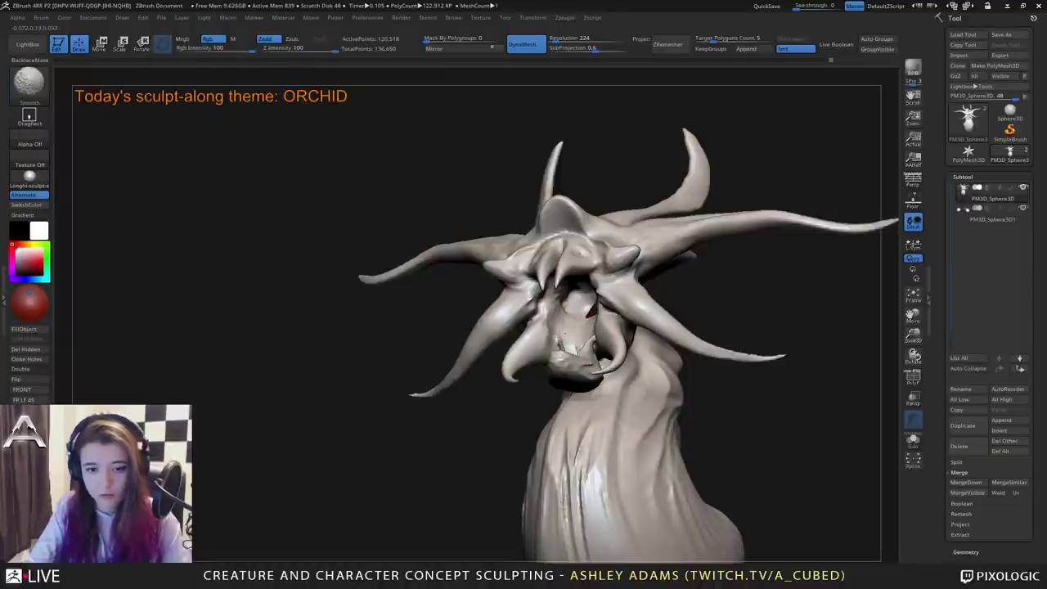
Refine the mouth interior with DamStandard and build up a rounded form inside it with ClayBuildup.
{"action": "key", "text": "b"}
{"action": "key", "text": "d"}
{"action": "key", "text": "s"}
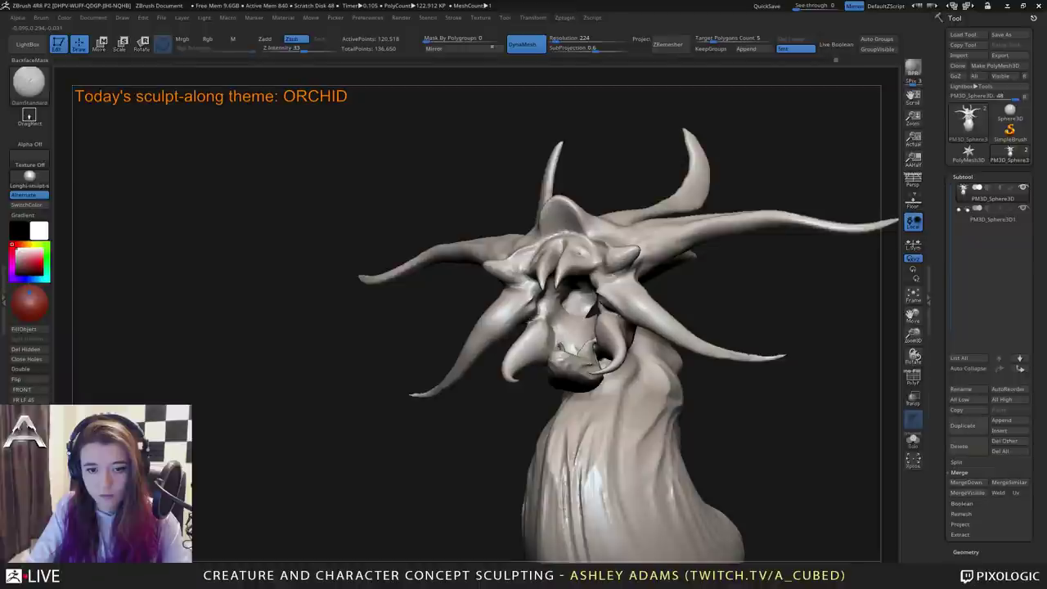
{"action": "right_click_drag", "start_coordinate": [536, 332], "coordinate": [611, 323]}
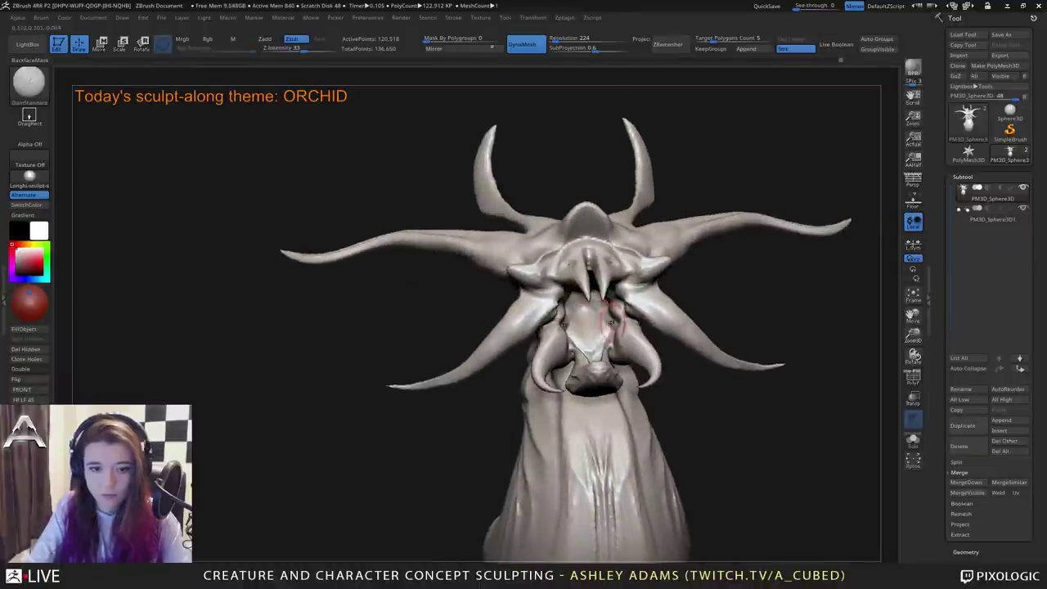
{"action": "key", "text": "b"}
{"action": "key", "text": "c"}
{"action": "key", "text": "b"}
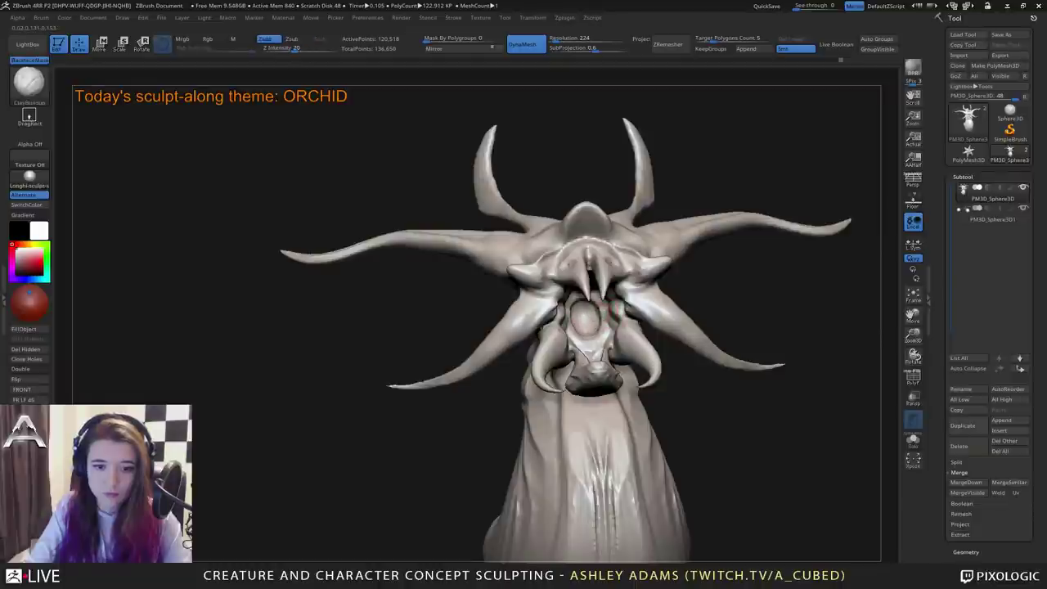
{"action": "left_click_drag", "start_coordinate": [600, 307], "coordinate": [586, 327]}
{"action": "mouse_move", "coordinate": [586, 328]}
{"action": "right_mouse_down", "text": "ctrl"}
{"action": "mouse_move", "coordinate": [591, 274]}
{"action": "mouse_move", "coordinate": [598, 318]}
{"action": "right_mouse_up", "text": "ctrl"}
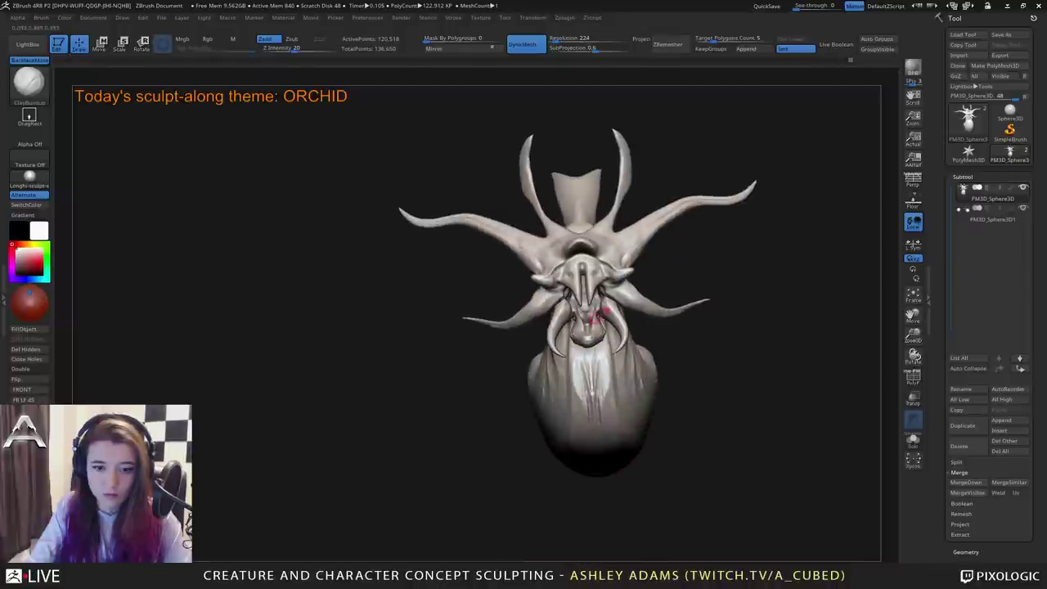
Adjust the side of the head around the upper jaw with SnakeHook.
{"action": "right_click_drag", "start_coordinate": [561, 363], "coordinate": [671, 360]}
{"action": "mouse_move", "coordinate": [630, 299]}
{"action": "right_mouse_down"}
{"action": "mouse_move", "coordinate": [667, 308]}
{"action": "mouse_move", "coordinate": [577, 264]}
{"action": "mouse_move", "coordinate": [501, 260]}
{"action": "mouse_move", "coordinate": [450, 236]}
{"action": "right_mouse_up"}
{"action": "right_click", "coordinate": [576, 372]}
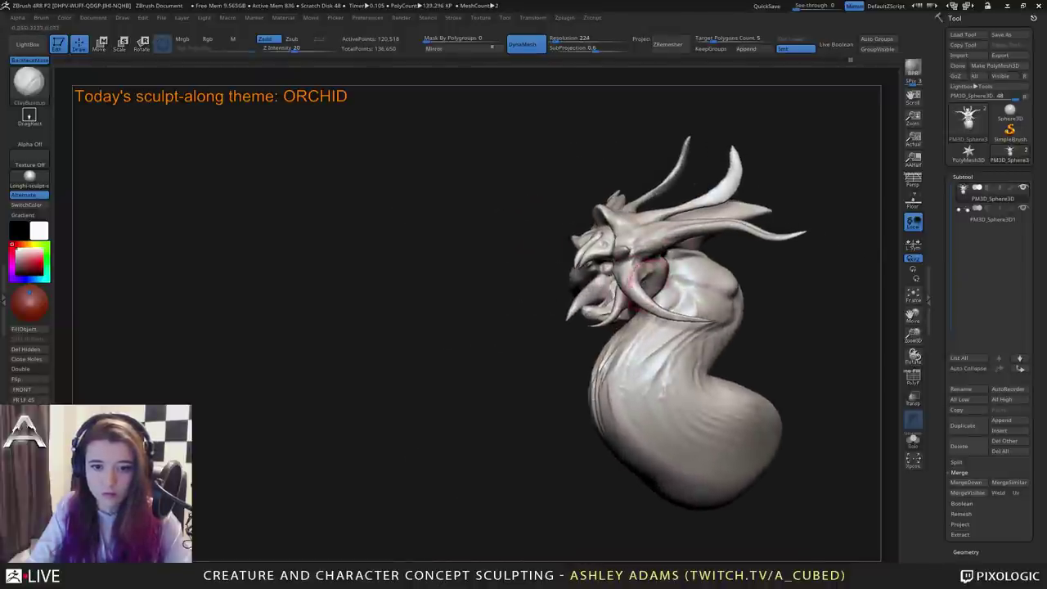
{"action": "key", "text": "b"}
{"action": "key", "text": "s"}
{"action": "key", "text": "h"}
{"action": "right_click", "coordinate": [575, 333]}
{"action": "key", "text": "space"}
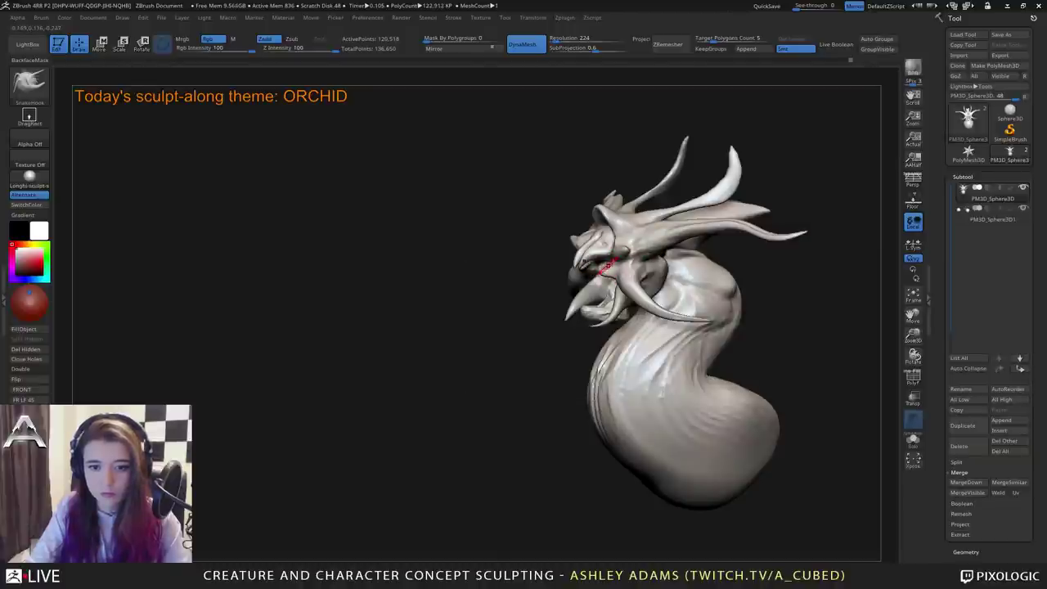
{"action": "mouse_move", "coordinate": [468, 262]}
{"action": "right_mouse_down"}
{"action": "mouse_move", "coordinate": [689, 283]}
{"action": "mouse_move", "coordinate": [640, 265]}
{"action": "mouse_move", "coordinate": [523, 257]}
{"action": "mouse_move", "coordinate": [495, 278]}
{"action": "mouse_move", "coordinate": [523, 282]}
{"action": "right_mouse_up"}
Carve creases around the cheeks and the corners of the mouth with DamStandard.
{"action": "key", "text": "b"}
{"action": "key", "text": "d"}
{"action": "key", "text": "s"}
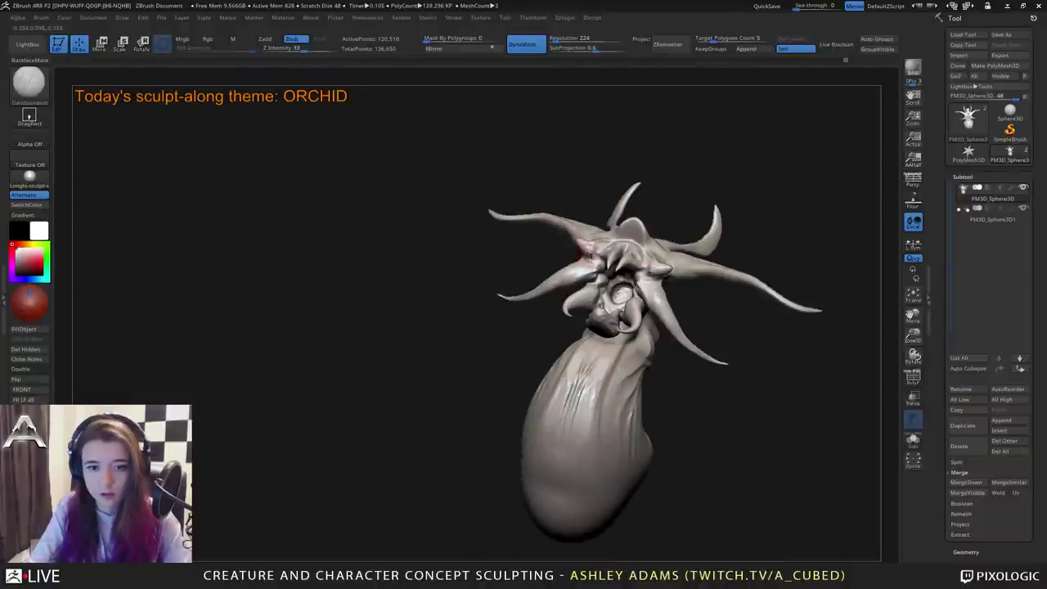
{"action": "left_click_drag", "start_coordinate": [595, 278], "coordinate": [600, 280]}
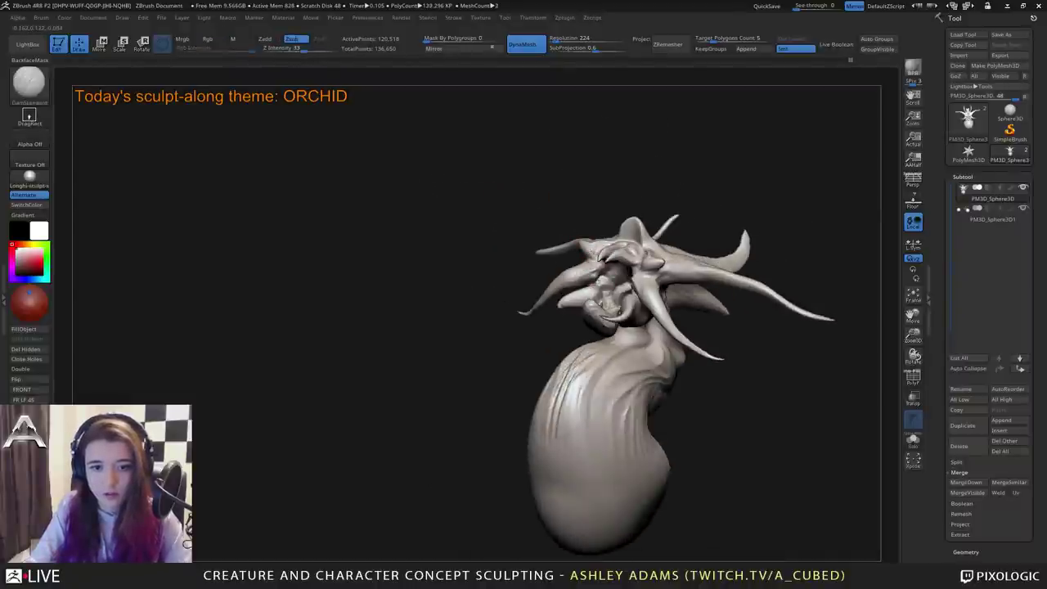
{"action": "mouse_move", "coordinate": [601, 253]}
{"action": "right_mouse_down"}
{"action": "mouse_move", "coordinate": [598, 266]}
{"action": "mouse_move", "coordinate": [593, 246]}
{"action": "right_mouse_up"}
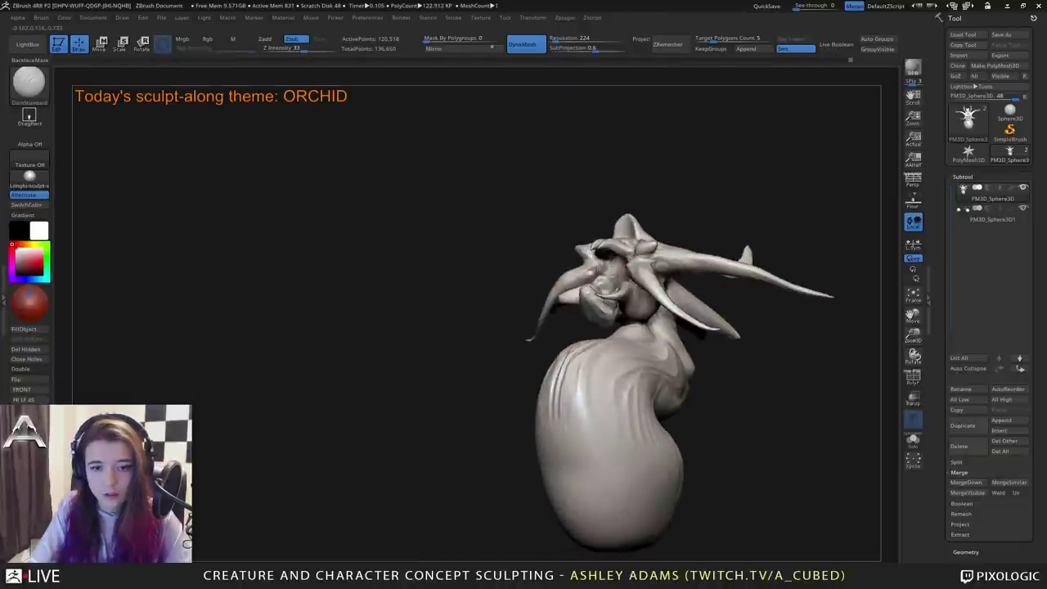
{"action": "mouse_move", "coordinate": [609, 260]}
{"action": "left_mouse_down"}
{"action": "mouse_move", "coordinate": [633, 276]}
{"action": "mouse_move", "coordinate": [539, 309]}
{"action": "mouse_move", "coordinate": [565, 311]}
{"action": "mouse_move", "coordinate": [555, 300]}
{"action": "left_mouse_up"}
{"action": "mouse_move", "coordinate": [557, 295]}
{"action": "right_mouse_down"}
{"action": "mouse_move", "coordinate": [561, 277]}
{"action": "mouse_move", "coordinate": [622, 276]}
{"action": "right_mouse_up"}
{"action": "key", "text": "space"}
{"action": "mouse_move", "coordinate": [622, 284]}
{"action": "left_mouse_down"}
{"action": "mouse_move", "coordinate": [542, 242]}
{"action": "mouse_move", "coordinate": [585, 290]}
{"action": "left_mouse_up"}
{"action": "left_click_drag", "start_coordinate": [581, 327], "coordinate": [627, 302]}
{"action": "right_click_drag", "start_coordinate": [626, 306], "coordinate": [649, 316]}
Reshape the back of the head and the rear petal with SnakeHook.
{"action": "key", "text": "b"}
{"action": "key", "text": "s"}
{"action": "key", "text": "h"}
{"action": "key", "text": "space"}
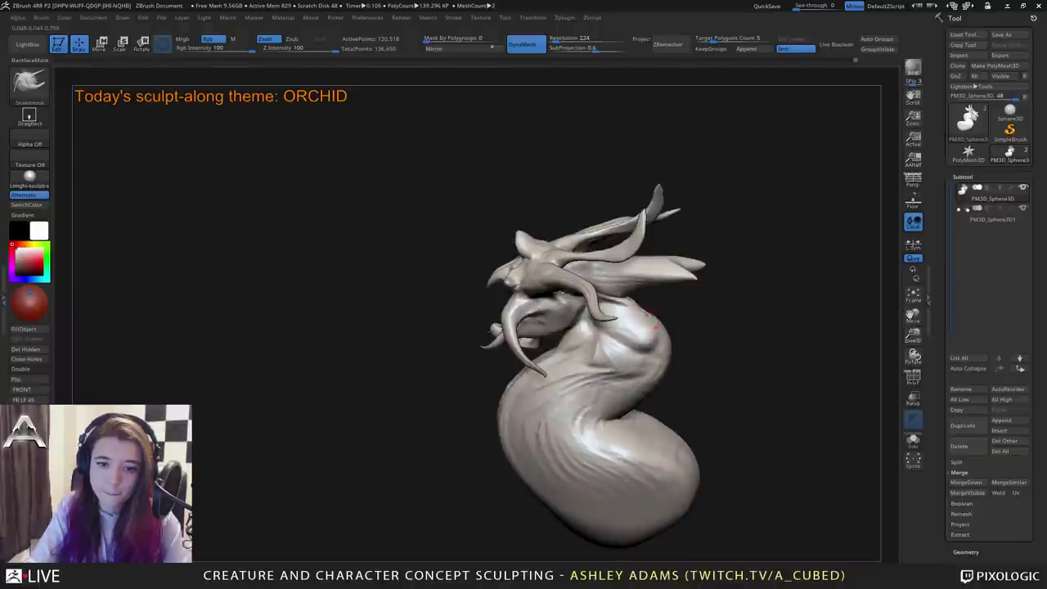
{"action": "key", "text": "space"}
{"action": "left_click_drag", "start_coordinate": [648, 315], "coordinate": [718, 329]}
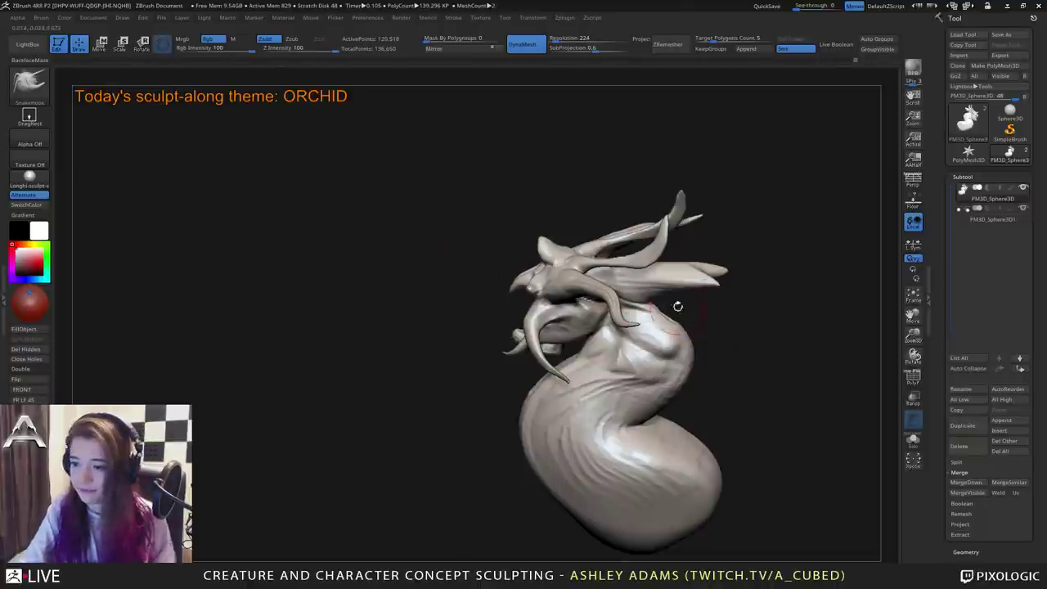
{"action": "mouse_move", "coordinate": [686, 314]}
{"action": "left_mouse_down"}
{"action": "mouse_move", "coordinate": [700, 322]}
{"action": "mouse_move", "coordinate": [659, 328]}
{"action": "mouse_move", "coordinate": [655, 270]}
{"action": "mouse_move", "coordinate": [600, 257]}
{"action": "mouse_move", "coordinate": [632, 245]}
{"action": "left_mouse_up"}
{"action": "key", "text": "space"}
{"action": "mouse_move", "coordinate": [704, 282]}
{"action": "left_mouse_down"}
{"action": "mouse_move", "coordinate": [624, 257]}
{"action": "mouse_move", "coordinate": [605, 264]}
{"action": "left_mouse_up"}
{"action": "key", "text": "space"}
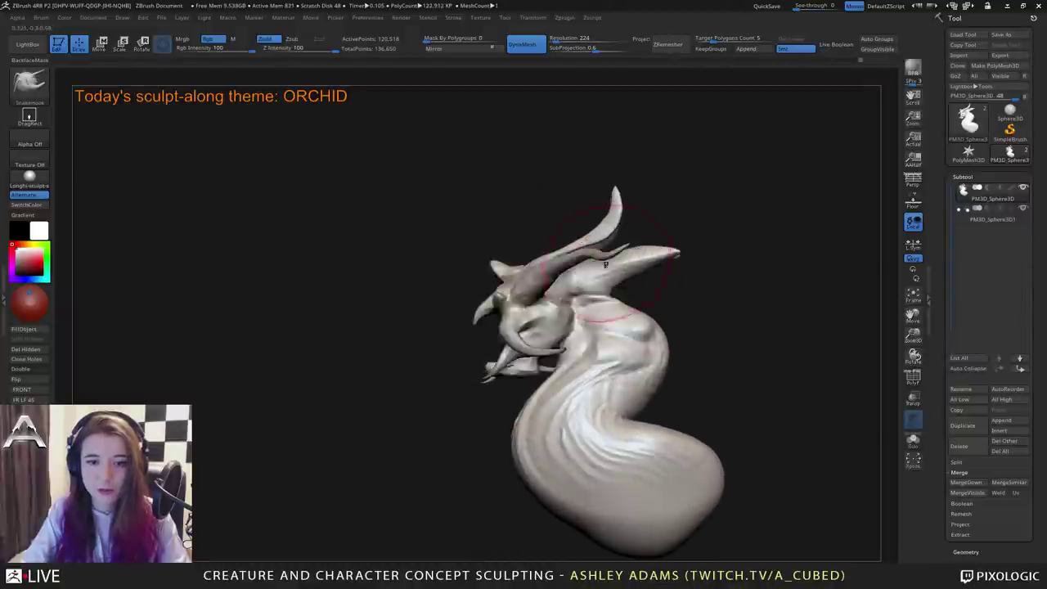
Pull the rear petal's notched tip out into a rounded end with SnakeHook and smooth its surface.
{"action": "mouse_move", "coordinate": [605, 264]}
{"action": "right_mouse_down"}
{"action": "mouse_move", "coordinate": [620, 260]}
{"action": "mouse_move", "coordinate": [634, 388]}
{"action": "right_mouse_up"}
{"action": "mouse_move", "coordinate": [634, 243]}
{"action": "right_mouse_down"}
{"action": "mouse_move", "coordinate": [645, 263]}
{"action": "mouse_move", "coordinate": [667, 245]}
{"action": "right_mouse_up"}
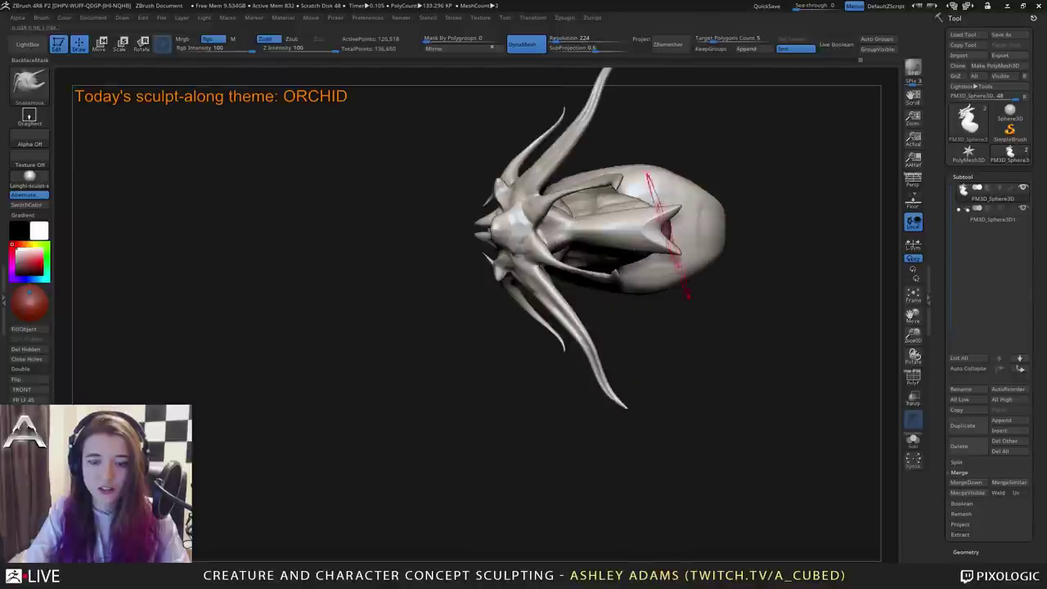
{"action": "key", "text": "space"}
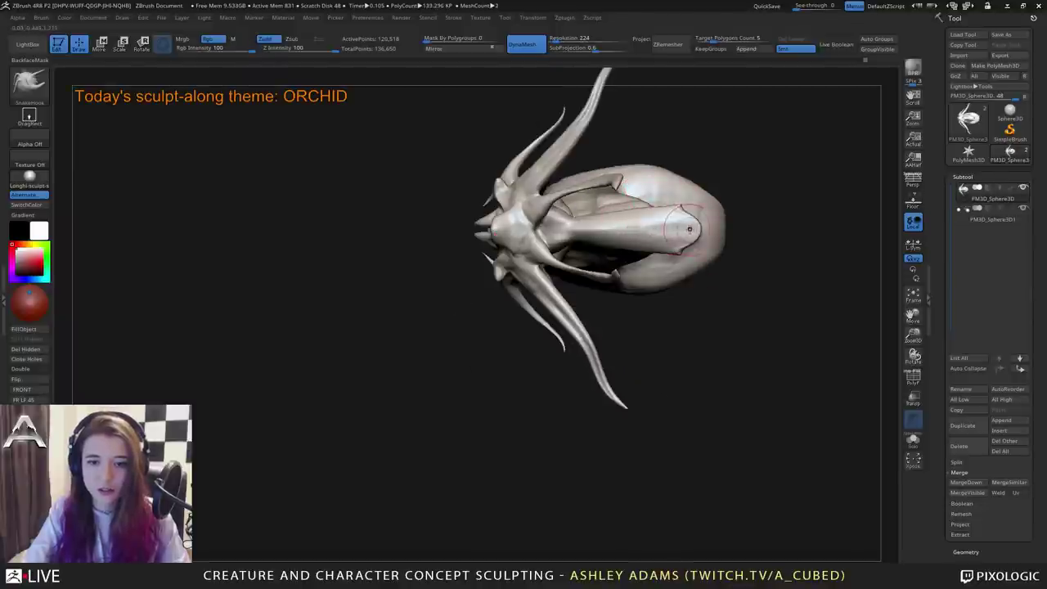
{"action": "left_click_drag", "start_coordinate": [689, 229], "coordinate": [720, 229]}
{"action": "mouse_move", "coordinate": [695, 248]}
{"action": "left_mouse_down", "text": "shift"}
{"action": "mouse_move", "coordinate": [669, 247]}
{"action": "mouse_move", "coordinate": [653, 213]}
{"action": "left_mouse_up", "text": "shift"}
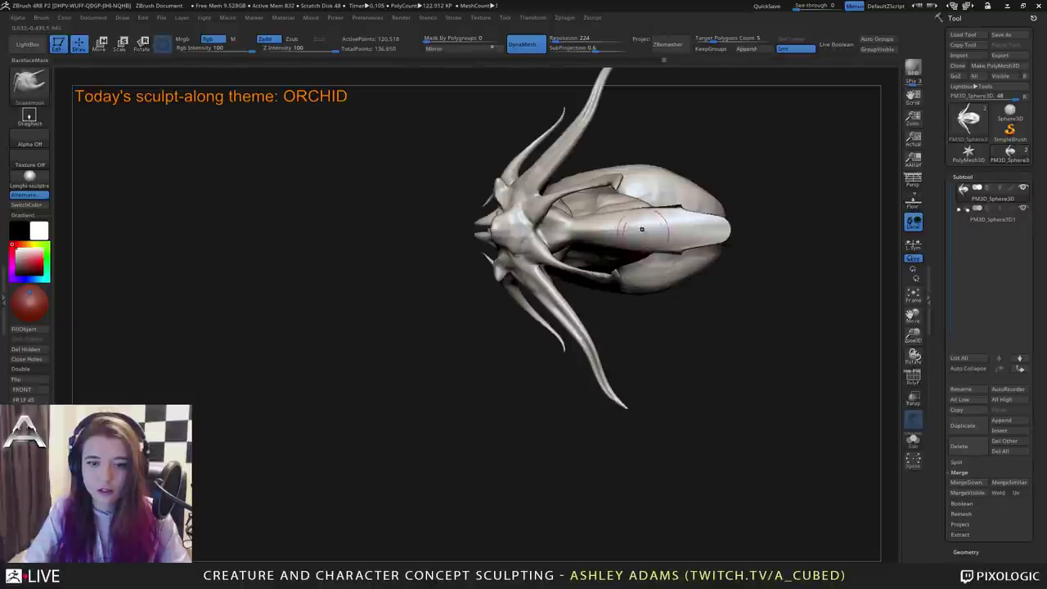
Widen the base and sides of the rear petal with SnakeHook.
{"action": "right_click_drag", "start_coordinate": [643, 226], "coordinate": [633, 227]}
{"action": "left_click_drag", "start_coordinate": [561, 214], "coordinate": [579, 220]}
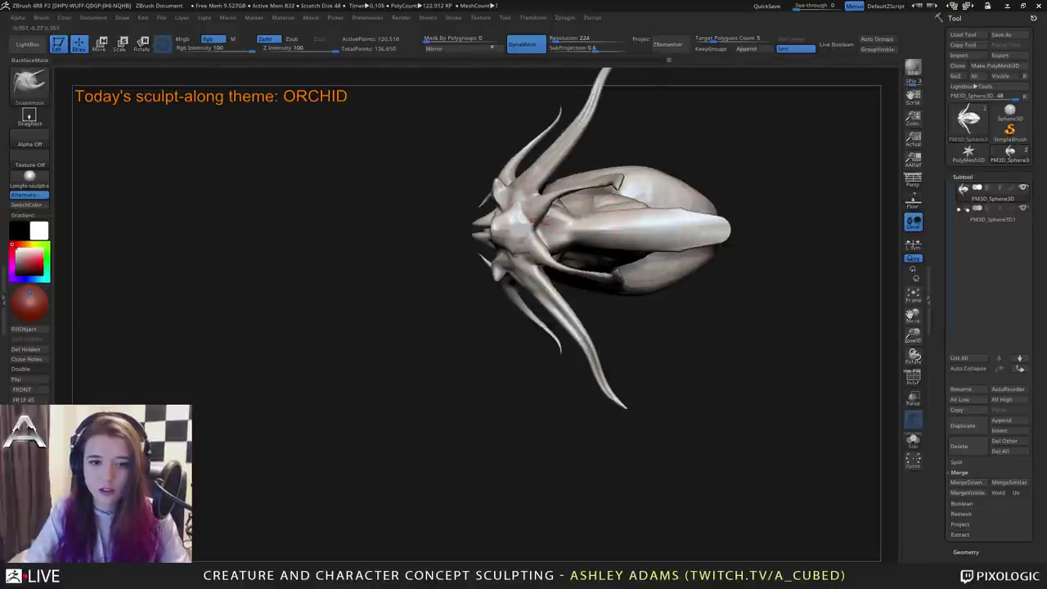
{"action": "key", "text": "space"}
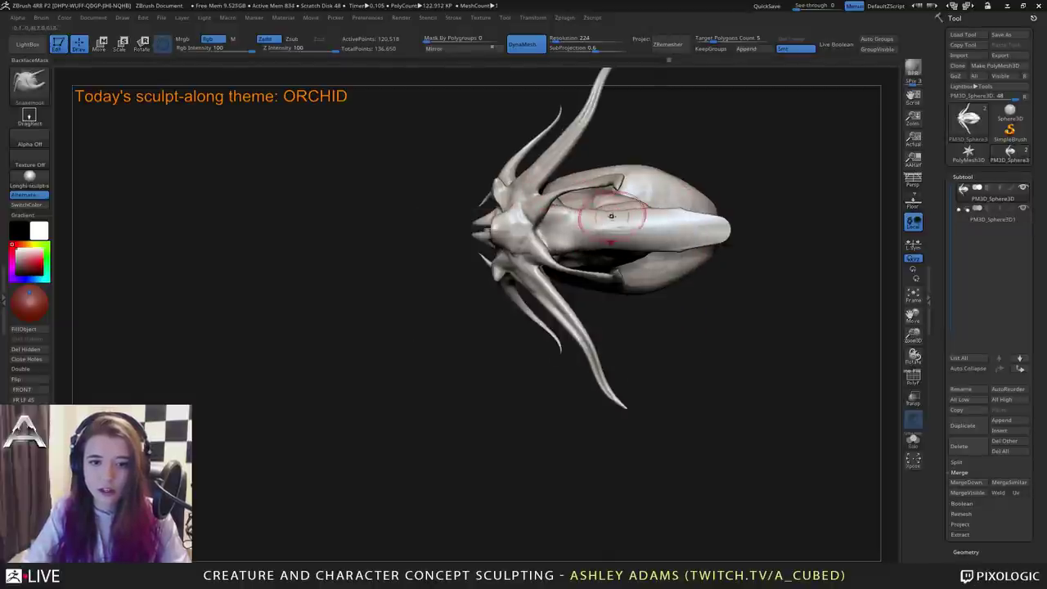
{"action": "left_click_drag", "start_coordinate": [609, 211], "coordinate": [677, 217]}
Thicken the underside of the rear petal toward its tip with ClayBuildup.
{"action": "right_click_drag", "start_coordinate": [680, 210], "coordinate": [656, 283]}
{"action": "key", "text": "b"}
{"action": "key", "text": "c"}
{"action": "key", "text": "b"}
{"action": "left_click_drag", "start_coordinate": [678, 215], "coordinate": [668, 197]}
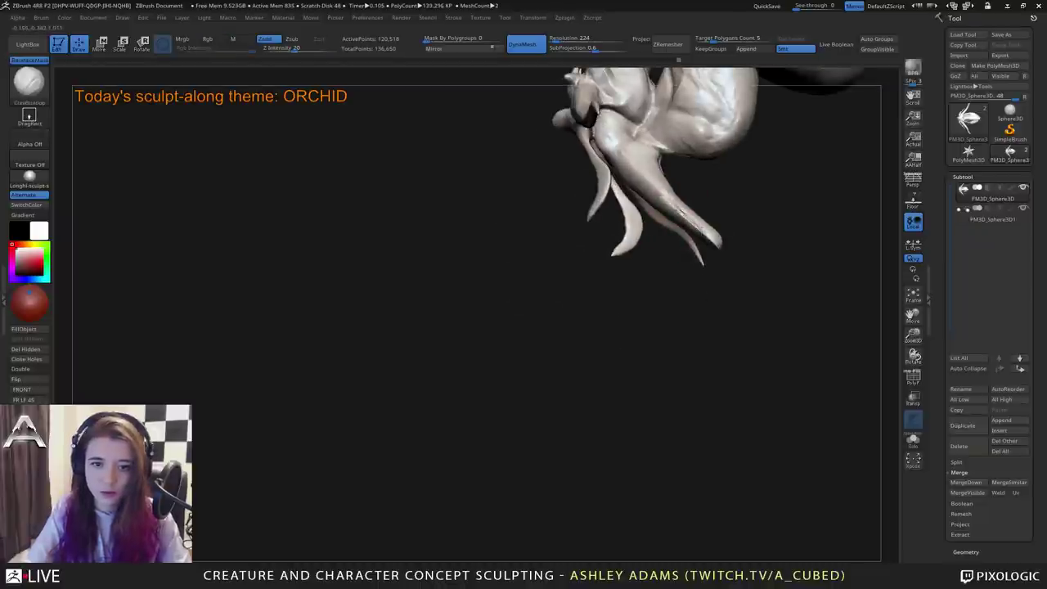
{"action": "left_click_drag", "start_coordinate": [708, 232], "coordinate": [652, 185]}
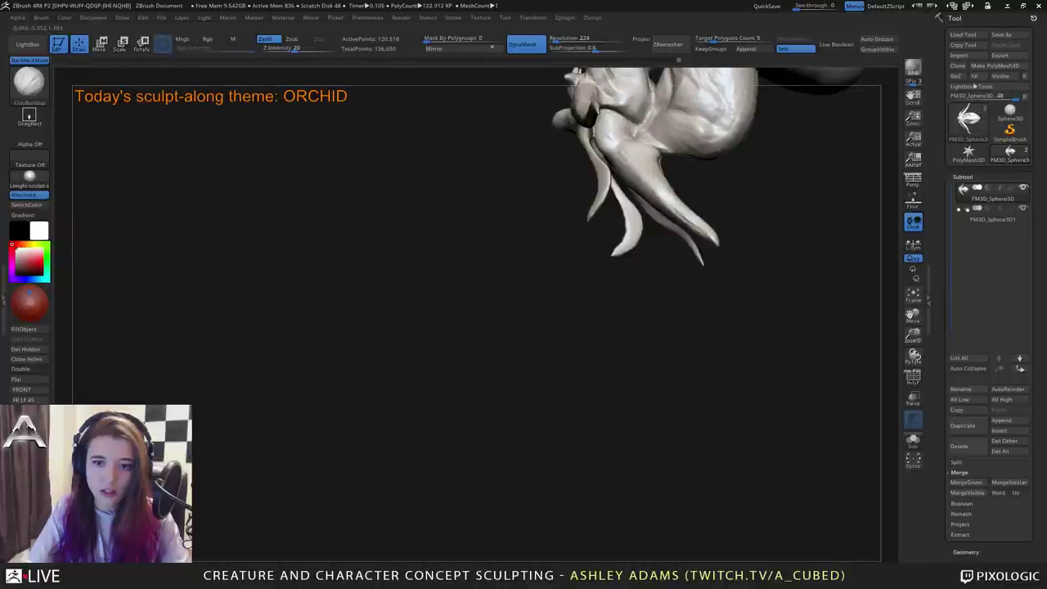
{"action": "right_click_drag", "start_coordinate": [675, 209], "coordinate": [701, 145]}
Bend the rear petal upward into a gentle curve with SnakeHook.
{"action": "key", "text": "space"}
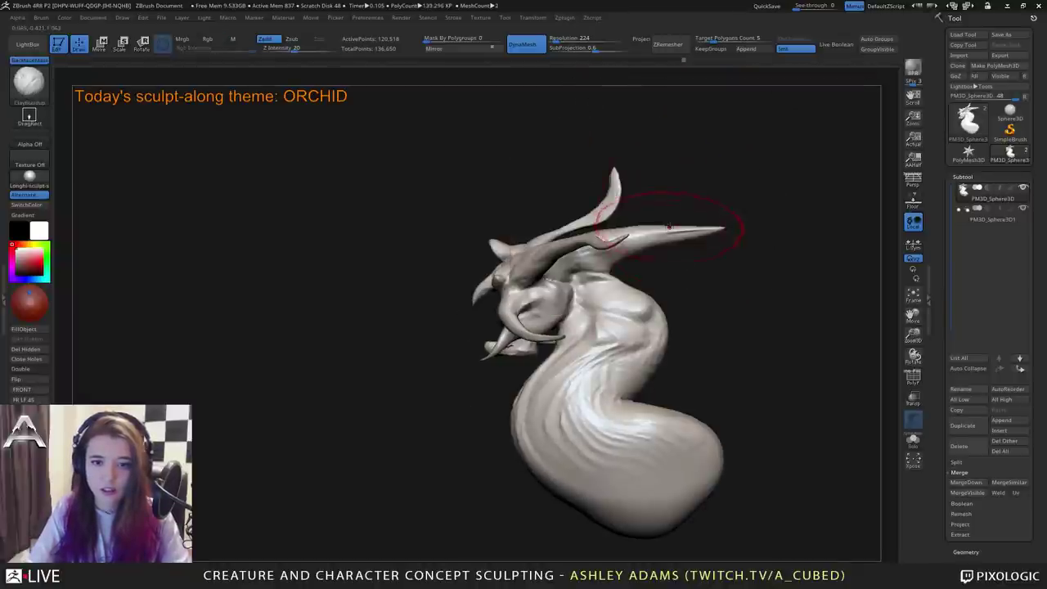
{"action": "key", "text": "b"}
{"action": "key", "text": "s"}
{"action": "key", "text": "h"}
{"action": "left_click_drag", "start_coordinate": [674, 230], "coordinate": [683, 221]}
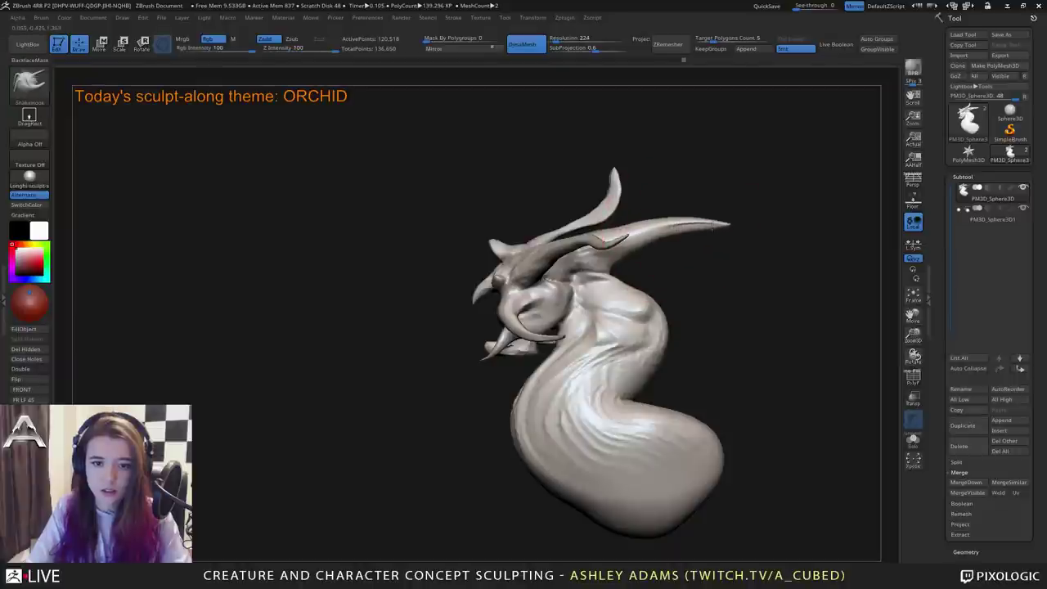
Build up volume on the base and upper surface of the rear petal with ClayBuildup.
{"action": "mouse_move", "coordinate": [626, 232]}
{"action": "right_mouse_down"}
{"action": "mouse_move", "coordinate": [597, 221]}
{"action": "mouse_move", "coordinate": [627, 204]}
{"action": "mouse_move", "coordinate": [608, 278]}
{"action": "mouse_move", "coordinate": [648, 270]}
{"action": "mouse_move", "coordinate": [640, 368]}
{"action": "mouse_move", "coordinate": [654, 458]}
{"action": "right_mouse_up"}
{"action": "right_click_drag", "start_coordinate": [646, 376], "coordinate": [651, 356]}
{"action": "key", "text": "b"}
{"action": "key", "text": "c"}
{"action": "key", "text": "b"}
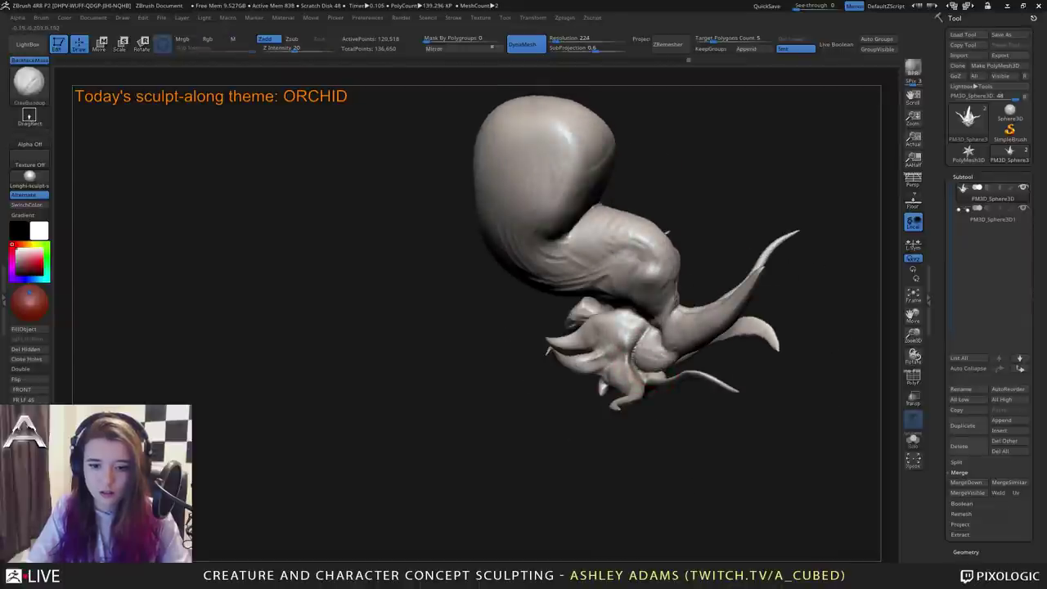
{"action": "mouse_move", "coordinate": [651, 373]}
{"action": "left_mouse_down"}
{"action": "mouse_move", "coordinate": [671, 351]}
{"action": "mouse_move", "coordinate": [666, 340]}
{"action": "mouse_move", "coordinate": [689, 350]}
{"action": "left_mouse_up"}
{"action": "mouse_move", "coordinate": [685, 311]}
{"action": "left_mouse_down"}
{"action": "mouse_move", "coordinate": [695, 347]}
{"action": "mouse_move", "coordinate": [713, 336]}
{"action": "left_mouse_up"}
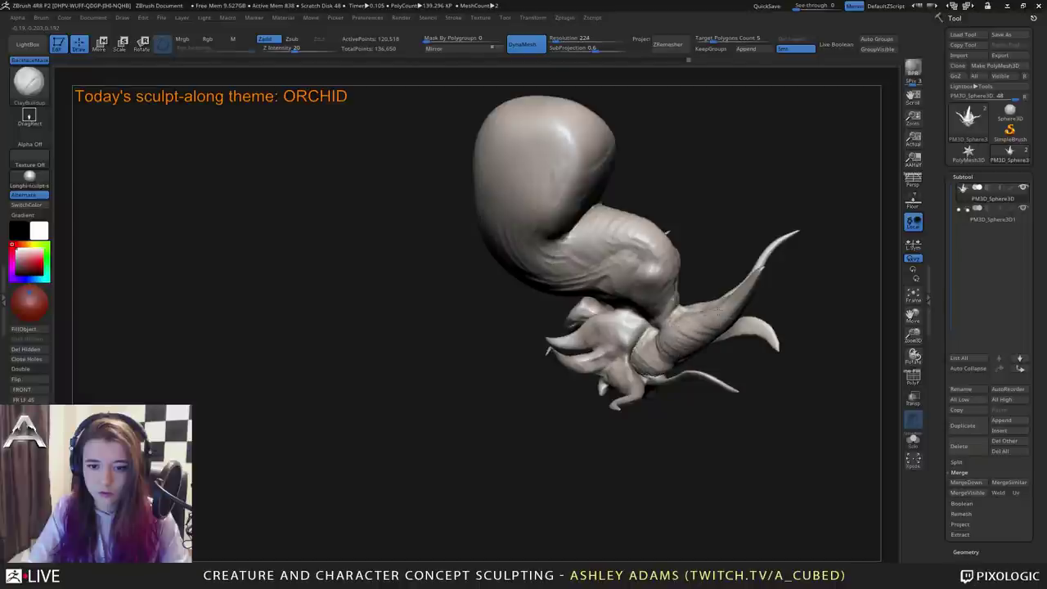
{"action": "mouse_move", "coordinate": [728, 318]}
{"action": "right_mouse_down"}
{"action": "mouse_move", "coordinate": [701, 240]}
{"action": "mouse_move", "coordinate": [727, 360]}
{"action": "mouse_move", "coordinate": [689, 424]}
{"action": "right_mouse_up"}
{"action": "left_click_drag", "start_coordinate": [711, 393], "coordinate": [736, 337]}
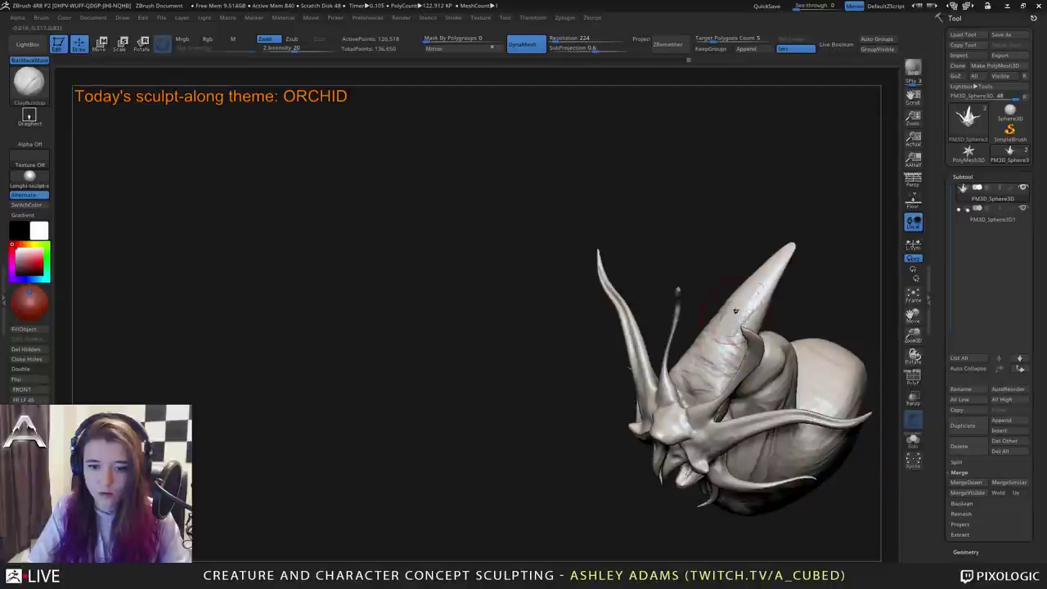
Carve creases into the top of the head behind the brow crest with DamStandard.
{"action": "mouse_move", "coordinate": [689, 434]}
{"action": "right_mouse_down"}
{"action": "mouse_move", "coordinate": [700, 372]}
{"action": "mouse_move", "coordinate": [580, 417]}
{"action": "mouse_move", "coordinate": [654, 374]}
{"action": "mouse_move", "coordinate": [605, 376]}
{"action": "mouse_move", "coordinate": [644, 342]}
{"action": "mouse_move", "coordinate": [649, 359]}
{"action": "right_mouse_up"}
{"action": "key", "text": "b"}
{"action": "key", "text": "d"}
{"action": "key", "text": "s"}
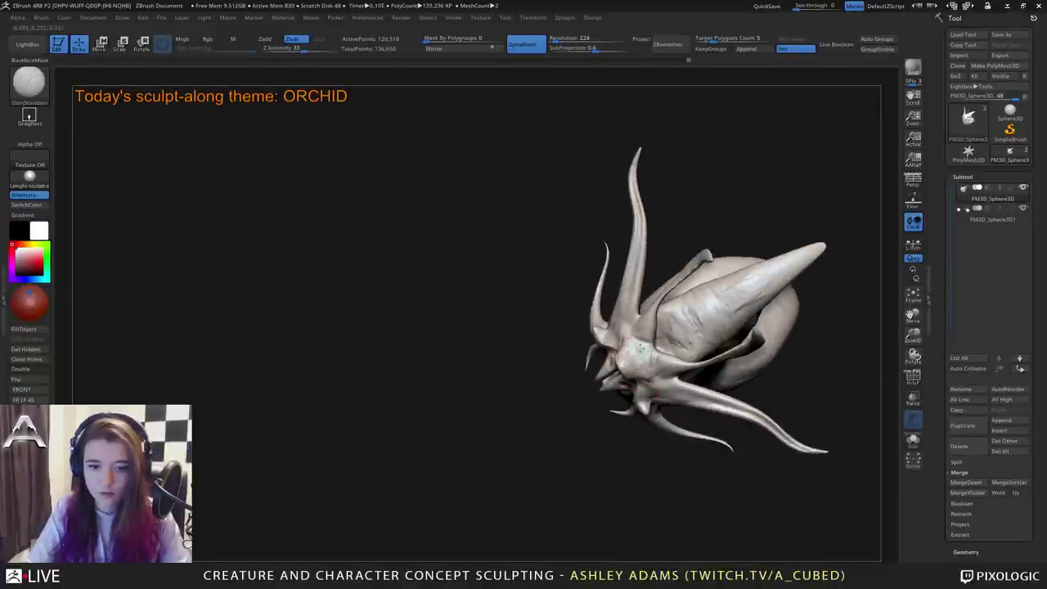
{"action": "left_click_drag", "start_coordinate": [642, 355], "coordinate": [636, 358]}
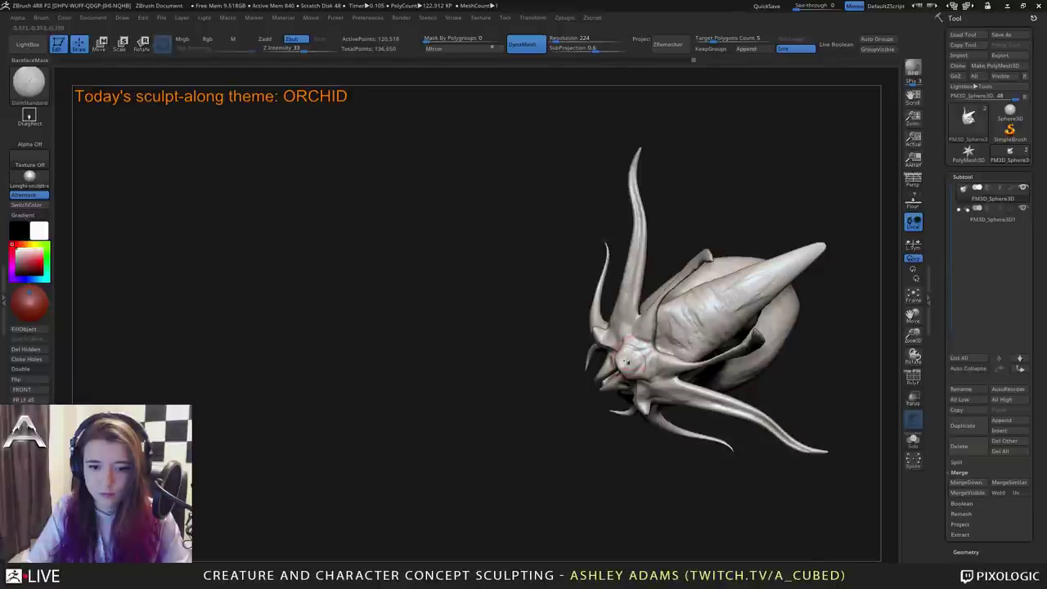
Pull the brow crest into a broad, pointed petal with SnakeHook.
{"action": "mouse_move", "coordinate": [628, 362]}
{"action": "right_mouse_down"}
{"action": "mouse_move", "coordinate": [625, 302]}
{"action": "mouse_move", "coordinate": [671, 297]}
{"action": "mouse_move", "coordinate": [675, 331]}
{"action": "mouse_move", "coordinate": [607, 309]}
{"action": "mouse_move", "coordinate": [679, 311]}
{"action": "right_mouse_up"}
{"action": "key", "text": "b"}
{"action": "key", "text": "c"}
{"action": "key", "text": "b"}
{"action": "key", "text": "b"}
{"action": "key", "text": "d"}
{"action": "key", "text": "s"}
{"action": "key", "text": "b"}
{"action": "key", "text": "s"}
{"action": "key", "text": "h"}
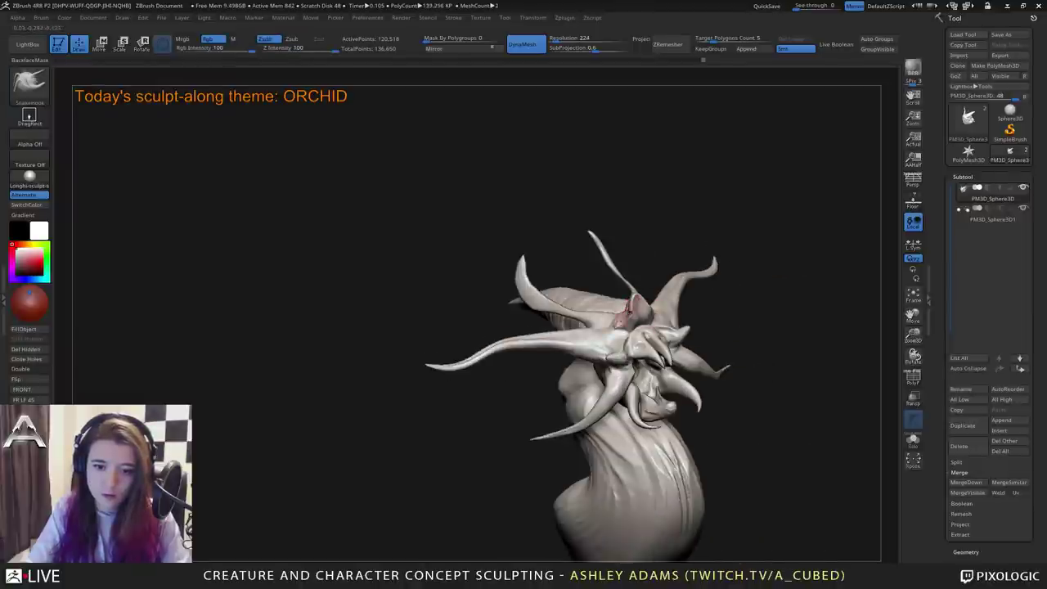
{"action": "mouse_move", "coordinate": [637, 309]}
{"action": "right_mouse_down"}
{"action": "mouse_move", "coordinate": [612, 302]}
{"action": "mouse_move", "coordinate": [664, 325]}
{"action": "right_mouse_up"}
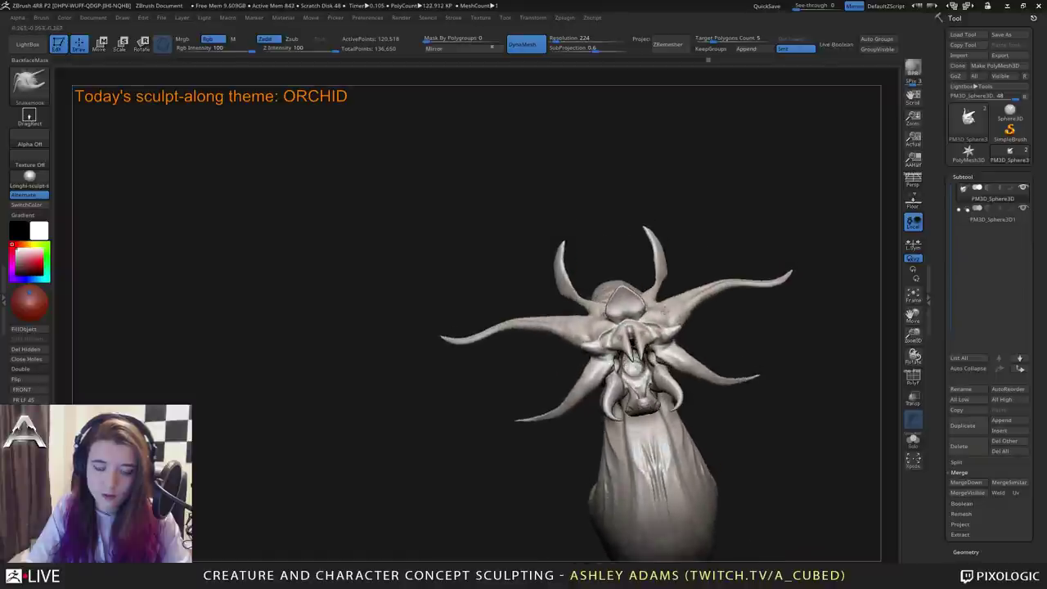
Widen the small spikes on both sides of the upper jaw into rounded petals with SnakeHook.
{"action": "key", "text": "space"}
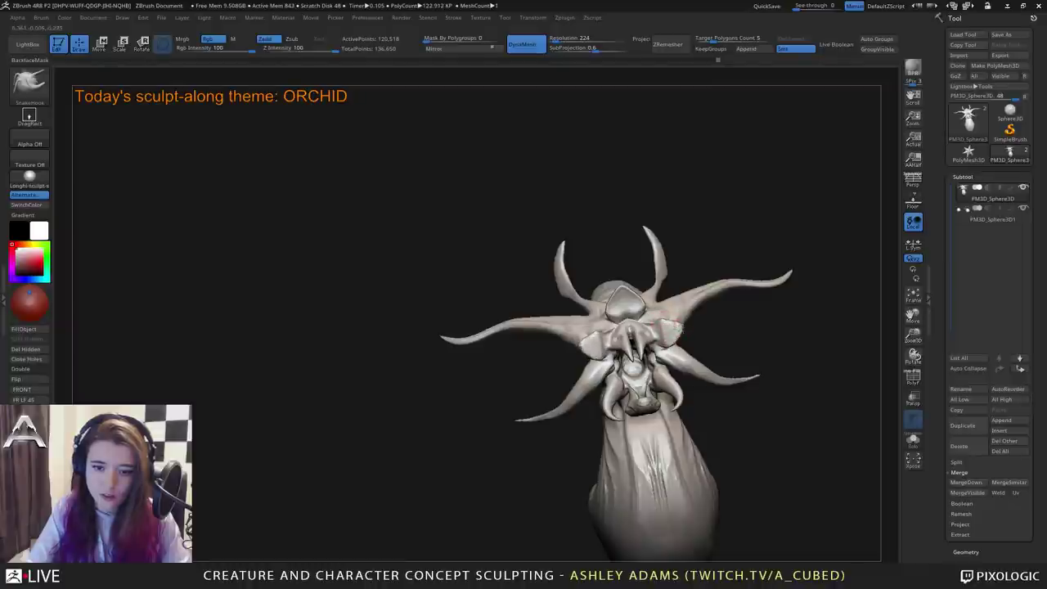
{"action": "right_click_drag", "start_coordinate": [680, 310], "coordinate": [660, 310]}
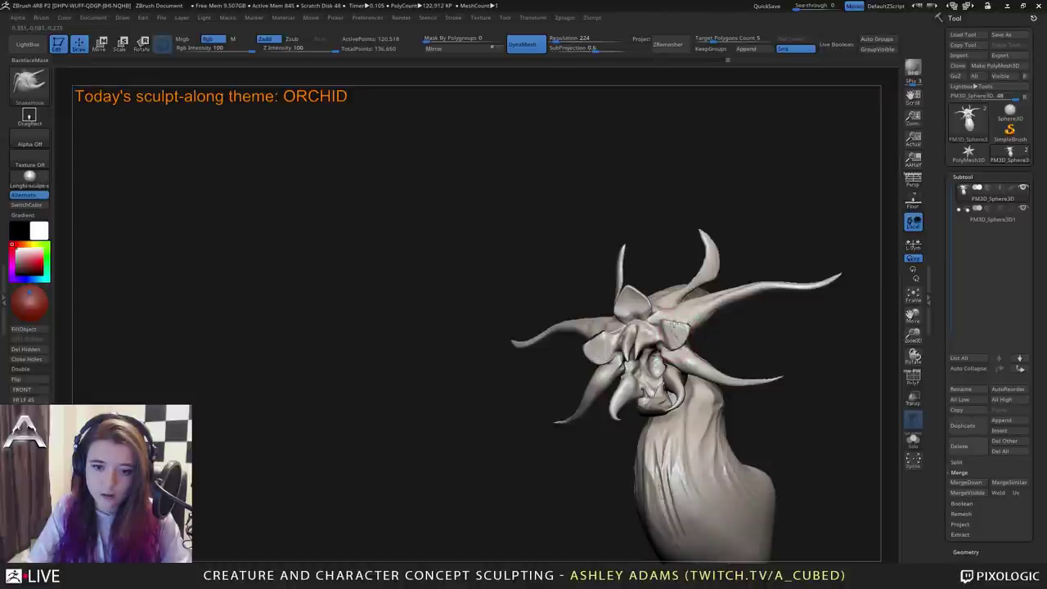
{"action": "mouse_move", "coordinate": [662, 323]}
{"action": "right_mouse_down"}
{"action": "mouse_move", "coordinate": [678, 339]}
{"action": "mouse_move", "coordinate": [657, 278]}
{"action": "mouse_move", "coordinate": [611, 273]}
{"action": "mouse_move", "coordinate": [671, 304]}
{"action": "right_mouse_up"}
{"action": "right_click", "coordinate": [573, 337]}
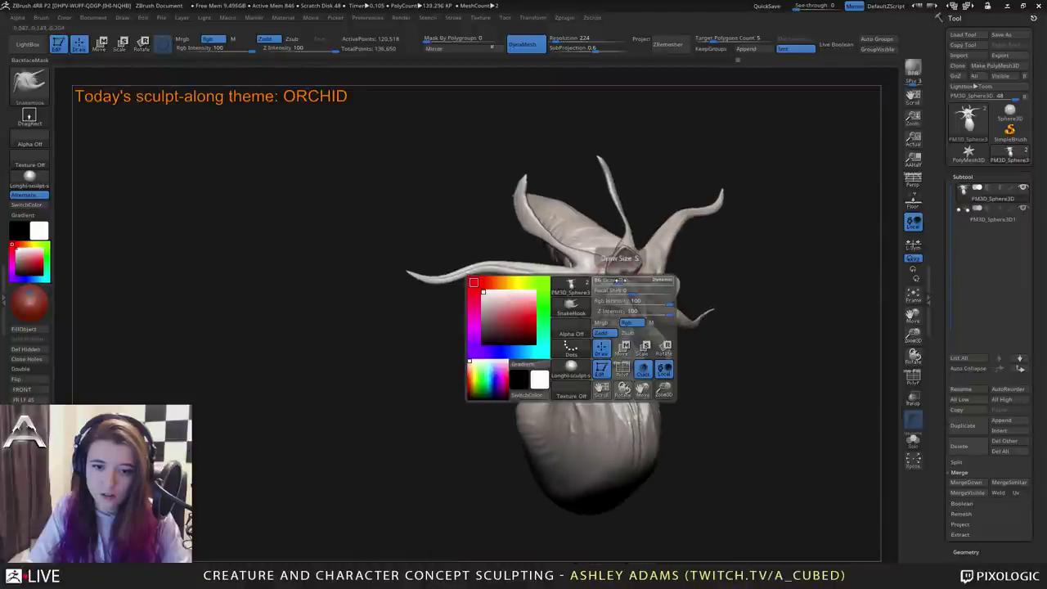
{"action": "mouse_move", "coordinate": [573, 337]}
{"action": "right_mouse_down"}
{"action": "mouse_move", "coordinate": [530, 329]}
{"action": "mouse_move", "coordinate": [531, 364]}
{"action": "mouse_move", "coordinate": [582, 326]}
{"action": "mouse_move", "coordinate": [582, 356]}
{"action": "right_mouse_up"}
{"action": "right_click_drag", "start_coordinate": [663, 323], "coordinate": [572, 250]}
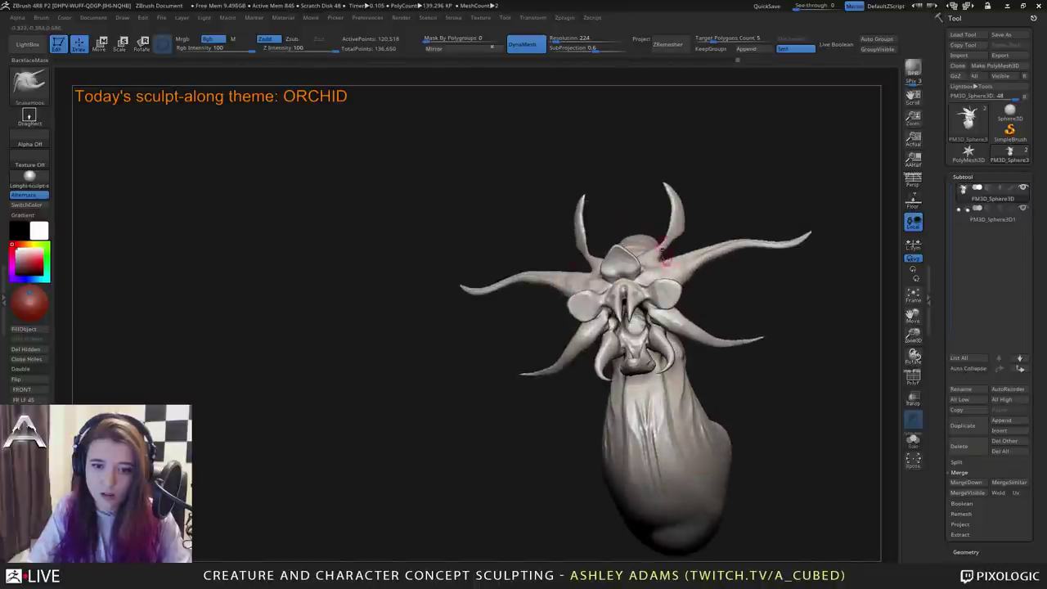
{"action": "mouse_move", "coordinate": [664, 256]}
{"action": "right_mouse_down"}
{"action": "mouse_move", "coordinate": [573, 295]}
{"action": "mouse_move", "coordinate": [614, 328]}
{"action": "right_mouse_up"}
{"action": "right_click", "coordinate": [614, 329]}
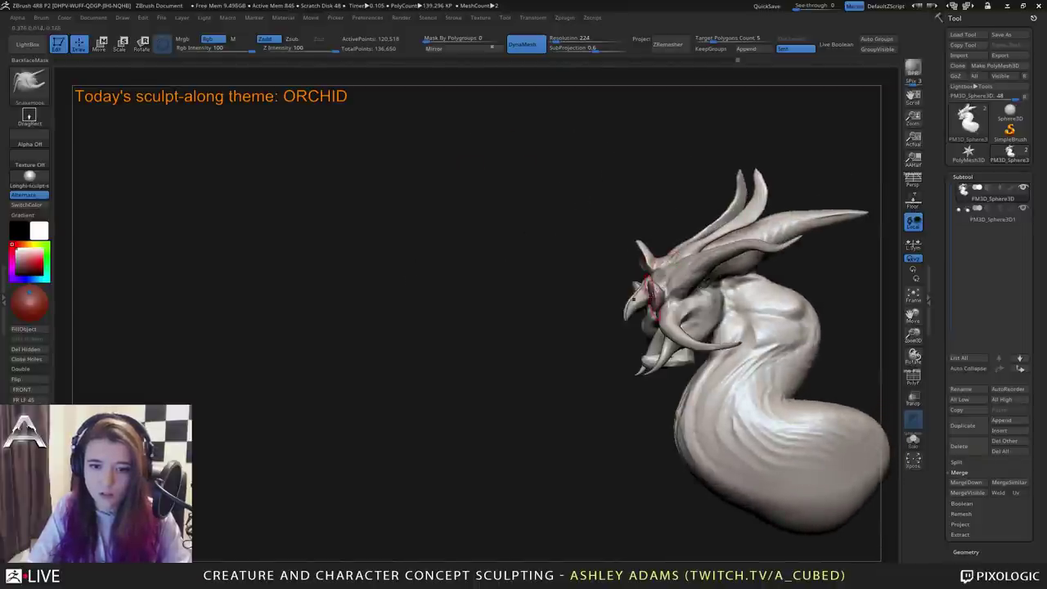
{"action": "mouse_move", "coordinate": [638, 293]}
{"action": "right_mouse_down"}
{"action": "mouse_move", "coordinate": [706, 279]}
{"action": "mouse_move", "coordinate": [713, 296]}
{"action": "mouse_move", "coordinate": [692, 343]}
{"action": "mouse_move", "coordinate": [703, 304]}
{"action": "right_mouse_up"}
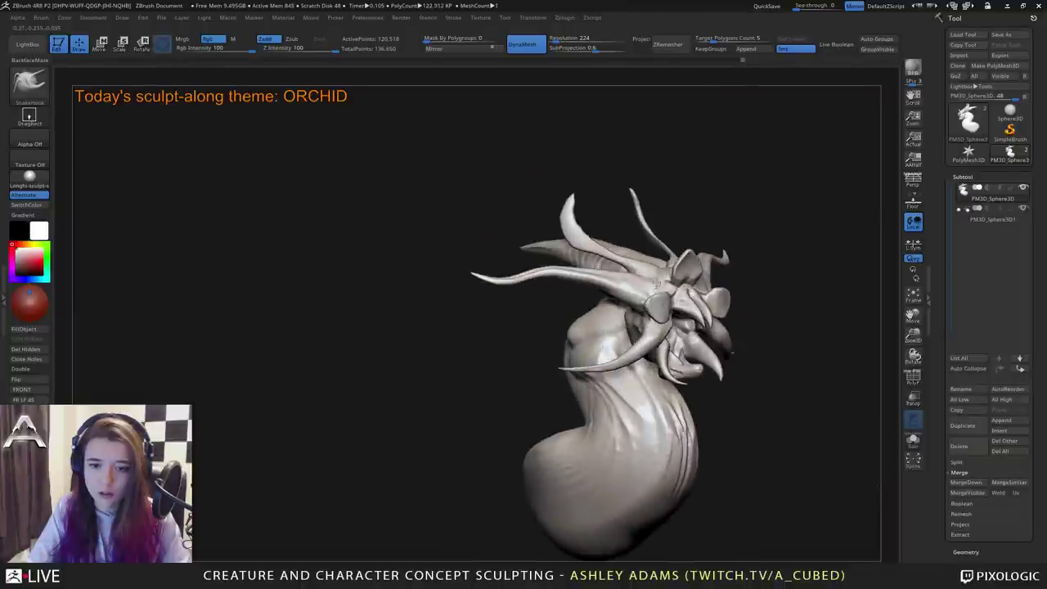
Pull the brow petal up into a taller, narrower point with SnakeHook.
{"action": "right_click_drag", "start_coordinate": [712, 385], "coordinate": [710, 332], "text": "ctrl"}
{"action": "mouse_move", "coordinate": [710, 331]}
{"action": "right_mouse_down"}
{"action": "mouse_move", "coordinate": [638, 324]}
{"action": "mouse_move", "coordinate": [499, 269]}
{"action": "right_mouse_up"}
{"action": "mouse_move", "coordinate": [653, 385]}
{"action": "right_mouse_down"}
{"action": "mouse_move", "coordinate": [710, 359]}
{"action": "mouse_move", "coordinate": [704, 347]}
{"action": "mouse_move", "coordinate": [573, 336]}
{"action": "right_mouse_up"}
{"action": "right_click", "coordinate": [572, 336]}
{"action": "mouse_move", "coordinate": [632, 296]}
{"action": "right_mouse_down"}
{"action": "mouse_move", "coordinate": [619, 290]}
{"action": "mouse_move", "coordinate": [650, 270]}
{"action": "mouse_move", "coordinate": [647, 319]}
{"action": "right_mouse_up"}
{"action": "right_click_drag", "start_coordinate": [507, 188], "coordinate": [666, 246], "text": "alt"}
{"action": "right_click_drag", "start_coordinate": [667, 246], "coordinate": [638, 332], "text": "ctrl"}
{"action": "right_click", "coordinate": [620, 342]}
{"action": "left_click_drag", "start_coordinate": [679, 283], "coordinate": [653, 283]}
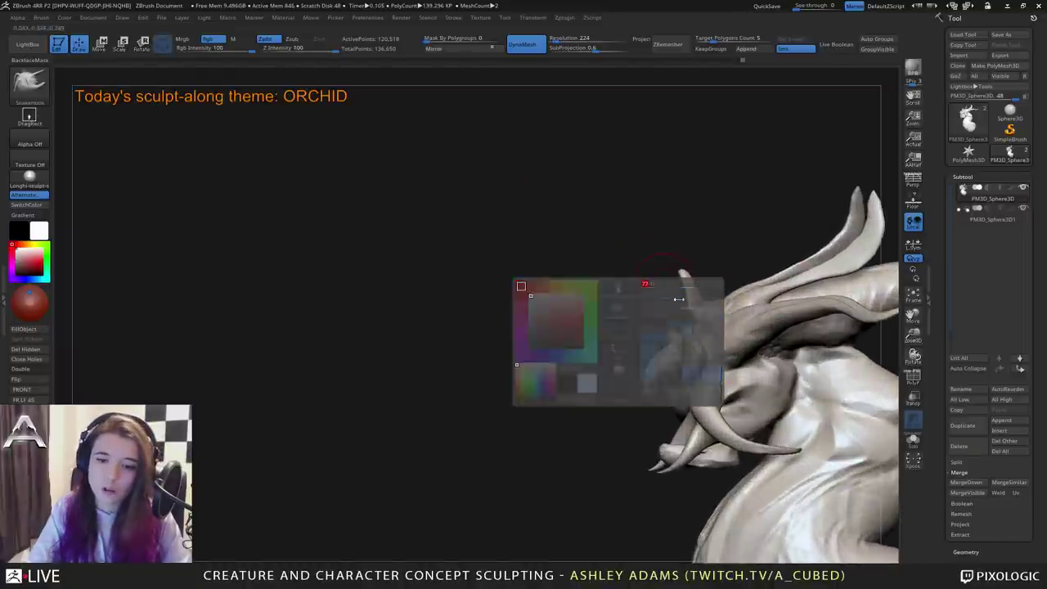
{"action": "right_click_drag", "start_coordinate": [647, 278], "coordinate": [693, 304]}
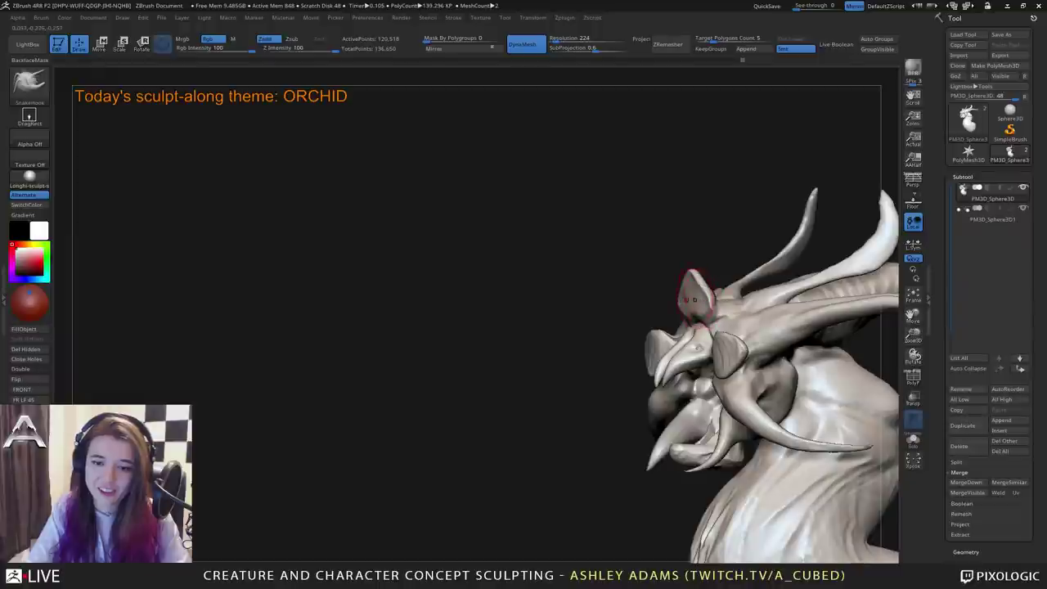
{"action": "mouse_move", "coordinate": [683, 270]}
{"action": "right_mouse_down"}
{"action": "mouse_move", "coordinate": [715, 269]}
{"action": "mouse_move", "coordinate": [687, 307]}
{"action": "mouse_move", "coordinate": [691, 278]}
{"action": "right_mouse_up"}
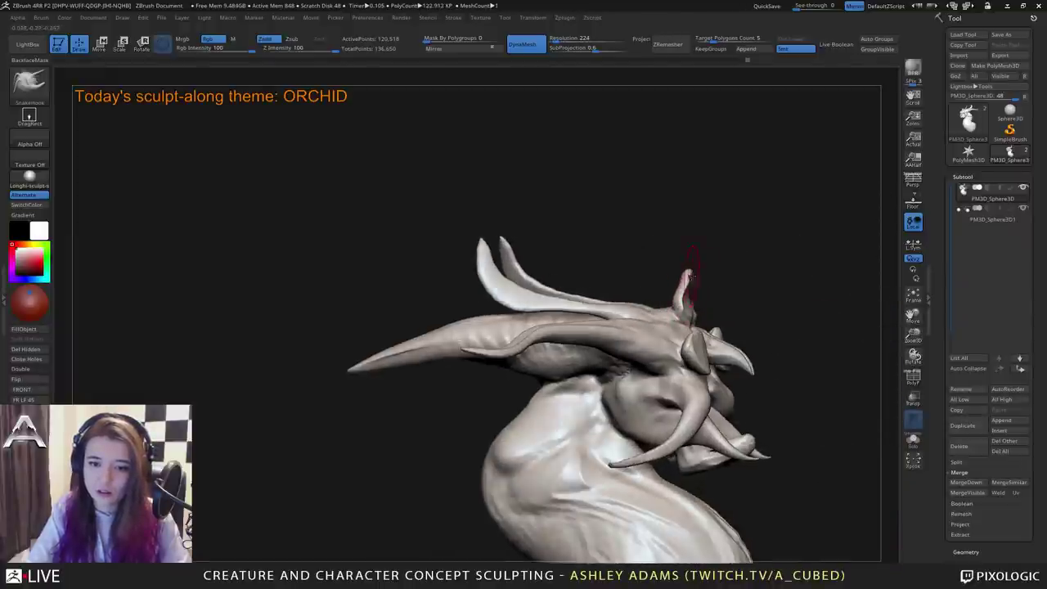
{"action": "left_click_drag", "start_coordinate": [687, 295], "coordinate": [684, 258]}
{"action": "key", "text": "shift"}
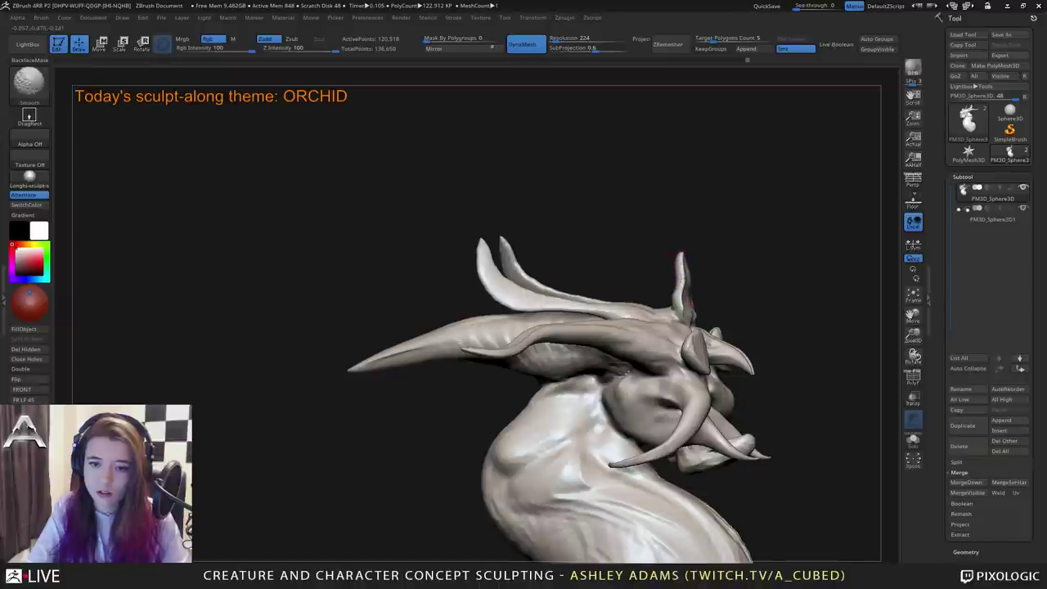
Build up volume at the base of the brow petal with ClayBuildup.
{"action": "right_click_drag", "start_coordinate": [685, 300], "coordinate": [491, 298]}
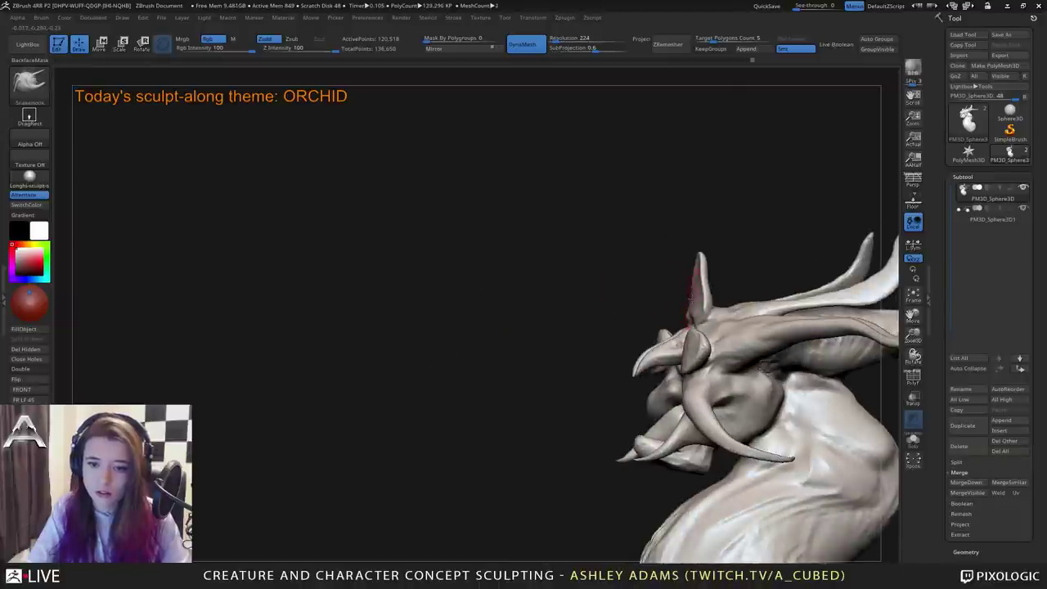
{"action": "mouse_move", "coordinate": [697, 270]}
{"action": "right_mouse_down"}
{"action": "mouse_move", "coordinate": [680, 243]}
{"action": "mouse_move", "coordinate": [666, 264]}
{"action": "right_mouse_up"}
{"action": "key", "text": "b"}
{"action": "key", "text": "c"}
{"action": "key", "text": "b"}
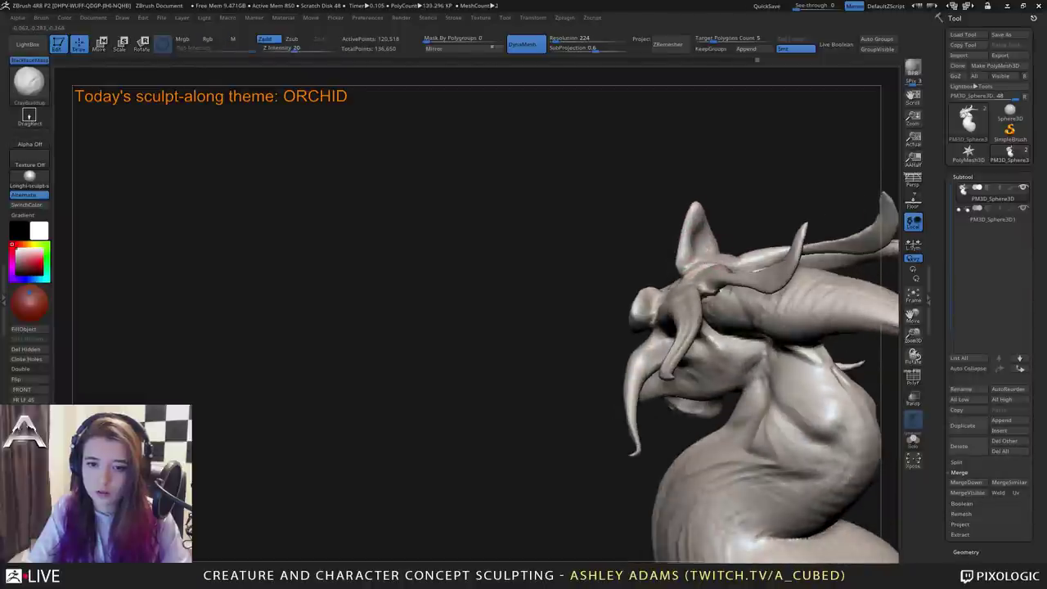
{"action": "right_click_drag", "start_coordinate": [697, 209], "coordinate": [684, 292]}
Carve creases around the brow petal's base and along the long side petals with DamStandard.
{"action": "key", "text": "b"}
{"action": "key", "text": "d"}
{"action": "key", "text": "s"}
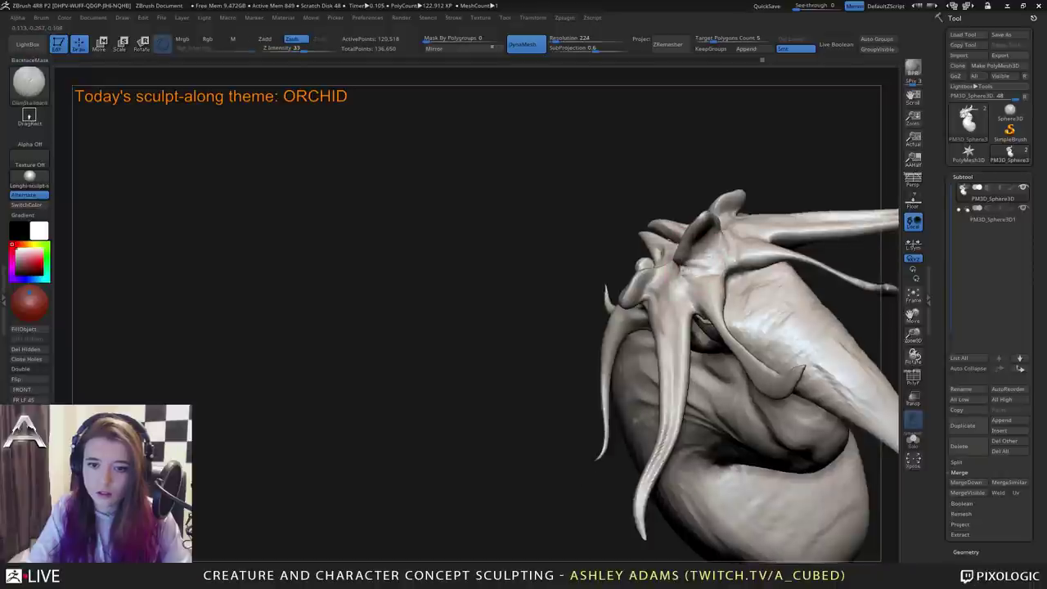
{"action": "mouse_move", "coordinate": [678, 263]}
{"action": "right_mouse_down"}
{"action": "mouse_move", "coordinate": [710, 250]}
{"action": "mouse_move", "coordinate": [688, 264]}
{"action": "right_mouse_up"}
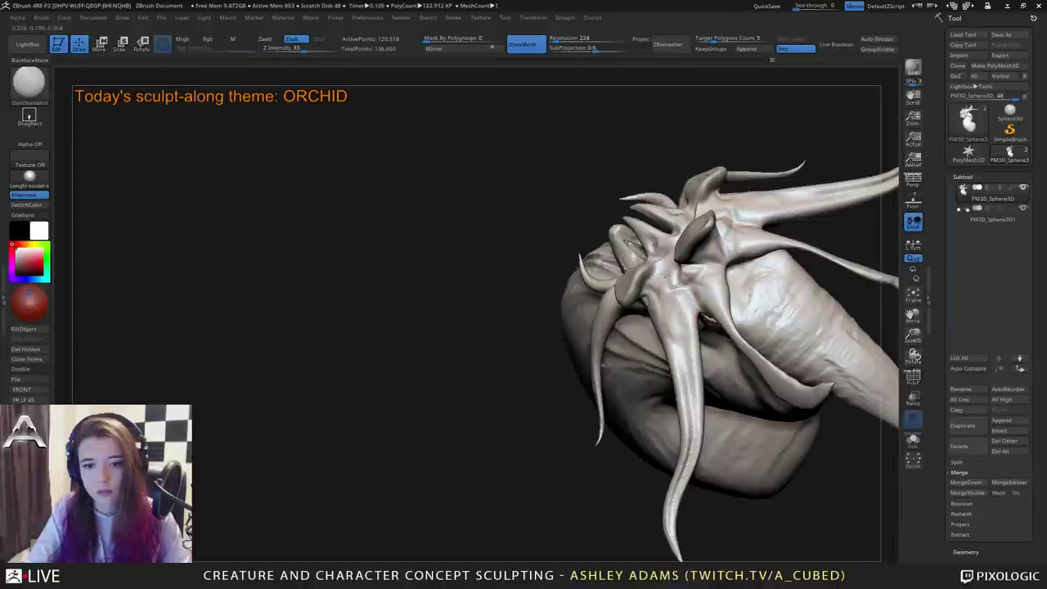
{"action": "mouse_move", "coordinate": [655, 300]}
{"action": "right_mouse_down"}
{"action": "mouse_move", "coordinate": [676, 278]}
{"action": "mouse_move", "coordinate": [663, 290]}
{"action": "mouse_move", "coordinate": [667, 349]}
{"action": "right_mouse_up"}
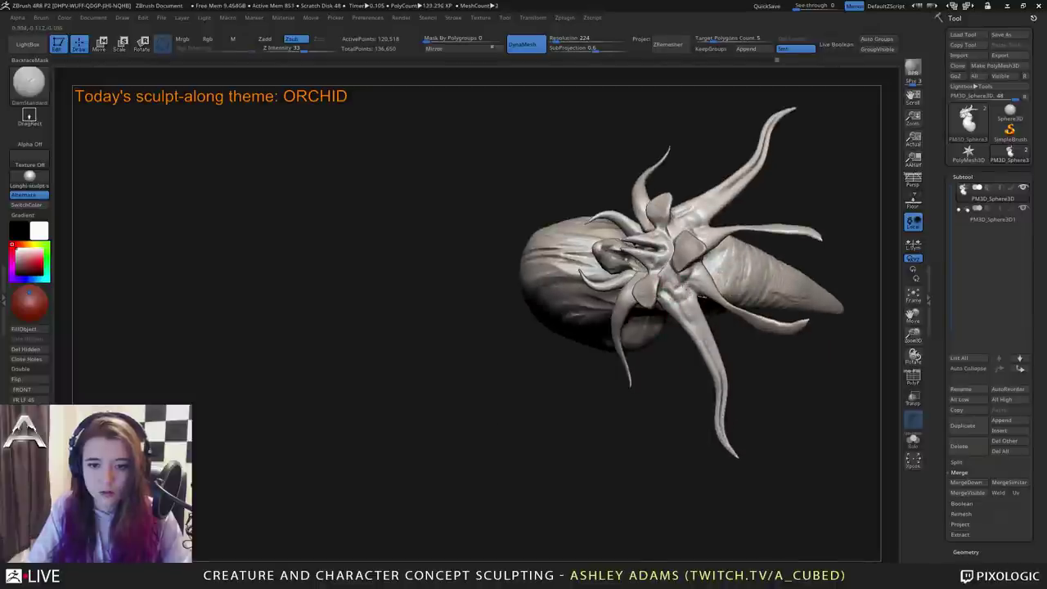
{"action": "mouse_move", "coordinate": [687, 213]}
{"action": "right_mouse_down"}
{"action": "mouse_move", "coordinate": [706, 350]}
{"action": "mouse_move", "coordinate": [683, 278]}
{"action": "right_mouse_up"}
{"action": "right_click_drag", "start_coordinate": [682, 278], "coordinate": [609, 282]}
{"action": "right_click", "coordinate": [617, 317]}
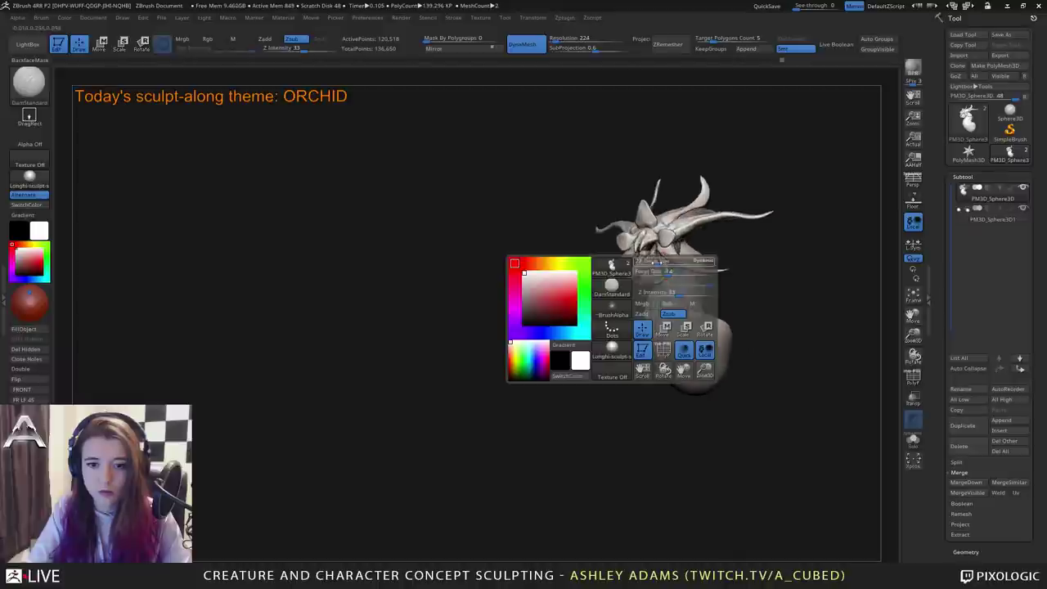
{"action": "mouse_move", "coordinate": [679, 266]}
{"action": "right_mouse_down"}
{"action": "mouse_move", "coordinate": [723, 268]}
{"action": "mouse_move", "coordinate": [713, 299]}
{"action": "right_mouse_up"}
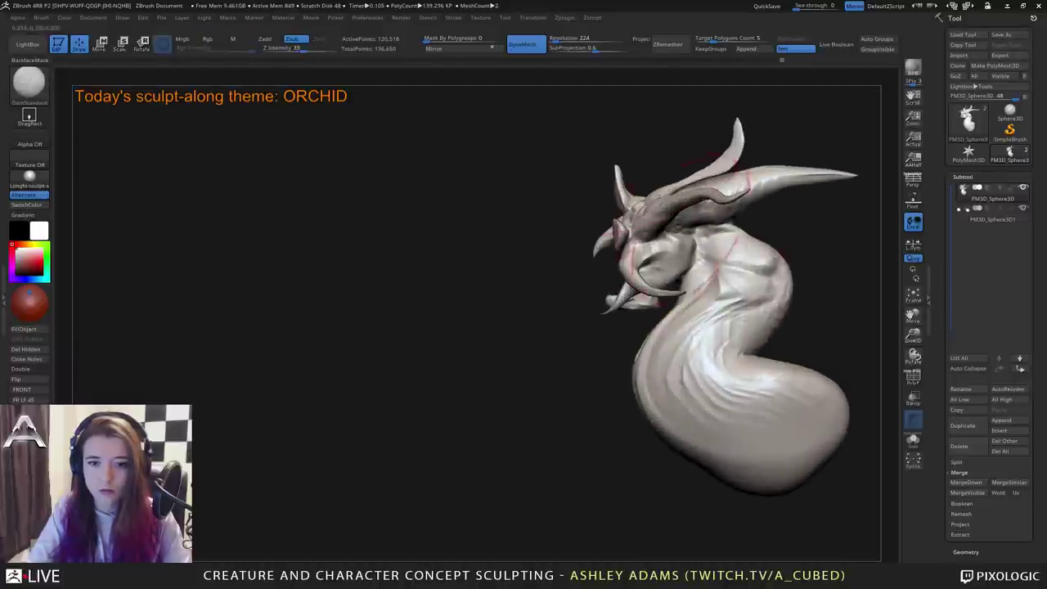
Adjust the silhouette of the head and neck with an enlarged SnakeHook brush.
{"action": "key", "text": "b"}
{"action": "key", "text": "s"}
{"action": "key", "text": "h"}
{"action": "key", "text": "space"}
{"action": "mouse_move", "coordinate": [696, 247]}
{"action": "right_mouse_down"}
{"action": "mouse_move", "coordinate": [688, 242]}
{"action": "mouse_move", "coordinate": [721, 262]}
{"action": "mouse_move", "coordinate": [733, 255]}
{"action": "right_mouse_up"}
{"action": "key", "text": "space"}
{"action": "left_click_drag", "start_coordinate": [721, 253], "coordinate": [736, 254]}
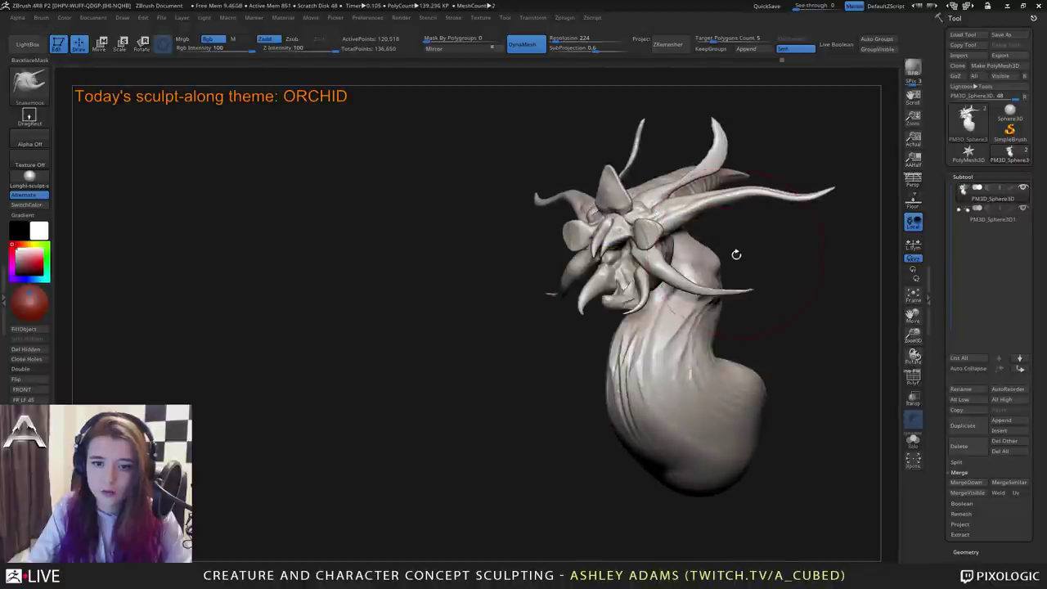
{"action": "right_click_drag", "start_coordinate": [736, 255], "coordinate": [689, 256]}
{"action": "mouse_move", "coordinate": [628, 388]}
{"action": "right_mouse_down", "text": "alt"}
{"action": "mouse_move", "coordinate": [614, 320]}
{"action": "mouse_move", "coordinate": [632, 280]}
{"action": "mouse_move", "coordinate": [703, 314]}
{"action": "mouse_move", "coordinate": [571, 305]}
{"action": "right_mouse_up", "text": "alt"}
{"action": "right_click_drag", "start_coordinate": [660, 259], "coordinate": [619, 214]}
Build up volume along the underside of the rear petal with a smaller ClayBuildup brush.
{"action": "key", "text": "b"}
{"action": "key", "text": "c"}
{"action": "key", "text": "b"}
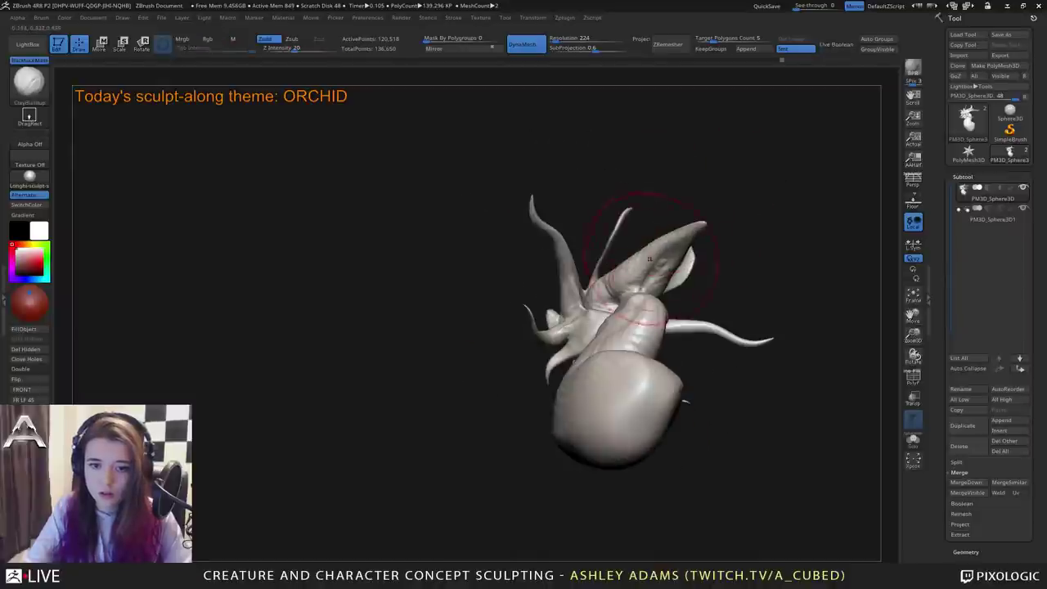
{"action": "key", "text": "space"}
{"action": "mouse_move", "coordinate": [632, 256]}
{"action": "left_mouse_down"}
{"action": "mouse_move", "coordinate": [613, 286]}
{"action": "mouse_move", "coordinate": [677, 243]}
{"action": "left_mouse_up"}
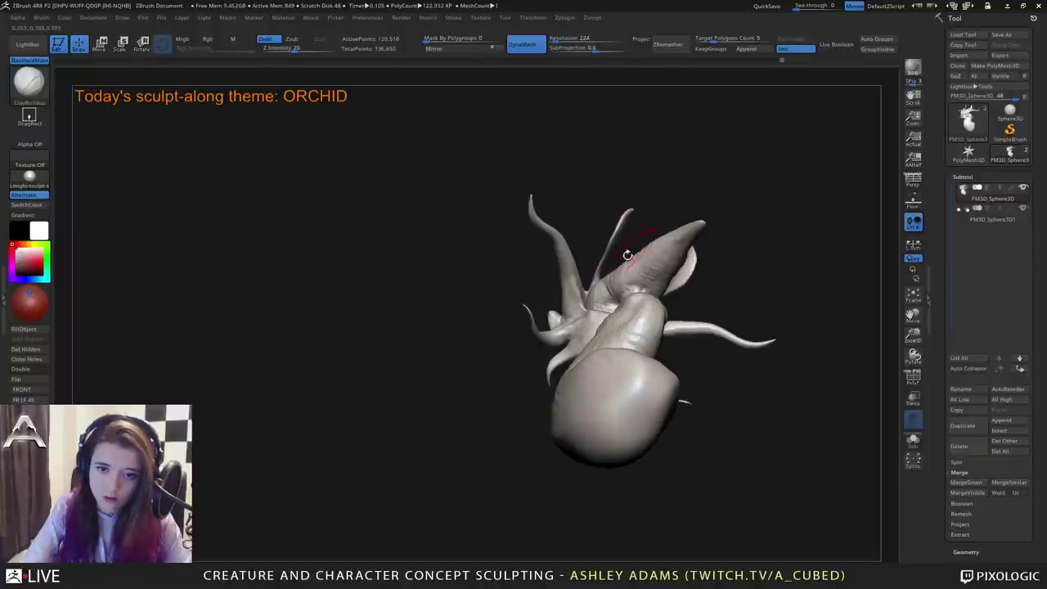
{"action": "mouse_move", "coordinate": [627, 256]}
{"action": "right_mouse_down"}
{"action": "mouse_move", "coordinate": [585, 295]}
{"action": "mouse_move", "coordinate": [633, 286]}
{"action": "mouse_move", "coordinate": [607, 306]}
{"action": "mouse_move", "coordinate": [616, 293]}
{"action": "mouse_move", "coordinate": [659, 296]}
{"action": "mouse_move", "coordinate": [604, 295]}
{"action": "mouse_move", "coordinate": [667, 250]}
{"action": "mouse_move", "coordinate": [645, 307]}
{"action": "right_mouse_up"}
{"action": "right_click", "coordinate": [604, 275]}
{"action": "right_click_drag", "start_coordinate": [659, 220], "coordinate": [650, 208]}
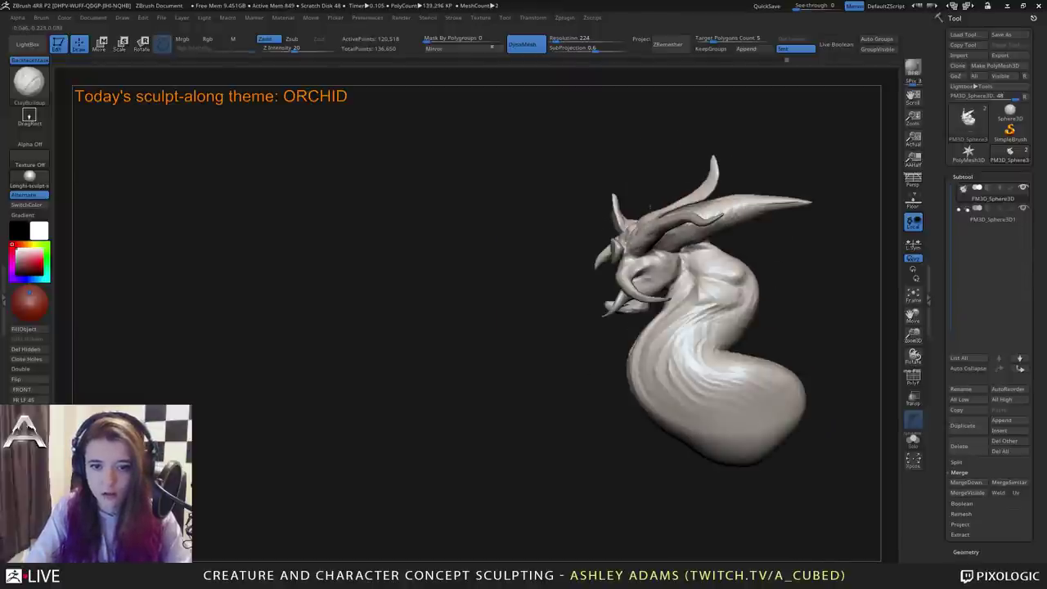
Extend the cheeks back toward the neck with SnakeHook.
{"action": "key", "text": "b"}
{"action": "key", "text": "s"}
{"action": "key", "text": "h"}
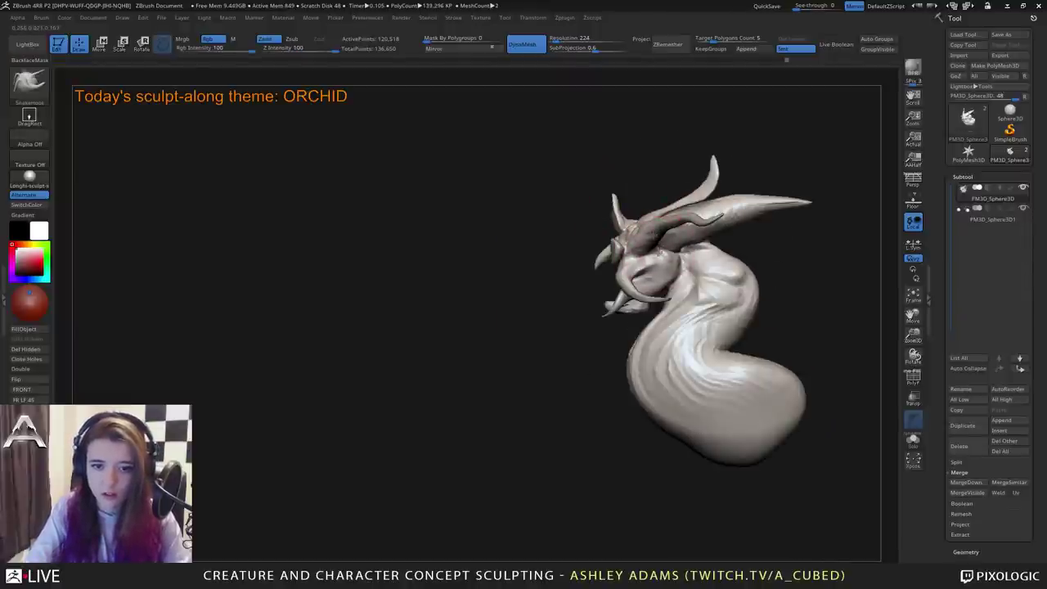
{"action": "mouse_move", "coordinate": [650, 250]}
{"action": "right_mouse_down"}
{"action": "mouse_move", "coordinate": [673, 243]}
{"action": "mouse_move", "coordinate": [666, 284]}
{"action": "mouse_move", "coordinate": [690, 282]}
{"action": "mouse_move", "coordinate": [684, 264]}
{"action": "right_mouse_up"}
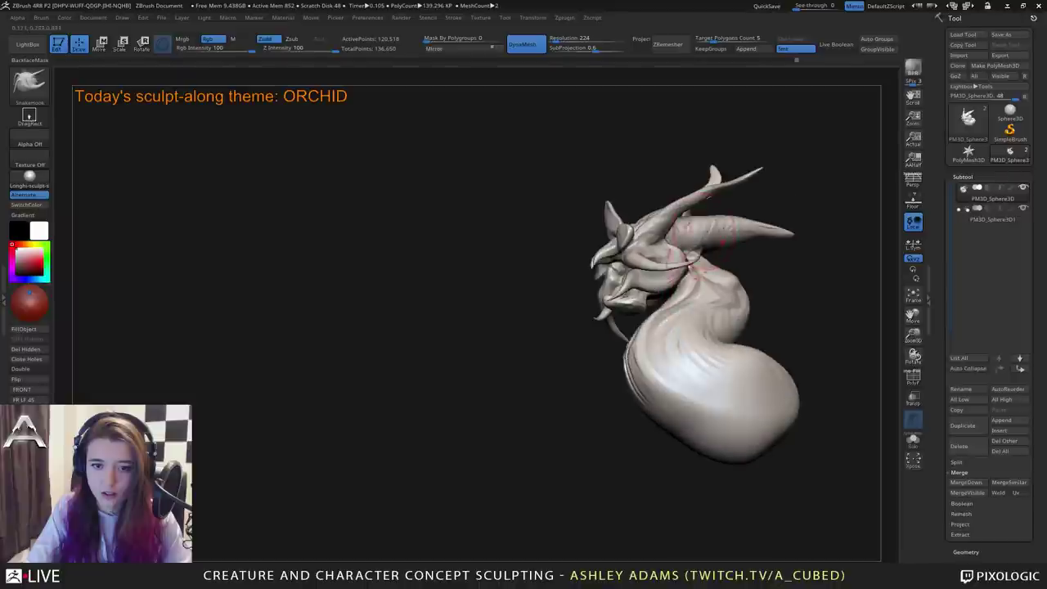
{"action": "right_click", "coordinate": [634, 340]}
{"action": "mouse_move", "coordinate": [634, 339]}
{"action": "right_mouse_down"}
{"action": "mouse_move", "coordinate": [669, 295]}
{"action": "mouse_move", "coordinate": [659, 296]}
{"action": "mouse_move", "coordinate": [677, 298]}
{"action": "mouse_move", "coordinate": [677, 327]}
{"action": "mouse_move", "coordinate": [669, 319]}
{"action": "mouse_move", "coordinate": [703, 320]}
{"action": "mouse_move", "coordinate": [675, 315]}
{"action": "mouse_move", "coordinate": [585, 344]}
{"action": "right_mouse_up"}
Add volume to the cheeks and upper neck with ClayBuildup.
{"action": "key", "text": "1"}
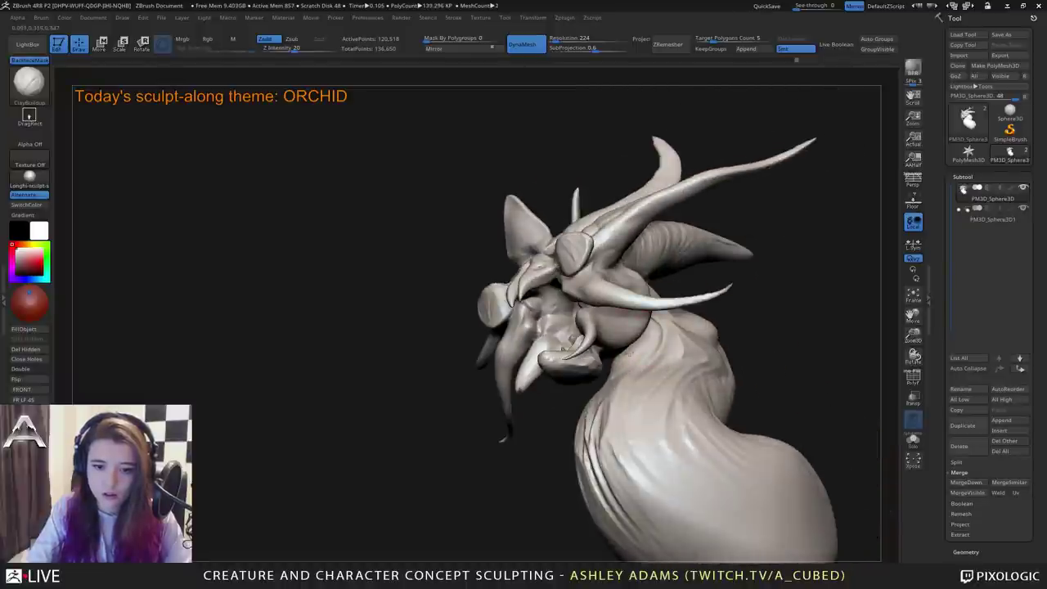
{"action": "right_click_drag", "start_coordinate": [646, 309], "coordinate": [626, 304]}
{"action": "mouse_move", "coordinate": [657, 514]}
{"action": "right_mouse_down", "text": "ctrl"}
{"action": "mouse_move", "coordinate": [643, 399]}
{"action": "mouse_move", "coordinate": [699, 333]}
{"action": "right_mouse_up", "text": "ctrl"}
Carve creases into the side of the upper neck with DamStandard, separating it into plate-like folds.
{"action": "key", "text": "b"}
{"action": "key", "text": "d"}
{"action": "key", "text": "s"}
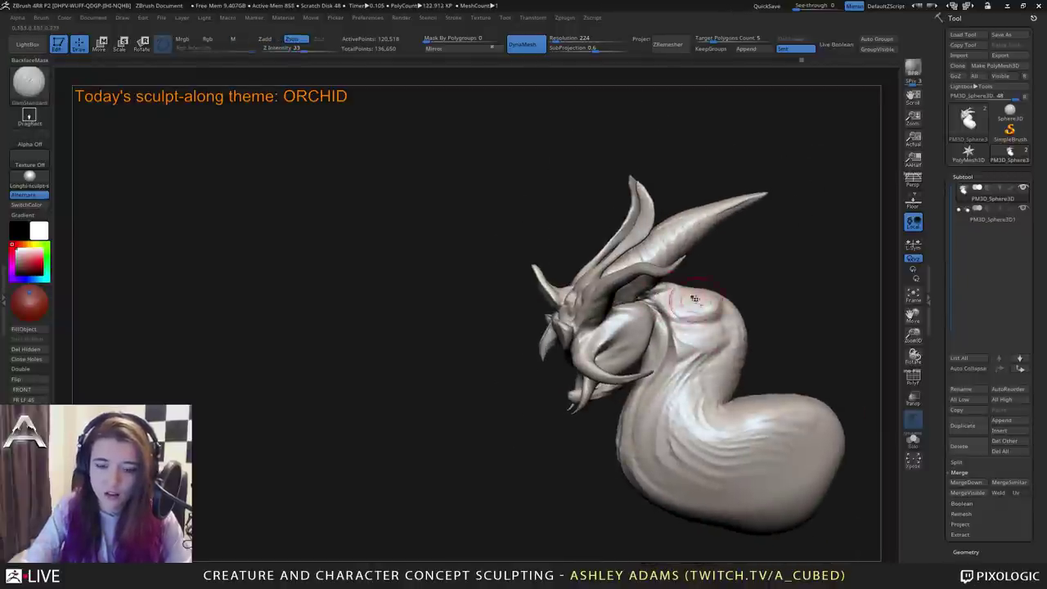
{"action": "mouse_move", "coordinate": [669, 298]}
{"action": "right_mouse_down"}
{"action": "mouse_move", "coordinate": [692, 301]}
{"action": "mouse_move", "coordinate": [665, 306]}
{"action": "mouse_move", "coordinate": [703, 315]}
{"action": "right_mouse_up"}
{"action": "key", "text": "b"}
{"action": "key", "text": "c"}
{"action": "key", "text": "b"}
{"action": "key", "text": "b"}
{"action": "key", "text": "d"}
{"action": "key", "text": "s"}
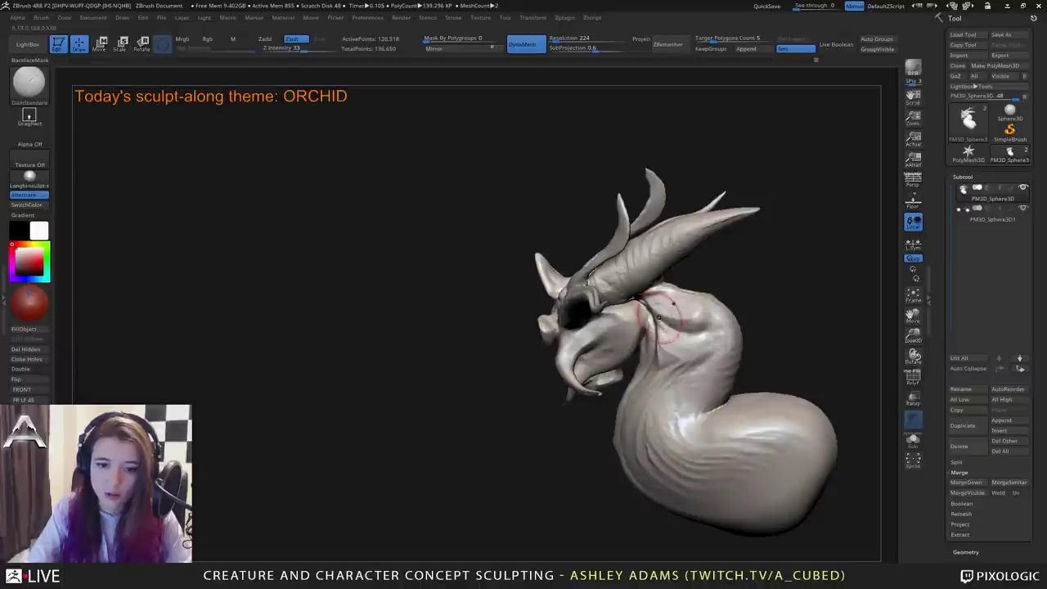
{"action": "right_click_drag", "start_coordinate": [691, 296], "coordinate": [689, 347]}
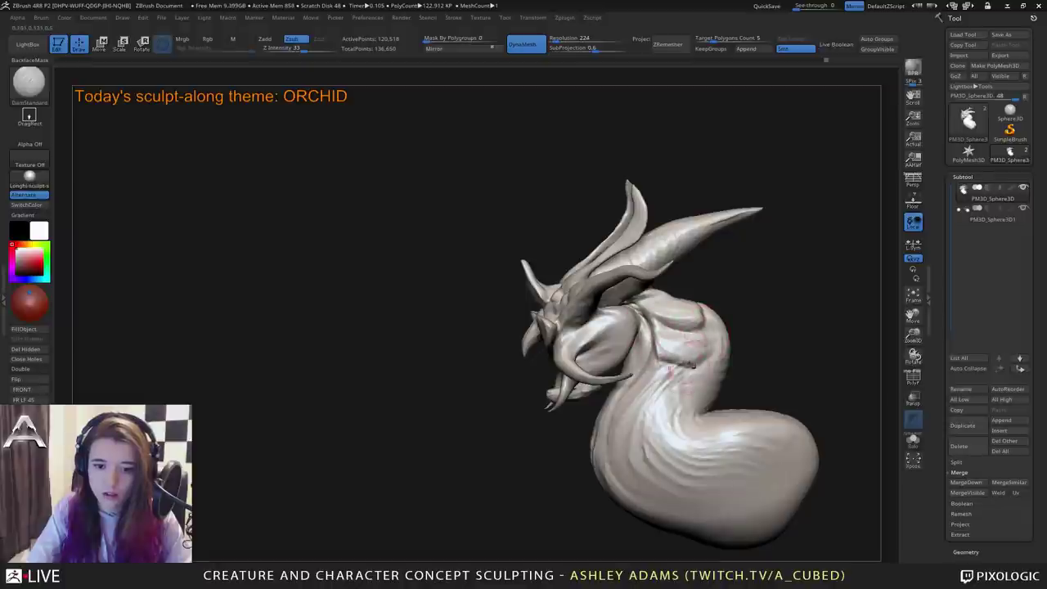
Pull the rear edge of the cheek toward the neck folds with SnakeHook.
{"action": "right_click_drag", "start_coordinate": [556, 270], "coordinate": [504, 251]}
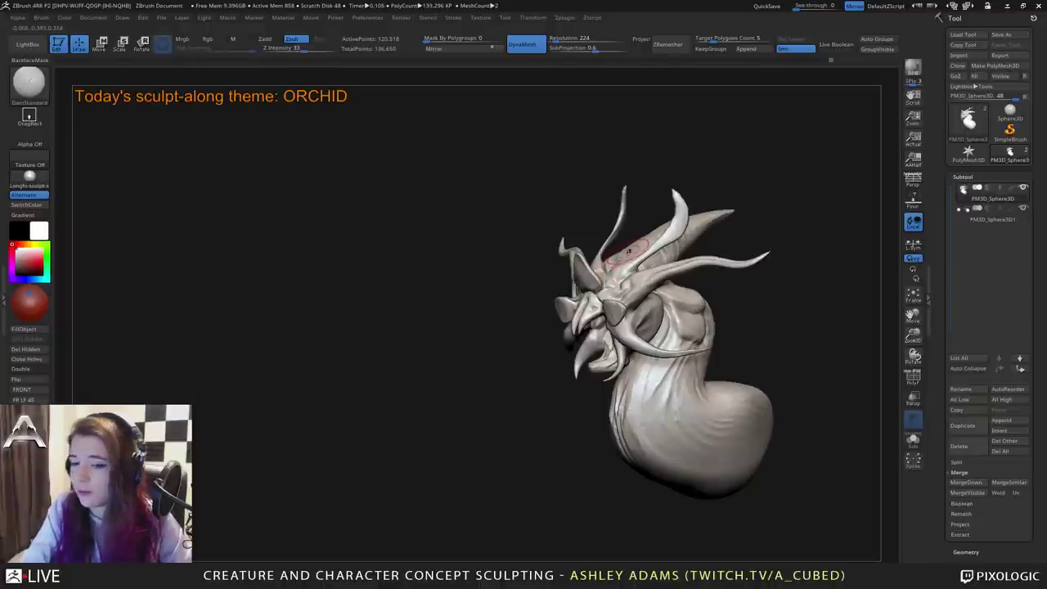
{"action": "mouse_move", "coordinate": [517, 274]}
{"action": "left_mouse_down"}
{"action": "mouse_move", "coordinate": [591, 279]}
{"action": "mouse_move", "coordinate": [556, 281]}
{"action": "left_mouse_up"}
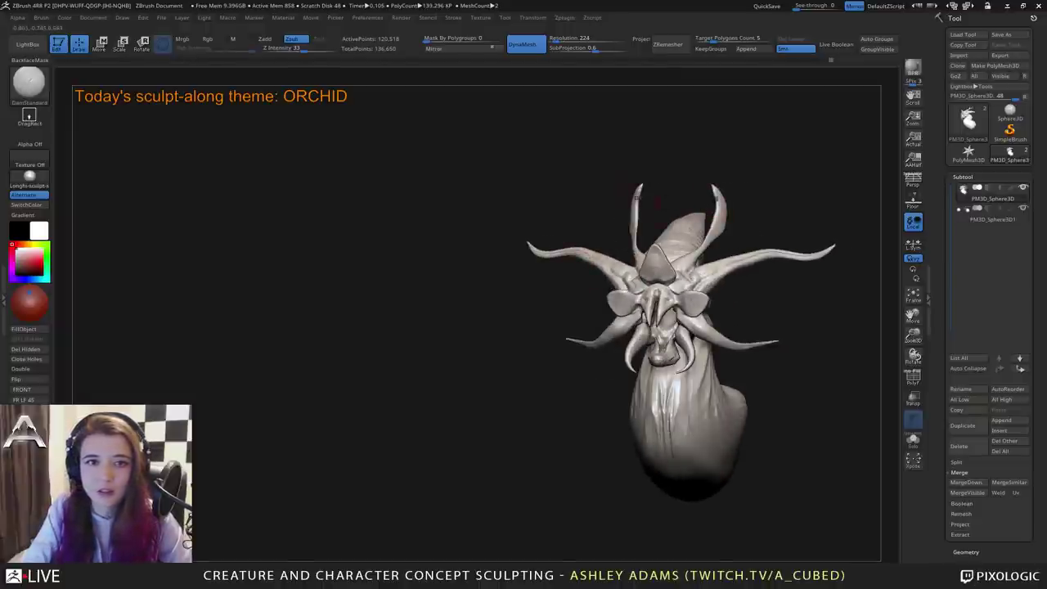
{"action": "right_click_drag", "start_coordinate": [720, 243], "coordinate": [695, 240]}
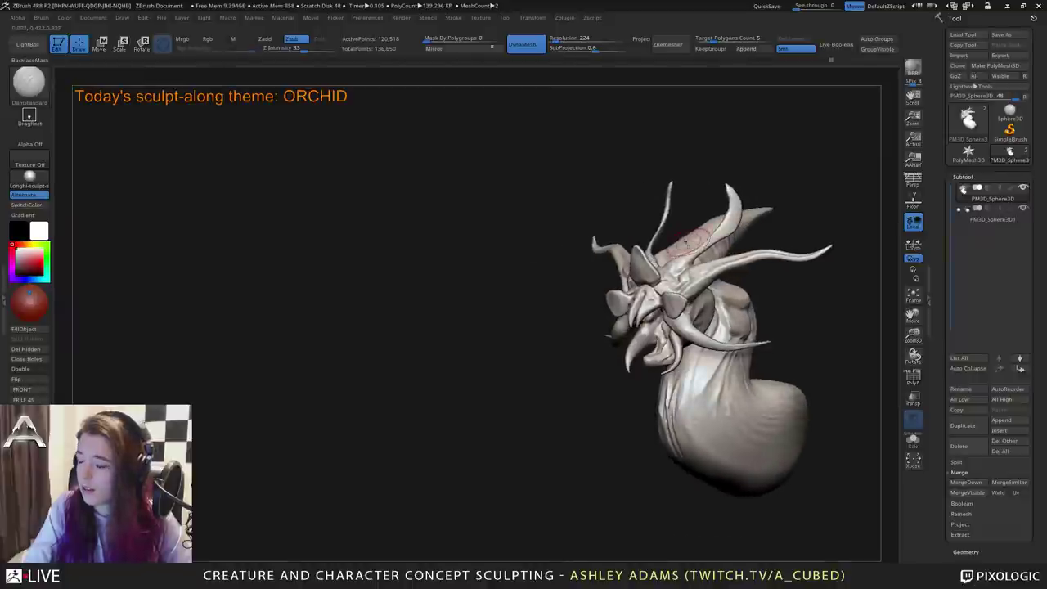
{"action": "mouse_move", "coordinate": [730, 270]}
{"action": "right_mouse_down", "text": "alt"}
{"action": "mouse_move", "coordinate": [644, 278]}
{"action": "mouse_move", "coordinate": [645, 323]}
{"action": "mouse_move", "coordinate": [628, 270]}
{"action": "mouse_move", "coordinate": [600, 283]}
{"action": "mouse_move", "coordinate": [613, 288]}
{"action": "right_mouse_up", "text": "alt"}
{"action": "key", "text": "space"}
{"action": "key", "text": "space"}
{"action": "key", "text": "b"}
{"action": "key", "text": "s"}
{"action": "key", "text": "h"}
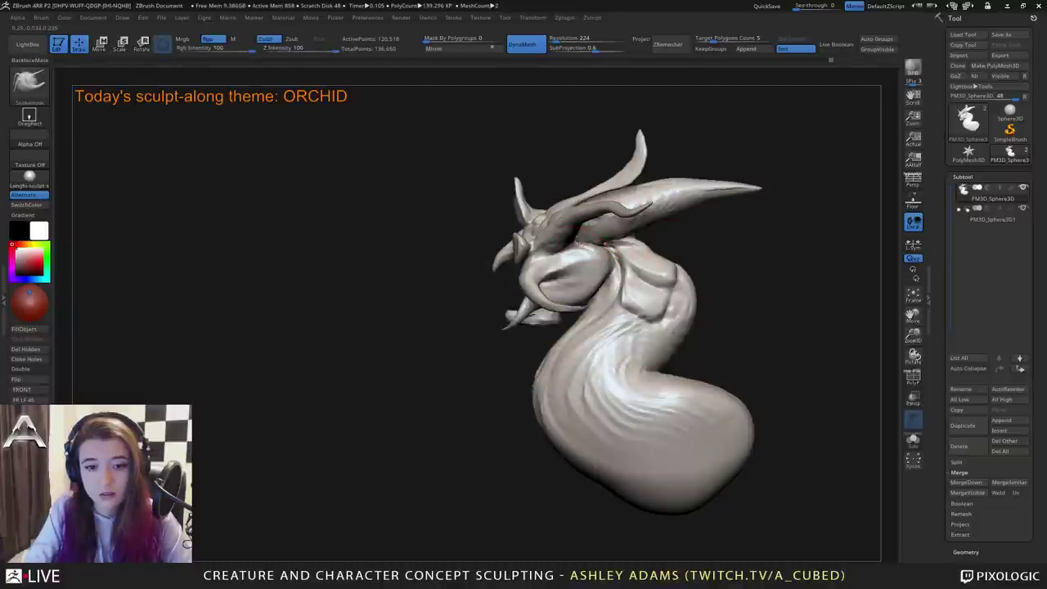
{"action": "left_click_drag", "start_coordinate": [608, 266], "coordinate": [619, 266]}
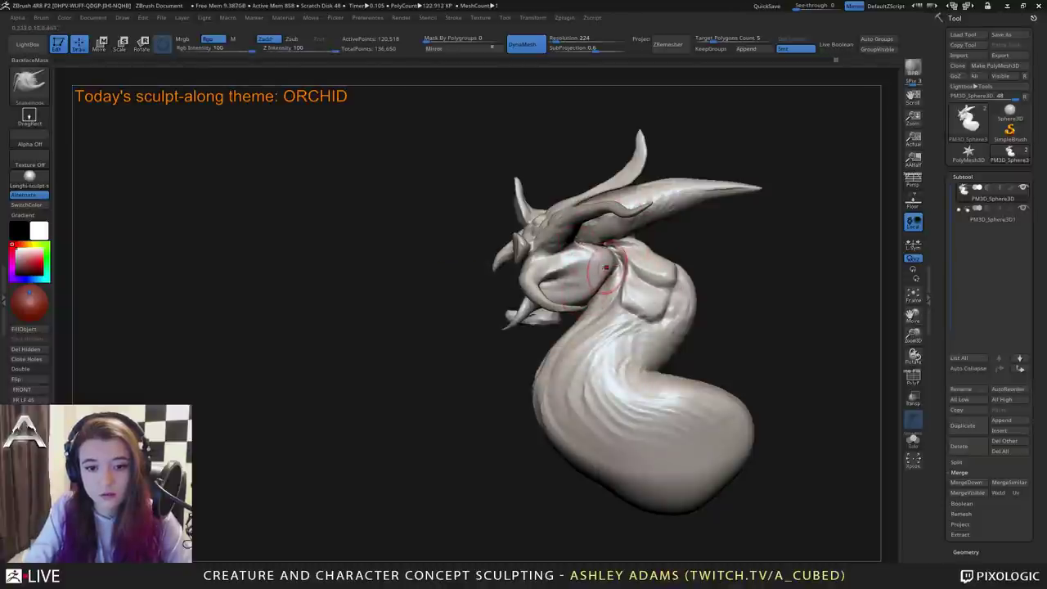
Append a Sphere3D to the creature as a new subtool.
{"action": "mouse_move", "coordinate": [601, 315]}
{"action": "right_mouse_down"}
{"action": "mouse_move", "coordinate": [621, 343]}
{"action": "mouse_move", "coordinate": [618, 333]}
{"action": "right_mouse_up"}
{"action": "right_click_drag", "start_coordinate": [618, 334], "coordinate": [645, 341]}
{"action": "right_click", "coordinate": [566, 392]}
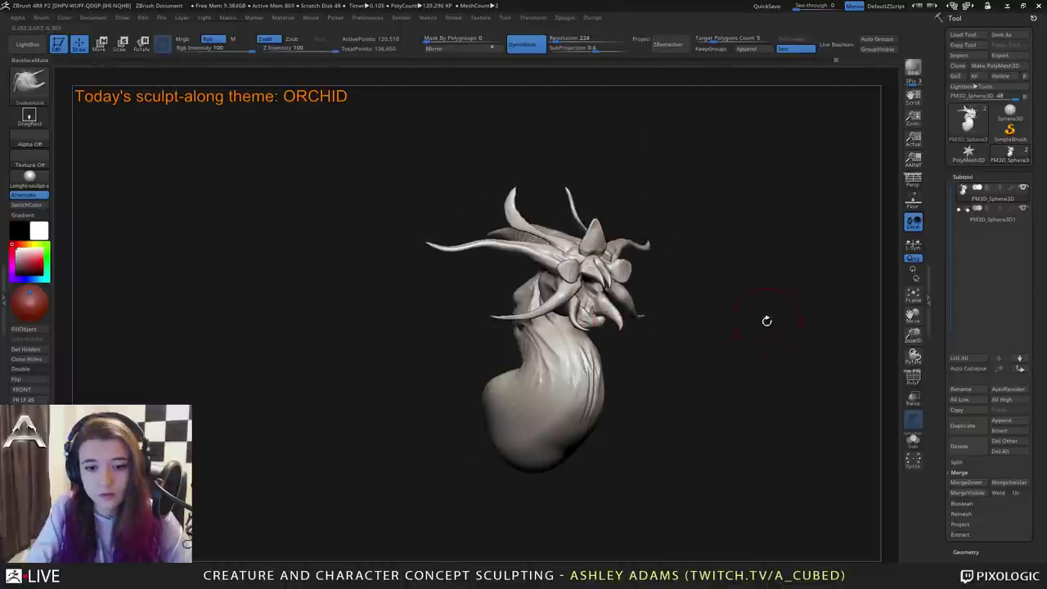
{"action": "left_click", "coordinate": [1002, 421]}
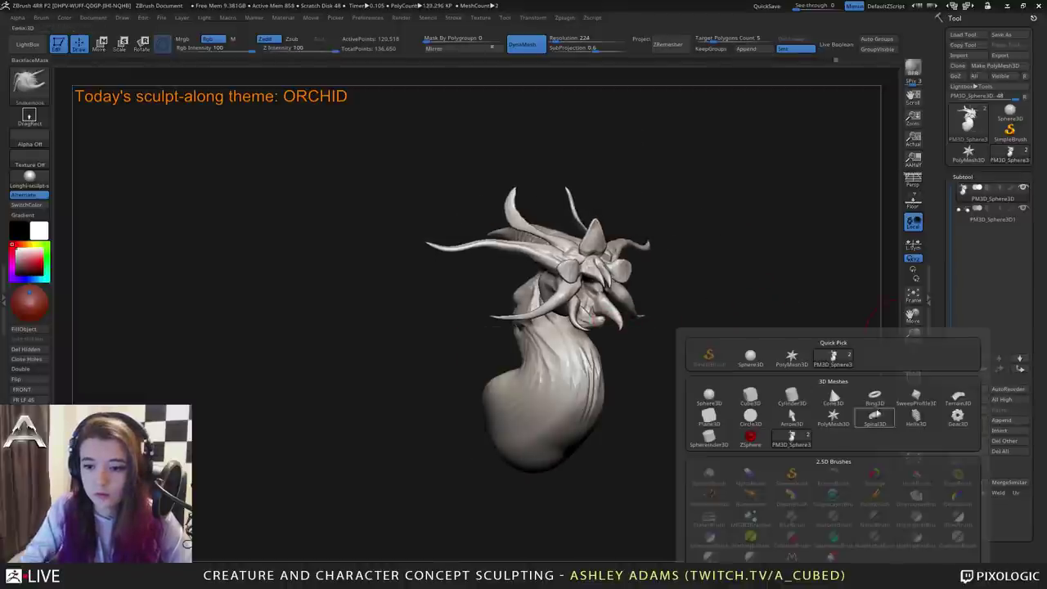
{"action": "left_click", "coordinate": [709, 396]}
Scale the appended sphere down and move it inside the creature's mouth.
{"action": "key", "text": "w"}
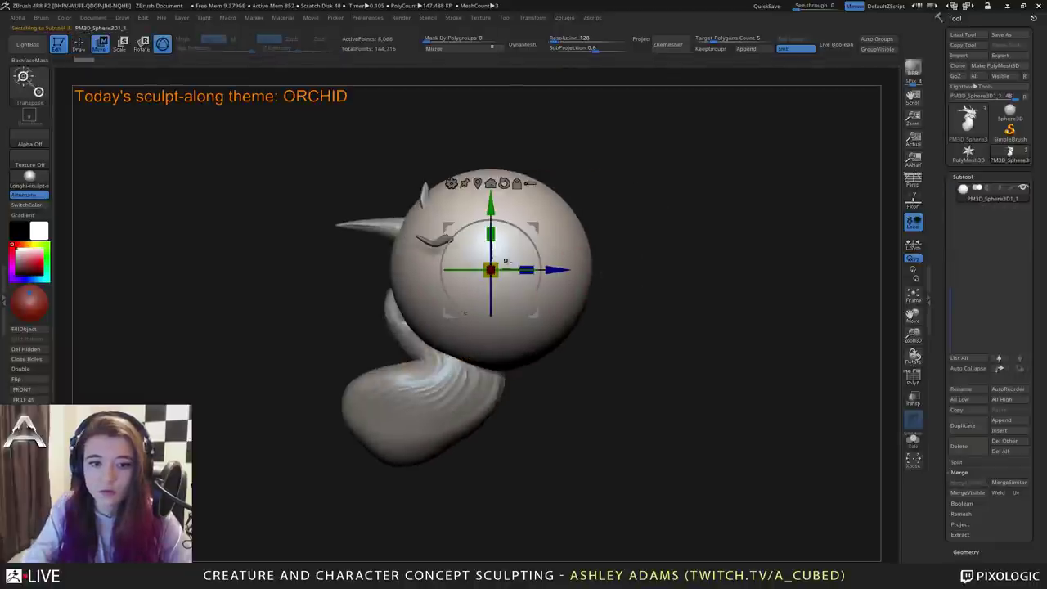
{"action": "left_click_drag", "start_coordinate": [491, 269], "coordinate": [312, 195]}
{"action": "left_click_drag", "start_coordinate": [491, 205], "coordinate": [491, 231]}
{"action": "left_click_drag", "start_coordinate": [605, 245], "coordinate": [491, 222]}
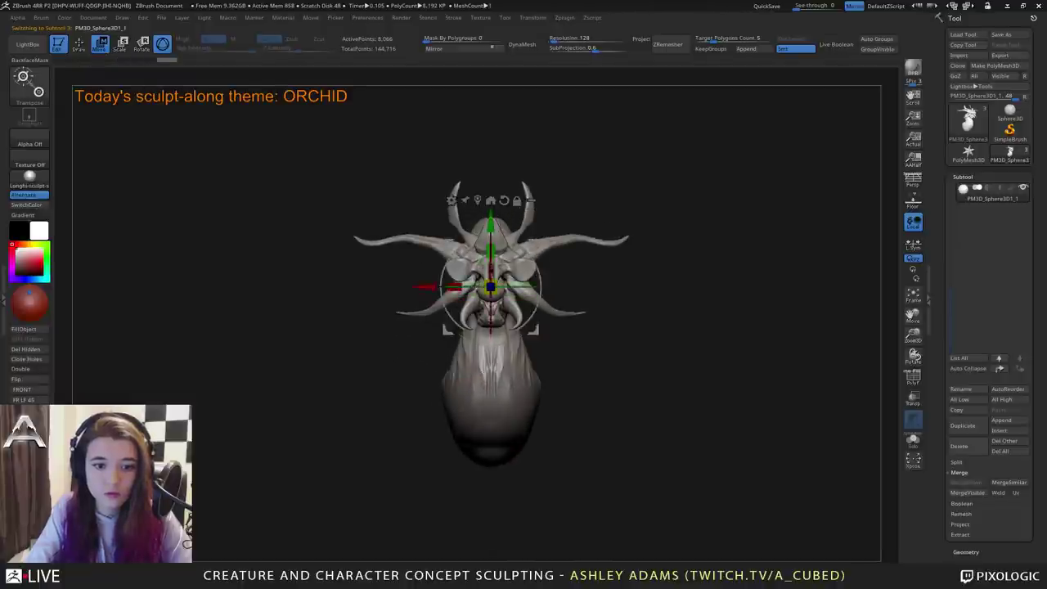
{"action": "left_click_drag", "start_coordinate": [589, 196], "coordinate": [495, 201], "text": "shift"}
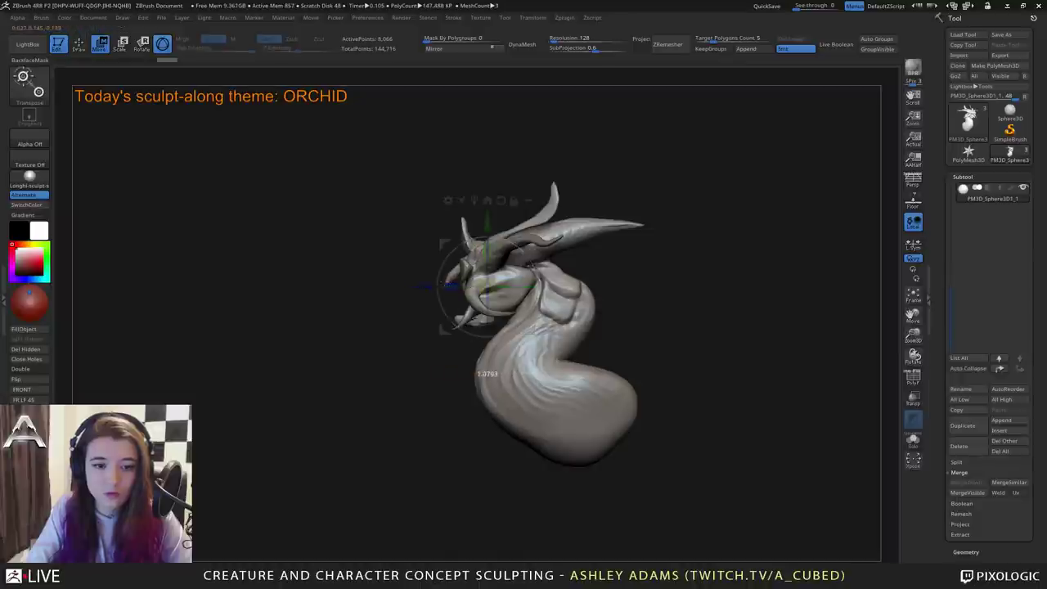
Stretch the small sphere out of the mouth into a long, curved tongue with SnakeHook.
{"action": "key", "text": "b"}
{"action": "key", "text": "s"}
{"action": "key", "text": "h"}
{"action": "key", "text": "space"}
{"action": "mouse_move", "coordinate": [450, 258]}
{"action": "left_mouse_down"}
{"action": "mouse_move", "coordinate": [456, 287]}
{"action": "mouse_move", "coordinate": [350, 300]}
{"action": "mouse_move", "coordinate": [391, 308]}
{"action": "left_mouse_up"}
{"action": "left_click_drag", "start_coordinate": [497, 138], "coordinate": [537, 133]}
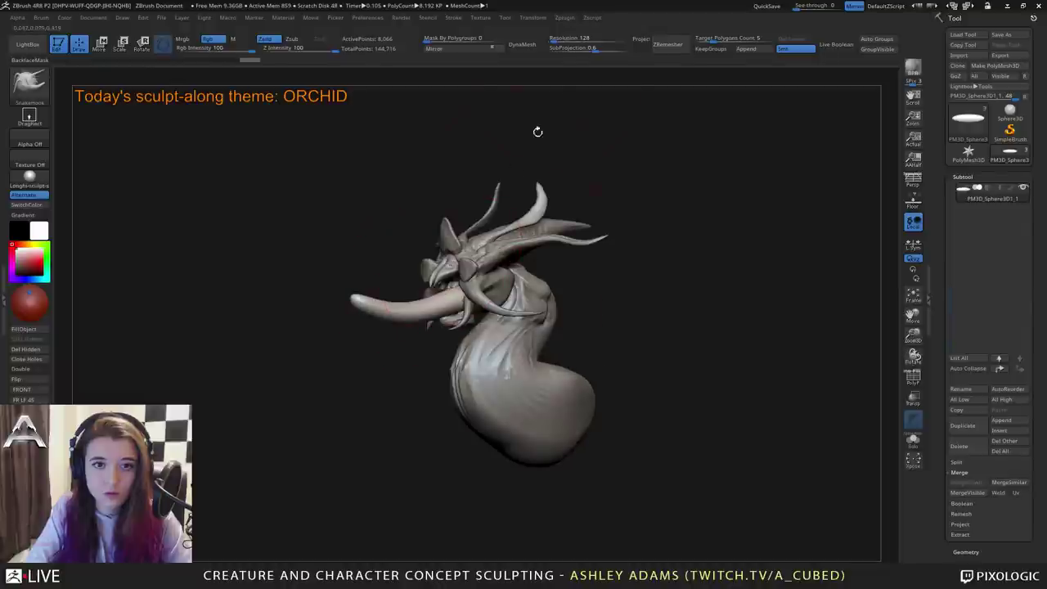
Convert the tongue to DynaMesh at resolution 72 and smooth its length to make it thinner.
{"action": "left_click", "coordinate": [549, 40]}
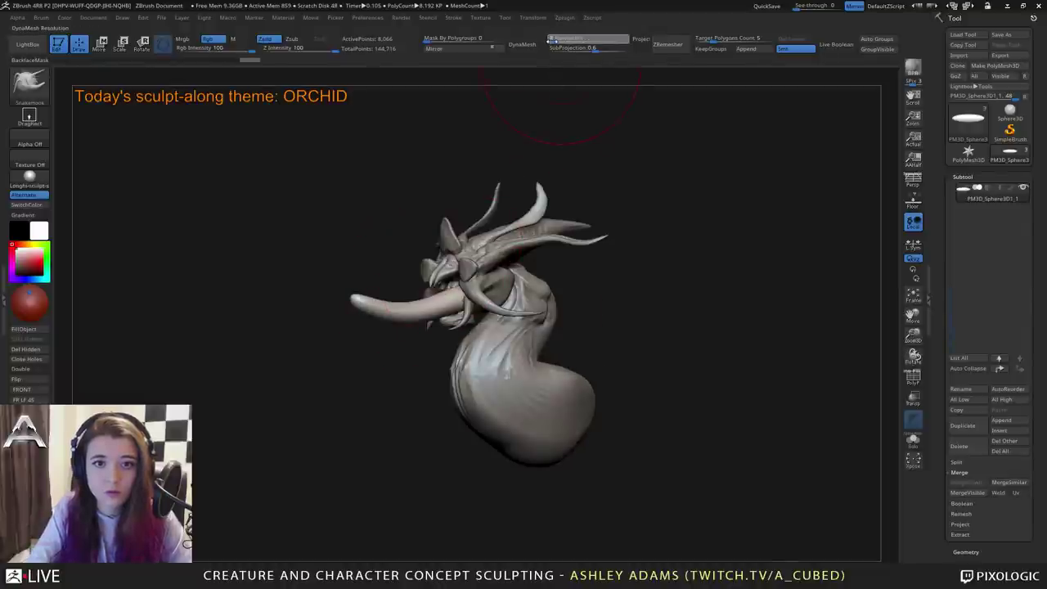
{"action": "left_click", "coordinate": [533, 46]}
{"action": "left_click_drag", "start_coordinate": [432, 243], "coordinate": [486, 231], "text": "alt"}
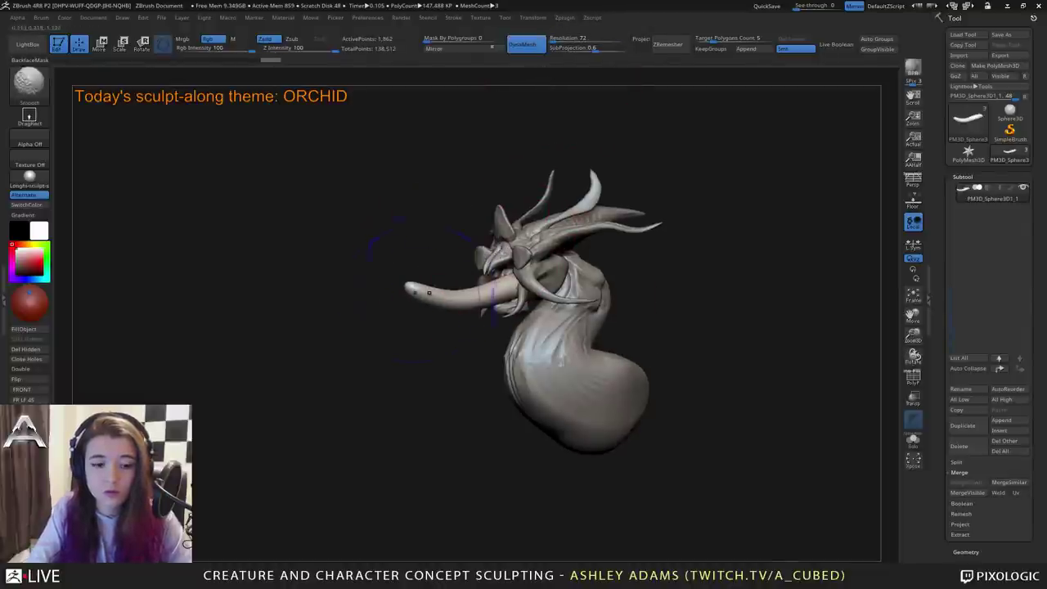
{"action": "left_click_drag", "start_coordinate": [445, 301], "coordinate": [505, 291], "text": "shift"}
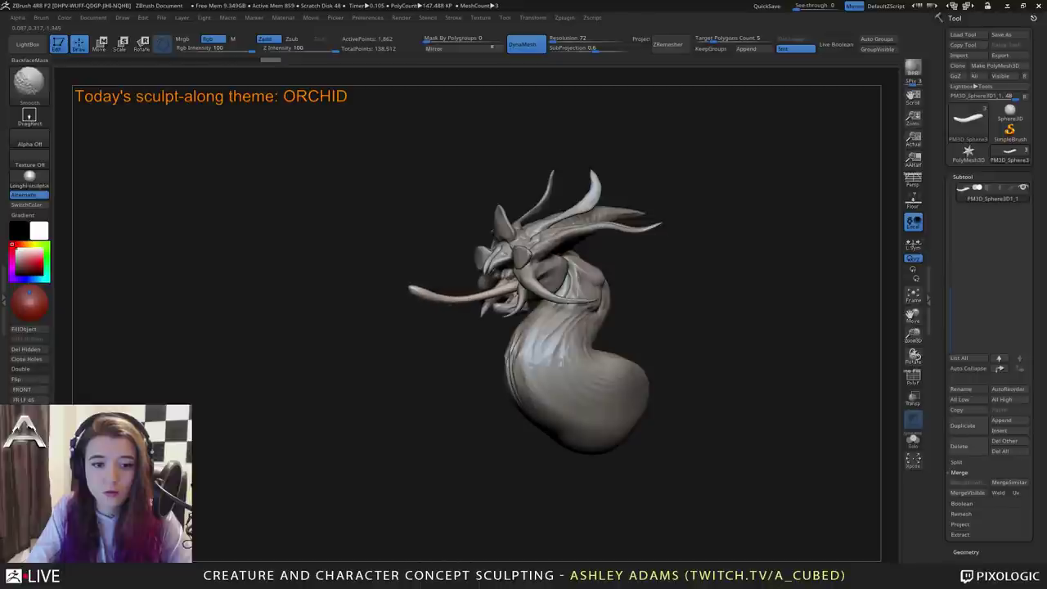
Adjust the curve of the creature's long tongue with SnakeHook, checking its sweep from the side and front.
{"action": "mouse_move", "coordinate": [446, 285]}
{"action": "right_mouse_down"}
{"action": "mouse_move", "coordinate": [563, 275]}
{"action": "mouse_move", "coordinate": [547, 287]}
{"action": "right_mouse_up"}
{"action": "right_click_drag", "start_coordinate": [546, 286], "coordinate": [577, 286]}
{"action": "key", "text": "space"}
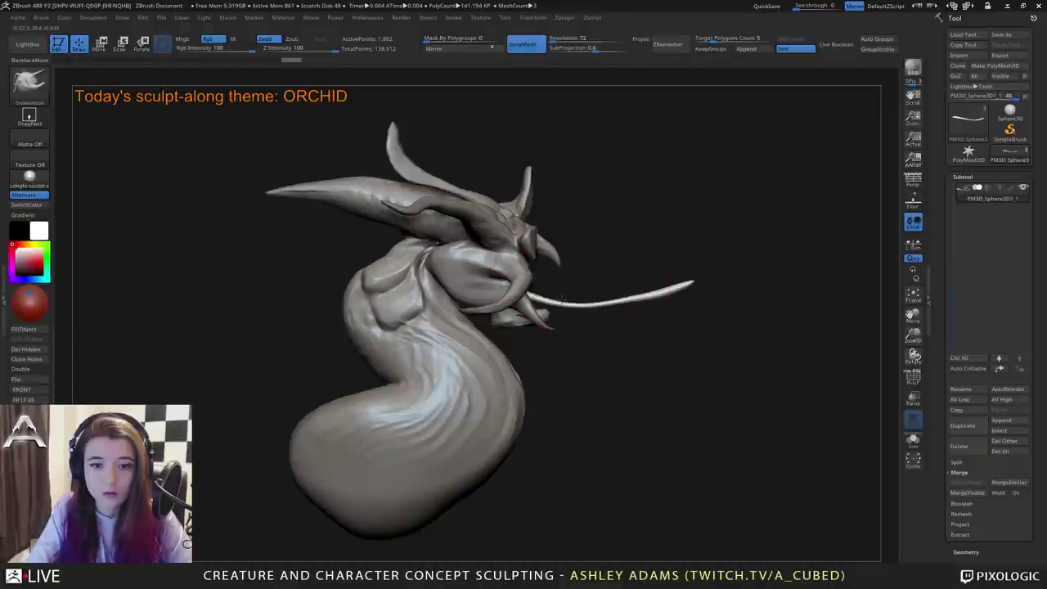
{"action": "left_click_drag", "start_coordinate": [600, 299], "coordinate": [603, 307]}
{"action": "right_click_drag", "start_coordinate": [586, 292], "coordinate": [544, 270]}
{"action": "left_click_drag", "start_coordinate": [552, 264], "coordinate": [545, 265]}
{"action": "mouse_move", "coordinate": [525, 269]}
{"action": "right_mouse_down"}
{"action": "mouse_move", "coordinate": [543, 261]}
{"action": "mouse_move", "coordinate": [532, 272]}
{"action": "mouse_move", "coordinate": [517, 266]}
{"action": "right_mouse_up"}
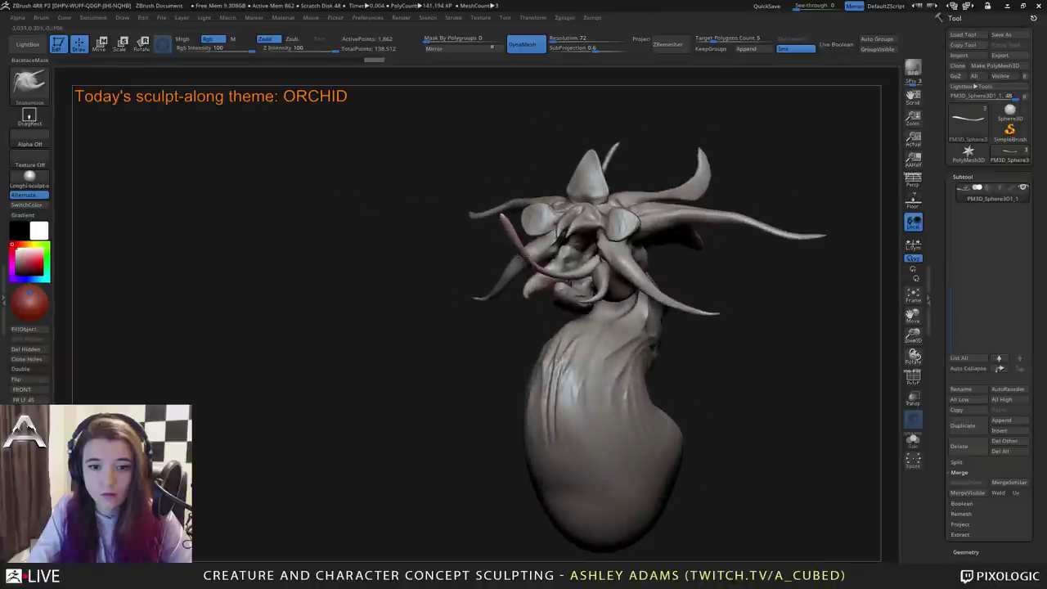
{"action": "key", "text": "space"}
{"action": "left_click_drag", "start_coordinate": [579, 263], "coordinate": [586, 262]}
{"action": "mouse_move", "coordinate": [585, 262]}
{"action": "right_mouse_down"}
{"action": "mouse_move", "coordinate": [622, 266]}
{"action": "mouse_move", "coordinate": [550, 286]}
{"action": "mouse_move", "coordinate": [593, 306]}
{"action": "mouse_move", "coordinate": [596, 334]}
{"action": "right_mouse_up"}
Inflate the end of the tongue into a rounded bulb.
{"action": "key", "text": "b"}
{"action": "key", "text": "i"}
{"action": "key", "text": "n"}
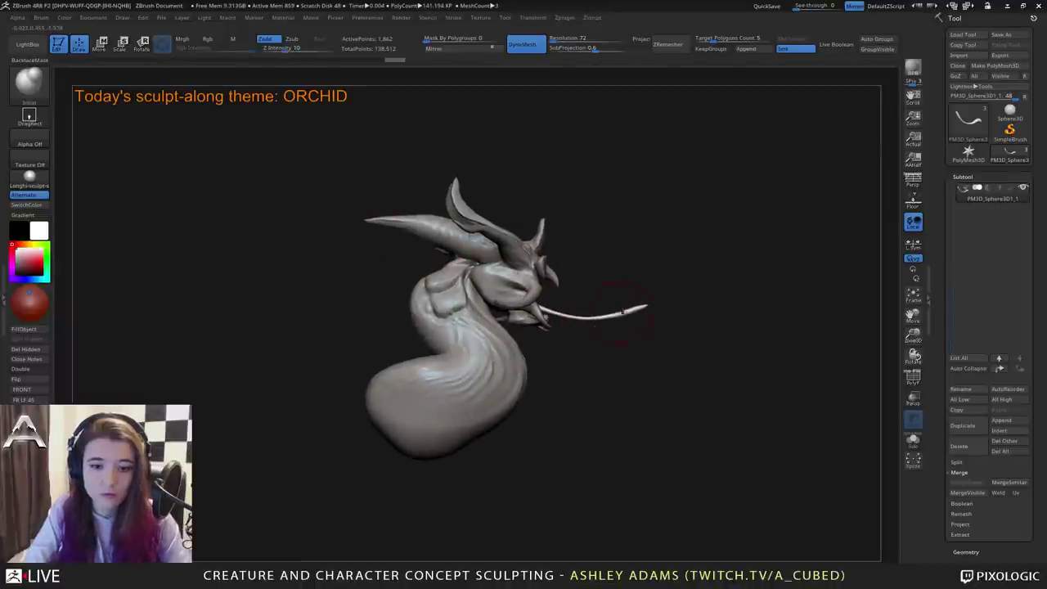
{"action": "left_click_drag", "start_coordinate": [647, 305], "coordinate": [649, 302]}
{"action": "mouse_move", "coordinate": [639, 292]}
{"action": "right_mouse_down"}
{"action": "mouse_move", "coordinate": [618, 276]}
{"action": "mouse_move", "coordinate": [660, 303]}
{"action": "mouse_move", "coordinate": [650, 302]}
{"action": "right_mouse_up"}
{"action": "left_click_drag", "start_coordinate": [651, 304], "coordinate": [650, 302]}
{"action": "right_click_drag", "start_coordinate": [650, 302], "coordinate": [670, 299]}
{"action": "left_click_drag", "start_coordinate": [652, 305], "coordinate": [649, 302]}
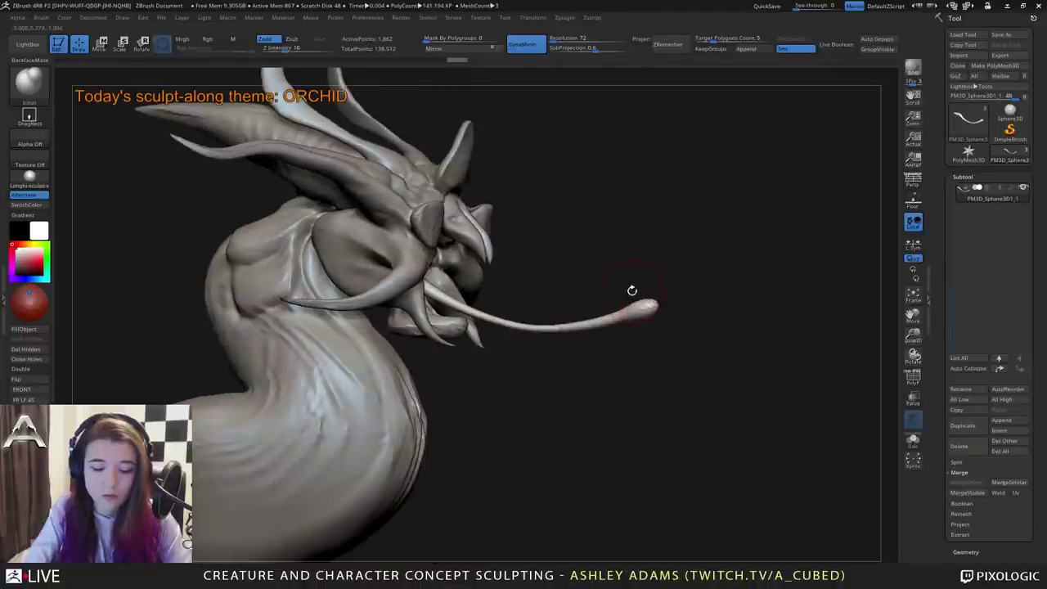
Pull the tongue's bulbous end down into a flared, angular tip with SnakeHook.
{"action": "key", "text": "b"}
{"action": "key", "text": "s"}
{"action": "key", "text": "h"}
{"action": "right_click_drag", "start_coordinate": [631, 291], "coordinate": [635, 291]}
{"action": "key", "text": "space"}
{"action": "left_click_drag", "start_coordinate": [642, 302], "coordinate": [659, 314]}
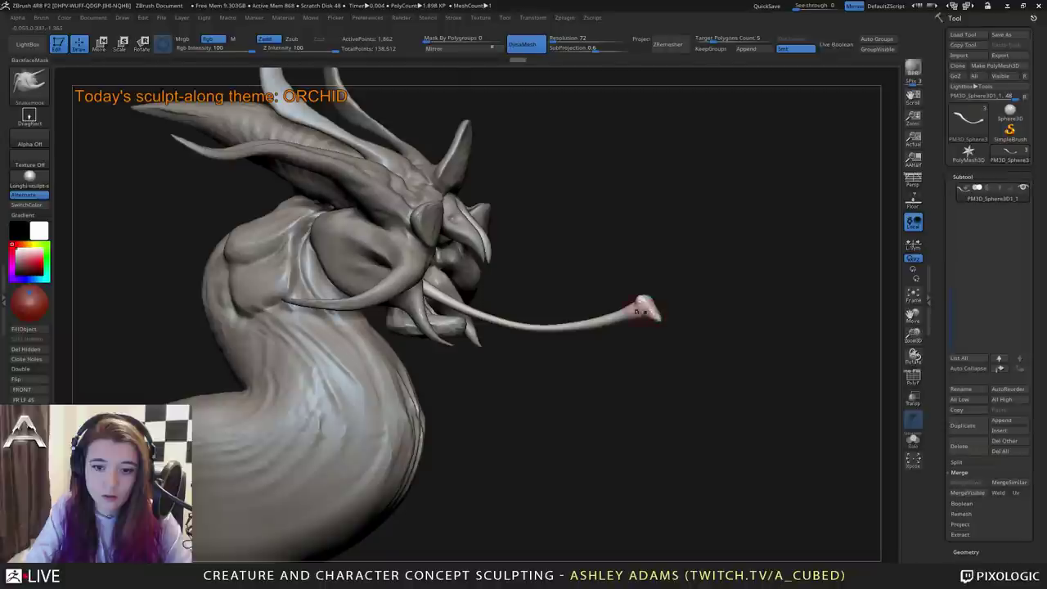
{"action": "right_click_drag", "start_coordinate": [641, 312], "coordinate": [638, 320]}
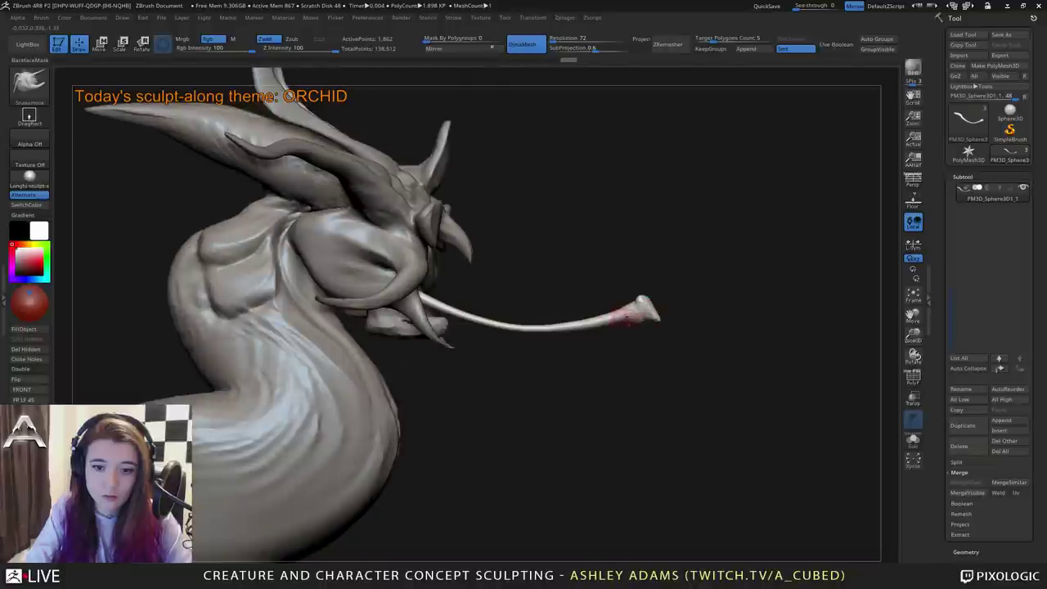
Examine the flared tongue and the whole head from the side and the front.
{"action": "key", "text": "b"}
{"action": "key", "text": "d"}
{"action": "key", "text": "s"}
{"action": "left_click_drag", "start_coordinate": [642, 309], "coordinate": [529, 314]}
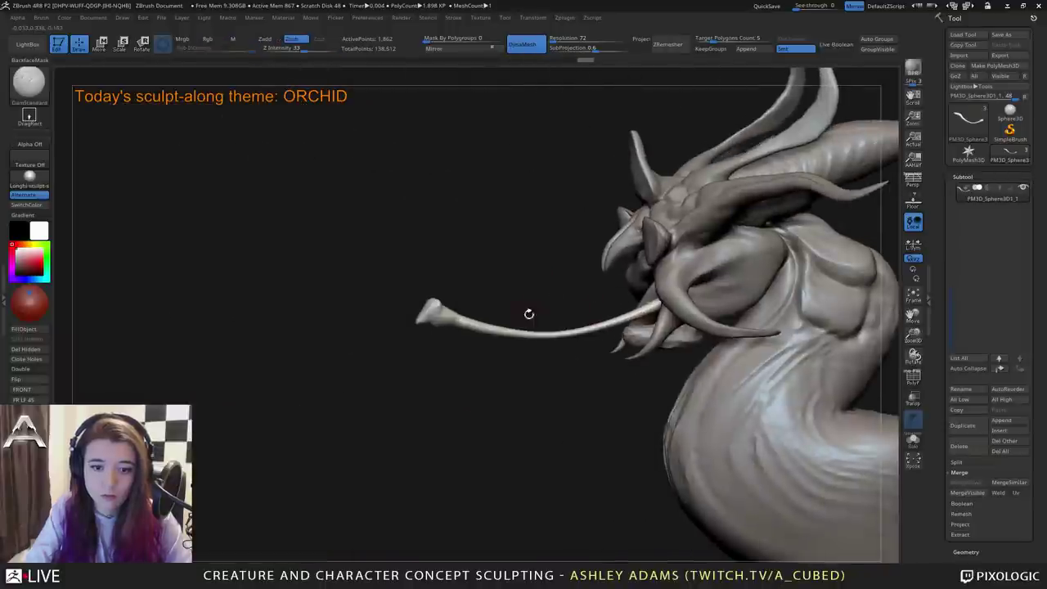
{"action": "right_click_drag", "start_coordinate": [458, 314], "coordinate": [515, 332], "text": "ctrl"}
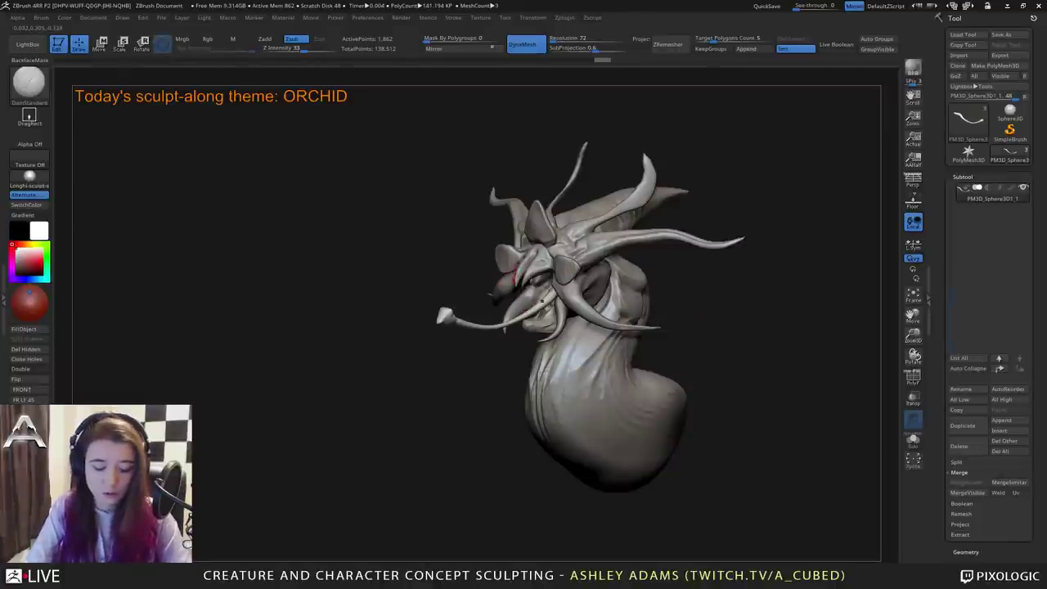
{"action": "right_click_drag", "start_coordinate": [541, 301], "coordinate": [571, 299]}
{"action": "key", "text": "space"}
{"action": "left_click_drag", "start_coordinate": [573, 285], "coordinate": [590, 285]}
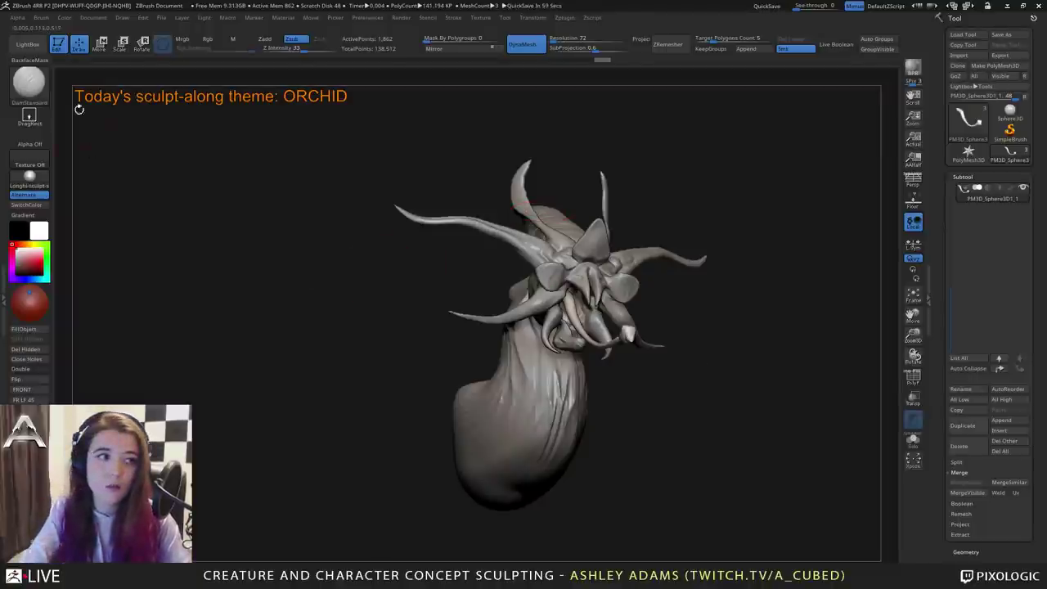
{"action": "left_click", "coordinate": [45, 17]}
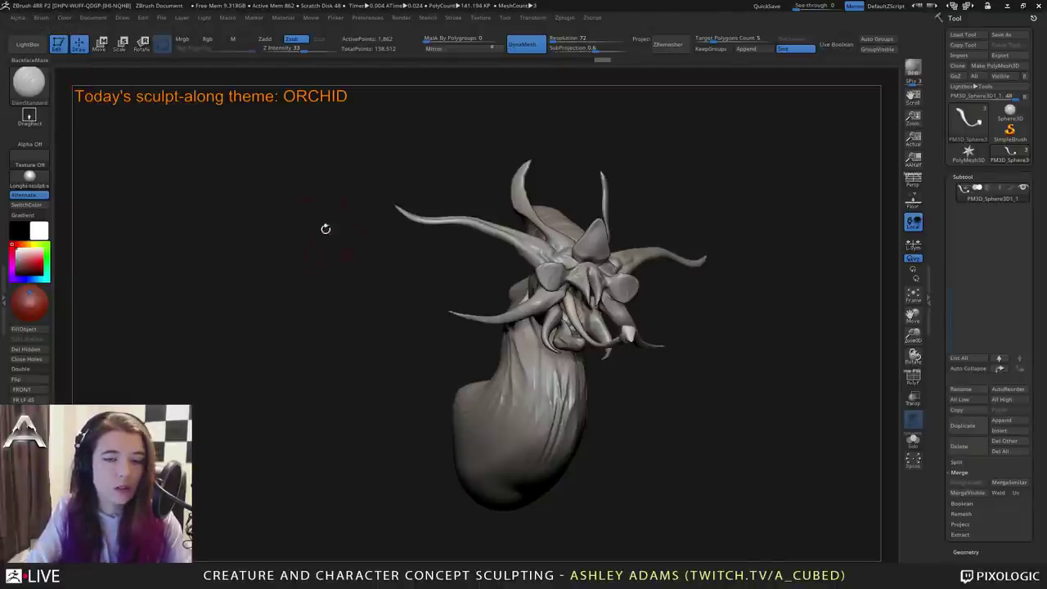
Make the creature's body the active subtool and reshape the tips of the lower side petals with SnakeHook.
{"action": "mouse_move", "coordinate": [684, 243]}
{"action": "left_mouse_down"}
{"action": "mouse_move", "coordinate": [642, 292]}
{"action": "mouse_move", "coordinate": [631, 282]}
{"action": "left_mouse_up"}
{"action": "left_click", "coordinate": [557, 243], "text": "alt"}
{"action": "left_click_drag", "start_coordinate": [703, 299], "coordinate": [617, 296]}
{"action": "key", "text": "b"}
{"action": "key", "text": "c"}
{"action": "key", "text": "b"}
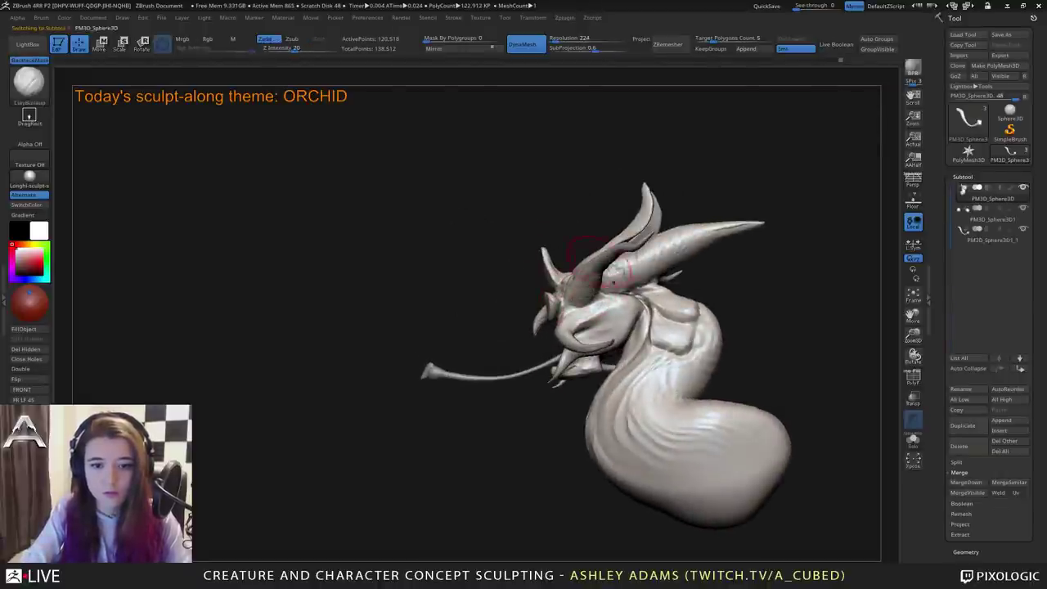
{"action": "mouse_move", "coordinate": [595, 260]}
{"action": "left_mouse_down"}
{"action": "mouse_move", "coordinate": [584, 263]}
{"action": "mouse_move", "coordinate": [692, 248]}
{"action": "left_mouse_up"}
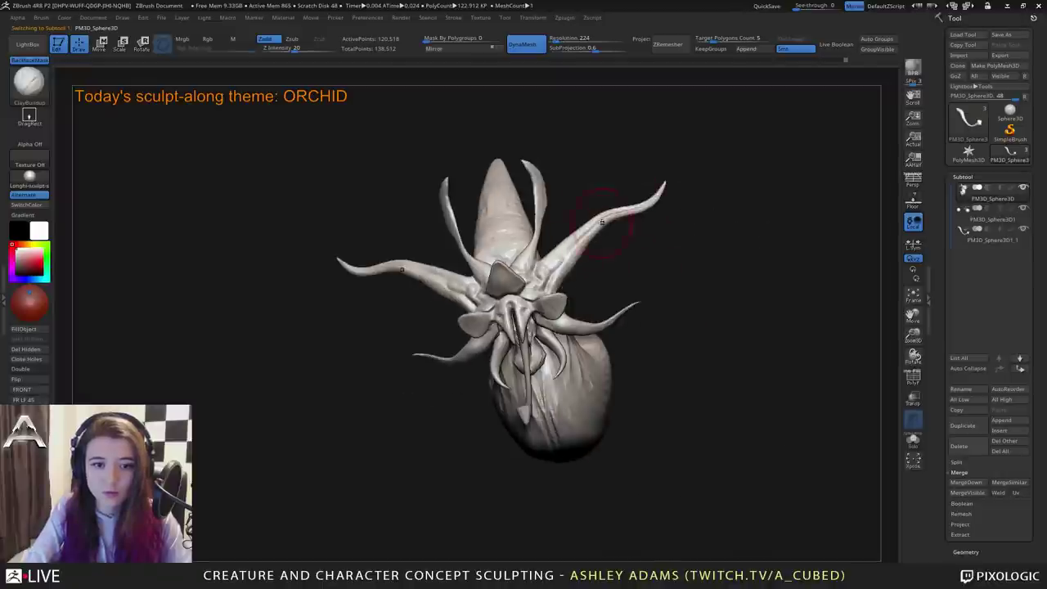
{"action": "mouse_move", "coordinate": [602, 222]}
{"action": "left_mouse_down", "text": "shift"}
{"action": "mouse_move", "coordinate": [579, 225]}
{"action": "mouse_move", "coordinate": [582, 235]}
{"action": "mouse_move", "coordinate": [605, 235]}
{"action": "mouse_move", "coordinate": [591, 229]}
{"action": "mouse_move", "coordinate": [602, 224]}
{"action": "left_mouse_up", "text": "shift"}
{"action": "key", "text": "b"}
{"action": "key", "text": "s"}
{"action": "key", "text": "h"}
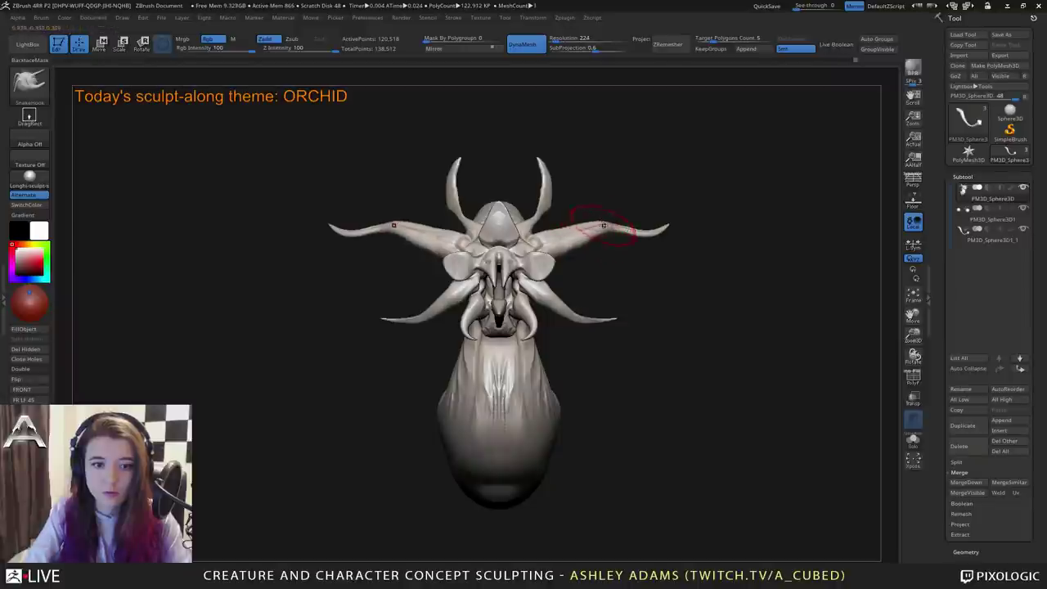
{"action": "right_click_drag", "start_coordinate": [561, 239], "coordinate": [581, 225], "text": "alt"}
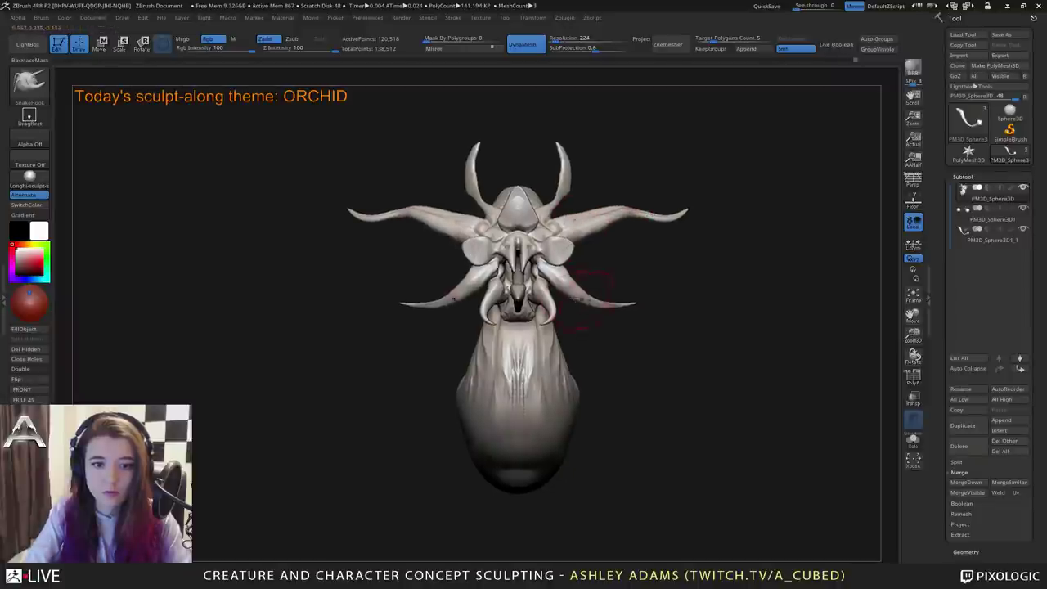
{"action": "left_click_drag", "start_coordinate": [636, 301], "coordinate": [636, 297]}
Bend the two top petals inward, widen their outer bases and curl the side petals' tips upward with SnakeHook.
{"action": "key", "text": "space"}
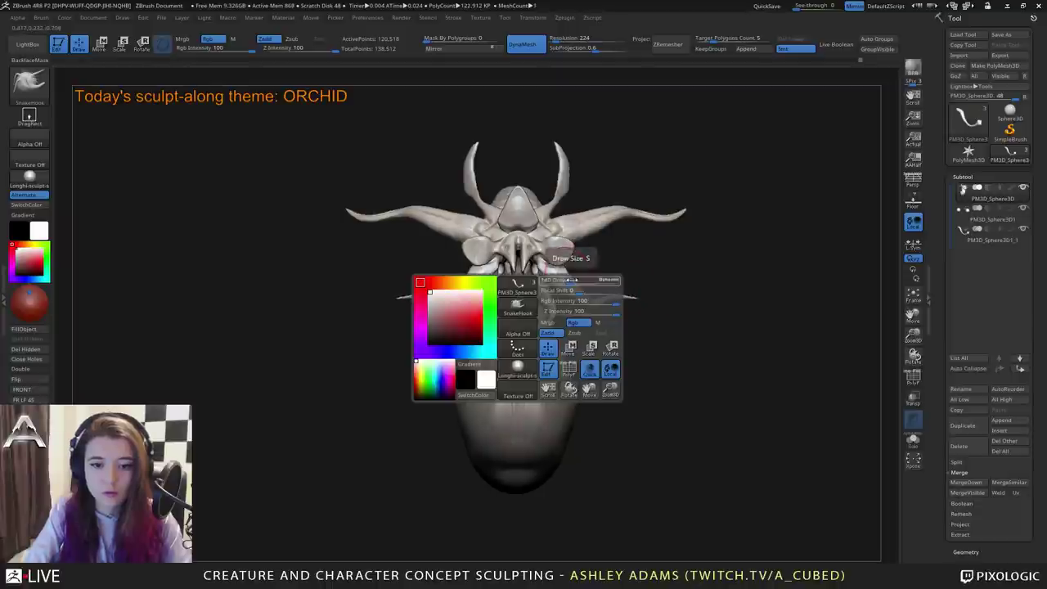
{"action": "mouse_move", "coordinate": [561, 199]}
{"action": "left_mouse_down", "text": "alt"}
{"action": "mouse_move", "coordinate": [548, 221]}
{"action": "mouse_move", "coordinate": [557, 202]}
{"action": "left_mouse_up", "text": "alt"}
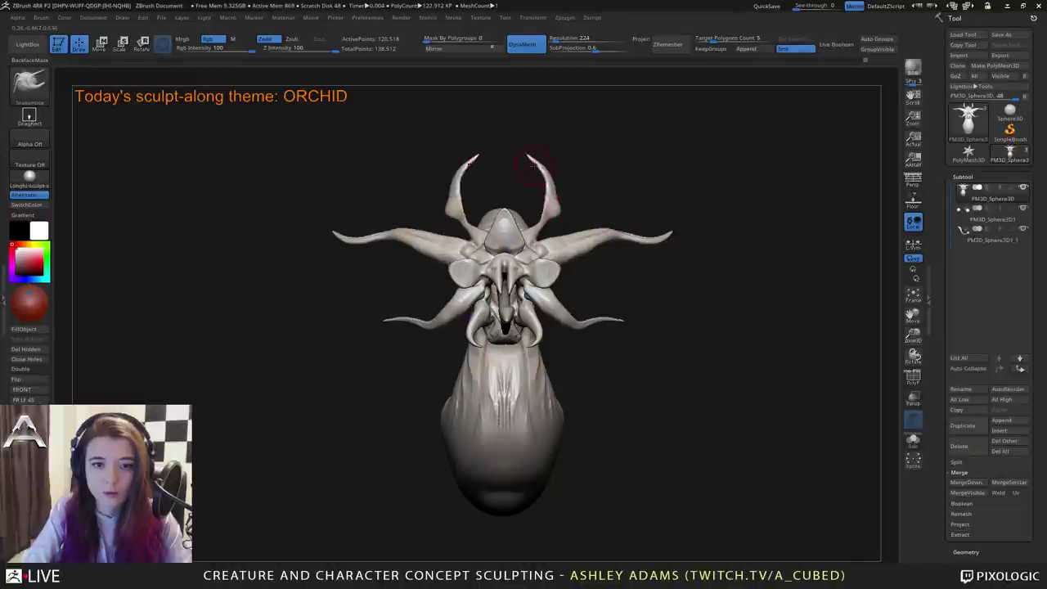
{"action": "left_click_drag", "start_coordinate": [534, 166], "coordinate": [534, 161]}
{"action": "mouse_move", "coordinate": [591, 208]}
{"action": "left_mouse_down"}
{"action": "mouse_move", "coordinate": [658, 231]}
{"action": "mouse_move", "coordinate": [755, 195]}
{"action": "mouse_move", "coordinate": [761, 270]}
{"action": "mouse_move", "coordinate": [703, 274]}
{"action": "mouse_move", "coordinate": [802, 270]}
{"action": "left_mouse_up"}
Build up volume on the snout above the fangs with ClayBuildup.
{"action": "key", "text": "shift"}
{"action": "key", "text": "b"}
{"action": "key", "text": "c"}
{"action": "key", "text": "b"}
{"action": "left_click_drag", "start_coordinate": [532, 255], "coordinate": [519, 237]}
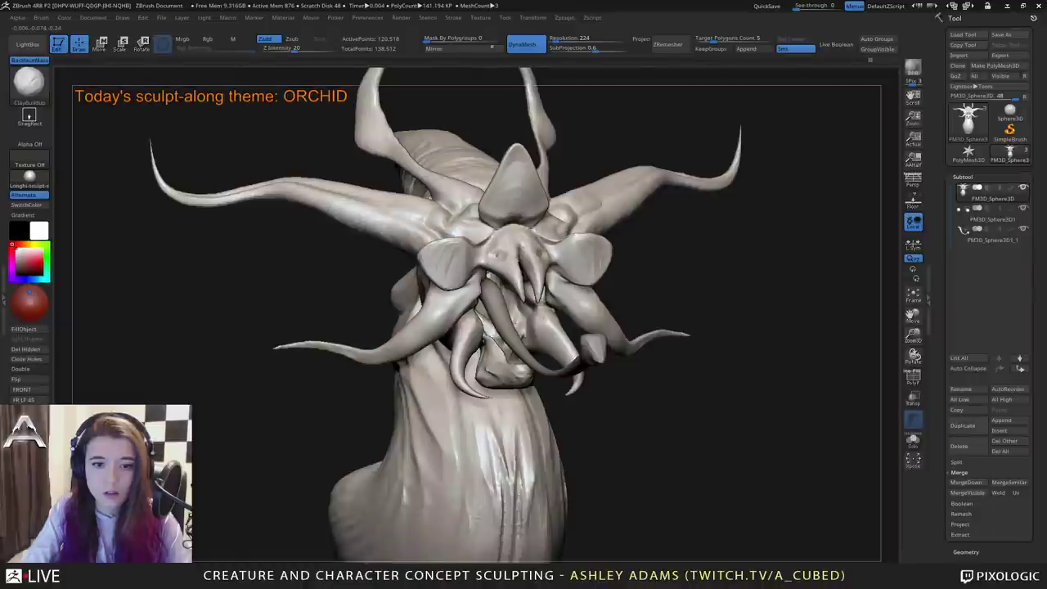
{"action": "mouse_move", "coordinate": [679, 265]}
{"action": "left_mouse_down"}
{"action": "mouse_move", "coordinate": [761, 266]}
{"action": "mouse_move", "coordinate": [755, 259]}
{"action": "left_mouse_up"}
{"action": "key", "text": "space"}
{"action": "mouse_move", "coordinate": [501, 244]}
{"action": "right_mouse_down"}
{"action": "mouse_move", "coordinate": [472, 239]}
{"action": "mouse_move", "coordinate": [501, 258]}
{"action": "mouse_move", "coordinate": [494, 240]}
{"action": "right_mouse_up"}
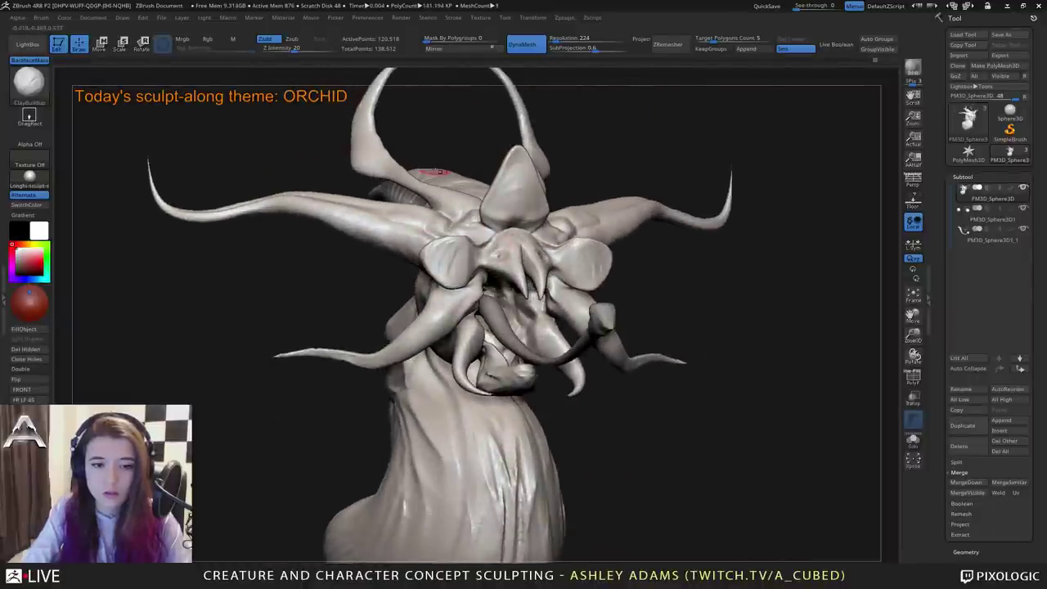
Mask the fanged snout plate between the cheek petals, including its underside.
{"action": "key", "text": "ctrl"}
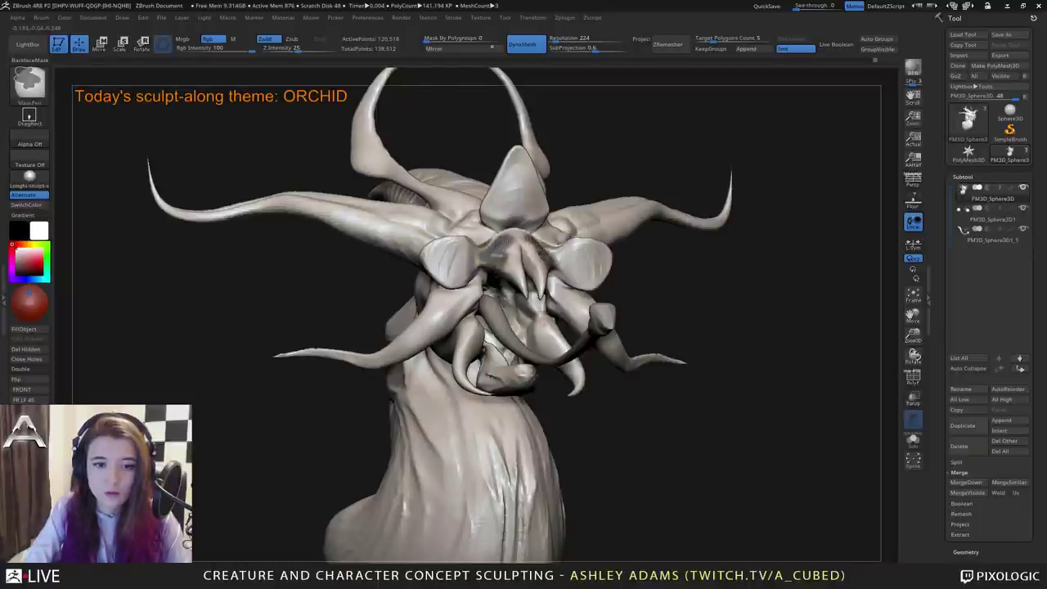
{"action": "left_click_drag", "start_coordinate": [513, 232], "coordinate": [525, 287], "text": "ctrl"}
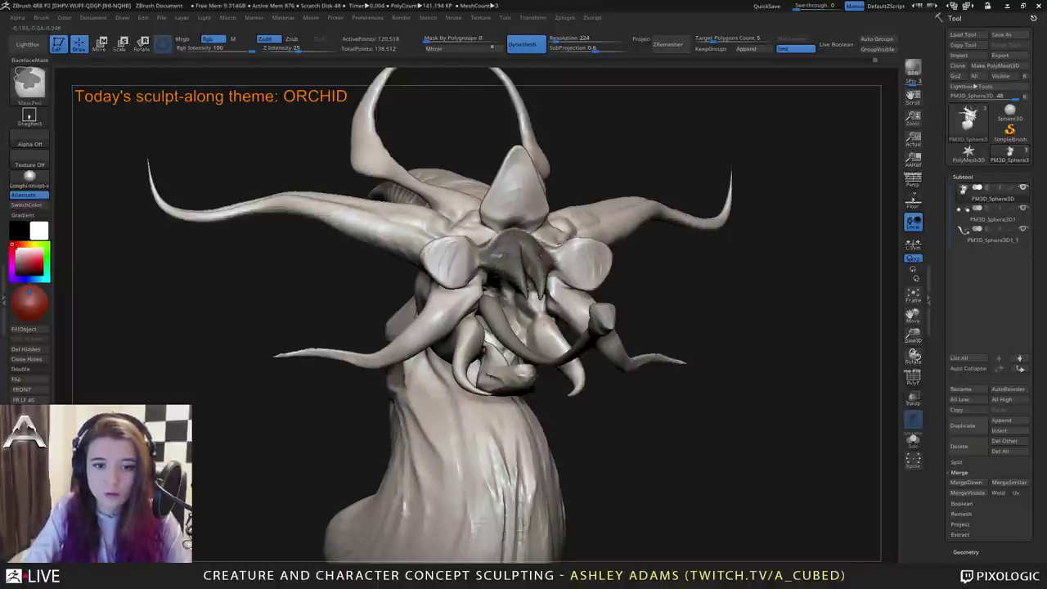
{"action": "mouse_move", "coordinate": [533, 282]}
{"action": "right_mouse_down"}
{"action": "mouse_move", "coordinate": [509, 252]}
{"action": "mouse_move", "coordinate": [507, 267]}
{"action": "mouse_move", "coordinate": [519, 246]}
{"action": "right_mouse_up"}
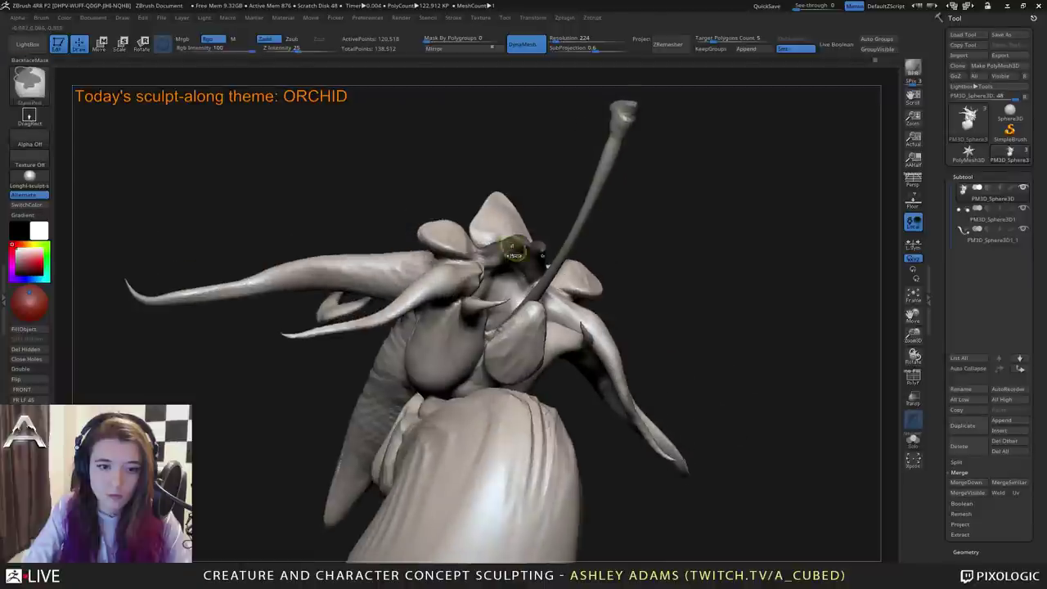
{"action": "left_click_drag", "start_coordinate": [518, 246], "coordinate": [487, 263], "text": "ctrl"}
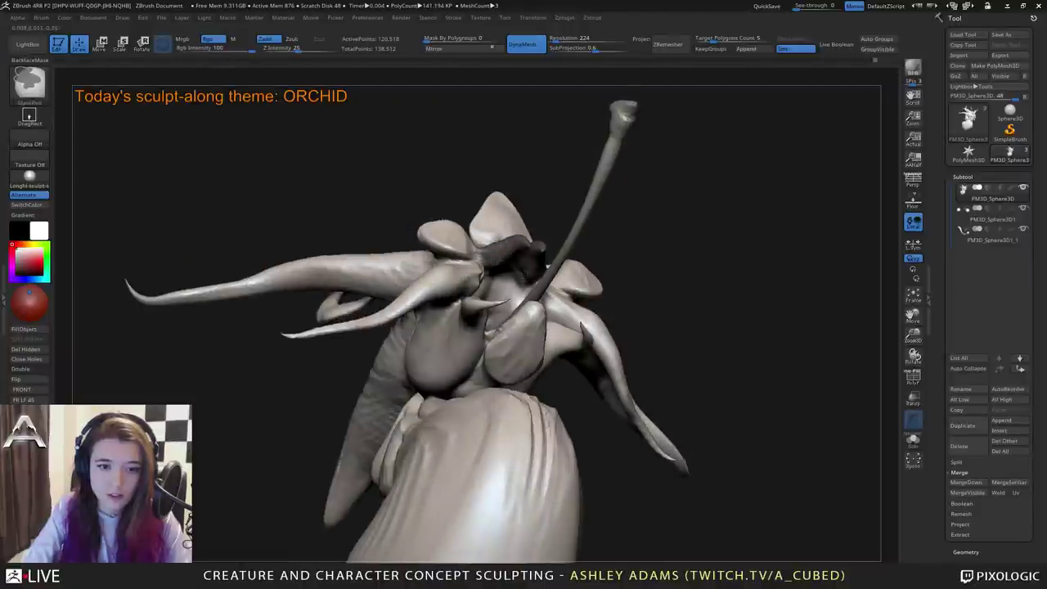
{"action": "mouse_move", "coordinate": [516, 251]}
{"action": "right_mouse_down"}
{"action": "mouse_move", "coordinate": [500, 282]}
{"action": "mouse_move", "coordinate": [516, 208]}
{"action": "mouse_move", "coordinate": [467, 262]}
{"action": "mouse_move", "coordinate": [484, 315]}
{"action": "mouse_move", "coordinate": [619, 247]}
{"action": "mouse_move", "coordinate": [560, 212]}
{"action": "mouse_move", "coordinate": [573, 148]}
{"action": "right_mouse_up"}
{"action": "right_click_drag", "start_coordinate": [573, 147], "coordinate": [691, 185]}
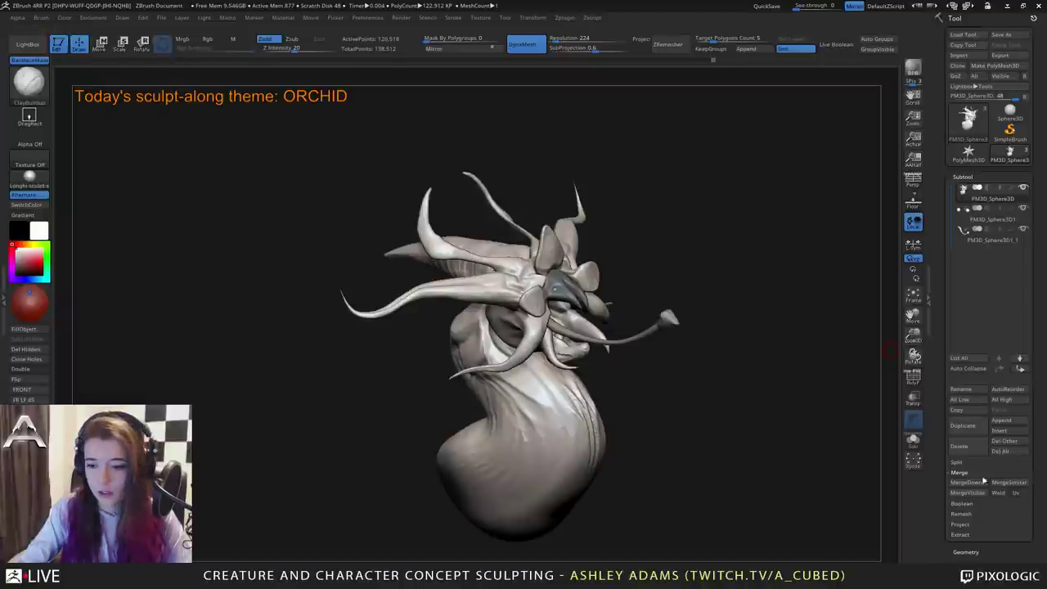
Split the masked snout into its own subtool and close the holes left in the meshes.
{"action": "left_click", "coordinate": [957, 463]}
{"action": "left_click", "coordinate": [975, 513]}
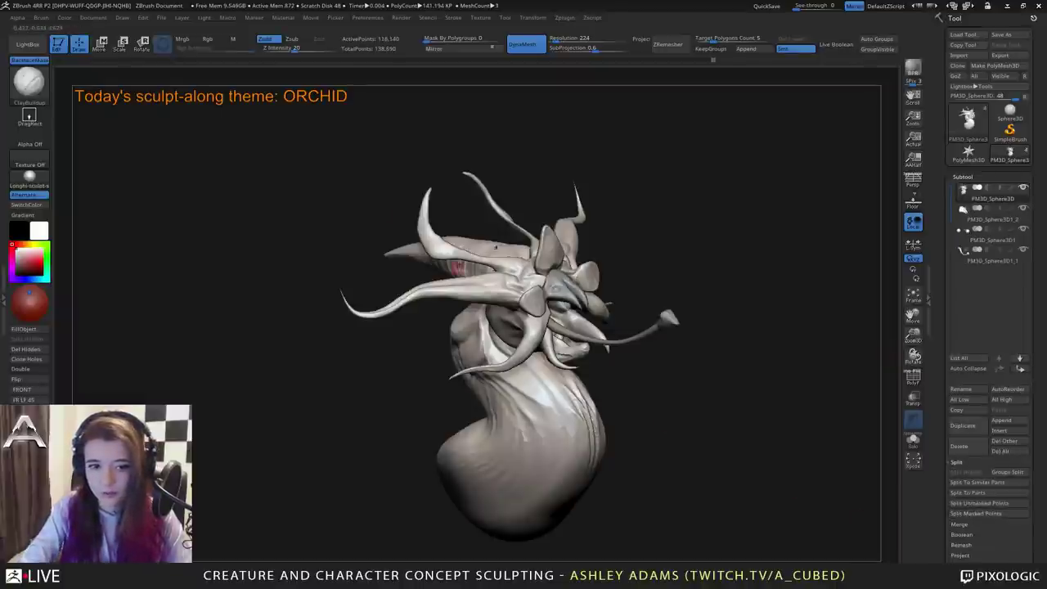
{"action": "left_click", "coordinate": [25, 359]}
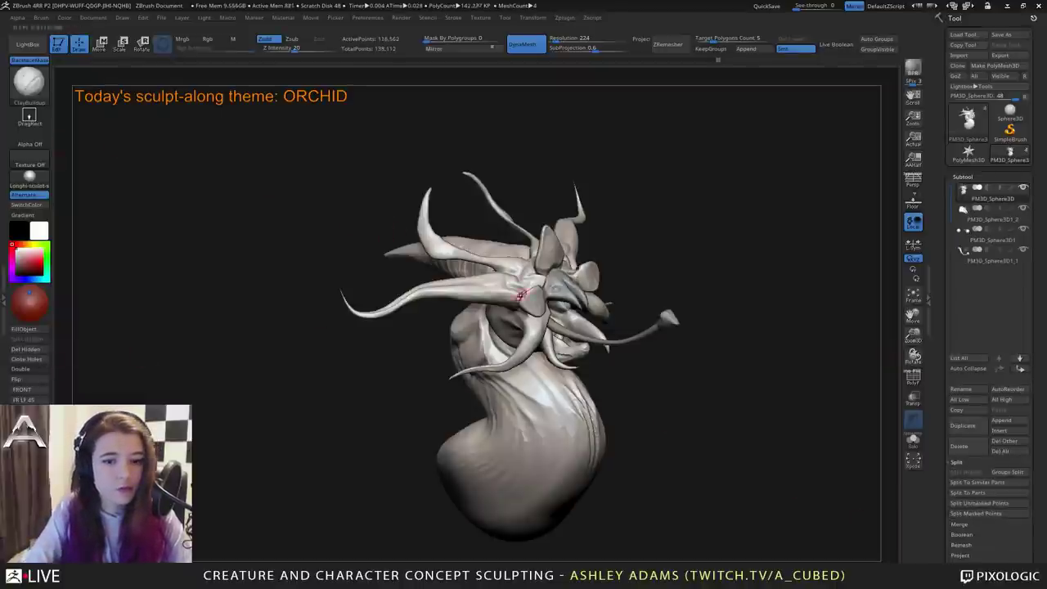
{"action": "left_click", "coordinate": [31, 359]}
Pull the edges of the separate snout piece outward with SnakeHook and refine it with DamStandard.
{"action": "mouse_move", "coordinate": [545, 233]}
{"action": "right_mouse_down", "text": "ctrl"}
{"action": "mouse_move", "coordinate": [549, 268]}
{"action": "mouse_move", "coordinate": [524, 317]}
{"action": "mouse_move", "coordinate": [536, 301]}
{"action": "mouse_move", "coordinate": [344, 278]}
{"action": "right_mouse_up", "text": "ctrl"}
{"action": "right_click", "coordinate": [522, 319]}
{"action": "key", "text": "b"}
{"action": "key", "text": "s"}
{"action": "key", "text": "h"}
{"action": "right_click_drag", "start_coordinate": [566, 240], "coordinate": [570, 258]}
{"action": "right_click", "coordinate": [570, 258]}
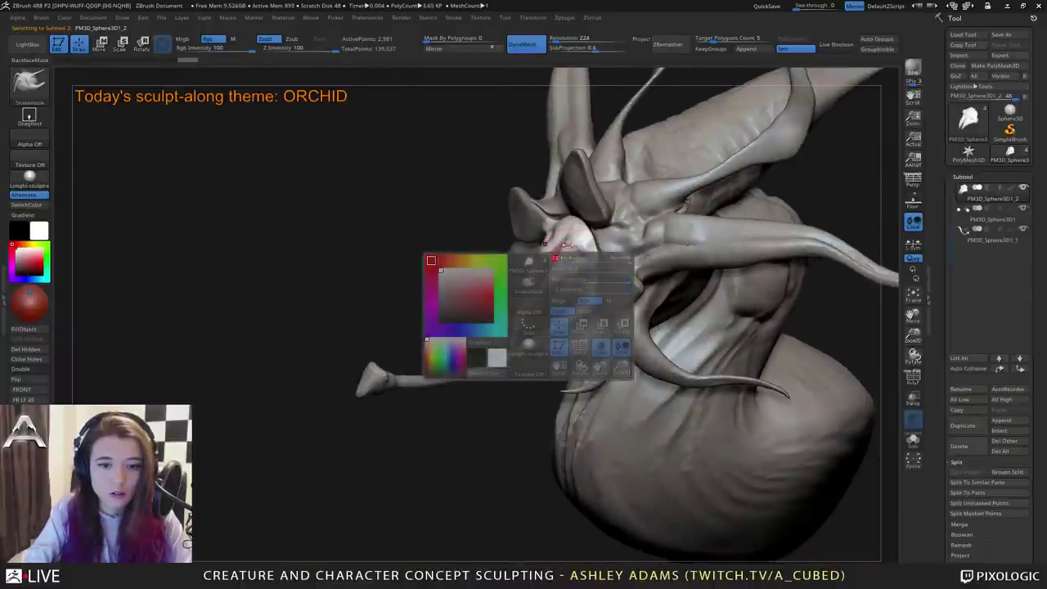
{"action": "left_click_drag", "start_coordinate": [556, 235], "coordinate": [567, 238]}
{"action": "mouse_move", "coordinate": [564, 238]}
{"action": "right_mouse_down"}
{"action": "mouse_move", "coordinate": [532, 229]}
{"action": "mouse_move", "coordinate": [586, 237]}
{"action": "mouse_move", "coordinate": [526, 227]}
{"action": "mouse_move", "coordinate": [573, 239]}
{"action": "mouse_move", "coordinate": [568, 256]}
{"action": "mouse_move", "coordinate": [578, 229]}
{"action": "mouse_move", "coordinate": [561, 222]}
{"action": "mouse_move", "coordinate": [595, 202]}
{"action": "mouse_move", "coordinate": [594, 237]}
{"action": "right_mouse_up"}
{"action": "key", "text": "space"}
{"action": "key", "text": "b"}
{"action": "key", "text": "d"}
{"action": "key", "text": "s"}
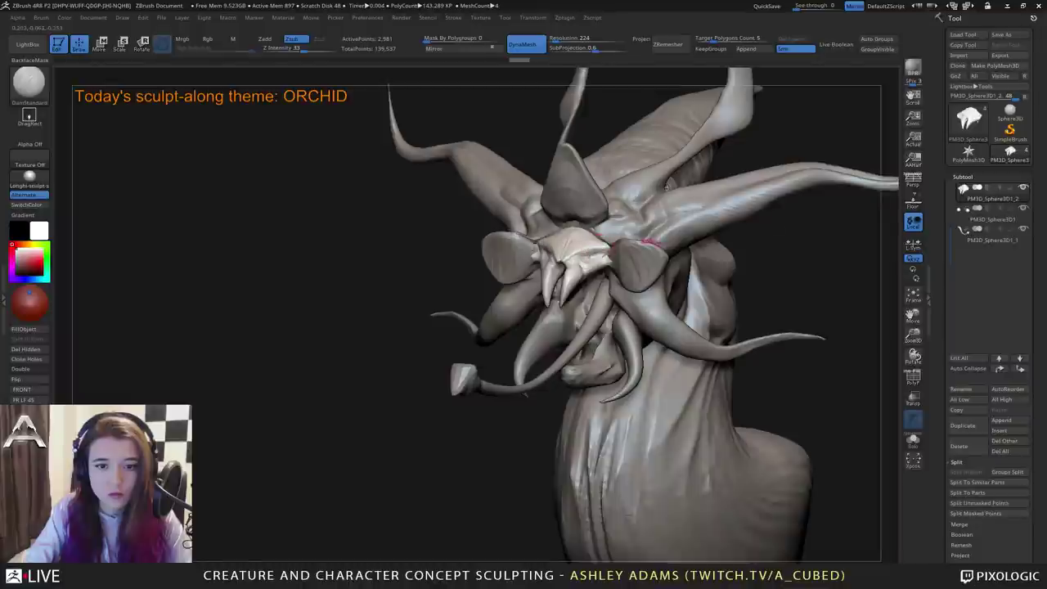
Select the eye spheres' subtool and move the mirrored pair sideways to sit beside the fangs.
{"action": "left_click", "coordinate": [993, 216]}
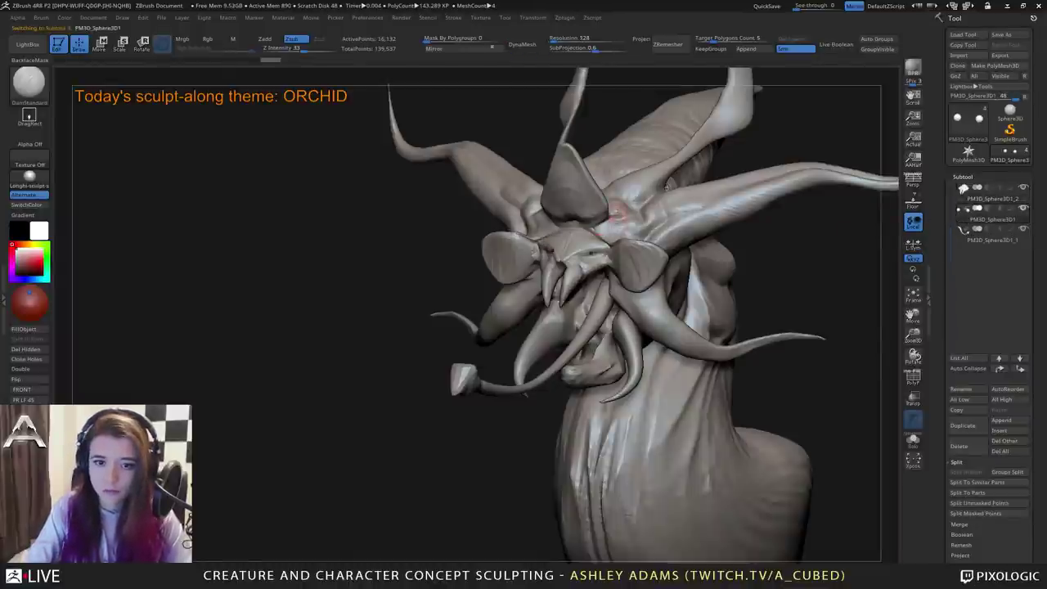
{"action": "right_click_drag", "start_coordinate": [619, 214], "coordinate": [542, 220]}
{"action": "mouse_move", "coordinate": [540, 273]}
{"action": "right_mouse_down"}
{"action": "mouse_move", "coordinate": [481, 164]}
{"action": "mouse_move", "coordinate": [430, 147]}
{"action": "mouse_move", "coordinate": [458, 209]}
{"action": "right_mouse_up"}
{"action": "key", "text": "w"}
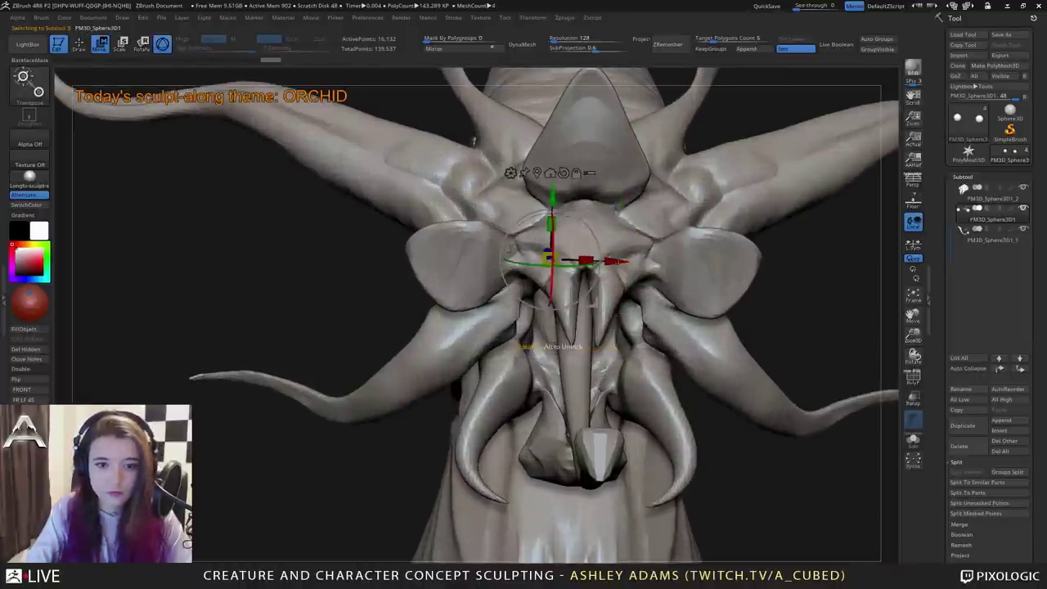
{"action": "left_click_drag", "start_coordinate": [661, 305], "coordinate": [673, 303]}
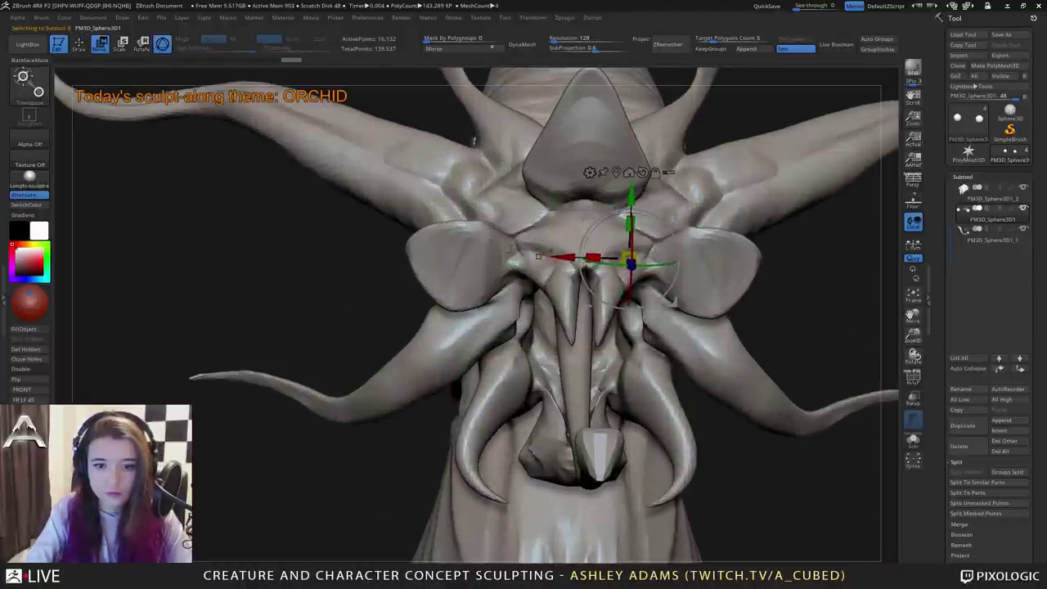
{"action": "left_click_drag", "start_coordinate": [564, 257], "coordinate": [571, 256]}
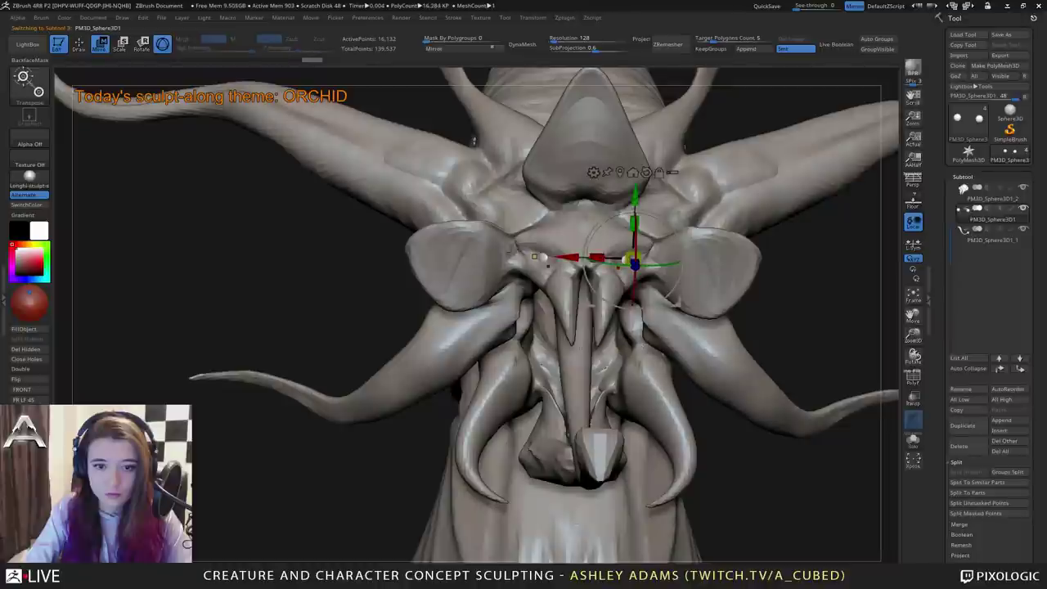
{"action": "key", "text": "q"}
{"action": "right_click_drag", "start_coordinate": [579, 274], "coordinate": [588, 216], "text": "ctrl"}
{"action": "right_click", "coordinate": [558, 279]}
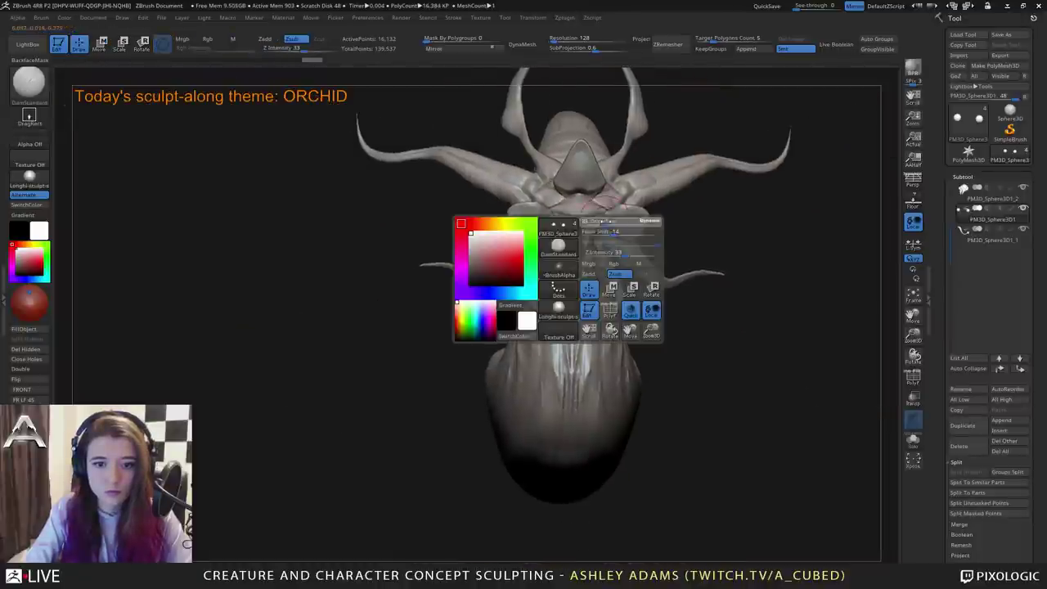
{"action": "right_click_drag", "start_coordinate": [561, 282], "coordinate": [643, 245]}
Make the snout piece the active subtool and reshape its sides around the eyes with SnakeHook.
{"action": "left_click", "coordinate": [587, 211], "text": "alt"}
{"action": "right_click_drag", "start_coordinate": [589, 217], "coordinate": [600, 270], "text": "ctrl"}
{"action": "key", "text": "b"}
{"action": "key", "text": "s"}
{"action": "key", "text": "h"}
{"action": "right_click_drag", "start_coordinate": [695, 389], "coordinate": [527, 391]}
{"action": "right_click", "coordinate": [530, 201]}
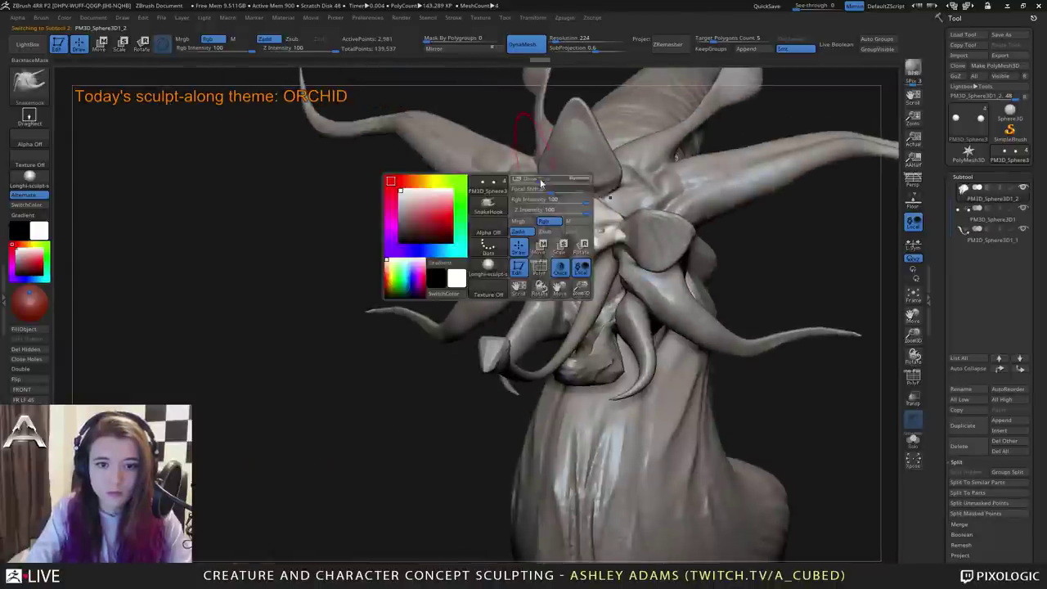
{"action": "right_click_drag", "start_coordinate": [618, 196], "coordinate": [597, 164]}
{"action": "mouse_move", "coordinate": [573, 214]}
{"action": "right_mouse_down"}
{"action": "mouse_move", "coordinate": [619, 226]}
{"action": "mouse_move", "coordinate": [606, 282]}
{"action": "mouse_move", "coordinate": [616, 235]}
{"action": "mouse_move", "coordinate": [556, 250]}
{"action": "right_mouse_up"}
{"action": "right_click", "coordinate": [604, 256]}
{"action": "key", "text": "bracketright"}
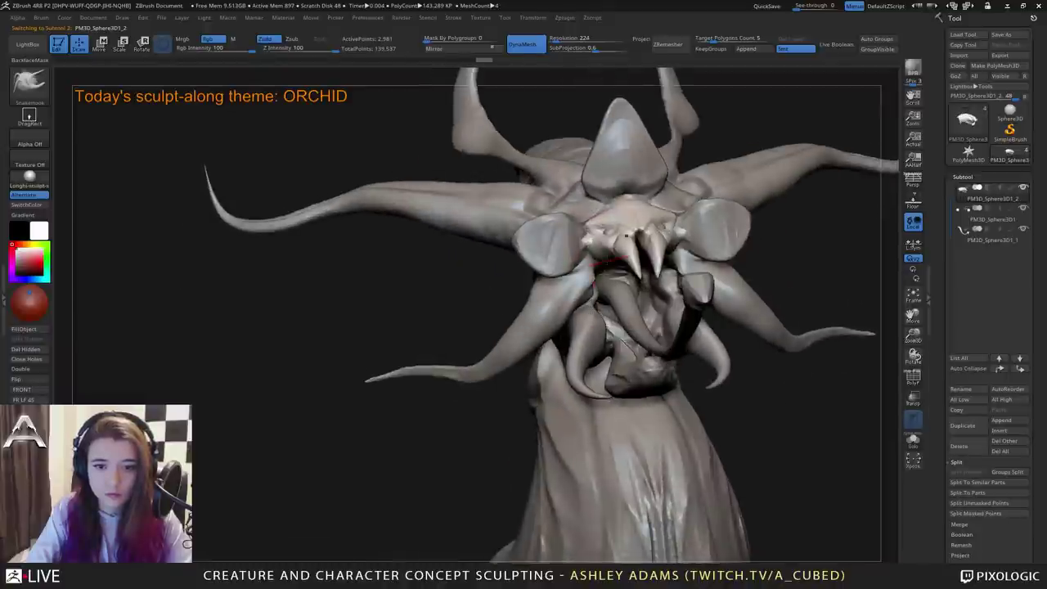
{"action": "left_click_drag", "start_coordinate": [602, 237], "coordinate": [600, 248]}
{"action": "mouse_move", "coordinate": [602, 247]}
{"action": "right_mouse_down"}
{"action": "mouse_move", "coordinate": [564, 250]}
{"action": "mouse_move", "coordinate": [613, 251]}
{"action": "right_mouse_up"}
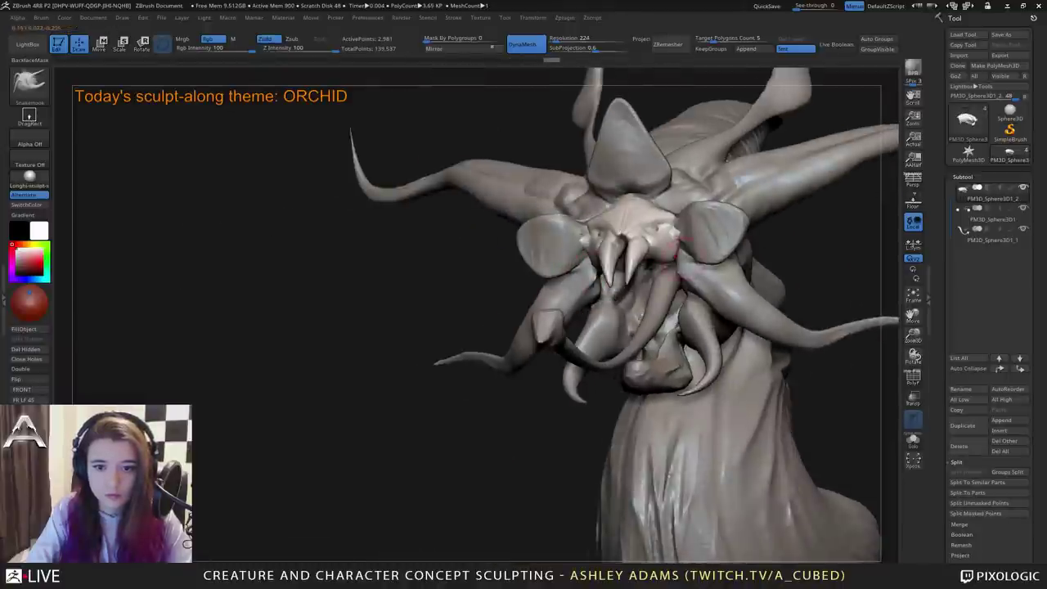
Pull the fangs and edges of the separate snout piece into shape from the front and side with SnakeHook.
{"action": "left_click_drag", "start_coordinate": [624, 246], "coordinate": [615, 250]}
{"action": "right_click_drag", "start_coordinate": [654, 254], "coordinate": [614, 255]}
{"action": "left_click_drag", "start_coordinate": [618, 251], "coordinate": [610, 257]}
{"action": "right_click_drag", "start_coordinate": [611, 257], "coordinate": [578, 256]}
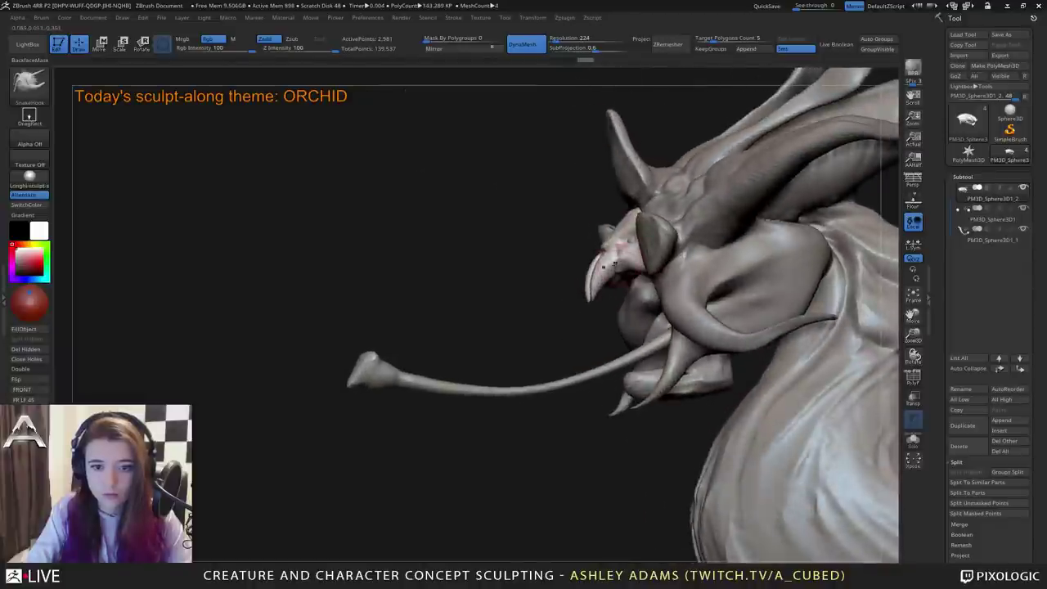
{"action": "left_click_drag", "start_coordinate": [613, 260], "coordinate": [608, 269]}
{"action": "mouse_move", "coordinate": [595, 282]}
{"action": "right_mouse_down", "text": "ctrl"}
{"action": "mouse_move", "coordinate": [583, 251]}
{"action": "mouse_move", "coordinate": [694, 286]}
{"action": "mouse_move", "coordinate": [671, 252]}
{"action": "right_mouse_up", "text": "ctrl"}
{"action": "key", "text": "space"}
{"action": "left_click_drag", "start_coordinate": [661, 219], "coordinate": [648, 219]}
{"action": "right_click_drag", "start_coordinate": [654, 265], "coordinate": [618, 267]}
{"action": "right_click_drag", "start_coordinate": [617, 266], "coordinate": [556, 247], "text": "ctrl"}
Make the main body the active subtool and inspect the whole creature from both sides.
{"action": "left_click", "coordinate": [618, 305], "text": "alt"}
{"action": "right_click_drag", "start_coordinate": [617, 304], "coordinate": [632, 306]}
{"action": "right_click_drag", "start_coordinate": [589, 257], "coordinate": [661, 285]}
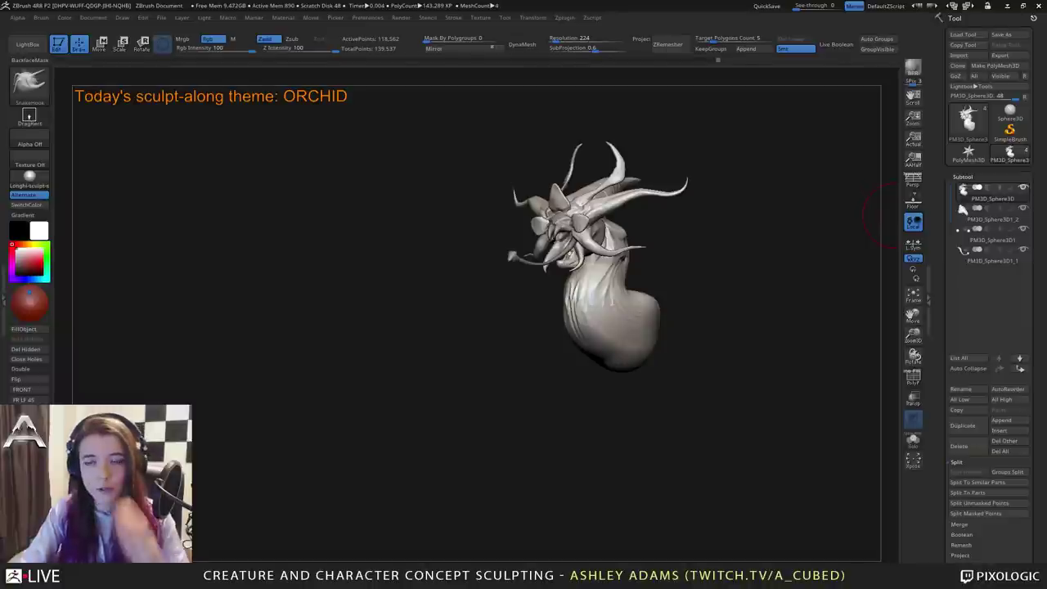
{"action": "mouse_move", "coordinate": [524, 266]}
{"action": "right_mouse_down"}
{"action": "mouse_move", "coordinate": [598, 269]}
{"action": "mouse_move", "coordinate": [624, 303]}
{"action": "mouse_move", "coordinate": [550, 286]}
{"action": "right_mouse_up"}
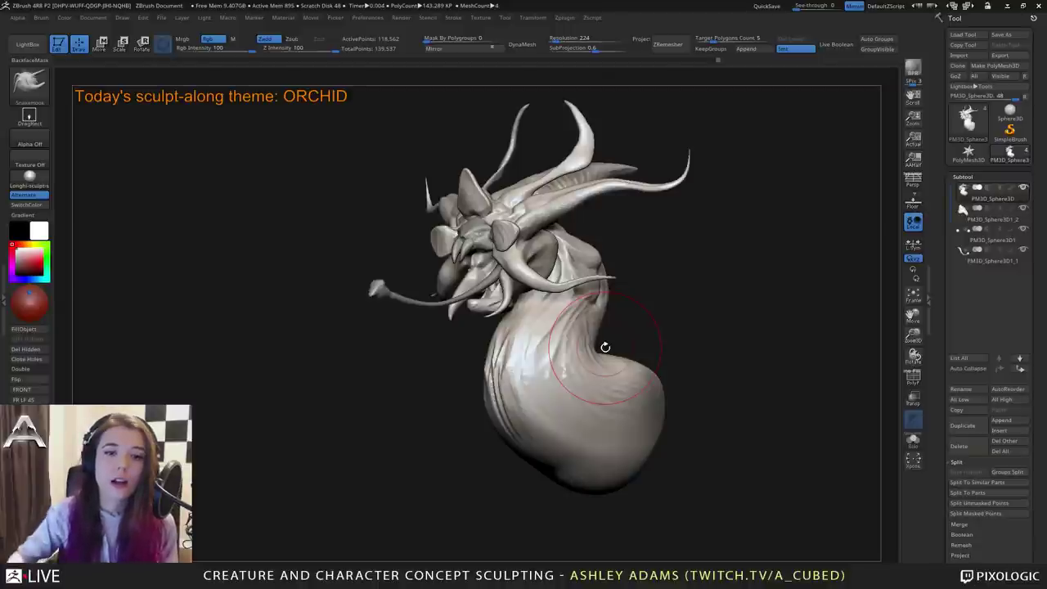
{"action": "right_click_drag", "start_coordinate": [547, 260], "coordinate": [578, 285]}
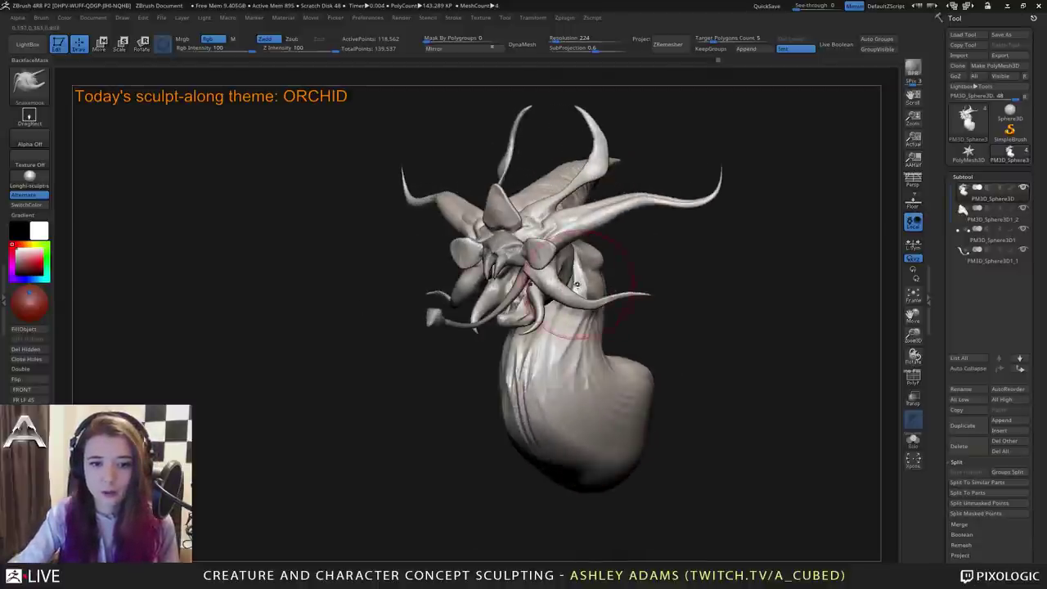
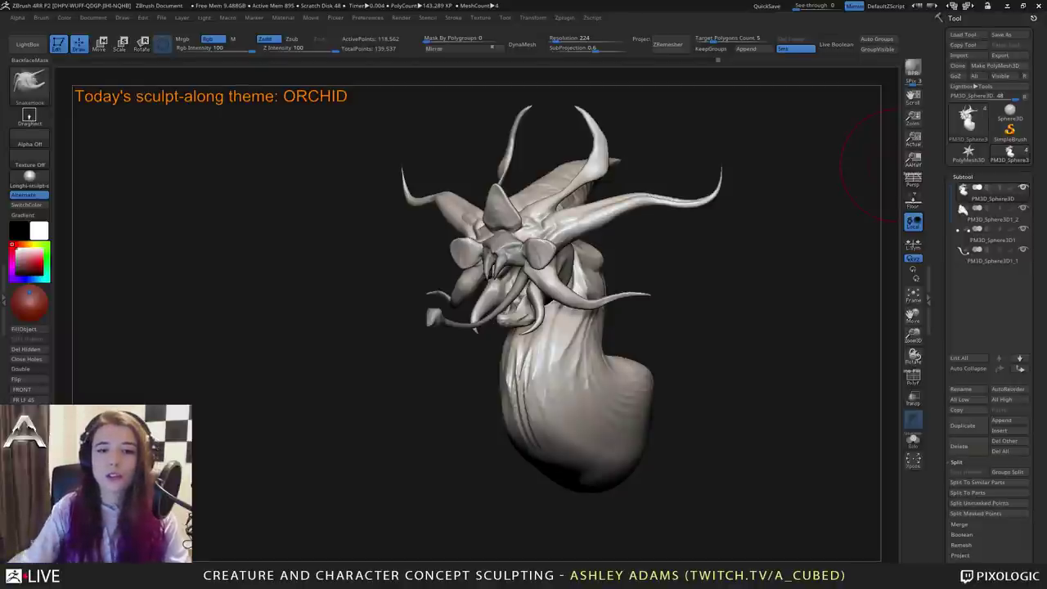
{"action": "mouse_move", "coordinate": [327, 214]}
{"action": "left_mouse_down"}
{"action": "mouse_move", "coordinate": [444, 220]}
{"action": "mouse_move", "coordinate": [408, 265]}
{"action": "left_mouse_up"}
{"action": "left_click_drag", "start_coordinate": [482, 237], "coordinate": [373, 242]}
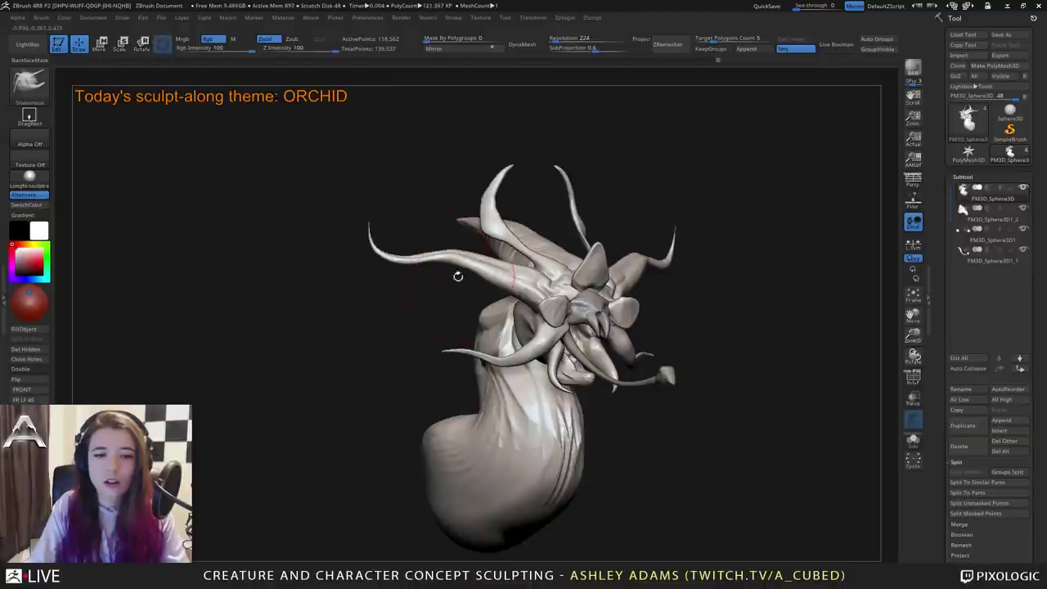
{"action": "mouse_move", "coordinate": [455, 275]}
{"action": "left_mouse_down", "text": "alt"}
{"action": "mouse_move", "coordinate": [473, 299]}
{"action": "mouse_move", "coordinate": [433, 274]}
{"action": "left_mouse_up", "text": "alt"}
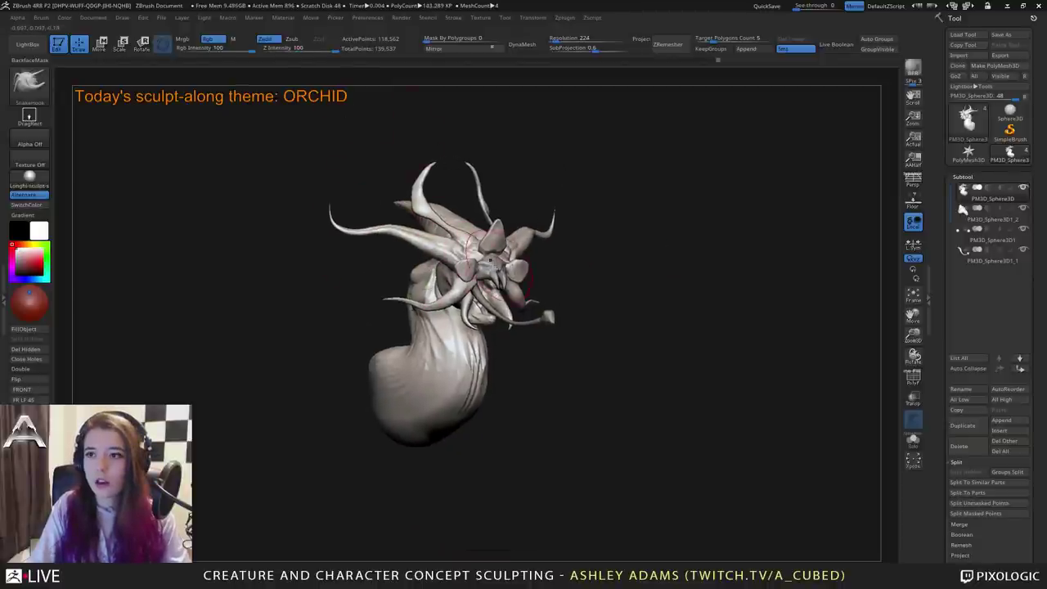
{"action": "left_click_drag", "start_coordinate": [497, 266], "coordinate": [460, 264]}
Adjust the long side petals and cheek area of the head with SnakeHook at varied brush sizes.
{"action": "key", "text": "space"}
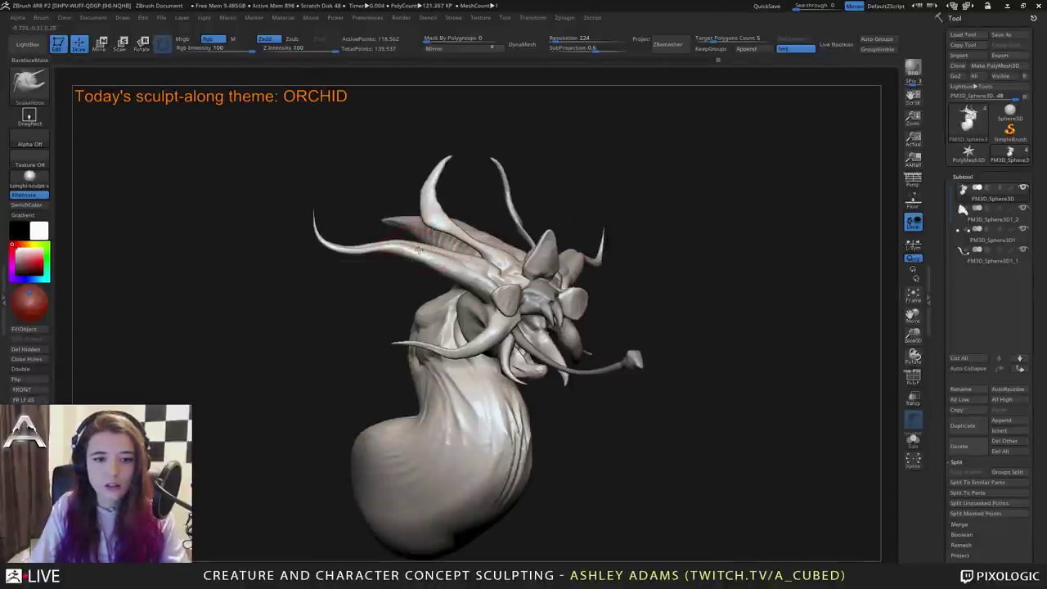
{"action": "mouse_move", "coordinate": [423, 257]}
{"action": "right_mouse_down"}
{"action": "mouse_move", "coordinate": [348, 264]}
{"action": "mouse_move", "coordinate": [420, 261]}
{"action": "right_mouse_up"}
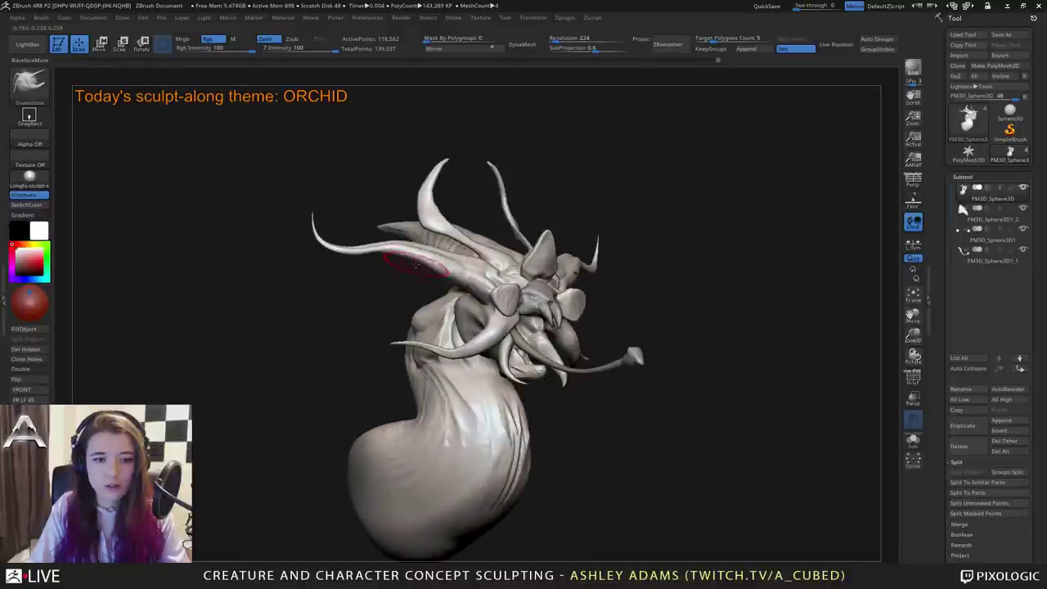
{"action": "key", "text": "space"}
{"action": "mouse_move", "coordinate": [422, 262]}
{"action": "left_mouse_down"}
{"action": "mouse_move", "coordinate": [413, 262]}
{"action": "mouse_move", "coordinate": [593, 252]}
{"action": "mouse_move", "coordinate": [691, 108]}
{"action": "mouse_move", "coordinate": [508, 242]}
{"action": "left_mouse_up"}
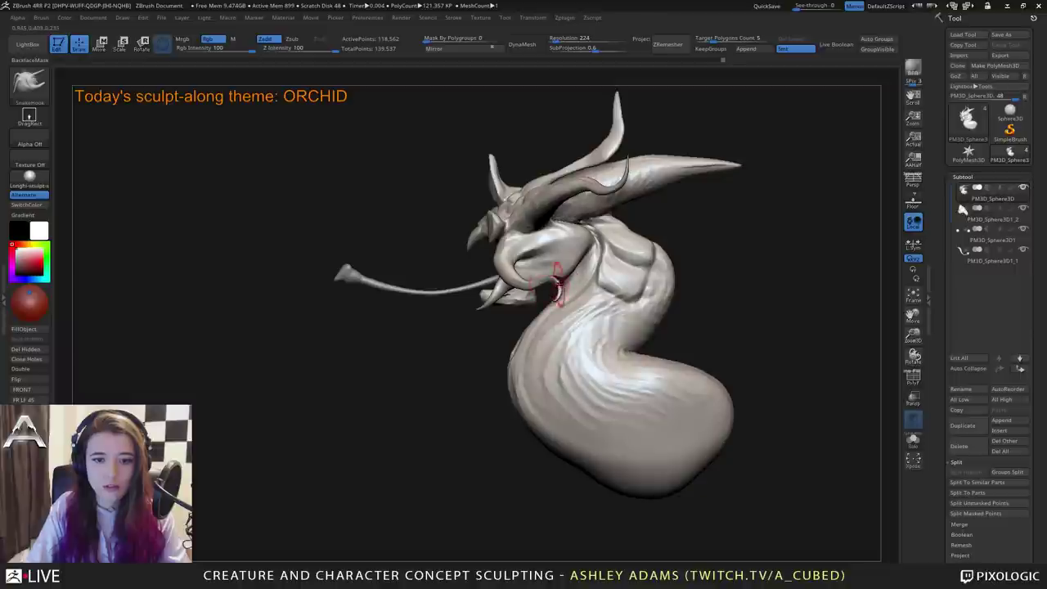
{"action": "mouse_move", "coordinate": [544, 278]}
{"action": "left_mouse_down"}
{"action": "mouse_move", "coordinate": [659, 309]}
{"action": "mouse_move", "coordinate": [650, 302]}
{"action": "mouse_move", "coordinate": [659, 321]}
{"action": "mouse_move", "coordinate": [607, 272]}
{"action": "mouse_move", "coordinate": [582, 265]}
{"action": "left_mouse_up"}
{"action": "key", "text": "space"}
{"action": "key", "text": "space"}
Refine the petal bases on the side of the head with the Inflate and SnakeHook brushes.
{"action": "key", "text": "b"}
{"action": "key", "text": "i"}
{"action": "key", "text": "n"}
{"action": "right_click_drag", "start_coordinate": [583, 265], "coordinate": [598, 263]}
{"action": "key", "text": "b"}
{"action": "key", "text": "s"}
{"action": "key", "text": "h"}
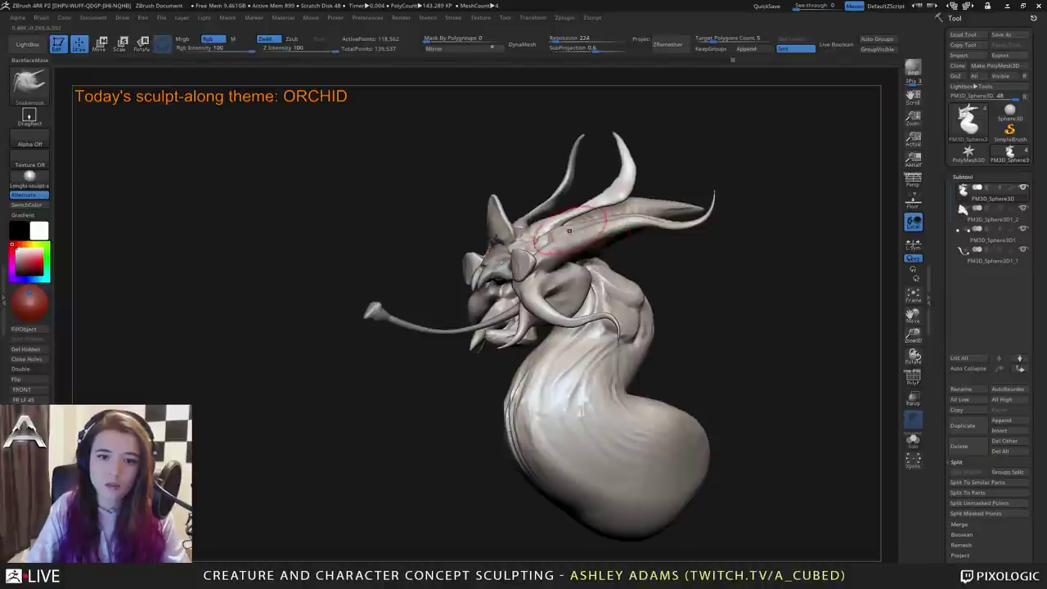
{"action": "right_click_drag", "start_coordinate": [548, 237], "coordinate": [538, 237]}
{"action": "left_click_drag", "start_coordinate": [542, 229], "coordinate": [540, 237]}
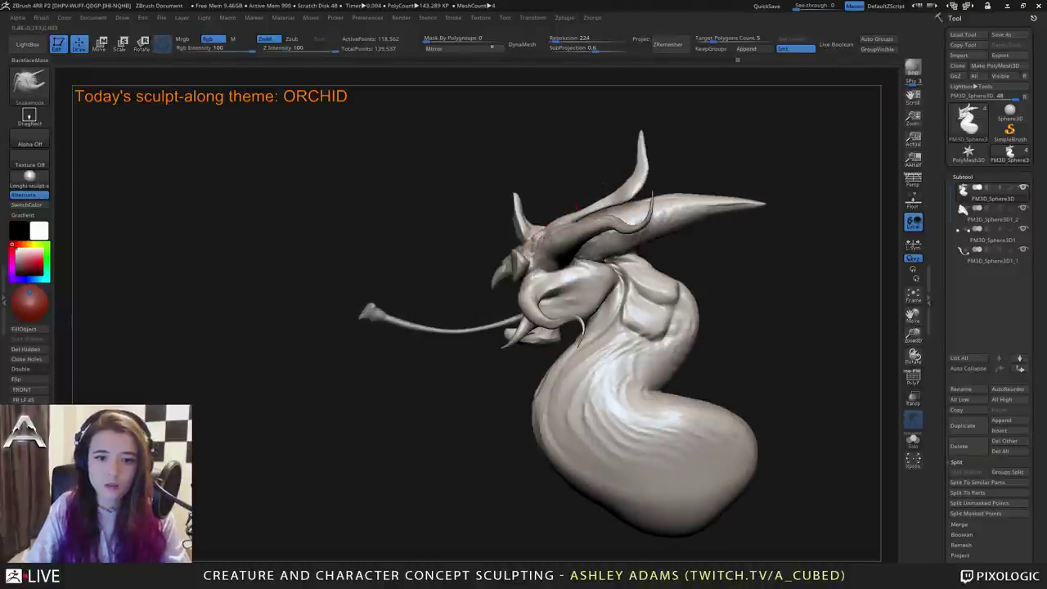
{"action": "right_click_drag", "start_coordinate": [544, 236], "coordinate": [583, 218]}
Carve creases beneath the petals and along the cheek with DamStandard.
{"action": "key", "text": "b"}
{"action": "key", "text": "d"}
{"action": "key", "text": "s"}
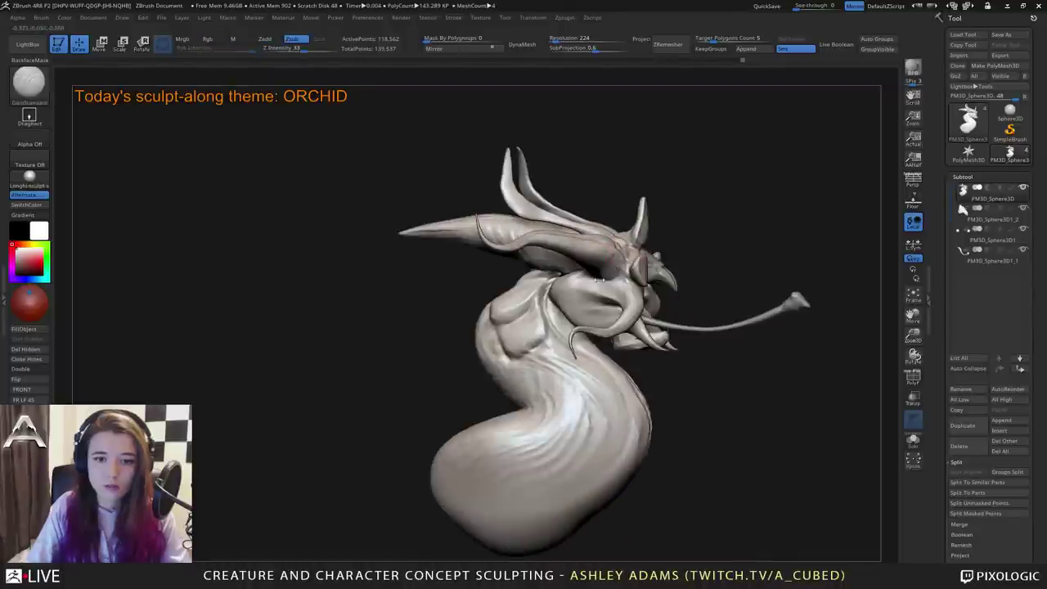
{"action": "right_click_drag", "start_coordinate": [604, 288], "coordinate": [620, 287]}
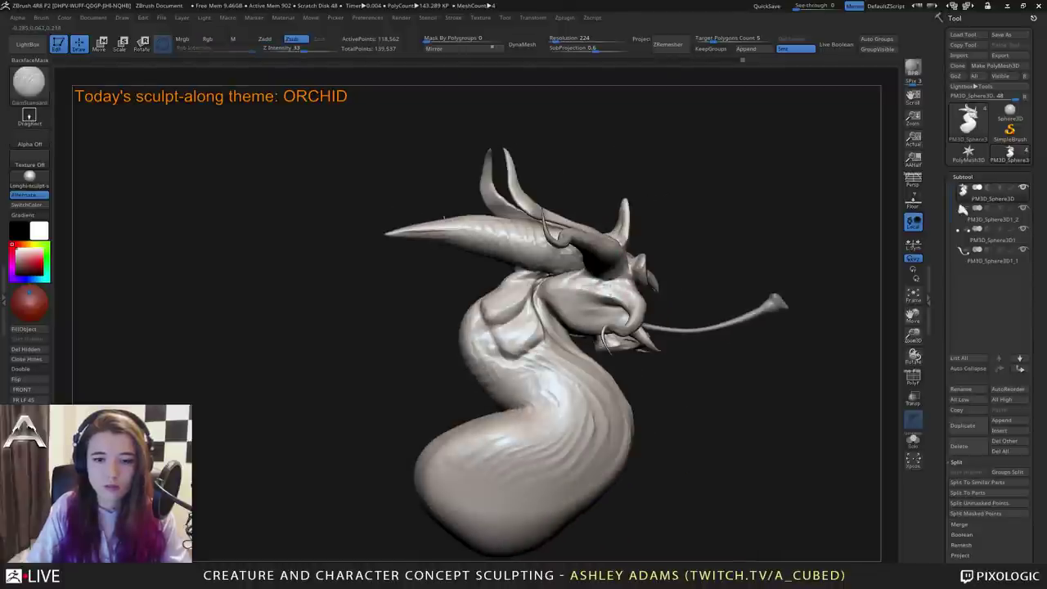
{"action": "mouse_move", "coordinate": [594, 301]}
{"action": "right_mouse_down"}
{"action": "mouse_move", "coordinate": [565, 296]}
{"action": "mouse_move", "coordinate": [566, 283]}
{"action": "right_mouse_up"}
{"action": "right_click_drag", "start_coordinate": [634, 281], "coordinate": [628, 276]}
{"action": "mouse_move", "coordinate": [654, 300]}
{"action": "left_mouse_down"}
{"action": "mouse_move", "coordinate": [633, 283]}
{"action": "mouse_move", "coordinate": [602, 282]}
{"action": "left_mouse_up"}
{"action": "right_click_drag", "start_coordinate": [589, 271], "coordinate": [576, 284]}
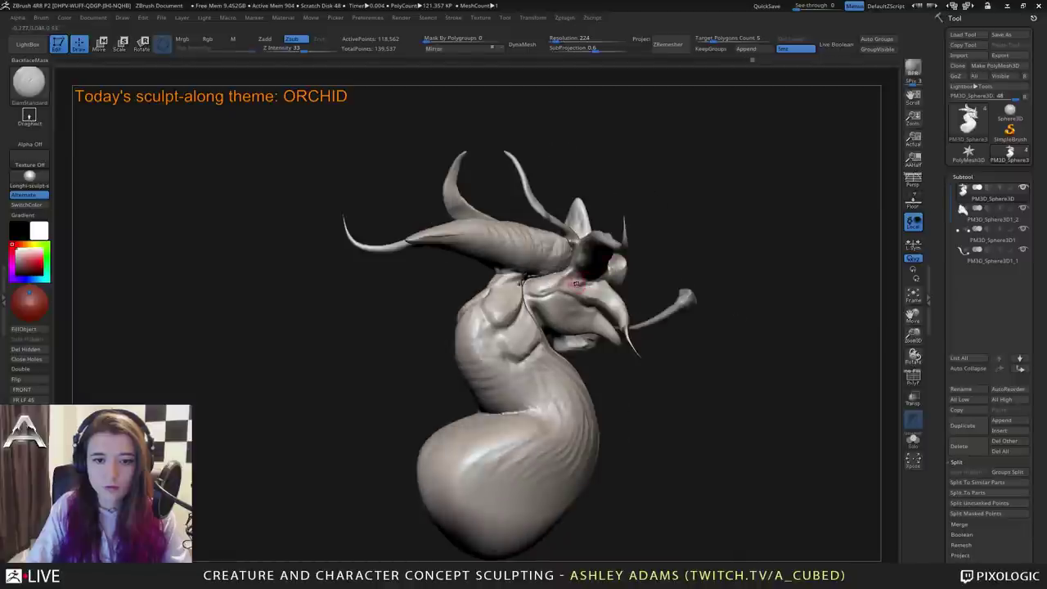
{"action": "mouse_move", "coordinate": [576, 282]}
{"action": "left_mouse_down"}
{"action": "mouse_move", "coordinate": [539, 278]}
{"action": "mouse_move", "coordinate": [610, 391]}
{"action": "mouse_move", "coordinate": [623, 375]}
{"action": "mouse_move", "coordinate": [596, 263]}
{"action": "mouse_move", "coordinate": [654, 270]}
{"action": "mouse_move", "coordinate": [589, 284]}
{"action": "mouse_move", "coordinate": [643, 312]}
{"action": "left_mouse_up"}
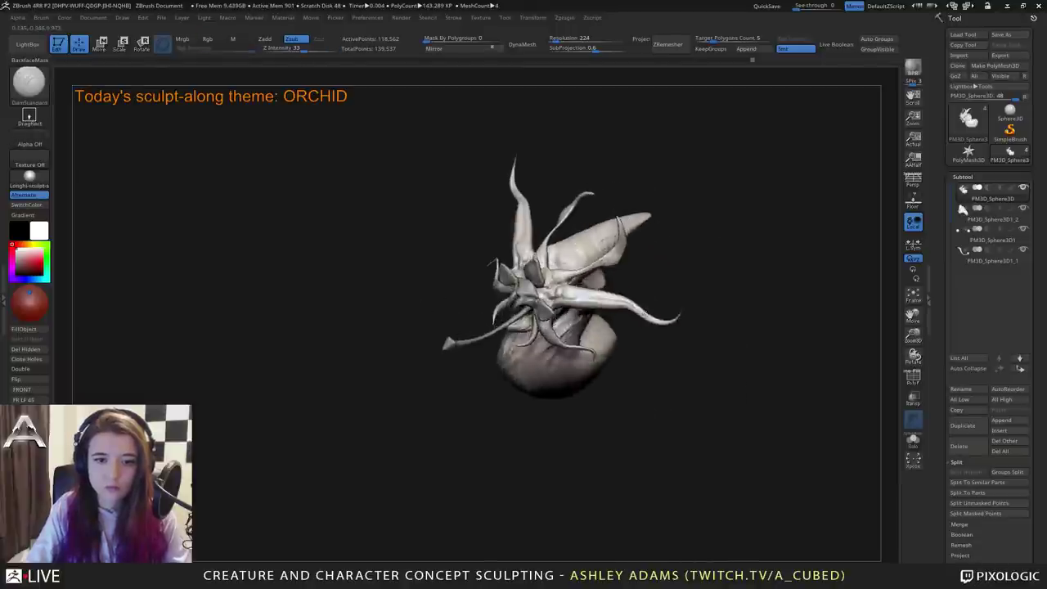
Bend the two large side petals into stronger curves with SnakeHook, working from above the head.
{"action": "mouse_move", "coordinate": [556, 356]}
{"action": "left_mouse_down"}
{"action": "mouse_move", "coordinate": [603, 294]}
{"action": "mouse_move", "coordinate": [624, 314]}
{"action": "left_mouse_up"}
{"action": "key", "text": "b"}
{"action": "key", "text": "s"}
{"action": "key", "text": "h"}
{"action": "key", "text": "space"}
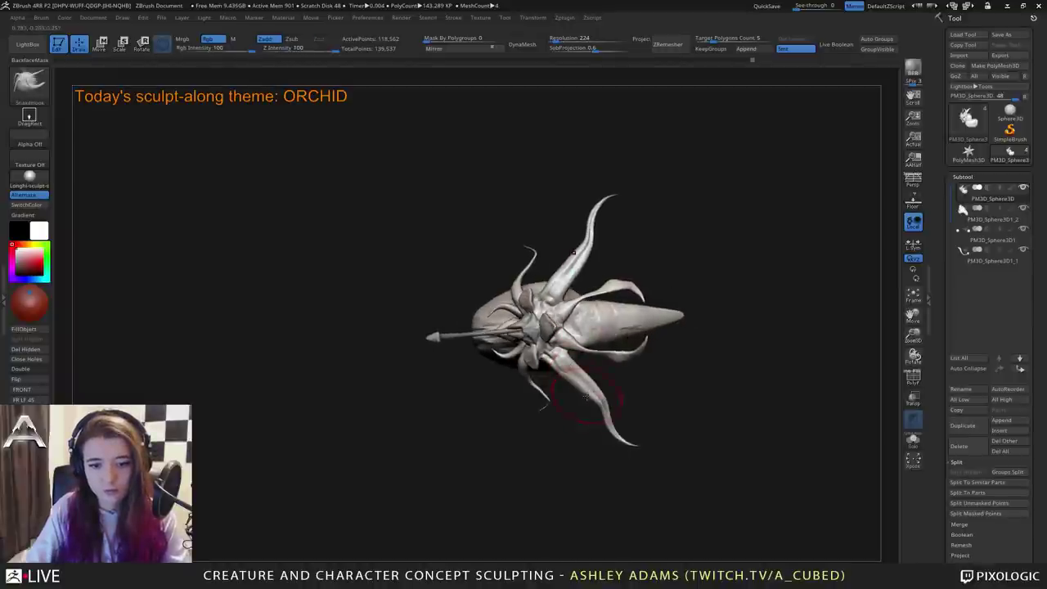
{"action": "left_click_drag", "start_coordinate": [601, 406], "coordinate": [580, 240]}
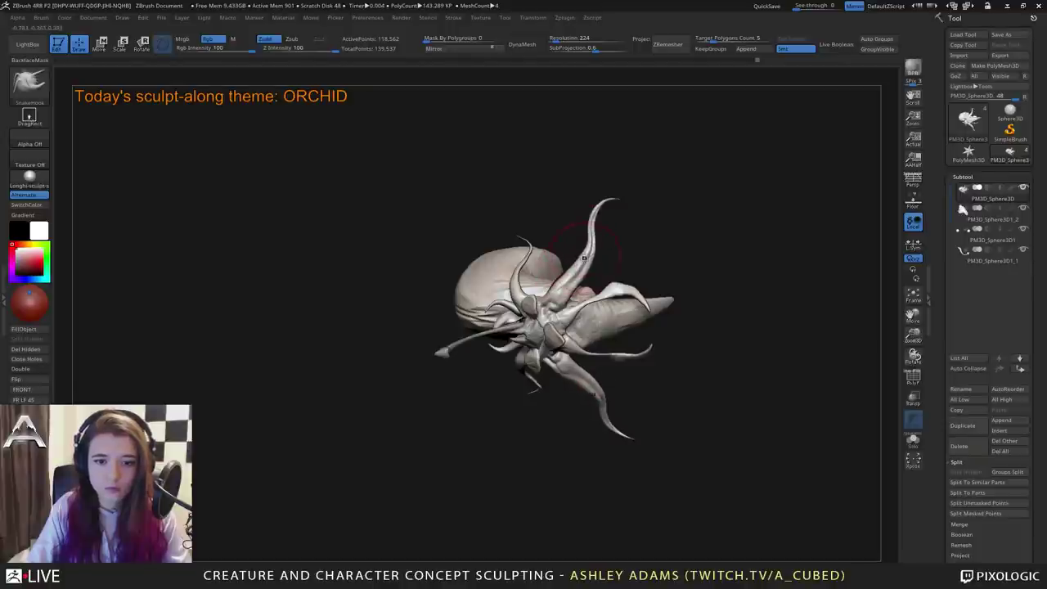
{"action": "key", "text": "space"}
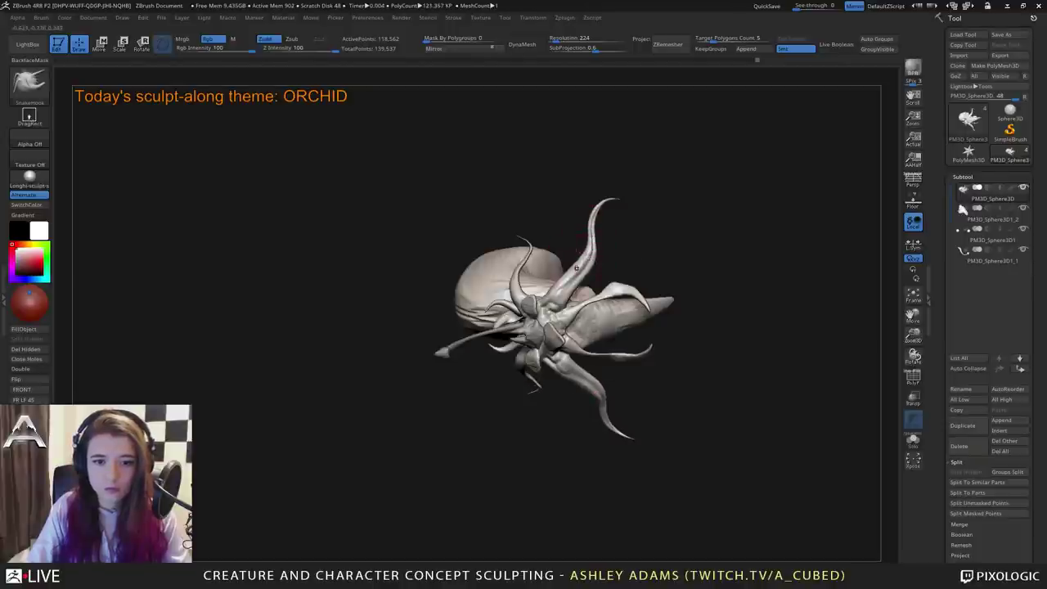
{"action": "right_click_drag", "start_coordinate": [576, 268], "coordinate": [601, 184]}
{"action": "right_click_drag", "start_coordinate": [609, 376], "coordinate": [593, 250], "text": "alt"}
{"action": "key", "text": "space"}
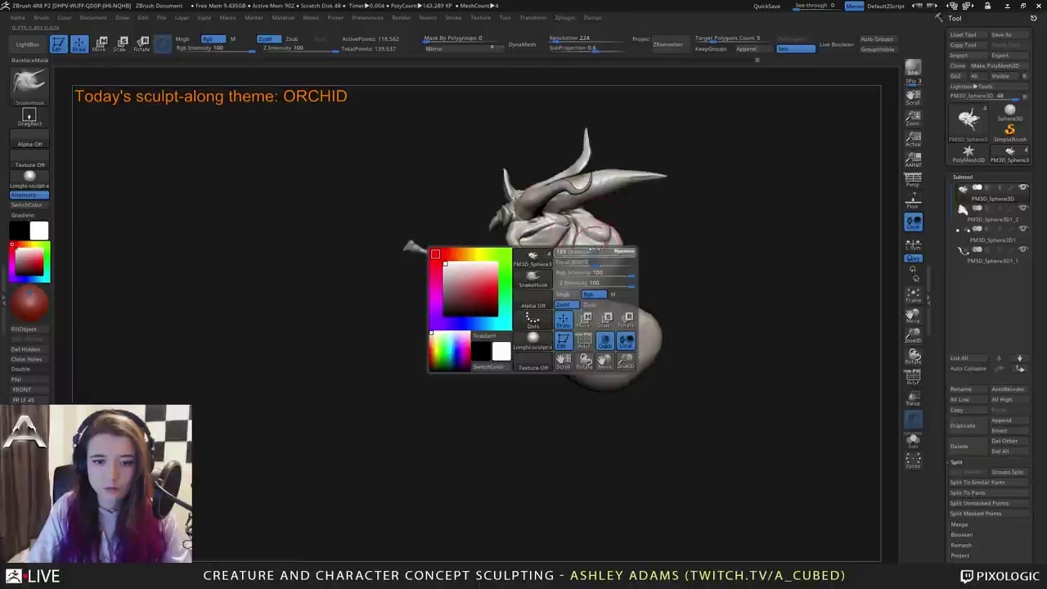
{"action": "right_click_drag", "start_coordinate": [576, 300], "coordinate": [570, 229], "text": "alt"}
Append a Sphere3D as a new subtool, make it active and move it down below the creature's head.
{"action": "left_click", "coordinate": [1008, 421]}
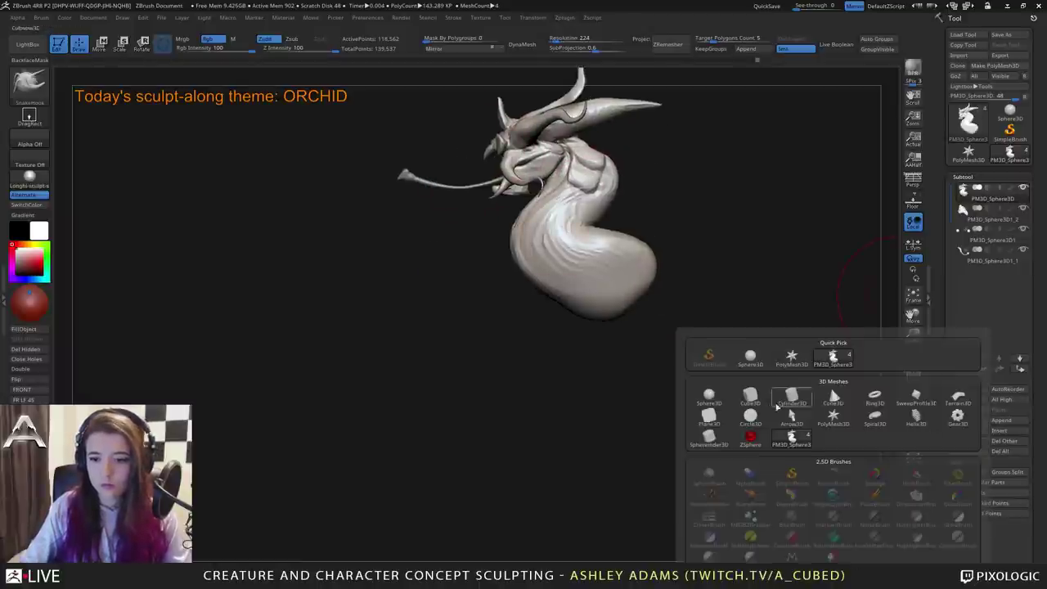
{"action": "left_click", "coordinate": [710, 397]}
{"action": "left_click", "coordinate": [567, 219], "text": "alt"}
{"action": "right_click_drag", "start_coordinate": [554, 299], "coordinate": [553, 257], "text": "ctrl"}
{"action": "key", "text": "w"}
{"action": "left_click_drag", "start_coordinate": [531, 150], "coordinate": [534, 252]}
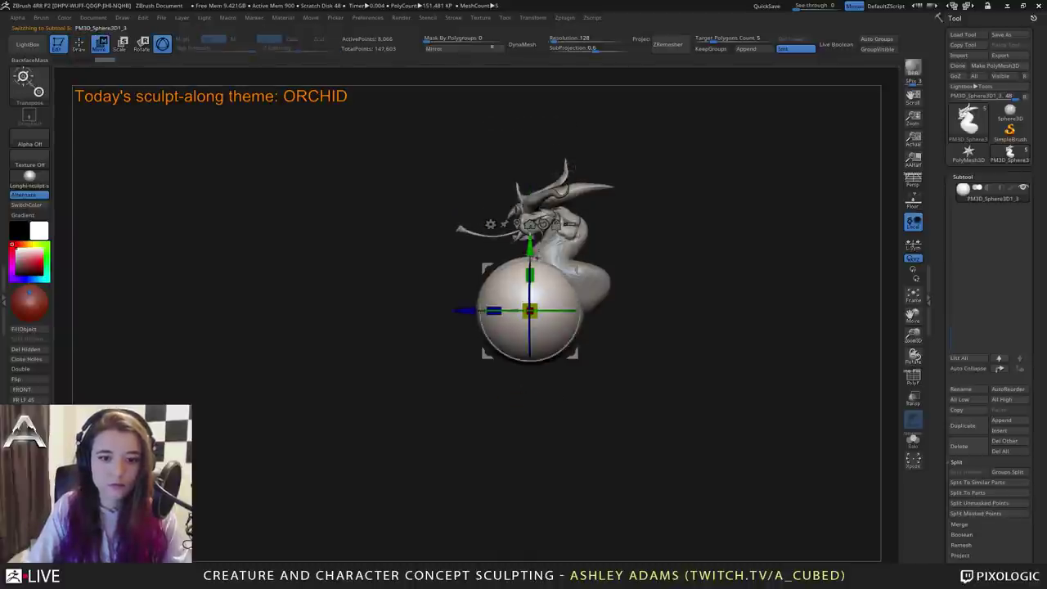
Try moving the sphere back under the body and stretching it with SnakeHook, and undo both changes.
{"action": "left_click_drag", "start_coordinate": [530, 309], "coordinate": [595, 309]}
{"action": "key", "text": "q"}
{"action": "key", "text": "space"}
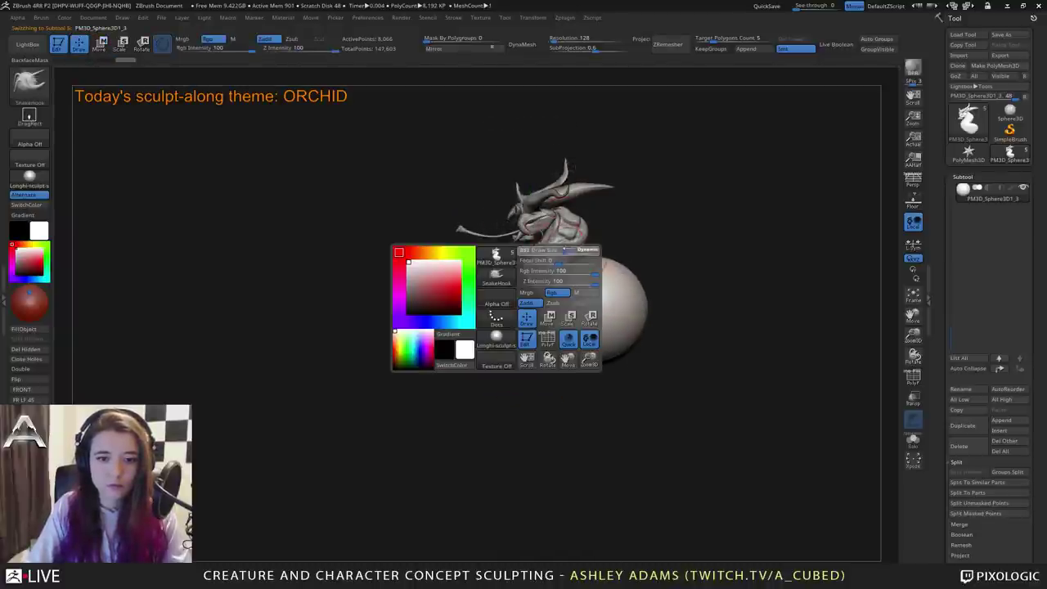
{"action": "left_click_drag", "start_coordinate": [594, 261], "coordinate": [601, 275]}
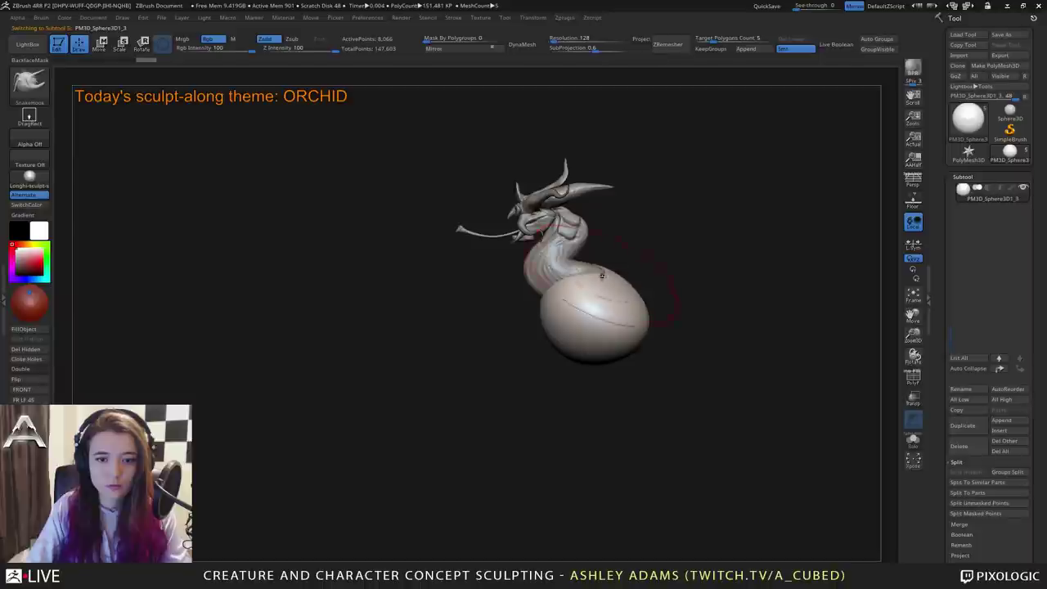
{"action": "mouse_move", "coordinate": [602, 276]}
{"action": "right_mouse_down"}
{"action": "mouse_move", "coordinate": [635, 283]}
{"action": "mouse_move", "coordinate": [596, 283]}
{"action": "mouse_move", "coordinate": [627, 269]}
{"action": "mouse_move", "coordinate": [583, 273]}
{"action": "right_mouse_up"}
{"action": "key", "text": "ctrl+z"}
{"action": "key", "text": "ctrl+z"}
Move the sphere backward under the body's rear end and pull it into an egg shape with SnakeHook.
{"action": "key", "text": "w"}
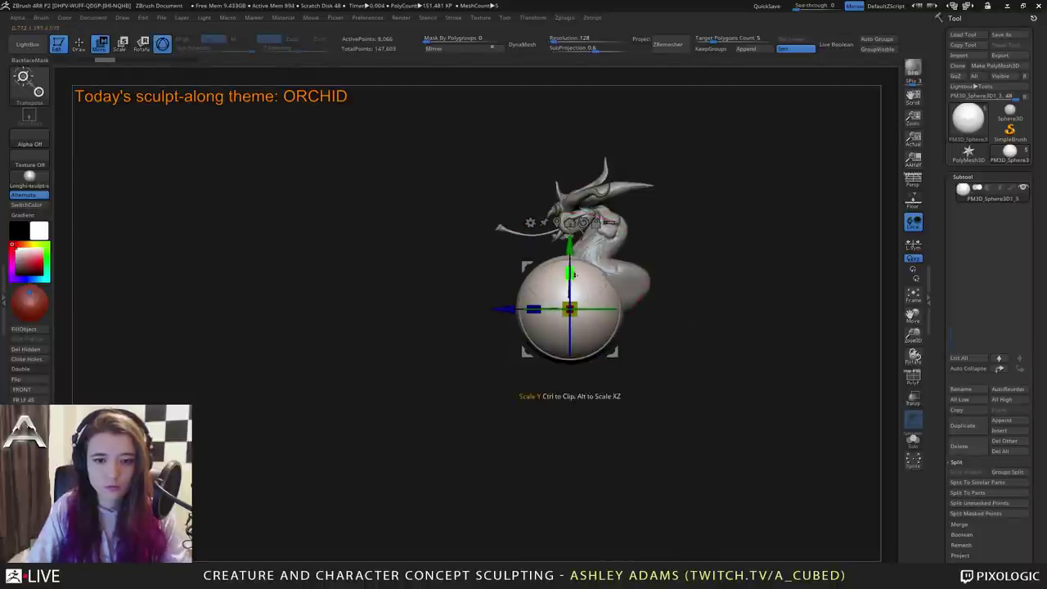
{"action": "left_click_drag", "start_coordinate": [506, 309], "coordinate": [607, 309]}
{"action": "key", "text": "q"}
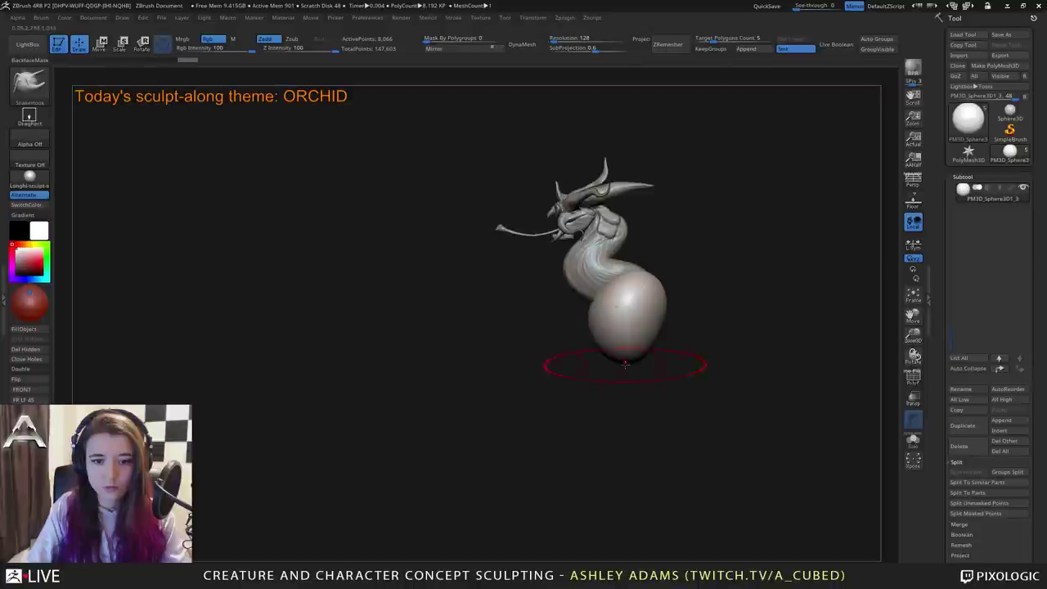
{"action": "key", "text": "space"}
{"action": "mouse_move", "coordinate": [625, 360]}
{"action": "right_mouse_down", "text": "alt"}
{"action": "mouse_move", "coordinate": [567, 322]}
{"action": "mouse_move", "coordinate": [630, 315]}
{"action": "right_mouse_up", "text": "alt"}
{"action": "mouse_move", "coordinate": [564, 257]}
{"action": "left_mouse_down"}
{"action": "mouse_move", "coordinate": [575, 233]}
{"action": "mouse_move", "coordinate": [575, 257]}
{"action": "left_mouse_up"}
{"action": "right_click_drag", "start_coordinate": [575, 273], "coordinate": [626, 276]}
{"action": "left_click_drag", "start_coordinate": [603, 270], "coordinate": [590, 263]}
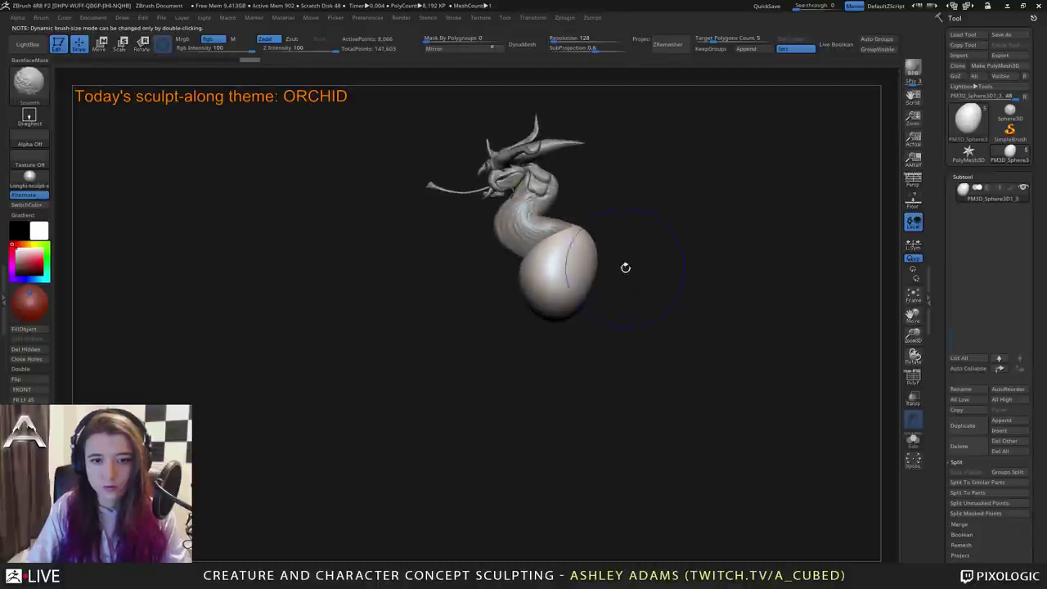
Fit the egg-shaped piece to the rear of the body with SnakeHook and smooth its surface.
{"action": "right_click_drag", "start_coordinate": [624, 266], "coordinate": [651, 240], "text": "alt"}
{"action": "left_click_drag", "start_coordinate": [614, 248], "coordinate": [624, 242]}
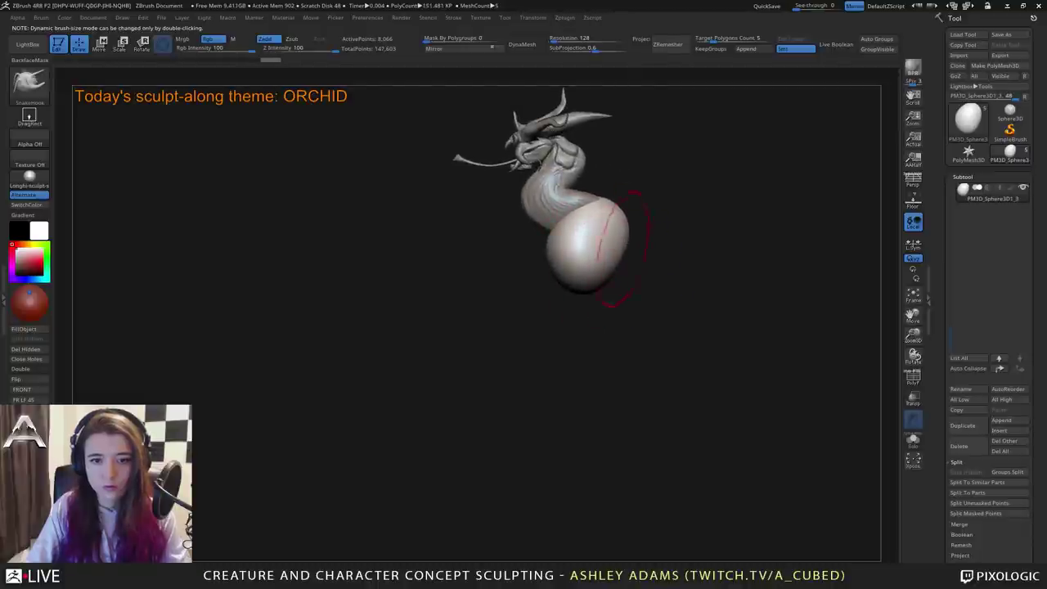
{"action": "left_click_drag", "start_coordinate": [613, 281], "coordinate": [617, 275]}
{"action": "mouse_move", "coordinate": [626, 270]}
{"action": "right_mouse_down"}
{"action": "mouse_move", "coordinate": [672, 239]}
{"action": "mouse_move", "coordinate": [570, 266]}
{"action": "mouse_move", "coordinate": [633, 265]}
{"action": "right_mouse_up"}
{"action": "left_click_drag", "start_coordinate": [652, 292], "coordinate": [656, 263]}
{"action": "mouse_move", "coordinate": [656, 263]}
{"action": "right_mouse_down"}
{"action": "mouse_move", "coordinate": [695, 266]}
{"action": "mouse_move", "coordinate": [642, 245]}
{"action": "right_mouse_up"}
{"action": "left_click_drag", "start_coordinate": [643, 255], "coordinate": [632, 263], "text": "shift"}
{"action": "right_click_drag", "start_coordinate": [628, 270], "coordinate": [664, 208]}
{"action": "left_click_drag", "start_coordinate": [678, 280], "coordinate": [694, 320]}
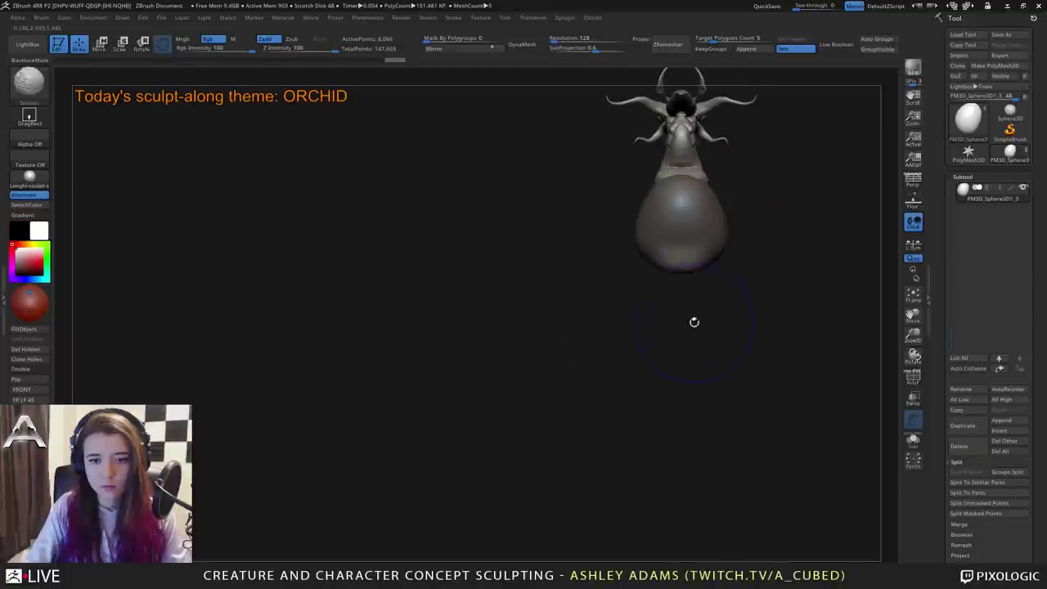
Pull the lower end of the egg-shaped piece down into a long curved tail with SnakeHook.
{"action": "key", "text": "space"}
{"action": "mouse_move", "coordinate": [608, 280]}
{"action": "left_mouse_down"}
{"action": "mouse_move", "coordinate": [658, 278]}
{"action": "mouse_move", "coordinate": [645, 304]}
{"action": "mouse_move", "coordinate": [616, 308]}
{"action": "left_mouse_up"}
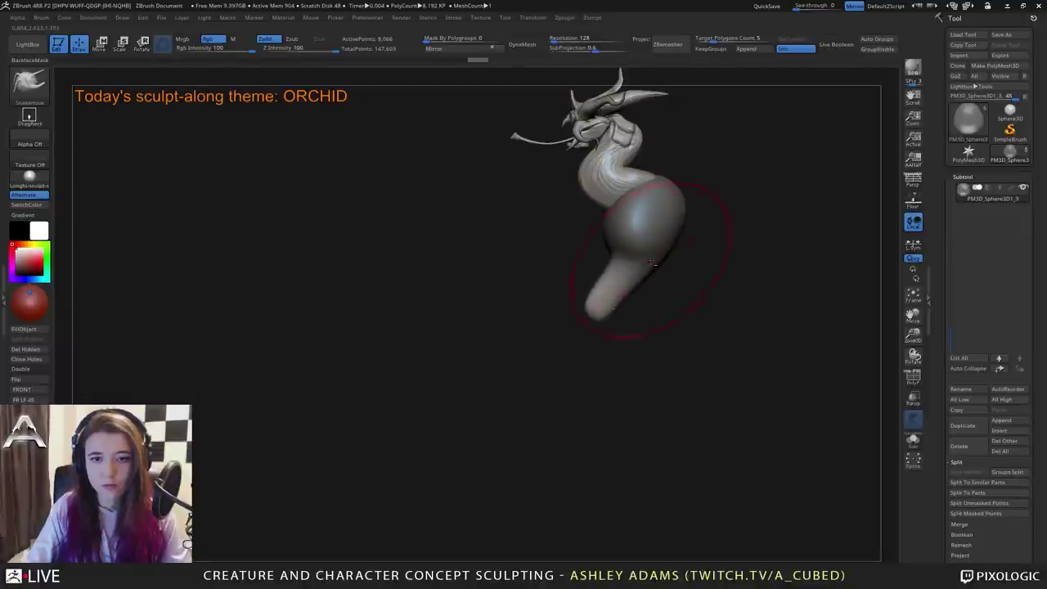
{"action": "left_click_drag", "start_coordinate": [657, 271], "coordinate": [613, 301], "text": "alt"}
{"action": "mouse_move", "coordinate": [563, 341]}
{"action": "left_mouse_down"}
{"action": "mouse_move", "coordinate": [562, 316]}
{"action": "mouse_move", "coordinate": [568, 350]}
{"action": "mouse_move", "coordinate": [582, 352]}
{"action": "mouse_move", "coordinate": [566, 332]}
{"action": "mouse_move", "coordinate": [563, 342]}
{"action": "mouse_move", "coordinate": [586, 372]}
{"action": "left_mouse_up"}
{"action": "key", "text": "space"}
{"action": "left_click", "coordinate": [571, 315]}
{"action": "left_click_drag", "start_coordinate": [589, 416], "coordinate": [618, 248]}
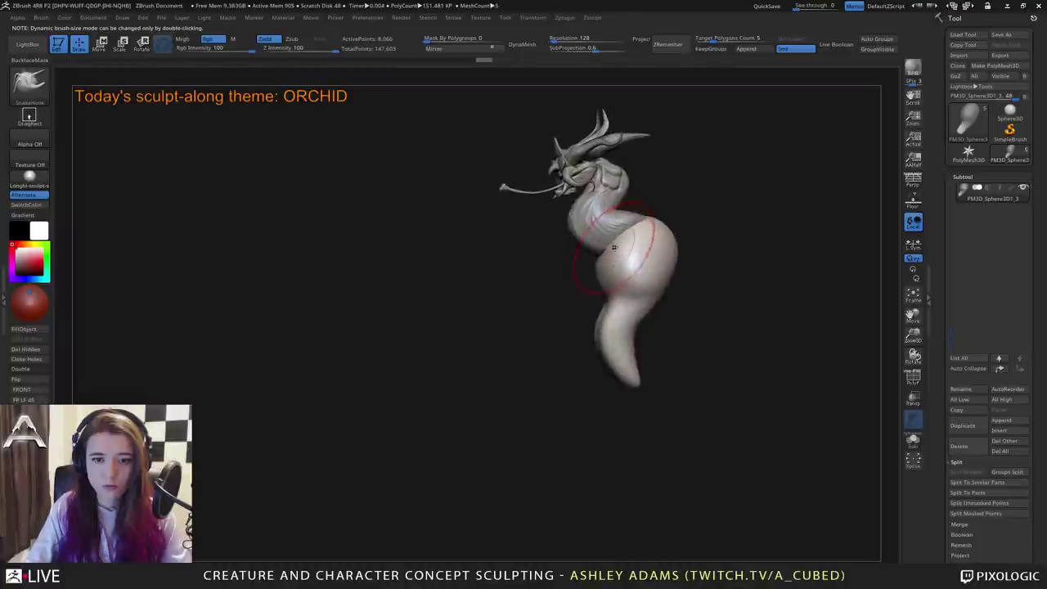
{"action": "left_click_drag", "start_coordinate": [663, 302], "coordinate": [632, 233]}
Make the main body the active subtool and reshape its rear end to fit the new tail piece with SnakeHook.
{"action": "left_click", "coordinate": [628, 207], "text": "alt"}
{"action": "right_click_drag", "start_coordinate": [628, 209], "coordinate": [608, 237]}
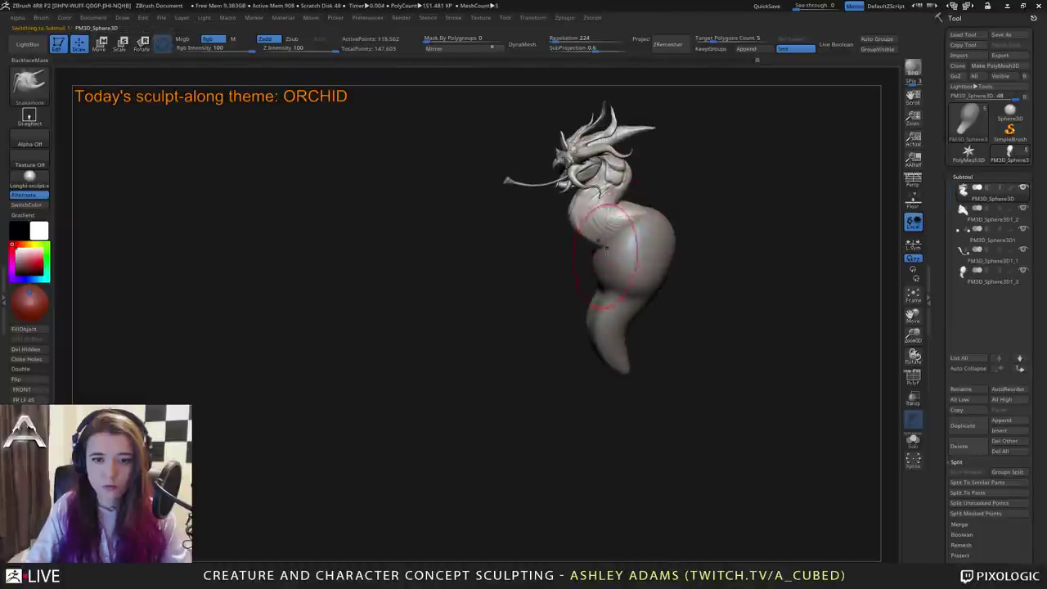
{"action": "left_click_drag", "start_coordinate": [607, 244], "coordinate": [605, 232]}
{"action": "right_click_drag", "start_coordinate": [606, 233], "coordinate": [651, 230]}
{"action": "left_click_drag", "start_coordinate": [651, 229], "coordinate": [682, 281]}
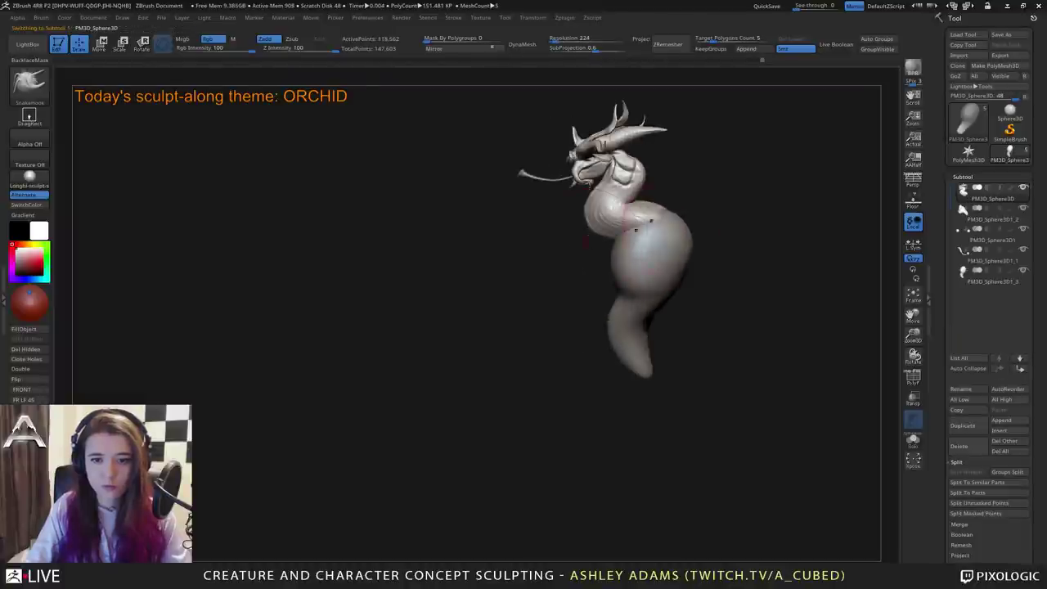
{"action": "right_click_drag", "start_coordinate": [676, 215], "coordinate": [691, 243]}
{"action": "key", "text": "space"}
{"action": "left_click_drag", "start_coordinate": [690, 261], "coordinate": [612, 267]}
Make the bulbous tail piece the active subtool and build up its upper surface with ClayBuildup.
{"action": "left_click", "coordinate": [593, 264], "text": "alt"}
{"action": "key", "text": "b"}
{"action": "key", "text": "c"}
{"action": "key", "text": "b"}
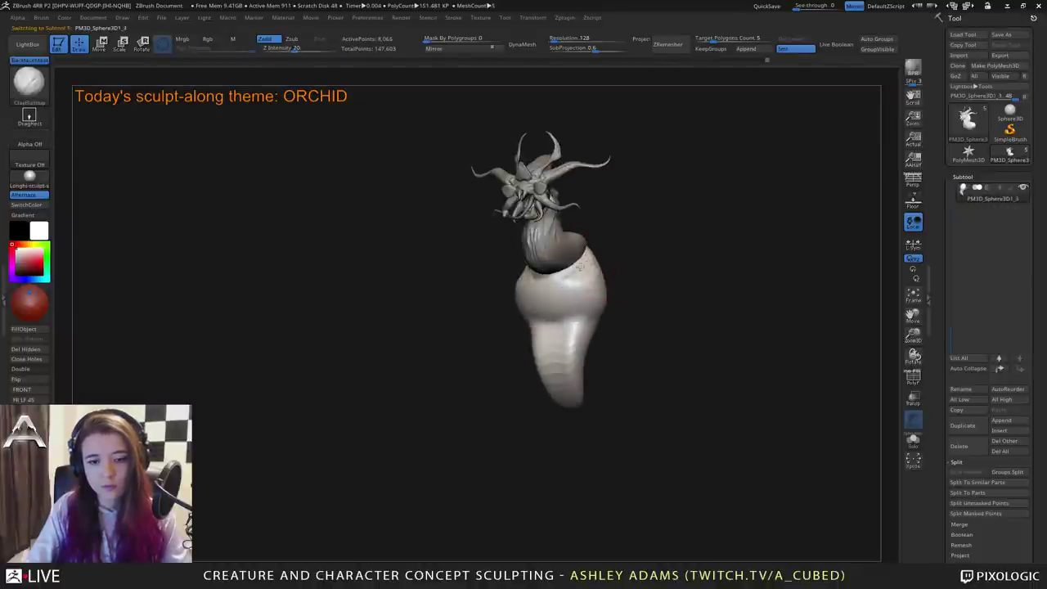
{"action": "left_click_drag", "start_coordinate": [636, 275], "coordinate": [579, 278]}
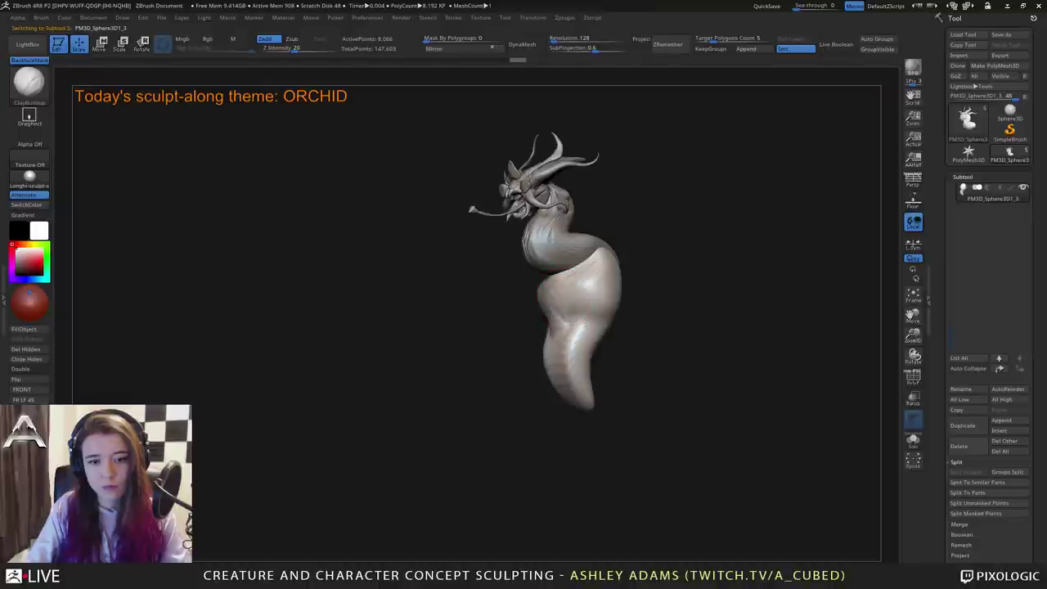
Carve creases around the narrowing between the bulb and the tail tip with DamStandard.
{"action": "key", "text": "b"}
{"action": "key", "text": "d"}
{"action": "key", "text": "s"}
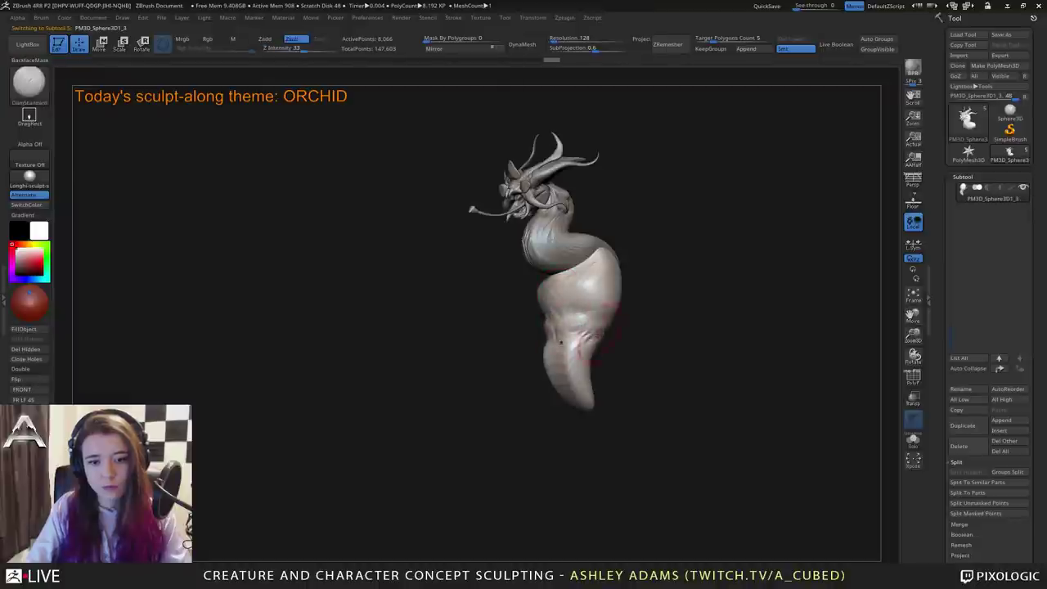
{"action": "mouse_move", "coordinate": [597, 335]}
{"action": "right_mouse_down"}
{"action": "mouse_move", "coordinate": [582, 334]}
{"action": "mouse_move", "coordinate": [637, 340]}
{"action": "right_mouse_up"}
Add volume to the side and upper part of the bulb with ClayBuildup.
{"action": "key", "text": "b"}
{"action": "key", "text": "c"}
{"action": "key", "text": "b"}
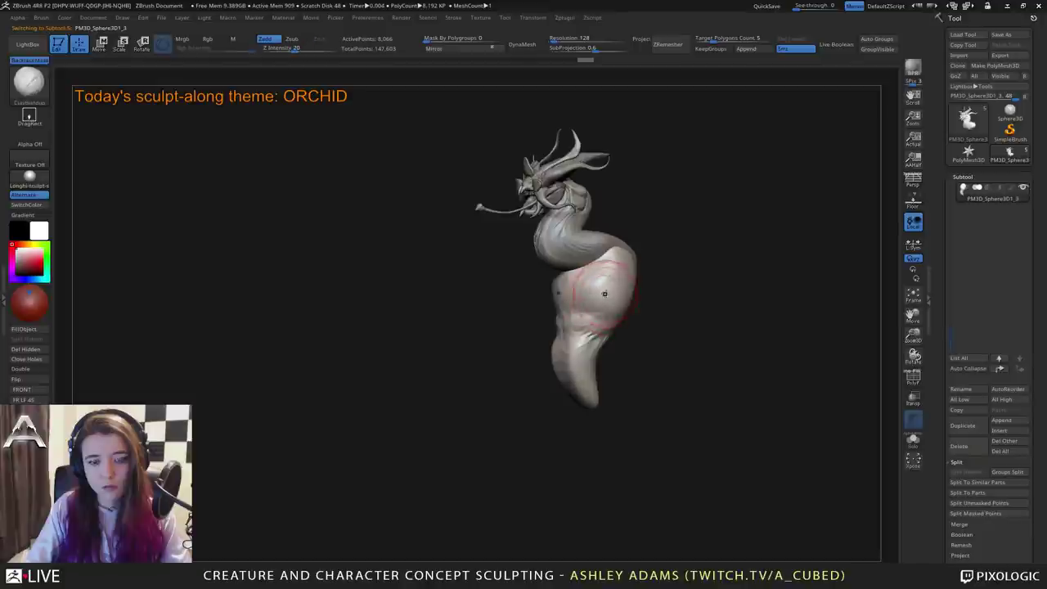
{"action": "left_click_drag", "start_coordinate": [607, 272], "coordinate": [605, 297]}
{"action": "right_click_drag", "start_coordinate": [606, 293], "coordinate": [642, 272]}
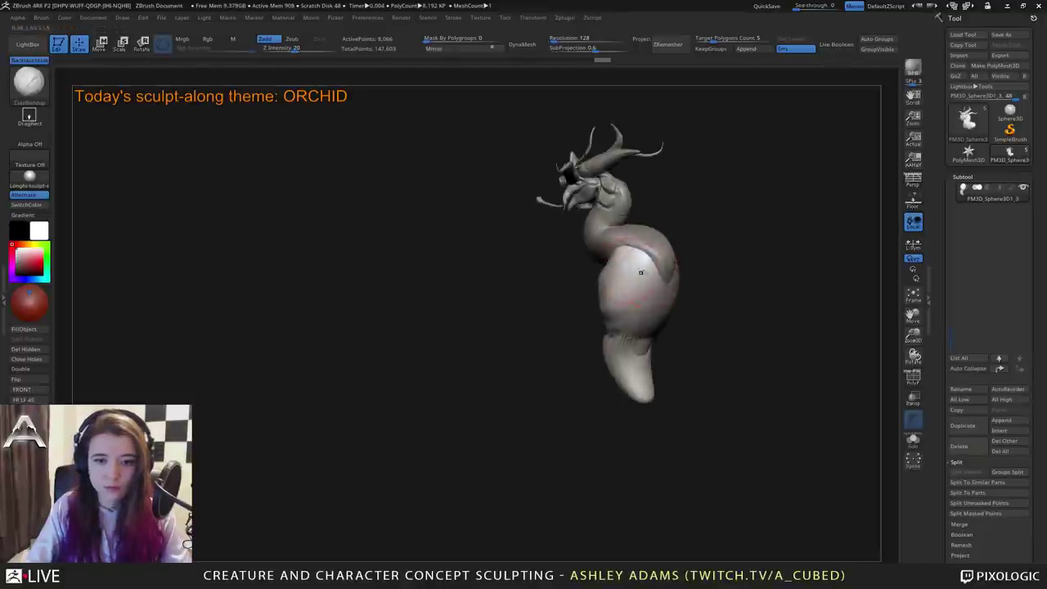
{"action": "left_click_drag", "start_coordinate": [640, 268], "coordinate": [637, 282]}
{"action": "right_click_drag", "start_coordinate": [661, 275], "coordinate": [636, 277]}
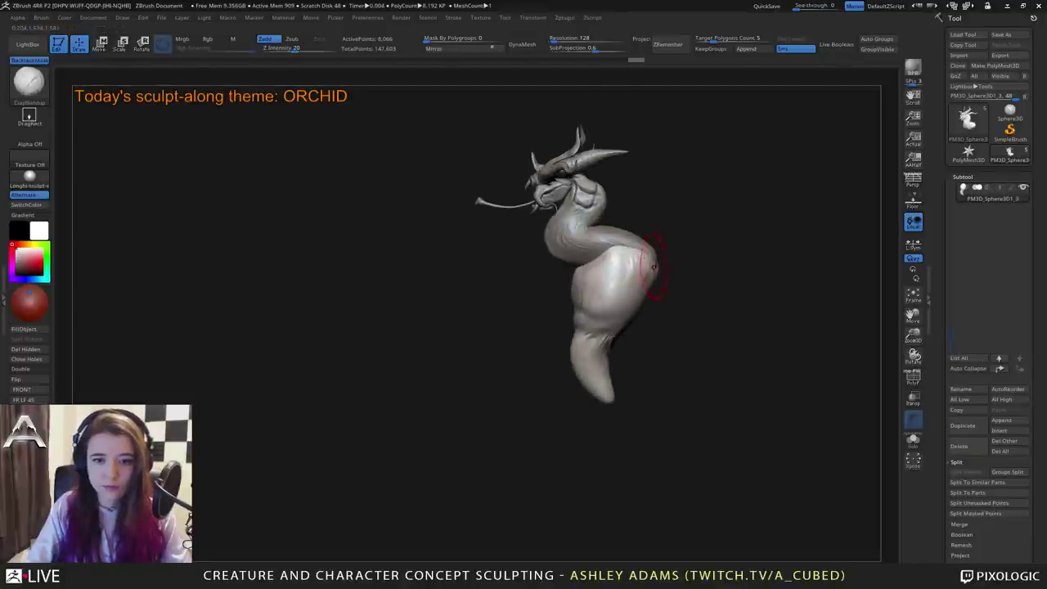
Pull the upper rear edge of the bulb outward with SnakeHook.
{"action": "key", "text": "b"}
{"action": "key", "text": "s"}
{"action": "key", "text": "h"}
{"action": "left_click_drag", "start_coordinate": [648, 267], "coordinate": [666, 260]}
{"action": "right_click_drag", "start_coordinate": [647, 265], "coordinate": [615, 264]}
Carve creases into the bulb's upper rear with DamStandard and add clay around them with ClayBuildup.
{"action": "key", "text": "b"}
{"action": "key", "text": "d"}
{"action": "key", "text": "s"}
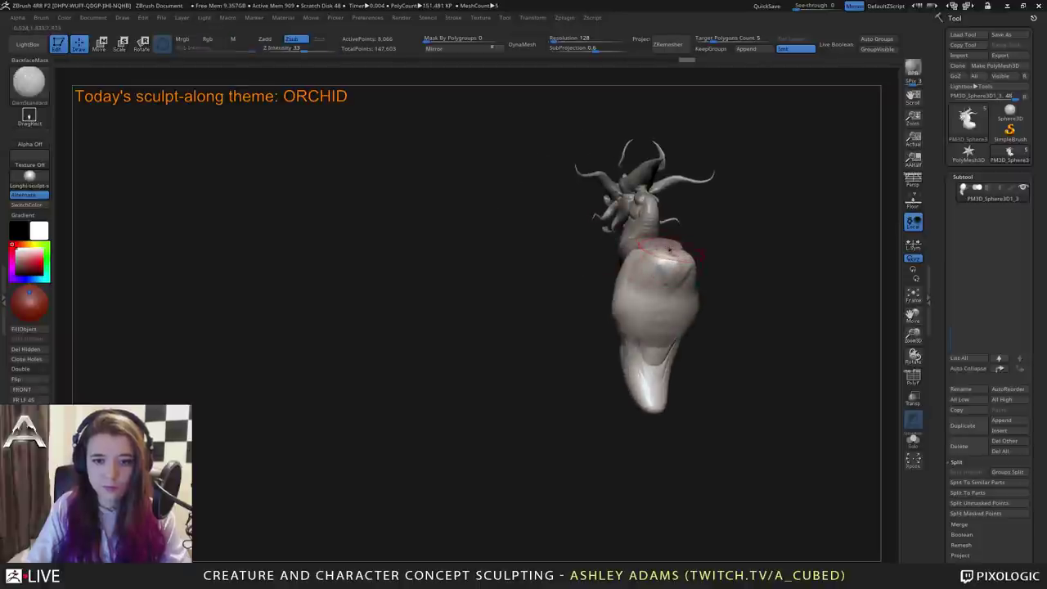
{"action": "key", "text": "space"}
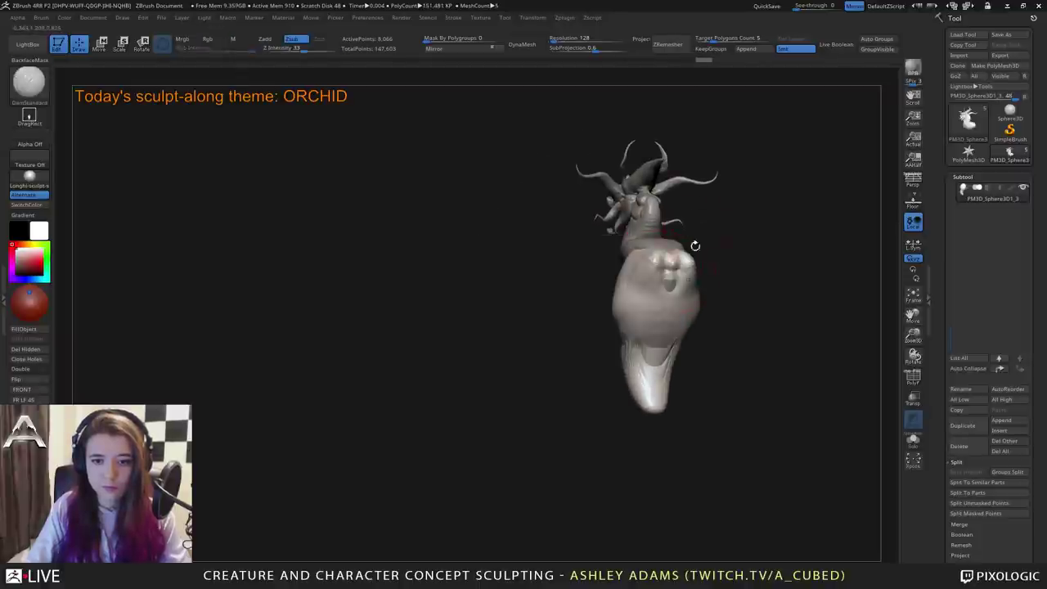
{"action": "key", "text": "b"}
{"action": "key", "text": "c"}
{"action": "key", "text": "b"}
{"action": "mouse_move", "coordinate": [695, 240]}
{"action": "left_mouse_down"}
{"action": "mouse_move", "coordinate": [602, 276]}
{"action": "mouse_move", "coordinate": [596, 227]}
{"action": "left_mouse_up"}
Reshape the silhouette of the bulb and the curved tail tip with a resized SnakeHook brush.
{"action": "key", "text": "b"}
{"action": "key", "text": "s"}
{"action": "key", "text": "h"}
{"action": "key", "text": "space"}
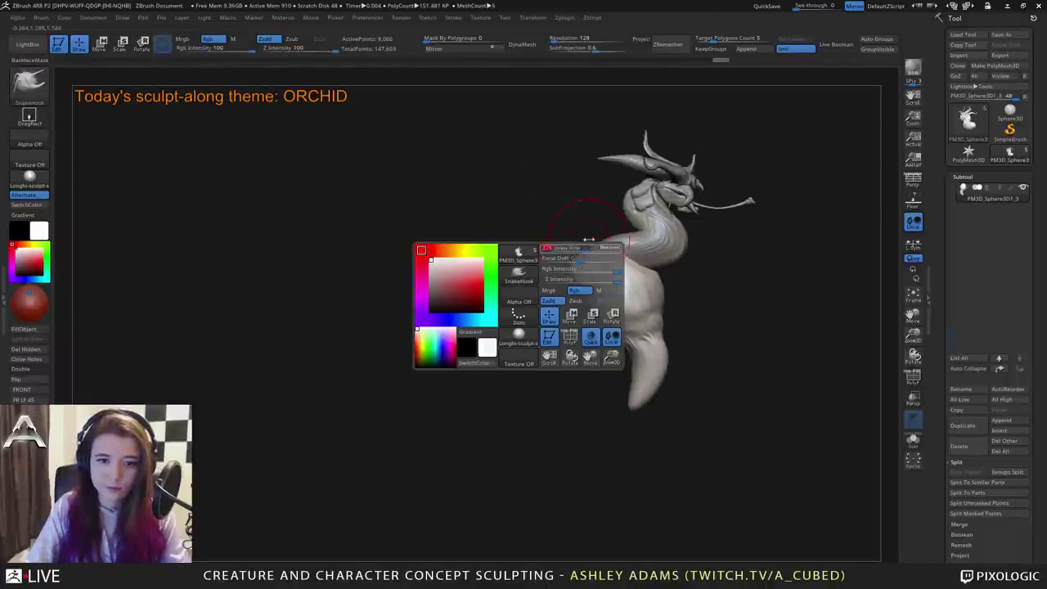
{"action": "mouse_move", "coordinate": [596, 229]}
{"action": "left_mouse_down"}
{"action": "mouse_move", "coordinate": [609, 233]}
{"action": "mouse_move", "coordinate": [507, 248]}
{"action": "left_mouse_up"}
{"action": "mouse_move", "coordinate": [646, 376]}
{"action": "left_mouse_down"}
{"action": "mouse_move", "coordinate": [630, 327]}
{"action": "mouse_move", "coordinate": [632, 338]}
{"action": "left_mouse_up"}
{"action": "key", "text": "space"}
{"action": "left_click_drag", "start_coordinate": [632, 418], "coordinate": [640, 408]}
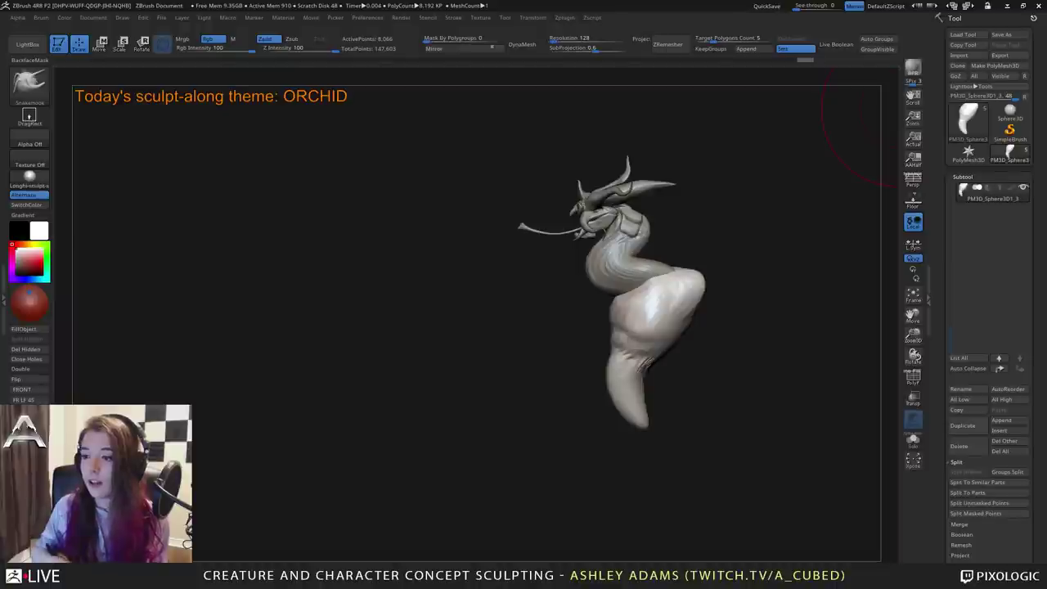
Refine the bulb's outline from the side and front with SnakeHook, pulling its flanks wider.
{"action": "right_click_drag", "start_coordinate": [458, 242], "coordinate": [607, 294]}
{"action": "right_click_drag", "start_coordinate": [539, 303], "coordinate": [625, 296]}
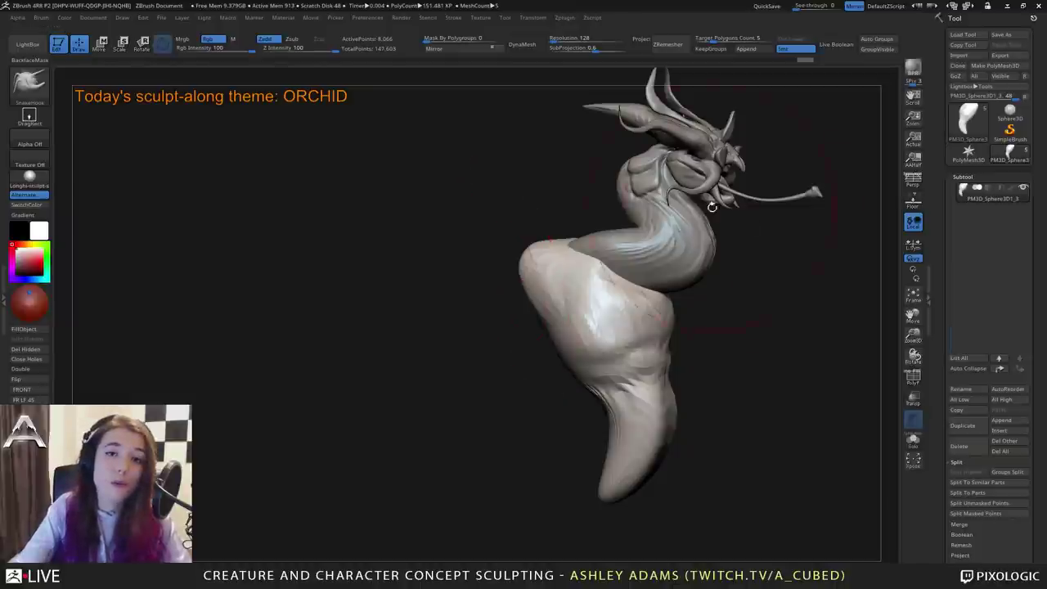
{"action": "mouse_move", "coordinate": [760, 274]}
{"action": "left_mouse_down"}
{"action": "mouse_move", "coordinate": [589, 359]}
{"action": "mouse_move", "coordinate": [552, 393]}
{"action": "left_mouse_up"}
{"action": "key", "text": "space"}
{"action": "mouse_move", "coordinate": [639, 340]}
{"action": "left_mouse_down"}
{"action": "mouse_move", "coordinate": [631, 337]}
{"action": "mouse_move", "coordinate": [671, 365]}
{"action": "left_mouse_up"}
{"action": "key", "text": "space"}
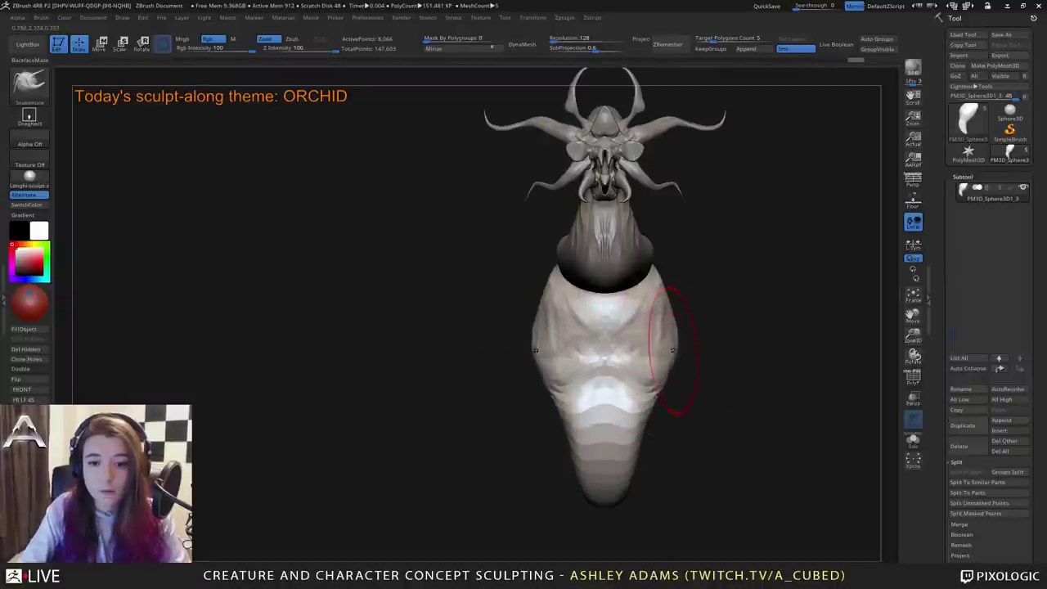
{"action": "mouse_move", "coordinate": [654, 376]}
{"action": "left_mouse_down"}
{"action": "mouse_move", "coordinate": [695, 310]}
{"action": "mouse_move", "coordinate": [620, 332]}
{"action": "mouse_move", "coordinate": [656, 381]}
{"action": "left_mouse_up"}
{"action": "left_click_drag", "start_coordinate": [685, 339], "coordinate": [700, 347]}
{"action": "right_click_drag", "start_coordinate": [684, 369], "coordinate": [678, 378]}
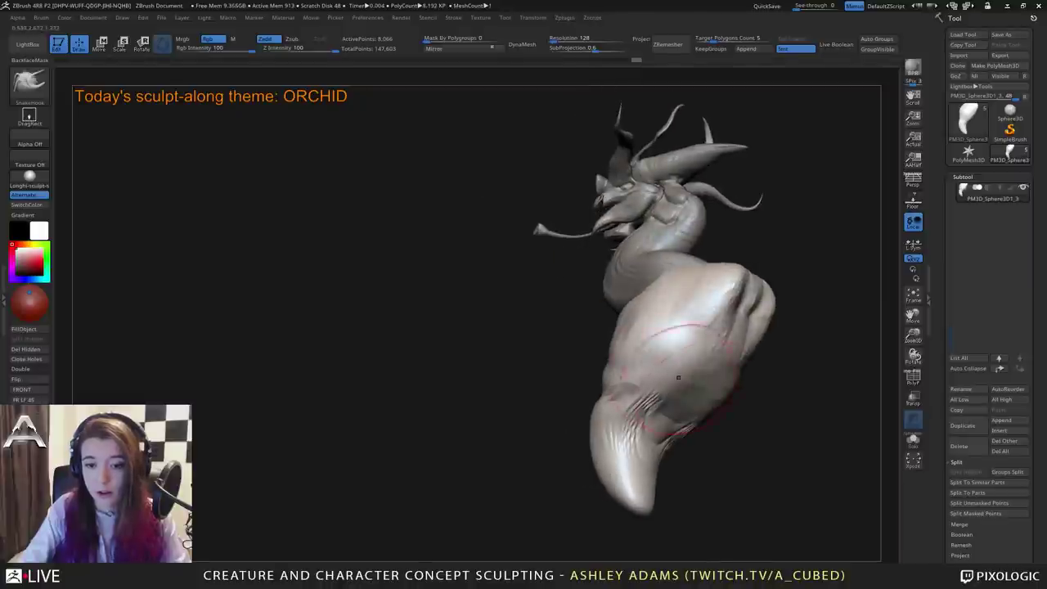
Build up the bulb's lower flank above the tail tip and its upper side with ClayBuildup.
{"action": "key", "text": "b"}
{"action": "key", "text": "c"}
{"action": "key", "text": "b"}
{"action": "left_click_drag", "start_coordinate": [633, 429], "coordinate": [718, 378]}
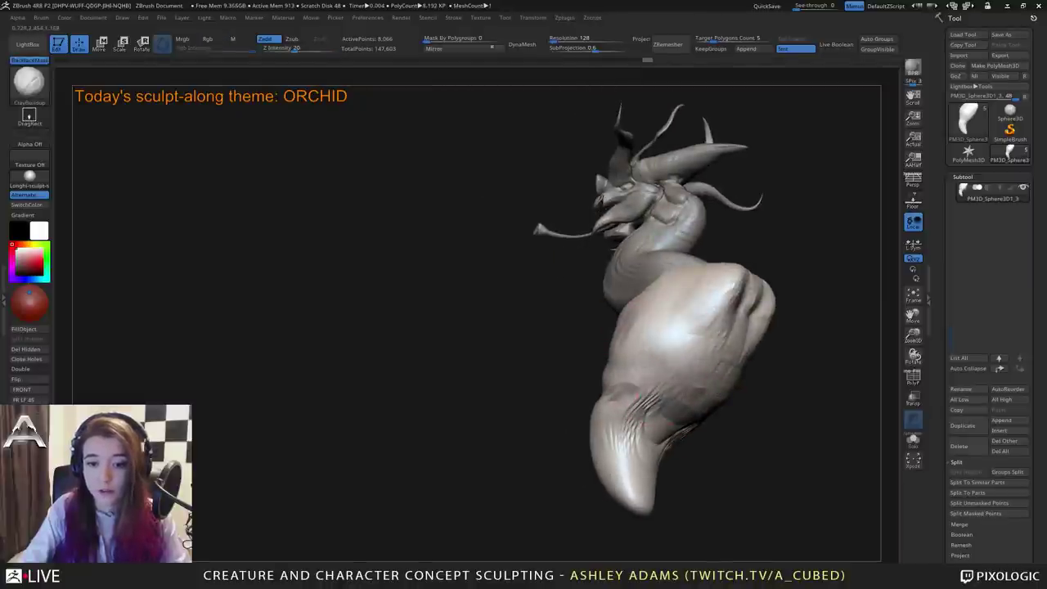
{"action": "left_click_drag", "start_coordinate": [661, 357], "coordinate": [694, 324]}
{"action": "right_click_drag", "start_coordinate": [616, 365], "coordinate": [636, 371]}
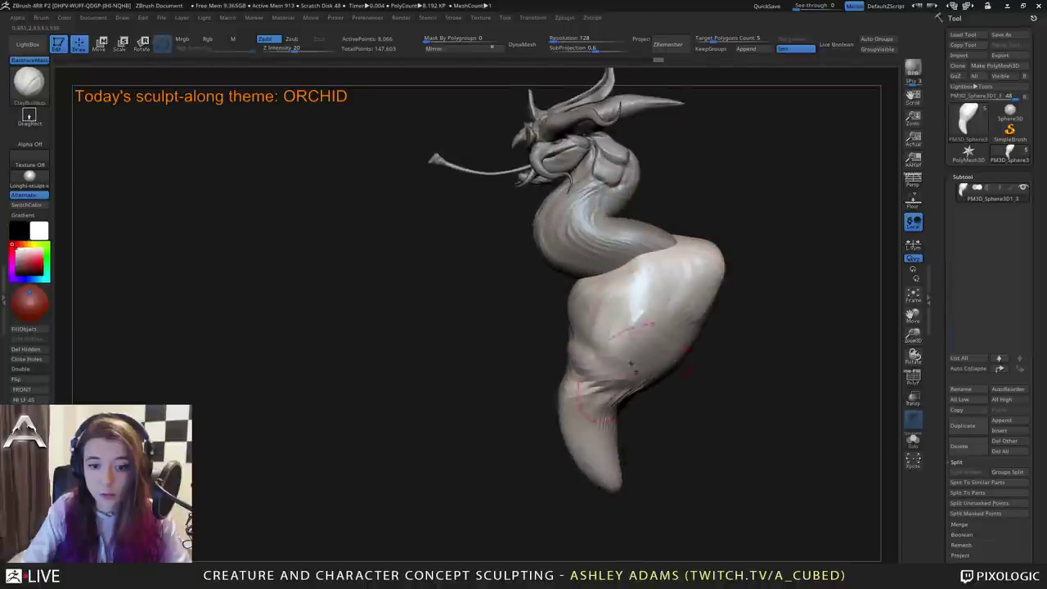
{"action": "left_click_drag", "start_coordinate": [689, 267], "coordinate": [684, 291]}
Fill out the upper rear of the bulb where it meets the body with ClayBuildup.
{"action": "right_click_drag", "start_coordinate": [692, 292], "coordinate": [646, 301]}
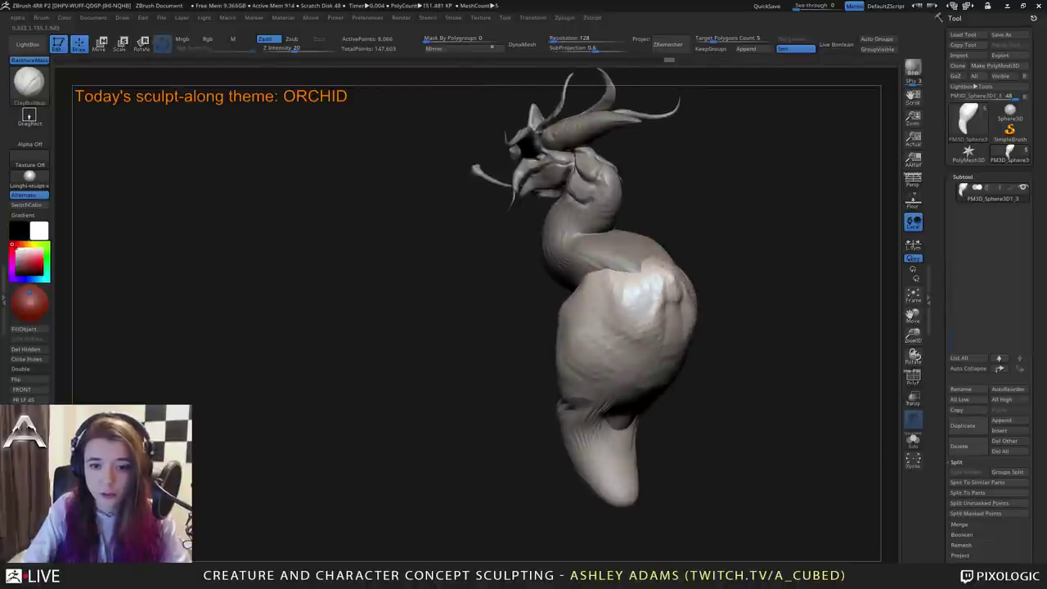
{"action": "mouse_move", "coordinate": [669, 278]}
{"action": "left_mouse_down"}
{"action": "mouse_move", "coordinate": [655, 304]}
{"action": "mouse_move", "coordinate": [598, 304]}
{"action": "mouse_move", "coordinate": [626, 316]}
{"action": "mouse_move", "coordinate": [594, 298]}
{"action": "left_mouse_up"}
{"action": "left_click_drag", "start_coordinate": [659, 283], "coordinate": [660, 299]}
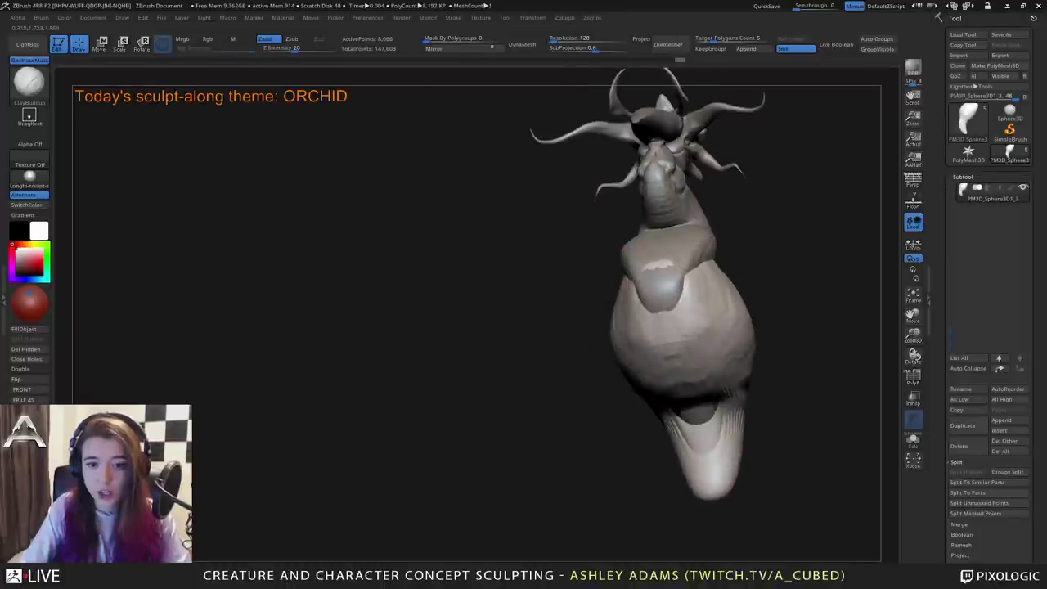
{"action": "left_click_drag", "start_coordinate": [655, 264], "coordinate": [664, 286]}
{"action": "mouse_move", "coordinate": [532, 286]}
{"action": "left_mouse_down"}
{"action": "mouse_move", "coordinate": [581, 288]}
{"action": "mouse_move", "coordinate": [617, 274]}
{"action": "left_mouse_up"}
{"action": "left_click_drag", "start_coordinate": [685, 252], "coordinate": [635, 273]}
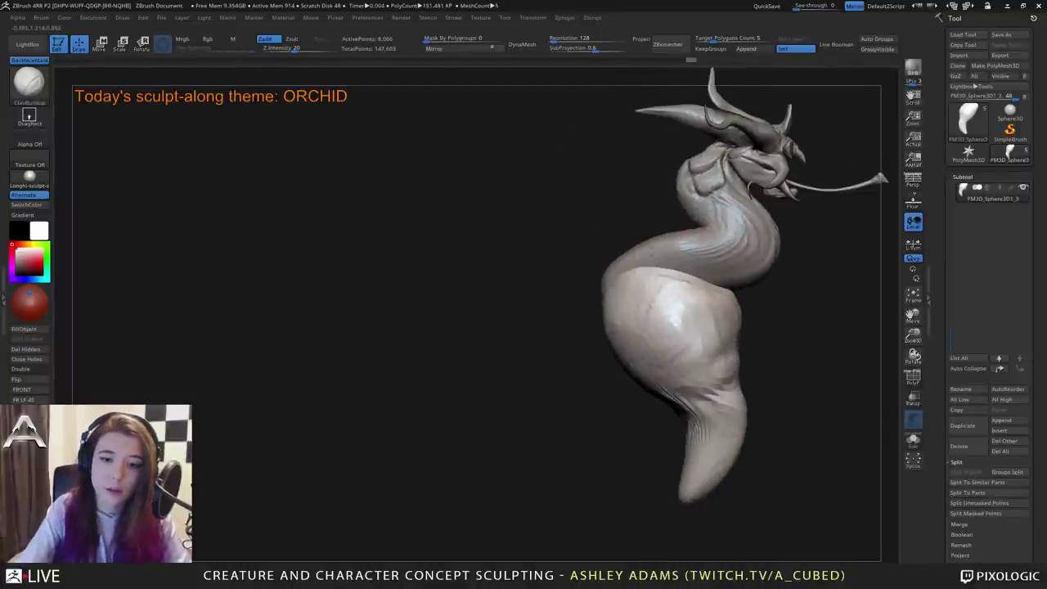
Add clay to the front of the bulb and smooth the folds above the tail tip.
{"action": "mouse_move", "coordinate": [556, 287]}
{"action": "left_mouse_down"}
{"action": "mouse_move", "coordinate": [568, 288]}
{"action": "mouse_move", "coordinate": [523, 289]}
{"action": "left_mouse_up"}
{"action": "left_click_drag", "start_coordinate": [707, 308], "coordinate": [746, 301]}
{"action": "left_click_drag", "start_coordinate": [721, 389], "coordinate": [734, 378], "text": "shift"}
{"action": "left_click_drag", "start_coordinate": [818, 393], "coordinate": [805, 327], "text": "alt"}
{"action": "left_click_drag", "start_coordinate": [564, 288], "coordinate": [609, 287]}
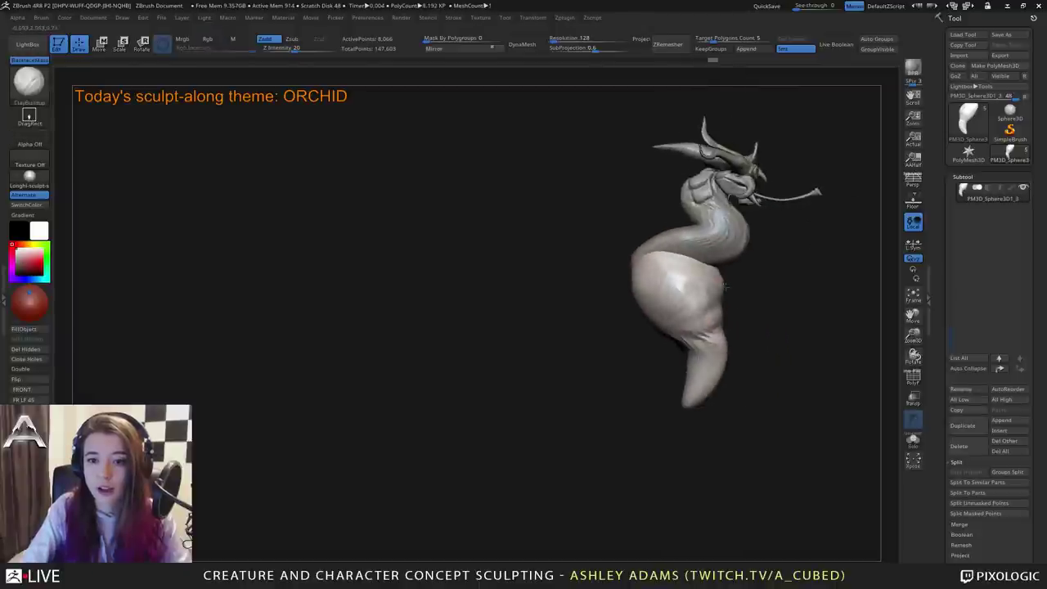
Make the main body the active subtool and adjust its rear end over the bulb with SnakeHook.
{"action": "left_click", "coordinate": [695, 236], "text": "alt"}
{"action": "key", "text": "b"}
{"action": "key", "text": "s"}
{"action": "key", "text": "h"}
{"action": "key", "text": "space"}
{"action": "left_click_drag", "start_coordinate": [638, 250], "coordinate": [648, 248]}
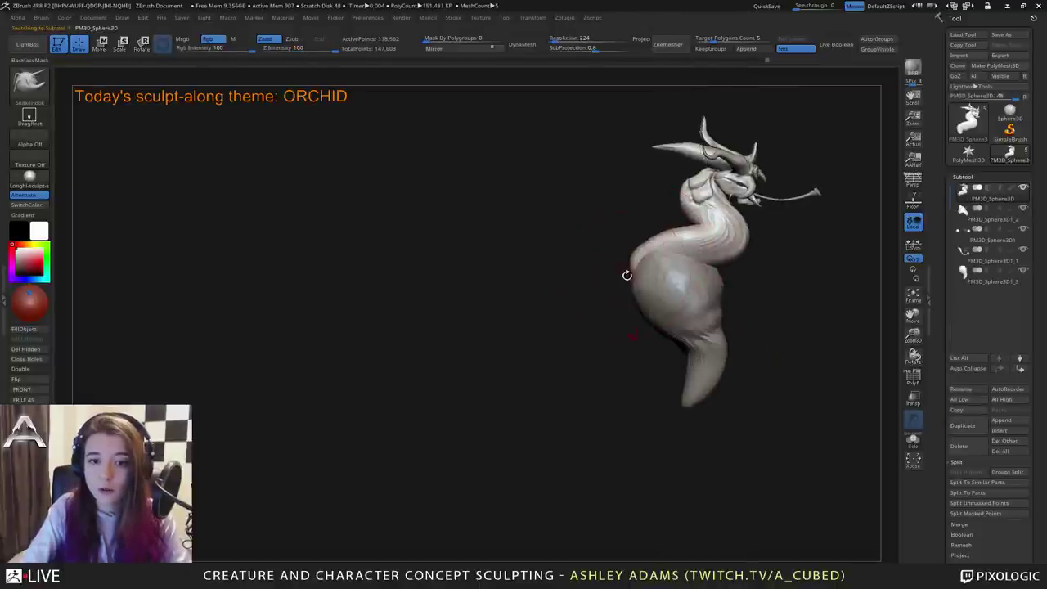
Make the tail piece the active subtool and fit its upper edge against the body with SnakeHook.
{"action": "left_click", "coordinate": [645, 243], "text": "alt"}
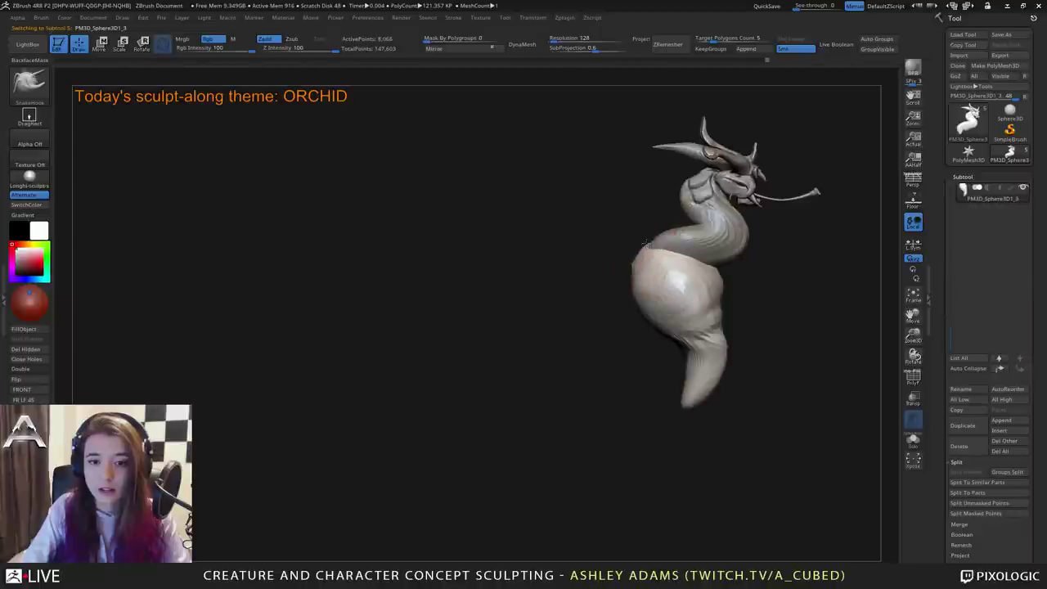
{"action": "mouse_move", "coordinate": [646, 242]}
{"action": "left_mouse_down"}
{"action": "mouse_move", "coordinate": [642, 272]}
{"action": "mouse_move", "coordinate": [663, 274]}
{"action": "mouse_move", "coordinate": [643, 242]}
{"action": "left_mouse_up"}
{"action": "mouse_move", "coordinate": [654, 262]}
{"action": "right_mouse_down"}
{"action": "mouse_move", "coordinate": [634, 266]}
{"action": "mouse_move", "coordinate": [646, 278]}
{"action": "right_mouse_up"}
{"action": "right_click_drag", "start_coordinate": [646, 278], "coordinate": [682, 311], "text": "alt"}
{"action": "key", "text": "space"}
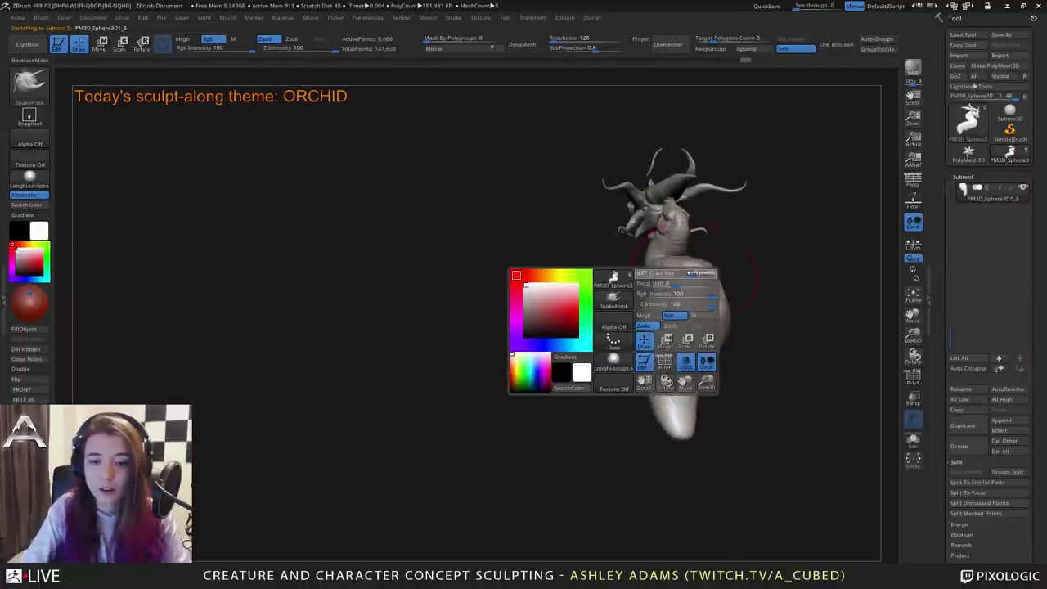
{"action": "right_click_drag", "start_coordinate": [659, 274], "coordinate": [700, 319]}
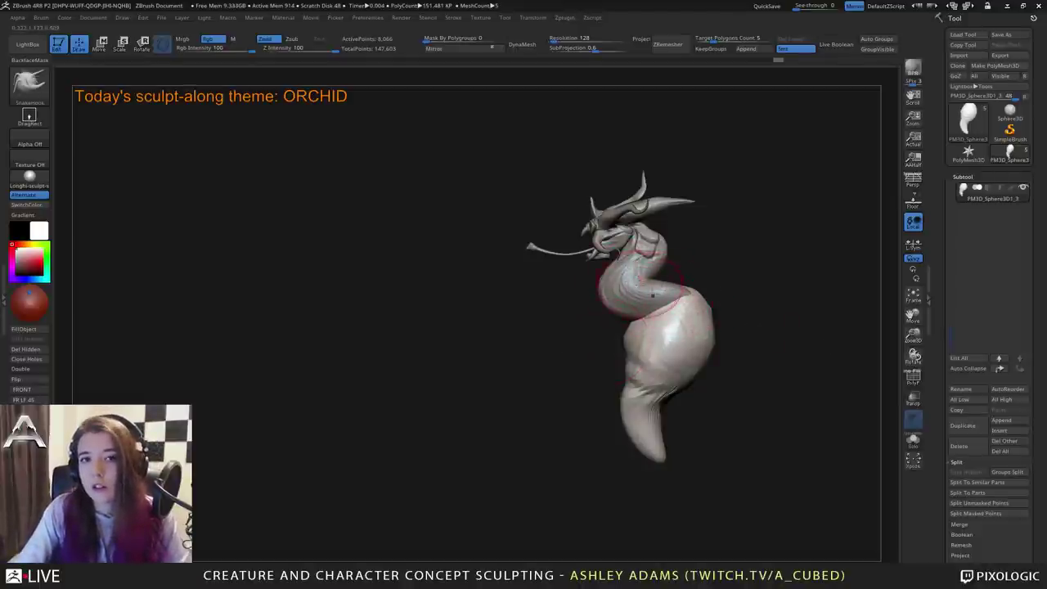
Make the main body active again and reshape its rear end where it overlaps the bulb with SnakeHook.
{"action": "left_click", "coordinate": [647, 286], "text": "alt"}
{"action": "right_click_drag", "start_coordinate": [647, 286], "coordinate": [648, 328], "text": "ctrl"}
{"action": "key", "text": "space"}
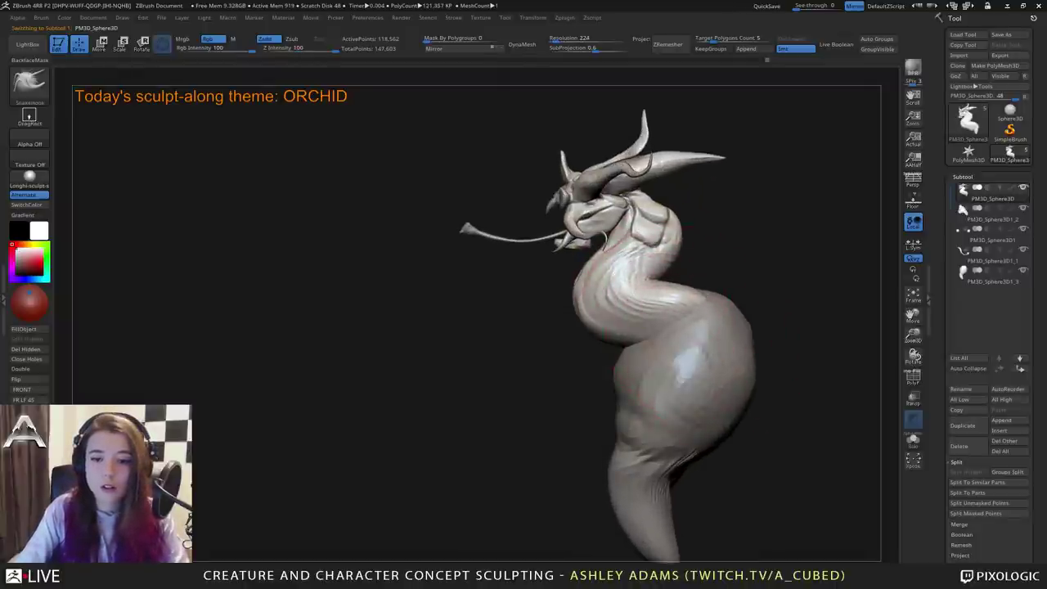
{"action": "right_click_drag", "start_coordinate": [705, 299], "coordinate": [721, 370]}
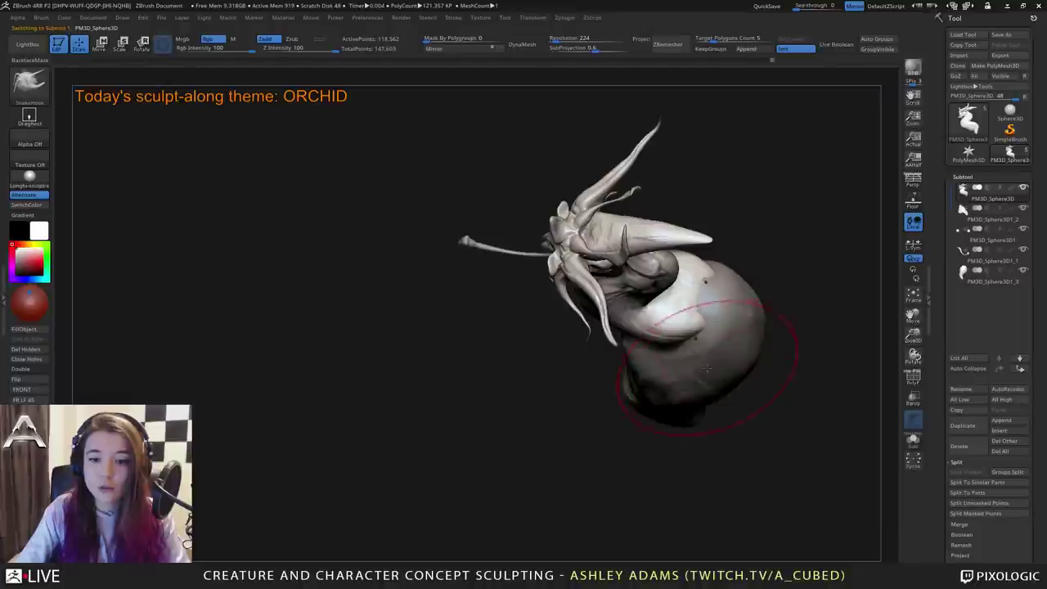
{"action": "left_click_drag", "start_coordinate": [710, 362], "coordinate": [706, 347]}
{"action": "mouse_move", "coordinate": [705, 347]}
{"action": "right_mouse_down"}
{"action": "mouse_move", "coordinate": [705, 318]}
{"action": "mouse_move", "coordinate": [616, 366]}
{"action": "right_mouse_up"}
Reduce the SnakeHook draw size and reshape the neck's lower curve above the bulb.
{"action": "key", "text": "space"}
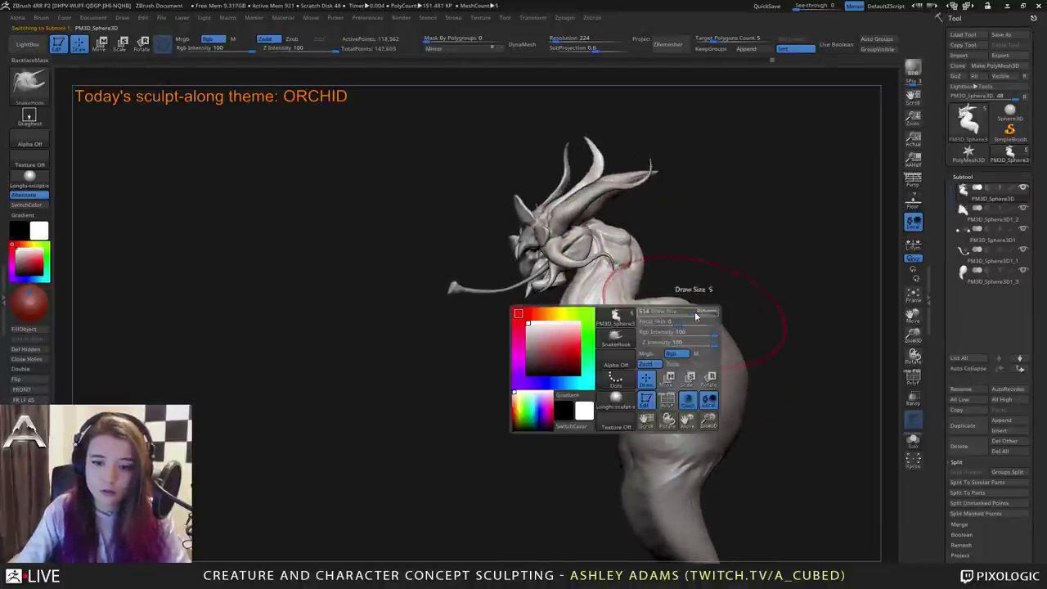
{"action": "left_click_drag", "start_coordinate": [696, 313], "coordinate": [688, 313]}
{"action": "right_click_drag", "start_coordinate": [620, 337], "coordinate": [642, 334]}
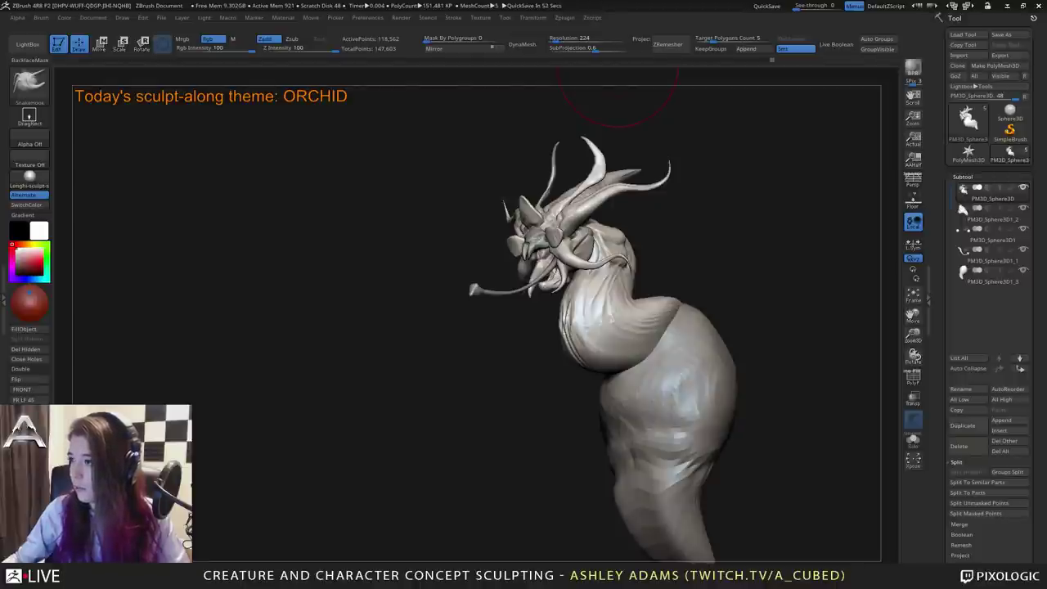
{"action": "left_click_drag", "start_coordinate": [736, 278], "coordinate": [646, 322]}
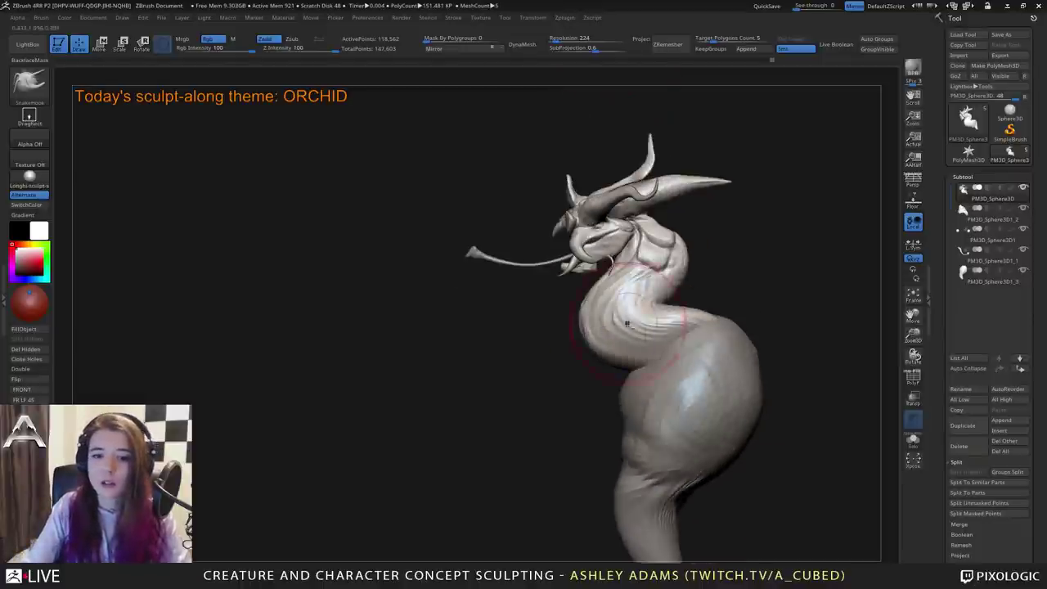
{"action": "mouse_move", "coordinate": [532, 335]}
{"action": "left_mouse_down"}
{"action": "mouse_move", "coordinate": [584, 333]}
{"action": "mouse_move", "coordinate": [474, 317]}
{"action": "left_mouse_up"}
{"action": "mouse_move", "coordinate": [584, 342]}
{"action": "left_mouse_down"}
{"action": "mouse_move", "coordinate": [599, 334]}
{"action": "mouse_move", "coordinate": [615, 348]}
{"action": "left_mouse_up"}
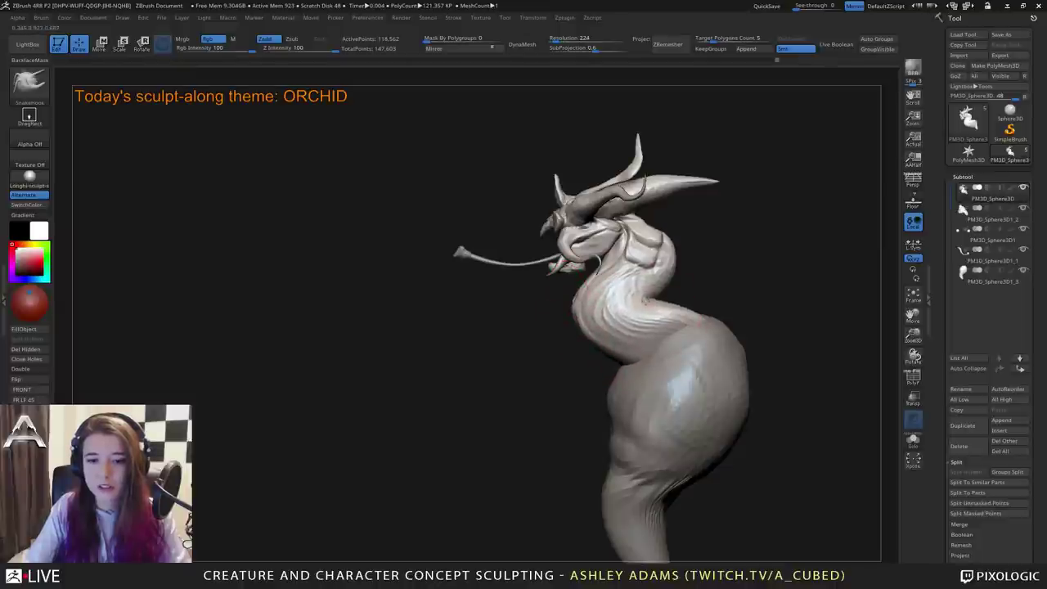
Adjust the back of the upper neck behind the head with a resized SnakeHook brush.
{"action": "key", "text": "space"}
{"action": "mouse_move", "coordinate": [663, 244]}
{"action": "left_mouse_down"}
{"action": "mouse_move", "coordinate": [652, 244]}
{"action": "mouse_move", "coordinate": [672, 224]}
{"action": "mouse_move", "coordinate": [654, 229]}
{"action": "left_mouse_up"}
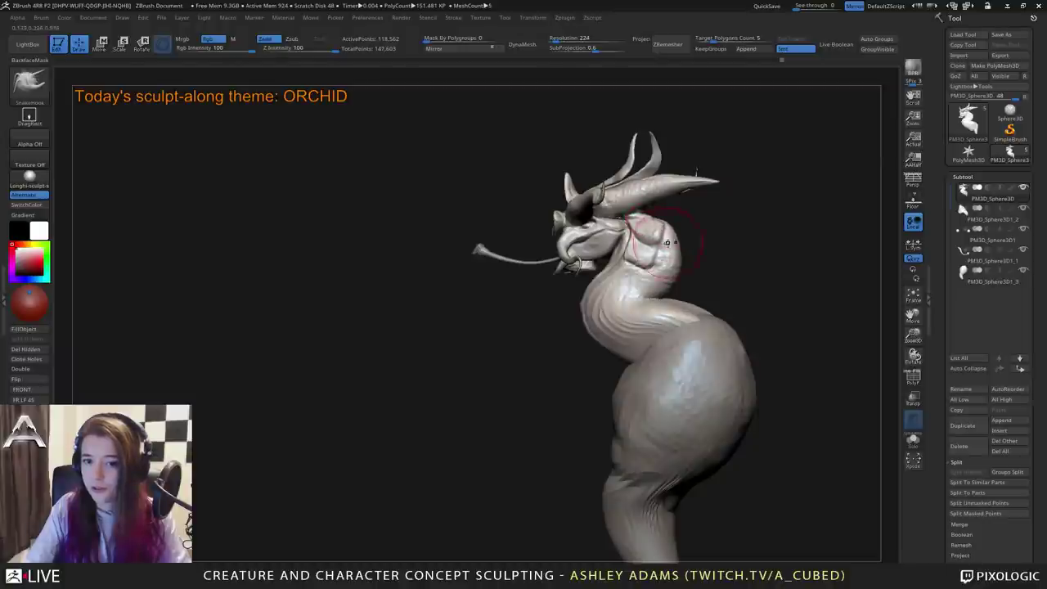
{"action": "right_click_drag", "start_coordinate": [669, 230], "coordinate": [660, 228], "text": "shift"}
{"action": "key", "text": "b"}
{"action": "key", "text": "s"}
{"action": "key", "text": "h"}
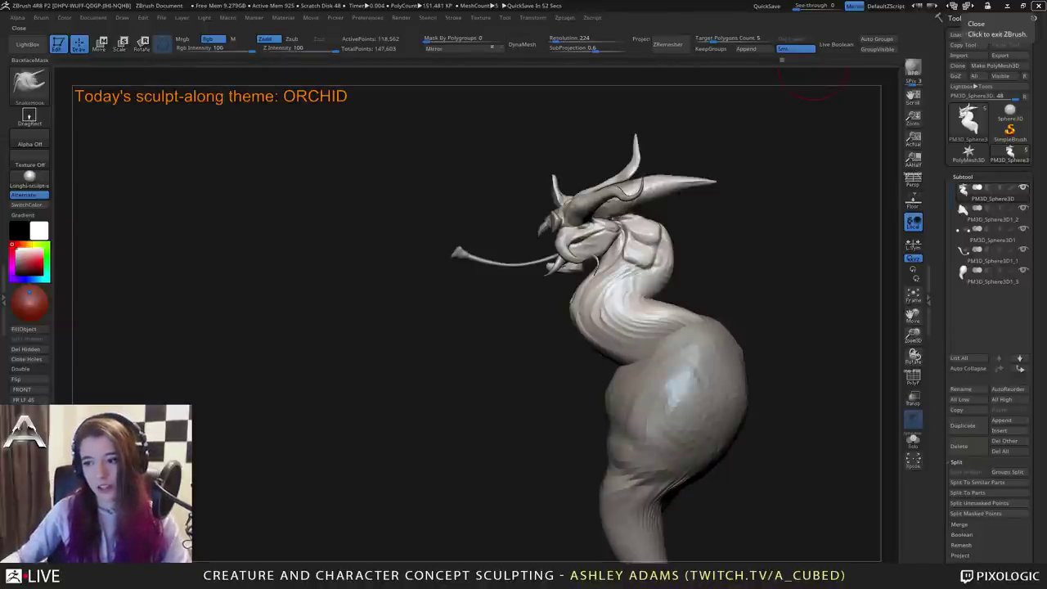
{"action": "mouse_move", "coordinate": [809, 180]}
{"action": "left_mouse_down"}
{"action": "mouse_move", "coordinate": [696, 200]}
{"action": "mouse_move", "coordinate": [646, 237]}
{"action": "mouse_move", "coordinate": [659, 234]}
{"action": "mouse_move", "coordinate": [614, 249]}
{"action": "left_mouse_up"}
{"action": "mouse_move", "coordinate": [736, 246]}
{"action": "left_mouse_down"}
{"action": "mouse_move", "coordinate": [671, 262]}
{"action": "mouse_move", "coordinate": [655, 241]}
{"action": "mouse_move", "coordinate": [761, 237]}
{"action": "left_mouse_up"}
Build up fleshy folds along the side of the neck below the head with ClayBuildup.
{"action": "key", "text": "b"}
{"action": "key", "text": "c"}
{"action": "key", "text": "b"}
{"action": "left_click_drag", "start_coordinate": [604, 214], "coordinate": [574, 272]}
{"action": "left_click_drag", "start_coordinate": [736, 270], "coordinate": [785, 273]}
{"action": "left_click_drag", "start_coordinate": [578, 266], "coordinate": [544, 308]}
{"action": "mouse_move", "coordinate": [728, 270]}
{"action": "left_mouse_down"}
{"action": "mouse_move", "coordinate": [777, 274]}
{"action": "mouse_move", "coordinate": [757, 274]}
{"action": "left_mouse_up"}
{"action": "mouse_move", "coordinate": [554, 297]}
{"action": "left_mouse_down"}
{"action": "mouse_move", "coordinate": [561, 329]}
{"action": "mouse_move", "coordinate": [514, 337]}
{"action": "mouse_move", "coordinate": [513, 357]}
{"action": "left_mouse_up"}
{"action": "mouse_move", "coordinate": [670, 327]}
{"action": "left_mouse_down"}
{"action": "mouse_move", "coordinate": [510, 330]}
{"action": "mouse_move", "coordinate": [499, 360]}
{"action": "left_mouse_up"}
{"action": "right_click_drag", "start_coordinate": [592, 332], "coordinate": [606, 339]}
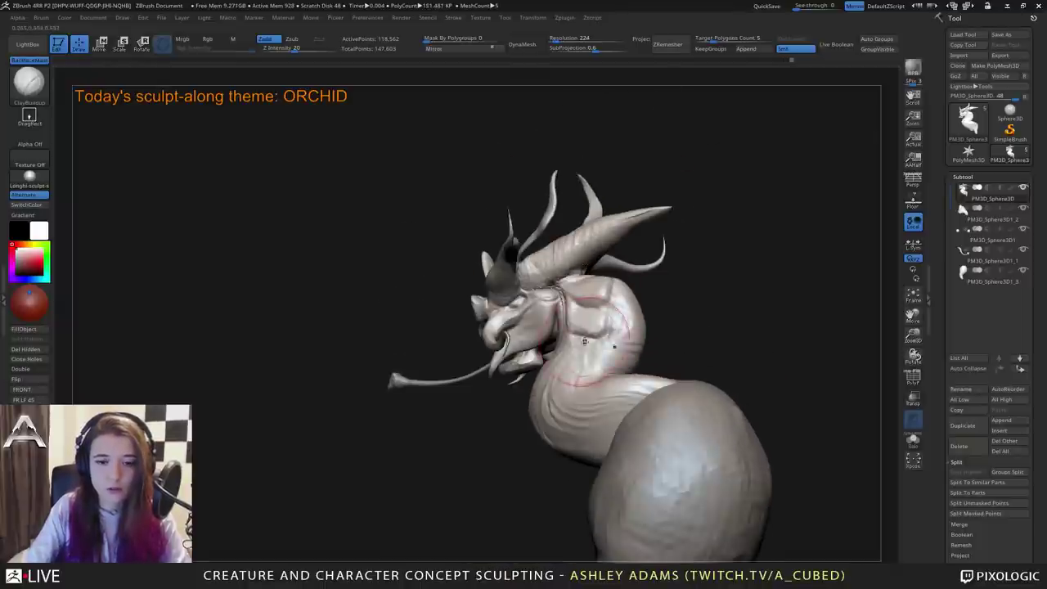
{"action": "left_click_drag", "start_coordinate": [596, 334], "coordinate": [569, 377]}
{"action": "mouse_move", "coordinate": [564, 380]}
{"action": "right_mouse_down"}
{"action": "mouse_move", "coordinate": [581, 401]}
{"action": "mouse_move", "coordinate": [605, 384]}
{"action": "right_mouse_up"}
Carve curved creases across the side of the neck beneath the folds with DamStandard.
{"action": "key", "text": "b"}
{"action": "key", "text": "d"}
{"action": "key", "text": "s"}
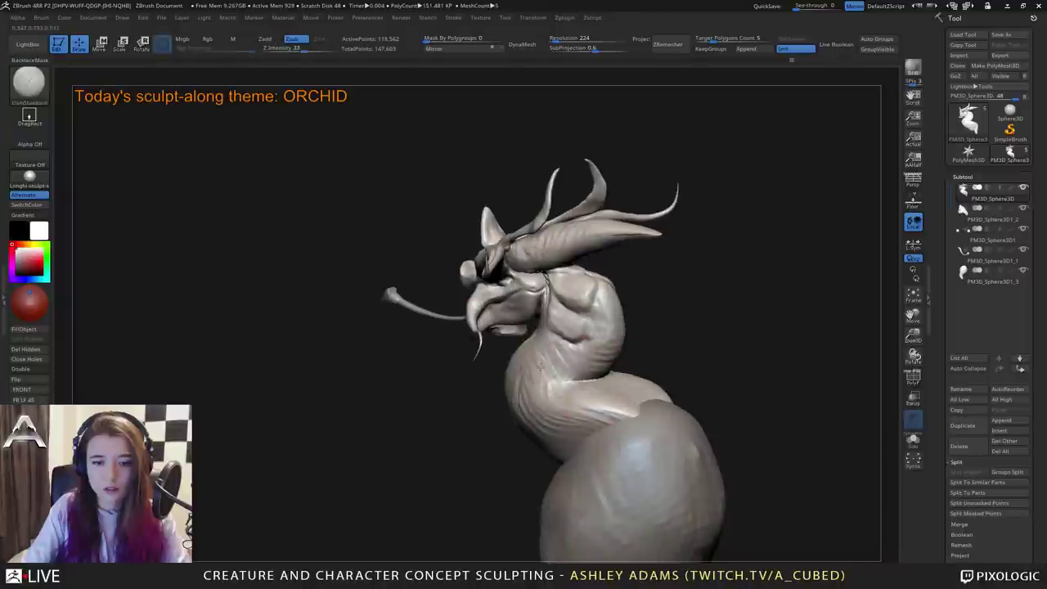
{"action": "left_click_drag", "start_coordinate": [572, 359], "coordinate": [536, 384]}
{"action": "right_click_drag", "start_coordinate": [557, 372], "coordinate": [579, 359]}
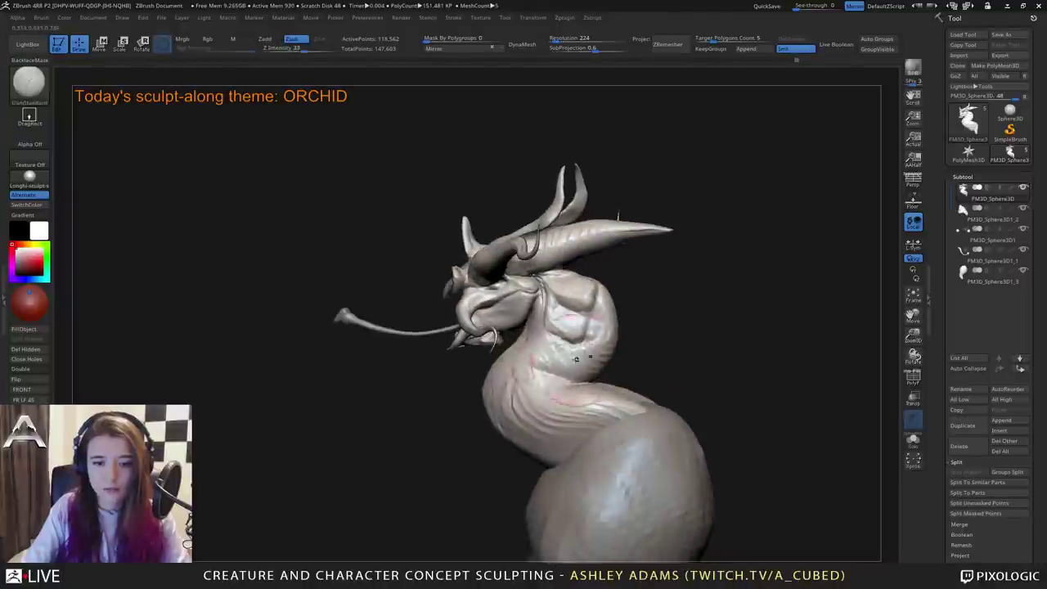
{"action": "left_click_drag", "start_coordinate": [579, 337], "coordinate": [525, 361]}
{"action": "left_click_drag", "start_coordinate": [571, 373], "coordinate": [530, 410]}
{"action": "right_click_drag", "start_coordinate": [565, 385], "coordinate": [541, 401]}
{"action": "mouse_move", "coordinate": [566, 370]}
{"action": "left_mouse_down"}
{"action": "mouse_move", "coordinate": [538, 381]}
{"action": "mouse_move", "coordinate": [643, 396]}
{"action": "left_mouse_up"}
Build up the surface along the back and sides of the lower neck above the bulb with ClayBuildup.
{"action": "key", "text": "b"}
{"action": "key", "text": "c"}
{"action": "key", "text": "b"}
{"action": "mouse_move", "coordinate": [668, 337]}
{"action": "left_mouse_down"}
{"action": "mouse_move", "coordinate": [640, 373]}
{"action": "mouse_move", "coordinate": [571, 404]}
{"action": "mouse_move", "coordinate": [572, 419]}
{"action": "mouse_move", "coordinate": [646, 423]}
{"action": "left_mouse_up"}
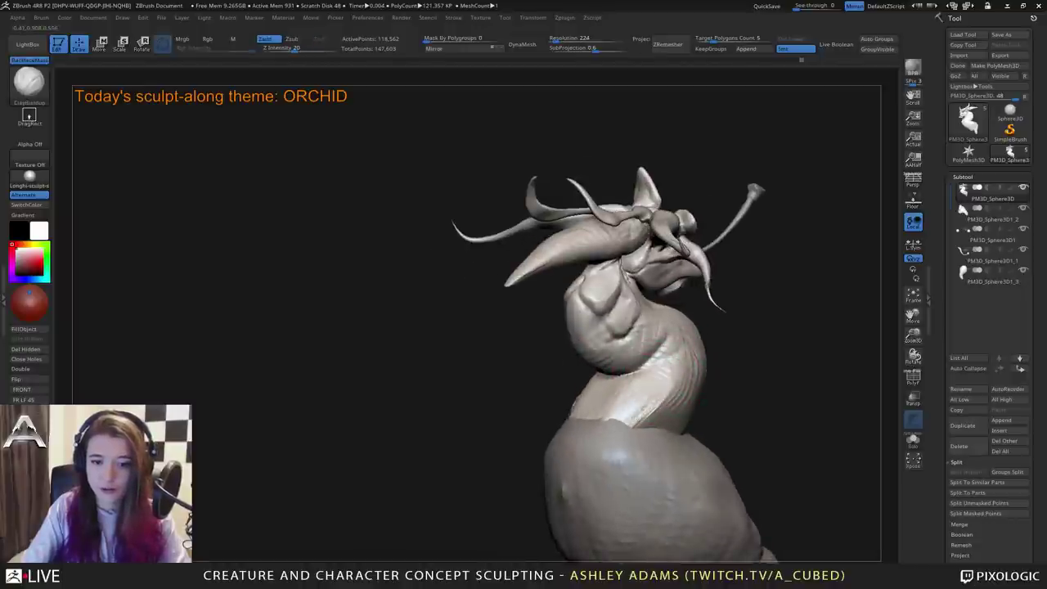
{"action": "left_click_drag", "start_coordinate": [557, 397], "coordinate": [679, 375]}
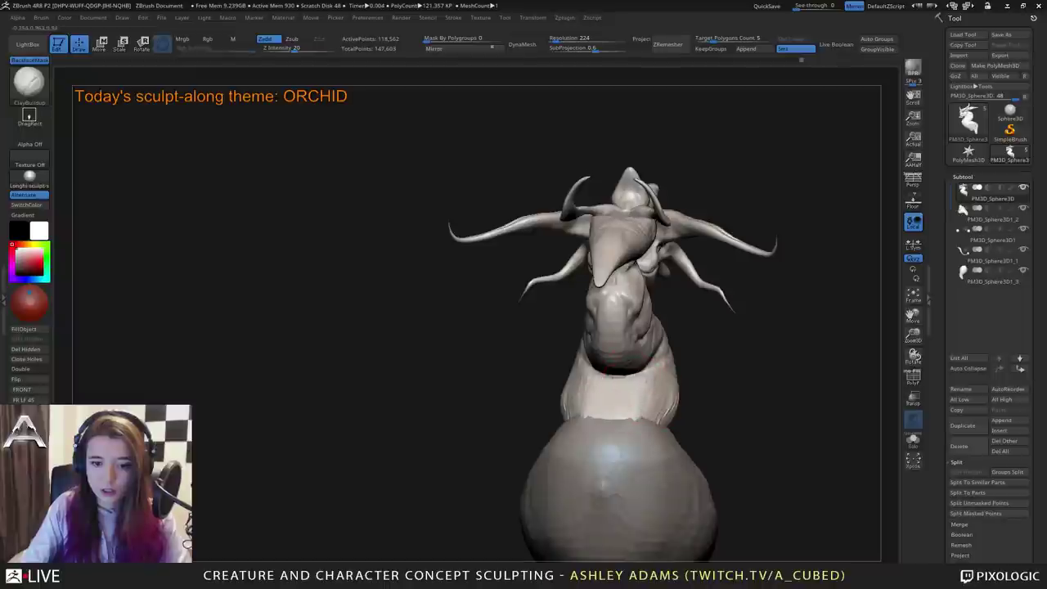
{"action": "left_click_drag", "start_coordinate": [742, 384], "coordinate": [677, 391]}
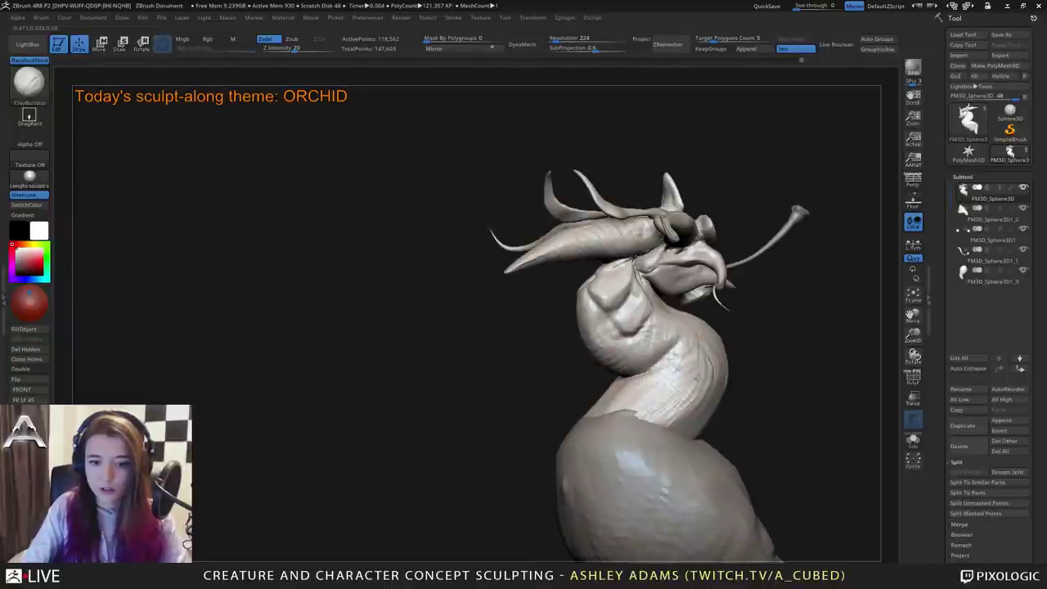
{"action": "left_click_drag", "start_coordinate": [696, 377], "coordinate": [687, 324]}
{"action": "left_click_drag", "start_coordinate": [678, 420], "coordinate": [710, 398]}
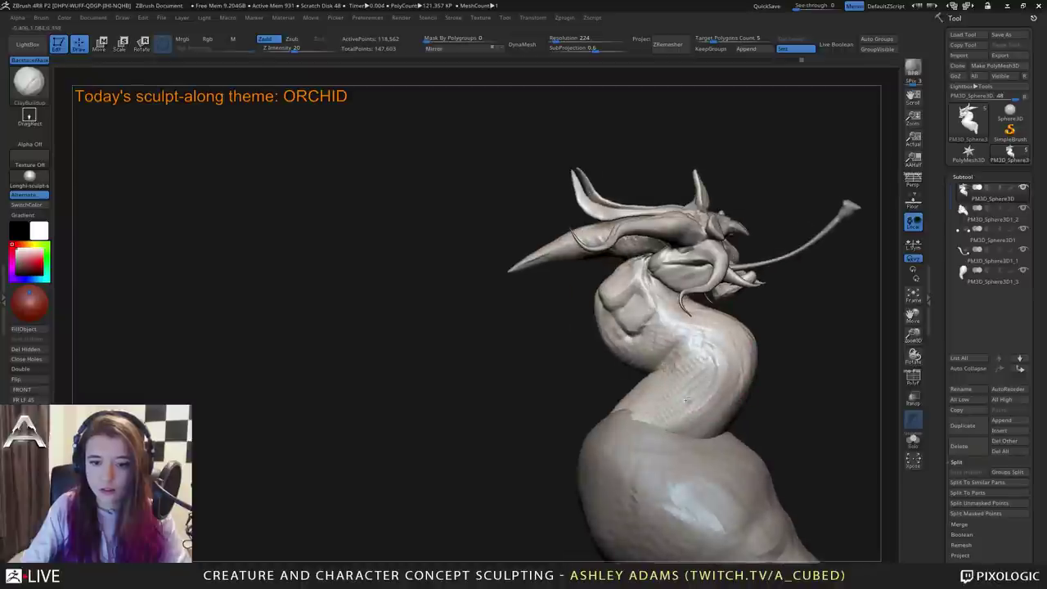
Reshape the front contour of the neck below the head with SnakeHook.
{"action": "mouse_move", "coordinate": [368, 327]}
{"action": "left_mouse_down"}
{"action": "mouse_move", "coordinate": [499, 321]}
{"action": "mouse_move", "coordinate": [689, 355]}
{"action": "mouse_move", "coordinate": [634, 352]}
{"action": "left_mouse_up"}
{"action": "key", "text": "b"}
{"action": "key", "text": "s"}
{"action": "key", "text": "h"}
{"action": "mouse_move", "coordinate": [491, 344]}
{"action": "left_mouse_down"}
{"action": "mouse_move", "coordinate": [385, 346]}
{"action": "mouse_move", "coordinate": [468, 354]}
{"action": "mouse_move", "coordinate": [633, 268]}
{"action": "mouse_move", "coordinate": [634, 323]}
{"action": "mouse_move", "coordinate": [695, 315]}
{"action": "mouse_move", "coordinate": [703, 254]}
{"action": "left_mouse_up"}
Carve creases with DamStandard across the front of the neck and up under the jaw.
{"action": "key", "text": "b"}
{"action": "key", "text": "d"}
{"action": "key", "text": "s"}
{"action": "mouse_move", "coordinate": [678, 343]}
{"action": "left_mouse_down"}
{"action": "mouse_move", "coordinate": [601, 368]}
{"action": "mouse_move", "coordinate": [611, 384]}
{"action": "left_mouse_up"}
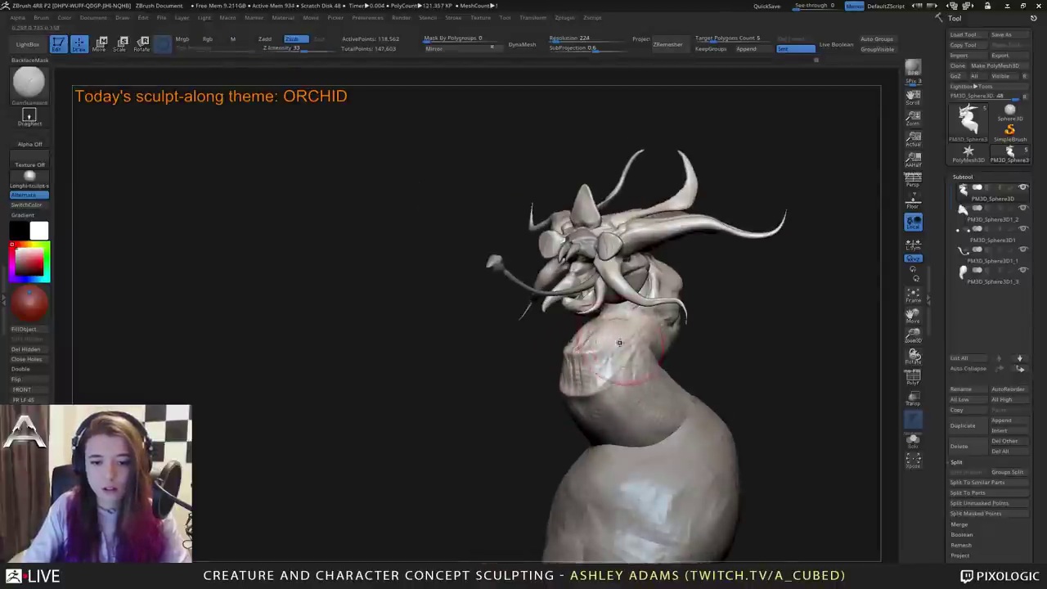
{"action": "left_click_drag", "start_coordinate": [619, 342], "coordinate": [603, 334]}
{"action": "right_click_drag", "start_coordinate": [595, 330], "coordinate": [623, 328]}
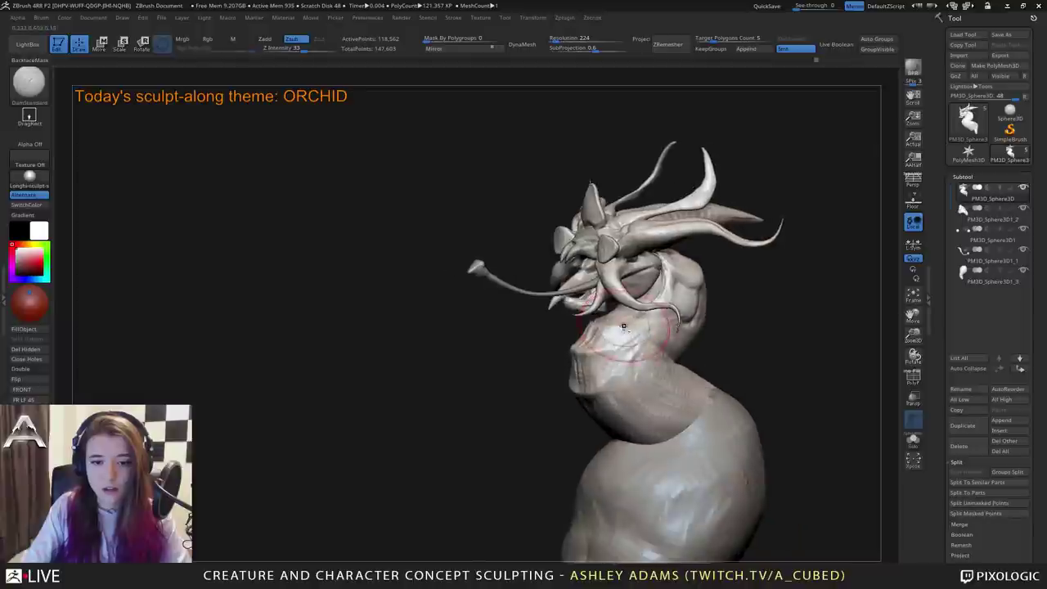
{"action": "mouse_move", "coordinate": [640, 313]}
{"action": "left_mouse_down"}
{"action": "mouse_move", "coordinate": [585, 329]}
{"action": "mouse_move", "coordinate": [619, 326]}
{"action": "mouse_move", "coordinate": [640, 308]}
{"action": "left_mouse_up"}
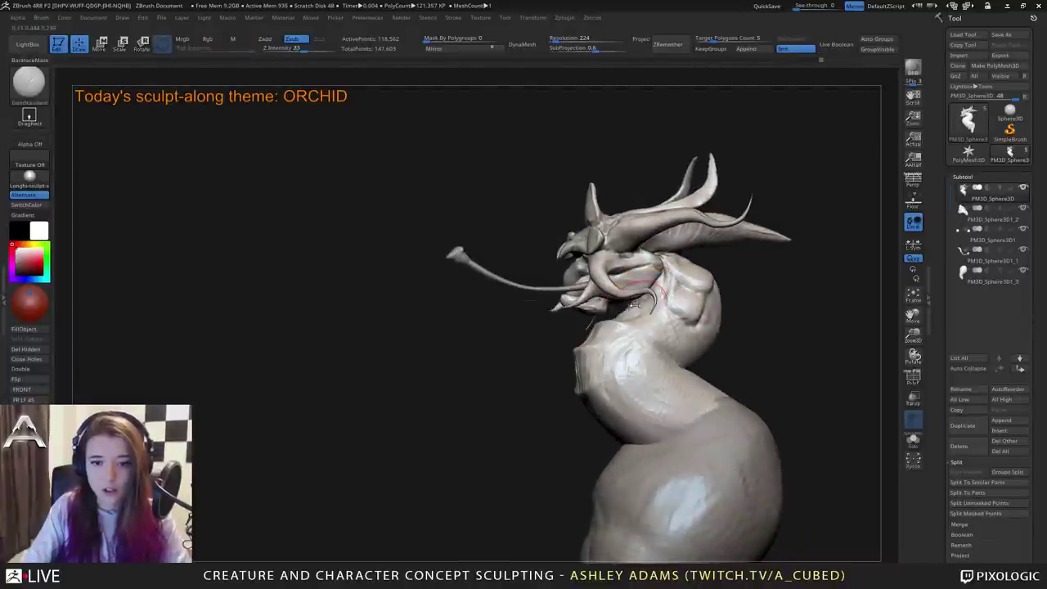
{"action": "right_click_drag", "start_coordinate": [640, 307], "coordinate": [650, 314], "text": "ctrl"}
{"action": "left_click_drag", "start_coordinate": [650, 315], "coordinate": [628, 312]}
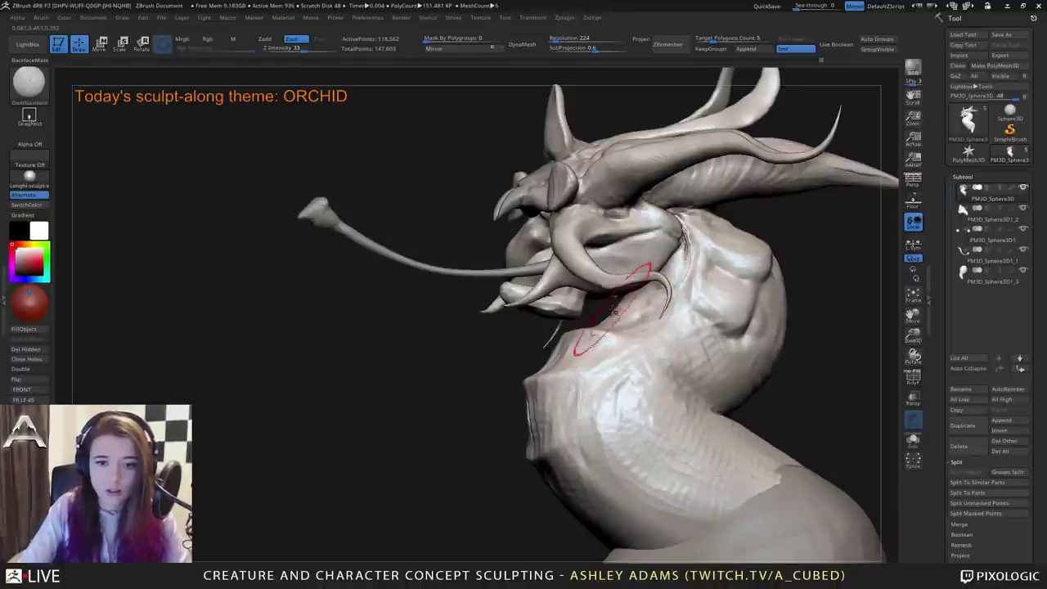
{"action": "key", "text": "space"}
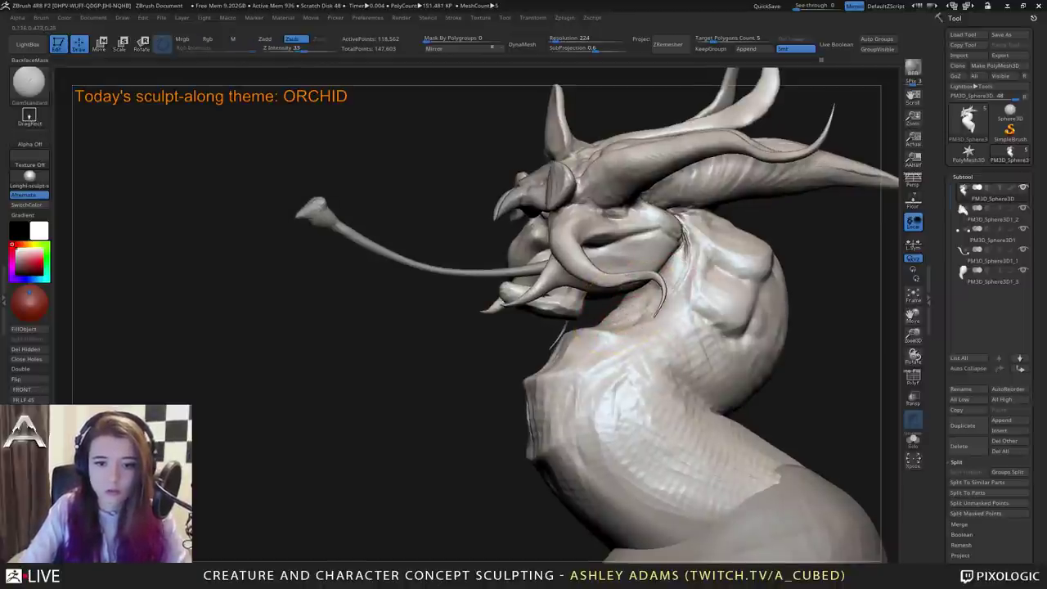
Carve a curved horizontal crease across the front of the lower neck with DamStandard.
{"action": "right_click_drag", "start_coordinate": [604, 309], "coordinate": [669, 422]}
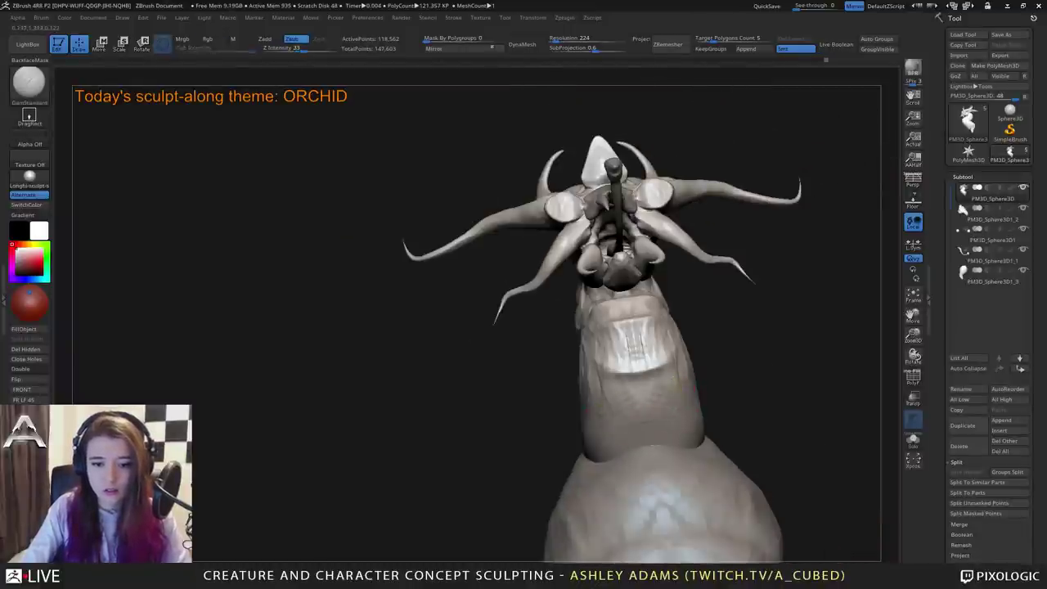
{"action": "key", "text": "space"}
{"action": "left_click", "coordinate": [670, 389]}
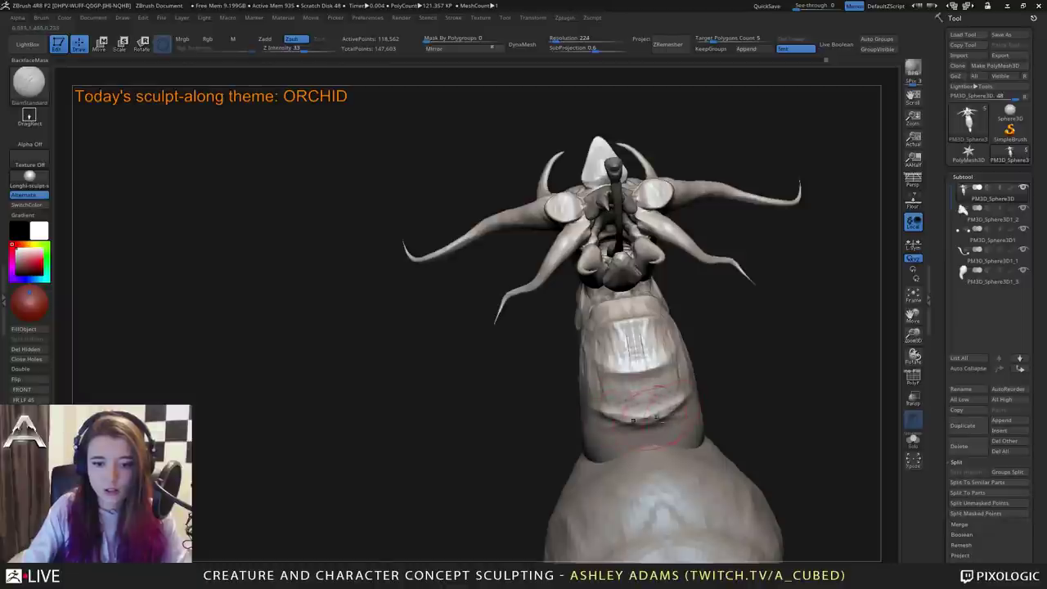
{"action": "key", "text": "shift"}
{"action": "mouse_move", "coordinate": [622, 416]}
{"action": "right_mouse_down"}
{"action": "mouse_move", "coordinate": [633, 432]}
{"action": "mouse_move", "coordinate": [697, 407]}
{"action": "right_mouse_up"}
{"action": "right_click_drag", "start_coordinate": [647, 430], "coordinate": [654, 397], "text": "alt"}
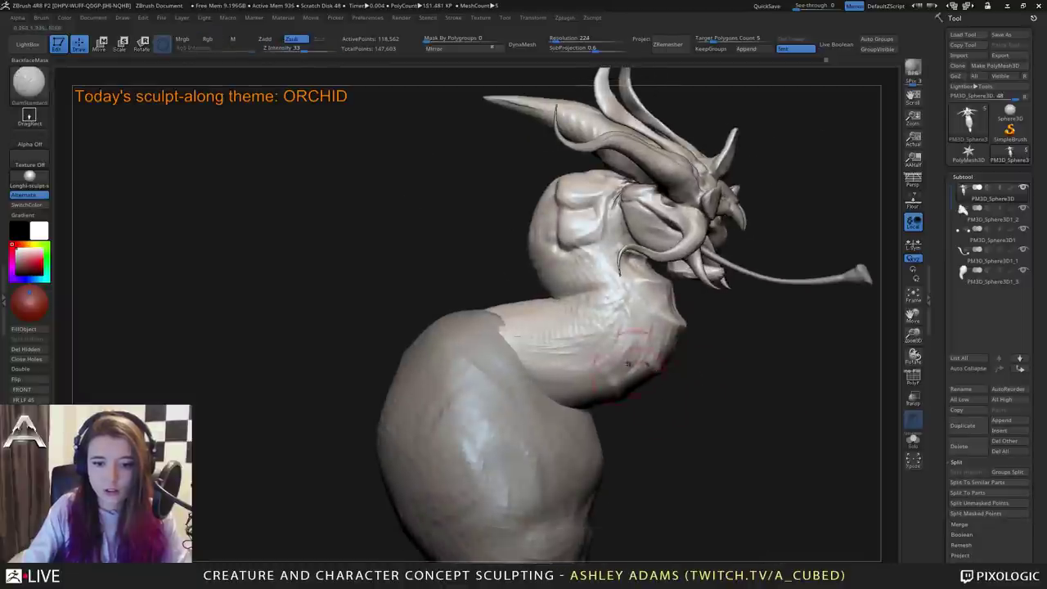
Extend the curved rib-like creases around the side and front of the neck with DamStandard.
{"action": "right_click_drag", "start_coordinate": [680, 346], "coordinate": [622, 344]}
{"action": "right_click_drag", "start_coordinate": [540, 348], "coordinate": [589, 349]}
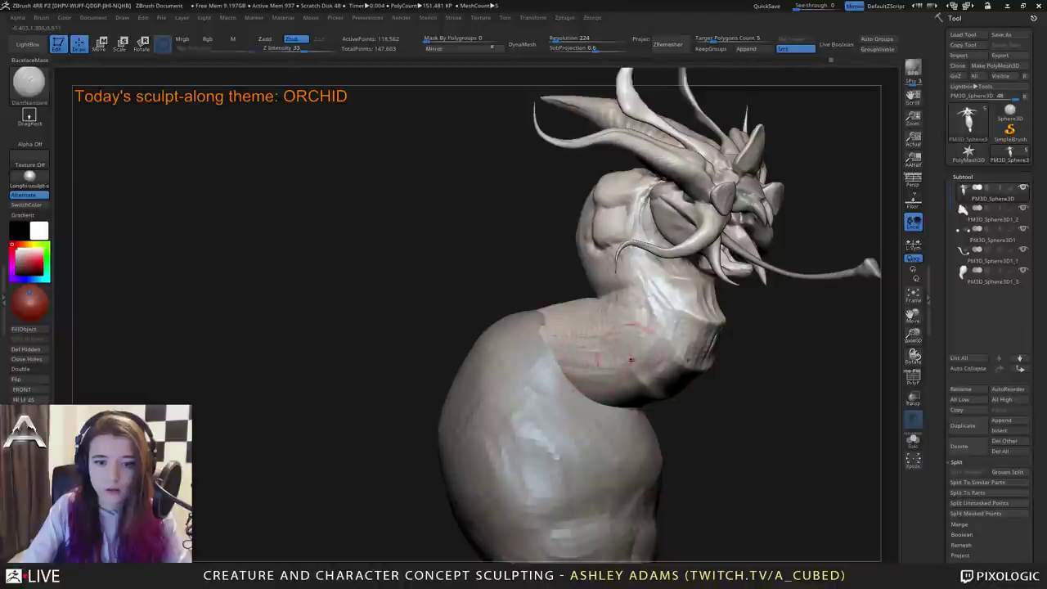
{"action": "mouse_move", "coordinate": [632, 362]}
{"action": "left_mouse_down"}
{"action": "mouse_move", "coordinate": [591, 369]}
{"action": "mouse_move", "coordinate": [649, 357]}
{"action": "mouse_move", "coordinate": [665, 322]}
{"action": "left_mouse_up"}
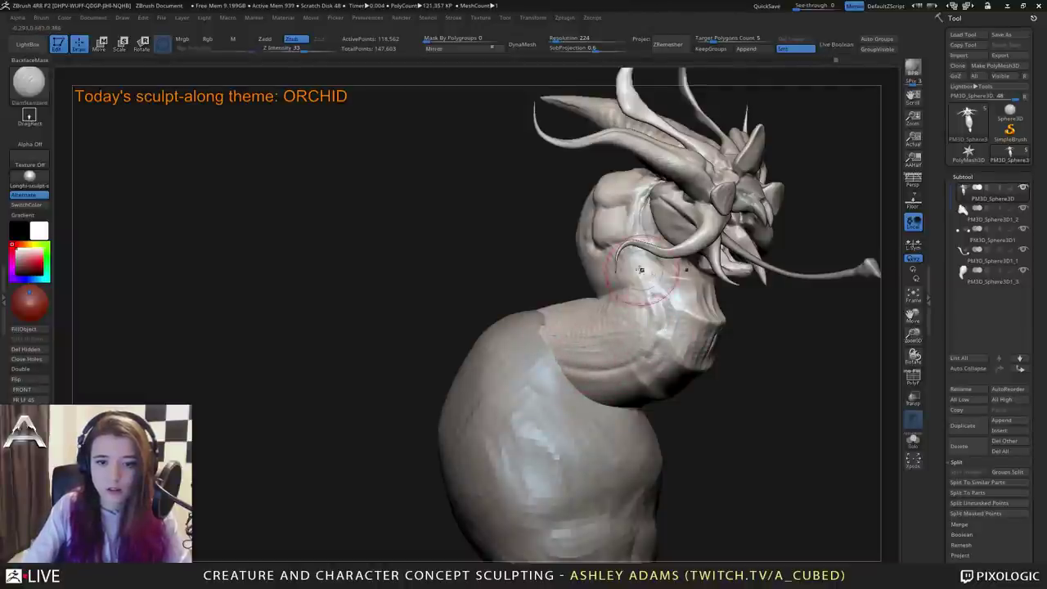
{"action": "mouse_move", "coordinate": [648, 255]}
{"action": "right_mouse_down"}
{"action": "mouse_move", "coordinate": [635, 238]}
{"action": "mouse_move", "coordinate": [580, 287]}
{"action": "mouse_move", "coordinate": [722, 296]}
{"action": "mouse_move", "coordinate": [714, 308]}
{"action": "mouse_move", "coordinate": [679, 327]}
{"action": "mouse_move", "coordinate": [502, 270]}
{"action": "right_mouse_up"}
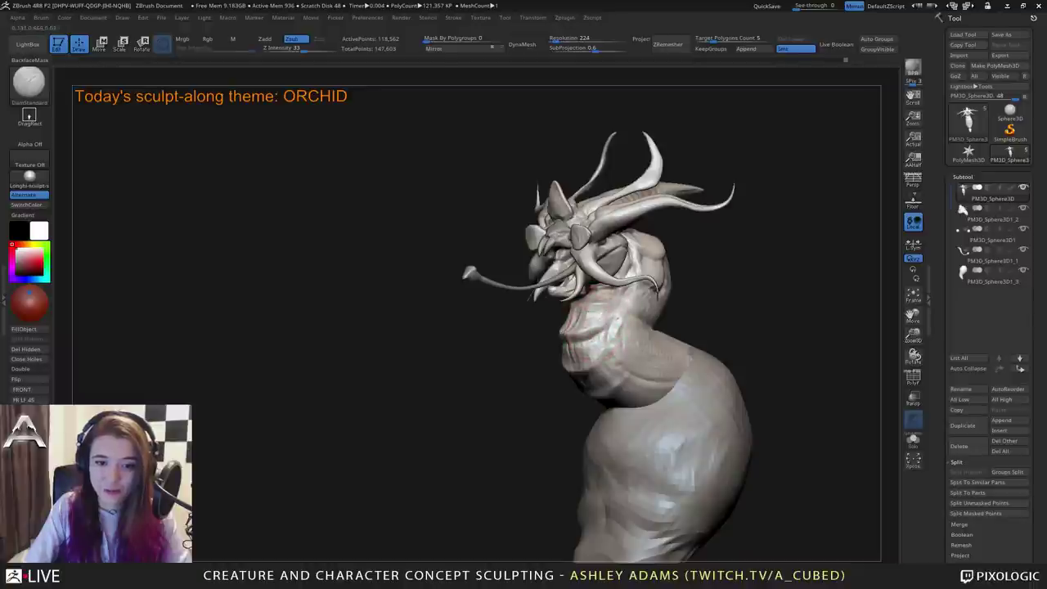
{"action": "mouse_move", "coordinate": [610, 319]}
{"action": "right_mouse_down"}
{"action": "mouse_move", "coordinate": [607, 354]}
{"action": "mouse_move", "coordinate": [584, 360]}
{"action": "mouse_move", "coordinate": [605, 304]}
{"action": "mouse_move", "coordinate": [601, 337]}
{"action": "mouse_move", "coordinate": [590, 334]}
{"action": "mouse_move", "coordinate": [597, 324]}
{"action": "mouse_move", "coordinate": [703, 339]}
{"action": "mouse_move", "coordinate": [661, 349]}
{"action": "mouse_move", "coordinate": [586, 308]}
{"action": "mouse_move", "coordinate": [622, 306]}
{"action": "right_mouse_up"}
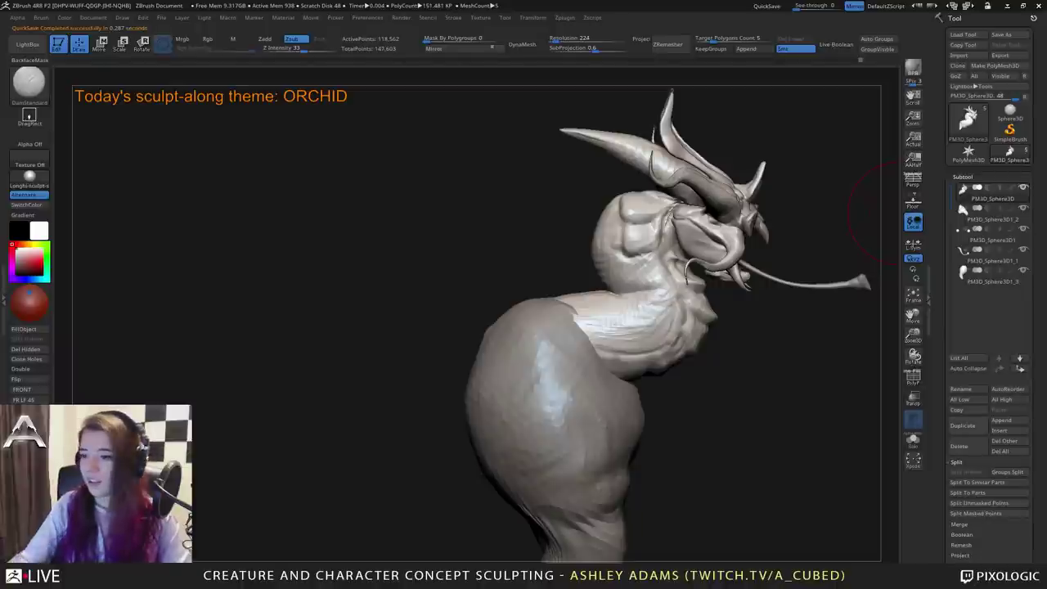
{"action": "left_click_drag", "start_coordinate": [867, 208], "coordinate": [692, 286]}
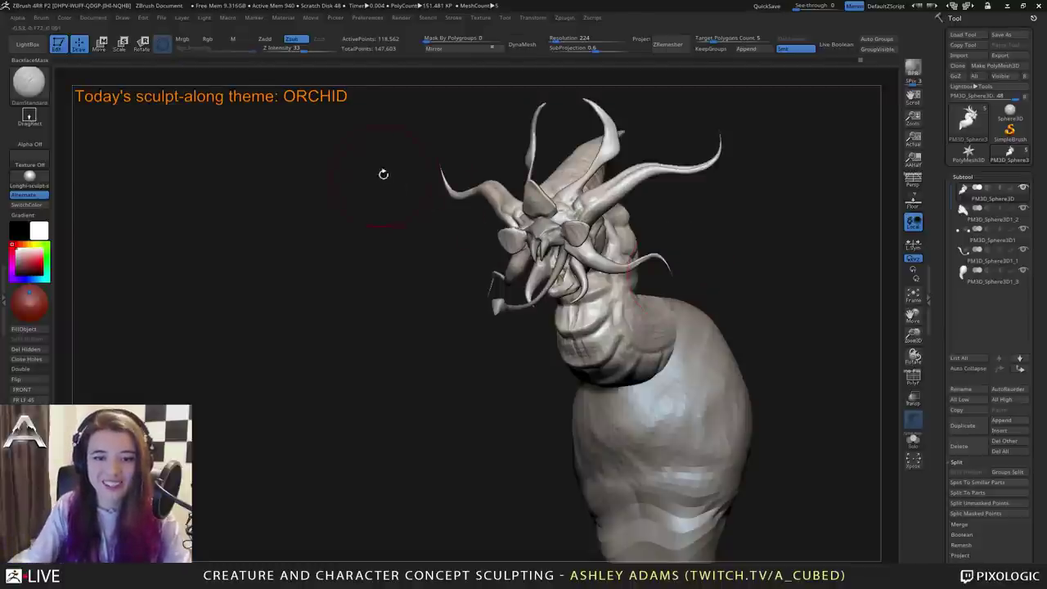
Adjust the creature's upper silhouette around the head and neck with SnakeHook.
{"action": "mouse_move", "coordinate": [485, 242]}
{"action": "left_mouse_down"}
{"action": "mouse_move", "coordinate": [564, 274]}
{"action": "mouse_move", "coordinate": [553, 285]}
{"action": "mouse_move", "coordinate": [503, 284]}
{"action": "mouse_move", "coordinate": [560, 327]}
{"action": "mouse_move", "coordinate": [556, 291]}
{"action": "left_mouse_up"}
{"action": "key", "text": "b"}
{"action": "key", "text": "s"}
{"action": "key", "text": "h"}
{"action": "left_click_drag", "start_coordinate": [556, 208], "coordinate": [546, 196]}
{"action": "mouse_move", "coordinate": [569, 254]}
{"action": "right_mouse_down", "text": "alt"}
{"action": "mouse_move", "coordinate": [530, 236]}
{"action": "mouse_move", "coordinate": [536, 205]}
{"action": "right_mouse_up", "text": "alt"}
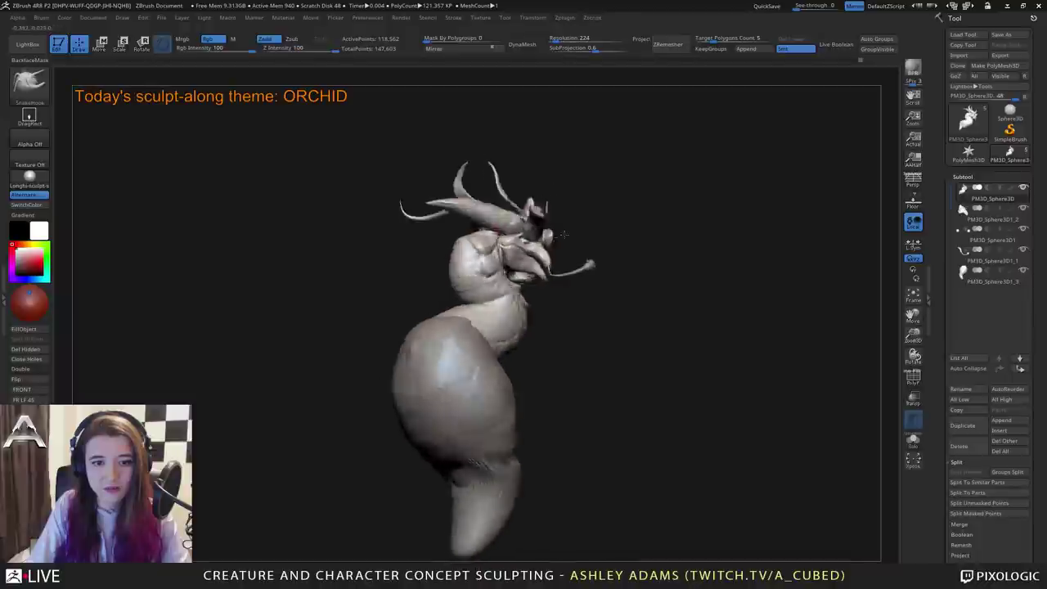
{"action": "mouse_move", "coordinate": [564, 237]}
{"action": "left_mouse_down"}
{"action": "mouse_move", "coordinate": [668, 224]}
{"action": "mouse_move", "coordinate": [642, 232]}
{"action": "mouse_move", "coordinate": [747, 229]}
{"action": "mouse_move", "coordinate": [561, 236]}
{"action": "left_mouse_up"}
{"action": "key", "text": "space"}
{"action": "right_click_drag", "start_coordinate": [550, 258], "coordinate": [637, 265]}
Select the bulbous tail piece and reposition it closer under the lower neck with a smaller size.
{"action": "left_click", "coordinate": [608, 348], "text": "alt"}
{"action": "right_click_drag", "start_coordinate": [608, 347], "coordinate": [628, 324], "text": "alt"}
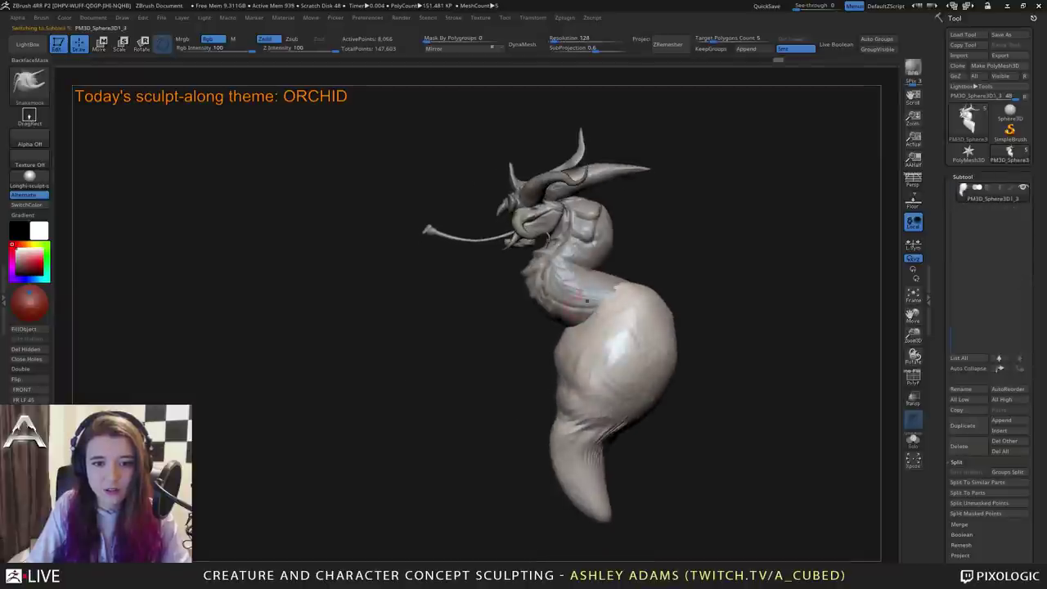
{"action": "key", "text": "w"}
{"action": "left_click_drag", "start_coordinate": [616, 309], "coordinate": [615, 350]}
{"action": "left_click_drag", "start_coordinate": [663, 304], "coordinate": [650, 301]}
{"action": "key", "text": "q"}
Select the main body and reshape the lower neck with SnakeHook so it flows over the top of the bulb.
{"action": "left_click", "coordinate": [639, 296], "text": "alt"}
{"action": "key", "text": "space"}
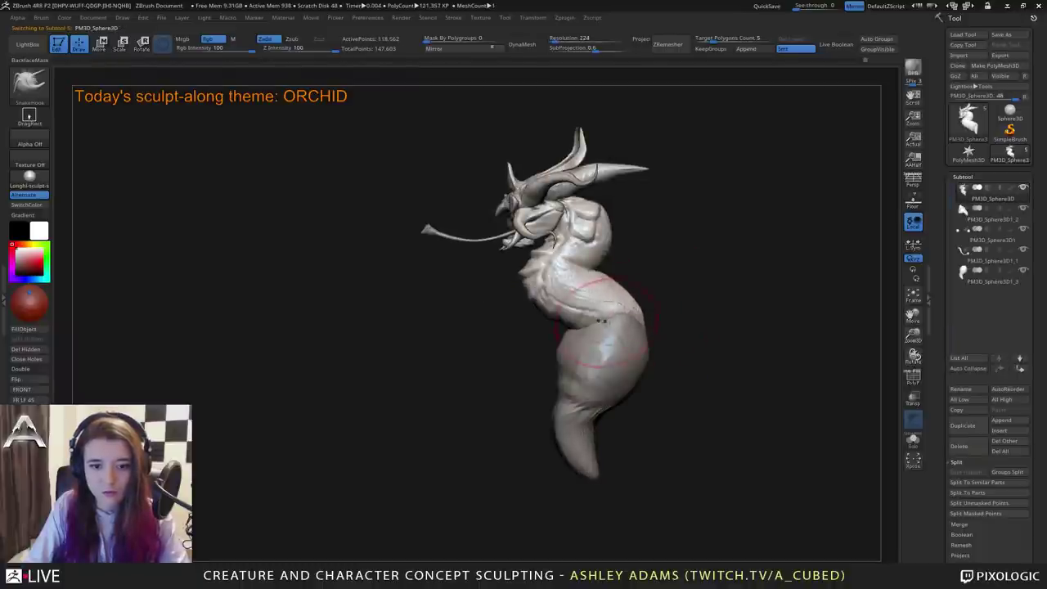
{"action": "mouse_move", "coordinate": [605, 321]}
{"action": "right_mouse_down"}
{"action": "mouse_move", "coordinate": [630, 350]}
{"action": "mouse_move", "coordinate": [597, 327]}
{"action": "mouse_move", "coordinate": [659, 322]}
{"action": "mouse_move", "coordinate": [648, 314]}
{"action": "mouse_move", "coordinate": [664, 302]}
{"action": "mouse_move", "coordinate": [696, 299]}
{"action": "mouse_move", "coordinate": [667, 284]}
{"action": "right_mouse_up"}
{"action": "right_click", "coordinate": [660, 321]}
{"action": "right_click", "coordinate": [542, 264]}
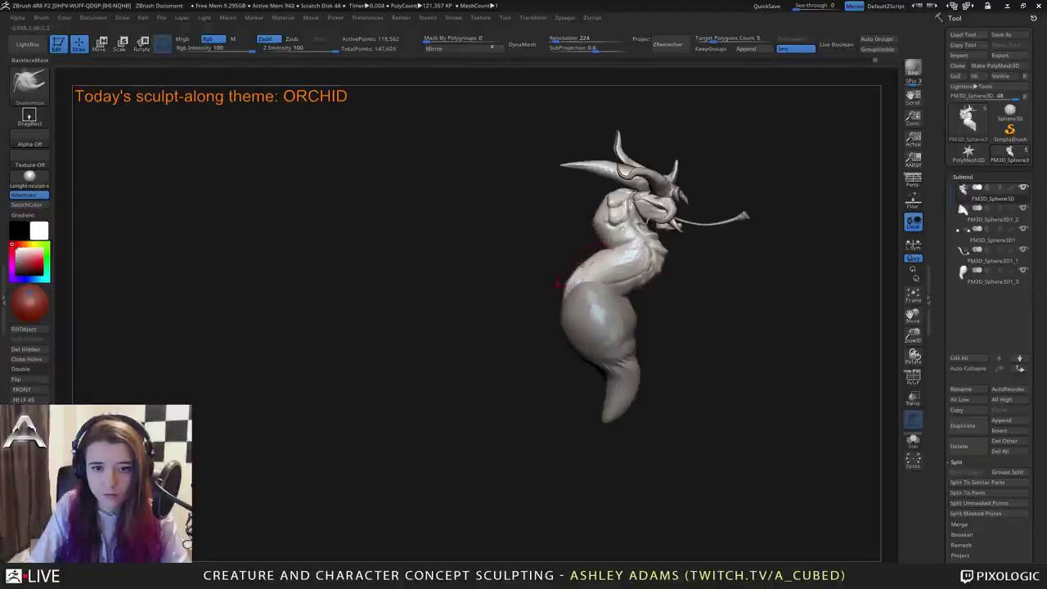
{"action": "right_click", "coordinate": [567, 331]}
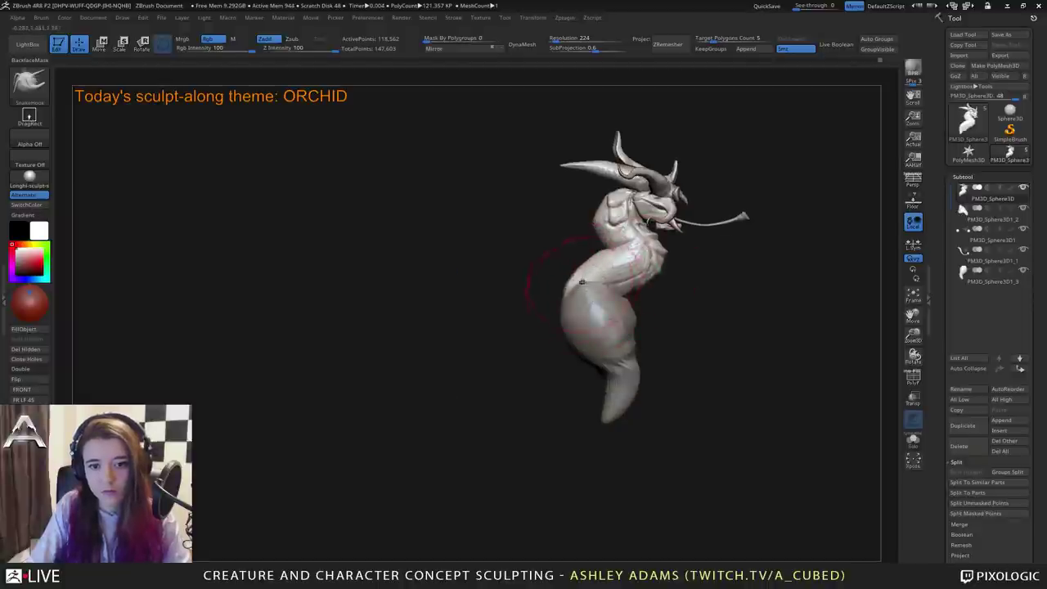
{"action": "mouse_move", "coordinate": [607, 281]}
{"action": "left_mouse_down"}
{"action": "mouse_move", "coordinate": [649, 276]}
{"action": "mouse_move", "coordinate": [627, 264]}
{"action": "mouse_move", "coordinate": [667, 280]}
{"action": "mouse_move", "coordinate": [631, 303]}
{"action": "left_mouse_up"}
Select the tail piece and adjust its tapered lower end with SnakeHook.
{"action": "left_click", "coordinate": [605, 368], "text": "alt"}
{"action": "left_click_drag", "start_coordinate": [602, 393], "coordinate": [590, 407]}
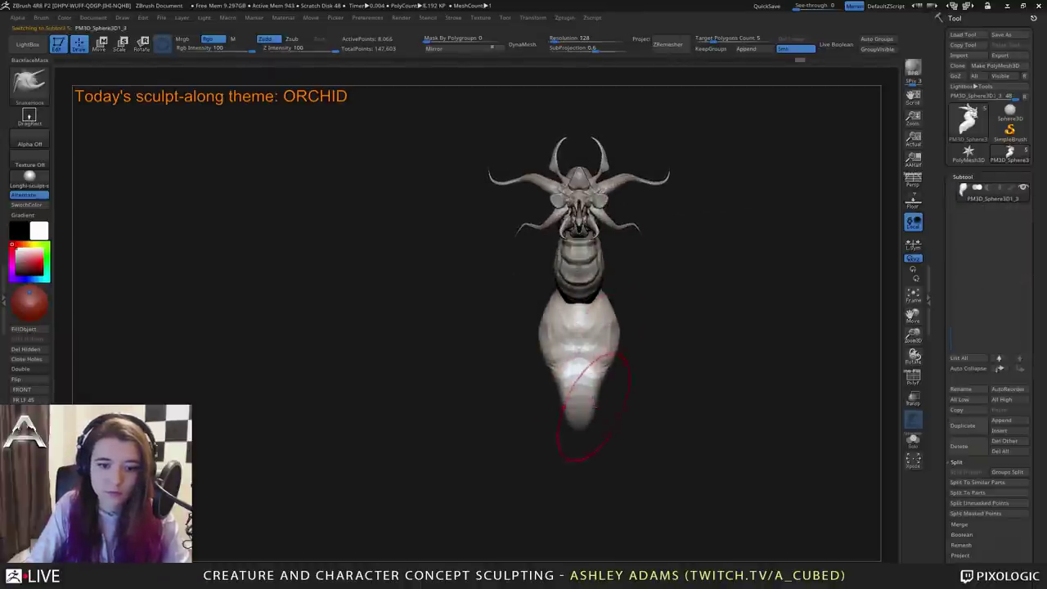
{"action": "left_click_drag", "start_coordinate": [663, 384], "coordinate": [611, 336]}
{"action": "key", "text": "space"}
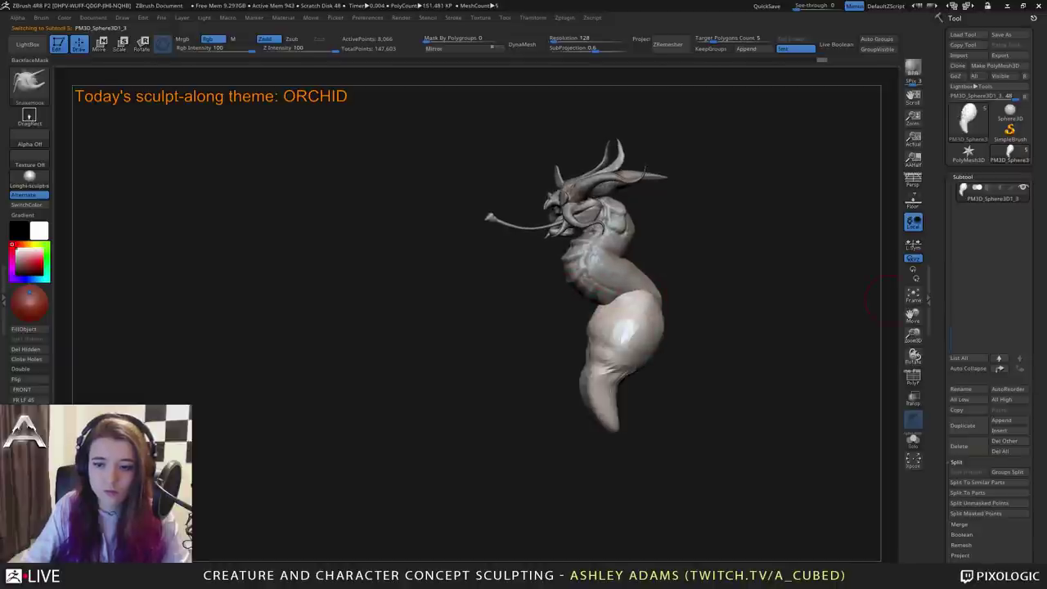
Append a ZSphere subtool, select it, and move and scale it down at the junction of neck and bulb.
{"action": "left_click", "coordinate": [999, 431]}
{"action": "left_click", "coordinate": [751, 439]}
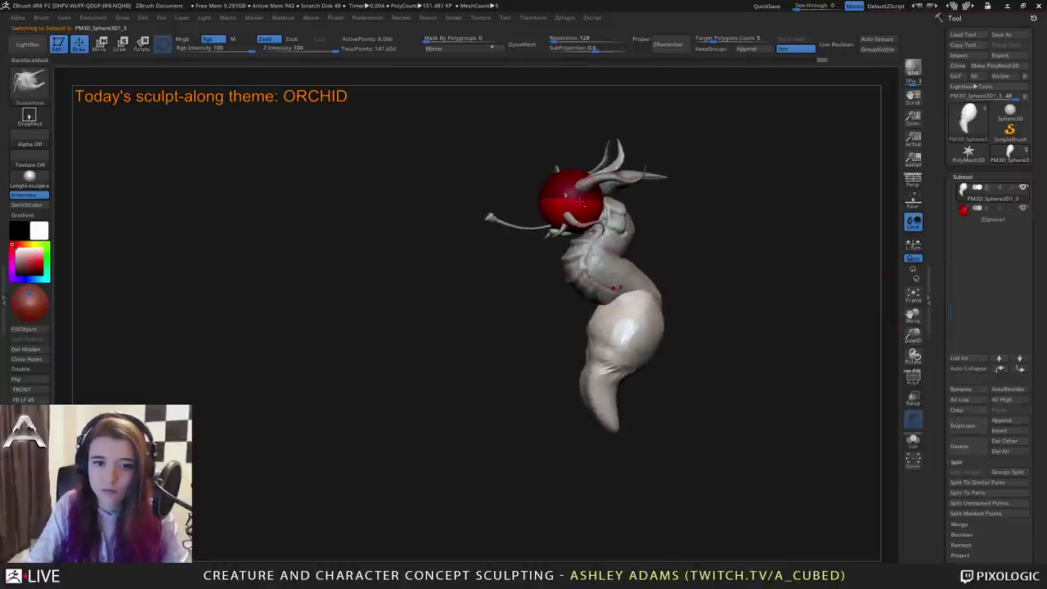
{"action": "left_click_drag", "start_coordinate": [759, 400], "coordinate": [761, 385], "text": "shift"}
{"action": "key", "text": "w"}
{"action": "left_click", "coordinate": [612, 199], "text": "alt"}
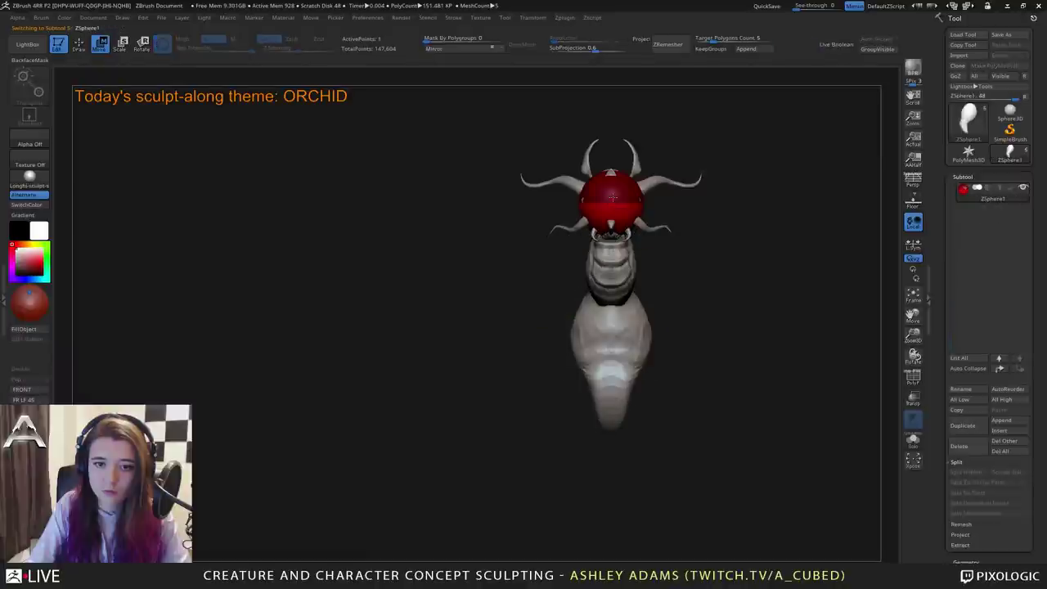
{"action": "left_click_drag", "start_coordinate": [612, 200], "coordinate": [610, 288]}
{"action": "key", "text": "e"}
{"action": "key", "text": "w"}
Pull a second ZSphere down beside the tail to start a limb and scale down its end.
{"action": "mouse_move", "coordinate": [675, 287]}
{"action": "left_mouse_down"}
{"action": "mouse_move", "coordinate": [624, 290]}
{"action": "mouse_move", "coordinate": [686, 474]}
{"action": "left_mouse_up"}
{"action": "right_click", "coordinate": [566, 342]}
{"action": "key", "text": "q"}
{"action": "key", "text": "w"}
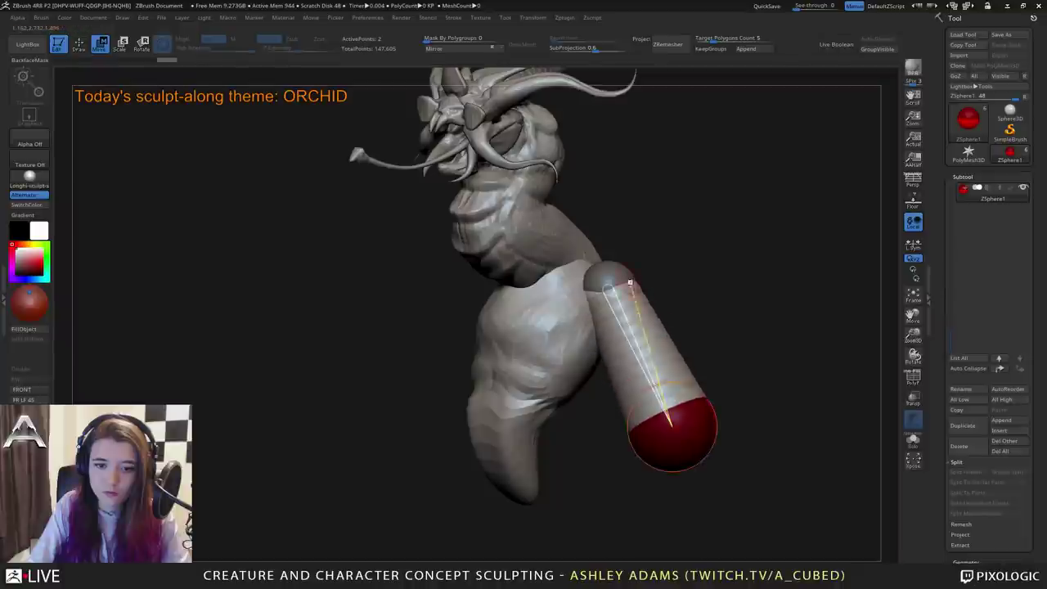
{"action": "left_click_drag", "start_coordinate": [625, 286], "coordinate": [619, 276]}
{"action": "key", "text": "ctrl+z"}
{"action": "left_click_drag", "start_coordinate": [676, 353], "coordinate": [689, 256], "text": "alt"}
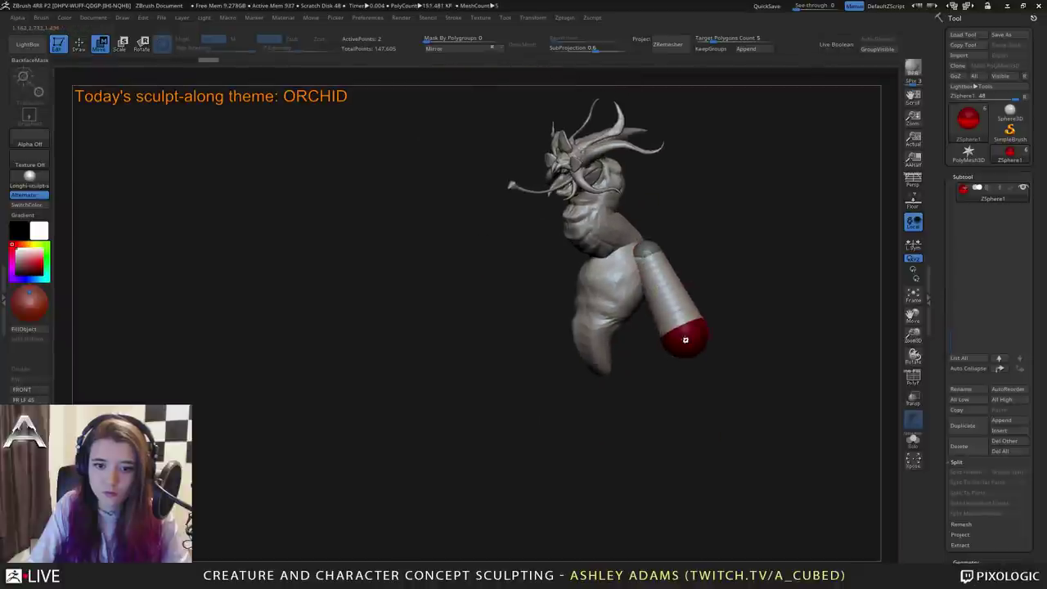
{"action": "key", "text": "e"}
{"action": "left_click_drag", "start_coordinate": [687, 344], "coordinate": [684, 334]}
Insert a joint ZSphere near the top of the limb and adjust its size.
{"action": "key", "text": "q"}
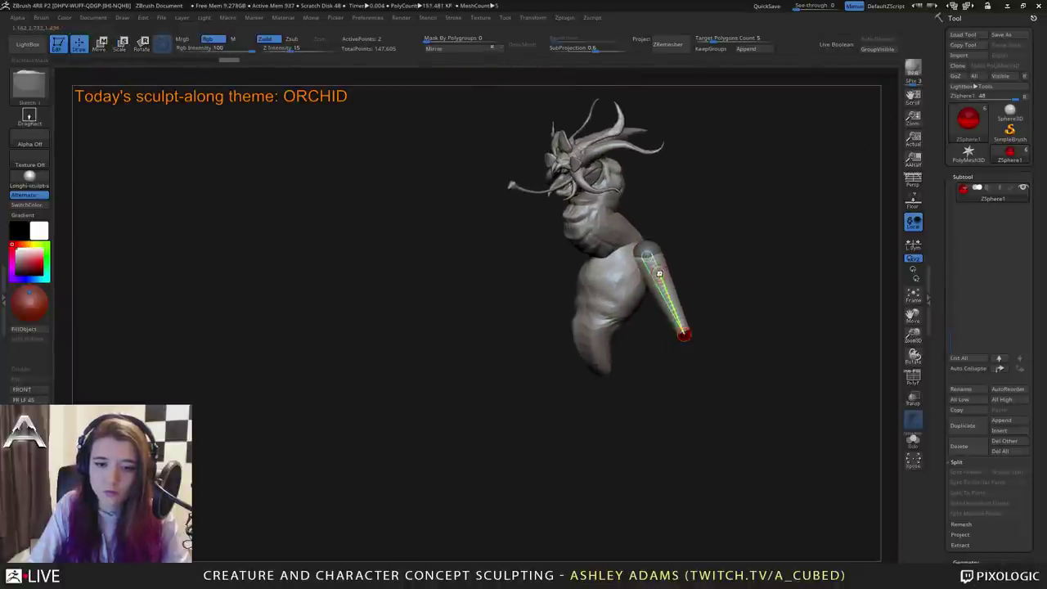
{"action": "left_click", "coordinate": [657, 272]}
{"action": "key", "text": "w"}
{"action": "key", "text": "e"}
{"action": "left_click", "coordinate": [663, 280]}
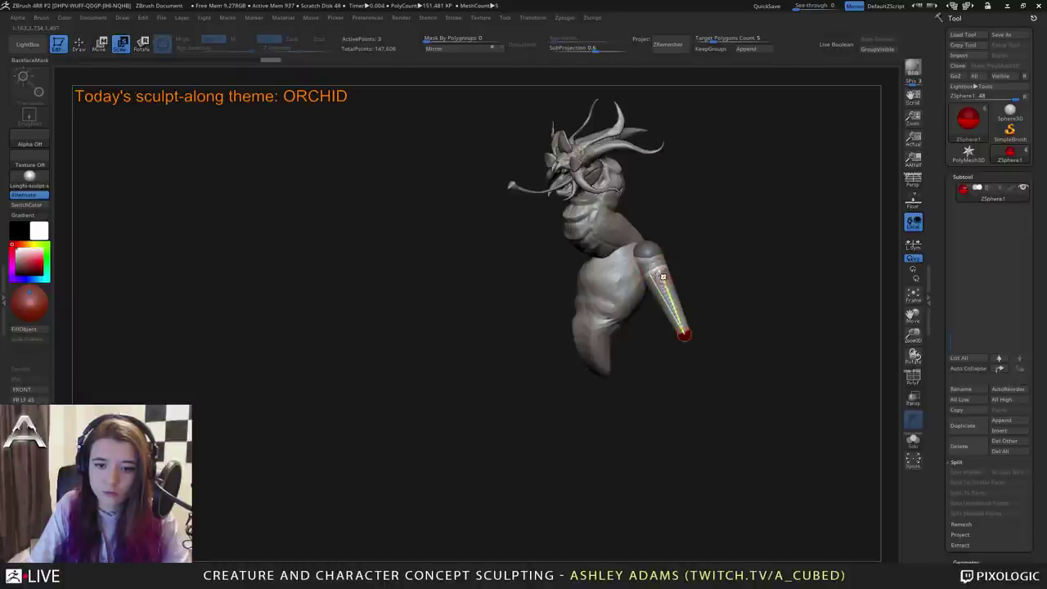
{"action": "left_click_drag", "start_coordinate": [657, 273], "coordinate": [741, 204]}
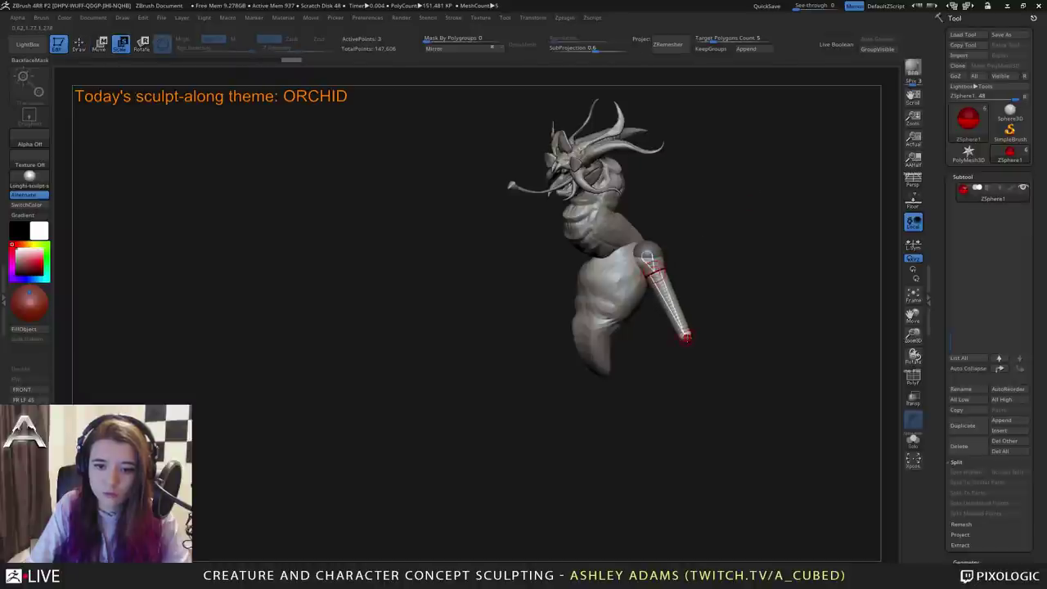
Move the limb's lower end outward and raise its root ZSphere to bend the limb at the joint.
{"action": "key", "text": "w"}
{"action": "left_click_drag", "start_coordinate": [683, 333], "coordinate": [695, 344]}
{"action": "left_click_drag", "start_coordinate": [761, 339], "coordinate": [712, 332]}
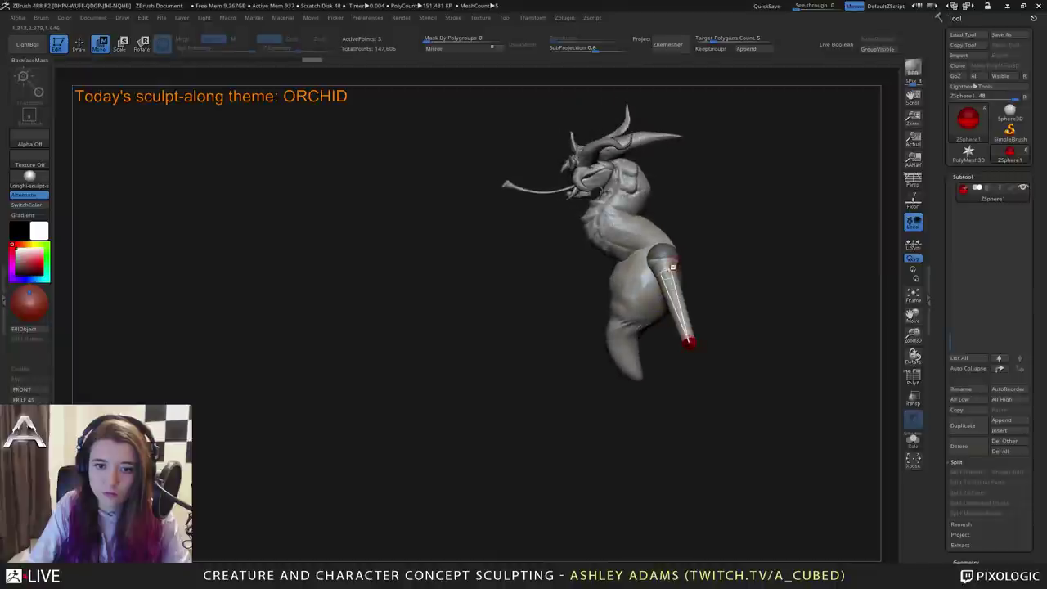
{"action": "left_click_drag", "start_coordinate": [665, 249], "coordinate": [685, 225]}
{"action": "left_click_drag", "start_coordinate": [736, 254], "coordinate": [787, 258]}
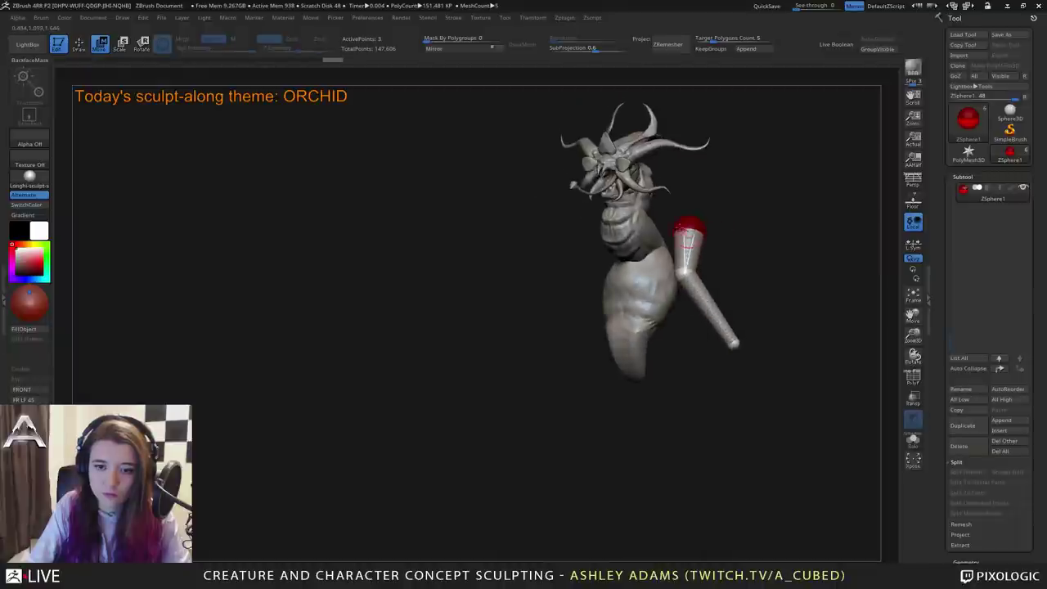
Add a ZSphere to the limb's root and pull it inward to connect the limb to the body.
{"action": "key", "text": "q"}
{"action": "key", "text": "w"}
{"action": "mouse_move", "coordinate": [679, 223]}
{"action": "left_mouse_down"}
{"action": "mouse_move", "coordinate": [688, 222]}
{"action": "mouse_move", "coordinate": [675, 215]}
{"action": "mouse_move", "coordinate": [685, 215]}
{"action": "left_mouse_up"}
{"action": "left_click_drag", "start_coordinate": [656, 262], "coordinate": [645, 261]}
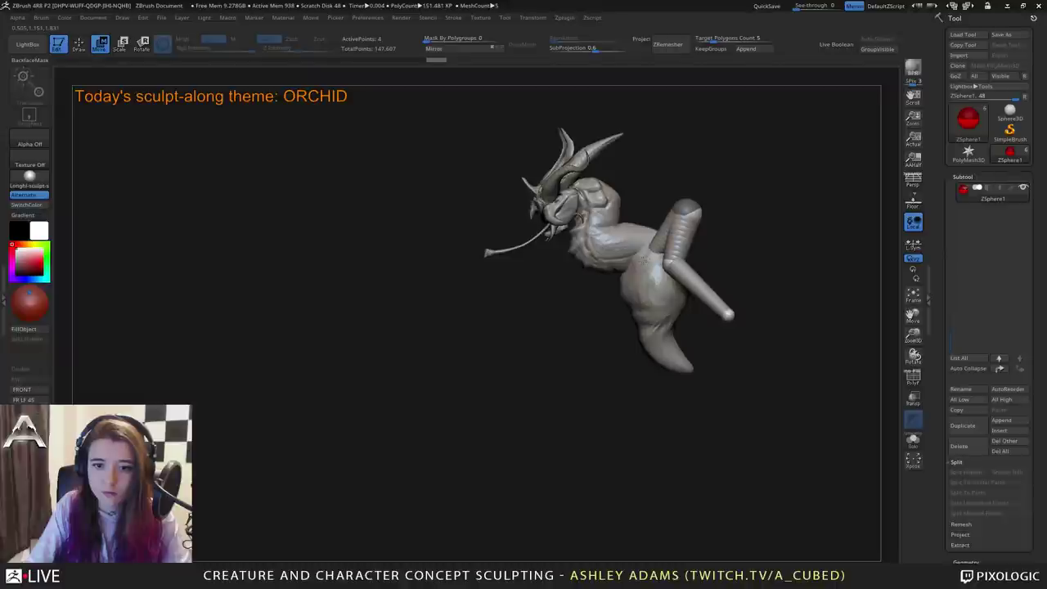
{"action": "left_click_drag", "start_coordinate": [734, 214], "coordinate": [709, 226]}
{"action": "left_click_drag", "start_coordinate": [656, 264], "coordinate": [651, 257]}
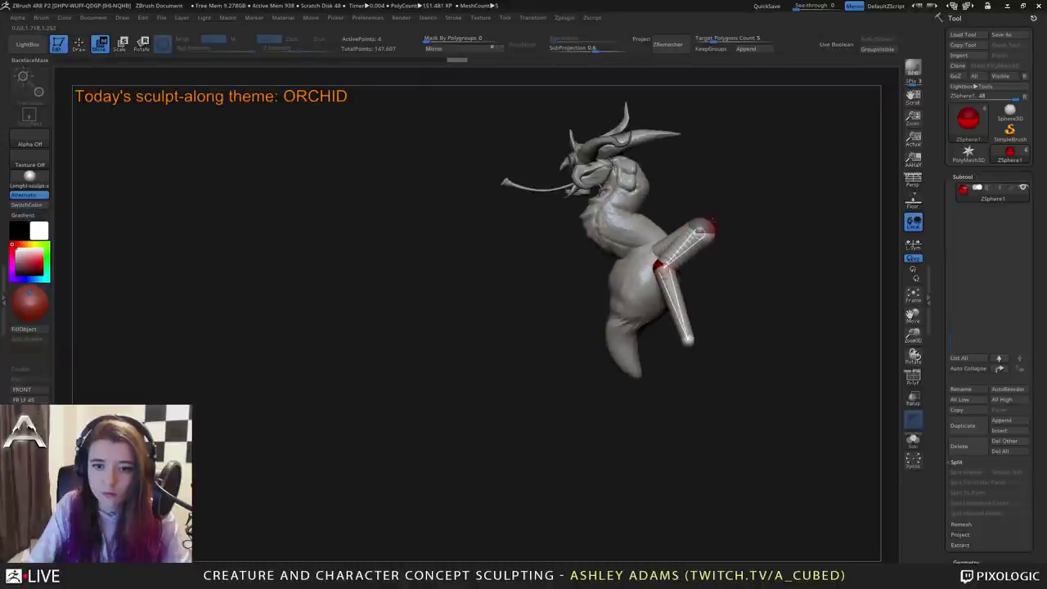
Move the limb's lower end farther back and adjust its middle joint toward the bulb.
{"action": "key", "text": "a"}
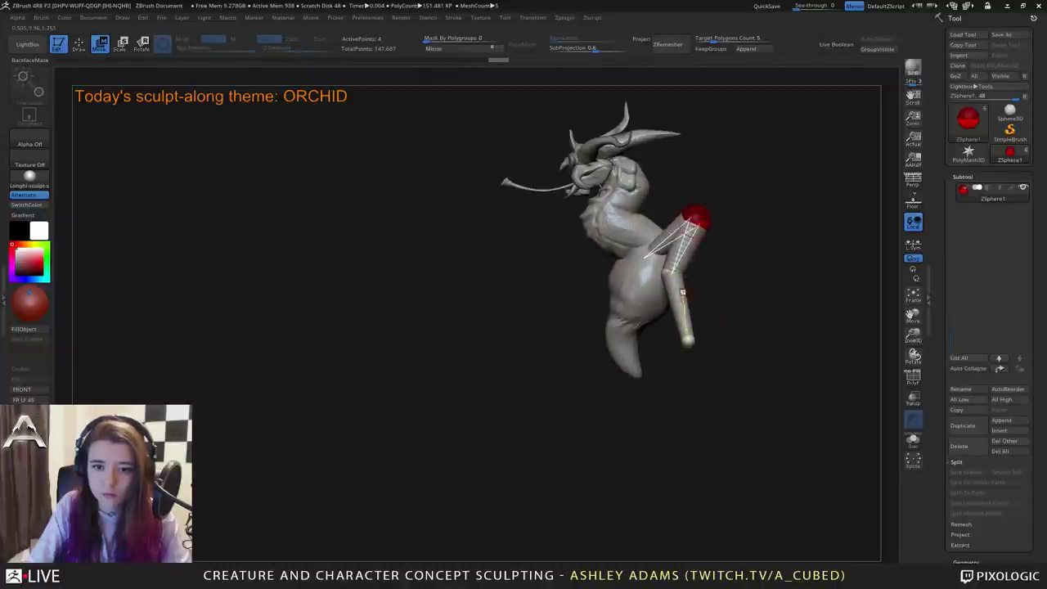
{"action": "left_click_drag", "start_coordinate": [687, 340], "coordinate": [723, 349]}
{"action": "mouse_move", "coordinate": [668, 271]}
{"action": "left_mouse_down"}
{"action": "mouse_move", "coordinate": [660, 265]}
{"action": "mouse_move", "coordinate": [713, 271]}
{"action": "mouse_move", "coordinate": [660, 266]}
{"action": "left_mouse_up"}
Add a ZSphere at the limb's lower end and extend it downward and forward into a long lower leg.
{"action": "left_click_drag", "start_coordinate": [672, 336], "coordinate": [617, 347]}
{"action": "left_click_drag", "start_coordinate": [618, 348], "coordinate": [640, 307], "text": "alt"}
{"action": "left_click_drag", "start_coordinate": [747, 317], "coordinate": [676, 387]}
{"action": "key", "text": "q"}
{"action": "left_click", "coordinate": [743, 320]}
{"action": "key", "text": "w"}
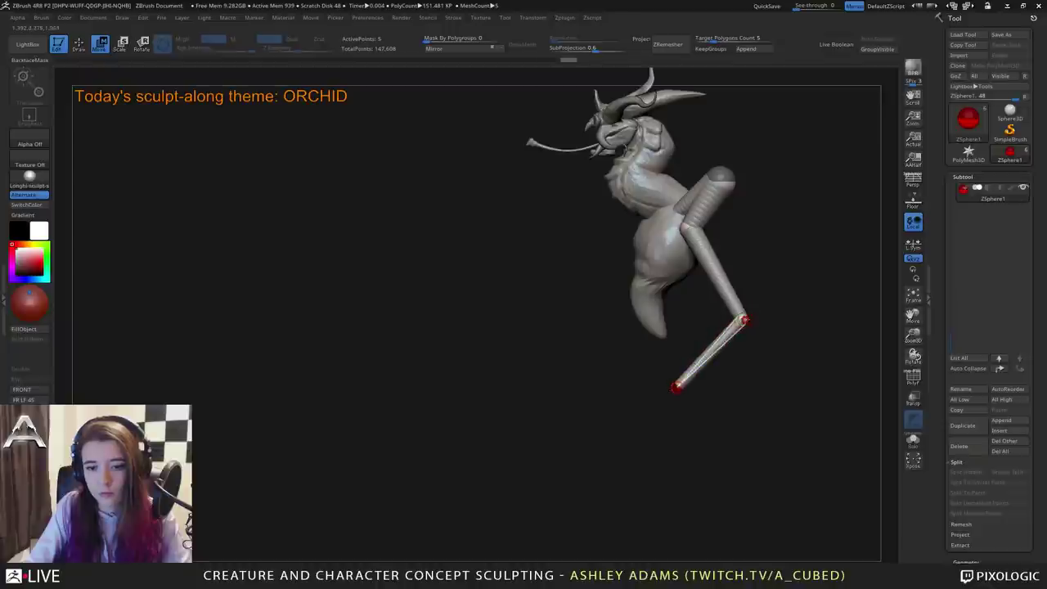
{"action": "left_click_drag", "start_coordinate": [744, 318], "coordinate": [753, 309]}
{"action": "left_click_drag", "start_coordinate": [677, 386], "coordinate": [665, 445]}
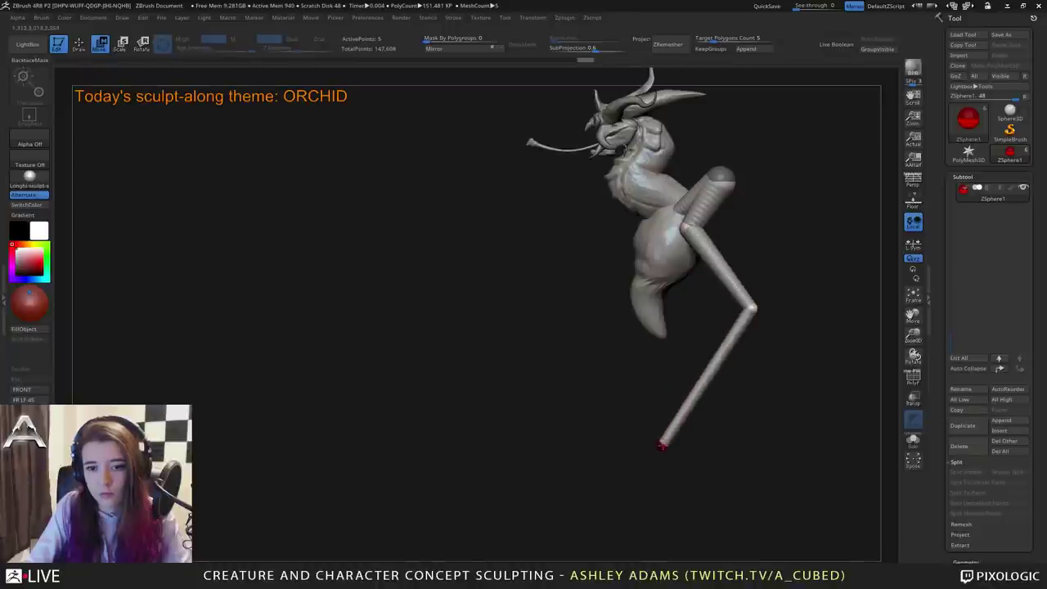
Convert the ZSphere leg chain into an adaptive skin mesh with density 1 and DynaMesh resolution 0.
{"action": "left_click_drag", "start_coordinate": [623, 377], "coordinate": [666, 305]}
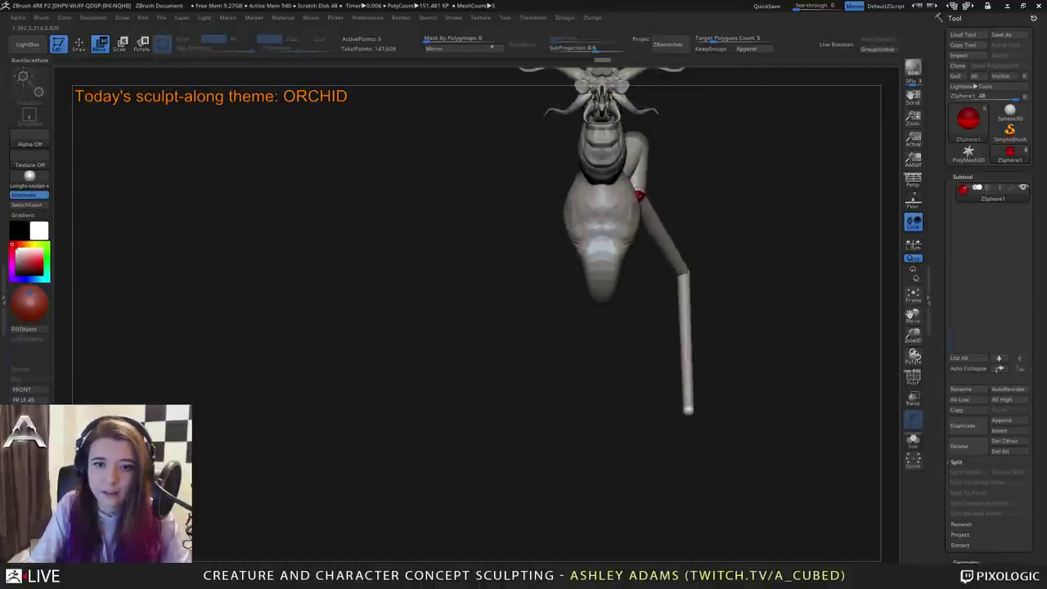
{"action": "left_click_drag", "start_coordinate": [691, 417], "coordinate": [473, 241]}
{"action": "left_click_drag", "start_coordinate": [624, 350], "coordinate": [626, 307], "text": "alt"}
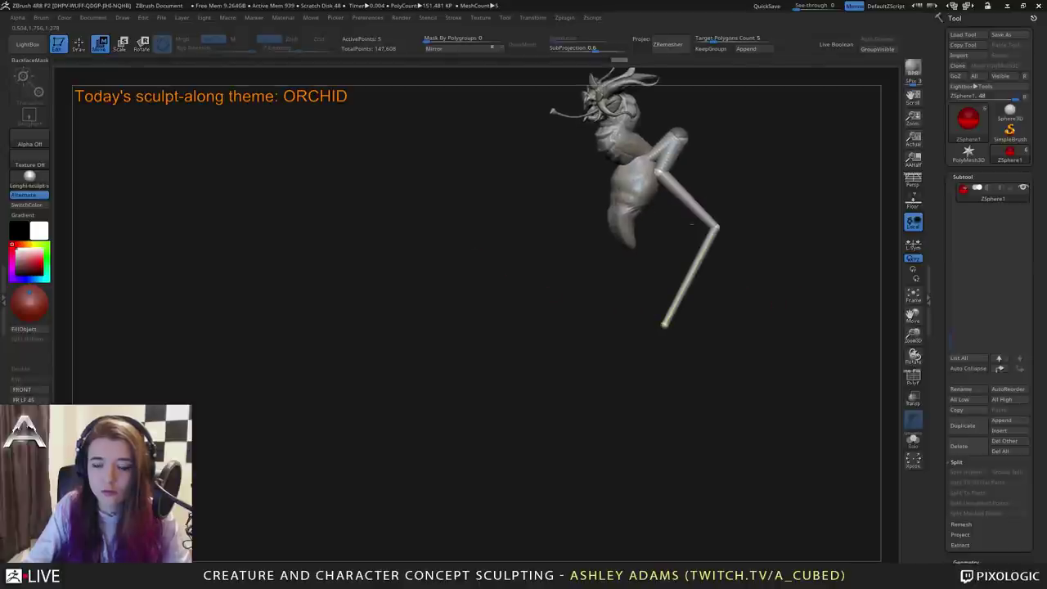
{"action": "scroll", "coordinate": [953, 554], "scroll_direction": "down", "scroll_amount": 5}
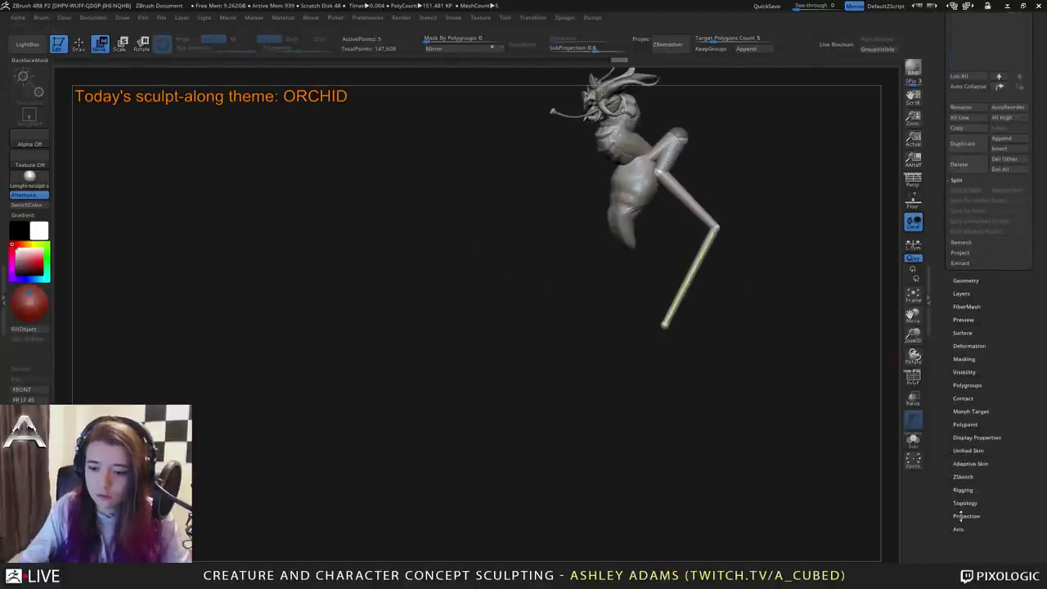
{"action": "left_click", "coordinate": [967, 462]}
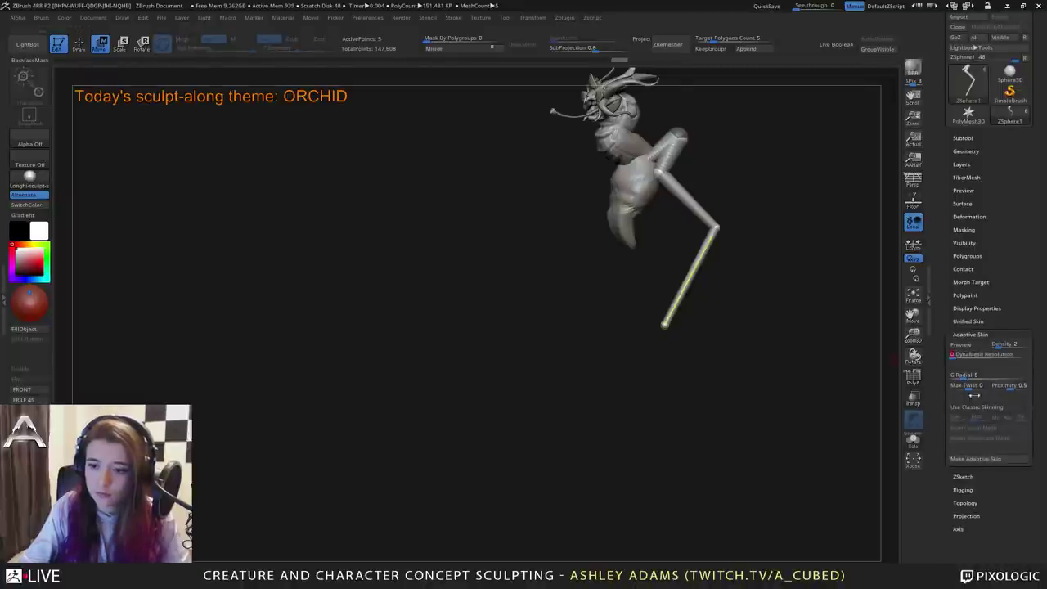
{"action": "left_click", "coordinate": [975, 458]}
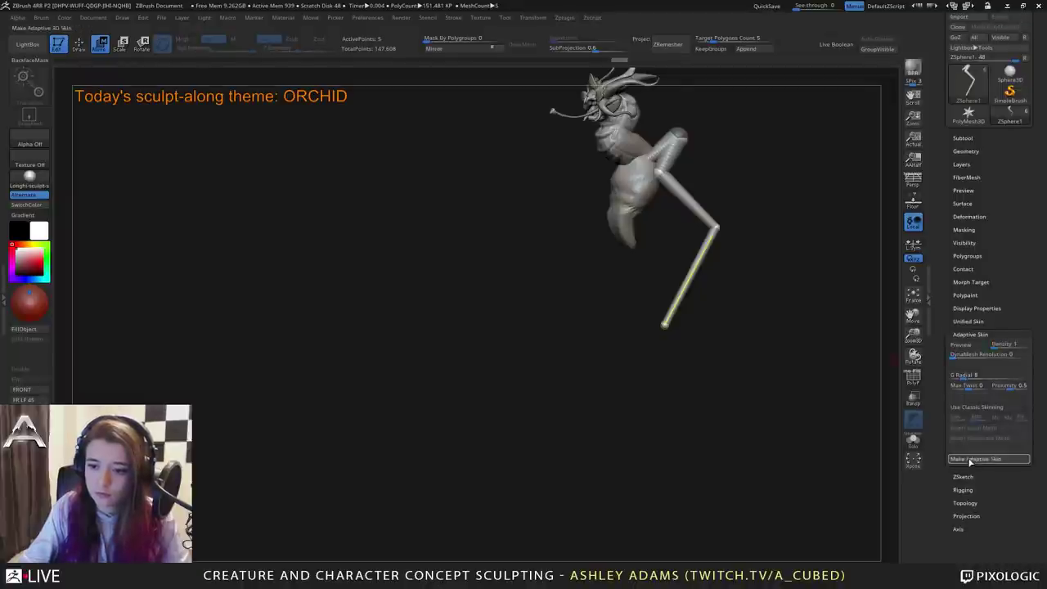
Append the generated leg skin as a subtool and hide the original ZSphere leg.
{"action": "left_click", "coordinate": [965, 159]}
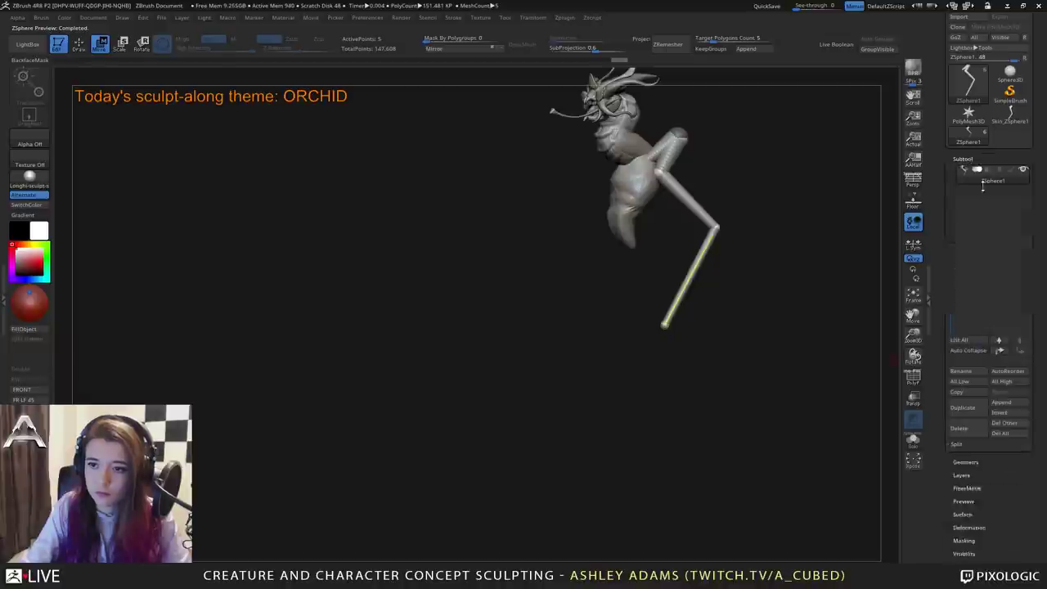
{"action": "left_click", "coordinate": [1001, 402]}
{"action": "left_click", "coordinate": [792, 399]}
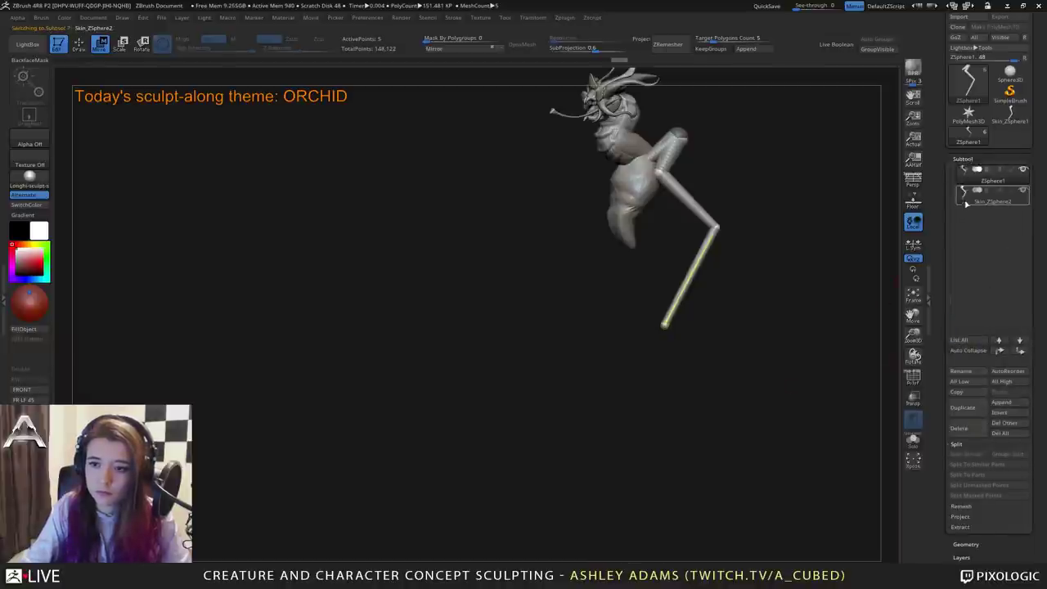
{"action": "left_click", "coordinate": [1024, 170]}
Duplicate and mirror the leg skin to the opposite side of the body, merging both legs into one subtool.
{"action": "left_click", "coordinate": [962, 408]}
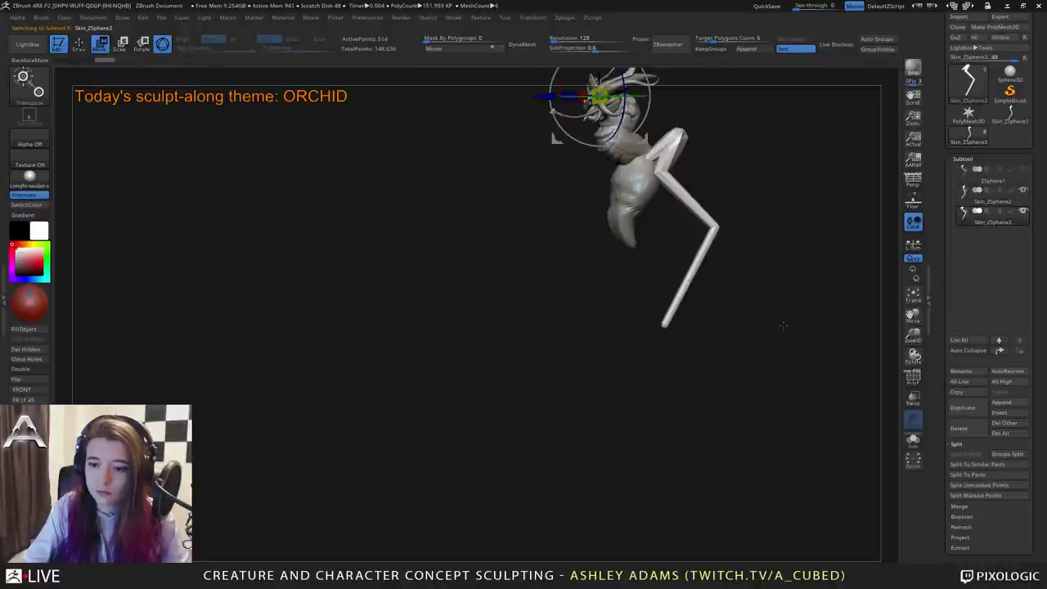
{"action": "left_click", "coordinate": [471, 54]}
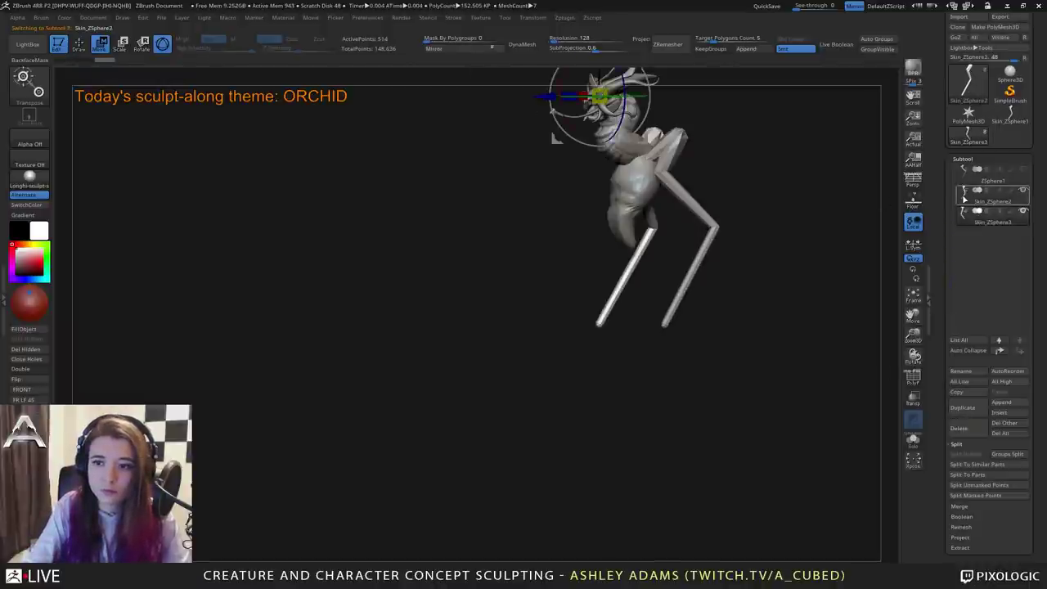
{"action": "left_click", "coordinate": [961, 506]}
{"action": "left_click", "coordinate": [963, 463]}
{"action": "left_click", "coordinate": [847, 486]}
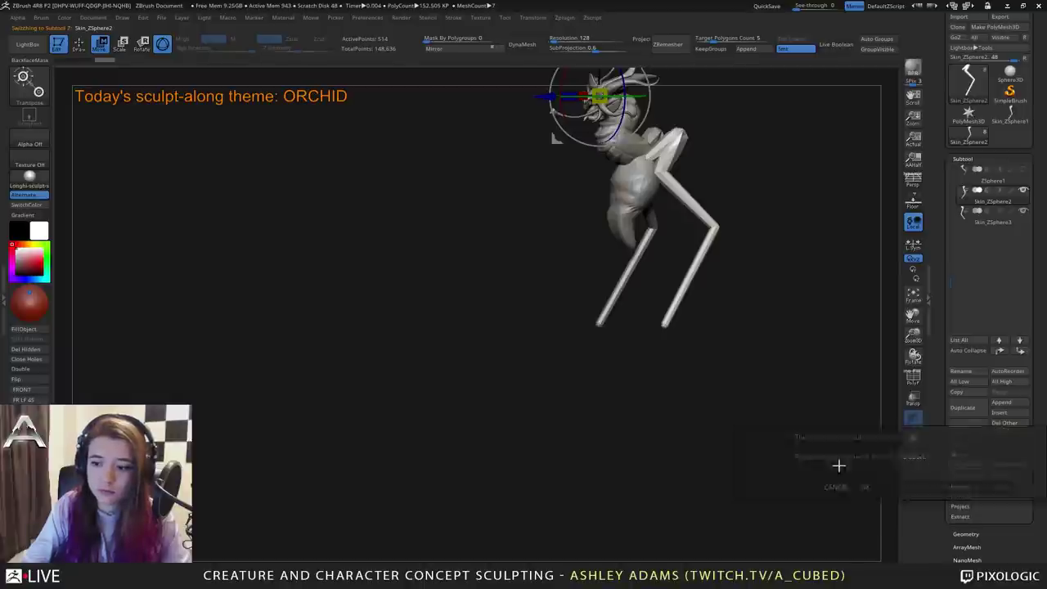
Examine the creature's silhouette and leg proportions from several angles.
{"action": "right_click_drag", "start_coordinate": [605, 283], "coordinate": [612, 283]}
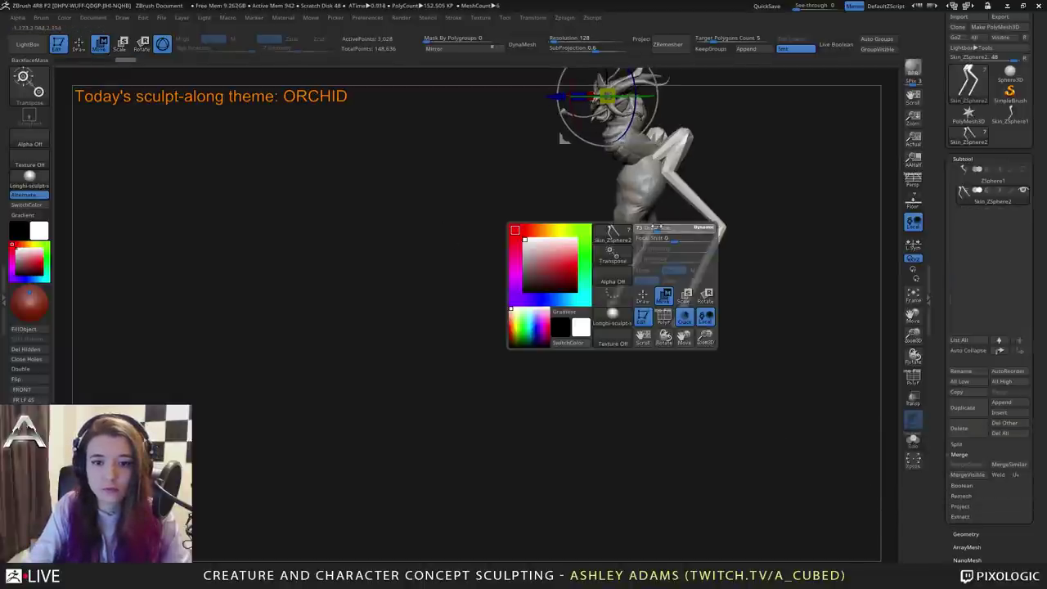
{"action": "right_click_drag", "start_coordinate": [697, 179], "coordinate": [673, 236], "text": "alt"}
{"action": "key", "text": "q"}
{"action": "right_click_drag", "start_coordinate": [601, 200], "coordinate": [630, 211]}
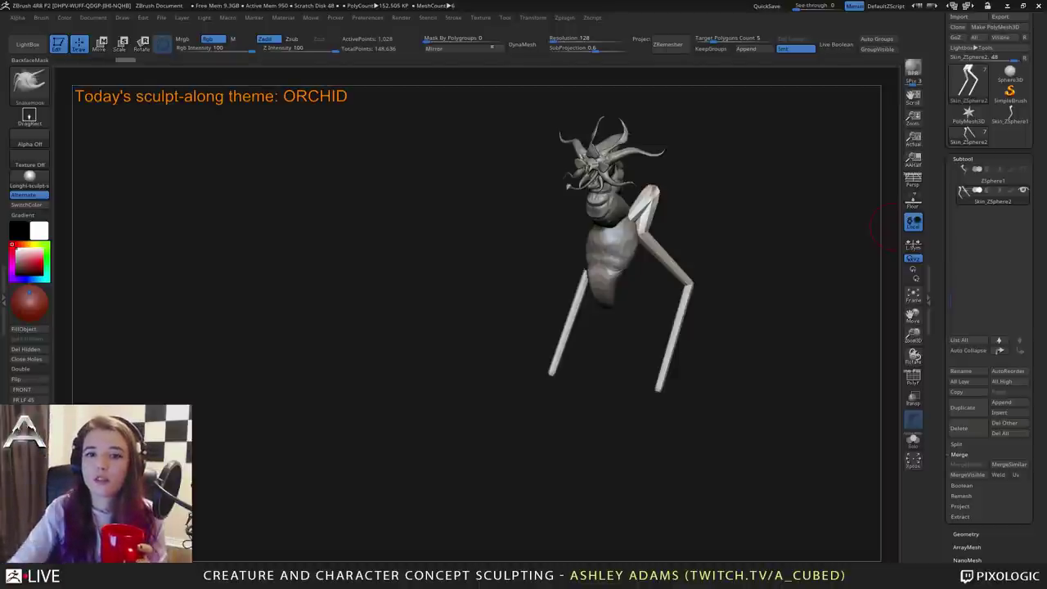
{"action": "left_click_drag", "start_coordinate": [880, 230], "coordinate": [654, 221]}
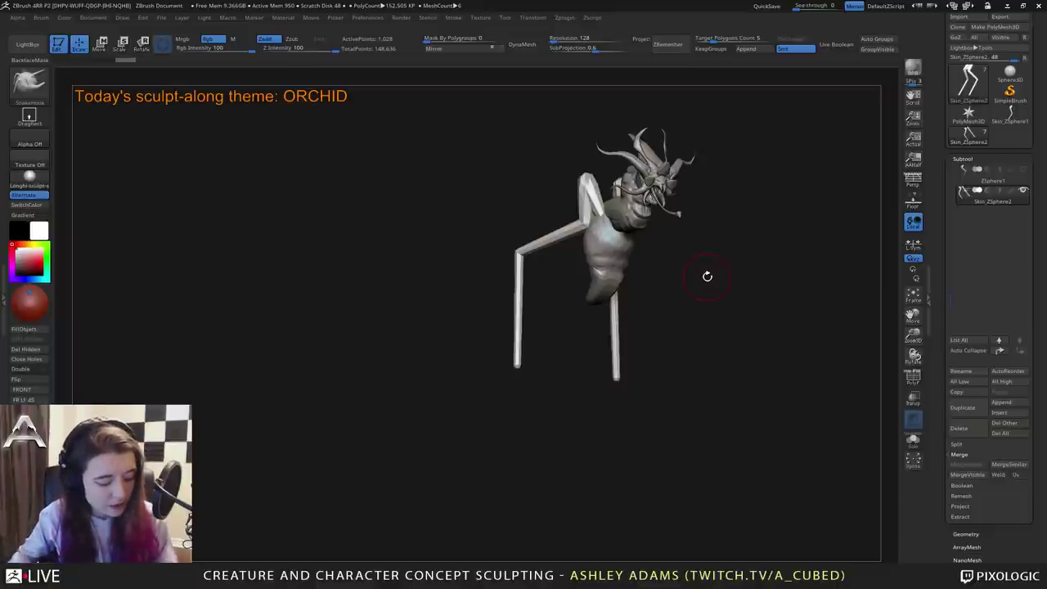
{"action": "left_click_drag", "start_coordinate": [695, 273], "coordinate": [548, 247]}
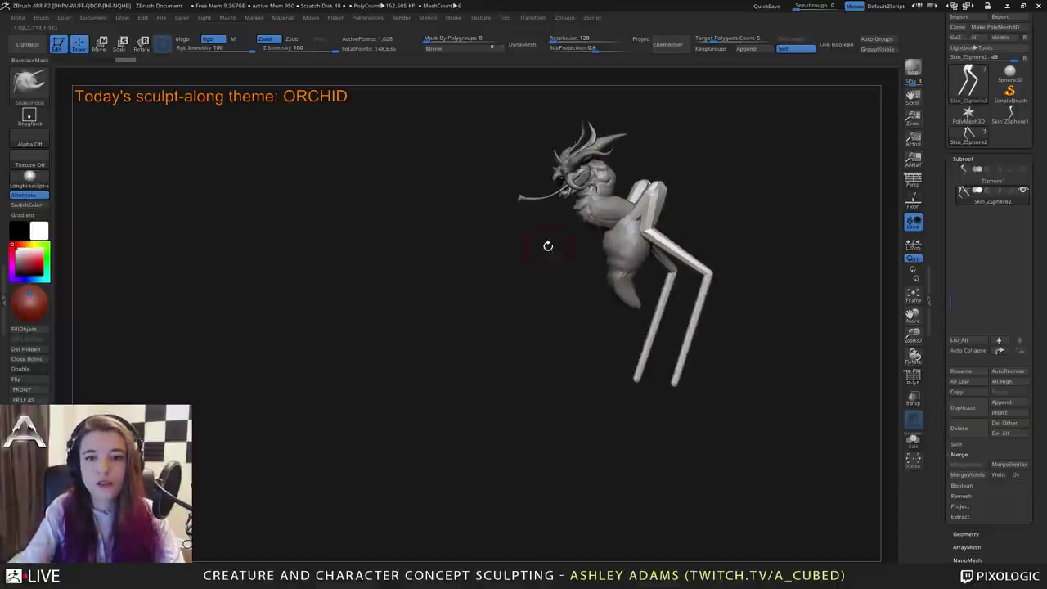
{"action": "left_click_drag", "start_coordinate": [638, 235], "coordinate": [674, 248]}
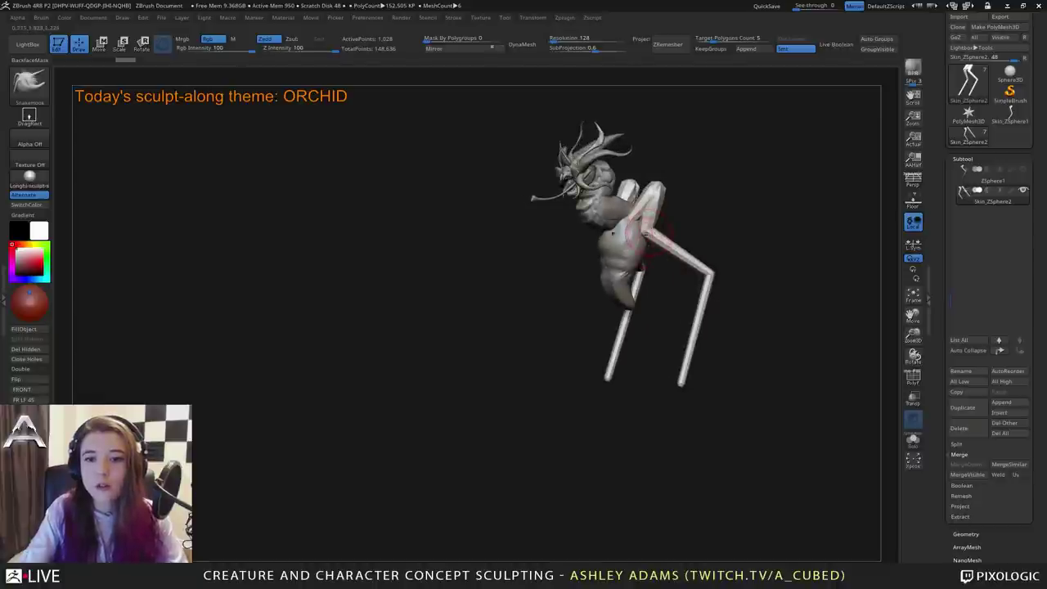
{"action": "right_click_drag", "start_coordinate": [643, 242], "coordinate": [638, 282], "text": "ctrl"}
{"action": "right_click_drag", "start_coordinate": [615, 196], "coordinate": [571, 238], "text": "alt"}
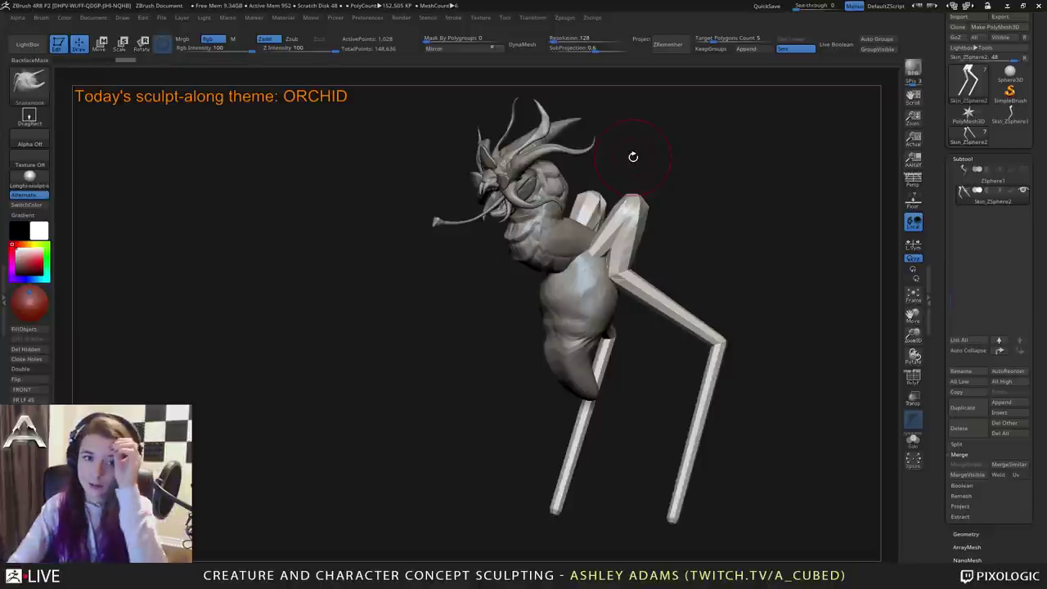
{"action": "right_click_drag", "start_coordinate": [629, 279], "coordinate": [368, 281]}
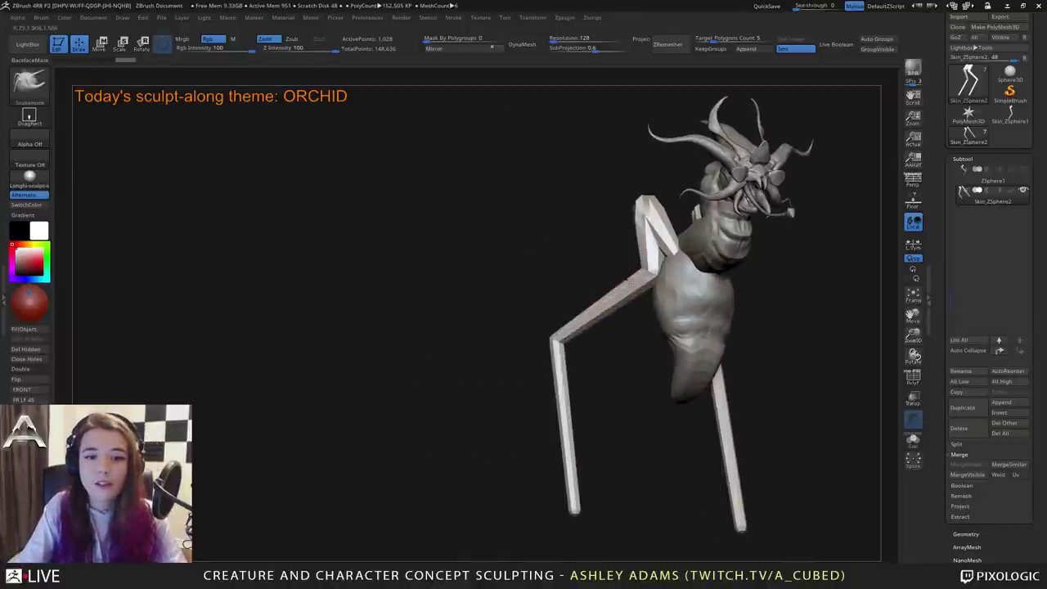
{"action": "right_click", "coordinate": [629, 279]}
{"action": "right_click_drag", "start_coordinate": [561, 317], "coordinate": [544, 292], "text": "alt"}
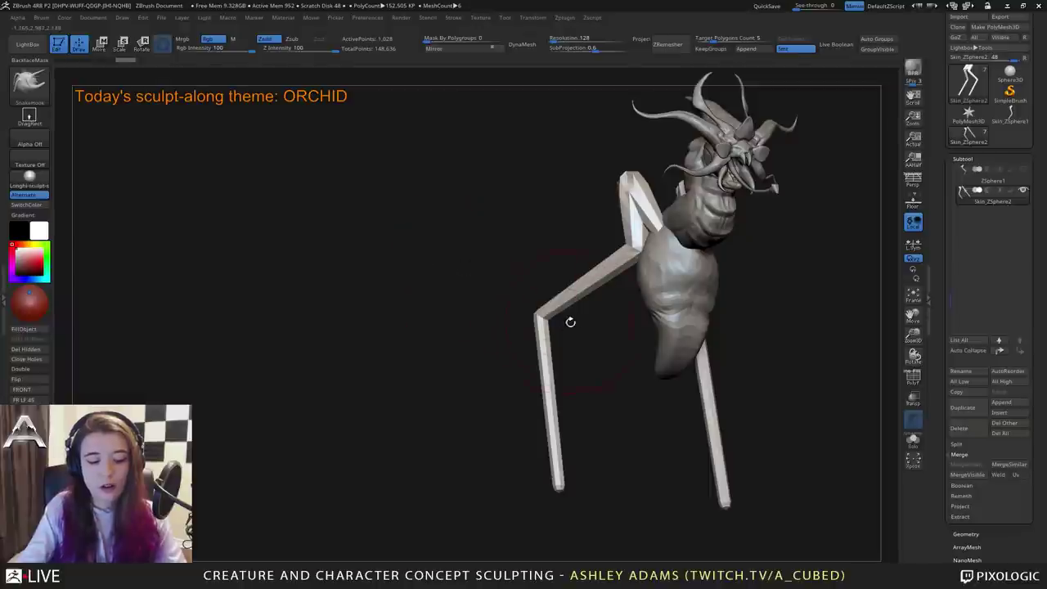
Thicken the lower leg and middle leg segments with the Inflat brush.
{"action": "key", "text": "b"}
{"action": "key", "text": "i"}
{"action": "key", "text": "n"}
{"action": "left_click_drag", "start_coordinate": [560, 483], "coordinate": [539, 315]}
{"action": "mouse_move", "coordinate": [551, 380]}
{"action": "left_mouse_down"}
{"action": "mouse_move", "coordinate": [538, 306]}
{"action": "mouse_move", "coordinate": [547, 391]}
{"action": "mouse_move", "coordinate": [541, 331]}
{"action": "mouse_move", "coordinate": [599, 268]}
{"action": "left_mouse_up"}
{"action": "right_click_drag", "start_coordinate": [600, 274], "coordinate": [647, 282]}
{"action": "mouse_move", "coordinate": [549, 303]}
{"action": "right_mouse_down"}
{"action": "mouse_move", "coordinate": [576, 301]}
{"action": "mouse_move", "coordinate": [536, 296]}
{"action": "right_mouse_up"}
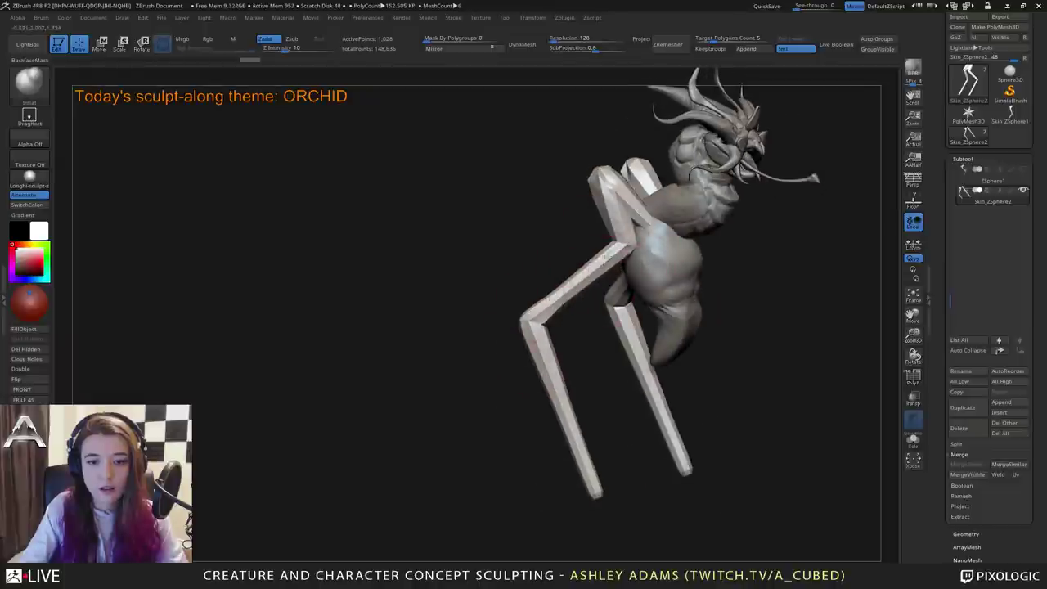
Inflate the knee-to-hip segments and the raised upper joints of the legs to add volume.
{"action": "left_click_drag", "start_coordinate": [599, 257], "coordinate": [626, 241]}
{"action": "left_click_drag", "start_coordinate": [620, 193], "coordinate": [609, 178]}
{"action": "right_click_drag", "start_coordinate": [769, 246], "coordinate": [699, 238]}
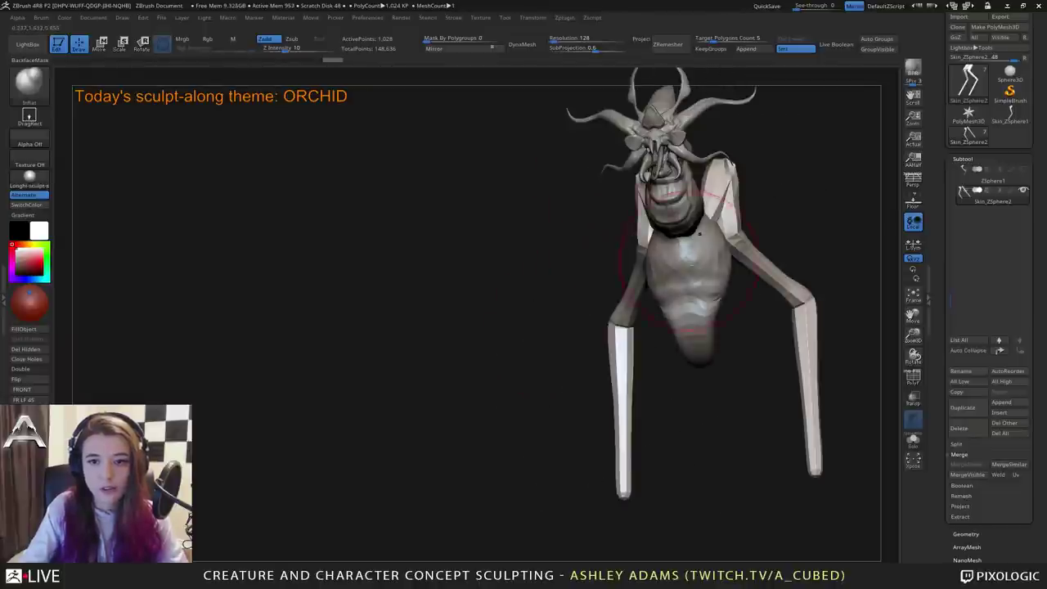
{"action": "left_click_drag", "start_coordinate": [699, 234], "coordinate": [630, 163]}
{"action": "mouse_move", "coordinate": [638, 201]}
{"action": "left_mouse_down"}
{"action": "mouse_move", "coordinate": [611, 198]}
{"action": "mouse_move", "coordinate": [627, 185]}
{"action": "left_mouse_up"}
{"action": "mouse_move", "coordinate": [631, 171]}
{"action": "right_mouse_down"}
{"action": "mouse_move", "coordinate": [516, 181]}
{"action": "mouse_move", "coordinate": [543, 234]}
{"action": "right_mouse_up"}
{"action": "left_click_drag", "start_coordinate": [613, 237], "coordinate": [618, 249]}
{"action": "mouse_move", "coordinate": [619, 249]}
{"action": "right_mouse_down"}
{"action": "mouse_move", "coordinate": [630, 296]}
{"action": "mouse_move", "coordinate": [638, 259]}
{"action": "right_mouse_up"}
Build up form along the back of the abdomen subtool with the ClayBuildup brush.
{"action": "left_click", "coordinate": [630, 297], "text": "alt"}
{"action": "key", "text": "b"}
{"action": "key", "text": "c"}
{"action": "key", "text": "b"}
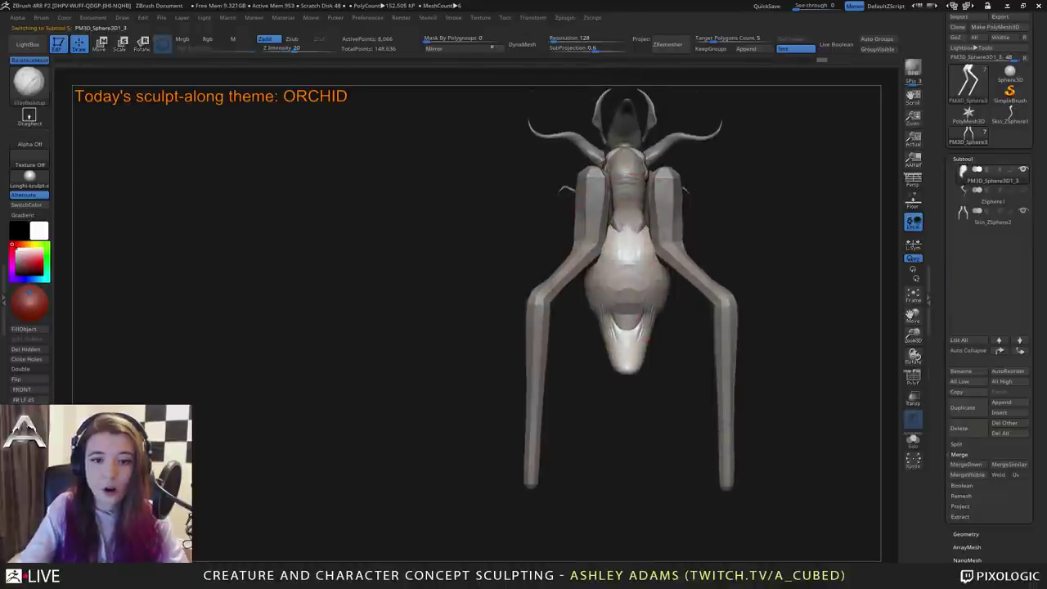
{"action": "left_click_drag", "start_coordinate": [648, 260], "coordinate": [636, 270]}
{"action": "right_click_drag", "start_coordinate": [637, 270], "coordinate": [629, 270]}
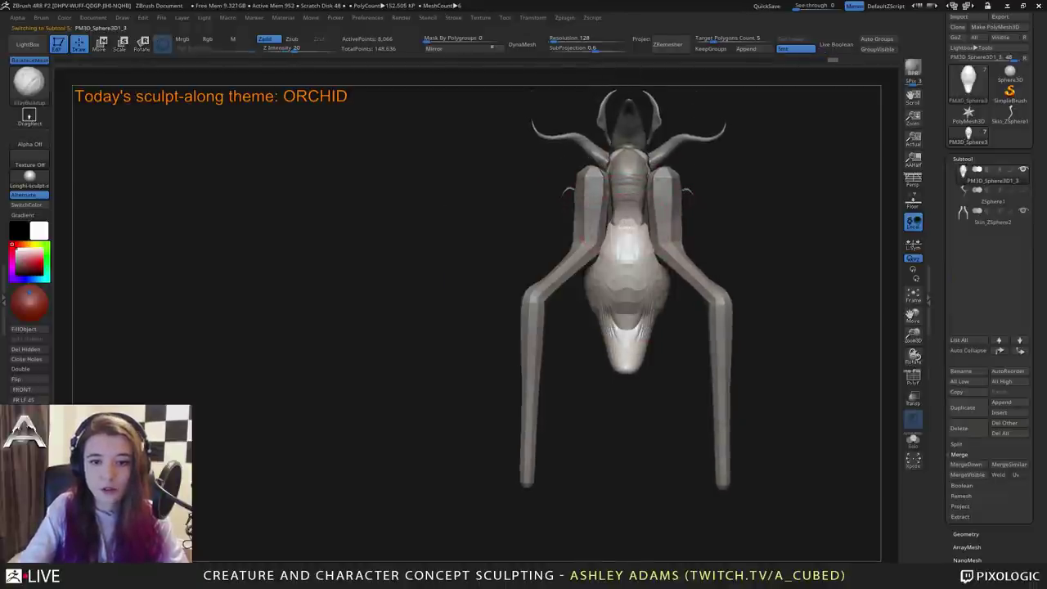
{"action": "key", "text": "space"}
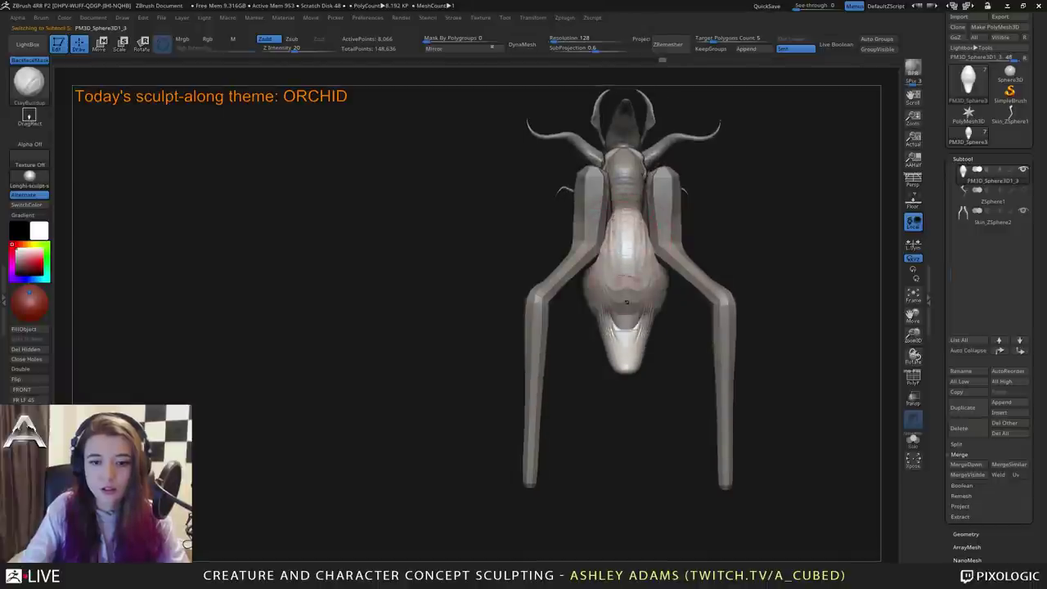
{"action": "mouse_move", "coordinate": [595, 241]}
{"action": "right_mouse_down"}
{"action": "mouse_move", "coordinate": [648, 241]}
{"action": "mouse_move", "coordinate": [607, 238]}
{"action": "right_mouse_up"}
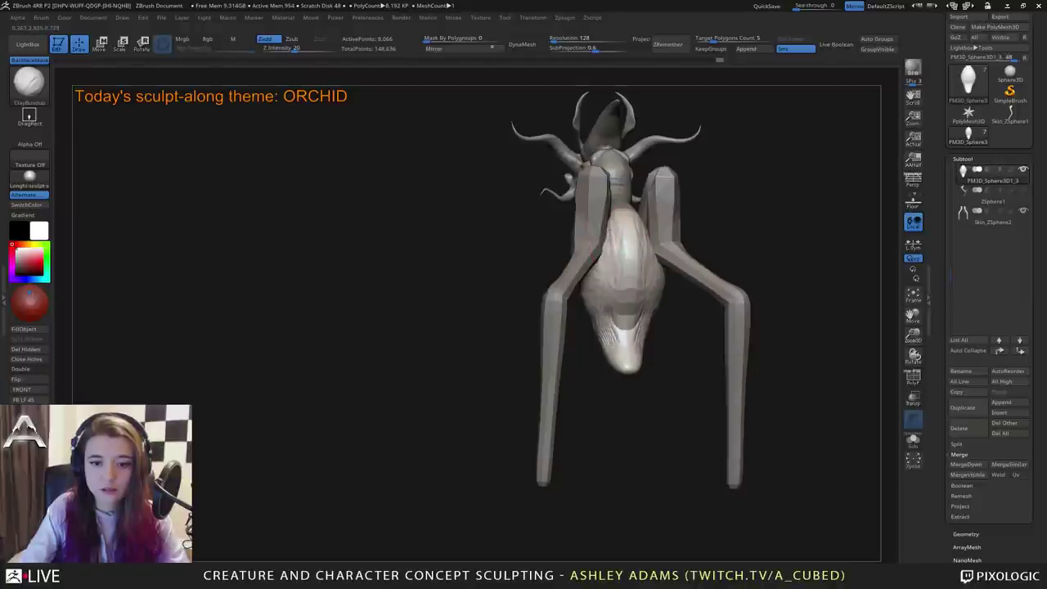
Reshape the abdomen with the SnakeHook brush, pulling out its lower tip and its front outline below the neck.
{"action": "right_click_drag", "start_coordinate": [616, 350], "coordinate": [637, 313]}
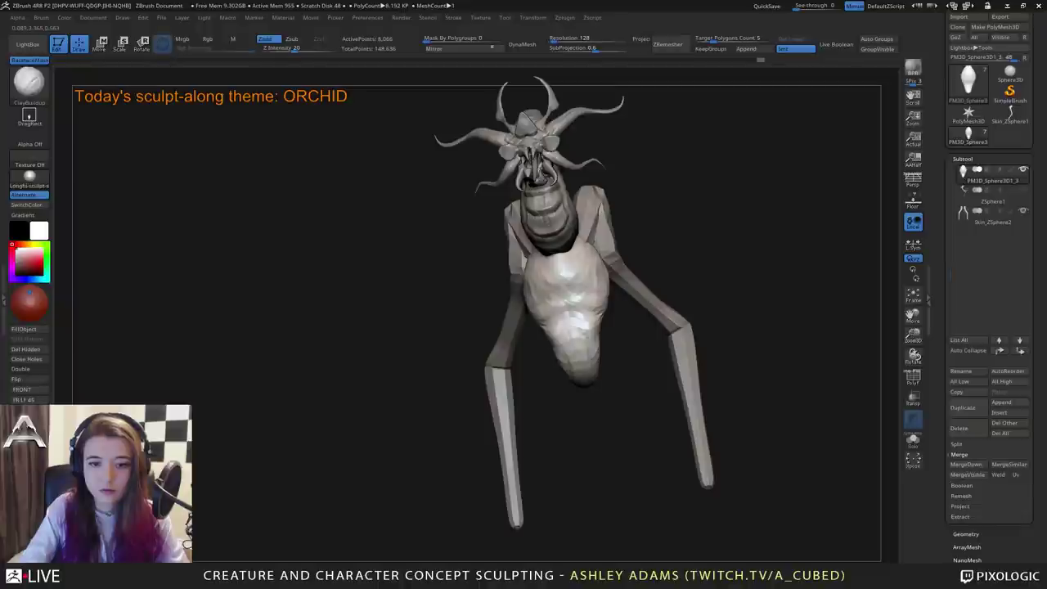
{"action": "mouse_move", "coordinate": [580, 334]}
{"action": "right_mouse_down"}
{"action": "mouse_move", "coordinate": [536, 342]}
{"action": "mouse_move", "coordinate": [561, 344]}
{"action": "right_mouse_up"}
{"action": "key", "text": "b"}
{"action": "key", "text": "s"}
{"action": "key", "text": "h"}
{"action": "left_click_drag", "start_coordinate": [619, 378], "coordinate": [609, 386]}
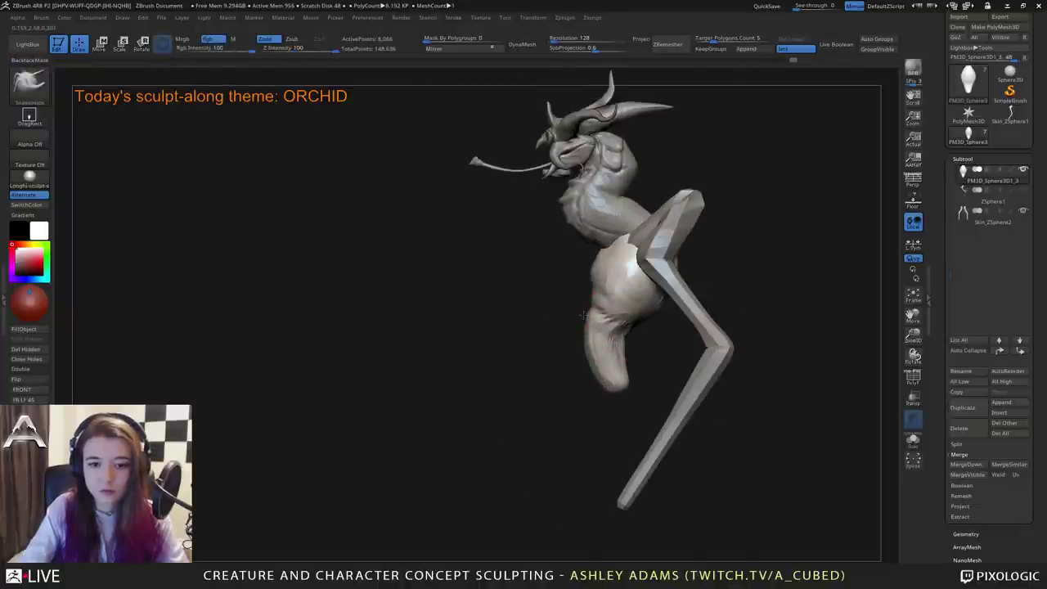
{"action": "left_click_drag", "start_coordinate": [587, 309], "coordinate": [585, 304]}
{"action": "right_click_drag", "start_coordinate": [565, 278], "coordinate": [600, 274]}
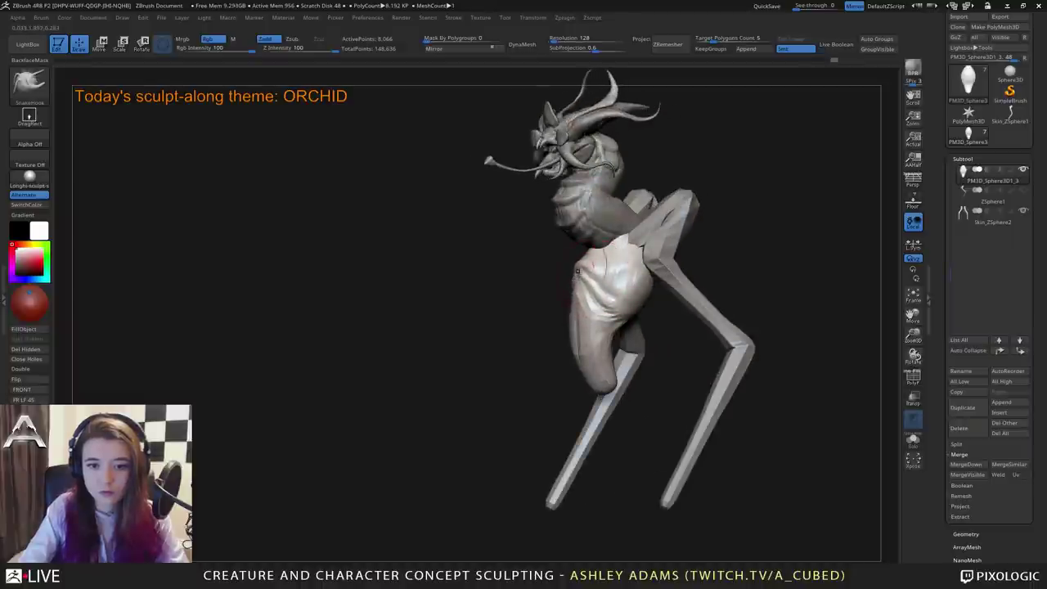
{"action": "right_click_drag", "start_coordinate": [577, 270], "coordinate": [642, 290]}
{"action": "right_click", "coordinate": [524, 301]}
{"action": "mouse_move", "coordinate": [575, 245]}
{"action": "right_mouse_down"}
{"action": "mouse_move", "coordinate": [556, 270]}
{"action": "mouse_move", "coordinate": [585, 262]}
{"action": "mouse_move", "coordinate": [556, 248]}
{"action": "mouse_move", "coordinate": [582, 243]}
{"action": "right_mouse_up"}
{"action": "left_click", "coordinate": [583, 219], "text": "alt"}
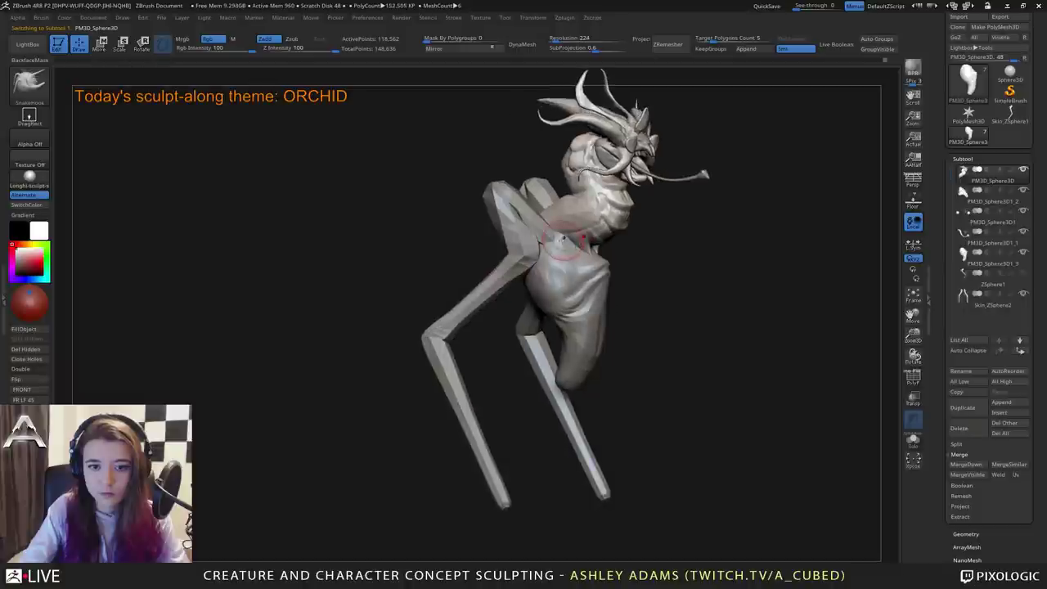
{"action": "key", "text": "ctrl+z"}
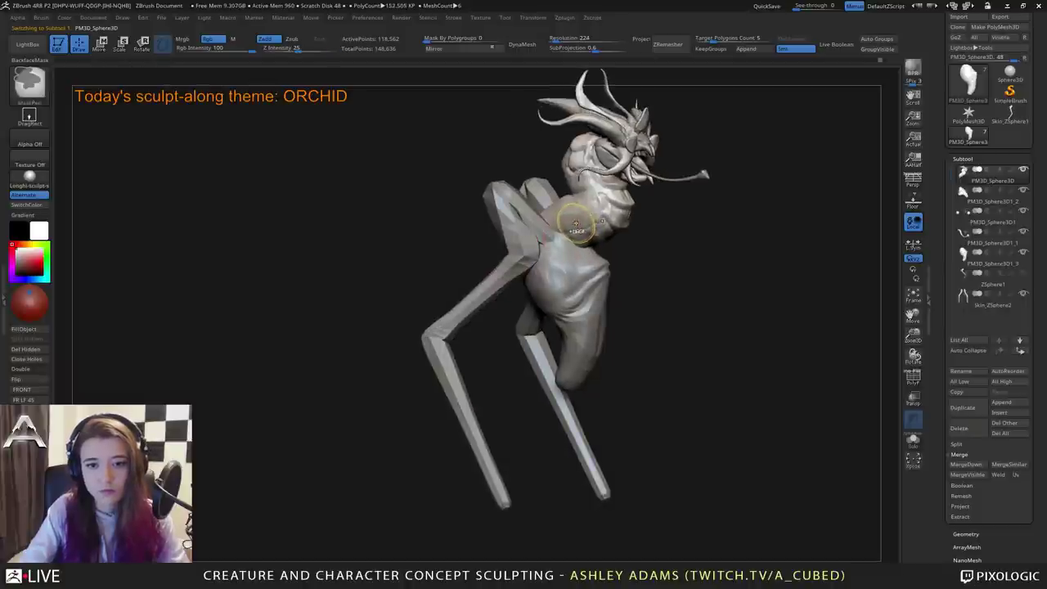
{"action": "right_click_drag", "start_coordinate": [579, 237], "coordinate": [562, 245]}
Mask only the upper tip of the abdomen subtool and move the unmasked rest downward, away from the upper body.
{"action": "left_click", "coordinate": [563, 248], "text": "alt"}
{"action": "right_click", "coordinate": [548, 244]}
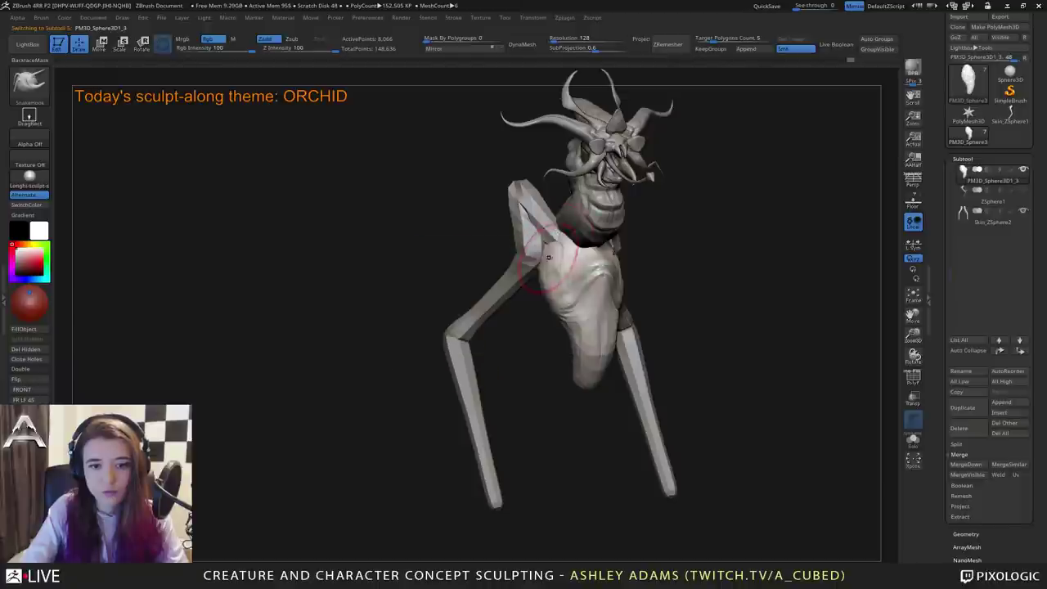
{"action": "mouse_move", "coordinate": [562, 259]}
{"action": "right_mouse_down"}
{"action": "mouse_move", "coordinate": [557, 238]}
{"action": "mouse_move", "coordinate": [606, 221]}
{"action": "mouse_move", "coordinate": [571, 243]}
{"action": "mouse_move", "coordinate": [610, 348]}
{"action": "right_mouse_up"}
{"action": "key", "text": "space"}
{"action": "left_click_drag", "start_coordinate": [389, 448], "coordinate": [686, 259], "text": "ctrl"}
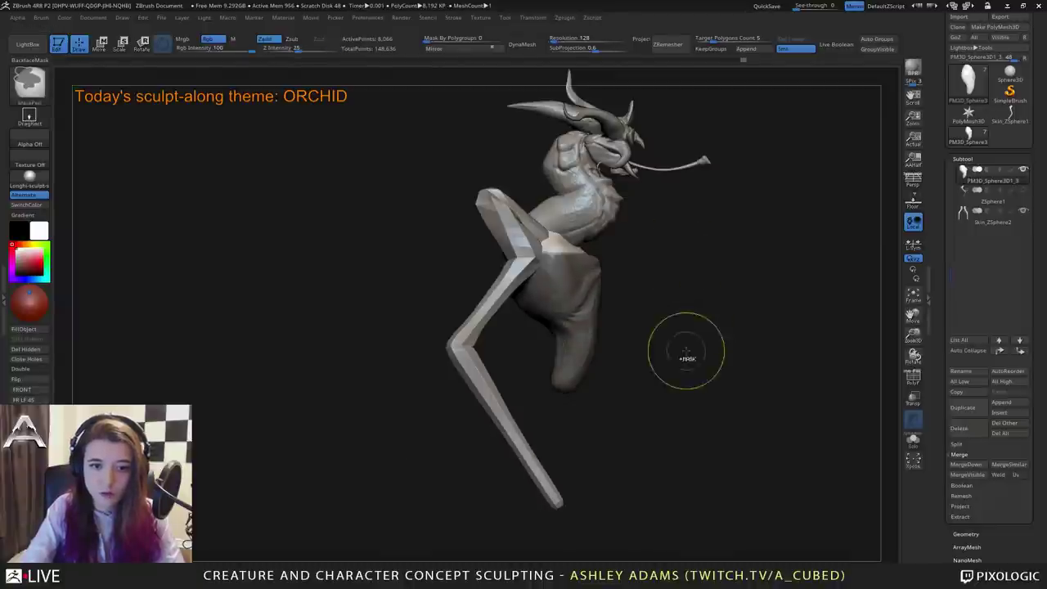
{"action": "left_click", "coordinate": [686, 351], "text": "ctrl"}
{"action": "key", "text": "w"}
{"action": "left_click_drag", "start_coordinate": [558, 199], "coordinate": [560, 215]}
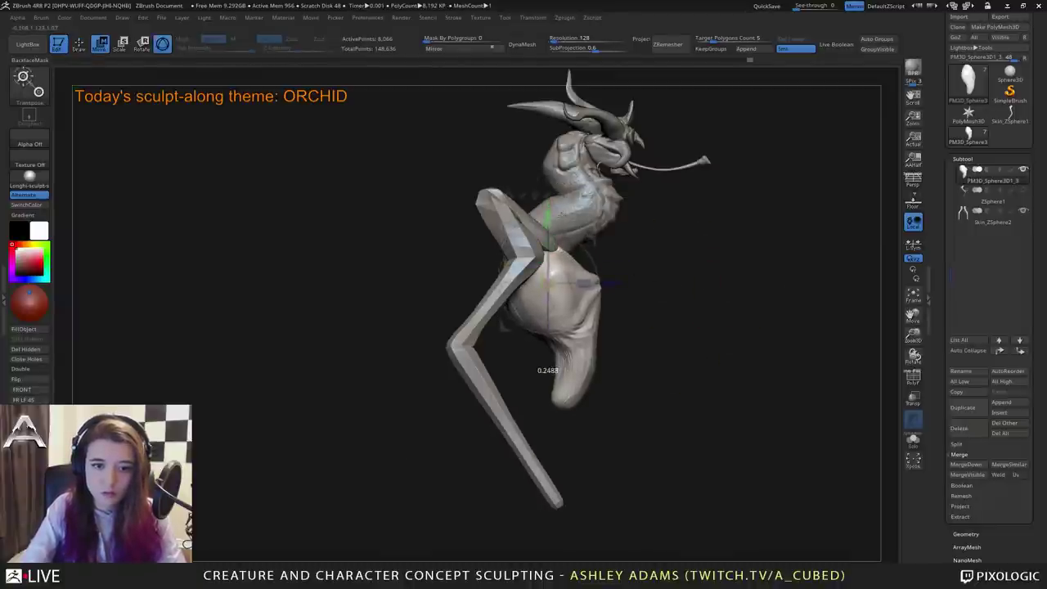
Select the upper body subtool and pull its lower end toward the abdomen with the SnakeHook brush.
{"action": "key", "text": "b"}
{"action": "key", "text": "s"}
{"action": "key", "text": "h"}
{"action": "left_click", "coordinate": [559, 220], "text": "alt"}
{"action": "key", "text": "space"}
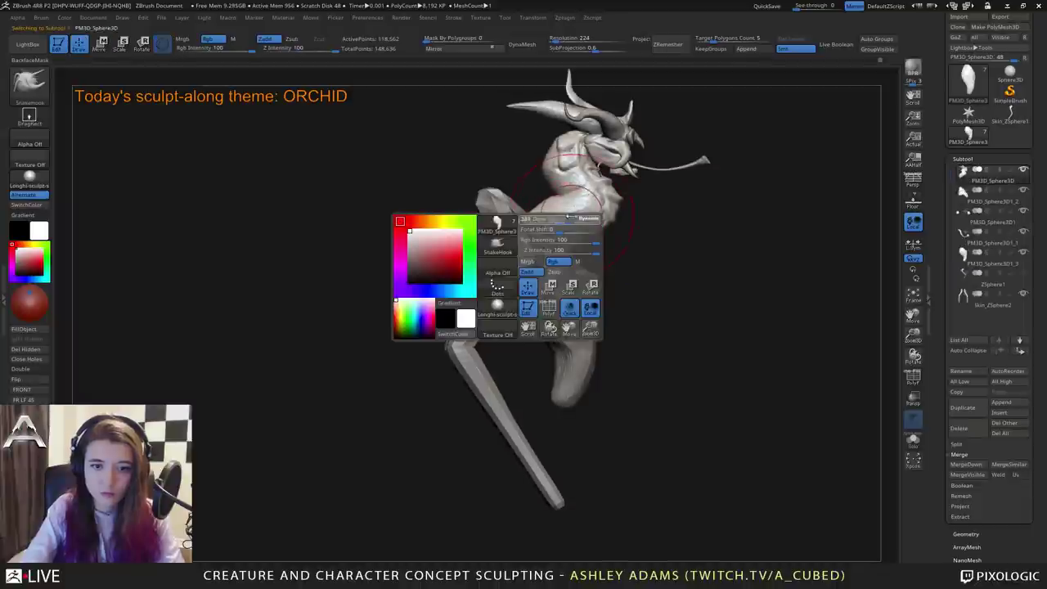
{"action": "mouse_move", "coordinate": [543, 246]}
{"action": "right_mouse_down"}
{"action": "mouse_move", "coordinate": [521, 241]}
{"action": "mouse_move", "coordinate": [532, 250]}
{"action": "right_mouse_up"}
{"action": "key", "text": "space"}
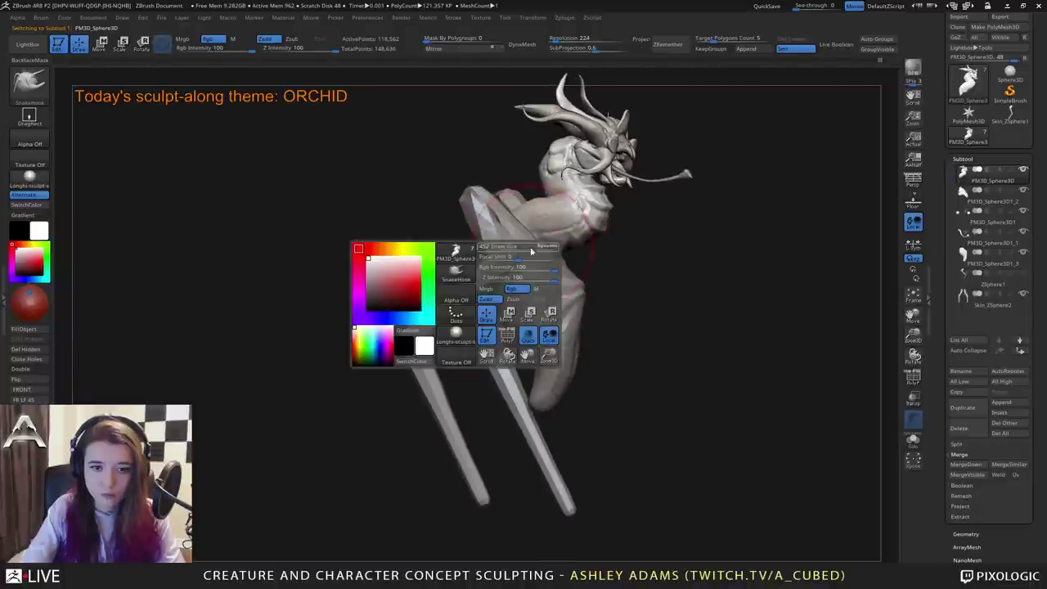
{"action": "left_click_drag", "start_coordinate": [531, 250], "coordinate": [521, 252]}
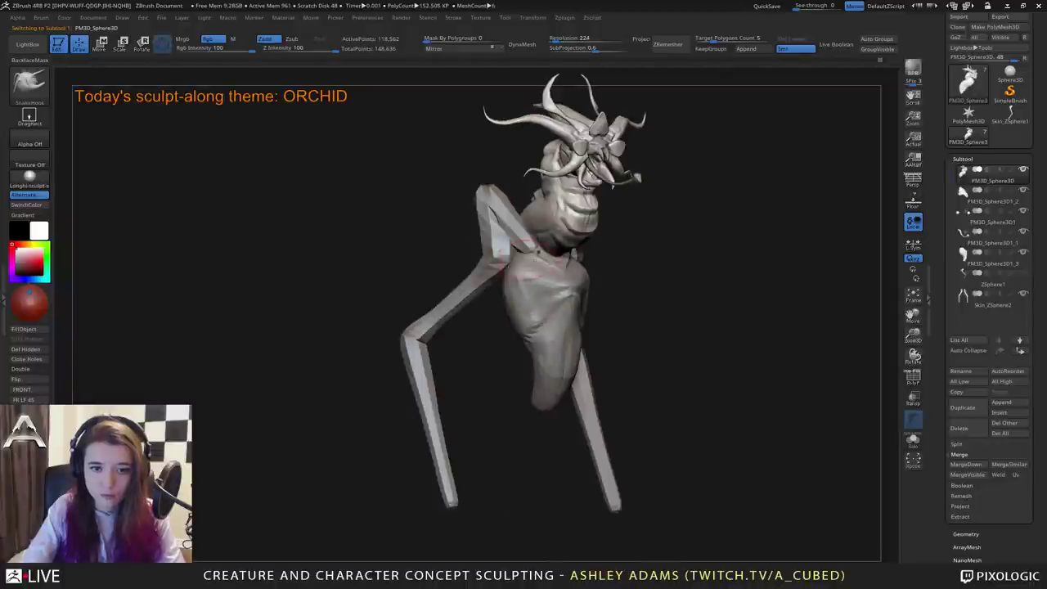
Undo the last stroke and refine the narrow waist between the upper body and abdomen with the SnakeHook brush.
{"action": "key", "text": "b"}
{"action": "key", "text": "c"}
{"action": "key", "text": "b"}
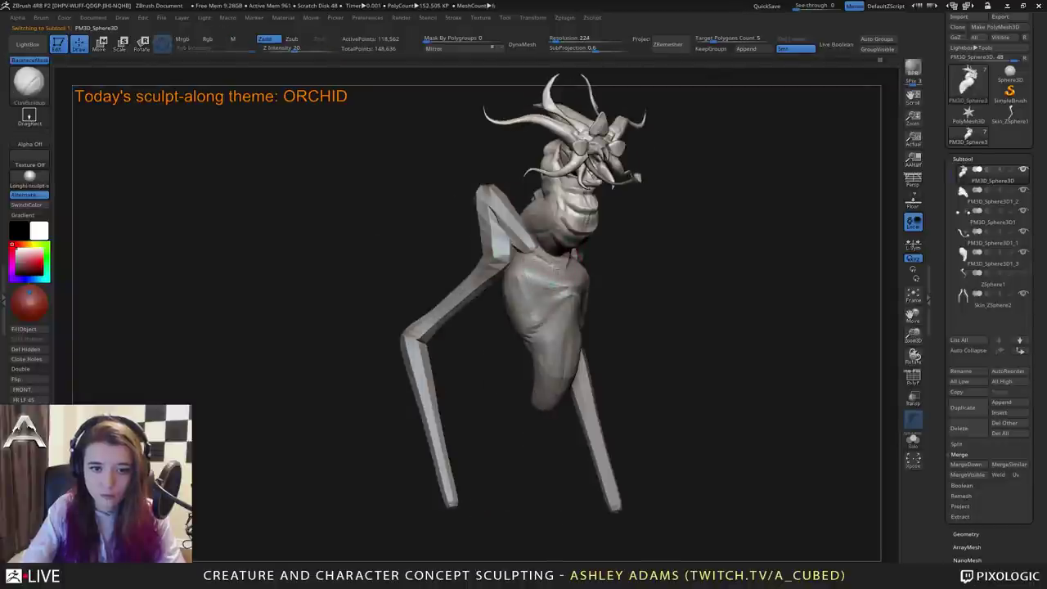
{"action": "key", "text": "ctrl+z"}
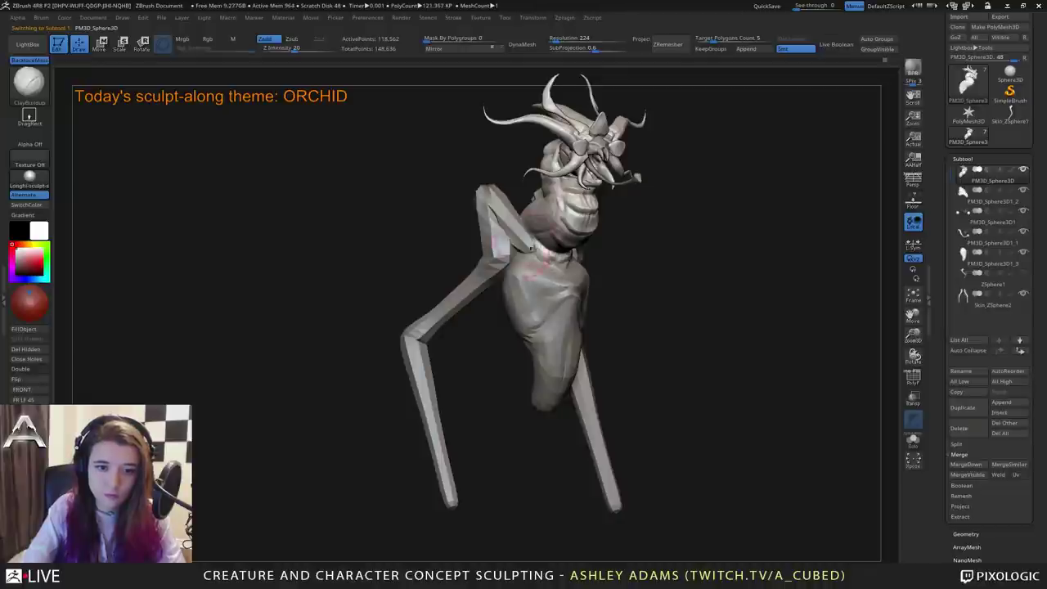
{"action": "right_click_drag", "start_coordinate": [531, 248], "coordinate": [550, 260]}
{"action": "key", "text": "b"}
{"action": "key", "text": "s"}
{"action": "key", "text": "h"}
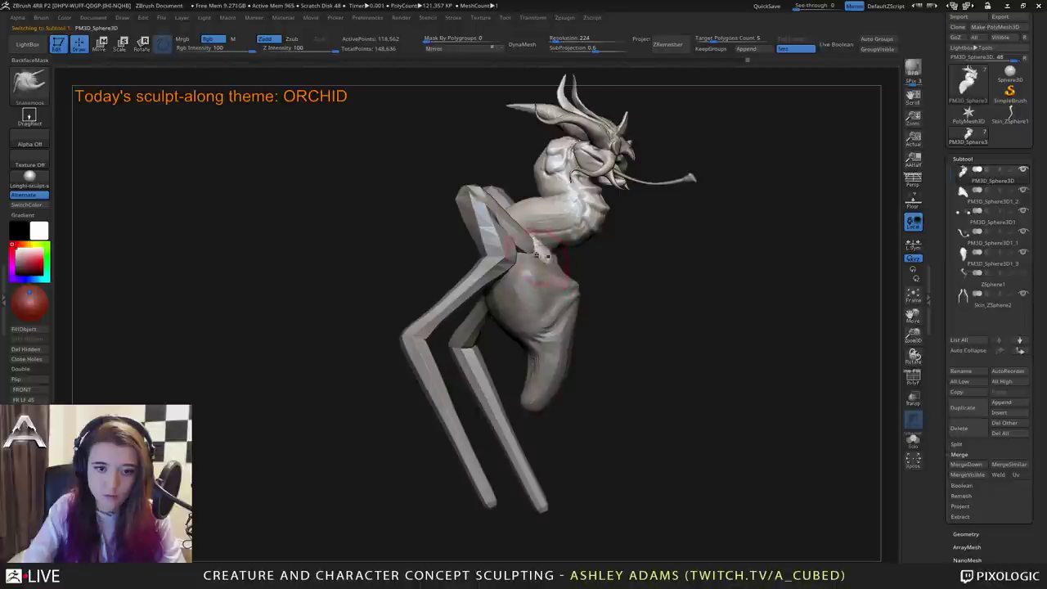
Build up form on the waist below the upper body with the ClayBuildup brush.
{"action": "key", "text": "b"}
{"action": "key", "text": "c"}
{"action": "key", "text": "b"}
{"action": "mouse_move", "coordinate": [554, 251]}
{"action": "right_mouse_down"}
{"action": "mouse_move", "coordinate": [535, 257]}
{"action": "mouse_move", "coordinate": [555, 246]}
{"action": "right_mouse_up"}
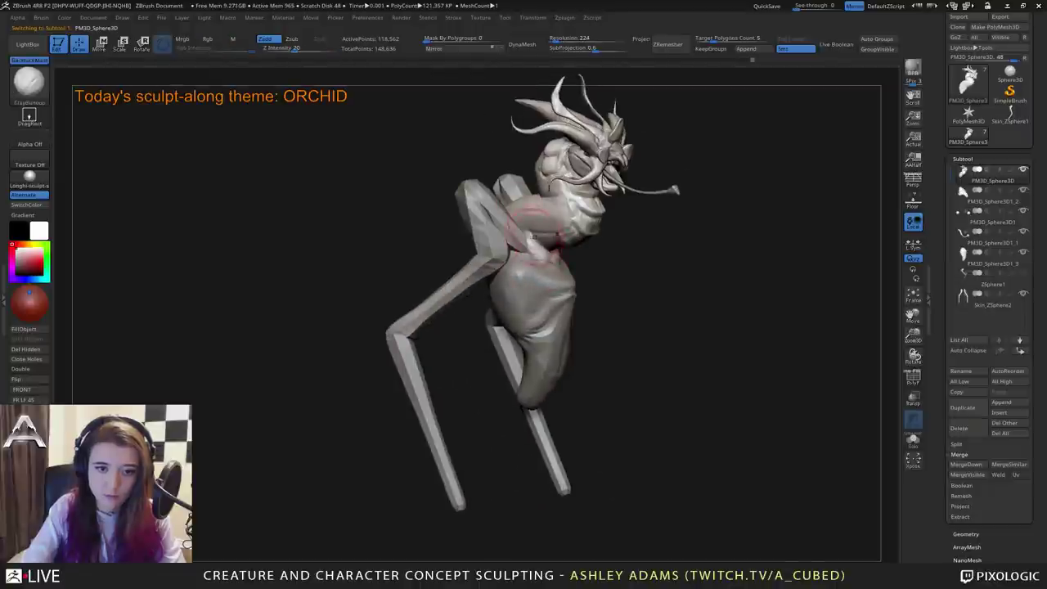
{"action": "right_click_drag", "start_coordinate": [550, 188], "coordinate": [566, 188]}
Carve a crease into the neck just below the head with the DamStandard brush.
{"action": "key", "text": "b"}
{"action": "key", "text": "d"}
{"action": "key", "text": "s"}
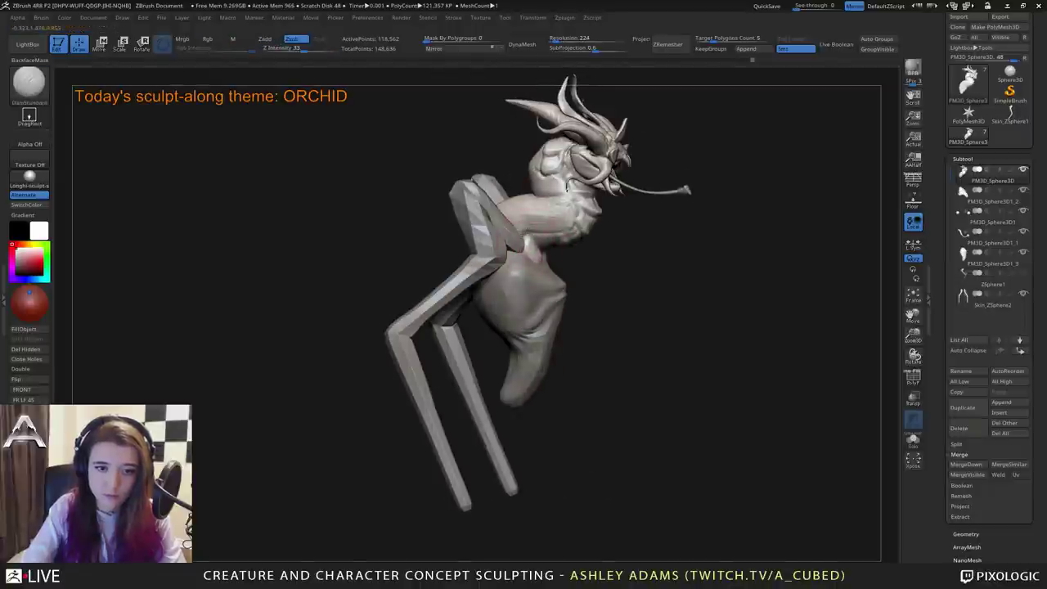
{"action": "left_click_drag", "start_coordinate": [567, 188], "coordinate": [569, 195]}
Add more volume where the waist meets the abdomen with the ClayBuildup brush.
{"action": "key", "text": "b"}
{"action": "key", "text": "c"}
{"action": "key", "text": "b"}
{"action": "mouse_move", "coordinate": [553, 255]}
{"action": "right_mouse_down"}
{"action": "mouse_move", "coordinate": [524, 258]}
{"action": "mouse_move", "coordinate": [503, 244]}
{"action": "mouse_move", "coordinate": [537, 209]}
{"action": "mouse_move", "coordinate": [520, 215]}
{"action": "right_mouse_up"}
Carve creases along the side and lower front of the upper body with the DamStandard brush.
{"action": "key", "text": "b"}
{"action": "key", "text": "d"}
{"action": "key", "text": "s"}
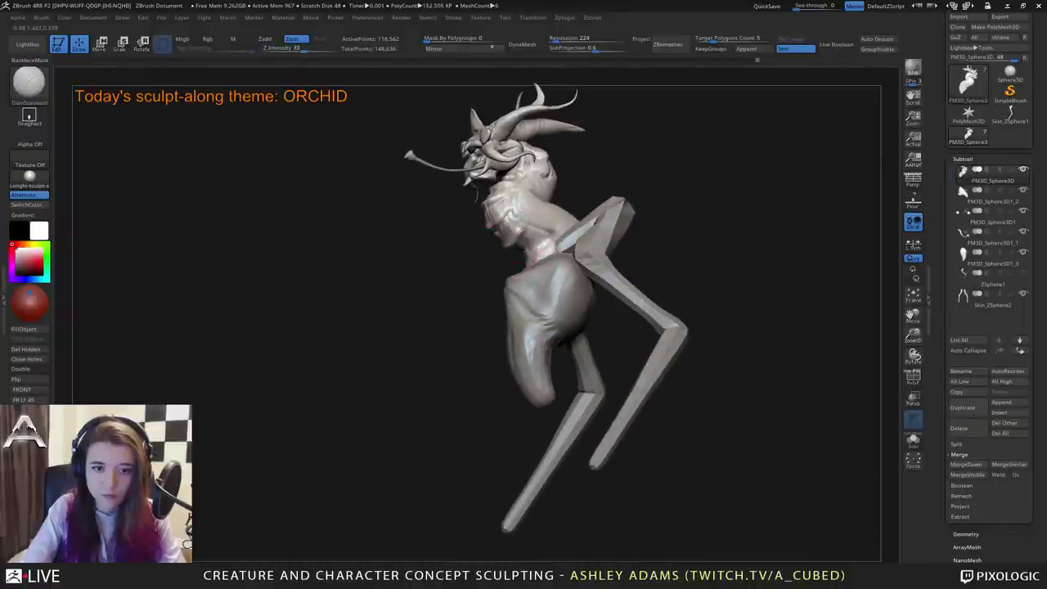
{"action": "left_click_drag", "start_coordinate": [522, 225], "coordinate": [525, 249]}
{"action": "left_click_drag", "start_coordinate": [540, 214], "coordinate": [512, 237]}
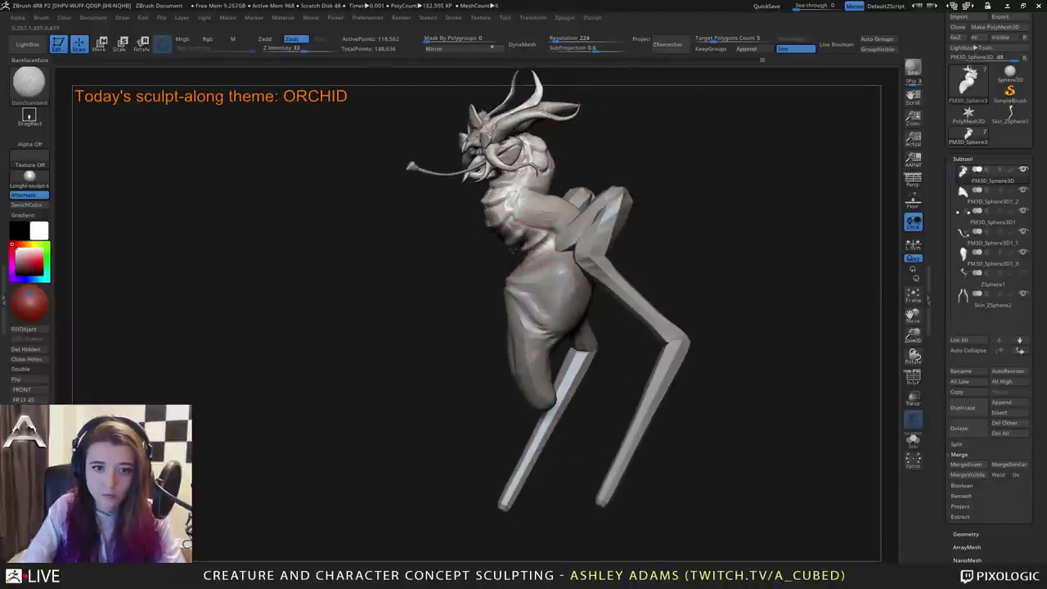
{"action": "right_click_drag", "start_coordinate": [513, 250], "coordinate": [599, 254]}
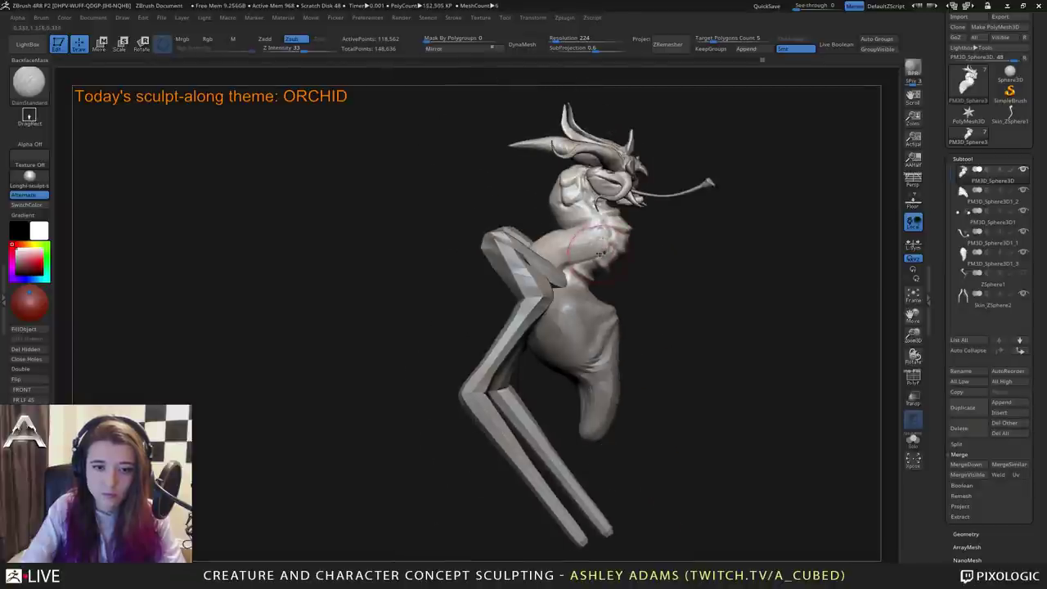
{"action": "left_click_drag", "start_coordinate": [600, 252], "coordinate": [494, 177]}
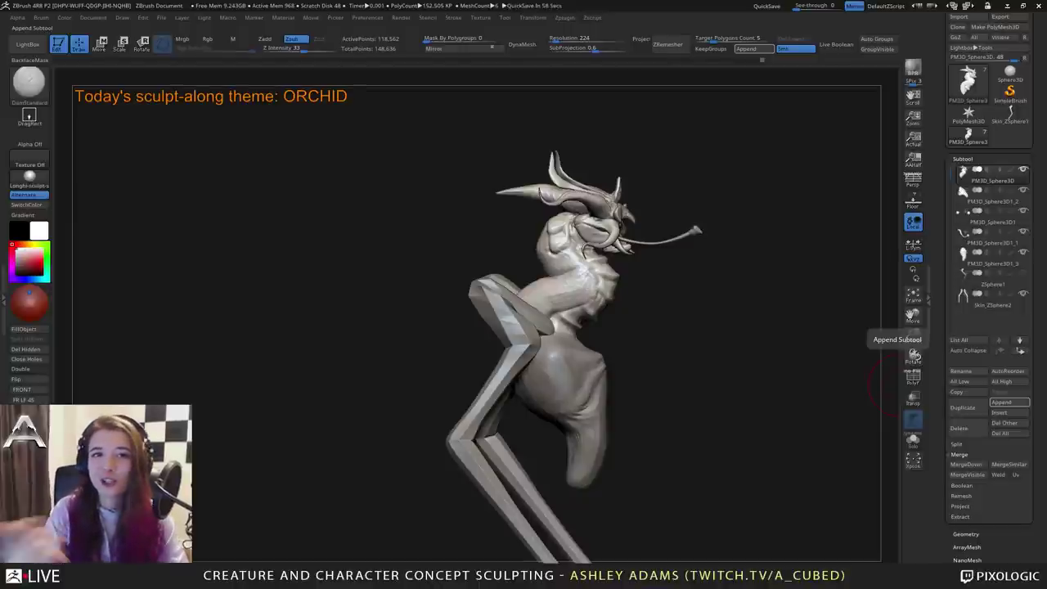
Sharpen the fold between the back of the neck and the upper body with the DamStandard brush.
{"action": "right_click_drag", "start_coordinate": [675, 303], "coordinate": [554, 322]}
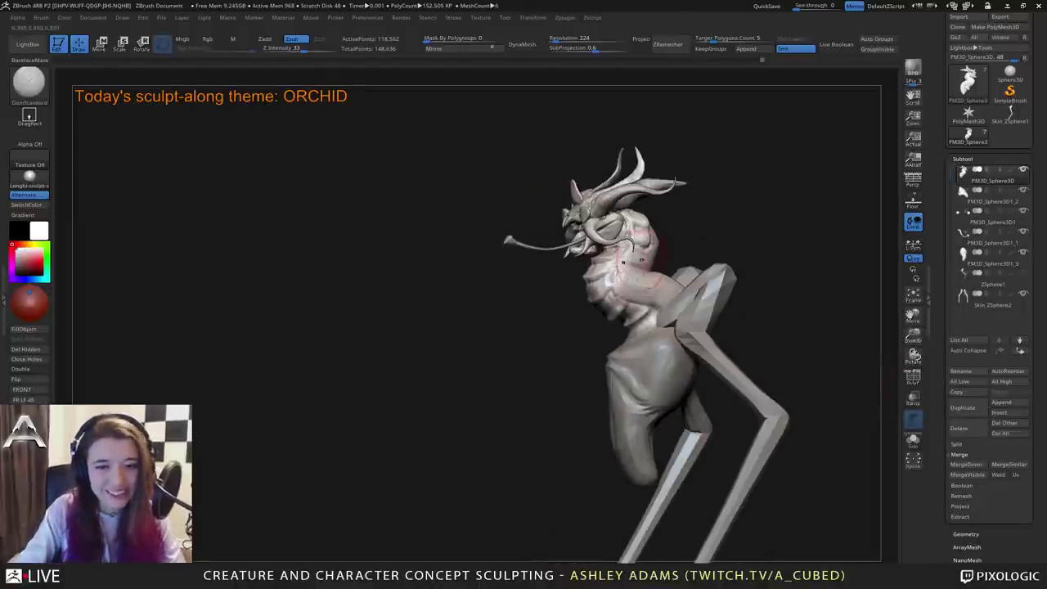
{"action": "right_click_drag", "start_coordinate": [645, 264], "coordinate": [613, 237]}
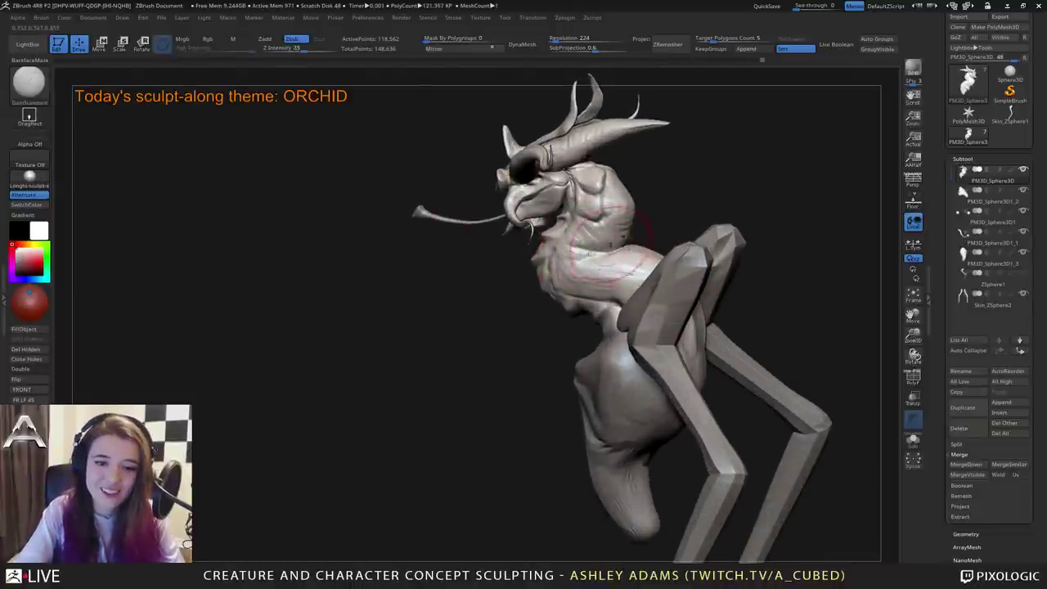
{"action": "right_click", "coordinate": [532, 295]}
{"action": "left_click_drag", "start_coordinate": [590, 238], "coordinate": [584, 238]}
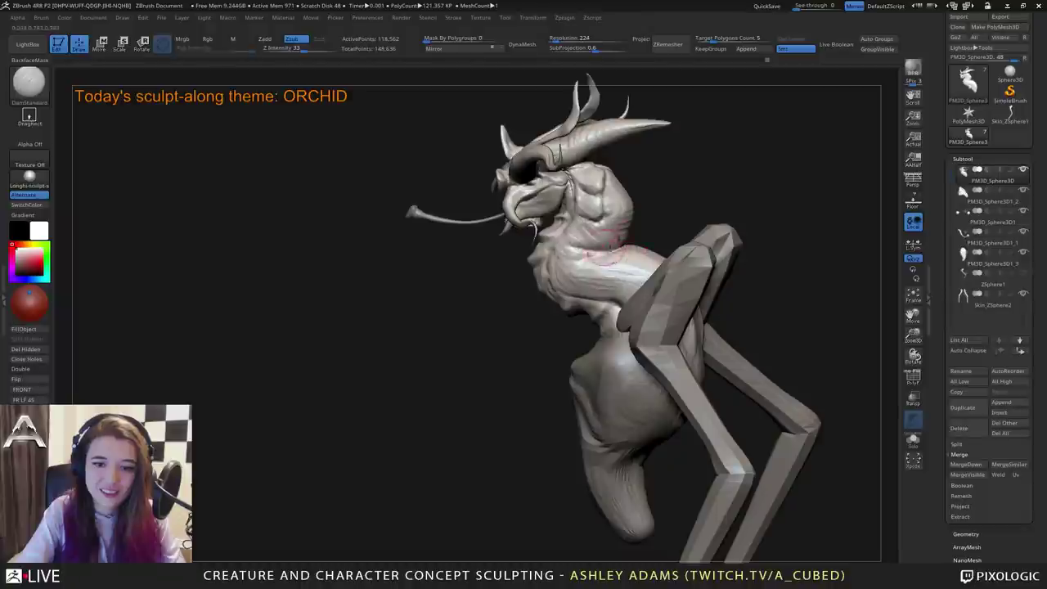
{"action": "mouse_move", "coordinate": [636, 255]}
{"action": "right_mouse_down"}
{"action": "mouse_move", "coordinate": [571, 258]}
{"action": "mouse_move", "coordinate": [584, 264]}
{"action": "right_mouse_up"}
{"action": "right_click_drag", "start_coordinate": [661, 195], "coordinate": [605, 254]}
{"action": "right_click", "coordinate": [569, 319]}
{"action": "left_click_drag", "start_coordinate": [622, 260], "coordinate": [645, 257]}
Select the abdomen subtool, append a ZSphere as a new subtool and make it active.
{"action": "mouse_move", "coordinate": [532, 346]}
{"action": "right_mouse_down"}
{"action": "mouse_move", "coordinate": [602, 355]}
{"action": "mouse_move", "coordinate": [639, 337]}
{"action": "mouse_move", "coordinate": [619, 313]}
{"action": "right_mouse_up"}
{"action": "left_click", "coordinate": [594, 324], "text": "alt"}
{"action": "right_click", "coordinate": [619, 313]}
{"action": "left_click", "coordinate": [616, 316]}
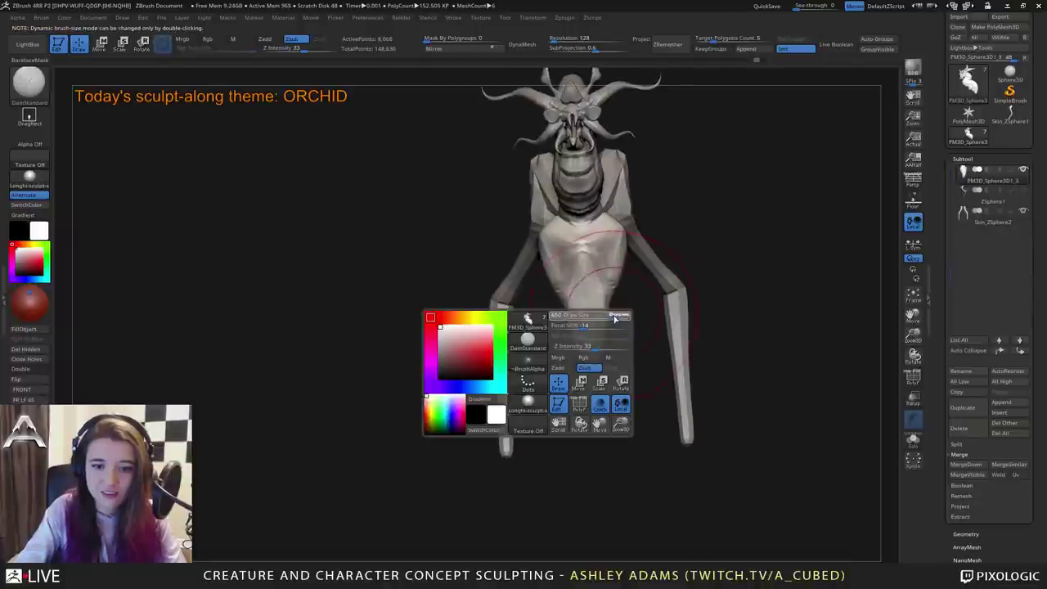
{"action": "left_click", "coordinate": [1002, 401]}
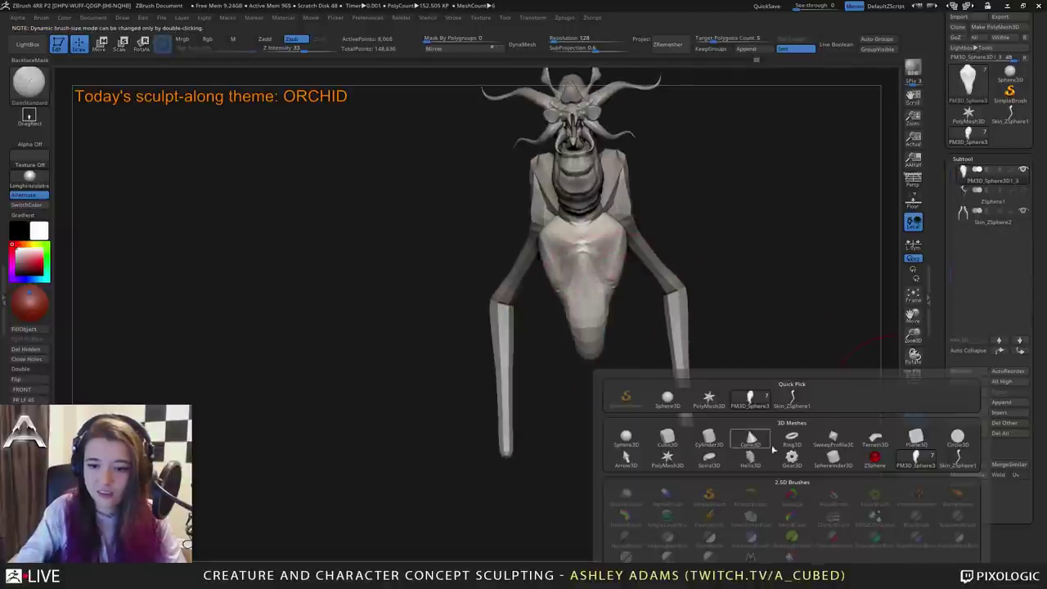
{"action": "left_click", "coordinate": [874, 458]}
{"action": "left_click", "coordinate": [568, 111], "text": "alt"}
{"action": "right_click_drag", "start_coordinate": [570, 113], "coordinate": [564, 177], "text": "ctrl"}
Scale down the new ZSphere and position it at the lower tip of the abdomen.
{"action": "key", "text": "w"}
{"action": "left_click_drag", "start_coordinate": [545, 170], "coordinate": [627, 322]}
{"action": "right_click_drag", "start_coordinate": [626, 322], "coordinate": [599, 364]}
{"action": "left_click_drag", "start_coordinate": [602, 386], "coordinate": [628, 384]}
{"action": "key", "text": "e"}
{"action": "right_click_drag", "start_coordinate": [628, 384], "coordinate": [672, 401]}
{"action": "right_click_drag", "start_coordinate": [672, 401], "coordinate": [676, 301], "text": "alt"}
{"action": "key", "text": "w"}
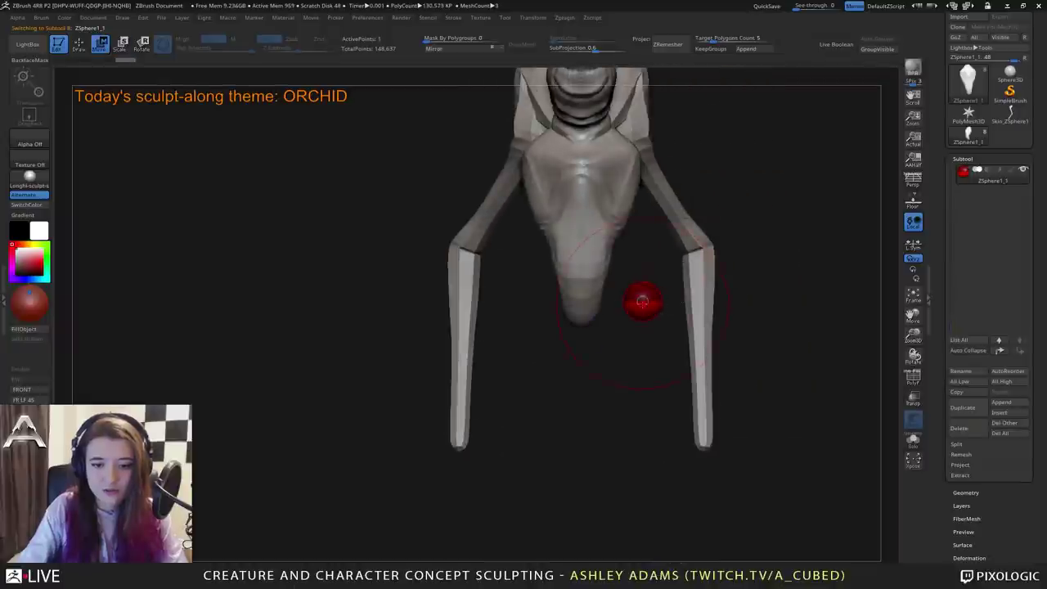
{"action": "left_click_drag", "start_coordinate": [643, 300], "coordinate": [602, 317]}
Add a child ZSphere and extend it forward and downward from the abdomen tip as an upper limb segment.
{"action": "right_click_drag", "start_coordinate": [602, 317], "coordinate": [584, 281]}
{"action": "mouse_move", "coordinate": [626, 270]}
{"action": "left_mouse_down"}
{"action": "mouse_move", "coordinate": [577, 290]}
{"action": "mouse_move", "coordinate": [533, 270]}
{"action": "mouse_move", "coordinate": [568, 311]}
{"action": "mouse_move", "coordinate": [545, 330]}
{"action": "left_mouse_up"}
{"action": "key", "text": "space"}
{"action": "key", "text": "q"}
{"action": "key", "text": "w"}
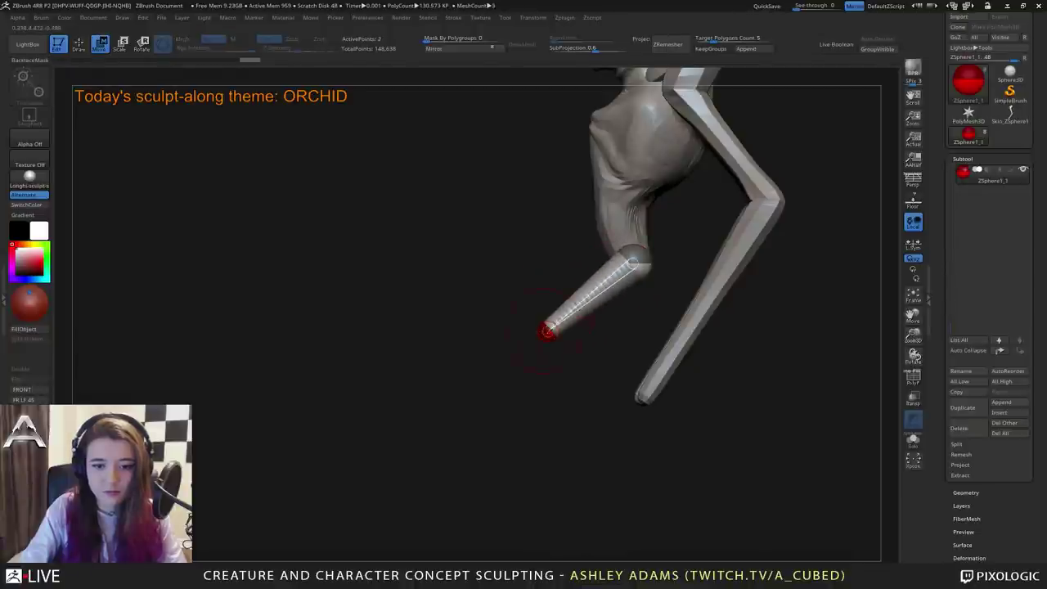
Insert two joint ZSpheres into the limb segment, one near the root and one near its end.
{"action": "key", "text": "space"}
{"action": "key", "text": "q"}
{"action": "left_click", "coordinate": [620, 276]}
{"action": "key", "text": "w"}
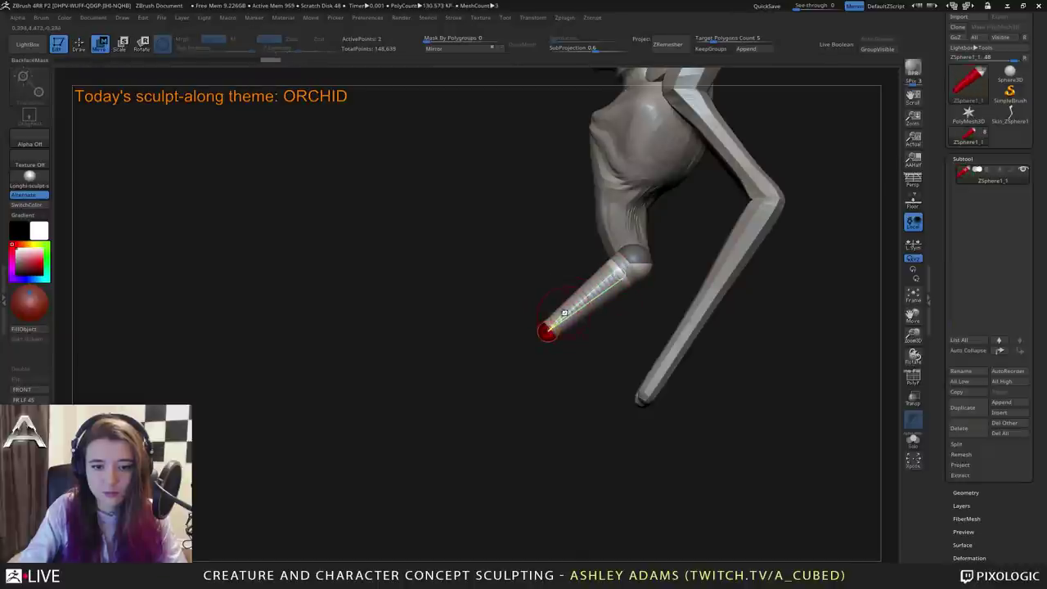
{"action": "key", "text": "q"}
{"action": "key", "text": "e"}
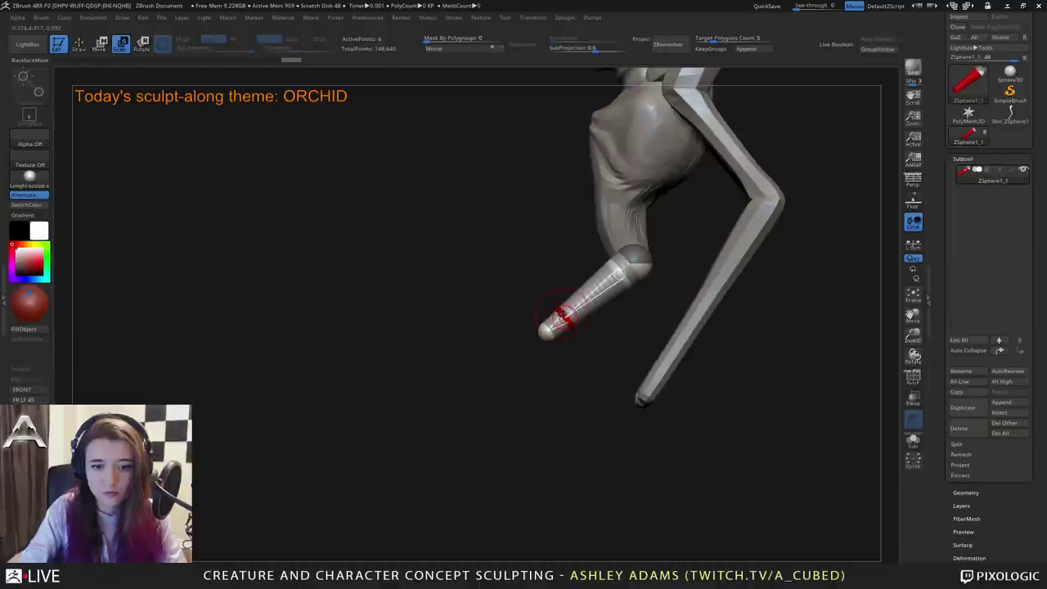
Enlarge the lower joint into a bulbous knee and reposition the end of the limb.
{"action": "mouse_move", "coordinate": [565, 316]}
{"action": "left_mouse_down"}
{"action": "mouse_move", "coordinate": [557, 325]}
{"action": "mouse_move", "coordinate": [603, 395]}
{"action": "mouse_move", "coordinate": [720, 477]}
{"action": "left_mouse_up"}
{"action": "left_click_drag", "start_coordinate": [491, 321], "coordinate": [610, 364]}
{"action": "key", "text": "w"}
{"action": "left_click_drag", "start_coordinate": [661, 325], "coordinate": [498, 368]}
Insert a joint ZSphere below the knee and move the limb's end outward to form a lower segment.
{"action": "key", "text": "q"}
{"action": "right_click_drag", "start_coordinate": [607, 327], "coordinate": [604, 311]}
{"action": "left_click", "coordinate": [608, 323]}
{"action": "key", "text": "w"}
{"action": "left_click_drag", "start_coordinate": [606, 322], "coordinate": [638, 336]}
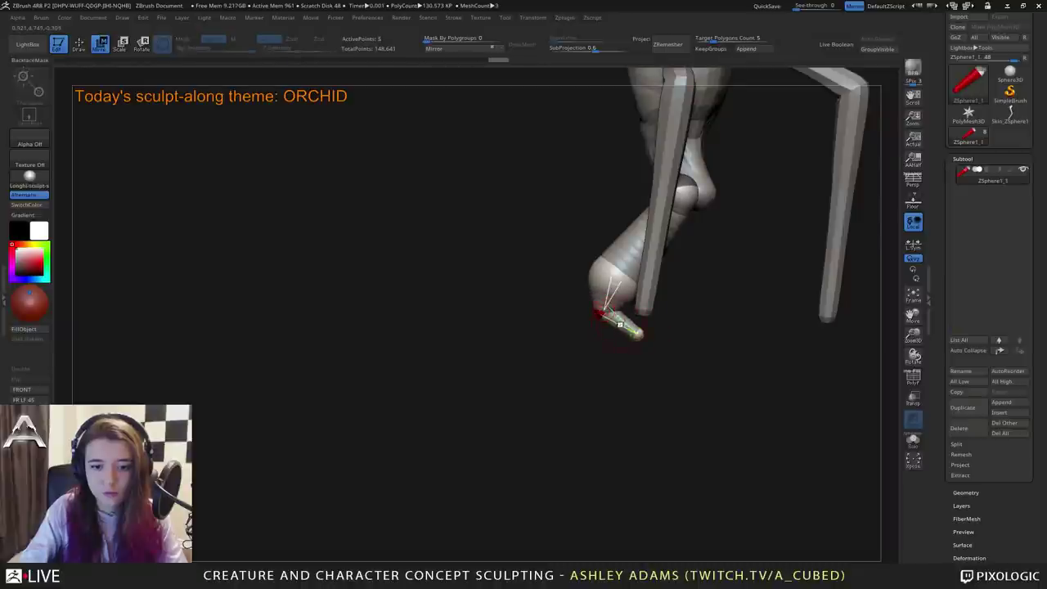
Insert another joint ZSphere in the lower segment, try moving it downward and undo the move.
{"action": "key", "text": "q"}
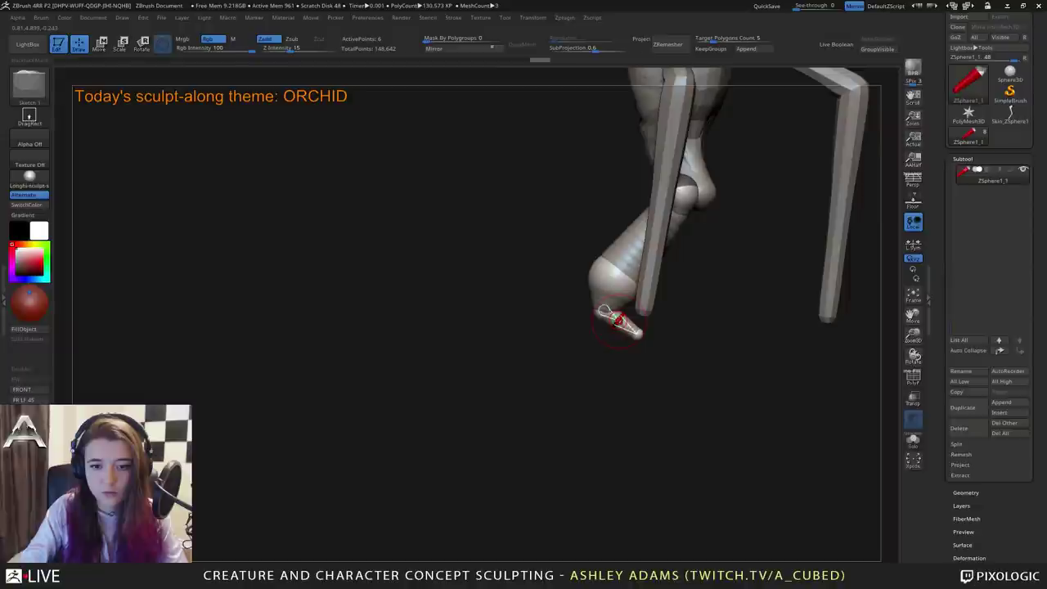
{"action": "left_click", "coordinate": [617, 324]}
{"action": "key", "text": "w"}
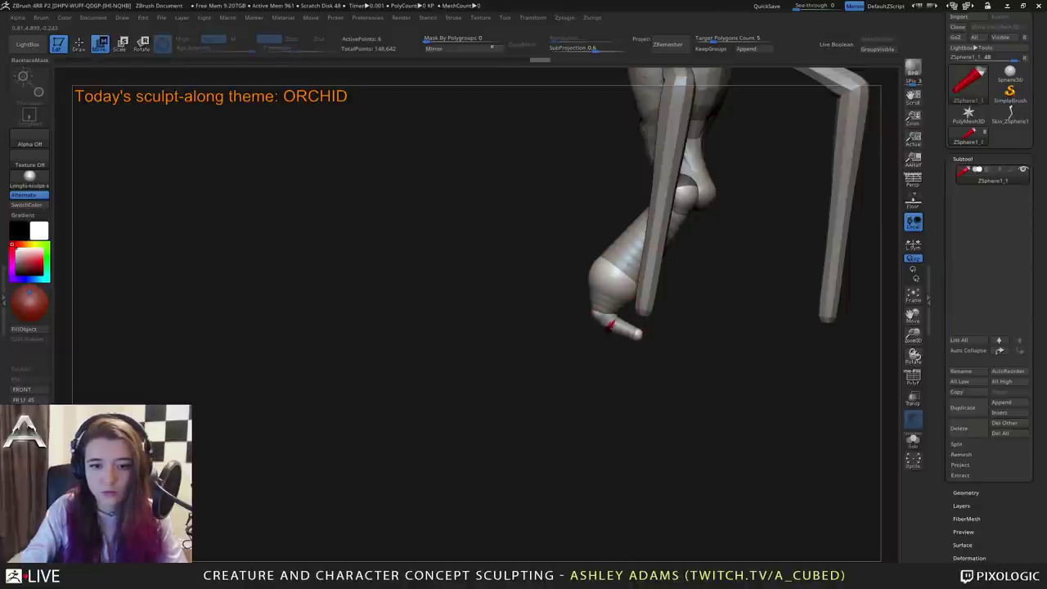
{"action": "left_click_drag", "start_coordinate": [640, 335], "coordinate": [633, 363]}
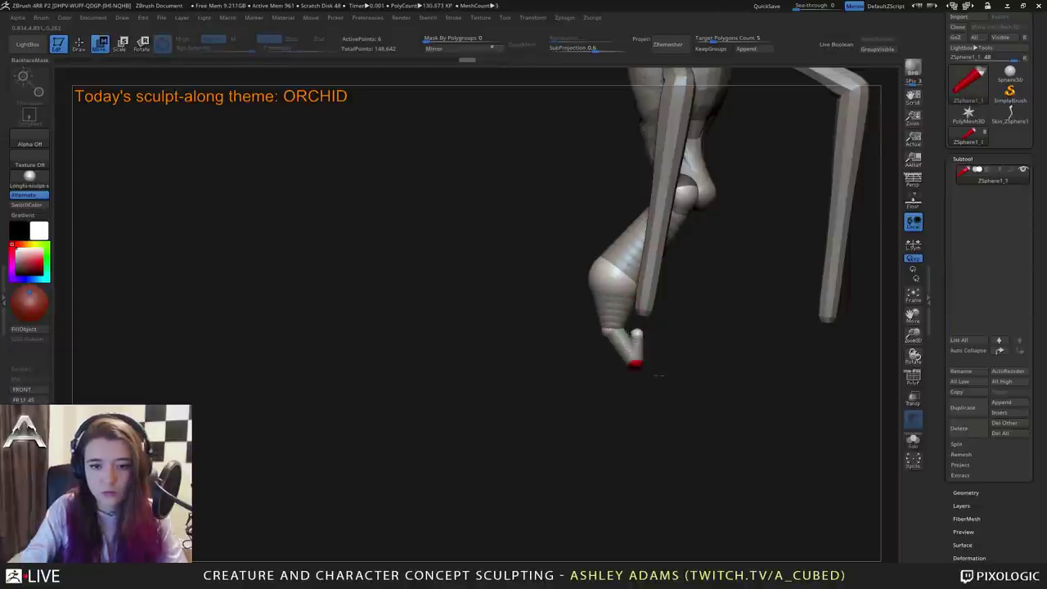
{"action": "key", "text": "ctrl+z"}
Lengthen the lower segment by moving its tip down, and enlarge the joint in its middle.
{"action": "right_click", "coordinate": [623, 282]}
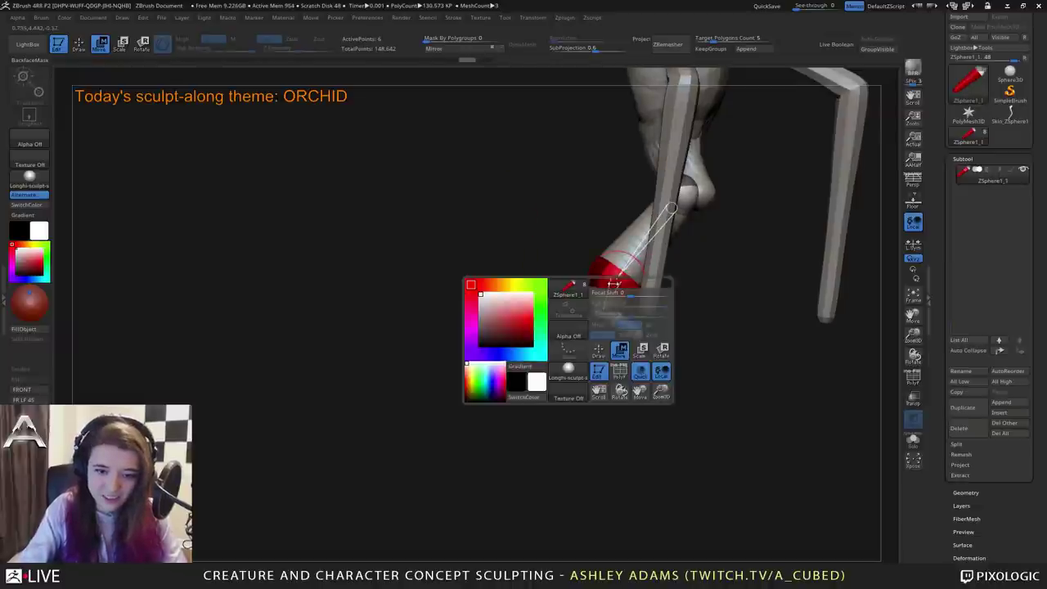
{"action": "right_click_drag", "start_coordinate": [618, 281], "coordinate": [569, 235], "text": "alt"}
{"action": "key", "text": "e"}
{"action": "left_click", "coordinate": [568, 272]}
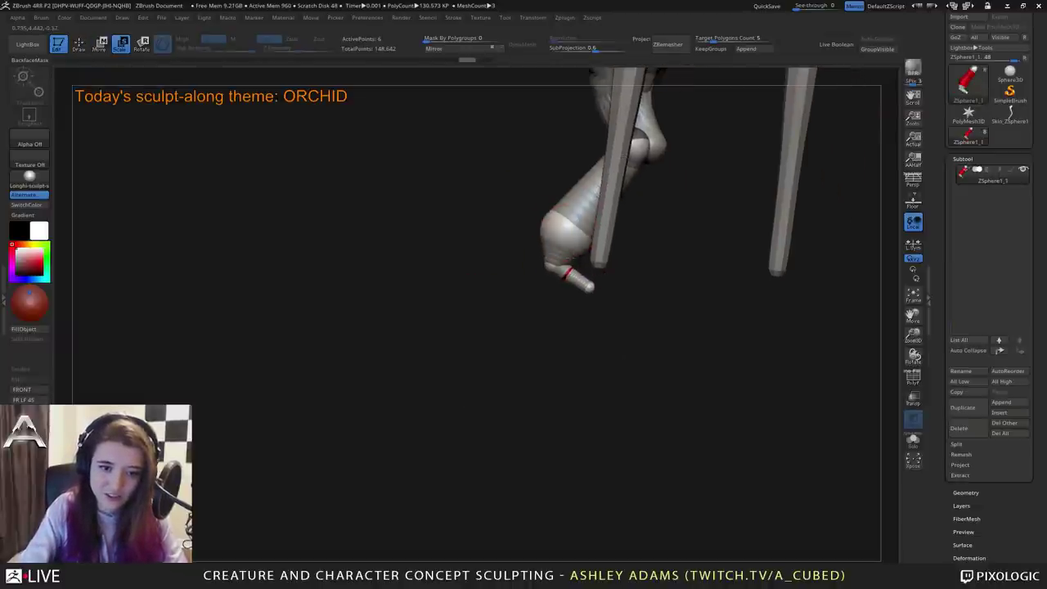
{"action": "key", "text": "w"}
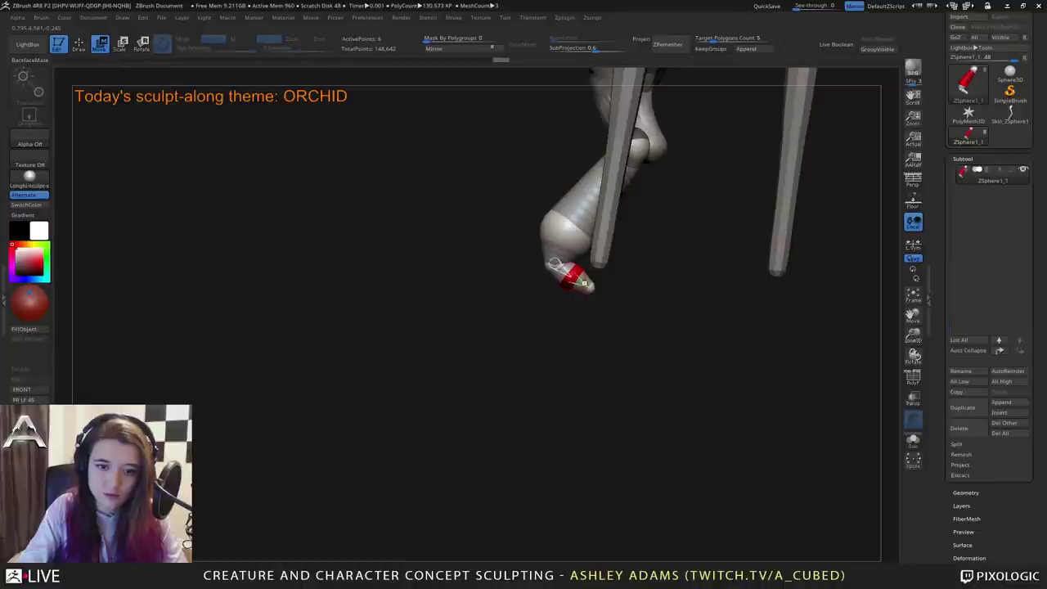
{"action": "left_click_drag", "start_coordinate": [618, 329], "coordinate": [632, 350]}
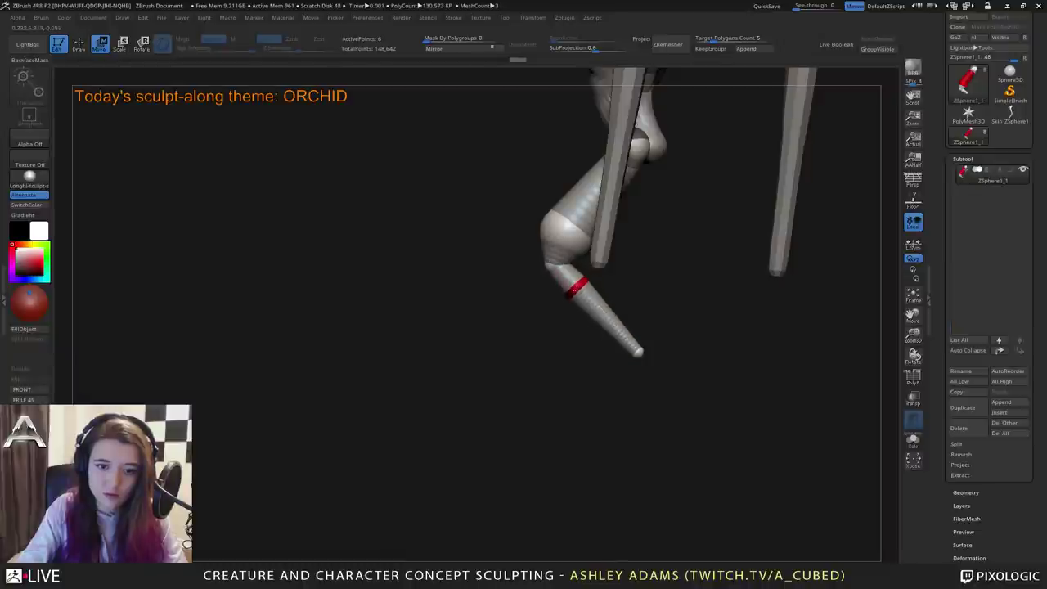
{"action": "key", "text": "e"}
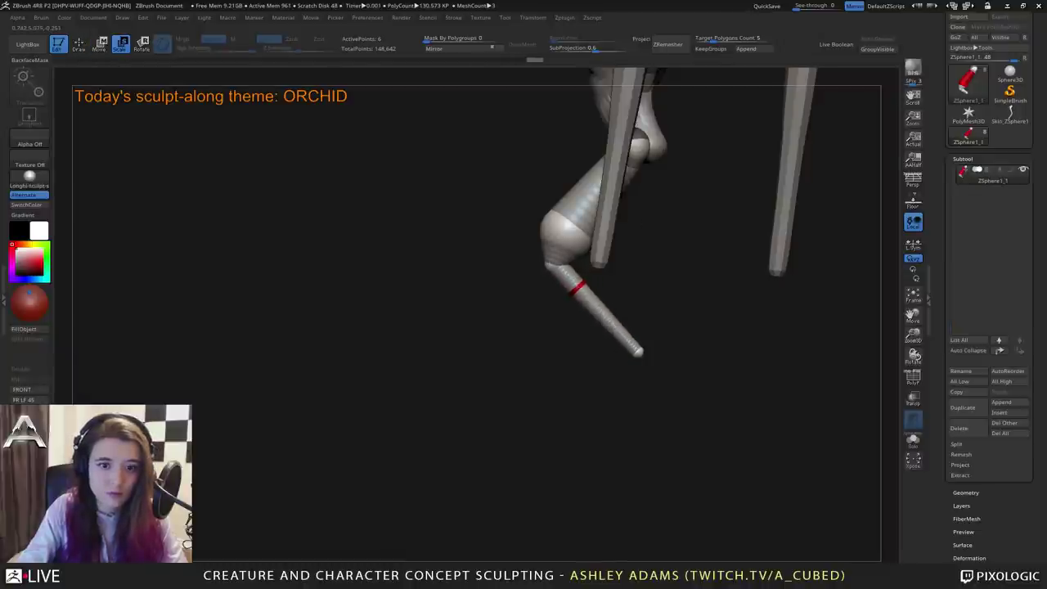
{"action": "left_click_drag", "start_coordinate": [577, 287], "coordinate": [578, 283]}
Reposition the ZSpheres below the knee and at the limb's tip to align the lower leg from front and side.
{"action": "key", "text": "w"}
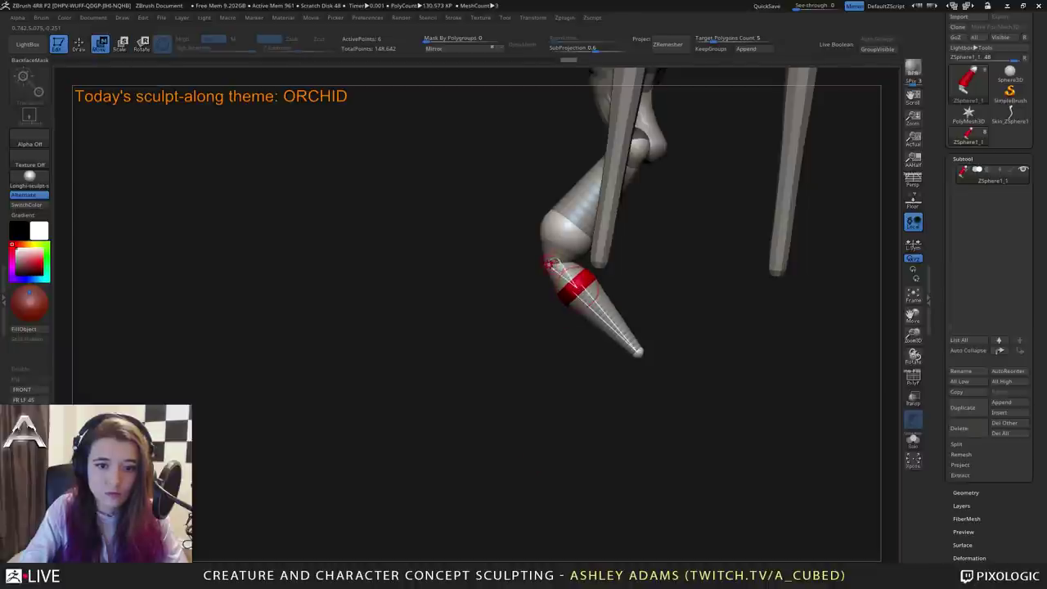
{"action": "right_click_drag", "start_coordinate": [543, 257], "coordinate": [617, 260]}
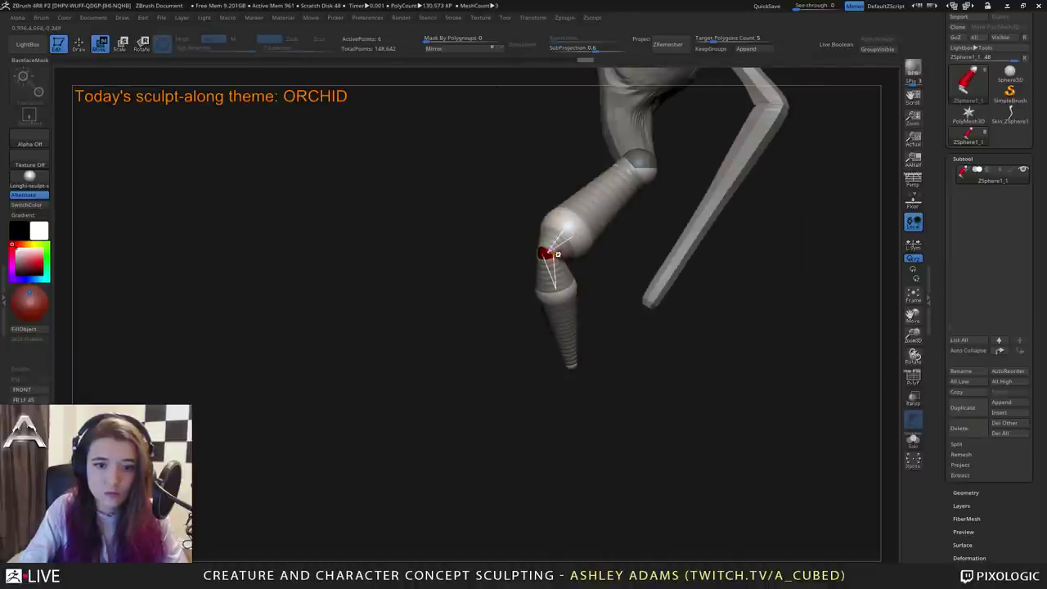
{"action": "mouse_move", "coordinate": [582, 245]}
{"action": "left_mouse_down"}
{"action": "mouse_move", "coordinate": [624, 237]}
{"action": "mouse_move", "coordinate": [591, 258]}
{"action": "left_mouse_up"}
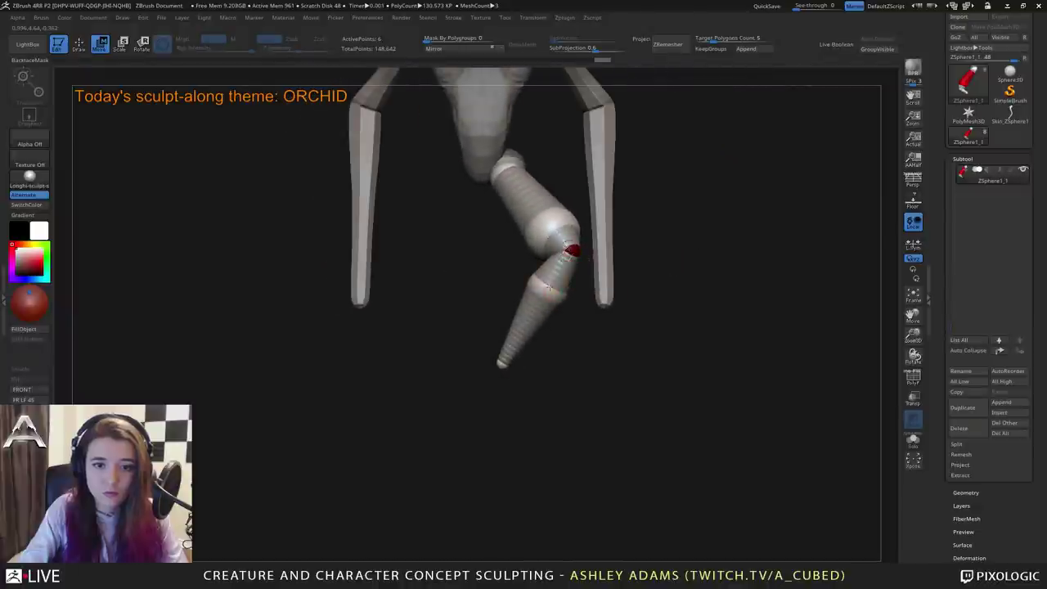
{"action": "left_click_drag", "start_coordinate": [550, 287], "coordinate": [566, 289]}
{"action": "left_click_drag", "start_coordinate": [503, 363], "coordinate": [537, 373]}
{"action": "left_click_drag", "start_coordinate": [601, 279], "coordinate": [572, 261]}
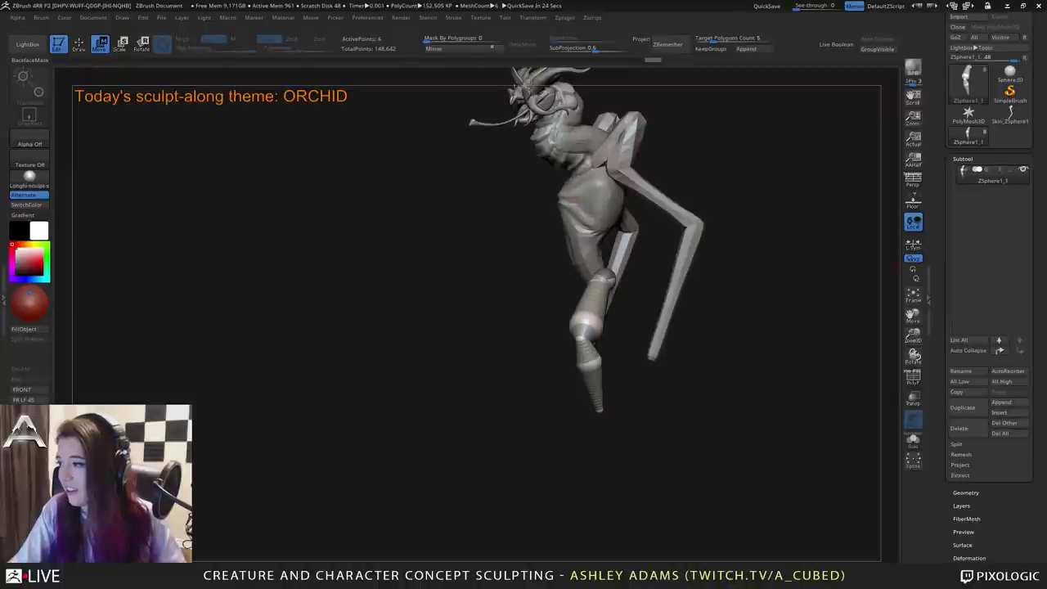
{"action": "left_click_drag", "start_coordinate": [720, 283], "coordinate": [563, 297]}
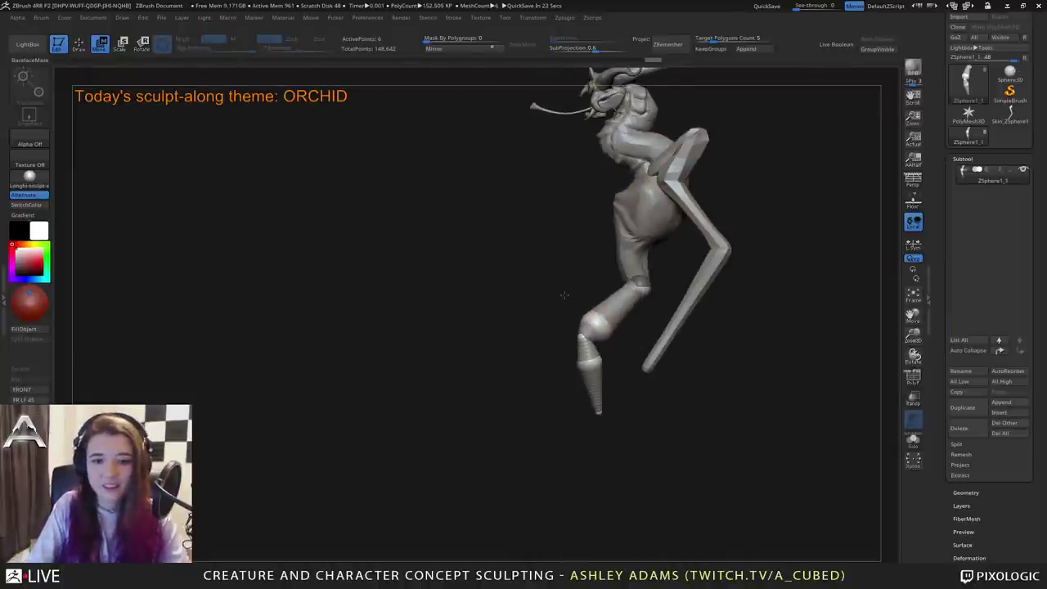
Delete the ZSphere leg subtool and make the abdomen the active subtool.
{"action": "left_click_drag", "start_coordinate": [760, 263], "coordinate": [670, 330], "text": "alt"}
{"action": "mouse_move", "coordinate": [671, 330]}
{"action": "right_mouse_down", "text": "ctrl"}
{"action": "mouse_move", "coordinate": [673, 355]}
{"action": "mouse_move", "coordinate": [673, 266]}
{"action": "right_mouse_up", "text": "ctrl"}
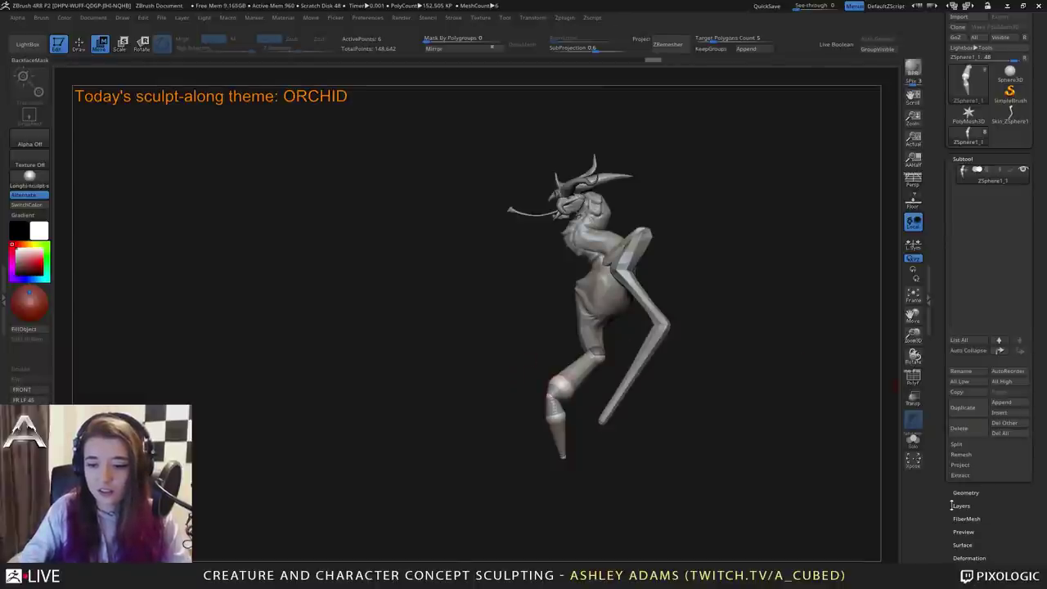
{"action": "left_click", "coordinate": [973, 429]}
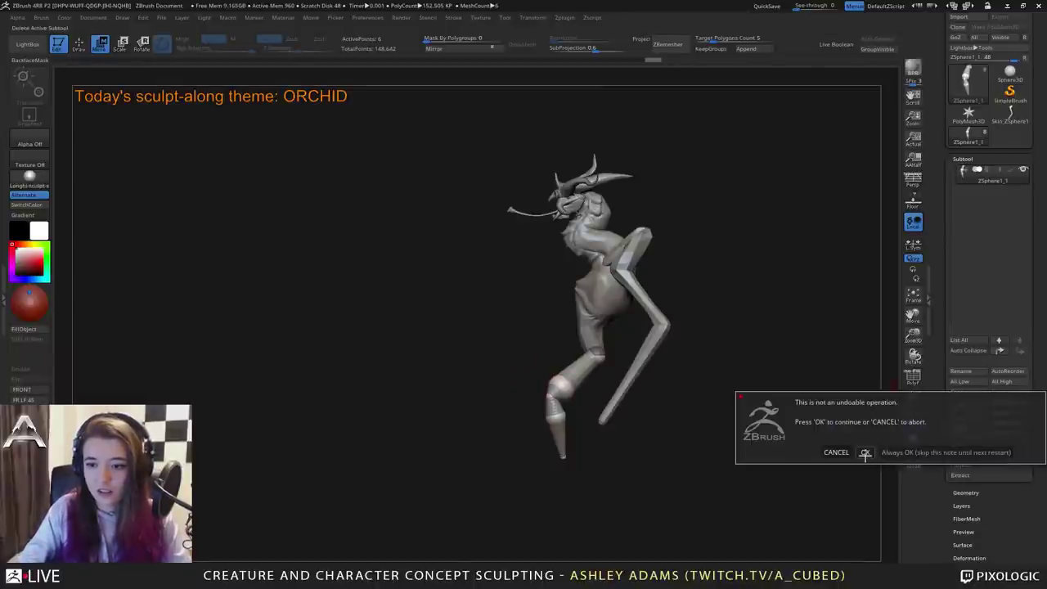
{"action": "left_click", "coordinate": [867, 453]}
{"action": "left_click", "coordinate": [596, 345], "text": "alt"}
{"action": "right_click", "coordinate": [594, 334]}
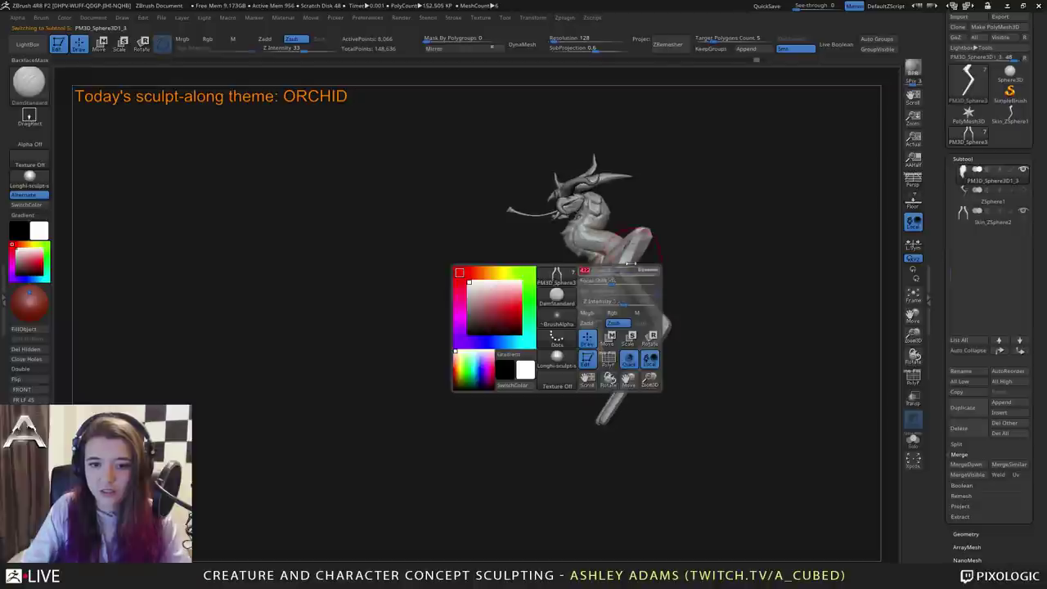
{"action": "key", "text": "w"}
{"action": "left_click_drag", "start_coordinate": [606, 245], "coordinate": [653, 244]}
{"action": "key", "text": "q"}
{"action": "right_click", "coordinate": [601, 347]}
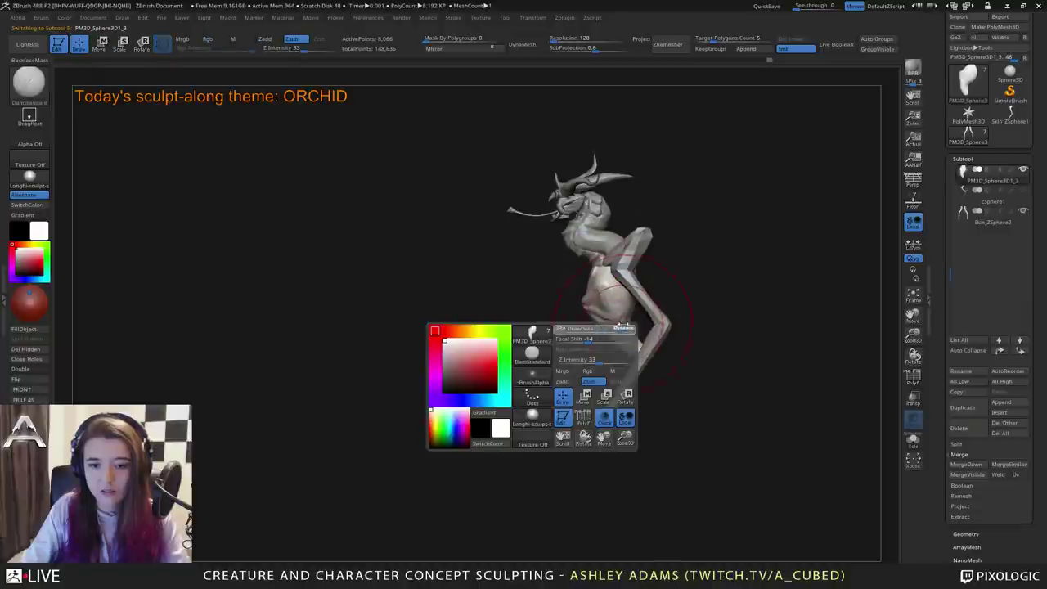
Pull the abdomen's lower end down into a long tapered tail with the Snake Hook brush and refine its shape.
{"action": "right_click_drag", "start_coordinate": [626, 350], "coordinate": [642, 355]}
{"action": "key", "text": "b"}
{"action": "key", "text": "s"}
{"action": "key", "text": "h"}
{"action": "right_click", "coordinate": [643, 356]}
{"action": "left_click", "coordinate": [637, 357]}
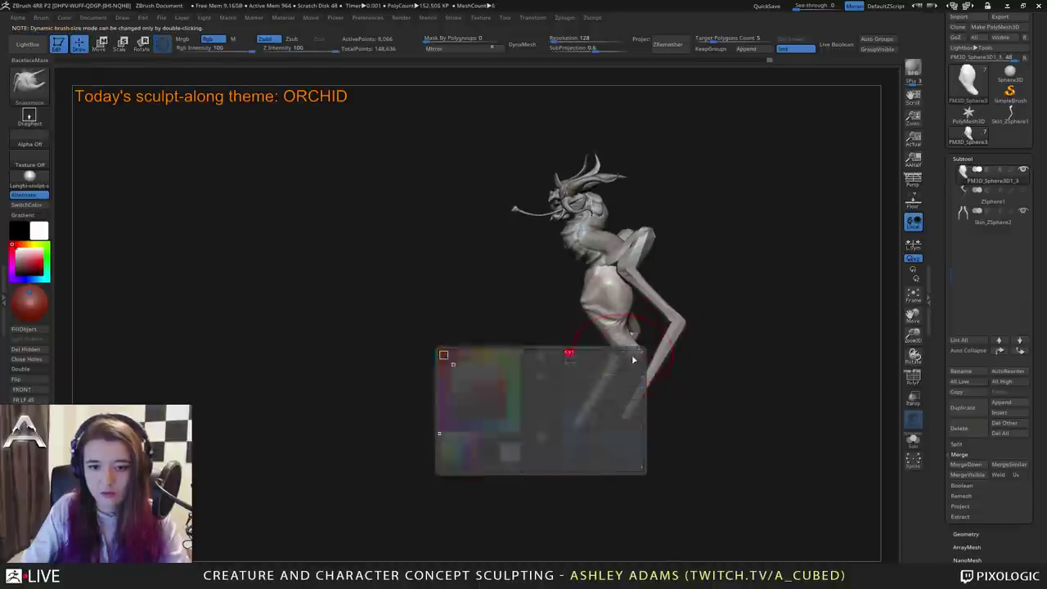
{"action": "left_click_drag", "start_coordinate": [640, 353], "coordinate": [615, 386]}
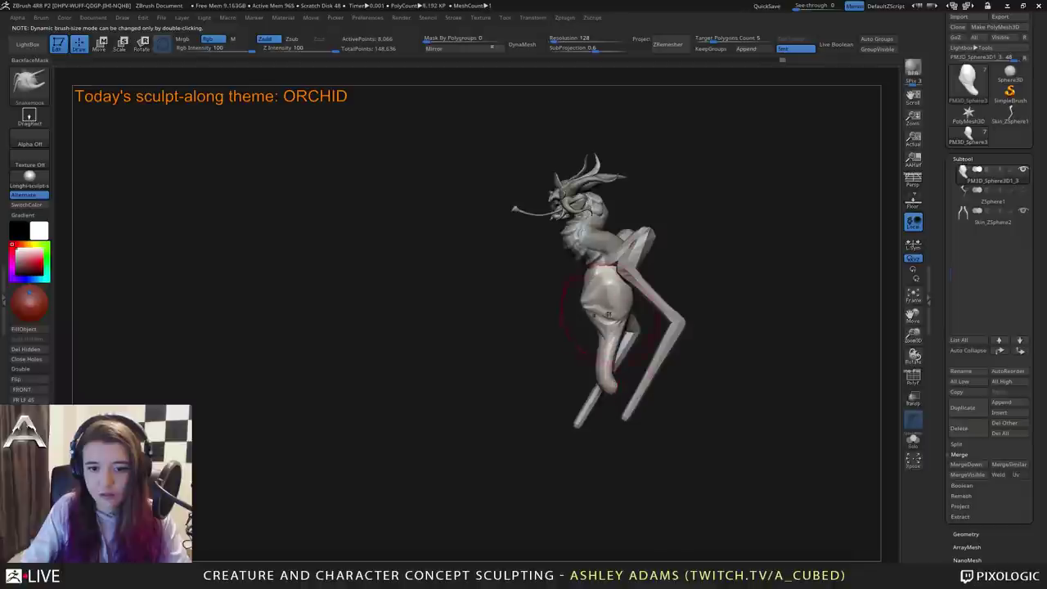
{"action": "mouse_move", "coordinate": [621, 314]}
{"action": "right_mouse_down"}
{"action": "mouse_move", "coordinate": [662, 295]}
{"action": "mouse_move", "coordinate": [640, 308]}
{"action": "right_mouse_up"}
{"action": "left_click_drag", "start_coordinate": [639, 307], "coordinate": [654, 304]}
{"action": "key", "text": "space"}
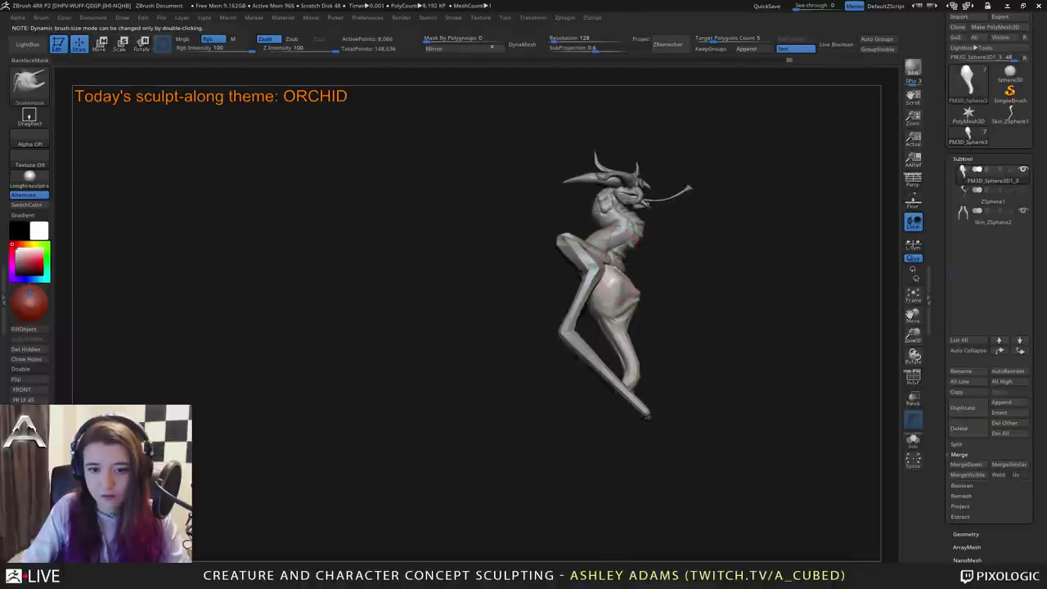
Make the arms the active subtool and append a Cube3D to the creature.
{"action": "right_click_drag", "start_coordinate": [631, 266], "coordinate": [550, 285]}
{"action": "left_click", "coordinate": [621, 258], "text": "alt"}
{"action": "left_click", "coordinate": [629, 282], "text": "alt"}
{"action": "right_click_drag", "start_coordinate": [629, 282], "coordinate": [620, 217], "text": "alt"}
{"action": "left_click", "coordinate": [1003, 403]}
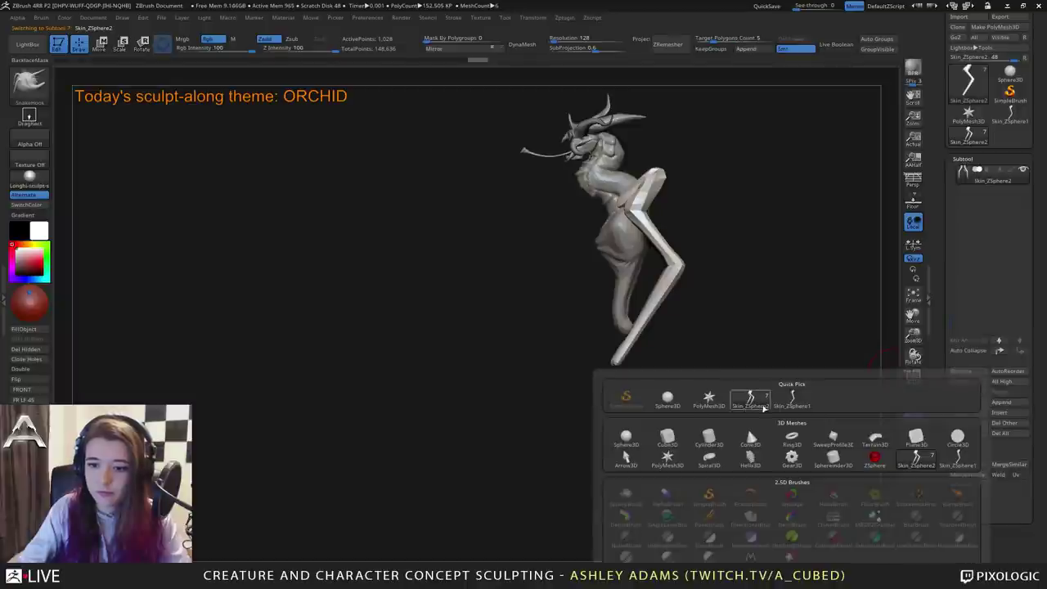
{"action": "left_click", "coordinate": [667, 440]}
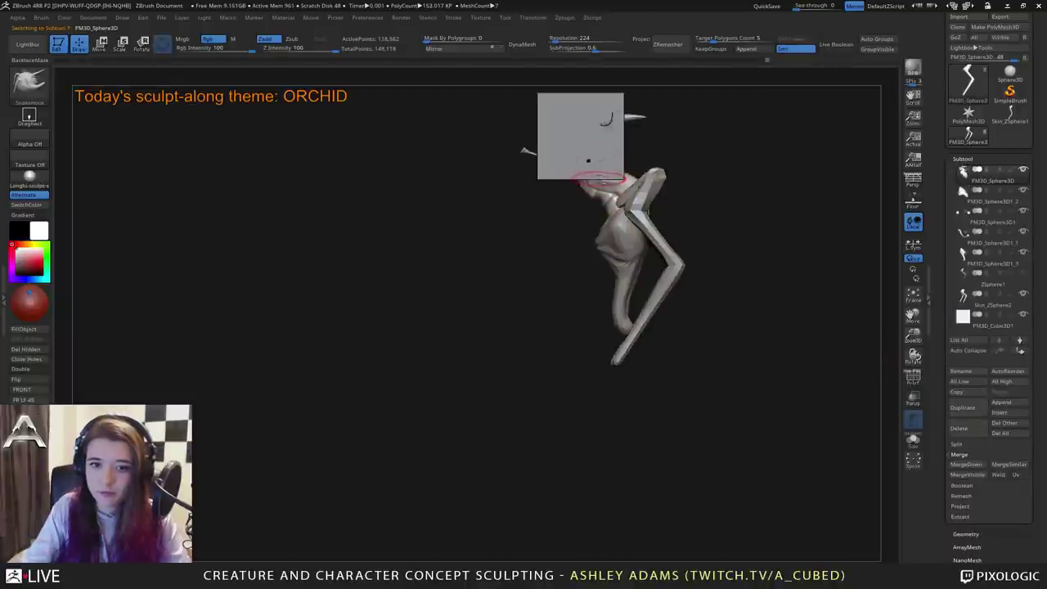
Move the cube to the end of one forearm and scale it down into a thin, narrow slab for the hand.
{"action": "right_click_drag", "start_coordinate": [606, 169], "coordinate": [604, 232], "text": "shift"}
{"action": "key", "text": "w"}
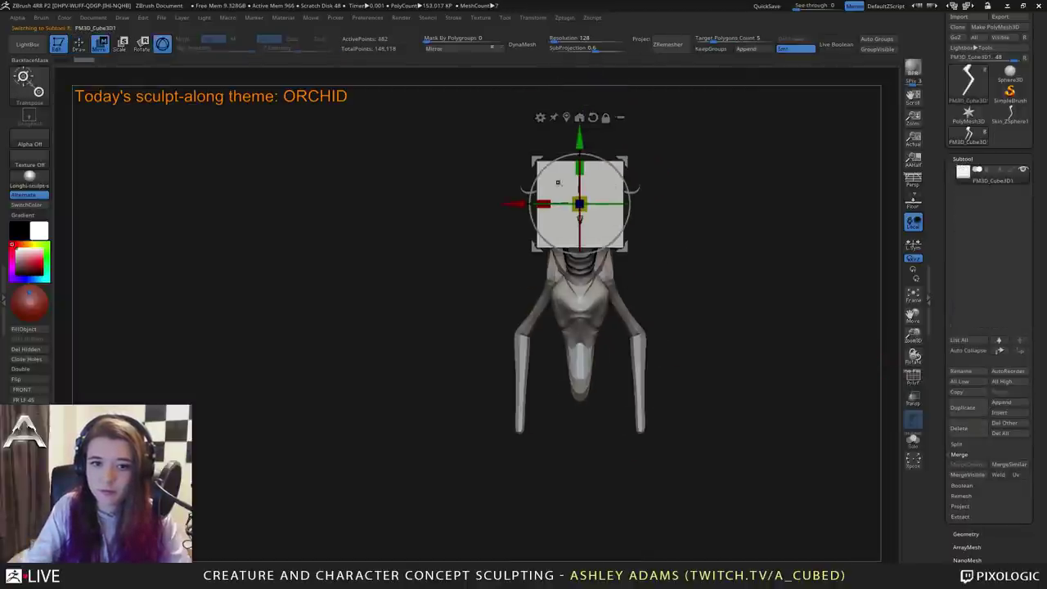
{"action": "left_click_drag", "start_coordinate": [537, 161], "coordinate": [596, 374]}
{"action": "right_click_drag", "start_coordinate": [717, 311], "coordinate": [651, 183], "text": "shift"}
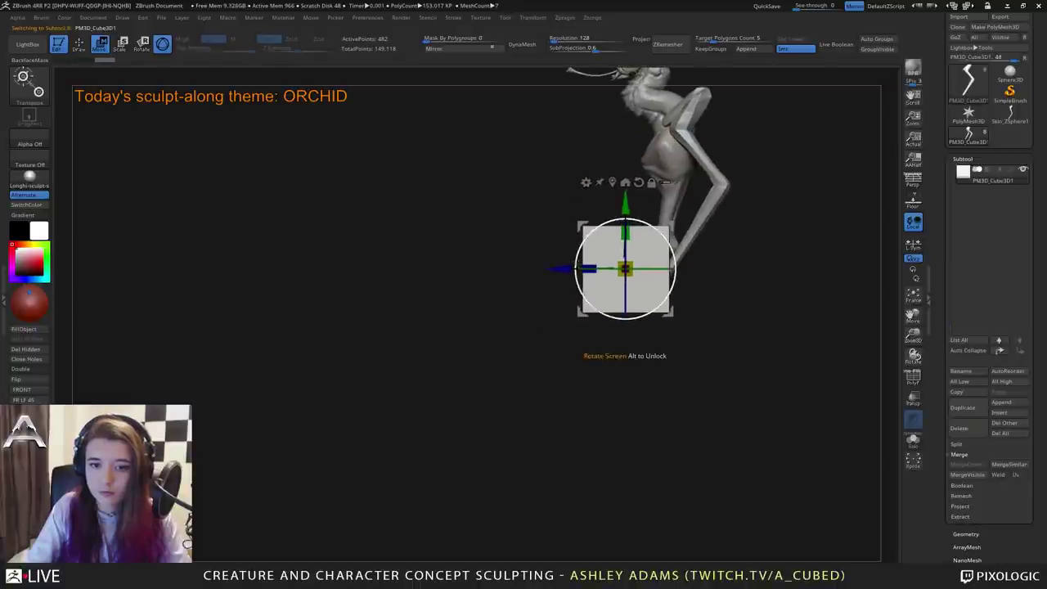
{"action": "left_click_drag", "start_coordinate": [587, 268], "coordinate": [612, 268]}
{"action": "right_click_drag", "start_coordinate": [688, 260], "coordinate": [739, 244], "text": "shift"}
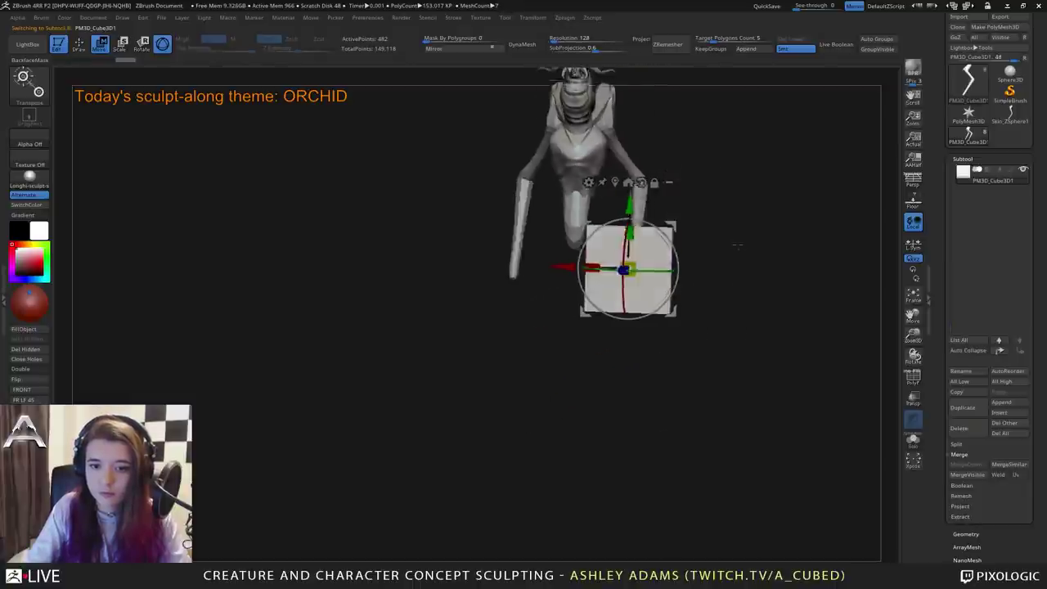
{"action": "left_click_drag", "start_coordinate": [593, 268], "coordinate": [625, 268]}
{"action": "right_click_drag", "start_coordinate": [727, 288], "coordinate": [679, 296], "text": "shift"}
{"action": "left_click_drag", "start_coordinate": [633, 227], "coordinate": [640, 265]}
{"action": "right_click_drag", "start_coordinate": [652, 258], "coordinate": [610, 252]}
Smooth the hand slab's square corners at the wrist and at its lower end.
{"action": "key", "text": "q"}
{"action": "key", "text": "space"}
{"action": "left_click_drag", "start_coordinate": [606, 245], "coordinate": [591, 297]}
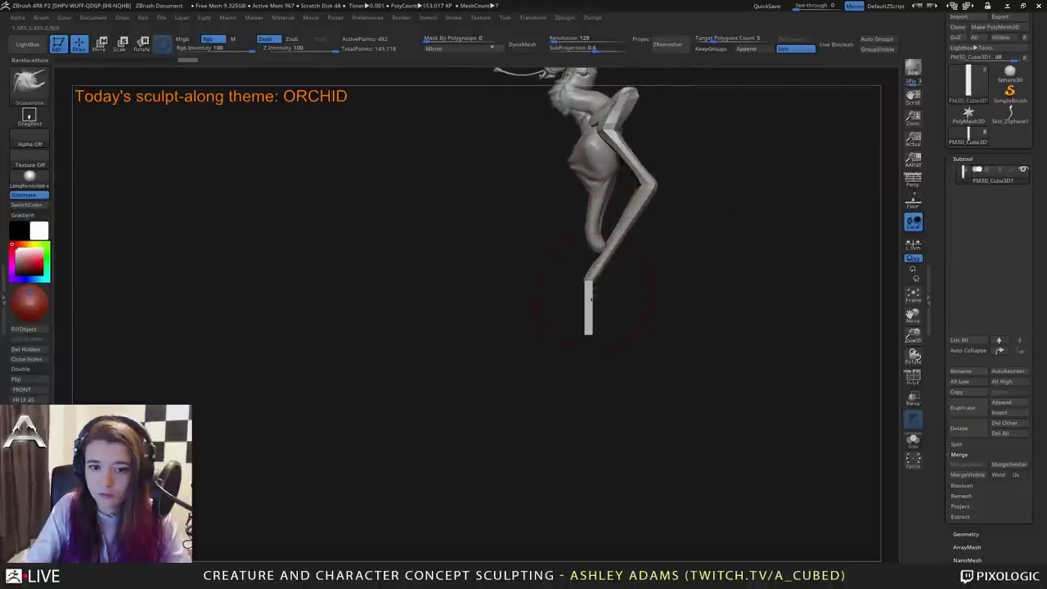
{"action": "mouse_move", "coordinate": [587, 339]}
{"action": "right_mouse_down"}
{"action": "mouse_move", "coordinate": [597, 262]}
{"action": "mouse_move", "coordinate": [579, 286]}
{"action": "mouse_move", "coordinate": [564, 257]}
{"action": "right_mouse_up"}
{"action": "key", "text": "space"}
{"action": "left_click", "coordinate": [584, 284]}
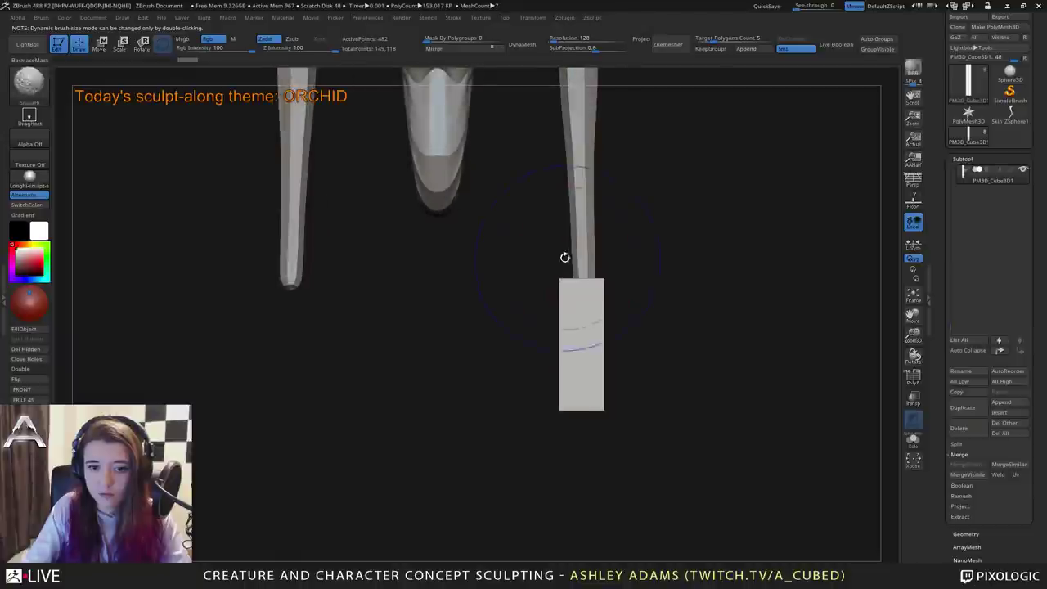
{"action": "left_click_drag", "start_coordinate": [566, 276], "coordinate": [565, 283], "text": "shift"}
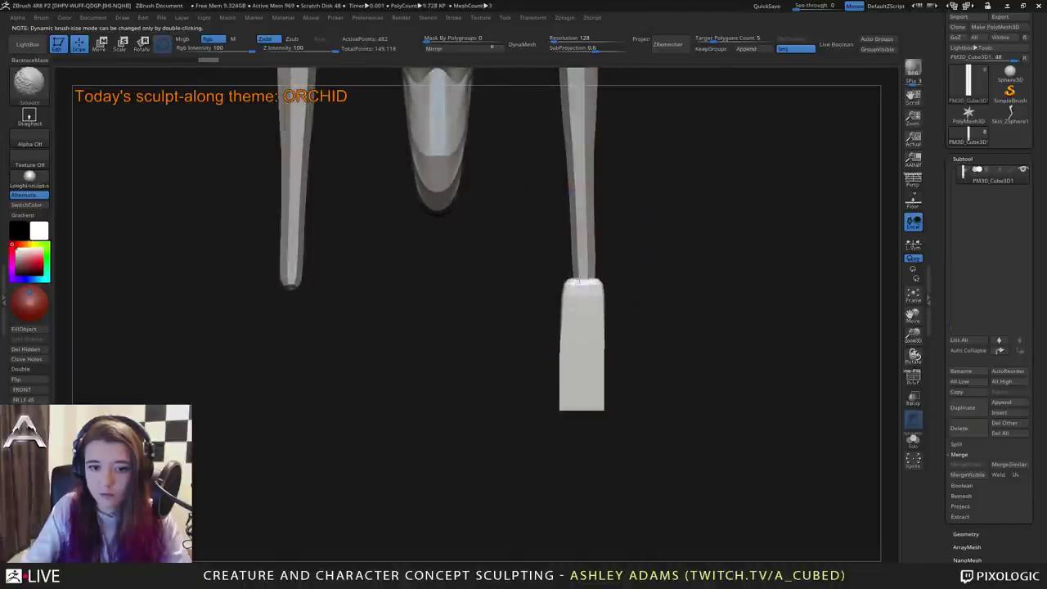
{"action": "left_click_drag", "start_coordinate": [581, 406], "coordinate": [575, 360], "text": "shift"}
{"action": "mouse_move", "coordinate": [575, 360]}
{"action": "right_mouse_down"}
{"action": "mouse_move", "coordinate": [605, 371]}
{"action": "mouse_move", "coordinate": [607, 356]}
{"action": "right_mouse_up"}
{"action": "right_click_drag", "start_coordinate": [607, 357], "coordinate": [604, 270], "text": "alt"}
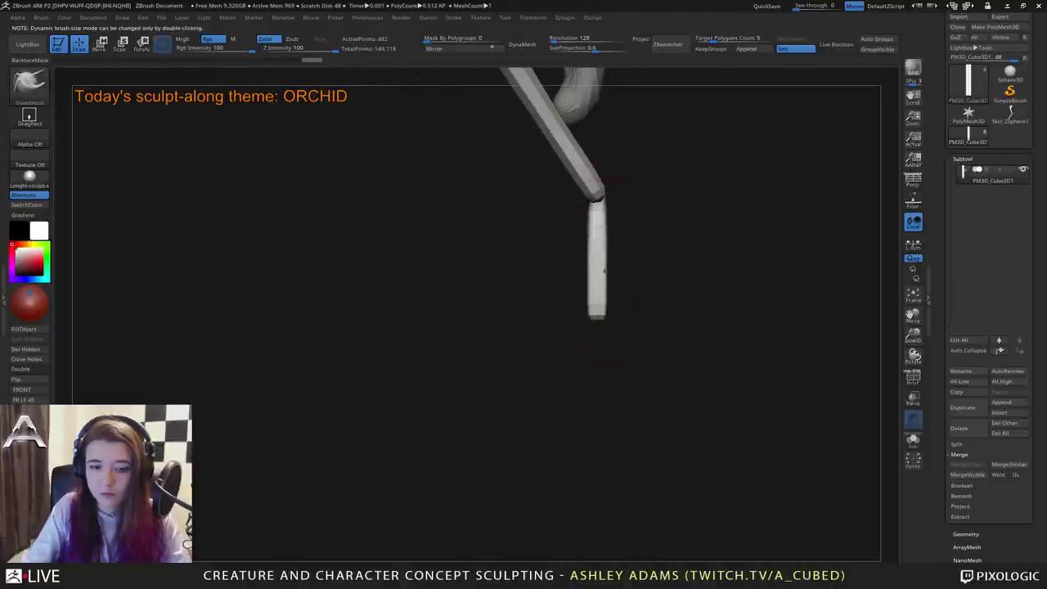
Lengthen the hand slab by pulling its lower end down with the Snake Hook brush.
{"action": "mouse_move", "coordinate": [597, 325]}
{"action": "right_mouse_down"}
{"action": "mouse_move", "coordinate": [601, 311]}
{"action": "mouse_move", "coordinate": [580, 314]}
{"action": "right_mouse_up"}
{"action": "key", "text": "space"}
{"action": "left_click_drag", "start_coordinate": [578, 315], "coordinate": [577, 389]}
{"action": "mouse_move", "coordinate": [585, 376]}
{"action": "right_mouse_down"}
{"action": "mouse_move", "coordinate": [645, 331]}
{"action": "mouse_move", "coordinate": [625, 323]}
{"action": "mouse_move", "coordinate": [670, 301]}
{"action": "right_mouse_up"}
{"action": "key", "text": "space"}
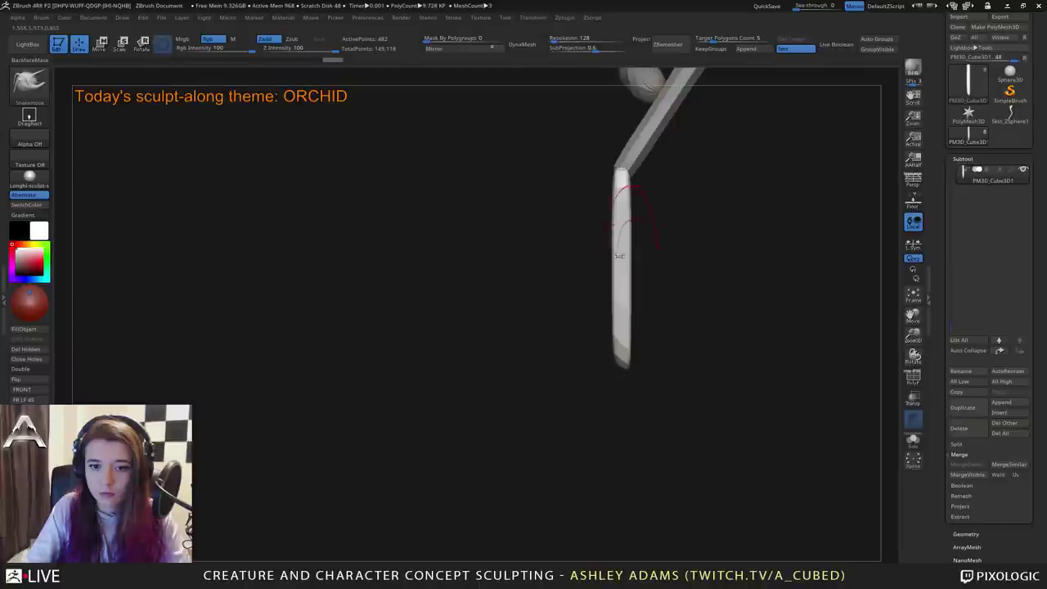
Sculpt the hand's palm and back with the ClayBuildup brush, giving it a slight bend around the middle.
{"action": "key", "text": "b"}
{"action": "key", "text": "c"}
{"action": "key", "text": "b"}
{"action": "mouse_move", "coordinate": [614, 269]}
{"action": "right_mouse_down"}
{"action": "mouse_move", "coordinate": [602, 272]}
{"action": "mouse_move", "coordinate": [631, 243]}
{"action": "mouse_move", "coordinate": [553, 278]}
{"action": "mouse_move", "coordinate": [559, 249]}
{"action": "right_mouse_up"}
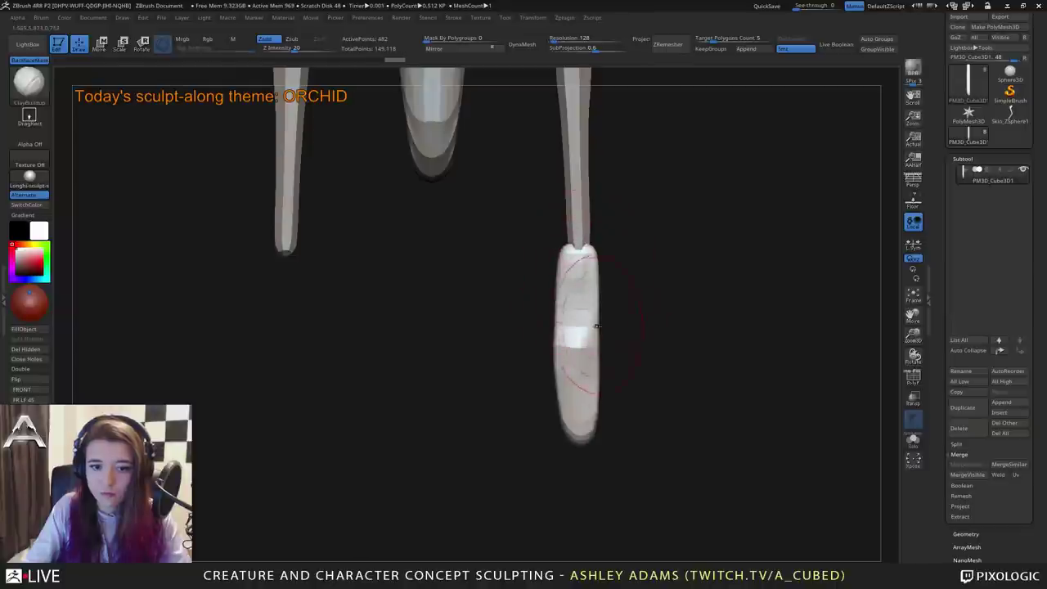
{"action": "right_click_drag", "start_coordinate": [612, 365], "coordinate": [622, 325], "text": "ctrl"}
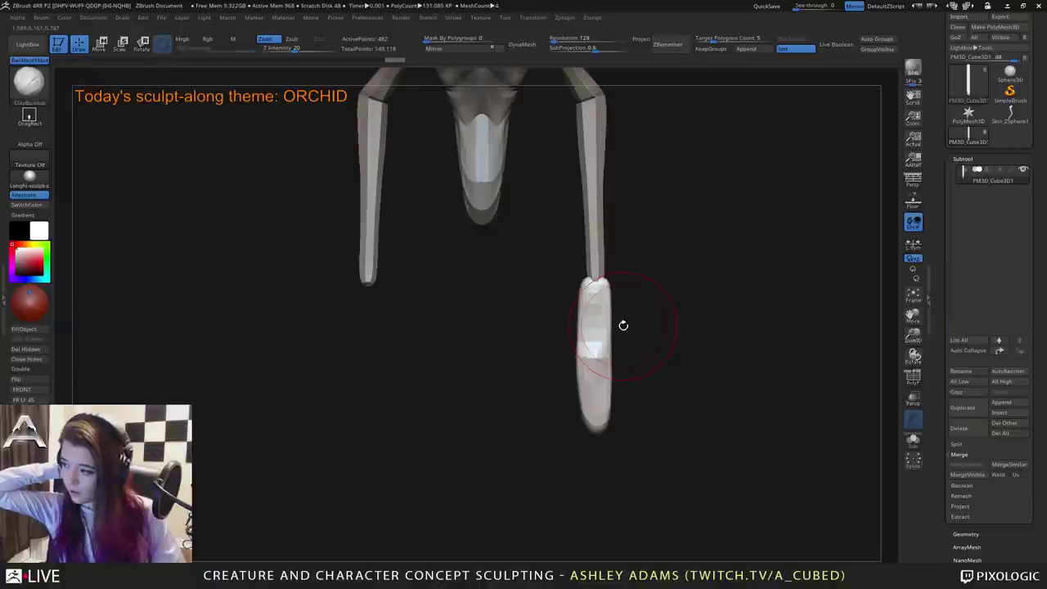
{"action": "mouse_move", "coordinate": [1010, 75]}
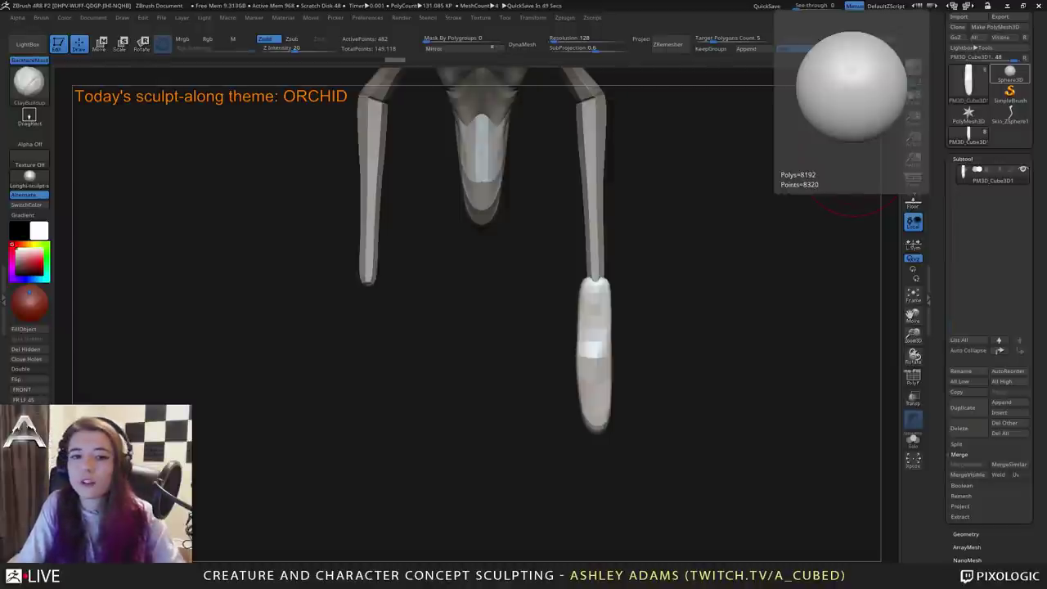
{"action": "mouse_move", "coordinate": [728, 317]}
{"action": "left_mouse_down"}
{"action": "mouse_move", "coordinate": [610, 321]}
{"action": "mouse_move", "coordinate": [629, 337]}
{"action": "mouse_move", "coordinate": [564, 355]}
{"action": "left_mouse_up"}
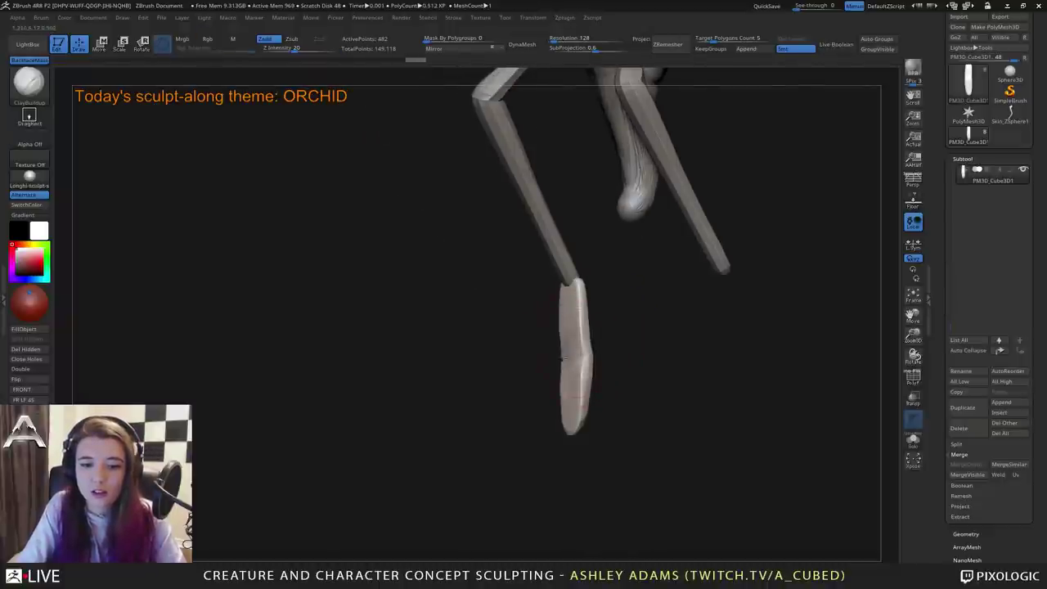
{"action": "mouse_move", "coordinate": [496, 358]}
{"action": "left_mouse_down"}
{"action": "mouse_move", "coordinate": [591, 355]}
{"action": "mouse_move", "coordinate": [568, 384]}
{"action": "left_mouse_up"}
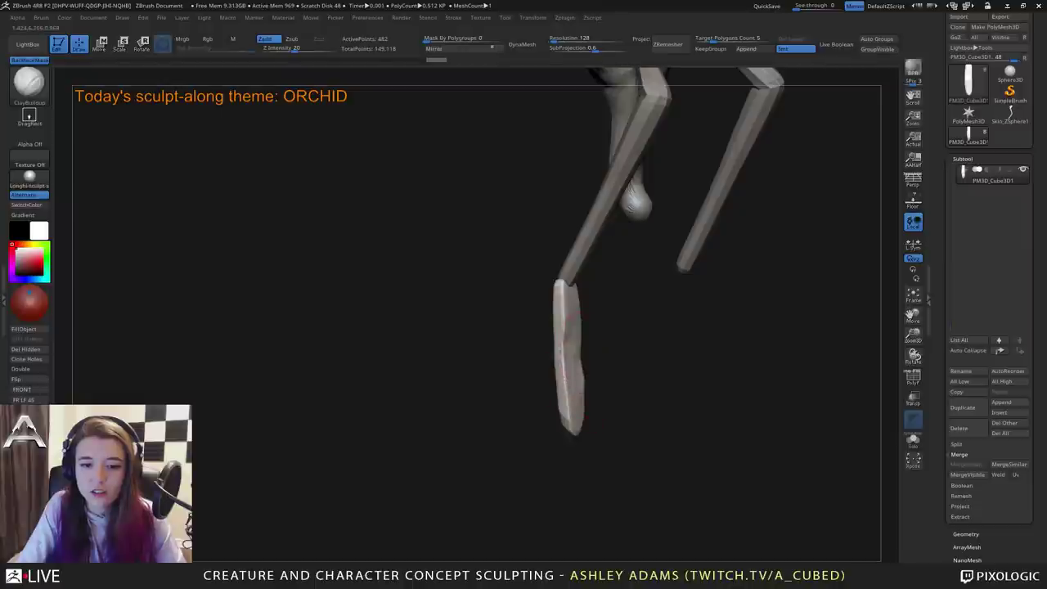
{"action": "mouse_move", "coordinate": [581, 344]}
{"action": "left_mouse_down"}
{"action": "mouse_move", "coordinate": [538, 339]}
{"action": "mouse_move", "coordinate": [536, 314]}
{"action": "mouse_move", "coordinate": [566, 357]}
{"action": "left_mouse_up"}
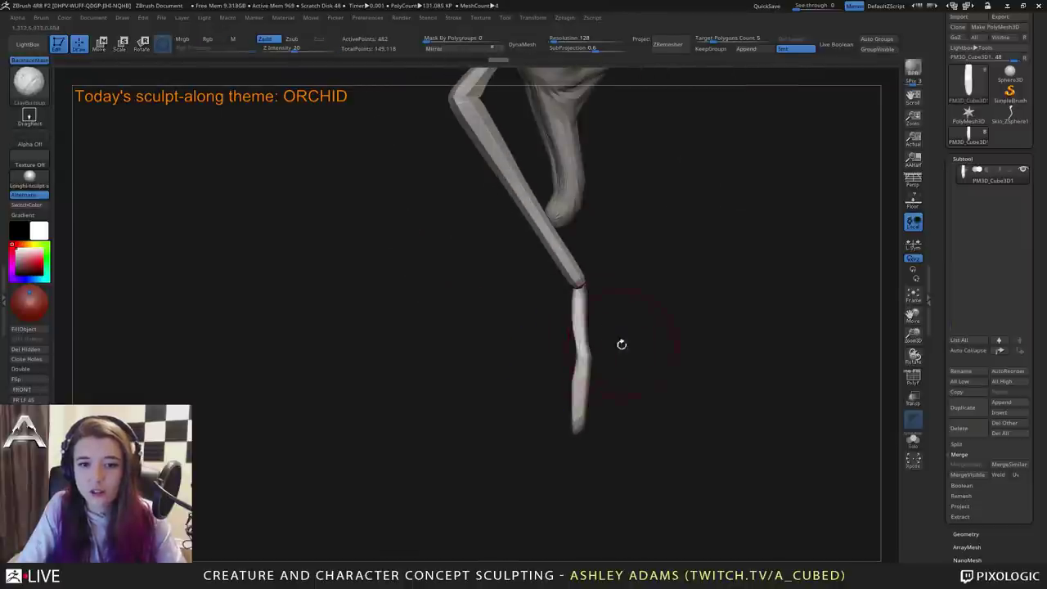
{"action": "left_click_drag", "start_coordinate": [603, 404], "coordinate": [570, 304], "text": "alt"}
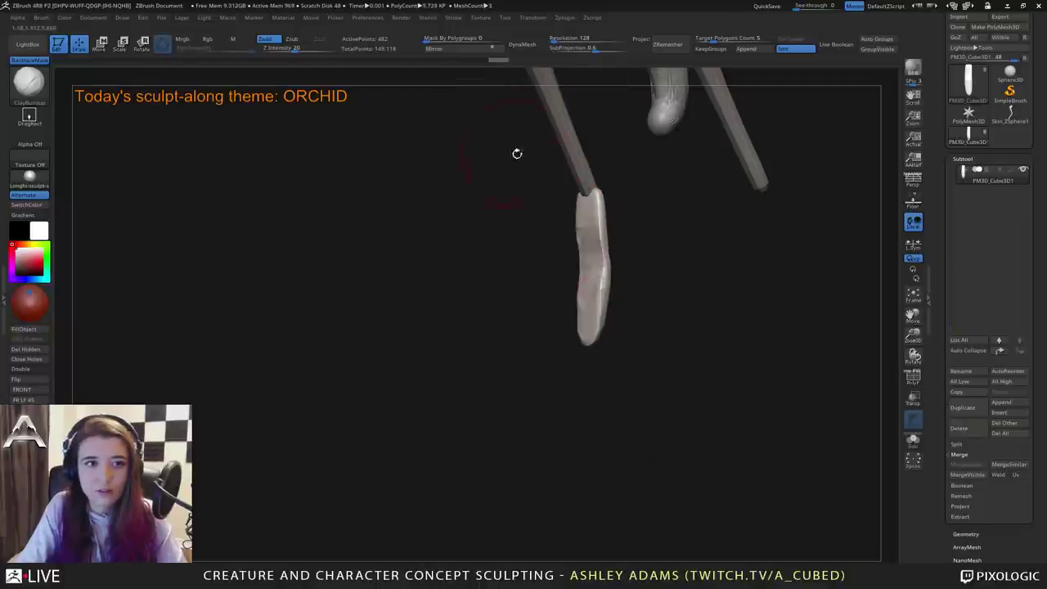
Remesh the hand with DynaMesh at resolution 128 and smooth its lower end.
{"action": "left_click", "coordinate": [529, 44]}
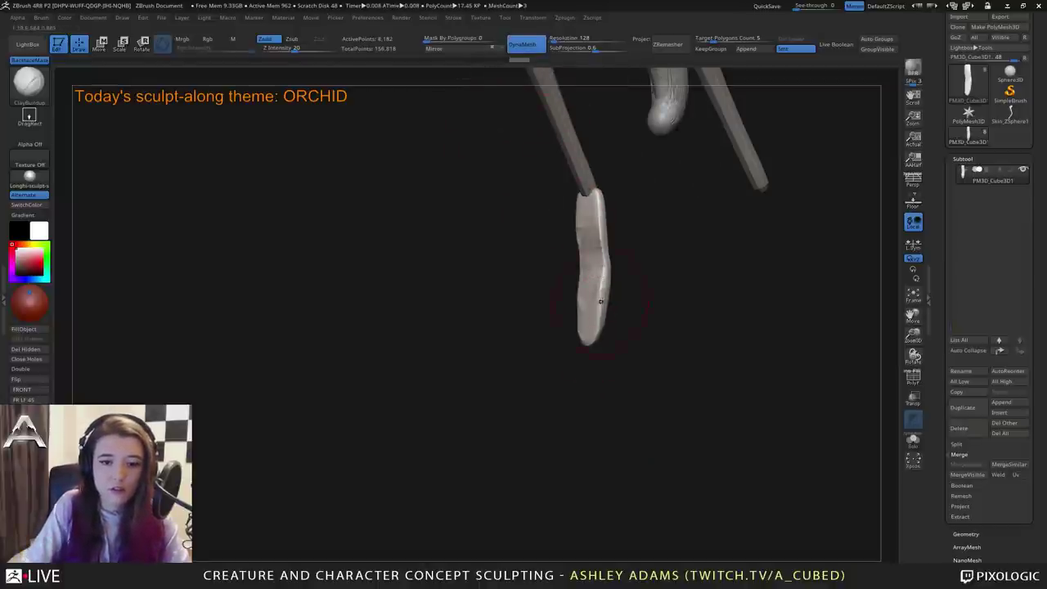
{"action": "key", "text": "space"}
{"action": "mouse_move", "coordinate": [575, 325]}
{"action": "left_mouse_down", "text": "shift"}
{"action": "mouse_move", "coordinate": [613, 327]}
{"action": "mouse_move", "coordinate": [574, 347]}
{"action": "left_mouse_up", "text": "shift"}
Pull two pointed fingers out of the hand's lower end with the Snake Hook brush.
{"action": "key", "text": "b"}
{"action": "key", "text": "s"}
{"action": "key", "text": "h"}
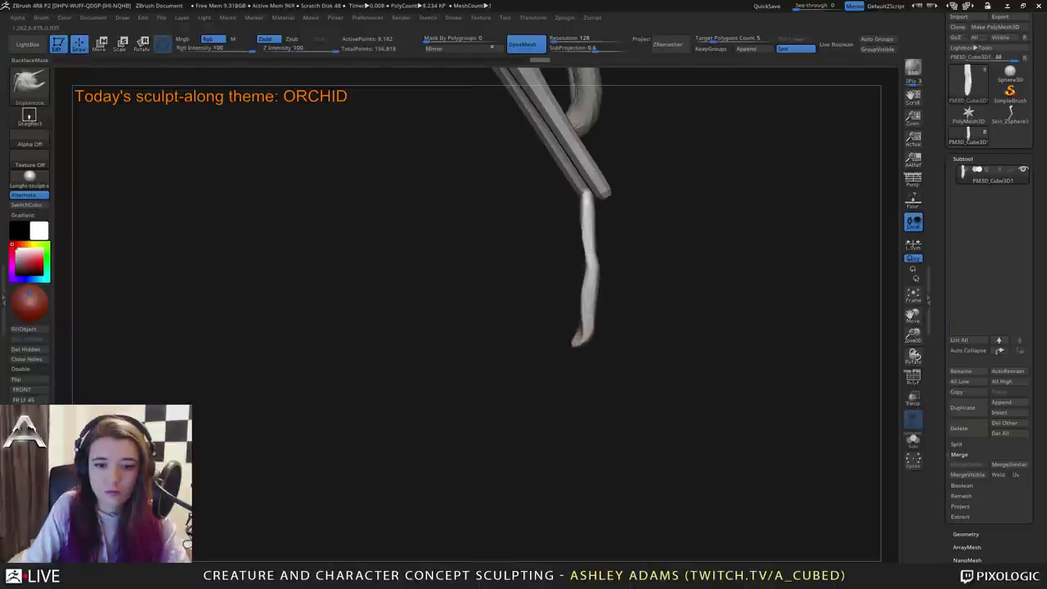
{"action": "mouse_move", "coordinate": [685, 328]}
{"action": "left_mouse_down"}
{"action": "mouse_move", "coordinate": [630, 332]}
{"action": "mouse_move", "coordinate": [629, 341]}
{"action": "left_mouse_up"}
{"action": "key", "text": "space"}
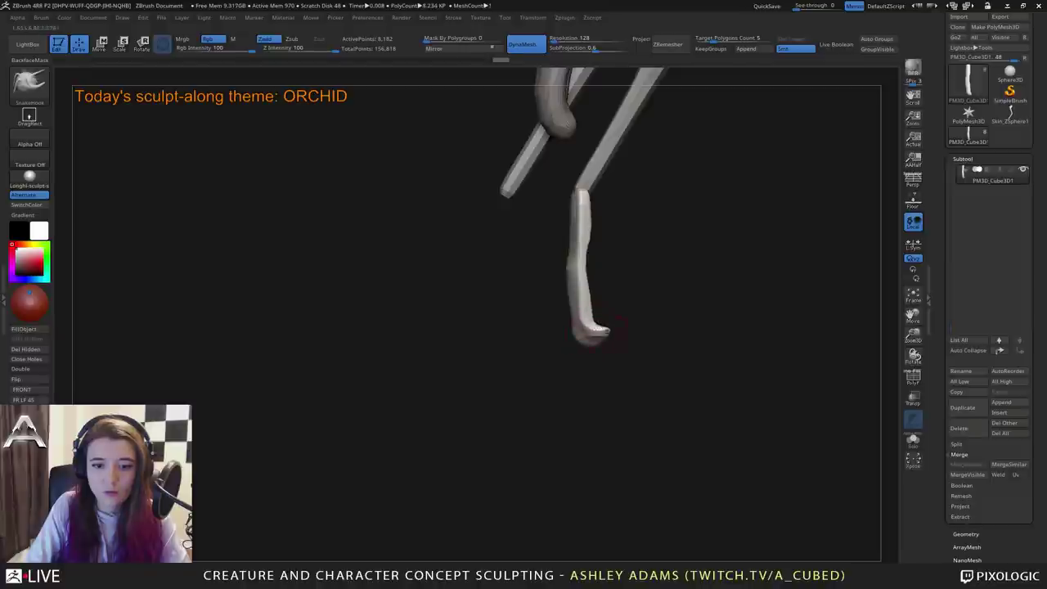
{"action": "left_click_drag", "start_coordinate": [610, 321], "coordinate": [614, 320]}
{"action": "mouse_move", "coordinate": [597, 353]}
{"action": "left_mouse_down"}
{"action": "mouse_move", "coordinate": [643, 344]}
{"action": "mouse_move", "coordinate": [598, 340]}
{"action": "left_mouse_up"}
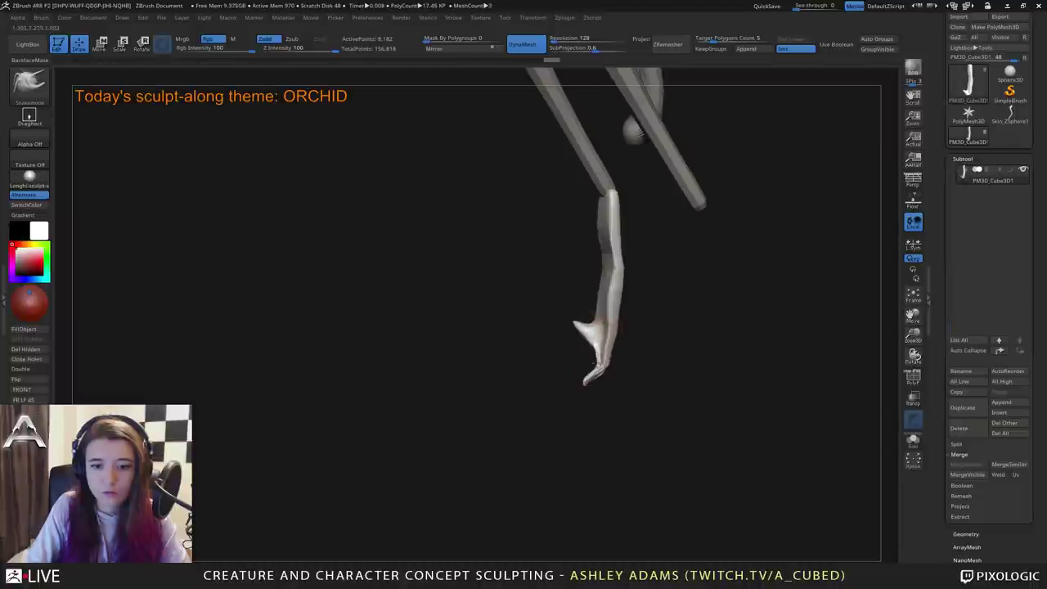
{"action": "left_click_drag", "start_coordinate": [594, 364], "coordinate": [620, 355]}
{"action": "right_click_drag", "start_coordinate": [608, 364], "coordinate": [598, 348]}
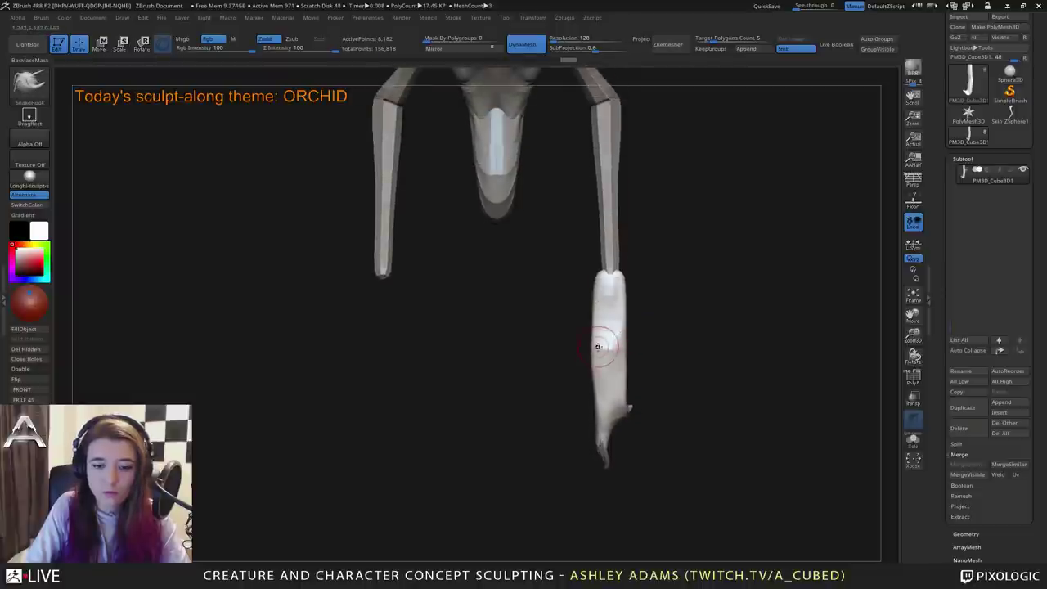
Mask the hand except for its inner edge near the wrist and pull out a long curved thumb there.
{"action": "key", "text": "space"}
{"action": "mouse_move", "coordinate": [603, 312]}
{"action": "right_mouse_down"}
{"action": "mouse_move", "coordinate": [597, 299]}
{"action": "mouse_move", "coordinate": [616, 301]}
{"action": "mouse_move", "coordinate": [600, 307]}
{"action": "right_mouse_up"}
{"action": "left_click", "coordinate": [638, 292], "text": "ctrl"}
{"action": "key", "text": "space"}
{"action": "left_click_drag", "start_coordinate": [601, 309], "coordinate": [588, 346]}
{"action": "key", "text": "space"}
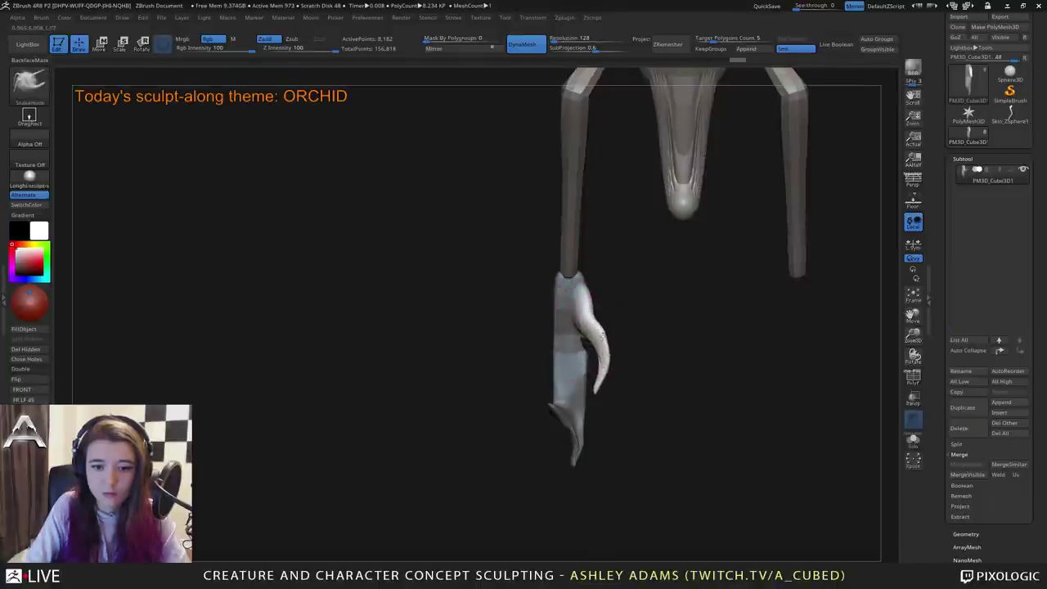
Bend the thumb and its tip toward the fingers with the Snake Hook brush, and clear the mask.
{"action": "left_click_drag", "start_coordinate": [601, 328], "coordinate": [602, 313]}
{"action": "key", "text": "space"}
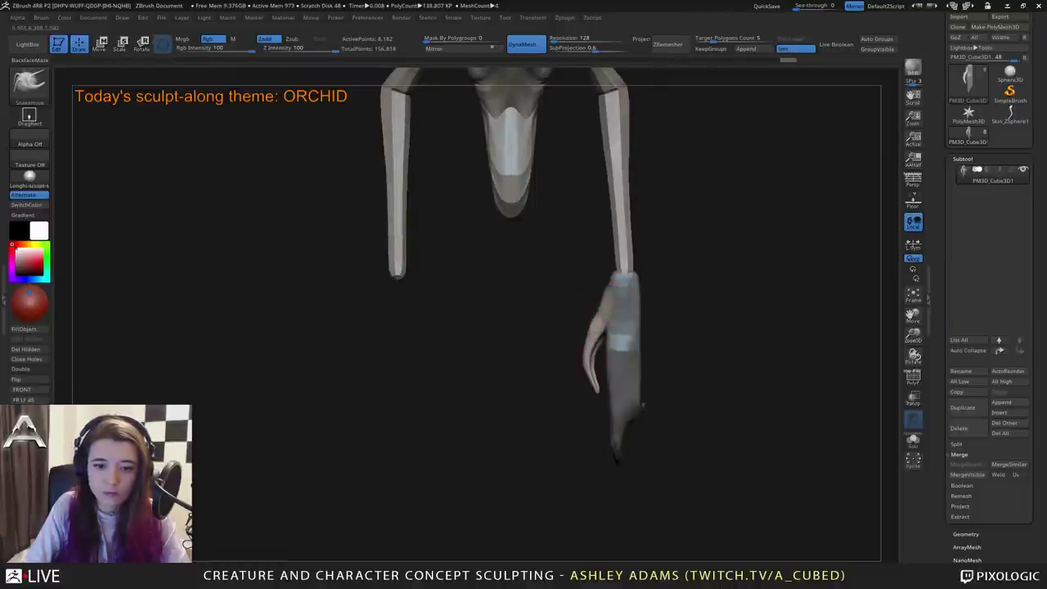
{"action": "left_click_drag", "start_coordinate": [588, 358], "coordinate": [582, 356]}
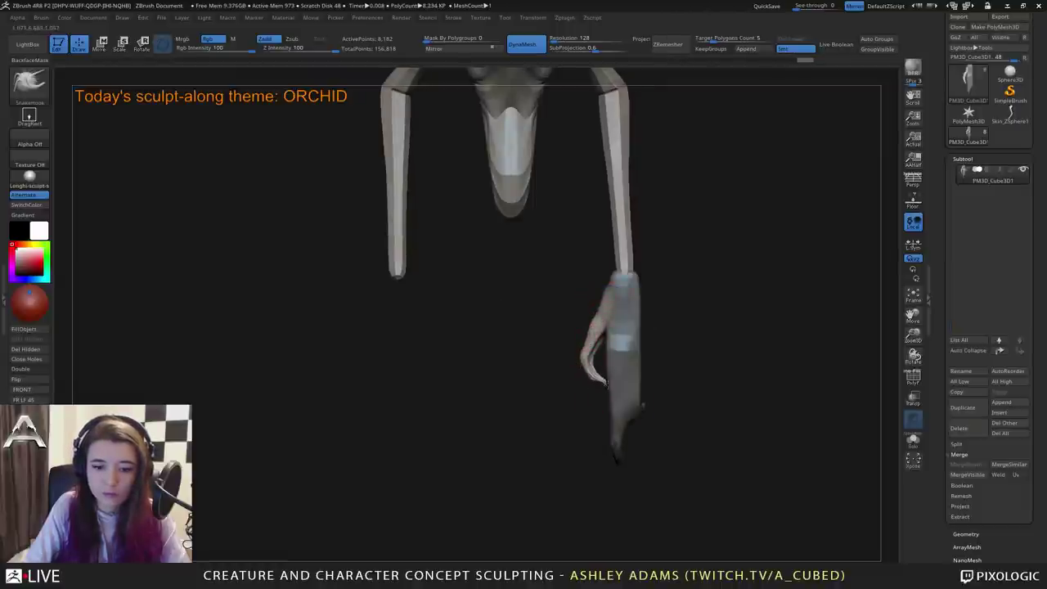
{"action": "mouse_move", "coordinate": [595, 383]}
{"action": "left_mouse_down"}
{"action": "mouse_move", "coordinate": [647, 381]}
{"action": "mouse_move", "coordinate": [611, 385]}
{"action": "left_mouse_up"}
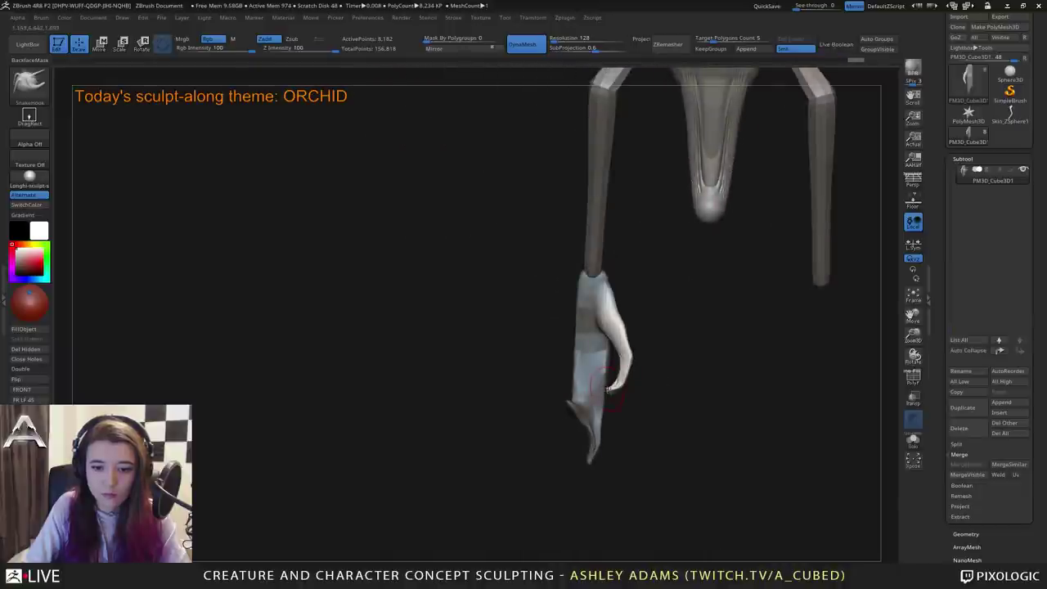
{"action": "right_click_drag", "start_coordinate": [619, 374], "coordinate": [631, 377]}
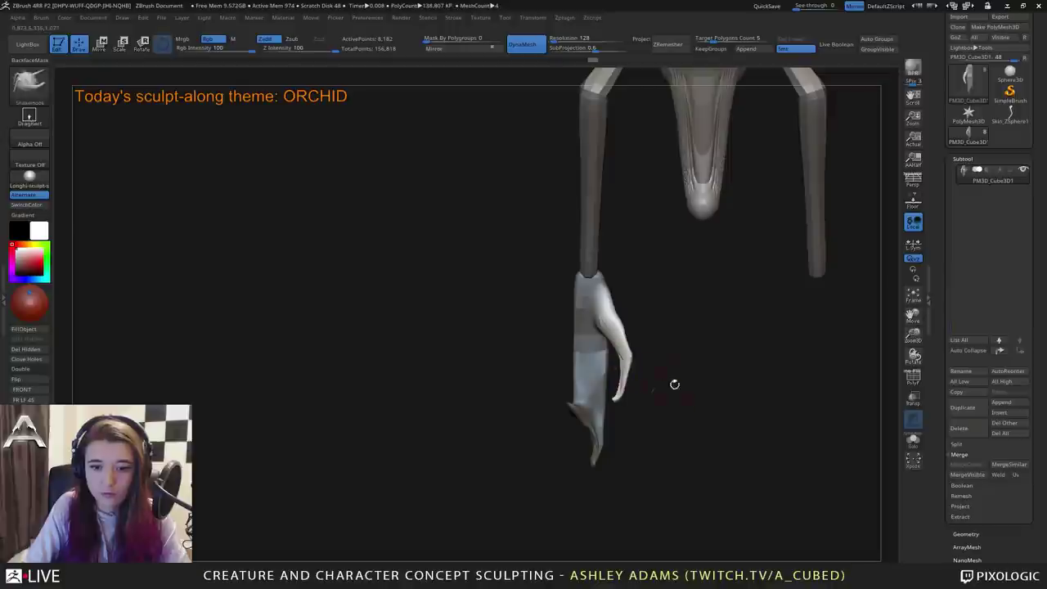
{"action": "left_click_drag", "start_coordinate": [675, 384], "coordinate": [680, 413], "text": "ctrl"}
{"action": "right_click_drag", "start_coordinate": [680, 414], "coordinate": [697, 352]}
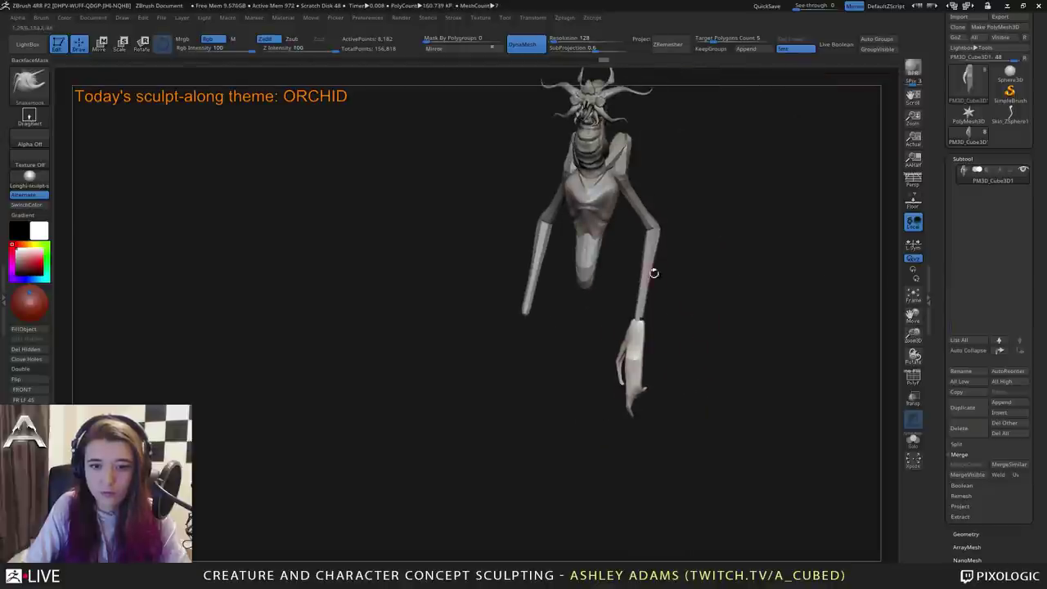
Duplicate the hand, mirror the copy onto the opposite arm, and merge both hands into one subtool.
{"action": "left_click", "coordinate": [963, 407]}
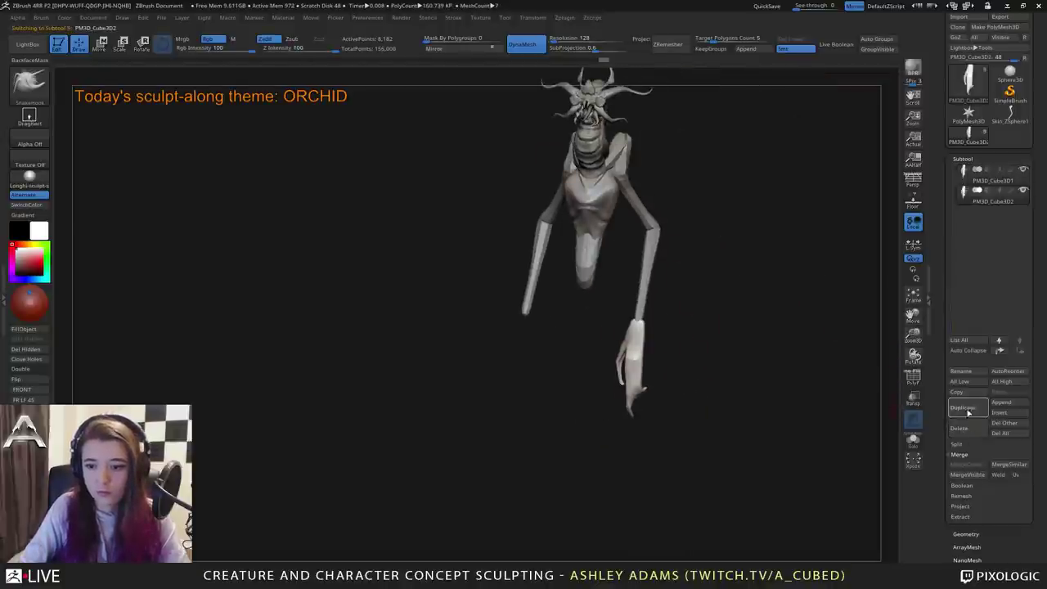
{"action": "left_click_drag", "start_coordinate": [708, 182], "coordinate": [754, 254]}
{"action": "left_click", "coordinate": [992, 180]}
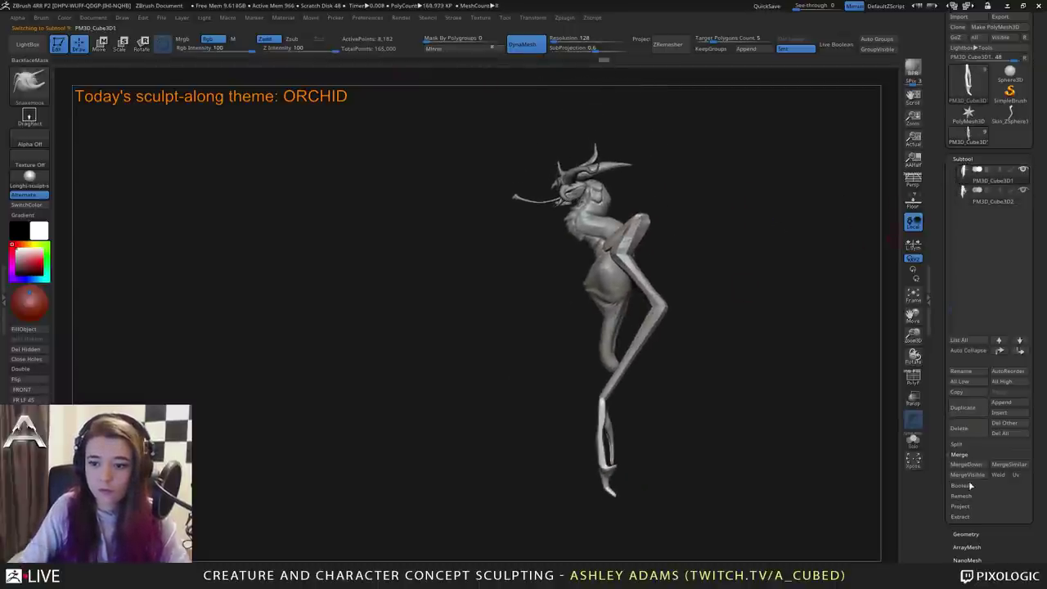
{"action": "left_click", "coordinate": [959, 428]}
{"action": "left_click", "coordinate": [865, 487]}
{"action": "left_click_drag", "start_coordinate": [511, 400], "coordinate": [596, 404]}
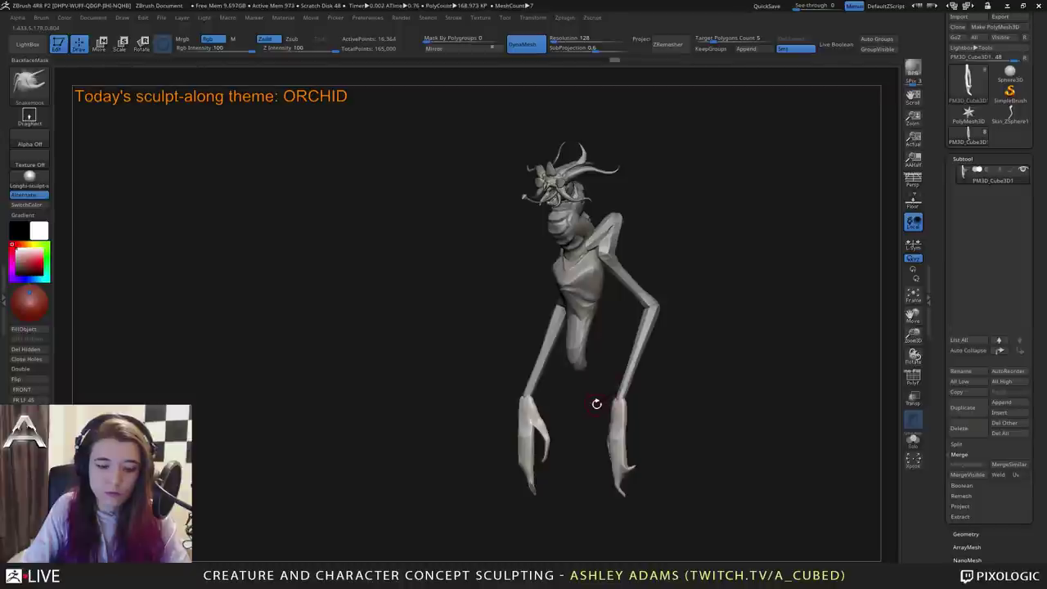
Merge the arms with the hands and remesh them together with DynaMesh at resolution 128.
{"action": "left_click", "coordinate": [635, 365], "text": "alt"}
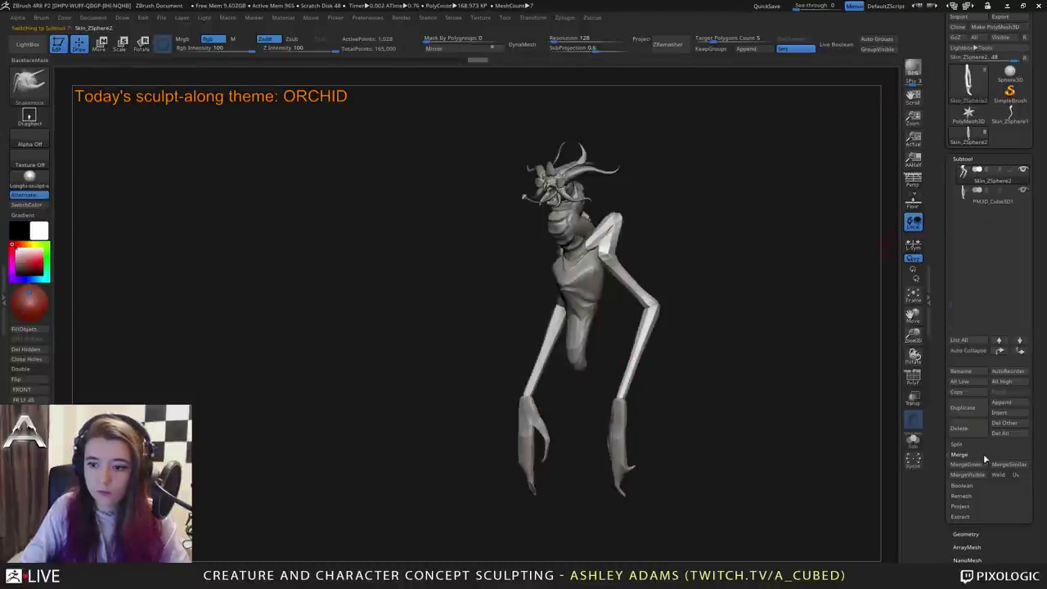
{"action": "left_click", "coordinate": [1005, 422]}
{"action": "left_click", "coordinate": [865, 488]}
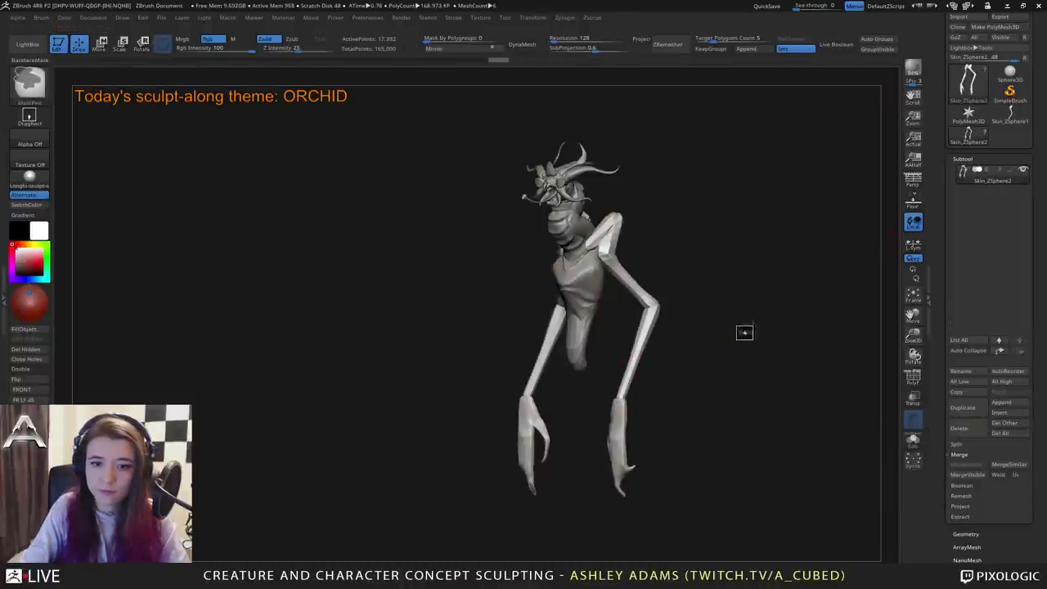
{"action": "left_click", "coordinate": [522, 44]}
Blend the hands into the arms by building up the wrists and forearms with the ClayBuildup brush.
{"action": "left_click_drag", "start_coordinate": [474, 270], "coordinate": [589, 278]}
{"action": "mouse_move", "coordinate": [654, 356]}
{"action": "left_mouse_down"}
{"action": "mouse_move", "coordinate": [600, 349]}
{"action": "mouse_move", "coordinate": [599, 358]}
{"action": "left_mouse_up"}
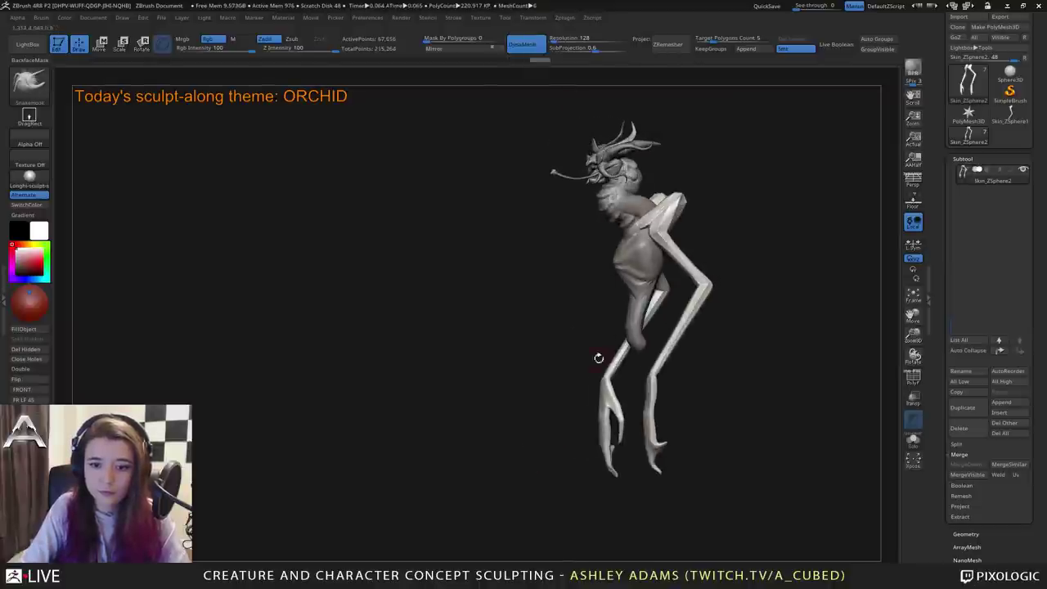
{"action": "mouse_move", "coordinate": [667, 377]}
{"action": "left_mouse_down"}
{"action": "mouse_move", "coordinate": [652, 377]}
{"action": "mouse_move", "coordinate": [633, 346]}
{"action": "mouse_move", "coordinate": [649, 374]}
{"action": "mouse_move", "coordinate": [594, 356]}
{"action": "left_mouse_up"}
{"action": "mouse_move", "coordinate": [650, 384]}
{"action": "left_mouse_down"}
{"action": "mouse_move", "coordinate": [634, 338]}
{"action": "mouse_move", "coordinate": [652, 368]}
{"action": "left_mouse_up"}
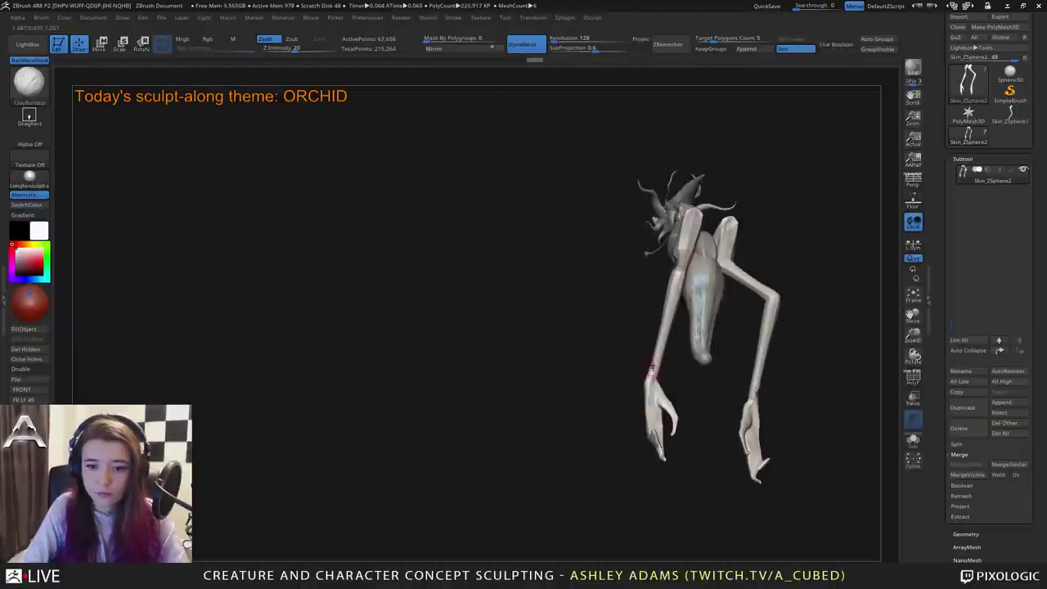
{"action": "right_click_drag", "start_coordinate": [656, 325], "coordinate": [720, 334]}
{"action": "right_click", "coordinate": [672, 363]}
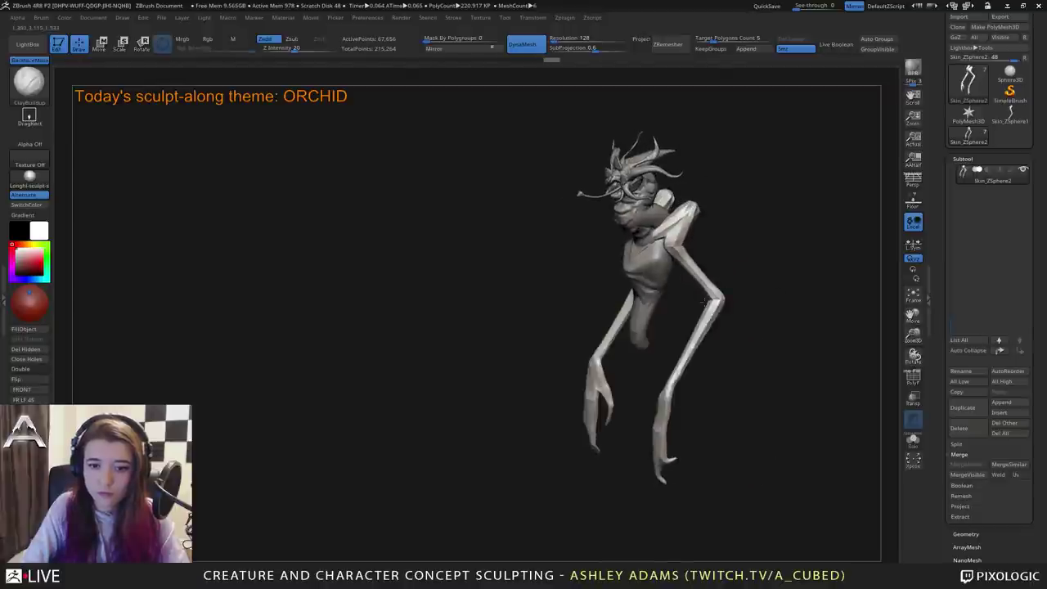
{"action": "mouse_move", "coordinate": [702, 326]}
{"action": "left_mouse_down"}
{"action": "mouse_move", "coordinate": [628, 298]}
{"action": "mouse_move", "coordinate": [673, 327]}
{"action": "mouse_move", "coordinate": [657, 344]}
{"action": "mouse_move", "coordinate": [678, 390]}
{"action": "left_mouse_up"}
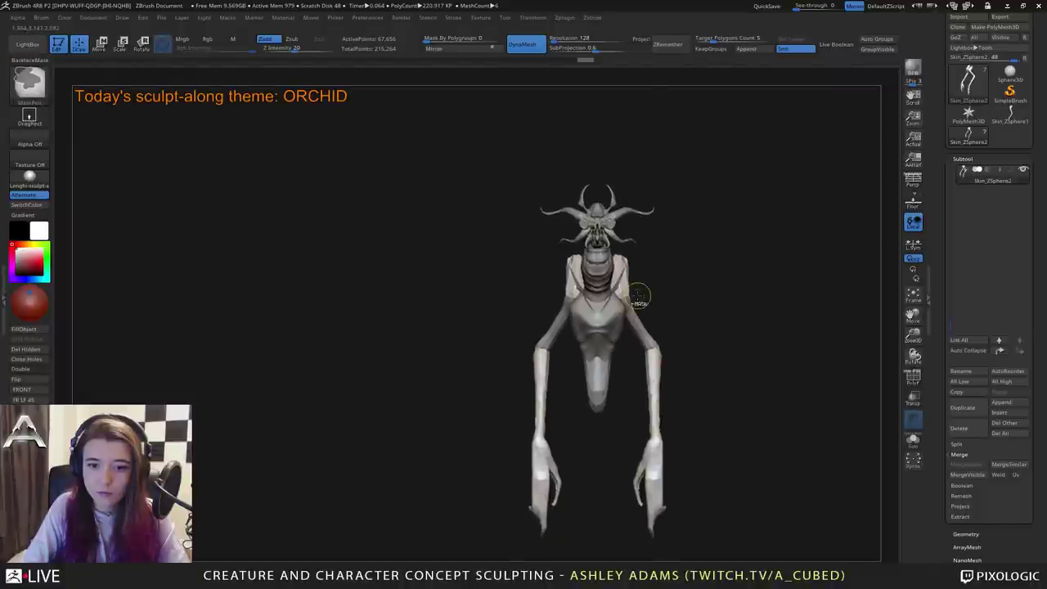
{"action": "mouse_move", "coordinate": [638, 295]}
{"action": "left_mouse_down", "text": "alt"}
{"action": "mouse_move", "coordinate": [622, 230]}
{"action": "mouse_move", "coordinate": [624, 267]}
{"action": "mouse_move", "coordinate": [654, 260]}
{"action": "mouse_move", "coordinate": [630, 274]}
{"action": "left_mouse_up", "text": "alt"}
{"action": "mouse_move", "coordinate": [630, 274]}
{"action": "right_mouse_down"}
{"action": "mouse_move", "coordinate": [696, 287]}
{"action": "mouse_move", "coordinate": [679, 290]}
{"action": "right_mouse_up"}
{"action": "right_click", "coordinate": [615, 365]}
{"action": "right_click_drag", "start_coordinate": [679, 290], "coordinate": [678, 386], "text": "alt"}
Select the torso and build up its upper chest with the ClayBuildup brush.
{"action": "left_click", "coordinate": [604, 224], "text": "alt"}
{"action": "right_click_drag", "start_coordinate": [604, 225], "coordinate": [652, 233]}
{"action": "mouse_move", "coordinate": [651, 234]}
{"action": "left_mouse_down"}
{"action": "mouse_move", "coordinate": [593, 241]}
{"action": "mouse_move", "coordinate": [645, 232]}
{"action": "left_mouse_up"}
{"action": "mouse_move", "coordinate": [549, 308]}
{"action": "right_mouse_down"}
{"action": "mouse_move", "coordinate": [519, 343]}
{"action": "mouse_move", "coordinate": [565, 327]}
{"action": "right_mouse_up"}
{"action": "left_click", "coordinate": [519, 362], "text": "alt"}
{"action": "left_click_drag", "start_coordinate": [565, 327], "coordinate": [581, 306]}
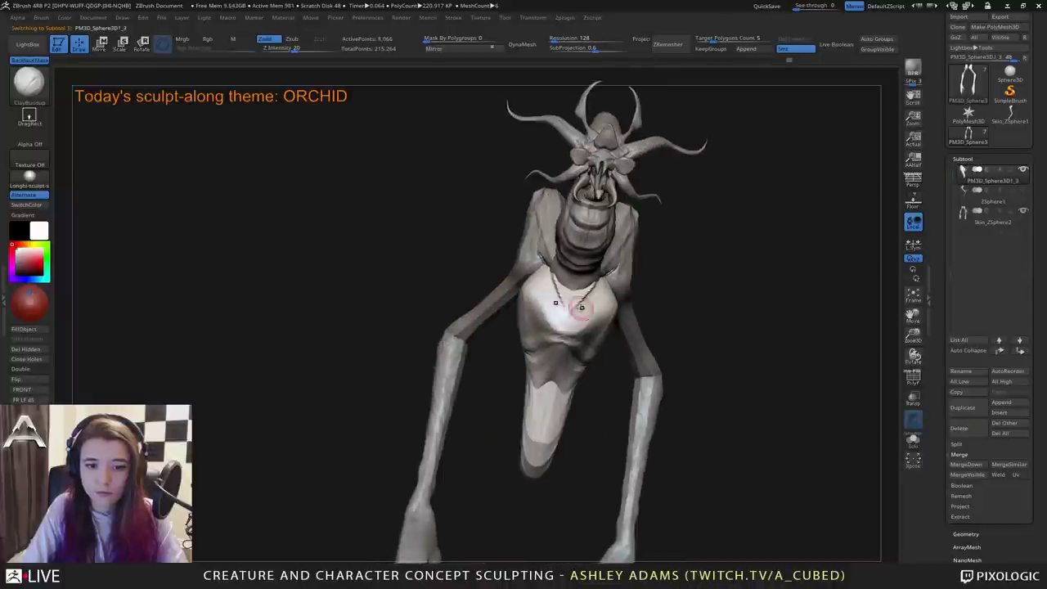
Adjust the torso's upper edge below the neck with the Snake Hook brush.
{"action": "key", "text": "b"}
{"action": "key", "text": "d"}
{"action": "key", "text": "s"}
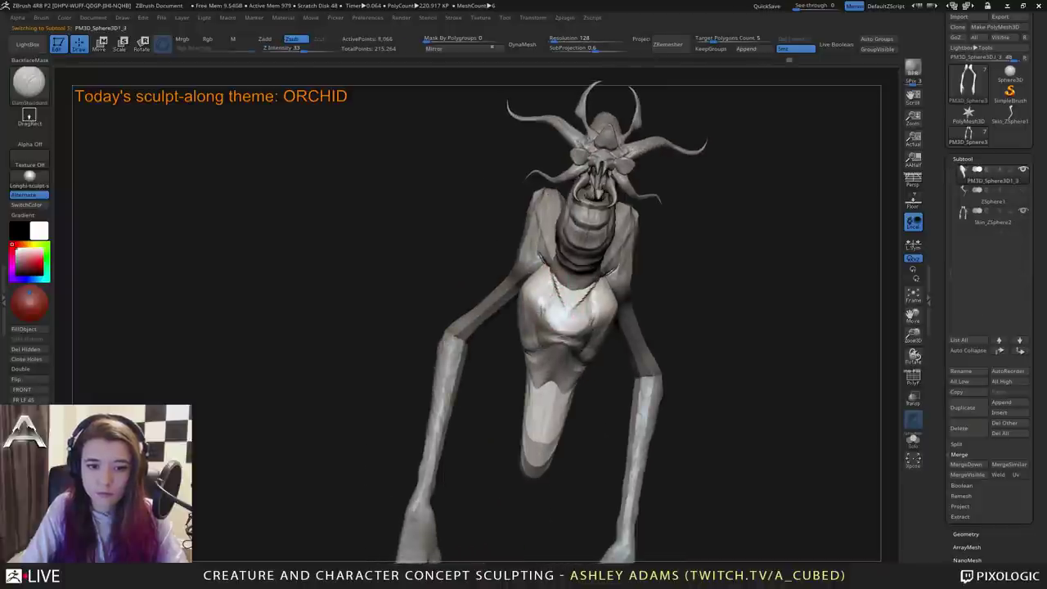
{"action": "mouse_move", "coordinate": [578, 309]}
{"action": "right_mouse_down"}
{"action": "mouse_move", "coordinate": [528, 320]}
{"action": "mouse_move", "coordinate": [551, 324]}
{"action": "right_mouse_up"}
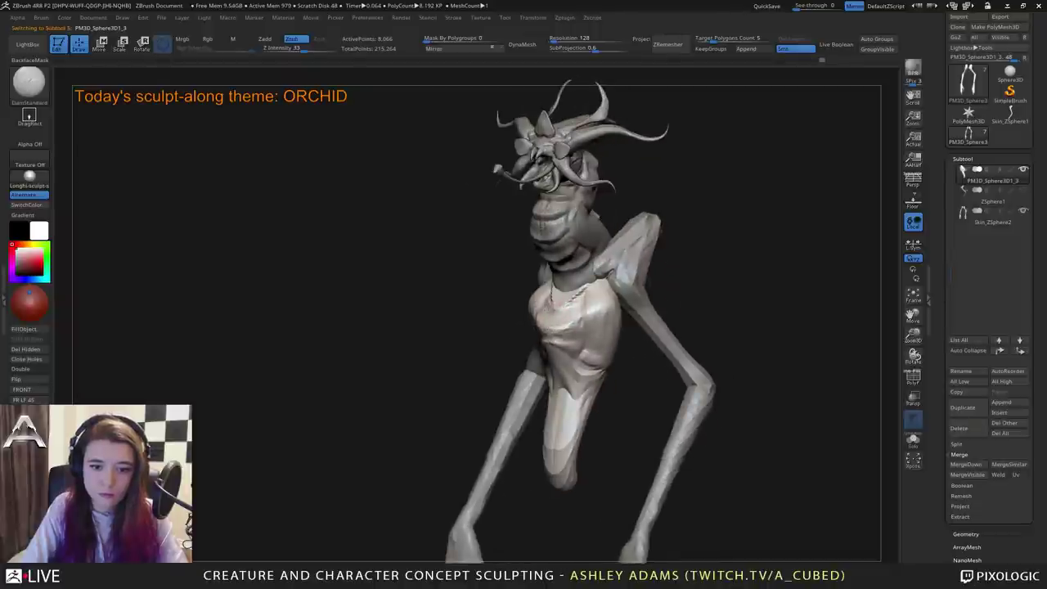
{"action": "mouse_move", "coordinate": [564, 288]}
{"action": "right_mouse_down", "text": "ctrl"}
{"action": "mouse_move", "coordinate": [565, 319]}
{"action": "mouse_move", "coordinate": [569, 291]}
{"action": "mouse_move", "coordinate": [603, 308]}
{"action": "right_mouse_up", "text": "ctrl"}
{"action": "key", "text": "b"}
{"action": "key", "text": "s"}
{"action": "key", "text": "h"}
{"action": "right_click_drag", "start_coordinate": [603, 272], "coordinate": [569, 274], "text": "ctrl"}
{"action": "left_click_drag", "start_coordinate": [591, 280], "coordinate": [579, 281]}
Select the head and neck mesh and carve creases around the base of the neck with the DamStandard brush.
{"action": "left_click", "coordinate": [576, 278], "text": "alt"}
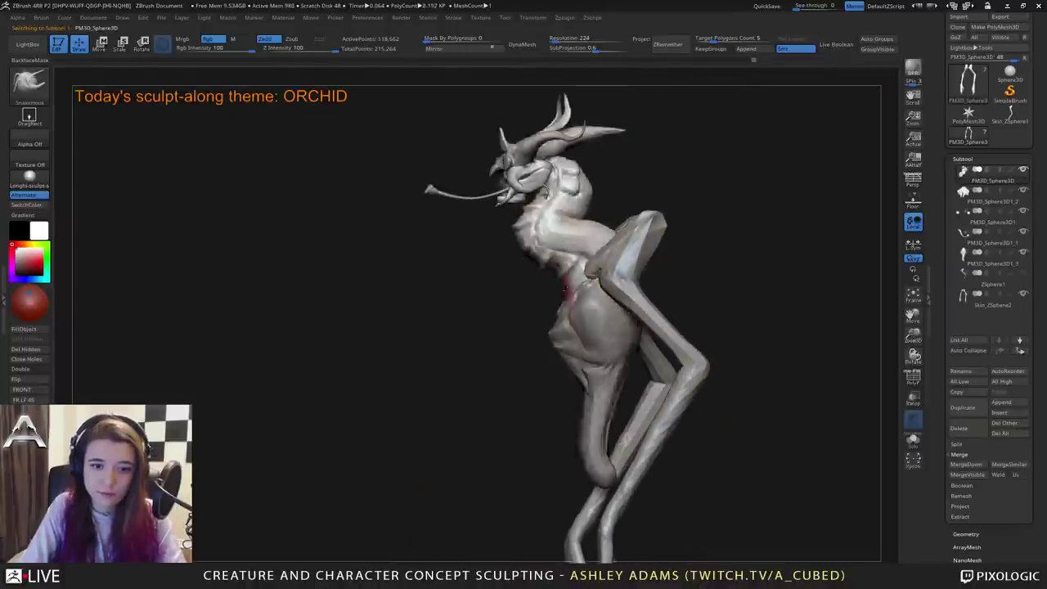
{"action": "right_click_drag", "start_coordinate": [570, 276], "coordinate": [583, 280]}
{"action": "key", "text": "b"}
{"action": "key", "text": "d"}
{"action": "key", "text": "s"}
{"action": "left_click_drag", "start_coordinate": [574, 282], "coordinate": [566, 288]}
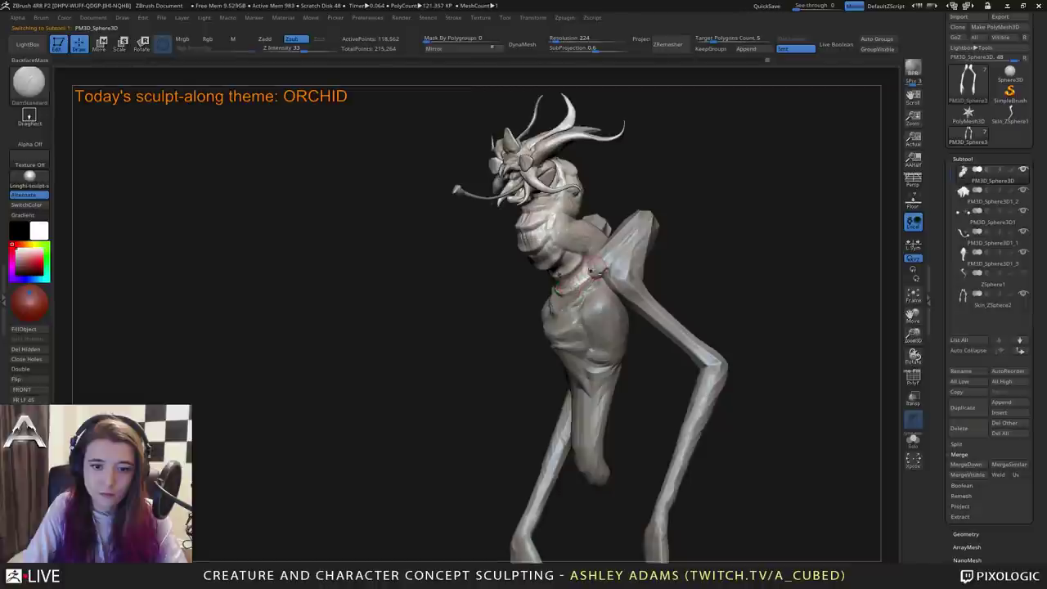
{"action": "mouse_move", "coordinate": [566, 286]}
{"action": "right_mouse_down"}
{"action": "mouse_move", "coordinate": [586, 292]}
{"action": "mouse_move", "coordinate": [577, 306]}
{"action": "mouse_move", "coordinate": [595, 299]}
{"action": "right_mouse_up"}
{"action": "left_click_drag", "start_coordinate": [552, 293], "coordinate": [560, 300]}
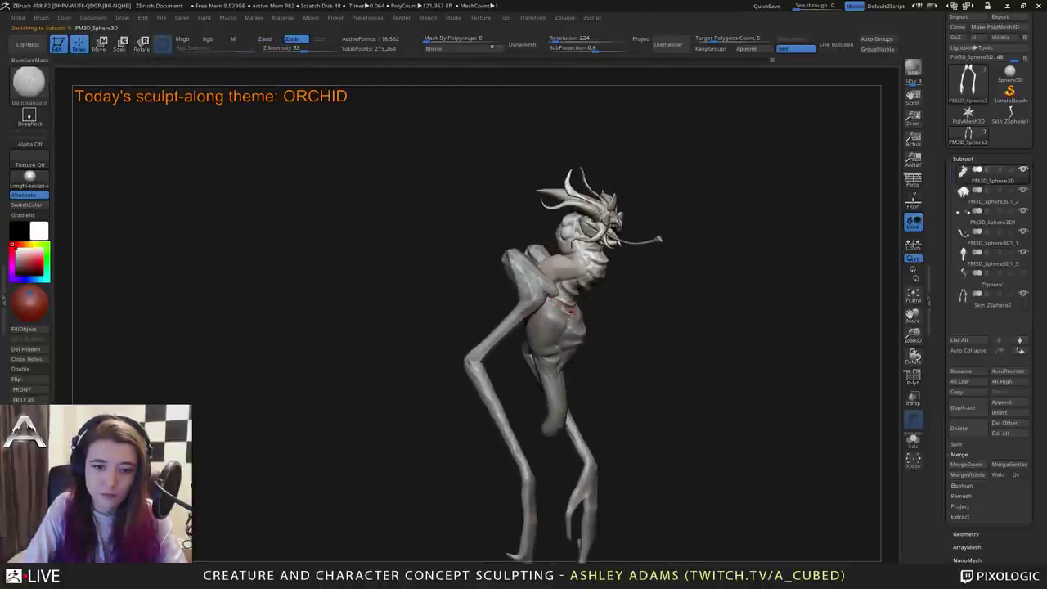
Examine the creature's neck, torso and arm proportions from both sides and the front, with the torso as active subtool.
{"action": "right_click_drag", "start_coordinate": [570, 311], "coordinate": [567, 289], "text": "ctrl"}
{"action": "right_click_drag", "start_coordinate": [567, 289], "coordinate": [482, 292]}
{"action": "right_click_drag", "start_coordinate": [629, 341], "coordinate": [654, 327], "text": "alt"}
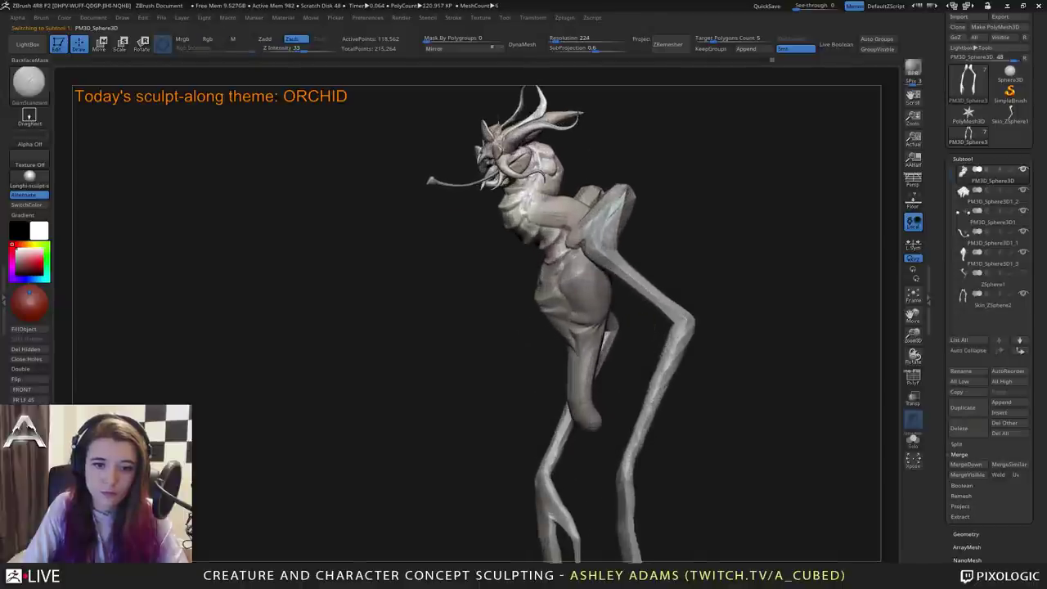
{"action": "right_click_drag", "start_coordinate": [582, 283], "coordinate": [623, 246]}
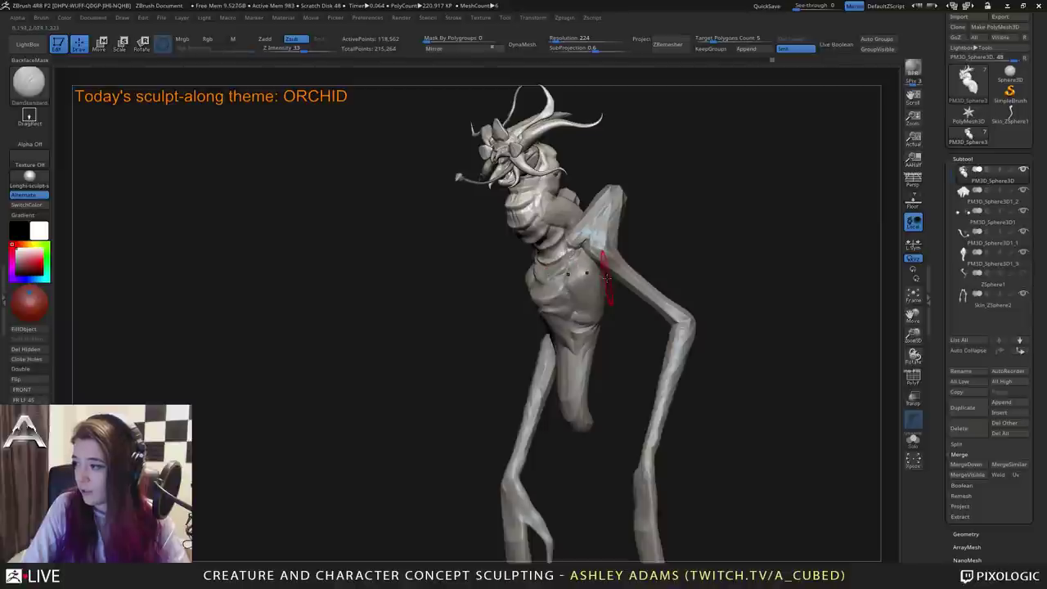
{"action": "mouse_move", "coordinate": [605, 280]}
{"action": "left_mouse_down"}
{"action": "mouse_move", "coordinate": [572, 235]}
{"action": "mouse_move", "coordinate": [470, 240]}
{"action": "mouse_move", "coordinate": [695, 239]}
{"action": "mouse_move", "coordinate": [592, 244]}
{"action": "mouse_move", "coordinate": [530, 315]}
{"action": "mouse_move", "coordinate": [502, 276]}
{"action": "left_mouse_up"}
{"action": "left_click", "coordinate": [561, 336], "text": "alt"}
{"action": "left_click_drag", "start_coordinate": [523, 331], "coordinate": [467, 319]}
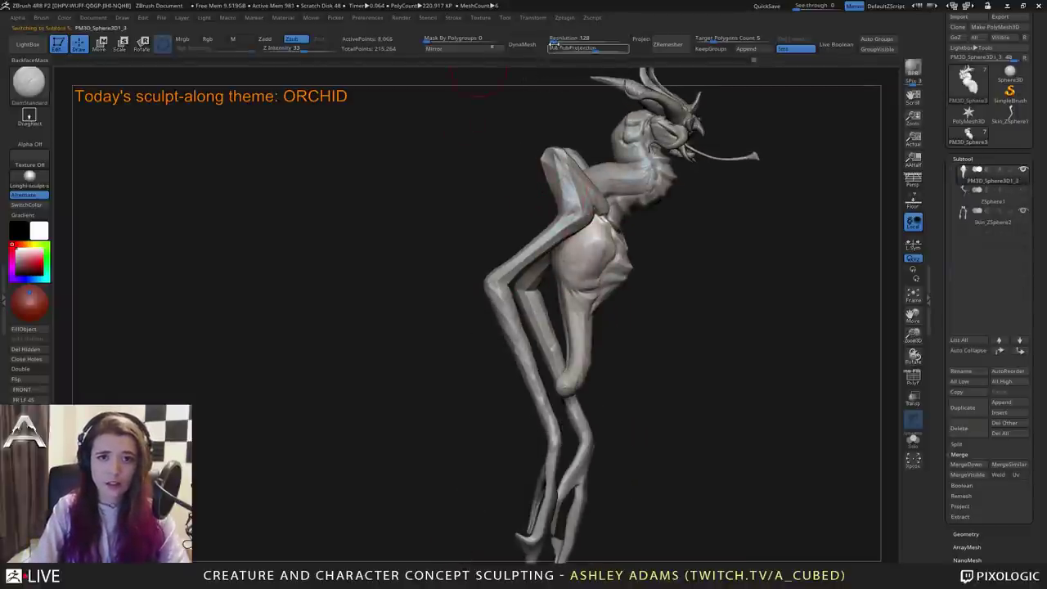
{"action": "mouse_move", "coordinate": [610, 217]}
{"action": "right_mouse_down", "text": "ctrl"}
{"action": "mouse_move", "coordinate": [593, 193]}
{"action": "mouse_move", "coordinate": [577, 205]}
{"action": "right_mouse_up", "text": "ctrl"}
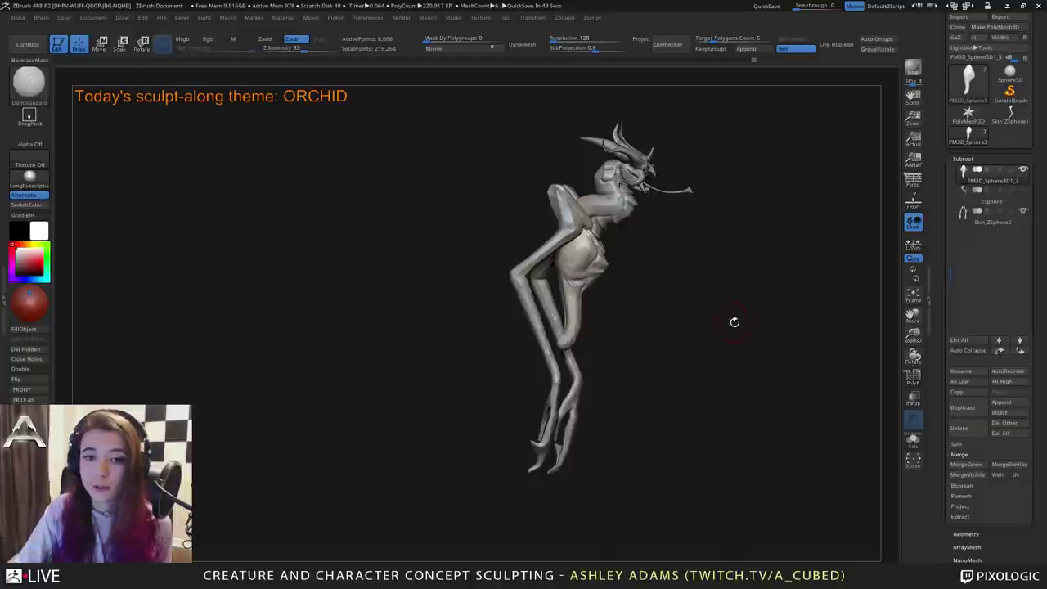
{"action": "left_click_drag", "start_coordinate": [734, 320], "coordinate": [678, 318], "text": "shift"}
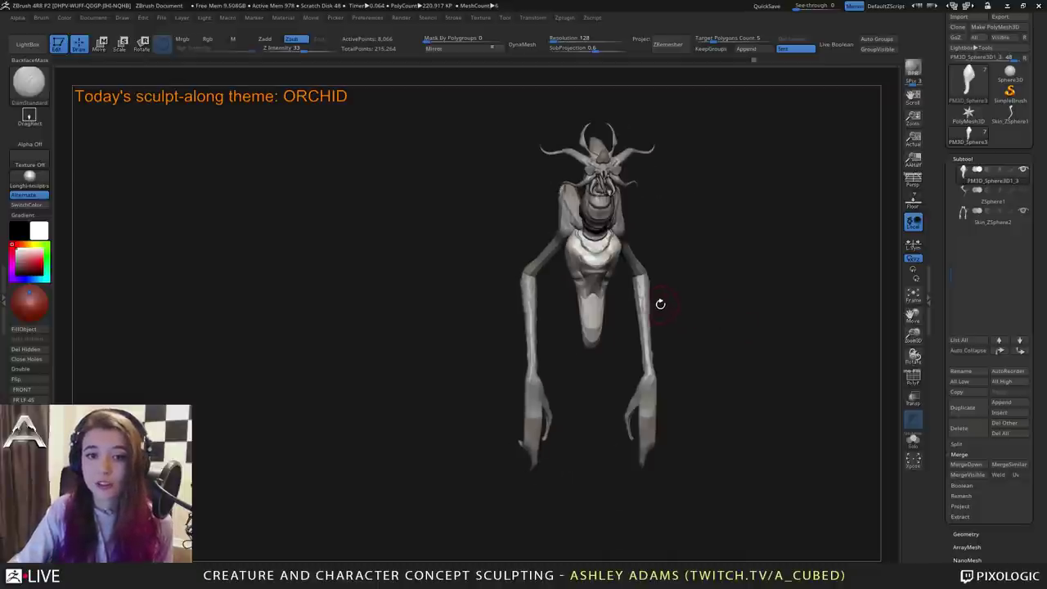
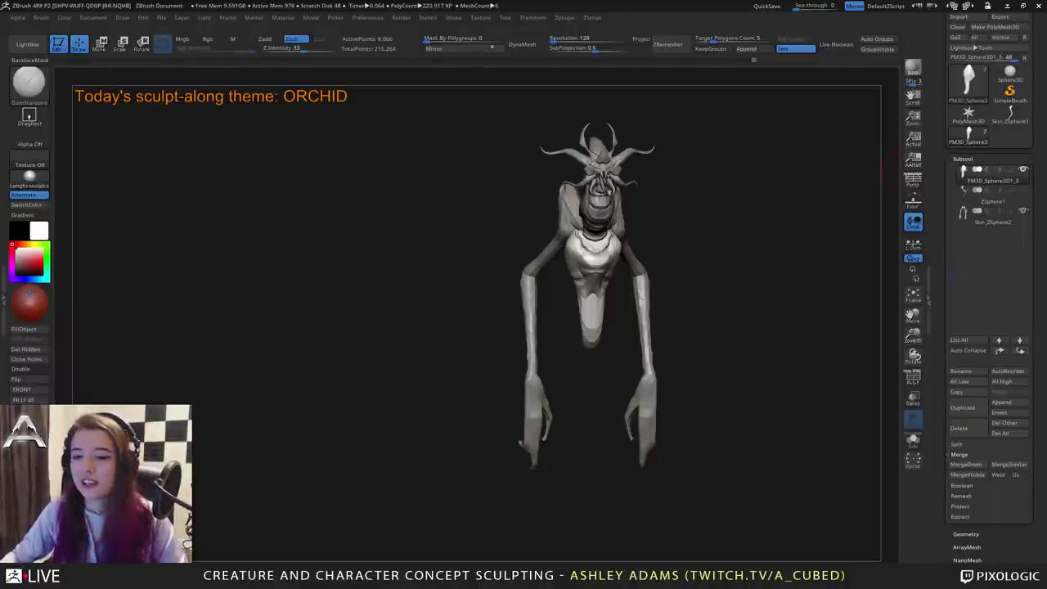
Look up the Mirror deformation and the Mirror And Weld option among the Modify Topology tools.
{"action": "left_click", "coordinate": [965, 533]}
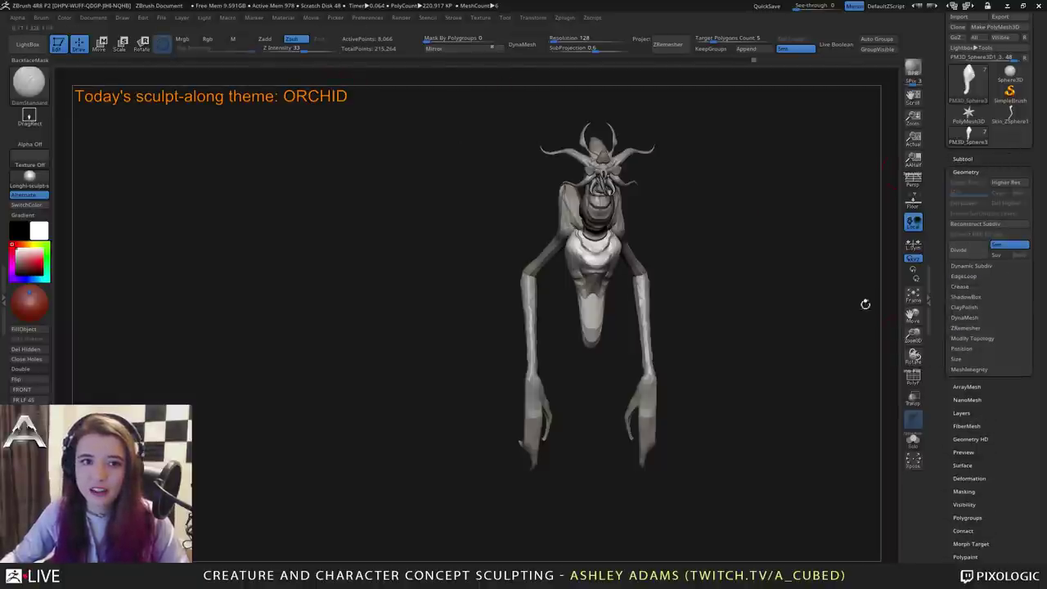
{"action": "left_click", "coordinate": [968, 478]}
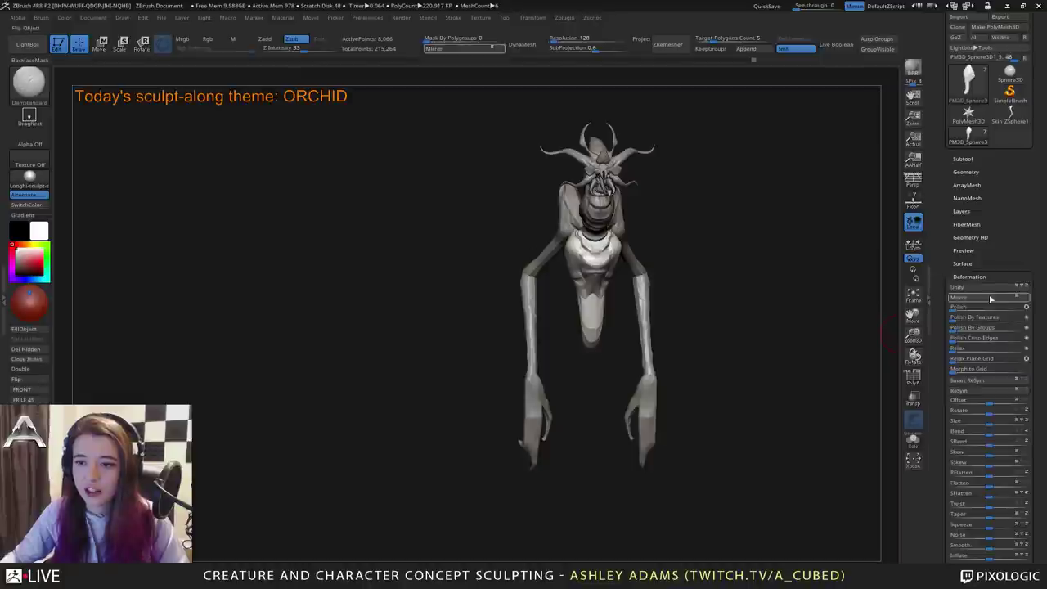
{"action": "scroll", "coordinate": [965, 368], "scroll_direction": "up", "scroll_amount": 2}
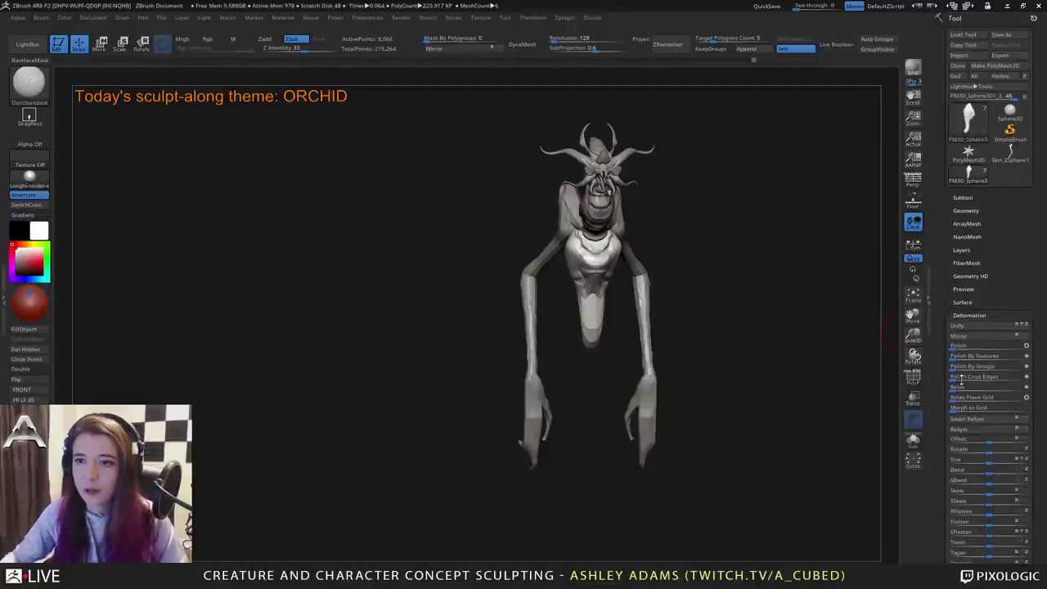
{"action": "left_click_drag", "start_coordinate": [957, 293], "coordinate": [956, 292]}
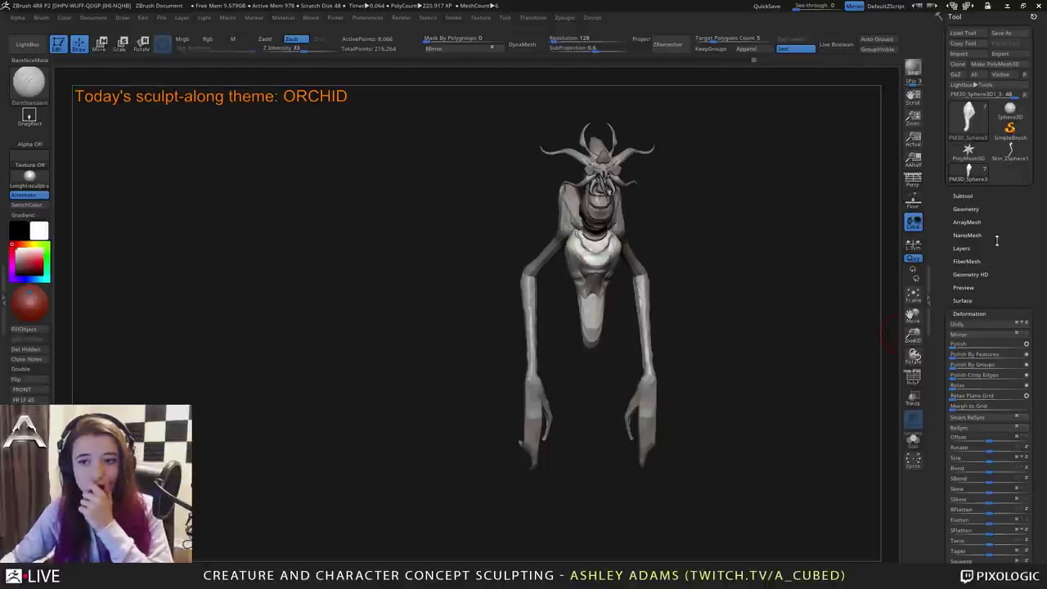
{"action": "left_click", "coordinate": [977, 209]}
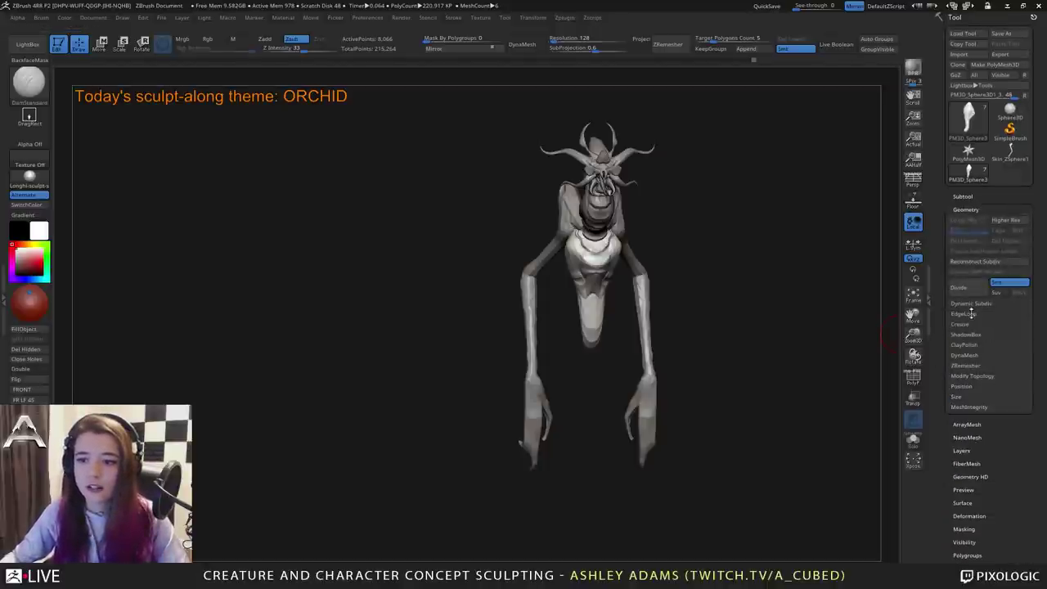
{"action": "left_click", "coordinate": [970, 377]}
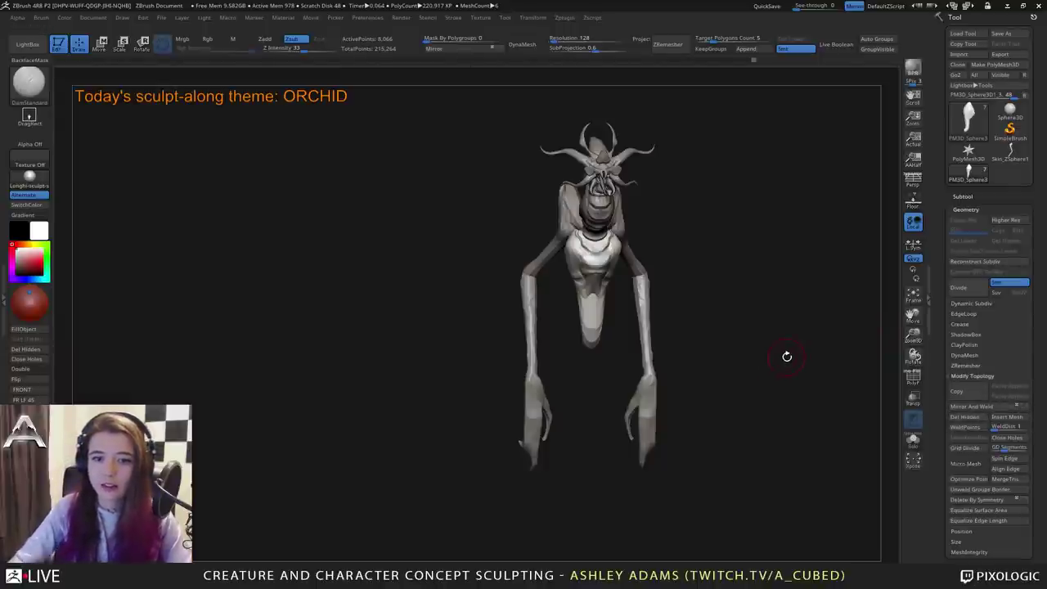
{"action": "left_click_drag", "start_coordinate": [971, 196], "coordinate": [970, 193]}
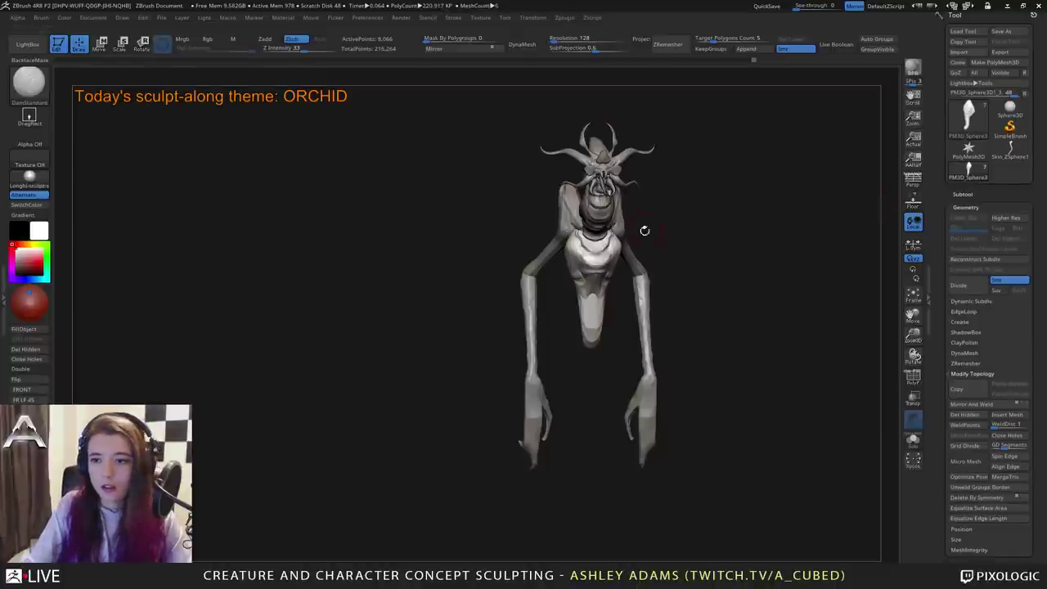
Pull the back of the torso outward behind the arms with the Snake Hook brush to give it more volume.
{"action": "right_click_drag", "start_coordinate": [805, 226], "coordinate": [739, 235]}
{"action": "right_click_drag", "start_coordinate": [625, 245], "coordinate": [575, 222], "text": "ctrl"}
{"action": "left_click", "coordinate": [643, 252], "text": "alt"}
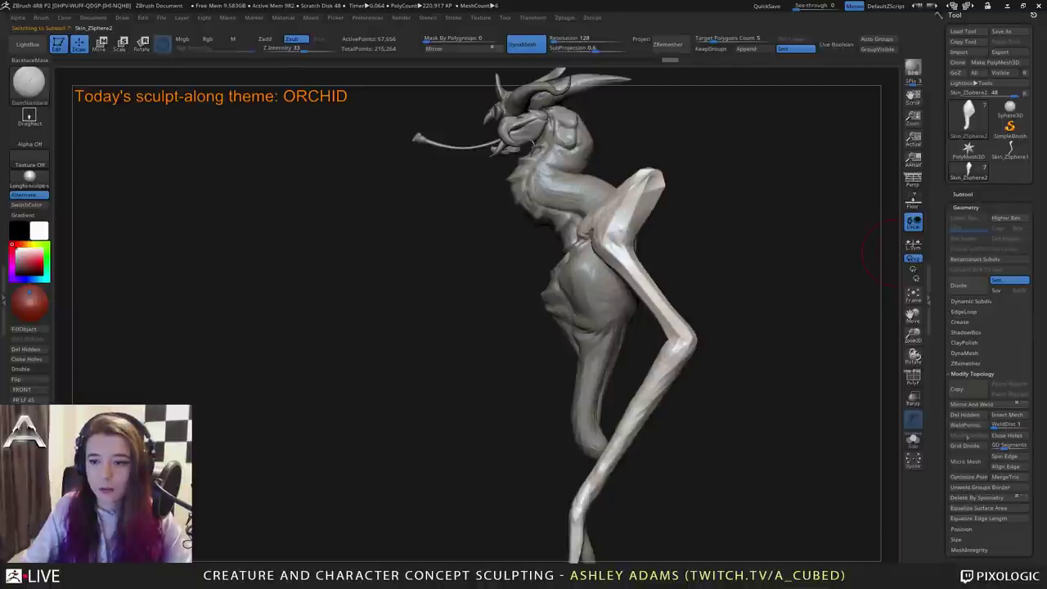
{"action": "key", "text": "b"}
{"action": "key", "text": "s"}
{"action": "key", "text": "h"}
{"action": "mouse_move", "coordinate": [525, 221]}
{"action": "right_mouse_down"}
{"action": "mouse_move", "coordinate": [604, 226]}
{"action": "mouse_move", "coordinate": [625, 258]}
{"action": "right_mouse_up"}
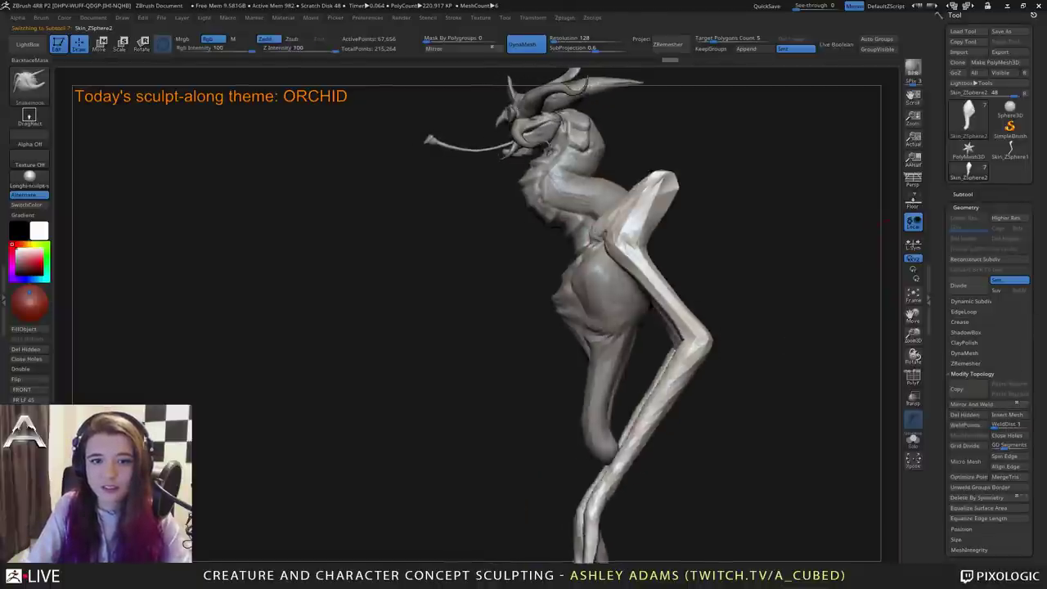
{"action": "left_click", "coordinate": [612, 284], "text": "alt"}
{"action": "right_click", "coordinate": [610, 284]}
{"action": "right_click_drag", "start_coordinate": [728, 284], "coordinate": [659, 287]}
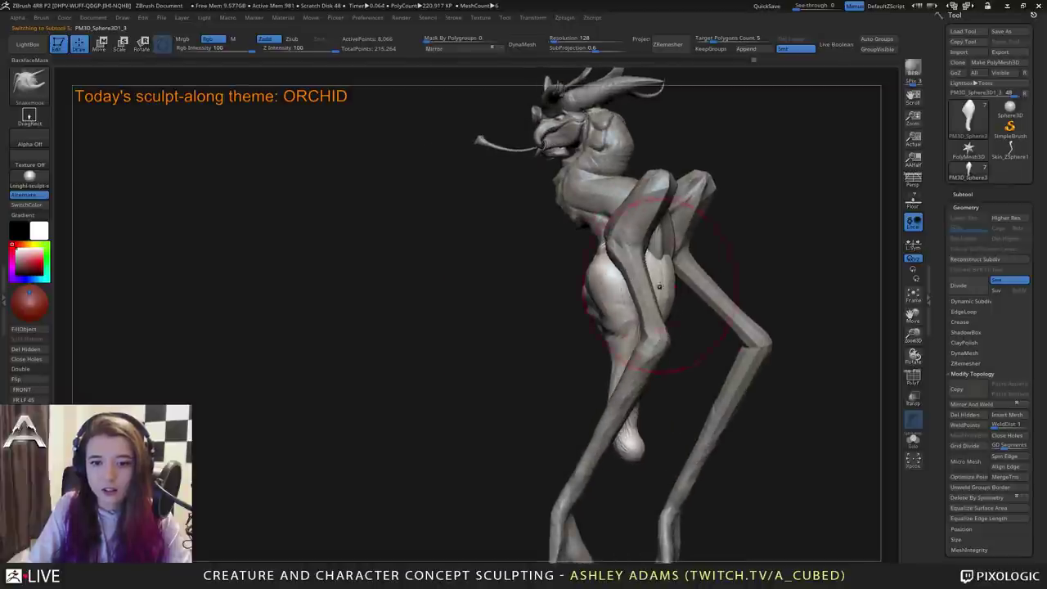
{"action": "left_click_drag", "start_coordinate": [659, 287], "coordinate": [671, 270]}
{"action": "right_click_drag", "start_coordinate": [670, 274], "coordinate": [728, 282]}
{"action": "left_click_drag", "start_coordinate": [649, 319], "coordinate": [658, 320]}
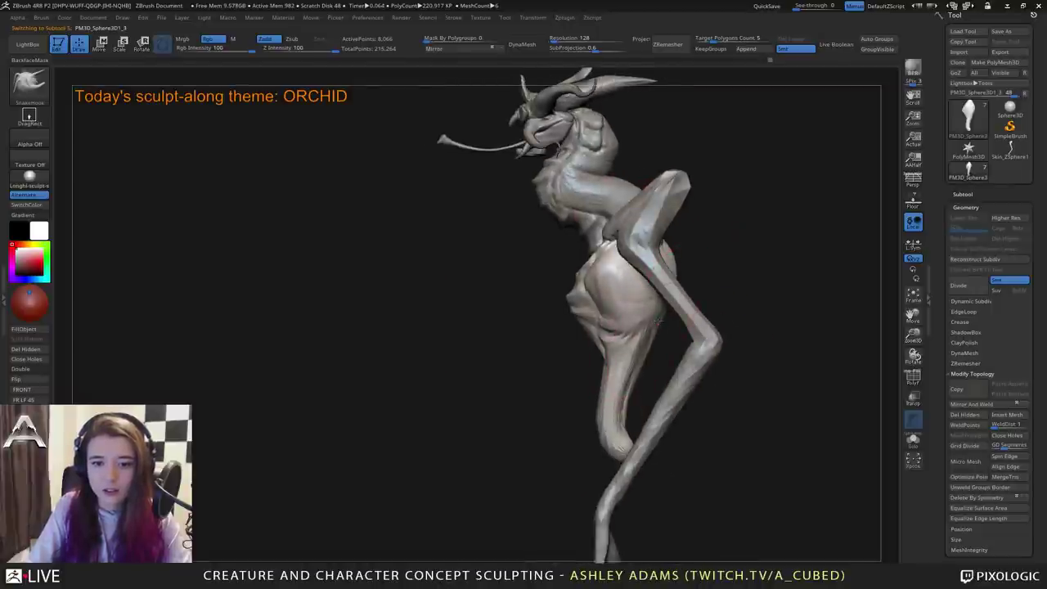
{"action": "left_click_drag", "start_coordinate": [669, 258], "coordinate": [678, 250]}
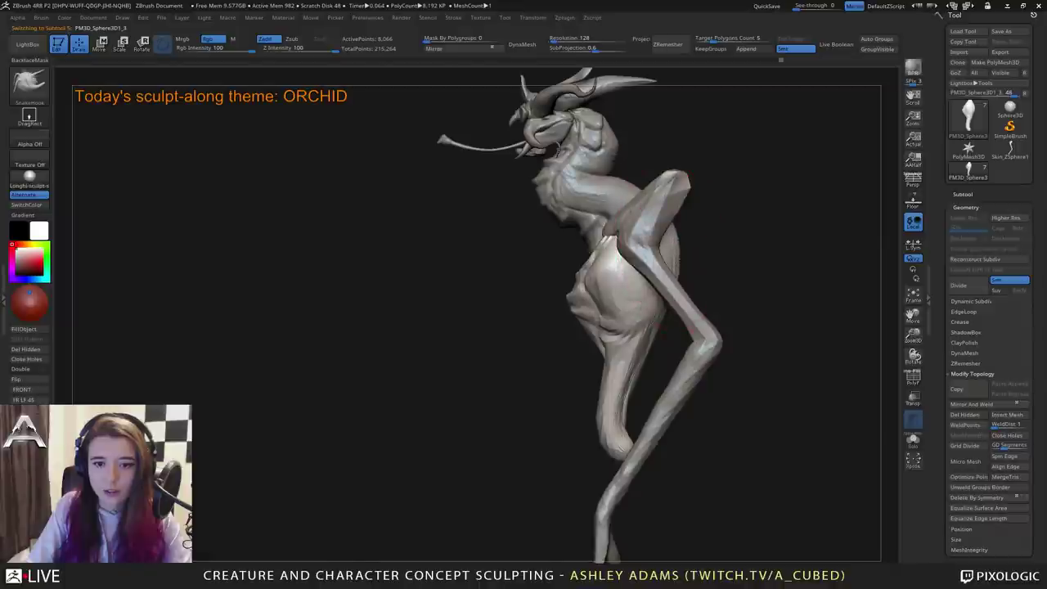
Shorten and reshape the torso's lower end with a resized Snake Hook brush, and turn on DynaMesh for the torso at resolution 128.
{"action": "right_click_drag", "start_coordinate": [628, 298], "coordinate": [650, 252], "text": "alt"}
{"action": "key", "text": "space"}
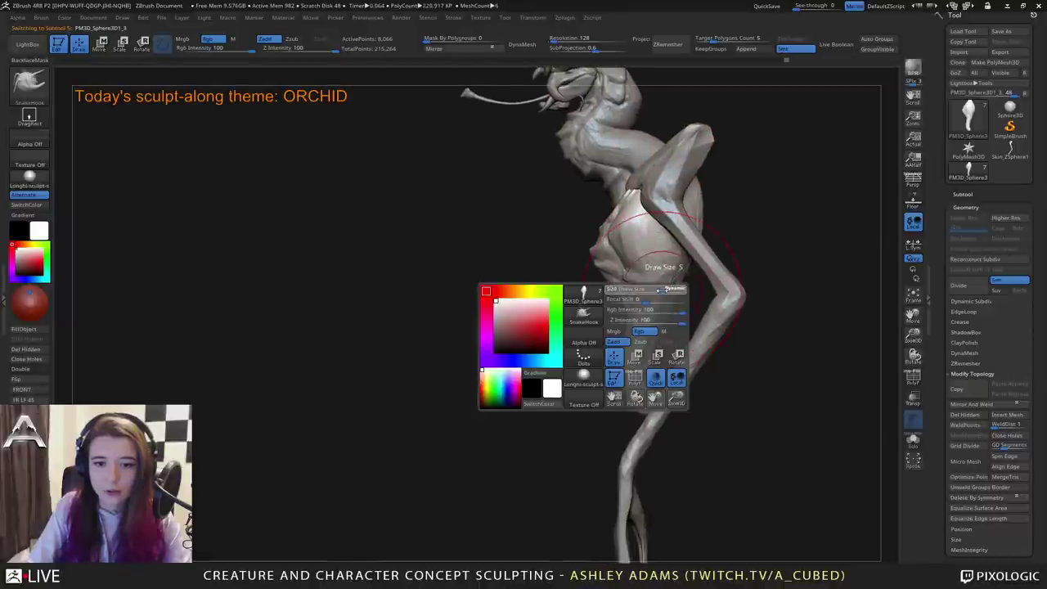
{"action": "right_click_drag", "start_coordinate": [626, 327], "coordinate": [664, 329]}
{"action": "left_click_drag", "start_coordinate": [628, 373], "coordinate": [602, 364]}
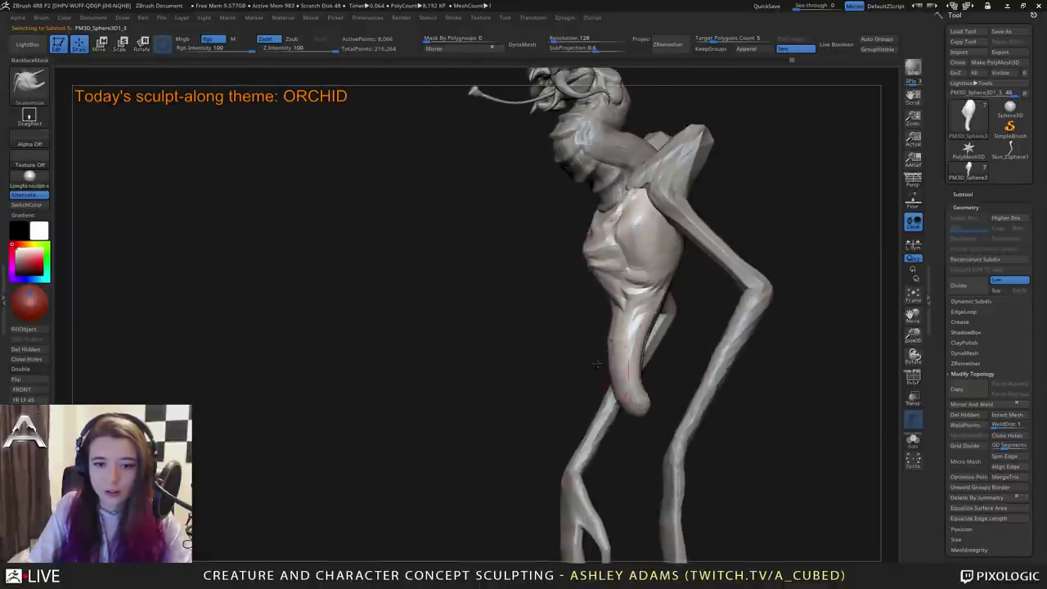
{"action": "mouse_move", "coordinate": [654, 353]}
{"action": "right_mouse_down"}
{"action": "mouse_move", "coordinate": [557, 360]}
{"action": "mouse_move", "coordinate": [671, 366]}
{"action": "right_mouse_up"}
{"action": "left_click", "coordinate": [532, 53]}
Build up the surface of the lower abdomen with the ClayBuildup brush.
{"action": "right_click_drag", "start_coordinate": [577, 322], "coordinate": [491, 326]}
{"action": "key", "text": "b"}
{"action": "key", "text": "c"}
{"action": "key", "text": "b"}
{"action": "right_click_drag", "start_coordinate": [658, 396], "coordinate": [700, 343]}
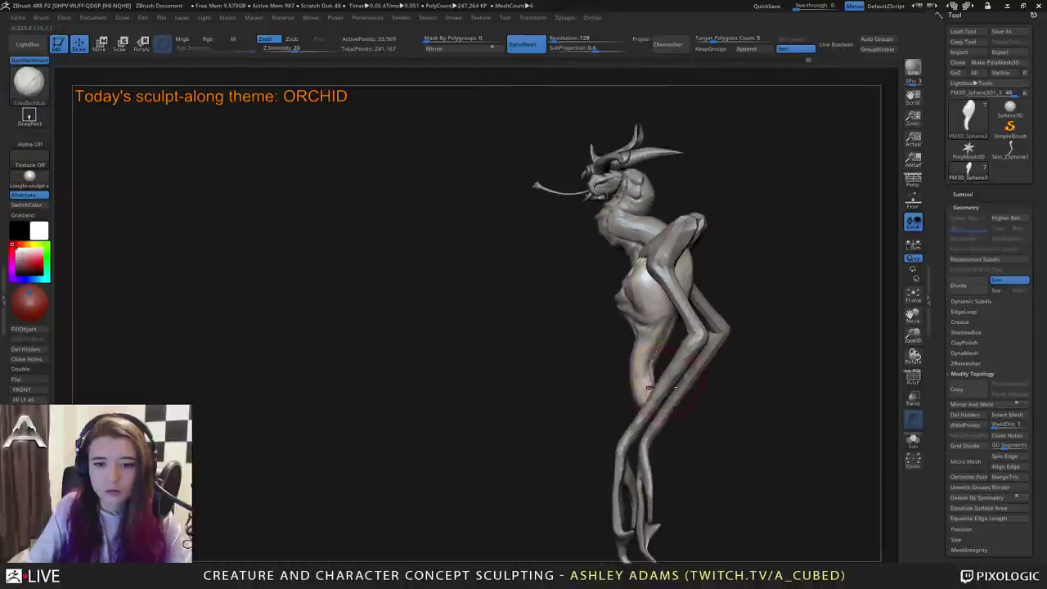
Widen the tip of the abdomen to both sides with the Snake Hook brush to form a flared end.
{"action": "right_click_drag", "start_coordinate": [615, 337], "coordinate": [682, 339]}
{"action": "key", "text": "b"}
{"action": "key", "text": "s"}
{"action": "key", "text": "h"}
{"action": "left_click_drag", "start_coordinate": [646, 360], "coordinate": [667, 360]}
{"action": "right_click_drag", "start_coordinate": [672, 361], "coordinate": [687, 361]}
{"action": "left_click_drag", "start_coordinate": [657, 362], "coordinate": [665, 359]}
{"action": "right_click_drag", "start_coordinate": [667, 358], "coordinate": [654, 358]}
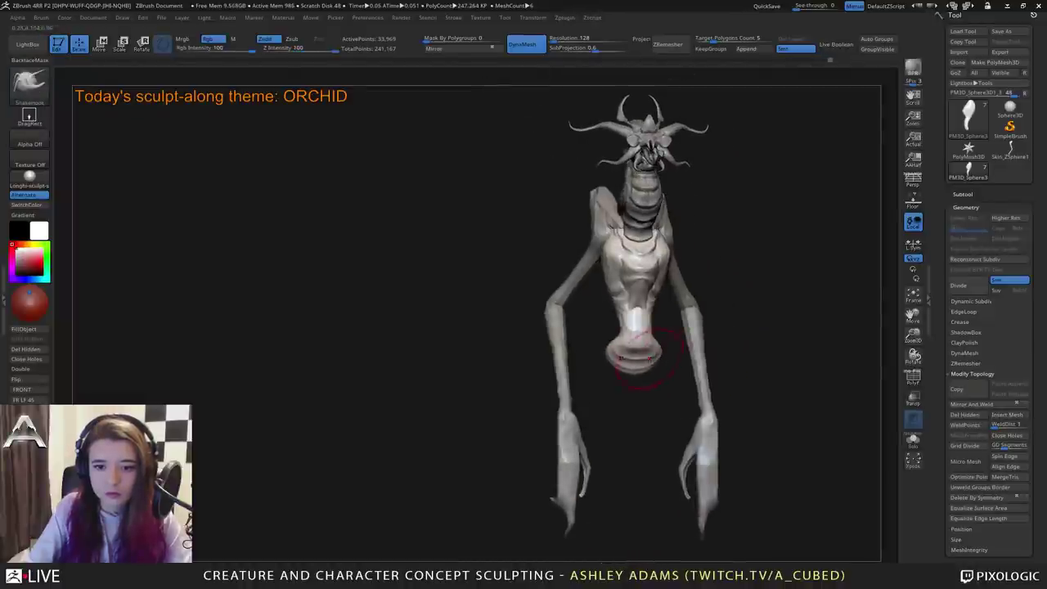
{"action": "left_click_drag", "start_coordinate": [648, 360], "coordinate": [653, 362]}
{"action": "right_click_drag", "start_coordinate": [653, 361], "coordinate": [687, 360]}
Resize the Snake Hook brush and pull the abdomen's tip into a rounder bulb behind the narrow waist.
{"action": "key", "text": "space"}
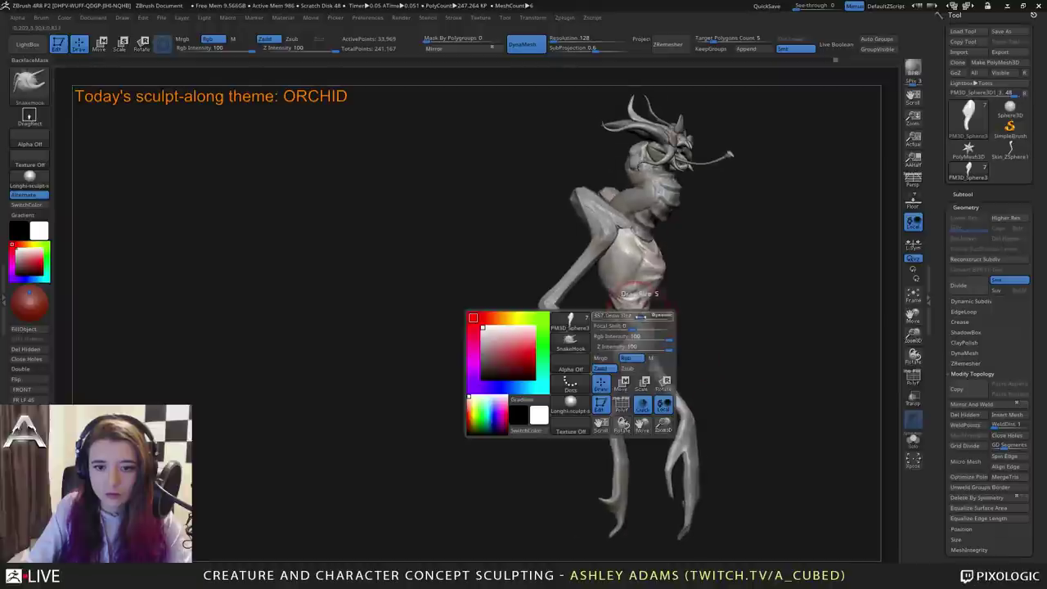
{"action": "left_click_drag", "start_coordinate": [640, 317], "coordinate": [680, 337]}
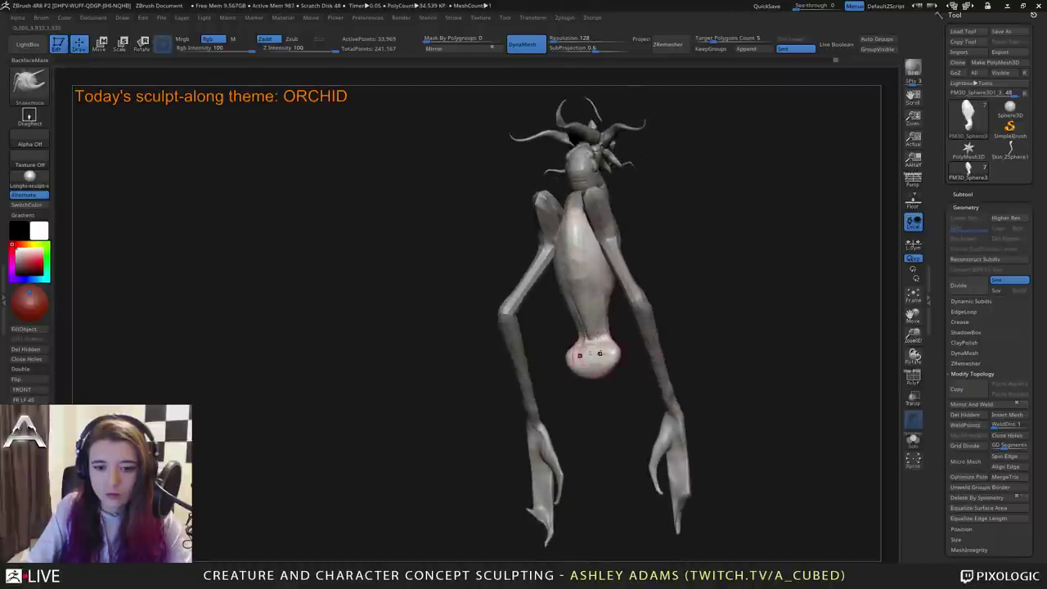
{"action": "mouse_move", "coordinate": [586, 352]}
{"action": "right_mouse_down"}
{"action": "mouse_move", "coordinate": [631, 341]}
{"action": "mouse_move", "coordinate": [584, 355]}
{"action": "mouse_move", "coordinate": [610, 316]}
{"action": "mouse_move", "coordinate": [595, 330]}
{"action": "right_mouse_up"}
Add volume along the lower back and waist above the abdomen's bulb with the ClayBuildup brush.
{"action": "key", "text": "b"}
{"action": "key", "text": "c"}
{"action": "key", "text": "b"}
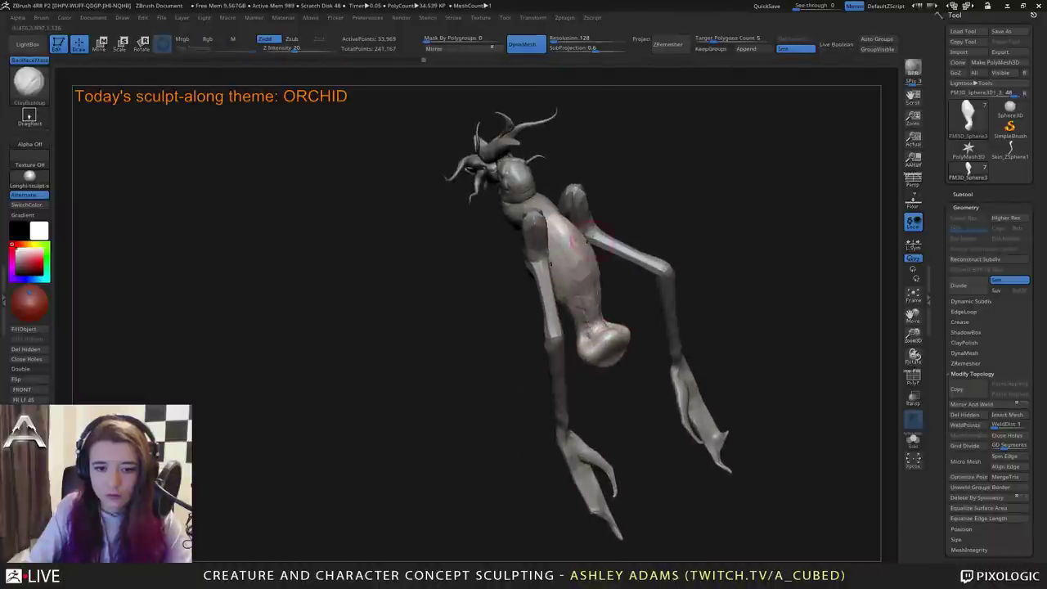
{"action": "right_click_drag", "start_coordinate": [590, 240], "coordinate": [615, 256]}
{"action": "left_click_drag", "start_coordinate": [579, 344], "coordinate": [591, 350]}
{"action": "mouse_move", "coordinate": [592, 349]}
{"action": "right_mouse_down"}
{"action": "mouse_move", "coordinate": [621, 346]}
{"action": "mouse_move", "coordinate": [571, 347]}
{"action": "right_mouse_up"}
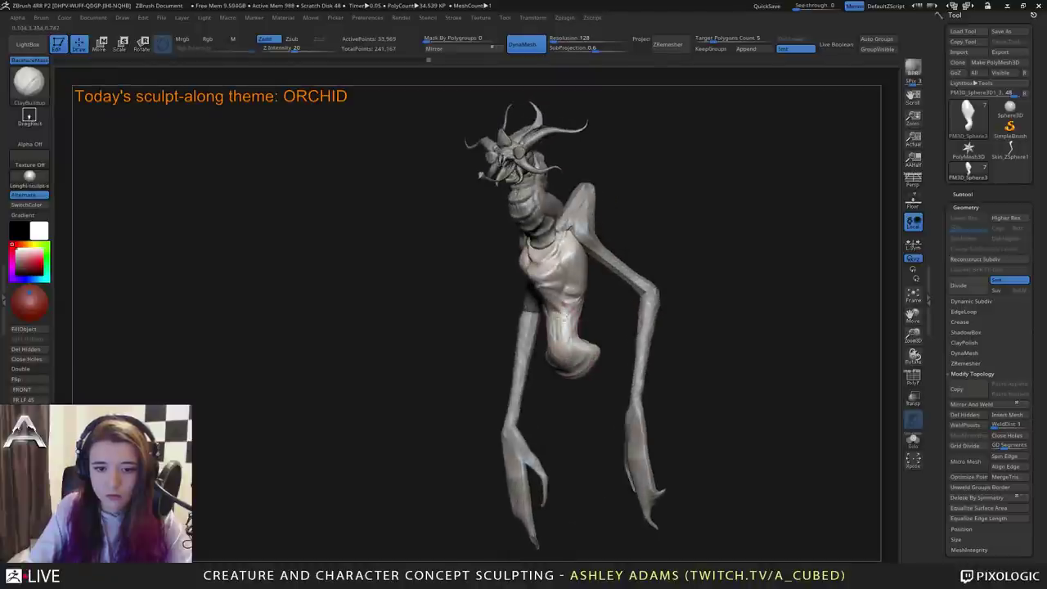
Carve creases across the front of the midriff below the chest with the DamStandard brush.
{"action": "right_click_drag", "start_coordinate": [564, 307], "coordinate": [590, 305]}
{"action": "key", "text": "b"}
{"action": "key", "text": "d"}
{"action": "key", "text": "s"}
{"action": "left_click_drag", "start_coordinate": [575, 304], "coordinate": [572, 313]}
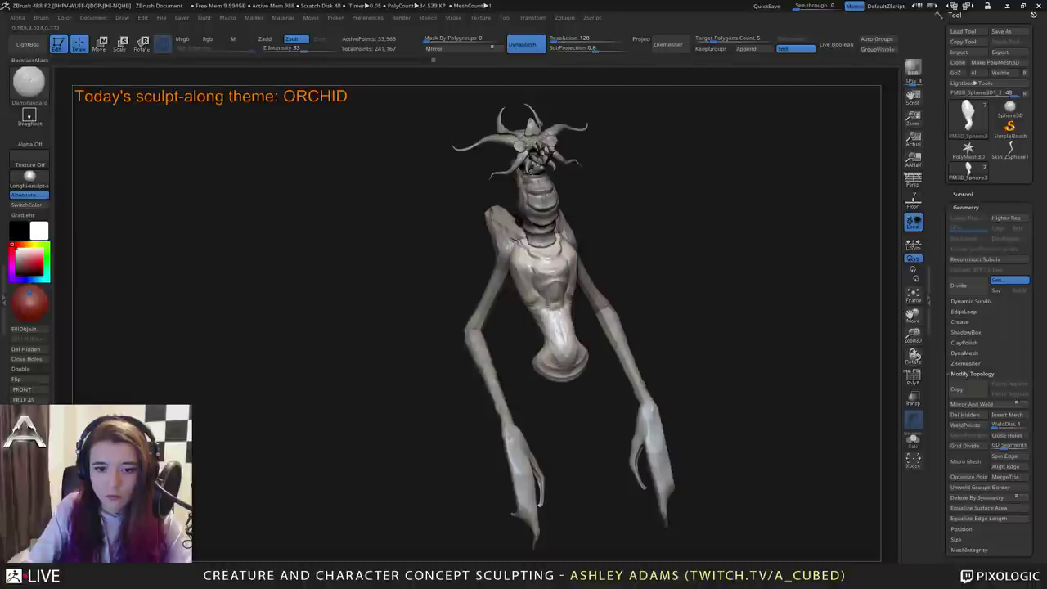
{"action": "right_click_drag", "start_coordinate": [607, 297], "coordinate": [556, 296]}
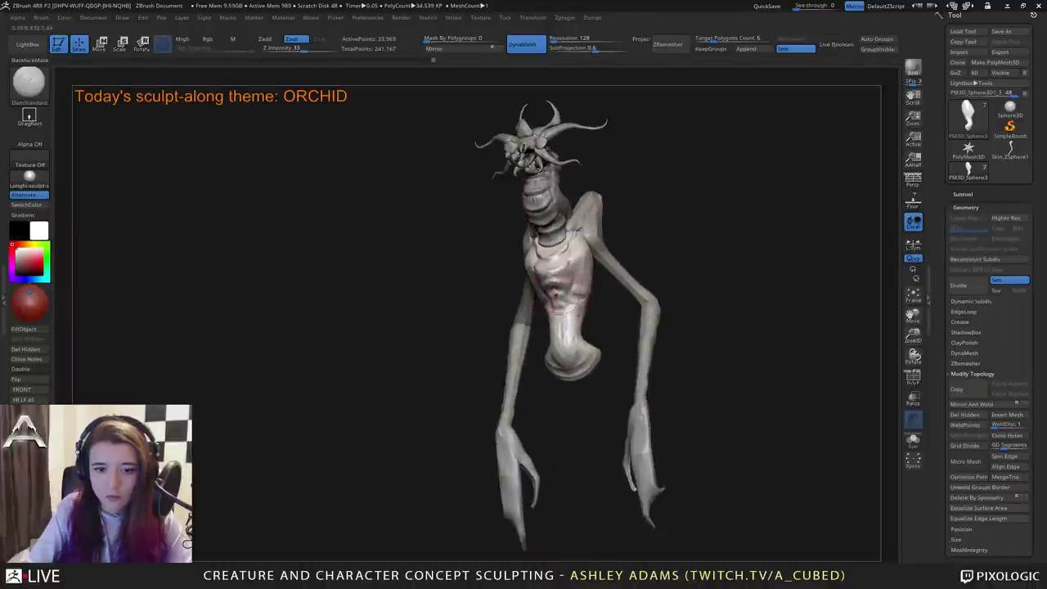
Carve rib-like creases along the side of the torso and waist with the DamStandard brush.
{"action": "right_click_drag", "start_coordinate": [558, 245], "coordinate": [519, 235]}
{"action": "left_click_drag", "start_coordinate": [575, 281], "coordinate": [574, 298]}
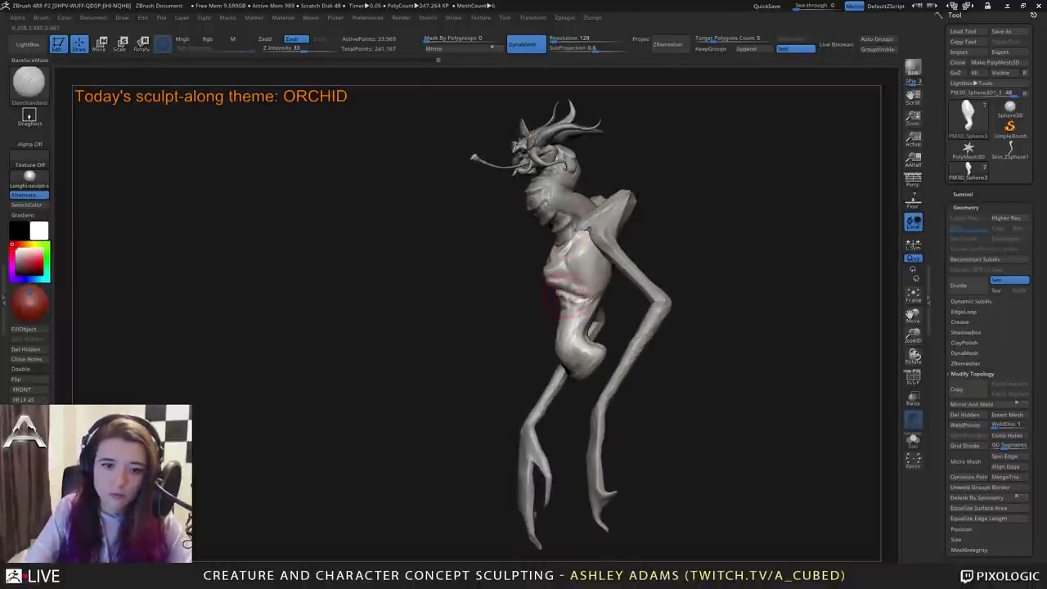
{"action": "mouse_move", "coordinate": [545, 319]}
{"action": "right_mouse_down"}
{"action": "mouse_move", "coordinate": [571, 324]}
{"action": "mouse_move", "coordinate": [580, 301]}
{"action": "right_mouse_up"}
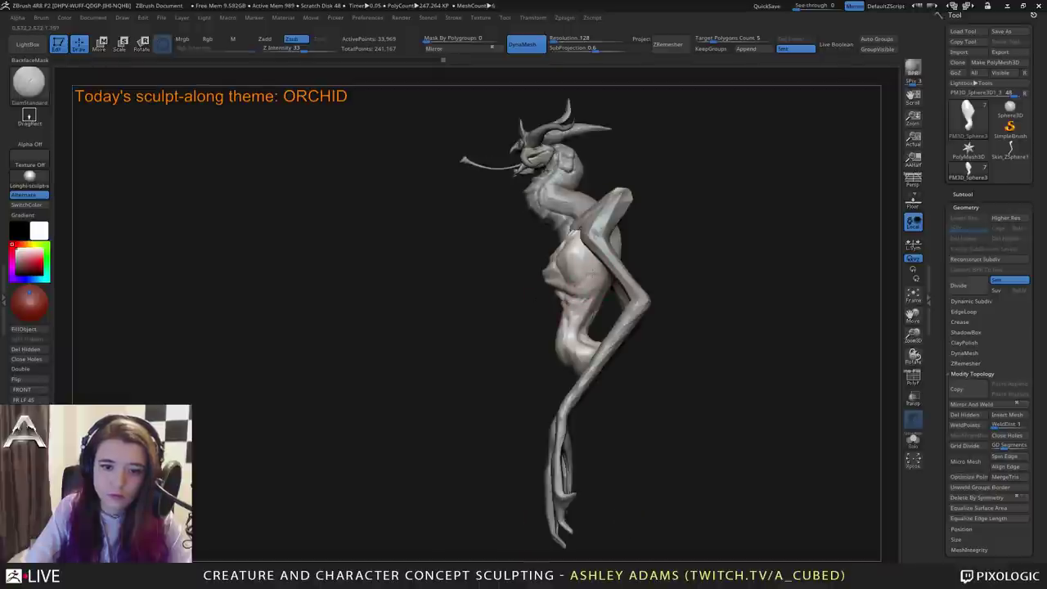
{"action": "mouse_move", "coordinate": [581, 258]}
{"action": "right_mouse_down"}
{"action": "mouse_move", "coordinate": [595, 270]}
{"action": "mouse_move", "coordinate": [565, 241]}
{"action": "right_mouse_up"}
{"action": "left_click_drag", "start_coordinate": [568, 245], "coordinate": [579, 257]}
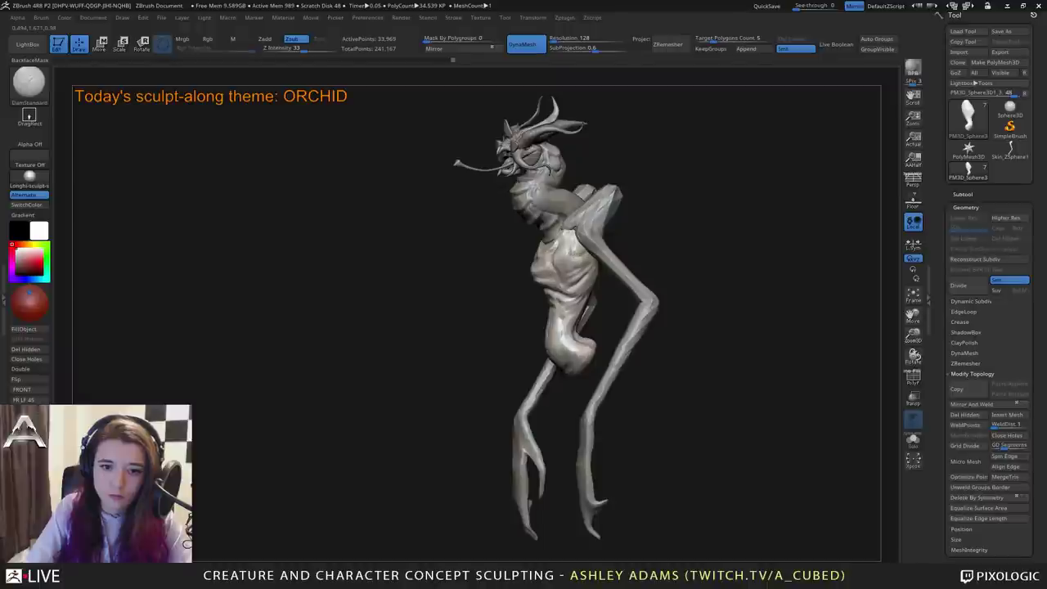
Build up the forms of the back with ClayBuildup and define them with DamStandard strokes.
{"action": "mouse_move", "coordinate": [586, 257]}
{"action": "right_mouse_down"}
{"action": "mouse_move", "coordinate": [677, 259]}
{"action": "mouse_move", "coordinate": [614, 266]}
{"action": "mouse_move", "coordinate": [648, 262]}
{"action": "mouse_move", "coordinate": [582, 260]}
{"action": "mouse_move", "coordinate": [687, 250]}
{"action": "mouse_move", "coordinate": [687, 281]}
{"action": "mouse_move", "coordinate": [703, 230]}
{"action": "mouse_move", "coordinate": [684, 252]}
{"action": "right_mouse_up"}
{"action": "key", "text": "b"}
{"action": "key", "text": "c"}
{"action": "key", "text": "b"}
{"action": "key", "text": "b"}
{"action": "key", "text": "d"}
{"action": "key", "text": "s"}
Pull the upper back outward on both sides toward the shoulders with the Snake Hook brush.
{"action": "key", "text": "b"}
{"action": "key", "text": "s"}
{"action": "key", "text": "h"}
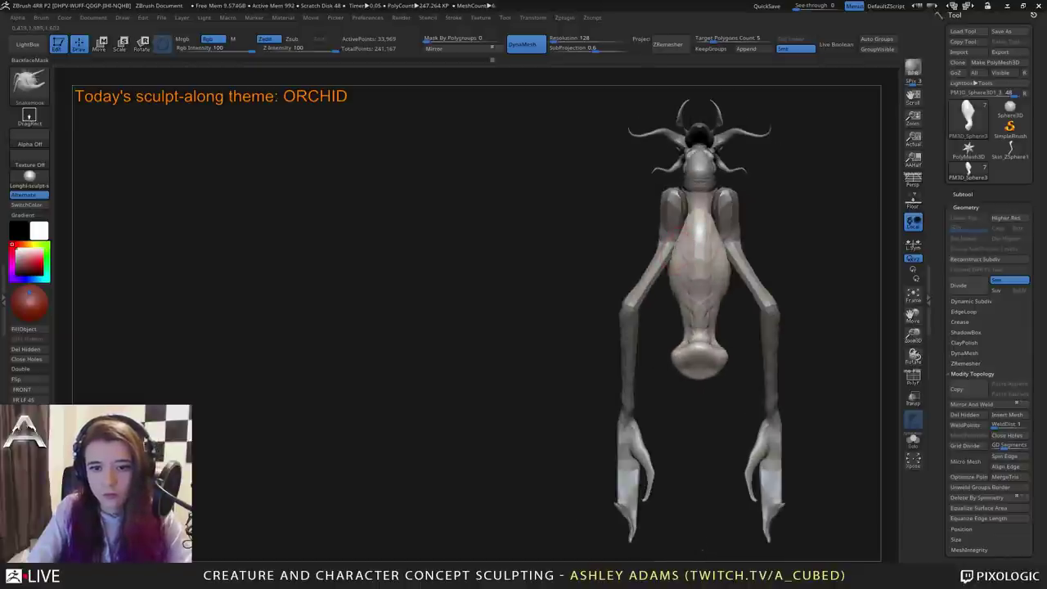
{"action": "left_click_drag", "start_coordinate": [680, 240], "coordinate": [680, 224]}
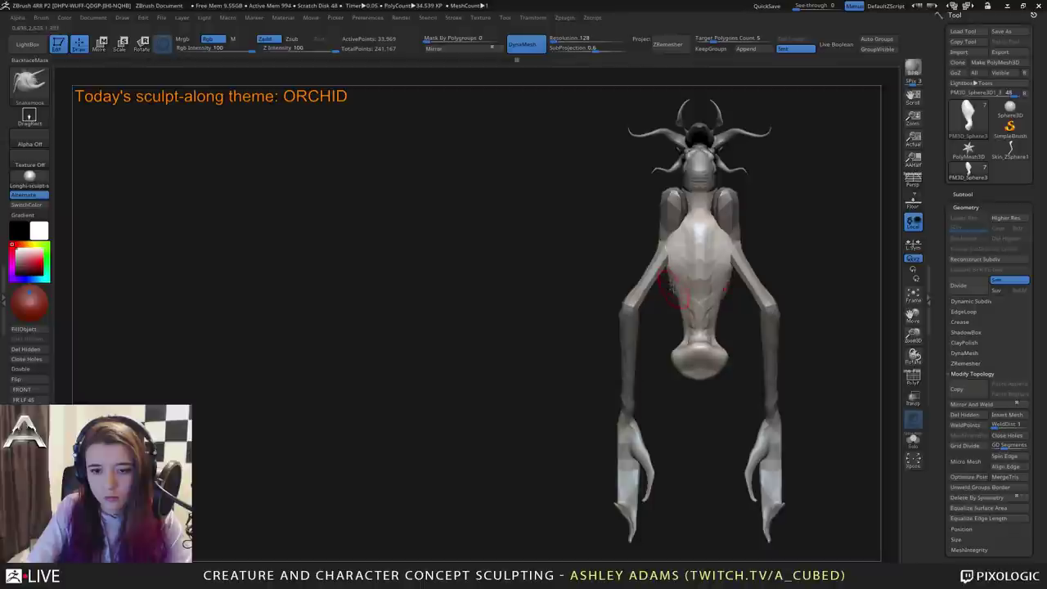
Carve grooves down the widened back with the DamStandard brush.
{"action": "right_click_drag", "start_coordinate": [674, 276], "coordinate": [692, 280]}
{"action": "key", "text": "b"}
{"action": "key", "text": "d"}
{"action": "key", "text": "s"}
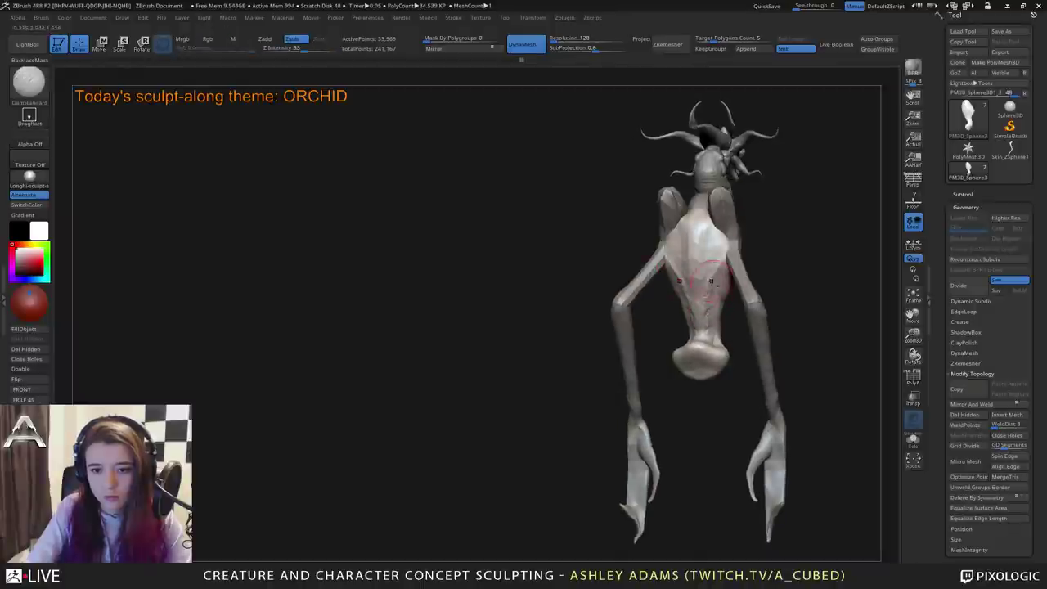
{"action": "left_click_drag", "start_coordinate": [727, 262], "coordinate": [729, 264]}
Thicken the ridges of the back with ClayBuildup and sharpen the long grooves between them with DamStandard.
{"action": "mouse_move", "coordinate": [729, 266]}
{"action": "right_mouse_down"}
{"action": "mouse_move", "coordinate": [737, 279]}
{"action": "mouse_move", "coordinate": [674, 289]}
{"action": "mouse_move", "coordinate": [676, 340]}
{"action": "mouse_move", "coordinate": [691, 309]}
{"action": "right_mouse_up"}
{"action": "key", "text": "b"}
{"action": "key", "text": "c"}
{"action": "key", "text": "b"}
{"action": "key", "text": "b"}
{"action": "key", "text": "d"}
{"action": "key", "text": "s"}
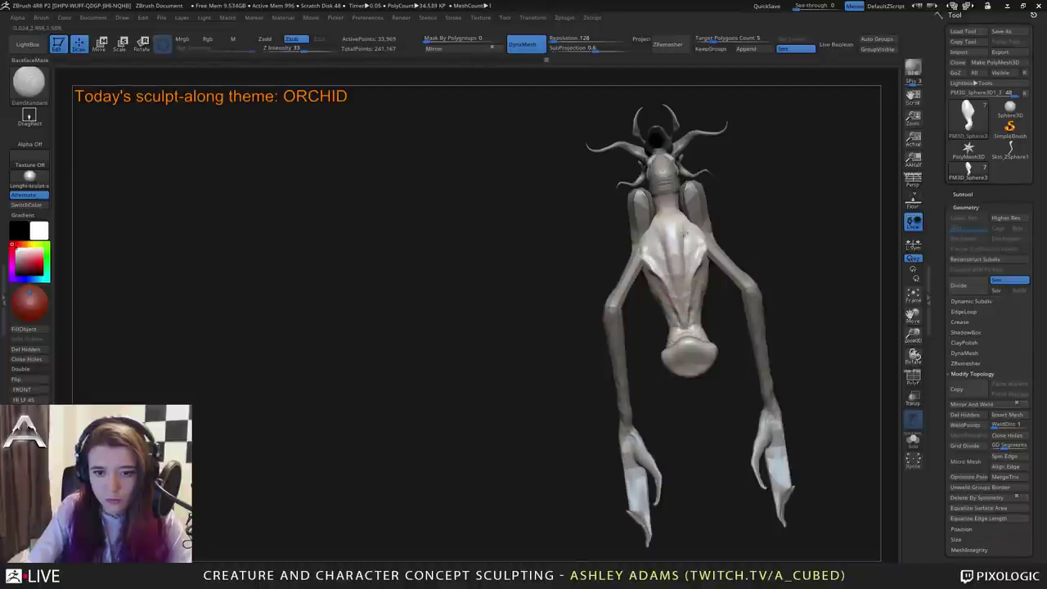
Adjust the side profile of the waist and lower abdomen with the Snake Hook brush.
{"action": "mouse_move", "coordinate": [679, 217]}
{"action": "right_mouse_down"}
{"action": "mouse_move", "coordinate": [722, 225]}
{"action": "mouse_move", "coordinate": [655, 239]}
{"action": "mouse_move", "coordinate": [648, 214]}
{"action": "mouse_move", "coordinate": [635, 217]}
{"action": "mouse_move", "coordinate": [635, 283]}
{"action": "right_mouse_up"}
{"action": "key", "text": "b"}
{"action": "key", "text": "s"}
{"action": "key", "text": "h"}
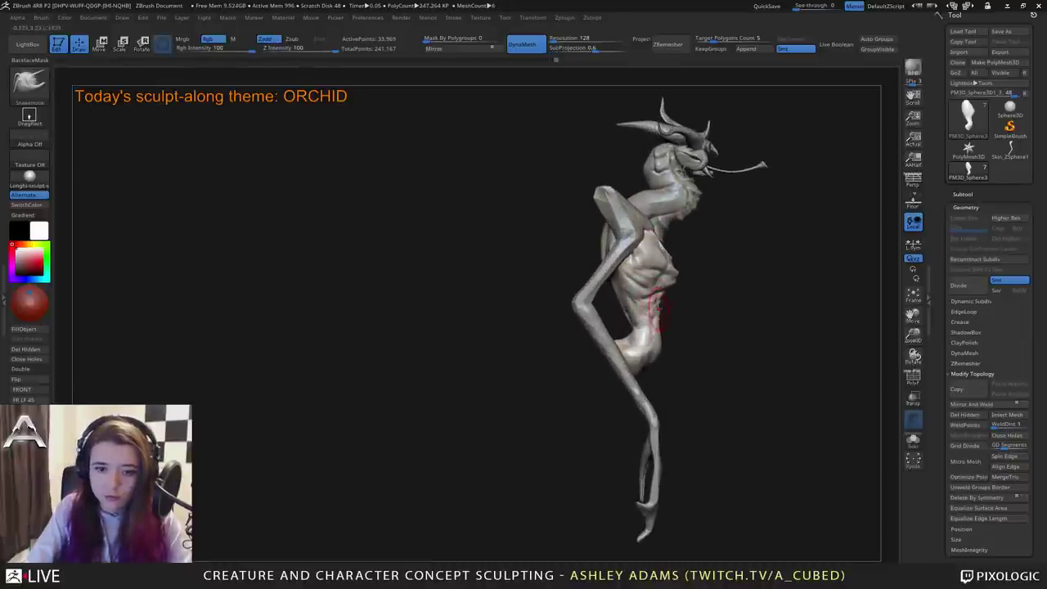
{"action": "left_click_drag", "start_coordinate": [661, 350], "coordinate": [633, 335]}
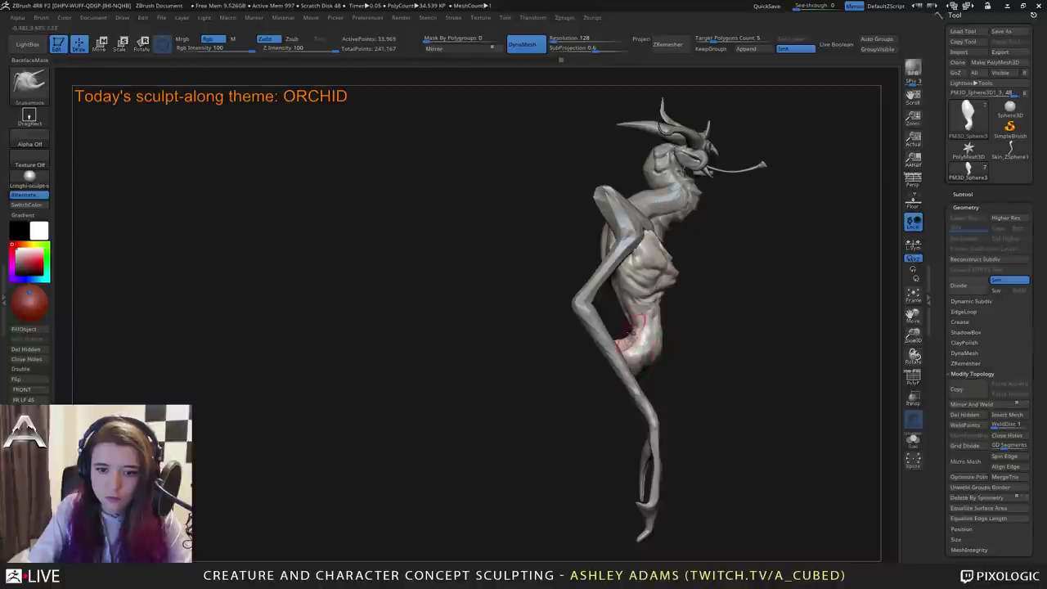
{"action": "mouse_move", "coordinate": [696, 304]}
{"action": "right_mouse_down"}
{"action": "mouse_move", "coordinate": [646, 285]}
{"action": "mouse_move", "coordinate": [669, 278]}
{"action": "mouse_move", "coordinate": [692, 217]}
{"action": "mouse_move", "coordinate": [675, 306]}
{"action": "right_mouse_up"}
{"action": "left_click", "coordinate": [693, 208], "text": "alt"}
{"action": "mouse_move", "coordinate": [642, 213]}
{"action": "right_mouse_down"}
{"action": "mouse_move", "coordinate": [652, 221]}
{"action": "mouse_move", "coordinate": [639, 226]}
{"action": "mouse_move", "coordinate": [653, 233]}
{"action": "right_mouse_up"}
{"action": "key", "text": "space"}
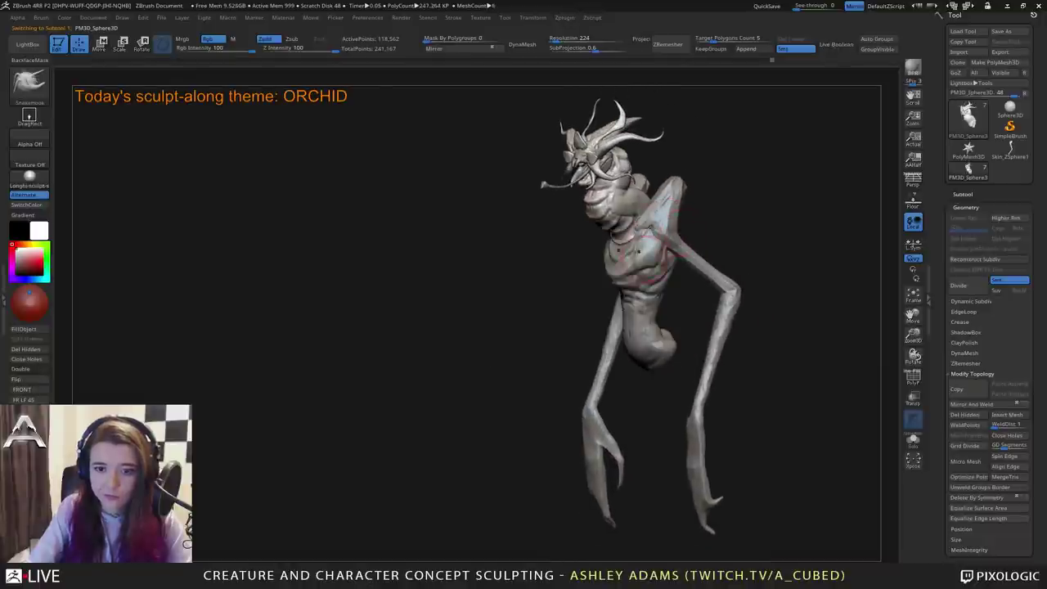
{"action": "mouse_move", "coordinate": [733, 327]}
{"action": "right_mouse_down"}
{"action": "mouse_move", "coordinate": [704, 330]}
{"action": "mouse_move", "coordinate": [695, 318]}
{"action": "right_mouse_up"}
Select the arms mesh and pull a long spike and a shorter one out of the back of each elbow with Snake Hook.
{"action": "left_click", "coordinate": [702, 370], "text": "alt"}
{"action": "key", "text": "space"}
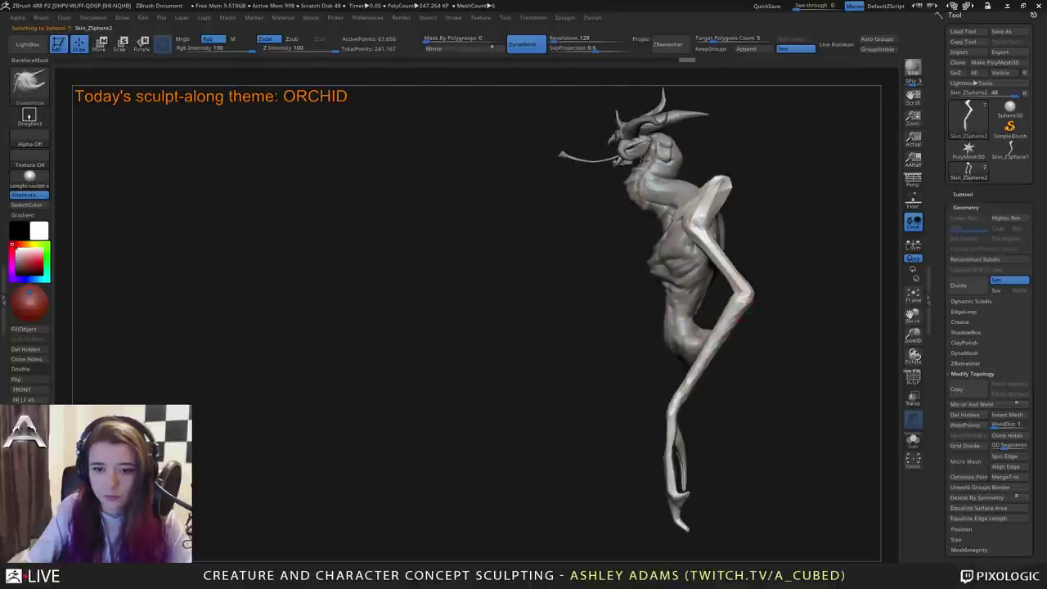
{"action": "mouse_move", "coordinate": [759, 304]}
{"action": "right_mouse_down"}
{"action": "mouse_move", "coordinate": [737, 326]}
{"action": "mouse_move", "coordinate": [784, 296]}
{"action": "right_mouse_up"}
{"action": "key", "text": "ctrl+z"}
{"action": "left_click_drag", "start_coordinate": [738, 314], "coordinate": [826, 286]}
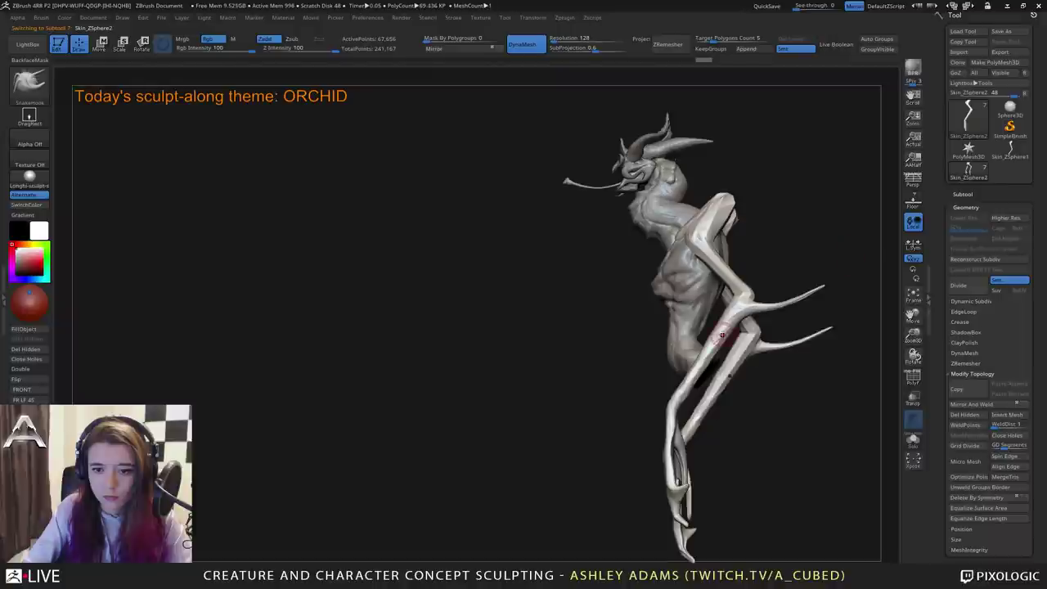
{"action": "left_click_drag", "start_coordinate": [724, 332], "coordinate": [759, 329]}
Pull a curved spike upward from the top of each shoulder with the Snake Hook brush and smooth it.
{"action": "mouse_move", "coordinate": [746, 331]}
{"action": "right_mouse_down"}
{"action": "mouse_move", "coordinate": [757, 334]}
{"action": "mouse_move", "coordinate": [830, 190]}
{"action": "mouse_move", "coordinate": [814, 292]}
{"action": "mouse_move", "coordinate": [598, 240]}
{"action": "mouse_move", "coordinate": [600, 227]}
{"action": "mouse_move", "coordinate": [602, 240]}
{"action": "right_mouse_up"}
{"action": "key", "text": "space"}
{"action": "left_click_drag", "start_coordinate": [602, 242], "coordinate": [595, 242]}
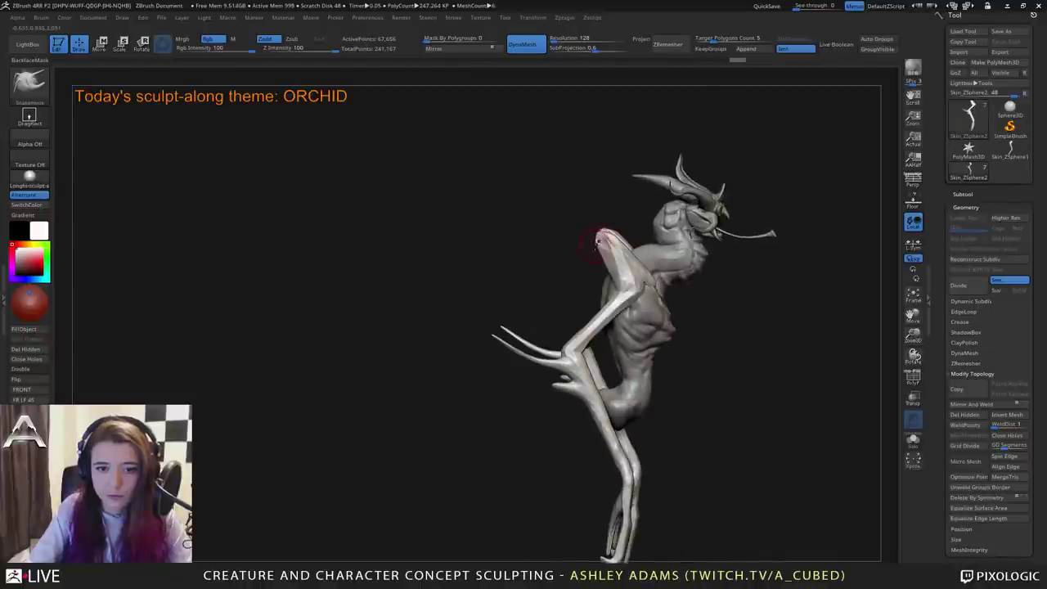
{"action": "left_click_drag", "start_coordinate": [567, 195], "coordinate": [572, 209], "text": "shift"}
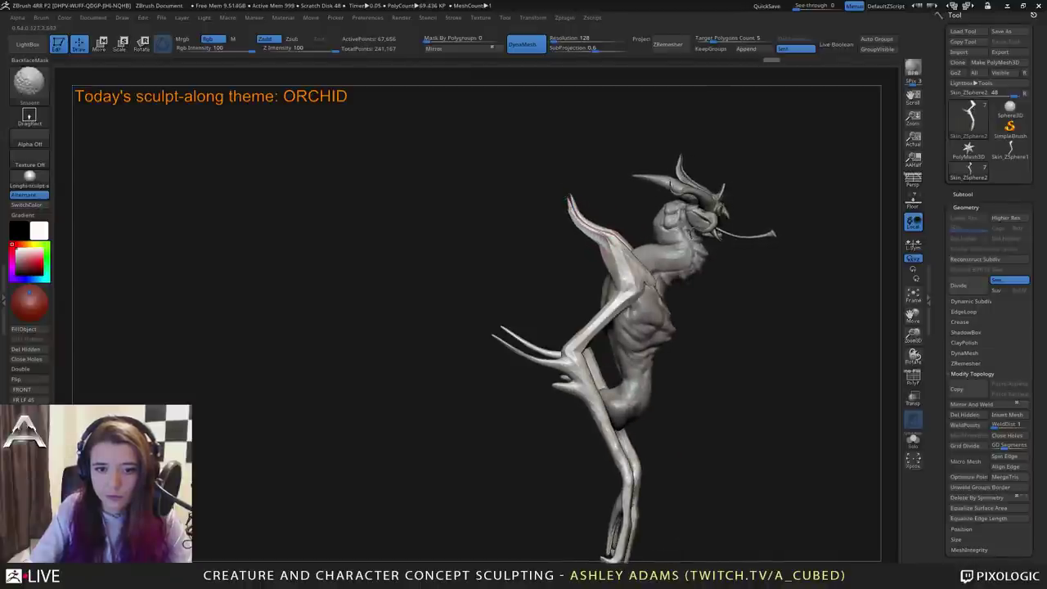
{"action": "left_click_drag", "start_coordinate": [614, 247], "coordinate": [617, 250], "text": "shift"}
Reshape the bases of the shoulder spikes with a resized Snake Hook brush and smooth their transition into the arms.
{"action": "right_click_drag", "start_coordinate": [634, 251], "coordinate": [491, 249]}
{"action": "key", "text": "space"}
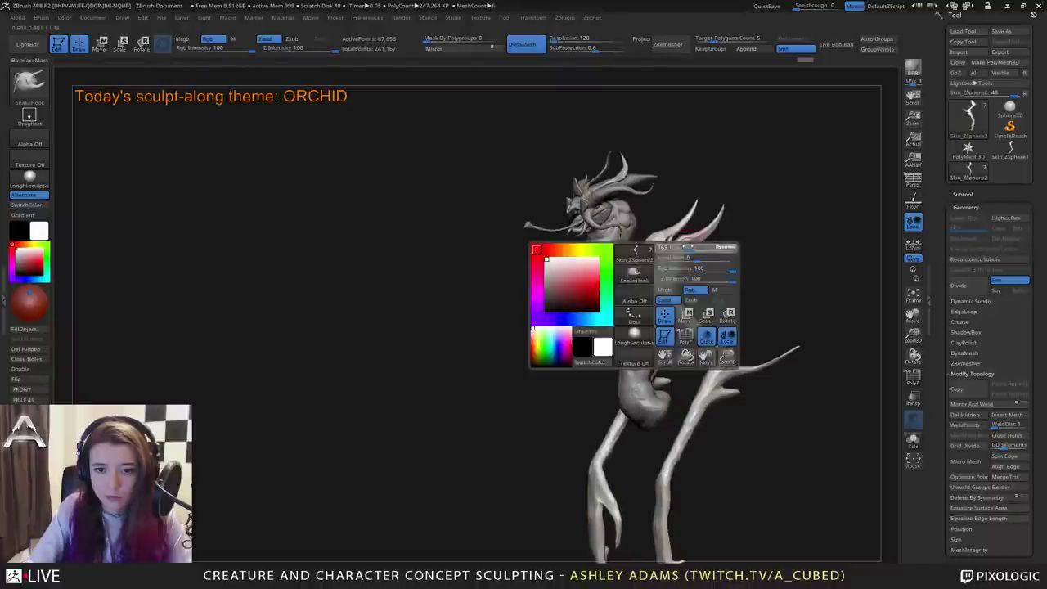
{"action": "right_click_drag", "start_coordinate": [634, 278], "coordinate": [699, 246]}
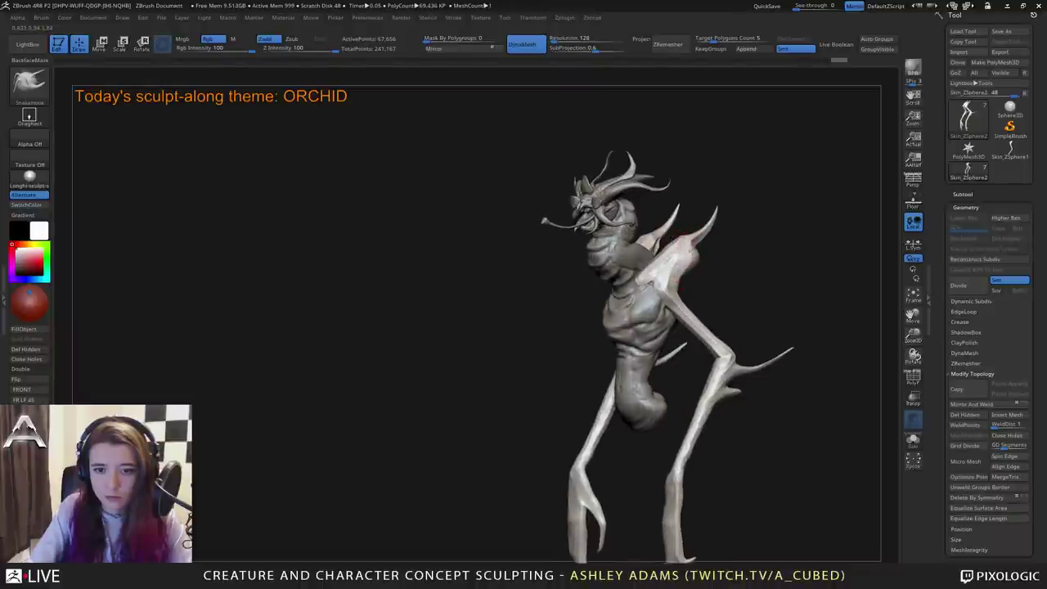
{"action": "left_click_drag", "start_coordinate": [697, 247], "coordinate": [692, 257], "text": "shift"}
{"action": "right_click", "coordinate": [660, 241]}
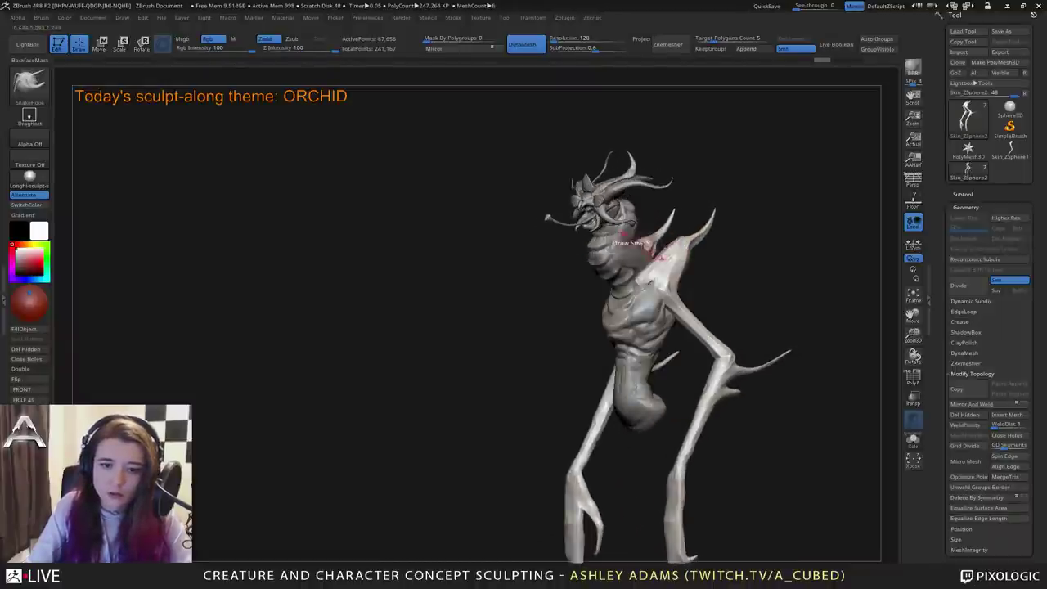
Select the head and neck mesh and mask the large horn at the back of the head from all sides with MaskPen.
{"action": "mouse_move", "coordinate": [638, 246]}
{"action": "right_mouse_down"}
{"action": "mouse_move", "coordinate": [635, 281]}
{"action": "mouse_move", "coordinate": [664, 295]}
{"action": "mouse_move", "coordinate": [639, 298]}
{"action": "mouse_move", "coordinate": [661, 352]}
{"action": "mouse_move", "coordinate": [654, 393]}
{"action": "mouse_move", "coordinate": [638, 335]}
{"action": "right_mouse_up"}
{"action": "right_click_drag", "start_coordinate": [683, 274], "coordinate": [589, 287]}
{"action": "left_click", "coordinate": [604, 230], "text": "alt"}
{"action": "mouse_move", "coordinate": [604, 230]}
{"action": "right_mouse_down"}
{"action": "mouse_move", "coordinate": [630, 241]}
{"action": "mouse_move", "coordinate": [600, 287]}
{"action": "mouse_move", "coordinate": [601, 352]}
{"action": "mouse_move", "coordinate": [696, 112]}
{"action": "mouse_move", "coordinate": [678, 134]}
{"action": "mouse_move", "coordinate": [693, 131]}
{"action": "mouse_move", "coordinate": [709, 176]}
{"action": "mouse_move", "coordinate": [678, 232]}
{"action": "right_mouse_up"}
{"action": "right_click", "coordinate": [600, 286]}
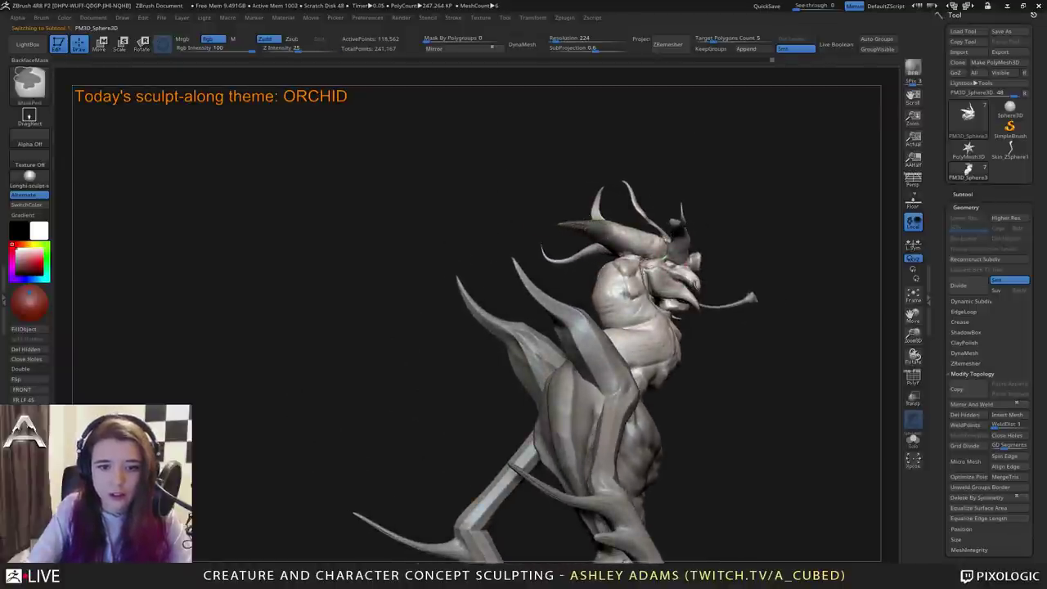
{"action": "right_click_drag", "start_coordinate": [626, 210], "coordinate": [626, 320]}
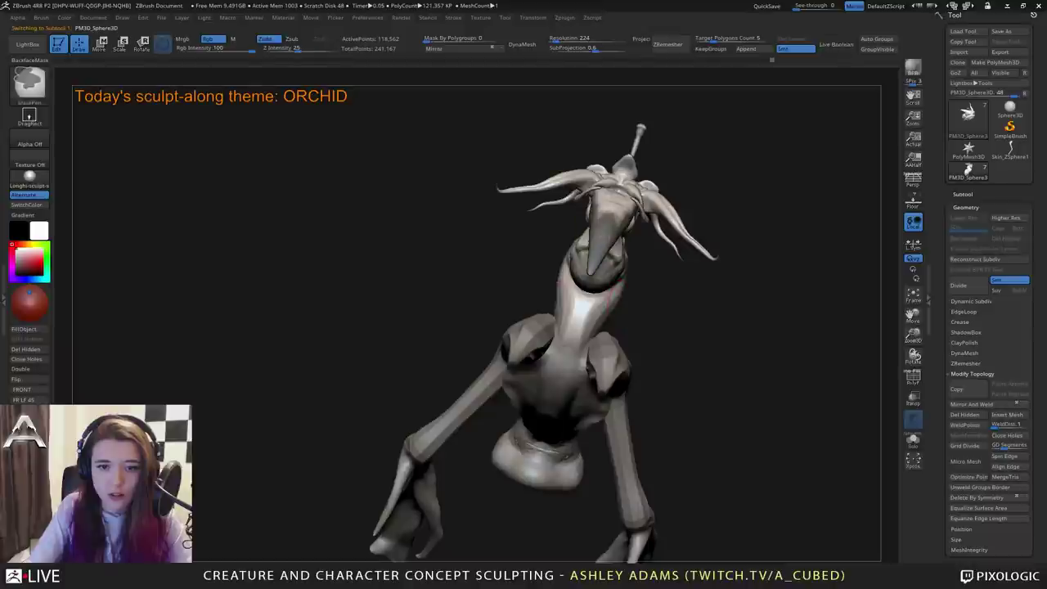
{"action": "mouse_move", "coordinate": [615, 206]}
{"action": "right_mouse_down"}
{"action": "mouse_move", "coordinate": [589, 270]}
{"action": "mouse_move", "coordinate": [621, 286]}
{"action": "right_mouse_up"}
{"action": "right_click", "coordinate": [570, 251]}
{"action": "right_click_drag", "start_coordinate": [692, 171], "coordinate": [601, 202]}
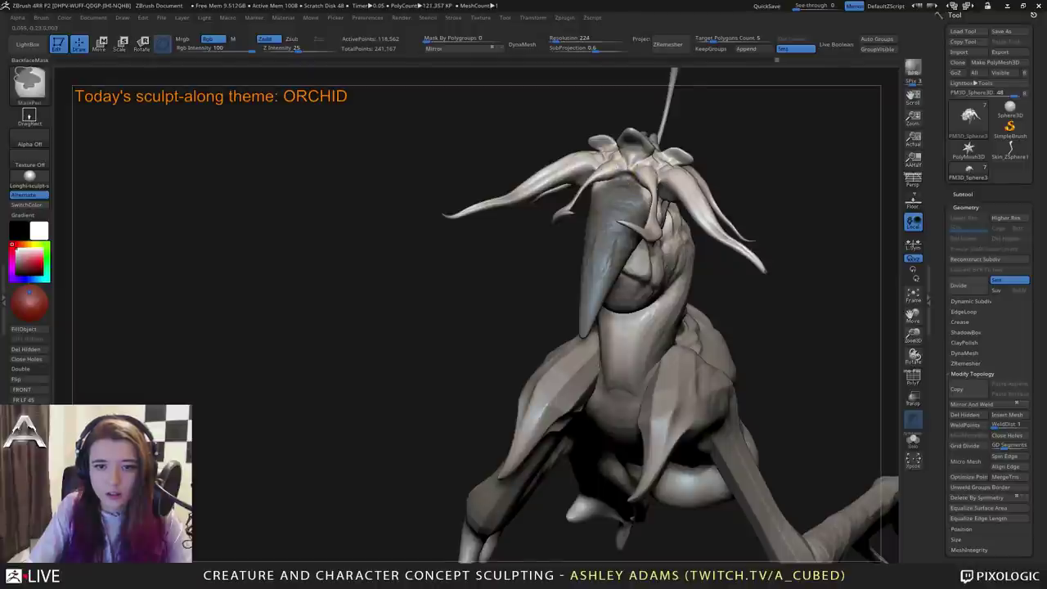
{"action": "mouse_move", "coordinate": [713, 205]}
{"action": "right_mouse_down"}
{"action": "mouse_move", "coordinate": [736, 197]}
{"action": "mouse_move", "coordinate": [643, 197]}
{"action": "mouse_move", "coordinate": [687, 215]}
{"action": "right_mouse_up"}
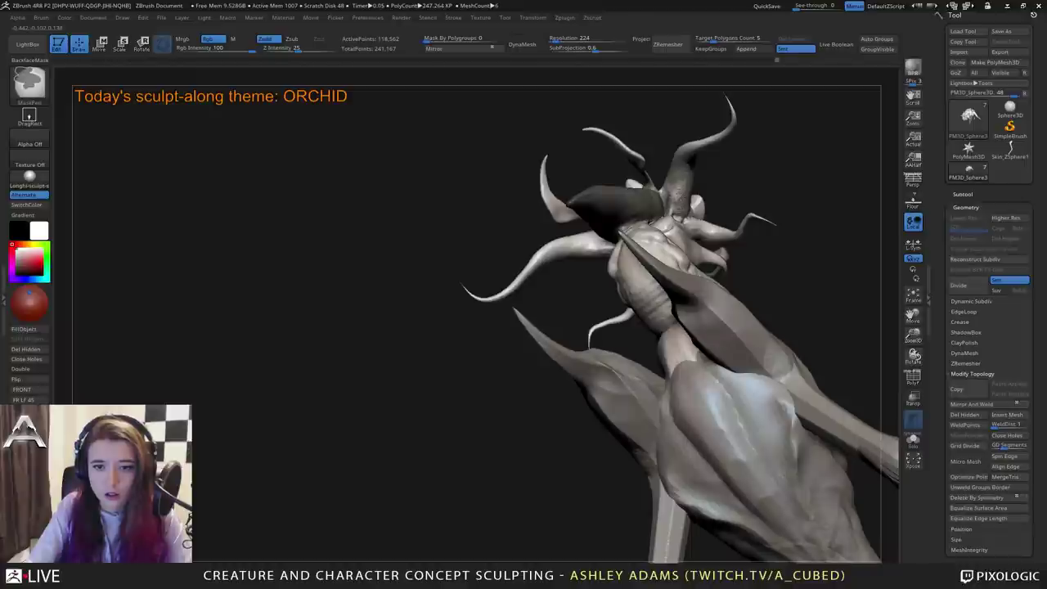
{"action": "mouse_move", "coordinate": [556, 205]}
{"action": "right_mouse_down"}
{"action": "mouse_move", "coordinate": [599, 190]}
{"action": "mouse_move", "coordinate": [640, 198]}
{"action": "right_mouse_up"}
{"action": "left_click_drag", "start_coordinate": [640, 198], "coordinate": [649, 195], "text": "ctrl"}
{"action": "mouse_move", "coordinate": [643, 198]}
{"action": "right_mouse_down"}
{"action": "mouse_move", "coordinate": [657, 153]}
{"action": "mouse_move", "coordinate": [684, 173]}
{"action": "mouse_move", "coordinate": [675, 218]}
{"action": "right_mouse_up"}
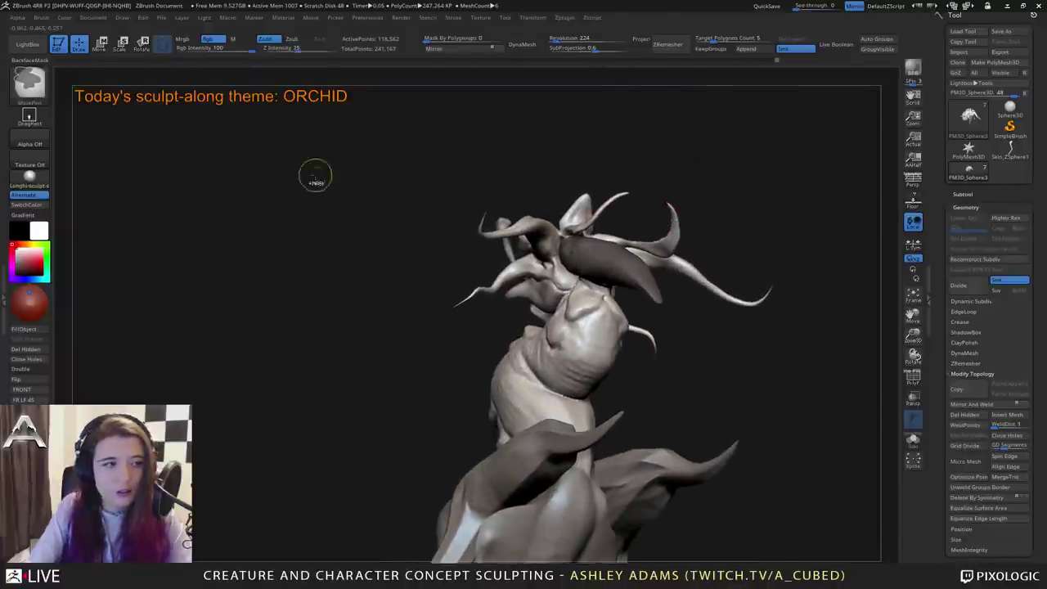
Switch the masking brush to MaskLasso and draw a lasso mask around the rear horn of the head.
{"action": "left_click", "coordinate": [30, 86], "text": "ctrl"}
{"action": "left_click", "coordinate": [213, 142], "text": "ctrl"}
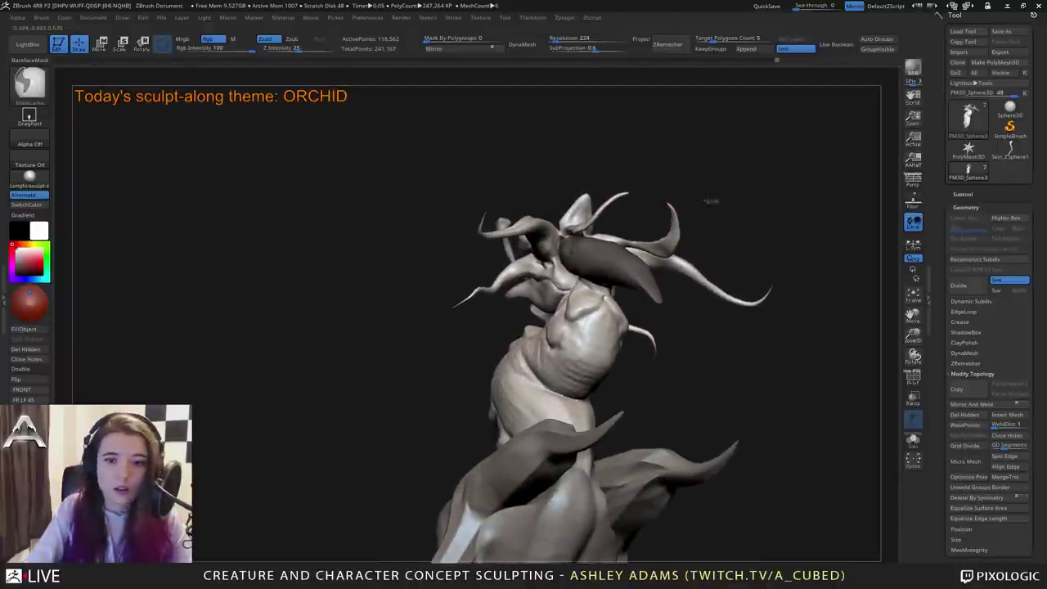
{"action": "mouse_move", "coordinate": [620, 244]}
{"action": "left_mouse_down", "text": "ctrl"}
{"action": "mouse_move", "coordinate": [758, 214]}
{"action": "mouse_move", "coordinate": [746, 204]}
{"action": "left_mouse_up", "text": "ctrl"}
{"action": "mouse_move", "coordinate": [743, 214]}
{"action": "right_mouse_down"}
{"action": "mouse_move", "coordinate": [696, 264]}
{"action": "mouse_move", "coordinate": [638, 255]}
{"action": "right_mouse_up"}
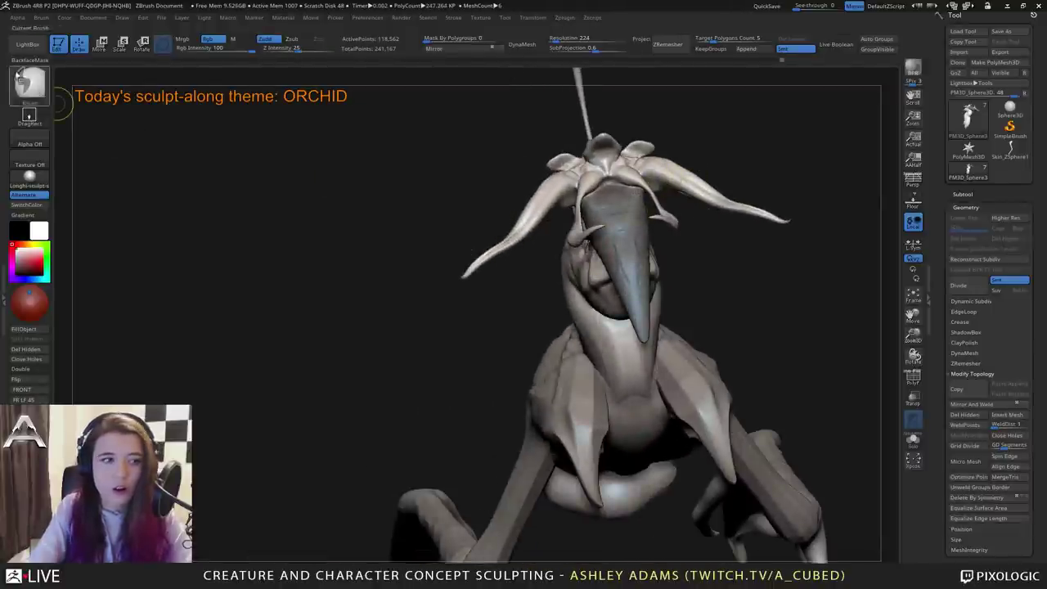
Set MaskPen as the active masking brush again.
{"action": "key", "text": "b"}
{"action": "key", "text": "m"}
{"action": "key", "text": "p"}
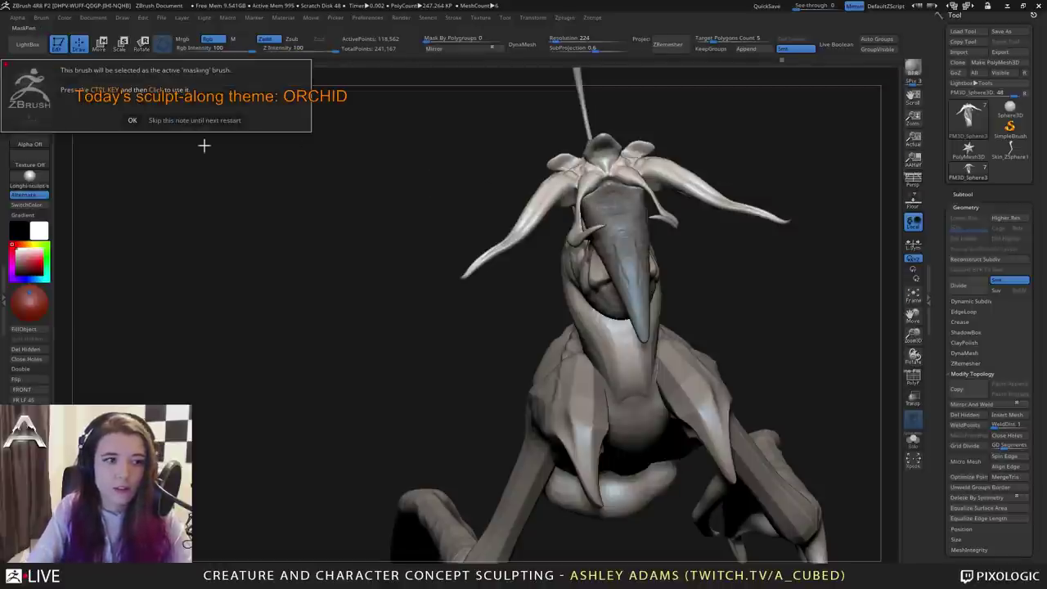
Split the masked rear horn off the head and neck mesh into its own subtool.
{"action": "left_click", "coordinate": [130, 122]}
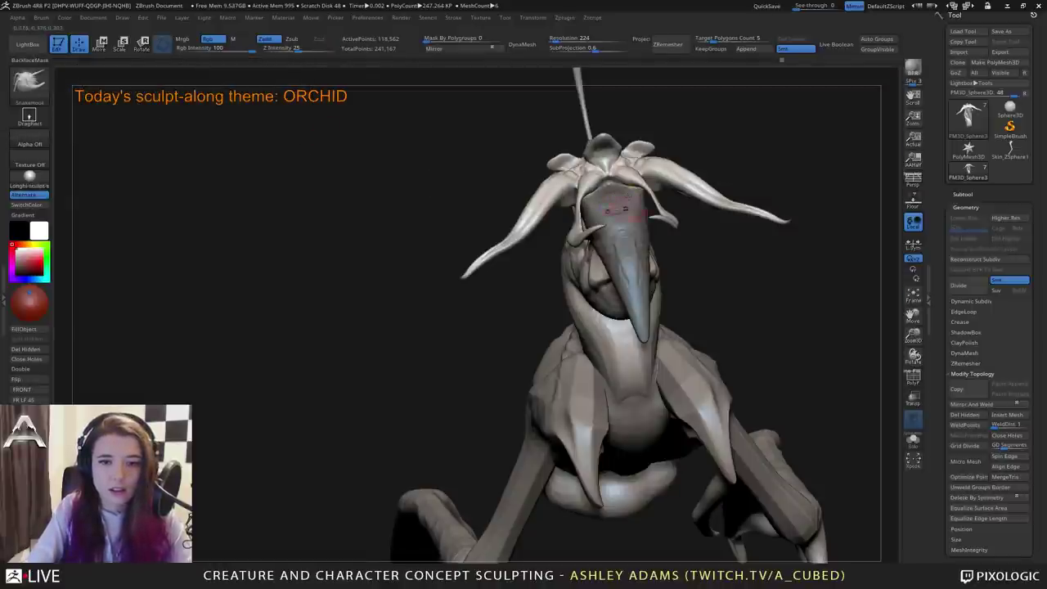
{"action": "mouse_move", "coordinate": [631, 204]}
{"action": "right_mouse_down"}
{"action": "mouse_move", "coordinate": [605, 110]}
{"action": "mouse_move", "coordinate": [572, 102]}
{"action": "mouse_move", "coordinate": [568, 112]}
{"action": "mouse_move", "coordinate": [633, 223]}
{"action": "mouse_move", "coordinate": [595, 211]}
{"action": "mouse_move", "coordinate": [650, 226]}
{"action": "mouse_move", "coordinate": [482, 274]}
{"action": "right_mouse_up"}
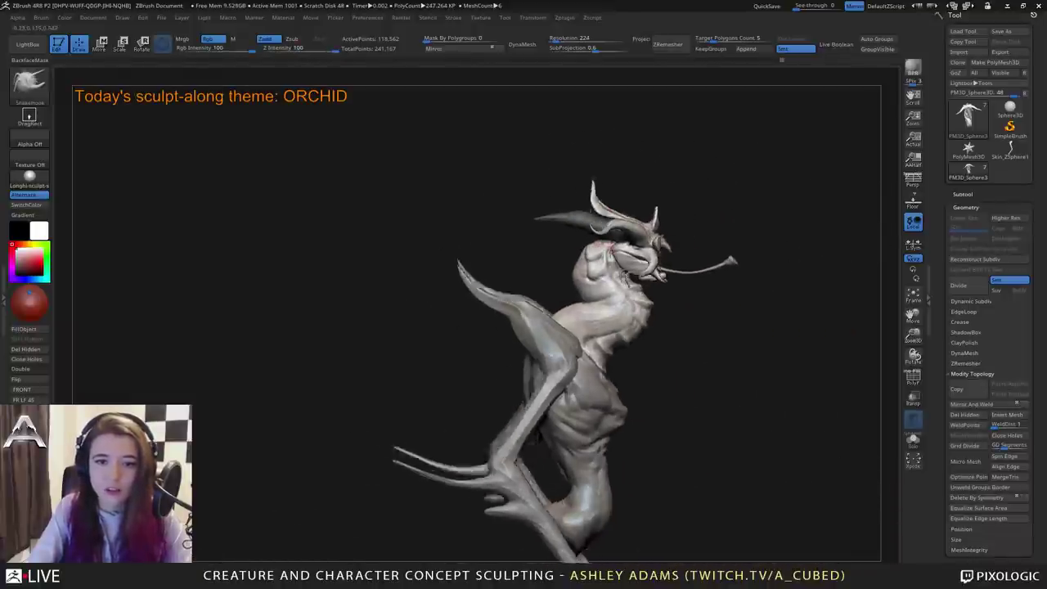
{"action": "right_click_drag", "start_coordinate": [610, 247], "coordinate": [603, 249]}
{"action": "mouse_move", "coordinate": [604, 249]}
{"action": "right_mouse_down", "text": "ctrl"}
{"action": "mouse_move", "coordinate": [602, 297]}
{"action": "mouse_move", "coordinate": [601, 238]}
{"action": "right_mouse_up", "text": "ctrl"}
{"action": "right_click_drag", "start_coordinate": [601, 238], "coordinate": [522, 236]}
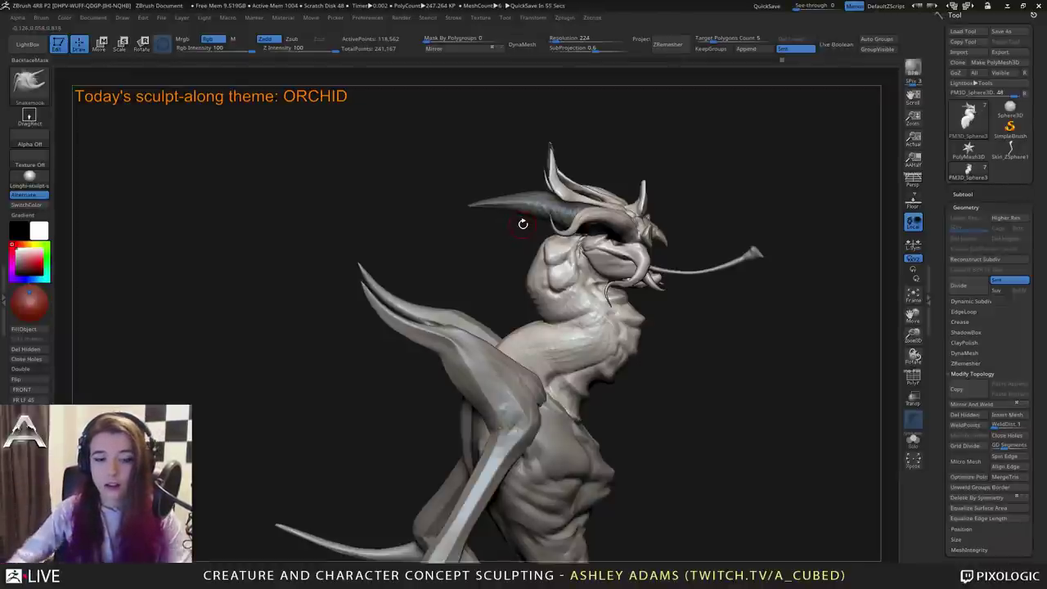
{"action": "right_click_drag", "start_coordinate": [641, 330], "coordinate": [576, 328]}
{"action": "right_click_drag", "start_coordinate": [730, 315], "coordinate": [697, 314]}
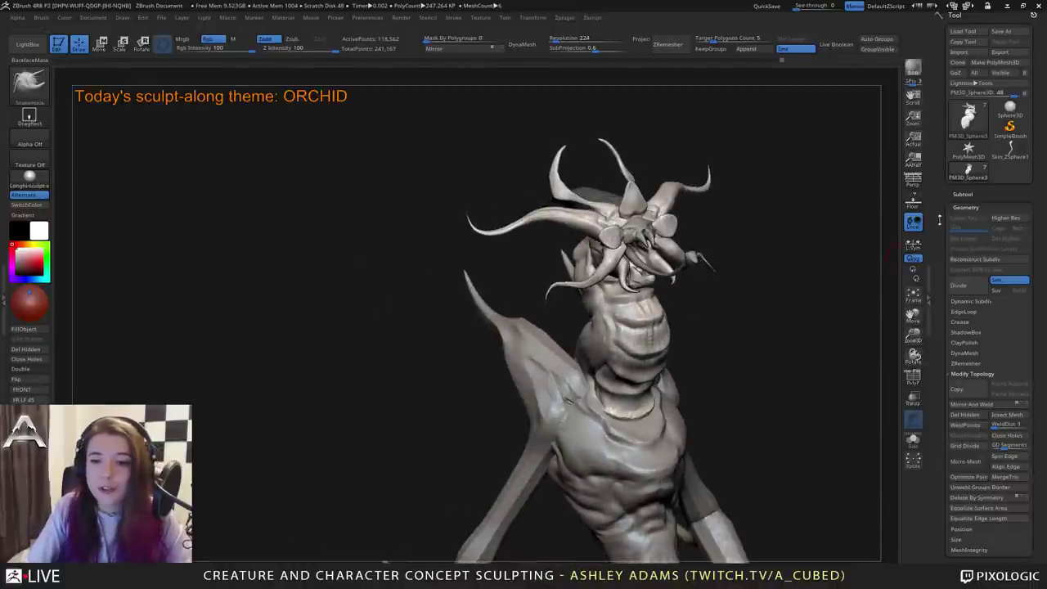
{"action": "left_click", "coordinate": [968, 194]}
{"action": "left_click", "coordinate": [958, 480]}
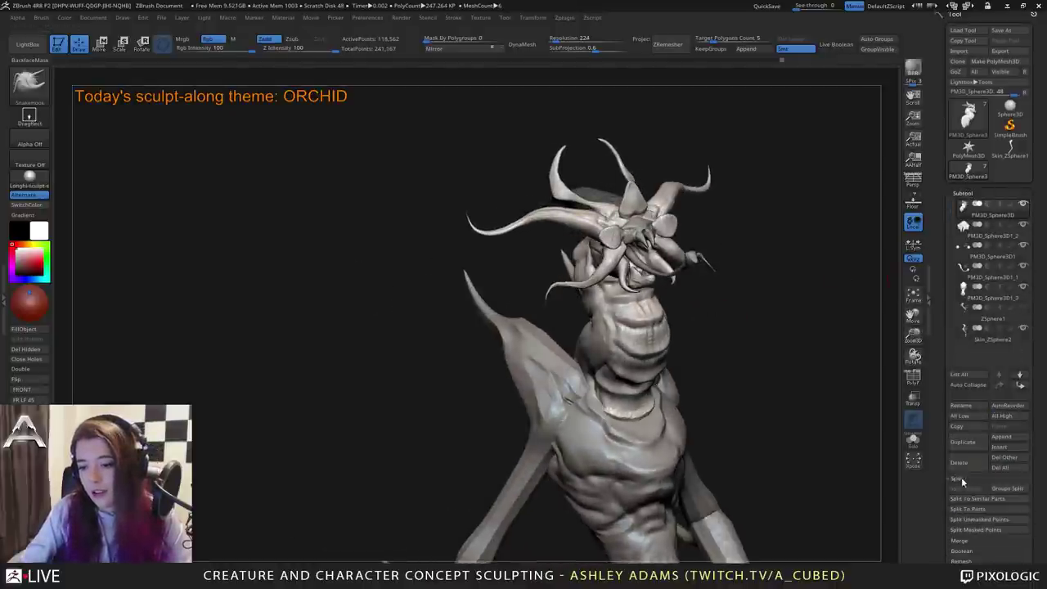
{"action": "left_click", "coordinate": [974, 530]}
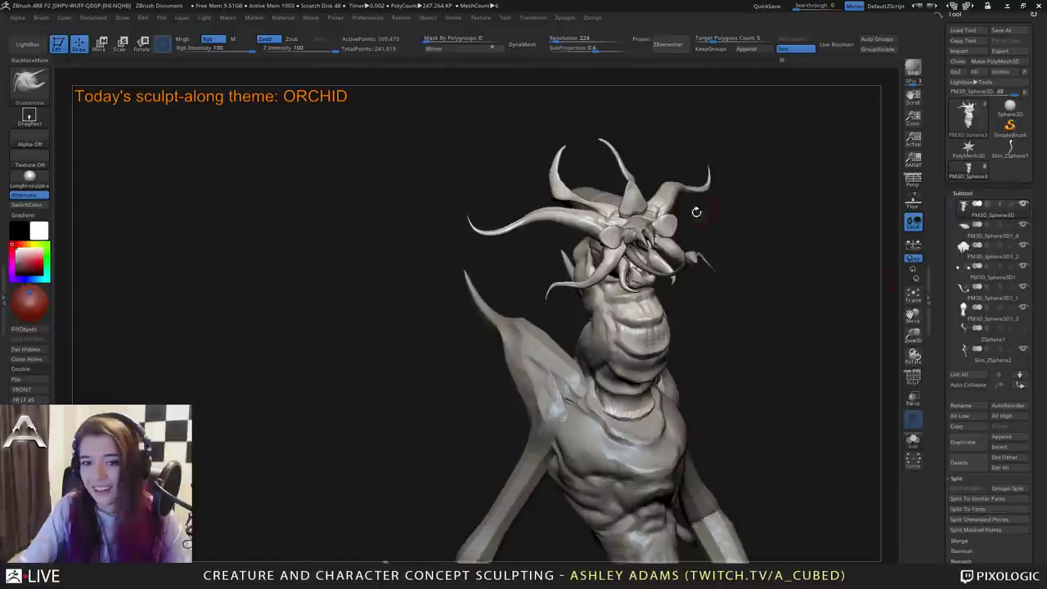
Hide the separated horn subtool, reselect the head mesh and close the hole left at the back of the head.
{"action": "right_click_drag", "start_coordinate": [695, 210], "coordinate": [642, 219]}
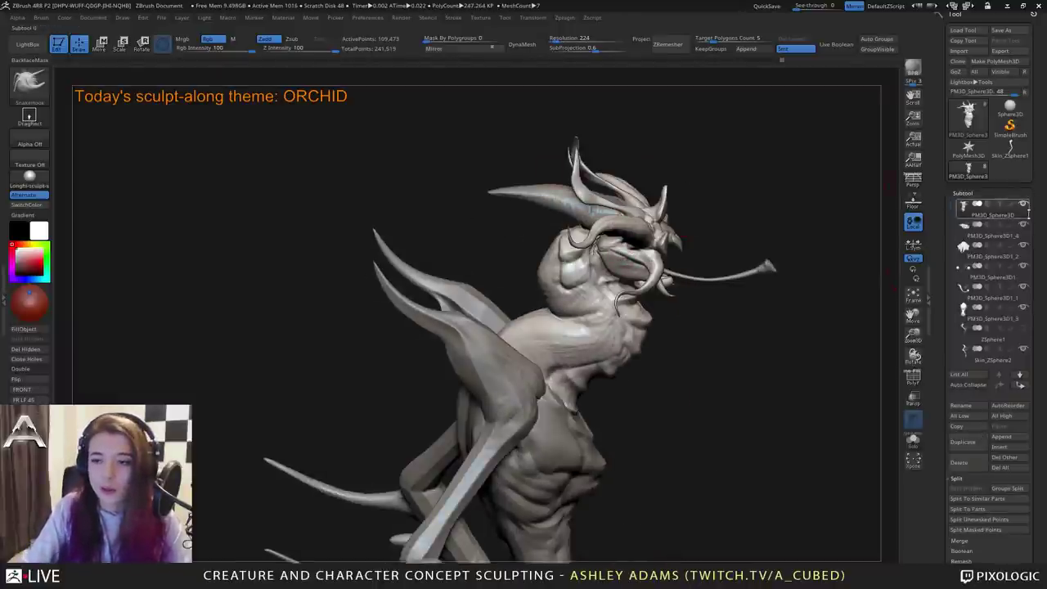
{"action": "left_click", "coordinate": [981, 235]}
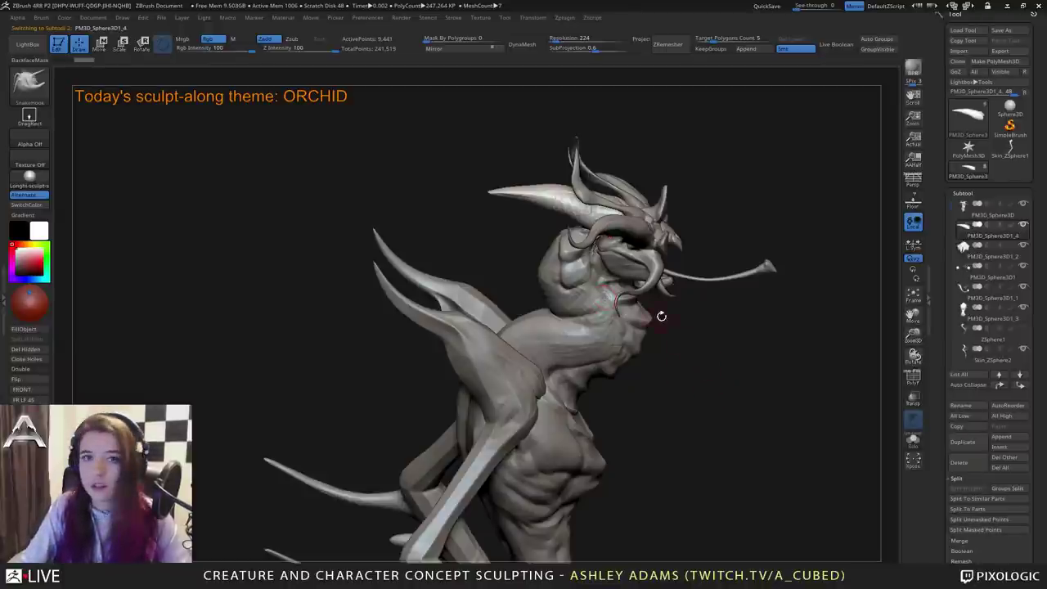
{"action": "left_click", "coordinate": [963, 209]}
{"action": "left_click_drag", "start_coordinate": [743, 226], "coordinate": [691, 186]}
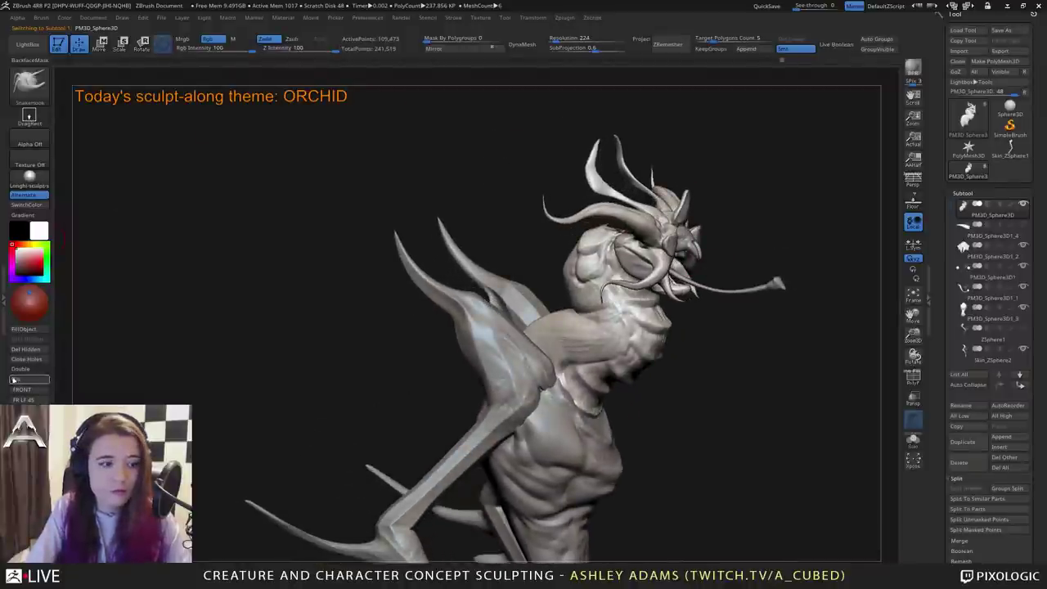
{"action": "left_click", "coordinate": [34, 362]}
{"action": "mouse_move", "coordinate": [518, 284]}
{"action": "left_mouse_down"}
{"action": "mouse_move", "coordinate": [576, 262]}
{"action": "mouse_move", "coordinate": [627, 223]}
{"action": "left_mouse_up"}
Build up the closed area at the back of the head between the horns with the ClayBuildup brush.
{"action": "key", "text": "b"}
{"action": "key", "text": "c"}
{"action": "key", "text": "b"}
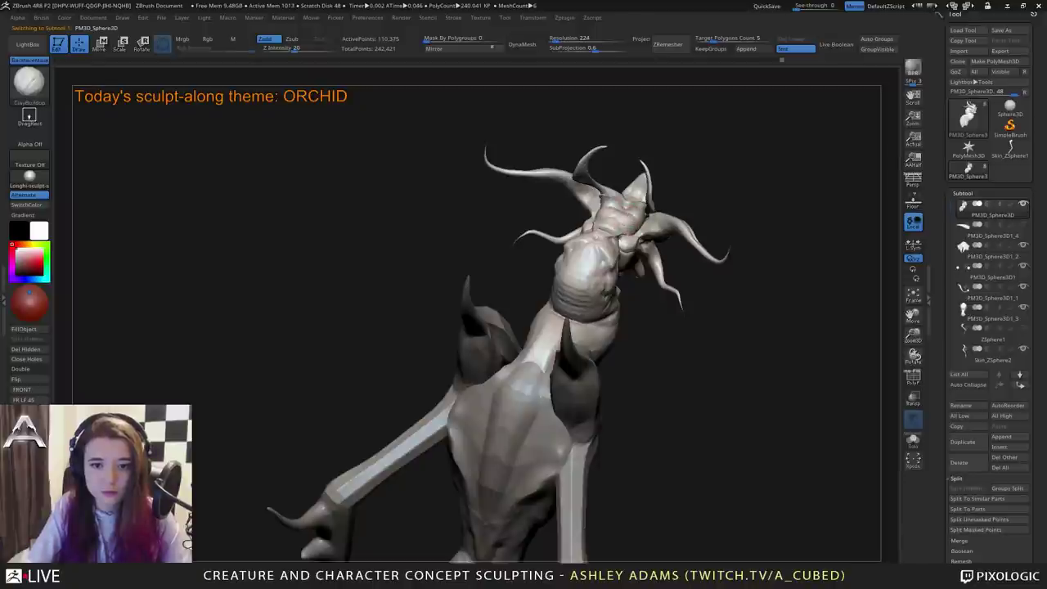
{"action": "right_click_drag", "start_coordinate": [615, 214], "coordinate": [618, 175]}
{"action": "left_click_drag", "start_coordinate": [611, 211], "coordinate": [628, 205]}
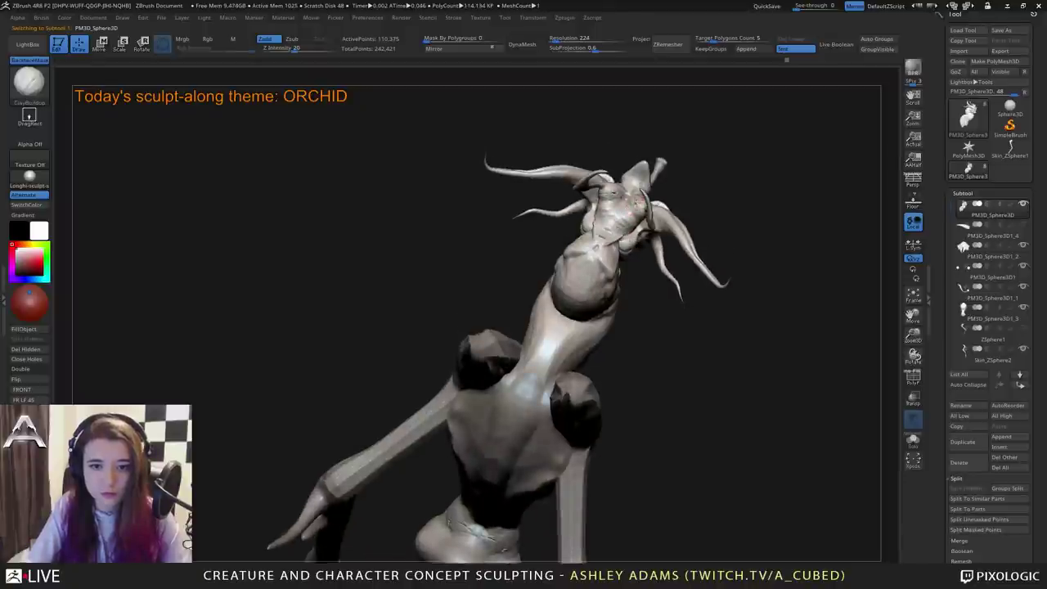
{"action": "mouse_move", "coordinate": [630, 204]}
{"action": "right_mouse_down"}
{"action": "mouse_move", "coordinate": [625, 234]}
{"action": "mouse_move", "coordinate": [621, 222]}
{"action": "right_mouse_up"}
{"action": "right_click_drag", "start_coordinate": [561, 276], "coordinate": [566, 275]}
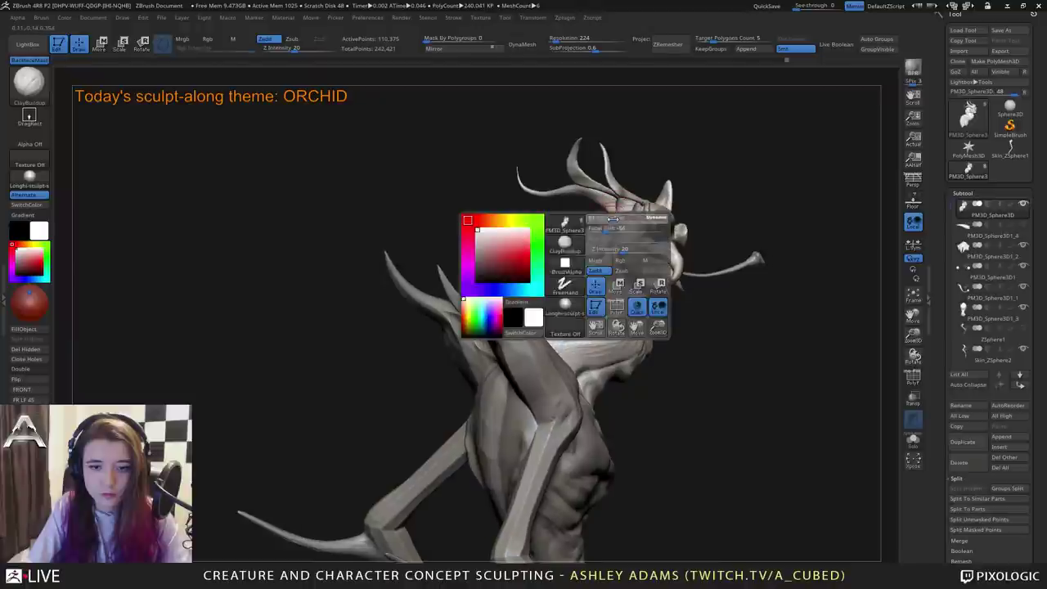
Reshape the silhouette of the back of the head with the Snake Hook brush.
{"action": "key", "text": "b"}
{"action": "key", "text": "s"}
{"action": "key", "text": "h"}
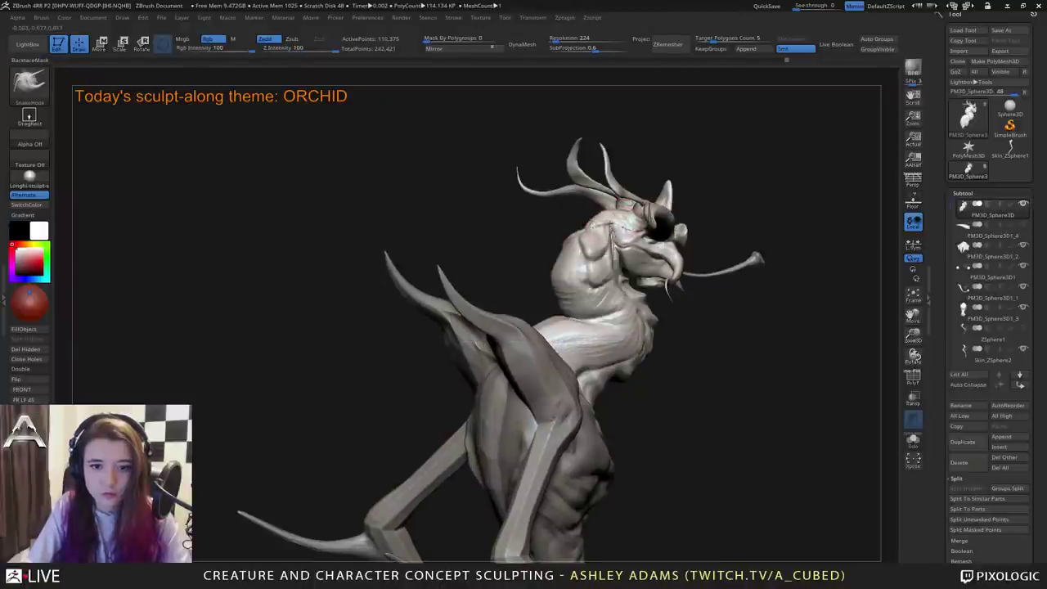
{"action": "mouse_move", "coordinate": [623, 211]}
{"action": "left_mouse_down"}
{"action": "mouse_move", "coordinate": [586, 209]}
{"action": "mouse_move", "coordinate": [603, 232]}
{"action": "mouse_move", "coordinate": [565, 261]}
{"action": "left_mouse_up"}
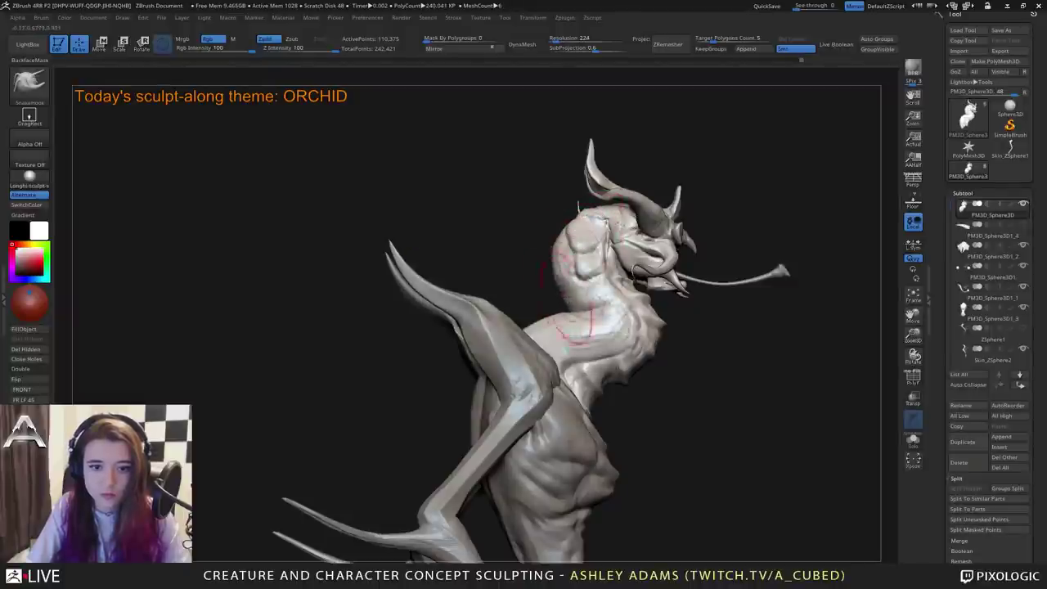
{"action": "left_click_drag", "start_coordinate": [540, 213], "coordinate": [524, 233], "text": "alt"}
{"action": "left_click_drag", "start_coordinate": [625, 239], "coordinate": [503, 245]}
{"action": "right_click_drag", "start_coordinate": [588, 311], "coordinate": [601, 376], "text": "ctrl"}
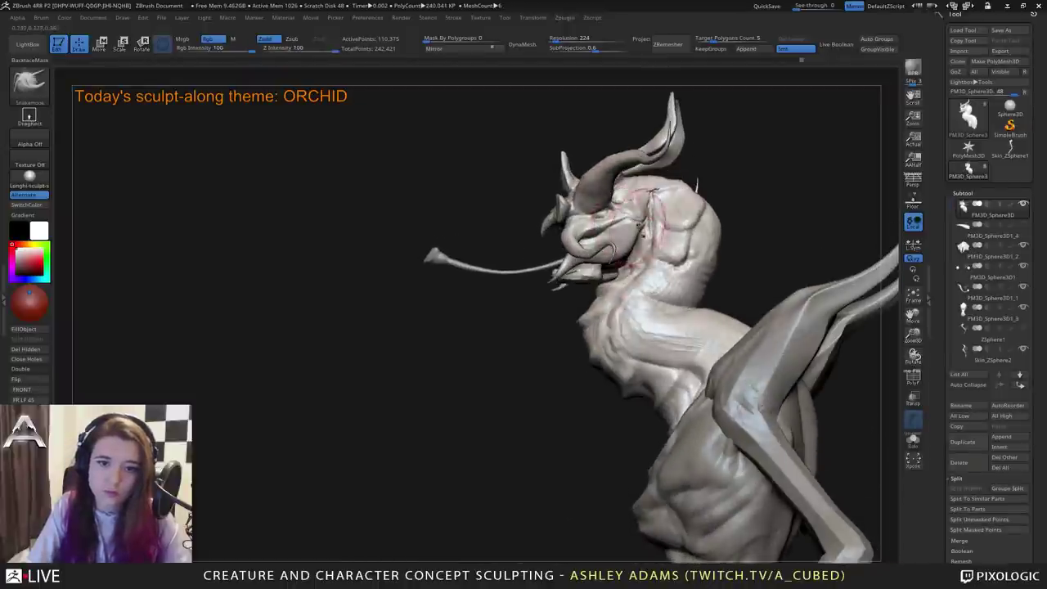
Add volume to the side and back of the skull behind the jaw with the ClayBuildup brush.
{"action": "key", "text": "b"}
{"action": "key", "text": "c"}
{"action": "key", "text": "b"}
{"action": "right_click_drag", "start_coordinate": [644, 207], "coordinate": [656, 205]}
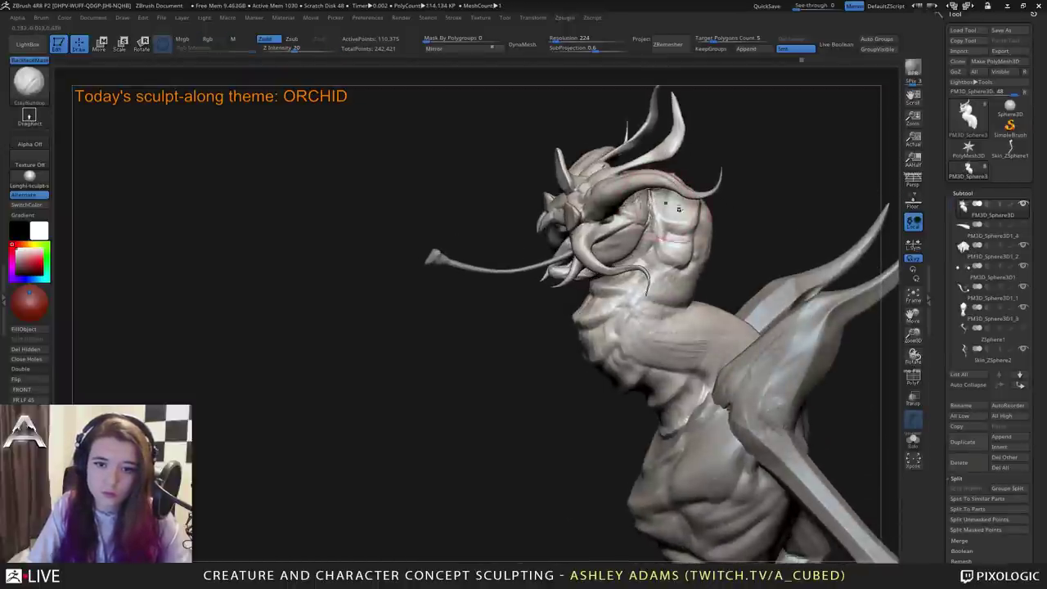
{"action": "right_click_drag", "start_coordinate": [695, 303], "coordinate": [609, 249], "text": "ctrl"}
{"action": "right_click_drag", "start_coordinate": [609, 249], "coordinate": [659, 245]}
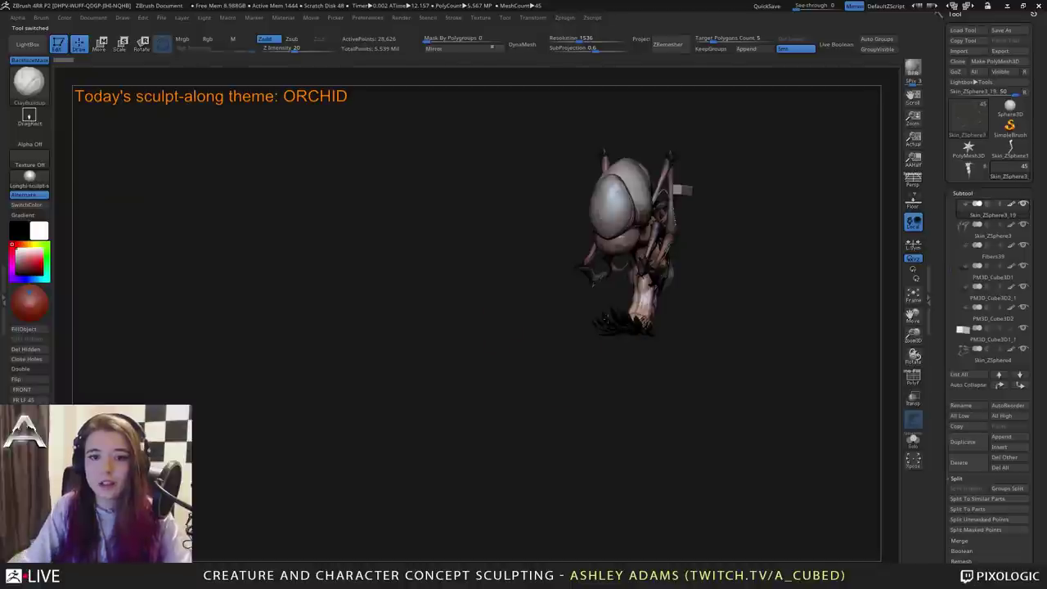
Examine the curled-tail creature from several angles, comparing the painted Skin_ZSphere3 tool with the unpainted Skin_ZSphere4 tool.
{"action": "mouse_move", "coordinate": [548, 354]}
{"action": "left_mouse_down"}
{"action": "mouse_move", "coordinate": [536, 417]}
{"action": "mouse_move", "coordinate": [668, 287]}
{"action": "mouse_move", "coordinate": [752, 294]}
{"action": "mouse_move", "coordinate": [741, 306]}
{"action": "mouse_move", "coordinate": [715, 280]}
{"action": "mouse_move", "coordinate": [727, 281]}
{"action": "left_mouse_up"}
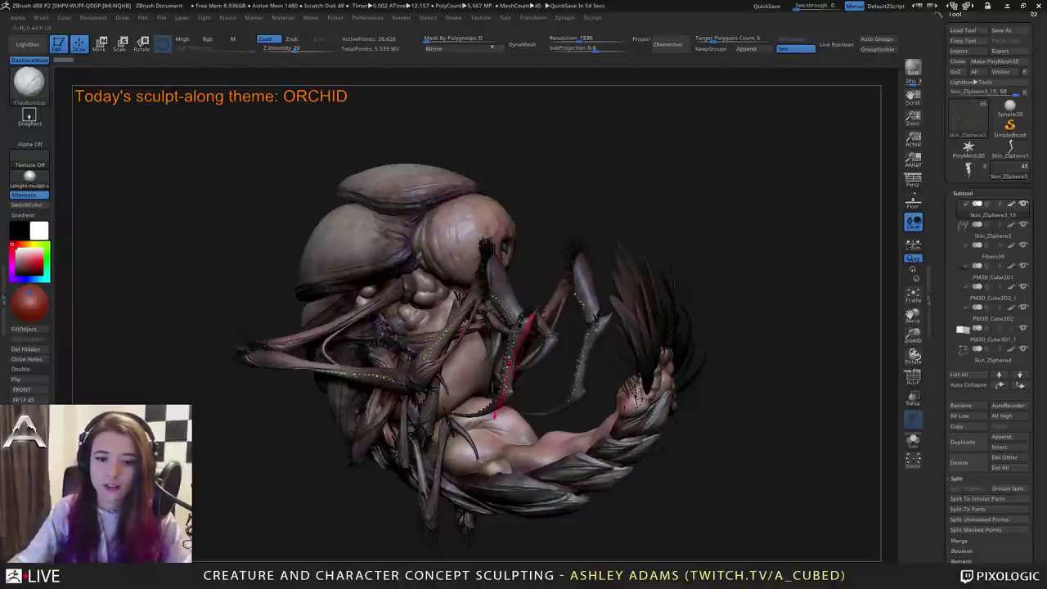
{"action": "left_click_drag", "start_coordinate": [785, 197], "coordinate": [862, 221]}
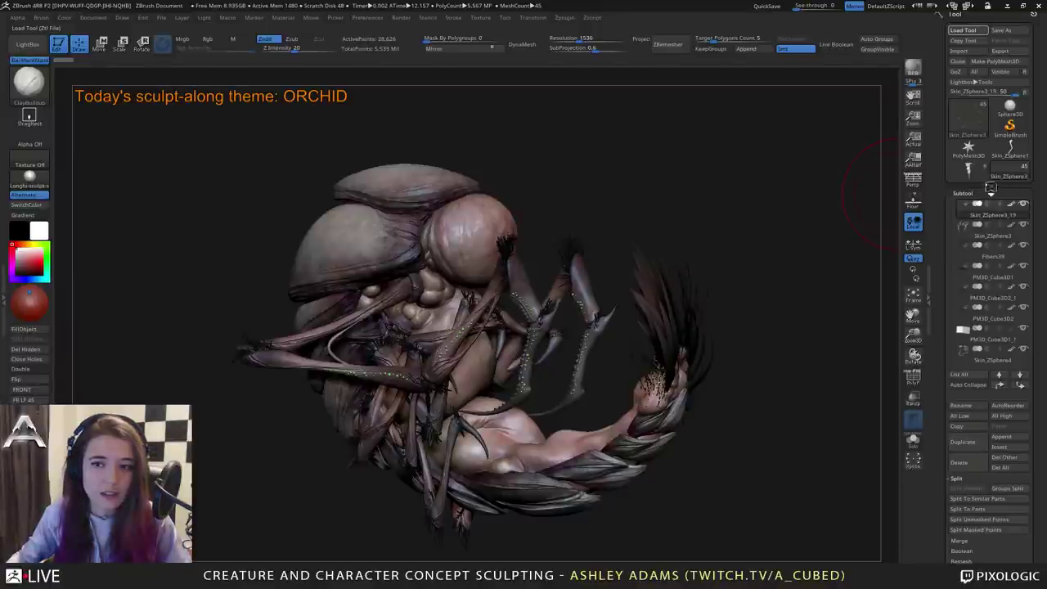
{"action": "left_click", "coordinate": [971, 173]}
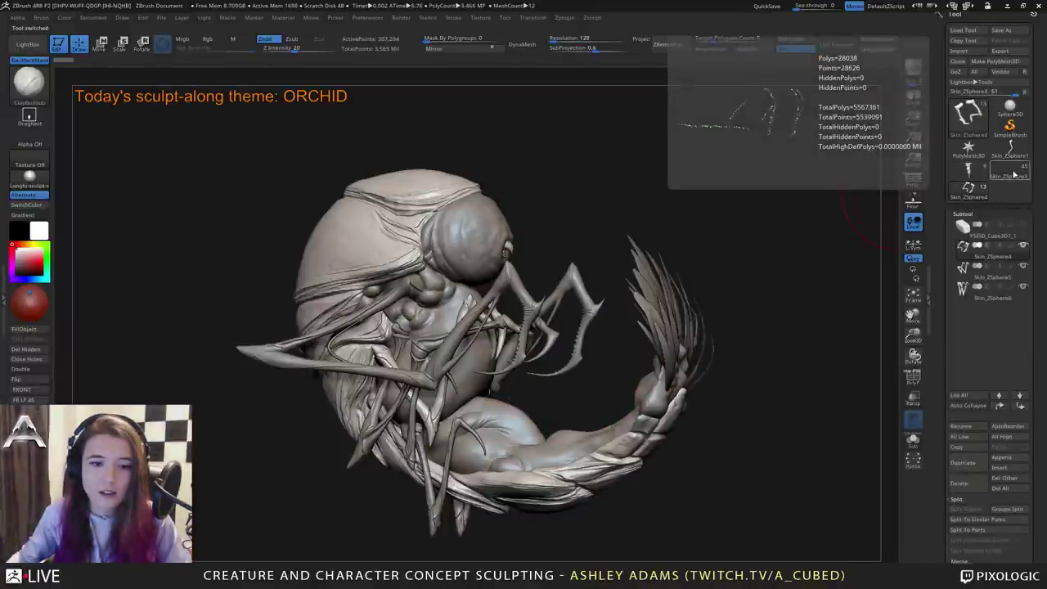
{"action": "left_click", "coordinate": [1013, 174]}
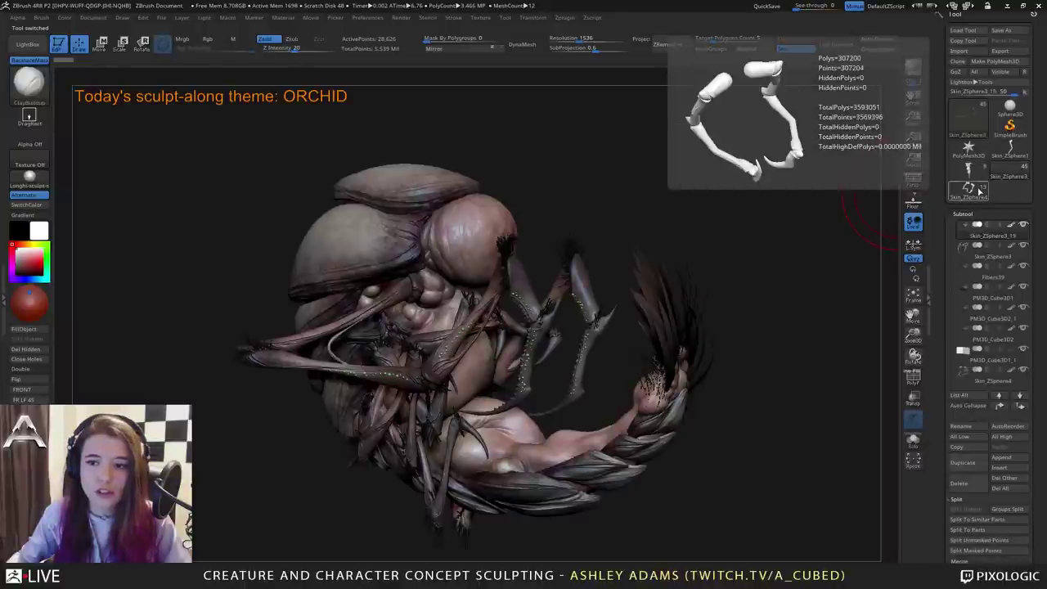
{"action": "left_click", "coordinate": [967, 190]}
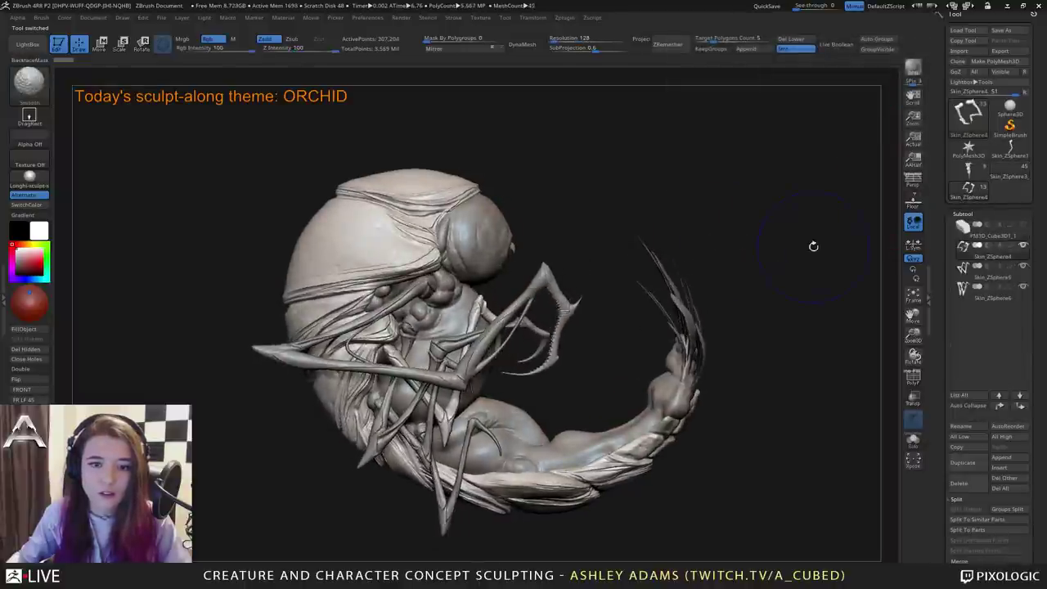
{"action": "left_click", "coordinate": [1011, 176]}
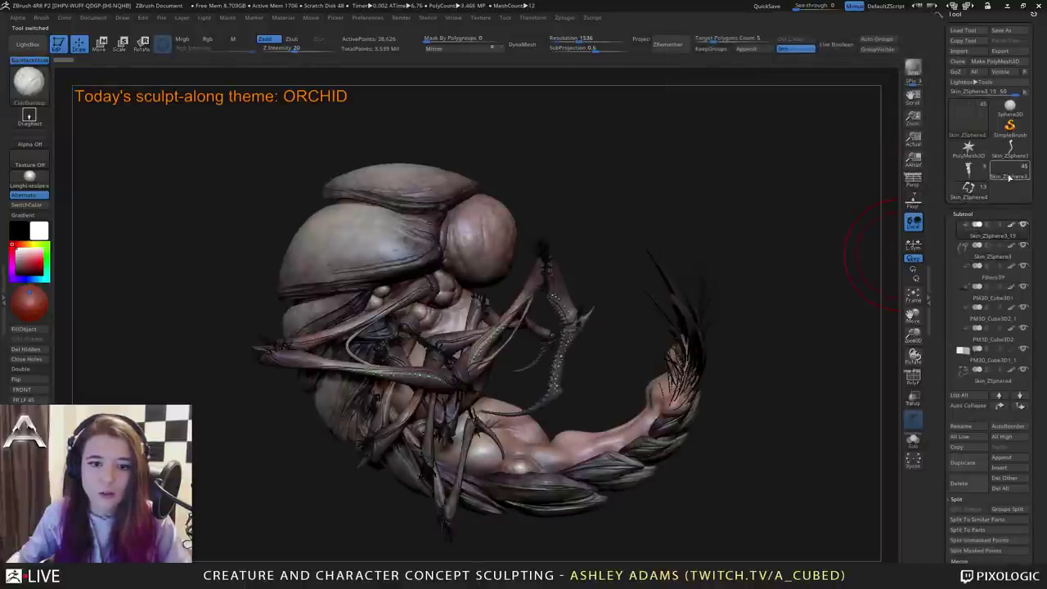
{"action": "left_click", "coordinate": [963, 191]}
{"action": "left_click", "coordinate": [1012, 174]}
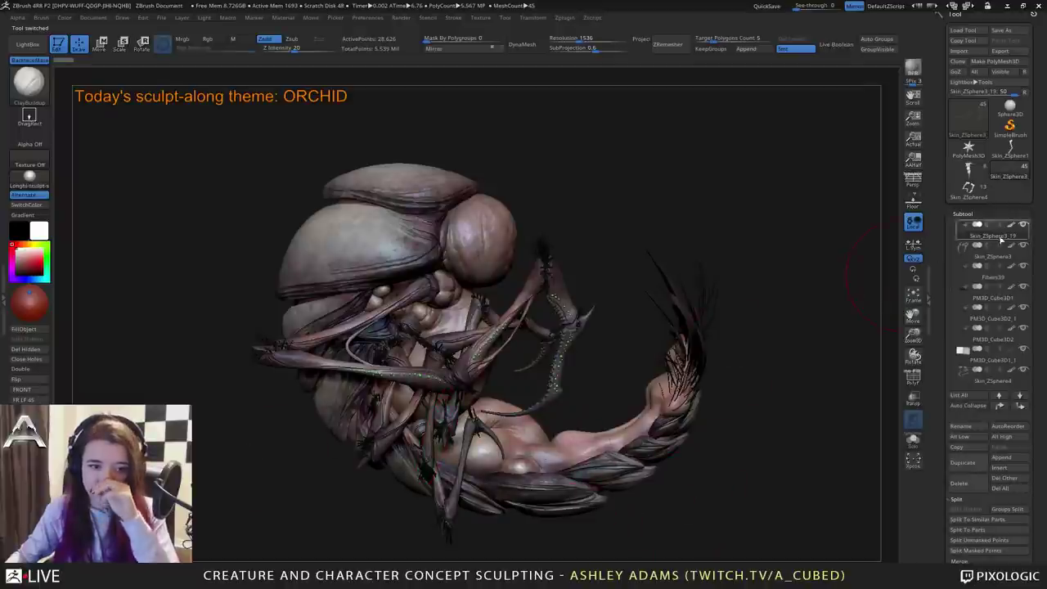
{"action": "left_click", "coordinate": [965, 193]}
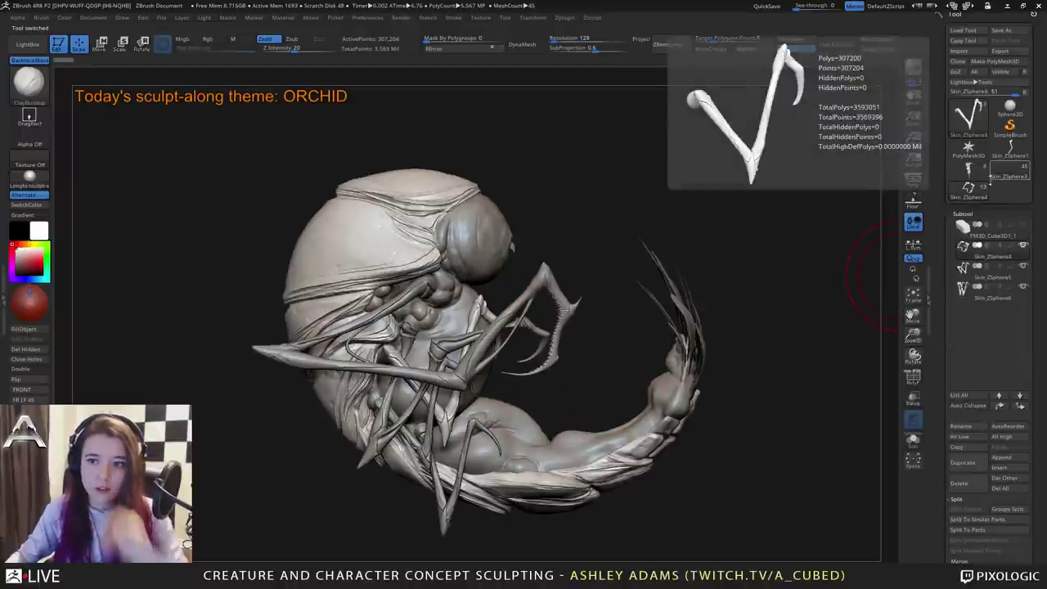
{"action": "left_click", "coordinate": [1004, 175]}
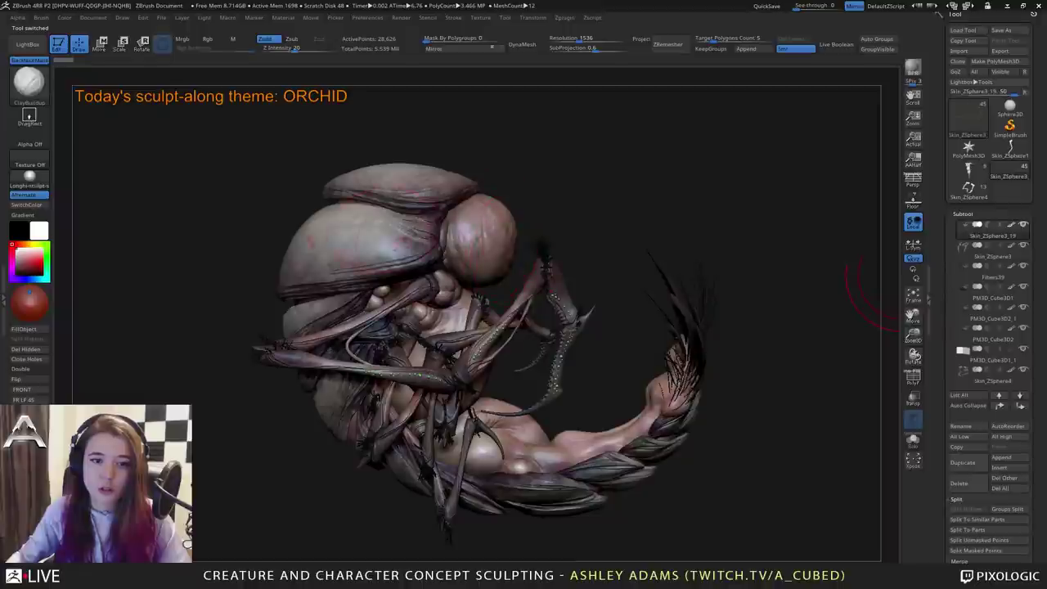
{"action": "left_click", "coordinate": [968, 187]}
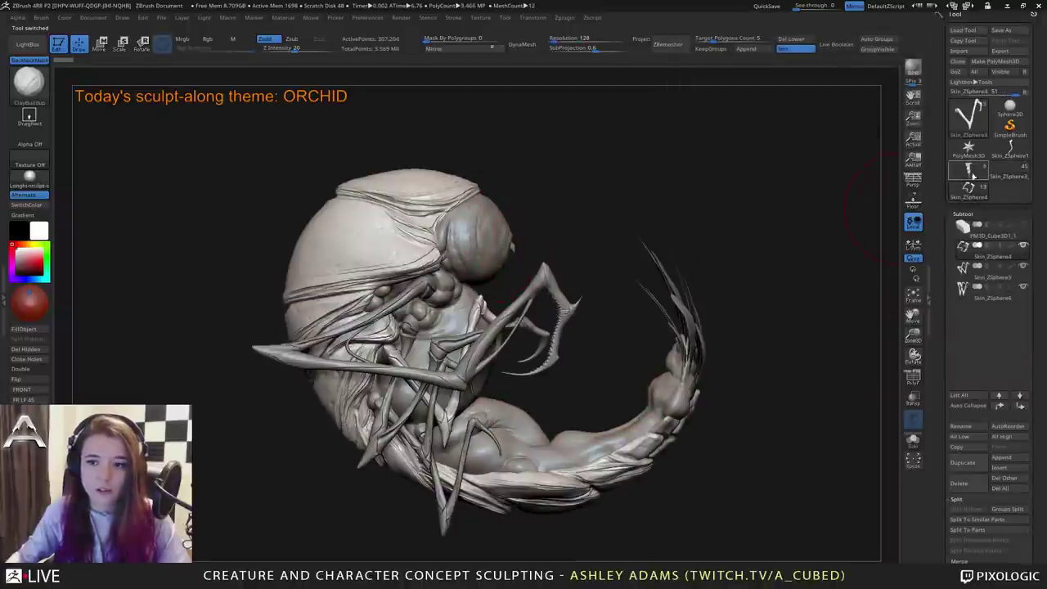
{"action": "left_click", "coordinate": [992, 174]}
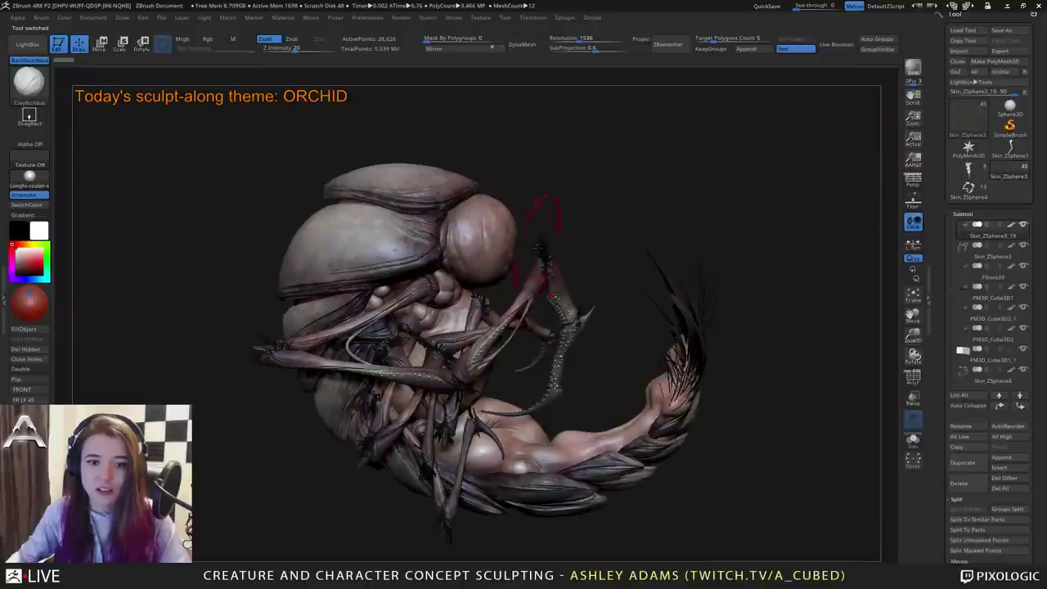
{"action": "left_click", "coordinate": [974, 197]}
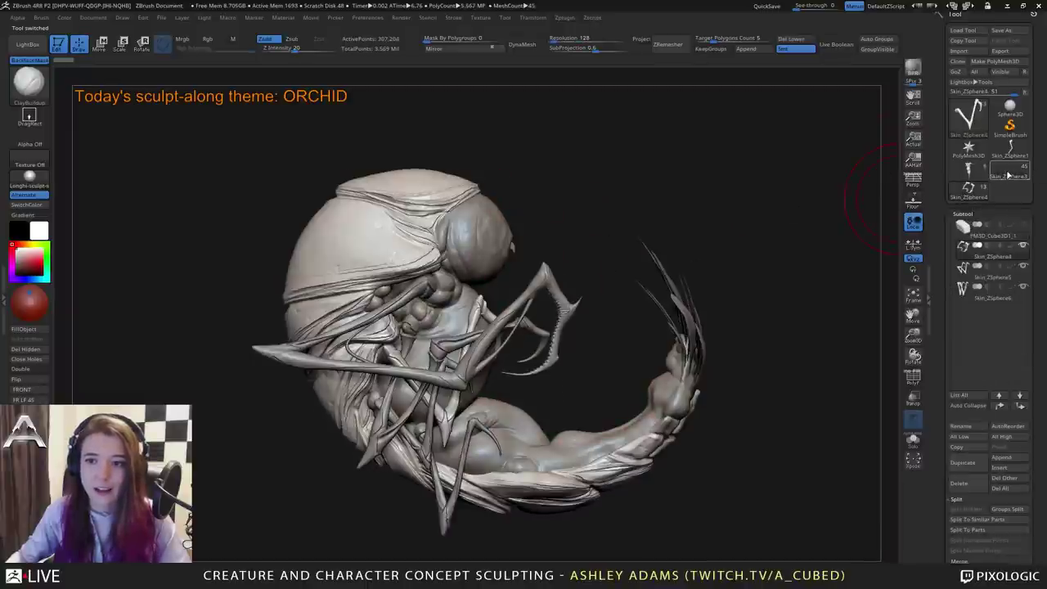
{"action": "left_click", "coordinate": [1008, 175]}
{"action": "mouse_move", "coordinate": [723, 198]}
{"action": "left_mouse_down"}
{"action": "mouse_move", "coordinate": [773, 221]}
{"action": "mouse_move", "coordinate": [740, 237]}
{"action": "mouse_move", "coordinate": [761, 214]}
{"action": "mouse_move", "coordinate": [750, 220]}
{"action": "mouse_move", "coordinate": [777, 218]}
{"action": "left_mouse_up"}
{"action": "left_click", "coordinate": [970, 192]}
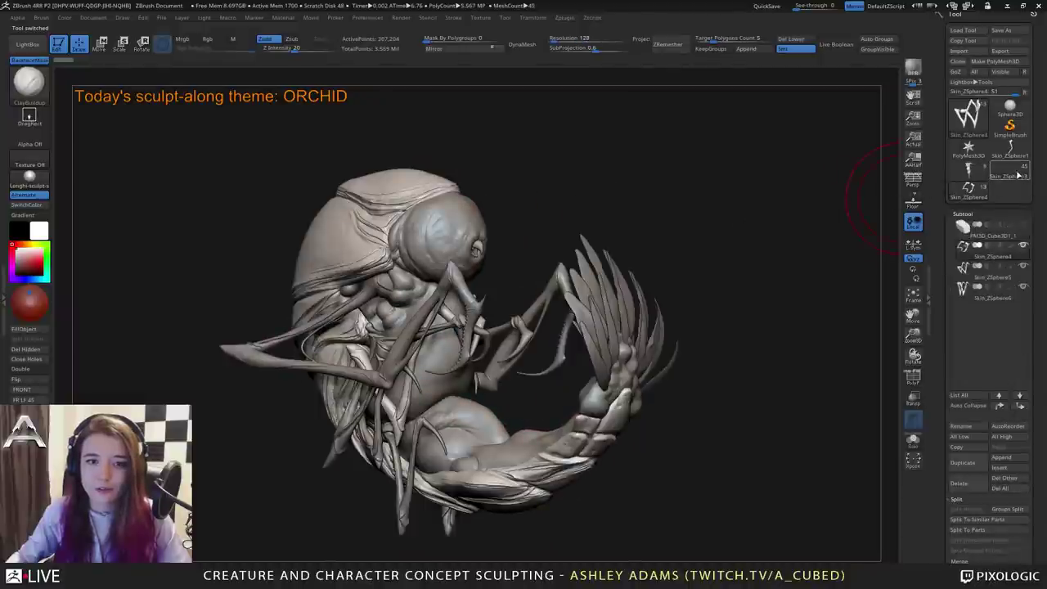
{"action": "left_click", "coordinate": [1011, 173]}
{"action": "mouse_move", "coordinate": [969, 194]}
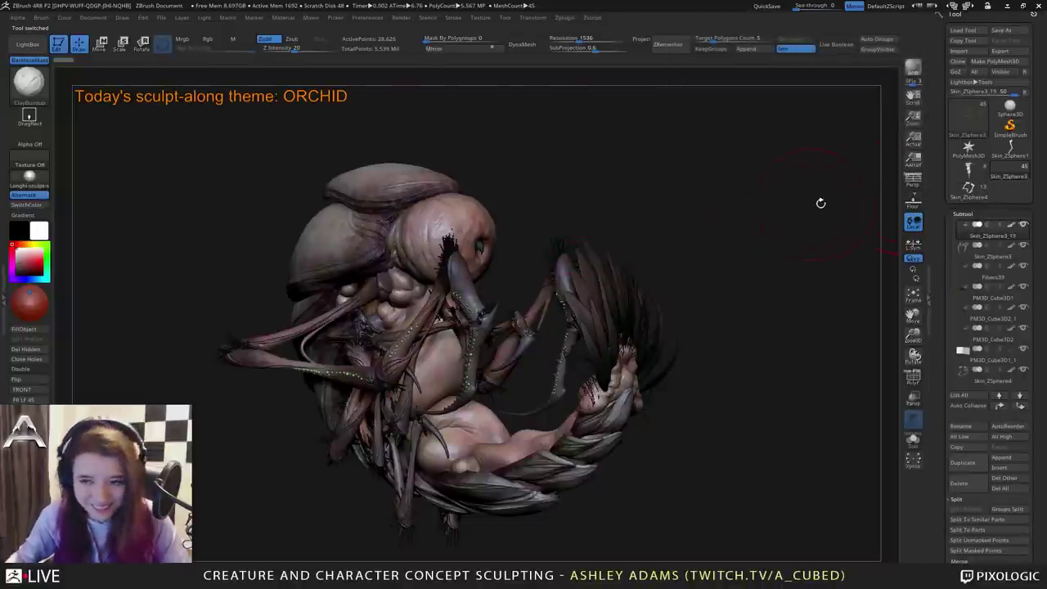
{"action": "left_click_drag", "start_coordinate": [650, 183], "coordinate": [625, 181]}
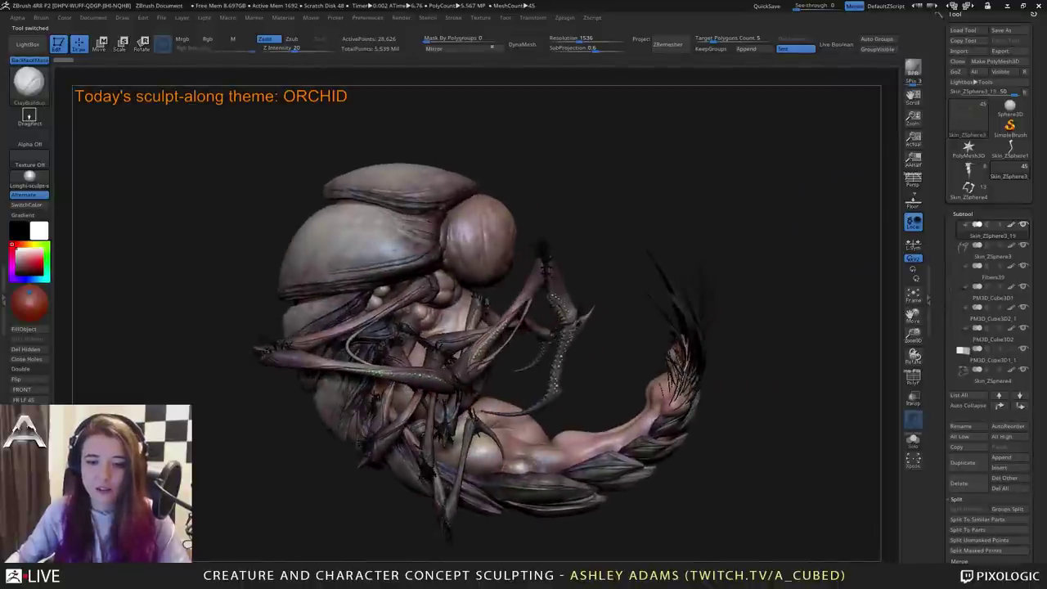
{"action": "left_click", "coordinate": [1011, 180]}
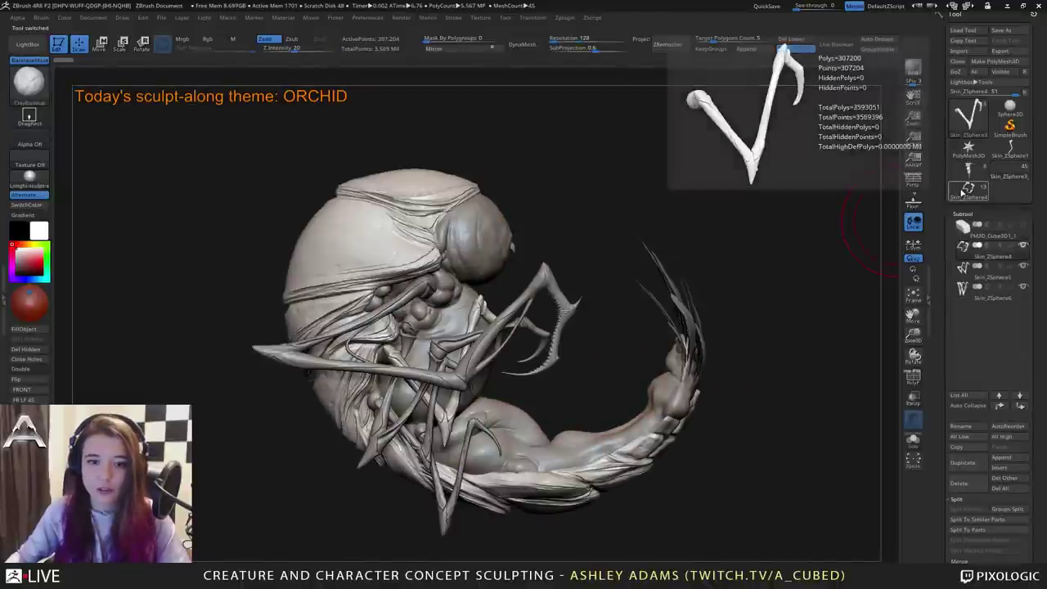
{"action": "left_click", "coordinate": [1011, 180]}
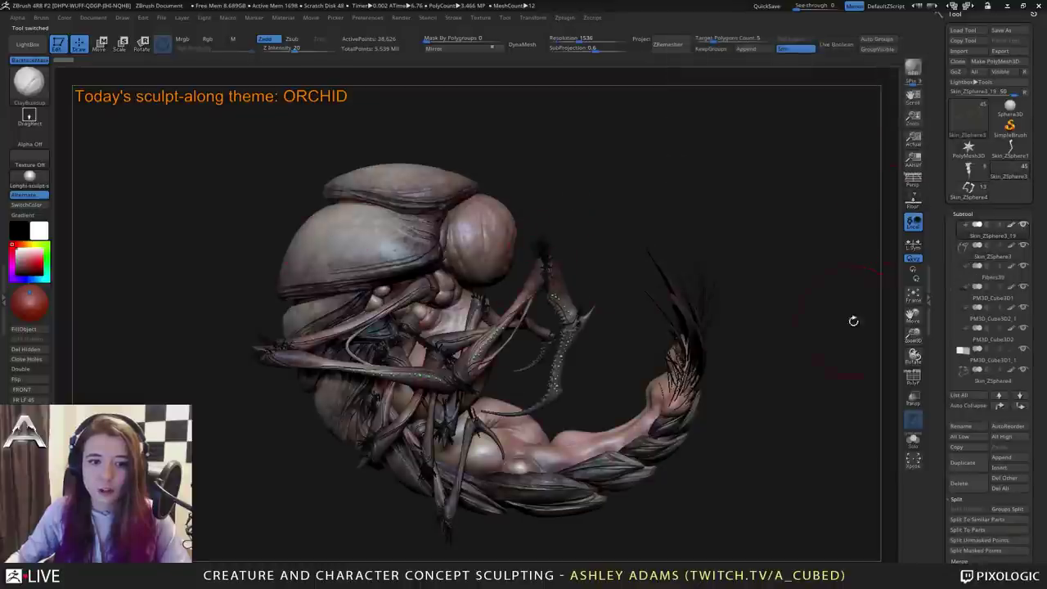
{"action": "left_click", "coordinate": [1005, 173]}
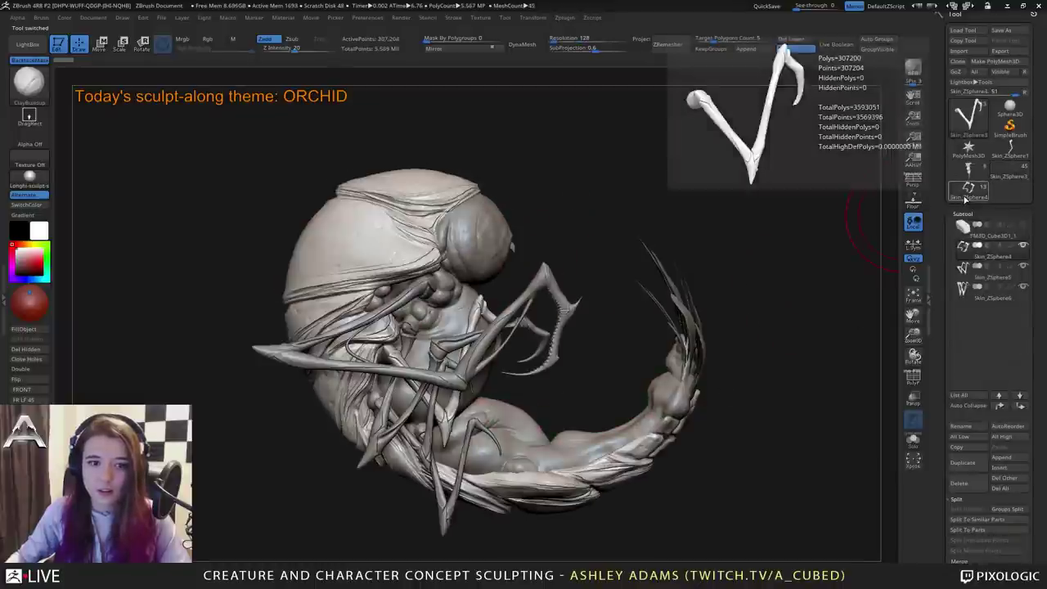
Switch to the painted Skin_ZSphere3 tool and turn off the polypaint display on all of its subtools.
{"action": "left_click", "coordinate": [1005, 173]}
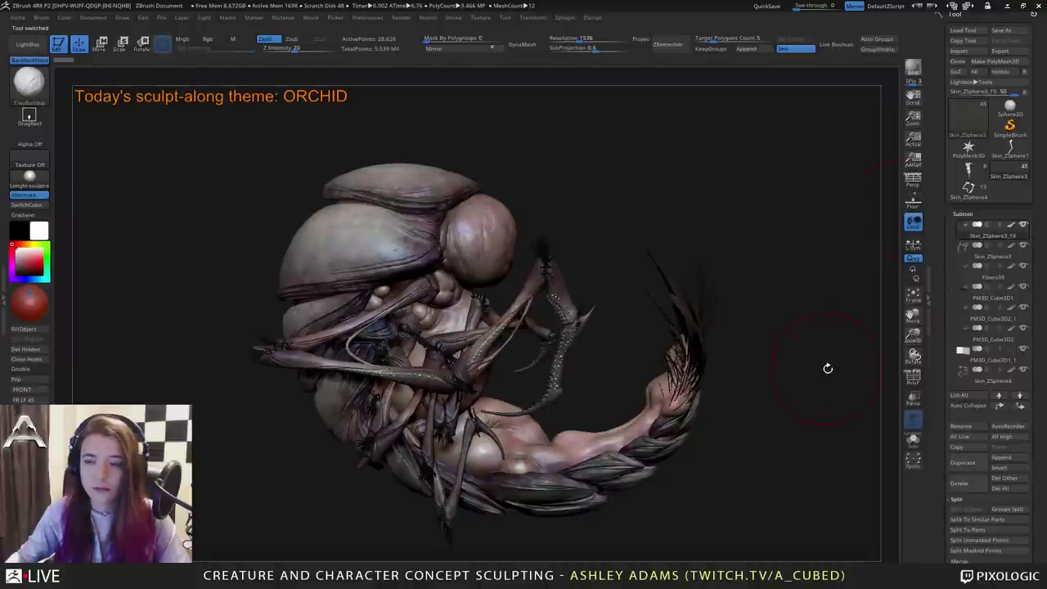
{"action": "left_click", "coordinate": [1024, 226], "text": "shift"}
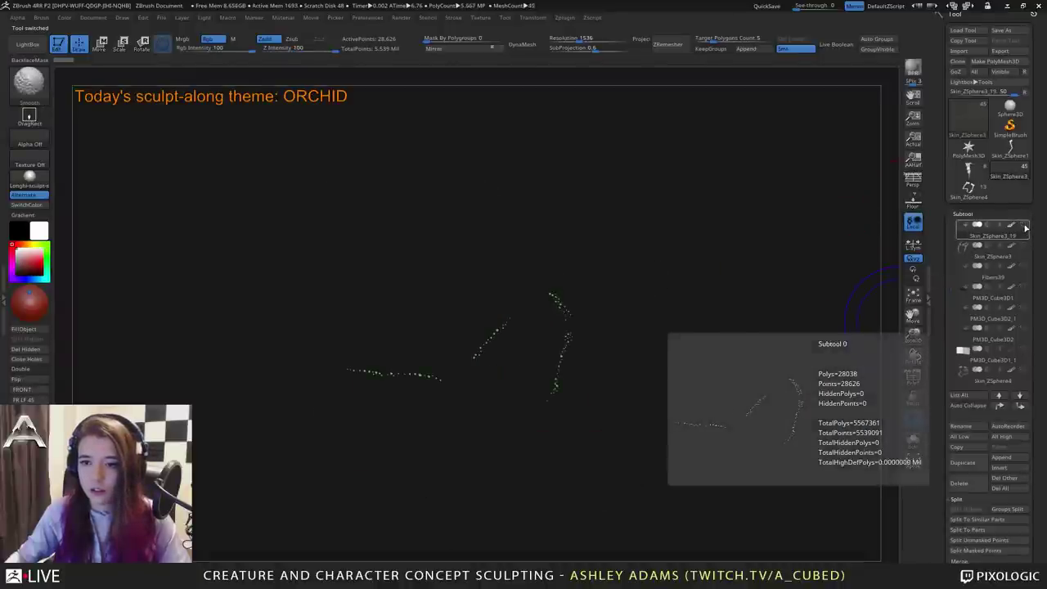
{"action": "left_click", "coordinate": [1023, 226], "text": "shift"}
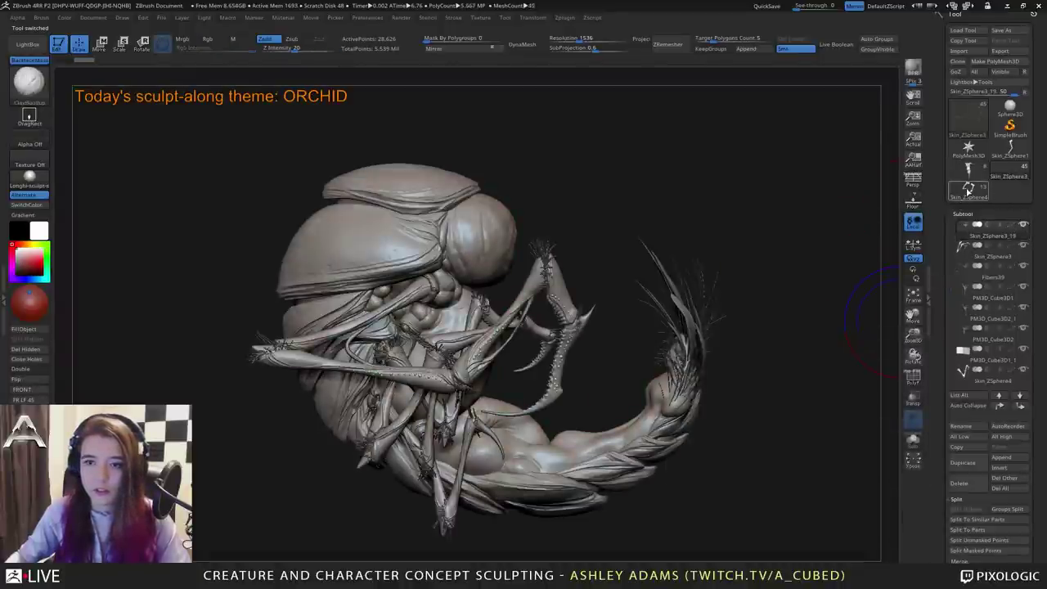
Compare the unpainted Skin_ZSphere3 version of the curled-tail creature with the earlier Skin_ZSphere4 version by alternating between the two tools.
{"action": "left_click", "coordinate": [1005, 173]}
{"action": "left_click", "coordinate": [1005, 174]}
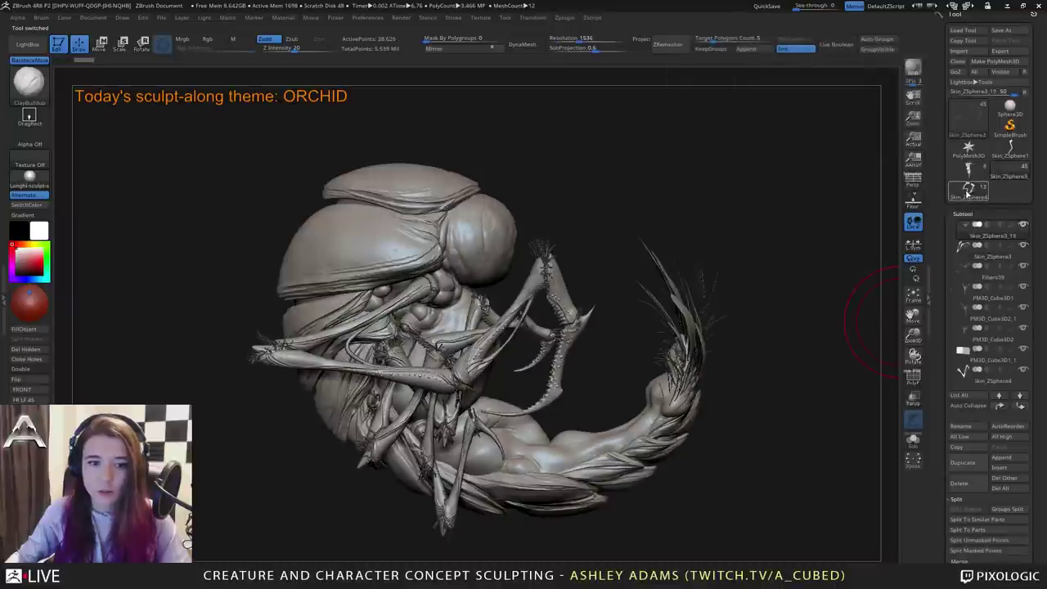
{"action": "left_click", "coordinate": [992, 185]}
{"action": "left_click", "coordinate": [1010, 173]}
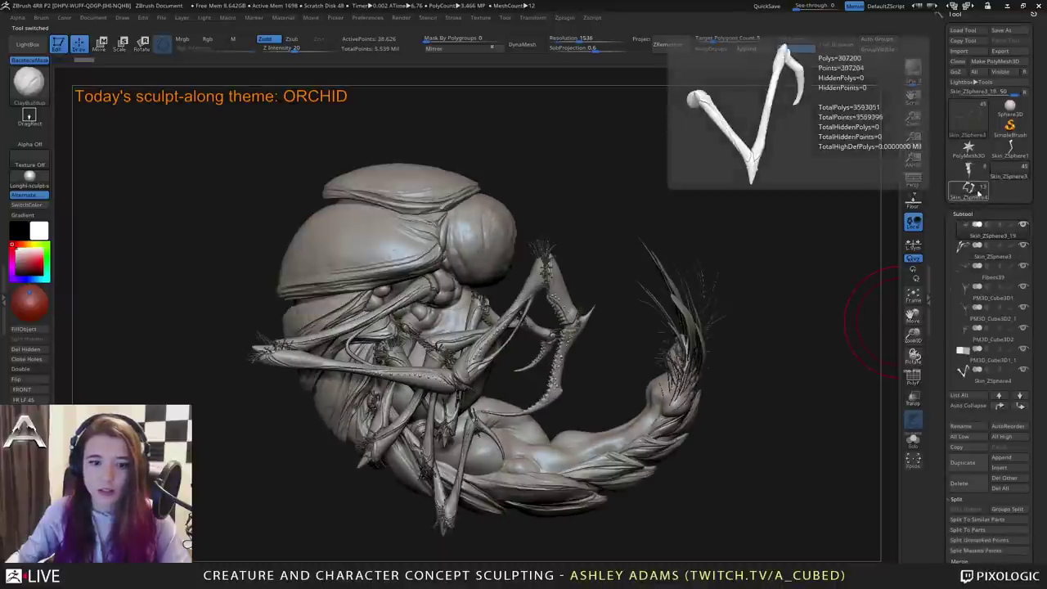
{"action": "left_click", "coordinate": [969, 193]}
{"action": "left_click", "coordinate": [969, 191]}
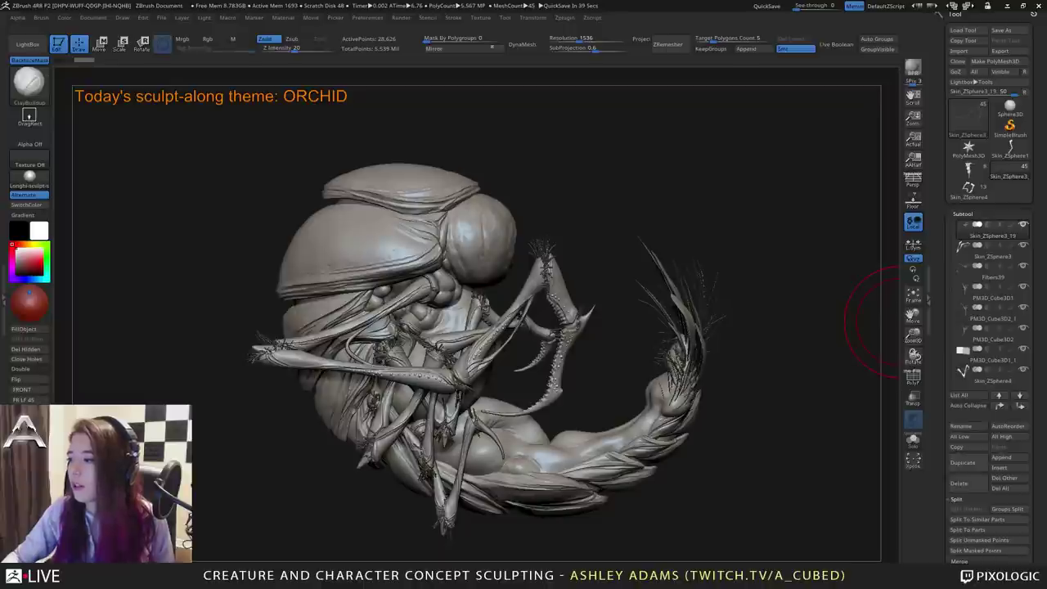
{"action": "left_click", "coordinate": [971, 190]}
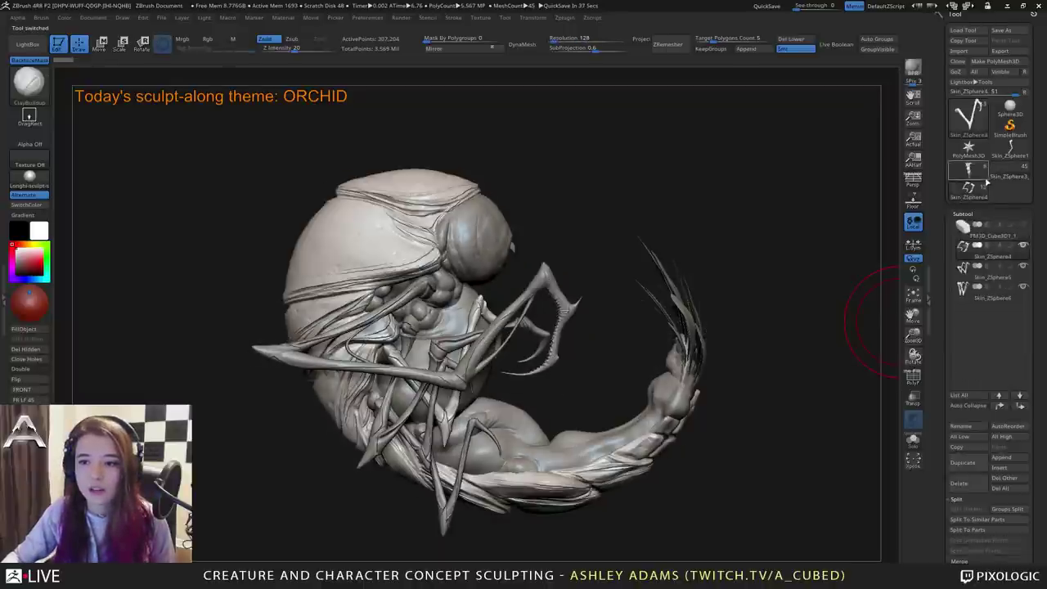
Delete all subtools of both curled-tail creature tools, Skin_ZSphere3 and Skin_ZSphere4, accepting each non-undoable deletion.
{"action": "left_click", "coordinate": [1000, 174]}
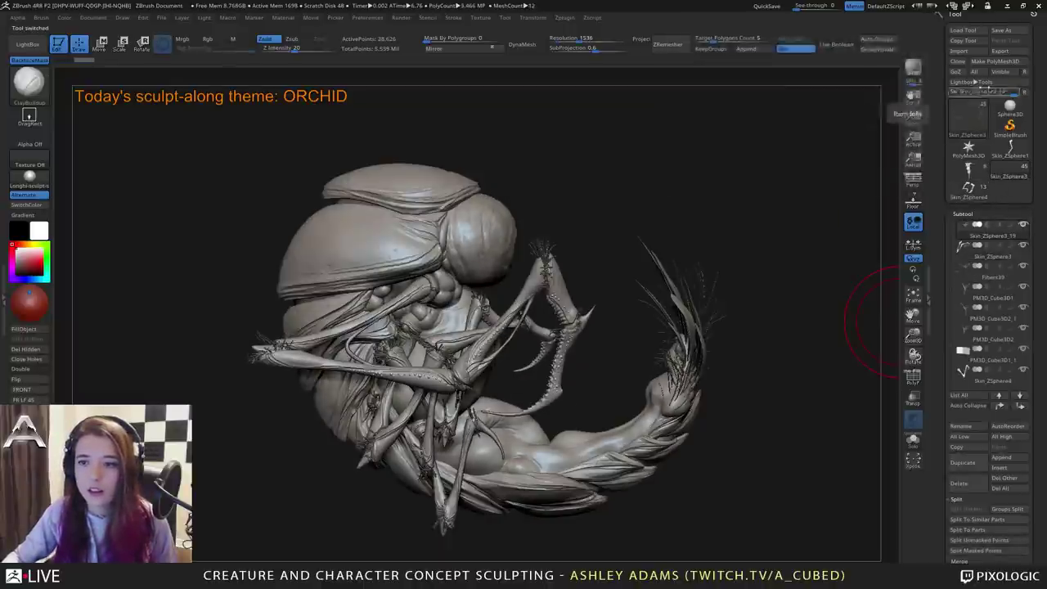
{"action": "left_click", "coordinate": [1014, 488]}
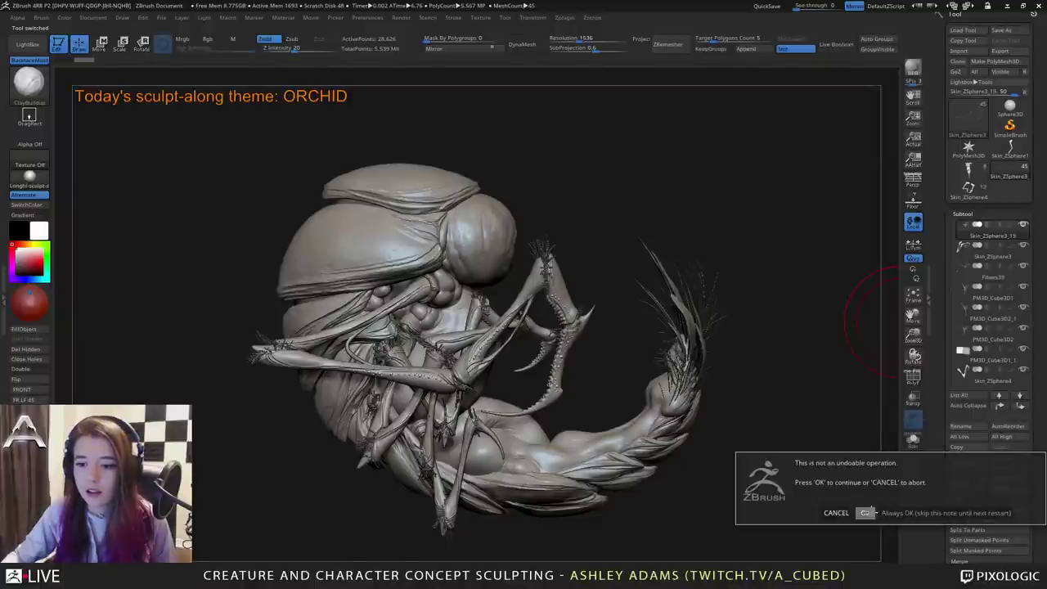
{"action": "left_click", "coordinate": [865, 513]}
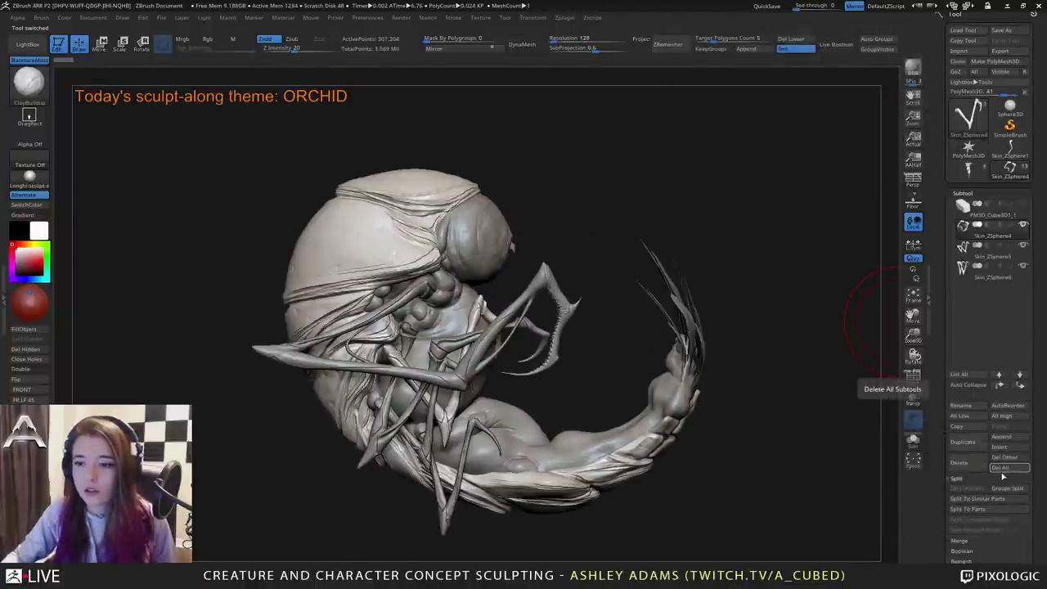
{"action": "left_click", "coordinate": [999, 467]}
{"action": "left_click", "coordinate": [860, 498]}
Return to the orchid creature's tool after checking Skin_ZSphere1, and bring its whole body into view from the back.
{"action": "left_click", "coordinate": [974, 173]}
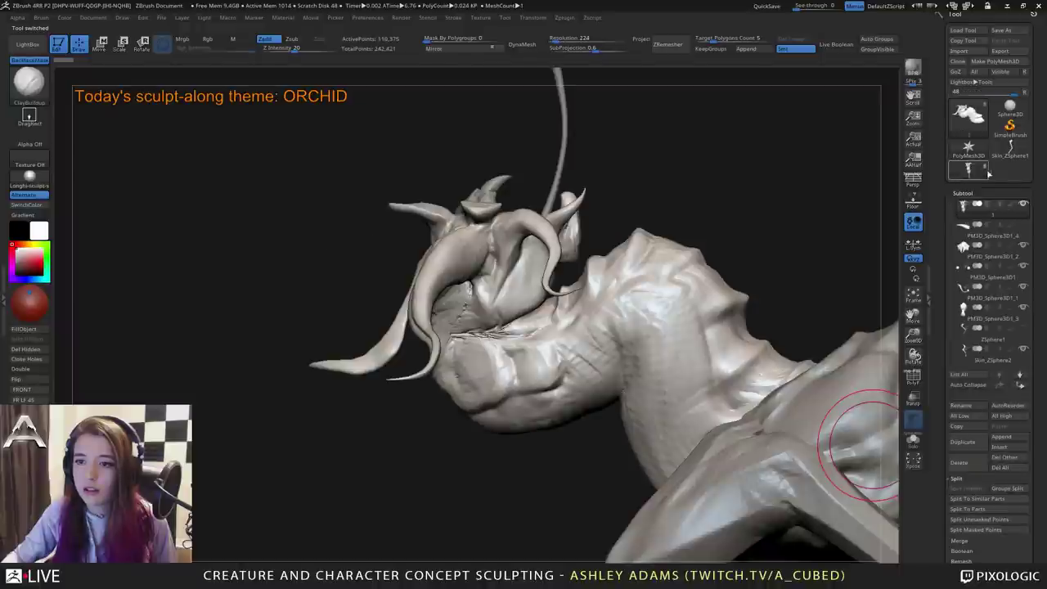
{"action": "left_click", "coordinate": [1005, 160]}
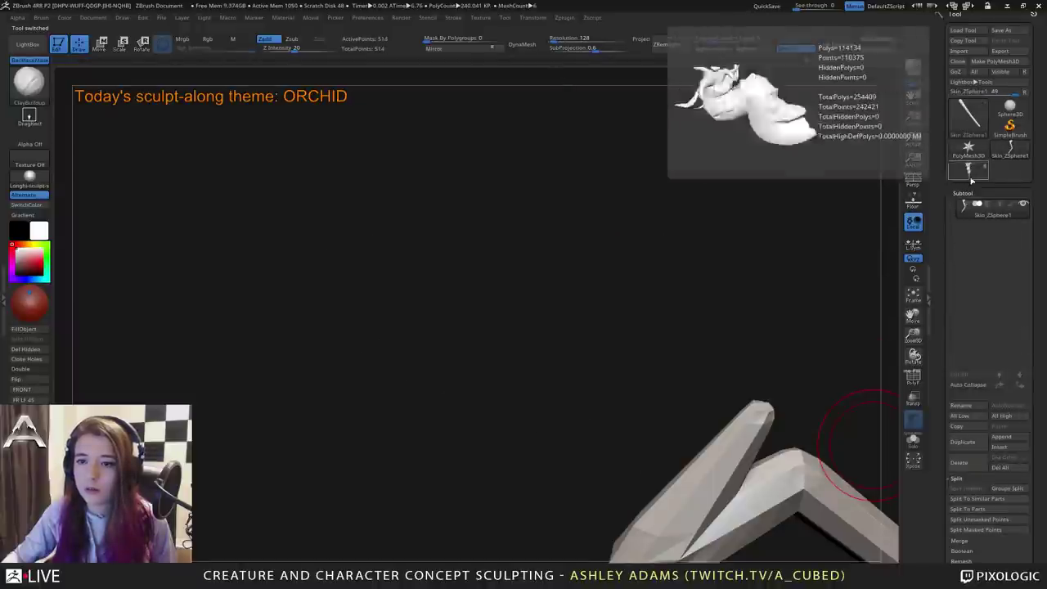
{"action": "left_click", "coordinate": [967, 168]}
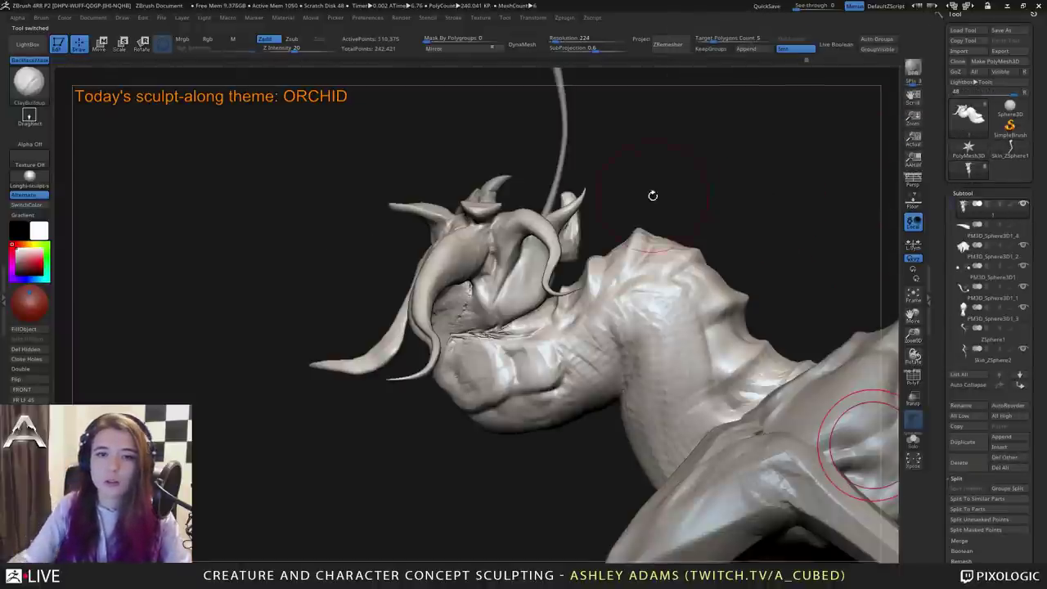
{"action": "mouse_move", "coordinate": [666, 327]}
{"action": "right_mouse_down", "text": "ctrl"}
{"action": "mouse_move", "coordinate": [652, 323]}
{"action": "mouse_move", "coordinate": [649, 350]}
{"action": "mouse_move", "coordinate": [681, 336]}
{"action": "mouse_move", "coordinate": [636, 287]}
{"action": "right_mouse_up", "text": "ctrl"}
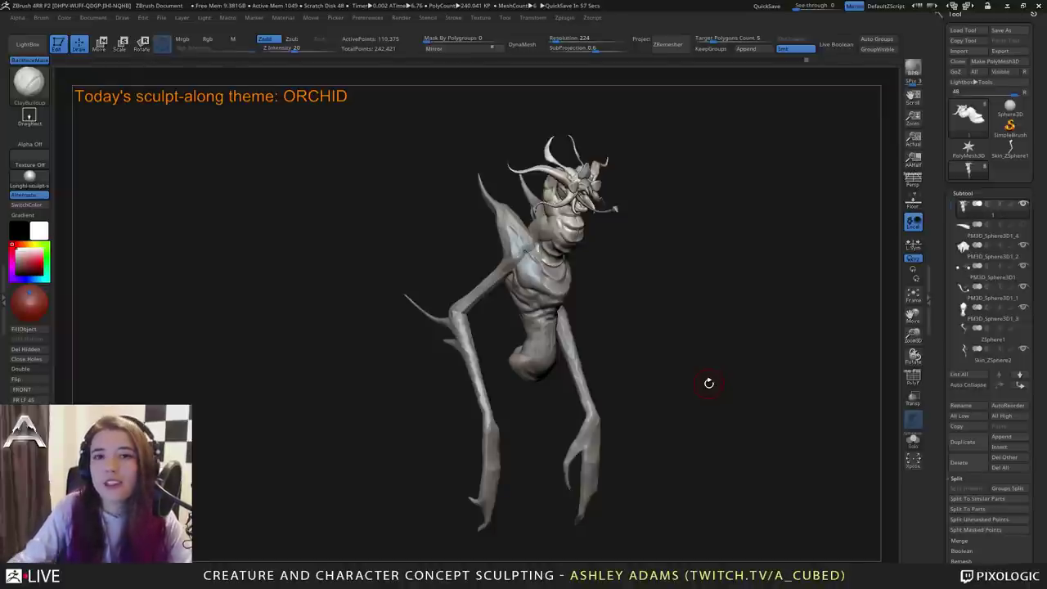
{"action": "mouse_move", "coordinate": [709, 383]}
{"action": "left_mouse_down"}
{"action": "mouse_move", "coordinate": [524, 231]}
{"action": "mouse_move", "coordinate": [561, 213]}
{"action": "mouse_move", "coordinate": [536, 224]}
{"action": "left_mouse_up"}
{"action": "key", "text": "space"}
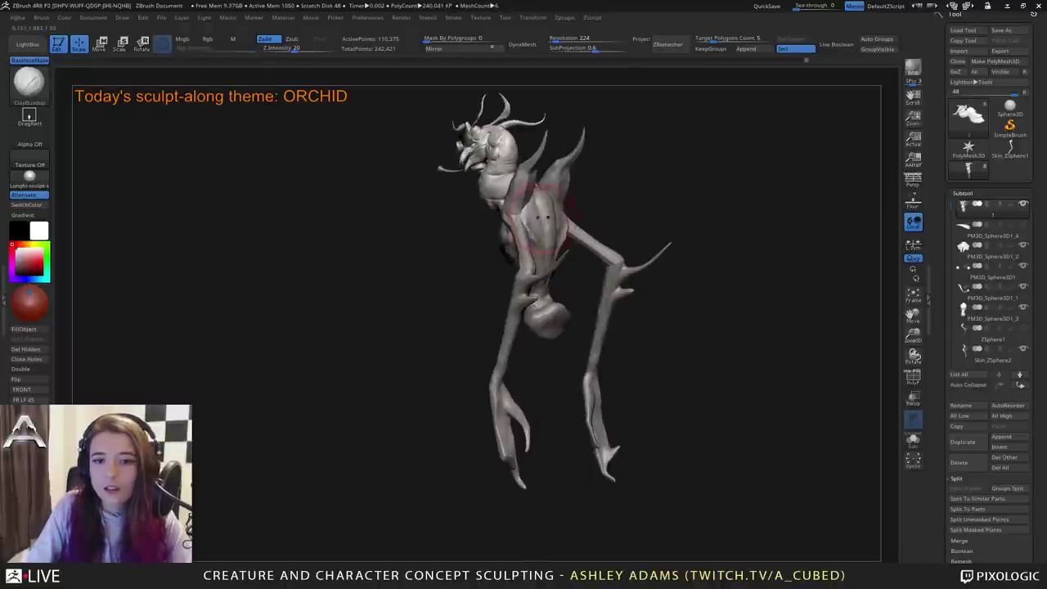
Select the torso subtool and reshape its upper back between the shoulder spikes with the Snake Hook brush.
{"action": "key", "text": "b"}
{"action": "key", "text": "s"}
{"action": "key", "text": "h"}
{"action": "mouse_move", "coordinate": [539, 206]}
{"action": "right_mouse_down"}
{"action": "mouse_move", "coordinate": [520, 199]}
{"action": "mouse_move", "coordinate": [537, 197]}
{"action": "right_mouse_up"}
{"action": "left_click", "coordinate": [541, 201], "text": "alt"}
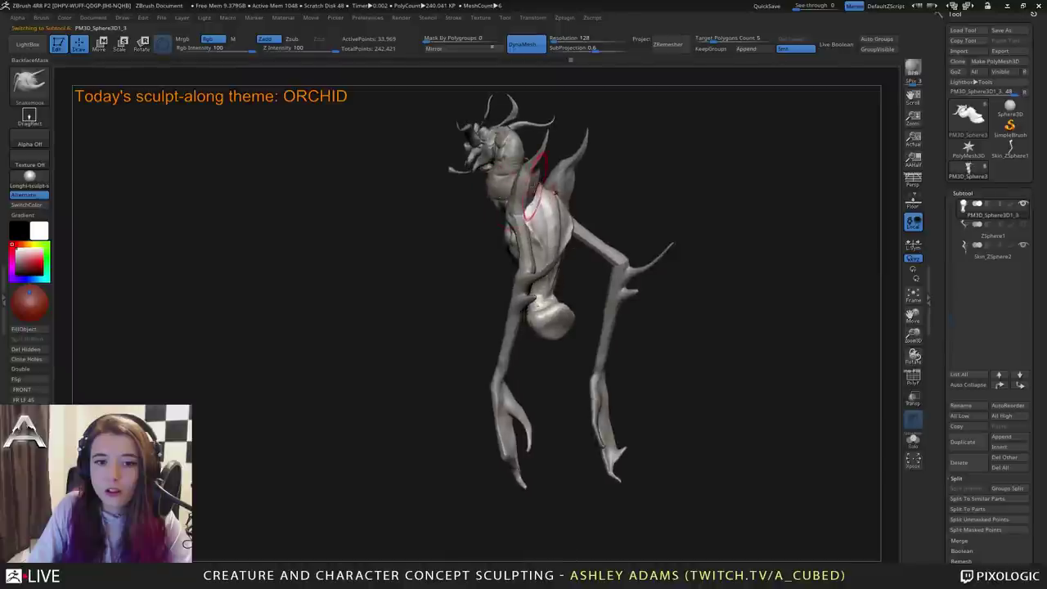
{"action": "key", "text": "space"}
{"action": "left_click_drag", "start_coordinate": [544, 191], "coordinate": [538, 189]}
{"action": "right_click_drag", "start_coordinate": [540, 200], "coordinate": [497, 203]}
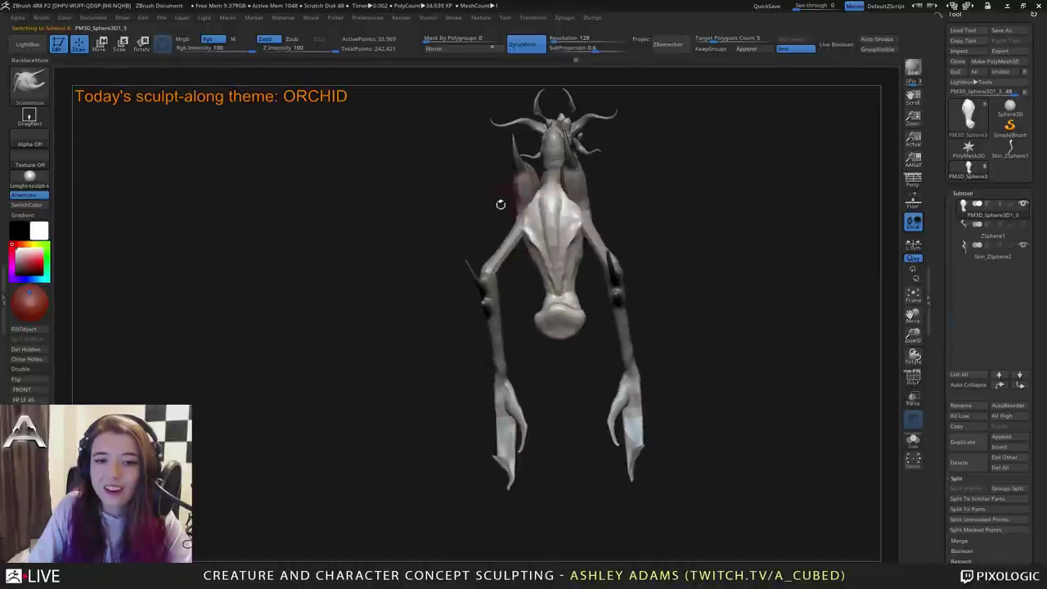
{"action": "mouse_move", "coordinate": [555, 186]}
{"action": "right_mouse_down"}
{"action": "mouse_move", "coordinate": [597, 190]}
{"action": "mouse_move", "coordinate": [560, 193]}
{"action": "mouse_move", "coordinate": [553, 231]}
{"action": "mouse_move", "coordinate": [580, 329]}
{"action": "mouse_move", "coordinate": [546, 239]}
{"action": "mouse_move", "coordinate": [600, 249]}
{"action": "mouse_move", "coordinate": [549, 237]}
{"action": "mouse_move", "coordinate": [576, 264]}
{"action": "right_mouse_up"}
Refine the lower abdomen of the torso subtool with short sculpting strokes.
{"action": "left_click", "coordinate": [565, 243], "text": "alt"}
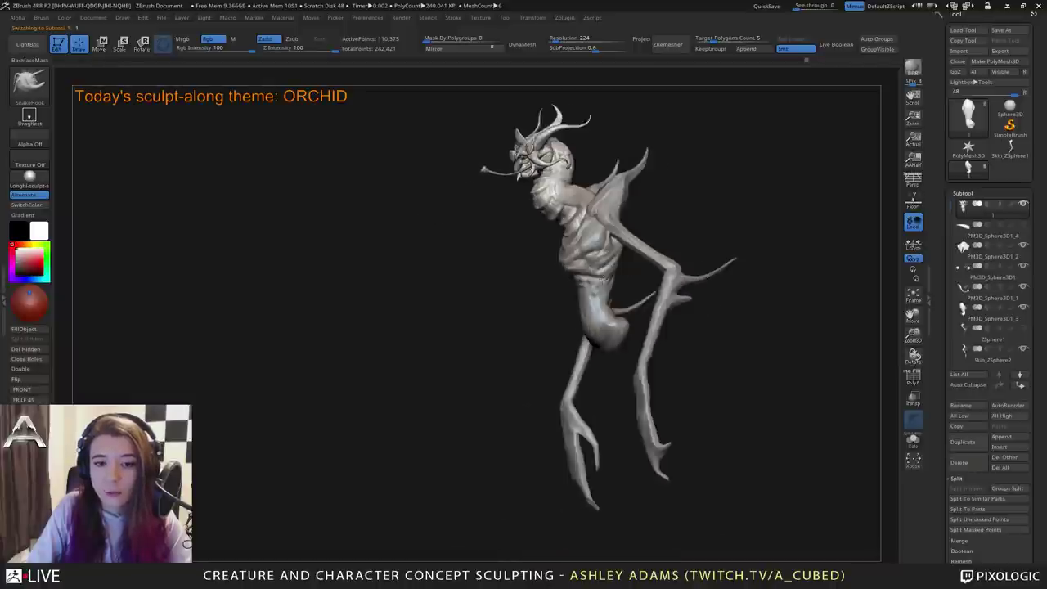
{"action": "left_click", "coordinate": [597, 299], "text": "alt"}
{"action": "mouse_move", "coordinate": [559, 322]}
{"action": "right_mouse_down", "text": "alt"}
{"action": "mouse_move", "coordinate": [500, 255]}
{"action": "mouse_move", "coordinate": [486, 257]}
{"action": "right_mouse_up", "text": "alt"}
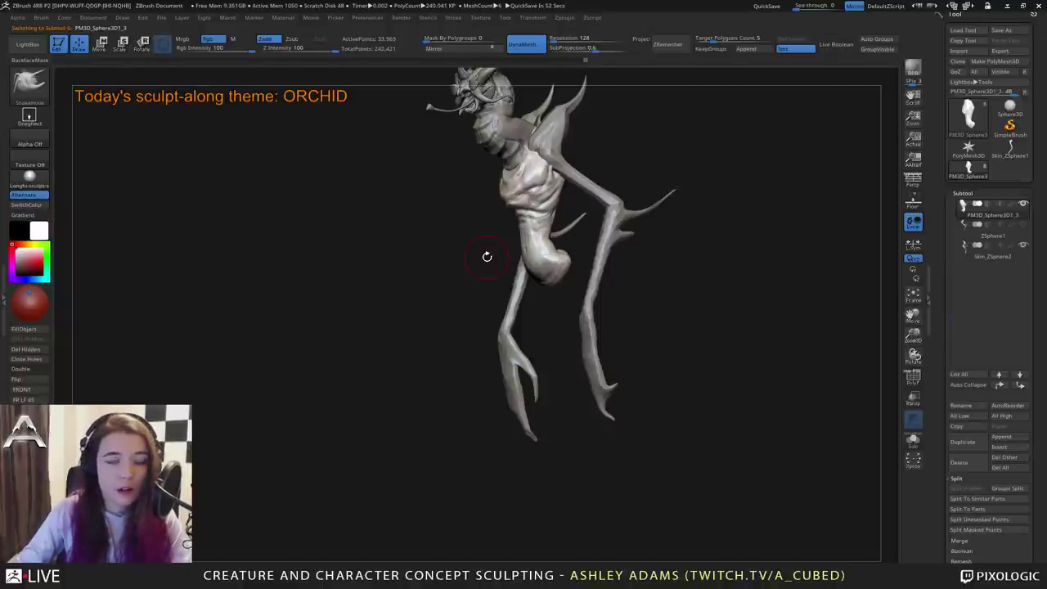
{"action": "left_click_drag", "start_coordinate": [685, 283], "coordinate": [667, 334]}
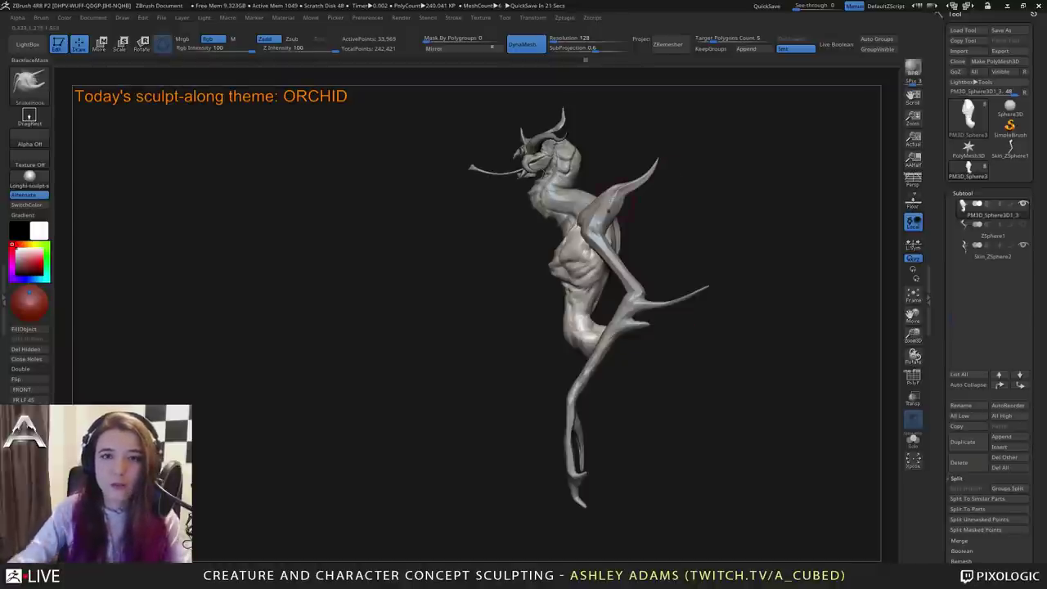
{"action": "mouse_move", "coordinate": [641, 259]}
{"action": "left_mouse_down"}
{"action": "mouse_move", "coordinate": [679, 228]}
{"action": "mouse_move", "coordinate": [695, 229]}
{"action": "left_mouse_up"}
{"action": "mouse_move", "coordinate": [609, 272]}
{"action": "right_mouse_down", "text": "ctrl"}
{"action": "mouse_move", "coordinate": [642, 286]}
{"action": "mouse_move", "coordinate": [687, 278]}
{"action": "mouse_move", "coordinate": [692, 290]}
{"action": "mouse_move", "coordinate": [675, 288]}
{"action": "right_mouse_up", "text": "ctrl"}
{"action": "left_click_drag", "start_coordinate": [580, 288], "coordinate": [582, 296]}
{"action": "right_click_drag", "start_coordinate": [582, 294], "coordinate": [596, 323]}
{"action": "left_click_drag", "start_coordinate": [576, 267], "coordinate": [579, 293]}
{"action": "right_click_drag", "start_coordinate": [580, 294], "coordinate": [565, 262]}
{"action": "left_click_drag", "start_coordinate": [609, 283], "coordinate": [628, 257]}
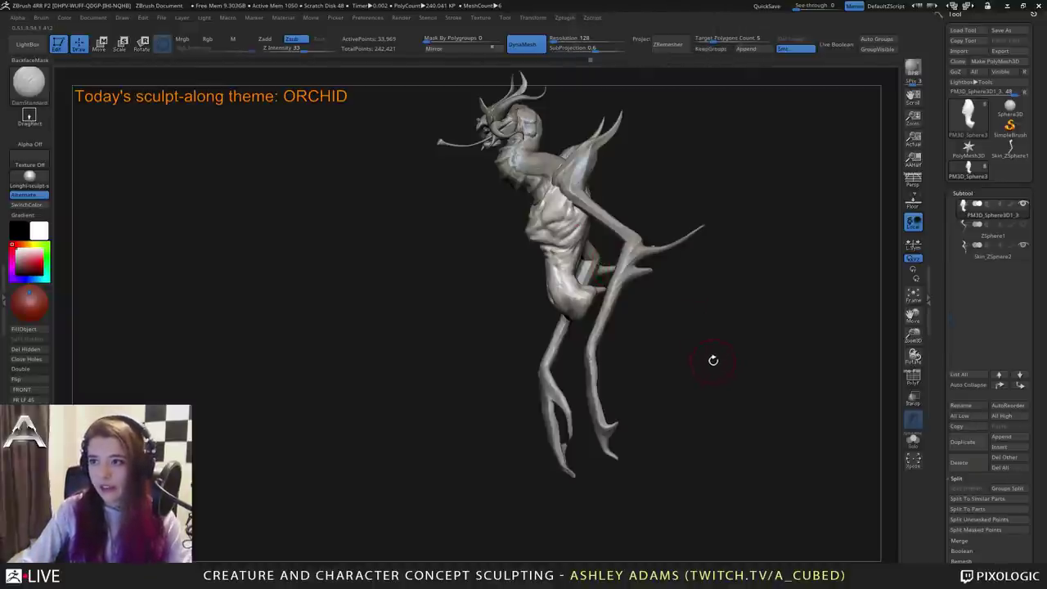
Append a Sphere3D subtool to the creature and make it the active subtool.
{"action": "left_click_drag", "start_coordinate": [695, 352], "coordinate": [631, 174]}
{"action": "right_click_drag", "start_coordinate": [631, 174], "coordinate": [610, 311], "text": "alt"}
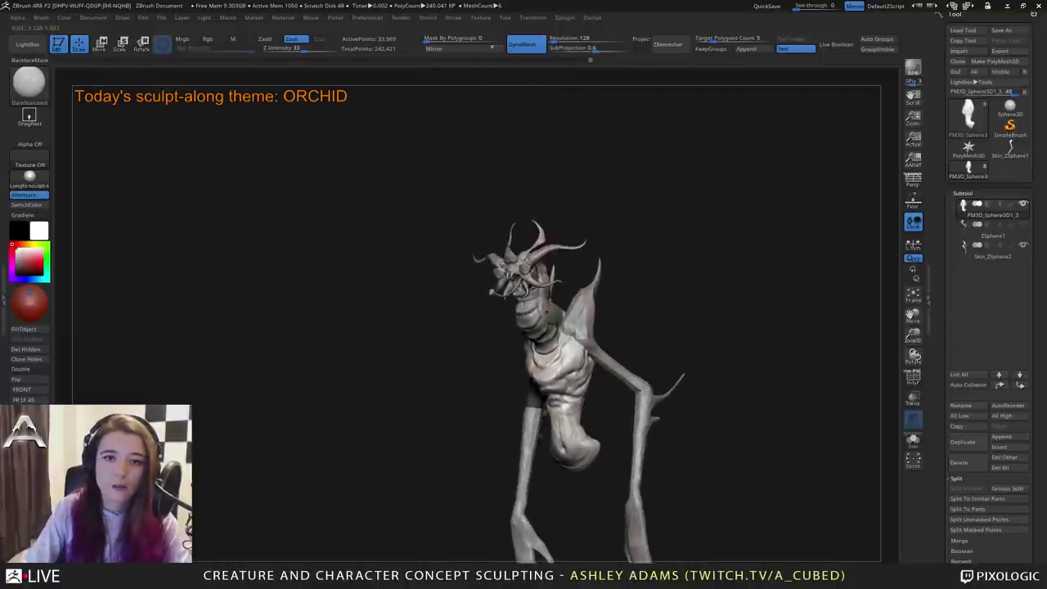
{"action": "right_click_drag", "start_coordinate": [566, 358], "coordinate": [540, 233], "text": "alt"}
{"action": "key", "text": "space"}
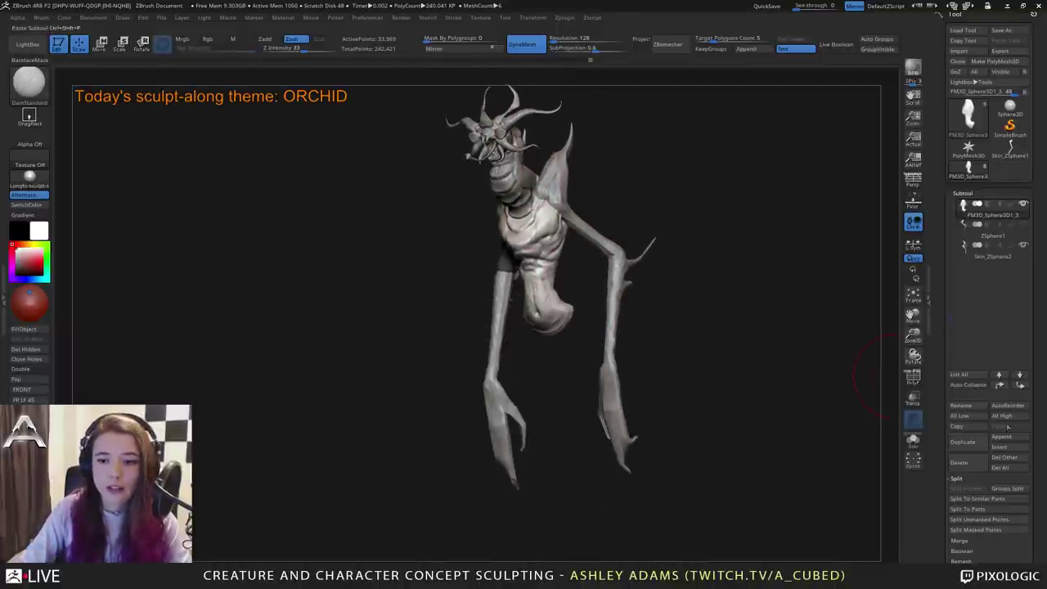
{"action": "left_click", "coordinate": [1001, 436]}
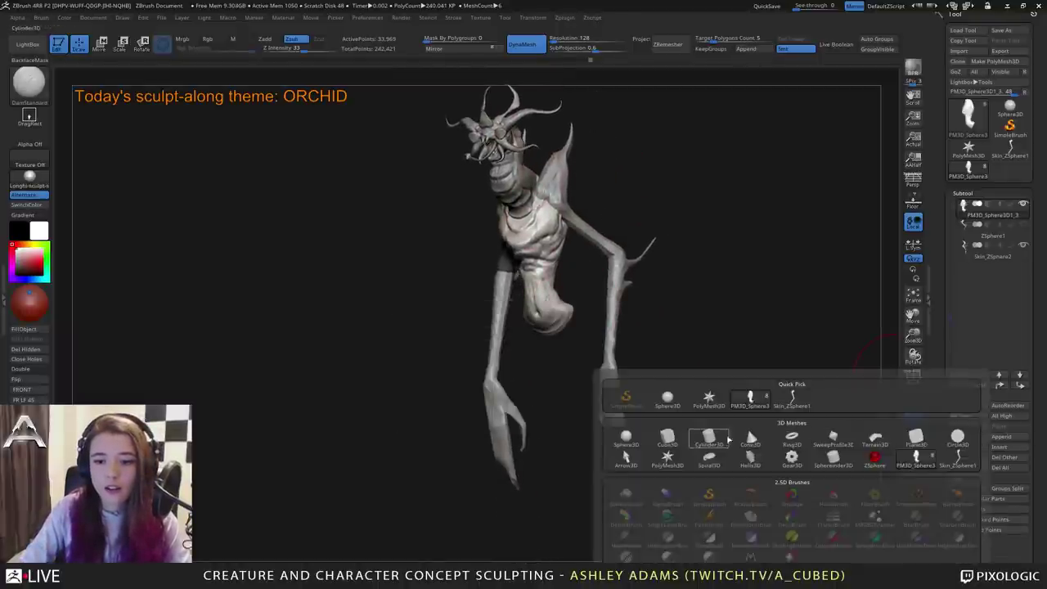
{"action": "left_click", "coordinate": [626, 438]}
{"action": "left_click", "coordinate": [468, 157], "text": "alt"}
Move the new sphere down beside the pelvis, scale it down, and position it behind the hip.
{"action": "right_click_drag", "start_coordinate": [468, 157], "coordinate": [480, 201], "text": "shift"}
{"action": "key", "text": "w"}
{"action": "left_click_drag", "start_coordinate": [481, 179], "coordinate": [518, 382]}
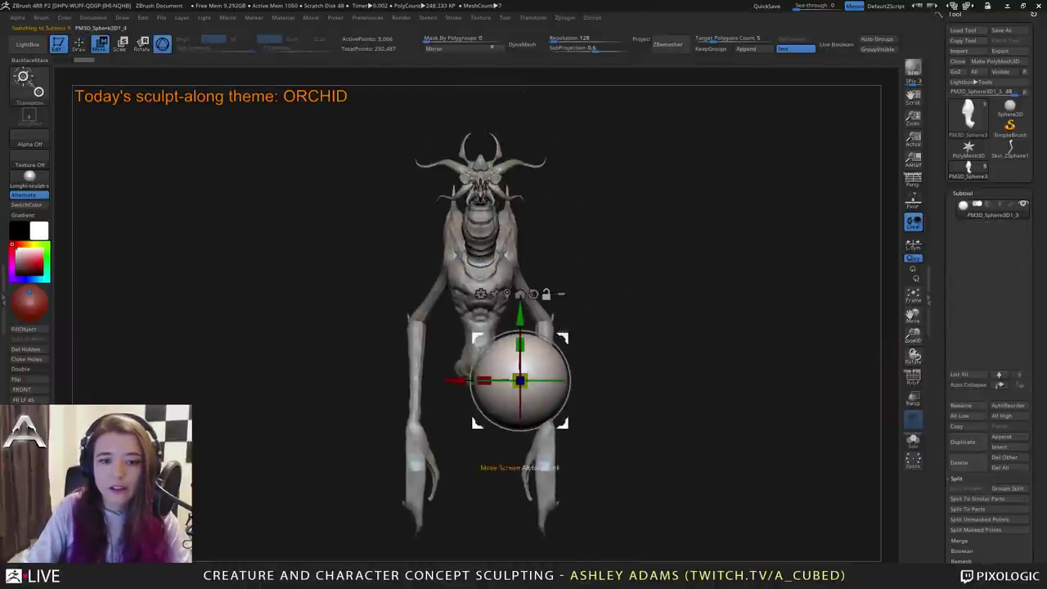
{"action": "right_click_drag", "start_coordinate": [519, 382], "coordinate": [539, 290], "text": "alt"}
{"action": "right_click_drag", "start_coordinate": [540, 290], "coordinate": [543, 340], "text": "ctrl"}
{"action": "left_click_drag", "start_coordinate": [542, 308], "coordinate": [508, 337]}
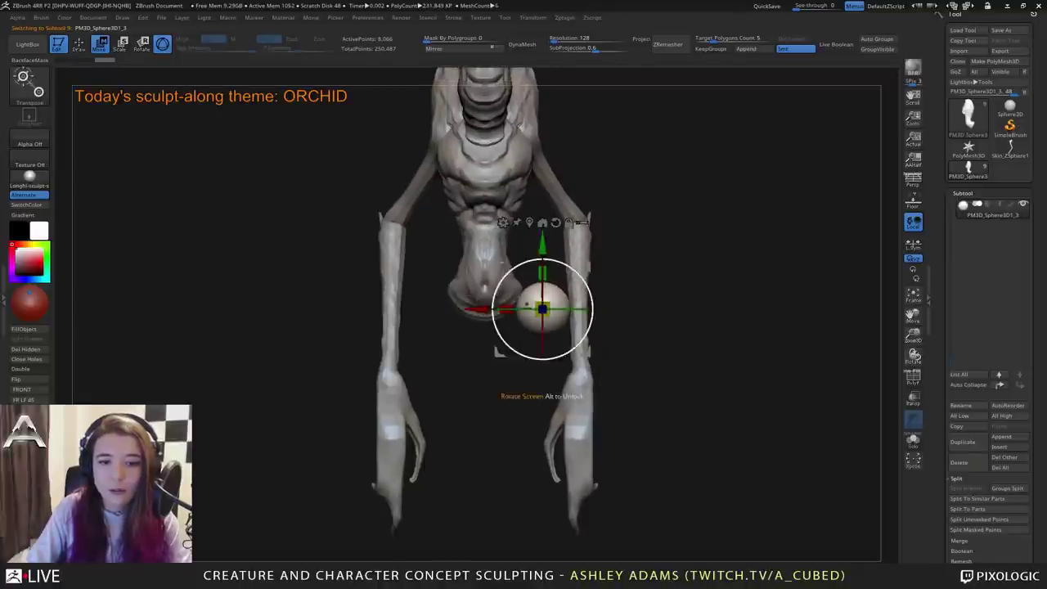
{"action": "right_click_drag", "start_coordinate": [621, 327], "coordinate": [565, 319], "text": "shift"}
{"action": "right_click_drag", "start_coordinate": [564, 270], "coordinate": [542, 244], "text": "alt"}
{"action": "left_click_drag", "start_coordinate": [543, 239], "coordinate": [597, 256]}
{"action": "left_click_drag", "start_coordinate": [576, 302], "coordinate": [631, 286]}
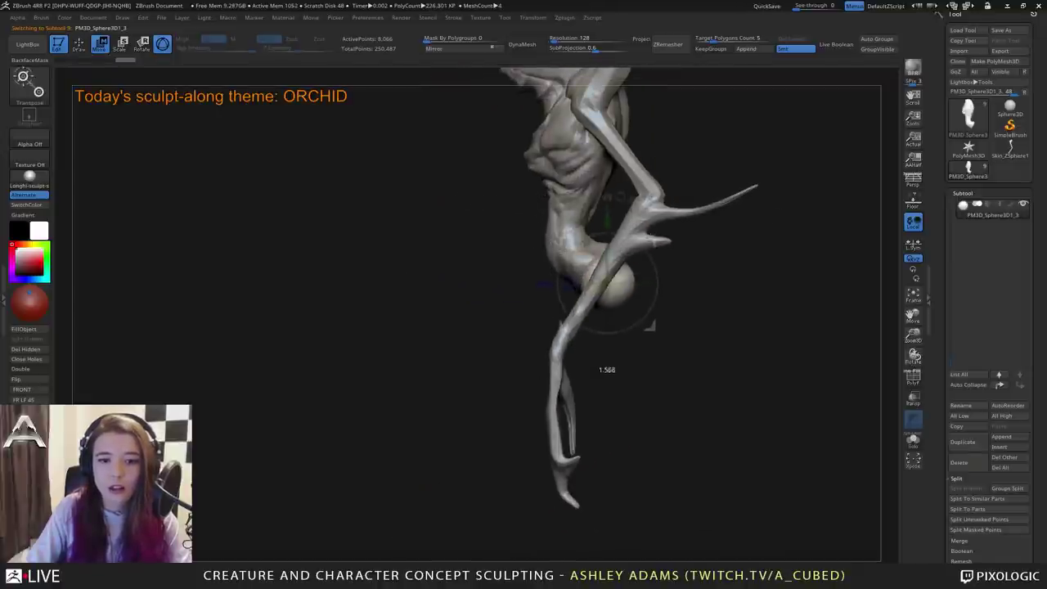
Narrow the sphere along the X axis and place it against the side of the pelvis.
{"action": "right_click_drag", "start_coordinate": [573, 282], "coordinate": [633, 272]}
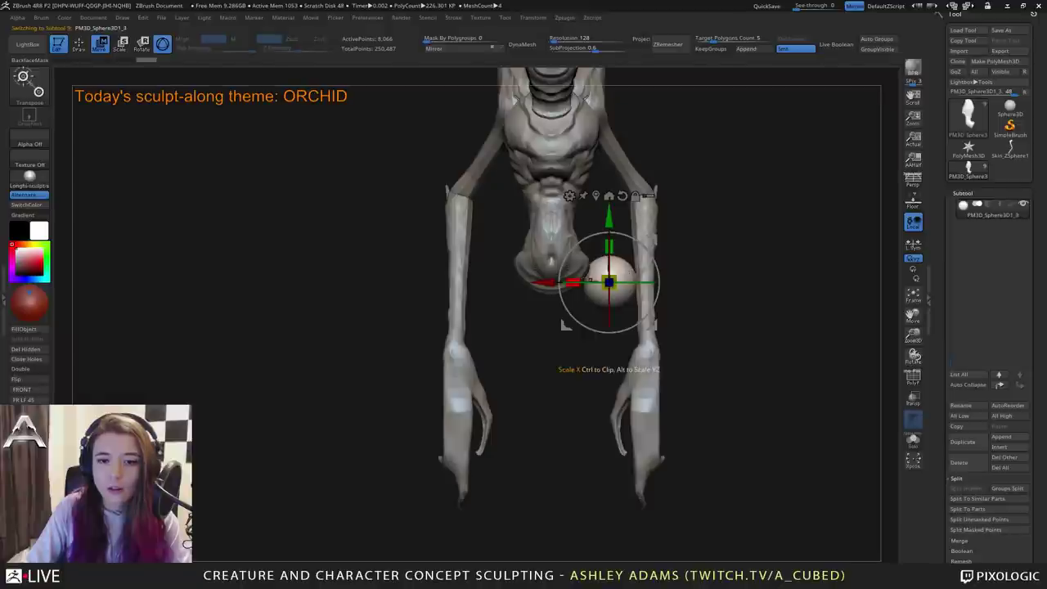
{"action": "left_click_drag", "start_coordinate": [575, 283], "coordinate": [592, 283]}
{"action": "left_click_drag", "start_coordinate": [566, 324], "coordinate": [553, 332]}
{"action": "left_click_drag", "start_coordinate": [601, 260], "coordinate": [600, 263]}
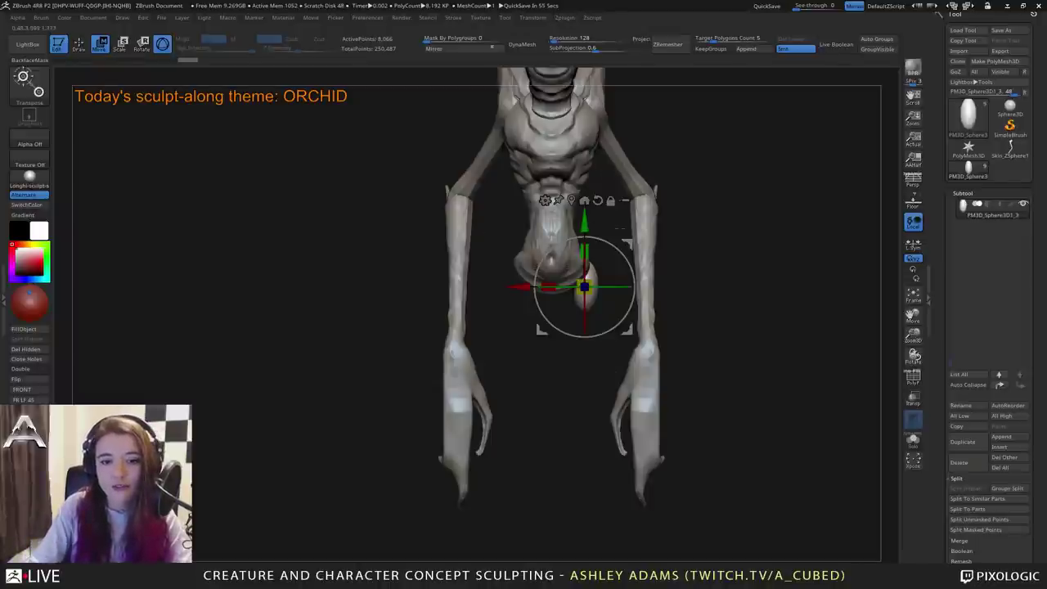
Shape the narrowed sphere into a hip form that fits the pelvis with the Snake Hook brush.
{"action": "left_click_drag", "start_coordinate": [620, 359], "coordinate": [546, 360], "text": "shift"}
{"action": "key", "text": "q"}
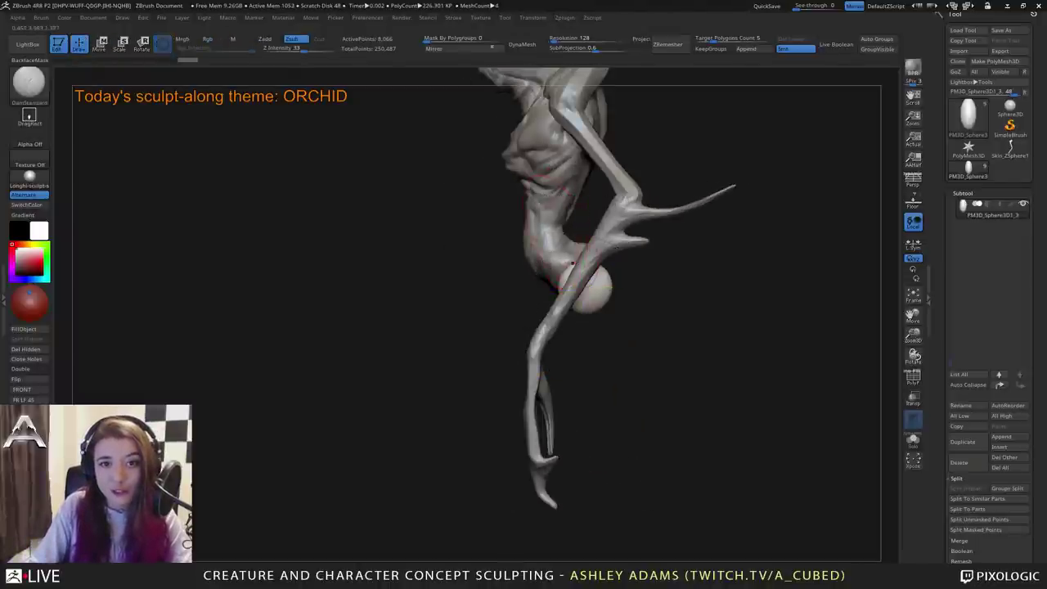
{"action": "right_click", "coordinate": [489, 288]}
{"action": "right_click_drag", "start_coordinate": [489, 288], "coordinate": [528, 288]}
{"action": "key", "text": "b"}
{"action": "key", "text": "s"}
{"action": "key", "text": "h"}
{"action": "left_click_drag", "start_coordinate": [561, 287], "coordinate": [554, 289]}
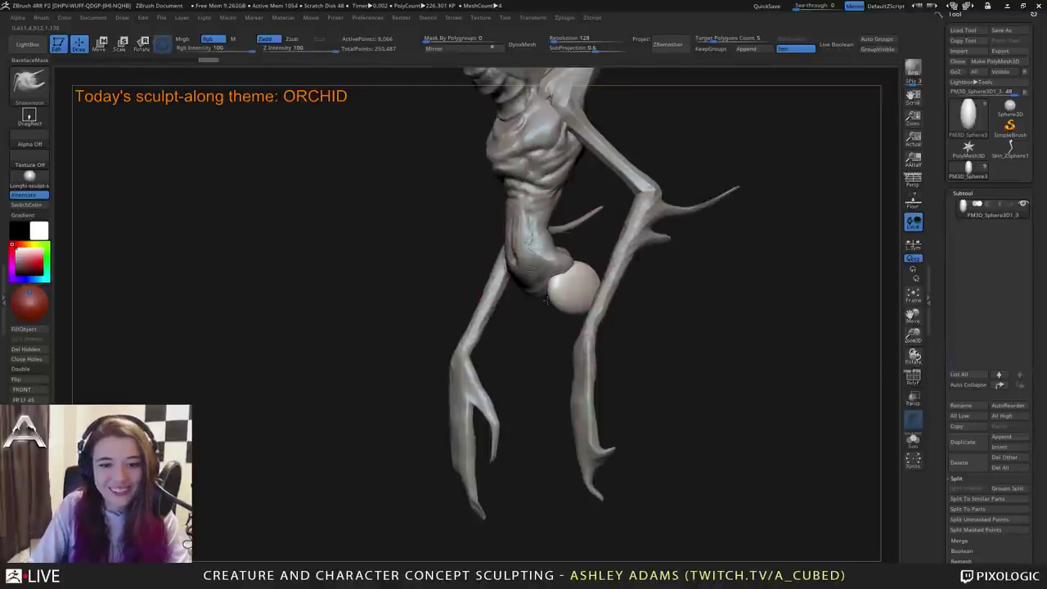
{"action": "right_click_drag", "start_coordinate": [554, 289], "coordinate": [604, 291]}
{"action": "left_click_drag", "start_coordinate": [558, 297], "coordinate": [550, 297]}
{"action": "right_click_drag", "start_coordinate": [557, 298], "coordinate": [511, 302]}
{"action": "right_click_drag", "start_coordinate": [562, 274], "coordinate": [511, 278]}
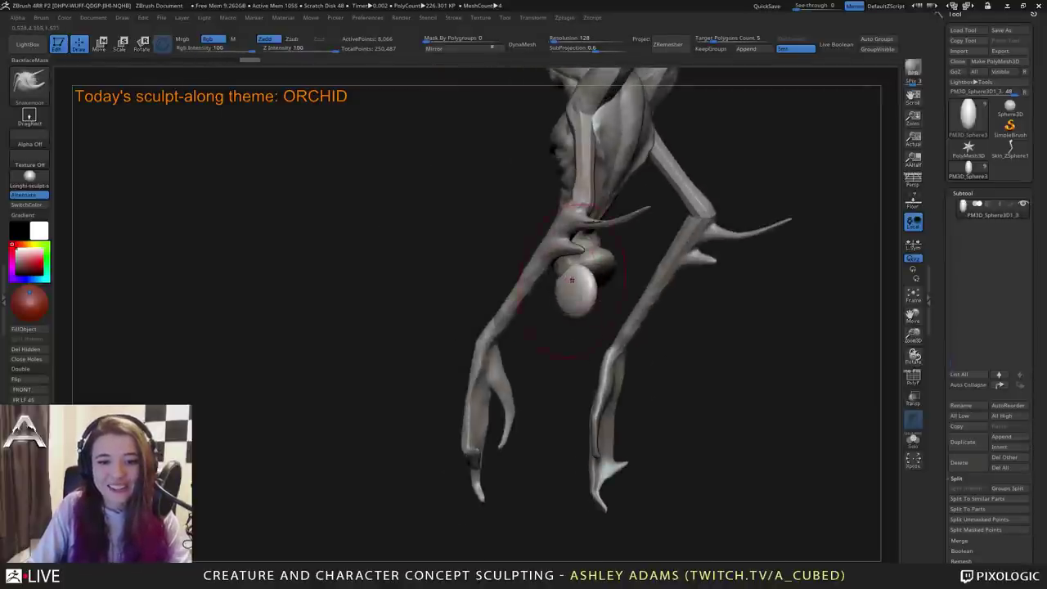
{"action": "left_click_drag", "start_coordinate": [582, 278], "coordinate": [575, 280]}
{"action": "key", "text": "space"}
{"action": "mouse_move", "coordinate": [566, 279]}
{"action": "right_mouse_down"}
{"action": "mouse_move", "coordinate": [567, 266]}
{"action": "mouse_move", "coordinate": [598, 262]}
{"action": "right_mouse_up"}
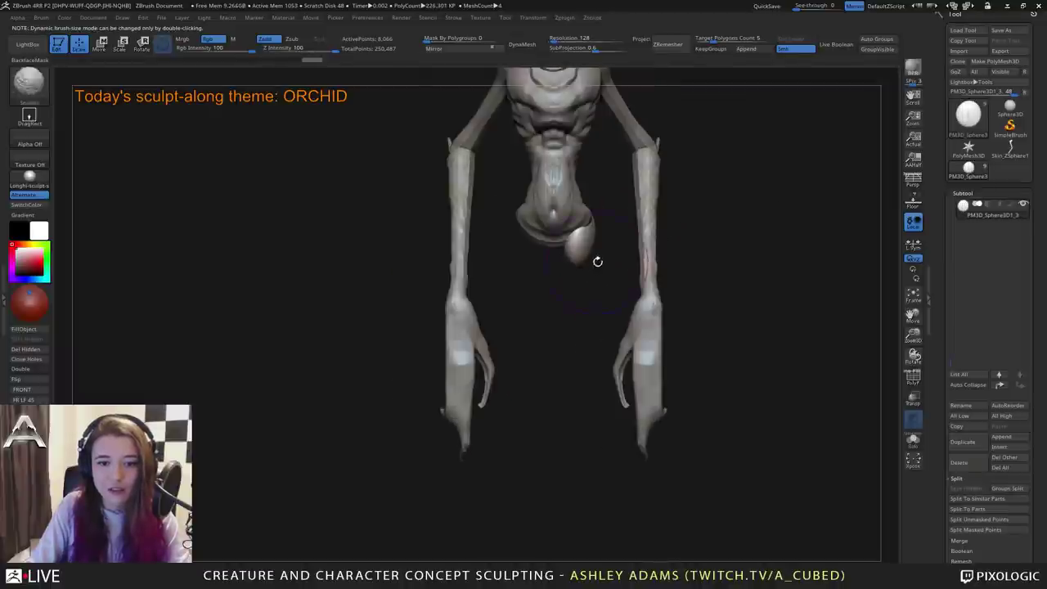
Pull the hip form down into a long thigh and draw its lower end backward with the Snake Hook brush.
{"action": "mouse_move", "coordinate": [590, 284]}
{"action": "left_mouse_down"}
{"action": "mouse_move", "coordinate": [611, 246]}
{"action": "mouse_move", "coordinate": [568, 290]}
{"action": "mouse_move", "coordinate": [579, 301]}
{"action": "left_mouse_up"}
{"action": "key", "text": "space"}
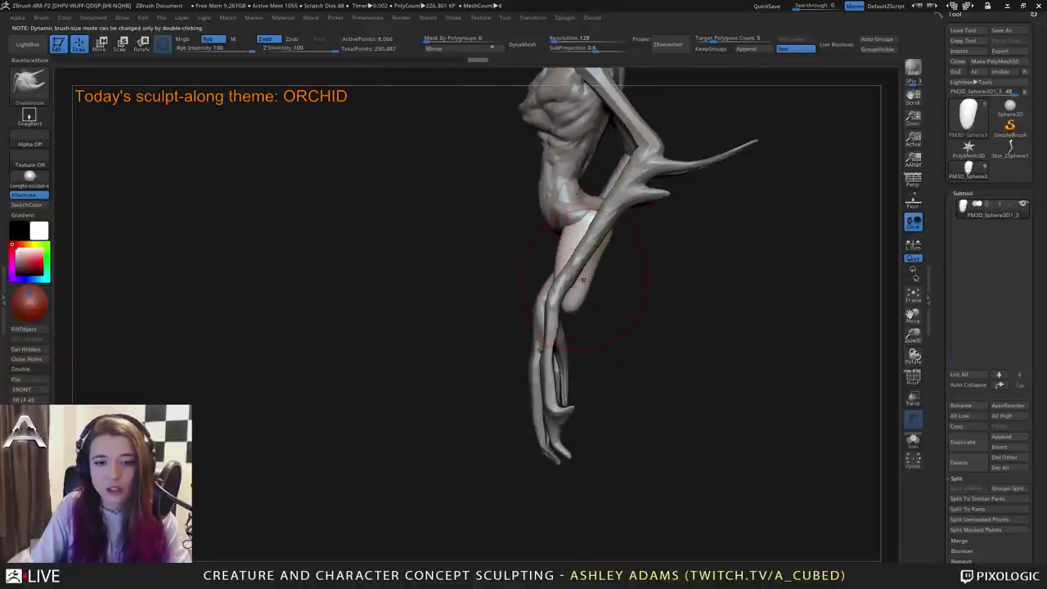
{"action": "mouse_move", "coordinate": [583, 284]}
{"action": "right_mouse_down"}
{"action": "mouse_move", "coordinate": [510, 362]}
{"action": "mouse_move", "coordinate": [592, 306]}
{"action": "right_mouse_up"}
{"action": "key", "text": "space"}
{"action": "right_click", "coordinate": [511, 362]}
{"action": "left_click_drag", "start_coordinate": [577, 310], "coordinate": [596, 322]}
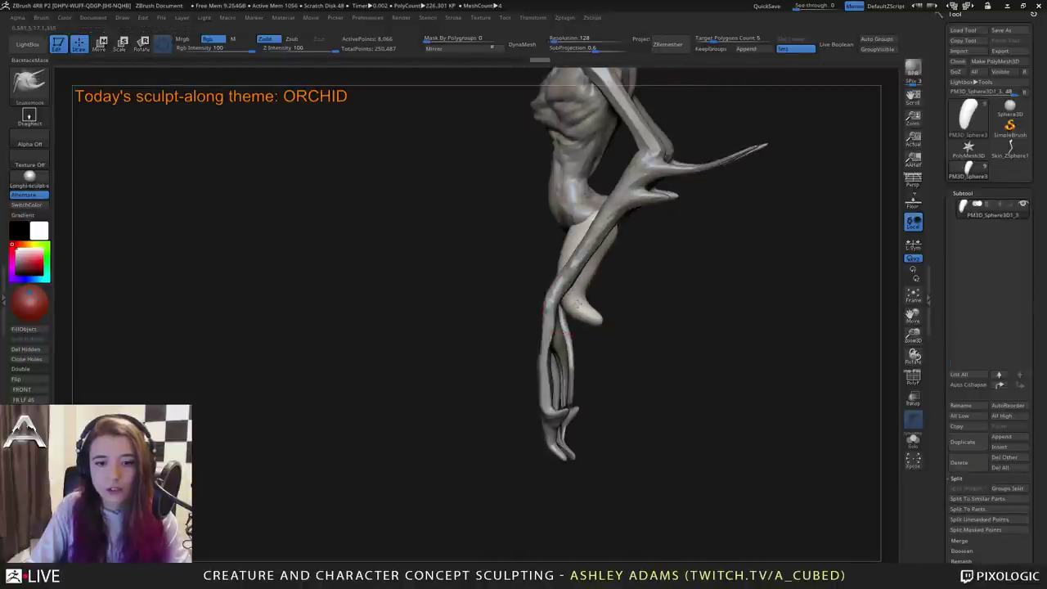
Refine the thigh's contour and alignment below the pelvis with the Snake Hook brush.
{"action": "right_click_drag", "start_coordinate": [530, 358], "coordinate": [523, 359]}
{"action": "mouse_move", "coordinate": [599, 328]}
{"action": "left_mouse_down"}
{"action": "mouse_move", "coordinate": [619, 362]}
{"action": "mouse_move", "coordinate": [575, 286]}
{"action": "left_mouse_up"}
{"action": "key", "text": "space"}
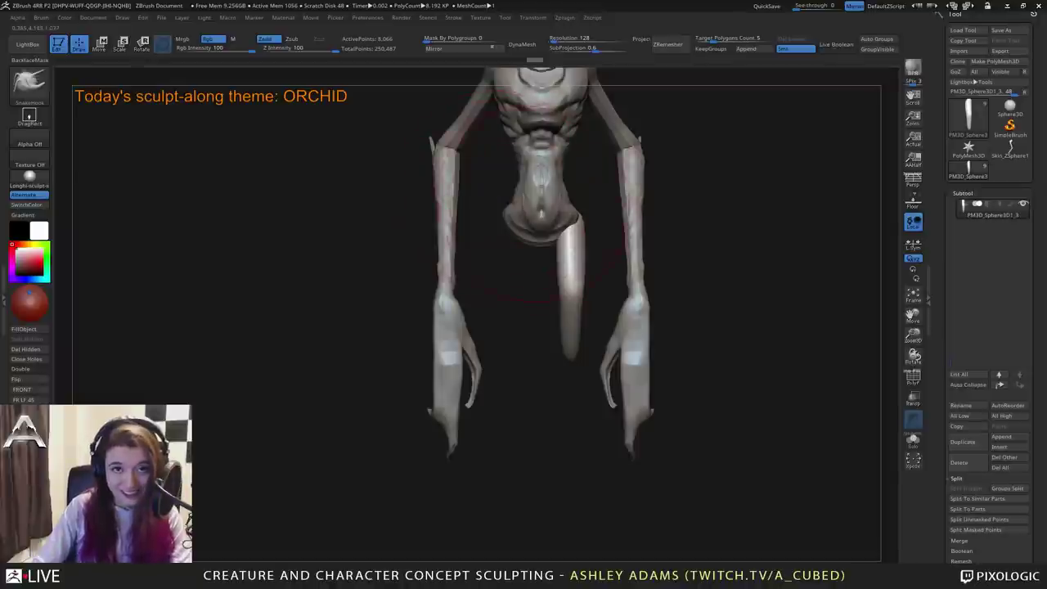
{"action": "left_click_drag", "start_coordinate": [534, 267], "coordinate": [479, 265]}
{"action": "mouse_move", "coordinate": [608, 257]}
{"action": "left_mouse_down"}
{"action": "mouse_move", "coordinate": [601, 276]}
{"action": "mouse_move", "coordinate": [572, 219]}
{"action": "left_mouse_up"}
{"action": "key", "text": "space"}
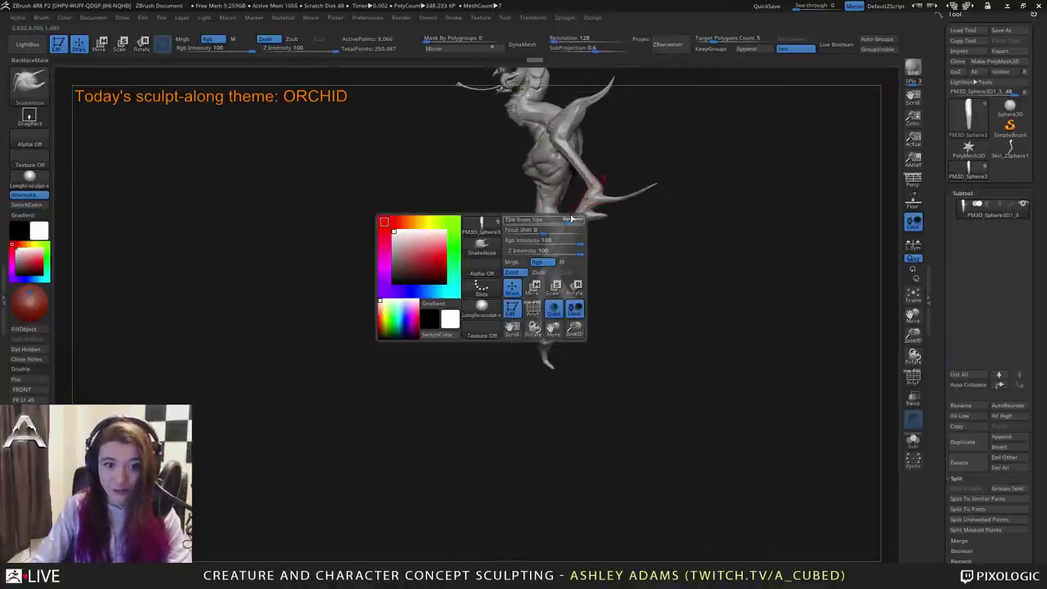
Enlarge the Snake Hook brush and pull the thigh's lower end down and backward to begin the lower leg.
{"action": "left_click", "coordinate": [532, 286]}
{"action": "left_click_drag", "start_coordinate": [499, 241], "coordinate": [498, 242]}
{"action": "key", "text": "q"}
{"action": "key", "text": "space"}
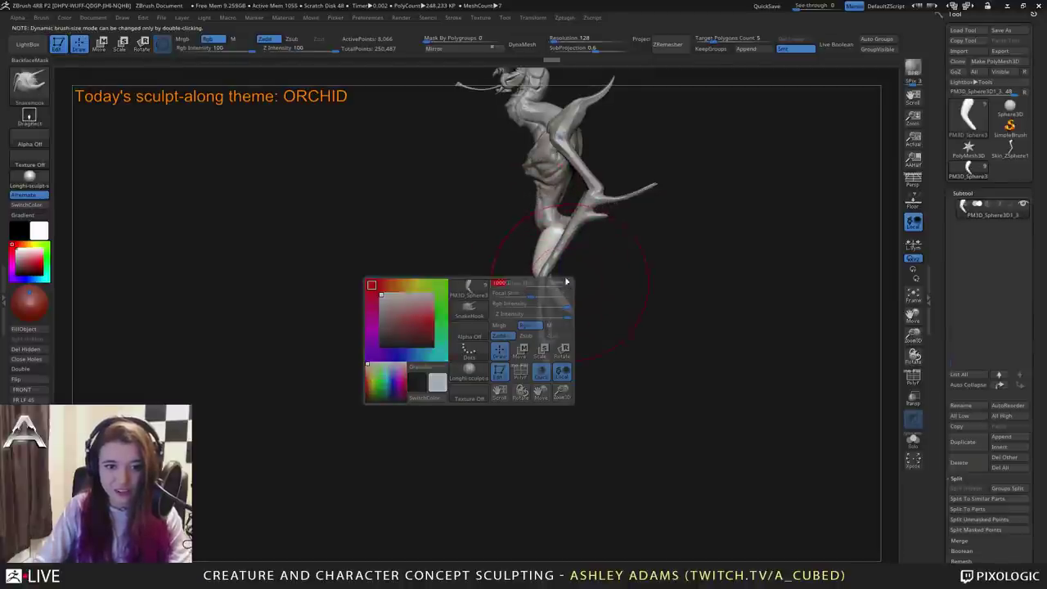
{"action": "mouse_move", "coordinate": [536, 279]}
{"action": "right_mouse_down"}
{"action": "mouse_move", "coordinate": [572, 286]}
{"action": "mouse_move", "coordinate": [564, 304]}
{"action": "right_mouse_up"}
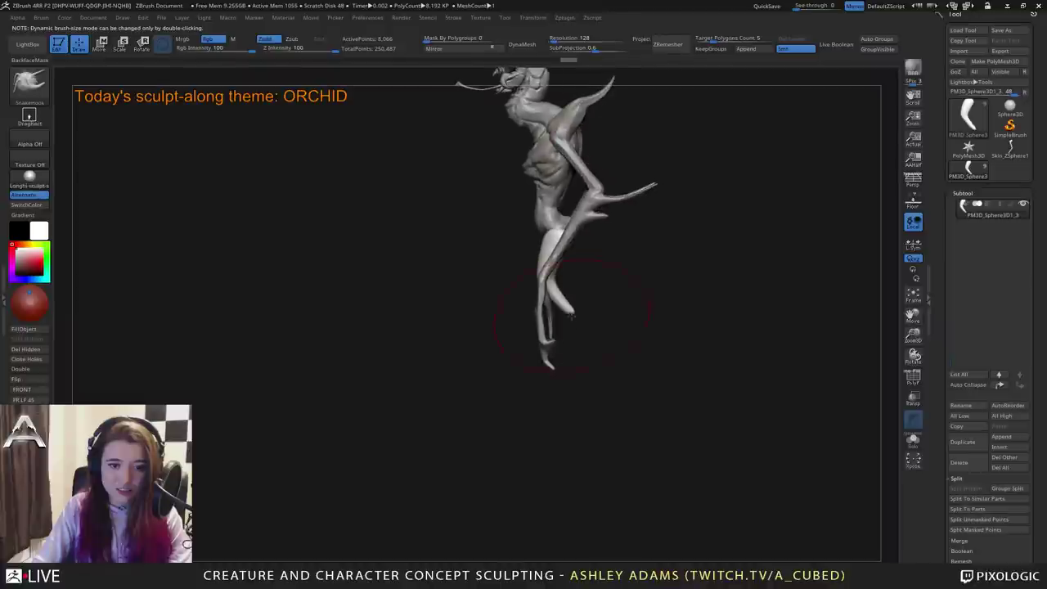
{"action": "key", "text": "space"}
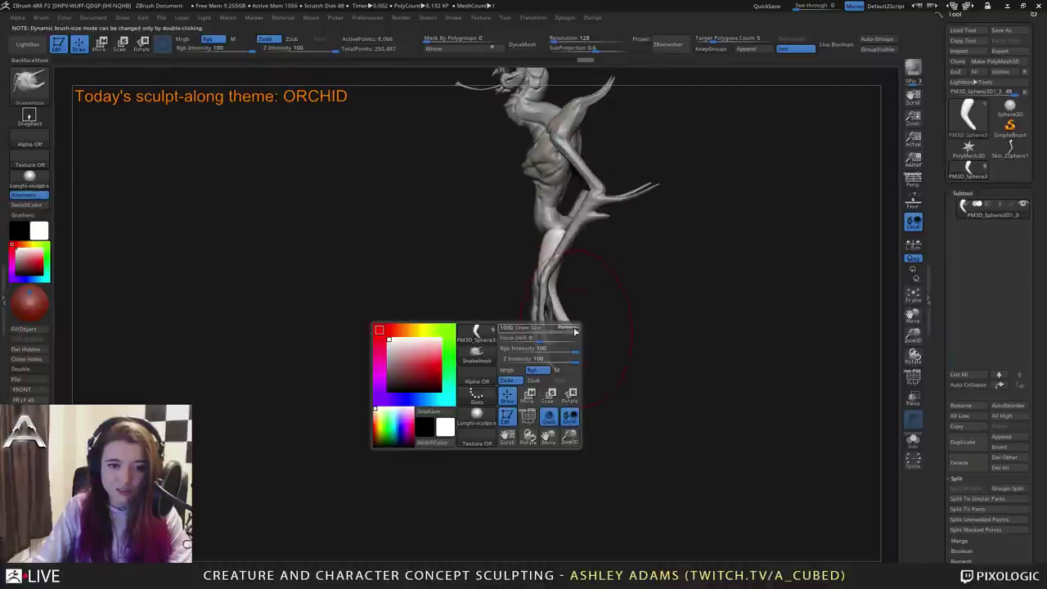
{"action": "left_click_drag", "start_coordinate": [555, 329], "coordinate": [562, 329]}
{"action": "right_click_drag", "start_coordinate": [563, 328], "coordinate": [573, 324]}
{"action": "key", "text": "space"}
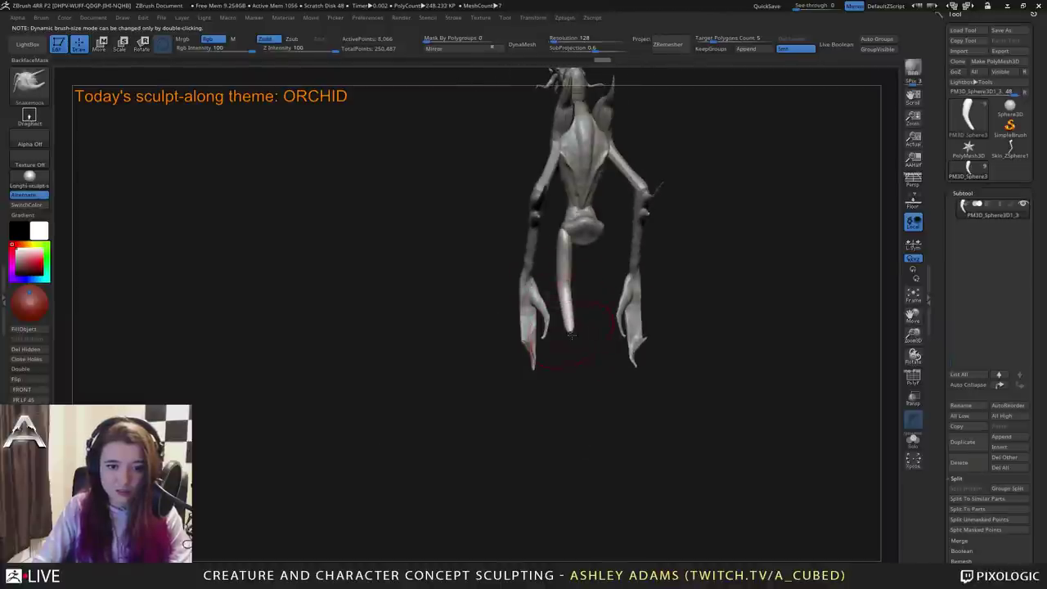
Draw the leg's lower end down into a long, tapered shin with the Snake Hook brush.
{"action": "key", "text": "space"}
{"action": "left_click", "coordinate": [567, 335]}
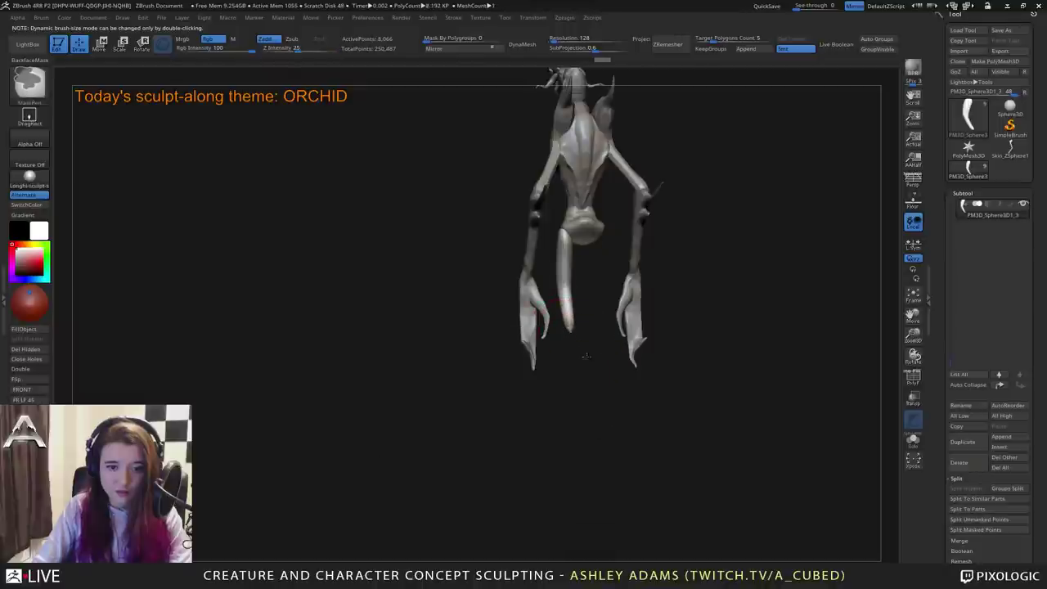
{"action": "left_click_drag", "start_coordinate": [589, 343], "coordinate": [616, 314]}
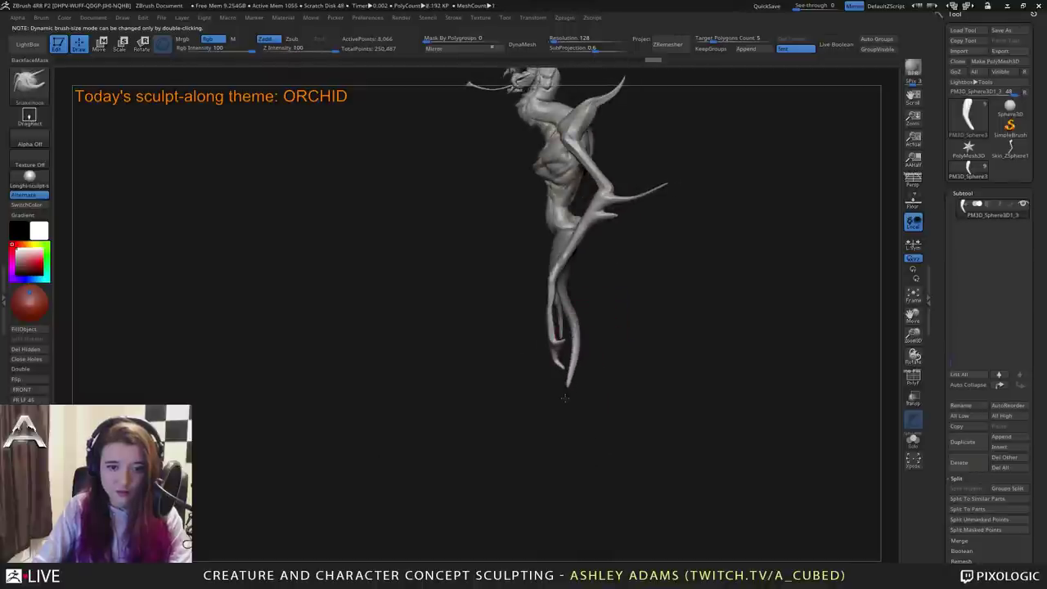
{"action": "mouse_move", "coordinate": [540, 364]}
{"action": "left_mouse_down"}
{"action": "mouse_move", "coordinate": [593, 351]}
{"action": "mouse_move", "coordinate": [545, 346]}
{"action": "left_mouse_up"}
{"action": "left_click_drag", "start_coordinate": [604, 261], "coordinate": [579, 344], "text": "alt"}
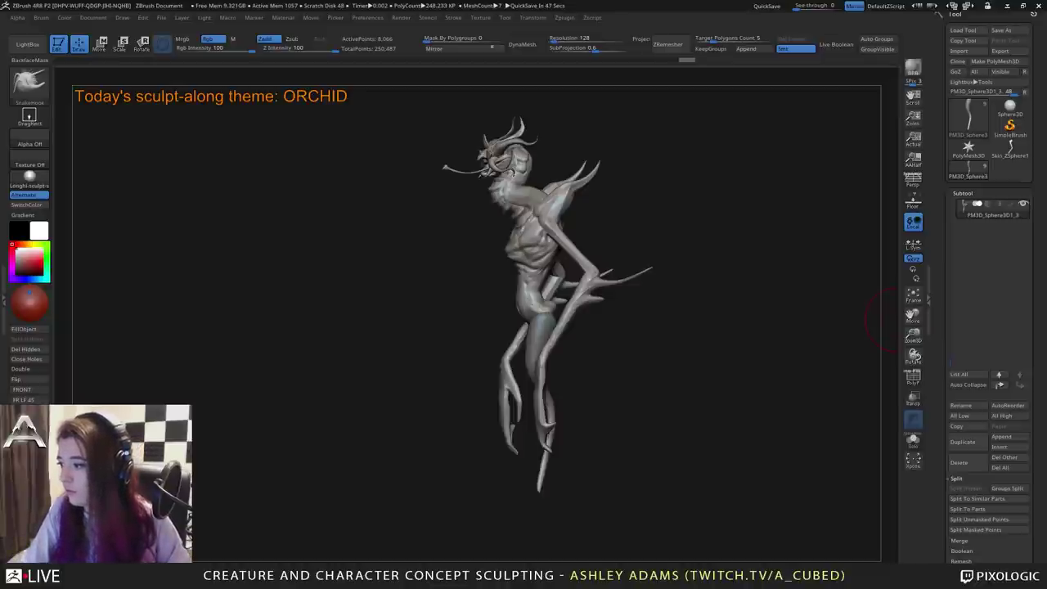
Make the leg's backward knee bend more angular and straighten the shin with the Snake Hook brush.
{"action": "right_click_drag", "start_coordinate": [898, 320], "coordinate": [818, 325]}
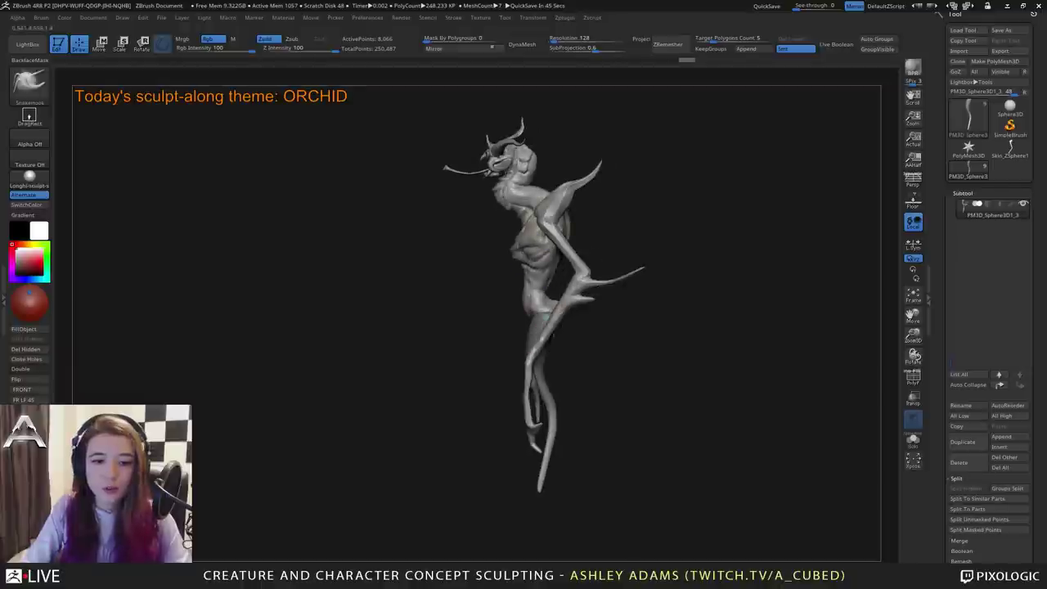
{"action": "right_click_drag", "start_coordinate": [577, 354], "coordinate": [643, 317], "text": "alt"}
{"action": "left_click_drag", "start_coordinate": [643, 317], "coordinate": [606, 353]}
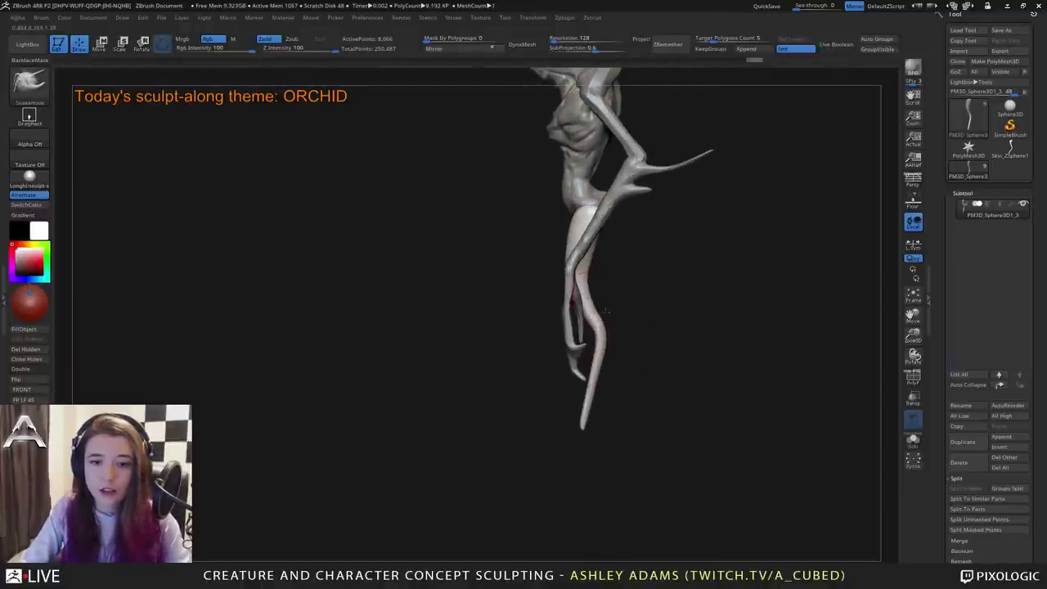
{"action": "mouse_move", "coordinate": [606, 311]}
{"action": "left_mouse_down"}
{"action": "mouse_move", "coordinate": [577, 266]}
{"action": "mouse_move", "coordinate": [604, 420]}
{"action": "left_mouse_up"}
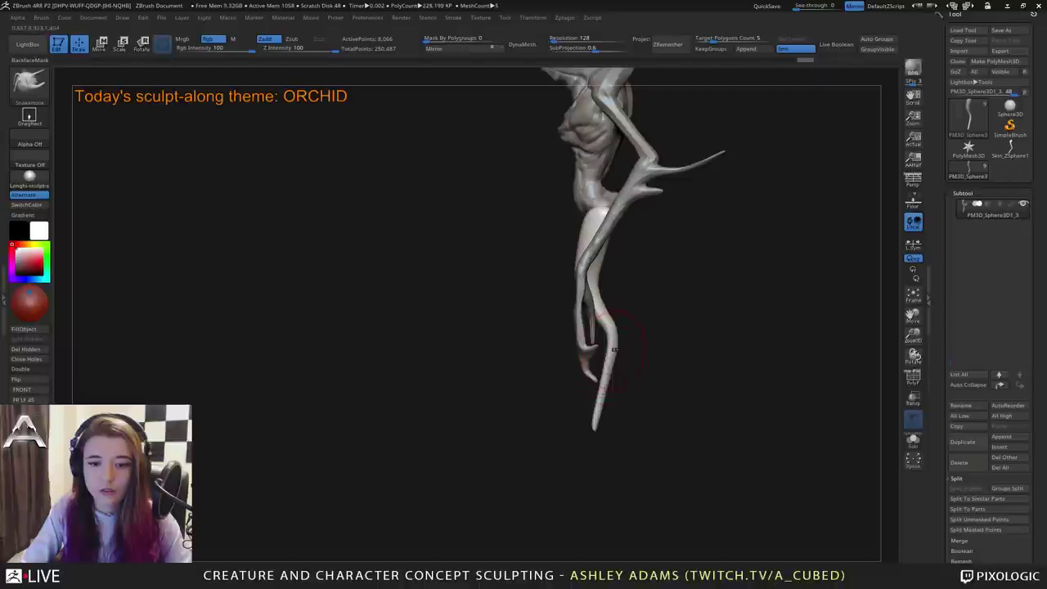
{"action": "left_click_drag", "start_coordinate": [618, 350], "coordinate": [613, 352]}
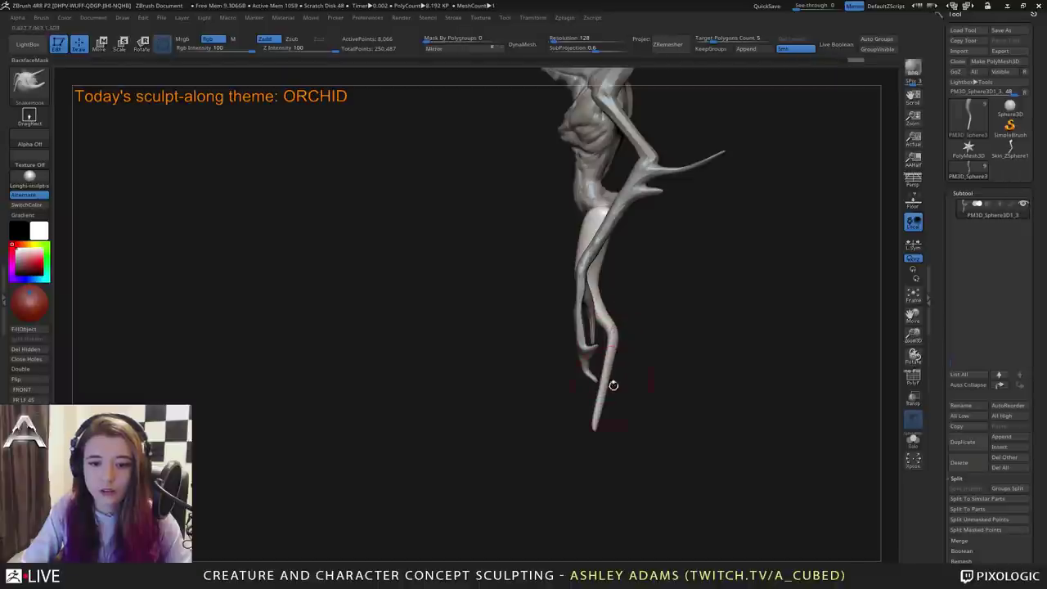
{"action": "left_click_drag", "start_coordinate": [605, 397], "coordinate": [603, 399]}
{"action": "left_click_drag", "start_coordinate": [642, 283], "coordinate": [618, 360], "text": "alt"}
Select the torso mesh and adjust the profile of its back, waist and pelvis with the Snake Hook brush.
{"action": "left_click_drag", "start_coordinate": [636, 317], "coordinate": [556, 307]}
{"action": "left_click", "coordinate": [615, 290], "text": "alt"}
{"action": "left_click_drag", "start_coordinate": [644, 300], "coordinate": [673, 291]}
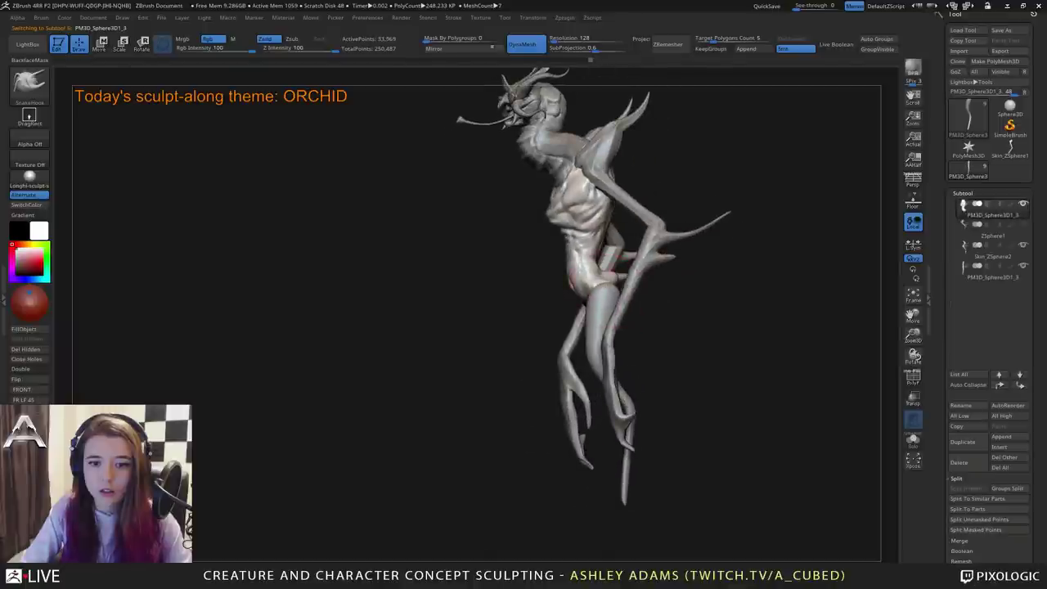
{"action": "left_click_drag", "start_coordinate": [606, 290], "coordinate": [613, 274]}
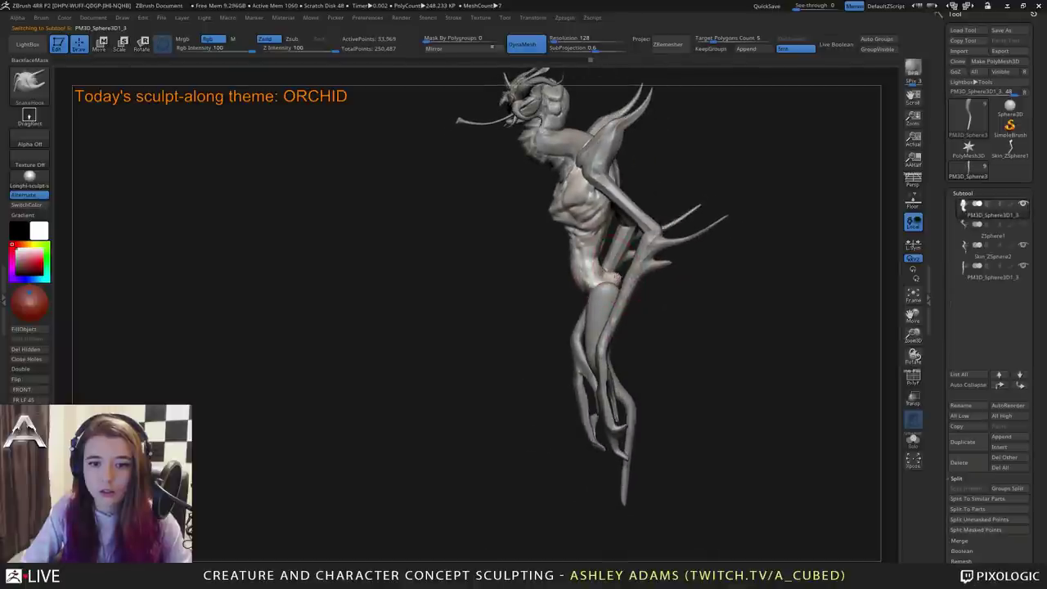
{"action": "left_click_drag", "start_coordinate": [556, 298], "coordinate": [526, 303]}
{"action": "right_click", "coordinate": [526, 302]}
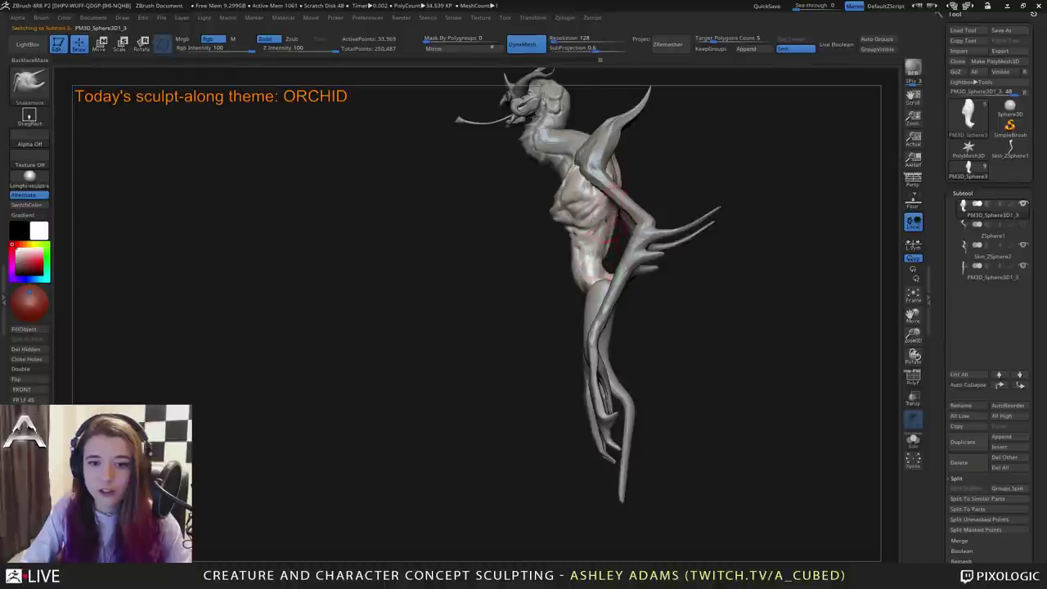
{"action": "left_click_drag", "start_coordinate": [615, 219], "coordinate": [499, 207]}
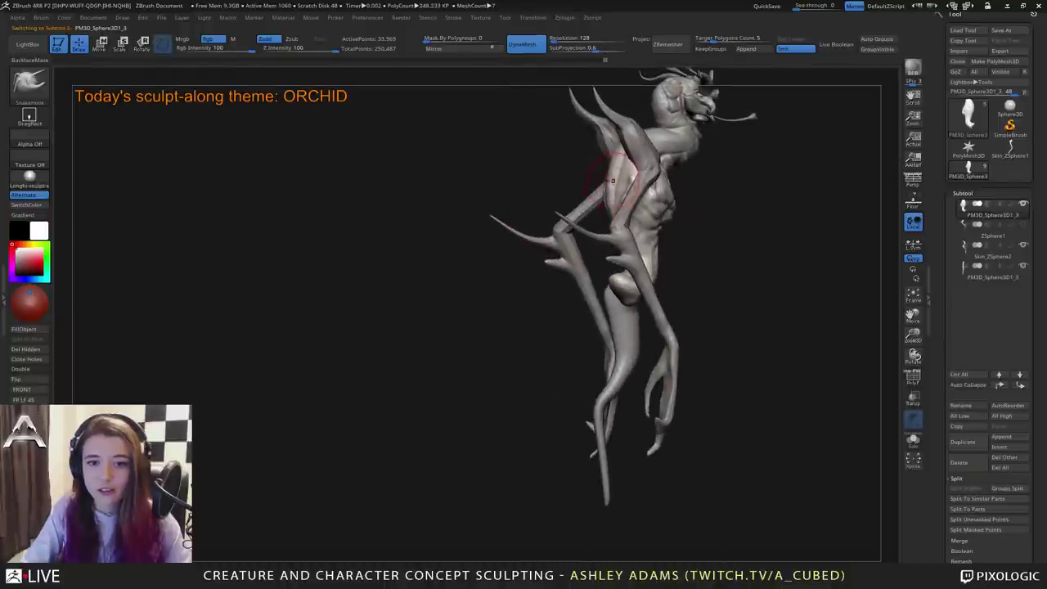
{"action": "left_click_drag", "start_coordinate": [613, 170], "coordinate": [589, 192]}
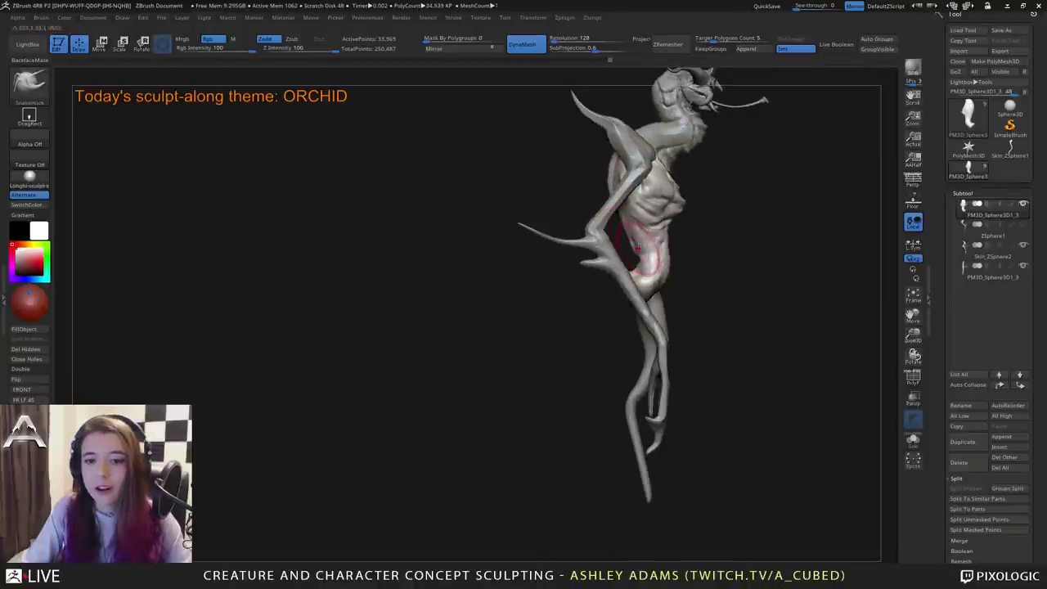
{"action": "left_click_drag", "start_coordinate": [638, 249], "coordinate": [633, 252]}
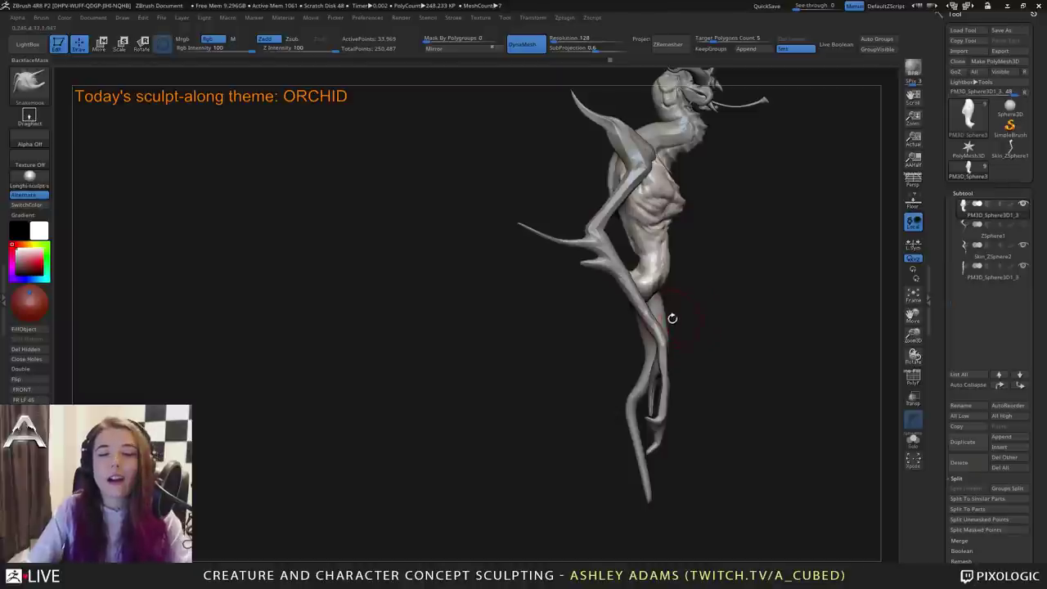
Build up volume on the lower back and the rear of the pelvis with the Clay Buildup brush.
{"action": "left_click_drag", "start_coordinate": [730, 245], "coordinate": [705, 252]}
{"action": "right_click_drag", "start_coordinate": [625, 268], "coordinate": [629, 286], "text": "ctrl"}
{"action": "right_click_drag", "start_coordinate": [628, 286], "coordinate": [610, 272]}
{"action": "key", "text": "b"}
{"action": "key", "text": "c"}
{"action": "key", "text": "b"}
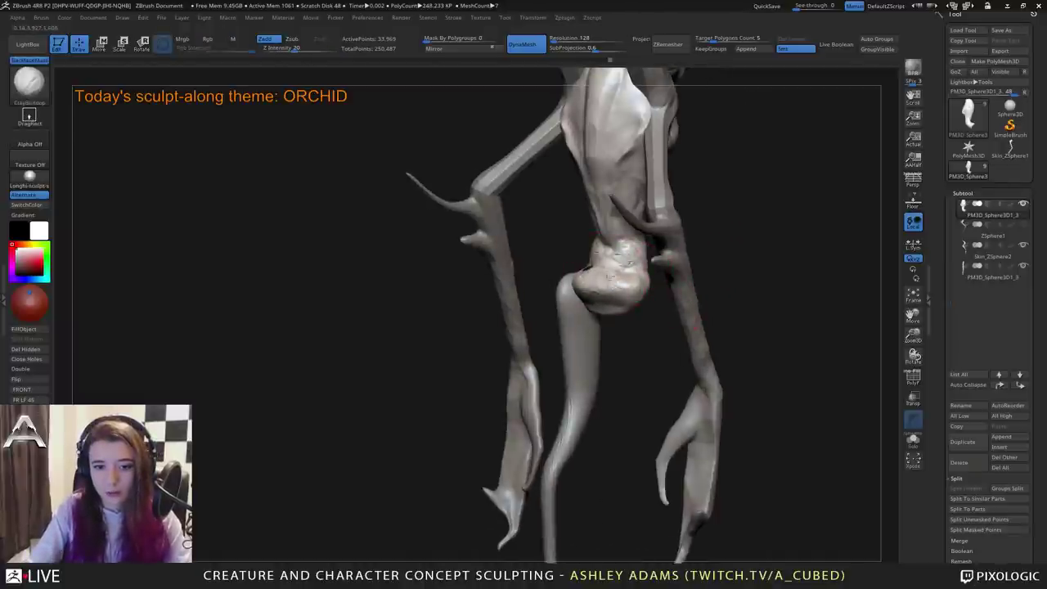
{"action": "left_click_drag", "start_coordinate": [632, 284], "coordinate": [633, 296]}
{"action": "right_click_drag", "start_coordinate": [631, 296], "coordinate": [672, 291]}
{"action": "left_click_drag", "start_coordinate": [625, 259], "coordinate": [607, 262]}
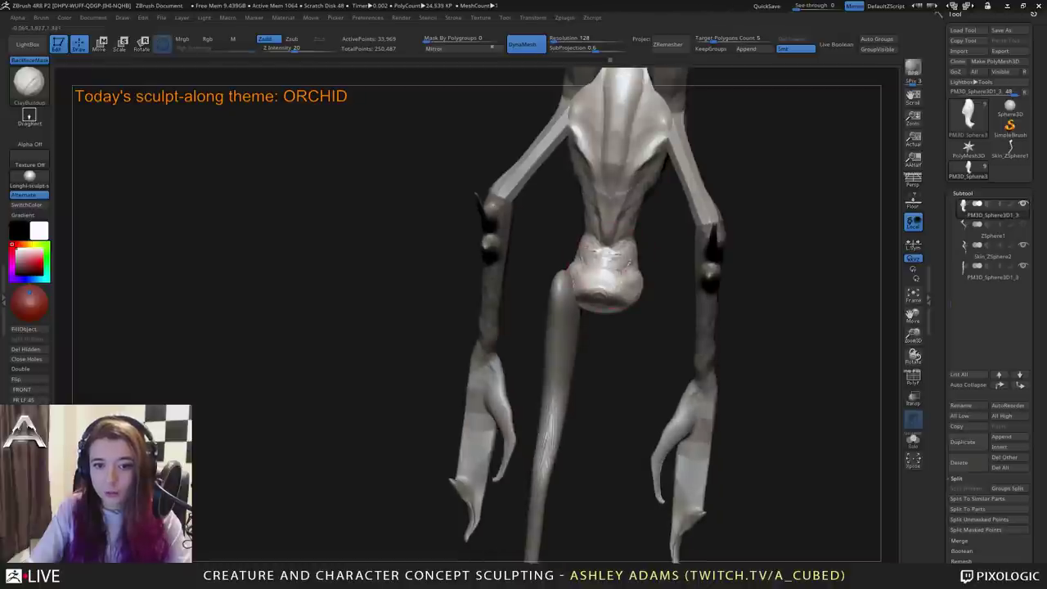
{"action": "mouse_move", "coordinate": [603, 261]}
{"action": "right_mouse_down"}
{"action": "mouse_move", "coordinate": [631, 264]}
{"action": "mouse_move", "coordinate": [616, 290]}
{"action": "mouse_move", "coordinate": [577, 307]}
{"action": "mouse_move", "coordinate": [582, 295]}
{"action": "mouse_move", "coordinate": [628, 301]}
{"action": "mouse_move", "coordinate": [569, 281]}
{"action": "mouse_move", "coordinate": [557, 299]}
{"action": "right_mouse_up"}
Reshape the pelvis and waist silhouette around the top of the thigh with the Snake Hook brush.
{"action": "key", "text": "b"}
{"action": "key", "text": "s"}
{"action": "key", "text": "h"}
{"action": "key", "text": "space"}
{"action": "key", "text": "space"}
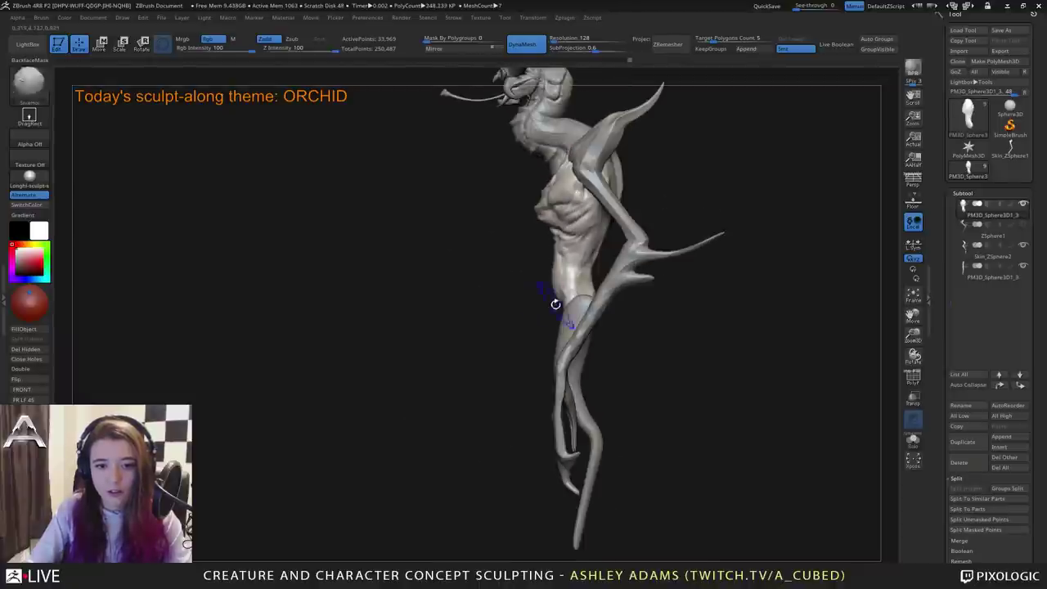
{"action": "key", "text": "space"}
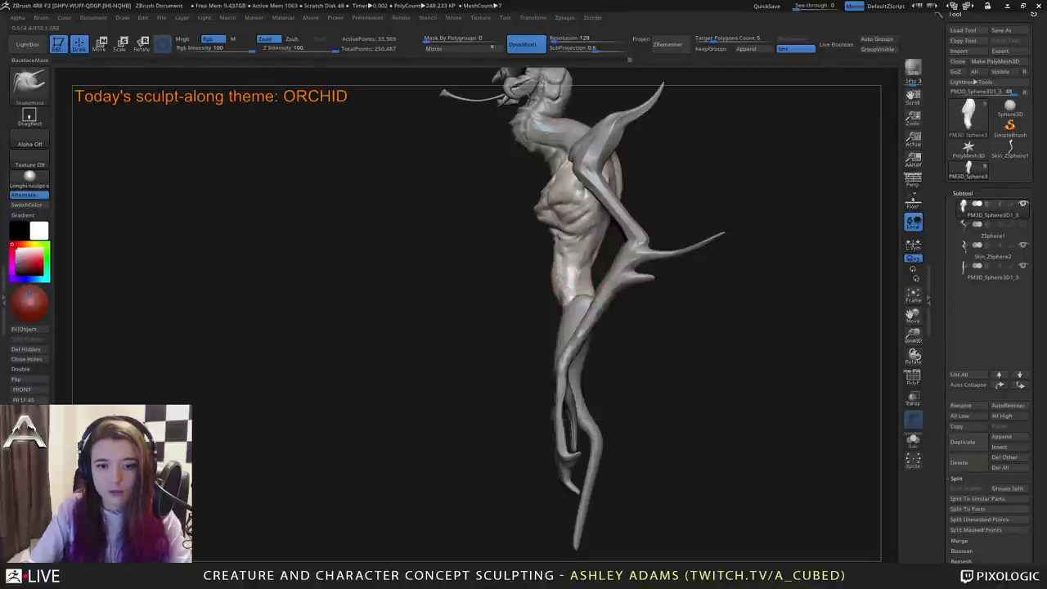
{"action": "mouse_move", "coordinate": [558, 282]}
{"action": "right_mouse_down"}
{"action": "mouse_move", "coordinate": [596, 309]}
{"action": "mouse_move", "coordinate": [564, 301]}
{"action": "mouse_move", "coordinate": [567, 278]}
{"action": "right_mouse_up"}
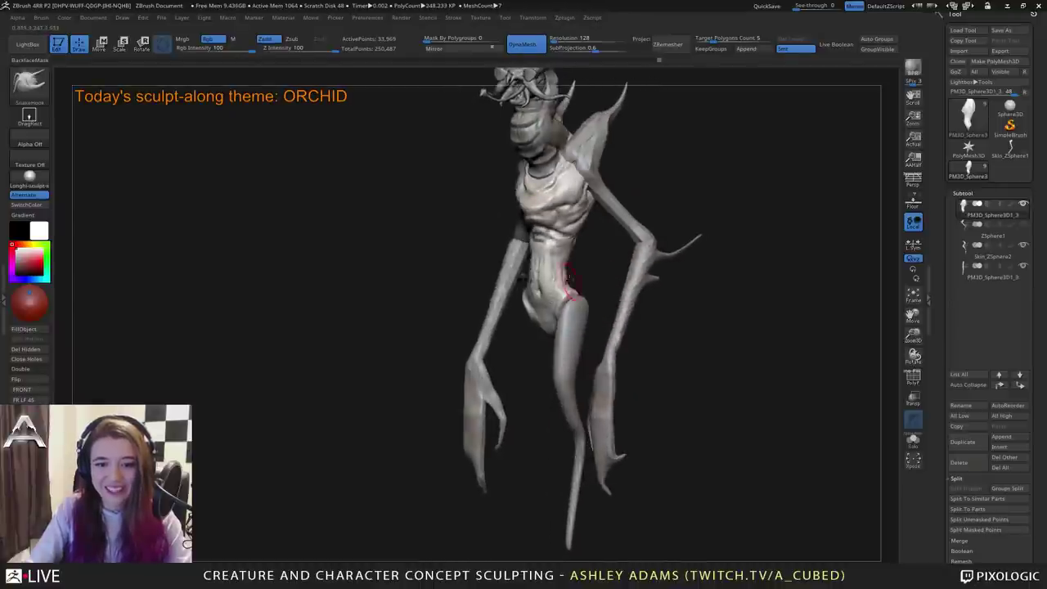
{"action": "mouse_move", "coordinate": [573, 241]}
{"action": "right_mouse_down"}
{"action": "mouse_move", "coordinate": [566, 264]}
{"action": "mouse_move", "coordinate": [543, 233]}
{"action": "mouse_move", "coordinate": [561, 257]}
{"action": "mouse_move", "coordinate": [513, 253]}
{"action": "right_mouse_up"}
{"action": "right_click", "coordinate": [576, 243]}
{"action": "right_click", "coordinate": [543, 258]}
Carve creases into the lower abdomen beside the hip with the Dam Standard brush.
{"action": "key", "text": "b"}
{"action": "key", "text": "d"}
{"action": "key", "text": "s"}
{"action": "left_click_drag", "start_coordinate": [555, 252], "coordinate": [549, 264]}
{"action": "right_click_drag", "start_coordinate": [609, 280], "coordinate": [579, 288]}
Select the head mesh and examine how the face joins the neck from the side and front.
{"action": "left_click", "coordinate": [613, 206], "text": "alt"}
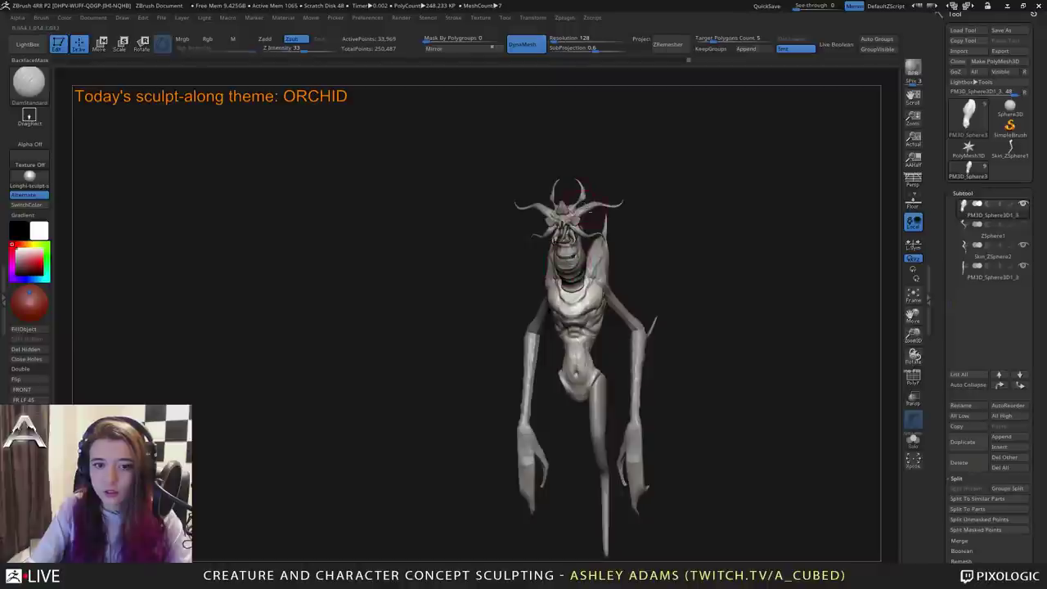
{"action": "mouse_move", "coordinate": [615, 206]}
{"action": "right_mouse_down"}
{"action": "mouse_move", "coordinate": [615, 326]}
{"action": "mouse_move", "coordinate": [575, 187]}
{"action": "right_mouse_up"}
{"action": "mouse_move", "coordinate": [644, 146]}
{"action": "left_mouse_down", "text": "ctrl"}
{"action": "mouse_move", "coordinate": [564, 168]}
{"action": "mouse_move", "coordinate": [417, 315]}
{"action": "left_mouse_up", "text": "ctrl"}
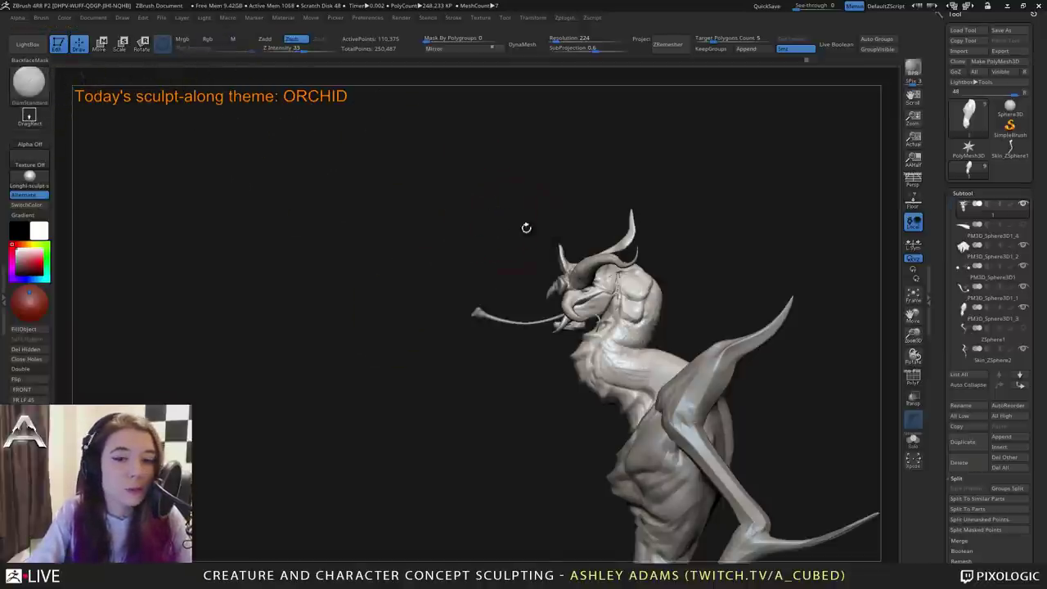
{"action": "right_click_drag", "start_coordinate": [526, 226], "coordinate": [638, 292]}
{"action": "right_click_drag", "start_coordinate": [740, 258], "coordinate": [644, 261], "text": "ctrl"}
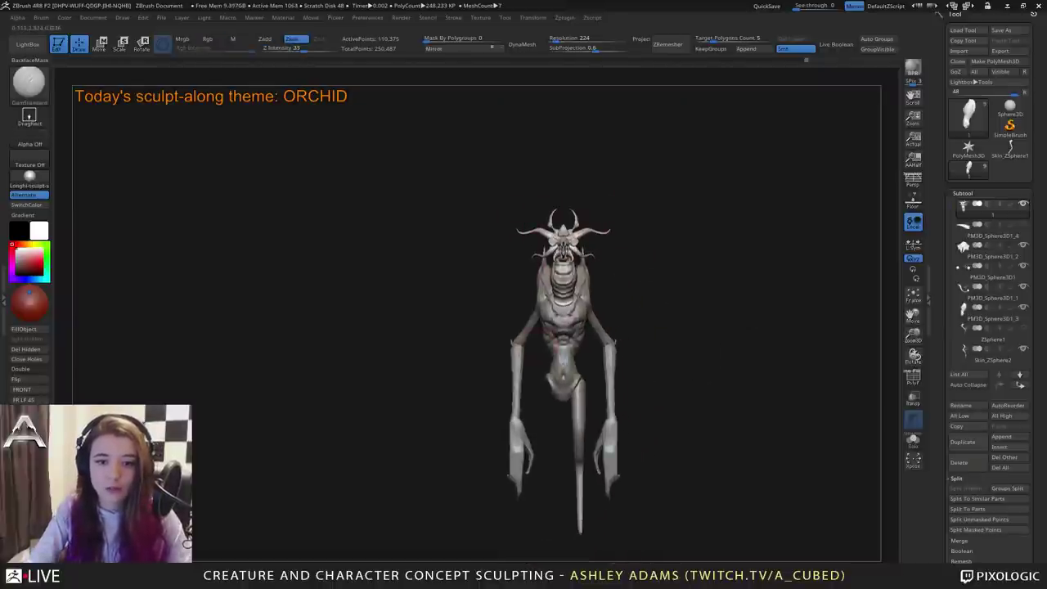
{"action": "right_click_drag", "start_coordinate": [623, 208], "coordinate": [701, 378], "text": "ctrl"}
{"action": "mouse_move", "coordinate": [532, 232]}
{"action": "right_mouse_down", "text": "ctrl"}
{"action": "mouse_move", "coordinate": [561, 246]}
{"action": "mouse_move", "coordinate": [585, 282]}
{"action": "right_mouse_up", "text": "ctrl"}
{"action": "right_click_drag", "start_coordinate": [585, 283], "coordinate": [707, 274]}
{"action": "right_click_drag", "start_coordinate": [707, 274], "coordinate": [685, 325], "text": "alt"}
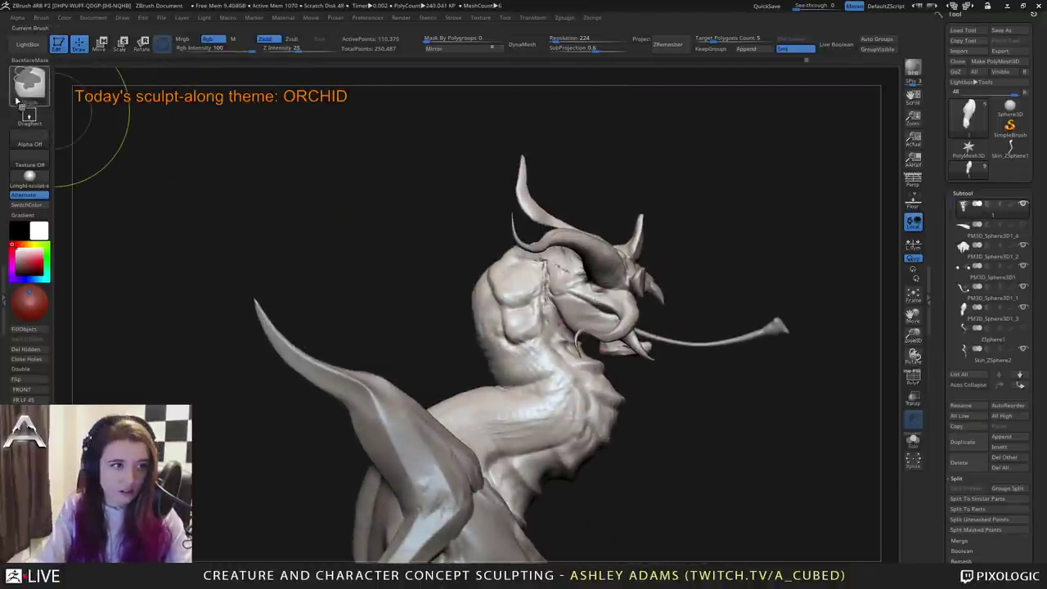
Mask the face together with its horns and mandibles, keeping the back of the head and neck unmasked.
{"action": "right_click_drag", "start_coordinate": [603, 164], "coordinate": [507, 194], "text": "shift"}
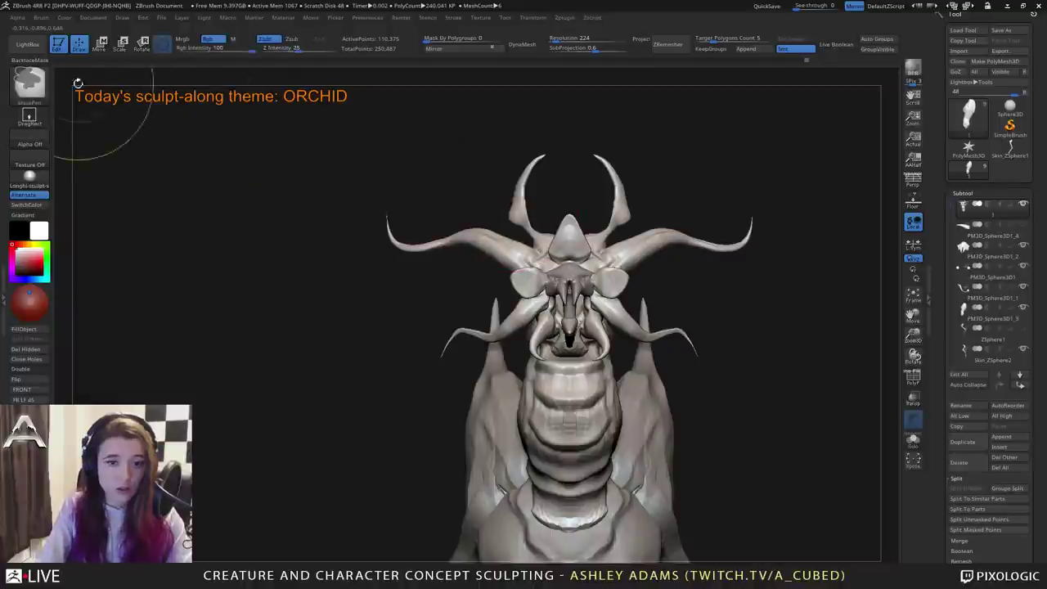
{"action": "left_click", "coordinate": [39, 90], "text": "ctrl"}
{"action": "left_click", "coordinate": [92, 99], "text": "ctrl"}
{"action": "right_click_drag", "start_coordinate": [556, 360], "coordinate": [695, 409]}
{"action": "mouse_move", "coordinate": [689, 418]}
{"action": "left_mouse_down", "text": "ctrl"}
{"action": "mouse_move", "coordinate": [507, 360]}
{"action": "mouse_move", "coordinate": [433, 286]}
{"action": "mouse_move", "coordinate": [427, 263]}
{"action": "mouse_move", "coordinate": [409, 255]}
{"action": "mouse_move", "coordinate": [420, 133]}
{"action": "mouse_move", "coordinate": [833, 234]}
{"action": "mouse_move", "coordinate": [769, 326]}
{"action": "left_mouse_up", "text": "ctrl"}
{"action": "right_click_drag", "start_coordinate": [657, 343], "coordinate": [469, 303]}
{"action": "mouse_move", "coordinate": [421, 310]}
{"action": "left_mouse_down", "text": "ctrl"}
{"action": "mouse_move", "coordinate": [387, 361]}
{"action": "mouse_move", "coordinate": [454, 311]}
{"action": "mouse_move", "coordinate": [433, 299]}
{"action": "left_mouse_up", "text": "ctrl"}
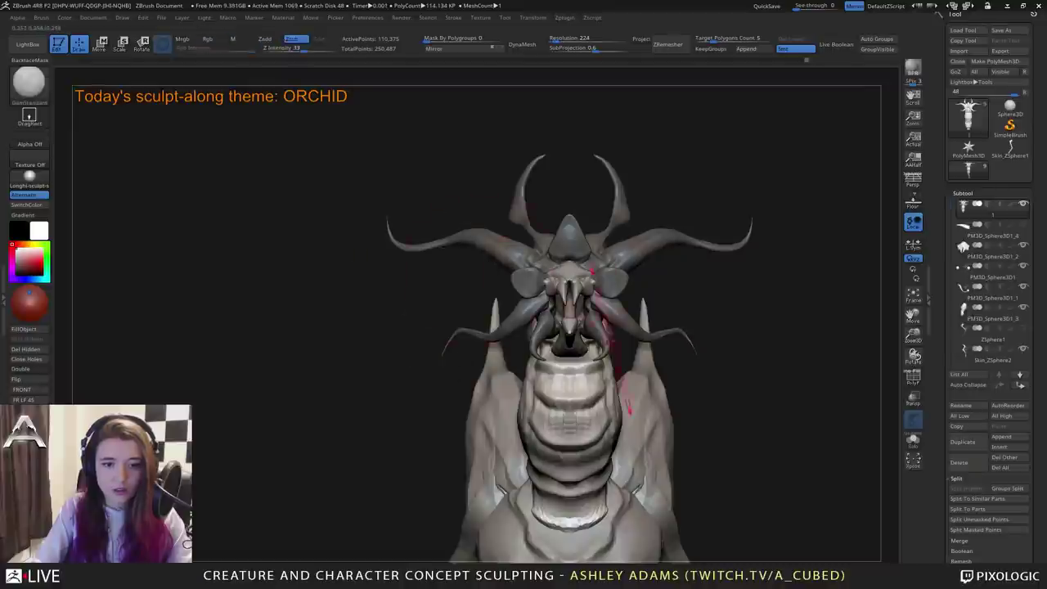
Split the masked face from the head and neck into a separate subtool.
{"action": "mouse_move", "coordinate": [669, 347]}
{"action": "right_mouse_down", "text": "ctrl"}
{"action": "mouse_move", "coordinate": [643, 326]}
{"action": "mouse_move", "coordinate": [575, 327]}
{"action": "right_mouse_up", "text": "ctrl"}
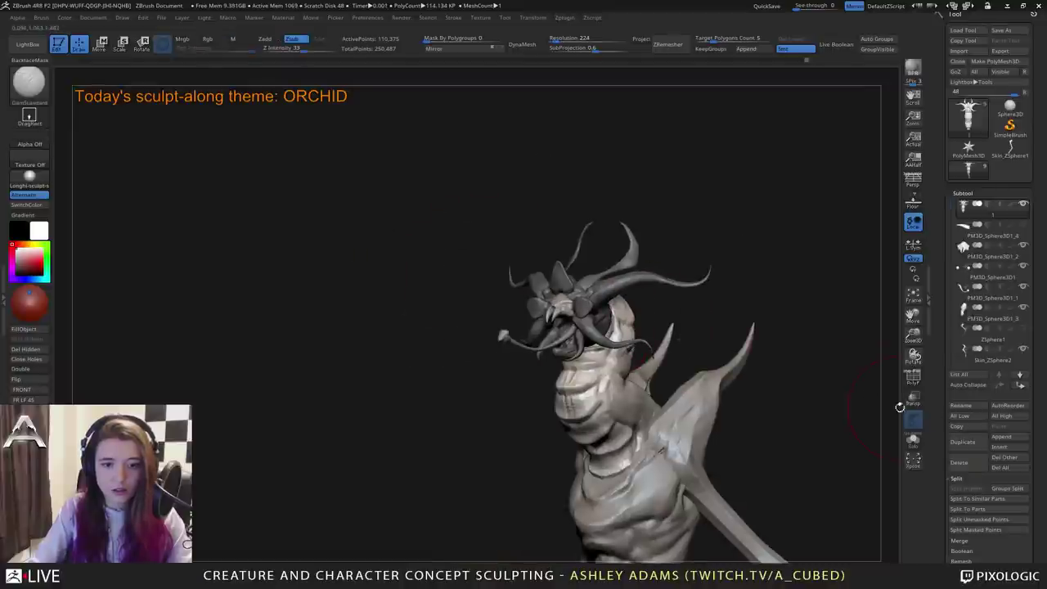
{"action": "left_click", "coordinate": [974, 530]}
{"action": "right_click_drag", "start_coordinate": [685, 357], "coordinate": [617, 312]}
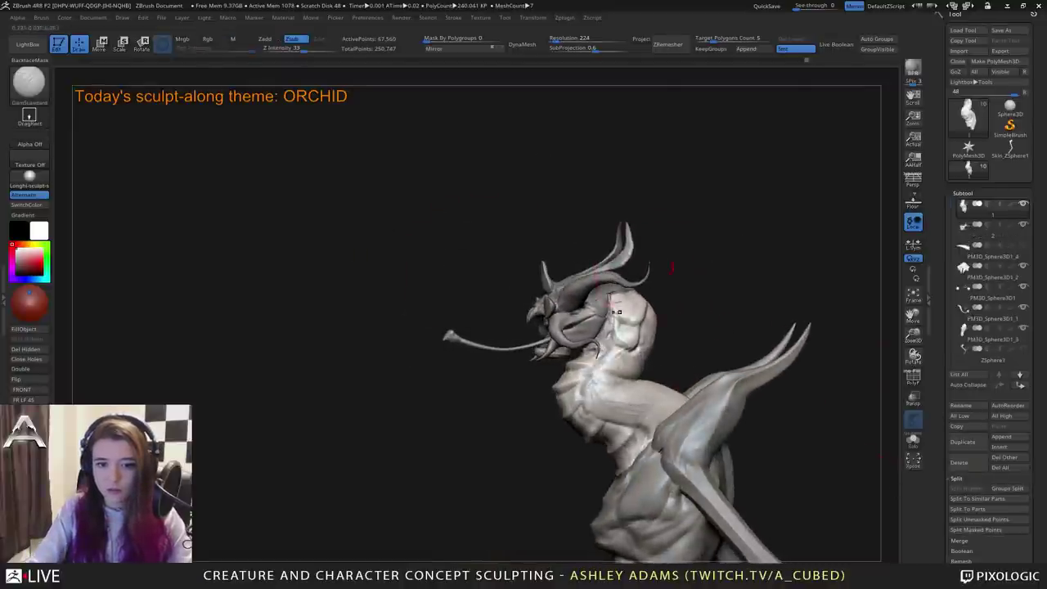
Select the separated face subtool and move it forward, away from the neck.
{"action": "key", "text": "w"}
{"action": "right_click_drag", "start_coordinate": [626, 272], "coordinate": [682, 250]}
{"action": "left_click", "coordinate": [629, 288], "text": "alt"}
{"action": "right_click_drag", "start_coordinate": [637, 291], "coordinate": [687, 306]}
{"action": "mouse_move", "coordinate": [741, 278]}
{"action": "right_mouse_down"}
{"action": "mouse_move", "coordinate": [739, 266]}
{"action": "mouse_move", "coordinate": [706, 273]}
{"action": "mouse_move", "coordinate": [587, 232]}
{"action": "right_mouse_up"}
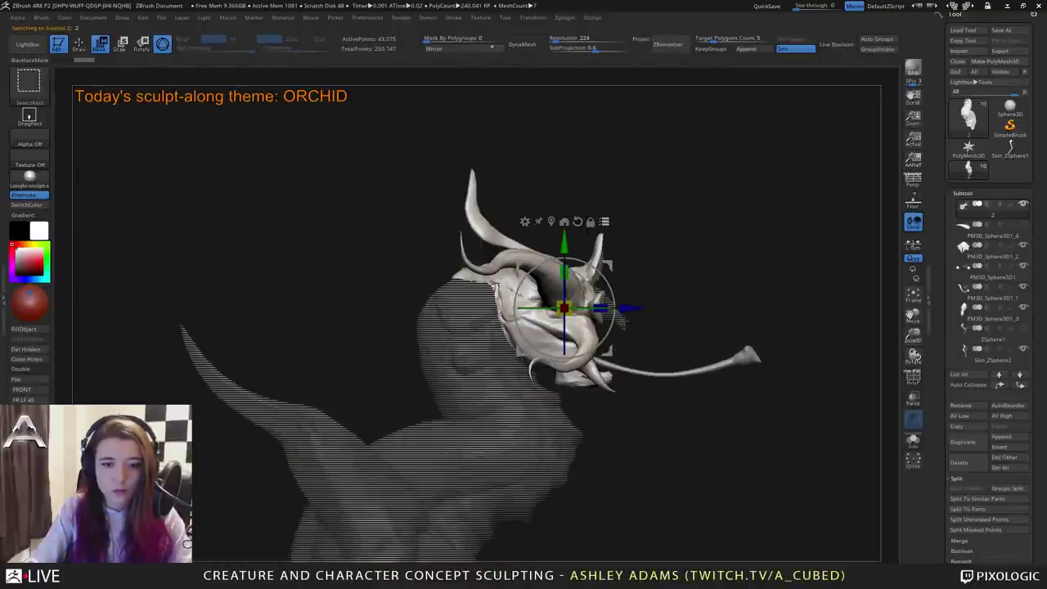
{"action": "mouse_move", "coordinate": [634, 383]}
{"action": "right_mouse_down", "text": "ctrl"}
{"action": "mouse_move", "coordinate": [637, 401]}
{"action": "mouse_move", "coordinate": [634, 381]}
{"action": "mouse_move", "coordinate": [401, 296]}
{"action": "right_mouse_up", "text": "ctrl"}
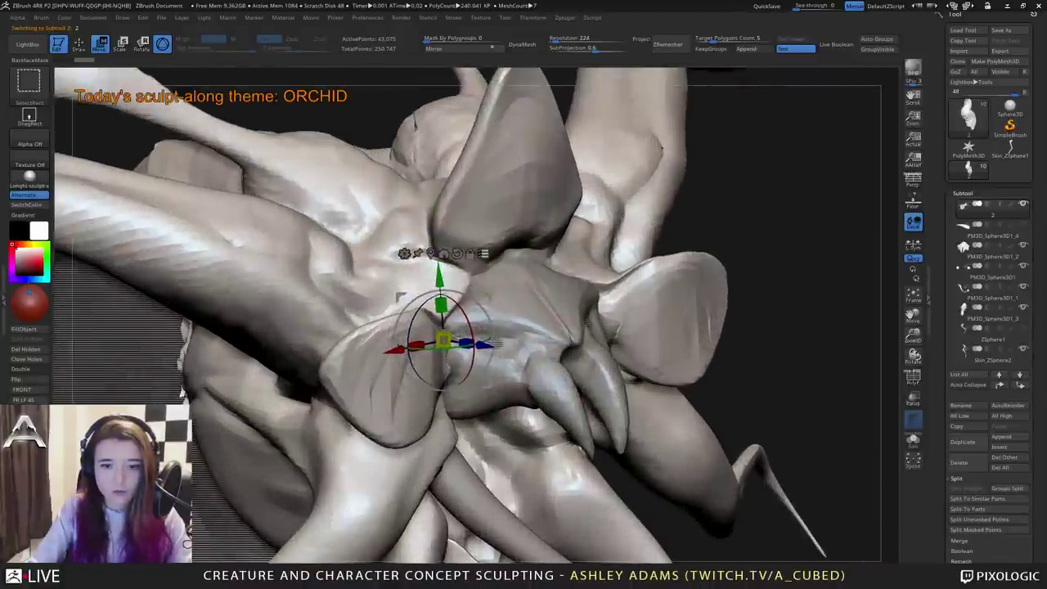
{"action": "right_click_drag", "start_coordinate": [492, 338], "coordinate": [655, 262], "text": "ctrl"}
{"action": "left_click_drag", "start_coordinate": [603, 215], "coordinate": [562, 206], "text": "alt"}
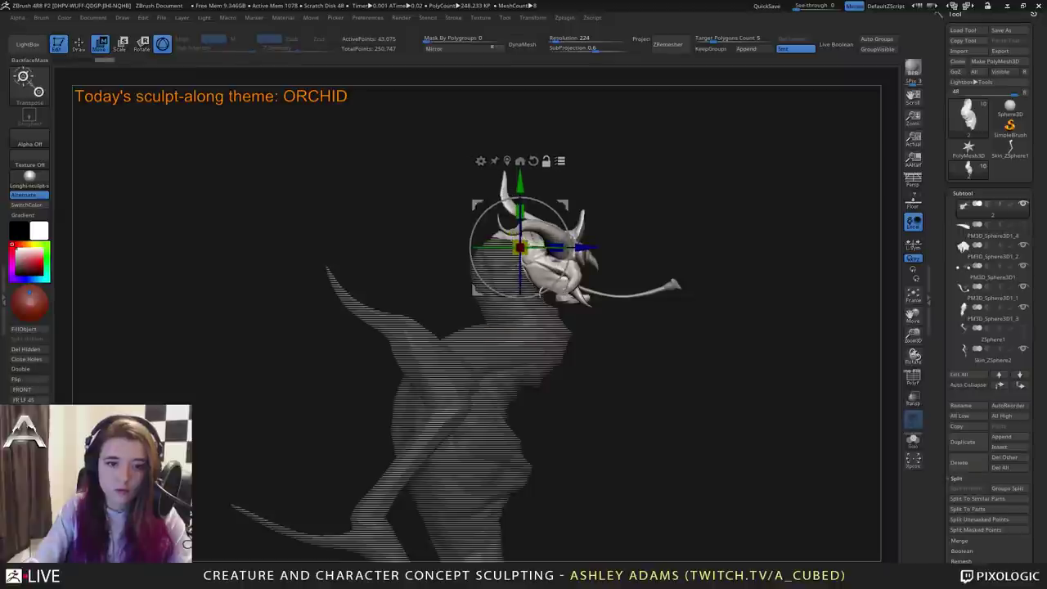
{"action": "left_click_drag", "start_coordinate": [523, 246], "coordinate": [548, 246]}
{"action": "right_click_drag", "start_coordinate": [683, 198], "coordinate": [622, 233]}
{"action": "right_click_drag", "start_coordinate": [623, 232], "coordinate": [596, 185], "text": "alt"}
{"action": "left_click_drag", "start_coordinate": [590, 137], "coordinate": [576, 137]}
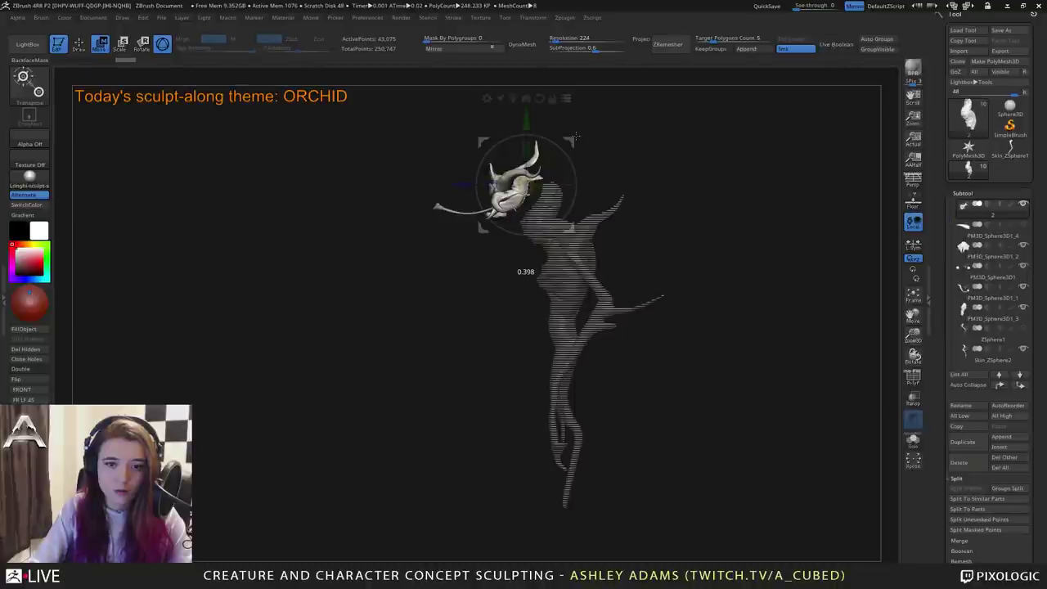
{"action": "mouse_move", "coordinate": [576, 137]}
{"action": "right_mouse_down"}
{"action": "mouse_move", "coordinate": [659, 184]}
{"action": "mouse_move", "coordinate": [655, 219]}
{"action": "mouse_move", "coordinate": [617, 218]}
{"action": "mouse_move", "coordinate": [618, 230]}
{"action": "mouse_move", "coordinate": [590, 245]}
{"action": "mouse_move", "coordinate": [536, 257]}
{"action": "right_mouse_up"}
Pull the upper end of the neck and back of the head forward to meet the face with the Snakehook brush.
{"action": "key", "text": "q"}
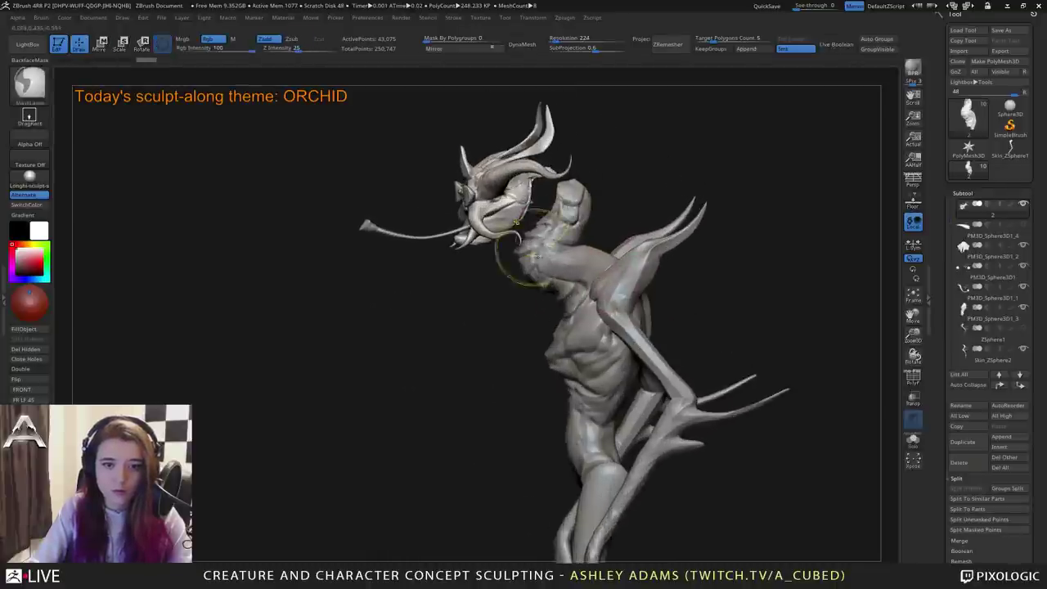
{"action": "left_click", "coordinate": [536, 256], "text": "alt"}
{"action": "right_click_drag", "start_coordinate": [546, 219], "coordinate": [499, 210], "text": "ctrl"}
{"action": "key", "text": "3"}
{"action": "key", "text": "space"}
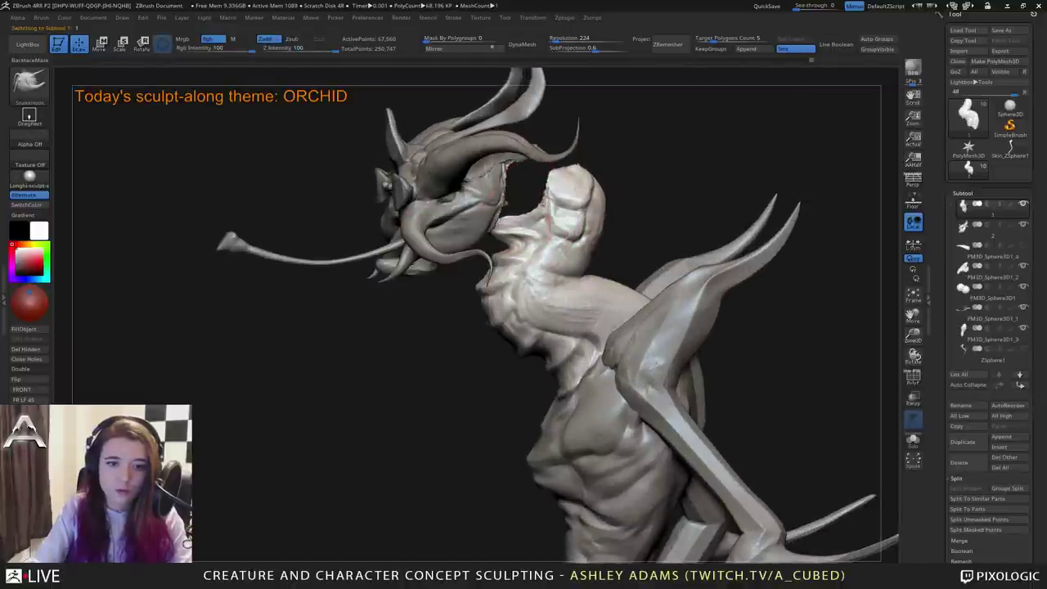
{"action": "key", "text": "space"}
{"action": "left_click_drag", "start_coordinate": [515, 163], "coordinate": [607, 172]}
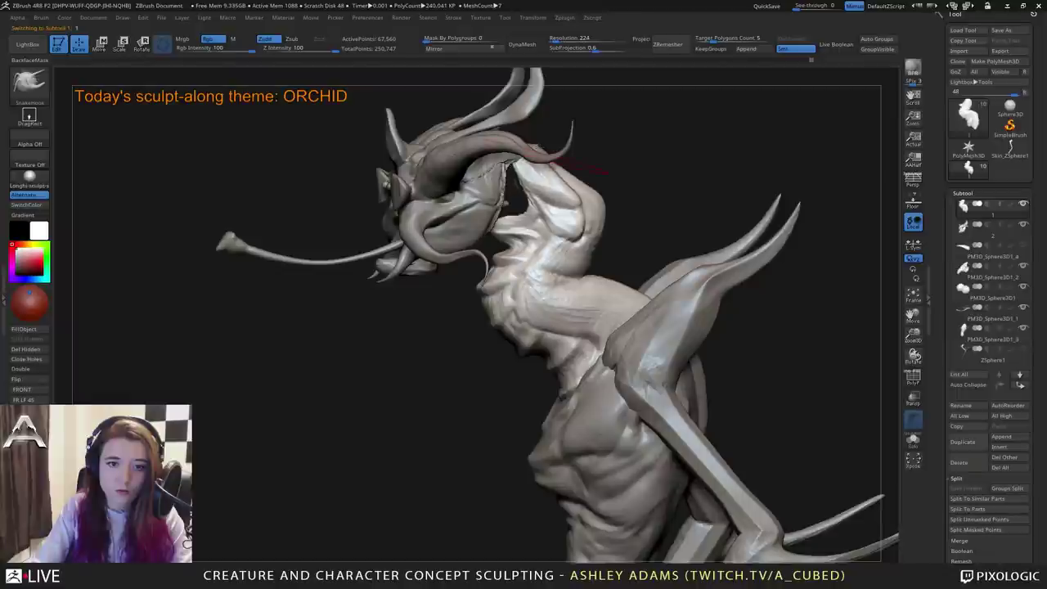
{"action": "mouse_move", "coordinate": [500, 199]}
{"action": "right_mouse_down"}
{"action": "mouse_move", "coordinate": [482, 237]}
{"action": "mouse_move", "coordinate": [445, 274]}
{"action": "mouse_move", "coordinate": [425, 274]}
{"action": "right_mouse_up"}
{"action": "key", "text": "space"}
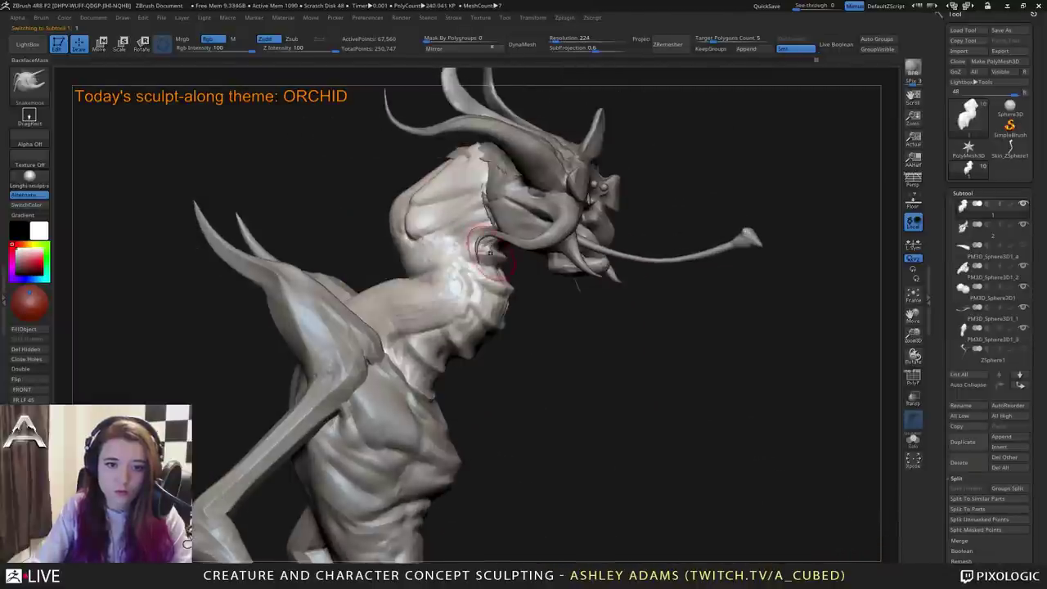
{"action": "right_click_drag", "start_coordinate": [500, 303], "coordinate": [524, 250], "text": "ctrl"}
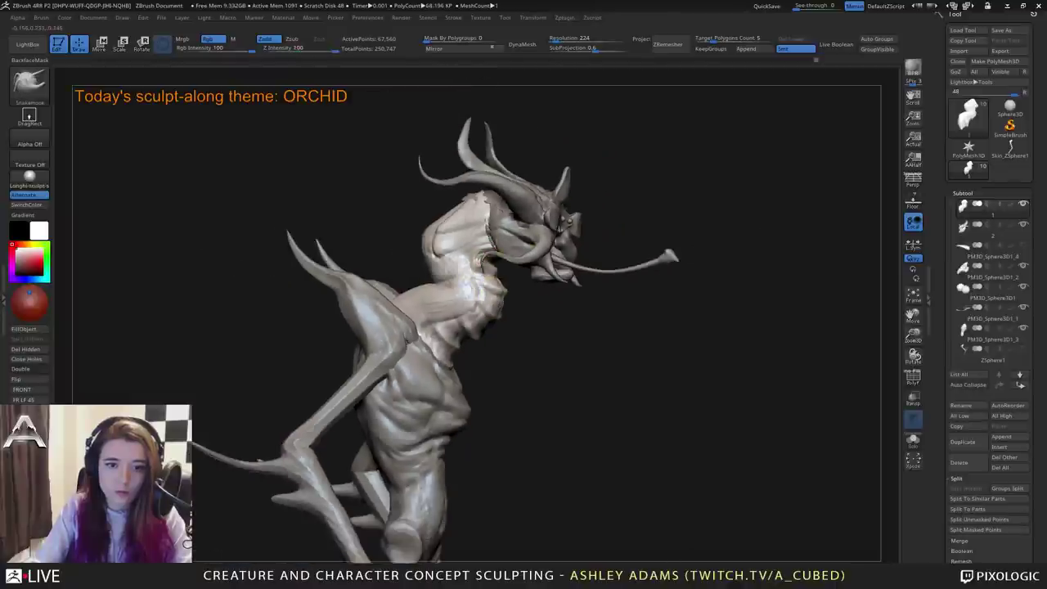
{"action": "right_click_drag", "start_coordinate": [589, 237], "coordinate": [574, 196]}
Select the fanged mouth piece and move it slightly down and forward to fit the shifted face.
{"action": "left_click", "coordinate": [533, 230], "text": "alt"}
{"action": "key", "text": "w"}
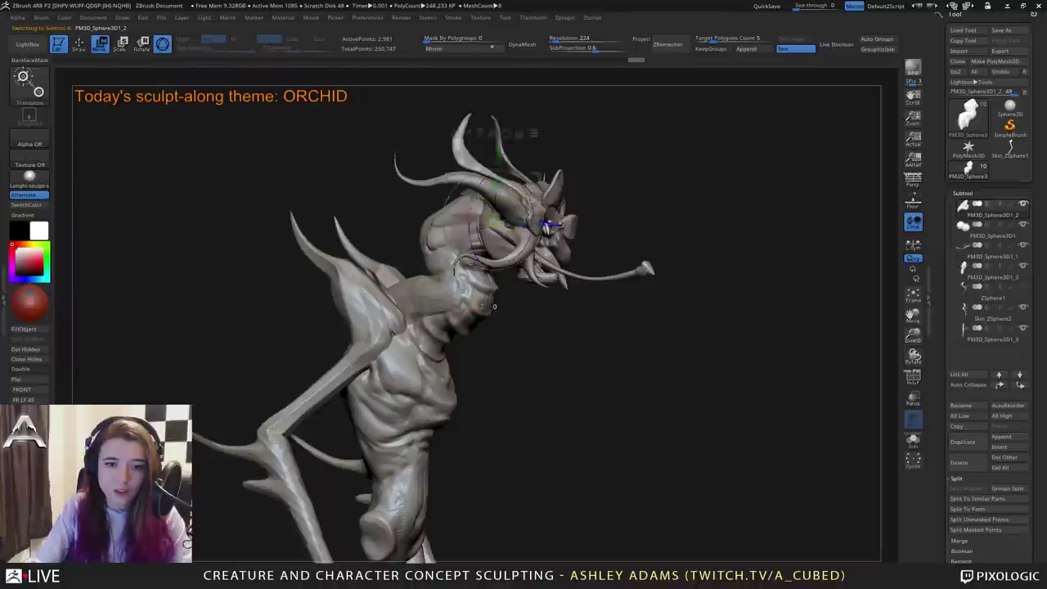
{"action": "left_click", "coordinate": [533, 134]}
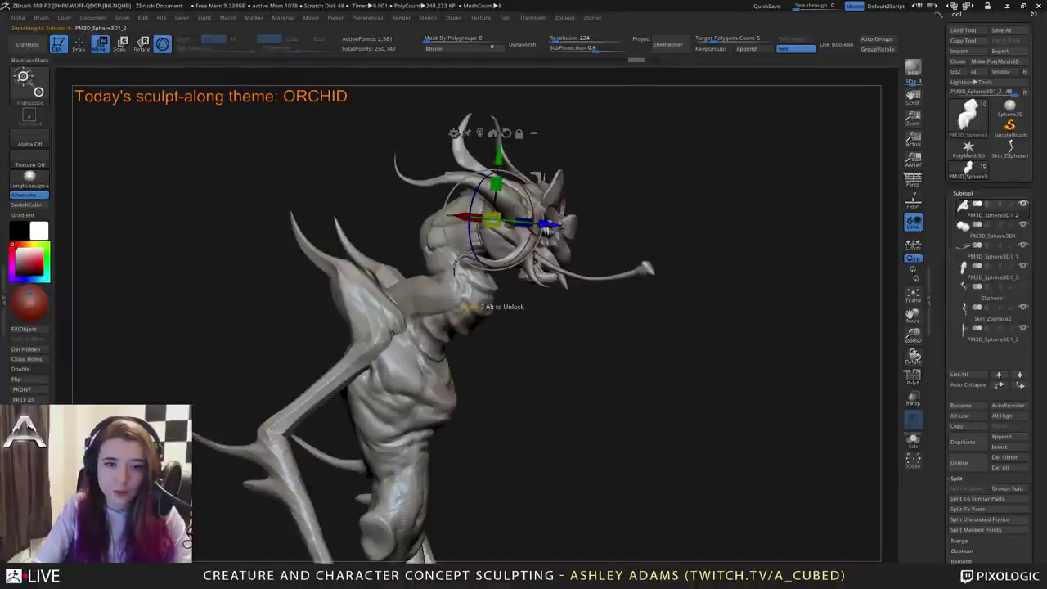
{"action": "right_click_drag", "start_coordinate": [561, 230], "coordinate": [515, 308], "text": "shift"}
{"action": "left_click_drag", "start_coordinate": [517, 216], "coordinate": [519, 215]}
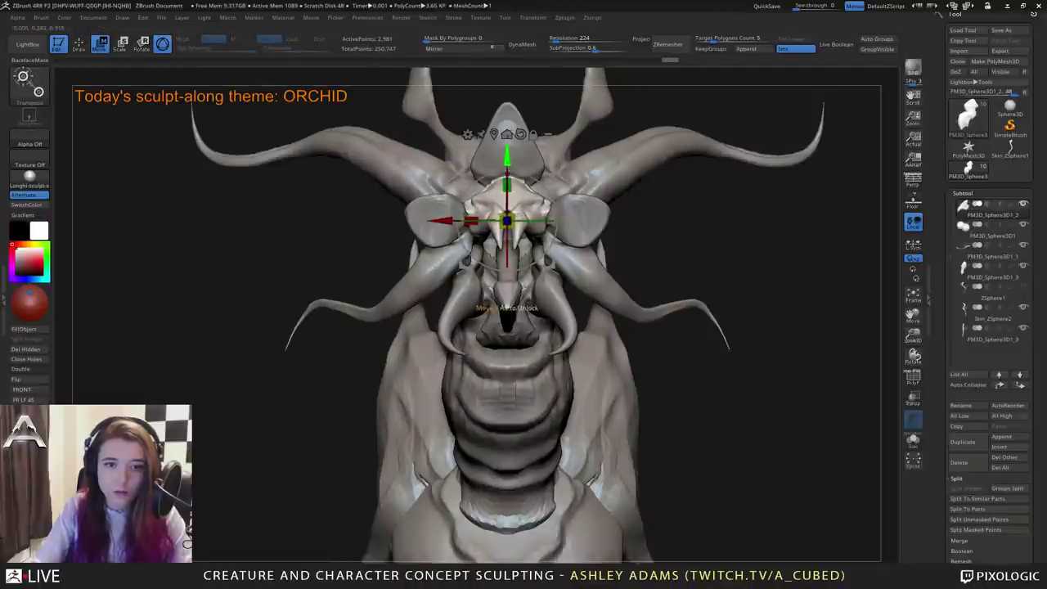
{"action": "left_click_drag", "start_coordinate": [507, 158], "coordinate": [507, 162]}
{"action": "mouse_move", "coordinate": [517, 167]}
{"action": "right_mouse_down"}
{"action": "mouse_move", "coordinate": [573, 176]}
{"action": "mouse_move", "coordinate": [520, 172]}
{"action": "right_mouse_up"}
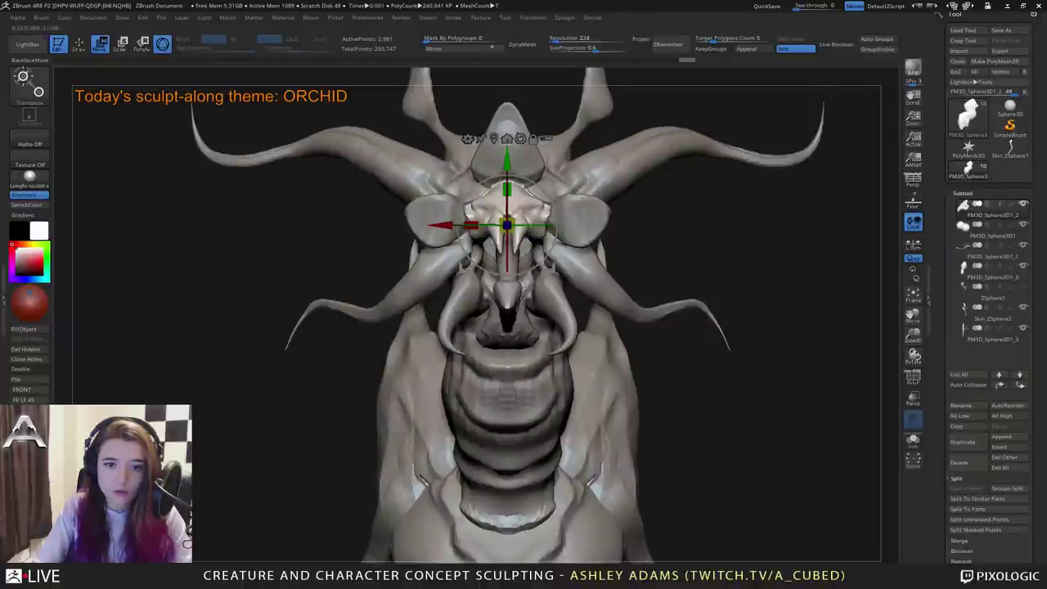
{"action": "right_click_drag", "start_coordinate": [720, 176], "coordinate": [601, 171]}
{"action": "left_click_drag", "start_coordinate": [600, 221], "coordinate": [621, 221]}
Select the face subtool and adjust its upper back edge beside the horns with the Snakehook brush.
{"action": "key", "text": "q"}
{"action": "mouse_move", "coordinate": [524, 270]}
{"action": "right_mouse_down", "text": "ctrl"}
{"action": "mouse_move", "coordinate": [502, 304]}
{"action": "mouse_move", "coordinate": [630, 270]}
{"action": "mouse_move", "coordinate": [654, 237]}
{"action": "mouse_move", "coordinate": [657, 188]}
{"action": "right_mouse_up", "text": "ctrl"}
{"action": "left_click", "coordinate": [640, 218], "text": "alt"}
{"action": "left_click", "coordinate": [652, 188], "text": "alt"}
{"action": "key", "text": "space"}
{"action": "left_click_drag", "start_coordinate": [656, 188], "coordinate": [660, 189]}
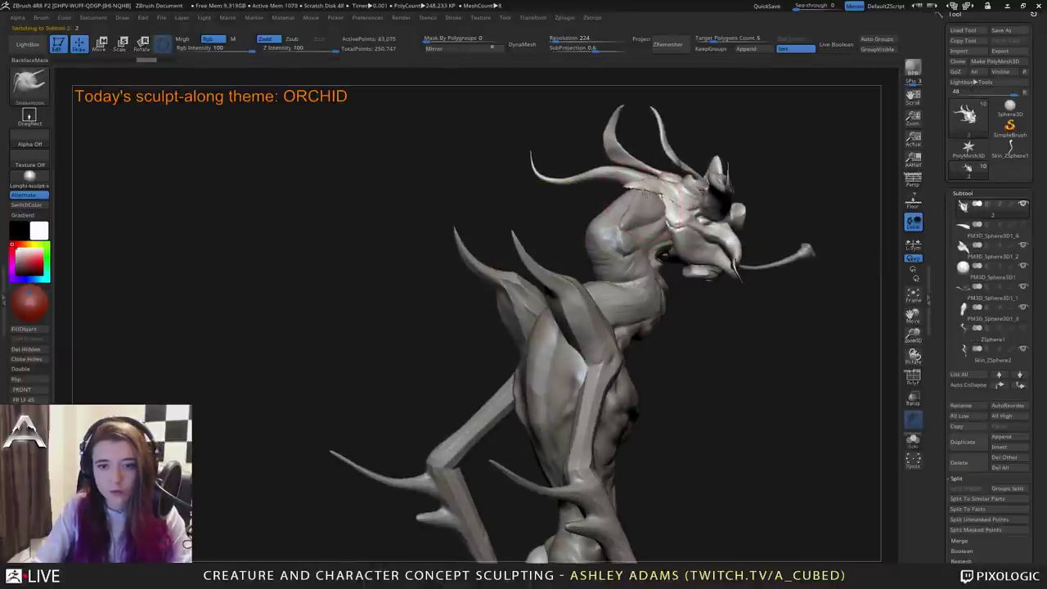
Select the neck subtool and adjust the back of the neck and torso profile with a large Snakehook brush.
{"action": "right_click_drag", "start_coordinate": [645, 190], "coordinate": [604, 204]}
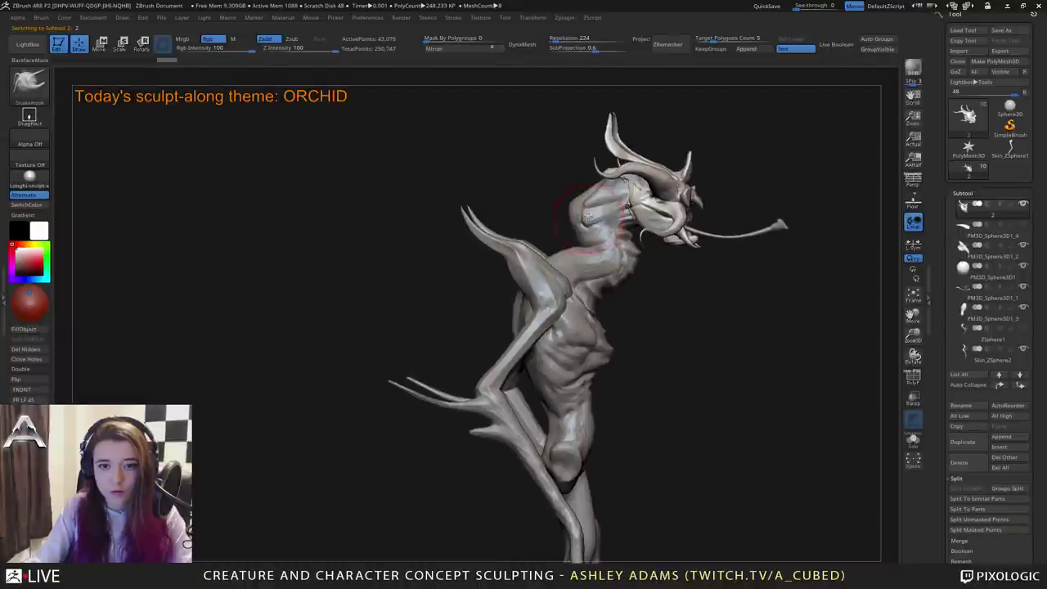
{"action": "left_click", "coordinate": [607, 209], "text": "alt"}
{"action": "left_click_drag", "start_coordinate": [575, 209], "coordinate": [584, 211]}
{"action": "mouse_move", "coordinate": [566, 193]}
{"action": "right_mouse_down", "text": "ctrl"}
{"action": "mouse_move", "coordinate": [557, 241]}
{"action": "mouse_move", "coordinate": [572, 286]}
{"action": "right_mouse_up", "text": "ctrl"}
{"action": "mouse_move", "coordinate": [573, 287]}
{"action": "right_mouse_down", "text": "alt"}
{"action": "mouse_move", "coordinate": [555, 256]}
{"action": "mouse_move", "coordinate": [579, 268]}
{"action": "right_mouse_up", "text": "alt"}
{"action": "key", "text": "space"}
{"action": "left_click_drag", "start_coordinate": [568, 293], "coordinate": [576, 291]}
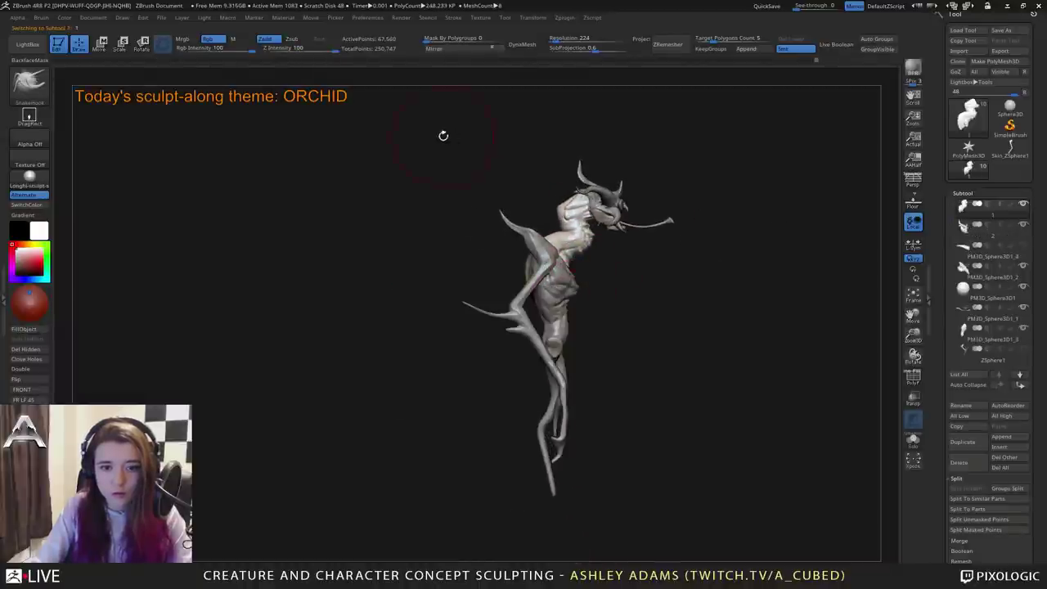
Select the long arms and rotate them slightly backward in the side view.
{"action": "left_click", "coordinate": [529, 304], "text": "alt"}
{"action": "key", "text": "e"}
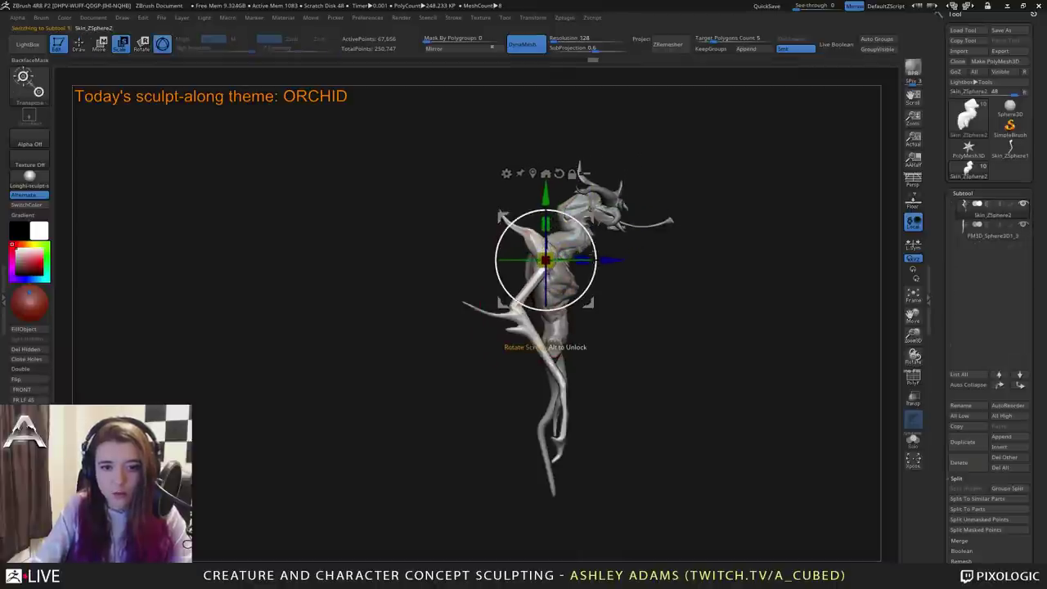
{"action": "left_click_drag", "start_coordinate": [593, 250], "coordinate": [590, 265]}
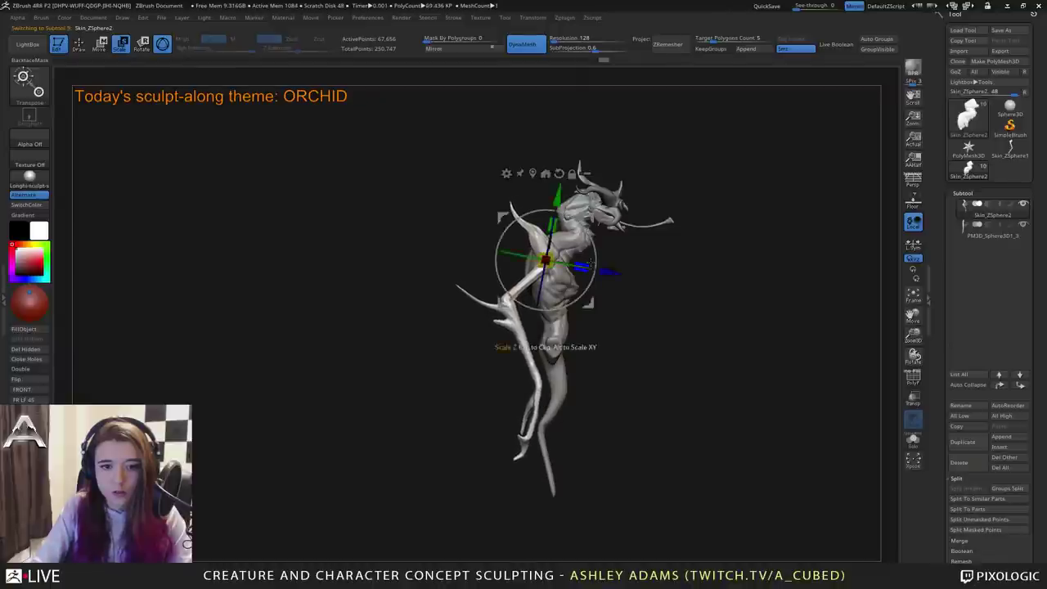
Mask the upper arms, place the gizmo at the elbow, and move the forearms backward and down.
{"action": "key", "text": "q"}
{"action": "mouse_move", "coordinate": [377, 367]}
{"action": "left_mouse_down", "text": "ctrl"}
{"action": "mouse_move", "coordinate": [603, 378]}
{"action": "mouse_move", "coordinate": [528, 305]}
{"action": "left_mouse_up", "text": "ctrl"}
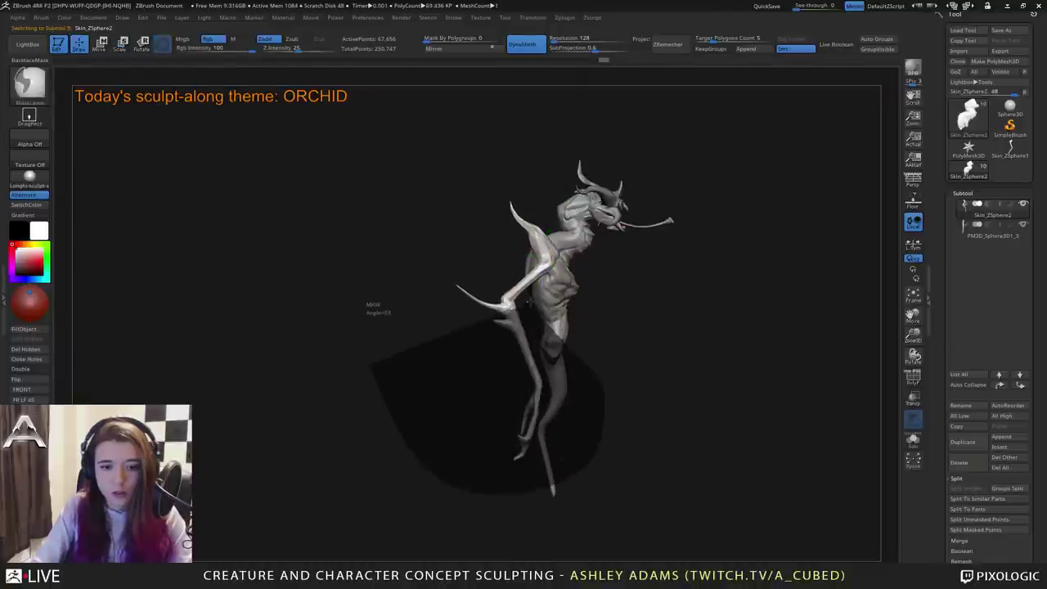
{"action": "left_click_drag", "start_coordinate": [368, 298], "coordinate": [372, 275], "text": "ctrl"}
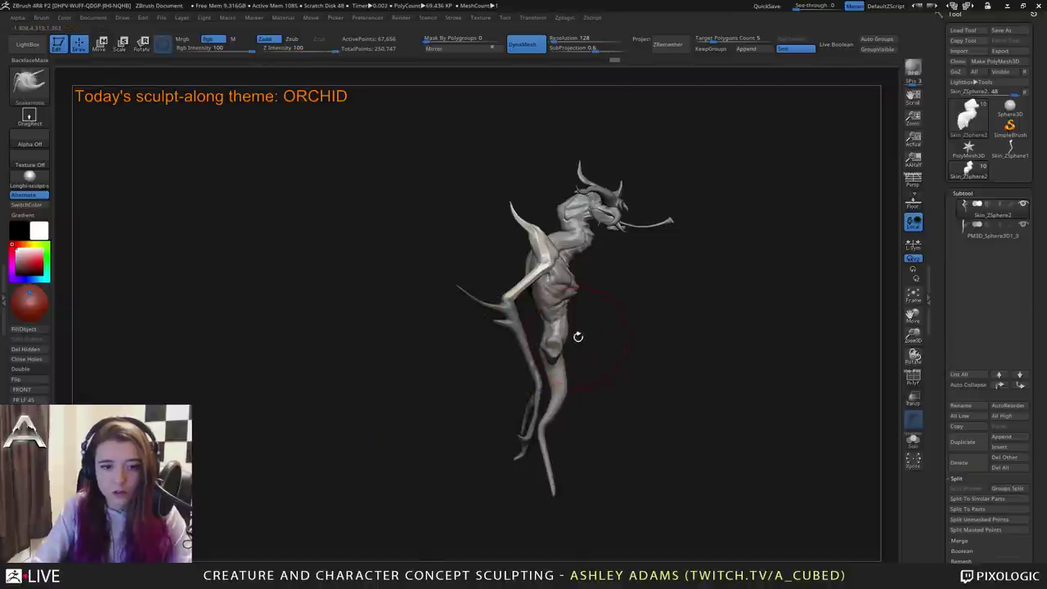
{"action": "key", "text": "w"}
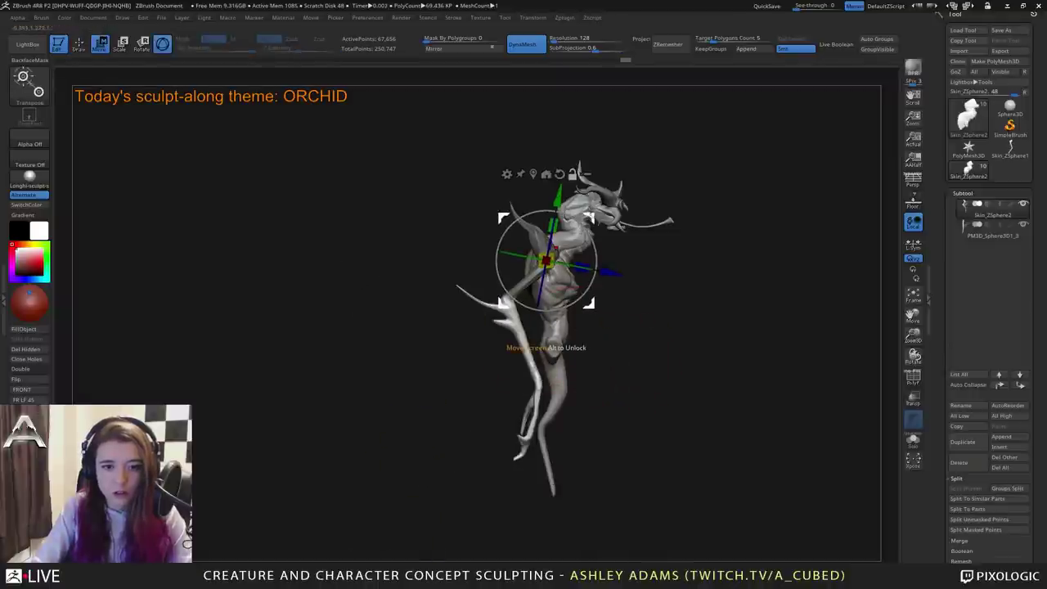
{"action": "left_click_drag", "start_coordinate": [588, 217], "coordinate": [550, 256], "text": "alt"}
{"action": "left_click_drag", "start_coordinate": [508, 378], "coordinate": [491, 394]}
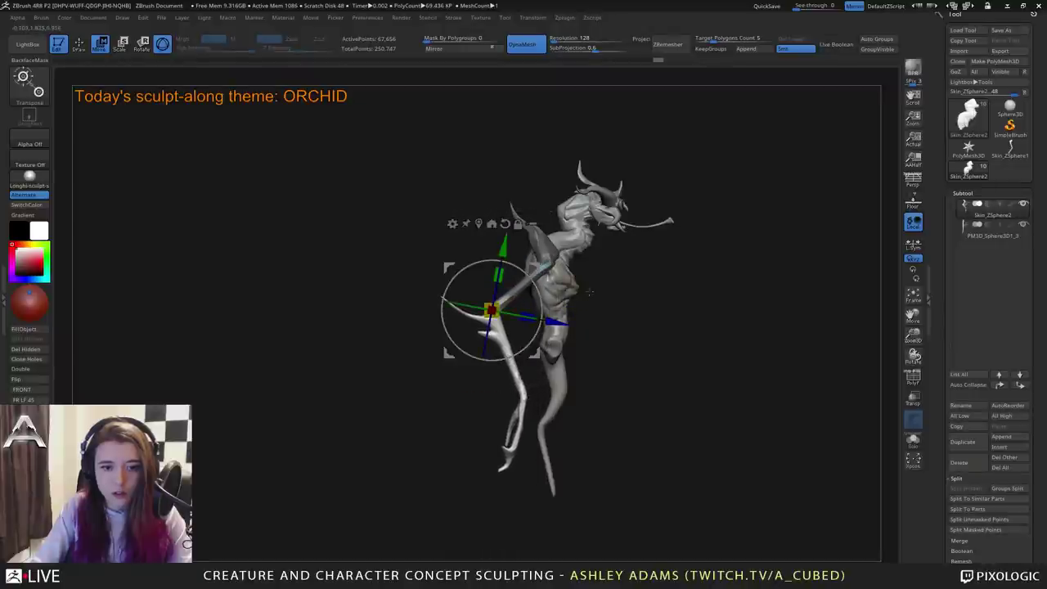
Rotate the forearms toward the body by about 10 degrees around the elbow, and clear the mask.
{"action": "mouse_move", "coordinate": [603, 289]}
{"action": "left_mouse_down", "text": "ctrl"}
{"action": "mouse_move", "coordinate": [634, 285]}
{"action": "mouse_move", "coordinate": [440, 211]}
{"action": "mouse_move", "coordinate": [470, 305]}
{"action": "left_mouse_up", "text": "ctrl"}
{"action": "mouse_move", "coordinate": [537, 301]}
{"action": "left_mouse_down", "text": "ctrl"}
{"action": "mouse_move", "coordinate": [564, 298]}
{"action": "mouse_move", "coordinate": [549, 322]}
{"action": "left_mouse_up", "text": "ctrl"}
{"action": "left_click_drag", "start_coordinate": [492, 395], "coordinate": [491, 395]}
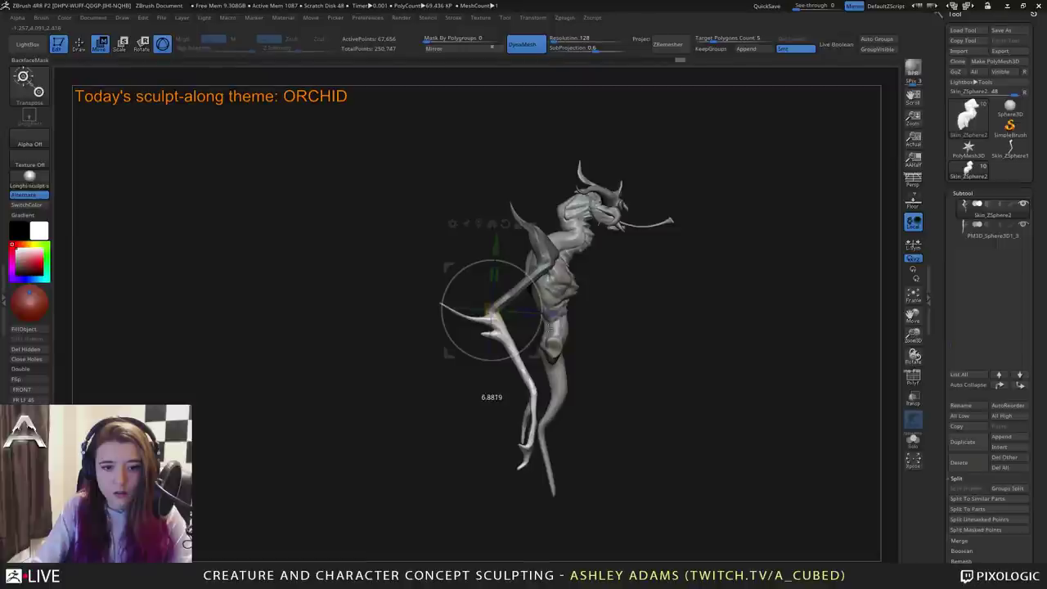
{"action": "left_click_drag", "start_coordinate": [551, 327], "coordinate": [551, 327]}
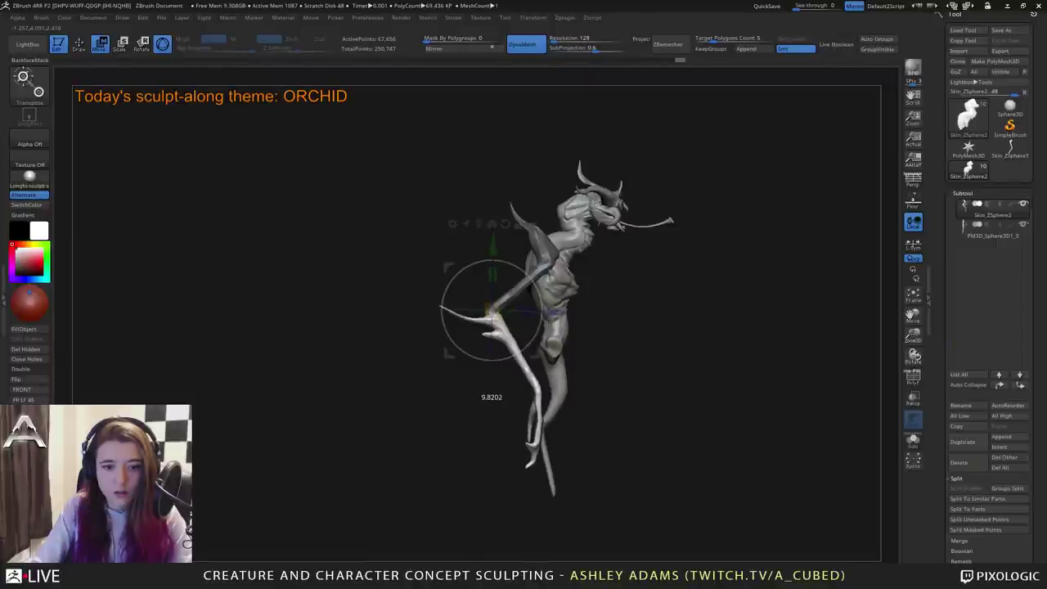
{"action": "mouse_move", "coordinate": [615, 275]}
{"action": "left_mouse_down"}
{"action": "mouse_move", "coordinate": [534, 270]}
{"action": "mouse_move", "coordinate": [607, 260]}
{"action": "left_mouse_up"}
{"action": "key", "text": "q"}
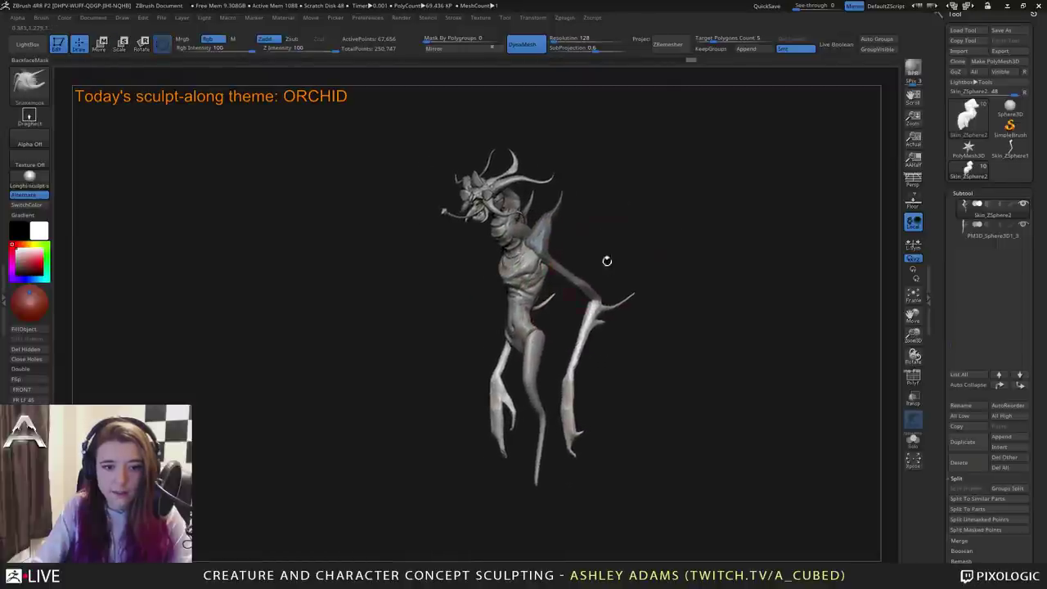
{"action": "mouse_move", "coordinate": [692, 213]}
{"action": "left_mouse_down"}
{"action": "mouse_move", "coordinate": [607, 225]}
{"action": "mouse_move", "coordinate": [667, 255]}
{"action": "left_mouse_up"}
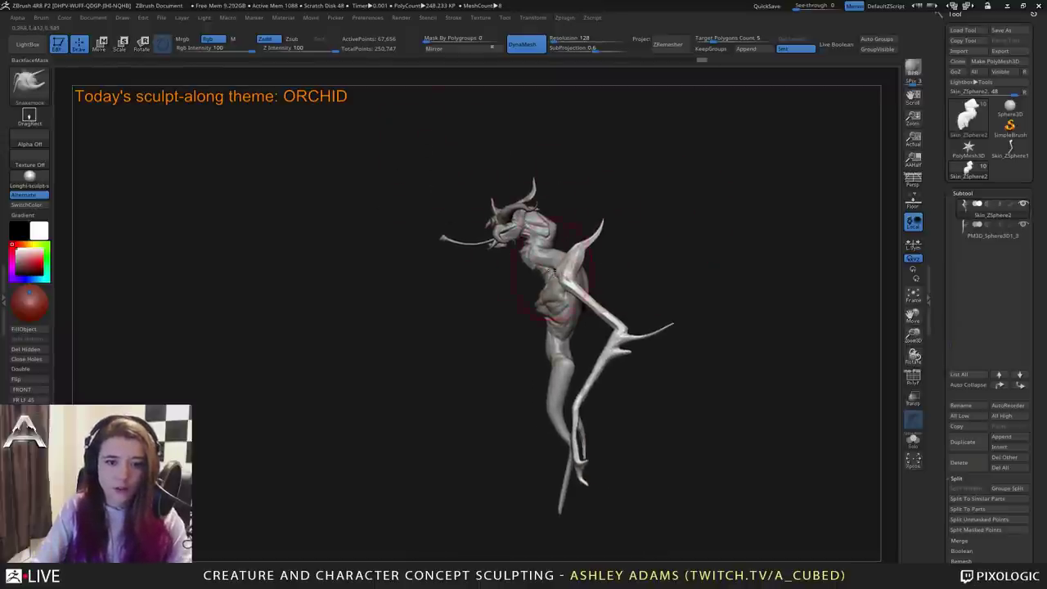
Fill the horizontal grooves along the front of the neck with the ClayBuildup brush.
{"action": "mouse_move", "coordinate": [554, 270]}
{"action": "right_mouse_down"}
{"action": "mouse_move", "coordinate": [619, 275]}
{"action": "mouse_move", "coordinate": [559, 292]}
{"action": "mouse_move", "coordinate": [505, 288]}
{"action": "mouse_move", "coordinate": [544, 269]}
{"action": "right_mouse_up"}
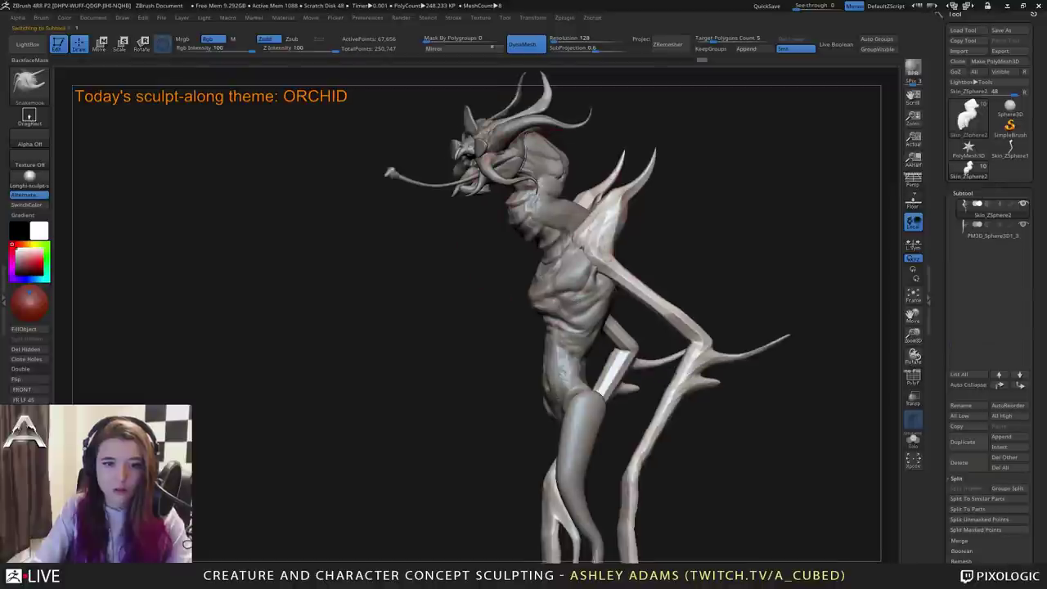
{"action": "key", "text": "b"}
{"action": "key", "text": "c"}
{"action": "key", "text": "b"}
{"action": "key", "text": "space"}
{"action": "left_click", "coordinate": [549, 215]}
{"action": "right_click_drag", "start_coordinate": [541, 224], "coordinate": [525, 292], "text": "ctrl"}
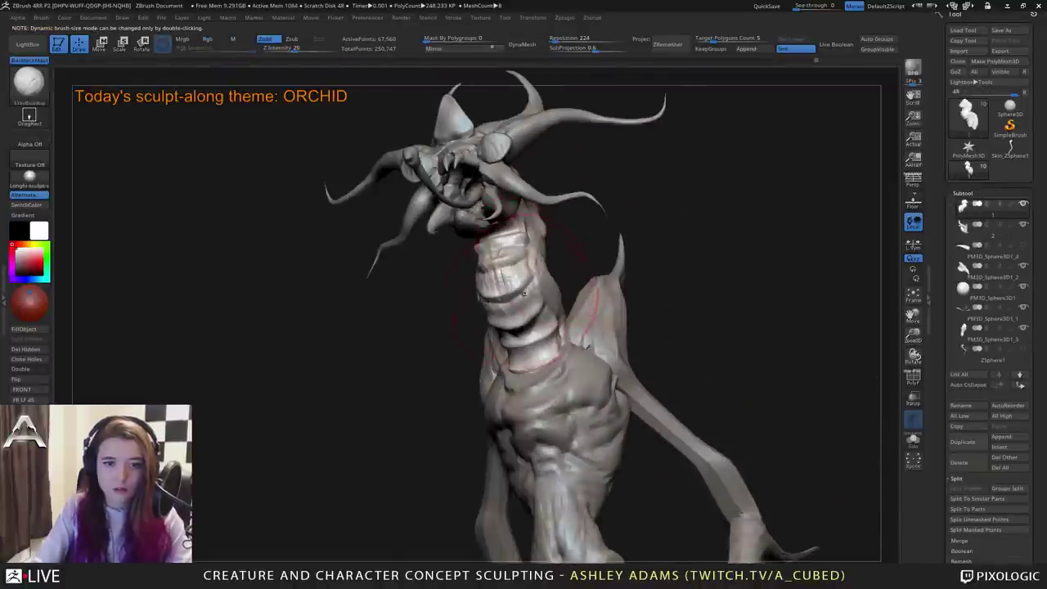
{"action": "key", "text": "space"}
{"action": "left_click", "coordinate": [466, 353]}
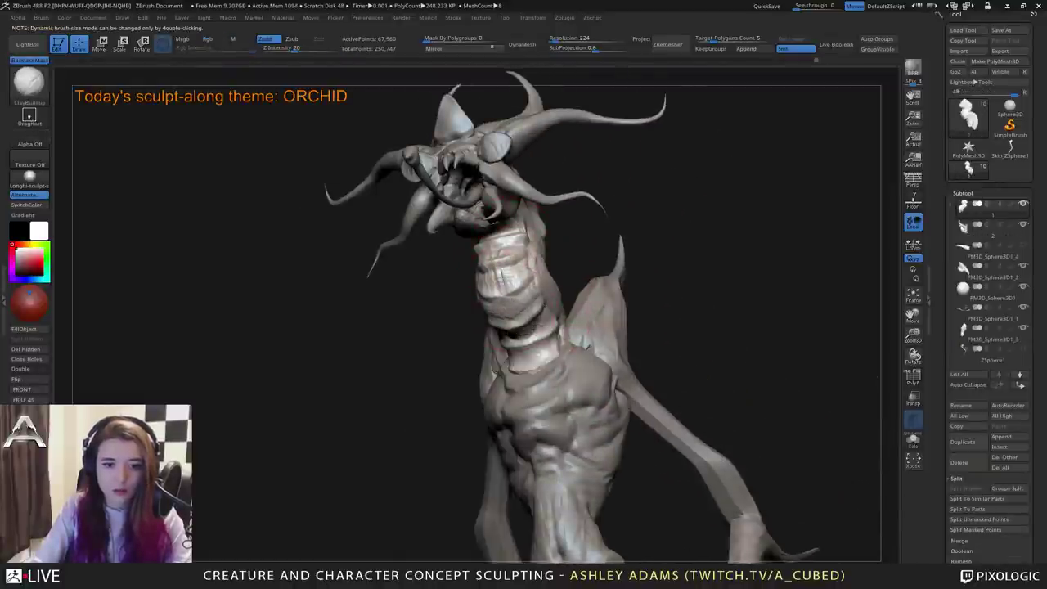
{"action": "left_click_drag", "start_coordinate": [550, 350], "coordinate": [540, 318]}
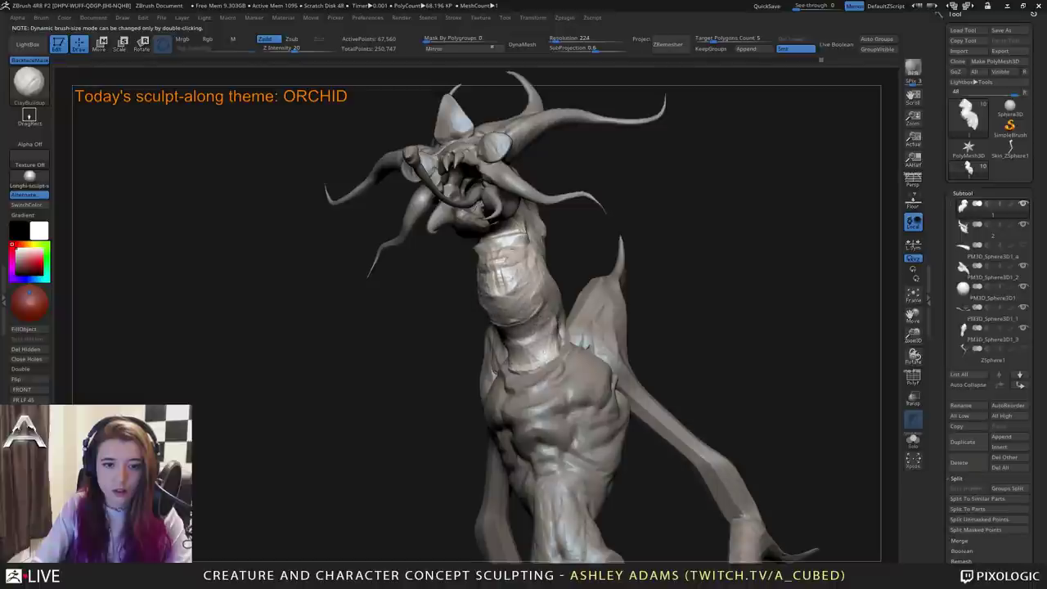
Flatten the bulge on the throat and side of the neck into a smoother plane.
{"action": "right_click_drag", "start_coordinate": [565, 270], "coordinate": [509, 261]}
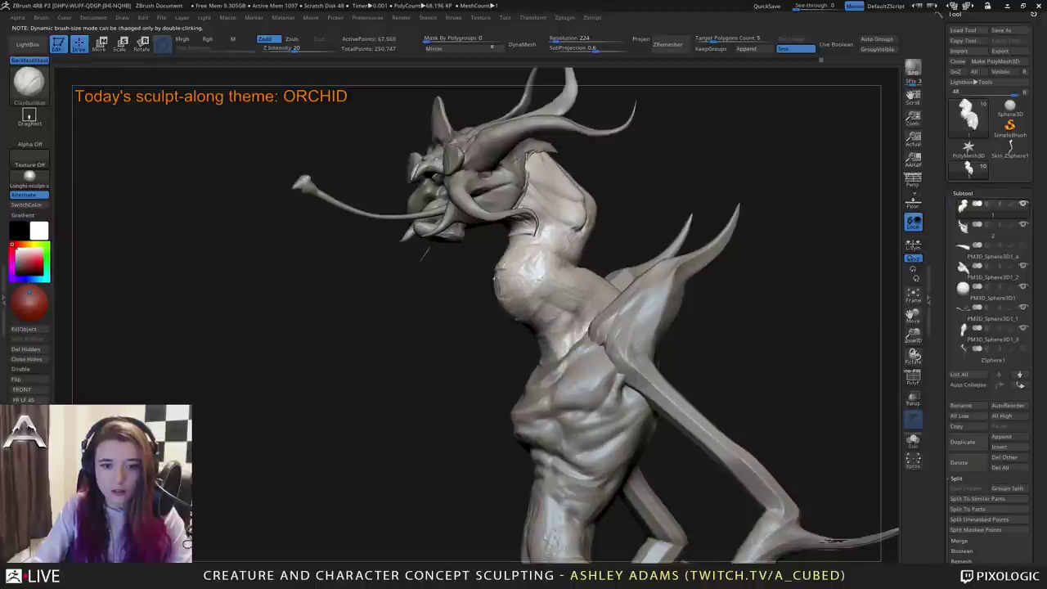
{"action": "left_click_drag", "start_coordinate": [527, 313], "coordinate": [535, 282]}
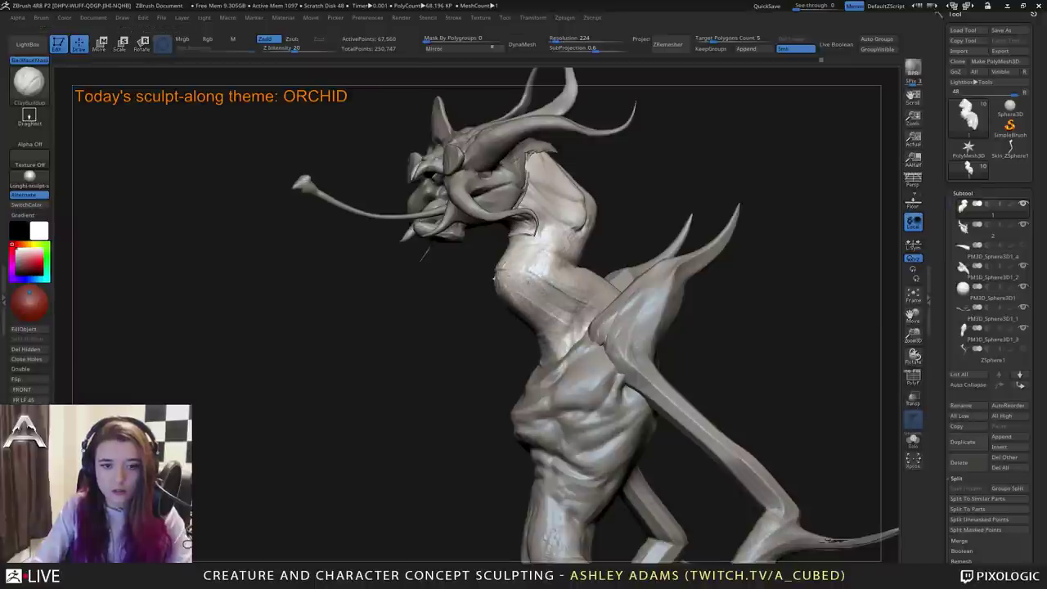
{"action": "mouse_move", "coordinate": [528, 278]}
{"action": "right_mouse_down"}
{"action": "mouse_move", "coordinate": [503, 276]}
{"action": "mouse_move", "coordinate": [625, 275]}
{"action": "right_mouse_up"}
{"action": "right_click", "coordinate": [502, 274]}
Pull the sides of the neck outward with the Snakehook brush.
{"action": "key", "text": "b"}
{"action": "key", "text": "s"}
{"action": "key", "text": "h"}
{"action": "right_click", "coordinate": [497, 290]}
{"action": "right_click_drag", "start_coordinate": [587, 233], "coordinate": [544, 223]}
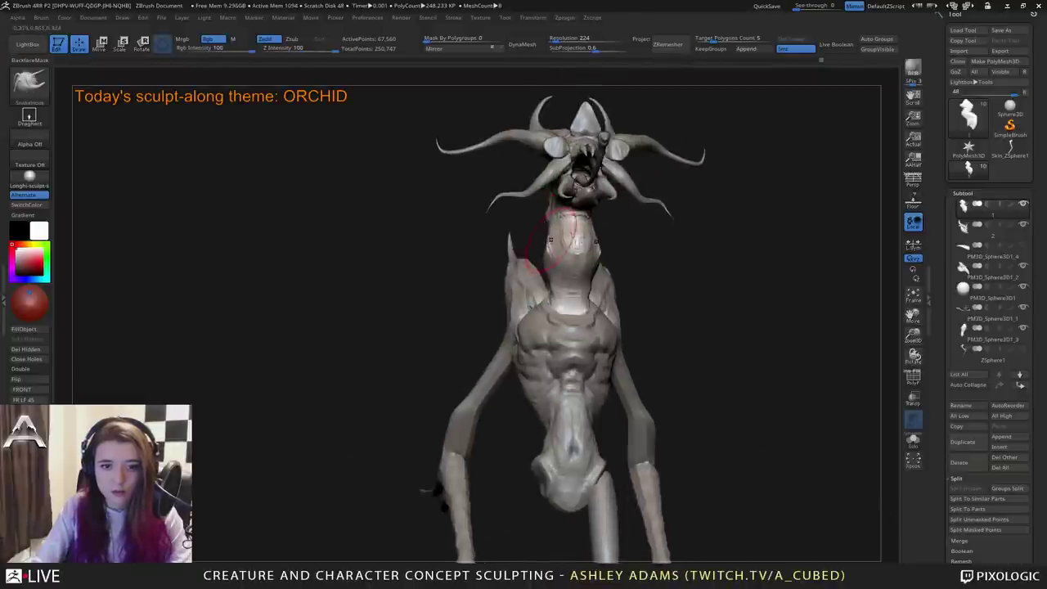
{"action": "left_click_drag", "start_coordinate": [545, 232], "coordinate": [535, 237]}
{"action": "mouse_move", "coordinate": [535, 236]}
{"action": "right_mouse_down"}
{"action": "mouse_move", "coordinate": [587, 252]}
{"action": "mouse_move", "coordinate": [625, 246]}
{"action": "right_mouse_up"}
Build up the side planes of the neck below the jaw with the ClayBuildup brush.
{"action": "key", "text": "b"}
{"action": "key", "text": "c"}
{"action": "key", "text": "b"}
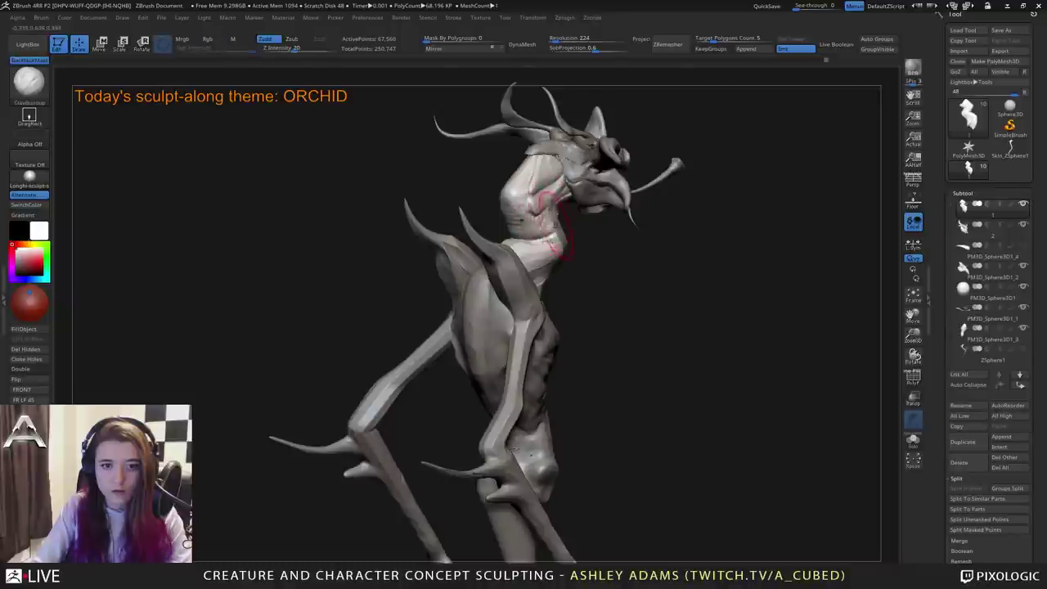
{"action": "right_click_drag", "start_coordinate": [544, 159], "coordinate": [509, 169]}
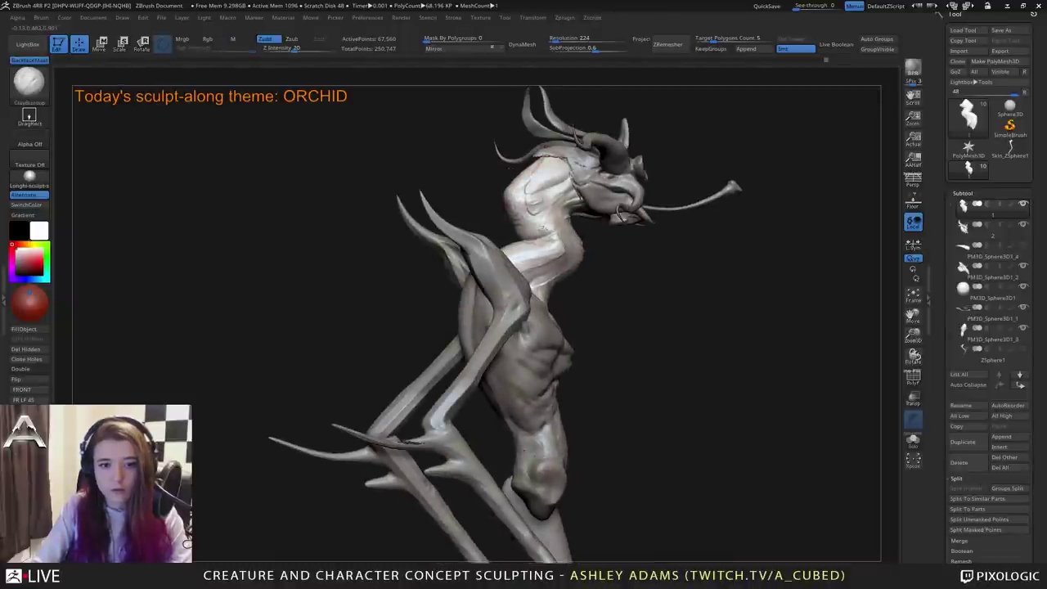
{"action": "mouse_move", "coordinate": [546, 204]}
{"action": "right_mouse_down"}
{"action": "mouse_move", "coordinate": [603, 193]}
{"action": "mouse_move", "coordinate": [597, 234]}
{"action": "mouse_move", "coordinate": [589, 211]}
{"action": "right_mouse_up"}
Pull the neck's contour beneath the jaw into shape with the Snakehook brush.
{"action": "key", "text": "b"}
{"action": "key", "text": "s"}
{"action": "key", "text": "h"}
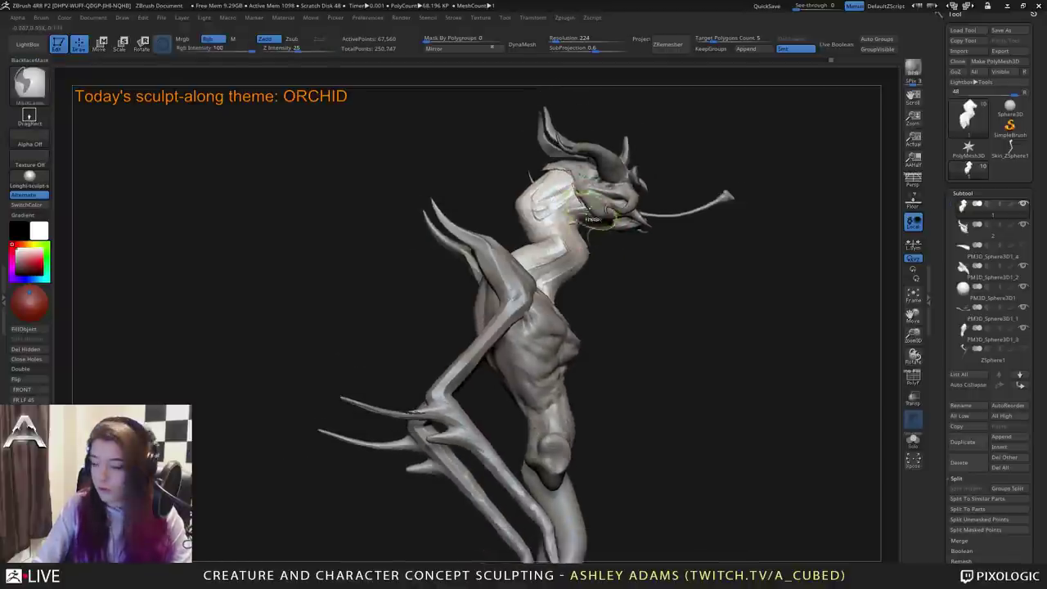
{"action": "key", "text": "b"}
{"action": "key", "text": "s"}
{"action": "key", "text": "h"}
{"action": "left_click_drag", "start_coordinate": [591, 219], "coordinate": [540, 214]}
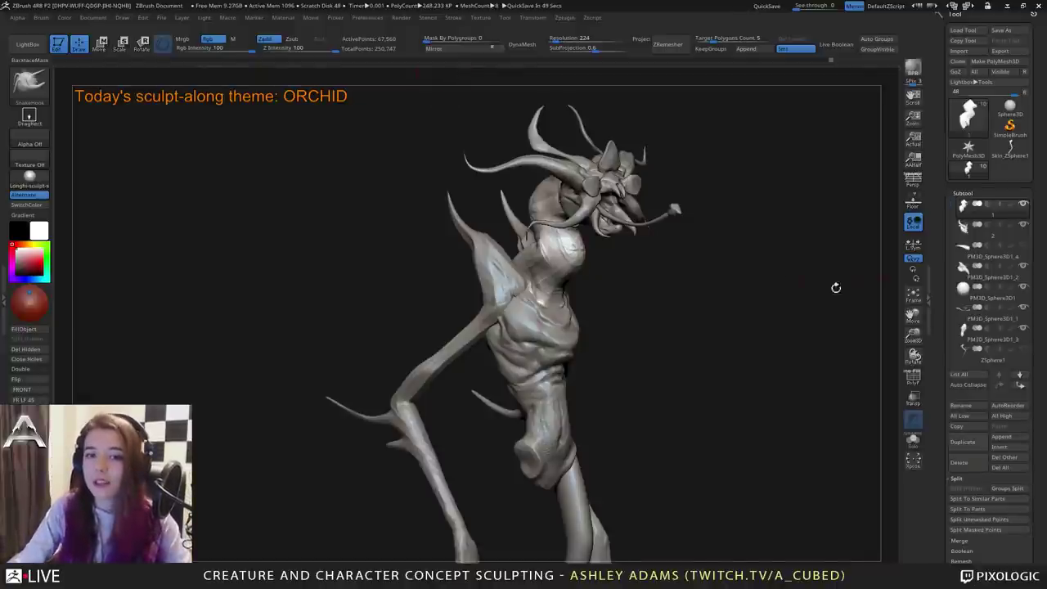
Add volume to the front bulge and sides of the neck with the ClayBuildup brush.
{"action": "mouse_move", "coordinate": [703, 232]}
{"action": "left_mouse_down"}
{"action": "mouse_move", "coordinate": [654, 242]}
{"action": "mouse_move", "coordinate": [663, 266]}
{"action": "mouse_move", "coordinate": [630, 235]}
{"action": "mouse_move", "coordinate": [601, 261]}
{"action": "mouse_move", "coordinate": [594, 297]}
{"action": "left_mouse_up"}
{"action": "key", "text": "b"}
{"action": "key", "text": "c"}
{"action": "key", "text": "b"}
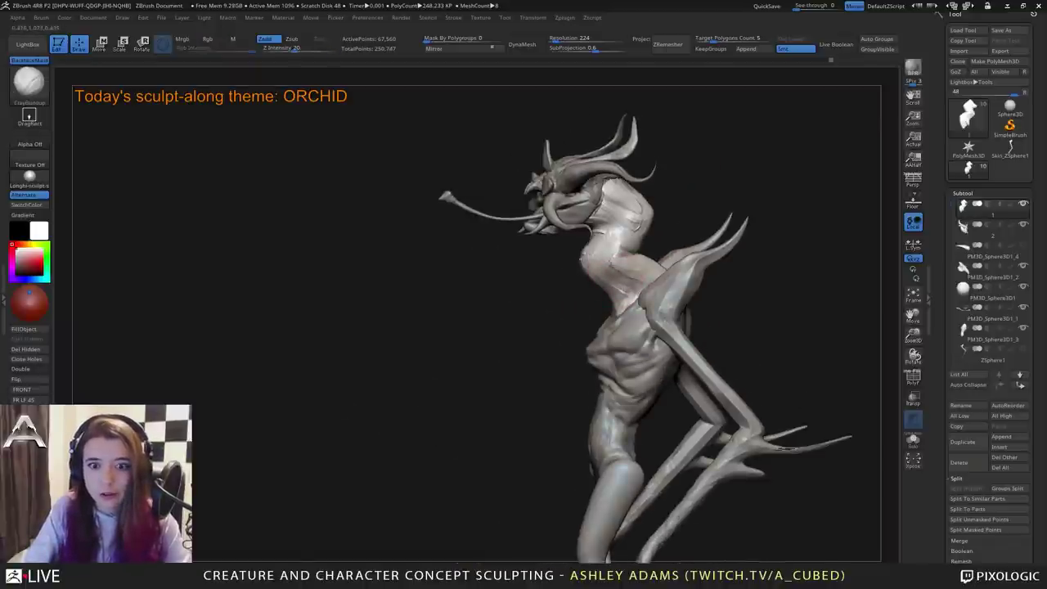
{"action": "mouse_move", "coordinate": [583, 260]}
{"action": "left_mouse_down"}
{"action": "mouse_move", "coordinate": [587, 282]}
{"action": "mouse_move", "coordinate": [590, 260]}
{"action": "mouse_move", "coordinate": [620, 256]}
{"action": "mouse_move", "coordinate": [591, 277]}
{"action": "mouse_move", "coordinate": [544, 260]}
{"action": "left_mouse_up"}
Adjust the outer contour of the upper neck as seen from behind with the Snakehook brush.
{"action": "key", "text": "b"}
{"action": "key", "text": "s"}
{"action": "key", "text": "h"}
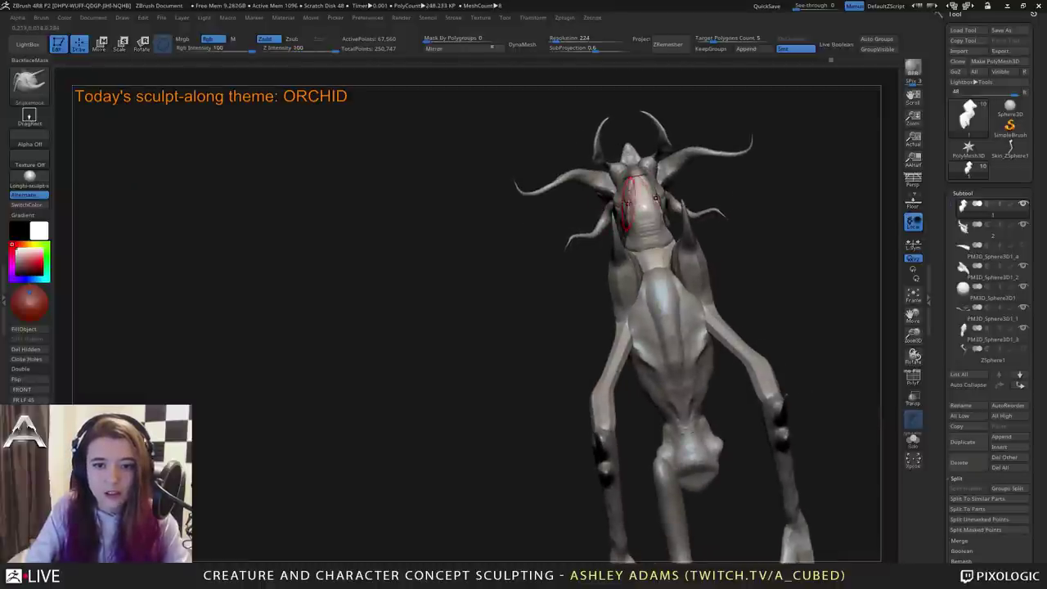
{"action": "left_click_drag", "start_coordinate": [632, 206], "coordinate": [630, 230]}
{"action": "mouse_move", "coordinate": [641, 224]}
{"action": "right_mouse_down"}
{"action": "mouse_move", "coordinate": [632, 211]}
{"action": "mouse_move", "coordinate": [602, 215]}
{"action": "mouse_move", "coordinate": [622, 212]}
{"action": "right_mouse_up"}
{"action": "mouse_move", "coordinate": [620, 221]}
{"action": "left_mouse_down"}
{"action": "mouse_move", "coordinate": [643, 240]}
{"action": "mouse_move", "coordinate": [626, 249]}
{"action": "left_mouse_up"}
Build up the back of the neck around its upper bend with the ClayBuildup brush.
{"action": "key", "text": "b"}
{"action": "key", "text": "c"}
{"action": "key", "text": "b"}
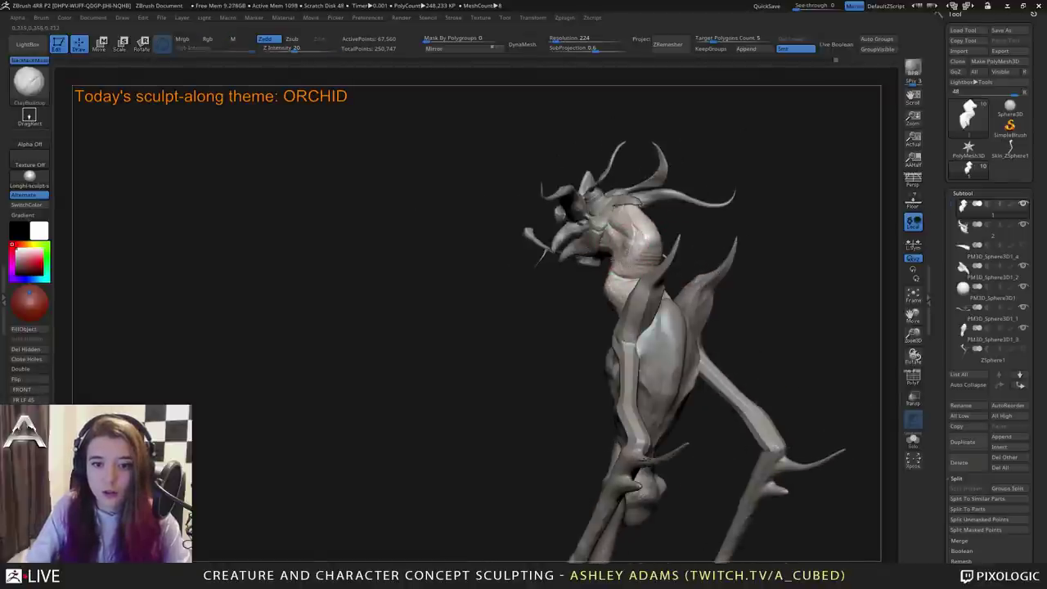
{"action": "left_click_drag", "start_coordinate": [646, 236], "coordinate": [642, 245]}
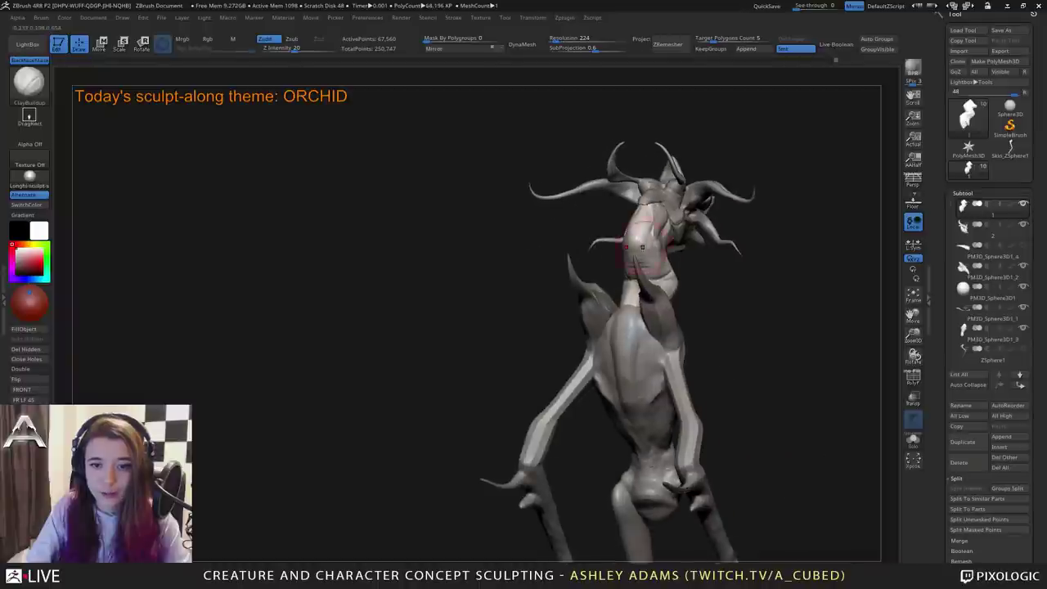
{"action": "mouse_move", "coordinate": [646, 209]}
{"action": "left_mouse_down"}
{"action": "mouse_move", "coordinate": [678, 222]}
{"action": "mouse_move", "coordinate": [650, 235]}
{"action": "mouse_move", "coordinate": [699, 294]}
{"action": "mouse_move", "coordinate": [646, 307]}
{"action": "mouse_move", "coordinate": [705, 330]}
{"action": "mouse_move", "coordinate": [647, 329]}
{"action": "mouse_move", "coordinate": [659, 336]}
{"action": "left_mouse_up"}
Pull the back of the neck base up toward the shoulders with the Snakehook brush.
{"action": "key", "text": "b"}
{"action": "key", "text": "s"}
{"action": "key", "text": "h"}
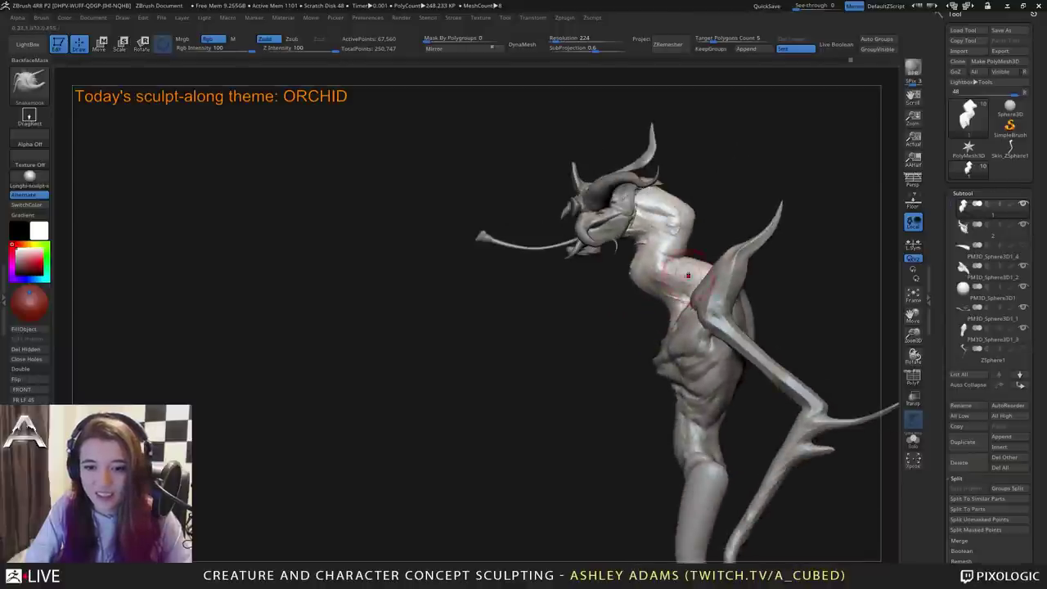
{"action": "key", "text": "space"}
{"action": "left_click_drag", "start_coordinate": [694, 272], "coordinate": [712, 257]}
{"action": "right_click_drag", "start_coordinate": [710, 258], "coordinate": [703, 259]}
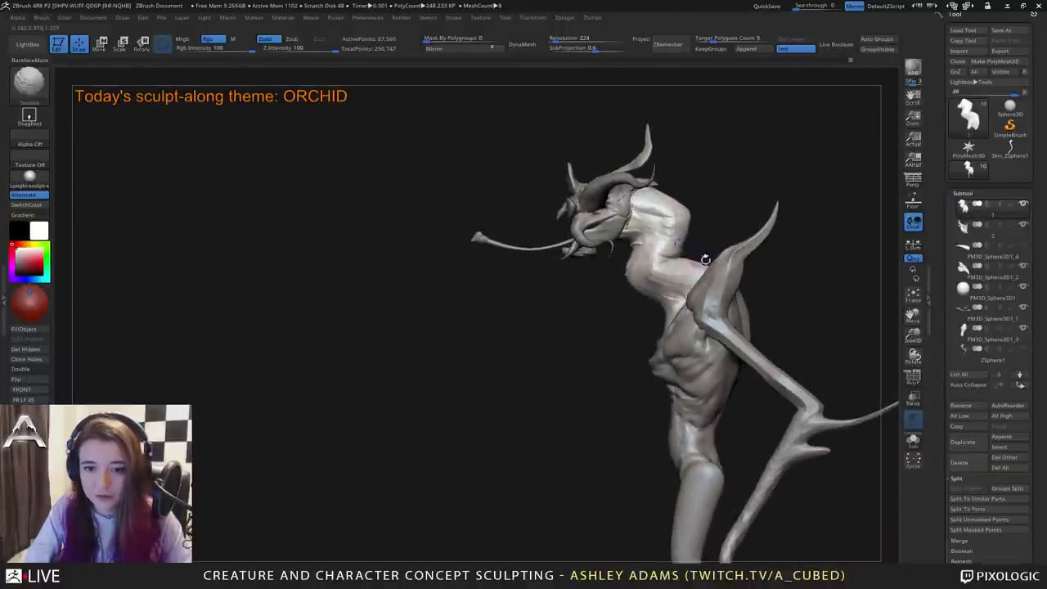
Select the torso and pull its upper back outward behind the shoulder with the Snakehook brush.
{"action": "mouse_move", "coordinate": [666, 337]}
{"action": "right_mouse_down", "text": "ctrl"}
{"action": "mouse_move", "coordinate": [661, 346]}
{"action": "mouse_move", "coordinate": [647, 292]}
{"action": "right_mouse_up", "text": "ctrl"}
{"action": "left_click", "coordinate": [658, 296], "text": "alt"}
{"action": "key", "text": "space"}
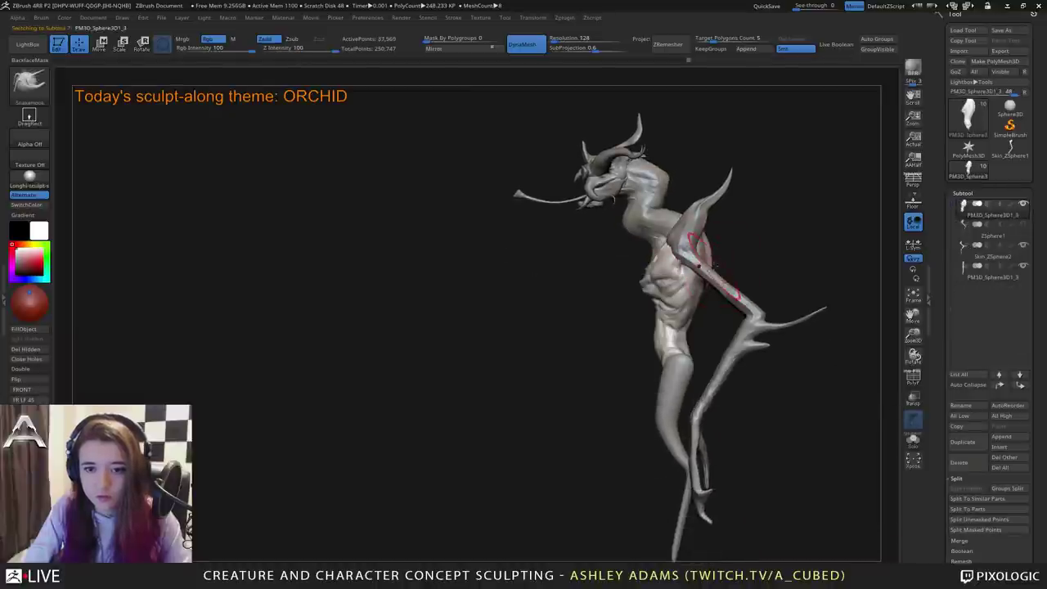
{"action": "left_click_drag", "start_coordinate": [715, 261], "coordinate": [720, 259]}
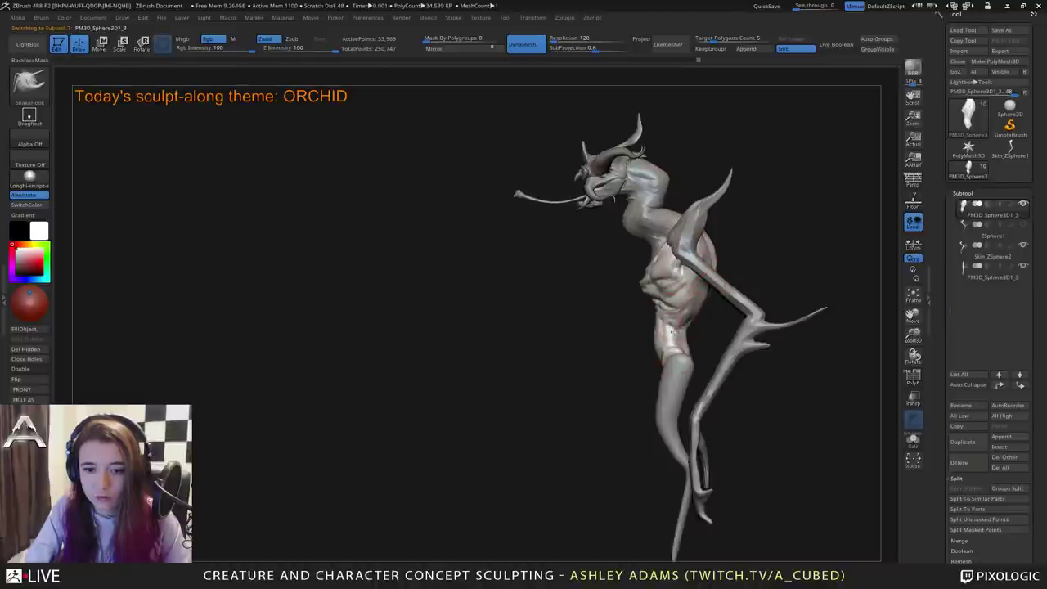
{"action": "right_click", "coordinate": [673, 331]}
{"action": "mouse_move", "coordinate": [524, 323]}
{"action": "right_mouse_down"}
{"action": "mouse_move", "coordinate": [675, 273]}
{"action": "mouse_move", "coordinate": [659, 271]}
{"action": "mouse_move", "coordinate": [634, 299]}
{"action": "right_mouse_up"}
Select the neck piece and inflate its head end into a rounded mass behind the jaw with the Inflat brush.
{"action": "left_click", "coordinate": [660, 250], "text": "alt"}
{"action": "right_click", "coordinate": [575, 312]}
{"action": "left_click", "coordinate": [626, 254]}
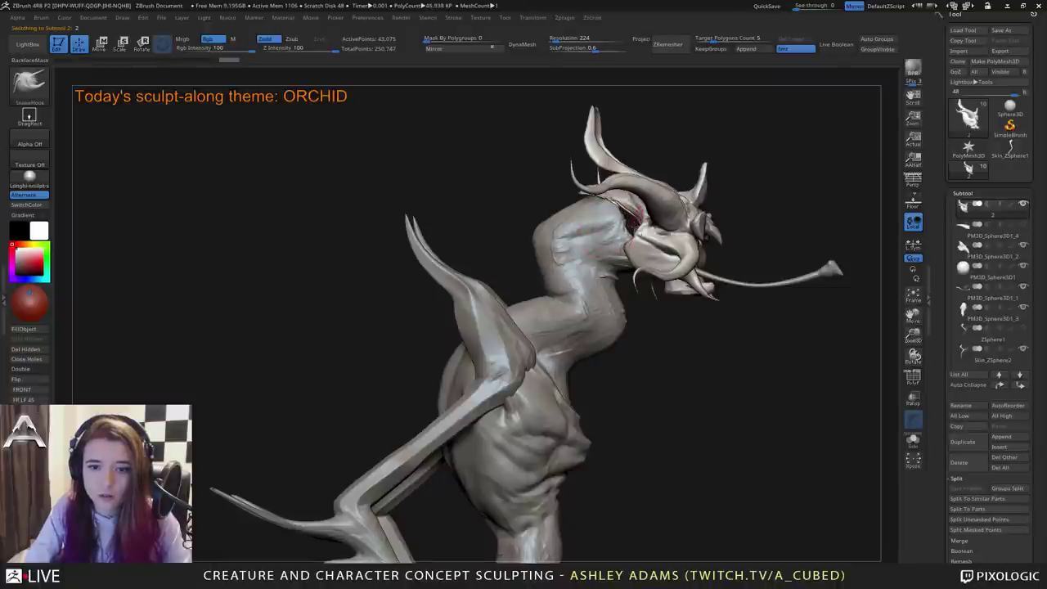
{"action": "right_click_drag", "start_coordinate": [611, 237], "coordinate": [521, 181]}
{"action": "left_click", "coordinate": [617, 224], "text": "alt"}
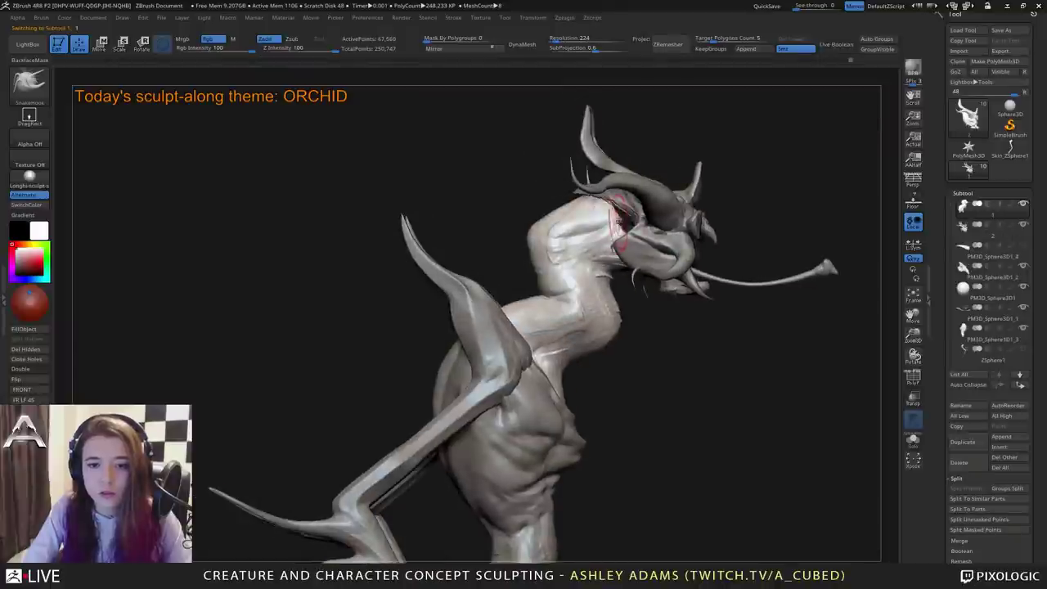
{"action": "right_click_drag", "start_coordinate": [630, 221], "coordinate": [595, 212]}
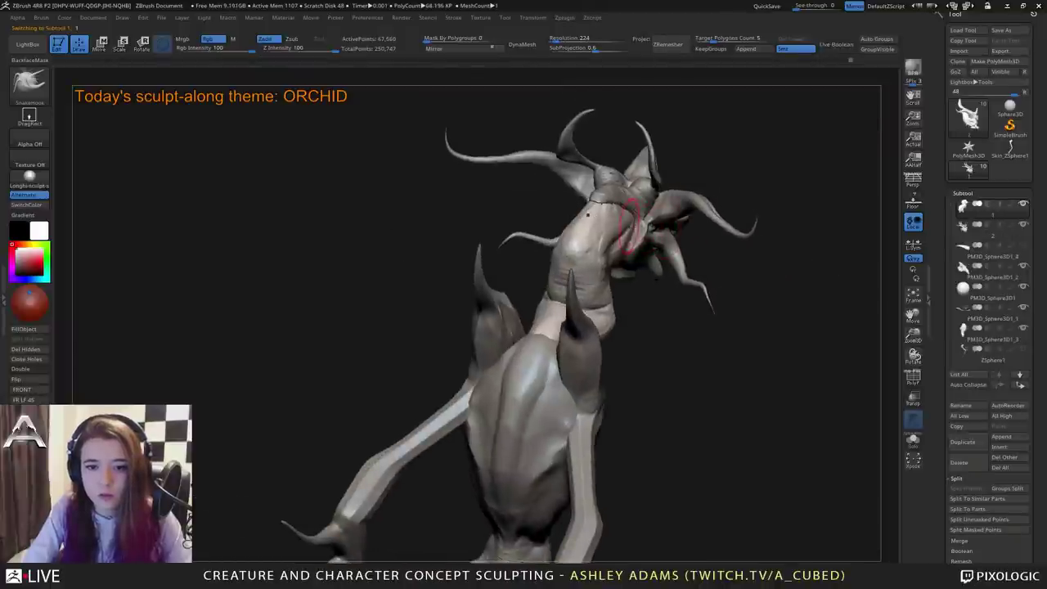
{"action": "key", "text": "b"}
{"action": "key", "text": "i"}
{"action": "key", "text": "n"}
{"action": "key", "text": "space"}
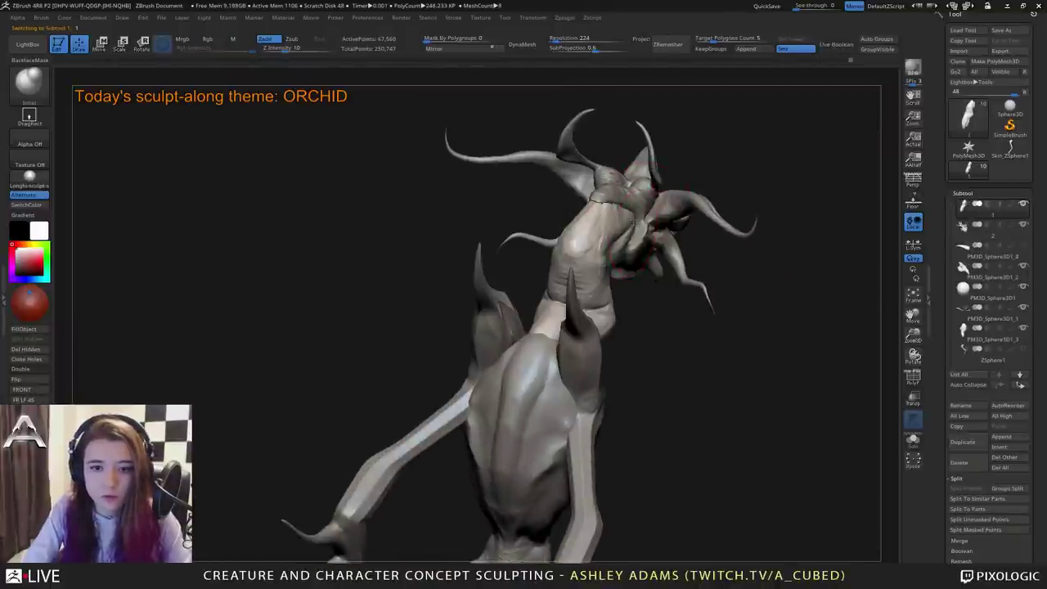
{"action": "mouse_move", "coordinate": [646, 246]}
{"action": "right_mouse_down"}
{"action": "mouse_move", "coordinate": [576, 225]}
{"action": "mouse_move", "coordinate": [584, 215]}
{"action": "mouse_move", "coordinate": [614, 232]}
{"action": "right_mouse_up"}
Carve creases along the side of the neck below the rounded mass with the DamStandard brush.
{"action": "key", "text": "b"}
{"action": "key", "text": "d"}
{"action": "key", "text": "s"}
{"action": "left_click_drag", "start_coordinate": [610, 250], "coordinate": [648, 268]}
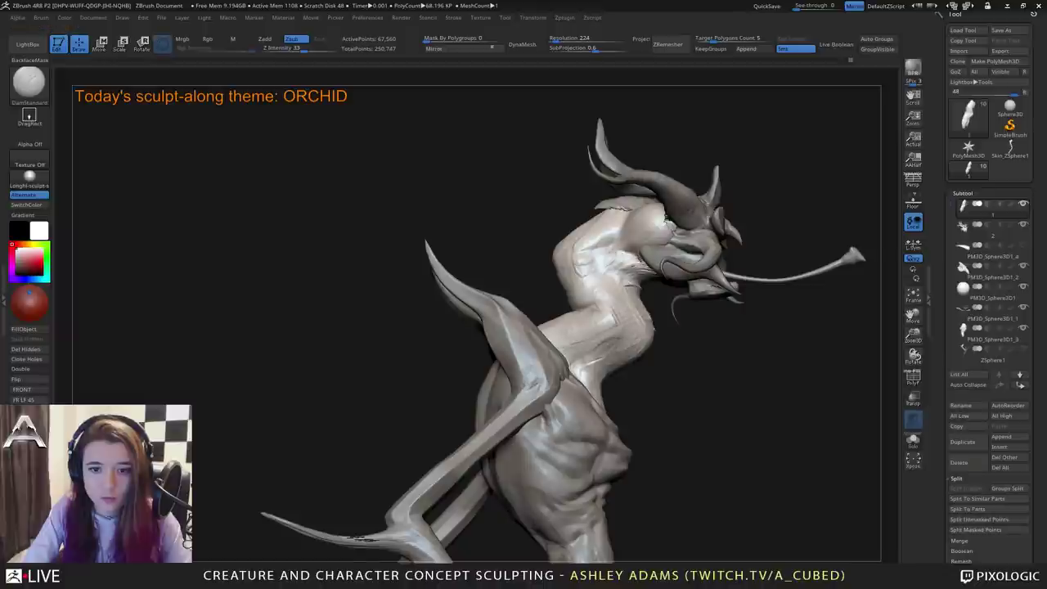
{"action": "mouse_move", "coordinate": [579, 247]}
{"action": "right_mouse_down"}
{"action": "mouse_move", "coordinate": [636, 292]}
{"action": "mouse_move", "coordinate": [652, 250]}
{"action": "right_mouse_up"}
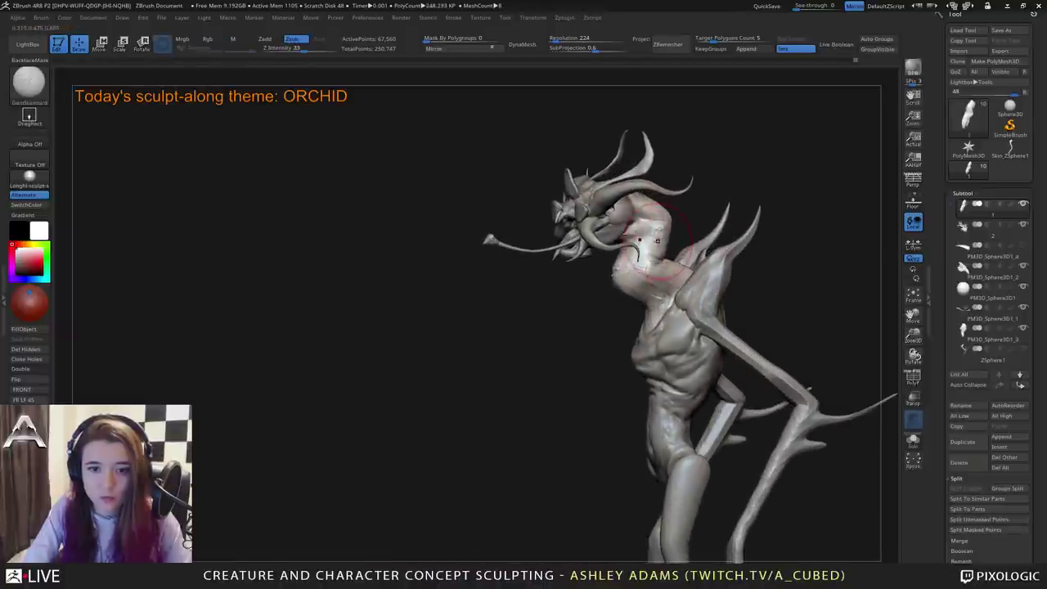
{"action": "left_click_drag", "start_coordinate": [647, 250], "coordinate": [630, 250]}
Cut further DamStandard creases into the throat and around the base of the neck.
{"action": "mouse_move", "coordinate": [630, 251]}
{"action": "right_mouse_down"}
{"action": "mouse_move", "coordinate": [646, 229]}
{"action": "mouse_move", "coordinate": [642, 260]}
{"action": "mouse_move", "coordinate": [612, 276]}
{"action": "right_mouse_up"}
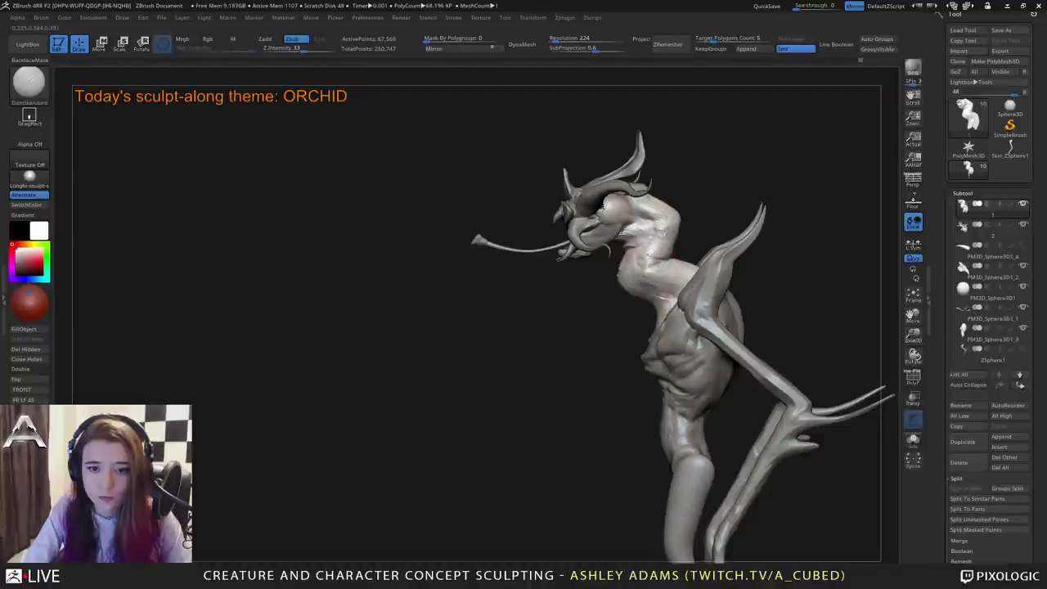
{"action": "right_click_drag", "start_coordinate": [671, 252], "coordinate": [640, 246]}
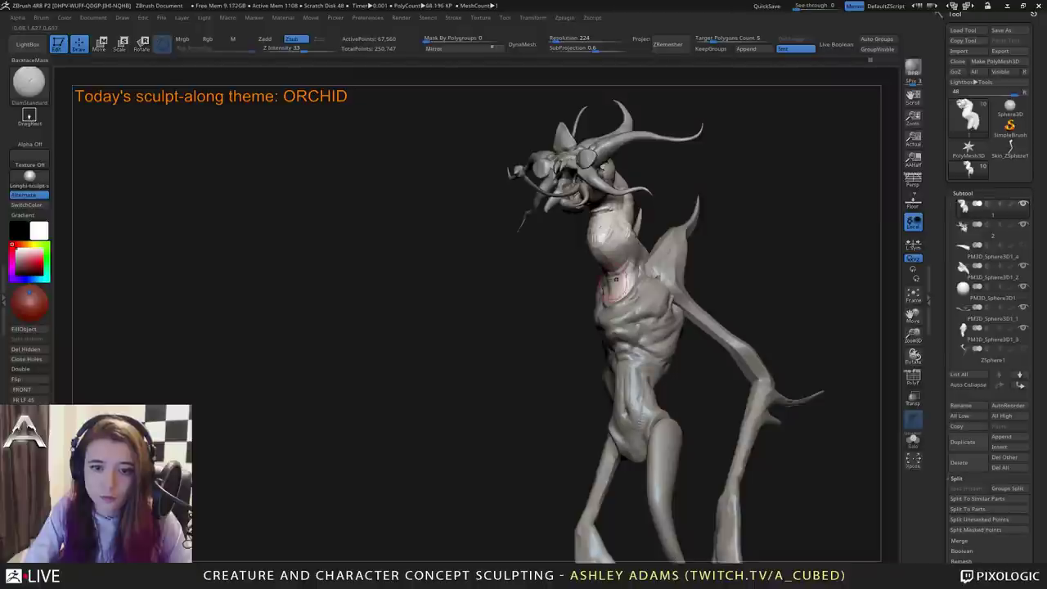
{"action": "right_click_drag", "start_coordinate": [632, 261], "coordinate": [630, 248]}
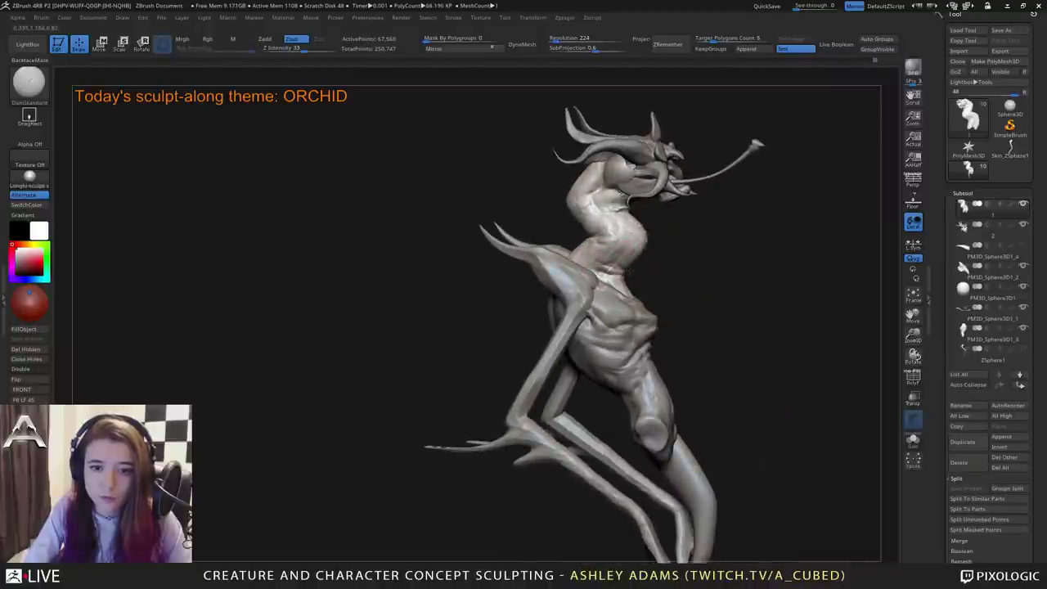
{"action": "mouse_move", "coordinate": [646, 243]}
{"action": "right_mouse_down"}
{"action": "mouse_move", "coordinate": [589, 251]}
{"action": "mouse_move", "coordinate": [646, 235]}
{"action": "mouse_move", "coordinate": [670, 202]}
{"action": "mouse_move", "coordinate": [660, 286]}
{"action": "mouse_move", "coordinate": [724, 328]}
{"action": "mouse_move", "coordinate": [700, 309]}
{"action": "mouse_move", "coordinate": [769, 385]}
{"action": "mouse_move", "coordinate": [704, 392]}
{"action": "mouse_move", "coordinate": [642, 340]}
{"action": "mouse_move", "coordinate": [611, 340]}
{"action": "mouse_move", "coordinate": [659, 281]}
{"action": "right_mouse_up"}
Duplicate the single leg and mirror the copy to the other side of the body.
{"action": "key", "text": "space"}
{"action": "left_click", "coordinate": [612, 340], "text": "alt"}
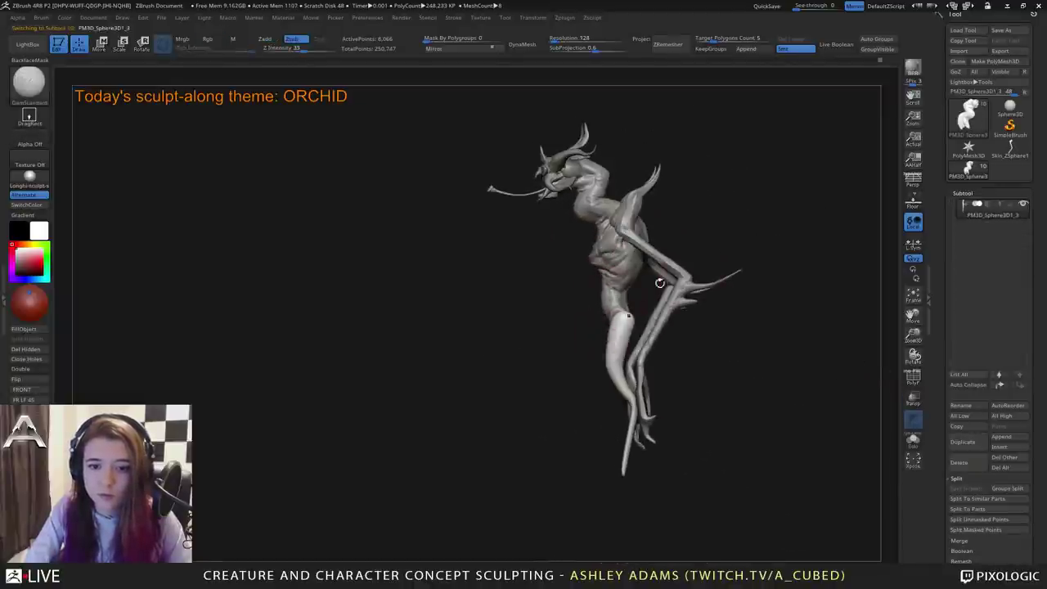
{"action": "left_click", "coordinate": [963, 442]}
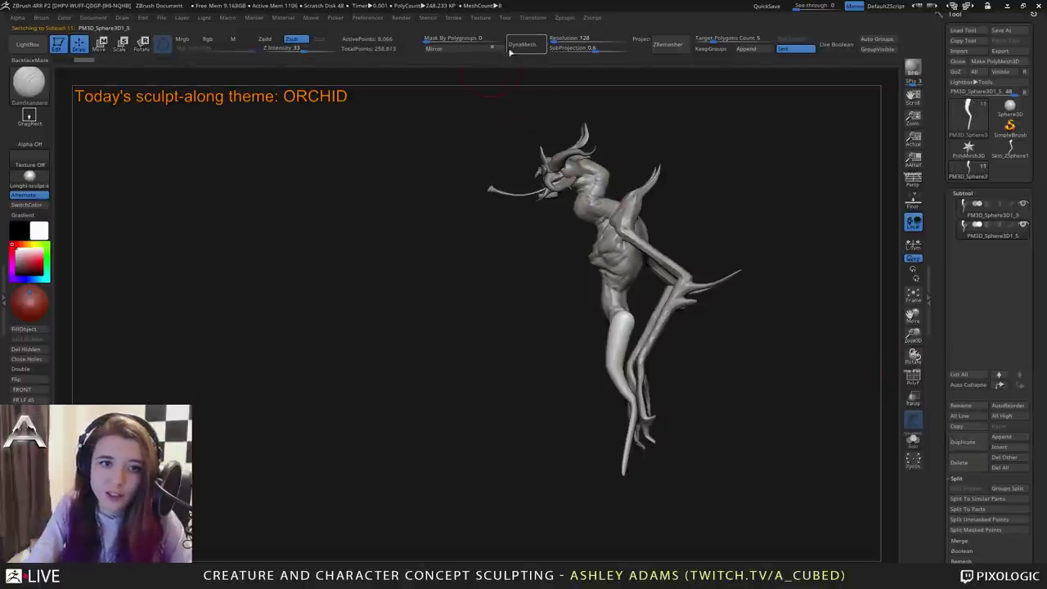
{"action": "left_click", "coordinate": [460, 51]}
{"action": "left_click_drag", "start_coordinate": [548, 233], "coordinate": [713, 241]}
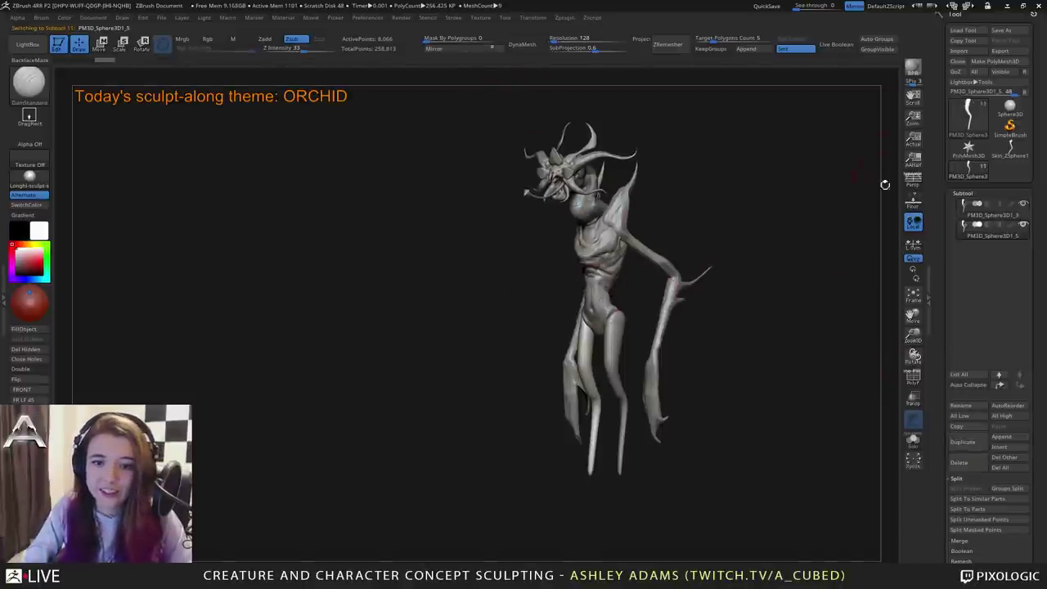
Merge the original leg down with its mirrored copy into one subtool.
{"action": "left_click", "coordinate": [965, 210]}
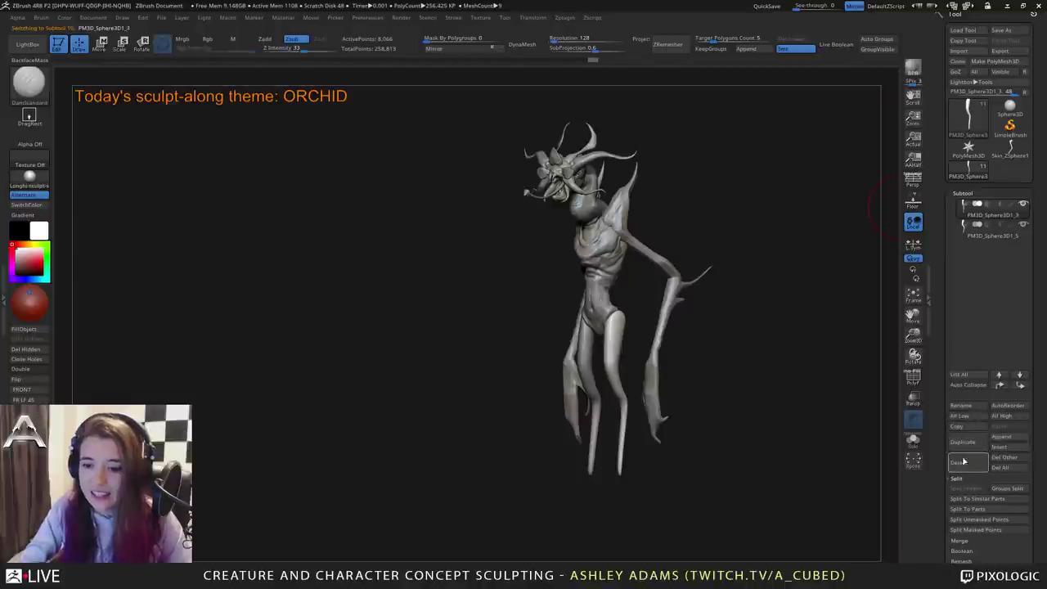
{"action": "left_click", "coordinate": [964, 542]}
{"action": "left_click", "coordinate": [970, 499]}
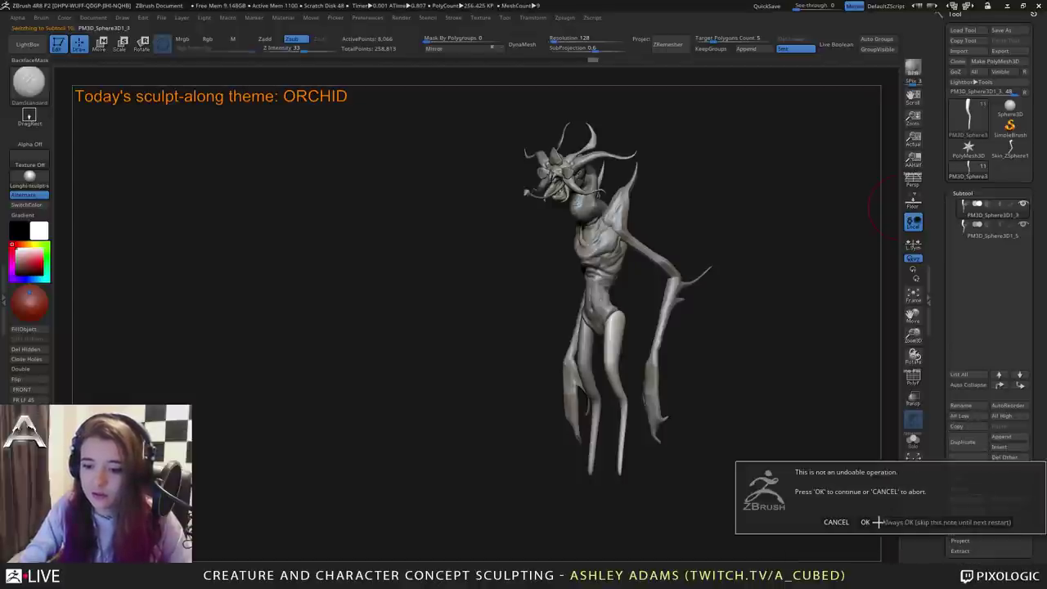
{"action": "left_click", "coordinate": [873, 522]}
Select the torso and push the lower abdomen and pelvis forward with an enlarged Snakehook brush.
{"action": "right_click_drag", "start_coordinate": [624, 328], "coordinate": [646, 316], "text": "ctrl"}
{"action": "key", "text": "space"}
{"action": "left_click_drag", "start_coordinate": [618, 313], "coordinate": [639, 312]}
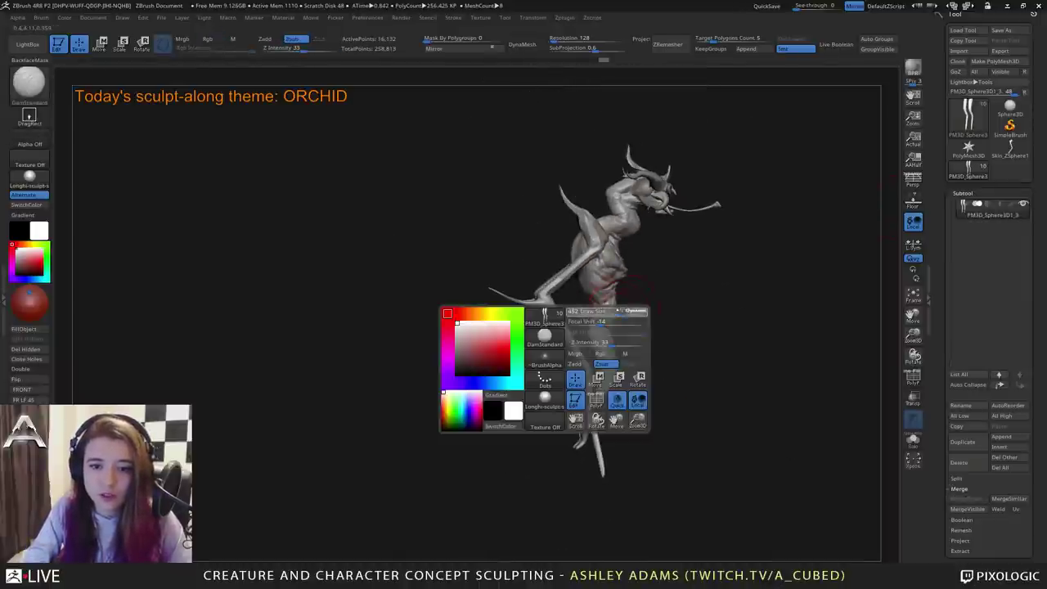
{"action": "right_click_drag", "start_coordinate": [607, 367], "coordinate": [596, 365]}
{"action": "key", "text": "space"}
{"action": "left_click_drag", "start_coordinate": [606, 358], "coordinate": [625, 357]}
{"action": "key", "text": "b"}
{"action": "key", "text": "s"}
{"action": "key", "text": "h"}
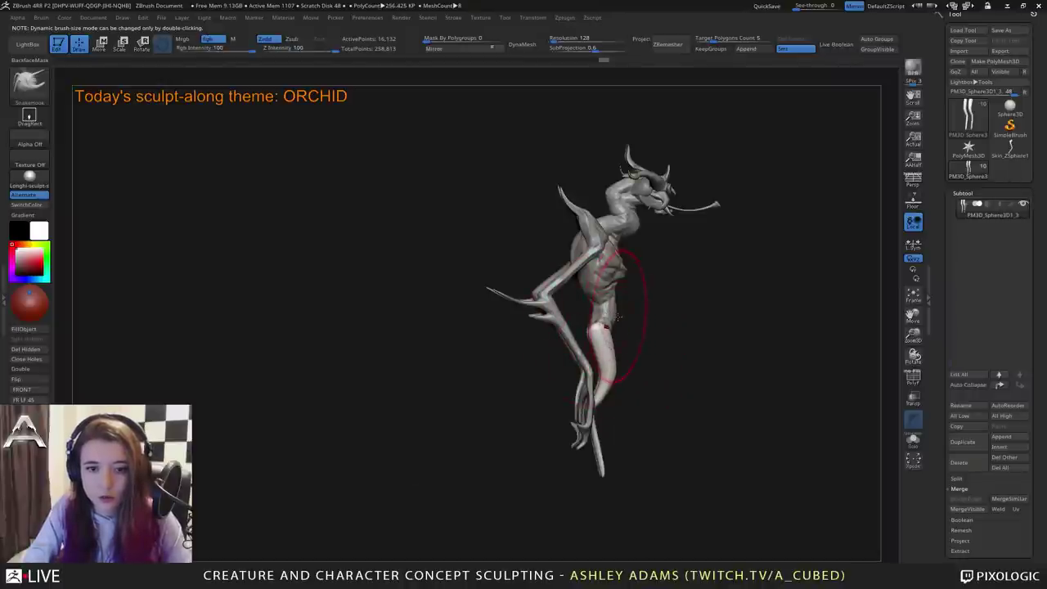
{"action": "left_click", "coordinate": [617, 323], "text": "alt"}
{"action": "key", "text": "space"}
{"action": "left_click", "coordinate": [601, 295]}
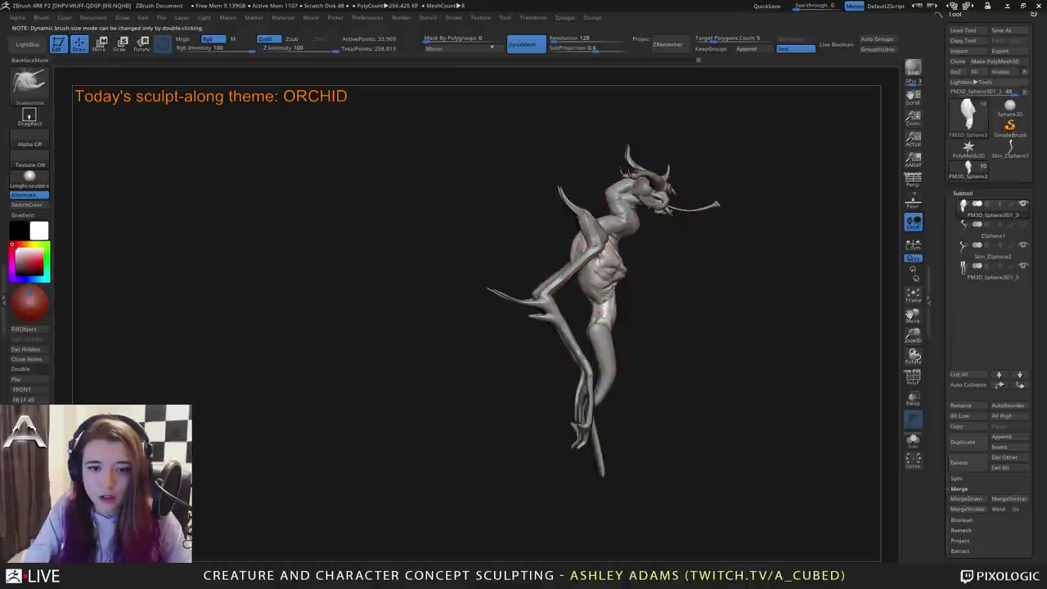
{"action": "left_click_drag", "start_coordinate": [597, 314], "coordinate": [602, 314]}
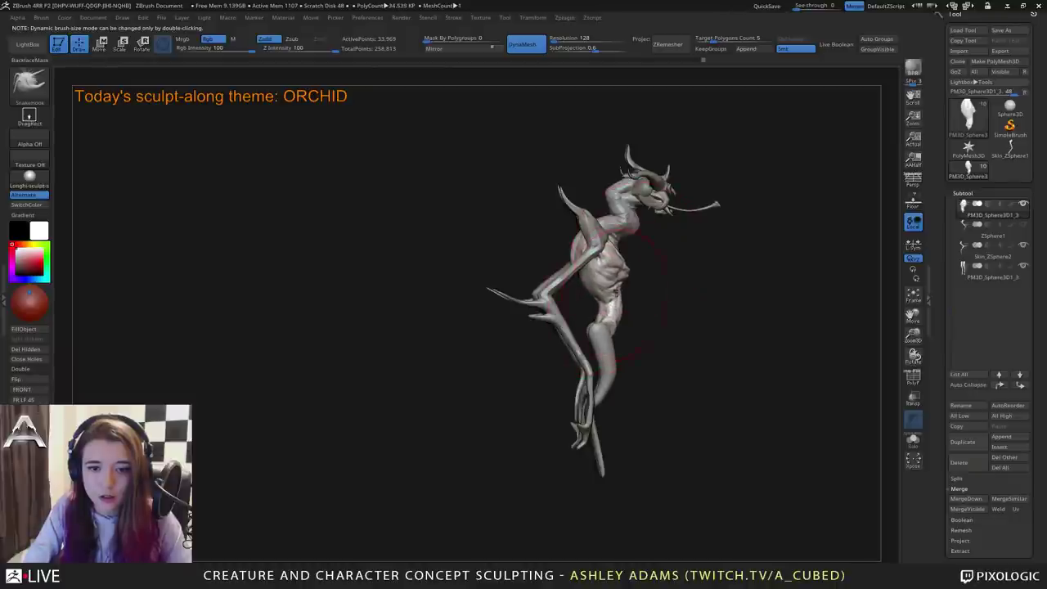
Select the legs, move them forward under the pelvis, and adjust the bend of the lower legs with Snakehook.
{"action": "left_click", "coordinate": [603, 337], "text": "alt"}
{"action": "key", "text": "w"}
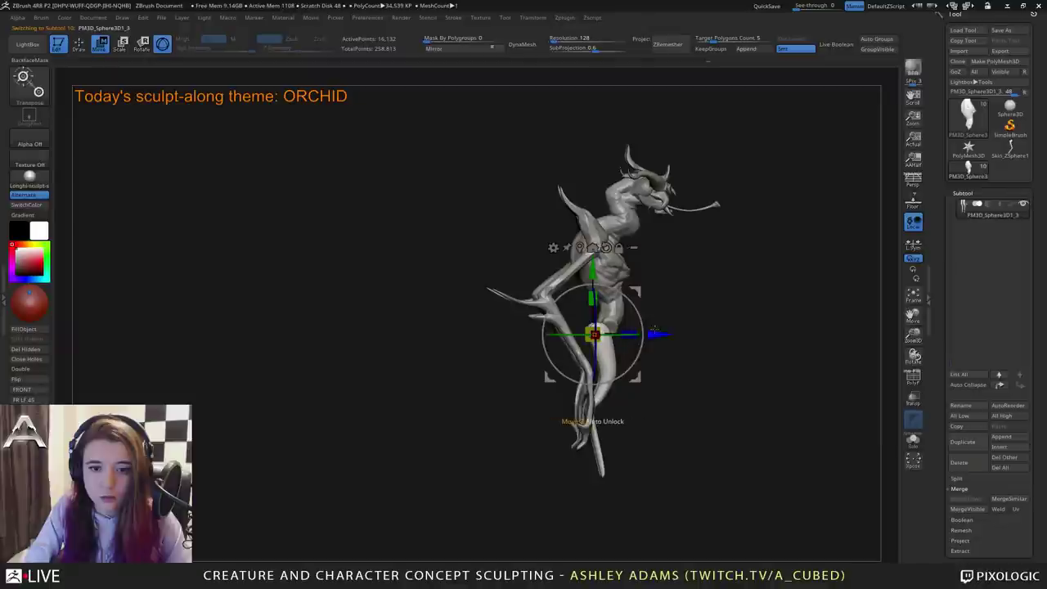
{"action": "key", "text": "q"}
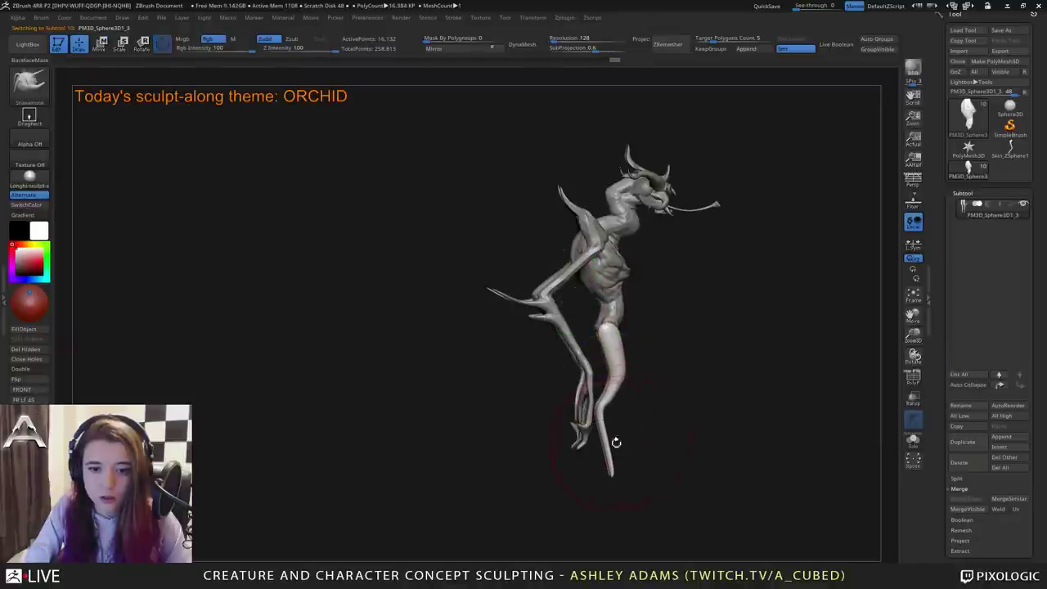
{"action": "left_click_drag", "start_coordinate": [610, 468], "coordinate": [605, 454]}
{"action": "mouse_move", "coordinate": [607, 396]}
{"action": "left_mouse_down"}
{"action": "mouse_move", "coordinate": [628, 378]}
{"action": "mouse_move", "coordinate": [613, 392]}
{"action": "mouse_move", "coordinate": [495, 394]}
{"action": "left_mouse_up"}
Adjust the tops of the legs around the hips with a resized Snakehook brush so they follow the pelvis.
{"action": "key", "text": "space"}
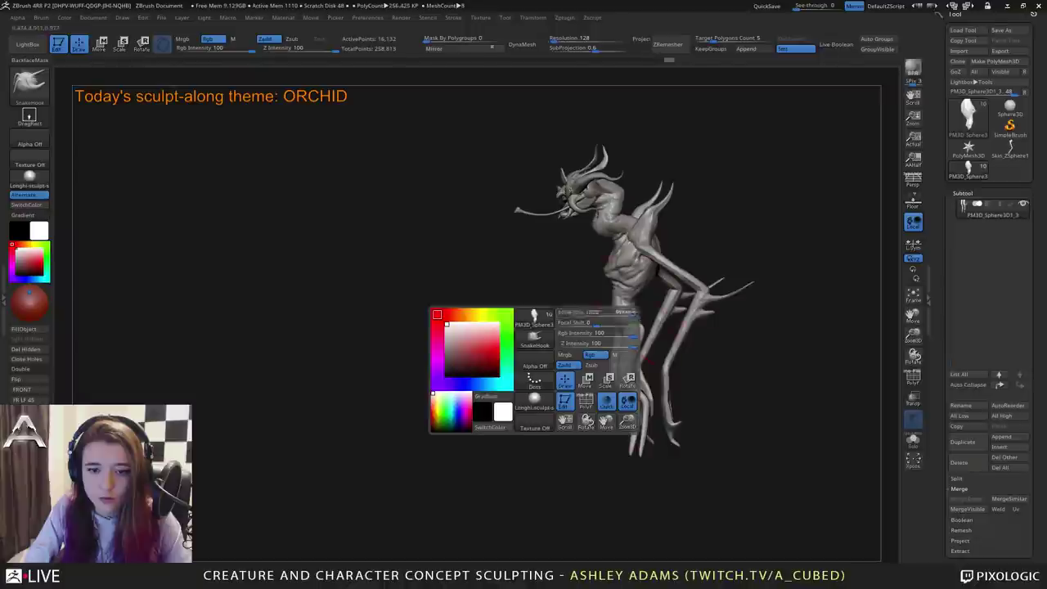
{"action": "left_click", "coordinate": [614, 312]}
{"action": "key", "text": "space"}
{"action": "left_click", "coordinate": [620, 308]}
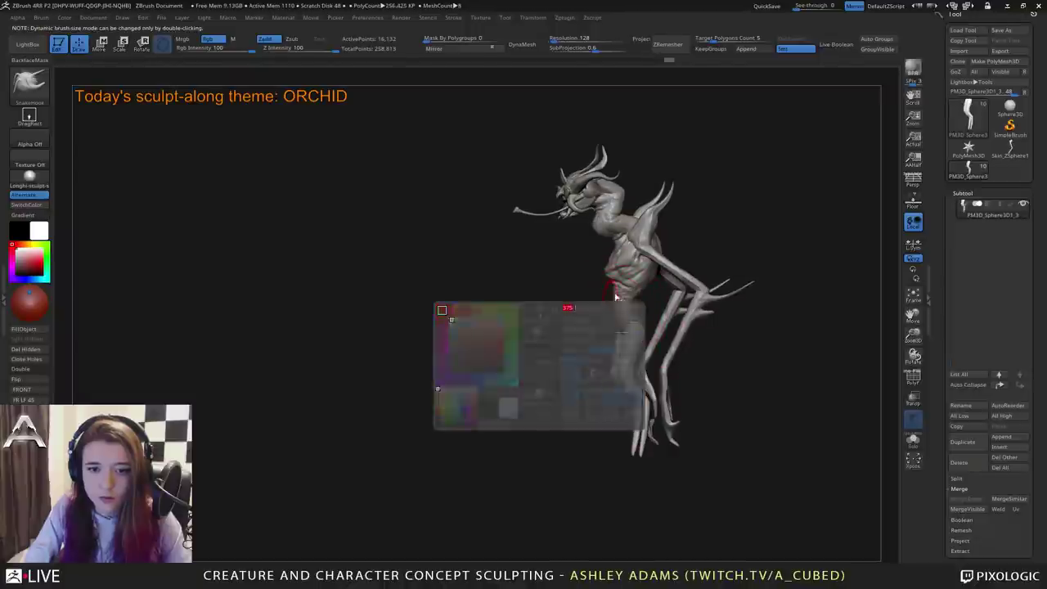
{"action": "right_click_drag", "start_coordinate": [619, 295], "coordinate": [638, 354], "text": "ctrl"}
{"action": "right_click_drag", "start_coordinate": [573, 355], "coordinate": [631, 341]}
{"action": "key", "text": "space"}
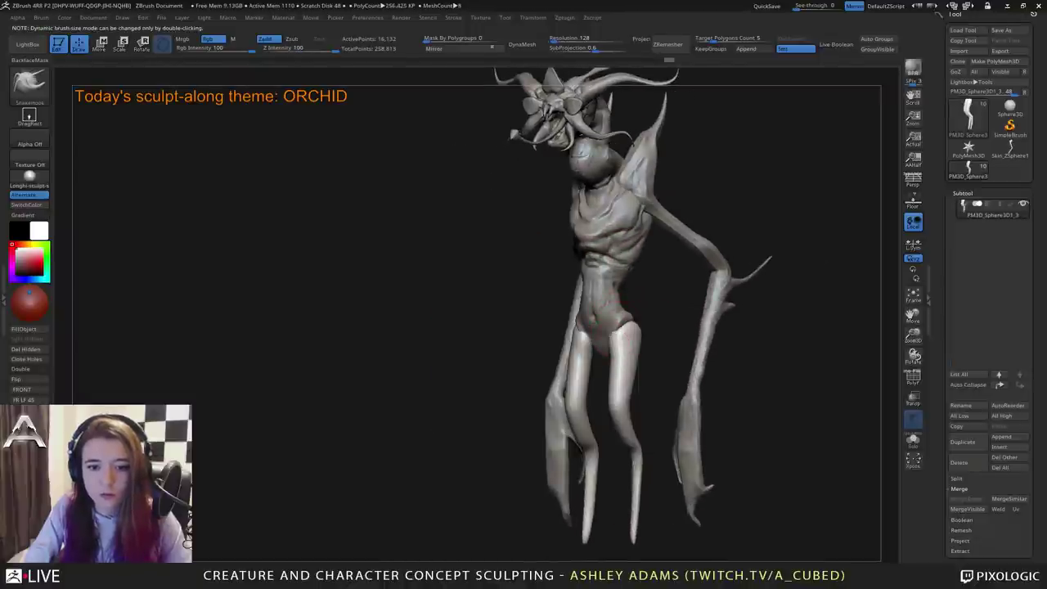
{"action": "left_click_drag", "start_coordinate": [630, 332], "coordinate": [622, 325]}
{"action": "mouse_move", "coordinate": [609, 328]}
{"action": "right_mouse_down"}
{"action": "mouse_move", "coordinate": [637, 331]}
{"action": "mouse_move", "coordinate": [611, 367]}
{"action": "mouse_move", "coordinate": [622, 352]}
{"action": "mouse_move", "coordinate": [591, 360]}
{"action": "right_mouse_up"}
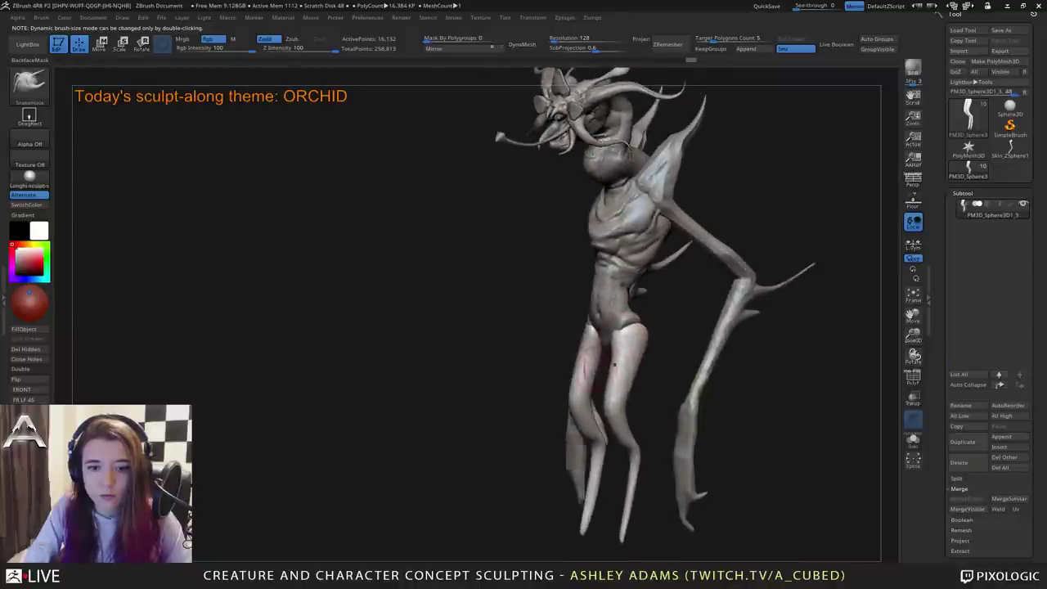
{"action": "key", "text": "space"}
{"action": "mouse_move", "coordinate": [635, 330]}
{"action": "left_mouse_down"}
{"action": "mouse_move", "coordinate": [580, 306]}
{"action": "mouse_move", "coordinate": [663, 338]}
{"action": "left_mouse_up"}
{"action": "right_click_drag", "start_coordinate": [688, 345], "coordinate": [641, 373], "text": "alt"}
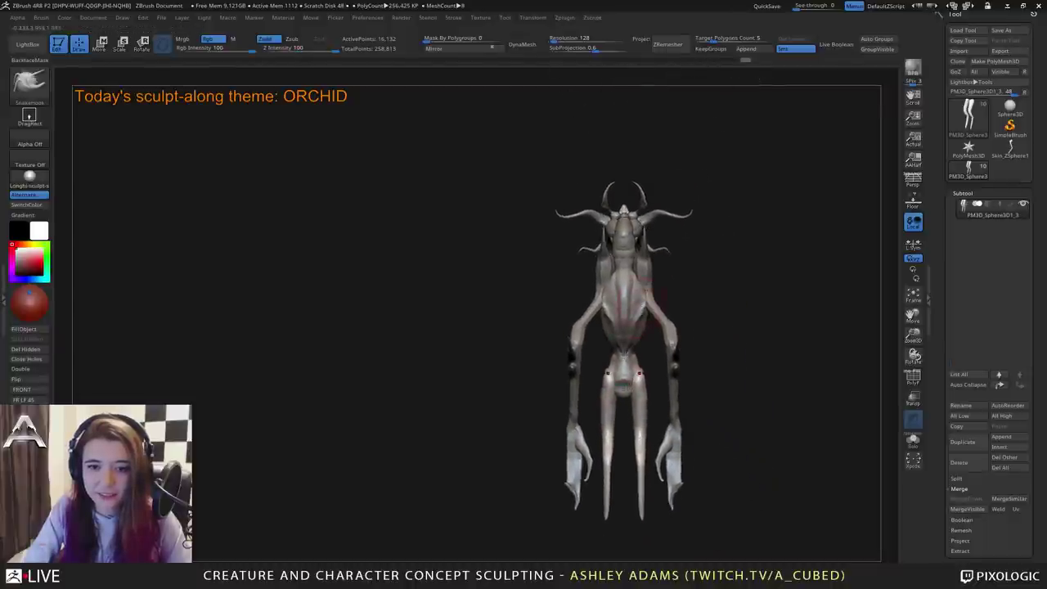
Select the torso and reshape the sides of the upper back with a resized Snakehook brush.
{"action": "left_click", "coordinate": [636, 292], "text": "alt"}
{"action": "key", "text": "space"}
{"action": "left_click_drag", "start_coordinate": [637, 286], "coordinate": [611, 287]}
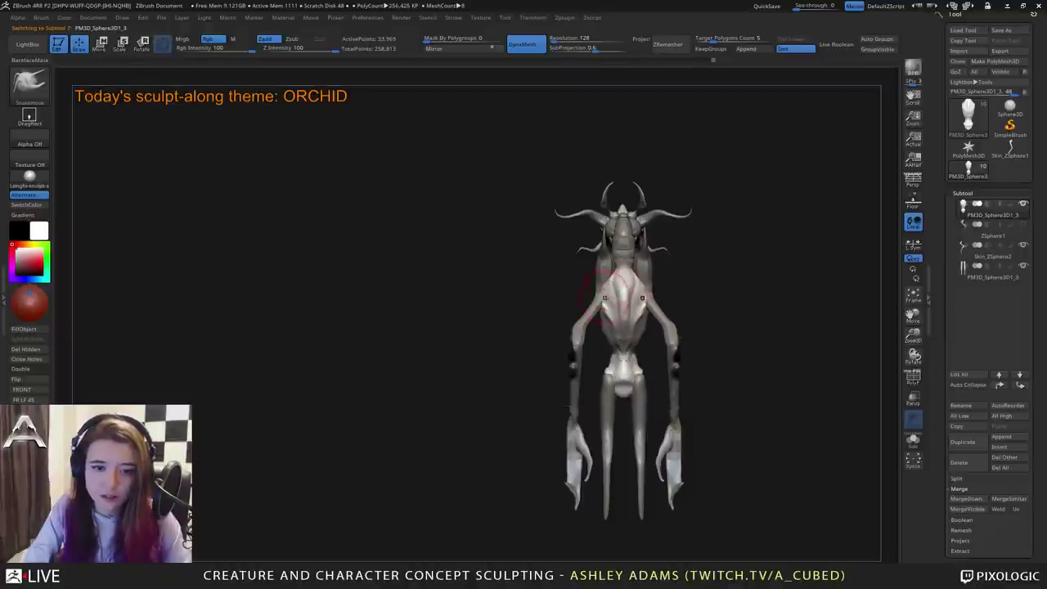
{"action": "key", "text": "space"}
{"action": "left_click_drag", "start_coordinate": [605, 296], "coordinate": [610, 296]}
Switch to ClayBuildup, select the legs, and DynaMesh them at resolution 128.
{"action": "mouse_move", "coordinate": [609, 296]}
{"action": "right_mouse_down"}
{"action": "mouse_move", "coordinate": [652, 300]}
{"action": "mouse_move", "coordinate": [606, 300]}
{"action": "mouse_move", "coordinate": [636, 319]}
{"action": "mouse_move", "coordinate": [709, 306]}
{"action": "right_mouse_up"}
{"action": "key", "text": "b"}
{"action": "key", "text": "c"}
{"action": "key", "text": "b"}
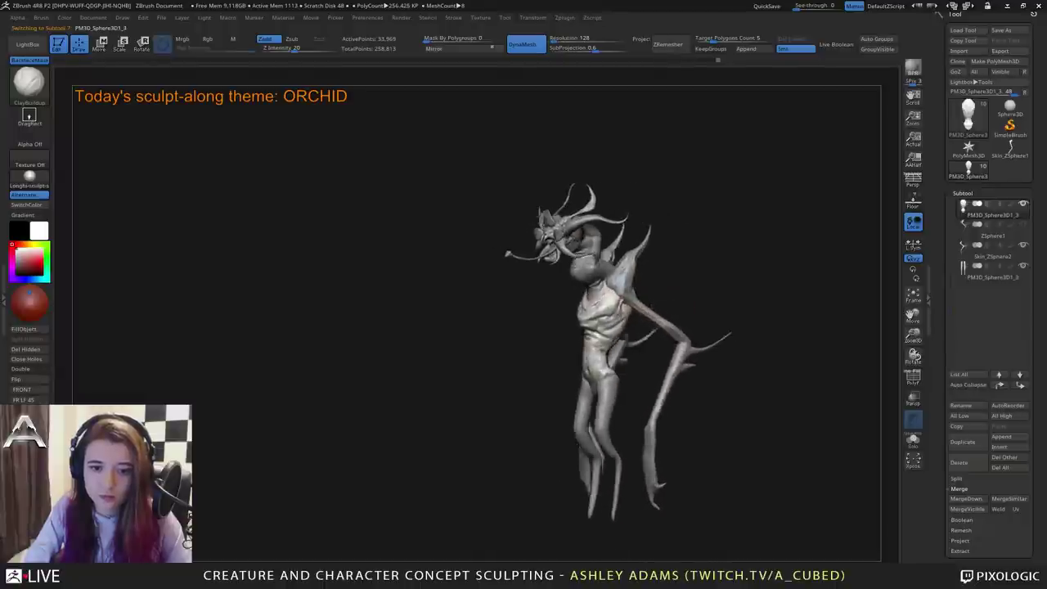
{"action": "mouse_move", "coordinate": [635, 309]}
{"action": "right_mouse_down"}
{"action": "mouse_move", "coordinate": [610, 326]}
{"action": "mouse_move", "coordinate": [636, 304]}
{"action": "right_mouse_up"}
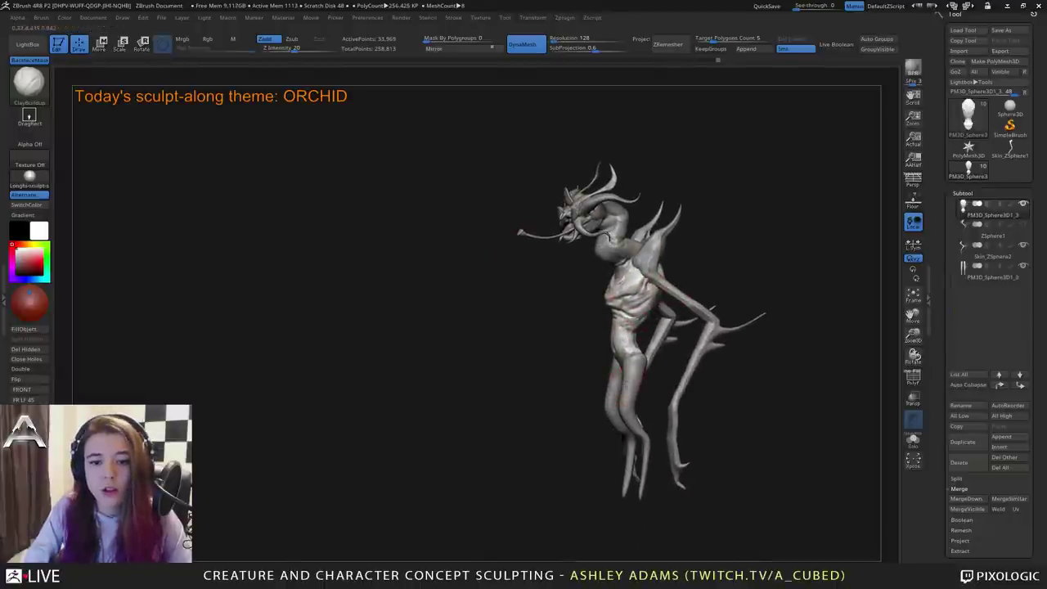
{"action": "left_click", "coordinate": [629, 383], "text": "alt"}
{"action": "right_click_drag", "start_coordinate": [629, 382], "coordinate": [629, 413], "text": "ctrl"}
{"action": "right_click_drag", "start_coordinate": [628, 413], "coordinate": [661, 352]}
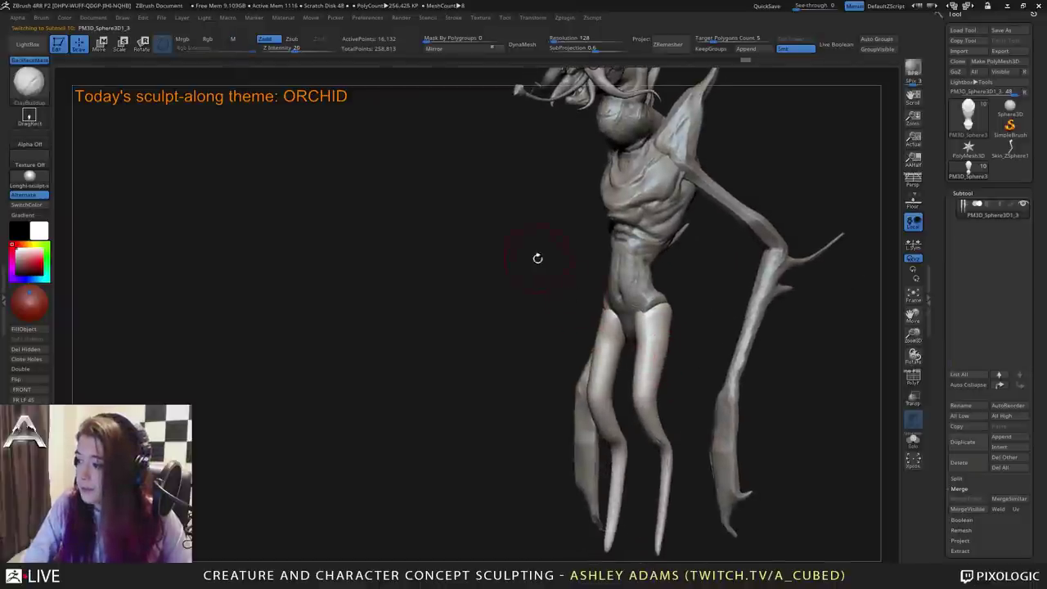
{"action": "mouse_move", "coordinate": [642, 348]}
{"action": "left_mouse_down"}
{"action": "mouse_move", "coordinate": [587, 362]}
{"action": "mouse_move", "coordinate": [568, 346]}
{"action": "mouse_move", "coordinate": [619, 382]}
{"action": "left_mouse_up"}
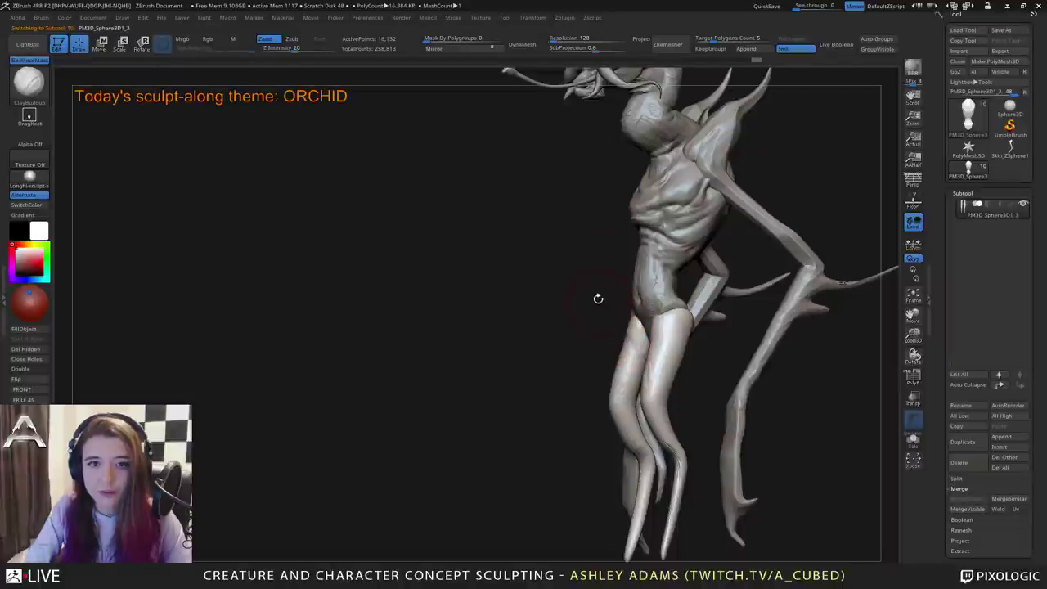
{"action": "left_click", "coordinate": [527, 49]}
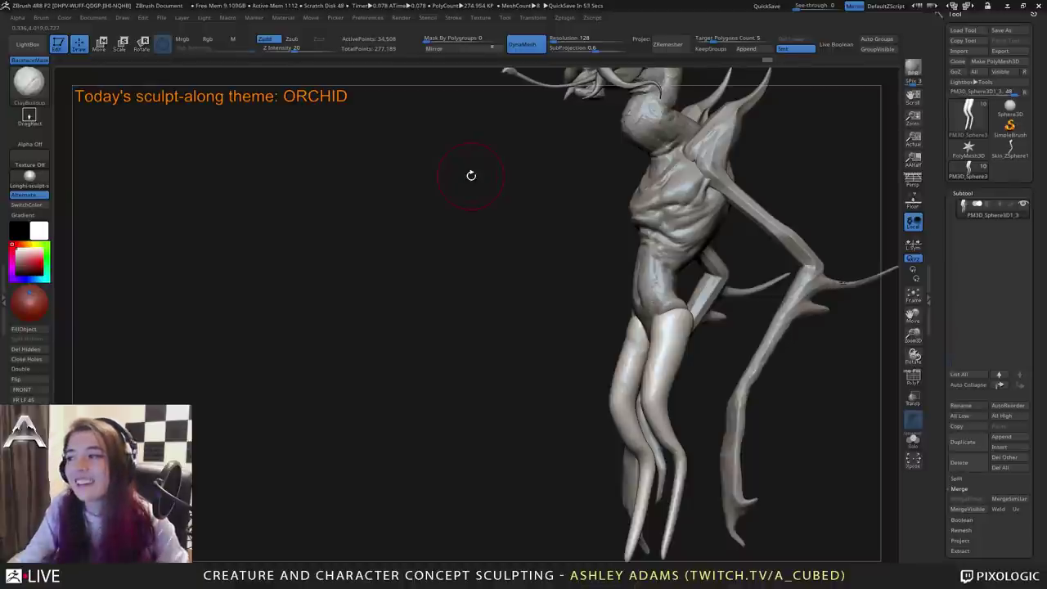
Select the neck and refine the curve of its throat and nape with a resized Snakehook brush.
{"action": "mouse_move", "coordinate": [546, 309]}
{"action": "left_mouse_down"}
{"action": "mouse_move", "coordinate": [528, 282]}
{"action": "mouse_move", "coordinate": [567, 286]}
{"action": "mouse_move", "coordinate": [594, 304]}
{"action": "left_mouse_up"}
{"action": "mouse_move", "coordinate": [597, 304]}
{"action": "right_mouse_down"}
{"action": "mouse_move", "coordinate": [584, 245]}
{"action": "mouse_move", "coordinate": [602, 303]}
{"action": "right_mouse_up"}
{"action": "mouse_move", "coordinate": [602, 228]}
{"action": "right_mouse_down", "text": "ctrl"}
{"action": "mouse_move", "coordinate": [602, 131]}
{"action": "mouse_move", "coordinate": [572, 270]}
{"action": "right_mouse_up", "text": "ctrl"}
{"action": "right_click_drag", "start_coordinate": [612, 163], "coordinate": [608, 285], "text": "alt"}
{"action": "left_click", "coordinate": [604, 286], "text": "alt"}
{"action": "key", "text": "space"}
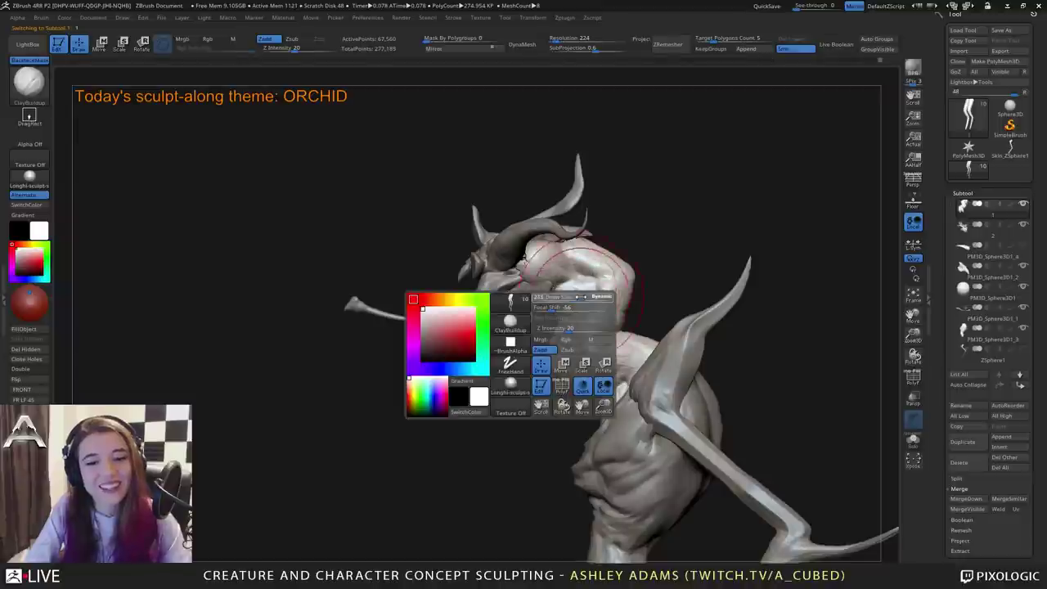
{"action": "key", "text": "b"}
{"action": "key", "text": "s"}
{"action": "key", "text": "h"}
{"action": "left_click_drag", "start_coordinate": [557, 327], "coordinate": [577, 372]}
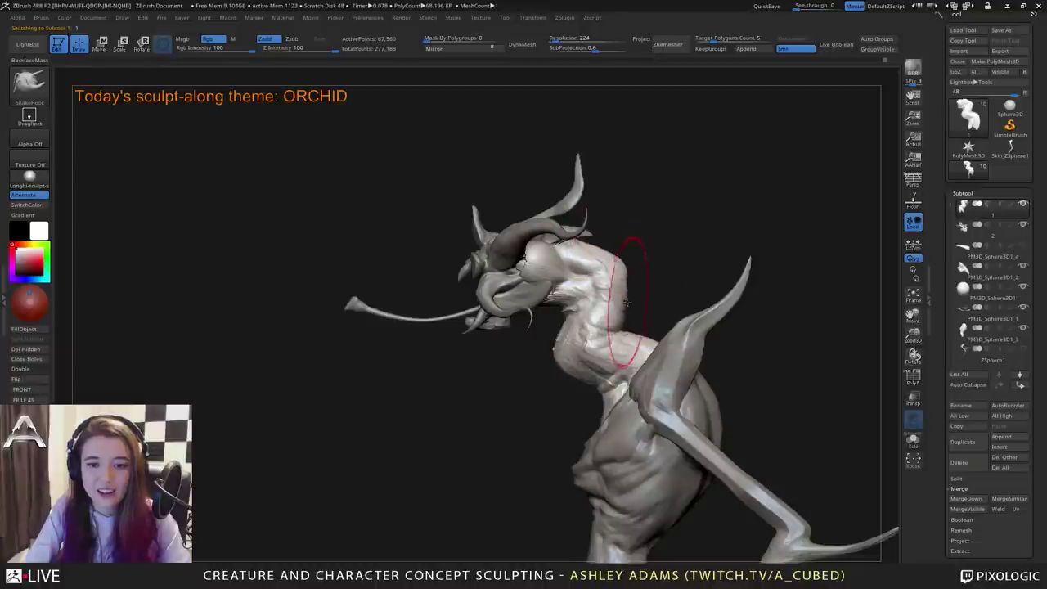
{"action": "right_click_drag", "start_coordinate": [622, 303], "coordinate": [586, 247]}
{"action": "key", "text": "space"}
{"action": "left_click_drag", "start_coordinate": [655, 217], "coordinate": [590, 245]}
Select the head and reshape the underside of the jaw with a resized Snakehook brush.
{"action": "left_click", "coordinate": [580, 245], "text": "alt"}
{"action": "right_click_drag", "start_coordinate": [579, 244], "coordinate": [582, 274]}
{"action": "key", "text": "space"}
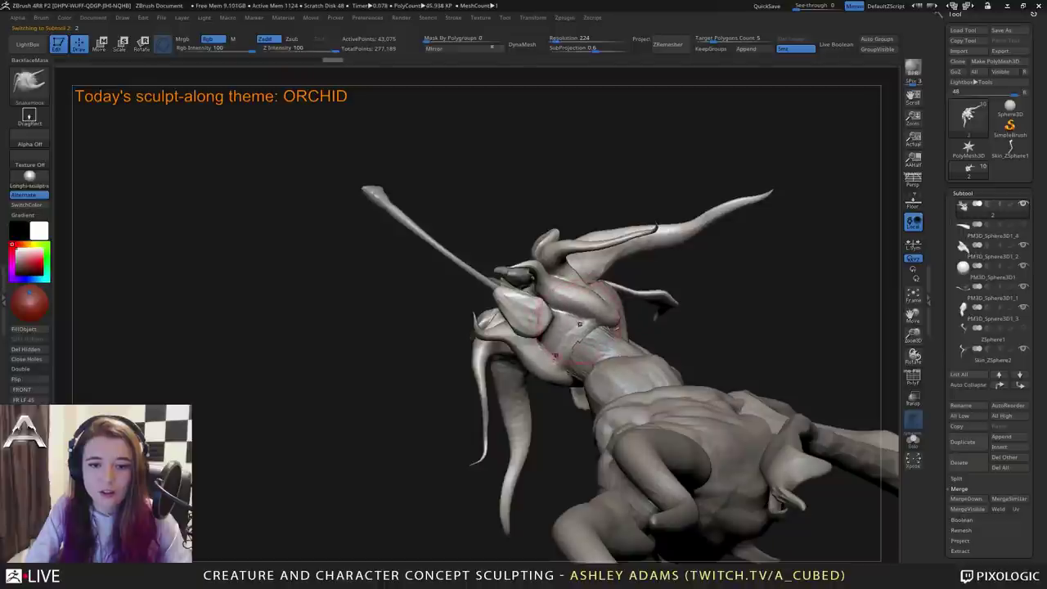
{"action": "left_click_drag", "start_coordinate": [532, 348], "coordinate": [520, 355]}
{"action": "mouse_move", "coordinate": [697, 314]}
{"action": "right_mouse_down"}
{"action": "mouse_move", "coordinate": [611, 307]}
{"action": "mouse_move", "coordinate": [630, 312]}
{"action": "right_mouse_up"}
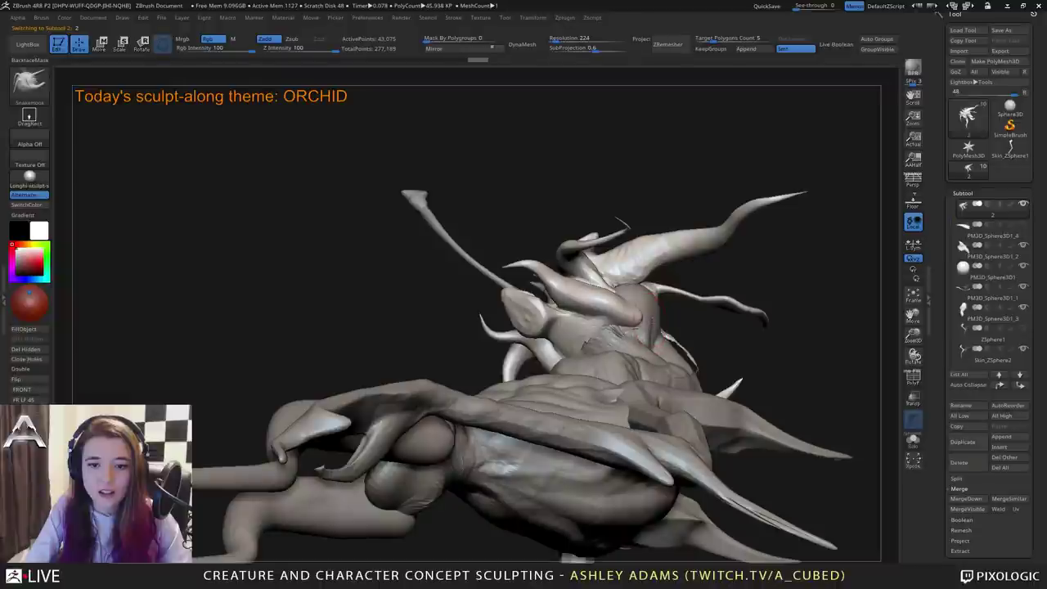
{"action": "right_click_drag", "start_coordinate": [631, 307], "coordinate": [710, 310]}
{"action": "key", "text": "b"}
{"action": "key", "text": "d"}
{"action": "key", "text": "s"}
{"action": "mouse_move", "coordinate": [565, 283]}
{"action": "right_mouse_down"}
{"action": "mouse_move", "coordinate": [564, 252]}
{"action": "mouse_move", "coordinate": [558, 299]}
{"action": "mouse_move", "coordinate": [568, 285]}
{"action": "mouse_move", "coordinate": [601, 283]}
{"action": "mouse_move", "coordinate": [585, 260]}
{"action": "mouse_move", "coordinate": [642, 299]}
{"action": "mouse_move", "coordinate": [612, 307]}
{"action": "mouse_move", "coordinate": [683, 304]}
{"action": "right_mouse_up"}
{"action": "key", "text": "b"}
{"action": "key", "text": "s"}
{"action": "key", "text": "h"}
{"action": "right_click_drag", "start_coordinate": [524, 286], "coordinate": [556, 274], "text": "ctrl"}
{"action": "mouse_move", "coordinate": [565, 315]}
{"action": "right_mouse_down", "text": "ctrl"}
{"action": "mouse_move", "coordinate": [560, 237]}
{"action": "mouse_move", "coordinate": [536, 320]}
{"action": "mouse_move", "coordinate": [522, 279]}
{"action": "mouse_move", "coordinate": [560, 321]}
{"action": "right_mouse_up", "text": "ctrl"}
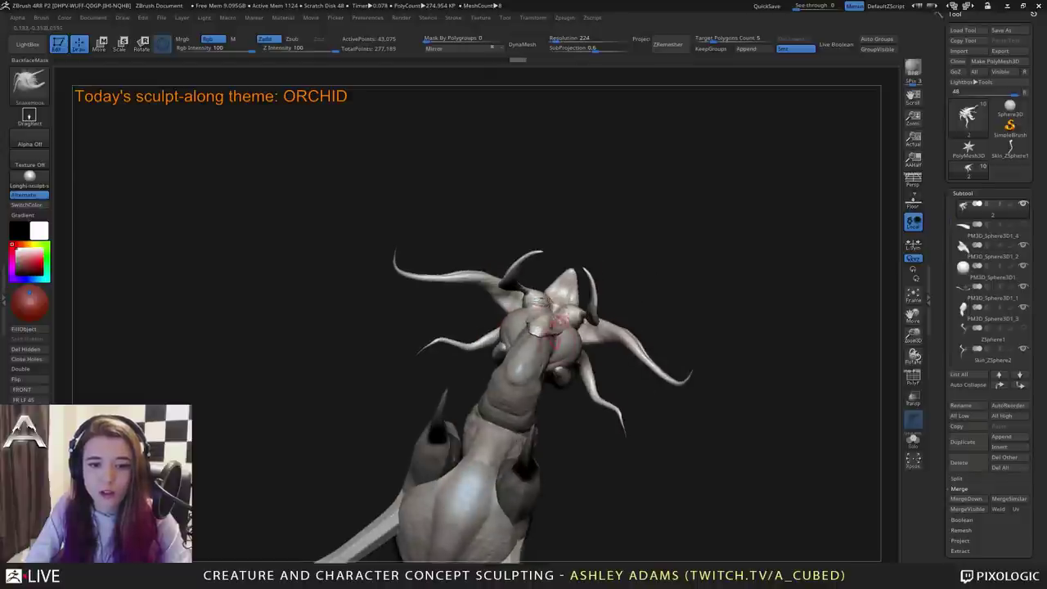
{"action": "right_click_drag", "start_coordinate": [571, 400], "coordinate": [512, 321], "text": "ctrl"}
DynaMesh the head at resolution 224 and smooth the area behind the jaw.
{"action": "left_click", "coordinate": [481, 286], "text": "alt"}
{"action": "right_click_drag", "start_coordinate": [481, 286], "coordinate": [562, 246], "text": "ctrl"}
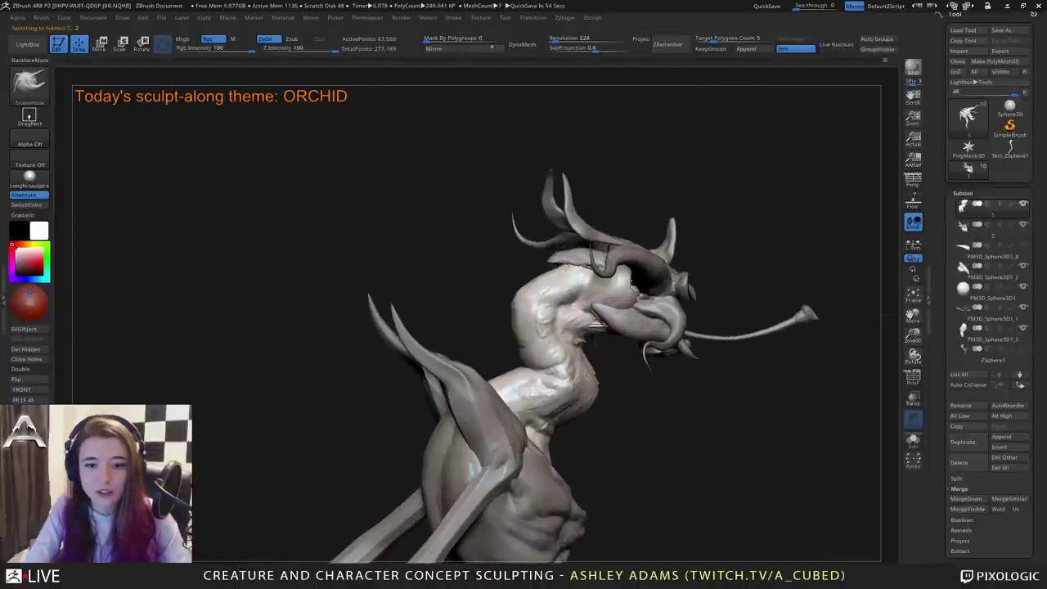
{"action": "left_click", "coordinate": [638, 317], "text": "alt"}
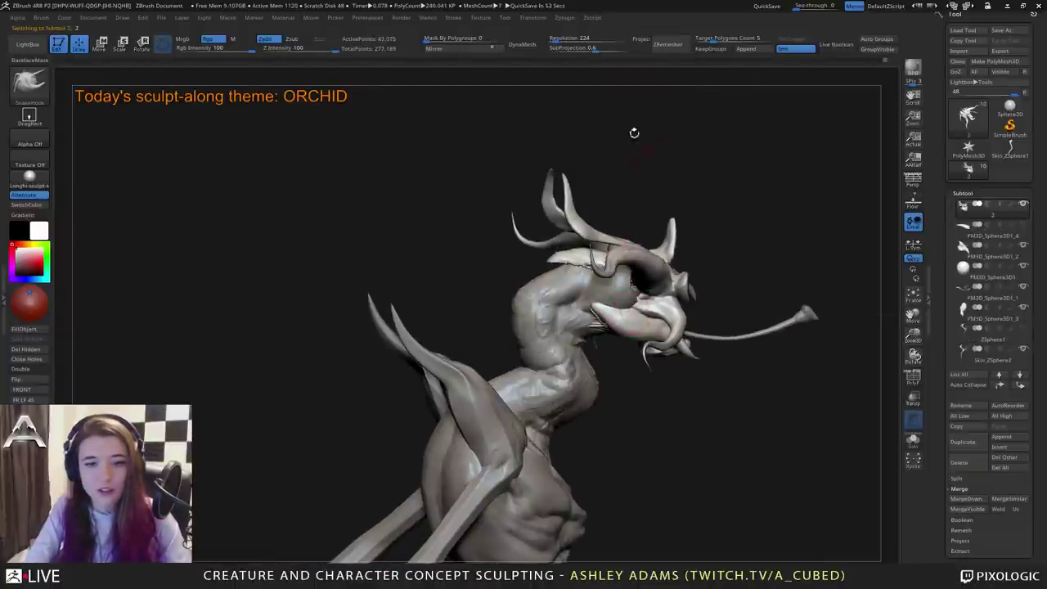
{"action": "left_click", "coordinate": [522, 44]}
{"action": "right_click_drag", "start_coordinate": [624, 292], "coordinate": [679, 260]}
{"action": "left_click_drag", "start_coordinate": [595, 325], "coordinate": [608, 344], "text": "shift"}
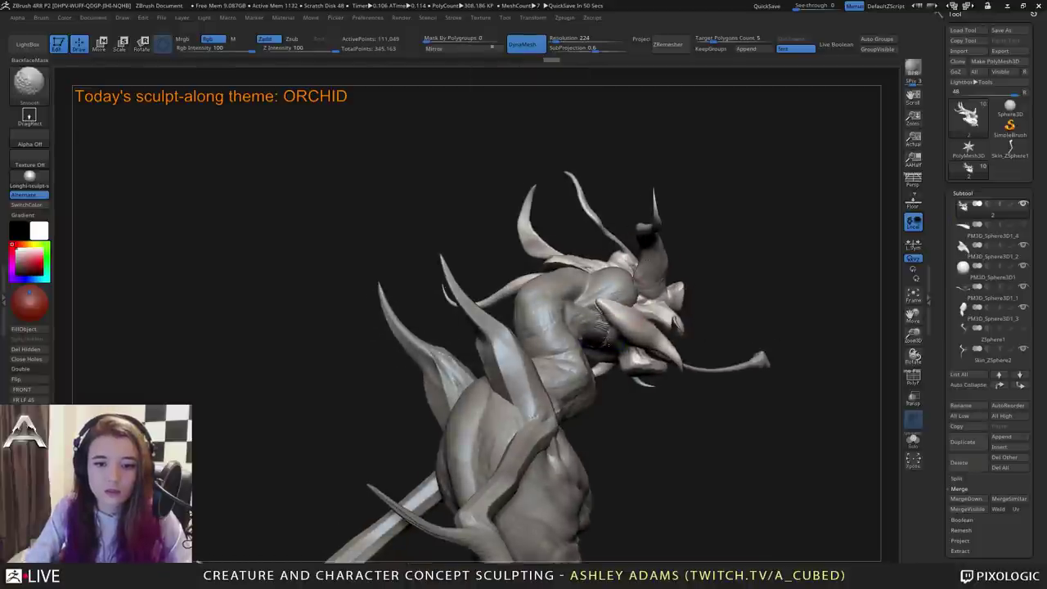
Build up the surface behind and beneath the jaw with the ClayBuildup brush.
{"action": "key", "text": "b"}
{"action": "key", "text": "c"}
{"action": "key", "text": "b"}
{"action": "right_click_drag", "start_coordinate": [664, 315], "coordinate": [603, 326]}
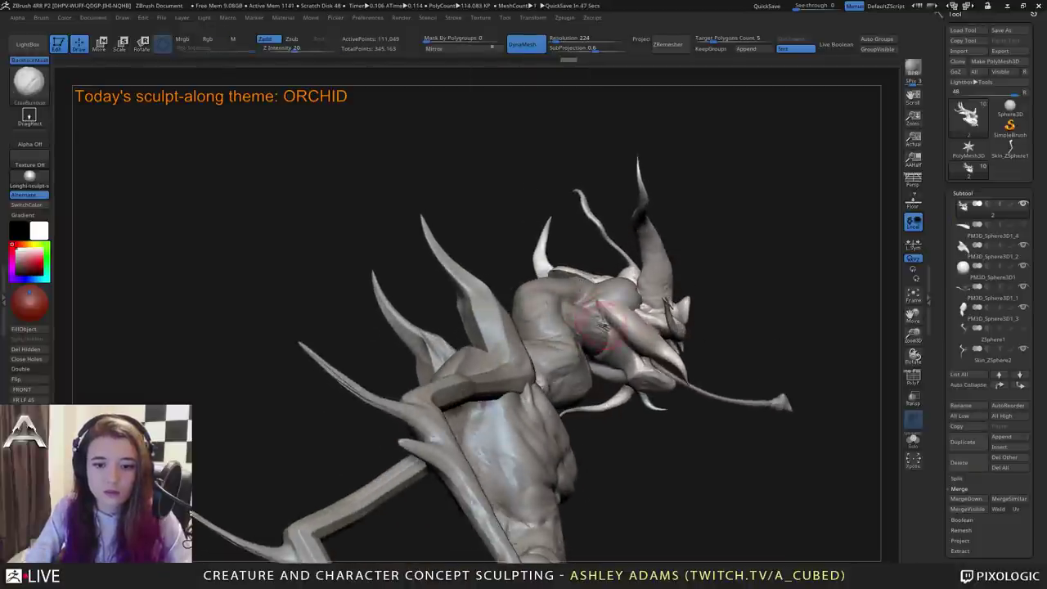
{"action": "left_click_drag", "start_coordinate": [617, 343], "coordinate": [609, 362]}
{"action": "mouse_move", "coordinate": [610, 362]}
{"action": "right_mouse_down"}
{"action": "mouse_move", "coordinate": [646, 327]}
{"action": "mouse_move", "coordinate": [631, 307]}
{"action": "mouse_move", "coordinate": [617, 339]}
{"action": "right_mouse_up"}
{"action": "left_click_drag", "start_coordinate": [611, 342], "coordinate": [669, 278]}
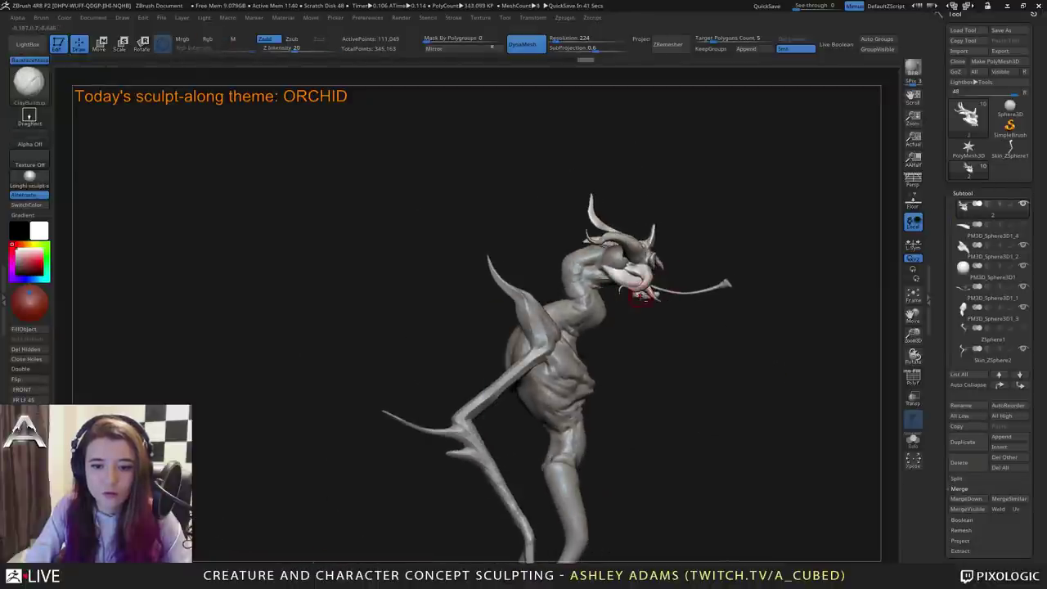
Pull out the chin shapes beneath the lower jaw with Snakehook.
{"action": "key", "text": "b"}
{"action": "key", "text": "s"}
{"action": "key", "text": "h"}
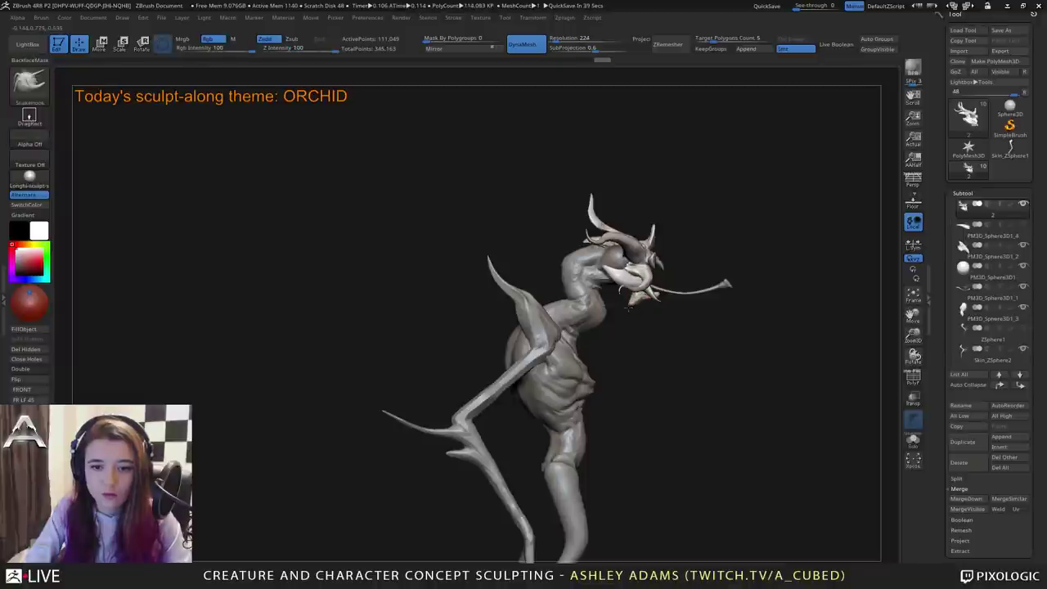
{"action": "left_click_drag", "start_coordinate": [666, 313], "coordinate": [532, 296]}
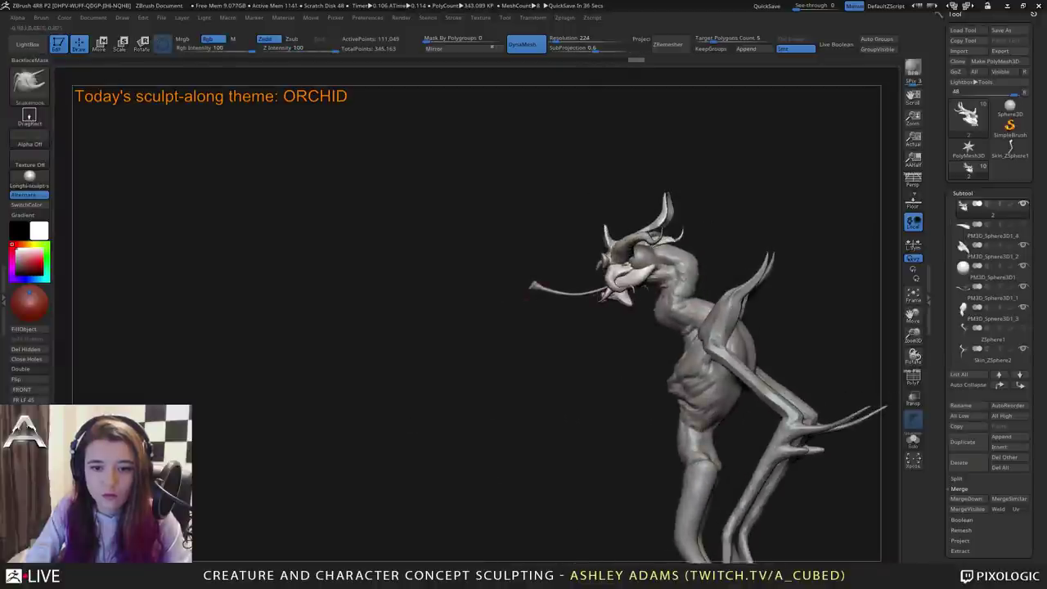
{"action": "mouse_move", "coordinate": [660, 340]}
{"action": "left_mouse_down", "text": "alt"}
{"action": "mouse_move", "coordinate": [656, 239]}
{"action": "mouse_move", "coordinate": [647, 238]}
{"action": "left_mouse_up", "text": "alt"}
{"action": "left_click", "coordinate": [658, 218], "text": "alt"}
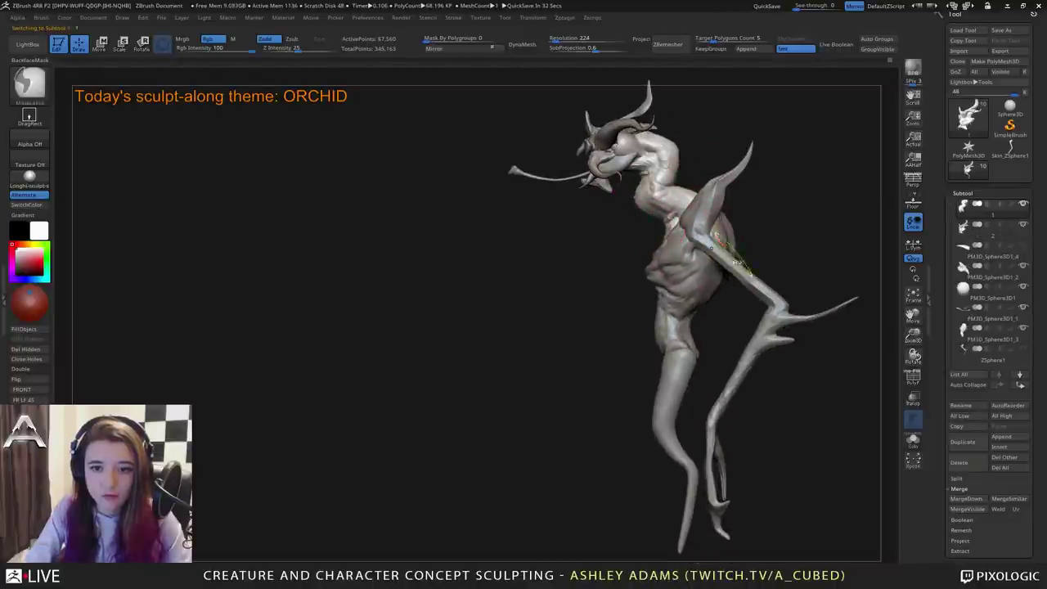
{"action": "right_click_drag", "start_coordinate": [731, 254], "coordinate": [688, 278], "text": "ctrl"}
{"action": "left_click", "coordinate": [675, 321], "text": "alt"}
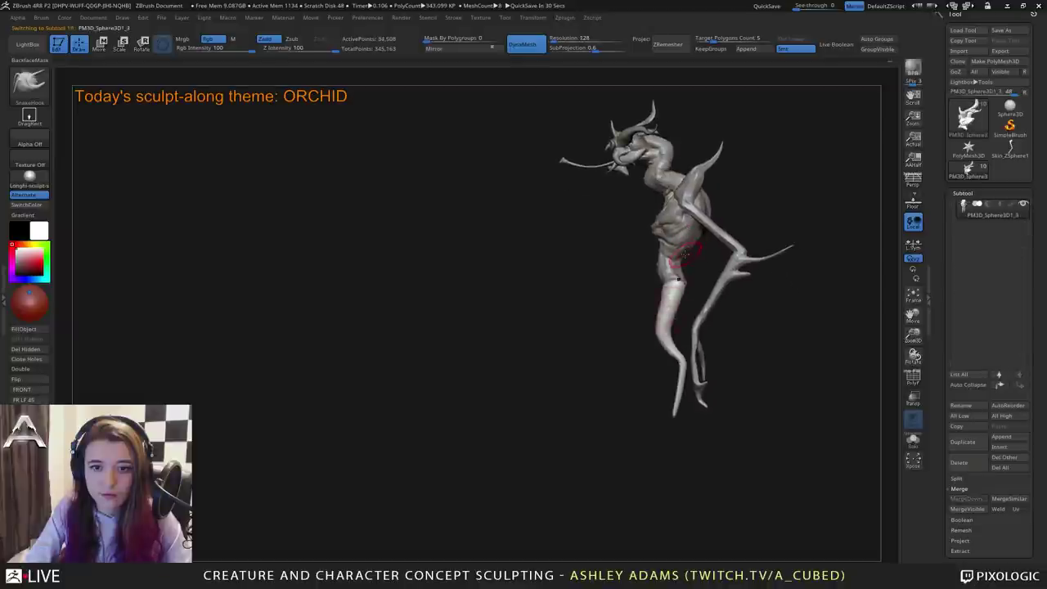
{"action": "right_click", "coordinate": [684, 244]}
Select the arms and build up the shoulder forms with the ClayBuildup brush.
{"action": "left_click", "coordinate": [726, 230], "text": "alt"}
{"action": "mouse_move", "coordinate": [746, 213]}
{"action": "right_mouse_down", "text": "ctrl"}
{"action": "mouse_move", "coordinate": [730, 185]}
{"action": "mouse_move", "coordinate": [705, 187]}
{"action": "mouse_move", "coordinate": [689, 215]}
{"action": "mouse_move", "coordinate": [637, 161]}
{"action": "right_mouse_up", "text": "ctrl"}
{"action": "key", "text": "2"}
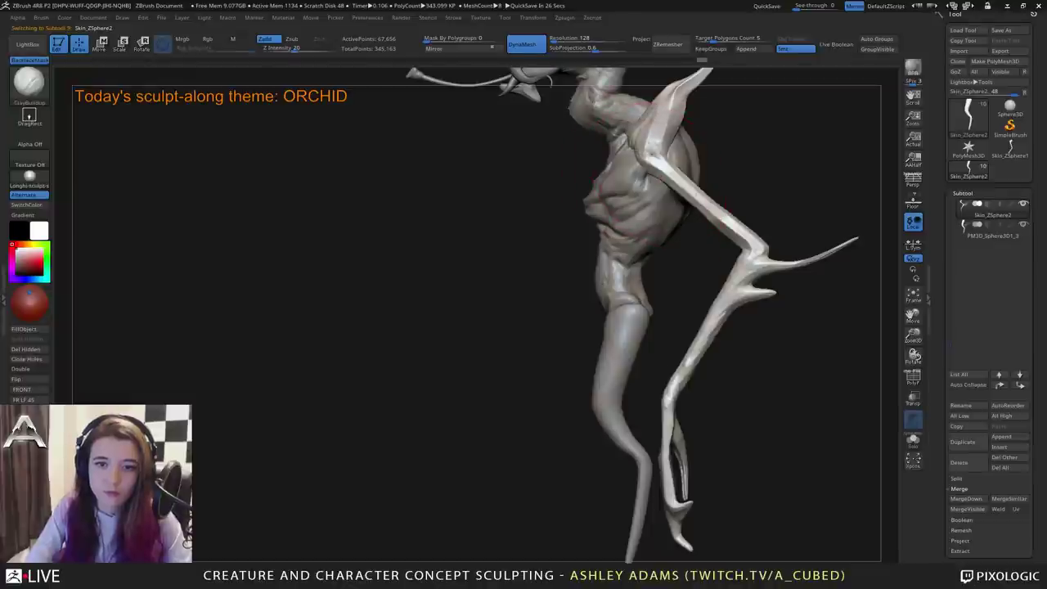
{"action": "right_click", "coordinate": [654, 145]}
{"action": "left_click", "coordinate": [649, 149]}
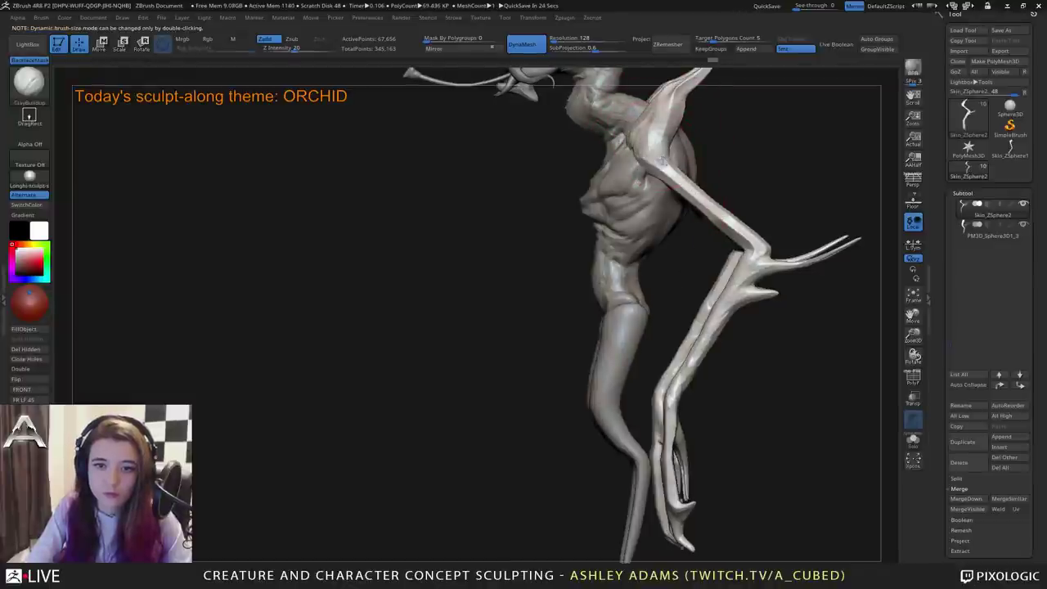
{"action": "key", "text": "space"}
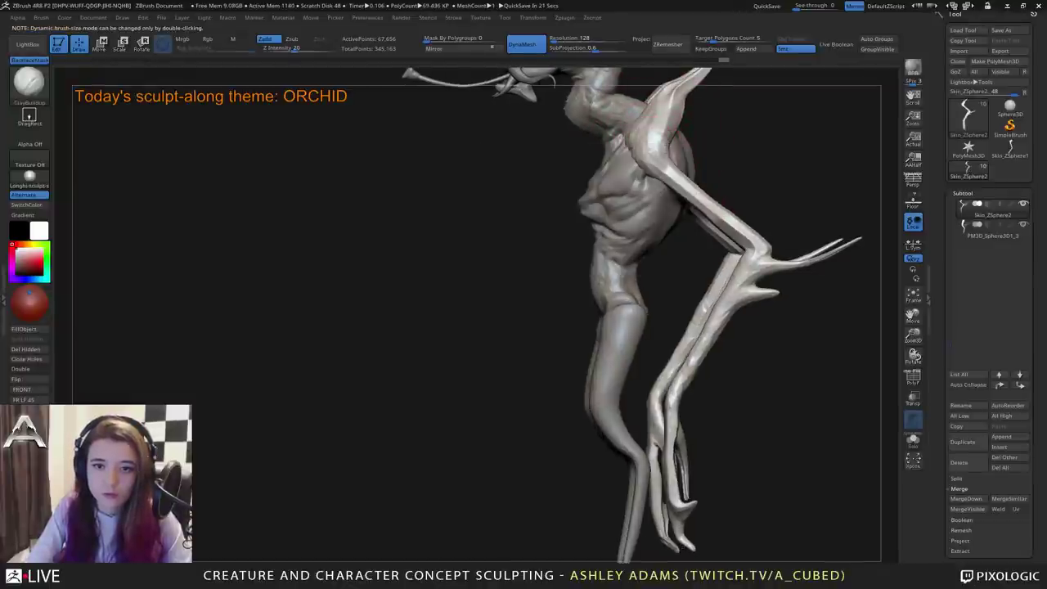
{"action": "right_click_drag", "start_coordinate": [664, 114], "coordinate": [613, 207]}
{"action": "left_click_drag", "start_coordinate": [616, 181], "coordinate": [620, 145]}
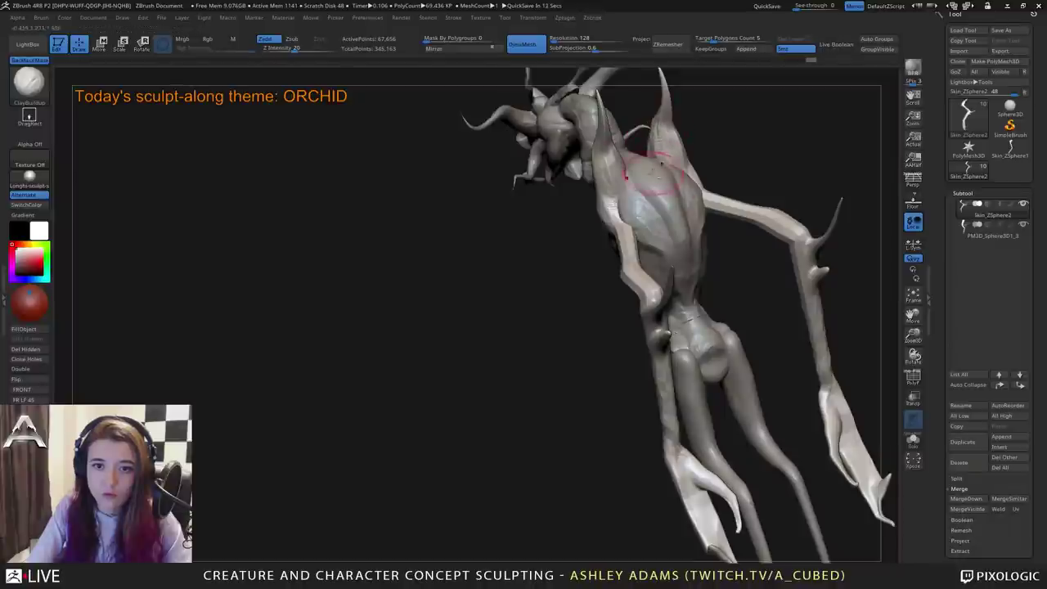
{"action": "right_click_drag", "start_coordinate": [661, 167], "coordinate": [620, 204]}
{"action": "right_click_drag", "start_coordinate": [603, 164], "coordinate": [636, 275]}
{"action": "right_click_drag", "start_coordinate": [686, 247], "coordinate": [710, 236]}
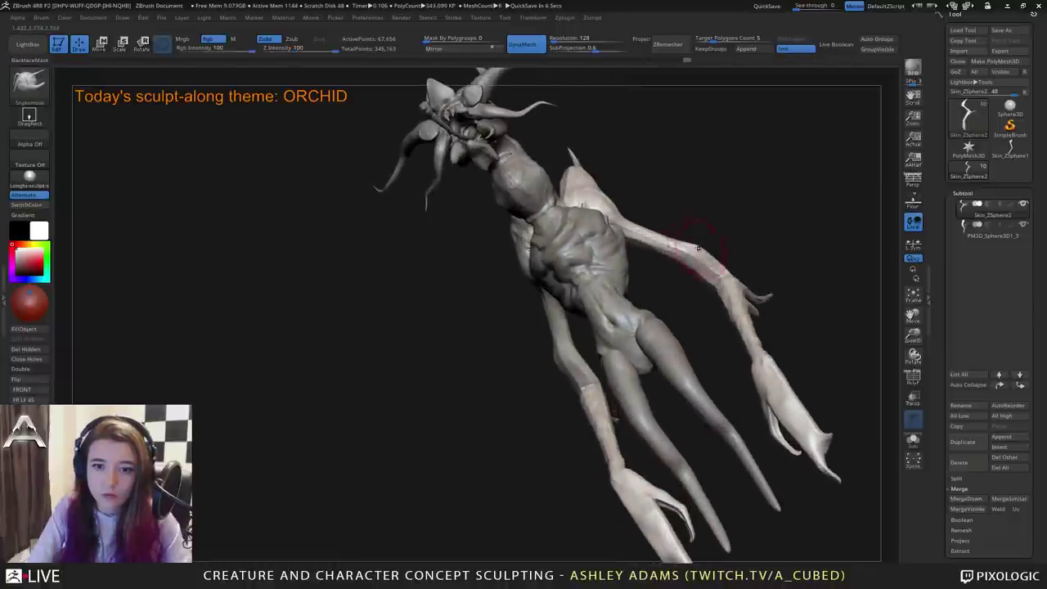
Reshape the upper arms between shoulder and elbow with Snakehook.
{"action": "key", "text": "b"}
{"action": "key", "text": "s"}
{"action": "key", "text": "h"}
{"action": "left_click_drag", "start_coordinate": [674, 254], "coordinate": [609, 226]}
{"action": "mouse_move", "coordinate": [659, 222]}
{"action": "right_mouse_down"}
{"action": "mouse_move", "coordinate": [664, 243]}
{"action": "mouse_move", "coordinate": [628, 229]}
{"action": "right_mouse_up"}
Add muscle volume along the upper arms with ClayBuildup.
{"action": "key", "text": "b"}
{"action": "key", "text": "c"}
{"action": "key", "text": "b"}
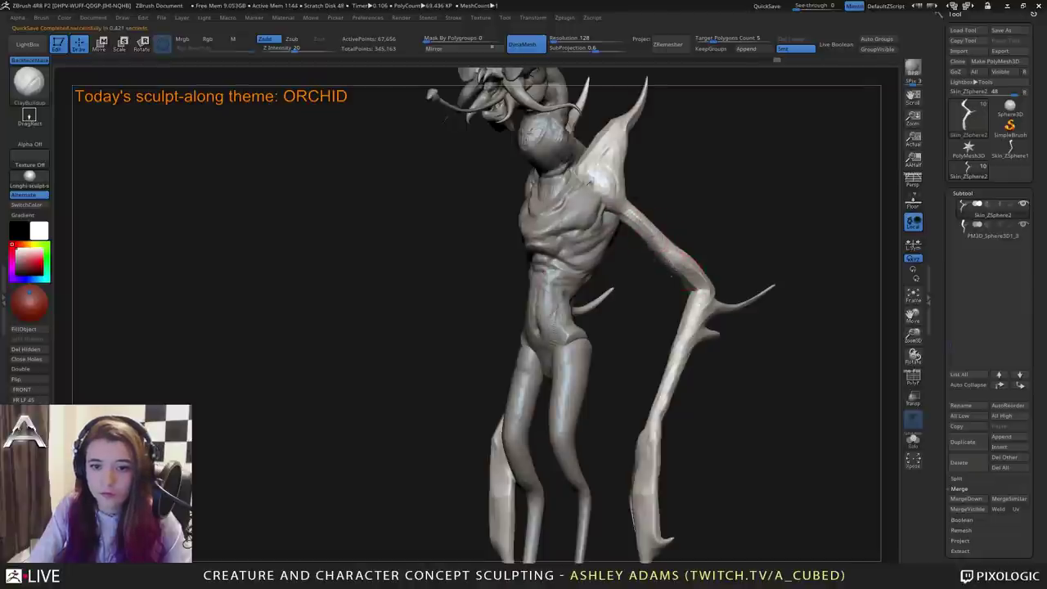
{"action": "mouse_move", "coordinate": [671, 276]}
{"action": "right_mouse_down"}
{"action": "mouse_move", "coordinate": [507, 274]}
{"action": "mouse_move", "coordinate": [683, 265]}
{"action": "right_mouse_up"}
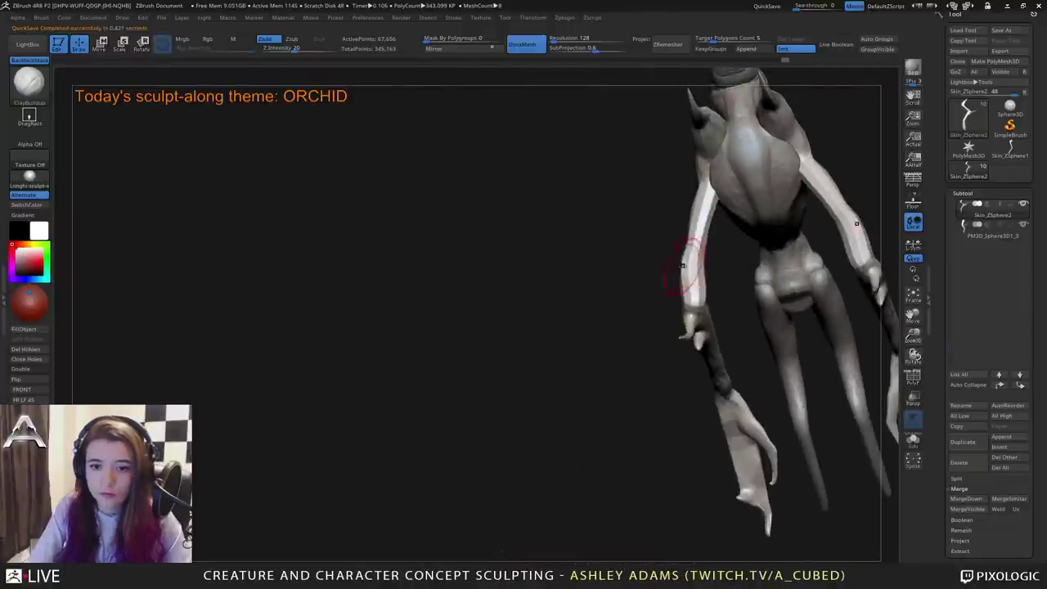
{"action": "key", "text": "b"}
{"action": "key", "text": "s"}
{"action": "key", "text": "h"}
{"action": "right_click_drag", "start_coordinate": [700, 222], "coordinate": [605, 261]}
{"action": "key", "text": "b"}
{"action": "key", "text": "c"}
{"action": "key", "text": "b"}
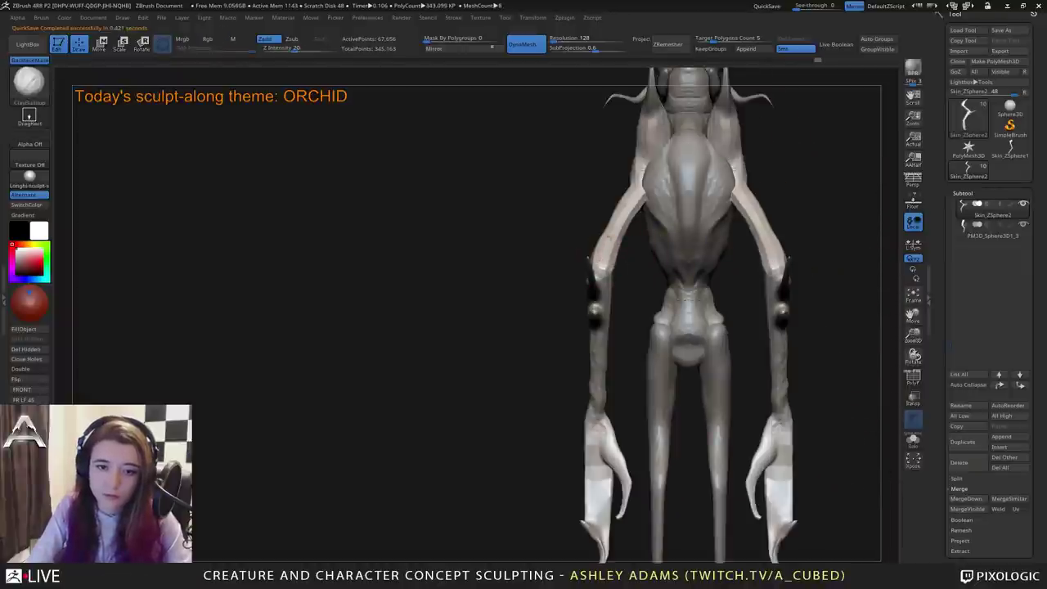
{"action": "left_click_drag", "start_coordinate": [623, 215], "coordinate": [645, 172]}
{"action": "mouse_move", "coordinate": [645, 172]}
{"action": "right_mouse_down"}
{"action": "mouse_move", "coordinate": [720, 176]}
{"action": "mouse_move", "coordinate": [597, 193]}
{"action": "mouse_move", "coordinate": [643, 222]}
{"action": "mouse_move", "coordinate": [617, 206]}
{"action": "mouse_move", "coordinate": [680, 222]}
{"action": "mouse_move", "coordinate": [589, 230]}
{"action": "right_mouse_up"}
Cut creases into the arms with Dam Standard and build up the forms around them with ClayBuildup.
{"action": "key", "text": "b"}
{"action": "key", "text": "d"}
{"action": "key", "text": "s"}
{"action": "left_click_drag", "start_coordinate": [551, 240], "coordinate": [561, 315]}
{"action": "key", "text": "b"}
{"action": "key", "text": "c"}
{"action": "key", "text": "b"}
{"action": "right_click_drag", "start_coordinate": [559, 288], "coordinate": [595, 264]}
{"action": "left_click_drag", "start_coordinate": [543, 285], "coordinate": [563, 316]}
{"action": "mouse_move", "coordinate": [595, 274]}
{"action": "right_mouse_down"}
{"action": "mouse_move", "coordinate": [661, 251]}
{"action": "mouse_move", "coordinate": [663, 237]}
{"action": "right_mouse_up"}
Adjust the silhouette of the arms with small Snakehook pulls.
{"action": "key", "text": "b"}
{"action": "key", "text": "s"}
{"action": "key", "text": "h"}
{"action": "mouse_move", "coordinate": [737, 184]}
{"action": "left_mouse_down"}
{"action": "mouse_move", "coordinate": [634, 194]}
{"action": "mouse_move", "coordinate": [740, 191]}
{"action": "left_mouse_up"}
{"action": "key", "text": "b"}
{"action": "key", "text": "d"}
{"action": "key", "text": "s"}
{"action": "key", "text": "b"}
{"action": "key", "text": "s"}
{"action": "key", "text": "h"}
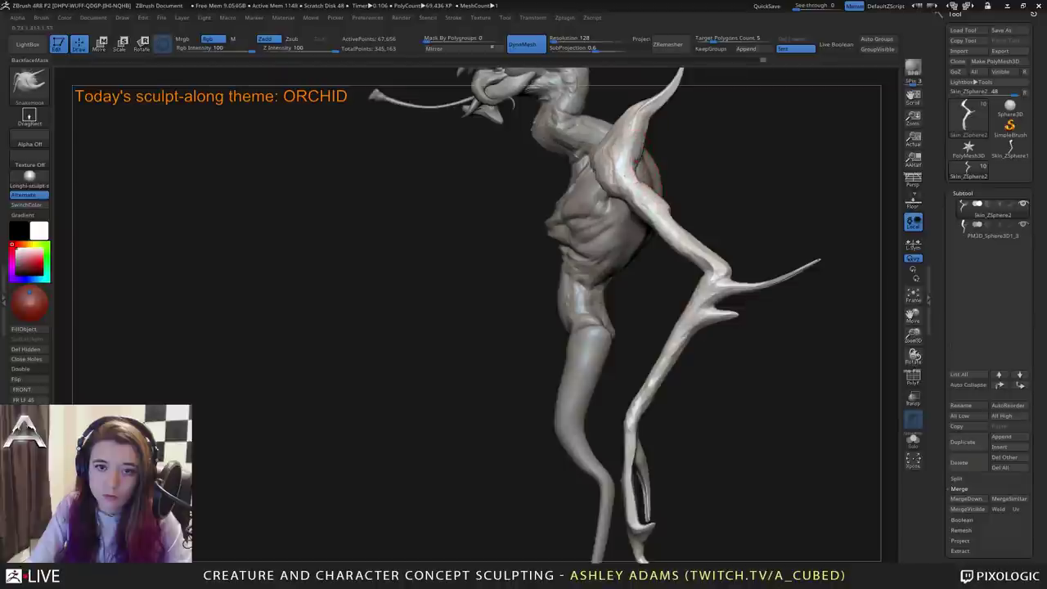
{"action": "mouse_move", "coordinate": [620, 163]}
{"action": "right_mouse_down"}
{"action": "mouse_move", "coordinate": [638, 124]}
{"action": "mouse_move", "coordinate": [721, 178]}
{"action": "right_mouse_up"}
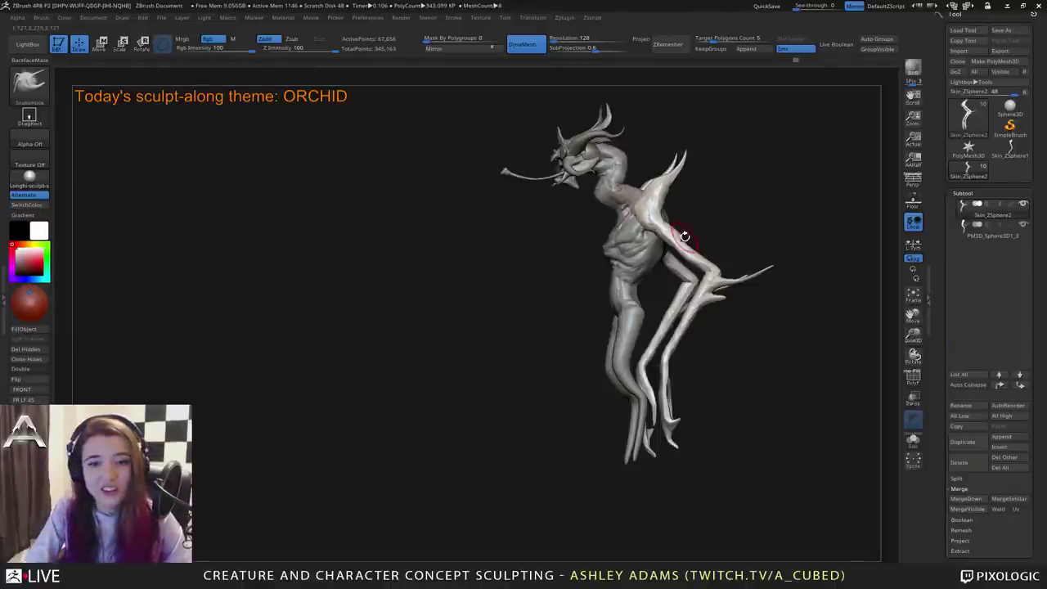
Select the legs and reshape the thighs with an enlarged Snakehook brush.
{"action": "left_click_drag", "start_coordinate": [562, 352], "coordinate": [595, 376]}
{"action": "left_click", "coordinate": [620, 363], "text": "alt"}
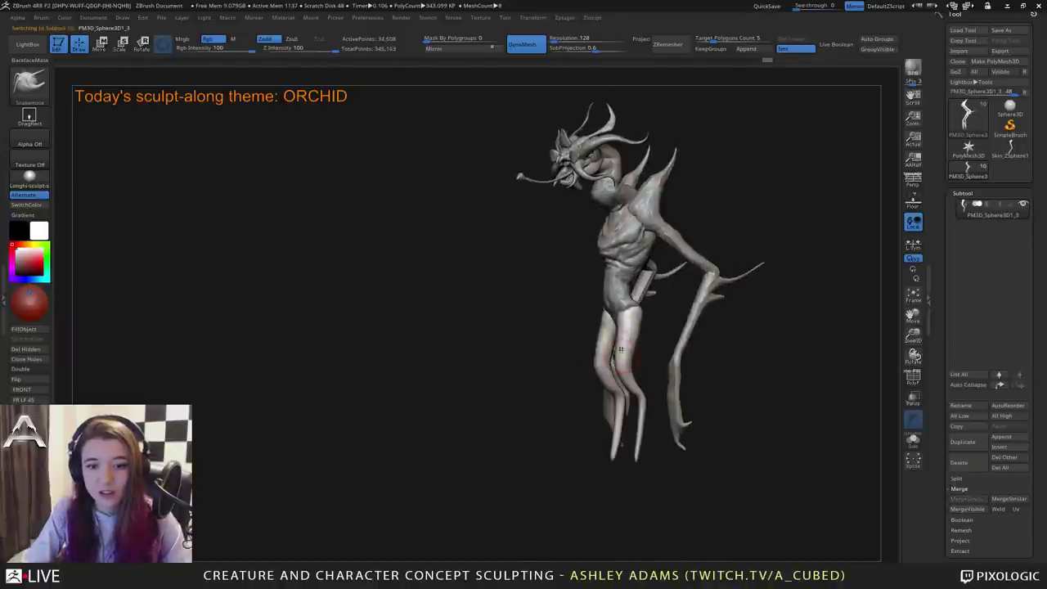
{"action": "right_click_drag", "start_coordinate": [625, 351], "coordinate": [630, 362], "text": "ctrl"}
{"action": "left_click_drag", "start_coordinate": [696, 357], "coordinate": [680, 338], "text": "alt"}
{"action": "left_click_drag", "start_coordinate": [659, 302], "coordinate": [672, 304]}
{"action": "key", "text": "space"}
{"action": "left_click_drag", "start_coordinate": [654, 302], "coordinate": [667, 302]}
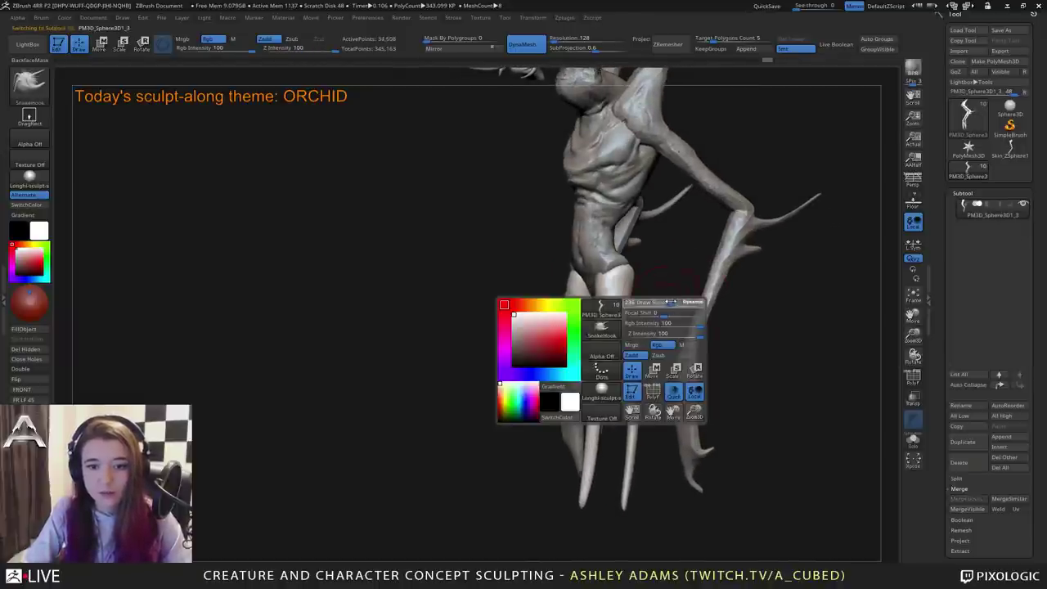
{"action": "left_click_drag", "start_coordinate": [687, 337], "coordinate": [648, 333]}
{"action": "mouse_move", "coordinate": [631, 315]}
{"action": "right_mouse_down"}
{"action": "mouse_move", "coordinate": [681, 336]}
{"action": "mouse_move", "coordinate": [613, 357]}
{"action": "right_mouse_up"}
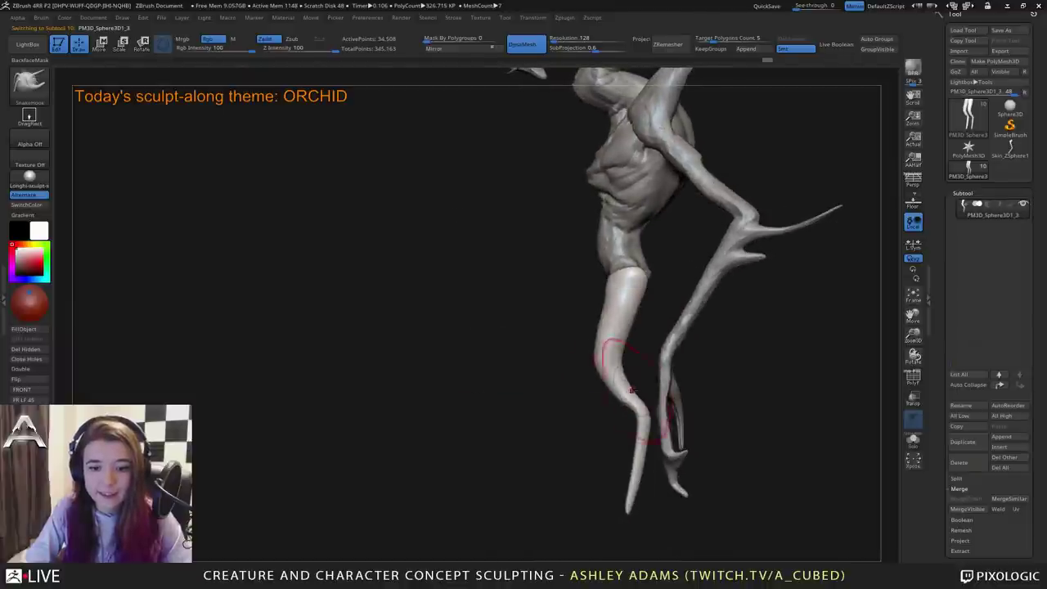
Strengthen the backward bend of the lower legs and reposition their tips with a resized Snakehook brush.
{"action": "left_click_drag", "start_coordinate": [613, 388], "coordinate": [646, 399]}
{"action": "right_click_drag", "start_coordinate": [642, 453], "coordinate": [648, 396], "text": "alt"}
{"action": "key", "text": "space"}
{"action": "left_click_drag", "start_coordinate": [649, 396], "coordinate": [641, 396]}
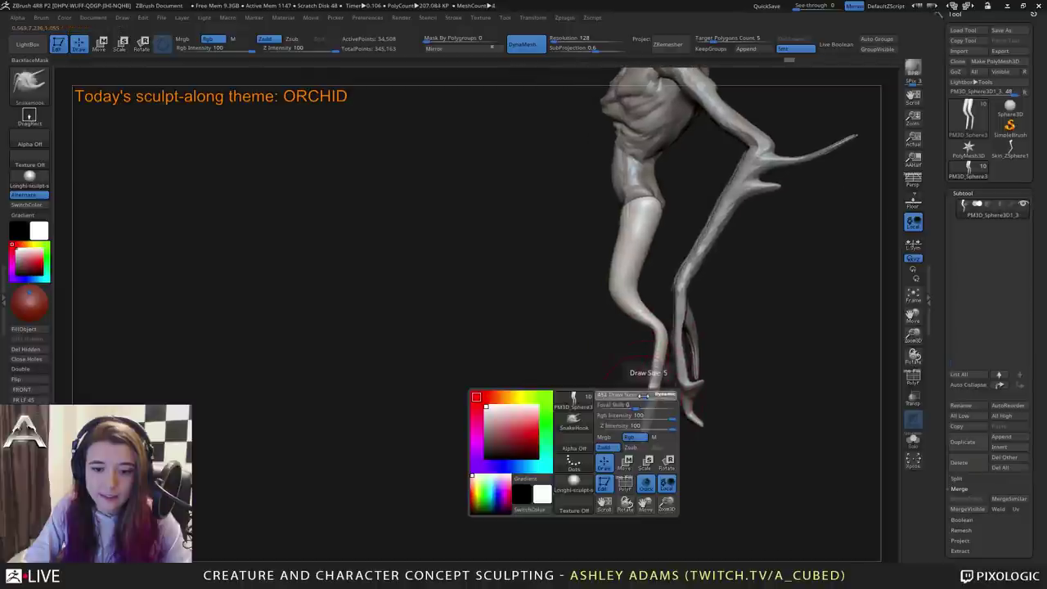
{"action": "right_click_drag", "start_coordinate": [638, 437], "coordinate": [625, 375], "text": "ctrl"}
{"action": "left_click_drag", "start_coordinate": [625, 375], "coordinate": [686, 376]}
{"action": "left_click_drag", "start_coordinate": [682, 438], "coordinate": [614, 371]}
{"action": "key", "text": "space"}
{"action": "left_click_drag", "start_coordinate": [676, 388], "coordinate": [651, 388]}
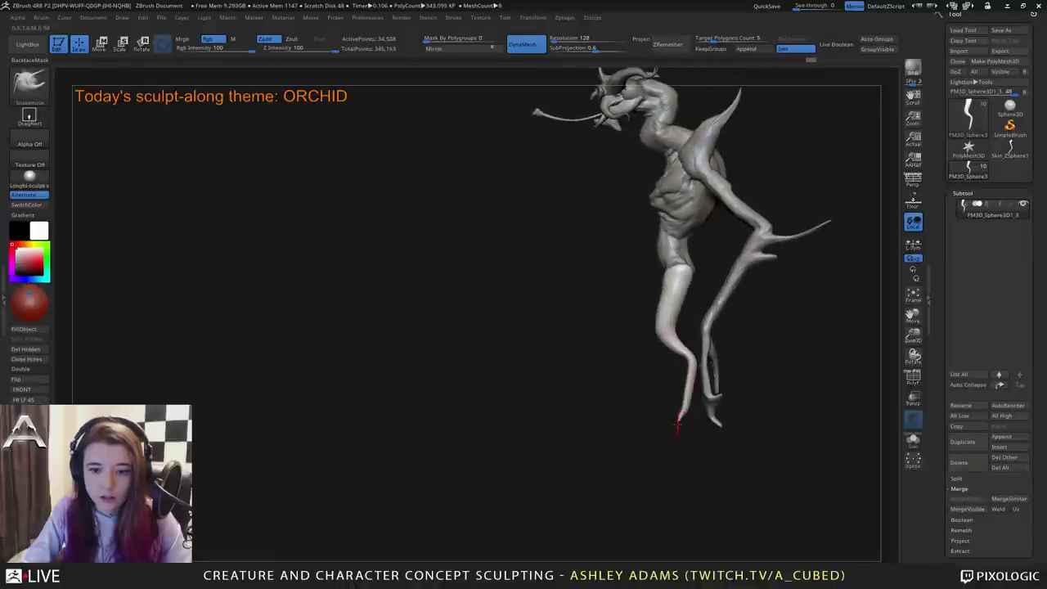
Pull the tip of the leg forward into a pointed foot with the SnakeHook brush and reshape the lower leg.
{"action": "left_click_drag", "start_coordinate": [679, 422], "coordinate": [670, 420]}
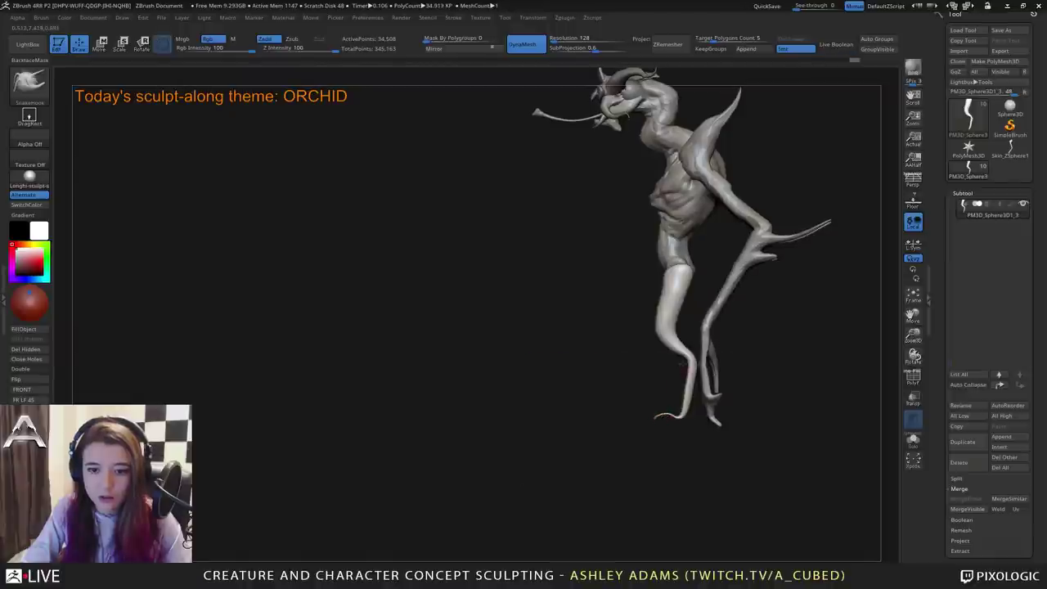
{"action": "key", "text": "space"}
{"action": "mouse_move", "coordinate": [693, 361]}
{"action": "left_mouse_down"}
{"action": "mouse_move", "coordinate": [704, 364]}
{"action": "mouse_move", "coordinate": [664, 324]}
{"action": "mouse_move", "coordinate": [682, 306]}
{"action": "left_mouse_up"}
{"action": "key", "text": "space"}
{"action": "right_click_drag", "start_coordinate": [681, 305], "coordinate": [539, 222]}
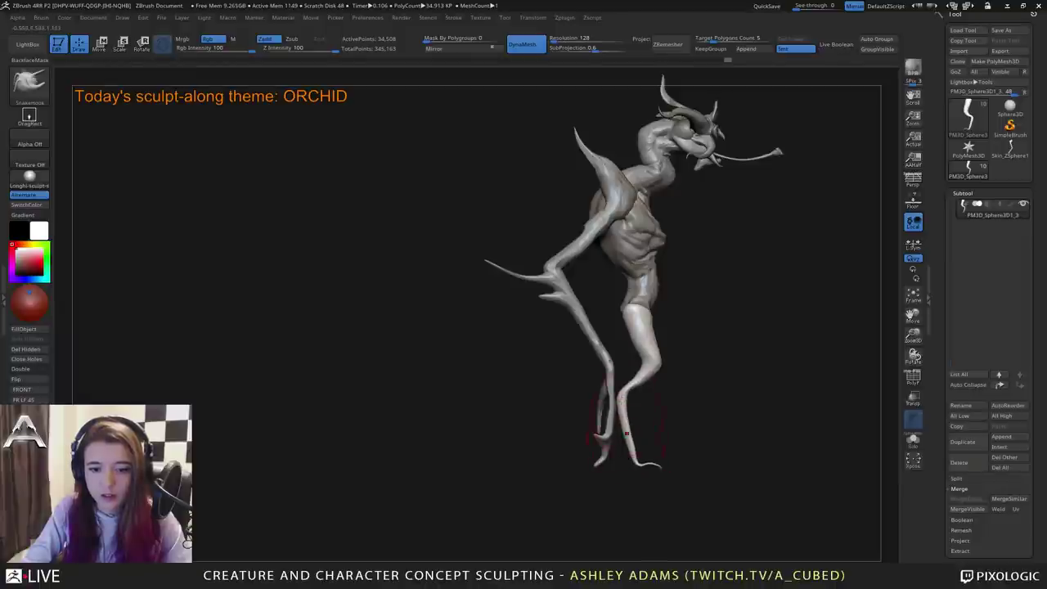
Reshape the upper thigh with SnakeHook, switch to the torso subtool and pull its hip area to meet the leg.
{"action": "key", "text": "space"}
{"action": "left_click_drag", "start_coordinate": [645, 341], "coordinate": [659, 334]}
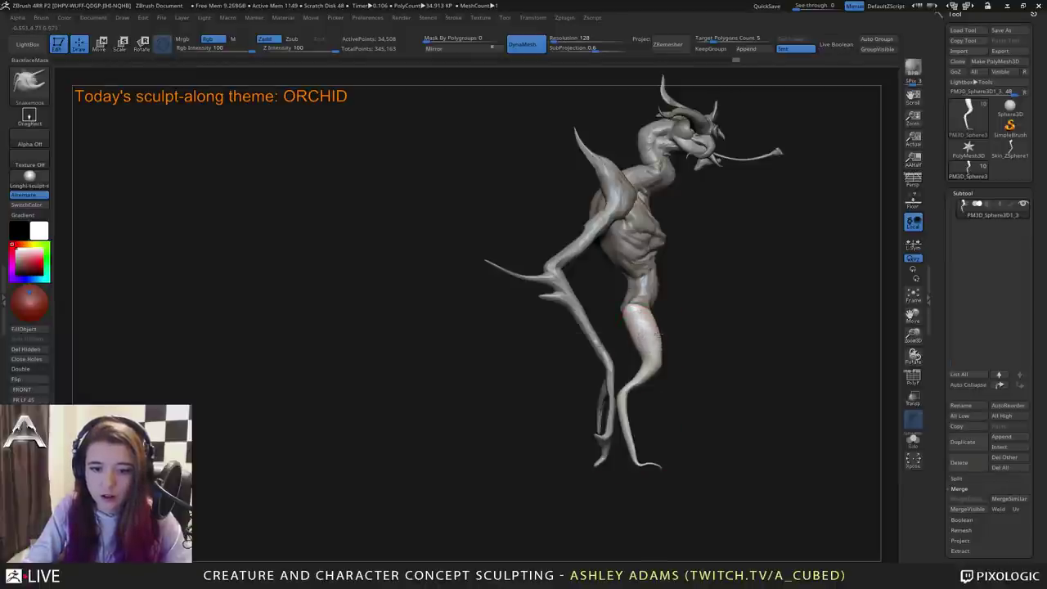
{"action": "key", "text": "space"}
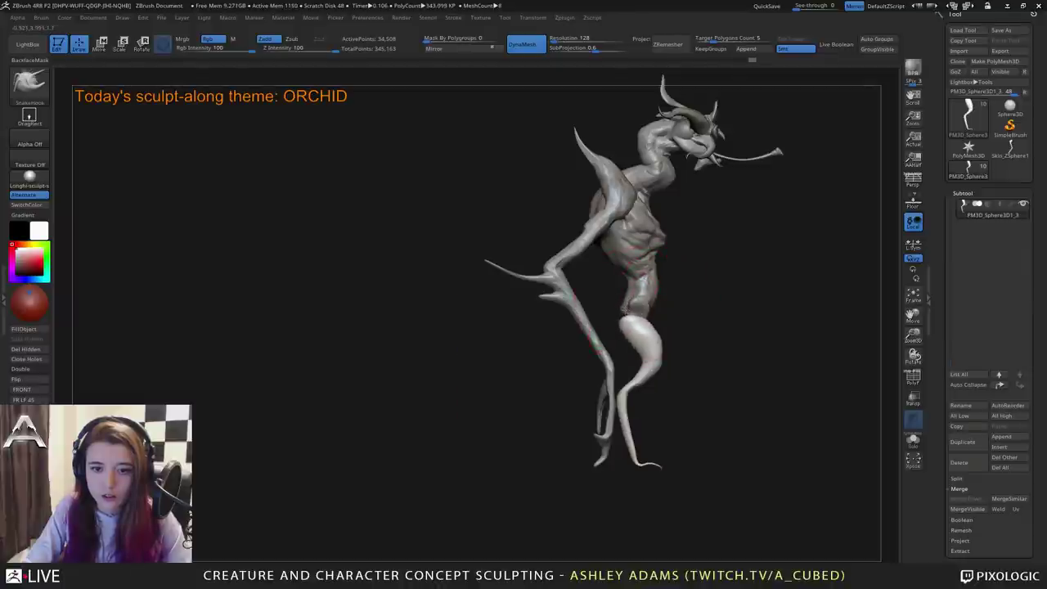
{"action": "left_click", "coordinate": [628, 299], "text": "alt"}
{"action": "left_click_drag", "start_coordinate": [627, 316], "coordinate": [637, 313]}
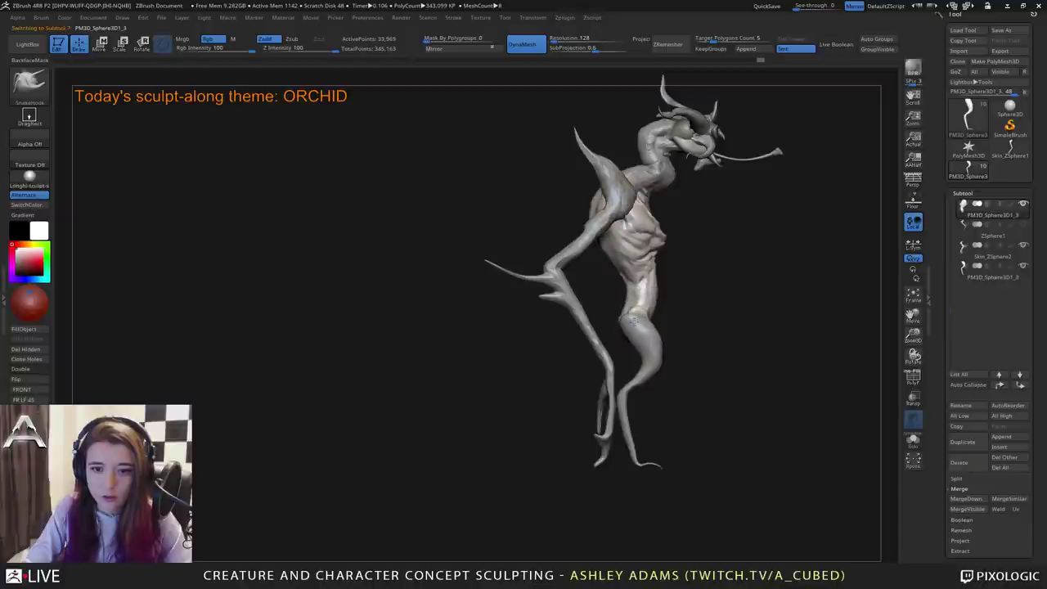
{"action": "left_click_drag", "start_coordinate": [720, 311], "coordinate": [584, 294]}
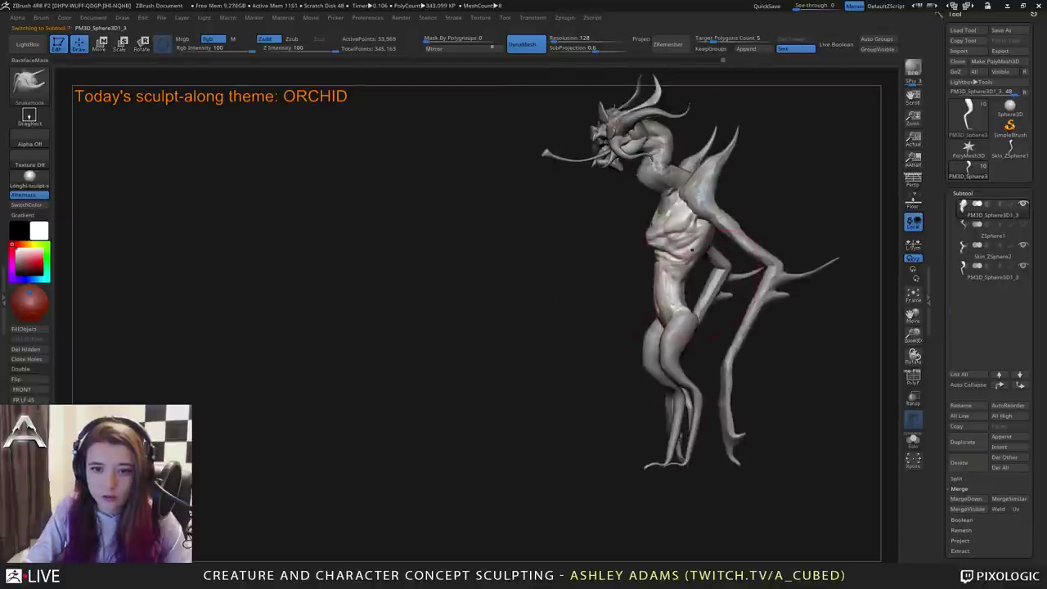
Select the leg subtool and adjust the legs slightly beneath the hips with the transform gizmo.
{"action": "left_click", "coordinate": [678, 335], "text": "alt"}
{"action": "left_click_drag", "start_coordinate": [719, 324], "coordinate": [645, 321], "text": "shift"}
{"action": "left_click_drag", "start_coordinate": [704, 303], "coordinate": [659, 300], "text": "alt"}
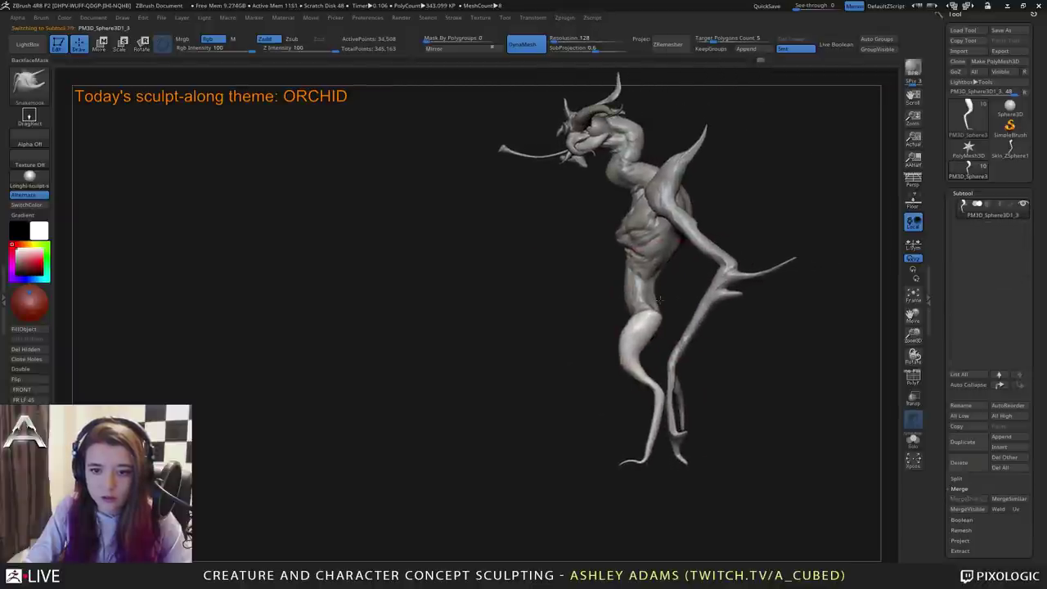
{"action": "key", "text": "e"}
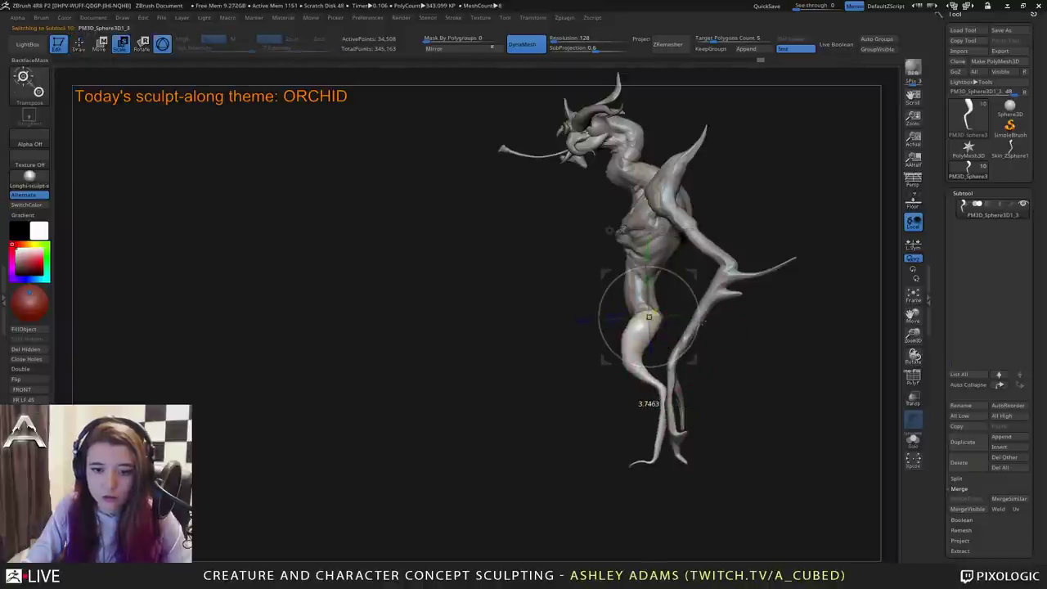
{"action": "key", "text": "q"}
{"action": "left_click_drag", "start_coordinate": [708, 324], "coordinate": [683, 378], "text": "alt"}
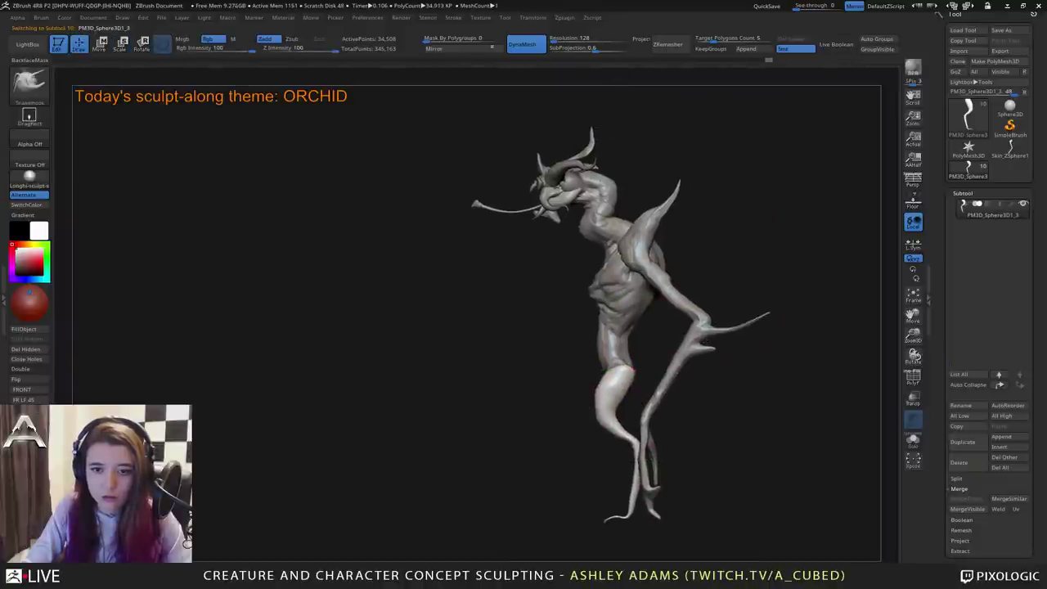
{"action": "mouse_move", "coordinate": [725, 311]}
{"action": "left_mouse_down"}
{"action": "mouse_move", "coordinate": [697, 318]}
{"action": "mouse_move", "coordinate": [734, 334]}
{"action": "left_mouse_up"}
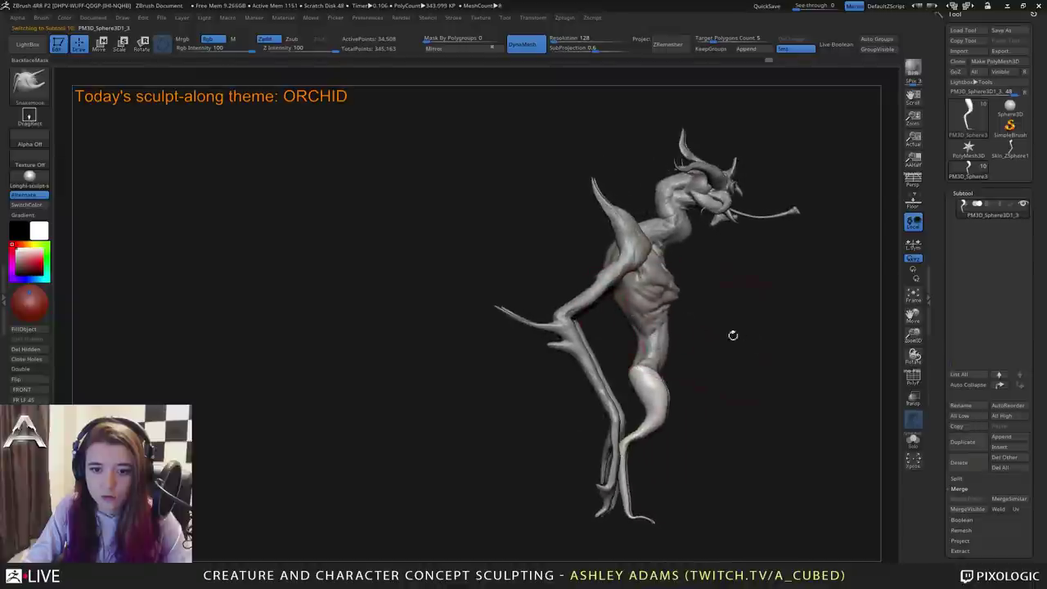
Append a ZSphere subtool, select it, place it centred behind the pelvis and scale it down as the tail root.
{"action": "left_click", "coordinate": [1001, 436]}
{"action": "left_click", "coordinate": [876, 437]}
{"action": "left_click", "coordinate": [694, 187], "text": "alt"}
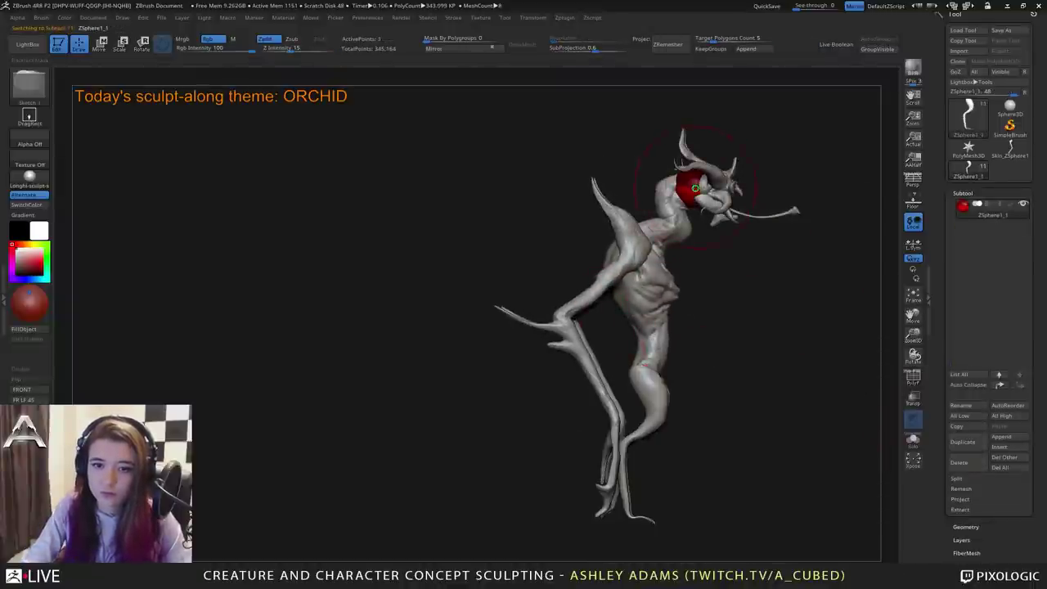
{"action": "left_click_drag", "start_coordinate": [752, 270], "coordinate": [765, 274], "text": "shift"}
{"action": "key", "text": "w"}
{"action": "left_click_drag", "start_coordinate": [690, 188], "coordinate": [628, 378]}
{"action": "key", "text": "e"}
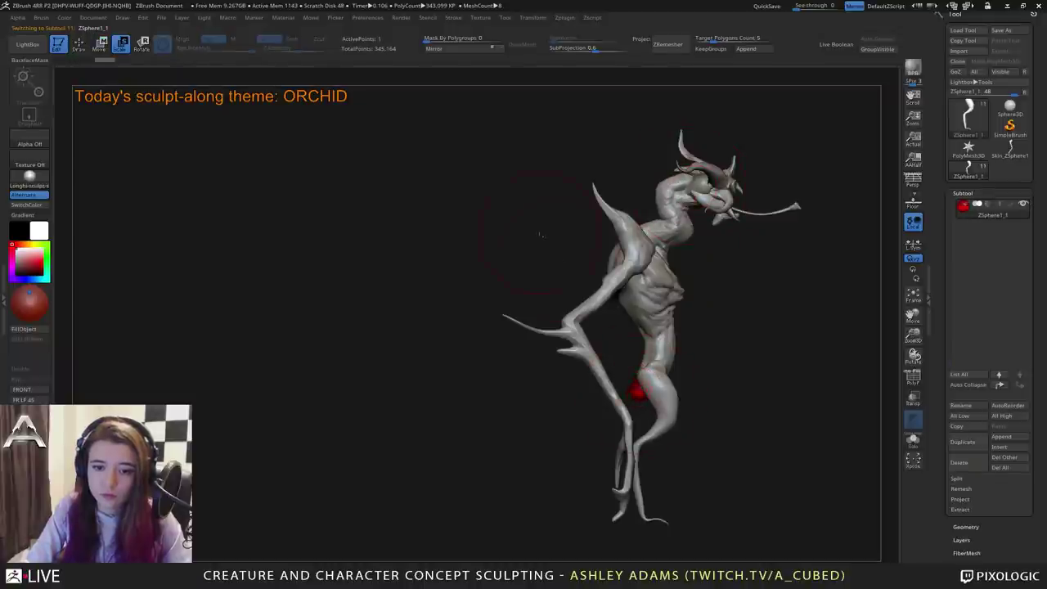
{"action": "left_click_drag", "start_coordinate": [542, 234], "coordinate": [645, 304], "text": "shift"}
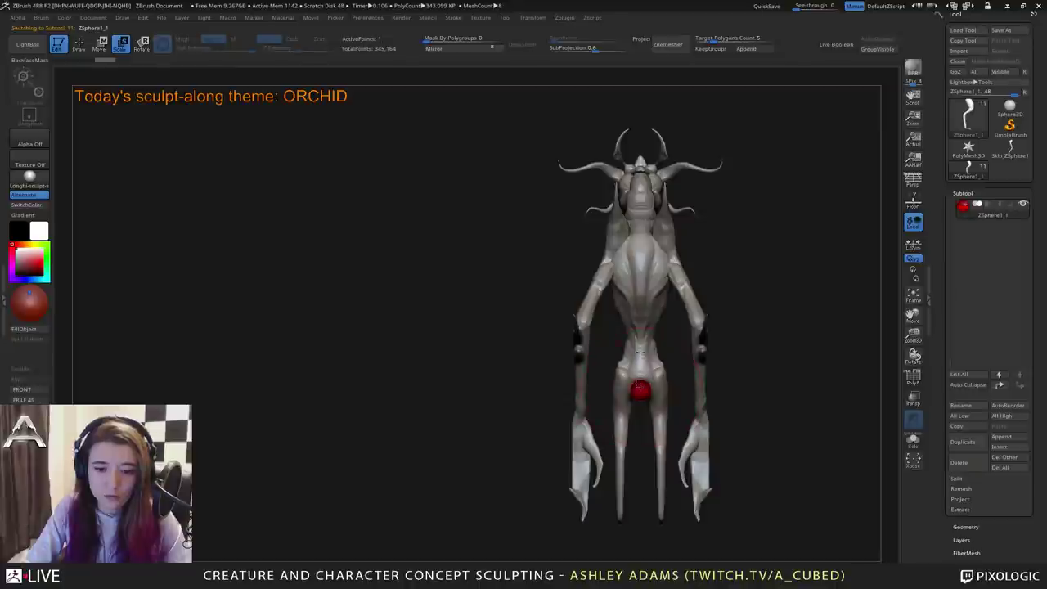
{"action": "right_click", "coordinate": [630, 386]}
{"action": "left_click", "coordinate": [638, 381]}
{"action": "left_click_drag", "start_coordinate": [617, 373], "coordinate": [619, 317], "text": "alt"}
Draw a child ZSphere from the root sphere and move it backward and down to form a long tail.
{"action": "key", "text": "q"}
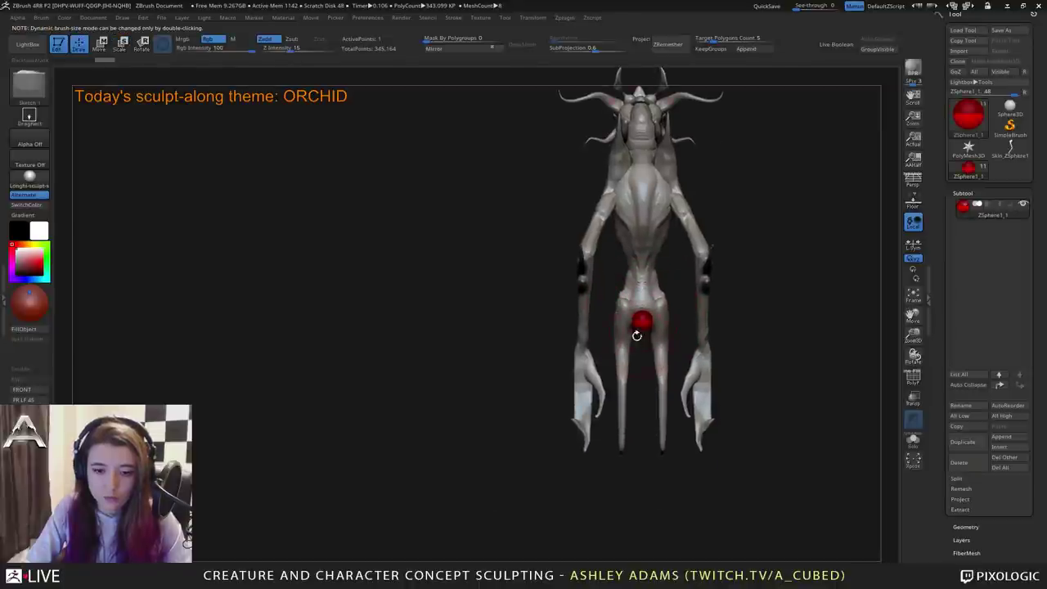
{"action": "left_click", "coordinate": [642, 327]}
{"action": "mouse_move", "coordinate": [644, 357]}
{"action": "left_mouse_down", "text": "shift"}
{"action": "mouse_move", "coordinate": [686, 337]}
{"action": "mouse_move", "coordinate": [678, 367]}
{"action": "left_mouse_up", "text": "shift"}
{"action": "key", "text": "w"}
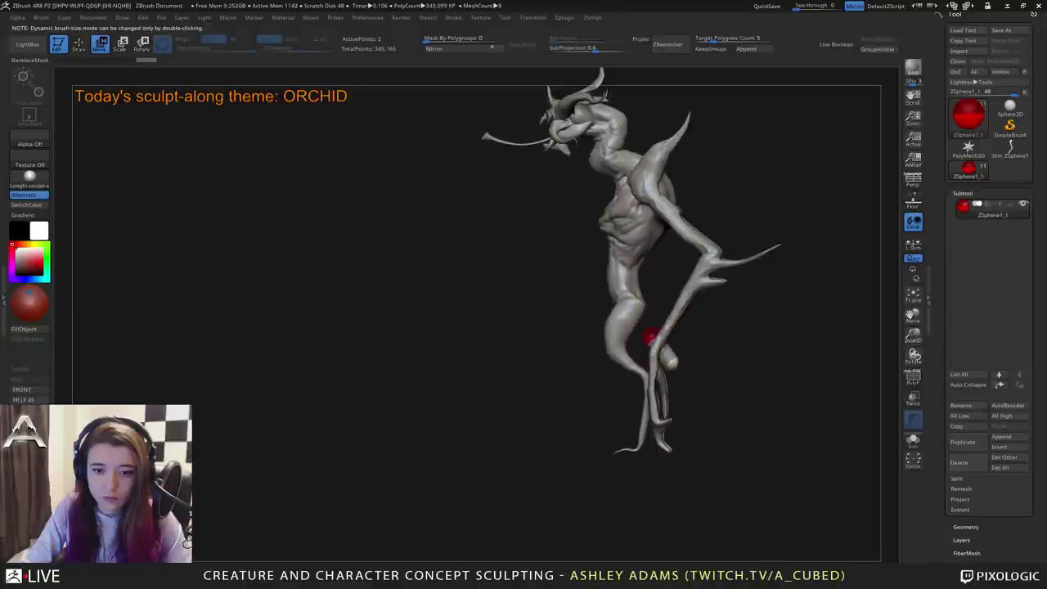
{"action": "key", "text": "space"}
{"action": "left_click_drag", "start_coordinate": [634, 309], "coordinate": [805, 409]}
{"action": "left_click_drag", "start_coordinate": [805, 317], "coordinate": [675, 335], "text": "alt"}
Insert two ZSphere joints along the tail and move them downward to bend it into a curve.
{"action": "key", "text": "q"}
{"action": "left_click", "coordinate": [578, 361]}
{"action": "key", "text": "w"}
{"action": "mouse_move", "coordinate": [579, 361]}
{"action": "left_mouse_down"}
{"action": "mouse_move", "coordinate": [558, 418]}
{"action": "mouse_move", "coordinate": [598, 421]}
{"action": "left_mouse_up"}
{"action": "key", "text": "q"}
{"action": "left_click", "coordinate": [678, 435]}
{"action": "key", "text": "w"}
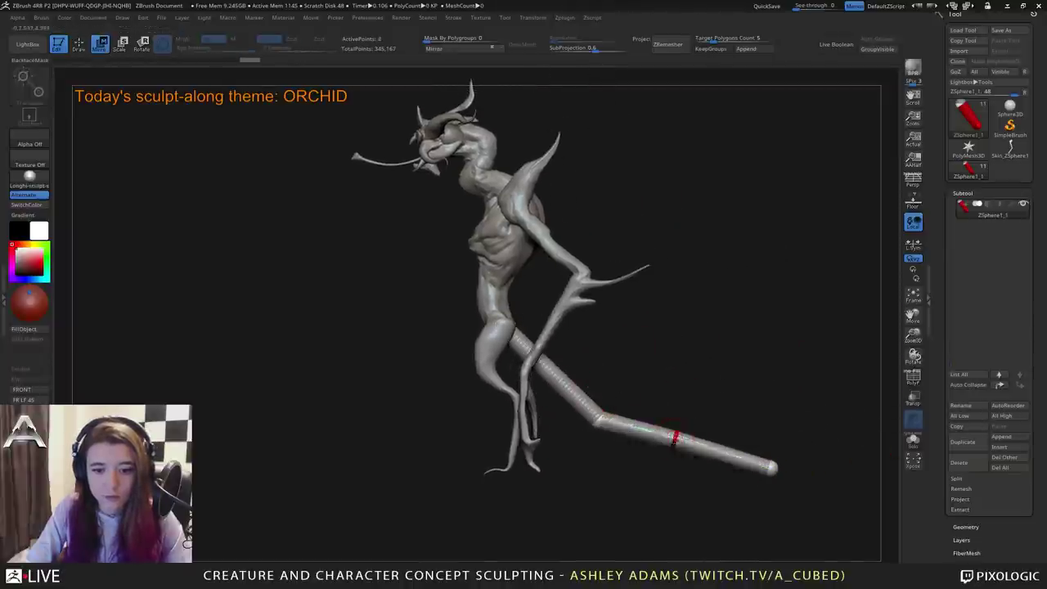
{"action": "left_click_drag", "start_coordinate": [677, 433], "coordinate": [672, 463]}
Raise the tail's end, then insert another ZSphere joint in the last section and move it to continue the curve.
{"action": "key", "text": "a"}
{"action": "mouse_move", "coordinate": [773, 468]}
{"action": "left_mouse_down"}
{"action": "mouse_move", "coordinate": [863, 454]}
{"action": "mouse_move", "coordinate": [896, 401]}
{"action": "left_mouse_up"}
{"action": "key", "text": "q"}
{"action": "left_click", "coordinate": [791, 430]}
{"action": "key", "text": "w"}
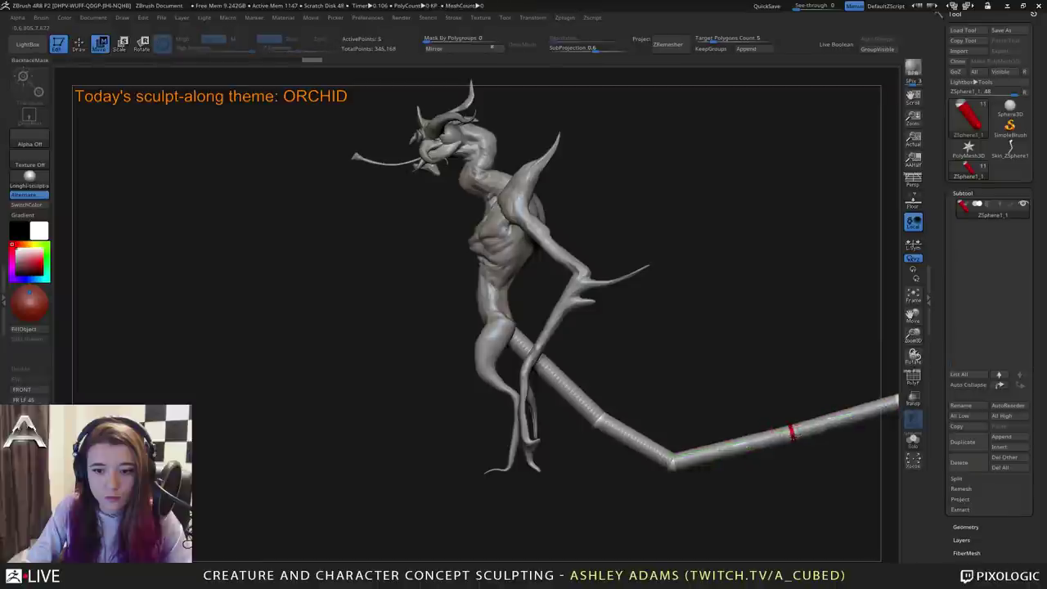
{"action": "mouse_move", "coordinate": [792, 431]}
{"action": "left_mouse_down"}
{"action": "mouse_move", "coordinate": [828, 468]}
{"action": "mouse_move", "coordinate": [817, 458]}
{"action": "left_mouse_up"}
Taper the tail by scaling down its tip and joint ZSpheres, then fine-tune the thickness of the tip.
{"action": "left_click_drag", "start_coordinate": [642, 239], "coordinate": [532, 245], "text": "alt"}
{"action": "key", "text": "e"}
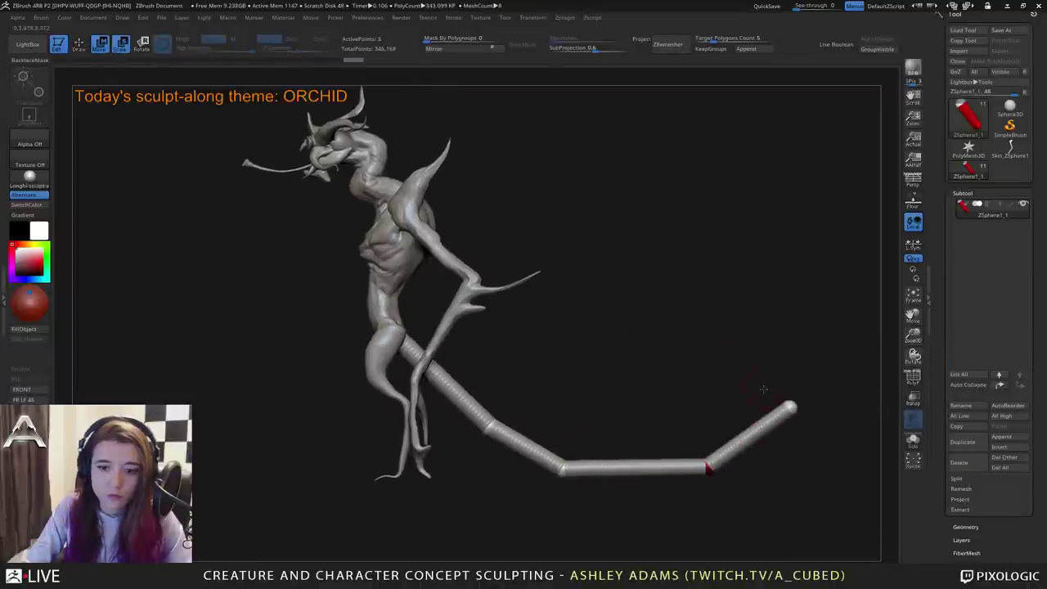
{"action": "left_click_drag", "start_coordinate": [790, 406], "coordinate": [790, 260]}
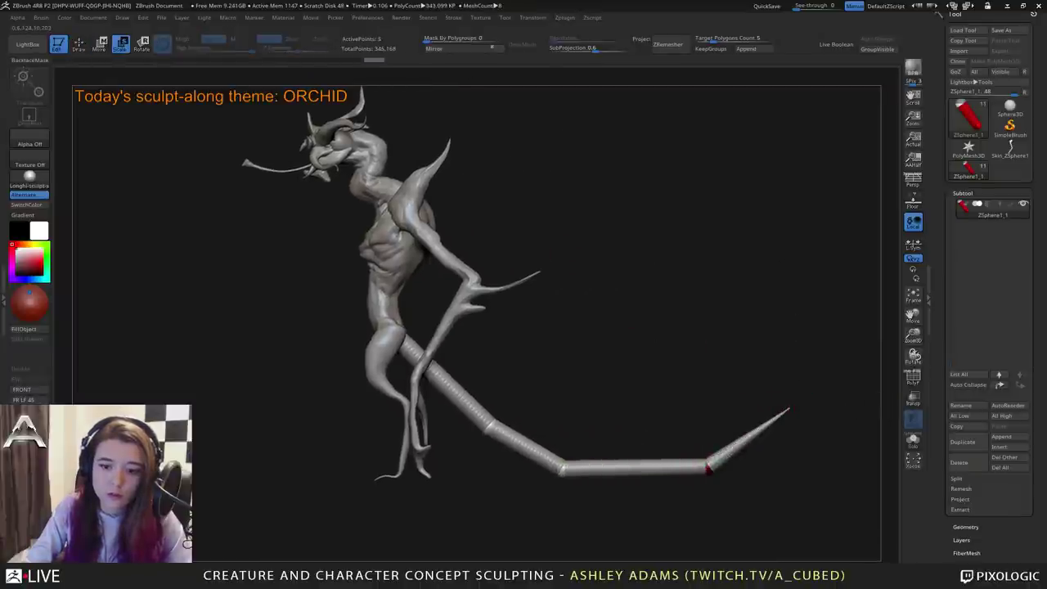
{"action": "left_click_drag", "start_coordinate": [707, 467], "coordinate": [654, 360]}
{"action": "left_click_drag", "start_coordinate": [562, 469], "coordinate": [563, 436]}
{"action": "left_click_drag", "start_coordinate": [506, 485], "coordinate": [537, 433], "text": "alt"}
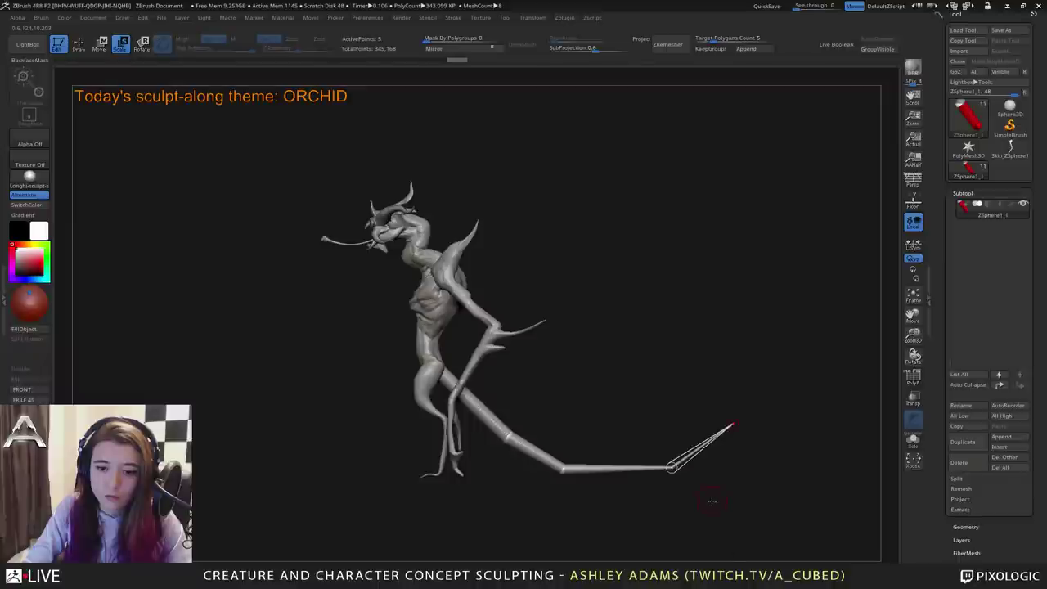
{"action": "left_click_drag", "start_coordinate": [697, 467], "coordinate": [704, 442], "text": "alt"}
{"action": "mouse_move", "coordinate": [680, 367]}
{"action": "left_mouse_down"}
{"action": "mouse_move", "coordinate": [697, 303]}
{"action": "mouse_move", "coordinate": [681, 368]}
{"action": "left_mouse_up"}
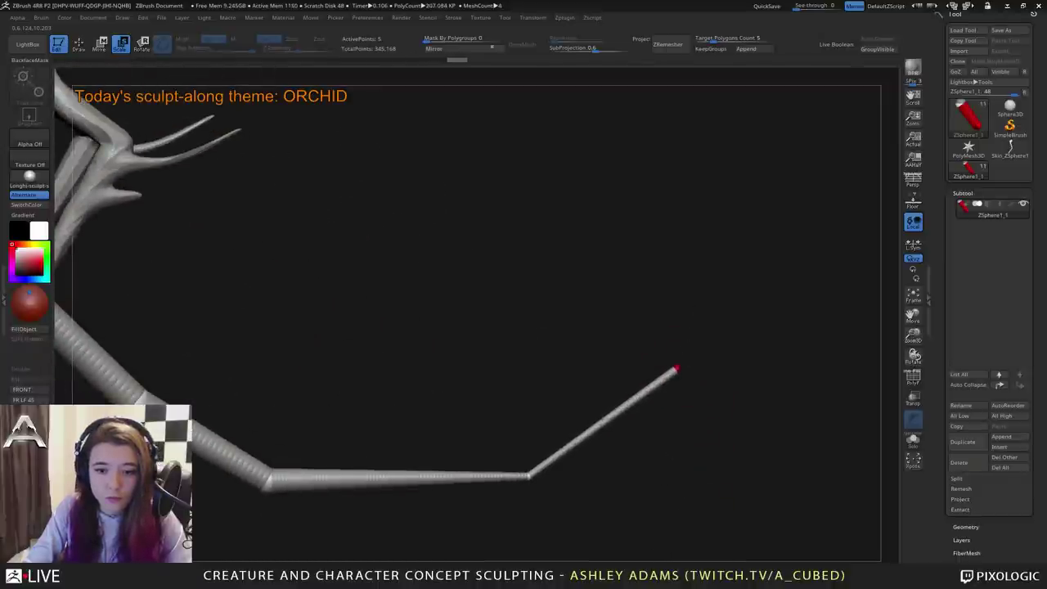
Examine the creature and its new tail from the front, side and three-quarter angles.
{"action": "left_click_drag", "start_coordinate": [537, 509], "coordinate": [485, 326]}
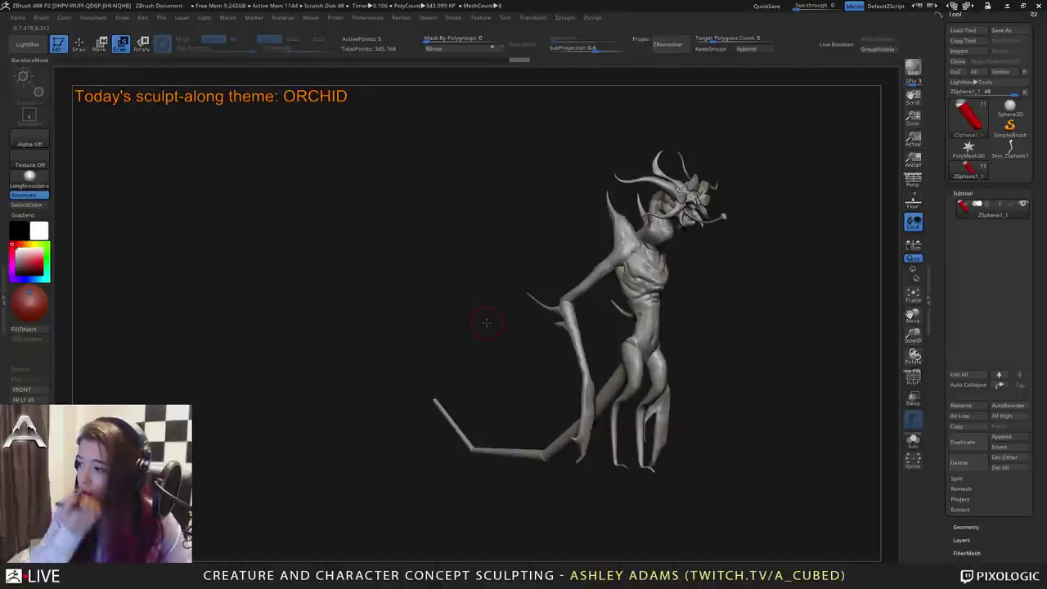
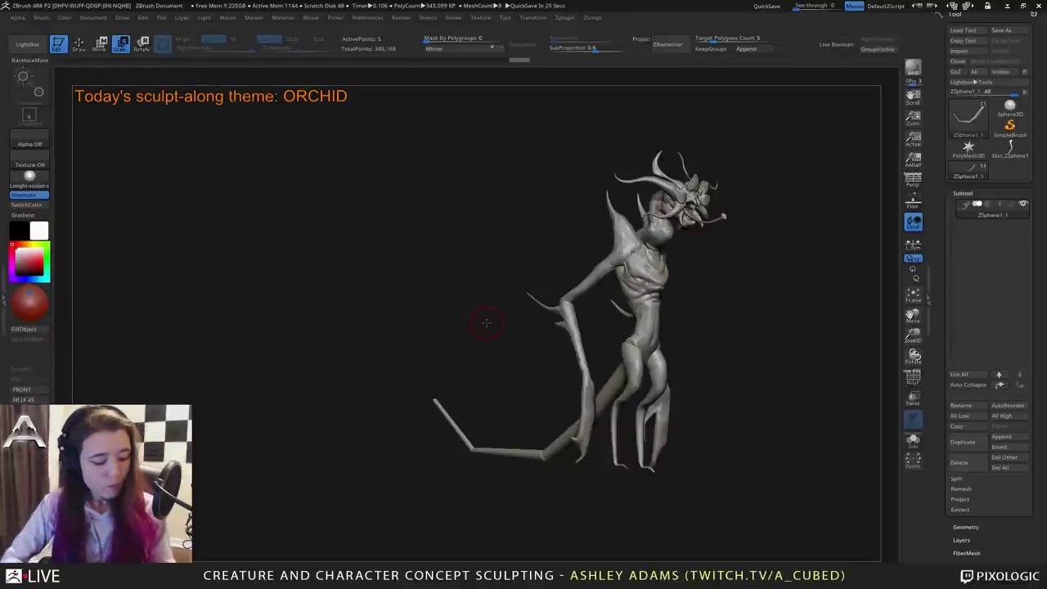
{"action": "left_click_drag", "start_coordinate": [617, 309], "coordinate": [395, 353]}
{"action": "left_click_drag", "start_coordinate": [659, 344], "coordinate": [627, 452], "text": "alt"}
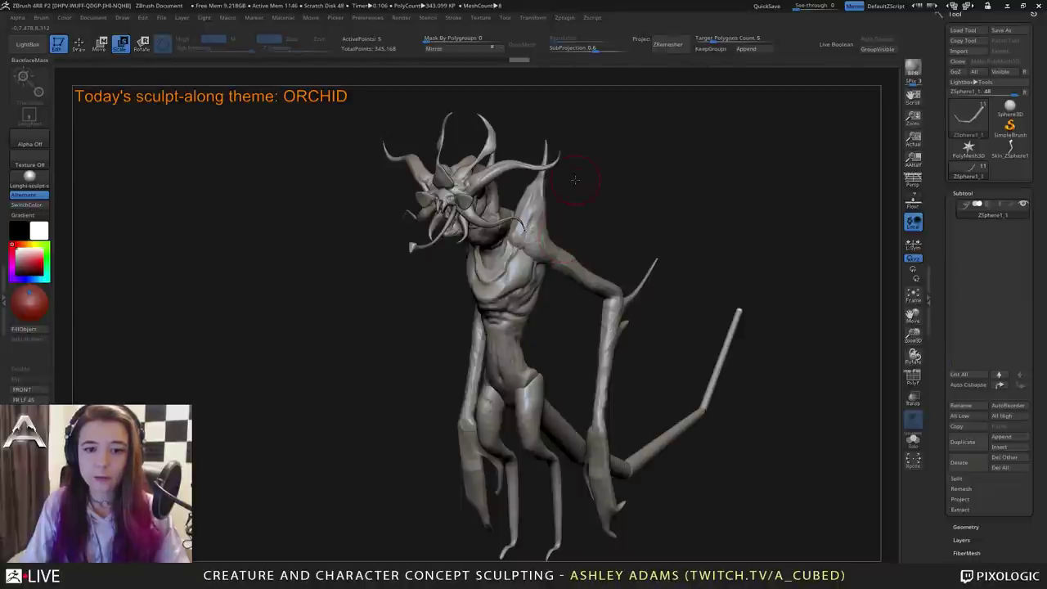
{"action": "left_click_drag", "start_coordinate": [458, 385], "coordinate": [535, 399]}
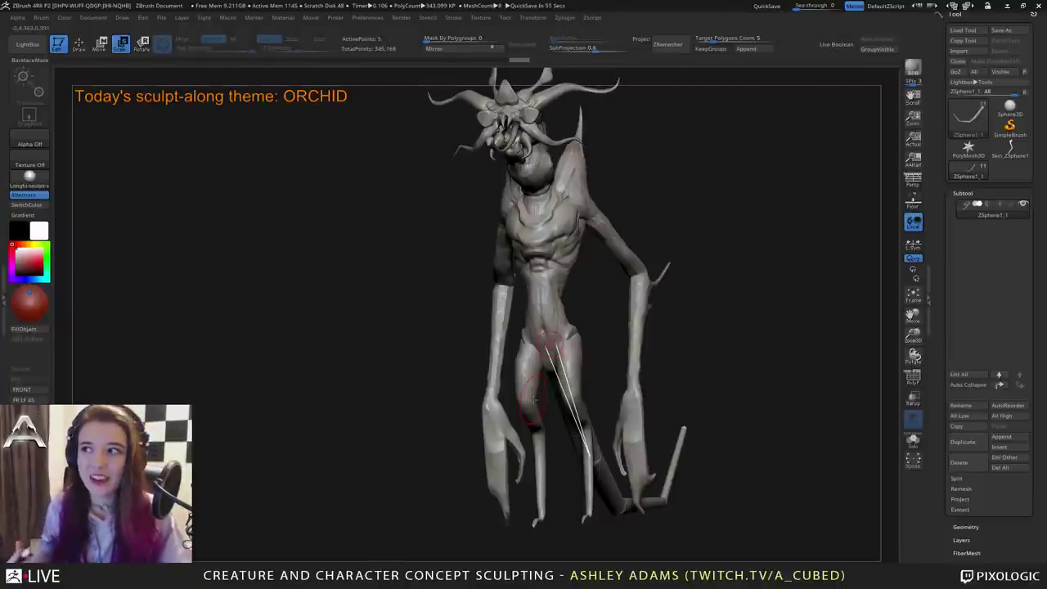
{"action": "left_click_drag", "start_coordinate": [466, 319], "coordinate": [507, 316]}
{"action": "left_click_drag", "start_coordinate": [517, 269], "coordinate": [559, 280]}
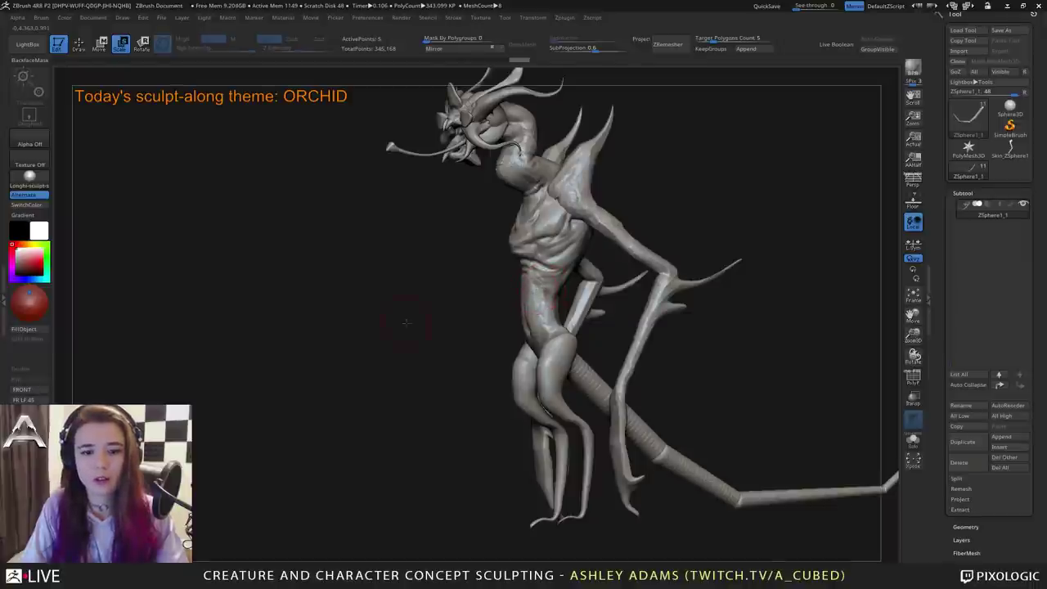
{"action": "right_click_drag", "start_coordinate": [406, 322], "coordinate": [483, 336]}
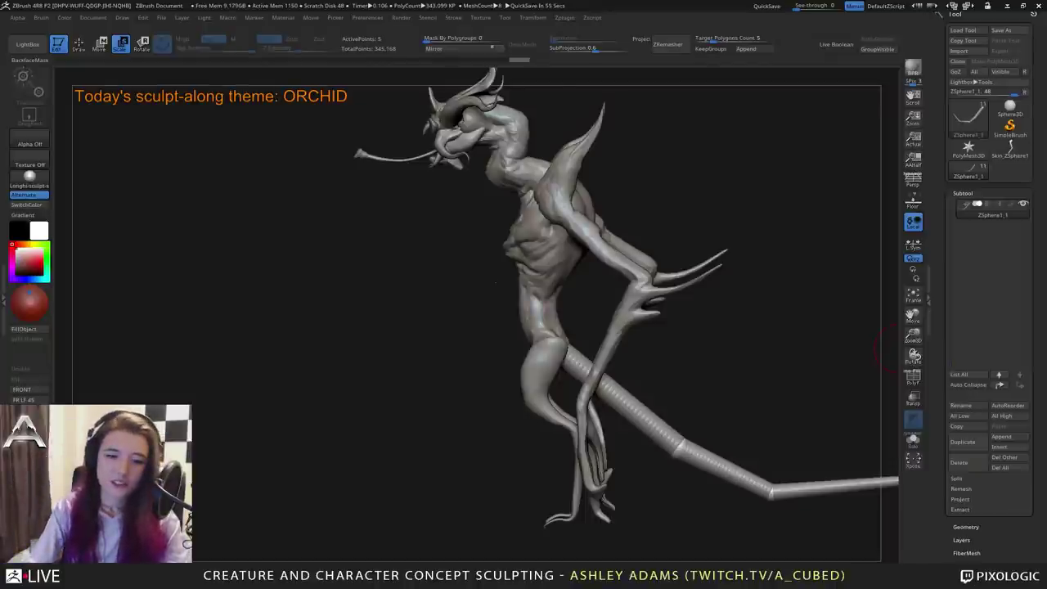
{"action": "mouse_move", "coordinate": [887, 348]}
{"action": "left_mouse_down"}
{"action": "mouse_move", "coordinate": [493, 299]}
{"action": "mouse_move", "coordinate": [510, 302]}
{"action": "left_mouse_up"}
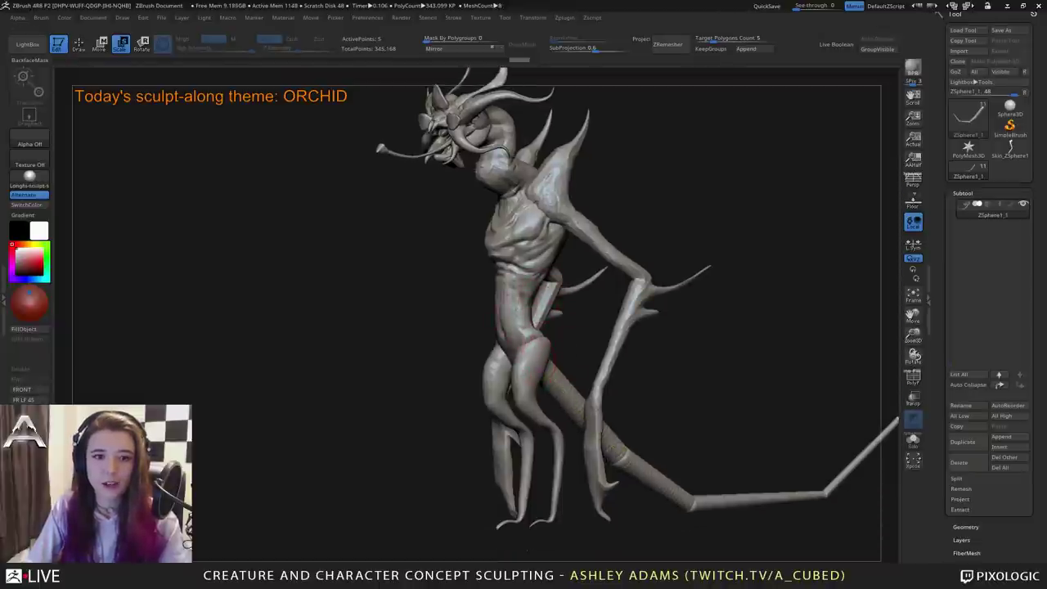
{"action": "left_click", "coordinate": [526, 342]}
Turn off the DynaMesh resolution in the Adaptive Skin settings and make an adaptive skin from the tail's ZSpheres.
{"action": "left_click_drag", "start_coordinate": [921, 523], "coordinate": [962, 406]}
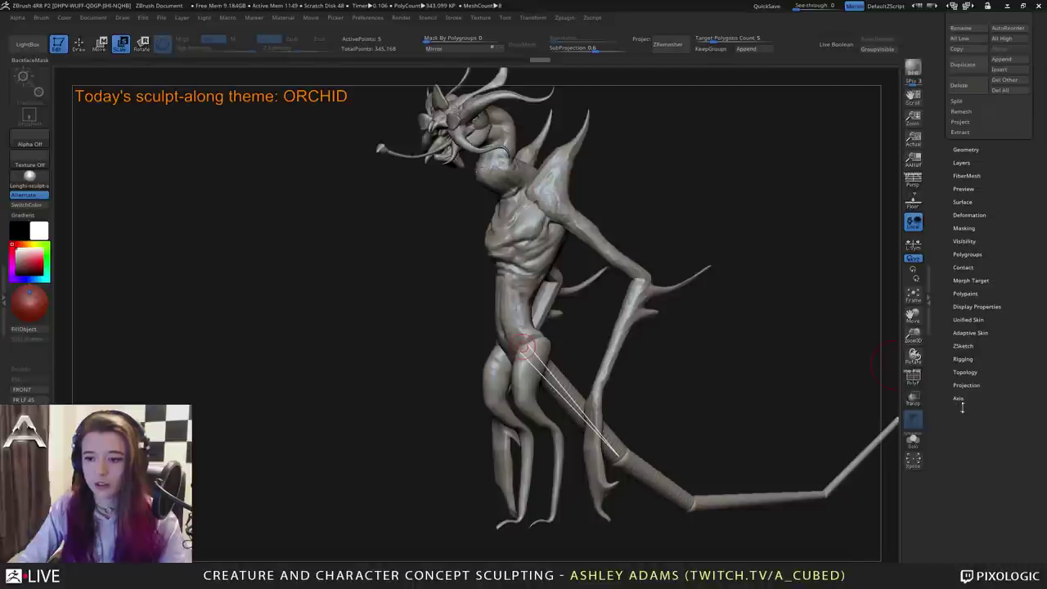
{"action": "left_click", "coordinate": [971, 333]}
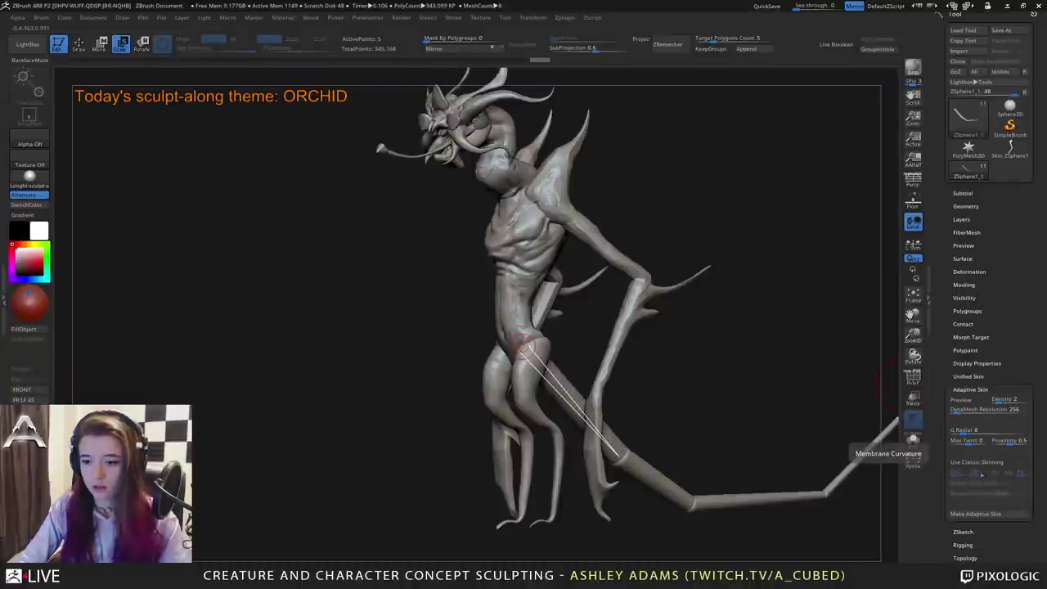
{"action": "left_click_drag", "start_coordinate": [950, 415], "coordinate": [950, 416]}
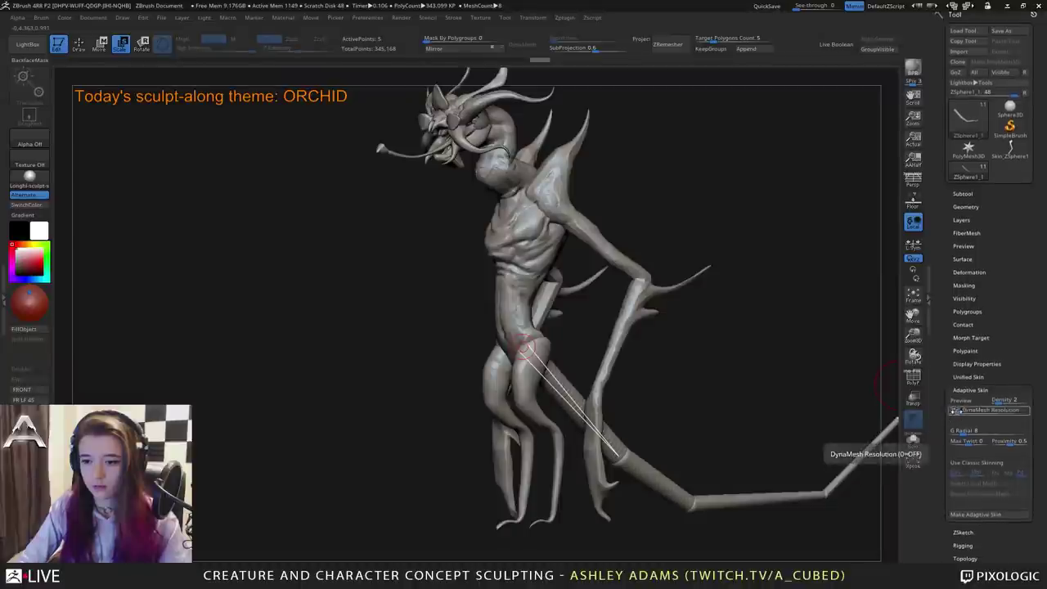
{"action": "left_click", "coordinate": [951, 412]}
{"action": "left_click", "coordinate": [993, 400]}
{"action": "left_click", "coordinate": [965, 515]}
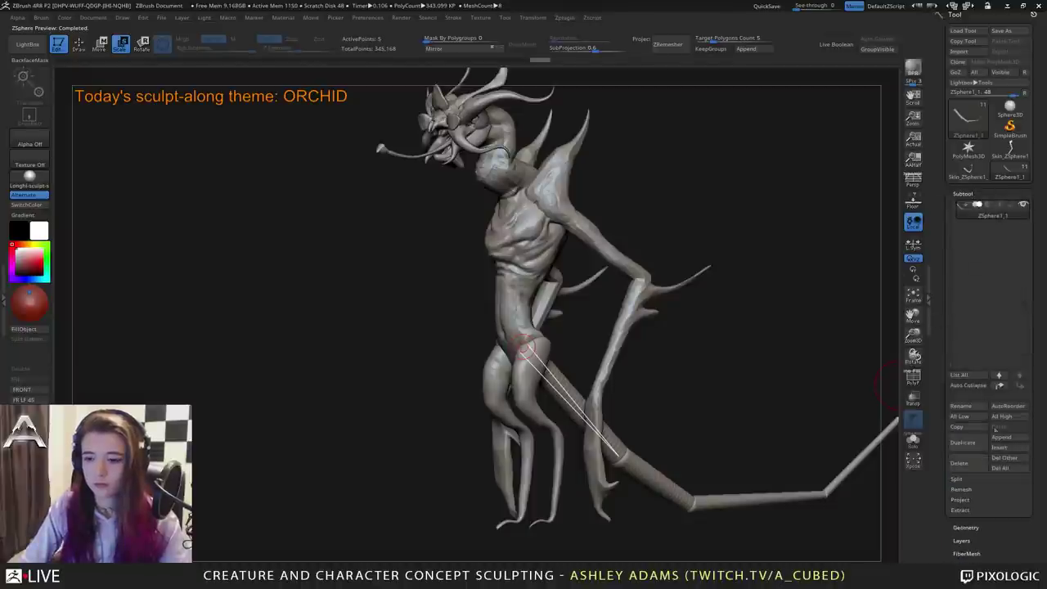
Append the skinned tail mesh as a subtool and delete the original ZSphere tail subtool.
{"action": "left_click", "coordinate": [1001, 437]}
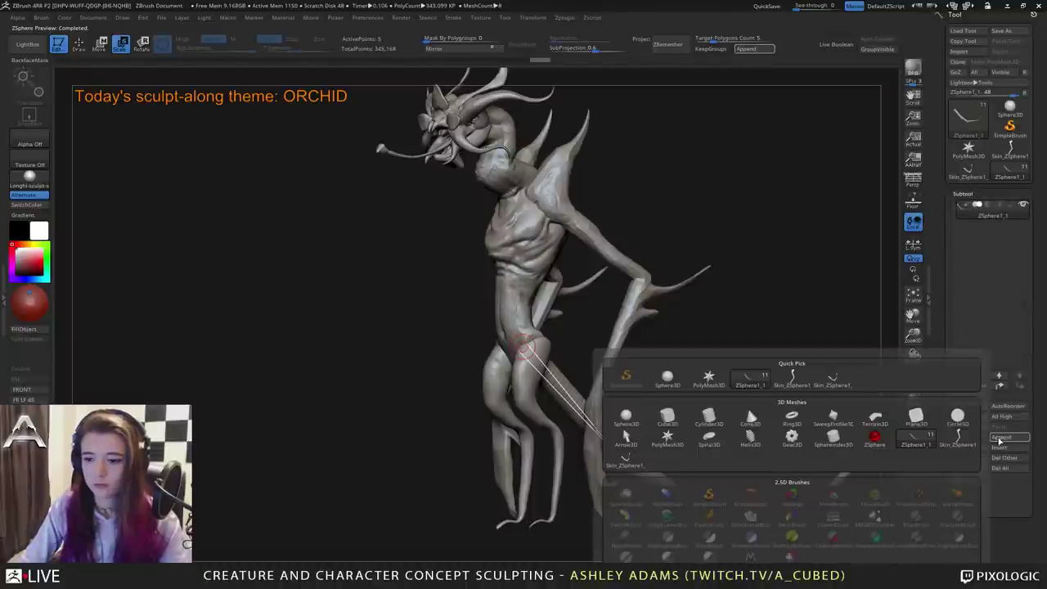
{"action": "left_click", "coordinate": [828, 383]}
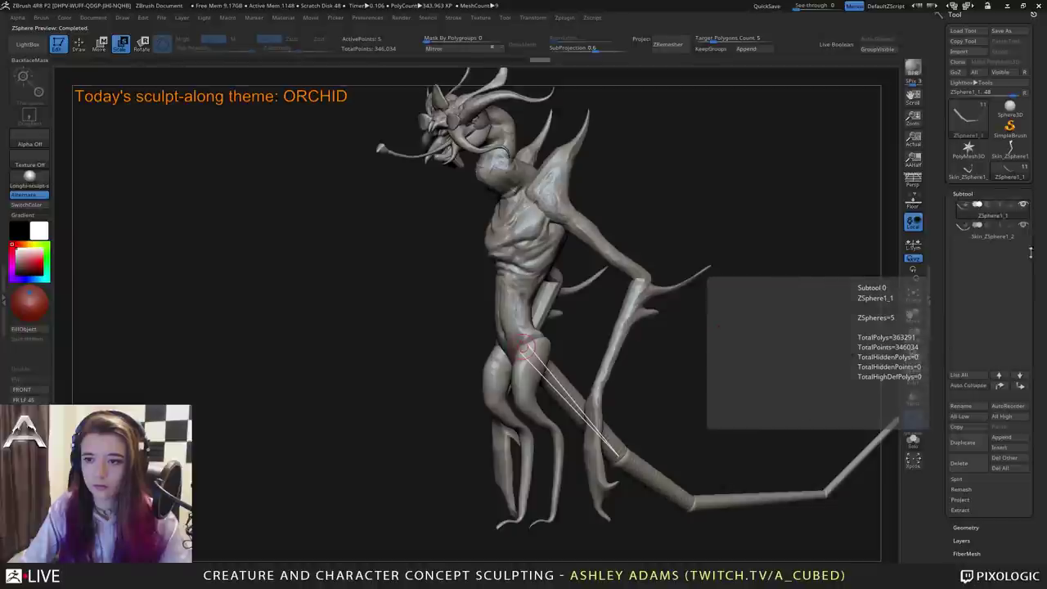
{"action": "left_click", "coordinate": [963, 463]}
{"action": "left_click", "coordinate": [867, 486]}
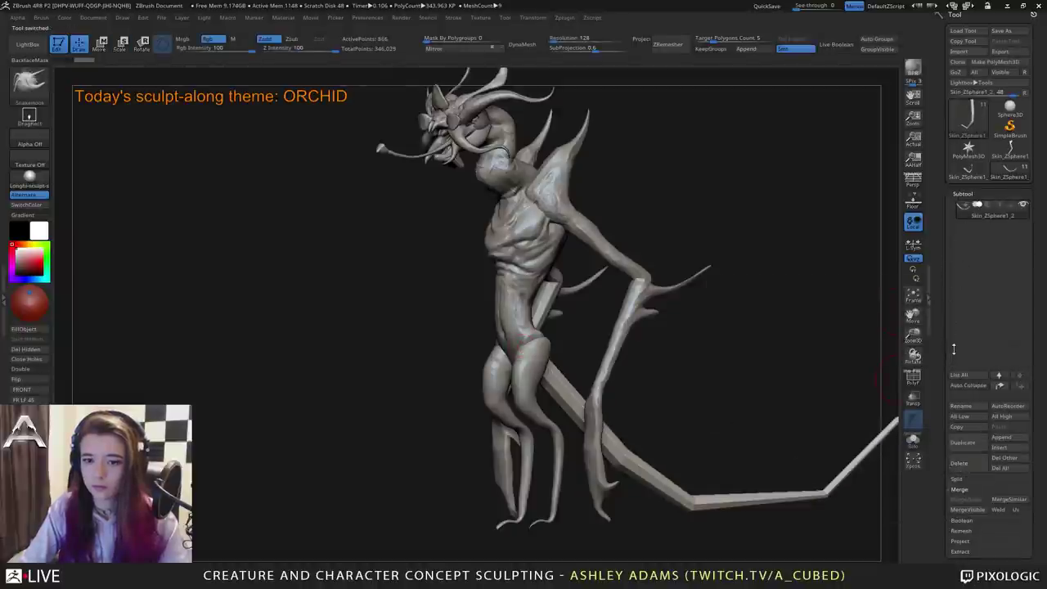
Activate the ZSphere subtool of the second arm and shift its chain slightly toward the creature's back.
{"action": "scroll", "coordinate": [978, 261], "scroll_direction": "up", "scroll_amount": 5}
{"action": "left_click", "coordinate": [975, 258]}
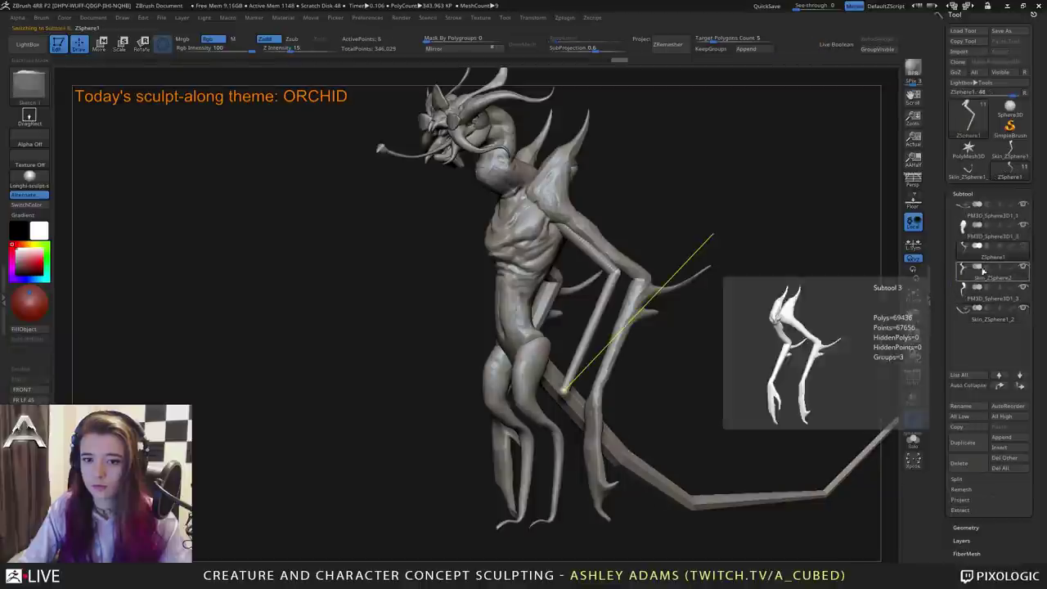
{"action": "left_click_drag", "start_coordinate": [797, 278], "coordinate": [663, 222]}
{"action": "key", "text": "w"}
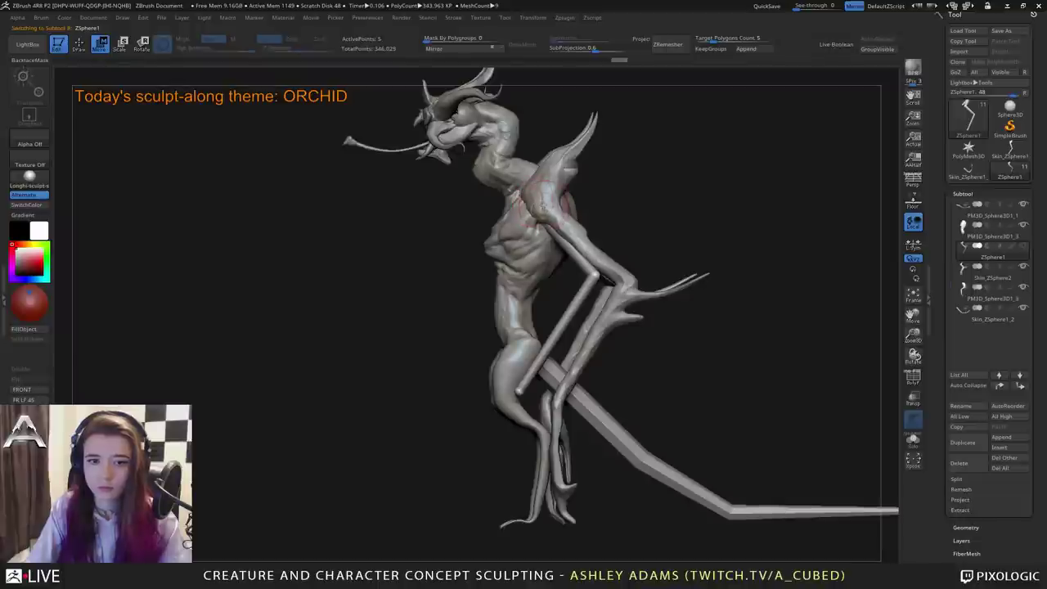
{"action": "left_click_drag", "start_coordinate": [546, 206], "coordinate": [554, 213]}
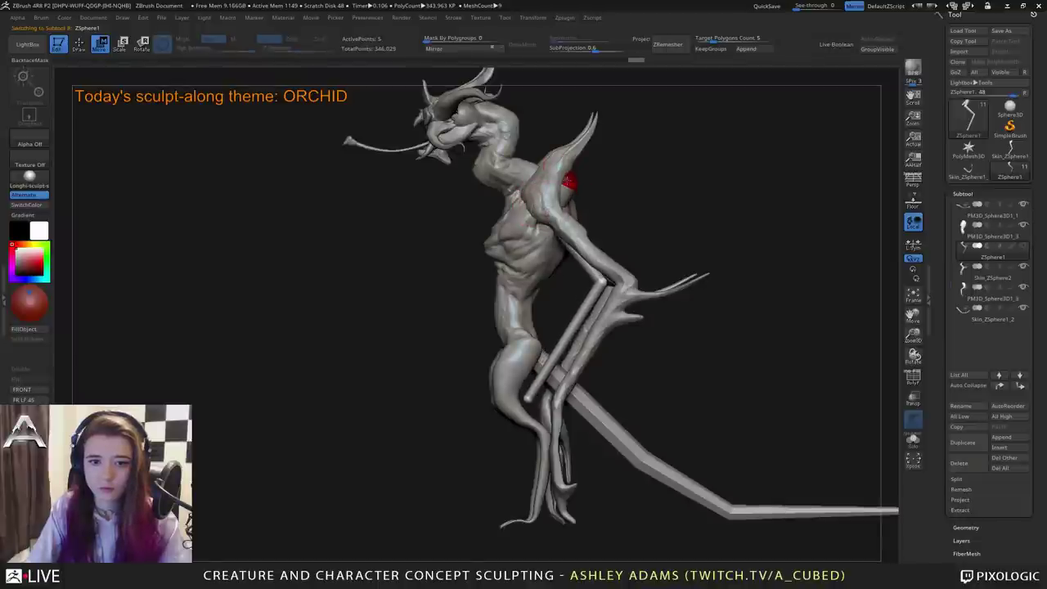
{"action": "key", "text": "q"}
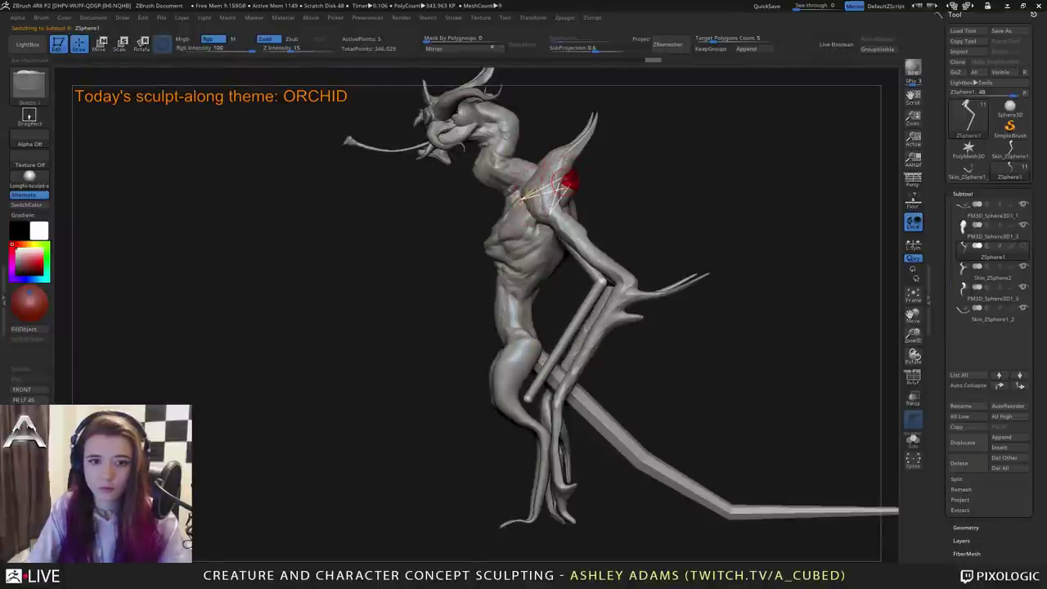
Move the second arm's elbow and upper-arm ZSpheres outward, away from the torso, working from the back view.
{"action": "left_click_drag", "start_coordinate": [628, 182], "coordinate": [566, 186]}
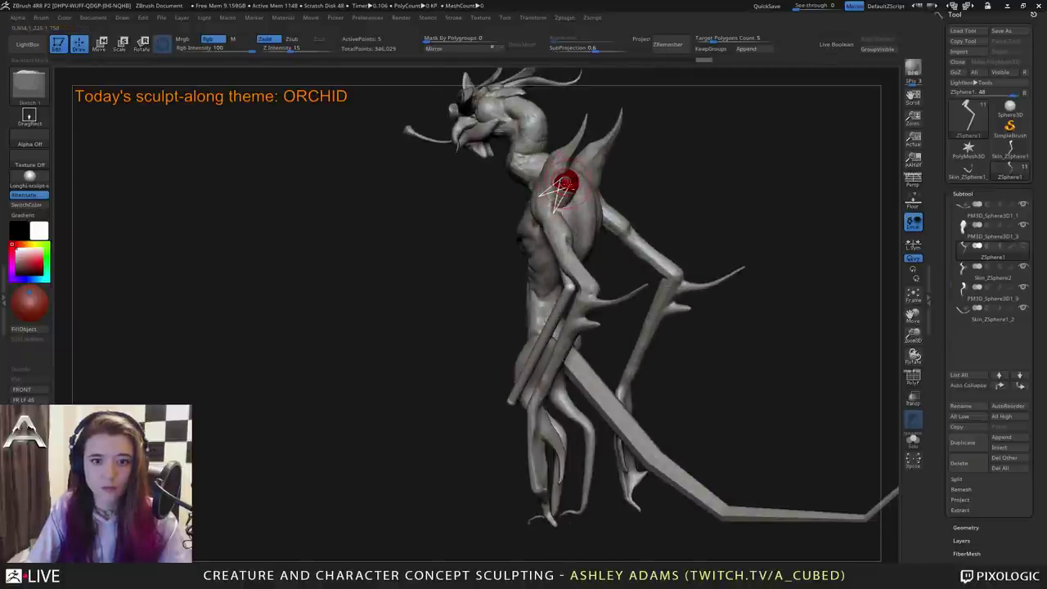
{"action": "left_click", "coordinate": [565, 182]}
{"action": "key", "text": "w"}
{"action": "key", "text": "q"}
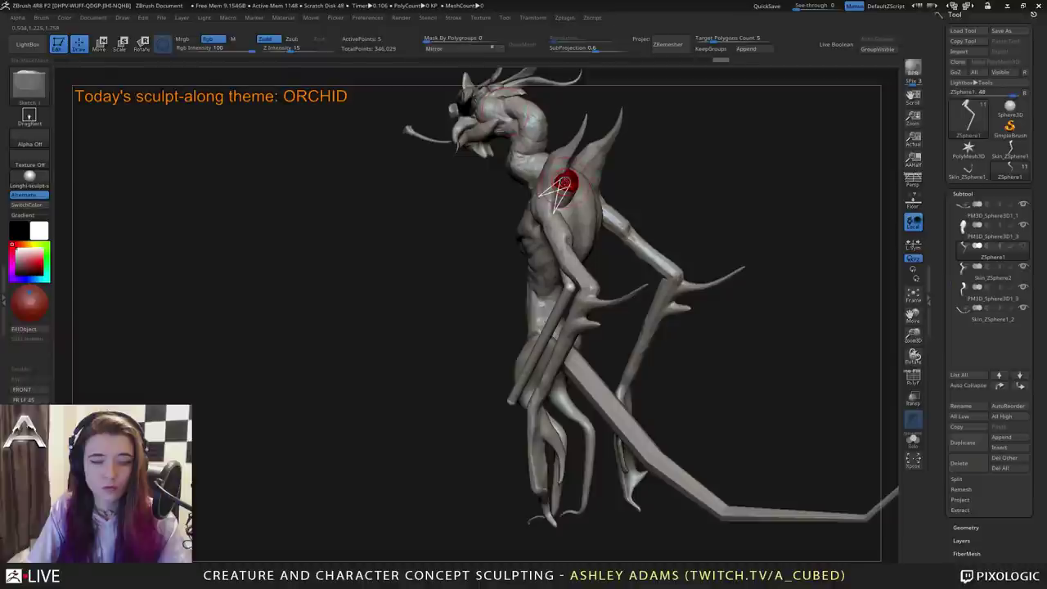
{"action": "left_click", "coordinate": [564, 180]}
{"action": "mouse_move", "coordinate": [625, 194]}
{"action": "left_mouse_down"}
{"action": "mouse_move", "coordinate": [584, 210]}
{"action": "mouse_move", "coordinate": [533, 193]}
{"action": "mouse_move", "coordinate": [499, 210]}
{"action": "left_mouse_up"}
{"action": "key", "text": "w"}
{"action": "left_click_drag", "start_coordinate": [544, 288], "coordinate": [526, 286]}
{"action": "left_click_drag", "start_coordinate": [565, 215], "coordinate": [523, 229]}
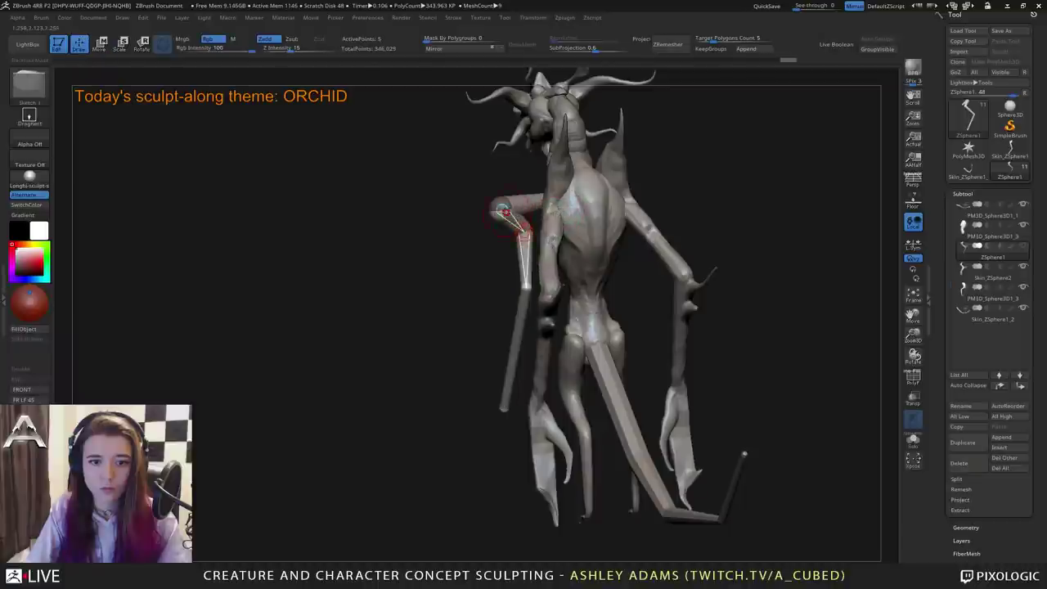
{"action": "key", "text": "q"}
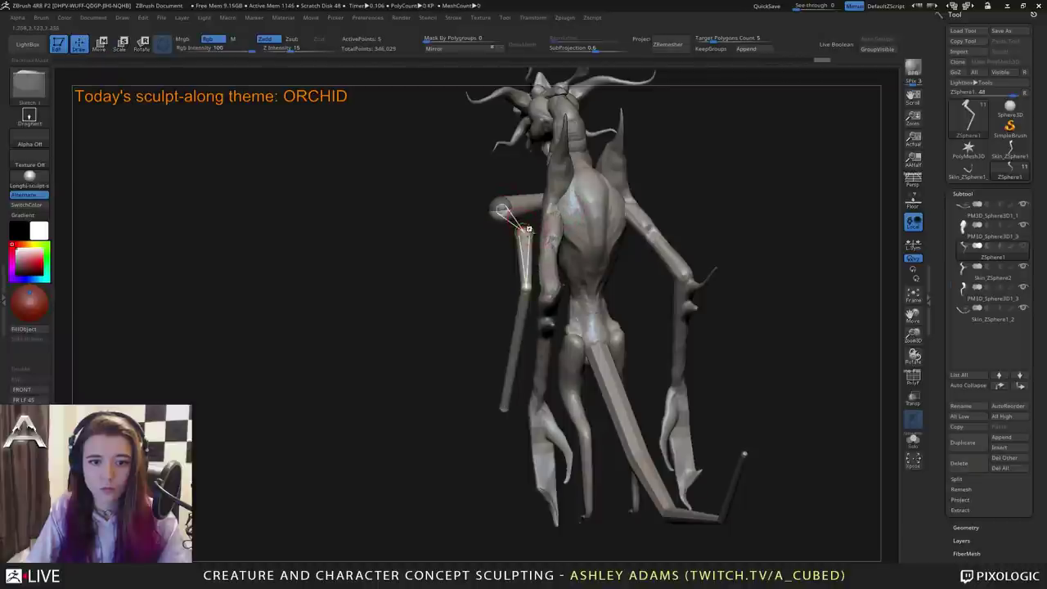
Delete the extra ZSphere between the thick upper joint and the elbow of the second arm.
{"action": "right_click_drag", "start_coordinate": [535, 219], "coordinate": [496, 257]}
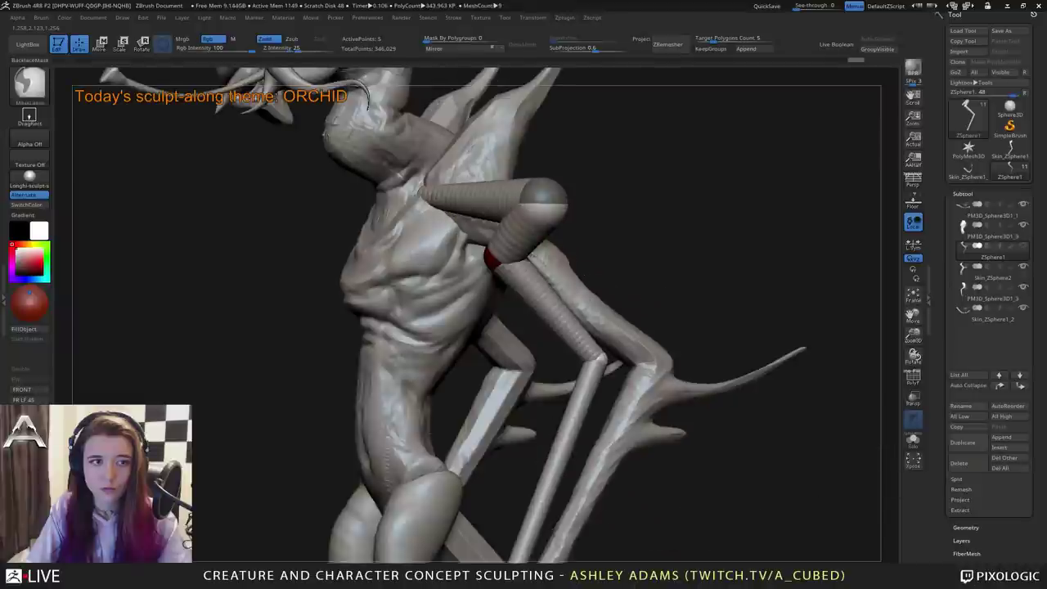
{"action": "right_click_drag", "start_coordinate": [427, 196], "coordinate": [471, 193]}
{"action": "left_click", "coordinate": [488, 258], "text": "alt"}
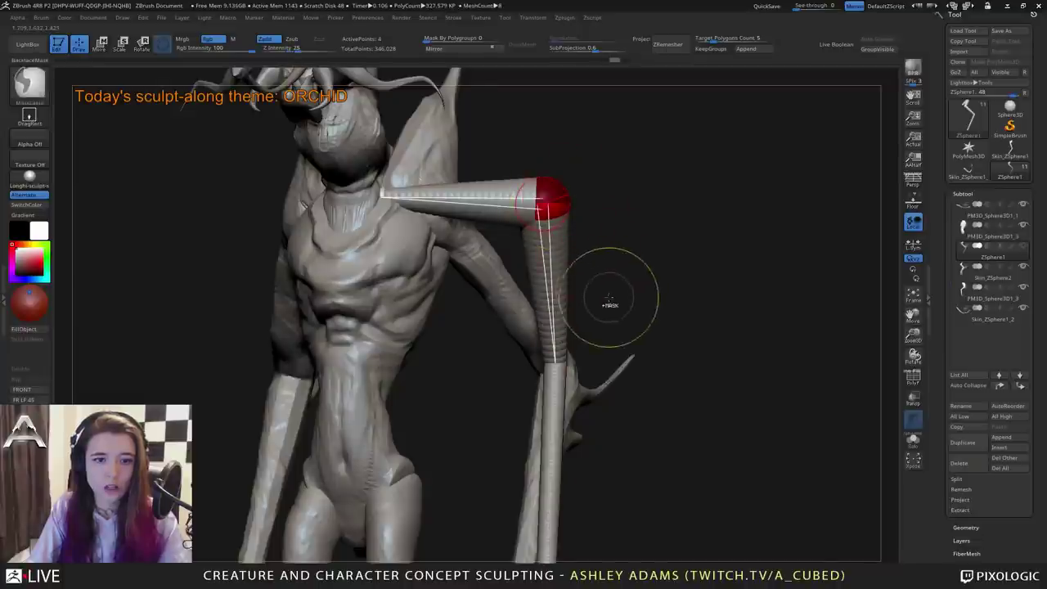
{"action": "left_click_drag", "start_coordinate": [610, 304], "coordinate": [486, 187], "text": "alt"}
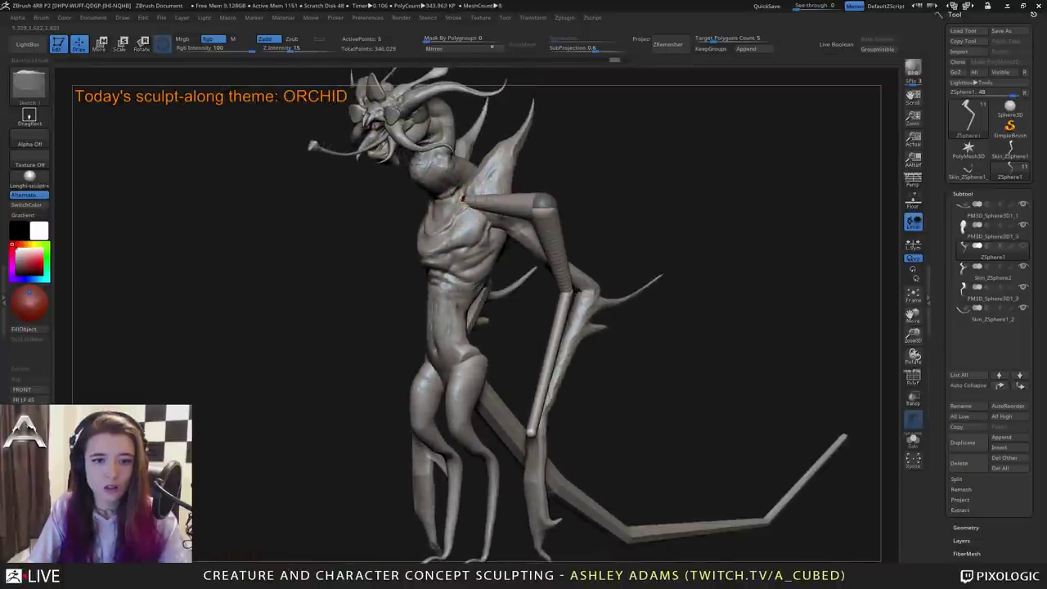
Lower the second arm's thick upper joint and reposition its upper ZSpheres alongside the torso.
{"action": "key", "text": "w"}
{"action": "right_click_drag", "start_coordinate": [492, 224], "coordinate": [466, 219]}
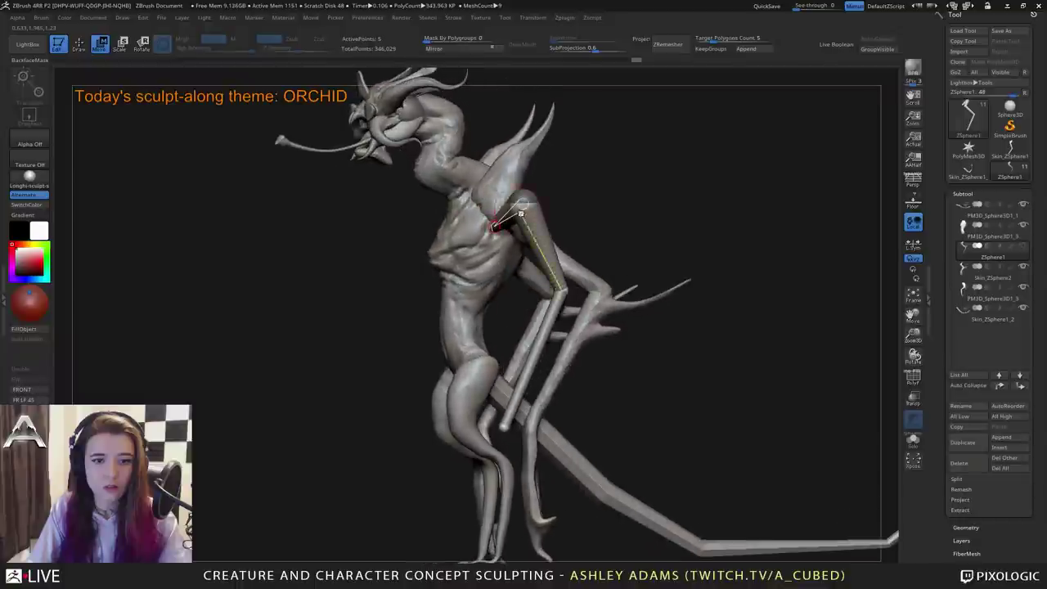
{"action": "left_click_drag", "start_coordinate": [524, 206], "coordinate": [520, 254]}
{"action": "right_click_drag", "start_coordinate": [519, 255], "coordinate": [571, 253], "text": "shift"}
{"action": "left_click_drag", "start_coordinate": [571, 254], "coordinate": [583, 184], "text": "alt"}
{"action": "left_click_drag", "start_coordinate": [562, 229], "coordinate": [600, 238]}
{"action": "left_click_drag", "start_coordinate": [566, 171], "coordinate": [604, 237]}
Adjust the second arm's pose from the side and shorten its forearm by raising the wrist ZSphere.
{"action": "left_click_drag", "start_coordinate": [687, 278], "coordinate": [523, 253]}
{"action": "left_click_drag", "start_coordinate": [524, 327], "coordinate": [630, 282], "text": "alt"}
{"action": "mouse_move", "coordinate": [515, 261]}
{"action": "left_mouse_down"}
{"action": "mouse_move", "coordinate": [479, 271]}
{"action": "mouse_move", "coordinate": [509, 266]}
{"action": "left_mouse_up"}
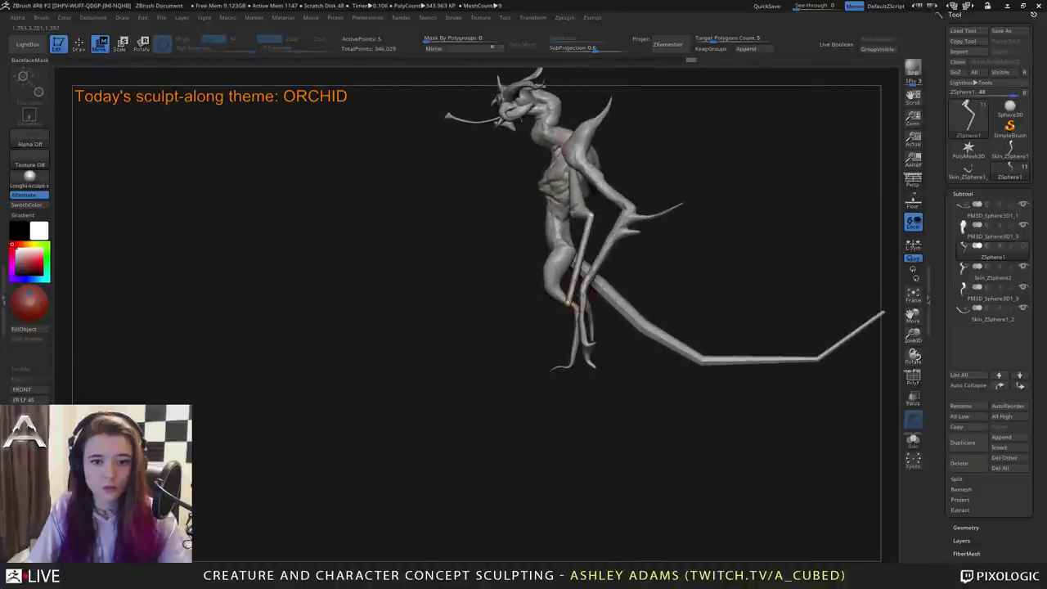
{"action": "left_click_drag", "start_coordinate": [568, 302], "coordinate": [564, 281]}
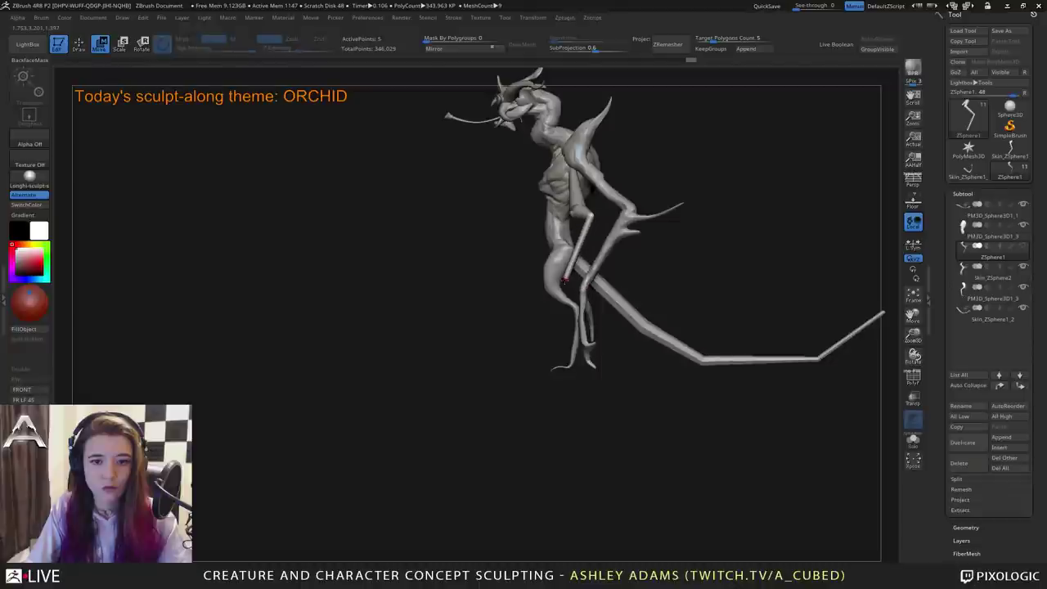
{"action": "right_click_drag", "start_coordinate": [569, 280], "coordinate": [580, 329], "text": "alt"}
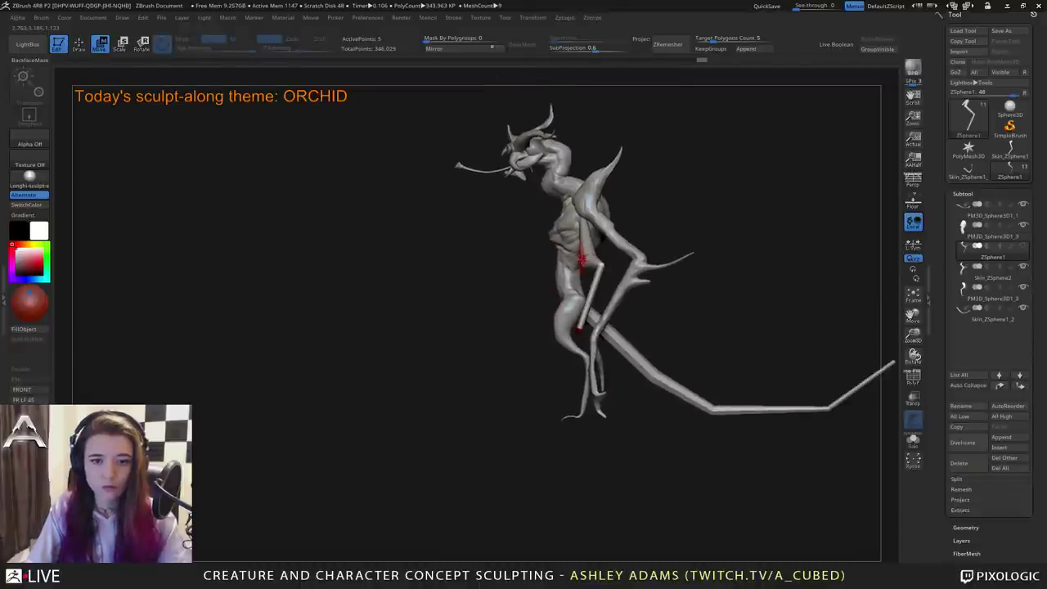
Move the second arm's upper-arm joint outward and down in the front view to reshape its bend.
{"action": "right_click_drag", "start_coordinate": [532, 282], "coordinate": [499, 304]}
{"action": "left_click_drag", "start_coordinate": [499, 303], "coordinate": [557, 301]}
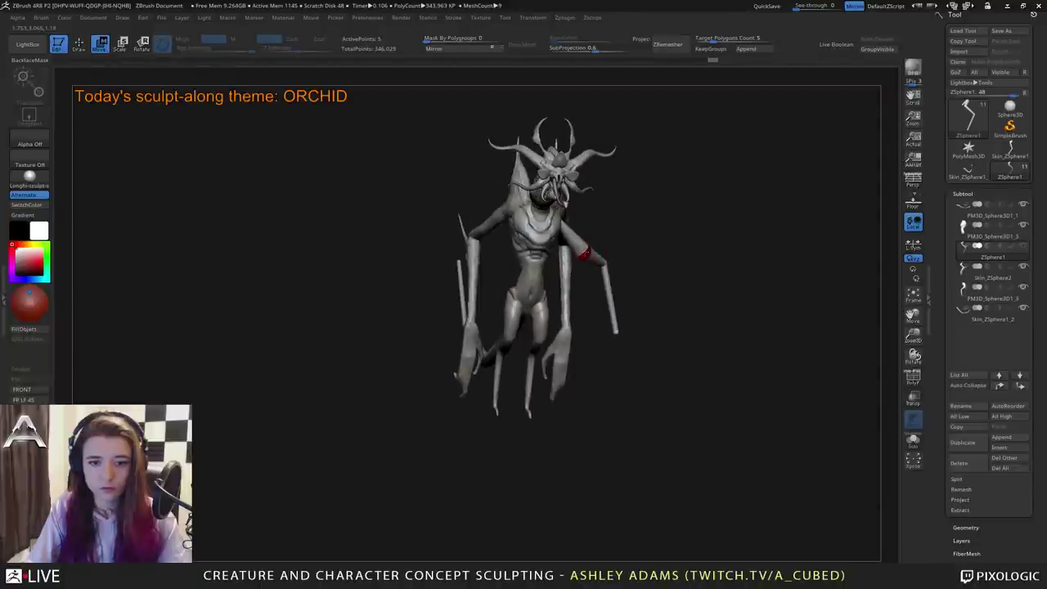
{"action": "right_click_drag", "start_coordinate": [580, 249], "coordinate": [581, 253]}
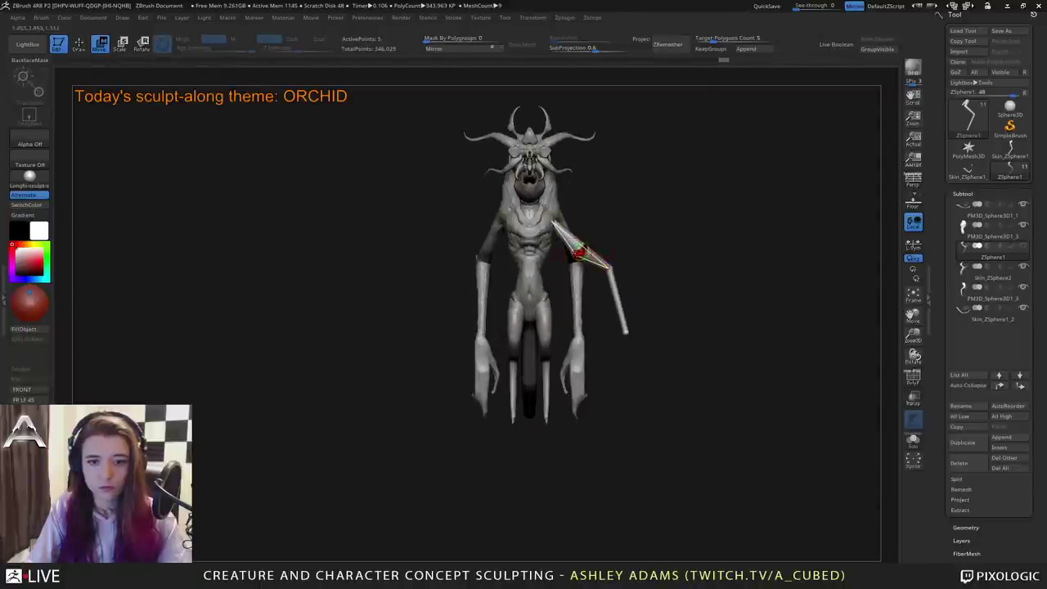
{"action": "mouse_move", "coordinate": [578, 253]}
{"action": "left_mouse_down"}
{"action": "mouse_move", "coordinate": [604, 270]}
{"action": "mouse_move", "coordinate": [597, 277]}
{"action": "left_mouse_up"}
{"action": "right_click_drag", "start_coordinate": [630, 208], "coordinate": [631, 238], "text": "alt"}
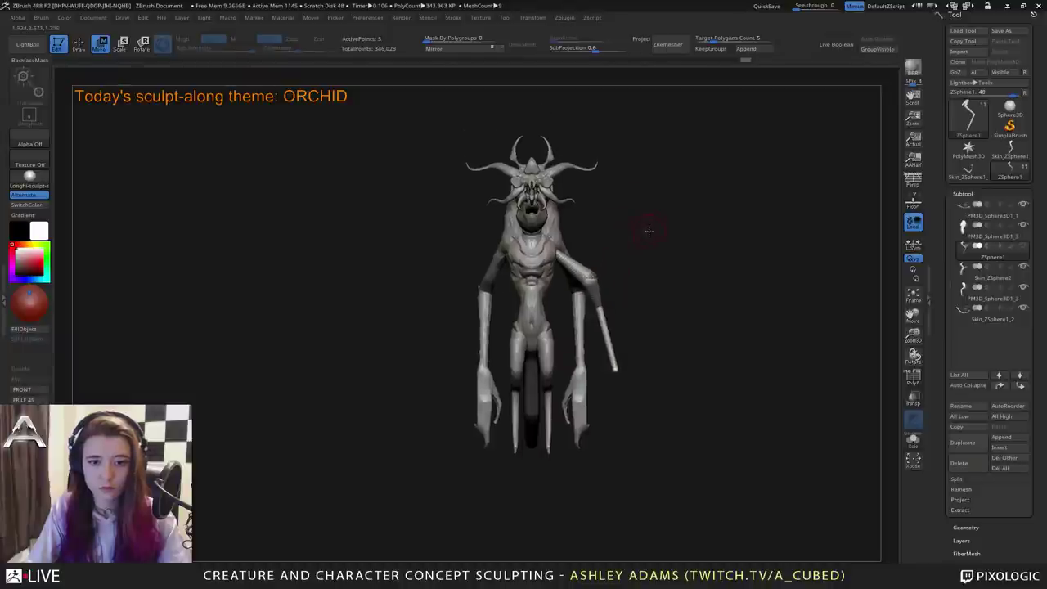
Move the second arm's root ZSphere slightly lower where it meets the torso beneath the main shoulder.
{"action": "left_click_drag", "start_coordinate": [648, 232], "coordinate": [616, 237]}
{"action": "right_click_drag", "start_coordinate": [645, 259], "coordinate": [635, 240]}
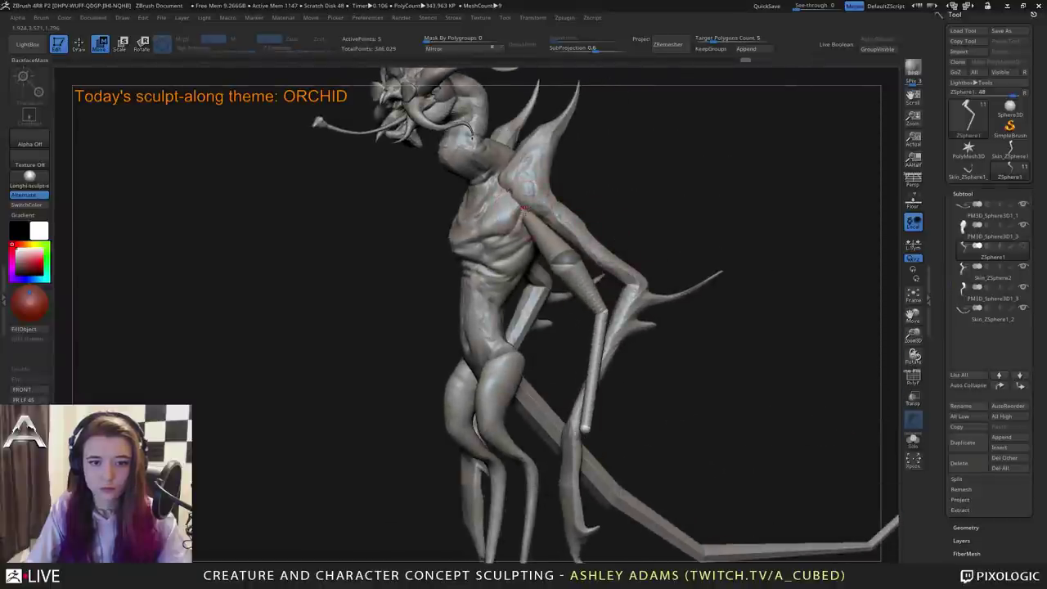
{"action": "left_click_drag", "start_coordinate": [522, 210], "coordinate": [526, 219]}
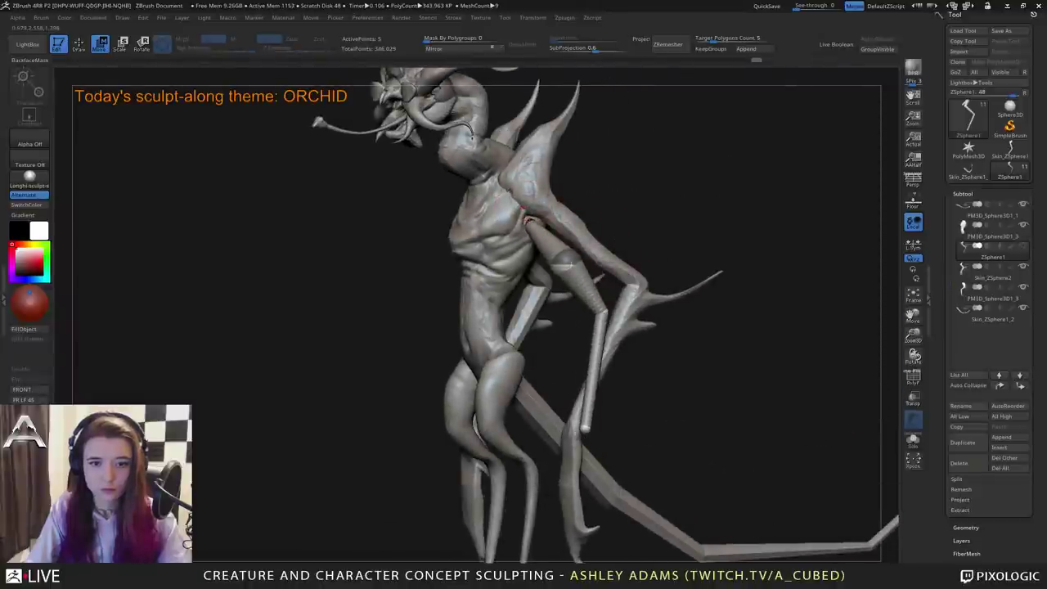
{"action": "mouse_move", "coordinate": [529, 218]}
{"action": "right_mouse_down"}
{"action": "mouse_move", "coordinate": [437, 188]}
{"action": "mouse_move", "coordinate": [524, 221]}
{"action": "right_mouse_up"}
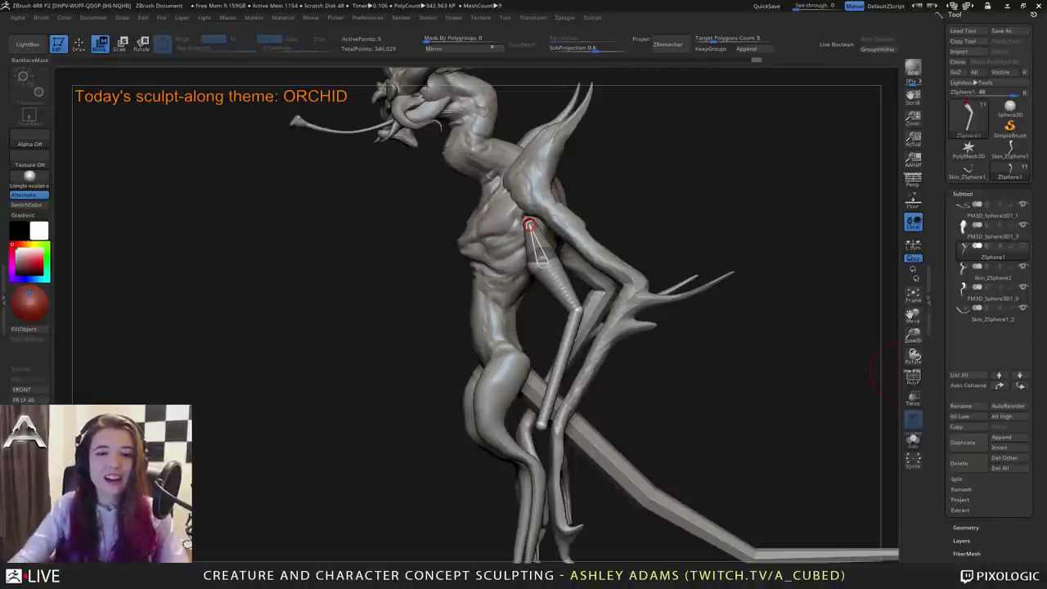
Examine the second arm's placement and proportions from the front, side and three-quarter angles.
{"action": "left_click_drag", "start_coordinate": [897, 372], "coordinate": [965, 372]}
{"action": "left_click_drag", "start_coordinate": [945, 512], "coordinate": [949, 423]}
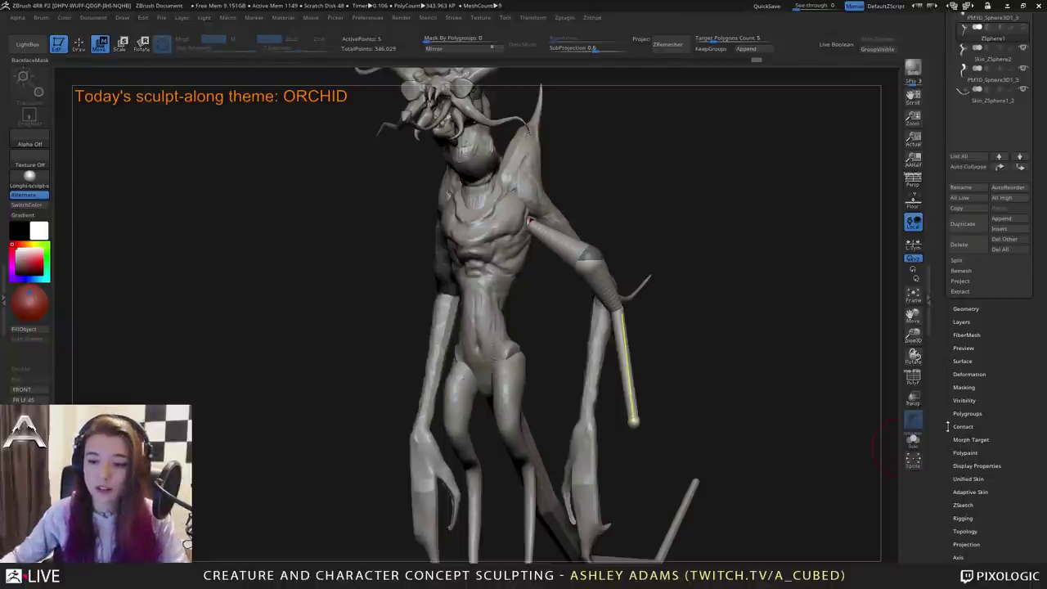
{"action": "scroll", "coordinate": [947, 433], "scroll_direction": "down", "scroll_amount": 1}
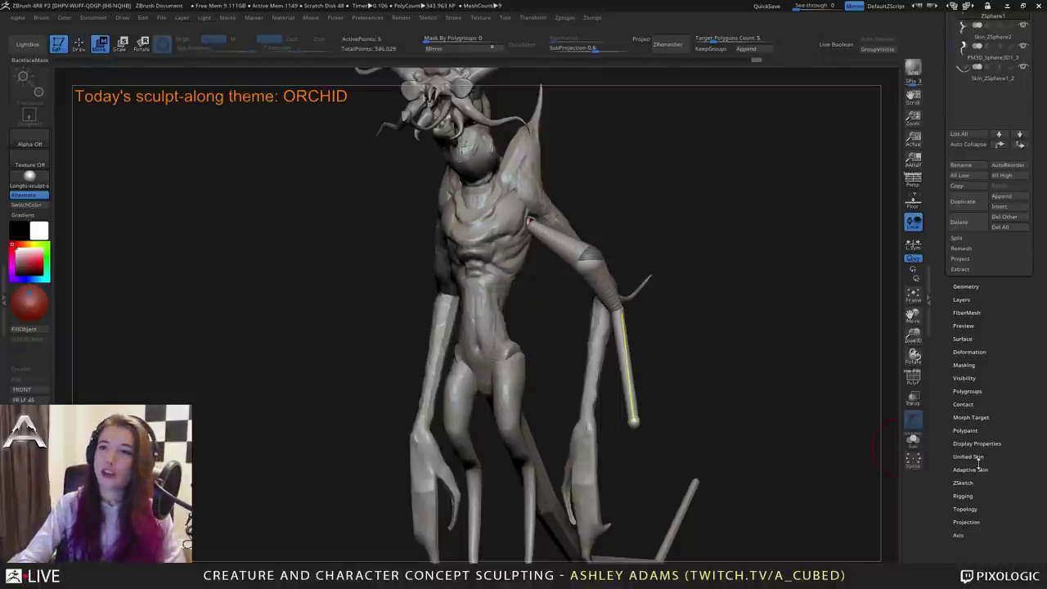
{"action": "left_click_drag", "start_coordinate": [561, 311], "coordinate": [439, 284]}
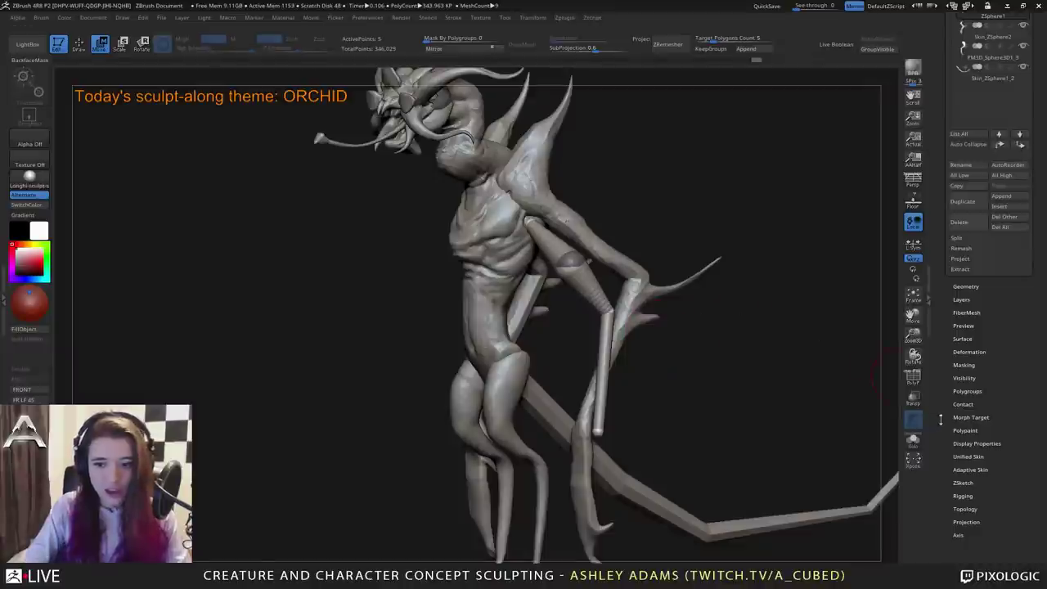
{"action": "left_click_drag", "start_coordinate": [939, 419], "coordinate": [939, 390]}
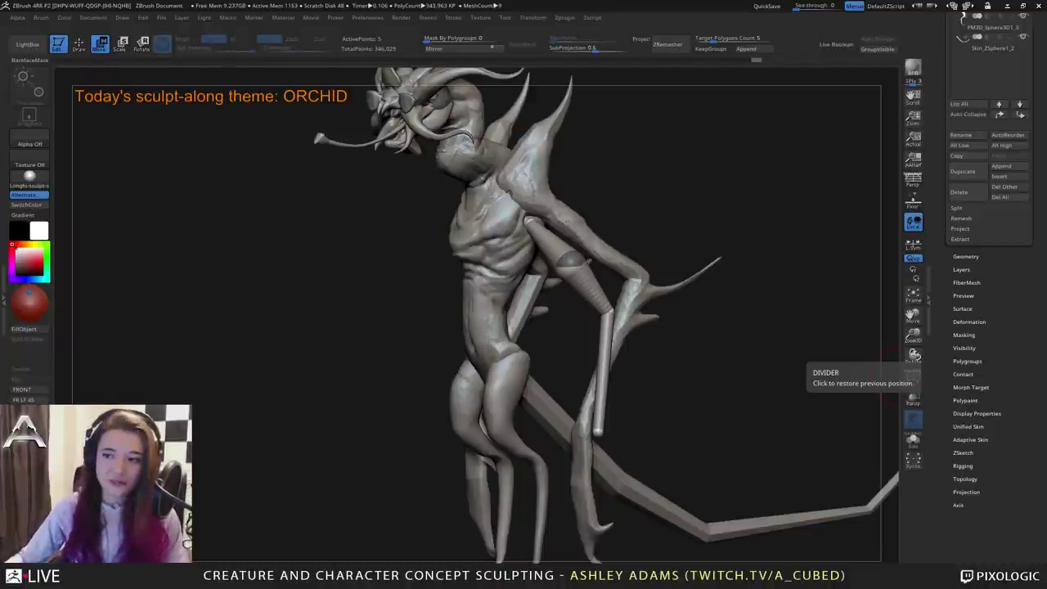
{"action": "left_click_drag", "start_coordinate": [835, 327], "coordinate": [892, 317]}
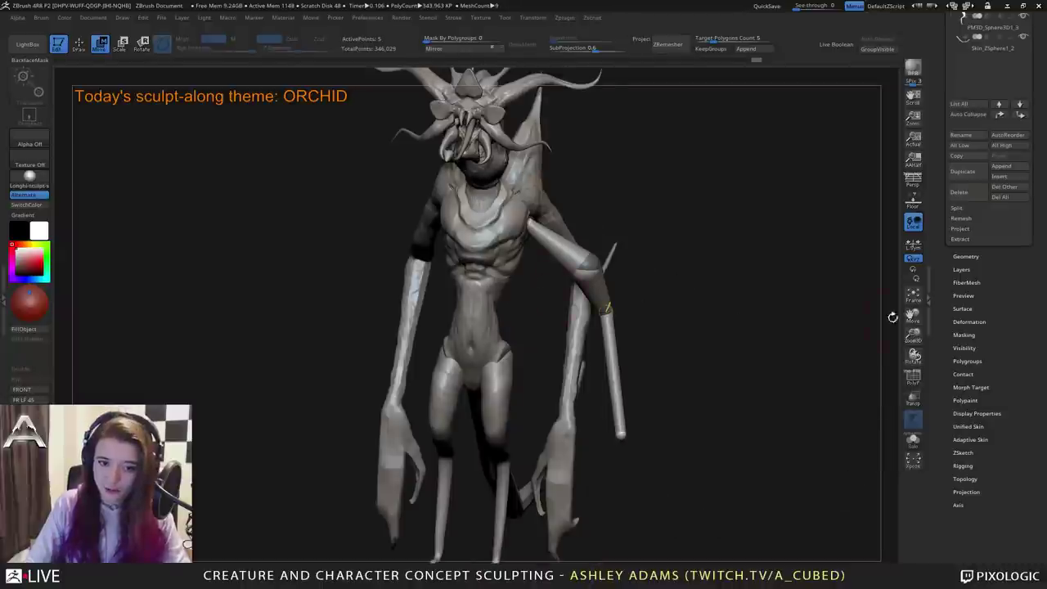
{"action": "left_click_drag", "start_coordinate": [833, 374], "coordinate": [761, 360]}
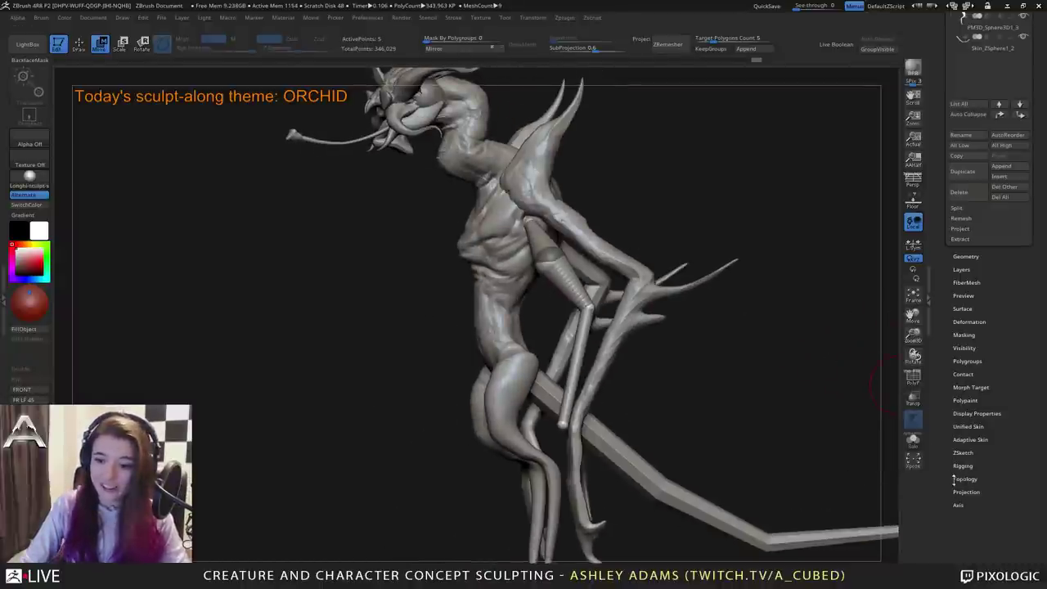
Make an adaptive skin from the second arm's ZSpheres and append the skinned mesh as a subtool.
{"action": "left_click", "coordinate": [970, 439]}
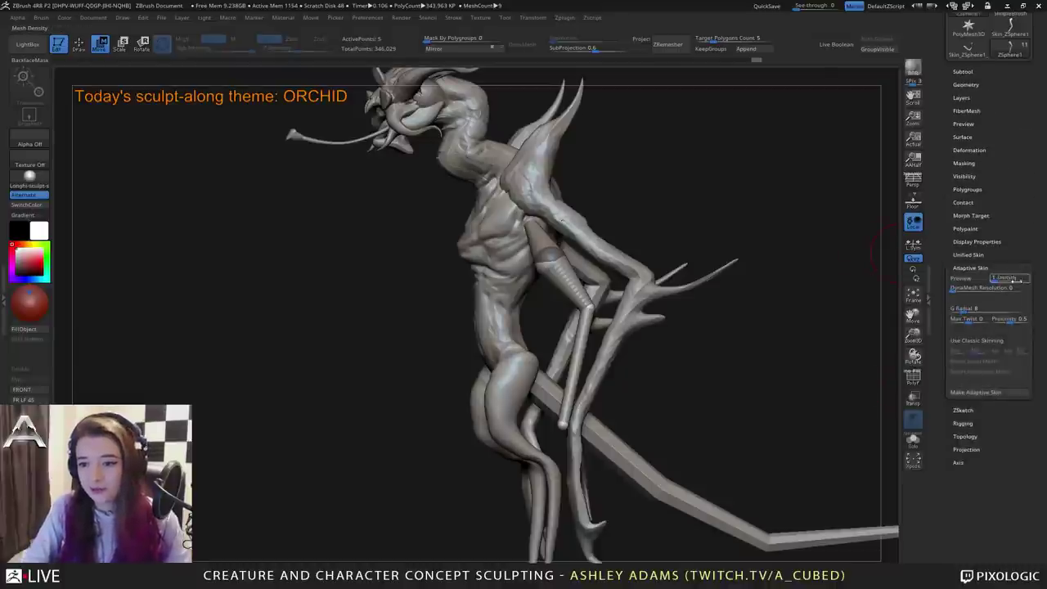
{"action": "left_click", "coordinate": [979, 395]}
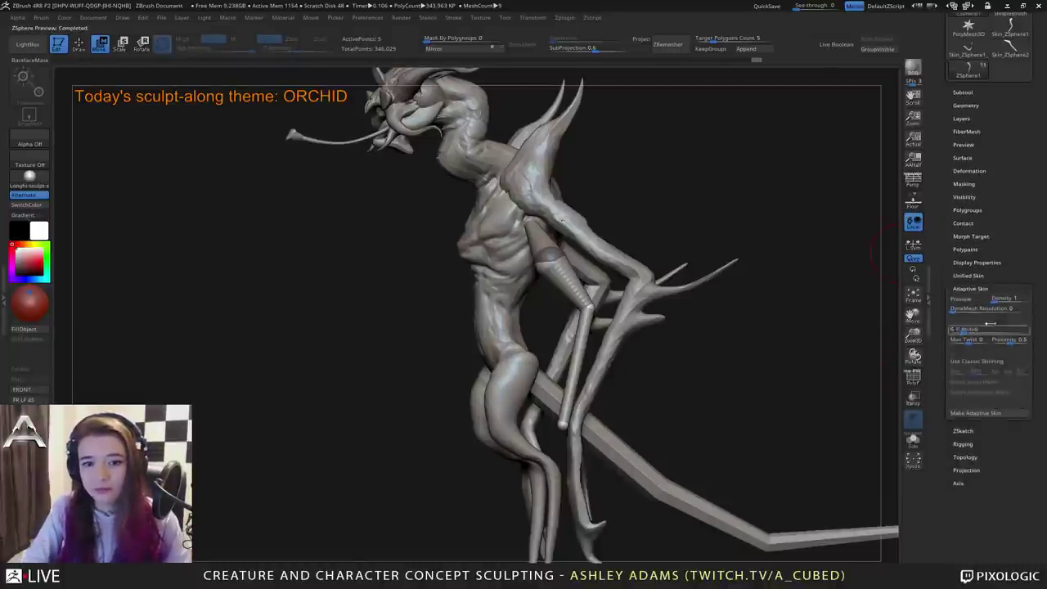
{"action": "left_click", "coordinate": [973, 93]}
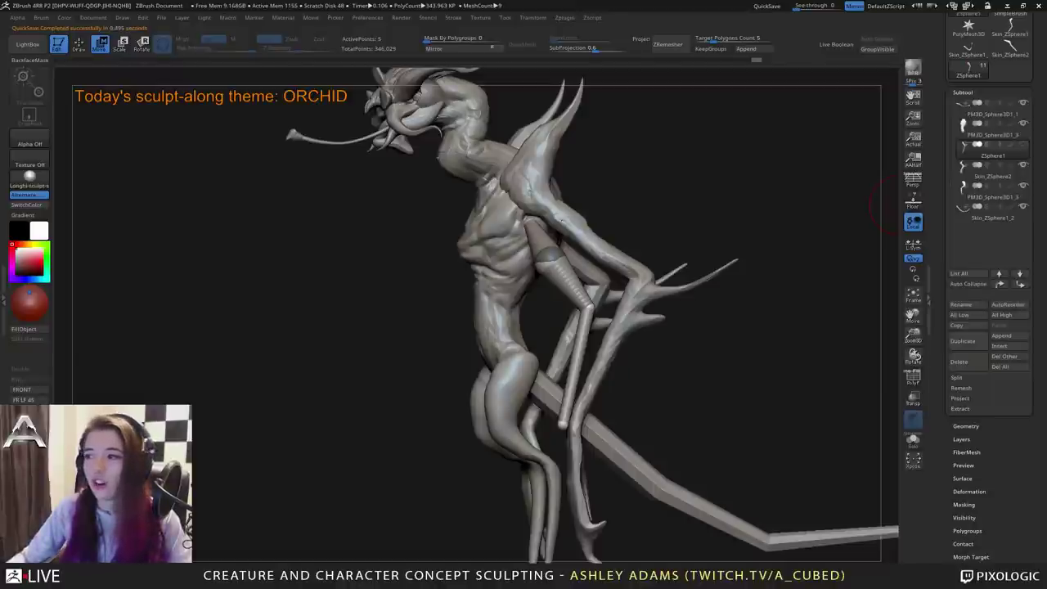
{"action": "left_click_drag", "start_coordinate": [536, 309], "coordinate": [609, 314]}
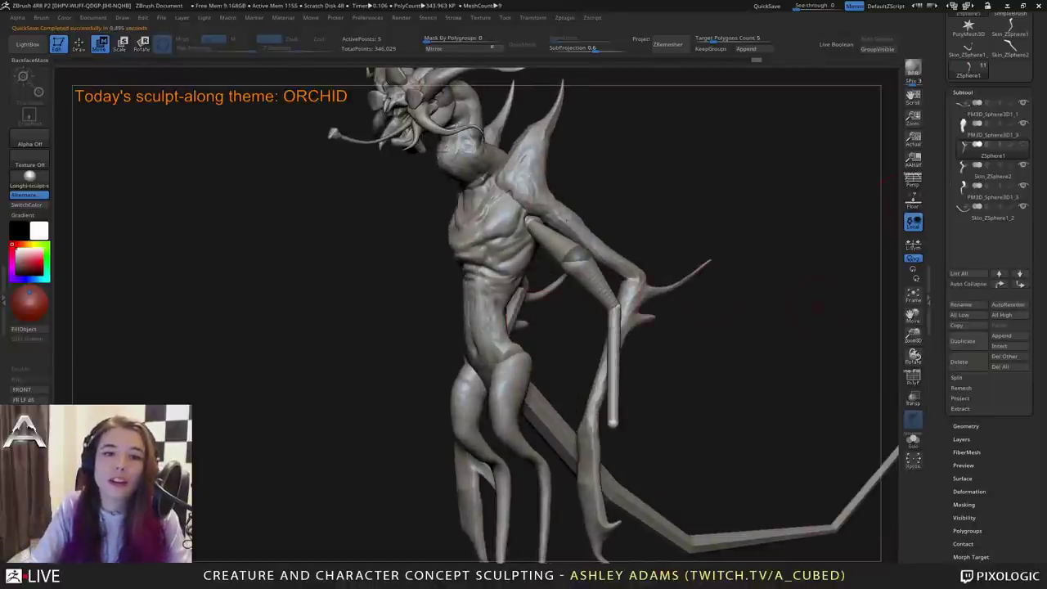
{"action": "left_click", "coordinate": [1017, 337]}
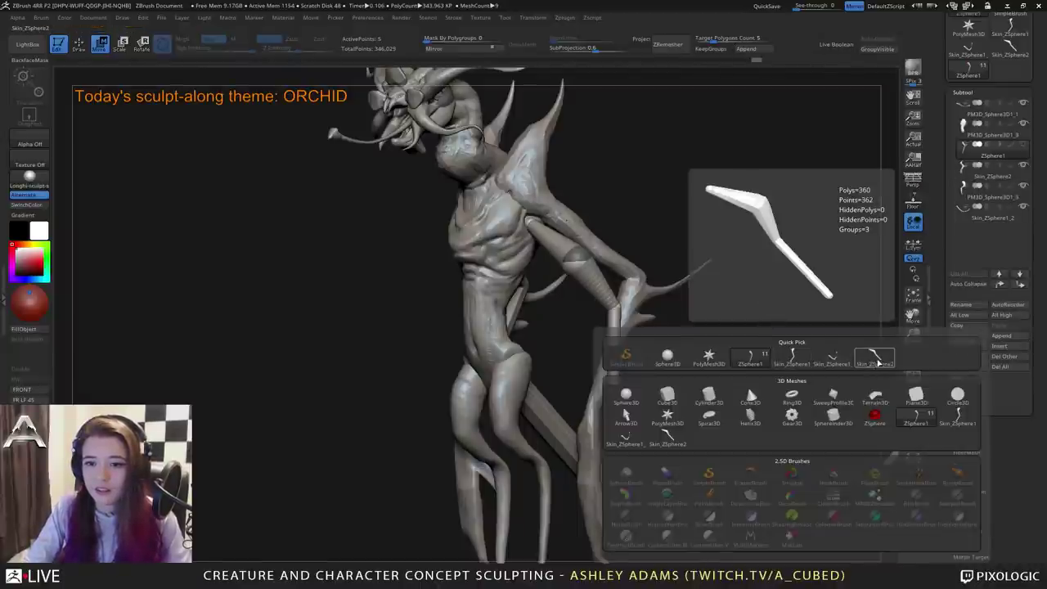
{"action": "left_click", "coordinate": [873, 366]}
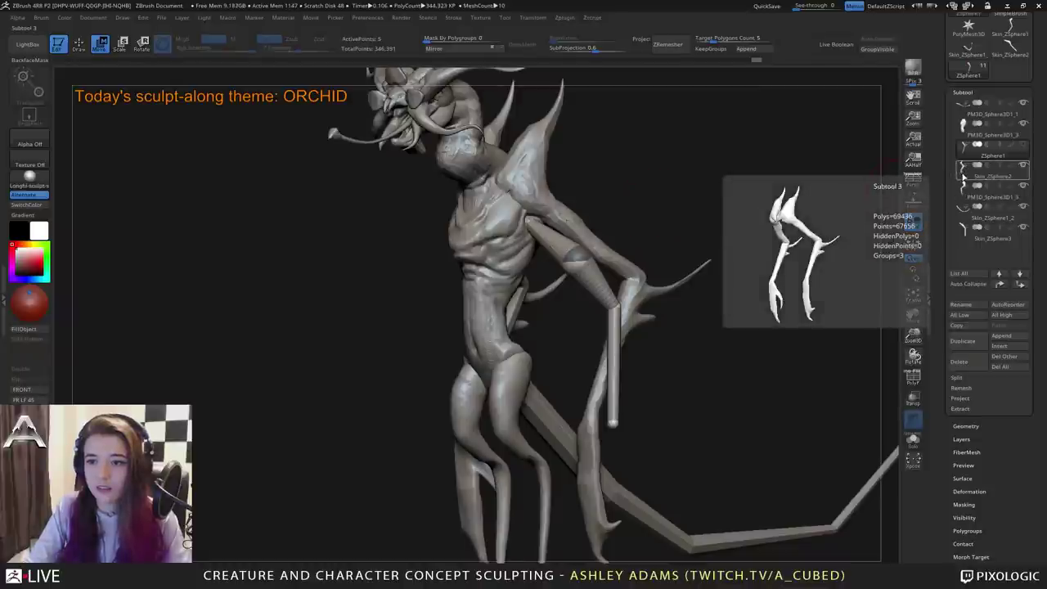
Delete the second arm's original ZSphere subtool and make its skinned mesh the active subtool.
{"action": "left_click", "coordinate": [961, 367]}
{"action": "left_click", "coordinate": [862, 389]}
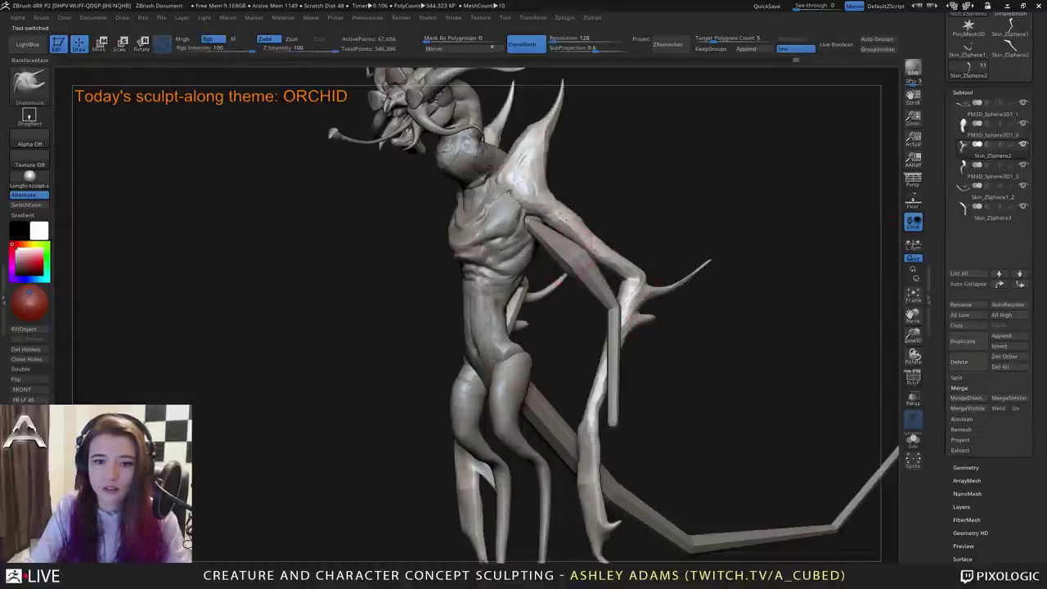
{"action": "left_click", "coordinate": [585, 260], "text": "alt"}
{"action": "right_click_drag", "start_coordinate": [584, 249], "coordinate": [612, 239], "text": "ctrl"}
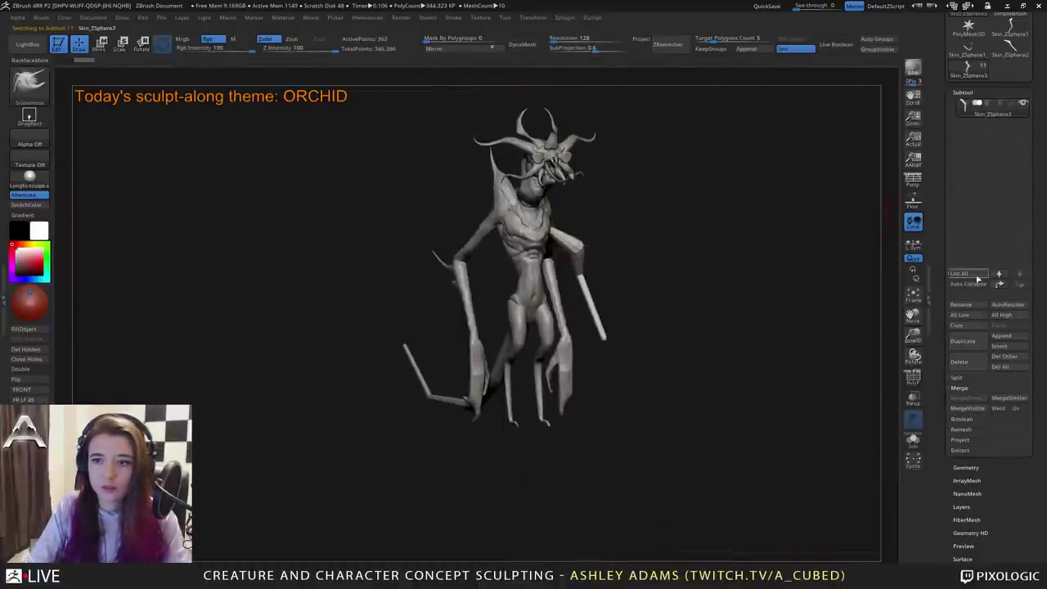
Duplicate the second arm, mirror the copy to the opposite side, and merge both arms into one subtool.
{"action": "left_click", "coordinate": [964, 341]}
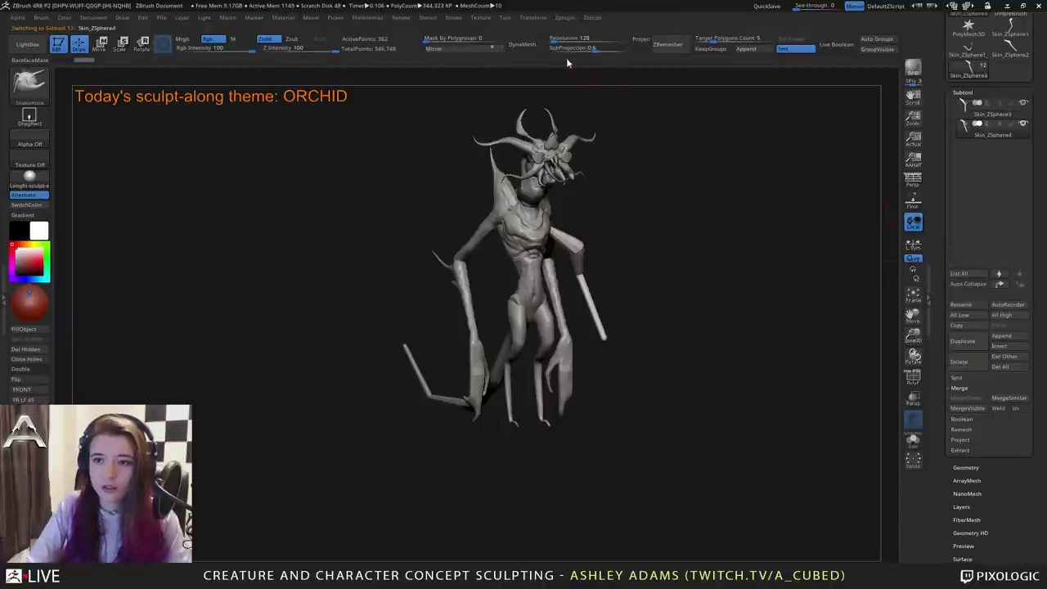
{"action": "left_click", "coordinate": [981, 110]}
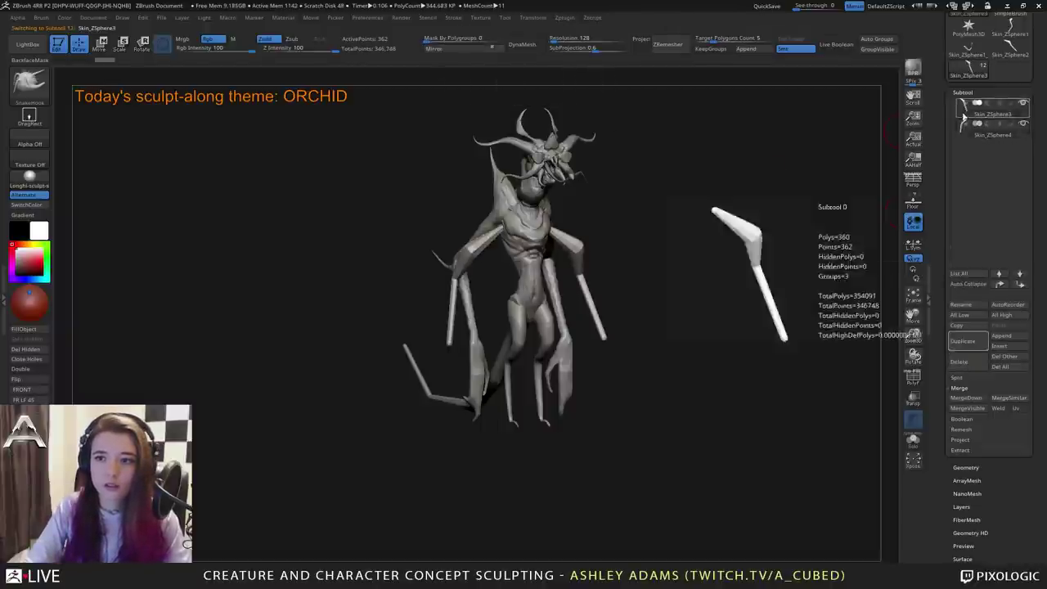
{"action": "left_click", "coordinate": [965, 397]}
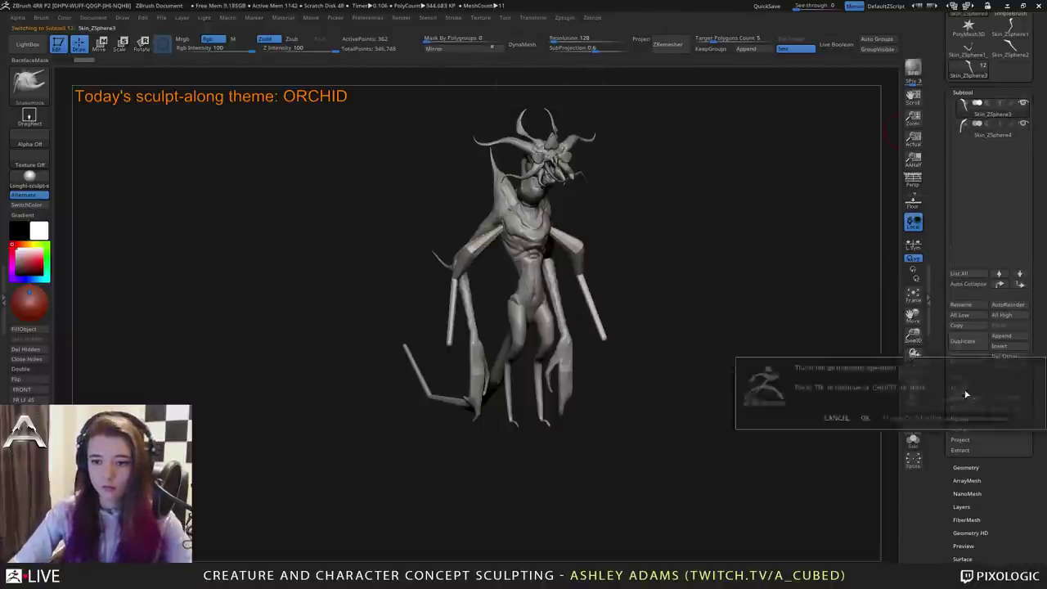
{"action": "left_click", "coordinate": [865, 418]}
Pull the second arm pair's elbows and forearms into a more natural bend with the SnakeHook brush.
{"action": "right_click", "coordinate": [581, 238]}
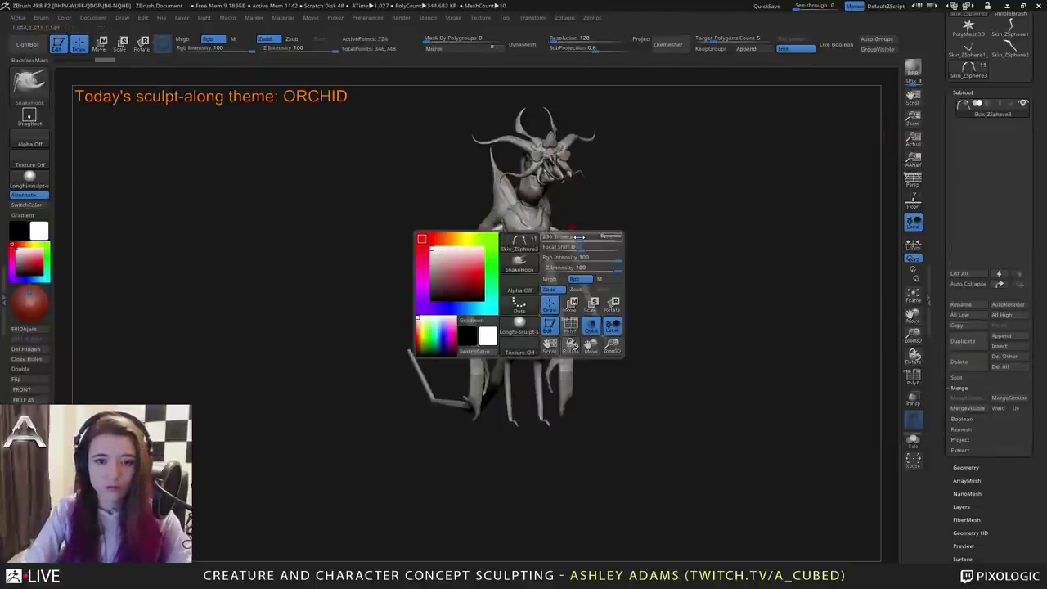
{"action": "right_click_drag", "start_coordinate": [552, 235], "coordinate": [579, 238], "text": "shift"}
{"action": "right_click", "coordinate": [519, 284]}
{"action": "mouse_move", "coordinate": [518, 284]}
{"action": "right_mouse_down"}
{"action": "mouse_move", "coordinate": [557, 255]}
{"action": "mouse_move", "coordinate": [575, 220]}
{"action": "mouse_move", "coordinate": [564, 231]}
{"action": "mouse_move", "coordinate": [593, 237]}
{"action": "mouse_move", "coordinate": [590, 227]}
{"action": "mouse_move", "coordinate": [620, 263]}
{"action": "mouse_move", "coordinate": [573, 217]}
{"action": "right_mouse_up"}
{"action": "key", "text": "b"}
{"action": "key", "text": "i"}
{"action": "key", "text": "n"}
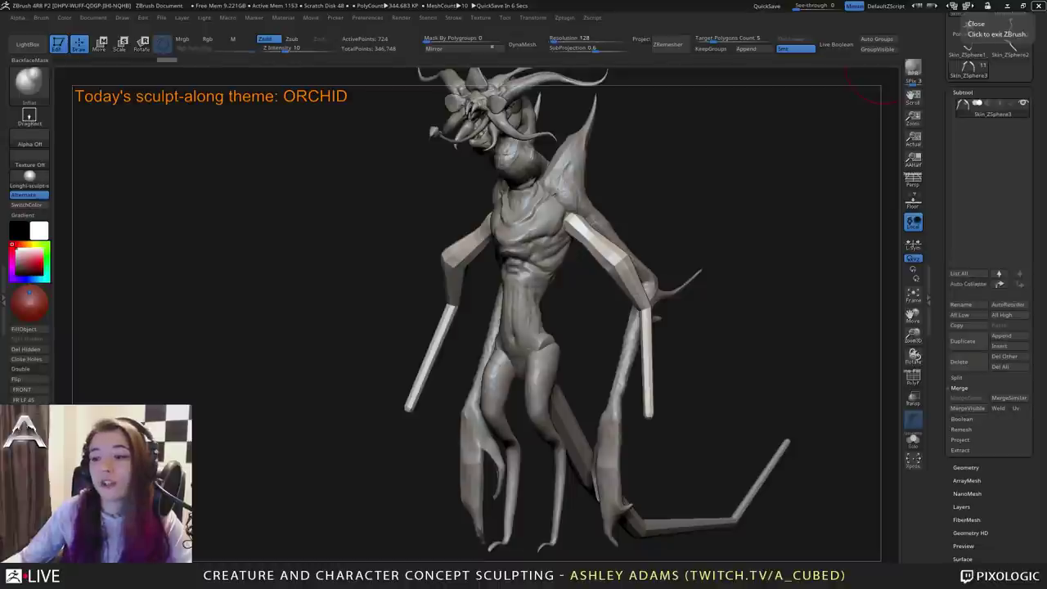
{"action": "mouse_move", "coordinate": [760, 270]}
{"action": "left_mouse_down"}
{"action": "mouse_move", "coordinate": [617, 283]}
{"action": "mouse_move", "coordinate": [753, 282]}
{"action": "mouse_move", "coordinate": [642, 292]}
{"action": "mouse_move", "coordinate": [663, 305]}
{"action": "mouse_move", "coordinate": [657, 296]}
{"action": "left_mouse_up"}
{"action": "key", "text": "space"}
{"action": "left_click_drag", "start_coordinate": [642, 360], "coordinate": [648, 357]}
{"action": "left_click_drag", "start_coordinate": [617, 418], "coordinate": [623, 423]}
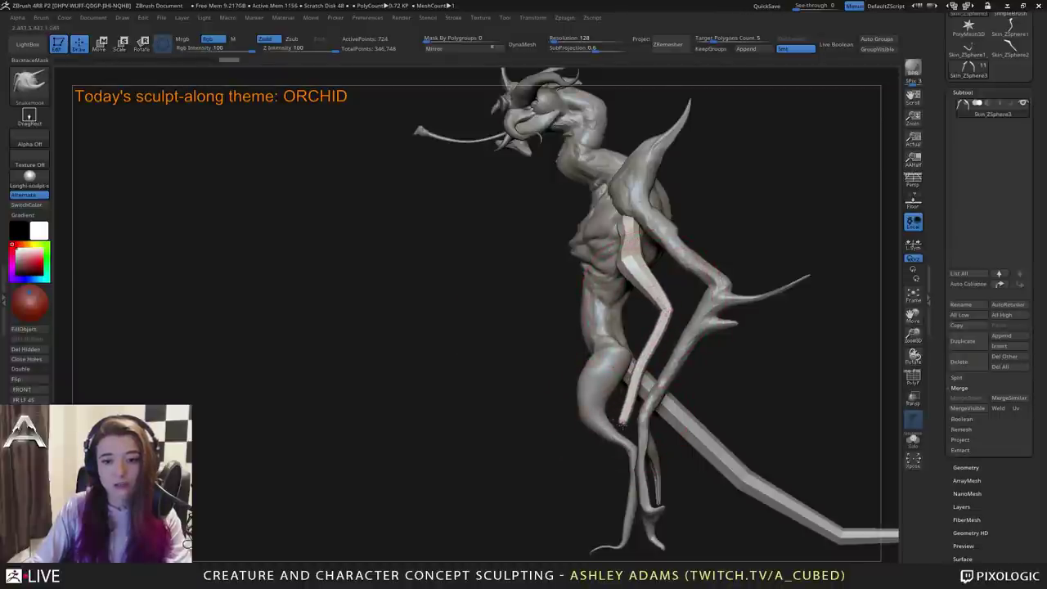
{"action": "mouse_move", "coordinate": [635, 388]}
{"action": "left_mouse_down"}
{"action": "mouse_move", "coordinate": [649, 347]}
{"action": "mouse_move", "coordinate": [638, 382]}
{"action": "left_mouse_up"}
Stretch the forearms of the second arm pair farther downward with a resized SnakeHook brush.
{"action": "right_click_drag", "start_coordinate": [626, 410], "coordinate": [604, 340], "text": "alt"}
{"action": "key", "text": "space"}
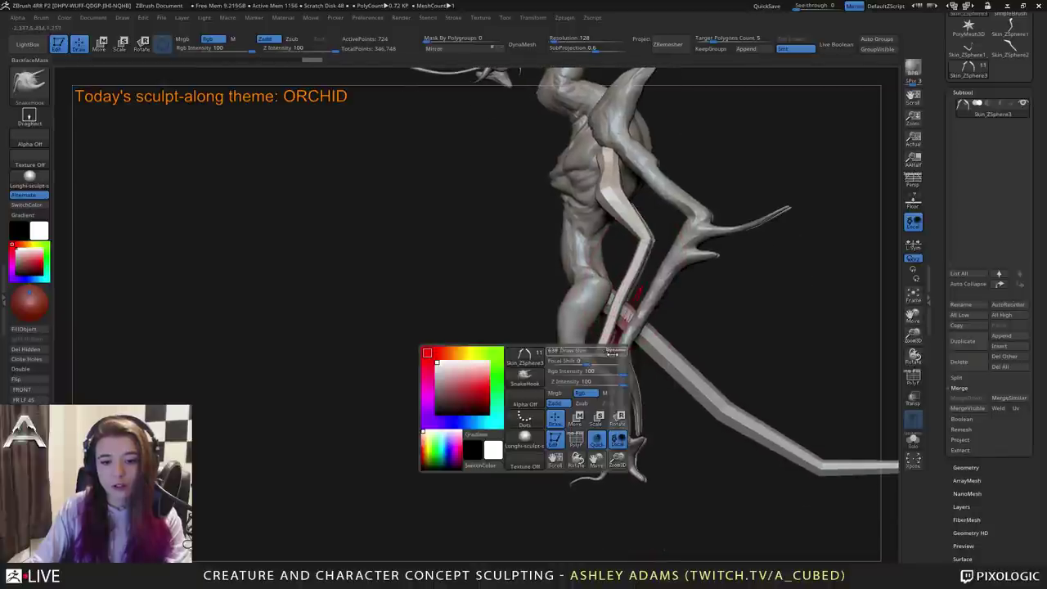
{"action": "left_click_drag", "start_coordinate": [584, 352], "coordinate": [597, 352]}
{"action": "right_click_drag", "start_coordinate": [596, 349], "coordinate": [599, 352], "text": "shift"}
{"action": "key", "text": "space"}
{"action": "mouse_move", "coordinate": [599, 351]}
{"action": "left_mouse_down"}
{"action": "mouse_move", "coordinate": [586, 352]}
{"action": "mouse_move", "coordinate": [606, 356]}
{"action": "mouse_move", "coordinate": [611, 387]}
{"action": "left_mouse_up"}
{"action": "right_click_drag", "start_coordinate": [612, 268], "coordinate": [606, 329], "text": "alt"}
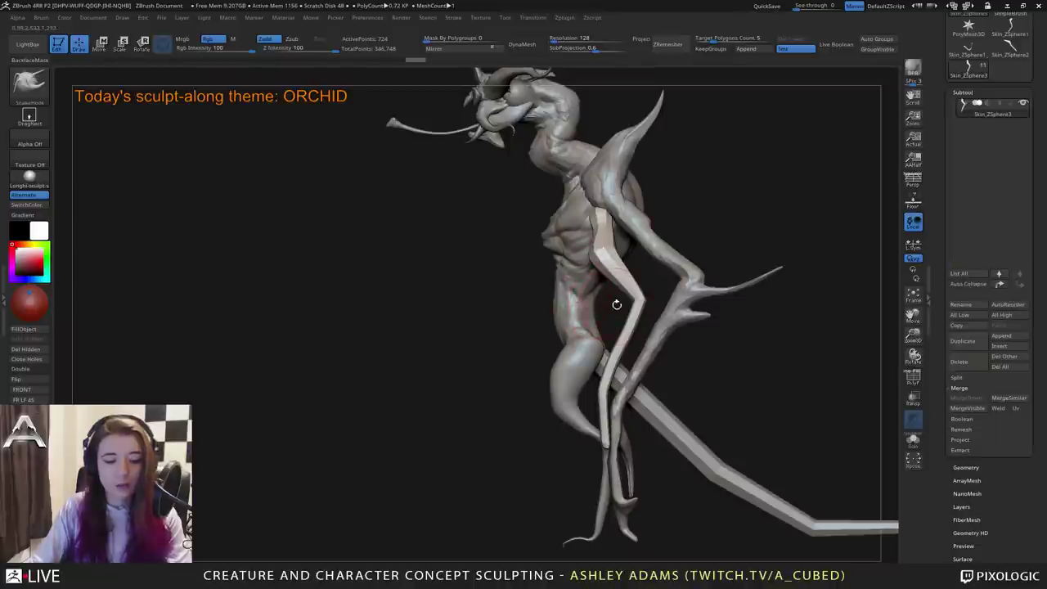
Thicken the upper forearms of the second arm pair near the elbows with the Inflate brush.
{"action": "key", "text": "b"}
{"action": "key", "text": "i"}
{"action": "key", "text": "n"}
{"action": "key", "text": "space"}
{"action": "left_click_drag", "start_coordinate": [601, 353], "coordinate": [631, 311]}
{"action": "right_click_drag", "start_coordinate": [628, 314], "coordinate": [678, 304], "text": "shift"}
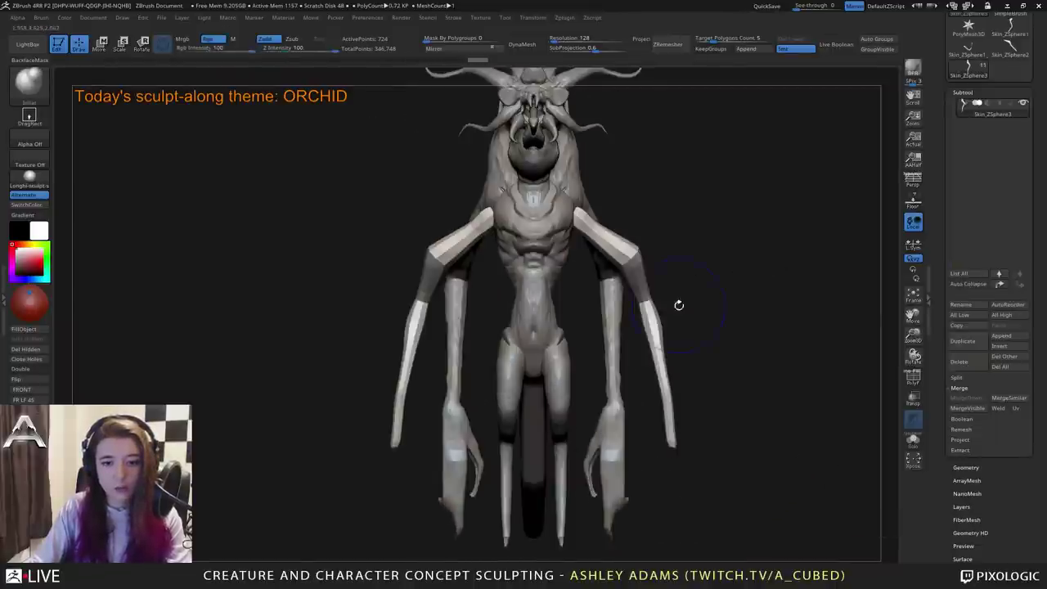
{"action": "mouse_move", "coordinate": [662, 361]}
{"action": "left_mouse_down"}
{"action": "mouse_move", "coordinate": [656, 334]}
{"action": "mouse_move", "coordinate": [664, 363]}
{"action": "left_mouse_up"}
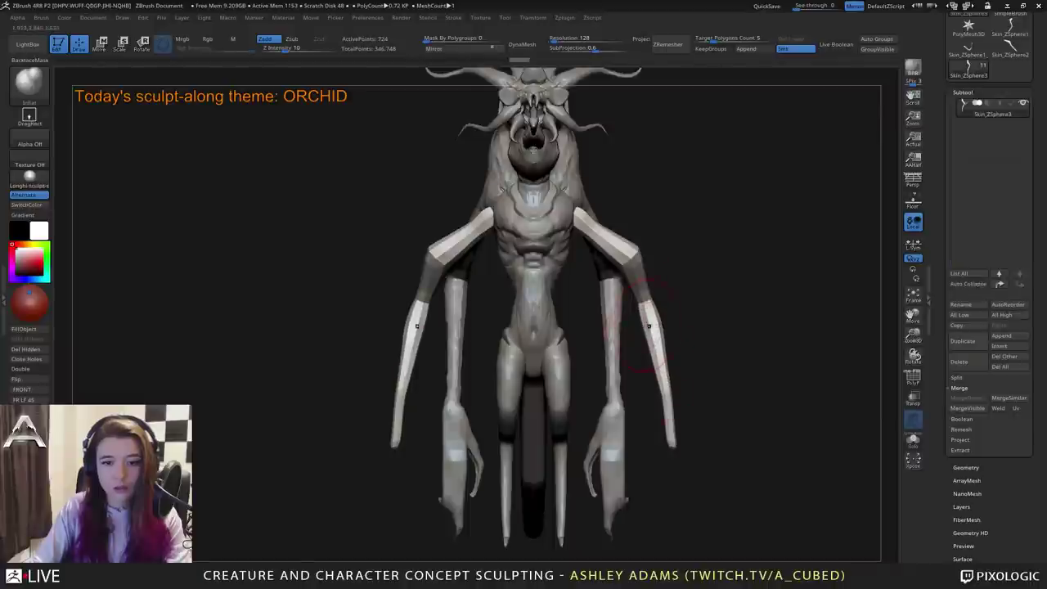
{"action": "left_click_drag", "start_coordinate": [686, 234], "coordinate": [661, 278]}
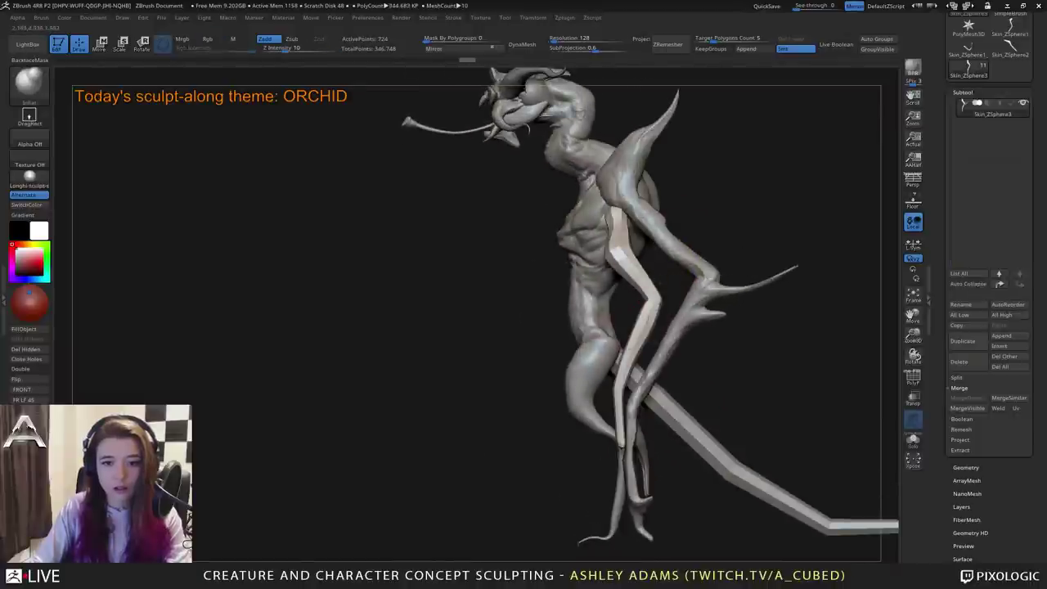
{"action": "mouse_move", "coordinate": [659, 319]}
{"action": "left_mouse_down"}
{"action": "mouse_move", "coordinate": [656, 280]}
{"action": "mouse_move", "coordinate": [664, 294]}
{"action": "left_mouse_up"}
{"action": "right_click", "coordinate": [630, 265]}
Refine the second arm pair's forearm curves and wrist ends with the SnakeHook brush.
{"action": "key", "text": "b"}
{"action": "key", "text": "s"}
{"action": "key", "text": "h"}
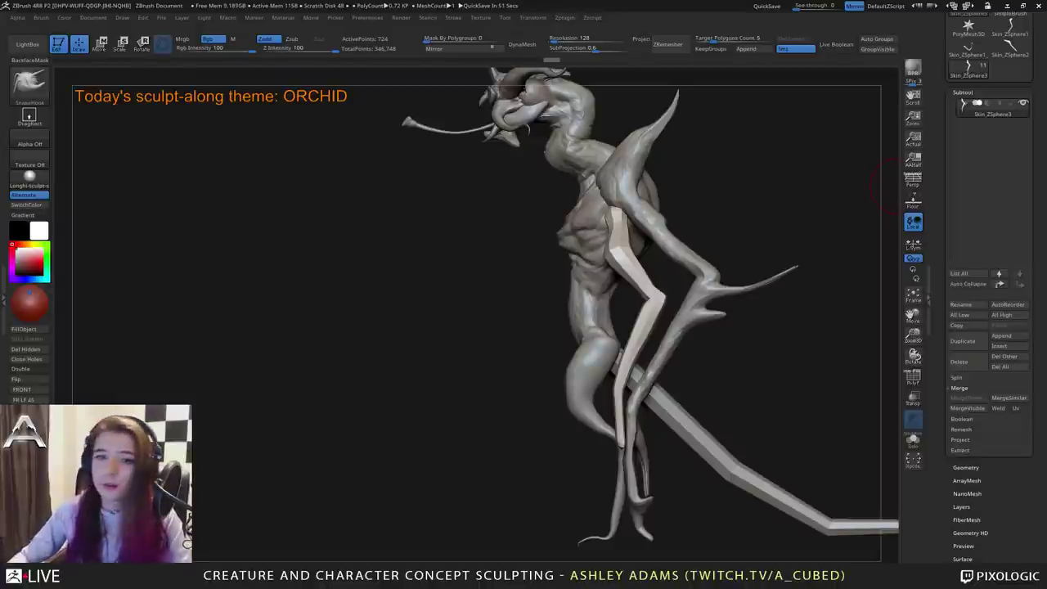
{"action": "left_click_drag", "start_coordinate": [896, 187], "coordinate": [965, 190], "text": "shift"}
{"action": "mouse_move", "coordinate": [661, 213]}
{"action": "left_mouse_down", "text": "alt"}
{"action": "mouse_move", "coordinate": [647, 232]}
{"action": "mouse_move", "coordinate": [566, 218]}
{"action": "mouse_move", "coordinate": [592, 224]}
{"action": "left_mouse_up", "text": "alt"}
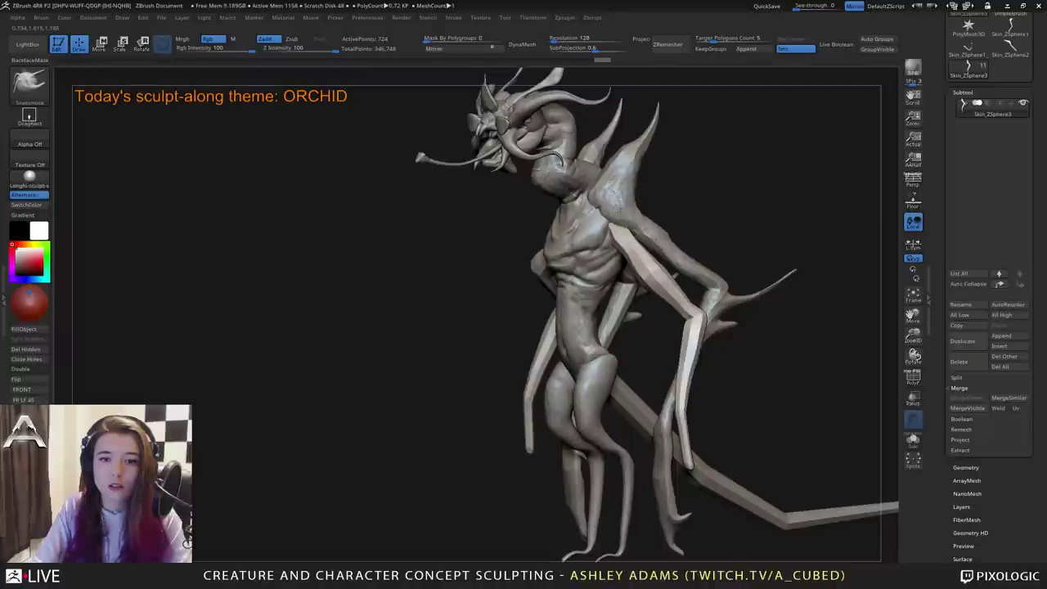
{"action": "mouse_move", "coordinate": [596, 219]}
{"action": "left_mouse_down"}
{"action": "mouse_move", "coordinate": [573, 196]}
{"action": "mouse_move", "coordinate": [644, 161]}
{"action": "mouse_move", "coordinate": [630, 243]}
{"action": "mouse_move", "coordinate": [611, 252]}
{"action": "mouse_move", "coordinate": [635, 255]}
{"action": "mouse_move", "coordinate": [644, 208]}
{"action": "mouse_move", "coordinate": [656, 253]}
{"action": "left_mouse_up"}
{"action": "left_click_drag", "start_coordinate": [697, 350], "coordinate": [671, 267], "text": "alt"}
{"action": "key", "text": "space"}
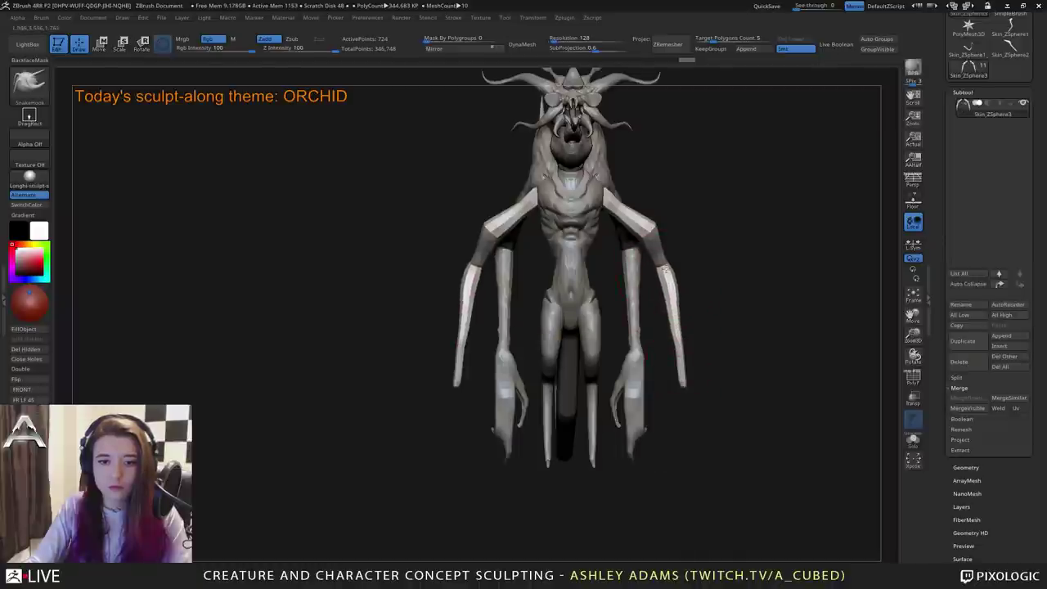
{"action": "mouse_move", "coordinate": [696, 205]}
{"action": "left_mouse_down"}
{"action": "mouse_move", "coordinate": [681, 190]}
{"action": "mouse_move", "coordinate": [688, 202]}
{"action": "left_mouse_up"}
{"action": "left_click_drag", "start_coordinate": [661, 260], "coordinate": [664, 259]}
{"action": "left_click_drag", "start_coordinate": [673, 326], "coordinate": [678, 324]}
{"action": "left_click_drag", "start_coordinate": [685, 396], "coordinate": [674, 399]}
{"action": "mouse_move", "coordinate": [684, 380]}
{"action": "left_mouse_down"}
{"action": "mouse_move", "coordinate": [678, 358]}
{"action": "mouse_move", "coordinate": [704, 353]}
{"action": "mouse_move", "coordinate": [664, 333]}
{"action": "left_mouse_up"}
{"action": "key", "text": "space"}
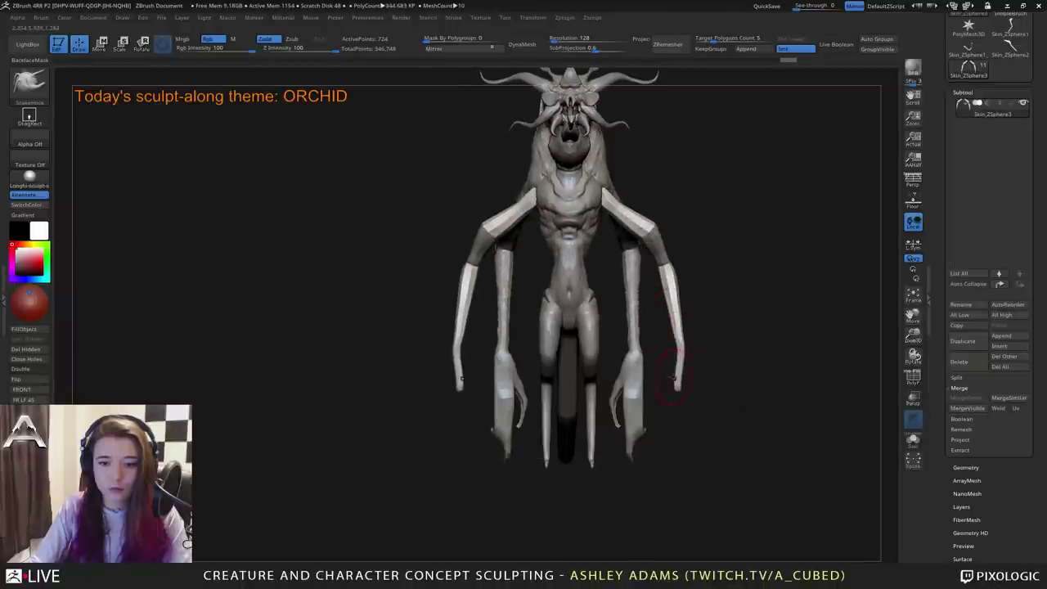
{"action": "left_click_drag", "start_coordinate": [672, 377], "coordinate": [677, 382]}
Mask the hands on the main arm pair, duplicate that subtool, and split the copy into separate arm and hand subtools.
{"action": "left_click", "coordinate": [633, 397], "text": "alt"}
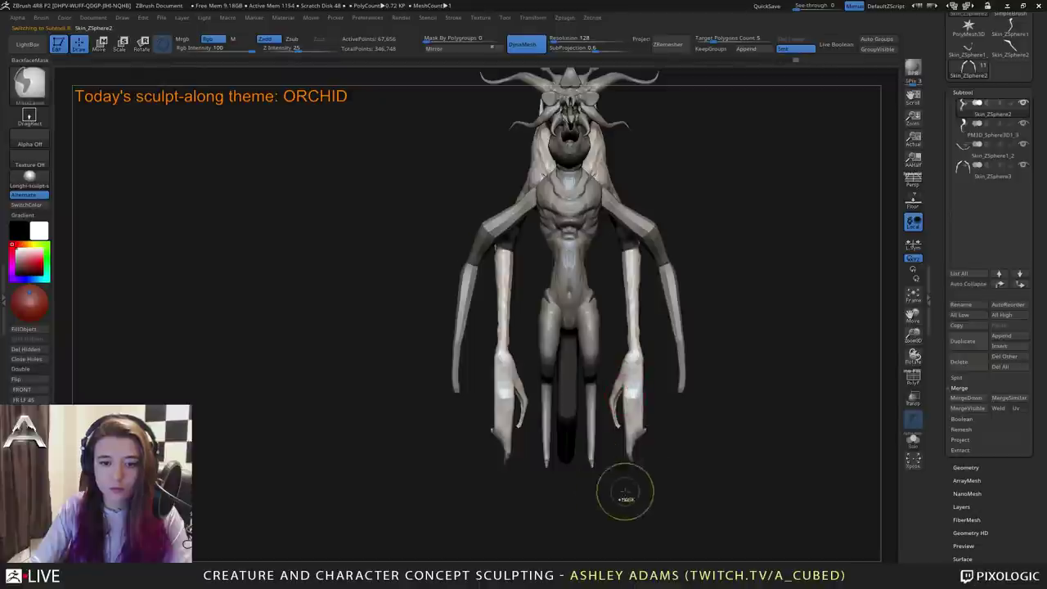
{"action": "mouse_move", "coordinate": [627, 493]}
{"action": "left_mouse_down", "text": "ctrl"}
{"action": "mouse_move", "coordinate": [664, 376]}
{"action": "mouse_move", "coordinate": [591, 353]}
{"action": "left_mouse_up", "text": "ctrl"}
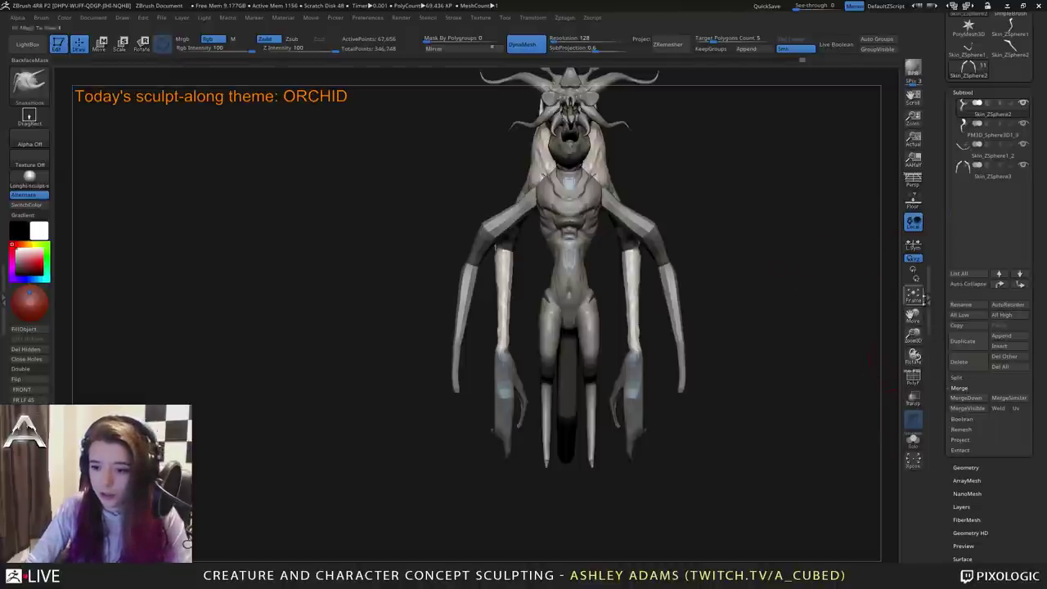
{"action": "left_click", "coordinate": [971, 342]}
{"action": "left_click", "coordinate": [957, 377]}
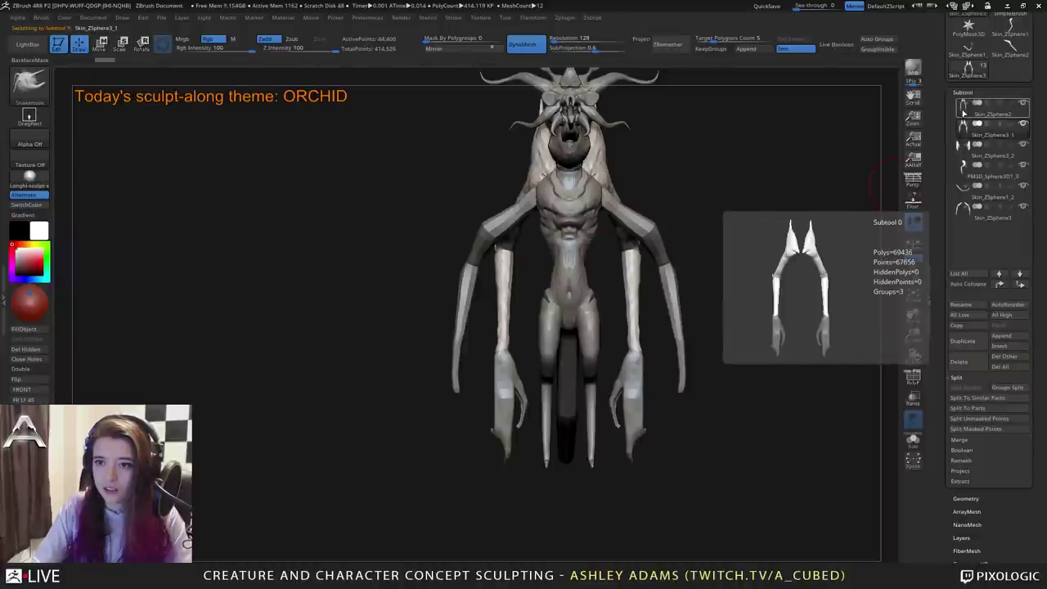
Delete the leftover arm portion of the duplicate and make the copied hands the active subtool.
{"action": "left_click", "coordinate": [961, 113]}
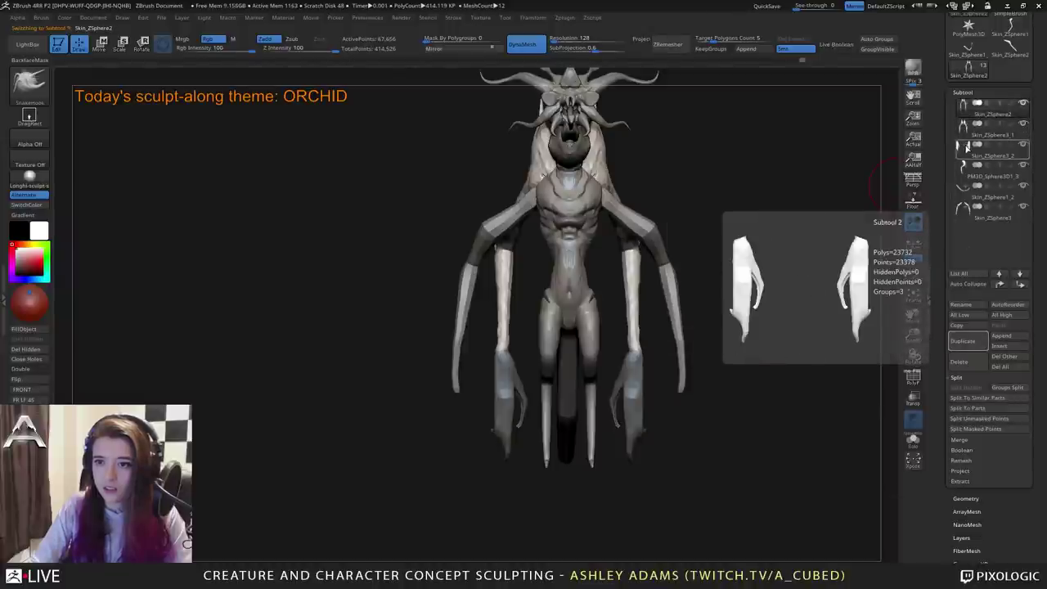
{"action": "left_click", "coordinate": [963, 136]}
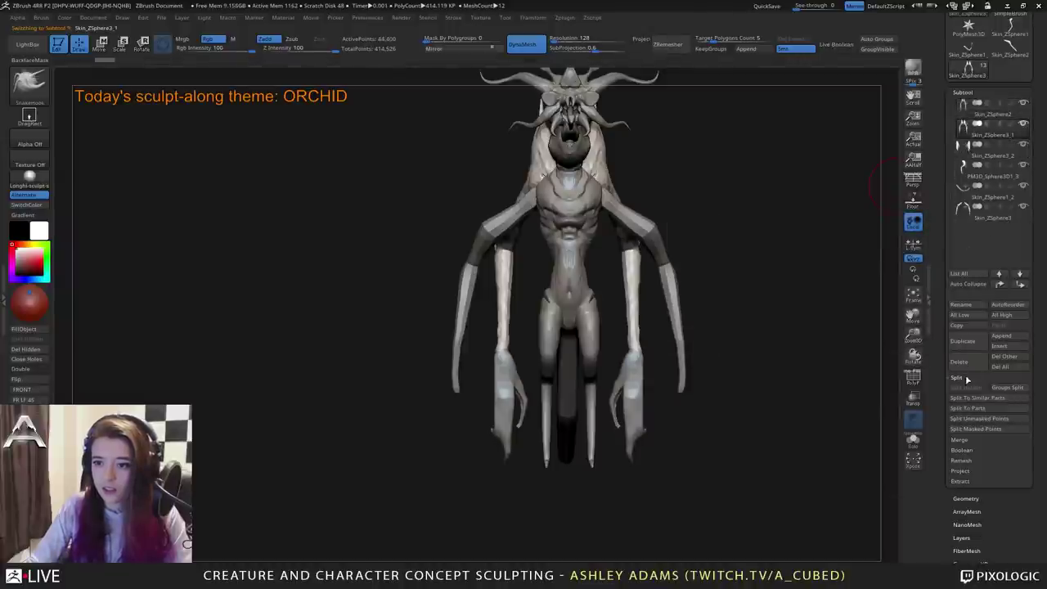
{"action": "left_click", "coordinate": [870, 389]}
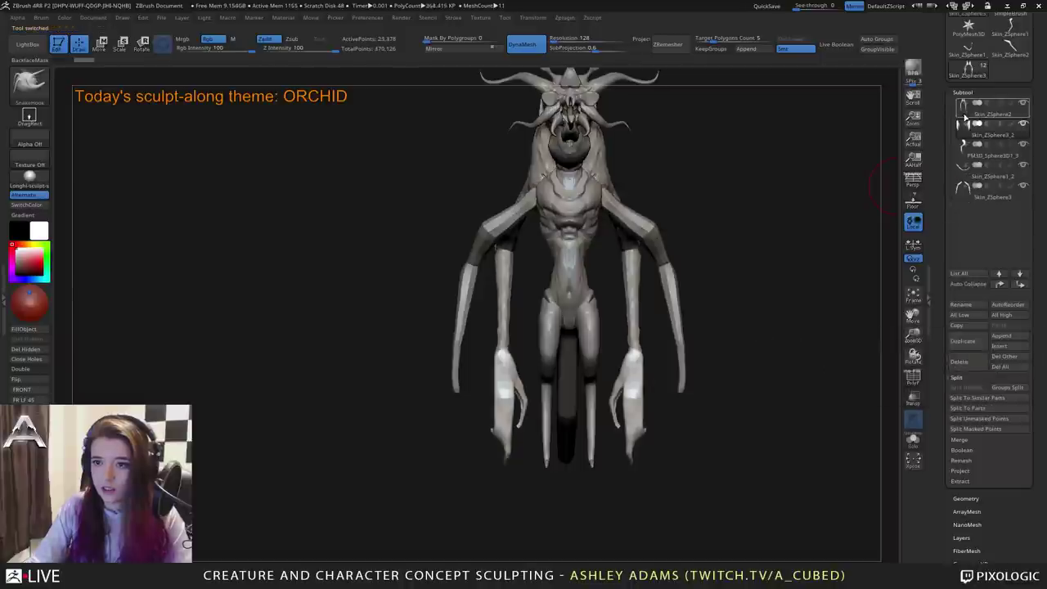
{"action": "left_click", "coordinate": [964, 131]}
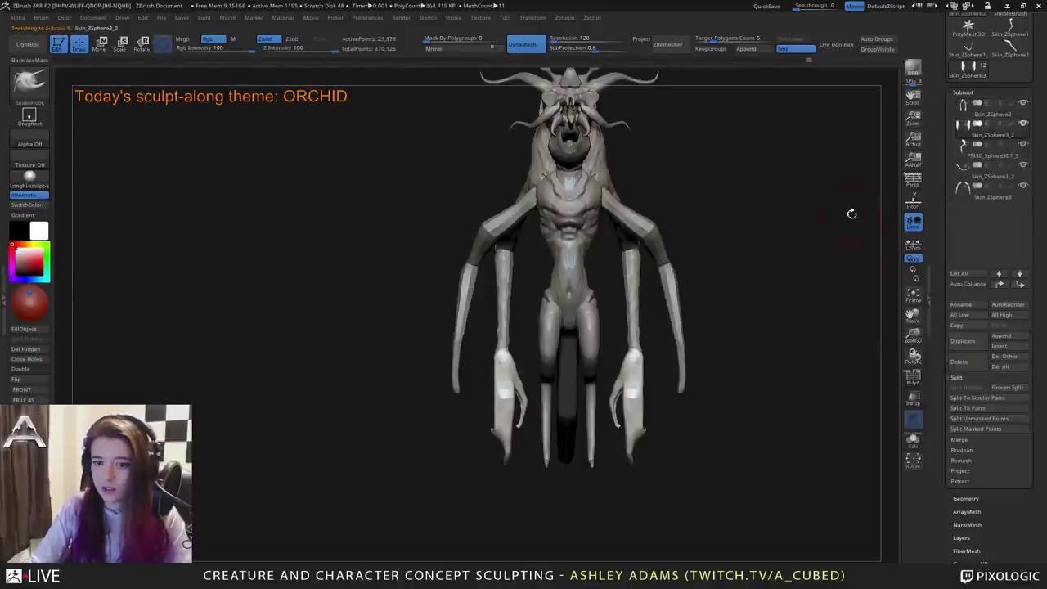
Scale down the copied hands and move them out to the ends of the second arm pair.
{"action": "key", "text": "w"}
{"action": "left_click_drag", "start_coordinate": [610, 289], "coordinate": [686, 407], "text": "alt"}
{"action": "left_click_drag", "start_coordinate": [577, 364], "coordinate": [619, 365], "text": "ctrl"}
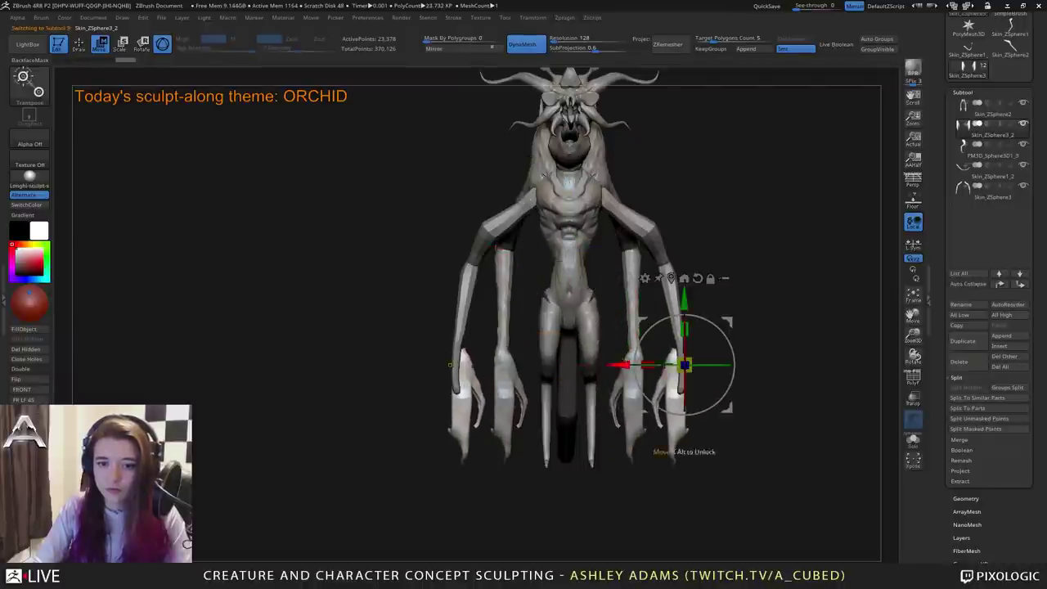
{"action": "left_click_drag", "start_coordinate": [687, 363], "coordinate": [685, 366]}
{"action": "key", "text": "ctrl+z"}
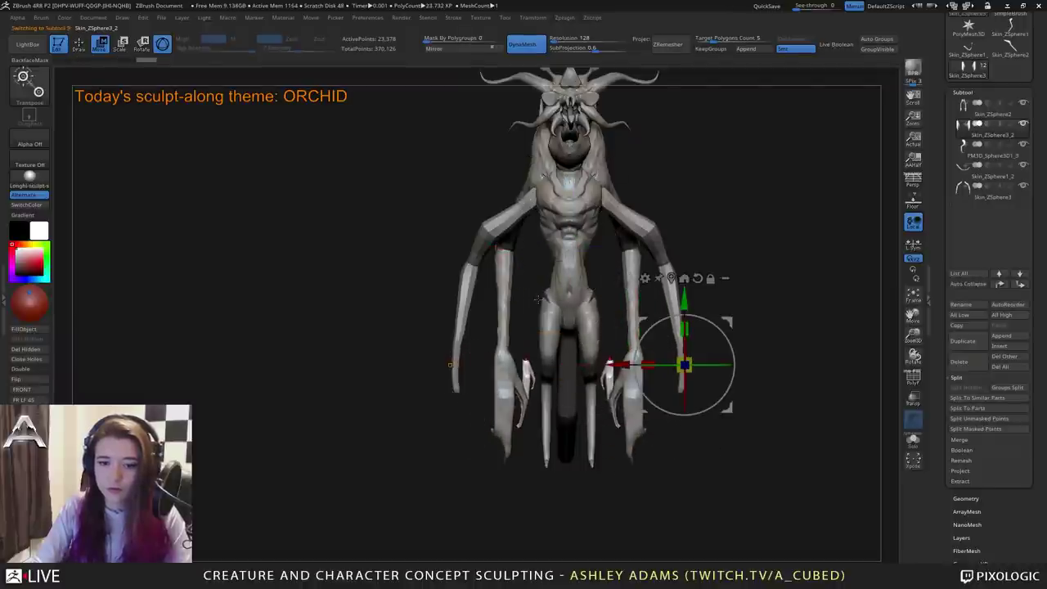
{"action": "left_click_drag", "start_coordinate": [620, 365], "coordinate": [680, 365]}
{"action": "left_click_drag", "start_coordinate": [809, 358], "coordinate": [547, 356]}
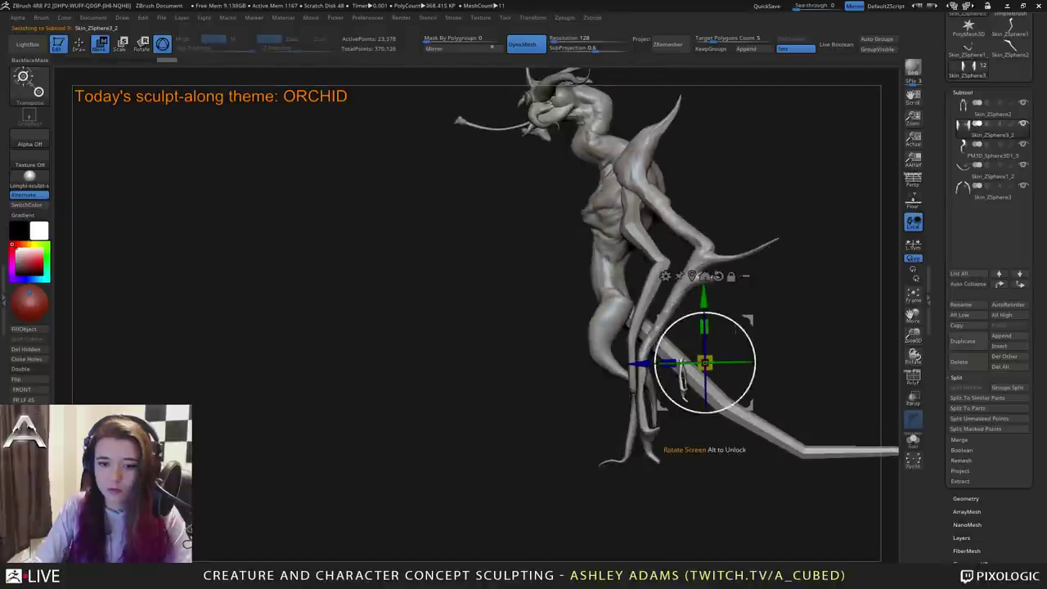
{"action": "left_click_drag", "start_coordinate": [751, 316], "coordinate": [843, 327]}
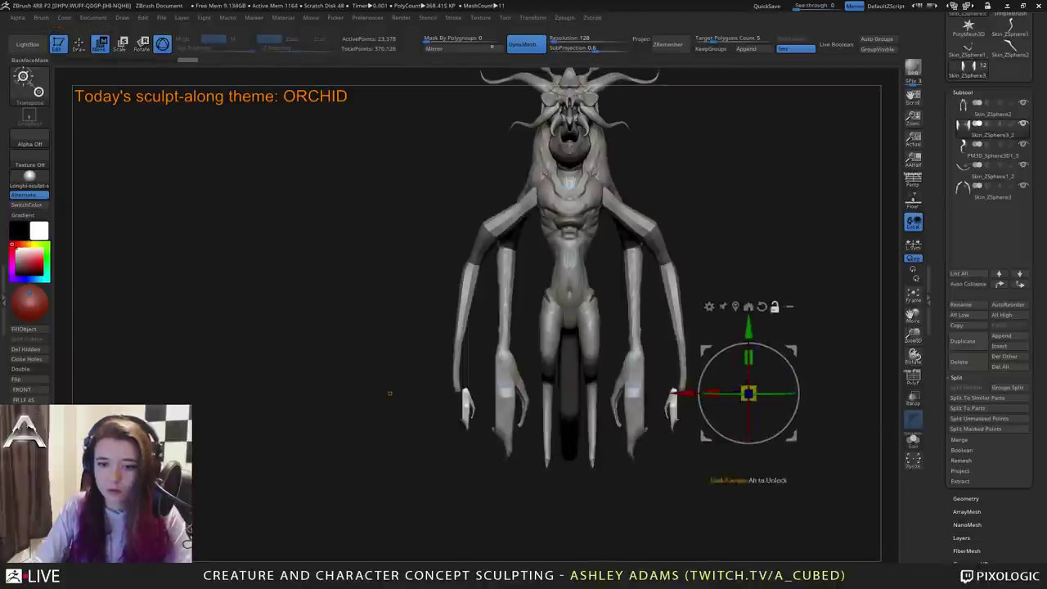
Center the gizmo on the copied hands and align them with the second arm pair's wrists from side and front.
{"action": "left_click", "coordinate": [735, 306]}
{"action": "left_click_drag", "start_coordinate": [714, 366], "coordinate": [514, 335]}
{"action": "left_click_drag", "start_coordinate": [661, 345], "coordinate": [685, 342]}
{"action": "left_click_drag", "start_coordinate": [617, 387], "coordinate": [621, 390]}
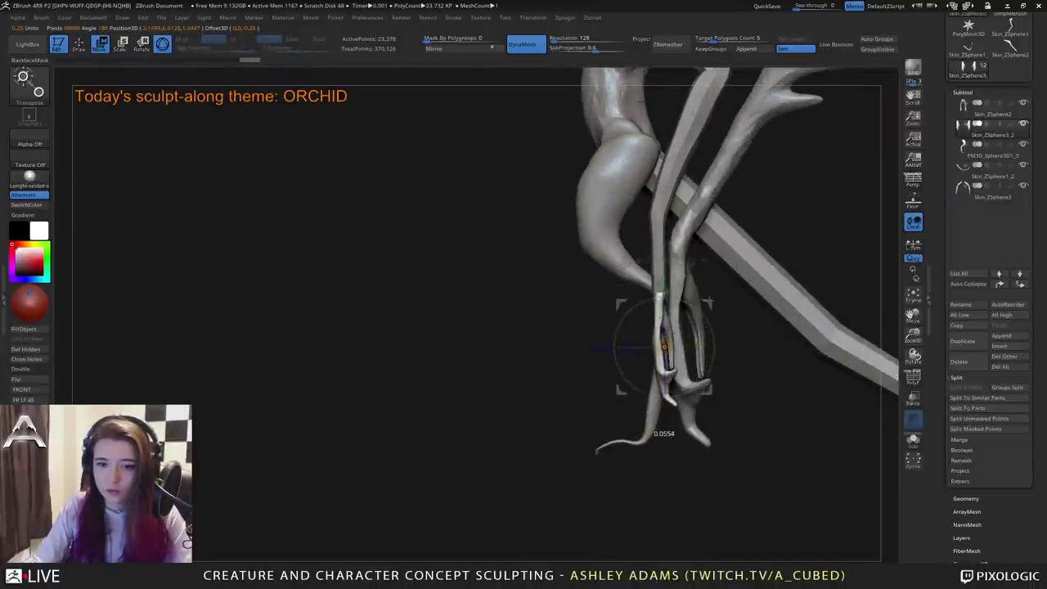
{"action": "left_click_drag", "start_coordinate": [565, 327], "coordinate": [787, 292], "text": "shift"}
{"action": "left_click_drag", "start_coordinate": [599, 346], "coordinate": [521, 348]}
{"action": "key", "text": "q"}
{"action": "mouse_move", "coordinate": [684, 344]}
{"action": "left_mouse_down", "text": "alt"}
{"action": "mouse_move", "coordinate": [662, 296]}
{"action": "mouse_move", "coordinate": [673, 337]}
{"action": "left_mouse_up", "text": "alt"}
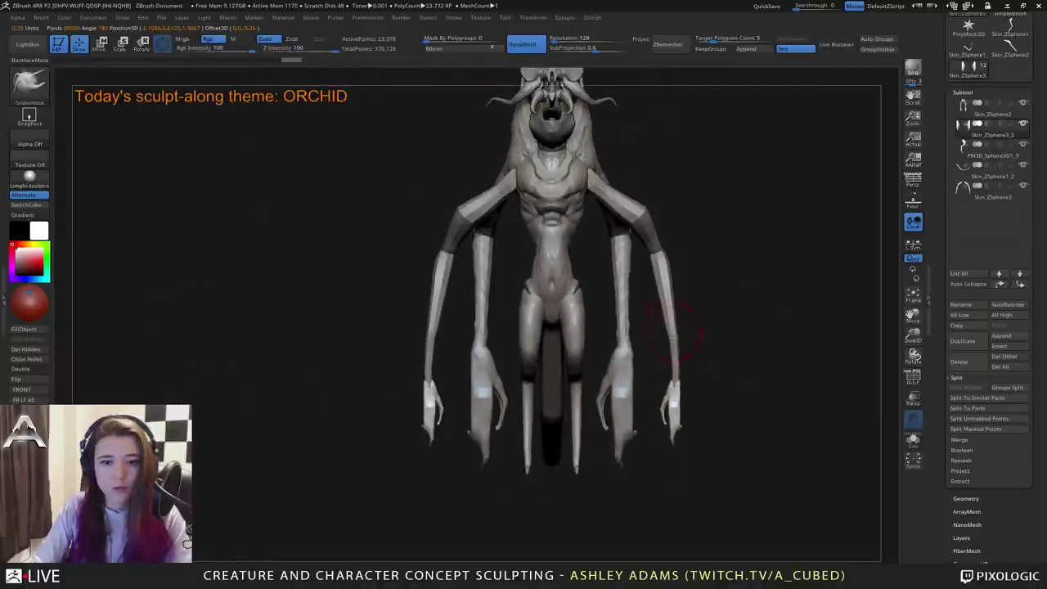
{"action": "right_click", "coordinate": [606, 382]}
{"action": "mouse_move", "coordinate": [701, 305]}
{"action": "left_mouse_down", "text": "alt"}
{"action": "mouse_move", "coordinate": [623, 286]}
{"action": "mouse_move", "coordinate": [646, 292]}
{"action": "mouse_move", "coordinate": [667, 342]}
{"action": "left_mouse_up", "text": "alt"}
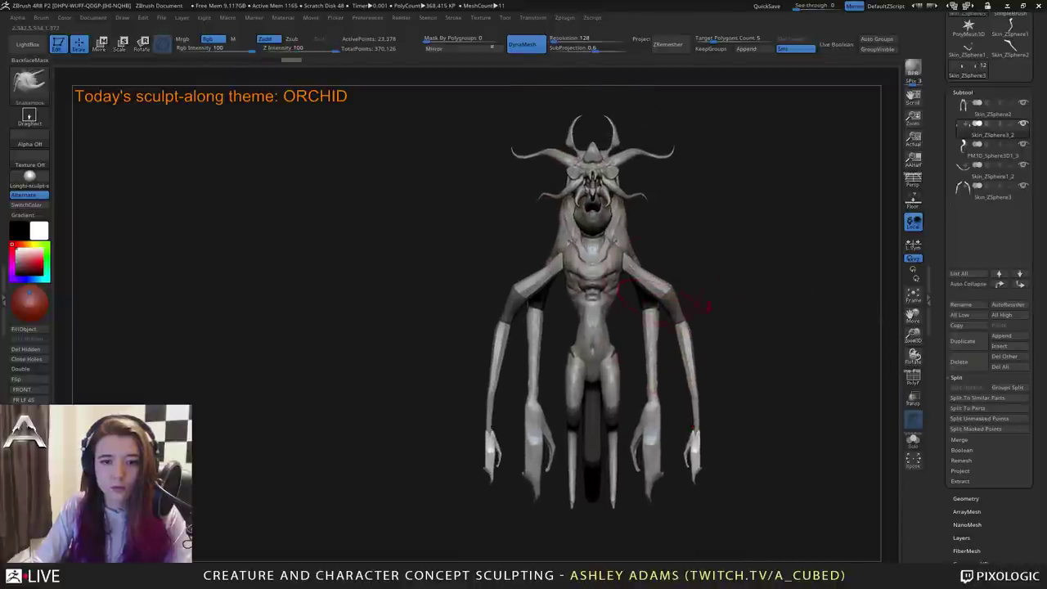
Make the creature's head the active subtool and isolate it from the rest of the body.
{"action": "left_click", "coordinate": [614, 266], "text": "alt"}
{"action": "left_click_drag", "start_coordinate": [658, 233], "coordinate": [650, 343], "text": "alt"}
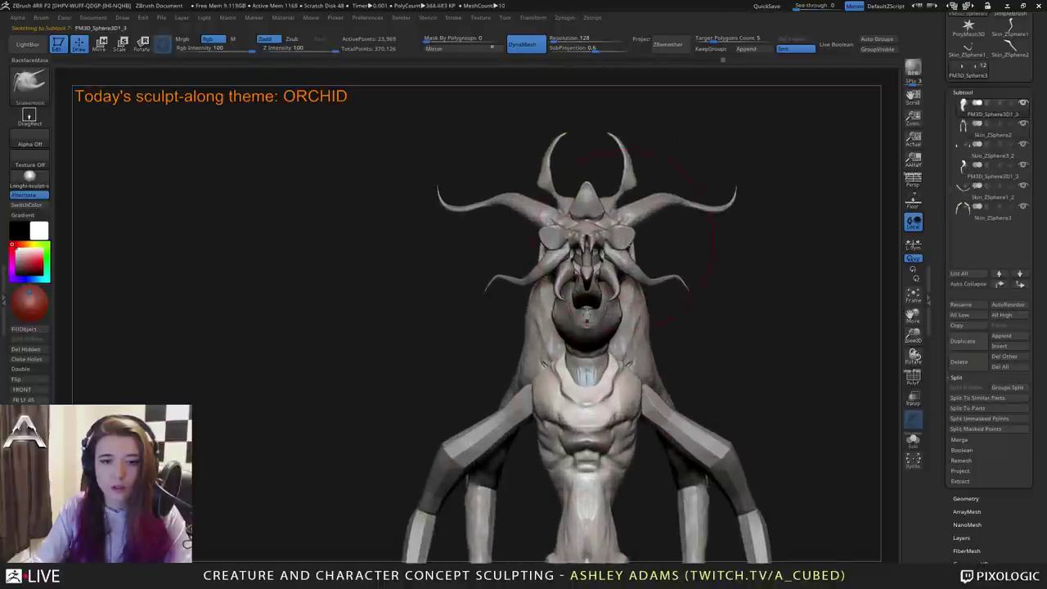
{"action": "left_click", "coordinate": [633, 266], "text": "alt"}
{"action": "key", "text": "space"}
{"action": "left_click_drag", "start_coordinate": [695, 275], "coordinate": [655, 343]}
{"action": "left_click_drag", "start_coordinate": [654, 282], "coordinate": [656, 407]}
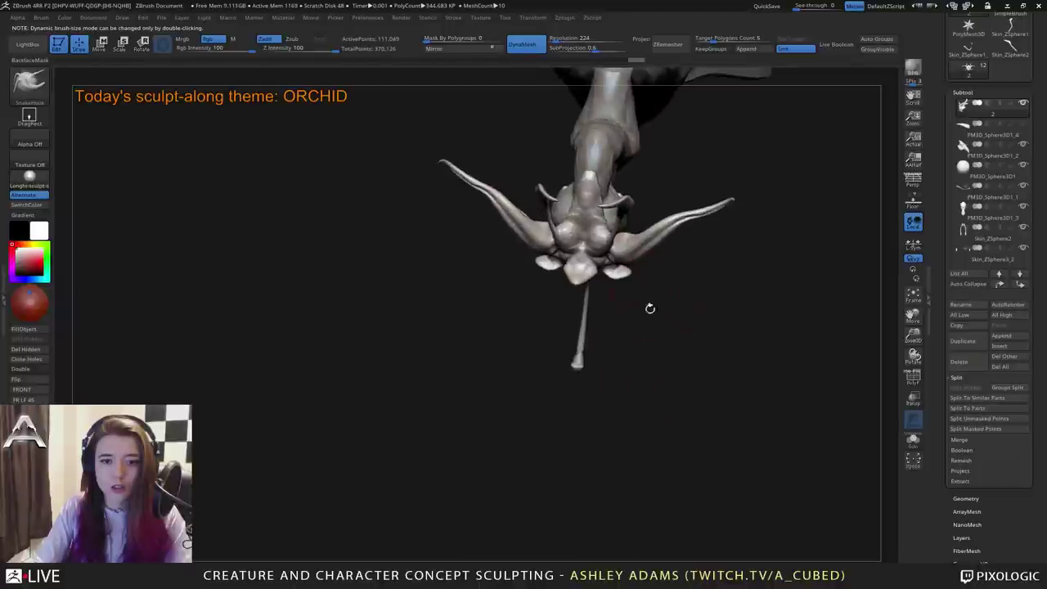
{"action": "left_click_drag", "start_coordinate": [649, 306], "coordinate": [673, 209]}
{"action": "left_click", "coordinate": [913, 440]}
Mask the large side horns on the isolated head with the MaskLasso brush.
{"action": "left_click_drag", "start_coordinate": [785, 359], "coordinate": [691, 426]}
{"action": "left_click_drag", "start_coordinate": [659, 364], "coordinate": [664, 341]}
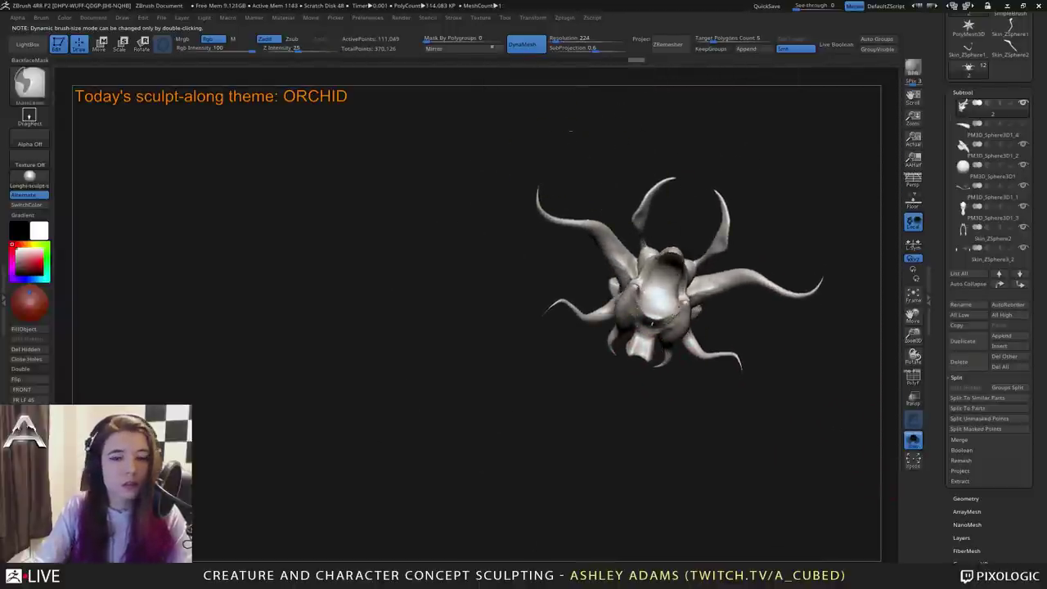
{"action": "mouse_move", "coordinate": [574, 132]}
{"action": "left_mouse_down", "text": "ctrl"}
{"action": "mouse_move", "coordinate": [552, 266]}
{"action": "mouse_move", "coordinate": [610, 278]}
{"action": "left_mouse_up", "text": "ctrl"}
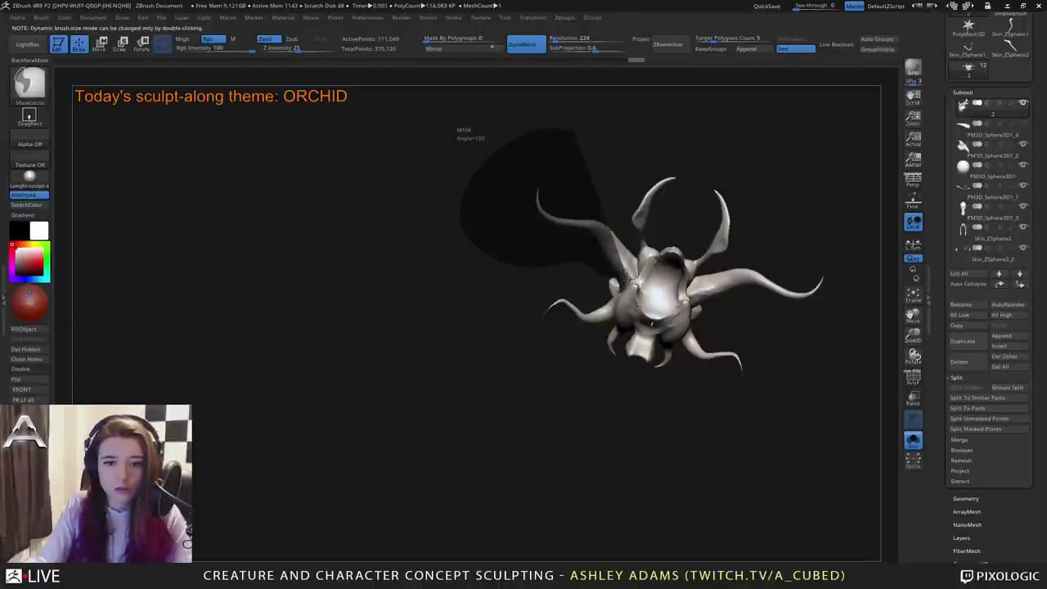
{"action": "mouse_move", "coordinate": [620, 231]}
{"action": "left_mouse_down", "text": "ctrl"}
{"action": "mouse_move", "coordinate": [598, 180]}
{"action": "mouse_move", "coordinate": [612, 181]}
{"action": "left_mouse_up", "text": "ctrl"}
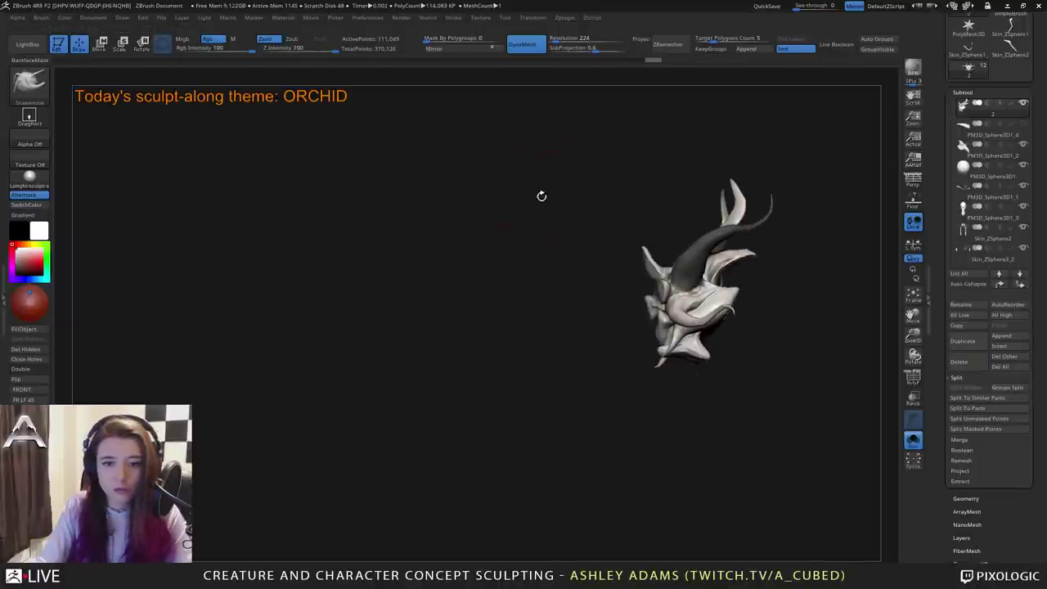
Refine the mask around the bases of the head's large side horns with the MaskPen brush.
{"action": "left_click", "coordinate": [36, 92], "text": "ctrl"}
{"action": "left_click", "coordinate": [126, 98], "text": "ctrl"}
{"action": "left_click_drag", "start_coordinate": [290, 142], "coordinate": [327, 270]}
{"action": "right_click_drag", "start_coordinate": [523, 286], "coordinate": [599, 295]}
{"action": "right_click", "coordinate": [600, 294]}
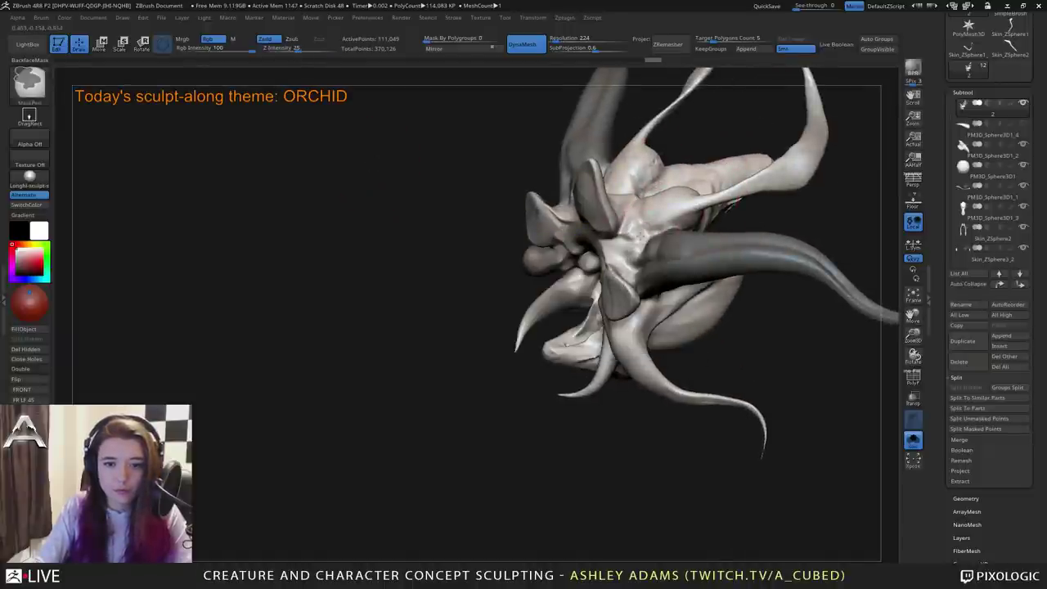
{"action": "left_click_drag", "start_coordinate": [613, 282], "coordinate": [587, 236]}
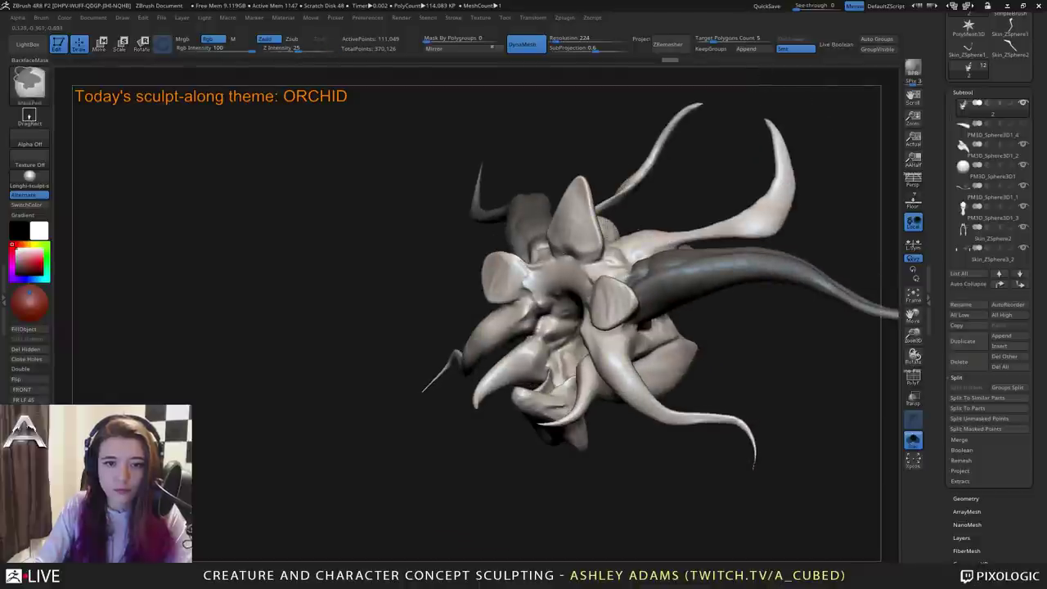
{"action": "mouse_move", "coordinate": [587, 235]}
{"action": "right_mouse_down"}
{"action": "mouse_move", "coordinate": [673, 251]}
{"action": "mouse_move", "coordinate": [667, 278]}
{"action": "mouse_move", "coordinate": [695, 245]}
{"action": "right_mouse_up"}
{"action": "left_click", "coordinate": [651, 255], "text": "ctrl"}
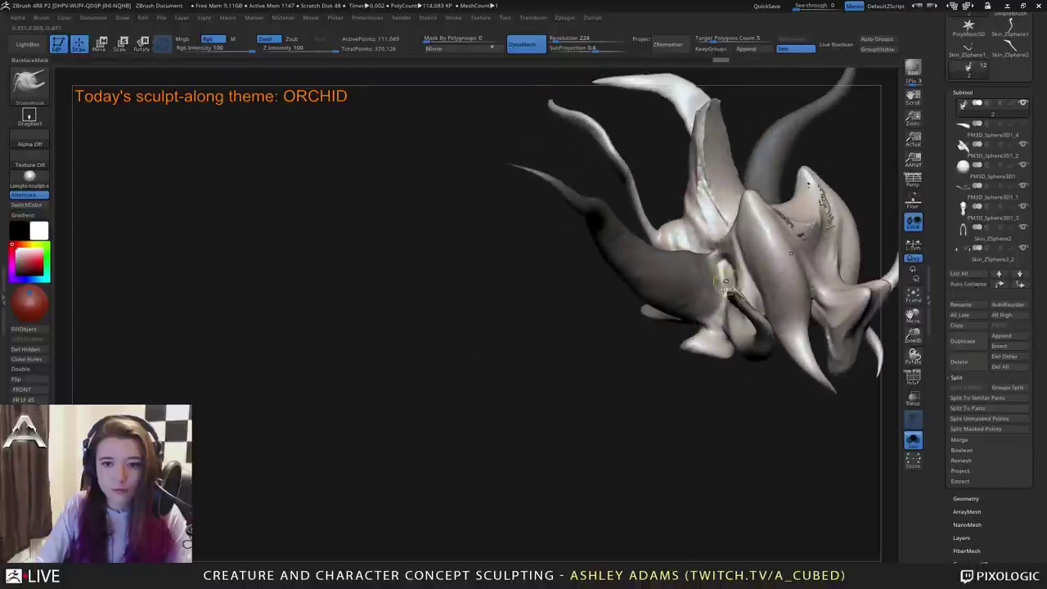
{"action": "left_click_drag", "start_coordinate": [728, 285], "coordinate": [716, 268], "text": "ctrl"}
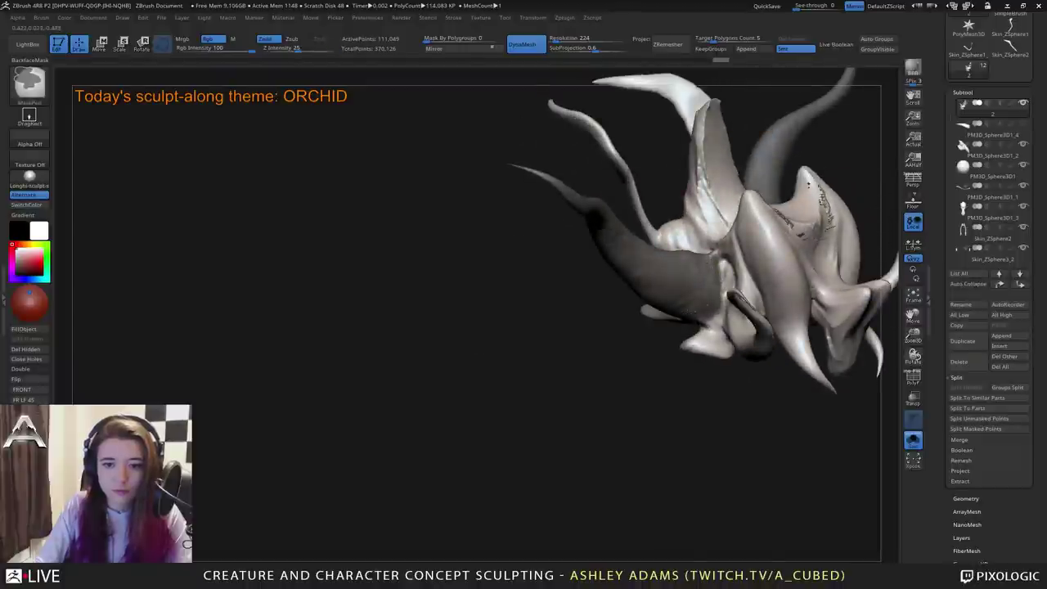
{"action": "left_click_drag", "start_coordinate": [564, 327], "coordinate": [634, 360]}
{"action": "left_click_drag", "start_coordinate": [761, 360], "coordinate": [776, 241]}
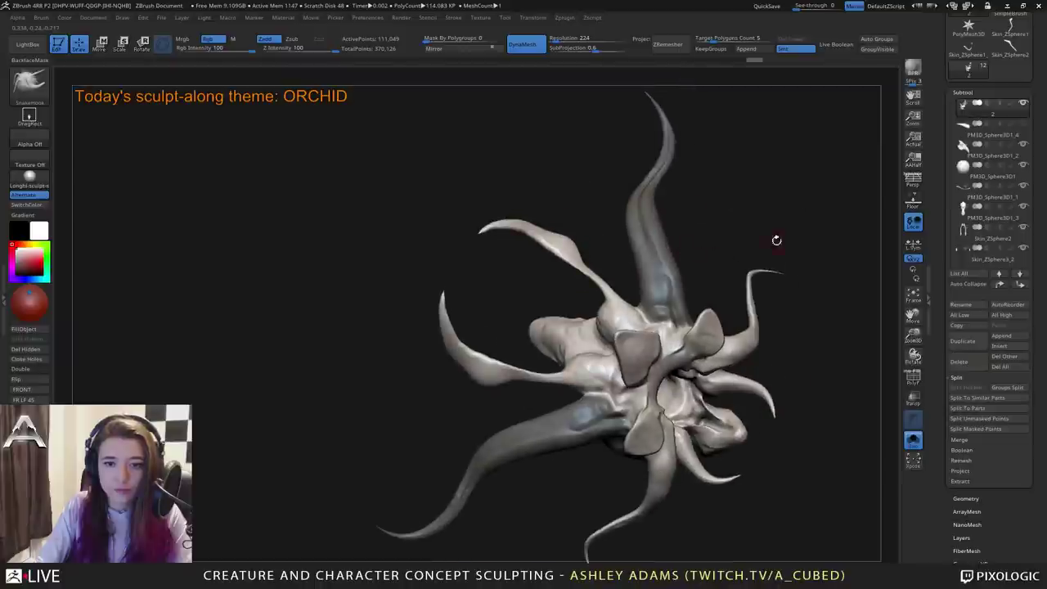
Split the masked side horns into their own subtool and close the open holes left in the head.
{"action": "left_click", "coordinate": [975, 429]}
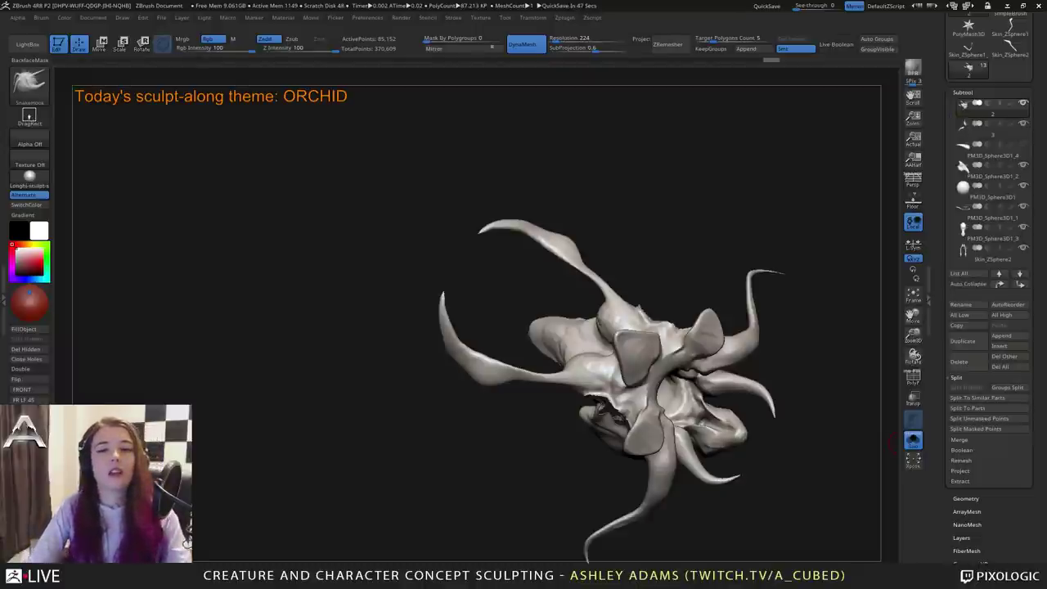
{"action": "mouse_move", "coordinate": [586, 368]}
{"action": "right_mouse_down"}
{"action": "mouse_move", "coordinate": [601, 297]}
{"action": "mouse_move", "coordinate": [615, 364]}
{"action": "mouse_move", "coordinate": [564, 339]}
{"action": "mouse_move", "coordinate": [652, 318]}
{"action": "right_mouse_up"}
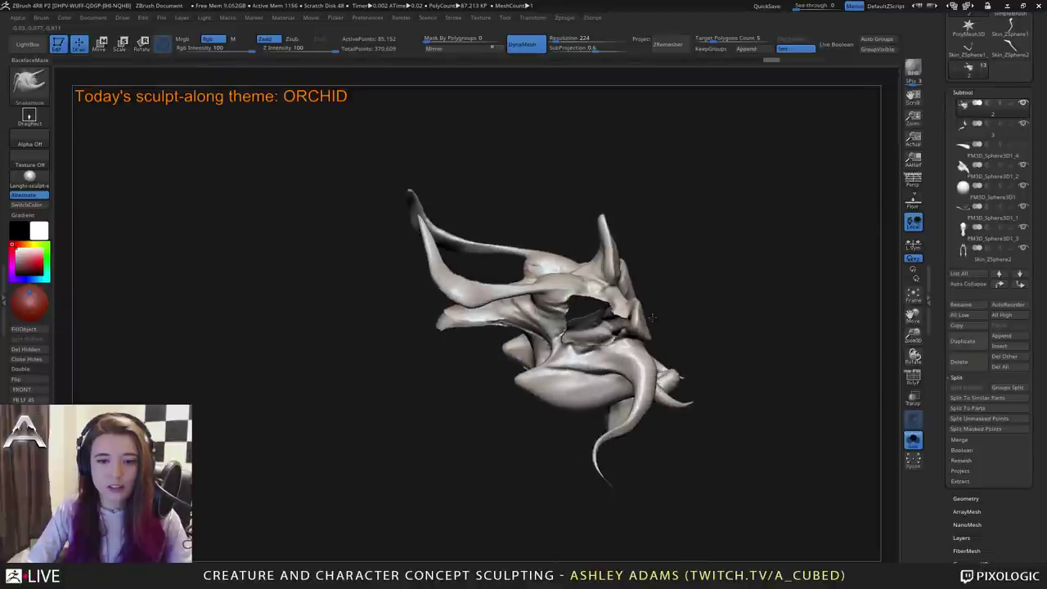
{"action": "left_click", "coordinate": [913, 440]}
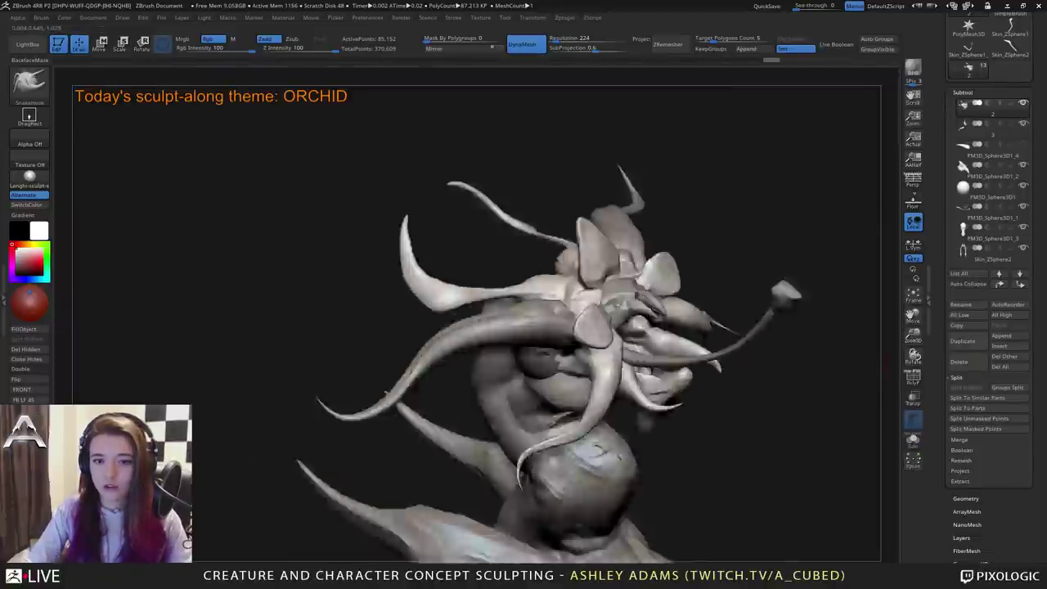
{"action": "right_click_drag", "start_coordinate": [733, 274], "coordinate": [648, 258]}
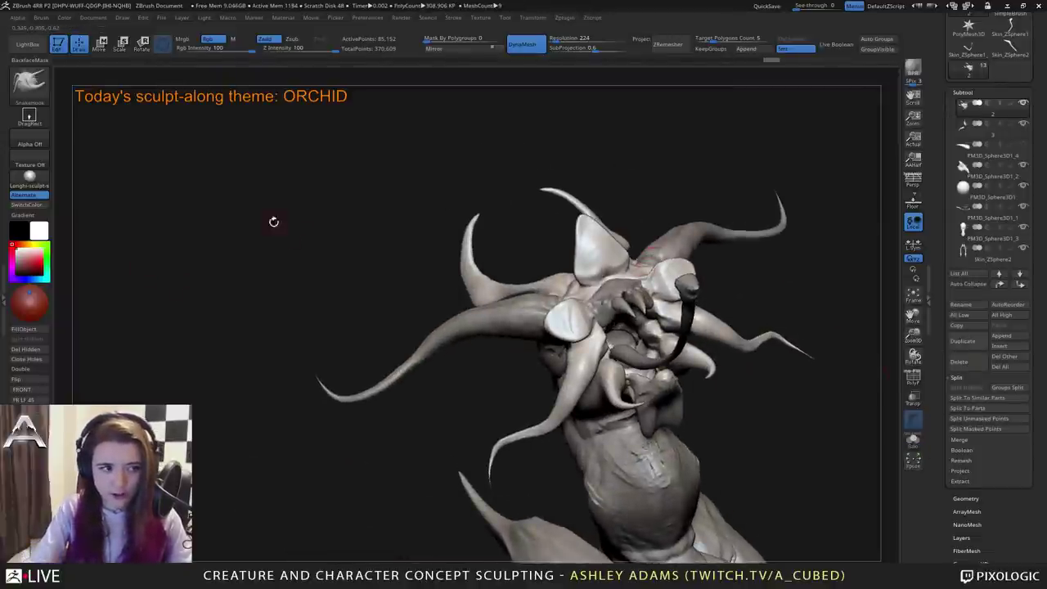
{"action": "mouse_move", "coordinate": [274, 221]}
{"action": "right_mouse_down"}
{"action": "mouse_move", "coordinate": [263, 232]}
{"action": "mouse_move", "coordinate": [267, 218]}
{"action": "right_mouse_up"}
{"action": "mouse_move", "coordinate": [612, 237]}
{"action": "right_mouse_down"}
{"action": "mouse_move", "coordinate": [674, 295]}
{"action": "mouse_move", "coordinate": [622, 300]}
{"action": "right_mouse_up"}
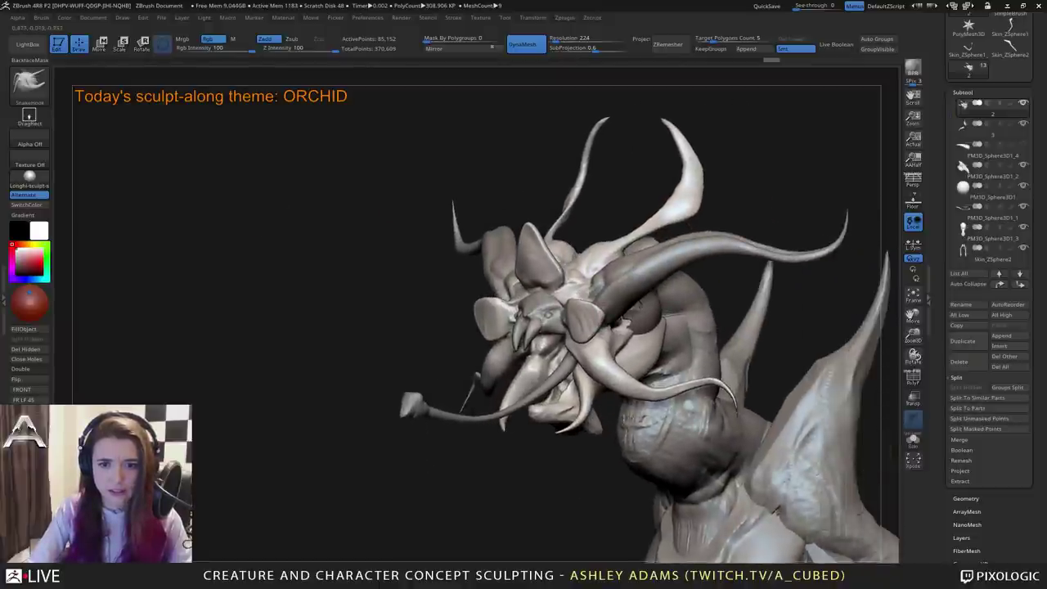
{"action": "left_click", "coordinate": [29, 361]}
Make the separated side horns active, centre the gizmo on them and move them outward and back along the head.
{"action": "left_click", "coordinate": [590, 282], "text": "alt"}
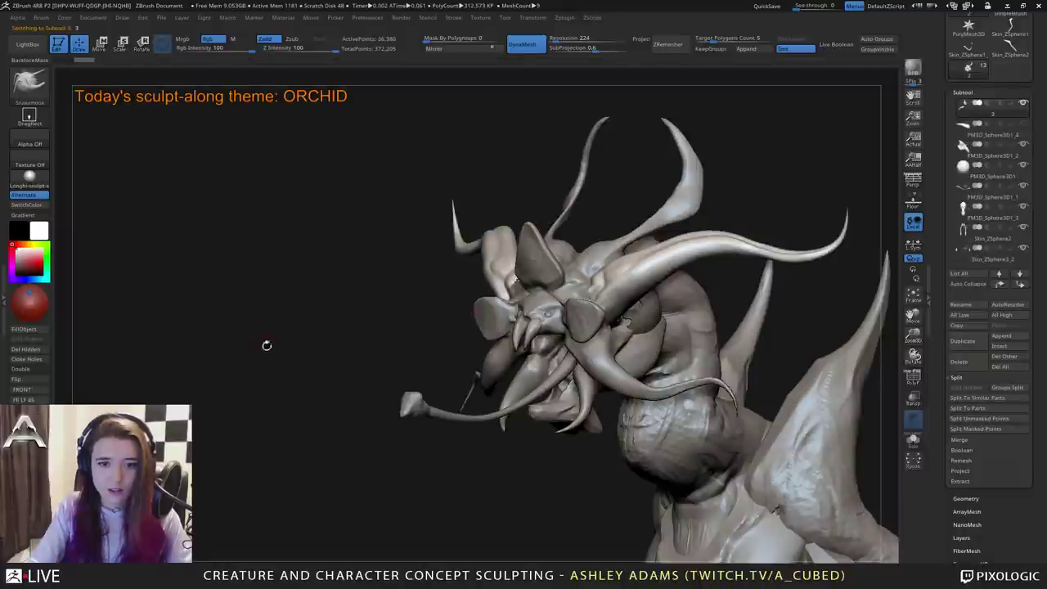
{"action": "left_click_drag", "start_coordinate": [251, 305], "coordinate": [372, 309]}
{"action": "key", "text": "w"}
{"action": "left_click", "coordinate": [524, 211]}
{"action": "left_click_drag", "start_coordinate": [480, 255], "coordinate": [431, 245], "text": "alt"}
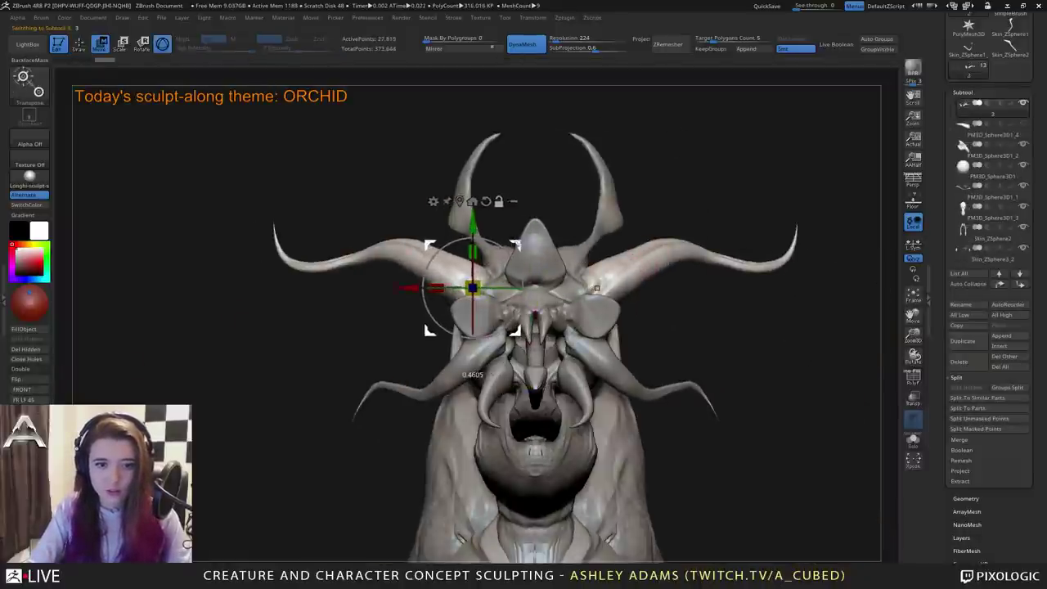
{"action": "left_click_drag", "start_coordinate": [474, 288], "coordinate": [439, 285]}
{"action": "left_click_drag", "start_coordinate": [278, 327], "coordinate": [409, 327]}
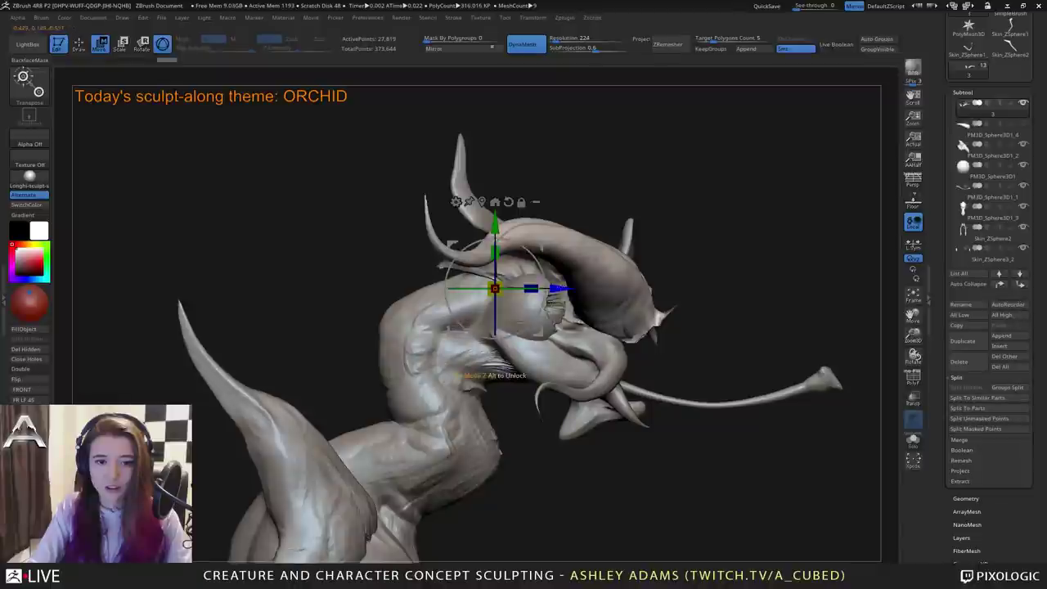
{"action": "left_click_drag", "start_coordinate": [575, 291], "coordinate": [530, 292]}
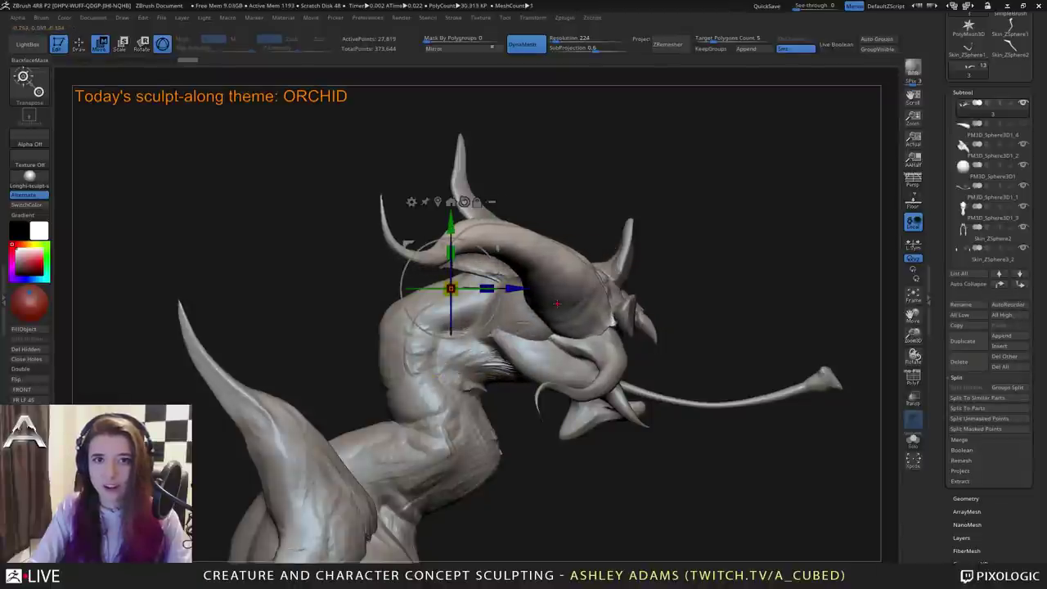
{"action": "left_click_drag", "start_coordinate": [728, 303], "coordinate": [614, 308]}
{"action": "left_click_drag", "start_coordinate": [627, 360], "coordinate": [666, 292], "text": "alt"}
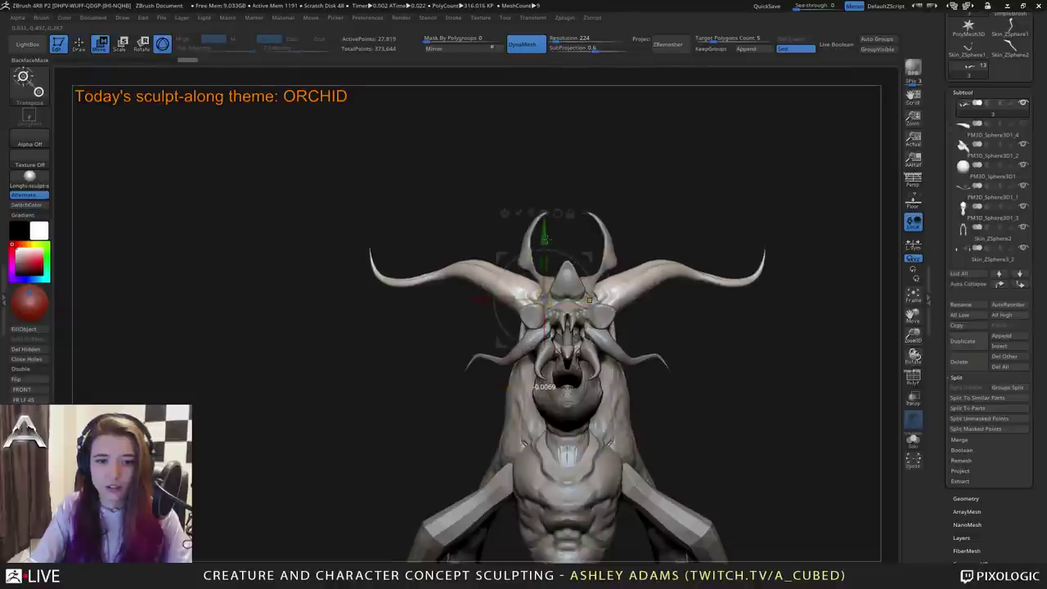
Adjust the SnakeHook brush size and pull the side horns' bases and curves into shape against the head.
{"action": "key", "text": "b"}
{"action": "key", "text": "s"}
{"action": "key", "text": "h"}
{"action": "left_click_drag", "start_coordinate": [695, 360], "coordinate": [724, 454], "text": "alt"}
{"action": "key", "text": "space"}
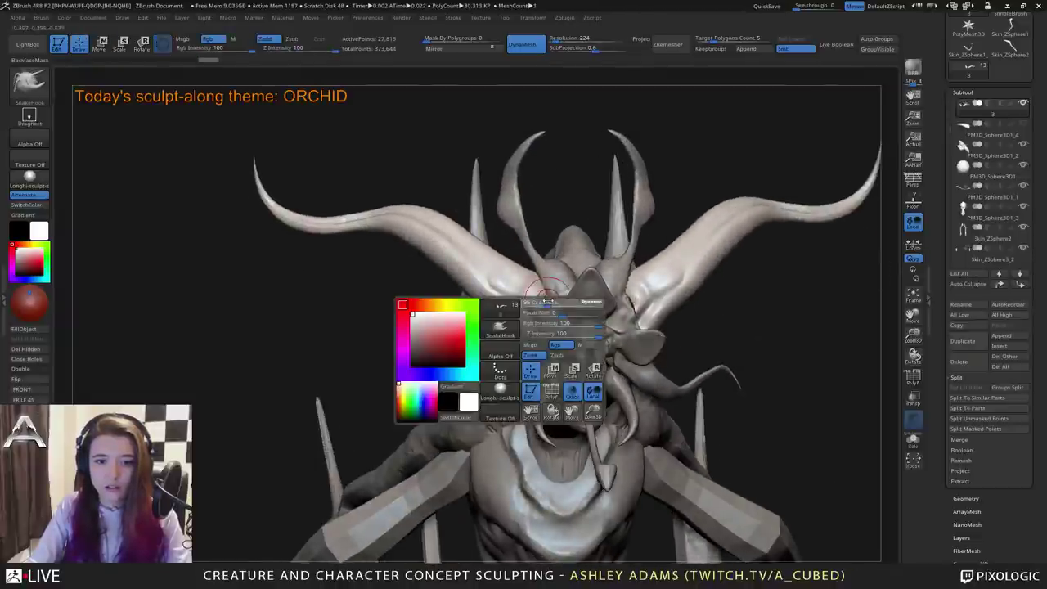
{"action": "left_click", "coordinate": [543, 300]}
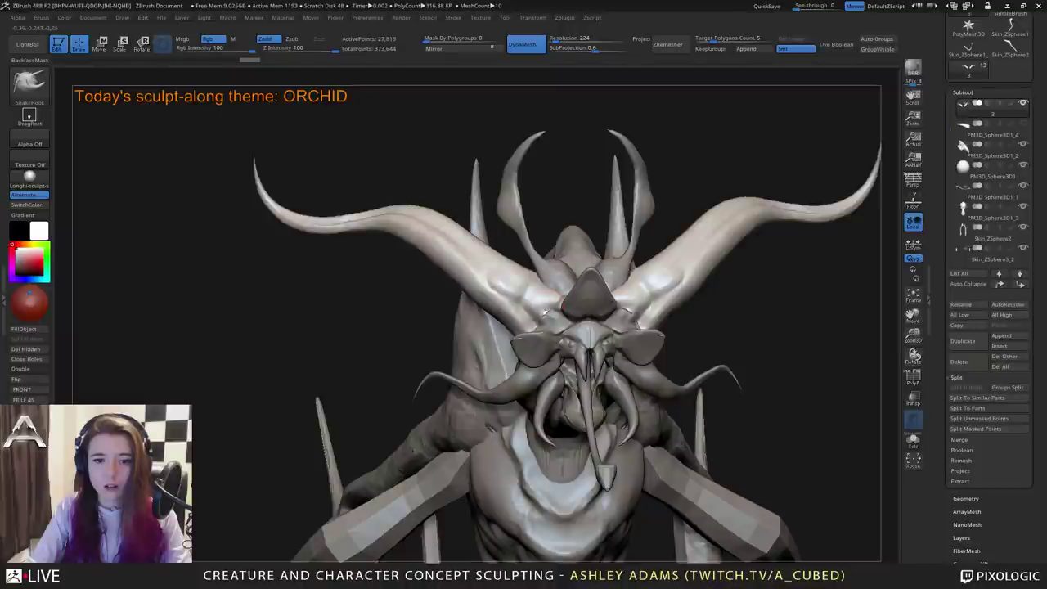
{"action": "mouse_move", "coordinate": [699, 321]}
{"action": "left_mouse_down"}
{"action": "mouse_move", "coordinate": [732, 335]}
{"action": "mouse_move", "coordinate": [724, 389]}
{"action": "left_mouse_up"}
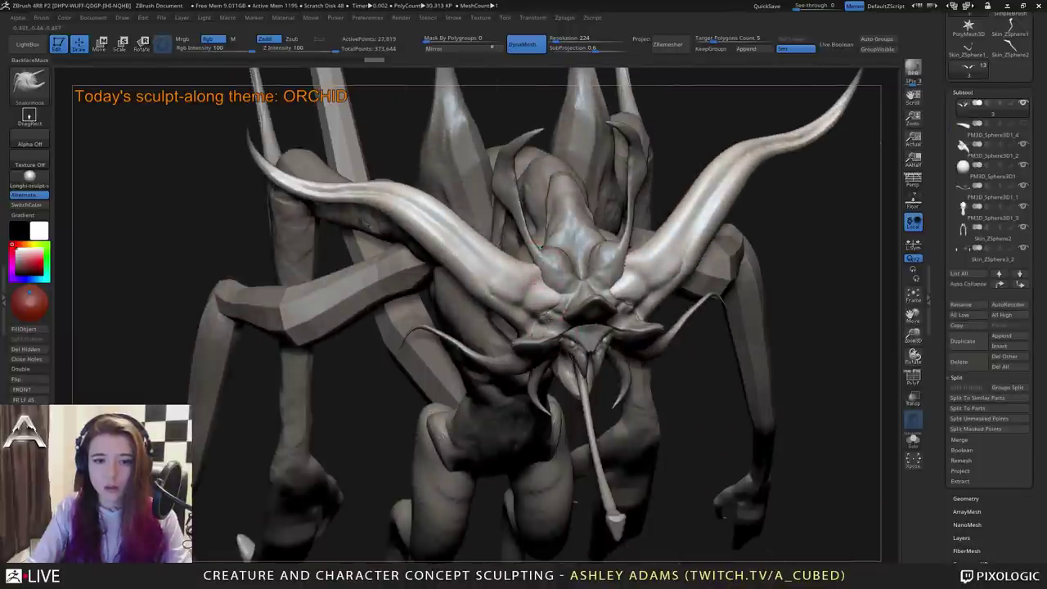
{"action": "left_click_drag", "start_coordinate": [575, 502], "coordinate": [524, 155]}
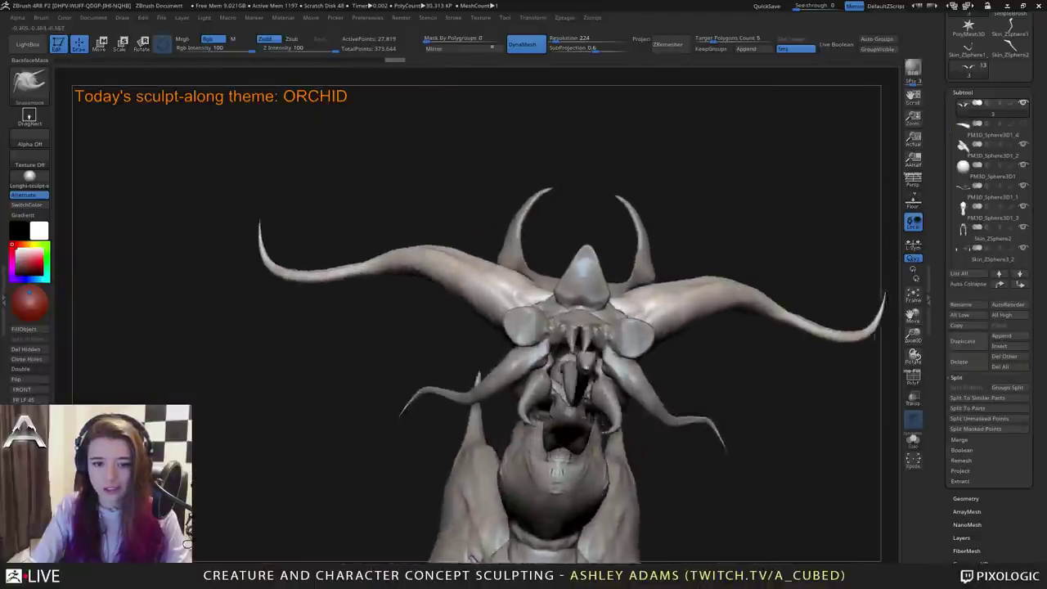
{"action": "mouse_move", "coordinate": [874, 336]}
{"action": "left_mouse_down"}
{"action": "mouse_move", "coordinate": [826, 380]}
{"action": "mouse_move", "coordinate": [757, 397]}
{"action": "mouse_move", "coordinate": [818, 438]}
{"action": "mouse_move", "coordinate": [843, 429]}
{"action": "left_mouse_up"}
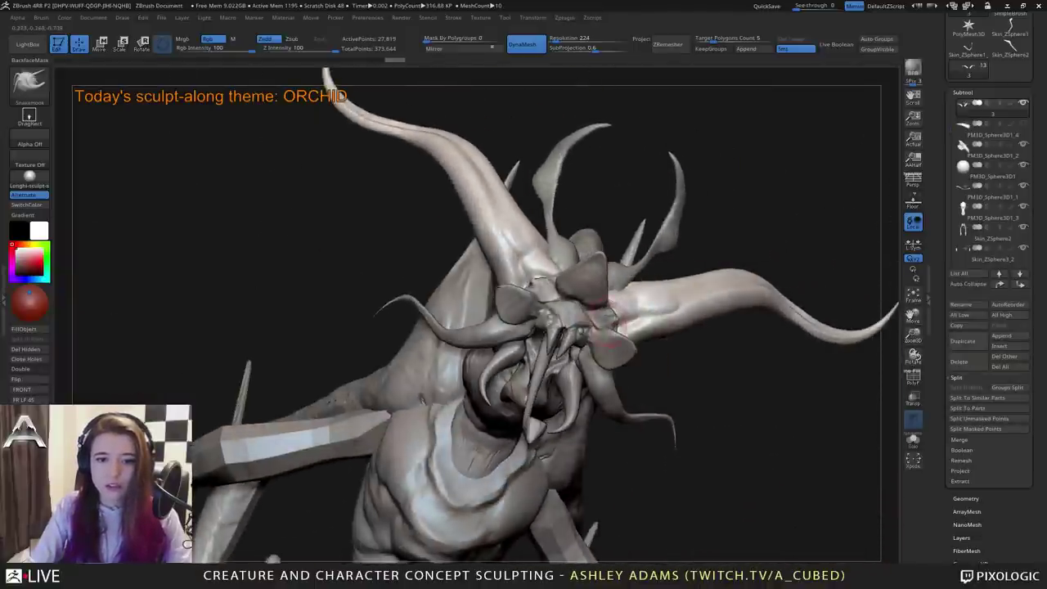
{"action": "right_click_drag", "start_coordinate": [577, 311], "coordinate": [619, 353]}
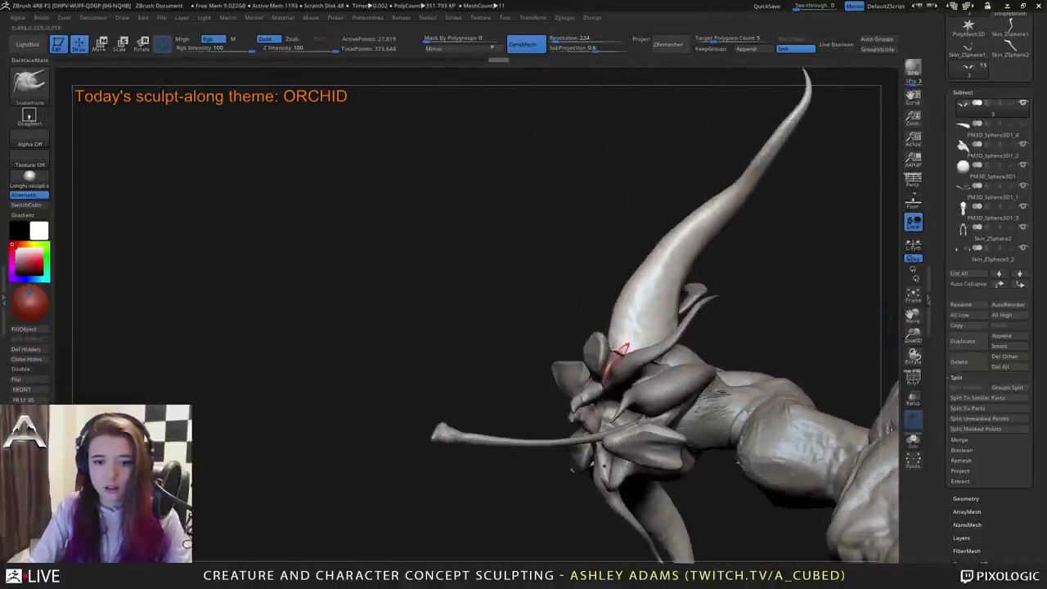
{"action": "mouse_move", "coordinate": [595, 374]}
{"action": "right_mouse_down"}
{"action": "mouse_move", "coordinate": [603, 356]}
{"action": "mouse_move", "coordinate": [606, 373]}
{"action": "mouse_move", "coordinate": [565, 368]}
{"action": "mouse_move", "coordinate": [640, 368]}
{"action": "mouse_move", "coordinate": [541, 501]}
{"action": "mouse_move", "coordinate": [669, 237]}
{"action": "mouse_move", "coordinate": [634, 239]}
{"action": "right_mouse_up"}
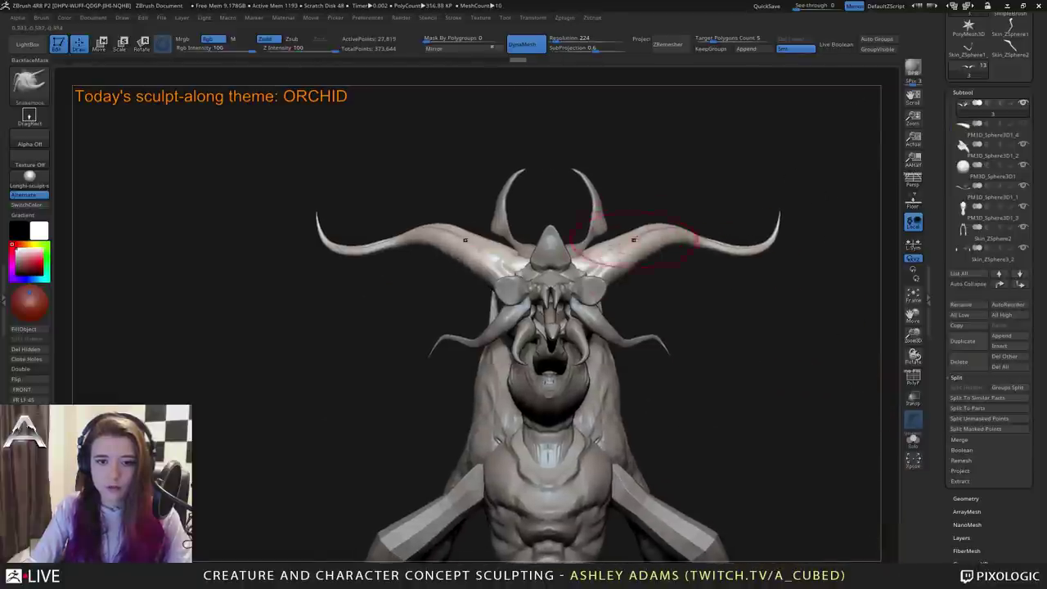
{"action": "right_click_drag", "start_coordinate": [650, 295], "coordinate": [651, 273], "text": "ctrl"}
{"action": "right_click_drag", "start_coordinate": [610, 198], "coordinate": [621, 249], "text": "alt"}
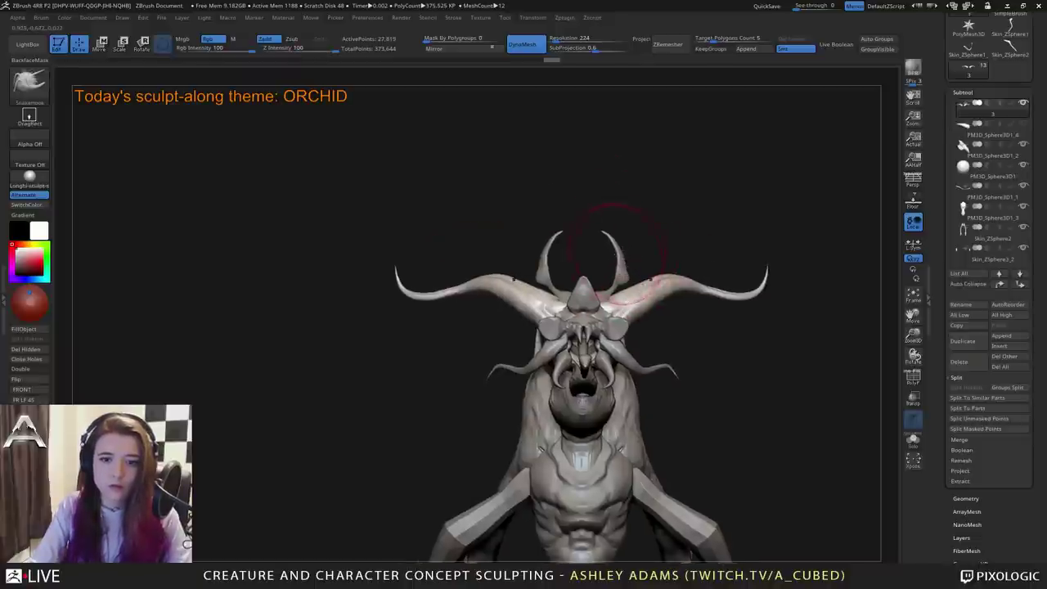
Make the head active again, isolate it and mask its curved upper horns with the MaskLasso brush.
{"action": "left_click", "coordinate": [619, 251], "text": "alt"}
{"action": "left_click", "coordinate": [912, 440]}
{"action": "right_click_drag", "start_coordinate": [679, 274], "coordinate": [650, 269]}
{"action": "mouse_move", "coordinate": [732, 192]}
{"action": "left_mouse_down", "text": "ctrl"}
{"action": "mouse_move", "coordinate": [662, 228]}
{"action": "mouse_move", "coordinate": [602, 299]}
{"action": "left_mouse_up", "text": "ctrl"}
{"action": "left_click", "coordinate": [34, 86], "text": "ctrl"}
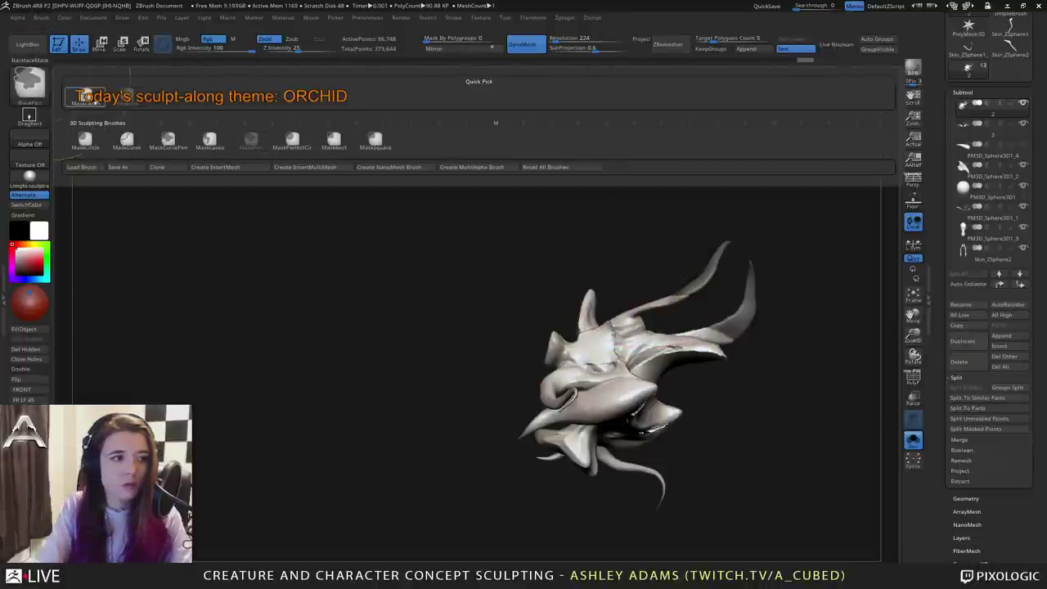
{"action": "left_click", "coordinate": [84, 97], "text": "ctrl"}
{"action": "mouse_move", "coordinate": [708, 219]}
{"action": "left_mouse_down", "text": "ctrl"}
{"action": "mouse_move", "coordinate": [616, 285]}
{"action": "mouse_move", "coordinate": [622, 329]}
{"action": "mouse_move", "coordinate": [652, 320]}
{"action": "left_mouse_up", "text": "ctrl"}
{"action": "right_click_drag", "start_coordinate": [708, 282], "coordinate": [710, 437]}
{"action": "mouse_move", "coordinate": [630, 325]}
{"action": "right_mouse_down"}
{"action": "mouse_move", "coordinate": [601, 401]}
{"action": "mouse_move", "coordinate": [556, 413]}
{"action": "right_mouse_up"}
Resize the MaskPen brush and paint the mask cleanly around the bulbous bases of the upper horns.
{"action": "left_click", "coordinate": [32, 86], "text": "ctrl"}
{"action": "left_click", "coordinate": [126, 97], "text": "ctrl"}
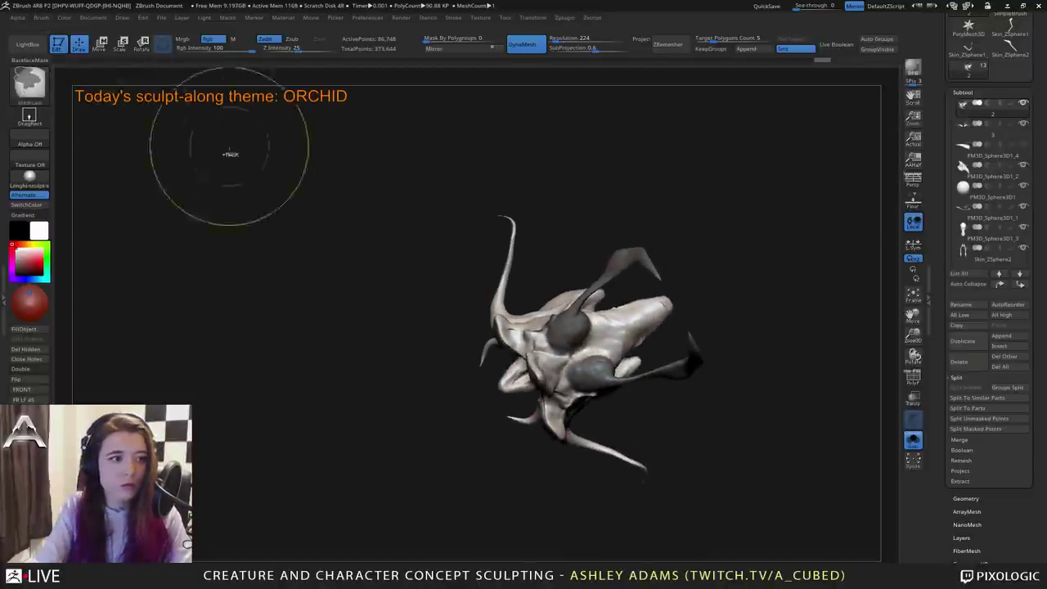
{"action": "right_click_drag", "start_coordinate": [434, 266], "coordinate": [466, 351]}
{"action": "key", "text": "space"}
{"action": "left_click", "coordinate": [528, 334]}
{"action": "left_click_drag", "start_coordinate": [539, 367], "coordinate": [567, 348], "text": "ctrl"}
{"action": "right_click_drag", "start_coordinate": [572, 349], "coordinate": [597, 323]}
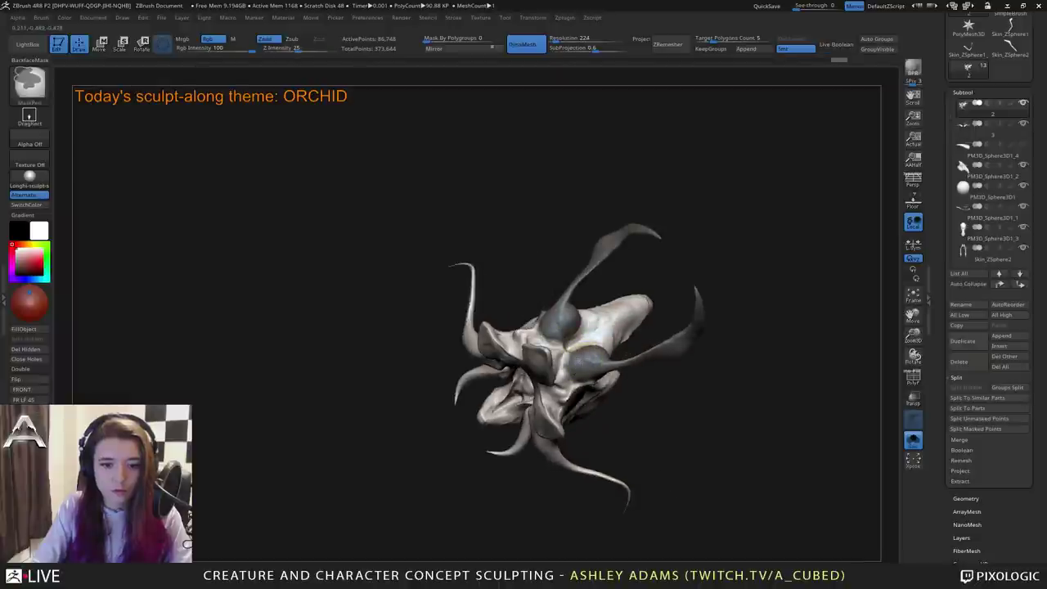
{"action": "left_click_drag", "start_coordinate": [573, 349], "coordinate": [597, 348], "text": "ctrl"}
{"action": "right_click_drag", "start_coordinate": [593, 343], "coordinate": [556, 283]}
{"action": "right_click_drag", "start_coordinate": [584, 374], "coordinate": [519, 347]}
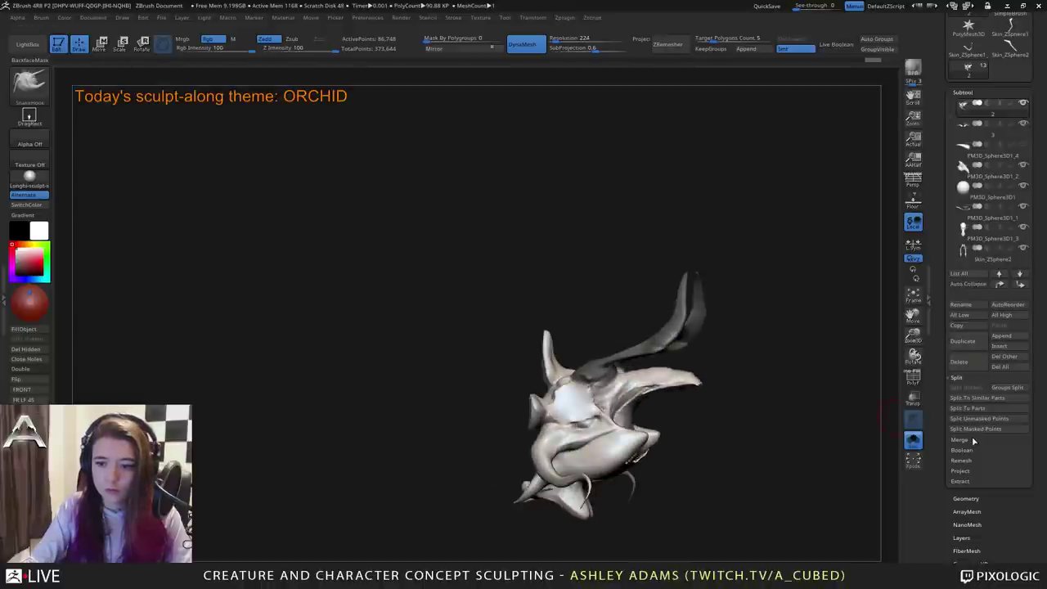
Split the masked upper horns from the head, and mask and split off the horn fragment still left on it.
{"action": "left_click", "coordinate": [975, 430]}
{"action": "left_click", "coordinate": [913, 442]}
{"action": "mouse_move", "coordinate": [624, 323]}
{"action": "right_mouse_down"}
{"action": "mouse_move", "coordinate": [736, 323]}
{"action": "mouse_move", "coordinate": [606, 339]}
{"action": "right_mouse_up"}
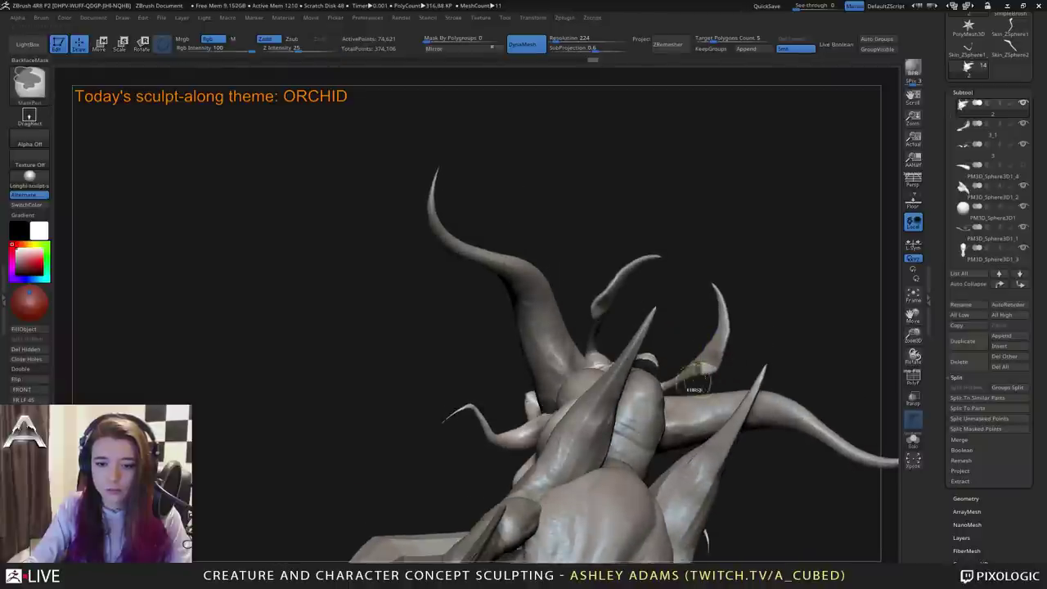
{"action": "left_click_drag", "start_coordinate": [694, 380], "coordinate": [739, 369], "text": "ctrl"}
{"action": "left_click", "coordinate": [719, 360], "text": "ctrl"}
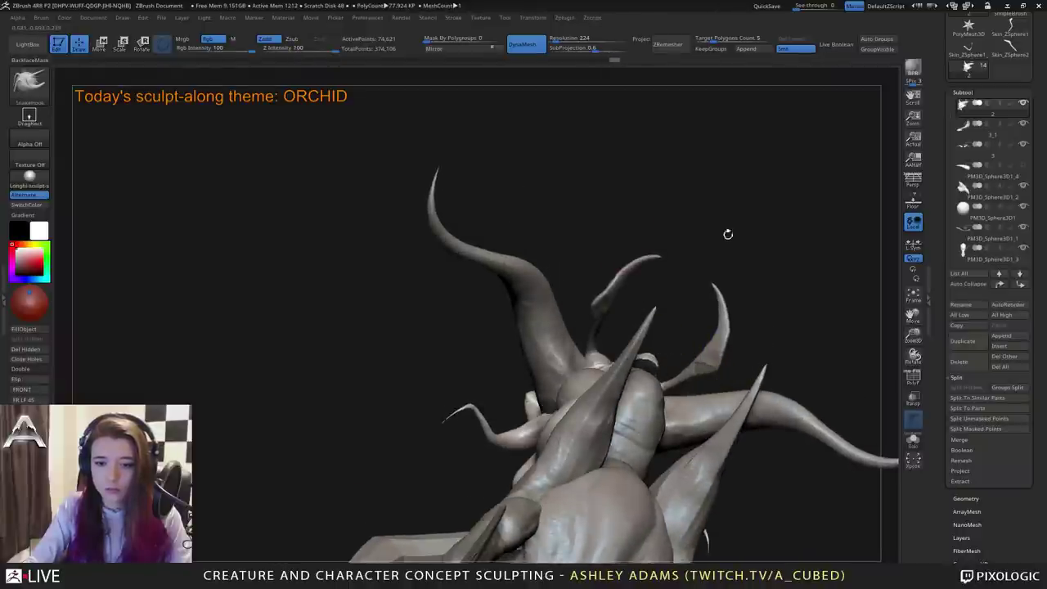
{"action": "left_click", "coordinate": [974, 429]}
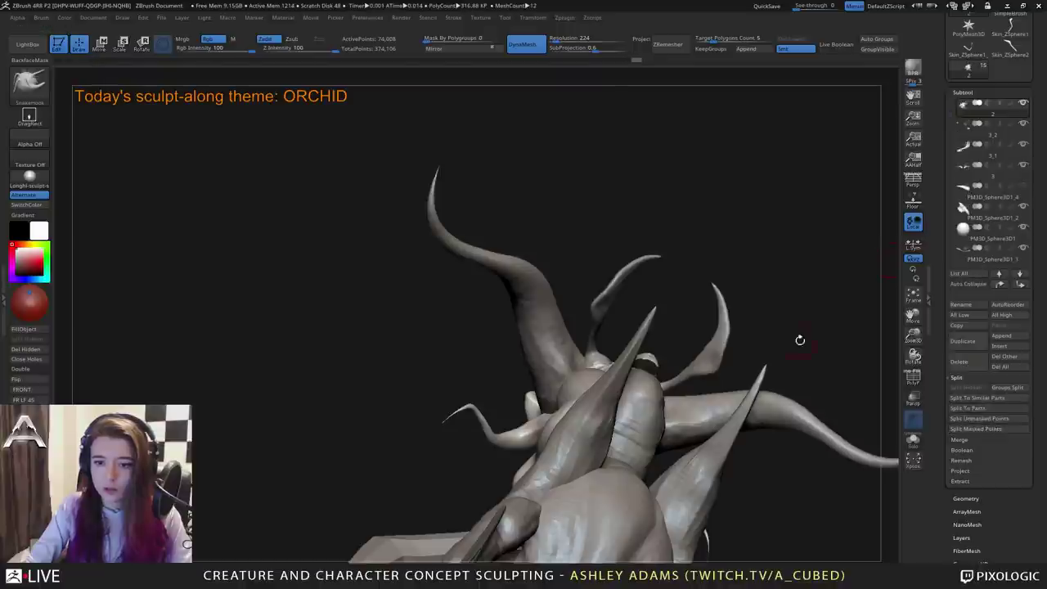
Merge the small horn fragment subtool down into the separated upper horns subtool.
{"action": "left_click", "coordinate": [968, 135]}
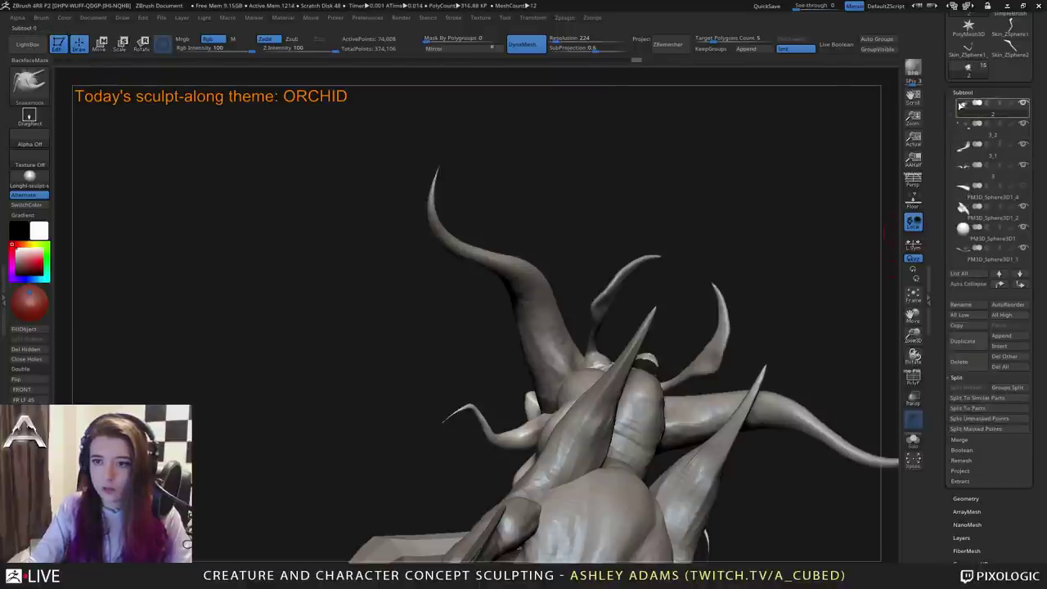
{"action": "left_click", "coordinate": [965, 408]}
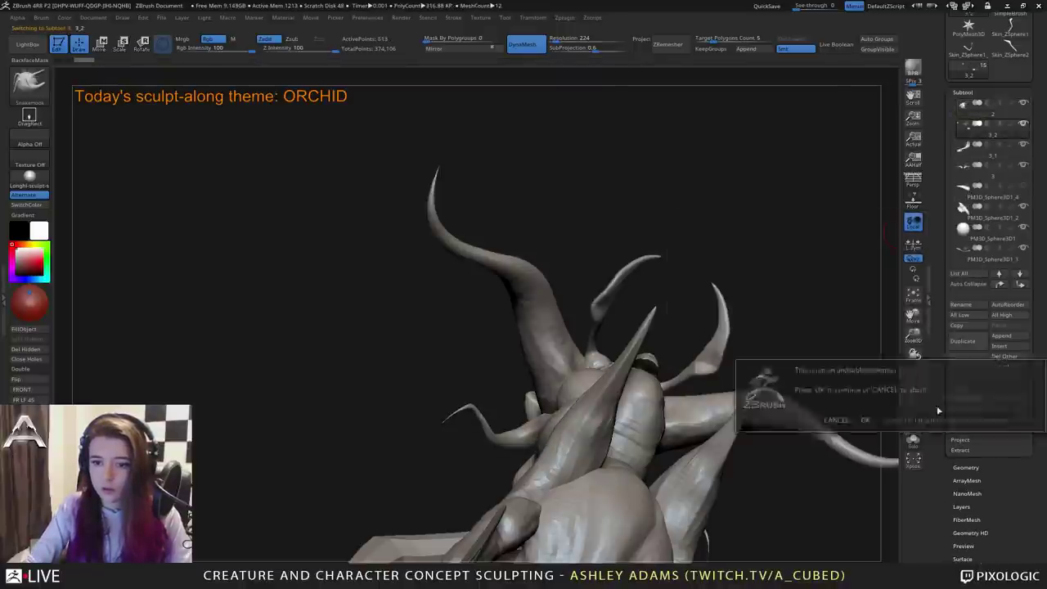
{"action": "left_click", "coordinate": [866, 421]}
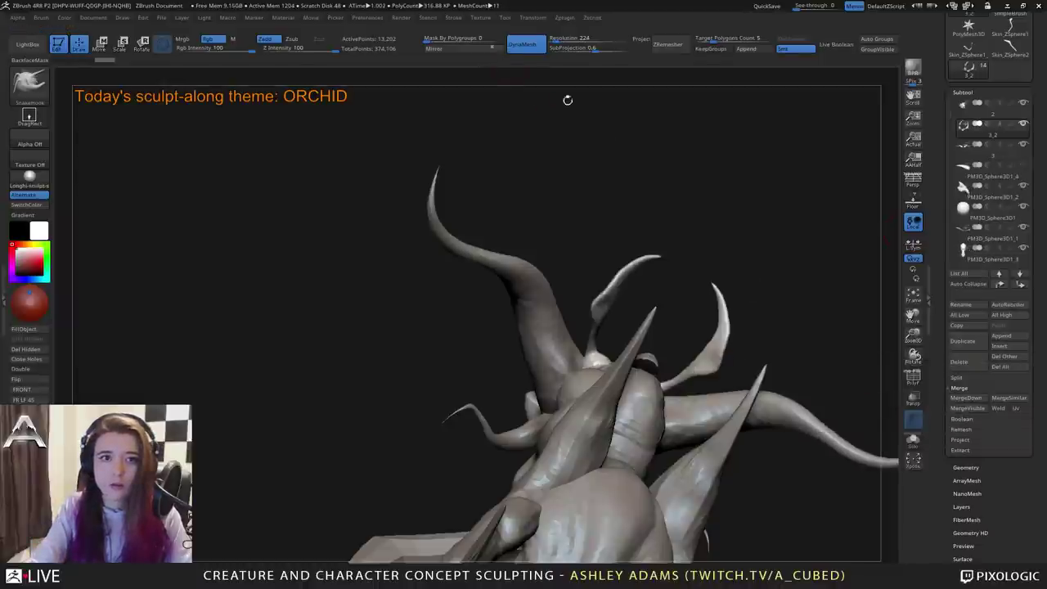
Shift the separated upper horns on top of the head with the transform gizmo, checking the fit from front and side.
{"action": "mouse_move", "coordinate": [649, 285]}
{"action": "left_mouse_down"}
{"action": "mouse_move", "coordinate": [661, 332]}
{"action": "mouse_move", "coordinate": [699, 328]}
{"action": "left_mouse_up"}
{"action": "key", "text": "w"}
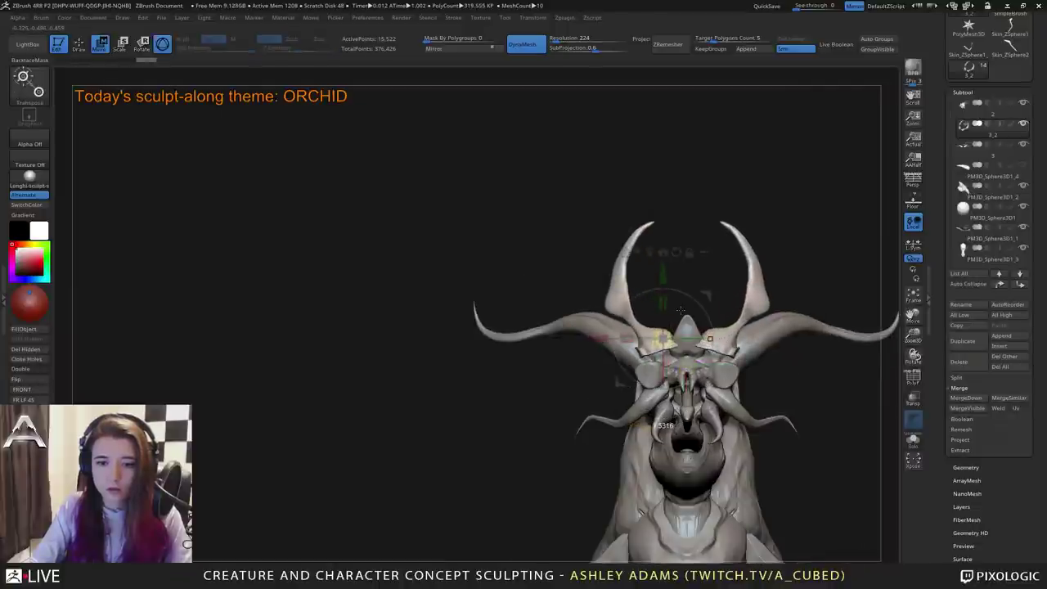
{"action": "left_click_drag", "start_coordinate": [600, 338], "coordinate": [615, 337]}
{"action": "left_click_drag", "start_coordinate": [616, 286], "coordinate": [659, 341]}
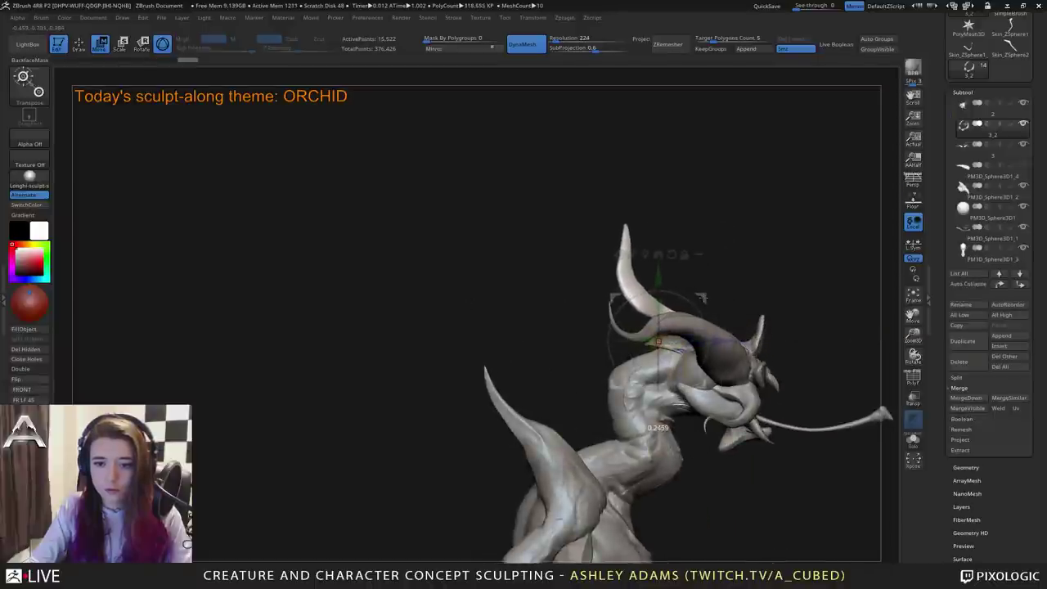
{"action": "left_click_drag", "start_coordinate": [719, 290], "coordinate": [634, 283]}
{"action": "key", "text": "q"}
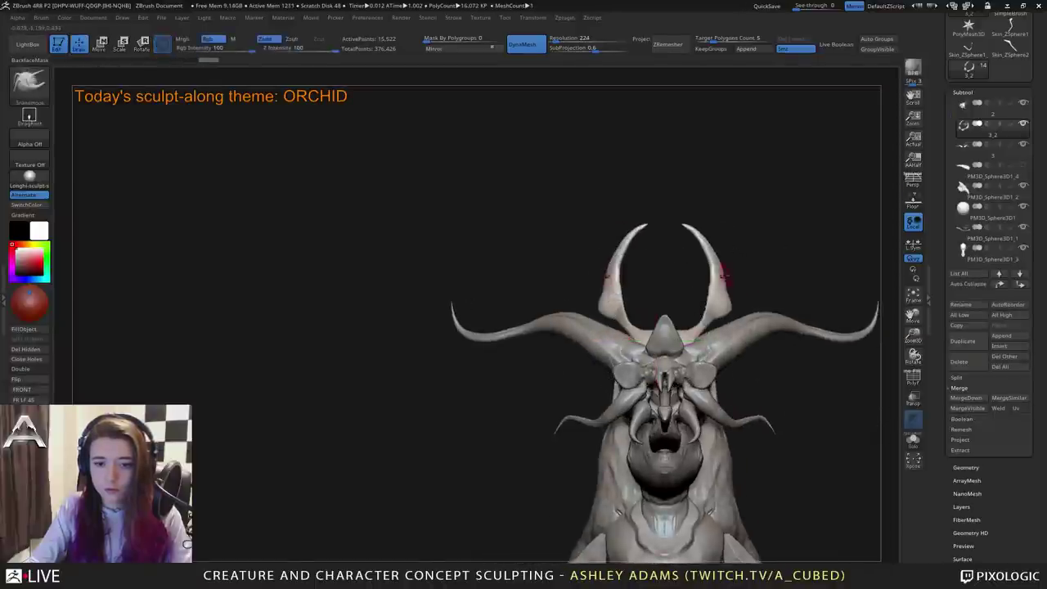
Resize the SnakeHook brush and pull the upper horns' outer curves outward into a rounder, inward-curling crown.
{"action": "key", "text": "space"}
{"action": "left_click_drag", "start_coordinate": [720, 269], "coordinate": [757, 264]}
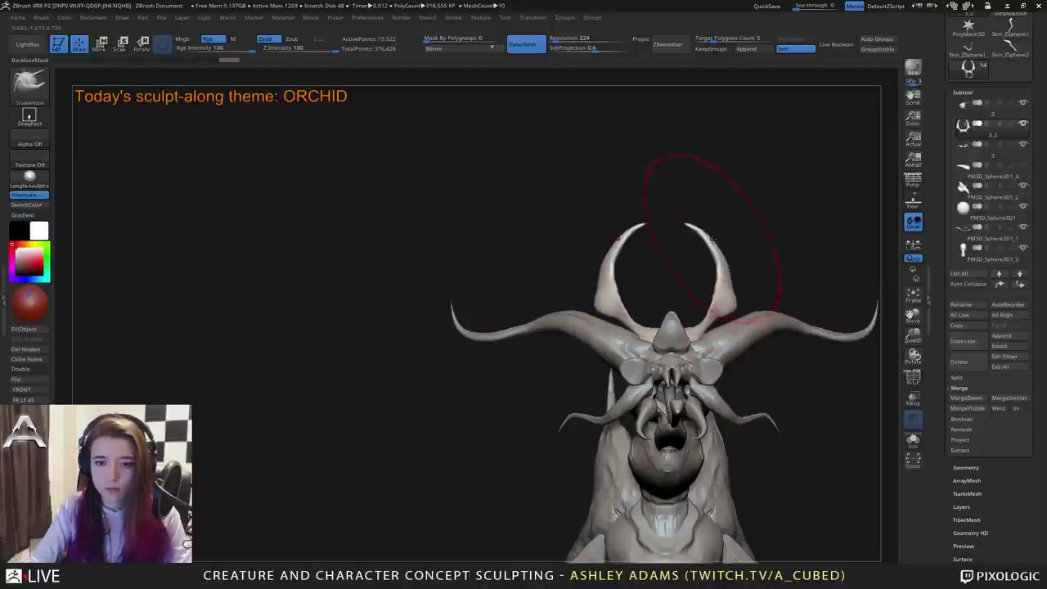
{"action": "left_click_drag", "start_coordinate": [713, 239], "coordinate": [724, 235]}
{"action": "mouse_move", "coordinate": [712, 346]}
{"action": "right_mouse_down", "text": "ctrl"}
{"action": "mouse_move", "coordinate": [711, 308]}
{"action": "mouse_move", "coordinate": [669, 304]}
{"action": "mouse_move", "coordinate": [642, 284]}
{"action": "mouse_move", "coordinate": [705, 283]}
{"action": "right_mouse_up", "text": "ctrl"}
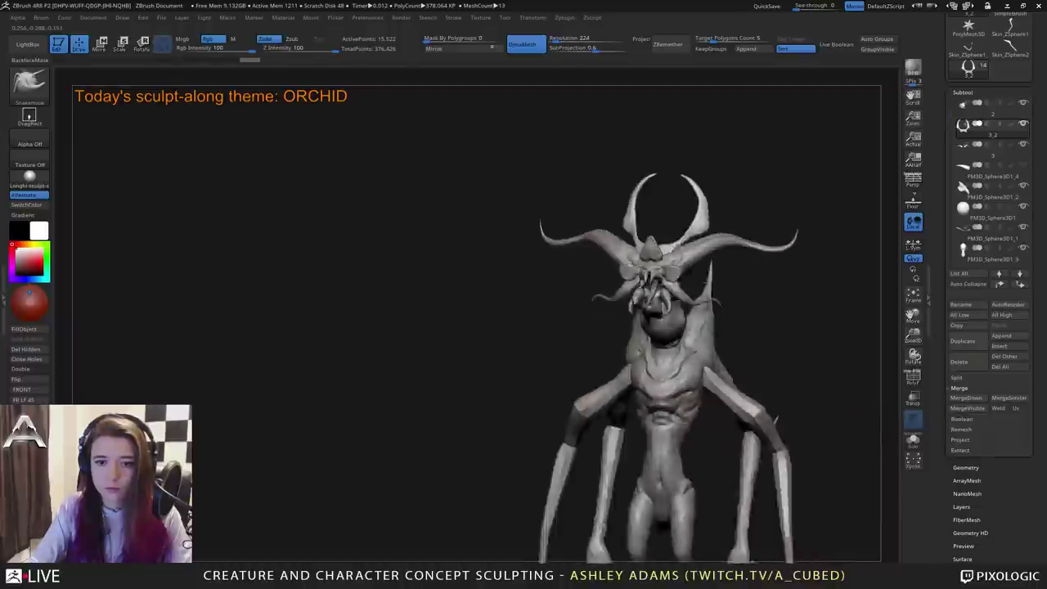
{"action": "left_click_drag", "start_coordinate": [710, 282], "coordinate": [694, 296]}
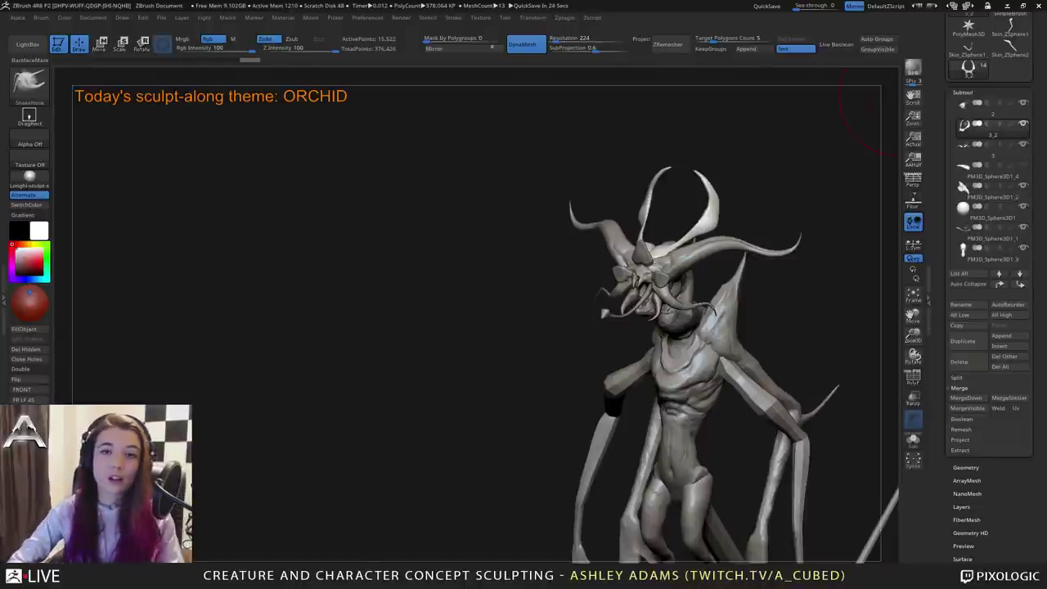
{"action": "mouse_move", "coordinate": [805, 180]}
{"action": "left_mouse_down"}
{"action": "mouse_move", "coordinate": [875, 184]}
{"action": "mouse_move", "coordinate": [892, 200]}
{"action": "mouse_move", "coordinate": [805, 221]}
{"action": "left_mouse_up"}
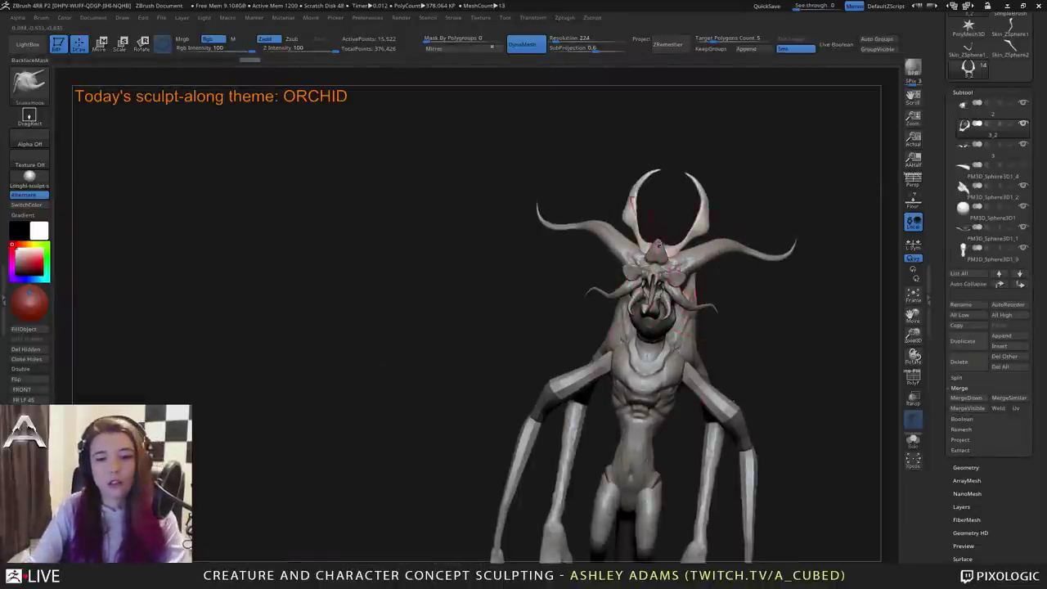
Make the head active, isolate it and mask the long tendrils beside the mouth with the MaskLasso brush.
{"action": "right_click_drag", "start_coordinate": [659, 244], "coordinate": [684, 325], "text": "shift"}
{"action": "left_click", "coordinate": [656, 285], "text": "alt"}
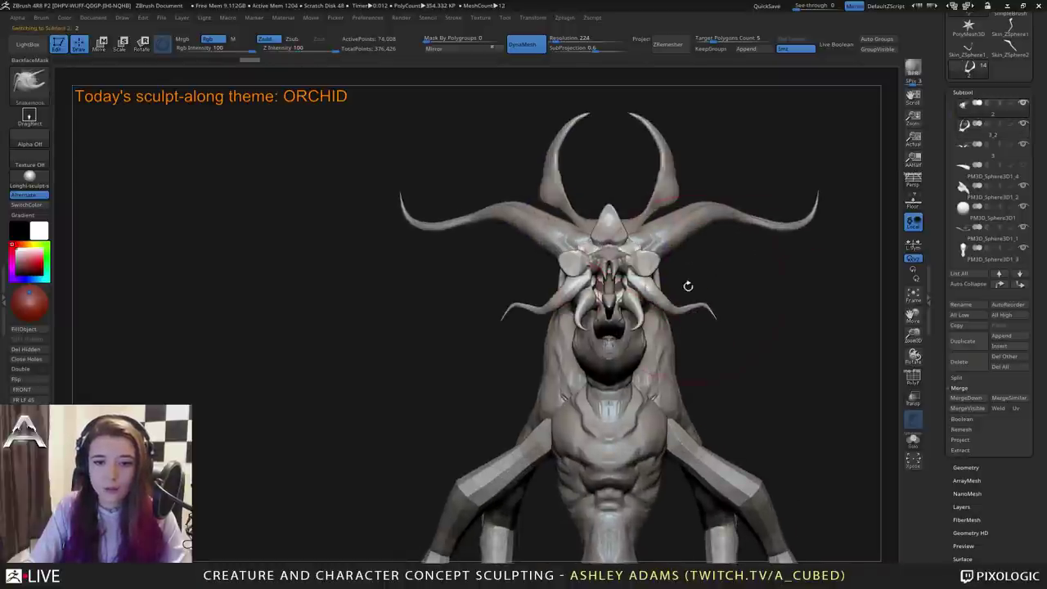
{"action": "right_click_drag", "start_coordinate": [688, 286], "coordinate": [642, 272], "text": "alt"}
{"action": "left_click", "coordinate": [913, 440]}
{"action": "mouse_move", "coordinate": [710, 294]}
{"action": "right_mouse_down", "text": "ctrl"}
{"action": "mouse_move", "coordinate": [708, 359]}
{"action": "mouse_move", "coordinate": [612, 357]}
{"action": "mouse_move", "coordinate": [643, 357]}
{"action": "right_mouse_up", "text": "ctrl"}
{"action": "left_click", "coordinate": [31, 97], "text": "ctrl"}
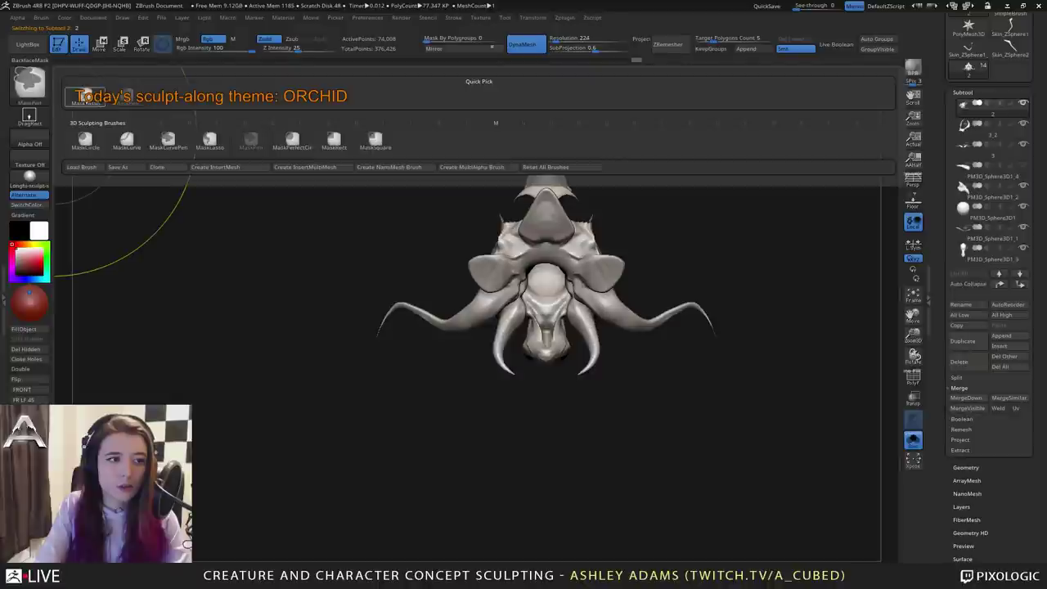
{"action": "left_click", "coordinate": [85, 97], "text": "ctrl"}
{"action": "mouse_move", "coordinate": [687, 398]}
{"action": "left_mouse_down", "text": "ctrl"}
{"action": "mouse_move", "coordinate": [770, 343]}
{"action": "mouse_move", "coordinate": [631, 309]}
{"action": "mouse_move", "coordinate": [617, 322]}
{"action": "left_mouse_up", "text": "ctrl"}
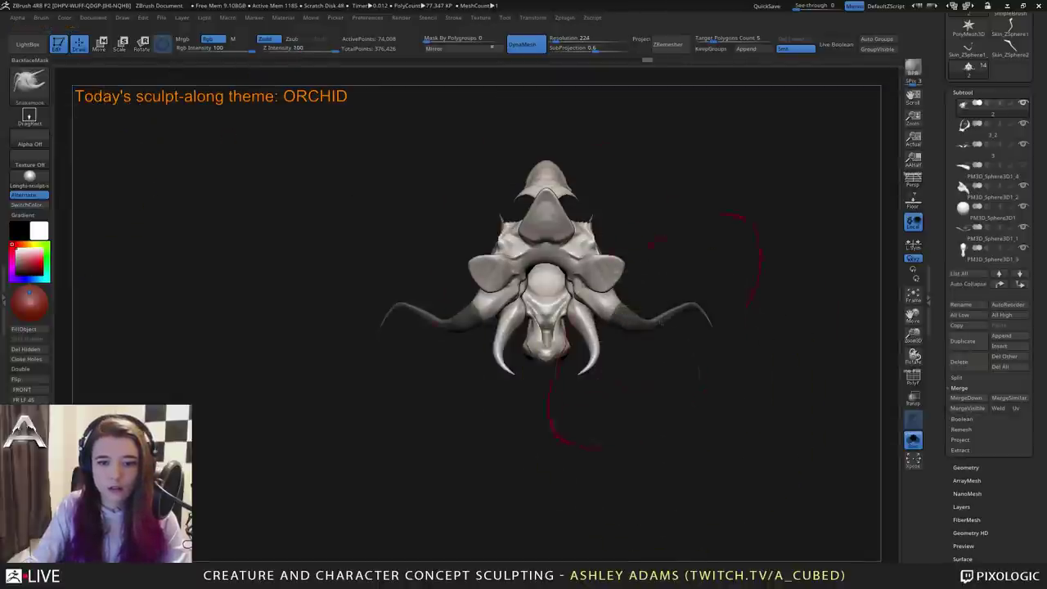
Extend the lasso mask around the tendrils' bases from the side and rear of the head.
{"action": "mouse_move", "coordinate": [660, 321]}
{"action": "right_mouse_down"}
{"action": "mouse_move", "coordinate": [654, 263]}
{"action": "mouse_move", "coordinate": [676, 292]}
{"action": "right_mouse_up"}
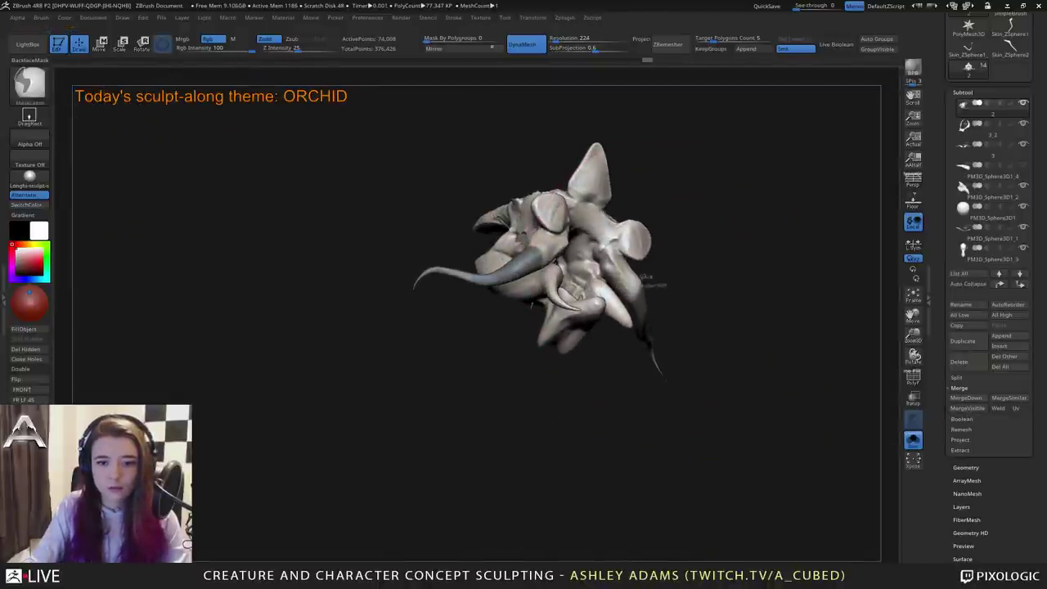
{"action": "left_click_drag", "start_coordinate": [614, 262], "coordinate": [615, 287], "text": "ctrl"}
{"action": "mouse_move", "coordinate": [625, 288]}
{"action": "right_mouse_down"}
{"action": "mouse_move", "coordinate": [548, 270]}
{"action": "mouse_move", "coordinate": [605, 327]}
{"action": "mouse_move", "coordinate": [757, 307]}
{"action": "mouse_move", "coordinate": [683, 304]}
{"action": "mouse_move", "coordinate": [617, 276]}
{"action": "right_mouse_up"}
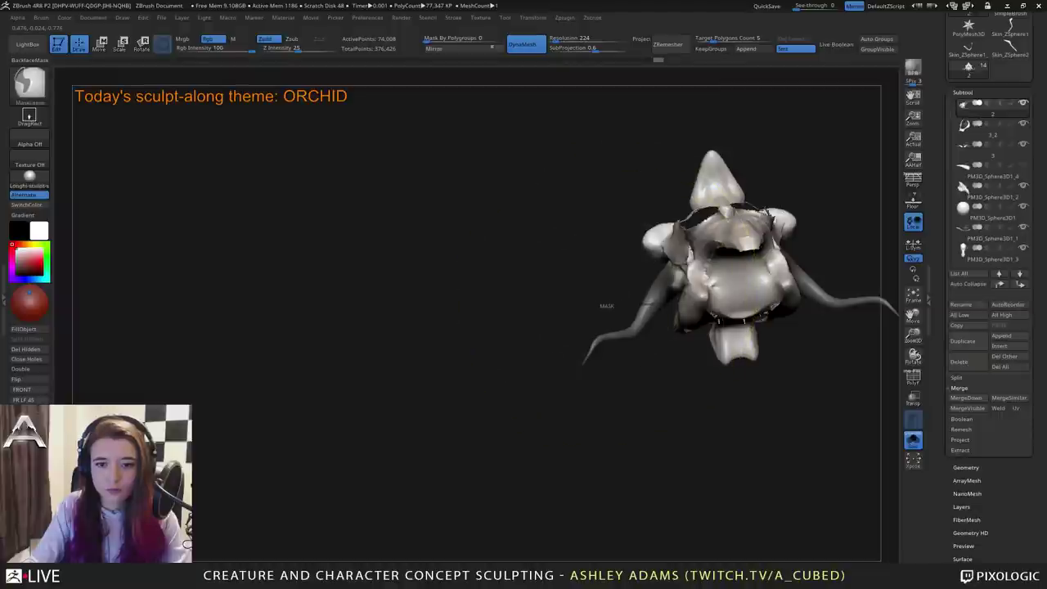
{"action": "left_click_drag", "start_coordinate": [671, 272], "coordinate": [647, 266], "text": "ctrl"}
{"action": "mouse_move", "coordinate": [647, 267]}
{"action": "right_mouse_down"}
{"action": "mouse_move", "coordinate": [720, 268]}
{"action": "mouse_move", "coordinate": [646, 237]}
{"action": "mouse_move", "coordinate": [625, 205]}
{"action": "right_mouse_up"}
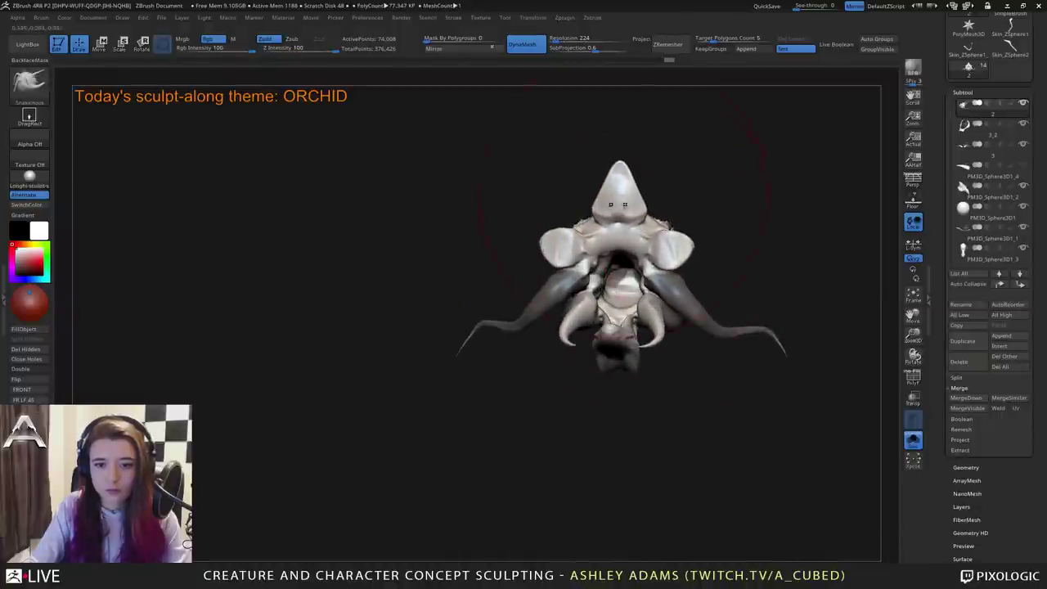
Switch masking to the MaskPen brush, reduce its draw size and clean up the mask around the tendrils' bases.
{"action": "left_click", "coordinate": [30, 84], "text": "ctrl"}
{"action": "left_click", "coordinate": [131, 99], "text": "ctrl"}
{"action": "right_click_drag", "start_coordinate": [493, 227], "coordinate": [564, 274], "text": "ctrl"}
{"action": "key", "text": "space"}
{"action": "left_click", "coordinate": [581, 272]}
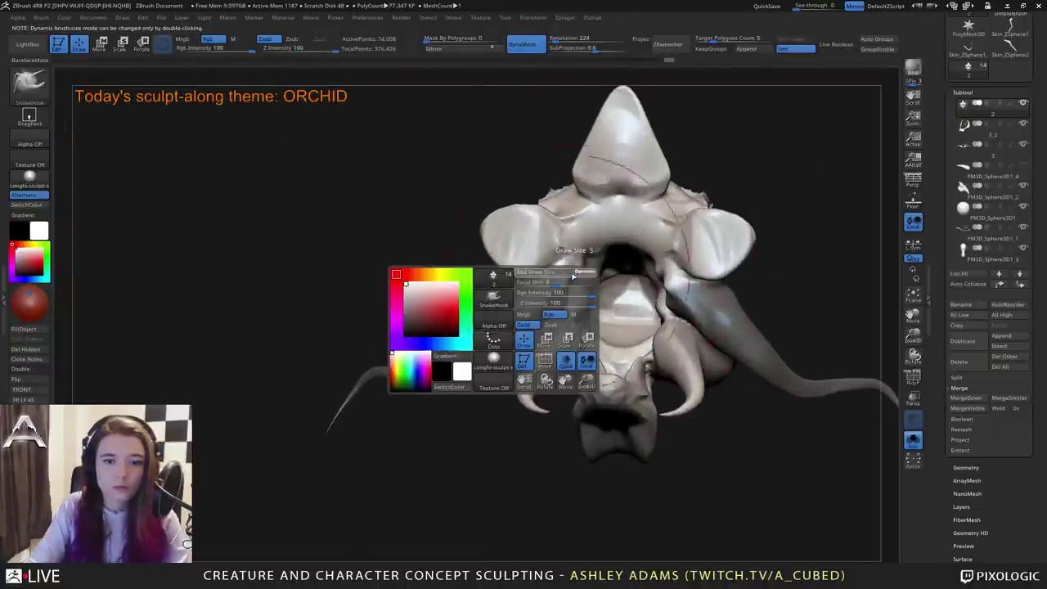
{"action": "left_click_drag", "start_coordinate": [573, 275], "coordinate": [541, 277]}
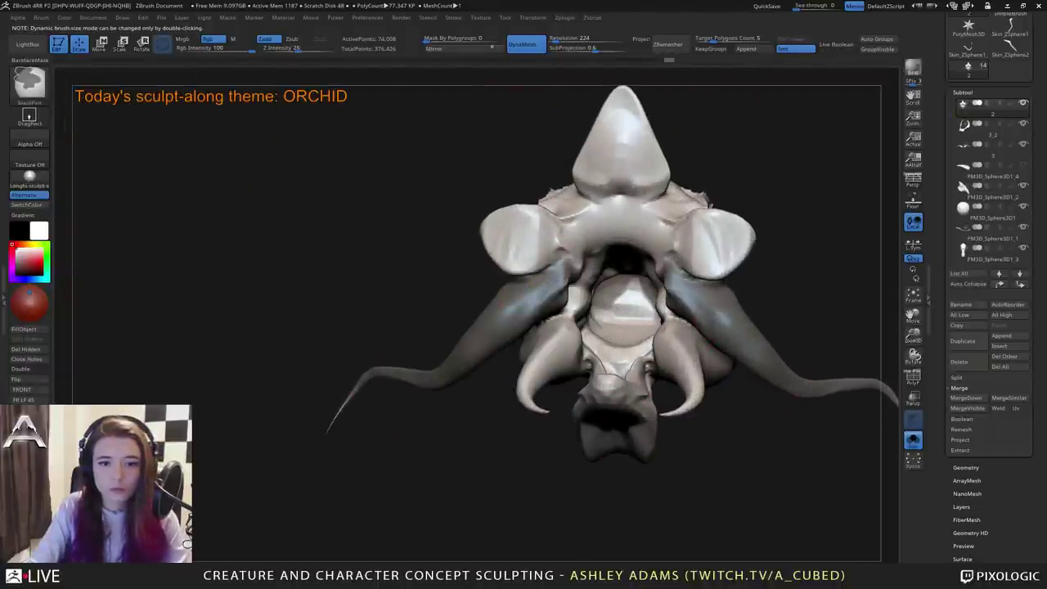
{"action": "right_click_drag", "start_coordinate": [646, 278], "coordinate": [526, 272]}
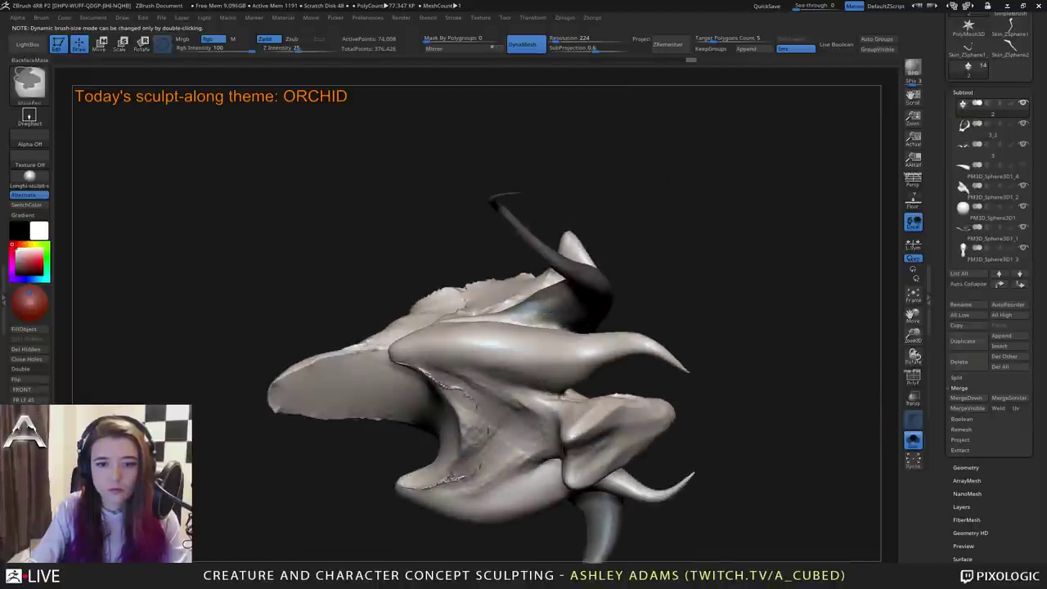
{"action": "mouse_move", "coordinate": [588, 327]}
{"action": "right_mouse_down"}
{"action": "mouse_move", "coordinate": [512, 372]}
{"action": "mouse_move", "coordinate": [590, 338]}
{"action": "mouse_move", "coordinate": [571, 397]}
{"action": "right_mouse_up"}
Choose the SnakeHook brush, split the masked tendrils off the head and show all subtools again.
{"action": "key", "text": "b"}
{"action": "key", "text": "s"}
{"action": "key", "text": "h"}
{"action": "left_click_drag", "start_coordinate": [623, 321], "coordinate": [687, 311]}
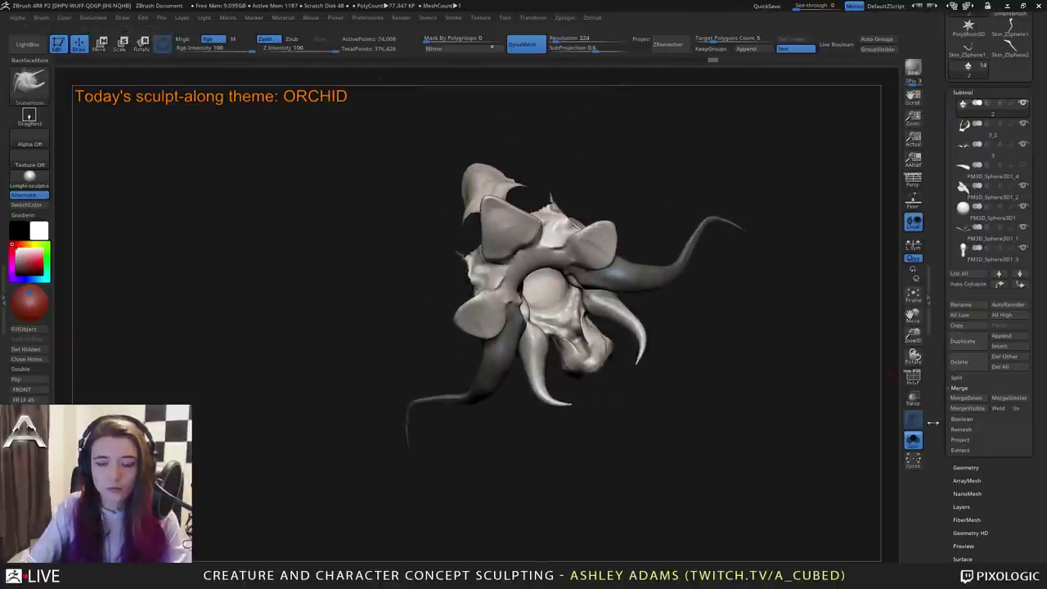
{"action": "left_click", "coordinate": [960, 378]}
{"action": "left_click", "coordinate": [969, 430]}
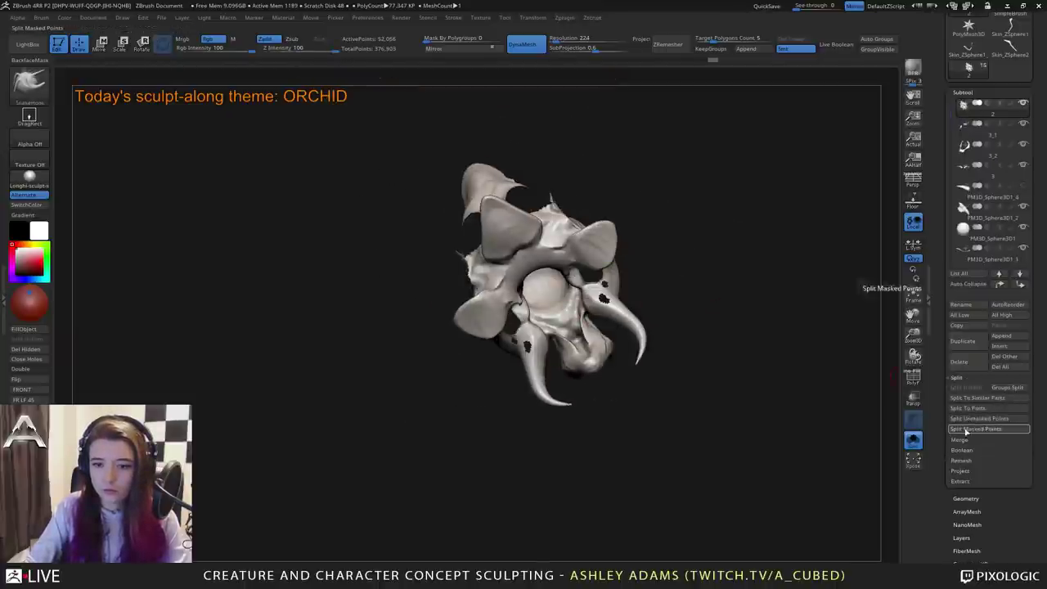
{"action": "left_click", "coordinate": [912, 442]}
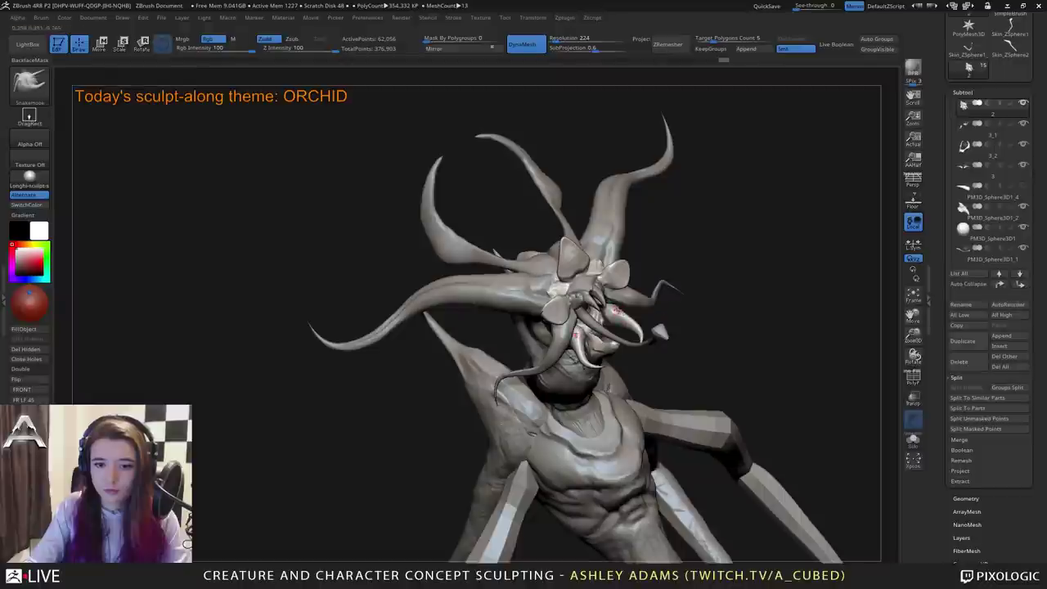
Make the separated tendrils active, hide their stray part and clean up the holes left by the split.
{"action": "left_click", "coordinate": [648, 301], "text": "alt"}
{"action": "right_click_drag", "start_coordinate": [649, 300], "coordinate": [603, 360], "text": "ctrl"}
{"action": "mouse_move", "coordinate": [553, 367]}
{"action": "left_mouse_down", "text": "ctrl+alt+shift"}
{"action": "mouse_move", "coordinate": [595, 321]}
{"action": "mouse_move", "coordinate": [585, 313]}
{"action": "left_mouse_up", "text": "ctrl+alt+shift"}
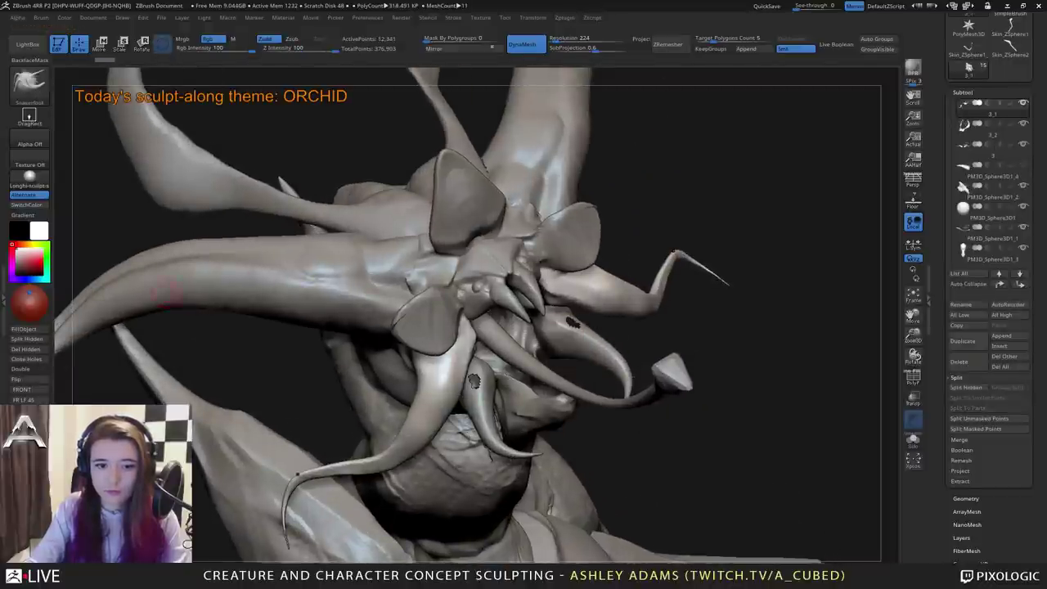
{"action": "left_click", "coordinate": [26, 339]}
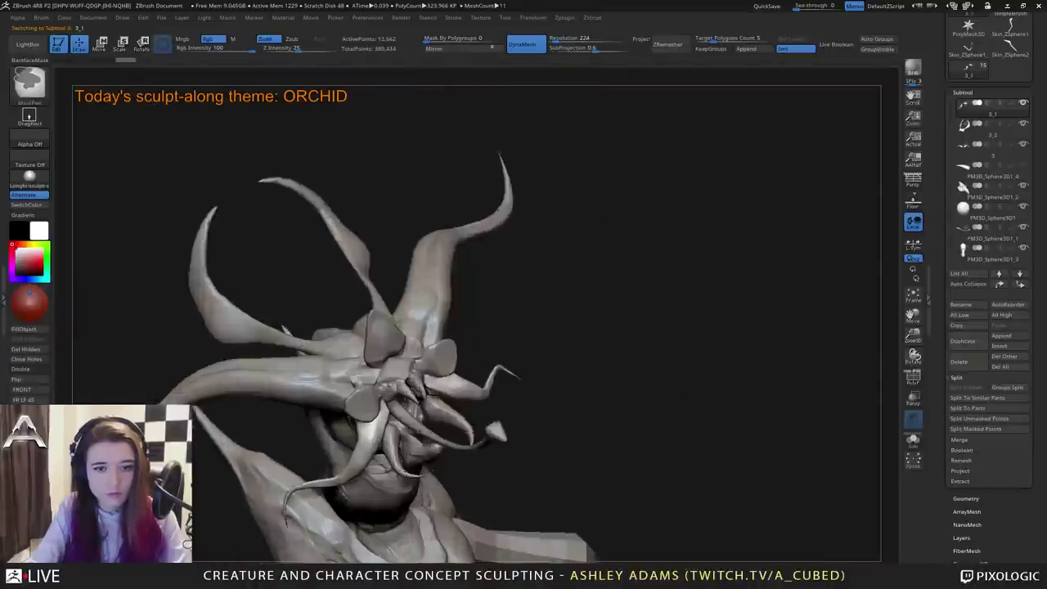
Scale up the separated tendrils with the transform gizmo and reposition them beside the mouth in front and side views.
{"action": "left_click_drag", "start_coordinate": [564, 344], "coordinate": [615, 210], "text": "shift"}
{"action": "key", "text": "w"}
{"action": "left_click_drag", "start_coordinate": [523, 247], "coordinate": [552, 272], "text": "alt"}
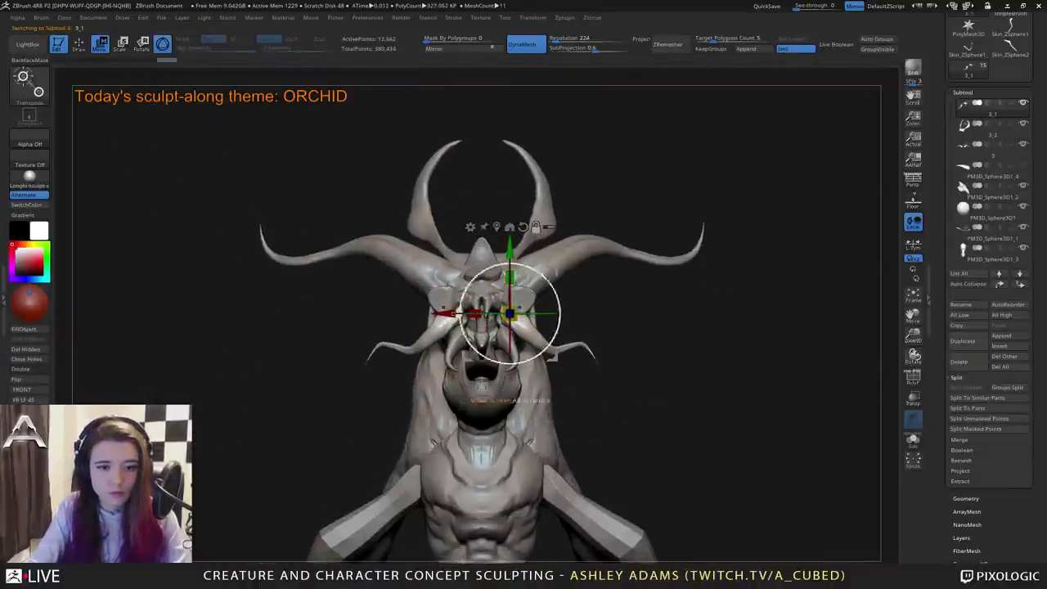
{"action": "left_click_drag", "start_coordinate": [510, 315], "coordinate": [525, 266]}
{"action": "left_click_drag", "start_coordinate": [576, 314], "coordinate": [526, 313], "text": "alt"}
{"action": "left_click_drag", "start_coordinate": [462, 254], "coordinate": [577, 250], "text": "shift"}
{"action": "left_click_drag", "start_coordinate": [629, 270], "coordinate": [605, 269]}
{"action": "left_click_drag", "start_coordinate": [659, 303], "coordinate": [565, 316], "text": "shift"}
Resize the SnakeHook brush and reshape and smooth the tendrils' thick bases along the side of the jaw.
{"action": "key", "text": "q"}
{"action": "key", "text": "space"}
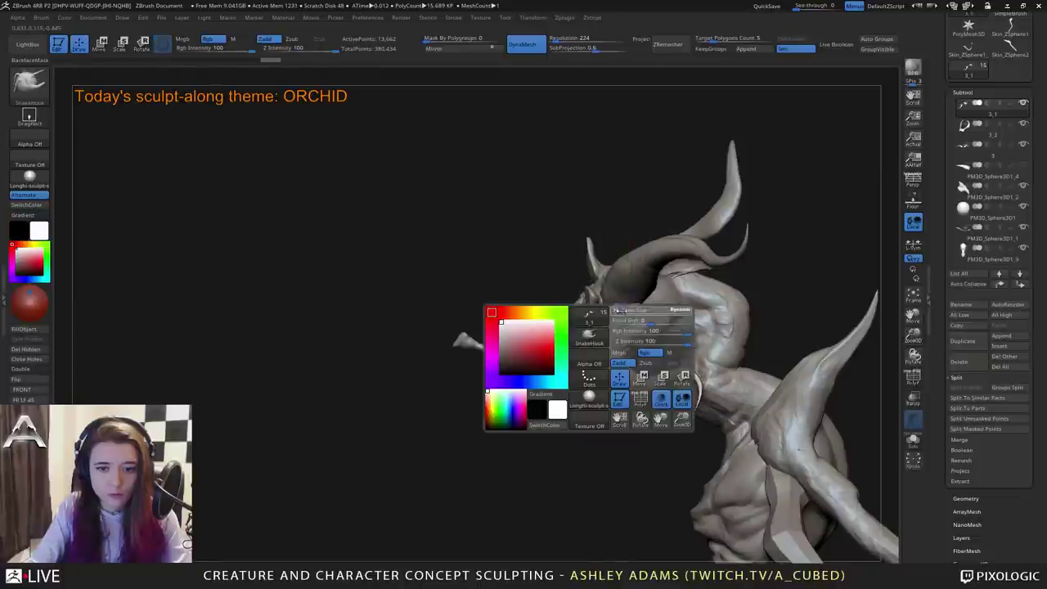
{"action": "left_click_drag", "start_coordinate": [564, 384], "coordinate": [495, 384]}
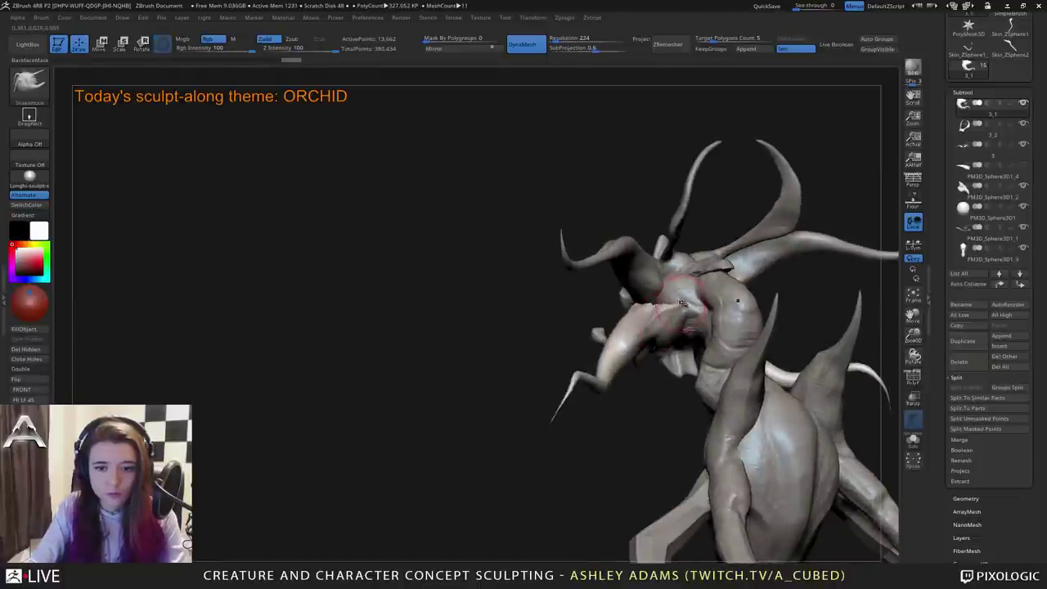
{"action": "left_click_drag", "start_coordinate": [682, 302], "coordinate": [689, 306]}
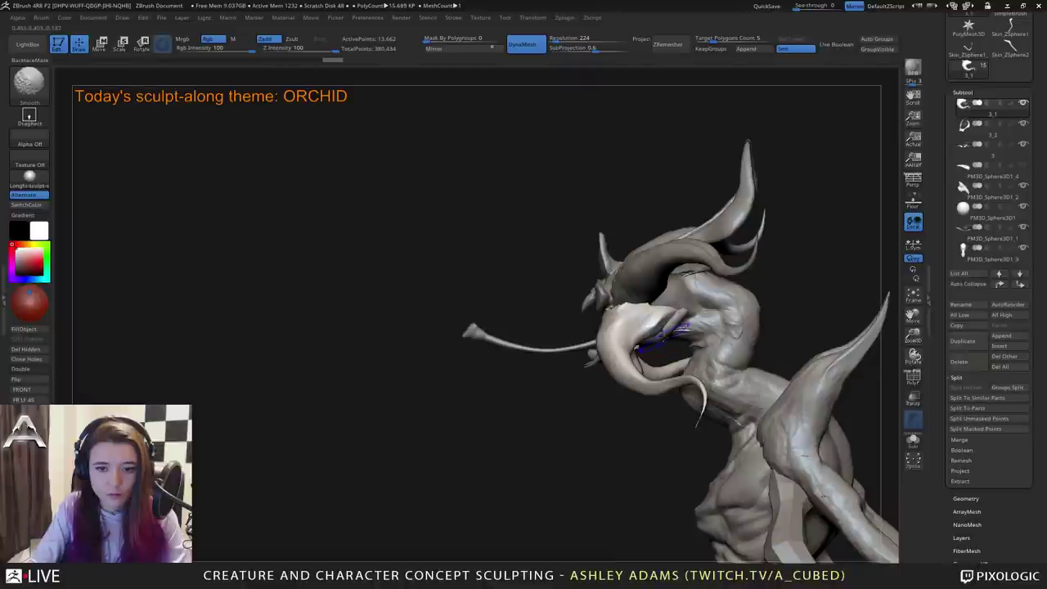
{"action": "key", "text": "space"}
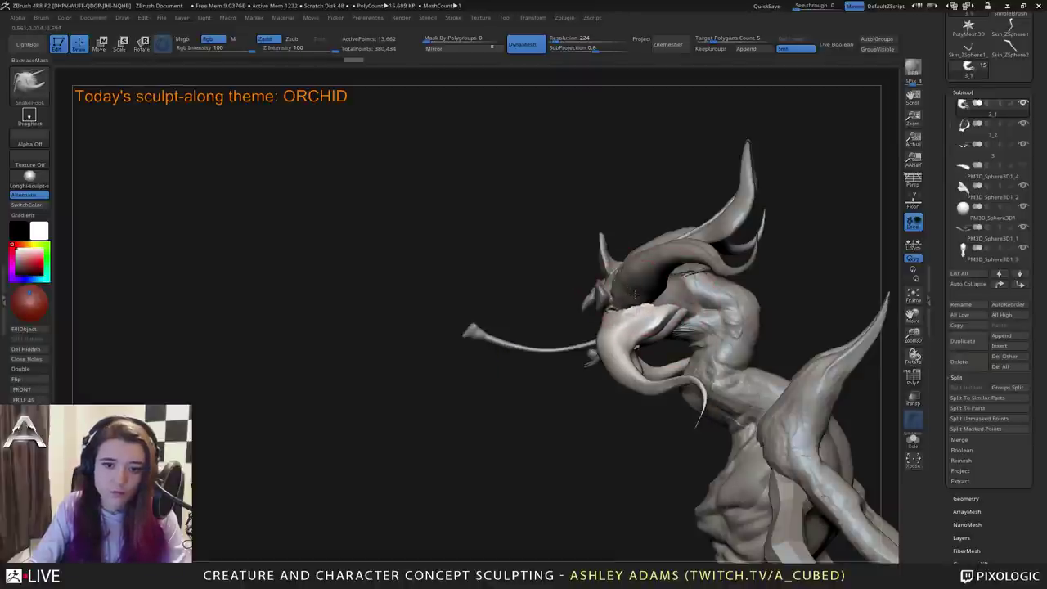
{"action": "right_click_drag", "start_coordinate": [635, 294], "coordinate": [678, 298]}
{"action": "right_click_drag", "start_coordinate": [653, 383], "coordinate": [601, 340]}
{"action": "mouse_move", "coordinate": [645, 296]}
{"action": "left_mouse_down"}
{"action": "mouse_move", "coordinate": [587, 302]}
{"action": "mouse_move", "coordinate": [596, 297]}
{"action": "left_mouse_up"}
Pull the tendrils' inner ends in under the eyes with SnakeHook and smooth where they meet the mouth.
{"action": "mouse_move", "coordinate": [564, 383]}
{"action": "right_mouse_down"}
{"action": "mouse_move", "coordinate": [541, 329]}
{"action": "mouse_move", "coordinate": [543, 376]}
{"action": "right_mouse_up"}
{"action": "right_click", "coordinate": [540, 327]}
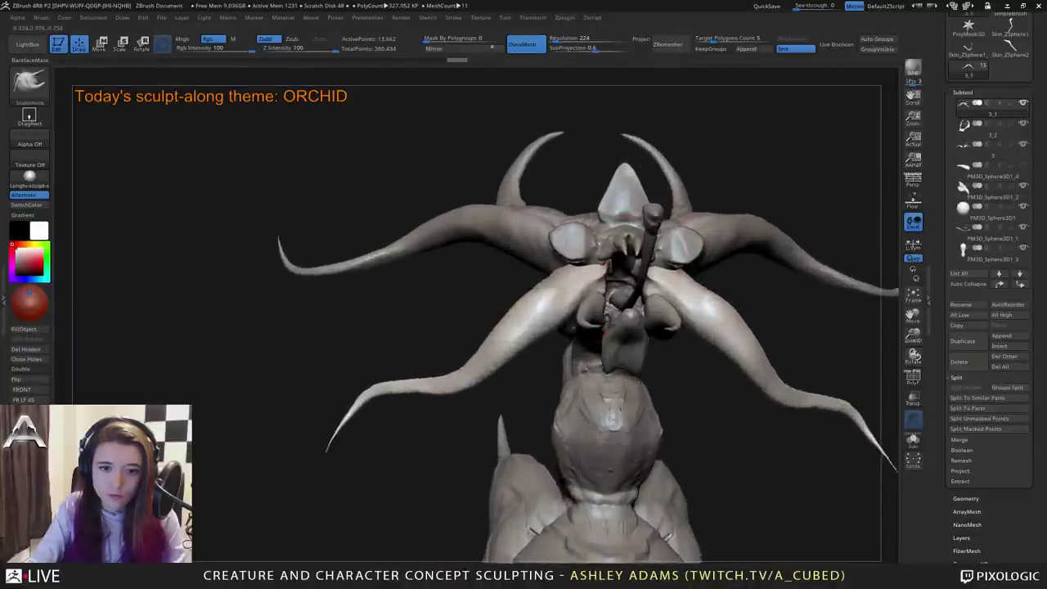
{"action": "right_click_drag", "start_coordinate": [543, 332], "coordinate": [546, 353]}
{"action": "right_click", "coordinate": [545, 353]}
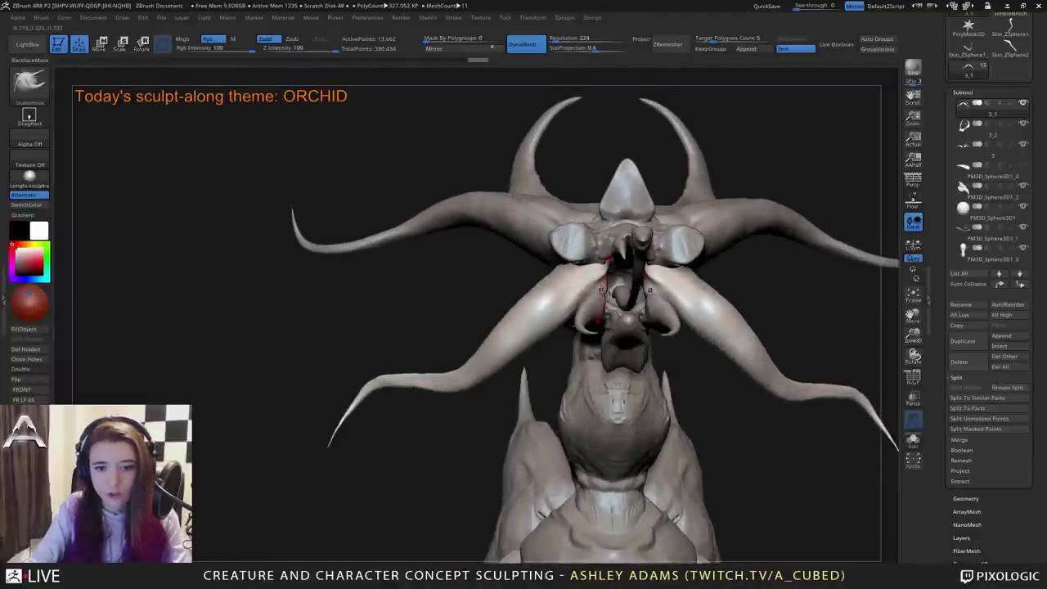
{"action": "left_click_drag", "start_coordinate": [608, 276], "coordinate": [596, 303]}
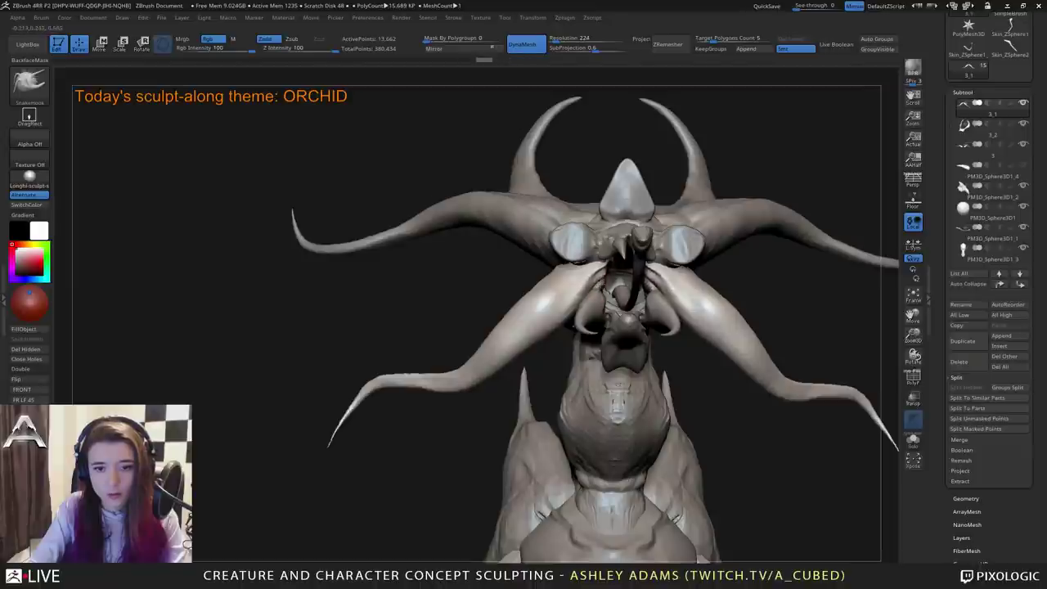
{"action": "mouse_move", "coordinate": [482, 425]}
{"action": "left_mouse_down"}
{"action": "mouse_move", "coordinate": [409, 458]}
{"action": "mouse_move", "coordinate": [468, 426]}
{"action": "left_mouse_up"}
{"action": "left_click_drag", "start_coordinate": [639, 273], "coordinate": [645, 283], "text": "shift"}
{"action": "left_click_drag", "start_coordinate": [482, 327], "coordinate": [584, 327]}
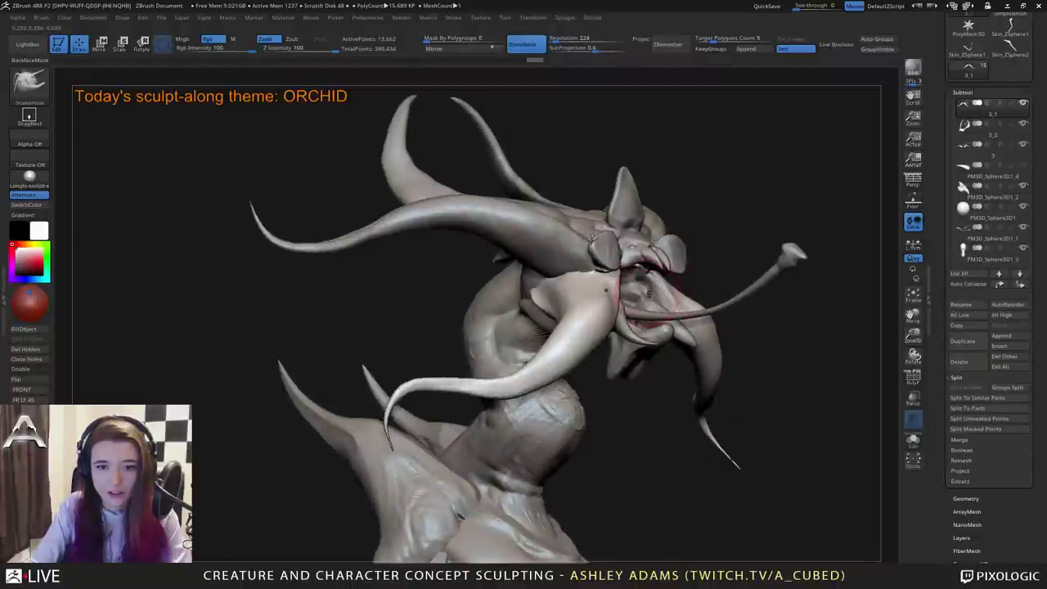
{"action": "left_click_drag", "start_coordinate": [640, 285], "coordinate": [641, 280]}
{"action": "mouse_move", "coordinate": [768, 352]}
{"action": "left_mouse_down"}
{"action": "mouse_move", "coordinate": [703, 352]}
{"action": "mouse_move", "coordinate": [744, 400]}
{"action": "mouse_move", "coordinate": [802, 393]}
{"action": "left_mouse_up"}
{"action": "key", "text": "b"}
{"action": "key", "text": "c"}
{"action": "key", "text": "b"}
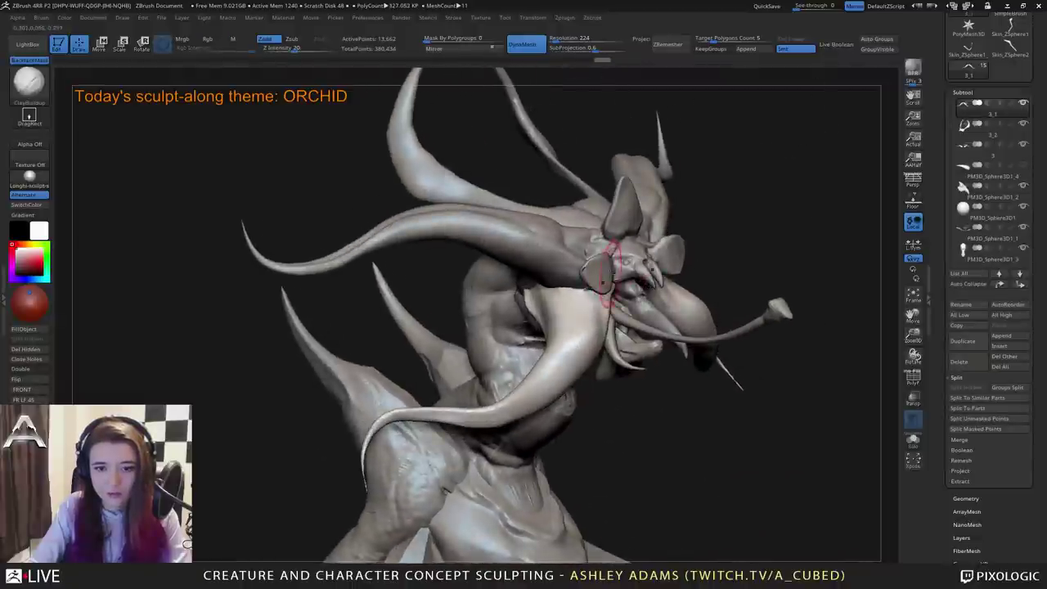
{"action": "left_click", "coordinate": [623, 282], "text": "alt"}
{"action": "left_click", "coordinate": [629, 260], "text": "alt"}
{"action": "left_click_drag", "start_coordinate": [728, 425], "coordinate": [728, 368], "text": "alt"}
{"action": "left_click_drag", "start_coordinate": [728, 368], "coordinate": [606, 269]}
{"action": "left_click", "coordinate": [648, 237], "text": "alt"}
{"action": "left_click_drag", "start_coordinate": [655, 315], "coordinate": [609, 296]}
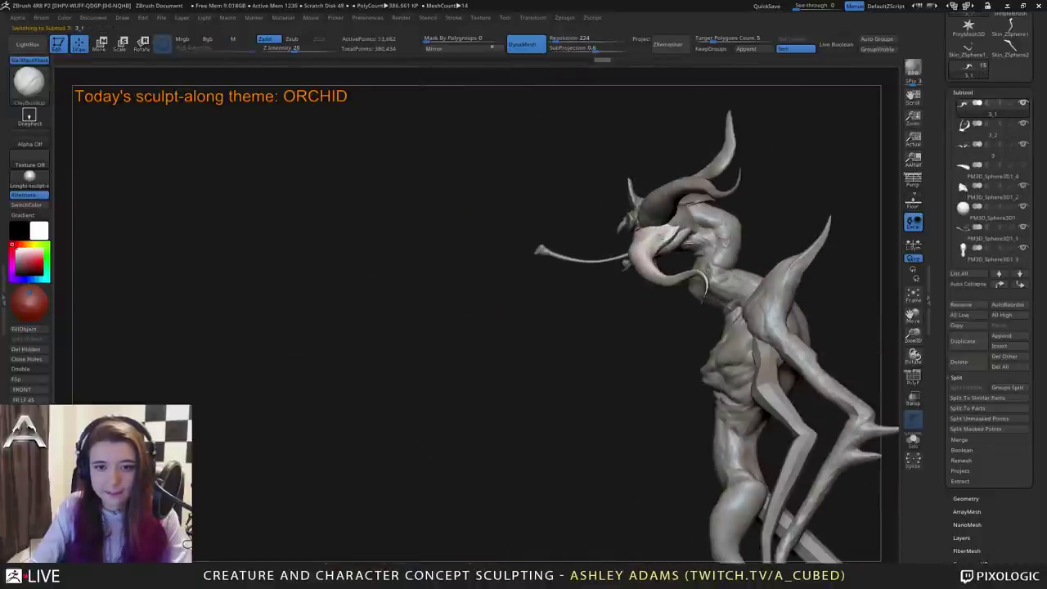
Resize the SnakeHook brush and pull an upper prong backward from the base of each separated mouth tendril.
{"action": "key", "text": "space"}
{"action": "key", "text": "b"}
{"action": "key", "text": "s"}
{"action": "key", "text": "h"}
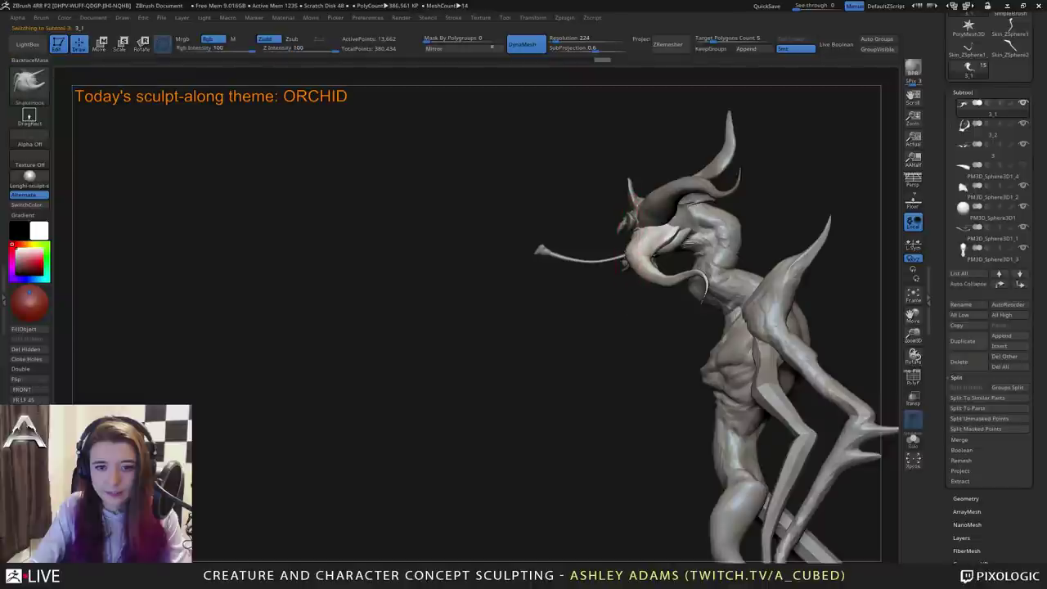
{"action": "key", "text": "space"}
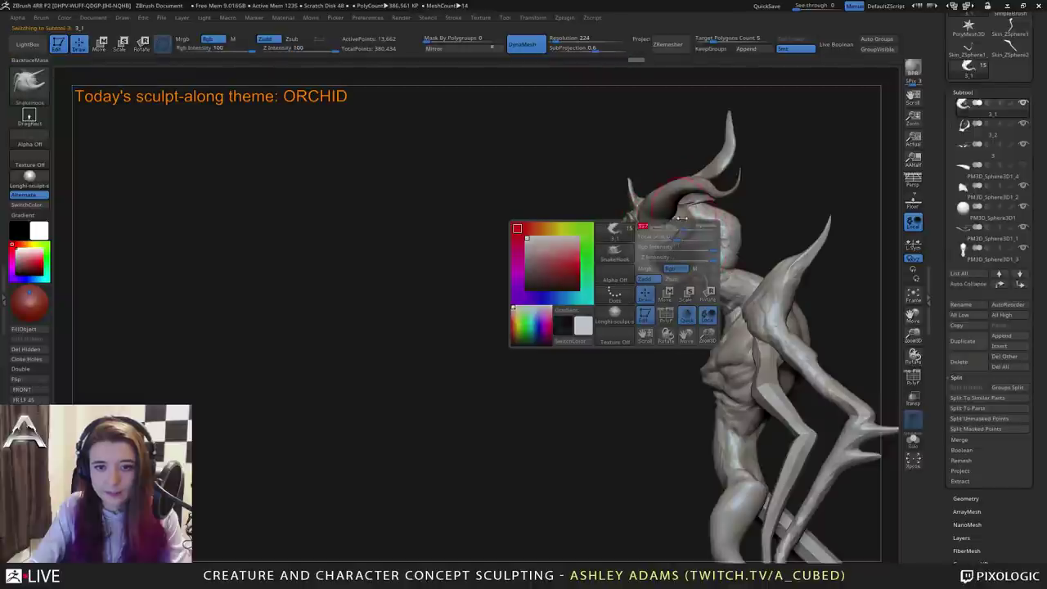
{"action": "left_click_drag", "start_coordinate": [809, 219], "coordinate": [635, 287]}
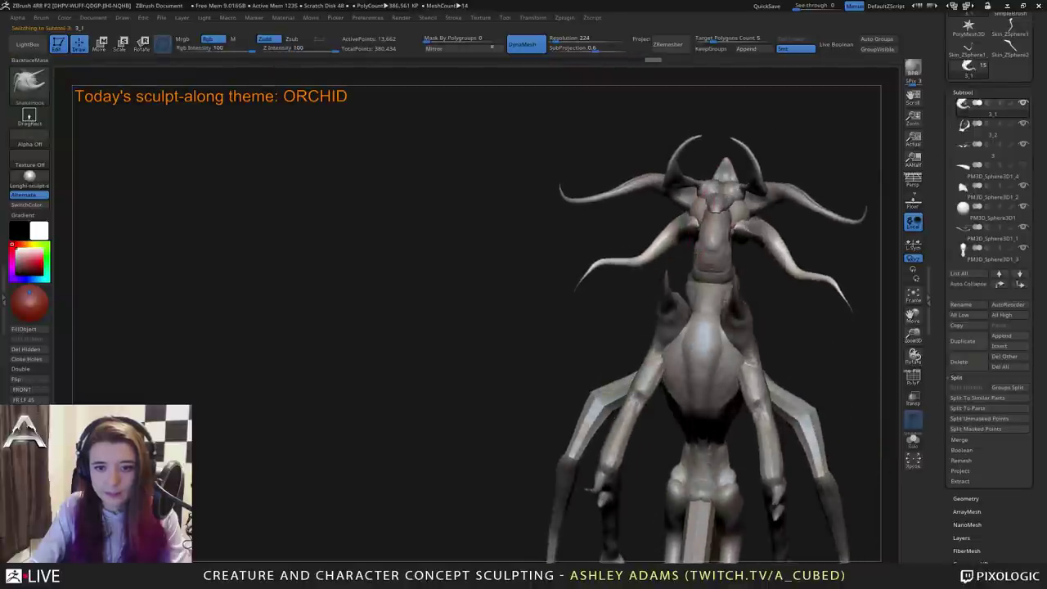
{"action": "key", "text": "space"}
{"action": "key", "text": "space"}
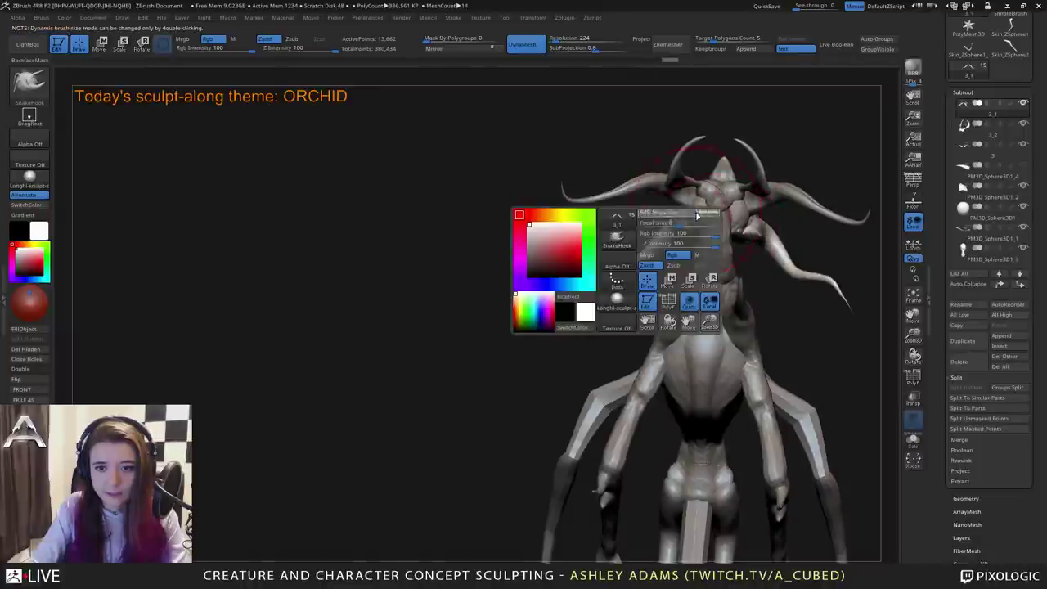
{"action": "left_click_drag", "start_coordinate": [674, 252], "coordinate": [665, 285]}
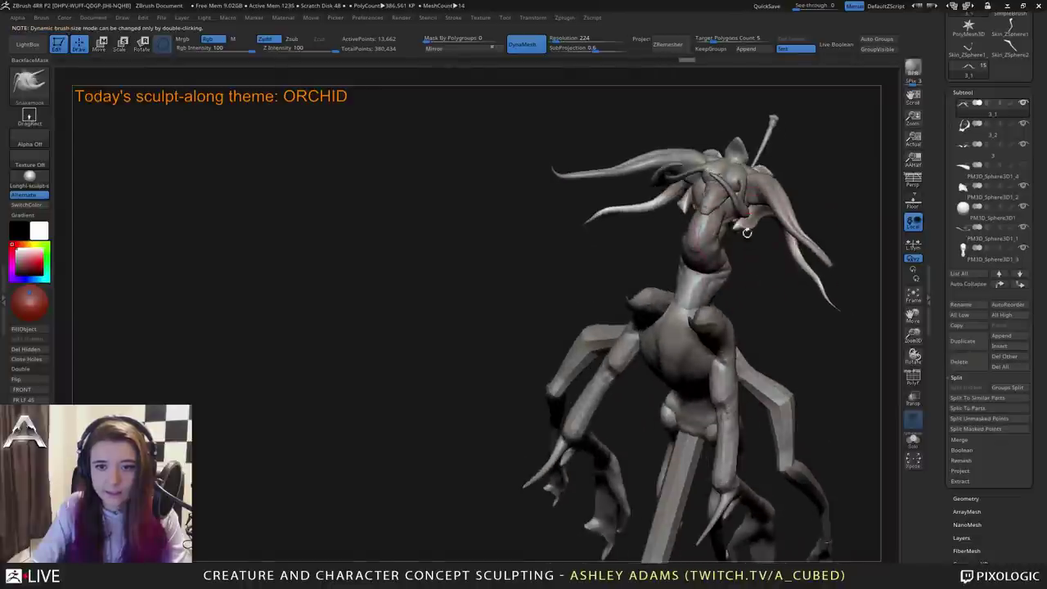
{"action": "key", "text": "space"}
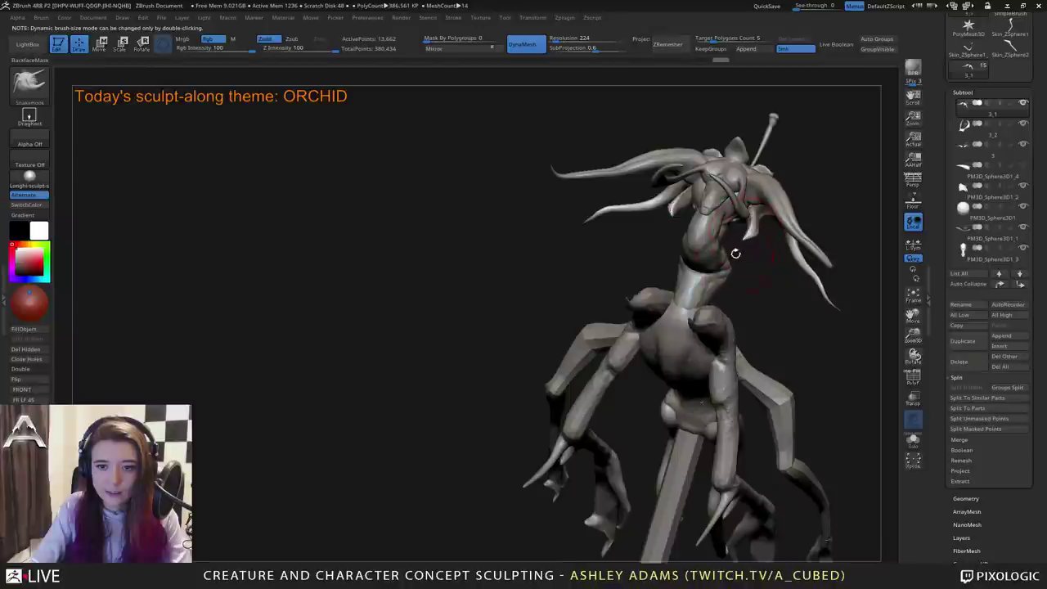
{"action": "mouse_move", "coordinate": [733, 253]}
{"action": "left_mouse_down"}
{"action": "mouse_move", "coordinate": [610, 233]}
{"action": "mouse_move", "coordinate": [683, 227]}
{"action": "left_mouse_up"}
{"action": "key", "text": "space"}
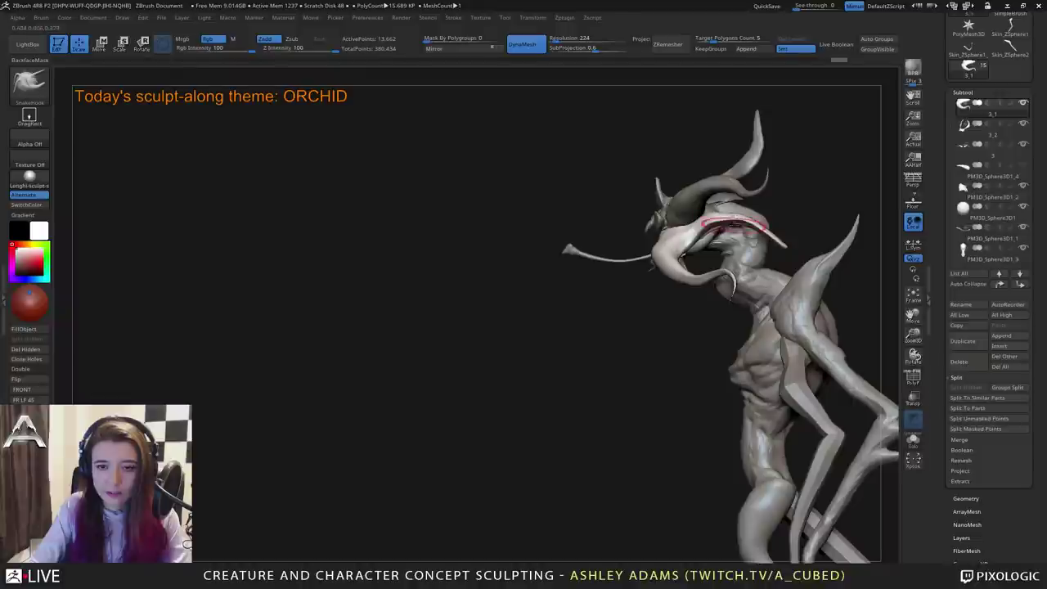
Smooth the new upper prongs and curve them outward behind the jaw with SnakeHook.
{"action": "mouse_move", "coordinate": [789, 225]}
{"action": "left_mouse_down"}
{"action": "mouse_move", "coordinate": [859, 225]}
{"action": "mouse_move", "coordinate": [818, 222]}
{"action": "left_mouse_up"}
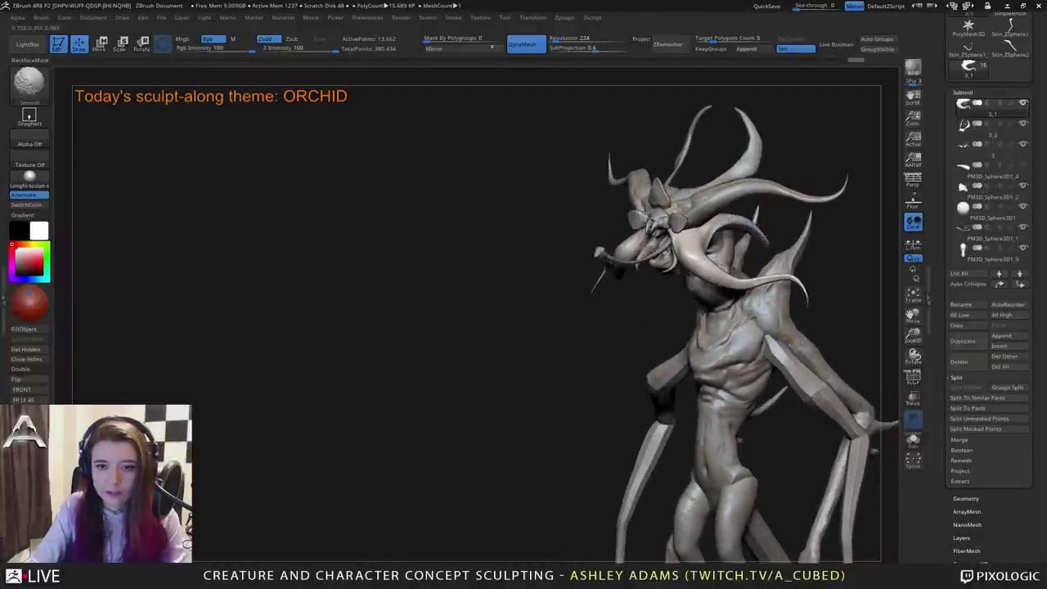
{"action": "right_click_drag", "start_coordinate": [764, 237], "coordinate": [667, 278]}
{"action": "right_click", "coordinate": [666, 278]}
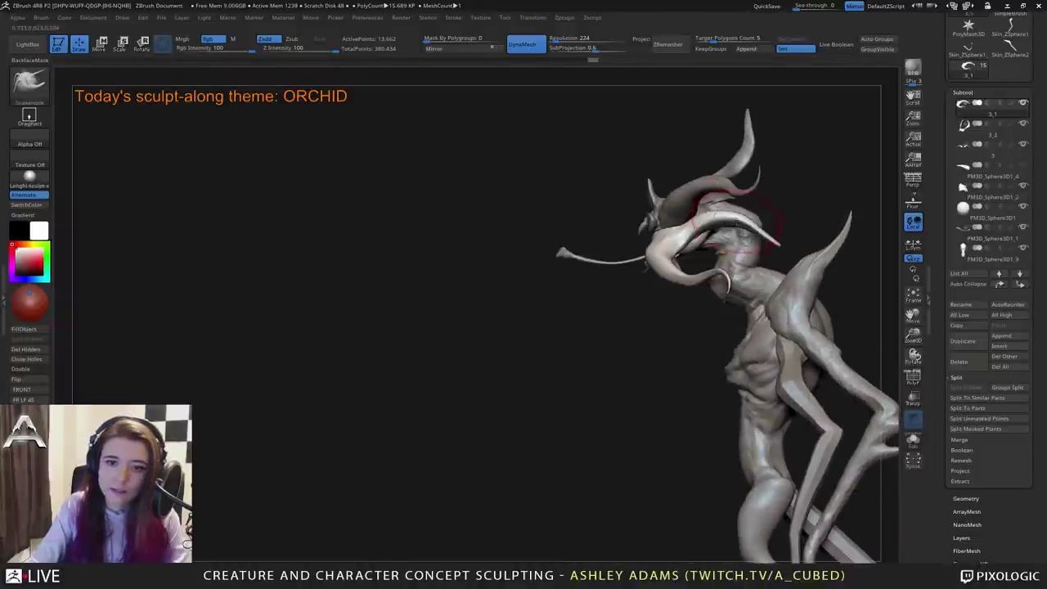
{"action": "mouse_move", "coordinate": [772, 242]}
{"action": "left_mouse_down"}
{"action": "mouse_move", "coordinate": [783, 240]}
{"action": "mouse_move", "coordinate": [776, 229]}
{"action": "mouse_move", "coordinate": [798, 243]}
{"action": "left_mouse_up"}
{"action": "mouse_move", "coordinate": [787, 233]}
{"action": "right_mouse_down"}
{"action": "mouse_move", "coordinate": [834, 232]}
{"action": "mouse_move", "coordinate": [750, 240]}
{"action": "mouse_move", "coordinate": [847, 245]}
{"action": "mouse_move", "coordinate": [789, 272]}
{"action": "mouse_move", "coordinate": [707, 238]}
{"action": "right_mouse_up"}
{"action": "mouse_move", "coordinate": [591, 151]}
{"action": "left_mouse_down"}
{"action": "mouse_move", "coordinate": [270, 163]}
{"action": "mouse_move", "coordinate": [565, 188]}
{"action": "mouse_move", "coordinate": [532, 227]}
{"action": "mouse_move", "coordinate": [692, 247]}
{"action": "mouse_move", "coordinate": [714, 306]}
{"action": "mouse_move", "coordinate": [665, 289]}
{"action": "left_mouse_up"}
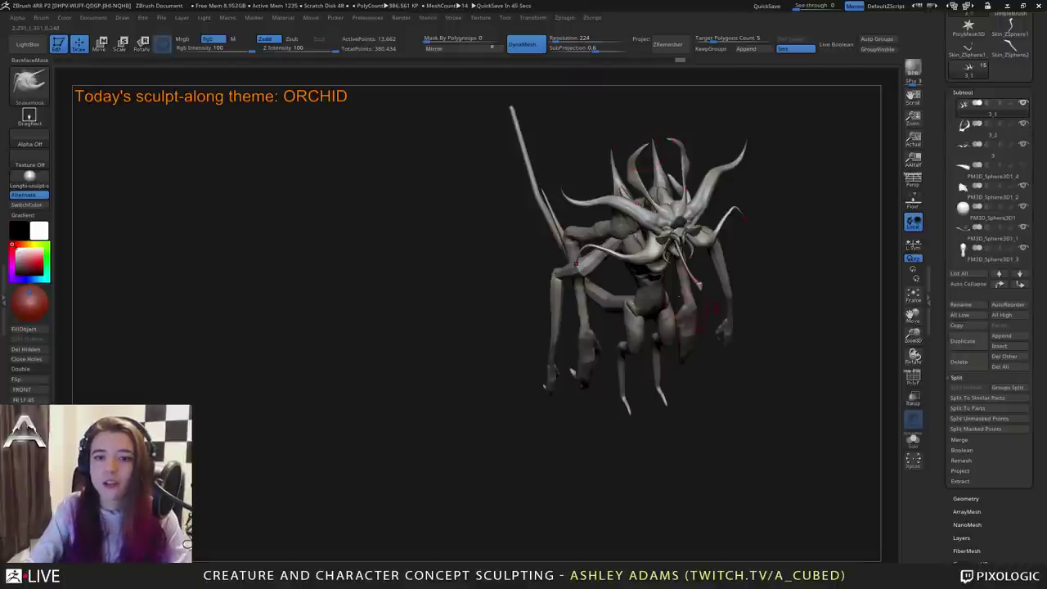
Make the tail the active subtool and thicken it along its length toward the tip with the Inflate brush.
{"action": "left_click_drag", "start_coordinate": [711, 313], "coordinate": [864, 290]}
{"action": "left_click", "coordinate": [713, 342], "text": "alt"}
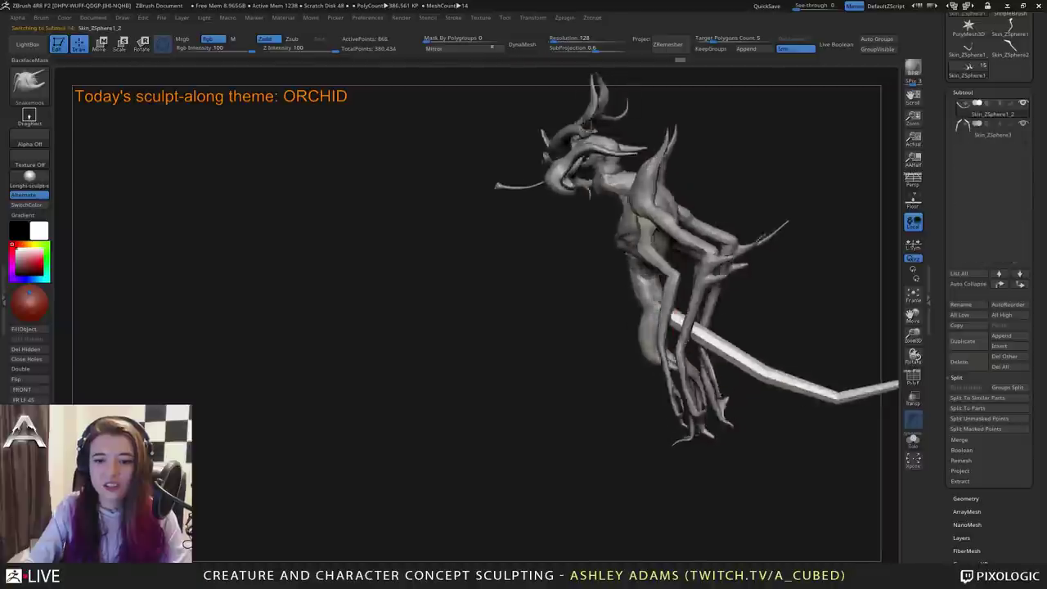
{"action": "left_click_drag", "start_coordinate": [717, 332], "coordinate": [650, 310]}
{"action": "right_click", "coordinate": [650, 310]}
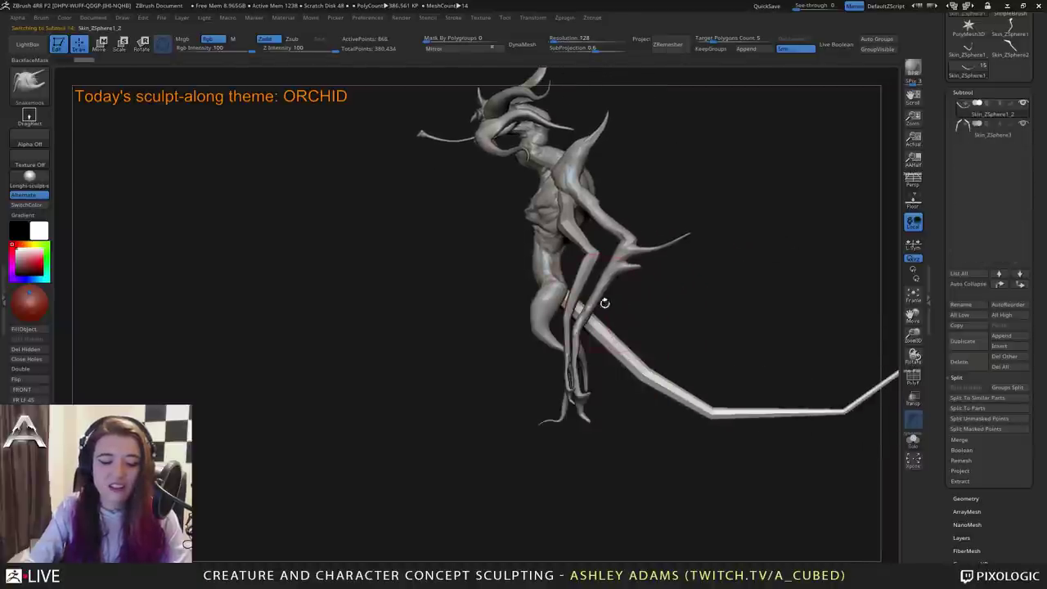
{"action": "key", "text": "b"}
{"action": "key", "text": "i"}
{"action": "key", "text": "n"}
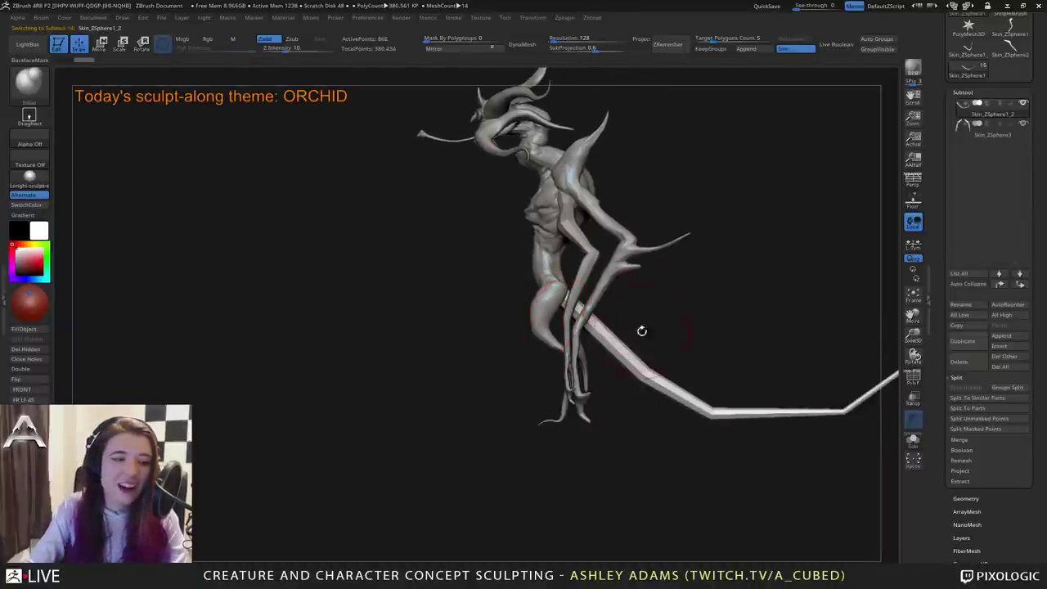
{"action": "left_click_drag", "start_coordinate": [641, 331], "coordinate": [670, 337]}
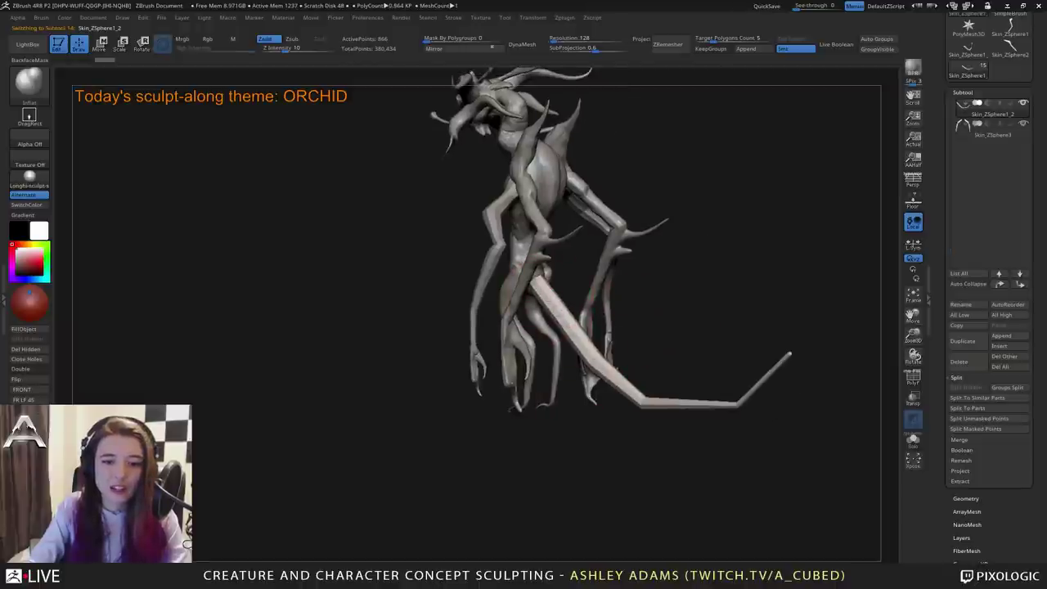
{"action": "left_click_drag", "start_coordinate": [564, 323], "coordinate": [655, 396]}
{"action": "left_click_drag", "start_coordinate": [696, 348], "coordinate": [659, 343]}
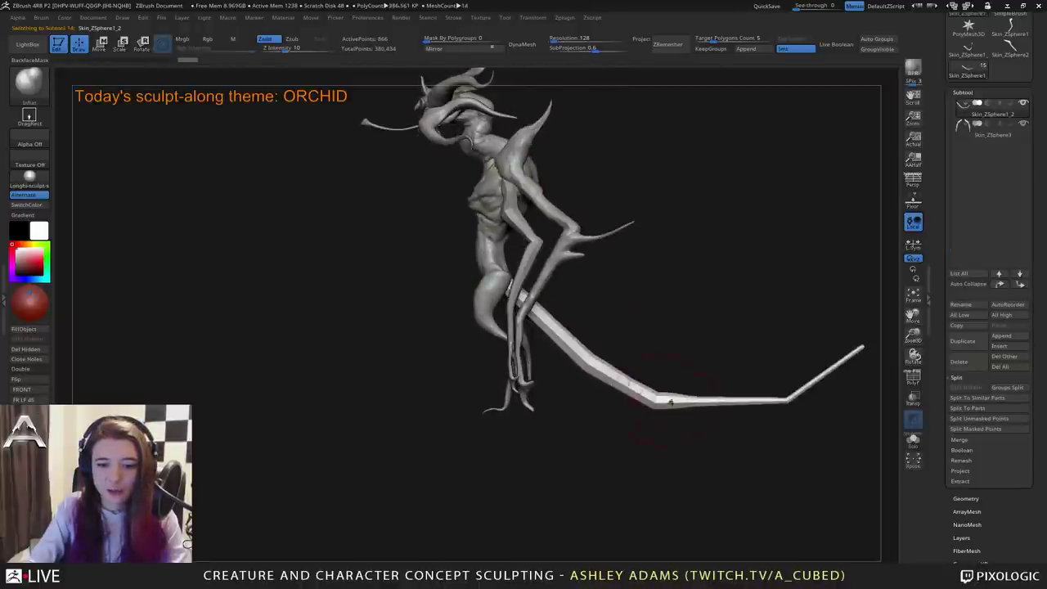
{"action": "mouse_move", "coordinate": [671, 400]}
{"action": "left_mouse_down"}
{"action": "mouse_move", "coordinate": [793, 397]}
{"action": "mouse_move", "coordinate": [857, 350]}
{"action": "left_mouse_up"}
{"action": "left_click_drag", "start_coordinate": [665, 400], "coordinate": [653, 399]}
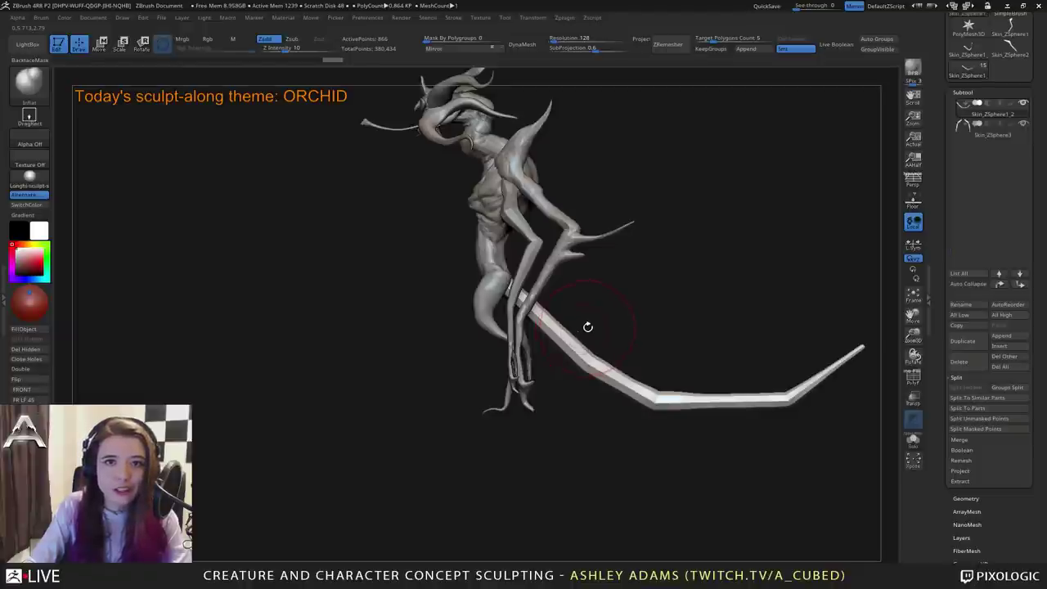
Try to smooth the faceted bends along the tail's upper half.
{"action": "key", "text": "shift"}
{"action": "key", "text": "ctrl"}
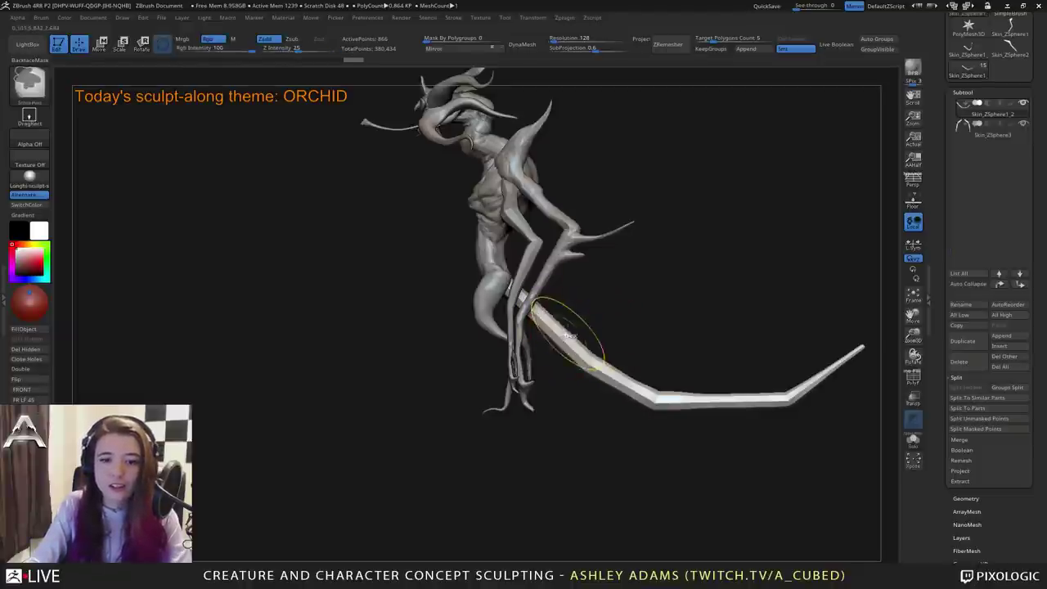
{"action": "key", "text": "ctrl+z"}
{"action": "key", "text": "shift"}
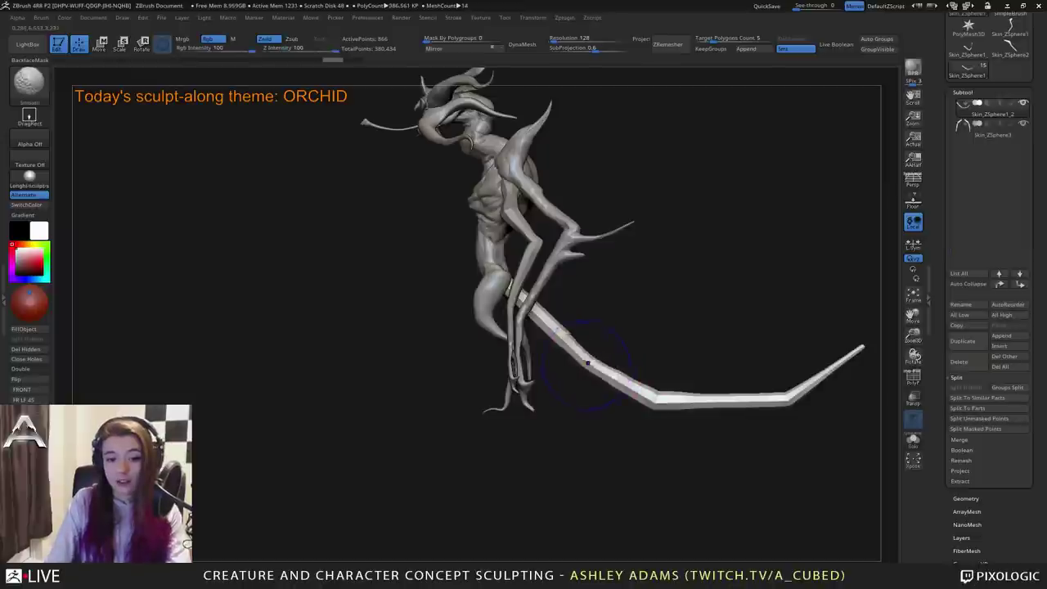
{"action": "left_click_drag", "start_coordinate": [587, 362], "coordinate": [632, 389], "text": "shift"}
{"action": "left_click_drag", "start_coordinate": [562, 338], "coordinate": [659, 396], "text": "shift"}
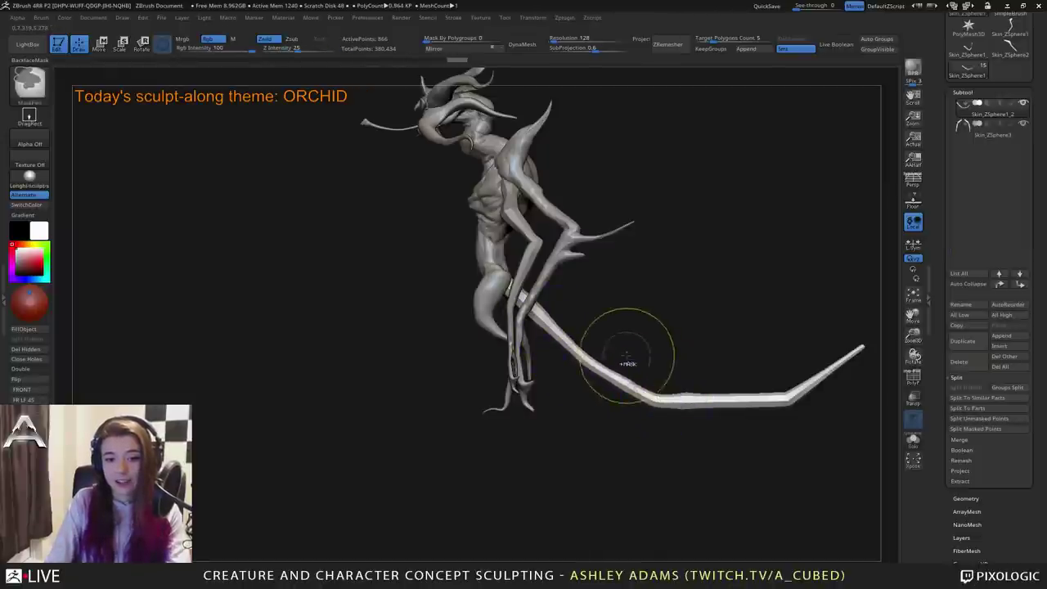
Undo the smoothing and the latest inflate strokes on the tail.
{"action": "key", "text": "ctrl+z"}
{"action": "key", "text": "ctrl+z"}
{"action": "key", "text": "ctrl+z"}
{"action": "key", "text": "ctrl+z"}
{"action": "key", "text": "ctrl+z"}
{"action": "key", "text": "ctrl+z"}
{"action": "key", "text": "ctrl+z"}
{"action": "key", "text": "ctrl+z"}
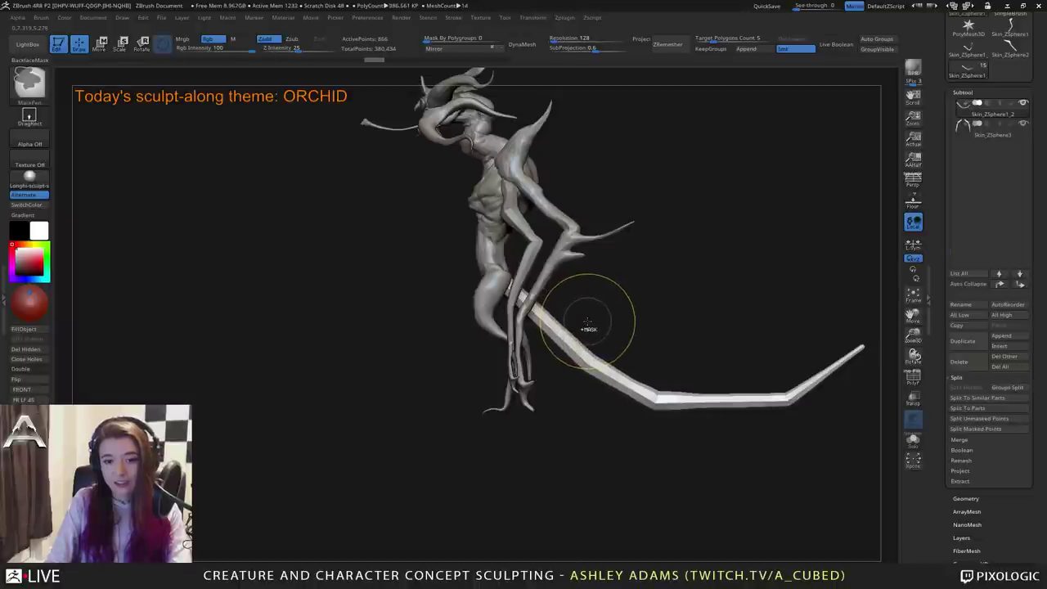
Resize the Inflate brush and thicken the tail's outer half again.
{"action": "key", "text": "space"}
{"action": "left_click", "coordinate": [592, 324]}
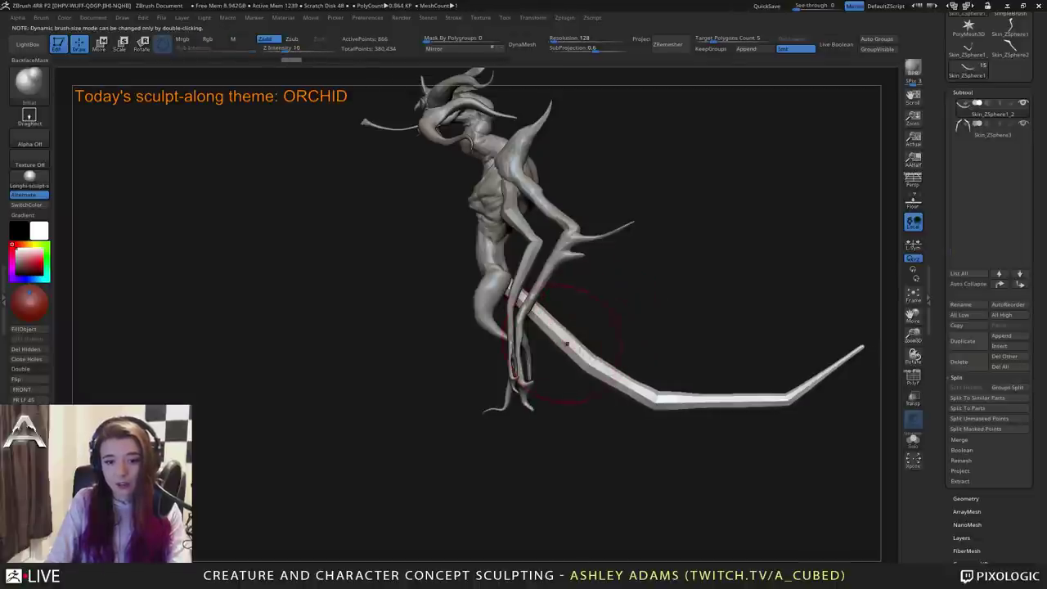
{"action": "left_click_drag", "start_coordinate": [648, 390], "coordinate": [783, 395]}
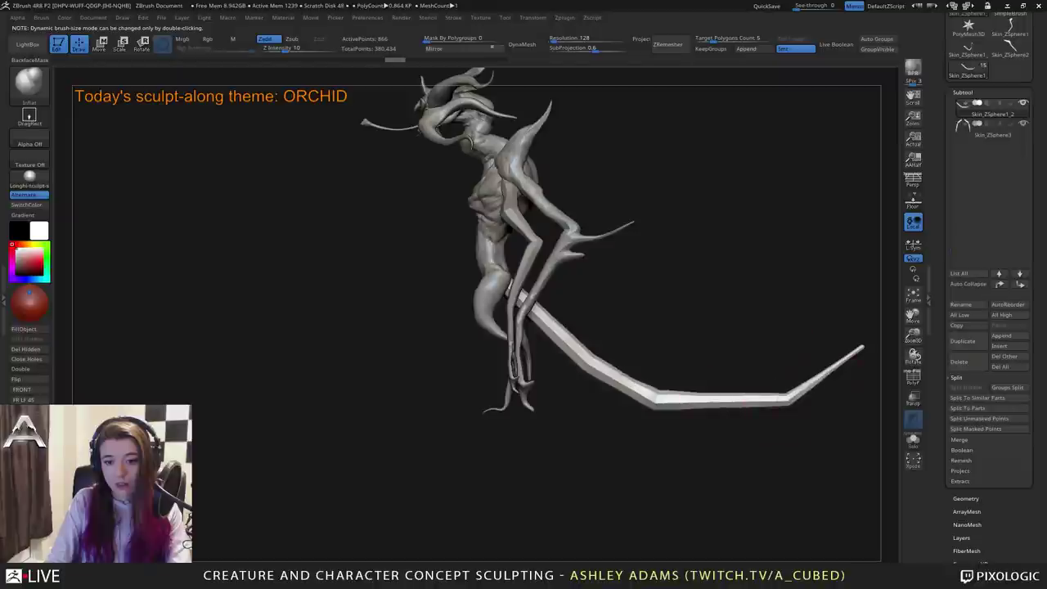
Stretch the tail's tip into a thin, upward-curving taper with SnakeHook.
{"action": "left_click_drag", "start_coordinate": [820, 347], "coordinate": [587, 348]}
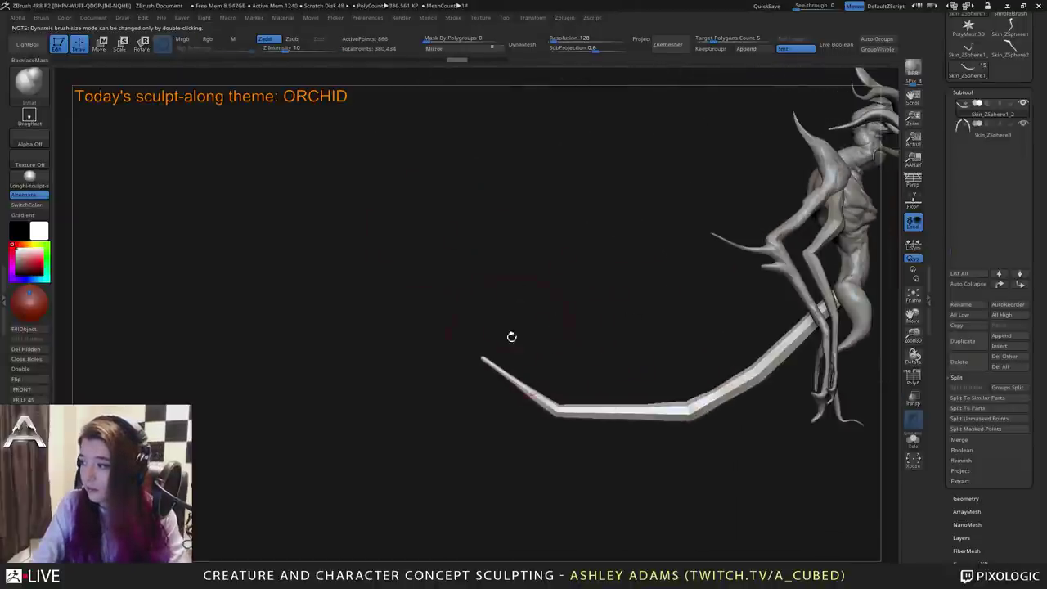
{"action": "key", "text": "b"}
{"action": "key", "text": "s"}
{"action": "key", "text": "h"}
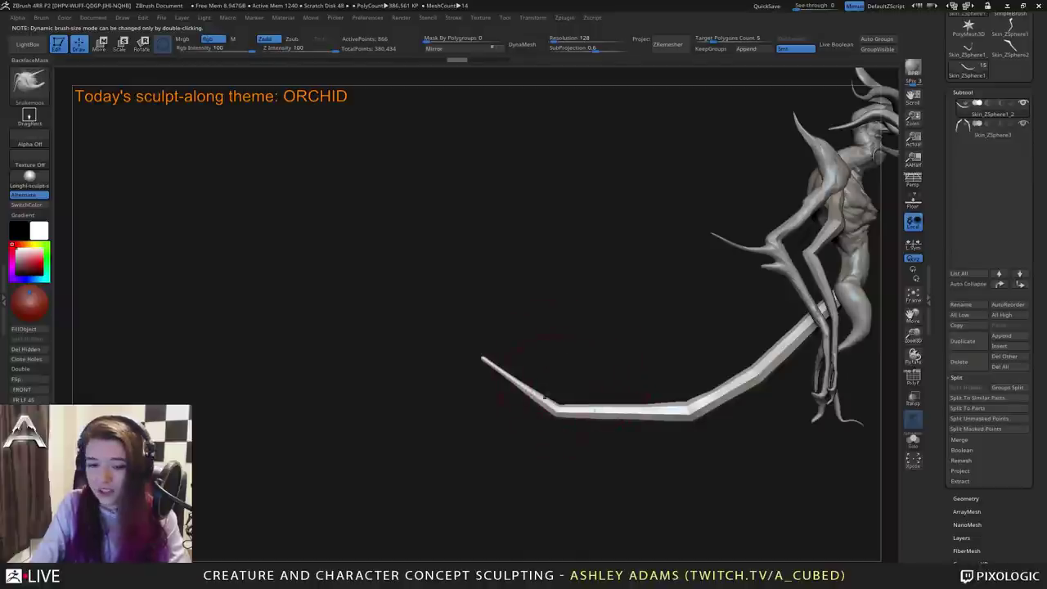
{"action": "mouse_move", "coordinate": [513, 377]}
{"action": "left_mouse_down"}
{"action": "mouse_move", "coordinate": [483, 360]}
{"action": "mouse_move", "coordinate": [570, 407]}
{"action": "left_mouse_up"}
{"action": "key", "text": "shift"}
{"action": "right_click_drag", "start_coordinate": [580, 458], "coordinate": [580, 398], "text": "ctrl"}
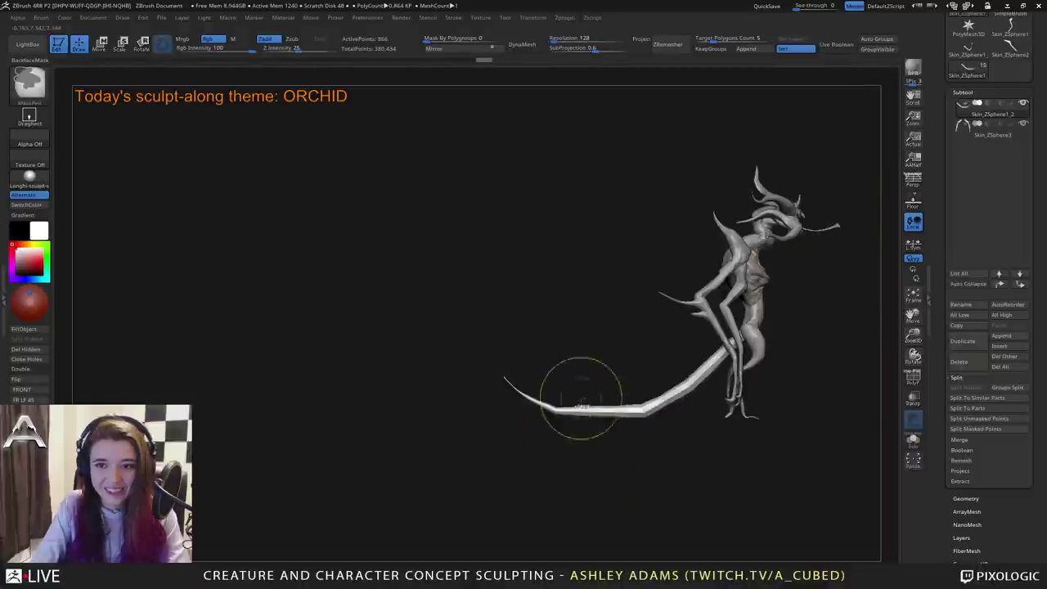
Return to the tail subtool after checking the torso and rebuild the tail with DynaMesh at resolution 128.
{"action": "mouse_move", "coordinate": [685, 367]}
{"action": "right_mouse_down", "text": "alt"}
{"action": "mouse_move", "coordinate": [559, 363]}
{"action": "mouse_move", "coordinate": [549, 369]}
{"action": "mouse_move", "coordinate": [571, 365]}
{"action": "mouse_move", "coordinate": [575, 421]}
{"action": "right_mouse_up", "text": "alt"}
{"action": "right_click_drag", "start_coordinate": [564, 327], "coordinate": [644, 370]}
{"action": "left_click", "coordinate": [652, 368], "text": "alt"}
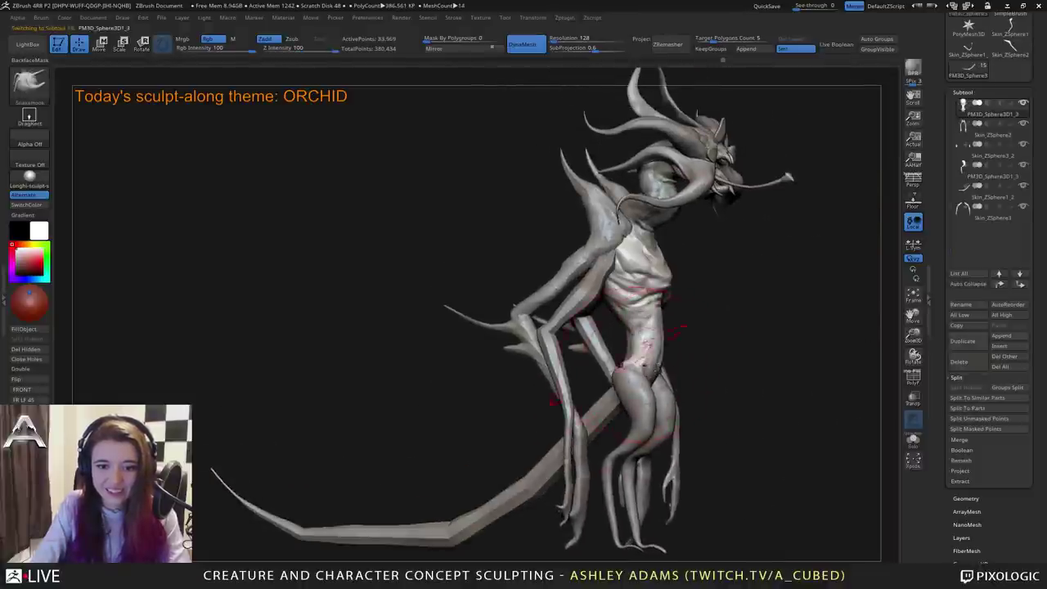
{"action": "mouse_move", "coordinate": [572, 397]}
{"action": "right_mouse_down"}
{"action": "mouse_move", "coordinate": [643, 402]}
{"action": "mouse_move", "coordinate": [656, 382]}
{"action": "right_mouse_up"}
{"action": "key", "text": "space"}
{"action": "left_click", "coordinate": [615, 370]}
{"action": "left_click", "coordinate": [655, 381], "text": "alt"}
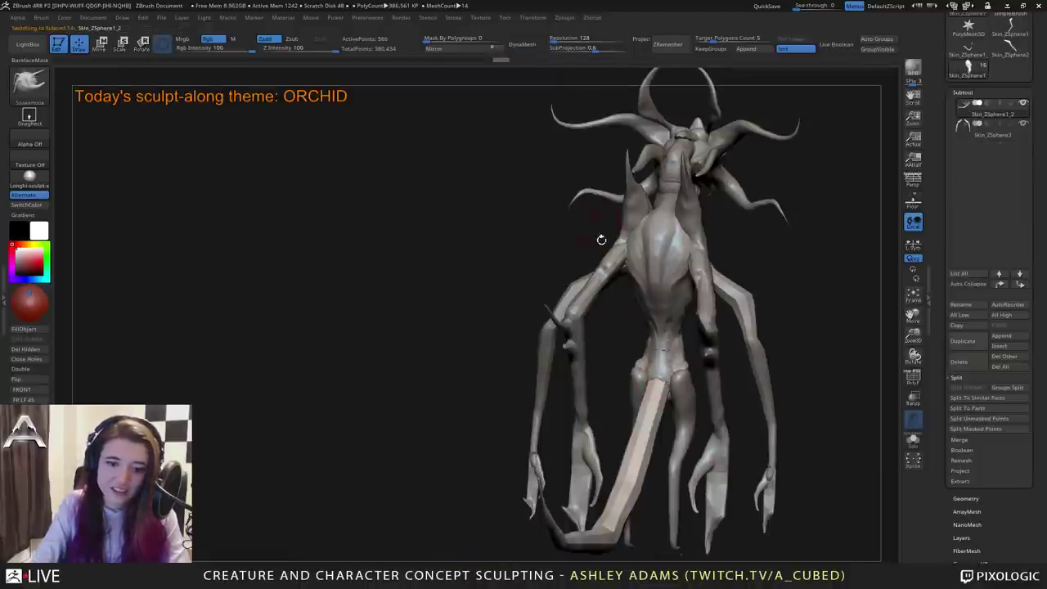
{"action": "right_click_drag", "start_coordinate": [586, 297], "coordinate": [568, 304]}
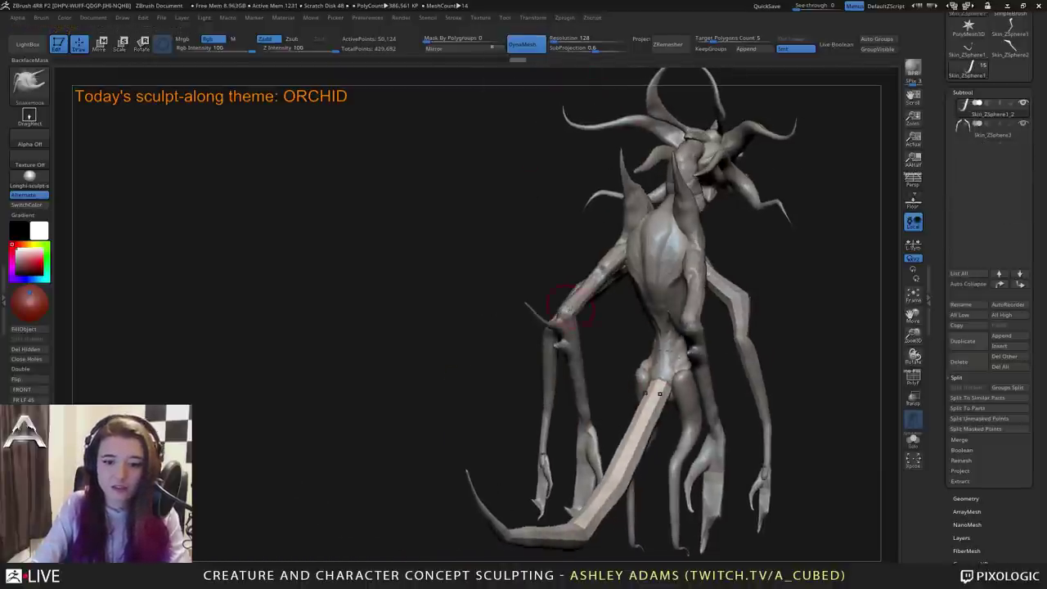
Pull the tail's base up into the lower back with SnakeHook.
{"action": "left_click_drag", "start_coordinate": [661, 383], "coordinate": [664, 359]}
{"action": "right_click_drag", "start_coordinate": [631, 358], "coordinate": [704, 359]}
{"action": "left_click_drag", "start_coordinate": [705, 359], "coordinate": [671, 352]}
Select the legs subtool after checking the torso's hip area from the front and side.
{"action": "left_click", "coordinate": [656, 386], "text": "alt"}
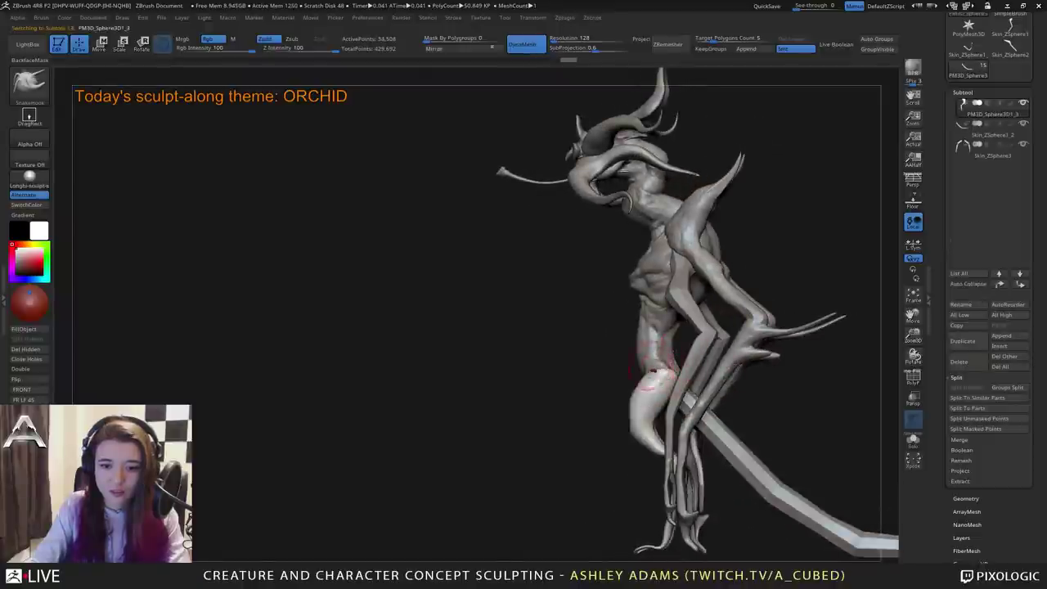
{"action": "right_click_drag", "start_coordinate": [654, 372], "coordinate": [685, 365]}
{"action": "left_click", "coordinate": [651, 365], "text": "alt"}
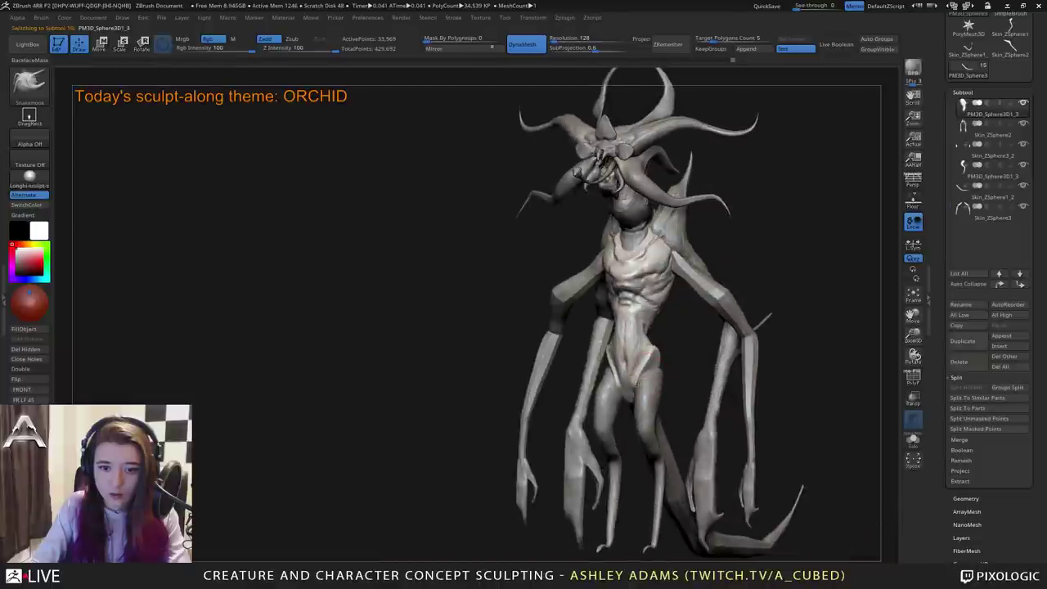
{"action": "left_click_drag", "start_coordinate": [625, 380], "coordinate": [652, 373]}
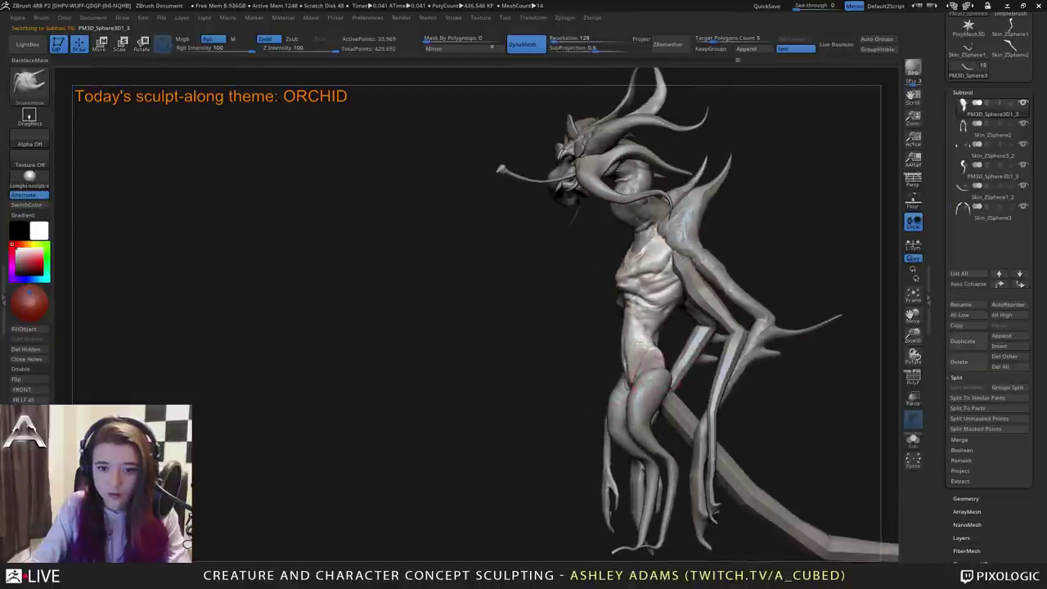
{"action": "left_click", "coordinate": [653, 368], "text": "alt"}
Pull a long spike backward out of each hip on the legs subtool with SnakeHook.
{"action": "mouse_move", "coordinate": [643, 366]}
{"action": "right_mouse_down"}
{"action": "mouse_move", "coordinate": [672, 365]}
{"action": "mouse_move", "coordinate": [621, 364]}
{"action": "mouse_move", "coordinate": [654, 360]}
{"action": "mouse_move", "coordinate": [655, 373]}
{"action": "right_mouse_up"}
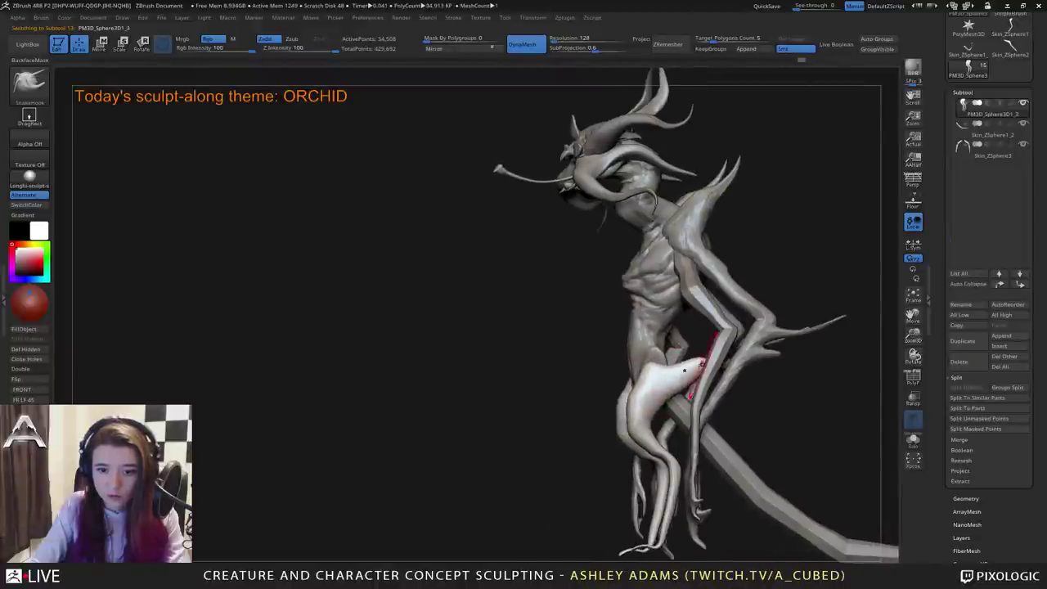
{"action": "right_click_drag", "start_coordinate": [702, 364], "coordinate": [672, 374]}
{"action": "right_click", "coordinate": [676, 374]}
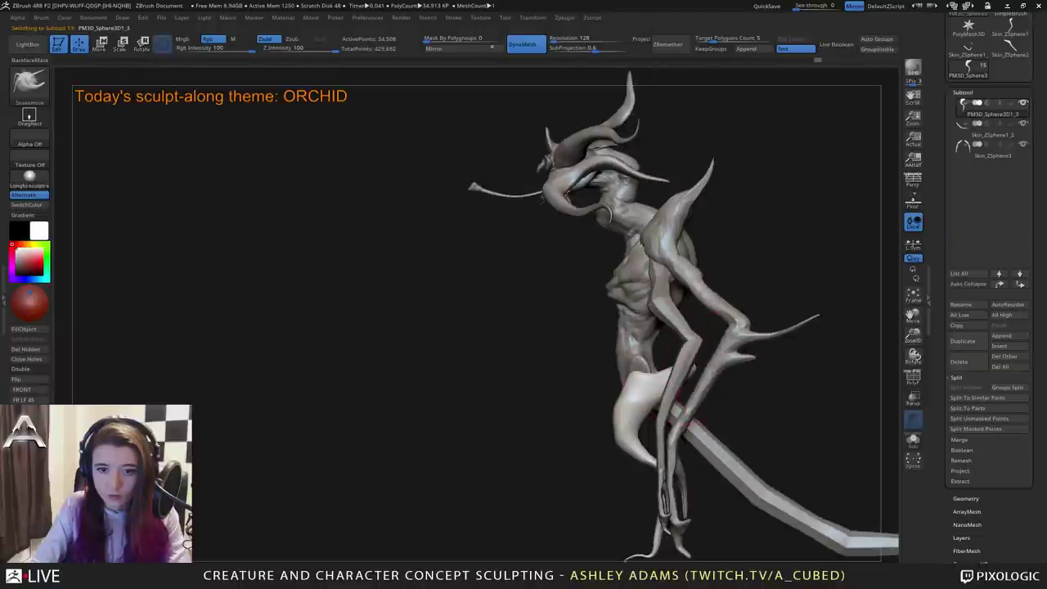
{"action": "right_click", "coordinate": [689, 365]}
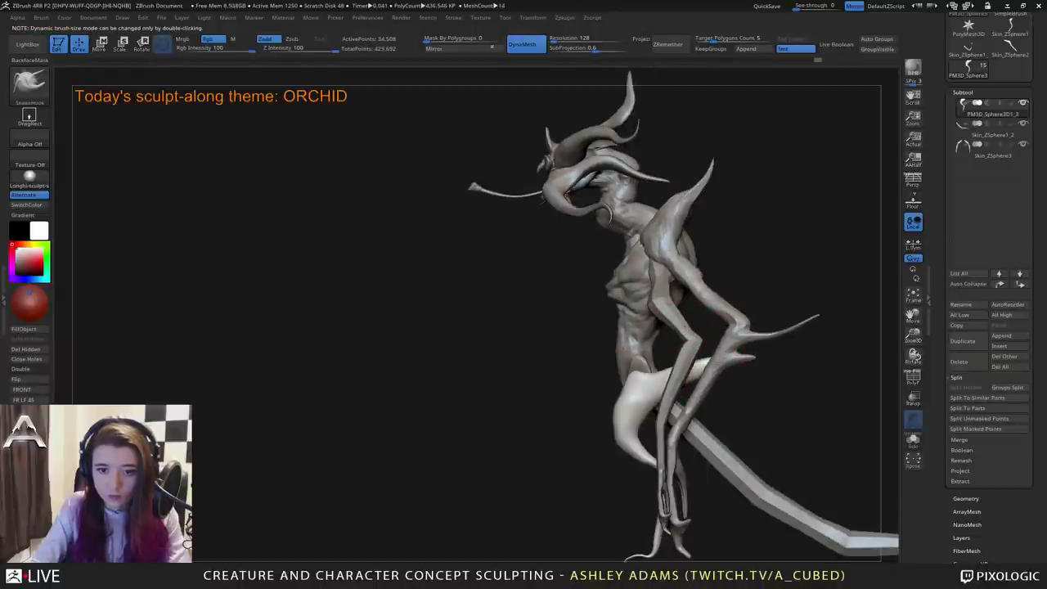
{"action": "key", "text": "shift"}
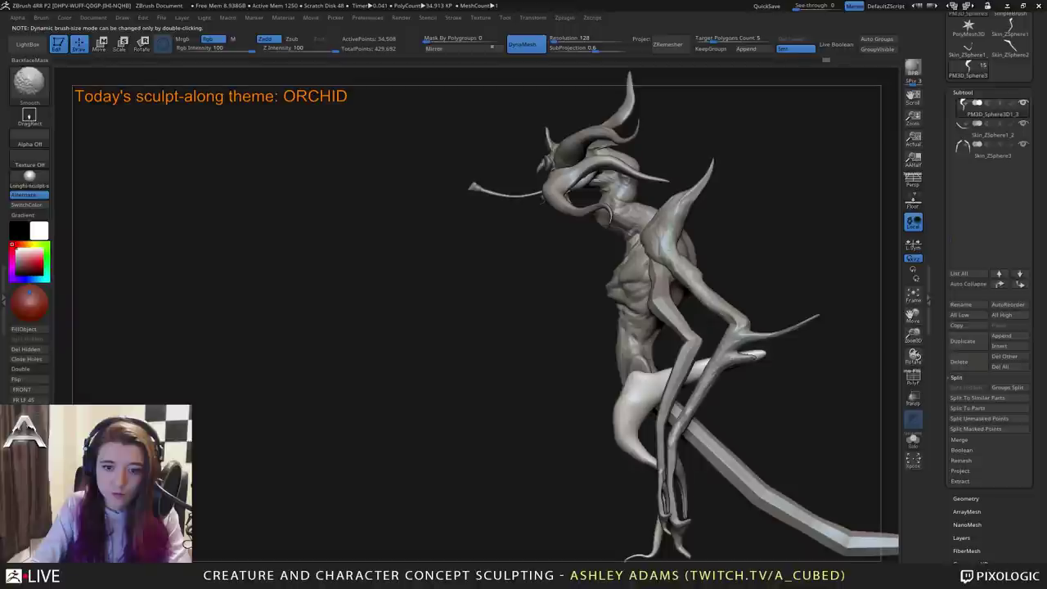
Curve the hip spikes' tips upward with SnakeHook and smooth the spikes.
{"action": "right_click_drag", "start_coordinate": [666, 368], "coordinate": [716, 372]}
{"action": "mouse_move", "coordinate": [716, 373]}
{"action": "right_mouse_down", "text": "alt"}
{"action": "mouse_move", "coordinate": [718, 327]}
{"action": "mouse_move", "coordinate": [676, 337]}
{"action": "right_mouse_up", "text": "alt"}
{"action": "right_click", "coordinate": [687, 329]}
{"action": "key", "text": "space"}
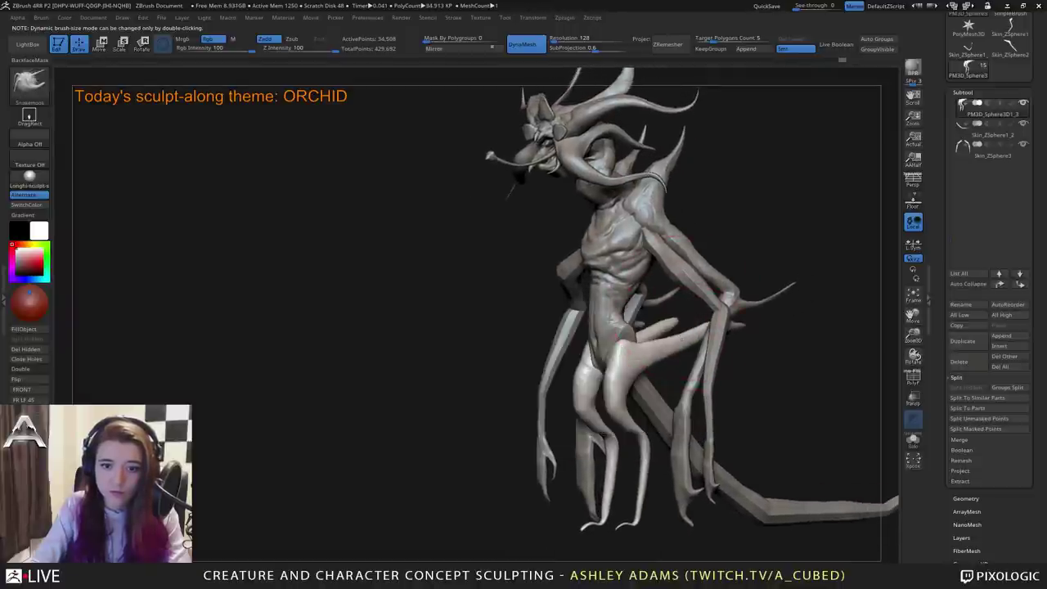
{"action": "left_click_drag", "start_coordinate": [687, 331], "coordinate": [701, 345]}
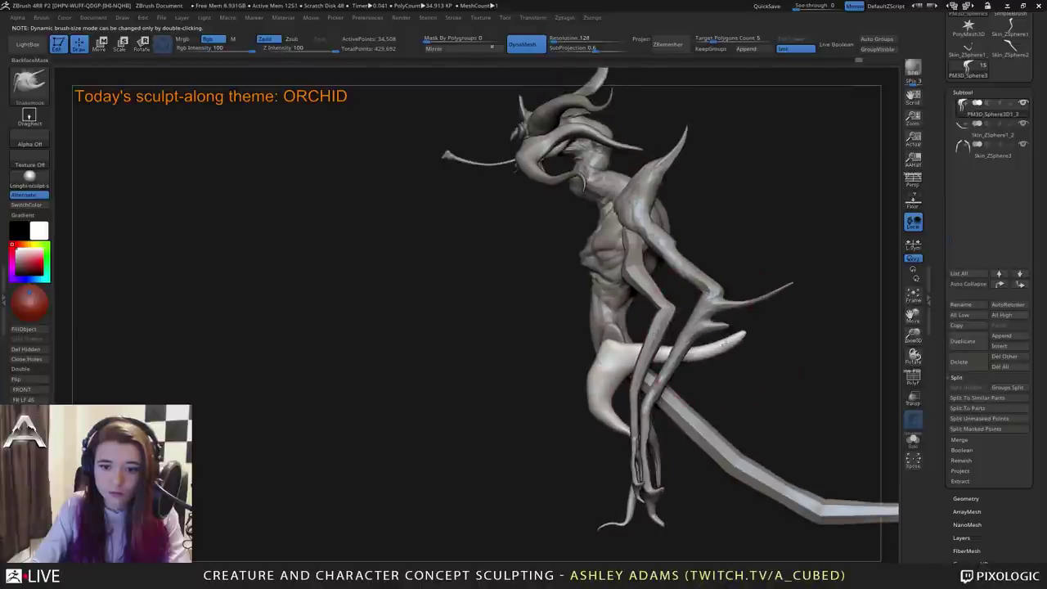
{"action": "key", "text": "space"}
{"action": "left_click", "coordinate": [690, 352]}
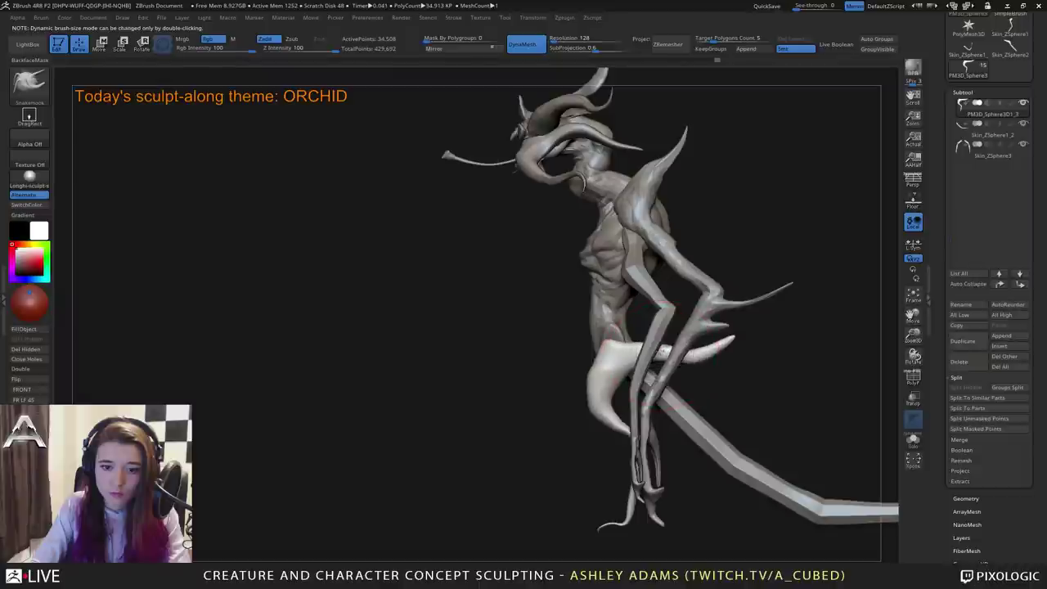
{"action": "key", "text": "space"}
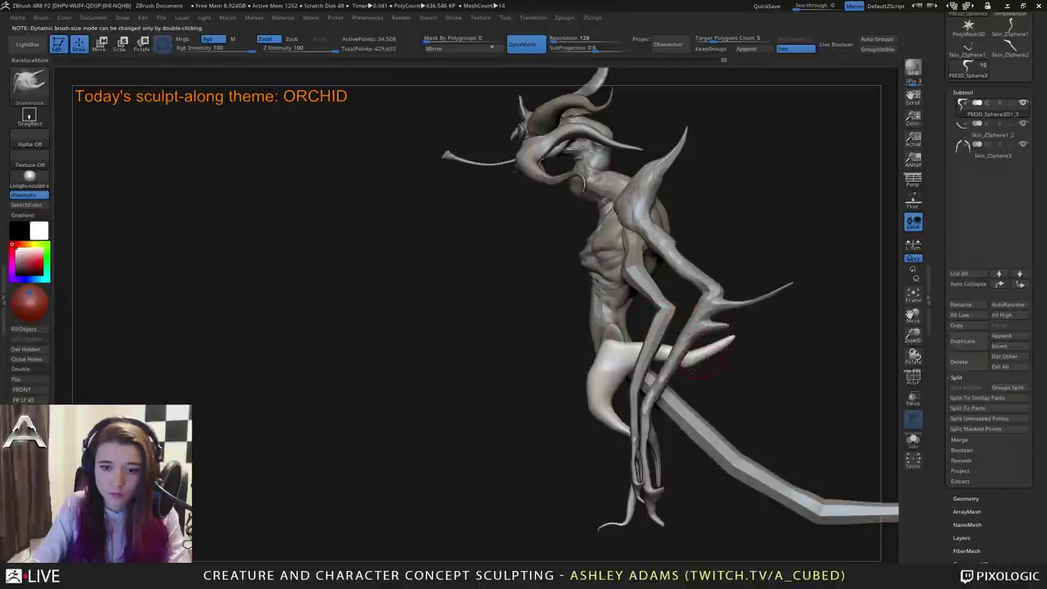
{"action": "mouse_move", "coordinate": [714, 351]}
{"action": "left_mouse_down", "text": "shift"}
{"action": "mouse_move", "coordinate": [744, 332]}
{"action": "mouse_move", "coordinate": [692, 348]}
{"action": "left_mouse_up", "text": "shift"}
{"action": "key", "text": "shift"}
Build up muscle over the outer hips where the spikes begin, using ClayBuildup.
{"action": "right_click_drag", "start_coordinate": [668, 348], "coordinate": [633, 347]}
{"action": "key", "text": "b"}
{"action": "key", "text": "d"}
{"action": "key", "text": "s"}
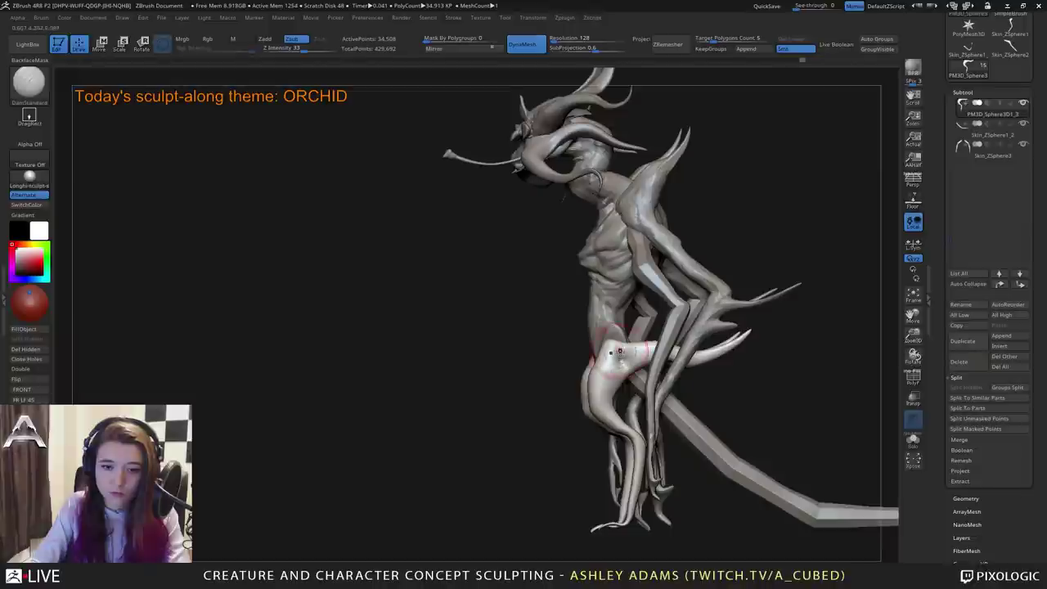
{"action": "key", "text": "b"}
{"action": "key", "text": "c"}
{"action": "key", "text": "b"}
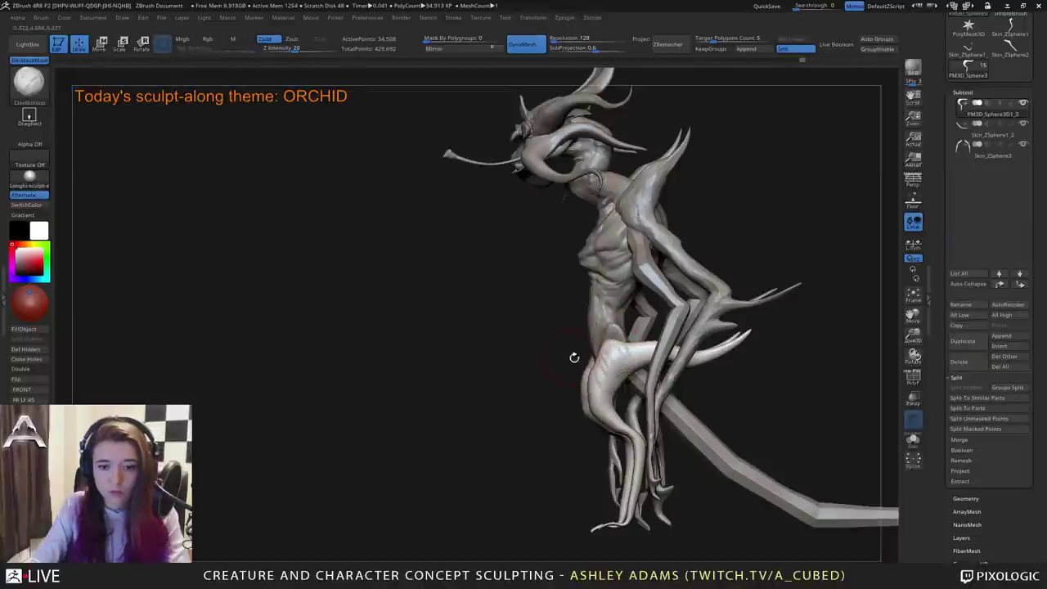
{"action": "right_click_drag", "start_coordinate": [574, 357], "coordinate": [631, 344]}
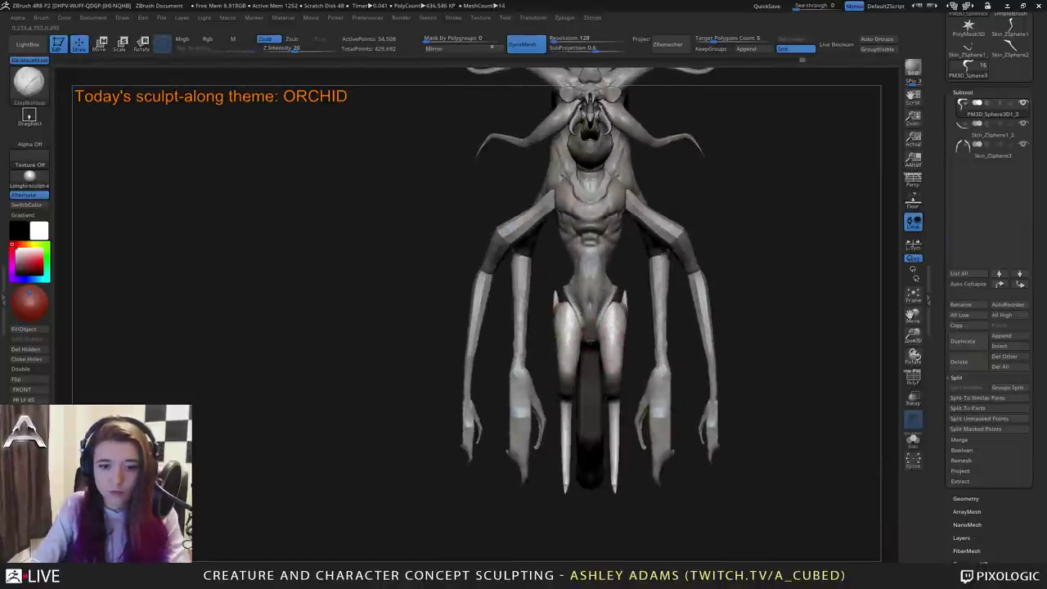
Adjust the hips and the spikes' spread in the front view with SnakeHook.
{"action": "key", "text": "b"}
{"action": "key", "text": "s"}
{"action": "key", "text": "h"}
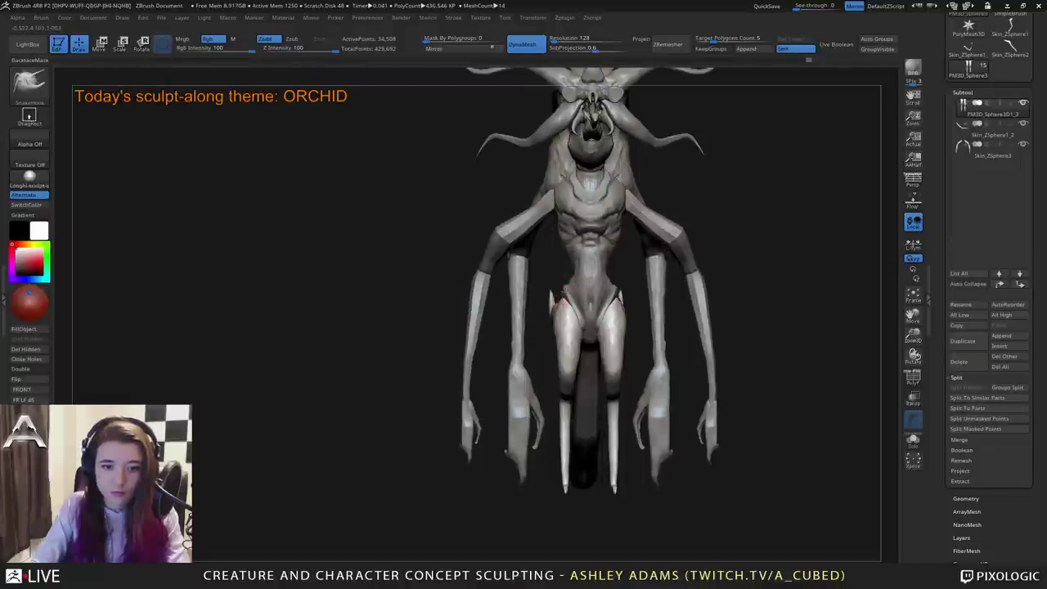
{"action": "mouse_move", "coordinate": [565, 304]}
{"action": "left_mouse_down"}
{"action": "mouse_move", "coordinate": [556, 323]}
{"action": "mouse_move", "coordinate": [581, 363]}
{"action": "left_mouse_up"}
Refine the thighs and fill out the knee area with the DamStandard and Inflate brushes.
{"action": "key", "text": "b"}
{"action": "key", "text": "d"}
{"action": "key", "text": "s"}
{"action": "right_click_drag", "start_coordinate": [580, 397], "coordinate": [629, 394]}
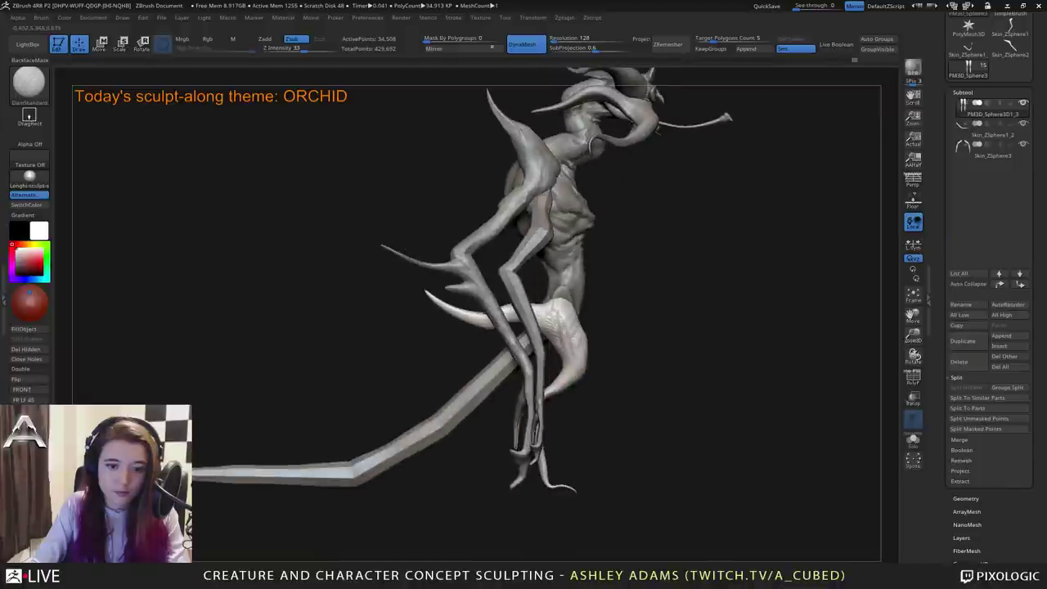
{"action": "key", "text": "shift"}
{"action": "left_click_drag", "start_coordinate": [577, 368], "coordinate": [552, 394]}
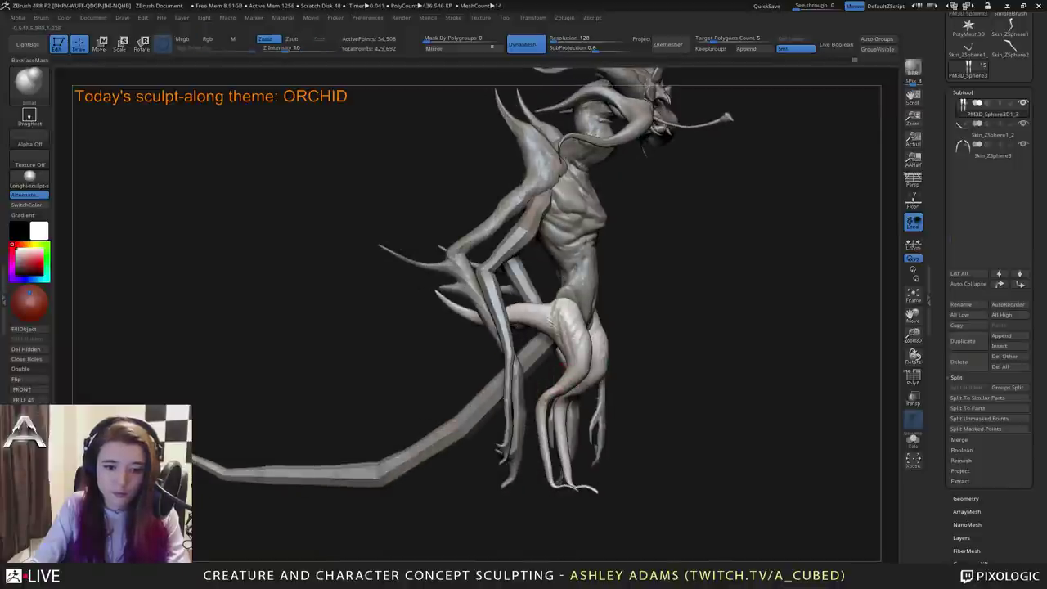
{"action": "mouse_move", "coordinate": [562, 365]}
{"action": "right_mouse_down"}
{"action": "mouse_move", "coordinate": [554, 398]}
{"action": "mouse_move", "coordinate": [569, 405]}
{"action": "right_mouse_up"}
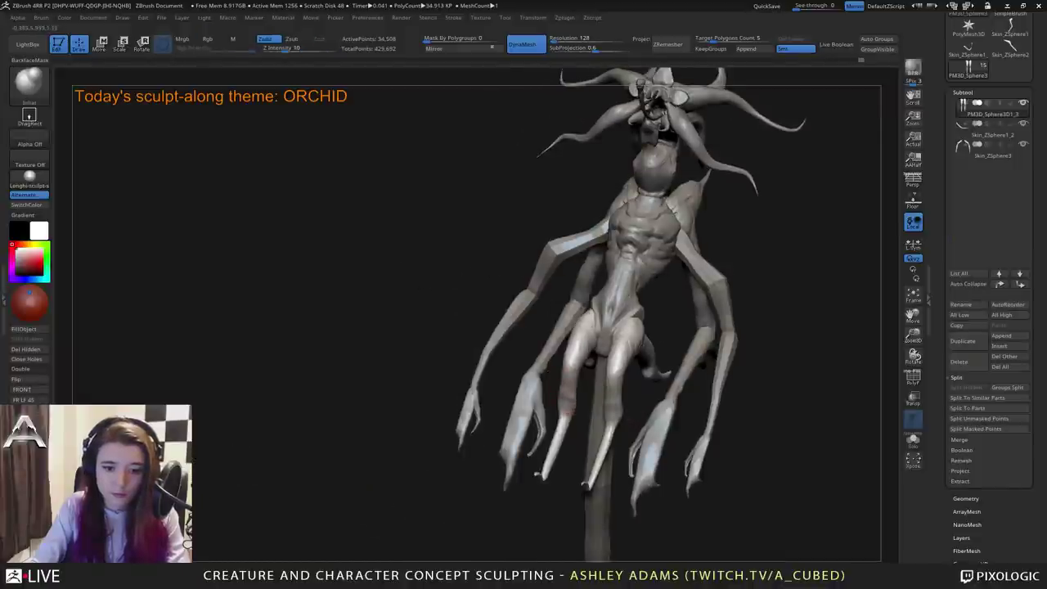
{"action": "left_click_drag", "start_coordinate": [621, 400], "coordinate": [565, 408]}
Select the rear arms subtool, smooth the shoulder area, and mask the arms so that only the shoulder spikes stay editable.
{"action": "mouse_move", "coordinate": [601, 493]}
{"action": "right_mouse_down", "text": "ctrl"}
{"action": "mouse_move", "coordinate": [609, 326]}
{"action": "mouse_move", "coordinate": [631, 324]}
{"action": "right_mouse_up", "text": "ctrl"}
{"action": "right_click", "coordinate": [612, 334]}
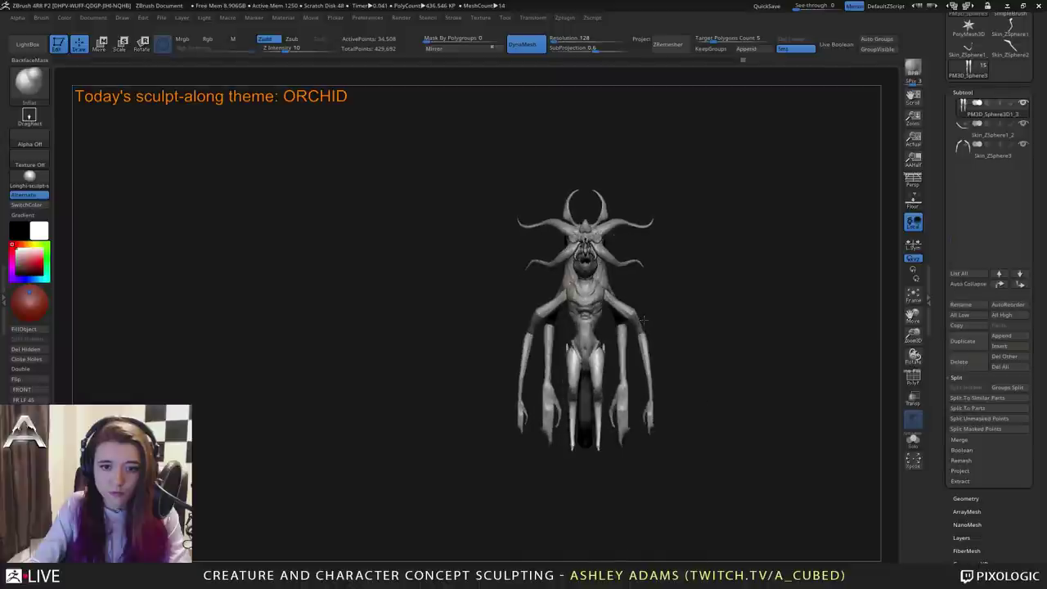
{"action": "mouse_move", "coordinate": [632, 167]}
{"action": "right_mouse_down", "text": "ctrl"}
{"action": "mouse_move", "coordinate": [644, 337]}
{"action": "mouse_move", "coordinate": [610, 324]}
{"action": "mouse_move", "coordinate": [515, 248]}
{"action": "right_mouse_up", "text": "ctrl"}
{"action": "left_click", "coordinate": [645, 268], "text": "alt"}
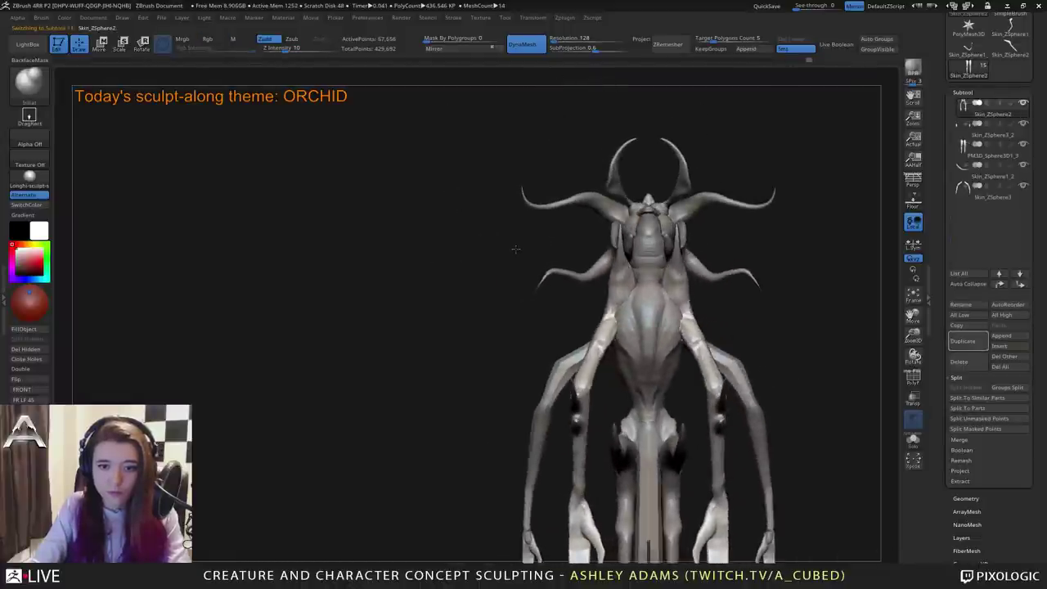
{"action": "mouse_move", "coordinate": [512, 167]}
{"action": "right_mouse_down"}
{"action": "mouse_move", "coordinate": [585, 220]}
{"action": "mouse_move", "coordinate": [638, 286]}
{"action": "right_mouse_up"}
{"action": "left_click_drag", "start_coordinate": [643, 296], "coordinate": [619, 274], "text": "shift"}
{"action": "right_click_drag", "start_coordinate": [578, 215], "coordinate": [631, 281]}
{"action": "left_click_drag", "start_coordinate": [642, 299], "coordinate": [630, 332], "text": "ctrl"}
{"action": "mouse_move", "coordinate": [635, 321]}
{"action": "right_mouse_down"}
{"action": "mouse_move", "coordinate": [748, 344]}
{"action": "mouse_move", "coordinate": [741, 332]}
{"action": "right_mouse_up"}
Rotate and shift the shoulder spikes with the transform gizmo so they splay outward, and clear the mask.
{"action": "key", "text": "w"}
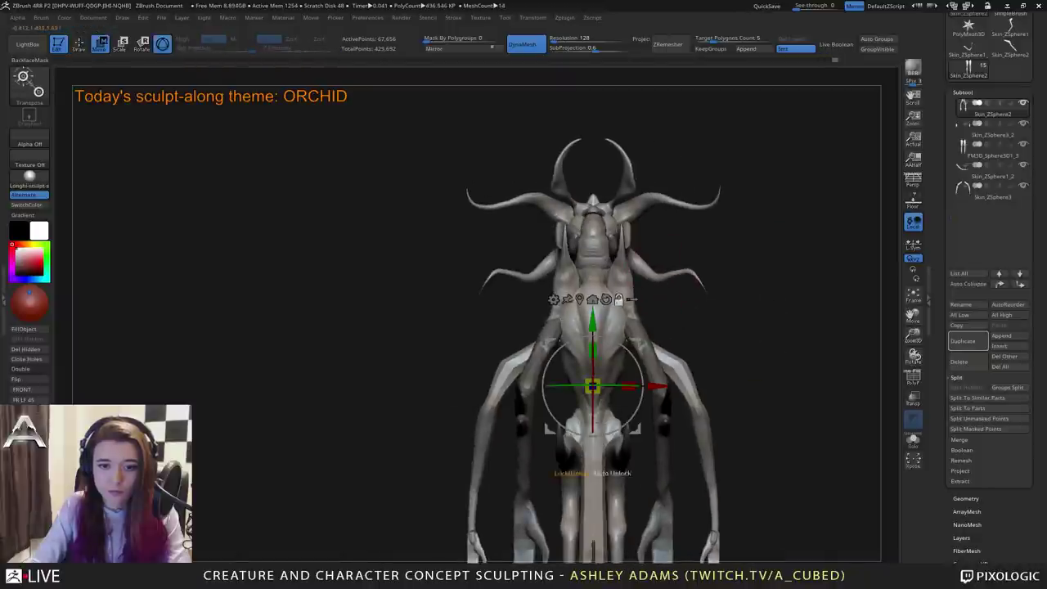
{"action": "left_click", "coordinate": [579, 301]}
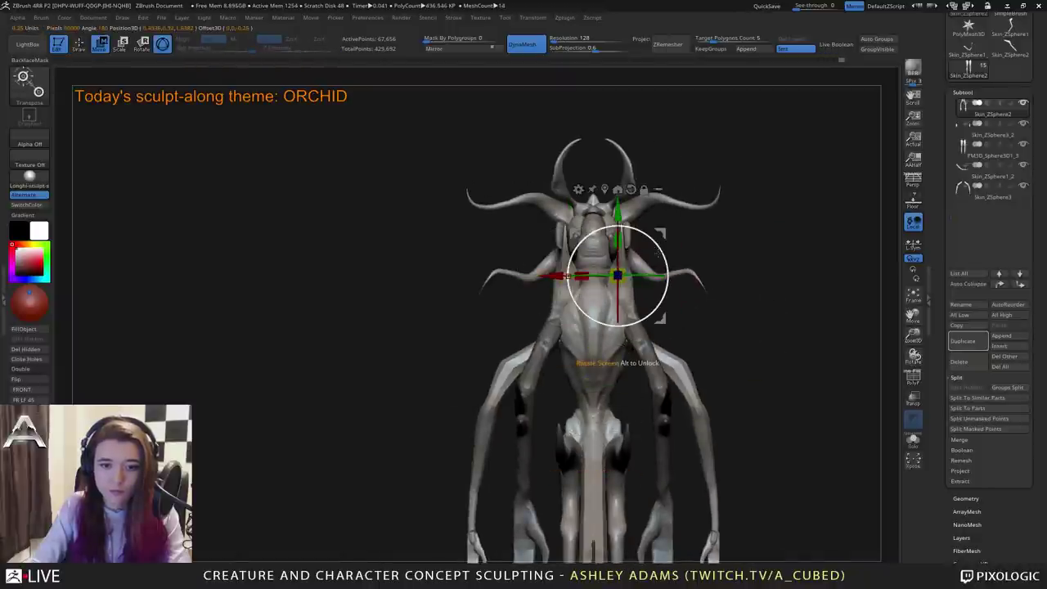
{"action": "left_click_drag", "start_coordinate": [659, 253], "coordinate": [674, 255]}
{"action": "left_click_drag", "start_coordinate": [680, 259], "coordinate": [680, 260]}
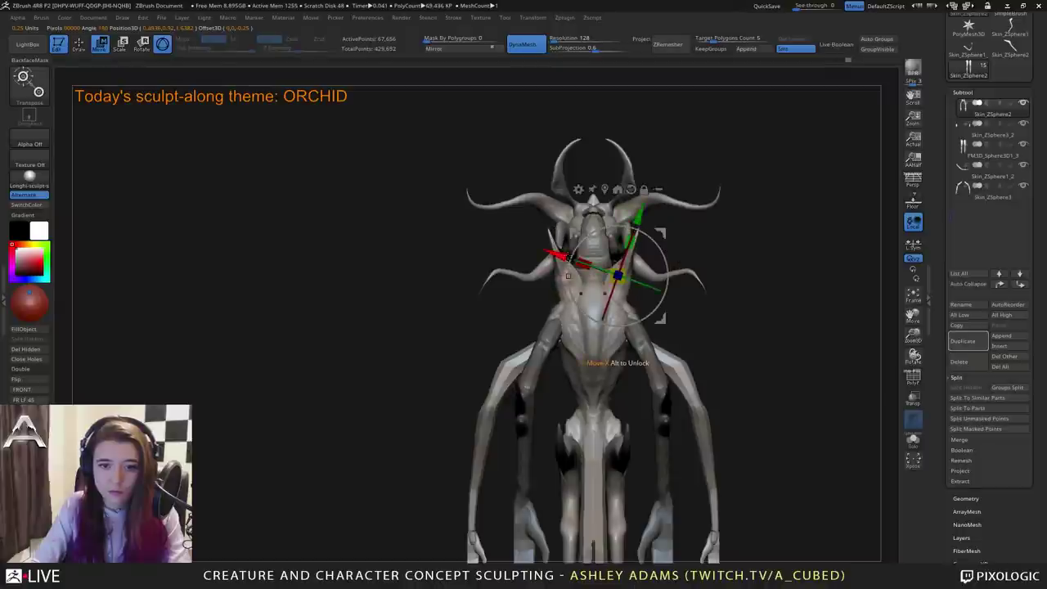
{"action": "left_click_drag", "start_coordinate": [558, 256], "coordinate": [570, 260]}
{"action": "left_click_drag", "start_coordinate": [480, 318], "coordinate": [576, 382]}
{"action": "right_click_drag", "start_coordinate": [575, 382], "coordinate": [648, 355], "text": "alt"}
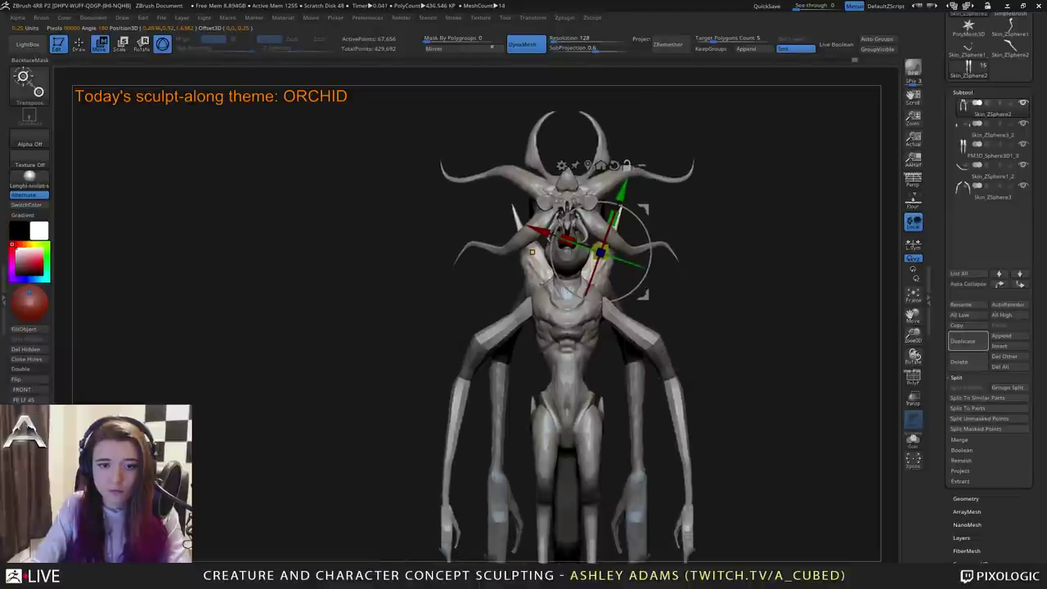
{"action": "key", "text": "q"}
{"action": "left_click_drag", "start_coordinate": [687, 318], "coordinate": [756, 302], "text": "ctrl"}
Examine the whole creature's silhouette from the front and side.
{"action": "right_click_drag", "start_coordinate": [723, 404], "coordinate": [683, 331], "text": "ctrl"}
{"action": "left_click_drag", "start_coordinate": [683, 330], "coordinate": [739, 298], "text": "alt"}
{"action": "right_click_drag", "start_coordinate": [738, 298], "coordinate": [615, 295]}
{"action": "right_click_drag", "start_coordinate": [614, 286], "coordinate": [563, 339], "text": "ctrl"}
{"action": "left_click_drag", "start_coordinate": [560, 339], "coordinate": [487, 327], "text": "alt"}
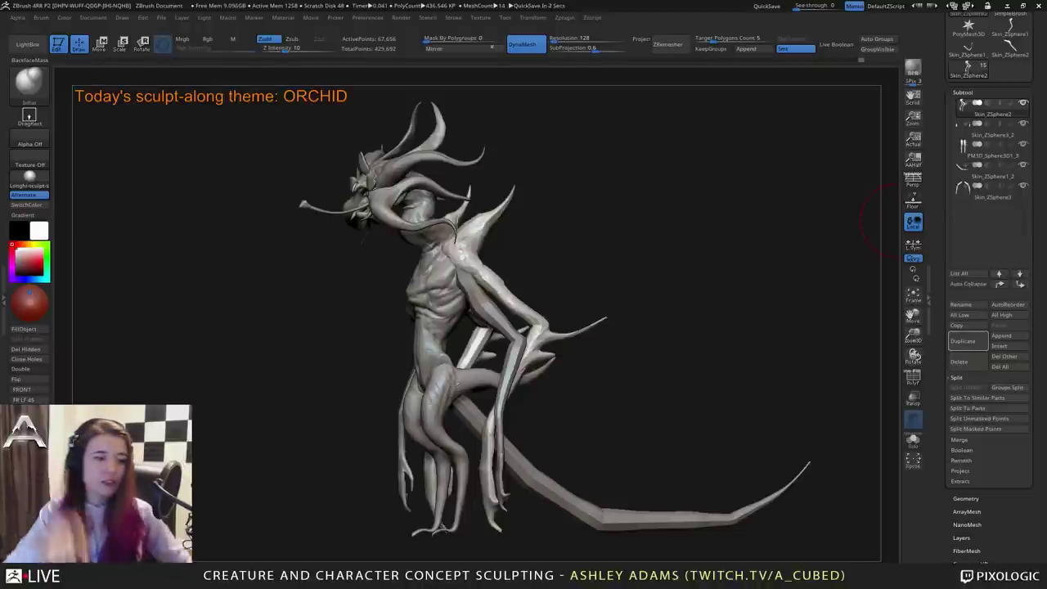
{"action": "left_click_drag", "start_coordinate": [871, 225], "coordinate": [524, 323]}
{"action": "key", "text": "space"}
Move the front hands' subtool down the list until it sits directly above the front arms' subtool.
{"action": "left_click", "coordinate": [509, 319], "text": "alt"}
{"action": "right_click_drag", "start_coordinate": [513, 384], "coordinate": [504, 306], "text": "alt"}
{"action": "right_click_drag", "start_coordinate": [504, 306], "coordinate": [483, 359], "text": "ctrl"}
{"action": "left_click_drag", "start_coordinate": [948, 255], "coordinate": [952, 201]}
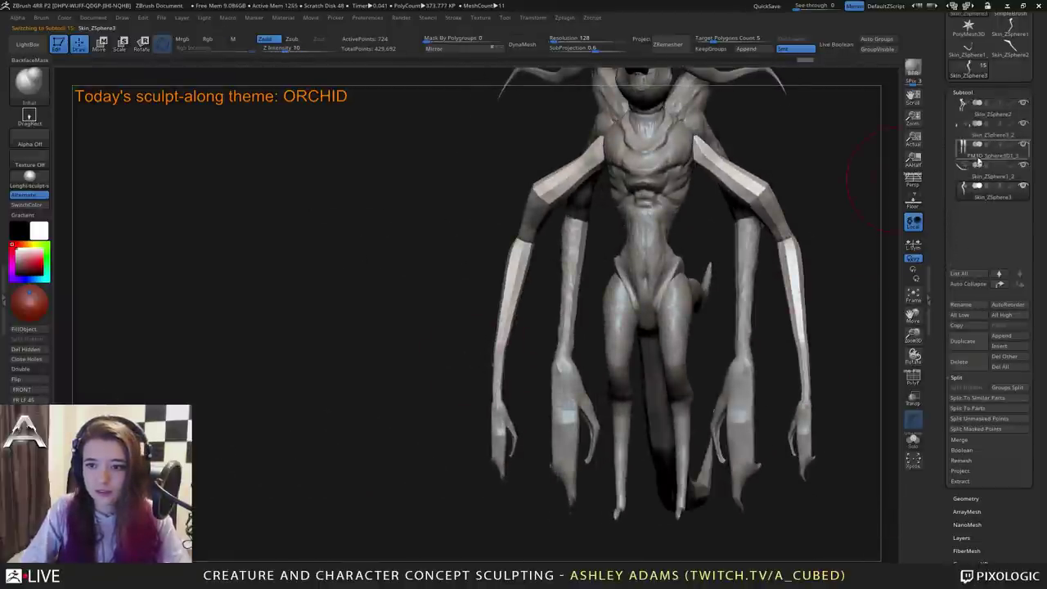
{"action": "left_click", "coordinate": [964, 133]}
{"action": "left_click", "coordinate": [1020, 284]}
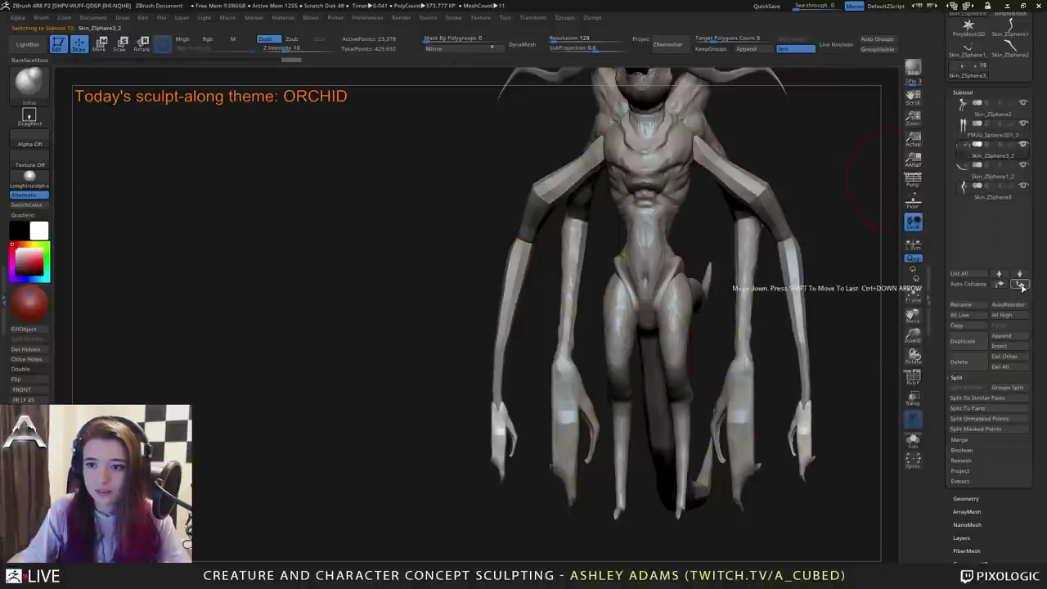
{"action": "left_click", "coordinate": [1020, 283]}
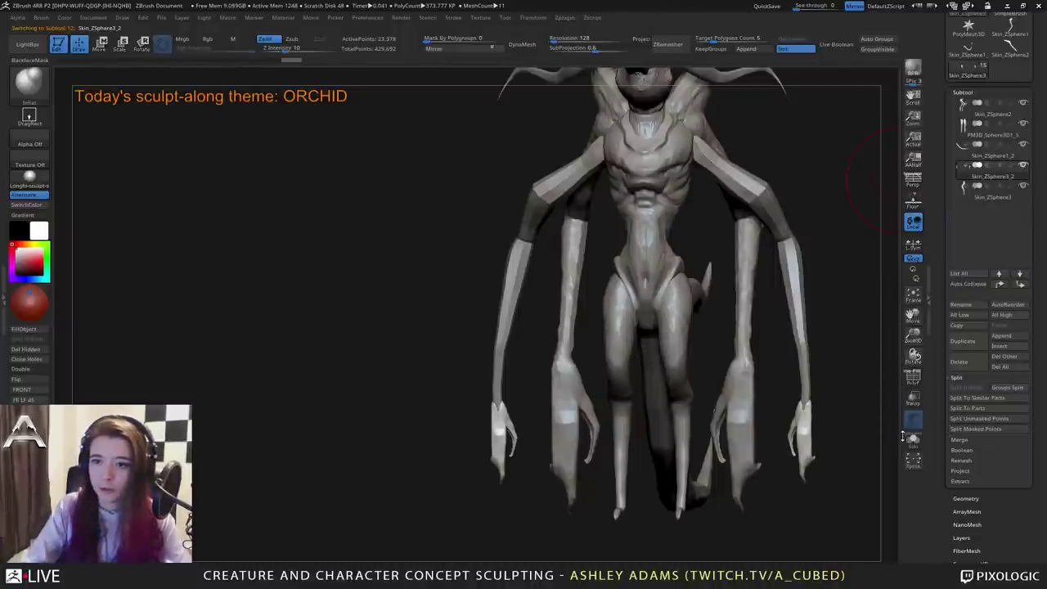
Extend the front arms' wrist ends down into the hands with SnakeHook.
{"action": "left_click", "coordinate": [806, 384], "text": "alt"}
{"action": "key", "text": "b"}
{"action": "key", "text": "s"}
{"action": "key", "text": "h"}
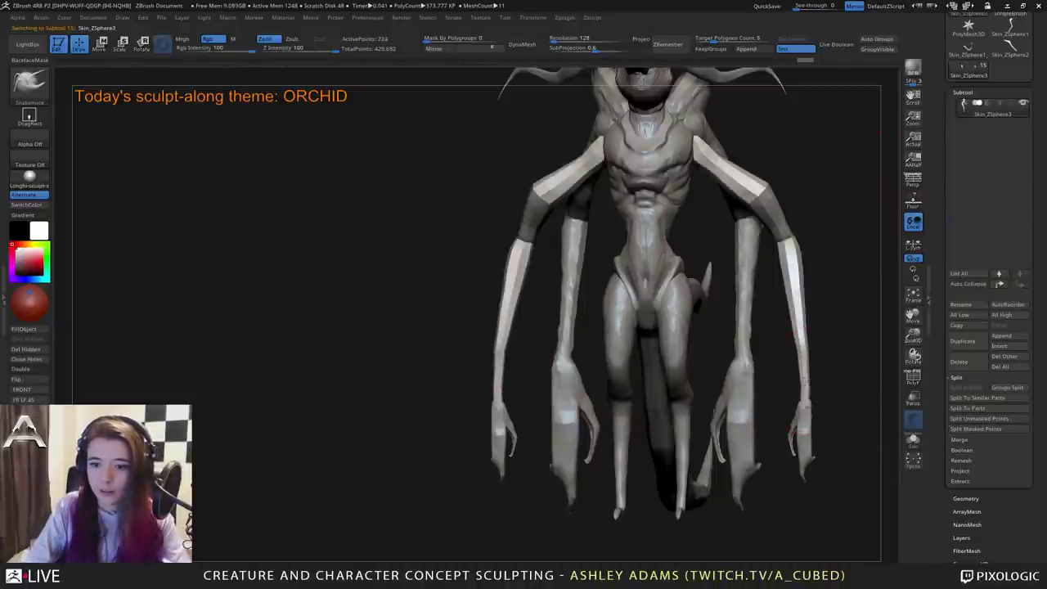
{"action": "key", "text": "space"}
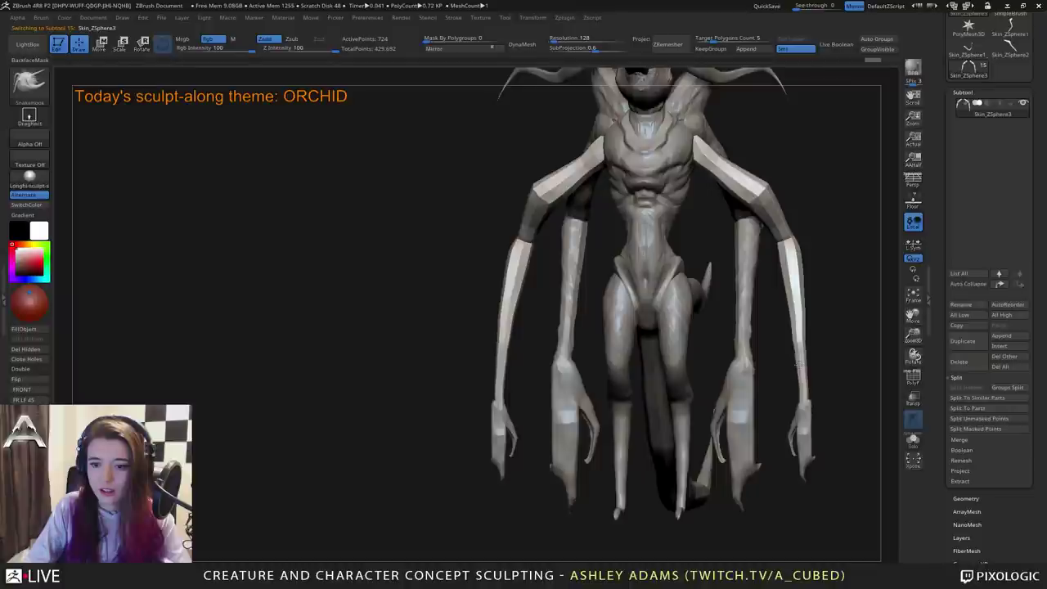
{"action": "left_click_drag", "start_coordinate": [835, 343], "coordinate": [775, 330], "text": "alt"}
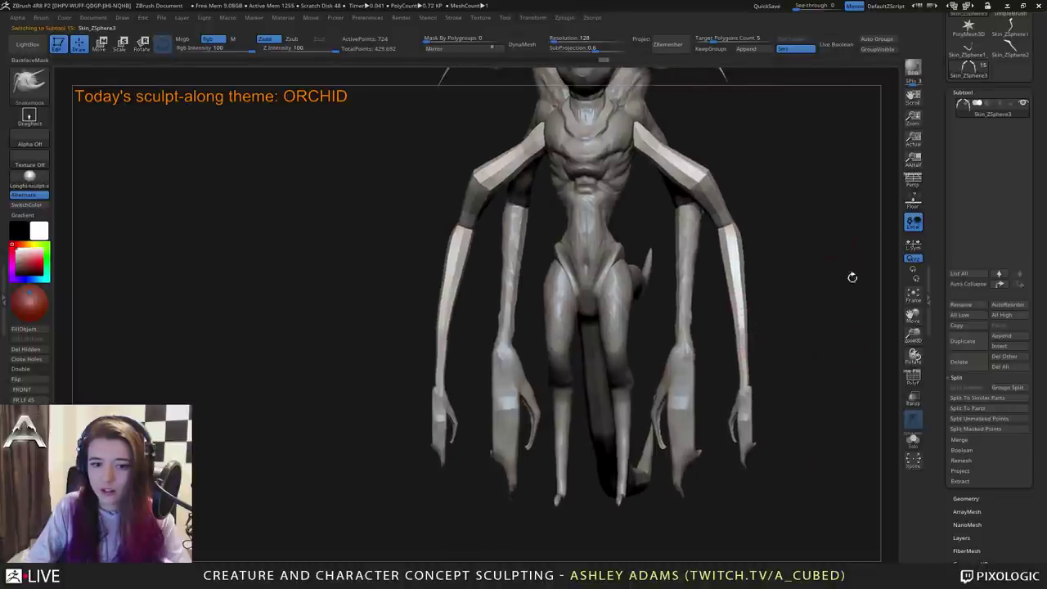
Merge the front hands down with the front arms and rebuild the combined mesh with DynaMesh at resolution 128.
{"action": "left_click", "coordinate": [975, 397]}
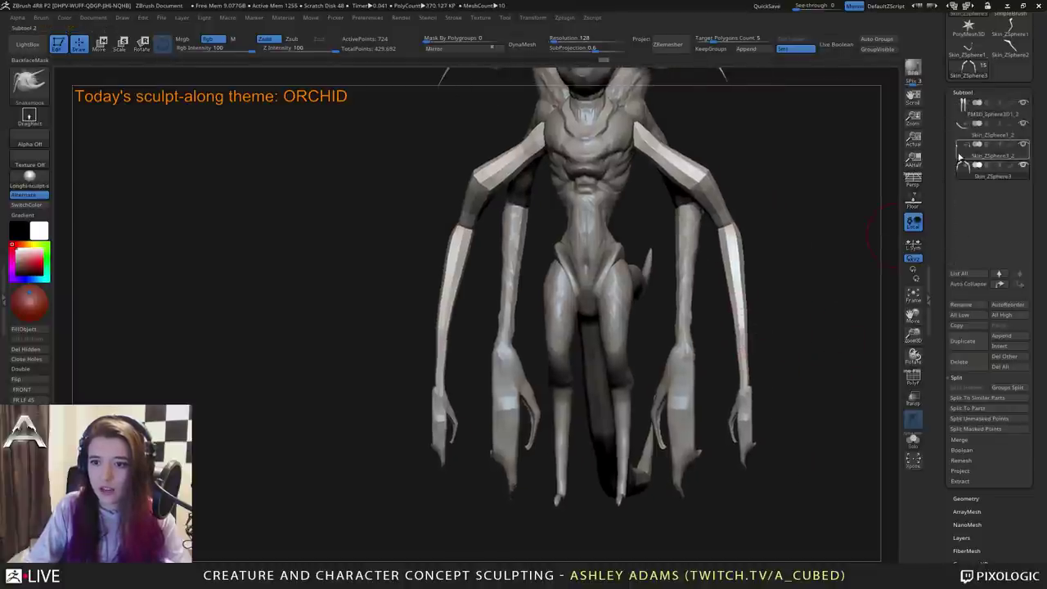
{"action": "left_click", "coordinate": [966, 440]}
{"action": "left_click", "coordinate": [975, 399]}
{"action": "left_click", "coordinate": [866, 422]}
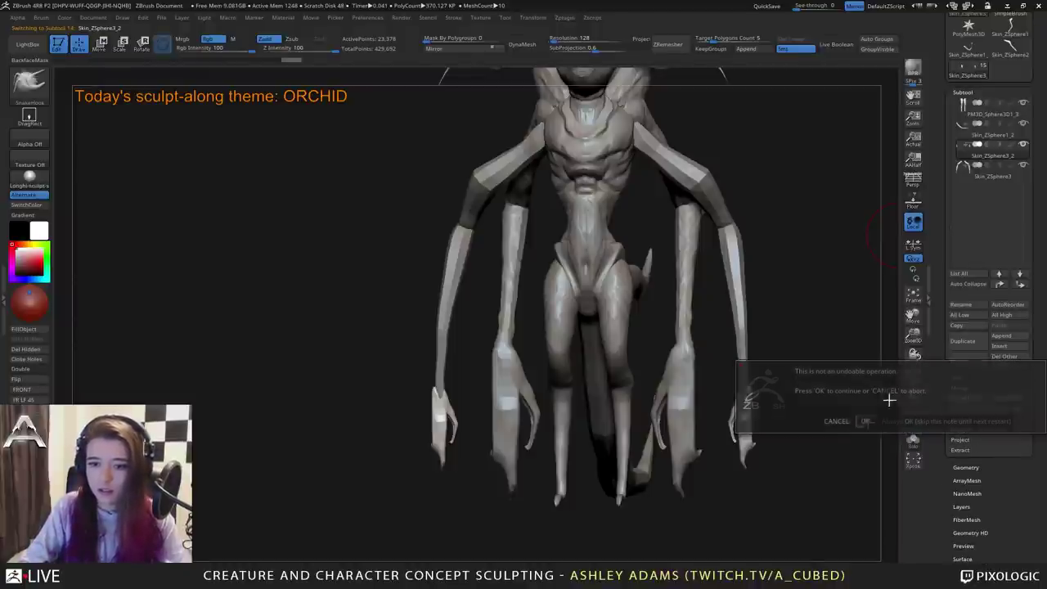
{"action": "left_click_drag", "start_coordinate": [826, 328], "coordinate": [701, 243], "text": "alt"}
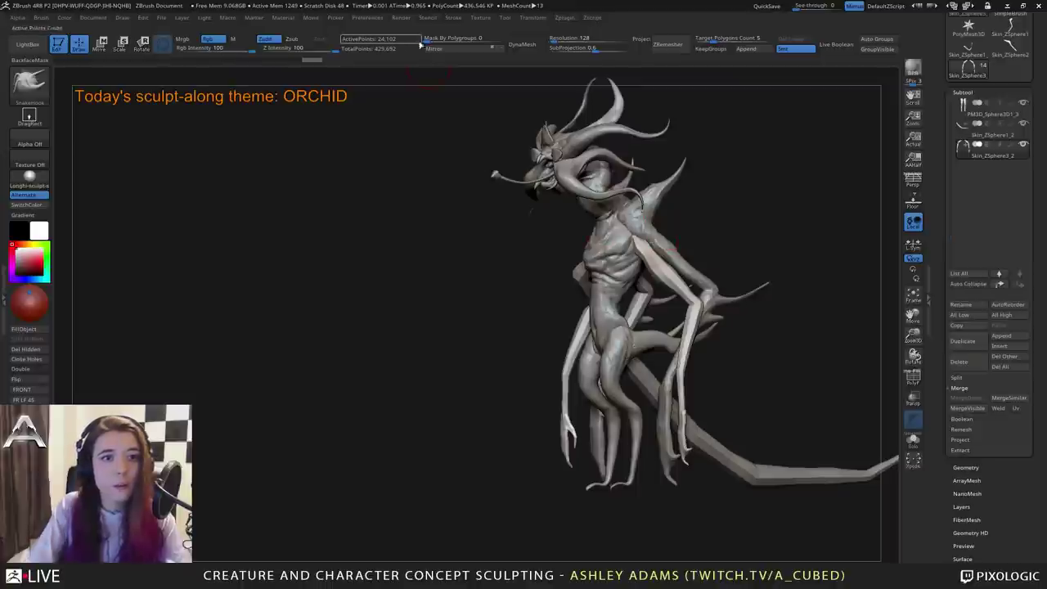
{"action": "left_click", "coordinate": [522, 44]}
Smooth the joins between the front arms and hands, switch to ClayBuildup, and undo the last stroke.
{"action": "mouse_move", "coordinate": [728, 369]}
{"action": "left_mouse_down", "text": "shift"}
{"action": "mouse_move", "coordinate": [734, 430]}
{"action": "mouse_move", "coordinate": [701, 422]}
{"action": "left_mouse_up", "text": "shift"}
{"action": "key", "text": "b"}
{"action": "key", "text": "c"}
{"action": "key", "text": "b"}
{"action": "mouse_move", "coordinate": [701, 421]}
{"action": "right_mouse_down", "text": "alt"}
{"action": "mouse_move", "coordinate": [695, 337]}
{"action": "mouse_move", "coordinate": [661, 356]}
{"action": "right_mouse_up", "text": "alt"}
{"action": "key", "text": "ctrl+z"}
Resize the ClayBuildup brush and build up the front wrists to blend the forearms into the hands.
{"action": "key", "text": "space"}
{"action": "left_click_drag", "start_coordinate": [661, 356], "coordinate": [671, 365]}
{"action": "right_click_drag", "start_coordinate": [700, 363], "coordinate": [668, 357]}
{"action": "left_click_drag", "start_coordinate": [669, 361], "coordinate": [669, 381]}
{"action": "mouse_move", "coordinate": [777, 374]}
{"action": "right_mouse_down"}
{"action": "mouse_move", "coordinate": [678, 354]}
{"action": "mouse_move", "coordinate": [702, 350]}
{"action": "right_mouse_up"}
{"action": "left_click_drag", "start_coordinate": [652, 365], "coordinate": [649, 348]}
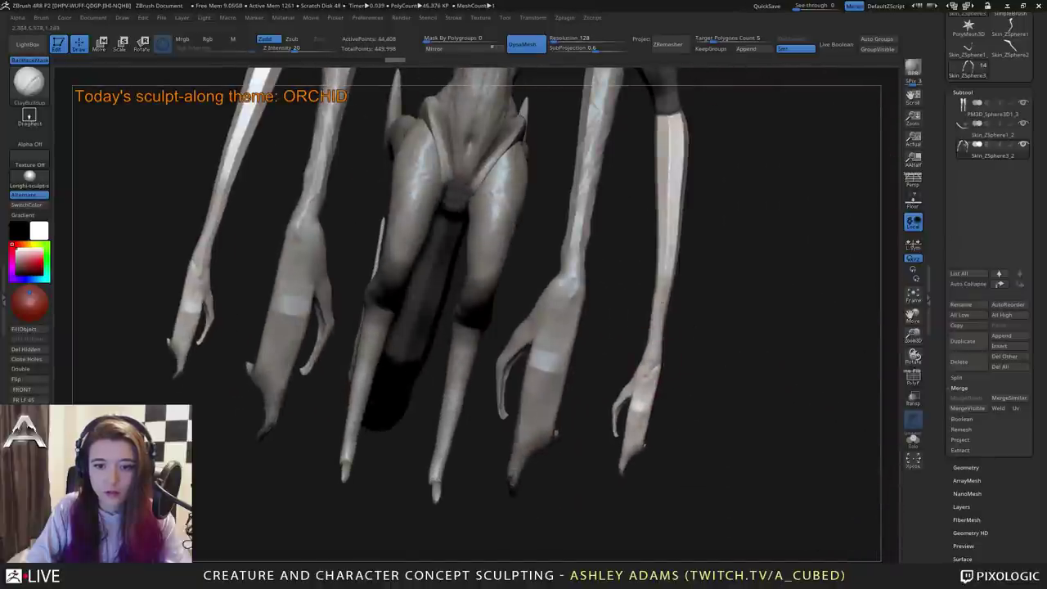
Build up the creature's front forearms a little more with ClayBuildup.
{"action": "left_click_drag", "start_coordinate": [662, 302], "coordinate": [660, 345]}
{"action": "mouse_move", "coordinate": [720, 360]}
{"action": "right_mouse_down", "text": "ctrl"}
{"action": "mouse_move", "coordinate": [714, 315]}
{"action": "mouse_move", "coordinate": [728, 321]}
{"action": "mouse_move", "coordinate": [680, 316]}
{"action": "mouse_move", "coordinate": [738, 370]}
{"action": "right_mouse_up", "text": "ctrl"}
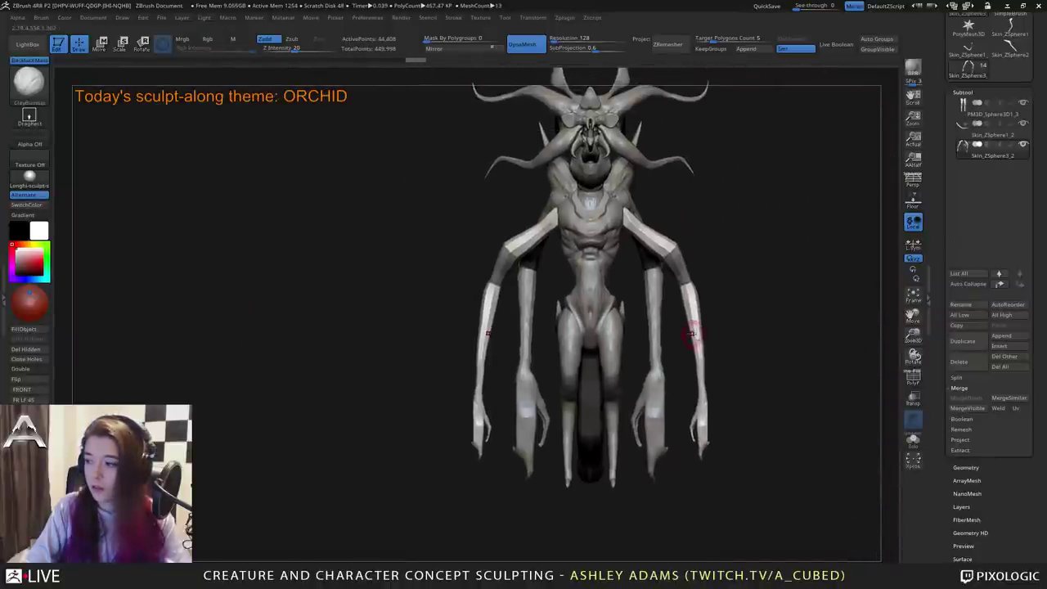
{"action": "right_click", "coordinate": [692, 333]}
{"action": "left_click", "coordinate": [683, 326]}
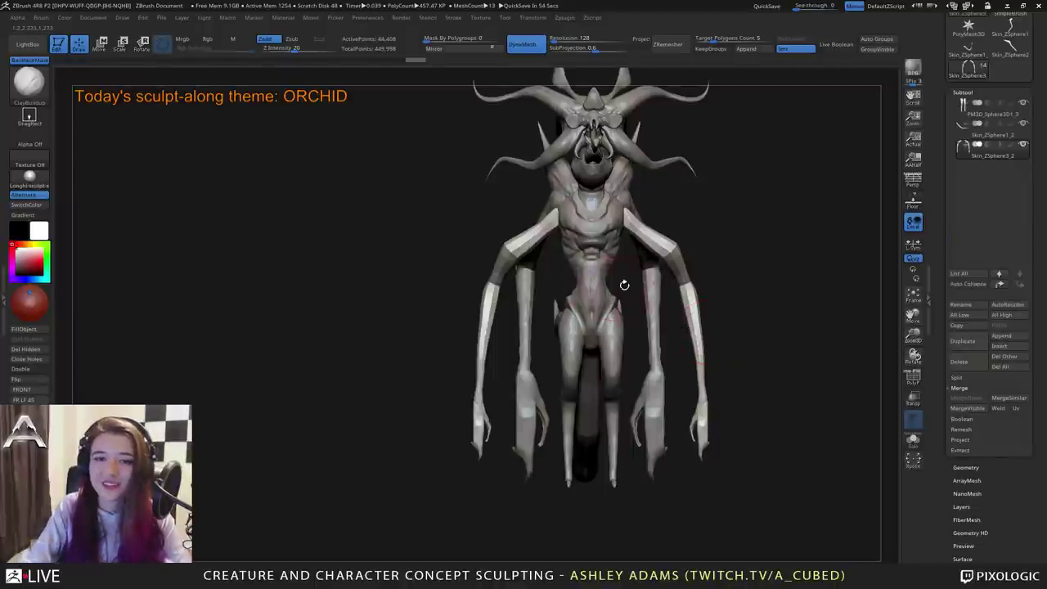
Make the legs the active subtool and swell their lower ends with the Inflat brush from underneath.
{"action": "right_click_drag", "start_coordinate": [624, 283], "coordinate": [602, 350]}
{"action": "left_click", "coordinate": [587, 432], "text": "alt"}
{"action": "right_click_drag", "start_coordinate": [587, 432], "coordinate": [551, 236], "text": "alt"}
{"action": "key", "text": "b"}
{"action": "key", "text": "i"}
{"action": "key", "text": "n"}
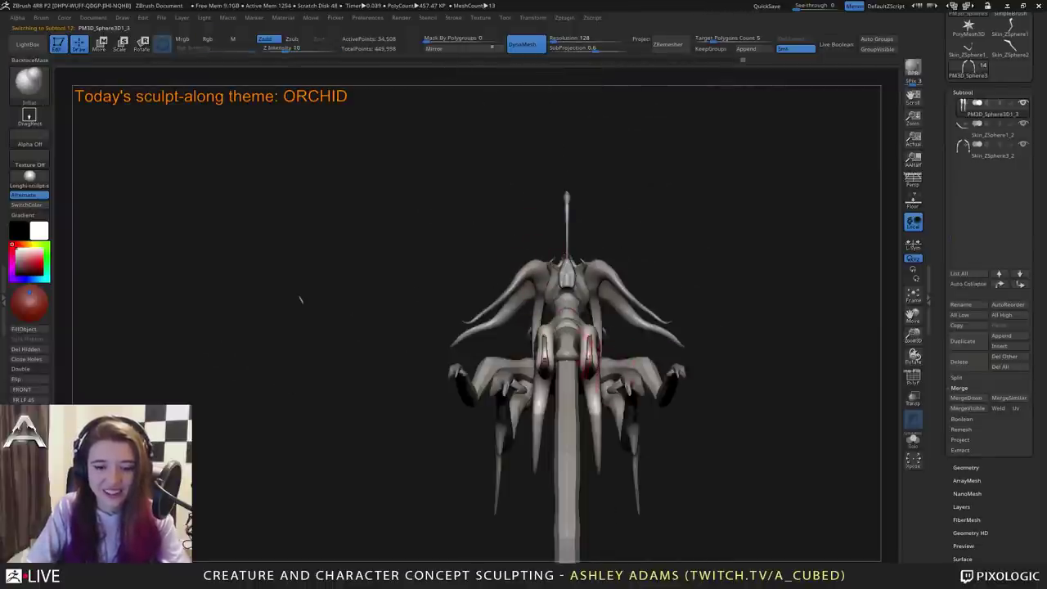
{"action": "mouse_move", "coordinate": [589, 339]}
{"action": "right_mouse_down"}
{"action": "mouse_move", "coordinate": [584, 270]}
{"action": "mouse_move", "coordinate": [586, 357]}
{"action": "right_mouse_up"}
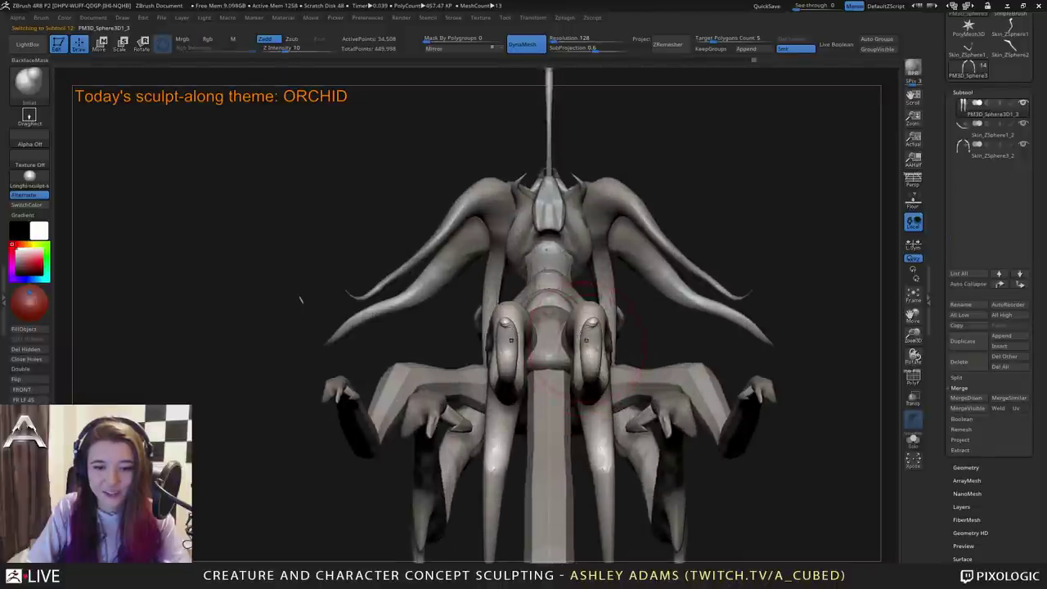
Pull the swollen leg ends forward with SnakeHook to start the basic foot shapes.
{"action": "key", "text": "b"}
{"action": "key", "text": "s"}
{"action": "key", "text": "h"}
{"action": "right_click_drag", "start_coordinate": [300, 299], "coordinate": [300, 300]}
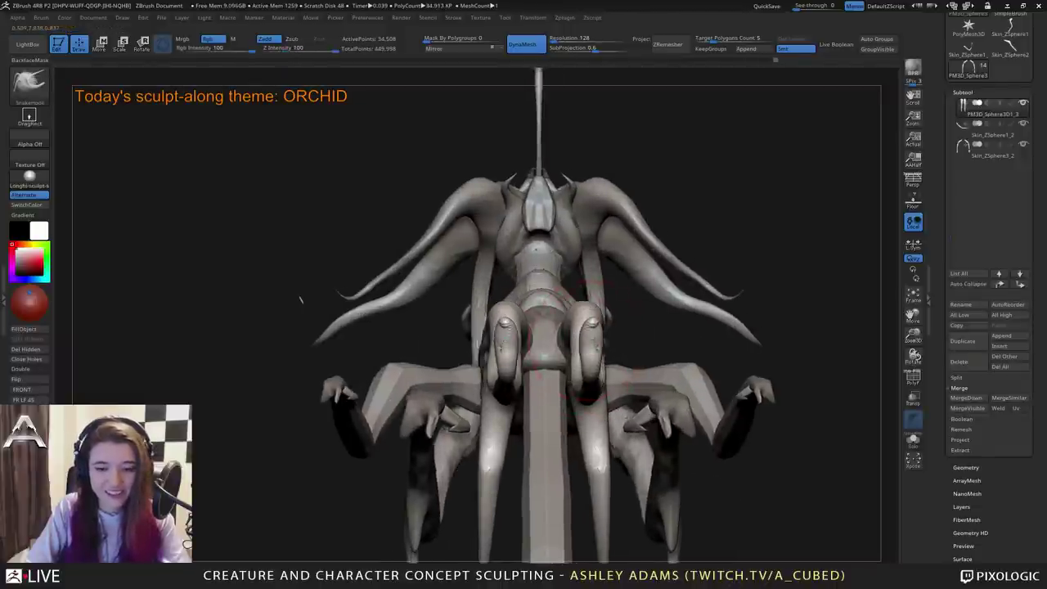
{"action": "key", "text": "space"}
{"action": "mouse_move", "coordinate": [579, 318]}
{"action": "right_mouse_down"}
{"action": "mouse_move", "coordinate": [524, 319]}
{"action": "mouse_move", "coordinate": [577, 322]}
{"action": "right_mouse_up"}
{"action": "left_click_drag", "start_coordinate": [579, 341], "coordinate": [584, 327]}
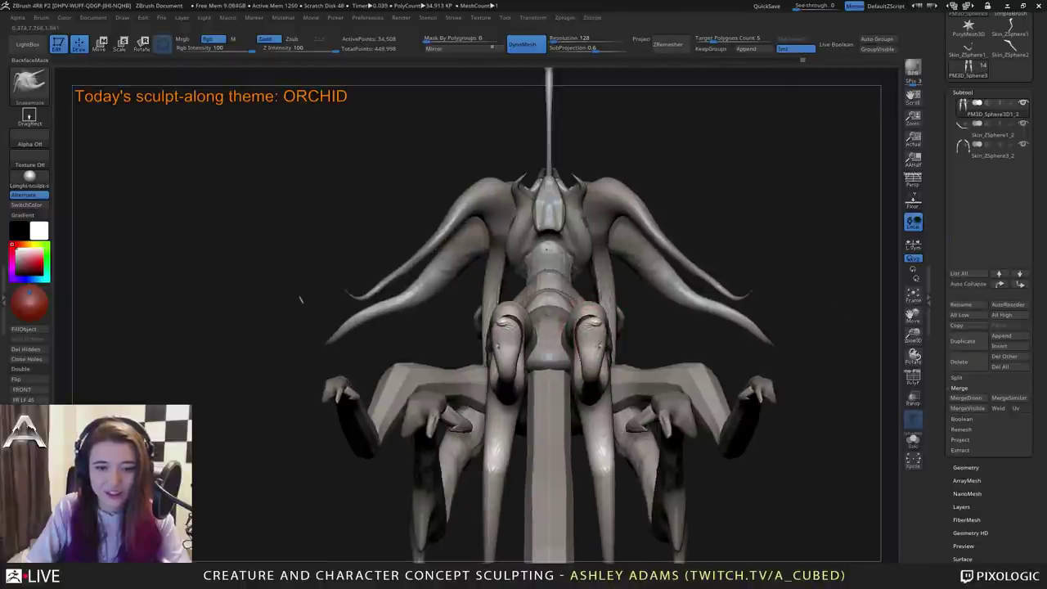
{"action": "mouse_move", "coordinate": [596, 350]}
{"action": "left_mouse_down"}
{"action": "mouse_move", "coordinate": [603, 347]}
{"action": "mouse_move", "coordinate": [591, 348]}
{"action": "mouse_move", "coordinate": [598, 354]}
{"action": "left_mouse_up"}
{"action": "right_click_drag", "start_coordinate": [601, 329], "coordinate": [587, 467], "text": "shift"}
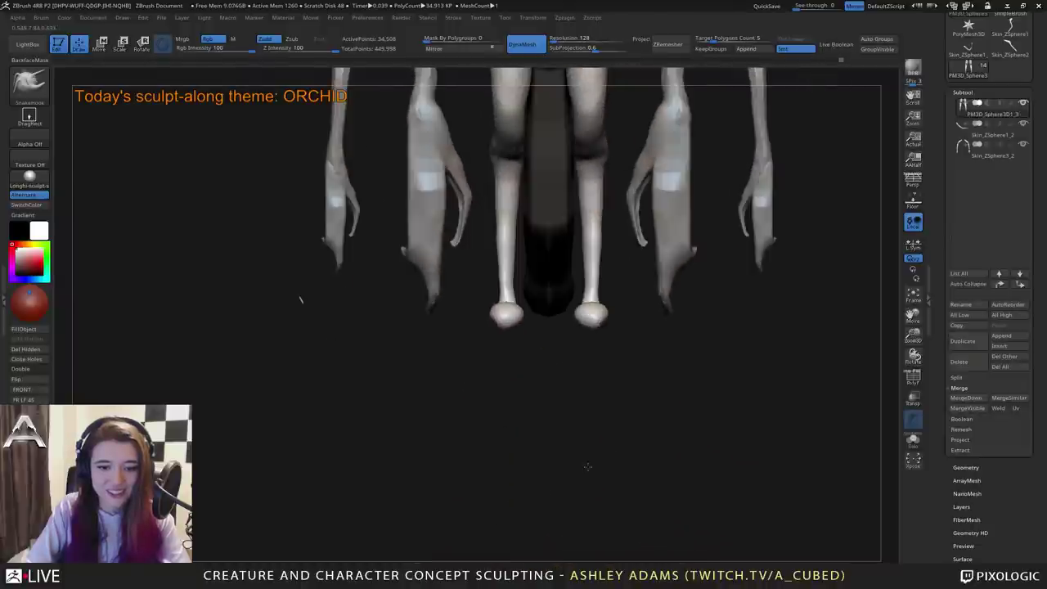
Widen the feet and pull their front upper edge upward into a raised toe with SnakeHook.
{"action": "key", "text": "space"}
{"action": "mouse_move", "coordinate": [582, 318]}
{"action": "left_mouse_down"}
{"action": "mouse_move", "coordinate": [571, 323]}
{"action": "mouse_move", "coordinate": [614, 325]}
{"action": "mouse_move", "coordinate": [608, 312]}
{"action": "left_mouse_up"}
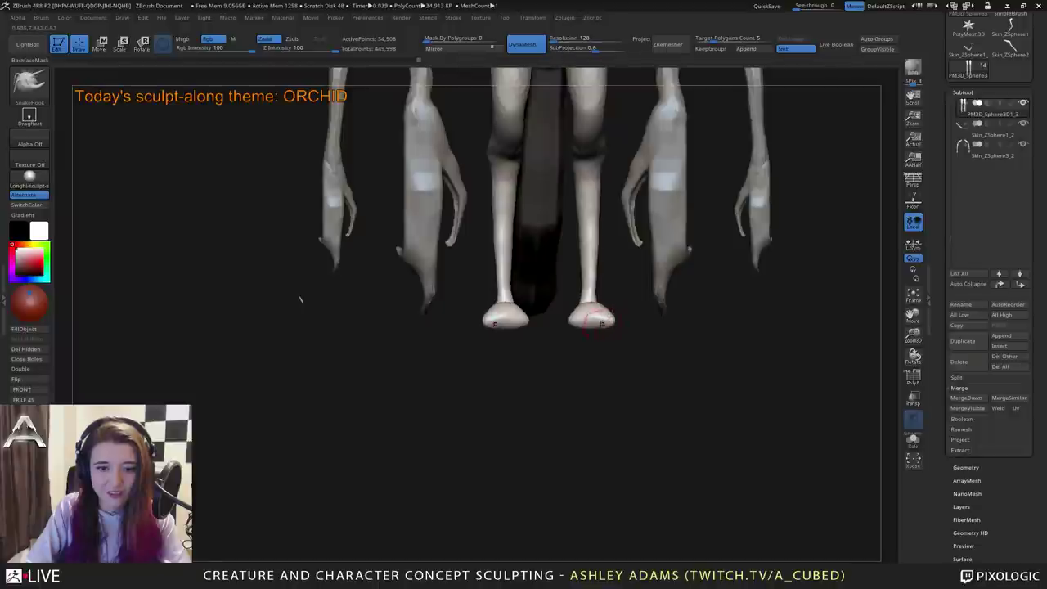
{"action": "right_click_drag", "start_coordinate": [602, 324], "coordinate": [567, 303]}
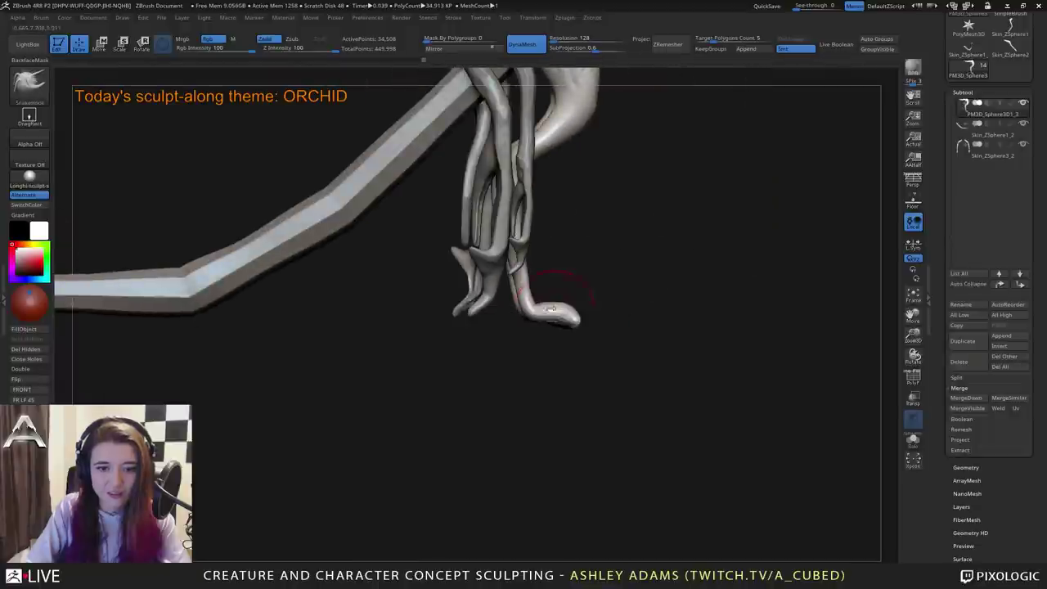
{"action": "mouse_move", "coordinate": [539, 306]}
{"action": "left_mouse_down"}
{"action": "mouse_move", "coordinate": [536, 316]}
{"action": "mouse_move", "coordinate": [557, 311]}
{"action": "left_mouse_up"}
{"action": "key", "text": "space"}
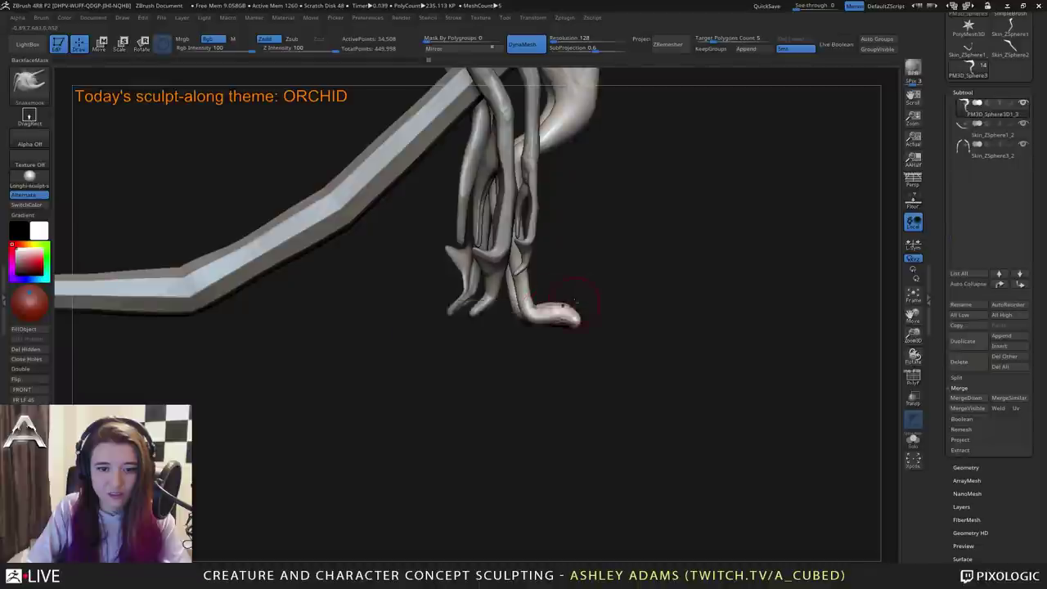
{"action": "right_click_drag", "start_coordinate": [570, 309], "coordinate": [567, 267]}
{"action": "left_click_drag", "start_coordinate": [578, 309], "coordinate": [564, 292]}
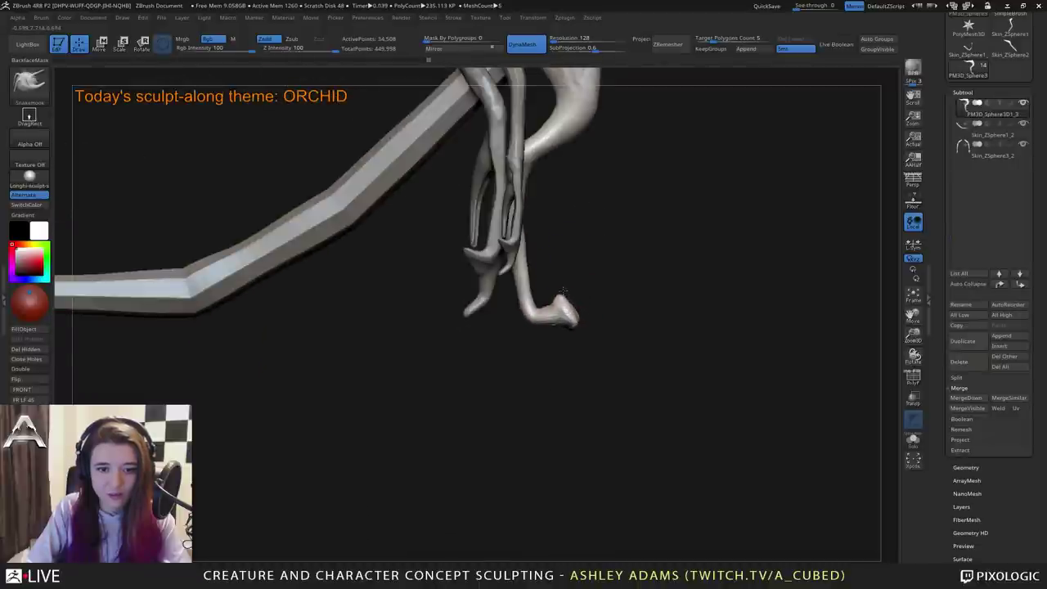
Shape the front of the feet with SnakeHook, raising the upper corners and pulling the lower edges outward.
{"action": "right_click_drag", "start_coordinate": [561, 289], "coordinate": [491, 296]}
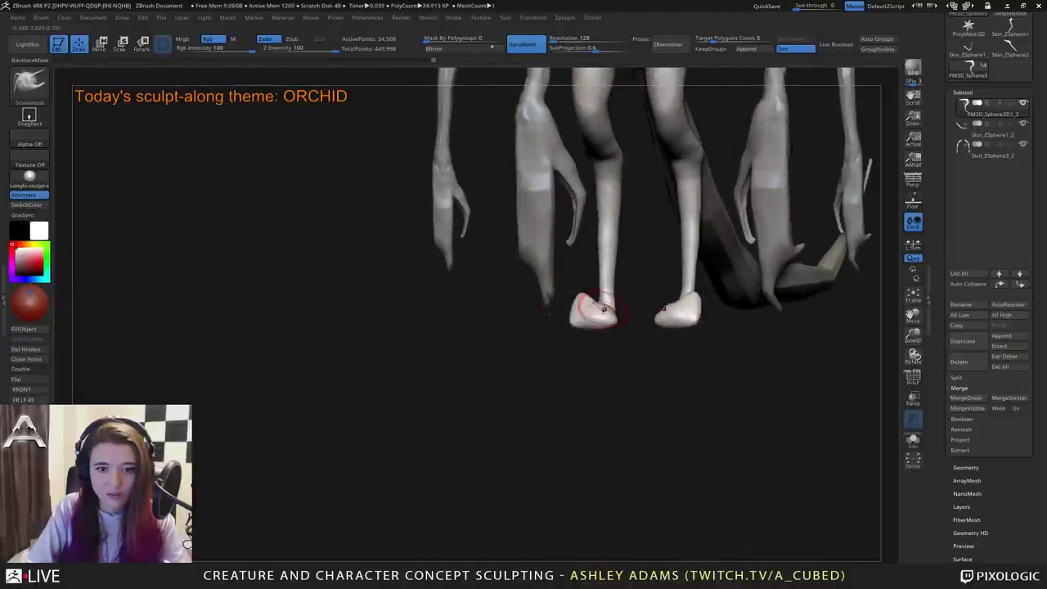
{"action": "mouse_move", "coordinate": [606, 308]}
{"action": "left_mouse_down"}
{"action": "mouse_move", "coordinate": [606, 294]}
{"action": "mouse_move", "coordinate": [596, 300]}
{"action": "left_mouse_up"}
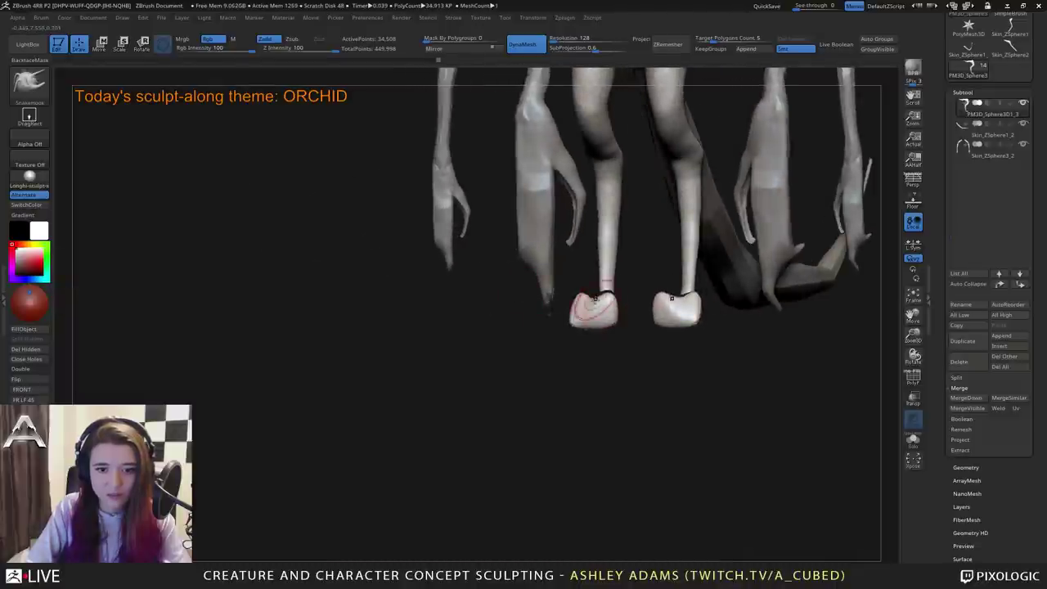
{"action": "right_click_drag", "start_coordinate": [595, 299], "coordinate": [591, 309]}
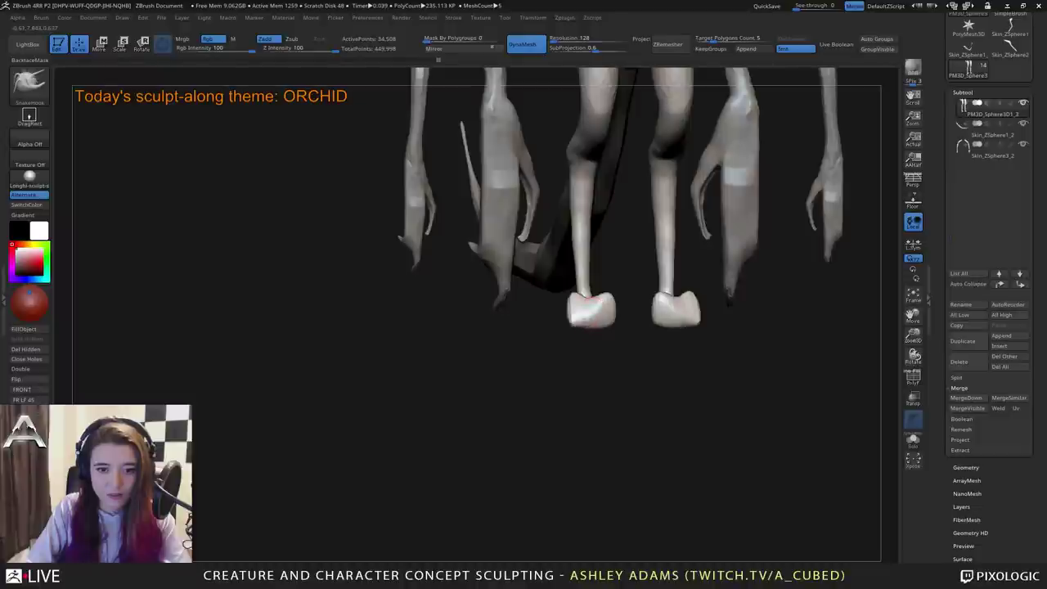
{"action": "mouse_move", "coordinate": [583, 324]}
{"action": "left_mouse_down"}
{"action": "mouse_move", "coordinate": [598, 305]}
{"action": "mouse_move", "coordinate": [586, 322]}
{"action": "left_mouse_up"}
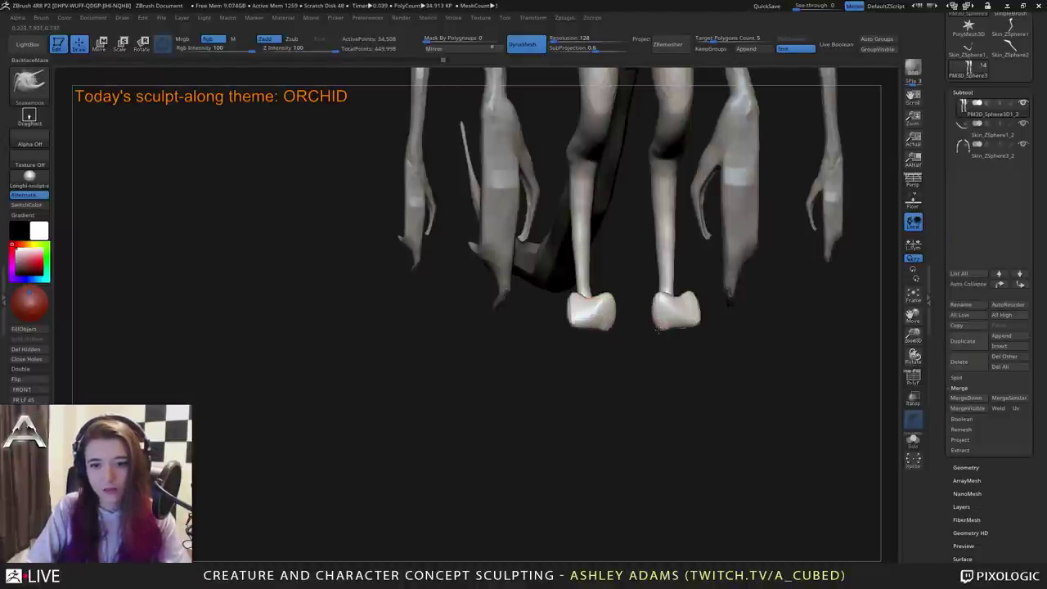
{"action": "left_click_drag", "start_coordinate": [674, 326], "coordinate": [702, 322]}
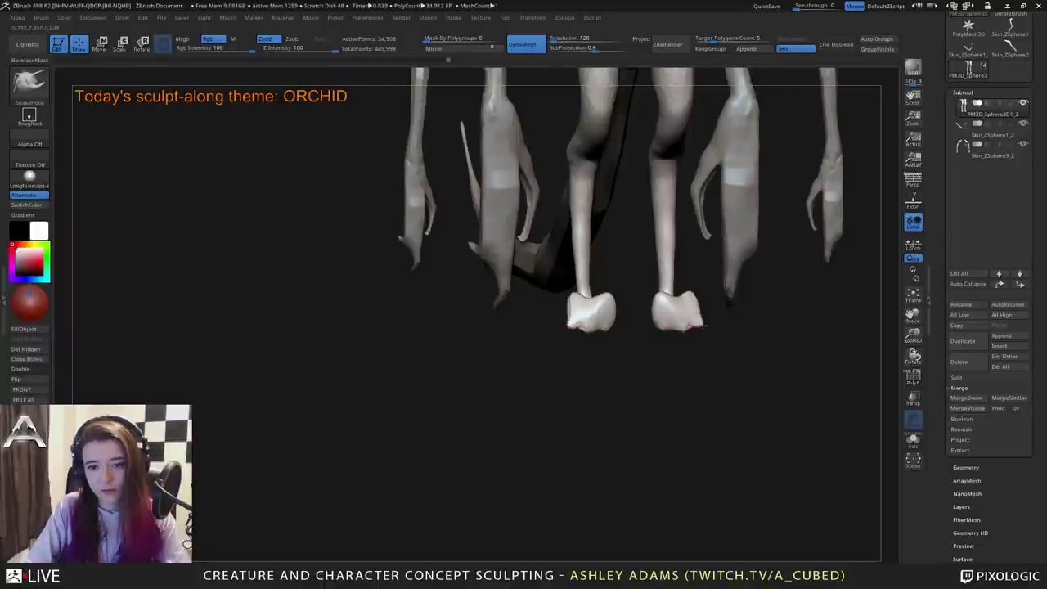
Mask a small spot on the back of each lower leg and invert the mask.
{"action": "right_click_drag", "start_coordinate": [703, 324], "coordinate": [651, 315], "text": "ctrl"}
{"action": "left_click_drag", "start_coordinate": [653, 315], "coordinate": [679, 296]}
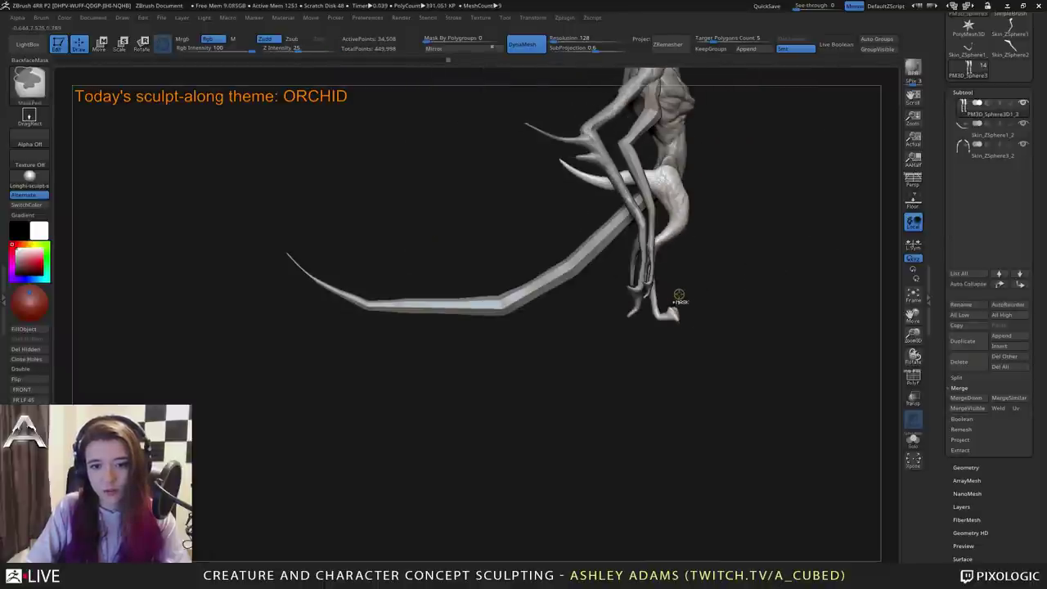
{"action": "right_click_drag", "start_coordinate": [709, 304], "coordinate": [671, 342], "text": "ctrl"}
{"action": "left_click_drag", "start_coordinate": [671, 341], "coordinate": [614, 367]}
{"action": "key", "text": "space"}
{"action": "left_click_drag", "start_coordinate": [661, 323], "coordinate": [609, 324]}
{"action": "key", "text": "space"}
{"action": "right_click_drag", "start_coordinate": [608, 306], "coordinate": [652, 310]}
{"action": "key", "text": "space"}
{"action": "left_click_drag", "start_coordinate": [643, 262], "coordinate": [659, 262]}
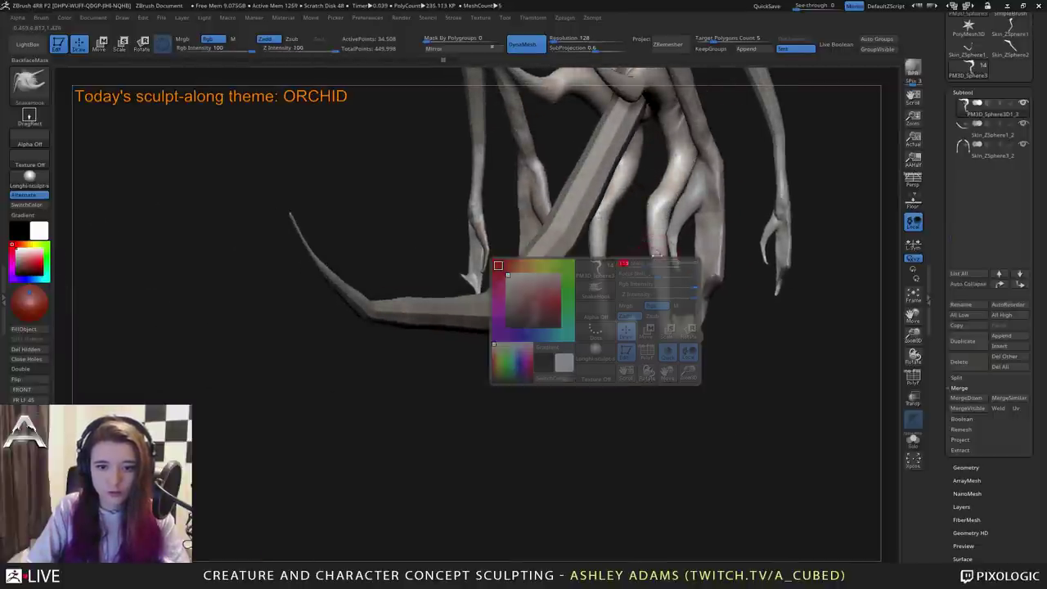
{"action": "right_click_drag", "start_coordinate": [661, 275], "coordinate": [655, 274]}
{"action": "key", "text": "space"}
{"action": "left_click_drag", "start_coordinate": [657, 275], "coordinate": [660, 273], "text": "ctrl"}
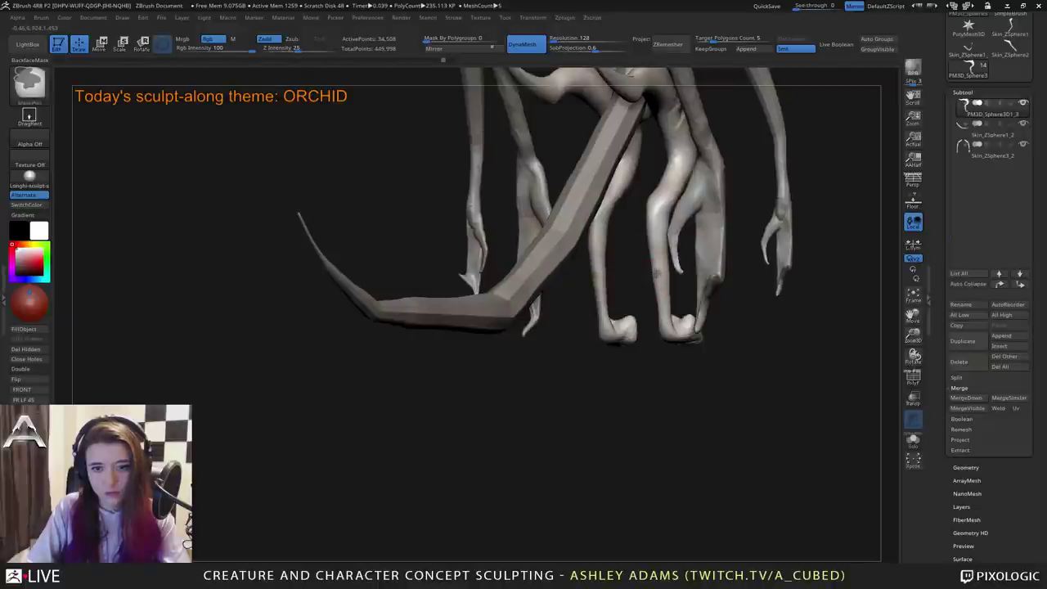
{"action": "left_click", "coordinate": [676, 385], "text": "ctrl"}
Pull a small spur out of the unmasked spot on each lower leg with SnakeHook, clearing the mask before refining it.
{"action": "right_click_drag", "start_coordinate": [676, 286], "coordinate": [671, 284]}
{"action": "key", "text": "space"}
{"action": "left_click_drag", "start_coordinate": [671, 284], "coordinate": [664, 284]}
{"action": "right_click_drag", "start_coordinate": [665, 284], "coordinate": [658, 271]}
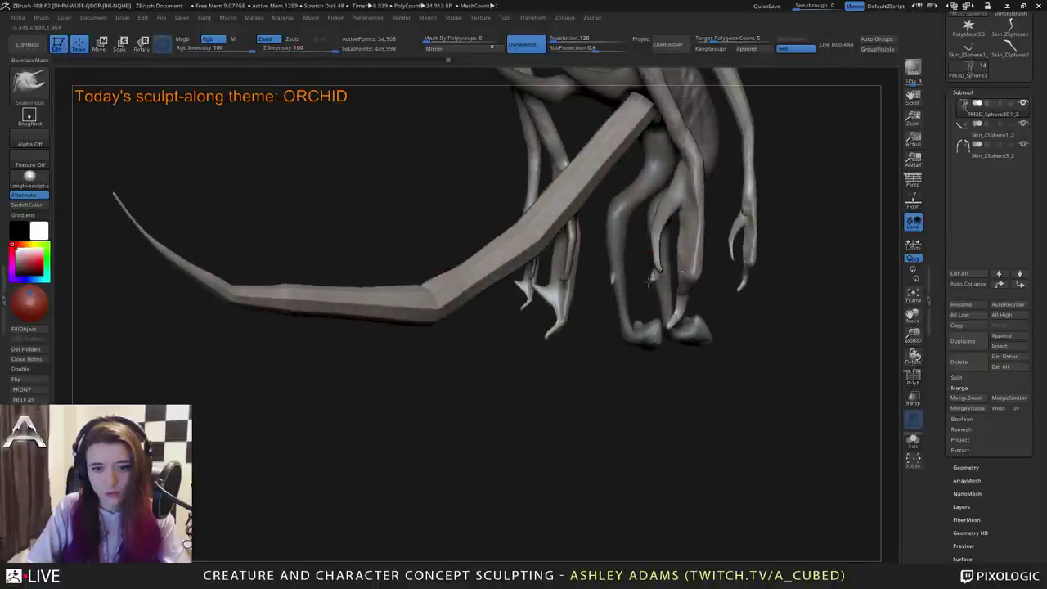
{"action": "left_click_drag", "start_coordinate": [648, 283], "coordinate": [645, 285]}
{"action": "left_click_drag", "start_coordinate": [628, 422], "coordinate": [671, 378], "text": "ctrl"}
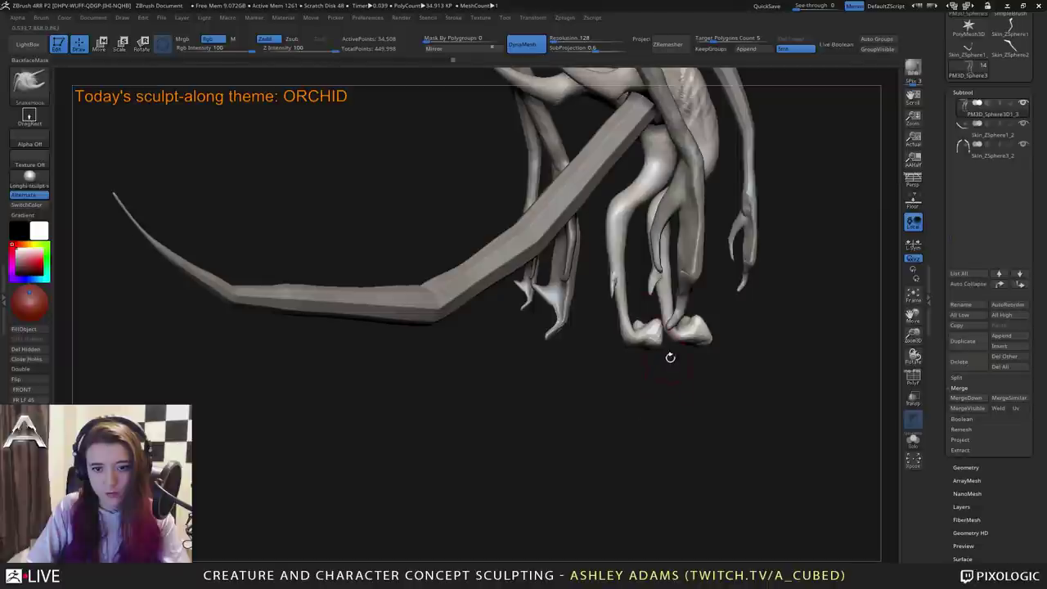
{"action": "right_click_drag", "start_coordinate": [671, 357], "coordinate": [590, 315]}
{"action": "right_click_drag", "start_coordinate": [645, 282], "coordinate": [667, 288]}
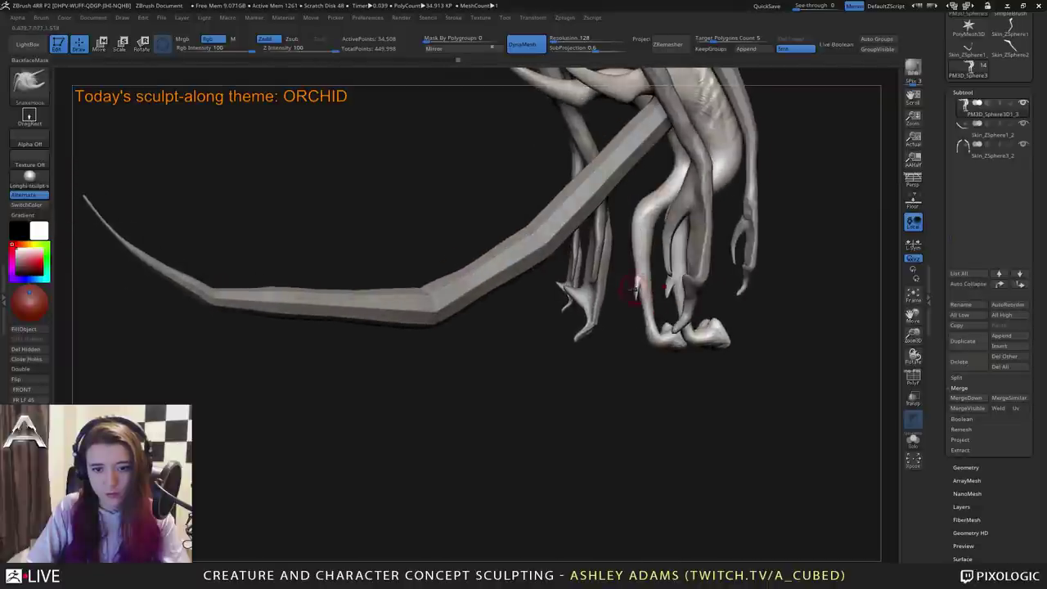
{"action": "left_click_drag", "start_coordinate": [637, 283], "coordinate": [633, 290]}
{"action": "right_click_drag", "start_coordinate": [625, 336], "coordinate": [661, 429], "text": "ctrl"}
{"action": "left_click_drag", "start_coordinate": [642, 331], "coordinate": [697, 332]}
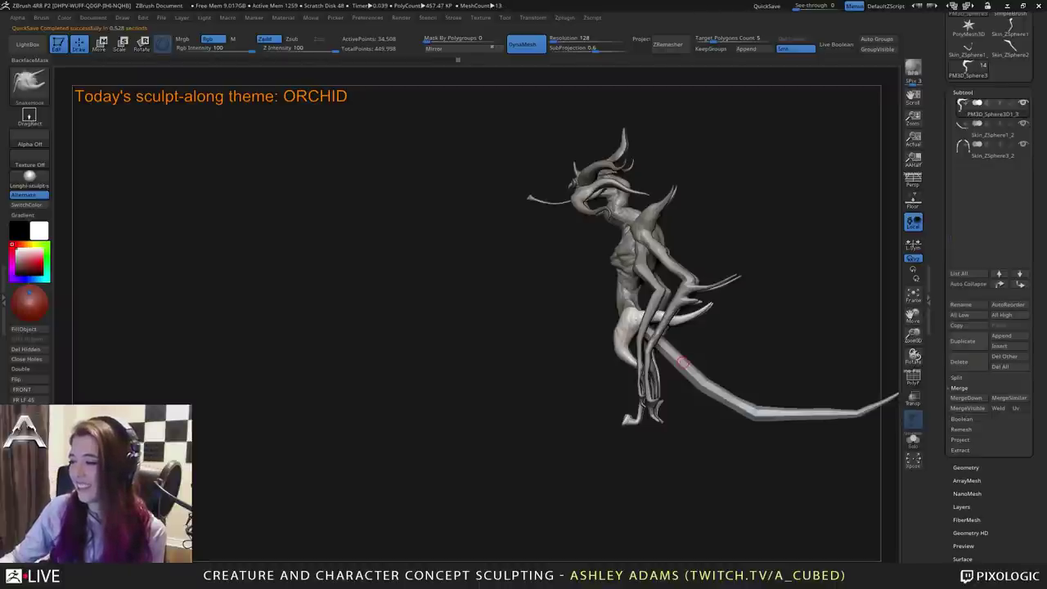
{"action": "mouse_move", "coordinate": [683, 362]}
{"action": "left_mouse_down"}
{"action": "mouse_move", "coordinate": [684, 285]}
{"action": "mouse_move", "coordinate": [685, 315]}
{"action": "mouse_move", "coordinate": [650, 297]}
{"action": "mouse_move", "coordinate": [713, 297]}
{"action": "mouse_move", "coordinate": [725, 281]}
{"action": "mouse_move", "coordinate": [785, 295]}
{"action": "left_mouse_up"}
{"action": "mouse_move", "coordinate": [785, 295]}
{"action": "right_mouse_down"}
{"action": "mouse_move", "coordinate": [605, 288]}
{"action": "mouse_move", "coordinate": [603, 319]}
{"action": "mouse_move", "coordinate": [713, 319]}
{"action": "right_mouse_up"}
{"action": "right_click", "coordinate": [603, 286]}
Switch to ClayBuildup and build up bony forms on and around the creature's knees.
{"action": "mouse_move", "coordinate": [601, 414]}
{"action": "right_mouse_down", "text": "alt"}
{"action": "mouse_move", "coordinate": [667, 198]}
{"action": "mouse_move", "coordinate": [710, 200]}
{"action": "mouse_move", "coordinate": [679, 201]}
{"action": "mouse_move", "coordinate": [661, 290]}
{"action": "mouse_move", "coordinate": [647, 254]}
{"action": "mouse_move", "coordinate": [646, 267]}
{"action": "right_mouse_up", "text": "alt"}
{"action": "key", "text": "b"}
{"action": "key", "text": "c"}
{"action": "key", "text": "b"}
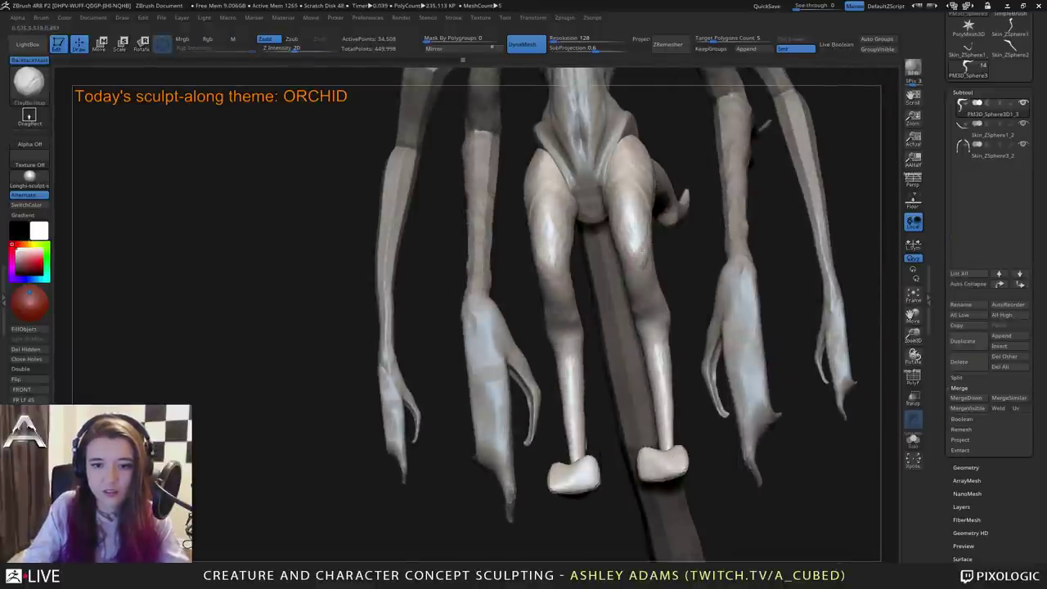
{"action": "mouse_move", "coordinate": [642, 257]}
{"action": "left_mouse_down"}
{"action": "mouse_move", "coordinate": [637, 264]}
{"action": "mouse_move", "coordinate": [630, 248]}
{"action": "mouse_move", "coordinate": [643, 254]}
{"action": "left_mouse_up"}
{"action": "right_click_drag", "start_coordinate": [643, 254], "coordinate": [607, 264]}
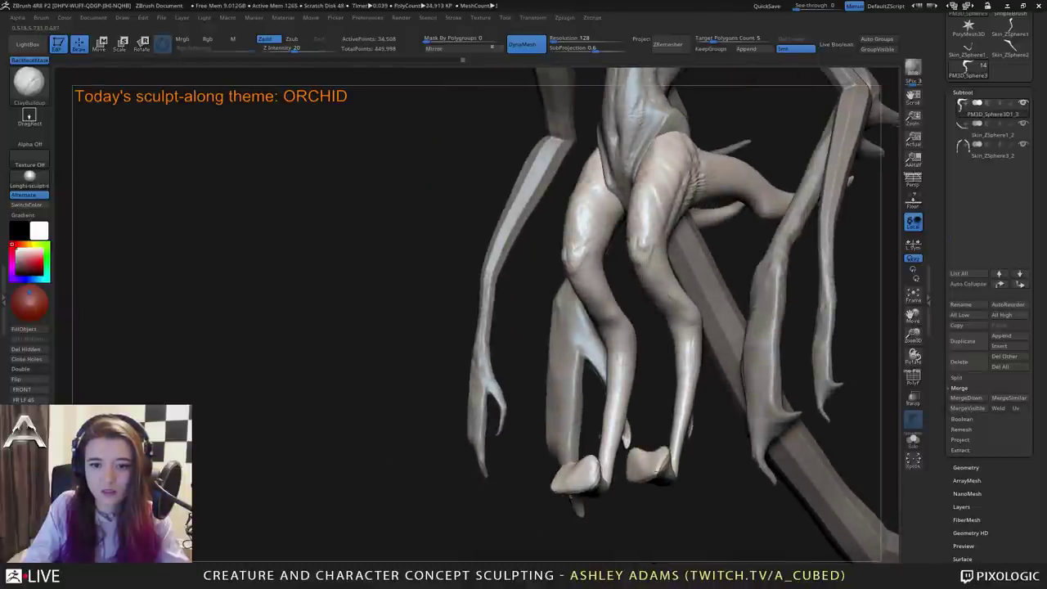
{"action": "left_click_drag", "start_coordinate": [653, 270], "coordinate": [660, 260]}
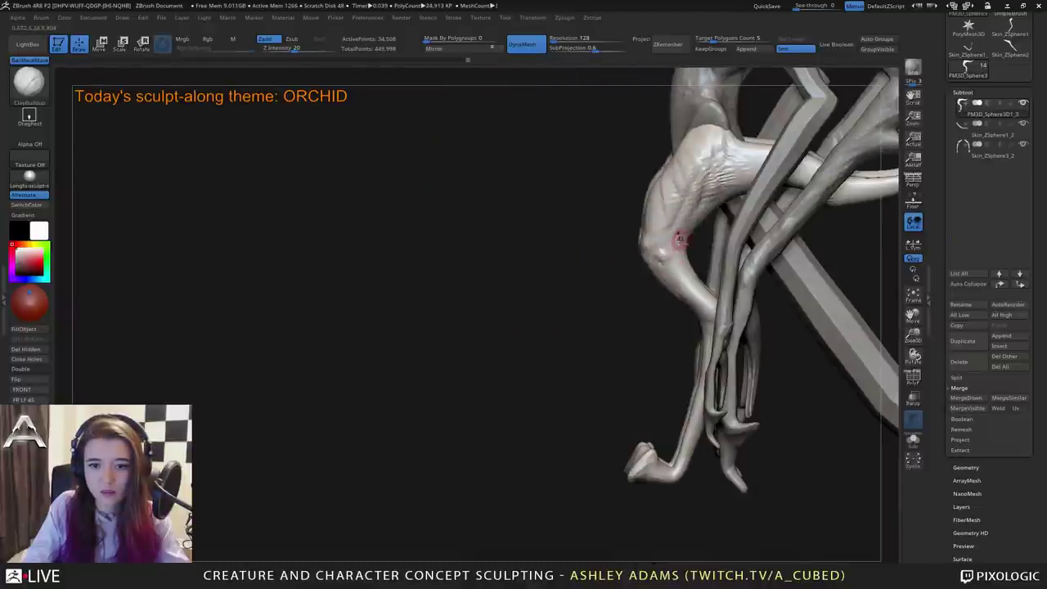
{"action": "left_click_drag", "start_coordinate": [658, 262], "coordinate": [675, 260]}
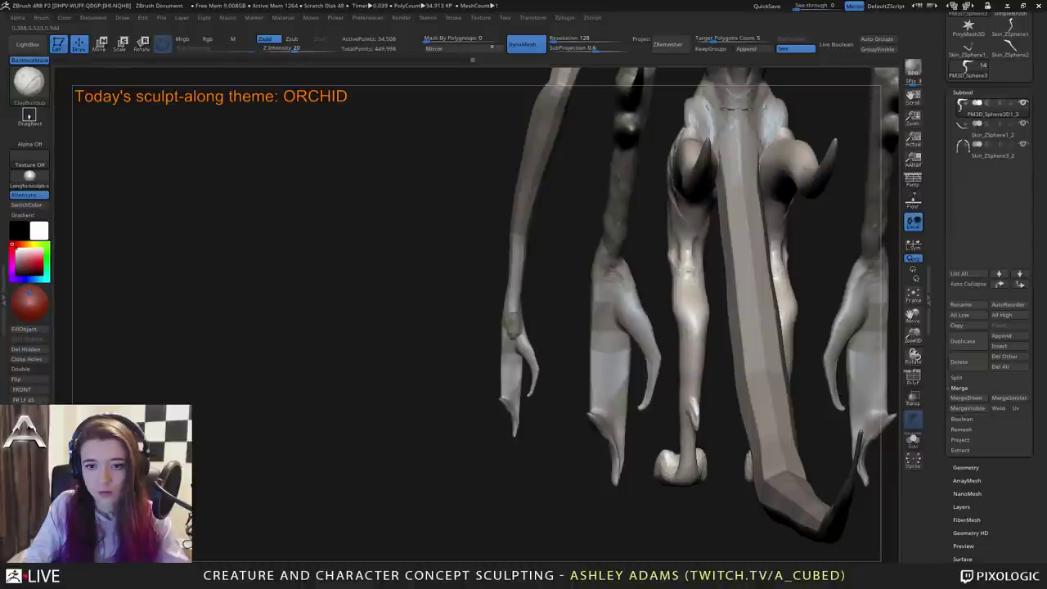
Build up the hock joints on the lower legs with ClayBuildup, working from the back and the front.
{"action": "mouse_move", "coordinate": [678, 303]}
{"action": "left_mouse_down"}
{"action": "mouse_move", "coordinate": [696, 304]}
{"action": "mouse_move", "coordinate": [697, 324]}
{"action": "mouse_move", "coordinate": [669, 274]}
{"action": "mouse_move", "coordinate": [663, 310]}
{"action": "left_mouse_up"}
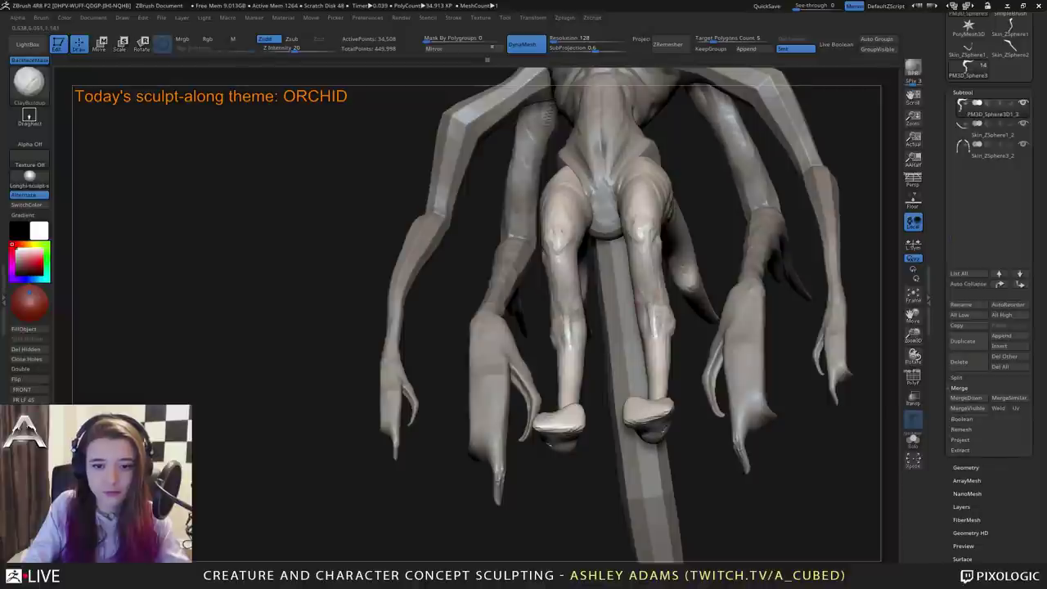
{"action": "right_click_drag", "start_coordinate": [657, 328], "coordinate": [695, 329]}
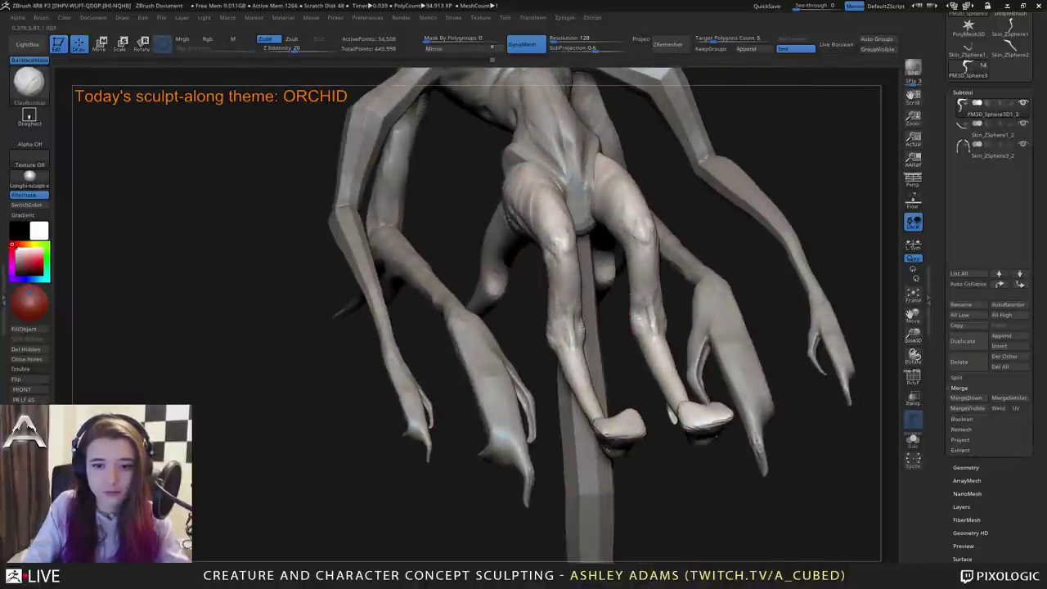
{"action": "left_click_drag", "start_coordinate": [635, 320], "coordinate": [639, 310]}
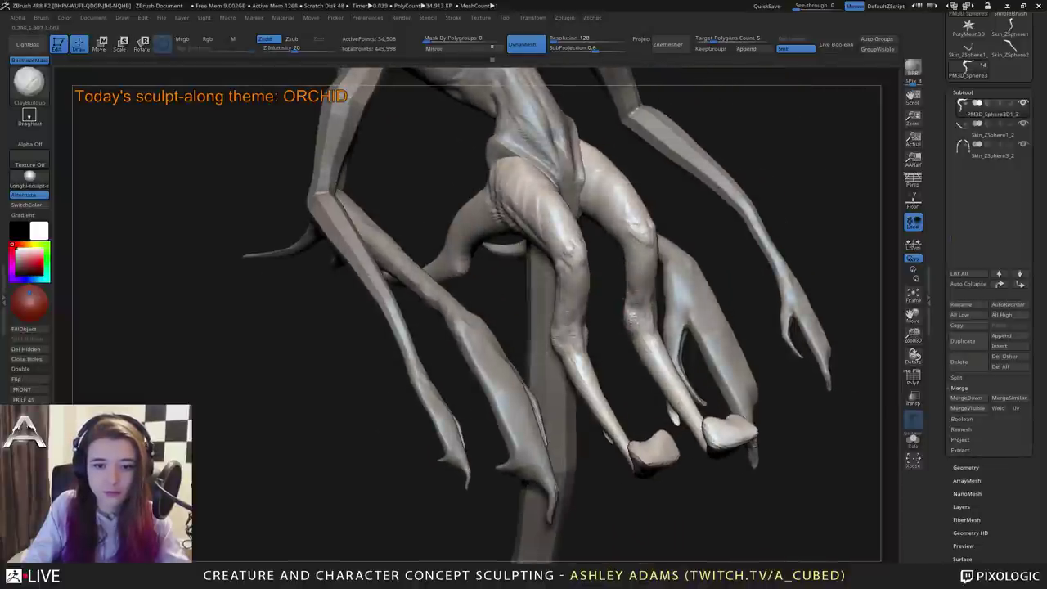
{"action": "right_click_drag", "start_coordinate": [641, 303], "coordinate": [515, 283]}
{"action": "key", "text": "space"}
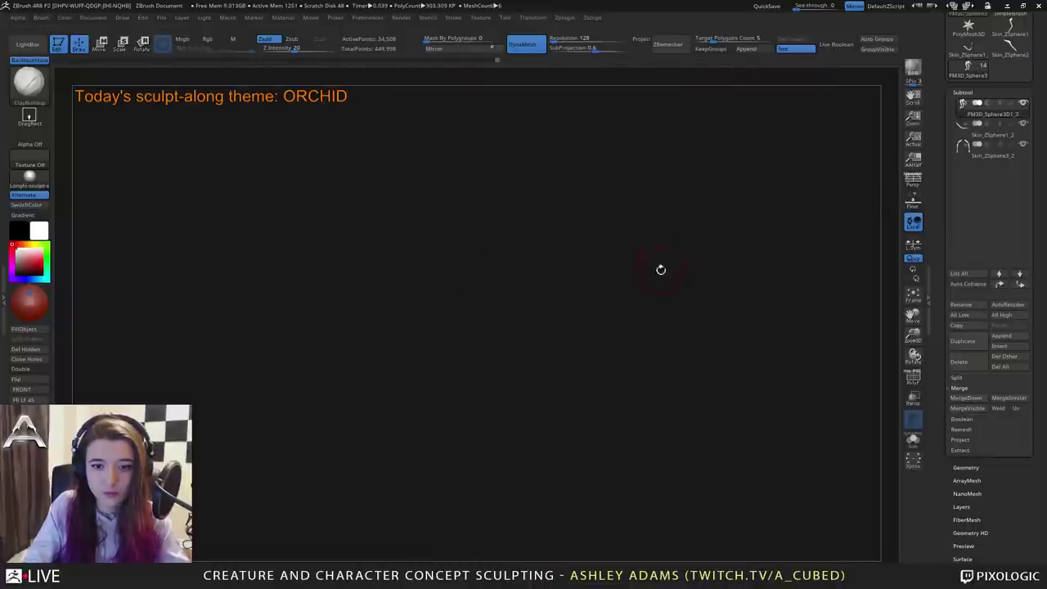
Resize the ClayBuildup brush and sculpt muscle forms along the legs between the hocks, knees and thighs.
{"action": "mouse_move", "coordinate": [660, 271]}
{"action": "left_mouse_down"}
{"action": "mouse_move", "coordinate": [637, 315]}
{"action": "mouse_move", "coordinate": [642, 278]}
{"action": "left_mouse_up"}
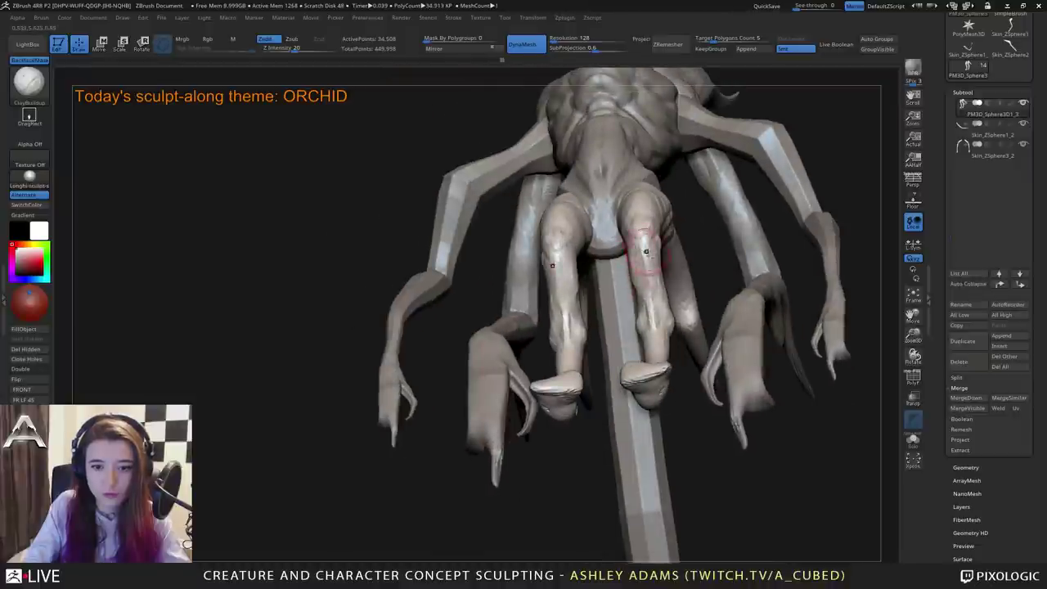
{"action": "left_click_drag", "start_coordinate": [642, 253], "coordinate": [610, 315]}
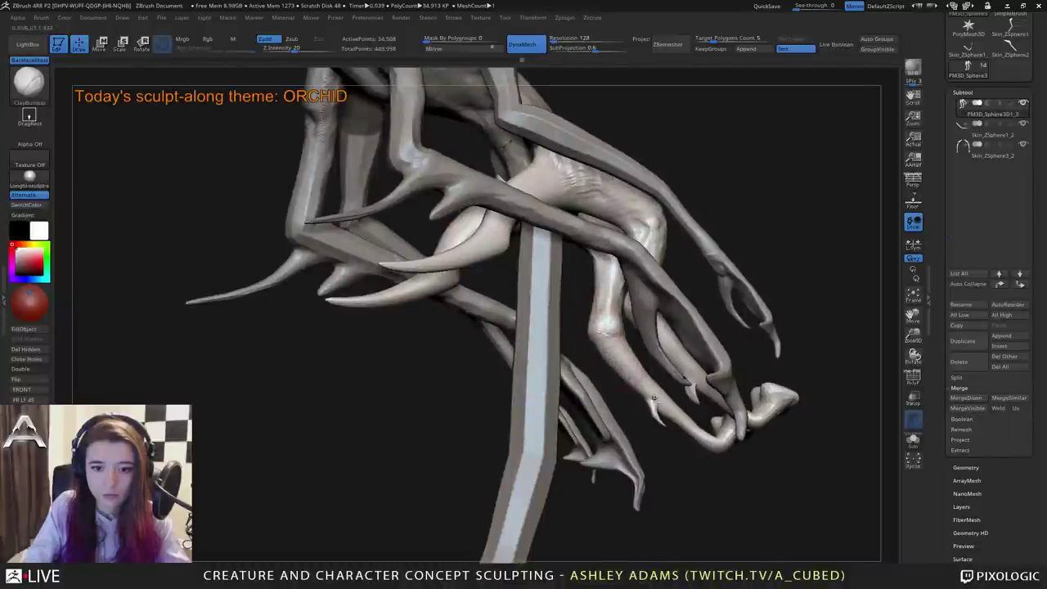
{"action": "mouse_move", "coordinate": [641, 391]}
{"action": "left_mouse_down"}
{"action": "mouse_move", "coordinate": [659, 270]}
{"action": "mouse_move", "coordinate": [607, 352]}
{"action": "mouse_move", "coordinate": [626, 401]}
{"action": "mouse_move", "coordinate": [673, 339]}
{"action": "mouse_move", "coordinate": [654, 327]}
{"action": "left_mouse_up"}
{"action": "left_click_drag", "start_coordinate": [509, 233], "coordinate": [517, 217]}
{"action": "mouse_move", "coordinate": [602, 262]}
{"action": "left_mouse_down"}
{"action": "mouse_move", "coordinate": [609, 288]}
{"action": "mouse_move", "coordinate": [612, 271]}
{"action": "mouse_move", "coordinate": [602, 283]}
{"action": "left_mouse_up"}
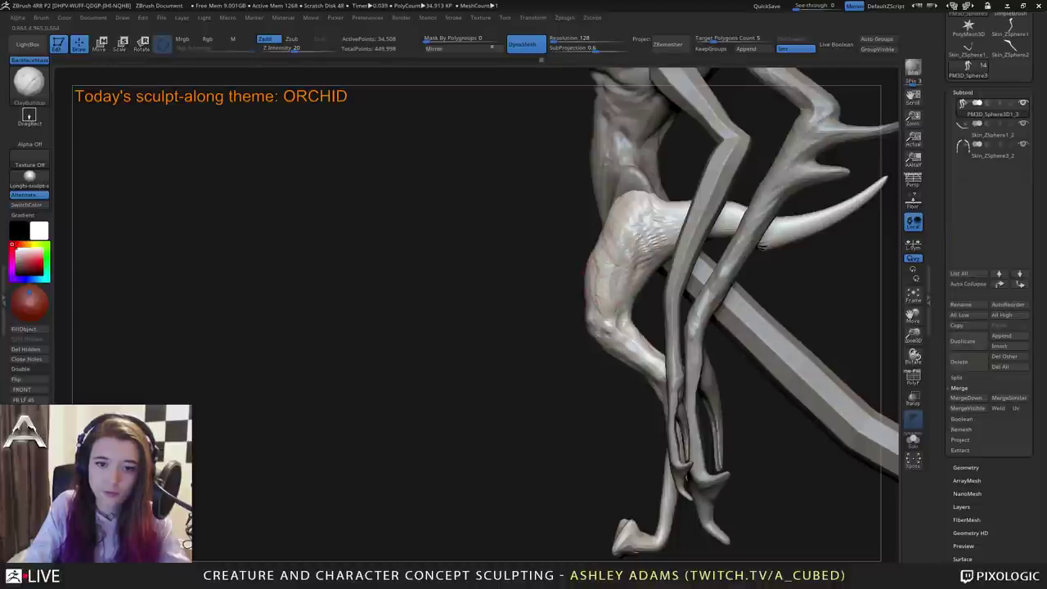
{"action": "left_click_drag", "start_coordinate": [762, 246], "coordinate": [859, 249]}
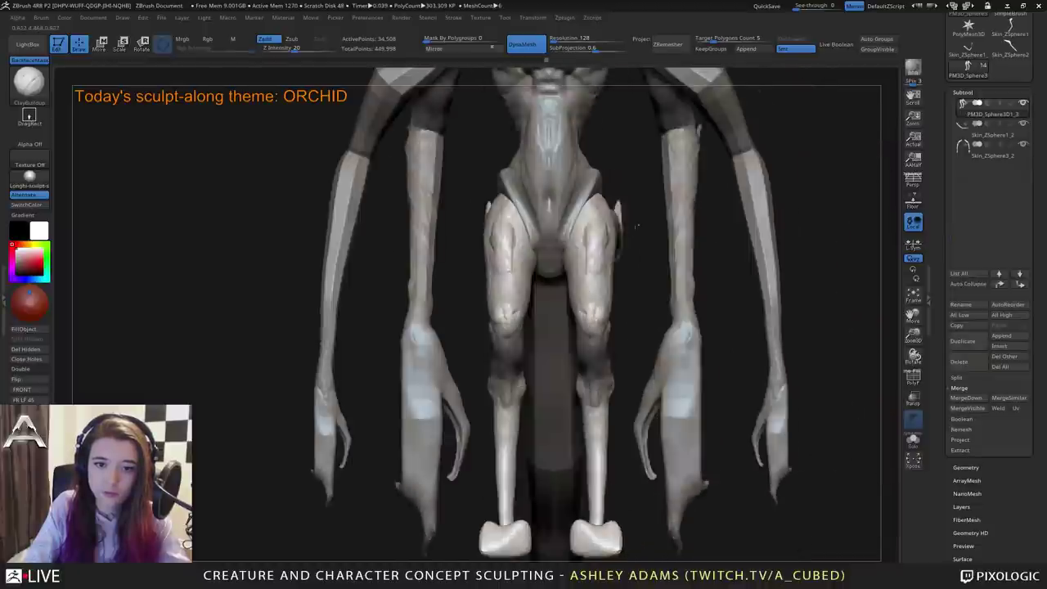
Sculpt muscle forms over the front of the creature's thighs and knees with ClayBuildup.
{"action": "left_click_drag", "start_coordinate": [588, 218], "coordinate": [589, 268]}
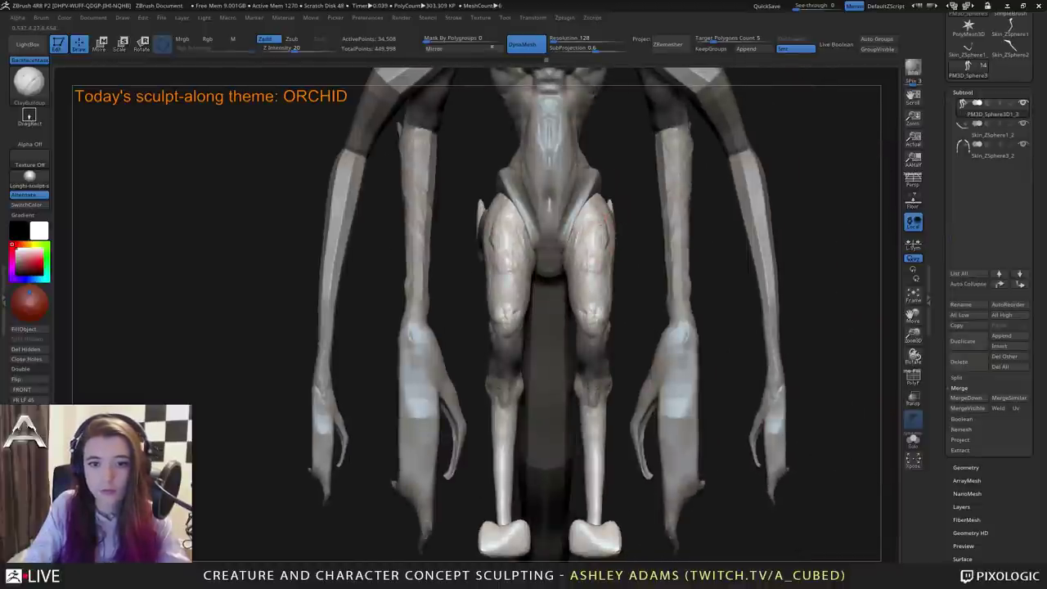
{"action": "mouse_move", "coordinate": [501, 242]}
{"action": "left_mouse_down"}
{"action": "mouse_move", "coordinate": [609, 247]}
{"action": "mouse_move", "coordinate": [584, 307]}
{"action": "left_mouse_up"}
{"action": "mouse_move", "coordinate": [555, 316]}
{"action": "left_mouse_down"}
{"action": "mouse_move", "coordinate": [638, 320]}
{"action": "mouse_move", "coordinate": [506, 302]}
{"action": "mouse_move", "coordinate": [539, 331]}
{"action": "mouse_move", "coordinate": [525, 329]}
{"action": "mouse_move", "coordinate": [678, 327]}
{"action": "mouse_move", "coordinate": [586, 343]}
{"action": "mouse_move", "coordinate": [595, 345]}
{"action": "left_mouse_up"}
{"action": "key", "text": "2"}
{"action": "right_click_drag", "start_coordinate": [604, 344], "coordinate": [589, 282], "text": "ctrl"}
{"action": "right_click_drag", "start_coordinate": [589, 282], "coordinate": [467, 288]}
{"action": "mouse_move", "coordinate": [596, 346]}
{"action": "right_mouse_down"}
{"action": "mouse_move", "coordinate": [557, 347]}
{"action": "mouse_move", "coordinate": [526, 262]}
{"action": "right_mouse_up"}
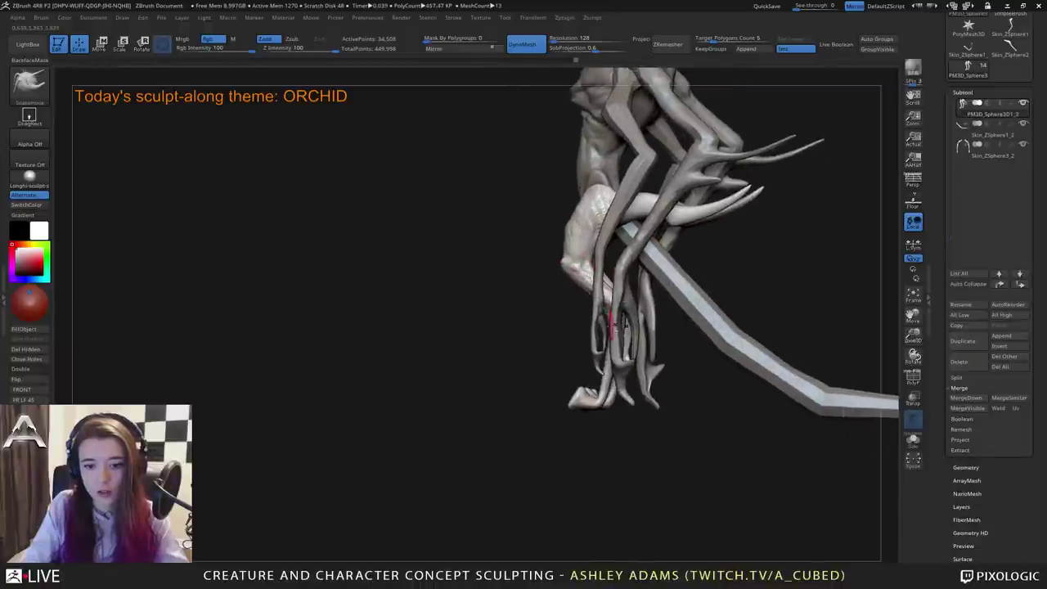
Switch back to ClayBuildup and add volume to the ankles and the sides of the lower legs.
{"action": "mouse_move", "coordinate": [612, 326]}
{"action": "right_mouse_down"}
{"action": "mouse_move", "coordinate": [626, 360]}
{"action": "mouse_move", "coordinate": [633, 493]}
{"action": "right_mouse_up"}
{"action": "key", "text": "b"}
{"action": "key", "text": "c"}
{"action": "key", "text": "b"}
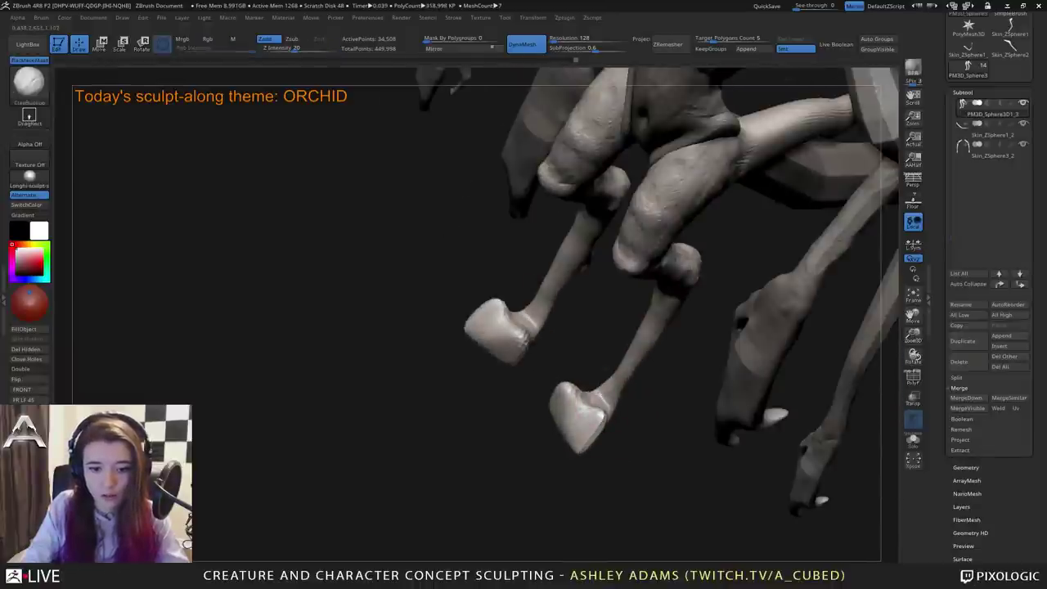
{"action": "mouse_move", "coordinate": [598, 395]}
{"action": "left_mouse_down"}
{"action": "mouse_move", "coordinate": [605, 401]}
{"action": "mouse_move", "coordinate": [633, 352]}
{"action": "left_mouse_up"}
{"action": "mouse_move", "coordinate": [573, 352]}
{"action": "right_mouse_down"}
{"action": "mouse_move", "coordinate": [630, 386]}
{"action": "mouse_move", "coordinate": [647, 380]}
{"action": "mouse_move", "coordinate": [662, 327]}
{"action": "mouse_move", "coordinate": [697, 321]}
{"action": "right_mouse_up"}
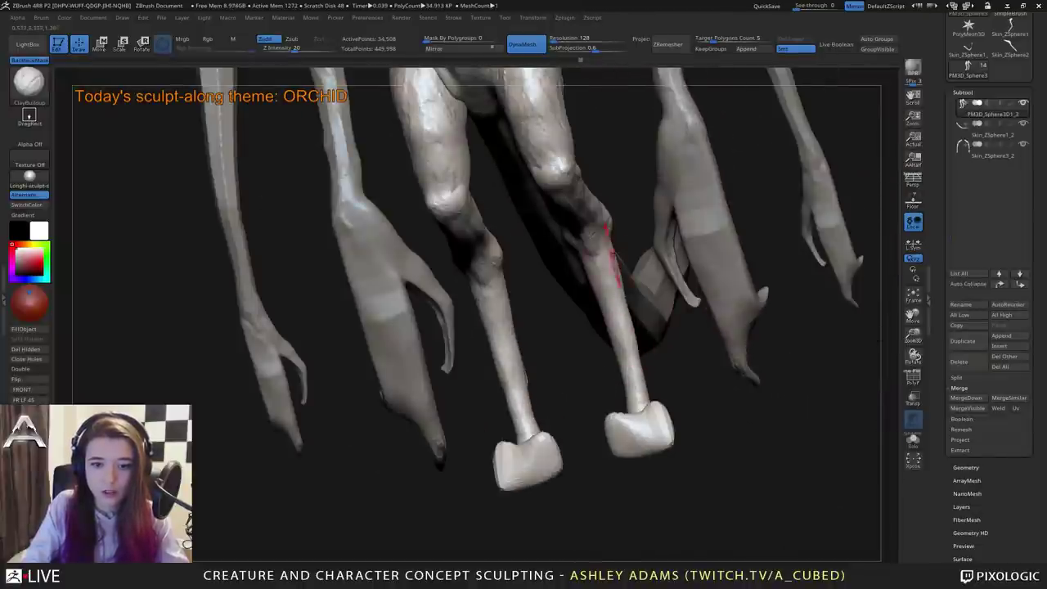
{"action": "right_click_drag", "start_coordinate": [615, 260], "coordinate": [664, 264]}
Build up calf forms down the backs of the lower legs between the hocks and the spurs.
{"action": "left_click_drag", "start_coordinate": [584, 262], "coordinate": [591, 273]}
{"action": "right_click_drag", "start_coordinate": [597, 278], "coordinate": [688, 271]}
{"action": "left_click_drag", "start_coordinate": [575, 248], "coordinate": [603, 296]}
{"action": "mouse_move", "coordinate": [720, 298]}
{"action": "right_mouse_down"}
{"action": "mouse_move", "coordinate": [624, 307]}
{"action": "mouse_move", "coordinate": [695, 305]}
{"action": "right_mouse_up"}
{"action": "mouse_move", "coordinate": [635, 246]}
{"action": "left_mouse_down"}
{"action": "mouse_move", "coordinate": [625, 264]}
{"action": "mouse_move", "coordinate": [635, 285]}
{"action": "left_mouse_up"}
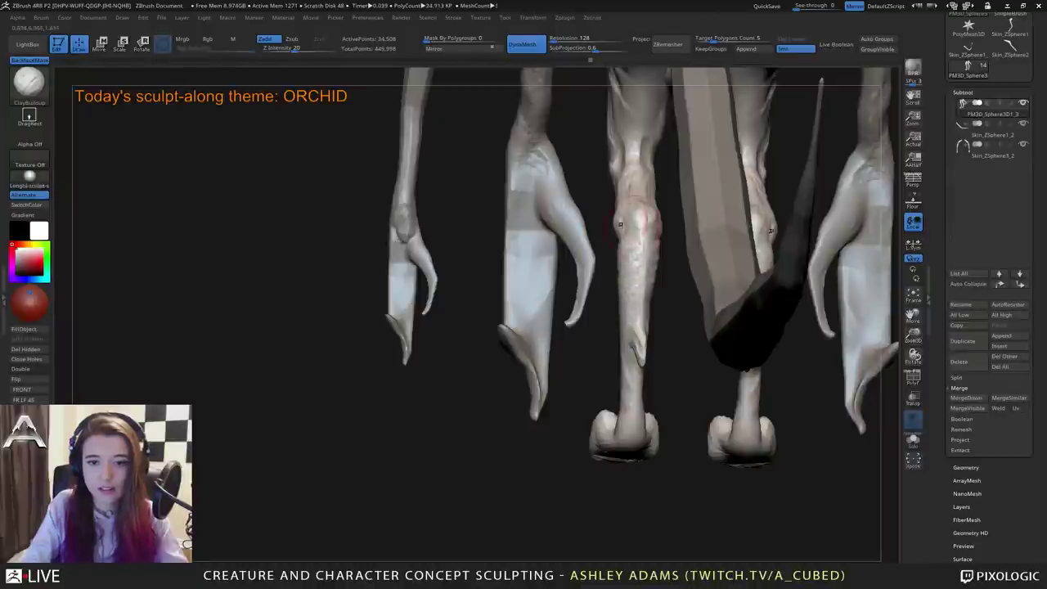
{"action": "mouse_move", "coordinate": [623, 245]}
{"action": "left_mouse_down"}
{"action": "mouse_move", "coordinate": [626, 286]}
{"action": "mouse_move", "coordinate": [636, 304]}
{"action": "mouse_move", "coordinate": [644, 296]}
{"action": "left_mouse_up"}
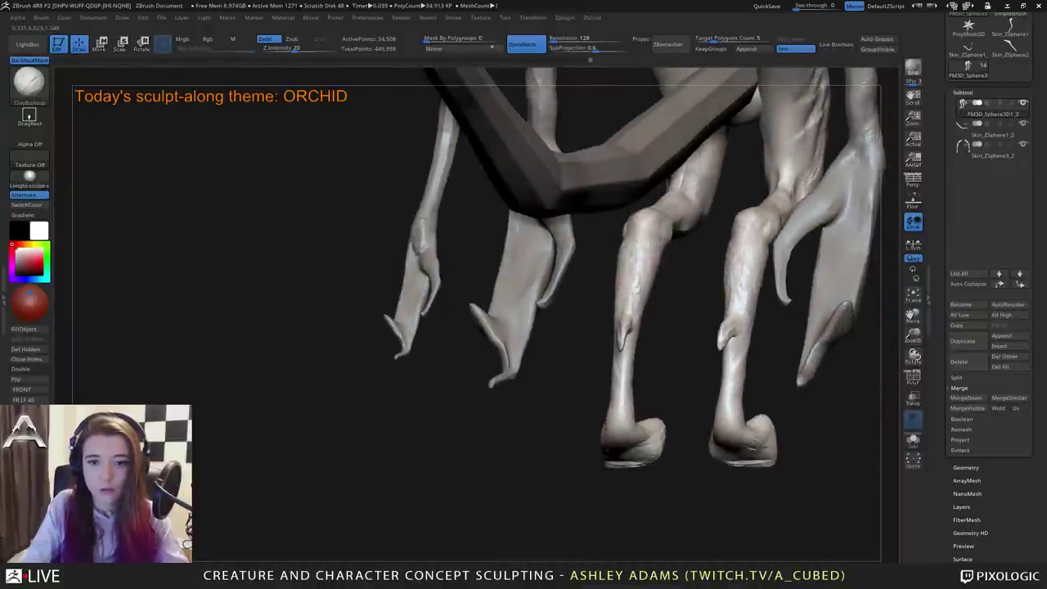
{"action": "left_click_drag", "start_coordinate": [657, 236], "coordinate": [653, 265]}
{"action": "right_click_drag", "start_coordinate": [652, 265], "coordinate": [736, 252]}
{"action": "mouse_move", "coordinate": [631, 389]}
{"action": "left_mouse_down"}
{"action": "mouse_move", "coordinate": [634, 425]}
{"action": "mouse_move", "coordinate": [624, 425]}
{"action": "left_mouse_up"}
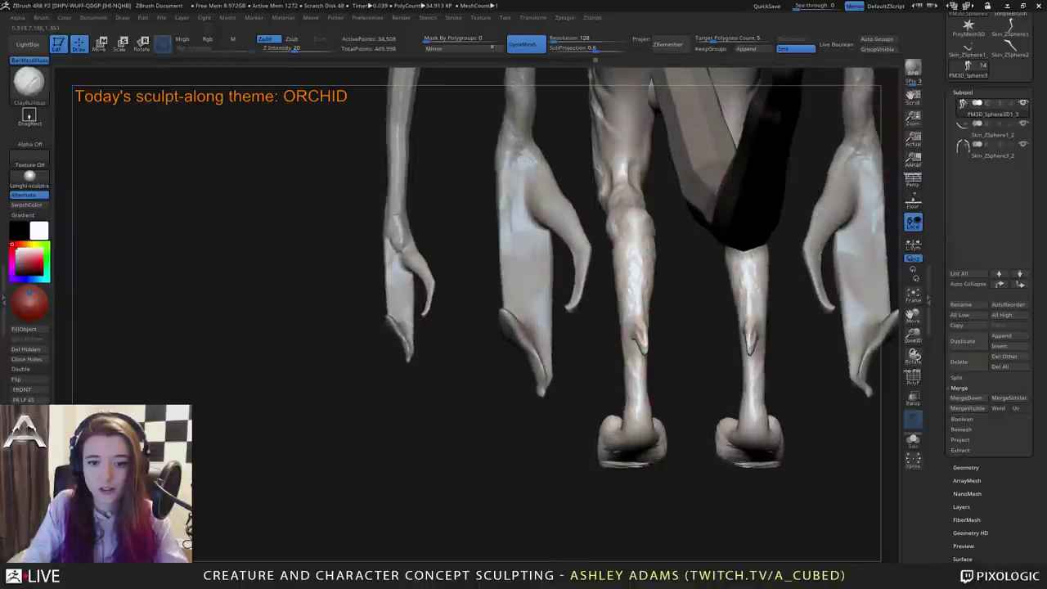
Select the joined arms subtool and build up the surfaces of its large hands with ClayBuildup.
{"action": "right_click_drag", "start_coordinate": [636, 385], "coordinate": [630, 327], "text": "ctrl"}
{"action": "right_click_drag", "start_coordinate": [629, 328], "coordinate": [680, 379]}
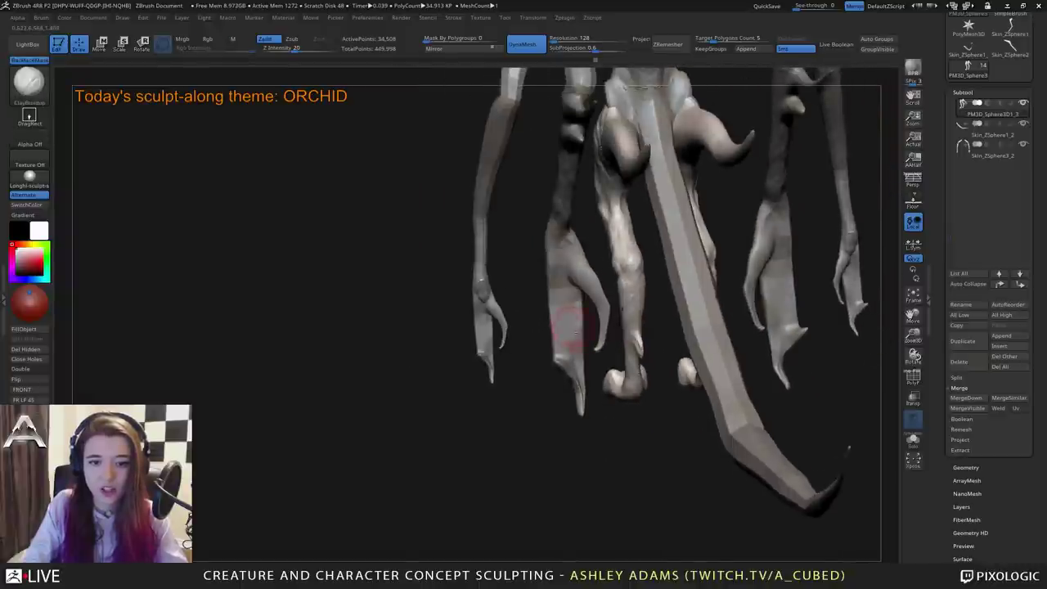
{"action": "left_click", "coordinate": [568, 331], "text": "alt"}
{"action": "left_click_drag", "start_coordinate": [528, 276], "coordinate": [564, 303]}
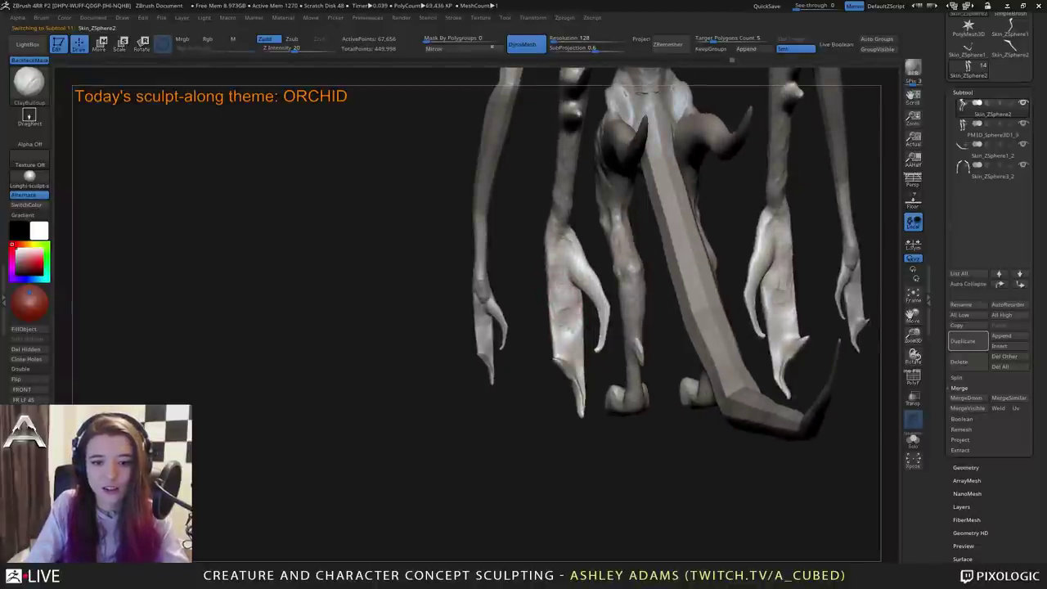
{"action": "left_click_drag", "start_coordinate": [528, 312], "coordinate": [575, 310]}
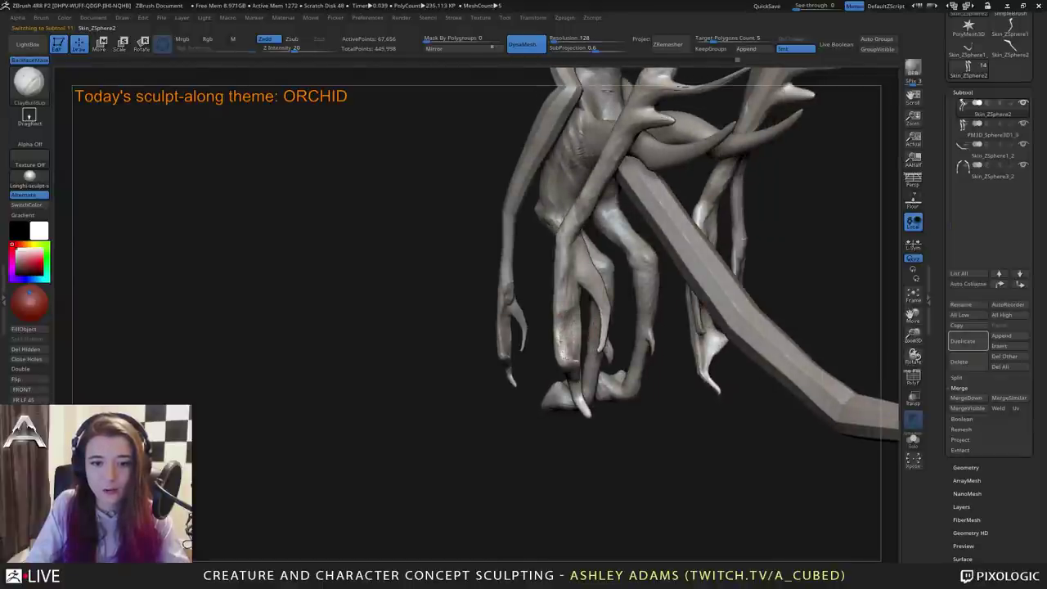
{"action": "left_click_drag", "start_coordinate": [534, 366], "coordinate": [481, 365]}
{"action": "mouse_move", "coordinate": [566, 360]}
{"action": "left_mouse_down"}
{"action": "mouse_move", "coordinate": [581, 339]}
{"action": "mouse_move", "coordinate": [575, 324]}
{"action": "left_mouse_up"}
Select the front arms subtool and build up its shoulders where they meet the torso.
{"action": "mouse_move", "coordinate": [814, 252]}
{"action": "left_mouse_down", "text": "alt"}
{"action": "mouse_move", "coordinate": [726, 275]}
{"action": "mouse_move", "coordinate": [650, 210]}
{"action": "left_mouse_up", "text": "alt"}
{"action": "left_click", "coordinate": [650, 193], "text": "alt"}
{"action": "right_click_drag", "start_coordinate": [685, 153], "coordinate": [626, 196], "text": "alt"}
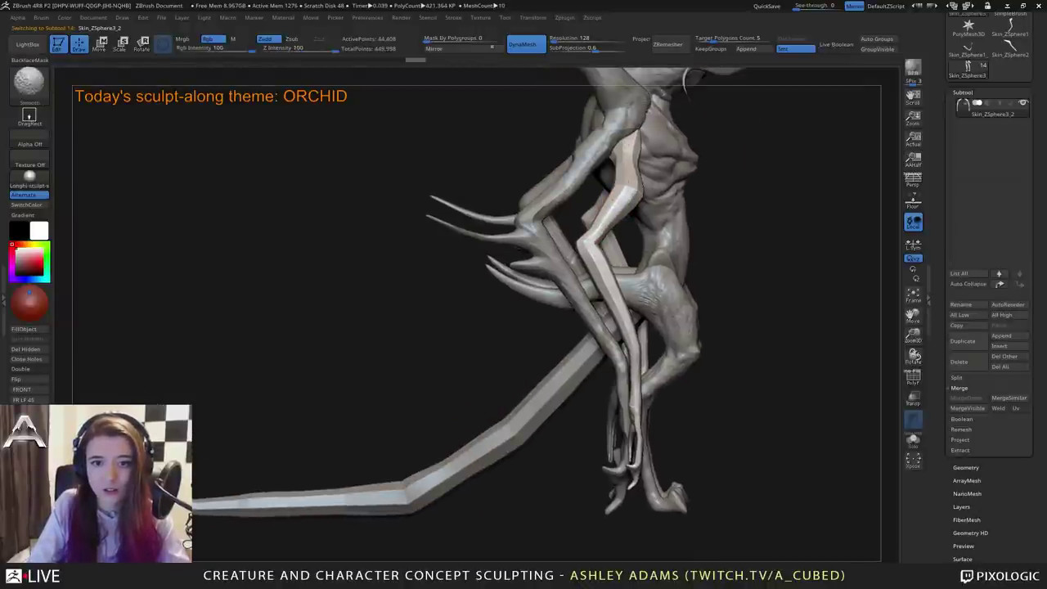
{"action": "right_click_drag", "start_coordinate": [752, 184], "coordinate": [658, 176]}
{"action": "mouse_move", "coordinate": [663, 131]}
{"action": "left_mouse_down"}
{"action": "mouse_move", "coordinate": [648, 154]}
{"action": "mouse_move", "coordinate": [653, 144]}
{"action": "mouse_move", "coordinate": [642, 147]}
{"action": "left_mouse_up"}
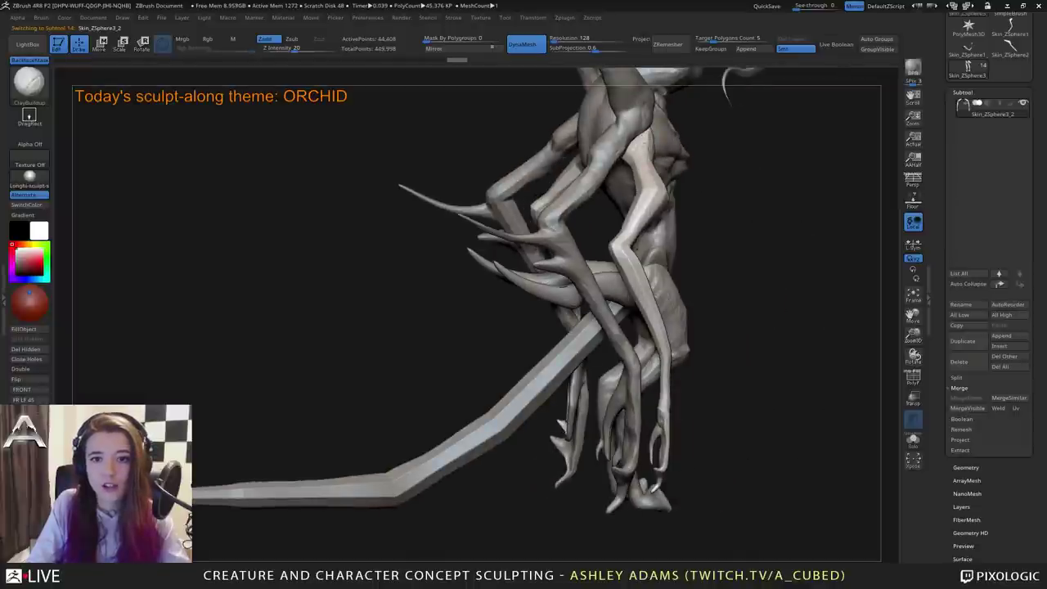
{"action": "right_click_drag", "start_coordinate": [757, 152], "coordinate": [672, 140]}
{"action": "left_click_drag", "start_coordinate": [664, 131], "coordinate": [646, 148]}
{"action": "right_click_drag", "start_coordinate": [703, 145], "coordinate": [652, 146]}
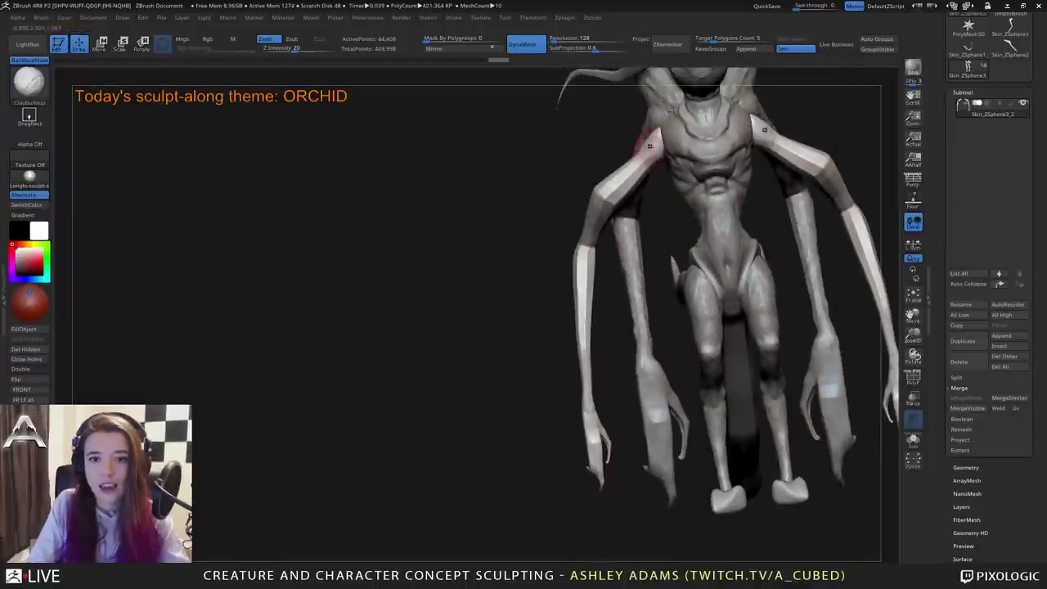
{"action": "left_click_drag", "start_coordinate": [850, 167], "coordinate": [890, 169]}
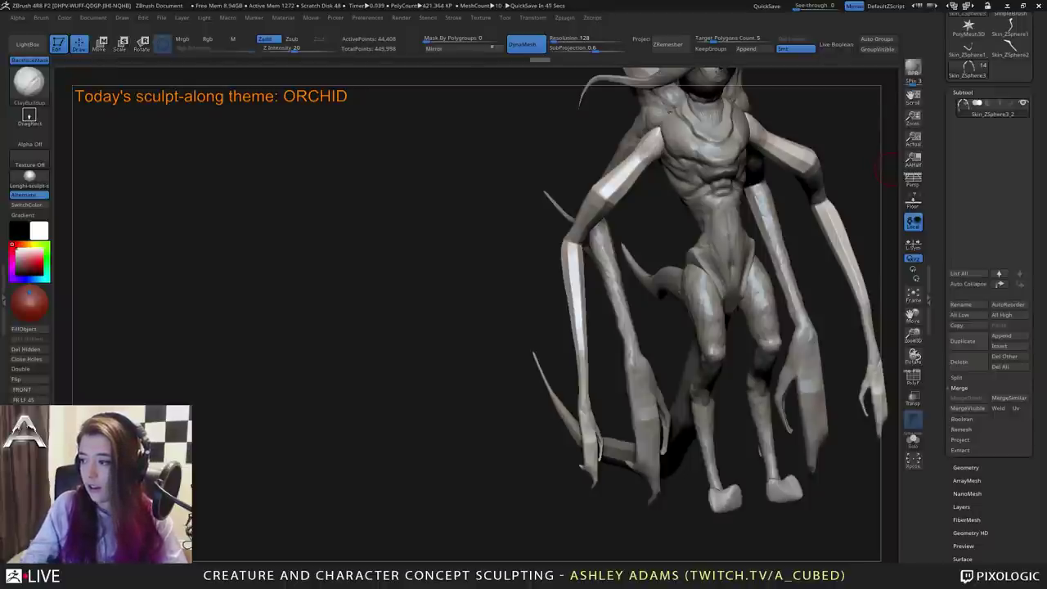
Select the joined arms again and adjust the shape of their forearms with SnakeHook.
{"action": "left_click_drag", "start_coordinate": [879, 172], "coordinate": [601, 341]}
{"action": "left_click", "coordinate": [604, 365], "text": "alt"}
{"action": "mouse_move", "coordinate": [602, 343]}
{"action": "right_mouse_down"}
{"action": "mouse_move", "coordinate": [584, 305]}
{"action": "mouse_move", "coordinate": [595, 301]}
{"action": "right_mouse_up"}
{"action": "key", "text": "b"}
{"action": "key", "text": "s"}
{"action": "key", "text": "h"}
{"action": "left_click_drag", "start_coordinate": [591, 358], "coordinate": [632, 355]}
{"action": "left_click_drag", "start_coordinate": [631, 355], "coordinate": [570, 283]}
{"action": "right_click_drag", "start_coordinate": [570, 283], "coordinate": [601, 311]}
{"action": "left_click_drag", "start_coordinate": [540, 245], "coordinate": [655, 344]}
Place canvas snapshots of the full creature side by side in front, three-quarter and side views.
{"action": "mouse_move", "coordinate": [654, 343]}
{"action": "right_mouse_down", "text": "alt"}
{"action": "mouse_move", "coordinate": [313, 326]}
{"action": "mouse_move", "coordinate": [661, 335]}
{"action": "right_mouse_up", "text": "alt"}
{"action": "key", "text": "shift+s"}
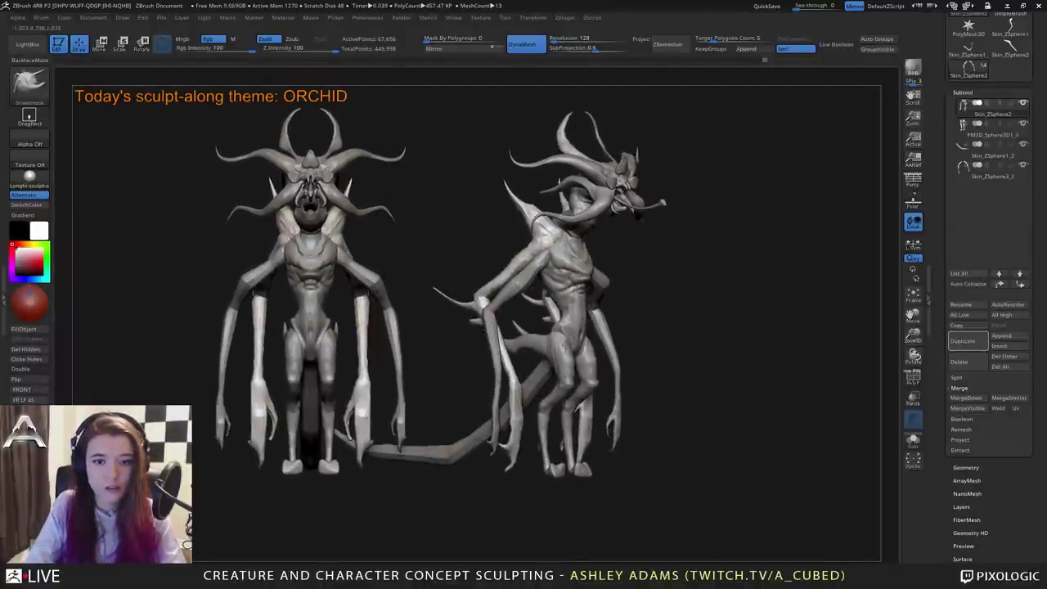
{"action": "mouse_move", "coordinate": [567, 344]}
{"action": "right_mouse_down", "text": "alt"}
{"action": "mouse_move", "coordinate": [545, 345]}
{"action": "mouse_move", "coordinate": [627, 324]}
{"action": "mouse_move", "coordinate": [760, 328]}
{"action": "right_mouse_up", "text": "alt"}
{"action": "key", "text": "shift+s"}
{"action": "right_click_drag", "start_coordinate": [683, 353], "coordinate": [753, 362]}
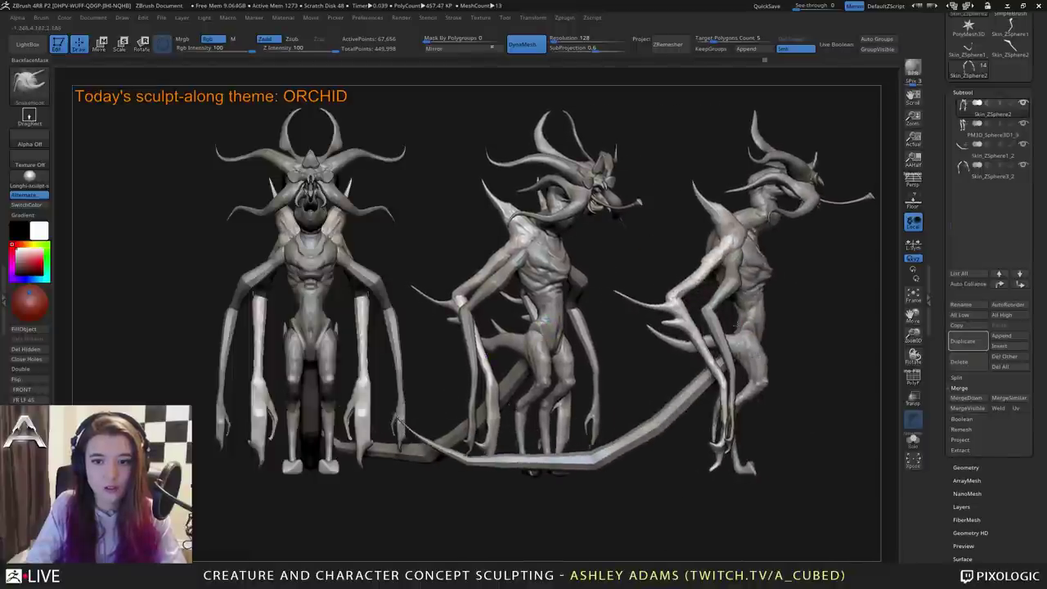
{"action": "right_click_drag", "start_coordinate": [736, 328], "coordinate": [745, 327], "text": "alt"}
{"action": "key", "text": "shift+s"}
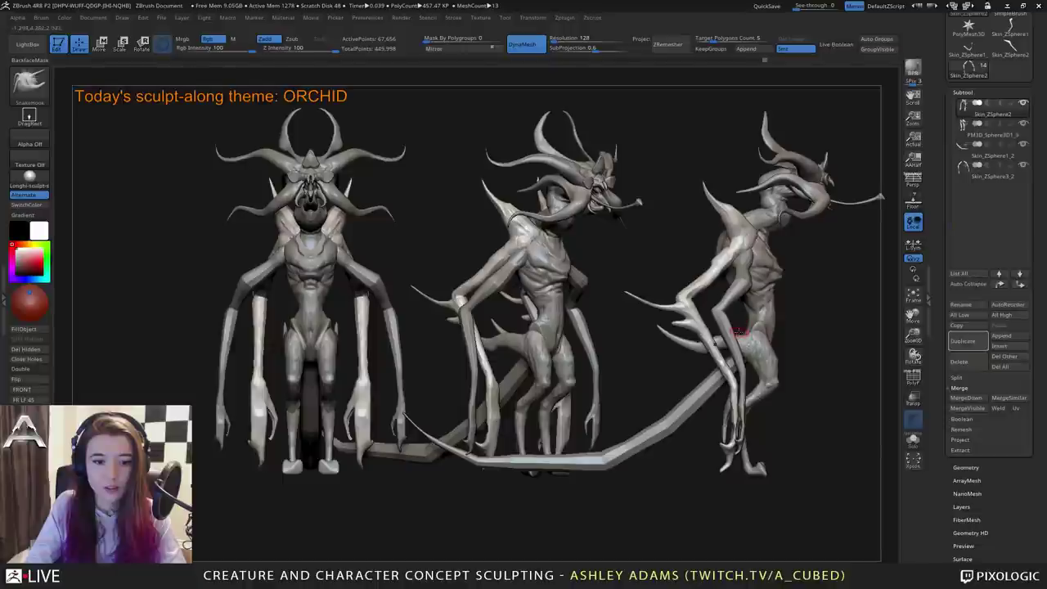
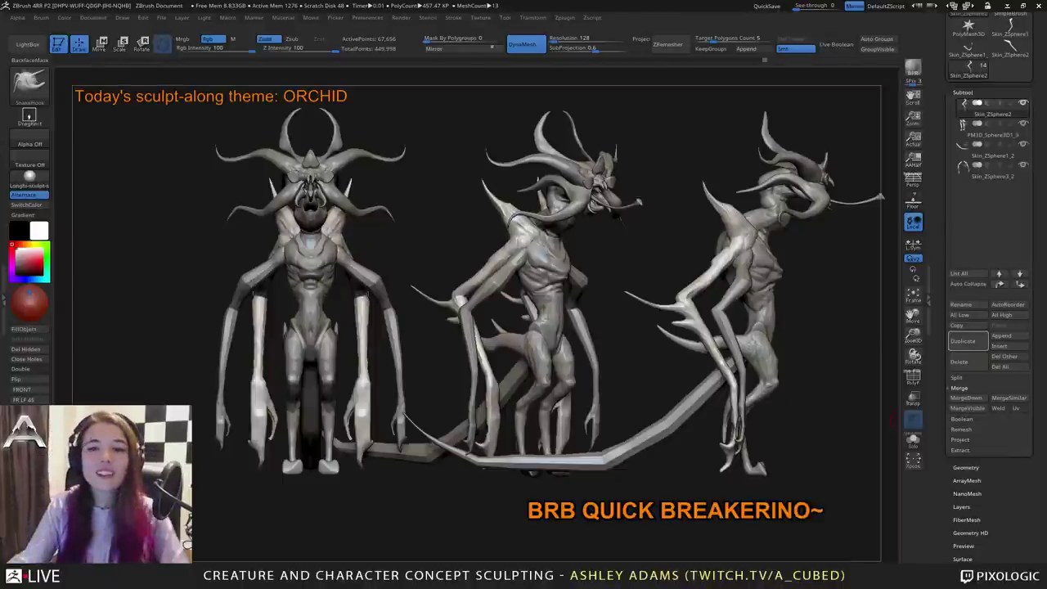
Clear the snapshots from the canvas and select the petal-shaped piece beside the creature's mouth.
{"action": "mouse_move", "coordinate": [806, 321]}
{"action": "left_mouse_down"}
{"action": "mouse_move", "coordinate": [638, 311]}
{"action": "mouse_move", "coordinate": [661, 309]}
{"action": "mouse_move", "coordinate": [646, 307]}
{"action": "mouse_move", "coordinate": [459, 343]}
{"action": "mouse_move", "coordinate": [585, 315]}
{"action": "mouse_move", "coordinate": [591, 282]}
{"action": "mouse_move", "coordinate": [564, 320]}
{"action": "left_mouse_up"}
{"action": "key", "text": "ctrl+n"}
{"action": "right_click", "coordinate": [553, 347]}
{"action": "mouse_move", "coordinate": [695, 204]}
{"action": "left_mouse_down"}
{"action": "mouse_move", "coordinate": [647, 187]}
{"action": "mouse_move", "coordinate": [664, 221]}
{"action": "mouse_move", "coordinate": [550, 282]}
{"action": "mouse_move", "coordinate": [589, 271]}
{"action": "mouse_move", "coordinate": [530, 257]}
{"action": "left_mouse_up"}
{"action": "left_click", "coordinate": [560, 252], "text": "alt"}
{"action": "key", "text": "space"}
{"action": "right_click_drag", "start_coordinate": [530, 256], "coordinate": [534, 254]}
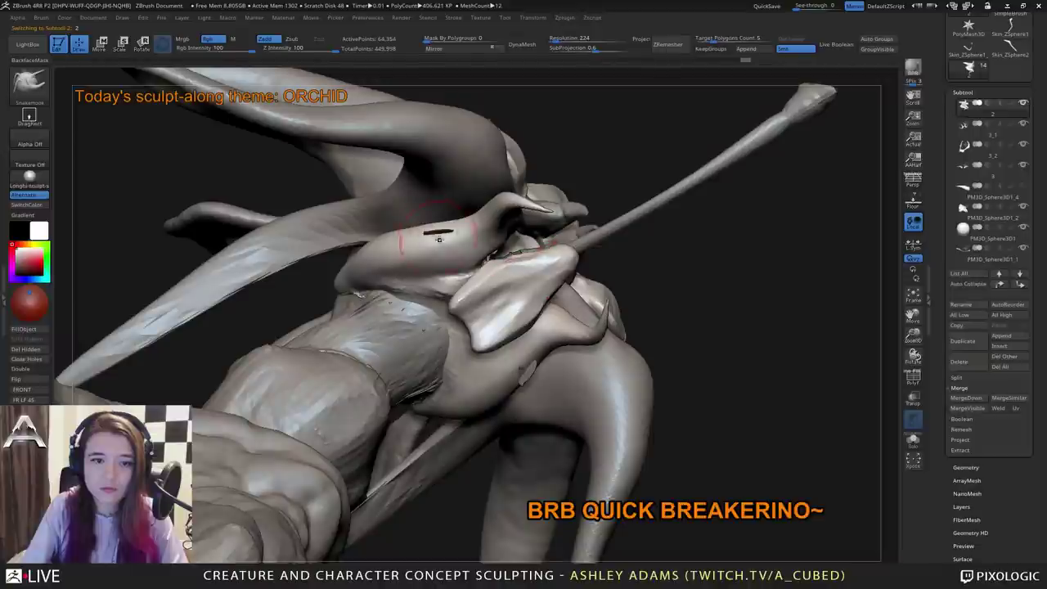
Select the curved head horns subtool, hide the small stray area beneath the horn and delete the hidden geometry.
{"action": "mouse_move", "coordinate": [439, 239]}
{"action": "right_mouse_down"}
{"action": "mouse_move", "coordinate": [351, 318]}
{"action": "mouse_move", "coordinate": [366, 326]}
{"action": "right_mouse_up"}
{"action": "right_click_drag", "start_coordinate": [439, 235], "coordinate": [531, 243]}
{"action": "left_click", "coordinate": [446, 194], "text": "alt"}
{"action": "mouse_move", "coordinate": [463, 231]}
{"action": "right_mouse_down"}
{"action": "mouse_move", "coordinate": [482, 257]}
{"action": "mouse_move", "coordinate": [476, 227]}
{"action": "mouse_move", "coordinate": [481, 250]}
{"action": "right_mouse_up"}
{"action": "left_click_drag", "start_coordinate": [525, 290], "coordinate": [510, 274], "text": "ctrl+alt+shift"}
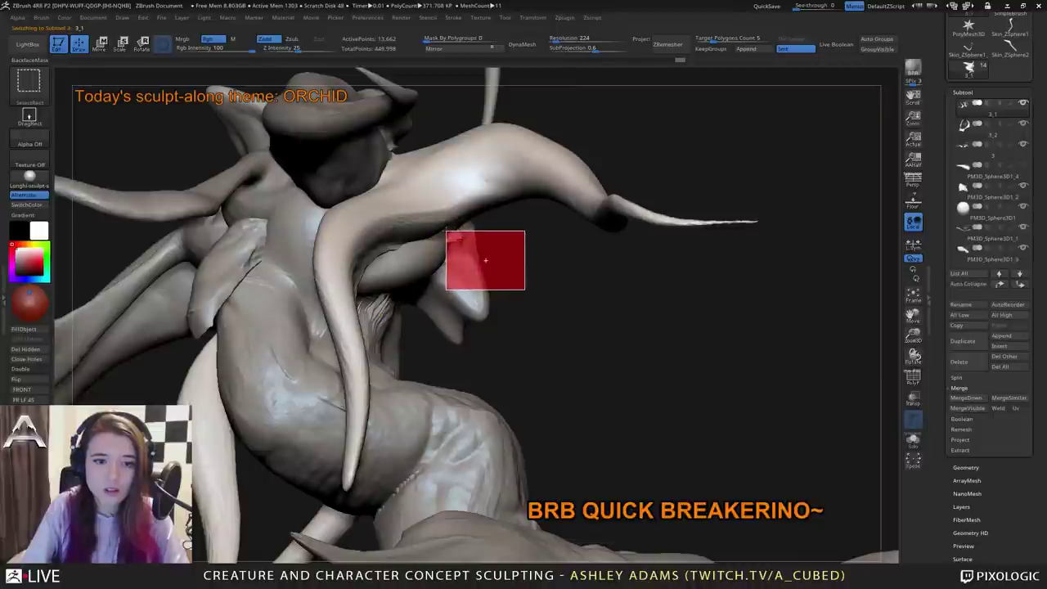
{"action": "left_click_drag", "start_coordinate": [446, 230], "coordinate": [446, 229], "text": "ctrl+alt+shift"}
{"action": "right_click_drag", "start_coordinate": [449, 240], "coordinate": [340, 252]}
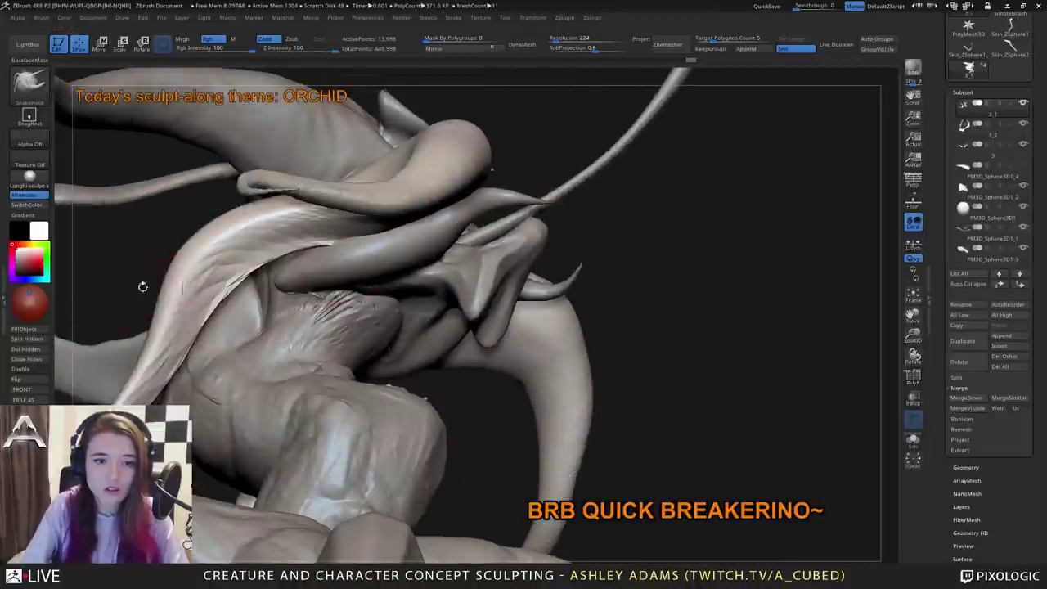
{"action": "left_click", "coordinate": [36, 351]}
Switch to DamStandard and carve grooves into the base of the curved head horns.
{"action": "right_click_drag", "start_coordinate": [463, 400], "coordinate": [452, 343], "text": "ctrl"}
{"action": "mouse_move", "coordinate": [452, 343]}
{"action": "right_mouse_down"}
{"action": "mouse_move", "coordinate": [439, 366]}
{"action": "mouse_move", "coordinate": [434, 348]}
{"action": "right_mouse_up"}
{"action": "mouse_move", "coordinate": [423, 283]}
{"action": "right_mouse_down", "text": "ctrl"}
{"action": "mouse_move", "coordinate": [418, 237]}
{"action": "mouse_move", "coordinate": [458, 262]}
{"action": "right_mouse_up", "text": "ctrl"}
{"action": "key", "text": "b"}
{"action": "key", "text": "d"}
{"action": "key", "text": "s"}
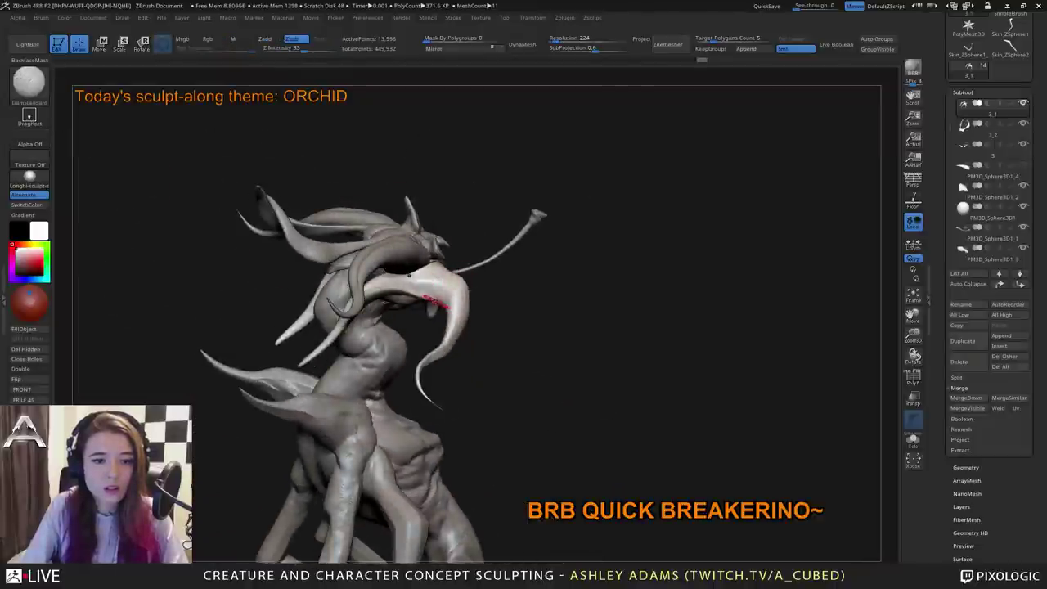
{"action": "left_click_drag", "start_coordinate": [426, 272], "coordinate": [436, 264]}
{"action": "right_click_drag", "start_coordinate": [437, 264], "coordinate": [399, 272]}
{"action": "left_click_drag", "start_coordinate": [425, 278], "coordinate": [445, 265]}
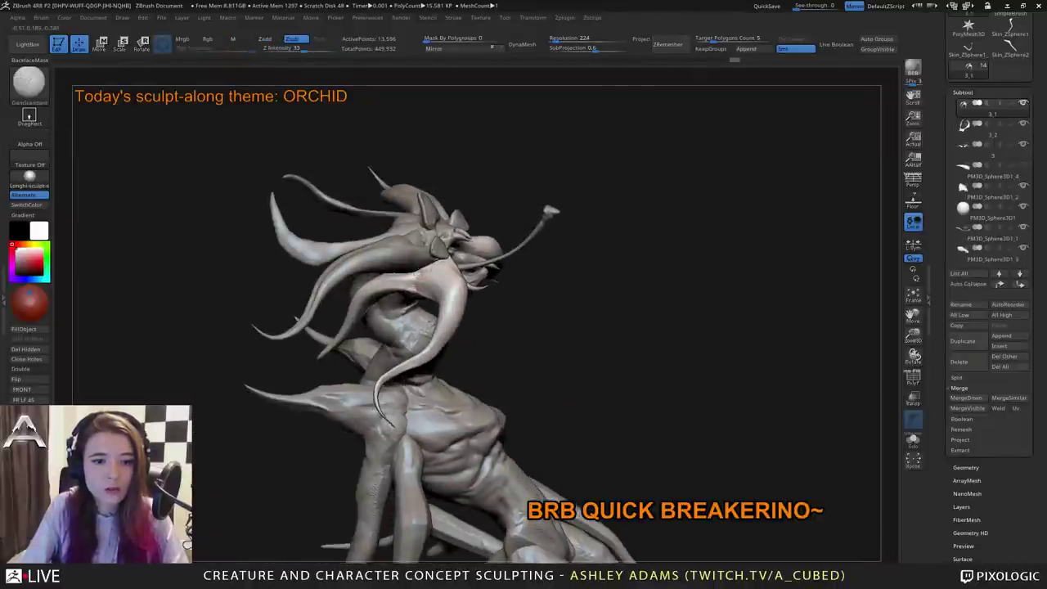
{"action": "right_click_drag", "start_coordinate": [445, 266], "coordinate": [400, 260]}
{"action": "left_click_drag", "start_coordinate": [445, 265], "coordinate": [450, 258]}
{"action": "mouse_move", "coordinate": [450, 258]}
{"action": "right_mouse_down"}
{"action": "mouse_move", "coordinate": [478, 274]}
{"action": "mouse_move", "coordinate": [467, 240]}
{"action": "right_mouse_up"}
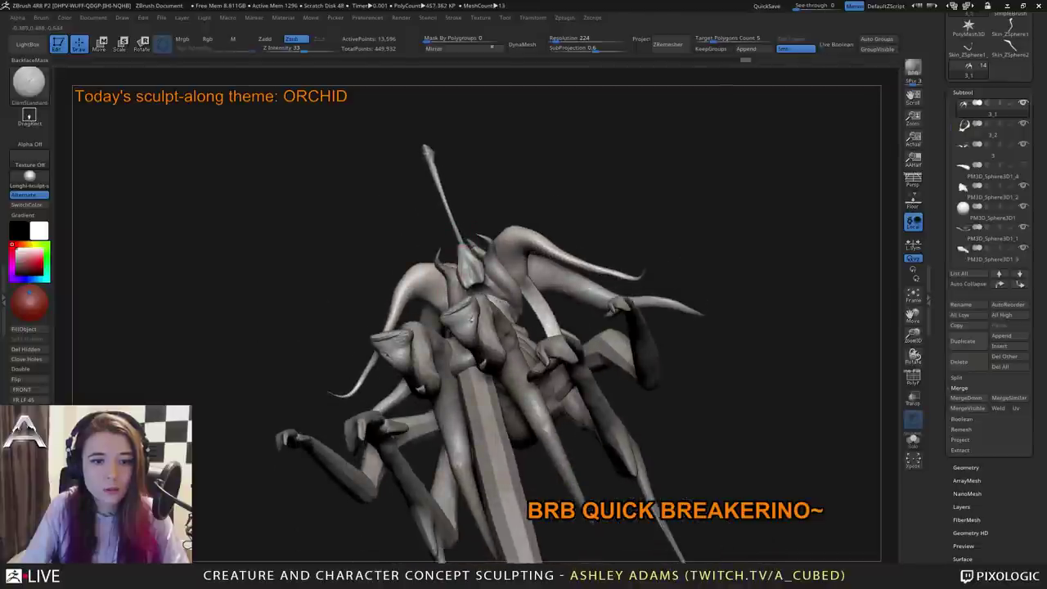
Select the skull-like face piece between the petals and remesh it with DynaMesh at resolution 224.
{"action": "left_click_drag", "start_coordinate": [471, 319], "coordinate": [468, 311]}
{"action": "mouse_move", "coordinate": [468, 311]}
{"action": "right_mouse_down"}
{"action": "mouse_move", "coordinate": [489, 229]}
{"action": "mouse_move", "coordinate": [515, 213]}
{"action": "mouse_move", "coordinate": [560, 256]}
{"action": "right_mouse_up"}
{"action": "left_click_drag", "start_coordinate": [560, 256], "coordinate": [544, 200]}
{"action": "right_click_drag", "start_coordinate": [491, 235], "coordinate": [499, 290], "text": "ctrl"}
{"action": "left_click", "coordinate": [499, 248], "text": "alt"}
{"action": "right_click", "coordinate": [435, 288]}
{"action": "key", "text": "b"}
{"action": "key", "text": "s"}
{"action": "key", "text": "h"}
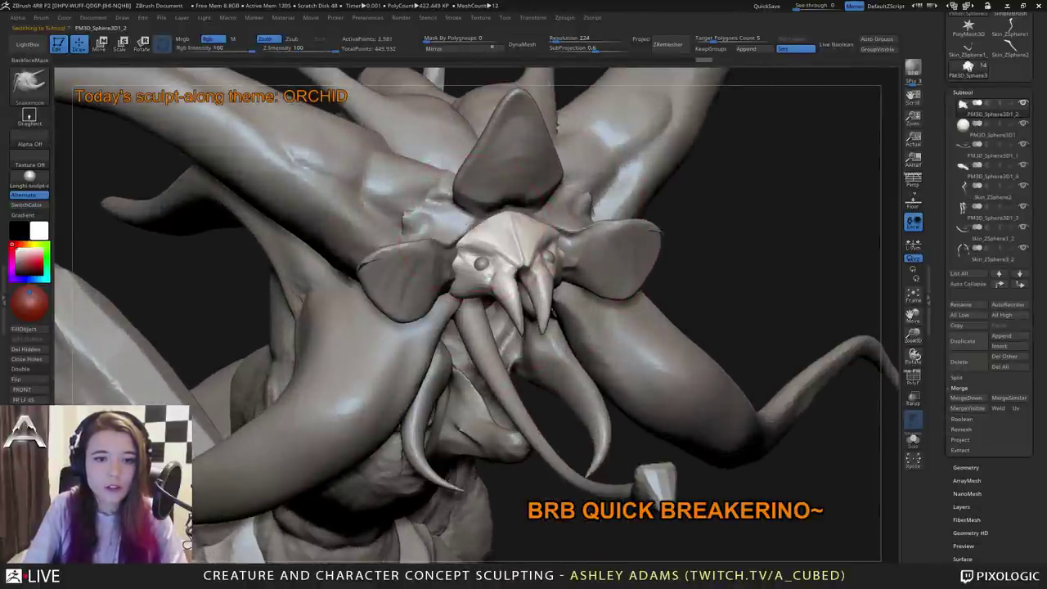
{"action": "left_click", "coordinate": [523, 43]}
{"action": "key", "text": "space"}
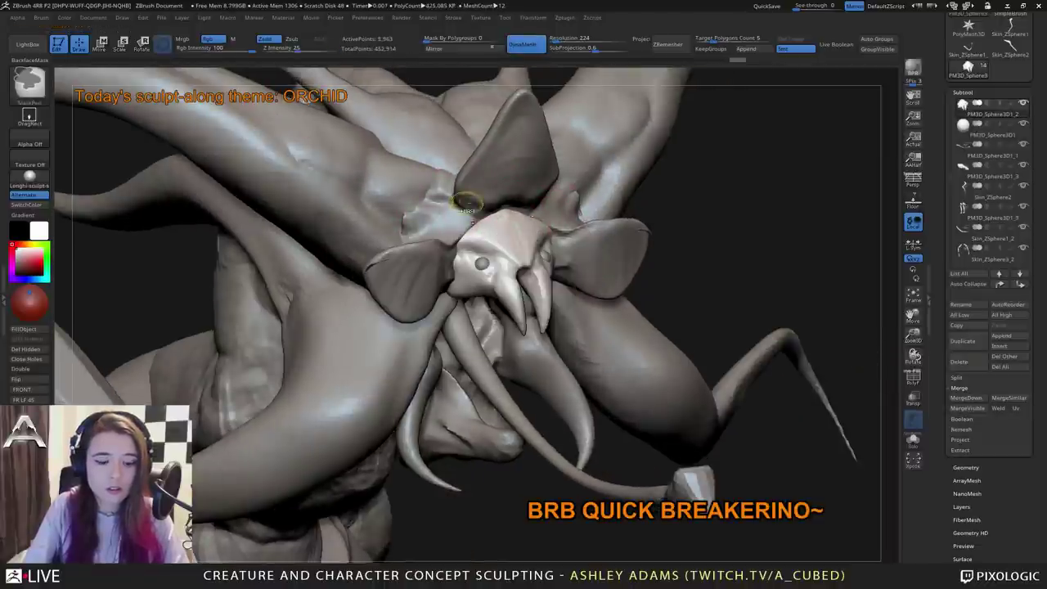
Switch to ClayBuildup and sculpt brow and lid forms around the eyes on the face piece.
{"action": "key", "text": "b"}
{"action": "key", "text": "c"}
{"action": "key", "text": "b"}
{"action": "left_click_drag", "start_coordinate": [481, 262], "coordinate": [481, 259]}
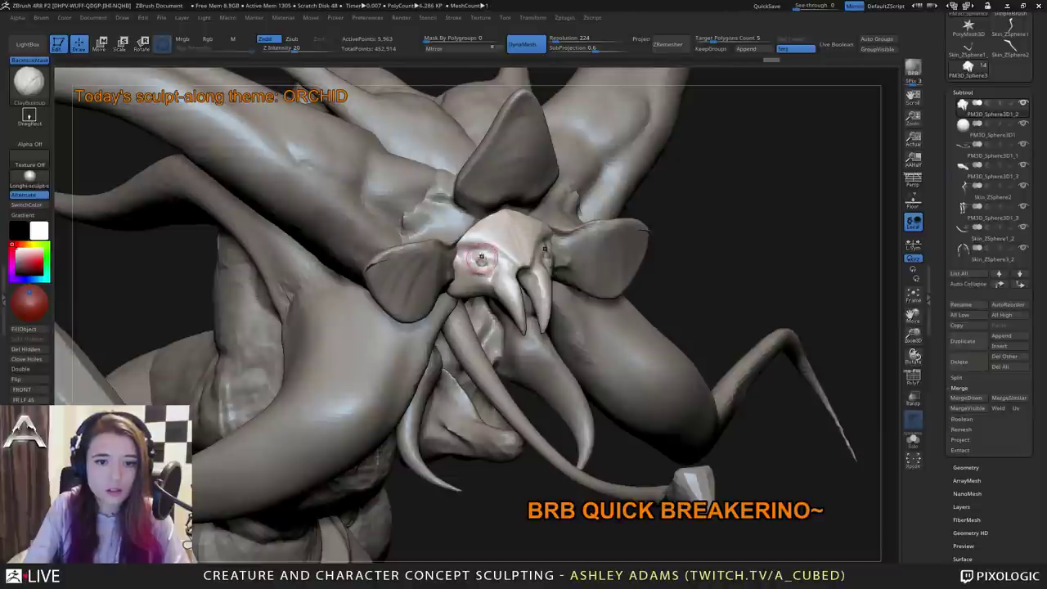
{"action": "right_click_drag", "start_coordinate": [481, 260], "coordinate": [456, 311]}
{"action": "key", "text": "space"}
{"action": "right_click_drag", "start_coordinate": [489, 254], "coordinate": [471, 261]}
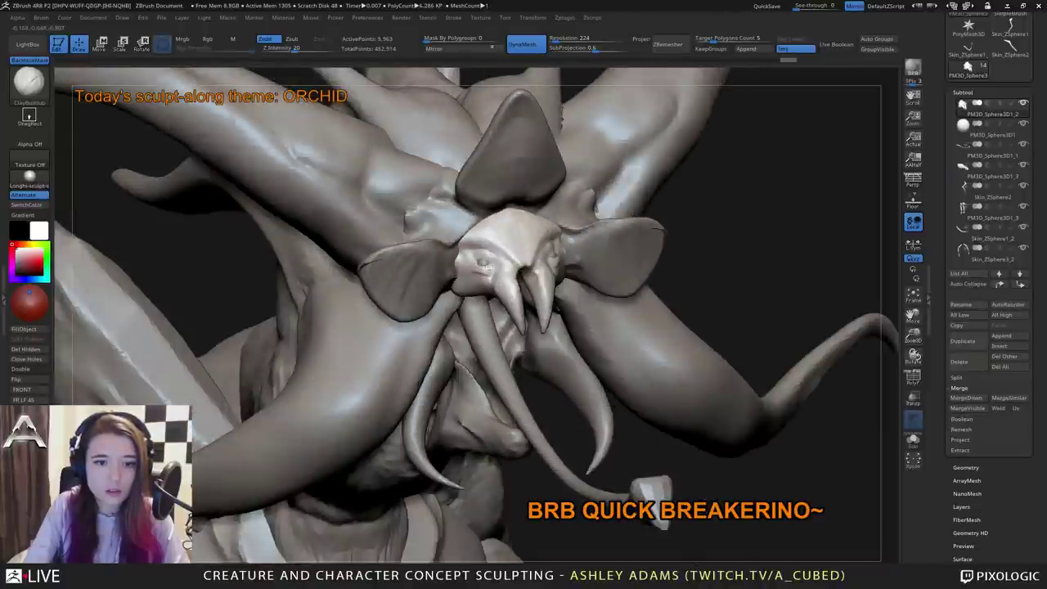
{"action": "left_click_drag", "start_coordinate": [484, 263], "coordinate": [479, 260]}
{"action": "right_click_drag", "start_coordinate": [493, 287], "coordinate": [492, 256], "text": "ctrl"}
{"action": "mouse_move", "coordinate": [532, 256]}
{"action": "right_mouse_down"}
{"action": "mouse_move", "coordinate": [471, 247]}
{"action": "mouse_move", "coordinate": [473, 271]}
{"action": "mouse_move", "coordinate": [499, 266]}
{"action": "mouse_move", "coordinate": [488, 262]}
{"action": "right_mouse_up"}
{"action": "right_click_drag", "start_coordinate": [487, 262], "coordinate": [496, 268], "text": "ctrl"}
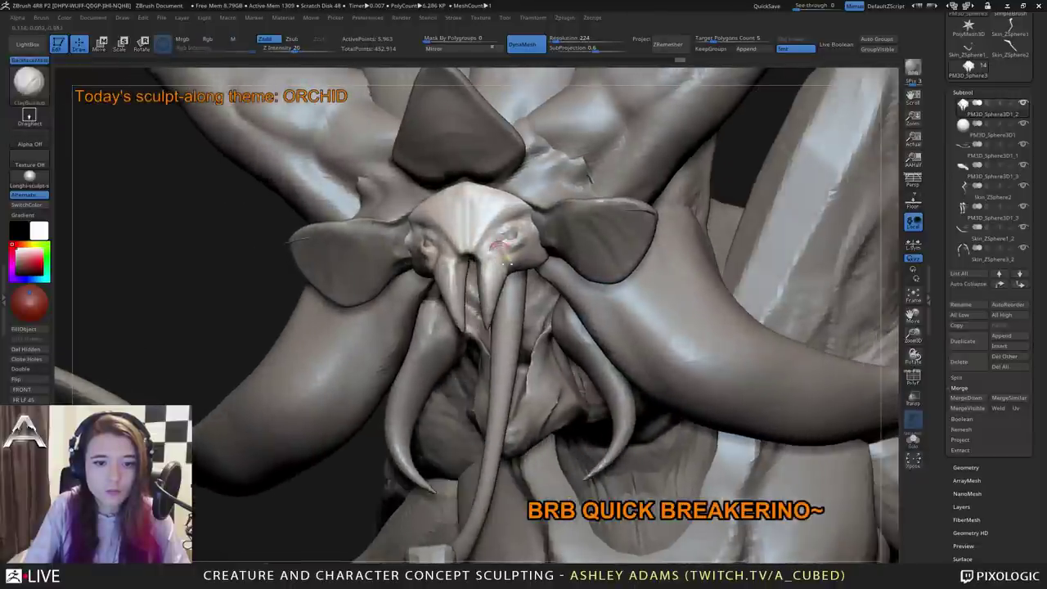
Mask the two fangs on the face piece and split the masked points into a separate subtool.
{"action": "mouse_move", "coordinate": [493, 264]}
{"action": "left_mouse_down", "text": "ctrl"}
{"action": "mouse_move", "coordinate": [492, 281]}
{"action": "mouse_move", "coordinate": [497, 260]}
{"action": "mouse_move", "coordinate": [502, 273]}
{"action": "left_mouse_up", "text": "ctrl"}
{"action": "right_click_drag", "start_coordinate": [502, 270], "coordinate": [462, 245]}
{"action": "left_click_drag", "start_coordinate": [501, 266], "coordinate": [491, 290], "text": "ctrl"}
{"action": "right_click_drag", "start_coordinate": [491, 289], "coordinate": [448, 268]}
{"action": "mouse_move", "coordinate": [486, 270]}
{"action": "left_mouse_down", "text": "ctrl"}
{"action": "mouse_move", "coordinate": [461, 309]}
{"action": "mouse_move", "coordinate": [469, 287]}
{"action": "left_mouse_up", "text": "ctrl"}
{"action": "right_click_drag", "start_coordinate": [469, 287], "coordinate": [494, 291]}
{"action": "mouse_move", "coordinate": [461, 300]}
{"action": "left_mouse_down", "text": "ctrl"}
{"action": "mouse_move", "coordinate": [449, 297]}
{"action": "mouse_move", "coordinate": [470, 274]}
{"action": "mouse_move", "coordinate": [482, 276]}
{"action": "left_mouse_up", "text": "ctrl"}
{"action": "left_click", "coordinate": [956, 377]}
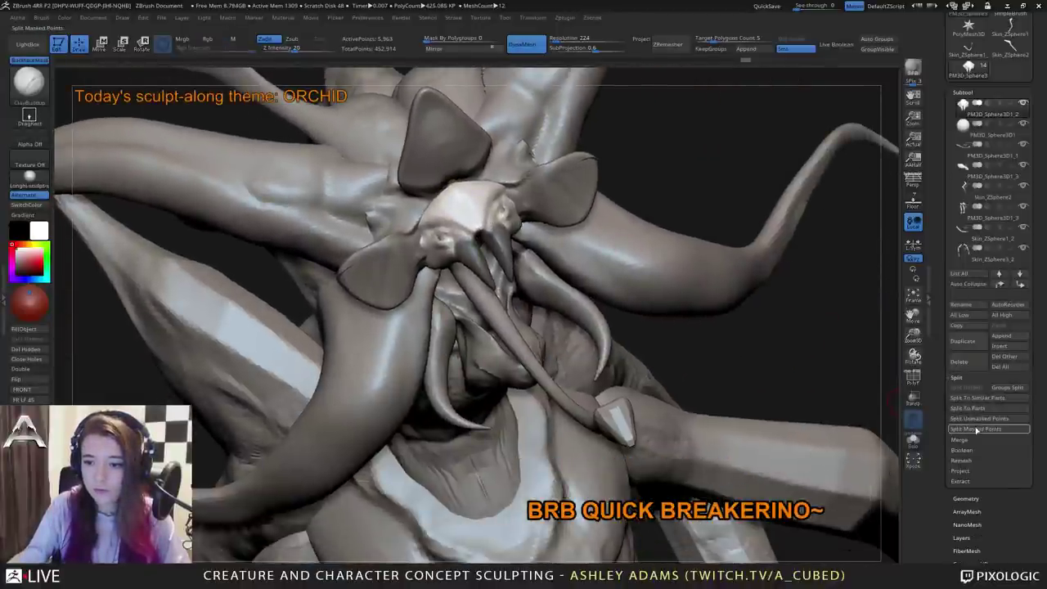
{"action": "left_click", "coordinate": [977, 428]}
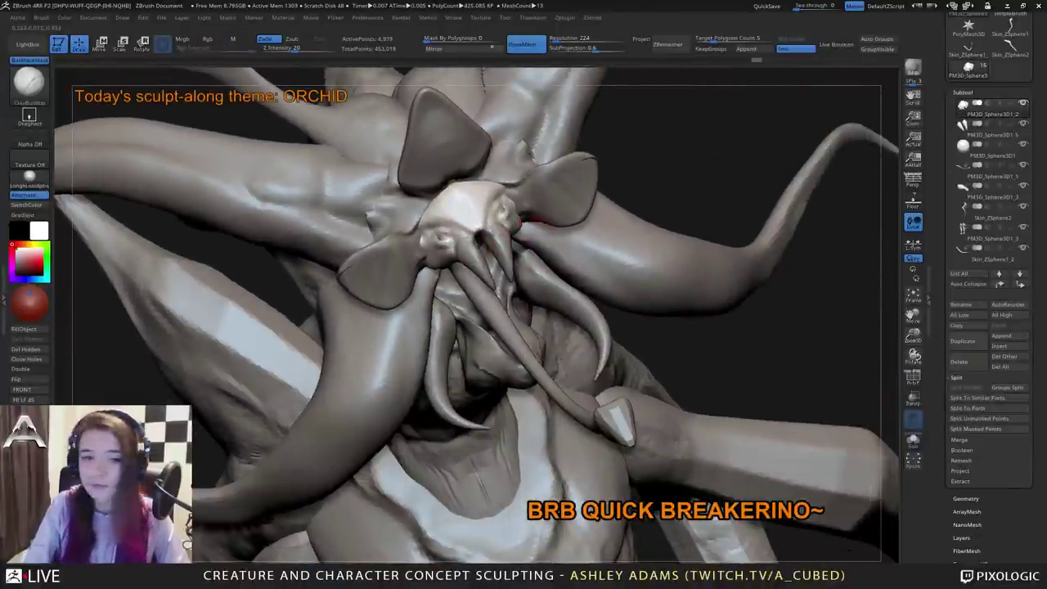
Select the separated fangs subtool and close the open holes in its mesh.
{"action": "left_click_drag", "start_coordinate": [530, 232], "coordinate": [601, 266]}
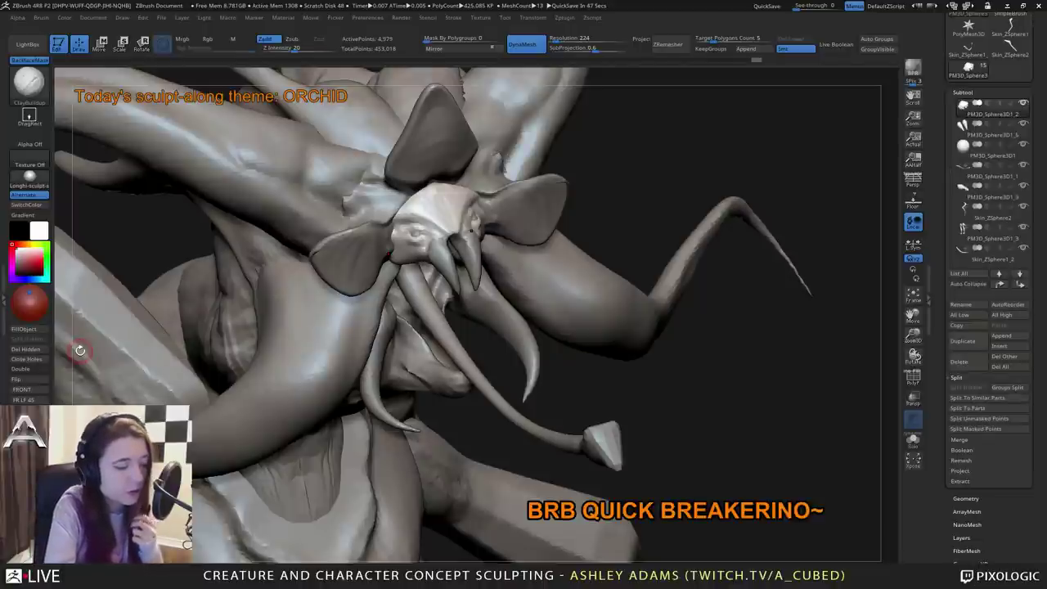
{"action": "mouse_move", "coordinate": [566, 232]}
{"action": "left_mouse_down"}
{"action": "mouse_move", "coordinate": [507, 220]}
{"action": "mouse_move", "coordinate": [589, 237]}
{"action": "mouse_move", "coordinate": [597, 278]}
{"action": "mouse_move", "coordinate": [573, 233]}
{"action": "left_mouse_up"}
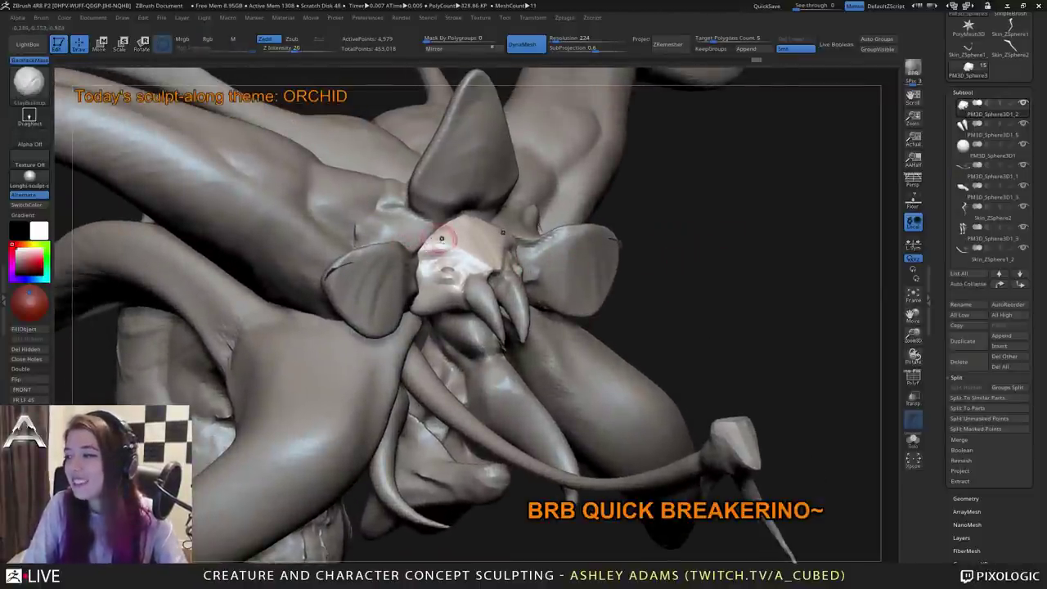
{"action": "left_click_drag", "start_coordinate": [663, 233], "coordinate": [523, 254]}
{"action": "left_click", "coordinate": [475, 295], "text": "alt"}
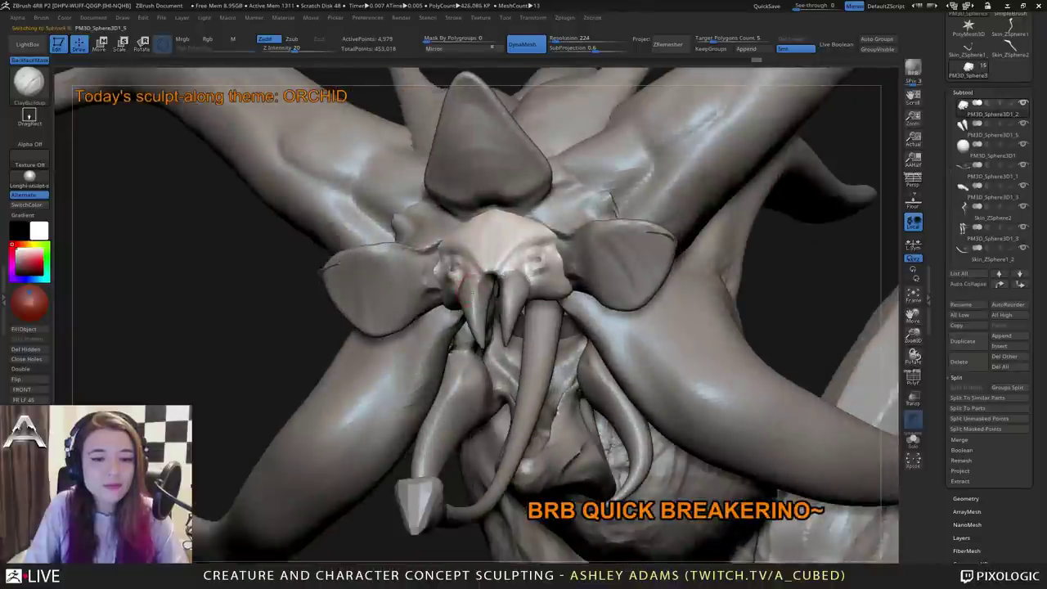
{"action": "left_click_drag", "start_coordinate": [204, 282], "coordinate": [288, 292]}
{"action": "left_click", "coordinate": [26, 350]}
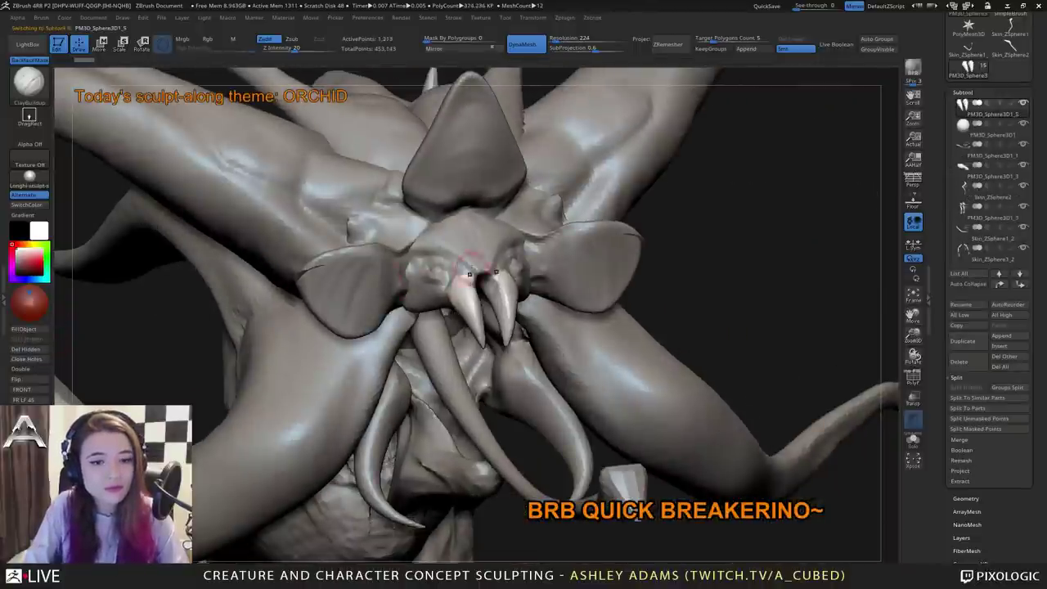
Smooth the roots of the separated fangs and close the open holes in the skull-like face piece.
{"action": "left_click_drag", "start_coordinate": [454, 287], "coordinate": [461, 296], "text": "shift"}
{"action": "left_click_drag", "start_coordinate": [671, 254], "coordinate": [757, 260]}
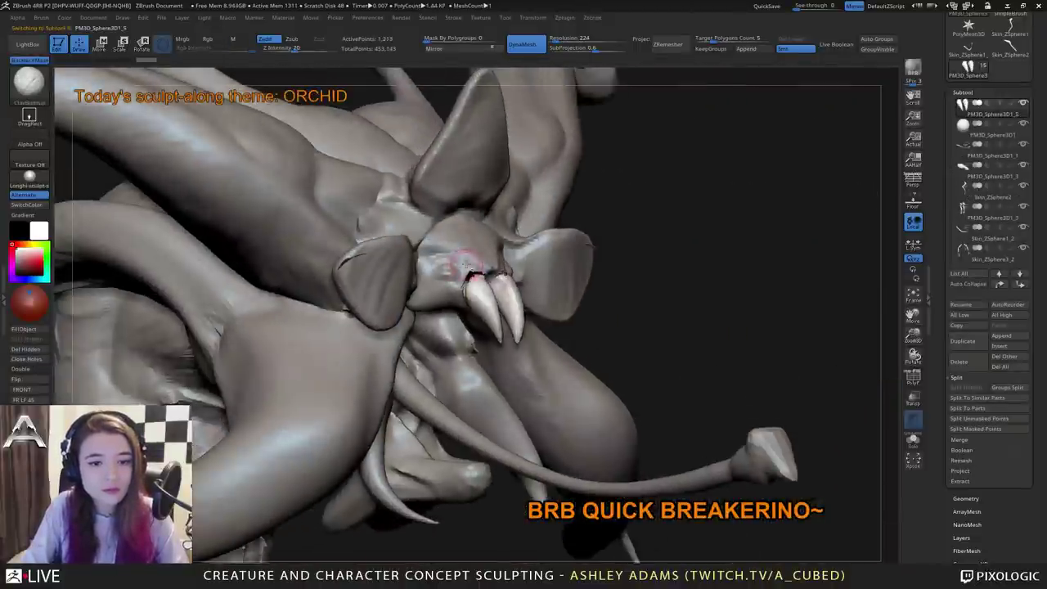
{"action": "left_click", "coordinate": [459, 256], "text": "alt"}
{"action": "left_click", "coordinate": [26, 359]}
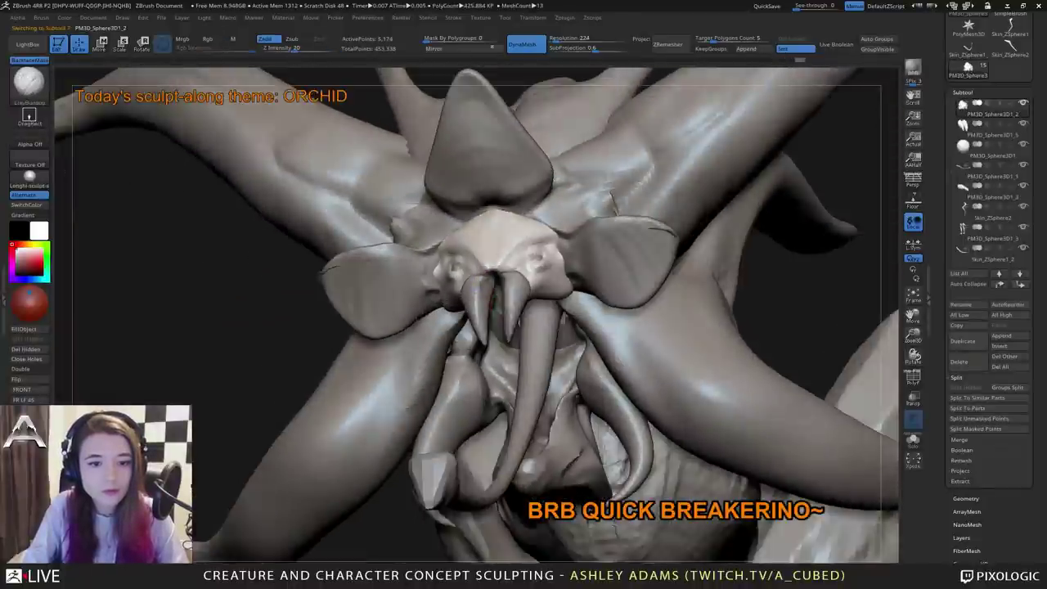
Reshape the upper contour of the face piece above the fangs with the SnakeHook brush.
{"action": "left_click_drag", "start_coordinate": [818, 164], "coordinate": [851, 171]}
{"action": "left_click", "coordinate": [483, 292], "text": "alt"}
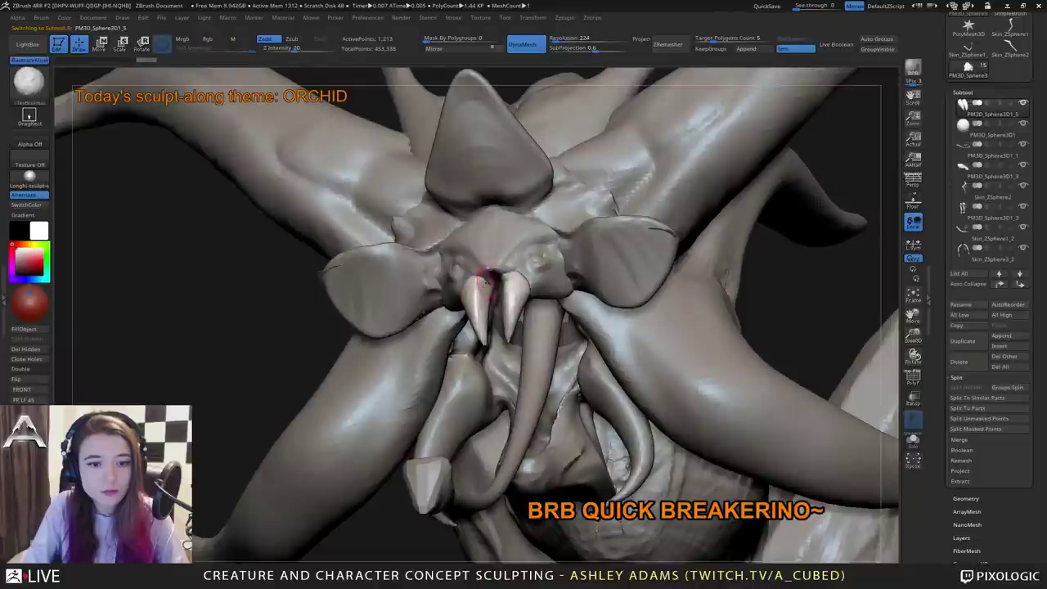
{"action": "mouse_move", "coordinate": [484, 285]}
{"action": "right_mouse_down"}
{"action": "mouse_move", "coordinate": [508, 299]}
{"action": "mouse_move", "coordinate": [500, 271]}
{"action": "mouse_move", "coordinate": [514, 299]}
{"action": "mouse_move", "coordinate": [506, 266]}
{"action": "right_mouse_up"}
{"action": "left_click", "coordinate": [499, 271], "text": "alt"}
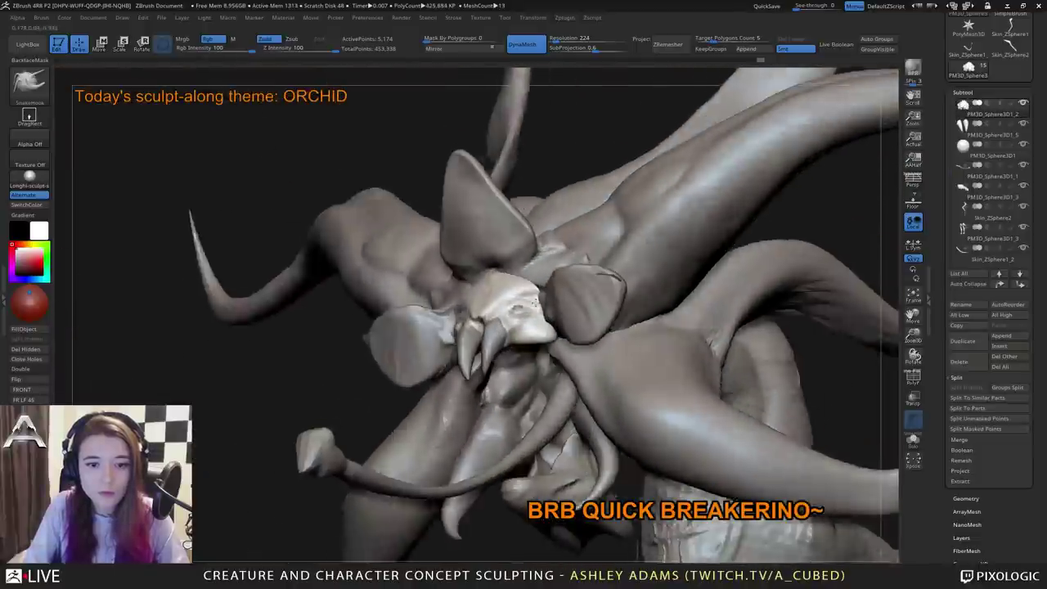
{"action": "right_click_drag", "start_coordinate": [535, 303], "coordinate": [573, 344]}
{"action": "left_click_drag", "start_coordinate": [511, 275], "coordinate": [513, 265]}
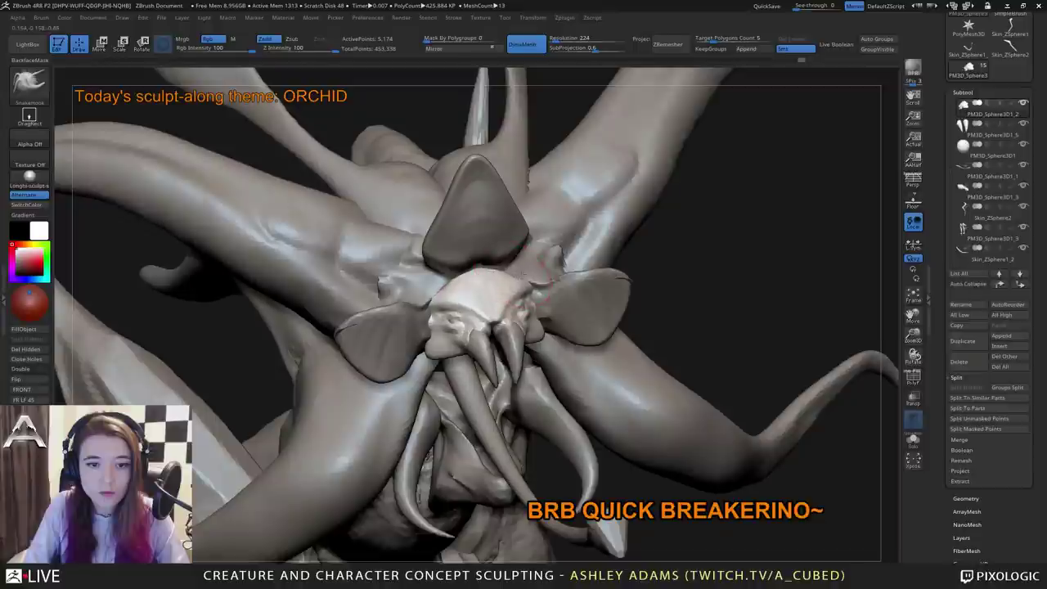
{"action": "mouse_move", "coordinate": [554, 311]}
{"action": "right_mouse_down", "text": "ctrl"}
{"action": "mouse_move", "coordinate": [553, 246]}
{"action": "mouse_move", "coordinate": [573, 270]}
{"action": "mouse_move", "coordinate": [622, 283]}
{"action": "right_mouse_up", "text": "ctrl"}
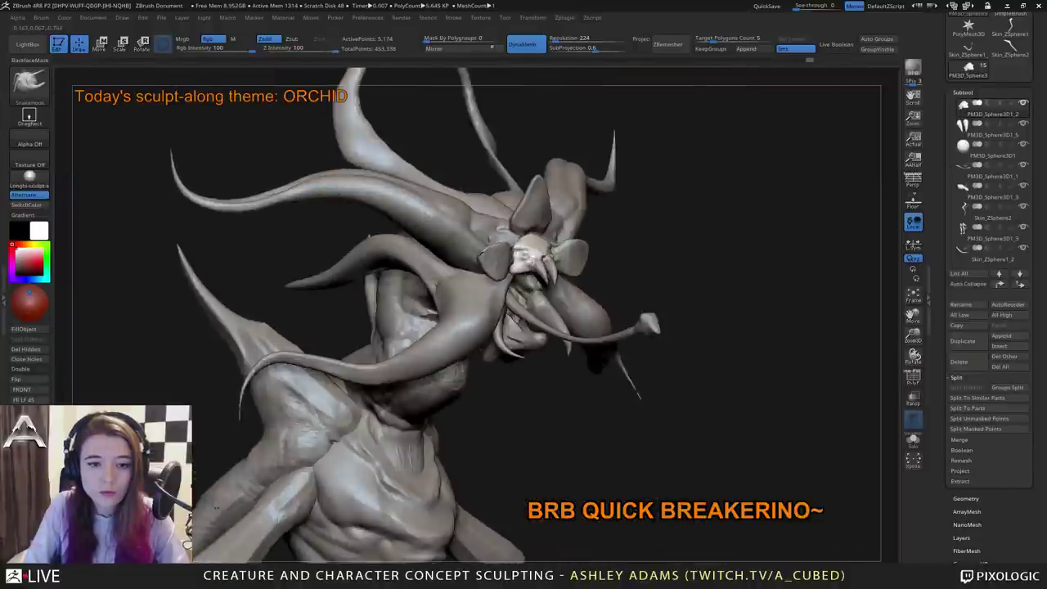
{"action": "mouse_move", "coordinate": [524, 246]}
{"action": "right_mouse_down", "text": "ctrl"}
{"action": "mouse_move", "coordinate": [523, 278]}
{"action": "mouse_move", "coordinate": [500, 290]}
{"action": "mouse_move", "coordinate": [493, 246]}
{"action": "right_mouse_up", "text": "ctrl"}
{"action": "right_click_drag", "start_coordinate": [493, 246], "coordinate": [446, 360]}
{"action": "right_click_drag", "start_coordinate": [446, 360], "coordinate": [442, 288]}
Return to the face piece and refine the forms around the eyes and fangs with Dam Standard and ClayBuildup.
{"action": "left_click", "coordinate": [498, 299], "text": "alt"}
{"action": "right_click", "coordinate": [479, 345]}
{"action": "mouse_move", "coordinate": [517, 285]}
{"action": "right_mouse_down"}
{"action": "mouse_move", "coordinate": [473, 280]}
{"action": "mouse_move", "coordinate": [512, 307]}
{"action": "mouse_move", "coordinate": [509, 288]}
{"action": "mouse_move", "coordinate": [500, 296]}
{"action": "mouse_move", "coordinate": [583, 337]}
{"action": "right_mouse_up"}
{"action": "left_click", "coordinate": [518, 285], "text": "alt"}
{"action": "key", "text": "b"}
{"action": "key", "text": "c"}
{"action": "key", "text": "b"}
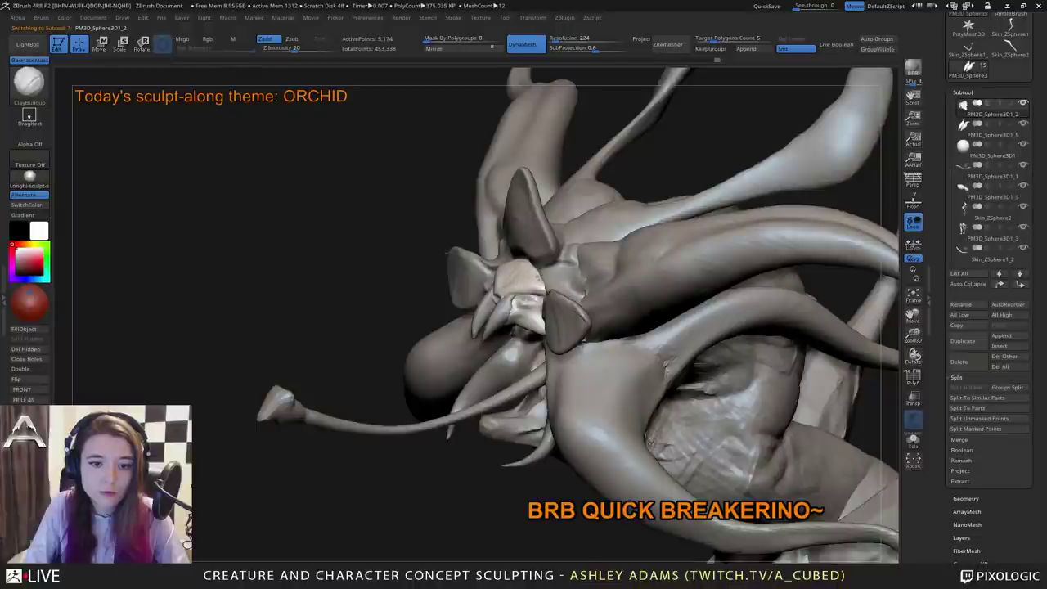
{"action": "mouse_move", "coordinate": [537, 276]}
{"action": "right_mouse_down"}
{"action": "mouse_move", "coordinate": [495, 299]}
{"action": "mouse_move", "coordinate": [495, 276]}
{"action": "right_mouse_up"}
{"action": "key", "text": "b"}
{"action": "key", "text": "d"}
{"action": "key", "text": "s"}
{"action": "key", "text": "b"}
{"action": "key", "text": "c"}
{"action": "key", "text": "b"}
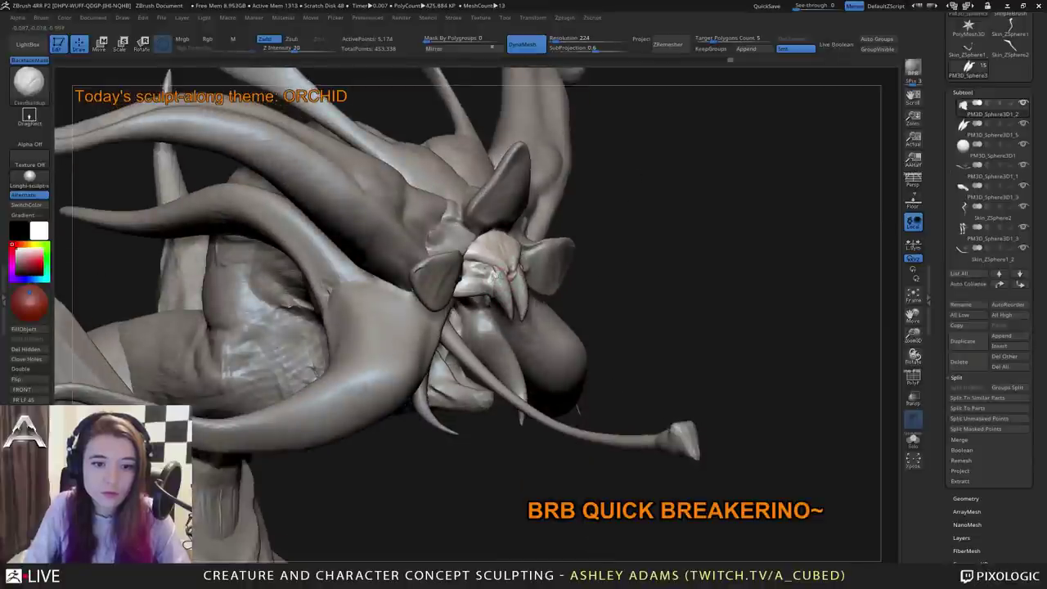
Switch back to SnakeHook and adjust the edge of the face piece where it meets the fangs.
{"action": "key", "text": "b"}
{"action": "key", "text": "s"}
{"action": "key", "text": "h"}
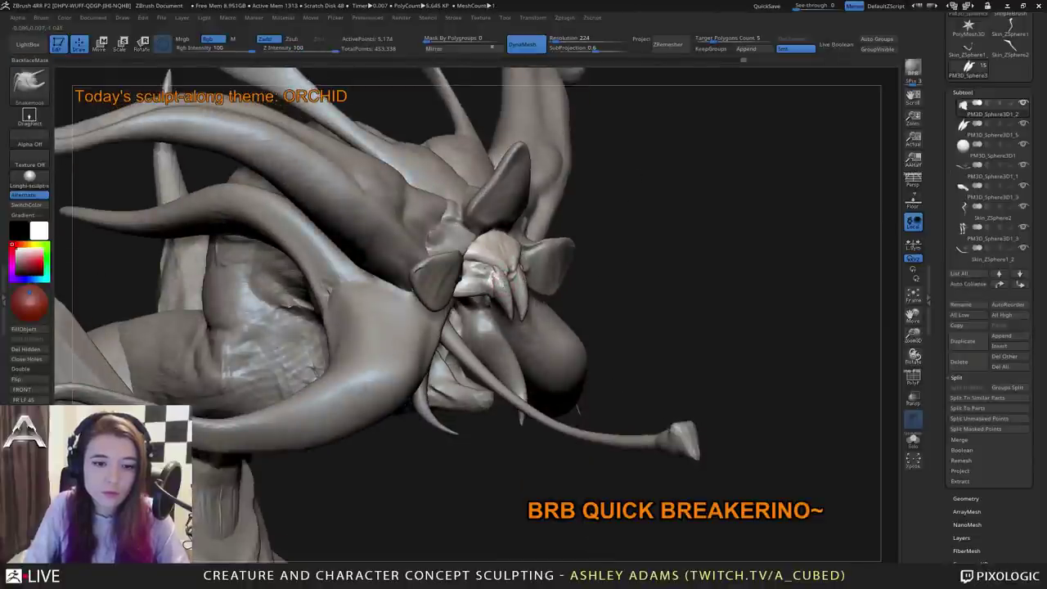
{"action": "mouse_move", "coordinate": [495, 279]}
{"action": "right_mouse_down"}
{"action": "mouse_move", "coordinate": [492, 292]}
{"action": "mouse_move", "coordinate": [505, 277]}
{"action": "right_mouse_up"}
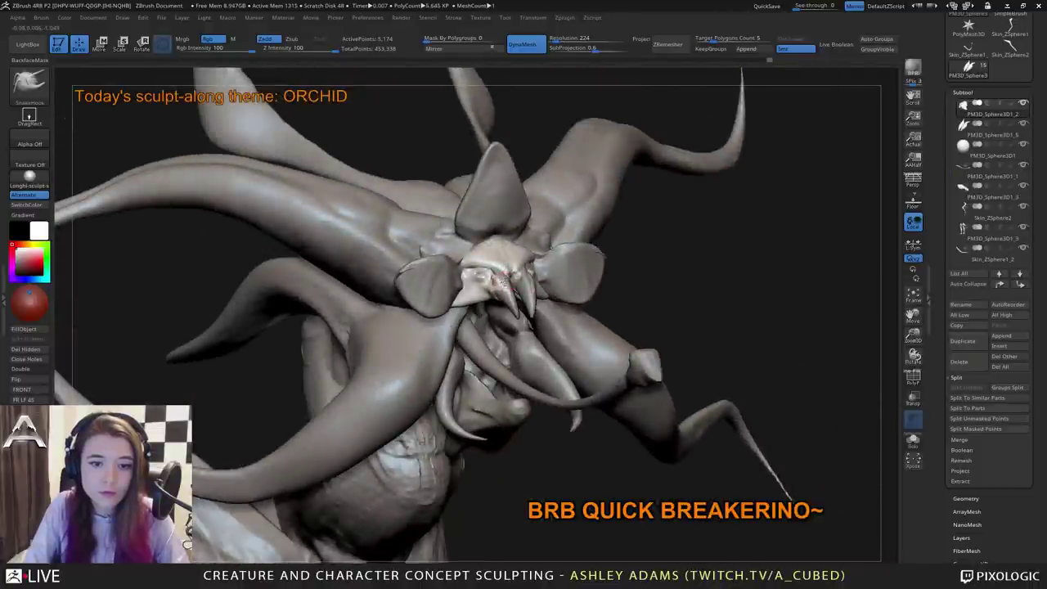
{"action": "mouse_move", "coordinate": [516, 316]}
{"action": "right_mouse_down", "text": "ctrl"}
{"action": "mouse_move", "coordinate": [488, 266]}
{"action": "mouse_move", "coordinate": [422, 201]}
{"action": "mouse_move", "coordinate": [405, 156]}
{"action": "right_mouse_up", "text": "ctrl"}
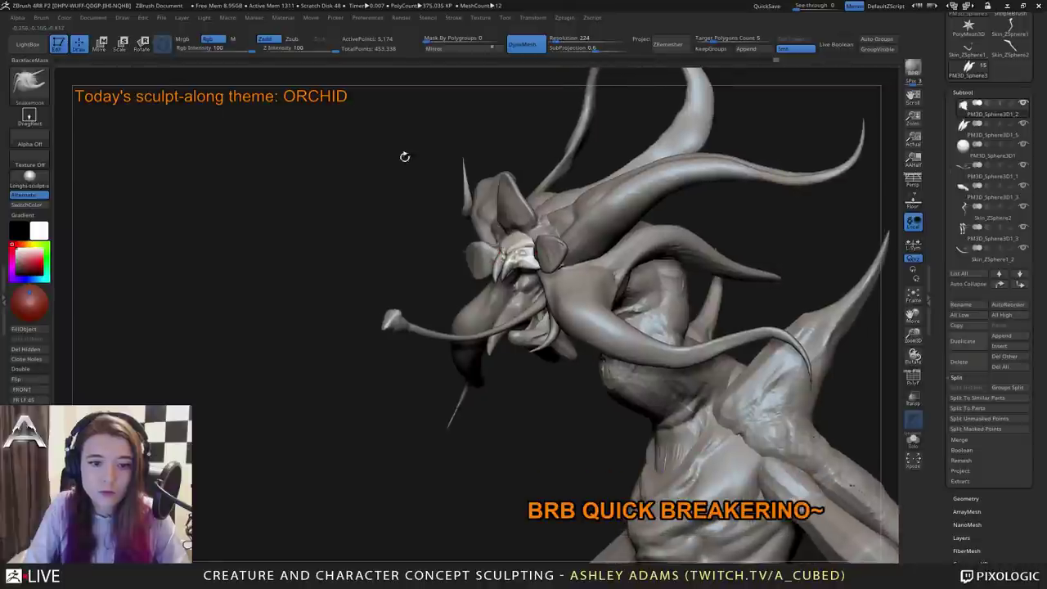
{"action": "mouse_move", "coordinate": [490, 218]}
{"action": "right_mouse_down", "text": "ctrl"}
{"action": "mouse_move", "coordinate": [515, 257]}
{"action": "mouse_move", "coordinate": [559, 271]}
{"action": "right_mouse_up", "text": "ctrl"}
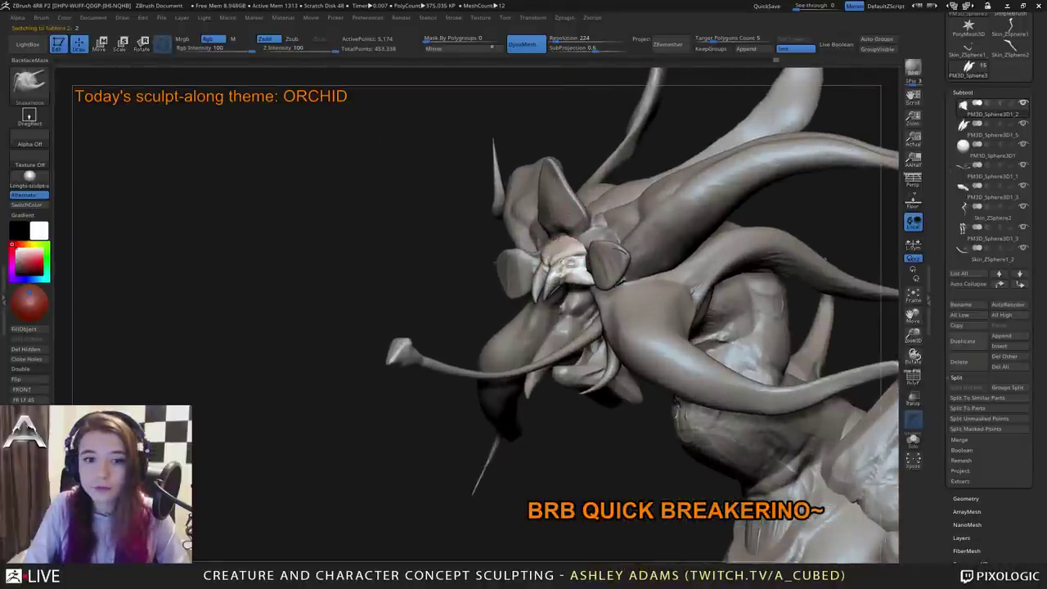
Select the head horn subtool, isolate its stray piece protruding near the face, and delete that geometry.
{"action": "left_click", "coordinate": [562, 206], "text": "alt"}
{"action": "right_click_drag", "start_coordinate": [490, 221], "coordinate": [561, 209]}
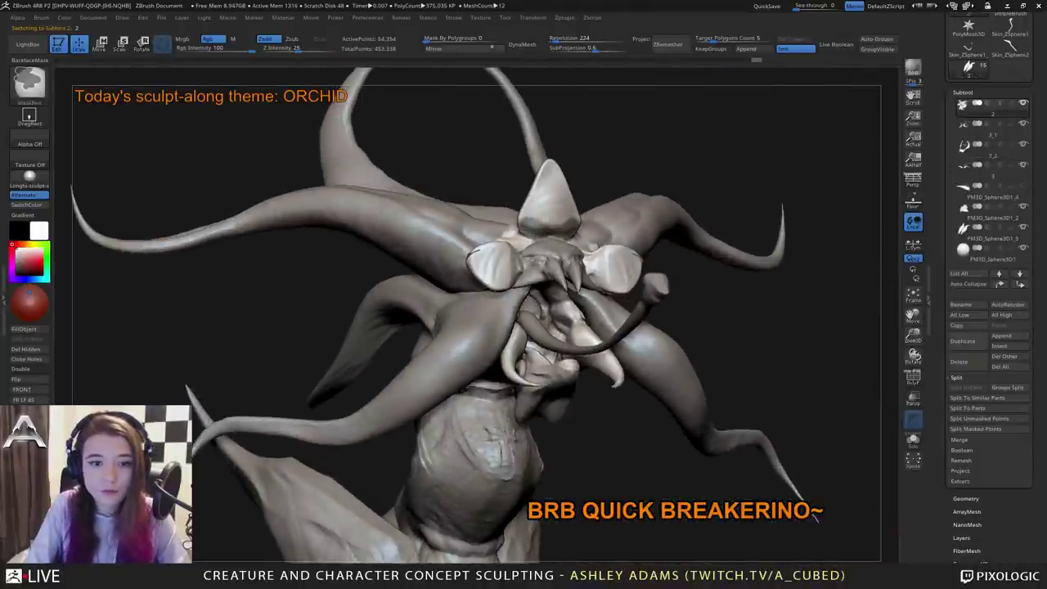
{"action": "right_click_drag", "start_coordinate": [499, 283], "coordinate": [579, 265]}
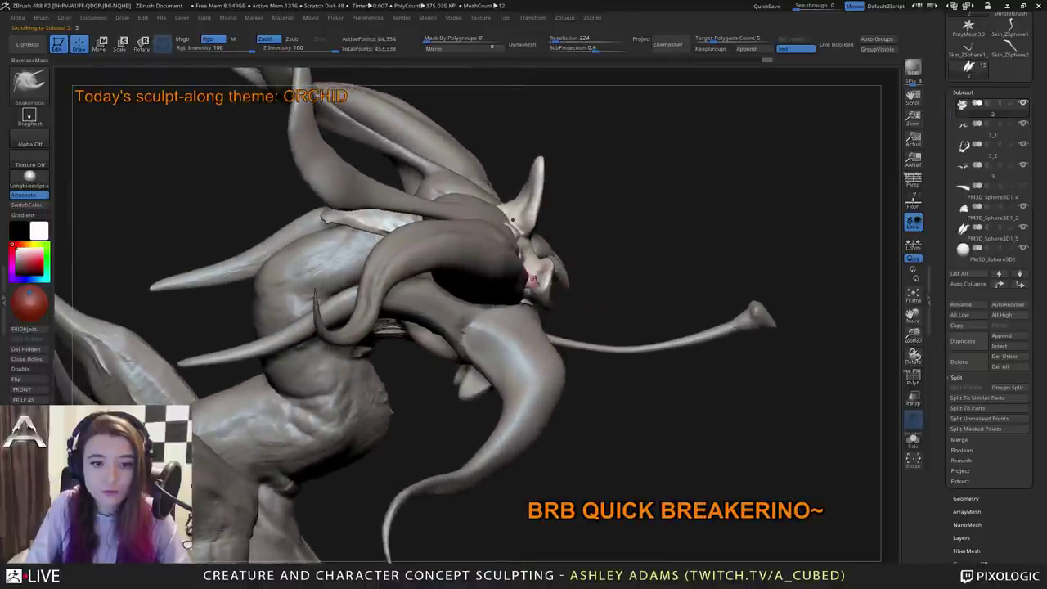
{"action": "left_click", "coordinate": [517, 276], "text": "alt"}
{"action": "right_click_drag", "start_coordinate": [517, 277], "coordinate": [573, 283]}
{"action": "left_click_drag", "start_coordinate": [575, 316], "coordinate": [536, 258], "text": "ctrl"}
{"action": "mouse_move", "coordinate": [587, 245]}
{"action": "right_mouse_down"}
{"action": "mouse_move", "coordinate": [577, 290]}
{"action": "mouse_move", "coordinate": [561, 297]}
{"action": "right_mouse_up"}
{"action": "key", "text": "ctrl+shift"}
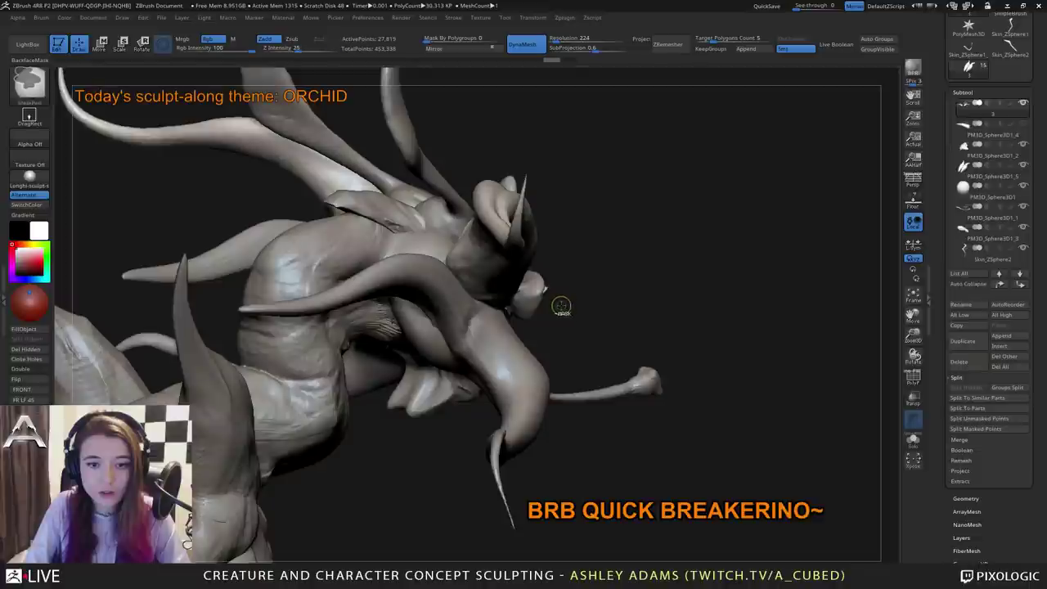
{"action": "left_click_drag", "start_coordinate": [563, 305], "coordinate": [530, 278], "text": "ctrl+shift"}
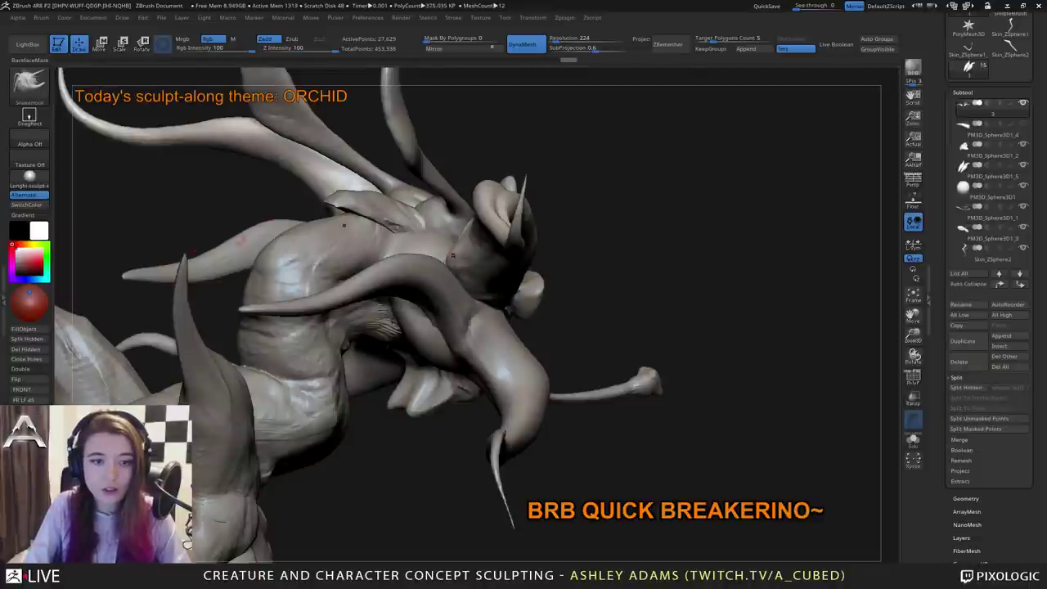
{"action": "left_click", "coordinate": [32, 353]}
Mask the upper petal on the head subtool and split the masked points into a separate subtool.
{"action": "mouse_move", "coordinate": [818, 229]}
{"action": "right_mouse_down"}
{"action": "mouse_move", "coordinate": [752, 228]}
{"action": "mouse_move", "coordinate": [535, 275]}
{"action": "right_mouse_up"}
{"action": "left_click", "coordinate": [558, 277], "text": "alt"}
{"action": "mouse_move", "coordinate": [536, 275]}
{"action": "left_mouse_down", "text": "ctrl"}
{"action": "mouse_move", "coordinate": [573, 257]}
{"action": "mouse_move", "coordinate": [564, 237]}
{"action": "mouse_move", "coordinate": [537, 274]}
{"action": "left_mouse_up", "text": "ctrl"}
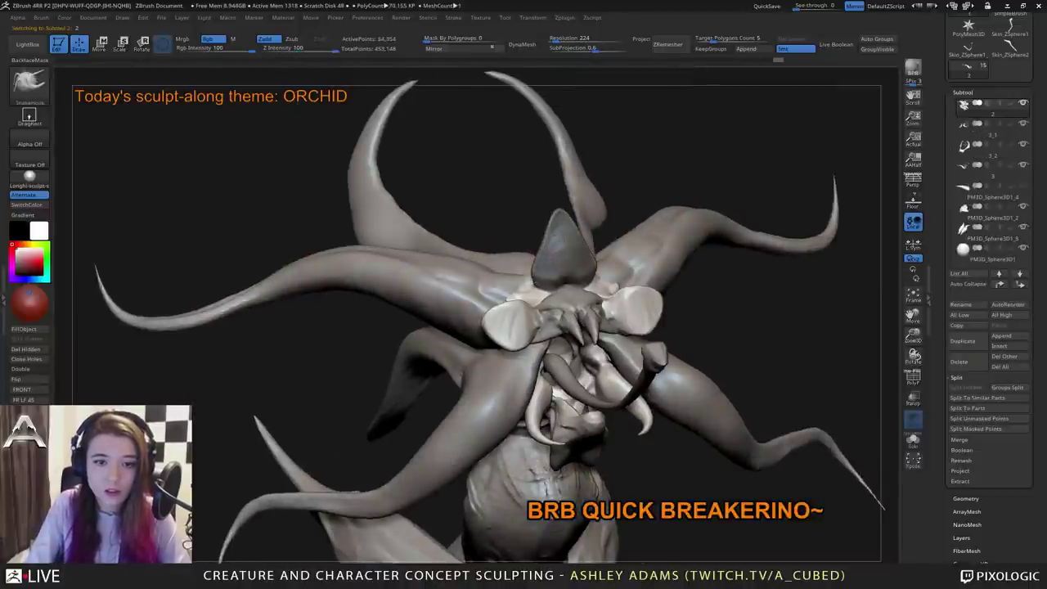
{"action": "right_click_drag", "start_coordinate": [523, 274], "coordinate": [546, 270]}
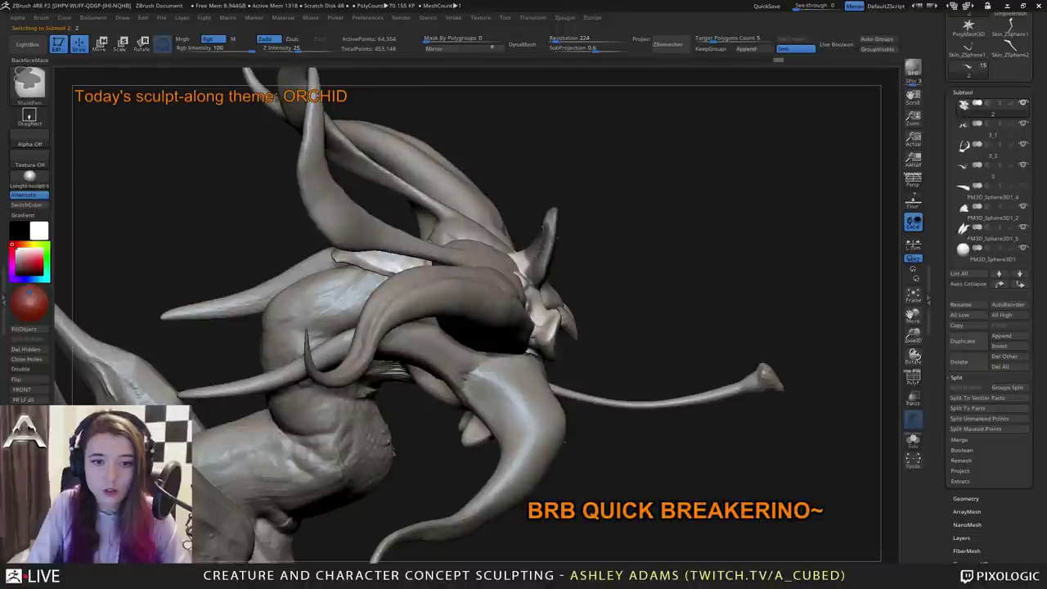
{"action": "right_click_drag", "start_coordinate": [532, 224], "coordinate": [522, 245]}
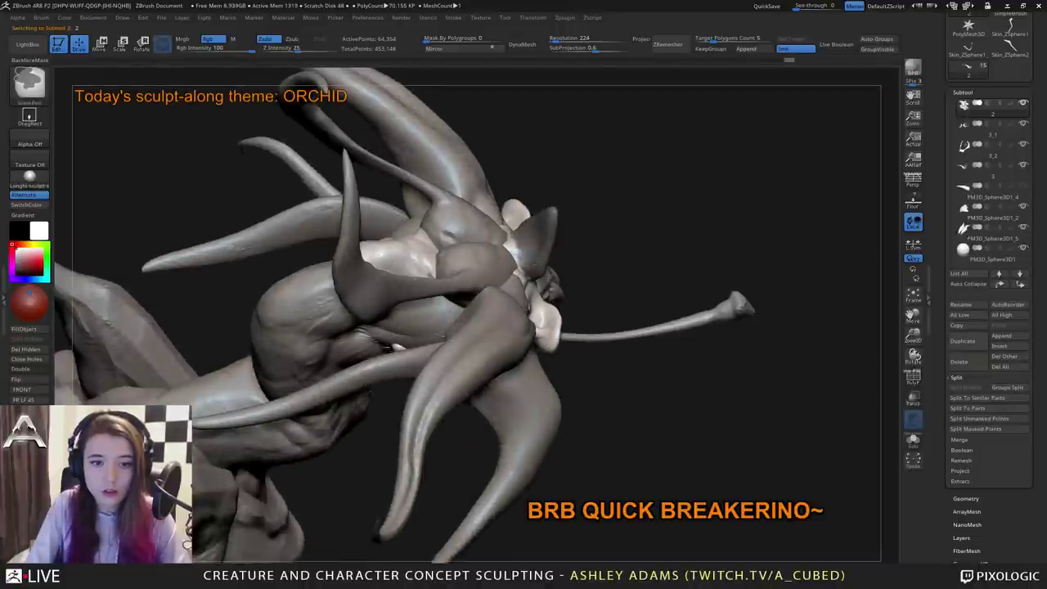
{"action": "right_click_drag", "start_coordinate": [842, 286], "coordinate": [765, 317]}
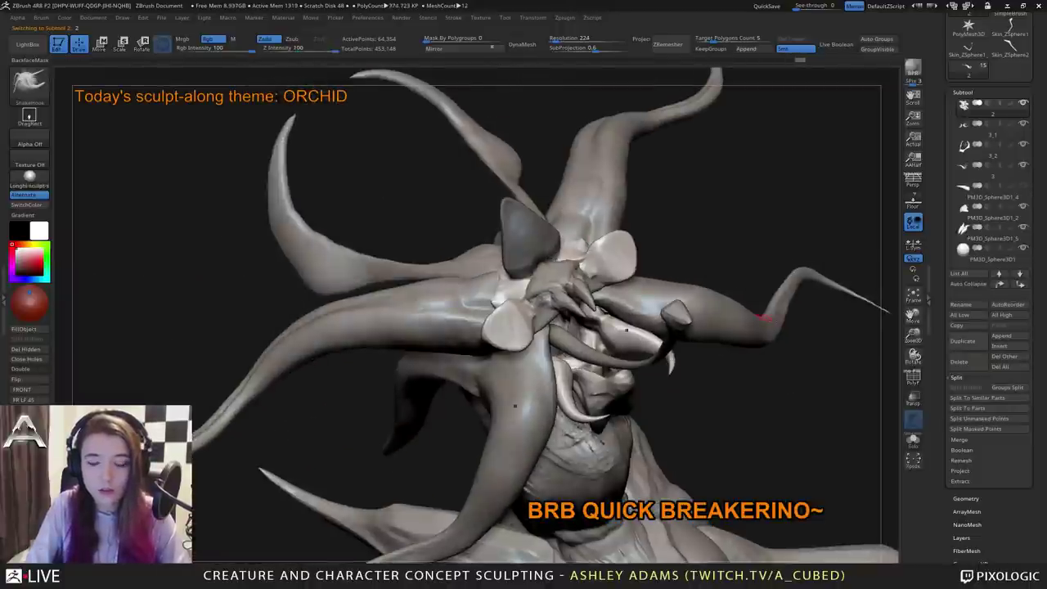
{"action": "left_click", "coordinate": [993, 429]}
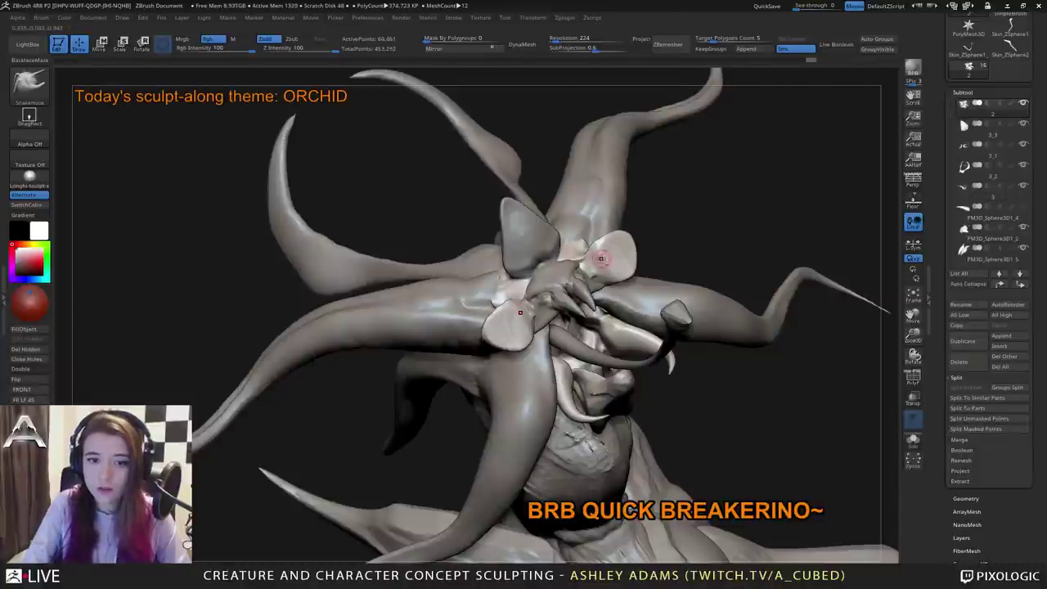
Mask both side petals down to their bases and split the masked points into a separate subtool.
{"action": "mouse_move", "coordinate": [599, 263]}
{"action": "left_mouse_down", "text": "ctrl"}
{"action": "mouse_move", "coordinate": [618, 263]}
{"action": "mouse_move", "coordinate": [628, 247]}
{"action": "left_mouse_up", "text": "ctrl"}
{"action": "left_click_drag", "start_coordinate": [720, 205], "coordinate": [834, 237]}
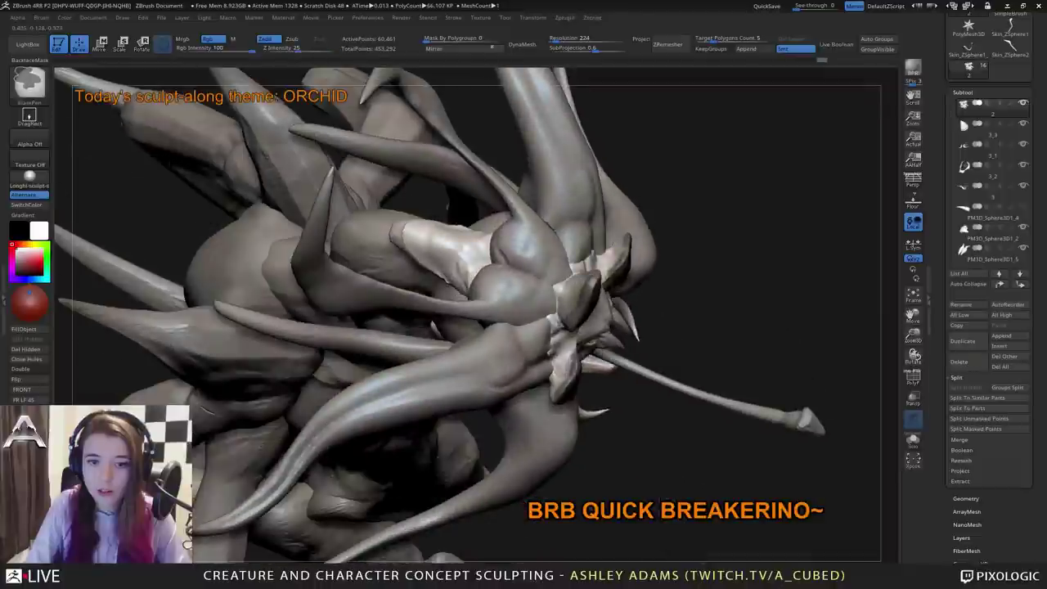
{"action": "left_click_drag", "start_coordinate": [914, 354], "coordinate": [914, 354]}
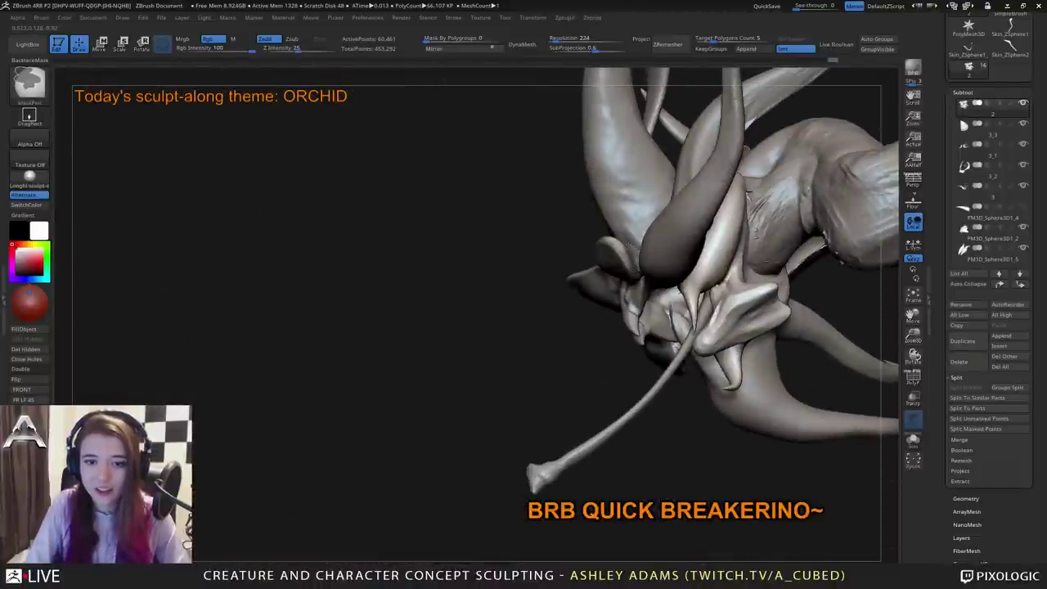
{"action": "mouse_move", "coordinate": [628, 247]}
{"action": "right_mouse_down"}
{"action": "mouse_move", "coordinate": [650, 260]}
{"action": "mouse_move", "coordinate": [631, 284]}
{"action": "right_mouse_up"}
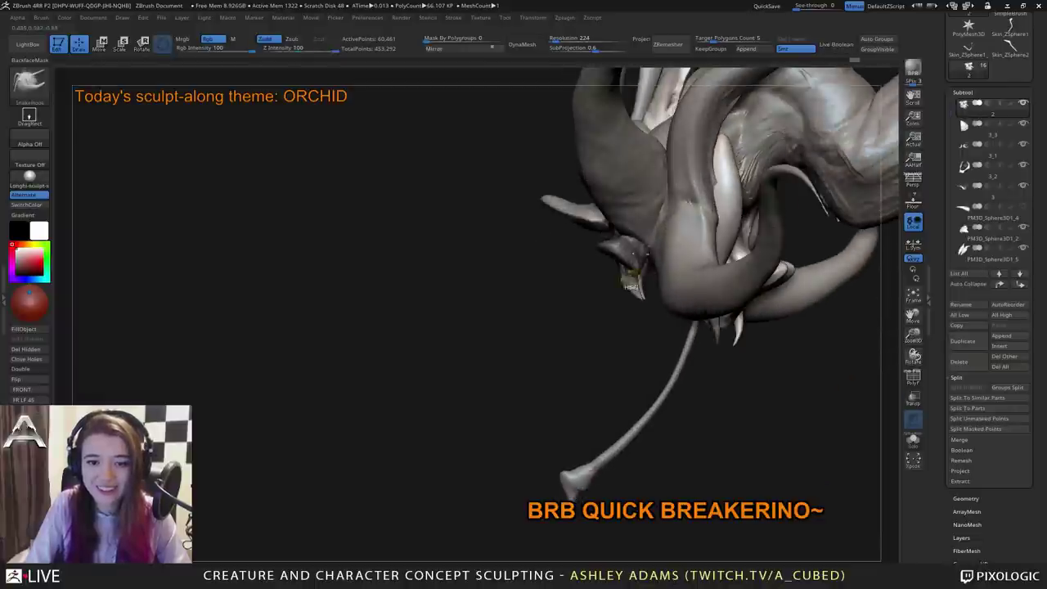
{"action": "key", "text": "ctrl"}
{"action": "key", "text": "ctrl+z"}
{"action": "key", "text": "ctrl+z"}
{"action": "key", "text": "ctrl+z"}
{"action": "key", "text": "ctrl+z"}
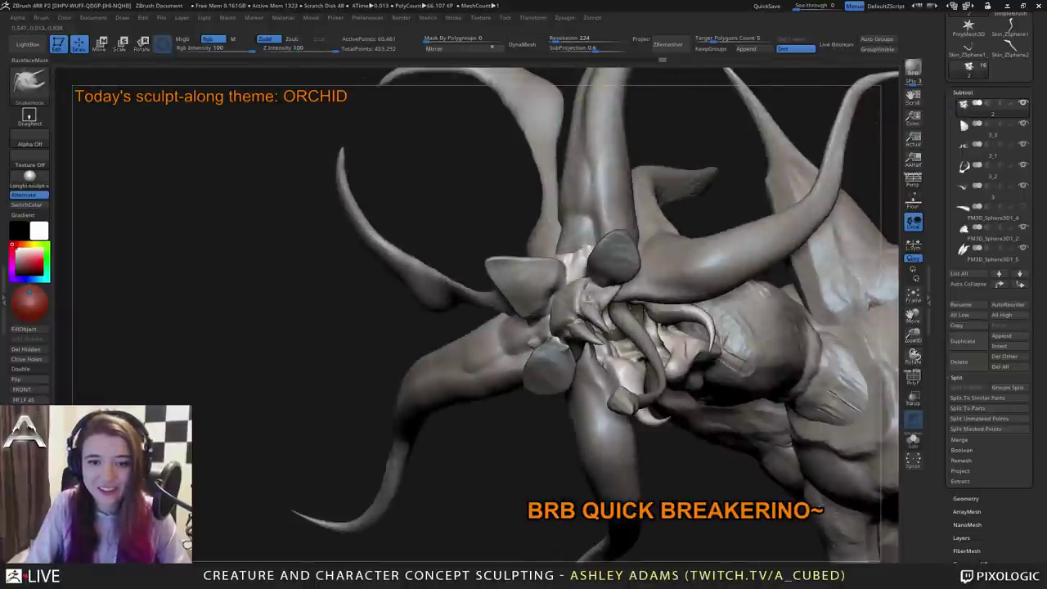
{"action": "key", "text": "ctrl+shift+z"}
{"action": "mouse_move", "coordinate": [631, 282]}
{"action": "right_mouse_down"}
{"action": "mouse_move", "coordinate": [557, 364]}
{"action": "mouse_move", "coordinate": [625, 368]}
{"action": "mouse_move", "coordinate": [578, 358]}
{"action": "right_mouse_up"}
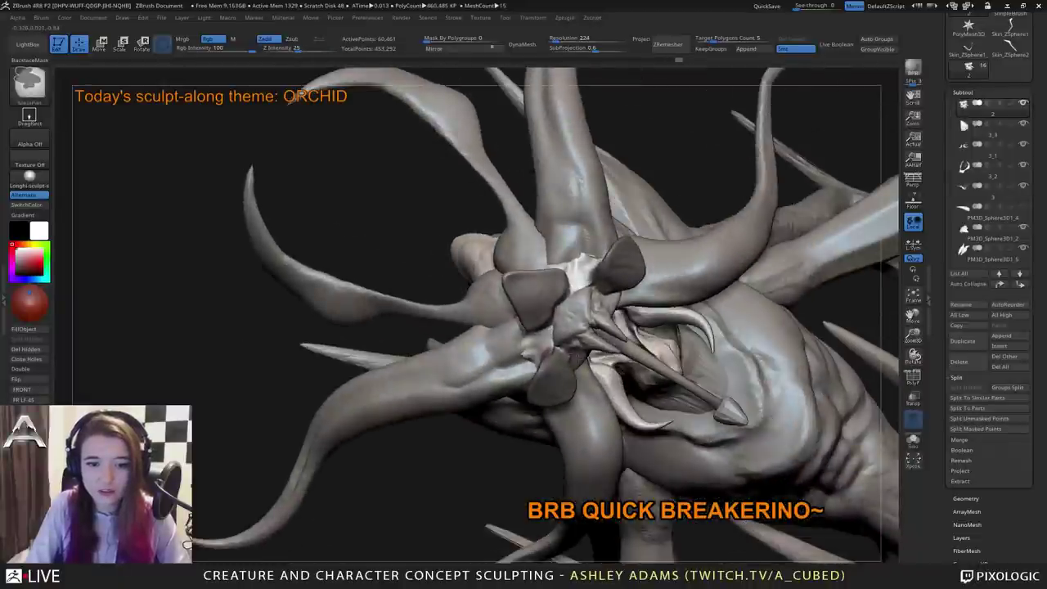
{"action": "left_click", "coordinate": [981, 430]}
Select the separated side petals and enlarge them outward from the face using the transform gizmo.
{"action": "right_click_drag", "start_coordinate": [649, 309], "coordinate": [502, 325]}
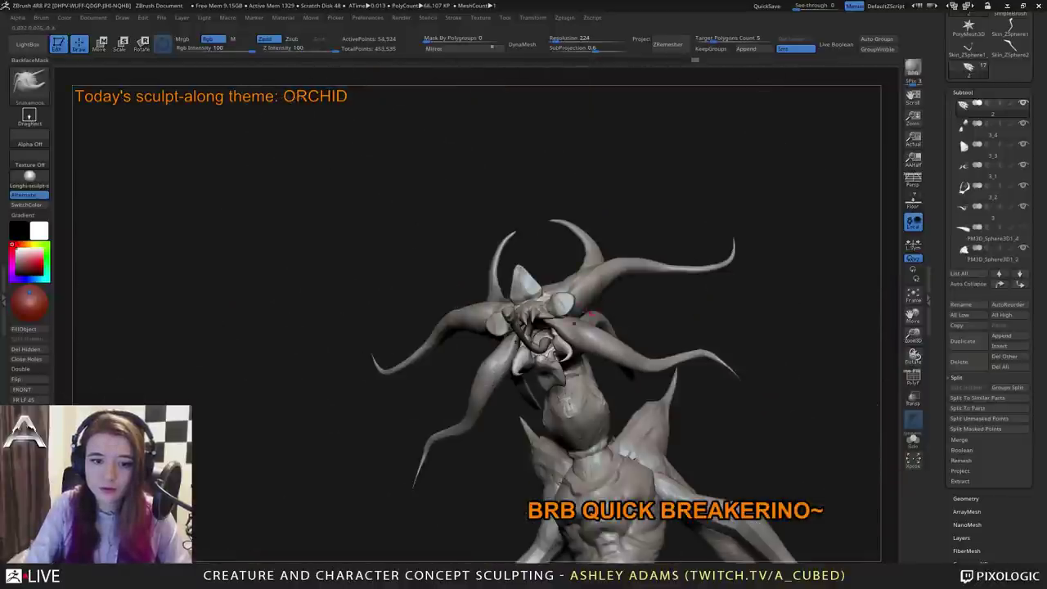
{"action": "left_click", "coordinate": [500, 330], "text": "alt"}
{"action": "right_click_drag", "start_coordinate": [417, 294], "coordinate": [408, 219], "text": "ctrl"}
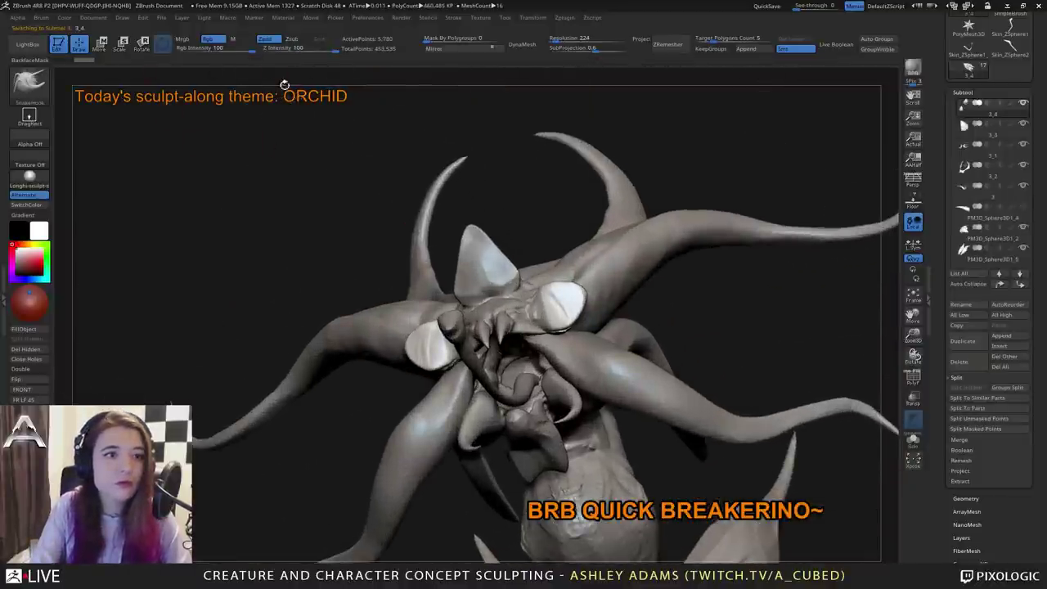
{"action": "right_click_drag", "start_coordinate": [364, 275], "coordinate": [491, 326]}
{"action": "right_click", "coordinate": [491, 326]}
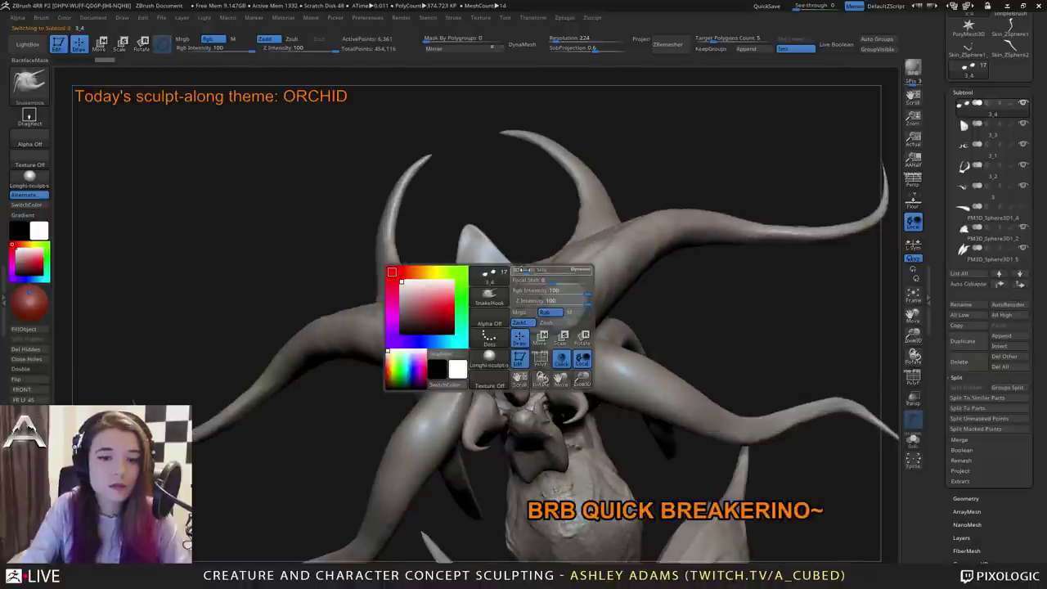
{"action": "right_click_drag", "start_coordinate": [582, 245], "coordinate": [577, 320], "text": "shift"}
{"action": "key", "text": "w"}
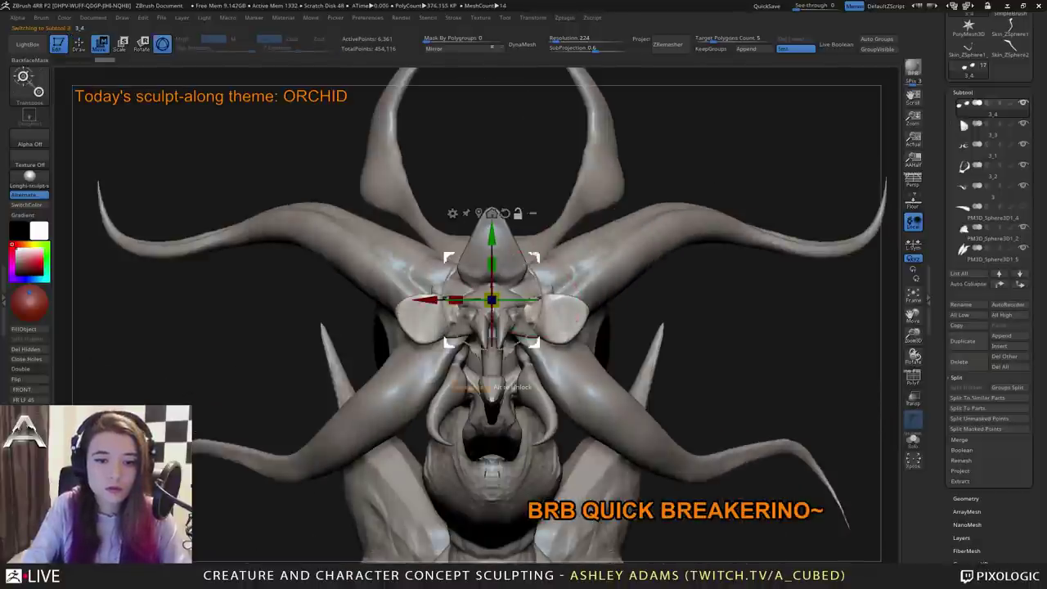
{"action": "left_click", "coordinate": [541, 314], "text": "alt"}
{"action": "left_click_drag", "start_coordinate": [541, 314], "coordinate": [611, 315]}
{"action": "key", "text": "ctrl+z"}
{"action": "left_click", "coordinate": [551, 318], "text": "alt"}
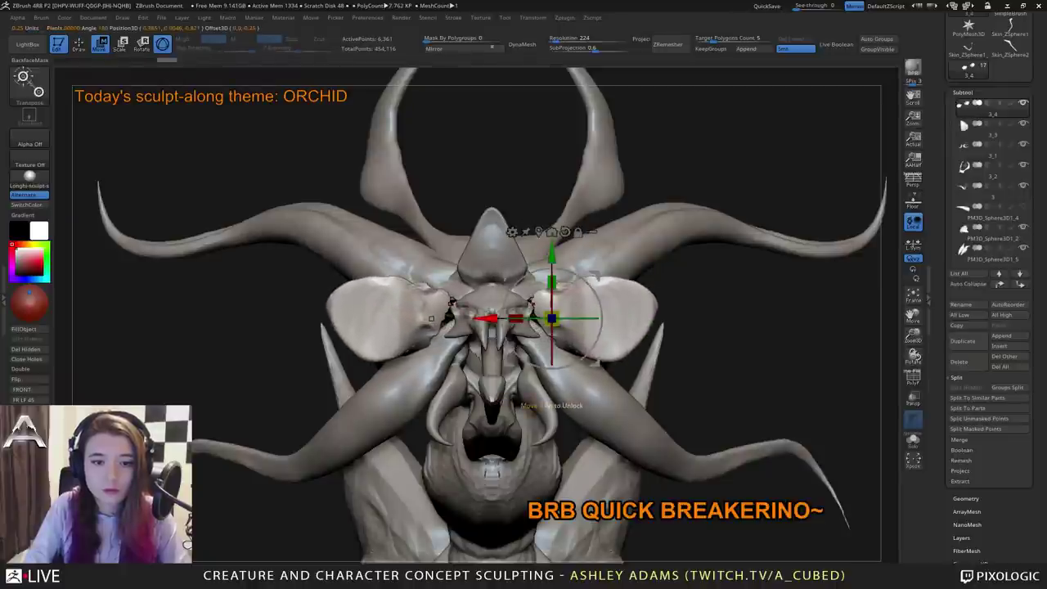
{"action": "key", "text": "ctrl+z"}
{"action": "key", "text": "q"}
{"action": "key", "text": "space"}
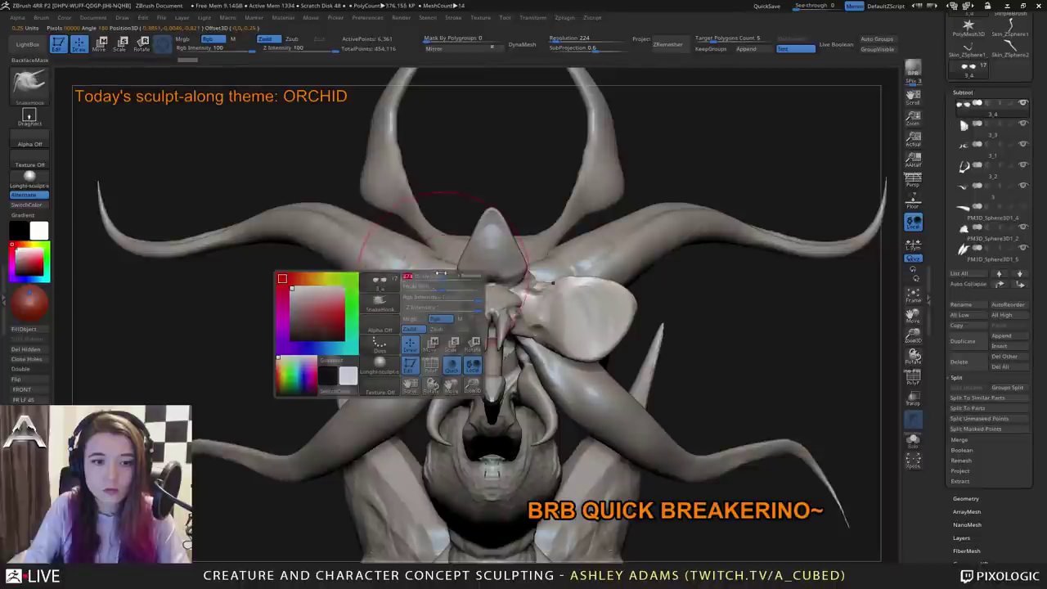
Smooth the inner ends of the enlarged side petals and reshape them with a large SnakeHook brush.
{"action": "mouse_move", "coordinate": [461, 317]}
{"action": "left_mouse_down", "text": "shift"}
{"action": "mouse_move", "coordinate": [455, 326]}
{"action": "mouse_move", "coordinate": [474, 309]}
{"action": "left_mouse_up", "text": "shift"}
{"action": "mouse_move", "coordinate": [474, 306]}
{"action": "right_mouse_down", "text": "ctrl"}
{"action": "mouse_move", "coordinate": [501, 257]}
{"action": "mouse_move", "coordinate": [466, 286]}
{"action": "mouse_move", "coordinate": [491, 336]}
{"action": "right_mouse_up", "text": "ctrl"}
{"action": "left_click_drag", "start_coordinate": [500, 331], "coordinate": [505, 337]}
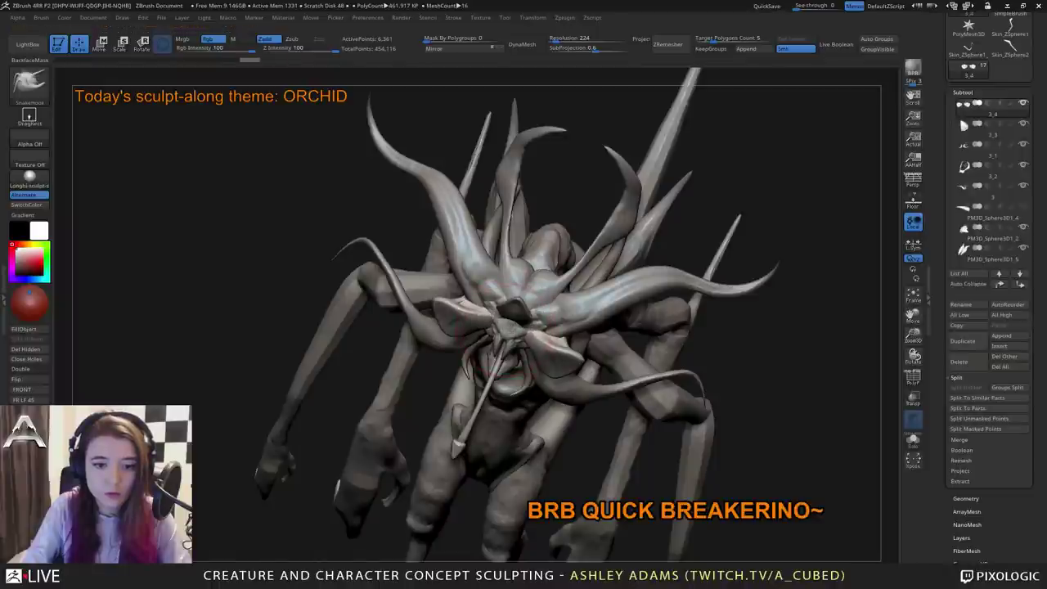
{"action": "mouse_move", "coordinate": [506, 337]}
{"action": "right_mouse_down"}
{"action": "mouse_move", "coordinate": [437, 287]}
{"action": "mouse_move", "coordinate": [517, 317]}
{"action": "mouse_move", "coordinate": [522, 330]}
{"action": "right_mouse_up"}
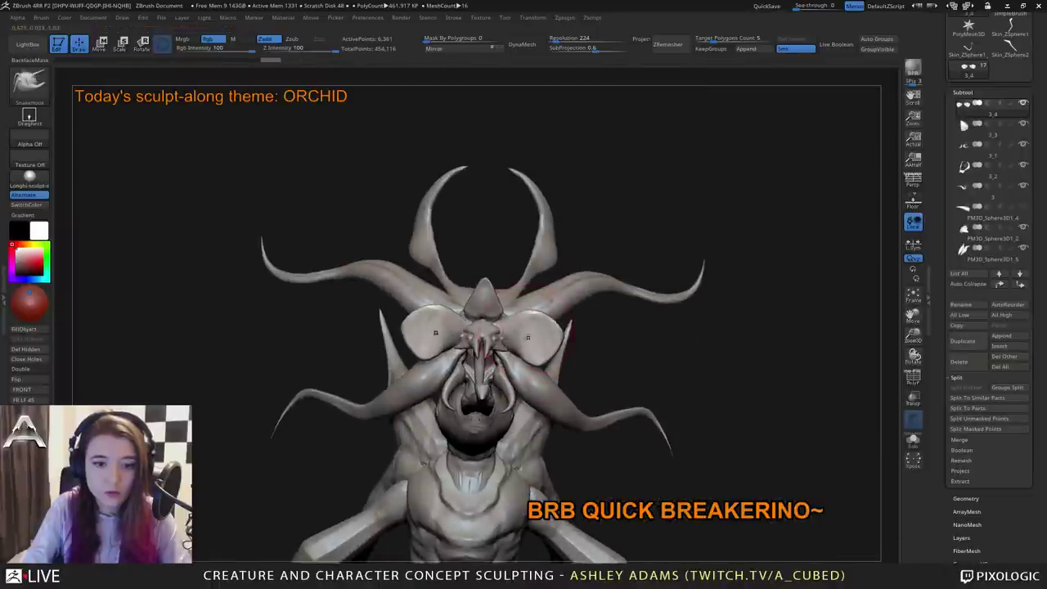
{"action": "mouse_move", "coordinate": [528, 338]}
{"action": "left_mouse_down"}
{"action": "mouse_move", "coordinate": [556, 357]}
{"action": "mouse_move", "coordinate": [567, 347]}
{"action": "mouse_move", "coordinate": [541, 362]}
{"action": "left_mouse_up"}
{"action": "mouse_move", "coordinate": [542, 362]}
{"action": "right_mouse_down", "text": "ctrl"}
{"action": "mouse_move", "coordinate": [546, 309]}
{"action": "mouse_move", "coordinate": [495, 282]}
{"action": "mouse_move", "coordinate": [497, 296]}
{"action": "mouse_move", "coordinate": [509, 276]}
{"action": "right_mouse_up", "text": "ctrl"}
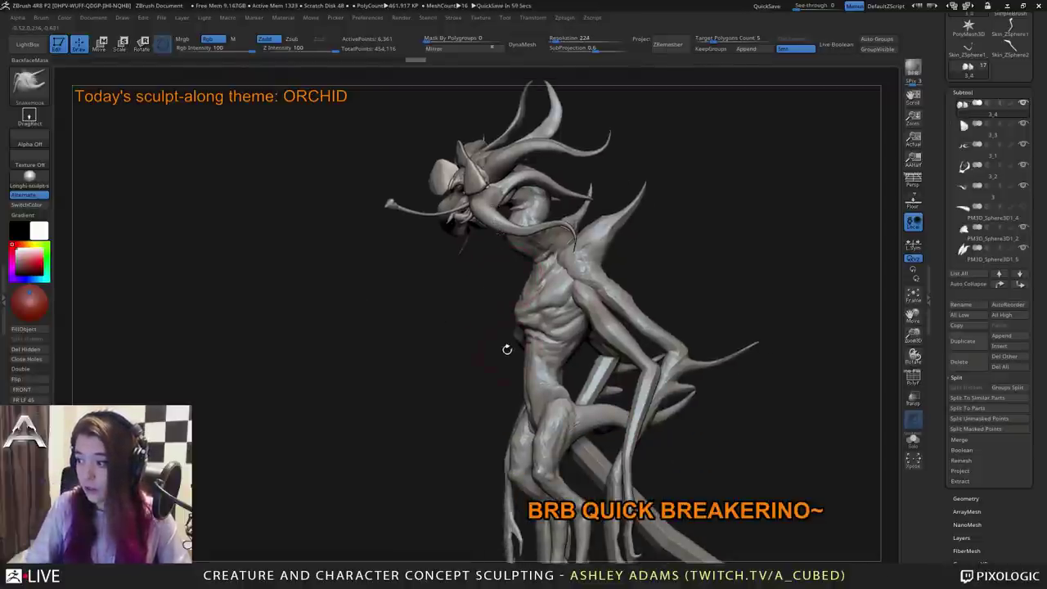
Select the upper petal subtool, re-place the transform gizmo at its base, and scale the petal up uniformly.
{"action": "mouse_move", "coordinate": [423, 330]}
{"action": "right_mouse_down"}
{"action": "mouse_move", "coordinate": [419, 266]}
{"action": "mouse_move", "coordinate": [481, 355]}
{"action": "right_mouse_up"}
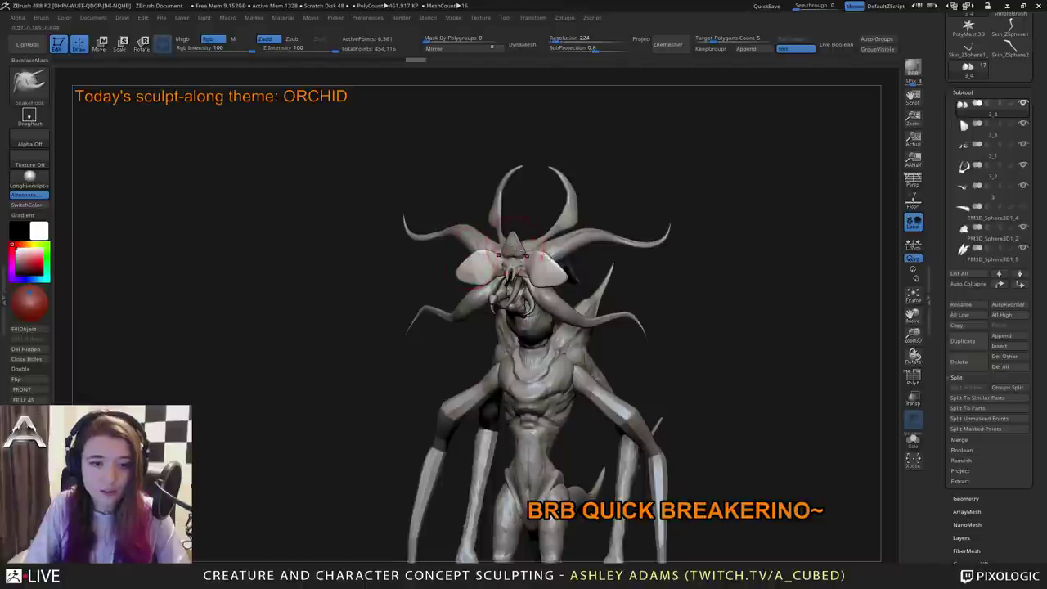
{"action": "left_click", "coordinate": [517, 239], "text": "alt"}
{"action": "right_click_drag", "start_coordinate": [523, 245], "coordinate": [527, 303], "text": "ctrl"}
{"action": "right_click_drag", "start_coordinate": [527, 302], "coordinate": [560, 295]}
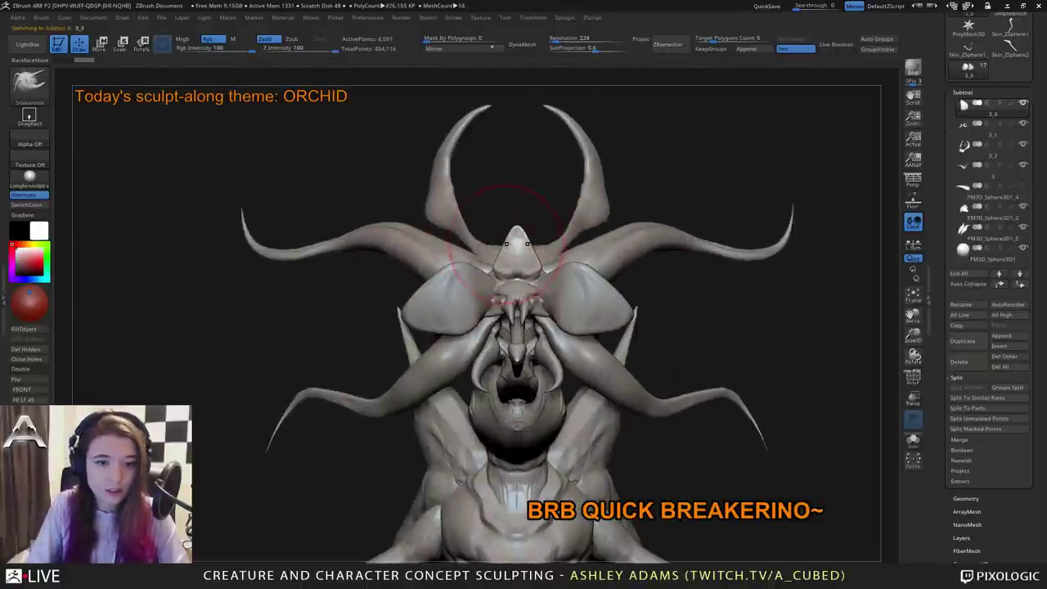
{"action": "key", "text": "w"}
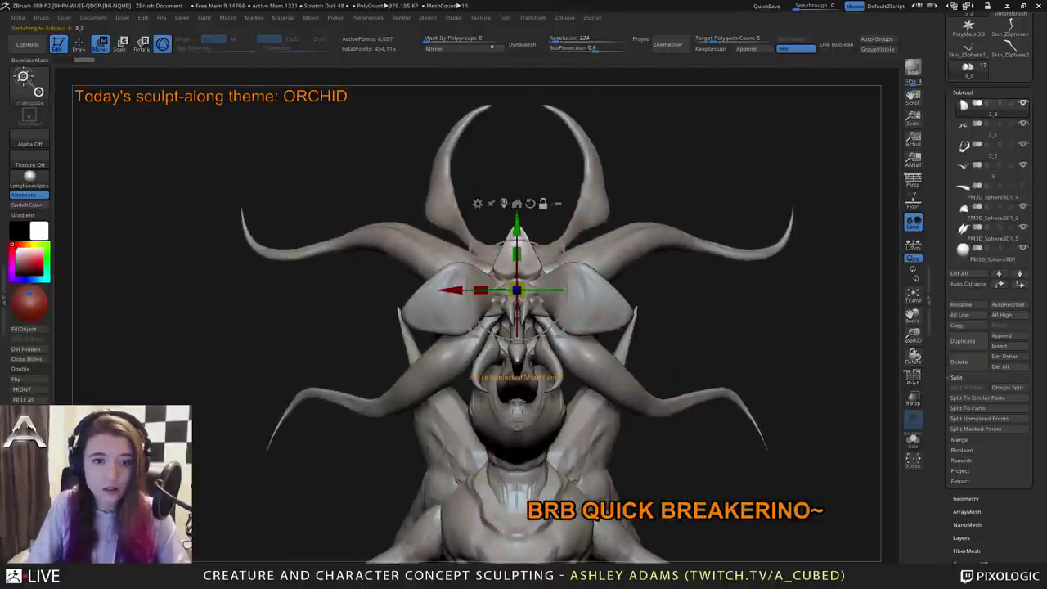
{"action": "left_click", "coordinate": [504, 204], "text": "alt"}
{"action": "mouse_move", "coordinate": [564, 214]}
{"action": "right_mouse_down"}
{"action": "mouse_move", "coordinate": [636, 217]}
{"action": "mouse_move", "coordinate": [586, 213]}
{"action": "right_mouse_up"}
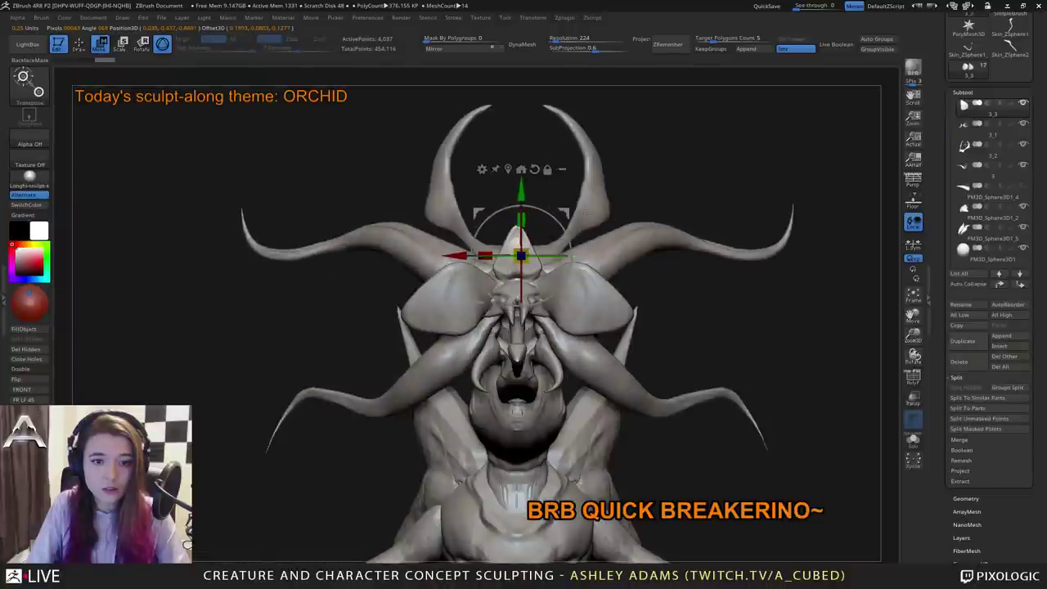
{"action": "left_click_drag", "start_coordinate": [522, 193], "coordinate": [522, 211]}
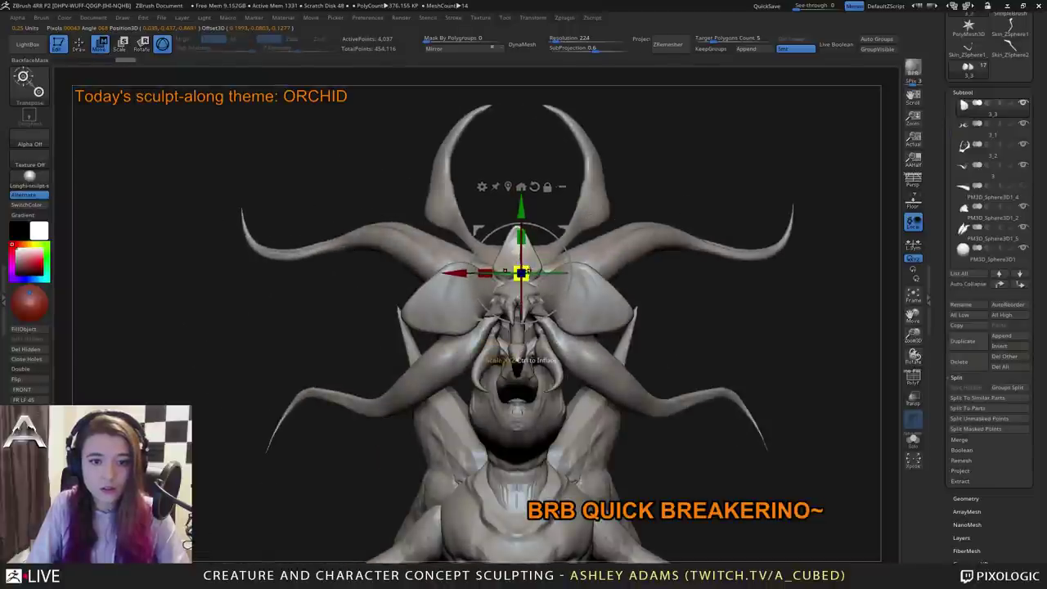
{"action": "left_click_drag", "start_coordinate": [544, 264], "coordinate": [546, 264]}
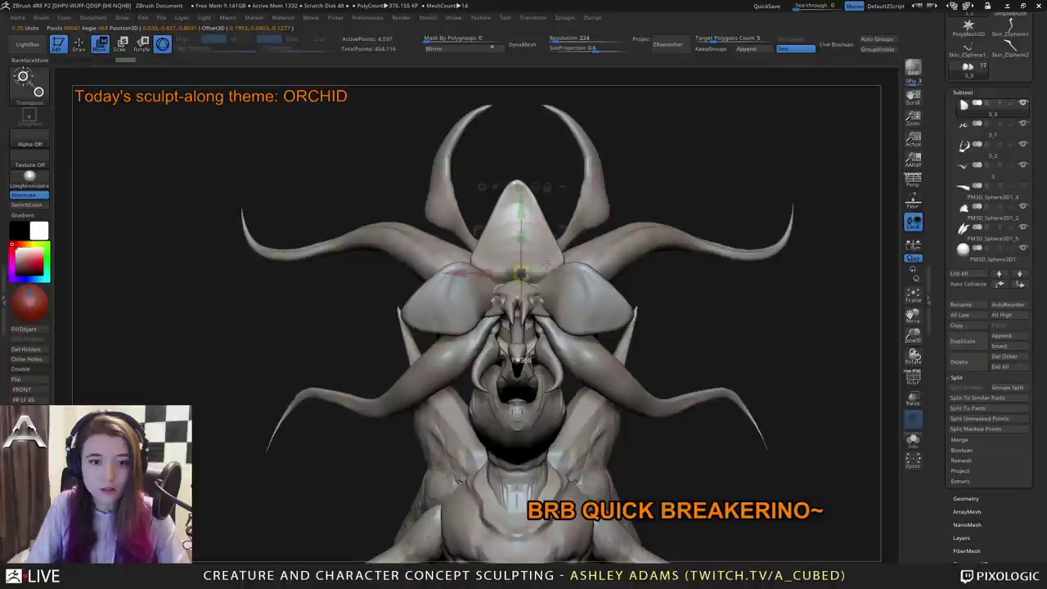
{"action": "key", "text": "q"}
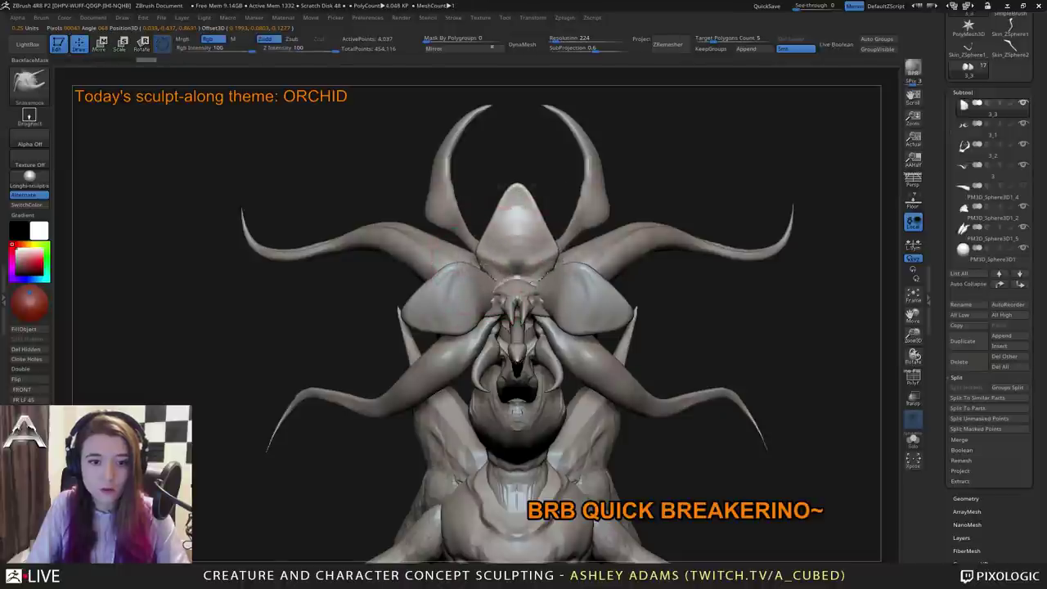
Reshape the enlarged upper petal's side profile into a slender curve with the SnakeHook brush.
{"action": "right_click_drag", "start_coordinate": [446, 294], "coordinate": [568, 314]}
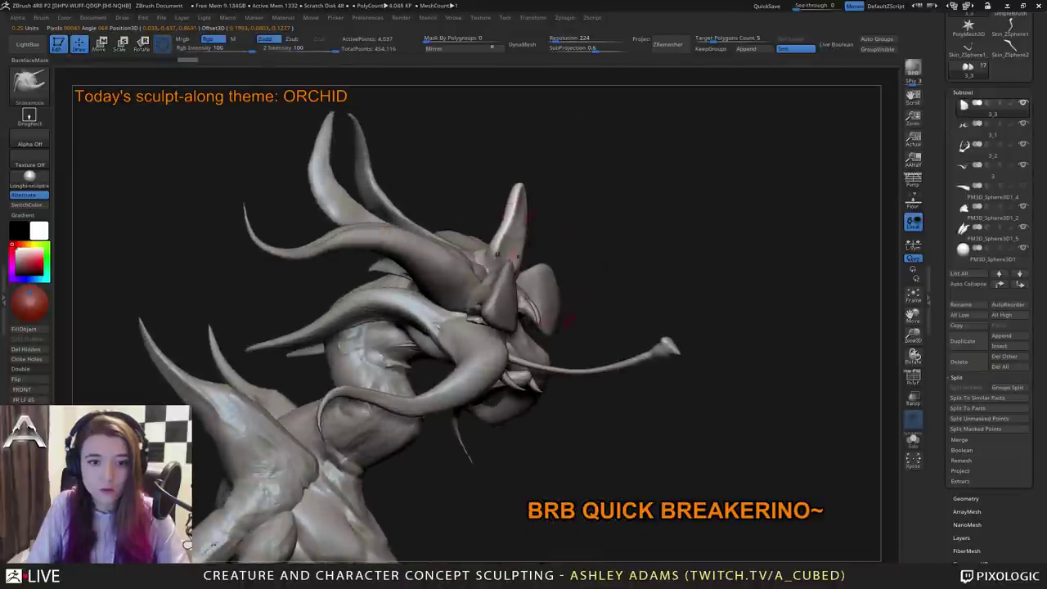
{"action": "left_click_drag", "start_coordinate": [518, 232], "coordinate": [514, 233]}
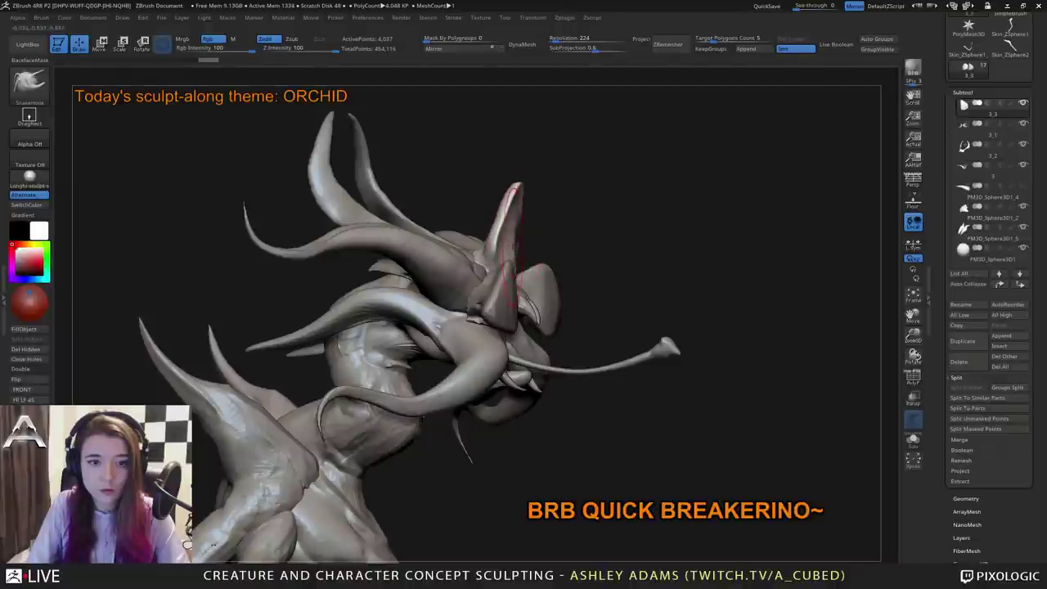
{"action": "key", "text": "ctrl+z"}
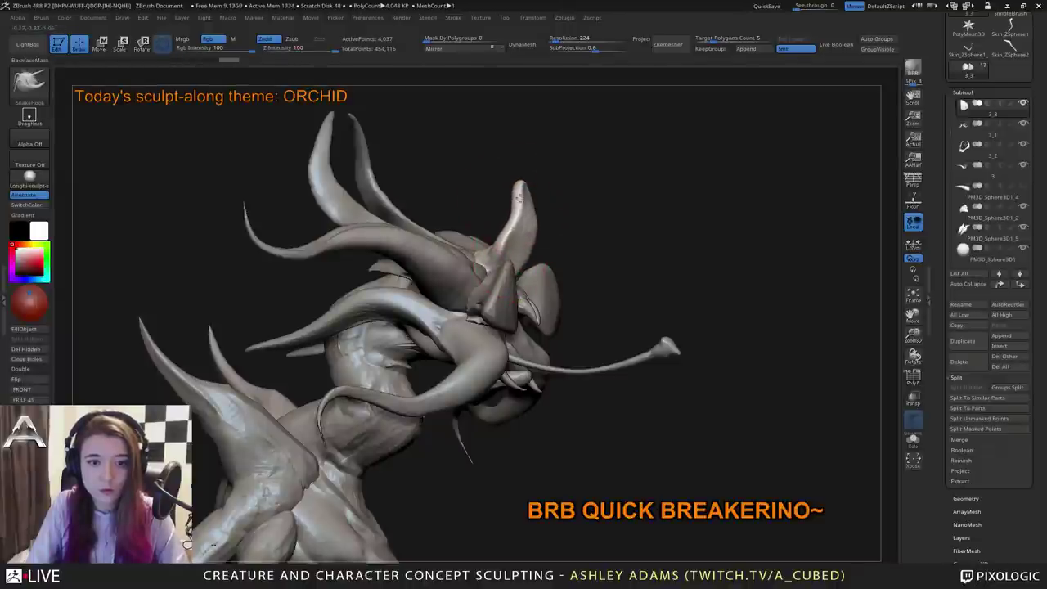
{"action": "right_click_drag", "start_coordinate": [638, 198], "coordinate": [459, 216]}
{"action": "mouse_move", "coordinate": [570, 270]}
{"action": "right_mouse_down", "text": "ctrl"}
{"action": "mouse_move", "coordinate": [540, 250]}
{"action": "mouse_move", "coordinate": [582, 274]}
{"action": "right_mouse_up", "text": "ctrl"}
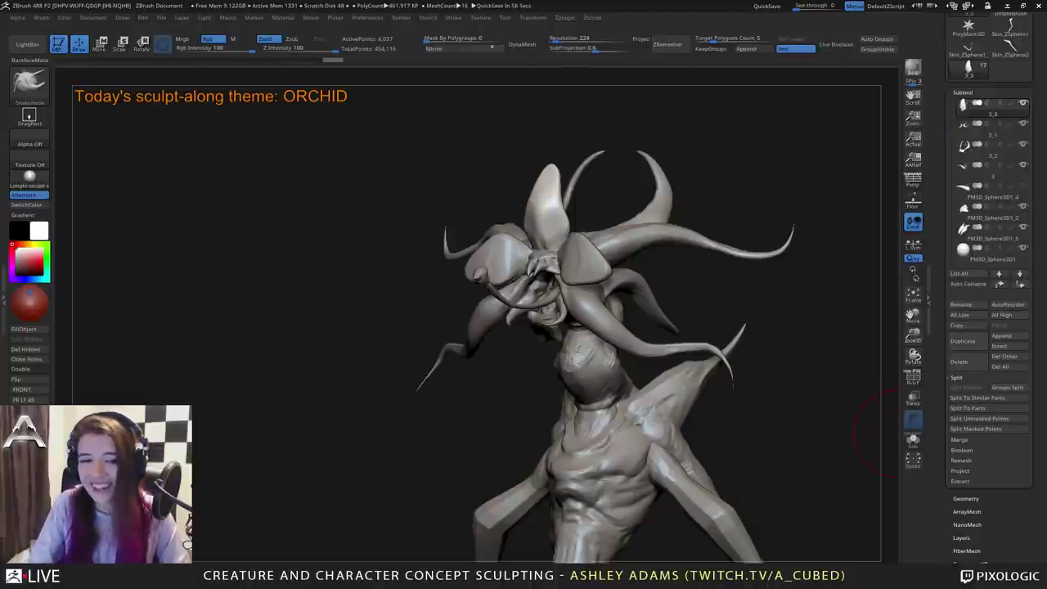
Select the side petals and refine their outer edges and upper contours with the SnakeHook brush.
{"action": "right_click_drag", "start_coordinate": [483, 266], "coordinate": [502, 252]}
{"action": "left_click", "coordinate": [501, 255], "text": "alt"}
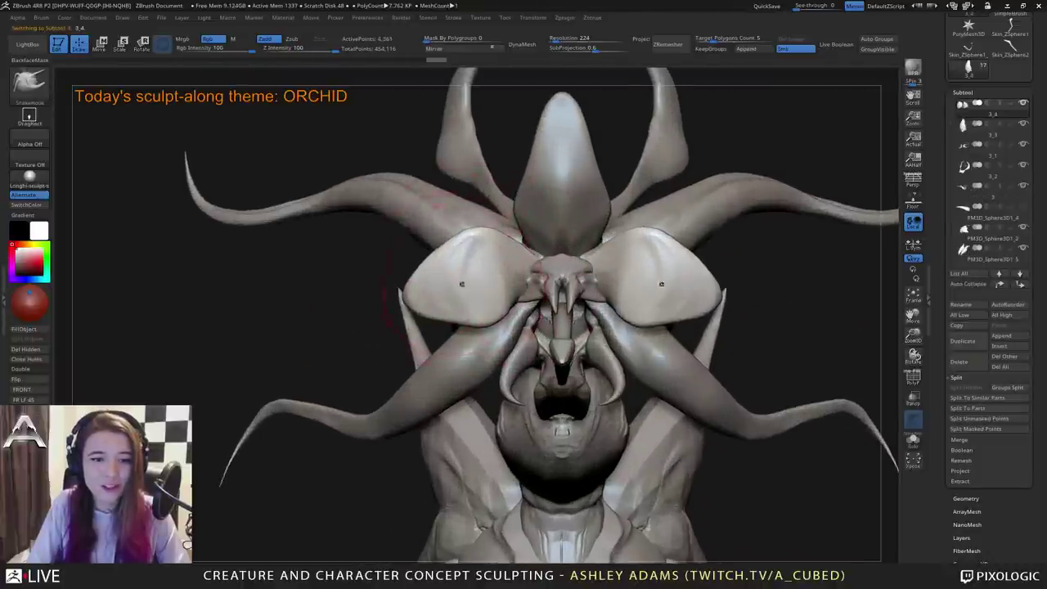
{"action": "left_click_drag", "start_coordinate": [446, 313], "coordinate": [438, 300]}
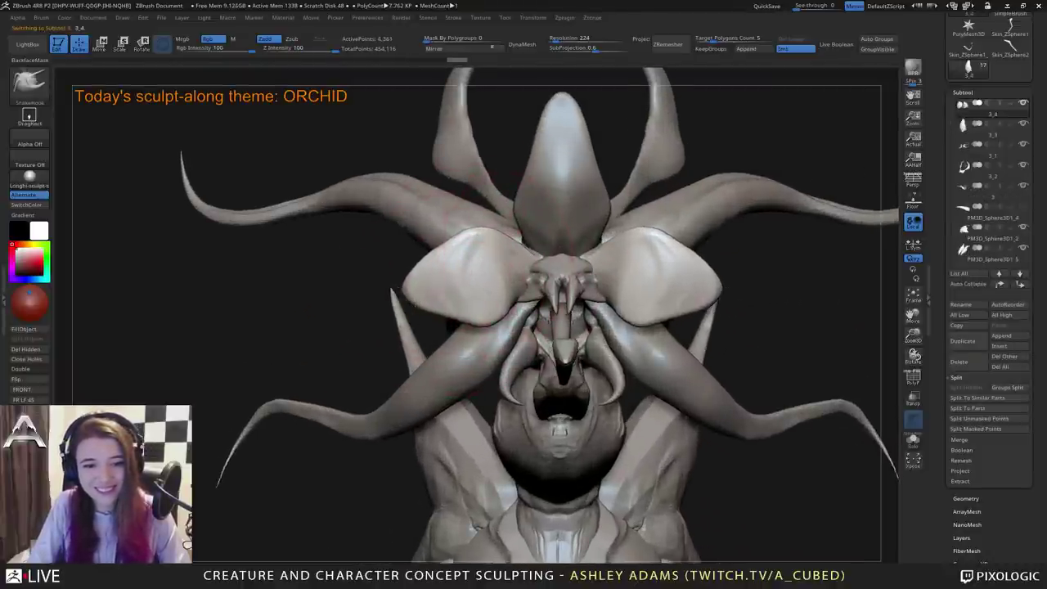
{"action": "right_click", "coordinate": [448, 311]}
{"action": "left_click_drag", "start_coordinate": [501, 252], "coordinate": [540, 236]}
{"action": "right_click_drag", "start_coordinate": [534, 257], "coordinate": [596, 267]}
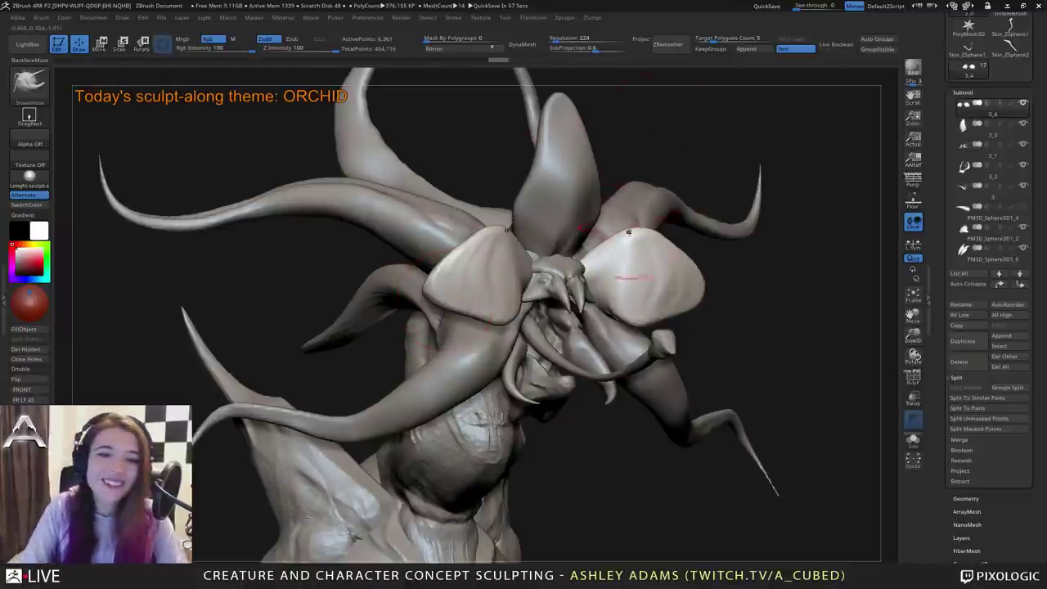
{"action": "right_click_drag", "start_coordinate": [629, 232], "coordinate": [598, 204]}
Select the upper petal again and adjust its outline and tip with the SnakeHook brush.
{"action": "left_click", "coordinate": [586, 162], "text": "alt"}
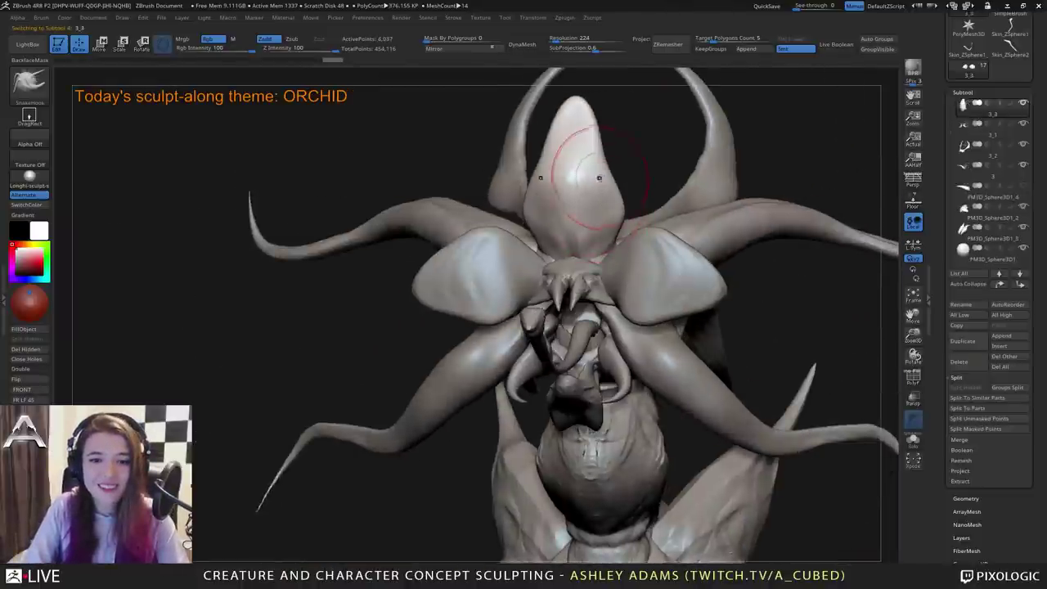
{"action": "mouse_move", "coordinate": [600, 178]}
{"action": "left_mouse_down"}
{"action": "mouse_move", "coordinate": [610, 162]}
{"action": "mouse_move", "coordinate": [590, 131]}
{"action": "left_mouse_up"}
{"action": "mouse_move", "coordinate": [604, 158]}
{"action": "right_mouse_down", "text": "ctrl"}
{"action": "mouse_move", "coordinate": [604, 123]}
{"action": "mouse_move", "coordinate": [536, 127]}
{"action": "mouse_move", "coordinate": [483, 147]}
{"action": "right_mouse_up", "text": "ctrl"}
{"action": "mouse_move", "coordinate": [567, 253]}
{"action": "right_mouse_down"}
{"action": "mouse_move", "coordinate": [591, 171]}
{"action": "mouse_move", "coordinate": [646, 176]}
{"action": "mouse_move", "coordinate": [695, 200]}
{"action": "right_mouse_up"}
Sculpt creased edge definition along the upper petal with the DamStandard brush.
{"action": "key", "text": "b"}
{"action": "key", "text": "d"}
{"action": "key", "text": "s"}
{"action": "right_click_drag", "start_coordinate": [564, 221], "coordinate": [564, 265], "text": "ctrl"}
{"action": "key", "text": "space"}
{"action": "right_click_drag", "start_coordinate": [588, 229], "coordinate": [544, 233]}
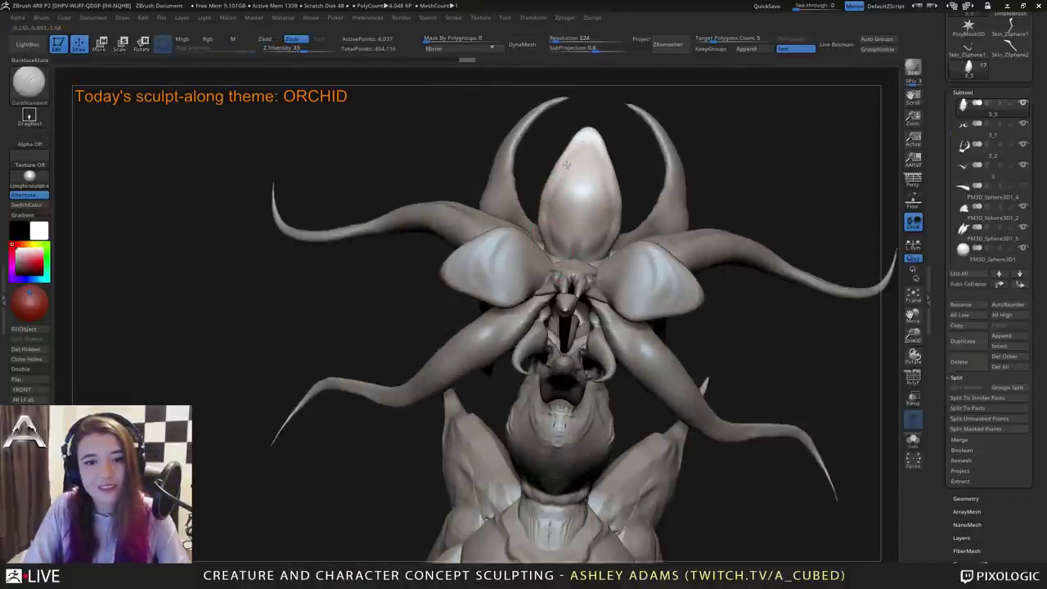
Select the side petals and define their raised rims with the DamStandard brush.
{"action": "left_click", "coordinate": [642, 279], "text": "alt"}
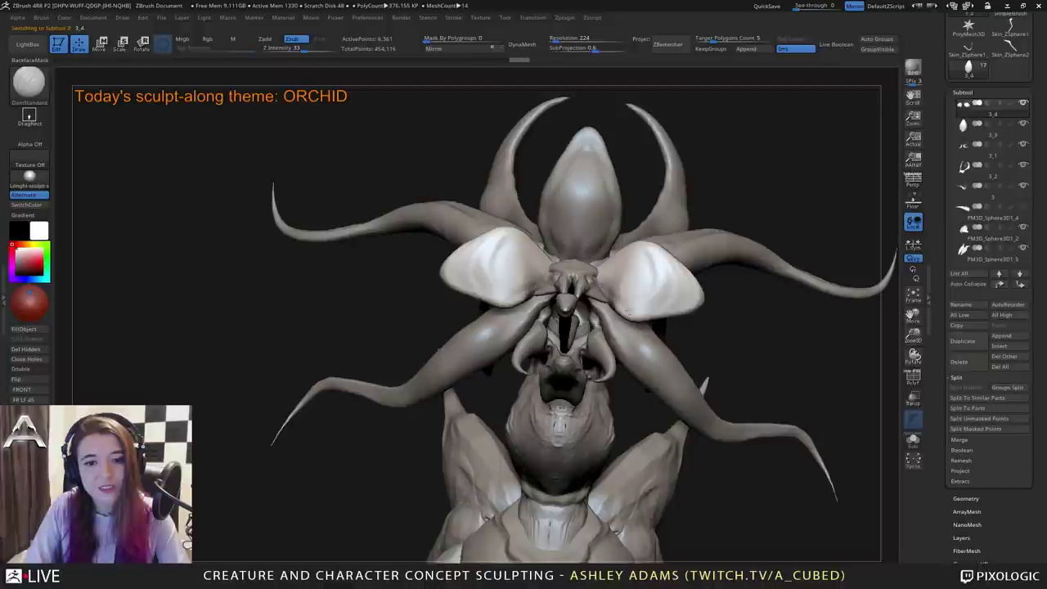
{"action": "right_click_drag", "start_coordinate": [667, 300], "coordinate": [689, 359]}
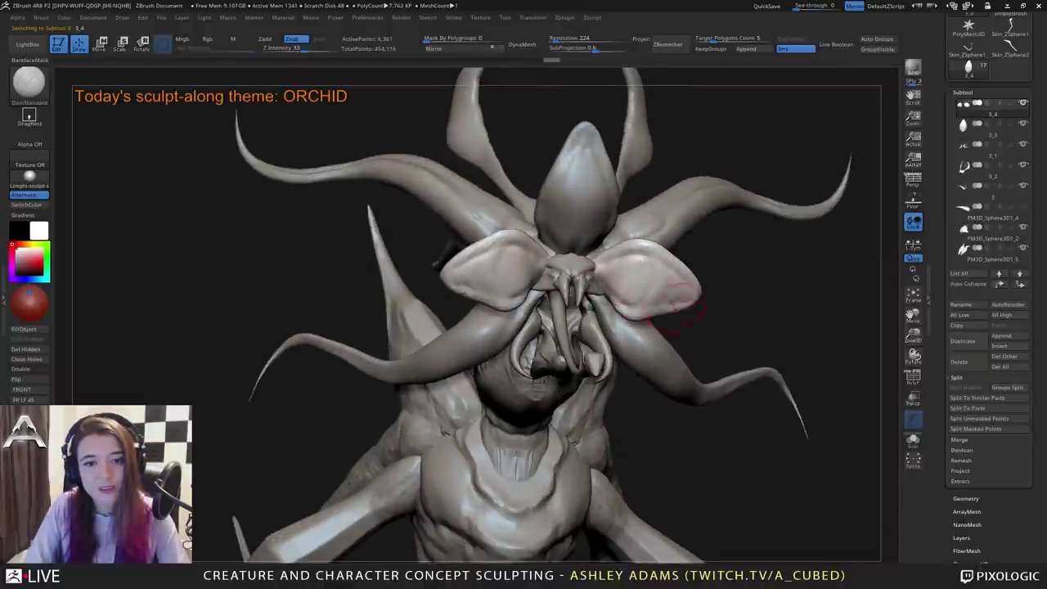
{"action": "right_click_drag", "start_coordinate": [682, 305], "coordinate": [531, 307]}
Select the long tendril extending from the creature's mouth and reposition it with the transform gizmo.
{"action": "left_click", "coordinate": [572, 368], "text": "alt"}
{"action": "mouse_move", "coordinate": [611, 306]}
{"action": "left_mouse_down"}
{"action": "mouse_move", "coordinate": [666, 355]}
{"action": "mouse_move", "coordinate": [671, 198]}
{"action": "mouse_move", "coordinate": [694, 228]}
{"action": "mouse_move", "coordinate": [663, 267]}
{"action": "mouse_move", "coordinate": [675, 238]}
{"action": "left_mouse_up"}
{"action": "left_click", "coordinate": [671, 197], "text": "alt"}
{"action": "key", "text": "space"}
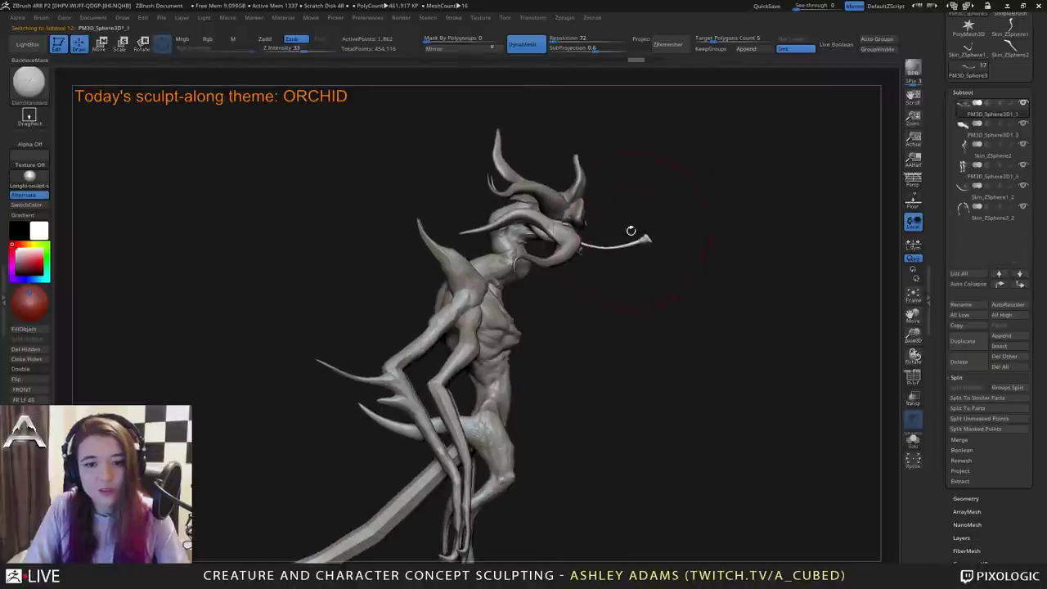
{"action": "key", "text": "w"}
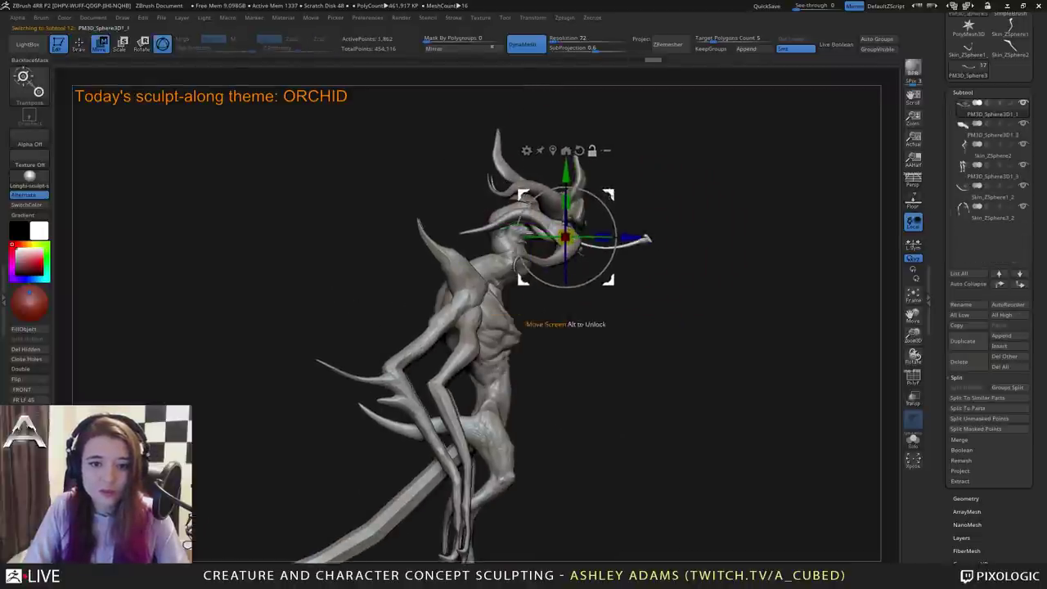
{"action": "mouse_move", "coordinate": [601, 237]}
{"action": "left_mouse_down"}
{"action": "mouse_move", "coordinate": [624, 235]}
{"action": "mouse_move", "coordinate": [647, 262]}
{"action": "mouse_move", "coordinate": [643, 280]}
{"action": "left_mouse_up"}
Bend the mouth tendril into a sweeping downward arc using a large SnakeHook brush.
{"action": "key", "text": "q"}
{"action": "key", "text": "space"}
{"action": "left_click_drag", "start_coordinate": [597, 256], "coordinate": [588, 256]}
{"action": "left_click_drag", "start_coordinate": [687, 344], "coordinate": [424, 310]}
{"action": "key", "text": "space"}
{"action": "left_click_drag", "start_coordinate": [496, 252], "coordinate": [481, 252]}
{"action": "right_click_drag", "start_coordinate": [479, 226], "coordinate": [453, 267], "text": "ctrl"}
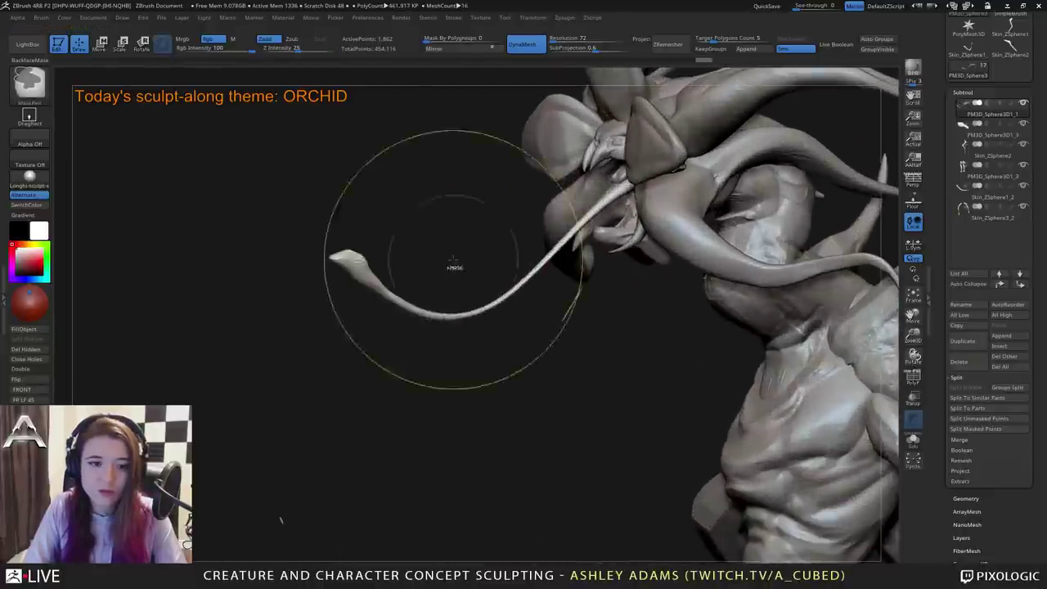
{"action": "key", "text": "space"}
{"action": "left_click_drag", "start_coordinate": [435, 275], "coordinate": [420, 277]}
{"action": "right_click_drag", "start_coordinate": [421, 277], "coordinate": [549, 281], "text": "alt"}
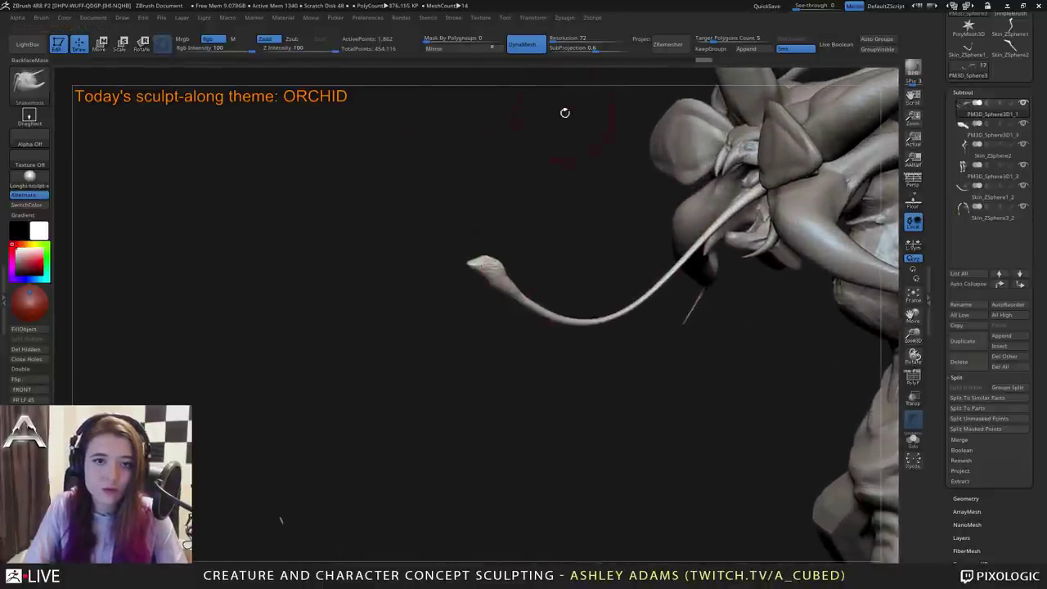
Remesh the tendril with DynaMesh at resolution 160 and reshape its bulbous tip with the SnakeHook brush.
{"action": "left_click_drag", "start_coordinate": [554, 40], "coordinate": [556, 40]}
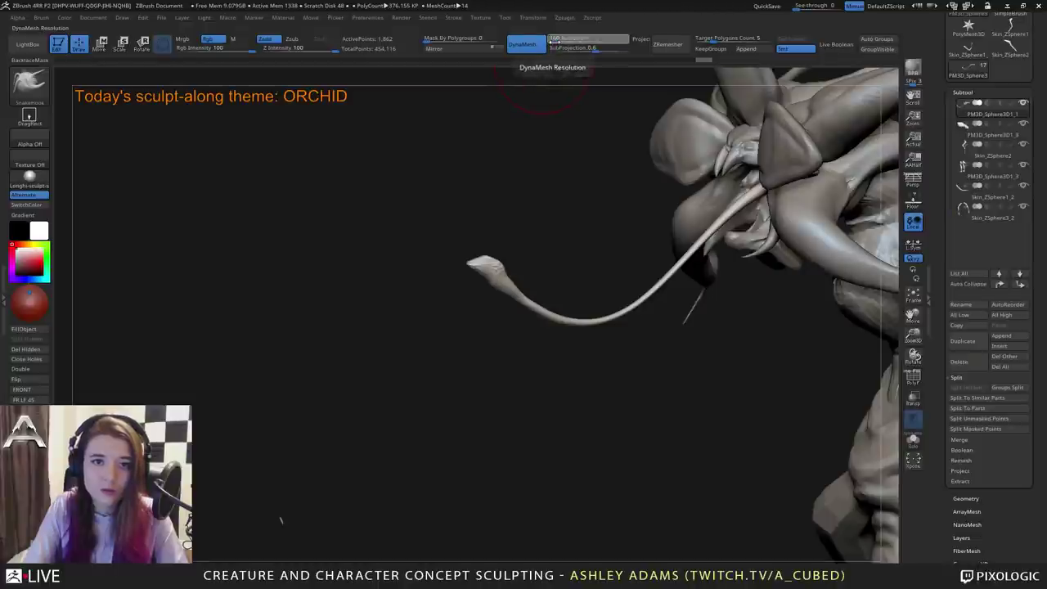
{"action": "left_click_drag", "start_coordinate": [525, 193], "coordinate": [487, 233], "text": "ctrl"}
{"action": "key", "text": "space"}
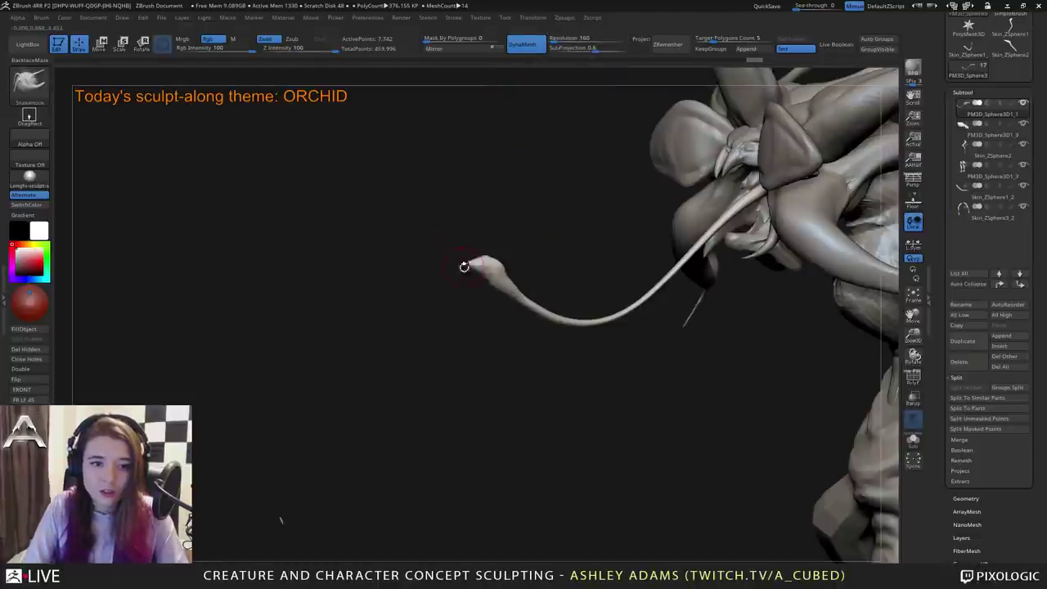
{"action": "key", "text": "space"}
{"action": "left_click_drag", "start_coordinate": [344, 311], "coordinate": [445, 323]}
{"action": "key", "text": "space"}
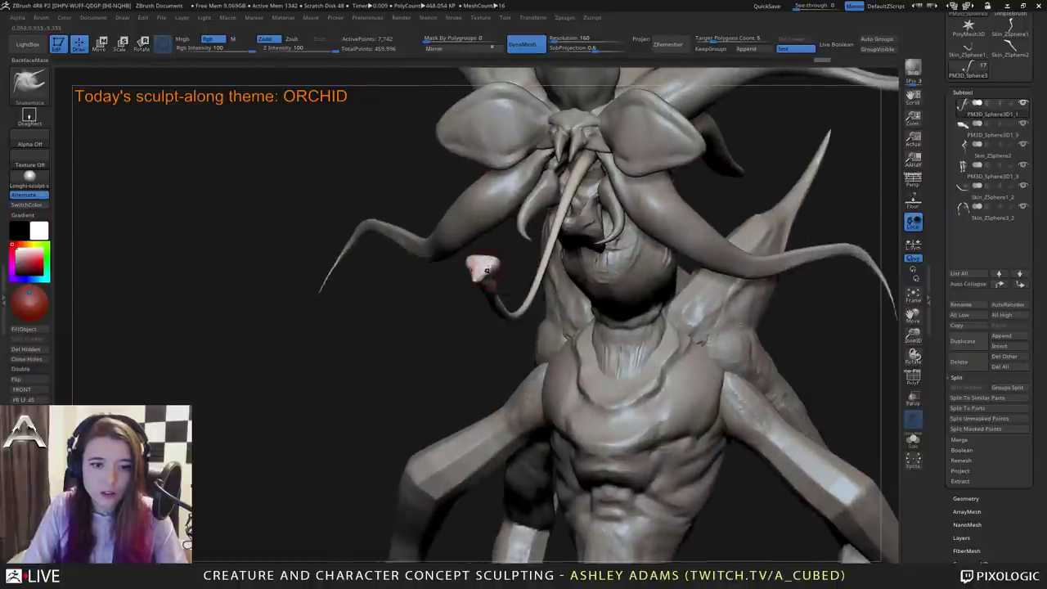
{"action": "left_click_drag", "start_coordinate": [442, 274], "coordinate": [577, 264]}
Refine the form of the tendril's tip with the ClayBuildup and DamStandard brushes.
{"action": "key", "text": "2"}
{"action": "key", "text": "1"}
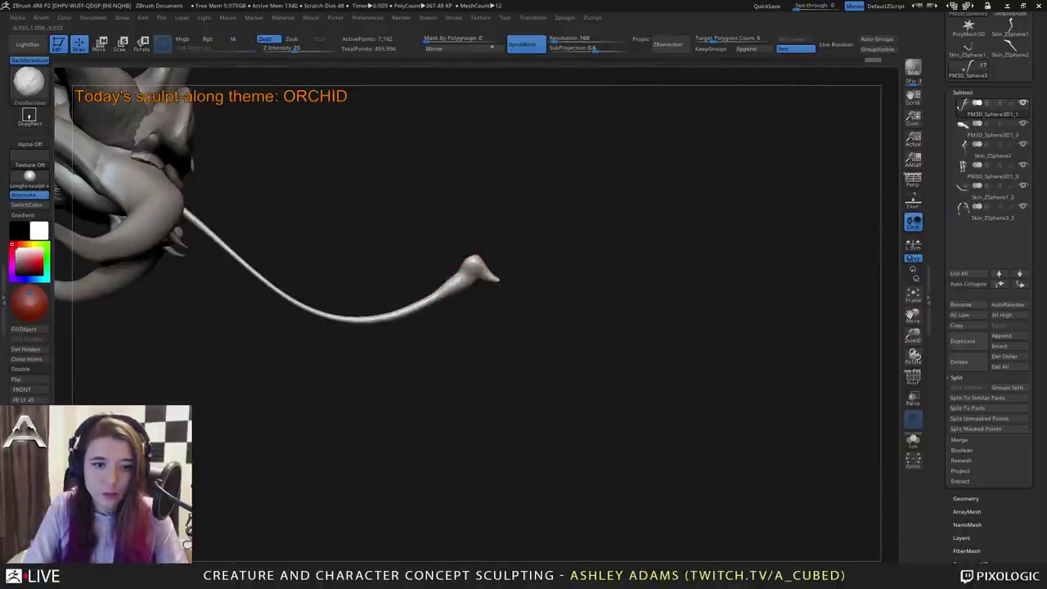
{"action": "key", "text": "b"}
{"action": "key", "text": "d"}
{"action": "key", "text": "s"}
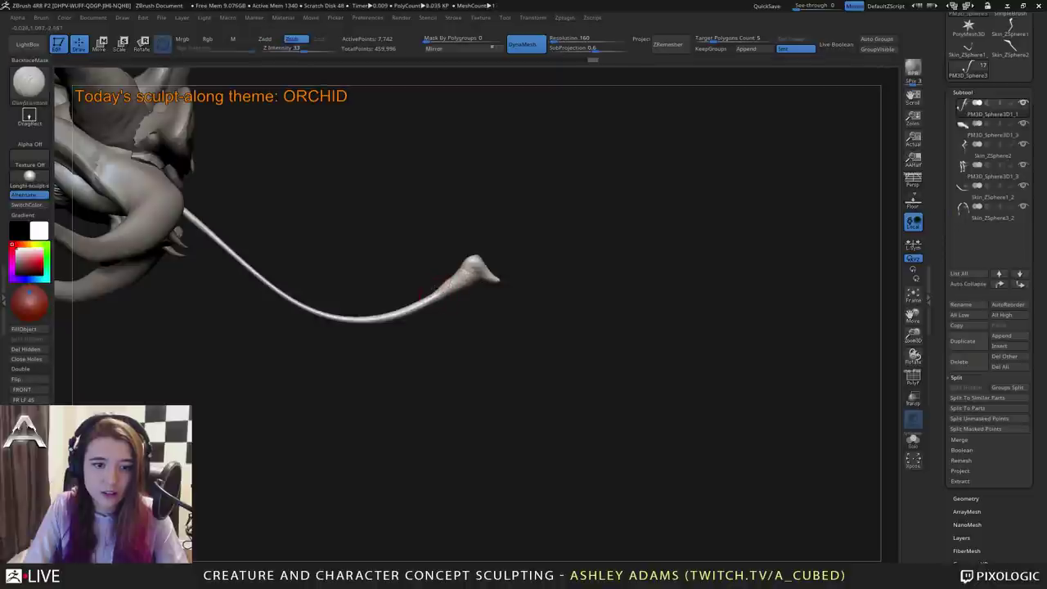
{"action": "mouse_move", "coordinate": [439, 288]}
{"action": "right_mouse_down"}
{"action": "mouse_move", "coordinate": [456, 301]}
{"action": "mouse_move", "coordinate": [440, 248]}
{"action": "mouse_move", "coordinate": [586, 377]}
{"action": "mouse_move", "coordinate": [565, 375]}
{"action": "mouse_move", "coordinate": [550, 323]}
{"action": "mouse_move", "coordinate": [654, 315]}
{"action": "right_mouse_up"}
{"action": "key", "text": "b"}
{"action": "key", "text": "c"}
{"action": "key", "text": "b"}
{"action": "mouse_move", "coordinate": [914, 356]}
{"action": "left_mouse_down"}
{"action": "mouse_move", "coordinate": [904, 352]}
{"action": "mouse_move", "coordinate": [915, 355]}
{"action": "left_mouse_up"}
Select the rear-arm subtool and pull a new pair of symmetrical spikes backward from the shoulders with the SnakeHook brush.
{"action": "right_click_drag", "start_coordinate": [654, 344], "coordinate": [409, 263], "text": "alt"}
{"action": "right_click_drag", "start_coordinate": [524, 129], "coordinate": [376, 133]}
{"action": "right_click_drag", "start_coordinate": [462, 137], "coordinate": [520, 147]}
{"action": "left_click_drag", "start_coordinate": [572, 151], "coordinate": [647, 193]}
{"action": "mouse_move", "coordinate": [534, 214]}
{"action": "right_mouse_down"}
{"action": "mouse_move", "coordinate": [564, 217]}
{"action": "mouse_move", "coordinate": [542, 222]}
{"action": "right_mouse_up"}
{"action": "left_click", "coordinate": [496, 276], "text": "alt"}
{"action": "right_click", "coordinate": [496, 276]}
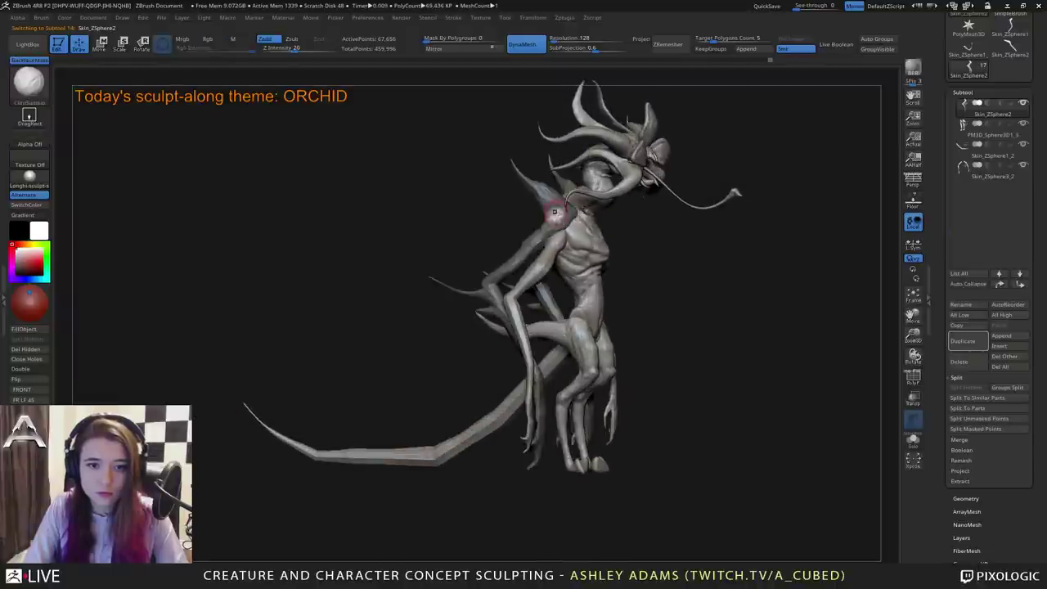
{"action": "right_click", "coordinate": [557, 211]}
{"action": "right_click_drag", "start_coordinate": [556, 214], "coordinate": [546, 216]}
{"action": "key", "text": "b"}
{"action": "key", "text": "s"}
{"action": "key", "text": "h"}
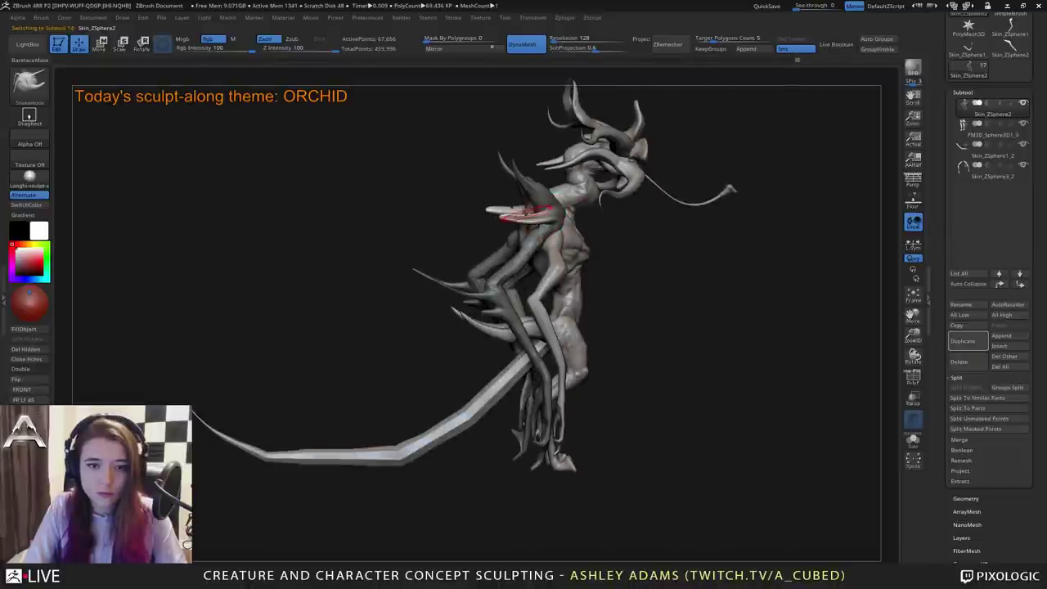
{"action": "left_click_drag", "start_coordinate": [520, 211], "coordinate": [605, 190]}
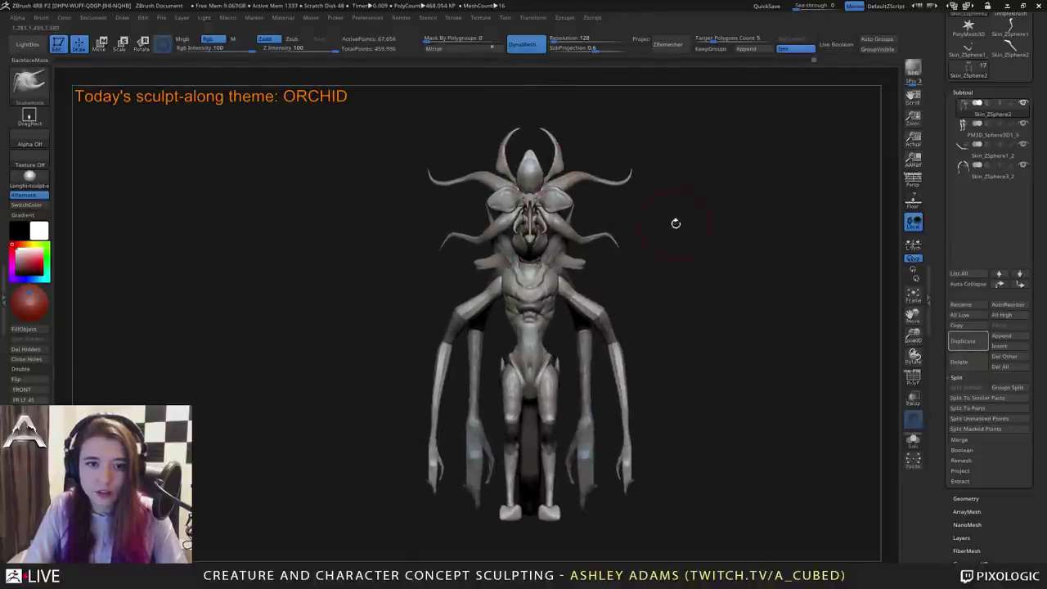
Extend the new shoulder spikes into long curves and remesh the rear-arm subtool with DynaMesh at resolution 128.
{"action": "mouse_move", "coordinate": [676, 223]}
{"action": "left_mouse_down"}
{"action": "mouse_move", "coordinate": [594, 254]}
{"action": "mouse_move", "coordinate": [653, 238]}
{"action": "mouse_move", "coordinate": [622, 251]}
{"action": "mouse_move", "coordinate": [603, 234]}
{"action": "mouse_move", "coordinate": [685, 252]}
{"action": "mouse_move", "coordinate": [653, 245]}
{"action": "mouse_move", "coordinate": [681, 243]}
{"action": "mouse_move", "coordinate": [719, 270]}
{"action": "mouse_move", "coordinate": [694, 281]}
{"action": "mouse_move", "coordinate": [599, 236]}
{"action": "mouse_move", "coordinate": [675, 275]}
{"action": "left_mouse_up"}
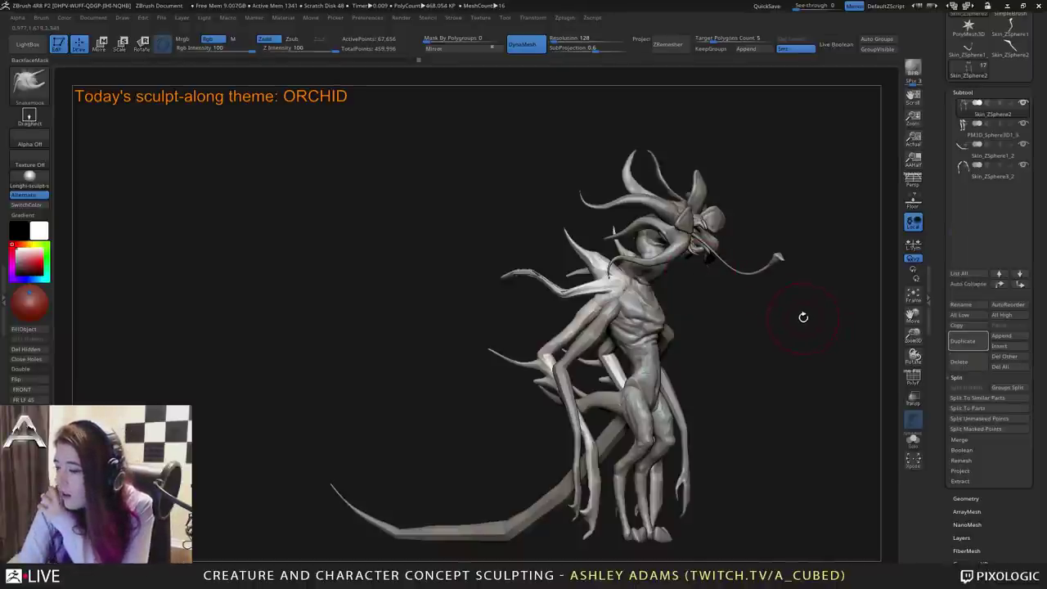
{"action": "left_click_drag", "start_coordinate": [785, 297], "coordinate": [710, 350]}
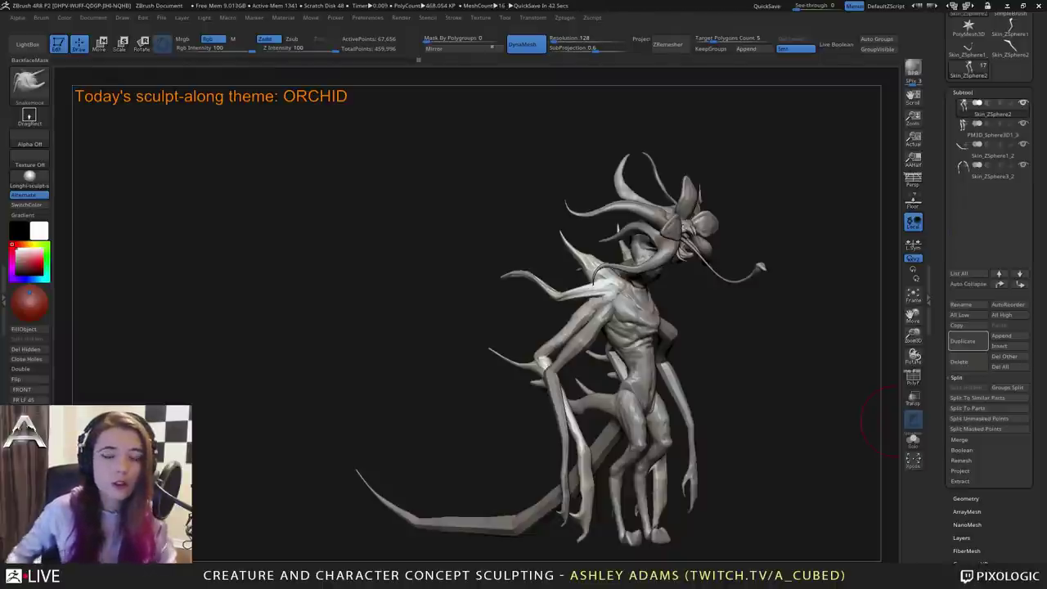
{"action": "left_click_drag", "start_coordinate": [881, 421], "coordinate": [691, 325]}
{"action": "mouse_move", "coordinate": [693, 324]}
{"action": "right_mouse_down"}
{"action": "mouse_move", "coordinate": [601, 286]}
{"action": "mouse_move", "coordinate": [651, 266]}
{"action": "mouse_move", "coordinate": [688, 315]}
{"action": "right_mouse_up"}
{"action": "left_click_drag", "start_coordinate": [690, 316], "coordinate": [638, 239]}
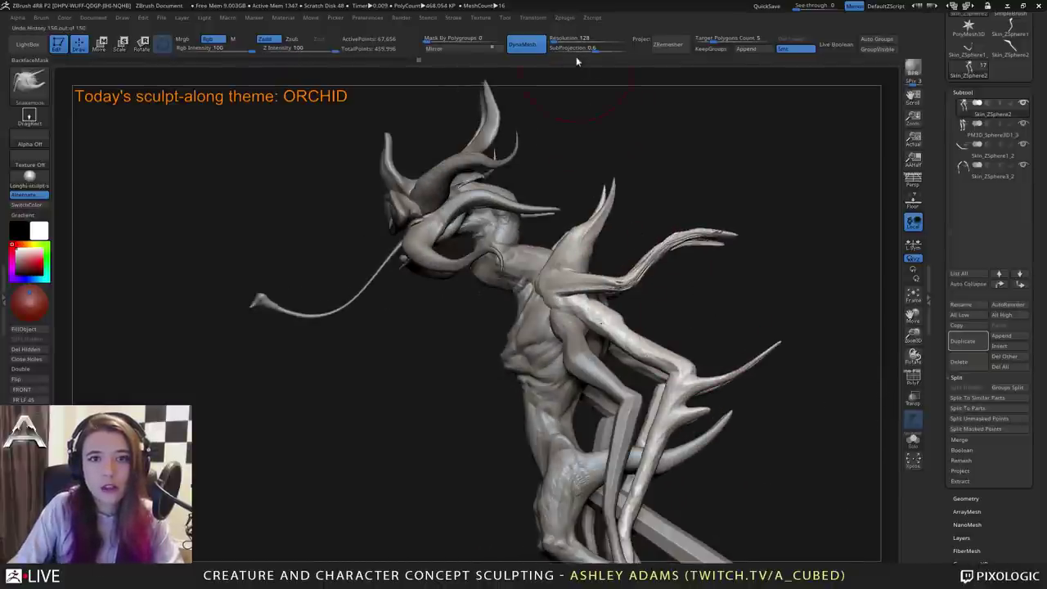
{"action": "left_click_drag", "start_coordinate": [671, 168], "coordinate": [680, 172], "text": "ctrl"}
Smooth the remeshed shoulder spikes and build up volume around their bases with a resized ClayBuildup brush.
{"action": "mouse_move", "coordinate": [665, 270]}
{"action": "left_mouse_down"}
{"action": "mouse_move", "coordinate": [621, 280]}
{"action": "mouse_move", "coordinate": [692, 236]}
{"action": "mouse_move", "coordinate": [695, 282]}
{"action": "mouse_move", "coordinate": [646, 261]}
{"action": "left_mouse_up"}
{"action": "key", "text": "b"}
{"action": "key", "text": "c"}
{"action": "key", "text": "b"}
{"action": "right_click", "coordinate": [528, 333]}
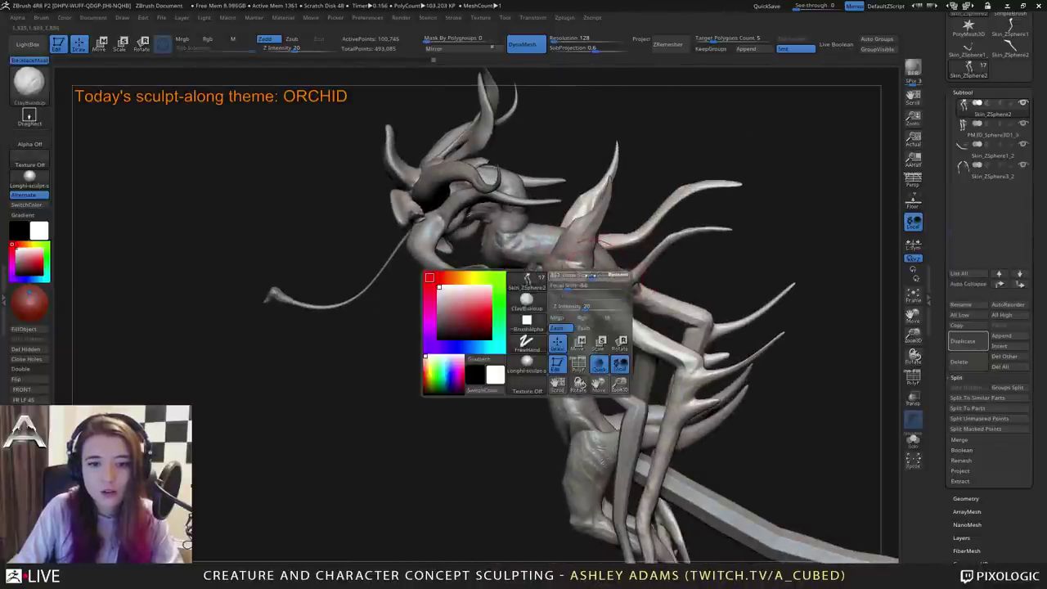
{"action": "left_click_drag", "start_coordinate": [564, 278], "coordinate": [609, 283]}
{"action": "right_click_drag", "start_coordinate": [524, 301], "coordinate": [613, 258]}
Carve creases where the new spikes join the shoulders with the DamStandard brush.
{"action": "key", "text": "b"}
{"action": "key", "text": "d"}
{"action": "key", "text": "s"}
{"action": "left_click_drag", "start_coordinate": [560, 266], "coordinate": [599, 283]}
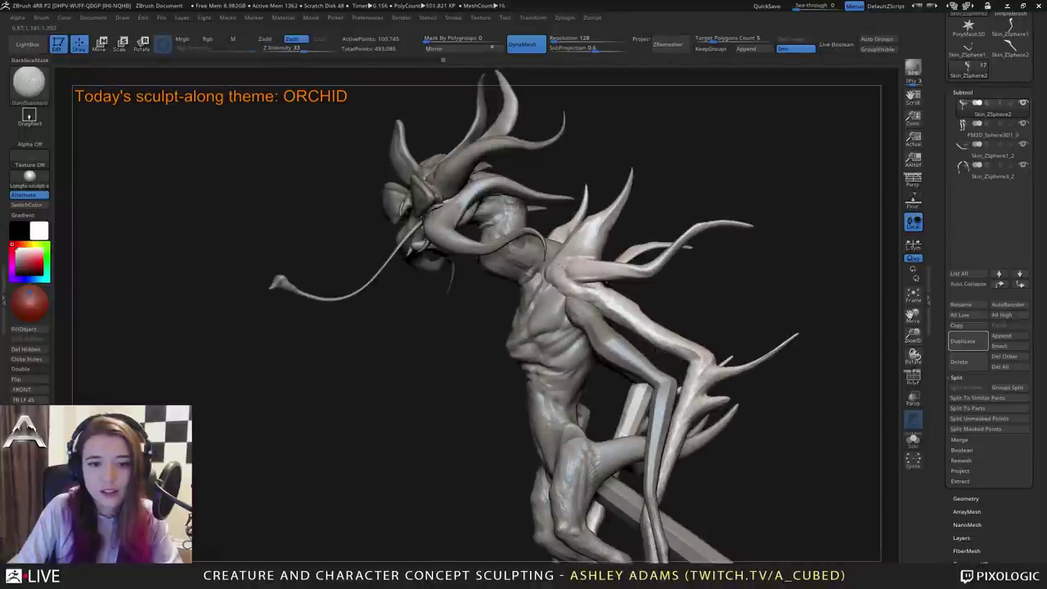
{"action": "mouse_move", "coordinate": [599, 284]}
{"action": "right_mouse_down"}
{"action": "mouse_move", "coordinate": [585, 307]}
{"action": "mouse_move", "coordinate": [579, 285]}
{"action": "right_mouse_up"}
{"action": "left_click_drag", "start_coordinate": [546, 264], "coordinate": [563, 274]}
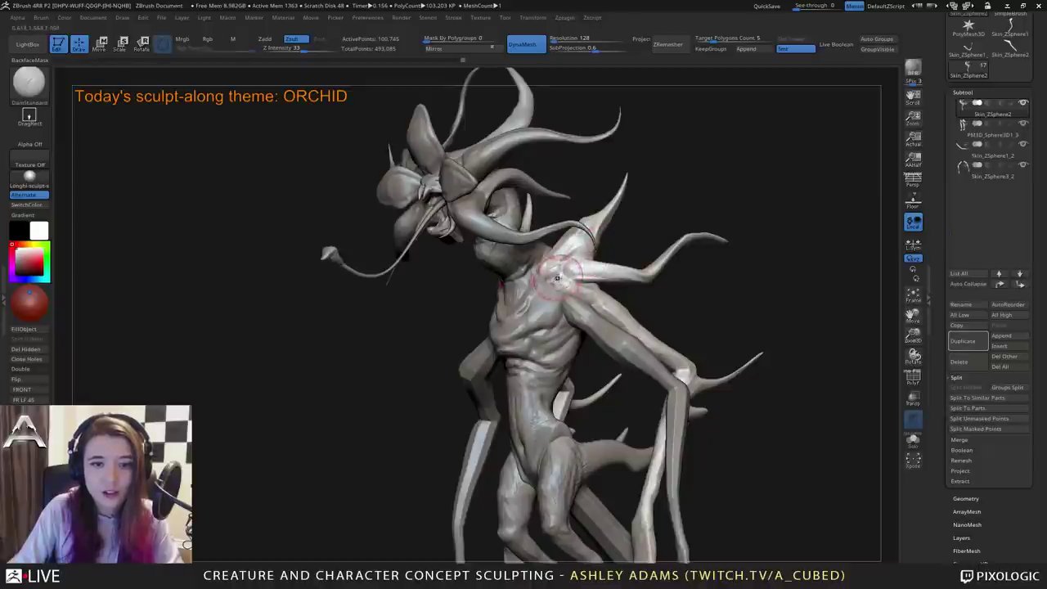
{"action": "right_click_drag", "start_coordinate": [557, 278], "coordinate": [565, 279]}
{"action": "left_click_drag", "start_coordinate": [548, 283], "coordinate": [554, 276]}
{"action": "mouse_move", "coordinate": [554, 276]}
{"action": "right_mouse_down"}
{"action": "mouse_move", "coordinate": [609, 275]}
{"action": "mouse_move", "coordinate": [567, 248]}
{"action": "mouse_move", "coordinate": [511, 247]}
{"action": "right_mouse_up"}
Pull the front of the shoulder forms toward the collar and upper chest with the SnakeHook brush.
{"action": "mouse_move", "coordinate": [596, 247]}
{"action": "right_mouse_down"}
{"action": "mouse_move", "coordinate": [607, 245]}
{"action": "mouse_move", "coordinate": [515, 242]}
{"action": "right_mouse_up"}
{"action": "mouse_move", "coordinate": [531, 238]}
{"action": "left_mouse_down"}
{"action": "mouse_move", "coordinate": [523, 233]}
{"action": "mouse_move", "coordinate": [536, 229]}
{"action": "left_mouse_up"}
{"action": "right_click_drag", "start_coordinate": [548, 268], "coordinate": [555, 253], "text": "ctrl"}
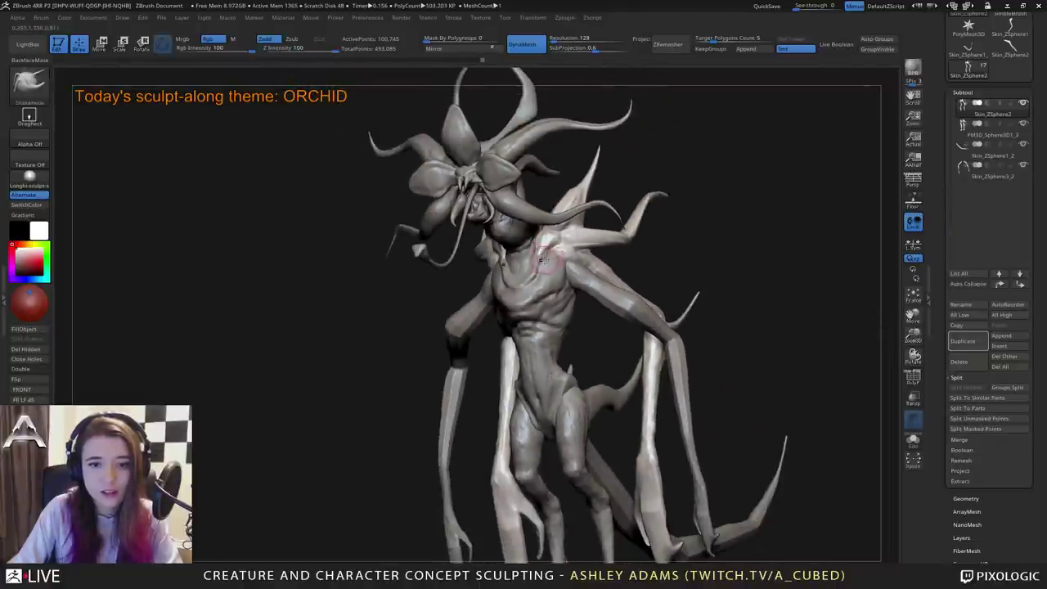
{"action": "left_click_drag", "start_coordinate": [530, 264], "coordinate": [498, 253]}
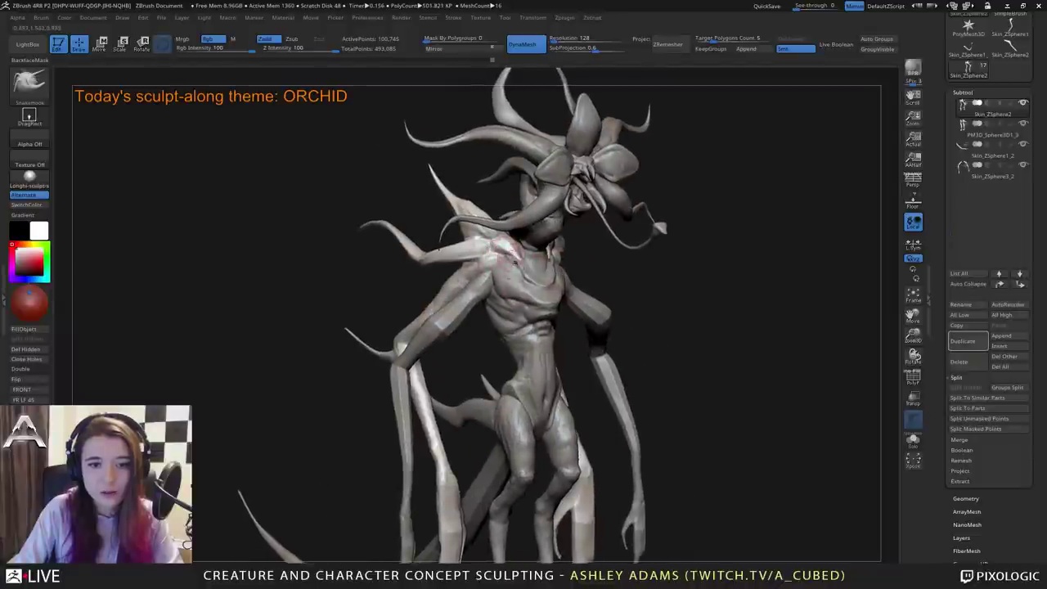
{"action": "right_click_drag", "start_coordinate": [515, 261], "coordinate": [519, 287], "text": "ctrl"}
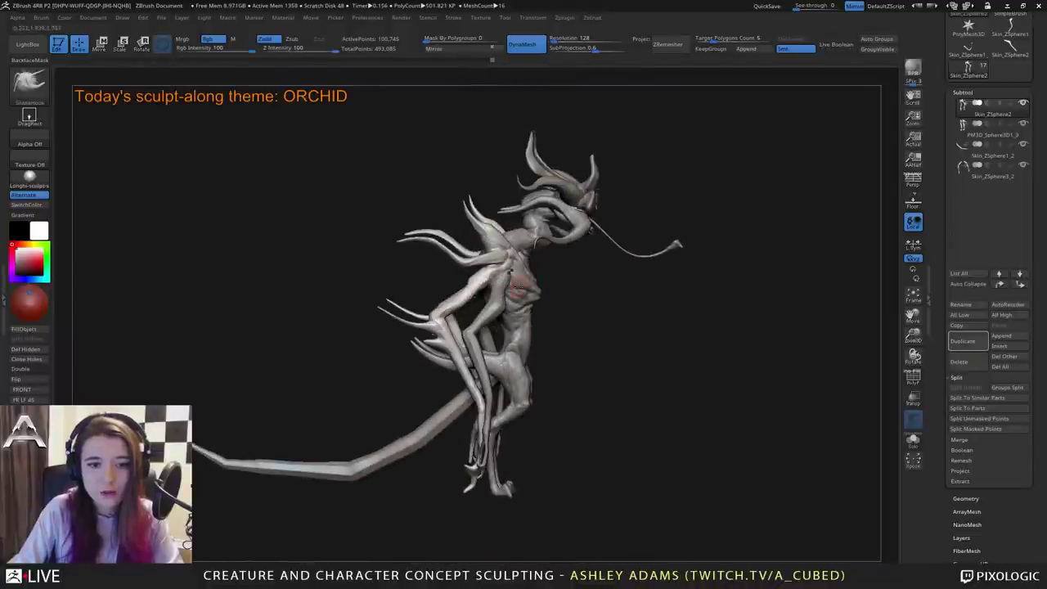
Build up muscle volume on the upper segments of the creature's rear arms with the ClayBuildup brush.
{"action": "right_click", "coordinate": [430, 352]}
{"action": "mouse_move", "coordinate": [429, 352]}
{"action": "right_mouse_down"}
{"action": "mouse_move", "coordinate": [458, 343]}
{"action": "mouse_move", "coordinate": [458, 368]}
{"action": "mouse_move", "coordinate": [448, 366]}
{"action": "mouse_move", "coordinate": [451, 357]}
{"action": "right_mouse_up"}
{"action": "key", "text": "b"}
{"action": "key", "text": "c"}
{"action": "key", "text": "b"}
{"action": "right_click_drag", "start_coordinate": [460, 297], "coordinate": [457, 285]}
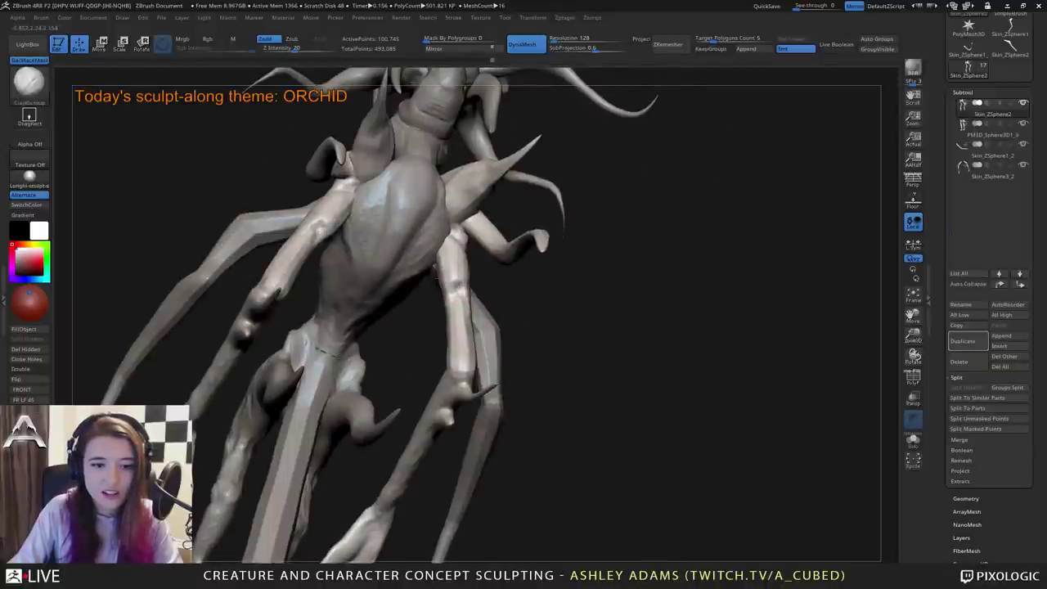
{"action": "left_click_drag", "start_coordinate": [456, 283], "coordinate": [454, 263]}
Carve muscle creases into the rear upper arms with the DamStandard brush.
{"action": "key", "text": "b"}
{"action": "key", "text": "d"}
{"action": "key", "text": "s"}
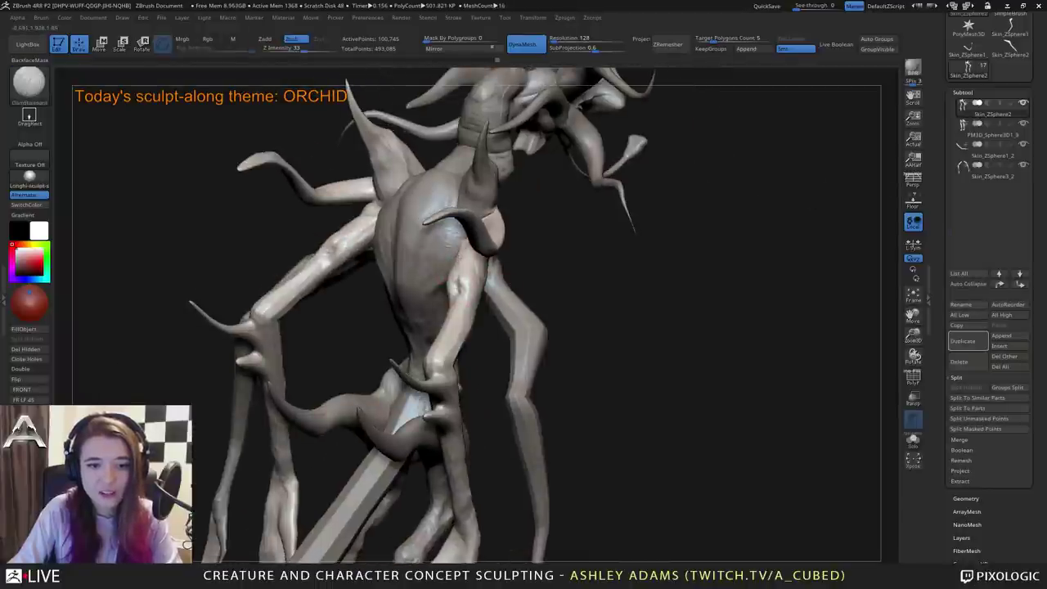
{"action": "right_click_drag", "start_coordinate": [454, 263], "coordinate": [473, 289]}
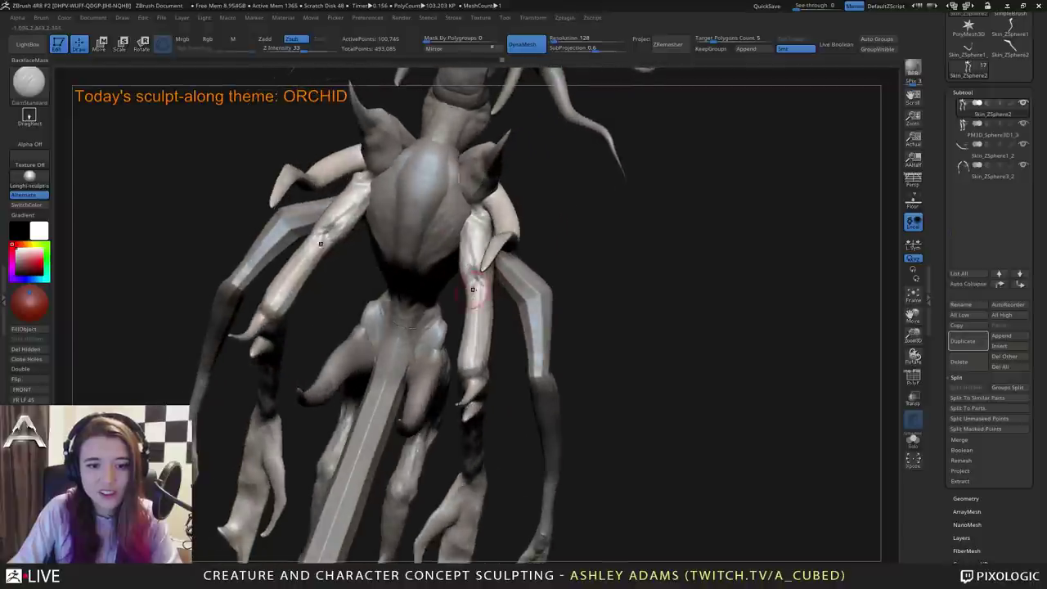
Add ClayBuildup volume along the rear upper arms, from below the shoulders down to the elbows.
{"action": "key", "text": "b"}
{"action": "key", "text": "c"}
{"action": "key", "text": "b"}
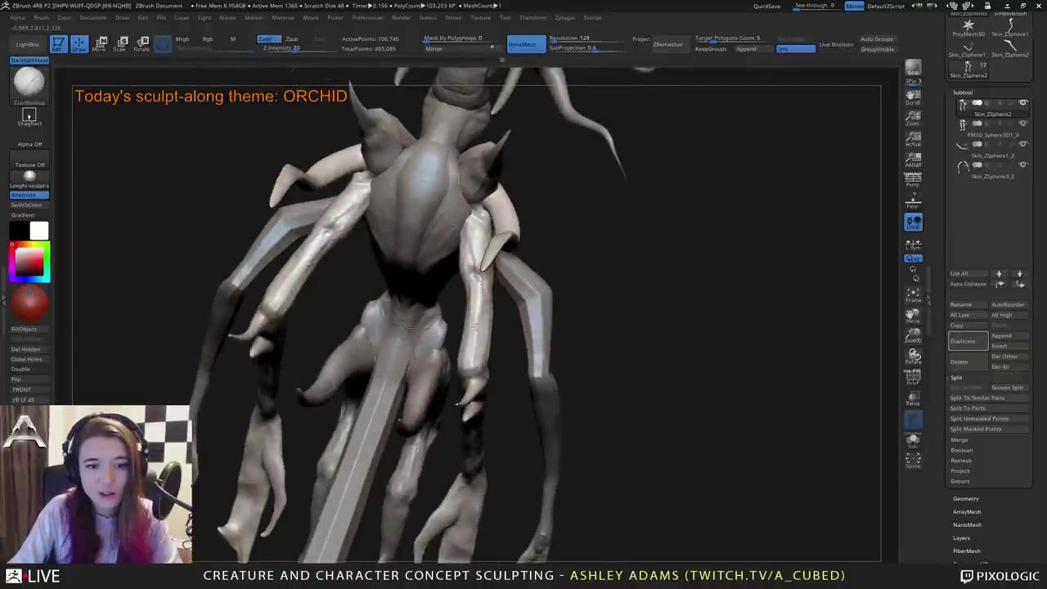
{"action": "right_click_drag", "start_coordinate": [466, 337], "coordinate": [484, 249]}
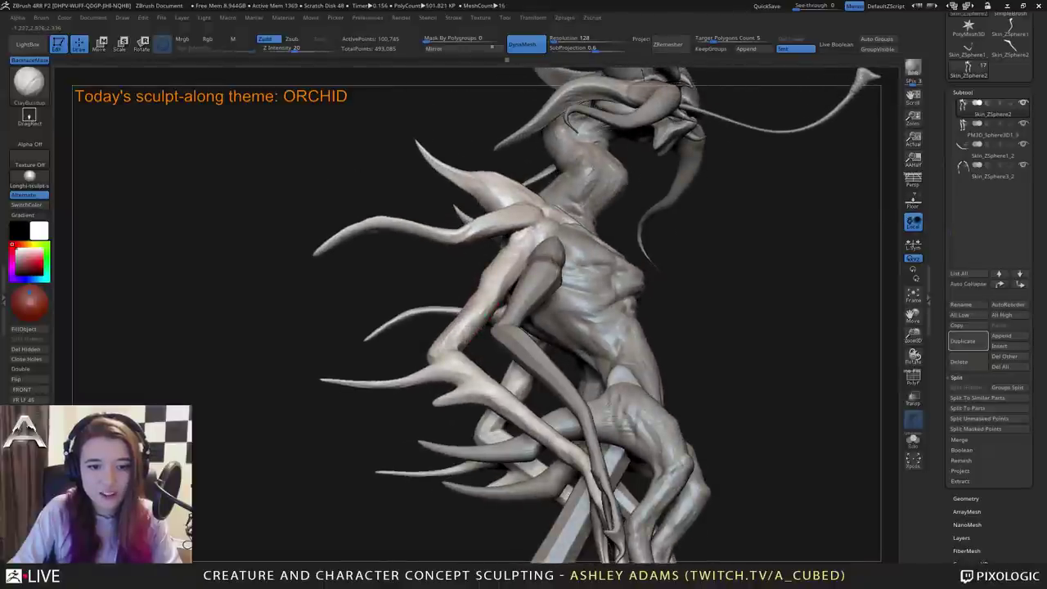
{"action": "mouse_move", "coordinate": [489, 325]}
{"action": "left_mouse_down"}
{"action": "mouse_move", "coordinate": [491, 304]}
{"action": "mouse_move", "coordinate": [517, 286]}
{"action": "mouse_move", "coordinate": [468, 326]}
{"action": "mouse_move", "coordinate": [470, 342]}
{"action": "mouse_move", "coordinate": [511, 338]}
{"action": "mouse_move", "coordinate": [485, 350]}
{"action": "mouse_move", "coordinate": [480, 370]}
{"action": "mouse_move", "coordinate": [483, 353]}
{"action": "left_mouse_up"}
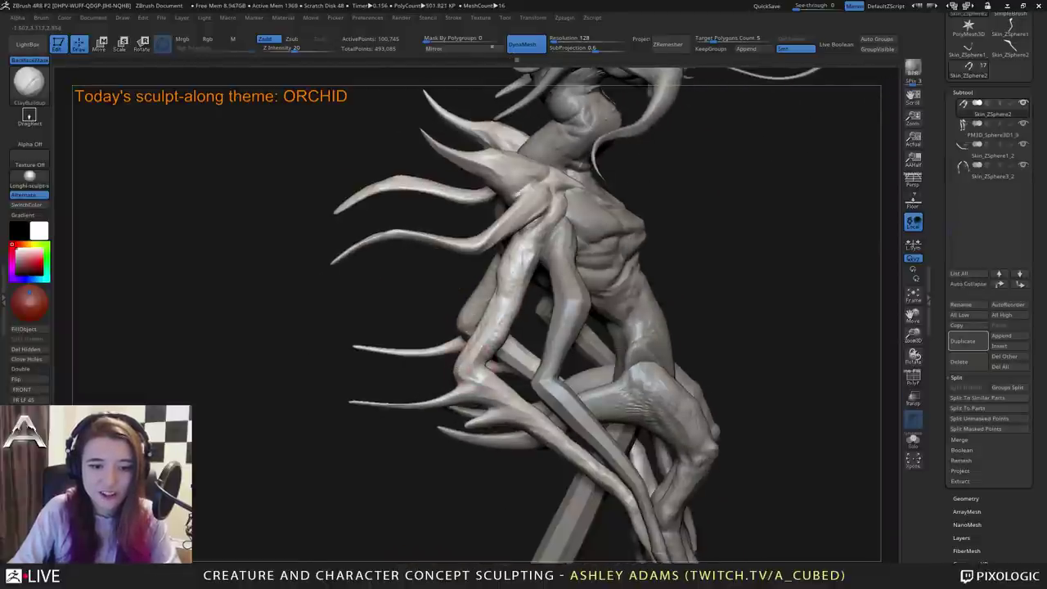
{"action": "left_click_drag", "start_coordinate": [506, 297], "coordinate": [487, 318]}
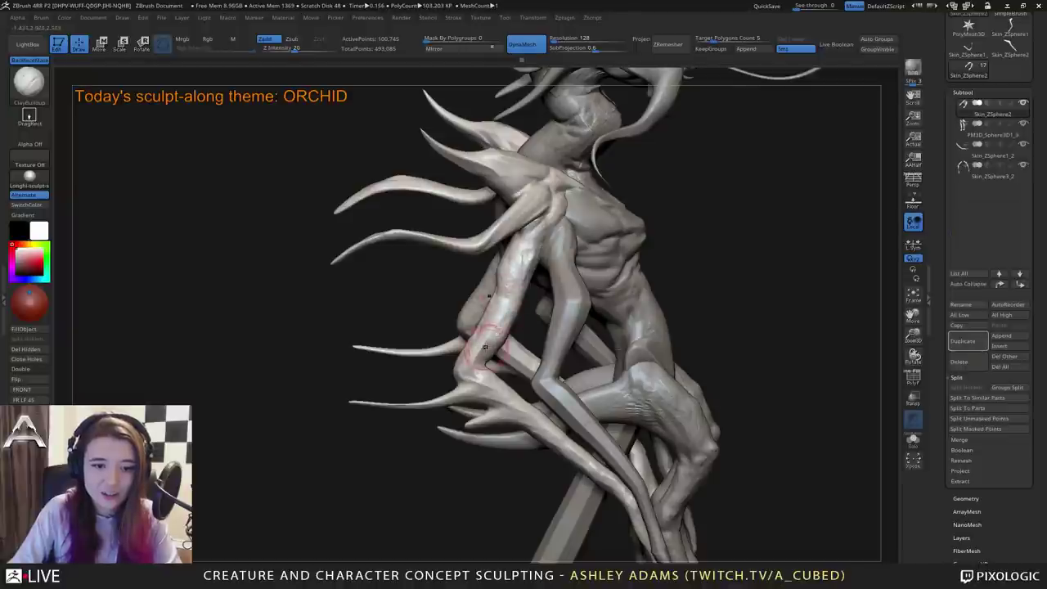
Build up the rear arms around the elbows and the start of the forearms with the ClayBuildup brush.
{"action": "right_click_drag", "start_coordinate": [468, 359], "coordinate": [481, 347]}
{"action": "key", "text": "space"}
{"action": "left_click_drag", "start_coordinate": [483, 347], "coordinate": [513, 309]}
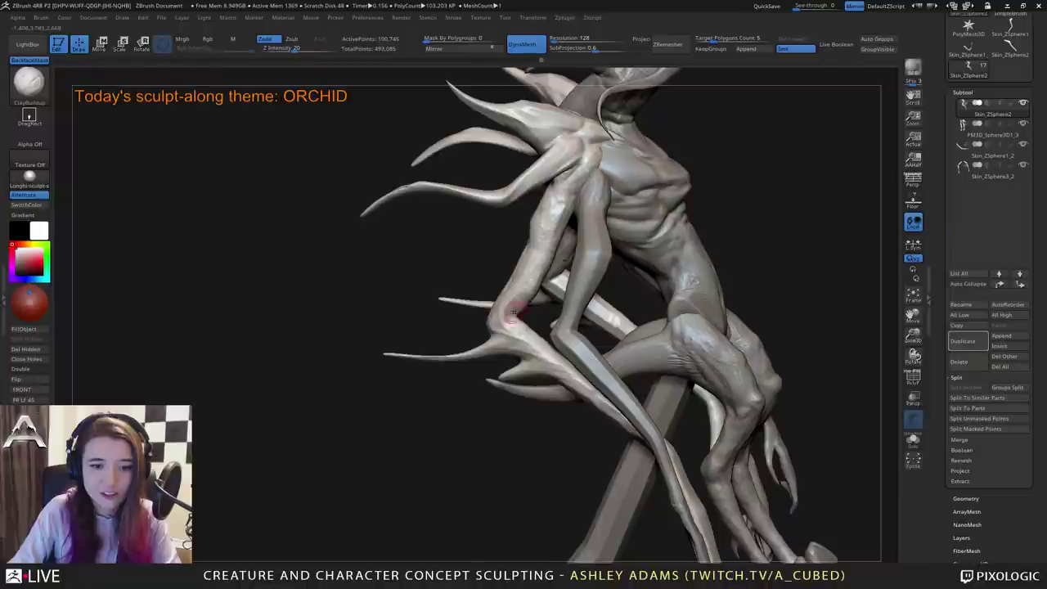
{"action": "left_click_drag", "start_coordinate": [496, 299], "coordinate": [454, 330]}
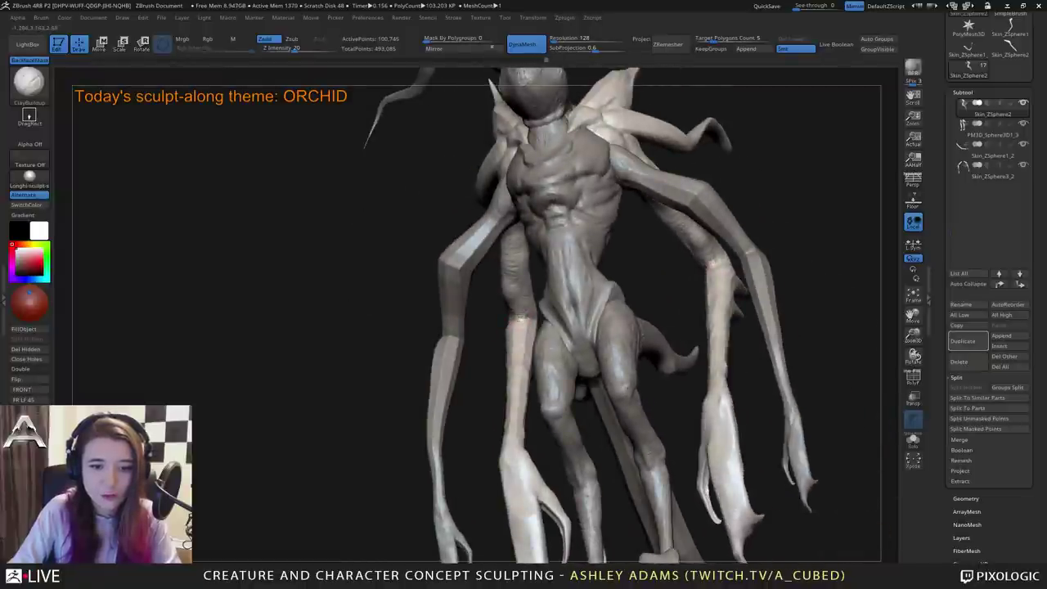
{"action": "left_click_drag", "start_coordinate": [513, 316], "coordinate": [546, 318]}
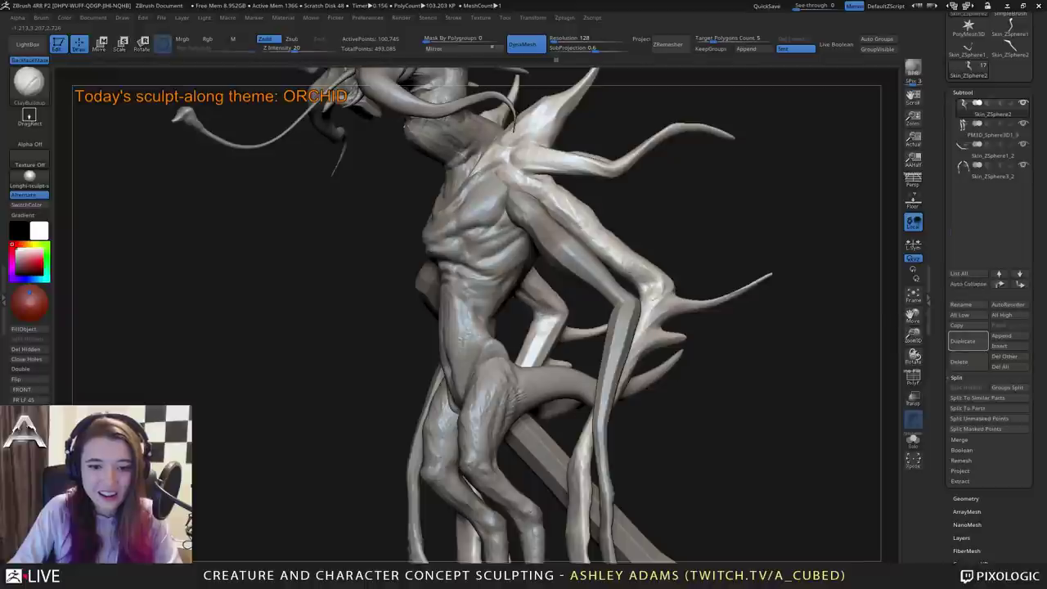
{"action": "mouse_move", "coordinate": [550, 316]}
{"action": "left_mouse_down"}
{"action": "mouse_move", "coordinate": [532, 308]}
{"action": "mouse_move", "coordinate": [574, 304]}
{"action": "mouse_move", "coordinate": [603, 270]}
{"action": "mouse_move", "coordinate": [533, 289]}
{"action": "left_mouse_up"}
Carve creases around the inner elbows of the rear arms with the DamStandard brush.
{"action": "key", "text": "b"}
{"action": "key", "text": "s"}
{"action": "key", "text": "h"}
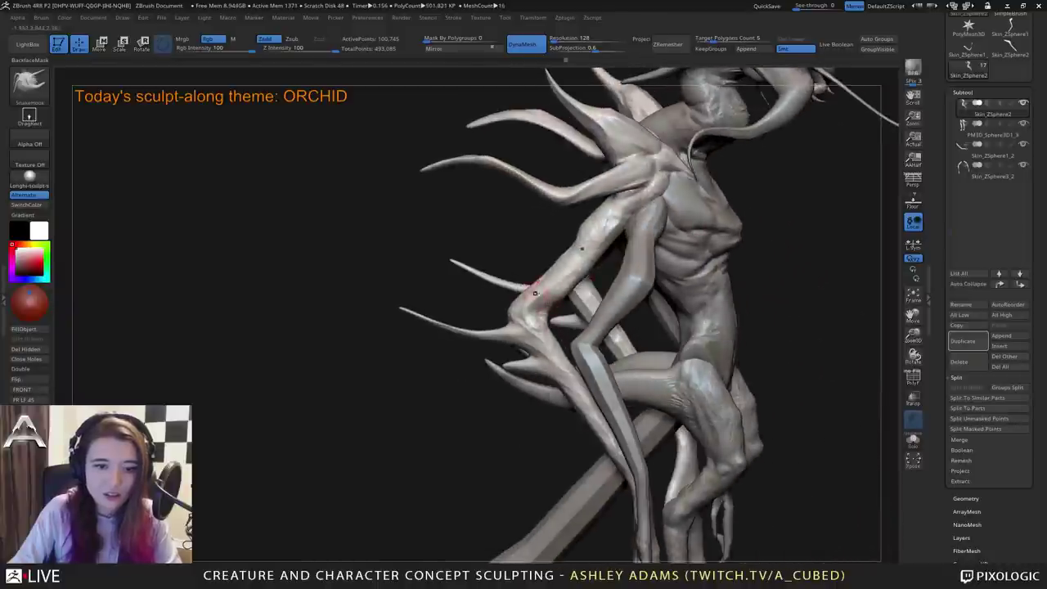
{"action": "key", "text": "b"}
{"action": "key", "text": "d"}
{"action": "key", "text": "s"}
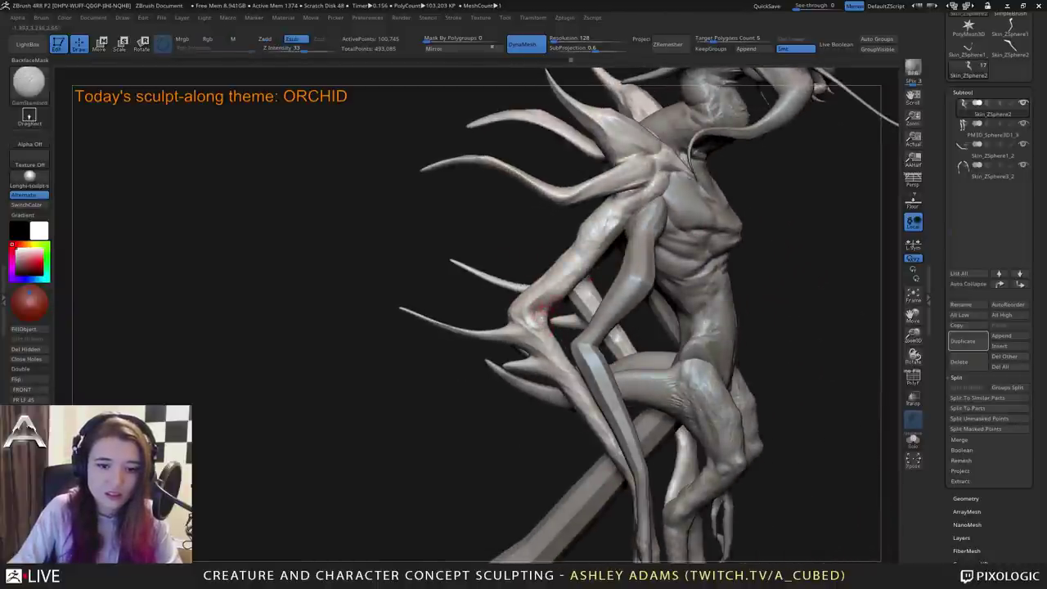
{"action": "mouse_move", "coordinate": [539, 316]}
{"action": "right_mouse_down", "text": "ctrl"}
{"action": "mouse_move", "coordinate": [519, 234]}
{"action": "mouse_move", "coordinate": [529, 281]}
{"action": "mouse_move", "coordinate": [508, 270]}
{"action": "right_mouse_up", "text": "ctrl"}
{"action": "left_click_drag", "start_coordinate": [514, 280], "coordinate": [545, 309]}
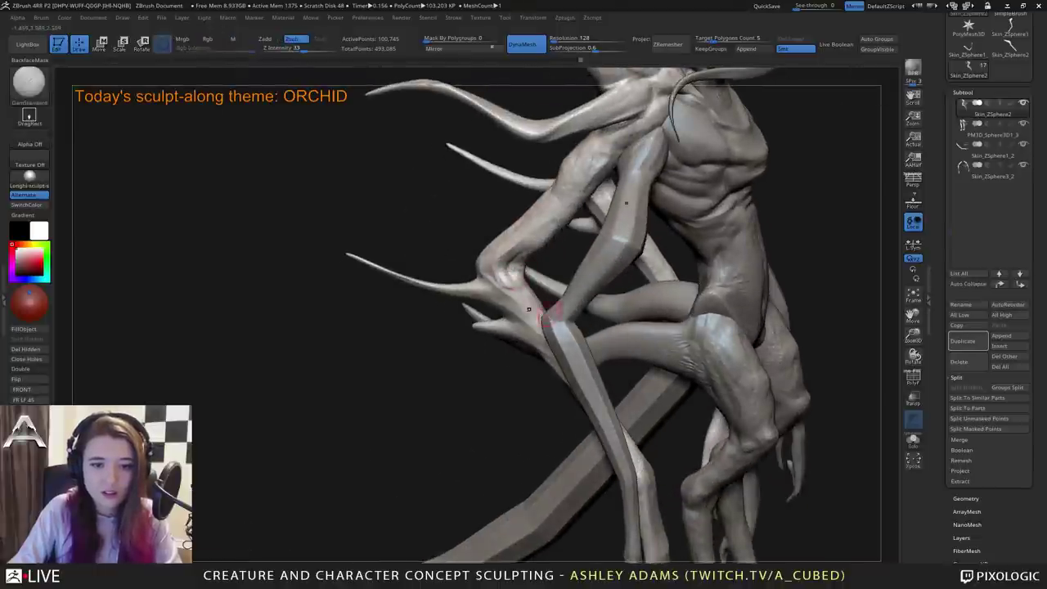
Build up the elbow joints of the rear arms around the base of the spikes with the ClayBuildup brush.
{"action": "right_click_drag", "start_coordinate": [545, 309], "coordinate": [572, 303]}
{"action": "key", "text": "b"}
{"action": "key", "text": "c"}
{"action": "key", "text": "b"}
{"action": "left_click_drag", "start_coordinate": [506, 274], "coordinate": [513, 297]}
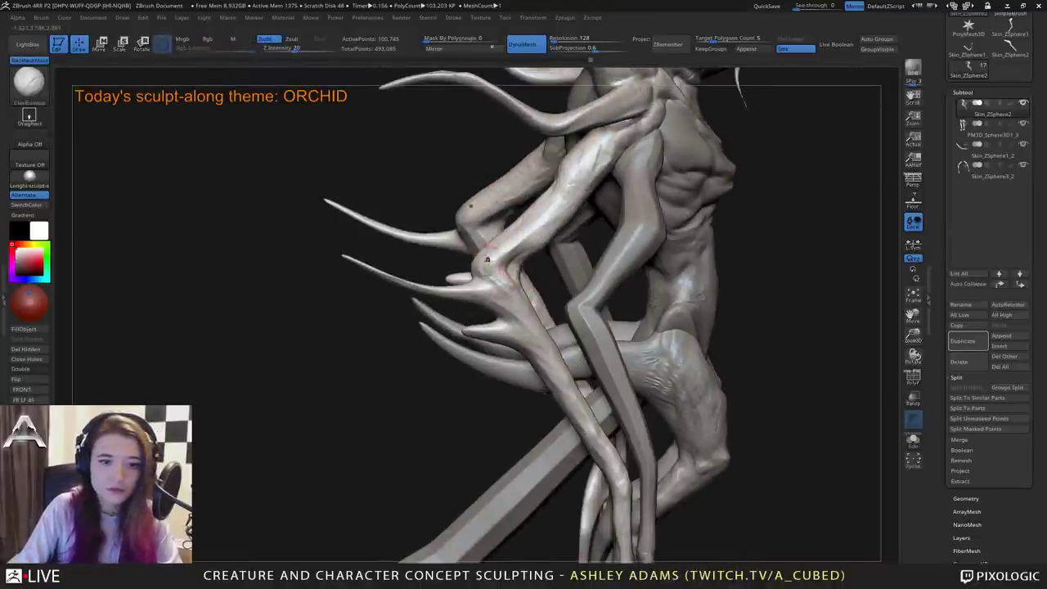
{"action": "left_click_drag", "start_coordinate": [486, 260], "coordinate": [519, 273]}
Reshape the rear upper arms near the shoulders from the side and back with the SnakeHook brush.
{"action": "key", "text": "b"}
{"action": "key", "text": "s"}
{"action": "key", "text": "h"}
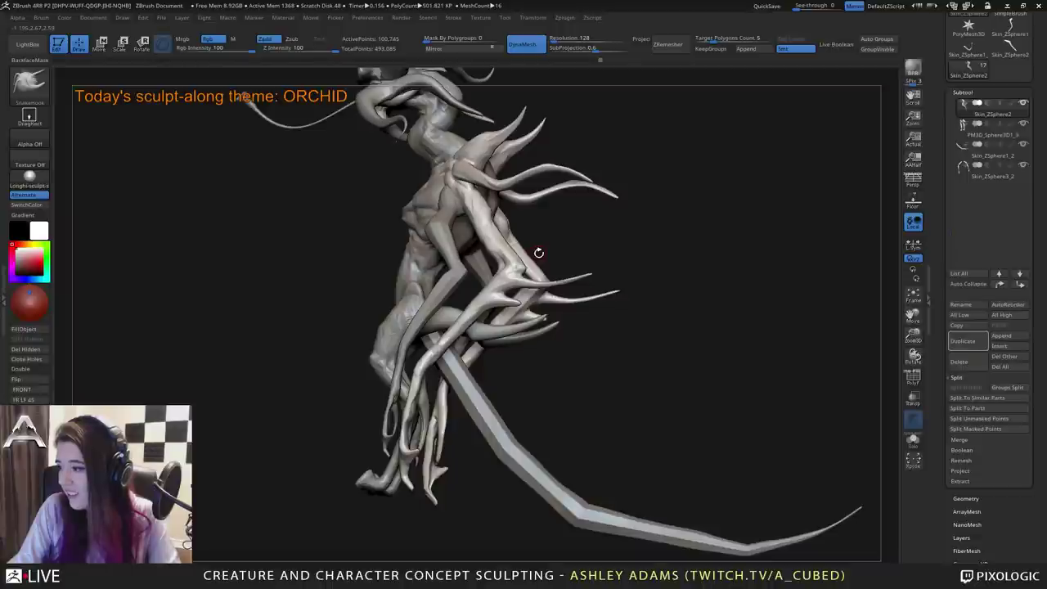
{"action": "left_click_drag", "start_coordinate": [490, 243], "coordinate": [496, 237]}
{"action": "mouse_move", "coordinate": [499, 239]}
{"action": "right_mouse_down"}
{"action": "mouse_move", "coordinate": [510, 236]}
{"action": "mouse_move", "coordinate": [497, 237]}
{"action": "right_mouse_up"}
{"action": "right_click", "coordinate": [497, 237]}
{"action": "right_click", "coordinate": [465, 222]}
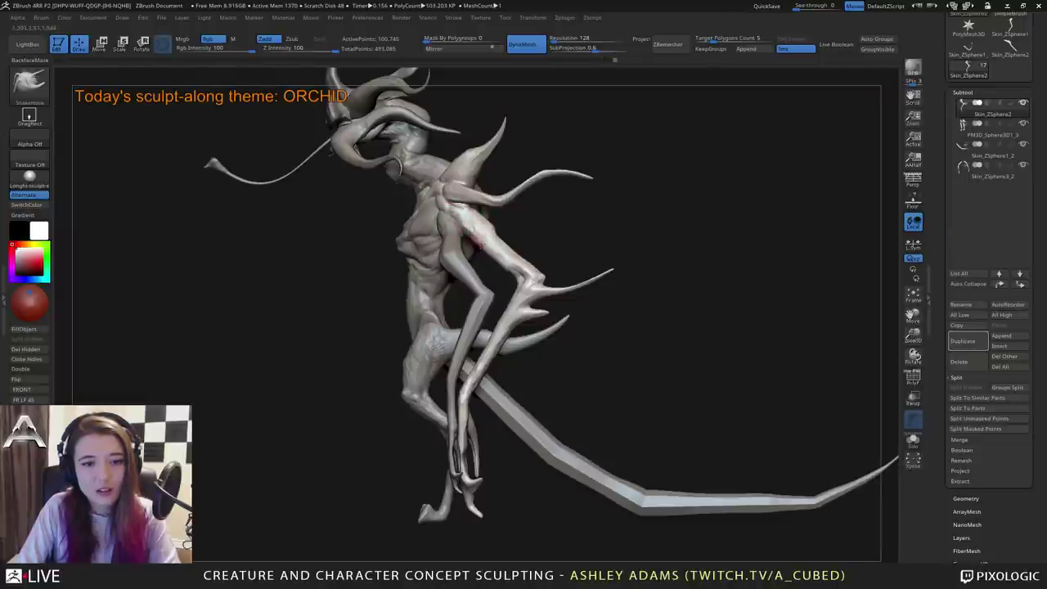
{"action": "mouse_move", "coordinate": [491, 250]}
{"action": "left_mouse_down"}
{"action": "mouse_move", "coordinate": [425, 250]}
{"action": "mouse_move", "coordinate": [491, 243]}
{"action": "left_mouse_up"}
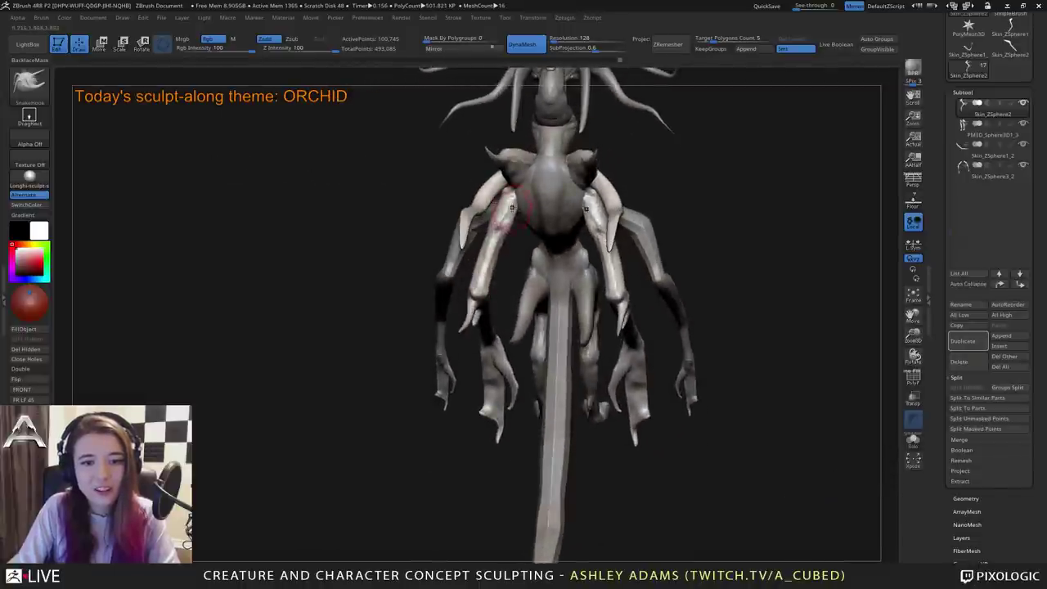
{"action": "left_click_drag", "start_coordinate": [522, 210], "coordinate": [526, 210]}
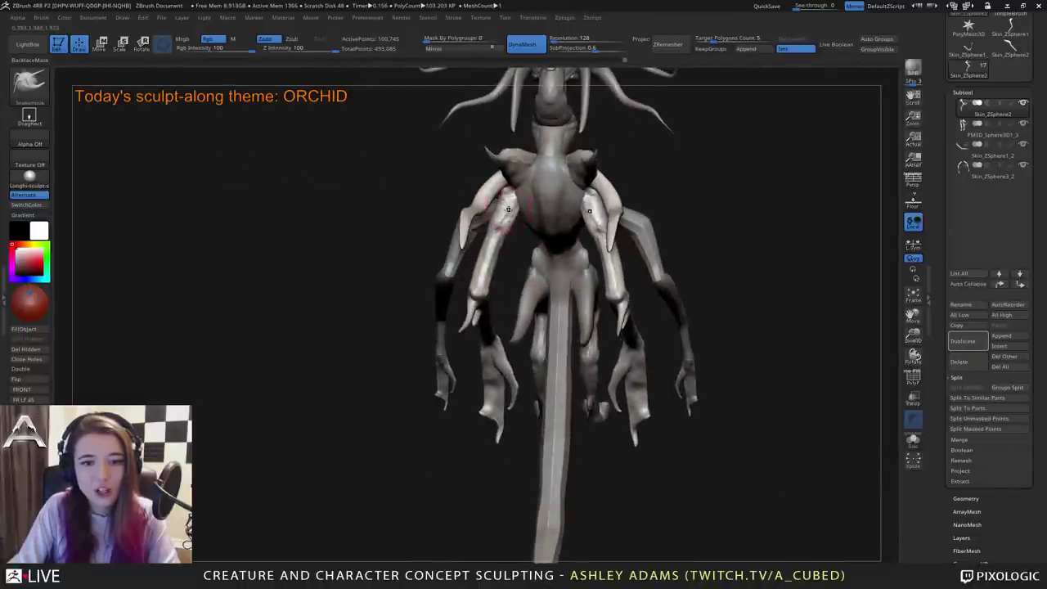
Adjust the contour of the rear forearms down to the wrists with the SnakeHook brush.
{"action": "right_click_drag", "start_coordinate": [508, 210], "coordinate": [511, 156]}
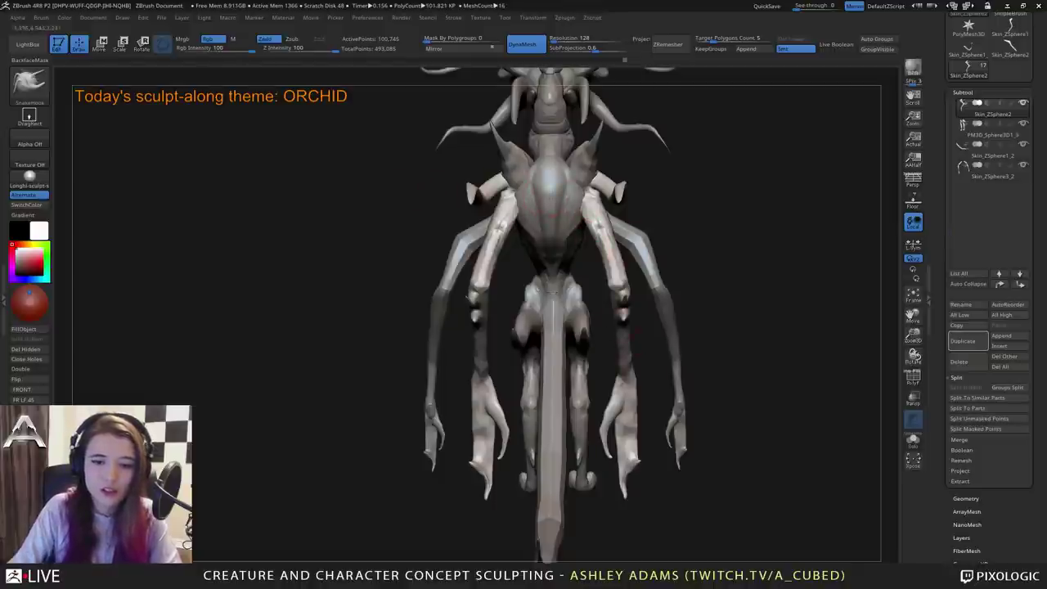
{"action": "right_click_drag", "start_coordinate": [635, 332], "coordinate": [619, 292]}
{"action": "key", "text": "space"}
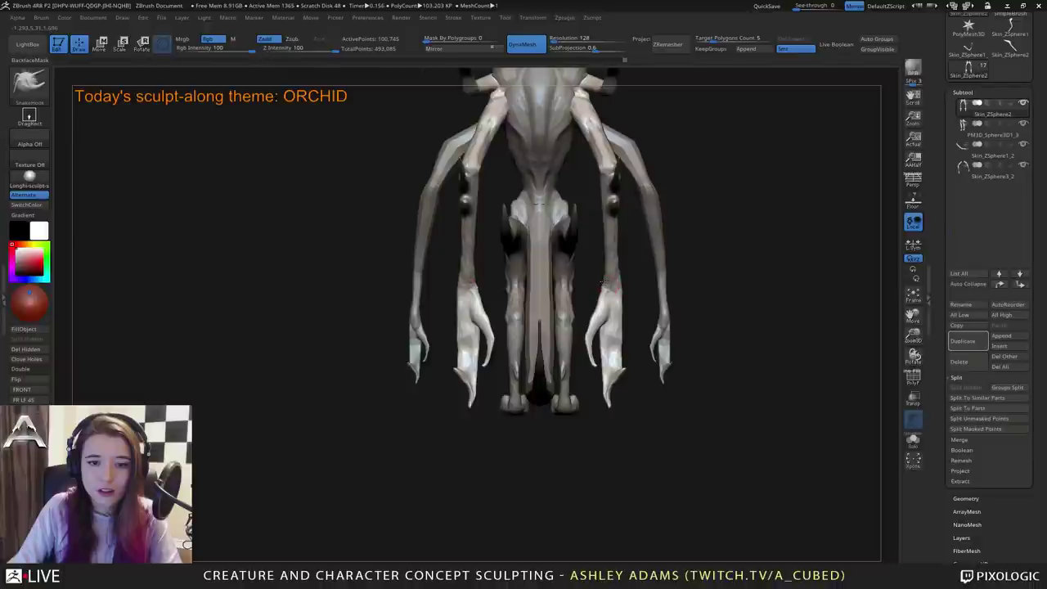
{"action": "mouse_move", "coordinate": [606, 262]}
{"action": "left_mouse_down"}
{"action": "mouse_move", "coordinate": [564, 280]}
{"action": "mouse_move", "coordinate": [612, 286]}
{"action": "left_mouse_up"}
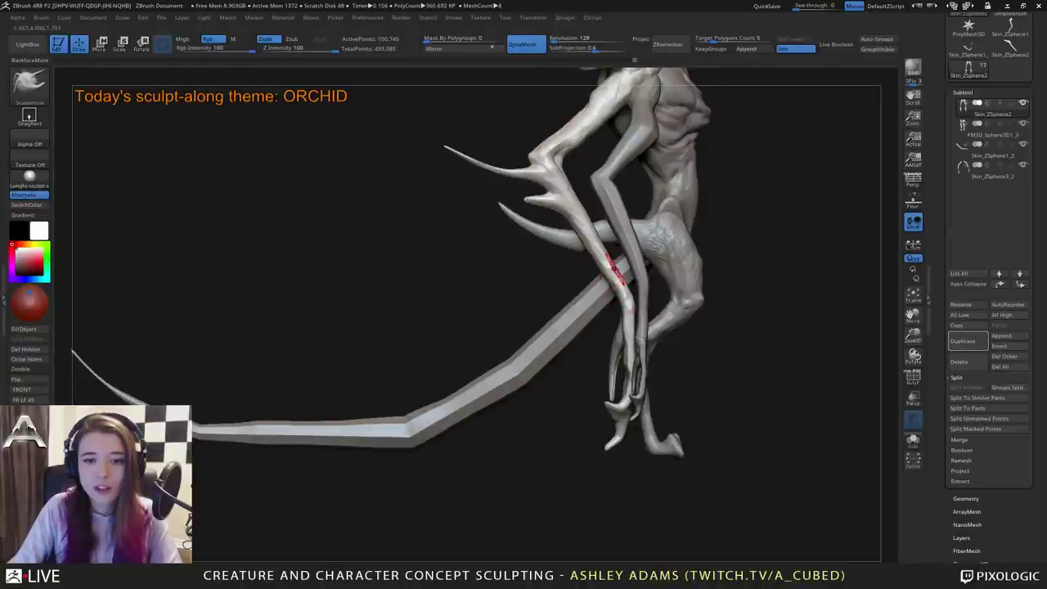
{"action": "right_click_drag", "start_coordinate": [615, 272], "coordinate": [577, 283], "text": "ctrl"}
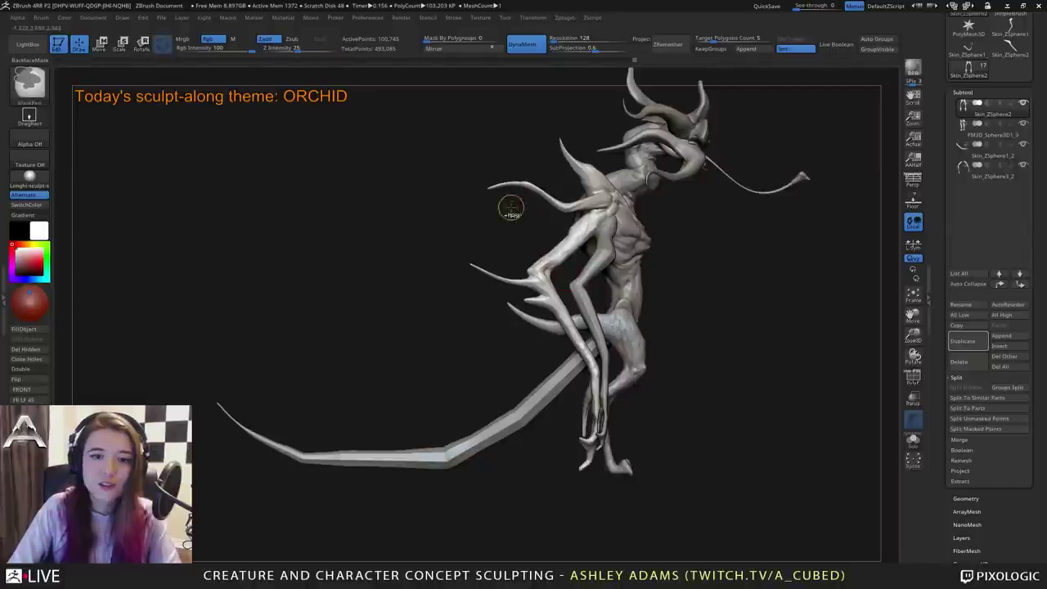
Refine the side silhouette of the rear arms at the elbows and upper arms with the SnakeHook brush.
{"action": "right_click_drag", "start_coordinate": [512, 208], "coordinate": [538, 237], "text": "ctrl"}
{"action": "left_click_drag", "start_coordinate": [538, 238], "coordinate": [525, 242]}
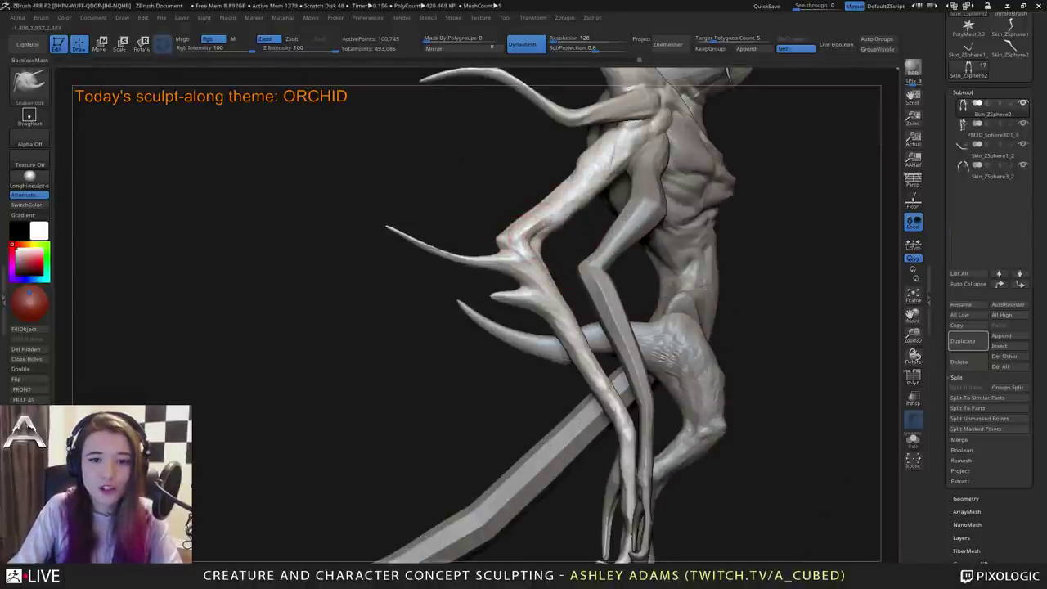
{"action": "key", "text": "b"}
{"action": "key", "text": "s"}
{"action": "key", "text": "h"}
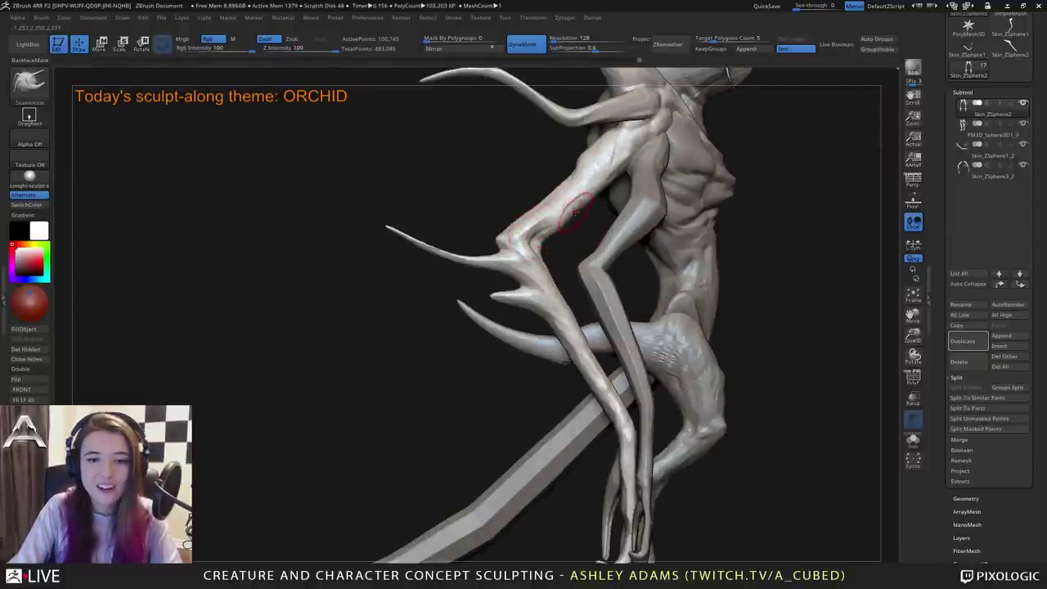
{"action": "right_click_drag", "start_coordinate": [584, 254], "coordinate": [591, 219], "text": "ctrl"}
Switch to the front arms subtool Skin_ZSphere3_2 and adjust the shoulders and upper arms with the SnakeHook brush.
{"action": "left_click", "coordinate": [562, 232], "text": "alt"}
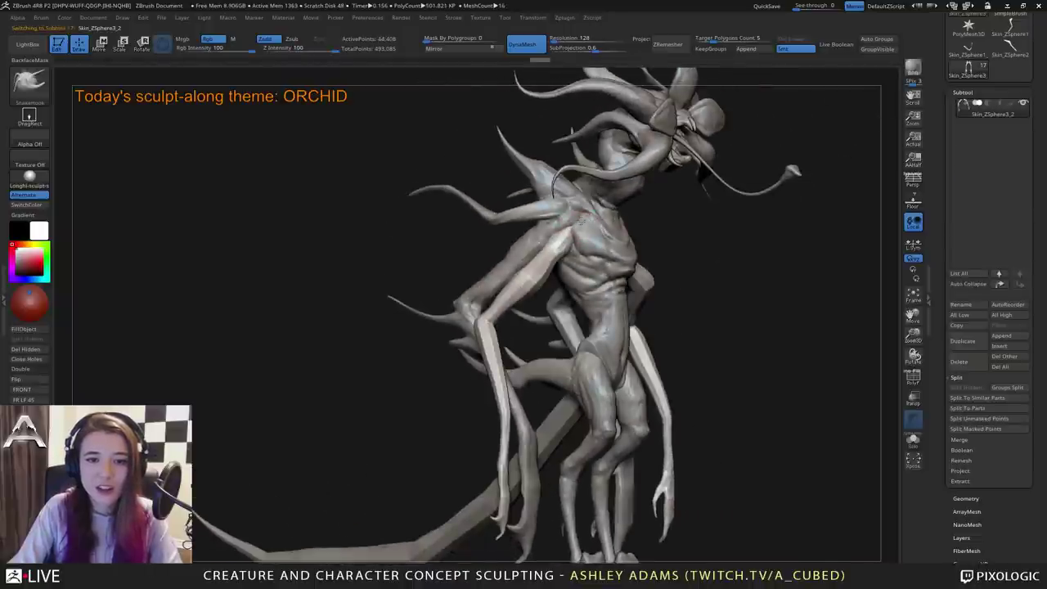
{"action": "left_click_drag", "start_coordinate": [585, 218], "coordinate": [564, 229]}
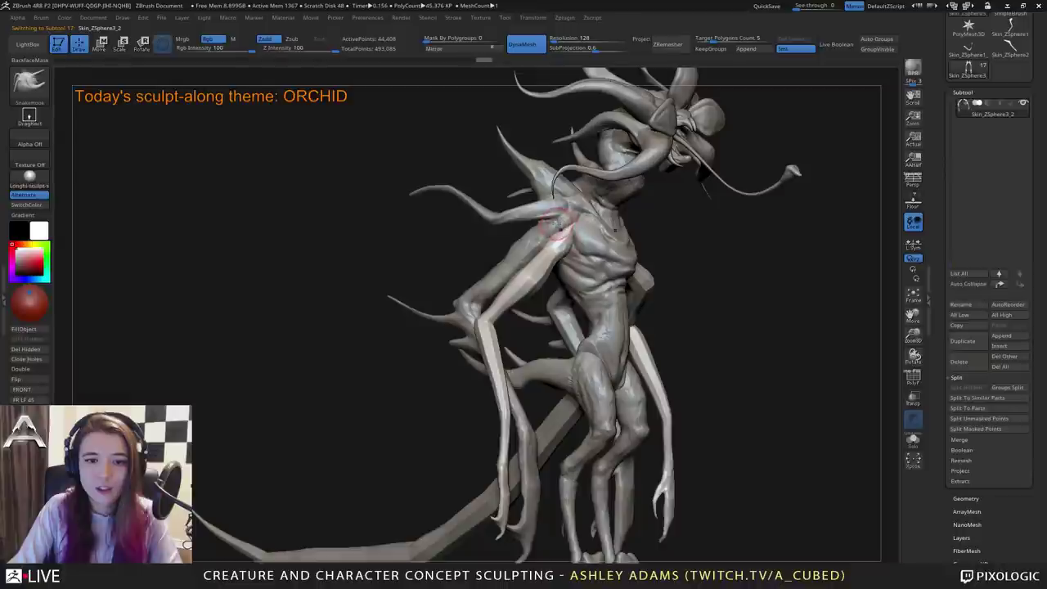
{"action": "right_click_drag", "start_coordinate": [563, 227], "coordinate": [495, 223]}
{"action": "right_click_drag", "start_coordinate": [677, 232], "coordinate": [615, 248], "text": "alt"}
{"action": "right_click_drag", "start_coordinate": [625, 316], "coordinate": [589, 248], "text": "ctrl"}
{"action": "key", "text": "space"}
{"action": "left_click_drag", "start_coordinate": [627, 238], "coordinate": [614, 228]}
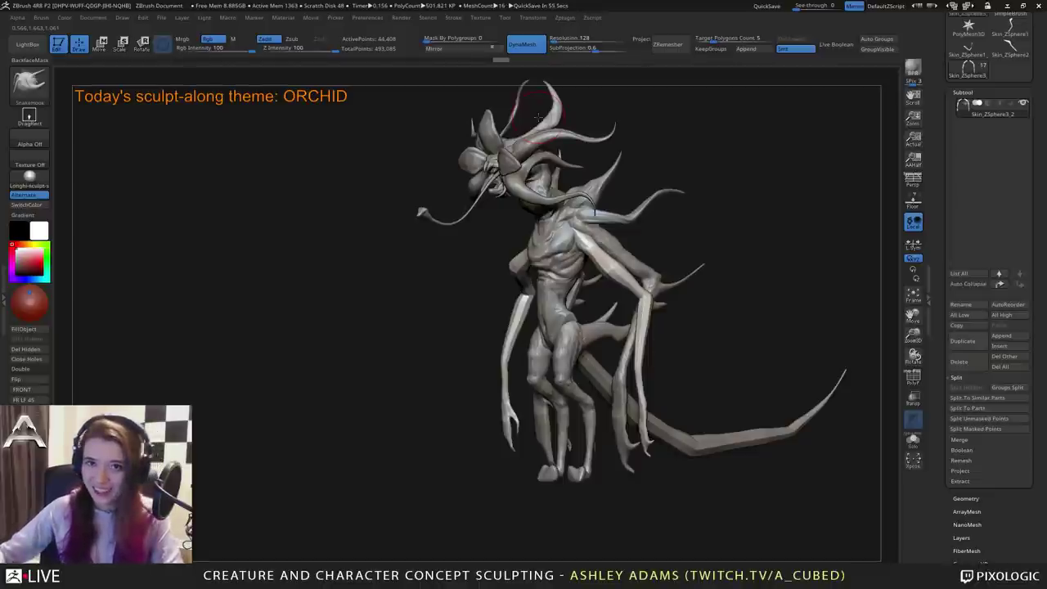
{"action": "left_click_drag", "start_coordinate": [613, 197], "coordinate": [640, 264]}
Build up the front of the faceted front upper arms, from shoulder to elbow, with the ClayBuildup brush.
{"action": "right_click_drag", "start_coordinate": [640, 264], "coordinate": [695, 262]}
{"action": "key", "text": "b"}
{"action": "key", "text": "c"}
{"action": "key", "text": "b"}
{"action": "right_click_drag", "start_coordinate": [536, 231], "coordinate": [579, 233]}
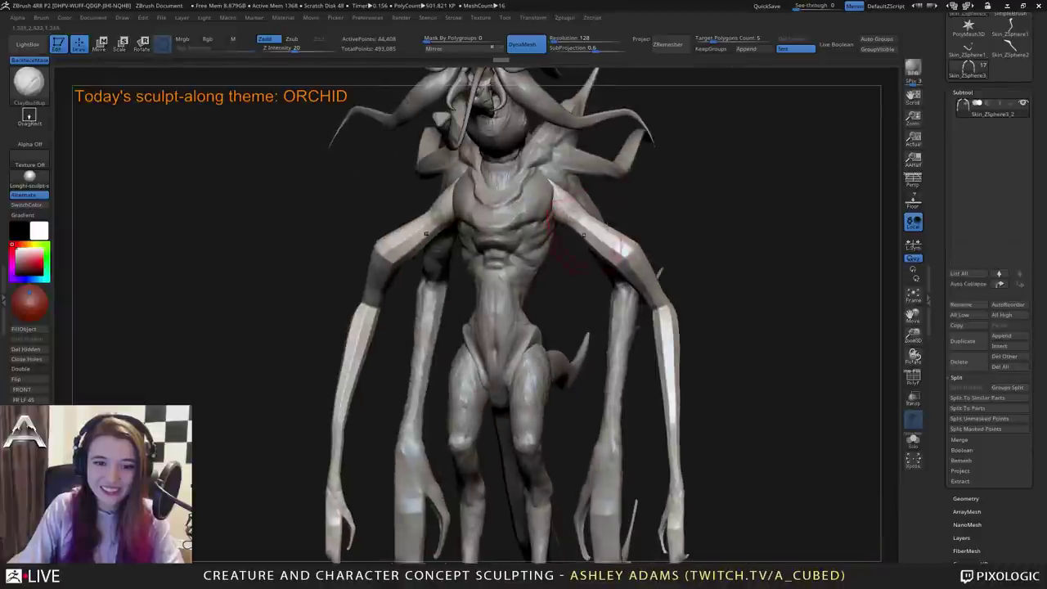
{"action": "left_click_drag", "start_coordinate": [579, 233], "coordinate": [630, 276]}
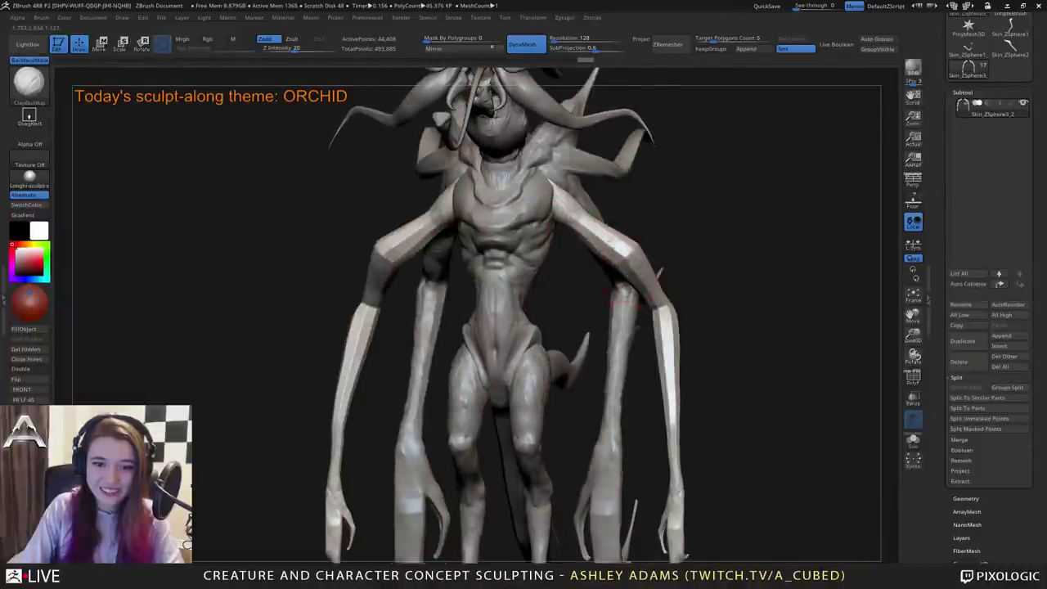
{"action": "right_click_drag", "start_coordinate": [627, 270], "coordinate": [602, 225]}
{"action": "left_click_drag", "start_coordinate": [601, 225], "coordinate": [684, 296]}
Add ClayBuildup volume to the sides and backs of the front arms, rounding out the blocky upper-arm forms.
{"action": "right_click_drag", "start_coordinate": [683, 296], "coordinate": [652, 282]}
{"action": "left_click_drag", "start_coordinate": [652, 283], "coordinate": [657, 259]}
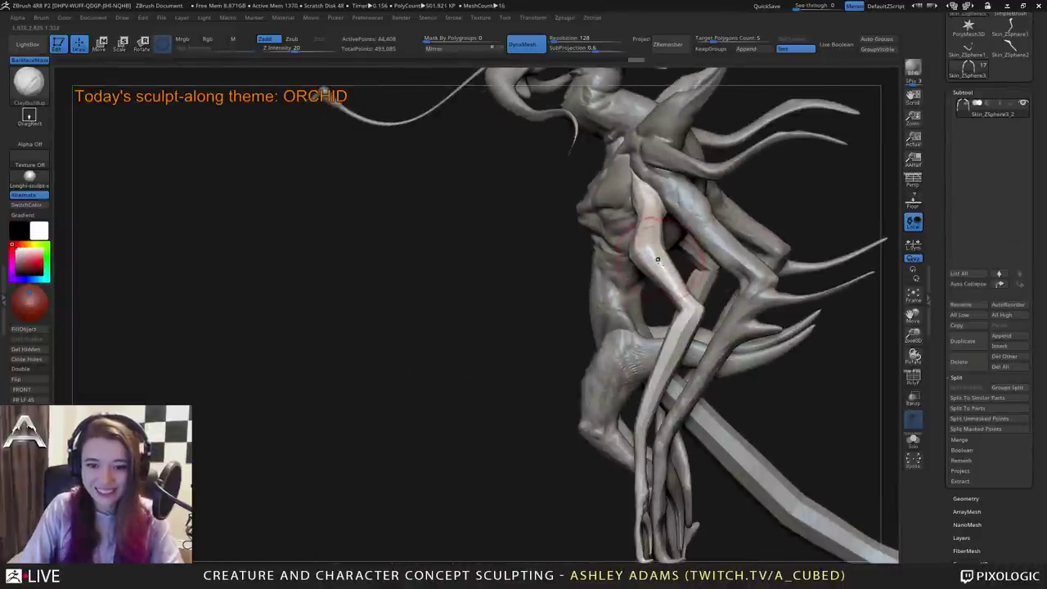
{"action": "right_click_drag", "start_coordinate": [657, 260], "coordinate": [624, 215]}
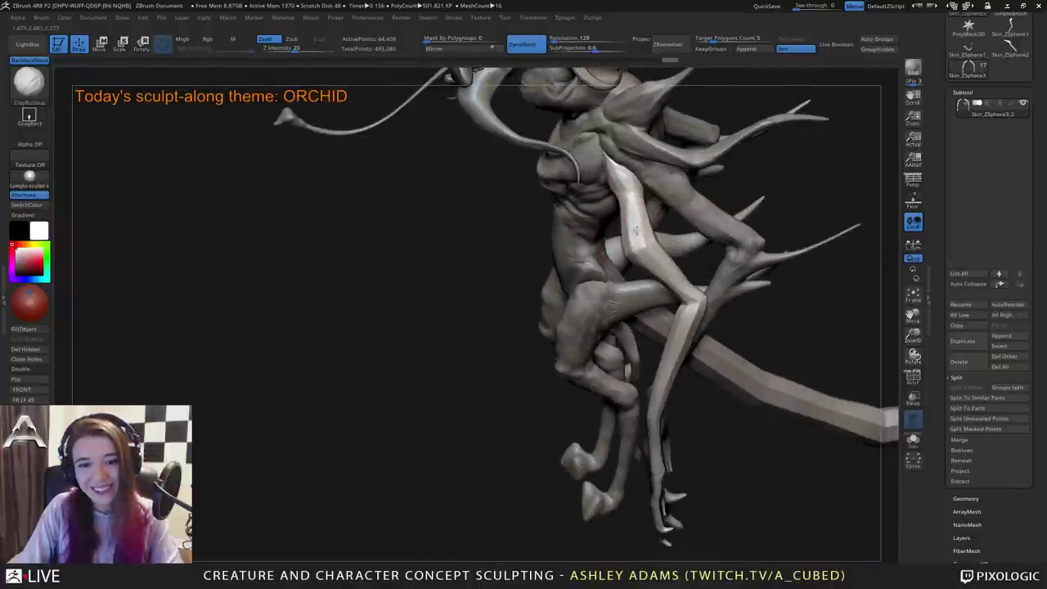
{"action": "left_click_drag", "start_coordinate": [636, 231], "coordinate": [633, 214]}
{"action": "mouse_move", "coordinate": [631, 225]}
{"action": "right_mouse_down"}
{"action": "mouse_move", "coordinate": [622, 212]}
{"action": "mouse_move", "coordinate": [632, 237]}
{"action": "right_mouse_up"}
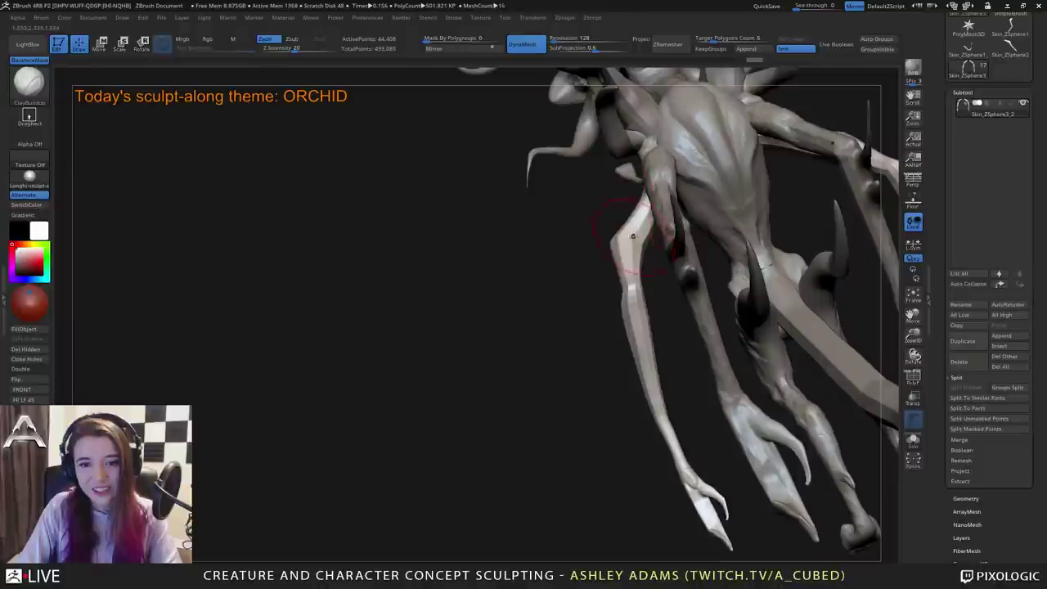
{"action": "right_click_drag", "start_coordinate": [610, 292], "coordinate": [623, 276]}
{"action": "right_click_drag", "start_coordinate": [612, 352], "coordinate": [624, 304]}
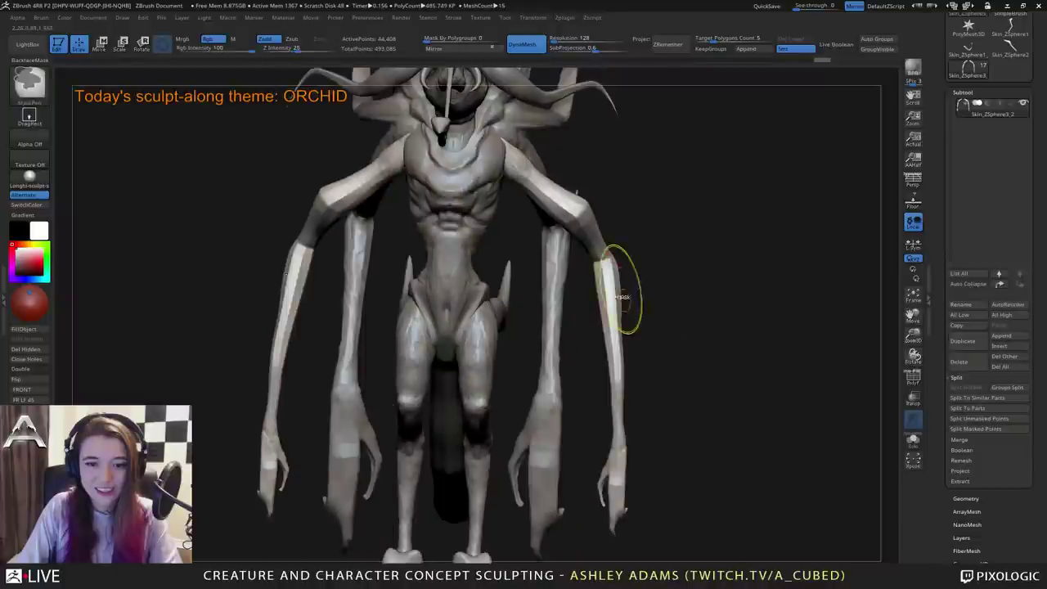
{"action": "mouse_move", "coordinate": [615, 338]}
{"action": "right_mouse_down", "text": "alt"}
{"action": "mouse_move", "coordinate": [623, 273]}
{"action": "mouse_move", "coordinate": [606, 274]}
{"action": "mouse_move", "coordinate": [582, 237]}
{"action": "mouse_move", "coordinate": [594, 231]}
{"action": "mouse_move", "coordinate": [612, 248]}
{"action": "mouse_move", "coordinate": [573, 276]}
{"action": "mouse_move", "coordinate": [586, 308]}
{"action": "right_mouse_up", "text": "alt"}
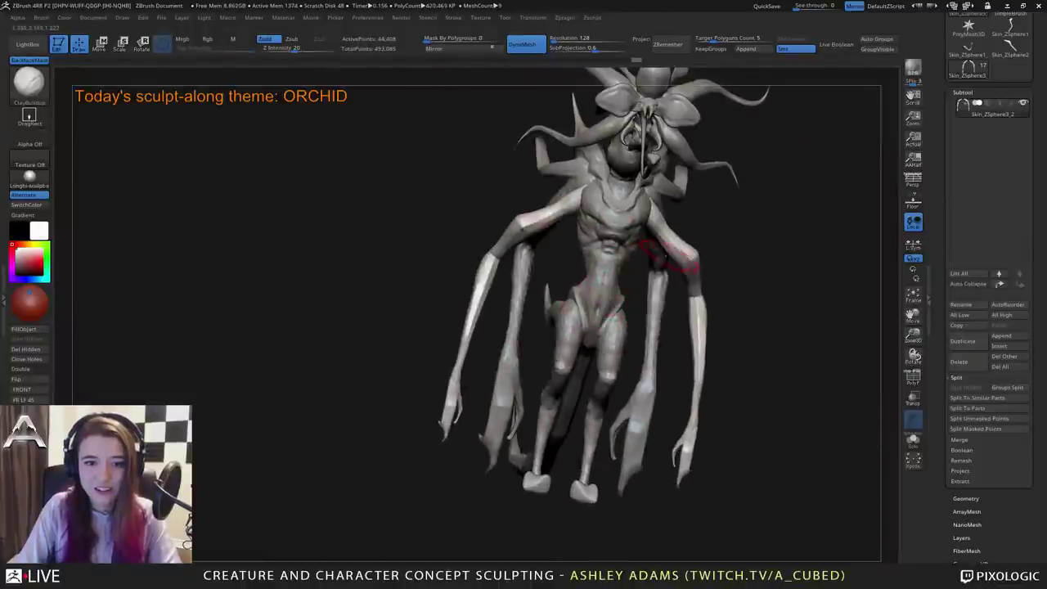
{"action": "right_click_drag", "start_coordinate": [666, 255], "coordinate": [672, 250]}
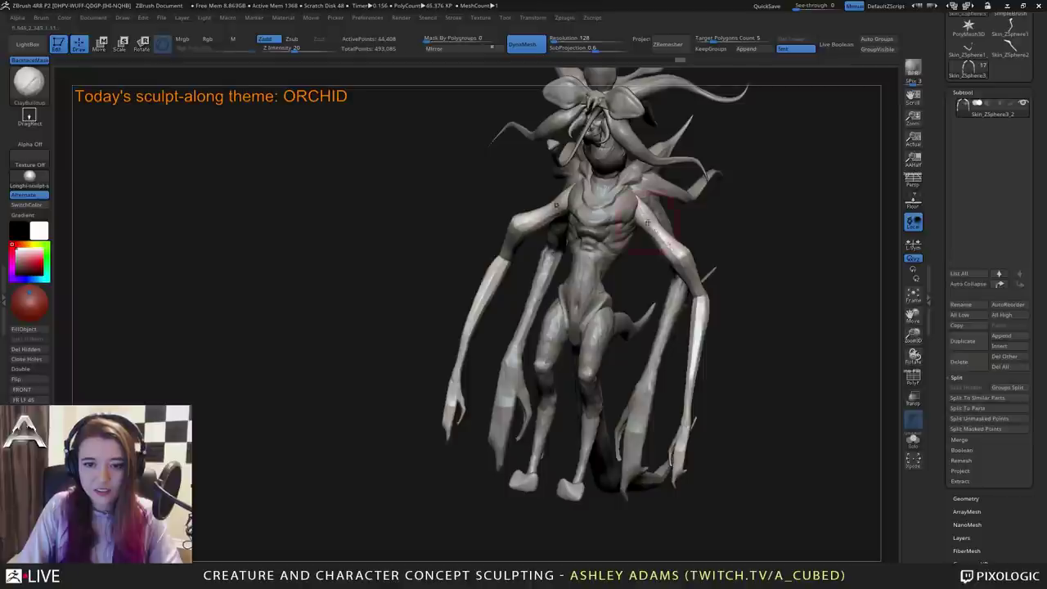
Adjust the elbow area and outer contour of the front arms with the SnakeHook brush.
{"action": "mouse_move", "coordinate": [534, 218]}
{"action": "right_mouse_down"}
{"action": "mouse_move", "coordinate": [653, 220]}
{"action": "mouse_move", "coordinate": [643, 278]}
{"action": "mouse_move", "coordinate": [589, 276]}
{"action": "mouse_move", "coordinate": [658, 270]}
{"action": "mouse_move", "coordinate": [577, 248]}
{"action": "right_mouse_up"}
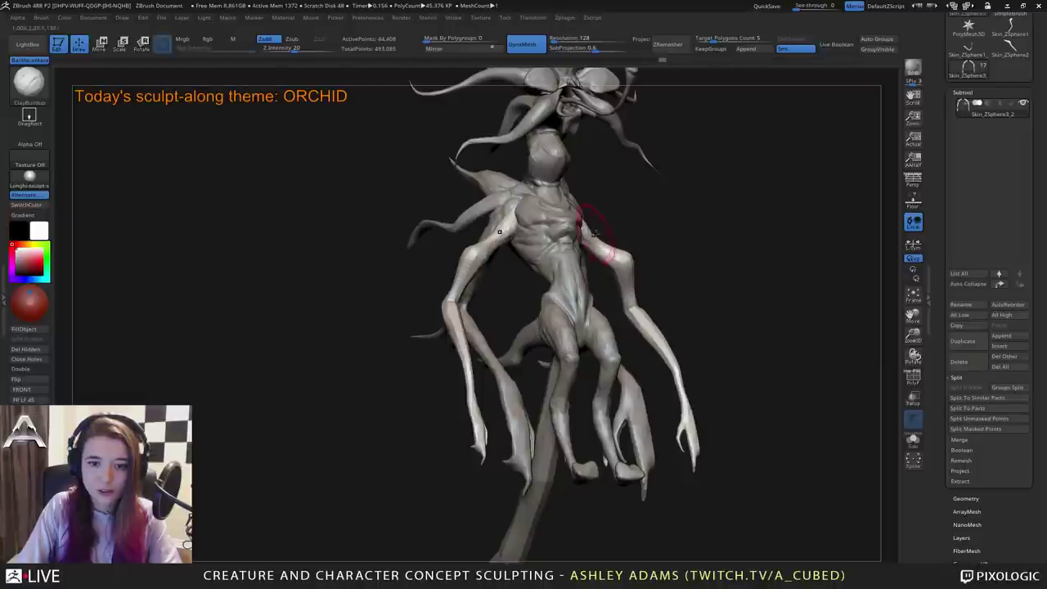
{"action": "mouse_move", "coordinate": [595, 233]}
{"action": "right_mouse_down"}
{"action": "mouse_move", "coordinate": [630, 254]}
{"action": "mouse_move", "coordinate": [711, 237]}
{"action": "right_mouse_up"}
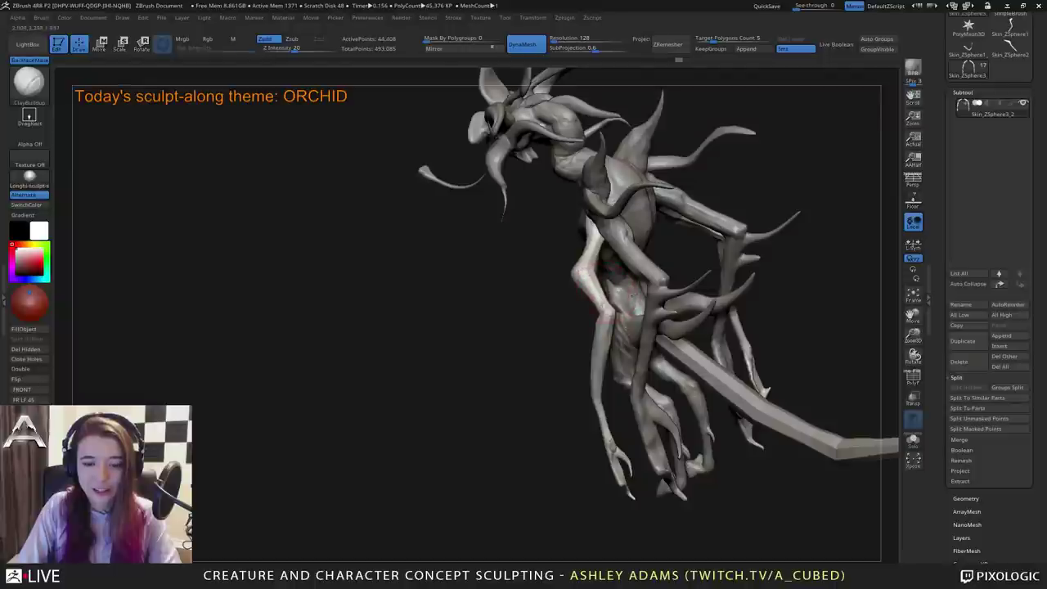
{"action": "right_click_drag", "start_coordinate": [595, 311], "coordinate": [596, 304]}
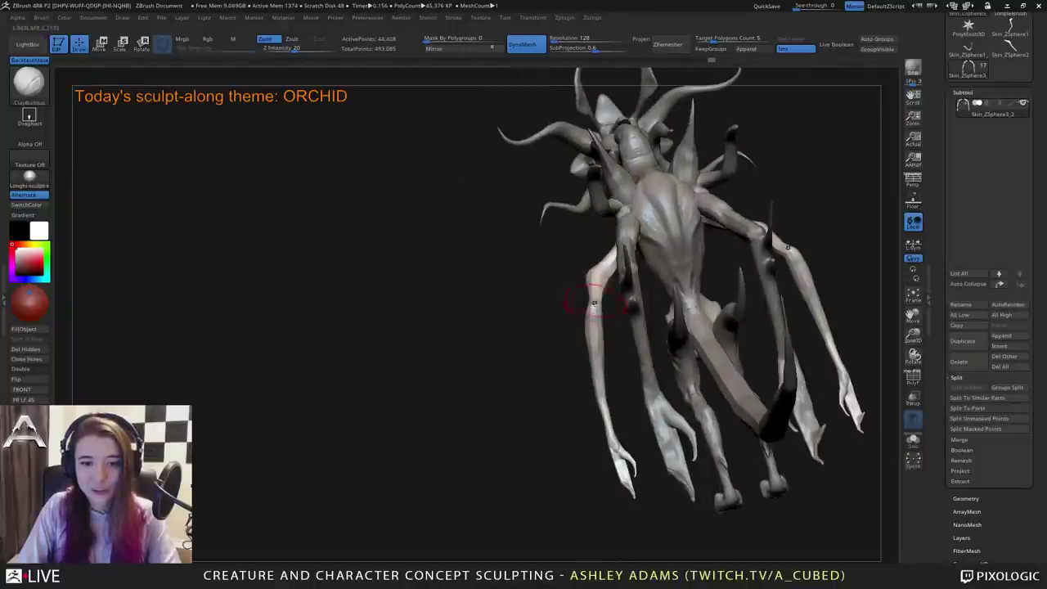
{"action": "key", "text": "space"}
{"action": "mouse_move", "coordinate": [602, 263]}
{"action": "right_mouse_down"}
{"action": "mouse_move", "coordinate": [601, 325]}
{"action": "mouse_move", "coordinate": [629, 274]}
{"action": "mouse_move", "coordinate": [618, 237]}
{"action": "mouse_move", "coordinate": [643, 219]}
{"action": "mouse_move", "coordinate": [580, 228]}
{"action": "right_mouse_up"}
{"action": "key", "text": "b"}
{"action": "key", "text": "s"}
{"action": "key", "text": "h"}
{"action": "right_click", "coordinate": [627, 226]}
{"action": "left_click_drag", "start_coordinate": [581, 226], "coordinate": [590, 226]}
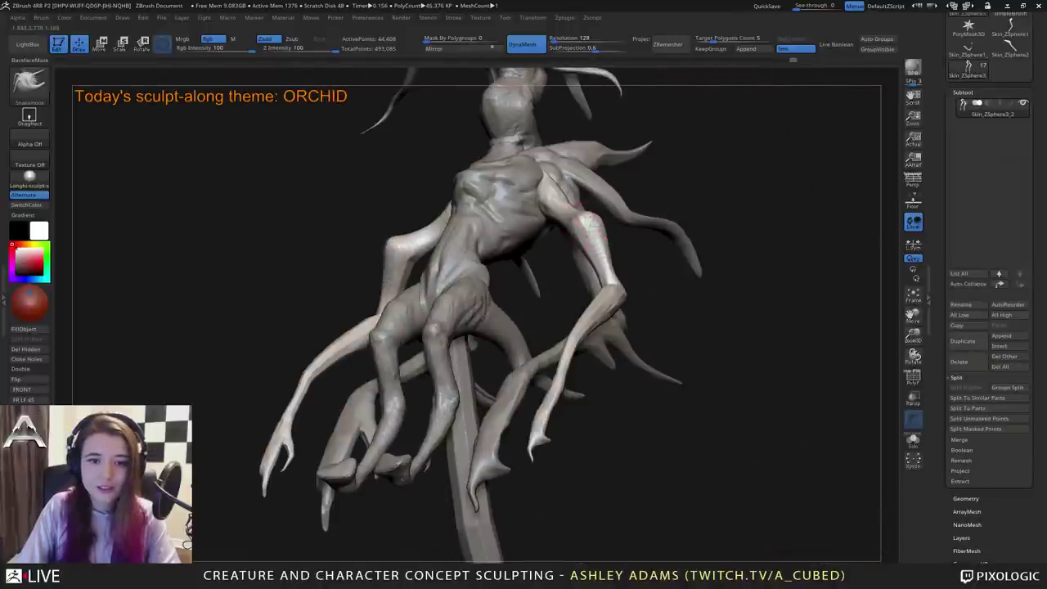
{"action": "mouse_move", "coordinate": [590, 232]}
{"action": "right_mouse_down"}
{"action": "mouse_move", "coordinate": [587, 258]}
{"action": "mouse_move", "coordinate": [594, 242]}
{"action": "right_mouse_up"}
{"action": "left_click_drag", "start_coordinate": [594, 252], "coordinate": [602, 262]}
{"action": "mouse_move", "coordinate": [603, 262]}
{"action": "right_mouse_down", "text": "alt"}
{"action": "mouse_move", "coordinate": [584, 234]}
{"action": "mouse_move", "coordinate": [615, 299]}
{"action": "mouse_move", "coordinate": [605, 272]}
{"action": "mouse_move", "coordinate": [581, 318]}
{"action": "mouse_move", "coordinate": [587, 304]}
{"action": "right_mouse_up", "text": "alt"}
{"action": "right_click_drag", "start_coordinate": [592, 264], "coordinate": [636, 269]}
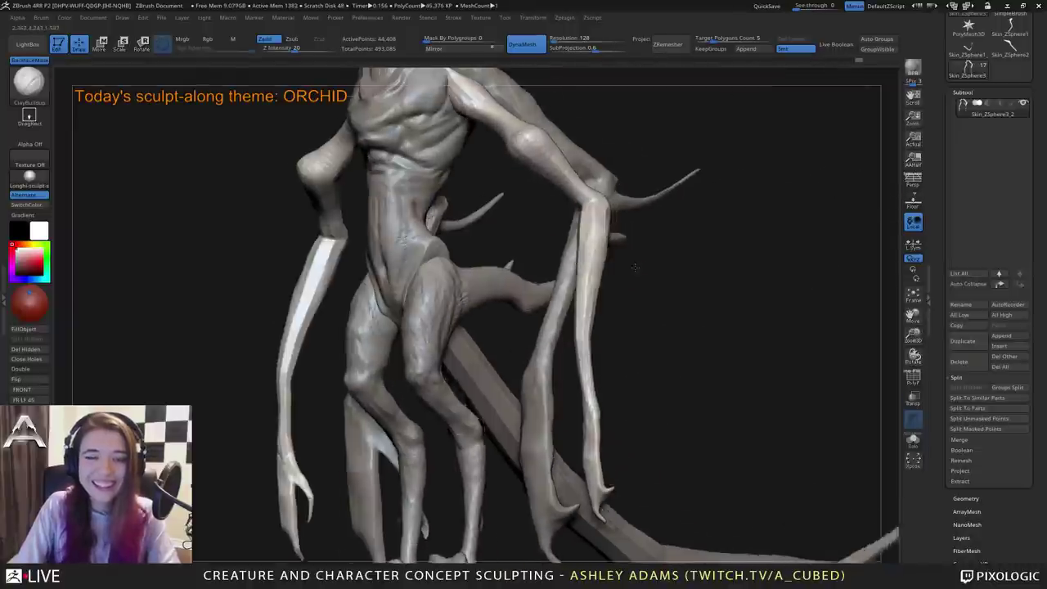
Refine the front-view silhouette of the front forearms with the SnakeHook brush.
{"action": "right_click_drag", "start_coordinate": [614, 226], "coordinate": [619, 264], "text": "shift"}
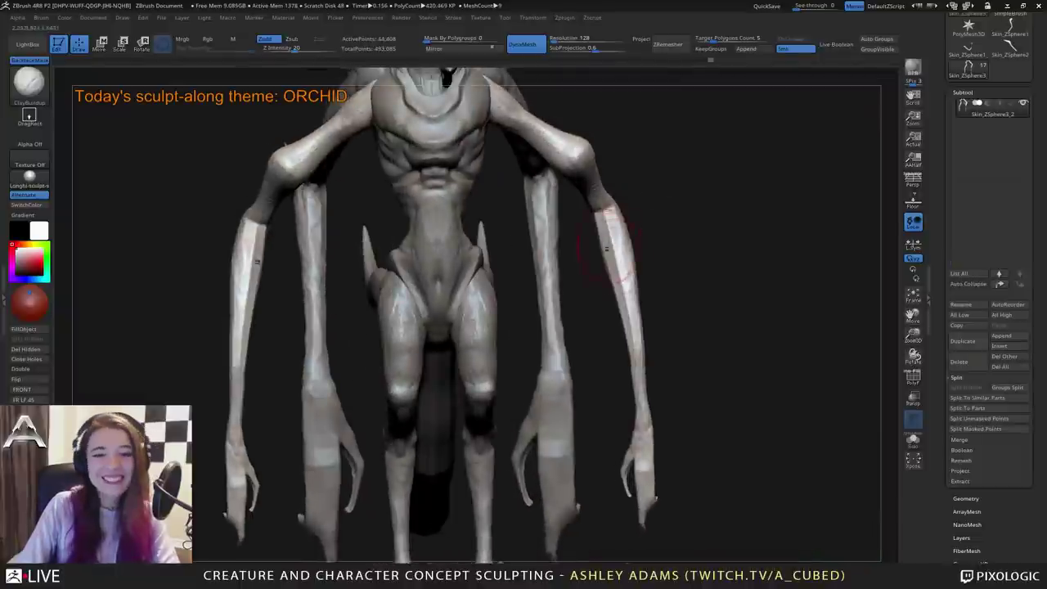
{"action": "right_click_drag", "start_coordinate": [633, 370], "coordinate": [644, 301], "text": "ctrl"}
{"action": "key", "text": "b"}
{"action": "key", "text": "s"}
{"action": "key", "text": "h"}
{"action": "left_click_drag", "start_coordinate": [642, 301], "coordinate": [637, 302]}
{"action": "right_click_drag", "start_coordinate": [635, 347], "coordinate": [623, 233], "text": "ctrl"}
{"action": "right_click_drag", "start_coordinate": [623, 233], "coordinate": [626, 288], "text": "alt"}
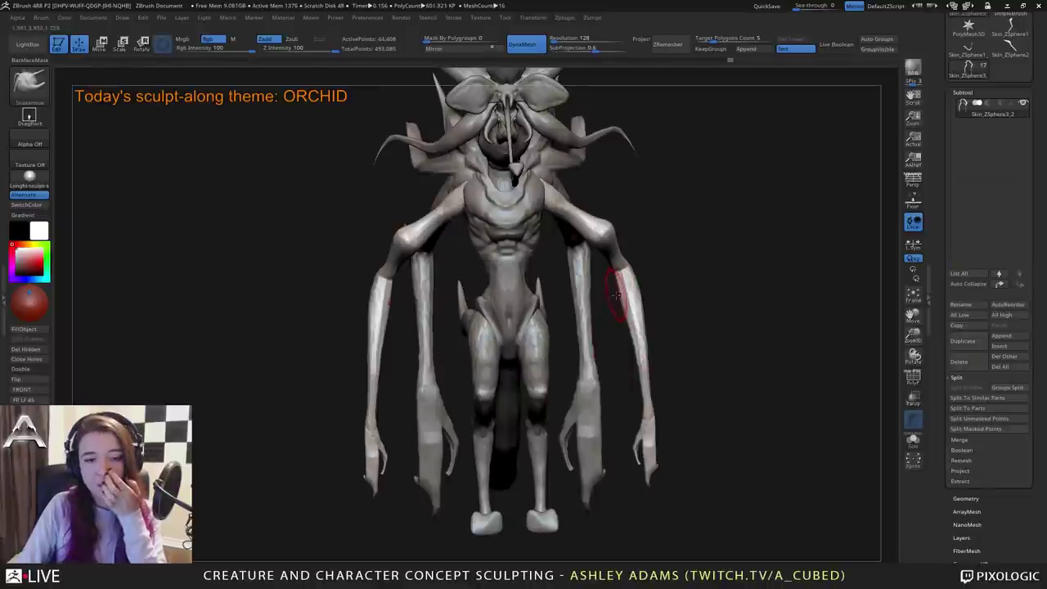
Switch to the torso subtool PM3D_Sphere3D1_3 and reshape the chest and rib sides with the SnakeHook brush.
{"action": "right_click_drag", "start_coordinate": [701, 205], "coordinate": [564, 327]}
{"action": "left_click", "coordinate": [550, 283], "text": "alt"}
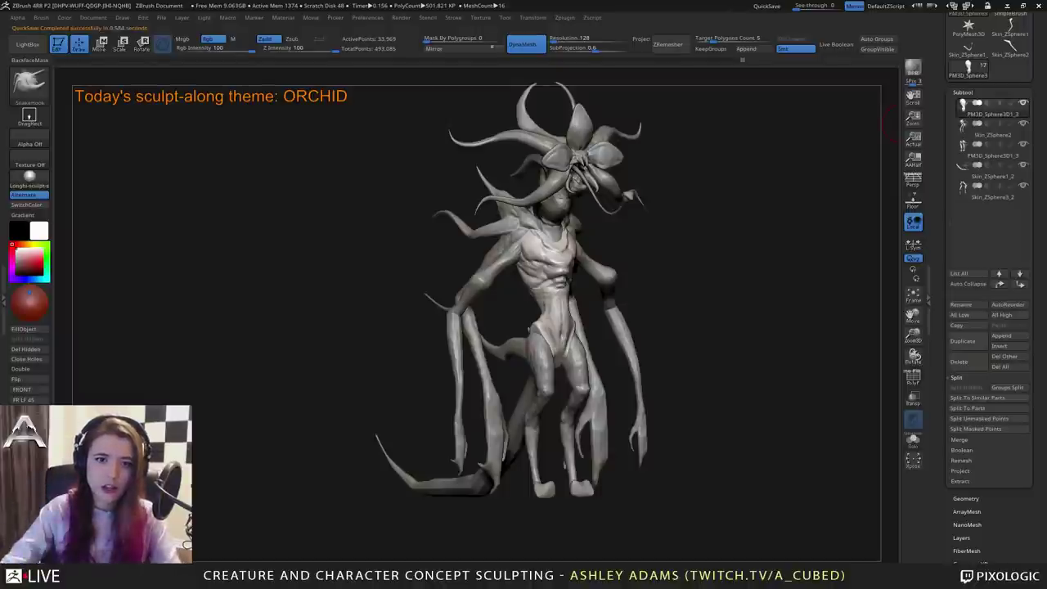
{"action": "mouse_move", "coordinate": [691, 315]}
{"action": "left_mouse_down"}
{"action": "mouse_move", "coordinate": [769, 311]}
{"action": "mouse_move", "coordinate": [617, 304]}
{"action": "mouse_move", "coordinate": [643, 302]}
{"action": "left_mouse_up"}
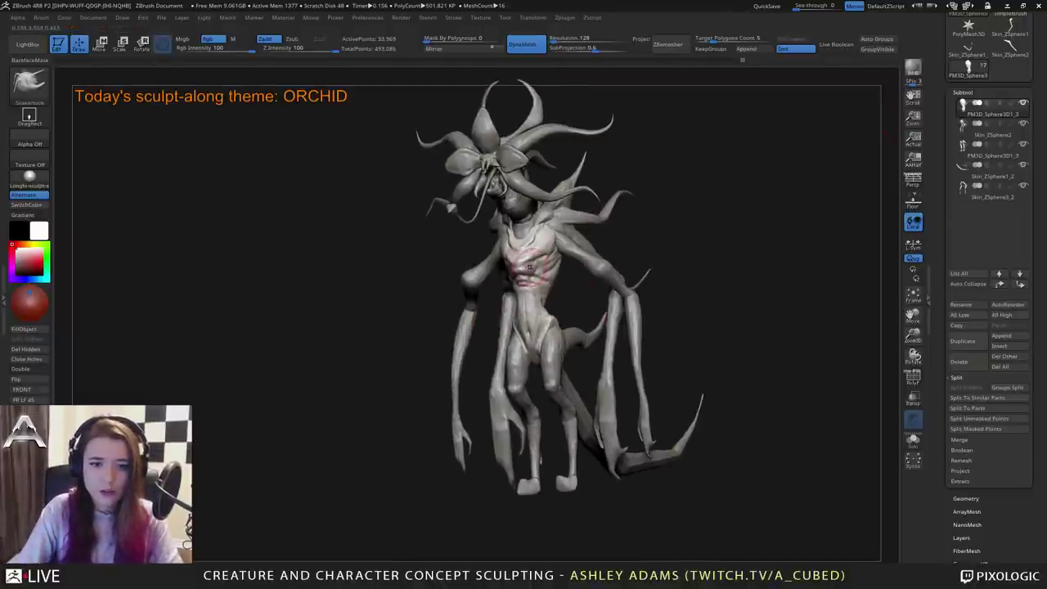
{"action": "mouse_move", "coordinate": [547, 264]}
{"action": "right_mouse_down", "text": "ctrl"}
{"action": "mouse_move", "coordinate": [523, 282]}
{"action": "mouse_move", "coordinate": [561, 265]}
{"action": "mouse_move", "coordinate": [547, 266]}
{"action": "mouse_move", "coordinate": [559, 271]}
{"action": "right_mouse_up", "text": "ctrl"}
{"action": "left_click_drag", "start_coordinate": [547, 278], "coordinate": [540, 267]}
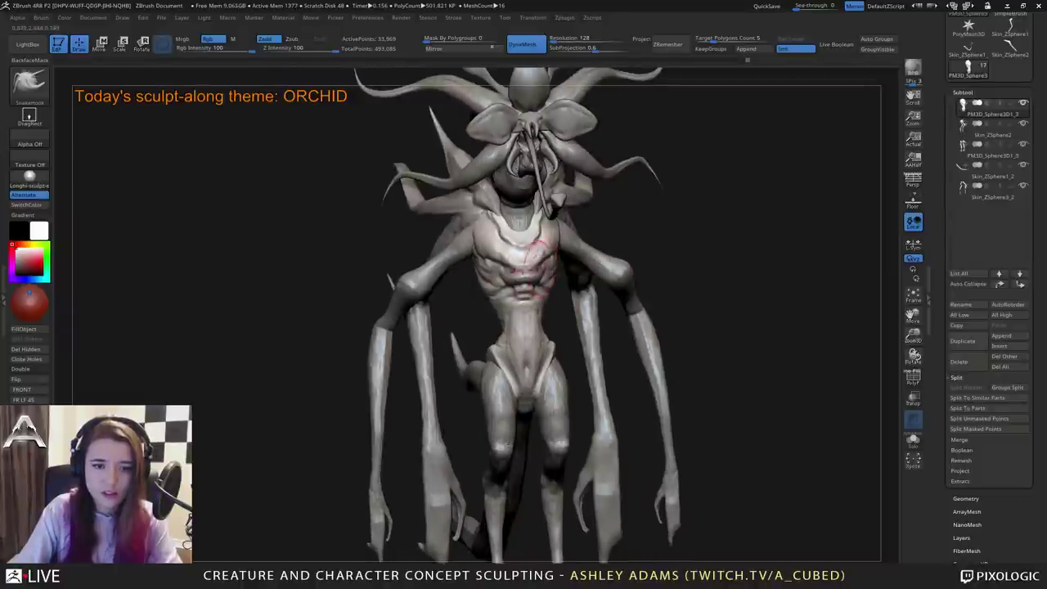
{"action": "right_click_drag", "start_coordinate": [535, 256], "coordinate": [527, 270]}
{"action": "left_click_drag", "start_coordinate": [486, 274], "coordinate": [493, 280]}
{"action": "right_click_drag", "start_coordinate": [493, 276], "coordinate": [523, 279]}
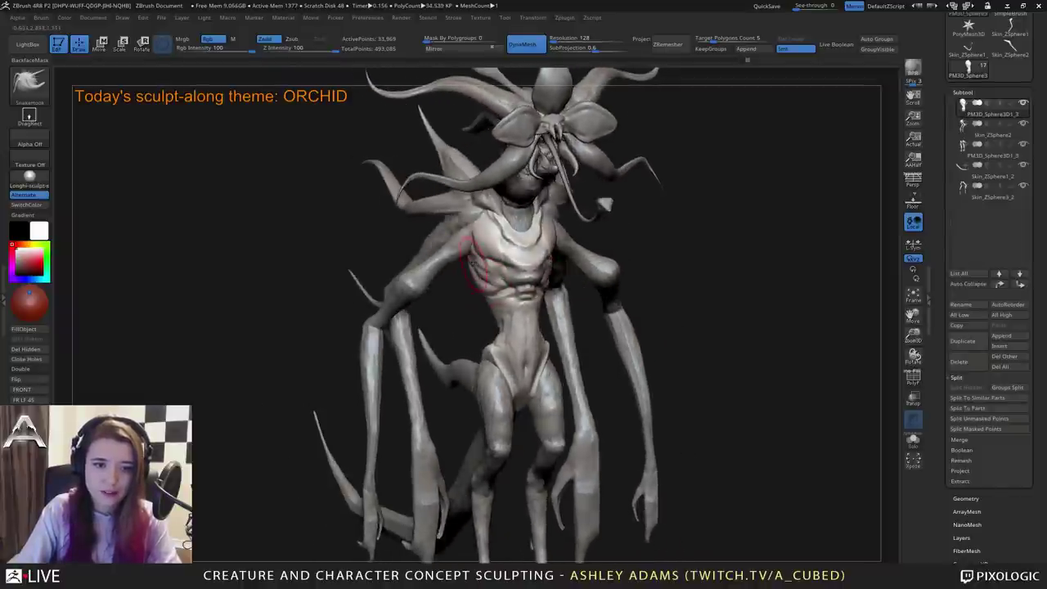
{"action": "mouse_move", "coordinate": [512, 279]}
{"action": "left_mouse_down"}
{"action": "mouse_move", "coordinate": [491, 307]}
{"action": "mouse_move", "coordinate": [554, 278]}
{"action": "left_mouse_up"}
Carve creases along the waist and above the hips of the torso with the DamStandard brush.
{"action": "mouse_move", "coordinate": [536, 282]}
{"action": "right_mouse_down"}
{"action": "mouse_move", "coordinate": [484, 304]}
{"action": "mouse_move", "coordinate": [442, 304]}
{"action": "right_mouse_up"}
{"action": "right_click_drag", "start_coordinate": [508, 312], "coordinate": [462, 307]}
{"action": "key", "text": "b"}
{"action": "key", "text": "d"}
{"action": "key", "text": "s"}
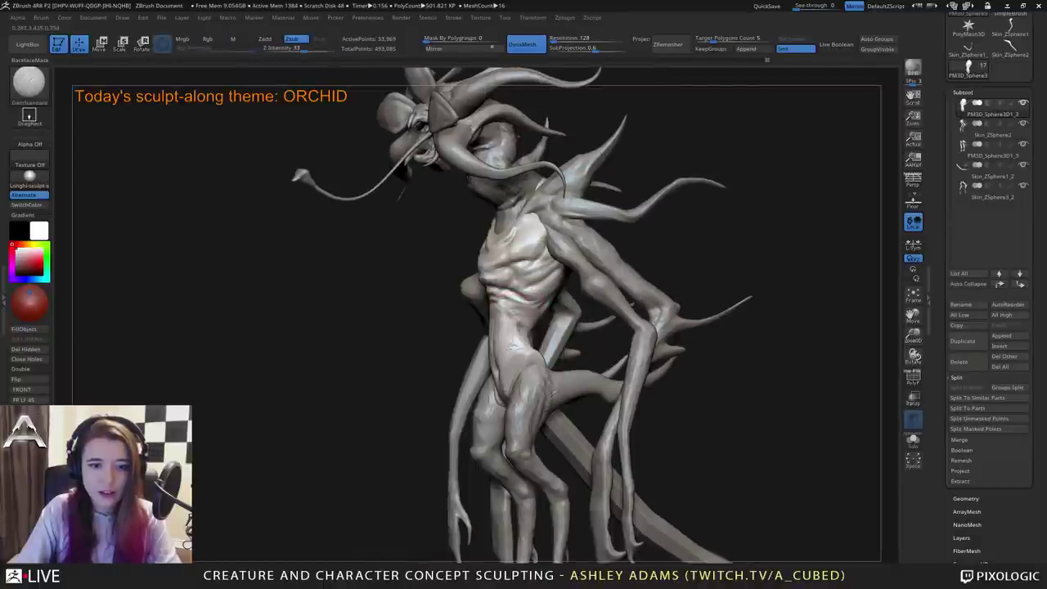
{"action": "mouse_move", "coordinate": [513, 346]}
{"action": "right_mouse_down", "text": "alt"}
{"action": "mouse_move", "coordinate": [527, 324]}
{"action": "mouse_move", "coordinate": [507, 317]}
{"action": "right_mouse_up", "text": "alt"}
{"action": "mouse_move", "coordinate": [541, 312]}
{"action": "left_mouse_down"}
{"action": "mouse_move", "coordinate": [554, 299]}
{"action": "mouse_move", "coordinate": [539, 304]}
{"action": "mouse_move", "coordinate": [554, 320]}
{"action": "mouse_move", "coordinate": [520, 290]}
{"action": "mouse_move", "coordinate": [537, 305]}
{"action": "mouse_move", "coordinate": [518, 299]}
{"action": "mouse_move", "coordinate": [527, 306]}
{"action": "left_mouse_up"}
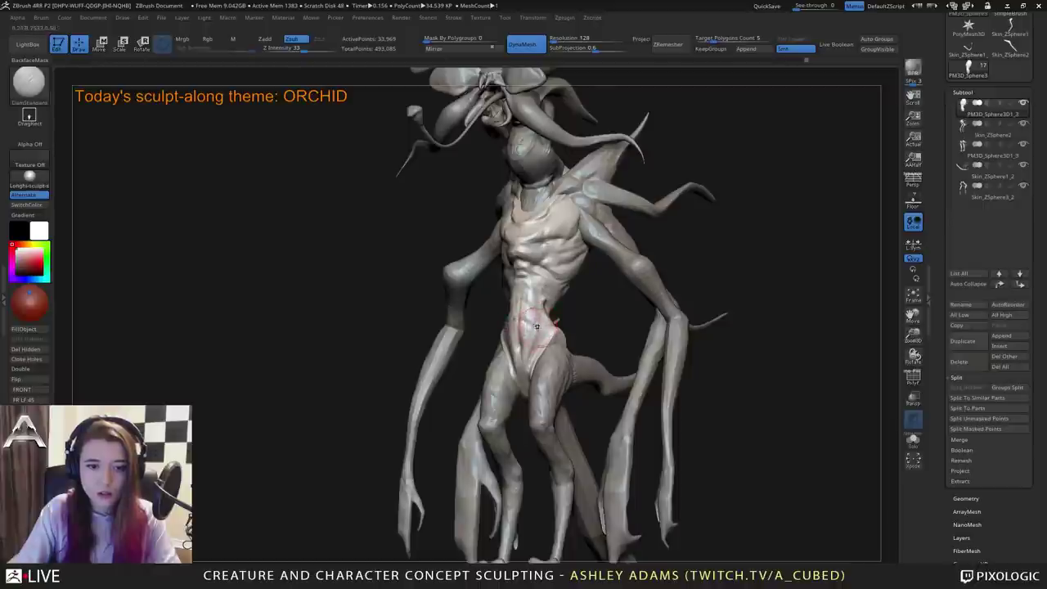
{"action": "right_click_drag", "start_coordinate": [537, 327], "coordinate": [522, 334]}
{"action": "right_click_drag", "start_coordinate": [556, 369], "coordinate": [546, 329], "text": "ctrl"}
{"action": "mouse_move", "coordinate": [547, 329]}
{"action": "right_mouse_down"}
{"action": "mouse_move", "coordinate": [518, 322]}
{"action": "mouse_move", "coordinate": [563, 299]}
{"action": "mouse_move", "coordinate": [566, 491]}
{"action": "mouse_move", "coordinate": [601, 341]}
{"action": "right_mouse_up"}
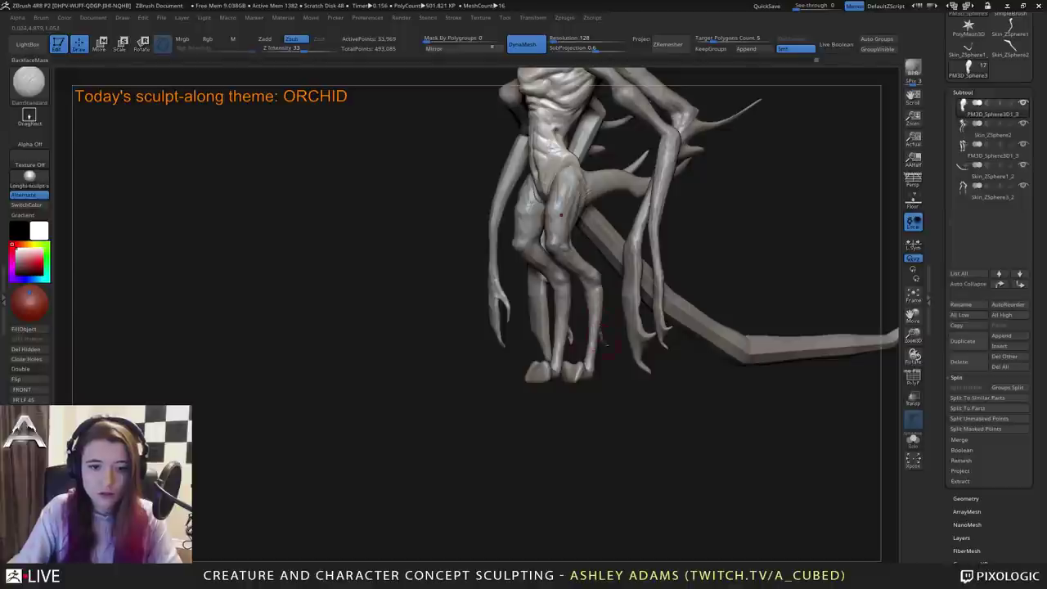
Switch to the tail subtool Skin_ZSphere1_2 and smooth its faceted surface from the base towards the tip.
{"action": "left_click_drag", "start_coordinate": [604, 344], "coordinate": [551, 330]}
{"action": "key", "text": "space"}
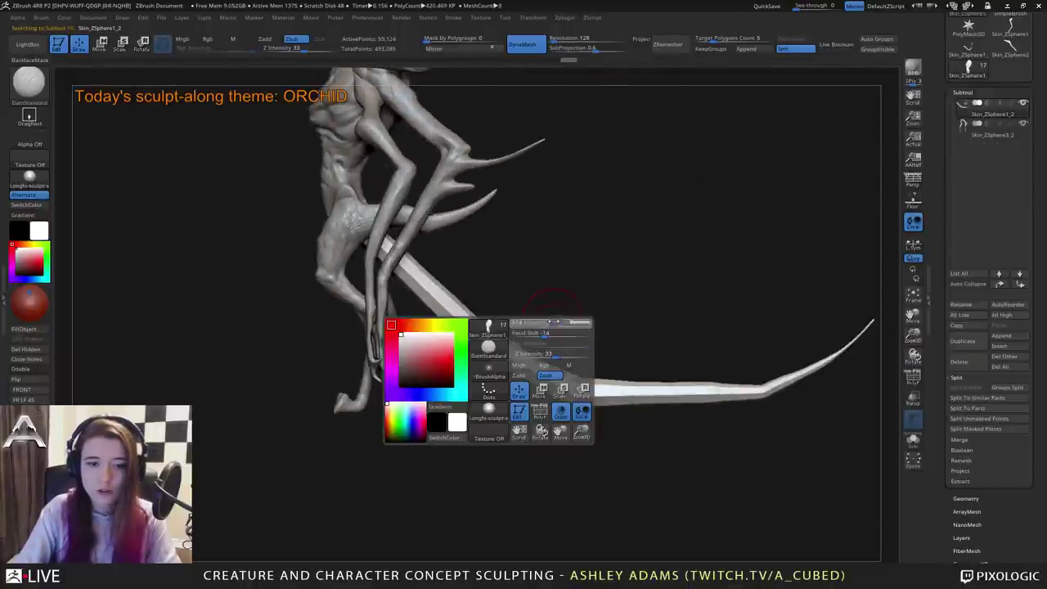
{"action": "right_click_drag", "start_coordinate": [490, 300], "coordinate": [518, 346], "text": "alt"}
{"action": "mouse_move", "coordinate": [440, 308]}
{"action": "left_mouse_down", "text": "shift"}
{"action": "mouse_move", "coordinate": [524, 372]}
{"action": "mouse_move", "coordinate": [518, 387]}
{"action": "left_mouse_up", "text": "shift"}
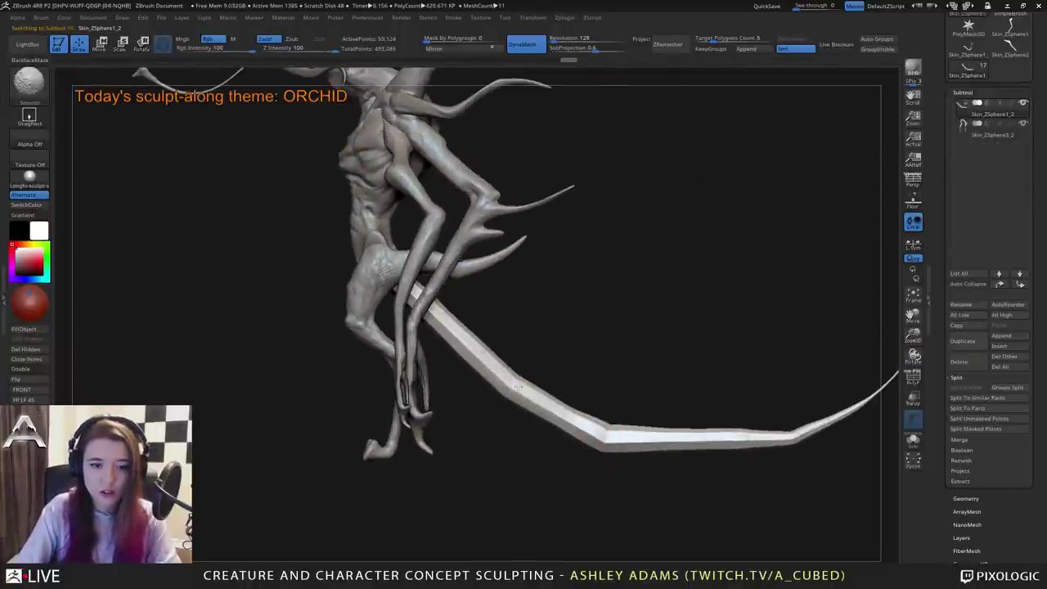
{"action": "mouse_move", "coordinate": [606, 432]}
{"action": "left_mouse_down", "text": "shift"}
{"action": "mouse_move", "coordinate": [756, 438]}
{"action": "mouse_move", "coordinate": [735, 436]}
{"action": "left_mouse_up", "text": "shift"}
Thicken the outer half of the tail towards its upturned tip with the Inflat brush.
{"action": "mouse_move", "coordinate": [708, 387]}
{"action": "left_mouse_down", "text": "alt"}
{"action": "mouse_move", "coordinate": [617, 409]}
{"action": "mouse_move", "coordinate": [651, 399]}
{"action": "left_mouse_up", "text": "alt"}
{"action": "key", "text": "b"}
{"action": "key", "text": "i"}
{"action": "key", "text": "n"}
{"action": "key", "text": "space"}
{"action": "mouse_move", "coordinate": [673, 449]}
{"action": "left_mouse_down"}
{"action": "mouse_move", "coordinate": [705, 454]}
{"action": "mouse_move", "coordinate": [814, 391]}
{"action": "mouse_move", "coordinate": [730, 444]}
{"action": "mouse_move", "coordinate": [806, 397]}
{"action": "left_mouse_up"}
{"action": "left_click_drag", "start_coordinate": [761, 431], "coordinate": [805, 398]}
{"action": "left_click_drag", "start_coordinate": [764, 429], "coordinate": [810, 394]}
{"action": "mouse_move", "coordinate": [760, 421]}
{"action": "right_mouse_down", "text": "ctrl"}
{"action": "mouse_move", "coordinate": [723, 390]}
{"action": "mouse_move", "coordinate": [746, 373]}
{"action": "right_mouse_up", "text": "ctrl"}
Inflate the tail from its base to the lower bend and smooth the bend into a rounder curve.
{"action": "right_click_drag", "start_coordinate": [494, 346], "coordinate": [503, 350]}
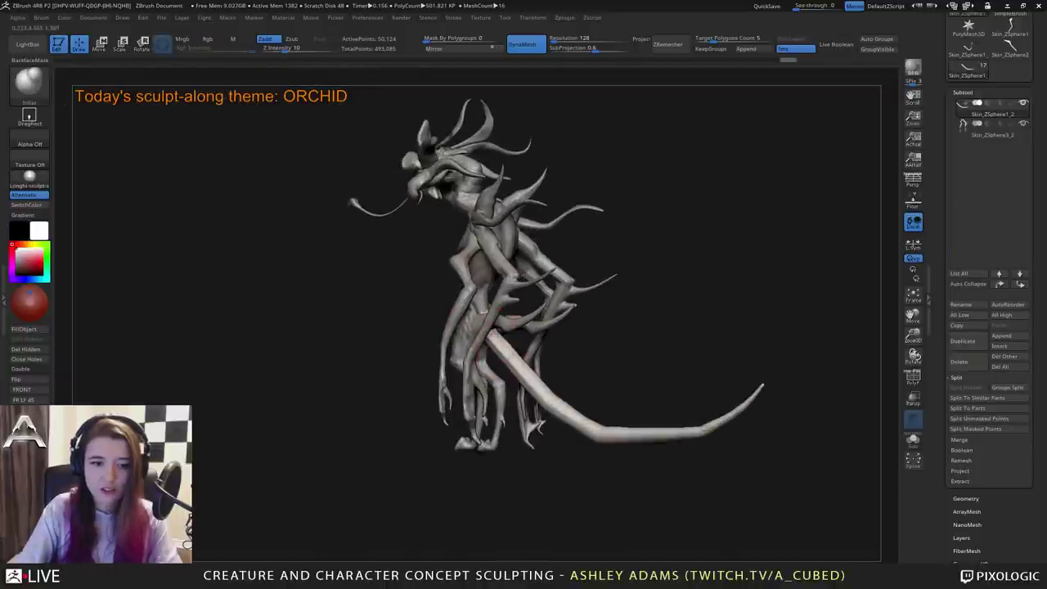
{"action": "left_click_drag", "start_coordinate": [499, 340], "coordinate": [530, 376]}
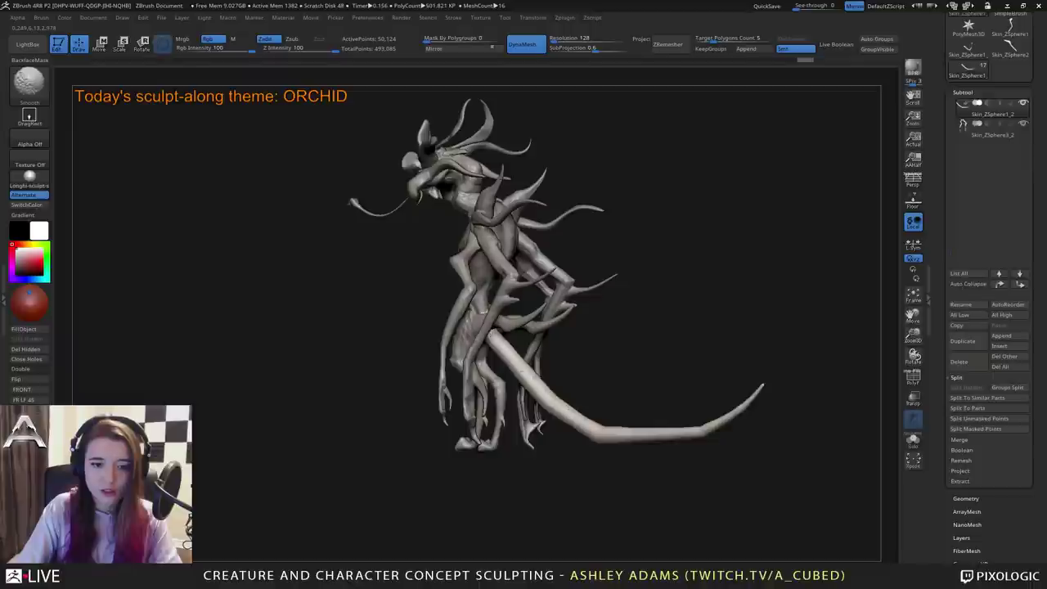
{"action": "right_click_drag", "start_coordinate": [524, 373], "coordinate": [570, 412], "text": "shift"}
{"action": "key", "text": "space"}
{"action": "left_click_drag", "start_coordinate": [550, 414], "coordinate": [561, 415]}
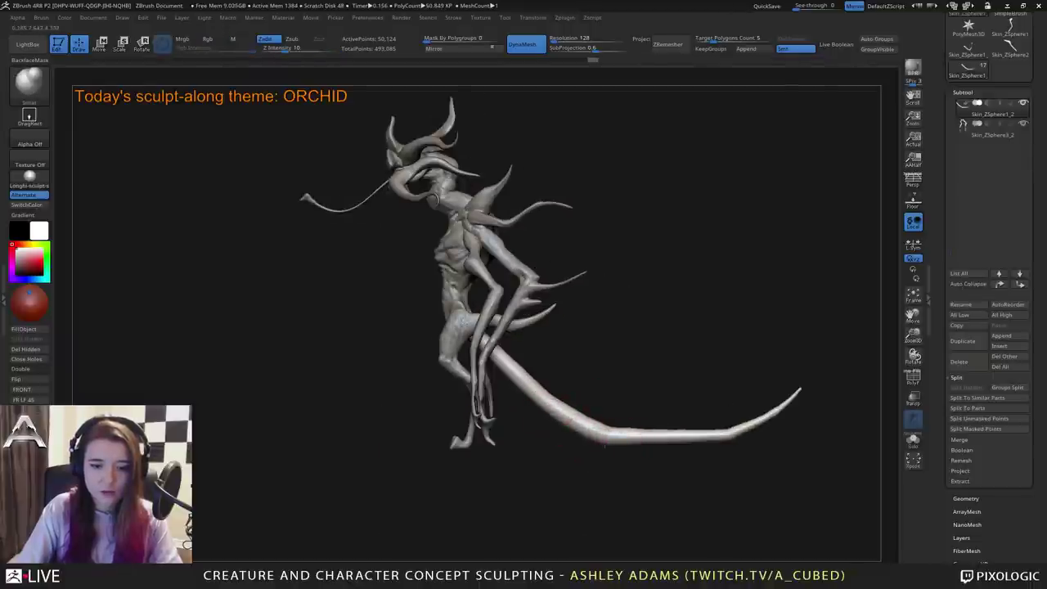
{"action": "key", "text": "shift"}
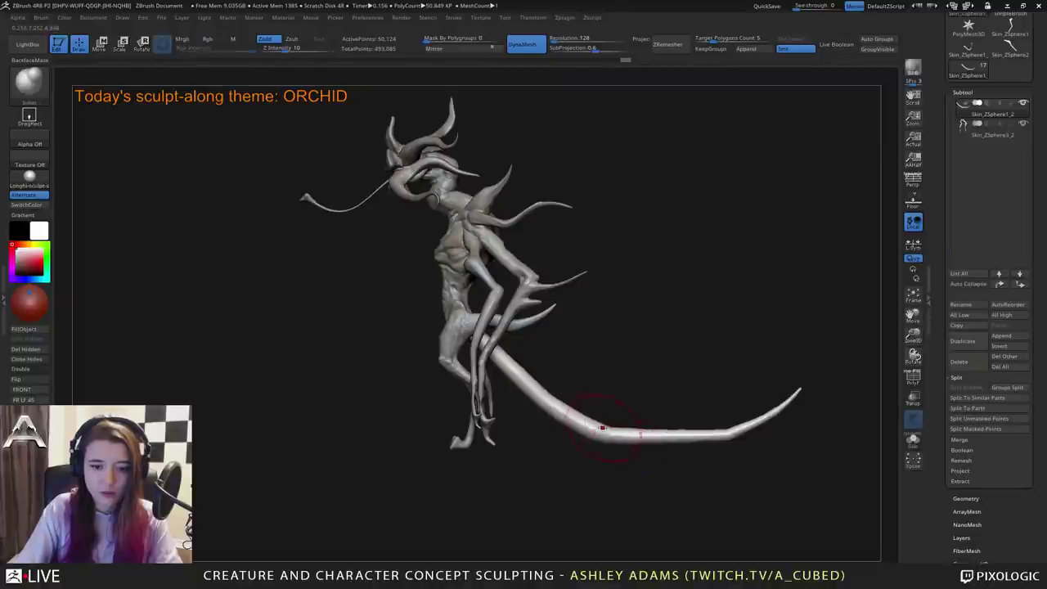
{"action": "key", "text": "shift"}
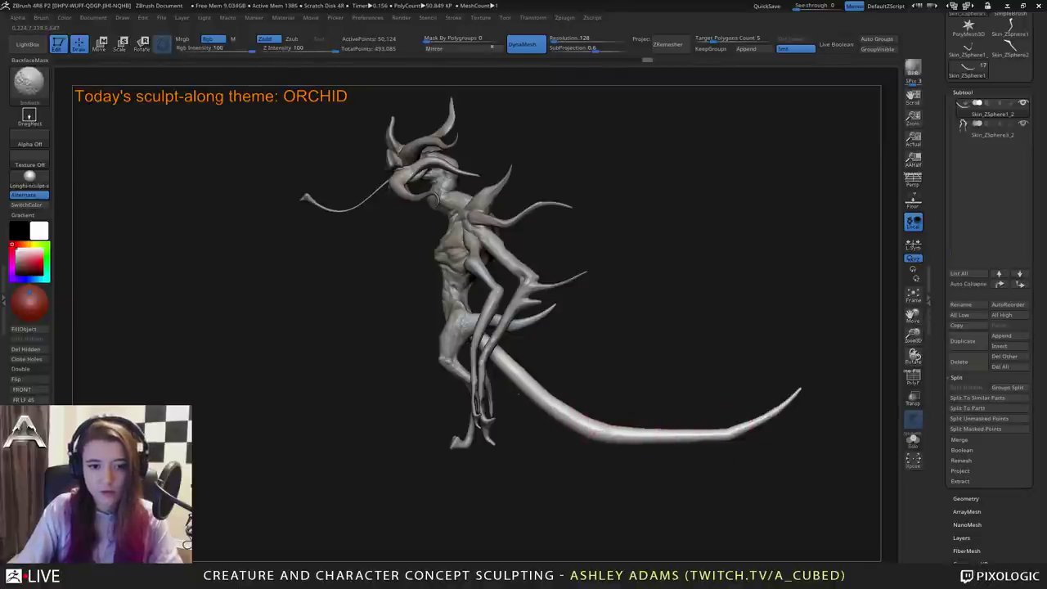
{"action": "left_click_drag", "start_coordinate": [327, 425], "coordinate": [483, 396]}
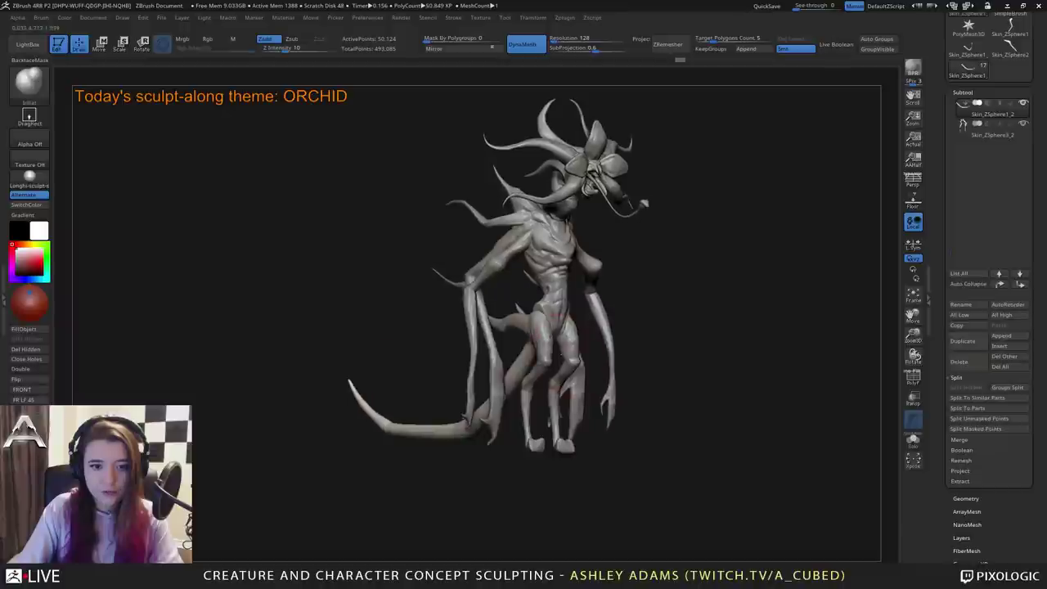
Adjust the shape of the tail base where it meets the pelvis from behind with the SnakeHook brush.
{"action": "key", "text": "space"}
{"action": "left_click_drag", "start_coordinate": [543, 349], "coordinate": [554, 349]}
{"action": "right_click_drag", "start_coordinate": [554, 349], "coordinate": [602, 360]}
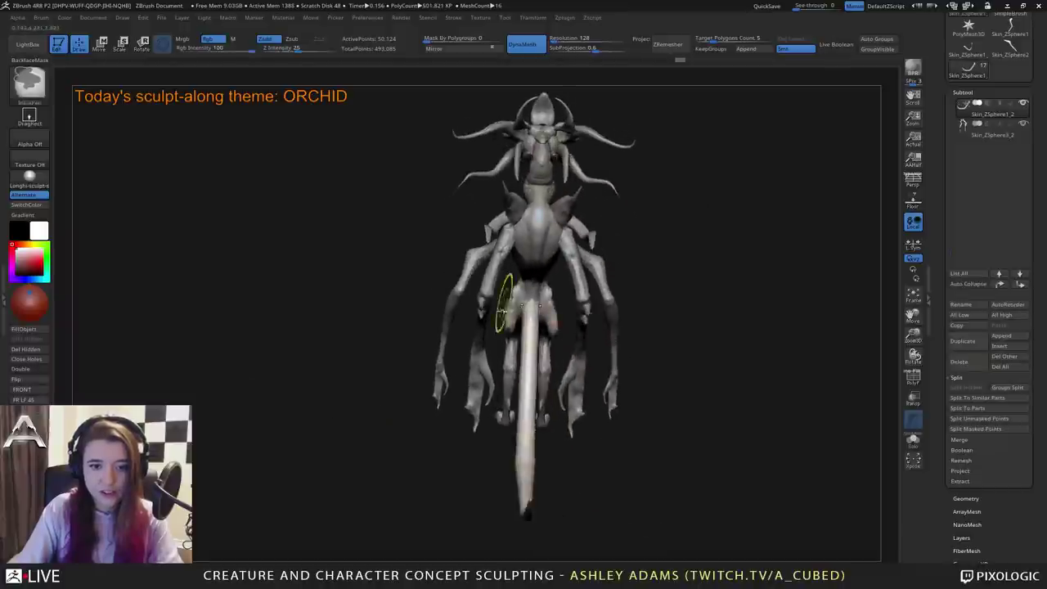
{"action": "right_click_drag", "start_coordinate": [505, 300], "coordinate": [493, 370], "text": "ctrl"}
{"action": "right_click_drag", "start_coordinate": [454, 325], "coordinate": [470, 274]}
{"action": "key", "text": "b"}
{"action": "key", "text": "s"}
{"action": "key", "text": "h"}
{"action": "key", "text": "space"}
{"action": "mouse_move", "coordinate": [527, 289]}
{"action": "left_mouse_down"}
{"action": "mouse_move", "coordinate": [513, 289]}
{"action": "mouse_move", "coordinate": [522, 300]}
{"action": "mouse_move", "coordinate": [532, 289]}
{"action": "left_mouse_up"}
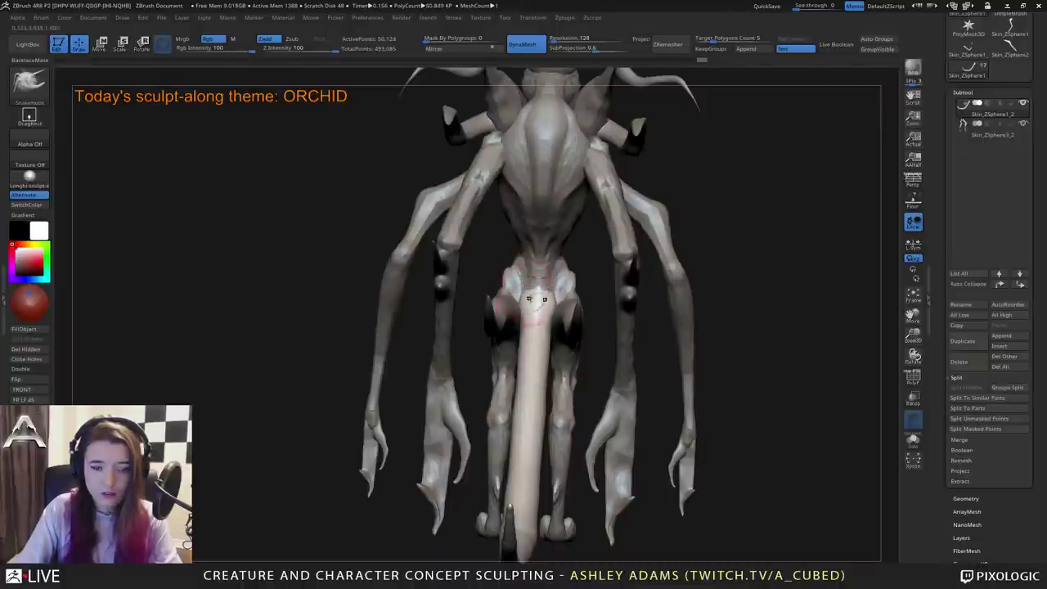
Build up volume along the underside of the tail towards its base with the ClayBuildup brush.
{"action": "right_click_drag", "start_coordinate": [572, 352], "coordinate": [561, 328], "text": "ctrl"}
{"action": "left_click_drag", "start_coordinate": [539, 345], "coordinate": [418, 308]}
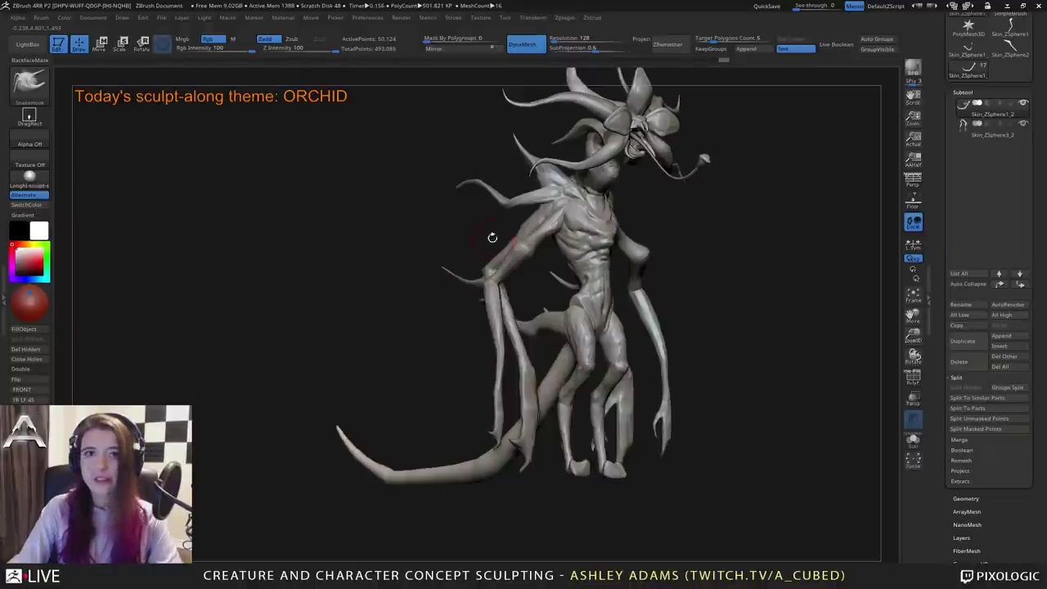
{"action": "right_click_drag", "start_coordinate": [445, 372], "coordinate": [530, 398]}
{"action": "key", "text": "space"}
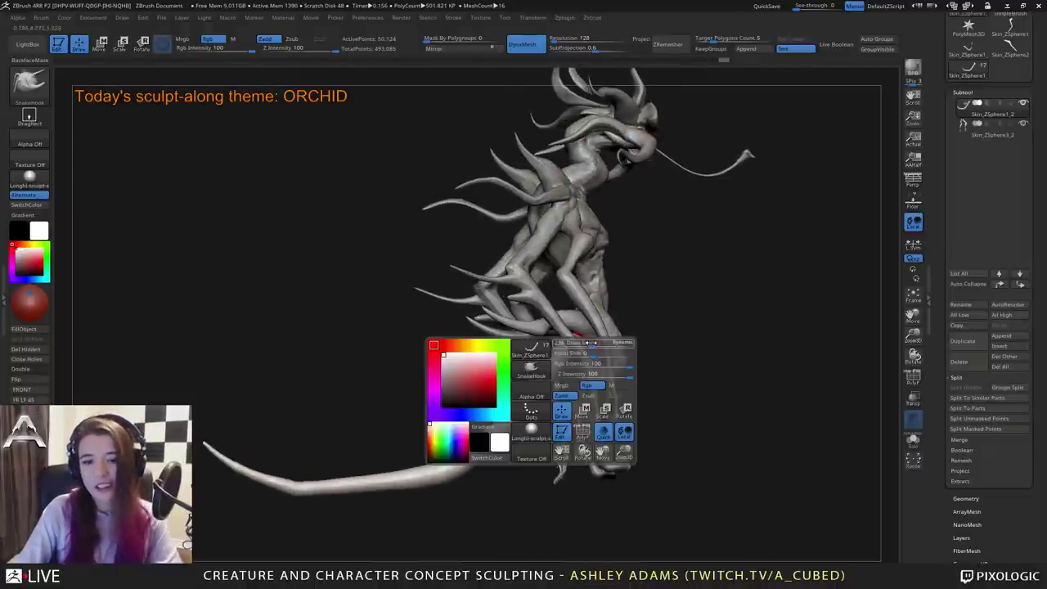
{"action": "left_click_drag", "start_coordinate": [590, 383], "coordinate": [535, 394]}
{"action": "key", "text": "b"}
{"action": "key", "text": "c"}
{"action": "key", "text": "b"}
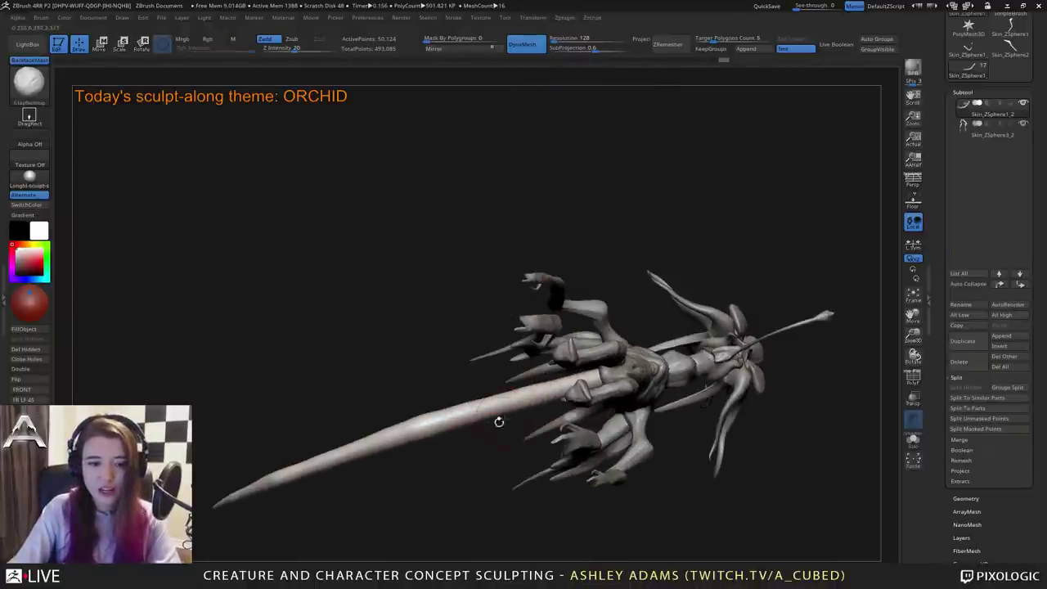
{"action": "left_click_drag", "start_coordinate": [430, 419], "coordinate": [528, 402]}
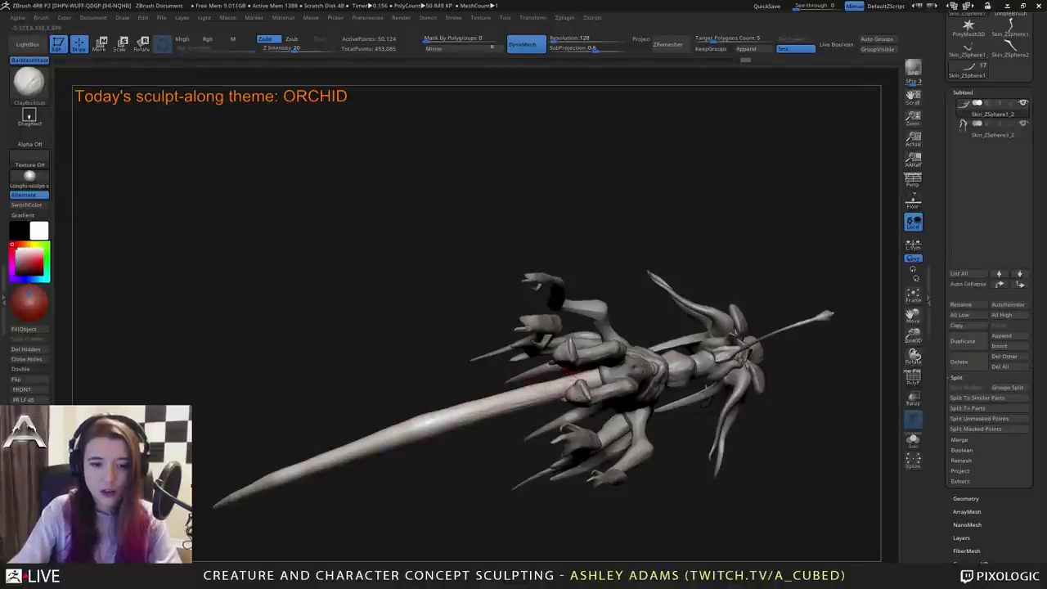
{"action": "right_click_drag", "start_coordinate": [569, 383], "coordinate": [584, 378]}
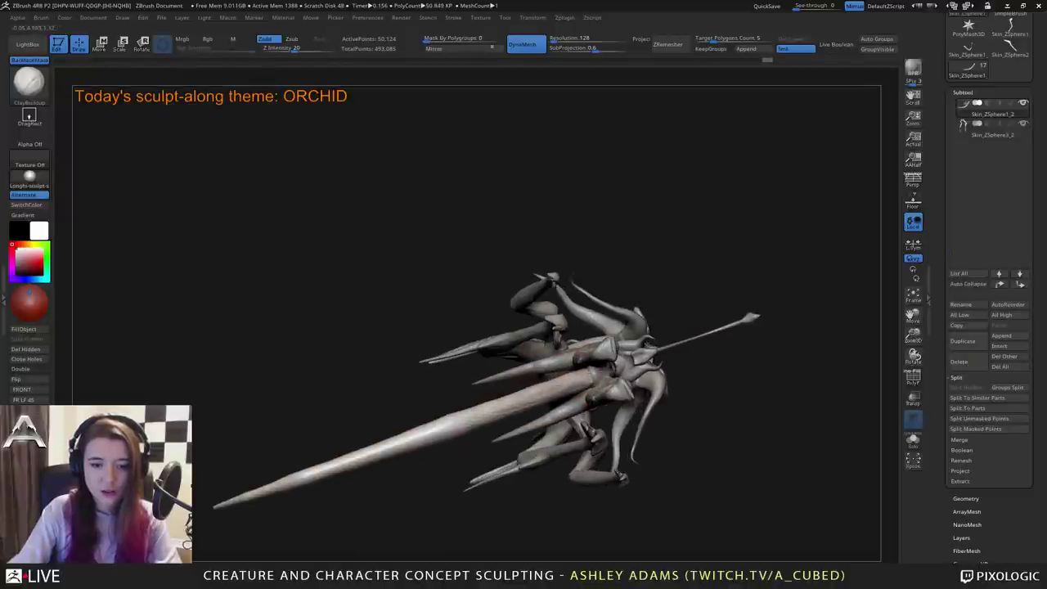
{"action": "left_click_drag", "start_coordinate": [468, 424], "coordinate": [525, 400]}
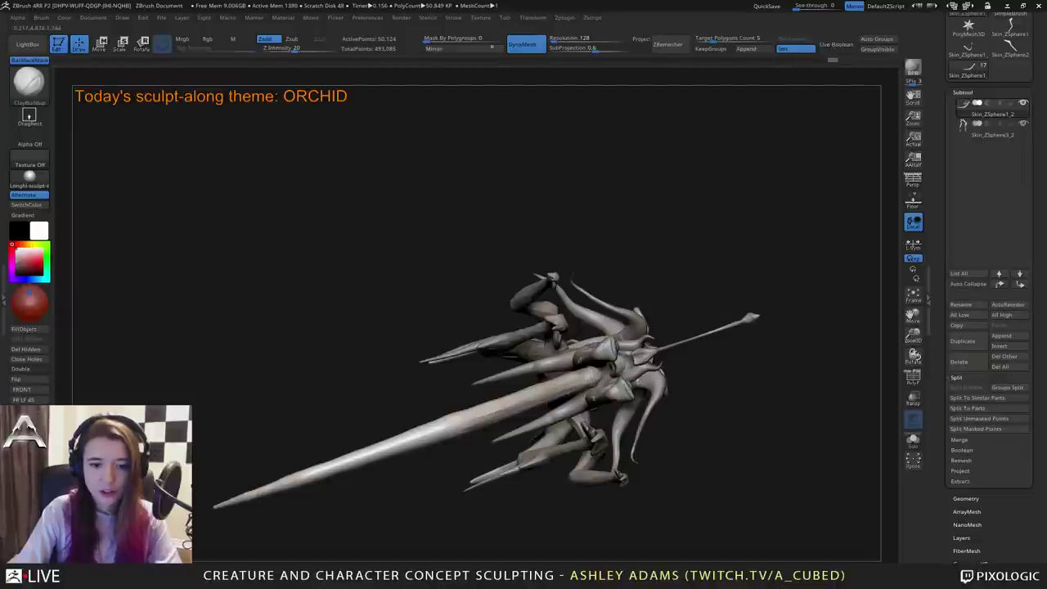
Add ClayBuildup volume around the tail's root and upper length to strengthen its attachment to the pelvis.
{"action": "right_click_drag", "start_coordinate": [344, 385], "coordinate": [516, 343]}
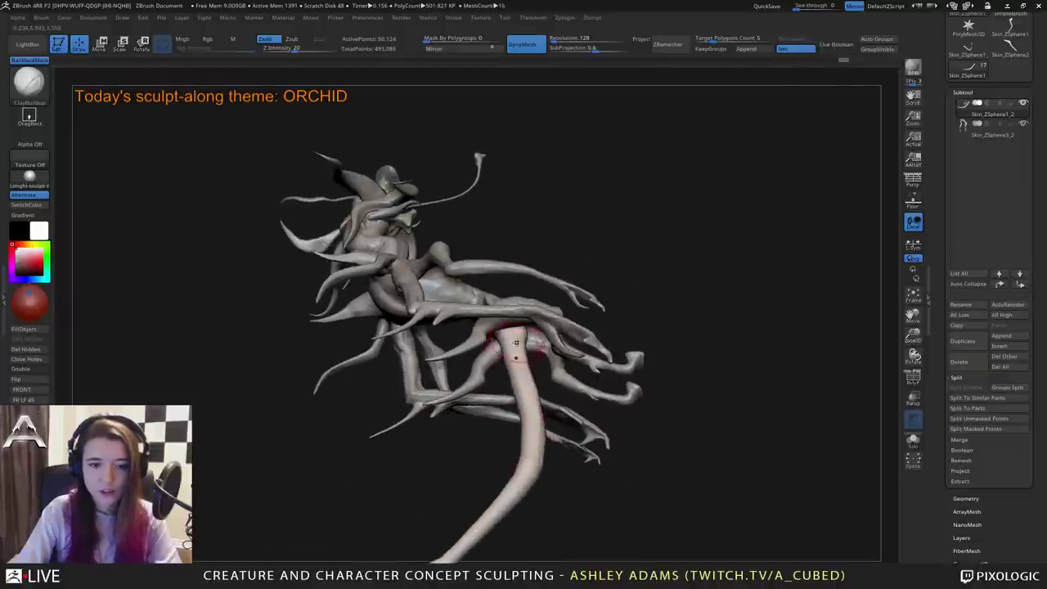
{"action": "left_click_drag", "start_coordinate": [520, 337], "coordinate": [458, 360]}
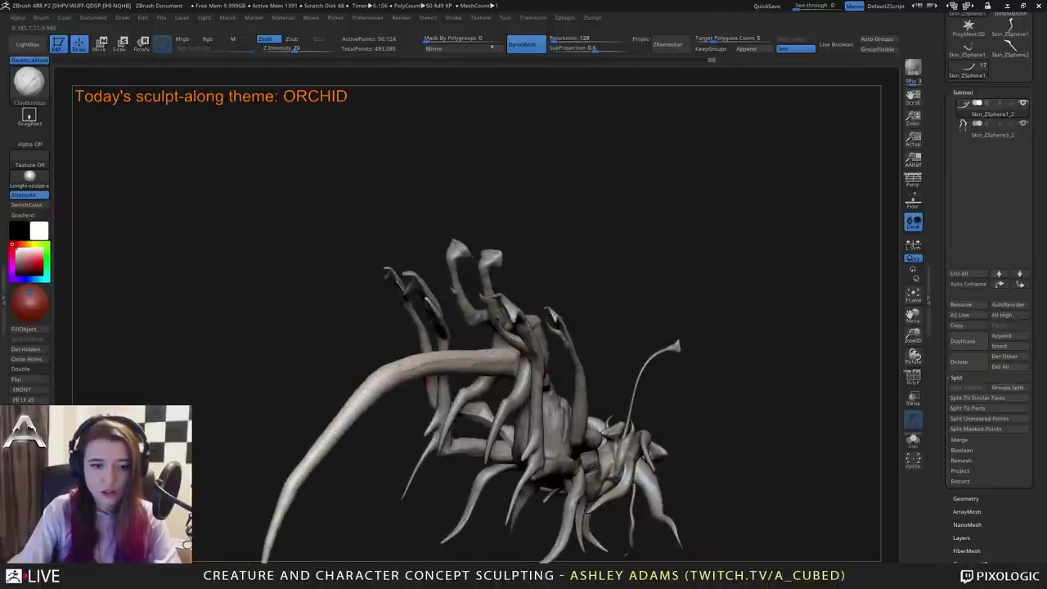
{"action": "left_click_drag", "start_coordinate": [477, 359], "coordinate": [496, 354]}
{"action": "right_click_drag", "start_coordinate": [491, 350], "coordinate": [503, 345]}
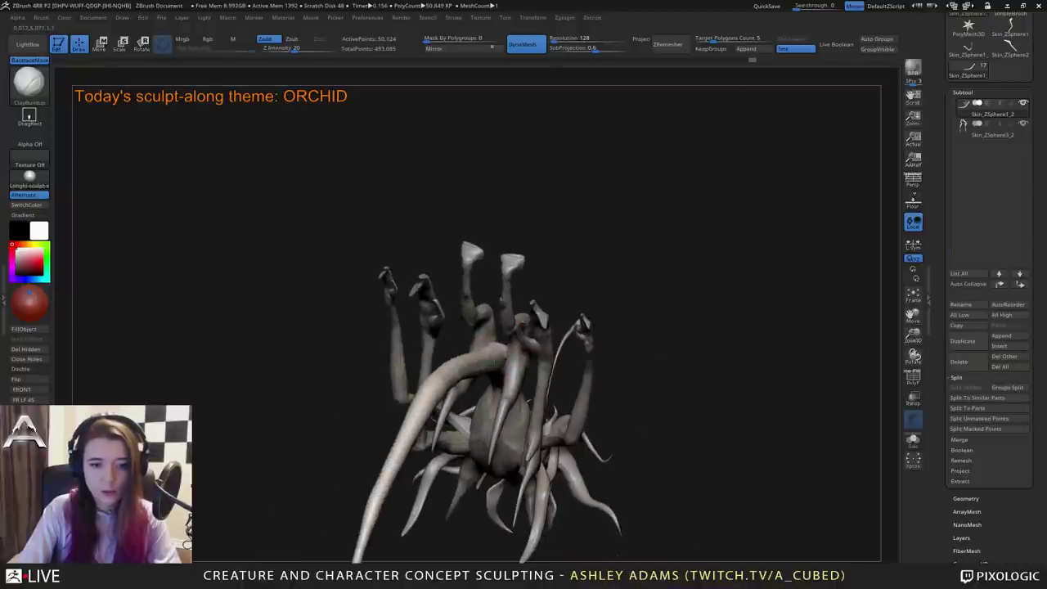
Reshape the tail's upper length and lower bend into a smoother side-view curve with a large SnakeHook brush.
{"action": "mouse_move", "coordinate": [447, 356]}
{"action": "right_mouse_down"}
{"action": "mouse_move", "coordinate": [450, 401]}
{"action": "mouse_move", "coordinate": [474, 359]}
{"action": "mouse_move", "coordinate": [483, 282]}
{"action": "mouse_move", "coordinate": [523, 294]}
{"action": "mouse_move", "coordinate": [451, 296]}
{"action": "right_mouse_up"}
{"action": "key", "text": "b"}
{"action": "key", "text": "s"}
{"action": "key", "text": "h"}
{"action": "right_click", "coordinate": [463, 301]}
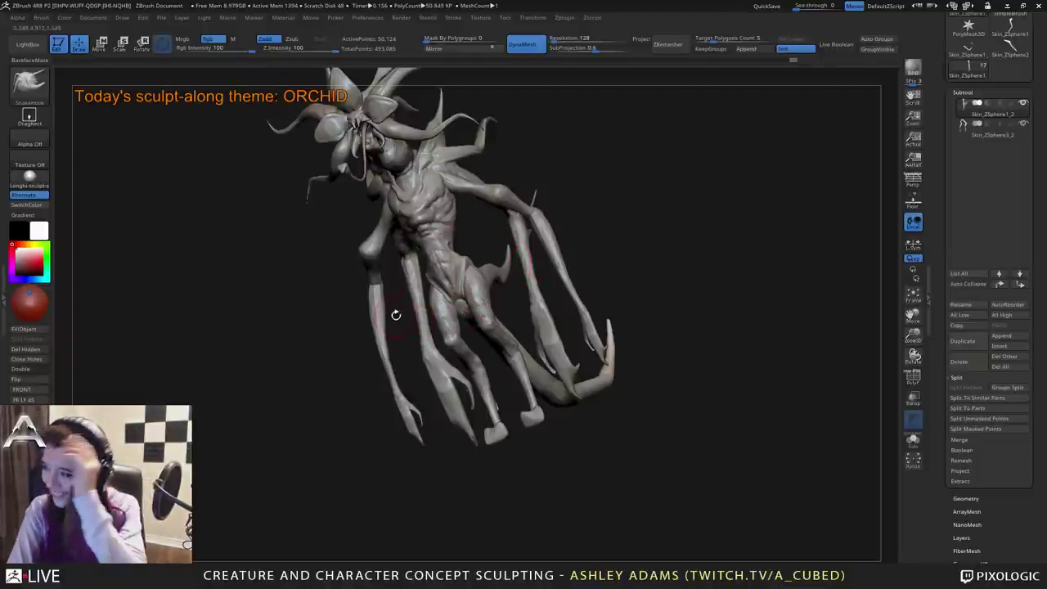
{"action": "right_click_drag", "start_coordinate": [467, 278], "coordinate": [589, 278]}
{"action": "right_click", "coordinate": [397, 355]}
{"action": "right_click_drag", "start_coordinate": [401, 327], "coordinate": [530, 300], "text": "shift"}
{"action": "right_click", "coordinate": [491, 347]}
{"action": "right_click", "coordinate": [492, 351]}
{"action": "left_click", "coordinate": [484, 356]}
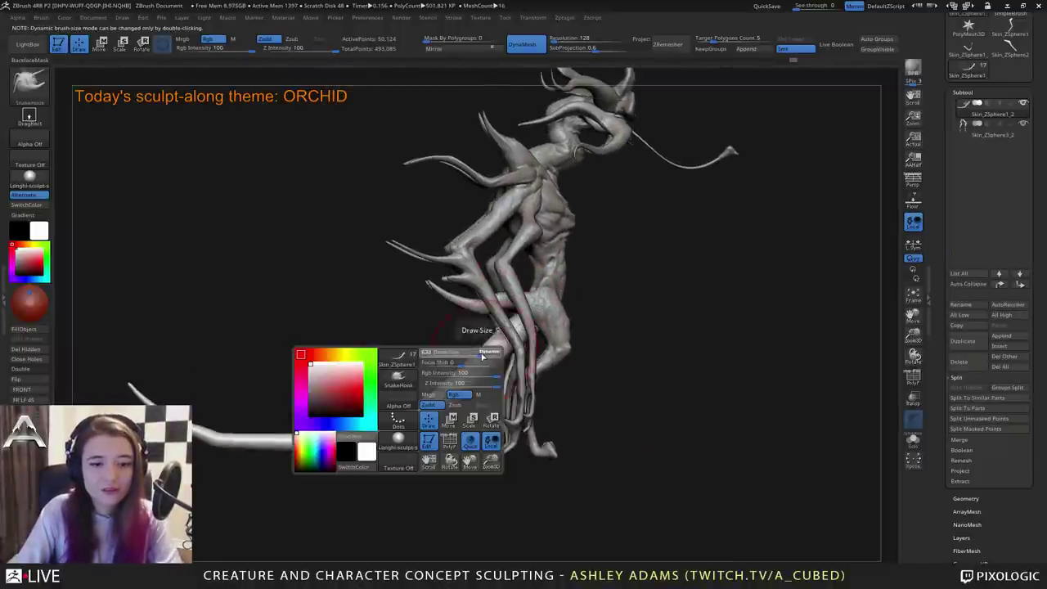
{"action": "left_click_drag", "start_coordinate": [472, 366], "coordinate": [488, 365]}
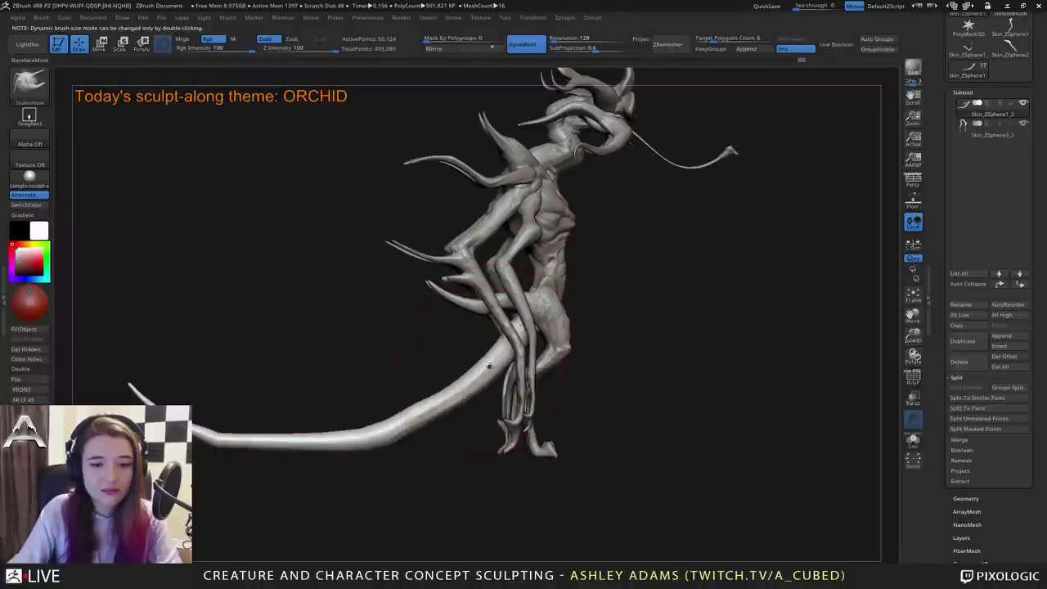
{"action": "right_click", "coordinate": [442, 398]}
{"action": "left_click", "coordinate": [426, 404]}
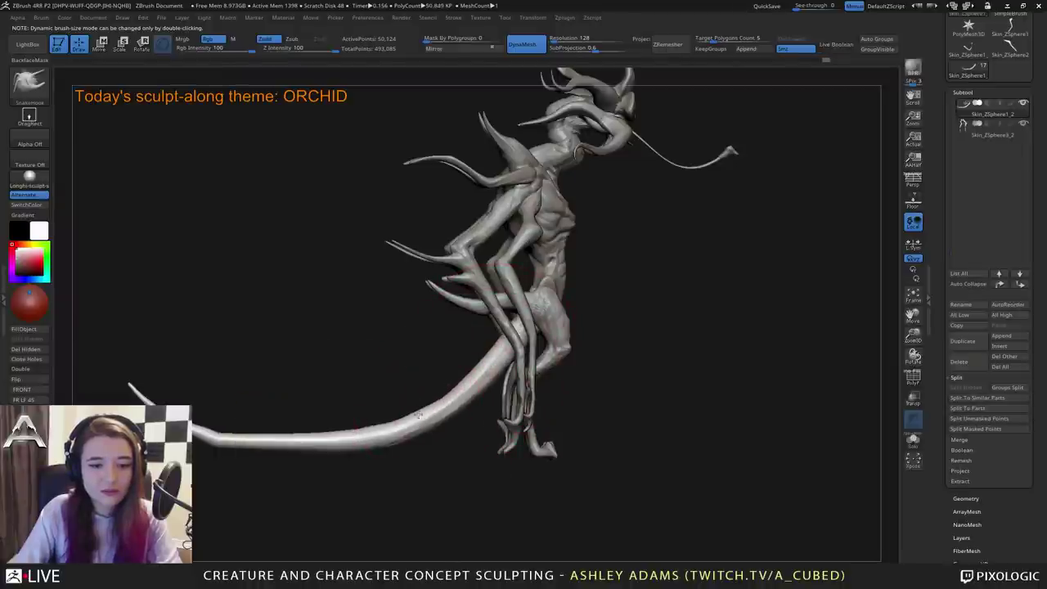
Soften the kink near the tail tip so the end sweeps upward in one continuous curve.
{"action": "mouse_move", "coordinate": [514, 409]}
{"action": "right_mouse_down", "text": "ctrl"}
{"action": "mouse_move", "coordinate": [524, 348]}
{"action": "mouse_move", "coordinate": [360, 345]}
{"action": "right_mouse_up", "text": "ctrl"}
{"action": "right_click", "coordinate": [470, 343]}
{"action": "mouse_move", "coordinate": [577, 360]}
{"action": "right_mouse_down", "text": "alt"}
{"action": "mouse_move", "coordinate": [525, 343]}
{"action": "mouse_move", "coordinate": [577, 355]}
{"action": "mouse_move", "coordinate": [600, 406]}
{"action": "right_mouse_up", "text": "alt"}
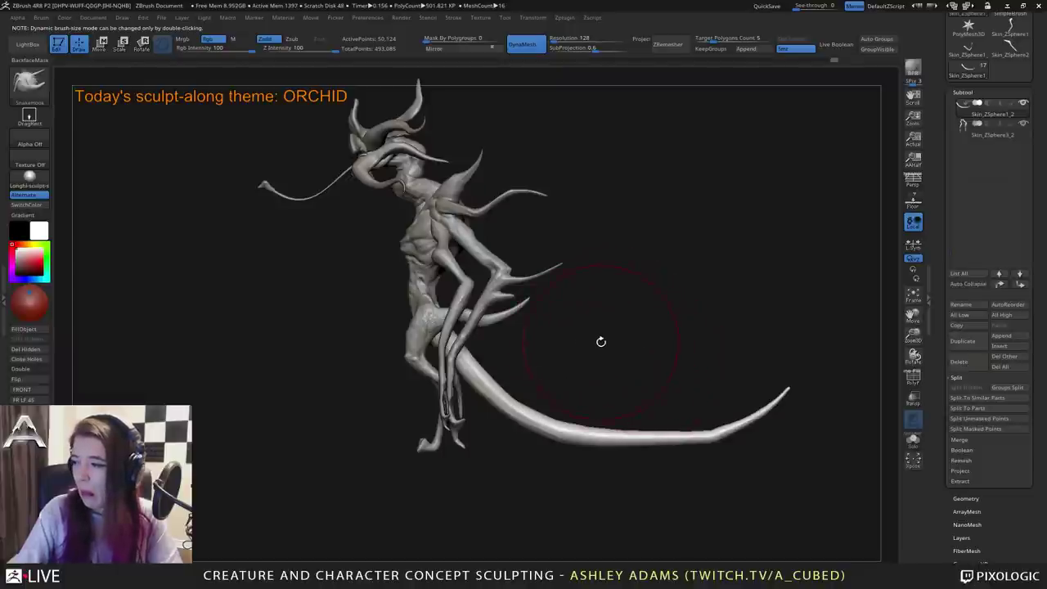
{"action": "right_click_drag", "start_coordinate": [647, 360], "coordinate": [544, 332], "text": "alt"}
{"action": "right_click", "coordinate": [594, 356]}
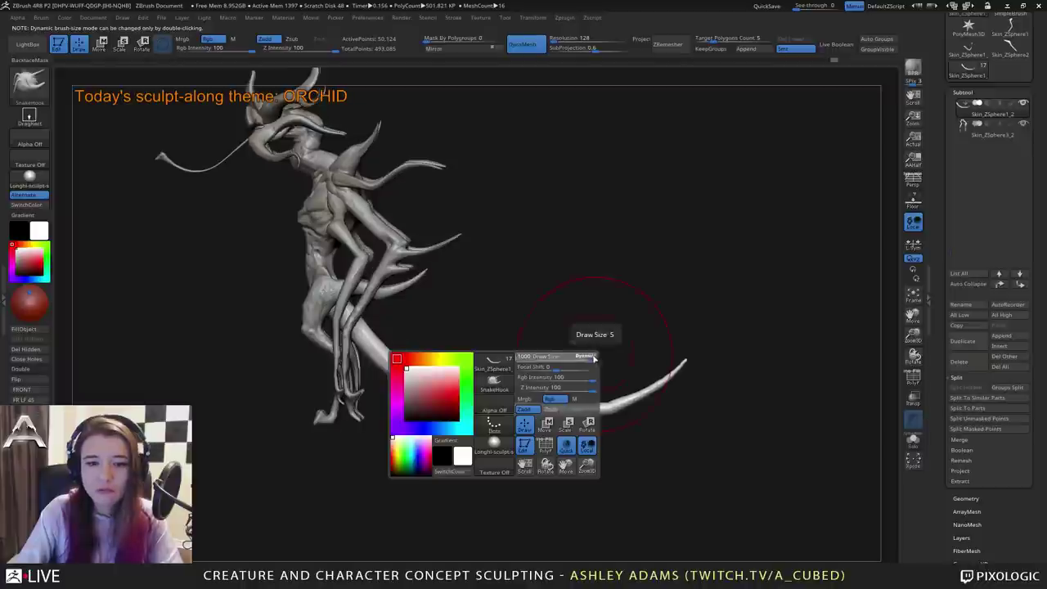
{"action": "mouse_move", "coordinate": [607, 391]}
{"action": "right_mouse_down", "text": "alt"}
{"action": "mouse_move", "coordinate": [574, 381]}
{"action": "mouse_move", "coordinate": [572, 411]}
{"action": "right_mouse_up", "text": "alt"}
{"action": "right_click", "coordinate": [569, 385]}
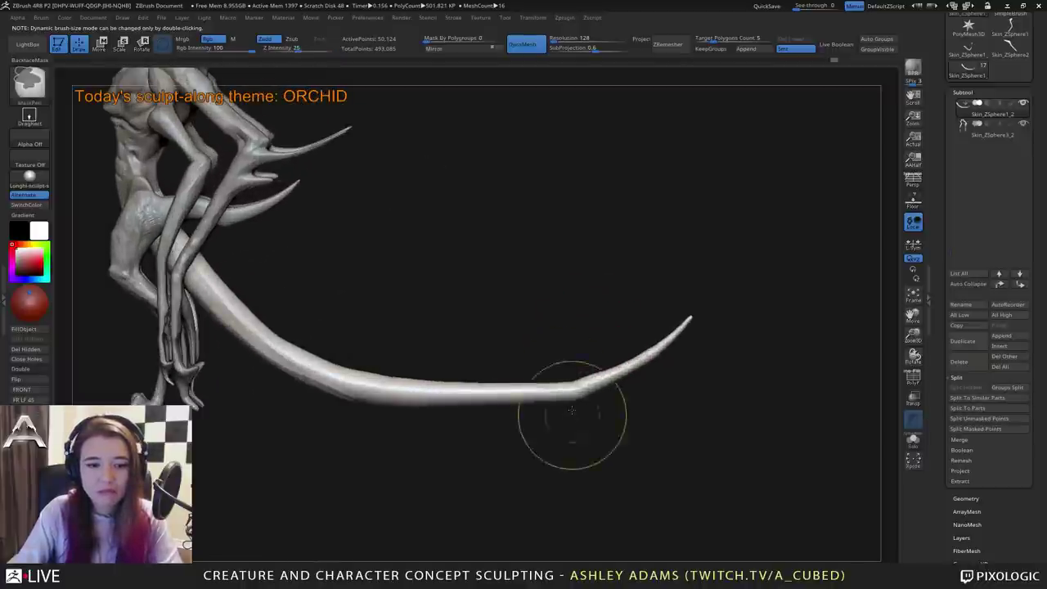
{"action": "right_click", "coordinate": [573, 382]}
{"action": "mouse_move", "coordinate": [572, 382]}
{"action": "left_mouse_down"}
{"action": "mouse_move", "coordinate": [563, 379]}
{"action": "mouse_move", "coordinate": [579, 385]}
{"action": "mouse_move", "coordinate": [566, 385]}
{"action": "mouse_move", "coordinate": [599, 374]}
{"action": "mouse_move", "coordinate": [549, 391]}
{"action": "left_mouse_up"}
{"action": "right_click", "coordinate": [574, 381]}
{"action": "mouse_move", "coordinate": [550, 392]}
{"action": "right_mouse_down", "text": "ctrl"}
{"action": "mouse_move", "coordinate": [530, 360]}
{"action": "mouse_move", "coordinate": [679, 364]}
{"action": "right_mouse_up", "text": "ctrl"}
{"action": "right_click", "coordinate": [492, 380]}
{"action": "right_click_drag", "start_coordinate": [537, 307], "coordinate": [695, 352]}
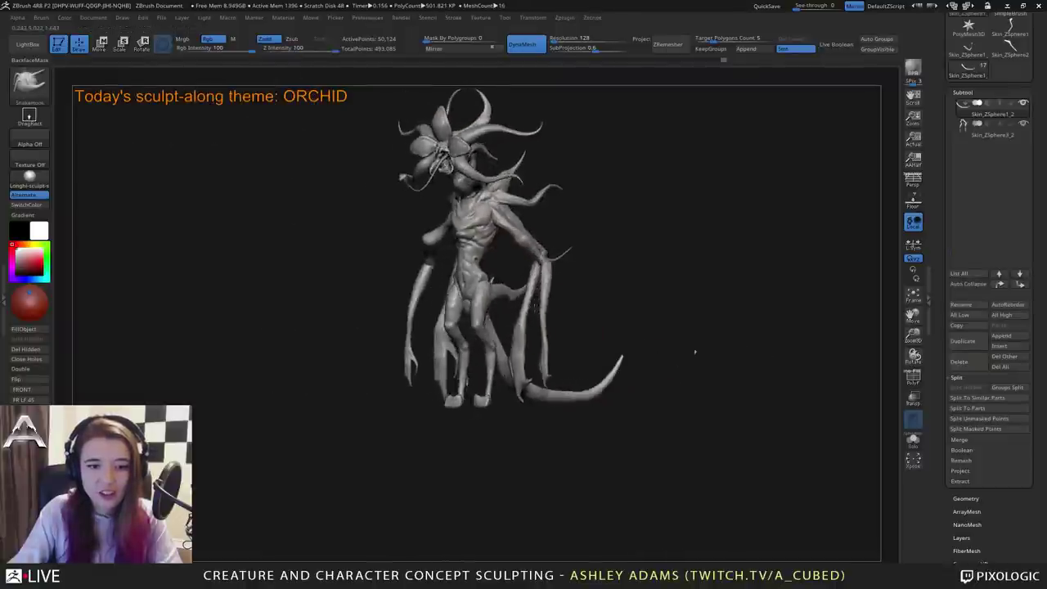
{"action": "left_click_drag", "start_coordinate": [694, 351], "coordinate": [533, 352]}
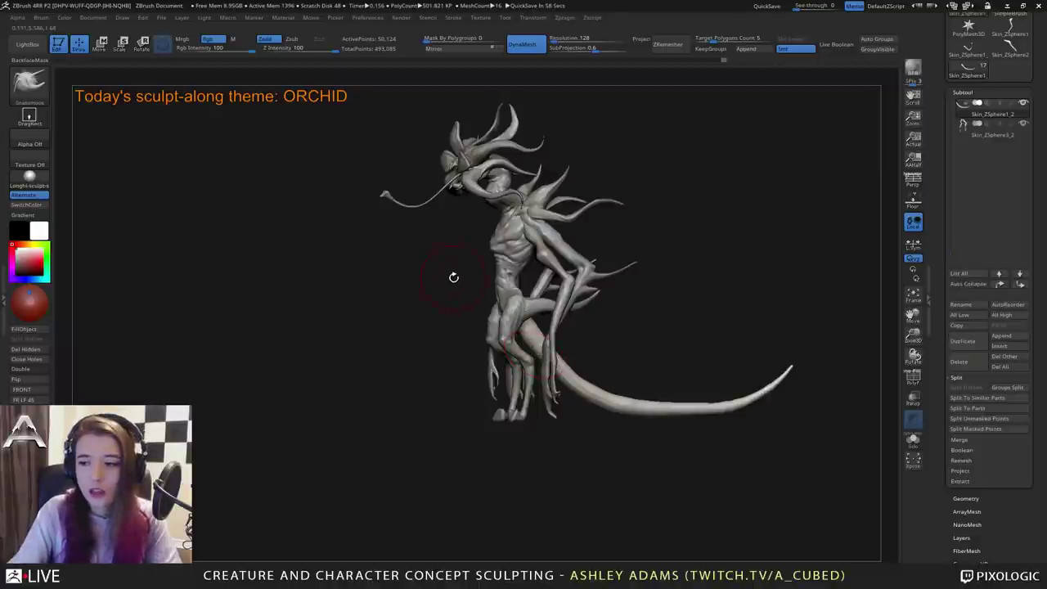
{"action": "mouse_move", "coordinate": [452, 270]}
{"action": "right_mouse_down"}
{"action": "mouse_move", "coordinate": [494, 270]}
{"action": "mouse_move", "coordinate": [458, 290]}
{"action": "right_mouse_up"}
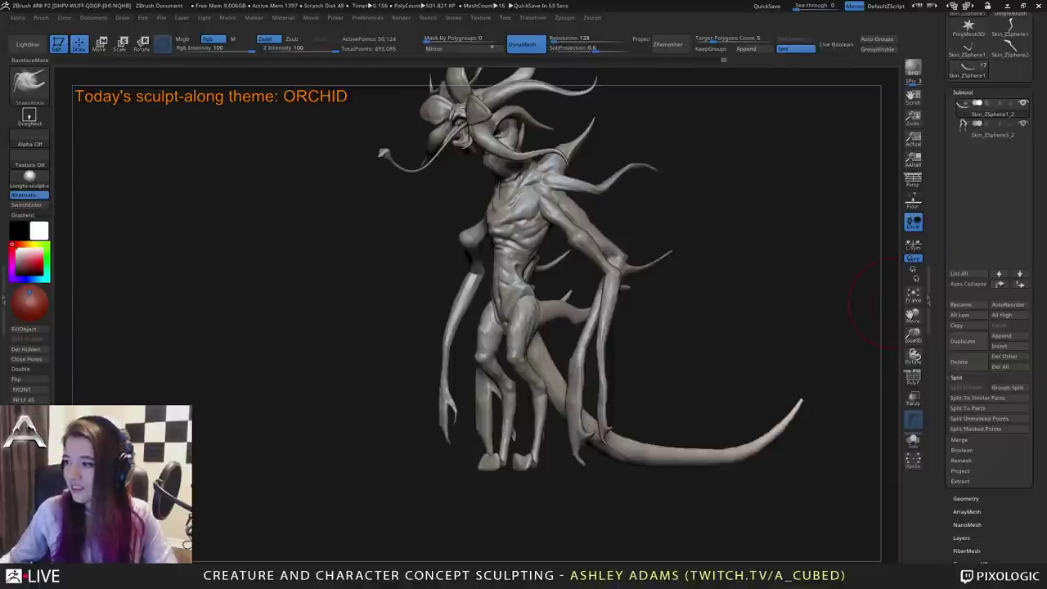
Switch to the torso and adjust its chest and belly profile from the side with a resized SnakeHook brush.
{"action": "left_click_drag", "start_coordinate": [875, 302], "coordinate": [539, 368]}
{"action": "left_click", "coordinate": [512, 309], "text": "alt"}
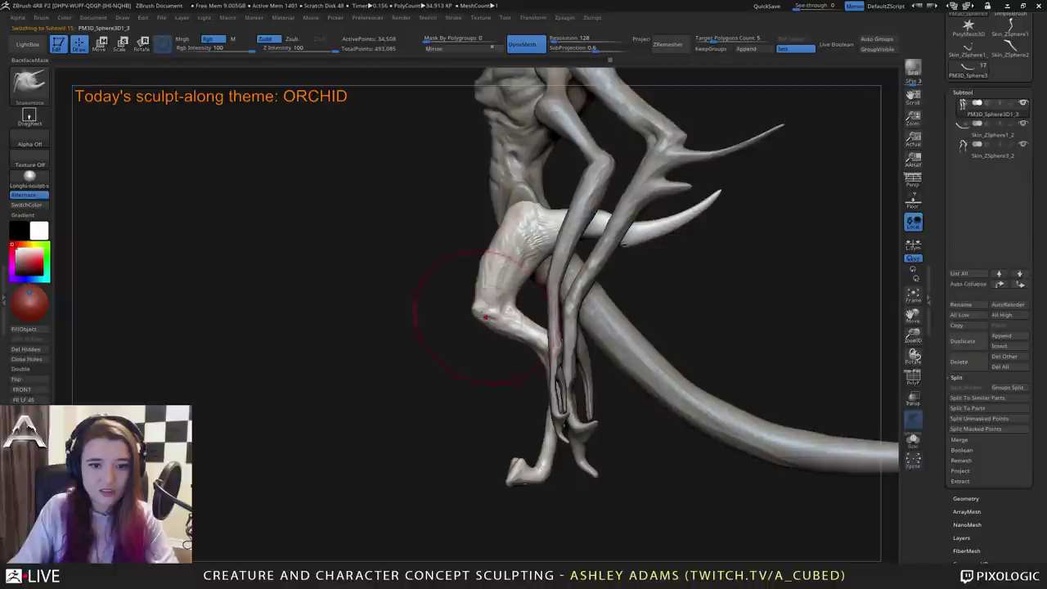
{"action": "mouse_move", "coordinate": [524, 502]}
{"action": "right_mouse_down", "text": "ctrl"}
{"action": "mouse_move", "coordinate": [526, 319]}
{"action": "mouse_move", "coordinate": [537, 343]}
{"action": "right_mouse_up", "text": "ctrl"}
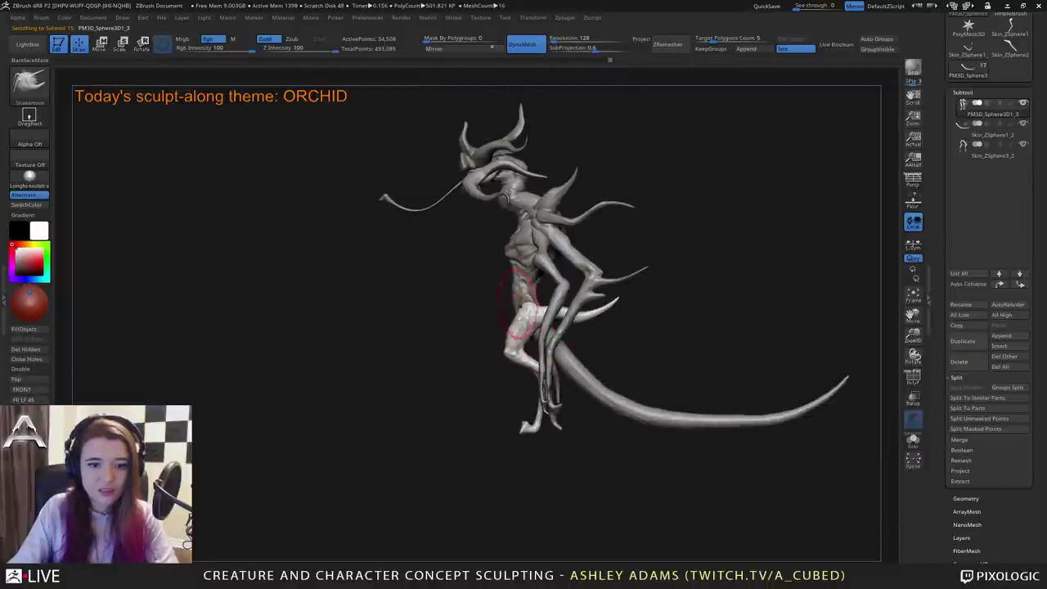
{"action": "right_click_drag", "start_coordinate": [512, 291], "coordinate": [537, 330], "text": "ctrl"}
{"action": "left_click", "coordinate": [514, 237], "text": "alt"}
{"action": "key", "text": "space"}
{"action": "left_click_drag", "start_coordinate": [481, 247], "coordinate": [520, 247]}
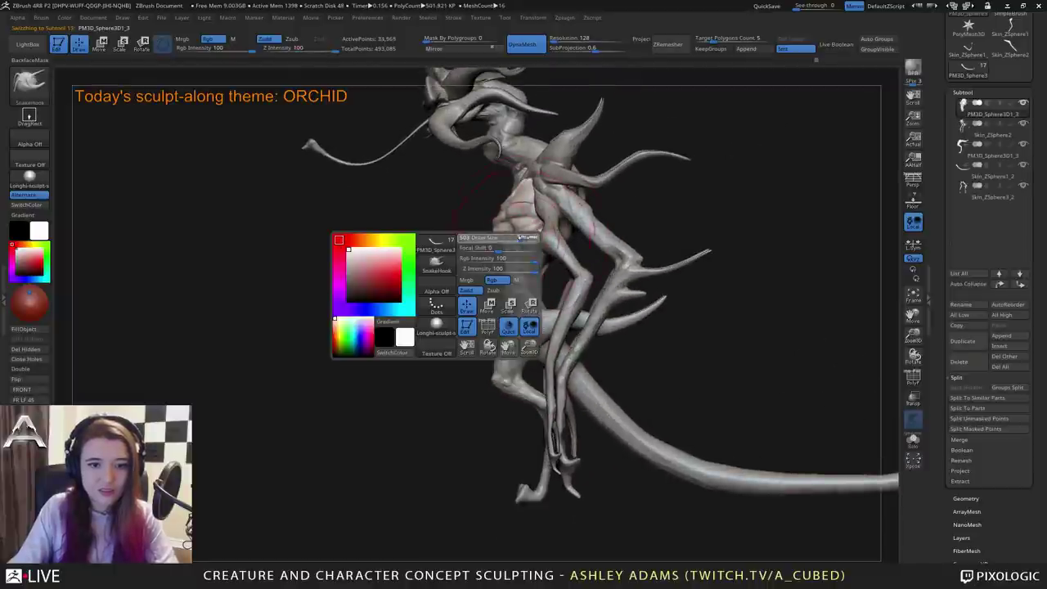
{"action": "left_click_drag", "start_coordinate": [559, 208], "coordinate": [571, 202]}
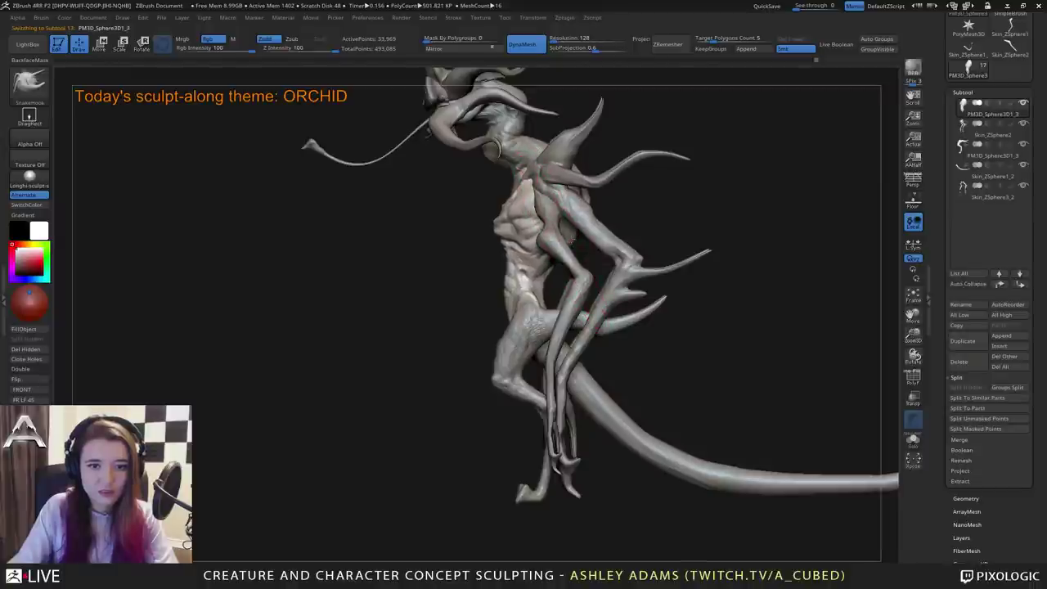
{"action": "key", "text": "space"}
{"action": "left_click_drag", "start_coordinate": [524, 284], "coordinate": [496, 290]}
Select the legs and shift them slightly forward beneath the torso with the Move gizmo.
{"action": "mouse_move", "coordinate": [496, 306]}
{"action": "right_mouse_down"}
{"action": "mouse_move", "coordinate": [486, 301]}
{"action": "mouse_move", "coordinate": [567, 289]}
{"action": "mouse_move", "coordinate": [501, 260]}
{"action": "mouse_move", "coordinate": [536, 258]}
{"action": "right_mouse_up"}
{"action": "right_click_drag", "start_coordinate": [537, 258], "coordinate": [558, 298], "text": "alt"}
{"action": "right_click", "coordinate": [552, 280]}
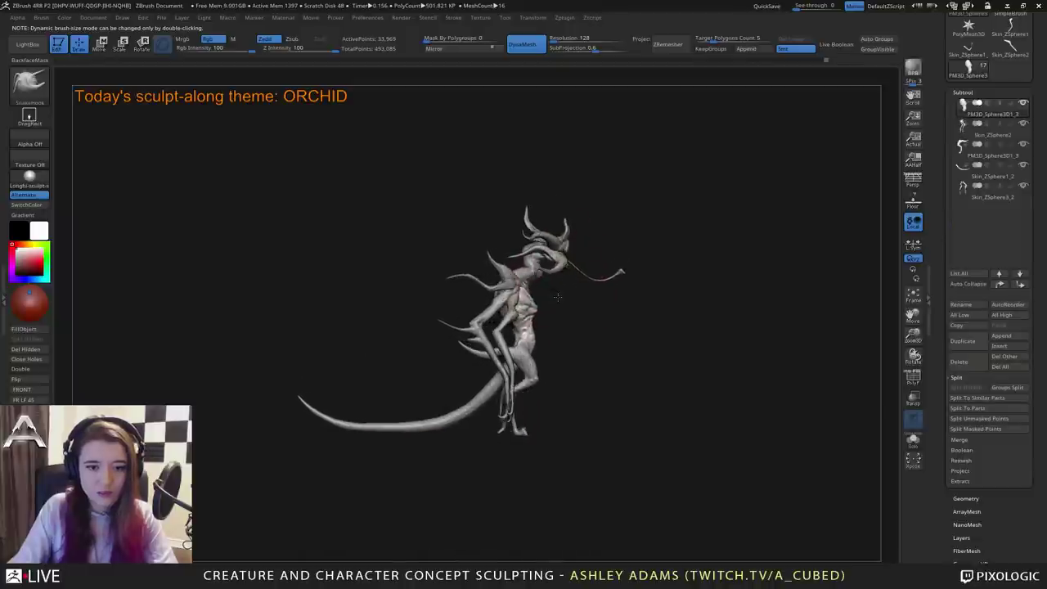
{"action": "key", "text": "w"}
{"action": "left_click", "coordinate": [519, 355], "text": "alt"}
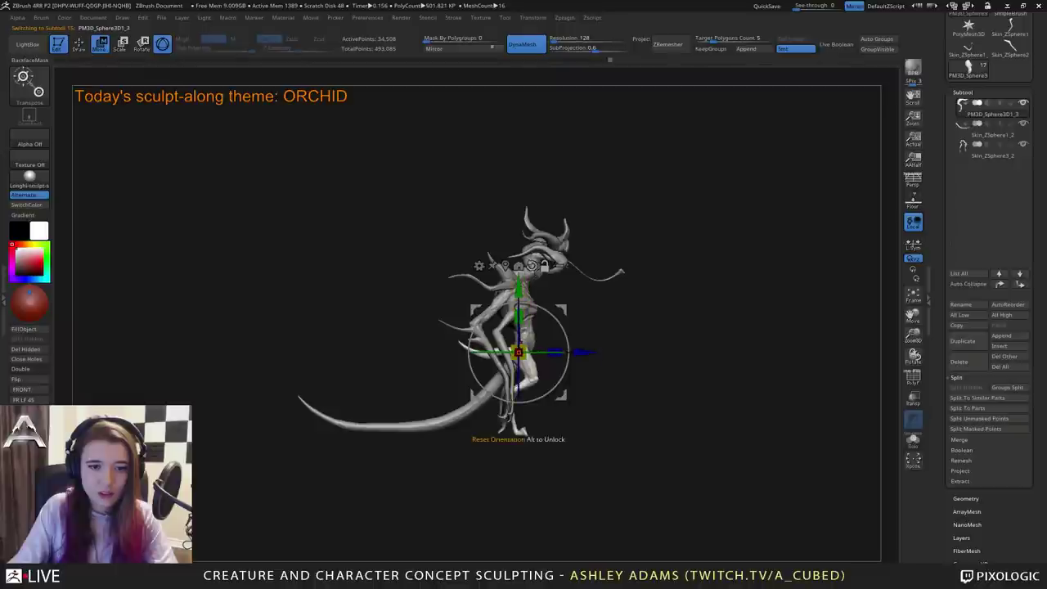
{"action": "left_click_drag", "start_coordinate": [579, 353], "coordinate": [587, 353]}
{"action": "key", "text": "q"}
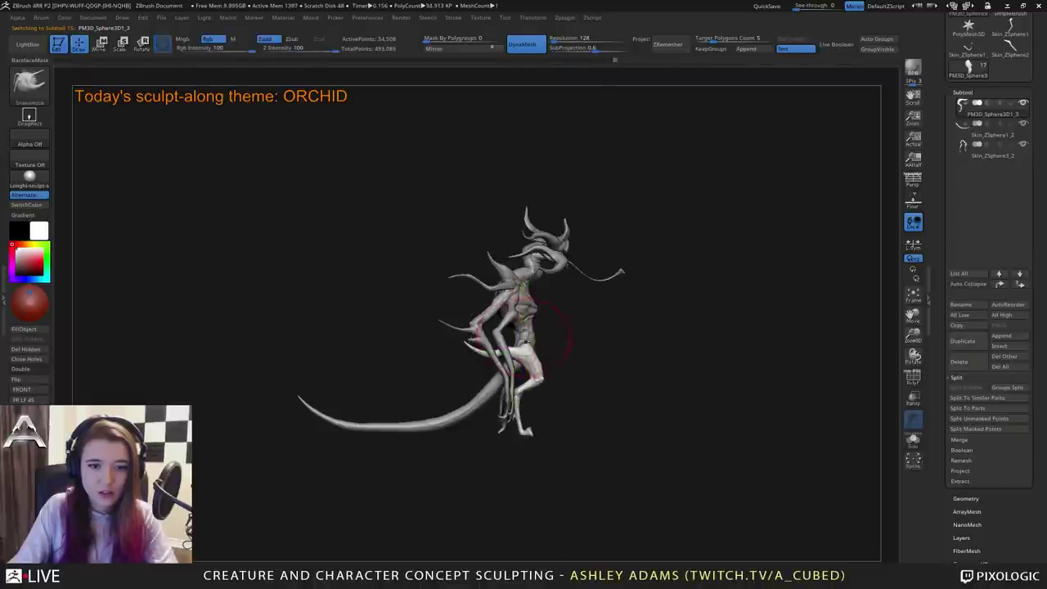
Adjust the torso's lower abdomen where it meets the repositioned legs with the SnakeHook brush.
{"action": "left_click", "coordinate": [526, 338], "text": "alt"}
{"action": "key", "text": "space"}
{"action": "left_click", "coordinate": [530, 339]}
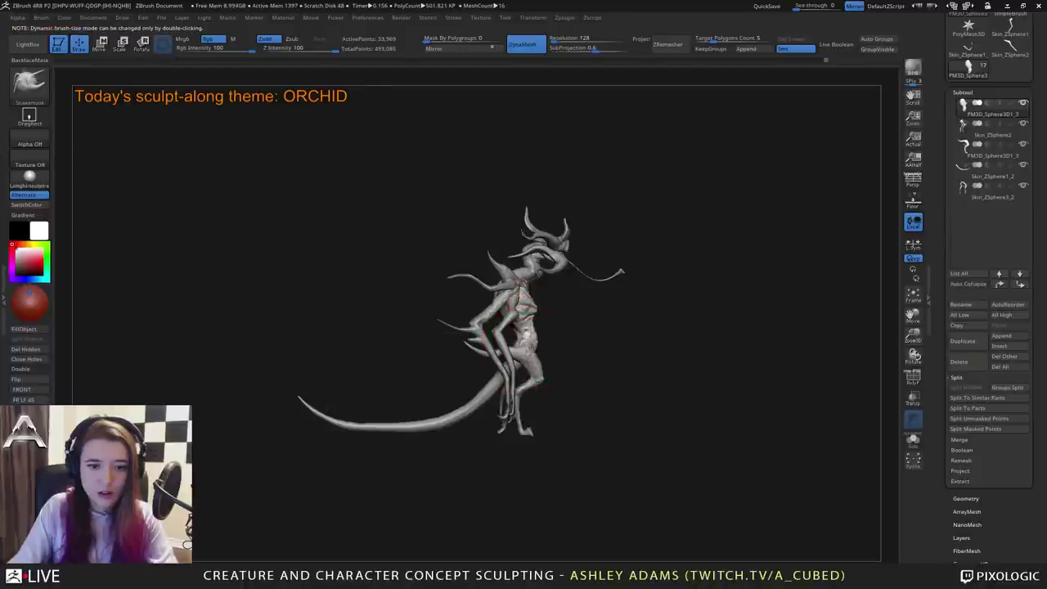
Select the tail and examine the whole creature's silhouette from the side and front.
{"action": "left_click", "coordinate": [515, 365], "text": "alt"}
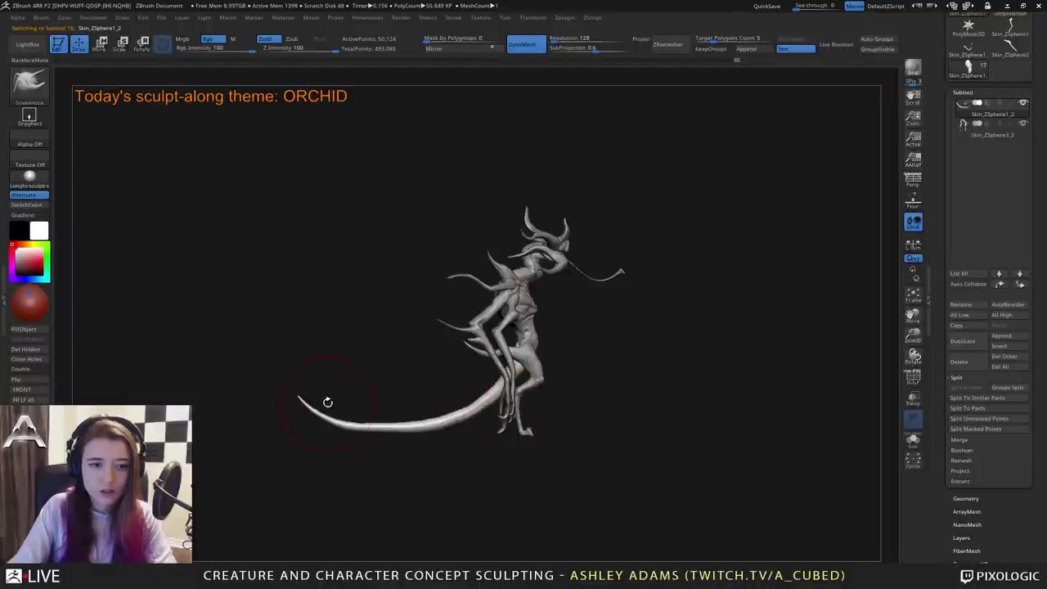
{"action": "key", "text": "space"}
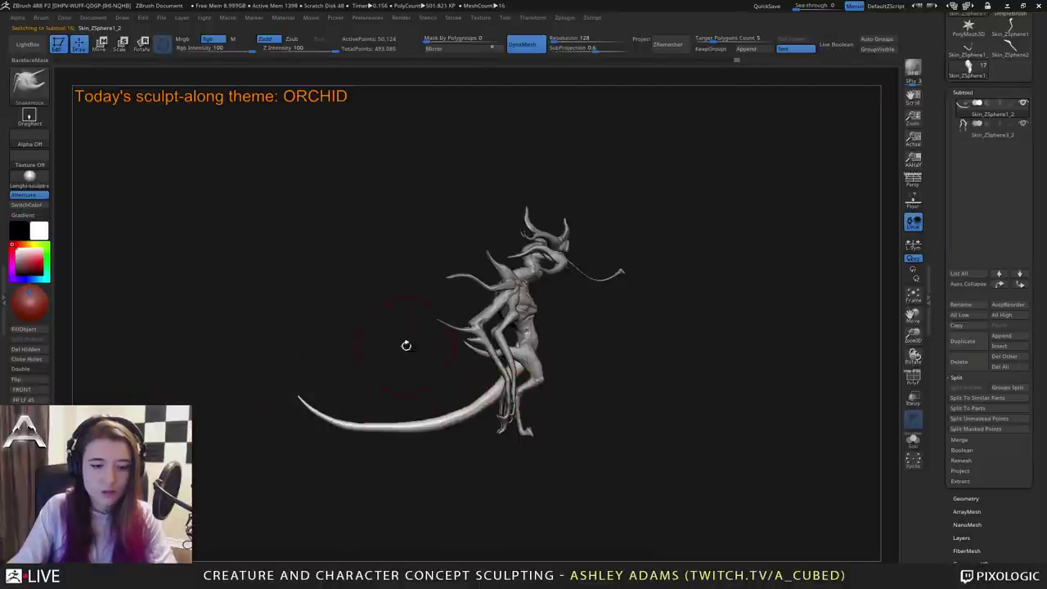
{"action": "left_click_drag", "start_coordinate": [404, 346], "coordinate": [462, 306]}
{"action": "left_click_drag", "start_coordinate": [945, 87], "coordinate": [975, 181]}
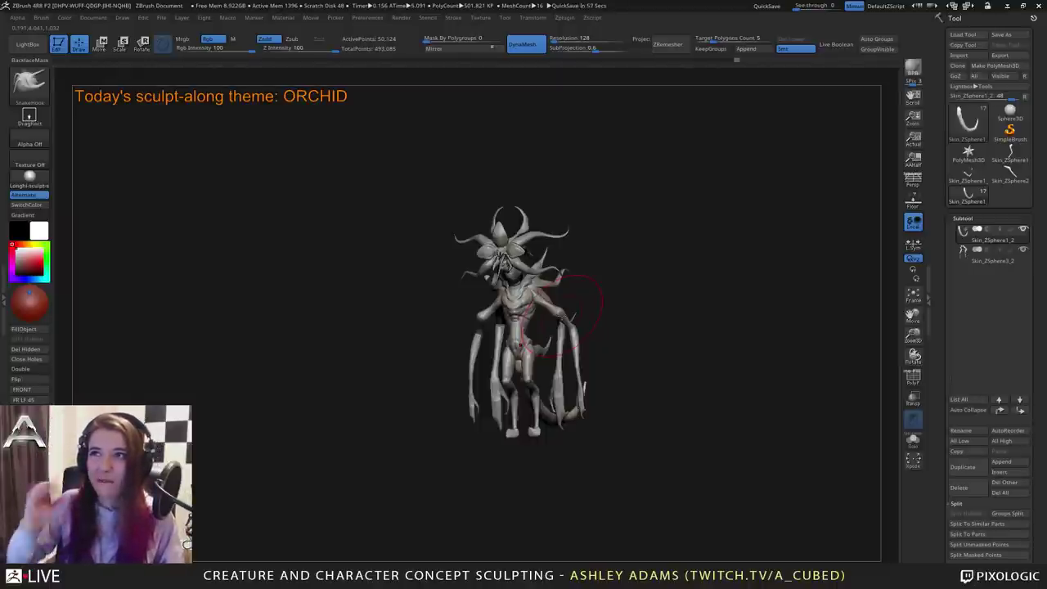
{"action": "right_click_drag", "start_coordinate": [563, 317], "coordinate": [602, 319]}
{"action": "right_click_drag", "start_coordinate": [602, 319], "coordinate": [601, 368], "text": "ctrl"}
{"action": "mouse_move", "coordinate": [524, 328]}
{"action": "right_mouse_down"}
{"action": "mouse_move", "coordinate": [570, 327]}
{"action": "mouse_move", "coordinate": [564, 369]}
{"action": "right_mouse_up"}
Carve muscle creases around the rear arm's shoulder and along its upper arm with the DamStandard brush.
{"action": "left_click", "coordinate": [421, 262], "text": "alt"}
{"action": "key", "text": "space"}
{"action": "left_click", "coordinate": [499, 204]}
{"action": "mouse_move", "coordinate": [499, 205]}
{"action": "right_mouse_down", "text": "alt"}
{"action": "mouse_move", "coordinate": [500, 262]}
{"action": "mouse_move", "coordinate": [522, 272]}
{"action": "mouse_move", "coordinate": [500, 286]}
{"action": "mouse_move", "coordinate": [580, 273]}
{"action": "mouse_move", "coordinate": [520, 255]}
{"action": "mouse_move", "coordinate": [508, 287]}
{"action": "right_mouse_up", "text": "alt"}
{"action": "key", "text": "space"}
{"action": "left_click", "coordinate": [495, 252]}
{"action": "key", "text": "space"}
{"action": "key", "text": "b"}
{"action": "key", "text": "d"}
{"action": "key", "text": "s"}
{"action": "left_click_drag", "start_coordinate": [526, 281], "coordinate": [484, 286]}
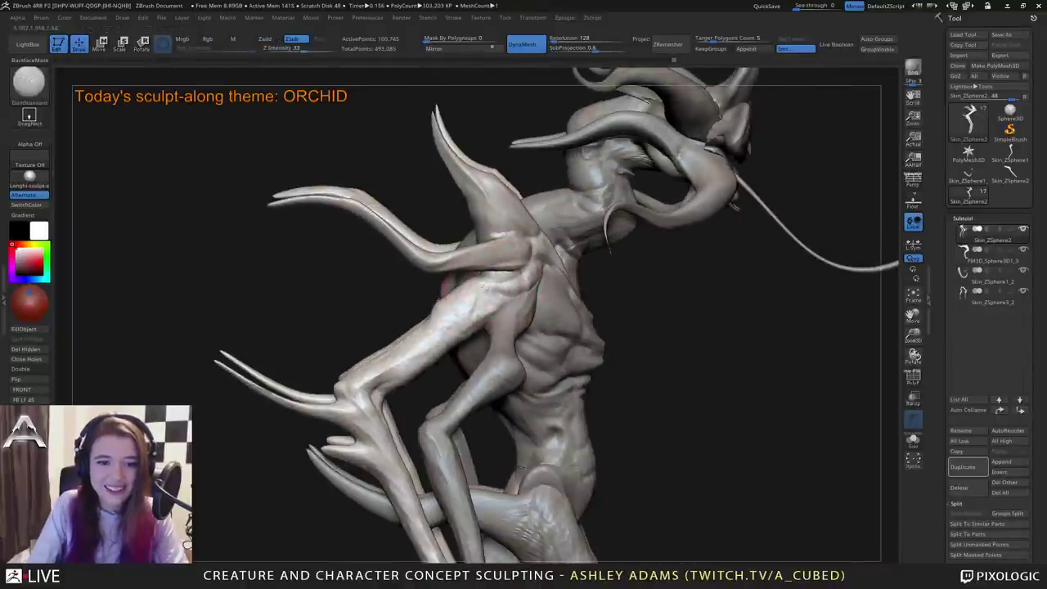
{"action": "mouse_move", "coordinate": [442, 284]}
{"action": "right_mouse_down"}
{"action": "mouse_move", "coordinate": [495, 285]}
{"action": "mouse_move", "coordinate": [490, 308]}
{"action": "right_mouse_up"}
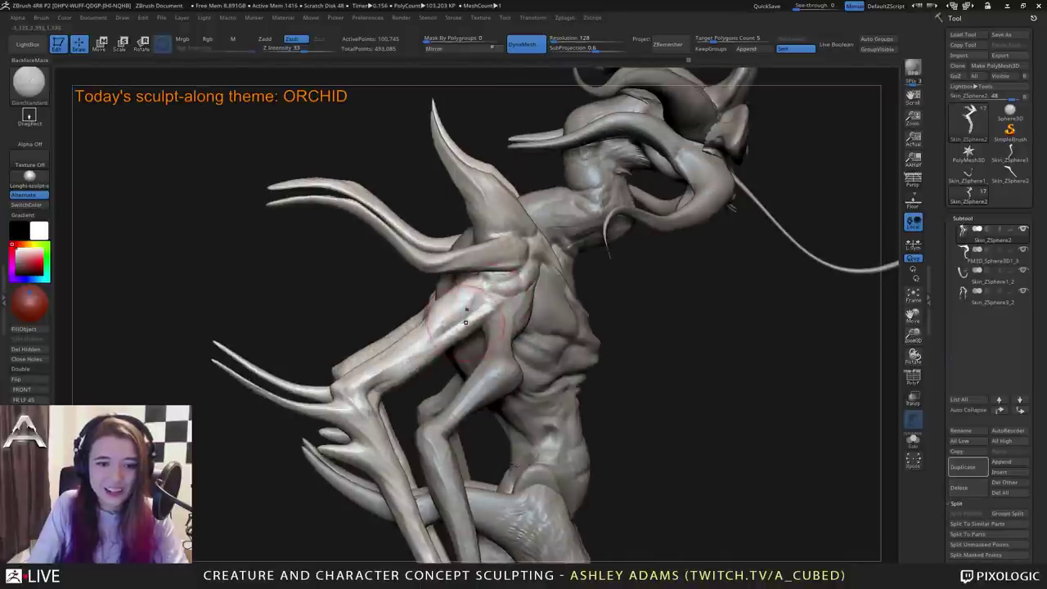
{"action": "left_click_drag", "start_coordinate": [465, 321], "coordinate": [388, 376]}
Select the front arms and carve creases along the upper arm towards the shoulder with DamStandard.
{"action": "right_click_drag", "start_coordinate": [434, 327], "coordinate": [487, 323], "text": "ctrl"}
{"action": "left_click", "coordinate": [458, 325], "text": "alt"}
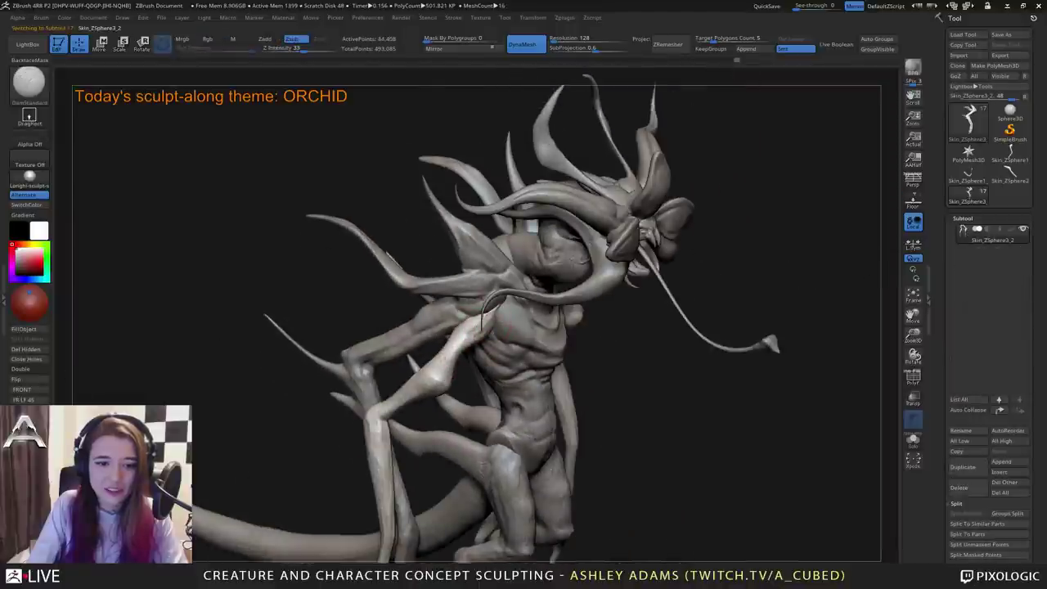
{"action": "left_click_drag", "start_coordinate": [445, 354], "coordinate": [435, 376]}
{"action": "mouse_move", "coordinate": [436, 377]}
{"action": "right_mouse_down"}
{"action": "mouse_move", "coordinate": [421, 374]}
{"action": "mouse_move", "coordinate": [483, 350]}
{"action": "right_mouse_up"}
{"action": "left_click_drag", "start_coordinate": [496, 354], "coordinate": [503, 323]}
Pull the top of the front arm into a broader attachment against the chest with the SnakeHook brush.
{"action": "mouse_move", "coordinate": [565, 368]}
{"action": "right_mouse_down"}
{"action": "mouse_move", "coordinate": [521, 386]}
{"action": "mouse_move", "coordinate": [512, 367]}
{"action": "mouse_move", "coordinate": [581, 305]}
{"action": "mouse_move", "coordinate": [610, 327]}
{"action": "mouse_move", "coordinate": [565, 343]}
{"action": "mouse_move", "coordinate": [692, 315]}
{"action": "right_mouse_up"}
{"action": "right_click_drag", "start_coordinate": [691, 315], "coordinate": [630, 282], "text": "ctrl"}
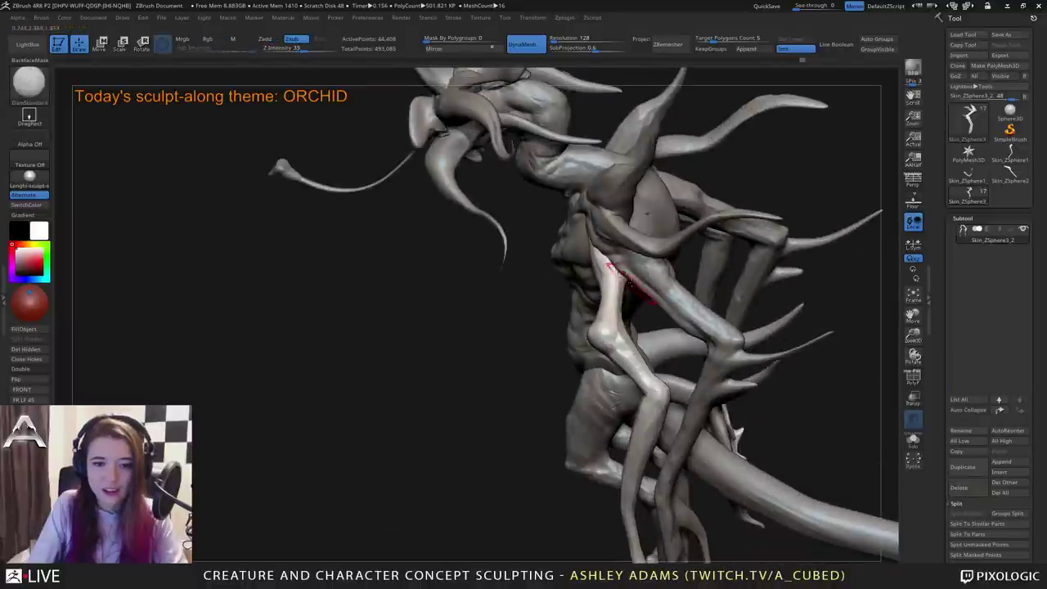
{"action": "left_click_drag", "start_coordinate": [614, 282], "coordinate": [619, 280]}
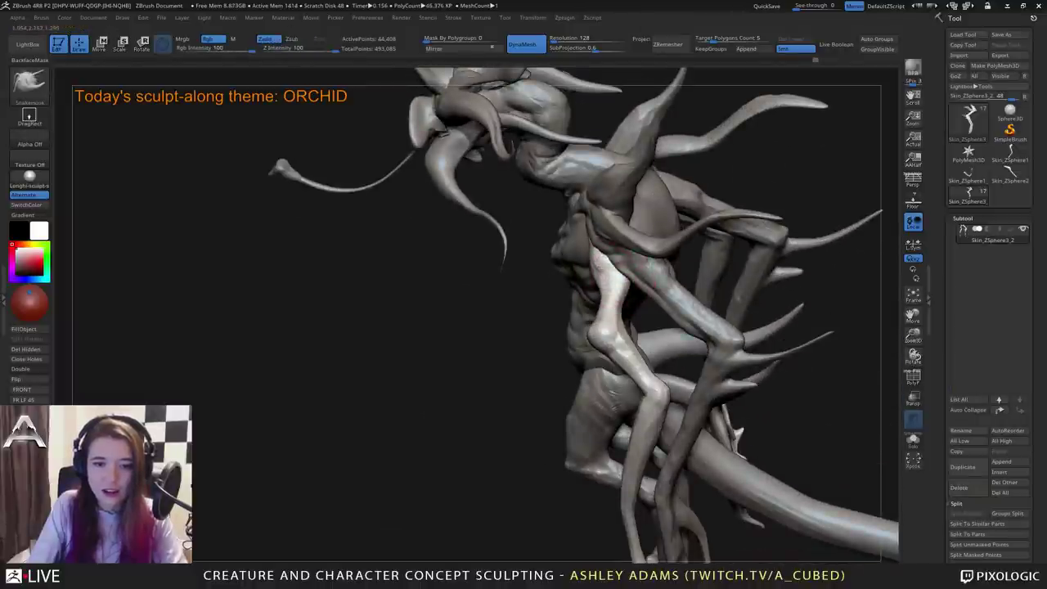
Select the torso and carve the outer edge of the chest beside the front arms with DamStandard.
{"action": "right_click_drag", "start_coordinate": [572, 278], "coordinate": [564, 306]}
{"action": "left_click", "coordinate": [554, 270], "text": "alt"}
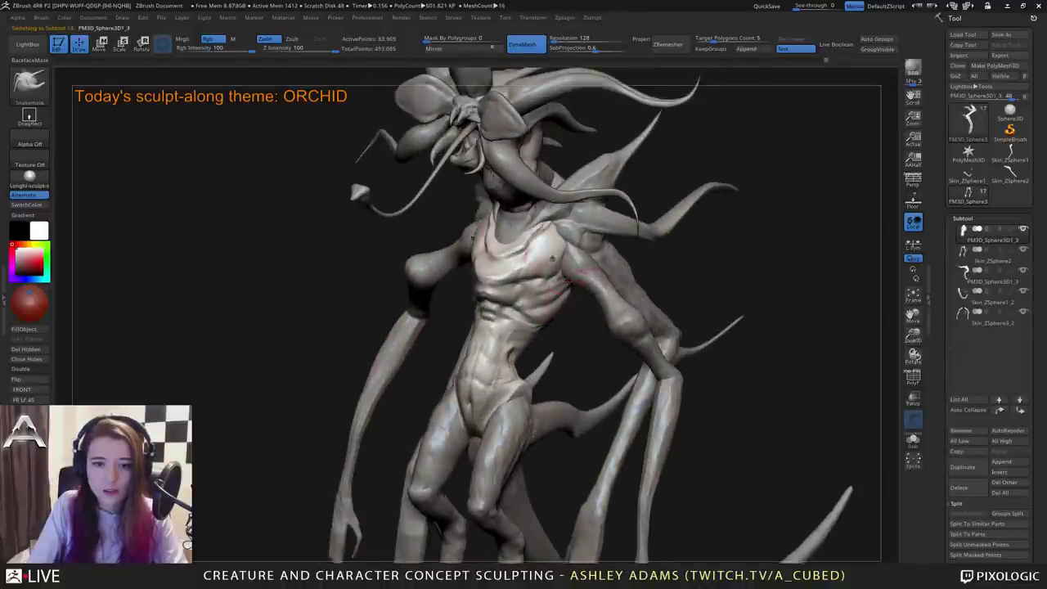
{"action": "key", "text": "b"}
{"action": "key", "text": "c"}
{"action": "key", "text": "b"}
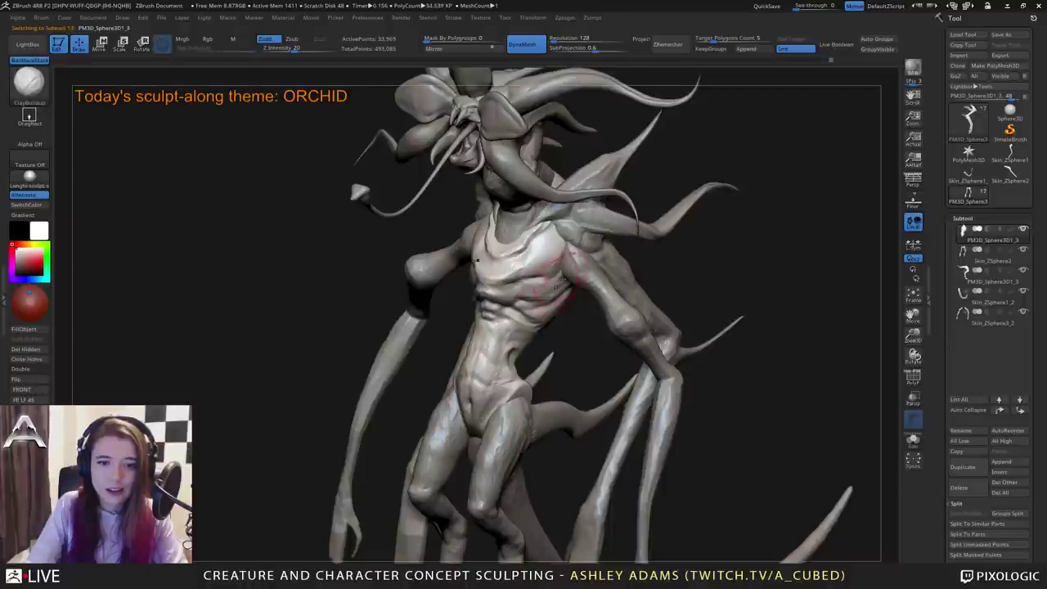
{"action": "key", "text": "b"}
{"action": "key", "text": "d"}
{"action": "key", "text": "s"}
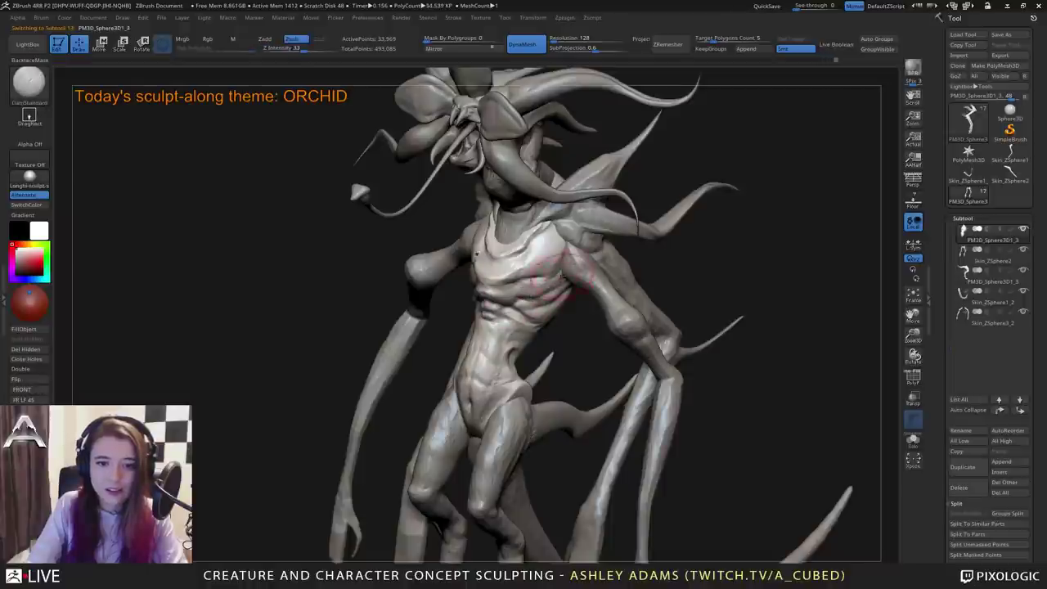
{"action": "right_click_drag", "start_coordinate": [562, 257], "coordinate": [491, 252]}
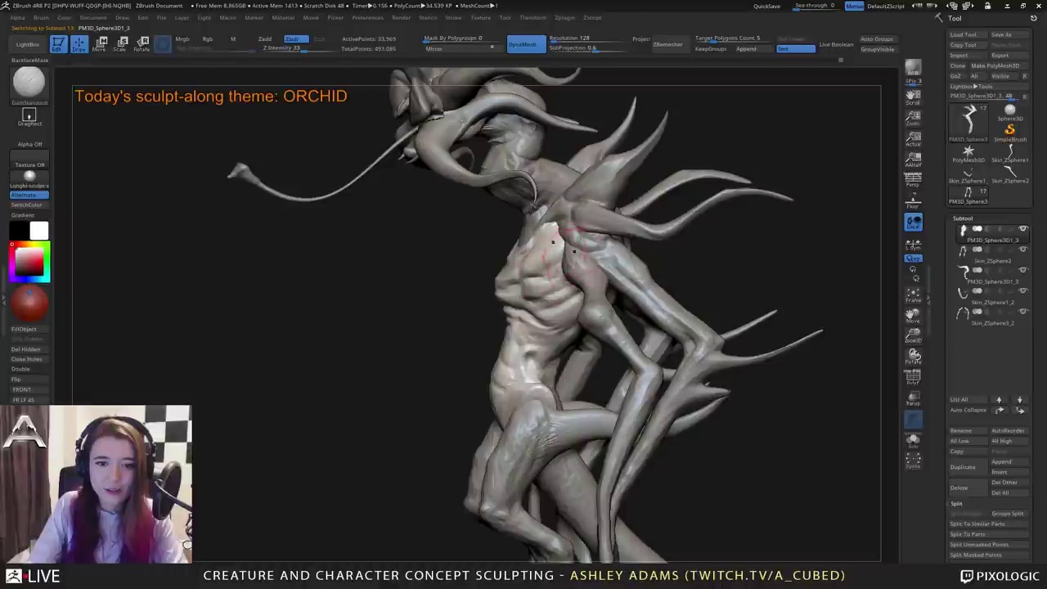
{"action": "left_click_drag", "start_coordinate": [554, 236], "coordinate": [555, 263]}
{"action": "right_click_drag", "start_coordinate": [556, 263], "coordinate": [624, 255]}
{"action": "left_click_drag", "start_coordinate": [520, 289], "coordinate": [463, 249]}
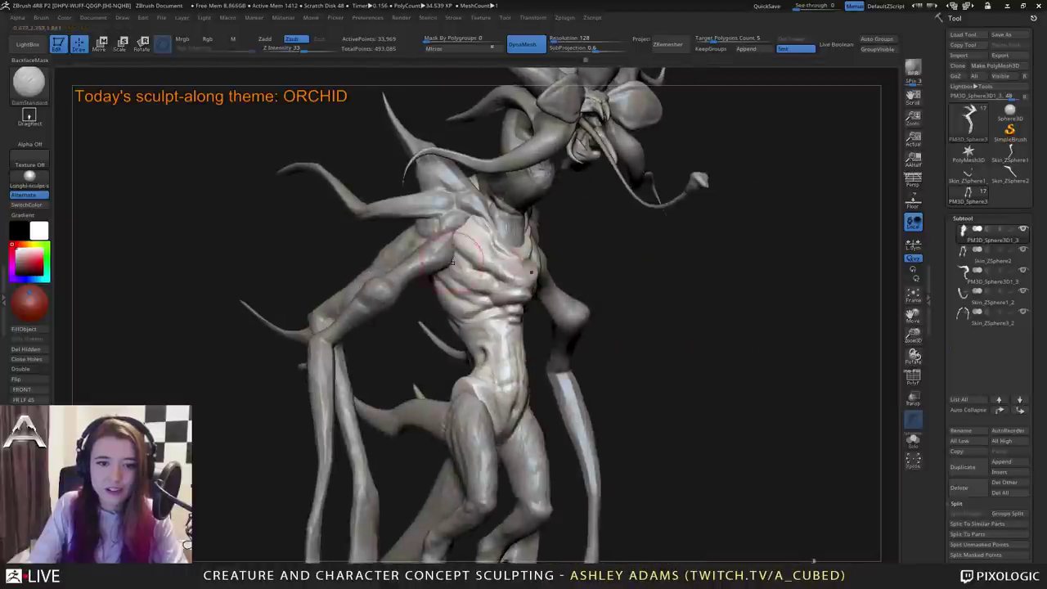
Build up muscle volume over the chest and upper ribs with the ClayBuildup brush.
{"action": "key", "text": "b"}
{"action": "key", "text": "c"}
{"action": "key", "text": "b"}
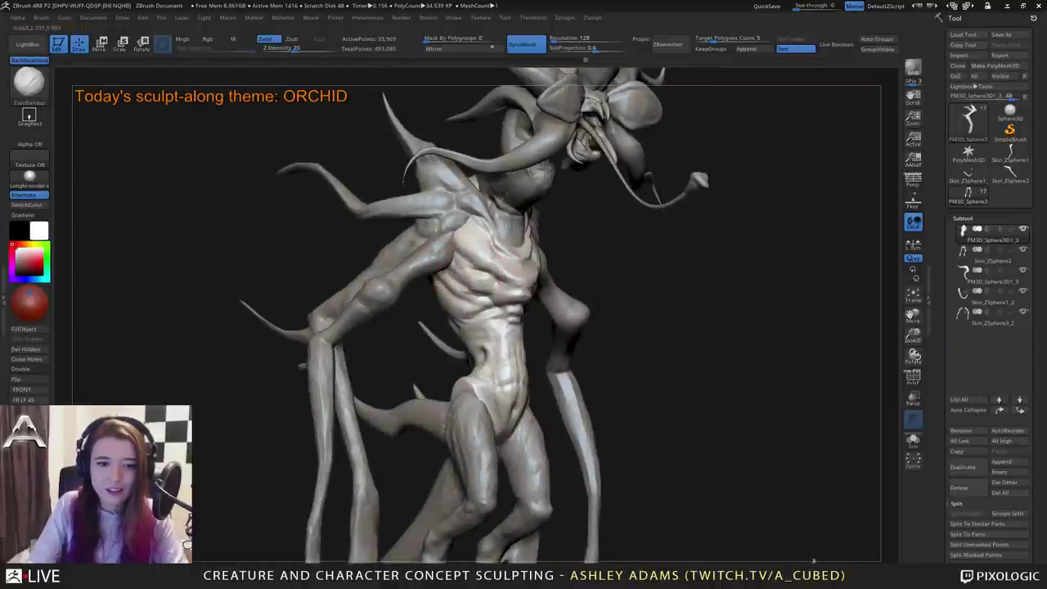
{"action": "left_click_drag", "start_coordinate": [496, 276], "coordinate": [491, 313]}
Carve a crease along the side of the chest beneath the shoulder with DamStandard.
{"action": "right_click_drag", "start_coordinate": [492, 313], "coordinate": [556, 311]}
{"action": "key", "text": "b"}
{"action": "key", "text": "d"}
{"action": "key", "text": "s"}
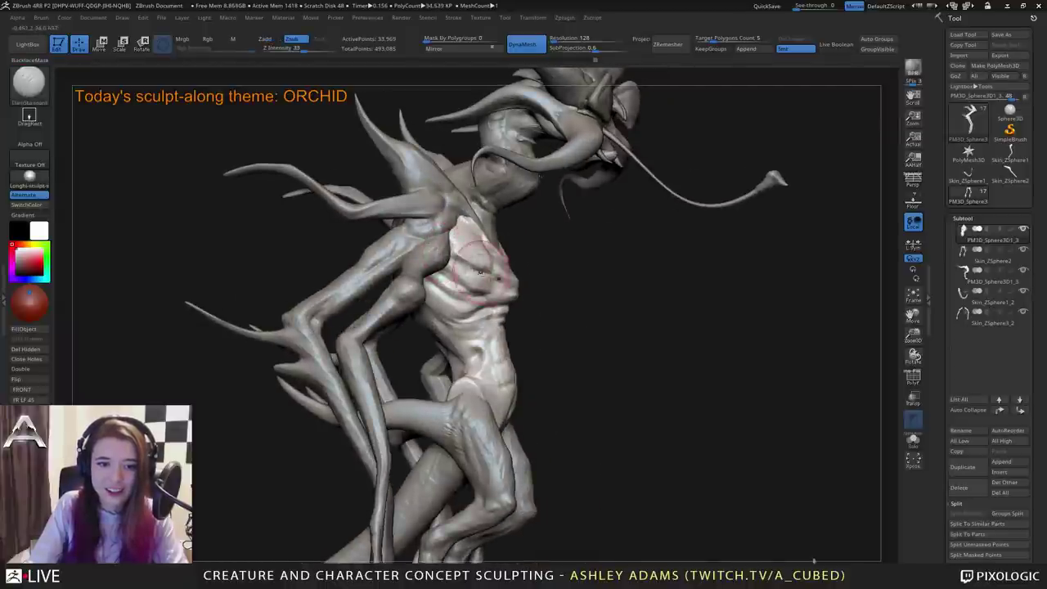
{"action": "left_click_drag", "start_coordinate": [444, 253], "coordinate": [458, 242]}
Add ClayBuildup volume to the side ribs below the armpit.
{"action": "key", "text": "b"}
{"action": "key", "text": "c"}
{"action": "key", "text": "b"}
{"action": "right_click_drag", "start_coordinate": [448, 251], "coordinate": [507, 250]}
{"action": "left_click_drag", "start_coordinate": [472, 262], "coordinate": [451, 272]}
{"action": "right_click", "coordinate": [390, 338]}
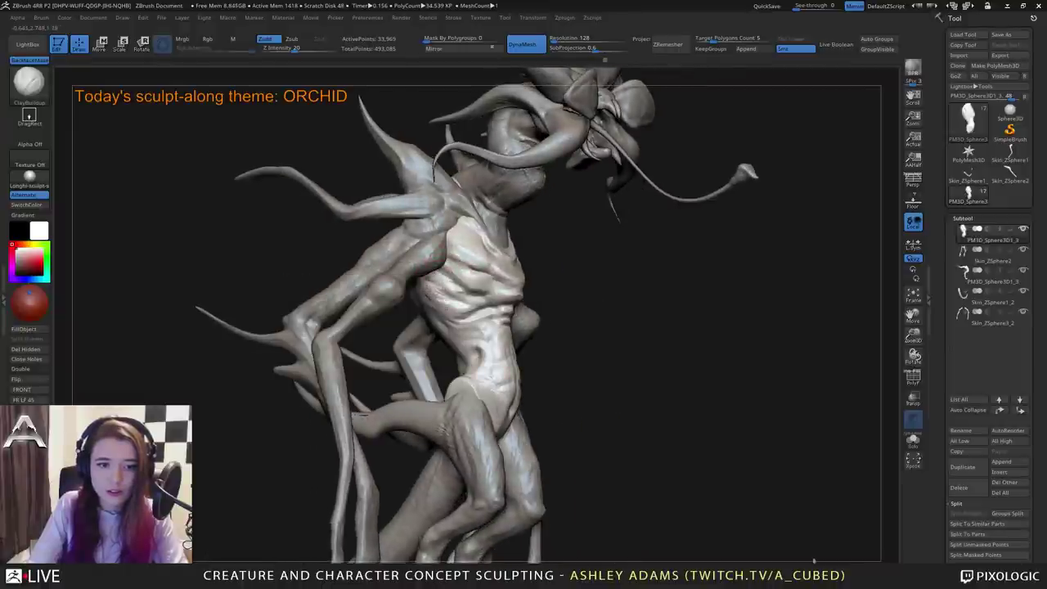
Carve the creases between the lower ribs along the torso's side with DamStandard.
{"action": "key", "text": "b"}
{"action": "key", "text": "d"}
{"action": "key", "text": "s"}
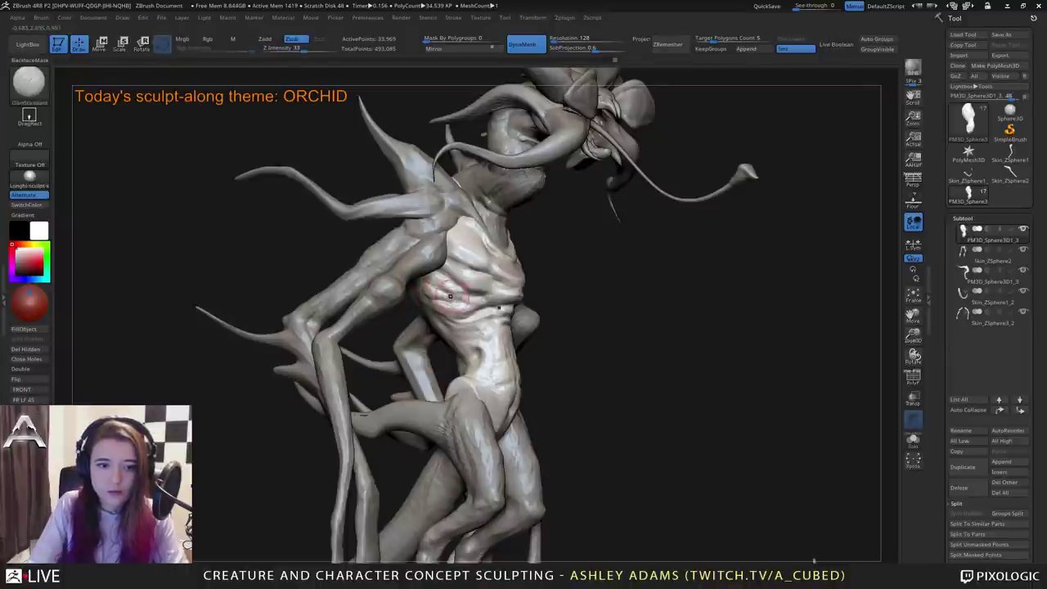
{"action": "left_click_drag", "start_coordinate": [450, 293], "coordinate": [472, 306]}
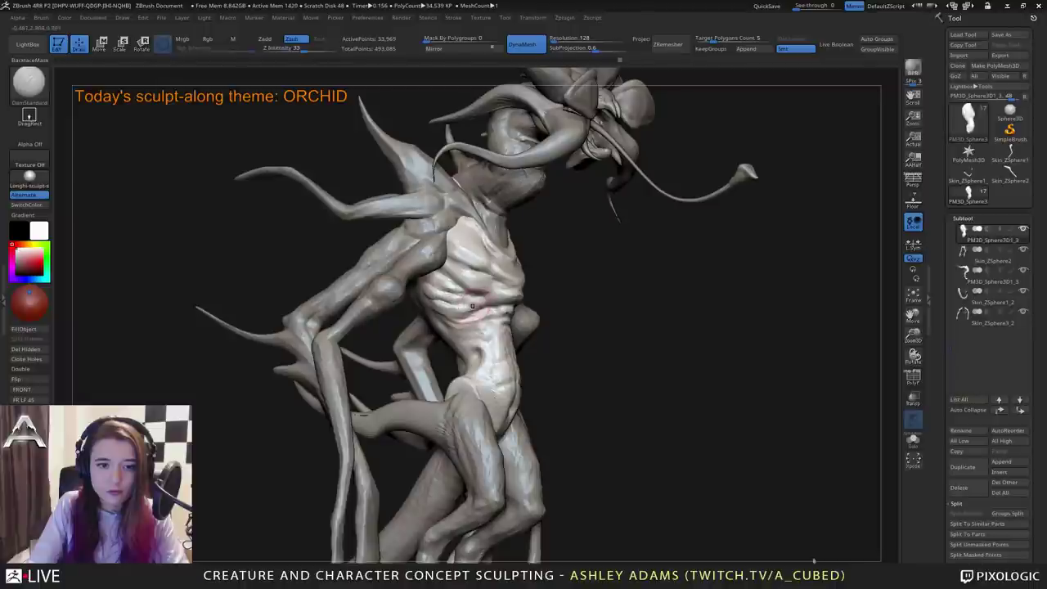
{"action": "right_click_drag", "start_coordinate": [458, 307], "coordinate": [306, 263], "text": "ctrl"}
{"action": "mouse_move", "coordinate": [307, 263]}
{"action": "right_mouse_down", "text": "ctrl"}
{"action": "mouse_move", "coordinate": [306, 315]}
{"action": "mouse_move", "coordinate": [368, 310]}
{"action": "right_mouse_up", "text": "ctrl"}
Build up the lower ribs beside the upper abdomen with the ClayBuildup brush.
{"action": "key", "text": "b"}
{"action": "key", "text": "c"}
{"action": "key", "text": "b"}
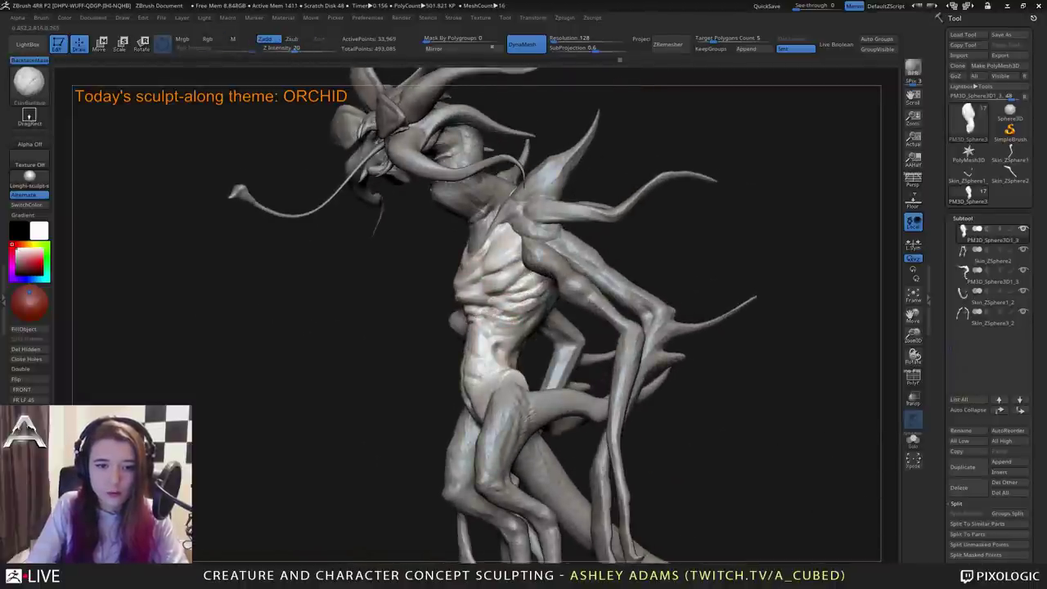
{"action": "left_click_drag", "start_coordinate": [487, 309], "coordinate": [511, 321]}
{"action": "right_click_drag", "start_coordinate": [401, 317], "coordinate": [500, 316]}
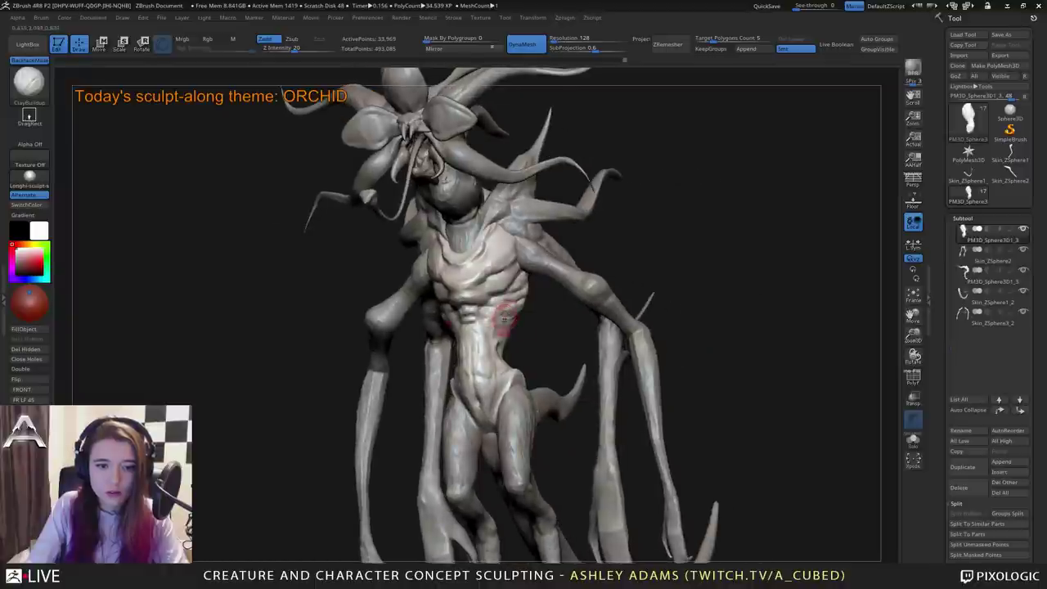
Carve the lower edge of the rib cage above the waist with DamStandard.
{"action": "key", "text": "b"}
{"action": "key", "text": "d"}
{"action": "key", "text": "s"}
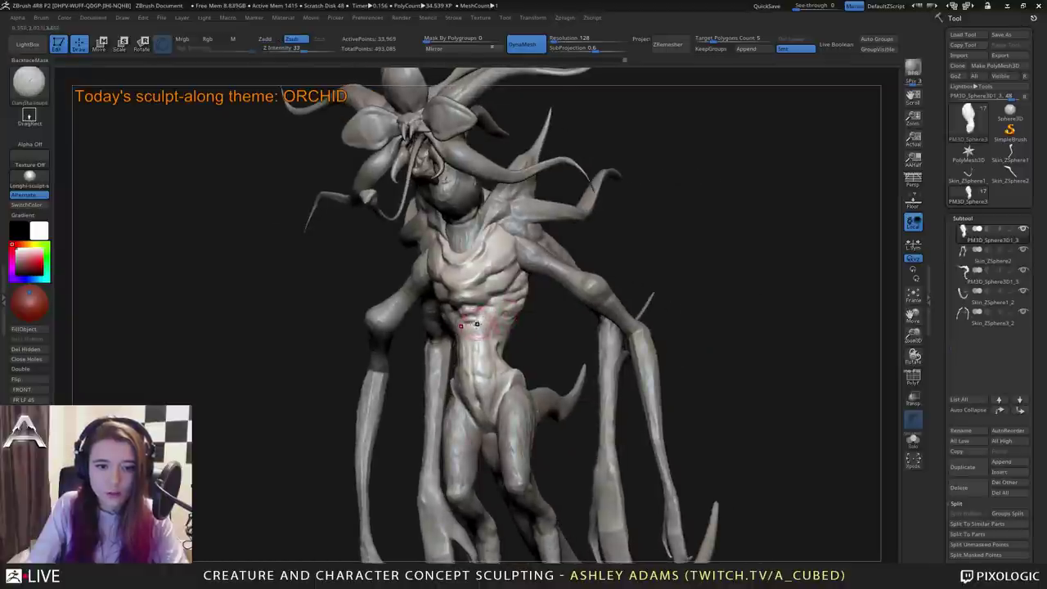
{"action": "left_click_drag", "start_coordinate": [513, 310], "coordinate": [501, 328]}
{"action": "right_click_drag", "start_coordinate": [400, 327], "coordinate": [495, 327]}
{"action": "right_click", "coordinate": [423, 381]}
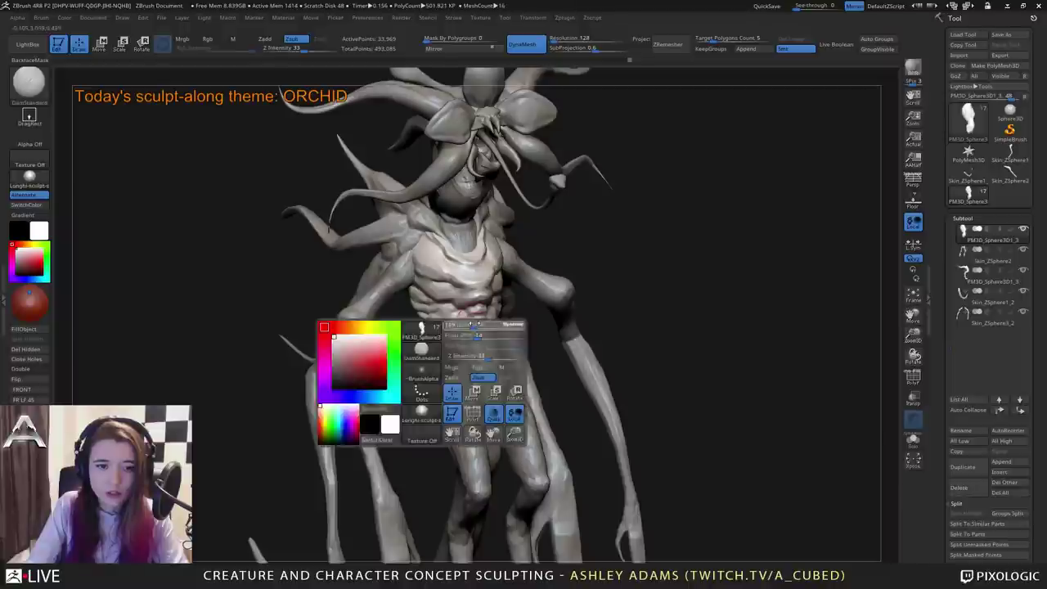
Swell the lower ribs and the upper abdomen with the Inflat brush.
{"action": "key", "text": "b"}
{"action": "key", "text": "s"}
{"action": "key", "text": "h"}
{"action": "key", "text": "b"}
{"action": "key", "text": "i"}
{"action": "key", "text": "n"}
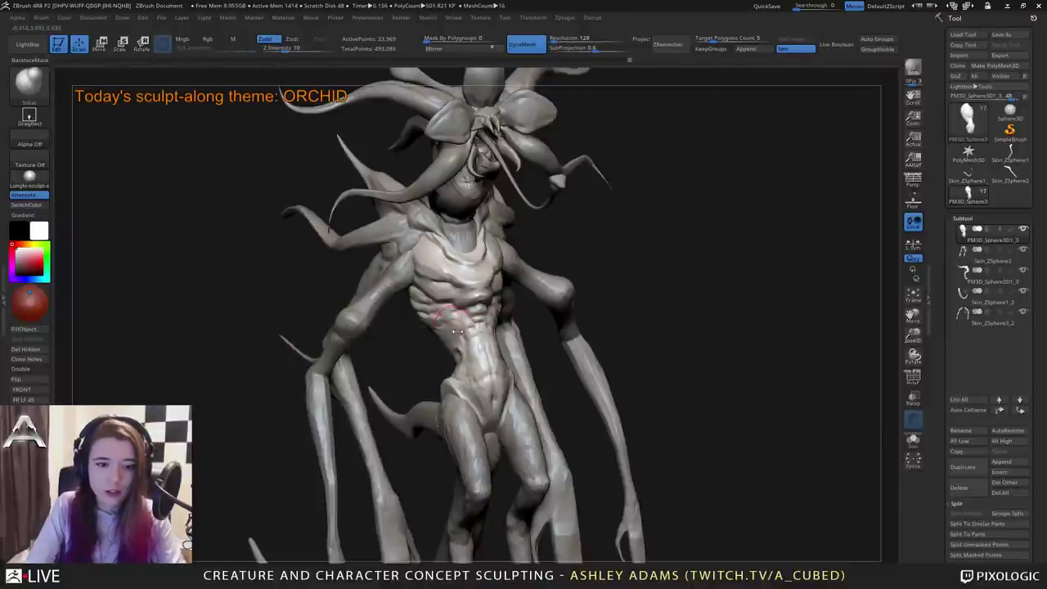
{"action": "right_click_drag", "start_coordinate": [459, 319], "coordinate": [363, 330]}
{"action": "right_click", "coordinate": [443, 373]}
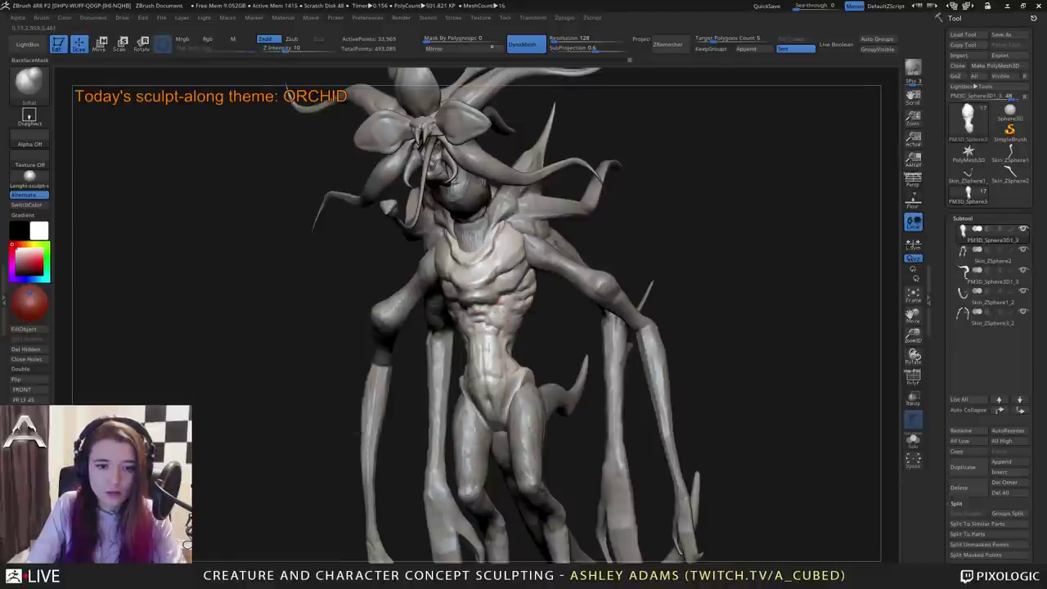
Add ClayBuildup volume to the upper abdomen just below the ribs and smooth the transition.
{"action": "right_click_drag", "start_coordinate": [500, 301], "coordinate": [417, 311]}
{"action": "mouse_move", "coordinate": [526, 335]}
{"action": "right_mouse_down"}
{"action": "mouse_move", "coordinate": [475, 331]}
{"action": "mouse_move", "coordinate": [508, 303]}
{"action": "right_mouse_up"}
{"action": "key", "text": "b"}
{"action": "key", "text": "c"}
{"action": "key", "text": "b"}
{"action": "left_click_drag", "start_coordinate": [495, 314], "coordinate": [496, 311], "text": "shift"}
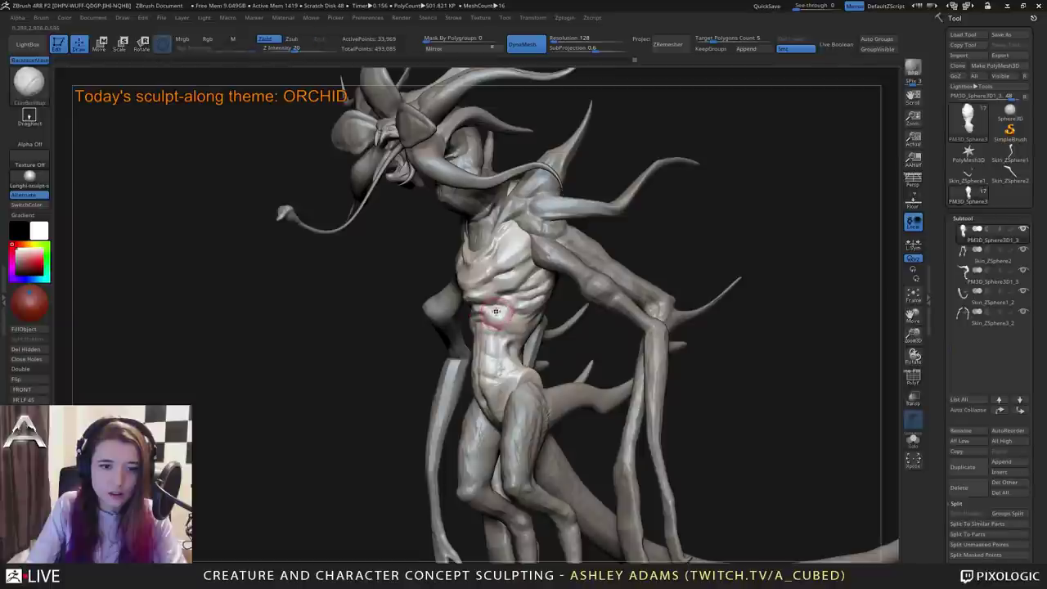
{"action": "right_click_drag", "start_coordinate": [499, 314], "coordinate": [526, 311]}
{"action": "left_click_drag", "start_coordinate": [525, 311], "coordinate": [512, 312], "text": "shift"}
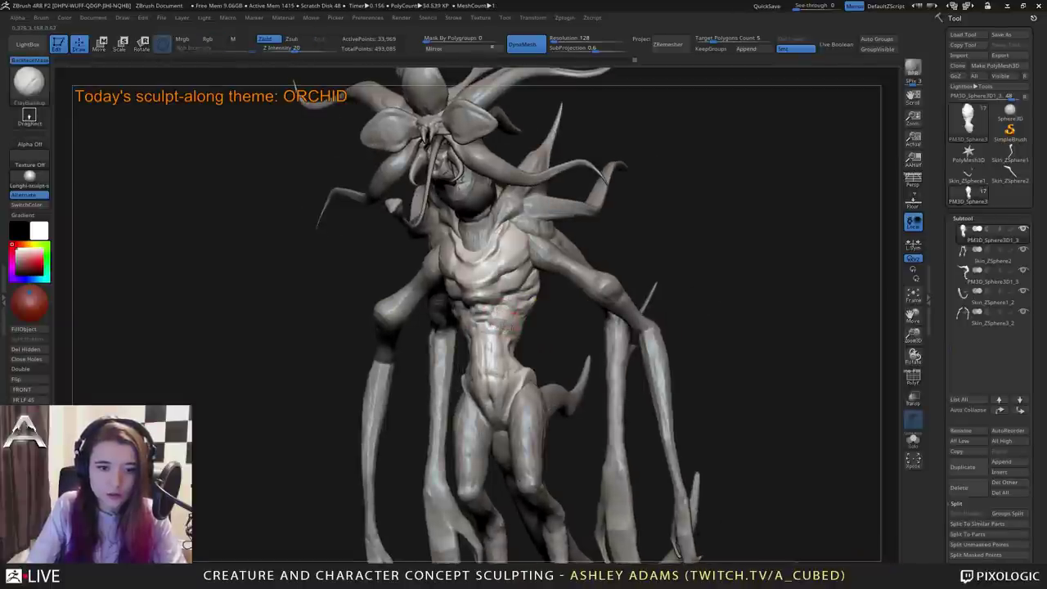
{"action": "right_click_drag", "start_coordinate": [510, 320], "coordinate": [475, 322]}
{"action": "key", "text": "space"}
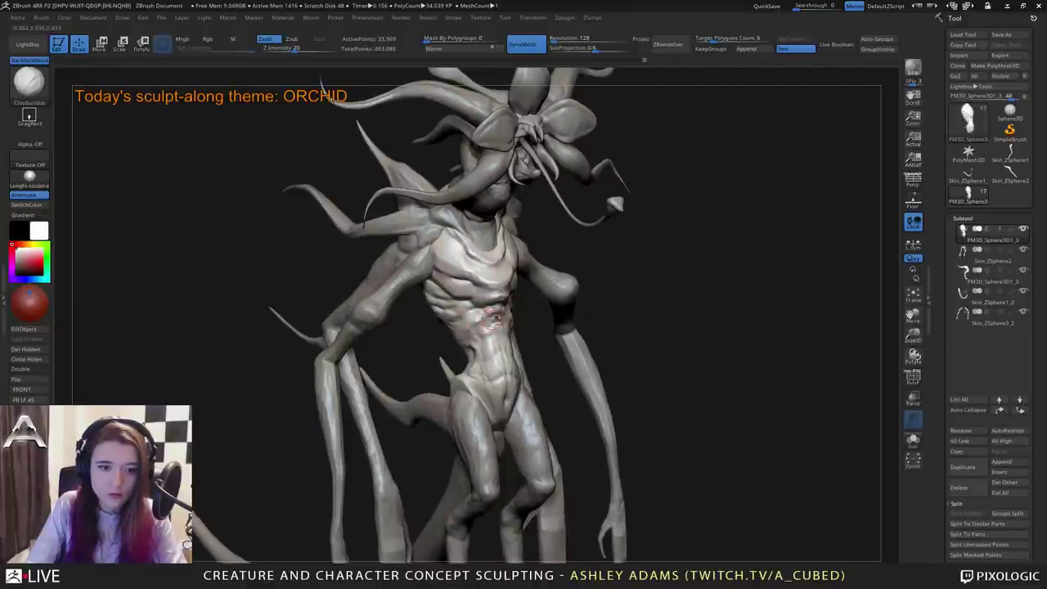
Carve the muscle separations between the rib cage and abdomen with DamStandard, checking the whole figure's silhouette.
{"action": "mouse_move", "coordinate": [464, 319]}
{"action": "right_mouse_down"}
{"action": "mouse_move", "coordinate": [463, 340]}
{"action": "mouse_move", "coordinate": [512, 335]}
{"action": "right_mouse_up"}
{"action": "key", "text": "b"}
{"action": "key", "text": "d"}
{"action": "key", "text": "s"}
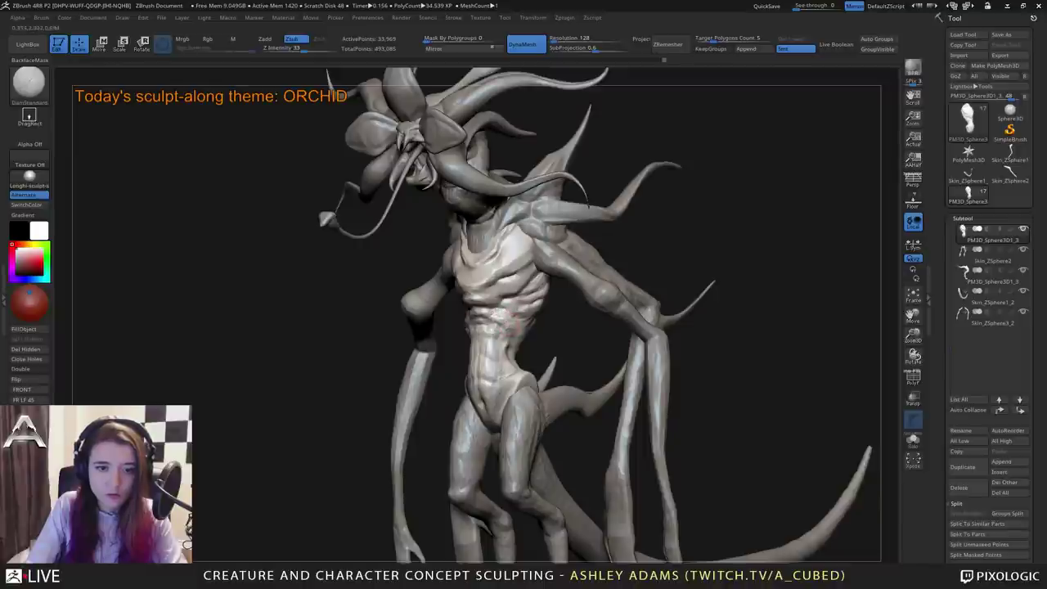
{"action": "right_click_drag", "start_coordinate": [511, 322], "coordinate": [504, 316], "text": "ctrl"}
{"action": "right_click_drag", "start_coordinate": [501, 357], "coordinate": [522, 325]}
{"action": "right_click_drag", "start_coordinate": [615, 454], "coordinate": [567, 456]}
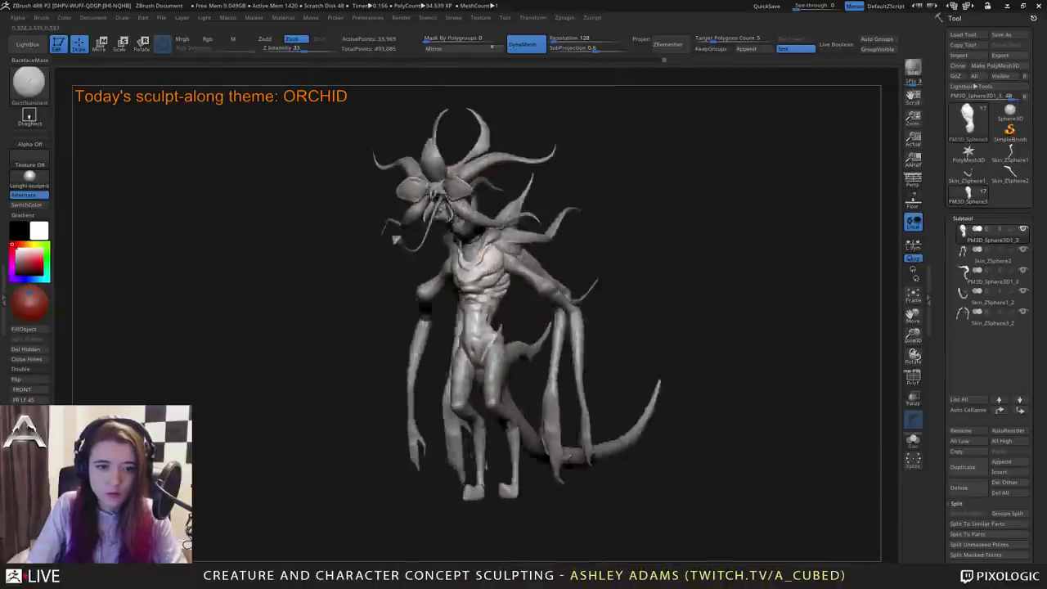
{"action": "right_click_drag", "start_coordinate": [499, 344], "coordinate": [457, 322]}
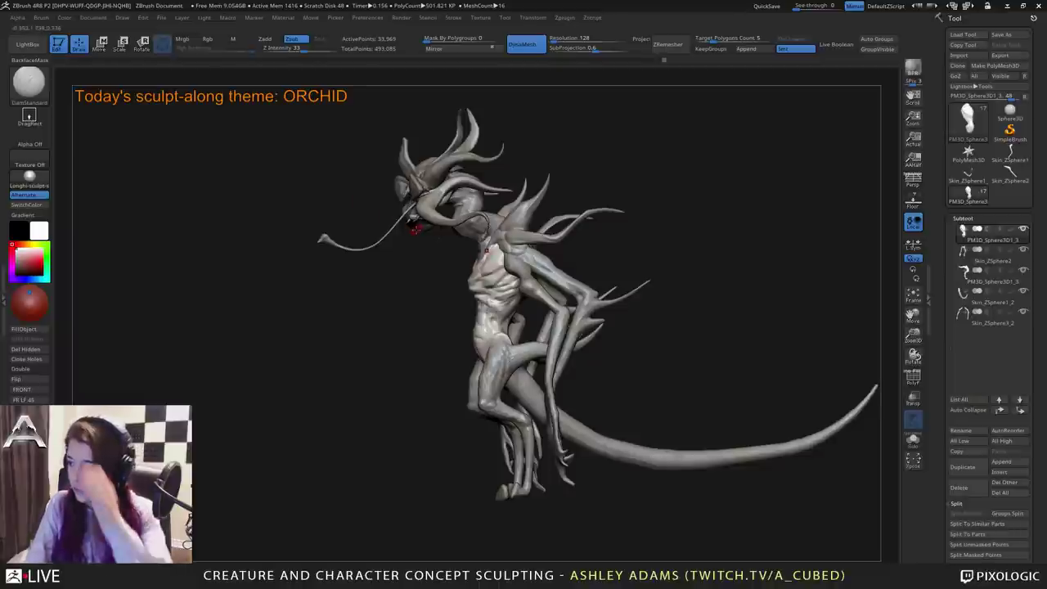
{"action": "mouse_move", "coordinate": [446, 292]}
{"action": "right_mouse_down"}
{"action": "mouse_move", "coordinate": [461, 283]}
{"action": "mouse_move", "coordinate": [477, 317]}
{"action": "mouse_move", "coordinate": [518, 274]}
{"action": "right_mouse_up"}
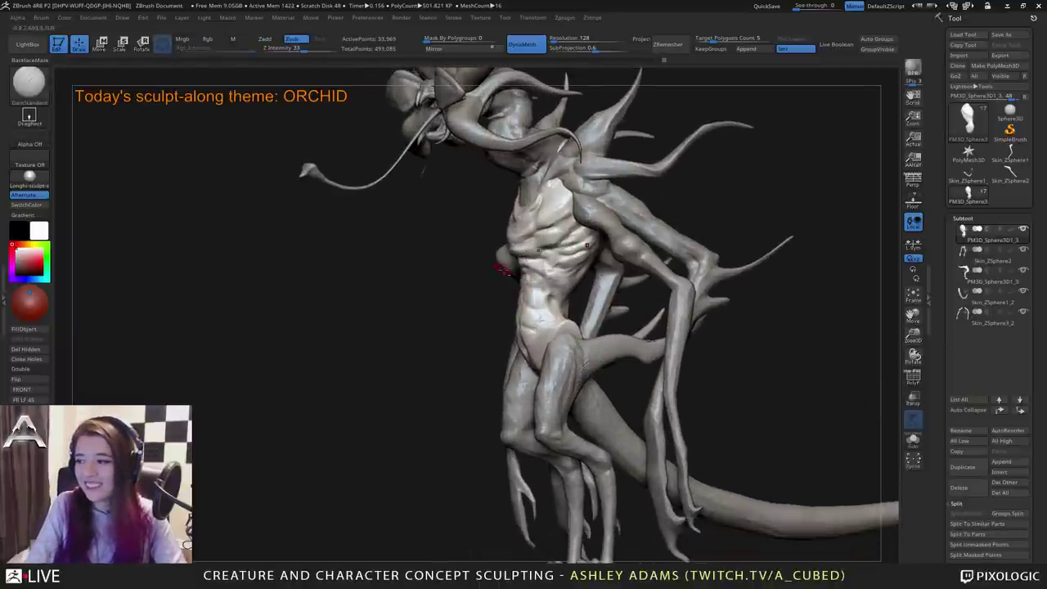
Add ClayBuildup volume to the side of the abdomen below the ribs.
{"action": "right_click", "coordinate": [522, 310]}
{"action": "right_click_drag", "start_coordinate": [523, 313], "coordinate": [525, 302]}
{"action": "key", "text": "b"}
{"action": "key", "text": "c"}
{"action": "key", "text": "b"}
{"action": "right_click_drag", "start_coordinate": [524, 350], "coordinate": [549, 348]}
Define the creases around the side ribs and waist with DamStandard, adjusting the brush size.
{"action": "key", "text": "b"}
{"action": "key", "text": "d"}
{"action": "key", "text": "s"}
{"action": "mouse_move", "coordinate": [550, 348]}
{"action": "right_mouse_down"}
{"action": "mouse_move", "coordinate": [502, 313]}
{"action": "mouse_move", "coordinate": [559, 306]}
{"action": "mouse_move", "coordinate": [618, 377]}
{"action": "mouse_move", "coordinate": [654, 373]}
{"action": "right_mouse_up"}
{"action": "right_click", "coordinate": [541, 316]}
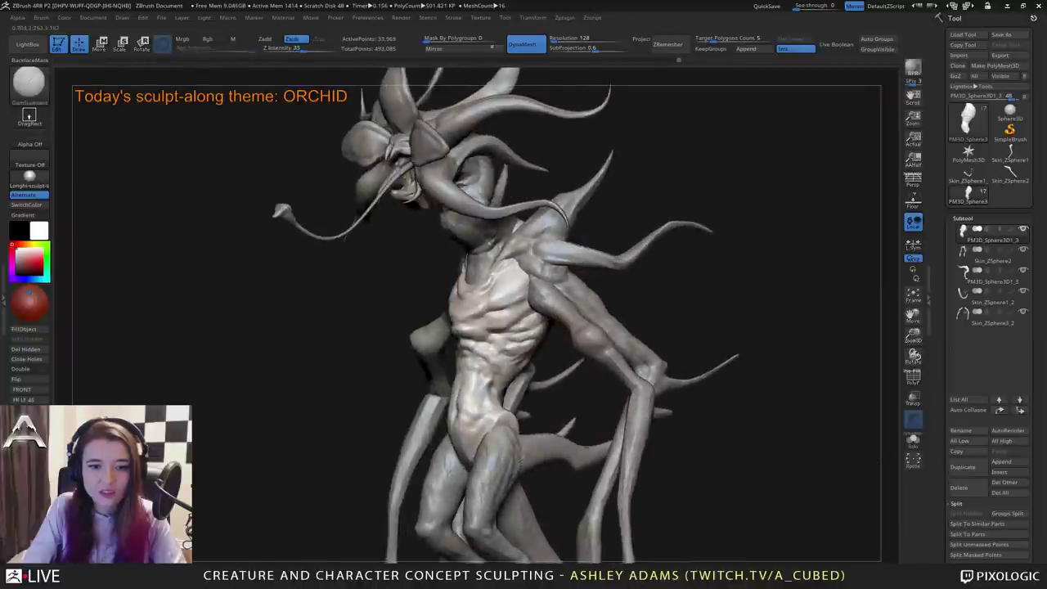
{"action": "right_click", "coordinate": [474, 367]}
{"action": "left_click", "coordinate": [560, 313]}
{"action": "right_click_drag", "start_coordinate": [531, 307], "coordinate": [539, 304]}
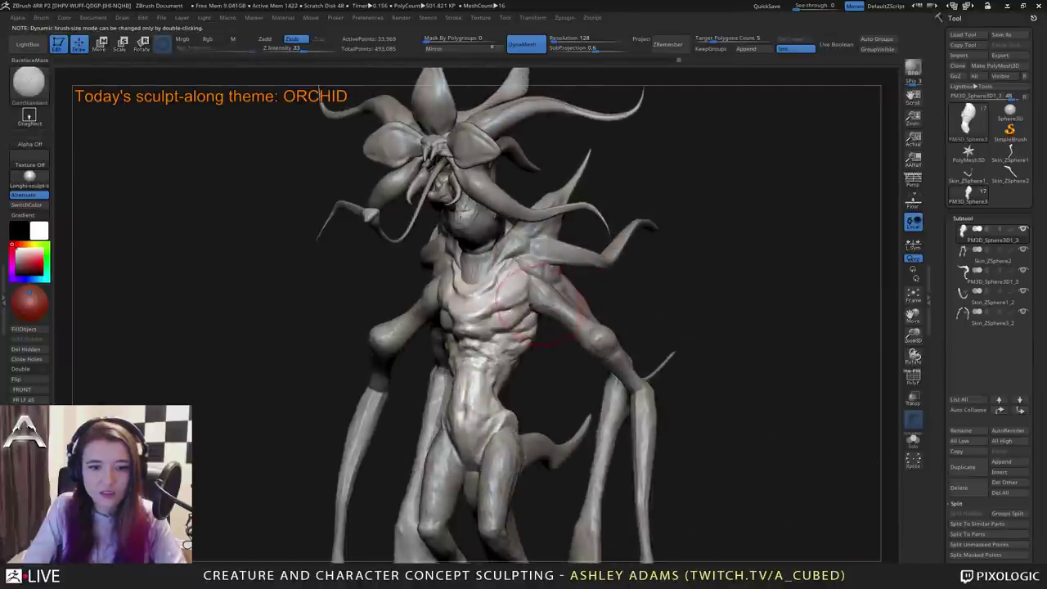
Select the front arms and reshape where their shoulders meet the chest with the SnakeHook brush.
{"action": "left_click", "coordinate": [546, 300], "text": "alt"}
{"action": "right_click", "coordinate": [537, 282]}
{"action": "left_click", "coordinate": [549, 277]}
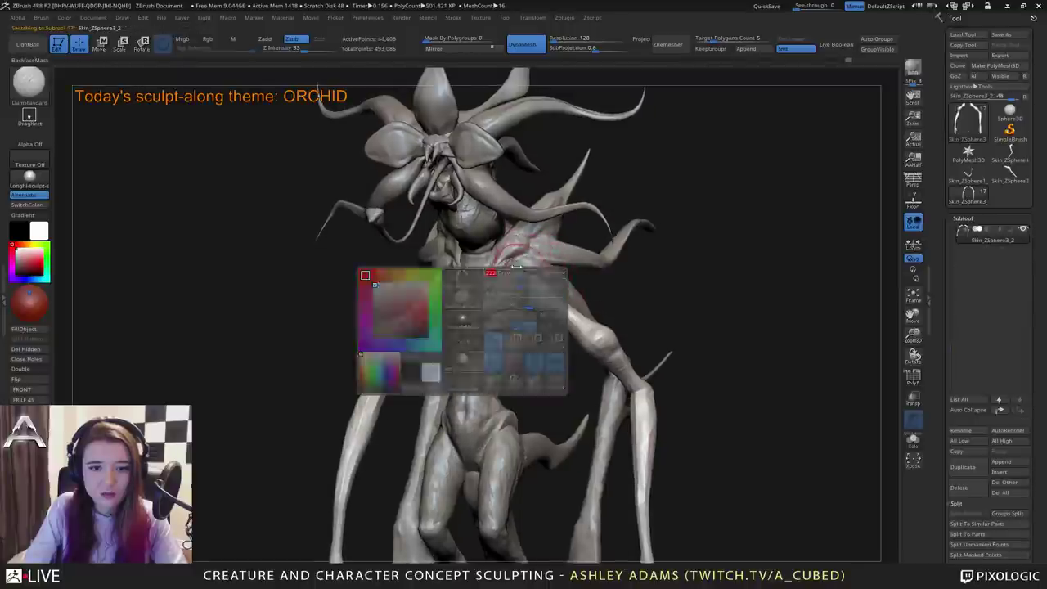
{"action": "key", "text": "b"}
{"action": "key", "text": "s"}
{"action": "key", "text": "h"}
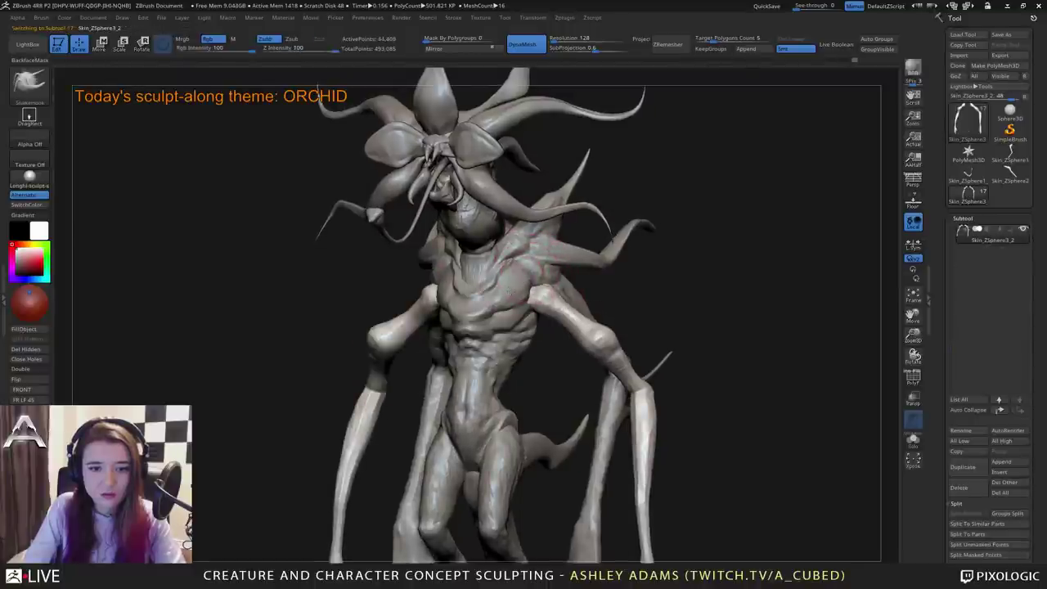
{"action": "right_click_drag", "start_coordinate": [503, 265], "coordinate": [530, 275]}
Select the rear arms and pull their shoulder mass toward the upper chest with SnakeHook.
{"action": "left_click", "coordinate": [543, 255], "text": "alt"}
{"action": "right_click", "coordinate": [527, 274]}
{"action": "left_click", "coordinate": [530, 298], "text": "alt"}
{"action": "left_click", "coordinate": [520, 301], "text": "alt"}
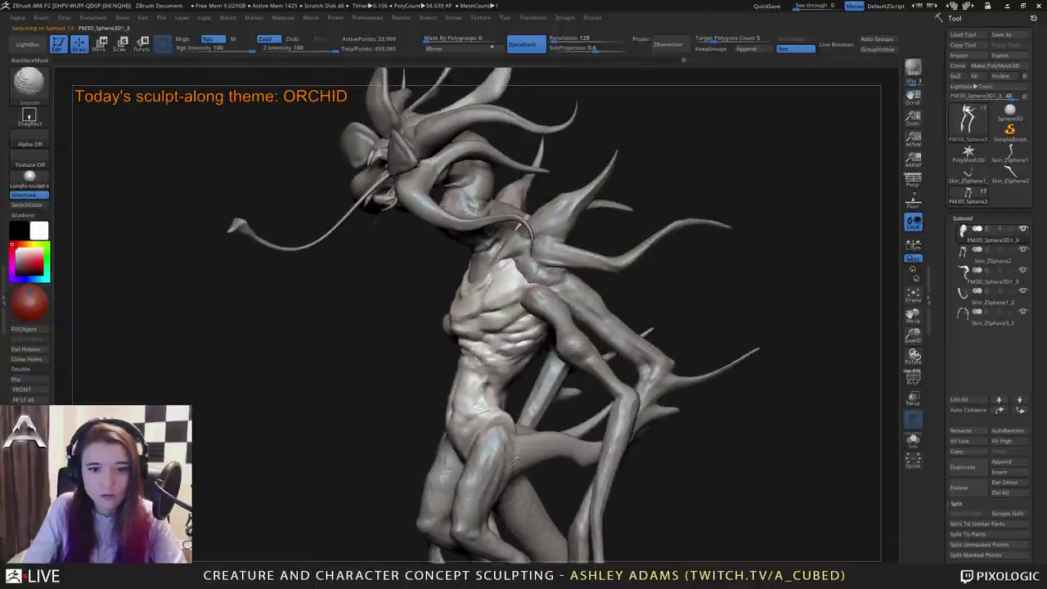
{"action": "left_click", "coordinate": [520, 267], "text": "alt"}
{"action": "left_click", "coordinate": [522, 266], "text": "alt"}
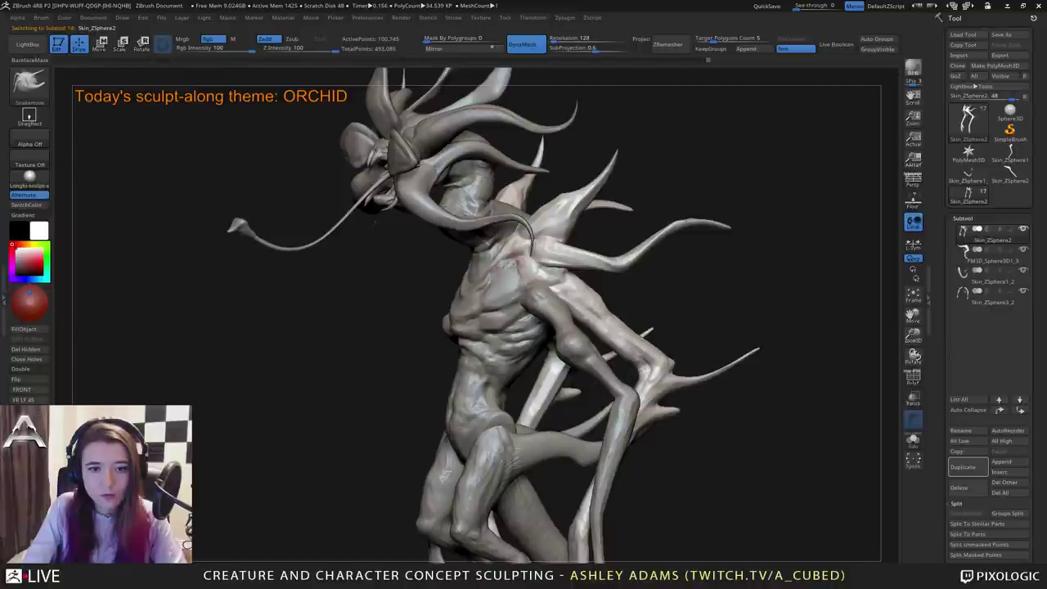
{"action": "right_click_drag", "start_coordinate": [515, 263], "coordinate": [530, 262]}
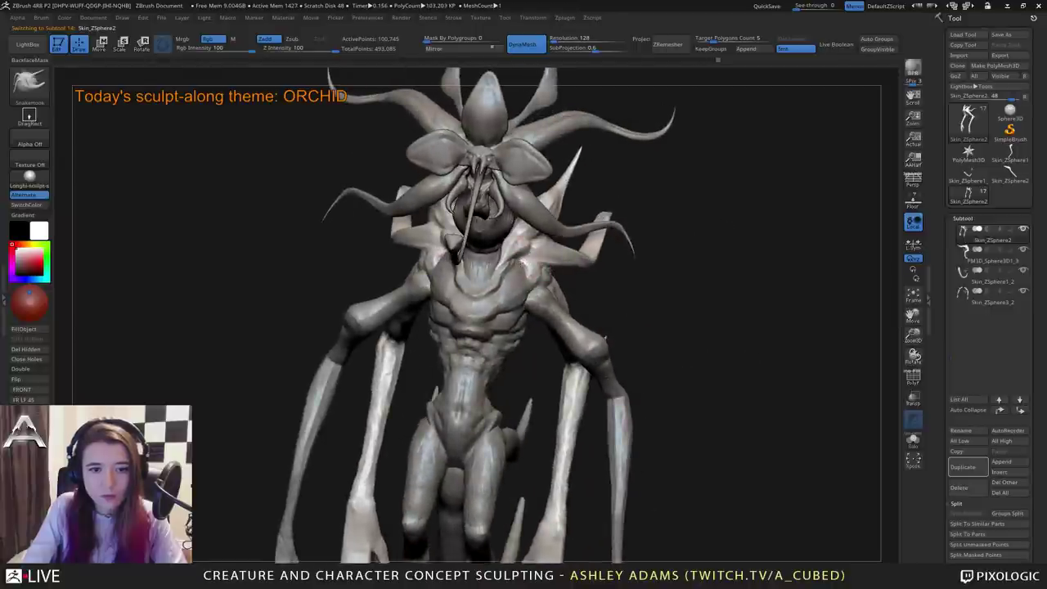
Select the torso and build up the upper chest and collarbone area with ClayBuildup.
{"action": "key", "text": "b"}
{"action": "key", "text": "c"}
{"action": "key", "text": "b"}
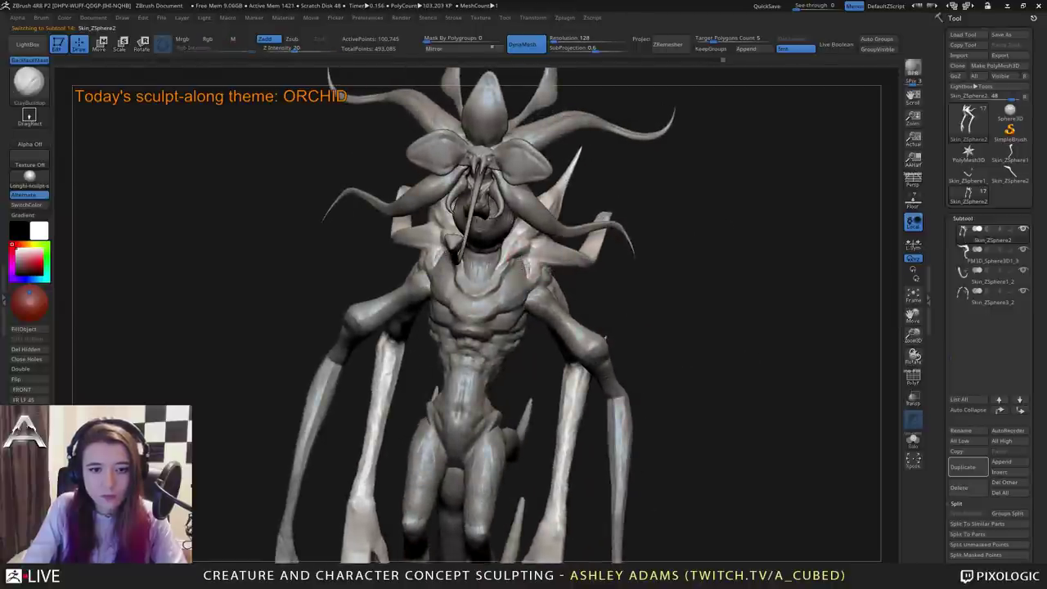
{"action": "right_click_drag", "start_coordinate": [518, 271], "coordinate": [499, 273]}
{"action": "left_click", "coordinate": [508, 272], "text": "alt"}
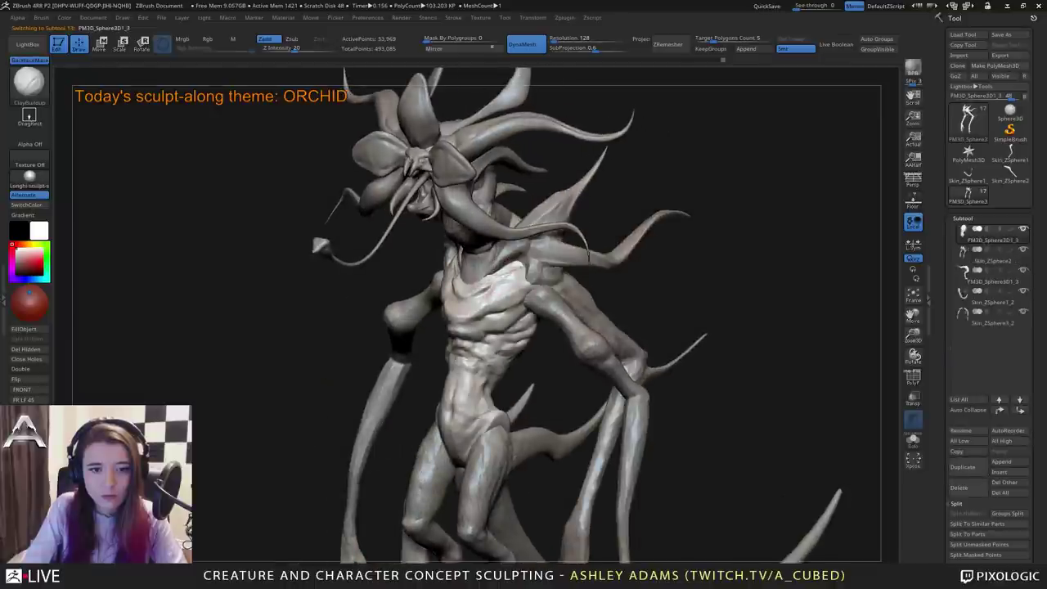
{"action": "mouse_move", "coordinate": [516, 340]}
{"action": "right_mouse_down"}
{"action": "mouse_move", "coordinate": [532, 280]}
{"action": "mouse_move", "coordinate": [439, 274]}
{"action": "right_mouse_up"}
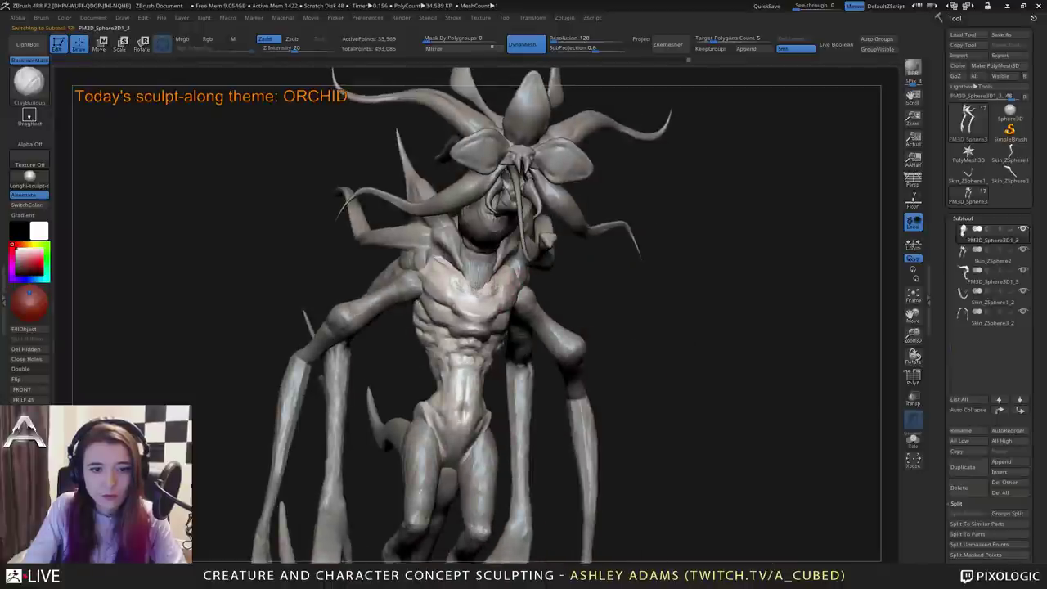
{"action": "mouse_move", "coordinate": [440, 270]}
{"action": "right_mouse_down"}
{"action": "mouse_move", "coordinate": [484, 312]}
{"action": "mouse_move", "coordinate": [476, 298]}
{"action": "mouse_move", "coordinate": [438, 291]}
{"action": "mouse_move", "coordinate": [442, 327]}
{"action": "mouse_move", "coordinate": [479, 315]}
{"action": "mouse_move", "coordinate": [472, 276]}
{"action": "mouse_move", "coordinate": [422, 269]}
{"action": "mouse_move", "coordinate": [428, 261]}
{"action": "right_mouse_up"}
Carve the collarbone edges with DamStandard and pull the upper chest into shape with SnakeHook.
{"action": "key", "text": "b"}
{"action": "key", "text": "d"}
{"action": "key", "text": "s"}
{"action": "key", "text": "b"}
{"action": "key", "text": "s"}
{"action": "key", "text": "h"}
{"action": "mouse_move", "coordinate": [515, 277]}
{"action": "right_mouse_down"}
{"action": "mouse_move", "coordinate": [479, 276]}
{"action": "mouse_move", "coordinate": [463, 291]}
{"action": "right_mouse_up"}
Carve the sternum notch and the chest muscle lines with DamStandard.
{"action": "key", "text": "b"}
{"action": "key", "text": "d"}
{"action": "key", "text": "s"}
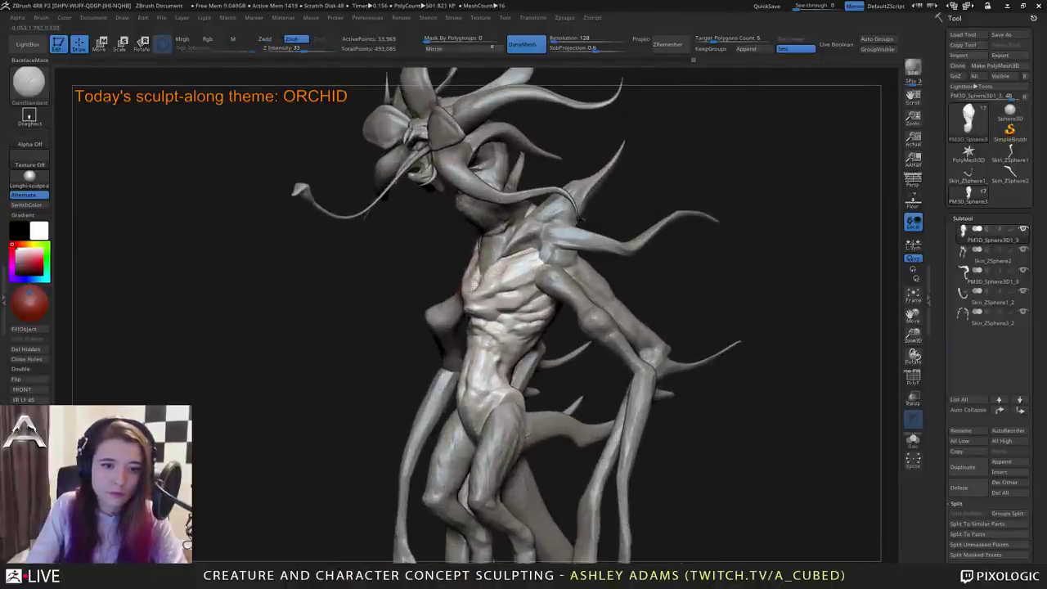
{"action": "right_click_drag", "start_coordinate": [462, 292], "coordinate": [475, 265]}
{"action": "right_click", "coordinate": [468, 287]}
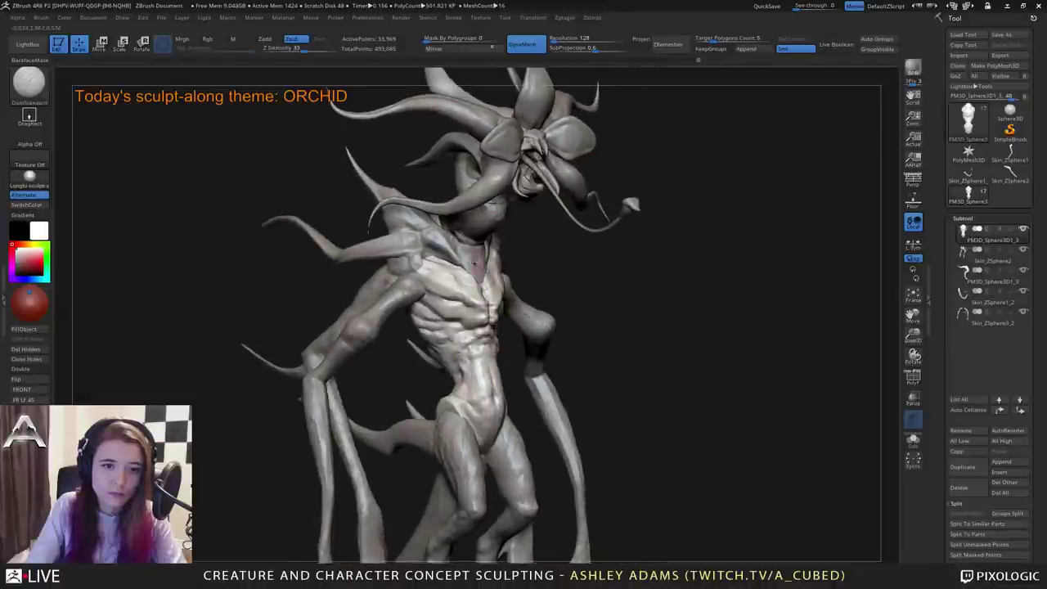
Select the neck and head piece and enable DynaMesh on it at resolution 224.
{"action": "left_click", "coordinate": [474, 263], "text": "alt"}
{"action": "right_click", "coordinate": [481, 282]}
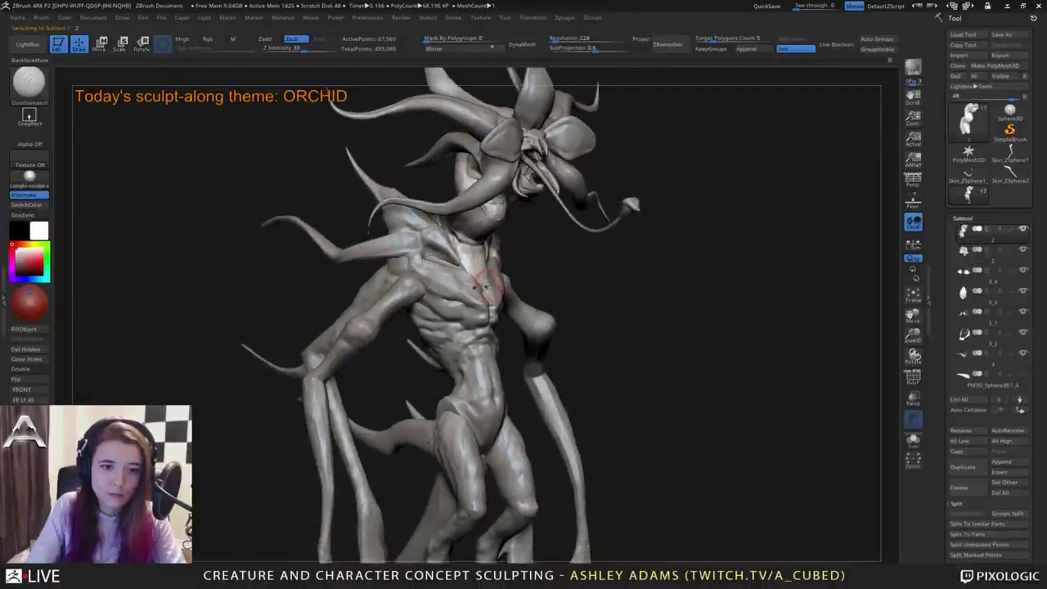
{"action": "left_click", "coordinate": [522, 43]}
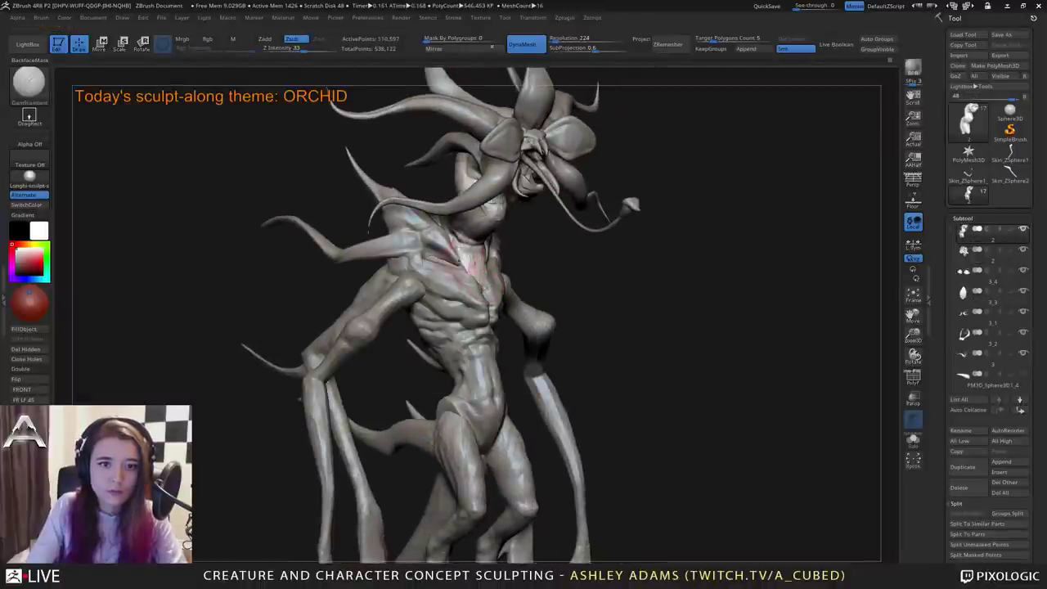
Build up the base of the neck with ClayBuildup and pull it into the sternum notch with SnakeHook.
{"action": "right_click_drag", "start_coordinate": [479, 265], "coordinate": [459, 270]}
{"action": "key", "text": "b"}
{"action": "key", "text": "c"}
{"action": "key", "text": "b"}
{"action": "key", "text": "b"}
{"action": "key", "text": "s"}
{"action": "key", "text": "h"}
{"action": "right_click_drag", "start_coordinate": [489, 303], "coordinate": [459, 285]}
Carve tendon lines down the front and side of the neck with DamStandard.
{"action": "key", "text": "b"}
{"action": "key", "text": "d"}
{"action": "key", "text": "s"}
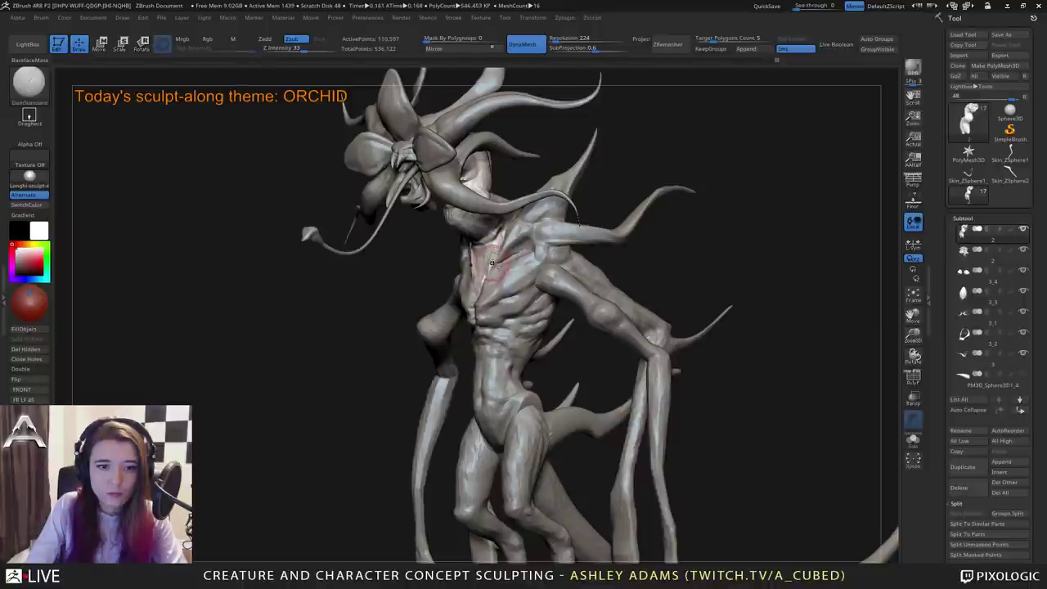
{"action": "mouse_move", "coordinate": [474, 282]}
{"action": "right_mouse_down"}
{"action": "mouse_move", "coordinate": [494, 277]}
{"action": "mouse_move", "coordinate": [495, 250]}
{"action": "right_mouse_up"}
Thicken the neck tendons with ClayBuildup and sharpen the grooves between them with DamStandard.
{"action": "key", "text": "b"}
{"action": "key", "text": "c"}
{"action": "key", "text": "b"}
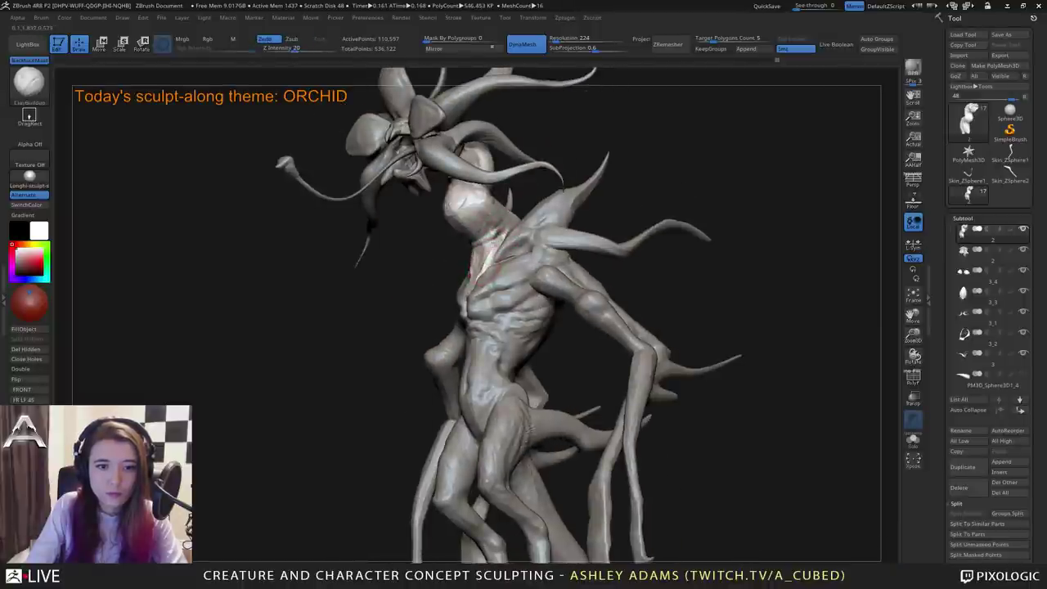
{"action": "key", "text": "b"}
{"action": "key", "text": "d"}
{"action": "key", "text": "s"}
{"action": "right_click_drag", "start_coordinate": [503, 237], "coordinate": [468, 253]}
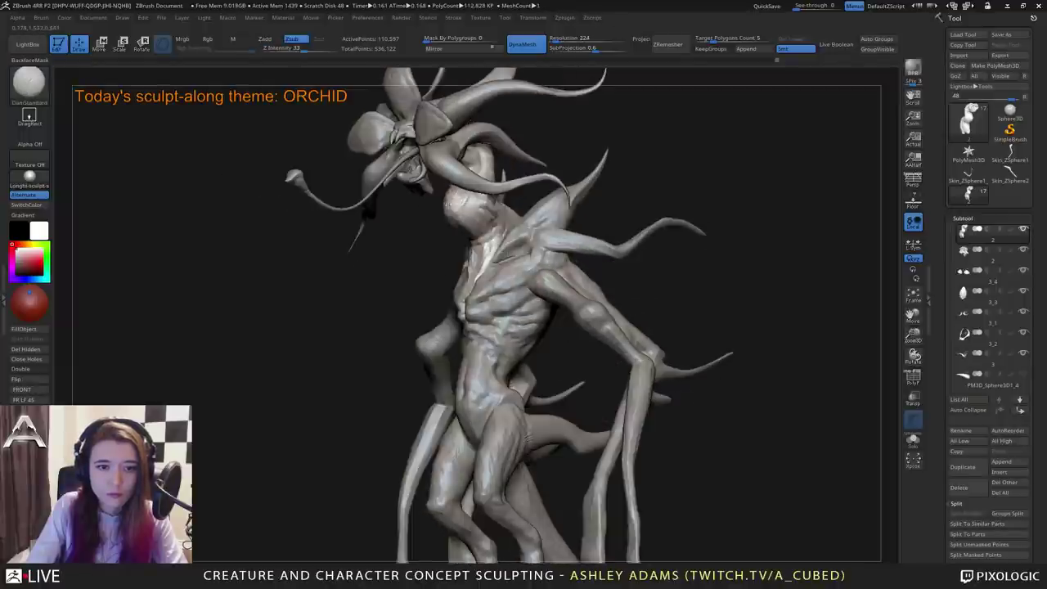
Carve a crease in the side of the head behind the petals with DamStandard and swell the area with Inflat.
{"action": "mouse_move", "coordinate": [449, 204]}
{"action": "right_mouse_down"}
{"action": "mouse_move", "coordinate": [591, 494]}
{"action": "mouse_move", "coordinate": [546, 482]}
{"action": "right_mouse_up"}
{"action": "mouse_move", "coordinate": [540, 279]}
{"action": "right_mouse_down"}
{"action": "mouse_move", "coordinate": [494, 245]}
{"action": "mouse_move", "coordinate": [481, 243]}
{"action": "mouse_move", "coordinate": [467, 266]}
{"action": "right_mouse_up"}
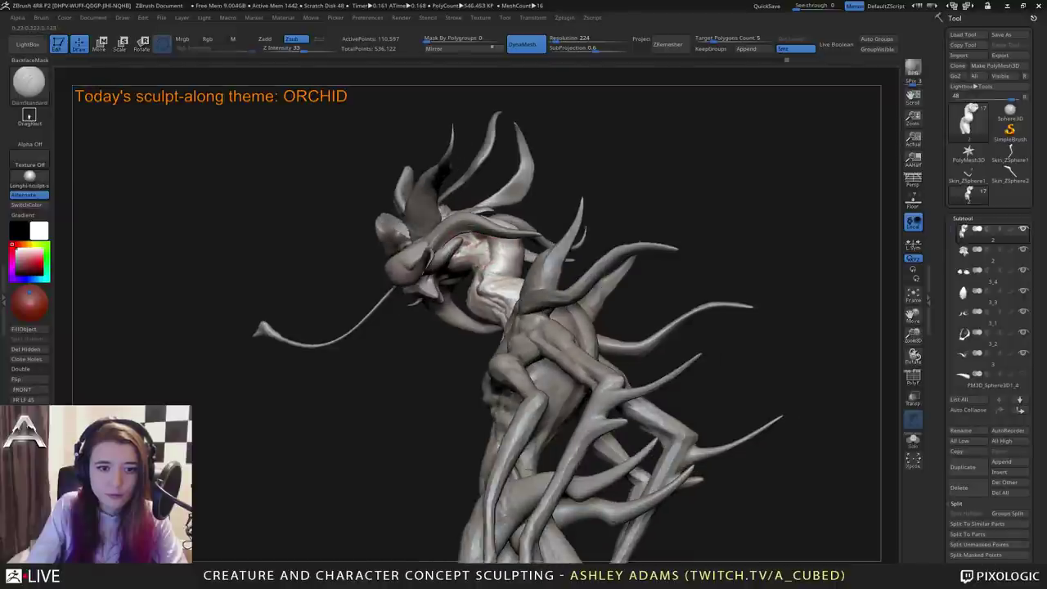
{"action": "left_click_drag", "start_coordinate": [476, 243], "coordinate": [458, 250]}
{"action": "right_click_drag", "start_coordinate": [459, 245], "coordinate": [448, 282]}
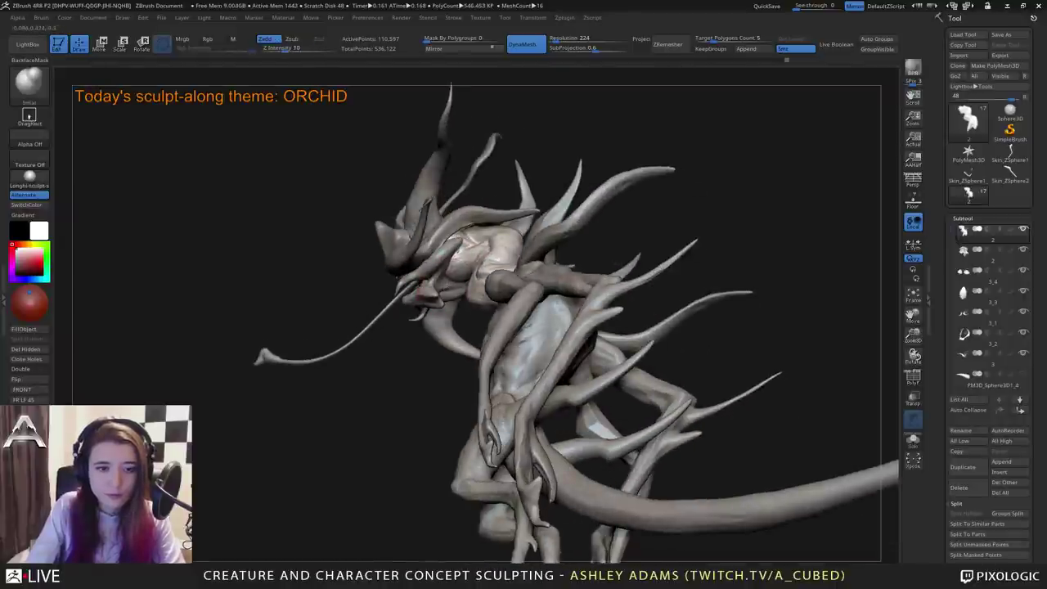
Switch to SnakeHook and examine the creature's overall silhouette from the side and front.
{"action": "key", "text": "b"}
{"action": "key", "text": "s"}
{"action": "key", "text": "h"}
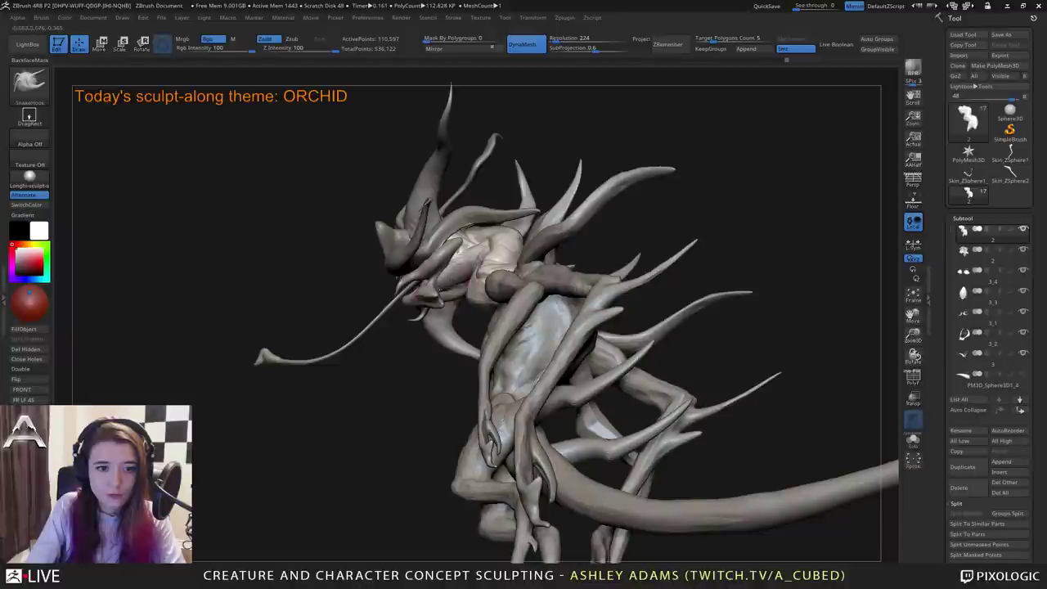
{"action": "right_click_drag", "start_coordinate": [445, 288], "coordinate": [489, 285]}
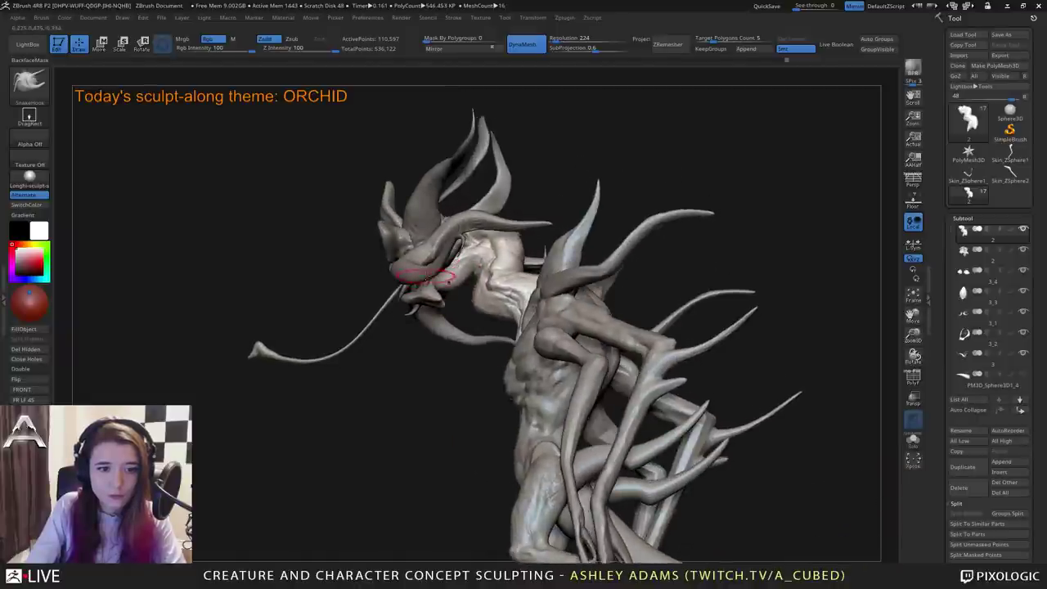
{"action": "mouse_move", "coordinate": [427, 277]}
{"action": "right_mouse_down"}
{"action": "mouse_move", "coordinate": [446, 275]}
{"action": "mouse_move", "coordinate": [431, 268]}
{"action": "mouse_move", "coordinate": [423, 282]}
{"action": "mouse_move", "coordinate": [479, 327]}
{"action": "mouse_move", "coordinate": [501, 283]}
{"action": "mouse_move", "coordinate": [566, 278]}
{"action": "mouse_move", "coordinate": [592, 329]}
{"action": "mouse_move", "coordinate": [579, 301]}
{"action": "right_mouse_up"}
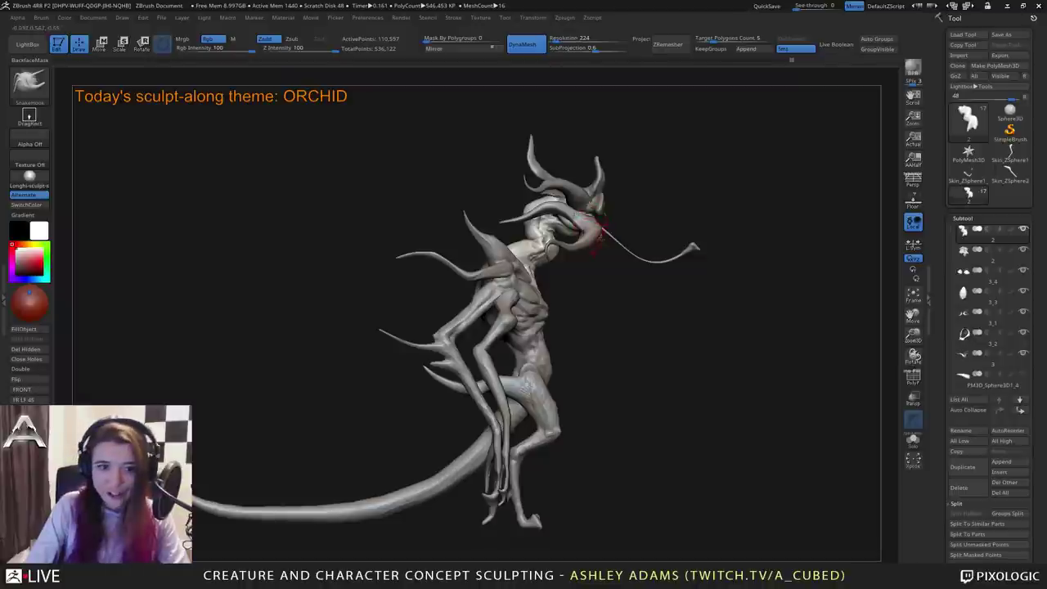
{"action": "right_click_drag", "start_coordinate": [569, 275], "coordinate": [572, 276]}
{"action": "right_click", "coordinate": [573, 276]}
{"action": "right_click_drag", "start_coordinate": [694, 279], "coordinate": [437, 173]}
{"action": "left_click", "coordinate": [568, 366], "text": "alt"}
{"action": "right_click_drag", "start_coordinate": [562, 355], "coordinate": [551, 385]}
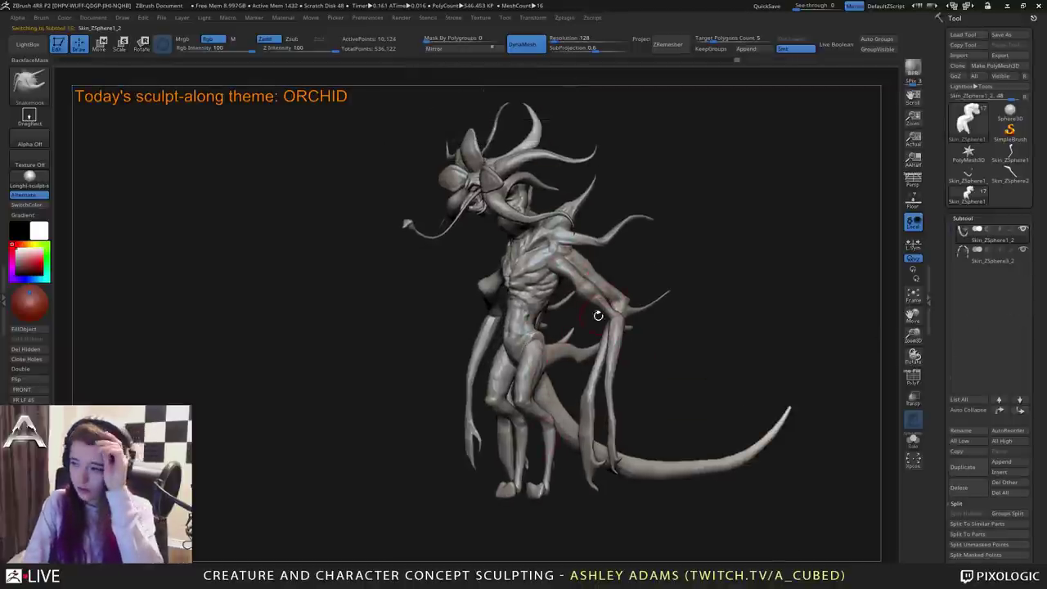
{"action": "right_click_drag", "start_coordinate": [612, 320], "coordinate": [661, 321]}
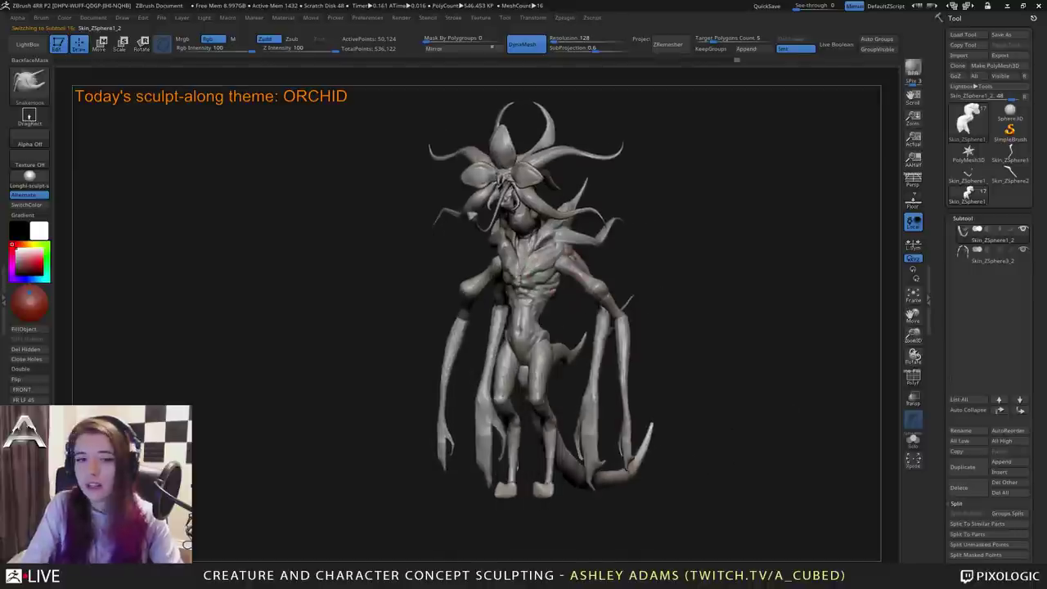
Pull the two side petals of the face wider with a large SnakeHook brush.
{"action": "right_click_drag", "start_coordinate": [531, 171], "coordinate": [577, 257], "text": "alt"}
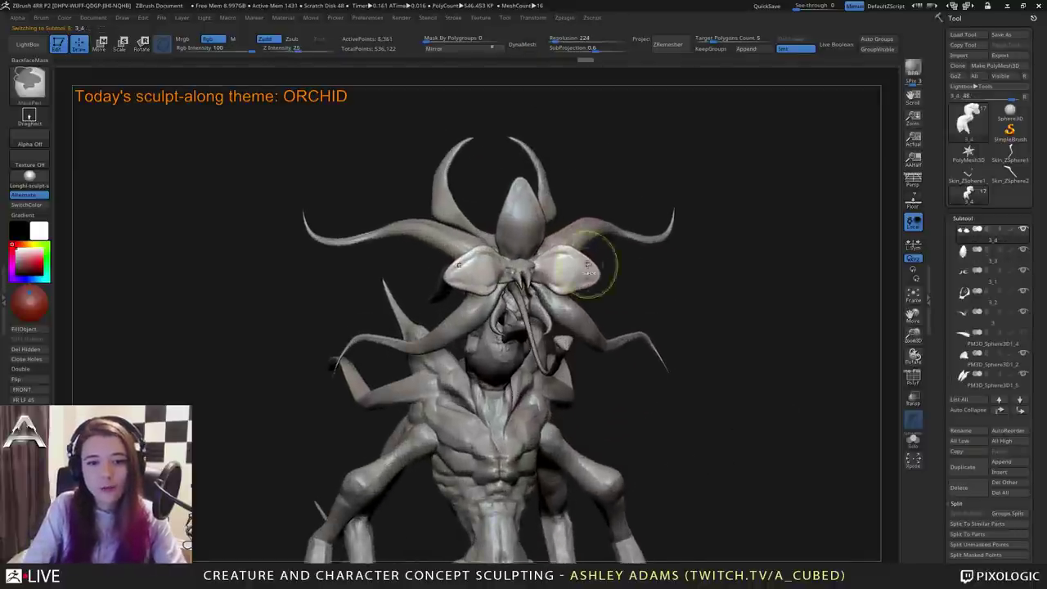
{"action": "key", "text": "space"}
{"action": "right_click_drag", "start_coordinate": [591, 265], "coordinate": [588, 276], "text": "shift"}
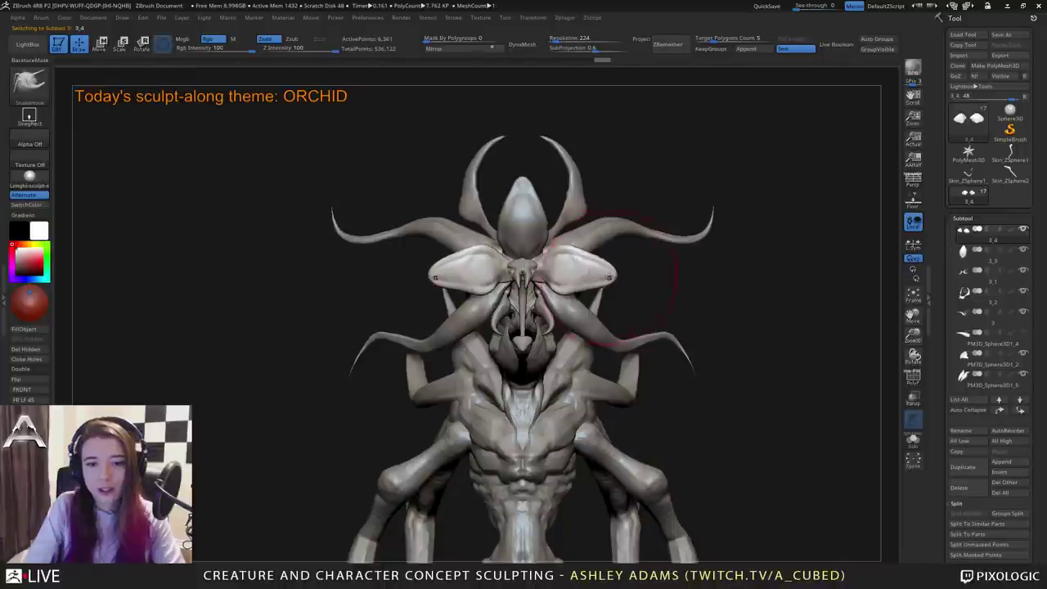
{"action": "left_click_drag", "start_coordinate": [601, 278], "coordinate": [585, 270]}
{"action": "key", "text": "space"}
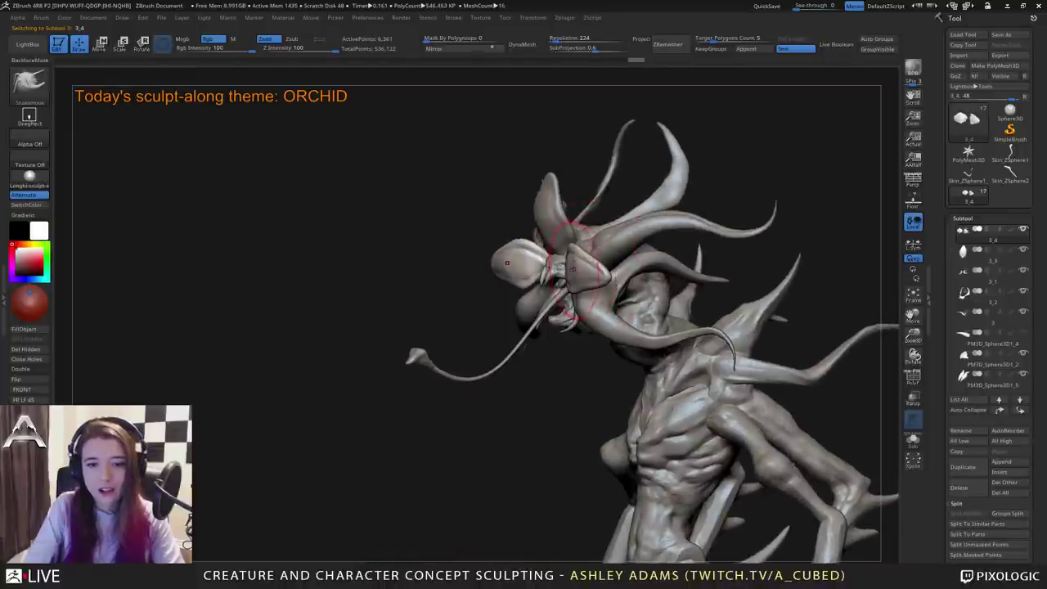
Refine the curve of the side petals with SnakeHook from the side, below and front.
{"action": "right_click_drag", "start_coordinate": [579, 263], "coordinate": [549, 283]}
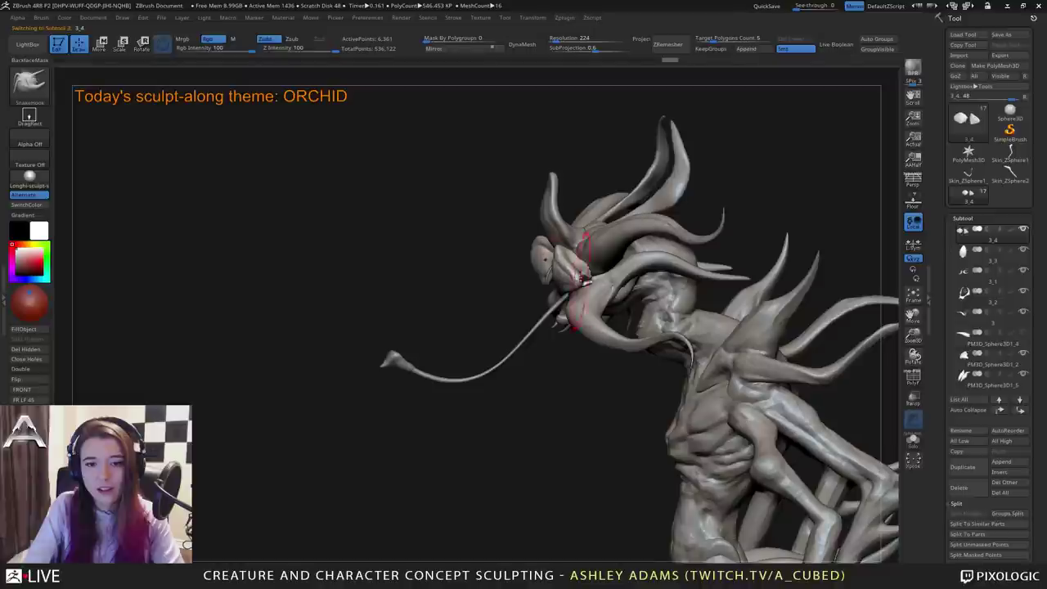
{"action": "mouse_move", "coordinate": [675, 278]}
{"action": "right_mouse_down"}
{"action": "mouse_move", "coordinate": [625, 279]}
{"action": "mouse_move", "coordinate": [730, 283]}
{"action": "mouse_move", "coordinate": [760, 360]}
{"action": "mouse_move", "coordinate": [758, 409]}
{"action": "right_mouse_up"}
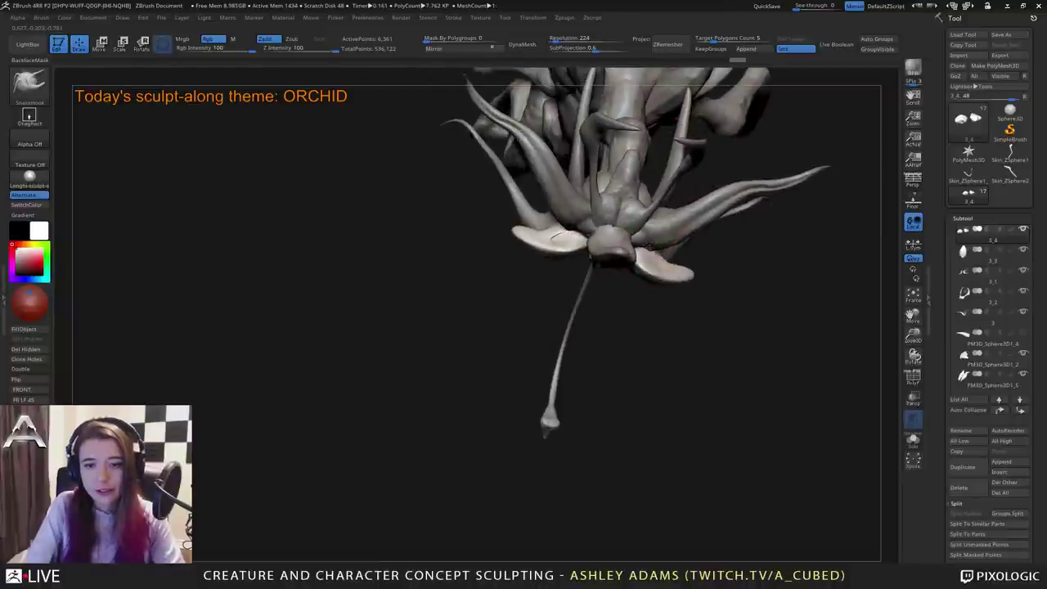
{"action": "right_click_drag", "start_coordinate": [647, 253], "coordinate": [676, 168]}
{"action": "mouse_move", "coordinate": [676, 262]}
{"action": "right_mouse_down"}
{"action": "mouse_move", "coordinate": [605, 252]}
{"action": "mouse_move", "coordinate": [720, 269]}
{"action": "right_mouse_up"}
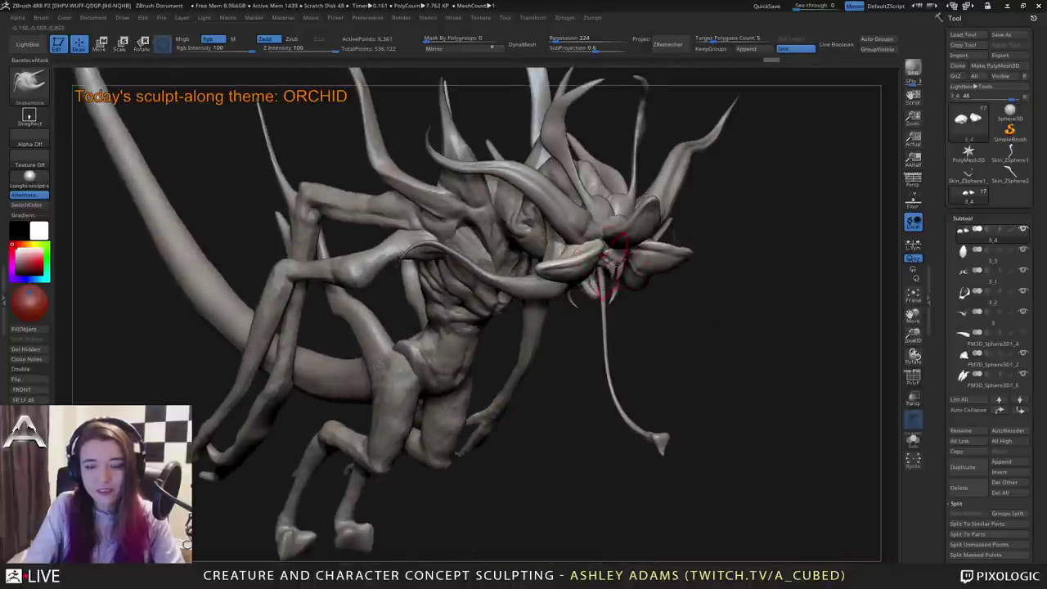
{"action": "left_click_drag", "start_coordinate": [614, 260], "coordinate": [601, 234]}
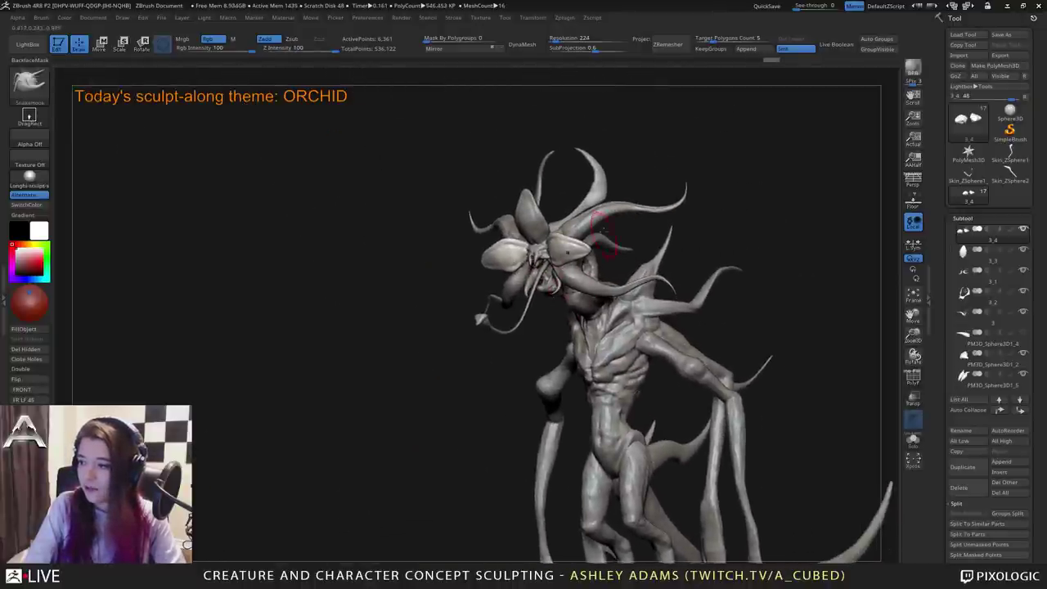
{"action": "right_click_drag", "start_coordinate": [603, 231], "coordinate": [605, 294]}
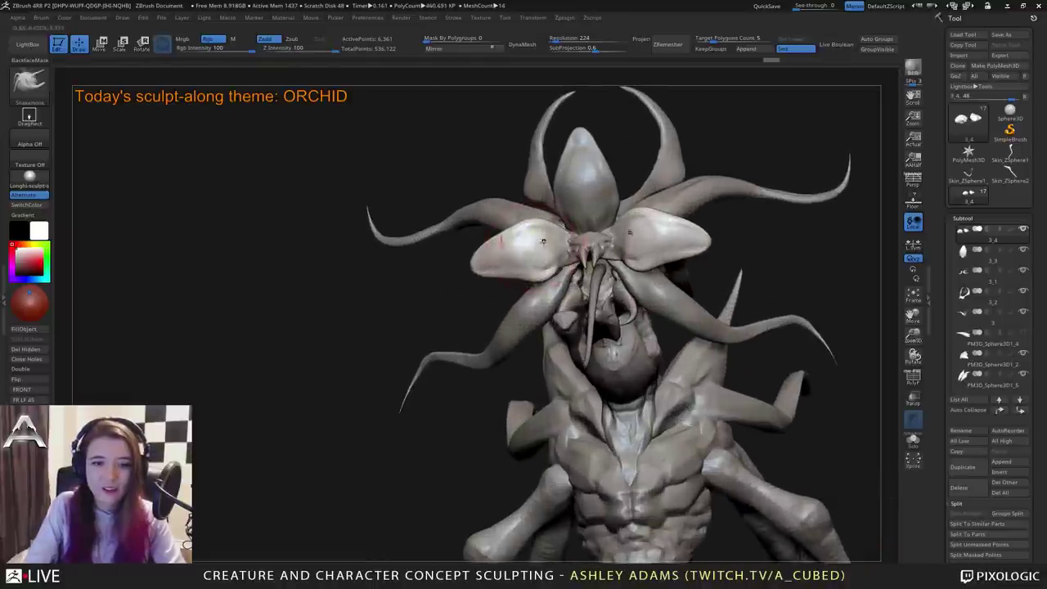
{"action": "left_click_drag", "start_coordinate": [546, 244], "coordinate": [558, 245]}
Select the upright top petal and reshape its outer edge with SnakeHook.
{"action": "left_click", "coordinate": [585, 194], "text": "alt"}
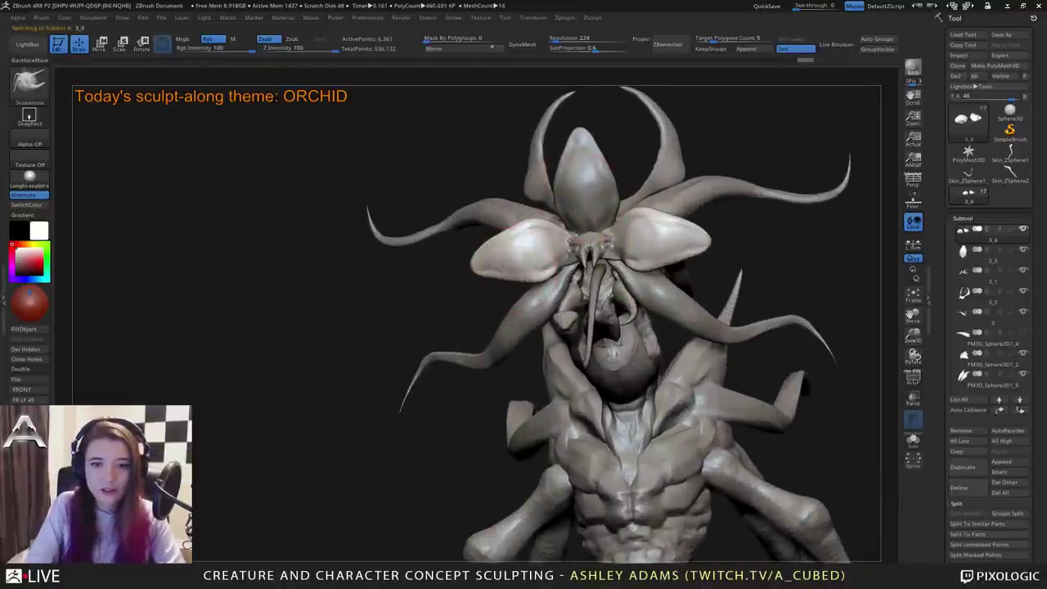
{"action": "left_click", "coordinate": [596, 166], "text": "alt"}
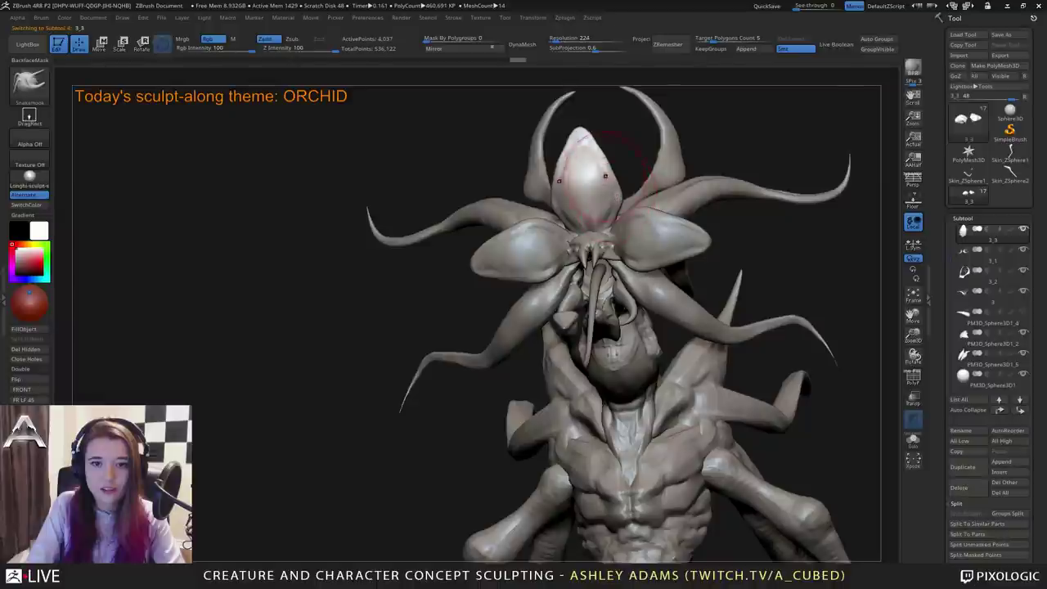
{"action": "left_click_drag", "start_coordinate": [608, 175], "coordinate": [616, 168]}
{"action": "mouse_move", "coordinate": [609, 210]}
{"action": "right_mouse_down", "text": "ctrl"}
{"action": "mouse_move", "coordinate": [587, 176]}
{"action": "mouse_move", "coordinate": [604, 207]}
{"action": "right_mouse_up", "text": "ctrl"}
{"action": "left_click_drag", "start_coordinate": [625, 219], "coordinate": [536, 216]}
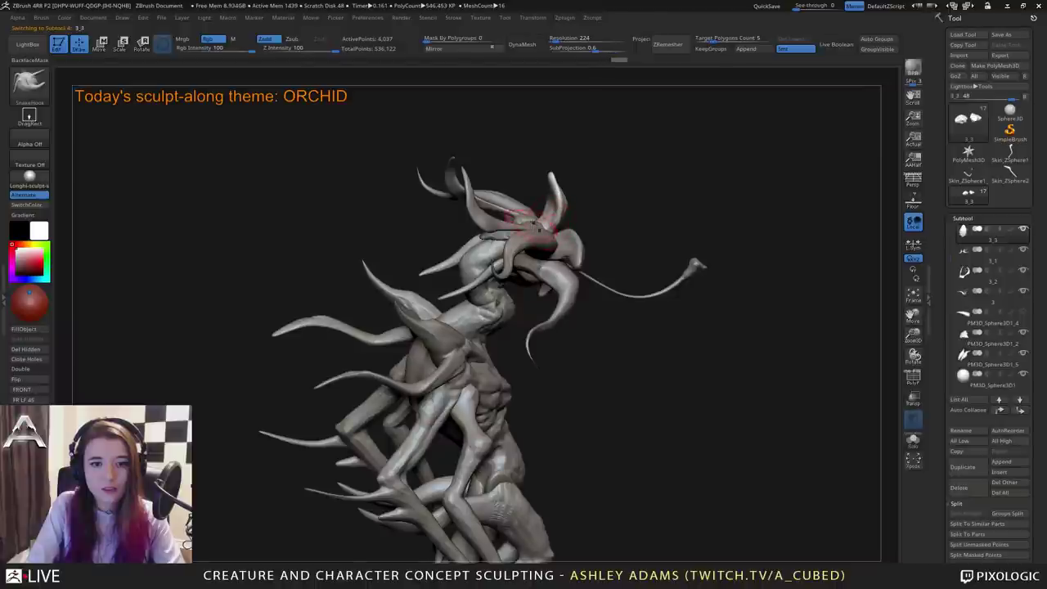
Build up the back of the top petal with ClayBuildup.
{"action": "right_click_drag", "start_coordinate": [533, 225], "coordinate": [524, 311]}
{"action": "key", "text": "b"}
{"action": "key", "text": "c"}
{"action": "key", "text": "b"}
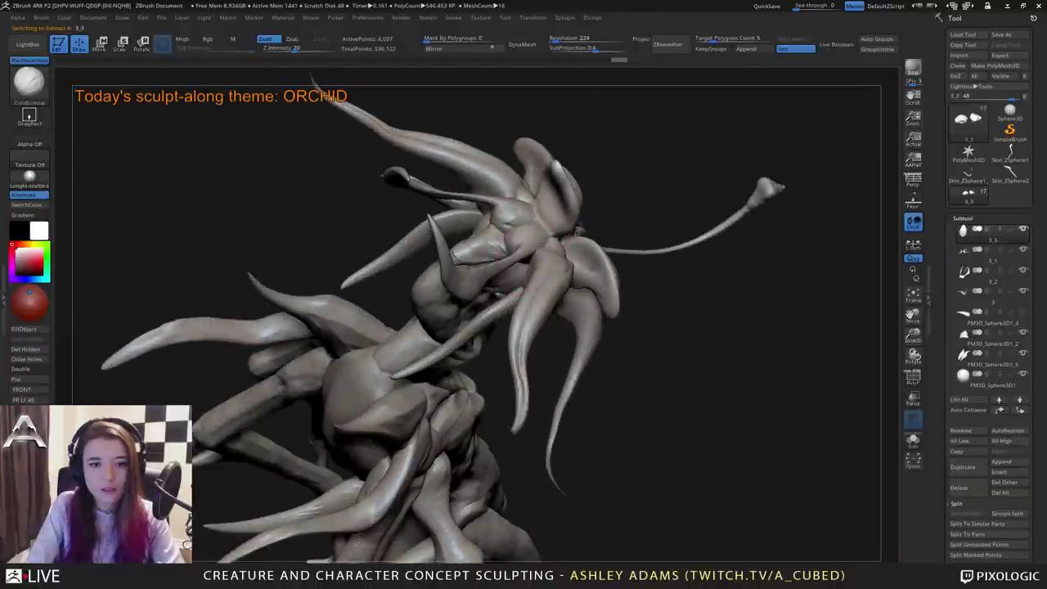
{"action": "right_click_drag", "start_coordinate": [530, 245], "coordinate": [546, 200]}
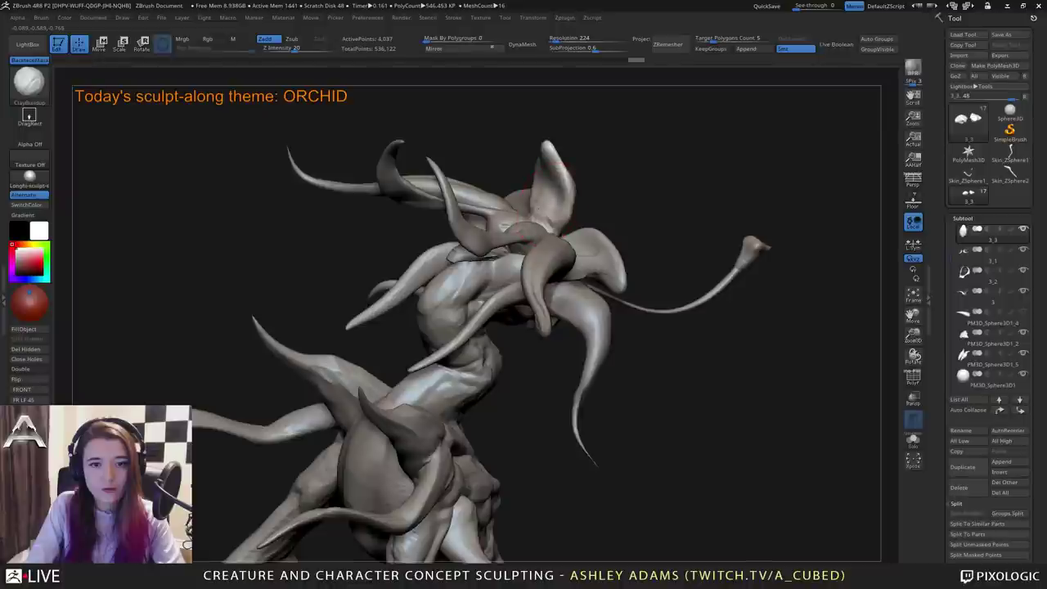
{"action": "left_click_drag", "start_coordinate": [560, 176], "coordinate": [546, 198]}
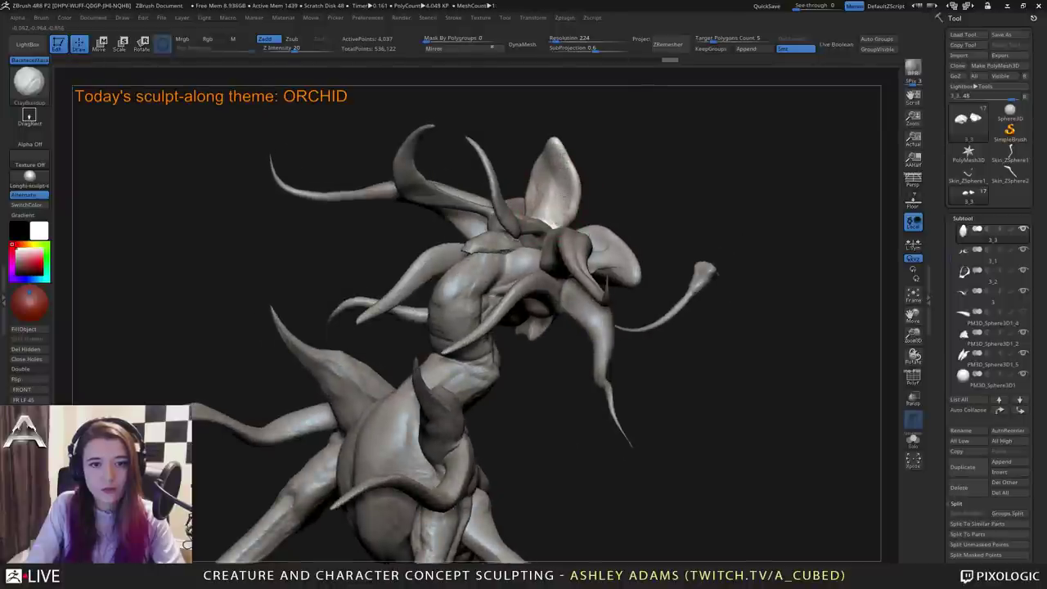
{"action": "right_click_drag", "start_coordinate": [564, 218], "coordinate": [452, 201]}
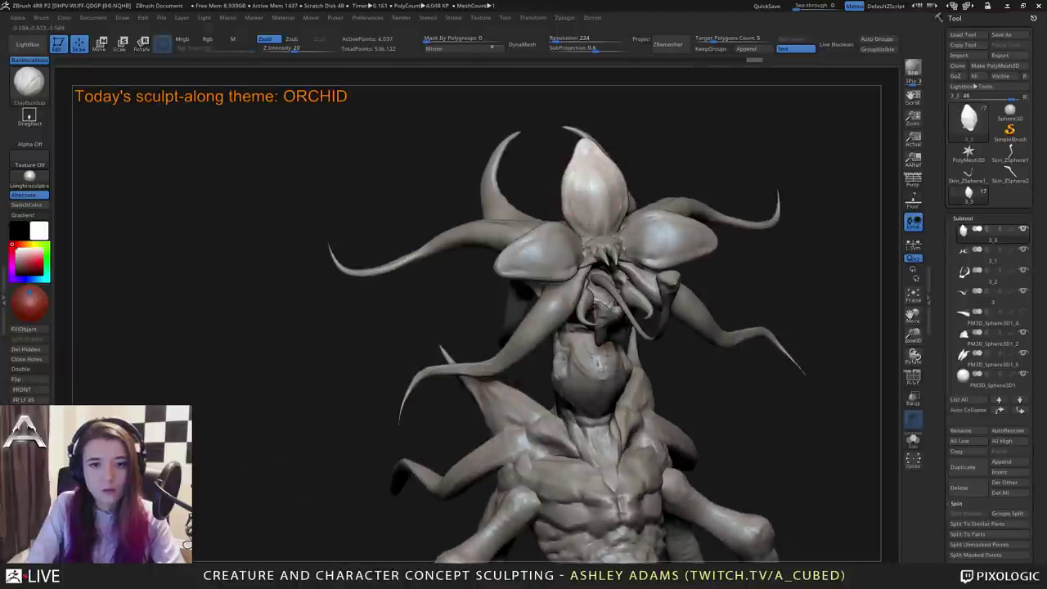
Carve lengthwise grooves down the front of the top petal with DamStandard and smooth them.
{"action": "key", "text": "b"}
{"action": "key", "text": "d"}
{"action": "key", "text": "s"}
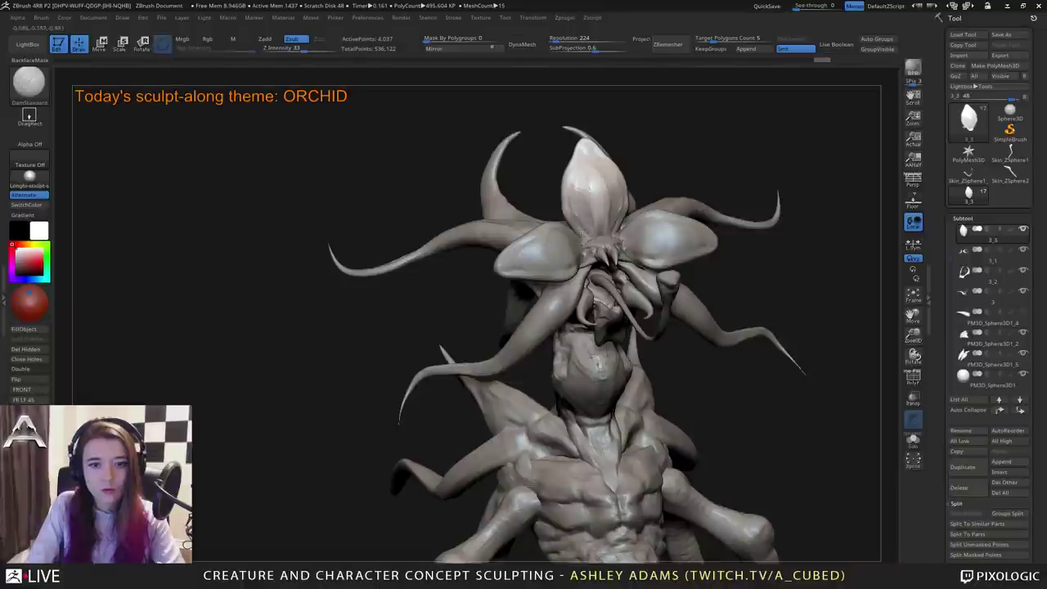
{"action": "left_click_drag", "start_coordinate": [568, 184], "coordinate": [592, 235]}
{"action": "right_click_drag", "start_coordinate": [588, 197], "coordinate": [527, 185]}
{"action": "left_click_drag", "start_coordinate": [600, 164], "coordinate": [603, 220], "text": "shift"}
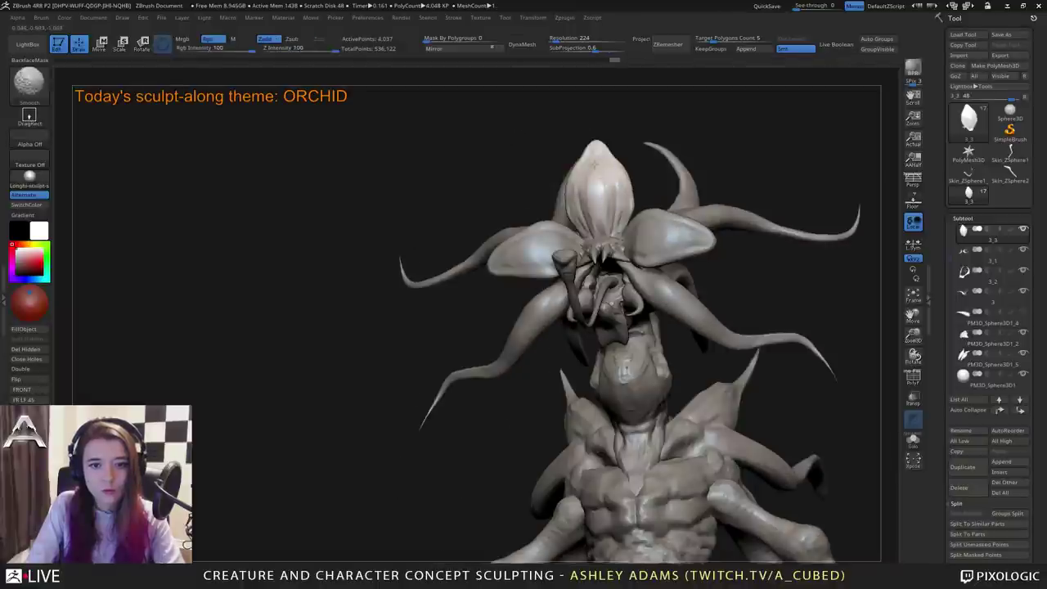
Select the side petals and carve lengthwise grooves along their fronts with DamStandard.
{"action": "left_click", "coordinate": [643, 238], "text": "alt"}
{"action": "right_click_drag", "start_coordinate": [644, 238], "coordinate": [656, 252]}
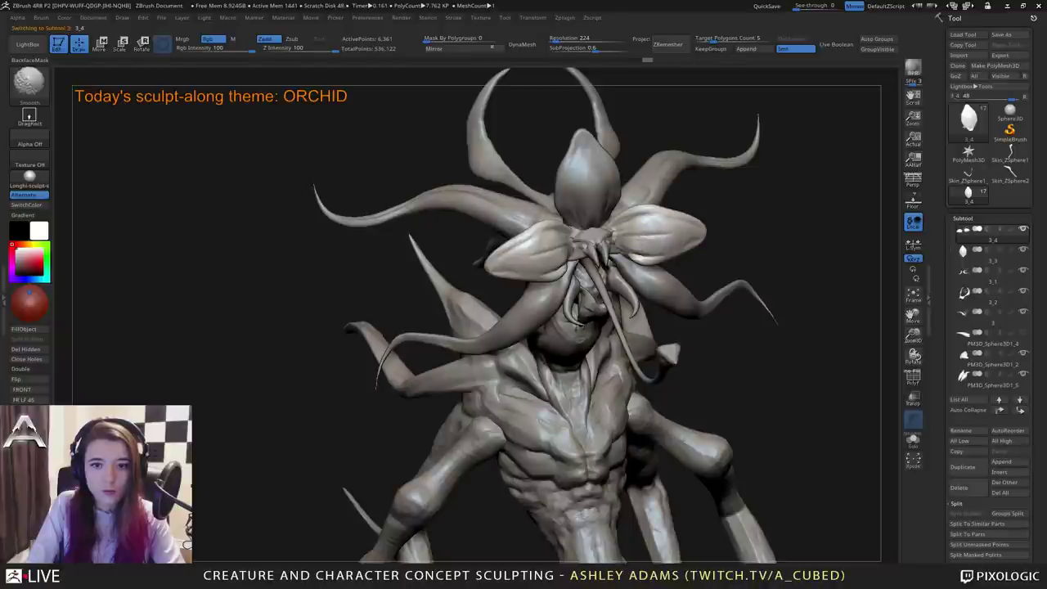
{"action": "mouse_move", "coordinate": [670, 286]}
{"action": "right_mouse_down"}
{"action": "mouse_move", "coordinate": [649, 264]}
{"action": "mouse_move", "coordinate": [584, 281]}
{"action": "mouse_move", "coordinate": [583, 301]}
{"action": "right_mouse_up"}
Build up the backs of the side petals where they join the head with ClayBuildup.
{"action": "key", "text": "b"}
{"action": "key", "text": "c"}
{"action": "key", "text": "b"}
{"action": "right_click_drag", "start_coordinate": [583, 301], "coordinate": [604, 288]}
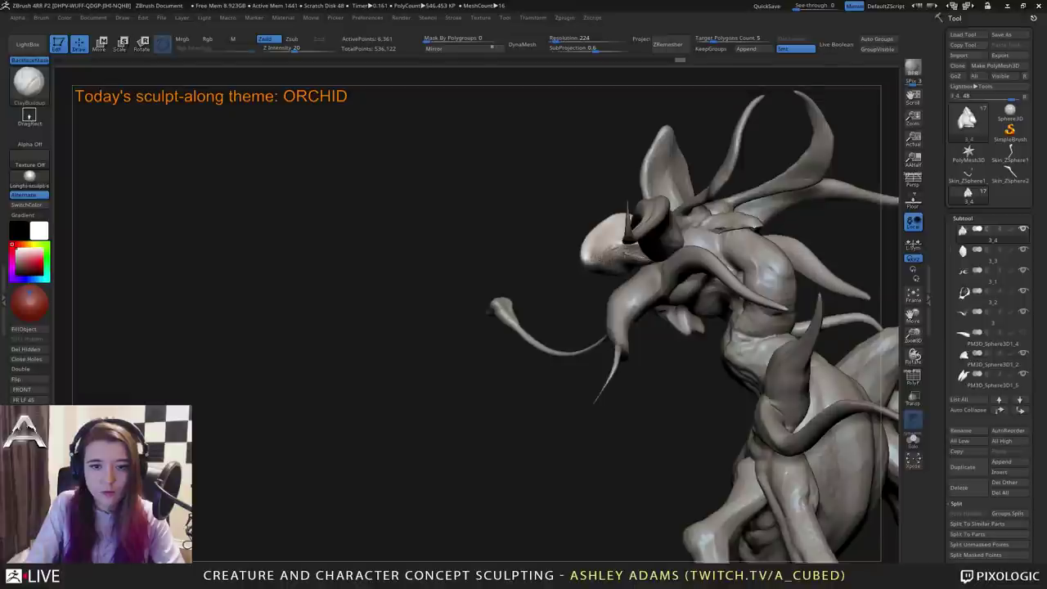
{"action": "left_click_drag", "start_coordinate": [625, 248], "coordinate": [624, 229]}
{"action": "right_click_drag", "start_coordinate": [624, 229], "coordinate": [671, 233]}
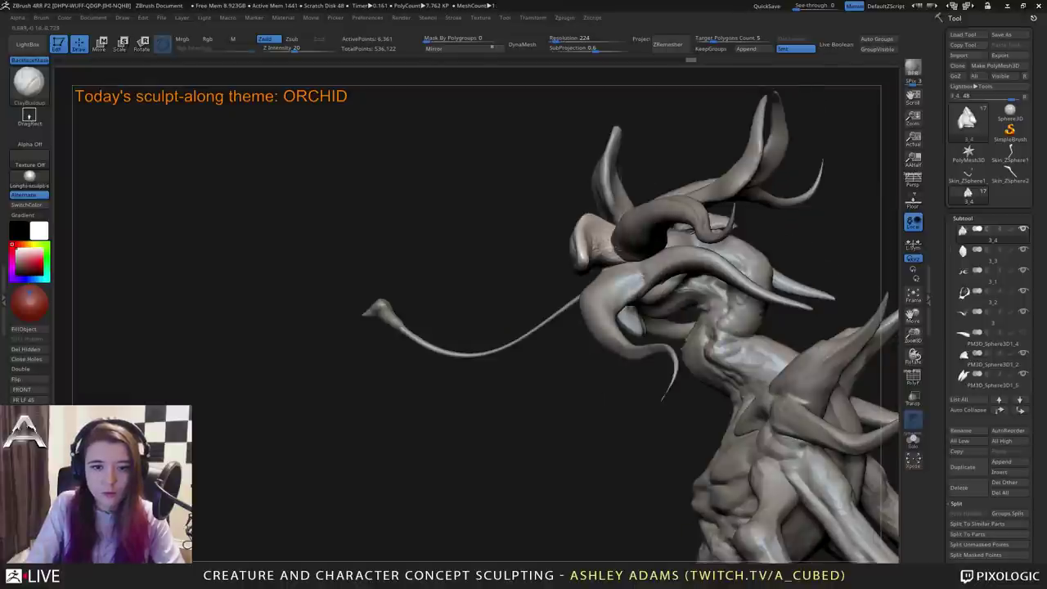
{"action": "left_click_drag", "start_coordinate": [604, 250], "coordinate": [606, 237]}
{"action": "mouse_move", "coordinate": [607, 237]}
{"action": "right_mouse_down"}
{"action": "mouse_move", "coordinate": [661, 242]}
{"action": "mouse_move", "coordinate": [681, 270]}
{"action": "right_mouse_up"}
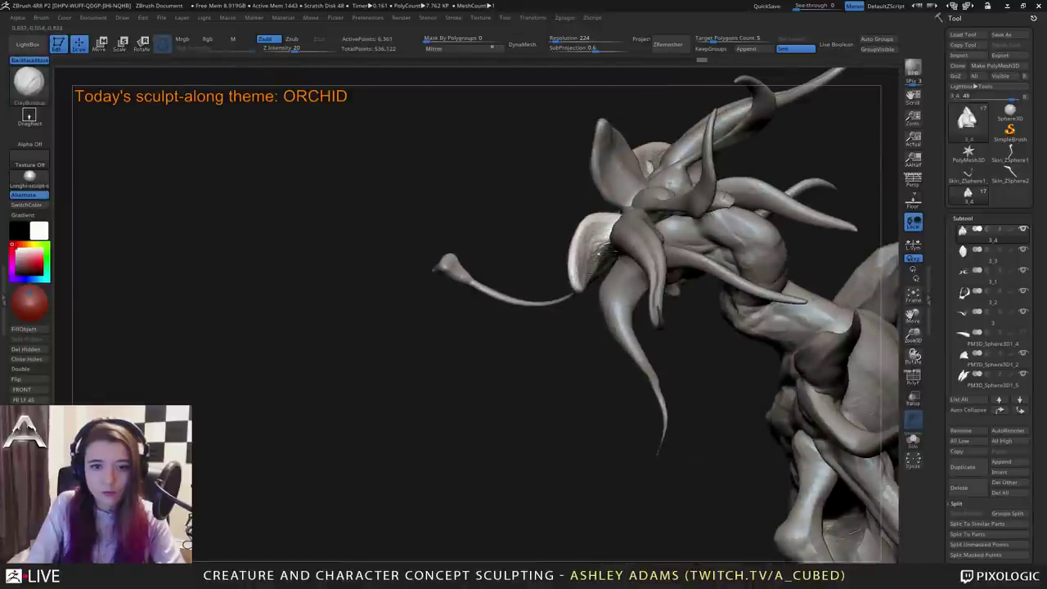
{"action": "left_click_drag", "start_coordinate": [600, 255], "coordinate": [598, 278]}
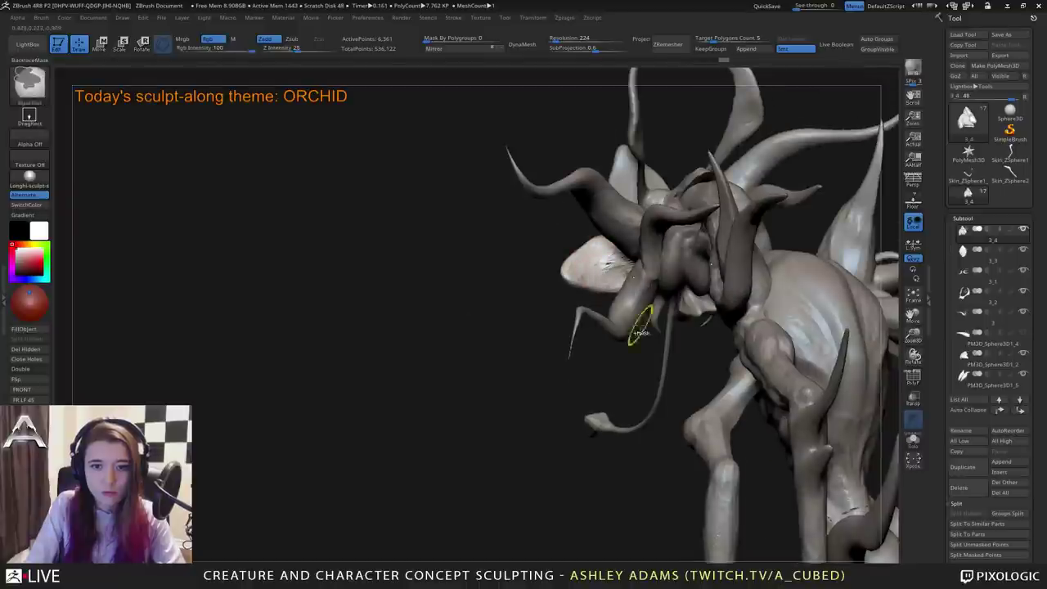
{"action": "left_click_drag", "start_coordinate": [635, 322], "coordinate": [643, 294]}
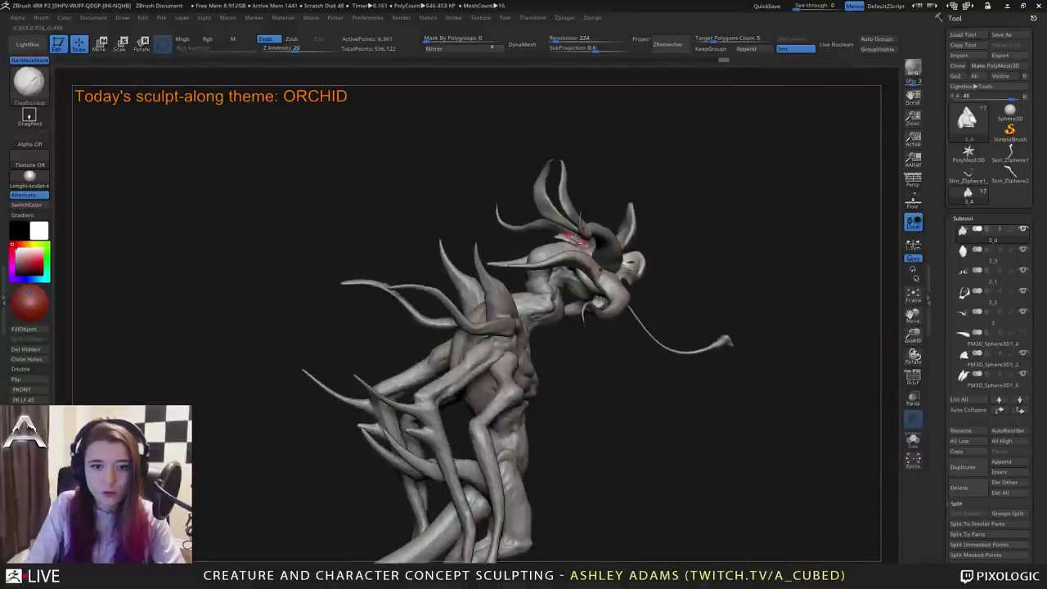
Adjust the bases of the curling horns on top of the head with SnakeHook and smooth them.
{"action": "left_click", "coordinate": [570, 239], "text": "alt"}
{"action": "mouse_move", "coordinate": [571, 239]}
{"action": "right_mouse_down", "text": "ctrl"}
{"action": "mouse_move", "coordinate": [581, 262]}
{"action": "mouse_move", "coordinate": [613, 225]}
{"action": "mouse_move", "coordinate": [587, 206]}
{"action": "mouse_move", "coordinate": [579, 224]}
{"action": "mouse_move", "coordinate": [599, 234]}
{"action": "mouse_move", "coordinate": [589, 230]}
{"action": "right_mouse_up", "text": "ctrl"}
{"action": "key", "text": "b"}
{"action": "key", "text": "s"}
{"action": "key", "text": "h"}
{"action": "left_click", "coordinate": [574, 199], "text": "alt"}
{"action": "left_click", "coordinate": [600, 233], "text": "alt"}
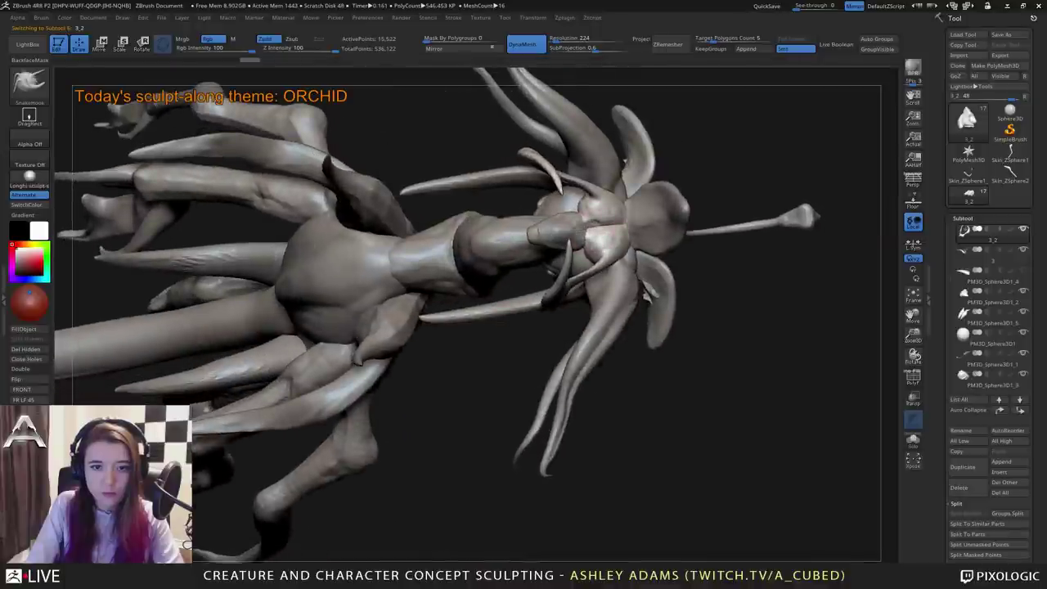
{"action": "left_click_drag", "start_coordinate": [586, 223], "coordinate": [580, 225]}
{"action": "right_click_drag", "start_coordinate": [580, 226], "coordinate": [587, 234]}
{"action": "left_click_drag", "start_coordinate": [615, 231], "coordinate": [605, 235], "text": "shift"}
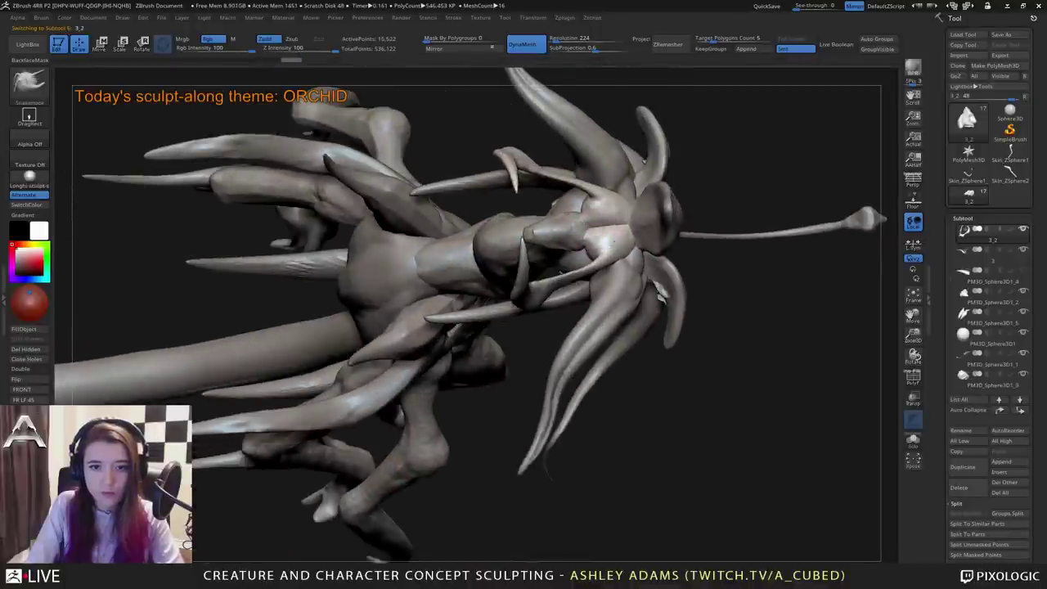
Select the head and smooth the surface of its crest behind the horns.
{"action": "mouse_move", "coordinate": [605, 235]}
{"action": "right_mouse_down"}
{"action": "mouse_move", "coordinate": [590, 229]}
{"action": "mouse_move", "coordinate": [578, 288]}
{"action": "mouse_move", "coordinate": [586, 242]}
{"action": "right_mouse_up"}
{"action": "left_click", "coordinate": [591, 229], "text": "alt"}
{"action": "right_click", "coordinate": [578, 288]}
{"action": "left_click_drag", "start_coordinate": [602, 267], "coordinate": [610, 271], "text": "shift"}
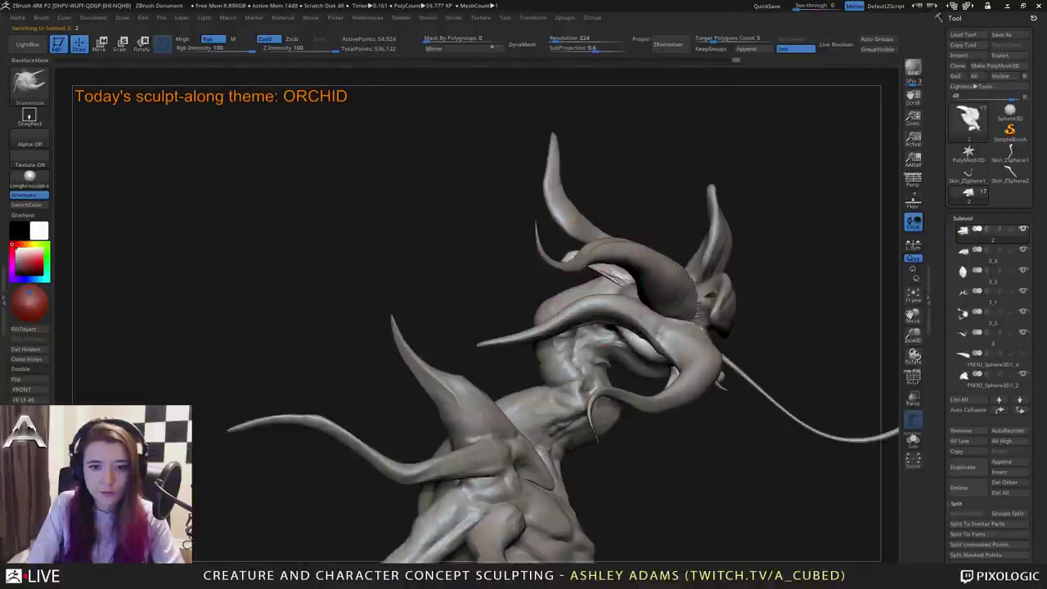
{"action": "mouse_move", "coordinate": [610, 276]}
{"action": "left_mouse_down", "text": "shift"}
{"action": "mouse_move", "coordinate": [572, 256]}
{"action": "mouse_move", "coordinate": [610, 274]}
{"action": "left_mouse_up", "text": "shift"}
{"action": "mouse_move", "coordinate": [609, 273]}
{"action": "right_mouse_down"}
{"action": "mouse_move", "coordinate": [683, 288]}
{"action": "mouse_move", "coordinate": [583, 263]}
{"action": "right_mouse_up"}
{"action": "right_click", "coordinate": [583, 263]}
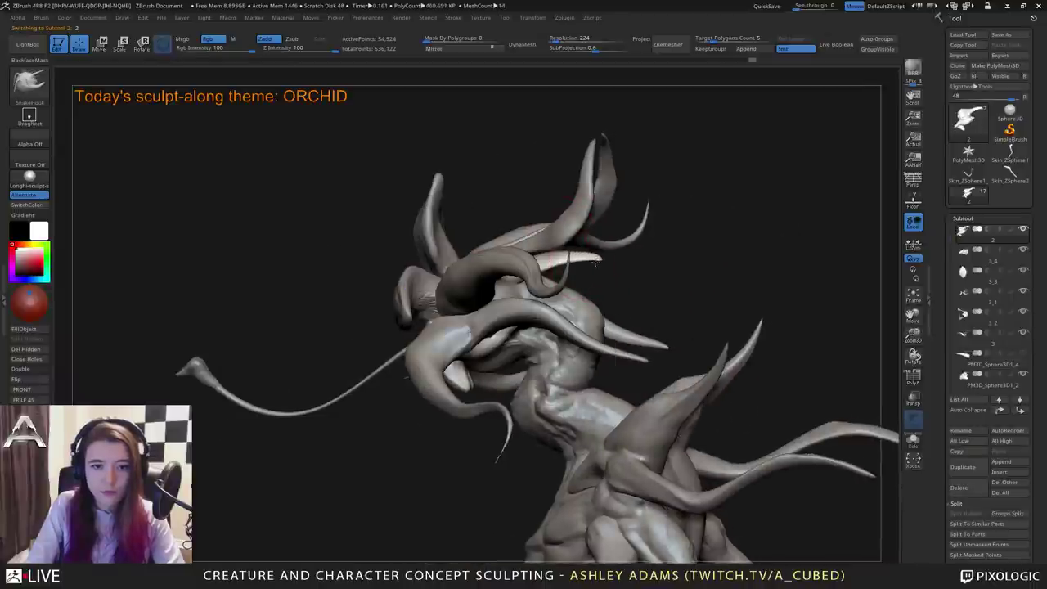
Pull the crest at the back of the head into a backward point with SnakeHook.
{"action": "left_click_drag", "start_coordinate": [596, 262], "coordinate": [605, 268]}
{"action": "mouse_move", "coordinate": [611, 332]}
{"action": "right_mouse_down", "text": "ctrl"}
{"action": "mouse_move", "coordinate": [602, 299]}
{"action": "mouse_move", "coordinate": [514, 297]}
{"action": "mouse_move", "coordinate": [645, 301]}
{"action": "mouse_move", "coordinate": [576, 274]}
{"action": "right_mouse_up", "text": "ctrl"}
{"action": "left_click_drag", "start_coordinate": [638, 259], "coordinate": [647, 252]}
{"action": "right_click_drag", "start_coordinate": [647, 252], "coordinate": [610, 258]}
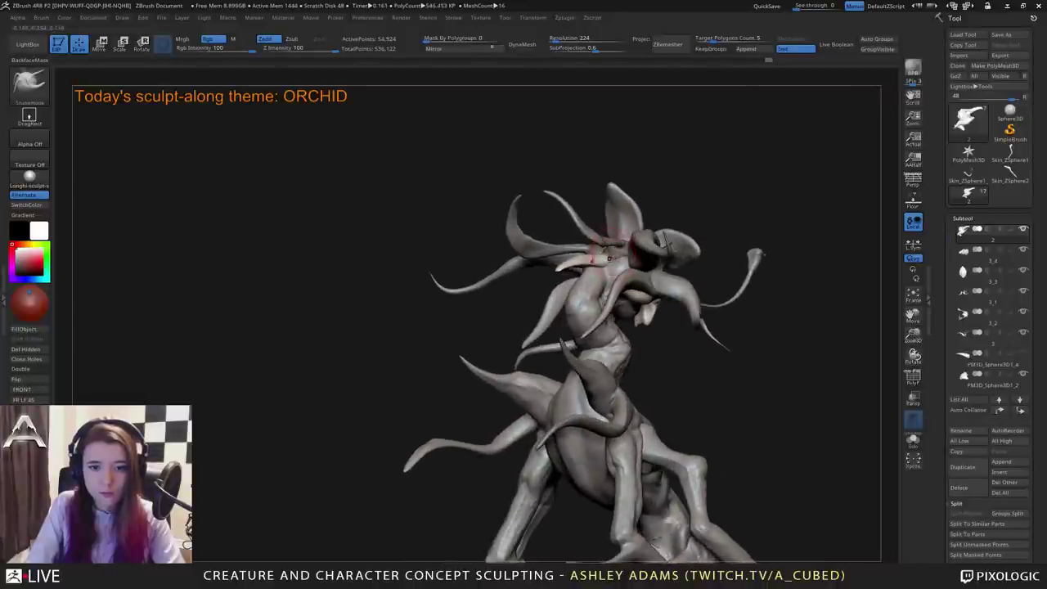
{"action": "left_click_drag", "start_coordinate": [667, 242], "coordinate": [677, 237]}
{"action": "mouse_move", "coordinate": [710, 409]}
{"action": "right_mouse_down"}
{"action": "mouse_move", "coordinate": [657, 438]}
{"action": "mouse_move", "coordinate": [601, 433]}
{"action": "right_mouse_up"}
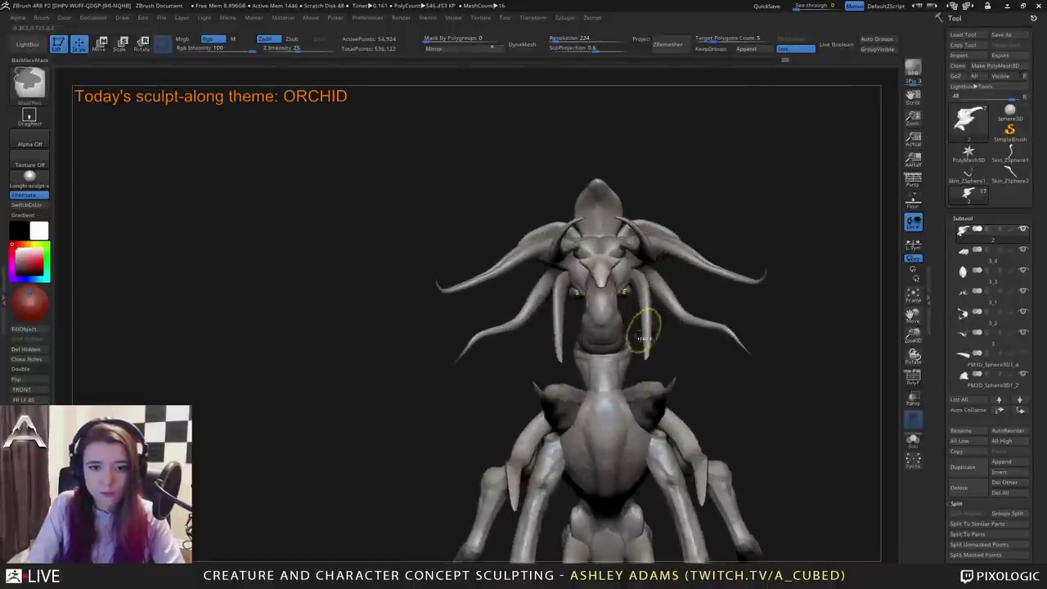
{"action": "right_click_drag", "start_coordinate": [646, 332], "coordinate": [636, 286], "text": "ctrl"}
{"action": "mouse_move", "coordinate": [637, 286]}
{"action": "right_mouse_down"}
{"action": "mouse_move", "coordinate": [708, 286]}
{"action": "mouse_move", "coordinate": [629, 264]}
{"action": "mouse_move", "coordinate": [606, 274]}
{"action": "mouse_move", "coordinate": [610, 283]}
{"action": "right_mouse_up"}
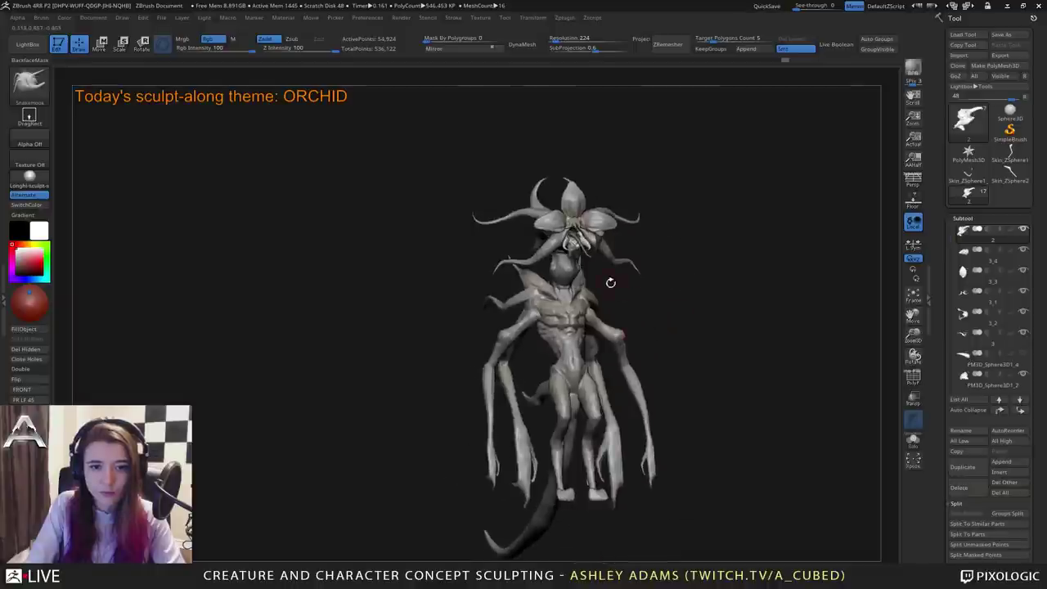
{"action": "right_click", "coordinate": [613, 288]}
{"action": "right_click_drag", "start_coordinate": [615, 244], "coordinate": [613, 196], "text": "alt"}
{"action": "left_click_drag", "start_coordinate": [630, 270], "coordinate": [533, 186]}
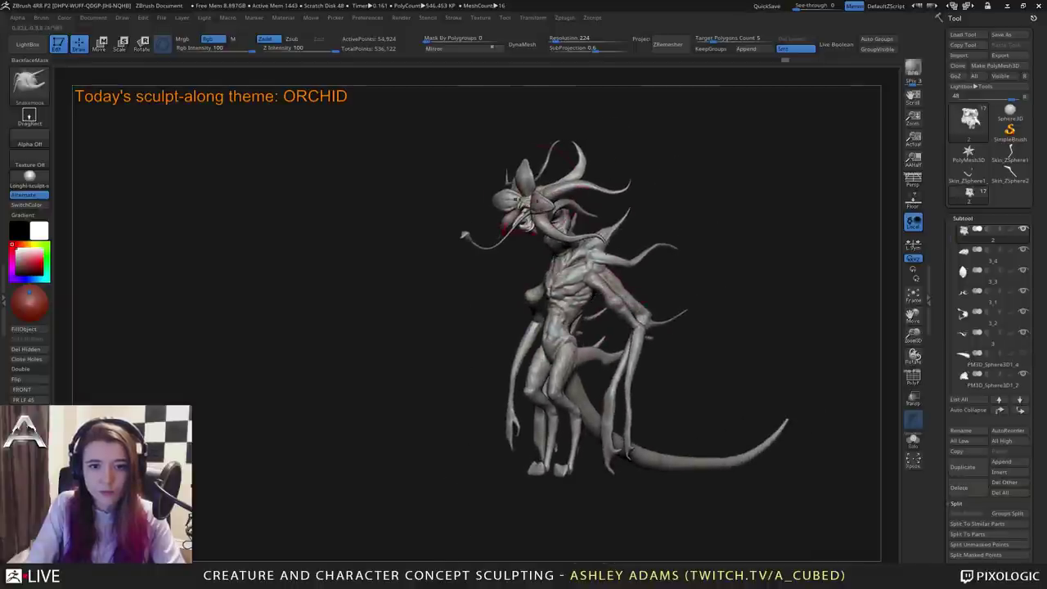
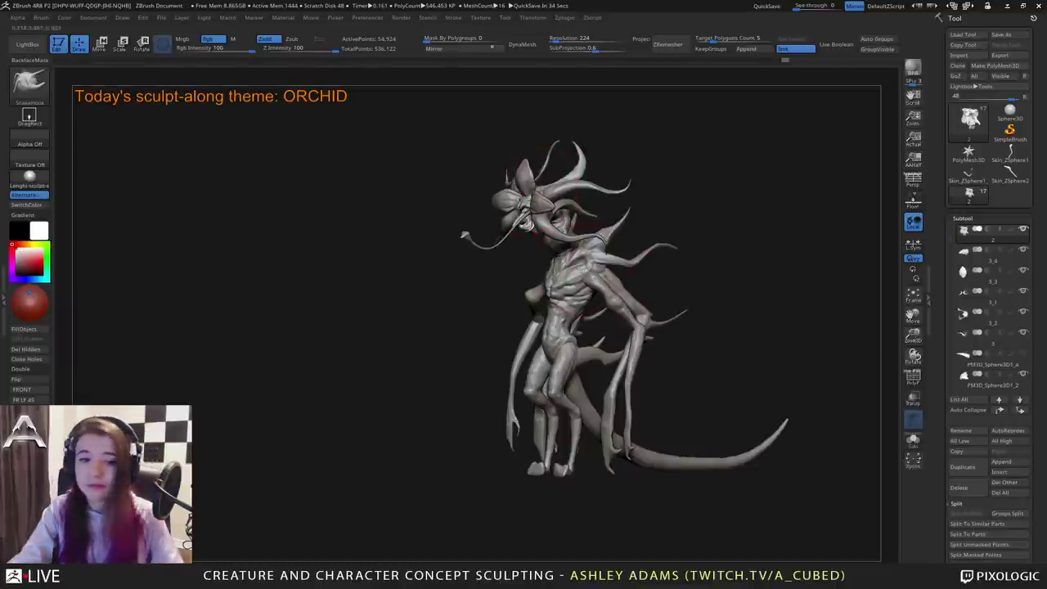
{"action": "mouse_move", "coordinate": [691, 315]}
{"action": "left_mouse_down"}
{"action": "mouse_move", "coordinate": [514, 281]}
{"action": "mouse_move", "coordinate": [575, 312]}
{"action": "left_mouse_up"}
{"action": "right_click_drag", "start_coordinate": [575, 313], "coordinate": [695, 325], "text": "alt"}
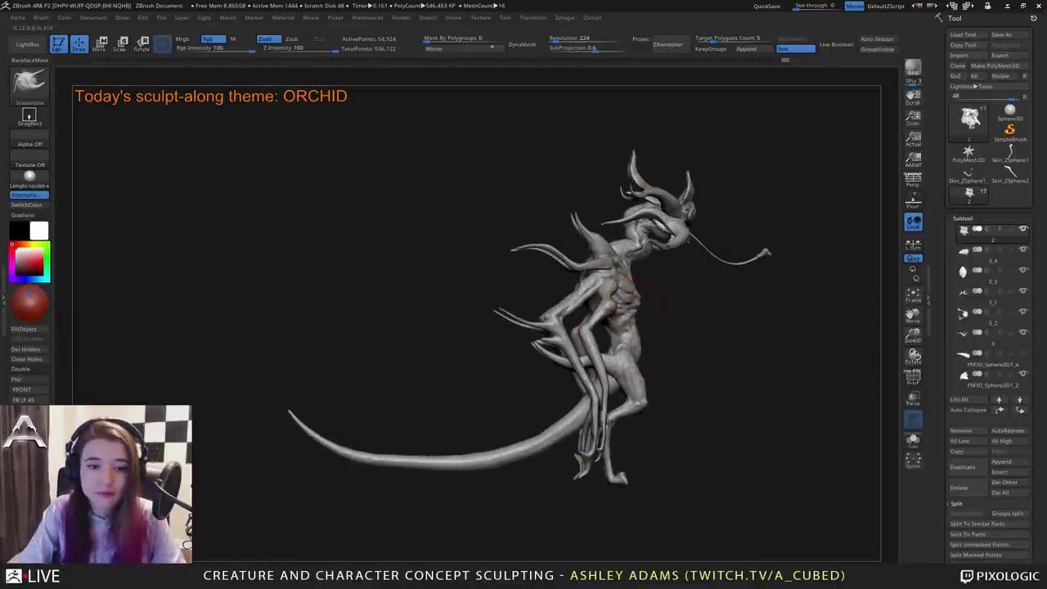
Select the outer pair of arms and pull their elbow spikes into long backward points with SnakeHook.
{"action": "mouse_move", "coordinate": [594, 279]}
{"action": "right_mouse_down"}
{"action": "mouse_move", "coordinate": [572, 269]}
{"action": "mouse_move", "coordinate": [555, 382]}
{"action": "mouse_move", "coordinate": [621, 278]}
{"action": "right_mouse_up"}
{"action": "left_click", "coordinate": [556, 372], "text": "alt"}
{"action": "key", "text": "space"}
{"action": "left_click_drag", "start_coordinate": [608, 303], "coordinate": [585, 303]}
{"action": "right_click_drag", "start_coordinate": [587, 303], "coordinate": [722, 314]}
{"action": "mouse_move", "coordinate": [755, 314]}
{"action": "left_mouse_down", "text": "ctrl"}
{"action": "mouse_move", "coordinate": [761, 330]}
{"action": "mouse_move", "coordinate": [782, 312]}
{"action": "left_mouse_up", "text": "ctrl"}
{"action": "left_click", "coordinate": [790, 309], "text": "ctrl"}
{"action": "key", "text": "space"}
{"action": "right_click_drag", "start_coordinate": [782, 315], "coordinate": [705, 320]}
{"action": "left_click_drag", "start_coordinate": [761, 327], "coordinate": [562, 249]}
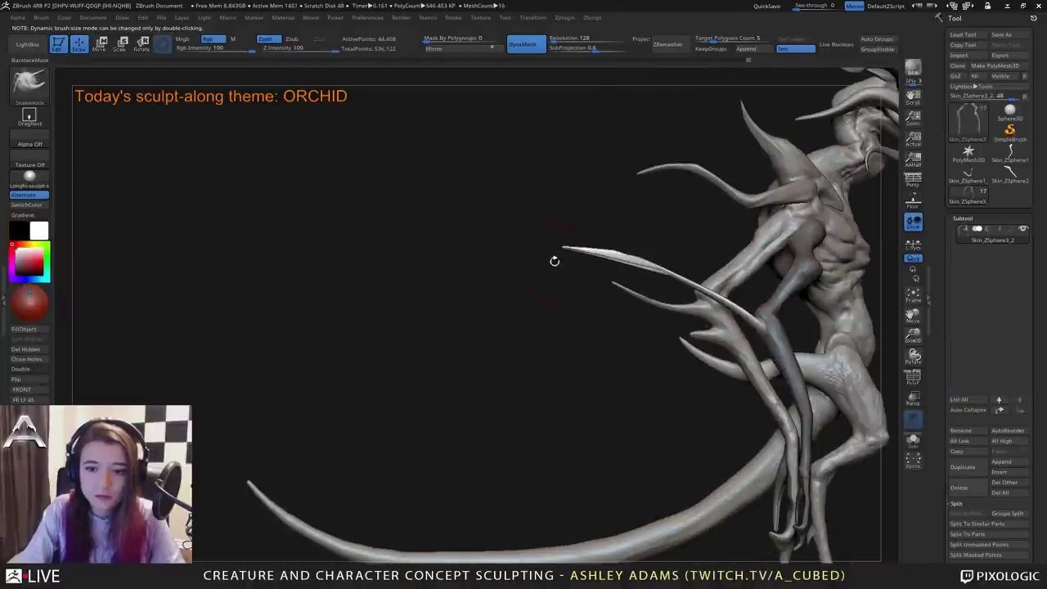
Select the inner pair of arms and carve grooves between the fingers on the backs of the hands with DamStandard.
{"action": "right_click_drag", "start_coordinate": [692, 379], "coordinate": [523, 309], "text": "ctrl"}
{"action": "right_click_drag", "start_coordinate": [626, 292], "coordinate": [540, 286]}
{"action": "right_click_drag", "start_coordinate": [679, 292], "coordinate": [614, 278], "text": "alt"}
{"action": "right_click_drag", "start_coordinate": [707, 280], "coordinate": [726, 351], "text": "ctrl"}
{"action": "mouse_move", "coordinate": [726, 350]}
{"action": "left_mouse_down"}
{"action": "mouse_move", "coordinate": [638, 468]}
{"action": "mouse_move", "coordinate": [612, 339]}
{"action": "left_mouse_up"}
{"action": "mouse_move", "coordinate": [697, 379]}
{"action": "right_mouse_down"}
{"action": "mouse_move", "coordinate": [675, 274]}
{"action": "mouse_move", "coordinate": [638, 229]}
{"action": "right_mouse_up"}
{"action": "mouse_move", "coordinate": [602, 270]}
{"action": "right_mouse_down"}
{"action": "mouse_move", "coordinate": [666, 272]}
{"action": "mouse_move", "coordinate": [667, 254]}
{"action": "mouse_move", "coordinate": [642, 259]}
{"action": "mouse_move", "coordinate": [652, 262]}
{"action": "mouse_move", "coordinate": [638, 360]}
{"action": "mouse_move", "coordinate": [531, 357]}
{"action": "right_mouse_up"}
{"action": "left_click", "coordinate": [604, 297], "text": "alt"}
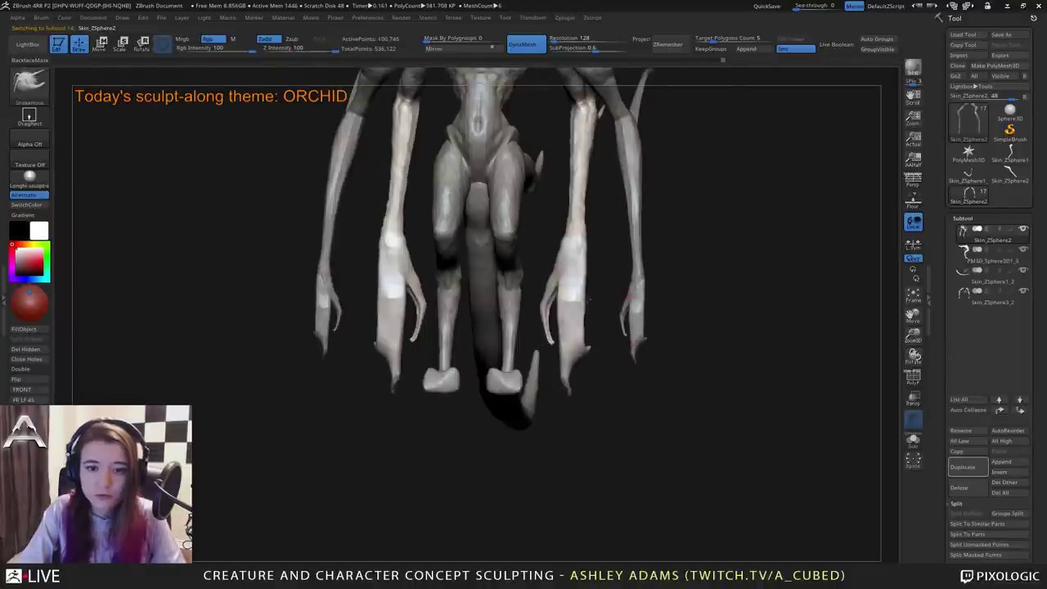
{"action": "key", "text": "space"}
{"action": "left_click_drag", "start_coordinate": [581, 301], "coordinate": [553, 301]}
{"action": "right_click_drag", "start_coordinate": [564, 305], "coordinate": [575, 334]}
{"action": "key", "text": "b"}
{"action": "key", "text": "d"}
{"action": "key", "text": "s"}
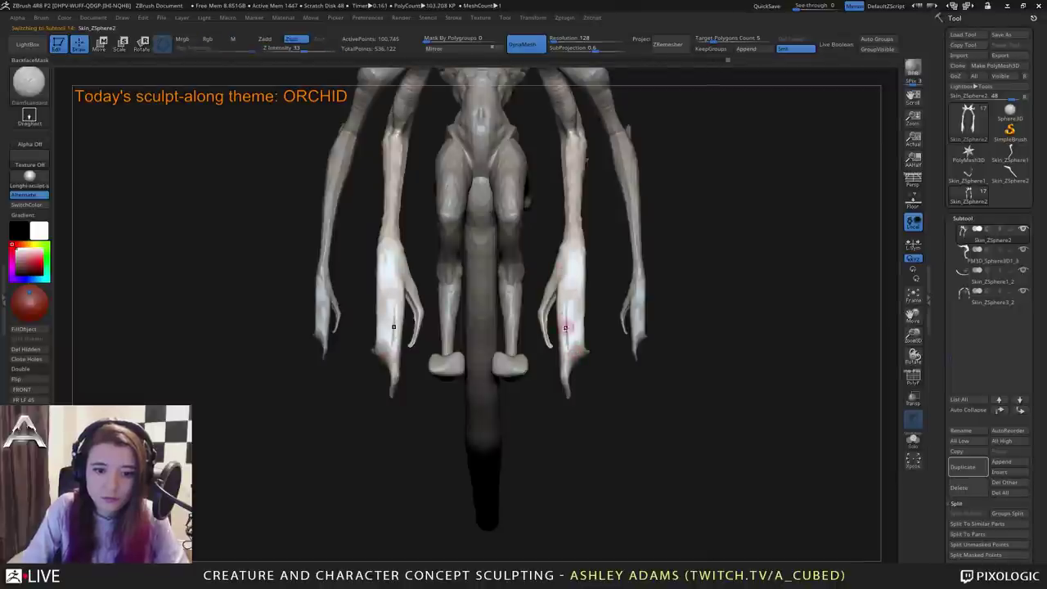
{"action": "right_click_drag", "start_coordinate": [566, 328], "coordinate": [569, 351]}
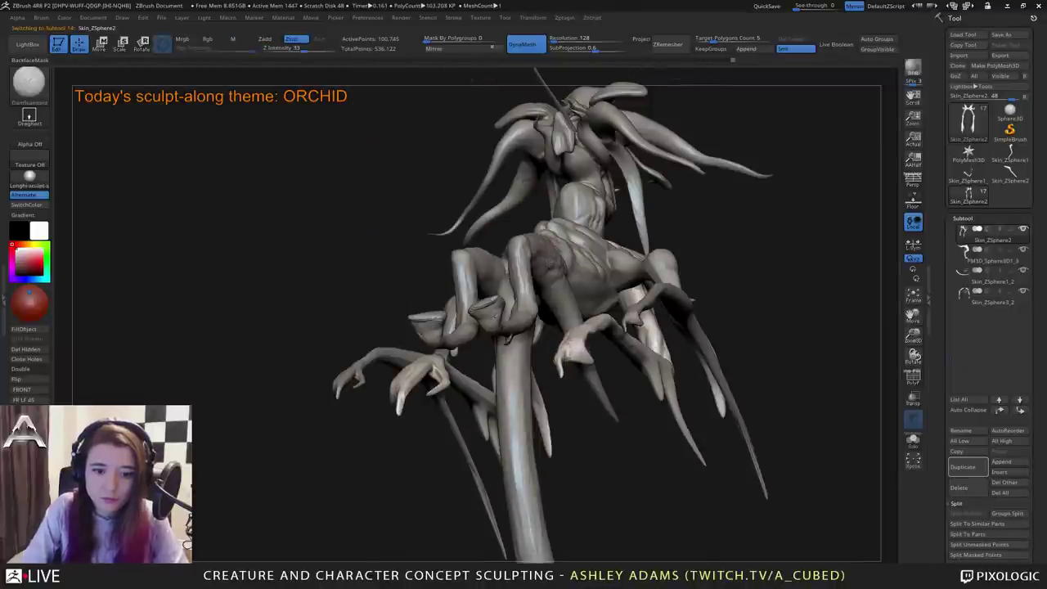
{"action": "right_click_drag", "start_coordinate": [572, 357], "coordinate": [563, 327]}
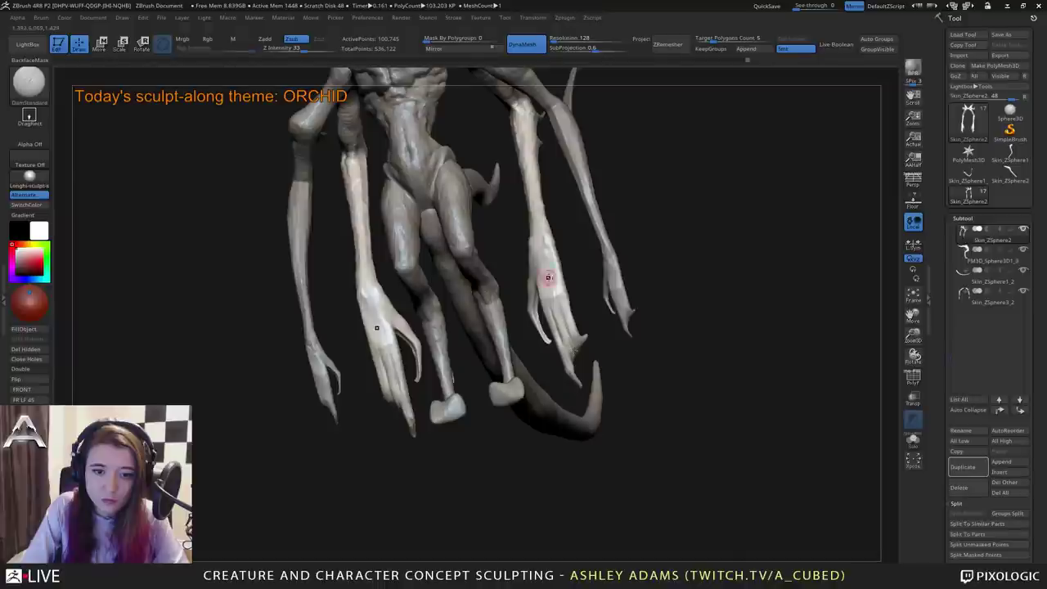
{"action": "mouse_move", "coordinate": [576, 336]}
{"action": "left_mouse_down"}
{"action": "mouse_move", "coordinate": [589, 327]}
{"action": "mouse_move", "coordinate": [574, 350]}
{"action": "left_mouse_up"}
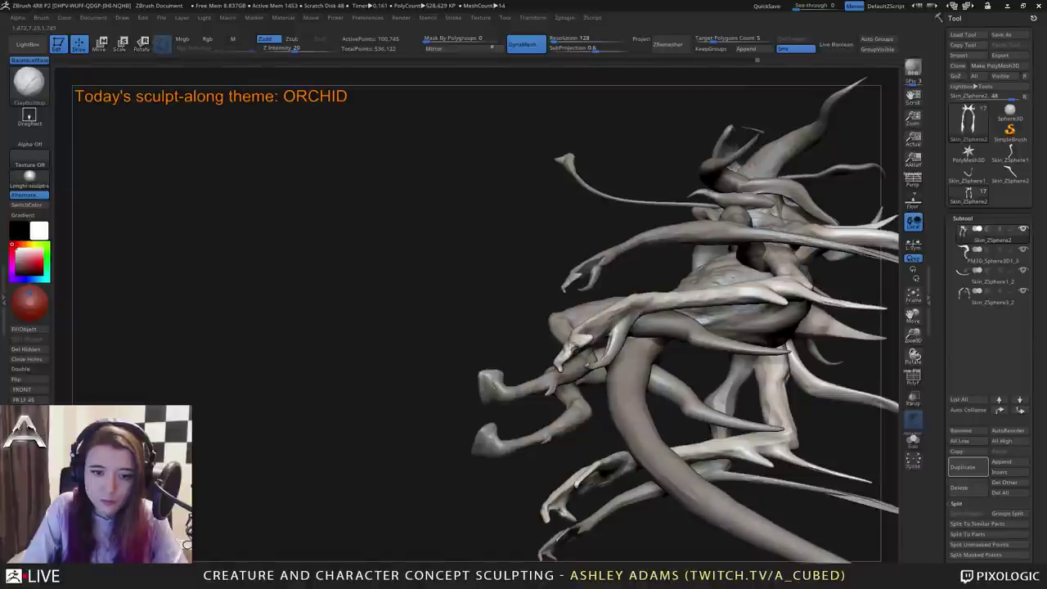
Adjust the shape of the fingers on the inner pair of hands with SnakeHook.
{"action": "mouse_move", "coordinate": [568, 349]}
{"action": "left_mouse_down"}
{"action": "mouse_move", "coordinate": [504, 461]}
{"action": "mouse_move", "coordinate": [654, 458]}
{"action": "left_mouse_up"}
{"action": "key", "text": "b"}
{"action": "key", "text": "s"}
{"action": "key", "text": "h"}
{"action": "mouse_move", "coordinate": [663, 400]}
{"action": "left_mouse_down"}
{"action": "mouse_move", "coordinate": [556, 405]}
{"action": "mouse_move", "coordinate": [593, 397]}
{"action": "mouse_move", "coordinate": [493, 415]}
{"action": "left_mouse_up"}
{"action": "mouse_move", "coordinate": [564, 429]}
{"action": "left_mouse_down"}
{"action": "mouse_move", "coordinate": [462, 421]}
{"action": "mouse_move", "coordinate": [616, 402]}
{"action": "left_mouse_up"}
Carve the finger separations on the palms and deepen those on the backs of the inner hands with DamStandard.
{"action": "key", "text": "b"}
{"action": "key", "text": "d"}
{"action": "key", "text": "s"}
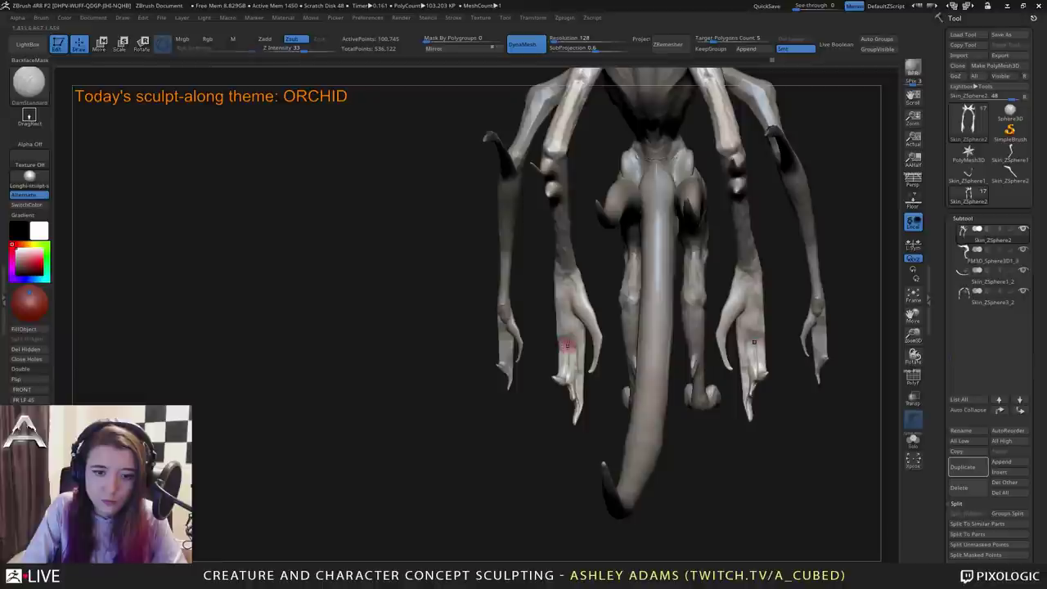
{"action": "right_click_drag", "start_coordinate": [564, 344], "coordinate": [581, 325]}
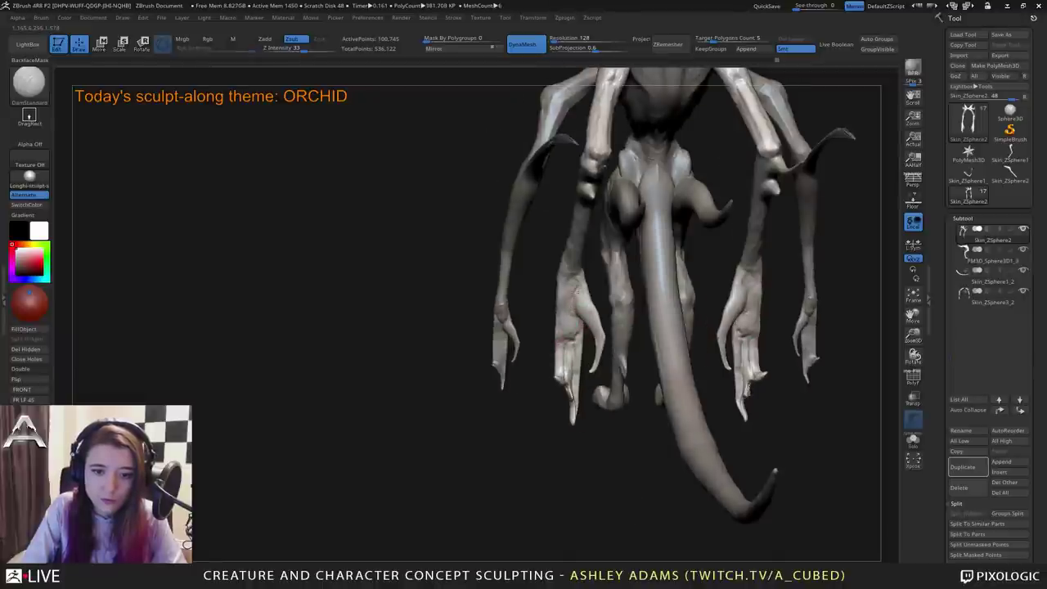
{"action": "mouse_move", "coordinate": [751, 281]}
{"action": "right_mouse_down"}
{"action": "mouse_move", "coordinate": [582, 284]}
{"action": "mouse_move", "coordinate": [591, 322]}
{"action": "mouse_move", "coordinate": [659, 333]}
{"action": "mouse_move", "coordinate": [614, 315]}
{"action": "mouse_move", "coordinate": [656, 348]}
{"action": "mouse_move", "coordinate": [607, 347]}
{"action": "mouse_move", "coordinate": [622, 393]}
{"action": "right_mouse_up"}
{"action": "right_click_drag", "start_coordinate": [591, 360], "coordinate": [618, 350], "text": "shift"}
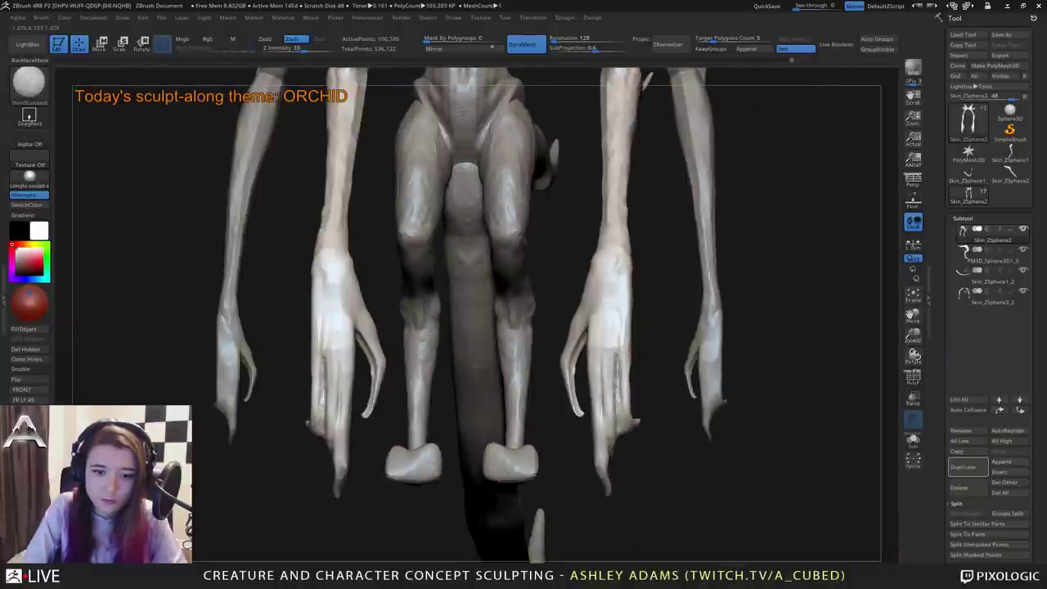
{"action": "left_click_drag", "start_coordinate": [603, 382], "coordinate": [606, 452]}
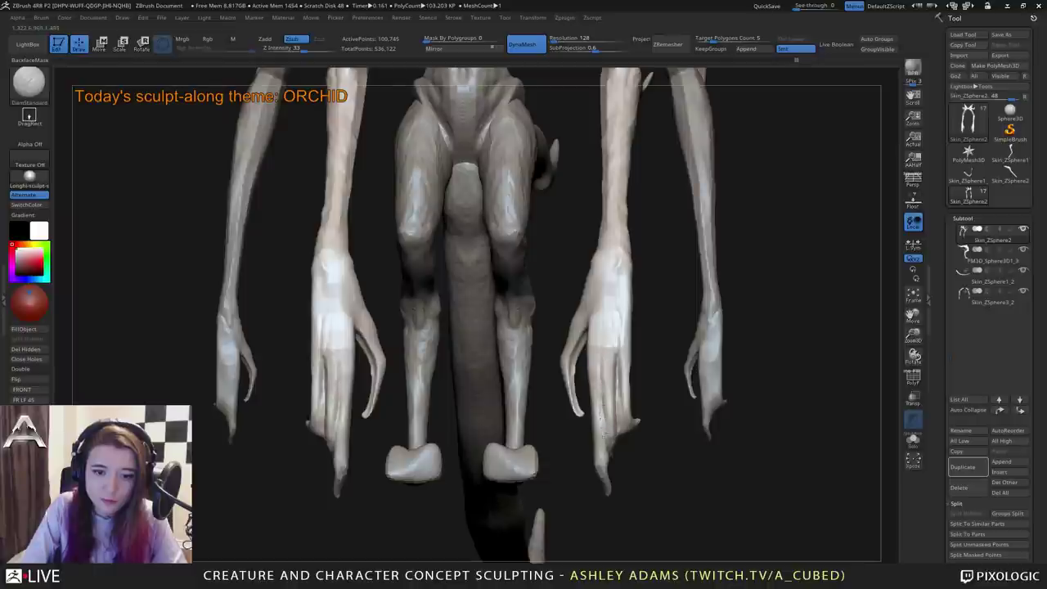
{"action": "key", "text": "b"}
{"action": "key", "text": "s"}
{"action": "key", "text": "h"}
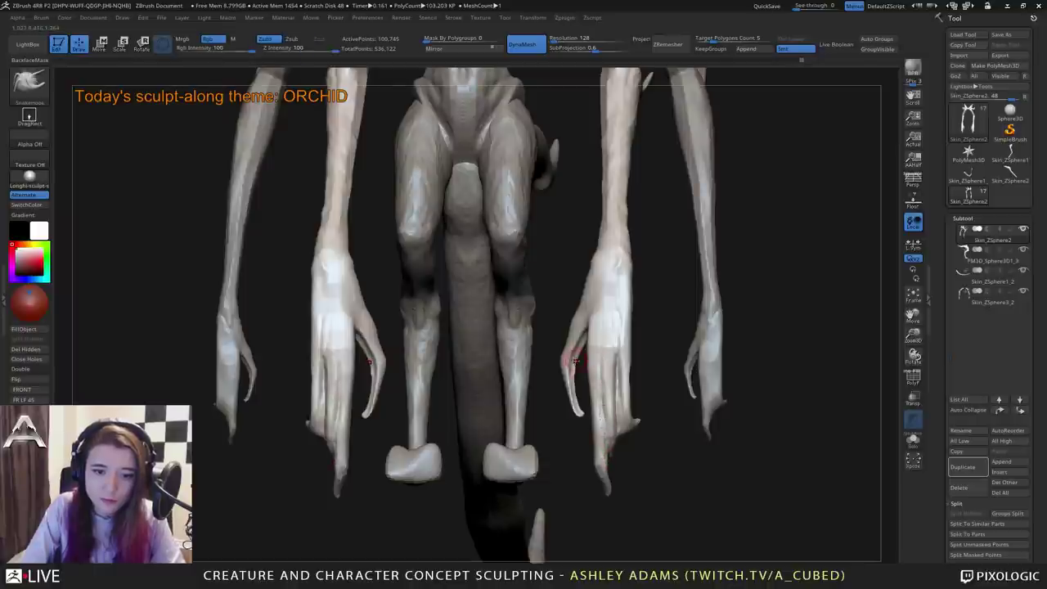
{"action": "key", "text": "b"}
{"action": "key", "text": "c"}
{"action": "key", "text": "b"}
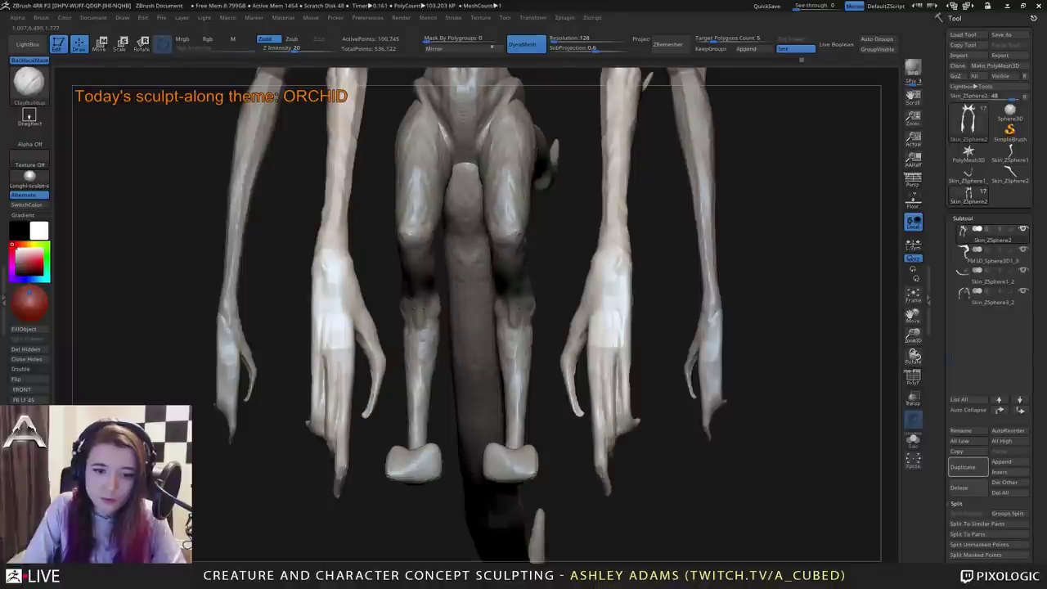
{"action": "key", "text": "b"}
{"action": "key", "text": "s"}
{"action": "key", "text": "t"}
{"action": "key", "text": "f"}
{"action": "mouse_move", "coordinate": [581, 325]}
{"action": "right_mouse_down"}
{"action": "mouse_move", "coordinate": [633, 407]}
{"action": "mouse_move", "coordinate": [653, 346]}
{"action": "right_mouse_up"}
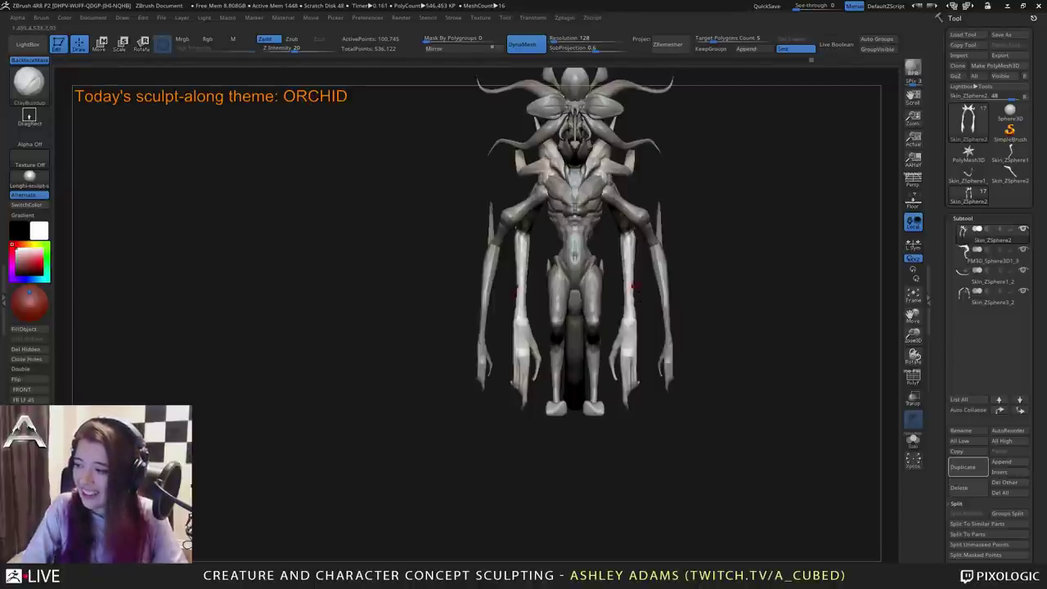
Try to lengthen the small lower elbow spike of the inner arms with SnakeHook, and undo the strokes.
{"action": "right_click_drag", "start_coordinate": [634, 286], "coordinate": [614, 321]}
{"action": "key", "text": "space"}
{"action": "mouse_move", "coordinate": [642, 282]}
{"action": "right_mouse_down"}
{"action": "mouse_move", "coordinate": [619, 302]}
{"action": "mouse_move", "coordinate": [601, 273]}
{"action": "mouse_move", "coordinate": [637, 288]}
{"action": "right_mouse_up"}
{"action": "key", "text": "b"}
{"action": "key", "text": "s"}
{"action": "key", "text": "h"}
{"action": "key", "text": "space"}
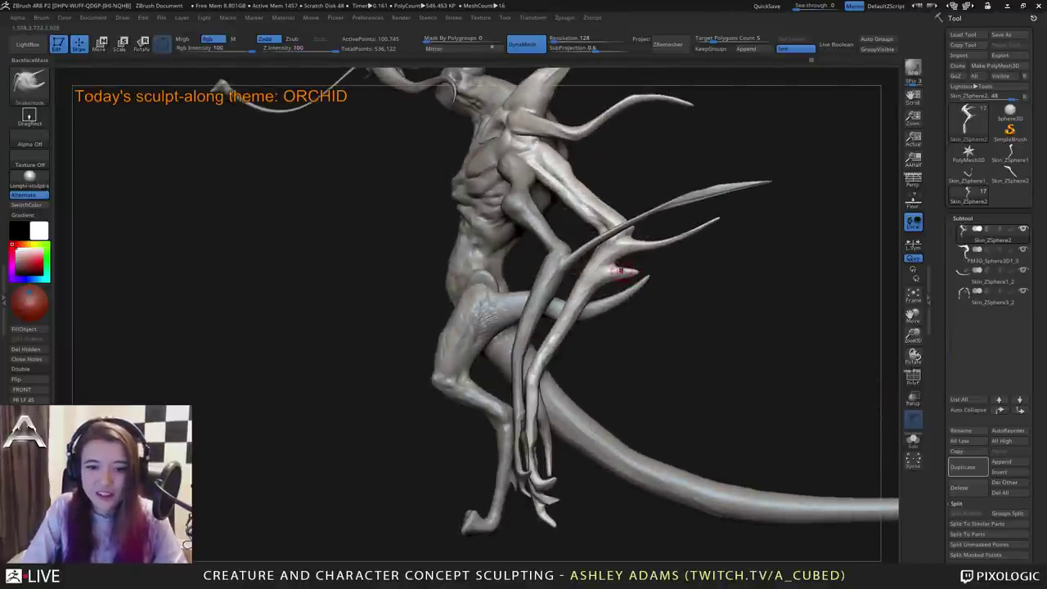
{"action": "left_click_drag", "start_coordinate": [618, 270], "coordinate": [647, 272]}
{"action": "key", "text": "ctrl+z"}
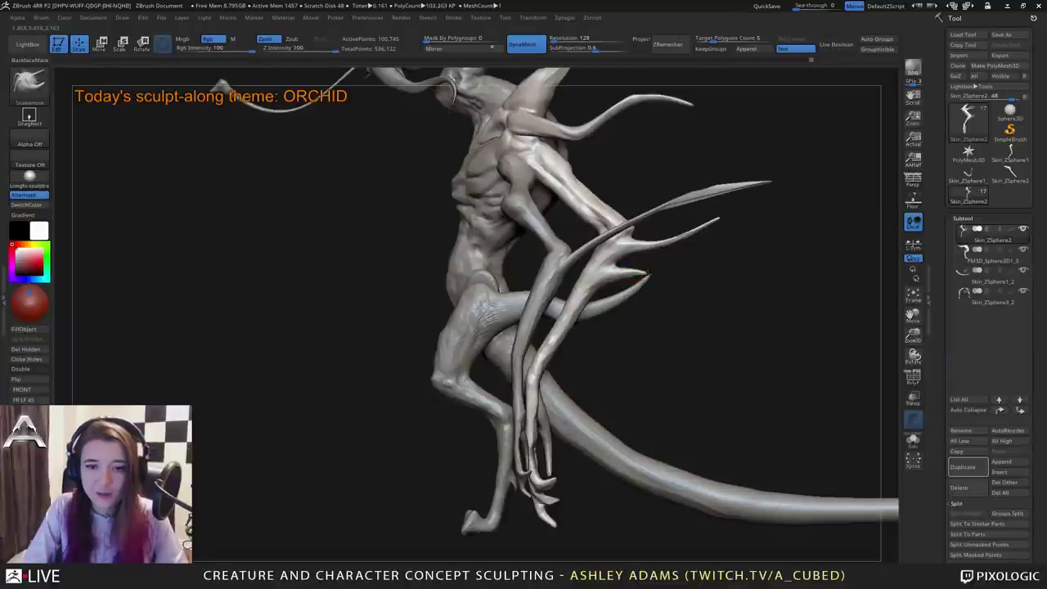
{"action": "key", "text": "ctrl+z"}
{"action": "key", "text": "ctrl+z"}
Pull the small lower elbow spike of the inner arms into a longer, upturned point with SnakeHook.
{"action": "mouse_move", "coordinate": [665, 270]}
{"action": "right_mouse_down"}
{"action": "mouse_move", "coordinate": [638, 273]}
{"action": "mouse_move", "coordinate": [657, 272]}
{"action": "right_mouse_up"}
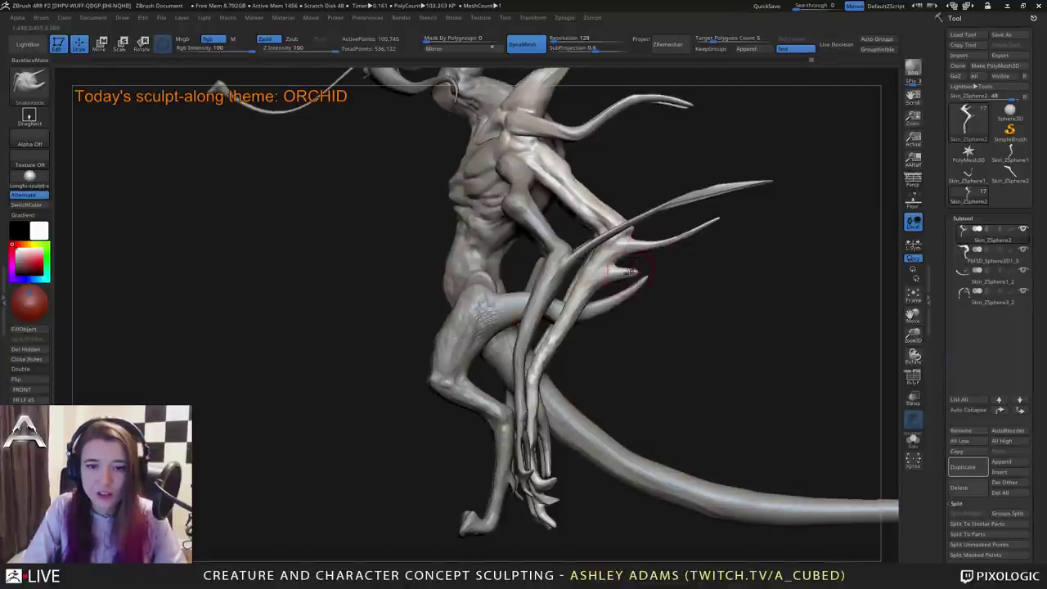
{"action": "mouse_move", "coordinate": [640, 274]}
{"action": "left_mouse_down"}
{"action": "mouse_move", "coordinate": [671, 261]}
{"action": "mouse_move", "coordinate": [640, 279]}
{"action": "left_mouse_up"}
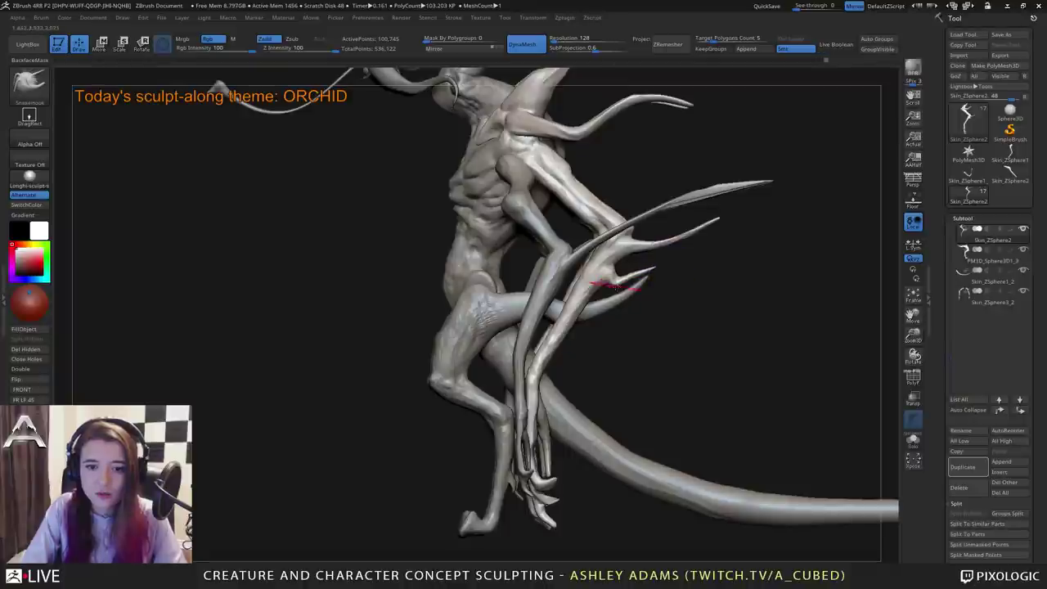
{"action": "right_click_drag", "start_coordinate": [615, 274], "coordinate": [615, 246], "text": "ctrl"}
{"action": "right_click_drag", "start_coordinate": [616, 245], "coordinate": [505, 245]}
{"action": "left_click_drag", "start_coordinate": [646, 236], "coordinate": [612, 292]}
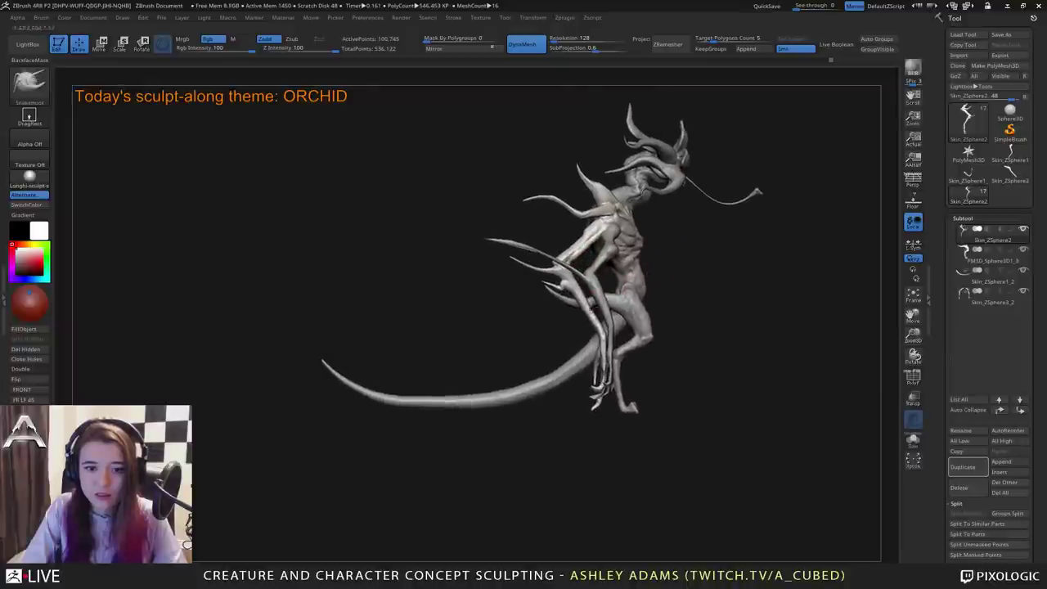
Examine the whole creature's silhouette from the front and the side, selecting the legs and the head parts in turn.
{"action": "key", "text": "space"}
{"action": "left_click", "coordinate": [558, 293], "text": "alt"}
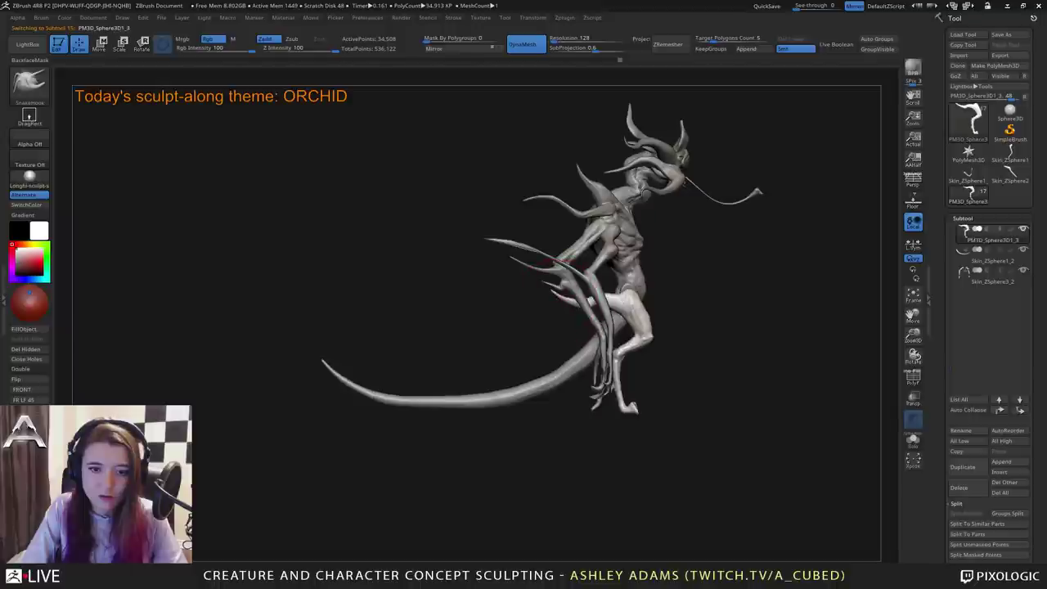
{"action": "key", "text": "space"}
{"action": "left_click", "coordinate": [584, 310]}
{"action": "mouse_move", "coordinate": [648, 275]}
{"action": "left_mouse_down", "text": "alt"}
{"action": "mouse_move", "coordinate": [618, 296]}
{"action": "mouse_move", "coordinate": [625, 282]}
{"action": "mouse_move", "coordinate": [586, 306]}
{"action": "mouse_move", "coordinate": [565, 305]}
{"action": "left_mouse_up", "text": "alt"}
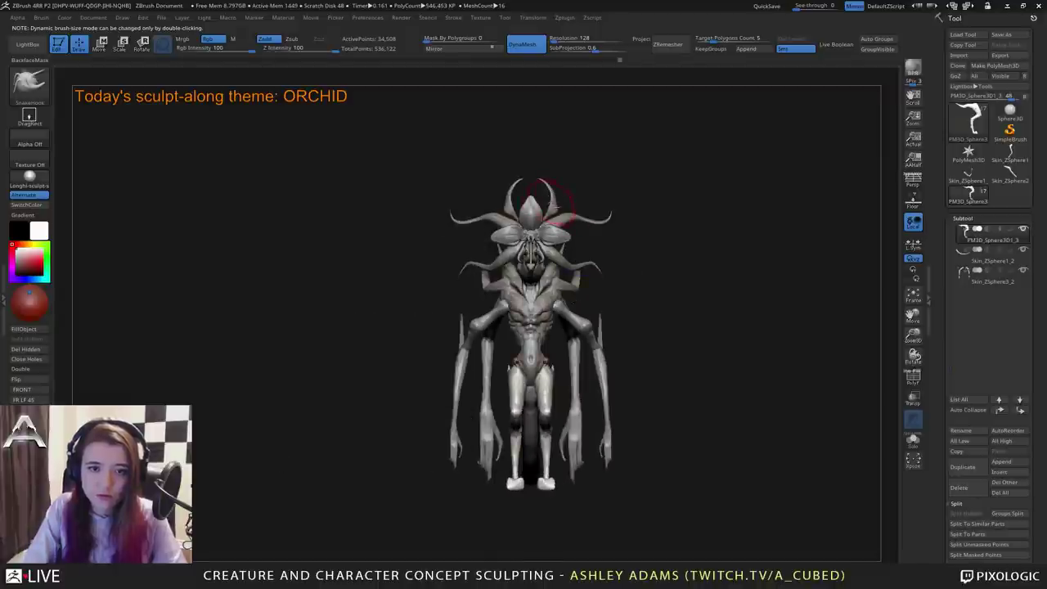
{"action": "left_click", "coordinate": [560, 203], "text": "alt"}
{"action": "left_click_drag", "start_coordinate": [565, 206], "coordinate": [591, 245], "text": "alt"}
{"action": "left_click", "coordinate": [604, 290], "text": "alt"}
{"action": "mouse_move", "coordinate": [654, 274]}
{"action": "left_mouse_down"}
{"action": "mouse_move", "coordinate": [597, 265]}
{"action": "mouse_move", "coordinate": [577, 278]}
{"action": "mouse_move", "coordinate": [561, 265]}
{"action": "mouse_move", "coordinate": [634, 284]}
{"action": "mouse_move", "coordinate": [586, 280]}
{"action": "left_mouse_up"}
{"action": "key", "text": "space"}
{"action": "key", "text": "space"}
{"action": "key", "text": "space"}
{"action": "right_click_drag", "start_coordinate": [585, 278], "coordinate": [528, 304]}
{"action": "left_click", "coordinate": [563, 314], "text": "alt"}
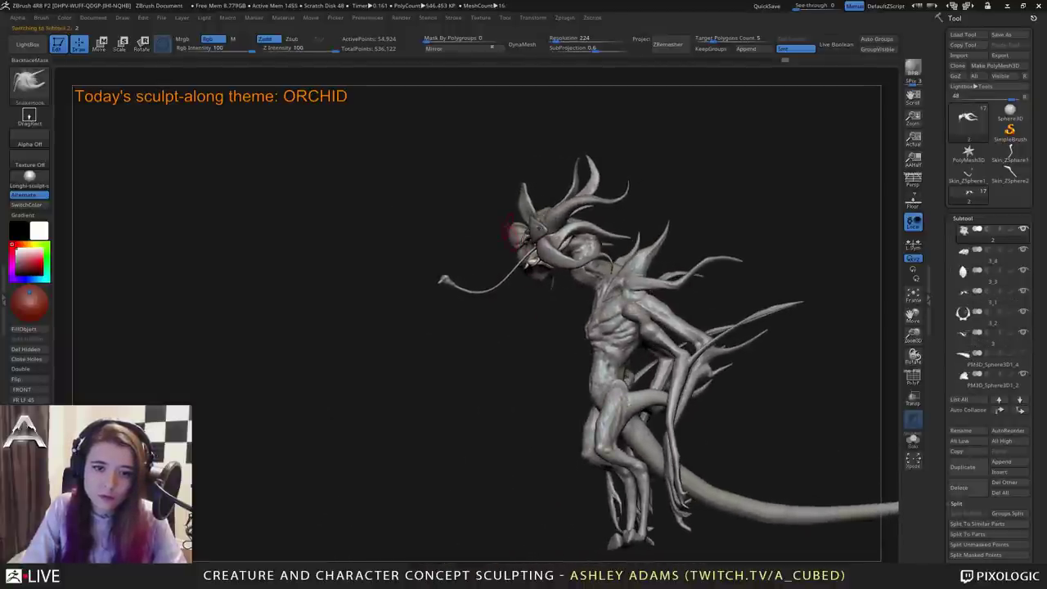
Select the legs and examine their profile up close from the side.
{"action": "right_click_drag", "start_coordinate": [538, 261], "coordinate": [613, 264]}
{"action": "right_click_drag", "start_coordinate": [526, 398], "coordinate": [645, 316]}
{"action": "left_click", "coordinate": [510, 408], "text": "alt"}
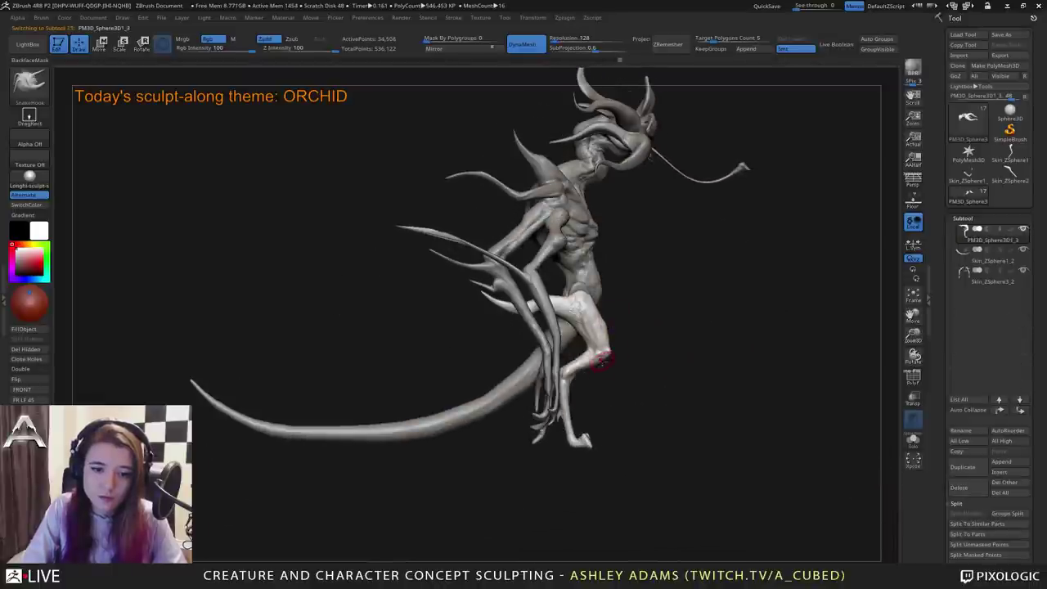
{"action": "right_click_drag", "start_coordinate": [574, 378], "coordinate": [539, 258], "text": "alt"}
{"action": "right_click_drag", "start_coordinate": [540, 259], "coordinate": [554, 442], "text": "ctrl"}
{"action": "right_click_drag", "start_coordinate": [554, 400], "coordinate": [566, 368], "text": "alt"}
{"action": "right_click_drag", "start_coordinate": [576, 414], "coordinate": [550, 460], "text": "ctrl"}
{"action": "left_click_drag", "start_coordinate": [550, 459], "coordinate": [590, 322]}
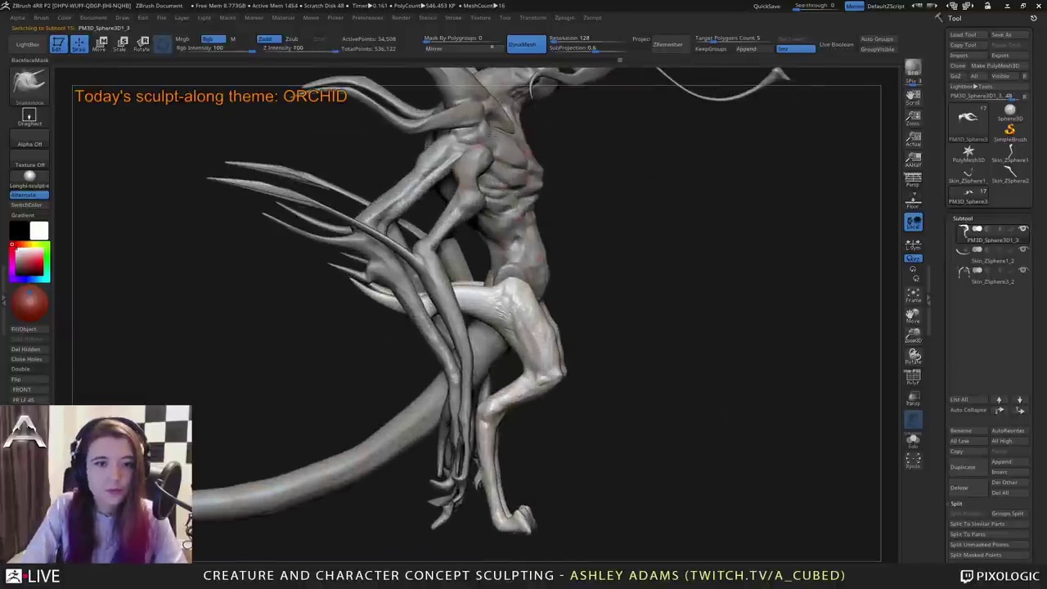
Select the neck and build up folds along its back and side with ClayBuildup.
{"action": "left_click_drag", "start_coordinate": [573, 327], "coordinate": [580, 278]}
{"action": "mouse_move", "coordinate": [581, 279]}
{"action": "right_mouse_down"}
{"action": "mouse_move", "coordinate": [591, 274]}
{"action": "mouse_move", "coordinate": [583, 262]}
{"action": "mouse_move", "coordinate": [566, 282]}
{"action": "right_mouse_up"}
{"action": "key", "text": "b"}
{"action": "key", "text": "c"}
{"action": "key", "text": "b"}
{"action": "key", "text": "space"}
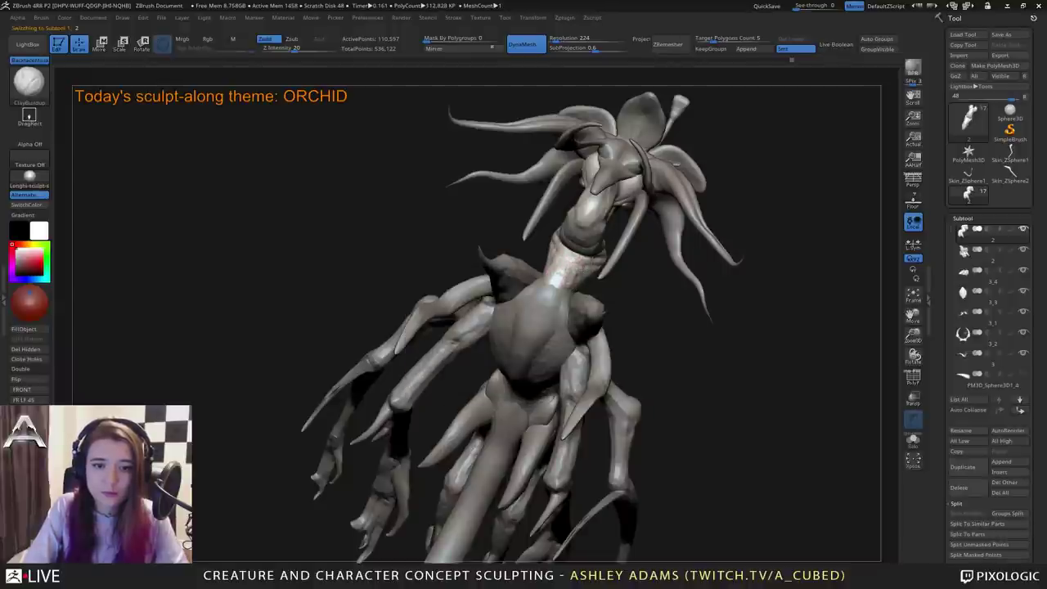
{"action": "left_click_drag", "start_coordinate": [556, 283], "coordinate": [573, 235]}
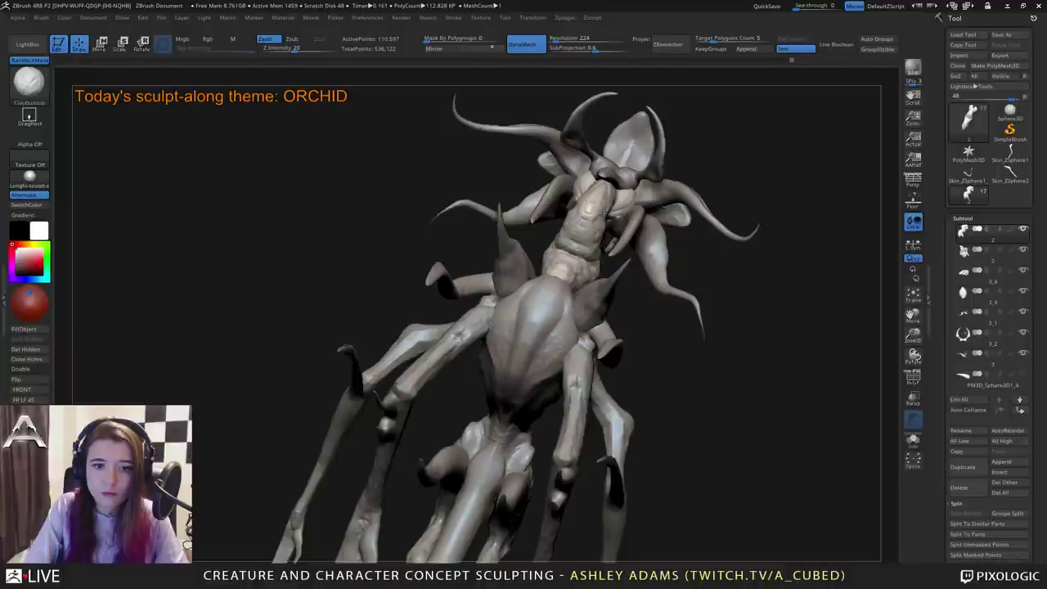
{"action": "right_click_drag", "start_coordinate": [603, 208], "coordinate": [605, 198]}
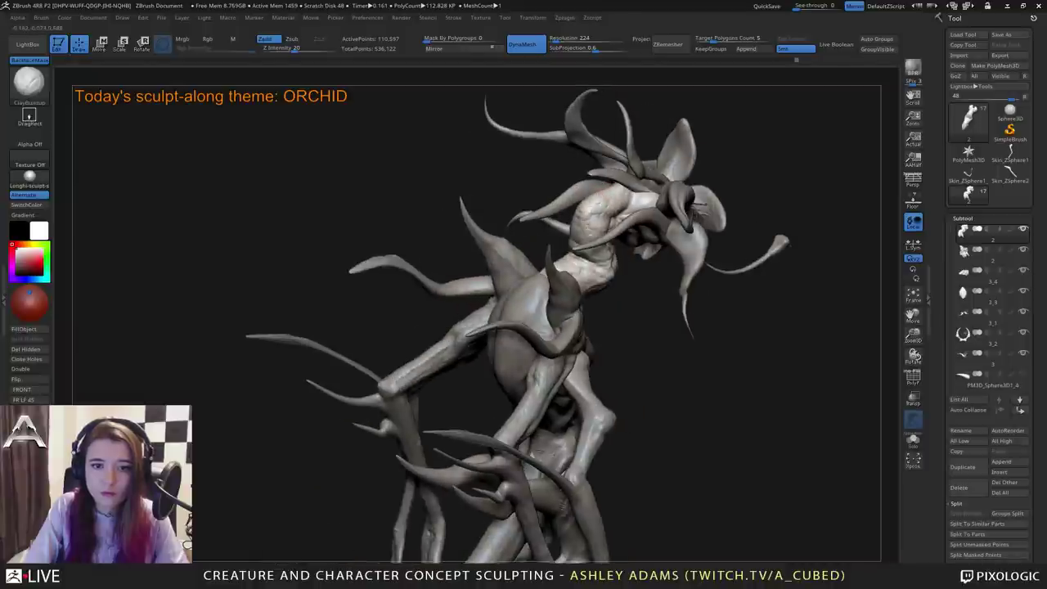
{"action": "mouse_move", "coordinate": [618, 197]}
{"action": "left_mouse_down"}
{"action": "mouse_move", "coordinate": [630, 195]}
{"action": "mouse_move", "coordinate": [606, 198]}
{"action": "mouse_move", "coordinate": [596, 247]}
{"action": "left_mouse_up"}
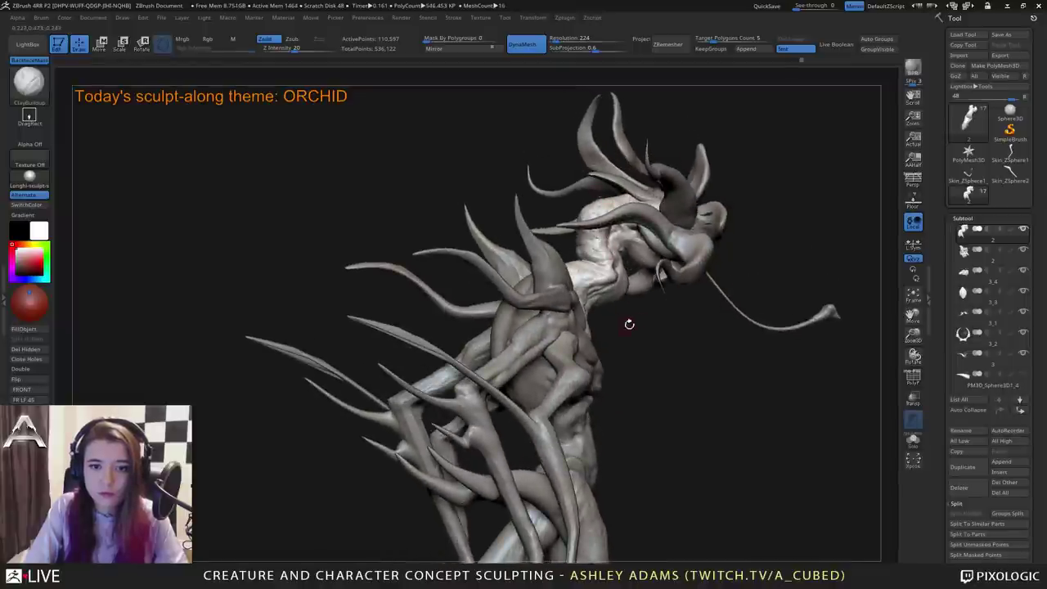
Select the head and neck mesh and smooth the small area just behind the tendrils at the flower's centre.
{"action": "right_click_drag", "start_coordinate": [629, 325], "coordinate": [585, 231], "text": "ctrl"}
{"action": "left_click", "coordinate": [542, 217], "text": "alt"}
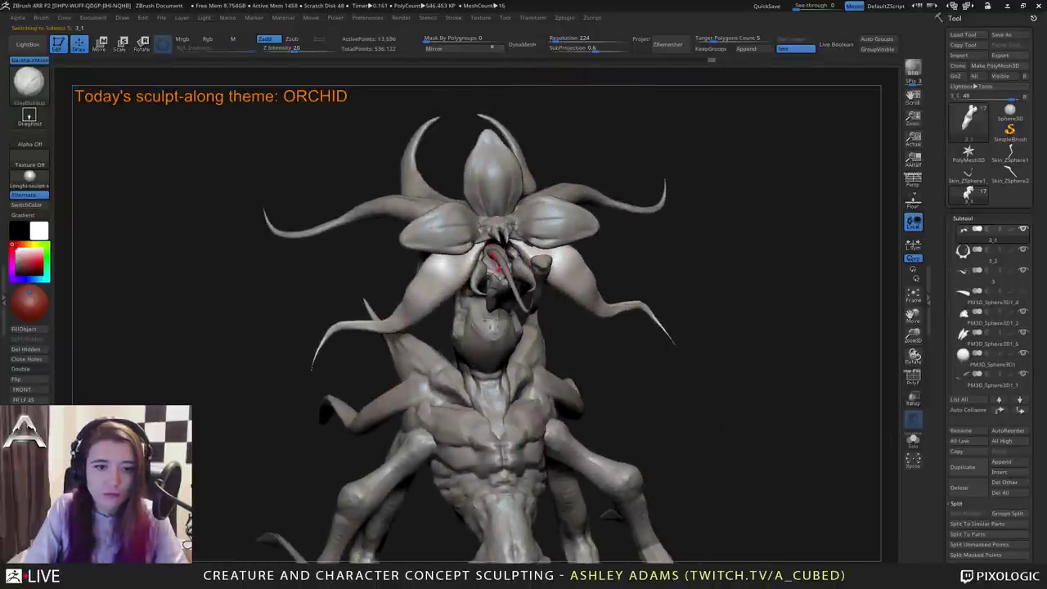
{"action": "left_click", "coordinate": [489, 319], "text": "alt"}
{"action": "right_click_drag", "start_coordinate": [484, 305], "coordinate": [520, 315], "text": "ctrl"}
{"action": "left_click_drag", "start_coordinate": [520, 315], "coordinate": [491, 252]}
{"action": "right_click_drag", "start_coordinate": [492, 254], "coordinate": [480, 221]}
{"action": "left_click_drag", "start_coordinate": [492, 243], "coordinate": [497, 248], "text": "shift"}
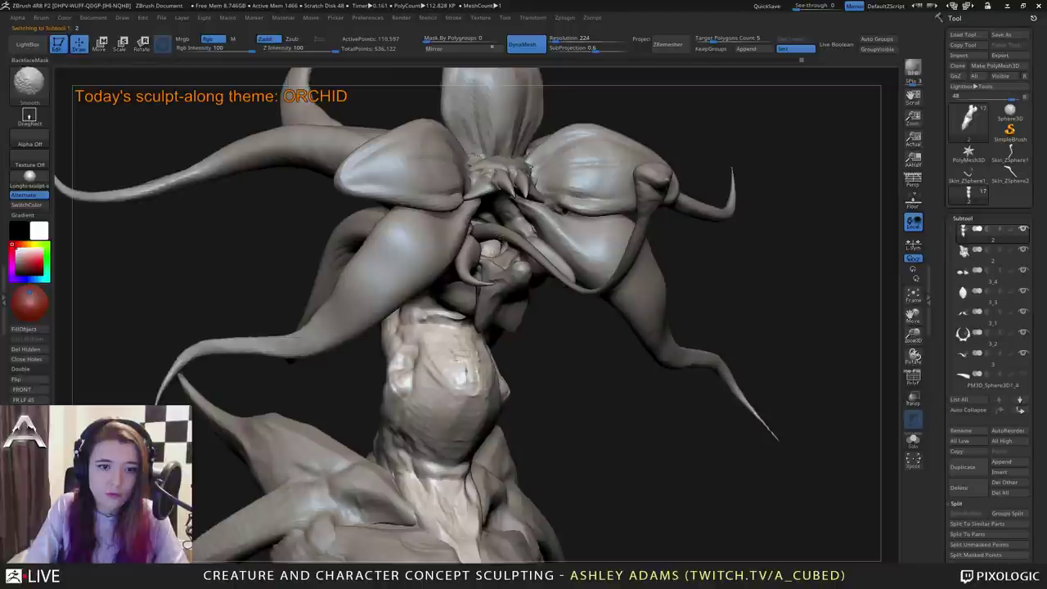
{"action": "key", "text": "b"}
{"action": "key", "text": "c"}
{"action": "key", "text": "b"}
{"action": "mouse_move", "coordinate": [494, 246]}
{"action": "right_mouse_down", "text": "ctrl"}
{"action": "mouse_move", "coordinate": [487, 268]}
{"action": "mouse_move", "coordinate": [558, 276]}
{"action": "right_mouse_up", "text": "ctrl"}
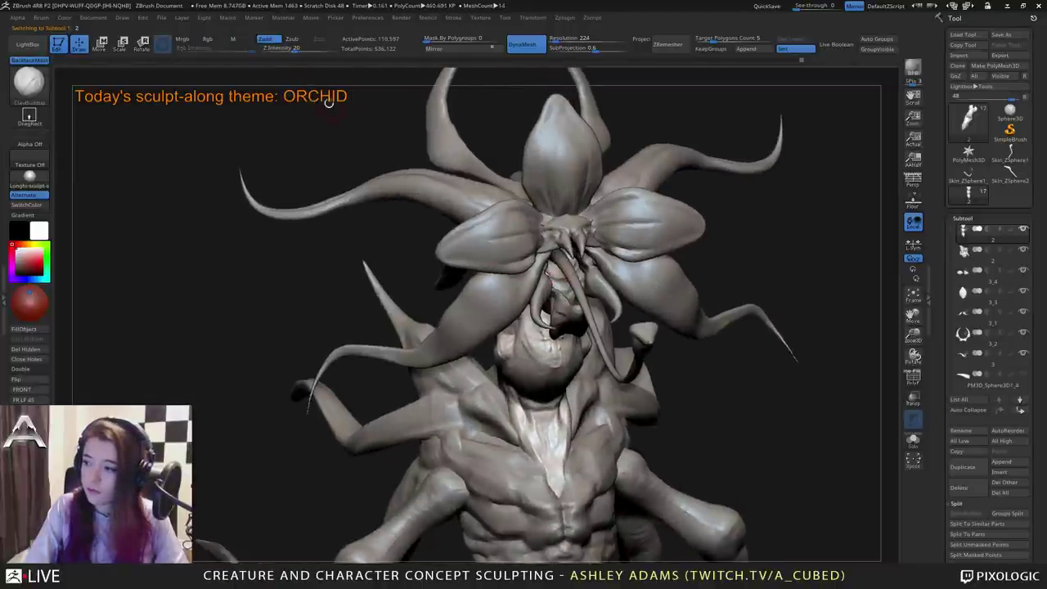
Pull the bases of the long side tendrils in toward the flower's centre with SnakeHook.
{"action": "left_click", "coordinate": [548, 222], "text": "alt"}
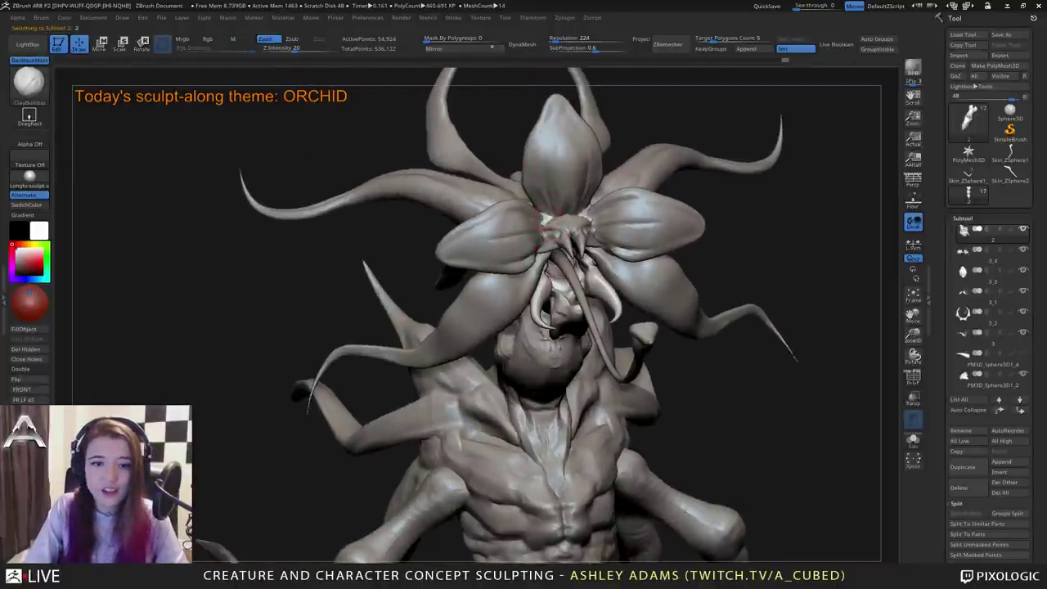
{"action": "mouse_move", "coordinate": [548, 223]}
{"action": "right_mouse_down"}
{"action": "mouse_move", "coordinate": [574, 227]}
{"action": "mouse_move", "coordinate": [511, 216]}
{"action": "mouse_move", "coordinate": [545, 219]}
{"action": "right_mouse_up"}
{"action": "key", "text": "b"}
{"action": "key", "text": "s"}
{"action": "key", "text": "h"}
{"action": "left_click", "coordinate": [536, 196], "text": "alt"}
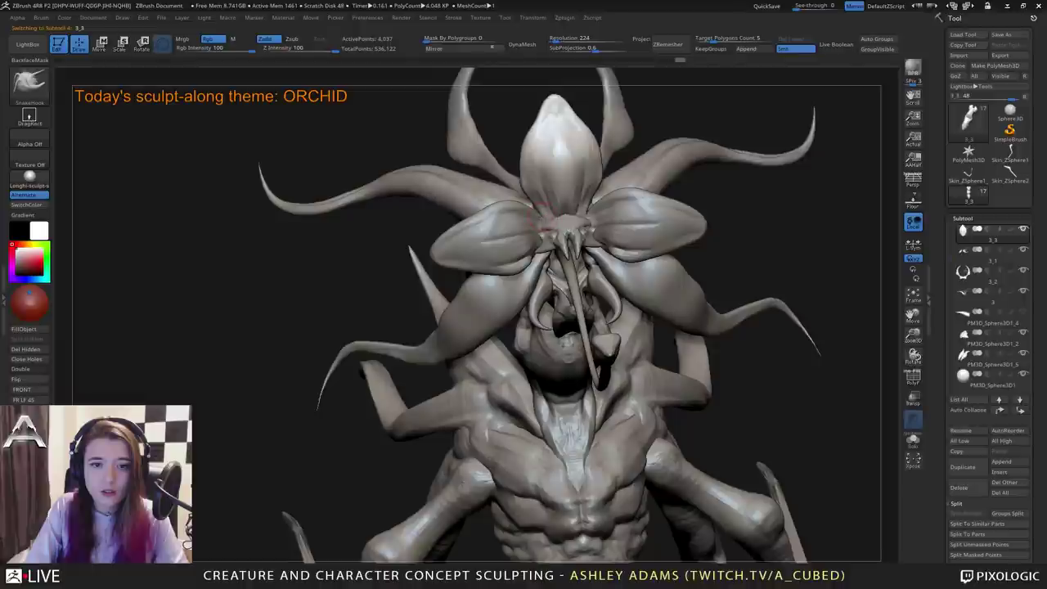
{"action": "mouse_move", "coordinate": [543, 215]}
{"action": "right_mouse_down"}
{"action": "mouse_move", "coordinate": [548, 224]}
{"action": "mouse_move", "coordinate": [534, 218]}
{"action": "right_mouse_up"}
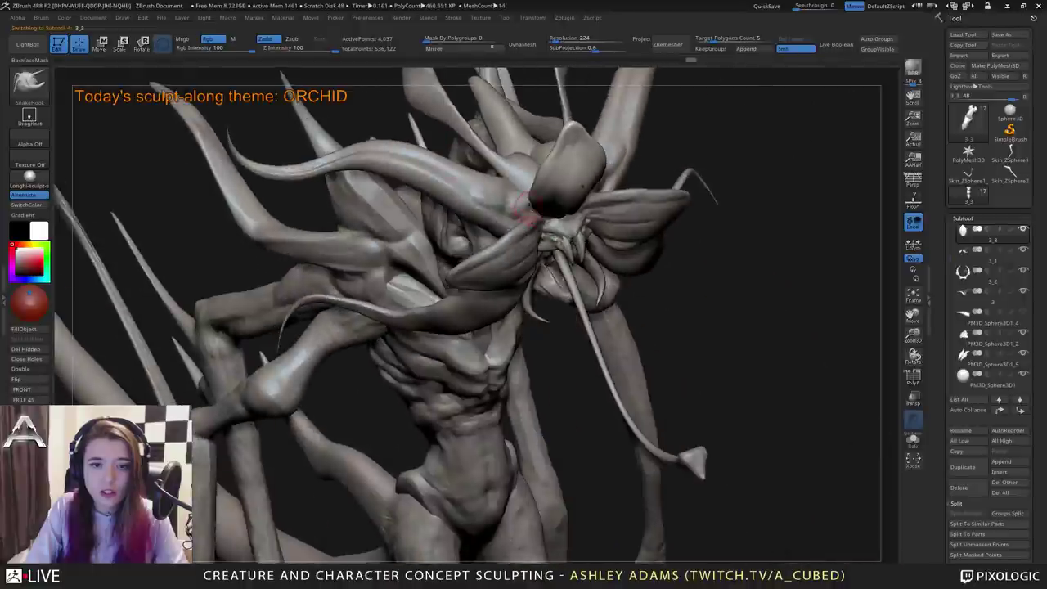
{"action": "left_click", "coordinate": [521, 201], "text": "alt"}
{"action": "left_click_drag", "start_coordinate": [520, 200], "coordinate": [528, 211]}
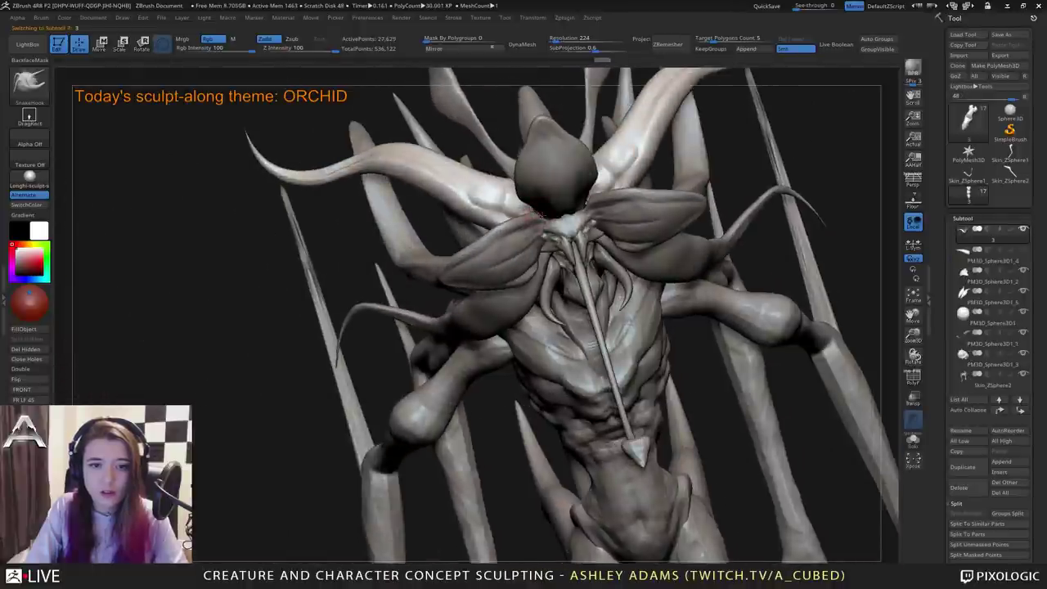
Select the small face piece at the flower's centre and pull its outer edges toward the surrounding petals with SnakeHook.
{"action": "left_click", "coordinate": [585, 210], "text": "alt"}
{"action": "right_click_drag", "start_coordinate": [585, 209], "coordinate": [585, 206]}
{"action": "left_click_drag", "start_coordinate": [584, 203], "coordinate": [523, 202]}
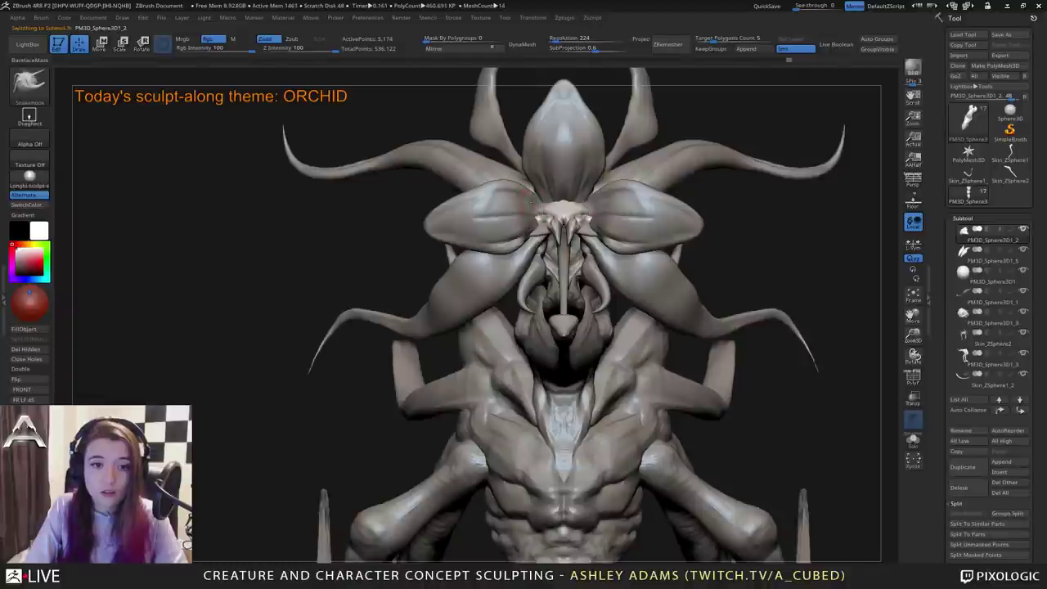
{"action": "right_click_drag", "start_coordinate": [535, 216], "coordinate": [551, 220]}
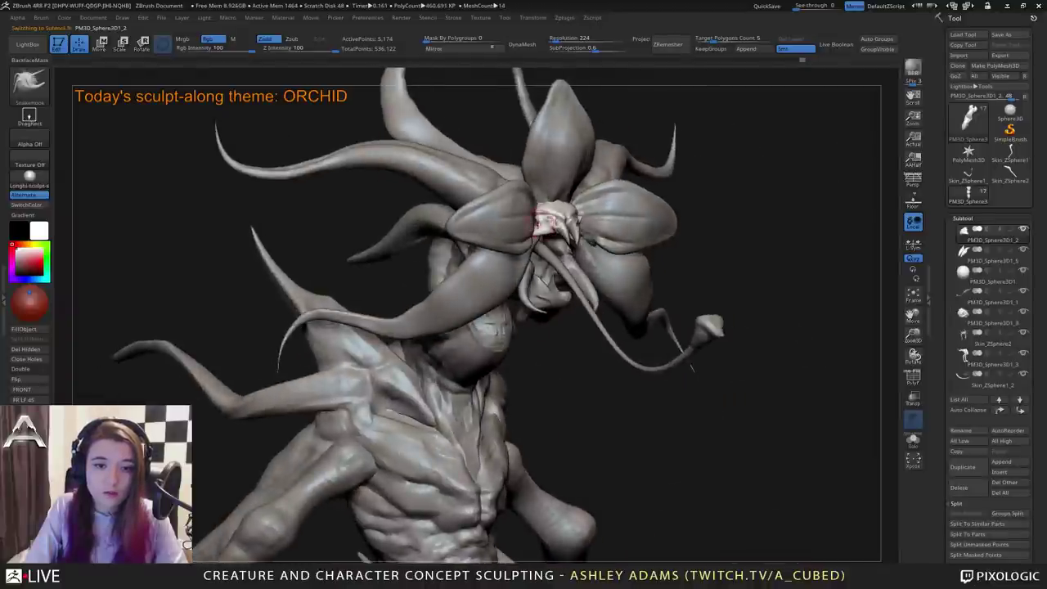
{"action": "left_click_drag", "start_coordinate": [520, 220], "coordinate": [525, 234]}
{"action": "mouse_move", "coordinate": [527, 223]}
{"action": "right_mouse_down"}
{"action": "mouse_move", "coordinate": [528, 268]}
{"action": "mouse_move", "coordinate": [498, 274]}
{"action": "mouse_move", "coordinate": [500, 307]}
{"action": "right_mouse_up"}
{"action": "right_click", "coordinate": [580, 242]}
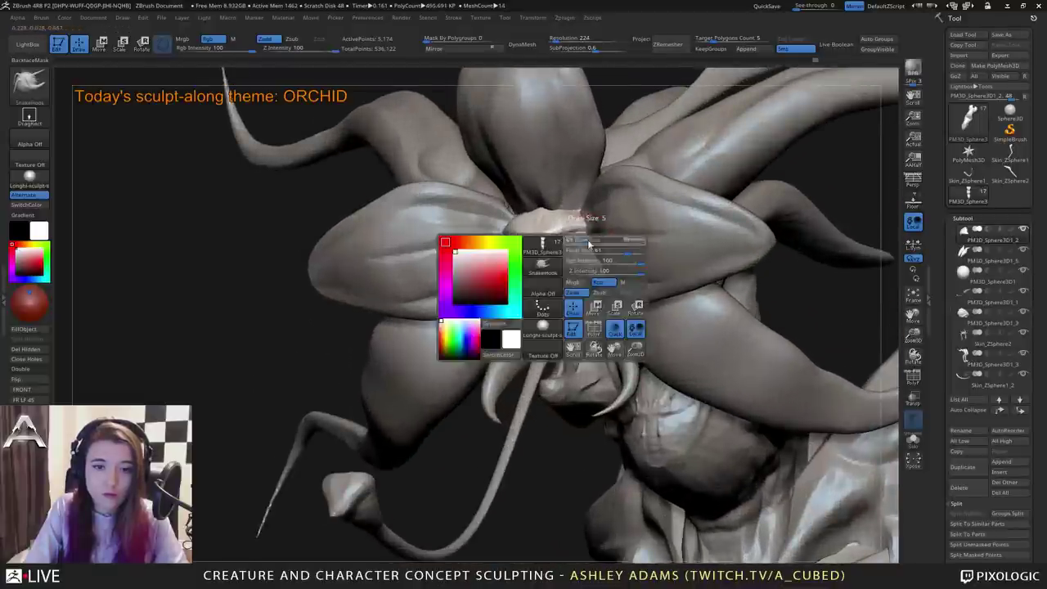
{"action": "right_click_drag", "start_coordinate": [581, 239], "coordinate": [603, 192], "text": "shift"}
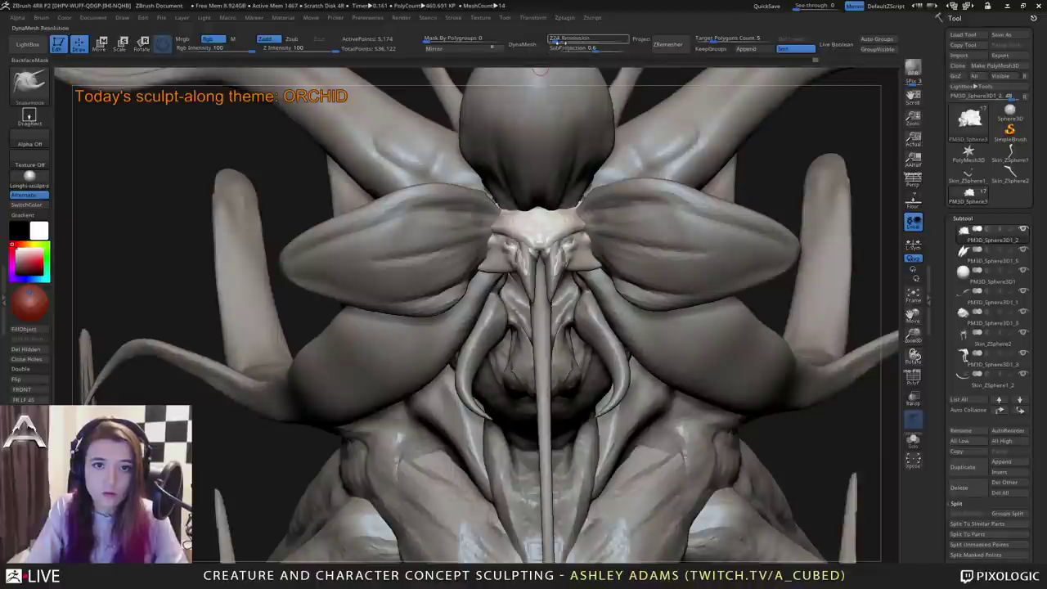
Remesh the small central face piece with DynaMesh at resolution 648.
{"action": "left_click", "coordinate": [557, 41]}
{"action": "left_click_drag", "start_coordinate": [557, 41], "coordinate": [555, 41]}
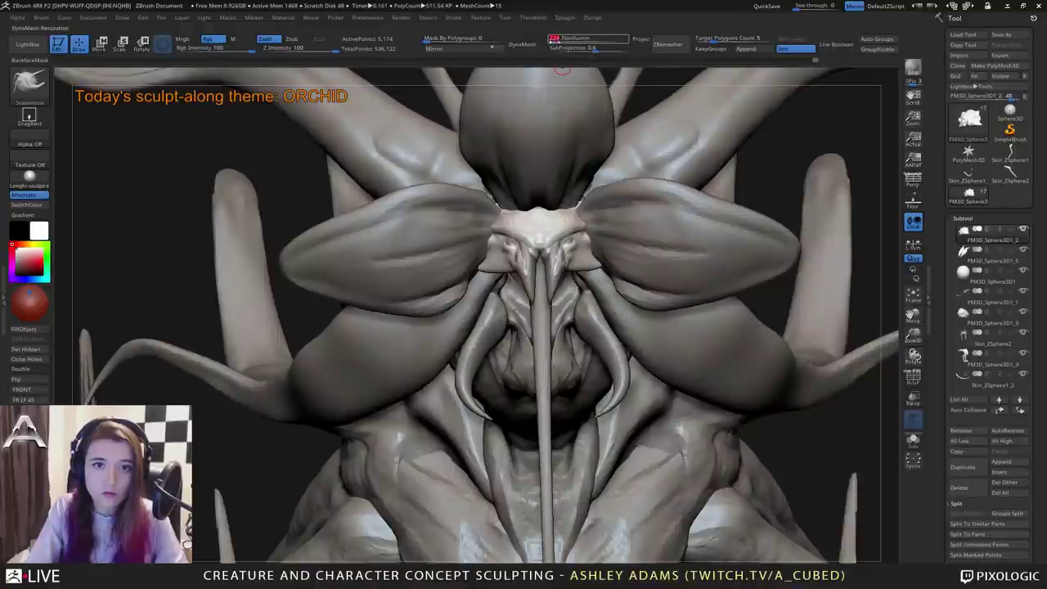
{"action": "left_click", "coordinate": [524, 43]}
{"action": "key", "text": "ctrl+z"}
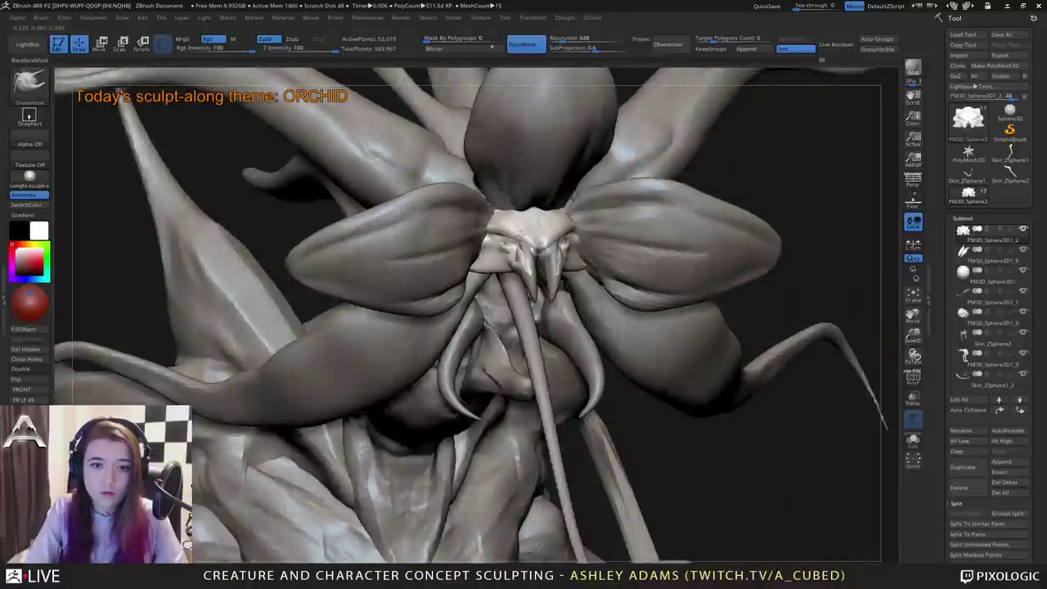
Carve creases along the brows and around the eyes of the small central face with DamStandard.
{"action": "right_click_drag", "start_coordinate": [521, 236], "coordinate": [521, 278], "text": "ctrl"}
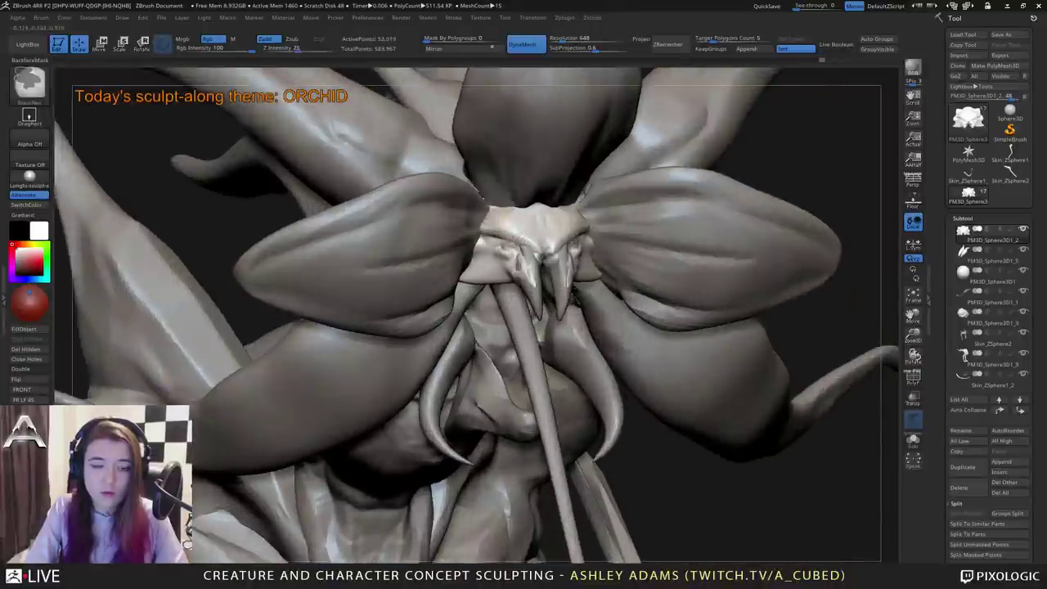
{"action": "key", "text": "b"}
{"action": "key", "text": "d"}
{"action": "key", "text": "s"}
{"action": "left_click_drag", "start_coordinate": [484, 231], "coordinate": [536, 252]}
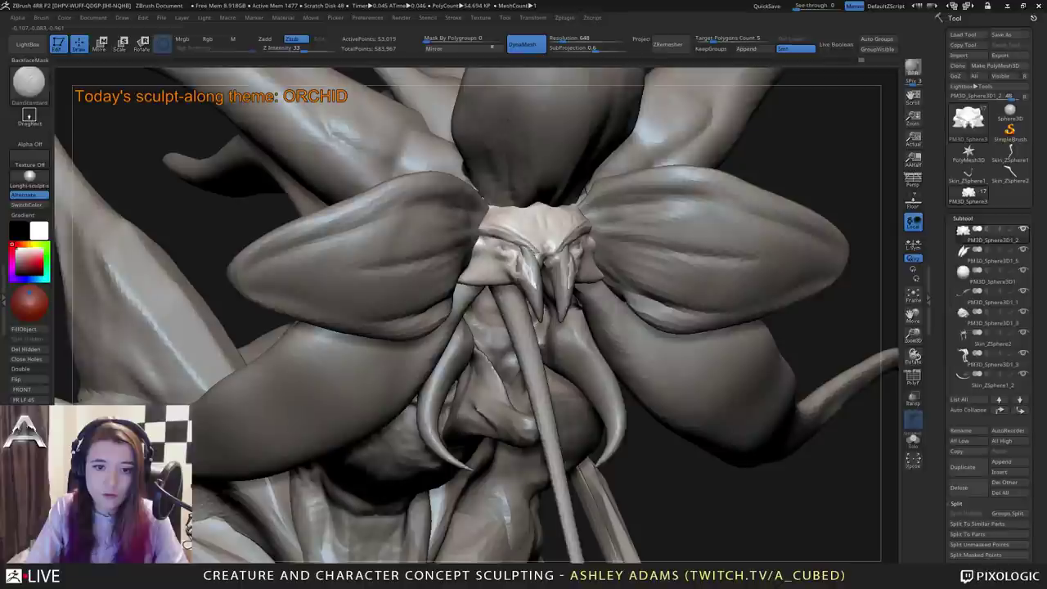
{"action": "mouse_move", "coordinate": [508, 227]}
{"action": "right_mouse_down"}
{"action": "mouse_move", "coordinate": [610, 239]}
{"action": "mouse_move", "coordinate": [524, 245]}
{"action": "right_mouse_up"}
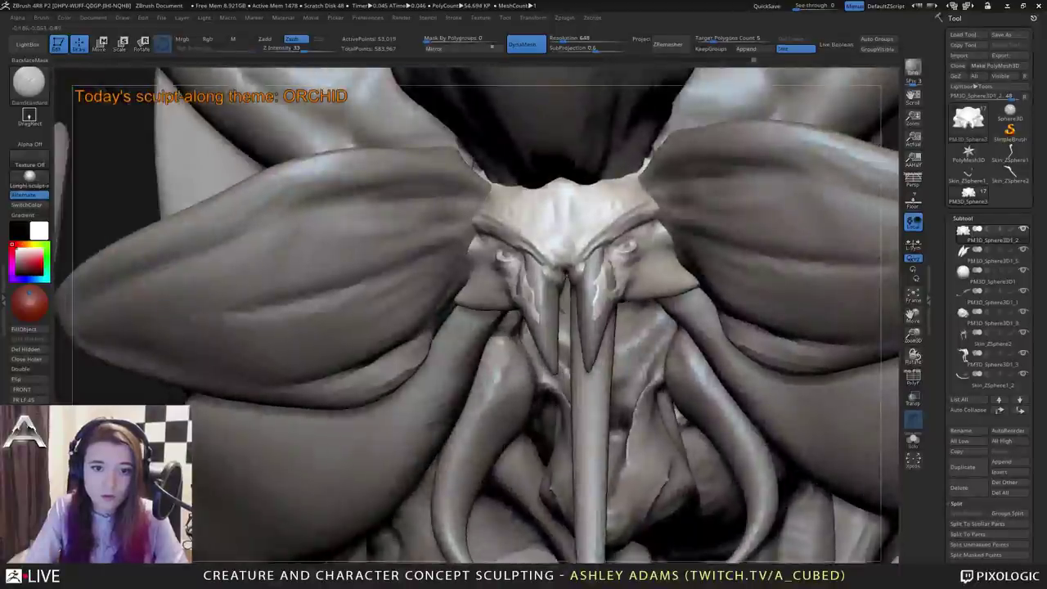
{"action": "key", "text": "space"}
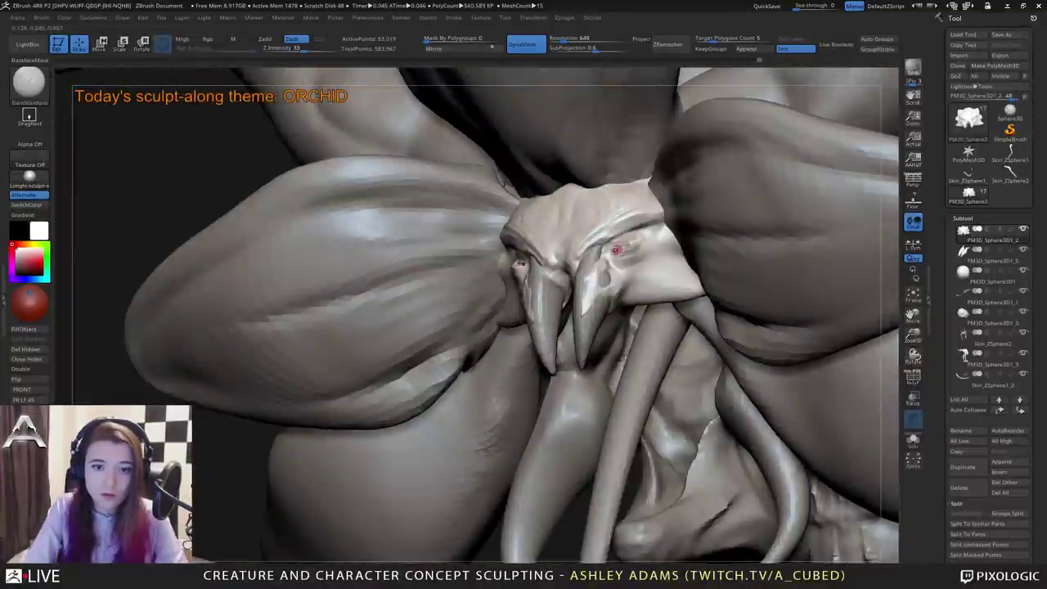
{"action": "left_click_drag", "start_coordinate": [623, 245], "coordinate": [619, 247]}
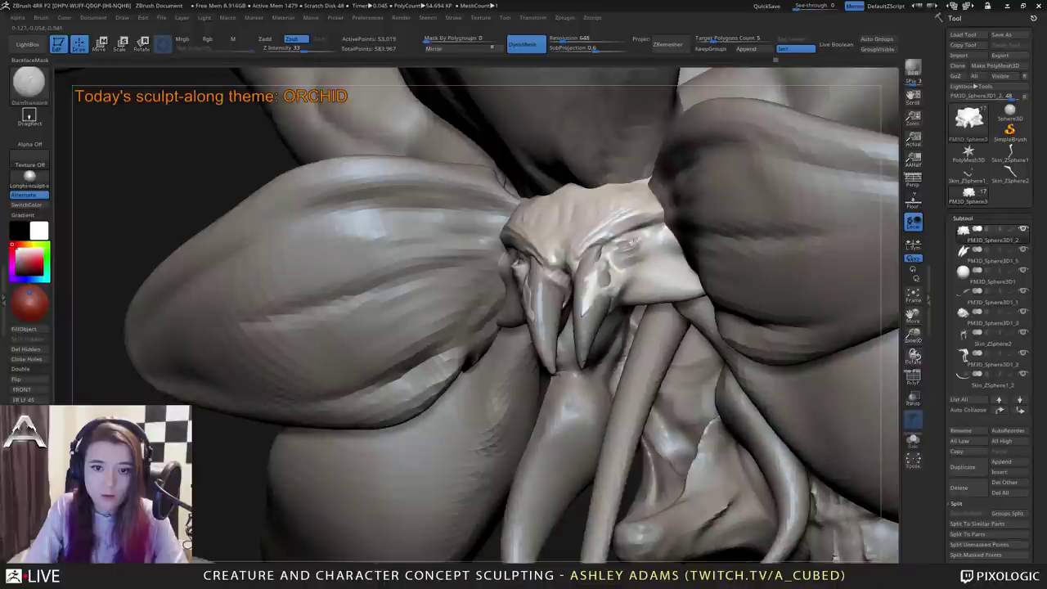
Build up the eyeballs inside the small face's sockets with ClayBuildup.
{"action": "key", "text": "b"}
{"action": "key", "text": "c"}
{"action": "key", "text": "b"}
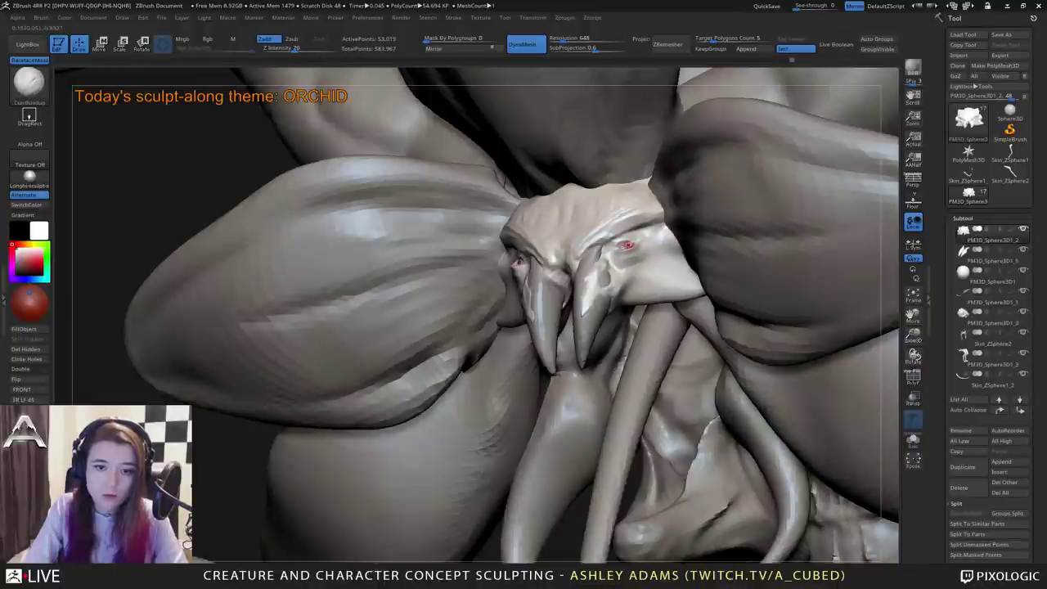
{"action": "mouse_move", "coordinate": [627, 246]}
{"action": "right_mouse_down"}
{"action": "mouse_move", "coordinate": [655, 221]}
{"action": "mouse_move", "coordinate": [629, 242]}
{"action": "right_mouse_up"}
{"action": "left_click_drag", "start_coordinate": [626, 243], "coordinate": [630, 243]}
{"action": "right_click_drag", "start_coordinate": [630, 244], "coordinate": [613, 261]}
Carve the eyelids, the creases beside the fangs and the forehead's centre line with DamStandard.
{"action": "key", "text": "b"}
{"action": "key", "text": "d"}
{"action": "key", "text": "s"}
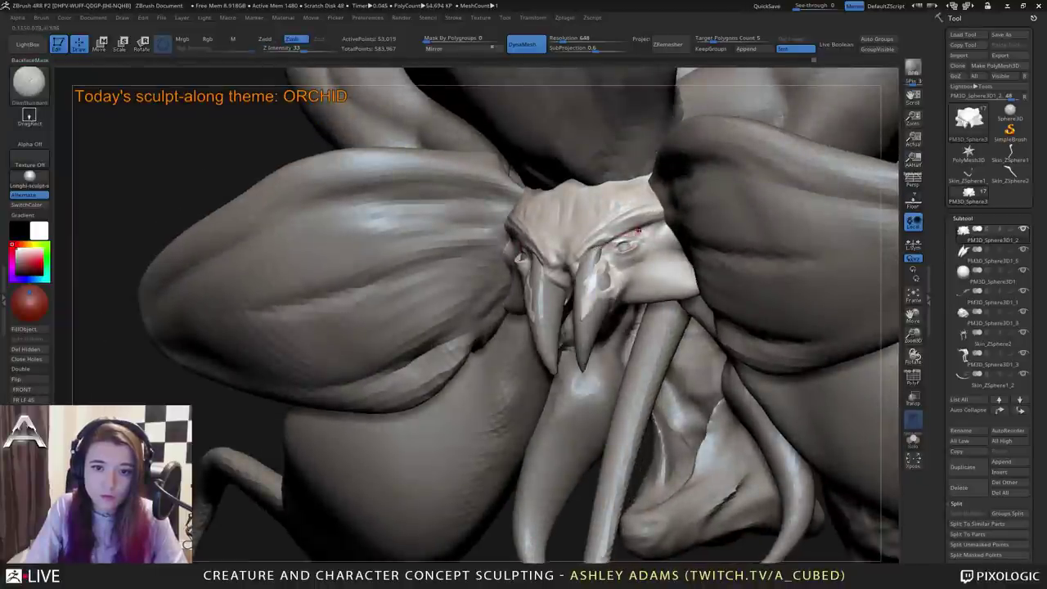
{"action": "right_click_drag", "start_coordinate": [638, 232], "coordinate": [622, 237]}
{"action": "mouse_move", "coordinate": [613, 237]}
{"action": "left_mouse_down"}
{"action": "mouse_move", "coordinate": [653, 230]}
{"action": "mouse_move", "coordinate": [643, 258]}
{"action": "mouse_move", "coordinate": [610, 265]}
{"action": "left_mouse_up"}
{"action": "mouse_move", "coordinate": [642, 263]}
{"action": "right_mouse_down"}
{"action": "mouse_move", "coordinate": [601, 266]}
{"action": "mouse_move", "coordinate": [625, 293]}
{"action": "mouse_move", "coordinate": [613, 292]}
{"action": "mouse_move", "coordinate": [646, 274]}
{"action": "mouse_move", "coordinate": [653, 255]}
{"action": "mouse_move", "coordinate": [595, 288]}
{"action": "mouse_move", "coordinate": [593, 242]}
{"action": "mouse_move", "coordinate": [564, 255]}
{"action": "mouse_move", "coordinate": [577, 287]}
{"action": "right_mouse_up"}
{"action": "left_click_drag", "start_coordinate": [588, 284], "coordinate": [602, 297]}
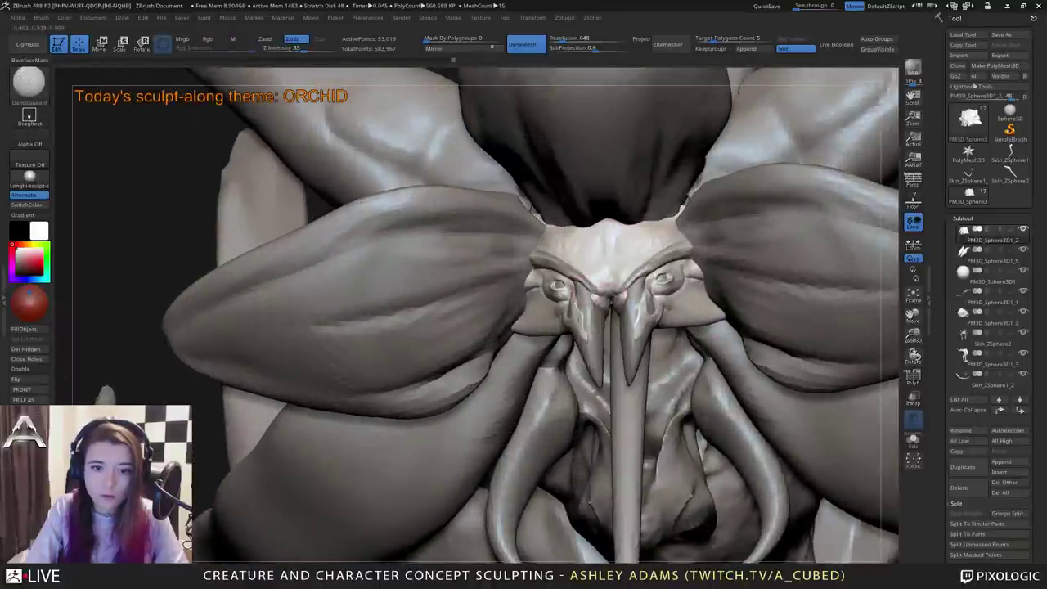
{"action": "right_click_drag", "start_coordinate": [608, 283], "coordinate": [607, 232]}
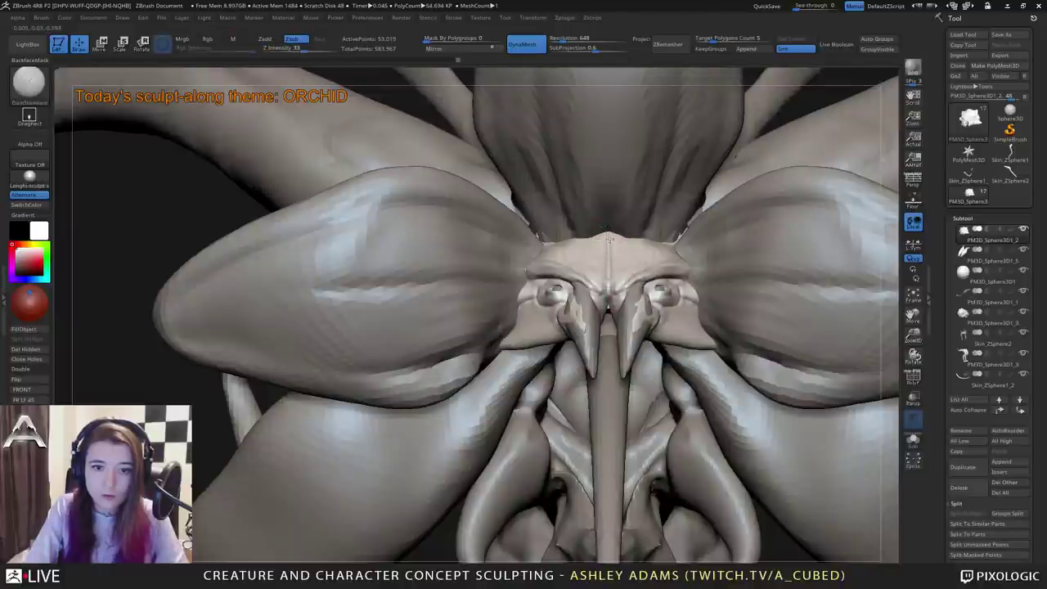
{"action": "mouse_move", "coordinate": [620, 299]}
{"action": "right_mouse_down", "text": "ctrl"}
{"action": "mouse_move", "coordinate": [569, 192]}
{"action": "mouse_move", "coordinate": [566, 207]}
{"action": "mouse_move", "coordinate": [589, 223]}
{"action": "mouse_move", "coordinate": [550, 147]}
{"action": "right_mouse_up", "text": "ctrl"}
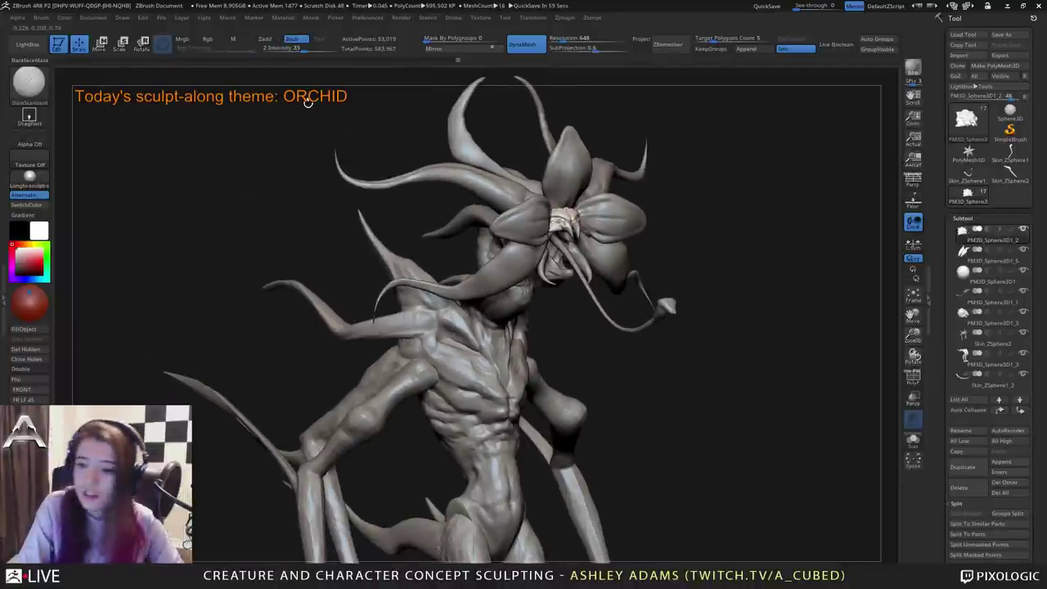
Build up the forehead and brows of the small central face with ClayBuildup.
{"action": "mouse_move", "coordinate": [550, 135]}
{"action": "right_mouse_down"}
{"action": "mouse_move", "coordinate": [492, 137]}
{"action": "mouse_move", "coordinate": [530, 211]}
{"action": "mouse_move", "coordinate": [570, 227]}
{"action": "right_mouse_up"}
{"action": "key", "text": "b"}
{"action": "key", "text": "c"}
{"action": "key", "text": "b"}
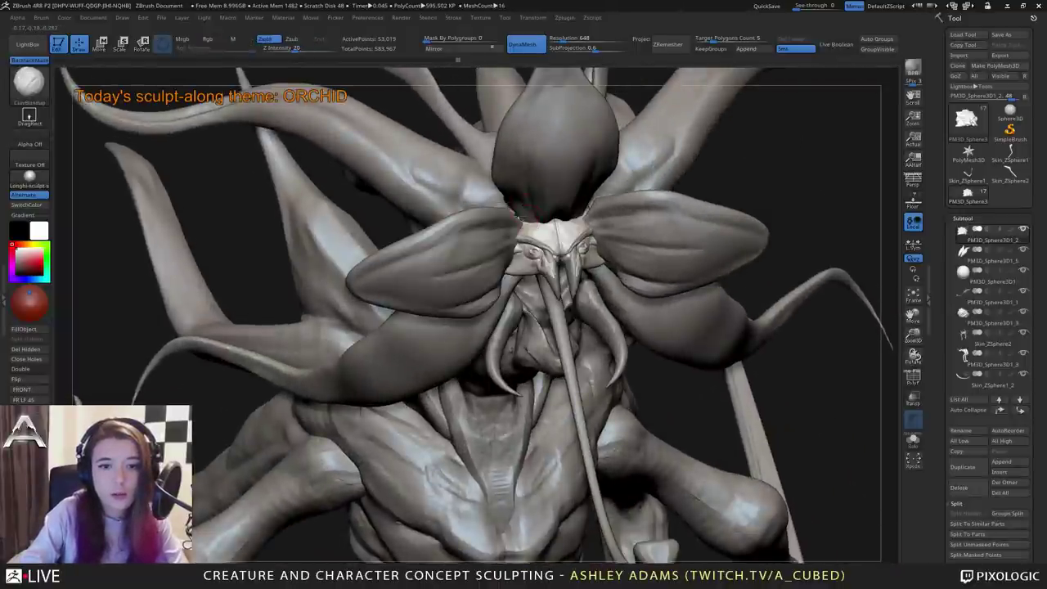
{"action": "right_click_drag", "start_coordinate": [525, 211], "coordinate": [475, 209]}
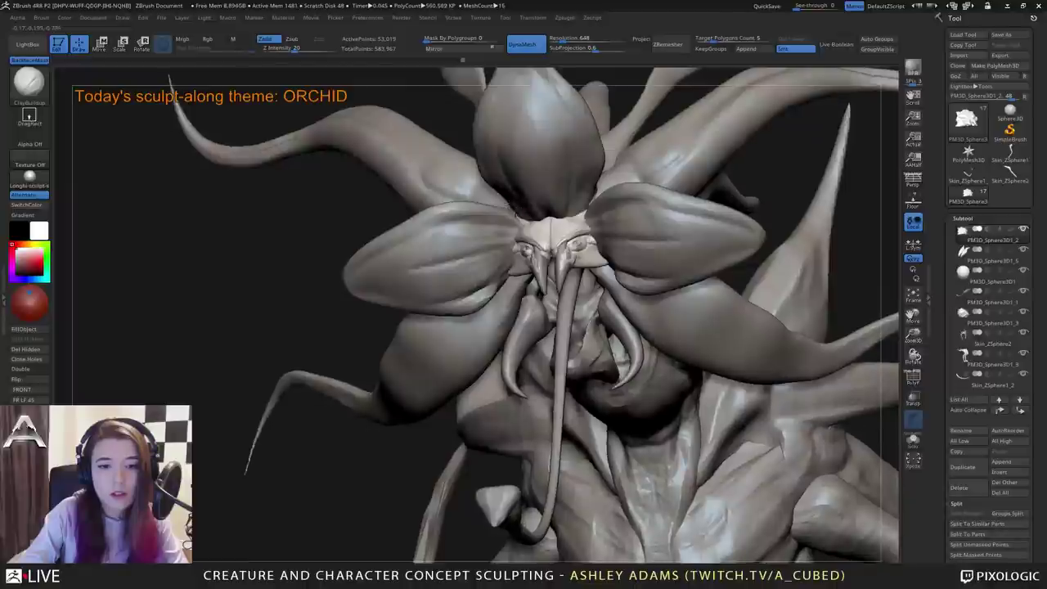
{"action": "left_click_drag", "start_coordinate": [550, 237], "coordinate": [549, 216]}
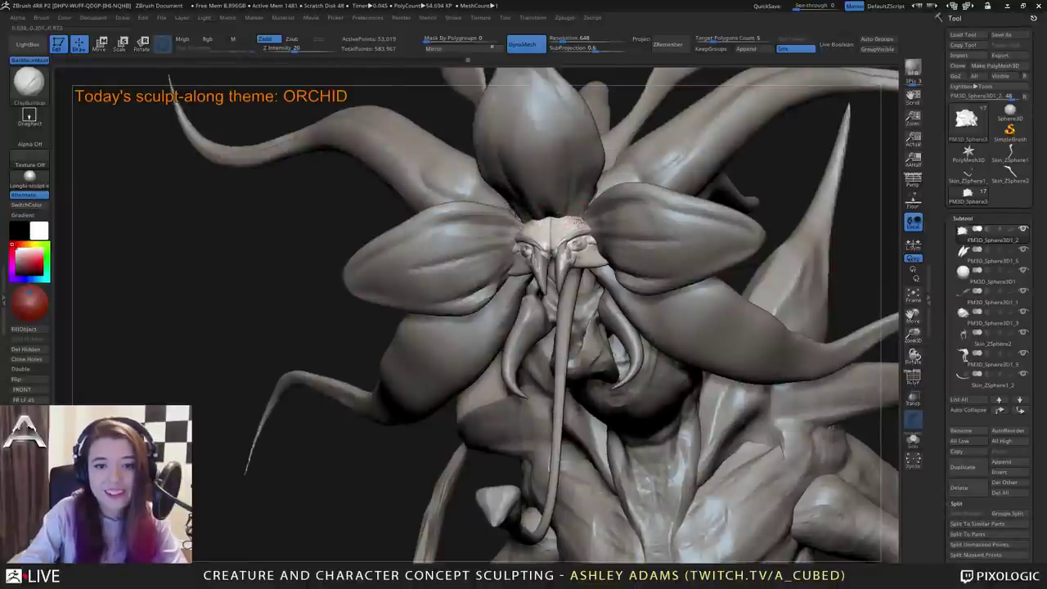
{"action": "right_click_drag", "start_coordinate": [600, 215], "coordinate": [563, 188]}
Reshape the small face's upper forehead edge and pull in its cheek flaps with SnakeHook.
{"action": "key", "text": "b"}
{"action": "key", "text": "s"}
{"action": "key", "text": "h"}
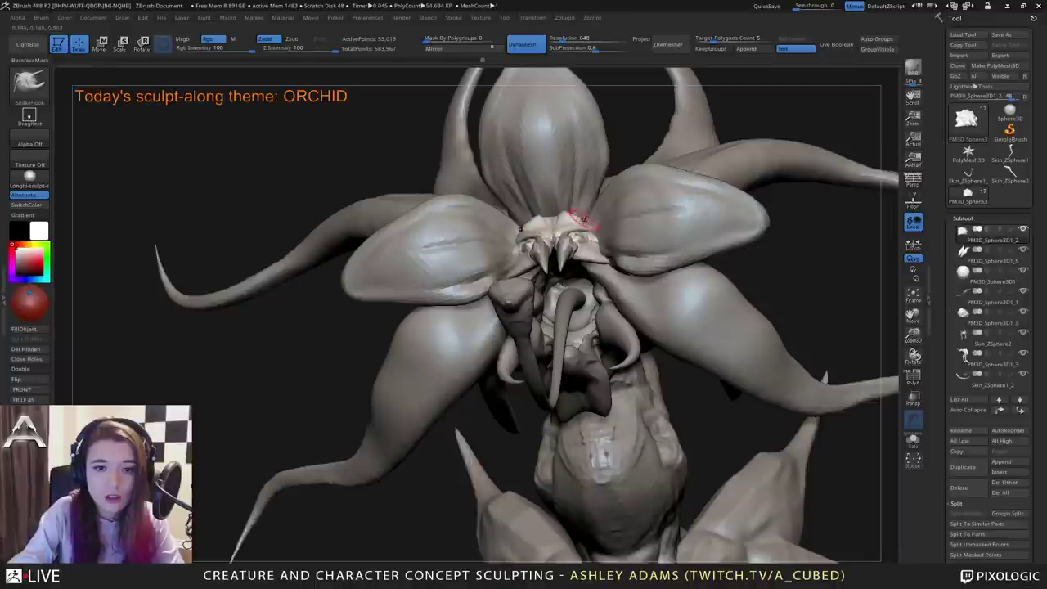
{"action": "mouse_move", "coordinate": [577, 220]}
{"action": "right_mouse_down"}
{"action": "mouse_move", "coordinate": [591, 282]}
{"action": "mouse_move", "coordinate": [579, 286]}
{"action": "right_mouse_up"}
{"action": "mouse_move", "coordinate": [573, 228]}
{"action": "right_mouse_down"}
{"action": "mouse_move", "coordinate": [584, 267]}
{"action": "mouse_move", "coordinate": [571, 252]}
{"action": "mouse_move", "coordinate": [555, 264]}
{"action": "mouse_move", "coordinate": [575, 264]}
{"action": "right_mouse_up"}
{"action": "key", "text": "b"}
{"action": "key", "text": "c"}
{"action": "key", "text": "b"}
{"action": "key", "text": "space"}
{"action": "key", "text": "space"}
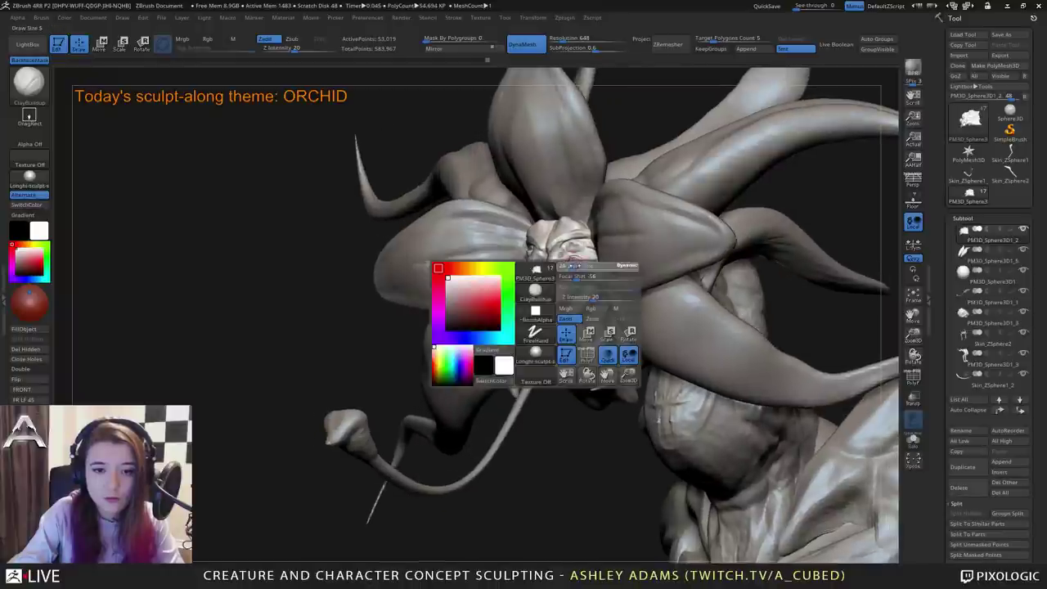
{"action": "key", "text": "b"}
{"action": "key", "text": "s"}
{"action": "key", "text": "h"}
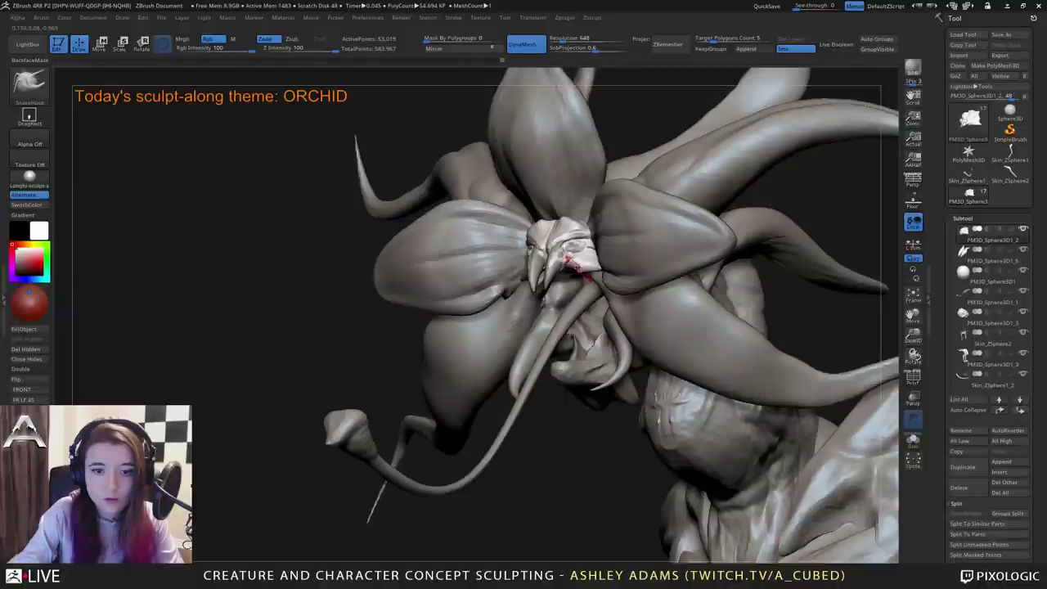
{"action": "right_click_drag", "start_coordinate": [573, 265], "coordinate": [594, 262]}
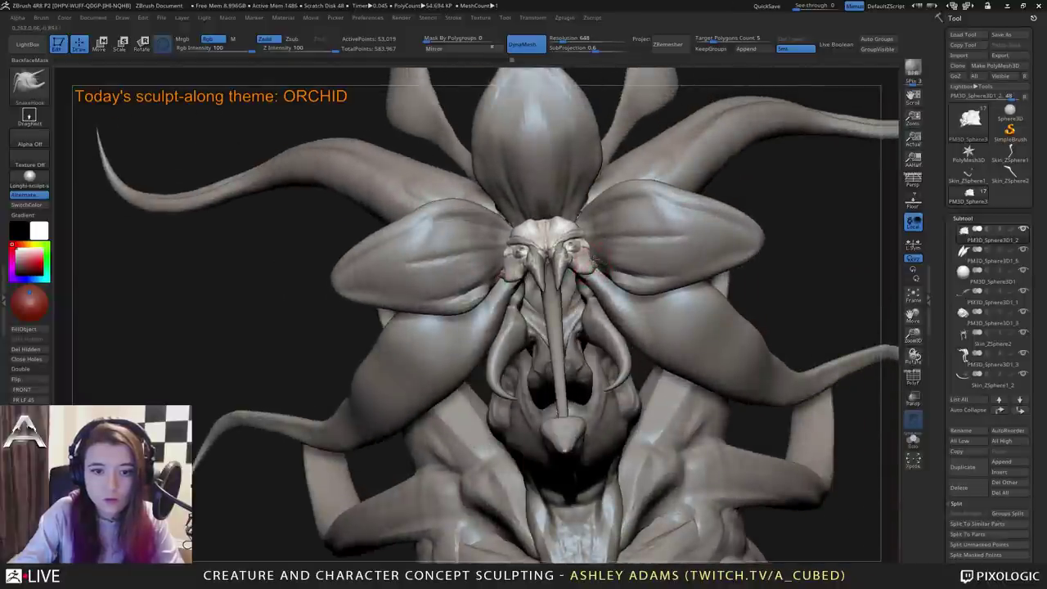
{"action": "right_click_drag", "start_coordinate": [595, 262], "coordinate": [611, 231], "text": "ctrl"}
Select the pair of side petals and examine the head and upper body from the front and at an angle.
{"action": "left_click", "coordinate": [610, 232], "text": "alt"}
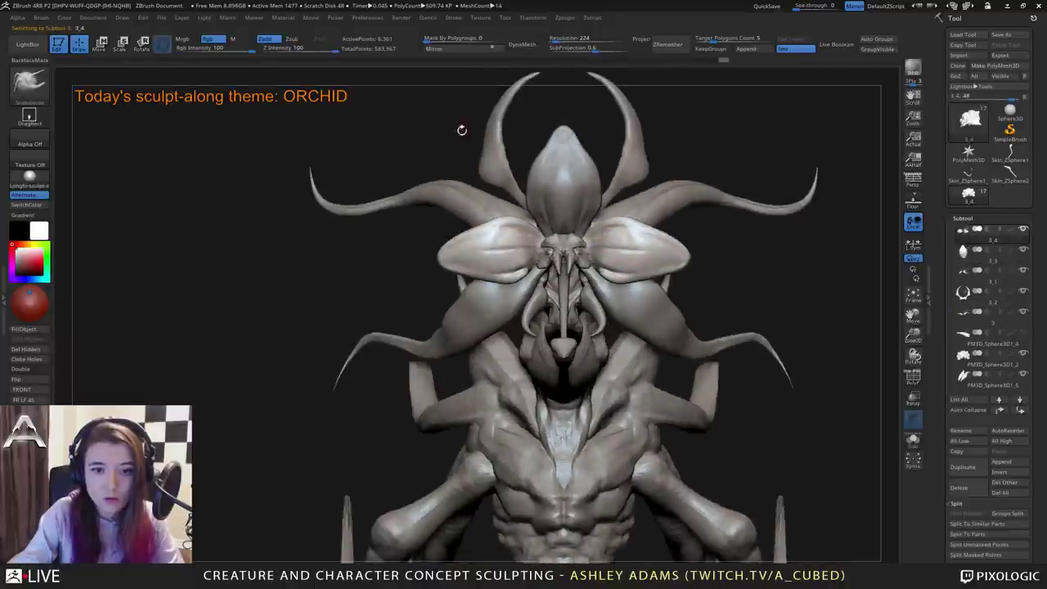
{"action": "mouse_move", "coordinate": [377, 111]}
{"action": "right_mouse_down"}
{"action": "mouse_move", "coordinate": [511, 261]}
{"action": "mouse_move", "coordinate": [638, 355]}
{"action": "mouse_move", "coordinate": [602, 286]}
{"action": "mouse_move", "coordinate": [576, 296]}
{"action": "mouse_move", "coordinate": [491, 254]}
{"action": "mouse_move", "coordinate": [540, 194]}
{"action": "mouse_move", "coordinate": [617, 293]}
{"action": "mouse_move", "coordinate": [458, 270]}
{"action": "mouse_move", "coordinate": [506, 238]}
{"action": "right_mouse_up"}
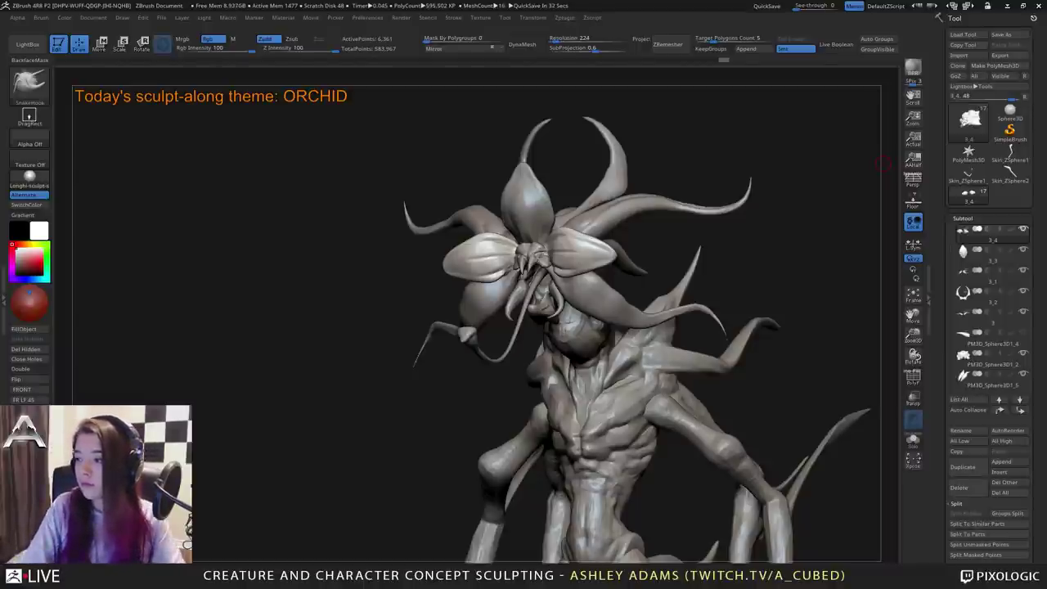
{"action": "left_click_drag", "start_coordinate": [327, 254], "coordinate": [520, 258]}
{"action": "right_click_drag", "start_coordinate": [582, 382], "coordinate": [585, 266], "text": "ctrl"}
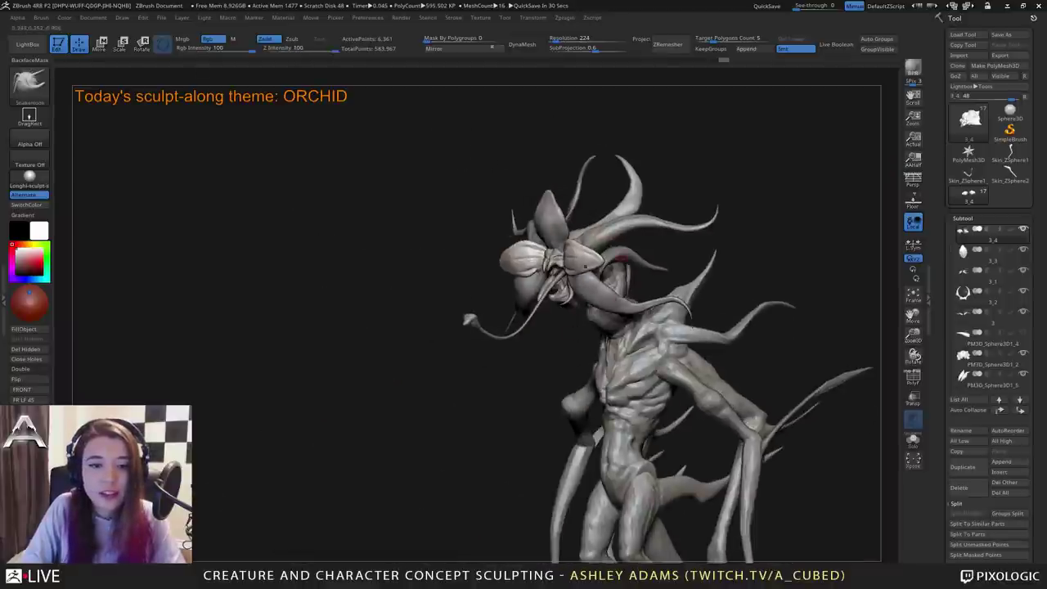
Select the pair of curved horns above the flower and thicken their middle sections with the Inflat brush.
{"action": "left_click", "coordinate": [635, 180], "text": "alt"}
{"action": "mouse_move", "coordinate": [637, 179]}
{"action": "right_mouse_down", "text": "ctrl"}
{"action": "mouse_move", "coordinate": [631, 204]}
{"action": "mouse_move", "coordinate": [661, 251]}
{"action": "mouse_move", "coordinate": [600, 304]}
{"action": "mouse_move", "coordinate": [631, 383]}
{"action": "mouse_move", "coordinate": [646, 286]}
{"action": "mouse_move", "coordinate": [664, 314]}
{"action": "mouse_move", "coordinate": [644, 277]}
{"action": "right_mouse_up", "text": "ctrl"}
{"action": "key", "text": "space"}
{"action": "key", "text": "b"}
{"action": "key", "text": "i"}
{"action": "key", "text": "n"}
{"action": "left_click_drag", "start_coordinate": [655, 260], "coordinate": [666, 245]}
{"action": "mouse_move", "coordinate": [659, 242]}
{"action": "right_mouse_down"}
{"action": "mouse_move", "coordinate": [684, 235]}
{"action": "mouse_move", "coordinate": [668, 232]}
{"action": "mouse_move", "coordinate": [661, 259]}
{"action": "right_mouse_up"}
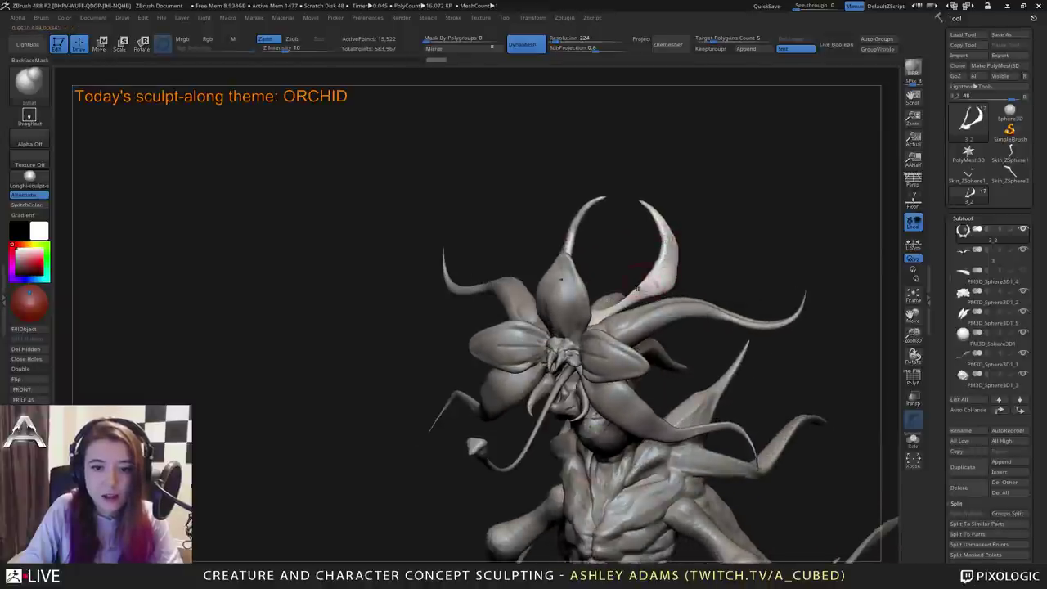
{"action": "right_click_drag", "start_coordinate": [636, 291], "coordinate": [606, 319]}
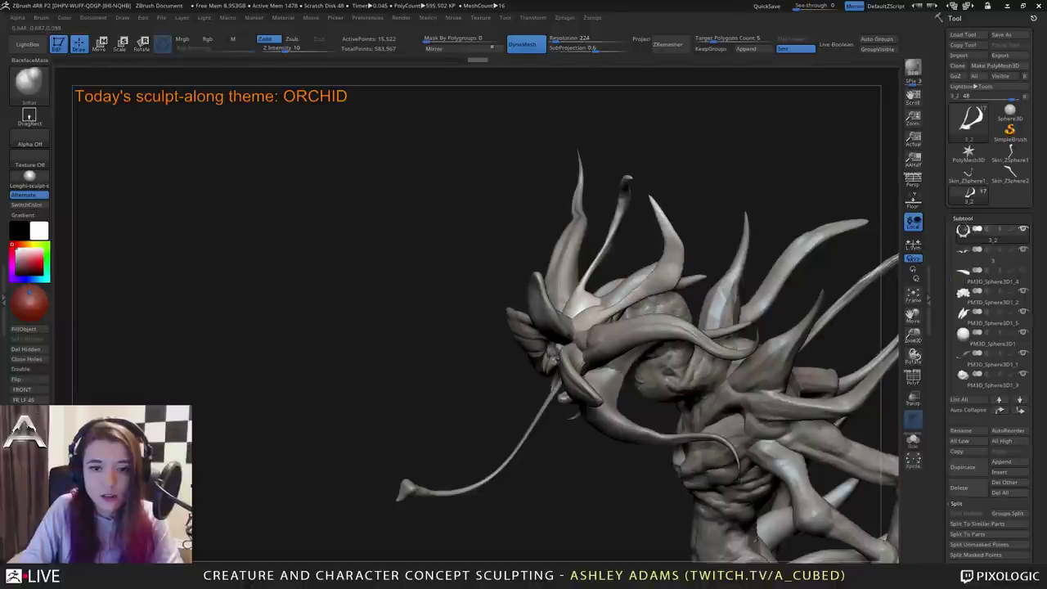
{"action": "right_click_drag", "start_coordinate": [605, 225], "coordinate": [828, 263]}
{"action": "mouse_move", "coordinate": [658, 229]}
{"action": "right_mouse_down"}
{"action": "mouse_move", "coordinate": [611, 299]}
{"action": "mouse_move", "coordinate": [539, 285]}
{"action": "right_mouse_up"}
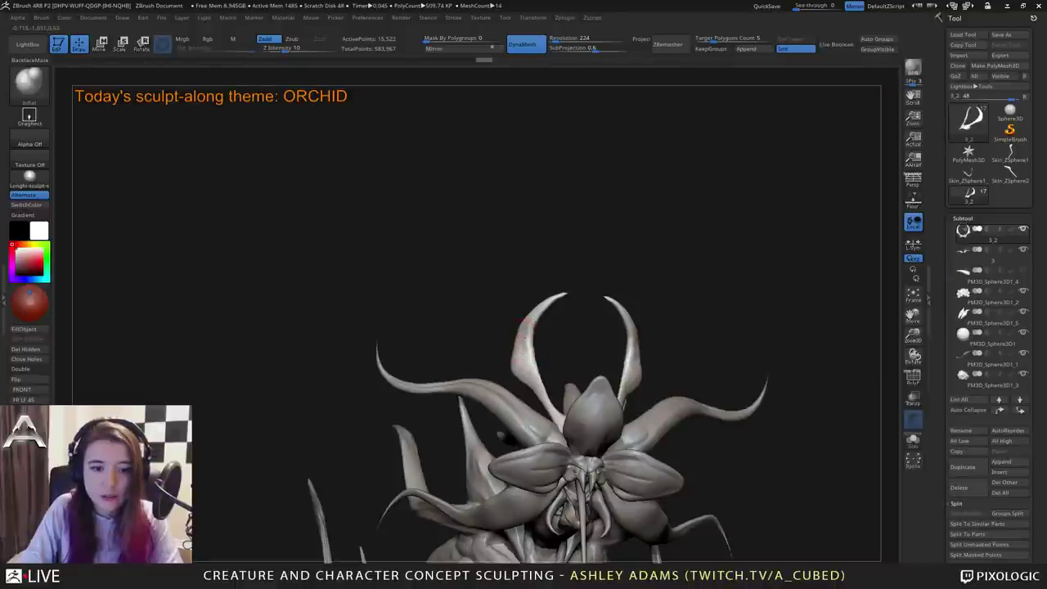
{"action": "right_click_drag", "start_coordinate": [526, 337], "coordinate": [540, 392], "text": "ctrl"}
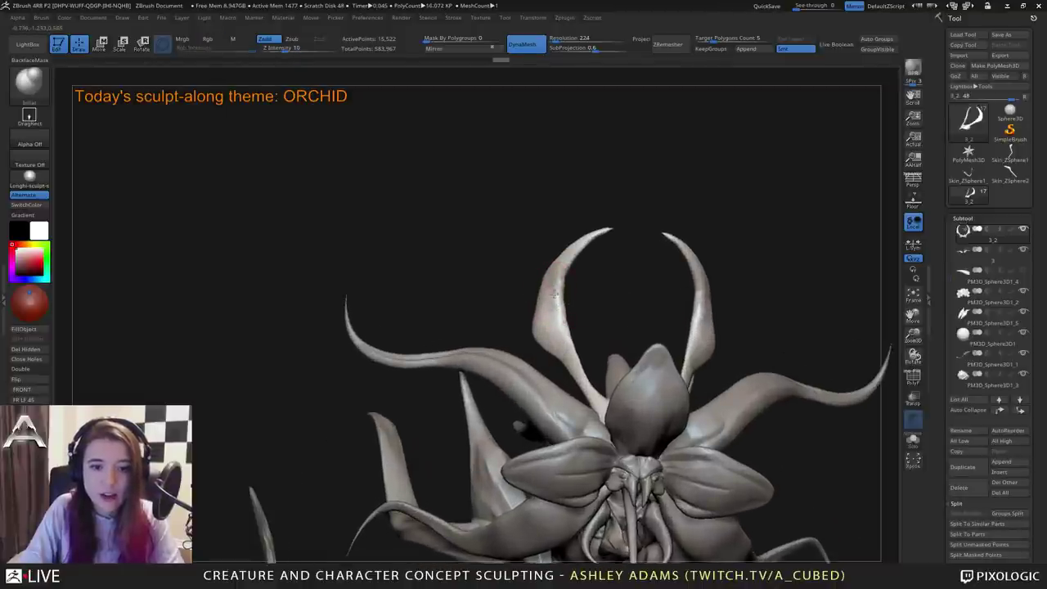
{"action": "right_click_drag", "start_coordinate": [559, 324], "coordinate": [559, 274], "text": "ctrl"}
{"action": "right_click_drag", "start_coordinate": [559, 274], "coordinate": [536, 229], "text": "alt"}
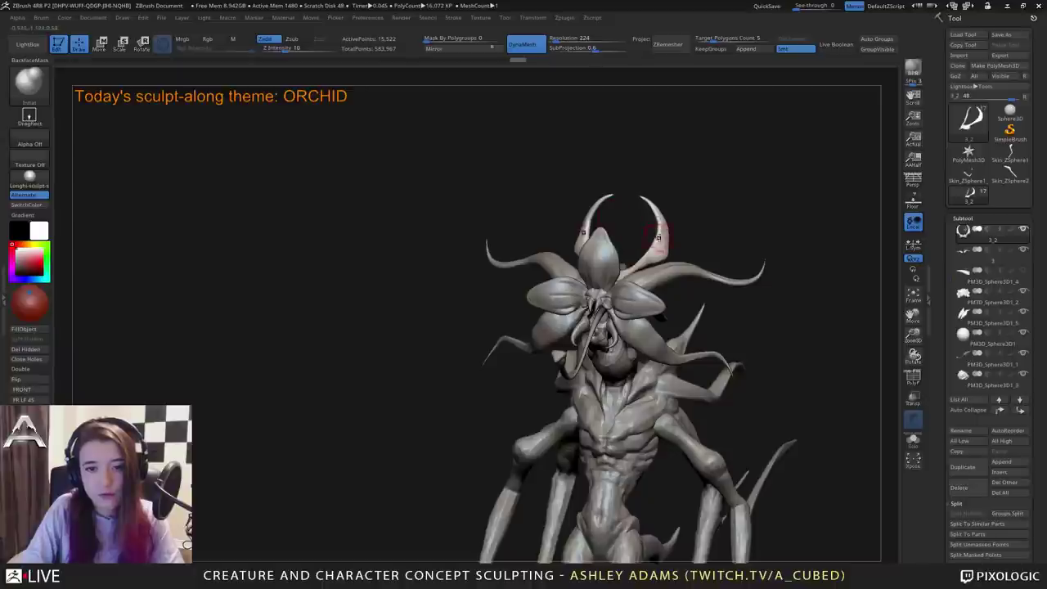
Select the pair of lower petals and examine the flower head from the side and at an angle.
{"action": "right_click_drag", "start_coordinate": [658, 237], "coordinate": [630, 240]}
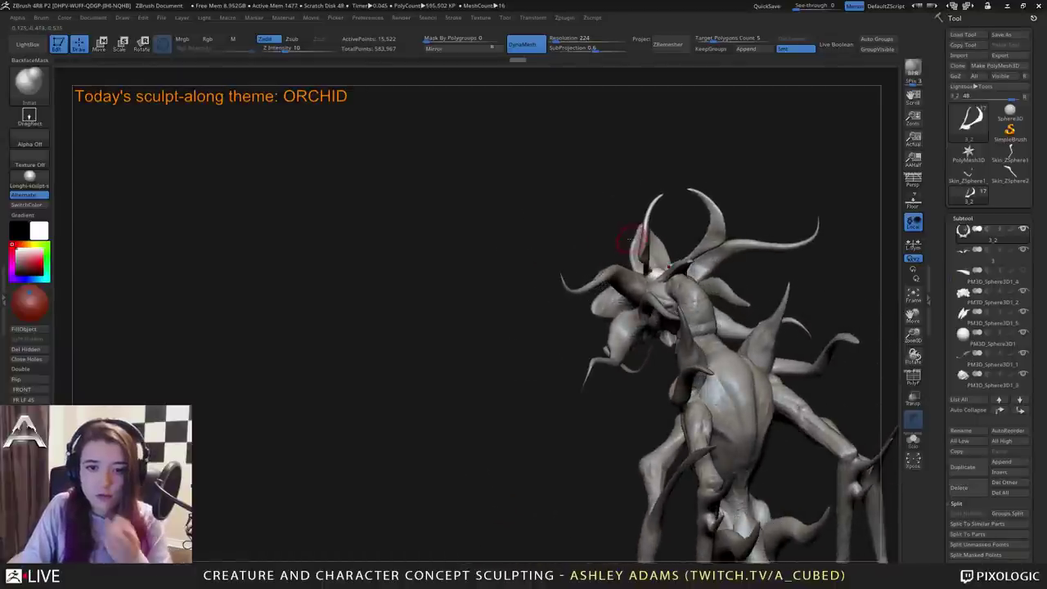
{"action": "mouse_move", "coordinate": [668, 201]}
{"action": "right_mouse_down"}
{"action": "mouse_move", "coordinate": [676, 239]}
{"action": "mouse_move", "coordinate": [684, 196]}
{"action": "mouse_move", "coordinate": [682, 277]}
{"action": "right_mouse_up"}
{"action": "key", "text": "b"}
{"action": "key", "text": "s"}
{"action": "key", "text": "h"}
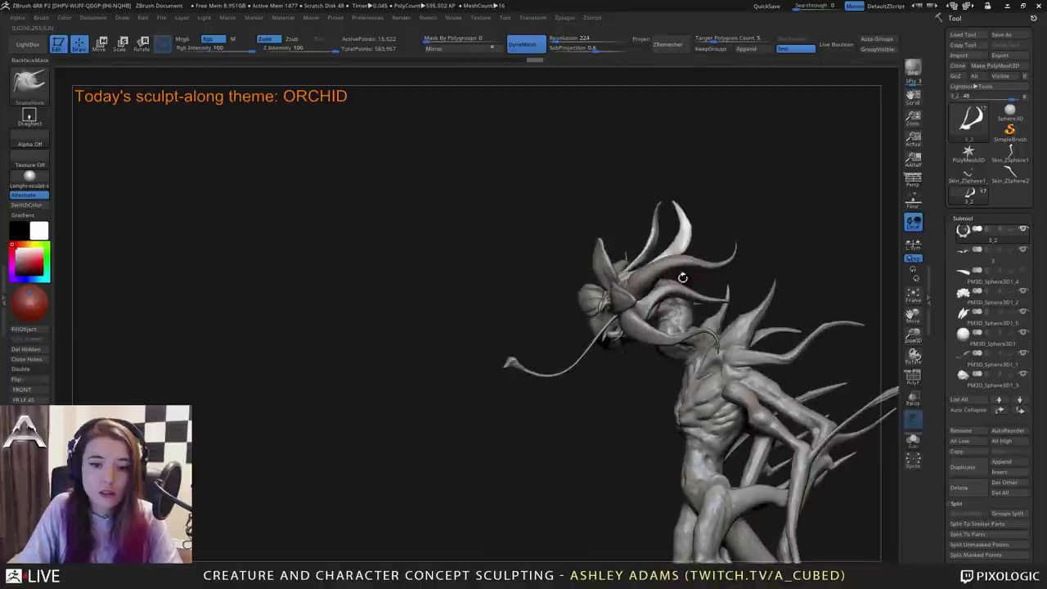
{"action": "left_click", "coordinate": [664, 326], "text": "alt"}
{"action": "right_click_drag", "start_coordinate": [664, 326], "coordinate": [596, 325], "text": "alt"}
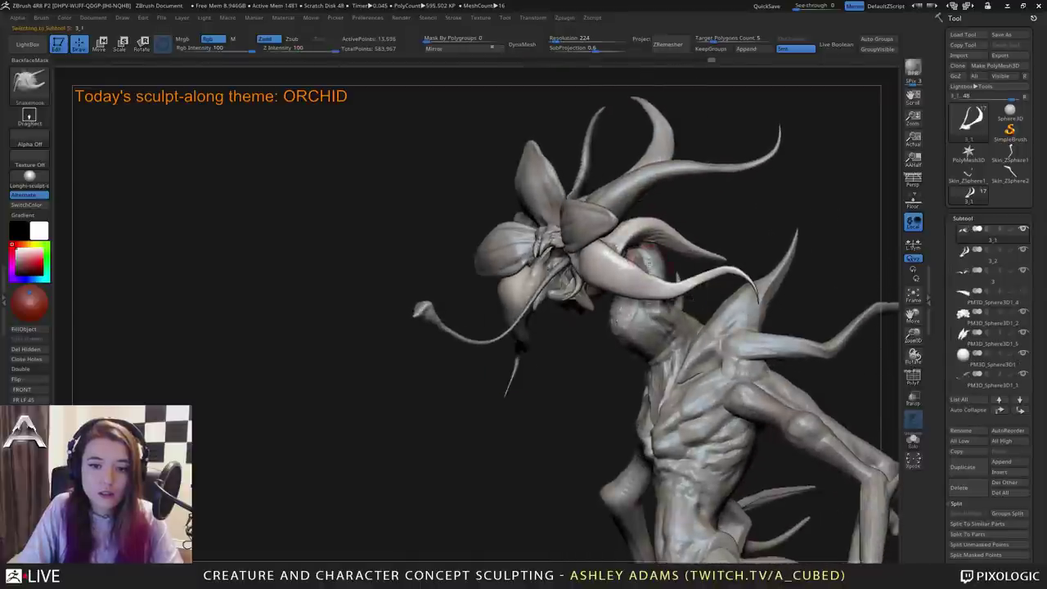
{"action": "key", "text": "space"}
{"action": "mouse_move", "coordinate": [648, 274]}
{"action": "right_mouse_down"}
{"action": "mouse_move", "coordinate": [616, 308]}
{"action": "mouse_move", "coordinate": [644, 291]}
{"action": "right_mouse_up"}
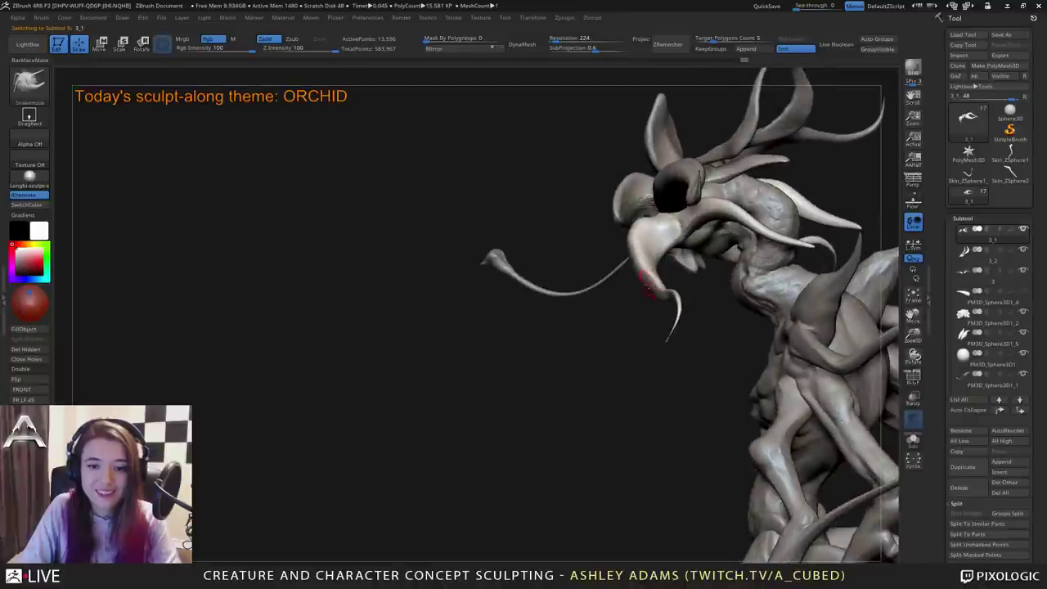
{"action": "mouse_move", "coordinate": [646, 287]}
{"action": "right_mouse_down"}
{"action": "mouse_move", "coordinate": [657, 306]}
{"action": "mouse_move", "coordinate": [625, 253]}
{"action": "mouse_move", "coordinate": [626, 306]}
{"action": "right_mouse_up"}
Refine the inner ends of the lower petals beside the small face with DamStandard and SnakeHook.
{"action": "key", "text": "b"}
{"action": "key", "text": "d"}
{"action": "key", "text": "s"}
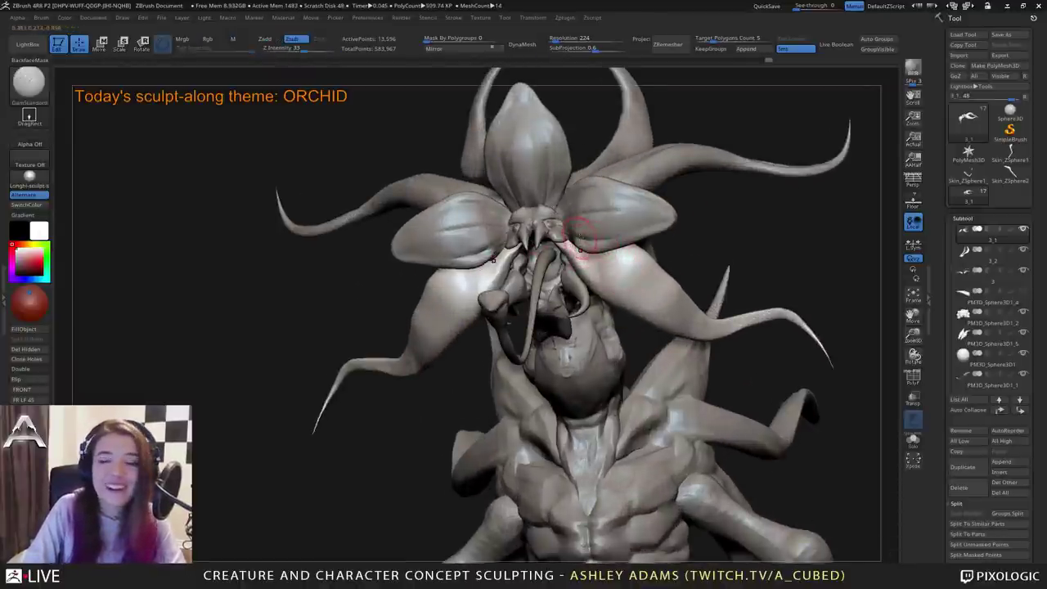
{"action": "mouse_move", "coordinate": [603, 245]}
{"action": "right_mouse_down"}
{"action": "mouse_move", "coordinate": [607, 261]}
{"action": "mouse_move", "coordinate": [601, 229]}
{"action": "mouse_move", "coordinate": [618, 220]}
{"action": "mouse_move", "coordinate": [605, 220]}
{"action": "mouse_move", "coordinate": [609, 237]}
{"action": "mouse_move", "coordinate": [574, 255]}
{"action": "mouse_move", "coordinate": [588, 264]}
{"action": "right_mouse_up"}
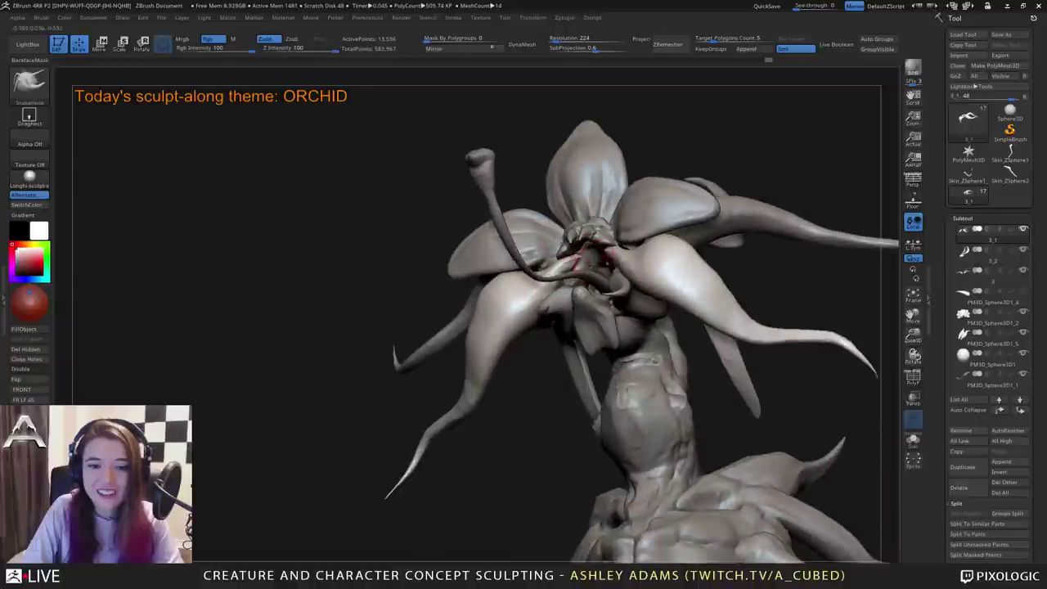
{"action": "key", "text": "b"}
{"action": "key", "text": "c"}
{"action": "key", "text": "b"}
{"action": "key", "text": "b"}
{"action": "key", "text": "s"}
{"action": "key", "text": "h"}
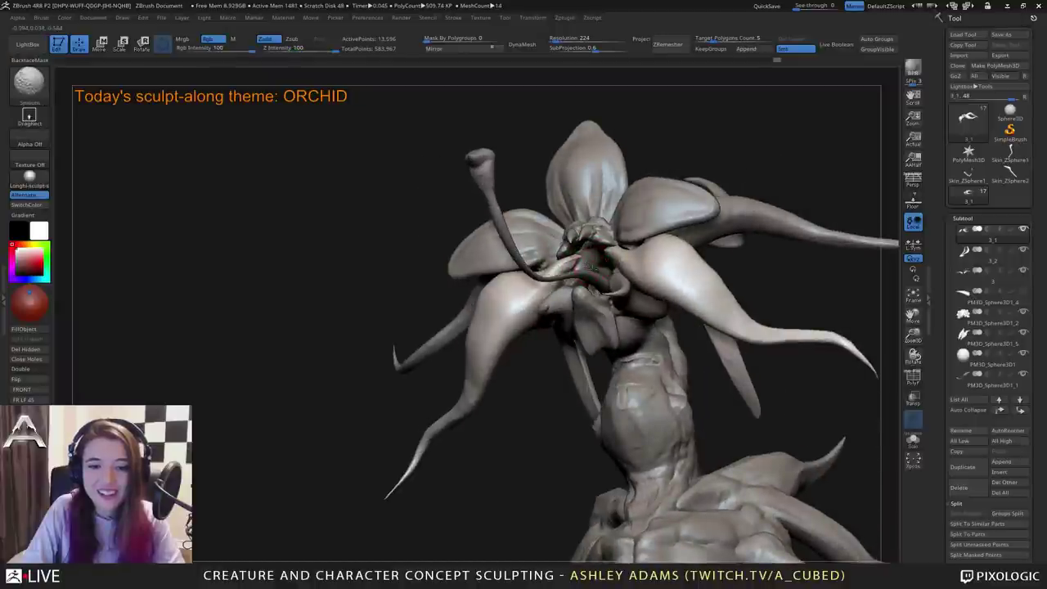
Build up the lower petals' attachment under the small face with ClayBuildup and adjust it with SnakeHook.
{"action": "key", "text": "b"}
{"action": "key", "text": "c"}
{"action": "key", "text": "b"}
{"action": "mouse_move", "coordinate": [590, 261]}
{"action": "right_mouse_down"}
{"action": "mouse_move", "coordinate": [562, 264]}
{"action": "mouse_move", "coordinate": [611, 279]}
{"action": "mouse_move", "coordinate": [566, 266]}
{"action": "mouse_move", "coordinate": [583, 237]}
{"action": "right_mouse_up"}
{"action": "key", "text": "b"}
{"action": "key", "text": "s"}
{"action": "key", "text": "h"}
{"action": "key", "text": "b"}
{"action": "key", "text": "s"}
{"action": "key", "text": "t"}
Select the pair of side petals and remesh them with DynaMesh at resolution 280.
{"action": "left_click", "coordinate": [637, 259], "text": "alt"}
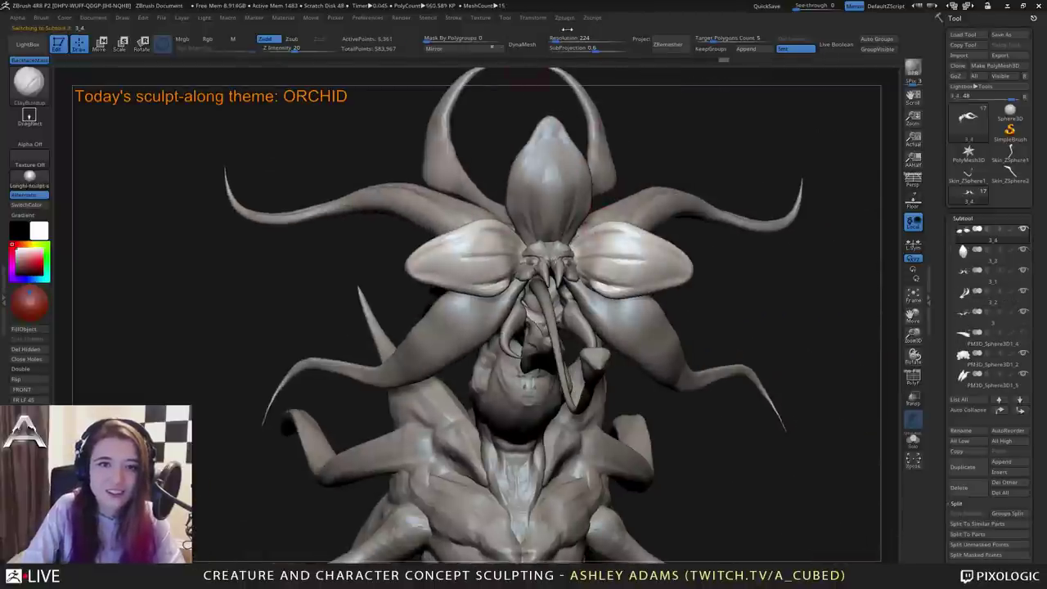
{"action": "left_click", "coordinate": [553, 40]}
{"action": "left_click", "coordinate": [558, 40]}
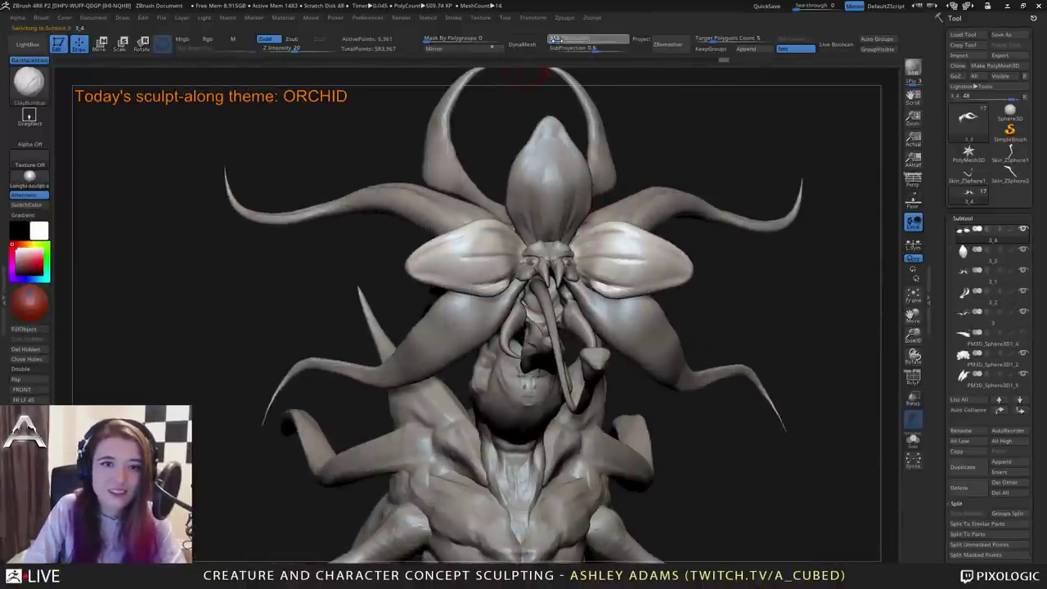
{"action": "left_click", "coordinate": [530, 45]}
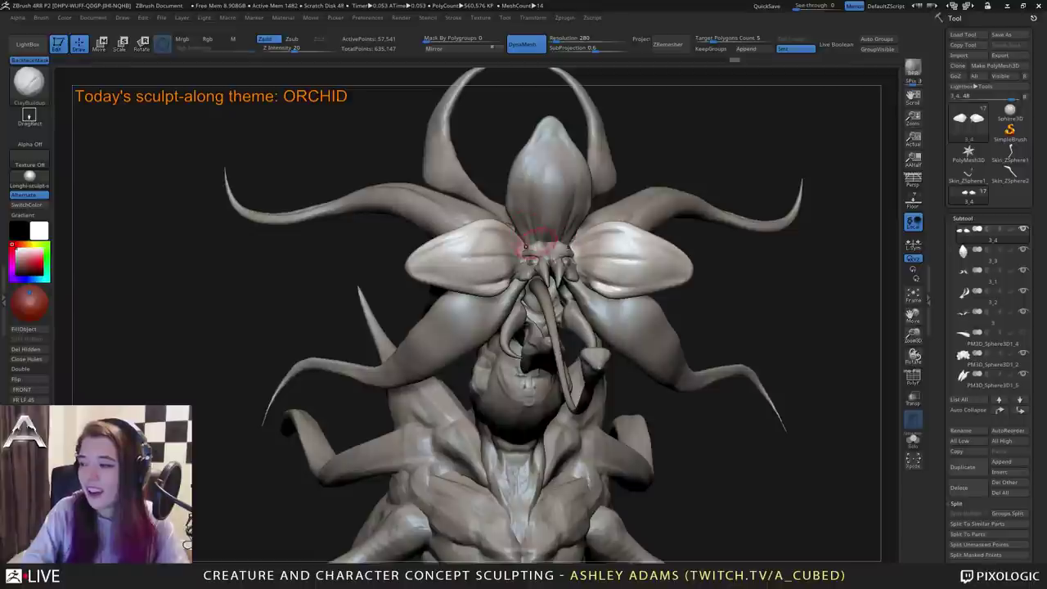
Build up and crease the inner areas of the side petals with a smaller ClayBuildup brush and DamStandard.
{"action": "right_click_drag", "start_coordinate": [491, 235], "coordinate": [431, 240]}
{"action": "right_click_drag", "start_coordinate": [555, 231], "coordinate": [547, 308], "text": "ctrl"}
{"action": "right_click_drag", "start_coordinate": [491, 307], "coordinate": [547, 308], "text": "shift"}
{"action": "key", "text": "space"}
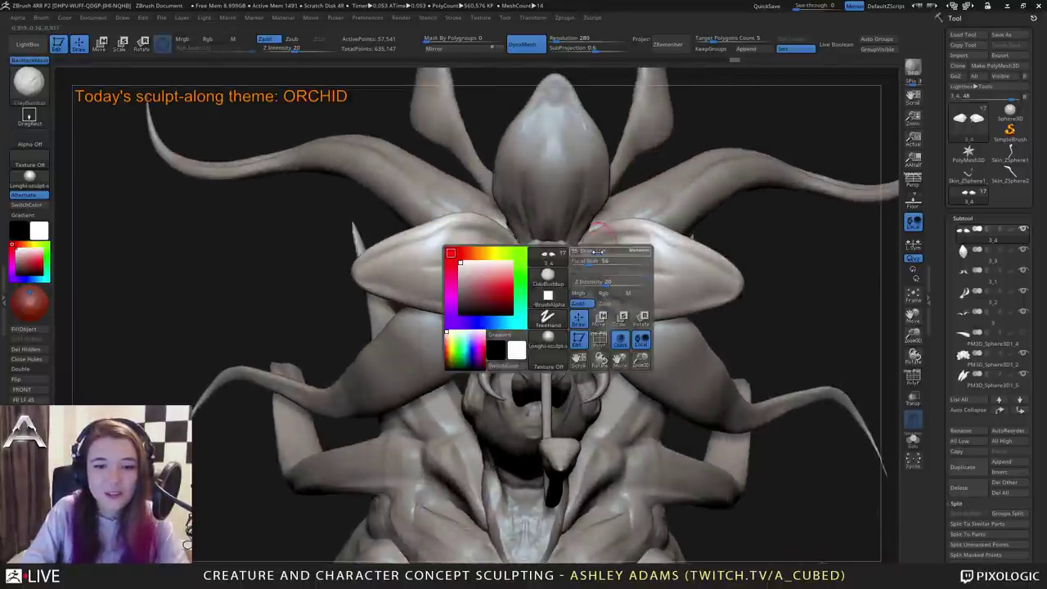
{"action": "mouse_move", "coordinate": [596, 251]}
{"action": "left_mouse_down"}
{"action": "mouse_move", "coordinate": [605, 252]}
{"action": "mouse_move", "coordinate": [585, 247]}
{"action": "left_mouse_up"}
{"action": "key", "text": "space"}
{"action": "right_click_drag", "start_coordinate": [573, 282], "coordinate": [600, 277]}
{"action": "key", "text": "b"}
{"action": "key", "text": "d"}
{"action": "key", "text": "s"}
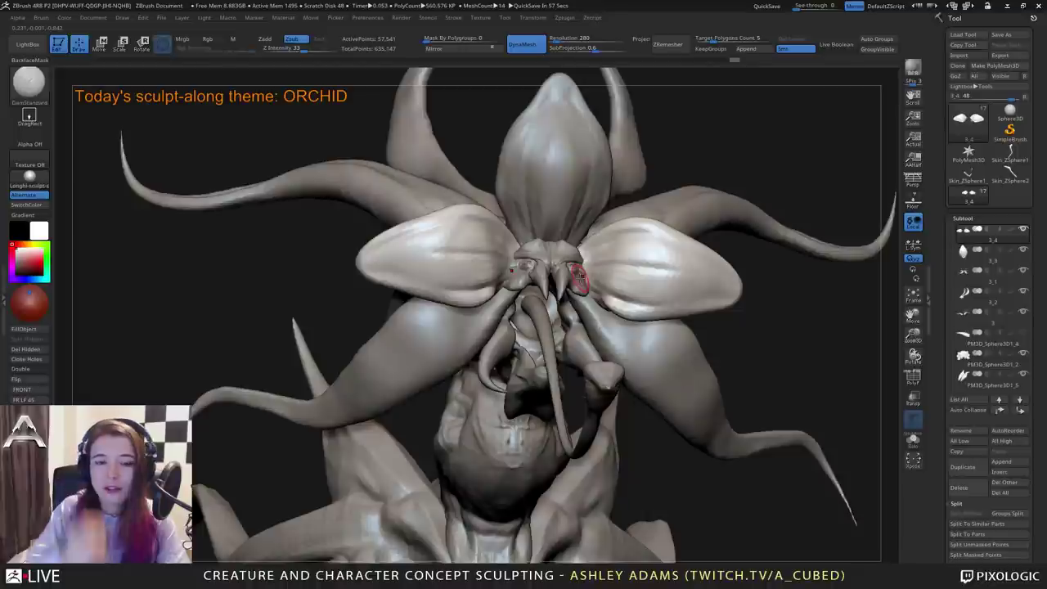
{"action": "mouse_move", "coordinate": [603, 240]}
{"action": "right_mouse_down"}
{"action": "mouse_move", "coordinate": [536, 305]}
{"action": "mouse_move", "coordinate": [594, 287]}
{"action": "right_mouse_up"}
Pull the side petals' inner ends back behind the small face with SnakeHook and smooth the stretched surface.
{"action": "key", "text": "b"}
{"action": "key", "text": "s"}
{"action": "key", "text": "h"}
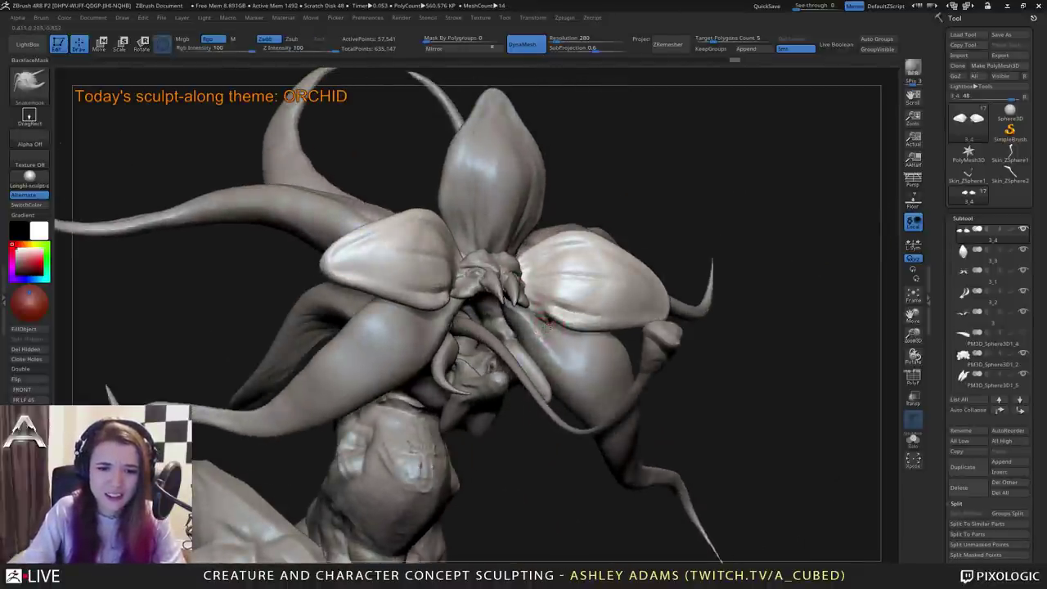
{"action": "right_click", "coordinate": [499, 376]}
{"action": "right_click_drag", "start_coordinate": [537, 321], "coordinate": [567, 314]}
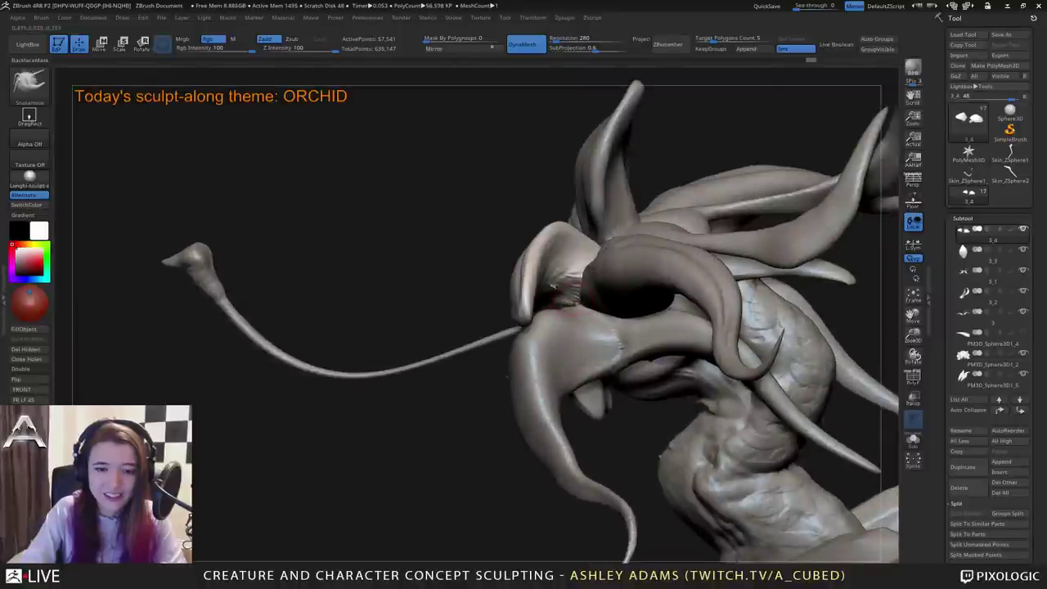
{"action": "key", "text": "shift"}
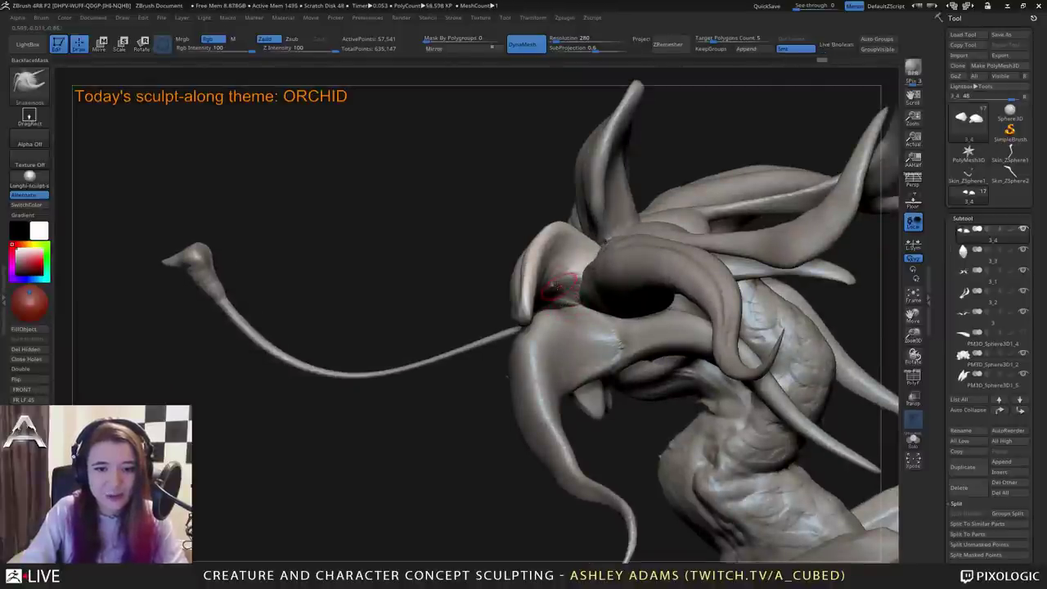
Clean up the bases of the side petals with hPolish, SnakeHook and ClayBuildup.
{"action": "key", "text": "b"}
{"action": "key", "text": "h"}
{"action": "key", "text": "p"}
{"action": "key", "text": "b"}
{"action": "key", "text": "s"}
{"action": "key", "text": "h"}
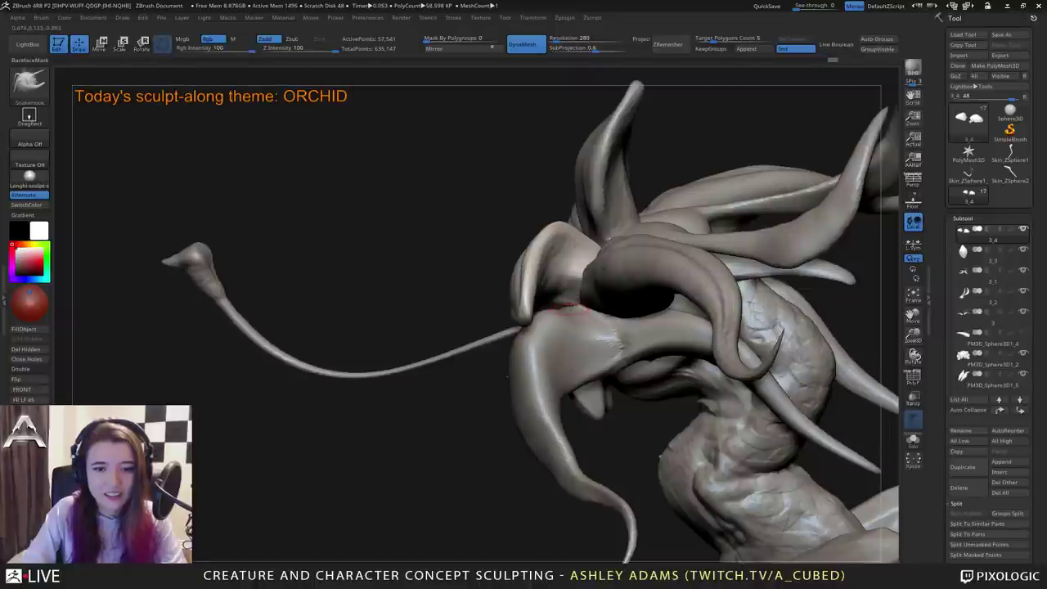
{"action": "mouse_move", "coordinate": [564, 305]}
{"action": "right_mouse_down"}
{"action": "mouse_move", "coordinate": [632, 265]}
{"action": "mouse_move", "coordinate": [547, 300]}
{"action": "mouse_move", "coordinate": [584, 308]}
{"action": "right_mouse_up"}
{"action": "key", "text": "b"}
{"action": "key", "text": "c"}
{"action": "key", "text": "b"}
{"action": "mouse_move", "coordinate": [552, 282]}
{"action": "left_mouse_down"}
{"action": "mouse_move", "coordinate": [571, 295]}
{"action": "mouse_move", "coordinate": [530, 278]}
{"action": "left_mouse_up"}
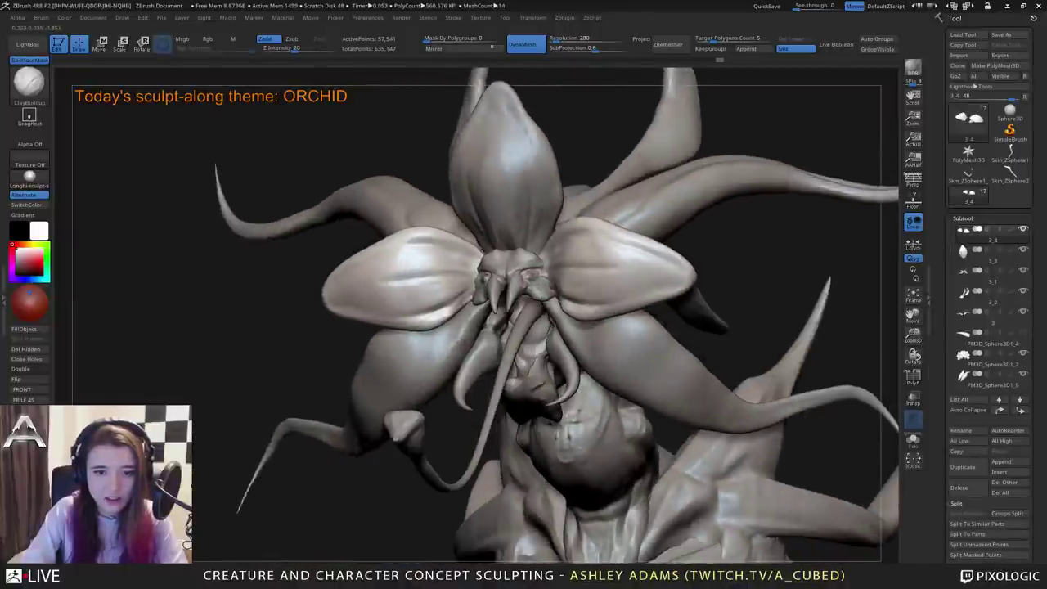
Carve lengthwise grooves into the side petals with DamStandard and soften them with smoothing.
{"action": "key", "text": "b"}
{"action": "key", "text": "d"}
{"action": "key", "text": "s"}
{"action": "mouse_move", "coordinate": [538, 256]}
{"action": "right_mouse_down"}
{"action": "mouse_move", "coordinate": [581, 266]}
{"action": "mouse_move", "coordinate": [555, 278]}
{"action": "right_mouse_up"}
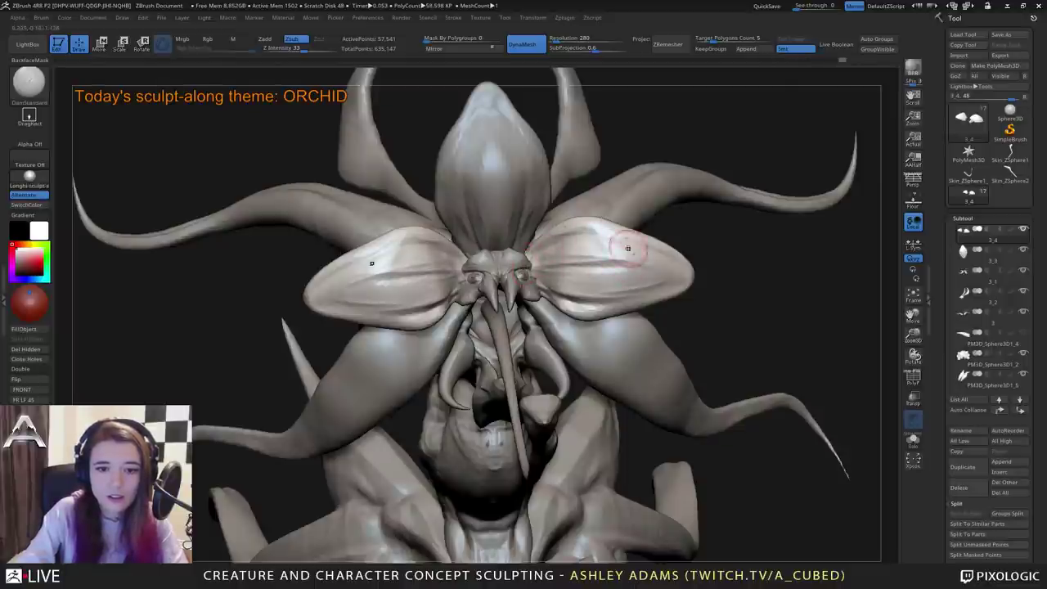
{"action": "right_click_drag", "start_coordinate": [657, 254], "coordinate": [580, 245]}
{"action": "left_click_drag", "start_coordinate": [579, 243], "coordinate": [652, 264], "text": "shift"}
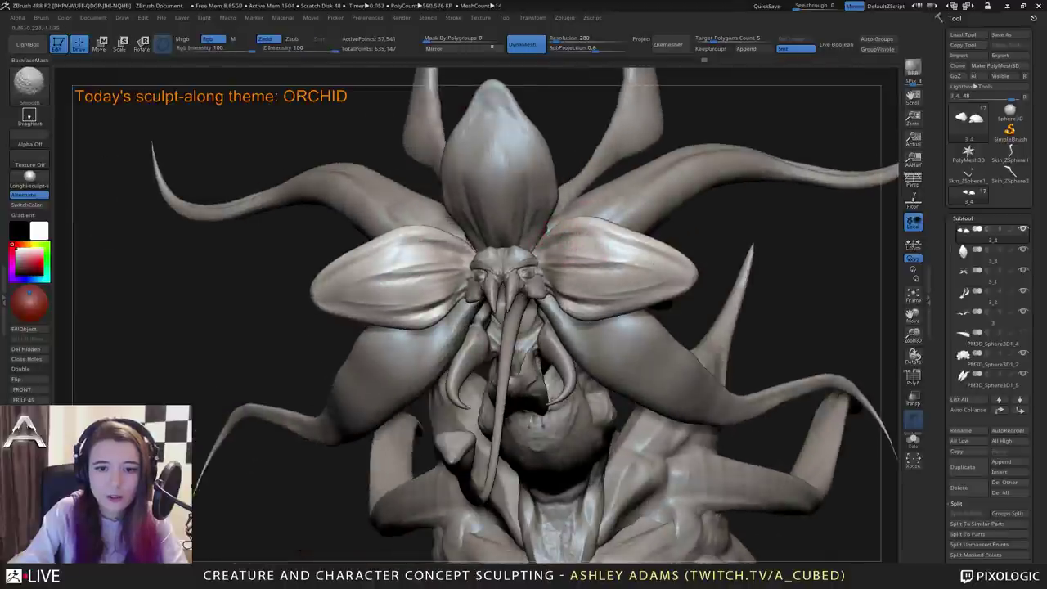
Deepen the side petals' grooves near the face and extend fine creases toward the outer tips with DamStandard.
{"action": "right_click_drag", "start_coordinate": [547, 226], "coordinate": [646, 233]}
{"action": "right_click_drag", "start_coordinate": [646, 233], "coordinate": [646, 315], "text": "ctrl"}
{"action": "right_click_drag", "start_coordinate": [540, 327], "coordinate": [455, 252]}
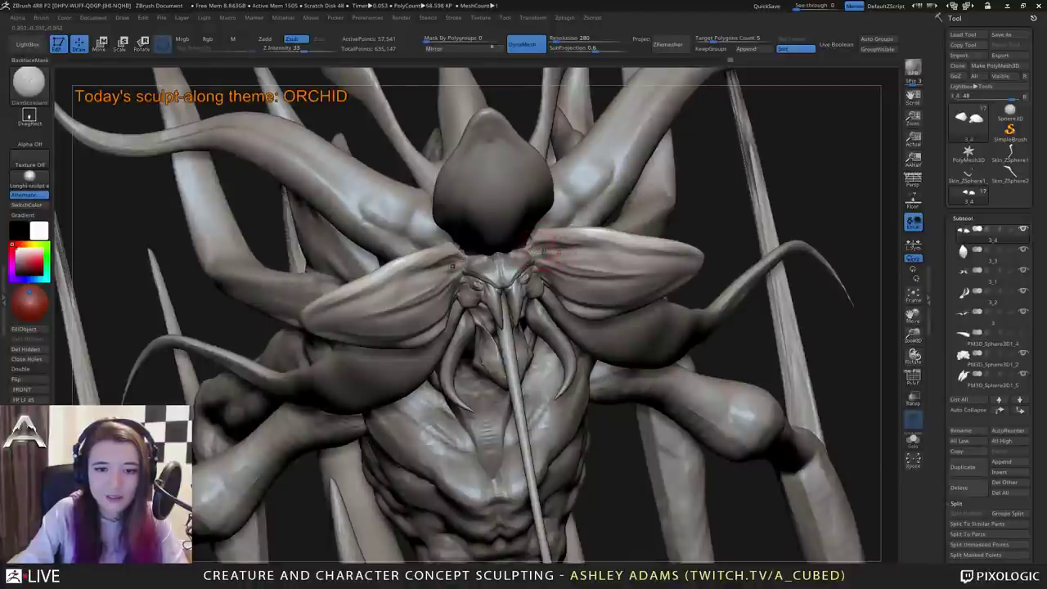
{"action": "mouse_move", "coordinate": [532, 237]}
{"action": "right_mouse_down"}
{"action": "mouse_move", "coordinate": [555, 255]}
{"action": "mouse_move", "coordinate": [538, 278]}
{"action": "mouse_move", "coordinate": [544, 295]}
{"action": "mouse_move", "coordinate": [543, 274]}
{"action": "mouse_move", "coordinate": [642, 274]}
{"action": "right_mouse_up"}
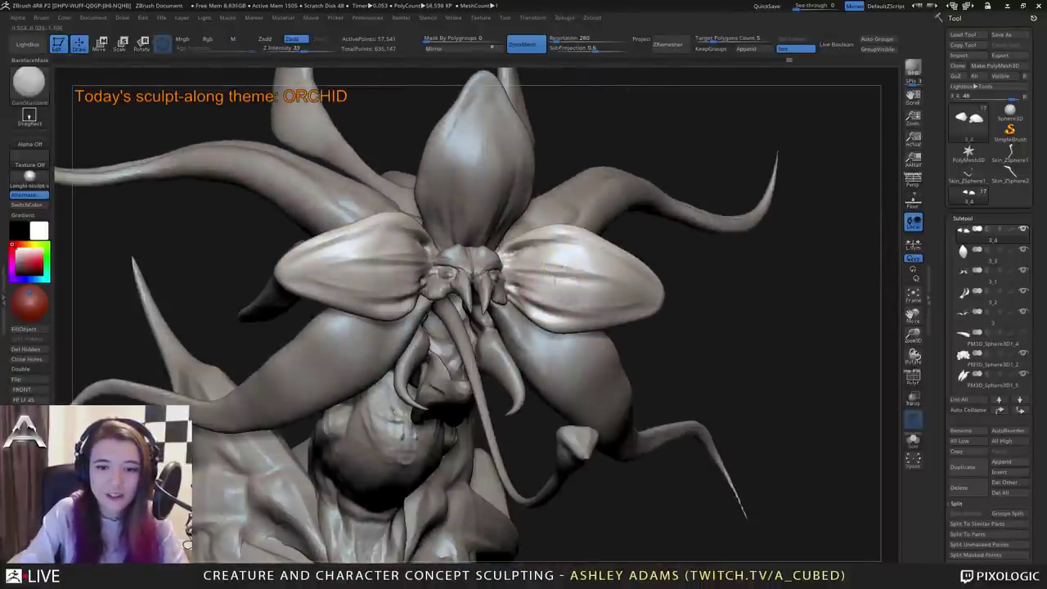
{"action": "right_click_drag", "start_coordinate": [555, 276], "coordinate": [540, 285]}
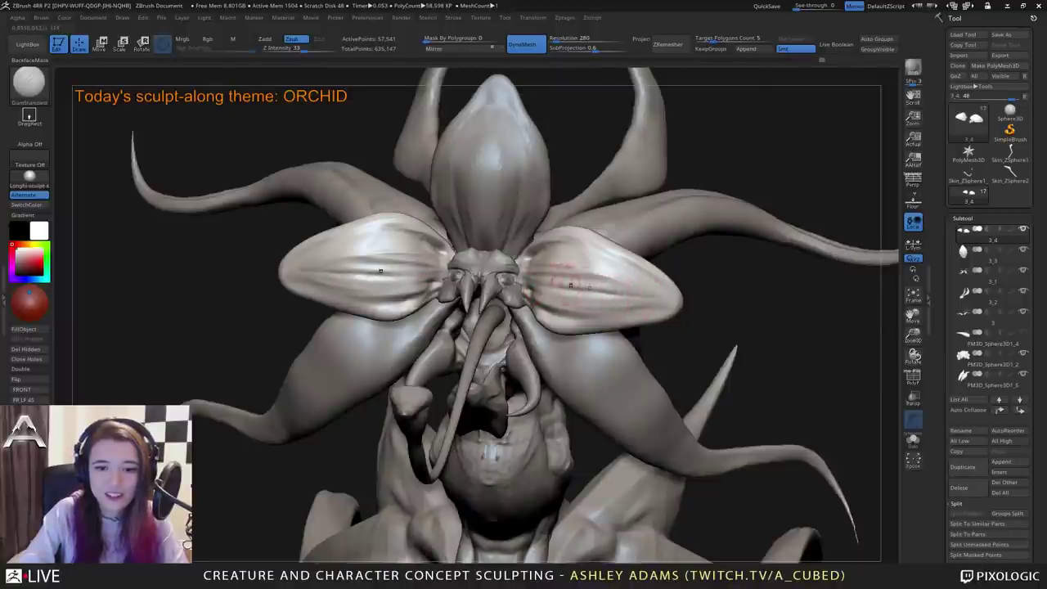
{"action": "mouse_move", "coordinate": [608, 265]}
{"action": "right_mouse_down"}
{"action": "mouse_move", "coordinate": [524, 269]}
{"action": "mouse_move", "coordinate": [596, 240]}
{"action": "right_mouse_up"}
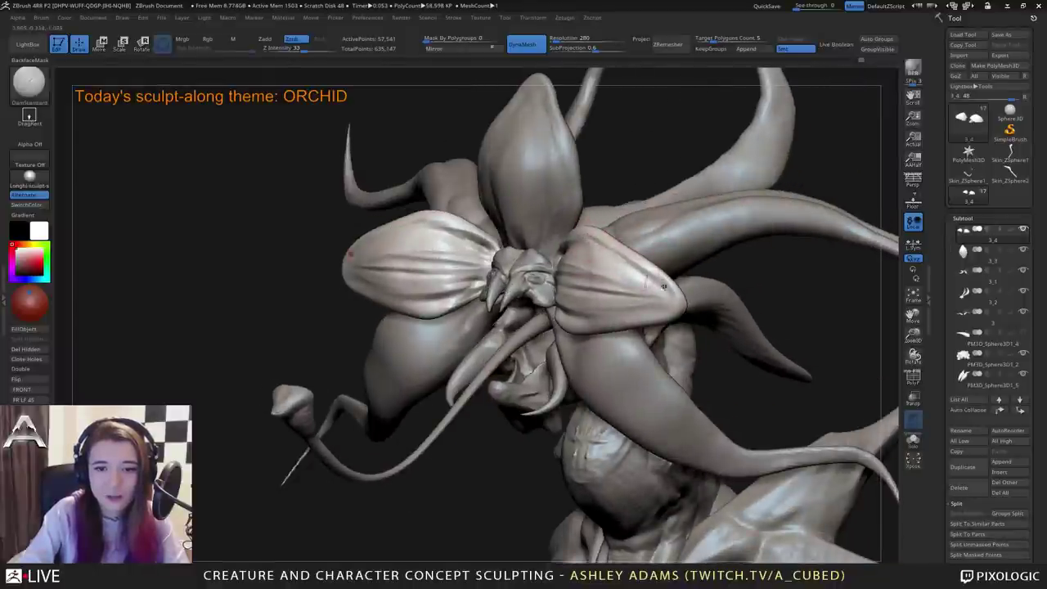
{"action": "mouse_move", "coordinate": [647, 272]}
{"action": "right_mouse_down"}
{"action": "mouse_move", "coordinate": [710, 270]}
{"action": "mouse_move", "coordinate": [716, 260]}
{"action": "right_mouse_up"}
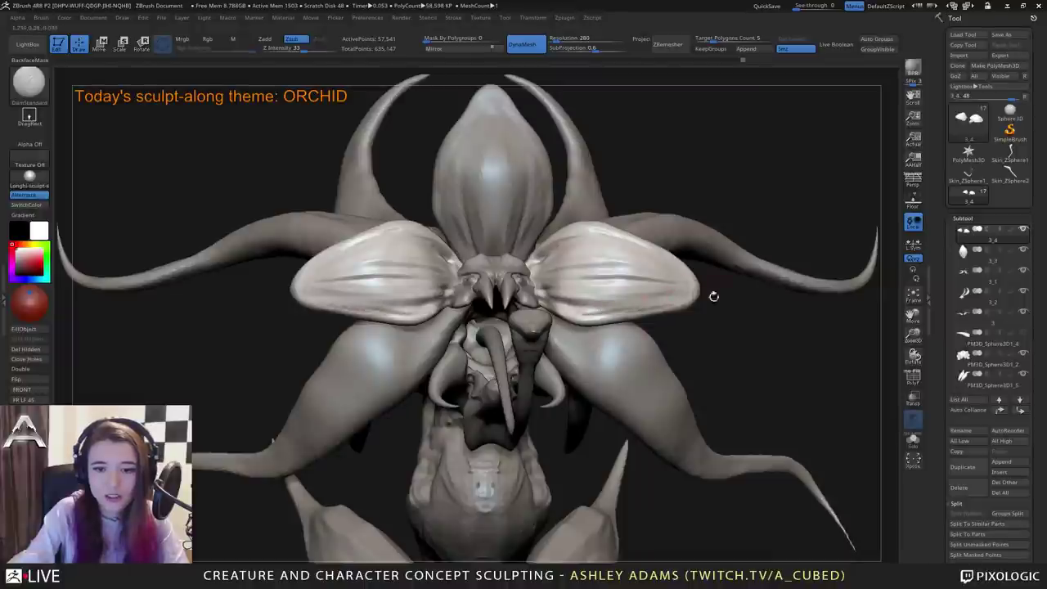
{"action": "right_click_drag", "start_coordinate": [609, 301], "coordinate": [619, 307]}
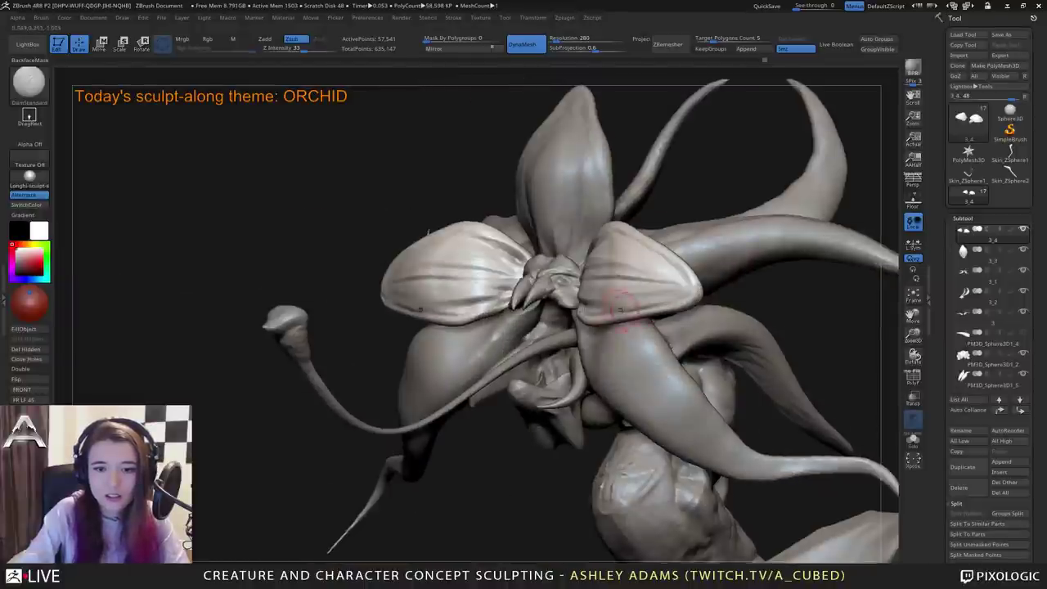
{"action": "left_click_drag", "start_coordinate": [644, 311], "coordinate": [699, 282]}
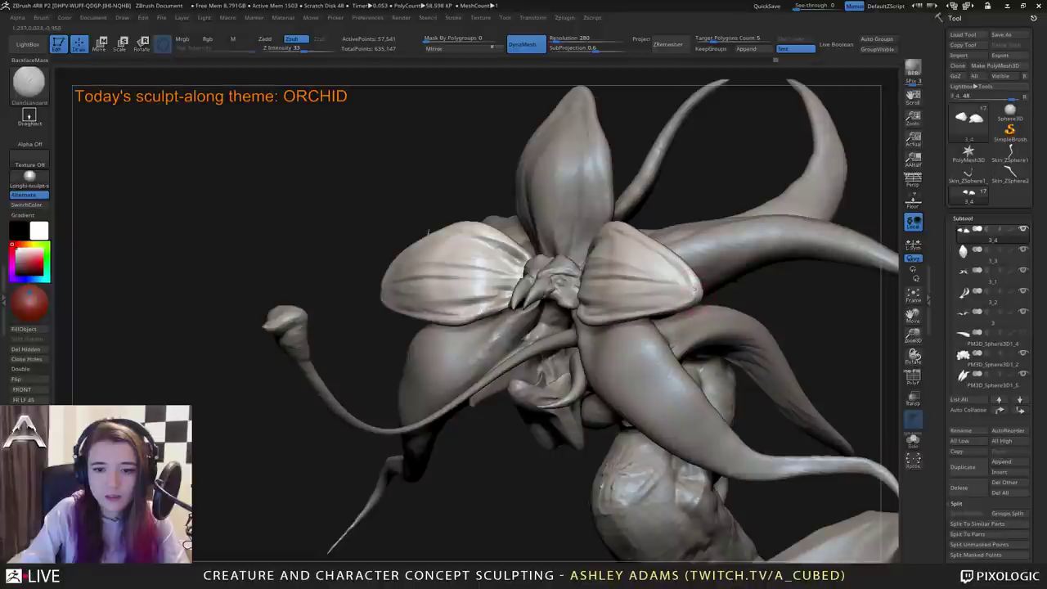
{"action": "right_click_drag", "start_coordinate": [673, 250], "coordinate": [669, 266], "text": "ctrl"}
Swell the ridges between the side petals' grooves with the Inflat brush.
{"action": "mouse_move", "coordinate": [669, 266]}
{"action": "right_mouse_down"}
{"action": "mouse_move", "coordinate": [668, 277]}
{"action": "mouse_move", "coordinate": [630, 272]}
{"action": "mouse_move", "coordinate": [628, 241]}
{"action": "right_mouse_up"}
{"action": "key", "text": "b"}
{"action": "key", "text": "i"}
{"action": "key", "text": "n"}
{"action": "right_click", "coordinate": [494, 325]}
{"action": "mouse_move", "coordinate": [533, 272]}
{"action": "right_mouse_down"}
{"action": "mouse_move", "coordinate": [496, 324]}
{"action": "mouse_move", "coordinate": [597, 293]}
{"action": "right_mouse_up"}
{"action": "left_click_drag", "start_coordinate": [565, 270], "coordinate": [574, 281]}
{"action": "right_click_drag", "start_coordinate": [710, 274], "coordinate": [594, 257]}
Pull the outer tips of the side petals into sharp points with SnakeHook.
{"action": "key", "text": "b"}
{"action": "key", "text": "s"}
{"action": "key", "text": "h"}
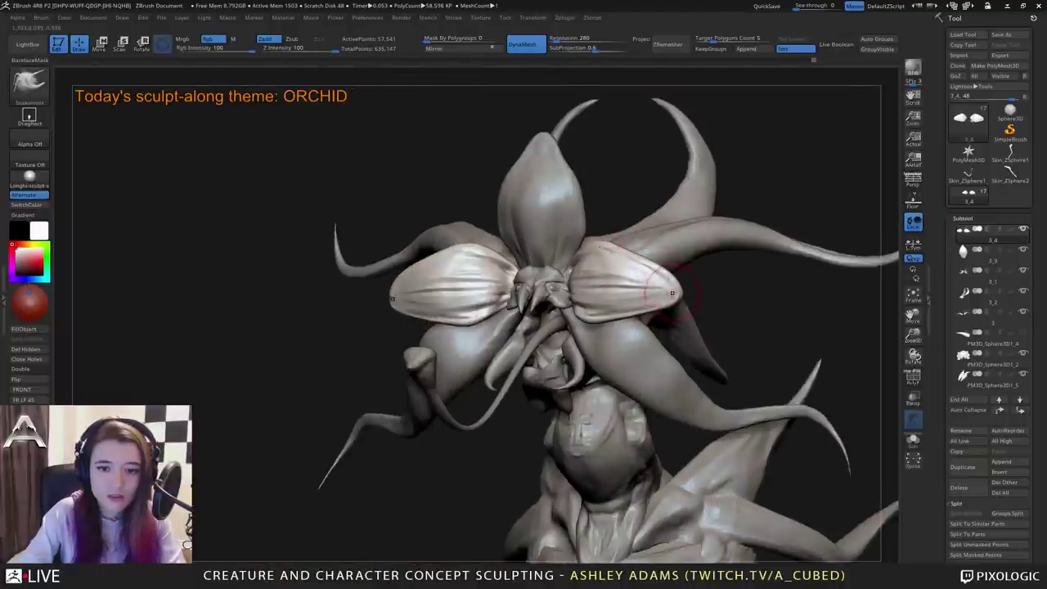
{"action": "right_click_drag", "start_coordinate": [650, 337], "coordinate": [619, 344]}
{"action": "left_click_drag", "start_coordinate": [679, 291], "coordinate": [696, 296]}
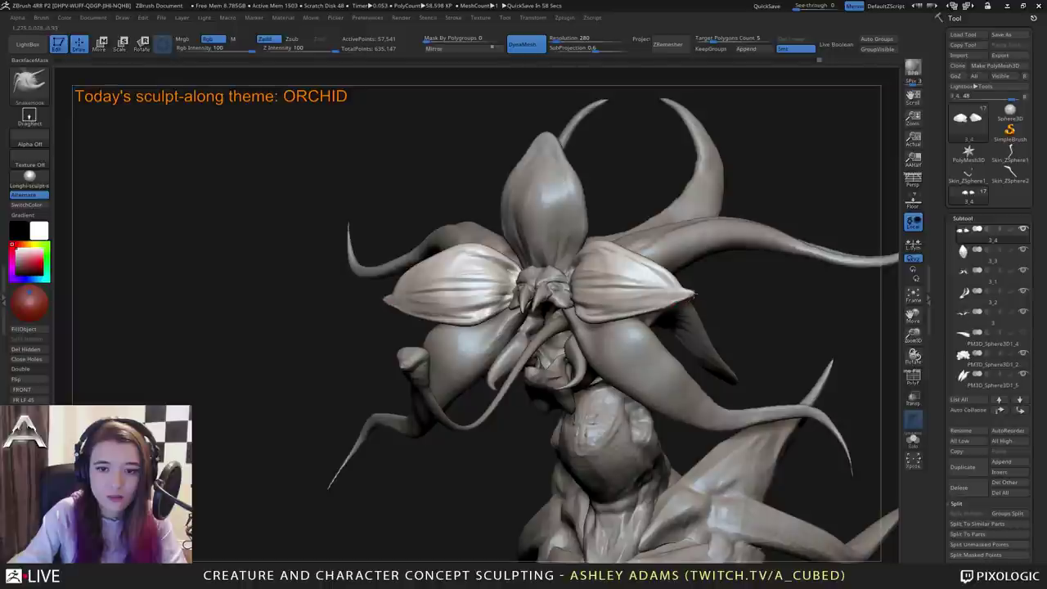
{"action": "right_click_drag", "start_coordinate": [638, 284], "coordinate": [676, 279]}
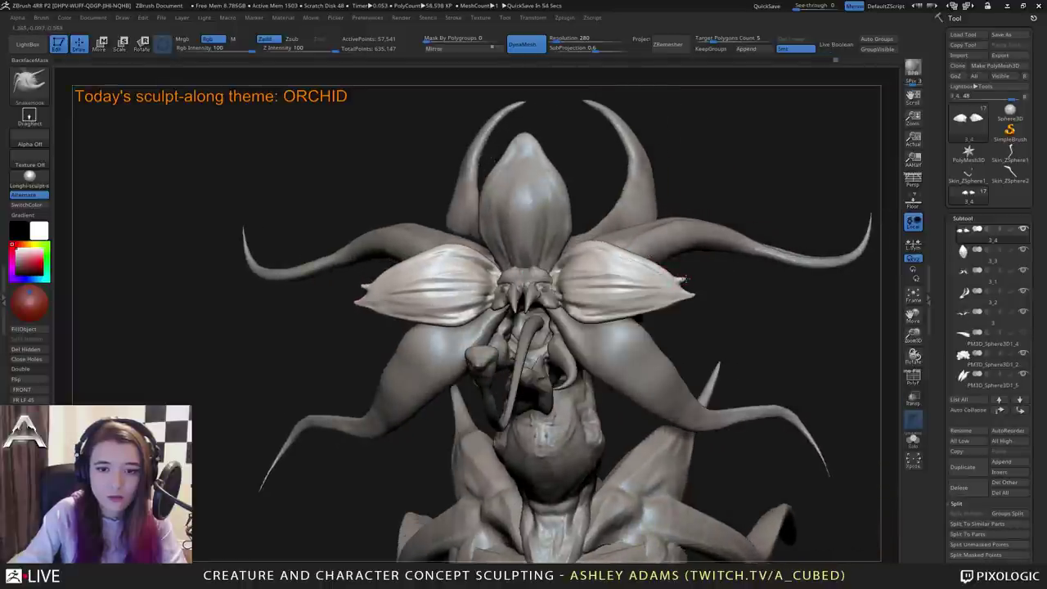
Draw out small spikes along the upper and lower outer edges of the side petals and smooth them.
{"action": "right_click", "coordinate": [636, 262]}
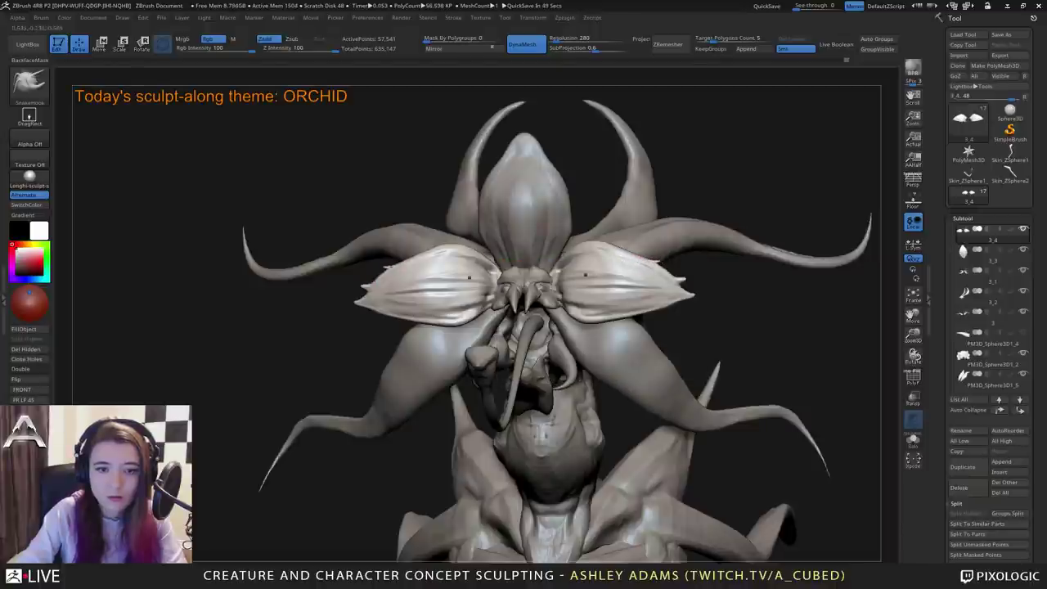
{"action": "right_click_drag", "start_coordinate": [585, 275], "coordinate": [664, 294], "text": "ctrl"}
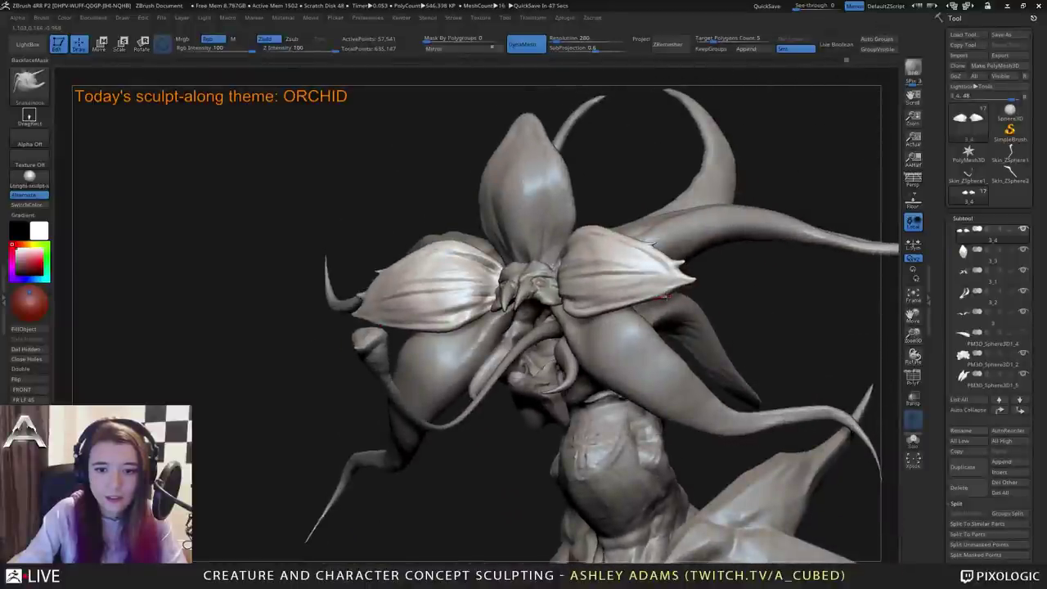
{"action": "right_click_drag", "start_coordinate": [669, 292], "coordinate": [684, 278]}
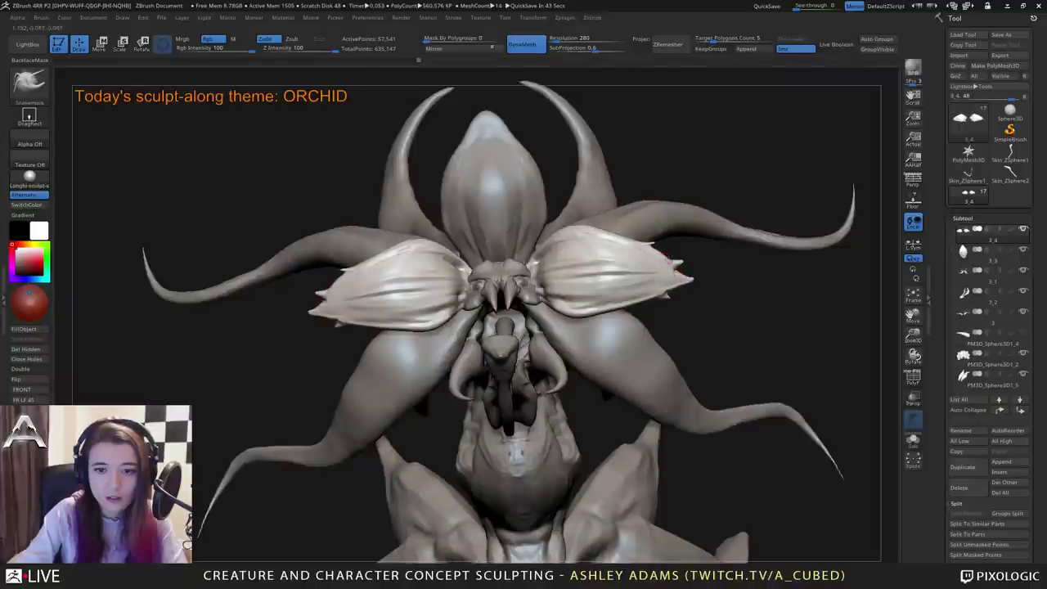
{"action": "key", "text": "shift"}
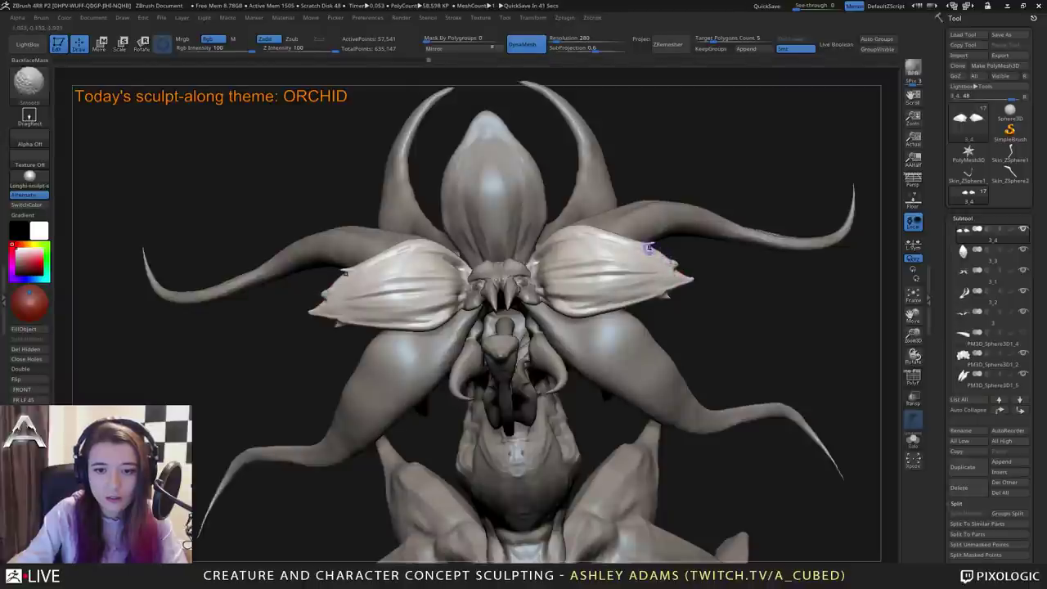
Adjust the curvature of the side petals from several angles with a larger SnakeHook brush.
{"action": "mouse_move", "coordinate": [646, 254]}
{"action": "right_mouse_down", "text": "ctrl"}
{"action": "mouse_move", "coordinate": [569, 225]}
{"action": "mouse_move", "coordinate": [624, 240]}
{"action": "mouse_move", "coordinate": [546, 248]}
{"action": "mouse_move", "coordinate": [535, 237]}
{"action": "right_mouse_up", "text": "ctrl"}
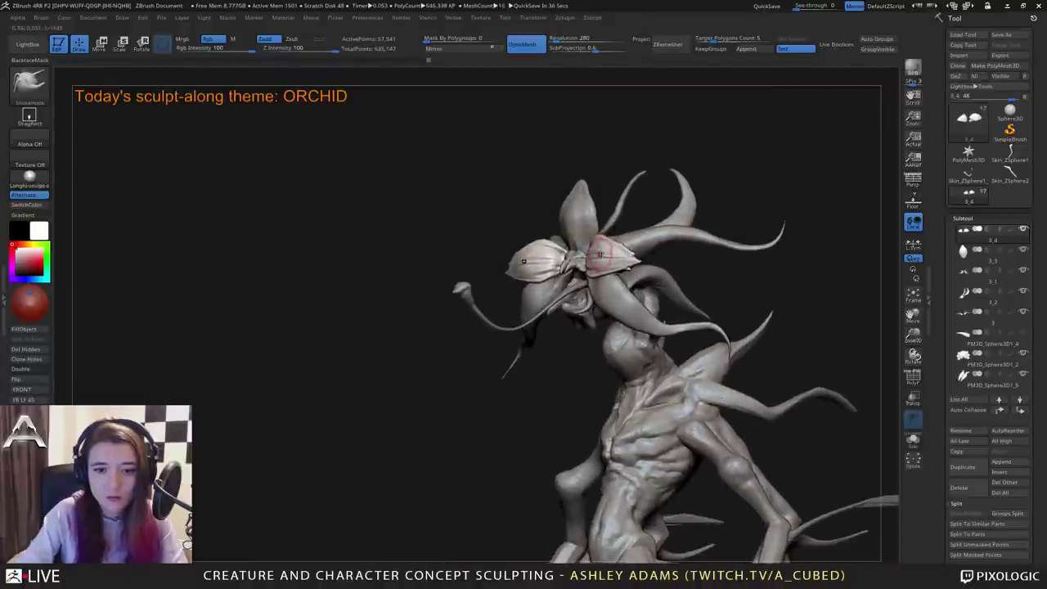
{"action": "right_click_drag", "start_coordinate": [601, 250], "coordinate": [543, 302]}
{"action": "key", "text": "space"}
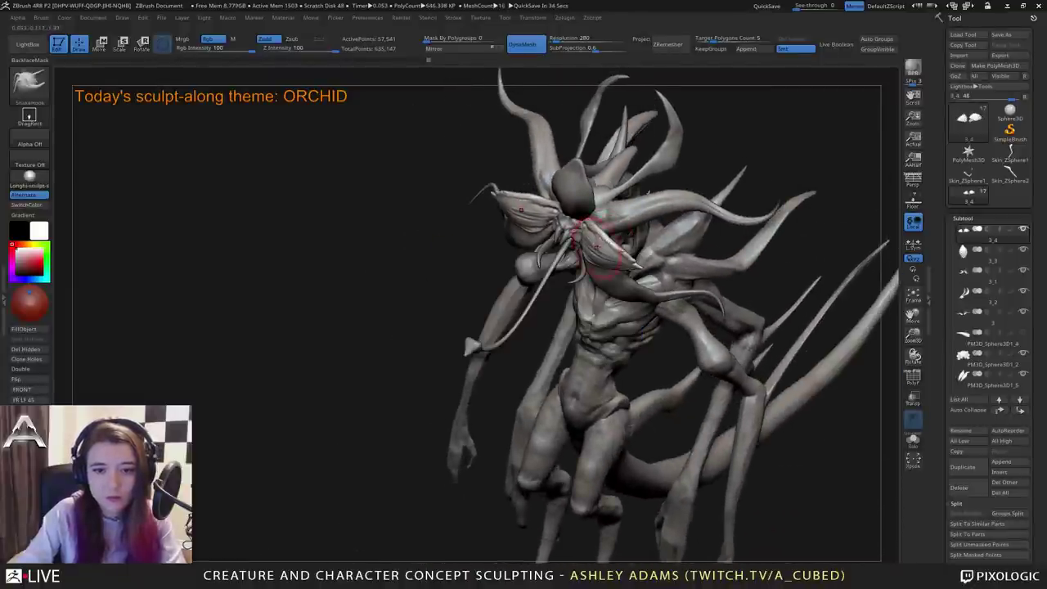
{"action": "mouse_move", "coordinate": [593, 249]}
{"action": "left_mouse_down"}
{"action": "mouse_move", "coordinate": [597, 259]}
{"action": "mouse_move", "coordinate": [597, 241]}
{"action": "mouse_move", "coordinate": [588, 244]}
{"action": "left_mouse_up"}
{"action": "left_click_drag", "start_coordinate": [597, 287], "coordinate": [583, 251]}
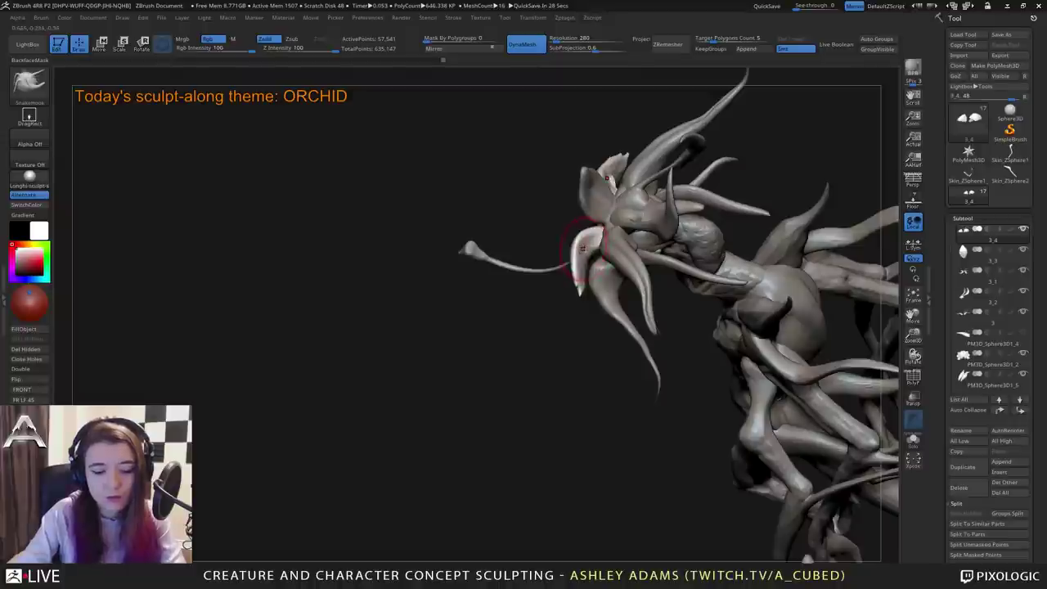
Tighten the edges of the side petals with the Pinch brush.
{"action": "key", "text": "b"}
{"action": "key", "text": "p"}
{"action": "key", "text": "i"}
{"action": "right_click_drag", "start_coordinate": [583, 257], "coordinate": [582, 237]}
{"action": "left_click_drag", "start_coordinate": [598, 280], "coordinate": [590, 265]}
{"action": "right_click", "coordinate": [586, 248]}
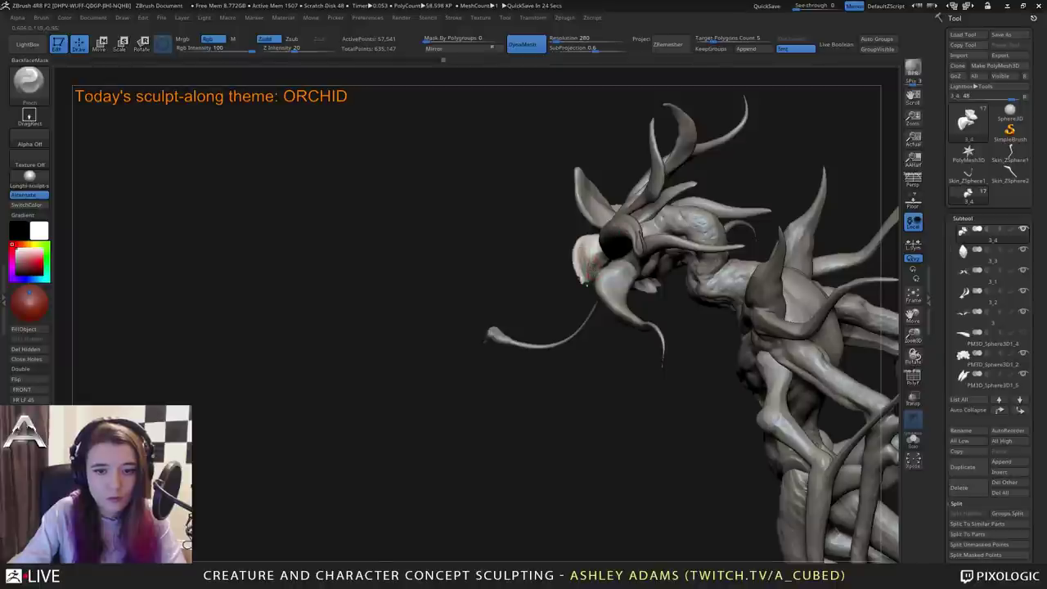
{"action": "mouse_move", "coordinate": [588, 267]}
{"action": "right_mouse_down"}
{"action": "mouse_move", "coordinate": [619, 226]}
{"action": "mouse_move", "coordinate": [553, 235]}
{"action": "mouse_move", "coordinate": [644, 256]}
{"action": "mouse_move", "coordinate": [653, 245]}
{"action": "mouse_move", "coordinate": [629, 229]}
{"action": "mouse_move", "coordinate": [613, 242]}
{"action": "right_mouse_up"}
{"action": "right_click_drag", "start_coordinate": [351, 97], "coordinate": [291, 138], "text": "alt"}
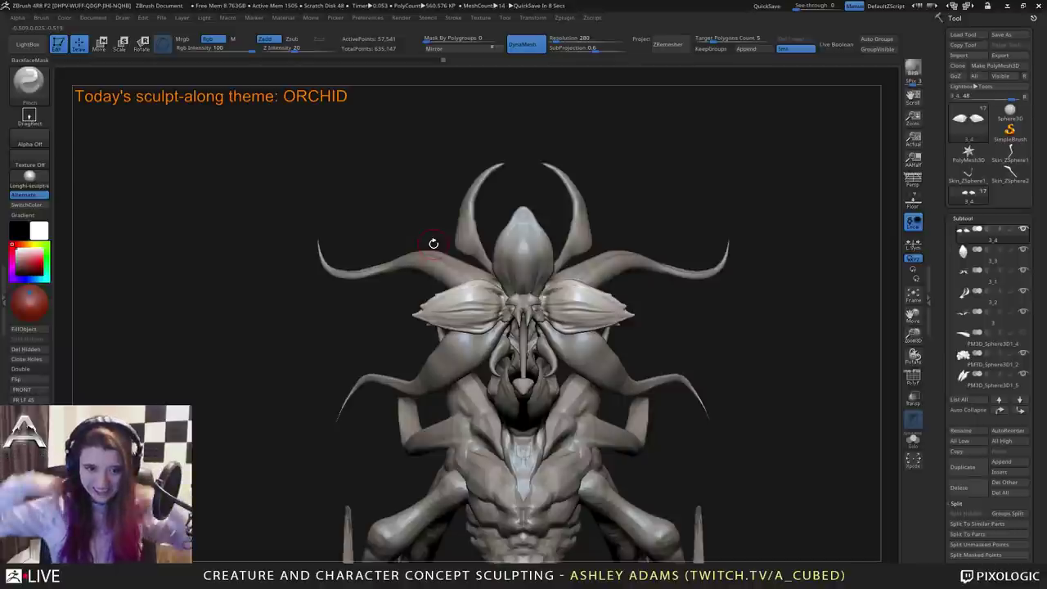
{"action": "mouse_move", "coordinate": [434, 244]}
{"action": "right_mouse_down"}
{"action": "mouse_move", "coordinate": [368, 246]}
{"action": "mouse_move", "coordinate": [434, 245]}
{"action": "right_mouse_up"}
{"action": "right_click_drag", "start_coordinate": [434, 246], "coordinate": [433, 302], "text": "ctrl"}
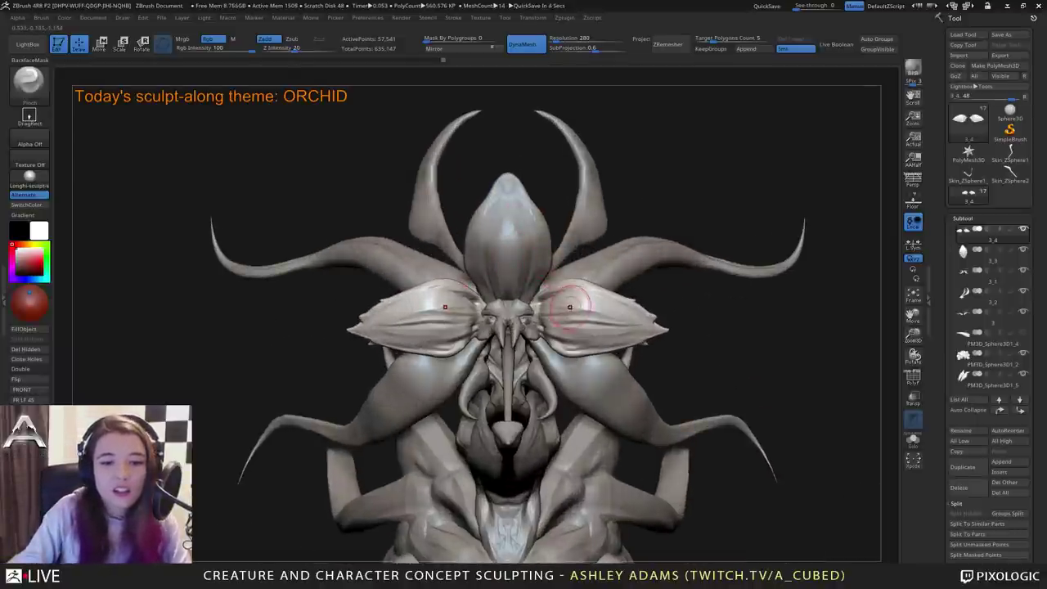
{"action": "right_click_drag", "start_coordinate": [512, 358], "coordinate": [526, 362]}
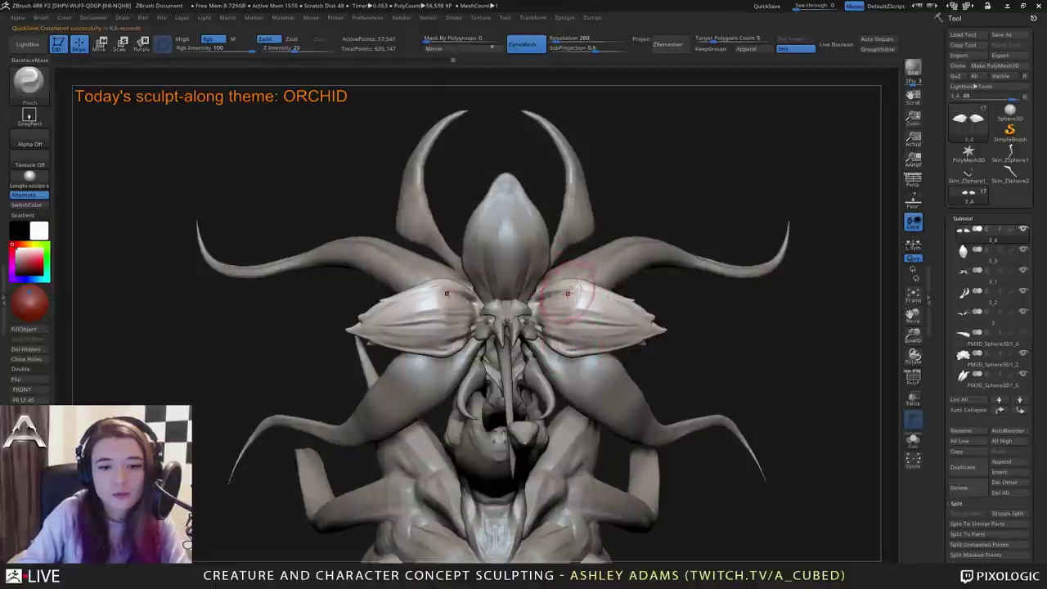
{"action": "key", "text": "space"}
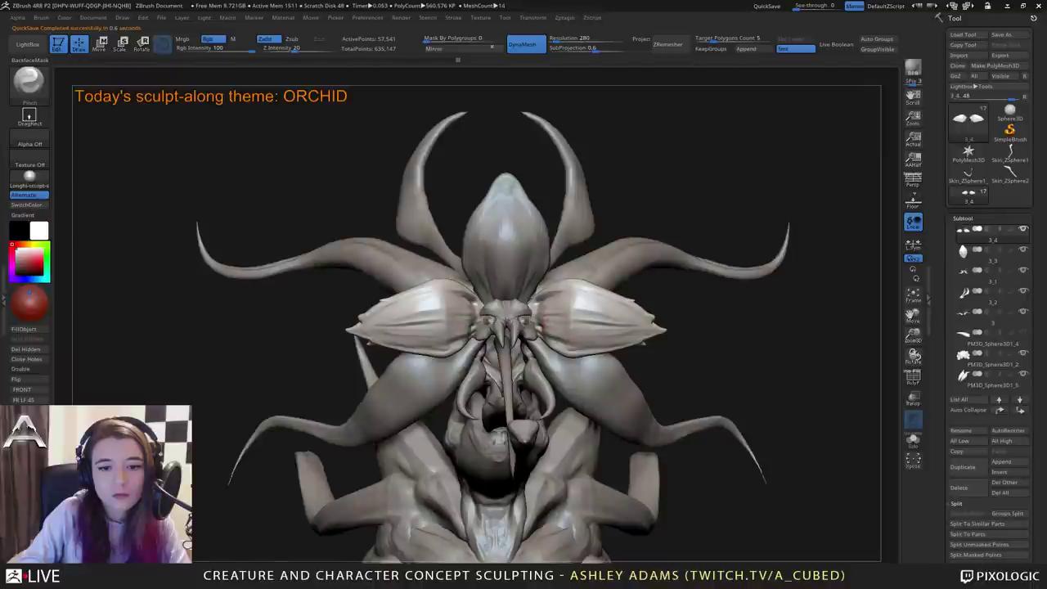
Pull the tip of the top petal into a sharp point with SnakeHook and smooth it.
{"action": "right_click_drag", "start_coordinate": [546, 329], "coordinate": [609, 274]}
{"action": "left_click", "coordinate": [528, 208], "text": "alt"}
{"action": "right_click_drag", "start_coordinate": [528, 209], "coordinate": [483, 225], "text": "ctrl"}
{"action": "right_click_drag", "start_coordinate": [519, 169], "coordinate": [529, 196], "text": "alt"}
{"action": "key", "text": "1"}
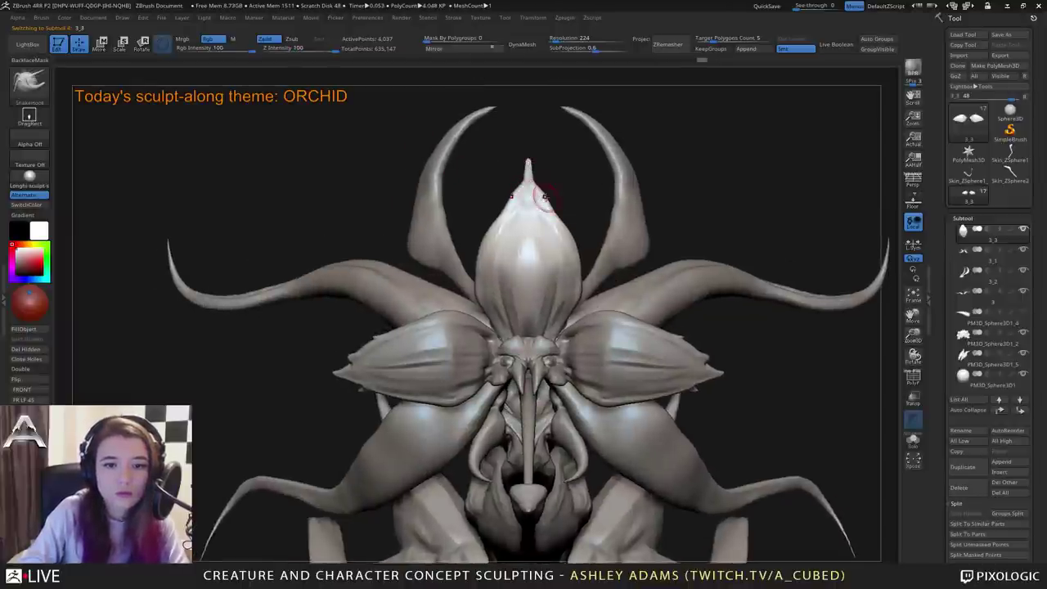
{"action": "key", "text": "shift"}
{"action": "left_click_drag", "start_coordinate": [531, 153], "coordinate": [530, 168], "text": "shift"}
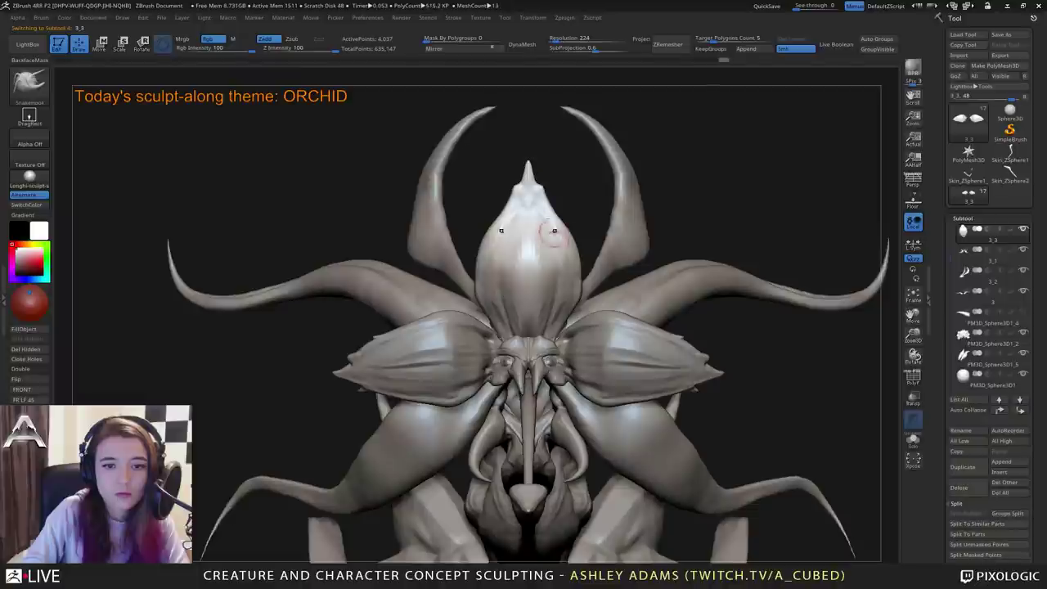
Remesh the top petal with DynaMesh at resolution 224 and groove its lower part with DamStandard.
{"action": "left_click", "coordinate": [521, 43]}
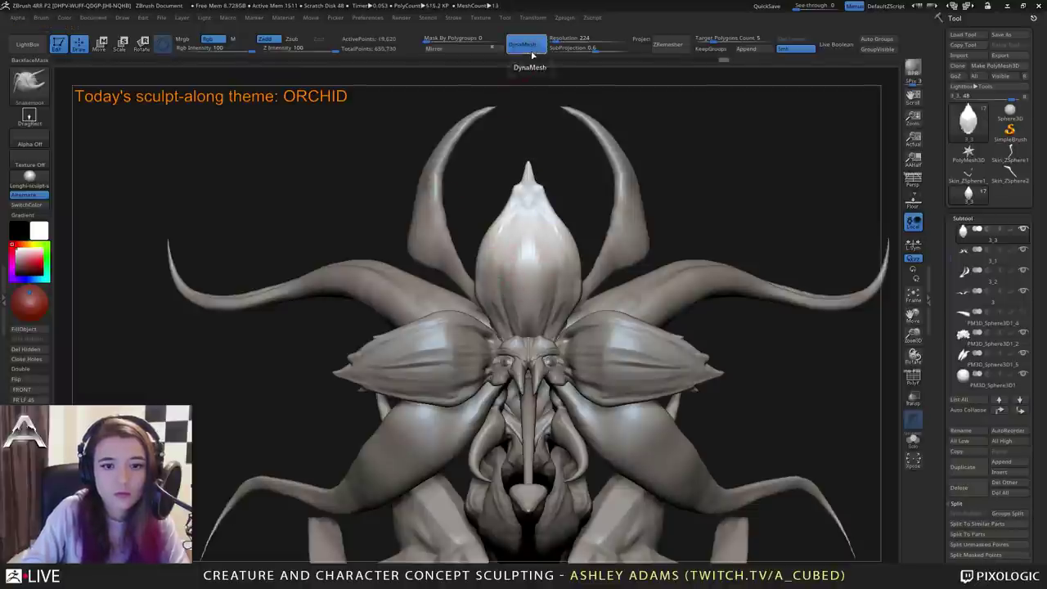
{"action": "key", "text": "b"}
{"action": "key", "text": "d"}
{"action": "key", "text": "s"}
{"action": "left_click_drag", "start_coordinate": [491, 294], "coordinate": [518, 336]}
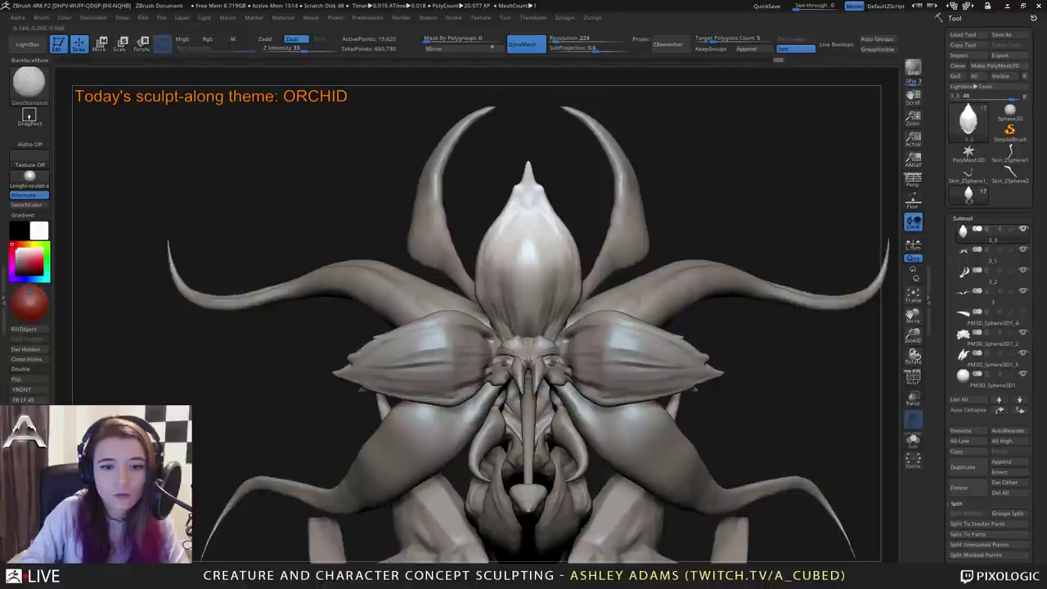
Try carving eye-like concentric rings into the side petals with DamStandard.
{"action": "left_click", "coordinate": [413, 358], "text": "alt"}
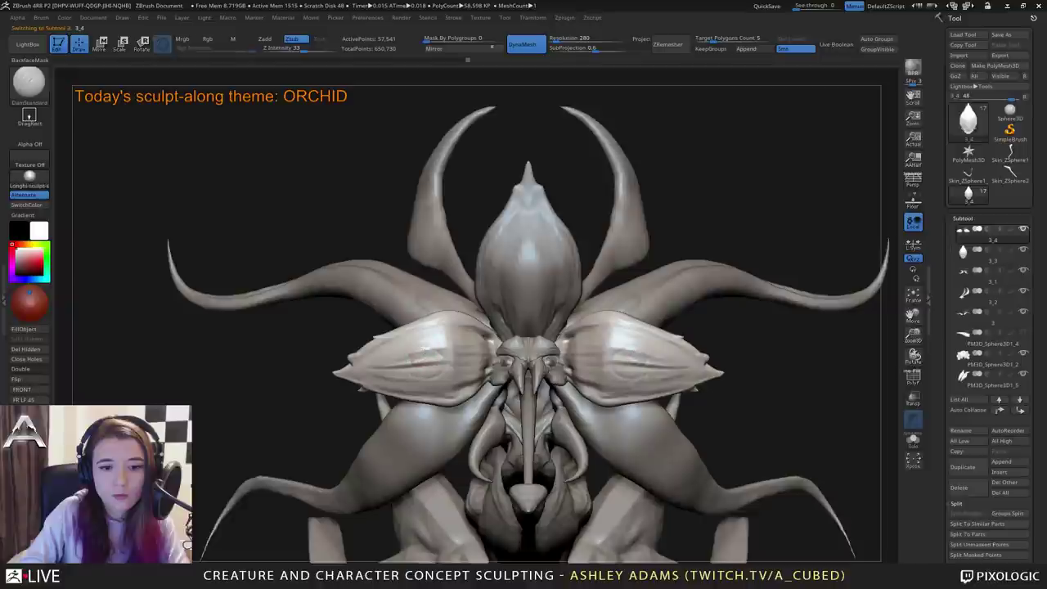
{"action": "mouse_move", "coordinate": [438, 351]}
{"action": "left_mouse_down"}
{"action": "mouse_move", "coordinate": [409, 372]}
{"action": "mouse_move", "coordinate": [429, 348]}
{"action": "mouse_move", "coordinate": [434, 358]}
{"action": "left_mouse_up"}
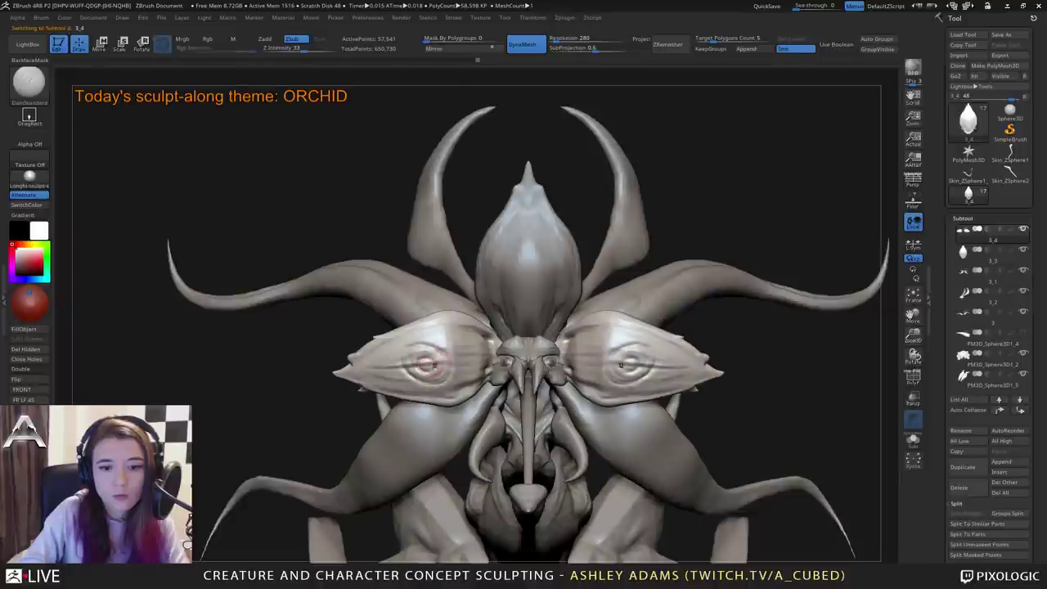
{"action": "right_click_drag", "start_coordinate": [433, 365], "coordinate": [442, 278], "text": "ctrl"}
{"action": "right_click_drag", "start_coordinate": [442, 328], "coordinate": [443, 213], "text": "alt"}
{"action": "right_click_drag", "start_coordinate": [605, 245], "coordinate": [535, 172]}
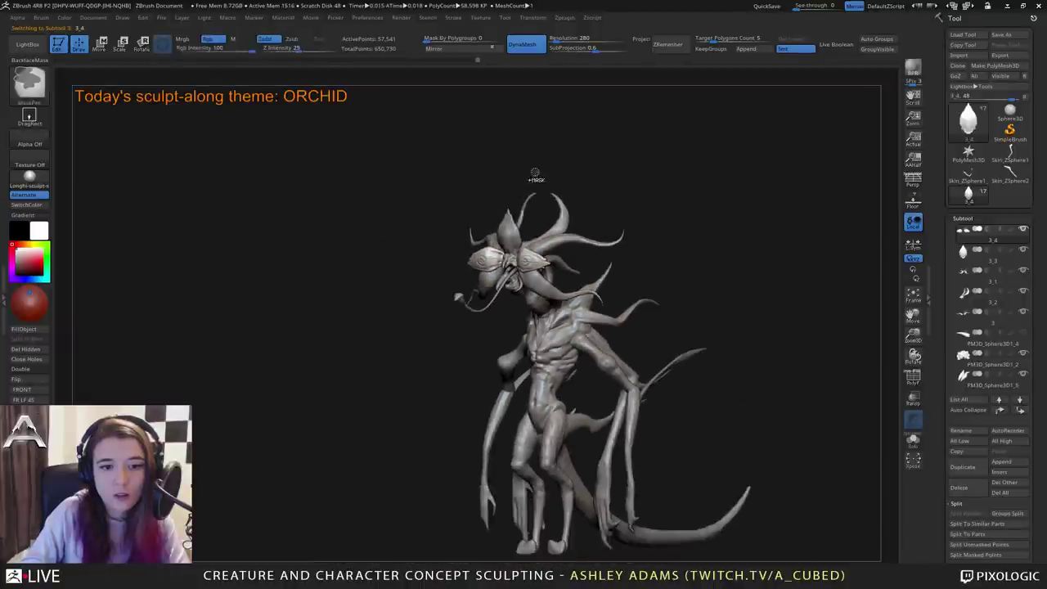
{"action": "left_click_drag", "start_coordinate": [535, 175], "coordinate": [559, 348]}
{"action": "right_click_drag", "start_coordinate": [545, 338], "coordinate": [607, 385], "text": "shift"}
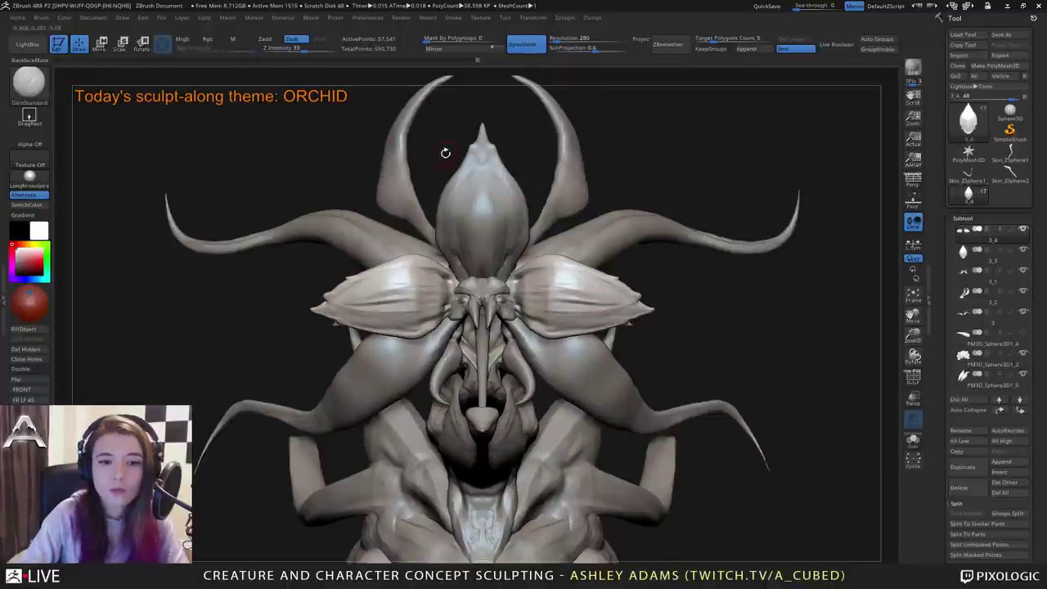
Carve flowing lengthwise grooves down the front of the top petal with DamStandard.
{"action": "left_click_drag", "start_coordinate": [481, 170], "coordinate": [548, 190], "text": "alt"}
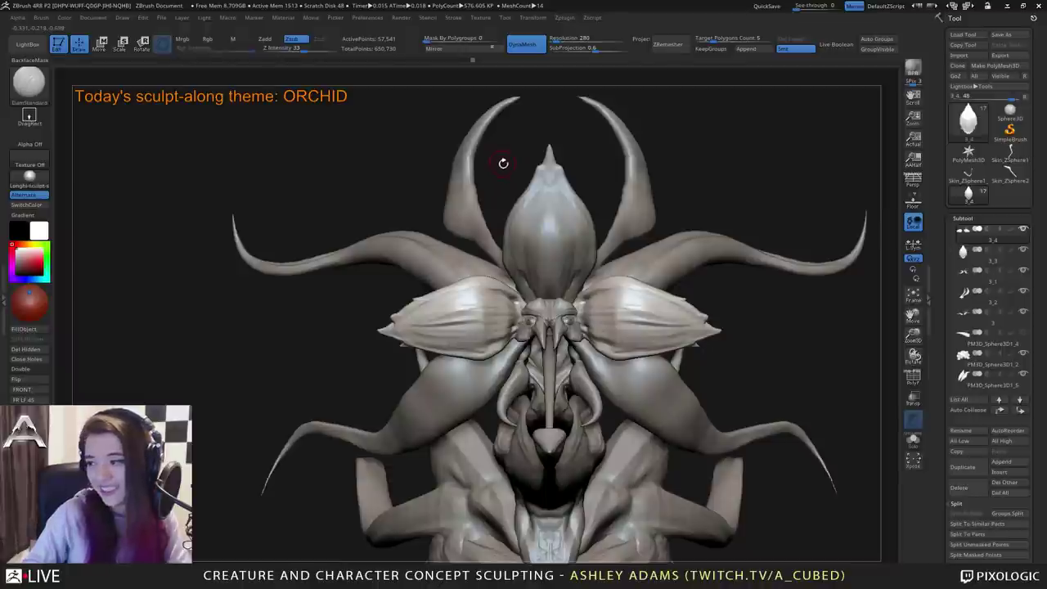
{"action": "left_click", "coordinate": [533, 221], "text": "alt"}
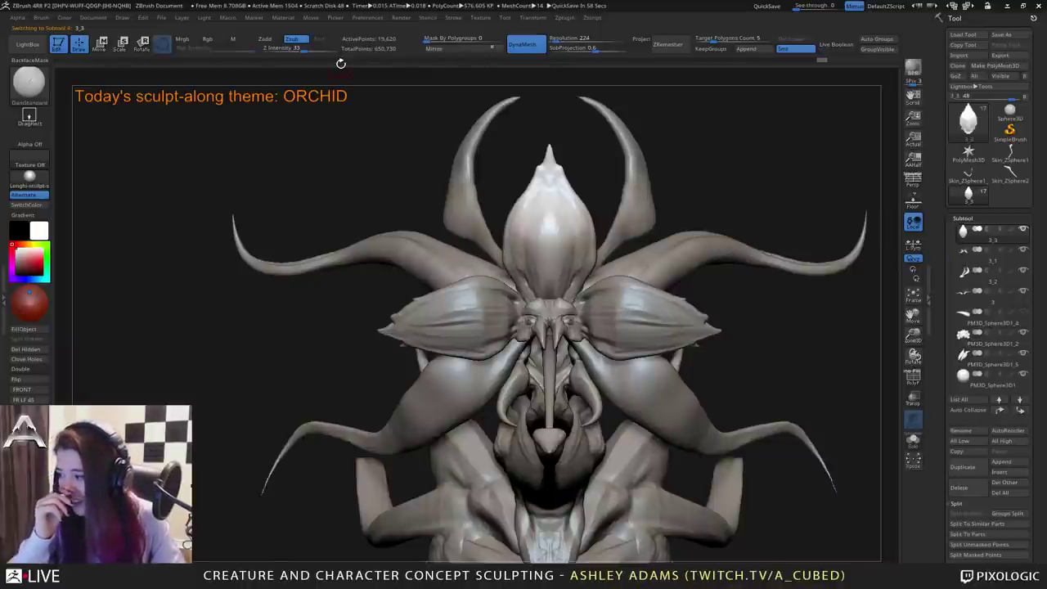
{"action": "mouse_move", "coordinate": [574, 194]}
{"action": "right_mouse_down"}
{"action": "mouse_move", "coordinate": [607, 196]}
{"action": "mouse_move", "coordinate": [499, 202]}
{"action": "right_mouse_up"}
{"action": "right_click", "coordinate": [542, 279]}
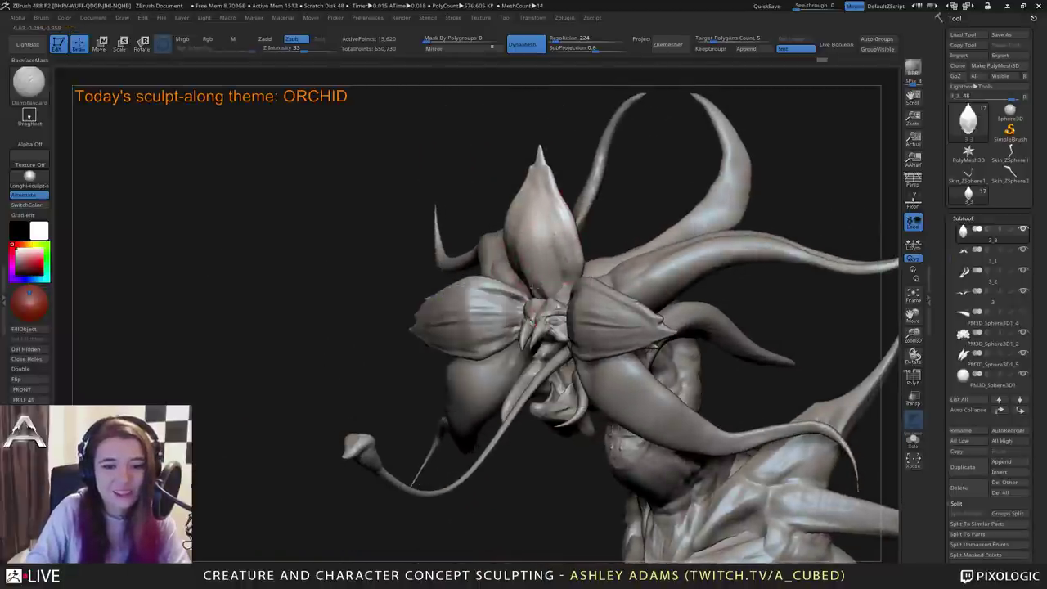
{"action": "right_click", "coordinate": [533, 278]}
{"action": "right_click_drag", "start_coordinate": [536, 274], "coordinate": [628, 274]}
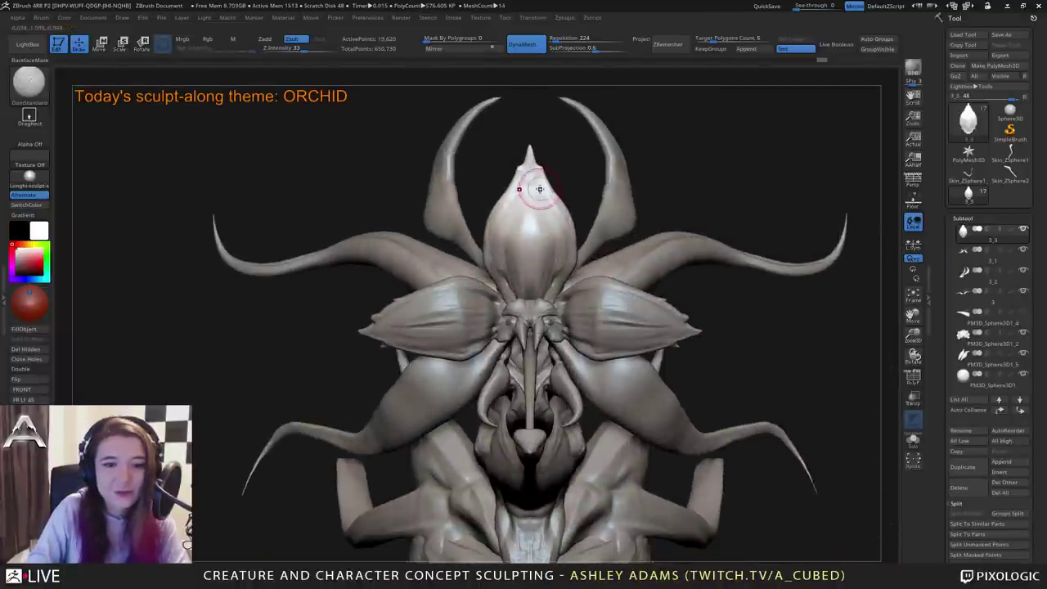
{"action": "right_click_drag", "start_coordinate": [538, 187], "coordinate": [536, 237]}
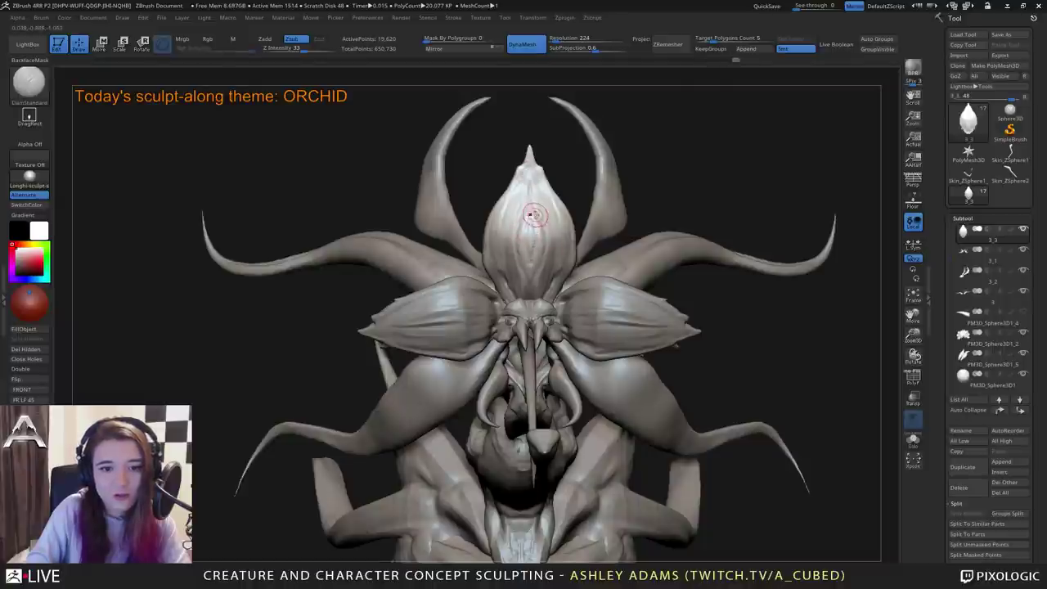
{"action": "mouse_move", "coordinate": [532, 214]}
{"action": "right_mouse_down"}
{"action": "mouse_move", "coordinate": [535, 234]}
{"action": "mouse_move", "coordinate": [558, 227]}
{"action": "right_mouse_up"}
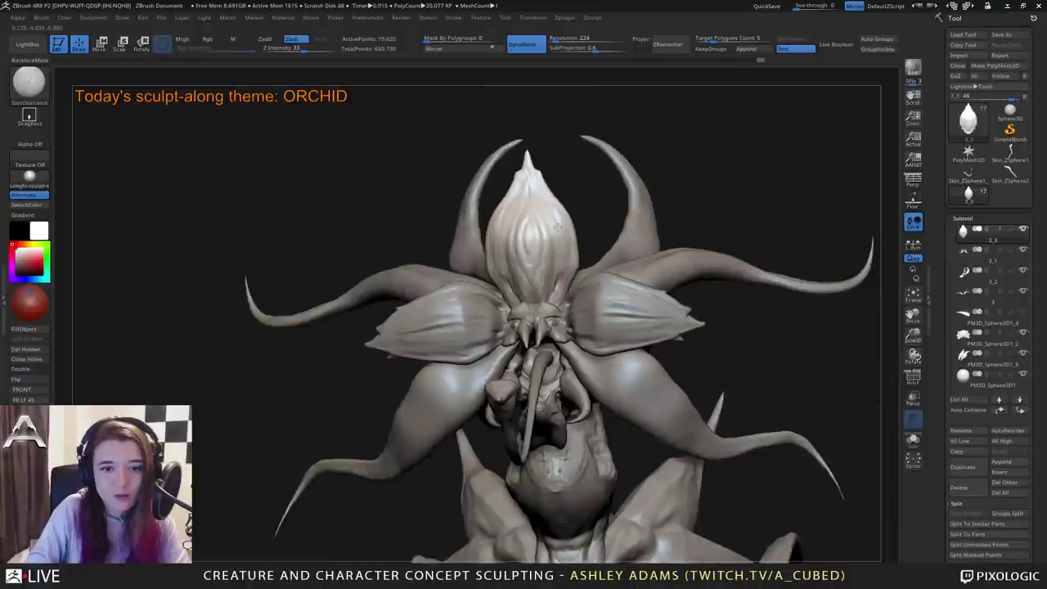
Add finer creases along the middle of the side petals with DamStandard.
{"action": "left_click", "coordinate": [590, 294], "text": "alt"}
{"action": "right_click_drag", "start_coordinate": [587, 274], "coordinate": [578, 310]}
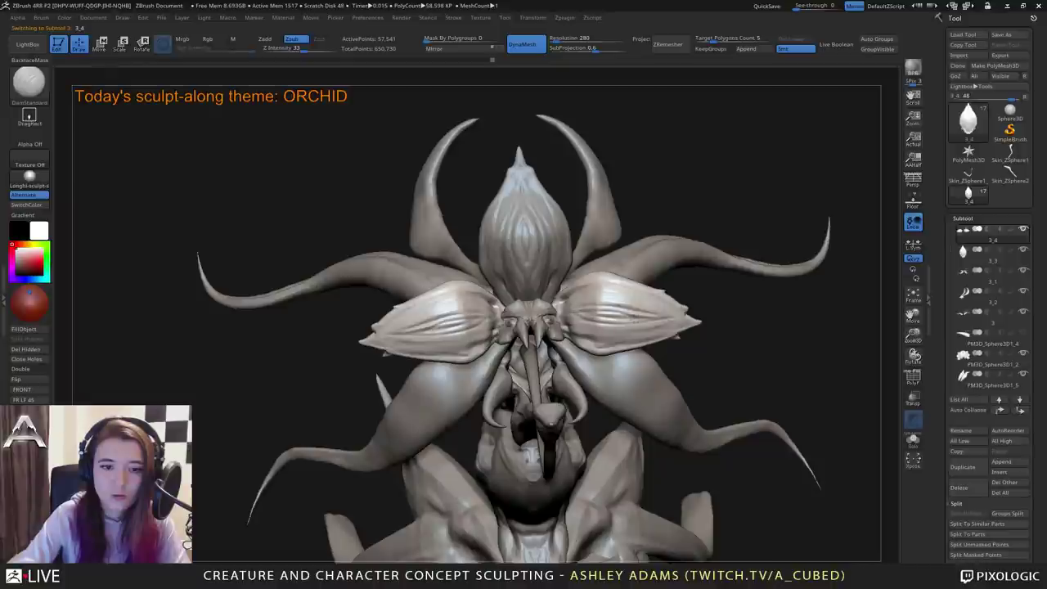
{"action": "mouse_move", "coordinate": [457, 280]}
{"action": "right_mouse_down", "text": "ctrl"}
{"action": "mouse_move", "coordinate": [577, 264]}
{"action": "mouse_move", "coordinate": [425, 282]}
{"action": "mouse_move", "coordinate": [433, 245]}
{"action": "mouse_move", "coordinate": [536, 250]}
{"action": "mouse_move", "coordinate": [594, 218]}
{"action": "mouse_move", "coordinate": [553, 214]}
{"action": "mouse_move", "coordinate": [570, 219]}
{"action": "right_mouse_up", "text": "ctrl"}
{"action": "right_click_drag", "start_coordinate": [571, 219], "coordinate": [485, 294], "text": "ctrl"}
{"action": "left_click", "coordinate": [488, 284], "text": "alt"}
{"action": "left_click", "coordinate": [483, 299], "text": "alt"}
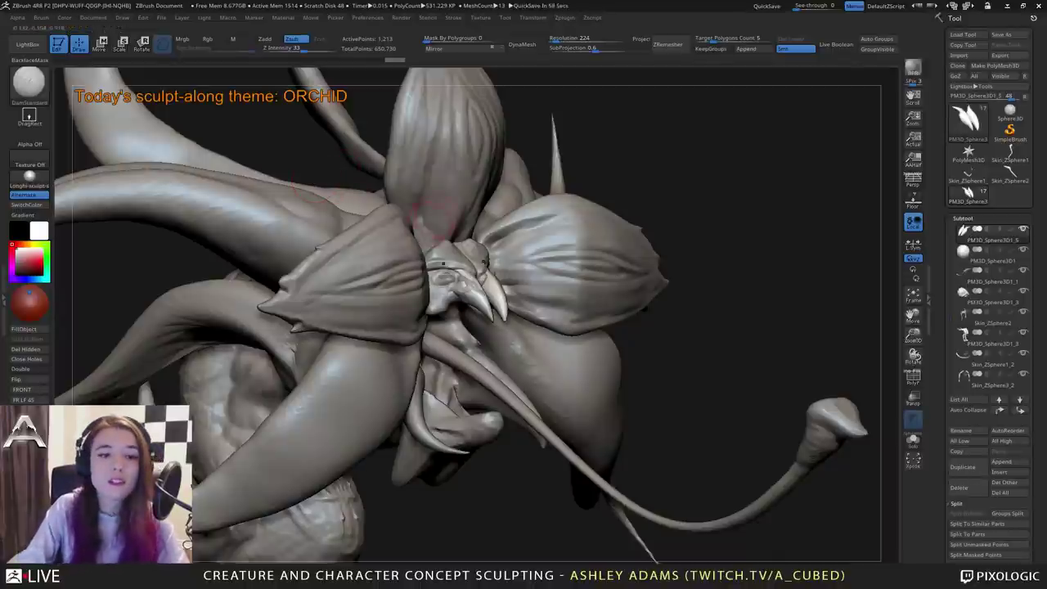
{"action": "left_click_drag", "start_coordinate": [233, 540], "coordinate": [186, 544]}
{"action": "mouse_move", "coordinate": [446, 278]}
{"action": "right_mouse_down"}
{"action": "mouse_move", "coordinate": [471, 237]}
{"action": "mouse_move", "coordinate": [409, 270]}
{"action": "mouse_move", "coordinate": [463, 227]}
{"action": "mouse_move", "coordinate": [502, 276]}
{"action": "mouse_move", "coordinate": [482, 245]}
{"action": "mouse_move", "coordinate": [393, 302]}
{"action": "mouse_move", "coordinate": [455, 370]}
{"action": "right_mouse_up"}
Reshape the top petal's side profile with SnakeHook, pushing its middle outward.
{"action": "left_click", "coordinate": [475, 175], "text": "alt"}
{"action": "right_click", "coordinate": [399, 285]}
{"action": "key", "text": "b"}
{"action": "key", "text": "s"}
{"action": "key", "text": "h"}
{"action": "right_click_drag", "start_coordinate": [489, 229], "coordinate": [536, 239]}
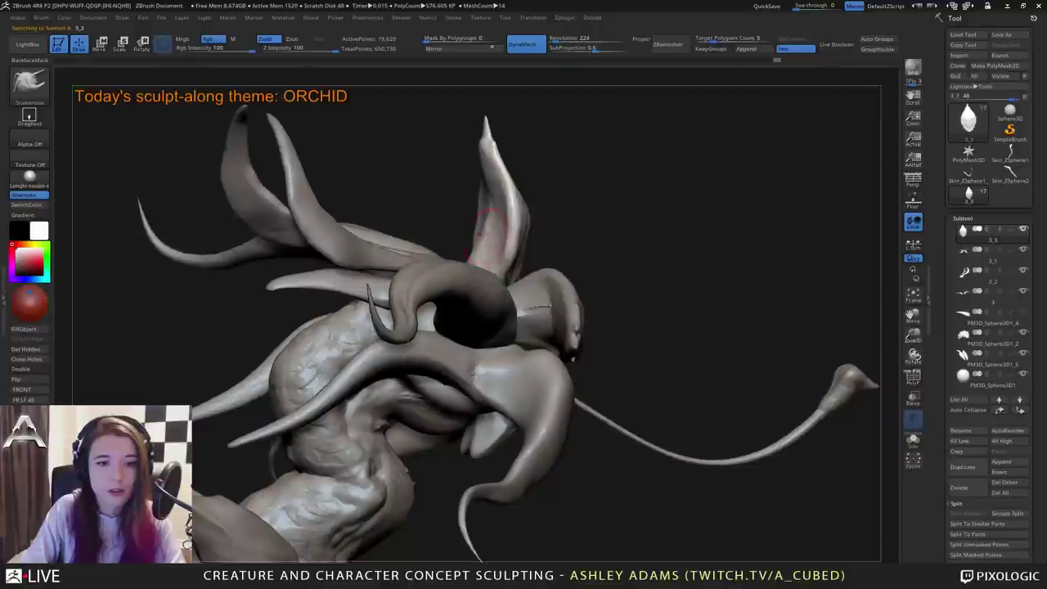
{"action": "key", "text": "space"}
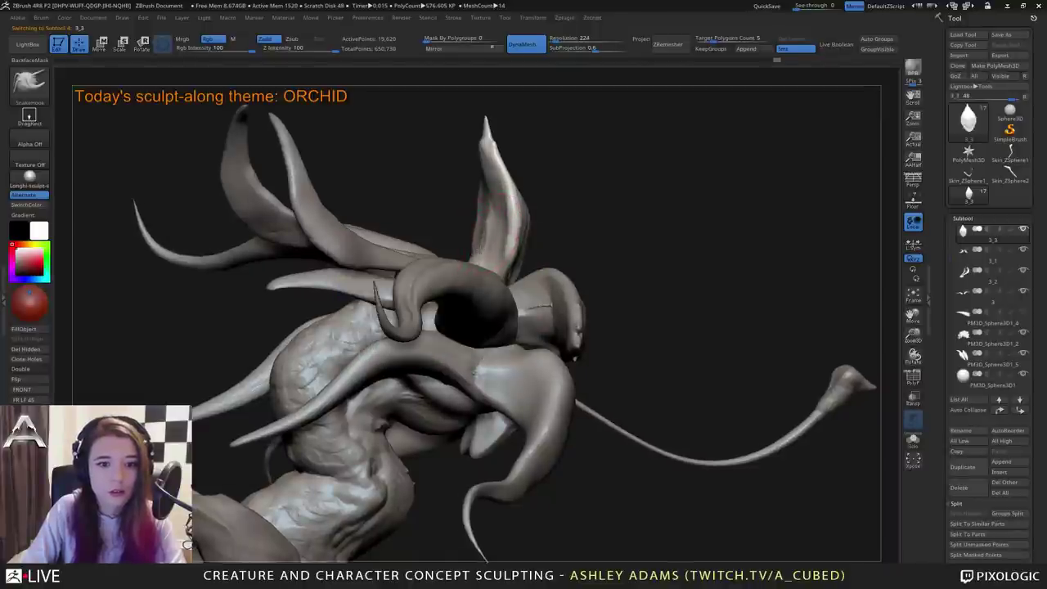
{"action": "mouse_move", "coordinate": [491, 226]}
{"action": "right_mouse_down"}
{"action": "mouse_move", "coordinate": [540, 216]}
{"action": "mouse_move", "coordinate": [467, 211]}
{"action": "mouse_move", "coordinate": [454, 265]}
{"action": "mouse_move", "coordinate": [509, 309]}
{"action": "mouse_move", "coordinate": [497, 300]}
{"action": "mouse_move", "coordinate": [491, 234]}
{"action": "mouse_move", "coordinate": [516, 270]}
{"action": "mouse_move", "coordinate": [512, 253]}
{"action": "mouse_move", "coordinate": [484, 245]}
{"action": "mouse_move", "coordinate": [493, 260]}
{"action": "mouse_move", "coordinate": [474, 282]}
{"action": "right_mouse_up"}
{"action": "key", "text": "b"}
{"action": "key", "text": "c"}
{"action": "key", "text": "b"}
Draw out small spikes along both side edges of the top petal with SnakeHook.
{"action": "key", "text": "b"}
{"action": "key", "text": "s"}
{"action": "key", "text": "h"}
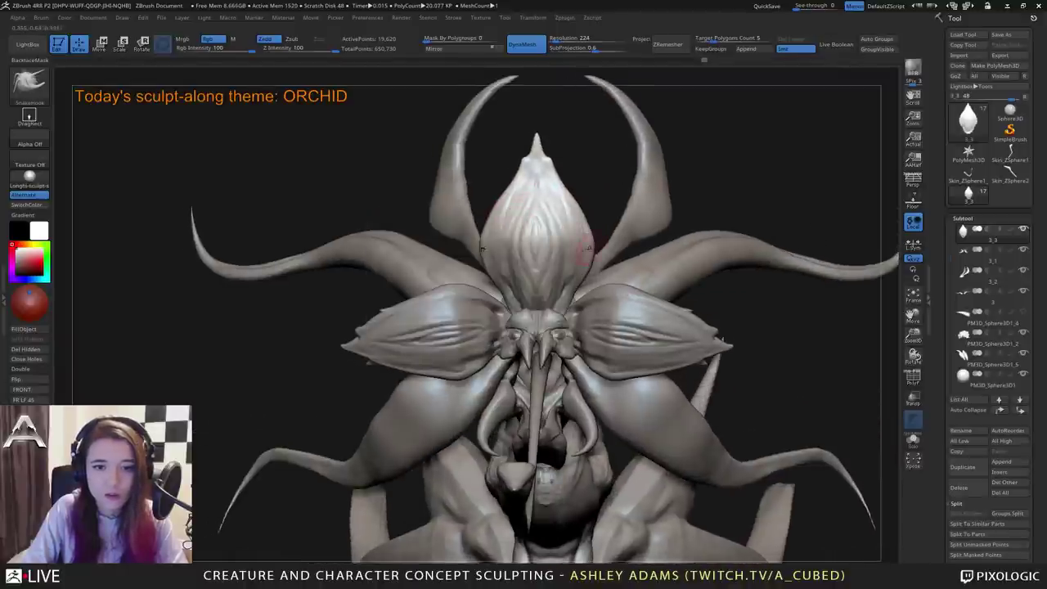
{"action": "key", "text": "space"}
{"action": "left_click_drag", "start_coordinate": [591, 249], "coordinate": [585, 249]}
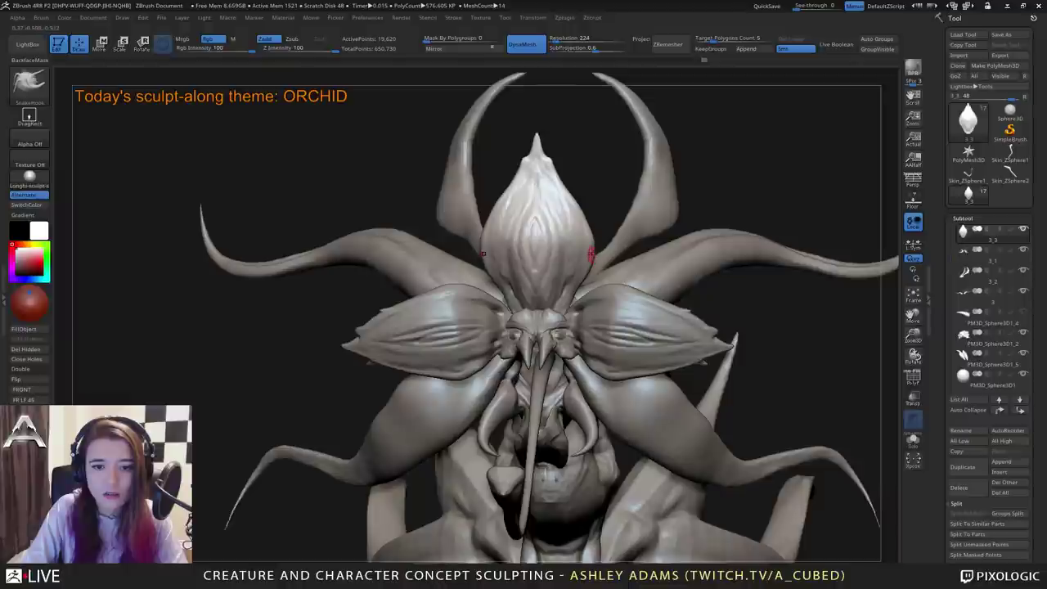
{"action": "key", "text": "space"}
{"action": "mouse_move", "coordinate": [589, 250]}
{"action": "right_mouse_down"}
{"action": "mouse_move", "coordinate": [571, 216]}
{"action": "mouse_move", "coordinate": [612, 180]}
{"action": "right_mouse_up"}
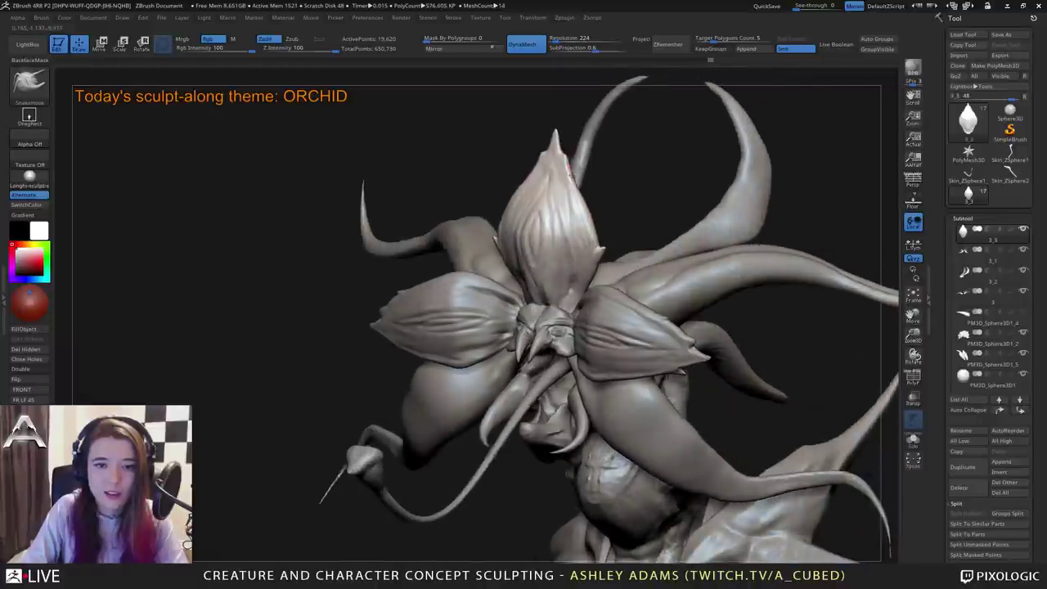
{"action": "key", "text": "space"}
{"action": "left_click_drag", "start_coordinate": [582, 176], "coordinate": [572, 182]}
{"action": "right_click_drag", "start_coordinate": [567, 182], "coordinate": [529, 105]}
Pull an extra small spike from the upper edge of the side petals with SnakeHook.
{"action": "left_click", "coordinate": [571, 247], "text": "alt"}
{"action": "right_click_drag", "start_coordinate": [573, 247], "coordinate": [586, 262], "text": "ctrl"}
{"action": "key", "text": "space"}
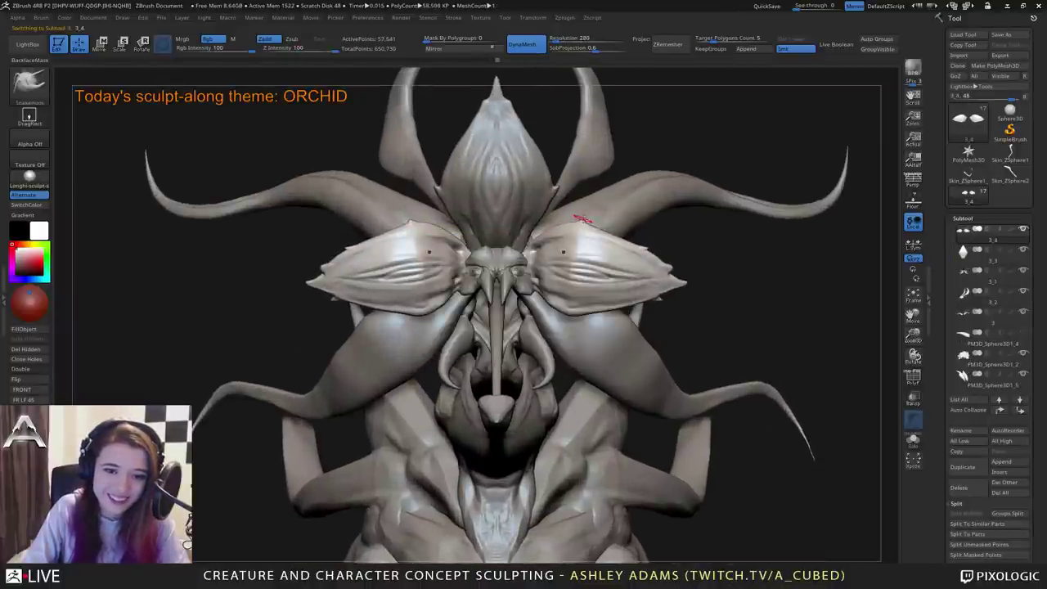
{"action": "right_click_drag", "start_coordinate": [592, 278], "coordinate": [555, 217], "text": "ctrl"}
{"action": "right_click_drag", "start_coordinate": [555, 218], "coordinate": [496, 237], "text": "alt"}
{"action": "key", "text": "space"}
{"action": "right_click_drag", "start_coordinate": [587, 254], "coordinate": [466, 244]}
Select the lower petals and reshape their broad inner sections with a large SnakeHook brush.
{"action": "left_click", "coordinate": [559, 234], "text": "alt"}
{"action": "key", "text": "space"}
{"action": "left_click_drag", "start_coordinate": [526, 231], "coordinate": [384, 247]}
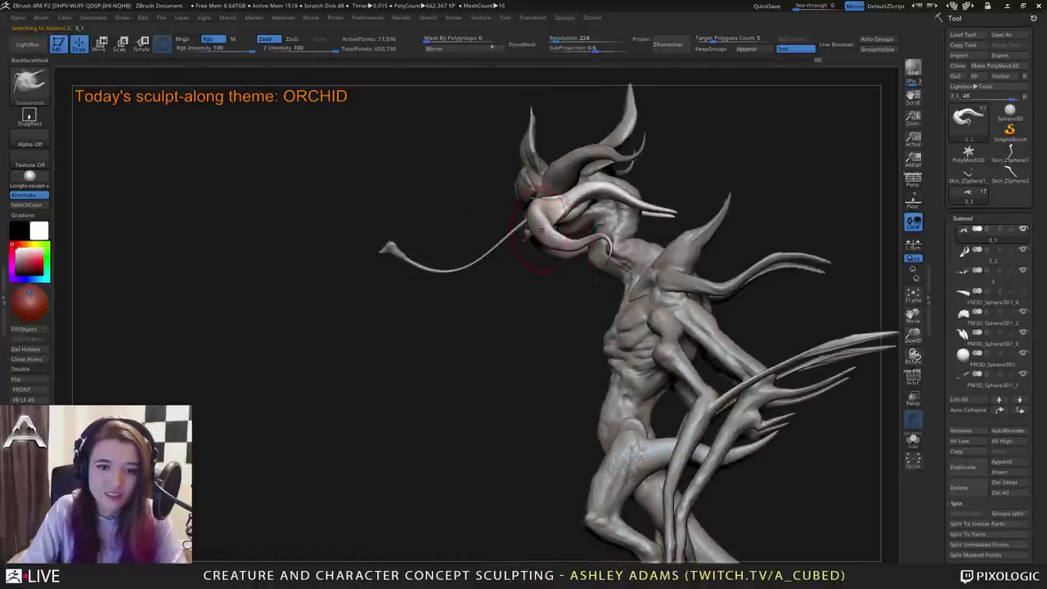
{"action": "right_click_drag", "start_coordinate": [530, 215], "coordinate": [675, 205]}
{"action": "right_click_drag", "start_coordinate": [416, 347], "coordinate": [432, 350]}
{"action": "right_click", "coordinate": [432, 351]}
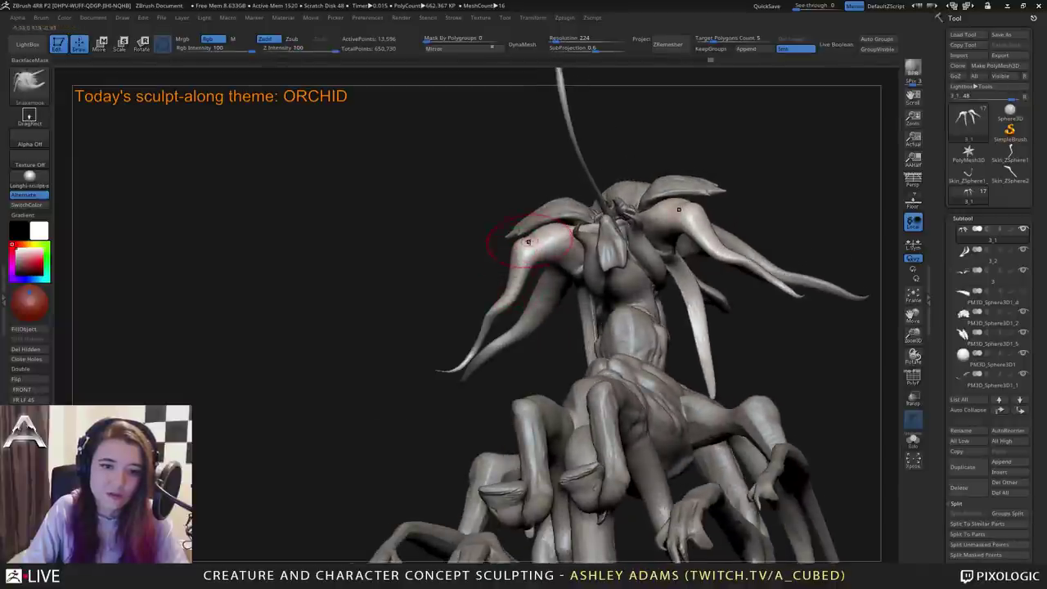
{"action": "right_click_drag", "start_coordinate": [524, 244], "coordinate": [528, 268]}
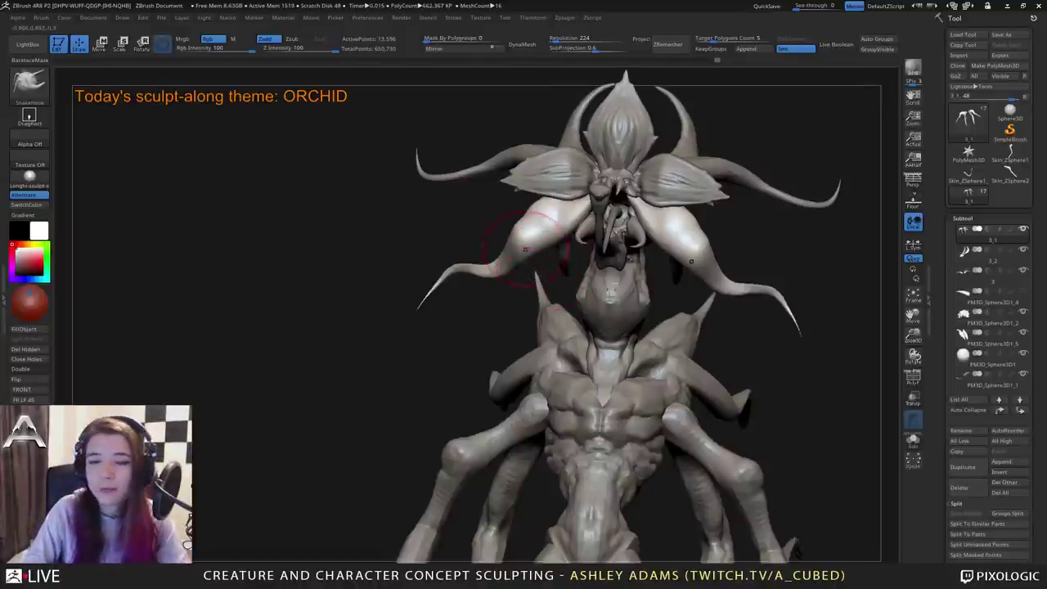
{"action": "left_click_drag", "start_coordinate": [352, 264], "coordinate": [475, 279]}
{"action": "key", "text": "space"}
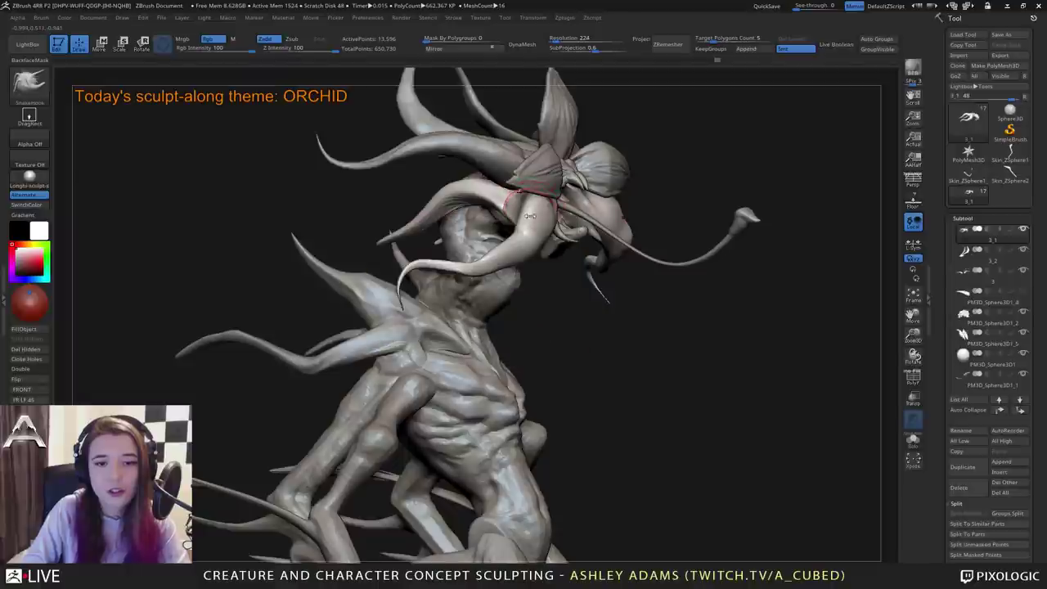
{"action": "mouse_move", "coordinate": [683, 343]}
{"action": "left_mouse_down"}
{"action": "mouse_move", "coordinate": [597, 331]}
{"action": "mouse_move", "coordinate": [539, 220]}
{"action": "mouse_move", "coordinate": [499, 218]}
{"action": "mouse_move", "coordinate": [533, 221]}
{"action": "mouse_move", "coordinate": [579, 269]}
{"action": "left_mouse_up"}
{"action": "left_click_drag", "start_coordinate": [558, 221], "coordinate": [577, 222]}
Carve into the inner bases of the lower petals near the flower's centre with DamStandard.
{"action": "key", "text": "b"}
{"action": "key", "text": "c"}
{"action": "key", "text": "b"}
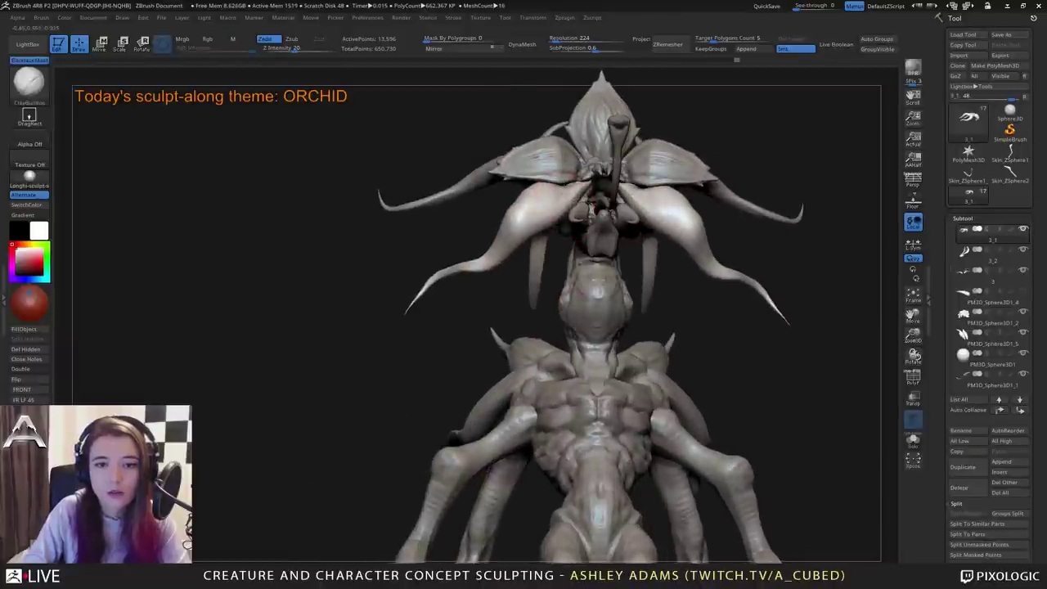
{"action": "key", "text": "b"}
{"action": "key", "text": "d"}
{"action": "key", "text": "s"}
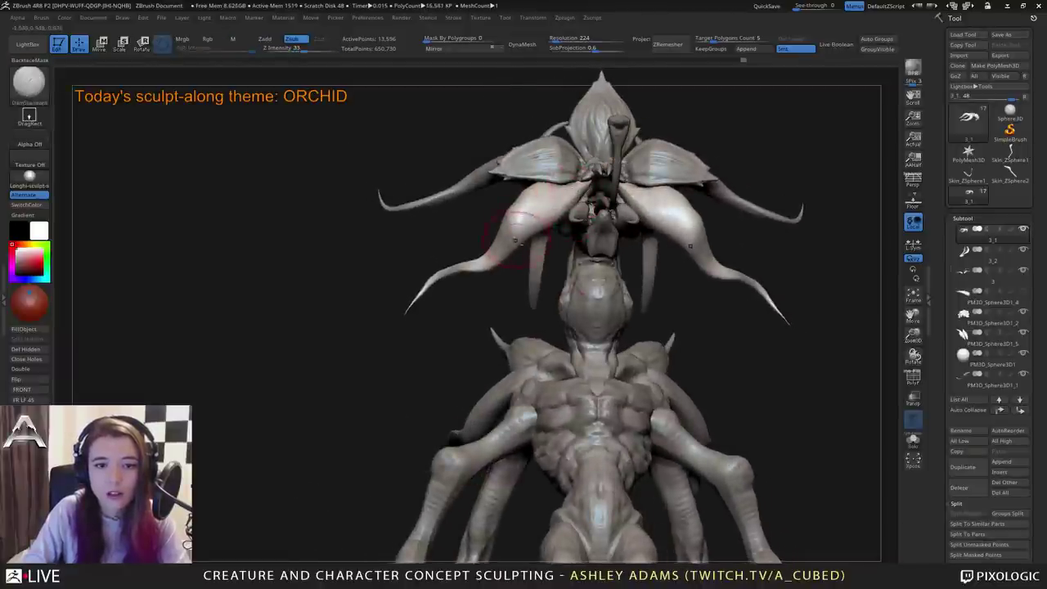
{"action": "left_click_drag", "start_coordinate": [575, 197], "coordinate": [579, 178]}
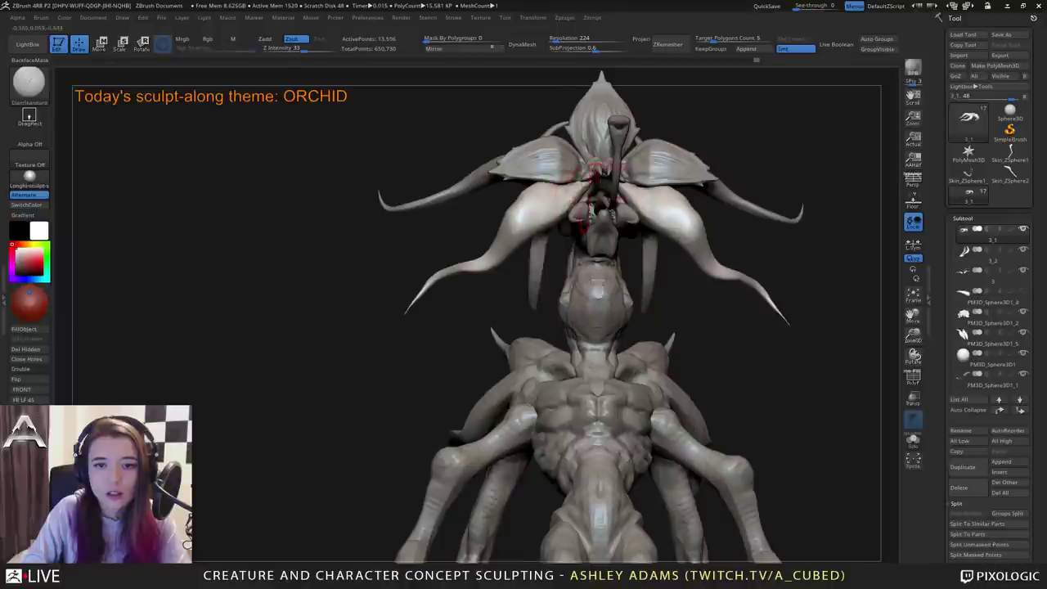
{"action": "right_click_drag", "start_coordinate": [580, 181], "coordinate": [542, 185]}
{"action": "mouse_move", "coordinate": [601, 176]}
{"action": "left_mouse_down", "text": "alt"}
{"action": "mouse_move", "coordinate": [562, 181]}
{"action": "mouse_move", "coordinate": [625, 222]}
{"action": "left_mouse_up", "text": "alt"}
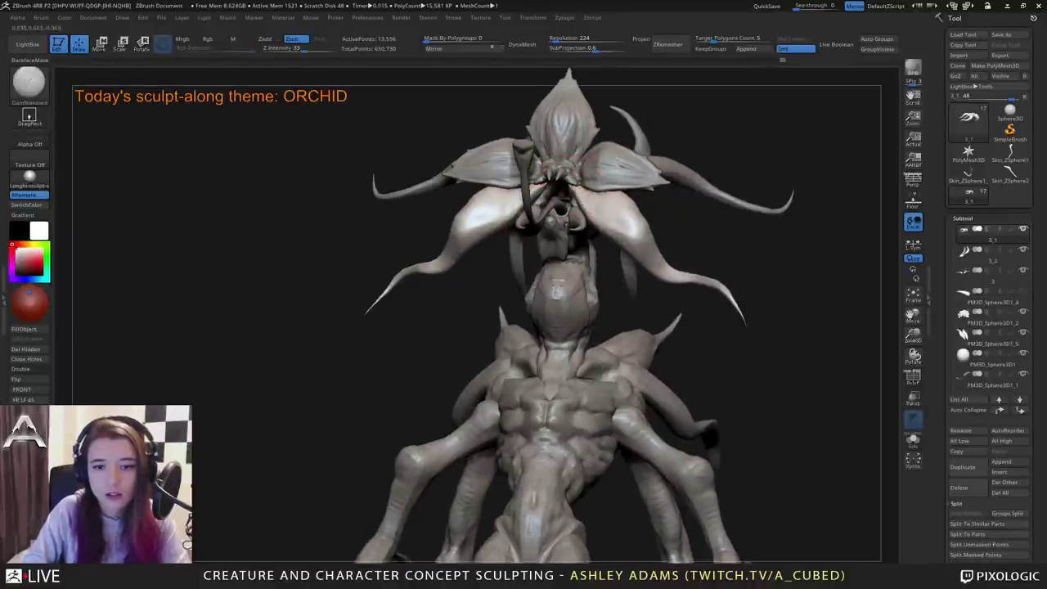
Carve creases along the front of the lower petals, from their bases toward the narrow tips, with DamStandard.
{"action": "right_click_drag", "start_coordinate": [563, 211], "coordinate": [482, 215]}
{"action": "left_click_drag", "start_coordinate": [643, 233], "coordinate": [677, 275]}
{"action": "right_click_drag", "start_coordinate": [616, 216], "coordinate": [653, 228]}
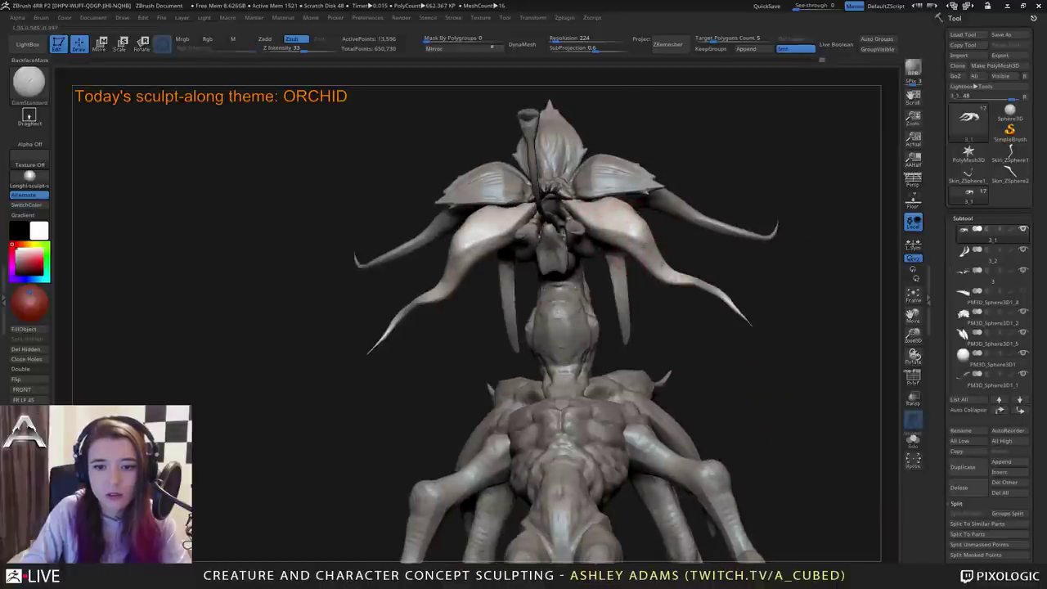
{"action": "right_click_drag", "start_coordinate": [587, 218], "coordinate": [524, 219]}
{"action": "left_click_drag", "start_coordinate": [609, 209], "coordinate": [638, 250]}
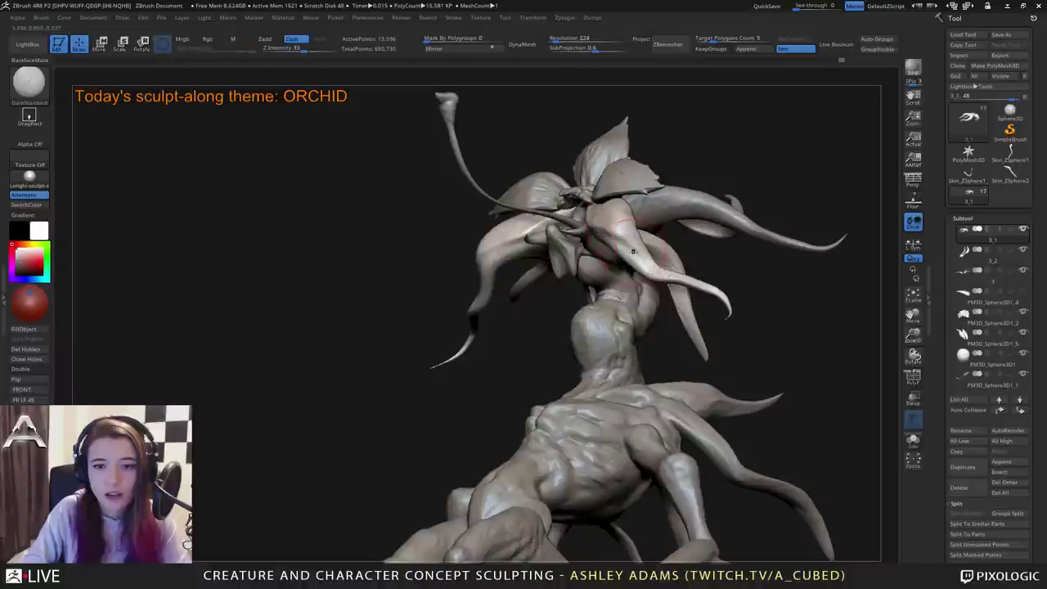
Carve the outer sides of the lower petals where the backward-sweeping tendrils branch off with DamStandard.
{"action": "mouse_move", "coordinate": [598, 229]}
{"action": "right_mouse_down"}
{"action": "mouse_move", "coordinate": [540, 221]}
{"action": "mouse_move", "coordinate": [577, 211]}
{"action": "right_mouse_up"}
{"action": "left_click_drag", "start_coordinate": [646, 254], "coordinate": [466, 214]}
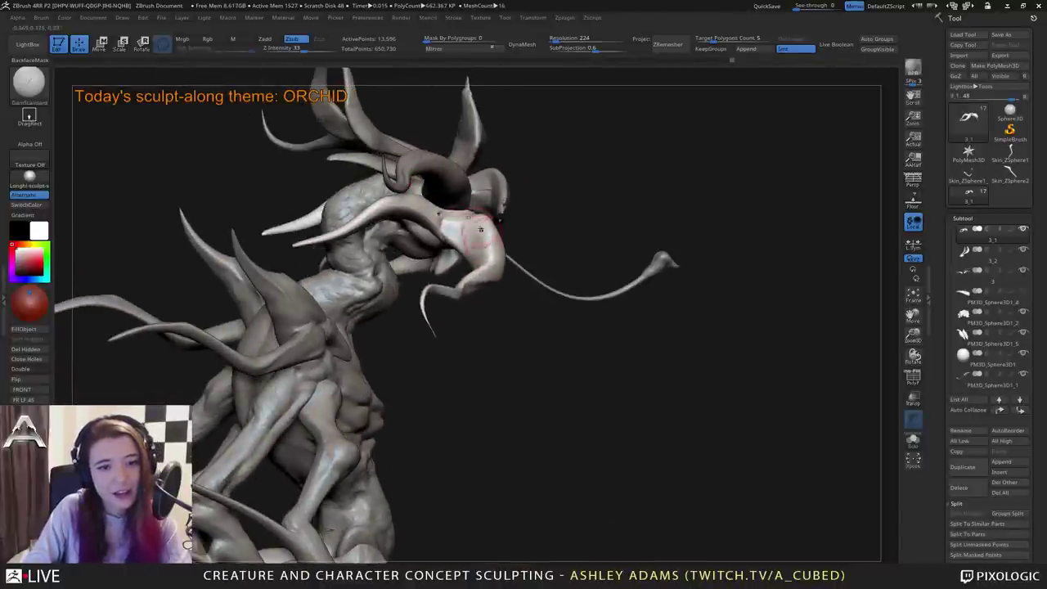
{"action": "left_click_drag", "start_coordinate": [474, 253], "coordinate": [450, 211]}
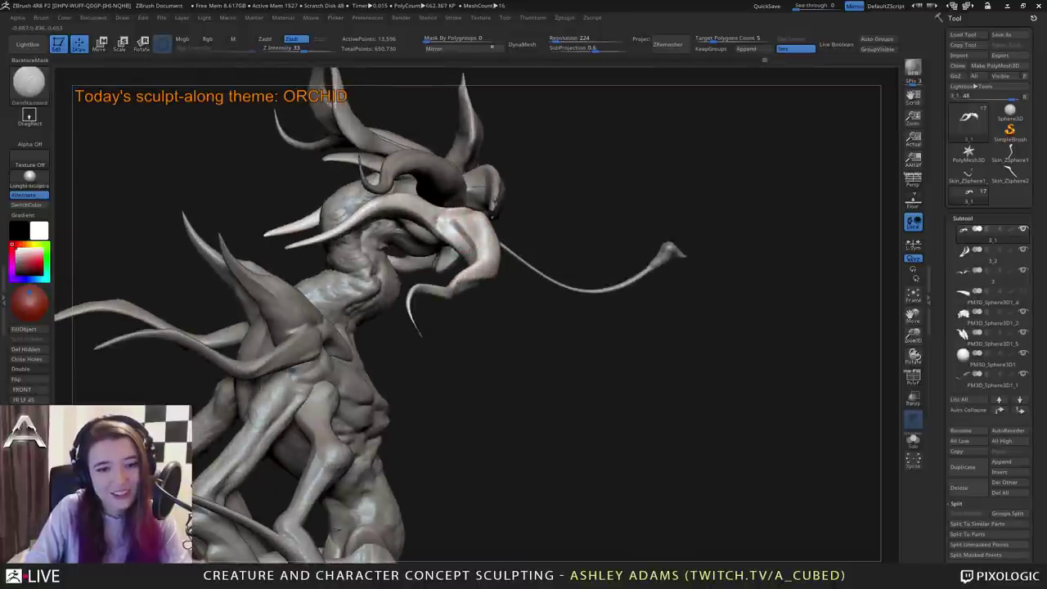
{"action": "right_click_drag", "start_coordinate": [472, 248], "coordinate": [360, 213]}
{"action": "mouse_move", "coordinate": [523, 238]}
{"action": "right_mouse_down"}
{"action": "mouse_move", "coordinate": [483, 246]}
{"action": "mouse_move", "coordinate": [491, 257]}
{"action": "mouse_move", "coordinate": [536, 250]}
{"action": "right_mouse_up"}
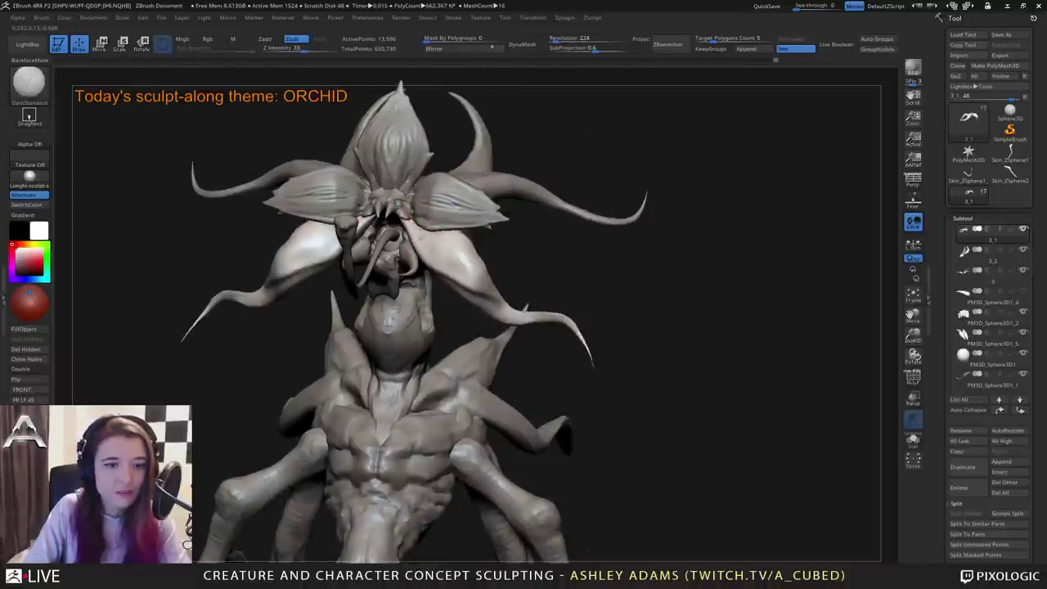
Sharpen the lower petals' middle bend and the crease running into their rear tendrils with DamStandard.
{"action": "left_click_drag", "start_coordinate": [420, 239], "coordinate": [469, 279]}
{"action": "right_click_drag", "start_coordinate": [491, 245], "coordinate": [444, 232]}
{"action": "left_click_drag", "start_coordinate": [480, 289], "coordinate": [496, 298]}
{"action": "right_click_drag", "start_coordinate": [482, 286], "coordinate": [434, 277]}
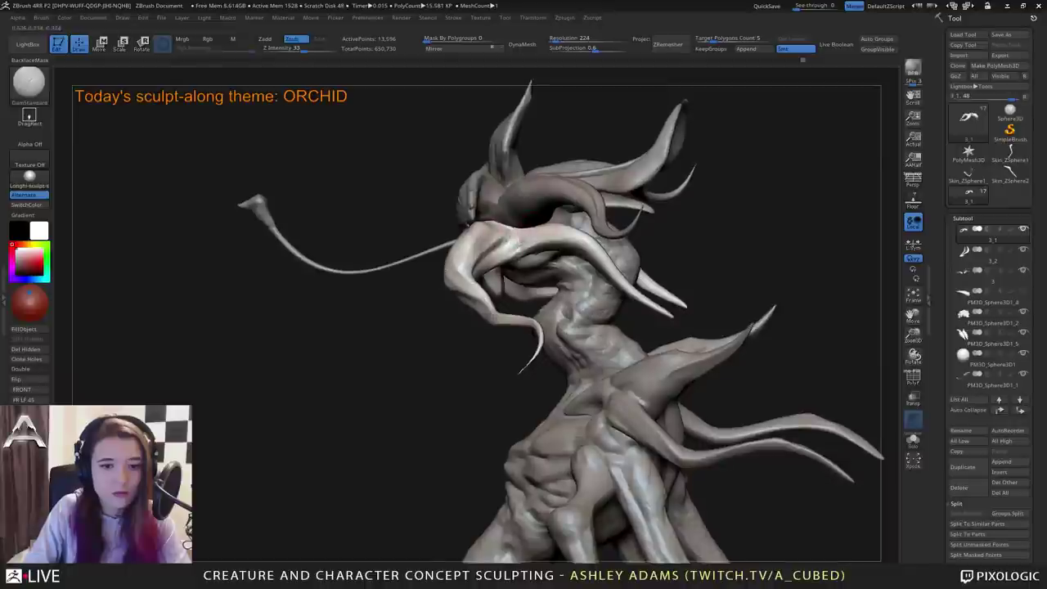
{"action": "right_click_drag", "start_coordinate": [515, 246], "coordinate": [480, 242]}
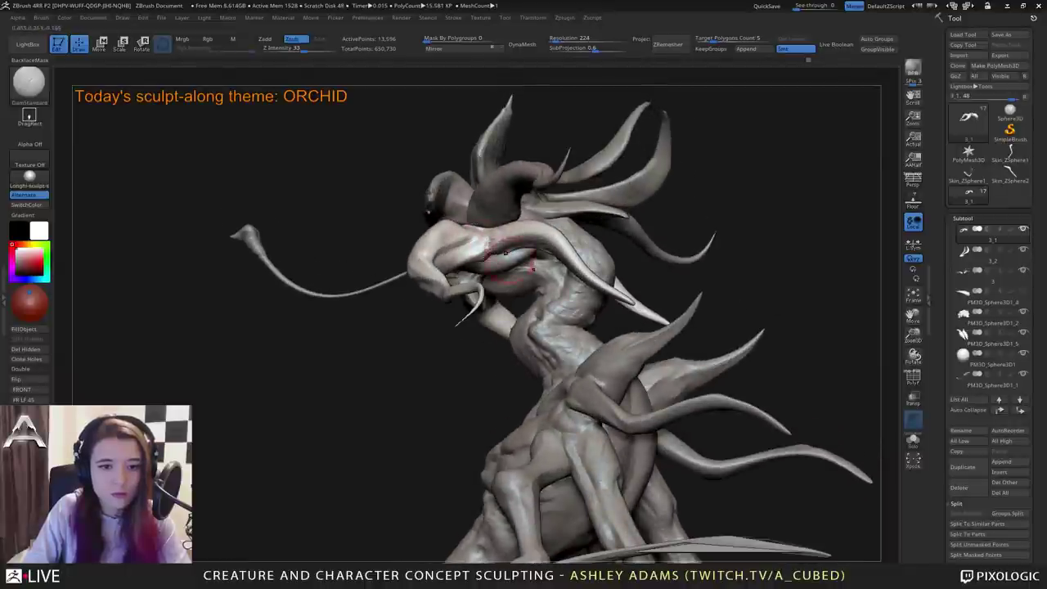
{"action": "left_click_drag", "start_coordinate": [478, 247], "coordinate": [472, 195]}
{"action": "right_click_drag", "start_coordinate": [473, 195], "coordinate": [446, 196]}
Bend the lower petals' backward-sweeping tendrils into a wavy shape with upturned tips using SnakeHook.
{"action": "key", "text": "b"}
{"action": "key", "text": "s"}
{"action": "key", "text": "h"}
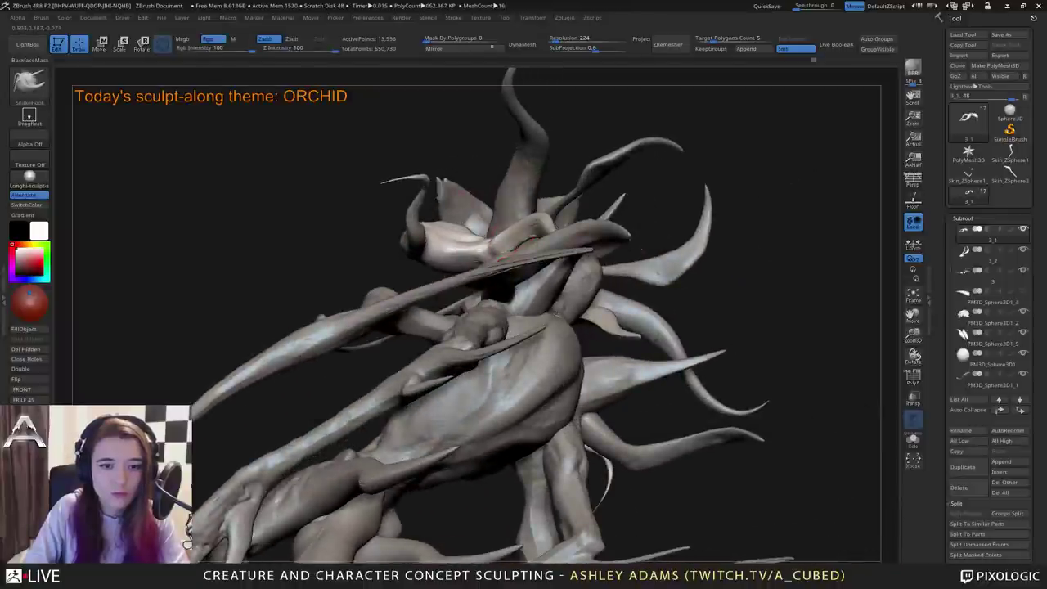
{"action": "left_click_drag", "start_coordinate": [511, 246], "coordinate": [515, 319]}
{"action": "right_click_drag", "start_coordinate": [512, 247], "coordinate": [505, 190], "text": "ctrl"}
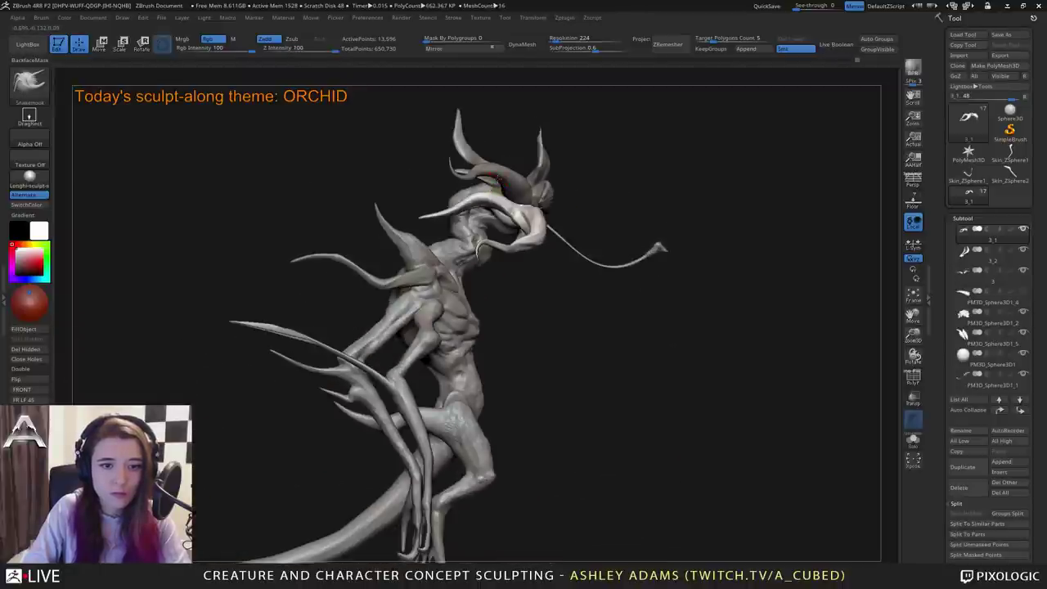
{"action": "key", "text": "space"}
{"action": "left_click_drag", "start_coordinate": [415, 209], "coordinate": [420, 201]}
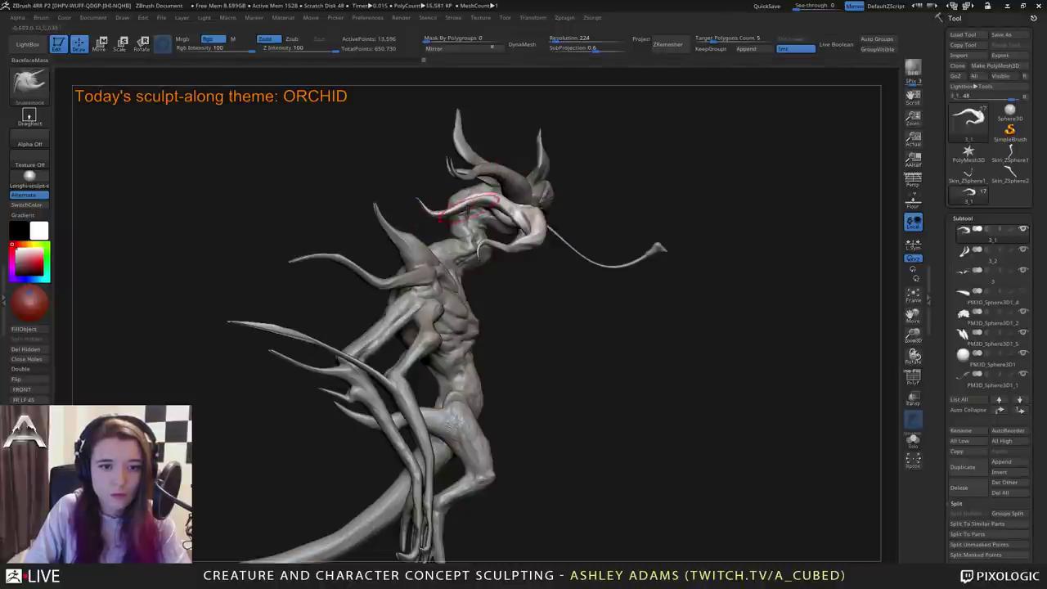
{"action": "left_click_drag", "start_coordinate": [460, 211], "coordinate": [472, 195]}
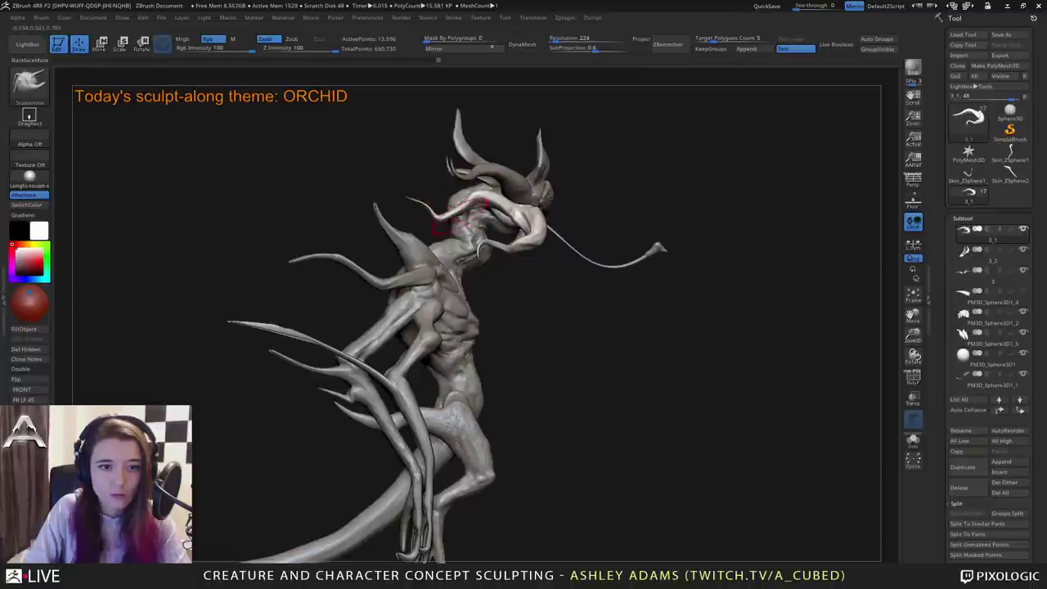
{"action": "right_click_drag", "start_coordinate": [463, 215], "coordinate": [411, 165], "text": "ctrl"}
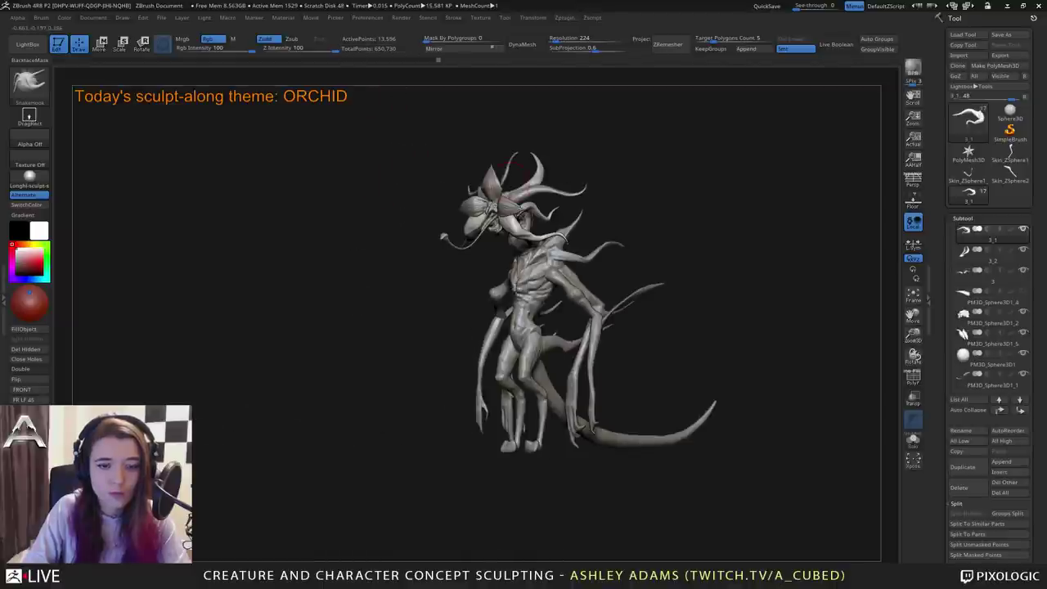
{"action": "right_click_drag", "start_coordinate": [512, 182], "coordinate": [564, 211], "text": "ctrl"}
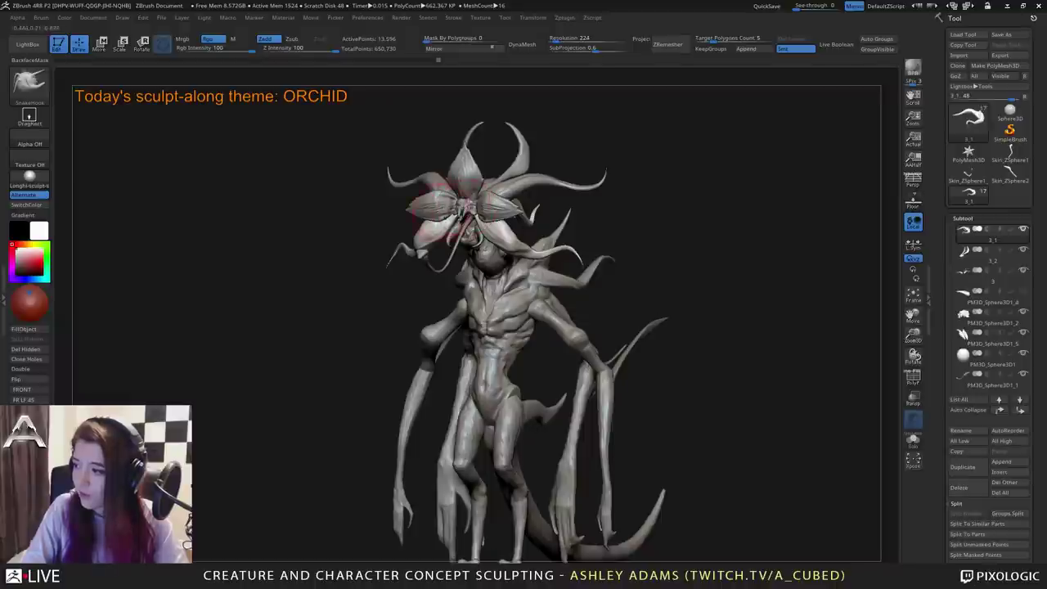
{"action": "mouse_move", "coordinate": [465, 209]}
{"action": "left_mouse_down"}
{"action": "mouse_move", "coordinate": [551, 208]}
{"action": "mouse_move", "coordinate": [445, 216]}
{"action": "left_mouse_up"}
{"action": "right_click_drag", "start_coordinate": [491, 207], "coordinate": [563, 203]}
Select the upper side petals and broaden their inner sections with a large SnakeHook brush.
{"action": "left_click", "coordinate": [566, 155], "text": "alt"}
{"action": "right_click_drag", "start_coordinate": [566, 155], "coordinate": [523, 275], "text": "alt"}
{"action": "left_click_drag", "start_coordinate": [503, 274], "coordinate": [491, 254]}
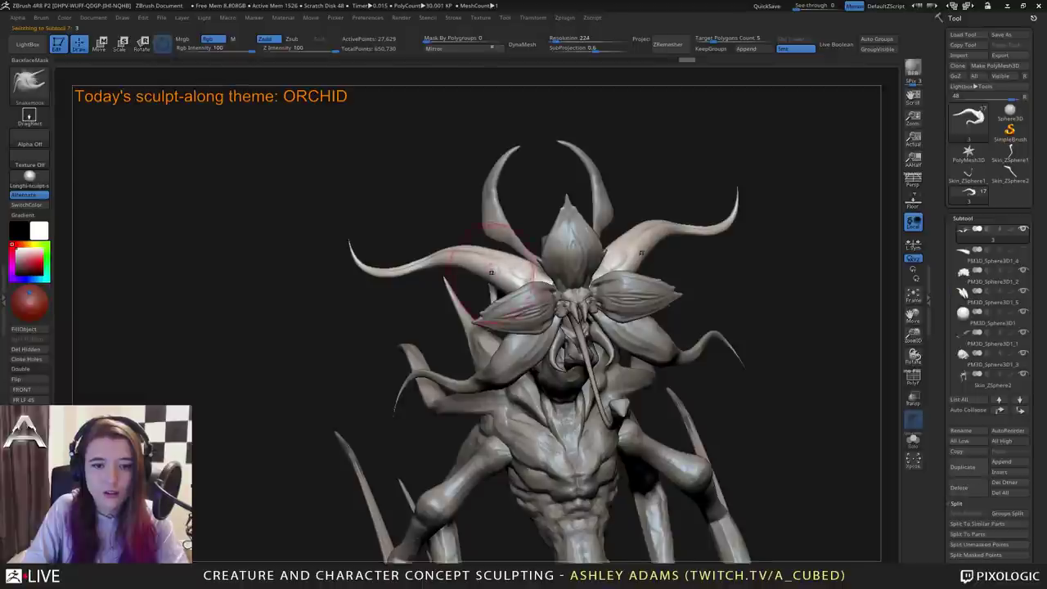
{"action": "right_click_drag", "start_coordinate": [489, 263], "coordinate": [458, 315]}
{"action": "right_click", "coordinate": [430, 325]}
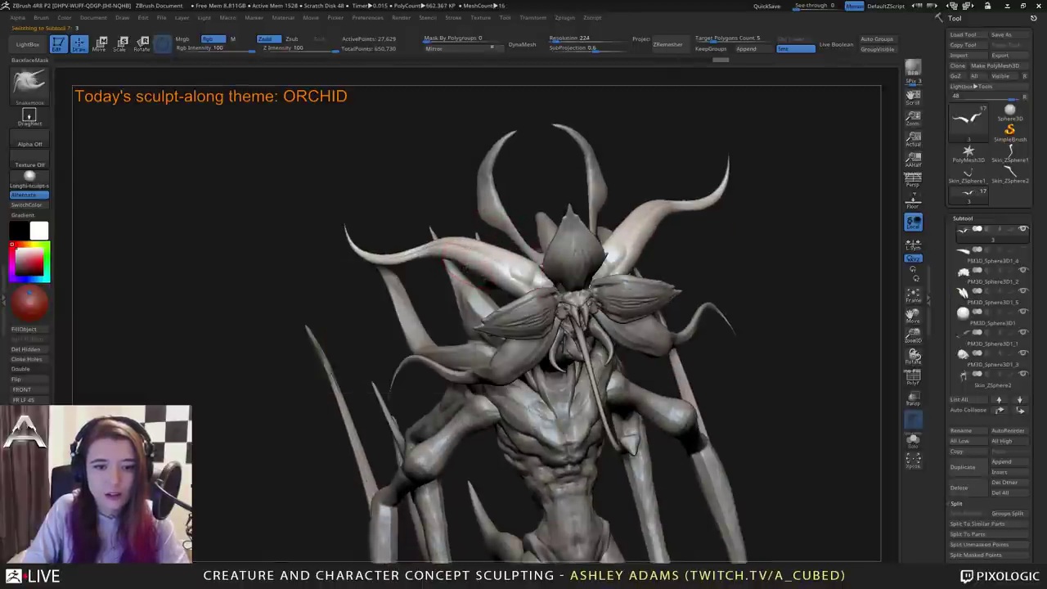
{"action": "left_click_drag", "start_coordinate": [510, 285], "coordinate": [486, 283]}
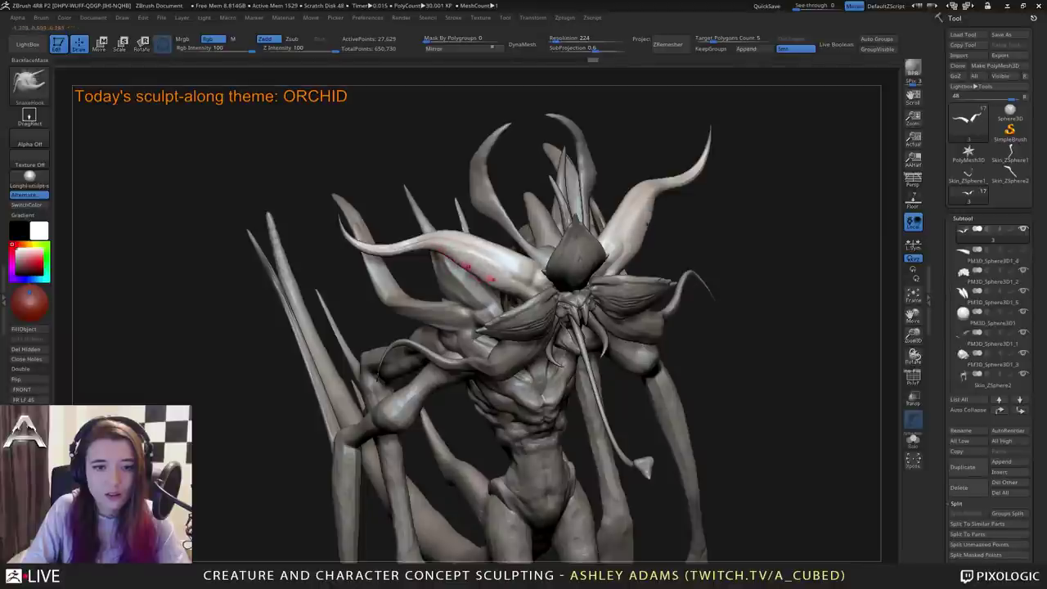
{"action": "right_click_drag", "start_coordinate": [476, 263], "coordinate": [517, 288]}
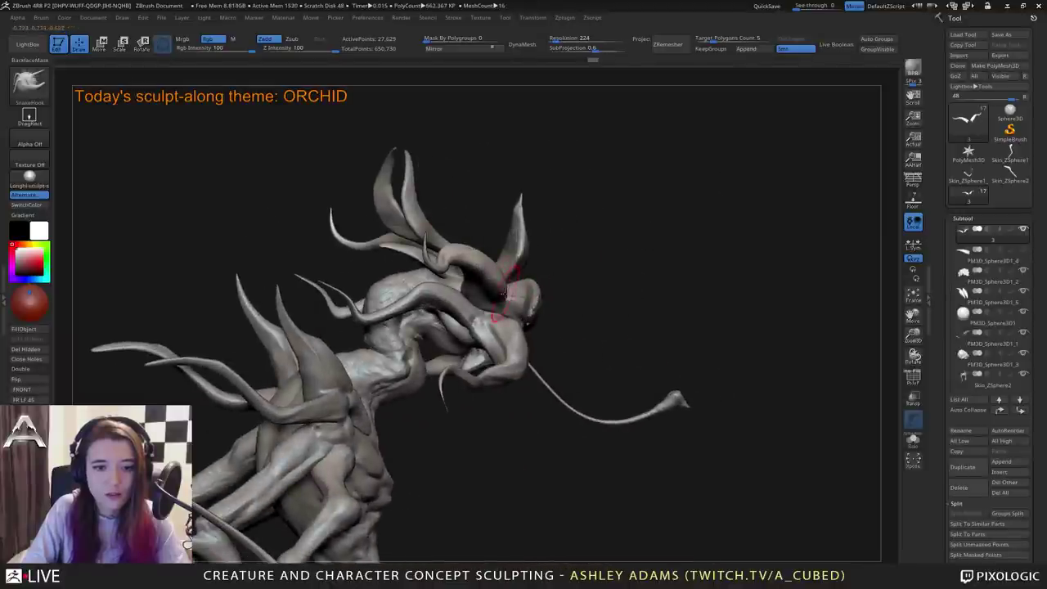
{"action": "left_click_drag", "start_coordinate": [501, 290], "coordinate": [490, 277]}
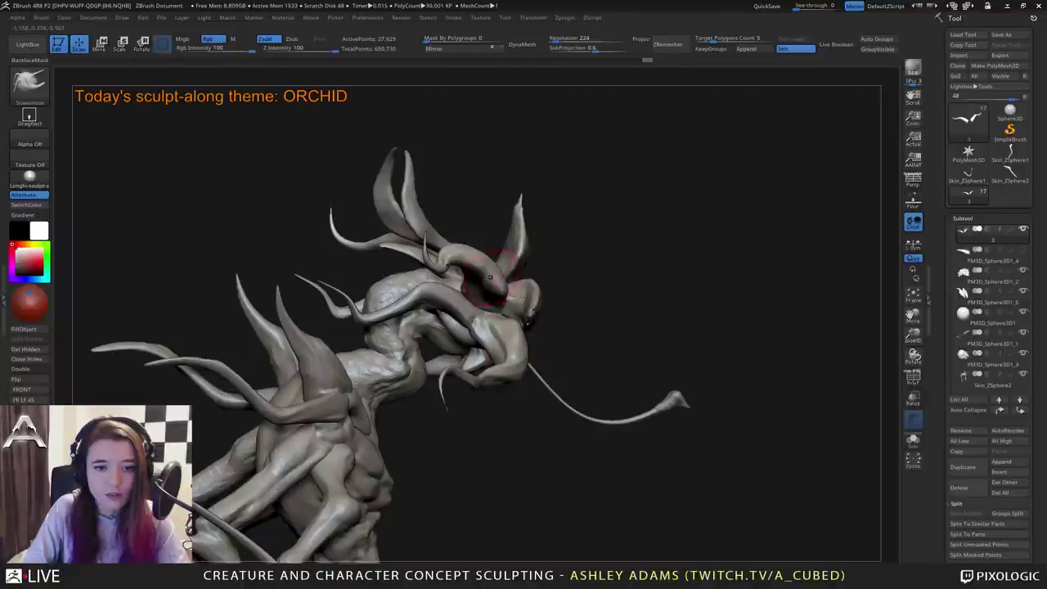
{"action": "right_click_drag", "start_coordinate": [482, 270], "coordinate": [441, 269]}
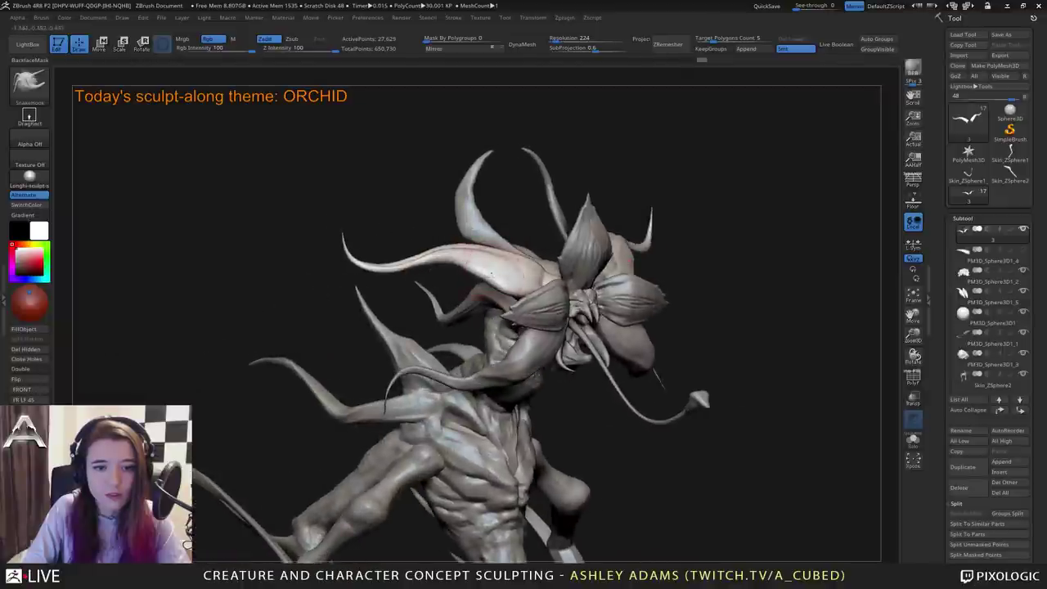
Select the rear arm and shoulder mesh and mask its lower pair of curved shoulder tendrils.
{"action": "right_click_drag", "start_coordinate": [550, 274], "coordinate": [527, 252]}
{"action": "right_click_drag", "start_coordinate": [527, 251], "coordinate": [507, 198], "text": "alt"}
{"action": "right_click_drag", "start_coordinate": [490, 245], "coordinate": [533, 259]}
{"action": "left_click", "coordinate": [358, 224], "text": "alt"}
{"action": "right_click_drag", "start_coordinate": [359, 224], "coordinate": [459, 247], "text": "alt"}
{"action": "right_click_drag", "start_coordinate": [460, 247], "coordinate": [496, 277], "text": "ctrl"}
{"action": "left_click_drag", "start_coordinate": [479, 275], "coordinate": [386, 254], "text": "ctrl"}
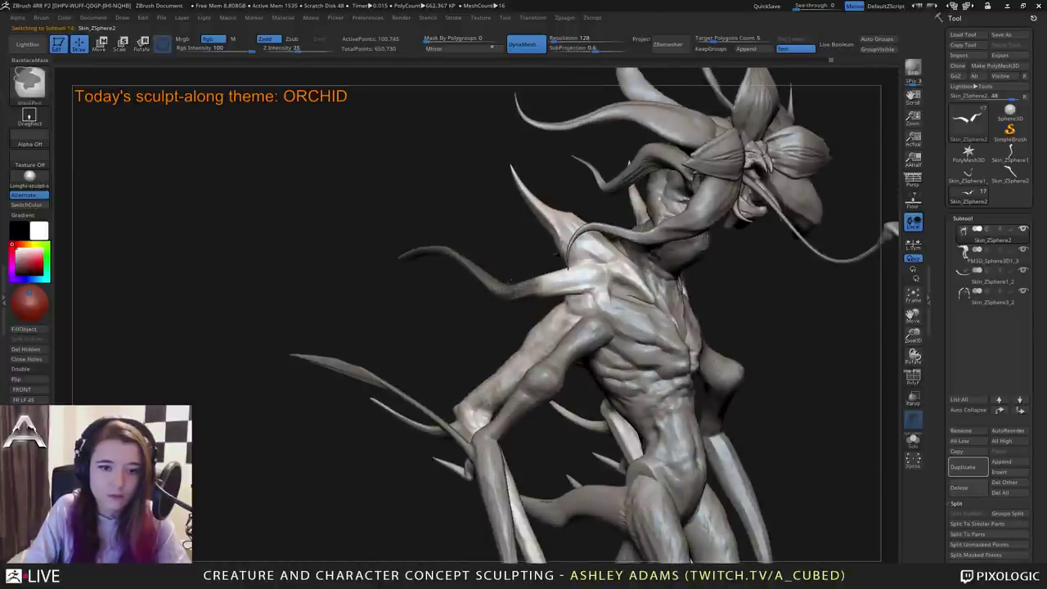
{"action": "left_click_drag", "start_coordinate": [510, 284], "coordinate": [483, 266], "text": "ctrl"}
{"action": "right_click", "coordinate": [490, 321]}
{"action": "right_click_drag", "start_coordinate": [602, 300], "coordinate": [550, 296]}
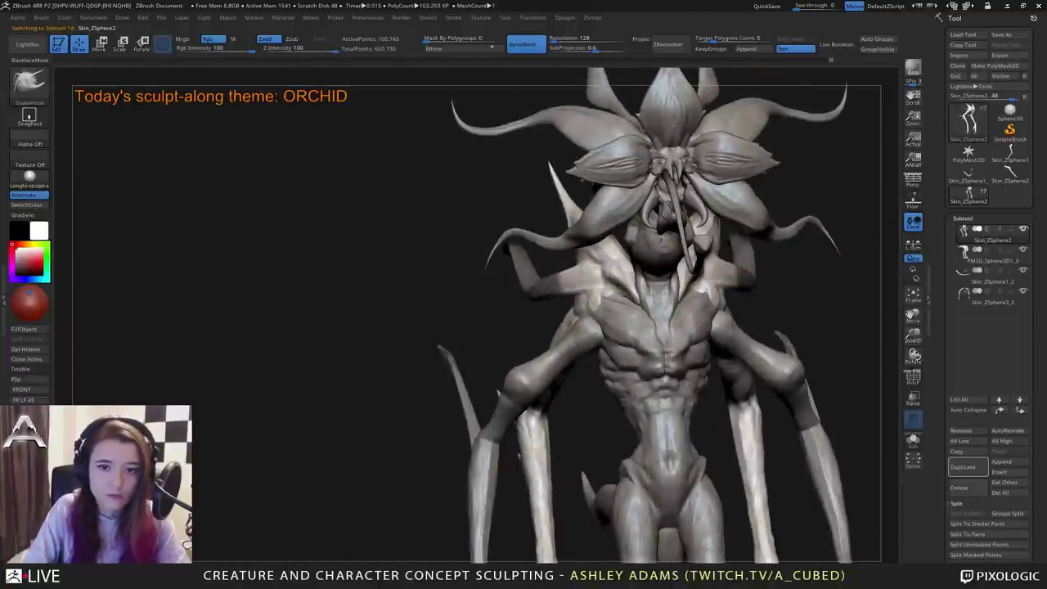
{"action": "key", "text": "ctrl"}
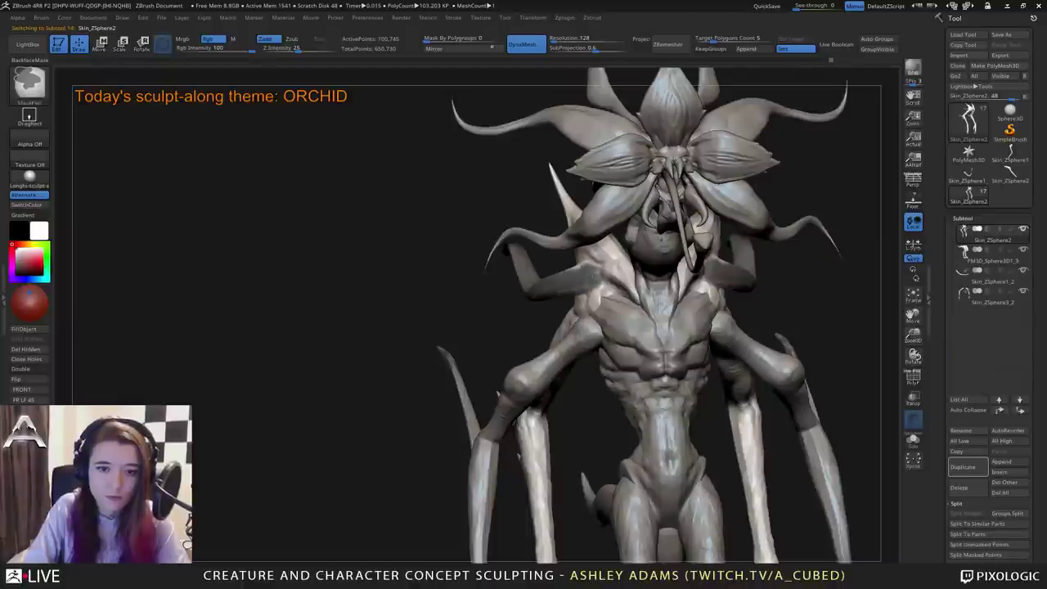
Extend the mask around the back and base of the lower shoulder tendrils.
{"action": "right_click_drag", "start_coordinate": [484, 307], "coordinate": [605, 328]}
{"action": "left_click_drag", "start_coordinate": [605, 329], "coordinate": [581, 296]}
{"action": "key", "text": "ctrl"}
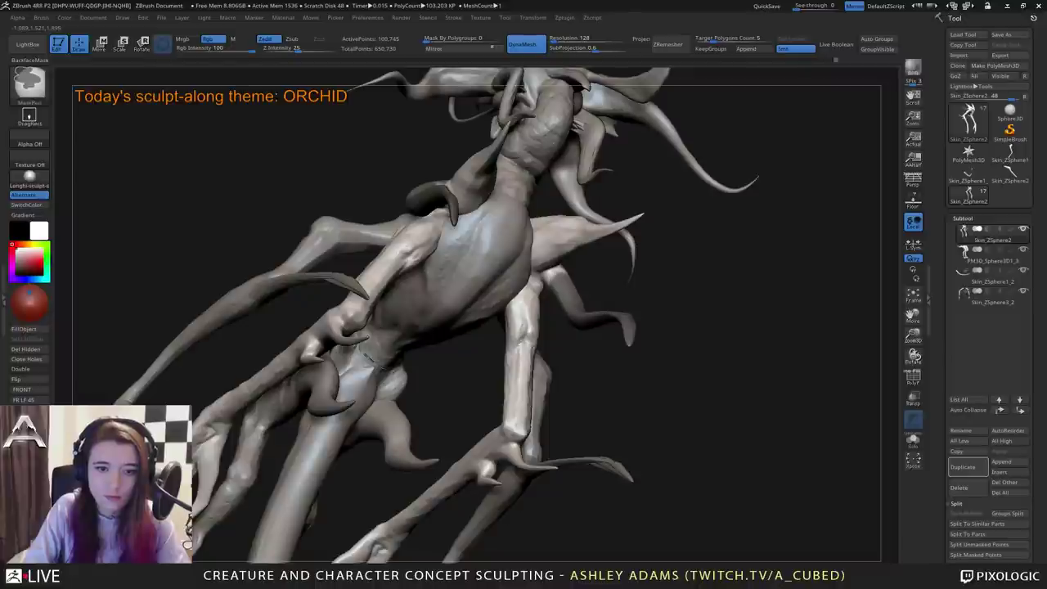
{"action": "mouse_move", "coordinate": [368, 357]}
{"action": "right_mouse_down"}
{"action": "mouse_move", "coordinate": [538, 286]}
{"action": "mouse_move", "coordinate": [565, 261]}
{"action": "mouse_move", "coordinate": [502, 343]}
{"action": "mouse_move", "coordinate": [564, 251]}
{"action": "right_mouse_up"}
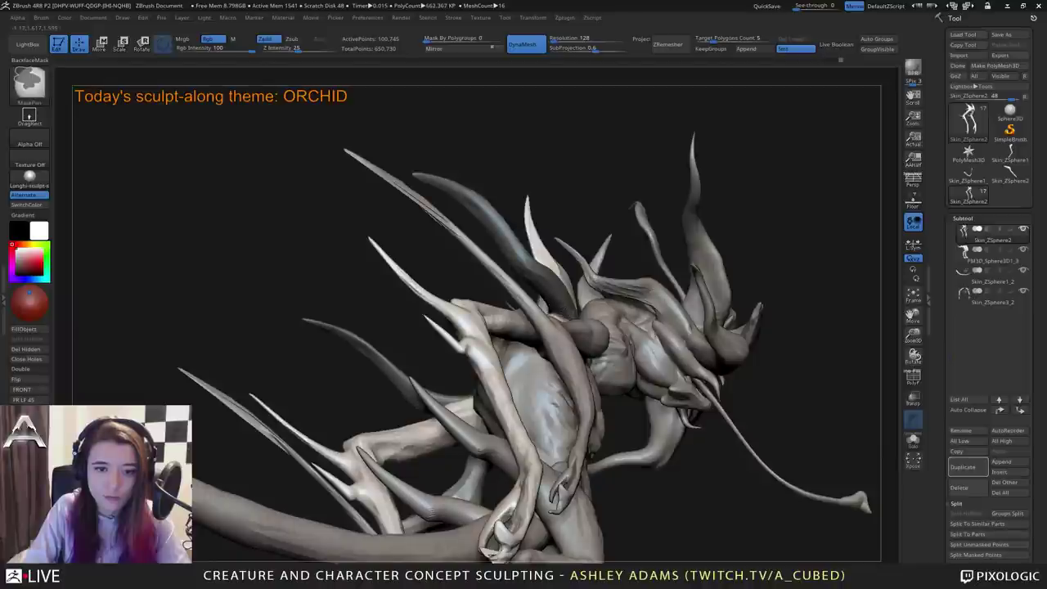
{"action": "left_click_drag", "start_coordinate": [540, 304], "coordinate": [555, 314]}
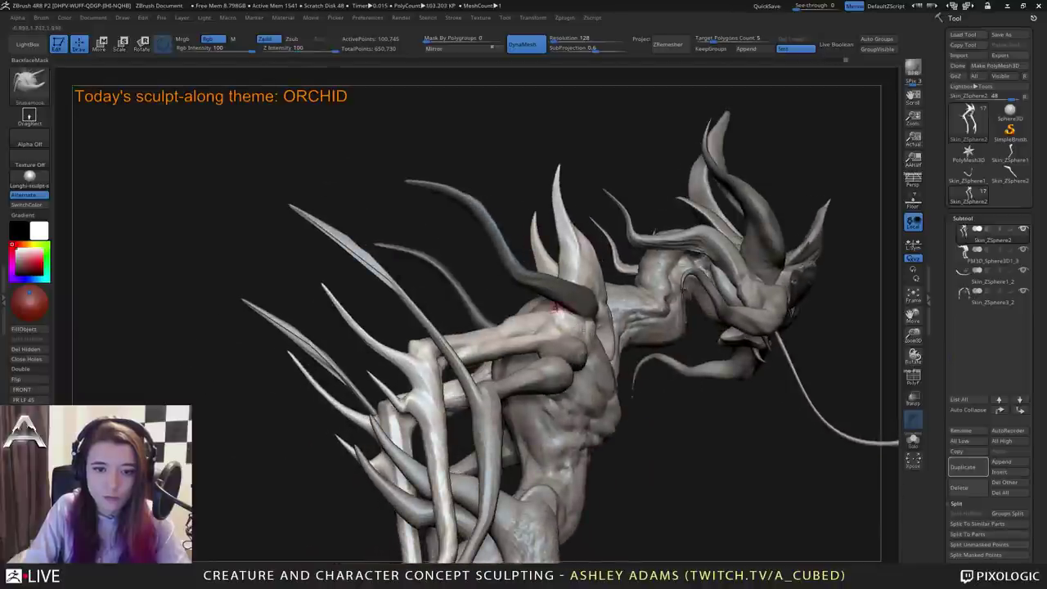
{"action": "mouse_move", "coordinate": [565, 311]}
{"action": "right_mouse_down"}
{"action": "mouse_move", "coordinate": [579, 315]}
{"action": "mouse_move", "coordinate": [550, 304]}
{"action": "right_mouse_up"}
Split the masked shoulder tendrils into their own subtool and close the holes on both resulting meshes.
{"action": "left_click_drag", "start_coordinate": [548, 305], "coordinate": [808, 401]}
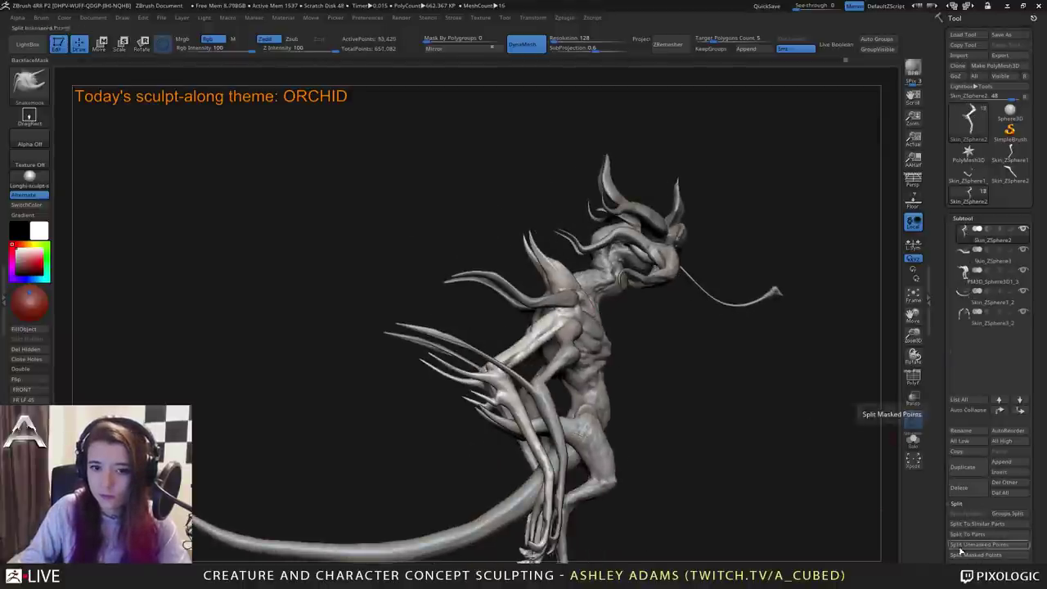
{"action": "left_click", "coordinate": [984, 555]}
{"action": "left_click_drag", "start_coordinate": [573, 245], "coordinate": [393, 218]}
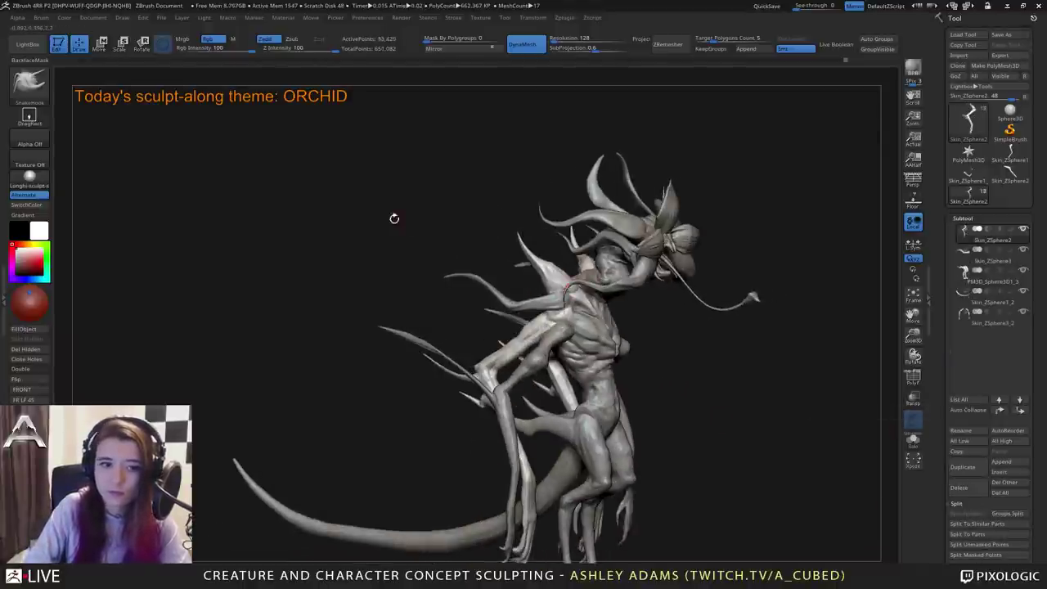
{"action": "left_click", "coordinate": [35, 359]}
{"action": "left_click", "coordinate": [562, 309], "text": "alt"}
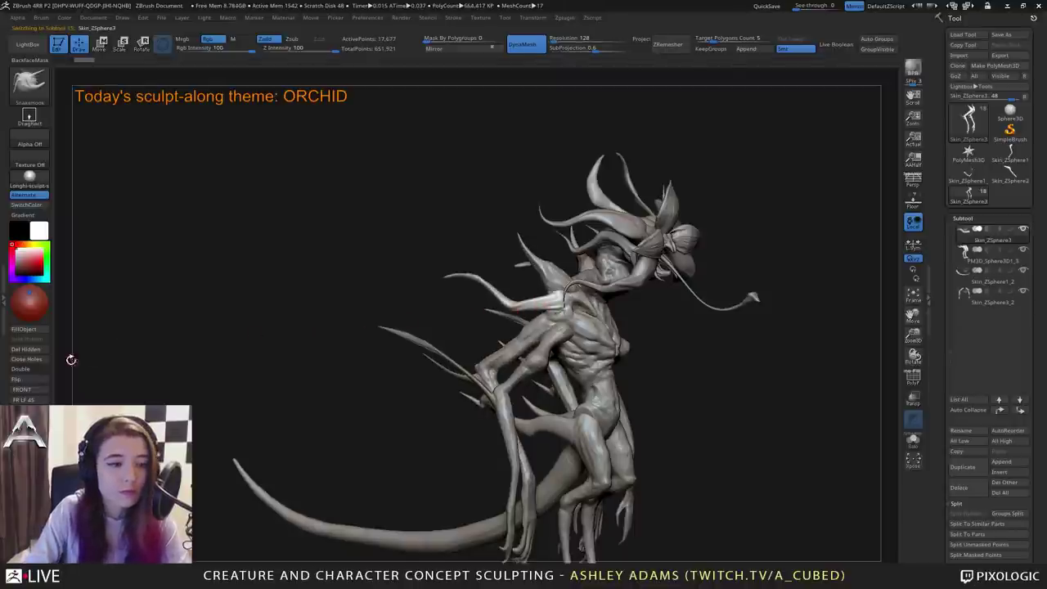
Broaden the bases of the separated lower shoulder tendrils into petal shapes with a large SnakeHook brush and smooth them.
{"action": "key", "text": "space"}
{"action": "left_click_drag", "start_coordinate": [479, 252], "coordinate": [517, 252]}
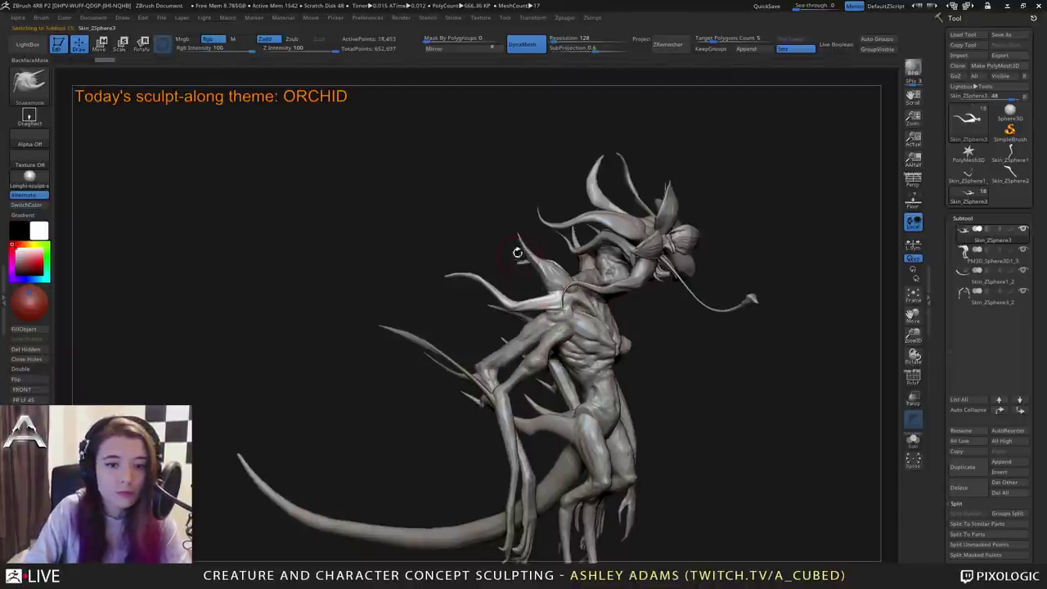
{"action": "mouse_move", "coordinate": [517, 253]}
{"action": "right_mouse_down"}
{"action": "mouse_move", "coordinate": [487, 225]}
{"action": "mouse_move", "coordinate": [499, 251]}
{"action": "right_mouse_up"}
{"action": "mouse_move", "coordinate": [502, 249]}
{"action": "left_mouse_down"}
{"action": "mouse_move", "coordinate": [498, 238]}
{"action": "mouse_move", "coordinate": [479, 244]}
{"action": "mouse_move", "coordinate": [501, 256]}
{"action": "mouse_move", "coordinate": [487, 272]}
{"action": "mouse_move", "coordinate": [511, 276]}
{"action": "mouse_move", "coordinate": [463, 280]}
{"action": "left_mouse_up"}
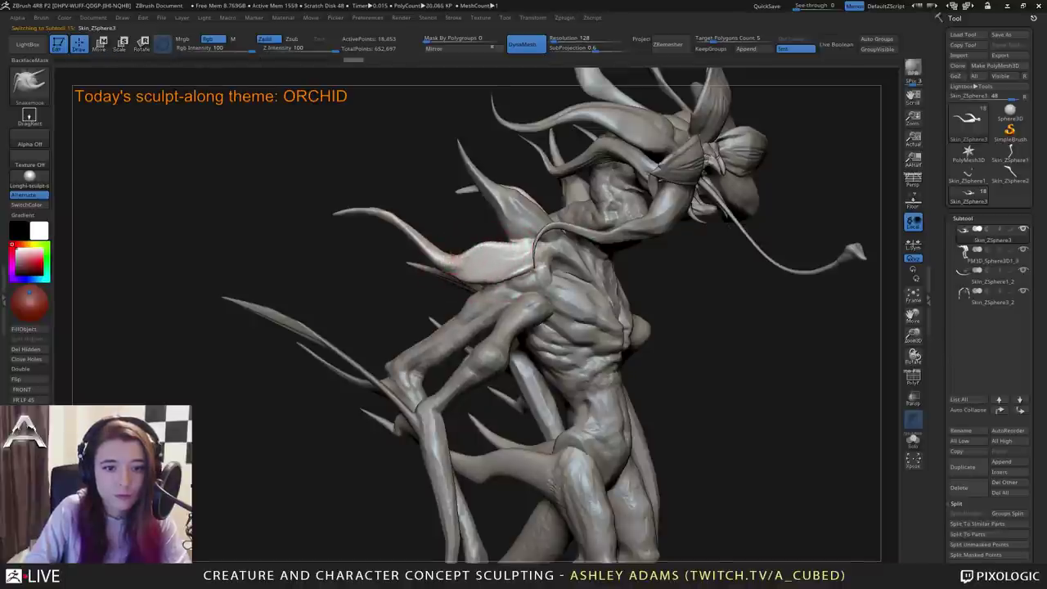
{"action": "left_click_drag", "start_coordinate": [518, 260], "coordinate": [525, 270], "text": "shift"}
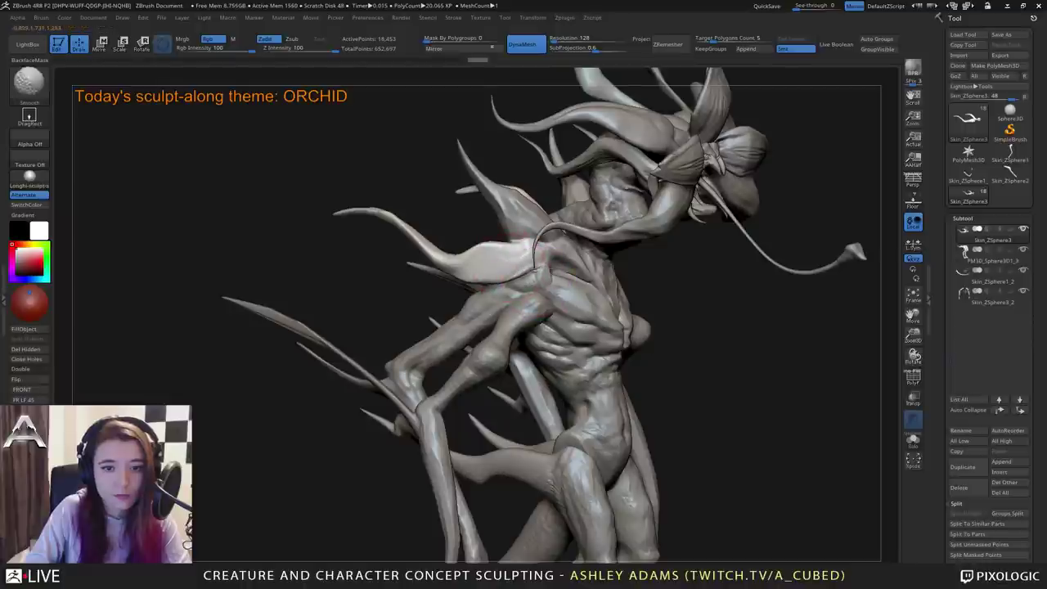
Pull the inner ends of the lower shoulder petals in towards the upper chest with SnakeHook.
{"action": "right_click_drag", "start_coordinate": [515, 261], "coordinate": [429, 257], "text": "shift"}
{"action": "left_click_drag", "start_coordinate": [522, 244], "coordinate": [524, 254]}
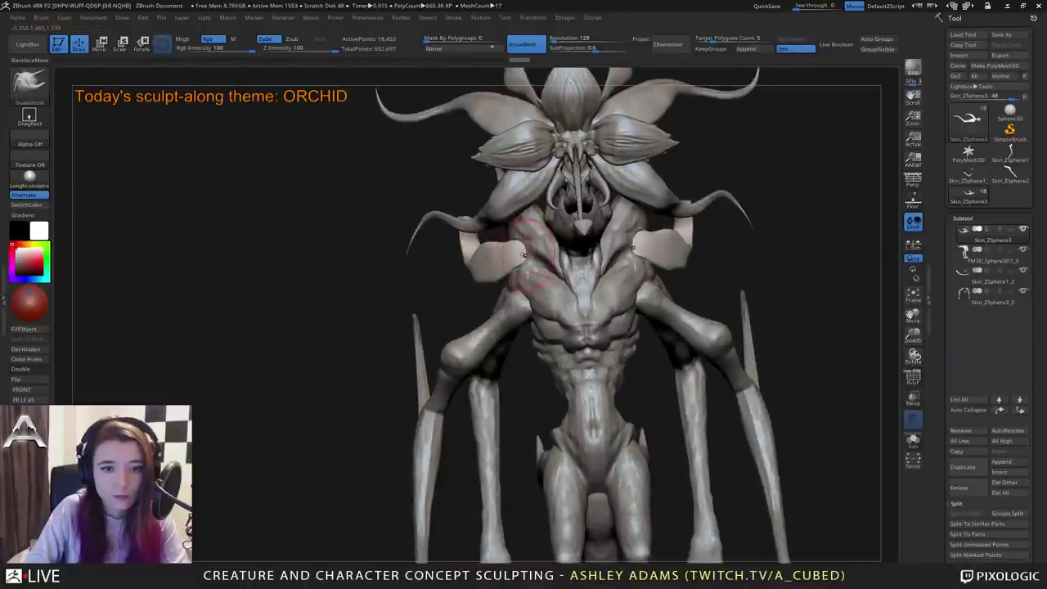
{"action": "right_click_drag", "start_coordinate": [442, 255], "coordinate": [521, 258]}
{"action": "left_click_drag", "start_coordinate": [501, 267], "coordinate": [505, 255]}
{"action": "left_click_drag", "start_coordinate": [364, 194], "coordinate": [394, 205], "text": "alt"}
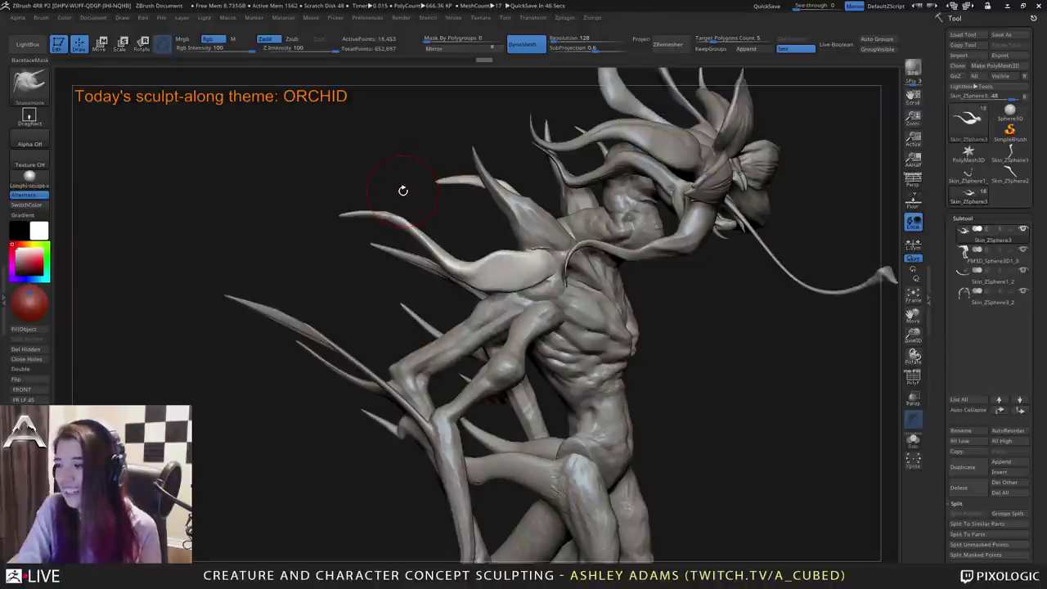
Refine the lower shoulder petals' contour from the side and rear, seating their wide bases against the shoulders.
{"action": "mouse_move", "coordinate": [498, 262]}
{"action": "right_mouse_down"}
{"action": "mouse_move", "coordinate": [449, 256]}
{"action": "mouse_move", "coordinate": [479, 273]}
{"action": "mouse_move", "coordinate": [472, 266]}
{"action": "right_mouse_up"}
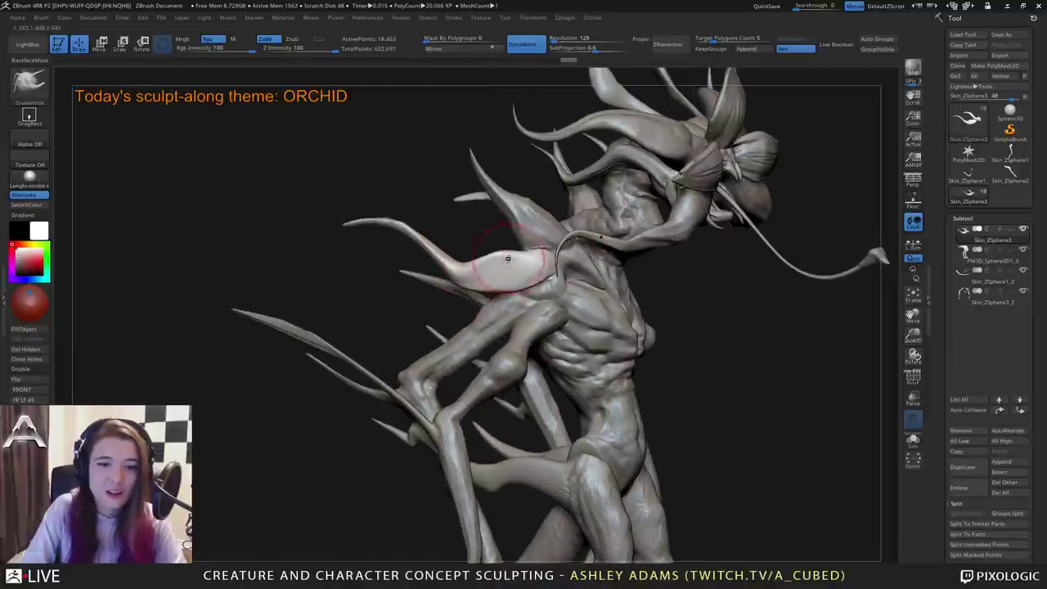
{"action": "mouse_move", "coordinate": [533, 248]}
{"action": "right_mouse_down"}
{"action": "mouse_move", "coordinate": [511, 254]}
{"action": "mouse_move", "coordinate": [547, 236]}
{"action": "mouse_move", "coordinate": [529, 257]}
{"action": "mouse_move", "coordinate": [546, 265]}
{"action": "right_mouse_up"}
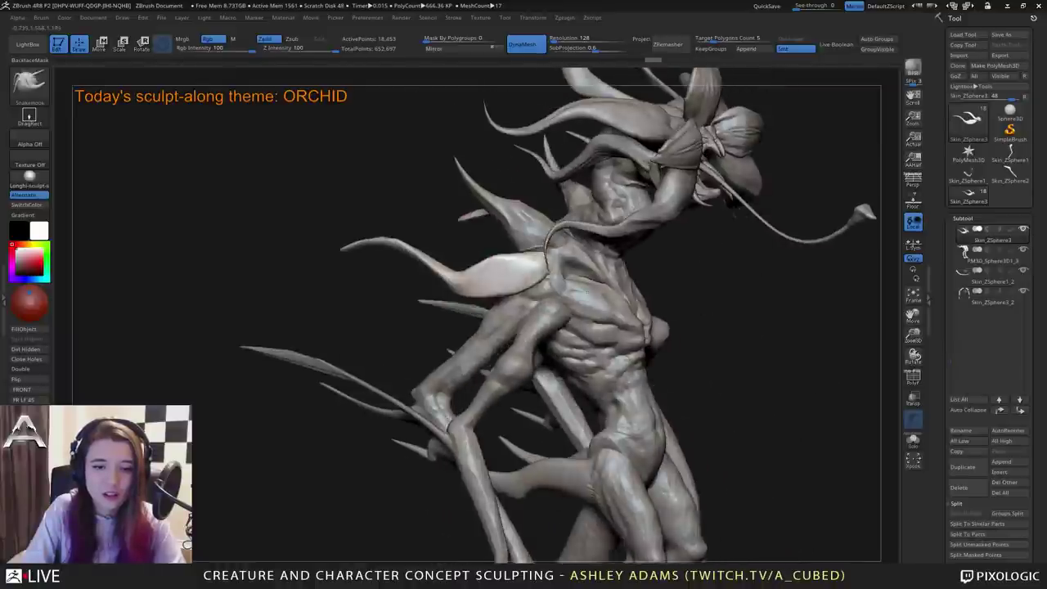
{"action": "left_click_drag", "start_coordinate": [547, 265], "coordinate": [571, 281]}
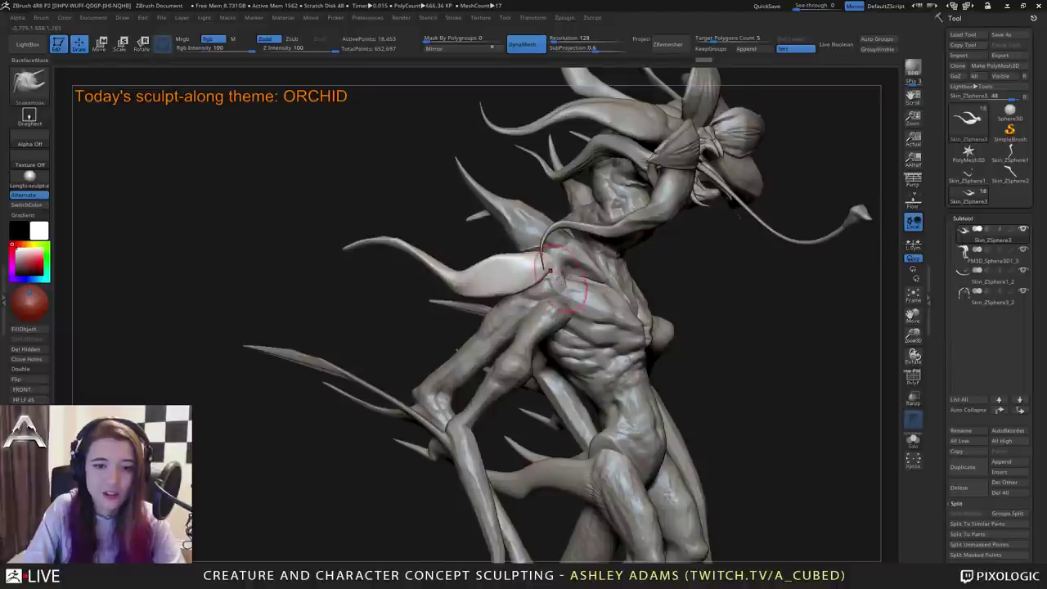
{"action": "mouse_move", "coordinate": [534, 258]}
{"action": "right_mouse_down"}
{"action": "mouse_move", "coordinate": [507, 272]}
{"action": "mouse_move", "coordinate": [519, 278]}
{"action": "right_mouse_up"}
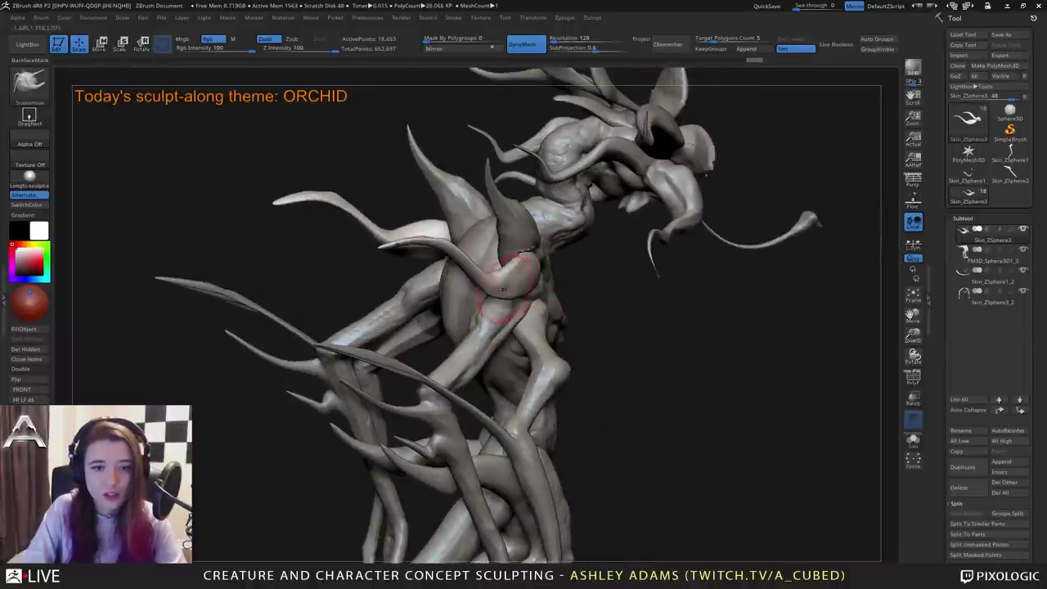
{"action": "right_click_drag", "start_coordinate": [526, 279], "coordinate": [540, 266]}
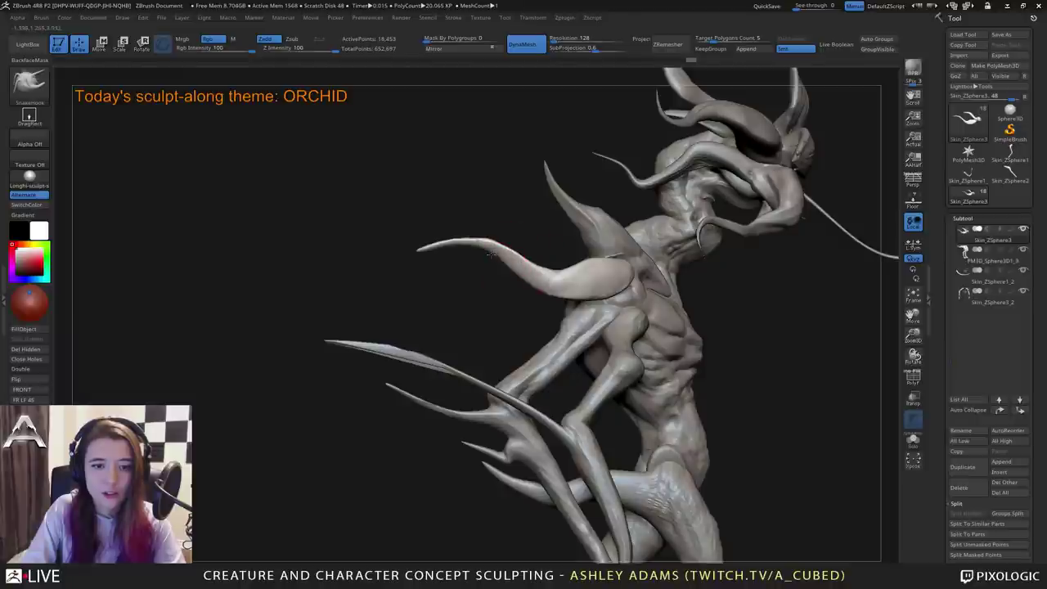
{"action": "key", "text": "f"}
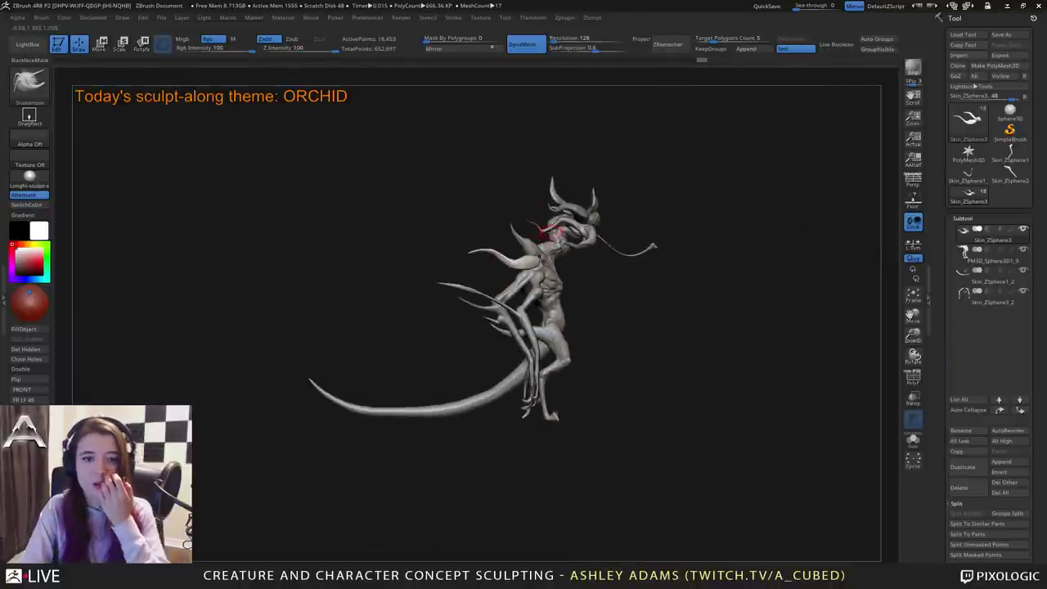
Select the rear arm and shoulder mesh and stretch its upper shoulder tendrils into longer curved tips with a large SnakeHook brush.
{"action": "mouse_move", "coordinate": [535, 234]}
{"action": "right_mouse_down", "text": "ctrl"}
{"action": "mouse_move", "coordinate": [540, 245]}
{"action": "mouse_move", "coordinate": [549, 237]}
{"action": "right_mouse_up", "text": "ctrl"}
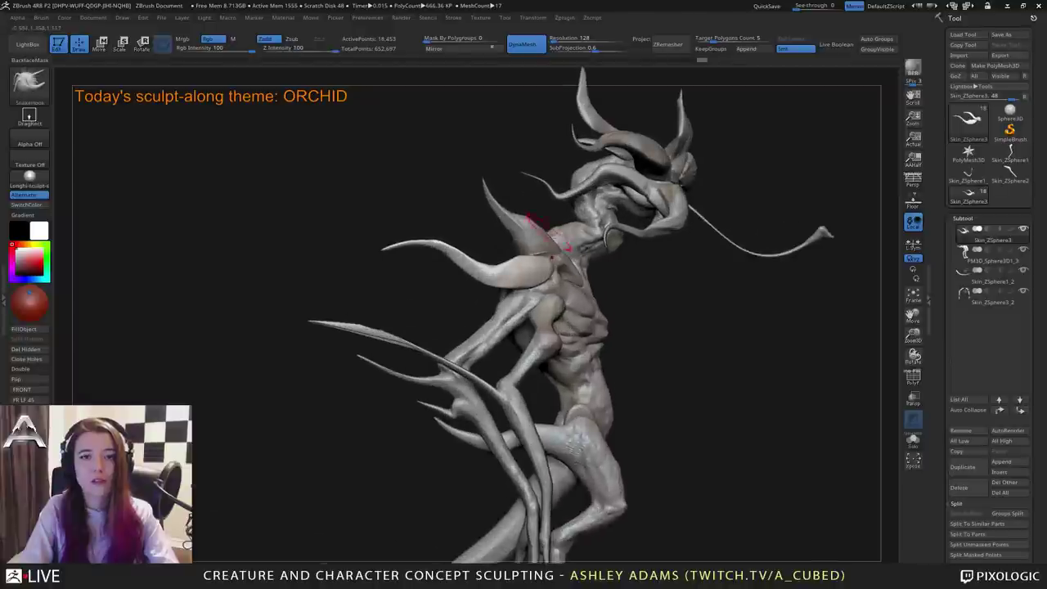
{"action": "left_click", "coordinate": [550, 236], "text": "alt"}
{"action": "key", "text": "space"}
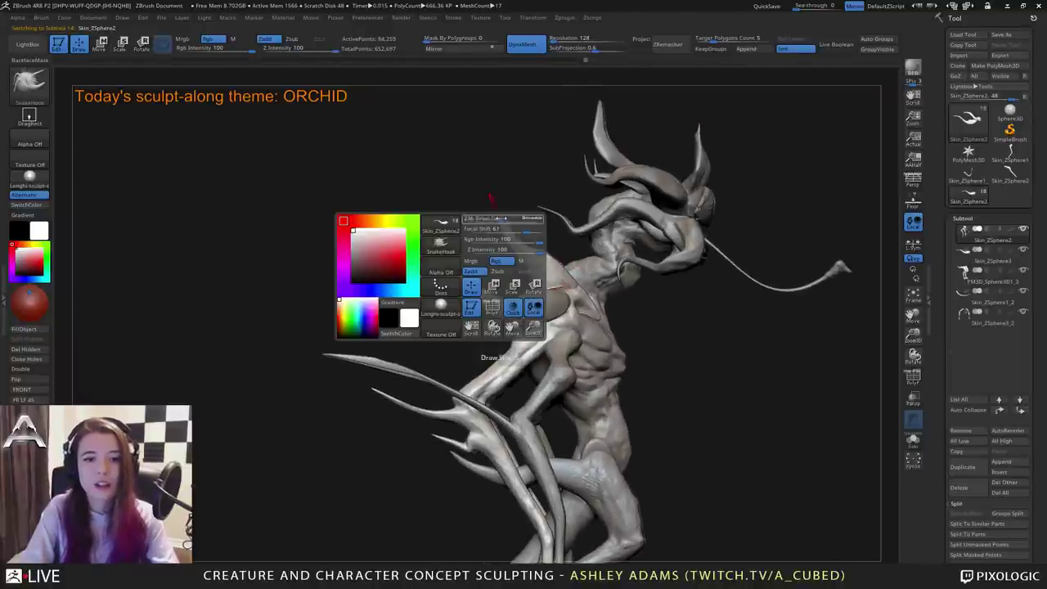
{"action": "left_click", "coordinate": [502, 219]}
{"action": "mouse_move", "coordinate": [502, 223]}
{"action": "right_mouse_down"}
{"action": "mouse_move", "coordinate": [540, 226]}
{"action": "mouse_move", "coordinate": [504, 226]}
{"action": "right_mouse_up"}
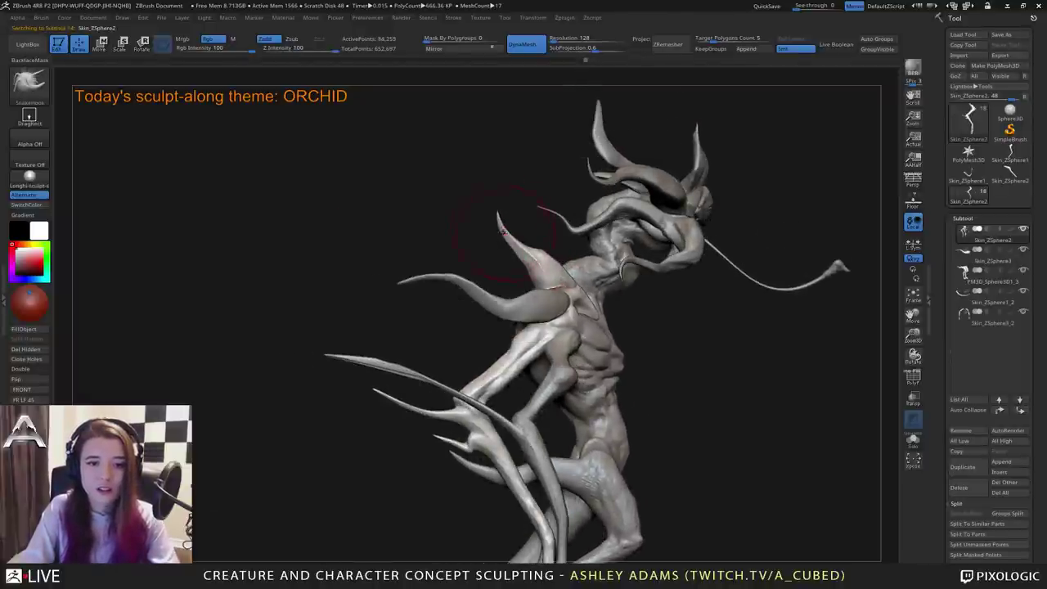
{"action": "left_click_drag", "start_coordinate": [495, 199], "coordinate": [497, 214]}
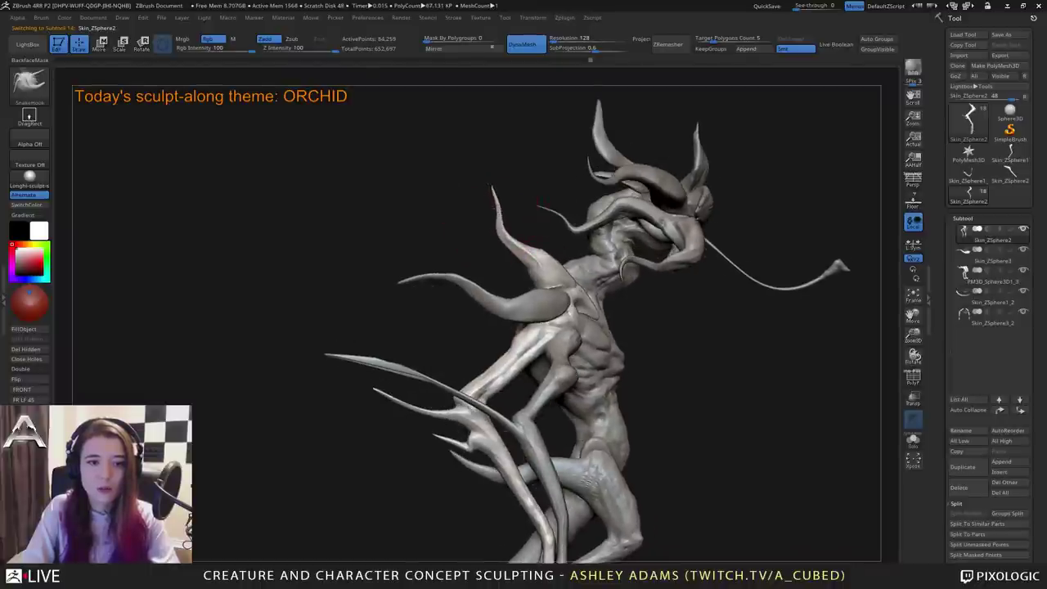
{"action": "key", "text": "ctrl+z"}
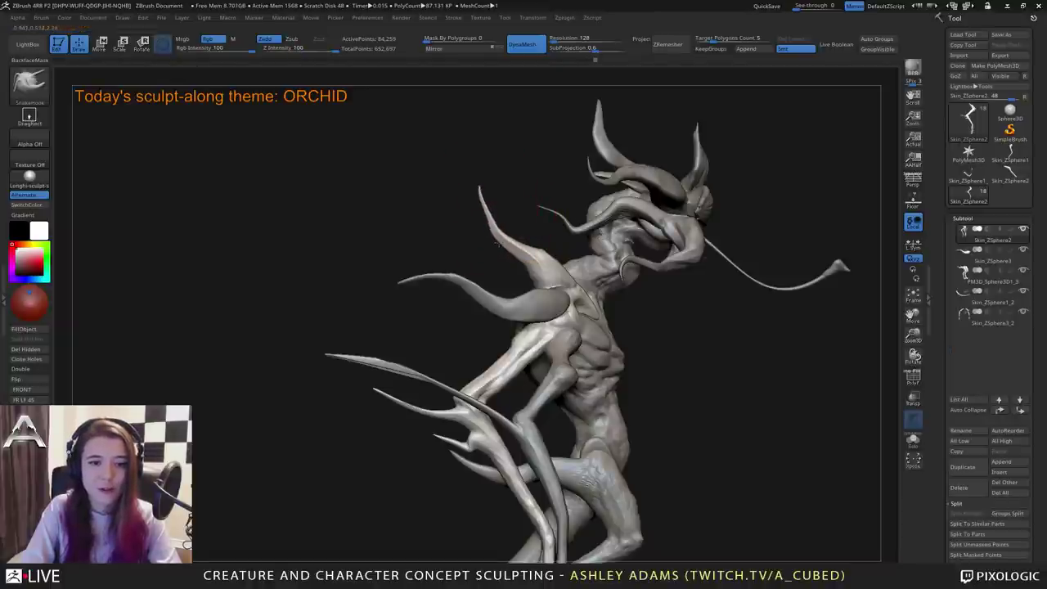
{"action": "mouse_move", "coordinate": [501, 244]}
{"action": "left_mouse_down", "text": "shift"}
{"action": "mouse_move", "coordinate": [480, 181]}
{"action": "mouse_move", "coordinate": [377, 215]}
{"action": "left_mouse_up", "text": "shift"}
{"action": "key", "text": "f"}
Select the leg mesh and remesh it with DynaMesh at a resolution of 256.
{"action": "mouse_move", "coordinate": [557, 222]}
{"action": "left_mouse_down"}
{"action": "mouse_move", "coordinate": [489, 168]}
{"action": "mouse_move", "coordinate": [493, 263]}
{"action": "mouse_move", "coordinate": [546, 155]}
{"action": "mouse_move", "coordinate": [496, 163]}
{"action": "mouse_move", "coordinate": [530, 181]}
{"action": "mouse_move", "coordinate": [643, 181]}
{"action": "left_mouse_up"}
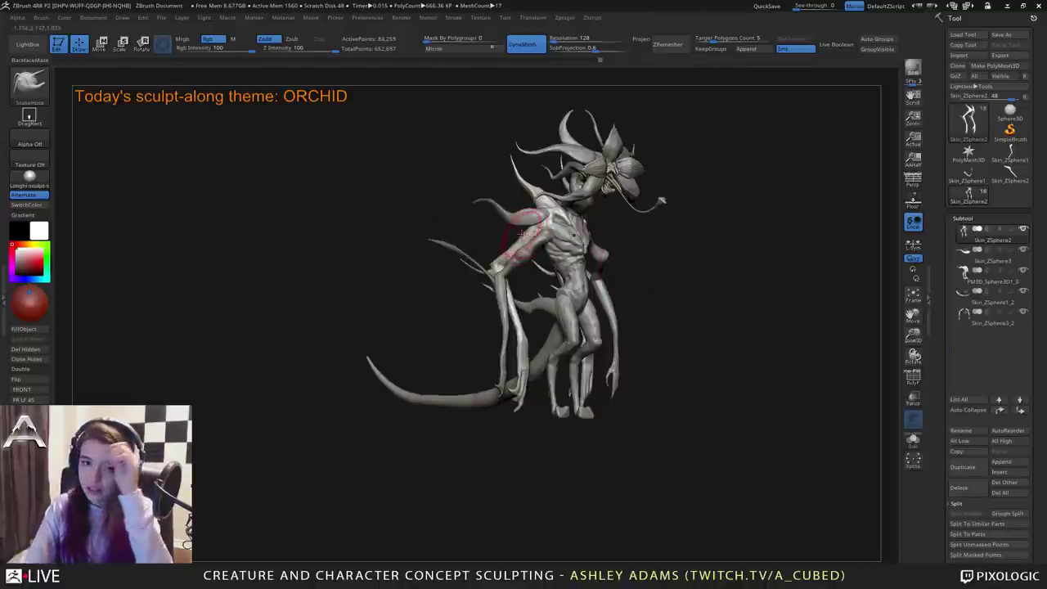
{"action": "left_click_drag", "start_coordinate": [752, 315], "coordinate": [601, 319]}
{"action": "left_click_drag", "start_coordinate": [760, 343], "coordinate": [642, 318], "text": "alt"}
{"action": "right_click", "coordinate": [561, 383]}
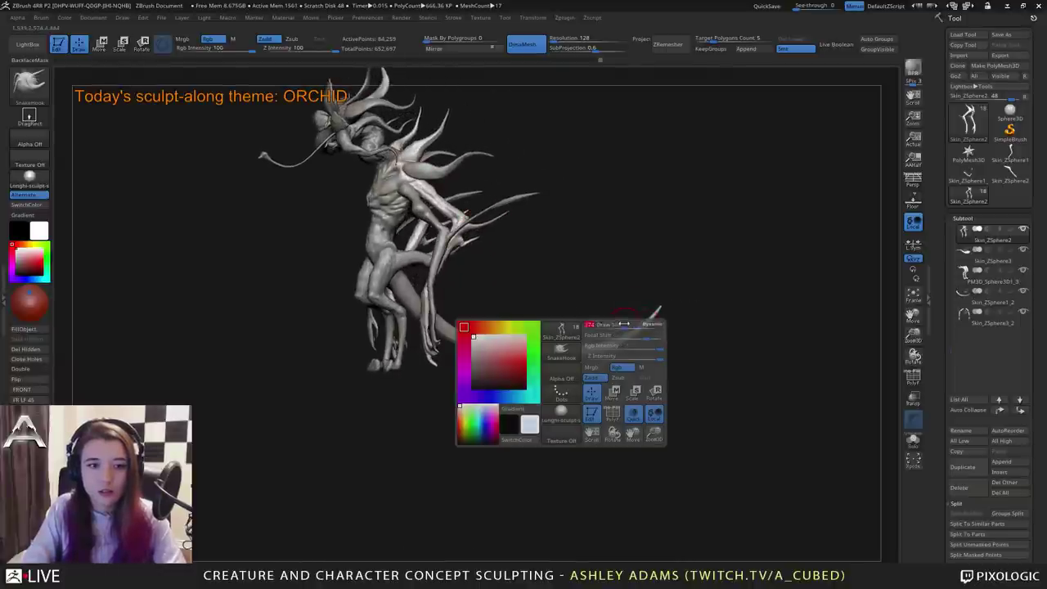
{"action": "left_click_drag", "start_coordinate": [532, 313], "coordinate": [603, 294]}
{"action": "left_click_drag", "start_coordinate": [541, 387], "coordinate": [451, 327], "text": "alt"}
{"action": "left_click", "coordinate": [494, 283], "text": "alt"}
{"action": "mouse_move", "coordinate": [491, 397]}
{"action": "left_mouse_down", "text": "alt"}
{"action": "mouse_move", "coordinate": [489, 236]}
{"action": "mouse_move", "coordinate": [526, 373]}
{"action": "mouse_move", "coordinate": [515, 373]}
{"action": "left_mouse_up", "text": "alt"}
{"action": "right_click", "coordinate": [522, 374]}
{"action": "left_click_drag", "start_coordinate": [503, 409], "coordinate": [506, 343], "text": "alt"}
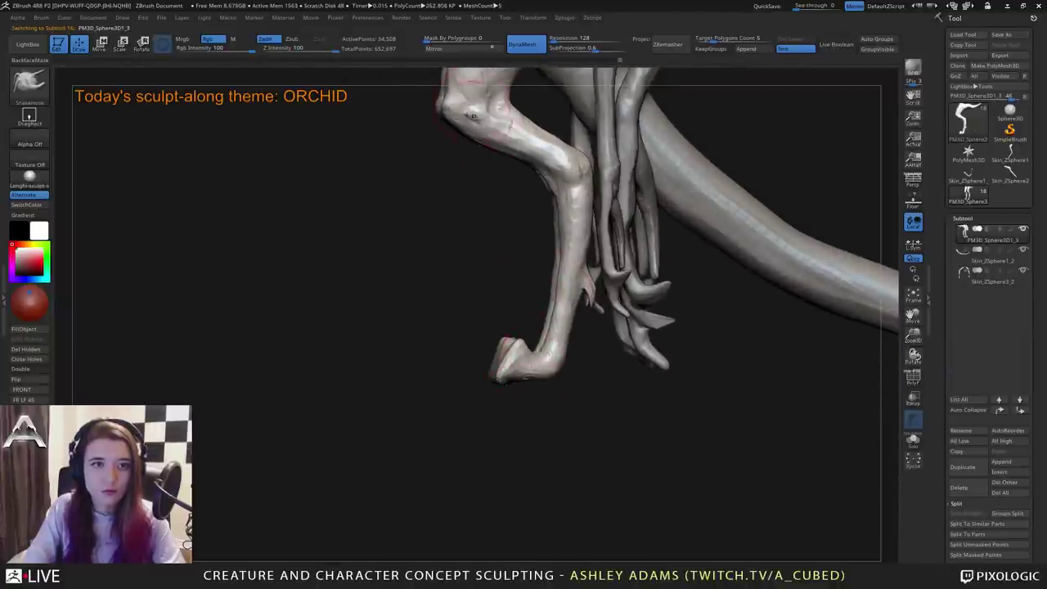
{"action": "left_click", "coordinate": [570, 38]}
{"action": "type", "text": "256"}
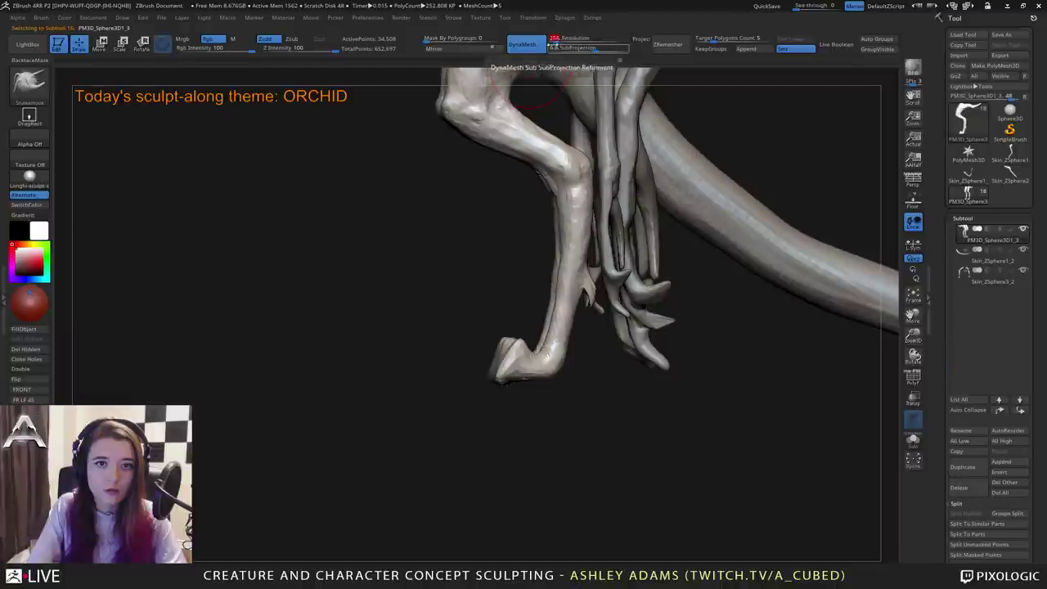
{"action": "left_click_drag", "start_coordinate": [453, 224], "coordinate": [473, 217], "text": "ctrl"}
Widen the ends of both feet into broad hoof-like shapes with the SnakeHook brush.
{"action": "left_click_drag", "start_coordinate": [465, 332], "coordinate": [529, 332]}
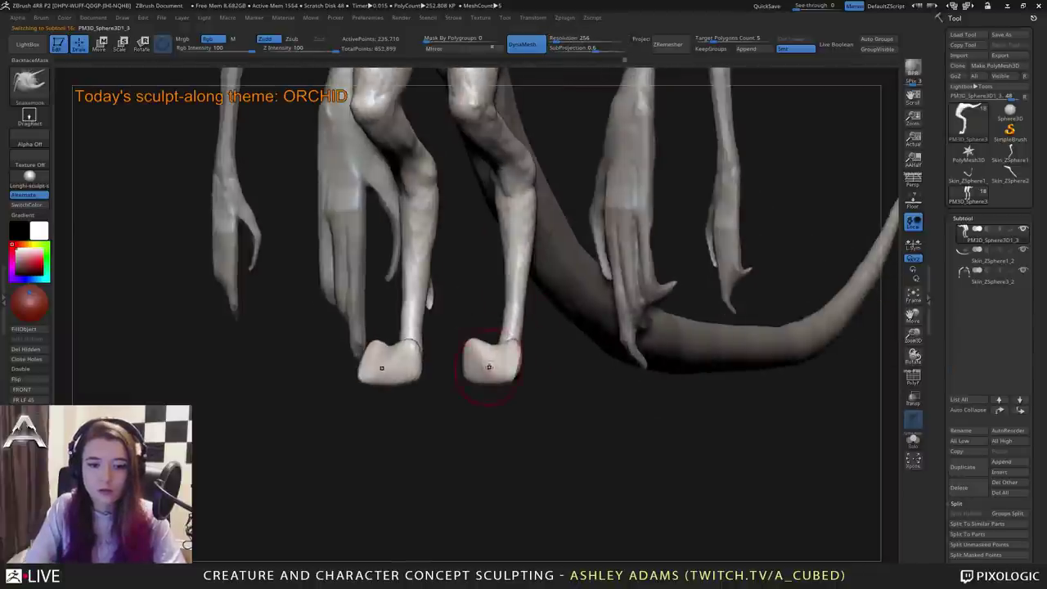
{"action": "left_click_drag", "start_coordinate": [442, 364], "coordinate": [553, 360]}
{"action": "mouse_move", "coordinate": [474, 390]}
{"action": "left_mouse_down"}
{"action": "mouse_move", "coordinate": [504, 388]}
{"action": "mouse_move", "coordinate": [486, 382]}
{"action": "mouse_move", "coordinate": [476, 422]}
{"action": "mouse_move", "coordinate": [491, 383]}
{"action": "mouse_move", "coordinate": [487, 410]}
{"action": "left_mouse_up"}
{"action": "right_click", "coordinate": [430, 421]}
{"action": "mouse_move", "coordinate": [470, 352]}
{"action": "left_mouse_down"}
{"action": "mouse_move", "coordinate": [502, 346]}
{"action": "mouse_move", "coordinate": [484, 380]}
{"action": "mouse_move", "coordinate": [502, 365]}
{"action": "left_mouse_up"}
{"action": "mouse_move", "coordinate": [512, 367]}
{"action": "left_mouse_down"}
{"action": "mouse_move", "coordinate": [470, 360]}
{"action": "mouse_move", "coordinate": [479, 398]}
{"action": "mouse_move", "coordinate": [540, 378]}
{"action": "left_mouse_up"}
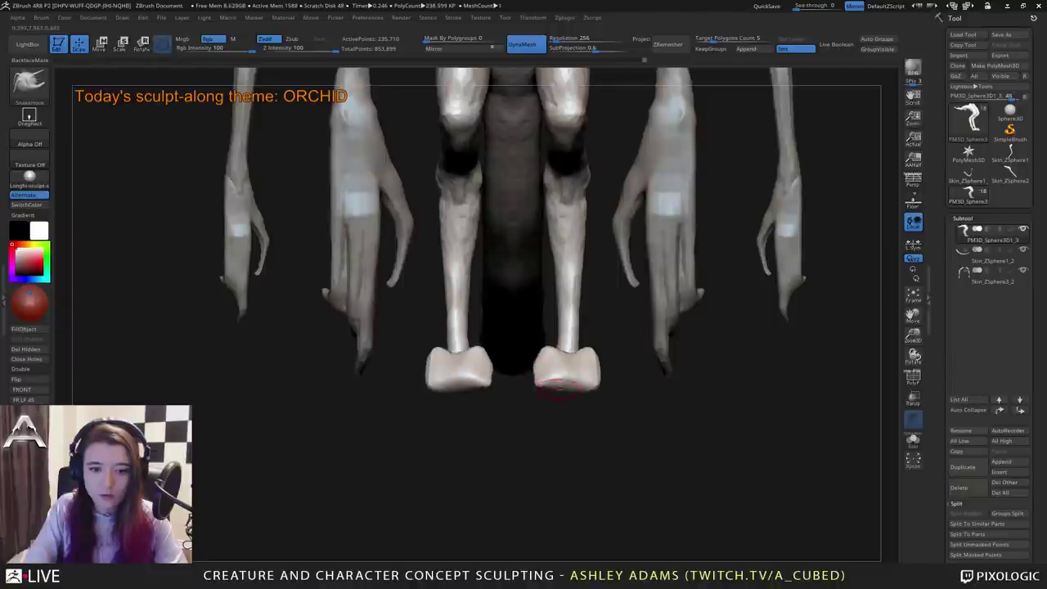
{"action": "mouse_move", "coordinate": [574, 391]}
{"action": "left_mouse_down"}
{"action": "mouse_move", "coordinate": [599, 382]}
{"action": "mouse_move", "coordinate": [591, 353]}
{"action": "left_mouse_up"}
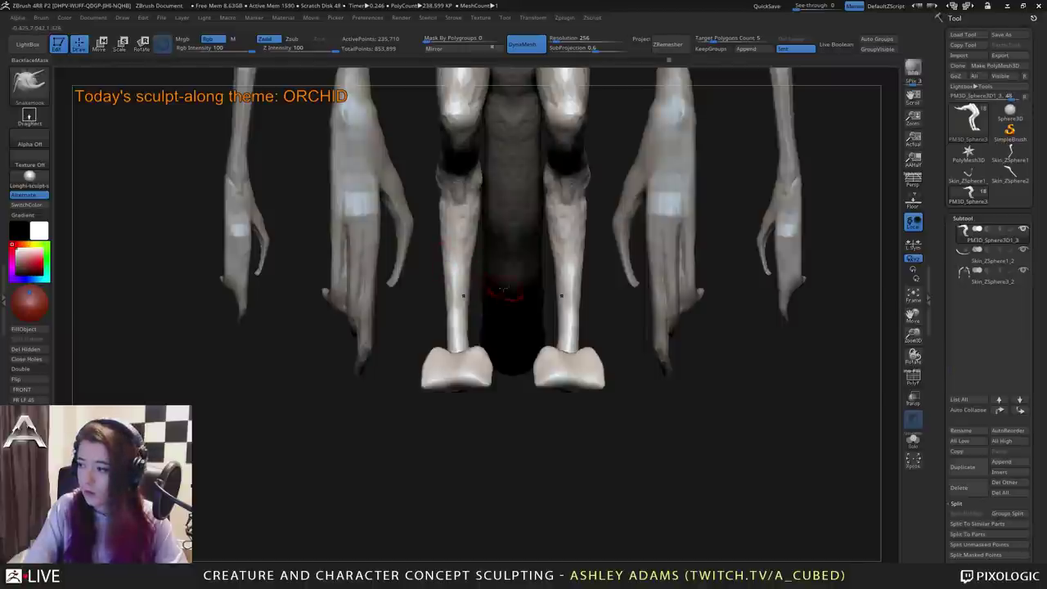
Adjust the hooves' inner edges and side profile and reshape the heels with SnakeHook.
{"action": "left_click_drag", "start_coordinate": [540, 329], "coordinate": [504, 341], "text": "alt"}
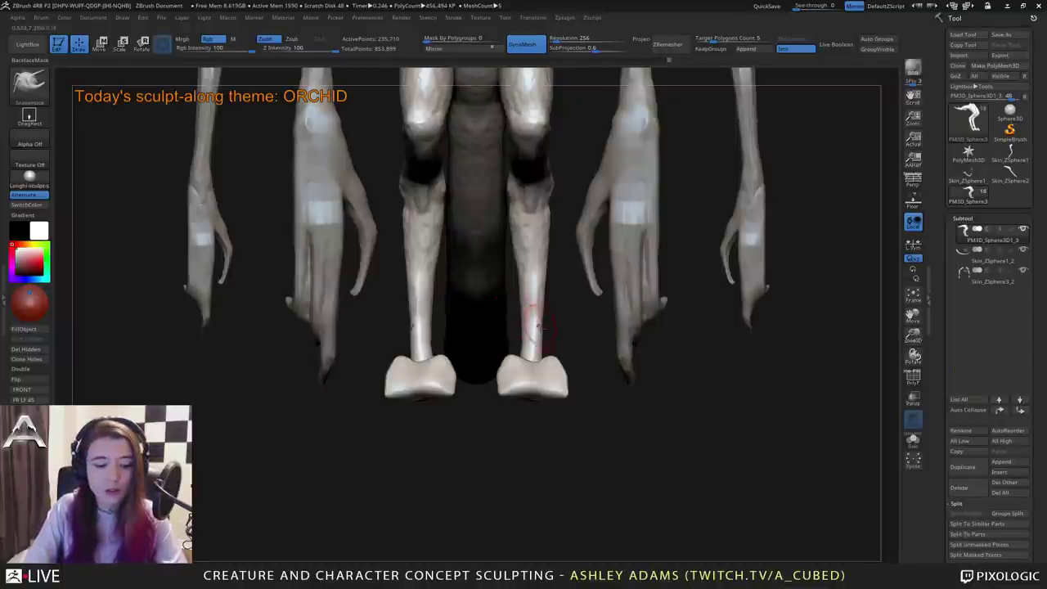
{"action": "mouse_move", "coordinate": [538, 309]}
{"action": "right_mouse_down"}
{"action": "mouse_move", "coordinate": [526, 392]}
{"action": "mouse_move", "coordinate": [515, 328]}
{"action": "mouse_move", "coordinate": [512, 370]}
{"action": "right_mouse_up"}
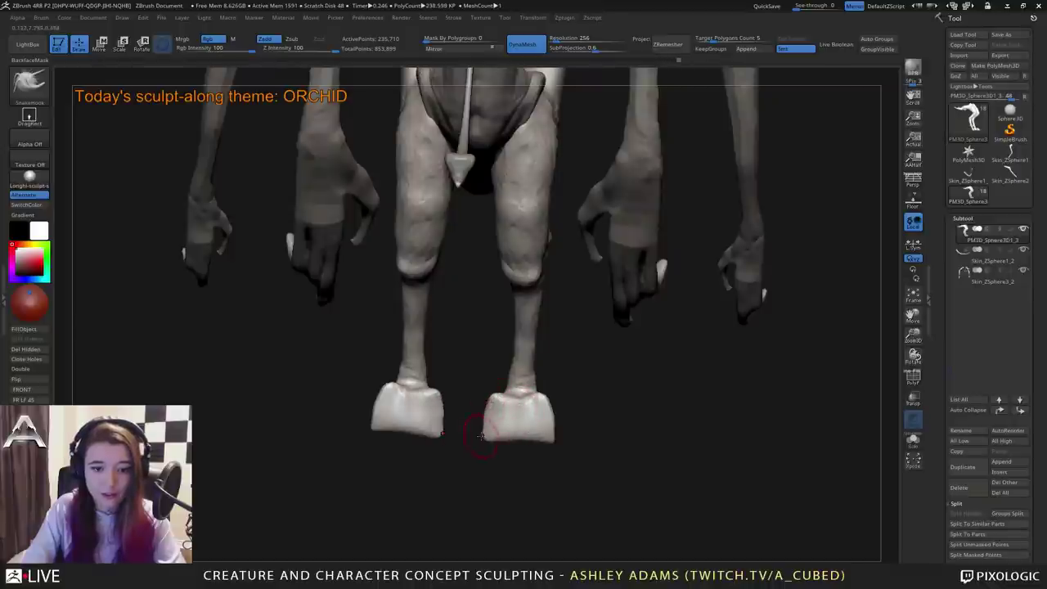
{"action": "left_click_drag", "start_coordinate": [481, 435], "coordinate": [510, 418]}
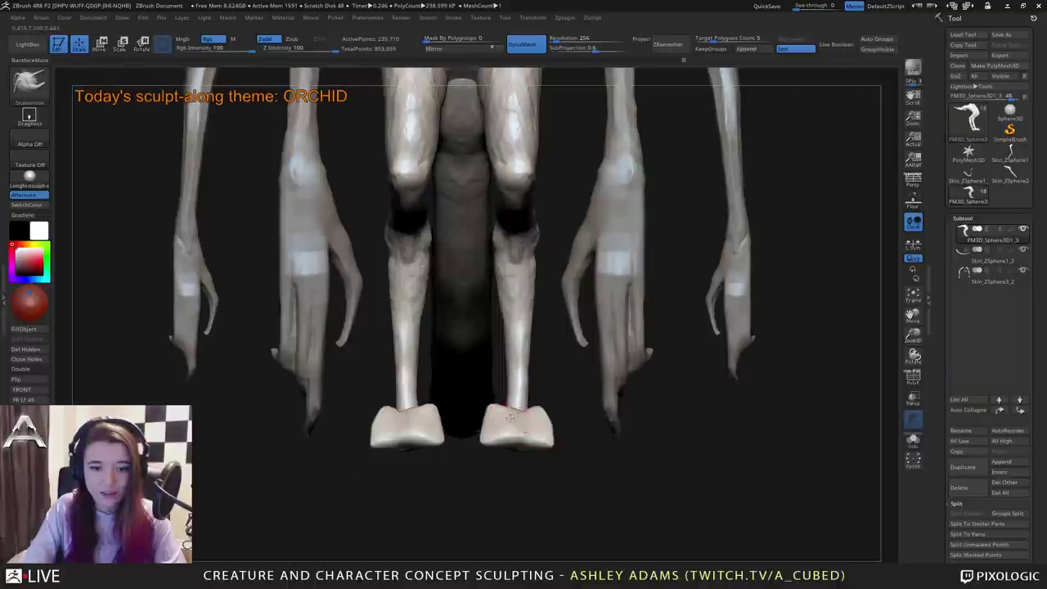
{"action": "right_click_drag", "start_coordinate": [524, 432], "coordinate": [530, 424]}
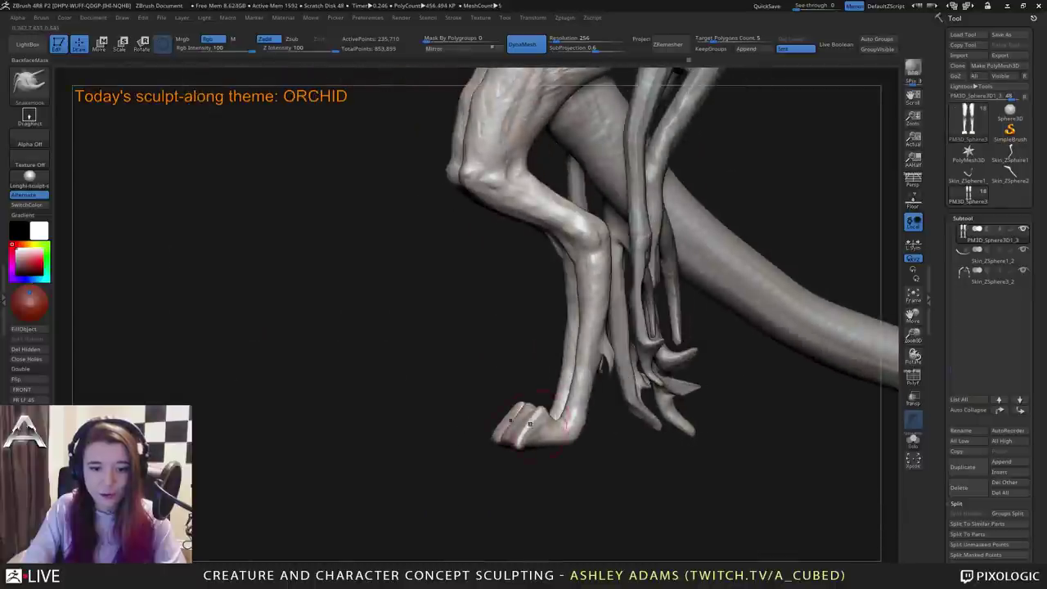
{"action": "left_click_drag", "start_coordinate": [529, 423], "coordinate": [524, 425]}
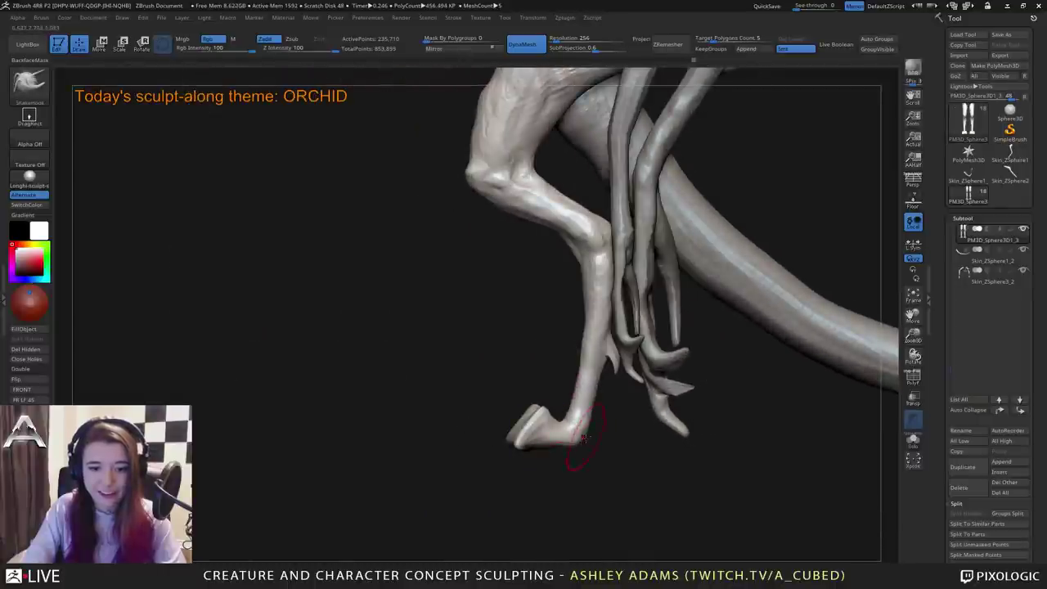
{"action": "left_click_drag", "start_coordinate": [585, 436], "coordinate": [593, 432]}
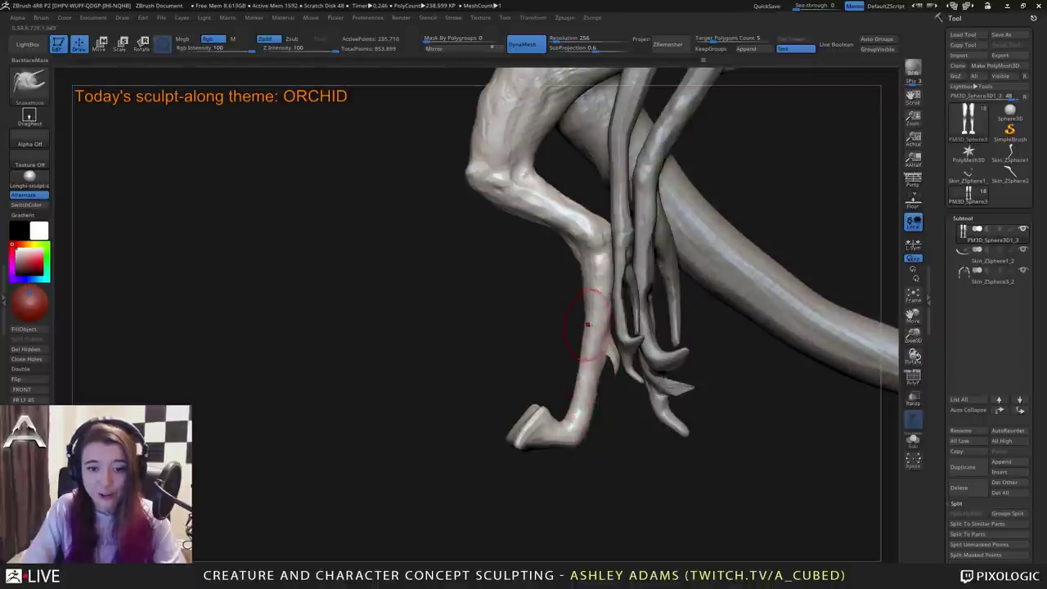
Carve creases into the front and underside of both hooves with the DamStandard brush.
{"action": "mouse_move", "coordinate": [579, 319]}
{"action": "left_mouse_down", "text": "alt"}
{"action": "mouse_move", "coordinate": [537, 286]}
{"action": "mouse_move", "coordinate": [536, 300]}
{"action": "left_mouse_up", "text": "alt"}
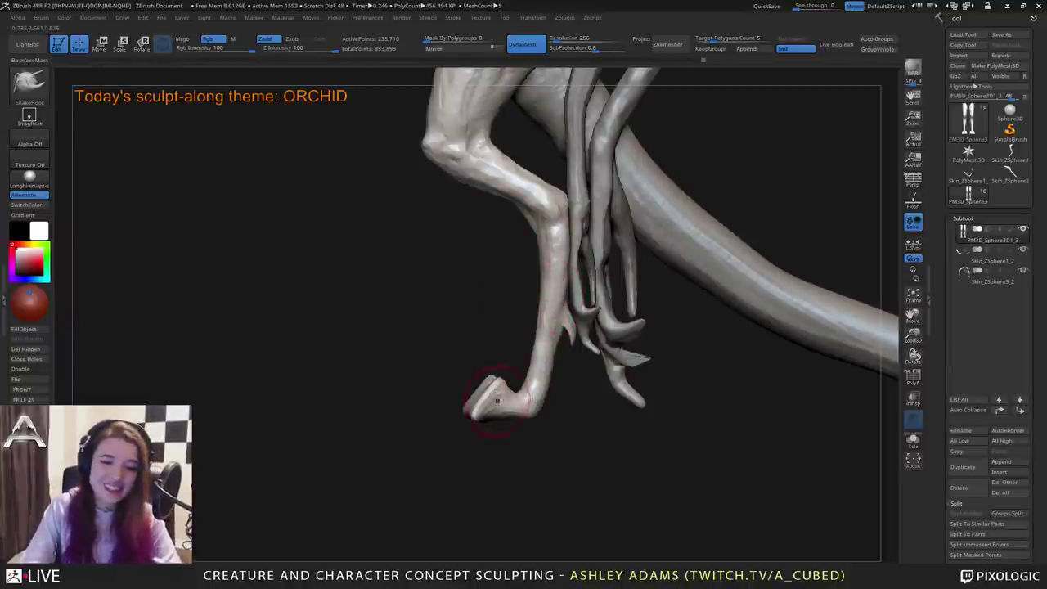
{"action": "mouse_move", "coordinate": [527, 403]}
{"action": "right_mouse_down"}
{"action": "mouse_move", "coordinate": [507, 316]}
{"action": "mouse_move", "coordinate": [520, 373]}
{"action": "right_mouse_up"}
{"action": "key", "text": "b"}
{"action": "key", "text": "s"}
{"action": "key", "text": "t"}
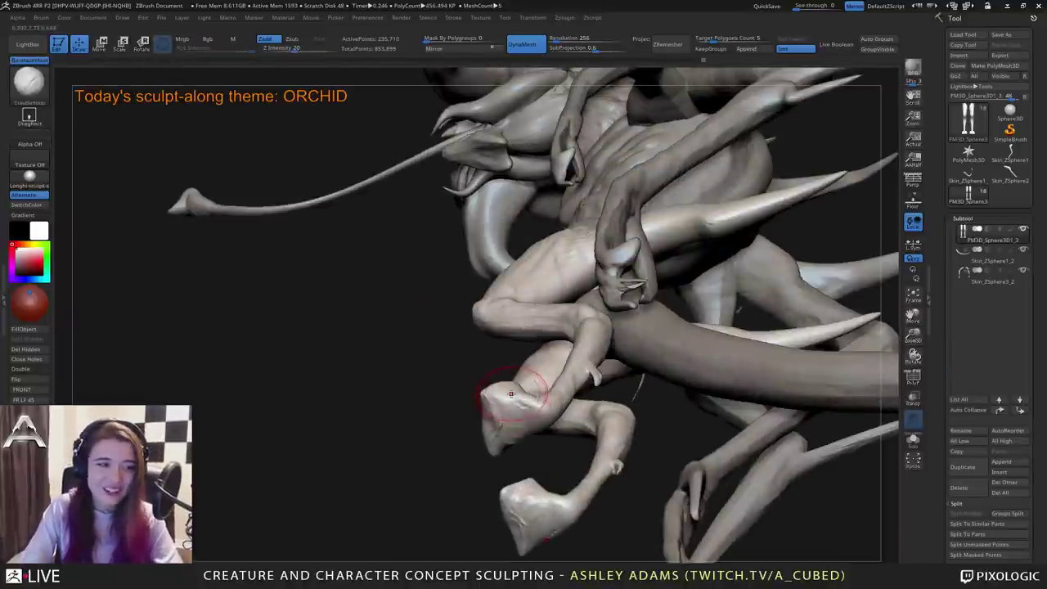
{"action": "key", "text": "b"}
{"action": "key", "text": "d"}
{"action": "key", "text": "s"}
{"action": "left_click_drag", "start_coordinate": [517, 413], "coordinate": [513, 424]}
{"action": "right_click_drag", "start_coordinate": [514, 422], "coordinate": [517, 337]}
{"action": "mouse_move", "coordinate": [519, 436]}
{"action": "left_mouse_down"}
{"action": "mouse_move", "coordinate": [514, 418]}
{"action": "mouse_move", "coordinate": [510, 430]}
{"action": "left_mouse_up"}
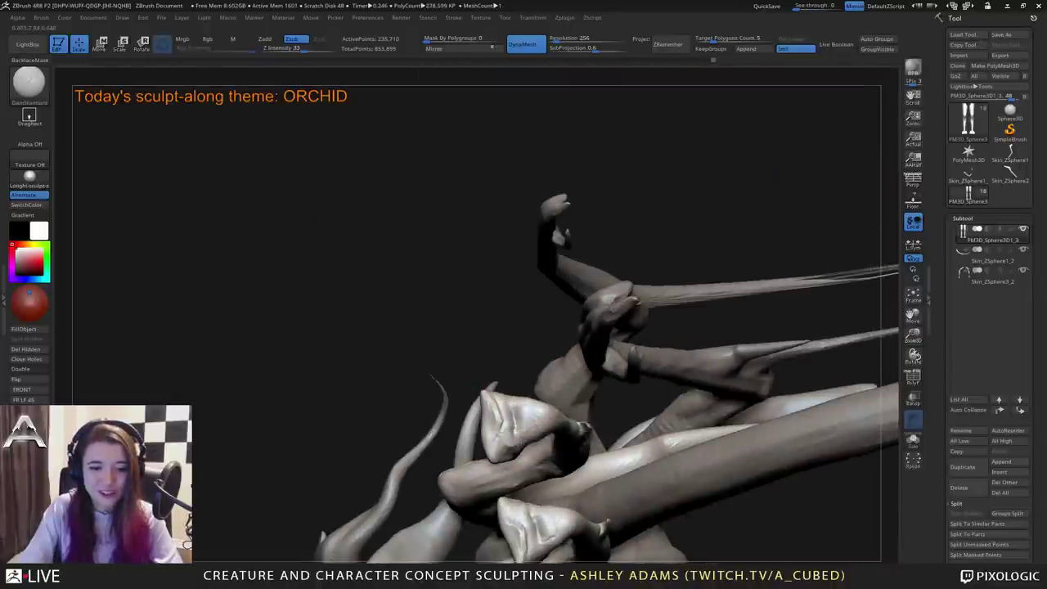
{"action": "mouse_move", "coordinate": [514, 418]}
{"action": "right_mouse_down"}
{"action": "mouse_move", "coordinate": [521, 511]}
{"action": "mouse_move", "coordinate": [508, 524]}
{"action": "right_mouse_up"}
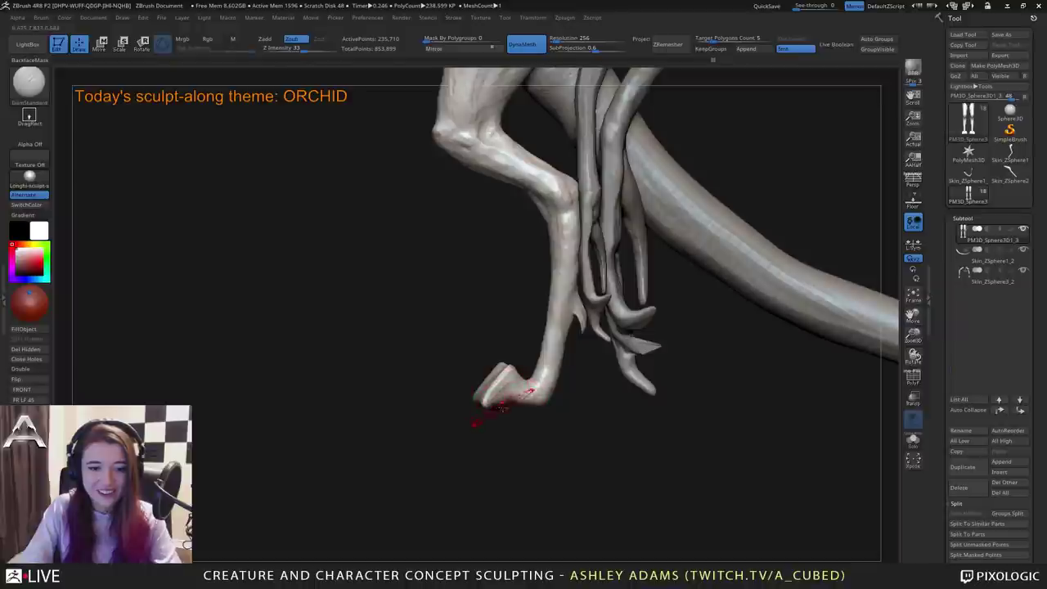
Build up rounded volume on either side of the hoof creases with ClayBuildup and smooth the surfaces.
{"action": "key", "text": "b"}
{"action": "key", "text": "s"}
{"action": "key", "text": "h"}
{"action": "right_click_drag", "start_coordinate": [495, 407], "coordinate": [490, 388]}
{"action": "key", "text": "b"}
{"action": "key", "text": "c"}
{"action": "key", "text": "b"}
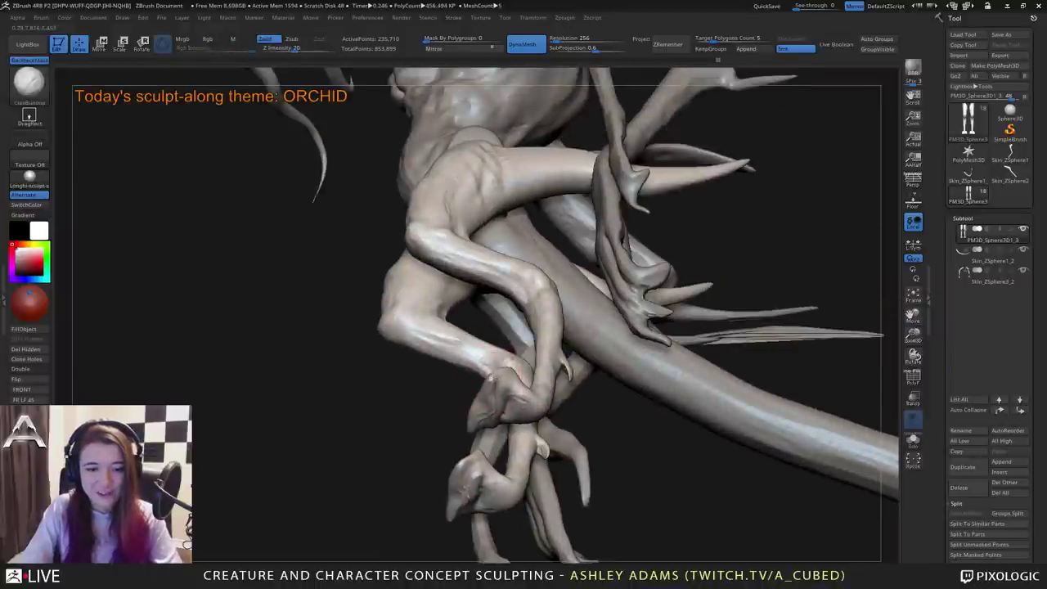
{"action": "key", "text": "shift"}
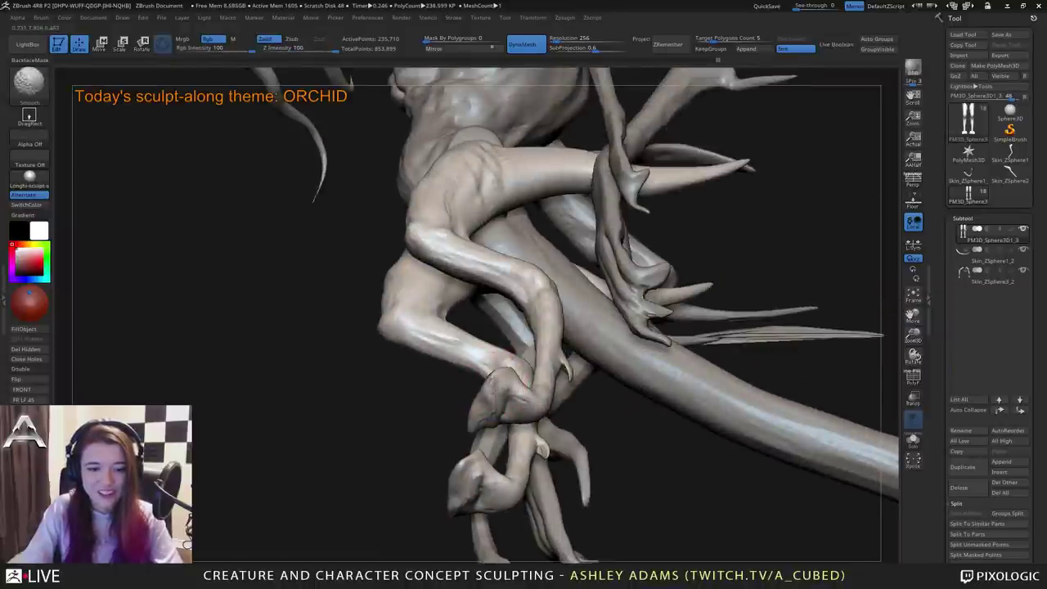
{"action": "right_click_drag", "start_coordinate": [497, 391], "coordinate": [468, 409]}
{"action": "left_click_drag", "start_coordinate": [465, 412], "coordinate": [491, 411]}
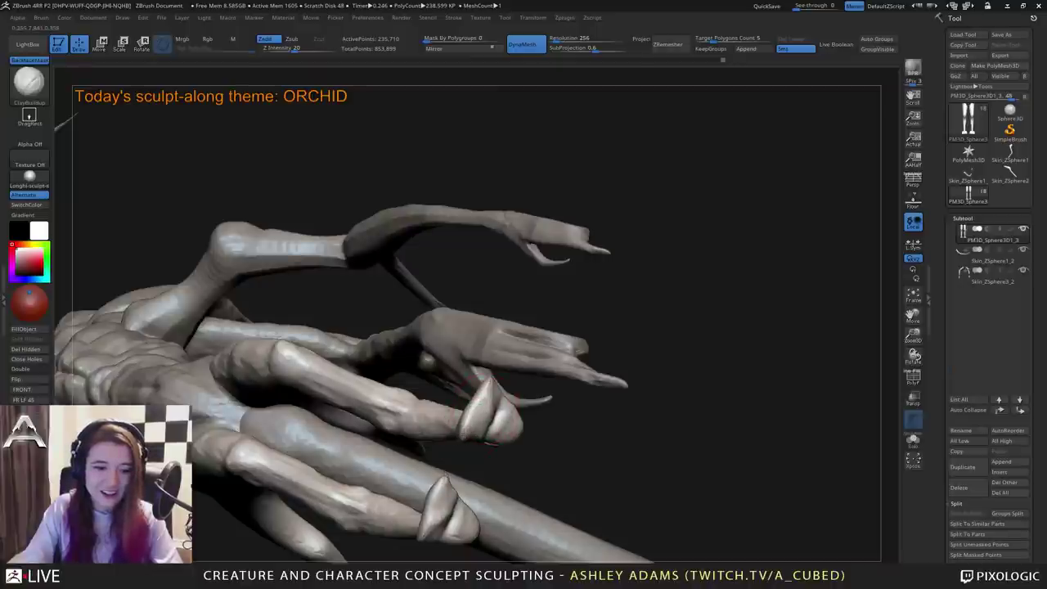
{"action": "right_click_drag", "start_coordinate": [489, 409], "coordinate": [469, 395]}
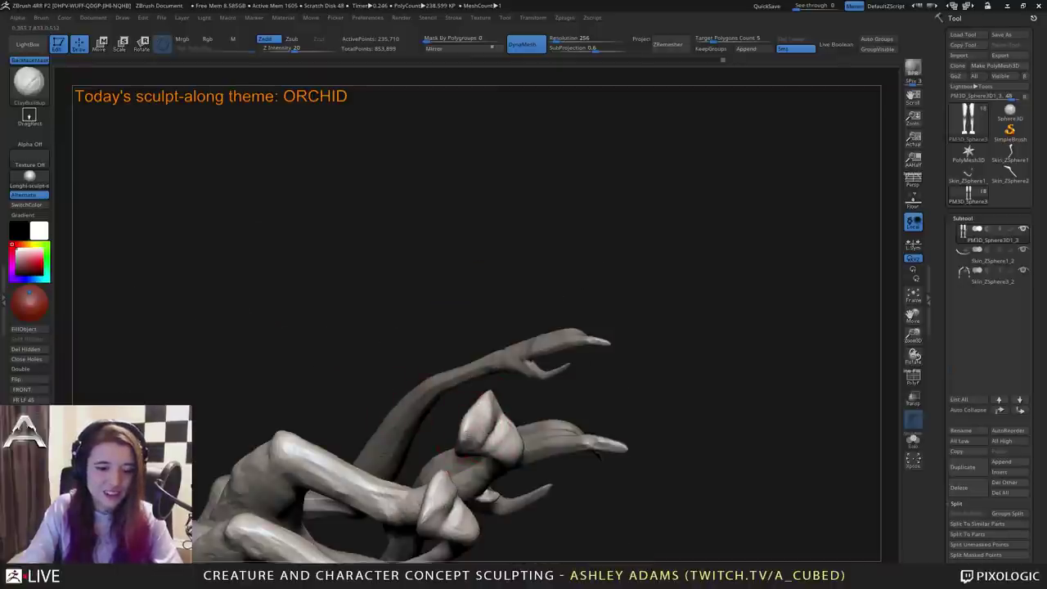
{"action": "mouse_move", "coordinate": [464, 432]}
{"action": "left_mouse_down"}
{"action": "mouse_move", "coordinate": [478, 445]}
{"action": "mouse_move", "coordinate": [485, 427]}
{"action": "mouse_move", "coordinate": [491, 434]}
{"action": "left_mouse_up"}
{"action": "mouse_move", "coordinate": [489, 389]}
{"action": "right_mouse_down"}
{"action": "mouse_move", "coordinate": [508, 378]}
{"action": "mouse_move", "coordinate": [502, 440]}
{"action": "right_mouse_up"}
{"action": "key", "text": "shift"}
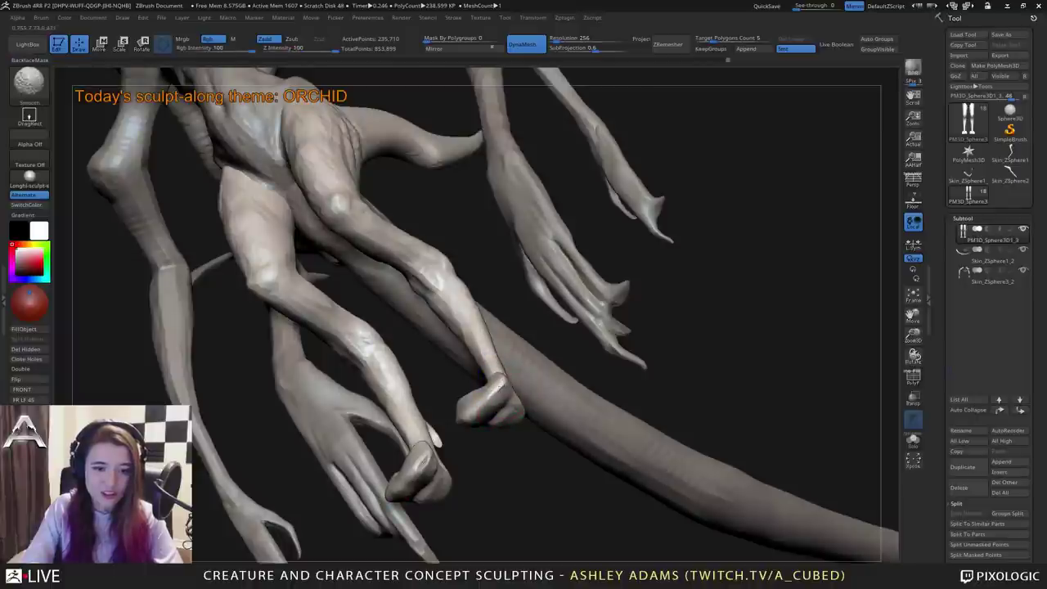
Pull the blocky feet at the ends of the legs into shape with the SnakeHook brush.
{"action": "mouse_move", "coordinate": [491, 384]}
{"action": "right_mouse_down"}
{"action": "mouse_move", "coordinate": [482, 395]}
{"action": "mouse_move", "coordinate": [506, 400]}
{"action": "mouse_move", "coordinate": [528, 388]}
{"action": "right_mouse_up"}
{"action": "key", "text": "b"}
{"action": "key", "text": "s"}
{"action": "key", "text": "h"}
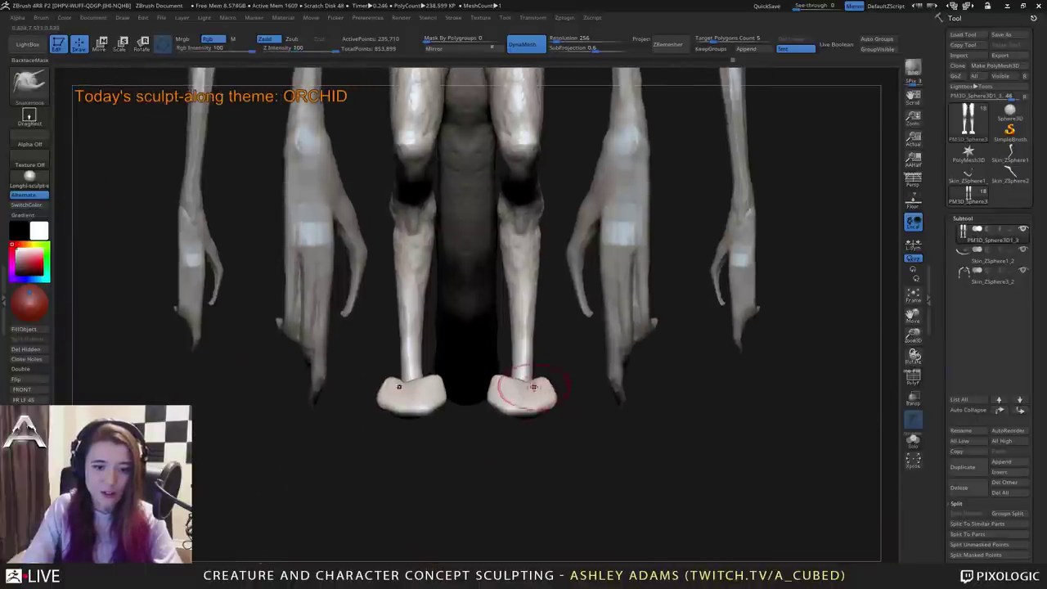
{"action": "mouse_move", "coordinate": [523, 386]}
{"action": "left_mouse_down"}
{"action": "mouse_move", "coordinate": [523, 377]}
{"action": "mouse_move", "coordinate": [501, 390]}
{"action": "left_mouse_up"}
{"action": "right_click_drag", "start_coordinate": [491, 391], "coordinate": [546, 393]}
{"action": "key", "text": "space"}
{"action": "left_click_drag", "start_coordinate": [528, 394], "coordinate": [519, 394]}
{"action": "mouse_move", "coordinate": [524, 396]}
{"action": "right_mouse_down"}
{"action": "mouse_move", "coordinate": [577, 400]}
{"action": "mouse_move", "coordinate": [582, 416]}
{"action": "right_mouse_up"}
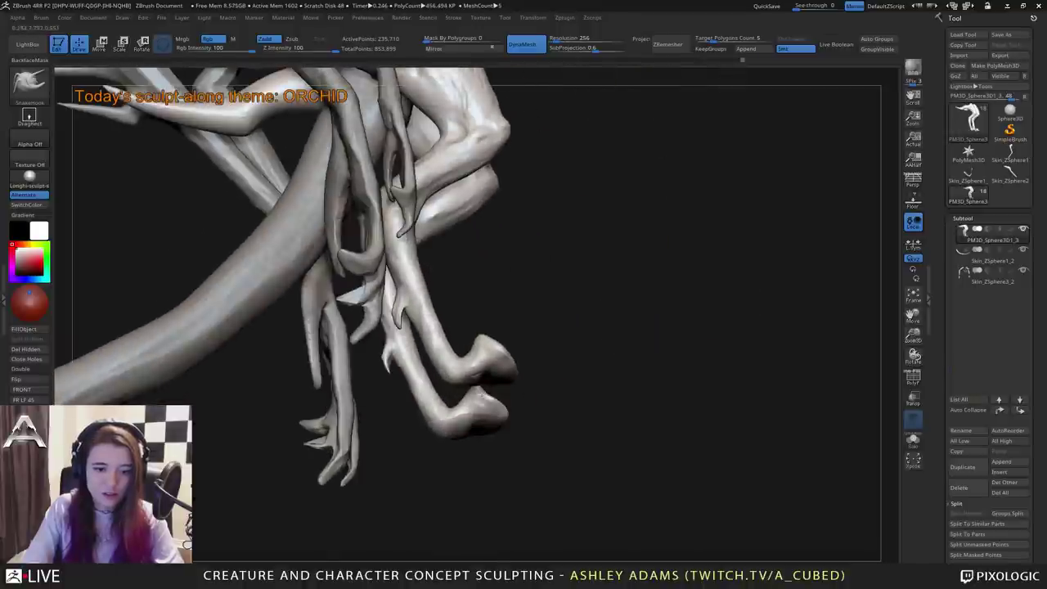
Build up volume around the ankles and the tops of the feet with the ClayBuildup brush.
{"action": "key", "text": "b"}
{"action": "key", "text": "c"}
{"action": "key", "text": "b"}
{"action": "mouse_move", "coordinate": [464, 412]}
{"action": "left_mouse_down"}
{"action": "mouse_move", "coordinate": [425, 390]}
{"action": "mouse_move", "coordinate": [458, 384]}
{"action": "left_mouse_up"}
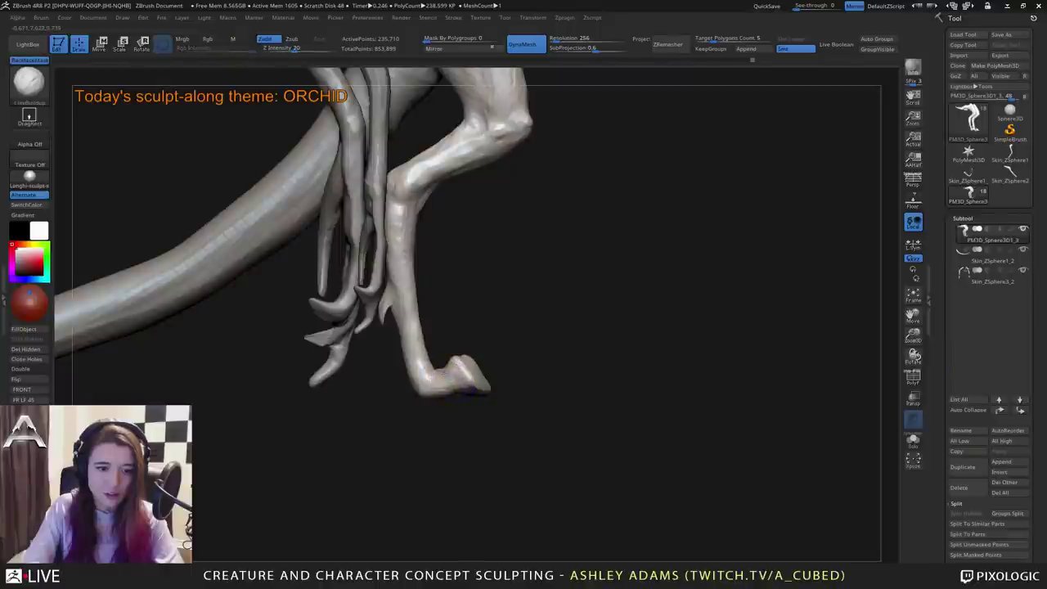
{"action": "mouse_move", "coordinate": [441, 356]}
{"action": "right_mouse_down"}
{"action": "mouse_move", "coordinate": [463, 372]}
{"action": "mouse_move", "coordinate": [450, 365]}
{"action": "right_mouse_up"}
{"action": "mouse_move", "coordinate": [445, 370]}
{"action": "left_mouse_down"}
{"action": "mouse_move", "coordinate": [454, 361]}
{"action": "mouse_move", "coordinate": [445, 365]}
{"action": "left_mouse_up"}
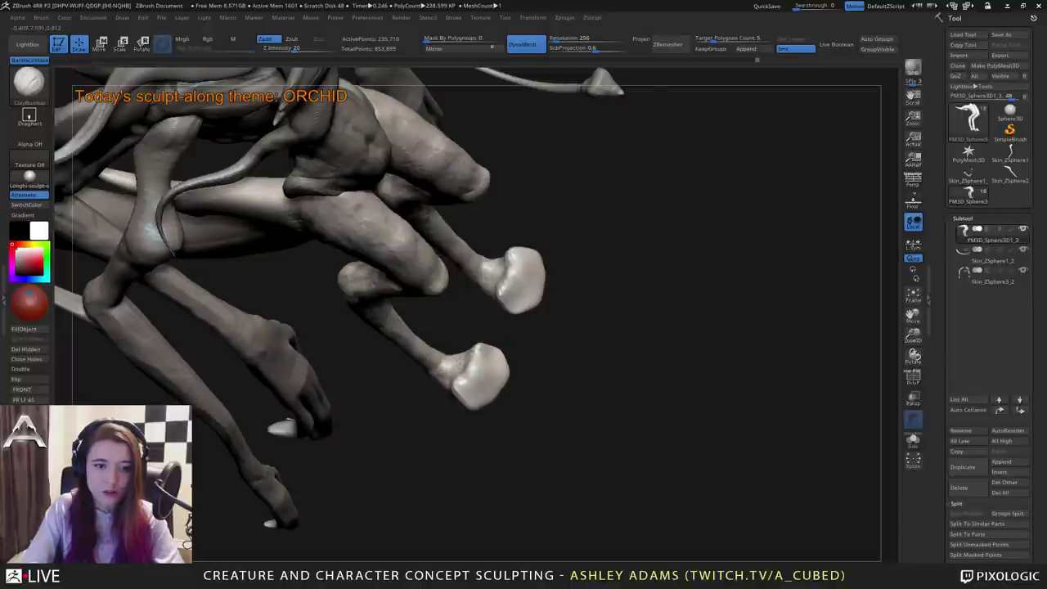
{"action": "right_click_drag", "start_coordinate": [474, 358], "coordinate": [467, 360]}
{"action": "left_click_drag", "start_coordinate": [446, 372], "coordinate": [442, 367]}
{"action": "mouse_move", "coordinate": [458, 376]}
{"action": "right_mouse_down"}
{"action": "mouse_move", "coordinate": [473, 394]}
{"action": "mouse_move", "coordinate": [483, 385]}
{"action": "right_mouse_up"}
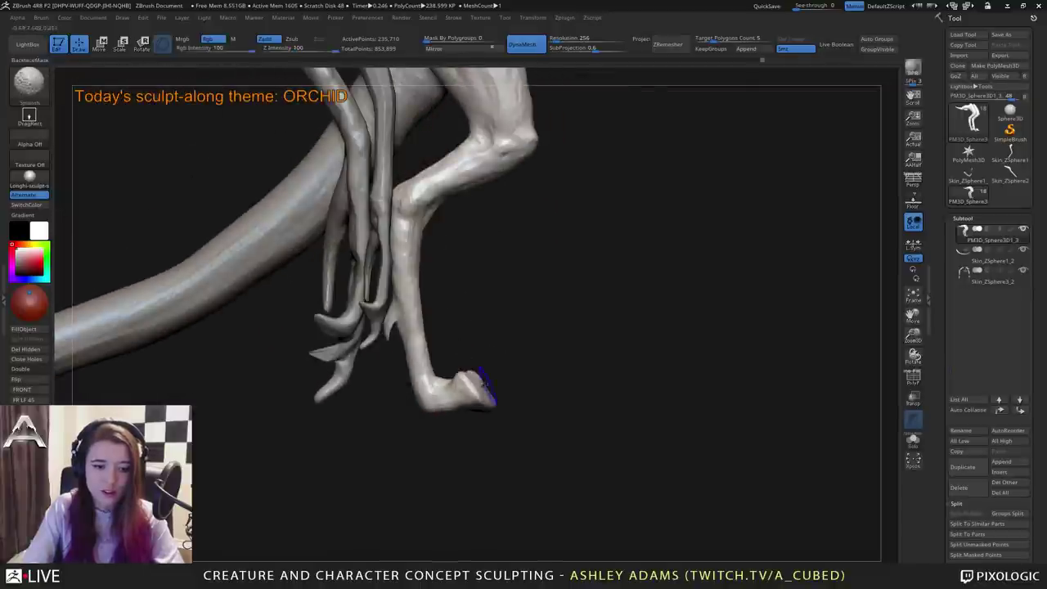
Flatten the front and upper planes of both feet with the hPolish brush.
{"action": "key", "text": "b"}
{"action": "key", "text": "s"}
{"action": "key", "text": "h"}
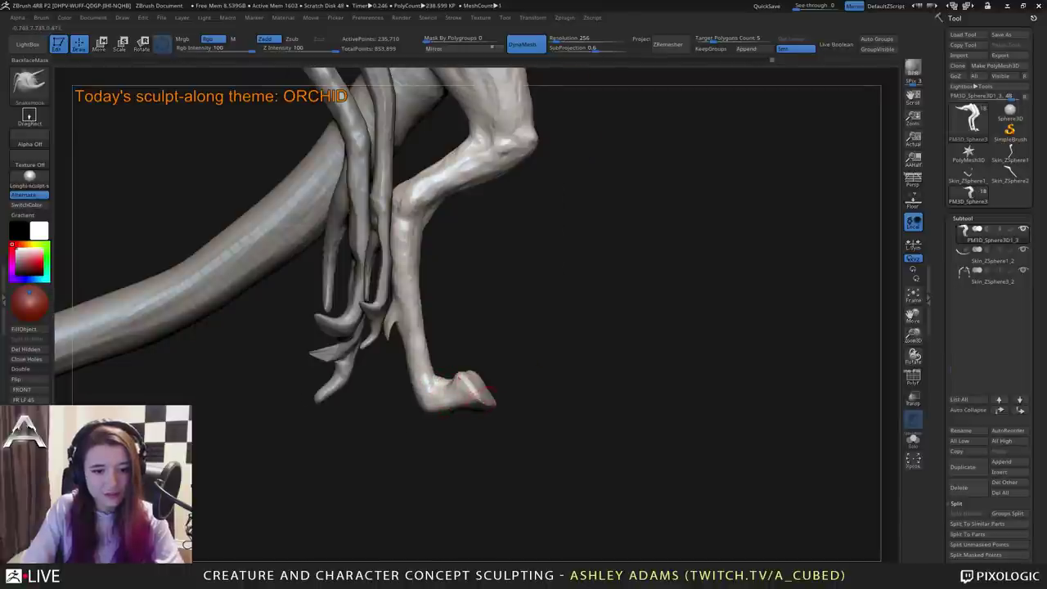
{"action": "mouse_move", "coordinate": [476, 389]}
{"action": "right_mouse_down"}
{"action": "mouse_move", "coordinate": [486, 396]}
{"action": "mouse_move", "coordinate": [465, 362]}
{"action": "right_mouse_up"}
{"action": "key", "text": "b"}
{"action": "key", "text": "h"}
{"action": "key", "text": "p"}
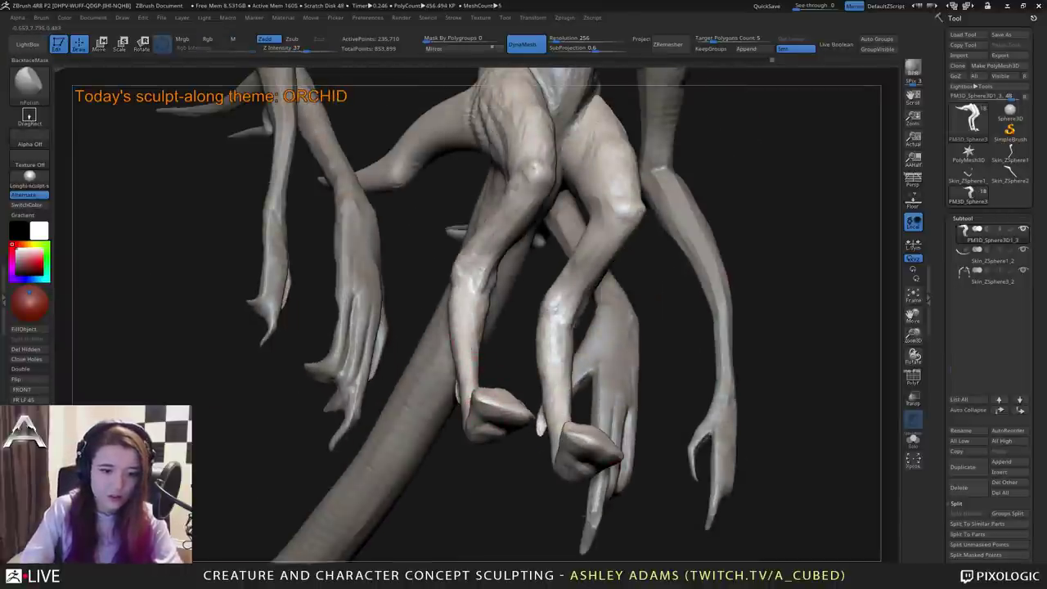
{"action": "mouse_move", "coordinate": [484, 401]}
{"action": "left_mouse_down"}
{"action": "mouse_move", "coordinate": [519, 413]}
{"action": "mouse_move", "coordinate": [509, 414]}
{"action": "left_mouse_up"}
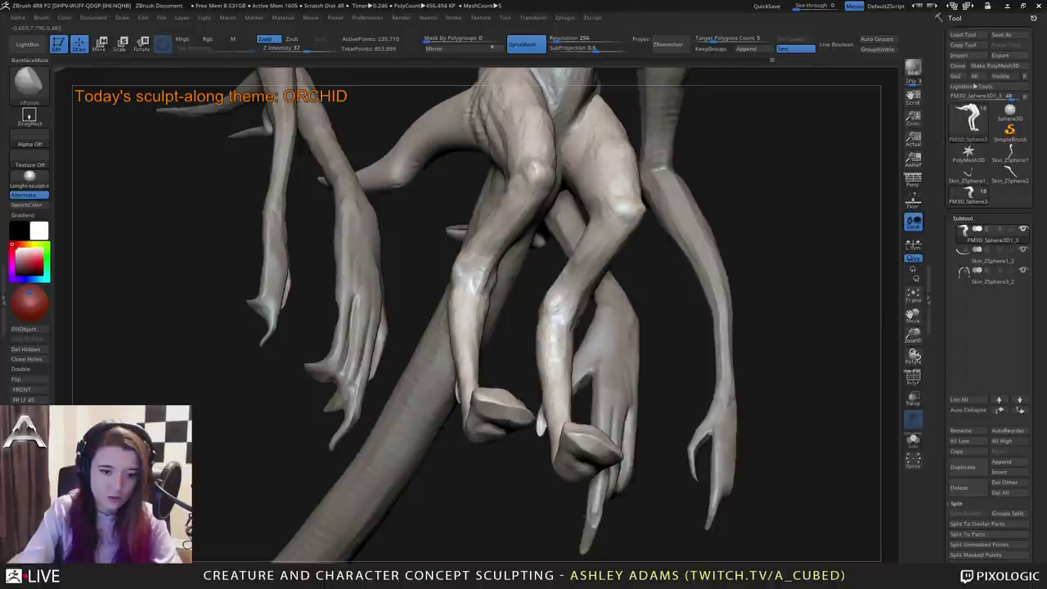
{"action": "left_click_drag", "start_coordinate": [589, 448], "coordinate": [537, 424]}
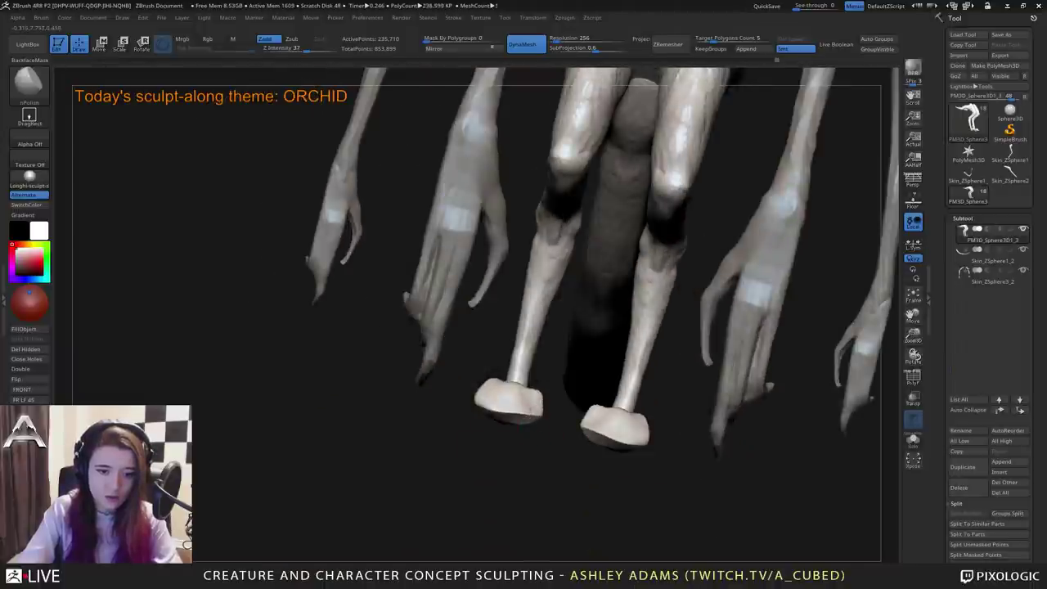
{"action": "left_click_drag", "start_coordinate": [537, 425], "coordinate": [528, 418]}
{"action": "left_click_drag", "start_coordinate": [491, 380], "coordinate": [481, 399]}
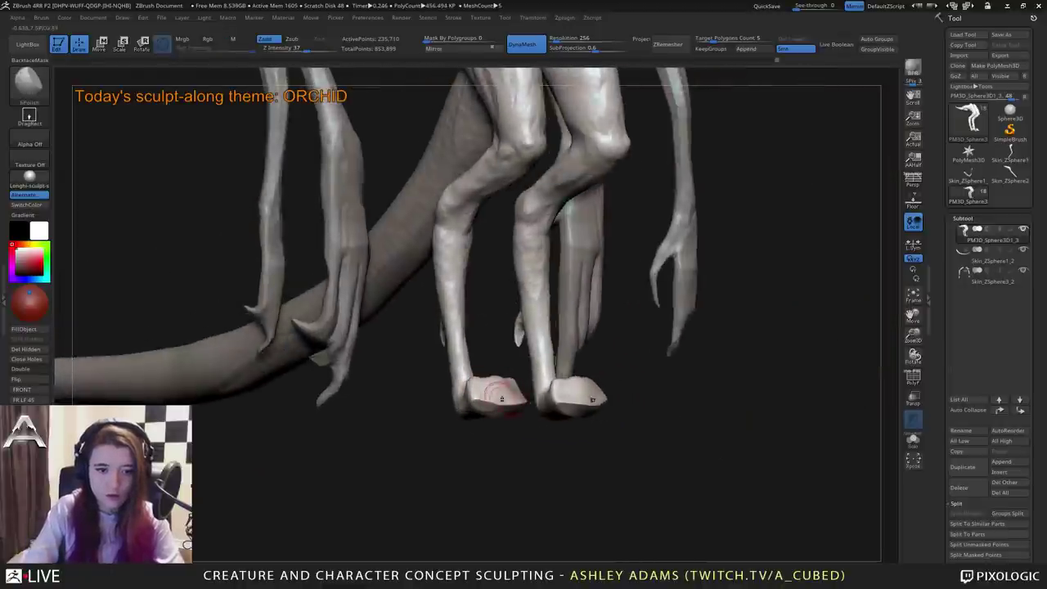
Add clay to the feet and carve grooves with the DamStandard brush, dividing each front into three rounded toes.
{"action": "key", "text": "b"}
{"action": "key", "text": "c"}
{"action": "key", "text": "b"}
{"action": "mouse_move", "coordinate": [550, 435]}
{"action": "left_mouse_down"}
{"action": "mouse_move", "coordinate": [496, 431]}
{"action": "mouse_move", "coordinate": [536, 404]}
{"action": "mouse_move", "coordinate": [524, 438]}
{"action": "left_mouse_up"}
{"action": "key", "text": "b"}
{"action": "key", "text": "d"}
{"action": "key", "text": "s"}
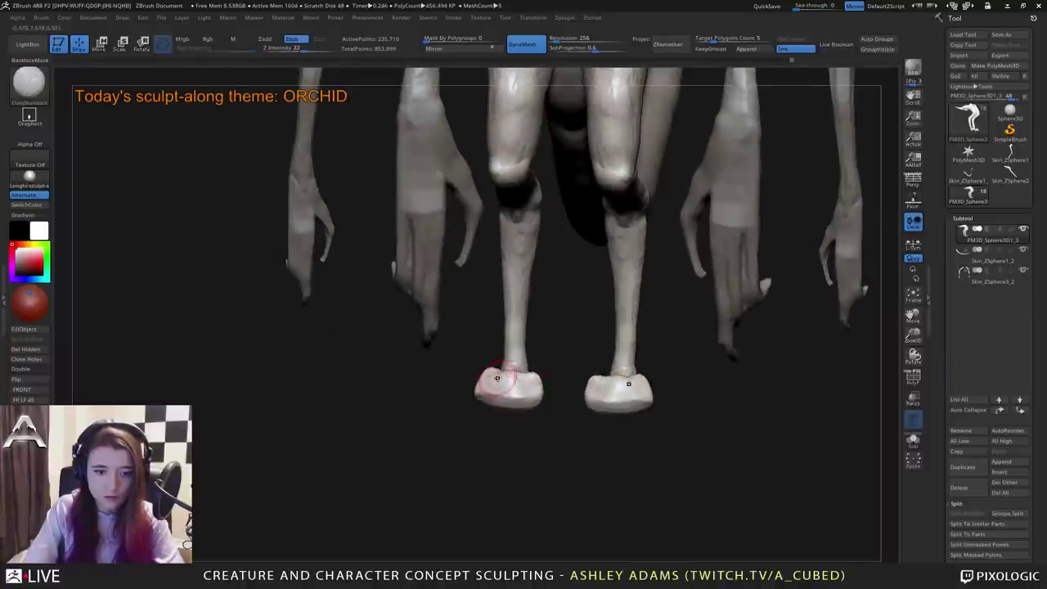
{"action": "mouse_move", "coordinate": [494, 378]}
{"action": "left_mouse_down"}
{"action": "mouse_move", "coordinate": [491, 404]}
{"action": "mouse_move", "coordinate": [520, 392]}
{"action": "mouse_move", "coordinate": [525, 404]}
{"action": "left_mouse_up"}
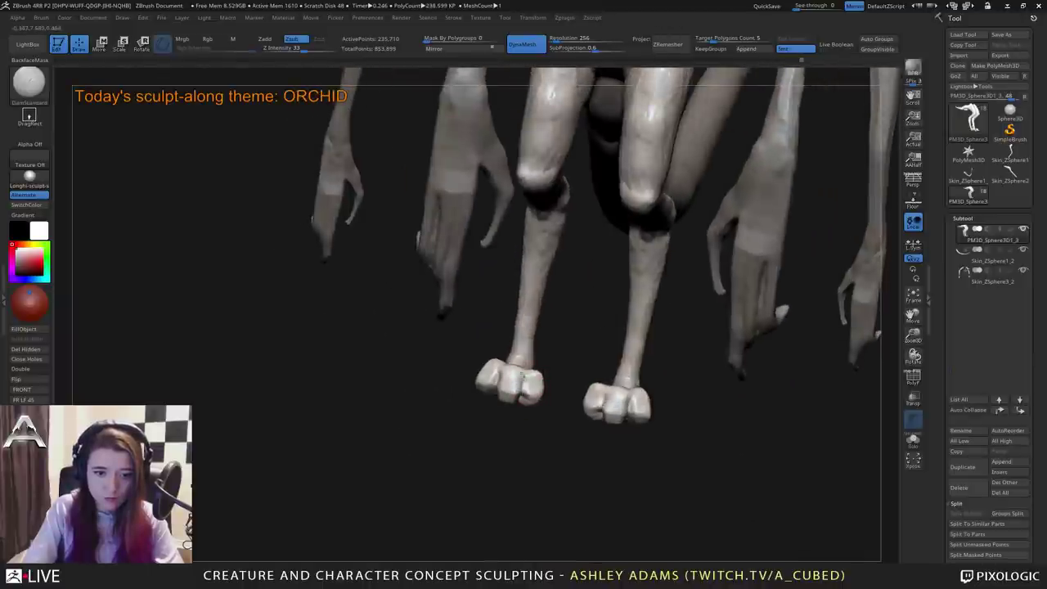
{"action": "mouse_move", "coordinate": [606, 387]}
{"action": "left_mouse_down"}
{"action": "mouse_move", "coordinate": [520, 360]}
{"action": "mouse_move", "coordinate": [531, 360]}
{"action": "mouse_move", "coordinate": [491, 377]}
{"action": "mouse_move", "coordinate": [610, 400]}
{"action": "left_mouse_up"}
{"action": "left_click_drag", "start_coordinate": [592, 351], "coordinate": [586, 363], "text": "alt"}
{"action": "key", "text": "space"}
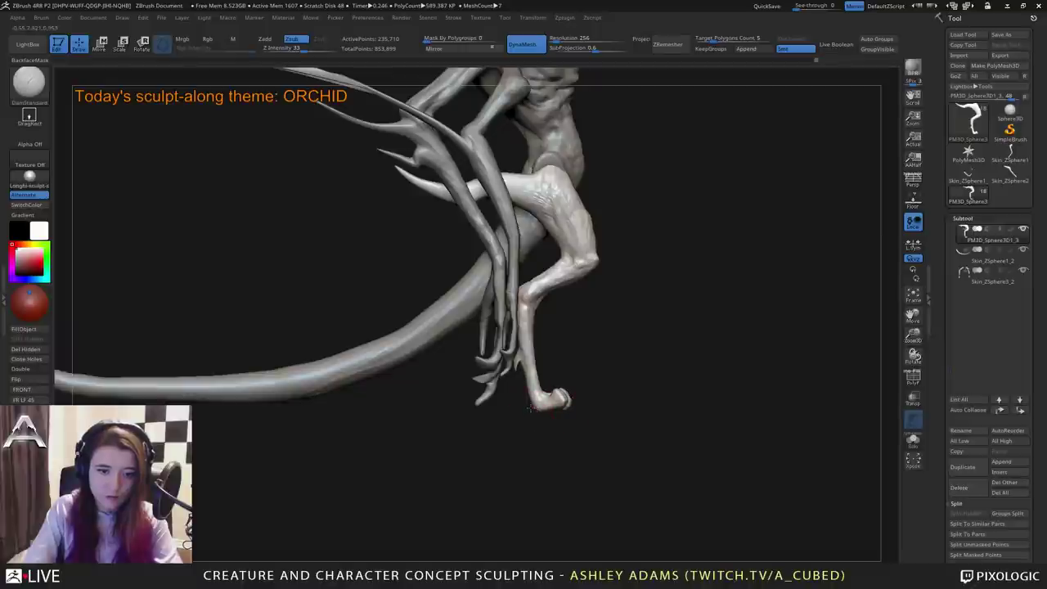
Adjust the heel and sole silhouette of the feet with the SnakeHook brush.
{"action": "key", "text": "b"}
{"action": "key", "text": "s"}
{"action": "key", "text": "h"}
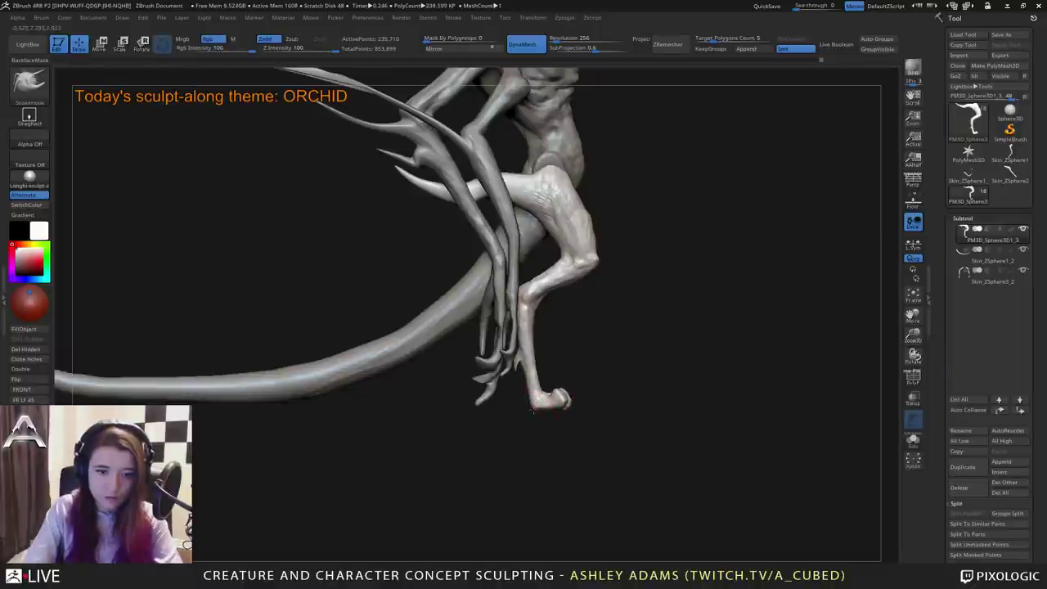
{"action": "left_click_drag", "start_coordinate": [533, 410], "coordinate": [570, 410]}
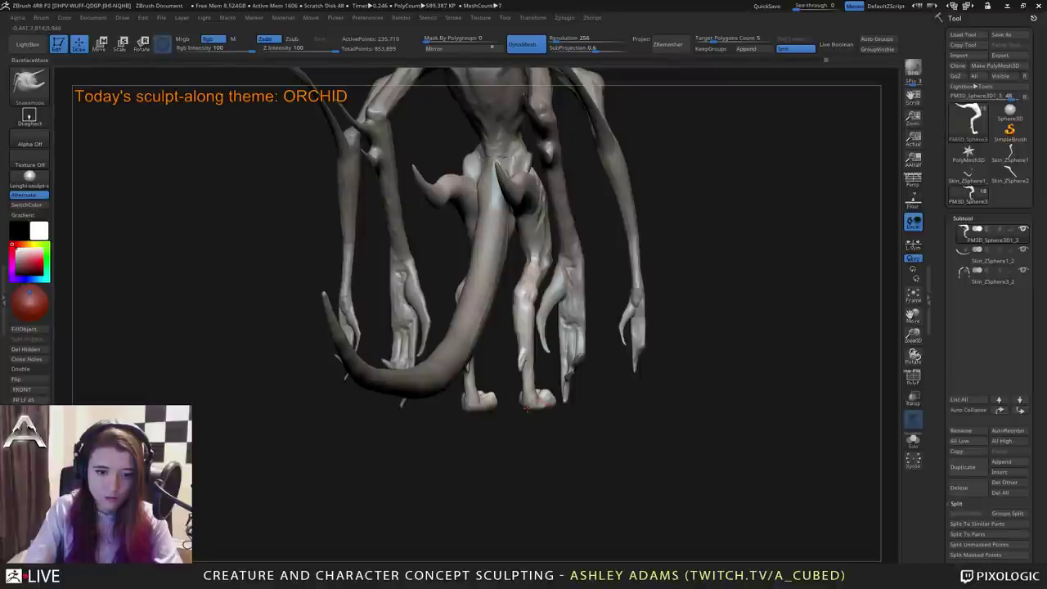
{"action": "mouse_move", "coordinate": [499, 411]}
{"action": "left_mouse_down"}
{"action": "mouse_move", "coordinate": [531, 409]}
{"action": "mouse_move", "coordinate": [504, 387]}
{"action": "left_mouse_up"}
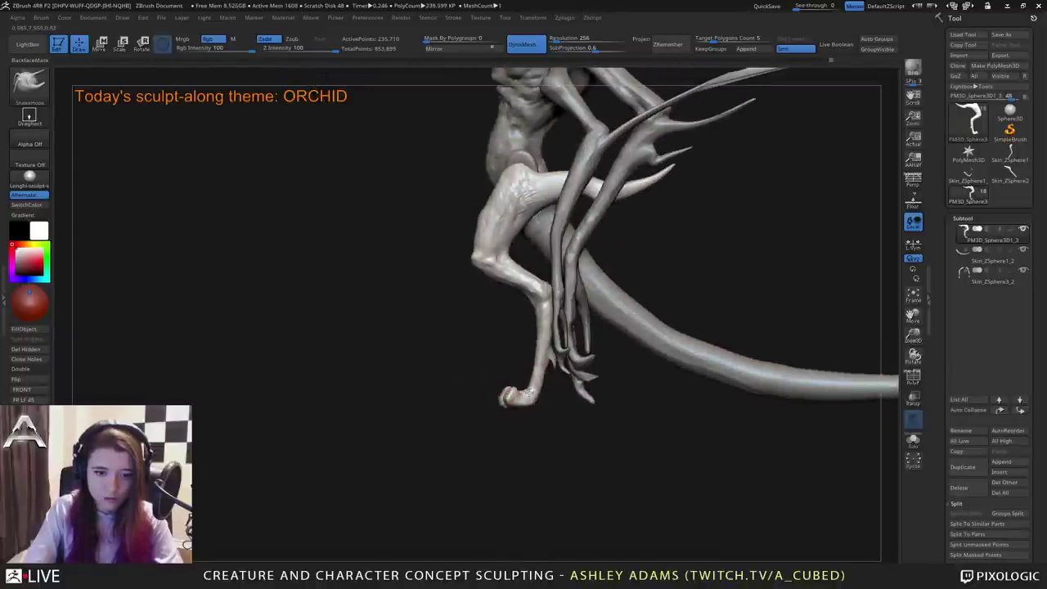
{"action": "left_click_drag", "start_coordinate": [528, 394], "coordinate": [550, 387]}
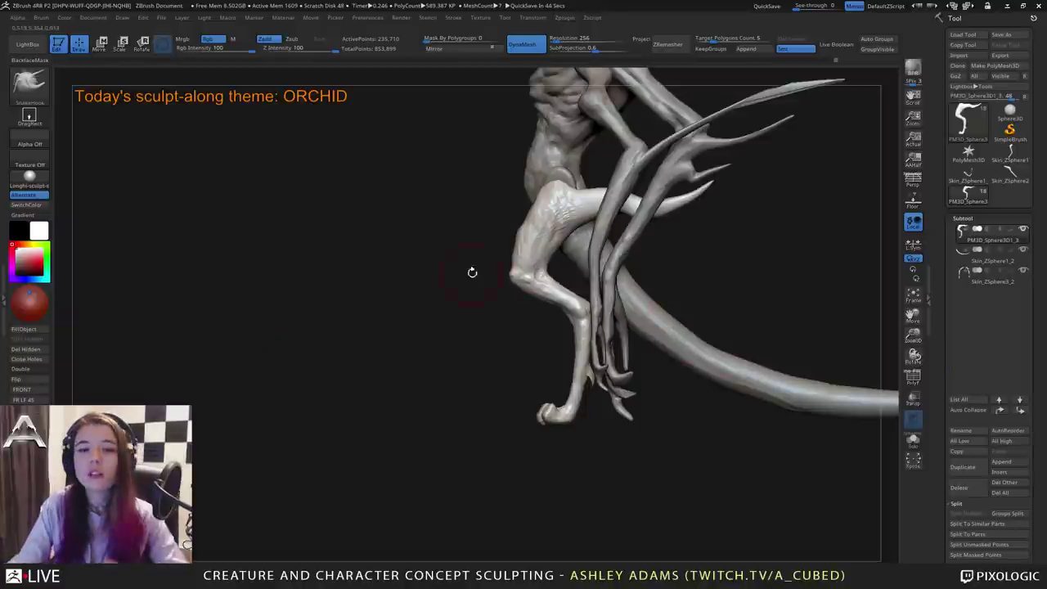
Adjust the silhouette of the thighs and hips with the SnakeHook brush.
{"action": "right_click_drag", "start_coordinate": [488, 269], "coordinate": [464, 272]}
{"action": "left_click_drag", "start_coordinate": [529, 222], "coordinate": [515, 248]}
{"action": "mouse_move", "coordinate": [513, 255]}
{"action": "right_mouse_down"}
{"action": "mouse_move", "coordinate": [568, 219]}
{"action": "mouse_move", "coordinate": [456, 201]}
{"action": "right_mouse_up"}
{"action": "right_click", "coordinate": [487, 200]}
{"action": "mouse_move", "coordinate": [456, 201]}
{"action": "left_mouse_down"}
{"action": "mouse_move", "coordinate": [484, 222]}
{"action": "mouse_move", "coordinate": [479, 237]}
{"action": "left_mouse_up"}
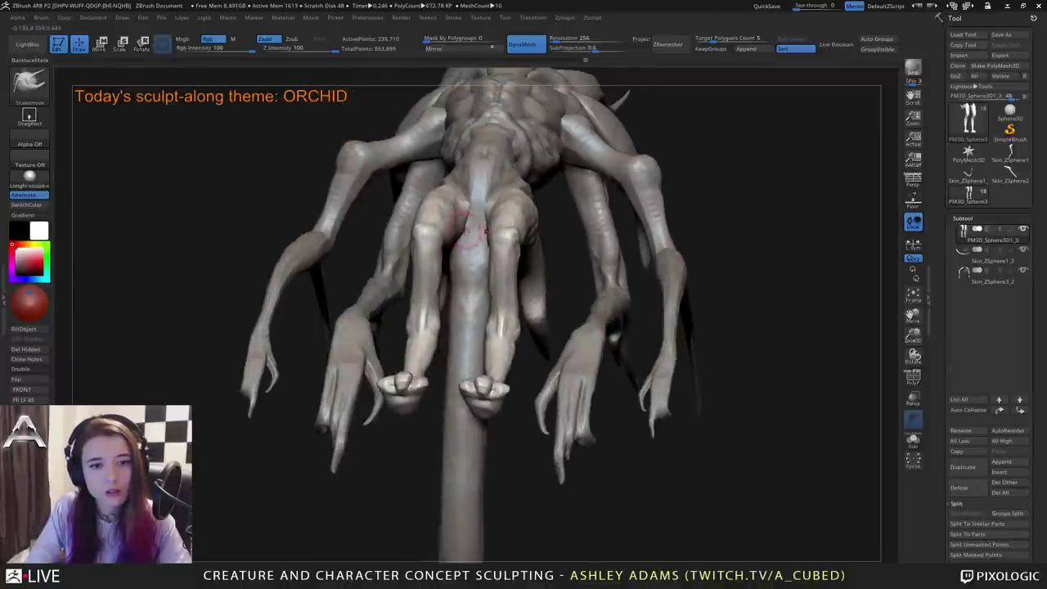
{"action": "right_click_drag", "start_coordinate": [472, 211], "coordinate": [479, 210]}
Build up the inner upper thighs beside the pelvis with the ClayBuildup brush.
{"action": "key", "text": "b"}
{"action": "key", "text": "c"}
{"action": "key", "text": "b"}
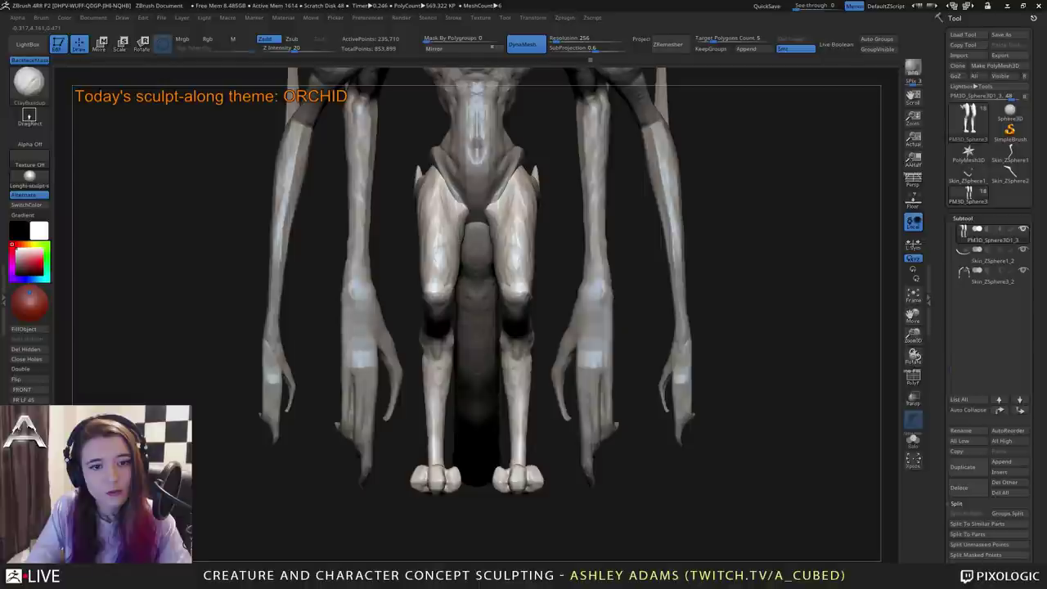
{"action": "left_click_drag", "start_coordinate": [447, 181], "coordinate": [449, 214]}
{"action": "right_click_drag", "start_coordinate": [455, 187], "coordinate": [392, 237]}
{"action": "right_click", "coordinate": [417, 286]}
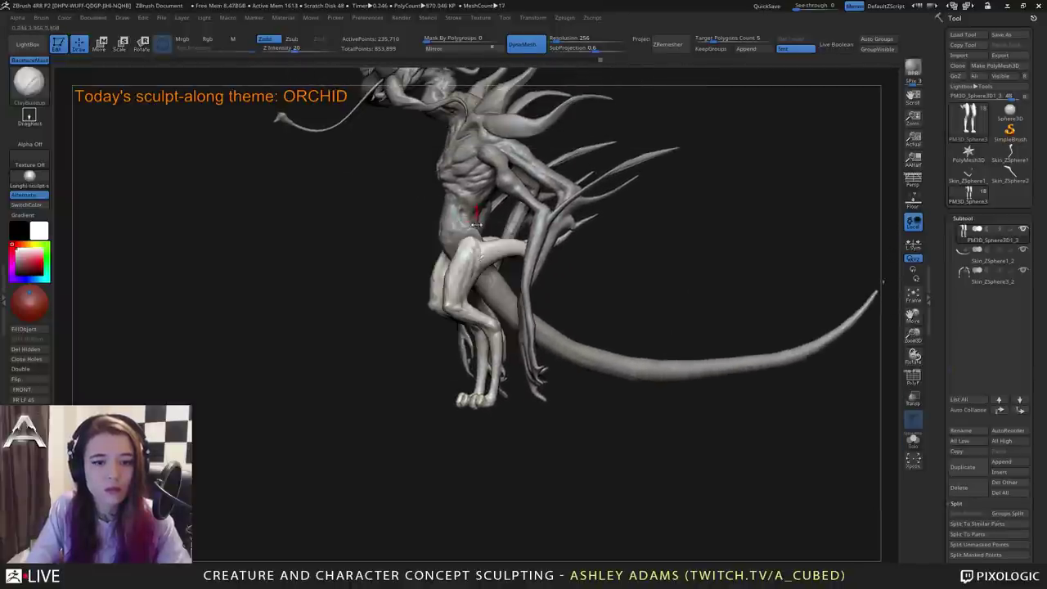
Insert a capsule from the IMM Primitives brush at the outer toe of each foot.
{"action": "right_click_drag", "start_coordinate": [418, 284], "coordinate": [479, 308]}
{"action": "mouse_move", "coordinate": [479, 309]}
{"action": "left_mouse_down"}
{"action": "mouse_move", "coordinate": [475, 393]}
{"action": "mouse_move", "coordinate": [489, 411]}
{"action": "mouse_move", "coordinate": [483, 378]}
{"action": "mouse_move", "coordinate": [466, 380]}
{"action": "left_mouse_up"}
{"action": "key", "text": "space"}
{"action": "key", "text": "b"}
{"action": "key", "text": "s"}
{"action": "key", "text": "h"}
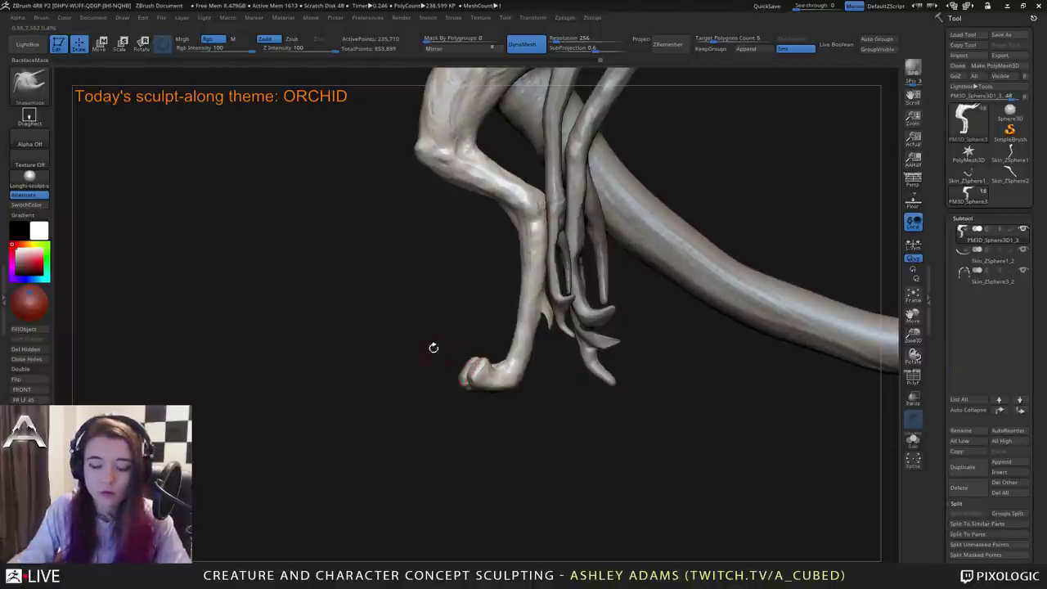
{"action": "key", "text": "b"}
{"action": "key", "text": "i"}
{"action": "left_click", "coordinate": [324, 409]}
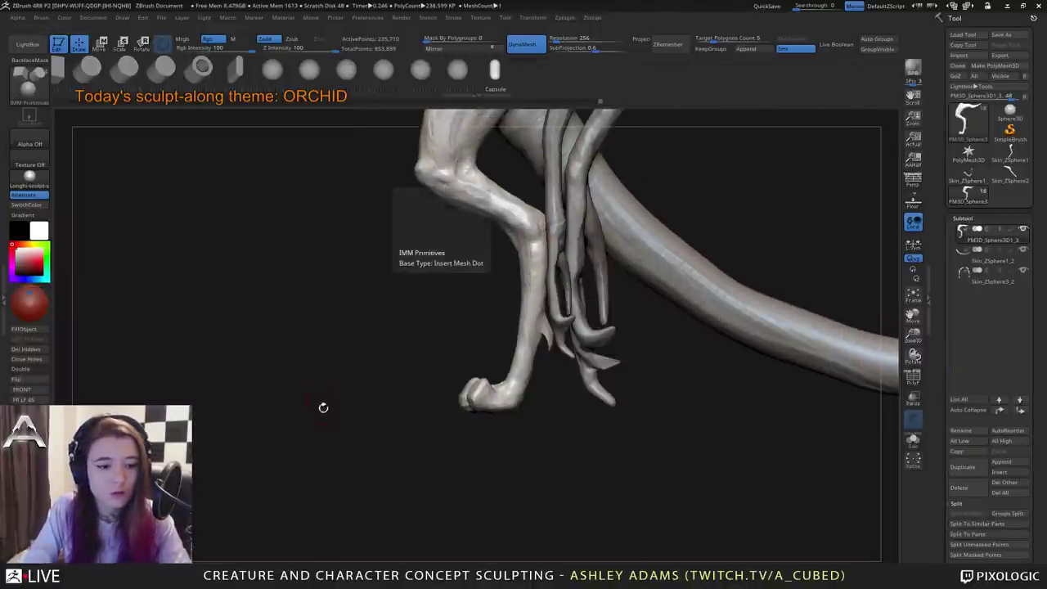
{"action": "left_click_drag", "start_coordinate": [405, 361], "coordinate": [476, 319], "text": "alt"}
{"action": "right_click_drag", "start_coordinate": [525, 331], "coordinate": [638, 367], "text": "ctrl"}
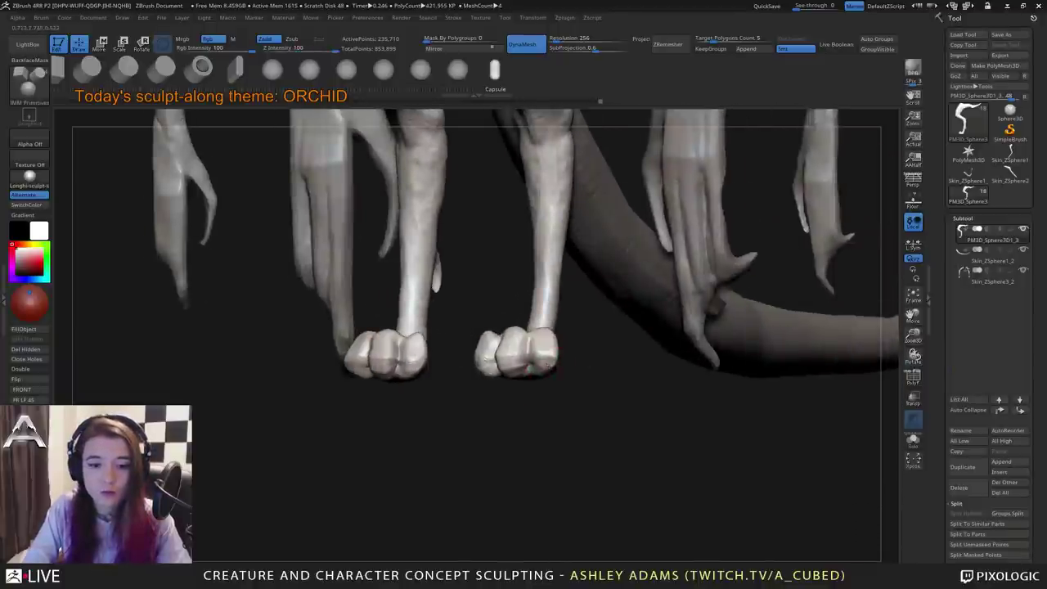
{"action": "left_click_drag", "start_coordinate": [546, 365], "coordinate": [551, 384]}
{"action": "right_click_drag", "start_coordinate": [550, 384], "coordinate": [471, 374]}
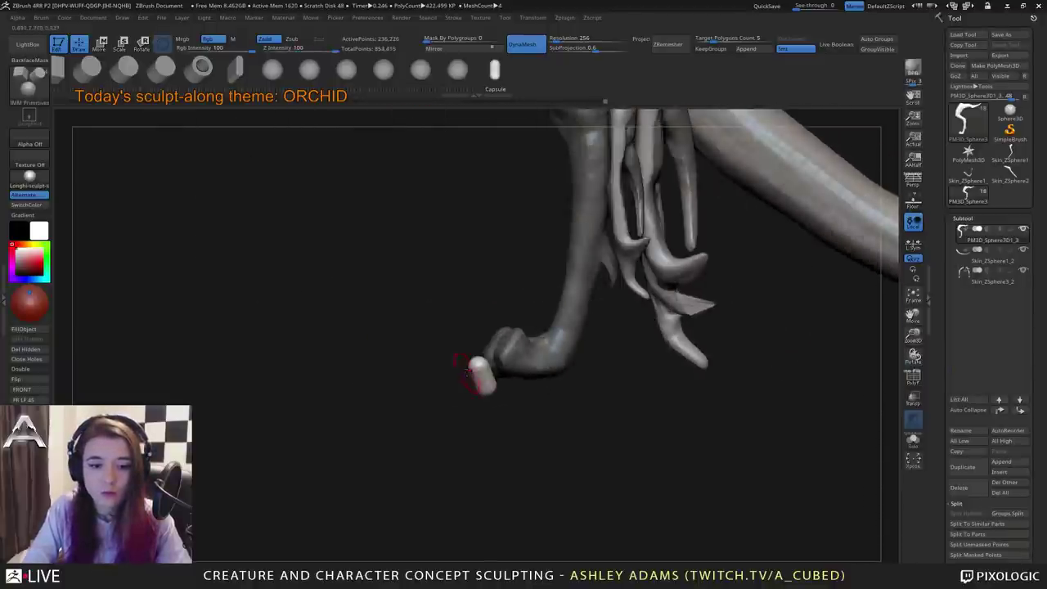
Reposition and rotate the inserted capsule so it sits against the outer toe's tip.
{"action": "key", "text": "w"}
{"action": "mouse_move", "coordinate": [498, 366]}
{"action": "left_mouse_down"}
{"action": "mouse_move", "coordinate": [479, 367]}
{"action": "mouse_move", "coordinate": [482, 376]}
{"action": "left_mouse_up"}
{"action": "left_click_drag", "start_coordinate": [496, 328], "coordinate": [522, 344]}
{"action": "right_click_drag", "start_coordinate": [523, 344], "coordinate": [587, 342]}
{"action": "left_click_drag", "start_coordinate": [612, 332], "coordinate": [605, 332]}
{"action": "key", "text": "q"}
Pull the outer-toe capsule into a pointed, curved claw with the SnakeHook brush.
{"action": "right_click", "coordinate": [515, 417]}
{"action": "right_click_drag", "start_coordinate": [572, 368], "coordinate": [523, 371]}
{"action": "mouse_move", "coordinate": [551, 386]}
{"action": "left_mouse_down", "text": "shift"}
{"action": "mouse_move", "coordinate": [547, 394]}
{"action": "mouse_move", "coordinate": [556, 385]}
{"action": "left_mouse_up", "text": "shift"}
{"action": "mouse_move", "coordinate": [573, 380]}
{"action": "right_mouse_down"}
{"action": "mouse_move", "coordinate": [657, 379]}
{"action": "mouse_move", "coordinate": [570, 378]}
{"action": "right_mouse_up"}
{"action": "key", "text": "b"}
{"action": "key", "text": "s"}
{"action": "key", "text": "h"}
{"action": "mouse_move", "coordinate": [556, 368]}
{"action": "left_mouse_down"}
{"action": "mouse_move", "coordinate": [547, 365]}
{"action": "mouse_move", "coordinate": [583, 343]}
{"action": "left_mouse_up"}
{"action": "right_click_drag", "start_coordinate": [582, 344], "coordinate": [637, 338], "text": "shift"}
{"action": "left_click_drag", "start_coordinate": [586, 358], "coordinate": [582, 355]}
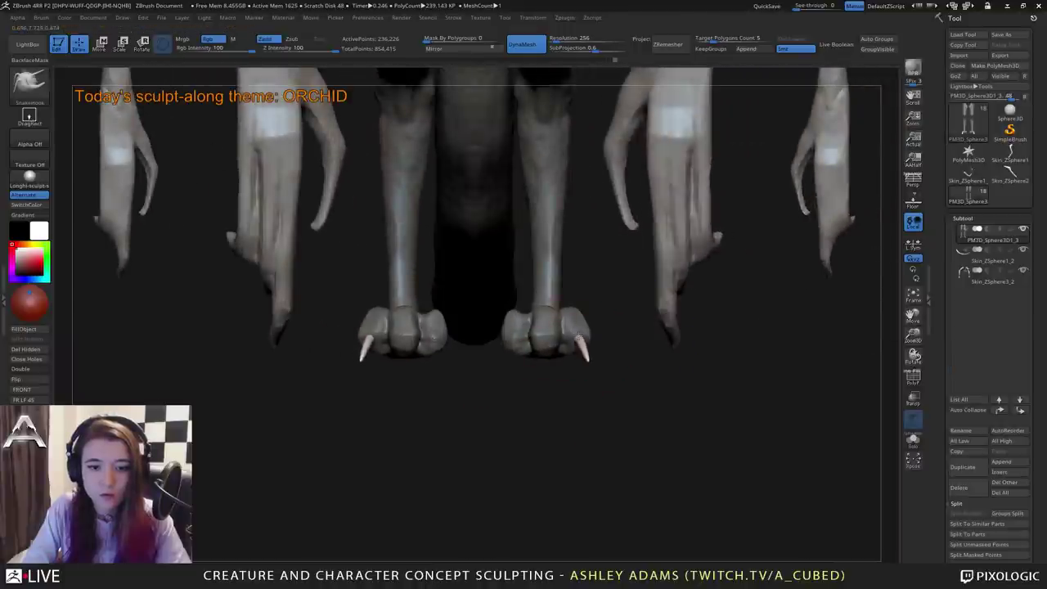
{"action": "right_click_drag", "start_coordinate": [584, 355], "coordinate": [627, 352]}
{"action": "left_click_drag", "start_coordinate": [625, 358], "coordinate": [593, 338]}
{"action": "key", "text": "shift"}
Thicken the outer-toe claws with the Inflat brush and split the masked points to make the claws their own subtool.
{"action": "key", "text": "b"}
{"action": "key", "text": "i"}
{"action": "key", "text": "n"}
{"action": "left_click_drag", "start_coordinate": [662, 360], "coordinate": [542, 327]}
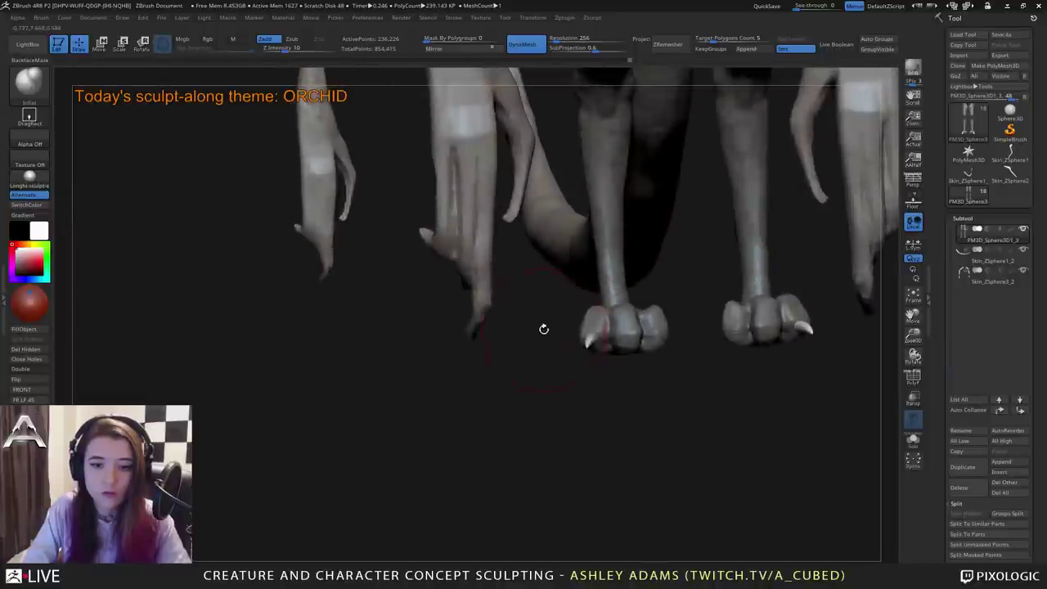
{"action": "left_click_drag", "start_coordinate": [846, 327], "coordinate": [820, 330]}
{"action": "right_click_drag", "start_coordinate": [837, 355], "coordinate": [610, 303]}
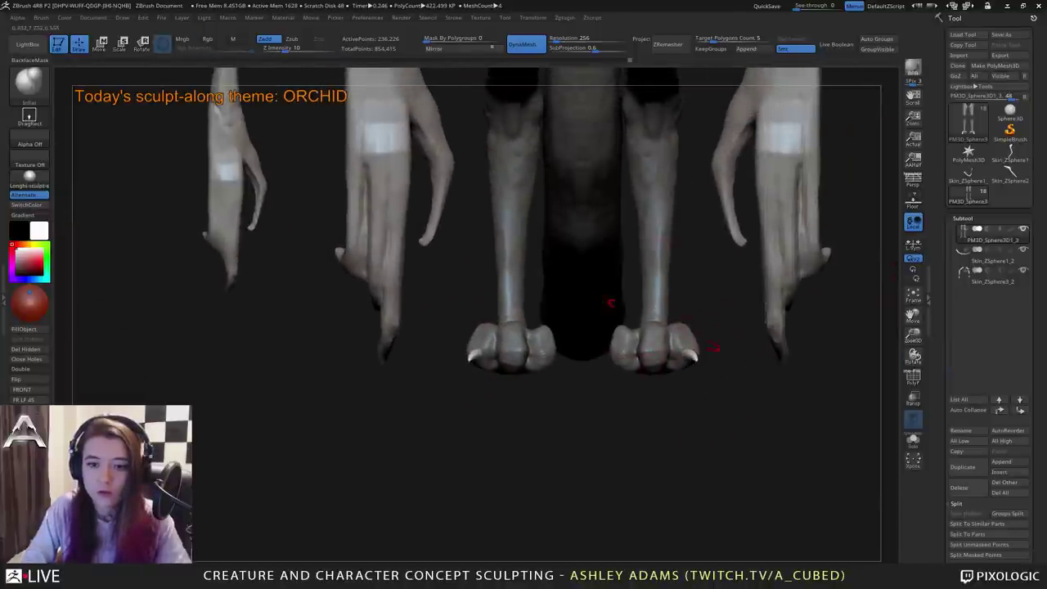
{"action": "left_click", "coordinate": [977, 555]}
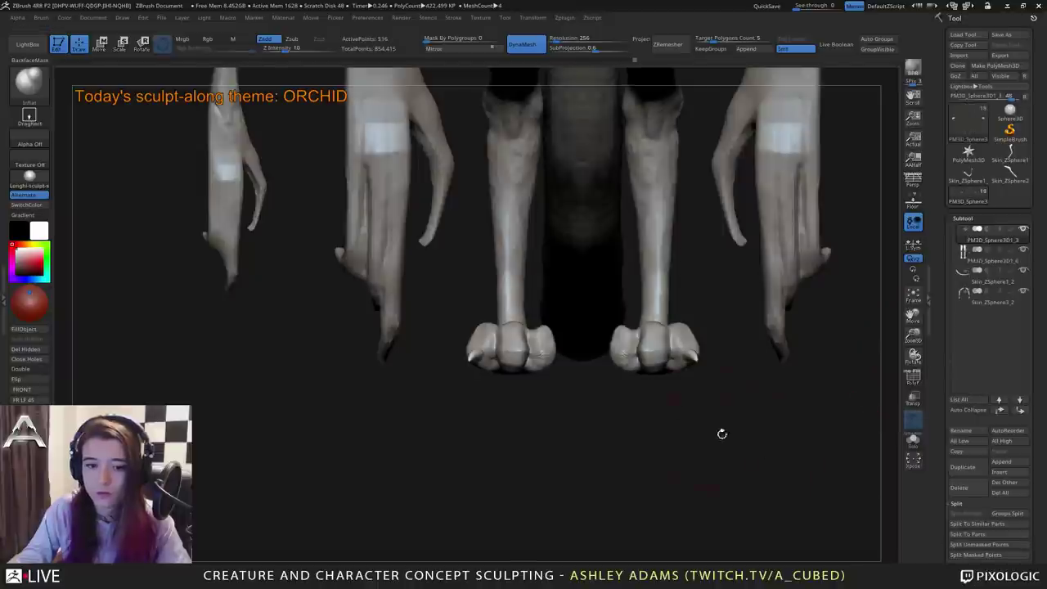
Duplicate the claw subtool and place the copy on the middle toe, reorienting it to face forward.
{"action": "key", "text": "w"}
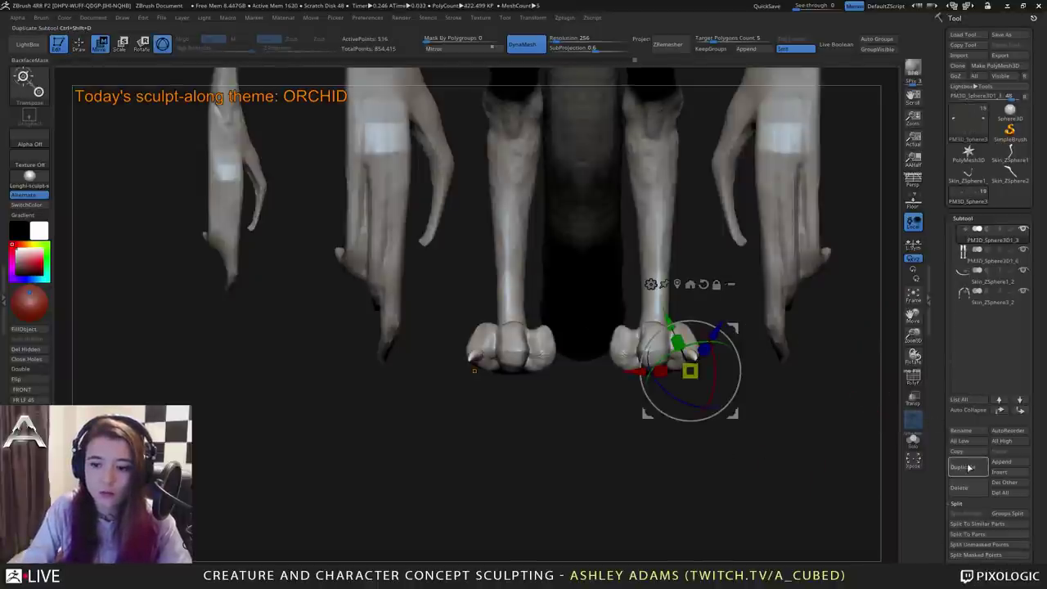
{"action": "left_click", "coordinate": [971, 467]}
{"action": "left_click_drag", "start_coordinate": [734, 330], "coordinate": [721, 324]}
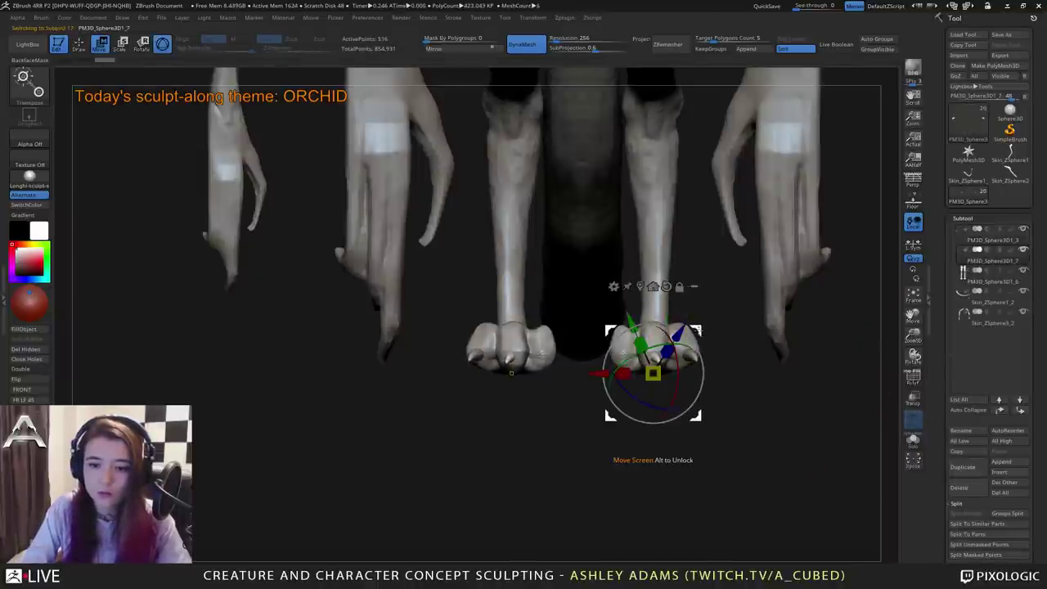
{"action": "left_click", "coordinate": [665, 286]}
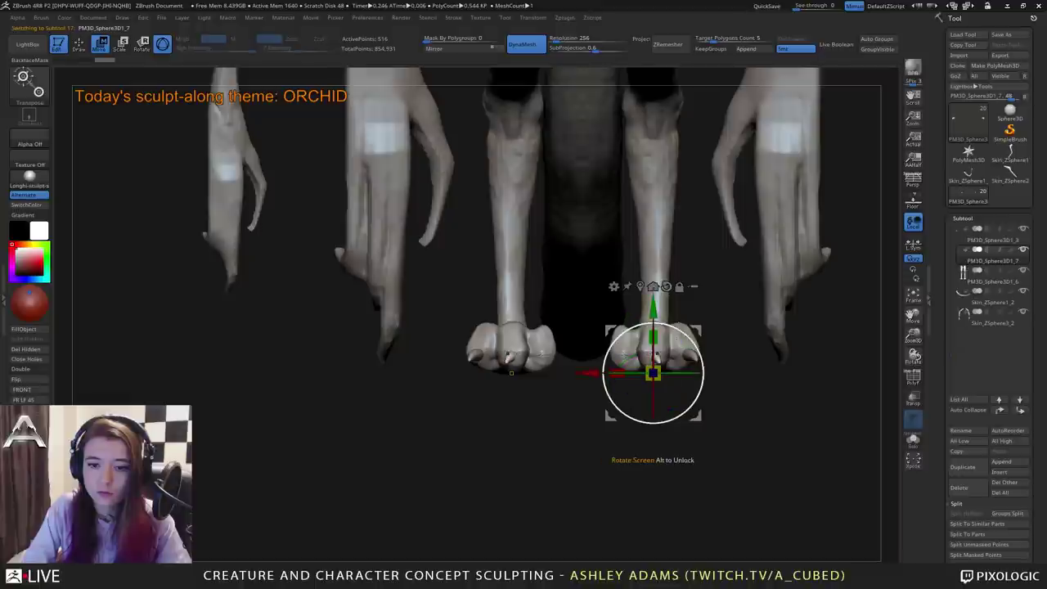
{"action": "left_click_drag", "start_coordinate": [669, 374], "coordinate": [637, 302]}
{"action": "left_click", "coordinate": [607, 291]}
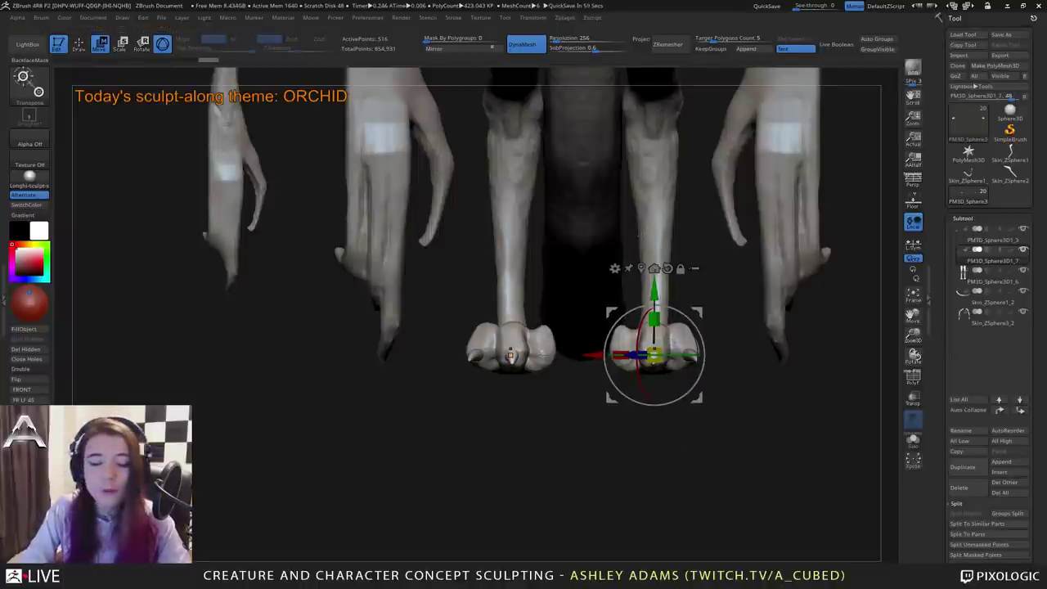
Reshape the middle-toe claw with the SnakeHook brush so it curves forward and down from the toe.
{"action": "left_click_drag", "start_coordinate": [728, 434], "coordinate": [548, 430]}
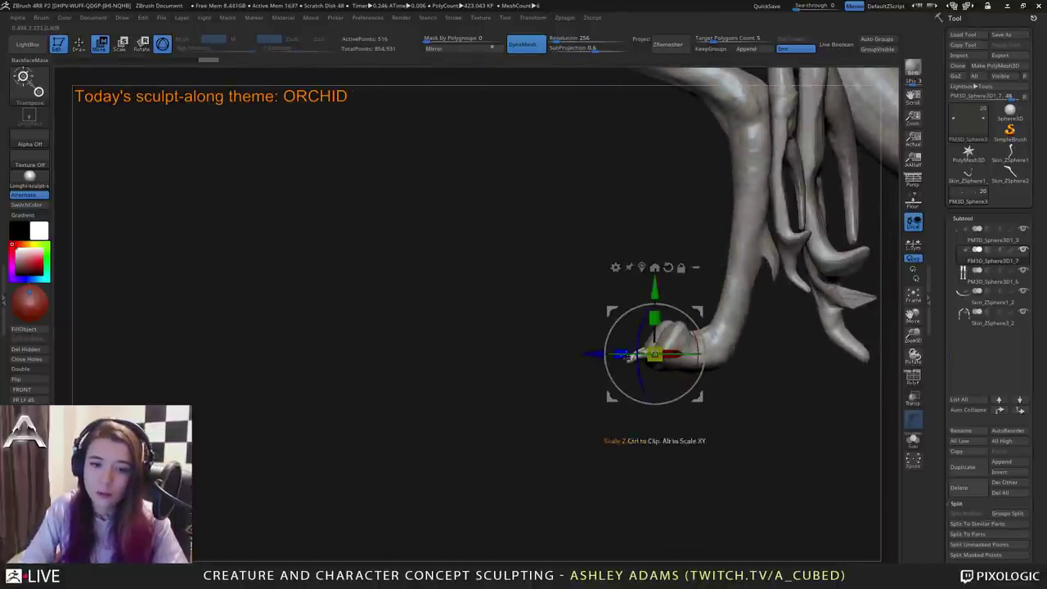
{"action": "key", "text": "q"}
{"action": "key", "text": "space"}
{"action": "left_click_drag", "start_coordinate": [624, 355], "coordinate": [620, 364]}
{"action": "key", "text": "b"}
{"action": "key", "text": "s"}
{"action": "key", "text": "h"}
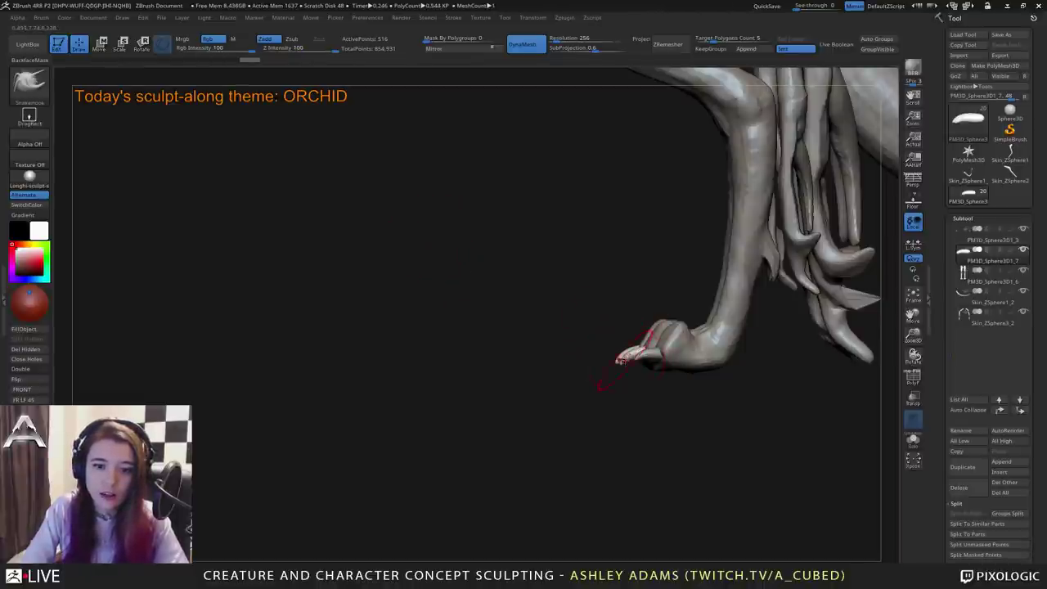
{"action": "right_click_drag", "start_coordinate": [630, 395], "coordinate": [625, 367], "text": "ctrl"}
{"action": "left_click_drag", "start_coordinate": [625, 366], "coordinate": [635, 350], "text": "shift"}
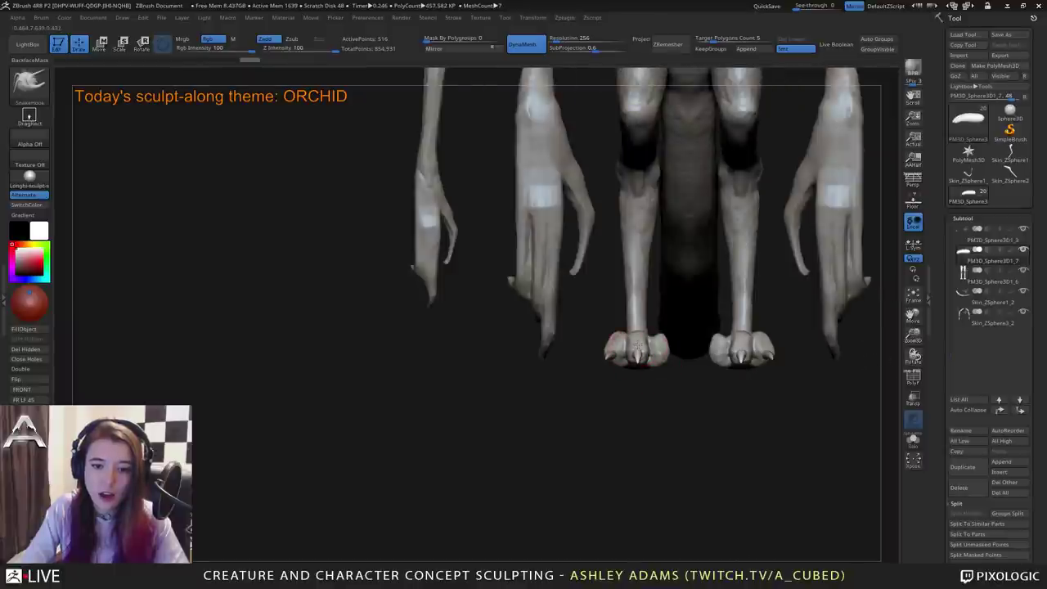
Refine the curve of the toe claws from the side with the SnakeHook brush.
{"action": "right_click_drag", "start_coordinate": [636, 348], "coordinate": [606, 392], "text": "alt"}
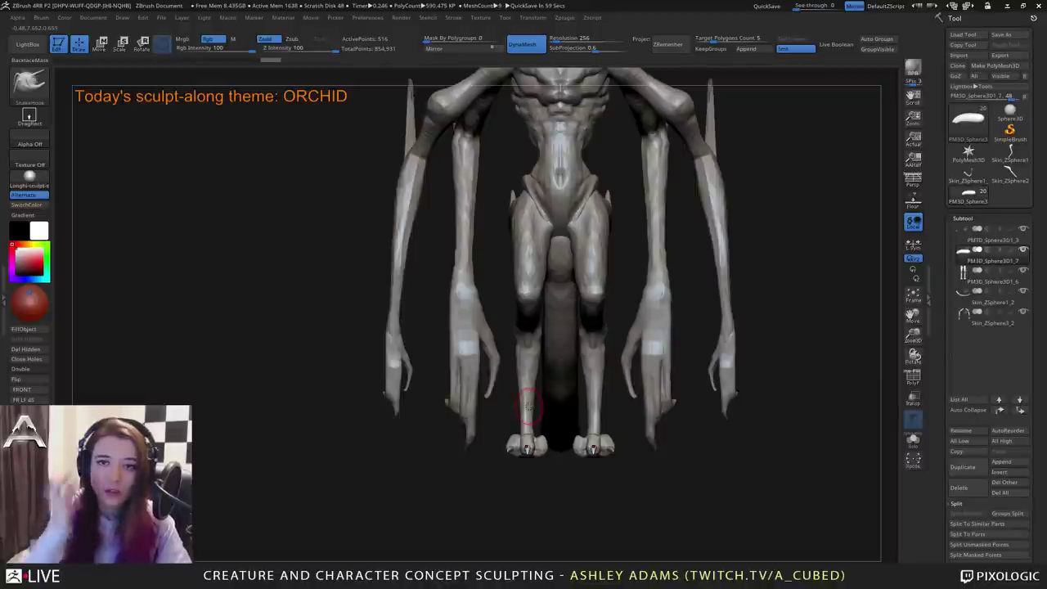
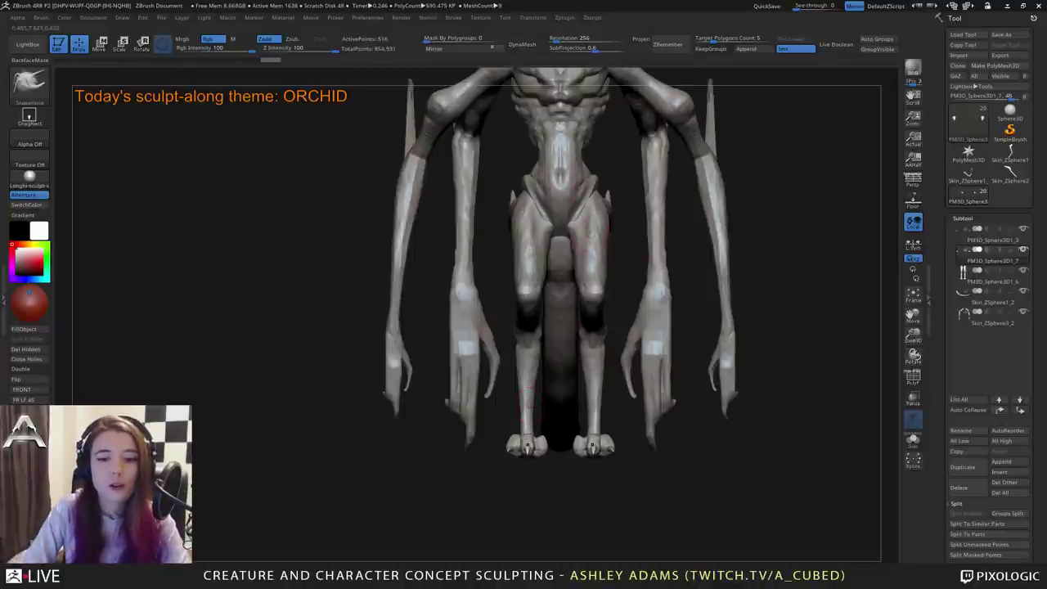
{"action": "right_click_drag", "start_coordinate": [593, 447], "coordinate": [624, 334]}
{"action": "mouse_move", "coordinate": [600, 398]}
{"action": "right_mouse_down"}
{"action": "mouse_move", "coordinate": [614, 369]}
{"action": "mouse_move", "coordinate": [566, 396]}
{"action": "mouse_move", "coordinate": [551, 438]}
{"action": "right_mouse_up"}
{"action": "right_click", "coordinate": [498, 453]}
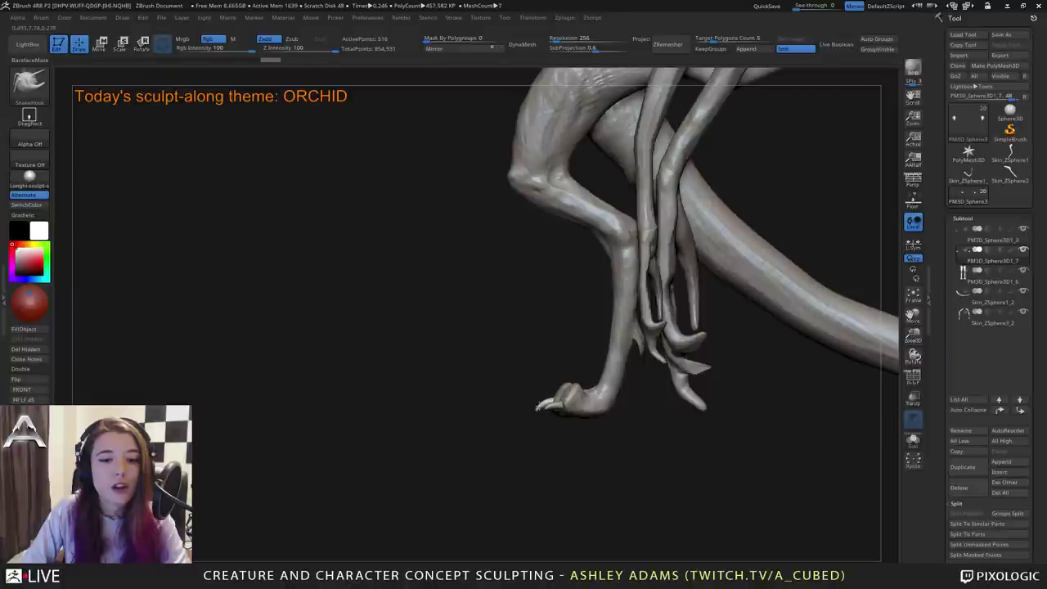
{"action": "left_click_drag", "start_coordinate": [550, 404], "coordinate": [559, 401]}
{"action": "left_click", "coordinate": [556, 399], "text": "alt"}
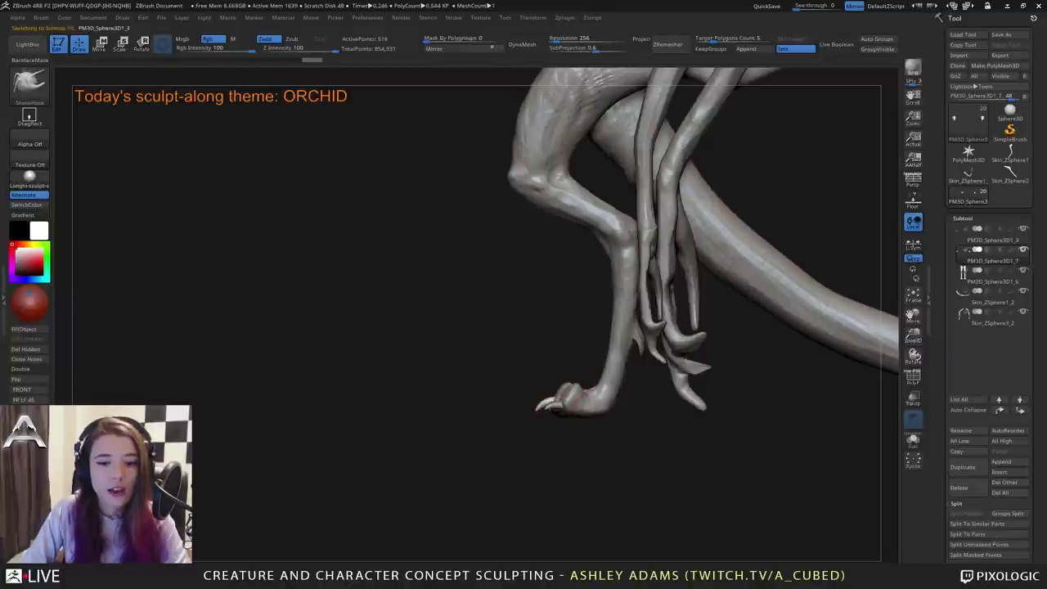
{"action": "key", "text": "space"}
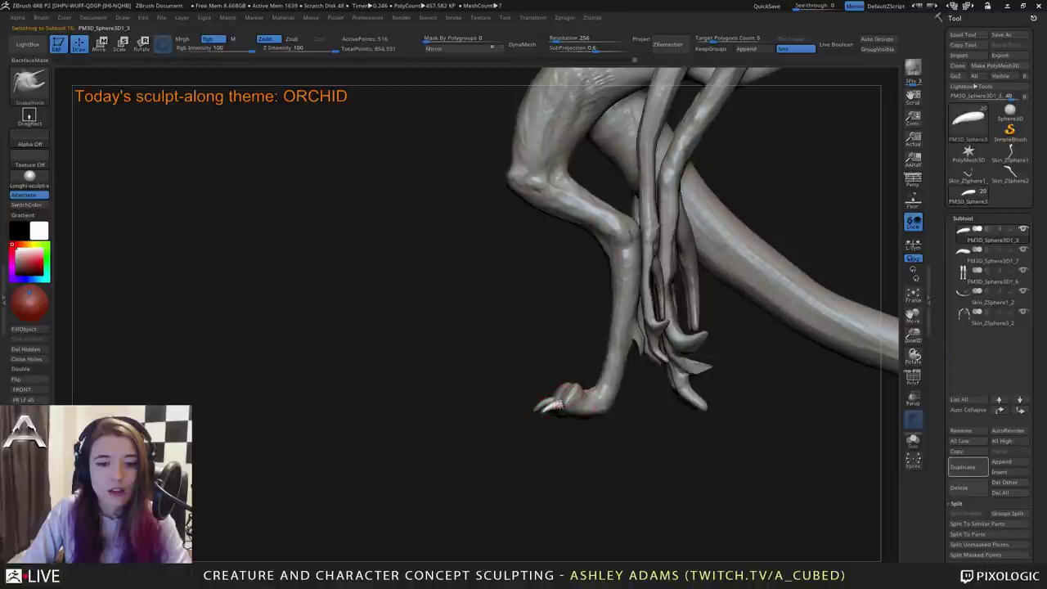
Duplicate the middle-toe claw subtool and move the copy onto the inner toe, seated at the toe's tip.
{"action": "left_click_drag", "start_coordinate": [523, 425], "coordinate": [638, 409]}
{"action": "left_click", "coordinate": [533, 400], "text": "alt"}
{"action": "left_click_drag", "start_coordinate": [535, 427], "coordinate": [556, 418], "text": "shift"}
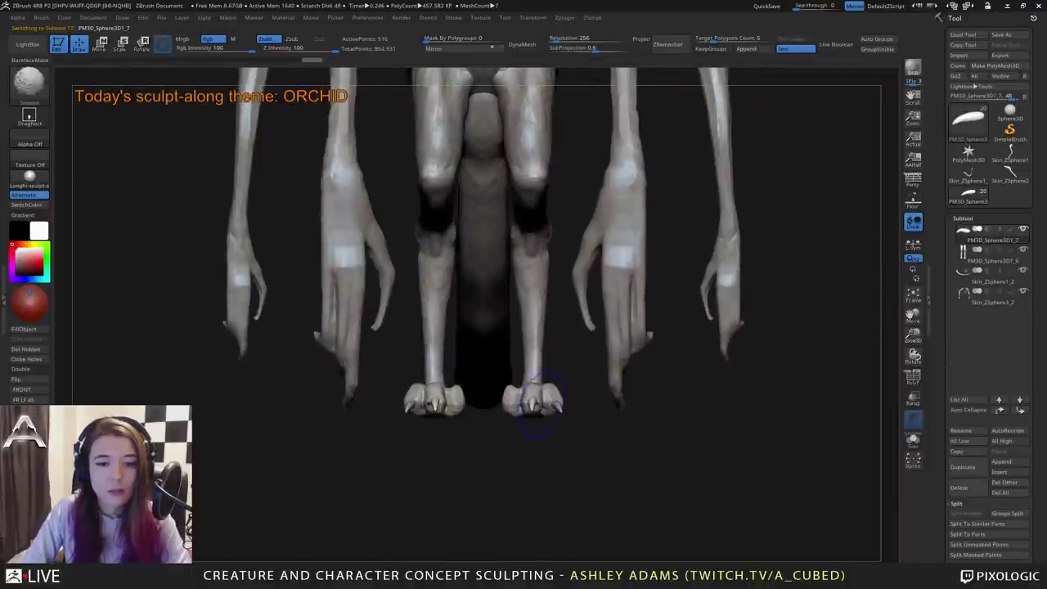
{"action": "key", "text": "w"}
{"action": "left_click_drag", "start_coordinate": [532, 337], "coordinate": [531, 343]}
{"action": "left_click", "coordinate": [962, 467]}
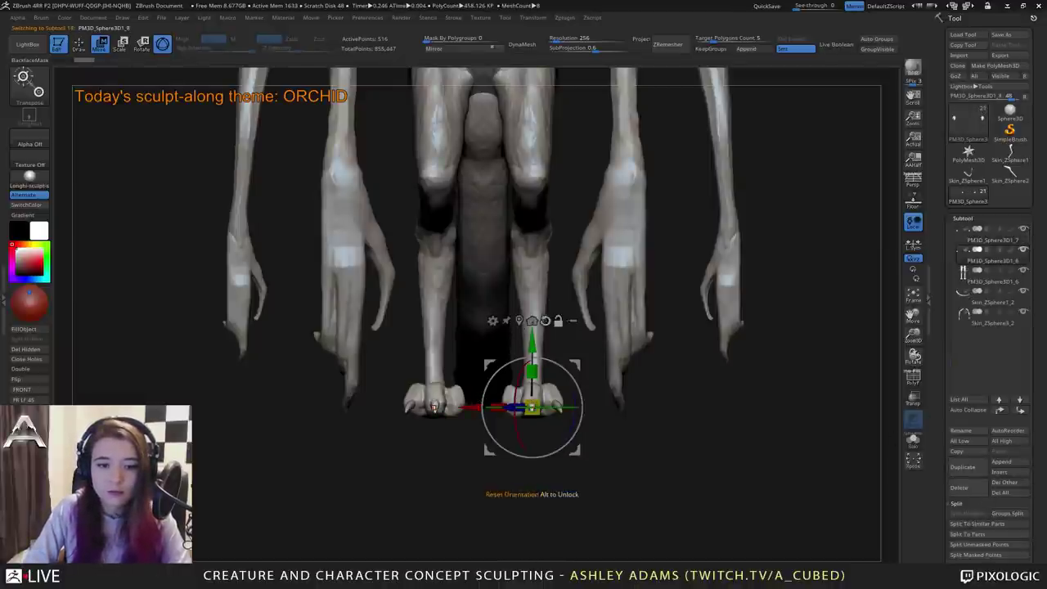
{"action": "left_click_drag", "start_coordinate": [469, 406], "coordinate": [396, 406]}
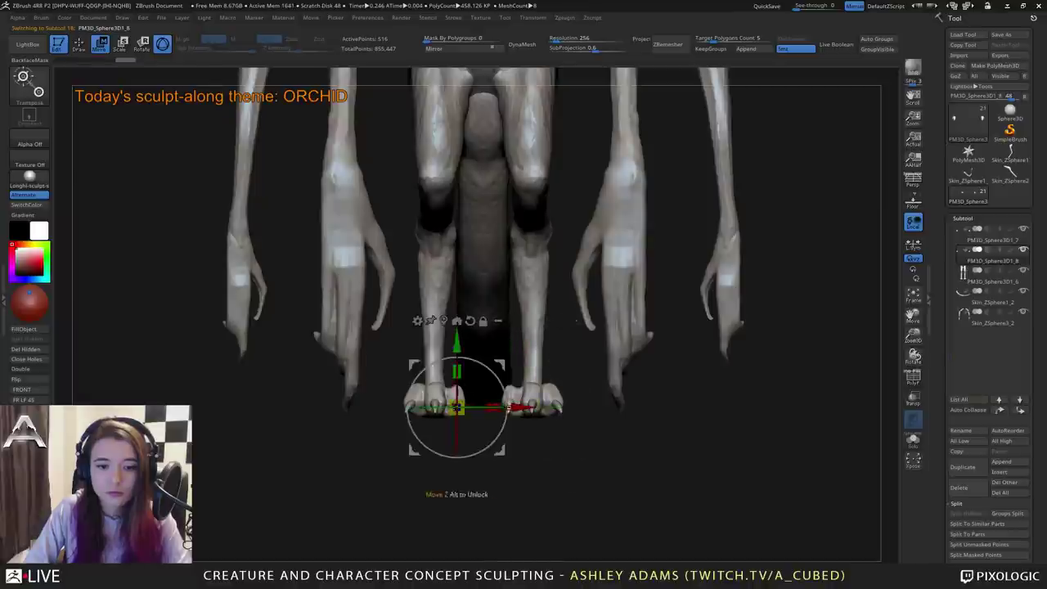
{"action": "left_click_drag", "start_coordinate": [389, 462], "coordinate": [489, 462]}
{"action": "left_click_drag", "start_coordinate": [400, 404], "coordinate": [386, 402]}
{"action": "key", "text": "q"}
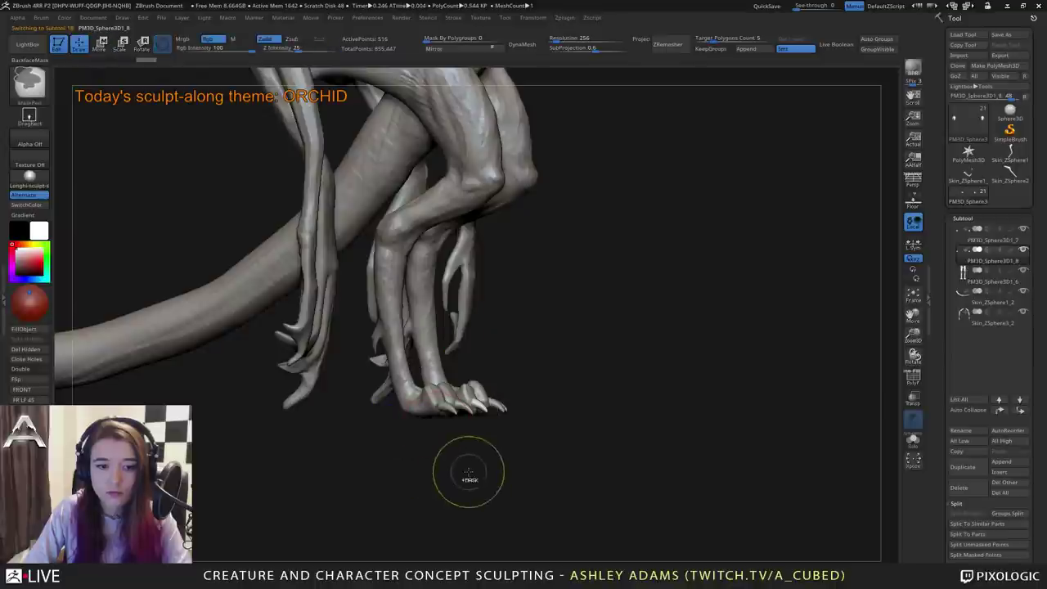
Review the full creature from several sides and make the tail the active subtool.
{"action": "right_click_drag", "start_coordinate": [470, 472], "coordinate": [515, 197], "text": "ctrl"}
{"action": "mouse_move", "coordinate": [515, 197]}
{"action": "right_mouse_down"}
{"action": "mouse_move", "coordinate": [471, 178]}
{"action": "mouse_move", "coordinate": [269, 195]}
{"action": "right_mouse_up"}
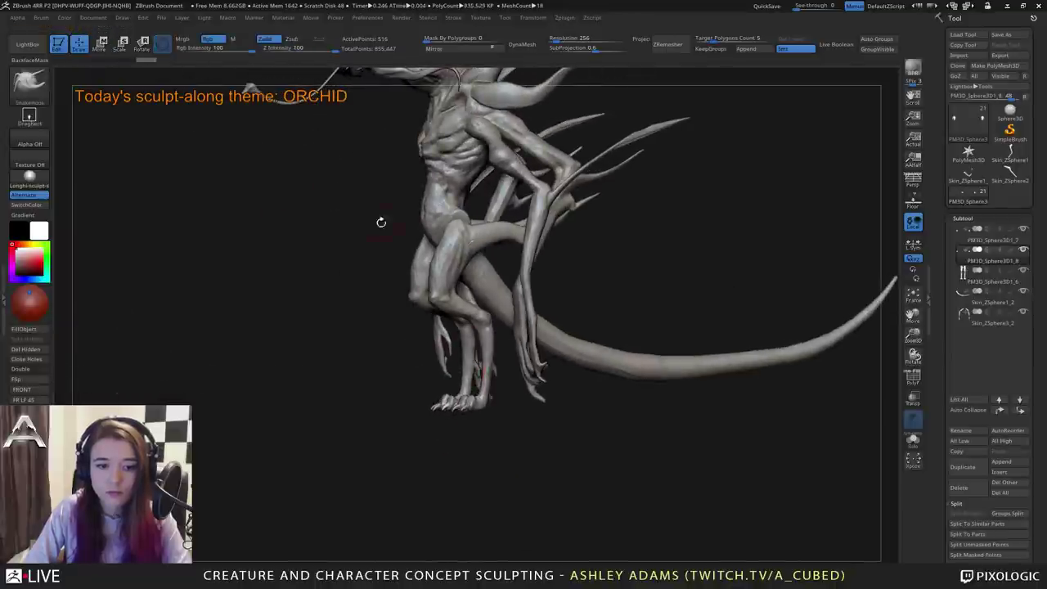
{"action": "right_click_drag", "start_coordinate": [381, 222], "coordinate": [381, 332], "text": "alt"}
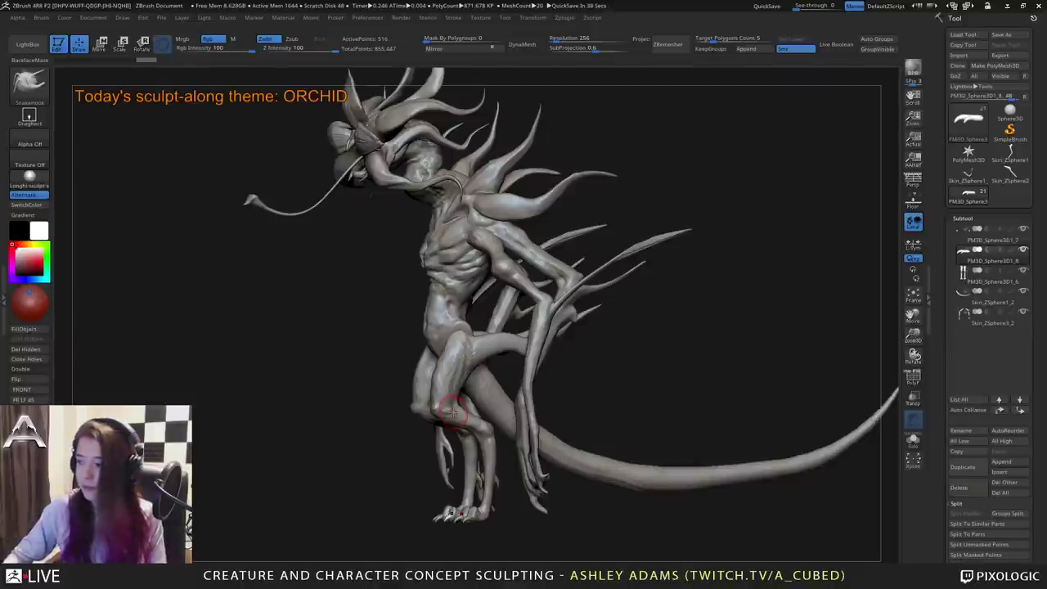
{"action": "left_click_drag", "start_coordinate": [327, 393], "coordinate": [679, 367]}
{"action": "left_click_drag", "start_coordinate": [535, 369], "coordinate": [581, 358]}
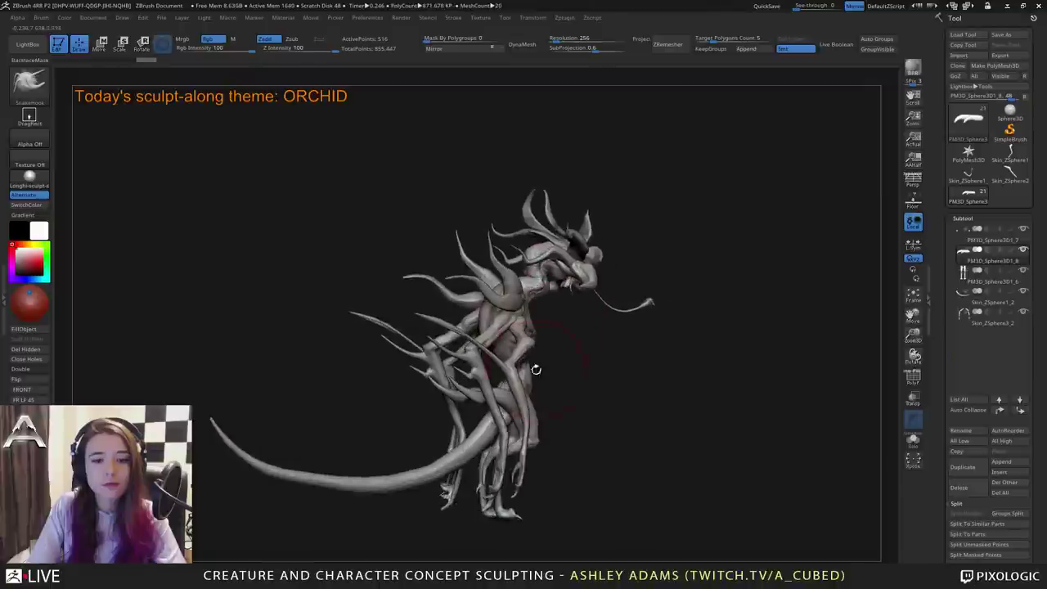
{"action": "left_click_drag", "start_coordinate": [446, 462], "coordinate": [507, 302], "text": "alt"}
{"action": "left_click", "coordinate": [495, 306], "text": "alt"}
{"action": "mouse_move", "coordinate": [495, 306]}
{"action": "right_mouse_down"}
{"action": "mouse_move", "coordinate": [456, 297]}
{"action": "mouse_move", "coordinate": [553, 306]}
{"action": "mouse_move", "coordinate": [556, 351]}
{"action": "right_mouse_up"}
{"action": "key", "text": "space"}
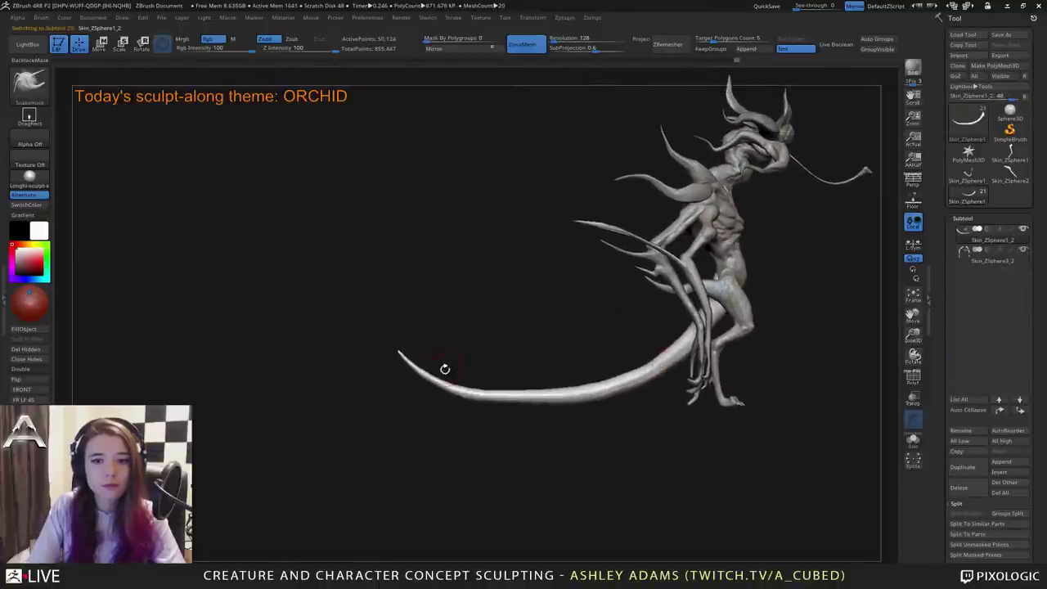
Try to pull a spike out near the tail tip with a mask and a resized SnakeHook brush.
{"action": "key", "text": "space"}
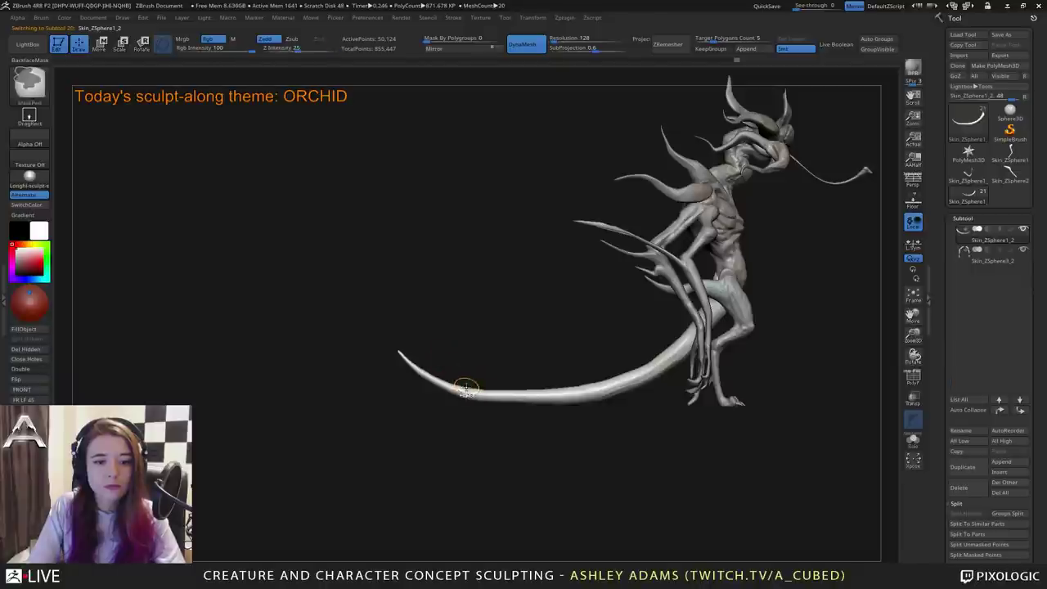
{"action": "left_click", "coordinate": [468, 372], "text": "ctrl"}
{"action": "key", "text": "space"}
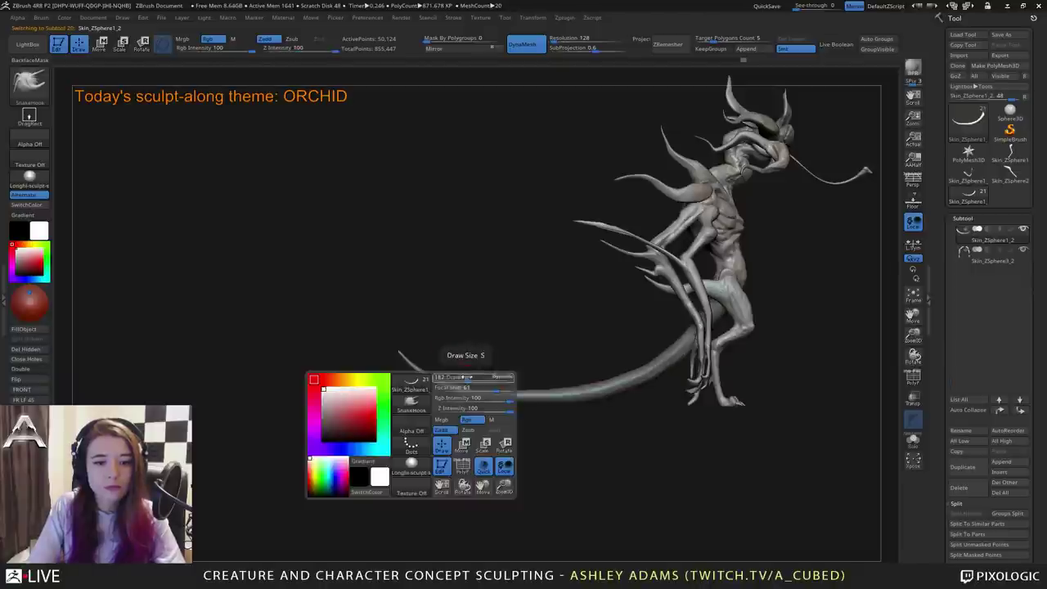
{"action": "mouse_move", "coordinate": [433, 354]}
{"action": "left_mouse_down"}
{"action": "mouse_move", "coordinate": [416, 337]}
{"action": "mouse_move", "coordinate": [373, 349]}
{"action": "mouse_move", "coordinate": [393, 353]}
{"action": "left_mouse_up"}
{"action": "key", "text": "ctrl+z"}
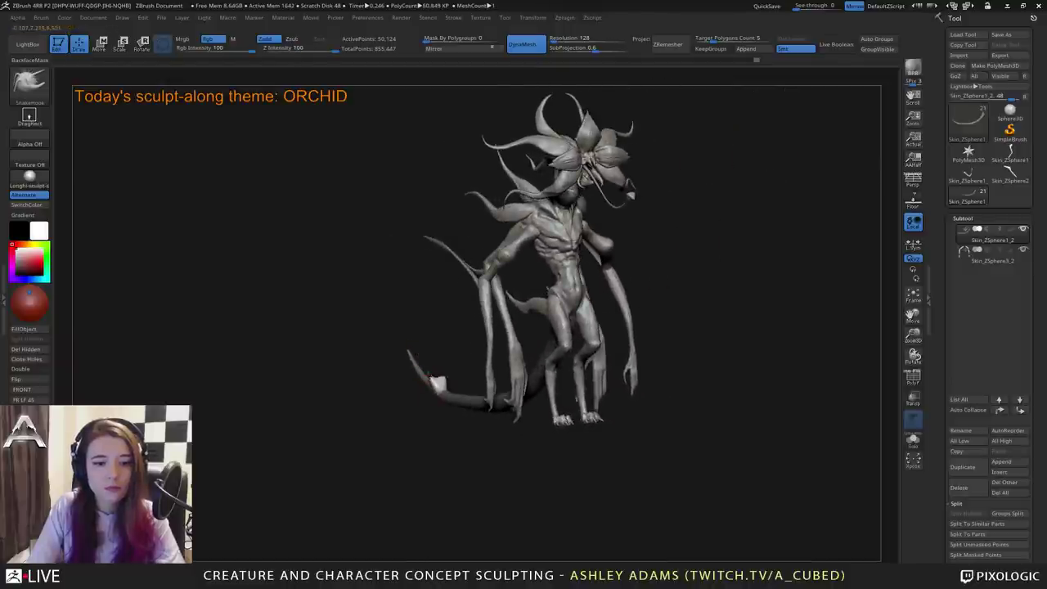
{"action": "key", "text": "ctrl+z"}
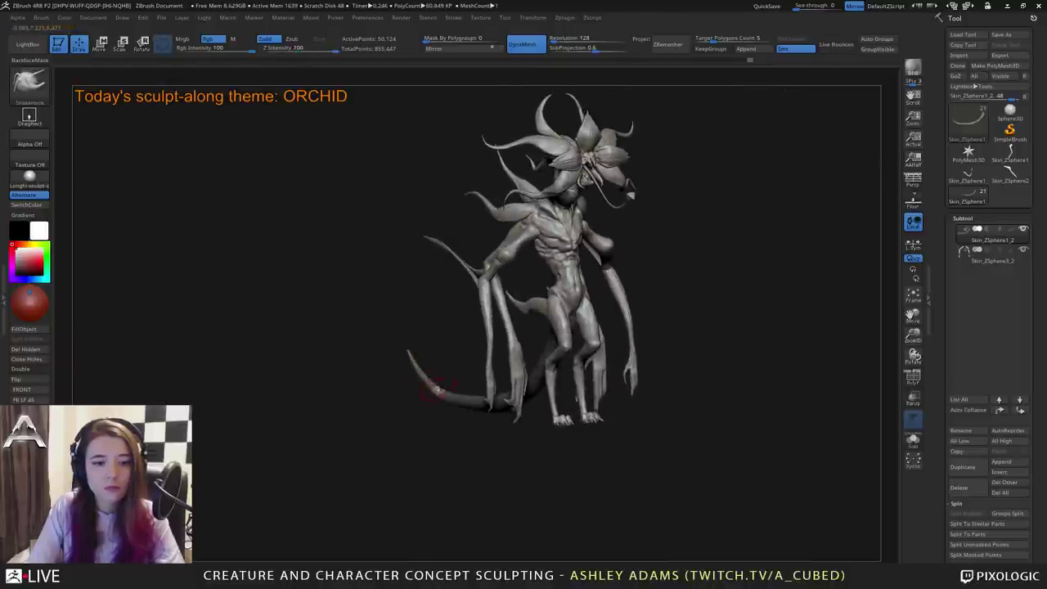
Pull two pointed, curved spikes up from the tail near its tip with the SnakeHook brush.
{"action": "mouse_move", "coordinate": [420, 355]}
{"action": "left_mouse_down"}
{"action": "mouse_move", "coordinate": [451, 363]}
{"action": "mouse_move", "coordinate": [438, 385]}
{"action": "mouse_move", "coordinate": [425, 373]}
{"action": "mouse_move", "coordinate": [472, 336]}
{"action": "mouse_move", "coordinate": [369, 332]}
{"action": "mouse_move", "coordinate": [479, 360]}
{"action": "left_mouse_up"}
{"action": "mouse_move", "coordinate": [479, 401]}
{"action": "left_mouse_down"}
{"action": "mouse_move", "coordinate": [418, 397]}
{"action": "mouse_move", "coordinate": [474, 400]}
{"action": "left_mouse_up"}
{"action": "left_click_drag", "start_coordinate": [407, 386], "coordinate": [413, 389], "text": "ctrl"}
{"action": "left_click", "coordinate": [414, 374], "text": "ctrl"}
{"action": "key", "text": "space"}
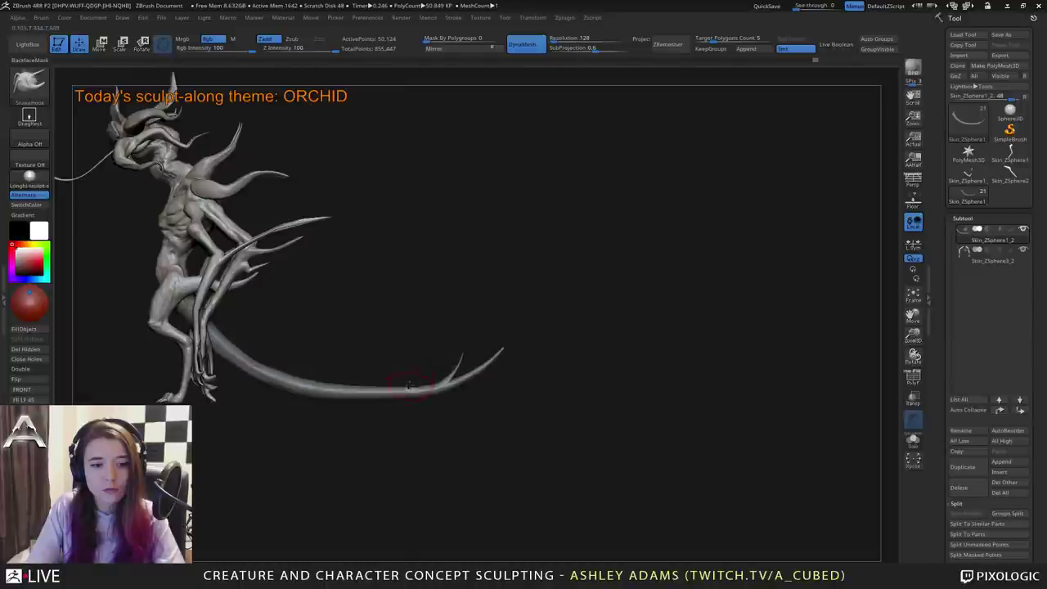
{"action": "left_click_drag", "start_coordinate": [429, 364], "coordinate": [423, 374]}
{"action": "mouse_move", "coordinate": [447, 318]}
{"action": "left_mouse_down"}
{"action": "mouse_move", "coordinate": [484, 383]}
{"action": "mouse_move", "coordinate": [409, 362]}
{"action": "left_mouse_up"}
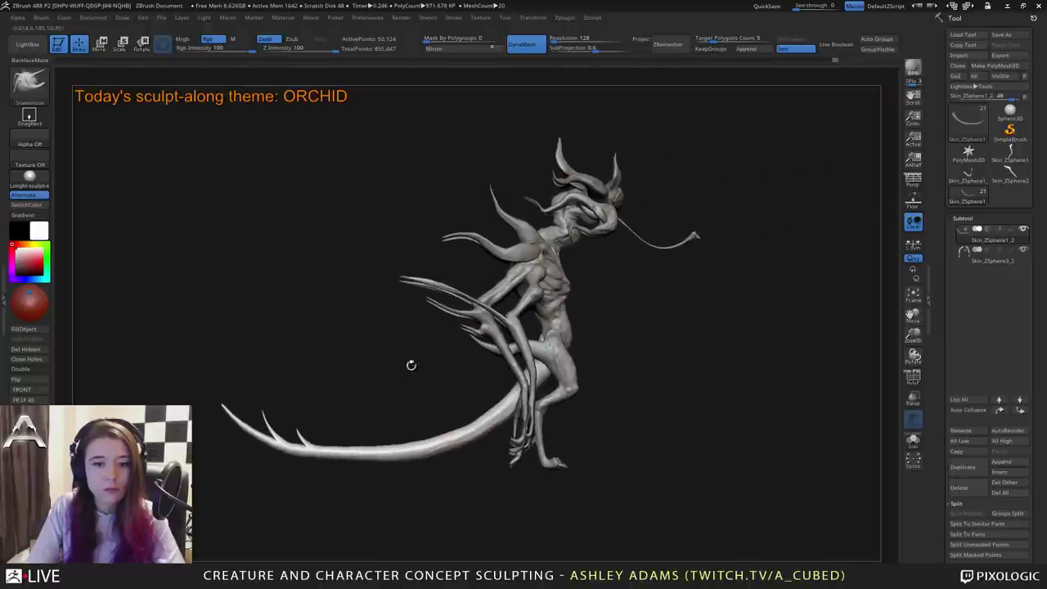
Check the creature from the front and make the upper side petals of the head flower the active subtool.
{"action": "mouse_move", "coordinate": [638, 327]}
{"action": "left_mouse_down"}
{"action": "mouse_move", "coordinate": [472, 318]}
{"action": "mouse_move", "coordinate": [624, 313]}
{"action": "left_mouse_up"}
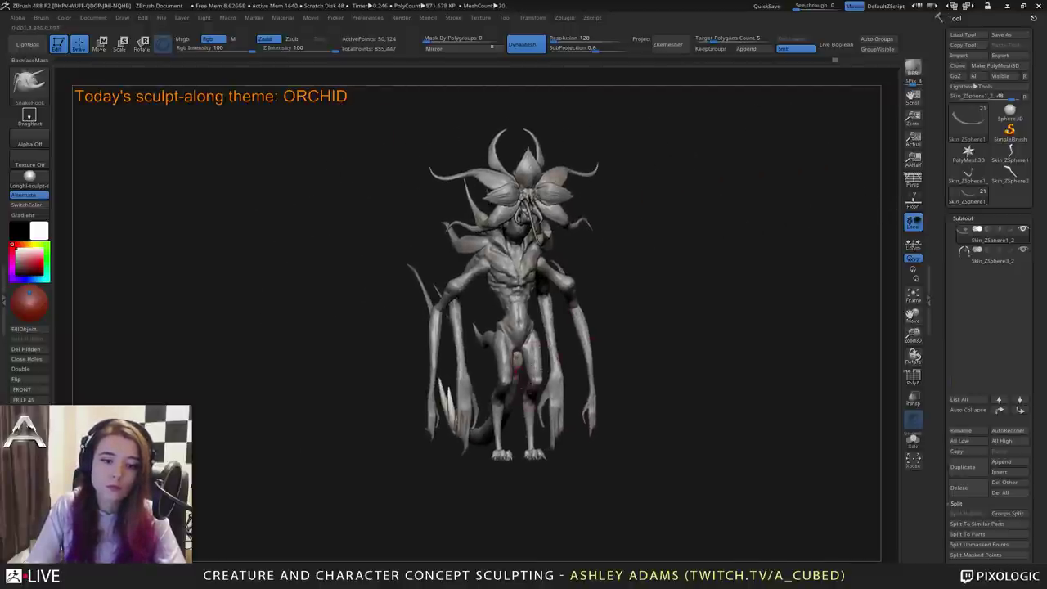
{"action": "left_click", "coordinate": [530, 377], "text": "alt"}
{"action": "left_click_drag", "start_coordinate": [638, 360], "coordinate": [654, 360], "text": "shift"}
{"action": "left_click_drag", "start_coordinate": [393, 245], "coordinate": [482, 241]}
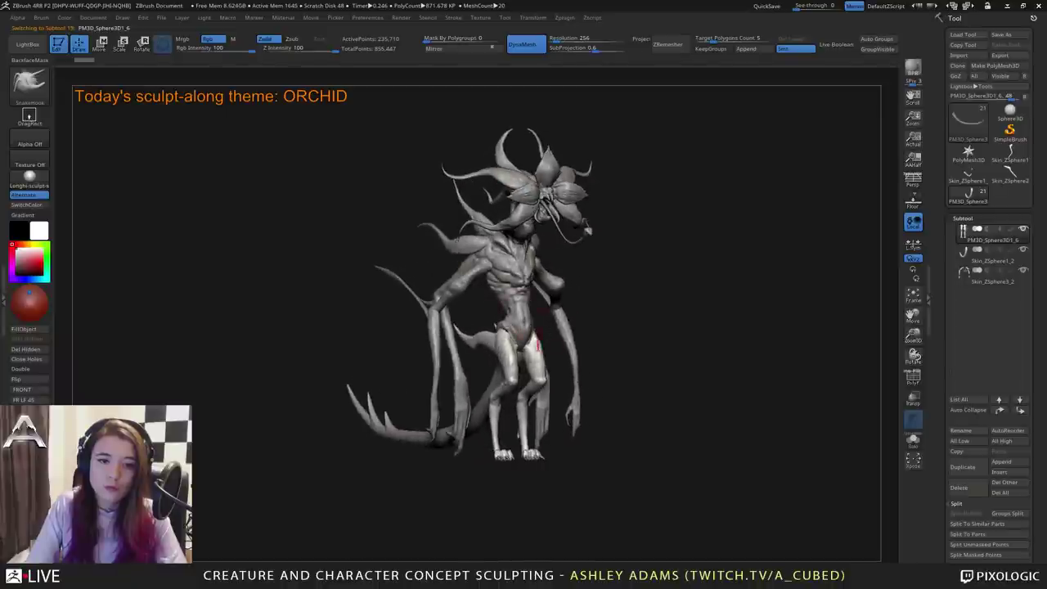
{"action": "left_click_drag", "start_coordinate": [500, 178], "coordinate": [502, 317], "text": "alt"}
{"action": "left_click", "coordinate": [502, 314], "text": "alt"}
{"action": "left_click_drag", "start_coordinate": [521, 237], "coordinate": [533, 280], "text": "alt"}
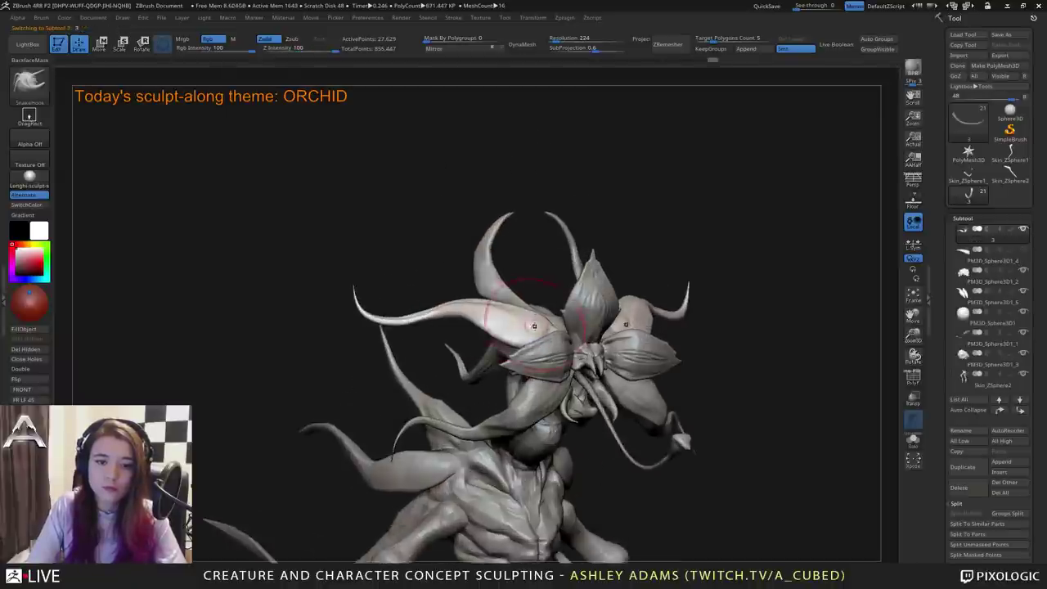
{"action": "left_click_drag", "start_coordinate": [606, 246], "coordinate": [532, 249]}
Bend and reshape the upper side petals with the SnakeHook brush, working from the side and from behind.
{"action": "right_click_drag", "start_coordinate": [518, 311], "coordinate": [601, 320]}
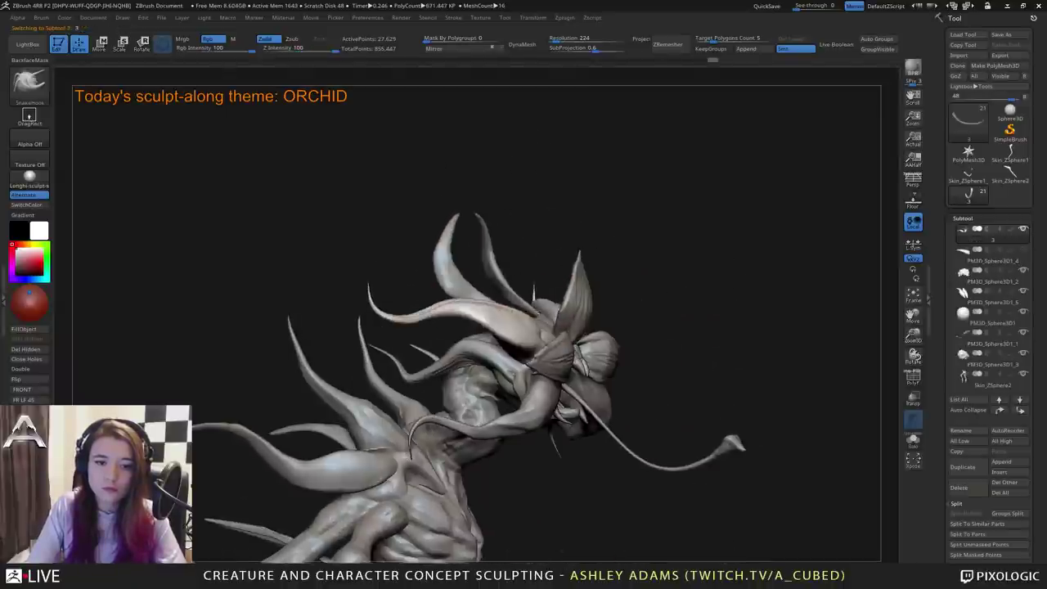
{"action": "right_click", "coordinate": [497, 320]}
{"action": "right_click_drag", "start_coordinate": [497, 320], "coordinate": [528, 307]}
{"action": "left_click_drag", "start_coordinate": [557, 409], "coordinate": [524, 324]}
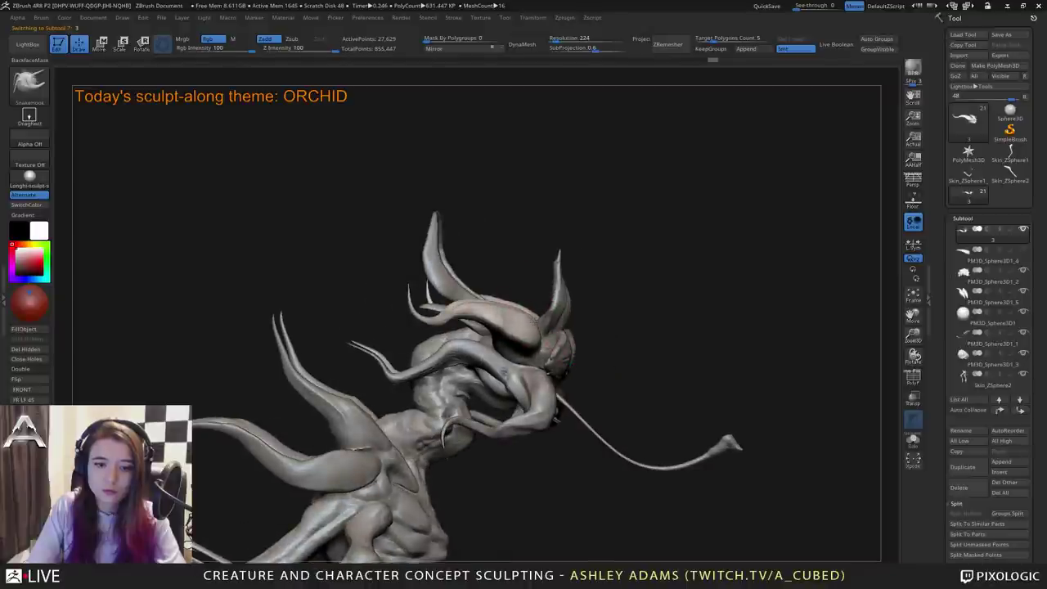
{"action": "right_click_drag", "start_coordinate": [517, 313], "coordinate": [485, 353]}
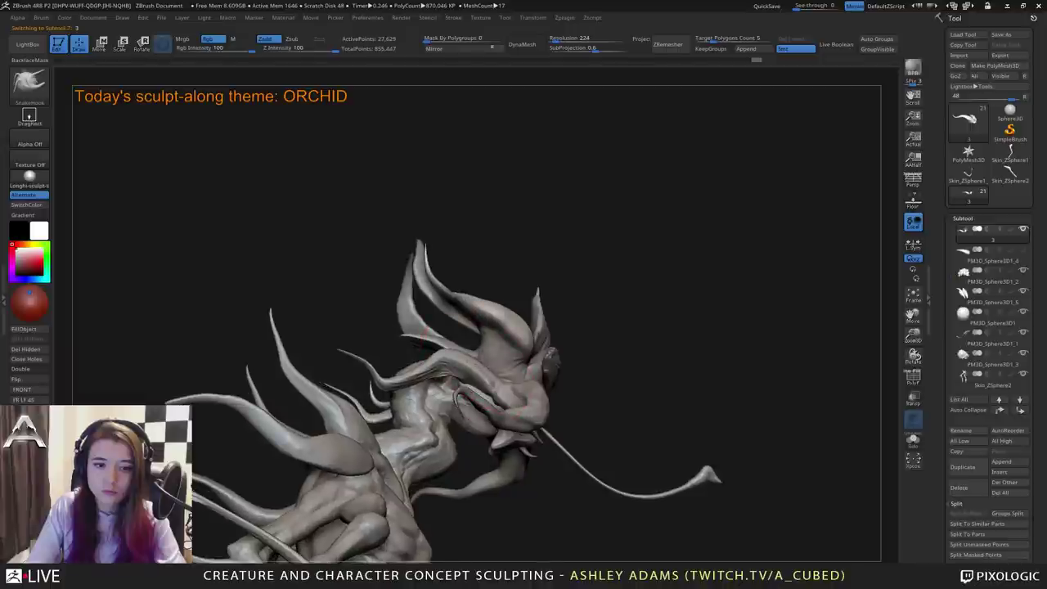
{"action": "left_click_drag", "start_coordinate": [465, 365], "coordinate": [473, 355]}
{"action": "right_click_drag", "start_coordinate": [491, 358], "coordinate": [455, 360]}
{"action": "left_click_drag", "start_coordinate": [468, 360], "coordinate": [477, 353]}
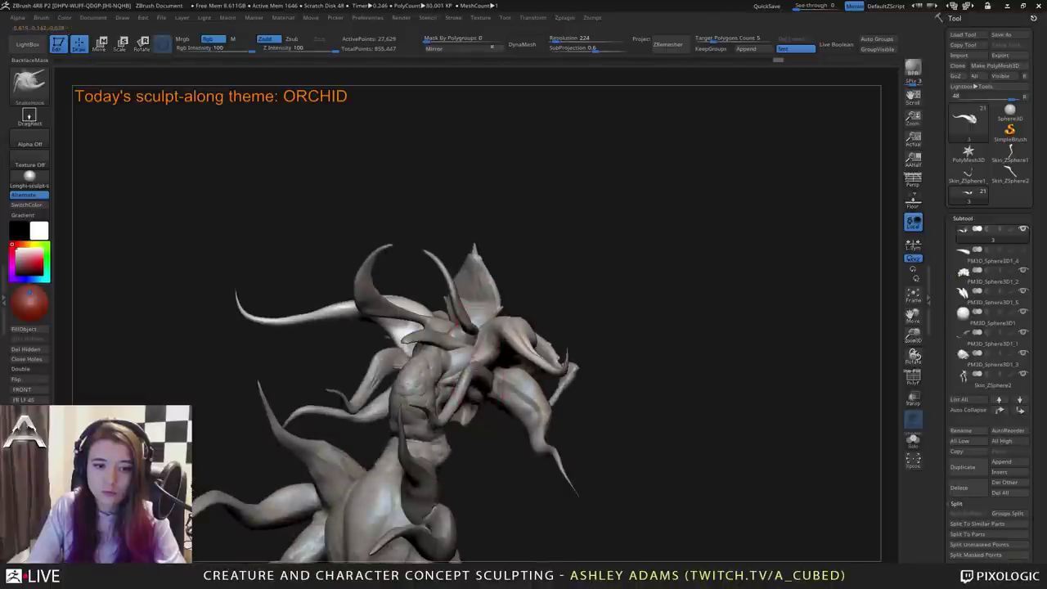
{"action": "mouse_move", "coordinate": [548, 372]}
{"action": "left_mouse_down"}
{"action": "mouse_move", "coordinate": [564, 364]}
{"action": "mouse_move", "coordinate": [542, 370]}
{"action": "left_mouse_up"}
{"action": "right_click_drag", "start_coordinate": [544, 384], "coordinate": [495, 411]}
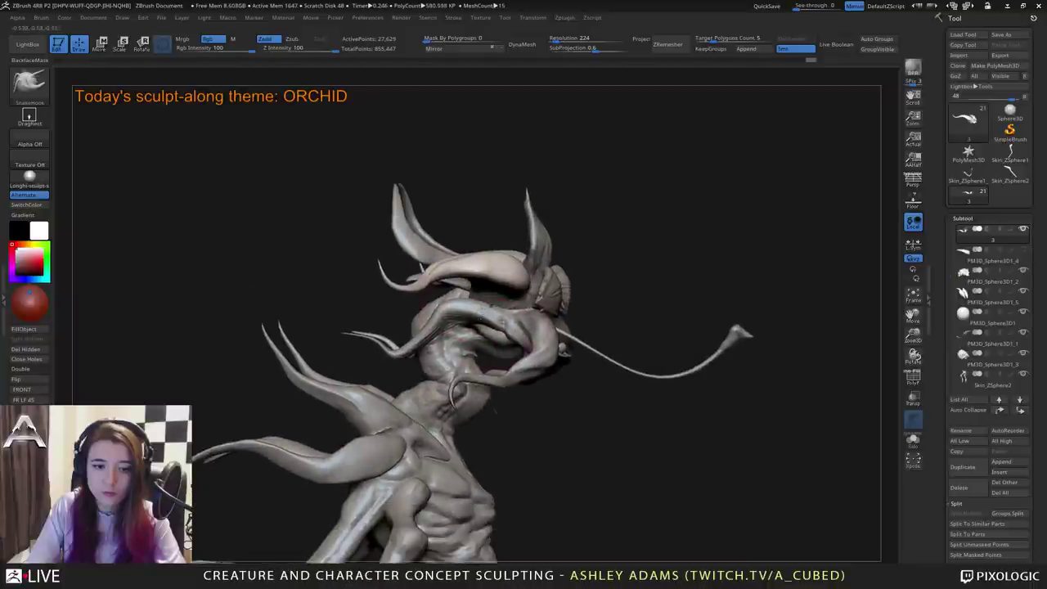
{"action": "left_click_drag", "start_coordinate": [597, 357], "coordinate": [633, 352]}
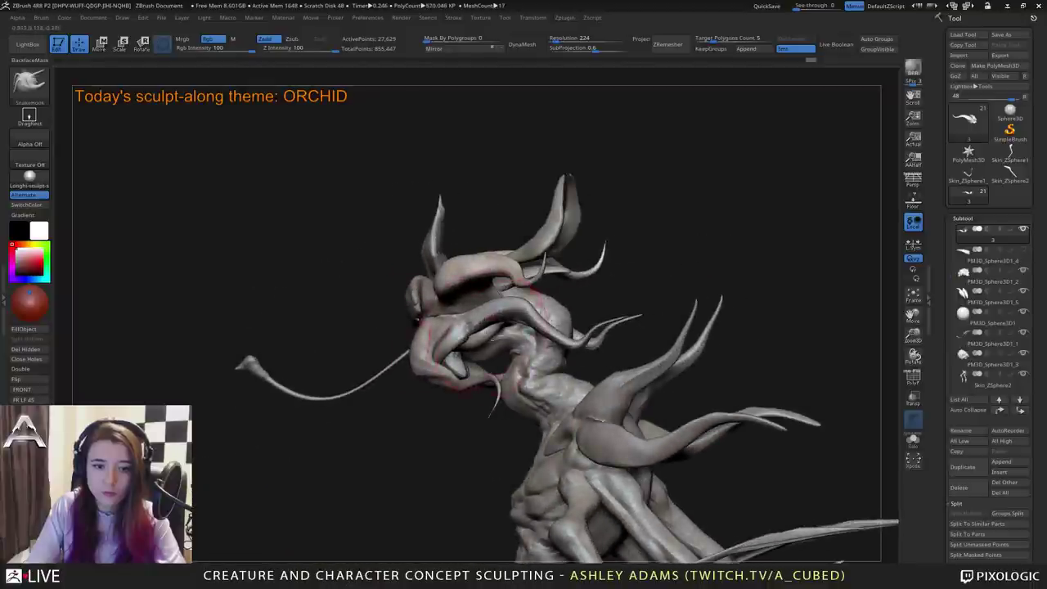
{"action": "left_click", "coordinate": [481, 309], "text": "alt"}
{"action": "right_click_drag", "start_coordinate": [481, 309], "coordinate": [516, 317]}
{"action": "left_click", "coordinate": [482, 315], "text": "alt"}
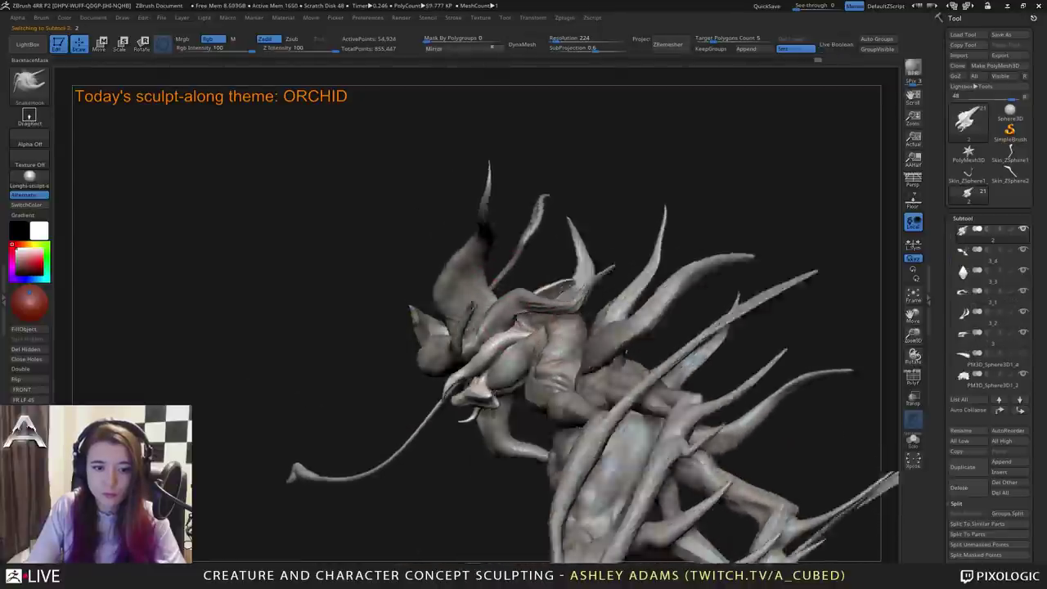
{"action": "right_click_drag", "start_coordinate": [517, 317], "coordinate": [539, 337]}
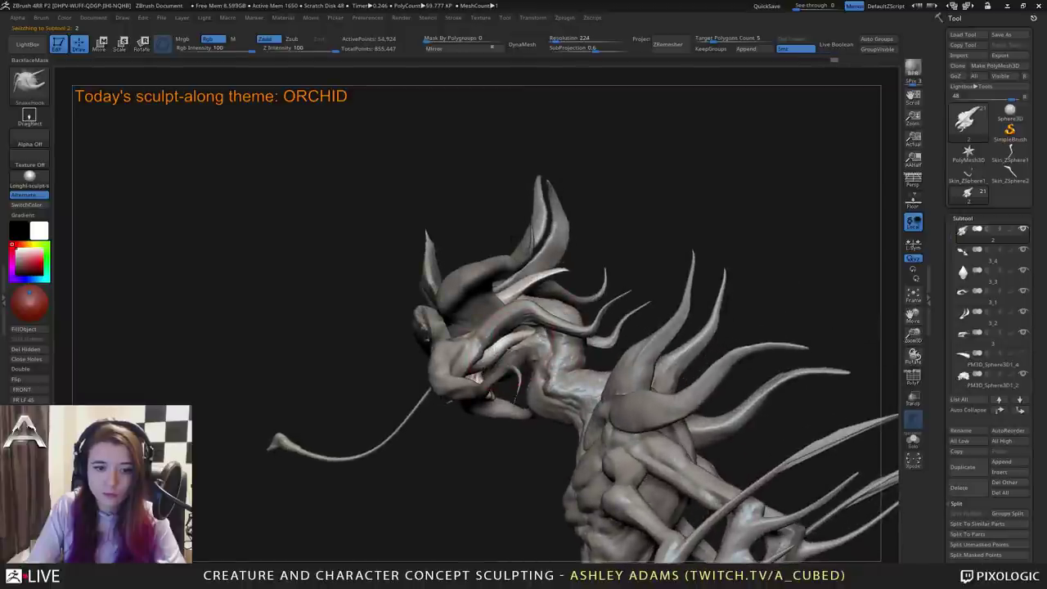
{"action": "right_click_drag", "start_coordinate": [540, 336], "coordinate": [516, 319]}
{"action": "left_click_drag", "start_coordinate": [613, 324], "coordinate": [538, 327]}
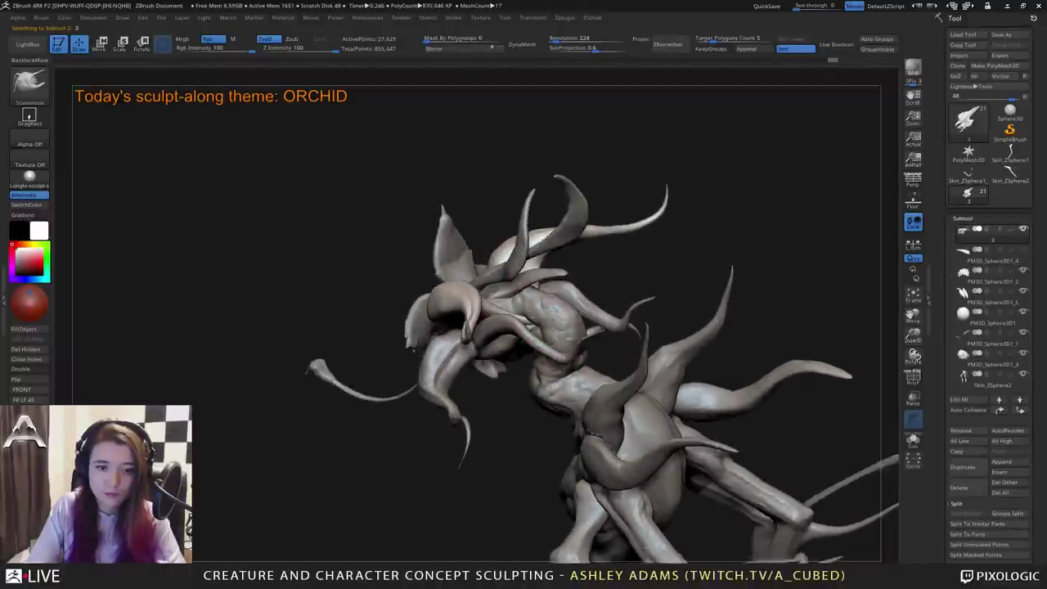
Reselect the upper side petals and adjust their outward sweep around the head with the SnakeHook brush.
{"action": "left_click", "coordinate": [538, 327], "text": "alt"}
{"action": "right_click_drag", "start_coordinate": [552, 316], "coordinate": [572, 232]}
{"action": "left_click_drag", "start_coordinate": [582, 278], "coordinate": [549, 286]}
{"action": "mouse_move", "coordinate": [520, 263]}
{"action": "right_mouse_down"}
{"action": "mouse_move", "coordinate": [550, 255]}
{"action": "mouse_move", "coordinate": [556, 299]}
{"action": "mouse_move", "coordinate": [511, 270]}
{"action": "mouse_move", "coordinate": [516, 262]}
{"action": "right_mouse_up"}
{"action": "left_click", "coordinate": [551, 255], "text": "alt"}
{"action": "right_click_drag", "start_coordinate": [515, 262], "coordinate": [581, 308]}
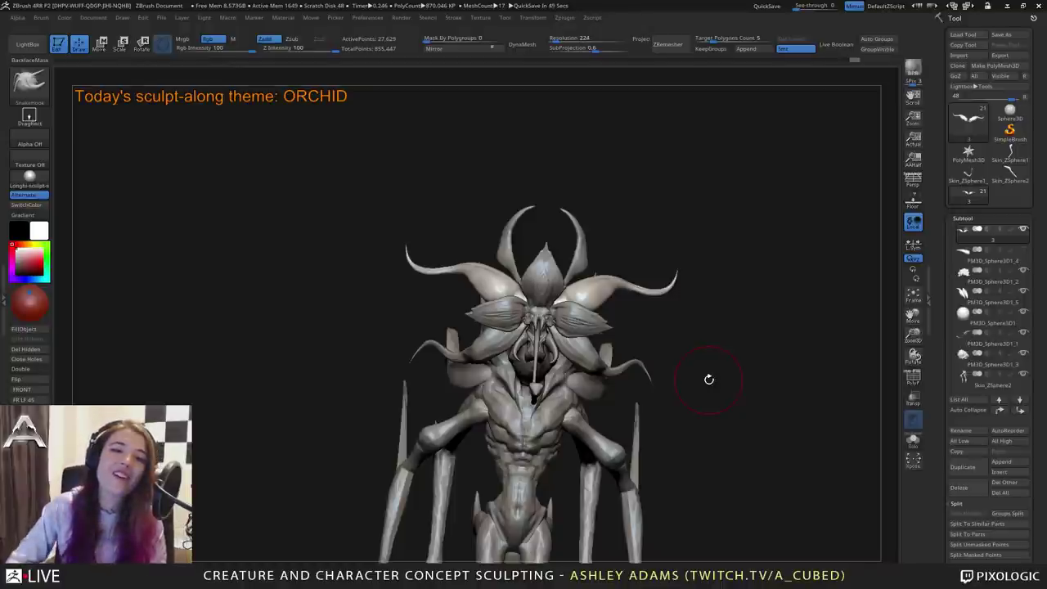
Remesh the upper side petals with DynaMesh at resolution 224.
{"action": "left_click_drag", "start_coordinate": [449, 135], "coordinate": [482, 201]}
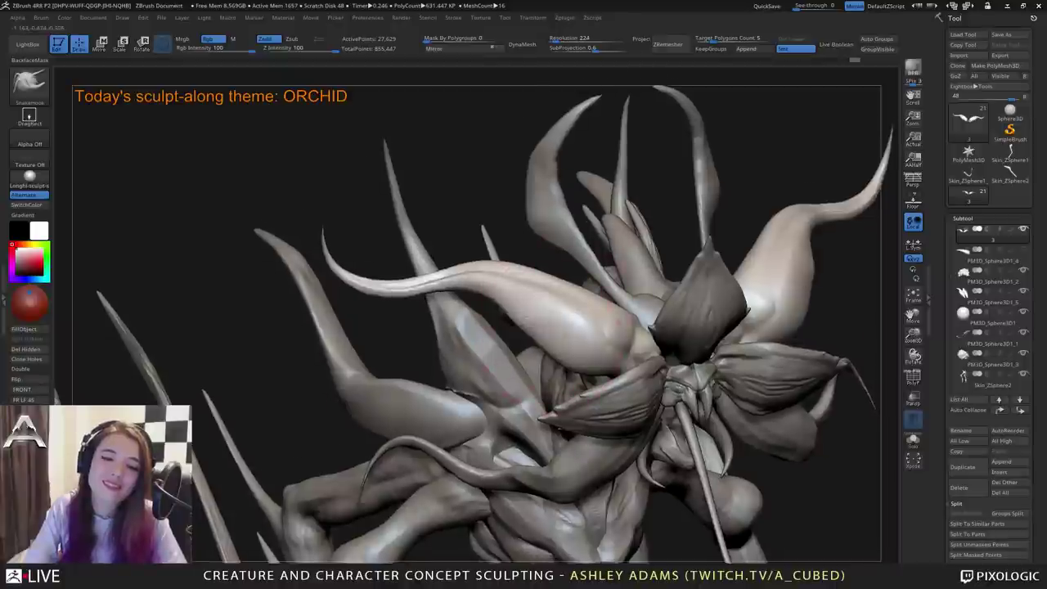
{"action": "left_click_drag", "start_coordinate": [375, 292], "coordinate": [343, 268], "text": "alt"}
{"action": "left_click", "coordinate": [523, 44]}
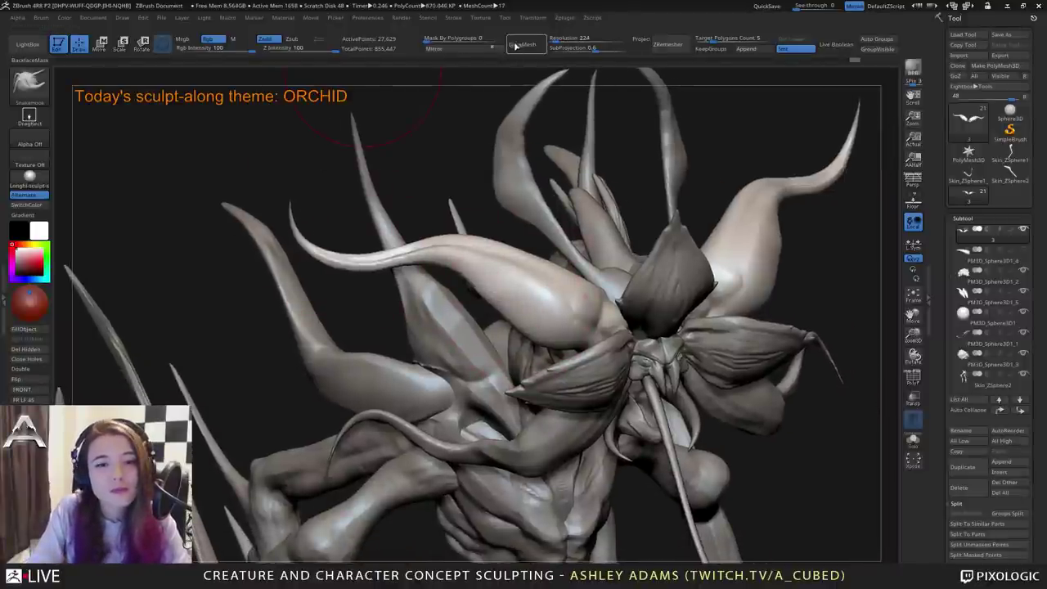
Carve long creases along the length of the upper side petals with the DamStandard brush.
{"action": "key", "text": "b"}
{"action": "key", "text": "d"}
{"action": "key", "text": "s"}
{"action": "right_click", "coordinate": [441, 247]}
{"action": "left_click_drag", "start_coordinate": [446, 247], "coordinate": [425, 247]}
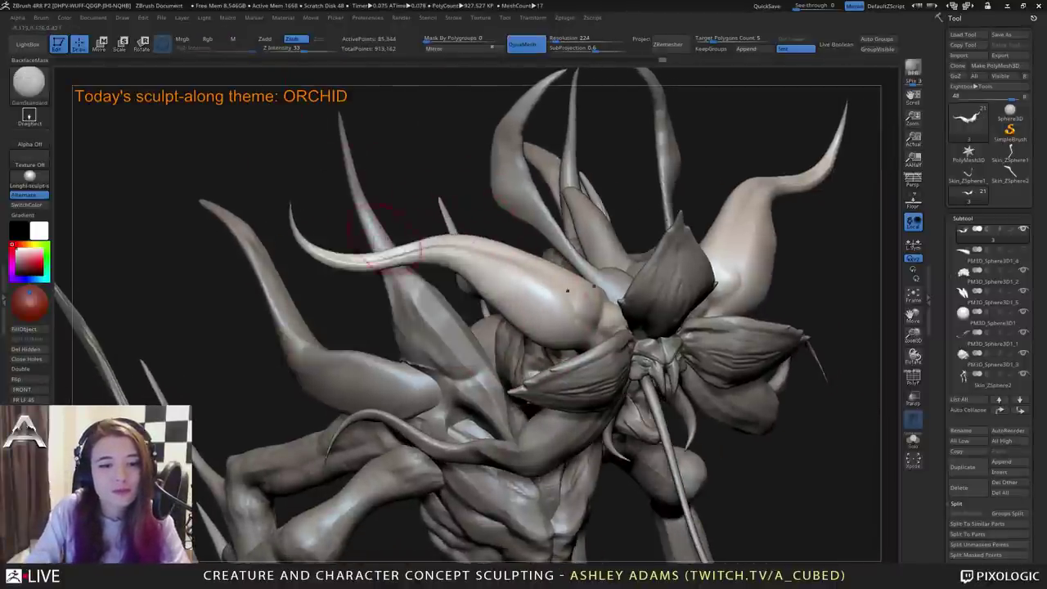
{"action": "right_click", "coordinate": [423, 257]}
{"action": "mouse_move", "coordinate": [389, 262]}
{"action": "left_mouse_down"}
{"action": "mouse_move", "coordinate": [438, 261]}
{"action": "mouse_move", "coordinate": [561, 324]}
{"action": "left_mouse_up"}
{"action": "left_click_drag", "start_coordinate": [409, 248], "coordinate": [486, 276]}
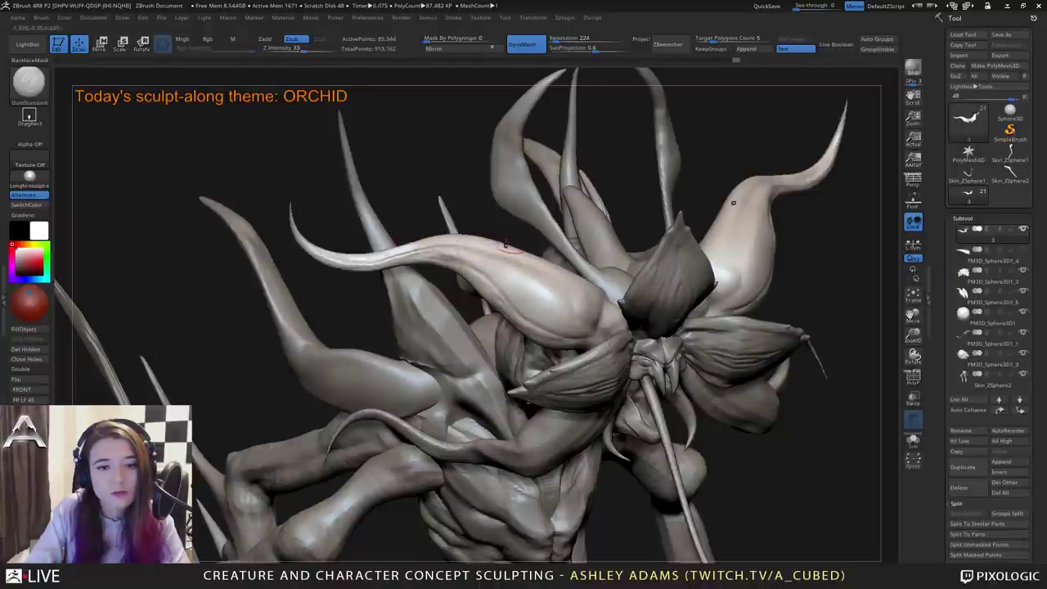
Extend the DamStandard creases toward the base of the upper side petals and undo the last stroke.
{"action": "left_click_drag", "start_coordinate": [490, 196], "coordinate": [425, 204]}
{"action": "left_click_drag", "start_coordinate": [469, 248], "coordinate": [564, 291]}
{"action": "left_click_drag", "start_coordinate": [834, 139], "coordinate": [921, 146]}
{"action": "left_click_drag", "start_coordinate": [560, 280], "coordinate": [589, 302]}
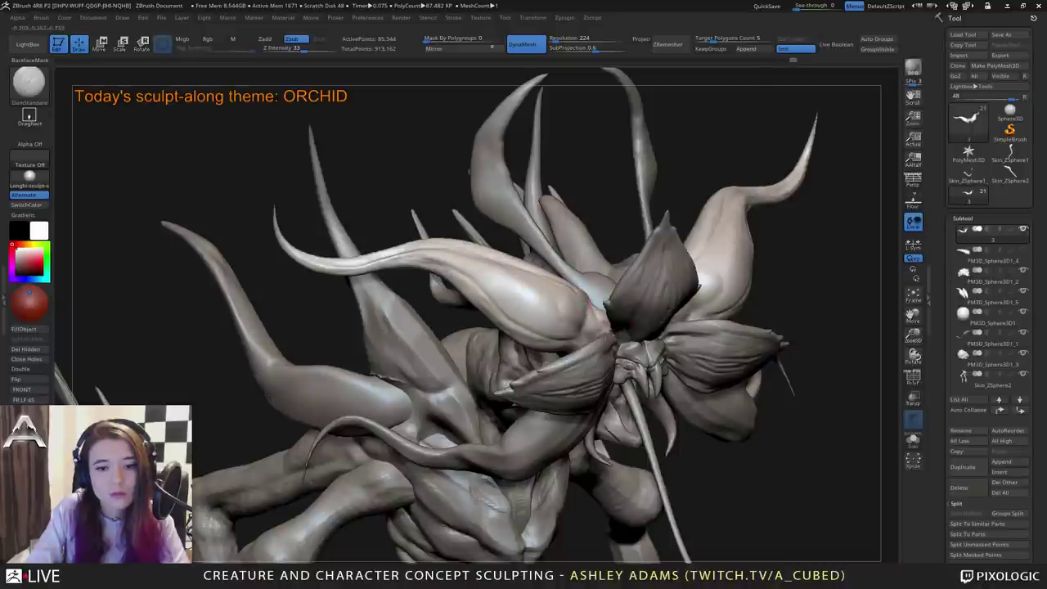
{"action": "left_click_drag", "start_coordinate": [580, 333], "coordinate": [489, 304]}
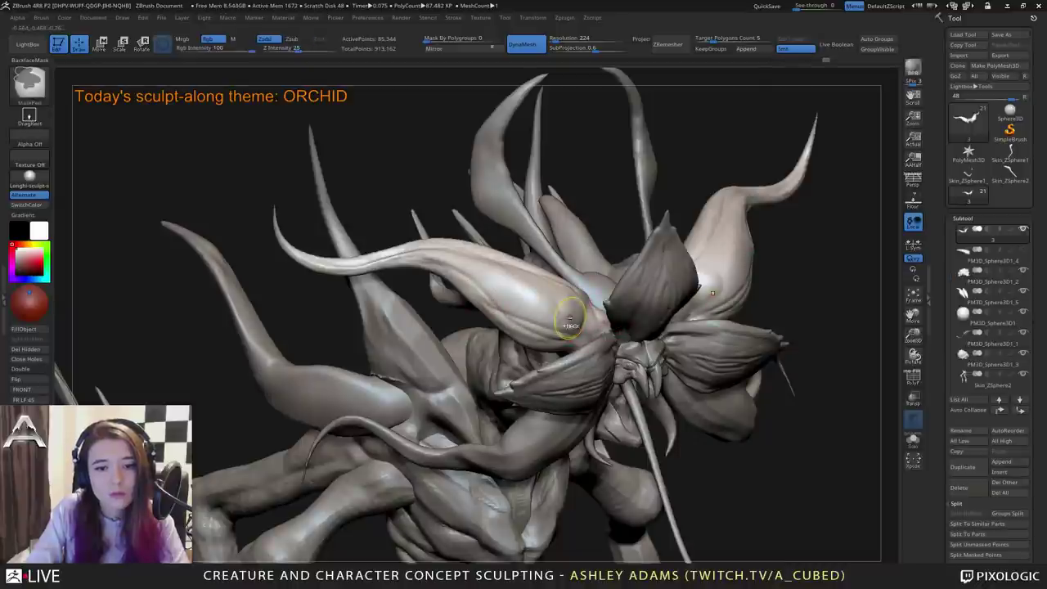
{"action": "key", "text": "ctrl+z"}
Carve parallel vein grooves across the front faces of the upper side petals, from their bases toward the tapering tips.
{"action": "right_click_drag", "start_coordinate": [571, 299], "coordinate": [516, 287]}
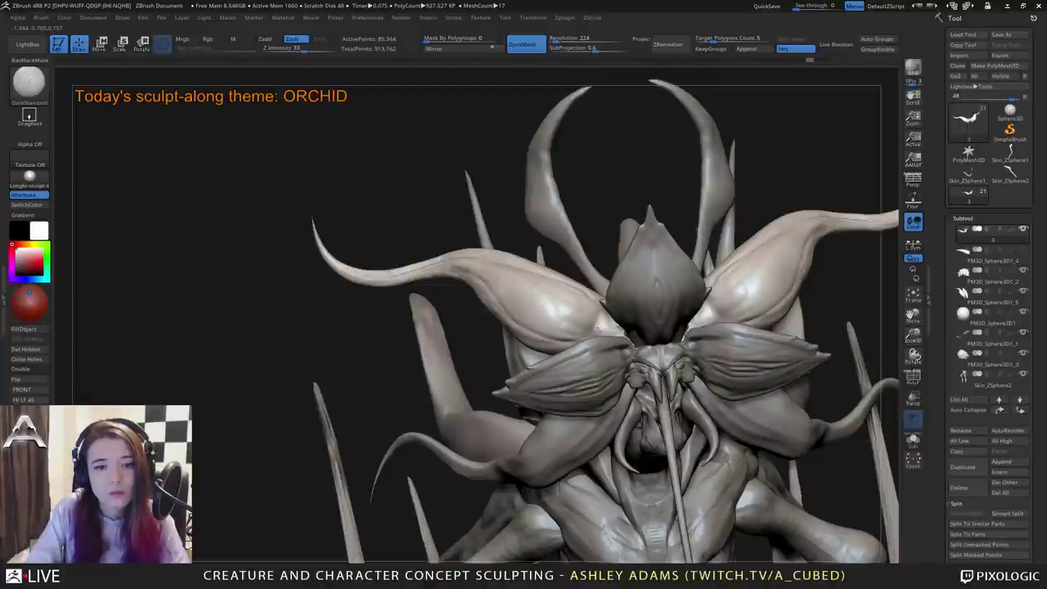
{"action": "left_click_drag", "start_coordinate": [569, 322], "coordinate": [546, 311]}
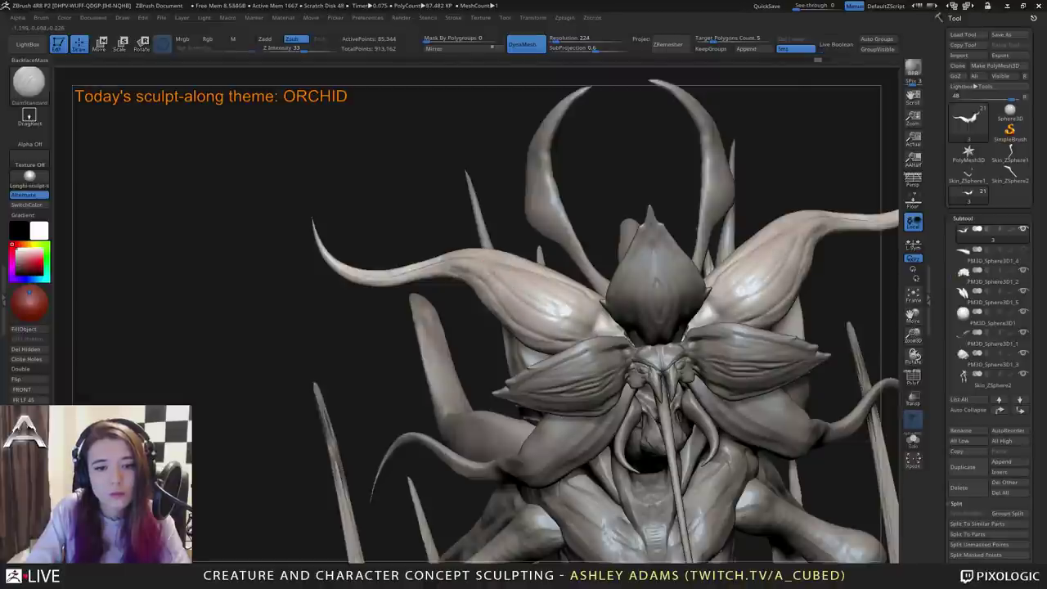
{"action": "left_click_drag", "start_coordinate": [563, 315], "coordinate": [528, 314]}
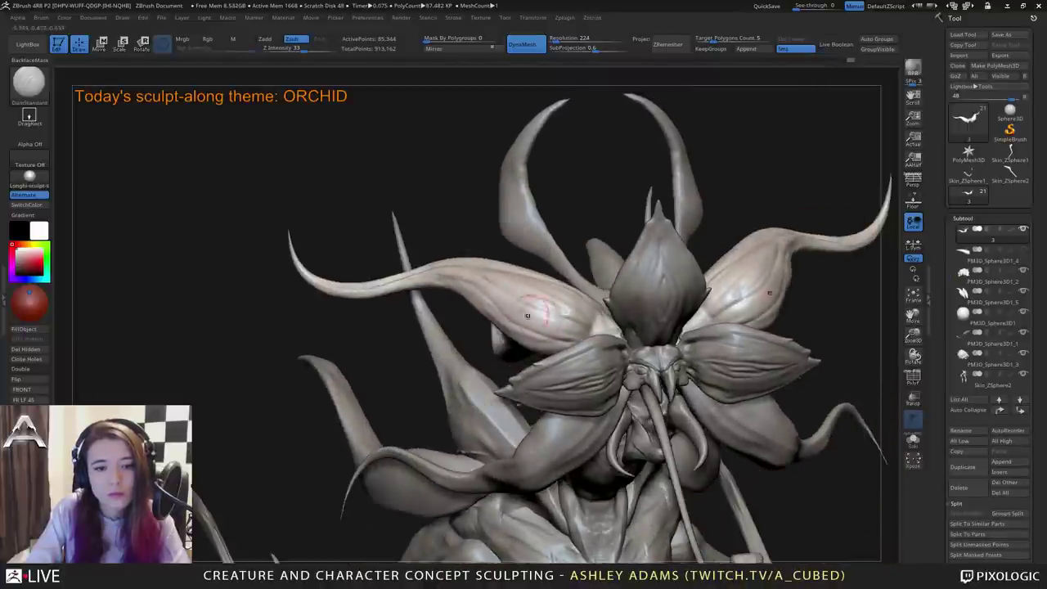
{"action": "mouse_move", "coordinate": [474, 280]}
{"action": "left_mouse_down"}
{"action": "mouse_move", "coordinate": [556, 330]}
{"action": "mouse_move", "coordinate": [604, 331]}
{"action": "left_mouse_up"}
{"action": "mouse_move", "coordinate": [603, 332]}
{"action": "right_mouse_down"}
{"action": "mouse_move", "coordinate": [596, 342]}
{"action": "mouse_move", "coordinate": [601, 328]}
{"action": "right_mouse_up"}
{"action": "right_click_drag", "start_coordinate": [559, 292], "coordinate": [560, 302]}
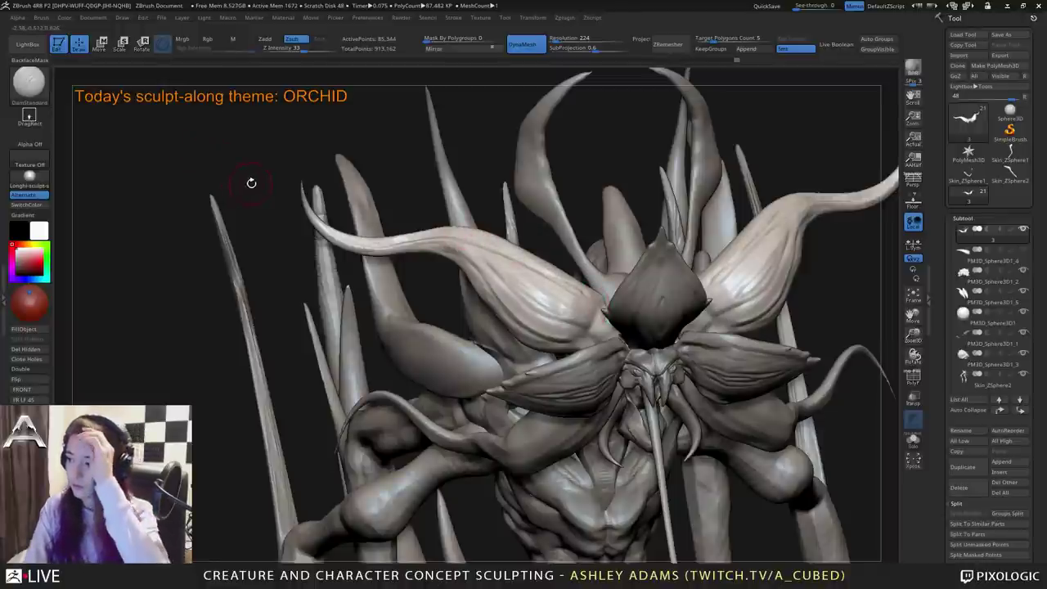
Deepen the vein grooves on the top and outer sides of the upper side petals with DamStandard.
{"action": "mouse_move", "coordinate": [413, 201]}
{"action": "left_mouse_down"}
{"action": "mouse_move", "coordinate": [222, 232]}
{"action": "mouse_move", "coordinate": [349, 239]}
{"action": "mouse_move", "coordinate": [479, 290]}
{"action": "left_mouse_up"}
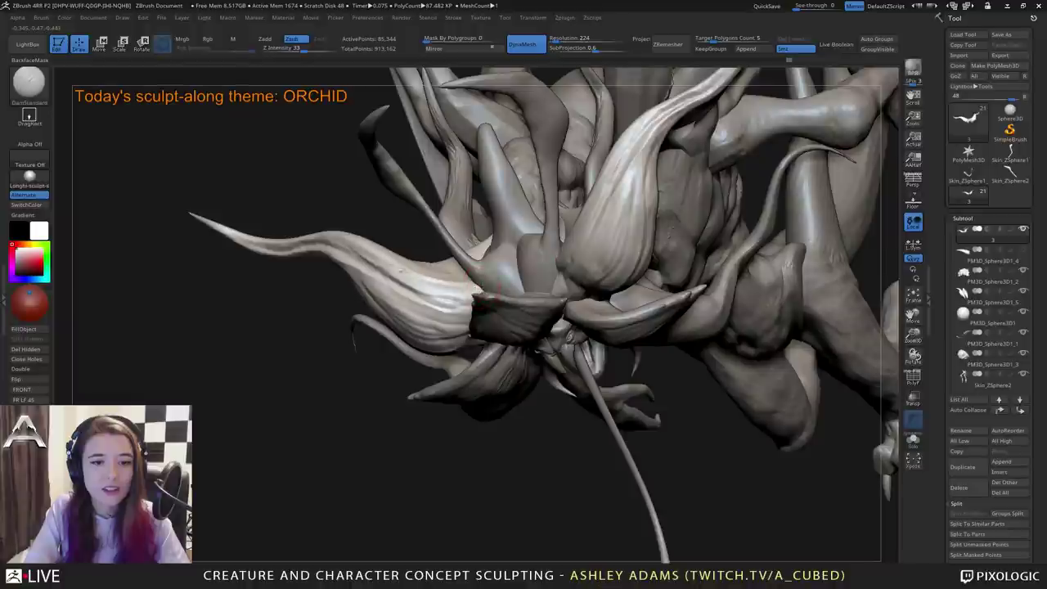
{"action": "mouse_move", "coordinate": [232, 210]}
{"action": "left_mouse_down"}
{"action": "mouse_move", "coordinate": [270, 286]}
{"action": "mouse_move", "coordinate": [253, 297]}
{"action": "left_mouse_up"}
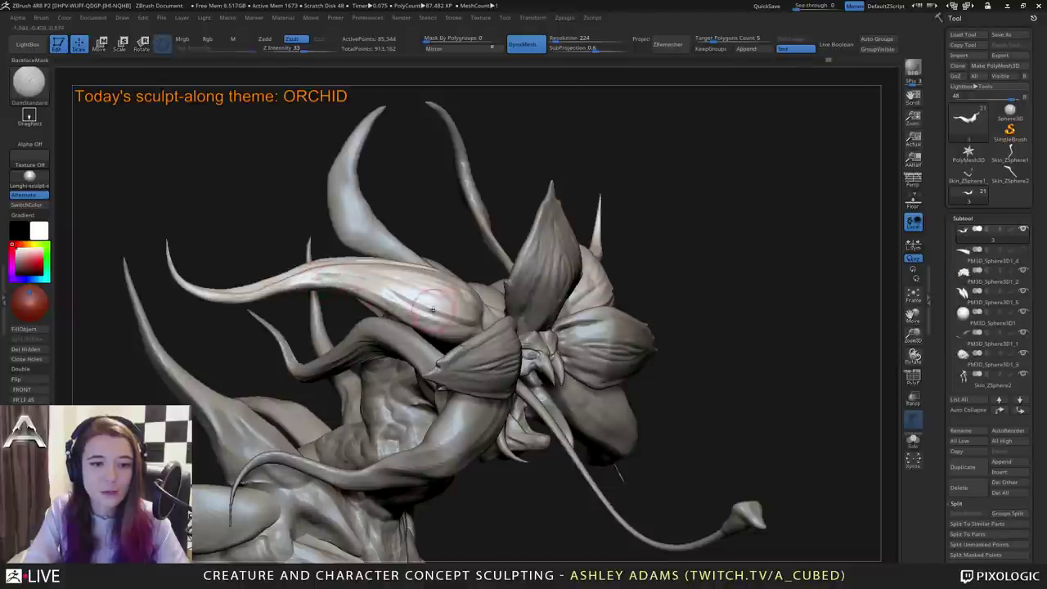
{"action": "mouse_move", "coordinate": [399, 302]}
{"action": "right_mouse_down"}
{"action": "mouse_move", "coordinate": [427, 298]}
{"action": "mouse_move", "coordinate": [368, 337]}
{"action": "mouse_move", "coordinate": [419, 379]}
{"action": "mouse_move", "coordinate": [436, 373]}
{"action": "mouse_move", "coordinate": [413, 200]}
{"action": "right_mouse_up"}
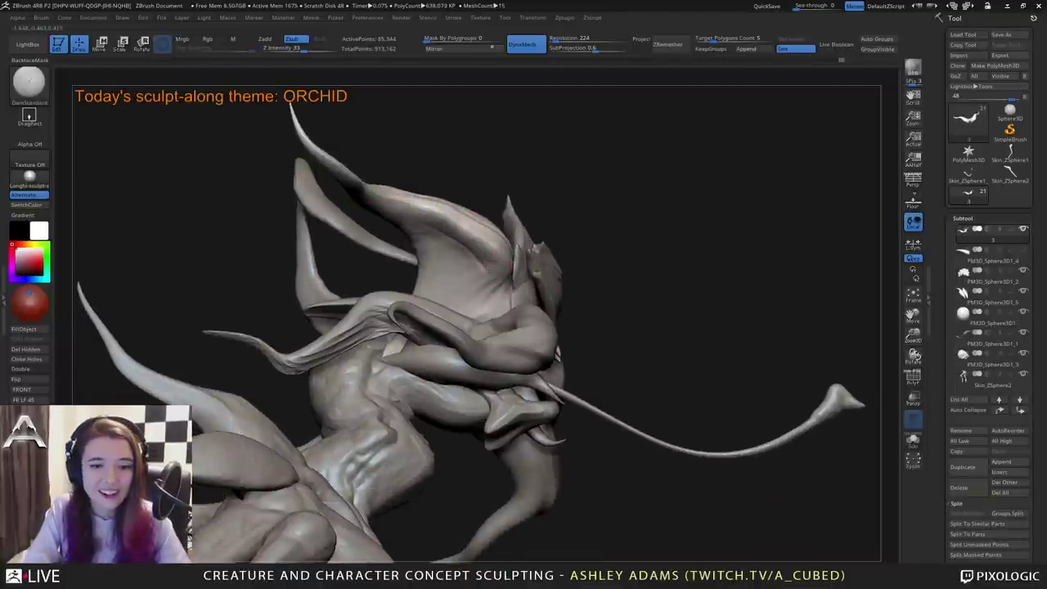
{"action": "mouse_move", "coordinate": [471, 218]}
{"action": "right_mouse_down"}
{"action": "mouse_move", "coordinate": [442, 286]}
{"action": "mouse_move", "coordinate": [479, 279]}
{"action": "mouse_move", "coordinate": [438, 296]}
{"action": "right_mouse_up"}
Reselect the upper side petals and carve creases into their backs and undersides with DamStandard.
{"action": "left_click", "coordinate": [530, 325], "text": "alt"}
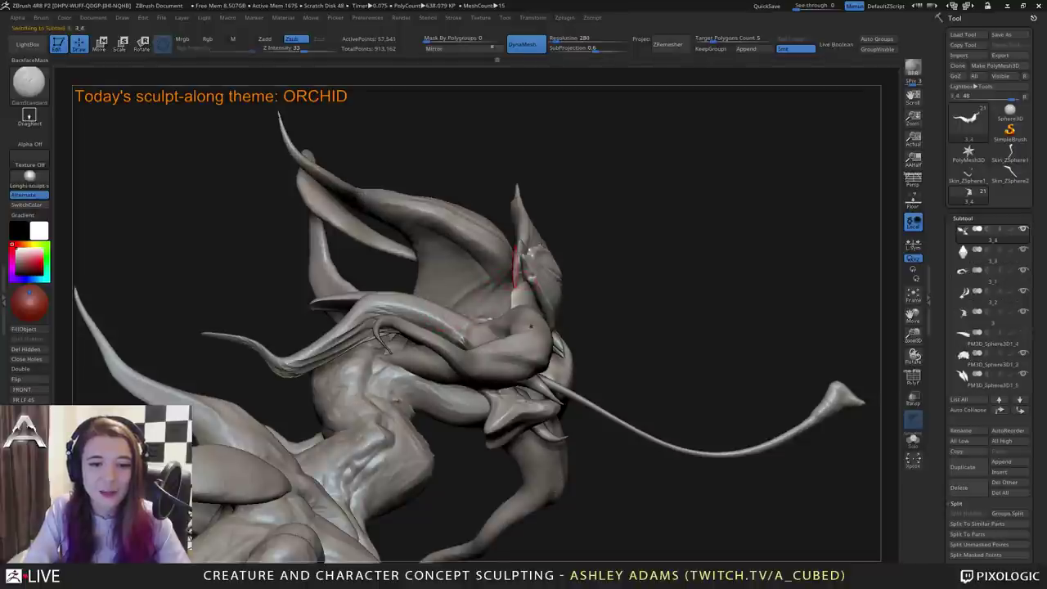
{"action": "left_click", "coordinate": [493, 279], "text": "alt"}
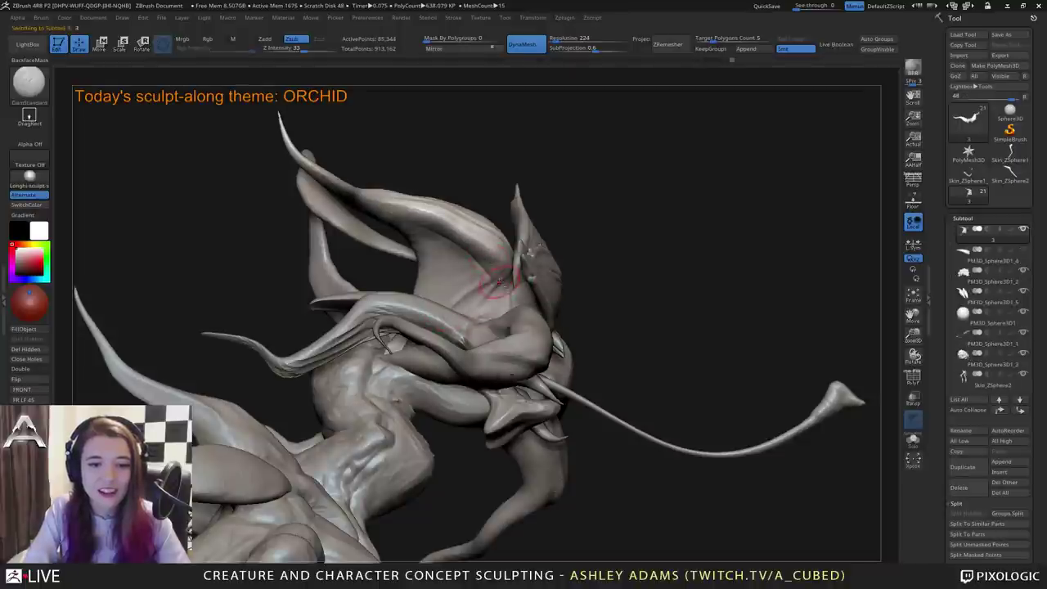
{"action": "left_click_drag", "start_coordinate": [458, 167], "coordinate": [695, 237]}
{"action": "left_click_drag", "start_coordinate": [572, 311], "coordinate": [407, 247]}
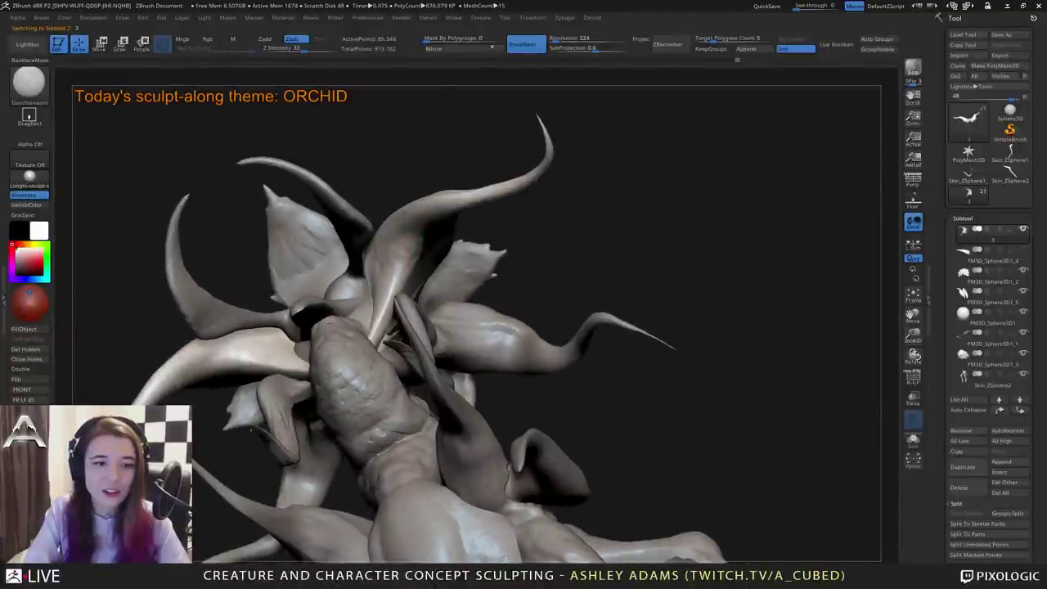
{"action": "mouse_move", "coordinate": [370, 284]}
{"action": "left_mouse_down"}
{"action": "mouse_move", "coordinate": [409, 245]}
{"action": "mouse_move", "coordinate": [365, 278]}
{"action": "mouse_move", "coordinate": [388, 267]}
{"action": "left_mouse_up"}
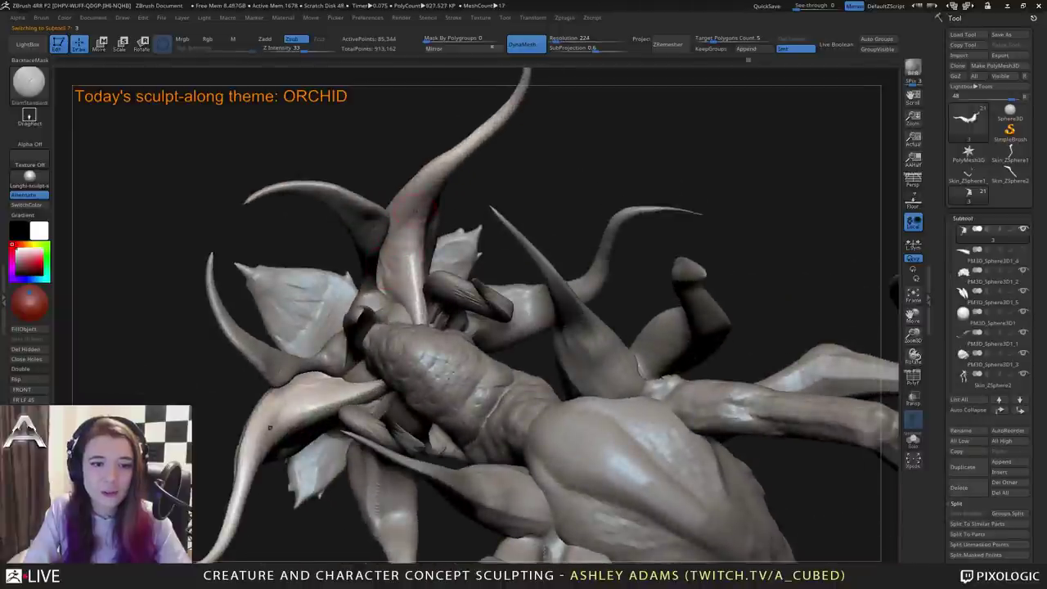
{"action": "left_click_drag", "start_coordinate": [407, 205], "coordinate": [424, 202]}
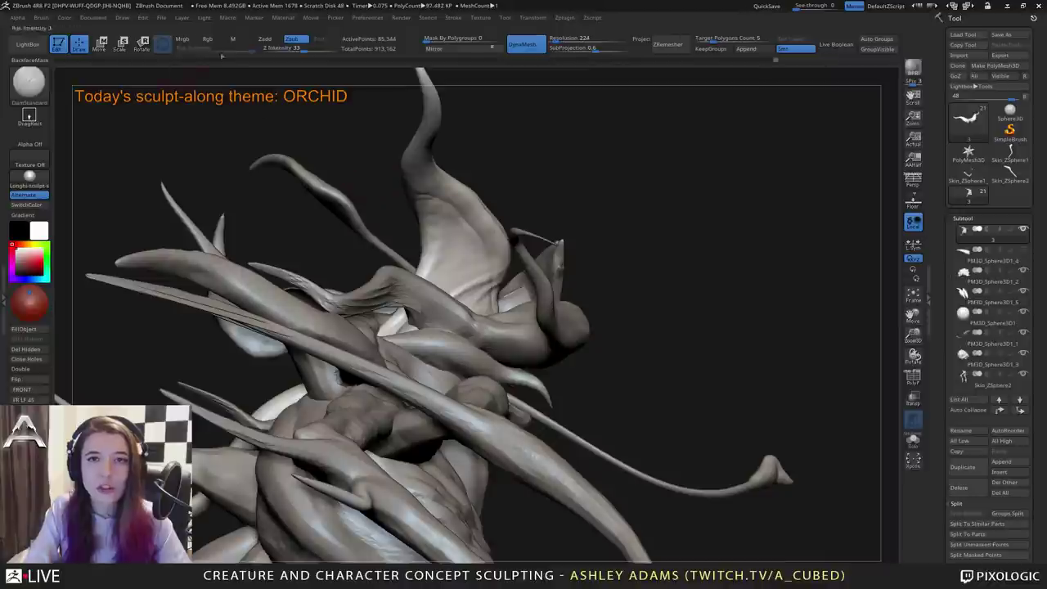
{"action": "mouse_move", "coordinate": [402, 192]}
{"action": "left_mouse_down"}
{"action": "mouse_move", "coordinate": [409, 140]}
{"action": "mouse_move", "coordinate": [324, 141]}
{"action": "left_mouse_up"}
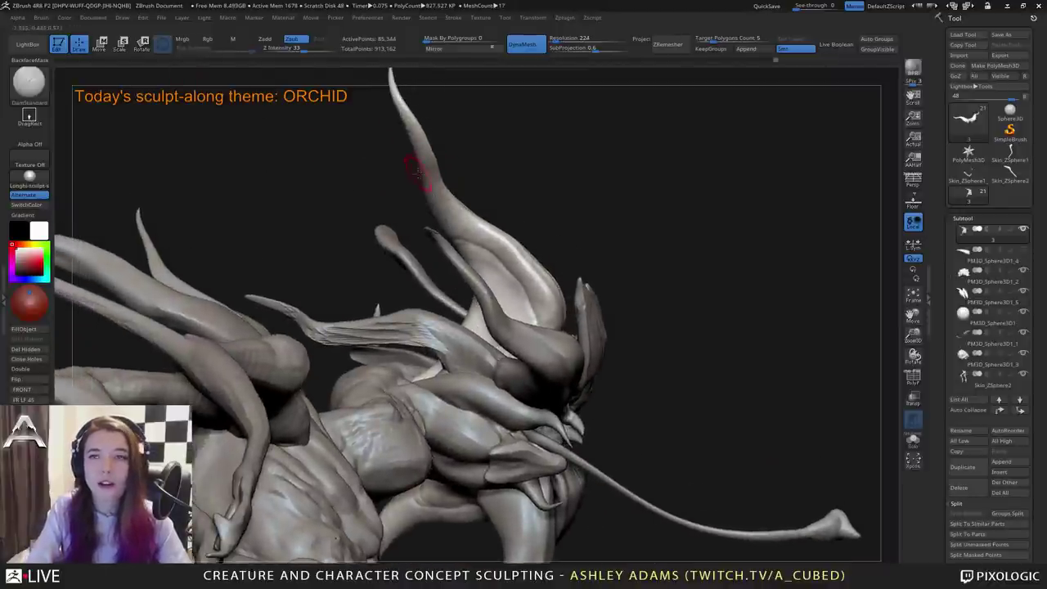
{"action": "left_click_drag", "start_coordinate": [453, 173], "coordinate": [324, 174]}
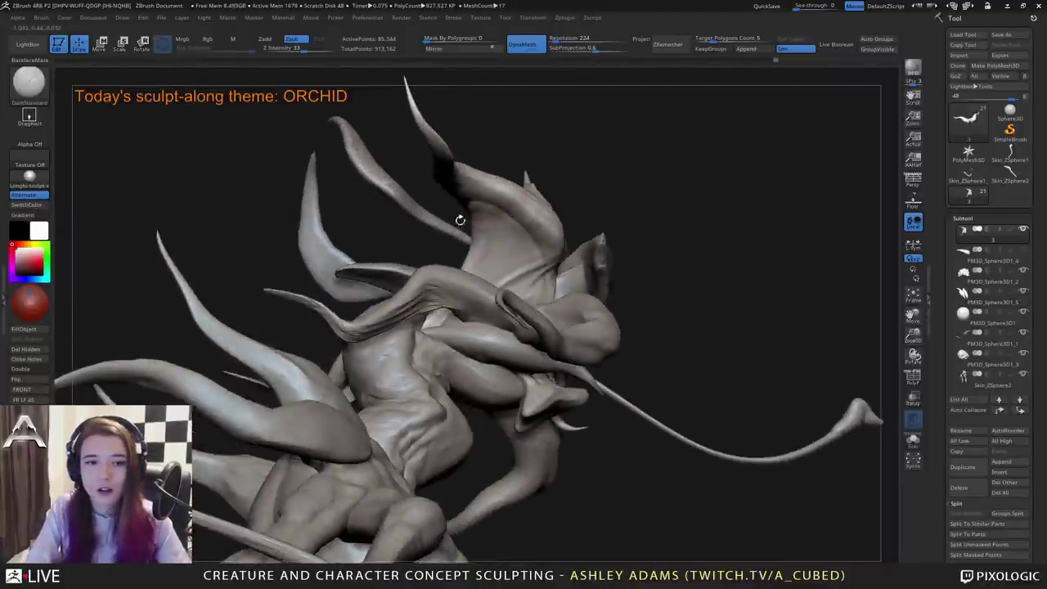
Build up folds on the inner underside of the upper side petals with the ClayBuildup brush.
{"action": "key", "text": "b"}
{"action": "key", "text": "c"}
{"action": "key", "text": "b"}
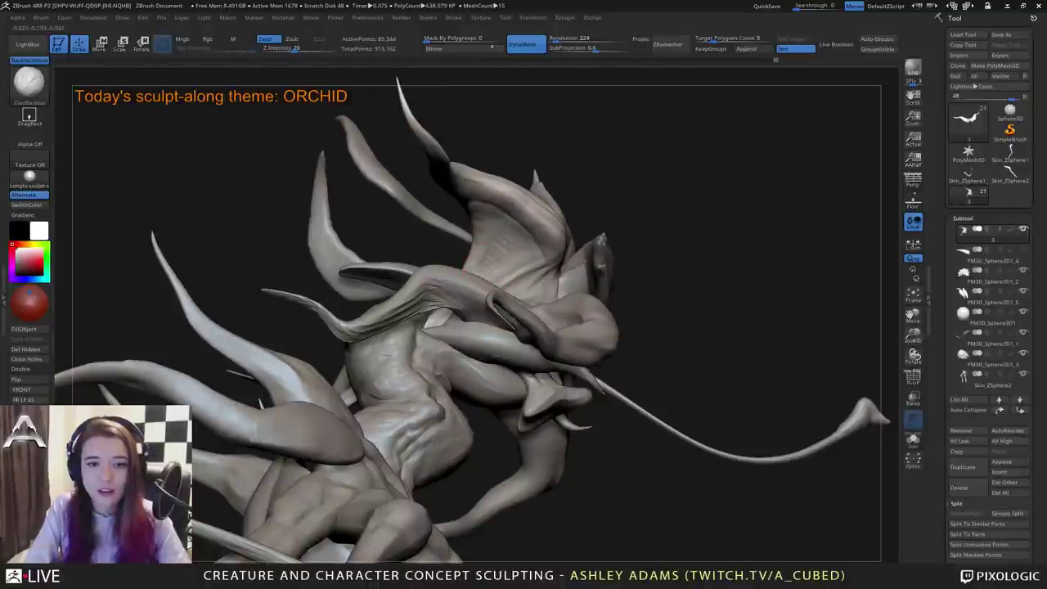
{"action": "left_click_drag", "start_coordinate": [521, 243], "coordinate": [492, 259]}
{"action": "mouse_move", "coordinate": [484, 147]}
{"action": "left_mouse_down"}
{"action": "mouse_move", "coordinate": [486, 282]}
{"action": "mouse_move", "coordinate": [500, 260]}
{"action": "left_mouse_up"}
{"action": "left_click_drag", "start_coordinate": [483, 155], "coordinate": [548, 119]}
{"action": "left_click_drag", "start_coordinate": [502, 276], "coordinate": [515, 267]}
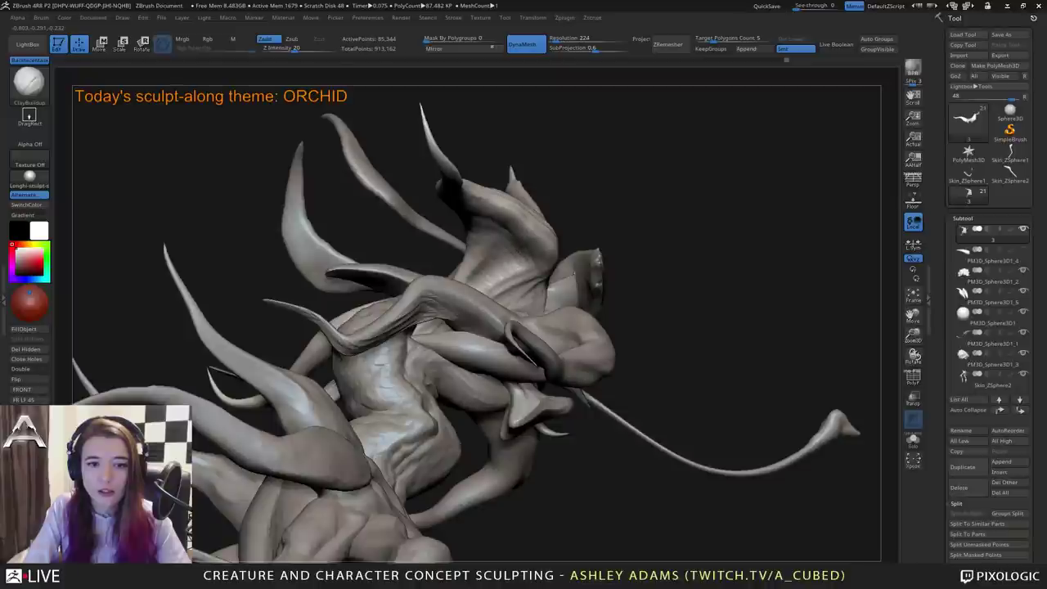
Add ClayBuildup volume to the backs of the upper side petals where they join the head.
{"action": "mouse_move", "coordinate": [548, 155]}
{"action": "left_mouse_down"}
{"action": "mouse_move", "coordinate": [446, 156]}
{"action": "mouse_move", "coordinate": [368, 135]}
{"action": "left_mouse_up"}
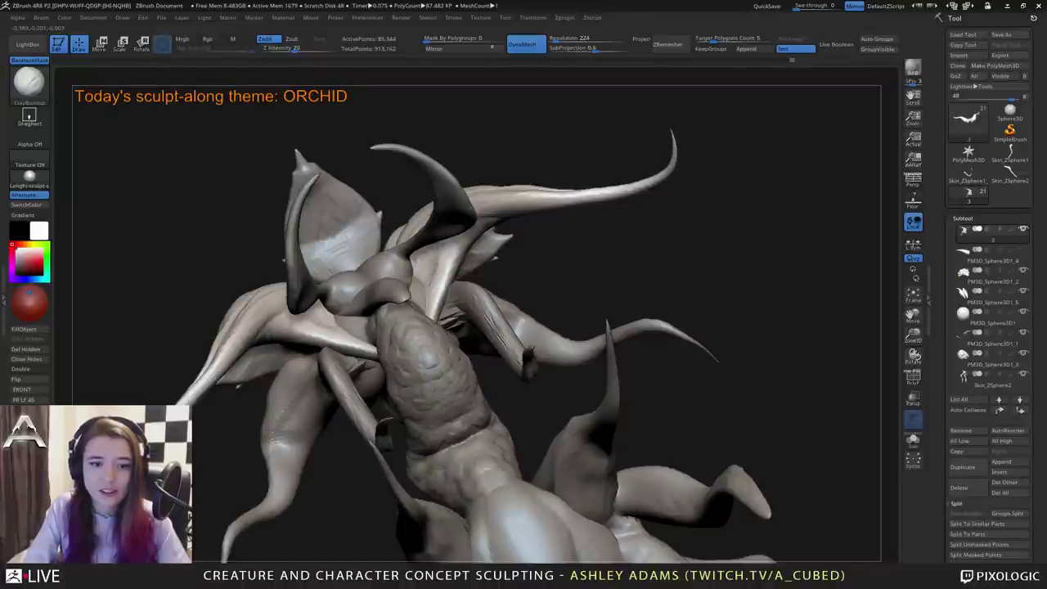
{"action": "left_click_drag", "start_coordinate": [430, 277], "coordinate": [442, 254]}
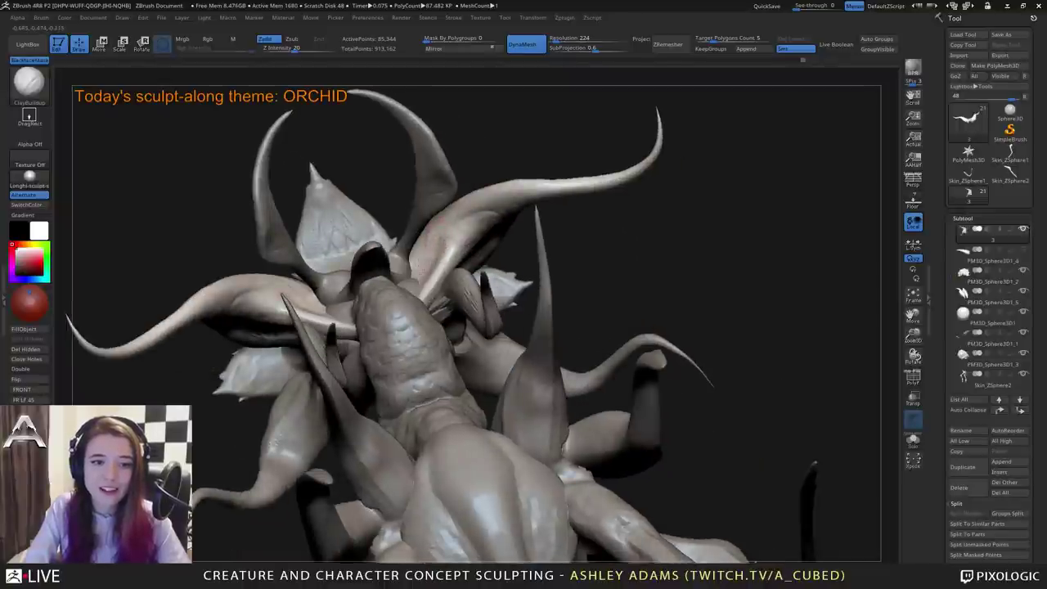
{"action": "mouse_move", "coordinate": [442, 255]}
{"action": "left_mouse_down"}
{"action": "mouse_move", "coordinate": [467, 260]}
{"action": "mouse_move", "coordinate": [447, 267]}
{"action": "left_mouse_up"}
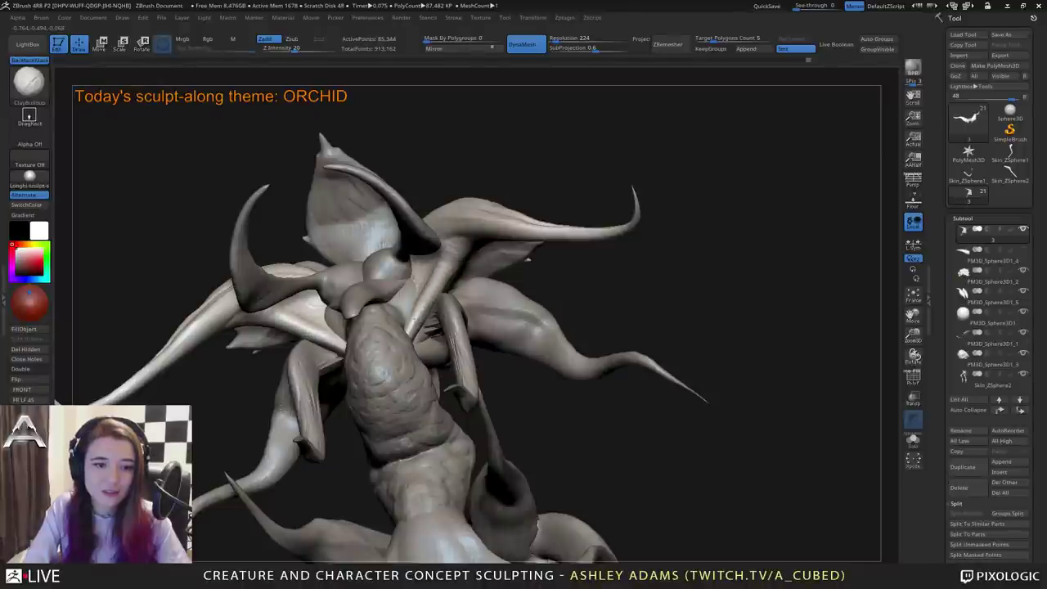
{"action": "mouse_move", "coordinate": [386, 331]}
{"action": "left_mouse_down"}
{"action": "mouse_move", "coordinate": [426, 323]}
{"action": "mouse_move", "coordinate": [433, 289]}
{"action": "mouse_move", "coordinate": [499, 255]}
{"action": "left_mouse_up"}
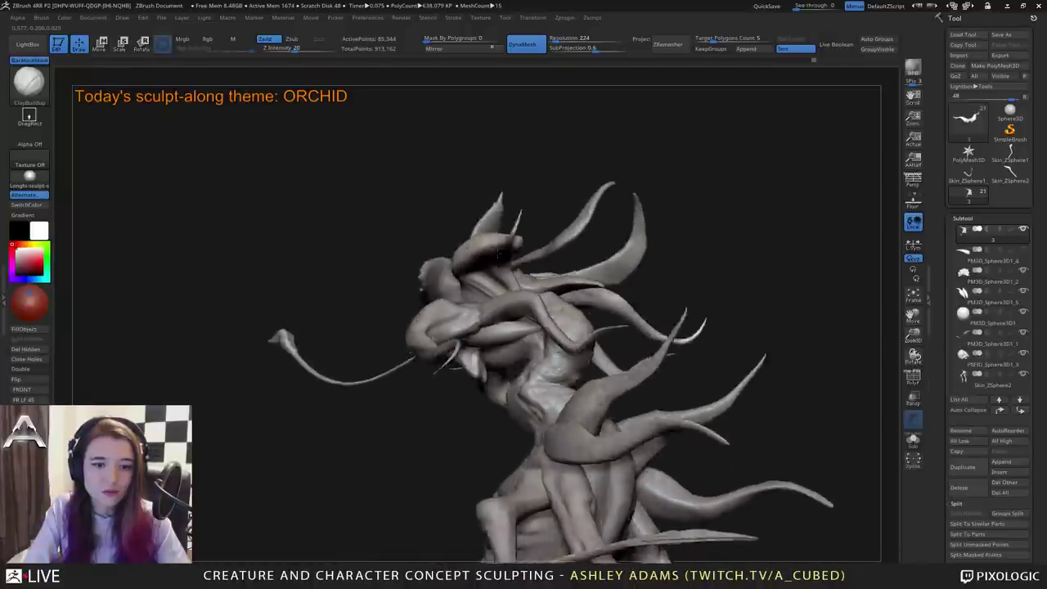
Make the lower side petals the active subtool and build up the form near their bases with ClayBuildup.
{"action": "right_click_drag", "start_coordinate": [499, 253], "coordinate": [491, 246]}
{"action": "left_click", "coordinate": [463, 311], "text": "alt"}
{"action": "right_click_drag", "start_coordinate": [464, 311], "coordinate": [497, 288]}
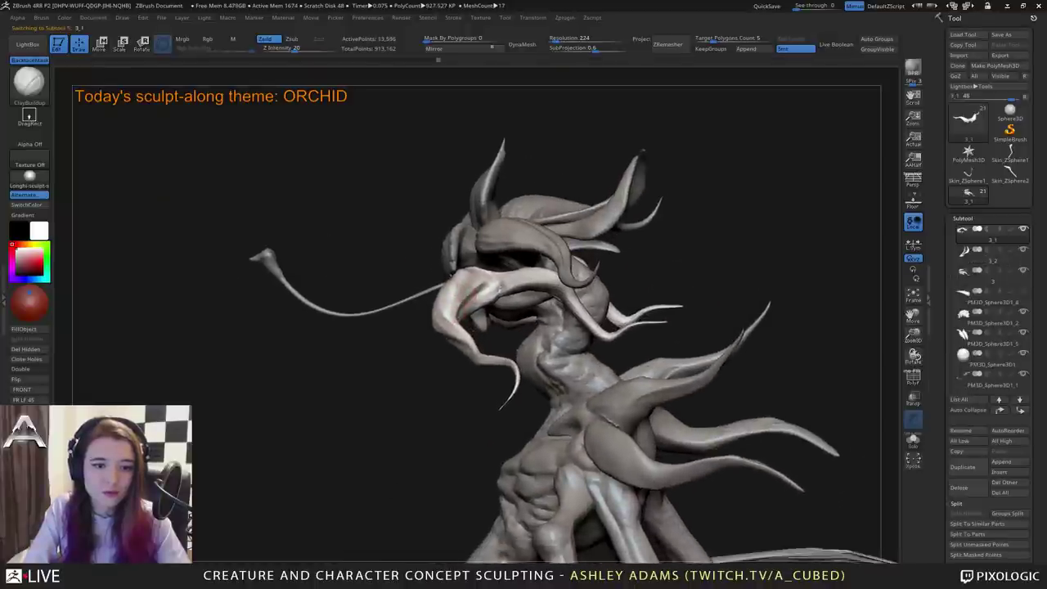
{"action": "left_click_drag", "start_coordinate": [452, 274], "coordinate": [459, 300]}
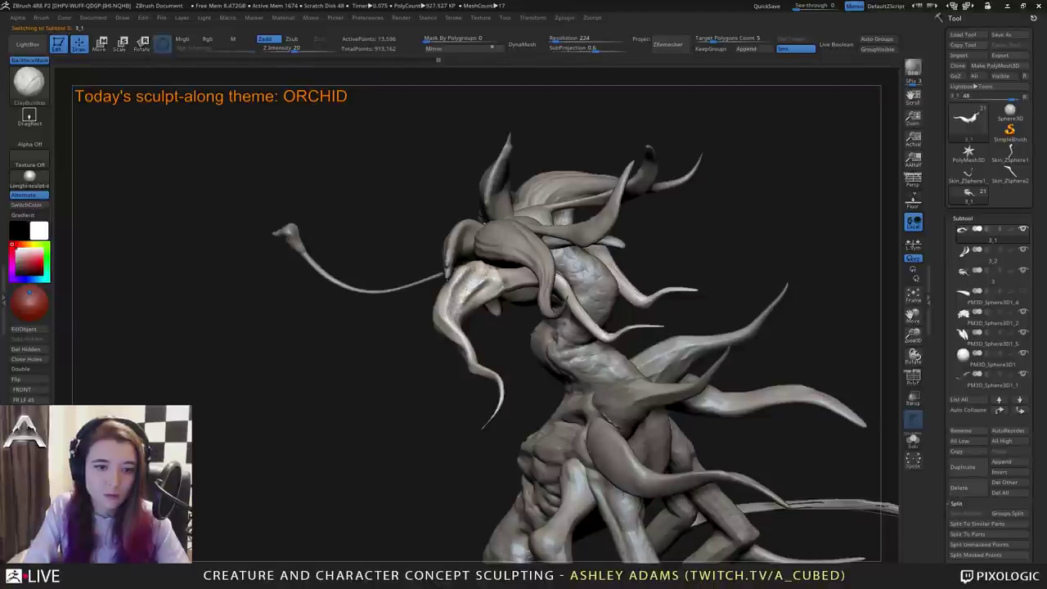
{"action": "left_click_drag", "start_coordinate": [462, 296], "coordinate": [458, 306]}
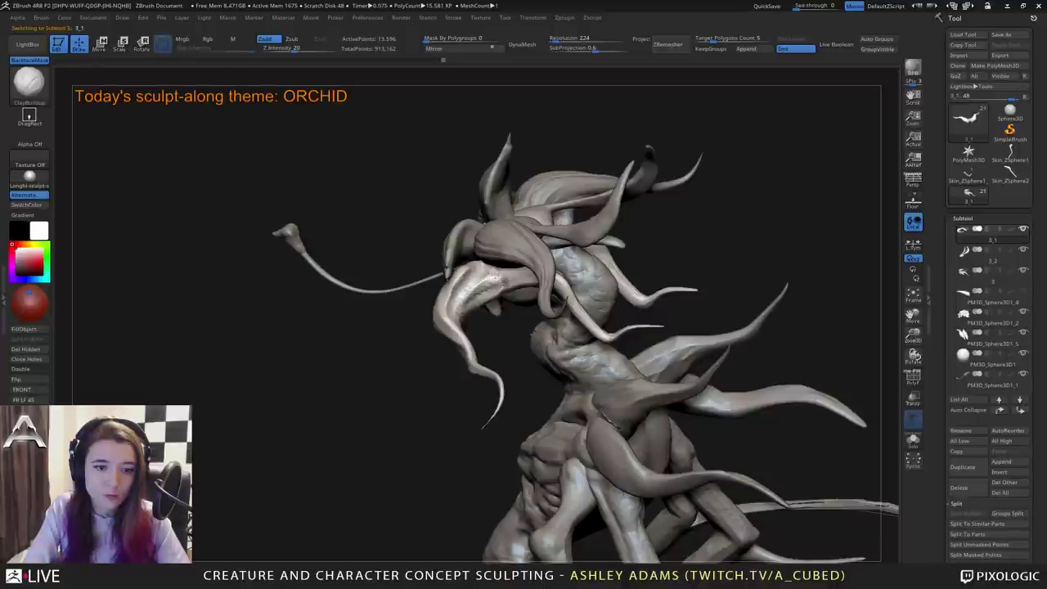
{"action": "right_click_drag", "start_coordinate": [472, 276], "coordinate": [495, 273]}
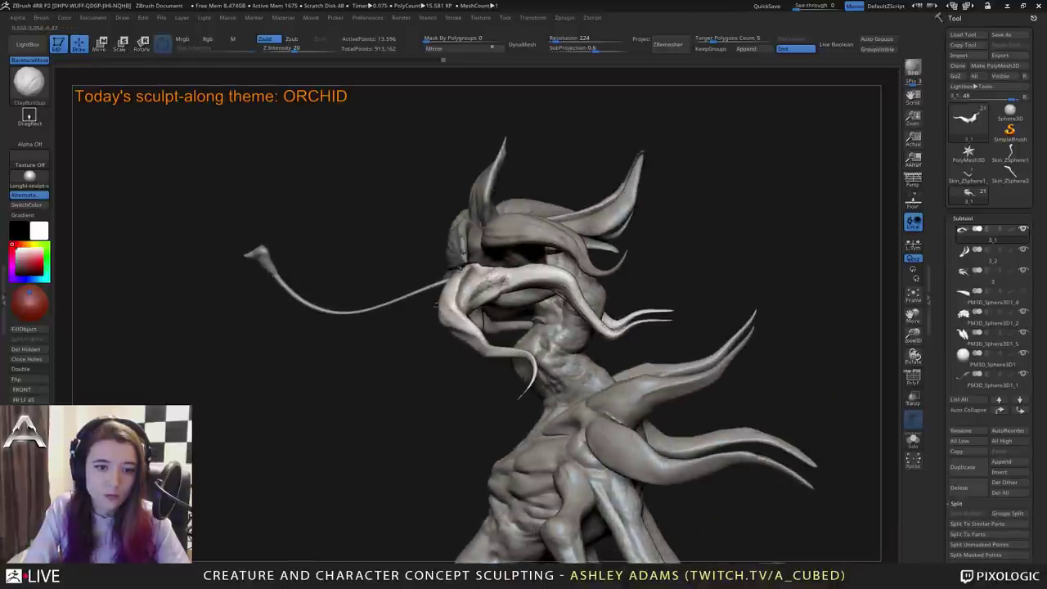
{"action": "left_click_drag", "start_coordinate": [491, 283], "coordinate": [589, 292]}
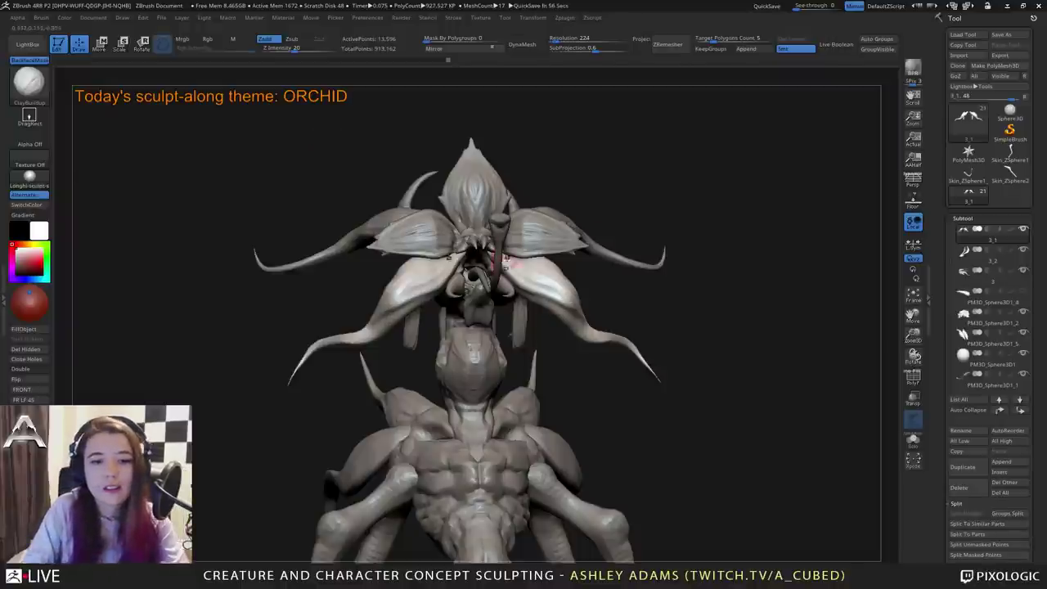
Remesh the lower side petals with DynaMesh at resolution 224.
{"action": "mouse_move", "coordinate": [511, 263]}
{"action": "right_mouse_down"}
{"action": "mouse_move", "coordinate": [609, 299]}
{"action": "mouse_move", "coordinate": [553, 307]}
{"action": "mouse_move", "coordinate": [526, 362]}
{"action": "right_mouse_up"}
{"action": "left_click_drag", "start_coordinate": [525, 362], "coordinate": [604, 299]}
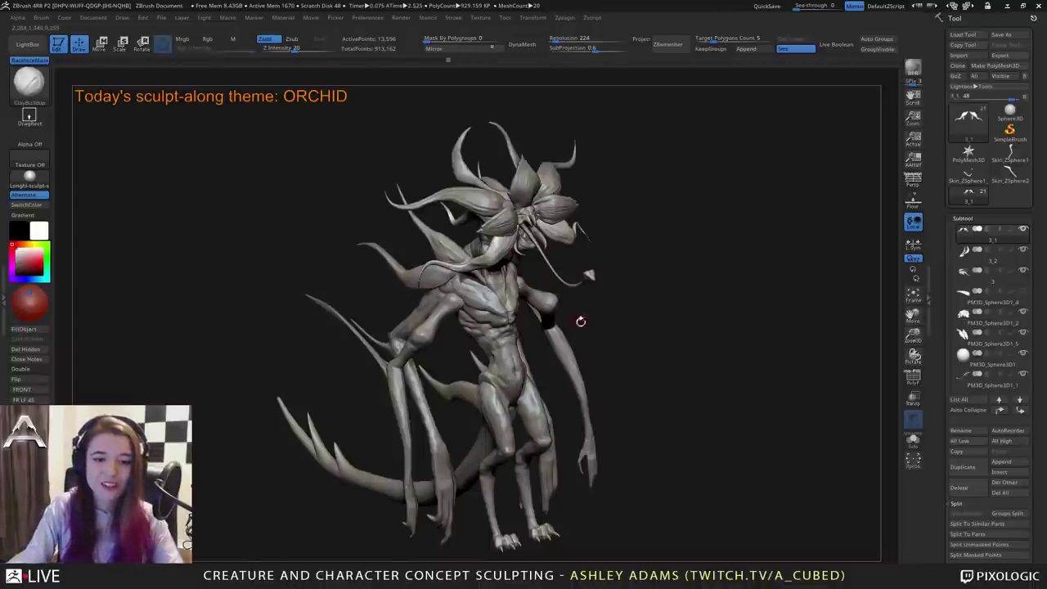
{"action": "right_click_drag", "start_coordinate": [581, 322], "coordinate": [529, 328]}
{"action": "right_click_drag", "start_coordinate": [580, 270], "coordinate": [580, 335], "text": "ctrl"}
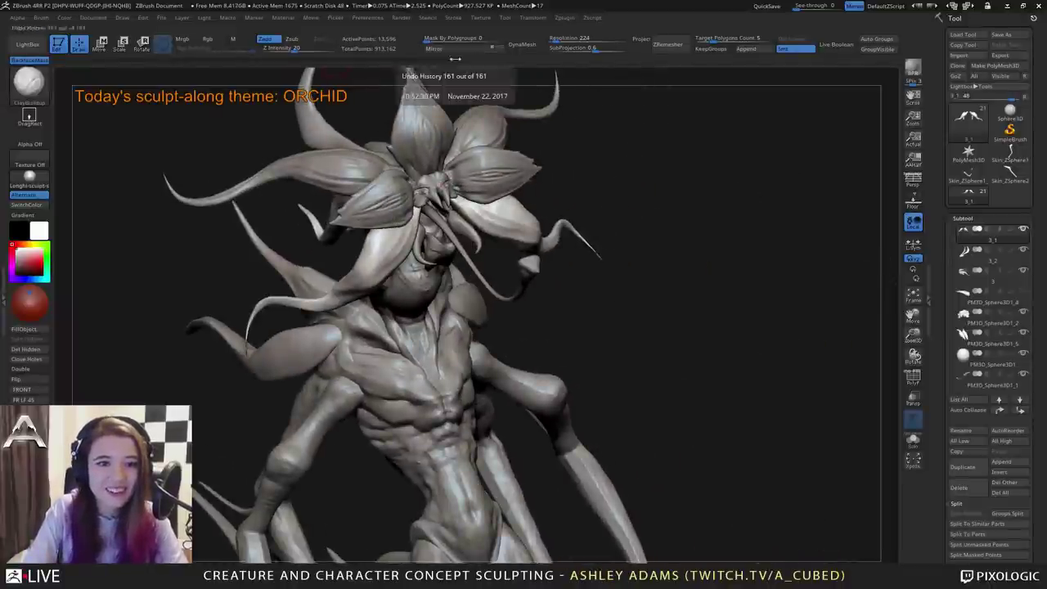
{"action": "right_click_drag", "start_coordinate": [394, 137], "coordinate": [449, 142]}
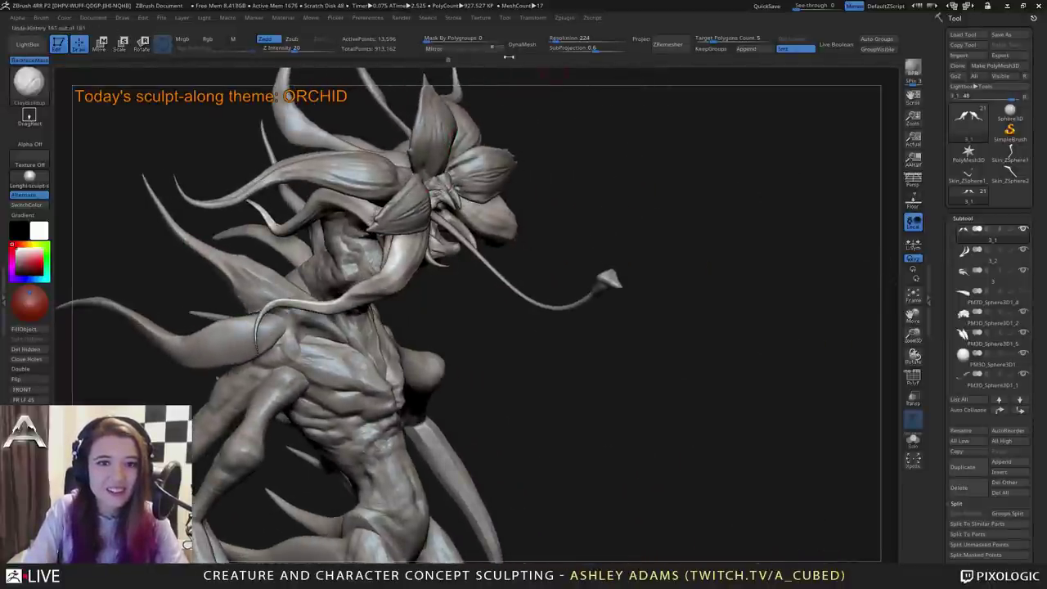
{"action": "left_click", "coordinate": [523, 44]}
{"action": "mouse_move", "coordinate": [488, 187]}
{"action": "right_mouse_down"}
{"action": "mouse_move", "coordinate": [455, 196]}
{"action": "mouse_move", "coordinate": [461, 204]}
{"action": "right_mouse_up"}
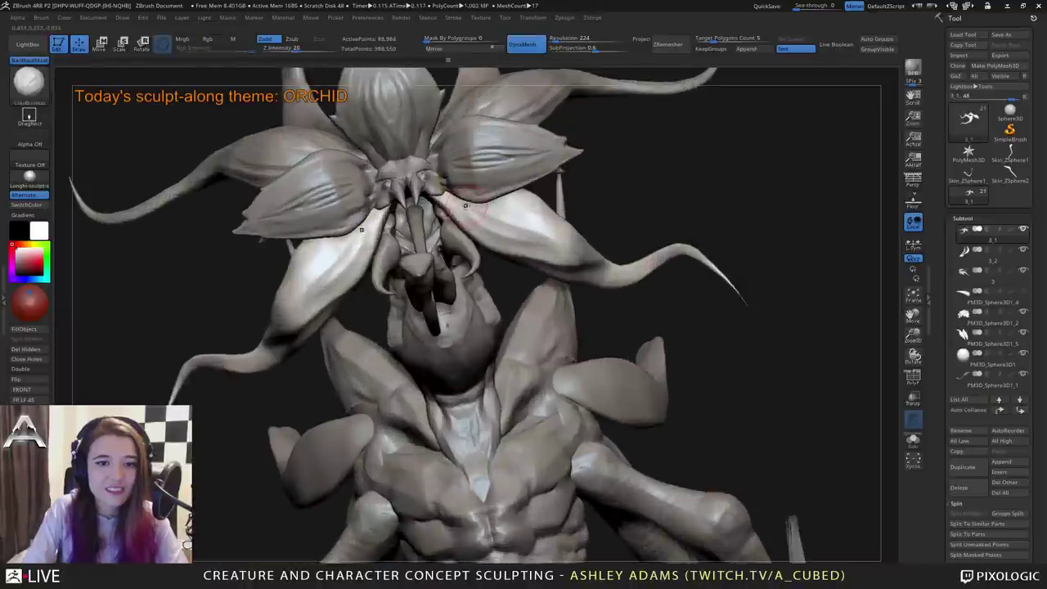
Carve creases into the lower side petals near their bases with the DamStandard brush.
{"action": "key", "text": "b"}
{"action": "key", "text": "d"}
{"action": "key", "text": "s"}
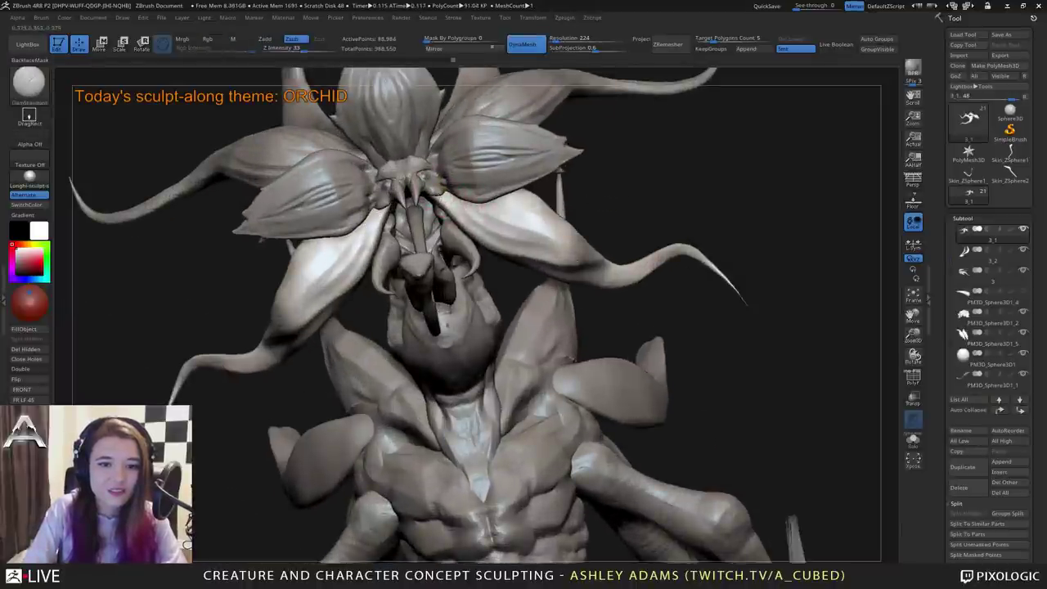
{"action": "left_click_drag", "start_coordinate": [500, 245], "coordinate": [562, 262]}
{"action": "mouse_move", "coordinate": [504, 208]}
{"action": "left_mouse_down"}
{"action": "mouse_move", "coordinate": [563, 245]}
{"action": "mouse_move", "coordinate": [553, 248]}
{"action": "left_mouse_up"}
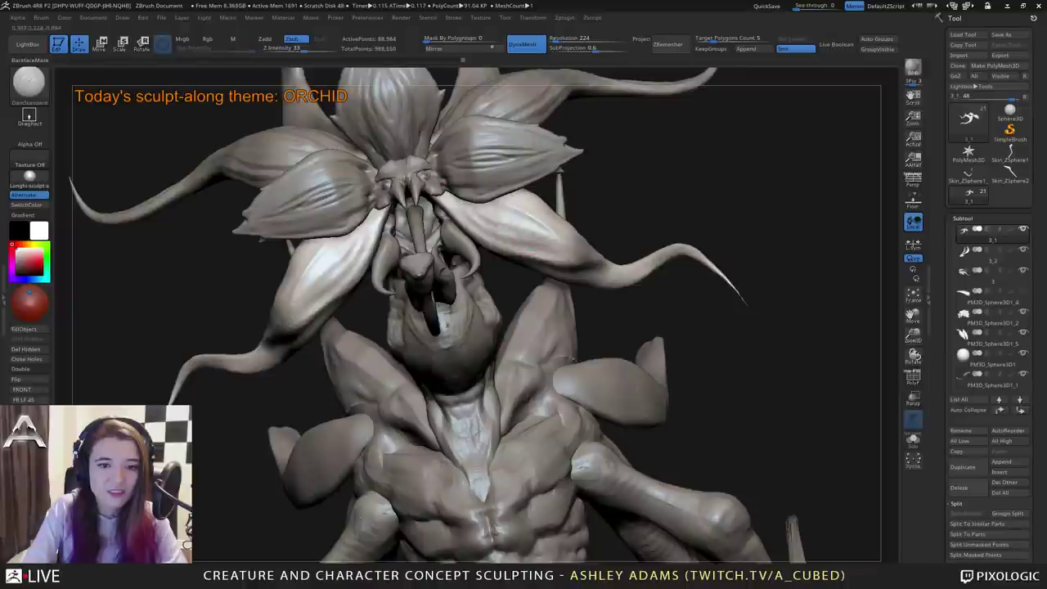
{"action": "left_click_drag", "start_coordinate": [503, 223], "coordinate": [530, 230]}
{"action": "right_click_drag", "start_coordinate": [496, 212], "coordinate": [470, 211]}
{"action": "left_click_drag", "start_coordinate": [510, 201], "coordinate": [536, 191]}
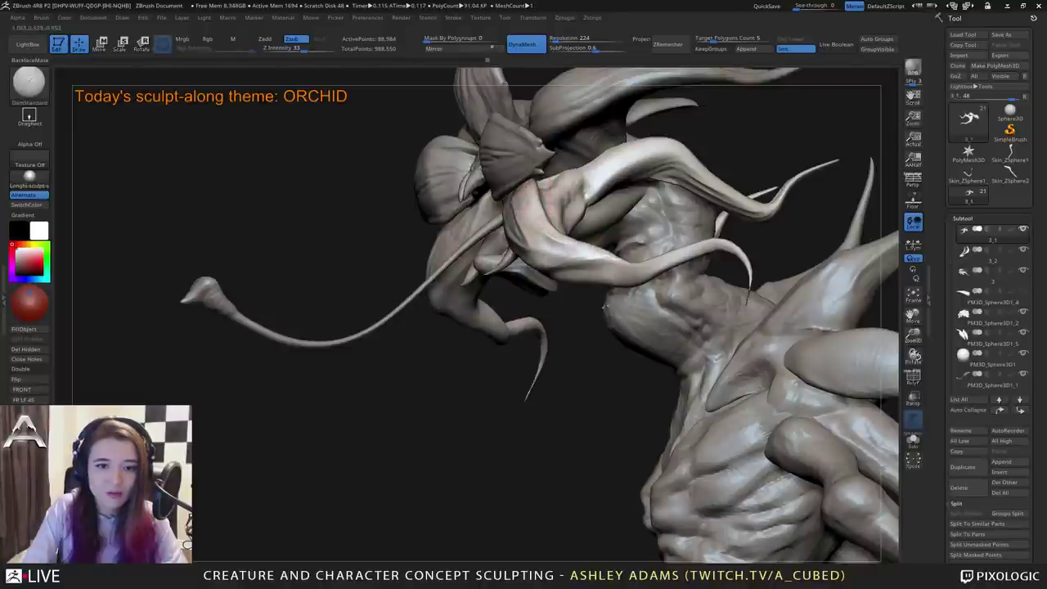
Extend the DamStandard creases along the lower side petals toward their curled tips and into their inner bases.
{"action": "left_click_drag", "start_coordinate": [553, 237], "coordinate": [597, 260]}
{"action": "right_click_drag", "start_coordinate": [565, 247], "coordinate": [642, 245]}
{"action": "mouse_move", "coordinate": [455, 245]}
{"action": "left_mouse_down"}
{"action": "mouse_move", "coordinate": [525, 242]}
{"action": "mouse_move", "coordinate": [503, 258]}
{"action": "mouse_move", "coordinate": [528, 260]}
{"action": "left_mouse_up"}
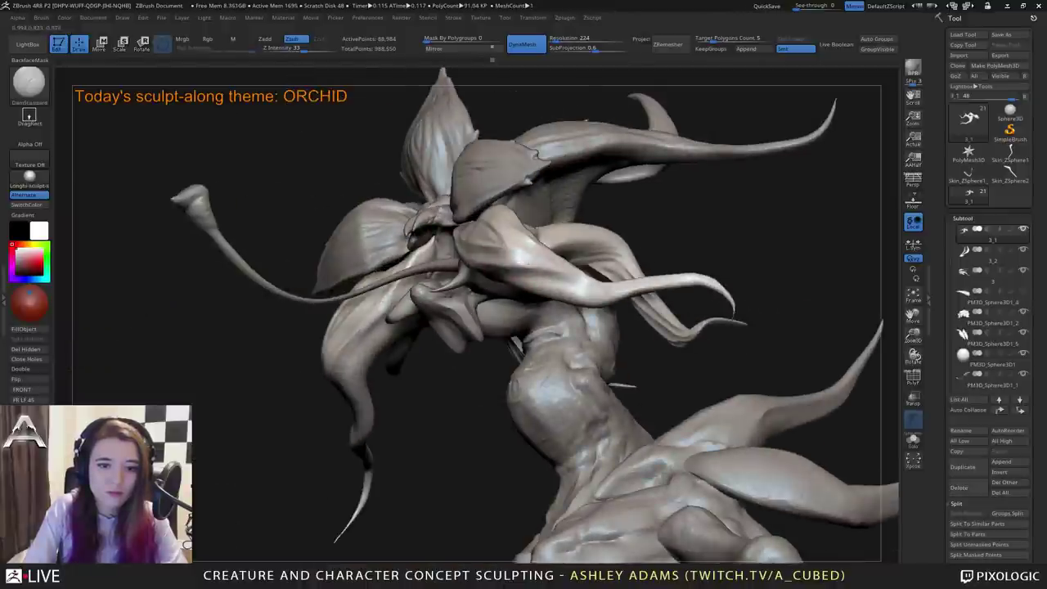
{"action": "right_click_drag", "start_coordinate": [599, 284], "coordinate": [525, 284]}
{"action": "left_click_drag", "start_coordinate": [542, 281], "coordinate": [604, 294]}
{"action": "mouse_move", "coordinate": [604, 293]}
{"action": "right_mouse_down"}
{"action": "mouse_move", "coordinate": [610, 299]}
{"action": "mouse_move", "coordinate": [528, 294]}
{"action": "mouse_move", "coordinate": [500, 274]}
{"action": "right_mouse_up"}
{"action": "left_click_drag", "start_coordinate": [491, 264], "coordinate": [572, 292]}
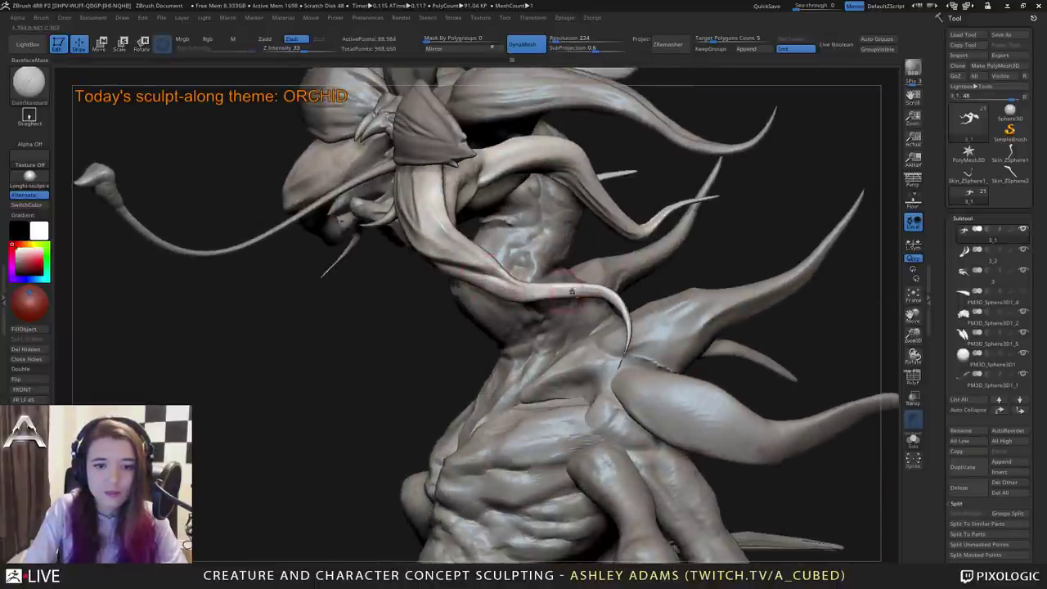
{"action": "right_click_drag", "start_coordinate": [565, 291], "coordinate": [471, 274]}
{"action": "mouse_move", "coordinate": [304, 198]}
{"action": "right_mouse_down"}
{"action": "mouse_move", "coordinate": [356, 216]}
{"action": "mouse_move", "coordinate": [311, 214]}
{"action": "right_mouse_up"}
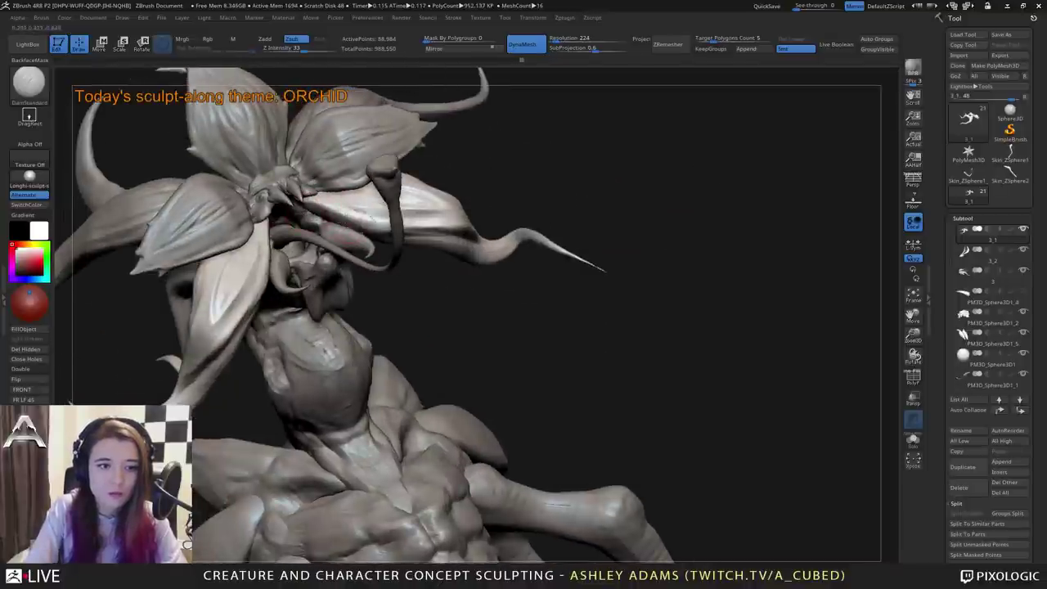
{"action": "left_click_drag", "start_coordinate": [352, 215], "coordinate": [323, 206]}
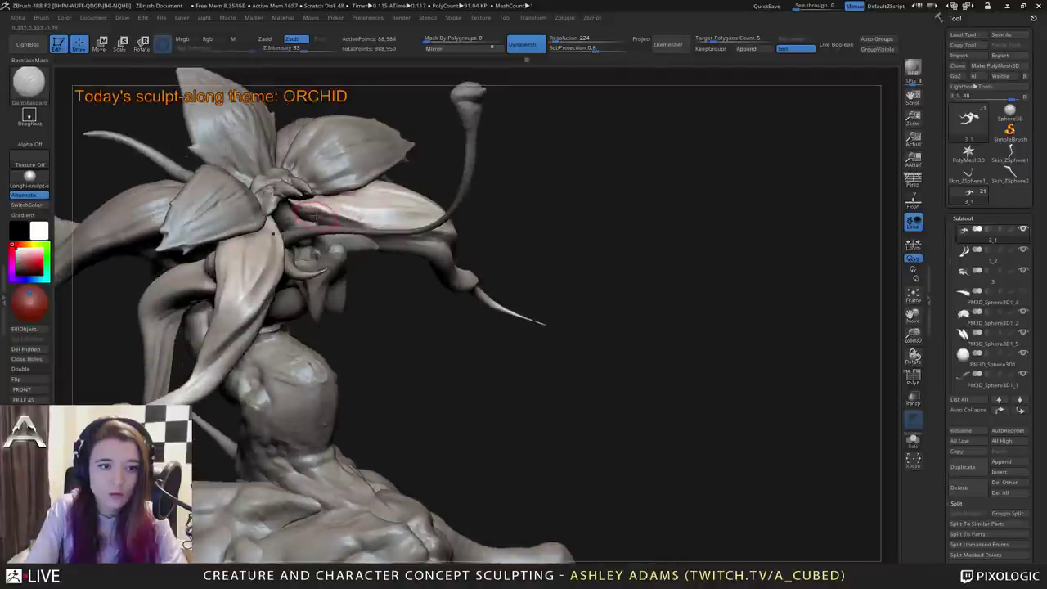
Refine the inner edges of the lower side petals beneath the face using the SnakeHook and ClayBuildup brushes.
{"action": "key", "text": "b"}
{"action": "key", "text": "c"}
{"action": "key", "text": "b"}
{"action": "key", "text": "b"}
{"action": "key", "text": "s"}
{"action": "key", "text": "h"}
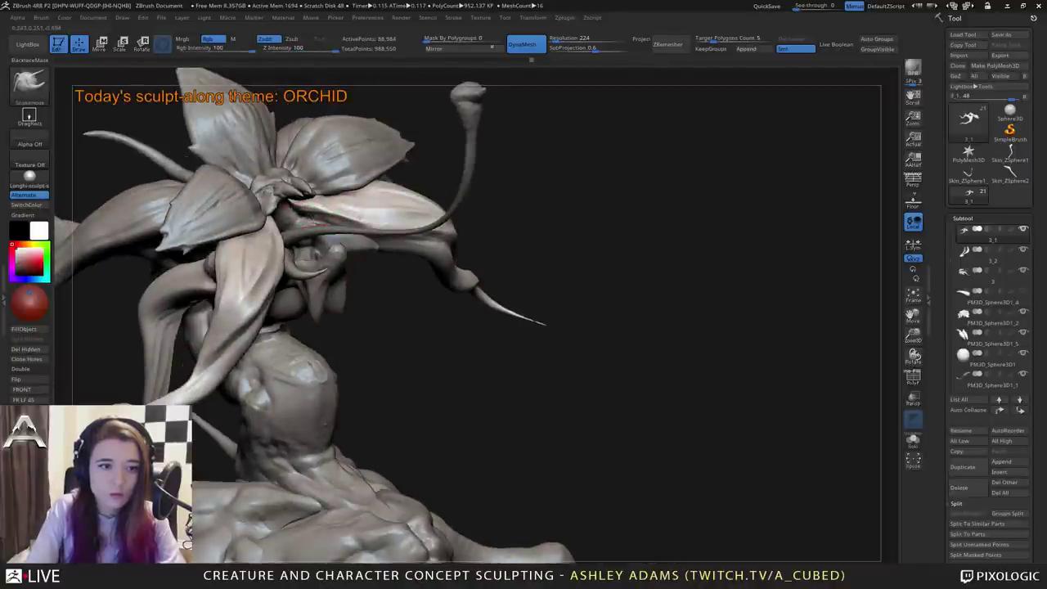
{"action": "mouse_move", "coordinate": [301, 217]}
{"action": "right_mouse_down"}
{"action": "mouse_move", "coordinate": [313, 227]}
{"action": "mouse_move", "coordinate": [293, 226]}
{"action": "mouse_move", "coordinate": [306, 208]}
{"action": "right_mouse_up"}
{"action": "key", "text": "b"}
{"action": "key", "text": "c"}
{"action": "key", "text": "b"}
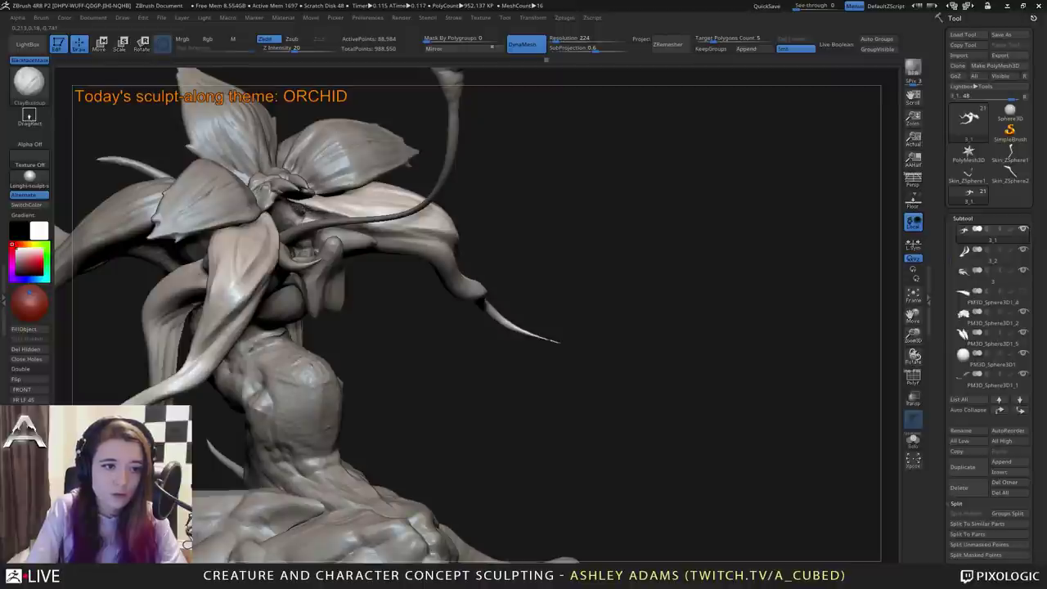
{"action": "right_click_drag", "start_coordinate": [308, 208], "coordinate": [343, 245]}
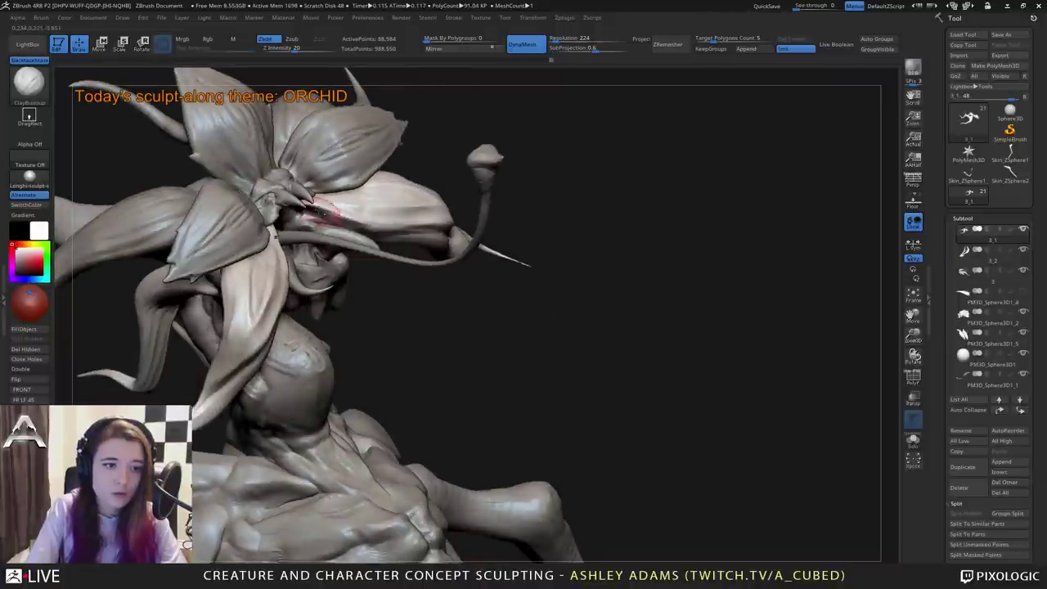
Pull the bases of the lower side petals in toward the centre of the flower head with SnakeHook.
{"action": "key", "text": "b"}
{"action": "key", "text": "s"}
{"action": "key", "text": "h"}
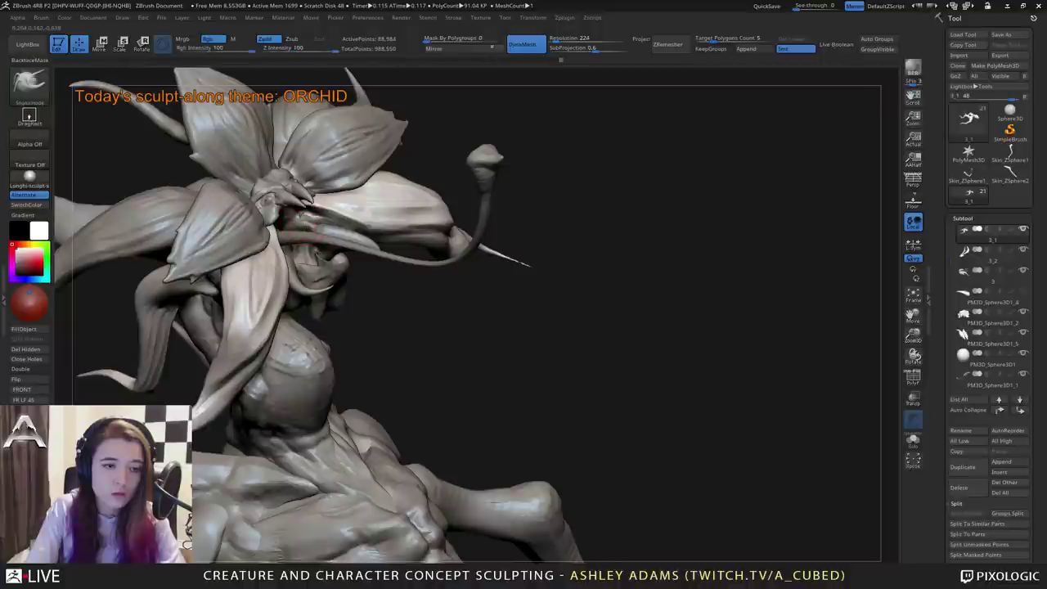
{"action": "right_click_drag", "start_coordinate": [301, 227], "coordinate": [341, 270]}
{"action": "left_click_drag", "start_coordinate": [340, 270], "coordinate": [252, 217]}
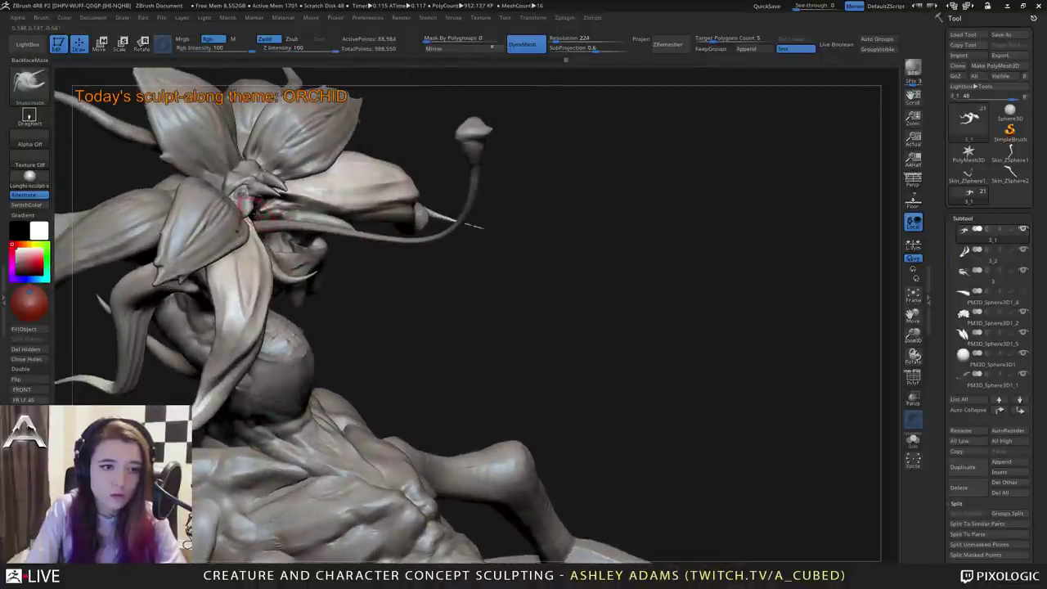
Add ClayBuildup volume where the lower side petals join the centre of the flower head.
{"action": "key", "text": "b"}
{"action": "key", "text": "c"}
{"action": "key", "text": "b"}
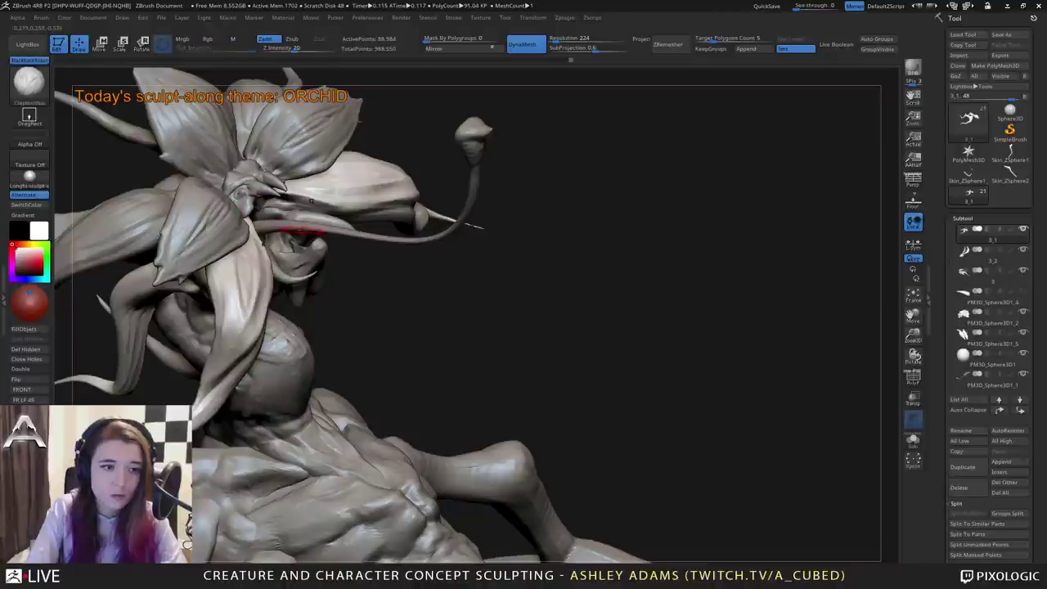
{"action": "mouse_move", "coordinate": [301, 230]}
{"action": "right_mouse_down", "text": "ctrl"}
{"action": "mouse_move", "coordinate": [305, 203]}
{"action": "mouse_move", "coordinate": [263, 200]}
{"action": "mouse_move", "coordinate": [296, 243]}
{"action": "mouse_move", "coordinate": [295, 214]}
{"action": "right_mouse_up", "text": "ctrl"}
{"action": "mouse_move", "coordinate": [295, 215]}
{"action": "right_mouse_down"}
{"action": "mouse_move", "coordinate": [260, 227]}
{"action": "mouse_move", "coordinate": [316, 254]}
{"action": "mouse_move", "coordinate": [335, 217]}
{"action": "mouse_move", "coordinate": [265, 194]}
{"action": "mouse_move", "coordinate": [297, 229]}
{"action": "right_mouse_up"}
{"action": "right_click", "coordinate": [271, 236]}
Make the horn-like top petals the active subtool and widen their outer edges with the SnakeHook brush.
{"action": "left_click", "coordinate": [325, 214], "text": "alt"}
{"action": "key", "text": "b"}
{"action": "key", "text": "s"}
{"action": "key", "text": "h"}
{"action": "left_click_drag", "start_coordinate": [300, 259], "coordinate": [301, 243]}
{"action": "right_click_drag", "start_coordinate": [300, 252], "coordinate": [274, 250], "text": "shift"}
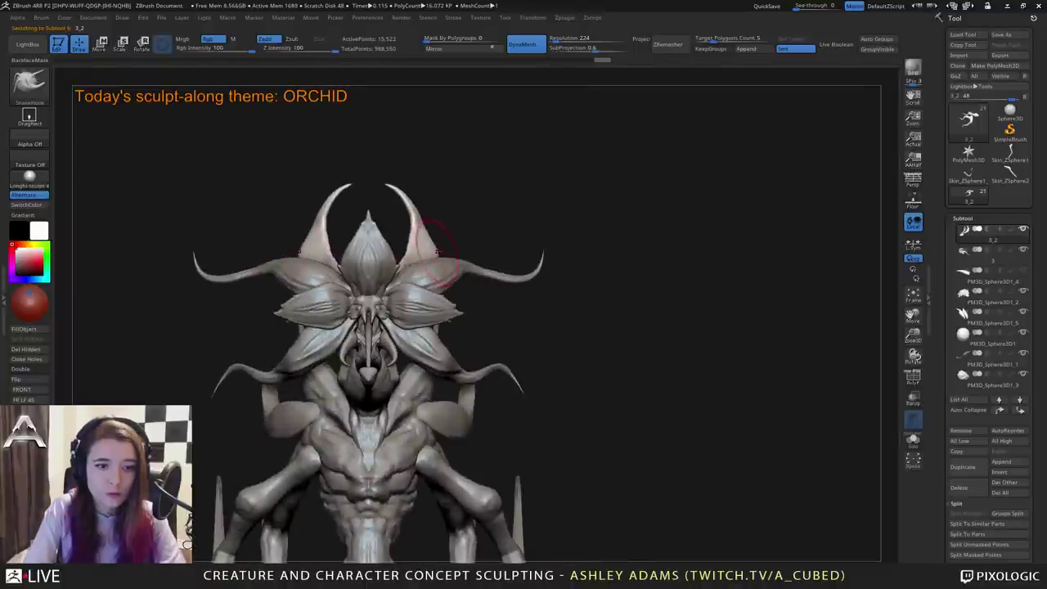
{"action": "mouse_move", "coordinate": [425, 231]}
{"action": "left_mouse_down"}
{"action": "mouse_move", "coordinate": [433, 245]}
{"action": "mouse_move", "coordinate": [428, 219]}
{"action": "left_mouse_up"}
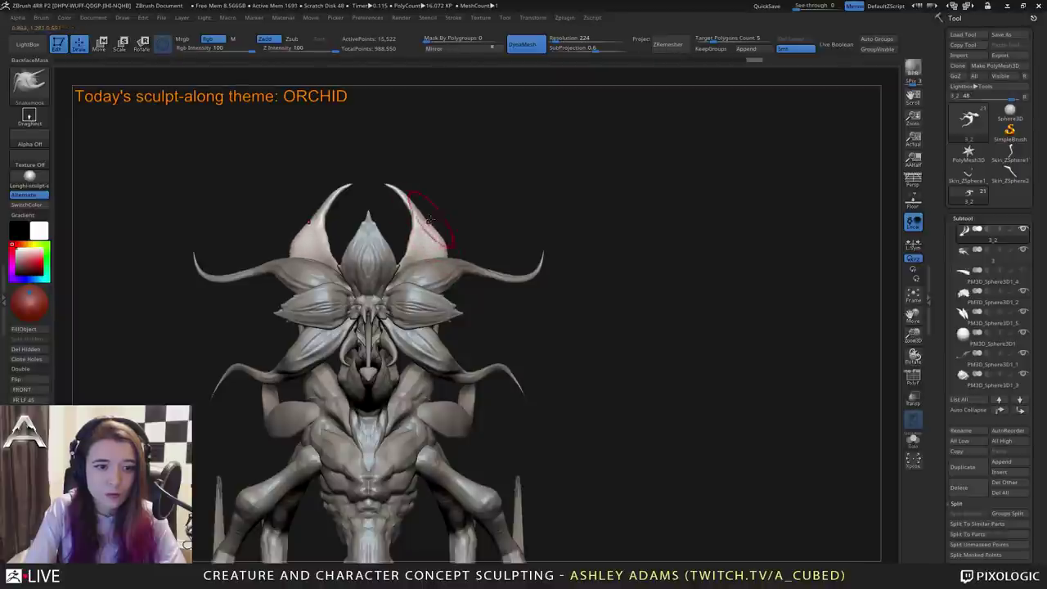
{"action": "mouse_move", "coordinate": [423, 216]}
{"action": "right_mouse_down"}
{"action": "mouse_move", "coordinate": [243, 223]}
{"action": "mouse_move", "coordinate": [166, 204]}
{"action": "right_mouse_up"}
{"action": "right_click_drag", "start_coordinate": [391, 197], "coordinate": [440, 203], "text": "alt"}
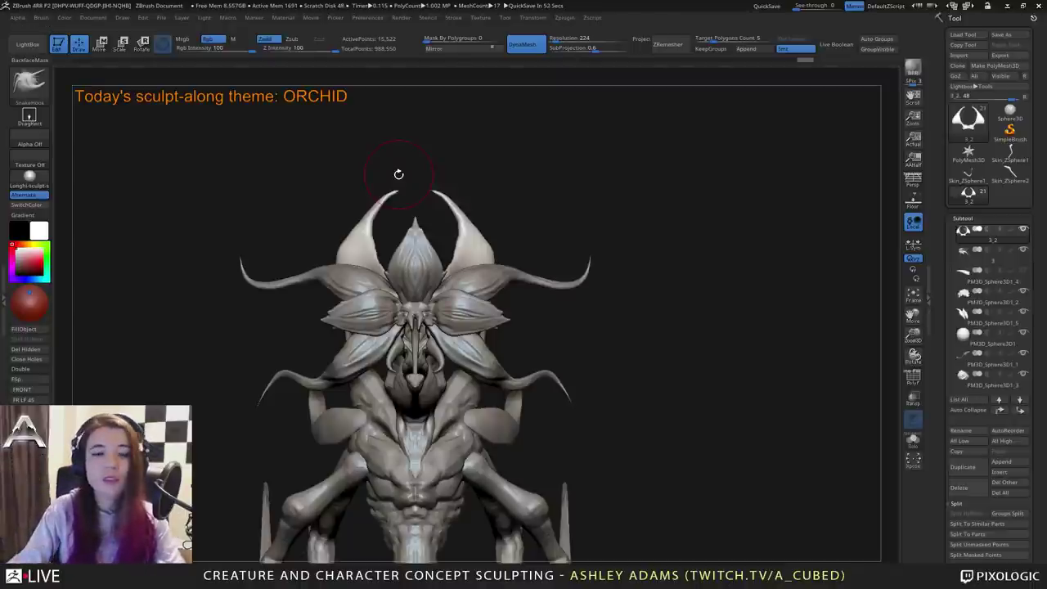
Remesh the horn-like top petals with DynaMesh at resolution 224.
{"action": "left_click_drag", "start_coordinate": [522, 251], "coordinate": [458, 254]}
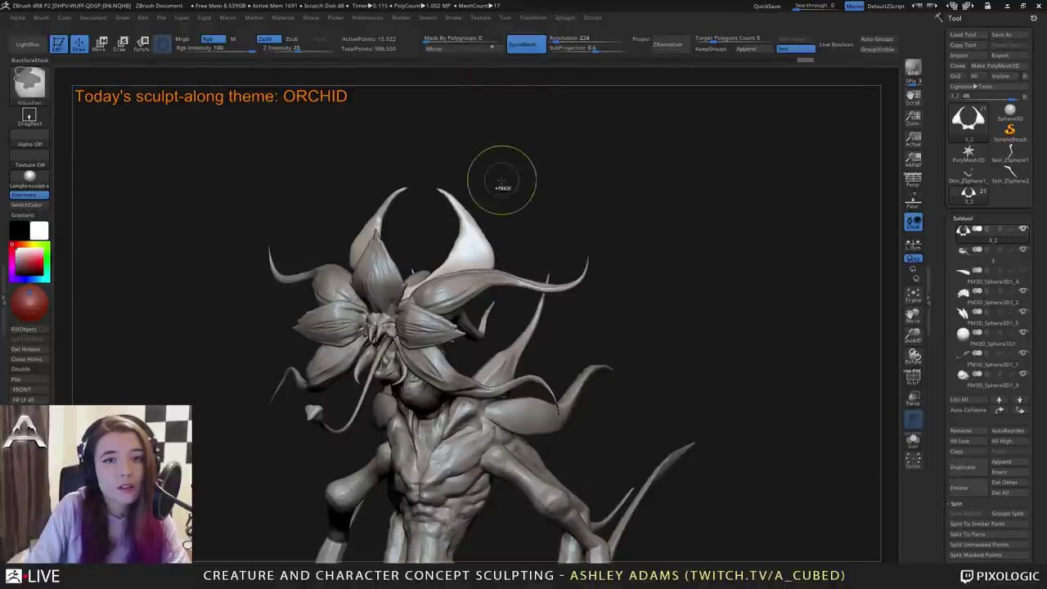
{"action": "left_click_drag", "start_coordinate": [501, 180], "coordinate": [524, 169], "text": "ctrl"}
{"action": "right_click_drag", "start_coordinate": [463, 170], "coordinate": [480, 248], "text": "ctrl"}
{"action": "right_click", "coordinate": [479, 243]}
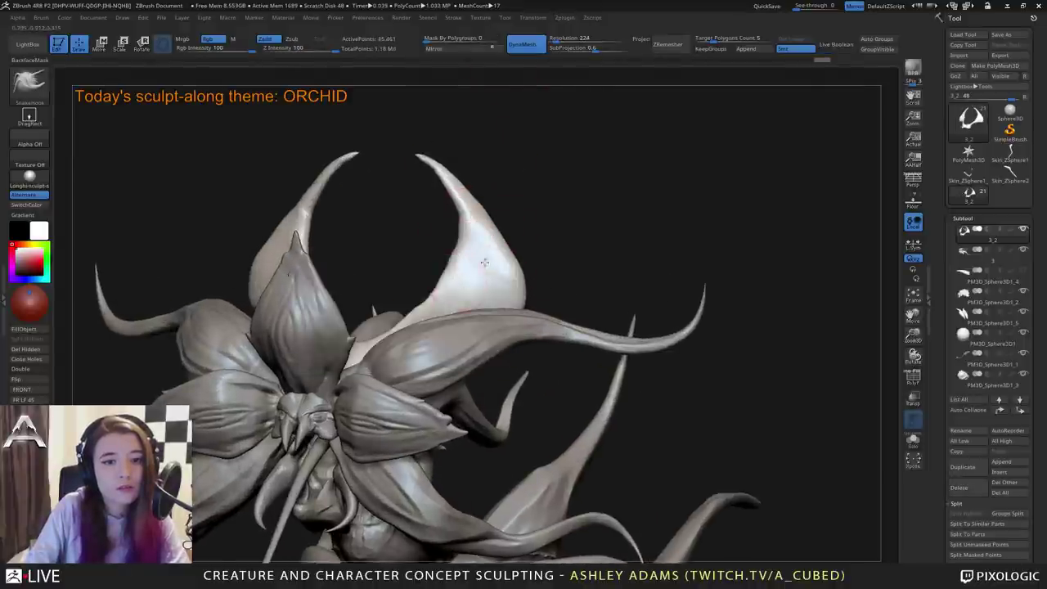
{"action": "left_click_drag", "start_coordinate": [484, 262], "coordinate": [472, 148], "text": "shift"}
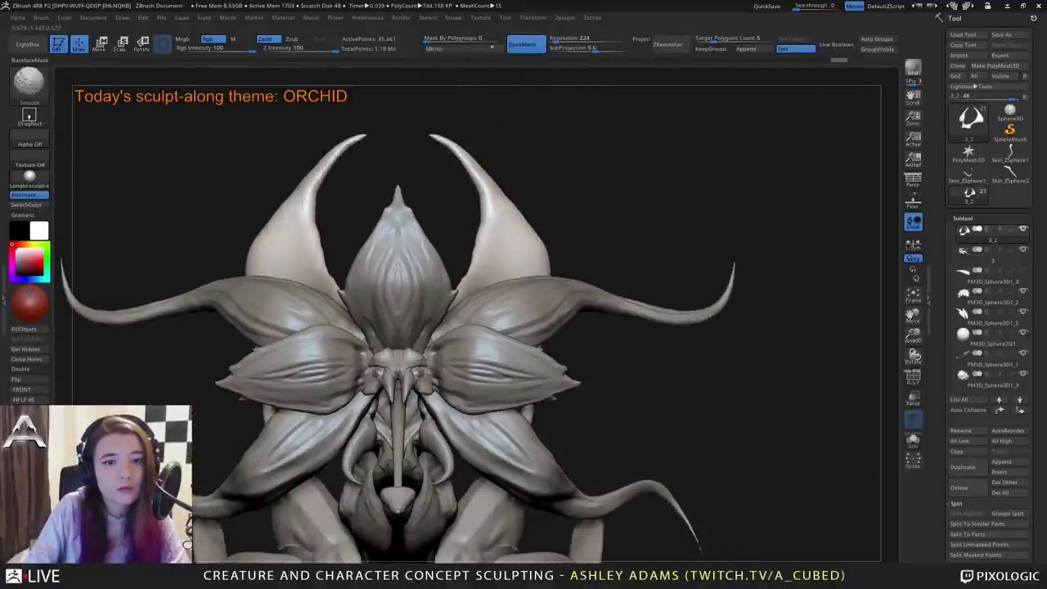
Carve a concentric eye-like ring pattern into the wide part of the horn-like top petals with DamStandard.
{"action": "left_click_drag", "start_coordinate": [528, 252], "coordinate": [397, 345]}
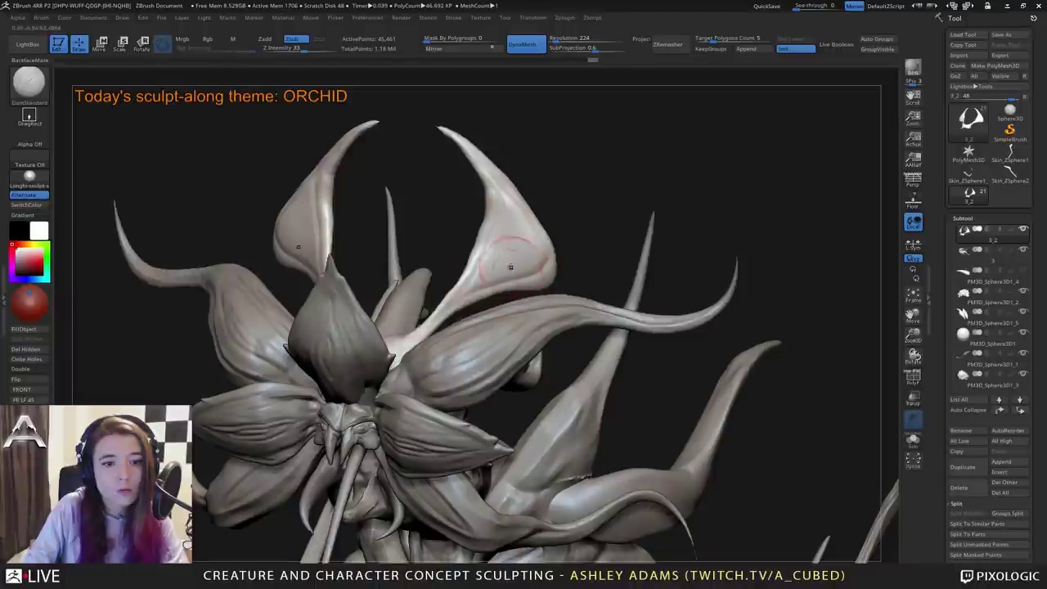
{"action": "left_click_drag", "start_coordinate": [502, 281], "coordinate": [541, 250]}
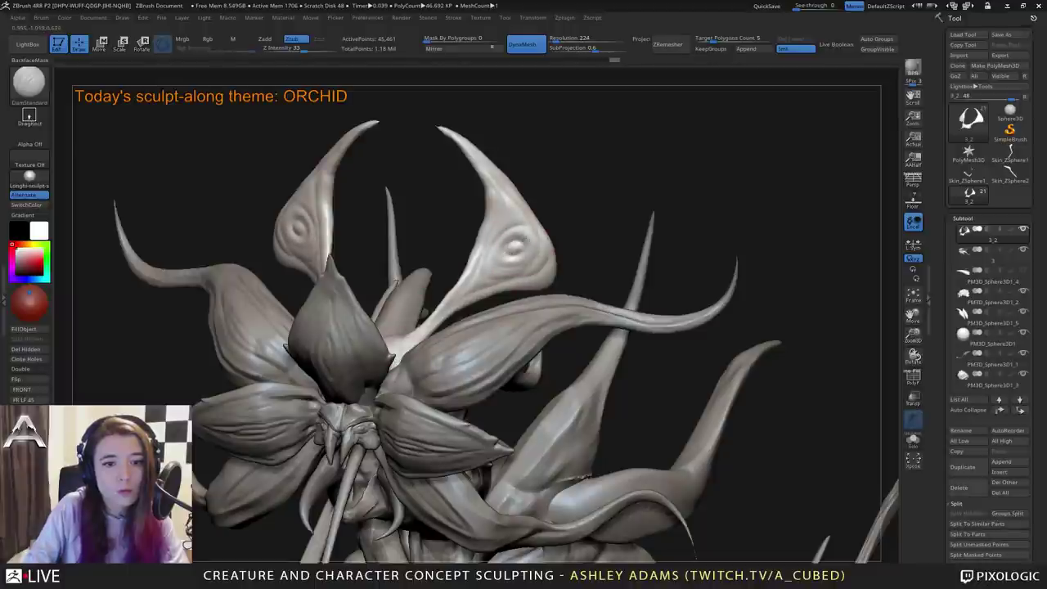
{"action": "left_click_drag", "start_coordinate": [499, 253], "coordinate": [505, 230]}
{"action": "right_click_drag", "start_coordinate": [506, 231], "coordinate": [522, 214]}
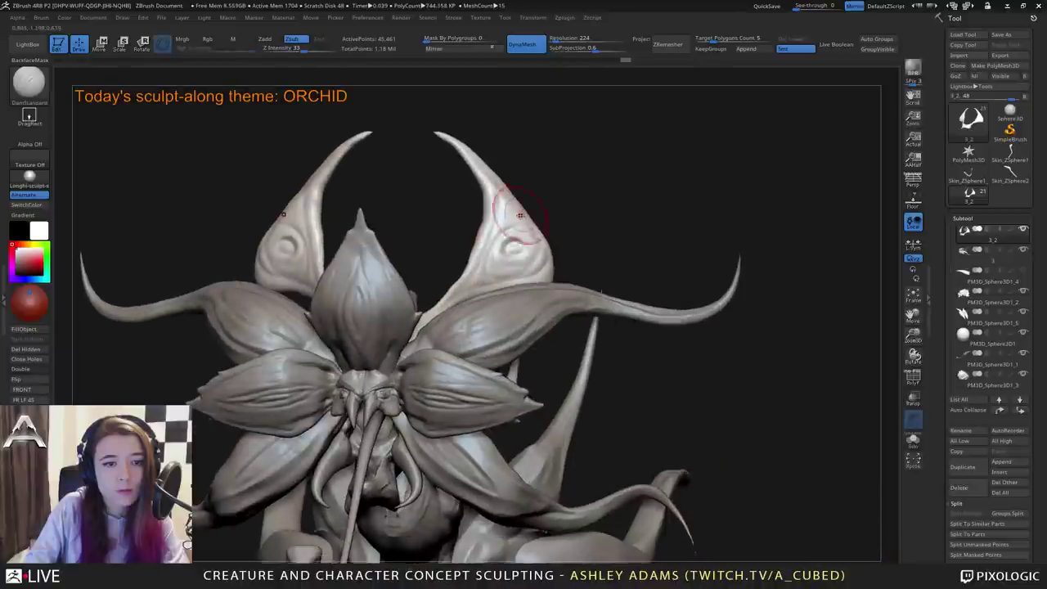
Carve curved DamStandard creases around the ring pattern and along the horn-like top petals toward their tips and bases.
{"action": "key", "text": "space"}
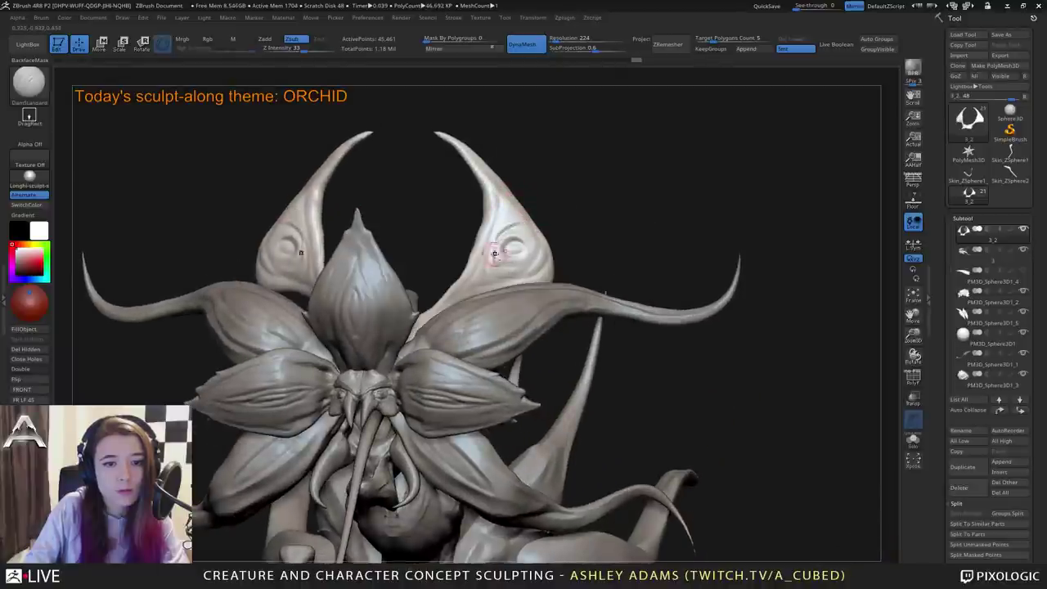
{"action": "right_click_drag", "start_coordinate": [514, 226], "coordinate": [479, 240]}
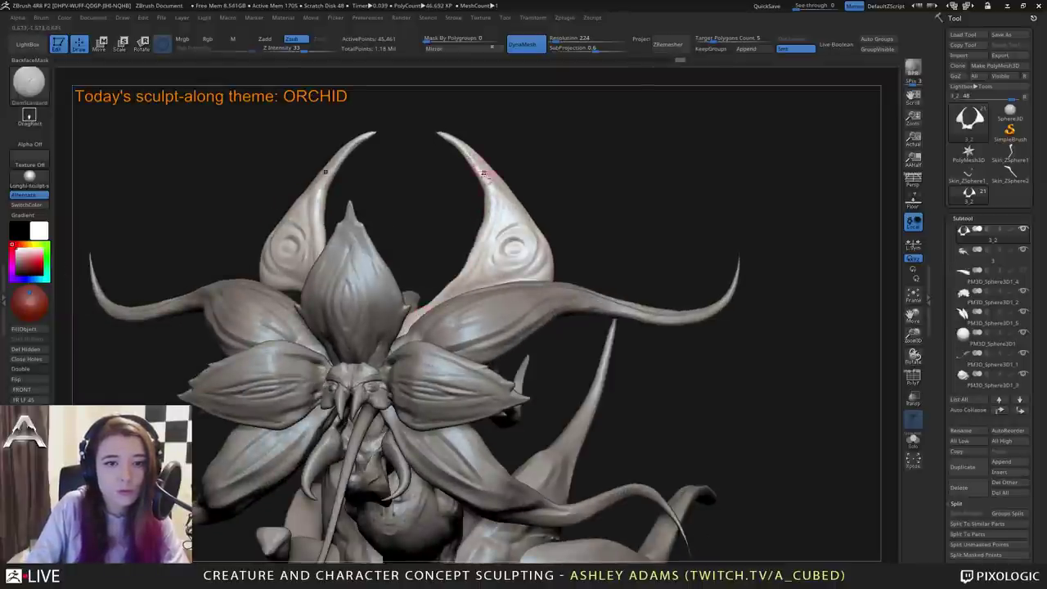
{"action": "right_click_drag", "start_coordinate": [538, 274], "coordinate": [546, 254]}
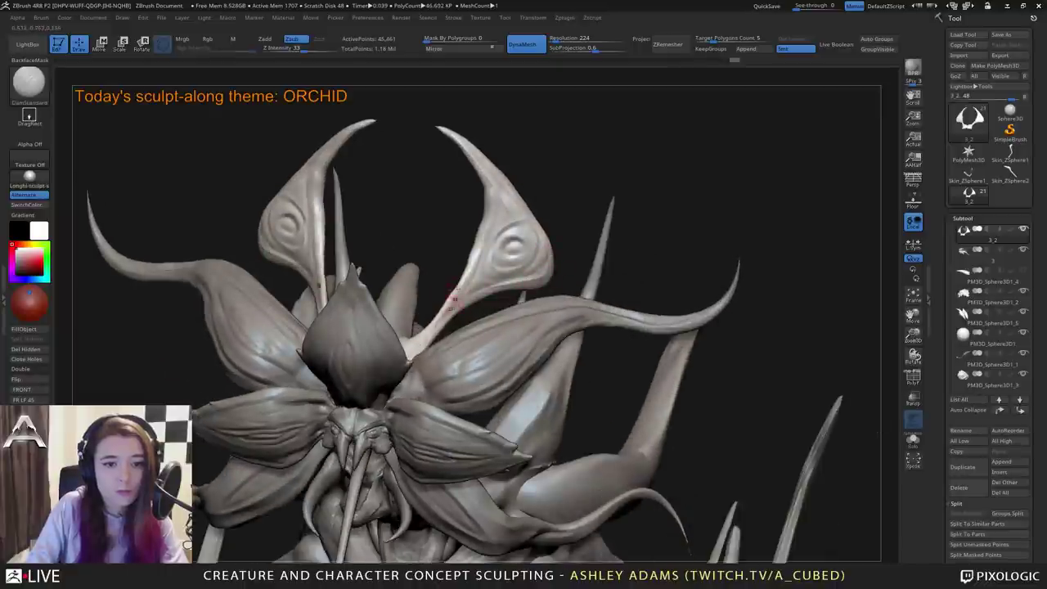
Select the SnakeHook brush and examine the creature's full silhouette around the horn-like top petals.
{"action": "right_click_drag", "start_coordinate": [419, 383], "coordinate": [429, 247], "text": "ctrl"}
{"action": "right_click", "coordinate": [373, 264]}
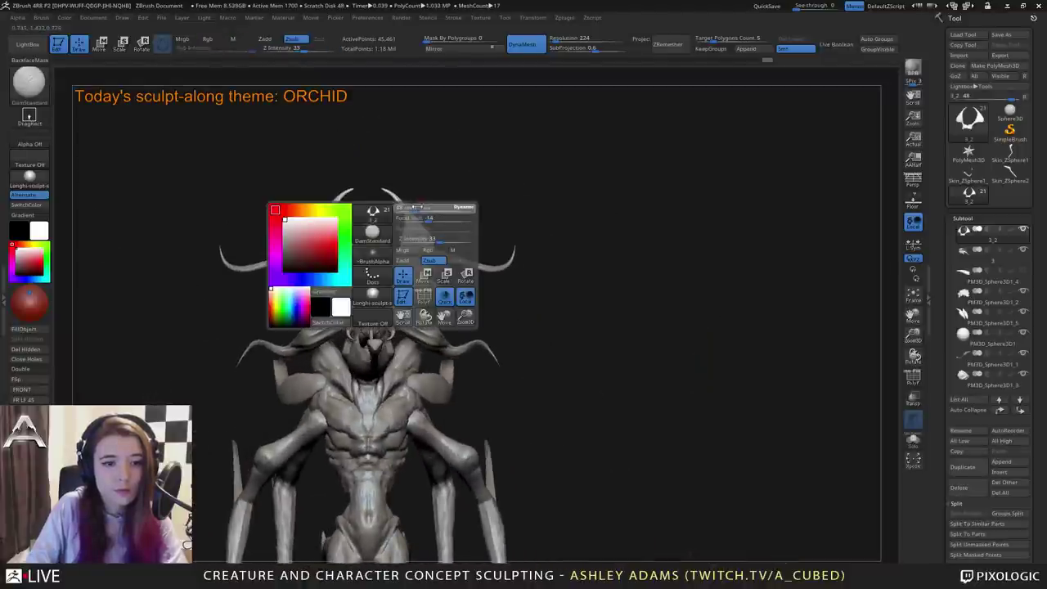
{"action": "key", "text": "b"}
{"action": "key", "text": "s"}
{"action": "key", "text": "h"}
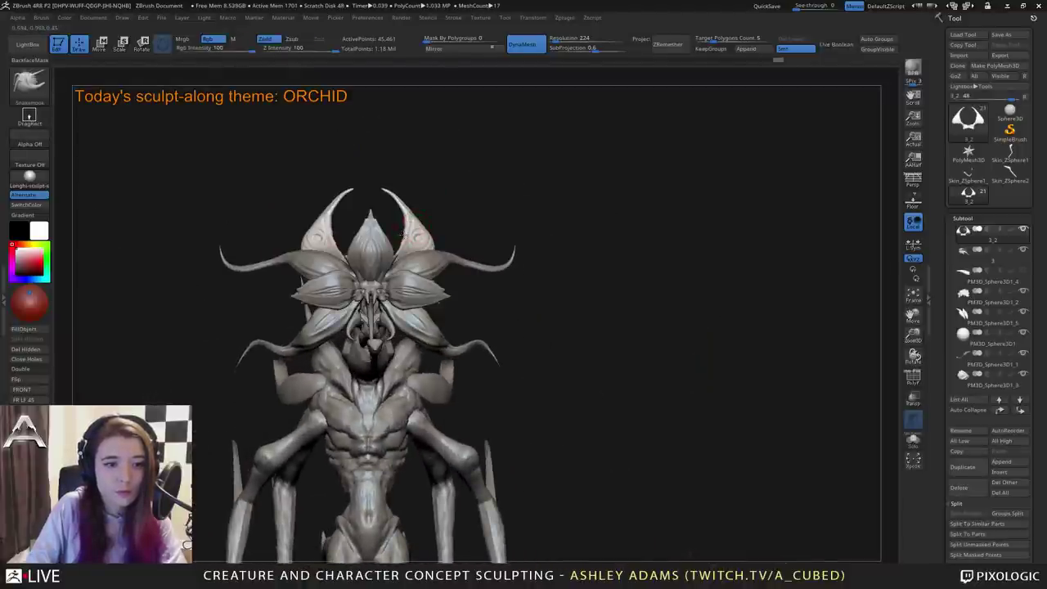
{"action": "right_click_drag", "start_coordinate": [414, 207], "coordinate": [491, 213], "text": "alt"}
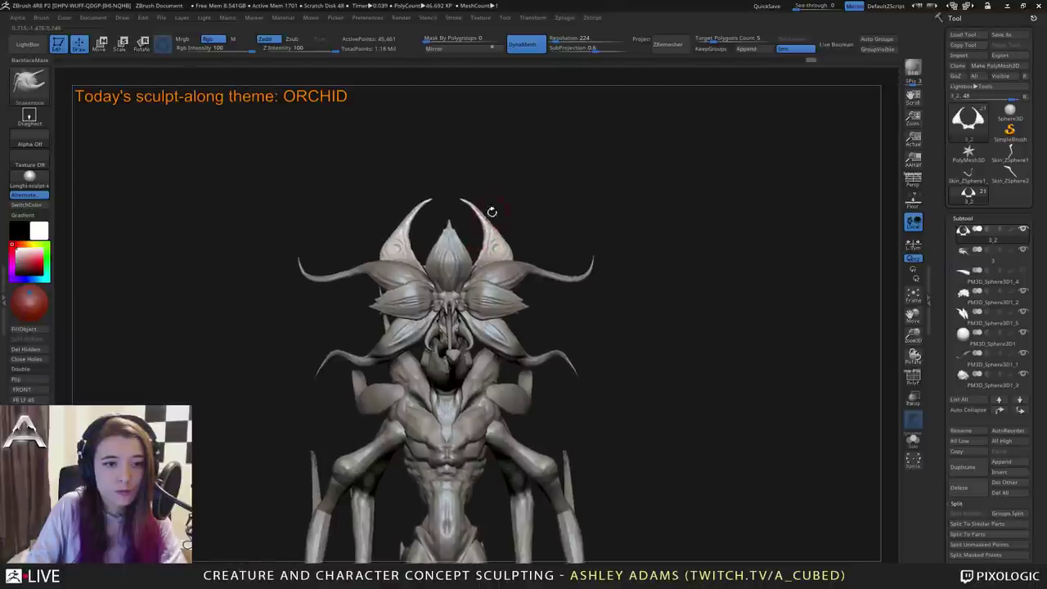
{"action": "mouse_move", "coordinate": [543, 250]}
{"action": "right_mouse_down", "text": "alt"}
{"action": "mouse_move", "coordinate": [590, 247]}
{"action": "mouse_move", "coordinate": [465, 238]}
{"action": "right_mouse_up", "text": "alt"}
{"action": "right_click_drag", "start_coordinate": [554, 182], "coordinate": [363, 193]}
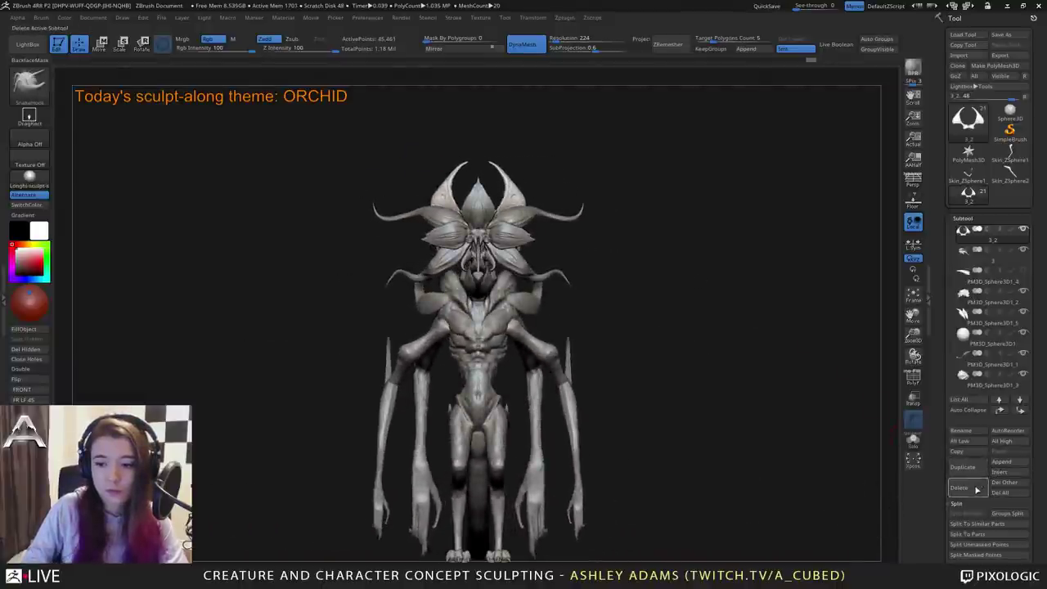
Insert a Cube3D as a new subtool and position it above the flower head as a thin slab.
{"action": "left_click", "coordinate": [999, 473]}
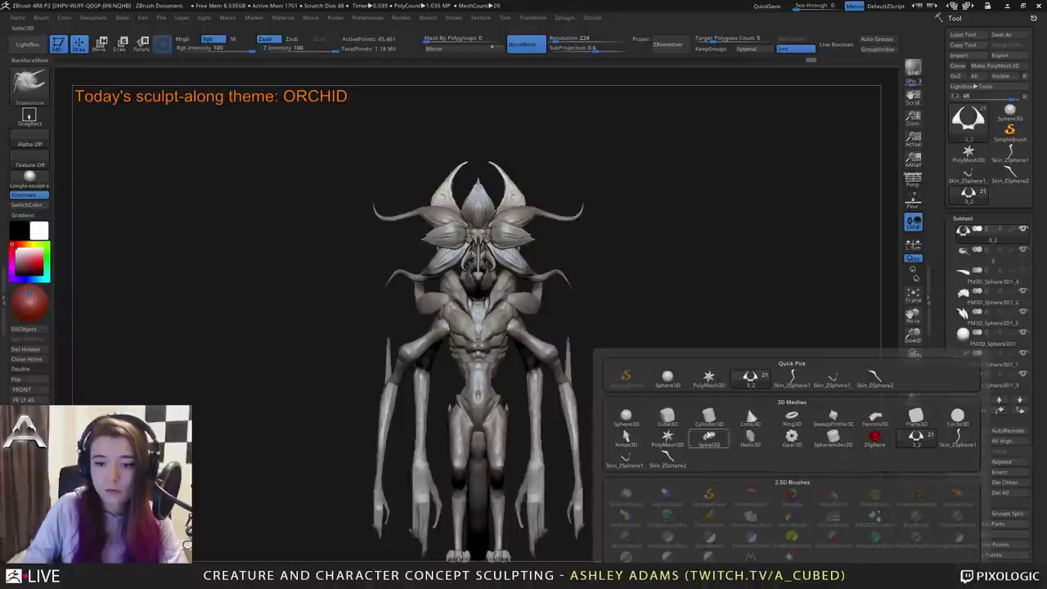
{"action": "left_click", "coordinate": [667, 417]}
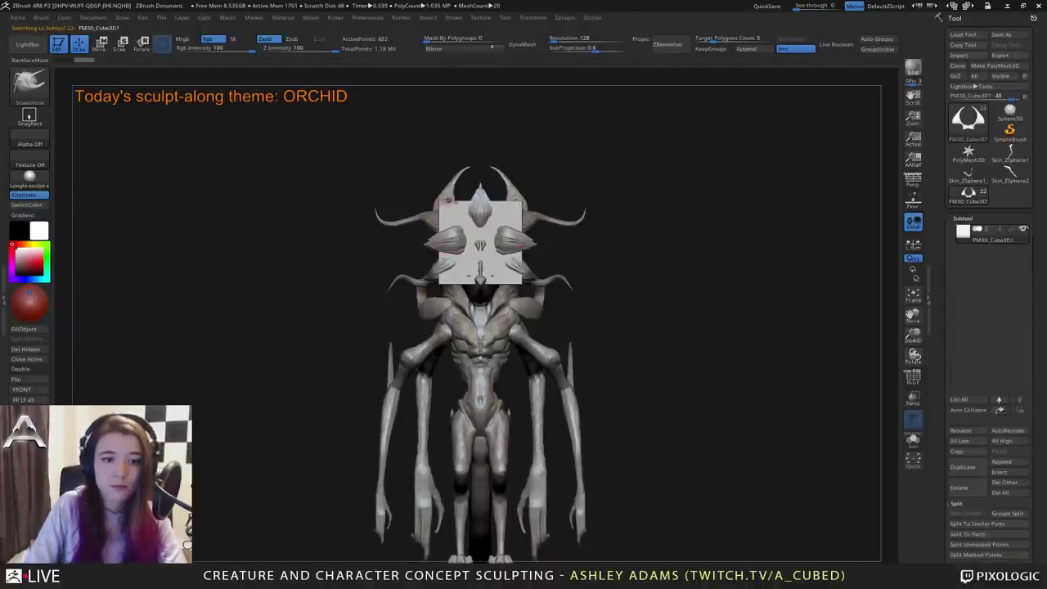
{"action": "right_click_drag", "start_coordinate": [450, 202], "coordinate": [523, 255], "text": "shift"}
{"action": "key", "text": "w"}
{"action": "left_click_drag", "start_coordinate": [499, 282], "coordinate": [463, 188]}
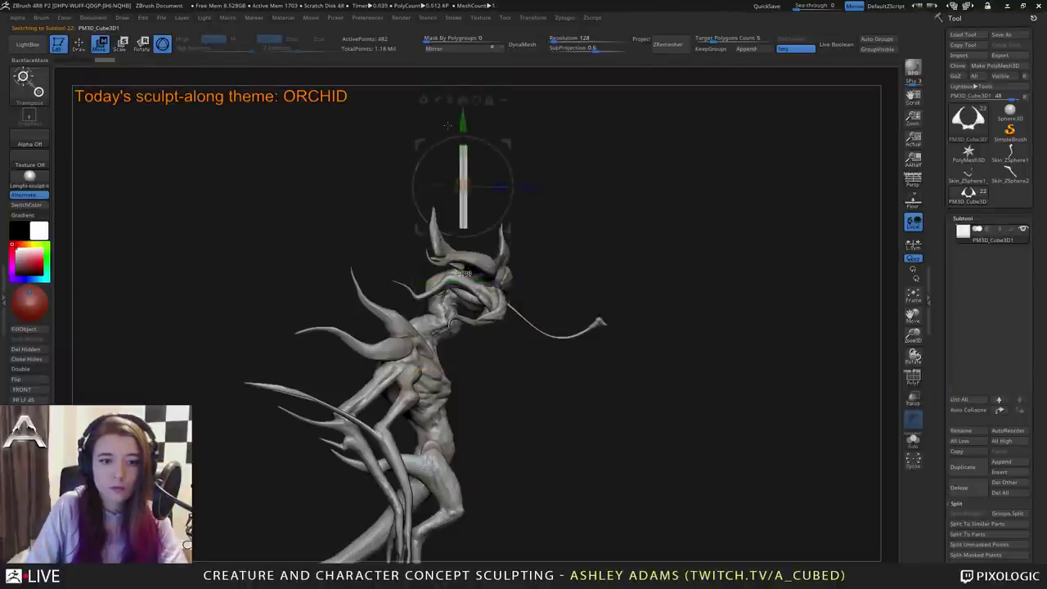
Rotate the thin slab onto its corner, stretch it into a tall diamond, and place it between the tips of the horn-like petals.
{"action": "left_click_drag", "start_coordinate": [392, 163], "coordinate": [391, 163]}
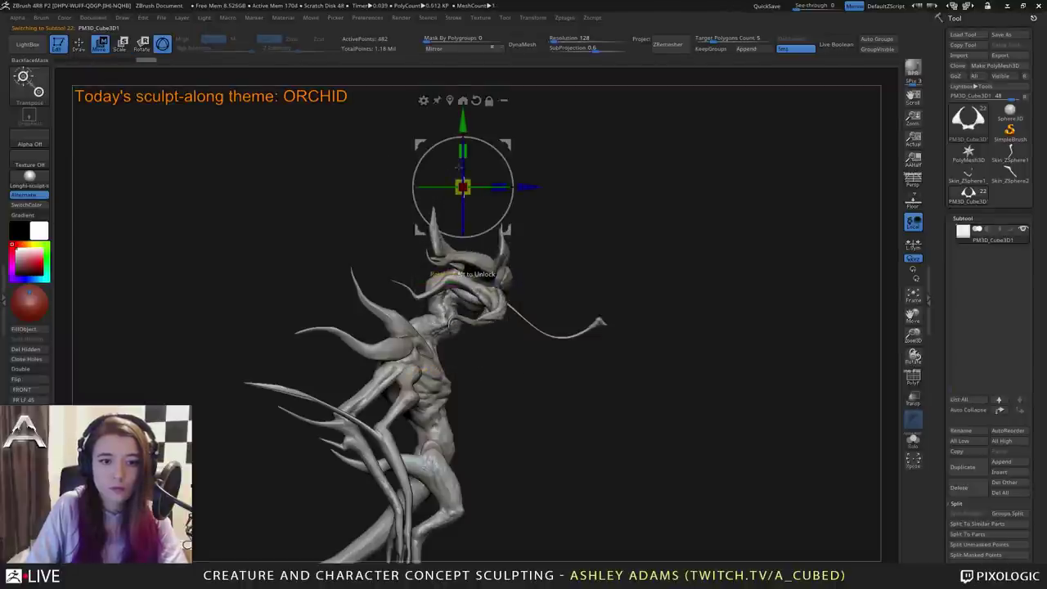
{"action": "left_click_drag", "start_coordinate": [462, 187], "coordinate": [472, 174]}
{"action": "right_click_drag", "start_coordinate": [466, 167], "coordinate": [404, 171]}
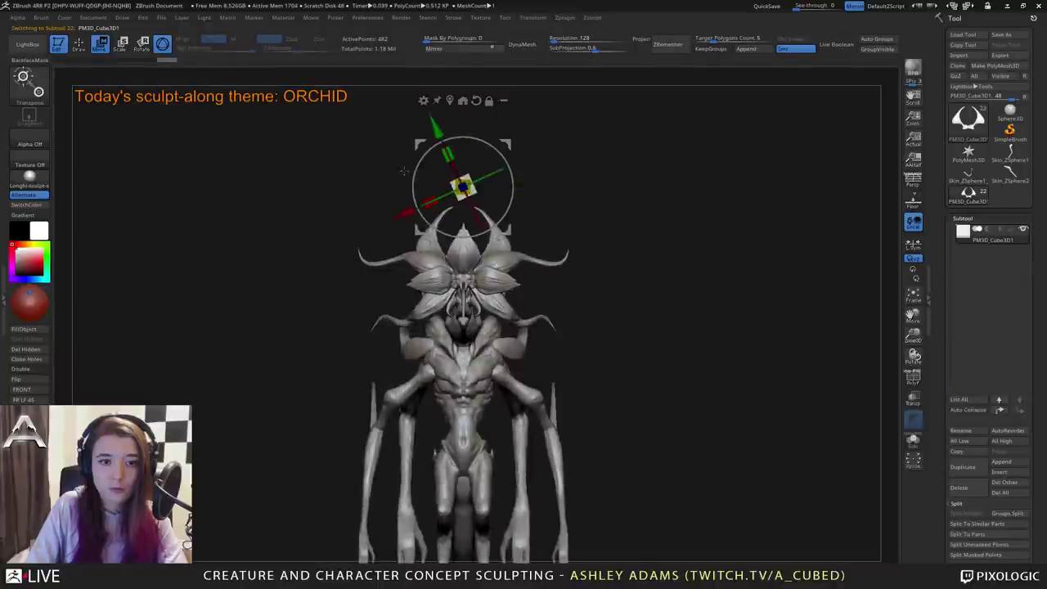
{"action": "left_click_drag", "start_coordinate": [420, 181], "coordinate": [418, 190]}
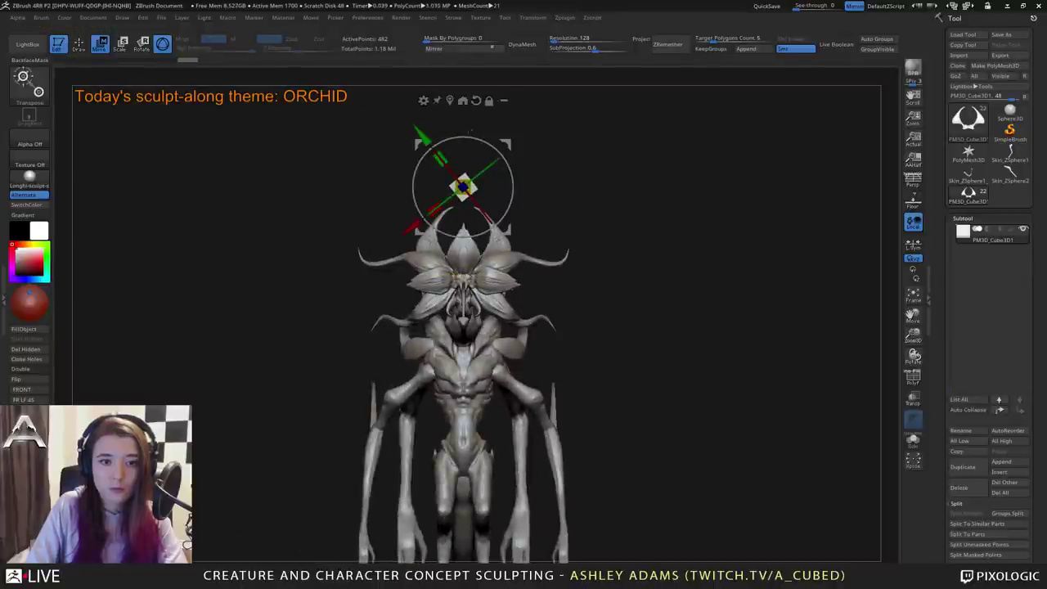
{"action": "left_click", "coordinate": [476, 100], "text": "alt"}
{"action": "left_click_drag", "start_coordinate": [464, 151], "coordinate": [465, 137]}
{"action": "left_click_drag", "start_coordinate": [510, 165], "coordinate": [463, 142]}
{"action": "left_click_drag", "start_coordinate": [460, 181], "coordinate": [442, 172]}
{"action": "left_click_drag", "start_coordinate": [465, 126], "coordinate": [466, 141]}
{"action": "left_click_drag", "start_coordinate": [352, 208], "coordinate": [475, 230], "text": "shift"}
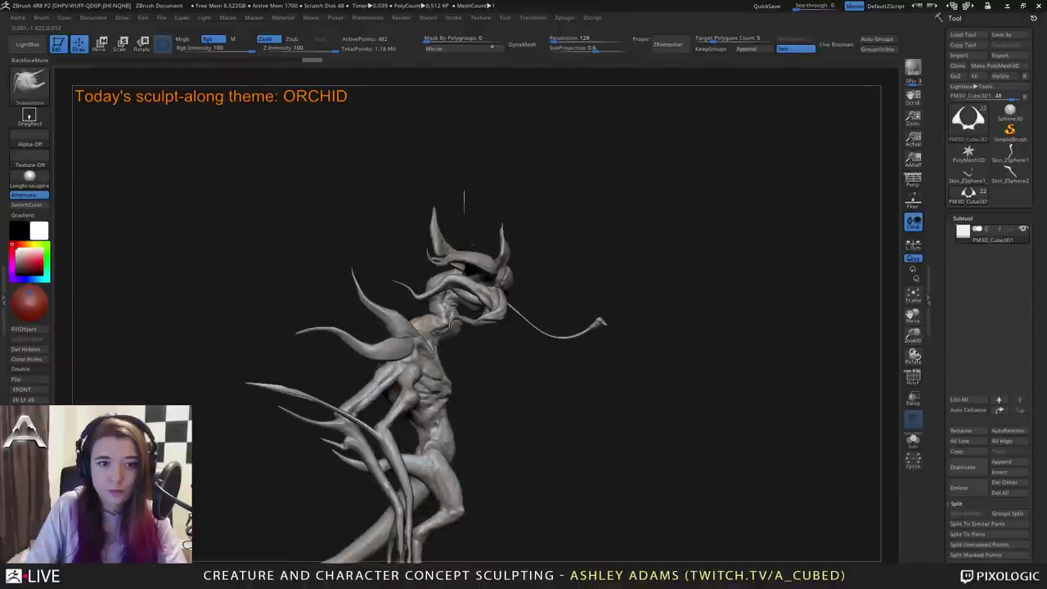
Examine the diamond's placement above the flower head against the creature's full silhouette from several angles.
{"action": "left_click_drag", "start_coordinate": [528, 202], "coordinate": [499, 202]}
{"action": "key", "text": "q"}
{"action": "left_click_drag", "start_coordinate": [593, 180], "coordinate": [514, 175]}
{"action": "left_click_drag", "start_coordinate": [514, 175], "coordinate": [561, 192], "text": "alt"}
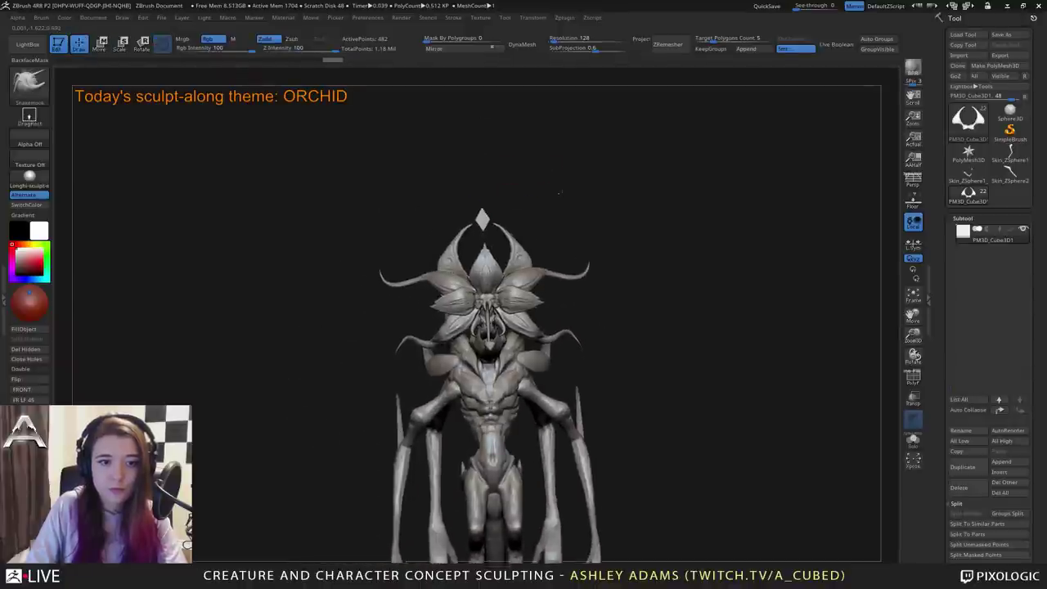
{"action": "mouse_move", "coordinate": [605, 245]}
{"action": "left_mouse_down"}
{"action": "mouse_move", "coordinate": [530, 269]}
{"action": "mouse_move", "coordinate": [531, 290]}
{"action": "left_mouse_up"}
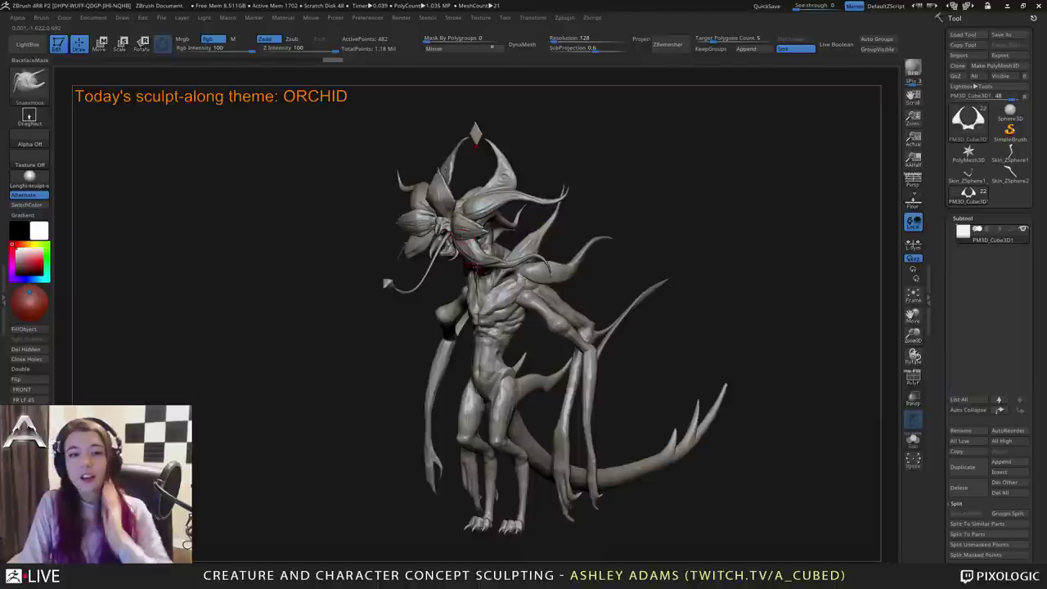
{"action": "mouse_move", "coordinate": [476, 268]}
{"action": "right_mouse_down"}
{"action": "mouse_move", "coordinate": [606, 272]}
{"action": "mouse_move", "coordinate": [453, 282]}
{"action": "right_mouse_up"}
{"action": "key", "text": "space"}
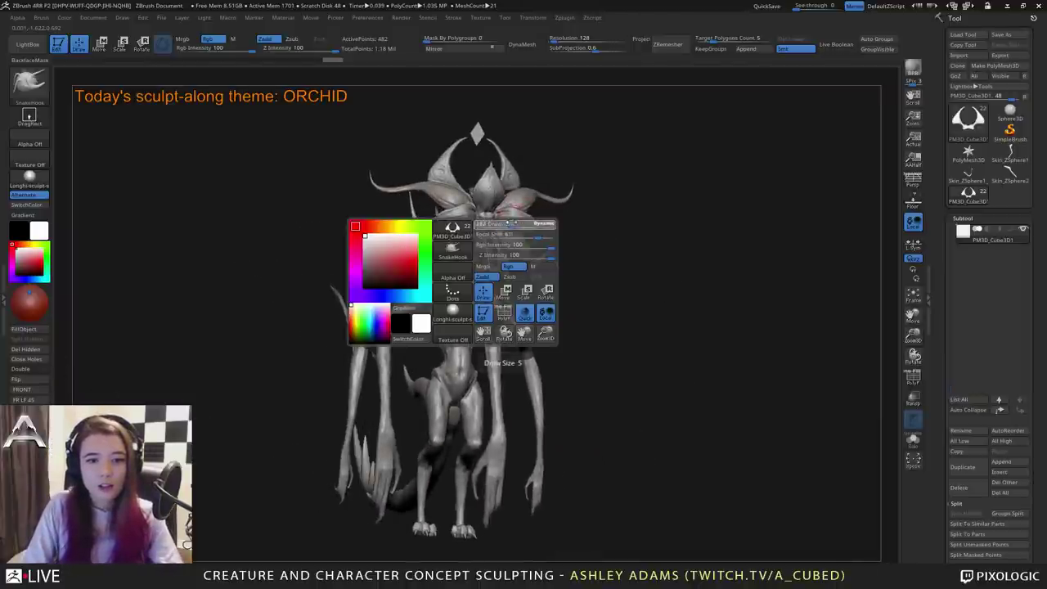
{"action": "right_click_drag", "start_coordinate": [532, 197], "coordinate": [478, 161]}
{"action": "right_click_drag", "start_coordinate": [478, 160], "coordinate": [524, 240], "text": "alt"}
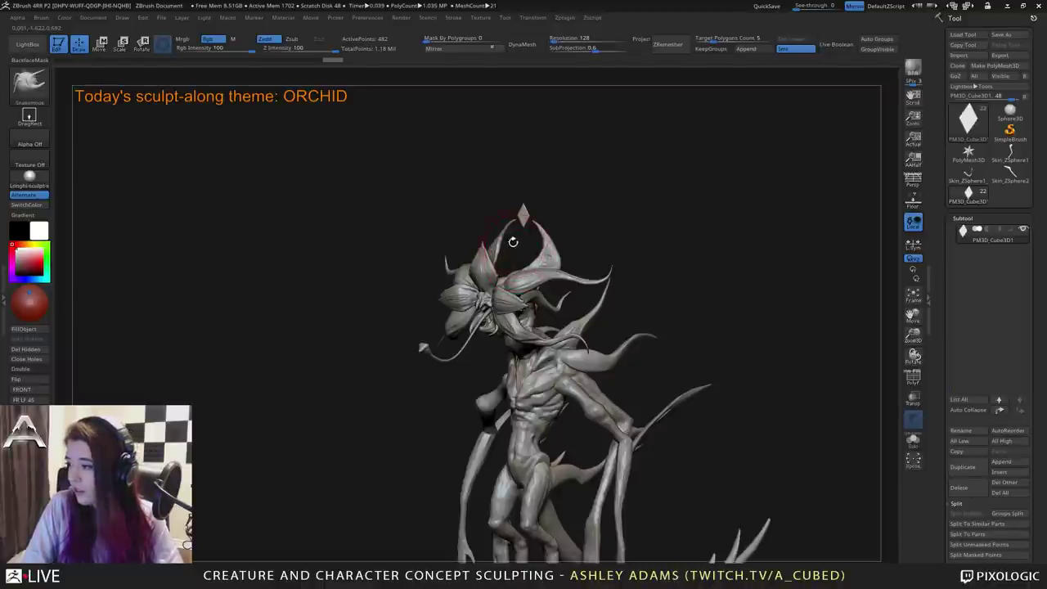
{"action": "right_click_drag", "start_coordinate": [519, 197], "coordinate": [624, 283], "text": "ctrl"}
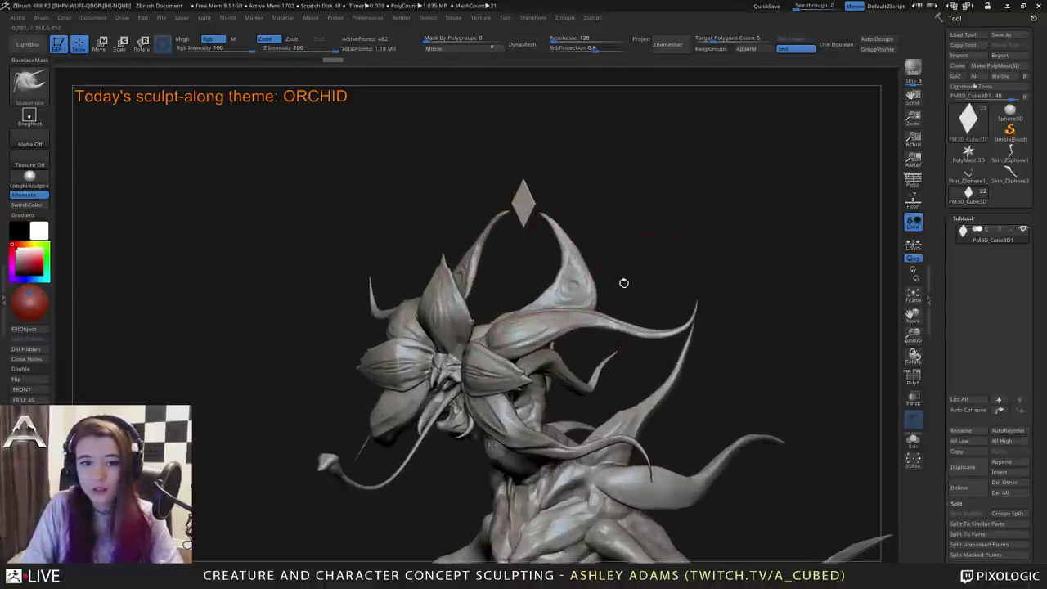
Duplicate the diamond subtool and turn the copy about its vertical axis so it crosses the original perpendicularly.
{"action": "left_click", "coordinate": [972, 473]}
{"action": "key", "text": "w"}
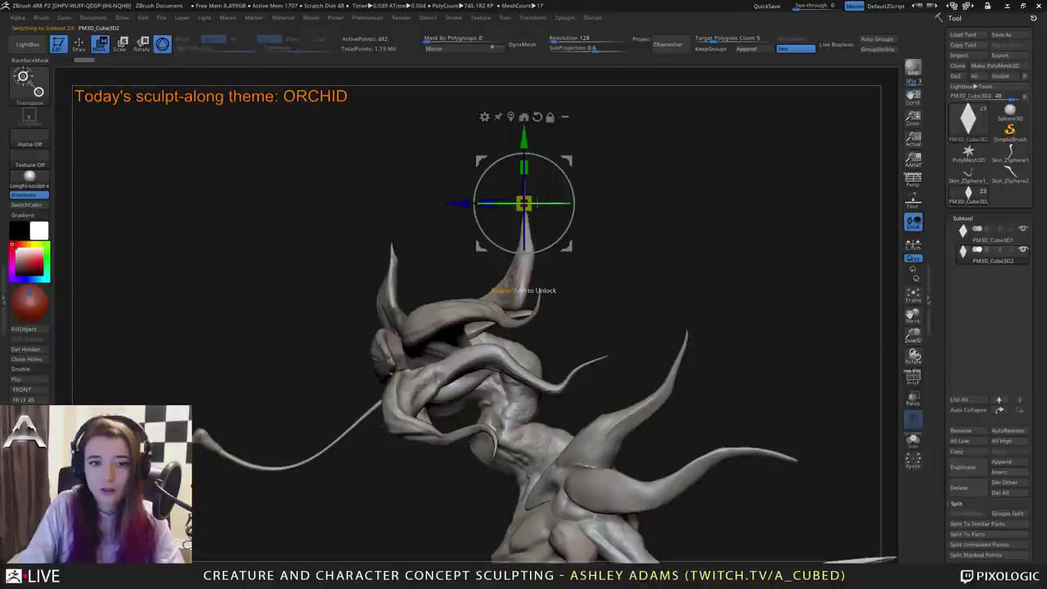
{"action": "left_click_drag", "start_coordinate": [523, 203], "coordinate": [627, 178]}
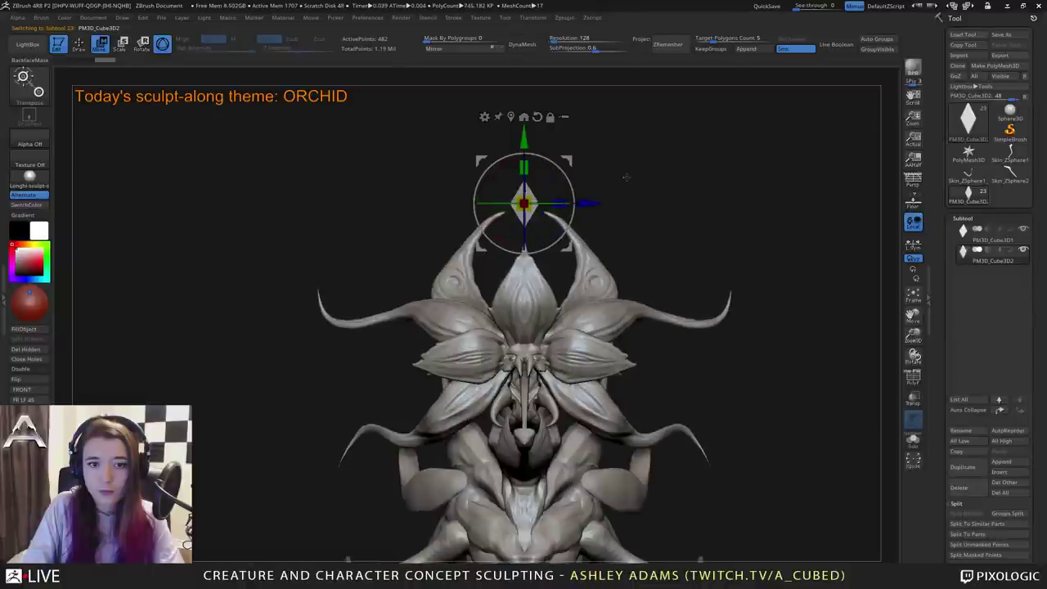
{"action": "left_click_drag", "start_coordinate": [525, 168], "coordinate": [527, 161]}
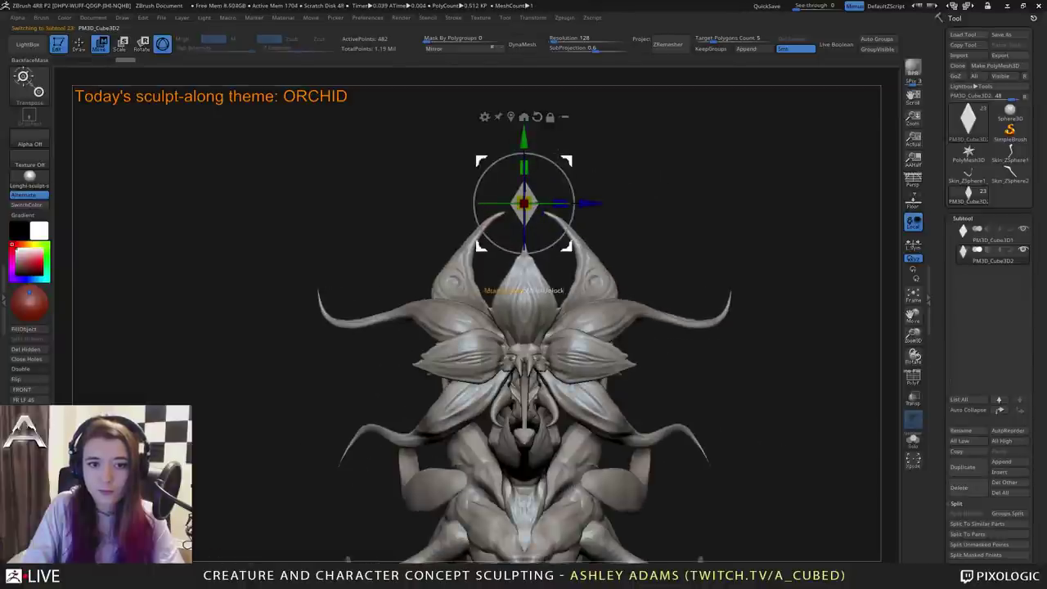
{"action": "key", "text": "q"}
Add two further copies of the original diamond, turned diagonally to the crossed pair, to form a faceted crystal.
{"action": "left_click", "coordinate": [534, 201], "text": "alt"}
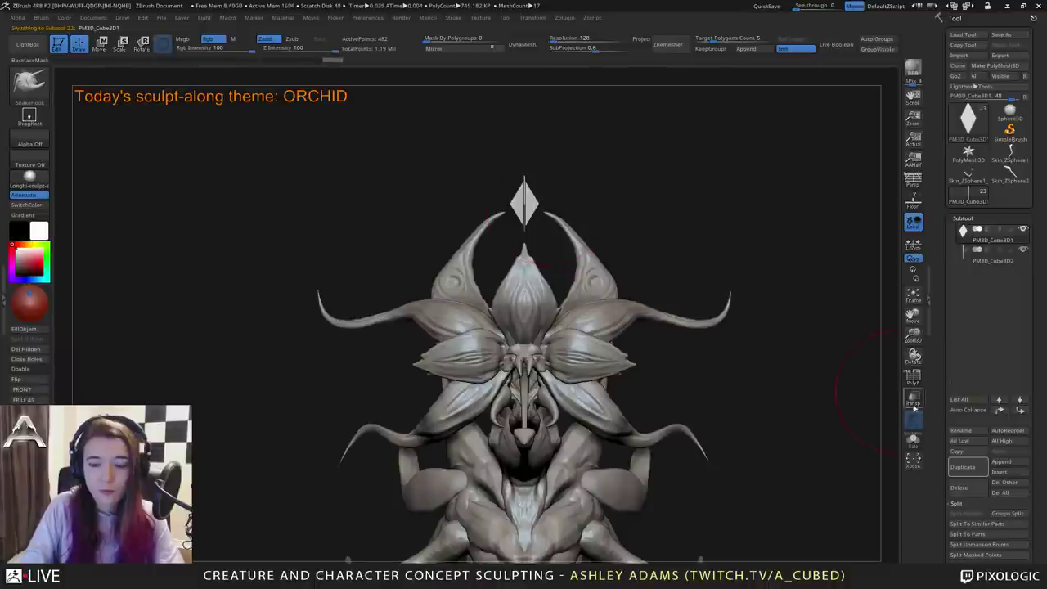
{"action": "left_click", "coordinate": [963, 469]}
{"action": "key", "text": "w"}
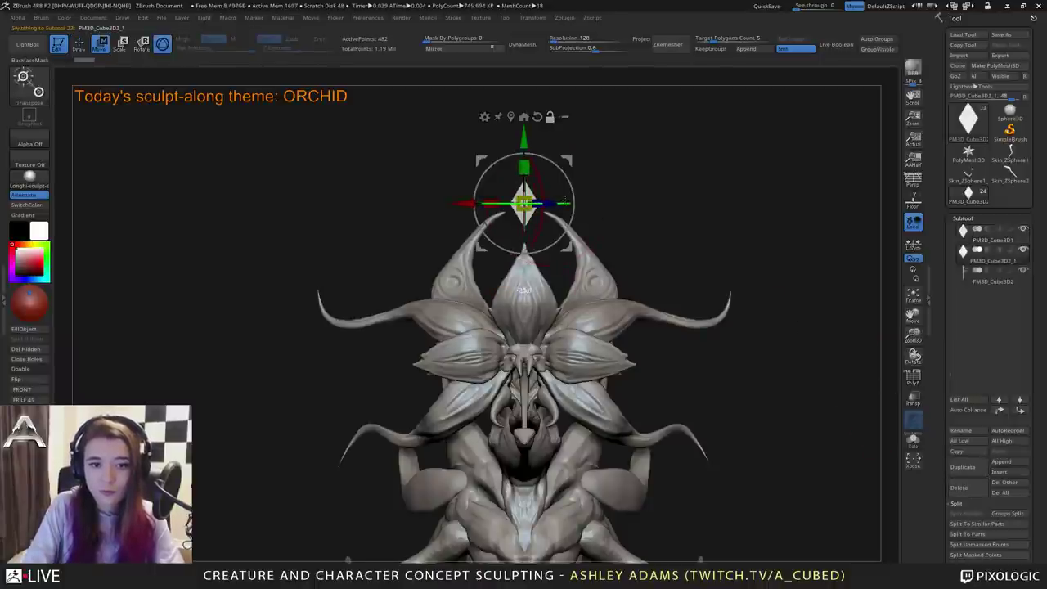
{"action": "left_click_drag", "start_coordinate": [566, 200], "coordinate": [583, 195]}
{"action": "key", "text": "ctrl+z"}
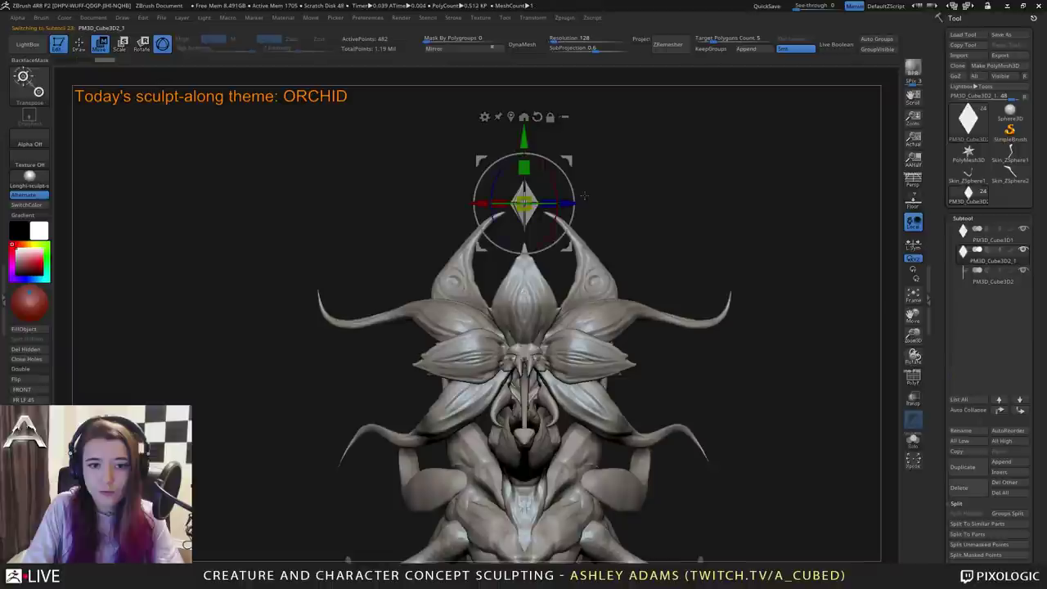
{"action": "left_click_drag", "start_coordinate": [524, 168], "coordinate": [524, 169]}
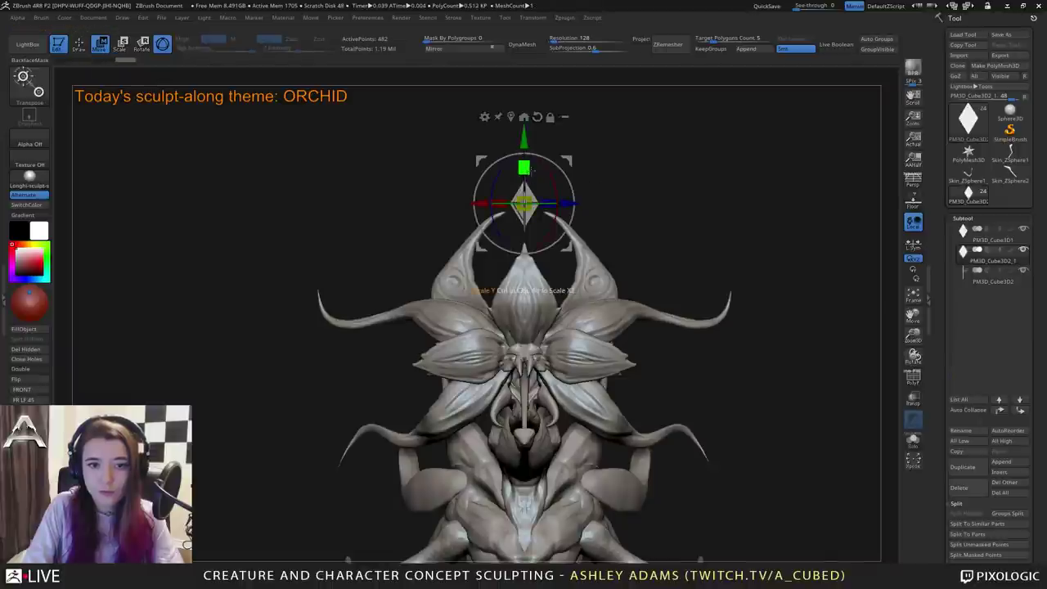
{"action": "left_click", "coordinate": [963, 471]}
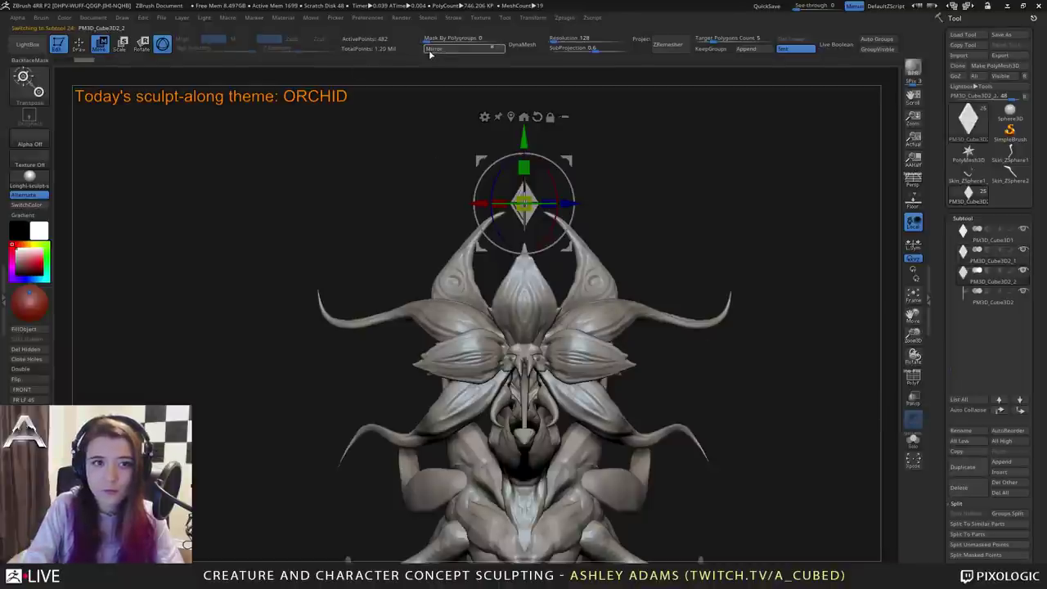
{"action": "key", "text": "q"}
Examine the crystal ornament together with the creature's body from the front and sides.
{"action": "mouse_move", "coordinate": [509, 140]}
{"action": "right_mouse_down"}
{"action": "mouse_move", "coordinate": [455, 151]}
{"action": "mouse_move", "coordinate": [417, 211]}
{"action": "mouse_move", "coordinate": [329, 270]}
{"action": "right_mouse_up"}
{"action": "right_click", "coordinate": [411, 222]}
{"action": "left_click_drag", "start_coordinate": [589, 167], "coordinate": [337, 133]}
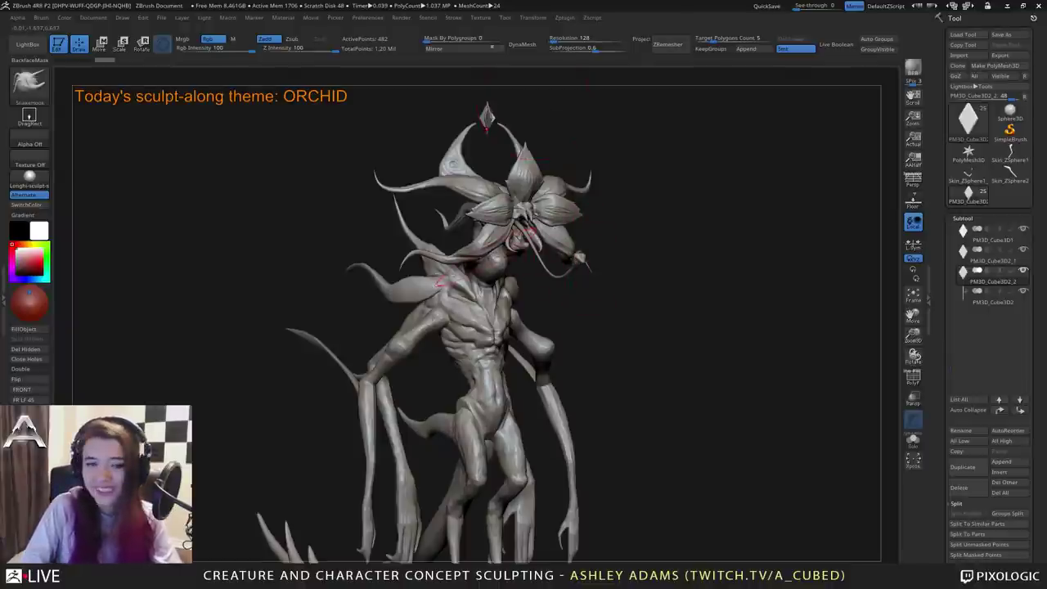
{"action": "left_click_drag", "start_coordinate": [607, 238], "coordinate": [458, 294]}
{"action": "mouse_move", "coordinate": [572, 313]}
{"action": "right_mouse_down", "text": "ctrl"}
{"action": "mouse_move", "coordinate": [575, 280]}
{"action": "mouse_move", "coordinate": [533, 315]}
{"action": "mouse_move", "coordinate": [502, 319]}
{"action": "mouse_move", "coordinate": [541, 365]}
{"action": "right_mouse_up", "text": "ctrl"}
{"action": "right_click_drag", "start_coordinate": [499, 307], "coordinate": [565, 280]}
Select the long curling lower petals' subtool and adjust the SnakeHook brush's draw size.
{"action": "left_click", "coordinate": [524, 227], "text": "alt"}
{"action": "mouse_move", "coordinate": [520, 239]}
{"action": "right_mouse_down"}
{"action": "mouse_move", "coordinate": [559, 244]}
{"action": "mouse_move", "coordinate": [459, 260]}
{"action": "mouse_move", "coordinate": [438, 290]}
{"action": "mouse_move", "coordinate": [500, 249]}
{"action": "mouse_move", "coordinate": [456, 249]}
{"action": "mouse_move", "coordinate": [542, 237]}
{"action": "mouse_move", "coordinate": [552, 245]}
{"action": "right_mouse_up"}
{"action": "key", "text": "space"}
{"action": "left_click", "coordinate": [512, 249]}
{"action": "mouse_move", "coordinate": [520, 303]}
{"action": "right_mouse_down", "text": "alt"}
{"action": "mouse_move", "coordinate": [538, 247]}
{"action": "mouse_move", "coordinate": [499, 315]}
{"action": "mouse_move", "coordinate": [447, 328]}
{"action": "right_mouse_up", "text": "alt"}
{"action": "key", "text": "space"}
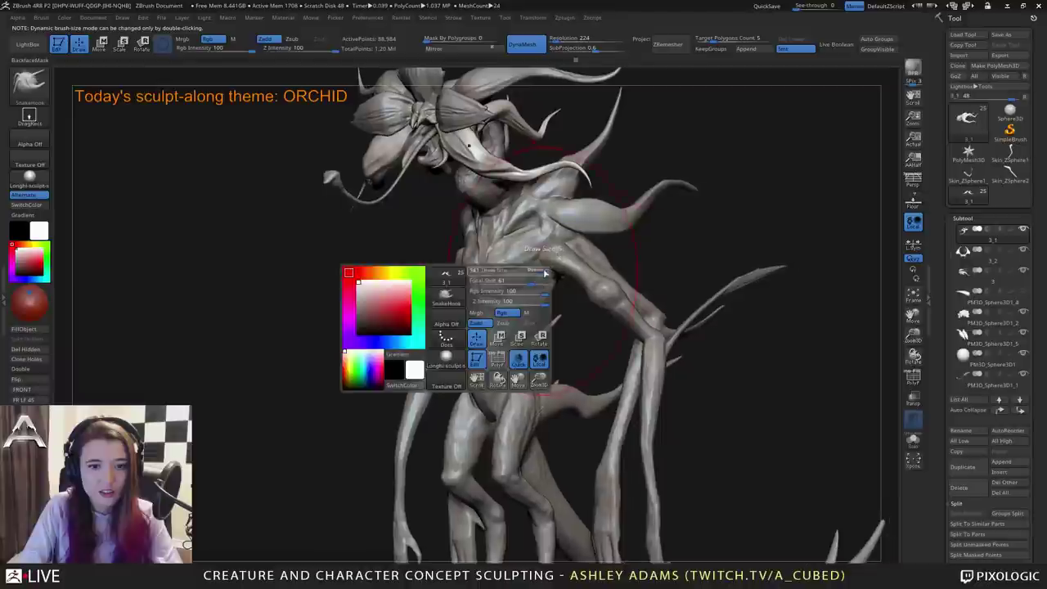
{"action": "mouse_move", "coordinate": [546, 273]}
{"action": "left_mouse_down"}
{"action": "mouse_move", "coordinate": [572, 247]}
{"action": "mouse_move", "coordinate": [528, 237]}
{"action": "left_mouse_up"}
{"action": "key", "text": "space"}
{"action": "right_click_drag", "start_coordinate": [544, 278], "coordinate": [534, 237], "text": "ctrl"}
{"action": "right_click_drag", "start_coordinate": [535, 312], "coordinate": [526, 255], "text": "alt"}
Inspect the legs, hips and back of the creature and make the torso the active subtool.
{"action": "mouse_move", "coordinate": [623, 229]}
{"action": "right_mouse_down"}
{"action": "mouse_move", "coordinate": [582, 222]}
{"action": "mouse_move", "coordinate": [482, 280]}
{"action": "right_mouse_up"}
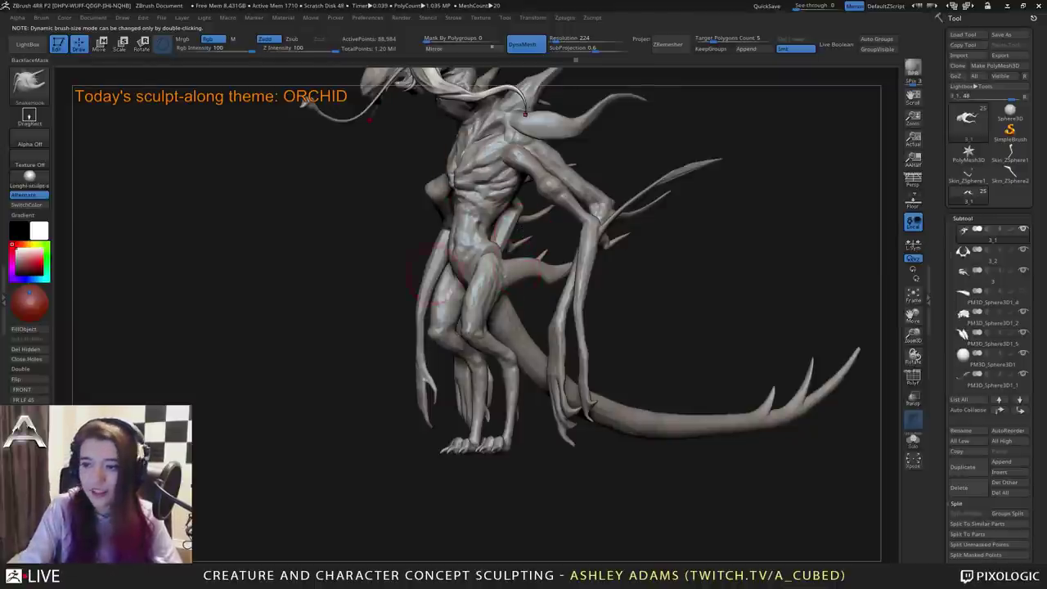
{"action": "left_click", "coordinate": [524, 263], "text": "alt"}
{"action": "left_click_drag", "start_coordinate": [547, 242], "coordinate": [489, 252], "text": "shift"}
{"action": "left_click_drag", "start_coordinate": [402, 184], "coordinate": [402, 218], "text": "alt"}
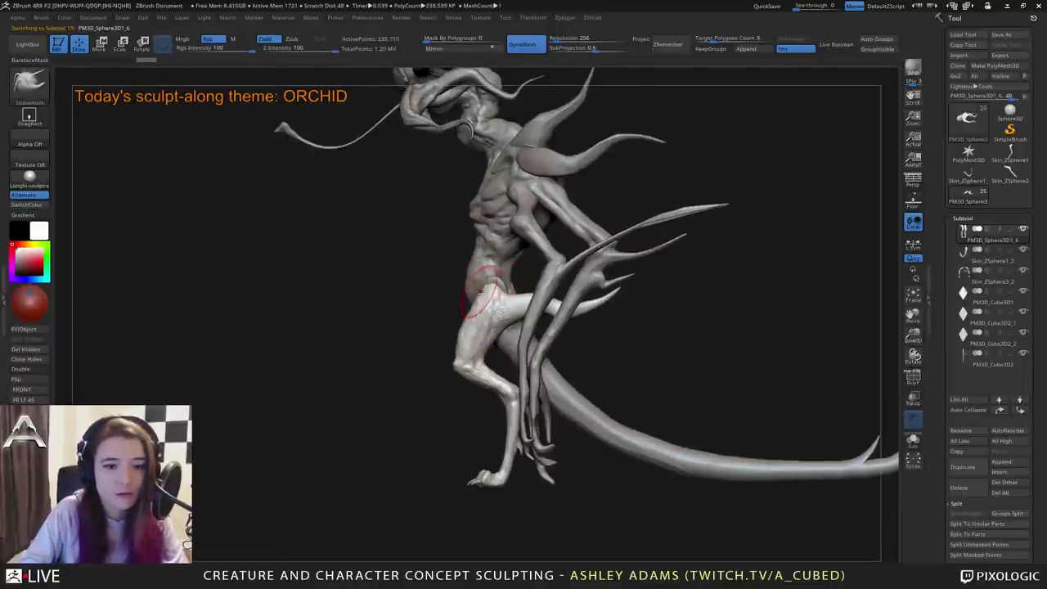
{"action": "left_click_drag", "start_coordinate": [438, 306], "coordinate": [489, 300]}
{"action": "left_click", "coordinate": [484, 265], "text": "alt"}
{"action": "left_click_drag", "start_coordinate": [432, 279], "coordinate": [466, 282]}
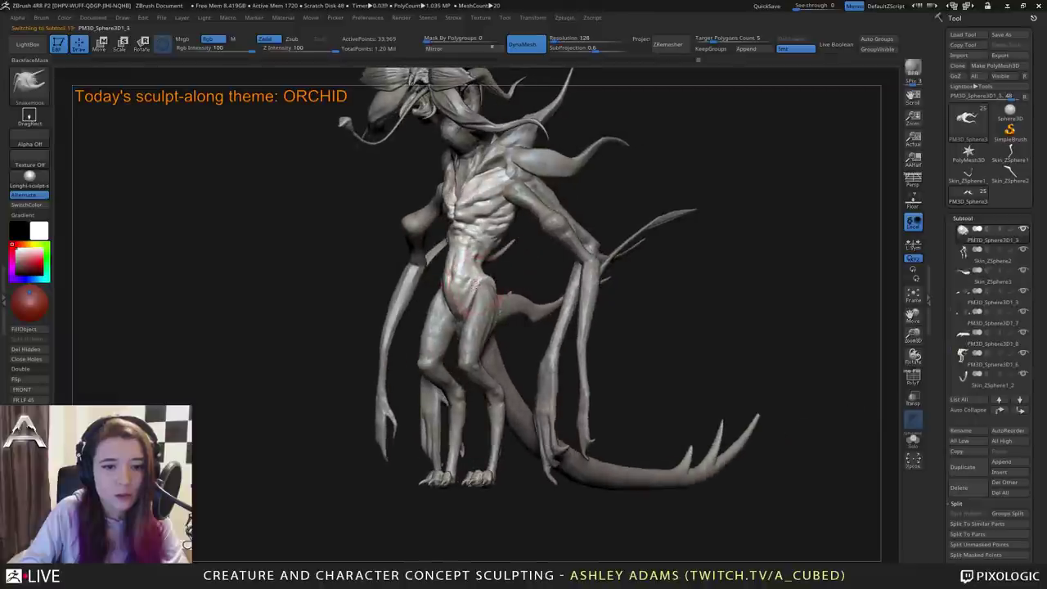
{"action": "mouse_move", "coordinate": [535, 280]}
{"action": "left_mouse_down"}
{"action": "mouse_move", "coordinate": [475, 290]}
{"action": "mouse_move", "coordinate": [495, 280]}
{"action": "left_mouse_up"}
{"action": "mouse_move", "coordinate": [495, 279]}
{"action": "right_mouse_down"}
{"action": "mouse_move", "coordinate": [576, 278]}
{"action": "mouse_move", "coordinate": [462, 275]}
{"action": "mouse_move", "coordinate": [499, 268]}
{"action": "mouse_move", "coordinate": [440, 259]}
{"action": "right_mouse_up"}
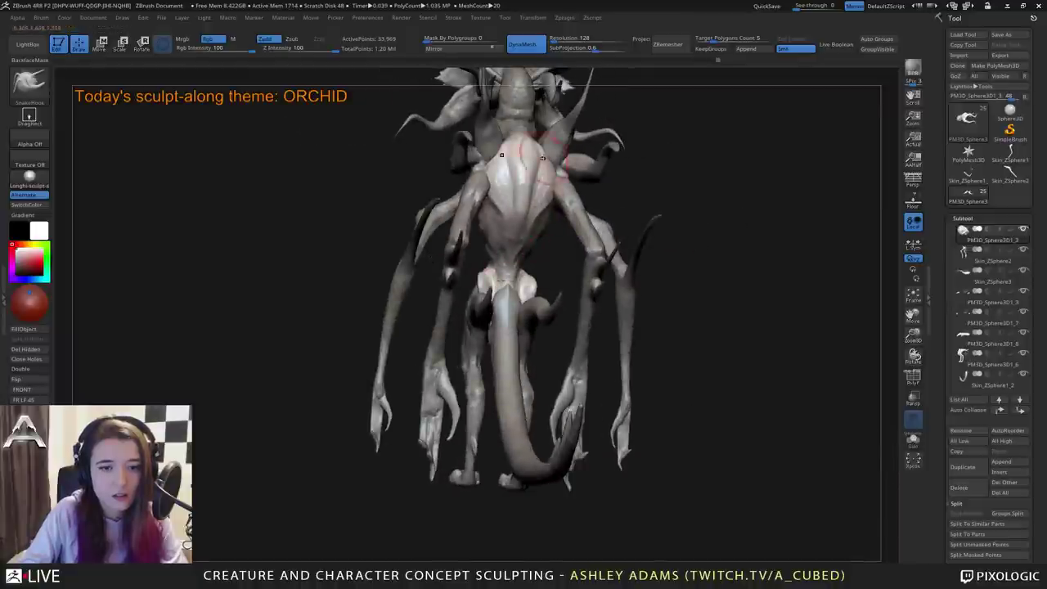
Carve horizontal DamStandard creases across the middle of the upper back to suggest vertebrae.
{"action": "key", "text": "b"}
{"action": "key", "text": "d"}
{"action": "key", "text": "s"}
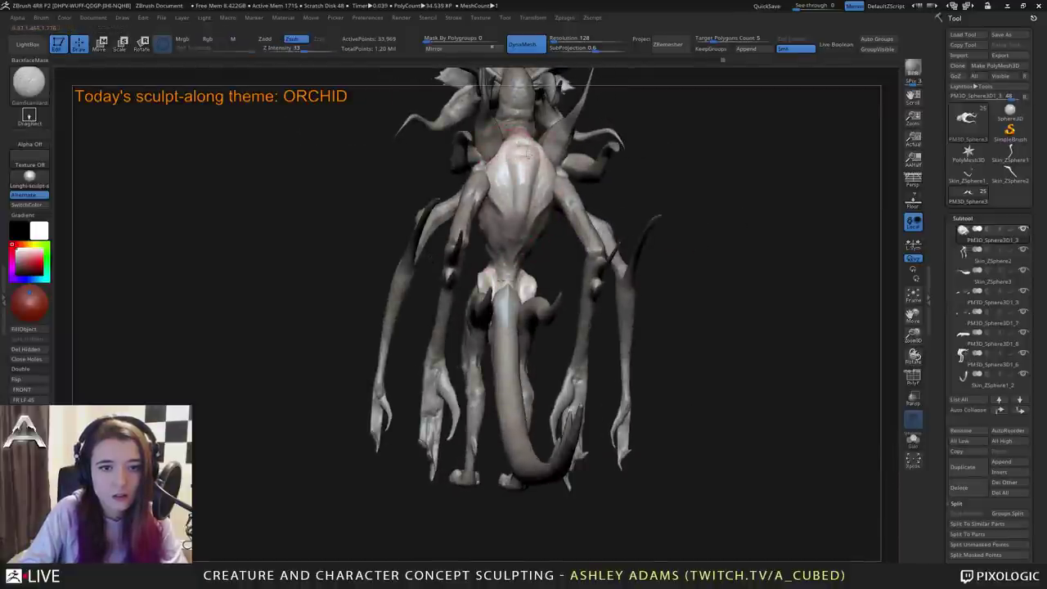
{"action": "right_click_drag", "start_coordinate": [503, 148], "coordinate": [522, 170]}
{"action": "left_click_drag", "start_coordinate": [522, 174], "coordinate": [523, 179]}
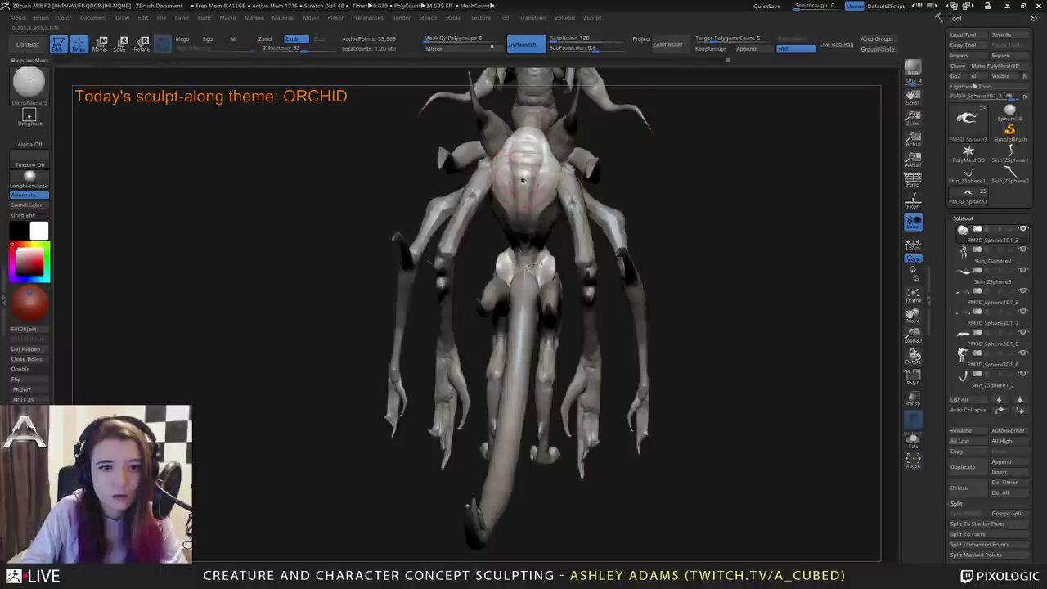
{"action": "right_click_drag", "start_coordinate": [521, 208], "coordinate": [521, 223]}
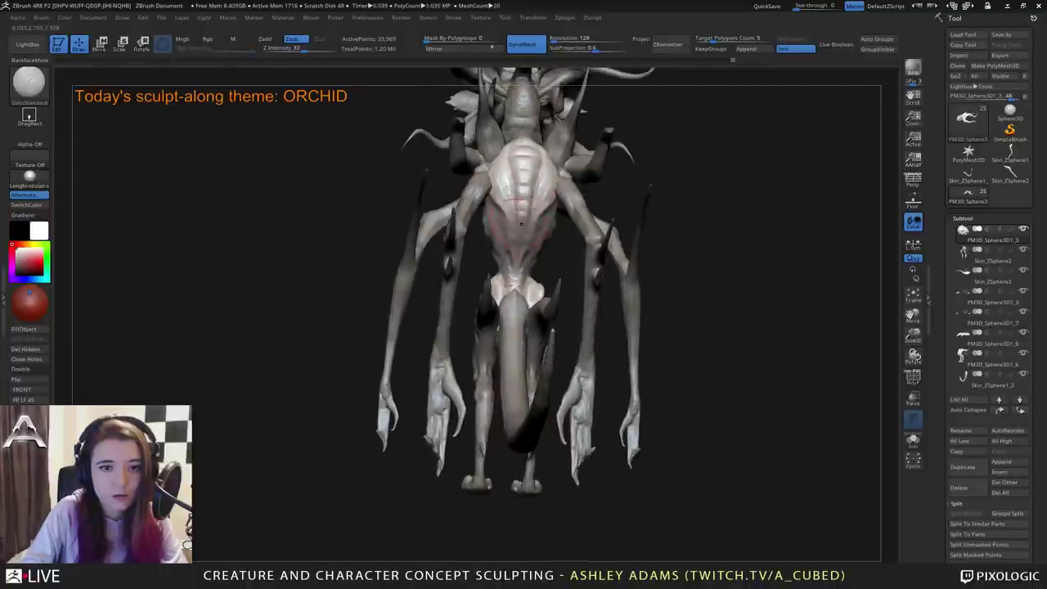
Define the sides of the spine with DamStandard grooves and continue the vertebra creases down the lower back.
{"action": "mouse_move", "coordinate": [515, 287]}
{"action": "right_mouse_down"}
{"action": "mouse_move", "coordinate": [421, 300]}
{"action": "mouse_move", "coordinate": [484, 299]}
{"action": "right_mouse_up"}
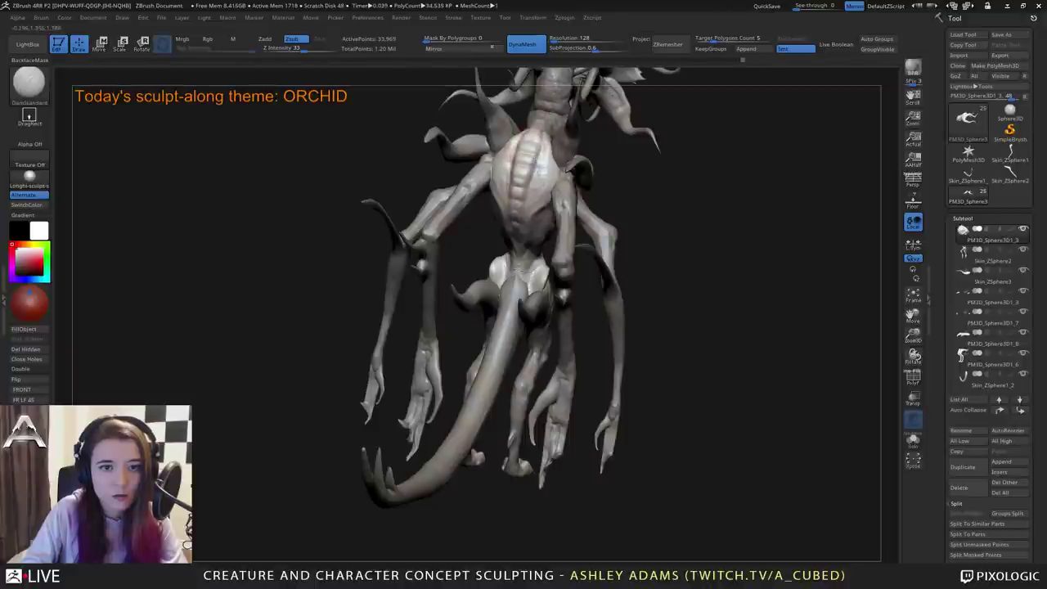
{"action": "mouse_move", "coordinate": [505, 238]}
{"action": "right_mouse_down"}
{"action": "mouse_move", "coordinate": [562, 175]}
{"action": "mouse_move", "coordinate": [523, 189]}
{"action": "mouse_move", "coordinate": [517, 157]}
{"action": "right_mouse_up"}
{"action": "right_click", "coordinate": [517, 157]}
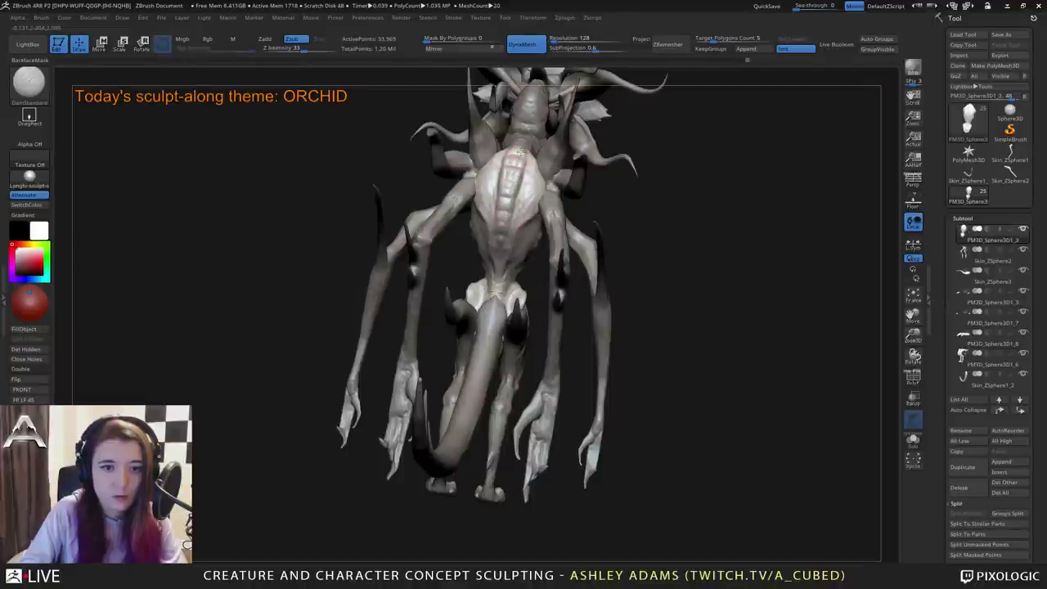
{"action": "left_click_drag", "start_coordinate": [522, 148], "coordinate": [528, 133]}
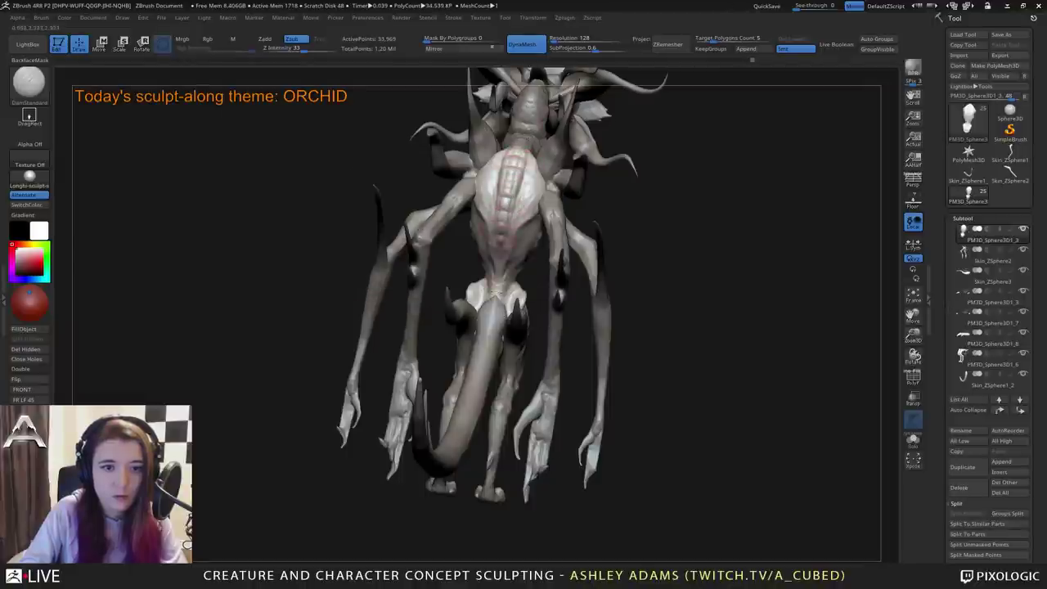
Select the legs subtool, switch to the SnakeHook brush and check its size for adjusting the hips.
{"action": "right_click_drag", "start_coordinate": [501, 244], "coordinate": [696, 216]}
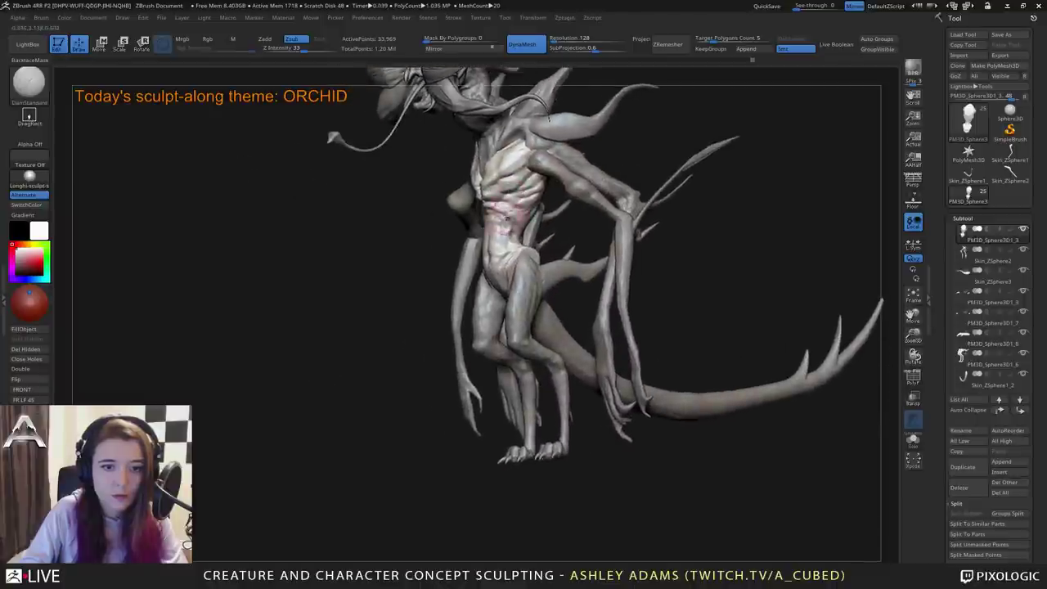
{"action": "mouse_move", "coordinate": [507, 218]}
{"action": "right_mouse_down", "text": "shift"}
{"action": "mouse_move", "coordinate": [572, 225]}
{"action": "mouse_move", "coordinate": [512, 263]}
{"action": "mouse_move", "coordinate": [564, 268]}
{"action": "mouse_move", "coordinate": [492, 300]}
{"action": "mouse_move", "coordinate": [479, 229]}
{"action": "mouse_move", "coordinate": [468, 256]}
{"action": "mouse_move", "coordinate": [489, 280]}
{"action": "right_mouse_up", "text": "shift"}
{"action": "left_click", "coordinate": [511, 265], "text": "alt"}
{"action": "right_click", "coordinate": [515, 276]}
{"action": "key", "text": "b"}
{"action": "key", "text": "s"}
{"action": "key", "text": "h"}
{"action": "key", "text": "space"}
{"action": "key", "text": "space"}
Select the torso subtool and switch to ClayBuildup for the lower abdomen and hip area.
{"action": "key", "text": "b"}
{"action": "key", "text": "d"}
{"action": "key", "text": "s"}
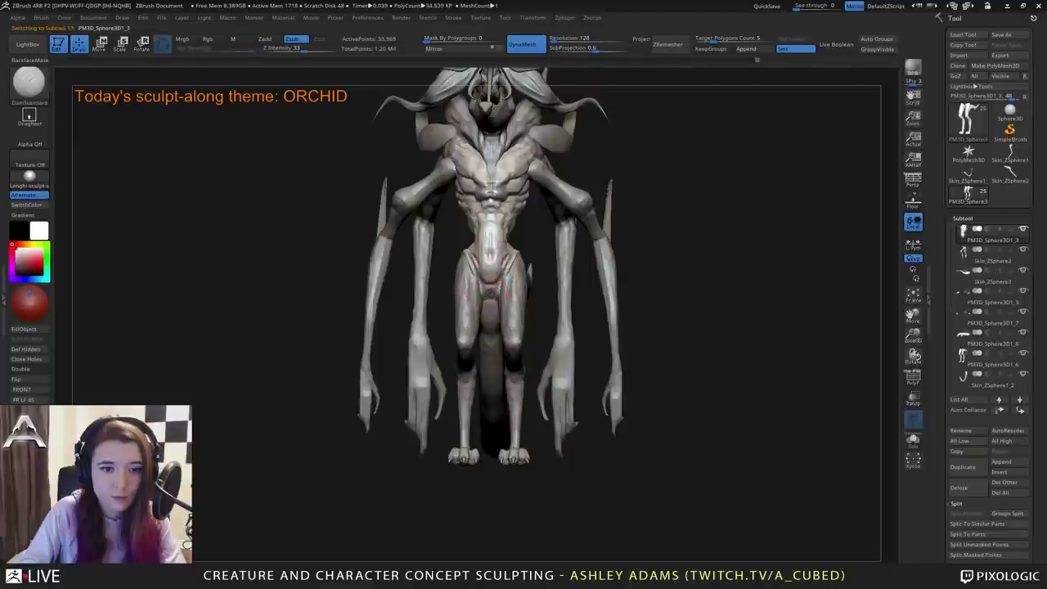
{"action": "key", "text": "b"}
{"action": "key", "text": "c"}
{"action": "key", "text": "b"}
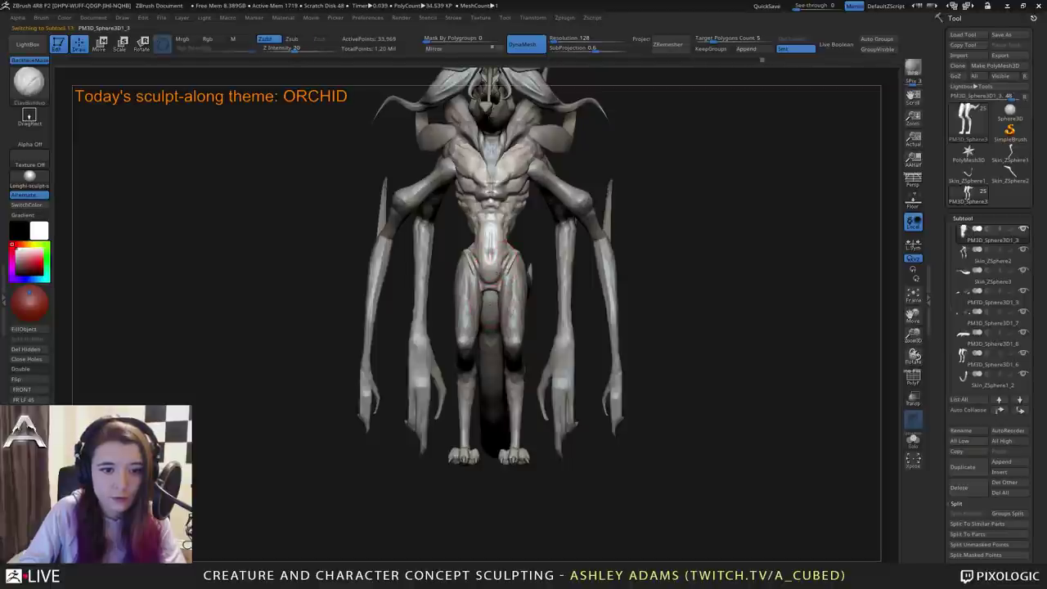
{"action": "right_click_drag", "start_coordinate": [489, 282], "coordinate": [530, 282]}
{"action": "mouse_move", "coordinate": [530, 283]}
{"action": "right_mouse_down"}
{"action": "mouse_move", "coordinate": [499, 274]}
{"action": "mouse_move", "coordinate": [511, 289]}
{"action": "right_mouse_up"}
{"action": "right_click", "coordinate": [511, 289]}
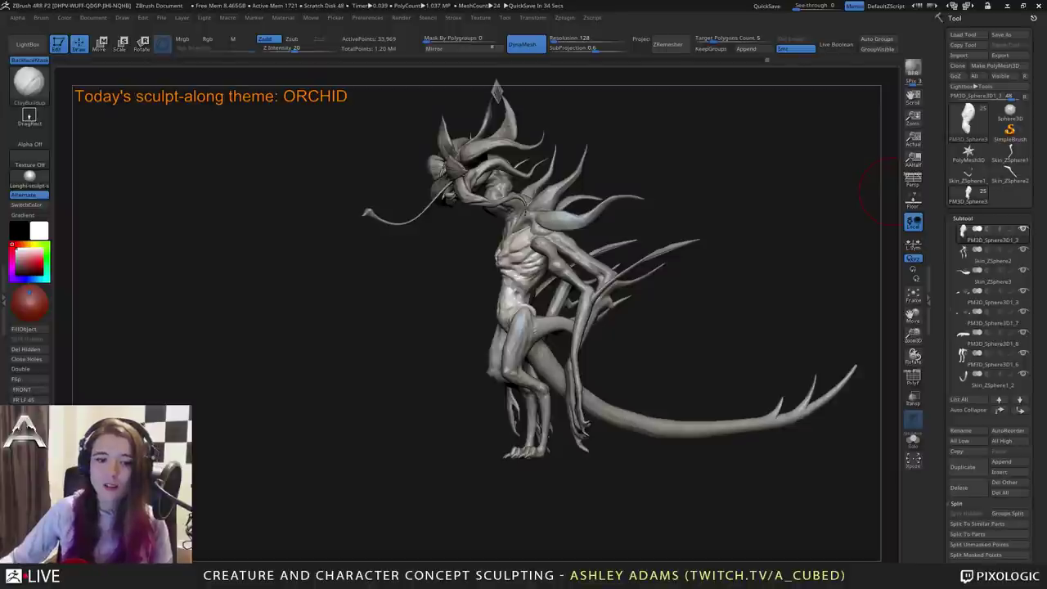
Load the saved tool file of the domed-helmet character and inspect its upper body from several angles.
{"action": "left_click_drag", "start_coordinate": [648, 327], "coordinate": [768, 271]}
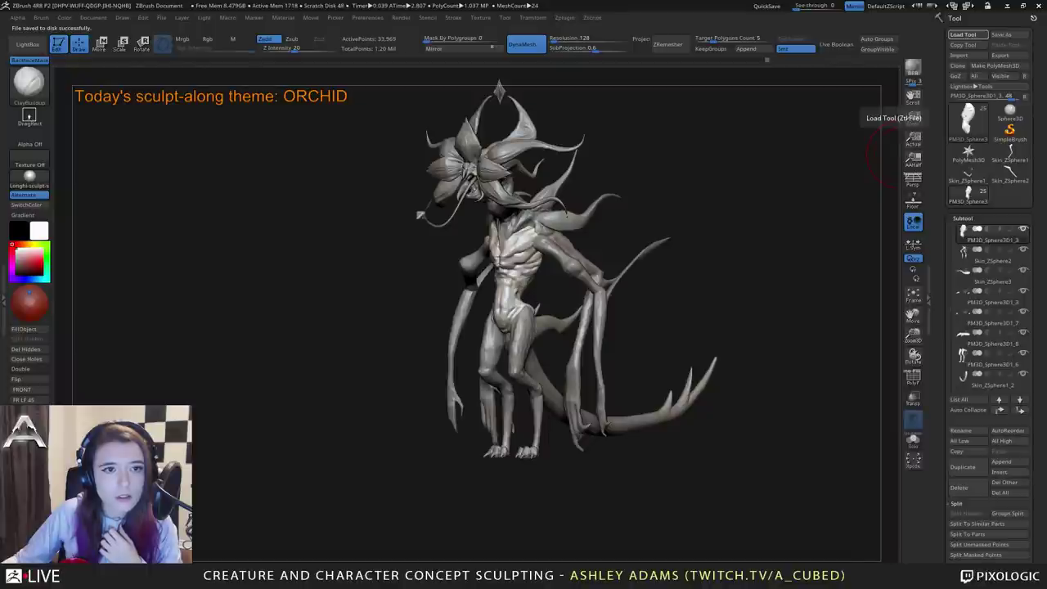
{"action": "double_click", "coordinate": [616, 539]}
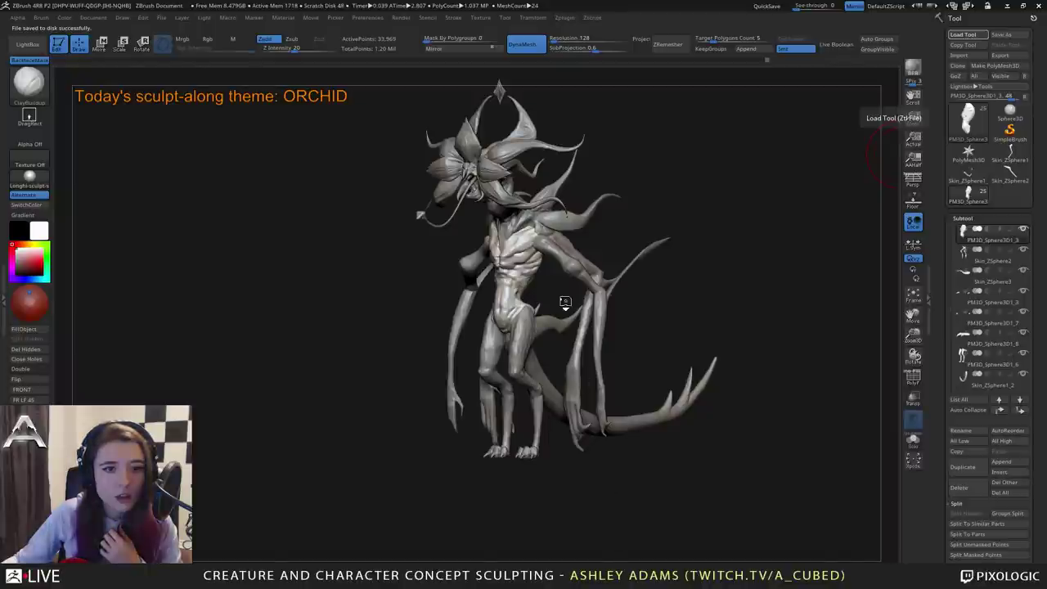
{"action": "left_click_drag", "start_coordinate": [577, 253], "coordinate": [629, 234]}
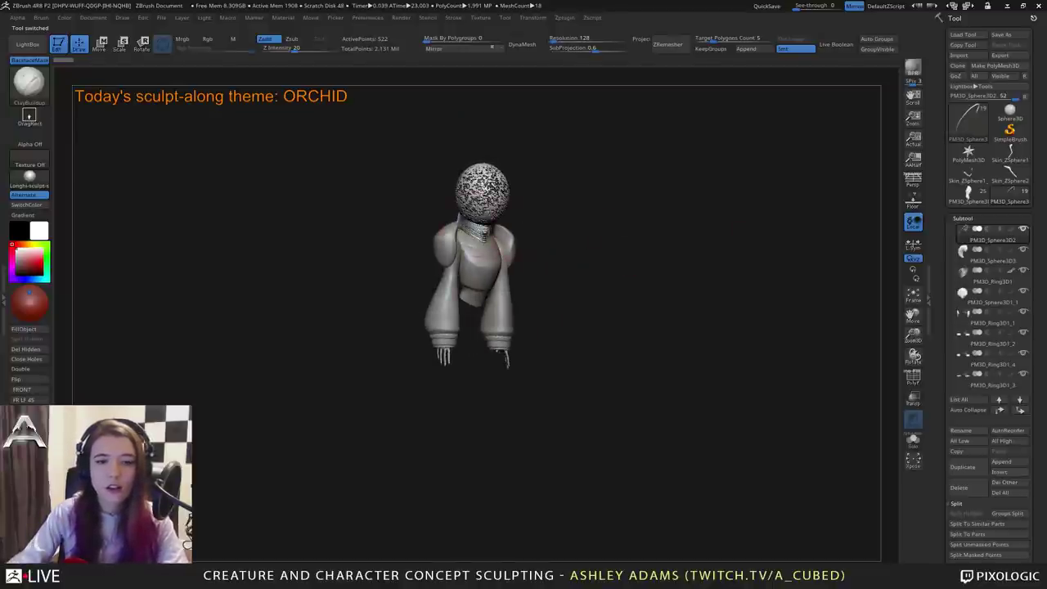
{"action": "left_click_drag", "start_coordinate": [560, 239], "coordinate": [653, 261], "text": "alt"}
{"action": "left_click_drag", "start_coordinate": [736, 318], "coordinate": [690, 305]}
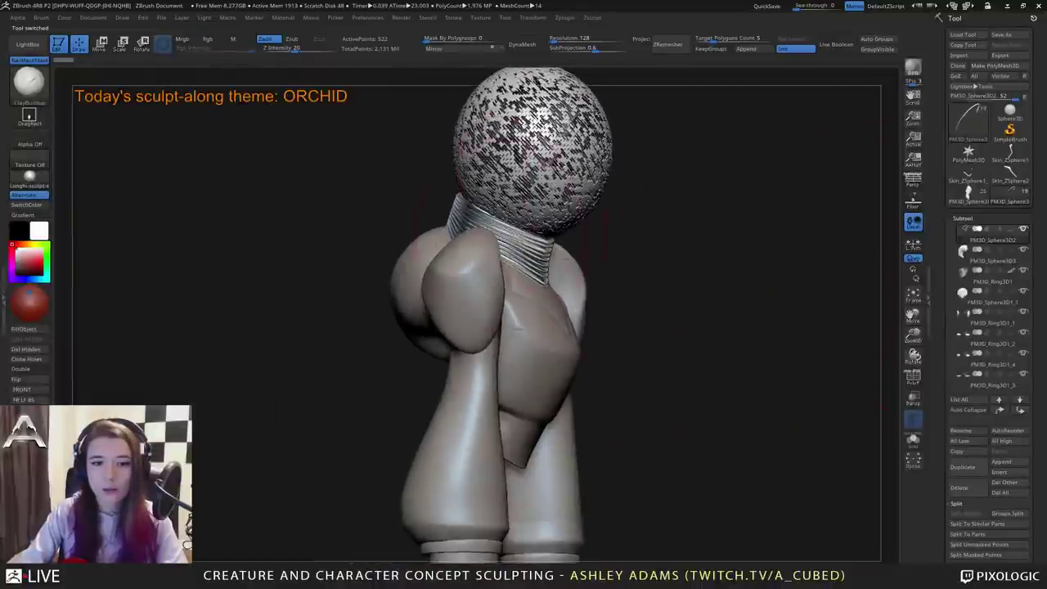
{"action": "left_click_drag", "start_coordinate": [631, 219], "coordinate": [566, 225]}
{"action": "left_click_drag", "start_coordinate": [761, 232], "coordinate": [712, 291], "text": "alt"}
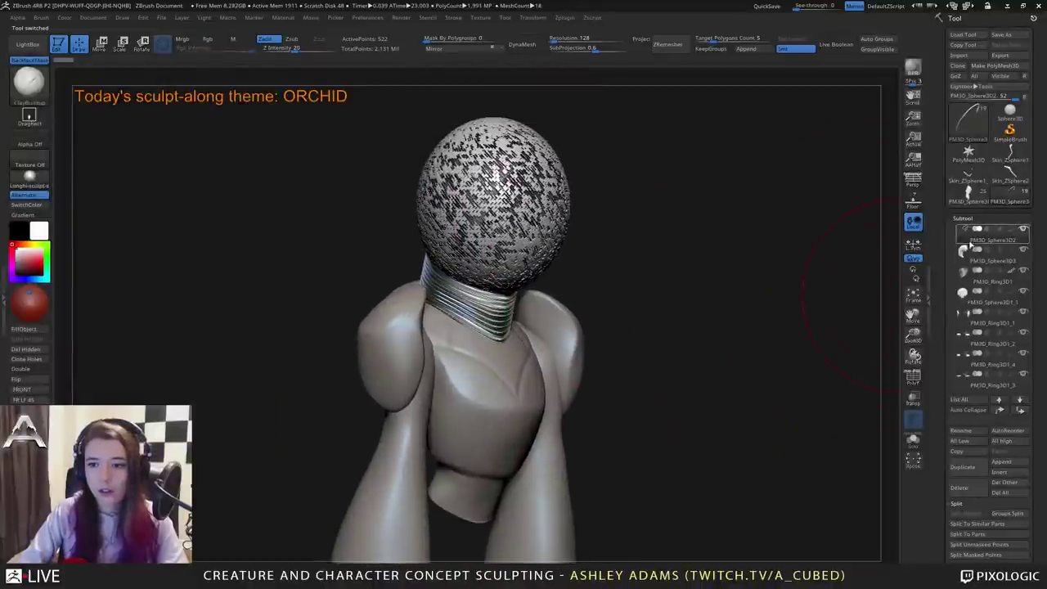
Hide the two helmet sphere subtools, PM3D_Sphere3D_3 and PM3D_Sphere3D_5, and examine the head and torso from both sides.
{"action": "left_click_drag", "start_coordinate": [948, 336], "coordinate": [945, 267]}
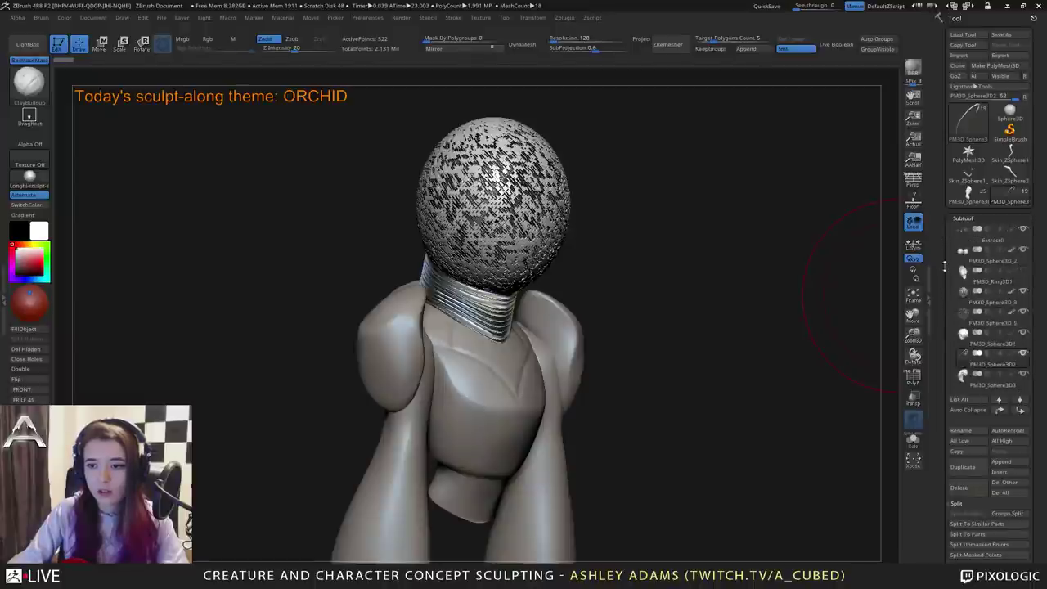
{"action": "left_click", "coordinate": [1023, 292]}
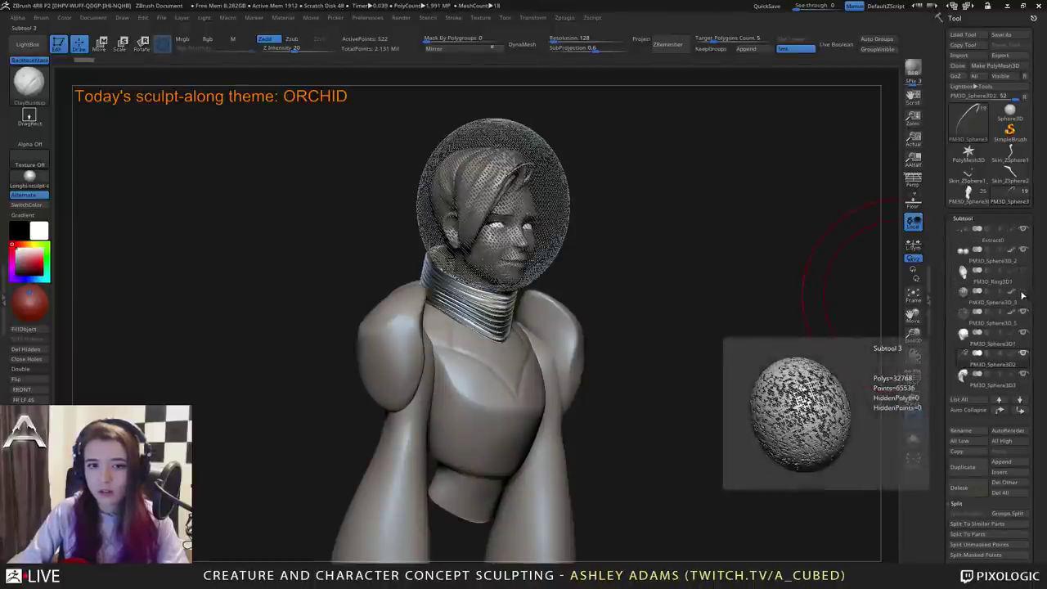
{"action": "mouse_move", "coordinate": [817, 300]}
{"action": "left_mouse_down"}
{"action": "mouse_move", "coordinate": [756, 325]}
{"action": "mouse_move", "coordinate": [789, 326]}
{"action": "mouse_move", "coordinate": [734, 353]}
{"action": "mouse_move", "coordinate": [778, 327]}
{"action": "left_mouse_up"}
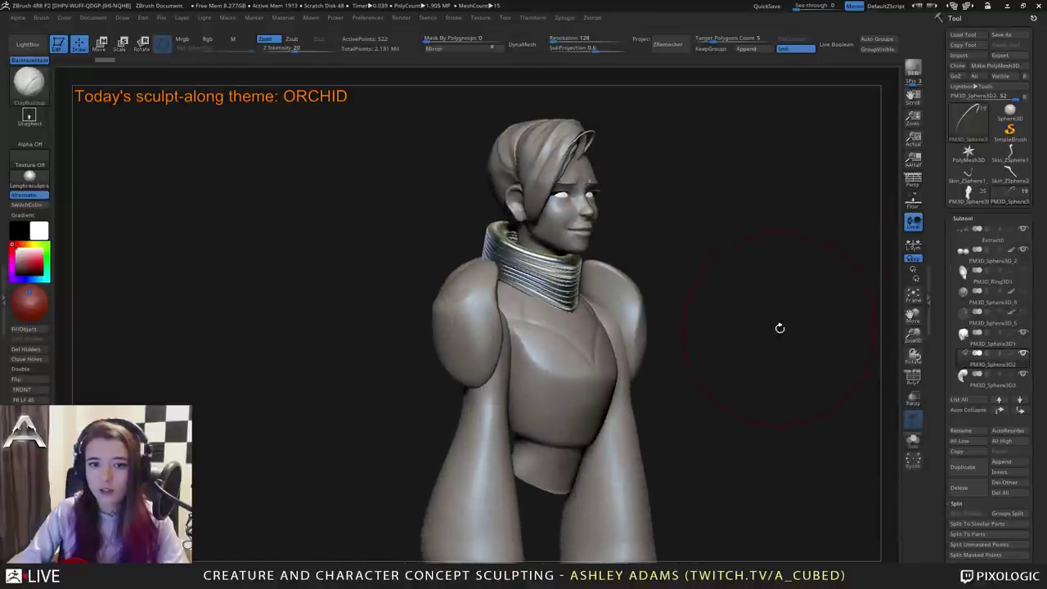
{"action": "mouse_move", "coordinate": [550, 274]}
{"action": "left_mouse_down"}
{"action": "mouse_move", "coordinate": [595, 277]}
{"action": "mouse_move", "coordinate": [603, 314]}
{"action": "mouse_move", "coordinate": [533, 380]}
{"action": "mouse_move", "coordinate": [540, 396]}
{"action": "left_mouse_up"}
{"action": "mouse_move", "coordinate": [783, 332]}
{"action": "left_mouse_down"}
{"action": "mouse_move", "coordinate": [647, 351]}
{"action": "mouse_move", "coordinate": [630, 323]}
{"action": "mouse_move", "coordinate": [619, 324]}
{"action": "mouse_move", "coordinate": [673, 278]}
{"action": "mouse_move", "coordinate": [680, 335]}
{"action": "left_mouse_up"}
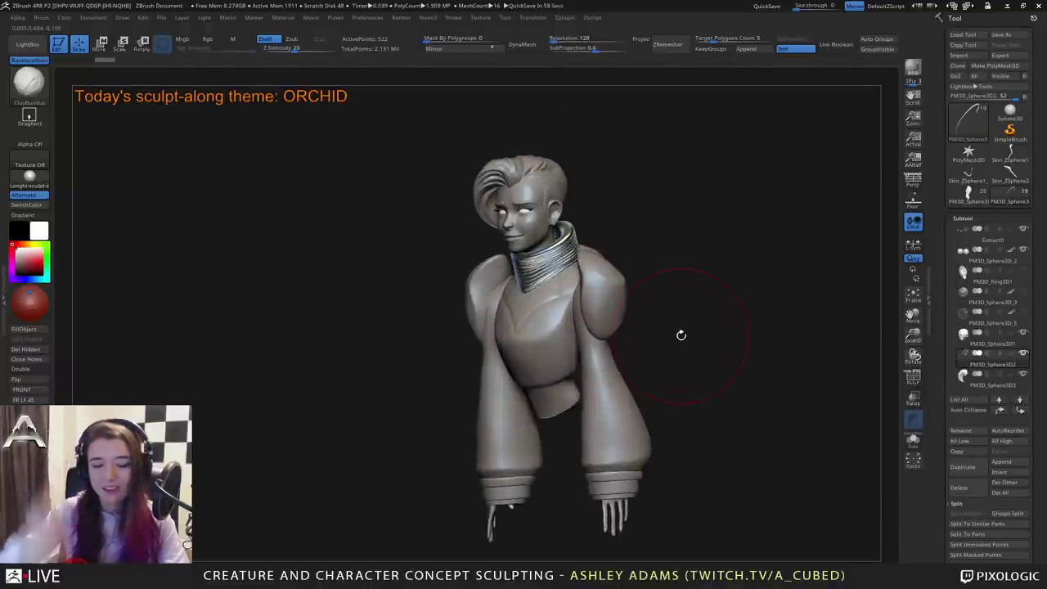
Show both helmet sphere subtools again and look at the character from the front and side.
{"action": "left_click", "coordinate": [1023, 311]}
{"action": "left_click", "coordinate": [1022, 291]}
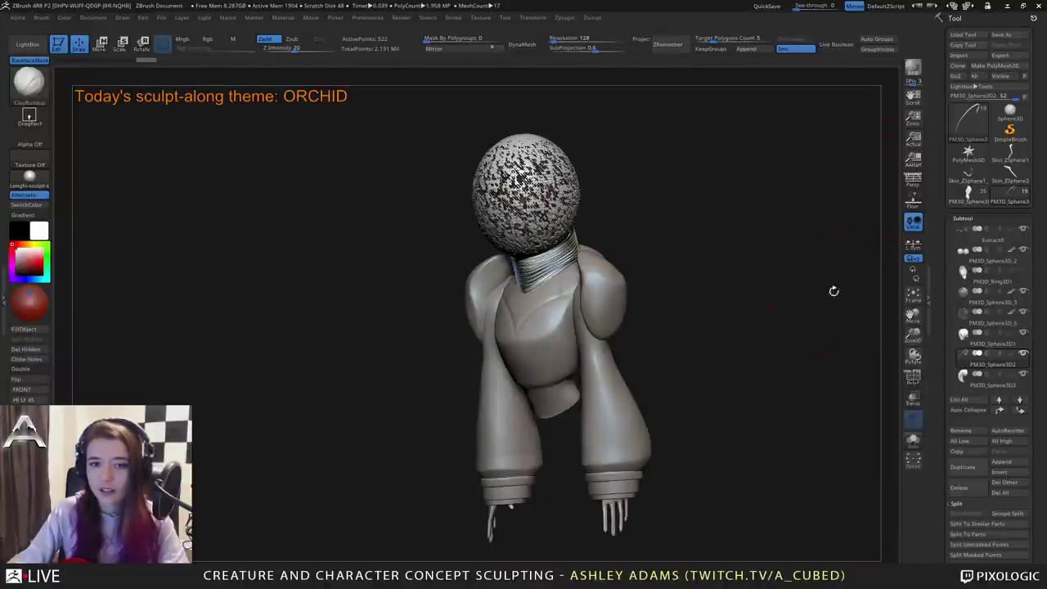
{"action": "left_click_drag", "start_coordinate": [833, 291], "coordinate": [744, 294]}
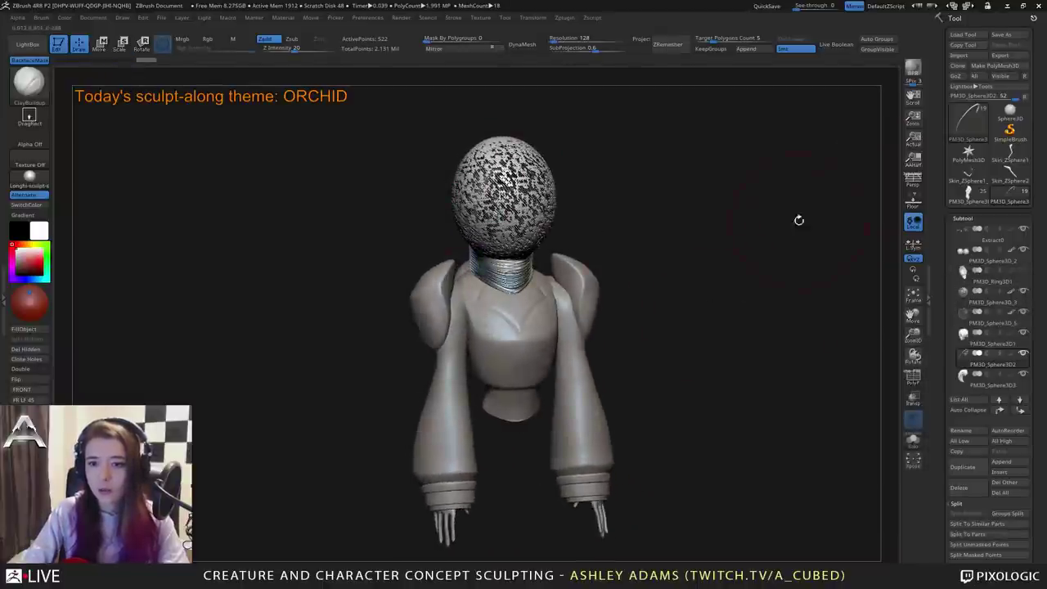
{"action": "mouse_move", "coordinate": [1025, 275]}
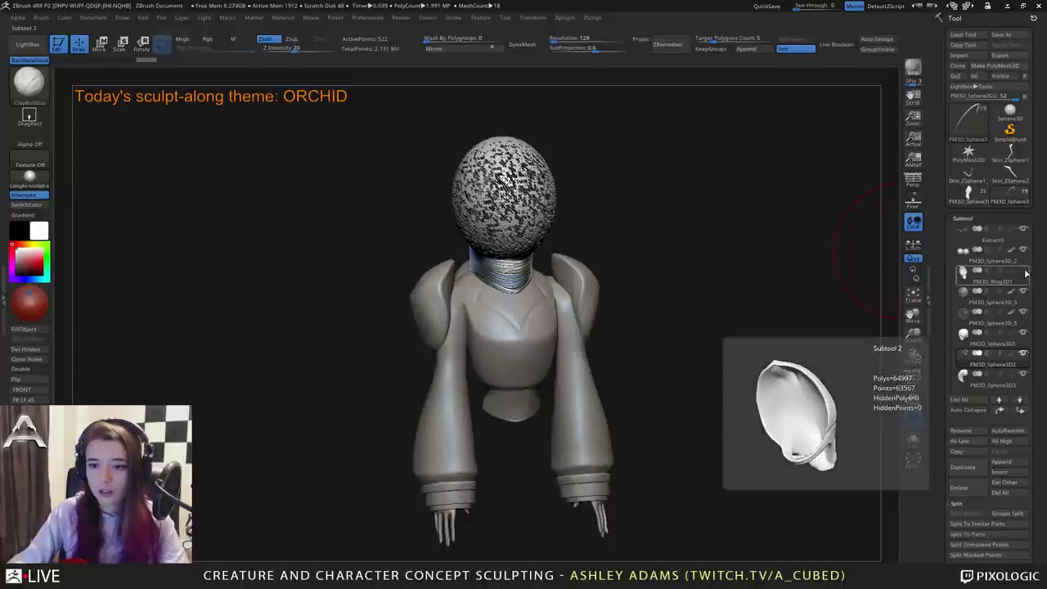
{"action": "left_click_drag", "start_coordinate": [671, 320], "coordinate": [742, 326]}
Delete all subtools of the helmeted character and switch back to the orchid creature tool, viewed from the front.
{"action": "scroll", "coordinate": [945, 501], "scroll_direction": "down", "scroll_amount": 3}
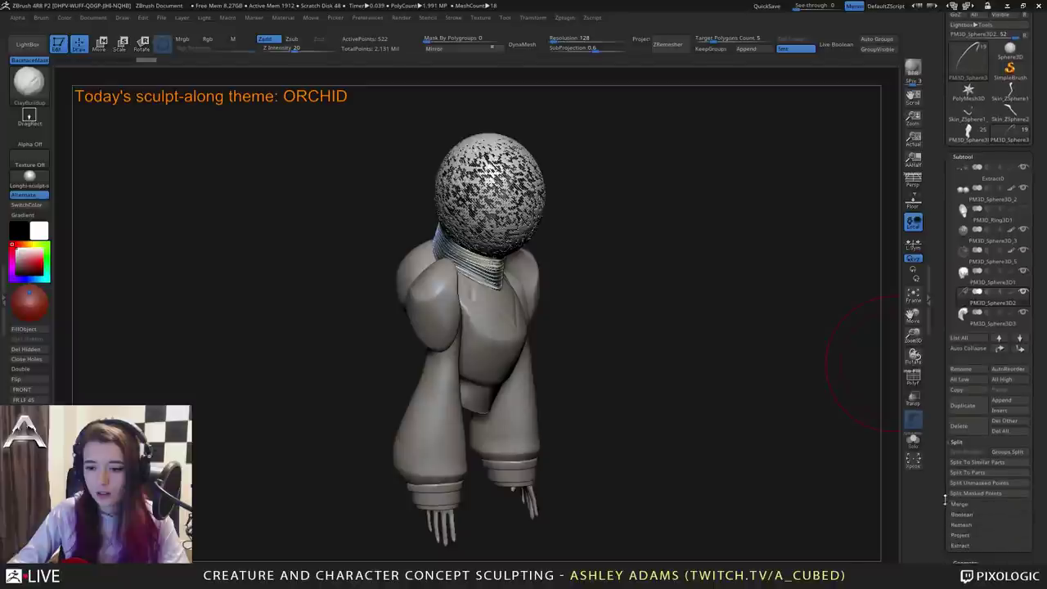
{"action": "left_click", "coordinate": [1004, 431]}
{"action": "left_click", "coordinate": [866, 456]}
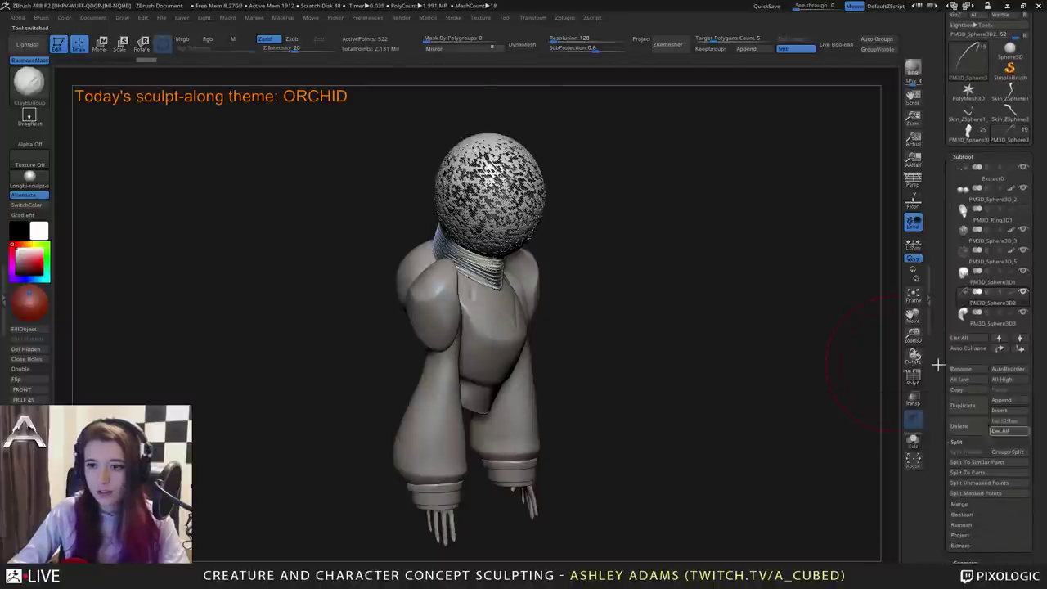
{"action": "left_click", "coordinate": [974, 139]}
{"action": "left_click_drag", "start_coordinate": [813, 217], "coordinate": [653, 309]}
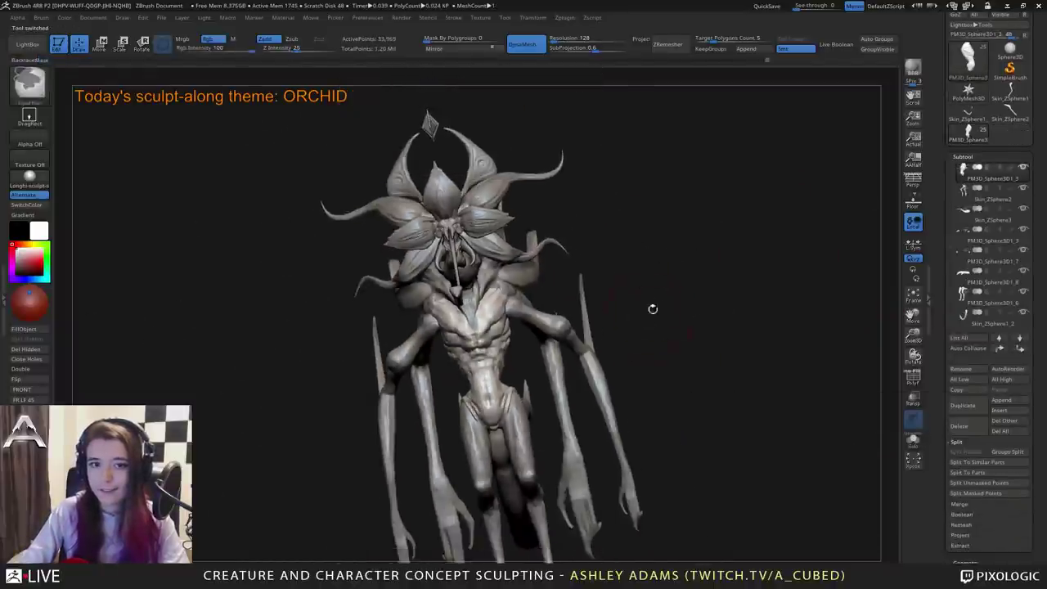
{"action": "right_click_drag", "start_coordinate": [653, 309], "coordinate": [651, 321], "text": "ctrl"}
{"action": "mouse_move", "coordinate": [652, 322]}
{"action": "right_mouse_down", "text": "alt"}
{"action": "mouse_move", "coordinate": [694, 287]}
{"action": "mouse_move", "coordinate": [564, 293]}
{"action": "mouse_move", "coordinate": [594, 346]}
{"action": "mouse_move", "coordinate": [705, 360]}
{"action": "mouse_move", "coordinate": [695, 340]}
{"action": "right_mouse_up", "text": "alt"}
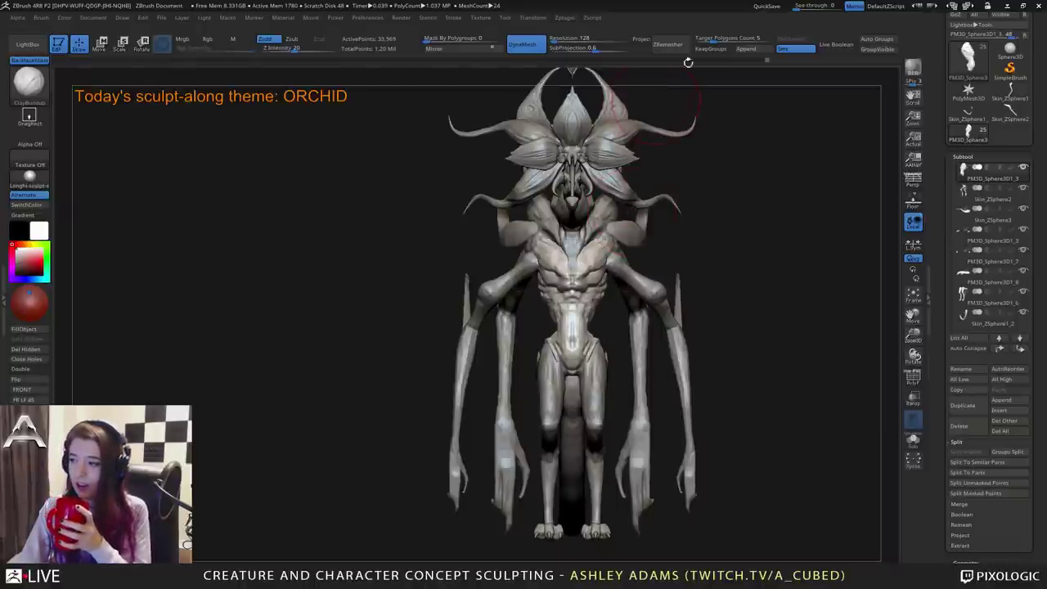
Select the rear pair of arms and check their proportions from the side and front.
{"action": "mouse_move", "coordinate": [687, 64]}
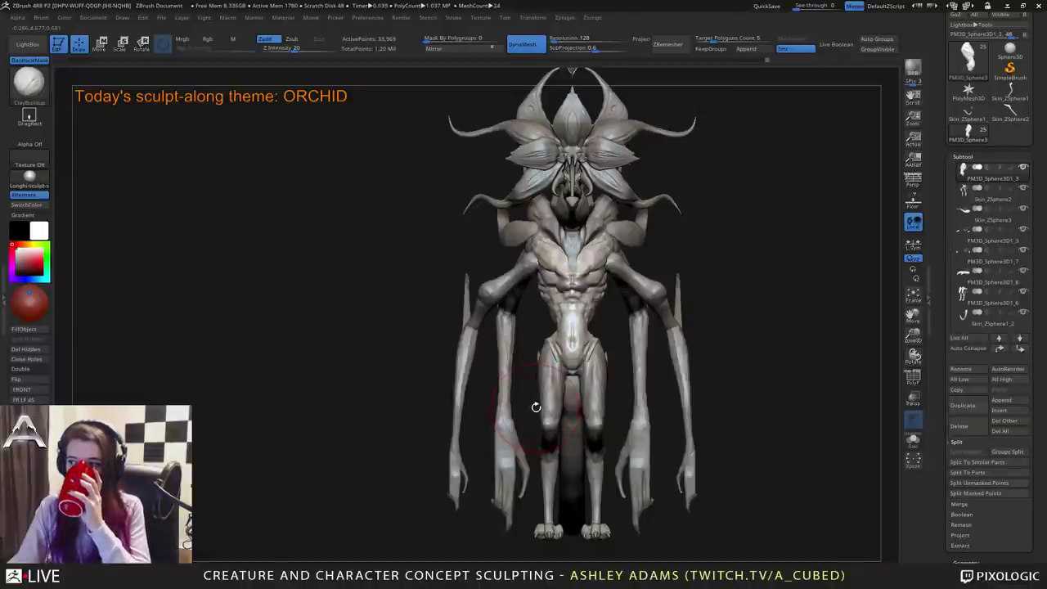
{"action": "left_click_drag", "start_coordinate": [536, 406], "coordinate": [537, 370]}
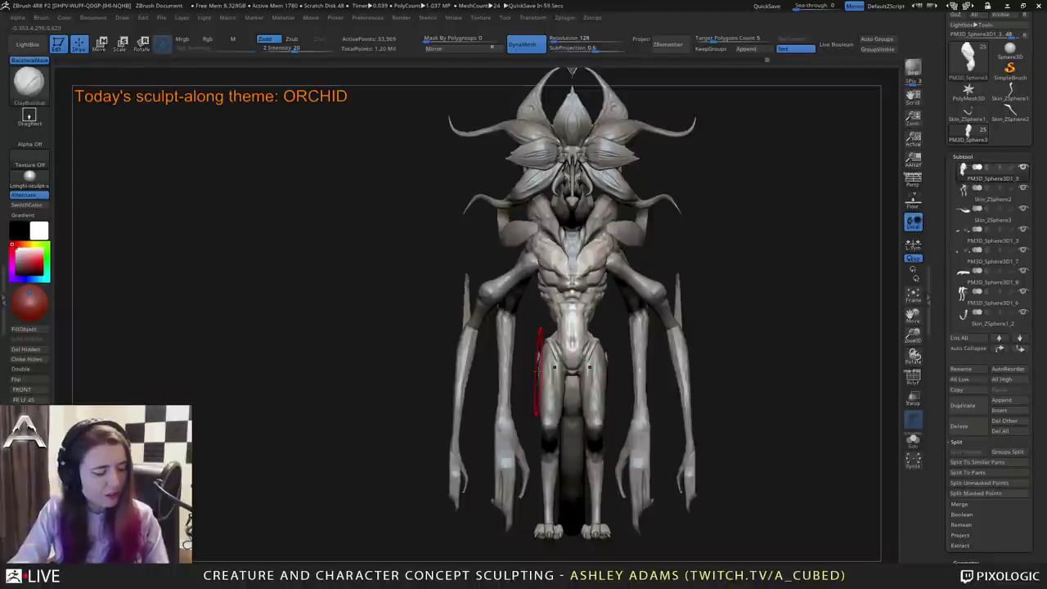
{"action": "mouse_move", "coordinate": [572, 318]}
{"action": "right_mouse_down"}
{"action": "mouse_move", "coordinate": [684, 331]}
{"action": "mouse_move", "coordinate": [607, 347]}
{"action": "mouse_move", "coordinate": [635, 299]}
{"action": "mouse_move", "coordinate": [613, 332]}
{"action": "right_mouse_up"}
{"action": "left_click", "coordinate": [606, 367], "text": "alt"}
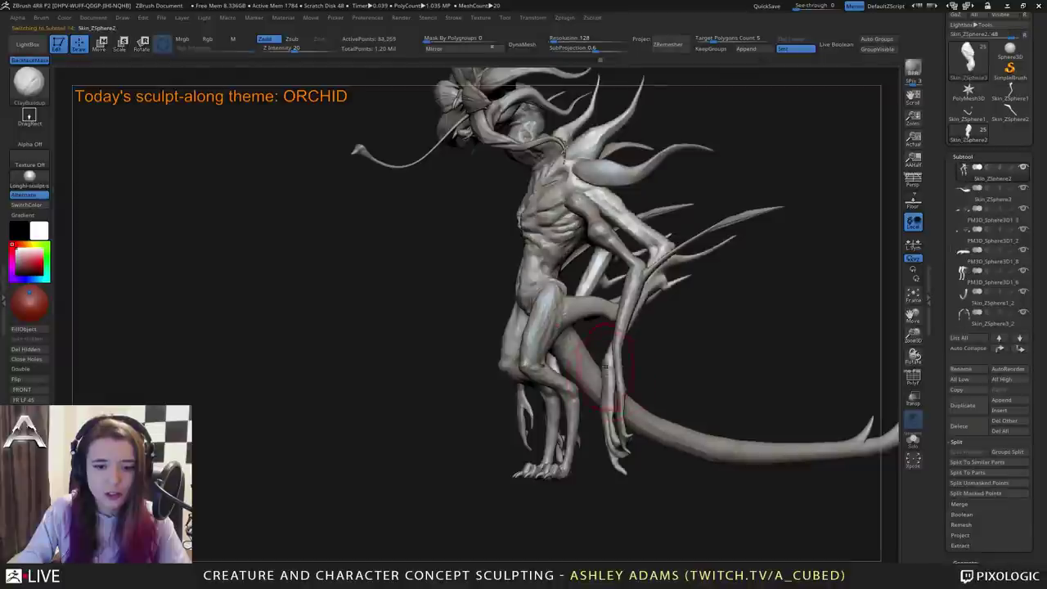
{"action": "right_click", "coordinate": [610, 352]}
{"action": "mouse_move", "coordinate": [605, 367]}
{"action": "right_mouse_down"}
{"action": "mouse_move", "coordinate": [622, 352]}
{"action": "mouse_move", "coordinate": [602, 360]}
{"action": "right_mouse_up"}
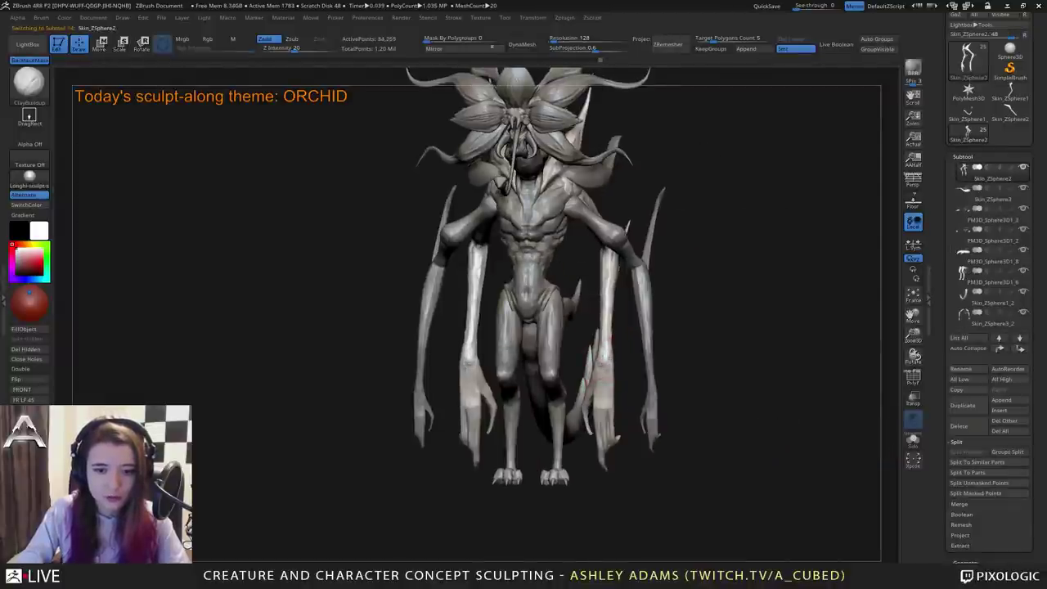
{"action": "left_click_drag", "start_coordinate": [610, 356], "coordinate": [562, 379]}
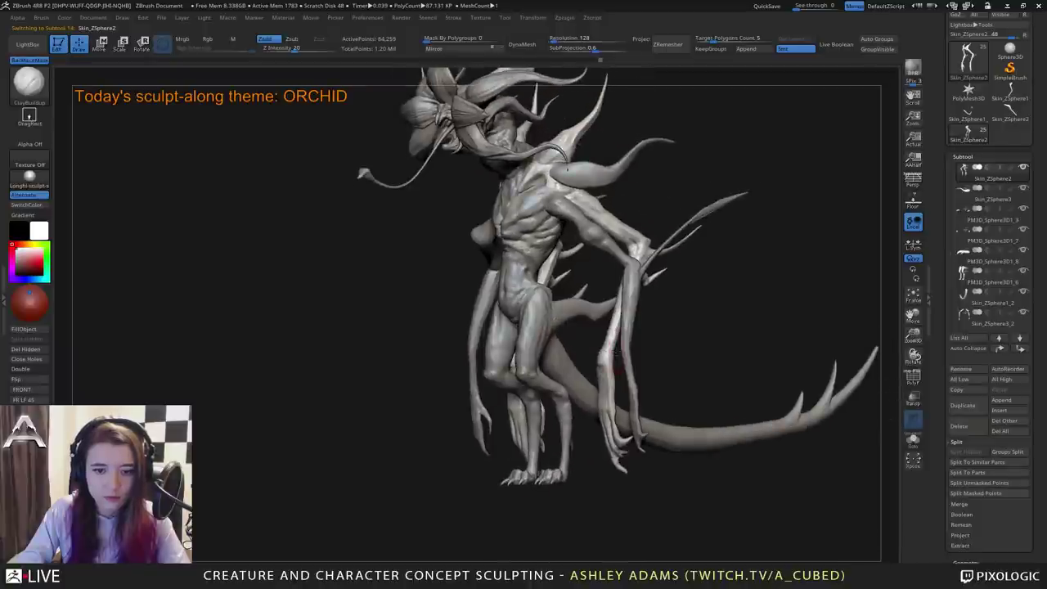
Select the front pair of arms and switch to the SnakeHook brush, checking its size for the forearms.
{"action": "left_click", "coordinate": [627, 348], "text": "alt"}
{"action": "right_click_drag", "start_coordinate": [627, 347], "coordinate": [631, 379], "text": "shift"}
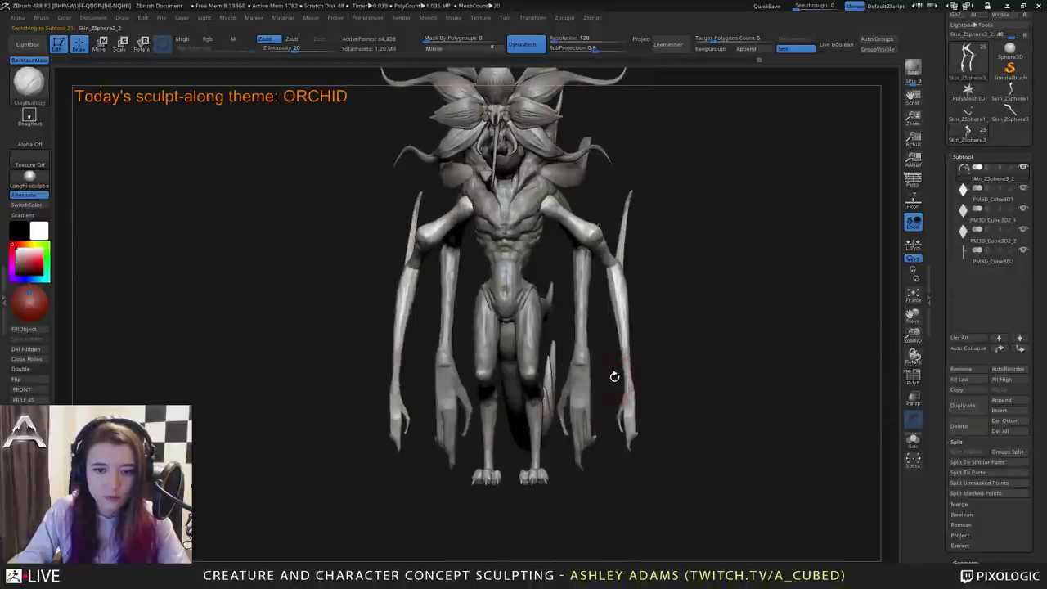
{"action": "left_click_drag", "start_coordinate": [614, 376], "coordinate": [610, 338]}
{"action": "mouse_move", "coordinate": [611, 375]}
{"action": "right_mouse_down"}
{"action": "mouse_move", "coordinate": [638, 376]}
{"action": "mouse_move", "coordinate": [615, 385]}
{"action": "right_mouse_up"}
{"action": "key", "text": "b"}
{"action": "key", "text": "s"}
{"action": "key", "text": "h"}
{"action": "key", "text": "space"}
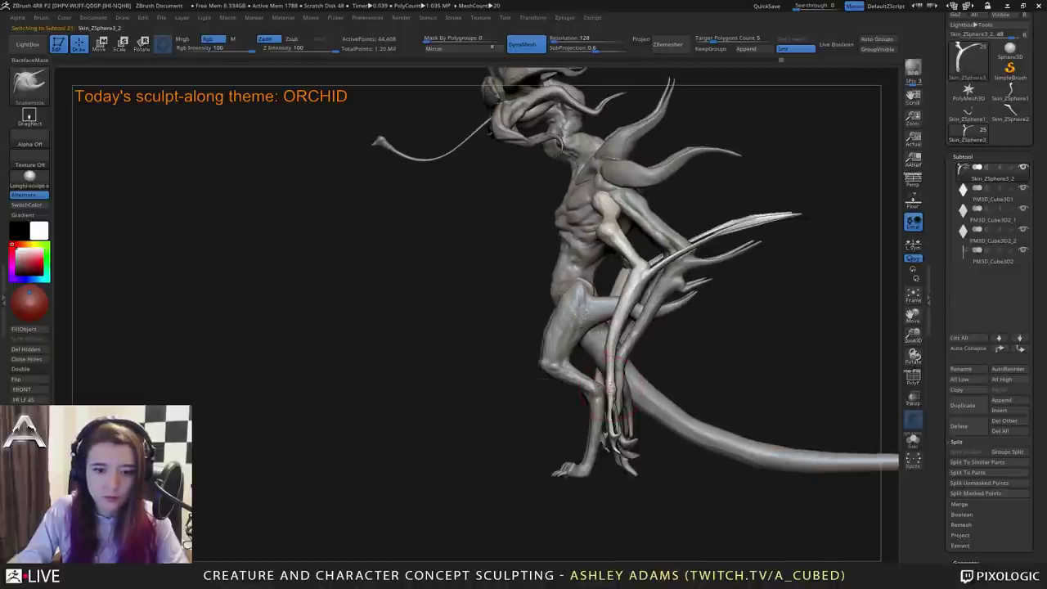
Refine the front arms' forearms and wrists from the side and front with SnakeHook and smoothing.
{"action": "right_click_drag", "start_coordinate": [542, 379], "coordinate": [645, 390]}
{"action": "key", "text": "space"}
{"action": "right_click_drag", "start_coordinate": [479, 377], "coordinate": [519, 379]}
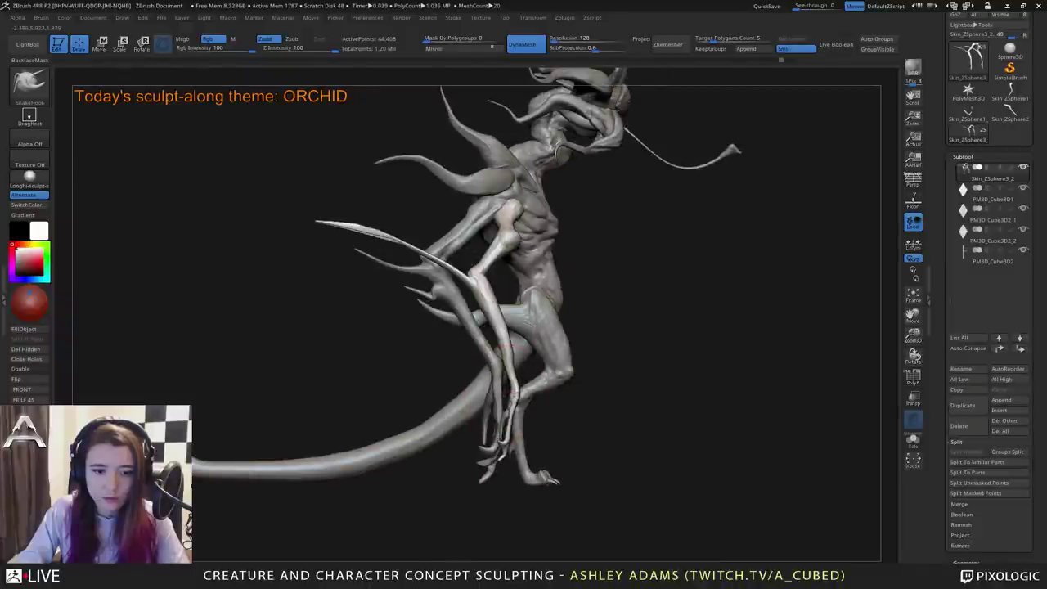
{"action": "key", "text": "space"}
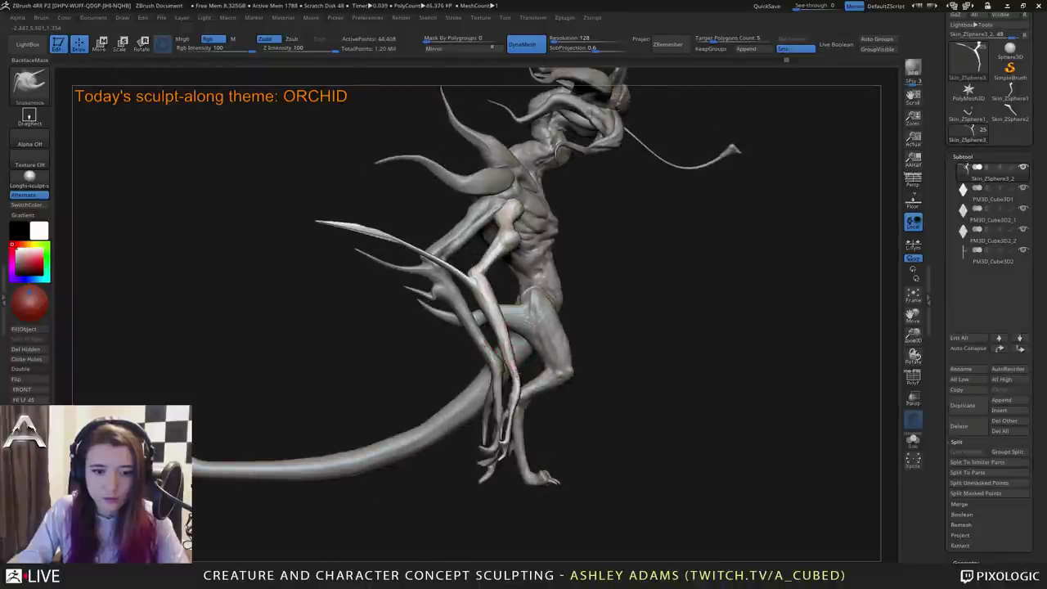
{"action": "left_click_drag", "start_coordinate": [511, 360], "coordinate": [515, 376]}
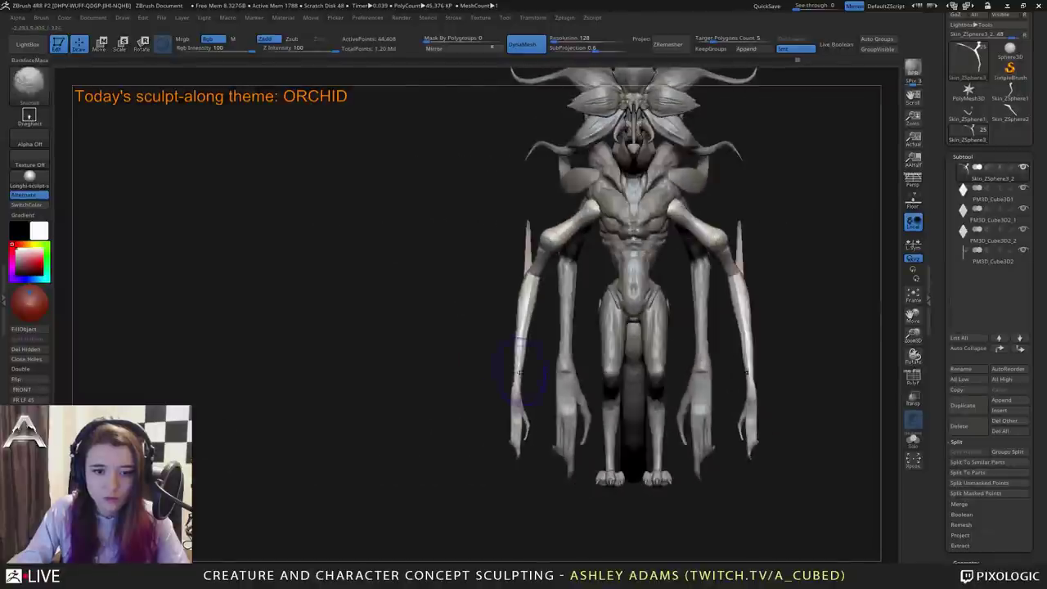
{"action": "mouse_move", "coordinate": [533, 338]}
{"action": "left_mouse_down", "text": "alt"}
{"action": "mouse_move", "coordinate": [513, 360]}
{"action": "mouse_move", "coordinate": [503, 346]}
{"action": "left_mouse_up", "text": "alt"}
{"action": "left_click_drag", "start_coordinate": [570, 345], "coordinate": [515, 352], "text": "alt"}
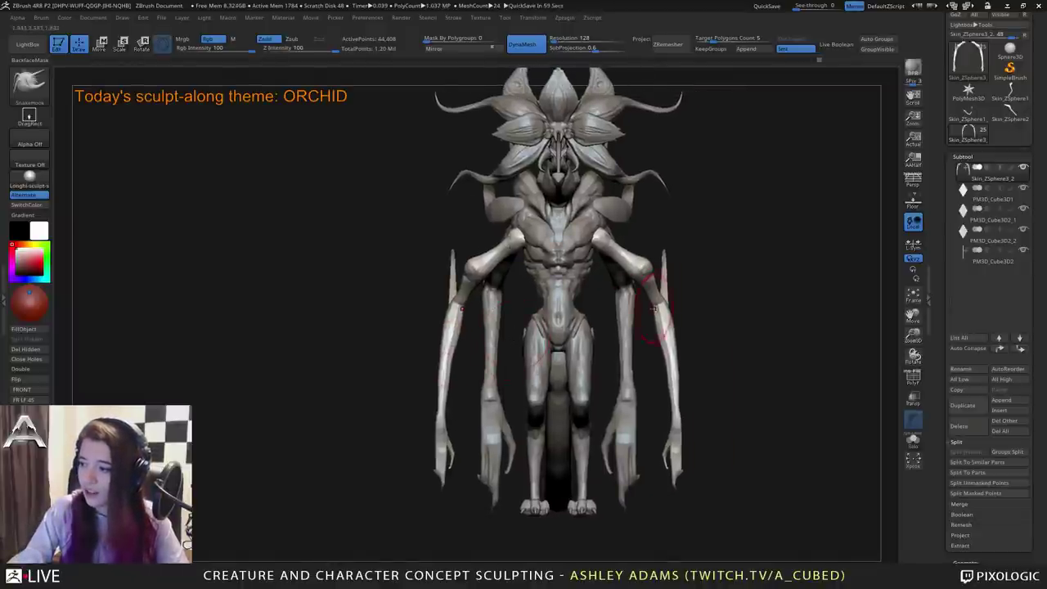
Select the broad middle side petals of the flower head and adjust their shape with a resized SnakeHook brush.
{"action": "left_click_drag", "start_coordinate": [690, 232], "coordinate": [646, 331]}
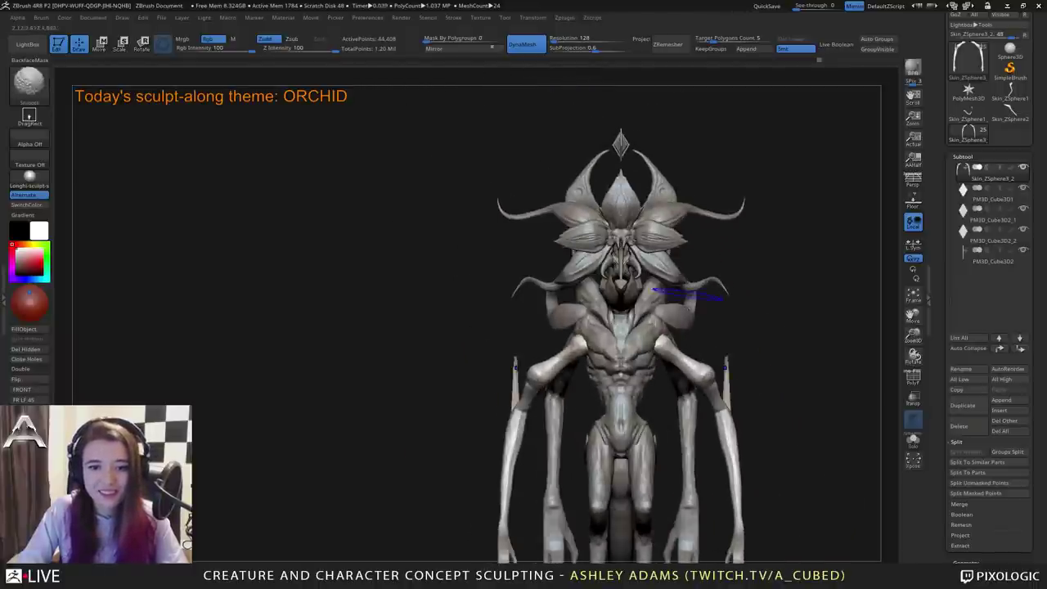
{"action": "left_click", "coordinate": [675, 239], "text": "alt"}
{"action": "right_click_drag", "start_coordinate": [674, 239], "coordinate": [640, 253], "text": "alt"}
{"action": "key", "text": "space"}
{"action": "left_click_drag", "start_coordinate": [631, 252], "coordinate": [641, 251]}
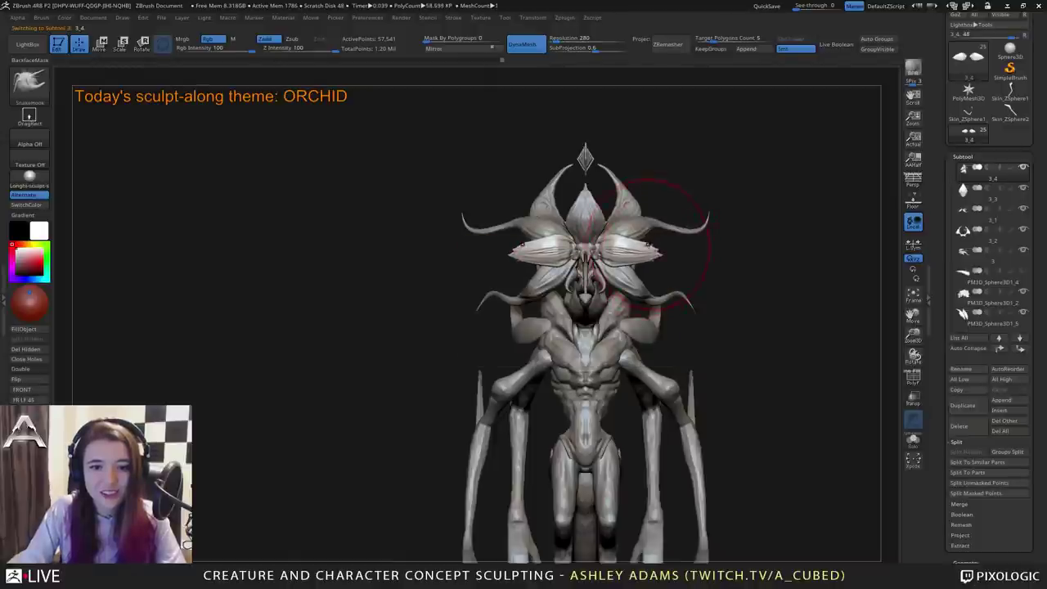
{"action": "right_click", "coordinate": [648, 243]}
{"action": "left_click", "coordinate": [652, 246]}
{"action": "left_click", "coordinate": [631, 247]}
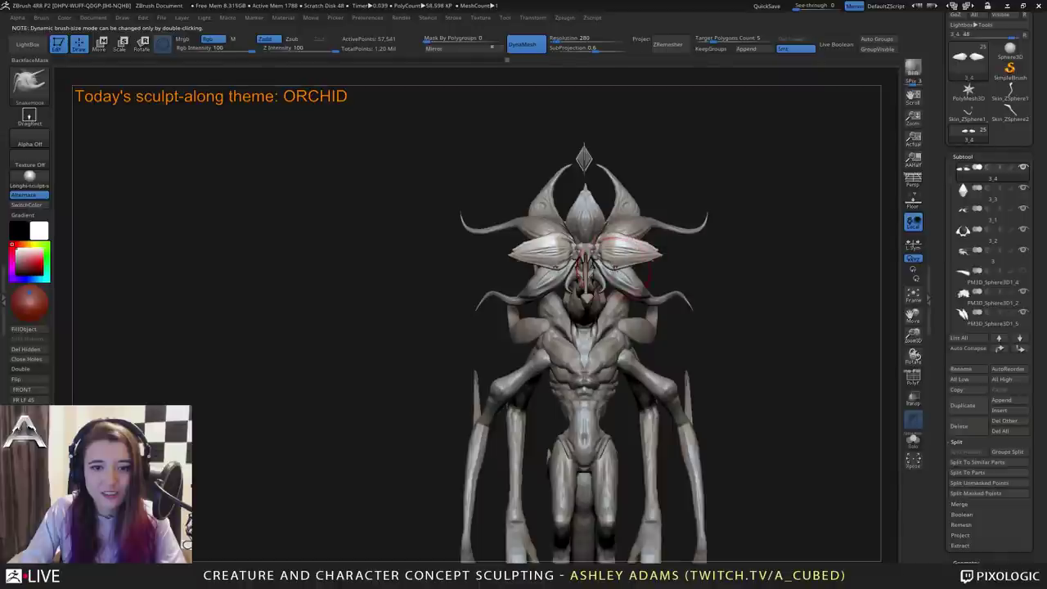
{"action": "right_click_drag", "start_coordinate": [673, 283], "coordinate": [678, 237], "text": "ctrl"}
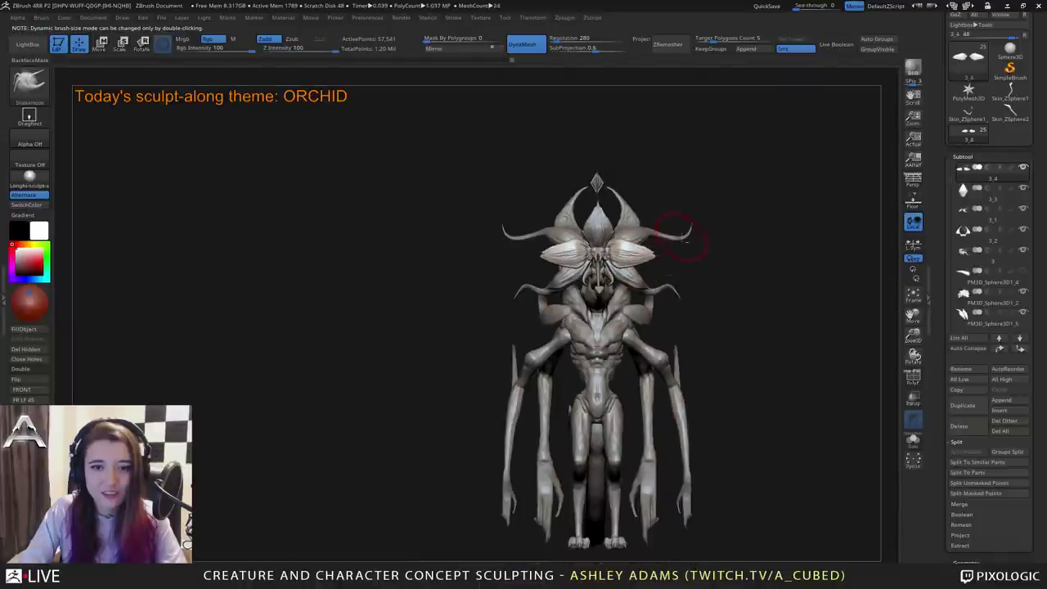
Bend the long upper side petals' curled tips downward and outward with SnakeHook, checking the lower petals in between.
{"action": "left_click", "coordinate": [679, 238], "text": "alt"}
{"action": "key", "text": "space"}
{"action": "left_click", "coordinate": [696, 234]}
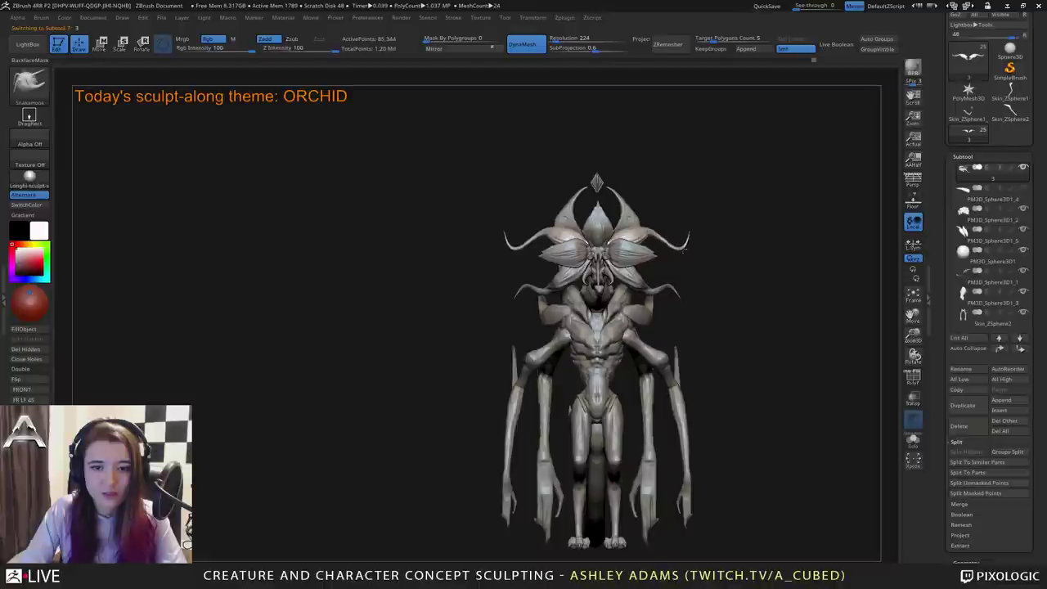
{"action": "key", "text": "space"}
{"action": "left_click", "coordinate": [662, 234]}
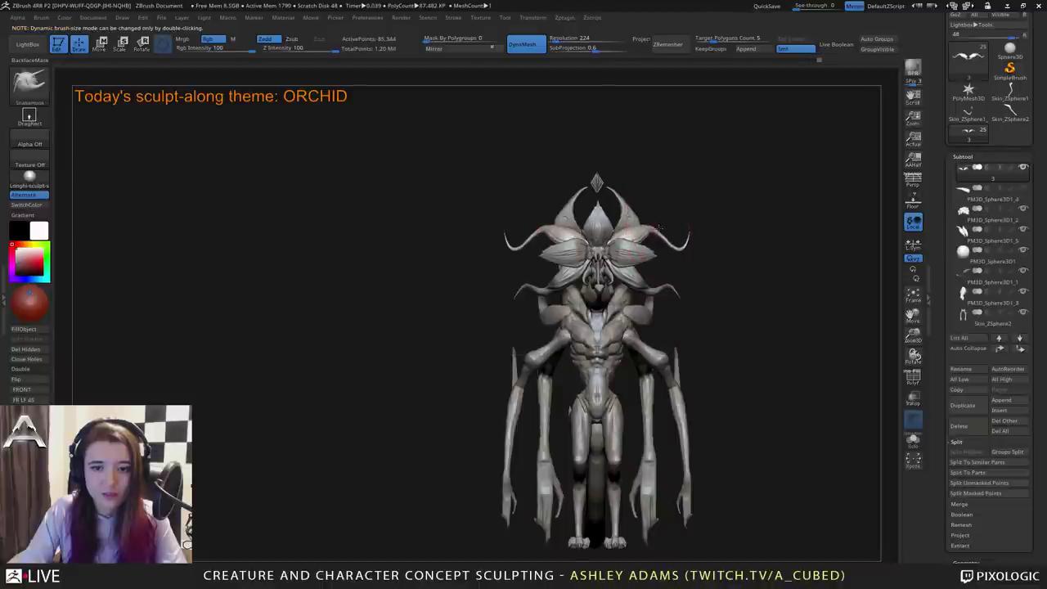
{"action": "left_click", "coordinate": [664, 290], "text": "alt"}
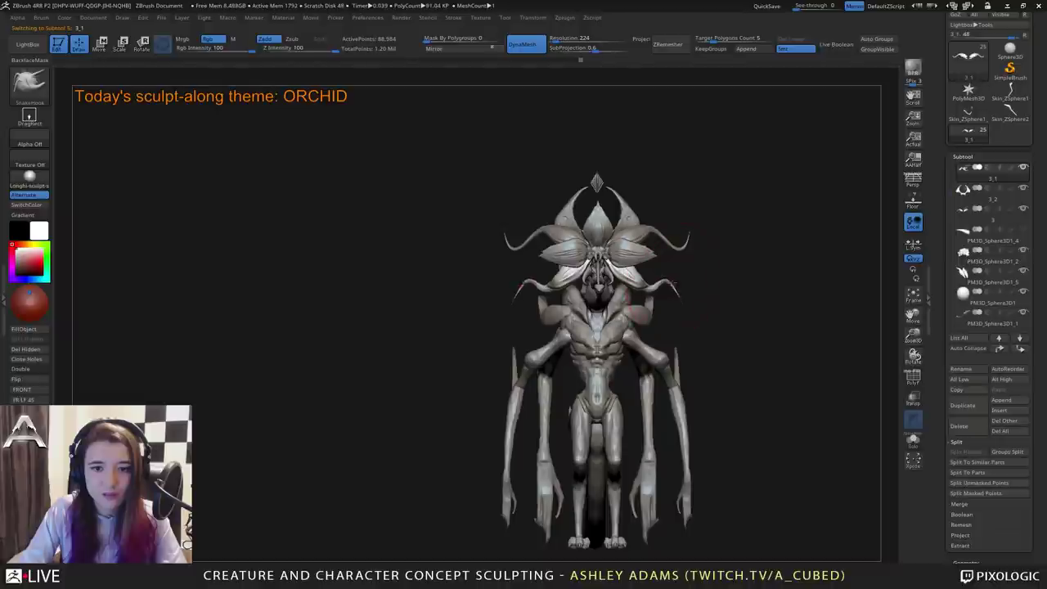
{"action": "key", "text": "space"}
{"action": "left_click", "coordinate": [685, 243]}
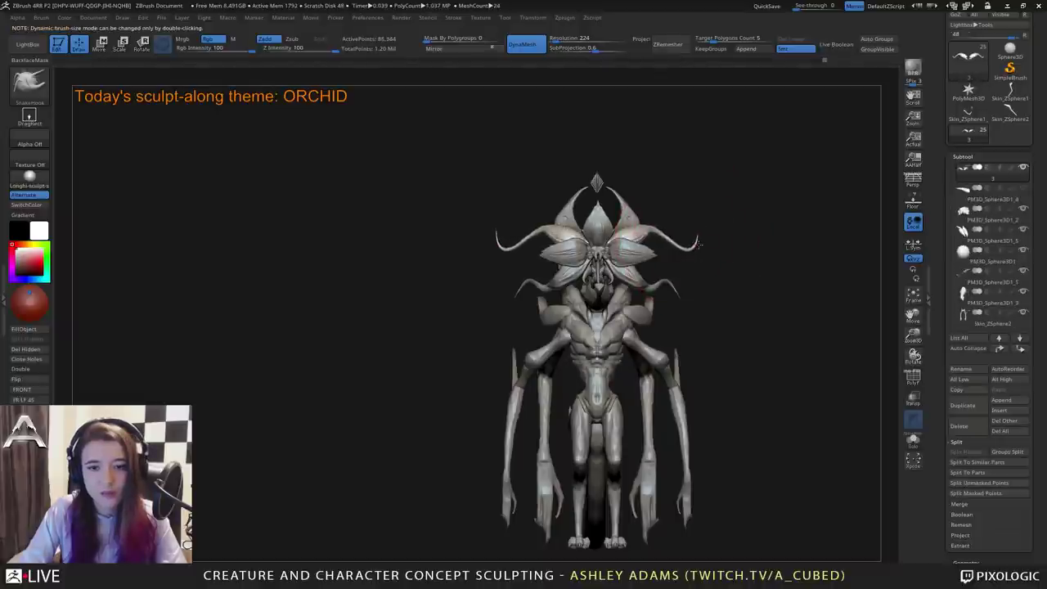
Select the lower side petals of the flower head and adjust their curled tips with SnakeHook, checking side and front.
{"action": "left_click", "coordinate": [664, 288], "text": "alt"}
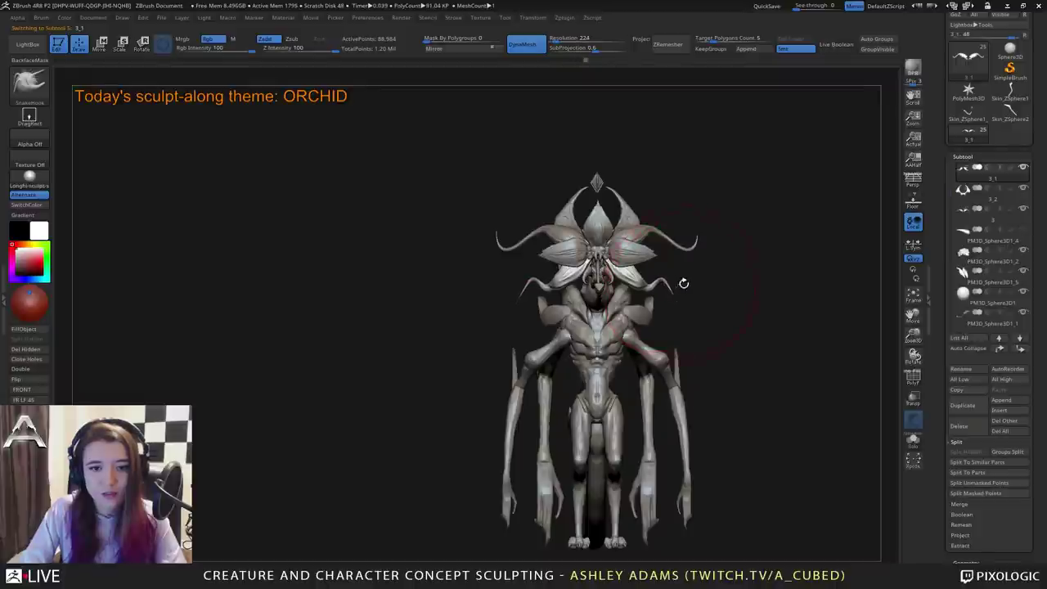
{"action": "left_click_drag", "start_coordinate": [684, 283], "coordinate": [622, 278]}
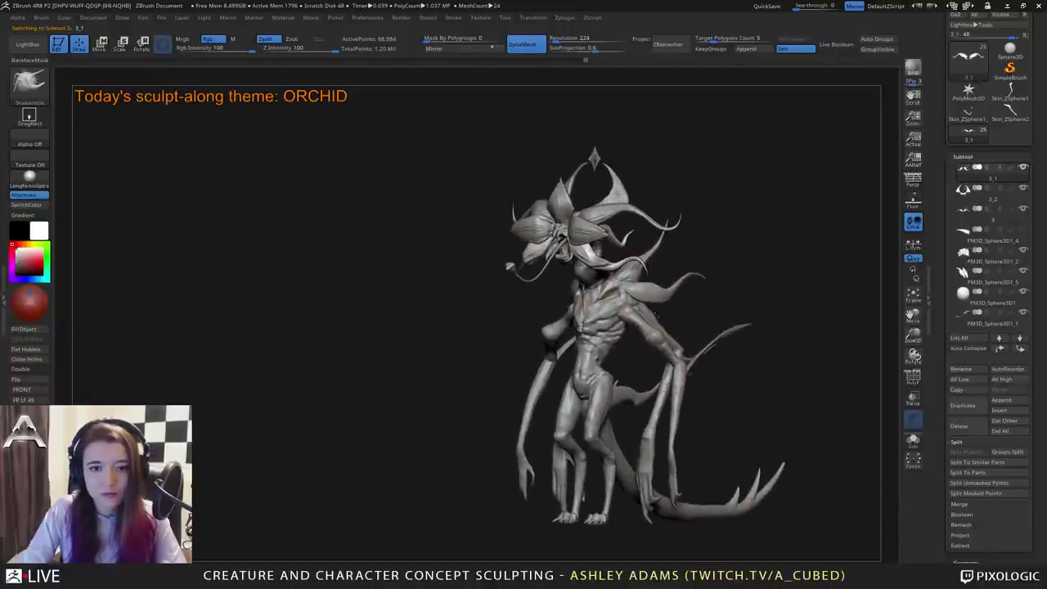
{"action": "right_click", "coordinate": [655, 326]}
{"action": "mouse_move", "coordinate": [616, 318]}
{"action": "right_mouse_down"}
{"action": "mouse_move", "coordinate": [656, 318]}
{"action": "mouse_move", "coordinate": [635, 321]}
{"action": "right_mouse_up"}
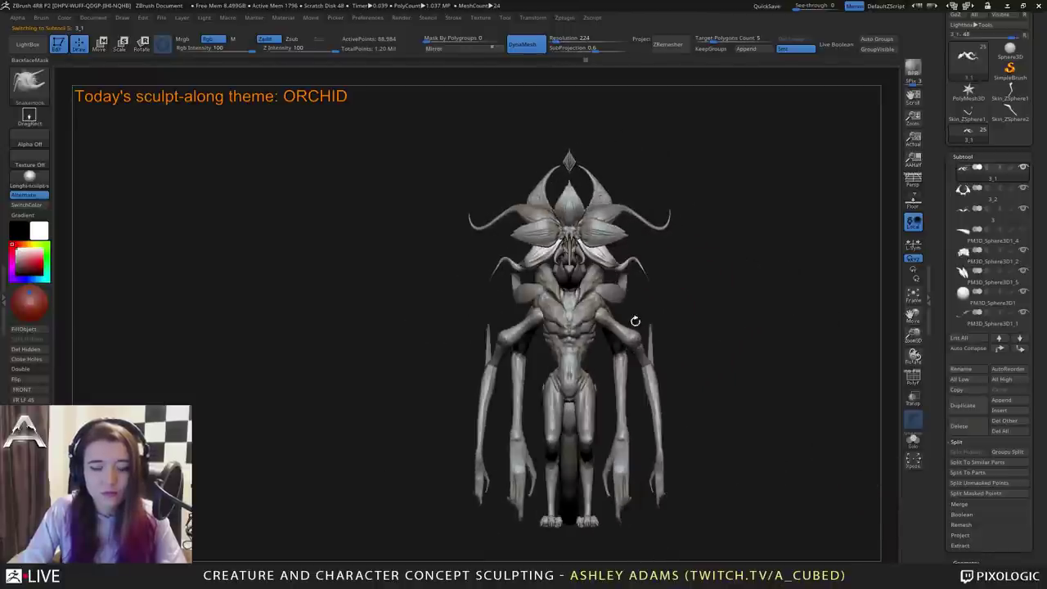
{"action": "left_click_drag", "start_coordinate": [634, 321], "coordinate": [665, 304], "text": "alt"}
Select the torso and adjust the chest and shoulder shape with a resized SnakeHook brush.
{"action": "left_click", "coordinate": [601, 363], "text": "alt"}
{"action": "key", "text": "space"}
{"action": "left_click", "coordinate": [627, 306]}
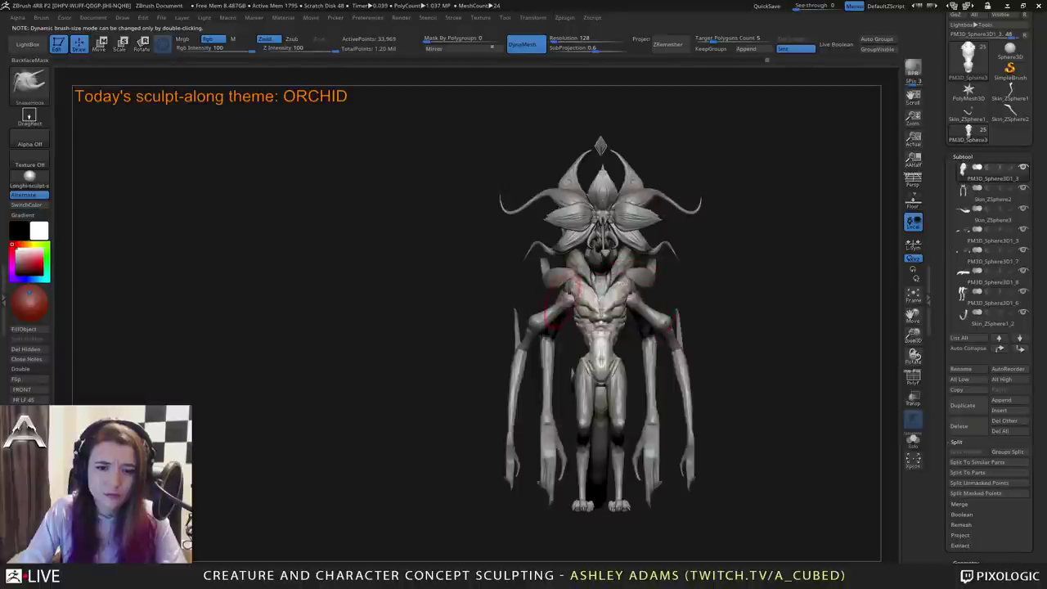
{"action": "right_click_drag", "start_coordinate": [570, 293], "coordinate": [573, 350], "text": "ctrl"}
{"action": "right_click_drag", "start_coordinate": [565, 307], "coordinate": [568, 308]}
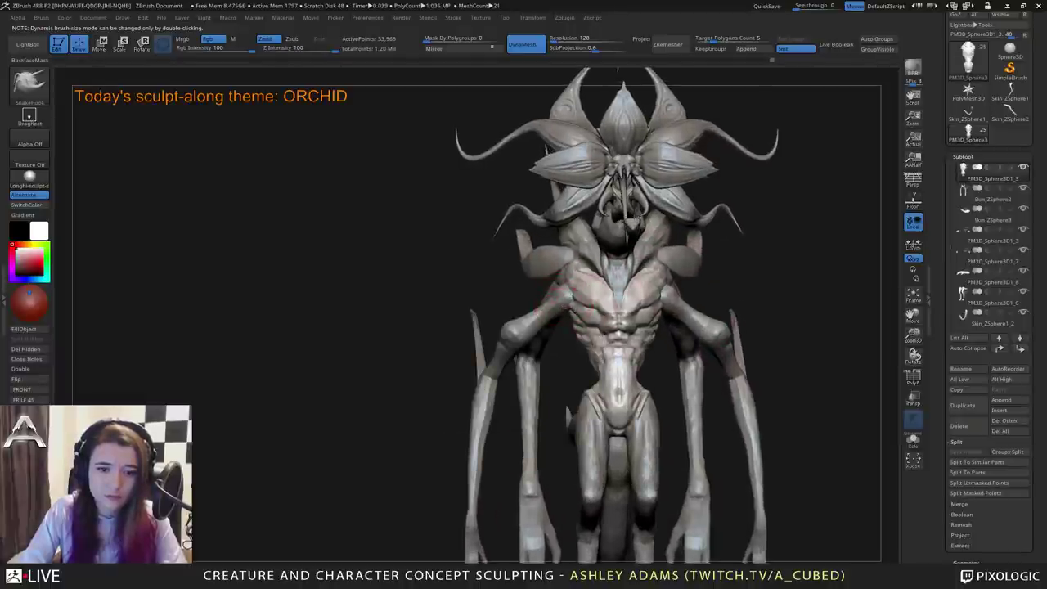
{"action": "right_click_drag", "start_coordinate": [728, 299], "coordinate": [678, 294]}
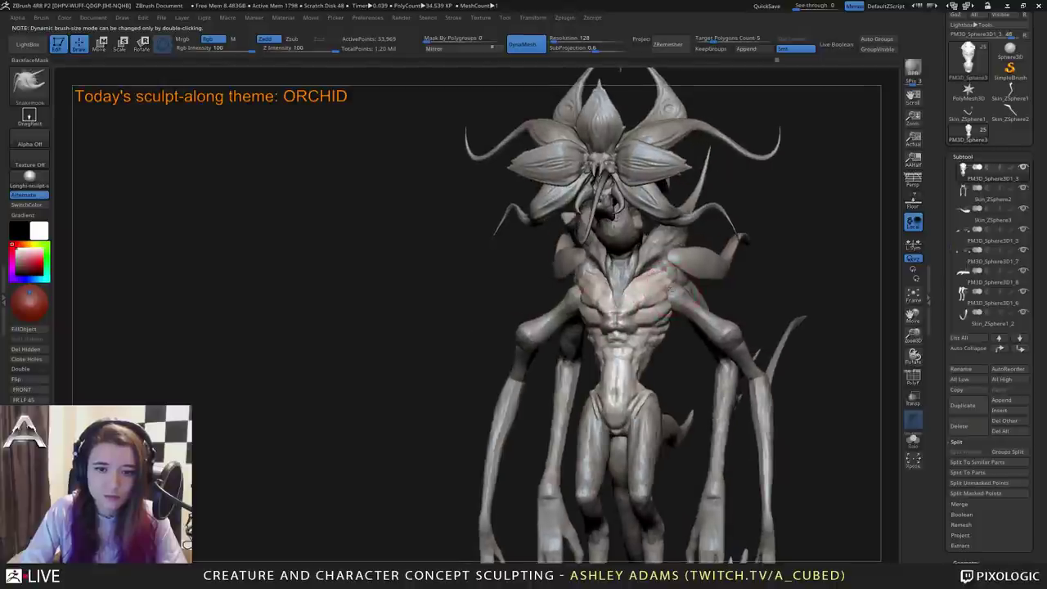
Refine the chest muscles with the ClayBuildup and DamStandard brushes, carving the creases between them.
{"action": "key", "text": "space"}
{"action": "left_click", "coordinate": [677, 298]}
{"action": "key", "text": "b"}
{"action": "key", "text": "c"}
{"action": "key", "text": "b"}
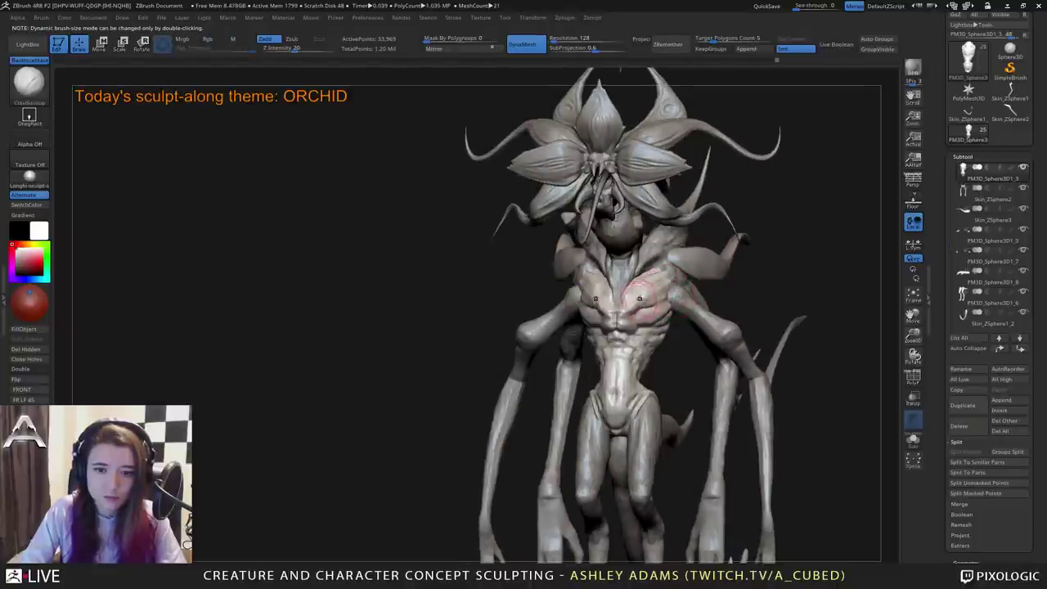
{"action": "key", "text": "b"}
{"action": "key", "text": "d"}
{"action": "key", "text": "s"}
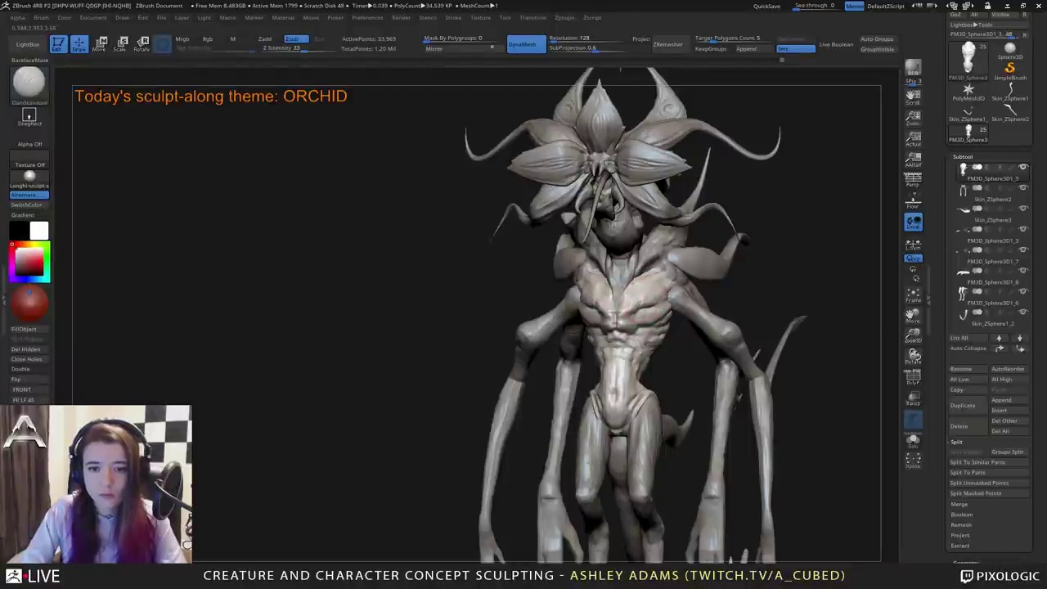
{"action": "mouse_move", "coordinate": [606, 299]}
{"action": "right_mouse_down"}
{"action": "mouse_move", "coordinate": [628, 268]}
{"action": "mouse_move", "coordinate": [652, 302]}
{"action": "mouse_move", "coordinate": [597, 302]}
{"action": "right_mouse_up"}
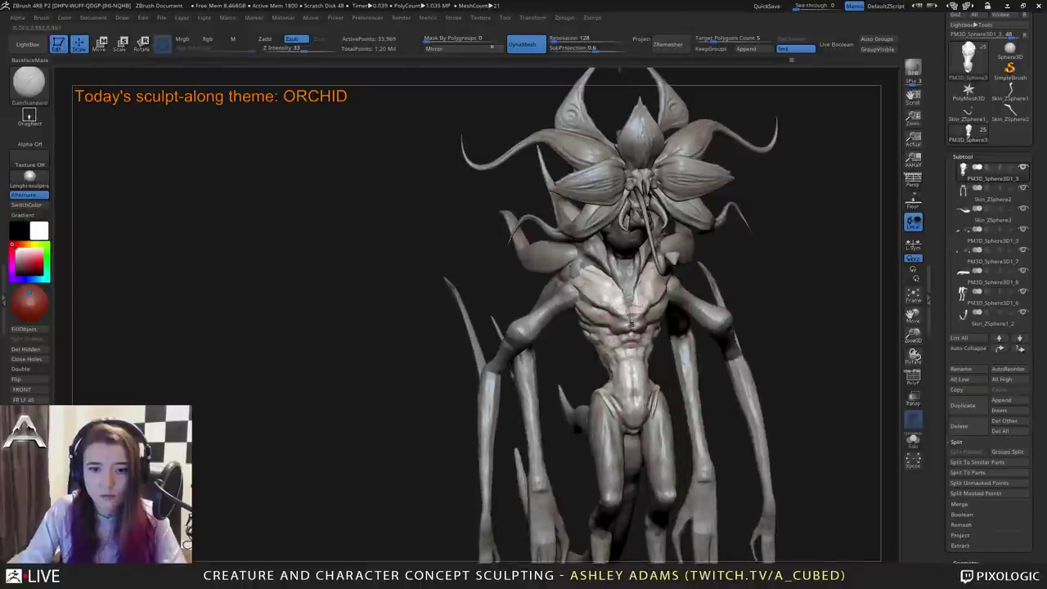
Select the throat piece between the collarbones and switch to the ClayBuildup brush, checking the neck and shoulders from the side.
{"action": "mouse_move", "coordinate": [665, 357]}
{"action": "right_mouse_down"}
{"action": "mouse_move", "coordinate": [639, 370]}
{"action": "mouse_move", "coordinate": [666, 388]}
{"action": "mouse_move", "coordinate": [624, 416]}
{"action": "mouse_move", "coordinate": [627, 439]}
{"action": "mouse_move", "coordinate": [616, 433]}
{"action": "mouse_move", "coordinate": [661, 404]}
{"action": "right_mouse_up"}
{"action": "right_click", "coordinate": [657, 393]}
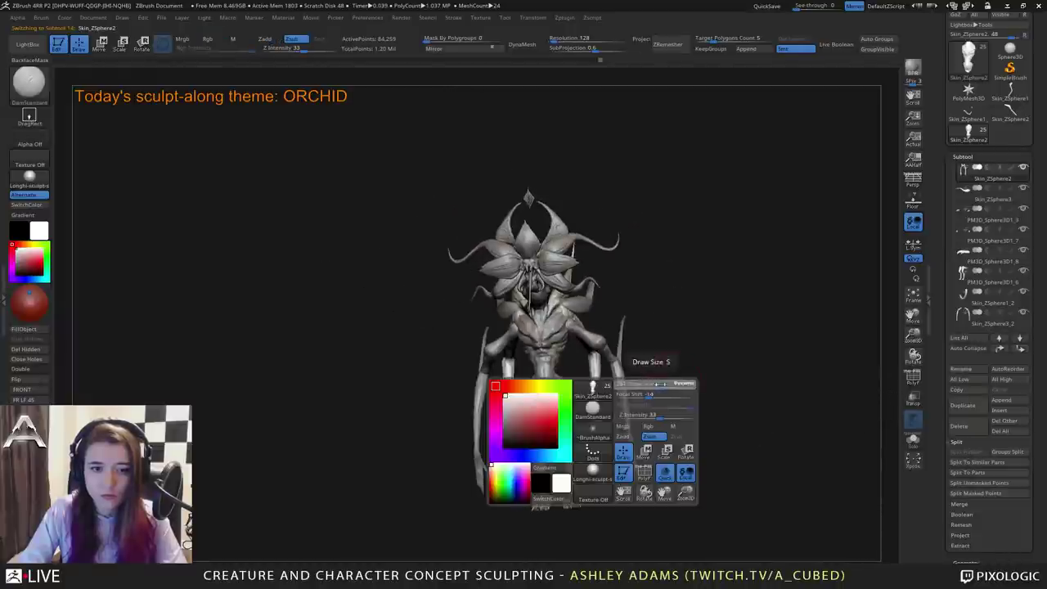
{"action": "mouse_move", "coordinate": [598, 386]}
{"action": "right_mouse_down"}
{"action": "mouse_move", "coordinate": [630, 383]}
{"action": "mouse_move", "coordinate": [637, 433]}
{"action": "right_mouse_up"}
{"action": "right_click_drag", "start_coordinate": [635, 342], "coordinate": [663, 351], "text": "ctrl"}
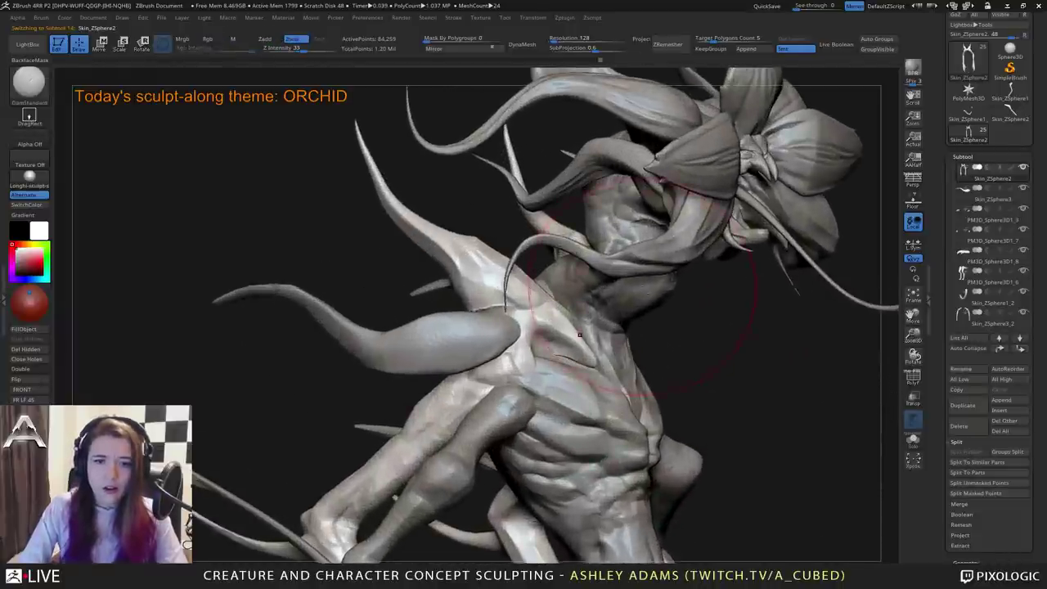
{"action": "left_click", "coordinate": [628, 315], "text": "alt"}
{"action": "right_click_drag", "start_coordinate": [629, 315], "coordinate": [610, 306]}
{"action": "right_click_drag", "start_coordinate": [610, 306], "coordinate": [582, 330]}
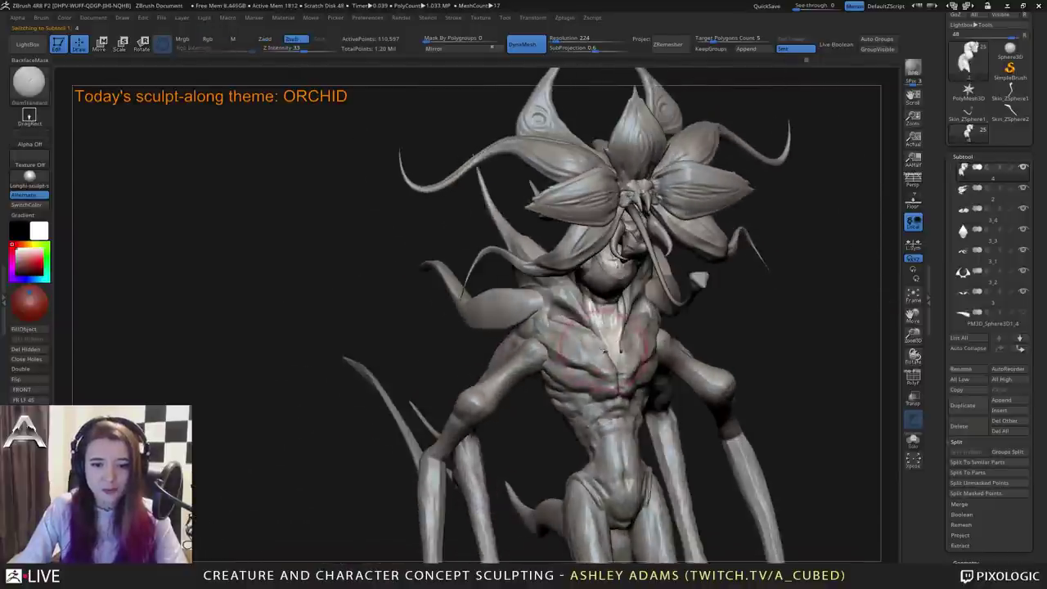
{"action": "key", "text": "b"}
{"action": "key", "text": "c"}
{"action": "key", "text": "b"}
{"action": "key", "text": "space"}
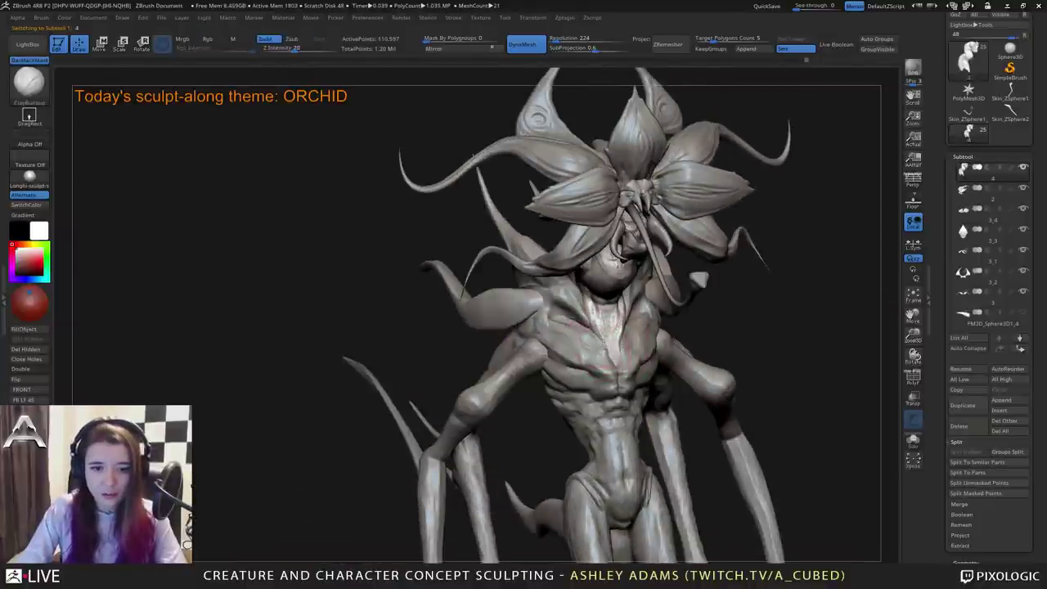
Select the neck and shoulder muscle piece and adjust its shape with SnakeHook from the front.
{"action": "left_click", "coordinate": [576, 317], "text": "alt"}
{"action": "mouse_move", "coordinate": [576, 317]}
{"action": "right_mouse_down"}
{"action": "mouse_move", "coordinate": [607, 332]}
{"action": "mouse_move", "coordinate": [499, 329]}
{"action": "right_mouse_up"}
{"action": "key", "text": "b"}
{"action": "key", "text": "s"}
{"action": "key", "text": "h"}
{"action": "mouse_move", "coordinate": [573, 348]}
{"action": "right_mouse_down"}
{"action": "mouse_move", "coordinate": [601, 344]}
{"action": "mouse_move", "coordinate": [560, 342]}
{"action": "right_mouse_up"}
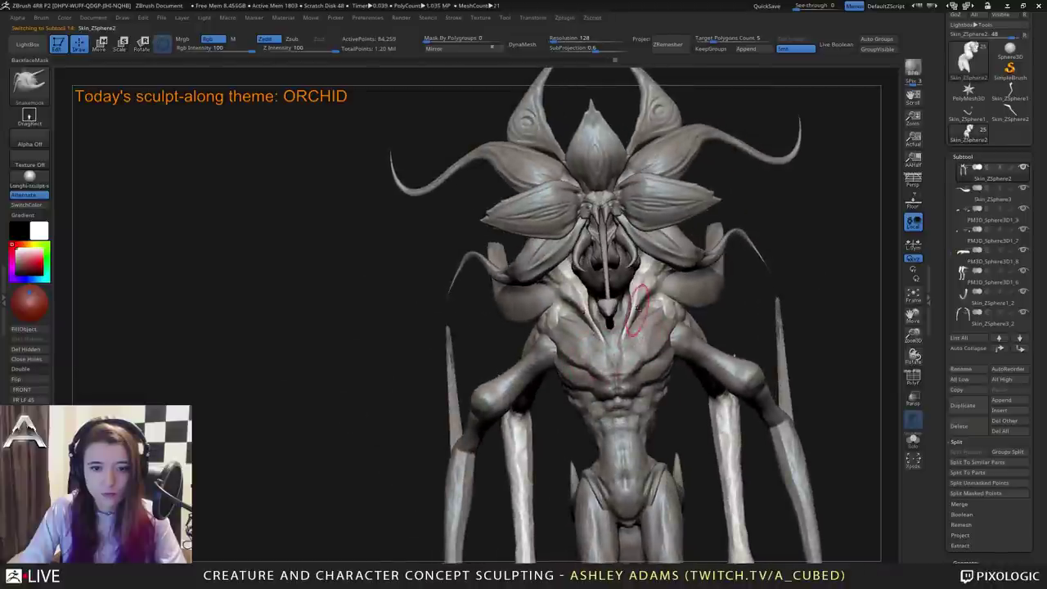
Select the throat piece again and adjust its form beneath the head with SnakeHook.
{"action": "left_click", "coordinate": [638, 304], "text": "alt"}
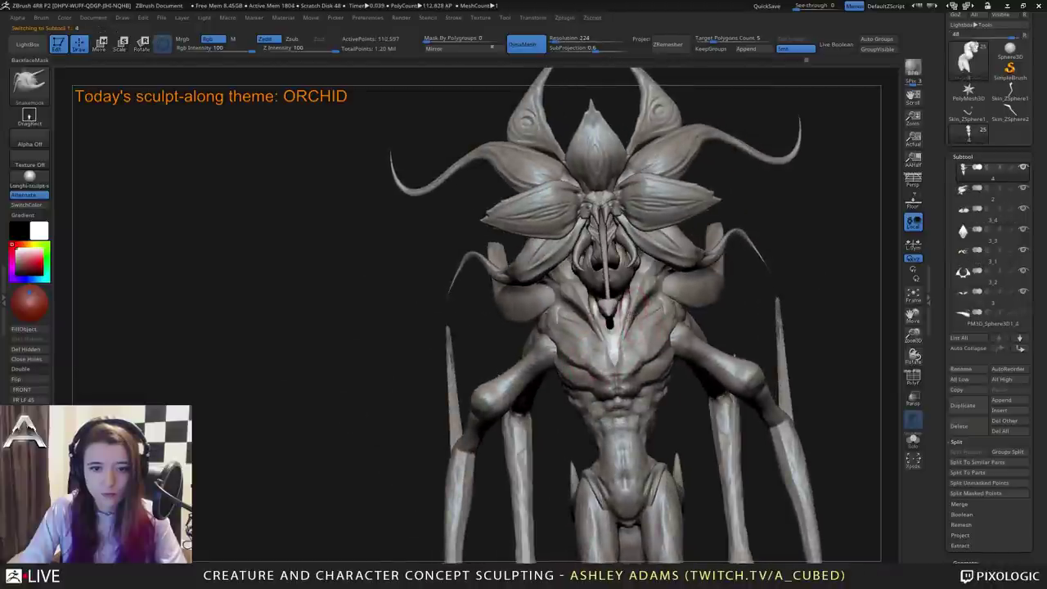
{"action": "left_click", "coordinate": [631, 301], "text": "alt"}
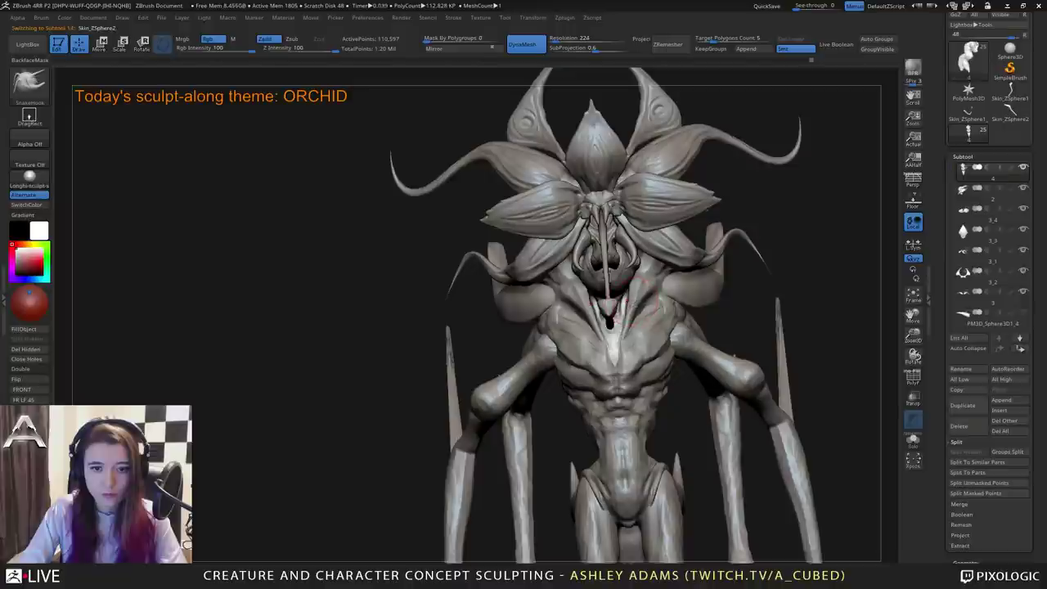
{"action": "right_click_drag", "start_coordinate": [631, 301], "coordinate": [667, 369]}
Select the skull beneath the petals and smooth the front of its lower jaw.
{"action": "left_click", "coordinate": [694, 192], "text": "alt"}
{"action": "right_click_drag", "start_coordinate": [694, 192], "coordinate": [720, 376], "text": "alt"}
{"action": "right_click", "coordinate": [660, 295]}
{"action": "right_click", "coordinate": [671, 311]}
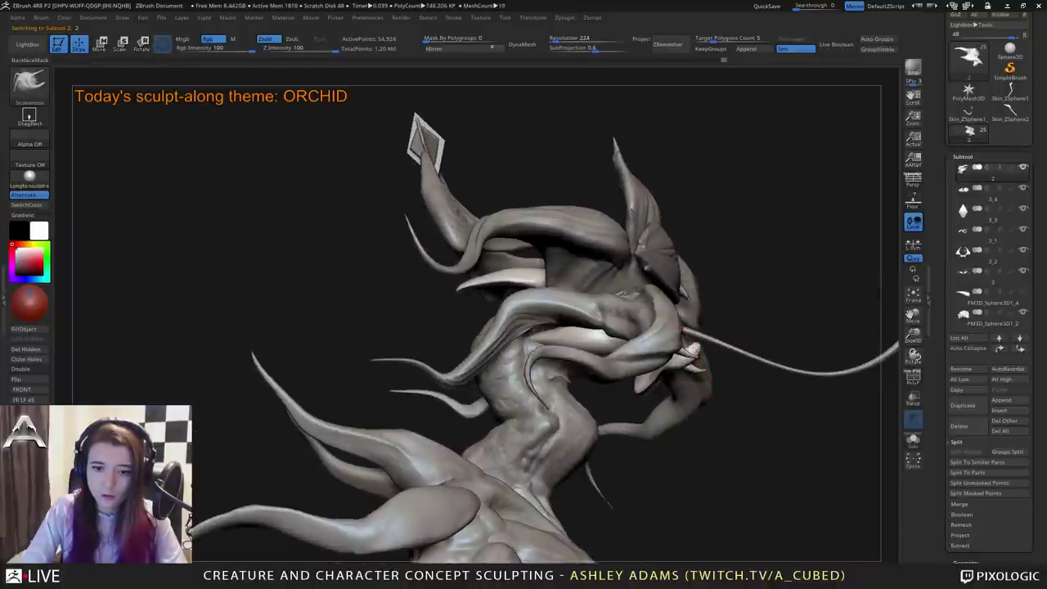
{"action": "key", "text": "shift"}
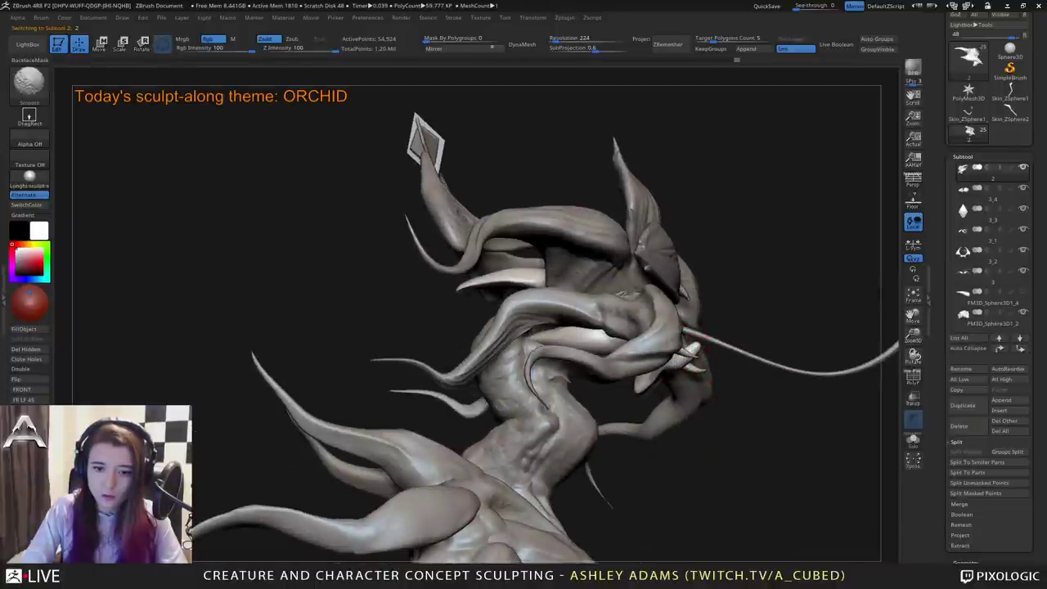
{"action": "left_click_drag", "start_coordinate": [702, 352], "coordinate": [693, 350], "text": "shift"}
{"action": "mouse_move", "coordinate": [695, 352]}
{"action": "right_mouse_down"}
{"action": "mouse_move", "coordinate": [572, 323]}
{"action": "mouse_move", "coordinate": [455, 278]}
{"action": "right_mouse_up"}
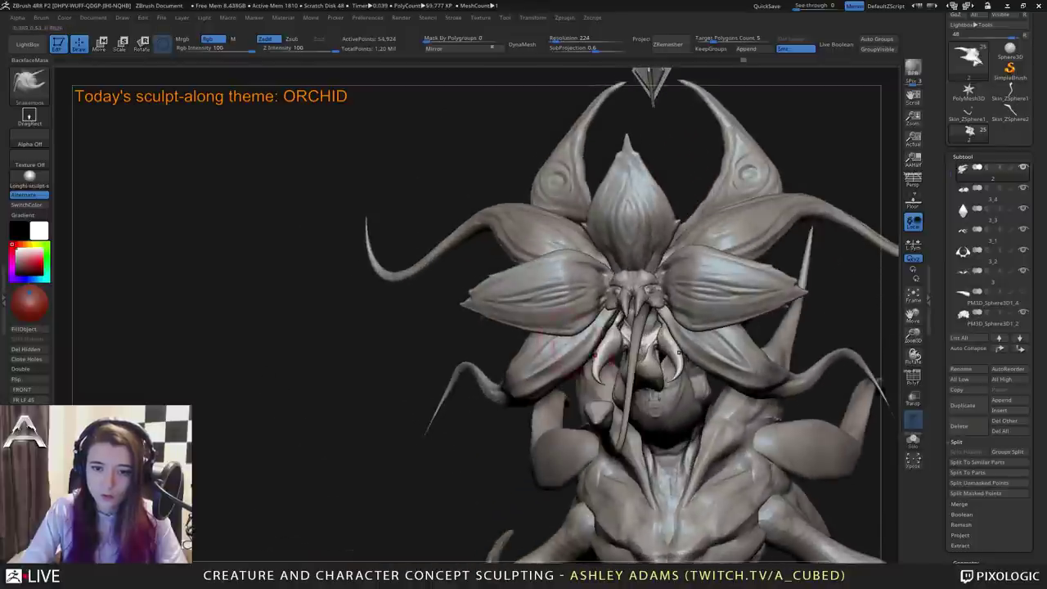
Isolate the skull and mask its lower jaw with the MaskLasso brush.
{"action": "left_click", "coordinate": [914, 445]}
{"action": "left_click_drag", "start_coordinate": [718, 416], "coordinate": [719, 438]}
{"action": "key", "text": "ctrl"}
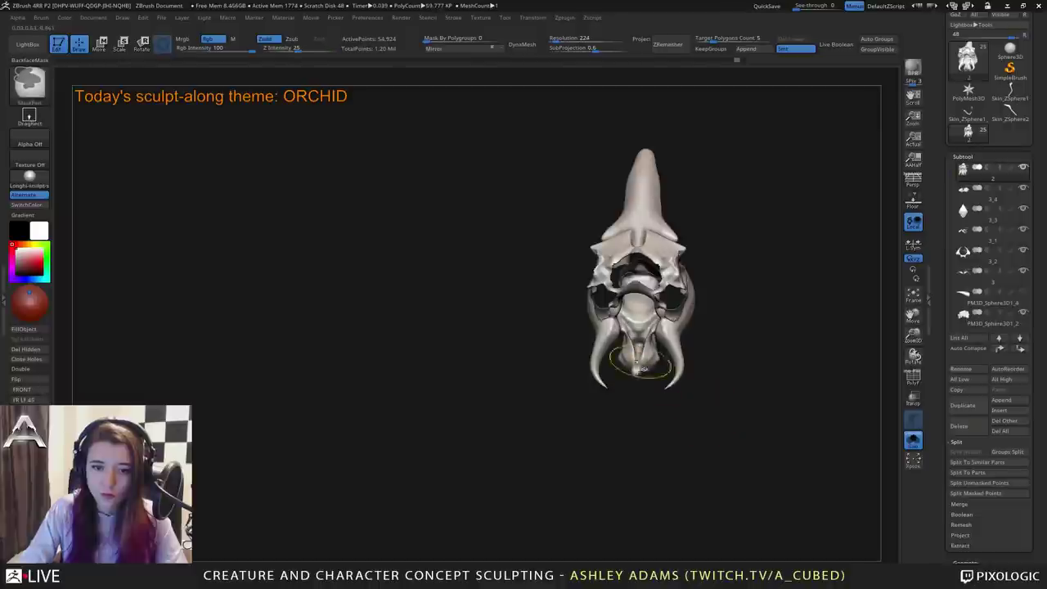
{"action": "key", "text": "ctrl+z"}
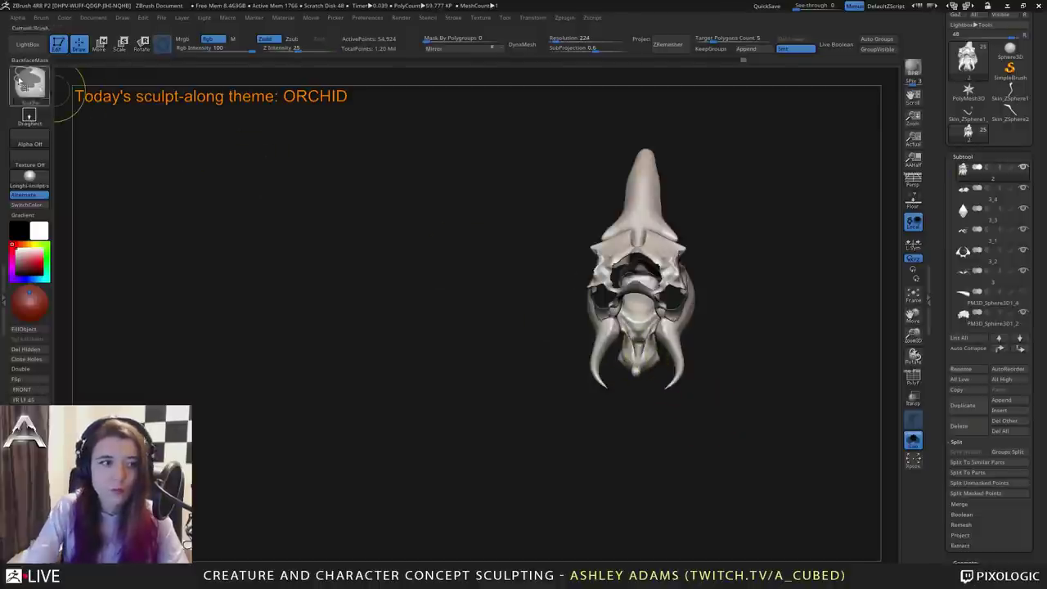
{"action": "left_click", "coordinate": [31, 85], "text": "ctrl"}
{"action": "left_click", "coordinate": [90, 97], "text": "ctrl"}
{"action": "mouse_move", "coordinate": [628, 383]}
{"action": "left_mouse_down", "text": "ctrl"}
{"action": "mouse_move", "coordinate": [647, 386]}
{"action": "mouse_move", "coordinate": [640, 302]}
{"action": "mouse_move", "coordinate": [626, 303]}
{"action": "left_mouse_up", "text": "ctrl"}
{"action": "mouse_move", "coordinate": [642, 402]}
{"action": "left_mouse_down"}
{"action": "mouse_move", "coordinate": [650, 344]}
{"action": "mouse_move", "coordinate": [674, 296]}
{"action": "mouse_move", "coordinate": [638, 305]}
{"action": "mouse_move", "coordinate": [646, 258]}
{"action": "mouse_move", "coordinate": [634, 213]}
{"action": "left_mouse_up"}
Complete the lower jaw mask with MaskPen, split the masked points into a separate subtool, and show the whole creature.
{"action": "left_click", "coordinate": [36, 78]}
{"action": "left_click", "coordinate": [128, 98]}
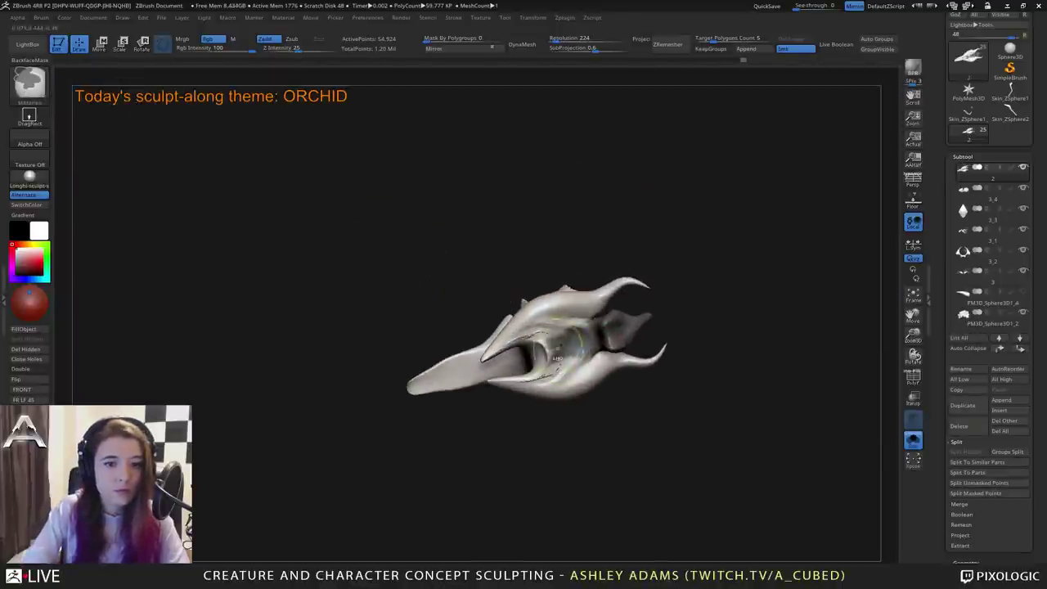
{"action": "mouse_move", "coordinate": [692, 327]}
{"action": "left_mouse_down"}
{"action": "mouse_move", "coordinate": [692, 384]}
{"action": "mouse_move", "coordinate": [693, 353]}
{"action": "left_mouse_up"}
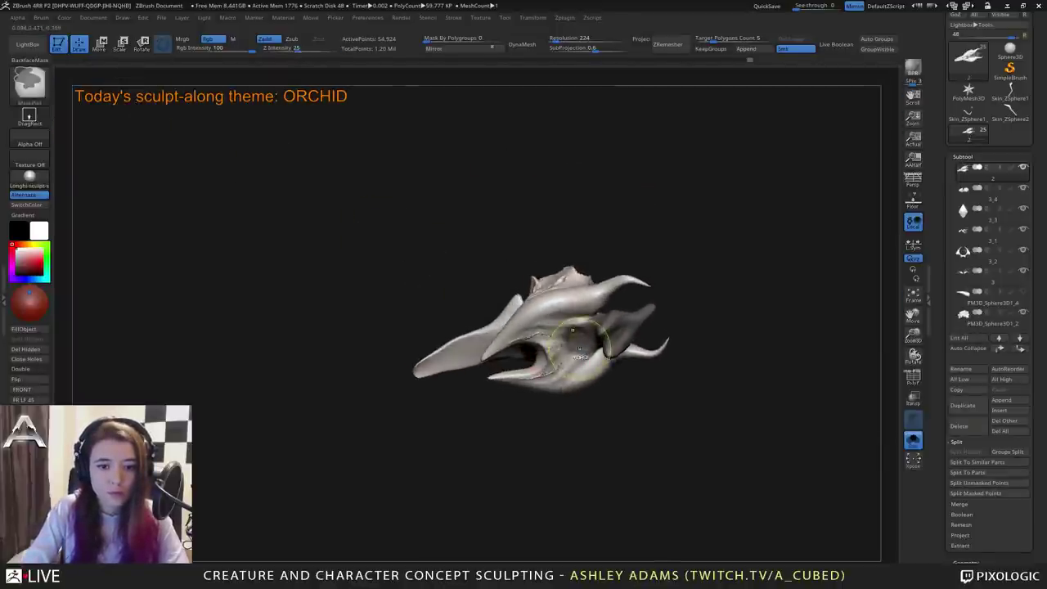
{"action": "left_click_drag", "start_coordinate": [600, 323], "coordinate": [602, 363], "text": "ctrl"}
{"action": "left_click_drag", "start_coordinate": [696, 315], "coordinate": [690, 424]}
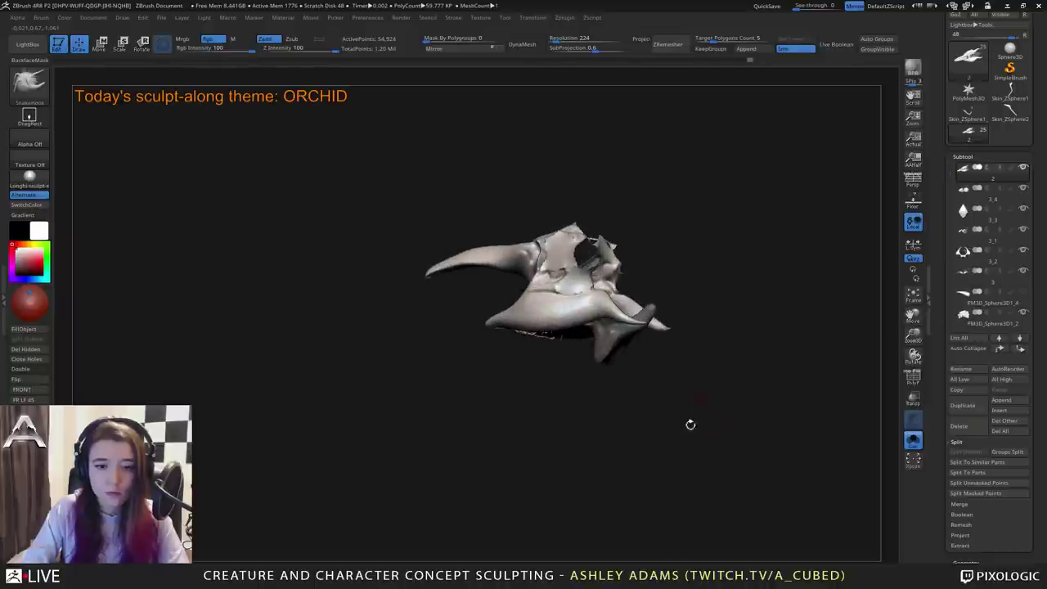
{"action": "left_click", "coordinate": [977, 494]}
{"action": "left_click", "coordinate": [913, 441]}
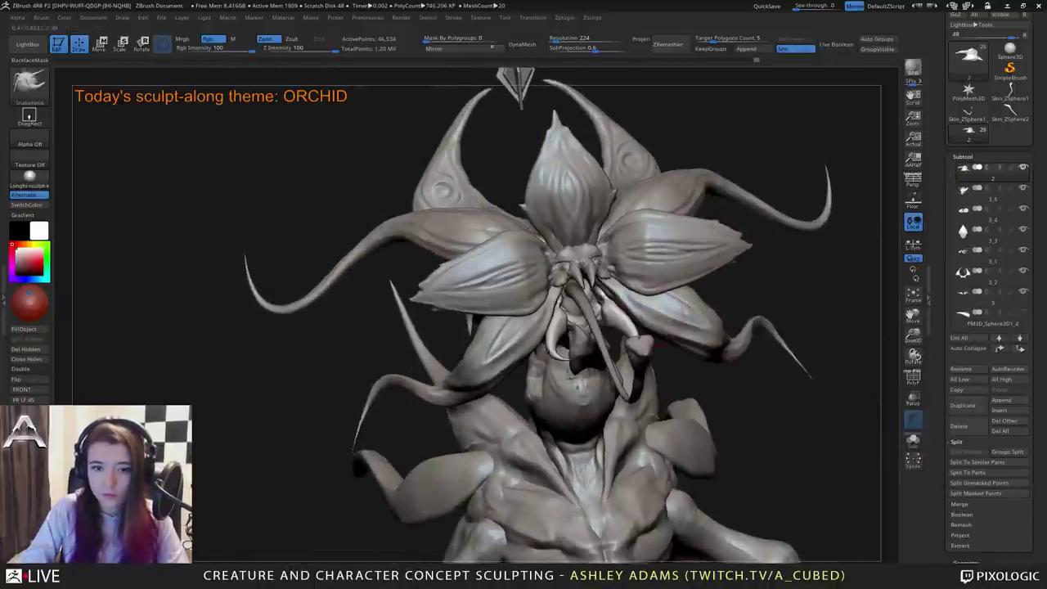
Isolate the skull again and mask its pair of curved tusks with MaskLasso.
{"action": "left_click", "coordinate": [913, 441]}
{"action": "left_click_drag", "start_coordinate": [786, 381], "coordinate": [777, 442]}
{"action": "left_click_drag", "start_coordinate": [590, 396], "coordinate": [581, 279], "text": "ctrl"}
{"action": "left_click", "coordinate": [30, 86], "text": "ctrl"}
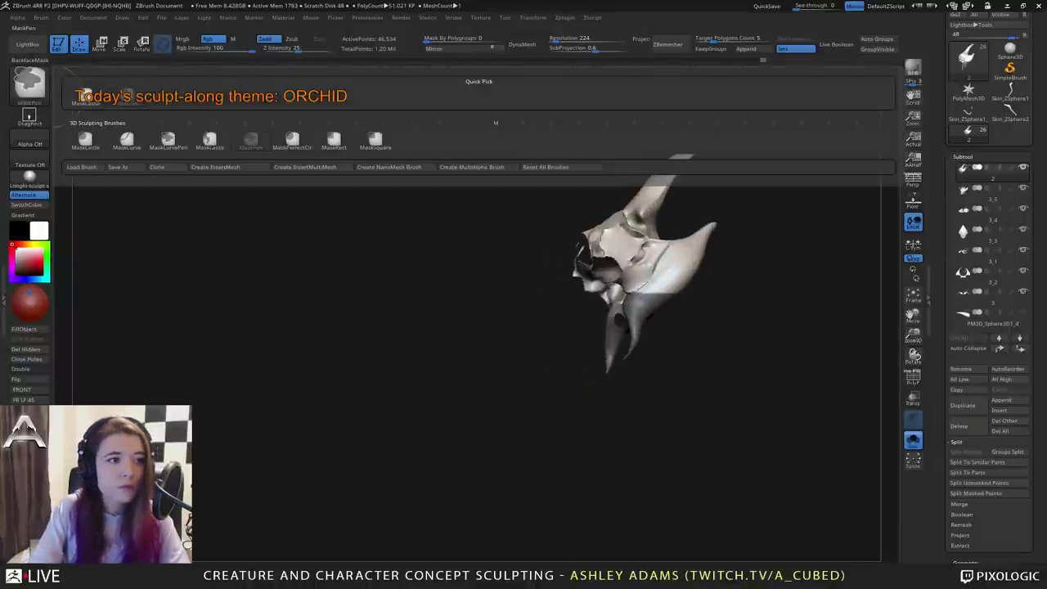
{"action": "left_click", "coordinate": [86, 96], "text": "ctrl"}
{"action": "left_click_drag", "start_coordinate": [286, 155], "coordinate": [352, 213]}
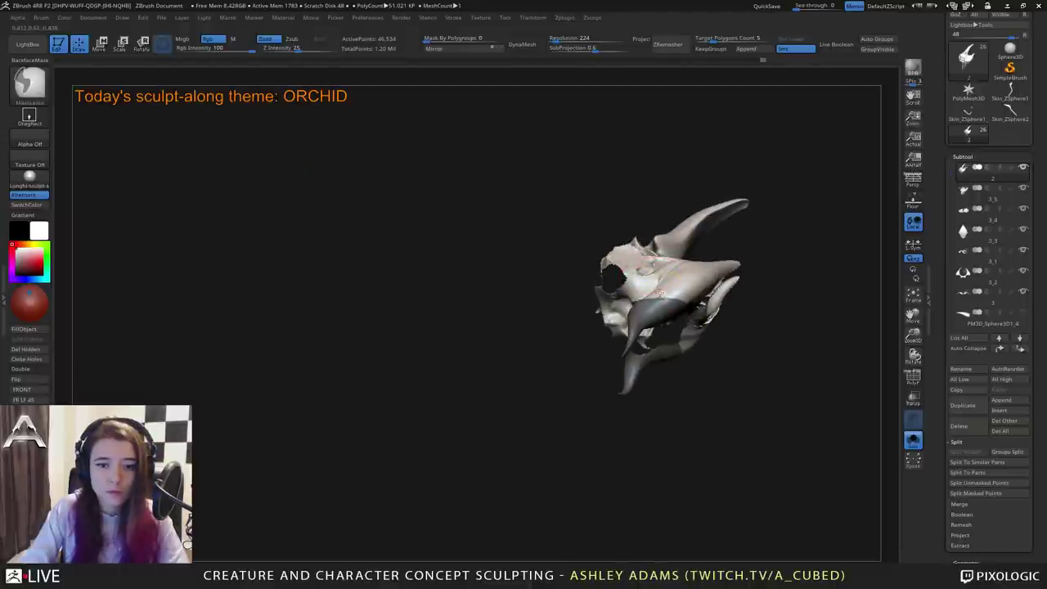
Clean up the tusk mask from below and split the masked tusks into their own subtool.
{"action": "right_click_drag", "start_coordinate": [661, 294], "coordinate": [693, 213]}
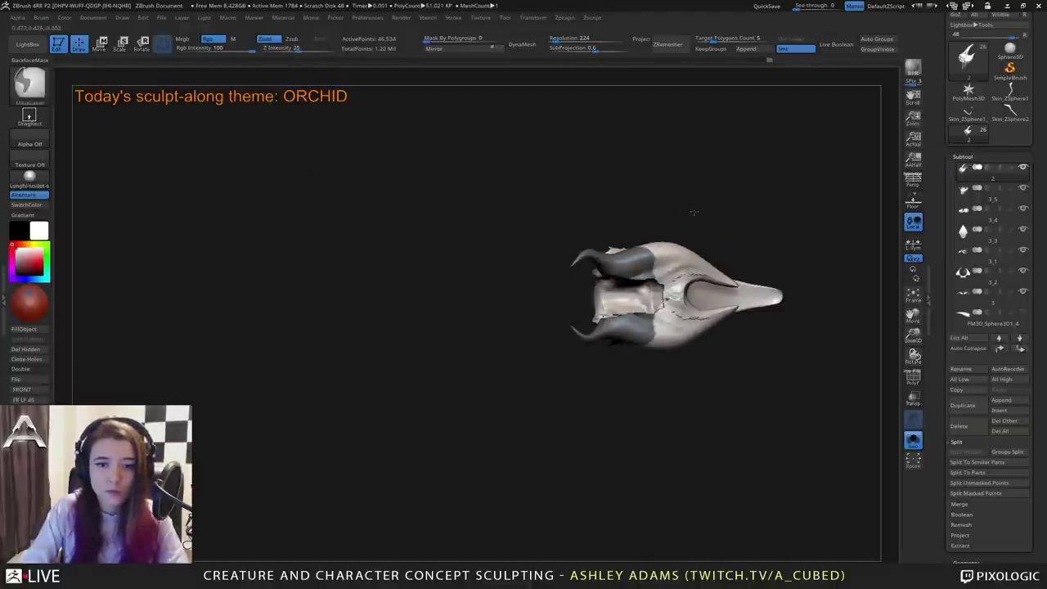
{"action": "mouse_move", "coordinate": [693, 213]}
{"action": "left_mouse_down", "text": "ctrl"}
{"action": "mouse_move", "coordinate": [613, 244]}
{"action": "mouse_move", "coordinate": [626, 281]}
{"action": "mouse_move", "coordinate": [667, 291]}
{"action": "left_mouse_up", "text": "ctrl"}
{"action": "left_click_drag", "start_coordinate": [665, 172], "coordinate": [629, 214]}
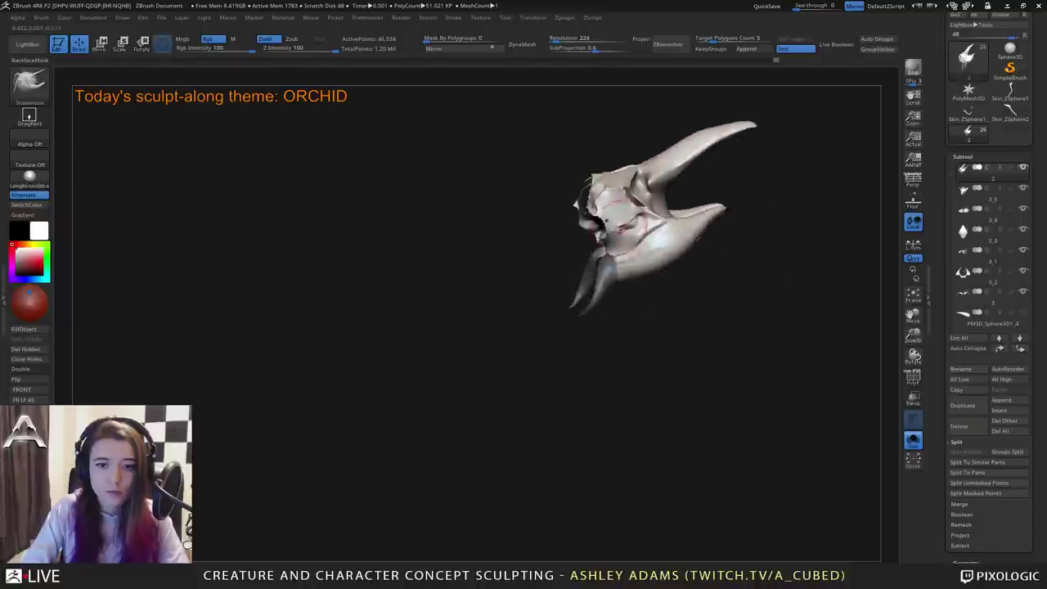
{"action": "left_click_drag", "start_coordinate": [680, 296], "coordinate": [764, 301]}
{"action": "left_click", "coordinate": [1005, 495]}
DynaMesh the remaining skull at resolution 224 to close its cut openings, and bring the other subtools back into view.
{"action": "left_click_drag", "start_coordinate": [785, 362], "coordinate": [713, 395]}
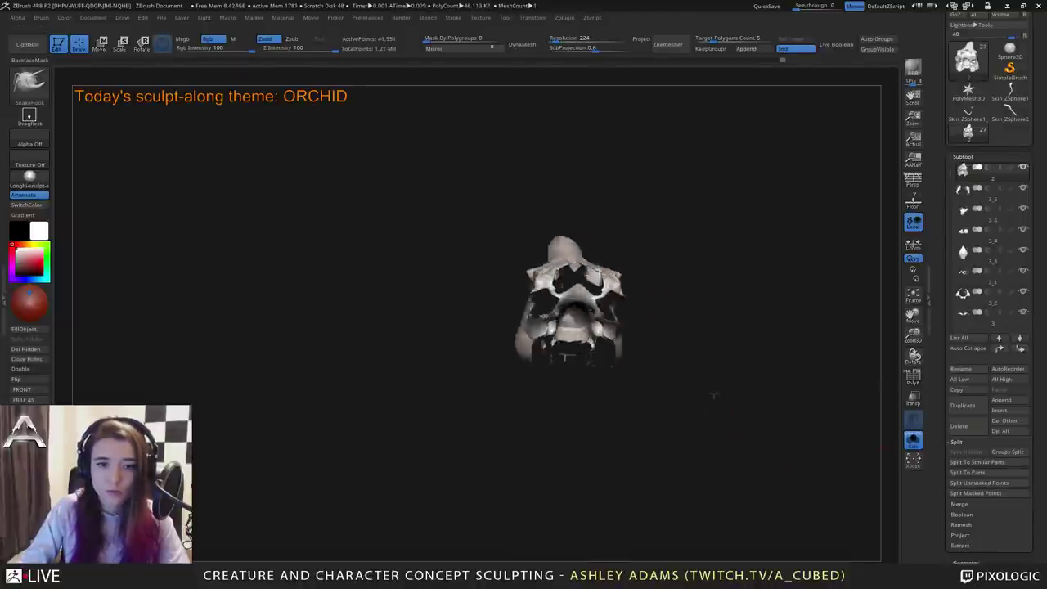
{"action": "right_click_drag", "start_coordinate": [713, 393], "coordinate": [715, 373]}
{"action": "left_click", "coordinate": [522, 44]}
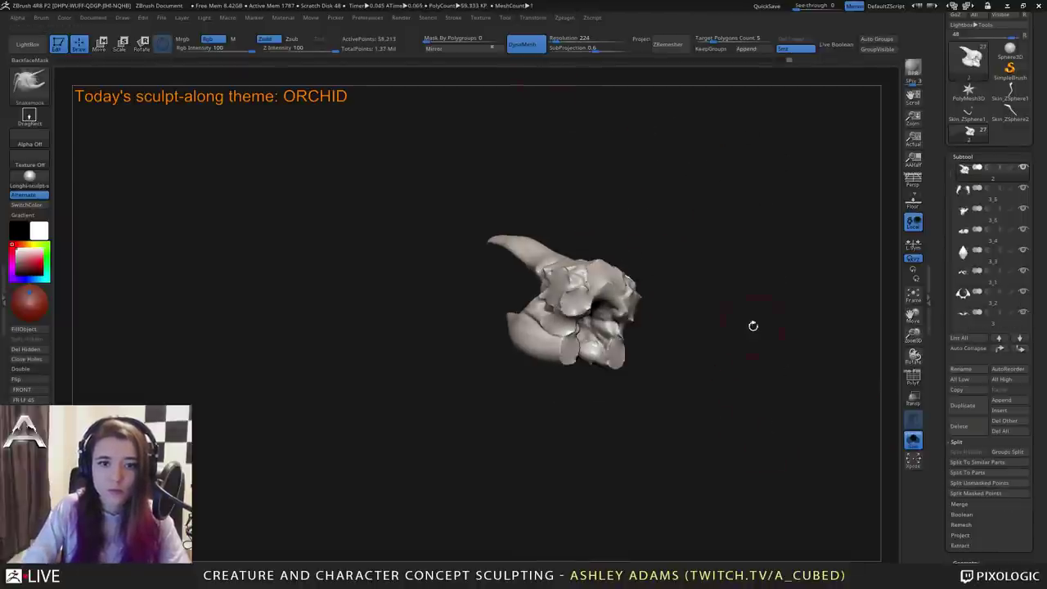
{"action": "left_click", "coordinate": [913, 439]}
Select the split lower jaw and tusk pieces in turn and DynaMesh each of them.
{"action": "mouse_move", "coordinate": [590, 382]}
{"action": "right_mouse_down"}
{"action": "mouse_move", "coordinate": [584, 360]}
{"action": "mouse_move", "coordinate": [601, 382]}
{"action": "right_mouse_up"}
{"action": "left_click", "coordinate": [588, 374], "text": "alt"}
{"action": "left_click", "coordinate": [536, 45]}
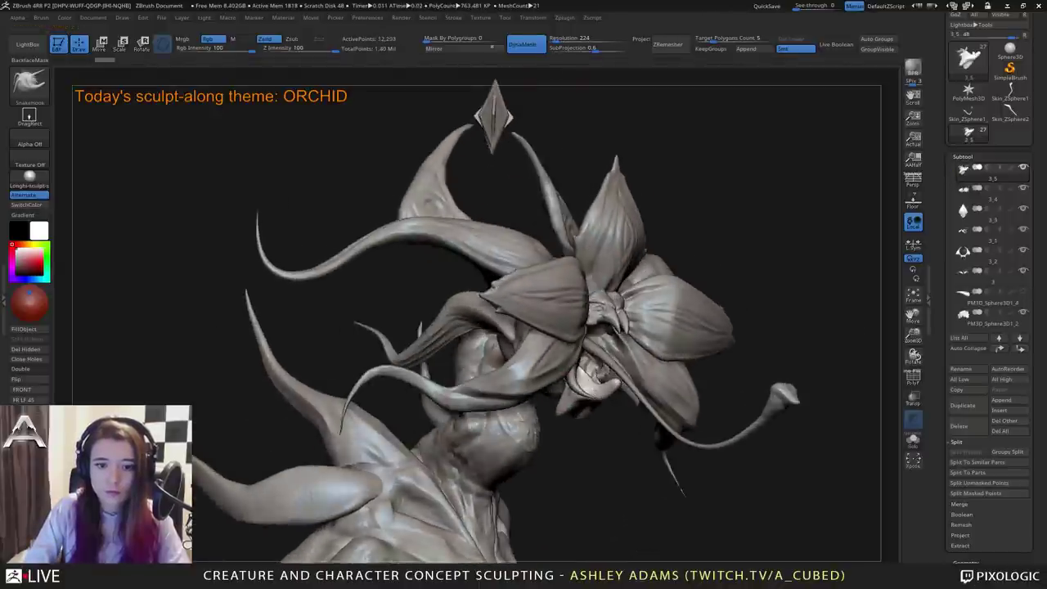
{"action": "left_click", "coordinate": [604, 381], "text": "alt"}
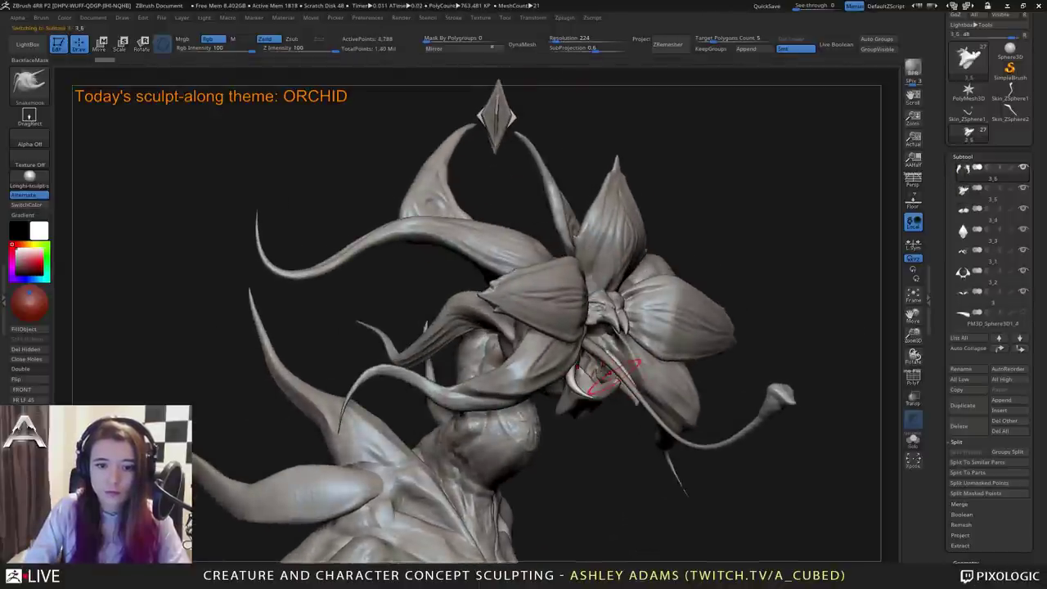
{"action": "left_click", "coordinate": [526, 43]}
Isolate the lower jaw, hide its ragged leftover fragments with SelectLasso, and bring the other subtools back into view.
{"action": "left_click", "coordinate": [606, 375], "text": "alt"}
{"action": "mouse_move", "coordinate": [606, 375]}
{"action": "right_mouse_down"}
{"action": "mouse_move", "coordinate": [636, 373]}
{"action": "mouse_move", "coordinate": [624, 401]}
{"action": "mouse_move", "coordinate": [641, 371]}
{"action": "right_mouse_up"}
{"action": "left_click", "coordinate": [914, 442]}
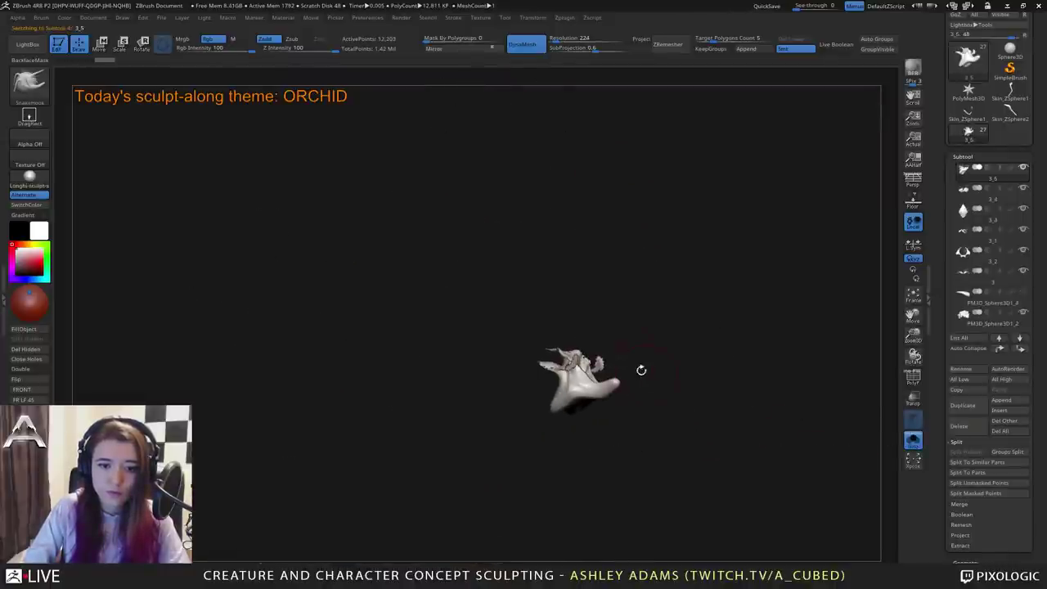
{"action": "left_click", "coordinate": [30, 87], "text": "ctrl+shift"}
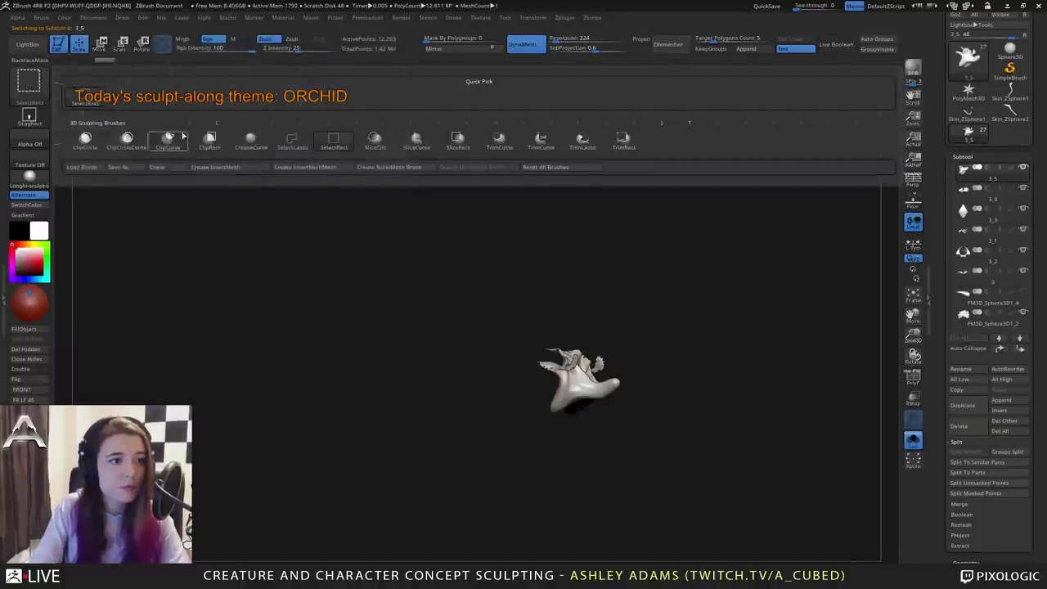
{"action": "left_click", "coordinate": [296, 143], "text": "ctrl+shift"}
{"action": "right_click_drag", "start_coordinate": [381, 215], "coordinate": [409, 278], "text": "ctrl"}
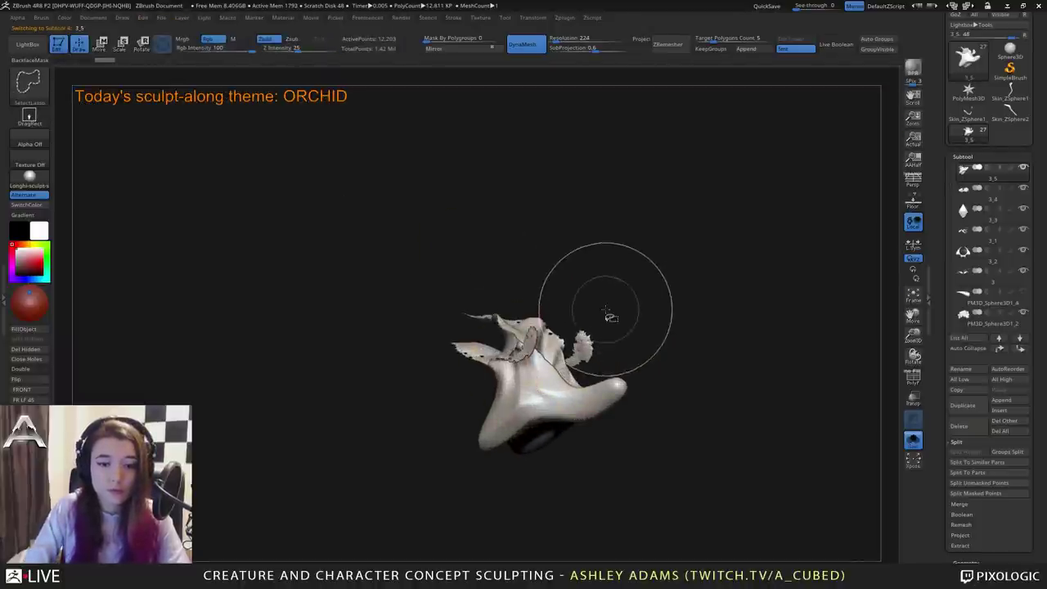
{"action": "mouse_move", "coordinate": [600, 309]}
{"action": "left_mouse_down", "text": "ctrl+alt+shift"}
{"action": "mouse_move", "coordinate": [571, 342]}
{"action": "mouse_move", "coordinate": [601, 352]}
{"action": "left_mouse_up", "text": "ctrl+alt+shift"}
{"action": "mouse_move", "coordinate": [638, 309]}
{"action": "right_mouse_down"}
{"action": "mouse_move", "coordinate": [564, 312]}
{"action": "mouse_move", "coordinate": [583, 307]}
{"action": "right_mouse_up"}
{"action": "key", "text": "ctrl+shift"}
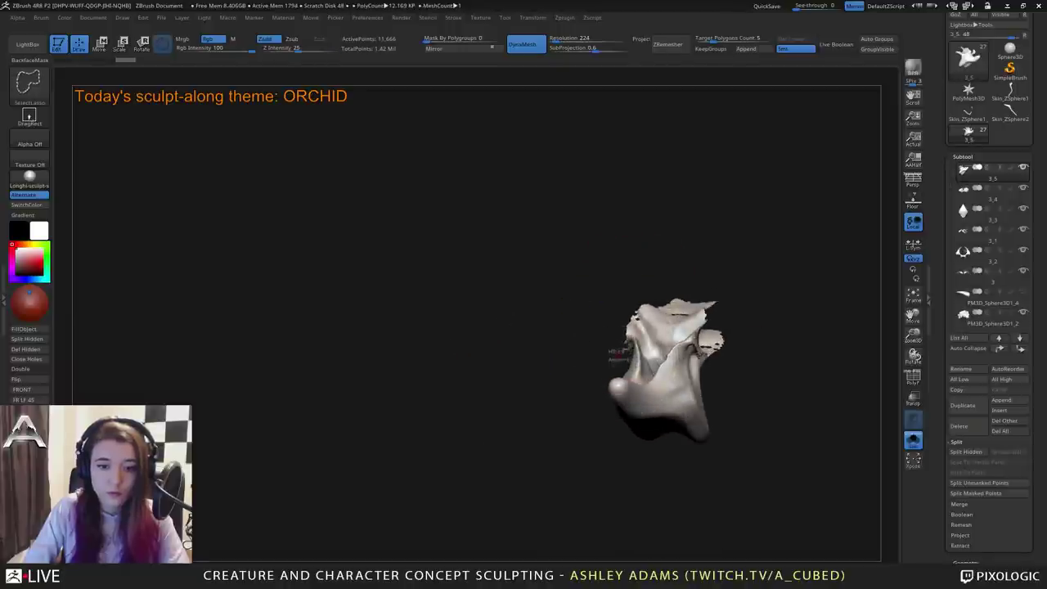
{"action": "mouse_move", "coordinate": [664, 290]}
{"action": "right_mouse_down"}
{"action": "mouse_move", "coordinate": [682, 302]}
{"action": "mouse_move", "coordinate": [646, 336]}
{"action": "mouse_move", "coordinate": [644, 360]}
{"action": "mouse_move", "coordinate": [638, 352]}
{"action": "right_mouse_up"}
{"action": "key", "text": "ctrl+shift"}
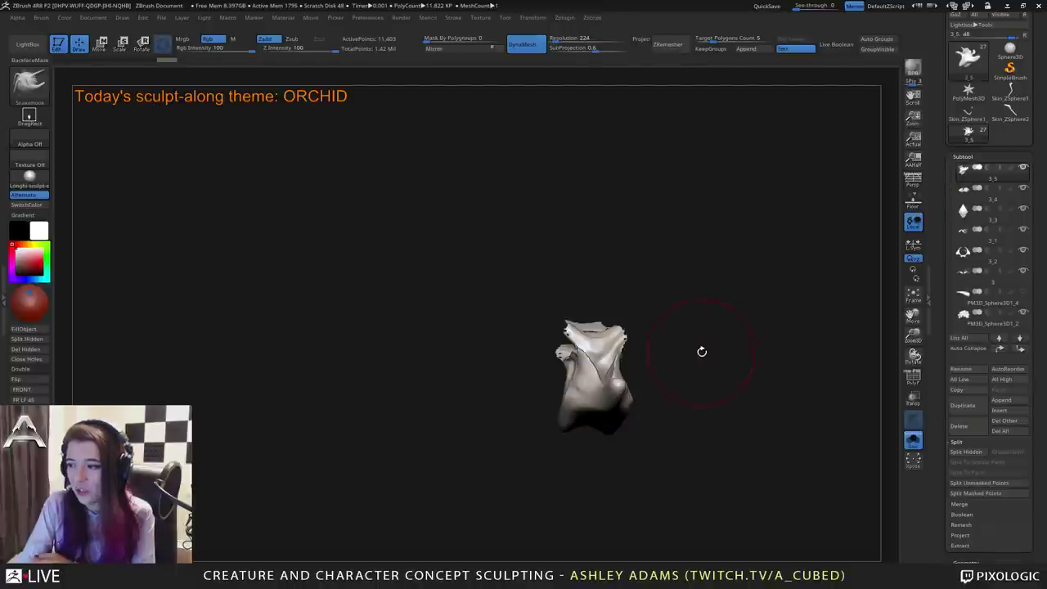
{"action": "left_click", "coordinate": [914, 440]}
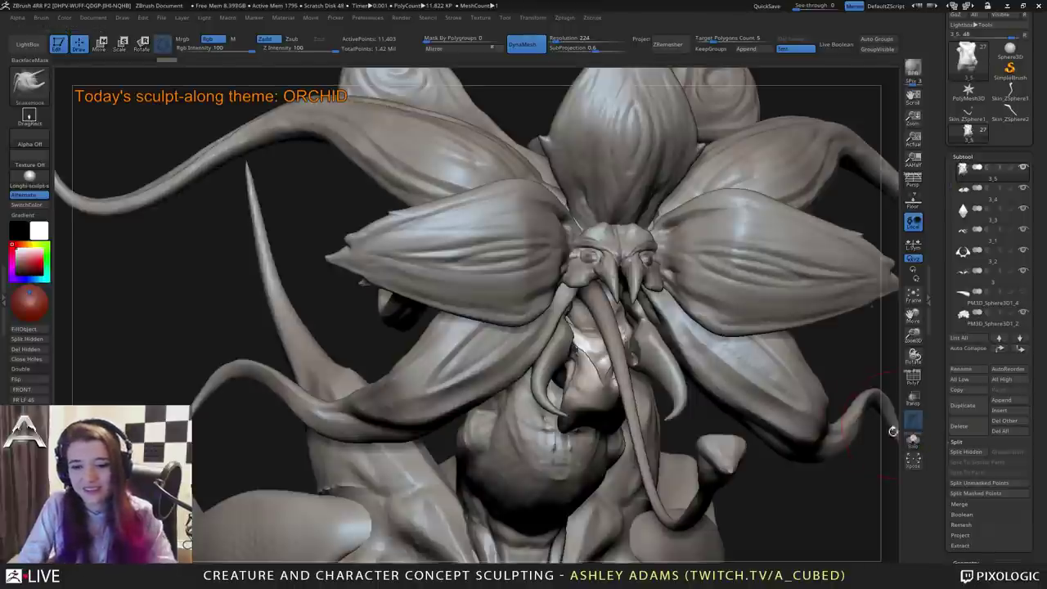
Try to DynaMesh the trimmed lower jaw.
{"action": "mouse_move", "coordinate": [582, 389]}
{"action": "right_mouse_down"}
{"action": "mouse_move", "coordinate": [530, 383]}
{"action": "mouse_move", "coordinate": [552, 379]}
{"action": "mouse_move", "coordinate": [595, 335]}
{"action": "mouse_move", "coordinate": [654, 376]}
{"action": "right_mouse_up"}
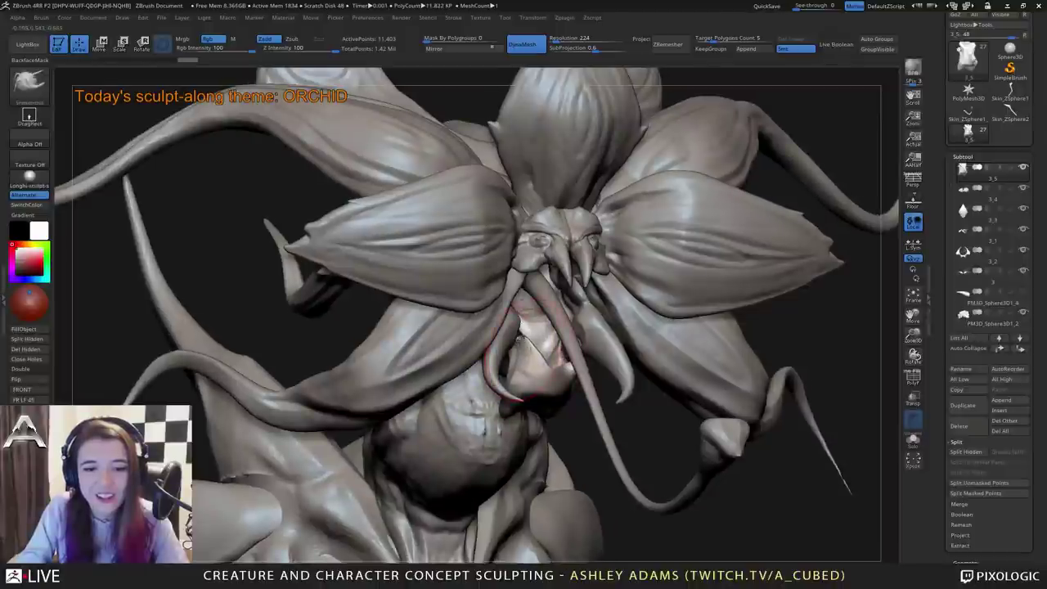
{"action": "mouse_move", "coordinate": [384, 306]}
{"action": "left_mouse_down"}
{"action": "mouse_move", "coordinate": [333, 337]}
{"action": "mouse_move", "coordinate": [344, 309]}
{"action": "left_mouse_up"}
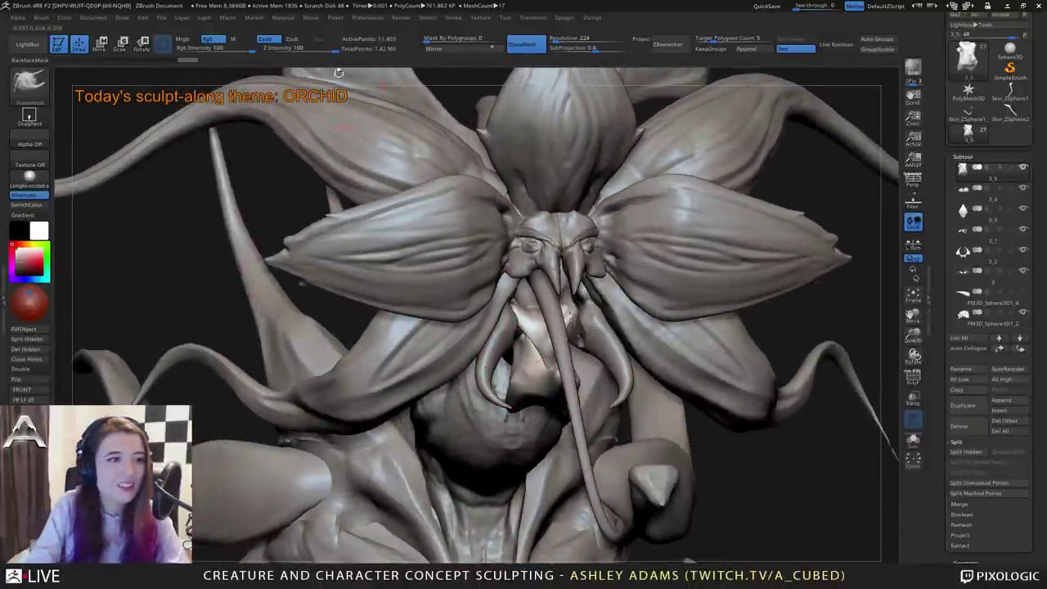
{"action": "mouse_move", "coordinate": [833, 282]}
{"action": "left_mouse_down", "text": "ctrl"}
{"action": "mouse_move", "coordinate": [855, 315]}
{"action": "mouse_move", "coordinate": [564, 339]}
{"action": "left_mouse_up", "text": "ctrl"}
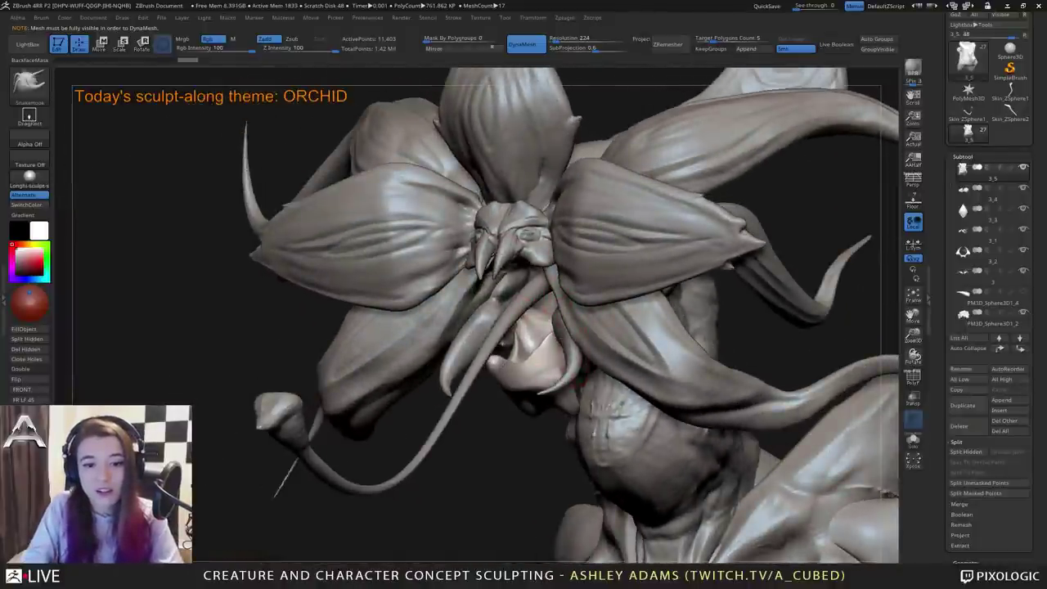
Reshape the lower jaw from below with SnakeHook and smooth its surface.
{"action": "left_click_drag", "start_coordinate": [233, 360], "coordinate": [460, 385]}
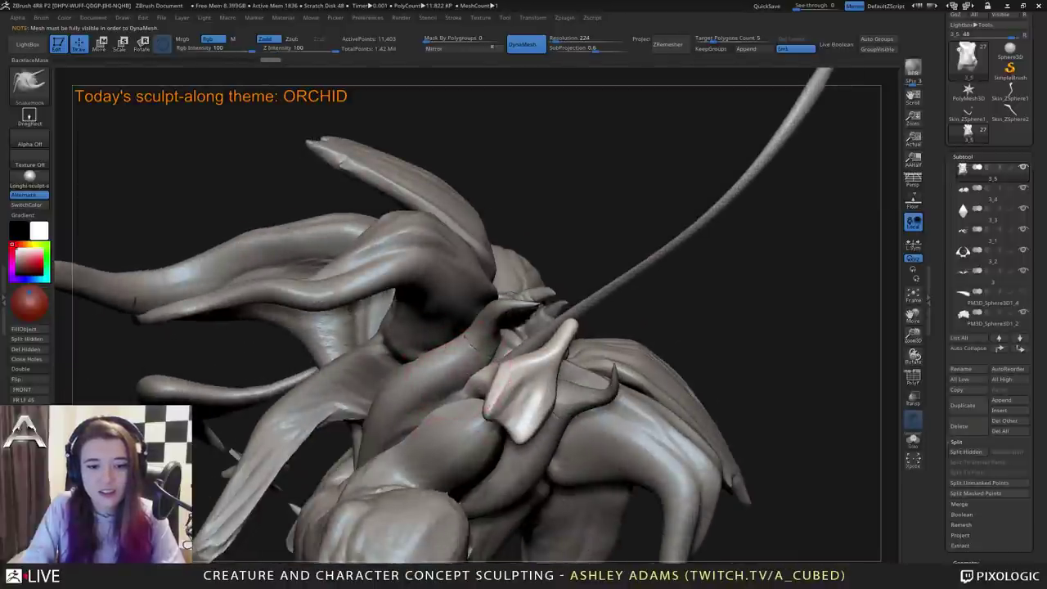
{"action": "right_click_drag", "start_coordinate": [460, 385], "coordinate": [455, 407]}
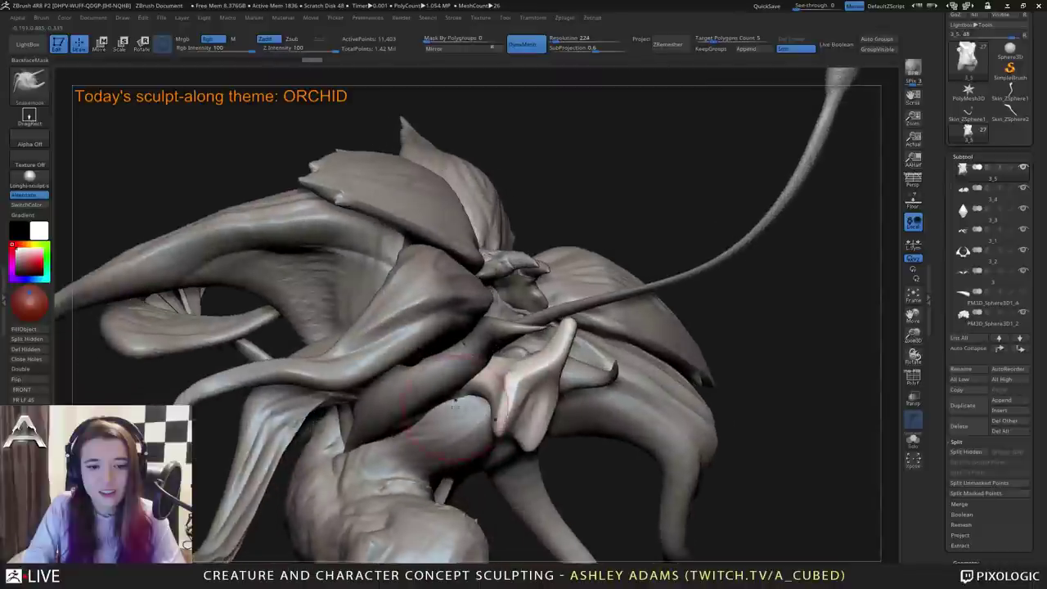
{"action": "left_click_drag", "start_coordinate": [448, 403], "coordinate": [422, 368]}
{"action": "mouse_move", "coordinate": [479, 365]}
{"action": "right_mouse_down"}
{"action": "mouse_move", "coordinate": [458, 402]}
{"action": "mouse_move", "coordinate": [484, 352]}
{"action": "right_mouse_up"}
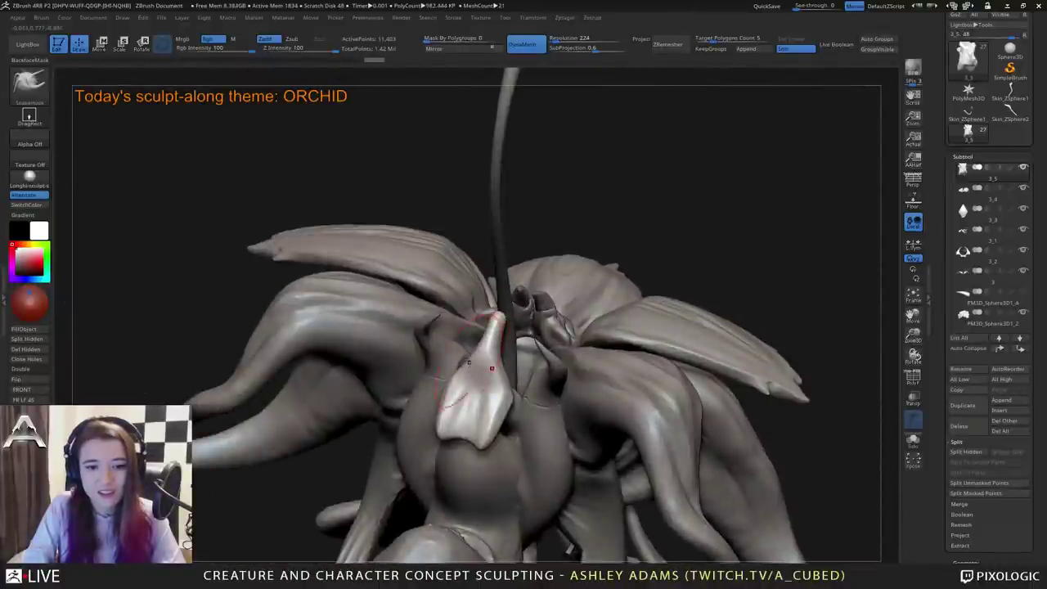
{"action": "left_click_drag", "start_coordinate": [469, 362], "coordinate": [468, 353]}
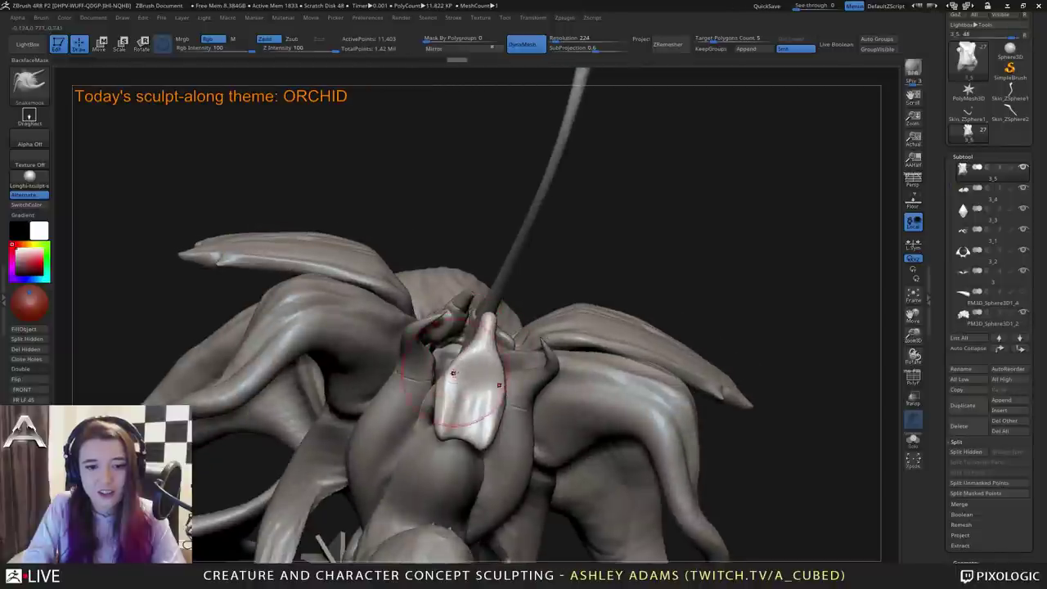
{"action": "key", "text": "shift"}
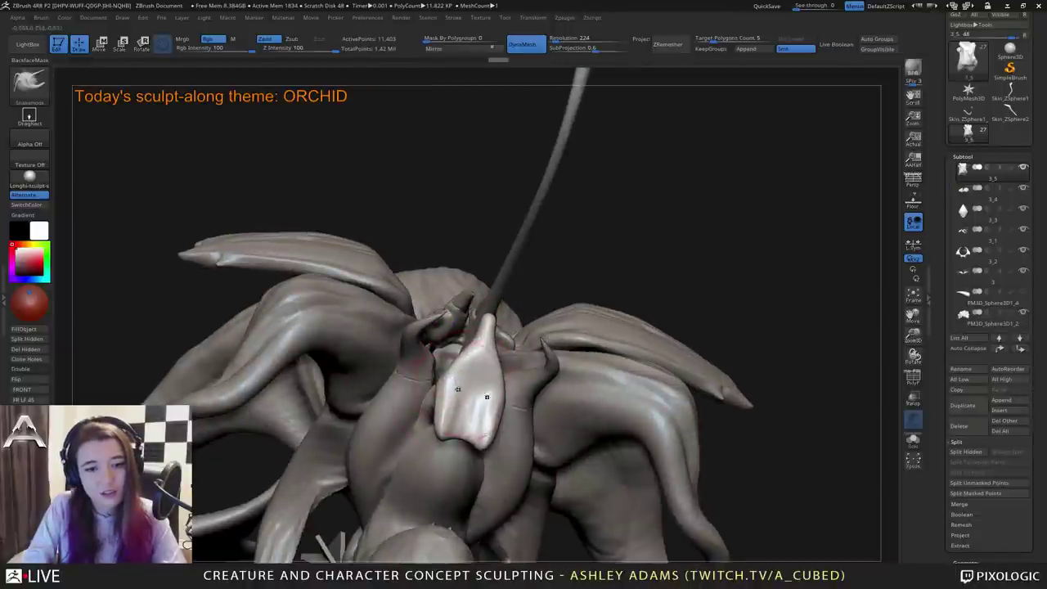
Adjust the brush settings, smooth the underside of the jaw, and refine the jaw tip from the side with SnakeHook.
{"action": "right_click_drag", "start_coordinate": [433, 402], "coordinate": [430, 479]}
{"action": "right_click", "coordinate": [424, 379]}
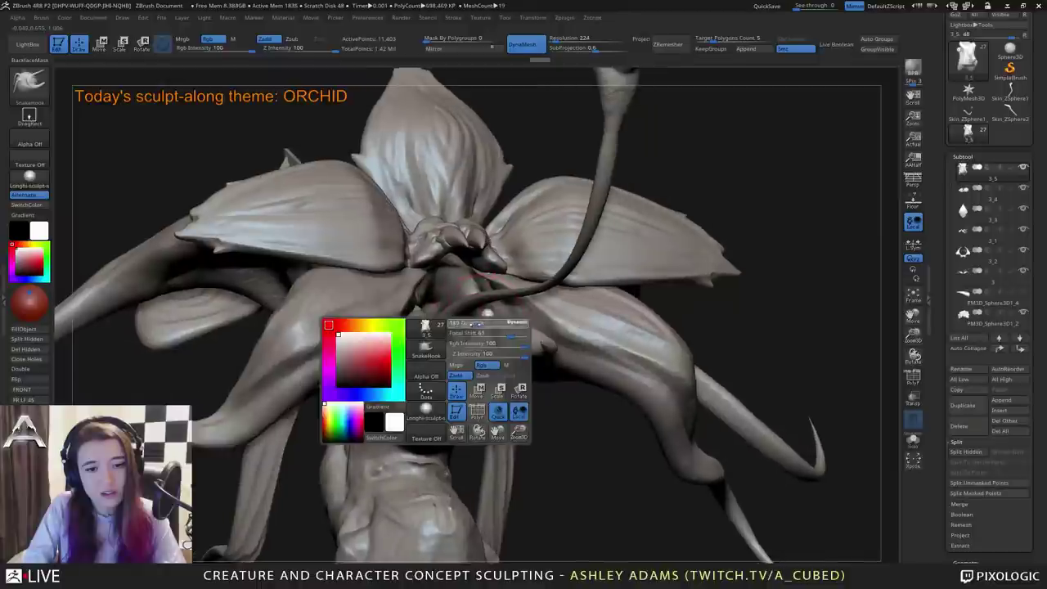
{"action": "key", "text": "shift"}
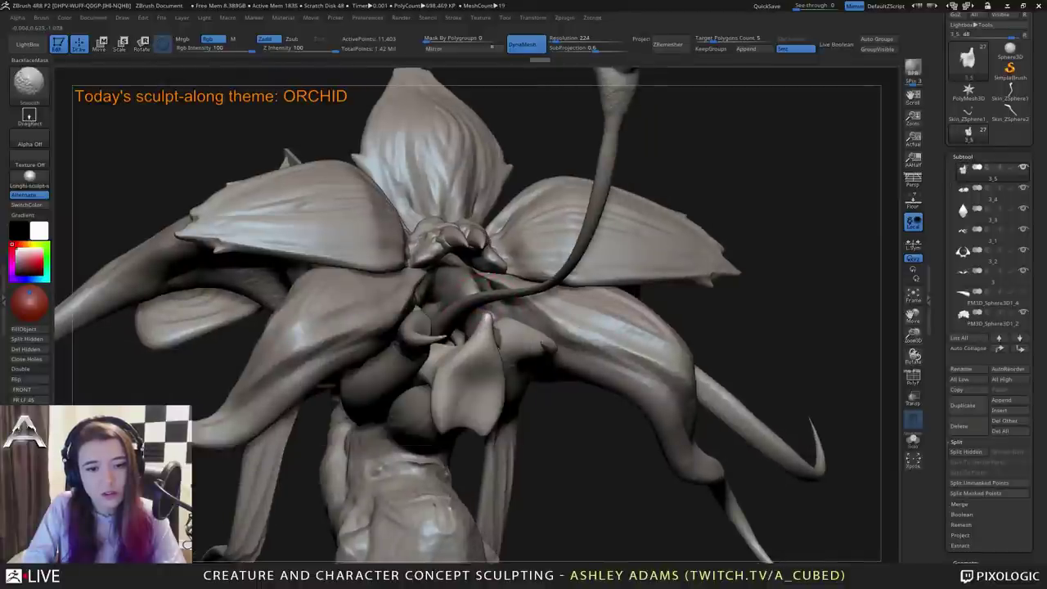
{"action": "mouse_move", "coordinate": [421, 372]}
{"action": "right_mouse_down", "text": "shift"}
{"action": "mouse_move", "coordinate": [423, 348]}
{"action": "mouse_move", "coordinate": [465, 378]}
{"action": "mouse_move", "coordinate": [509, 387]}
{"action": "right_mouse_up", "text": "shift"}
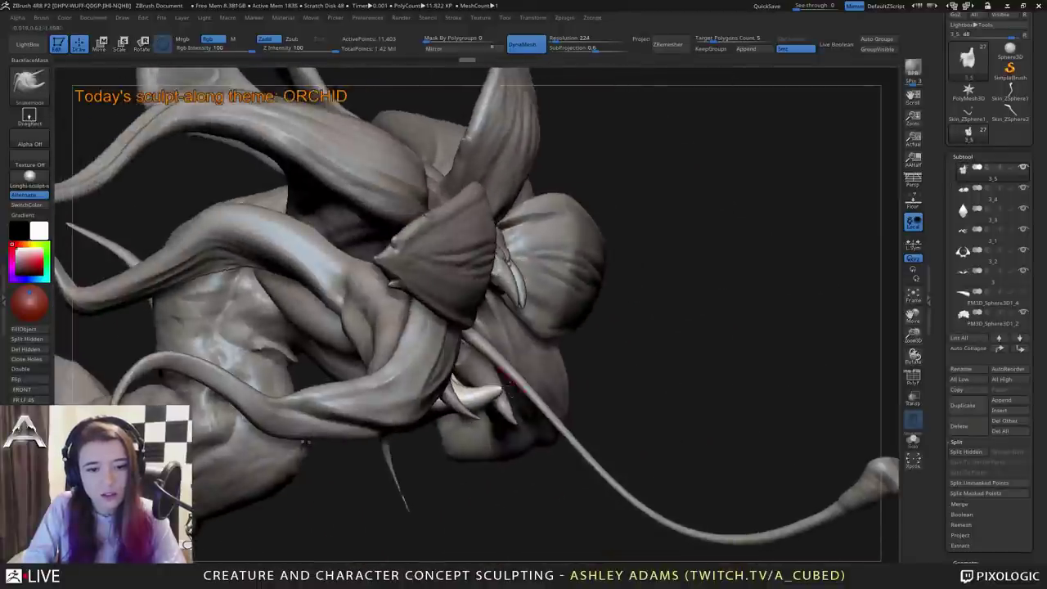
{"action": "left_click_drag", "start_coordinate": [505, 383], "coordinate": [499, 351]}
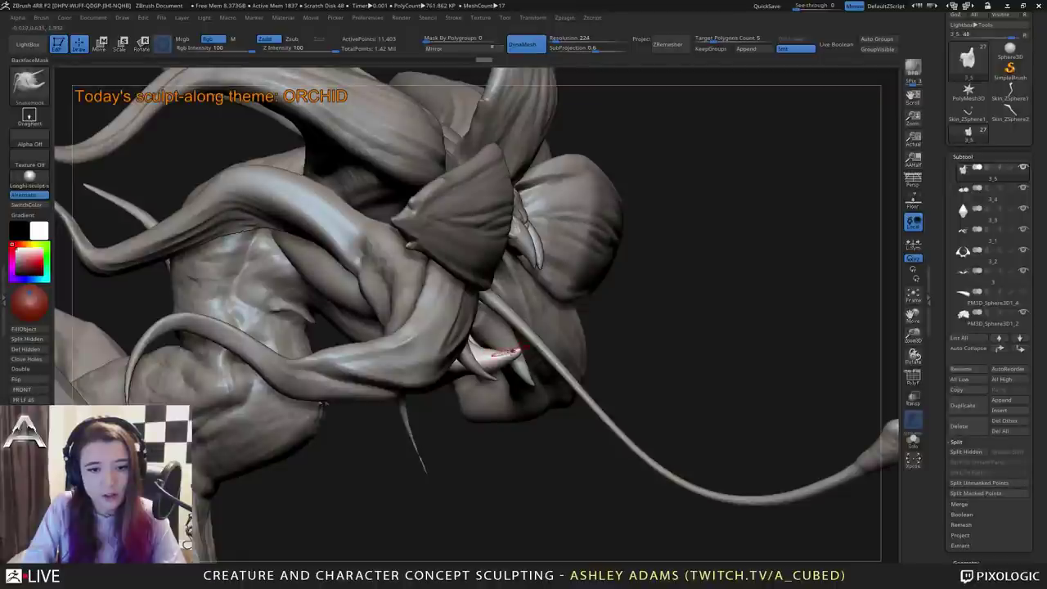
{"action": "key", "text": "shift"}
Examine the reshaped jaw against the petals and neck from the front and both sides.
{"action": "mouse_move", "coordinate": [501, 355]}
{"action": "right_mouse_down", "text": "ctrl"}
{"action": "mouse_move", "coordinate": [524, 306]}
{"action": "mouse_move", "coordinate": [486, 276]}
{"action": "right_mouse_up", "text": "ctrl"}
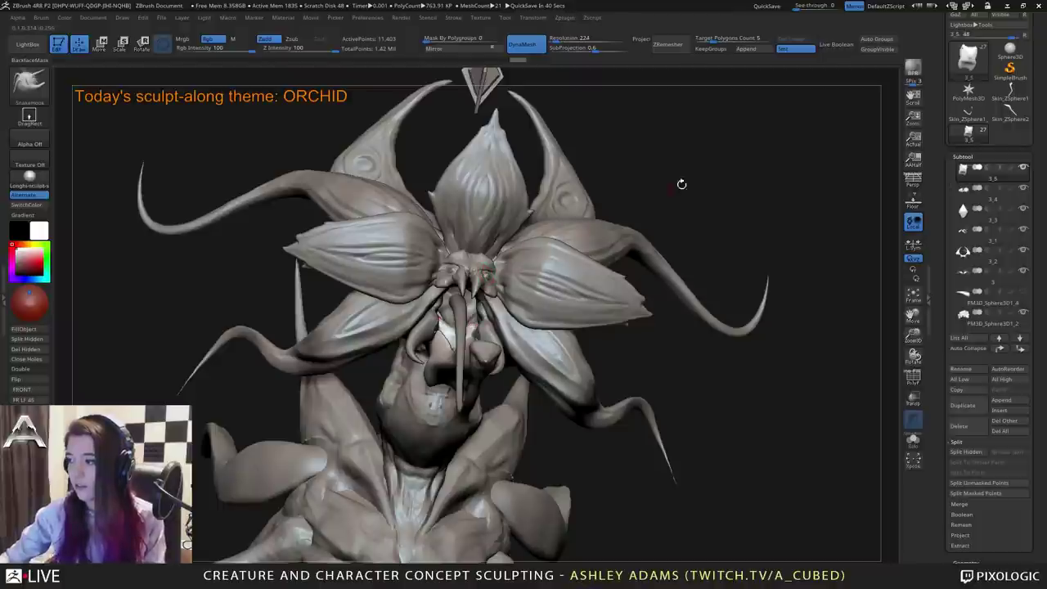
{"action": "left_click_drag", "start_coordinate": [622, 171], "coordinate": [647, 172]}
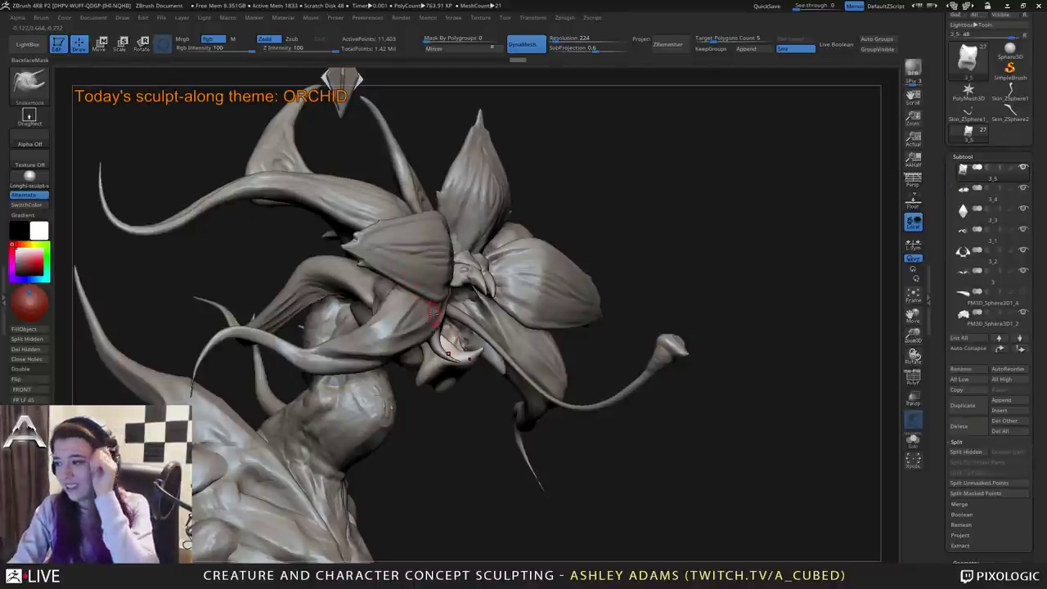
{"action": "right_click_drag", "start_coordinate": [527, 326], "coordinate": [360, 348]}
{"action": "right_click_drag", "start_coordinate": [532, 356], "coordinate": [544, 315]}
{"action": "mouse_move", "coordinate": [532, 391]}
{"action": "right_mouse_down", "text": "alt"}
{"action": "mouse_move", "coordinate": [577, 357]}
{"action": "mouse_move", "coordinate": [583, 433]}
{"action": "right_mouse_up", "text": "alt"}
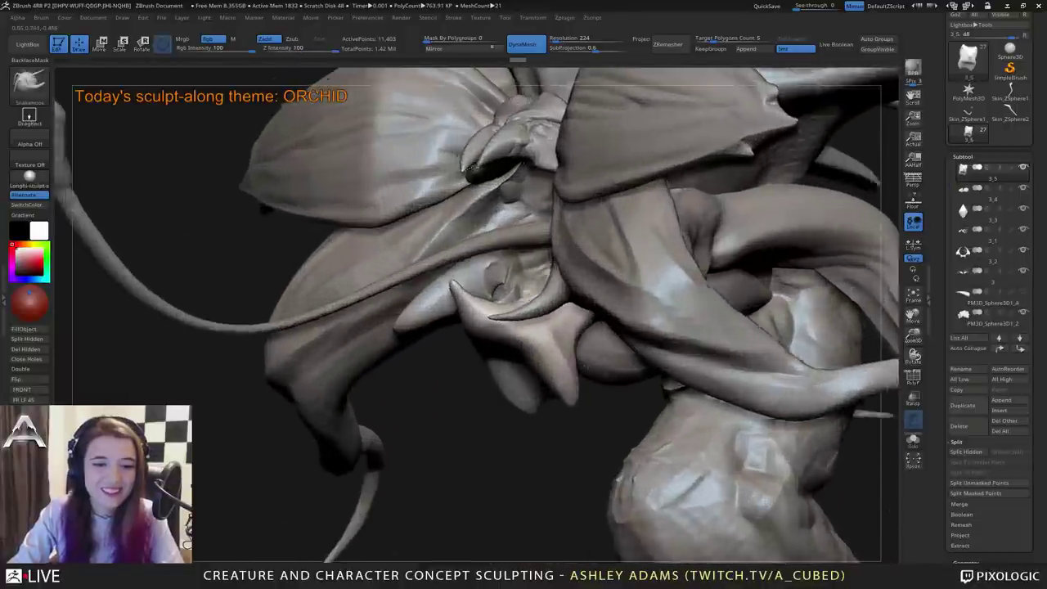
{"action": "right_click_drag", "start_coordinate": [458, 425], "coordinate": [544, 409]}
{"action": "right_click_drag", "start_coordinate": [483, 303], "coordinate": [392, 296]}
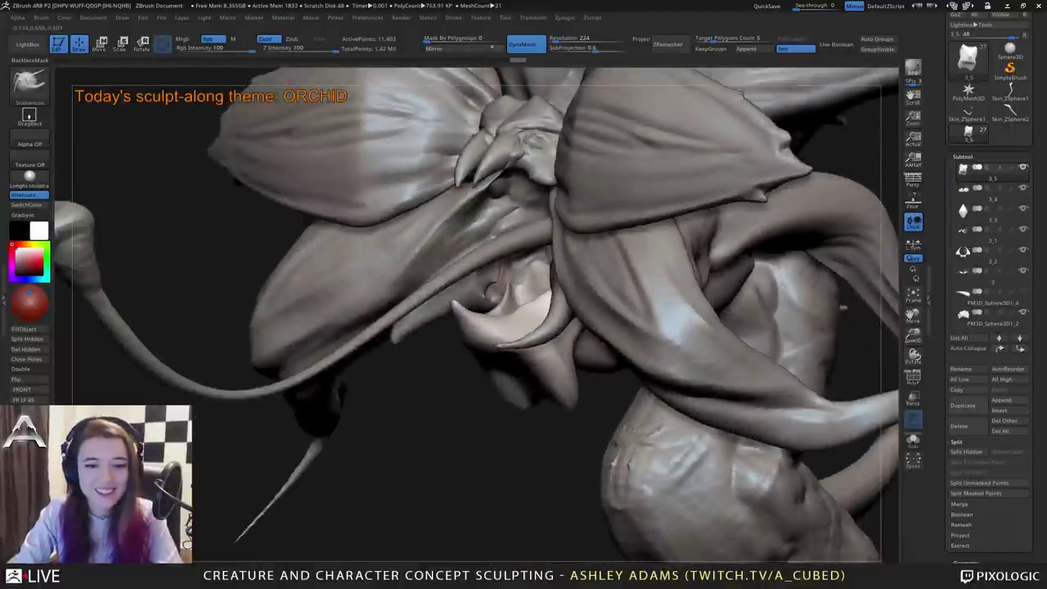
Select the tusk subtool, pull the tusk bases into place with SnakeHook, and smooth them.
{"action": "left_click", "coordinate": [486, 286], "text": "alt"}
{"action": "right_click_drag", "start_coordinate": [508, 286], "coordinate": [489, 293]}
{"action": "left_click_drag", "start_coordinate": [488, 291], "coordinate": [494, 283]}
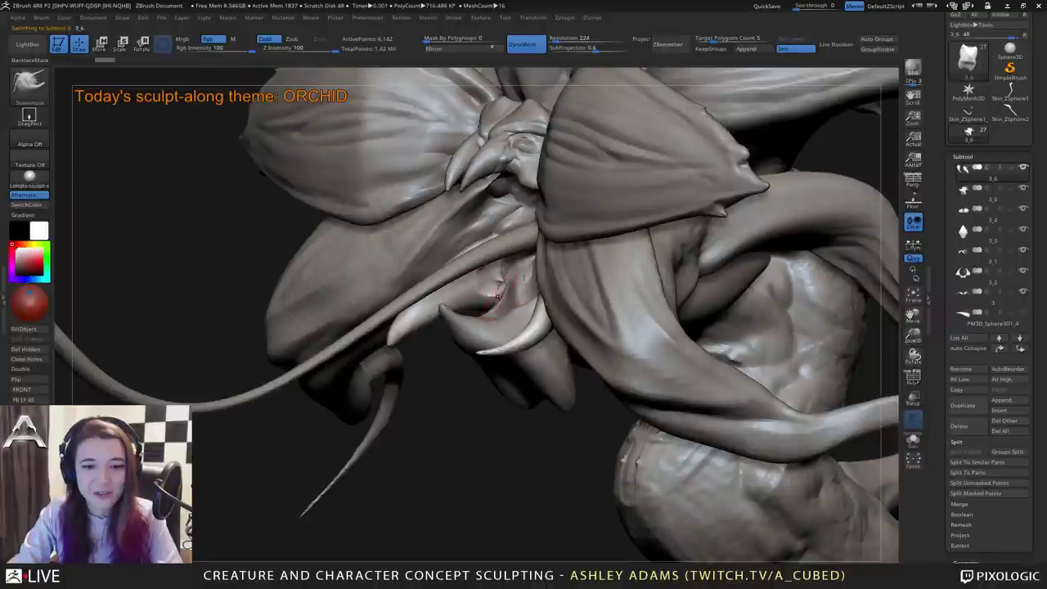
{"action": "mouse_move", "coordinate": [494, 283]}
{"action": "right_mouse_down"}
{"action": "mouse_move", "coordinate": [601, 282]}
{"action": "mouse_move", "coordinate": [556, 301]}
{"action": "right_mouse_up"}
{"action": "left_click_drag", "start_coordinate": [498, 291], "coordinate": [493, 299], "text": "shift"}
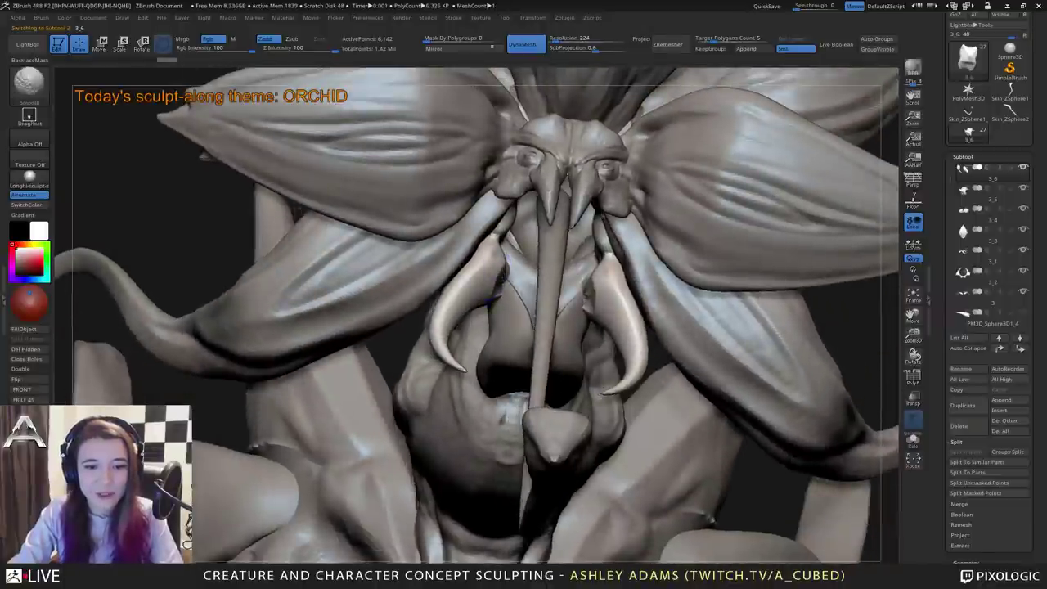
Pull out the skull's rims around the tusk bases from below and smooth them.
{"action": "mouse_move", "coordinate": [534, 293]}
{"action": "right_mouse_down"}
{"action": "mouse_move", "coordinate": [490, 296]}
{"action": "mouse_move", "coordinate": [491, 280]}
{"action": "mouse_move", "coordinate": [571, 264]}
{"action": "right_mouse_up"}
{"action": "left_click_drag", "start_coordinate": [480, 334], "coordinate": [459, 353]}
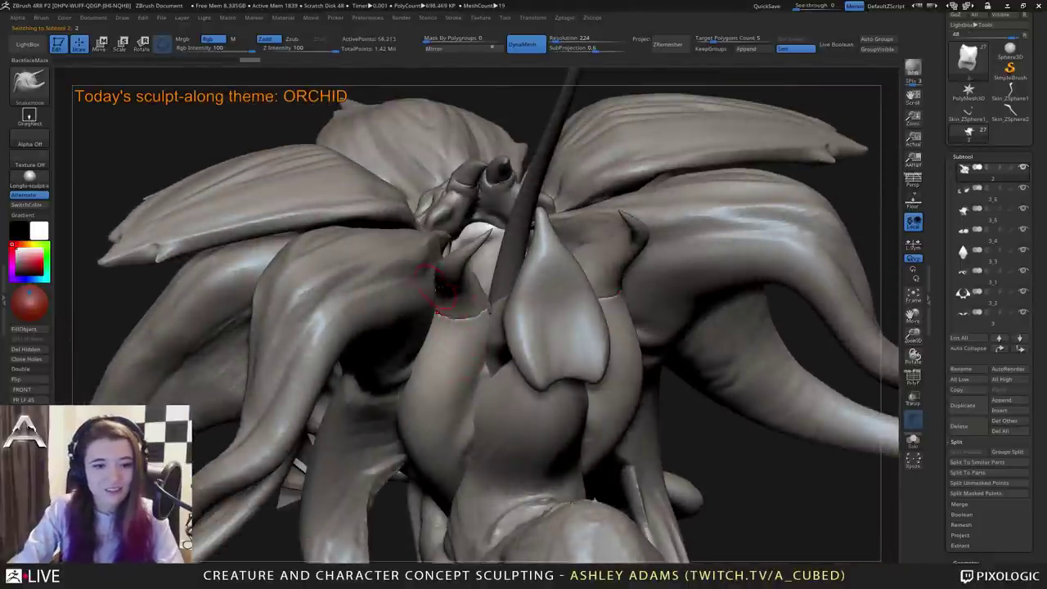
{"action": "right_click_drag", "start_coordinate": [413, 342], "coordinate": [401, 346]}
{"action": "left_click_drag", "start_coordinate": [461, 338], "coordinate": [450, 352], "text": "shift"}
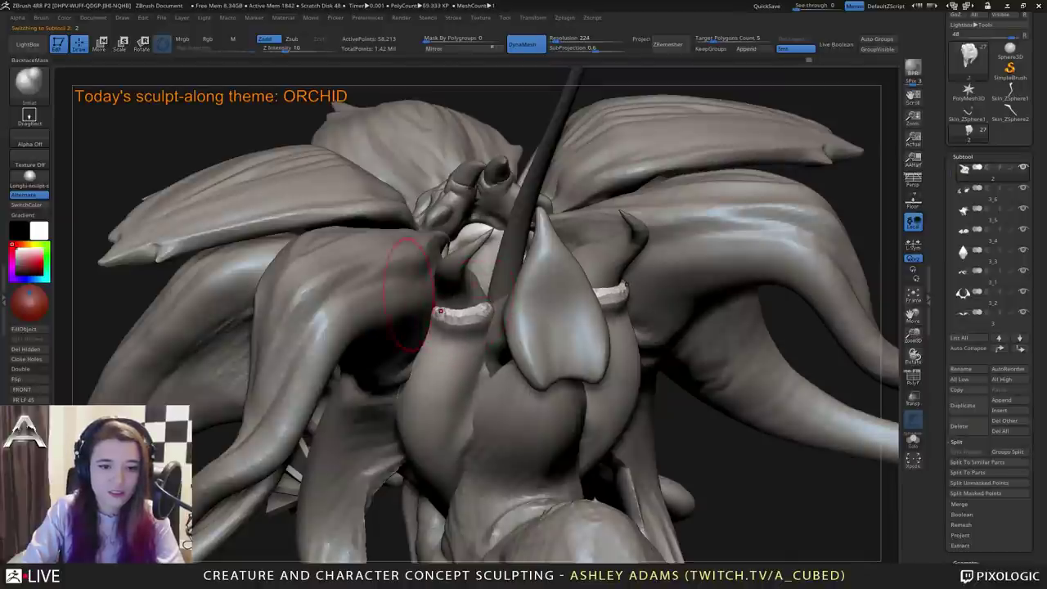
Build up the skull's tusk socket rims with ClayBuildup and cut a crease beneath them with DamStandard.
{"action": "key", "text": "b"}
{"action": "key", "text": "c"}
{"action": "key", "text": "b"}
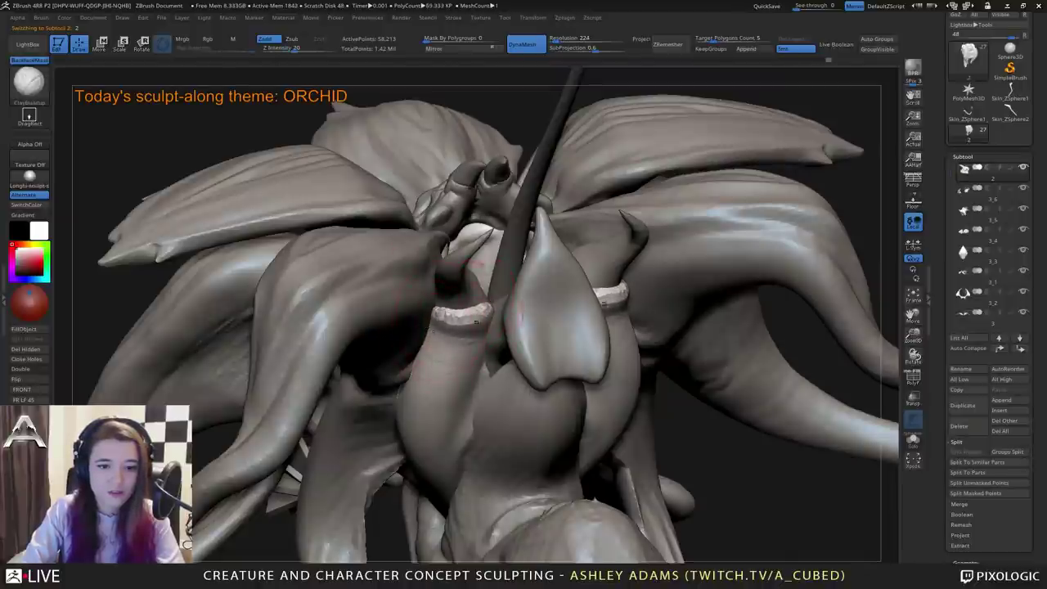
{"action": "key", "text": "b"}
{"action": "key", "text": "d"}
{"action": "key", "text": "s"}
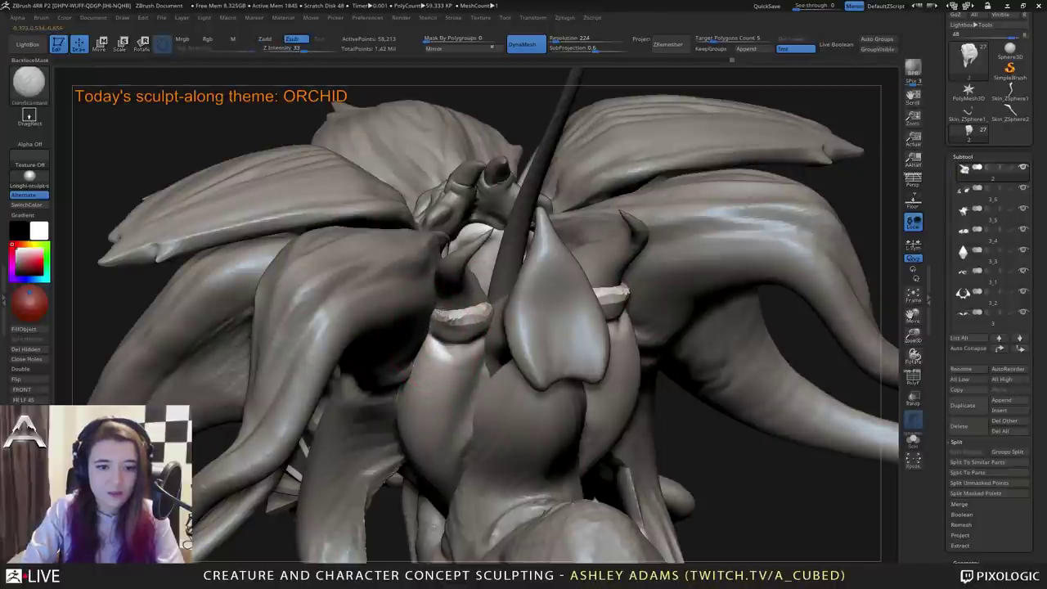
Review the whole creature in profile and the head up close to check the new tusk sockets.
{"action": "mouse_move", "coordinate": [507, 298]}
{"action": "right_mouse_down", "text": "ctrl"}
{"action": "mouse_move", "coordinate": [507, 253]}
{"action": "mouse_move", "coordinate": [484, 344]}
{"action": "right_mouse_up", "text": "ctrl"}
{"action": "key", "text": "b"}
{"action": "key", "text": "s"}
{"action": "key", "text": "h"}
{"action": "right_click_drag", "start_coordinate": [551, 271], "coordinate": [499, 245]}
{"action": "right_click_drag", "start_coordinate": [499, 294], "coordinate": [455, 296], "text": "ctrl"}
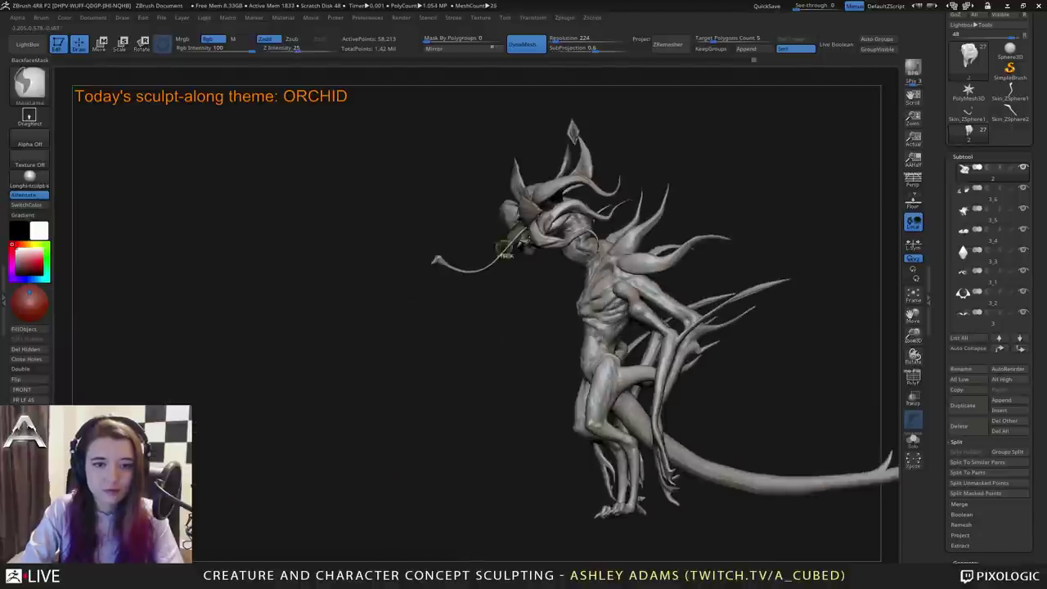
{"action": "mouse_move", "coordinate": [503, 225]}
{"action": "right_mouse_down", "text": "ctrl"}
{"action": "mouse_move", "coordinate": [516, 276]}
{"action": "mouse_move", "coordinate": [579, 283]}
{"action": "mouse_move", "coordinate": [549, 314]}
{"action": "right_mouse_up", "text": "ctrl"}
{"action": "key", "text": "b"}
{"action": "key", "text": "c"}
{"action": "key", "text": "b"}
{"action": "mouse_move", "coordinate": [621, 312]}
{"action": "right_mouse_down"}
{"action": "mouse_move", "coordinate": [554, 307]}
{"action": "mouse_move", "coordinate": [561, 288]}
{"action": "right_mouse_up"}
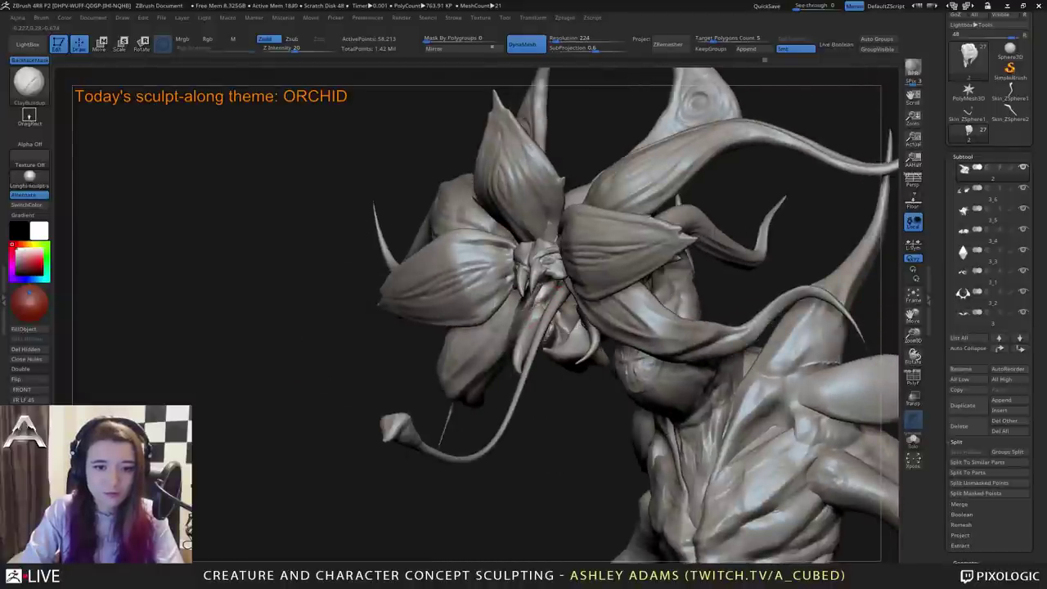
Pull the skull surface beside the tusks into shape with SnakeHook.
{"action": "key", "text": "b"}
{"action": "key", "text": "s"}
{"action": "key", "text": "h"}
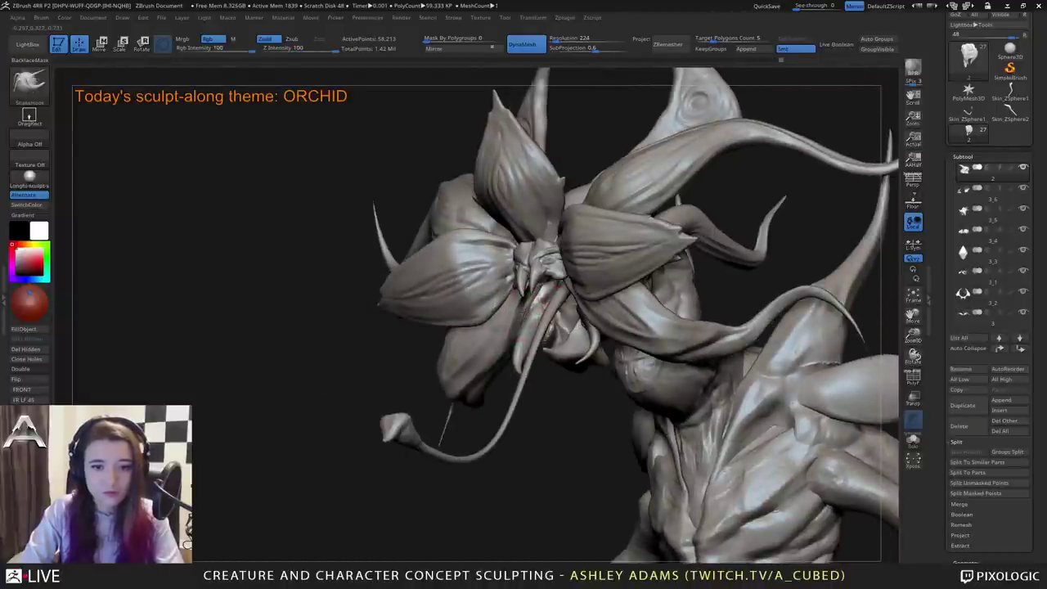
{"action": "right_click_drag", "start_coordinate": [552, 311], "coordinate": [542, 292]}
{"action": "left_click_drag", "start_coordinate": [544, 314], "coordinate": [549, 326]}
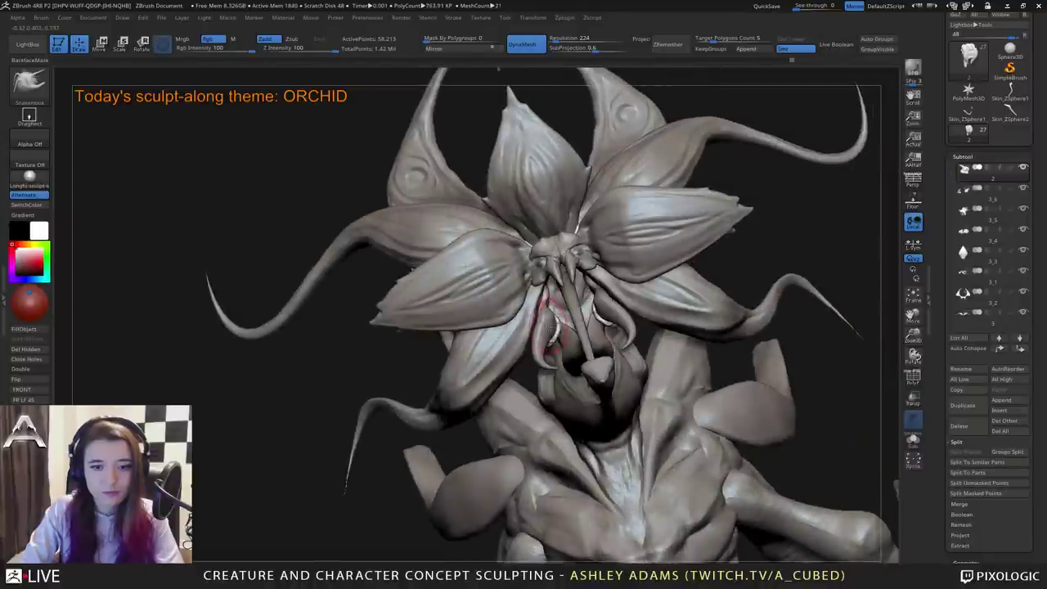
Make the lower jaw the active subtool, with the front of the head in view.
{"action": "key", "text": "space"}
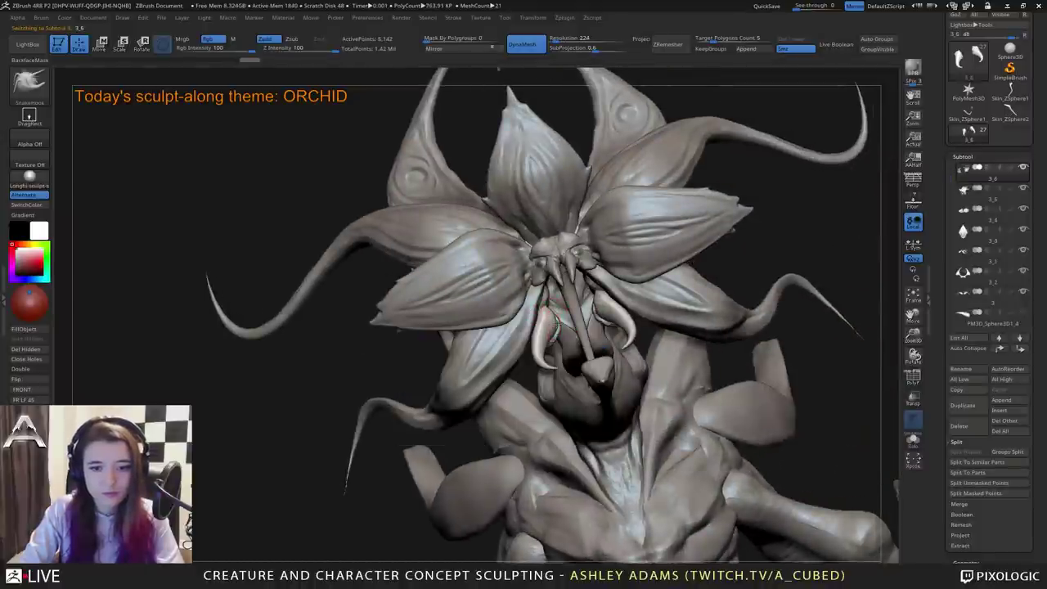
{"action": "right_click_drag", "start_coordinate": [556, 327], "coordinate": [524, 352], "text": "shift"}
{"action": "key", "text": "space"}
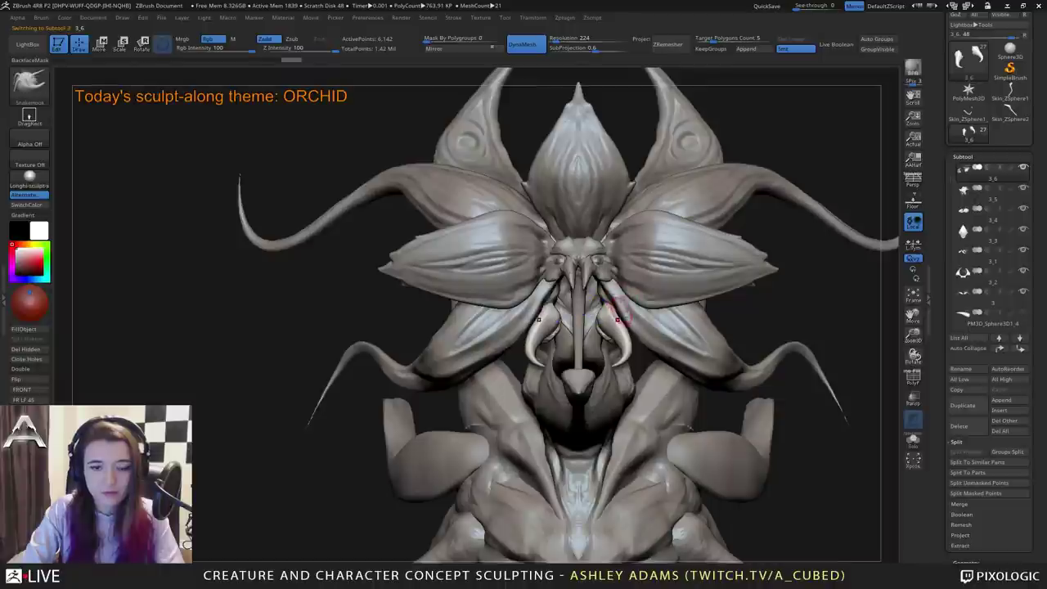
{"action": "right_click_drag", "start_coordinate": [616, 301], "coordinate": [550, 266], "text": "alt"}
{"action": "left_click", "coordinate": [446, 291], "text": "alt"}
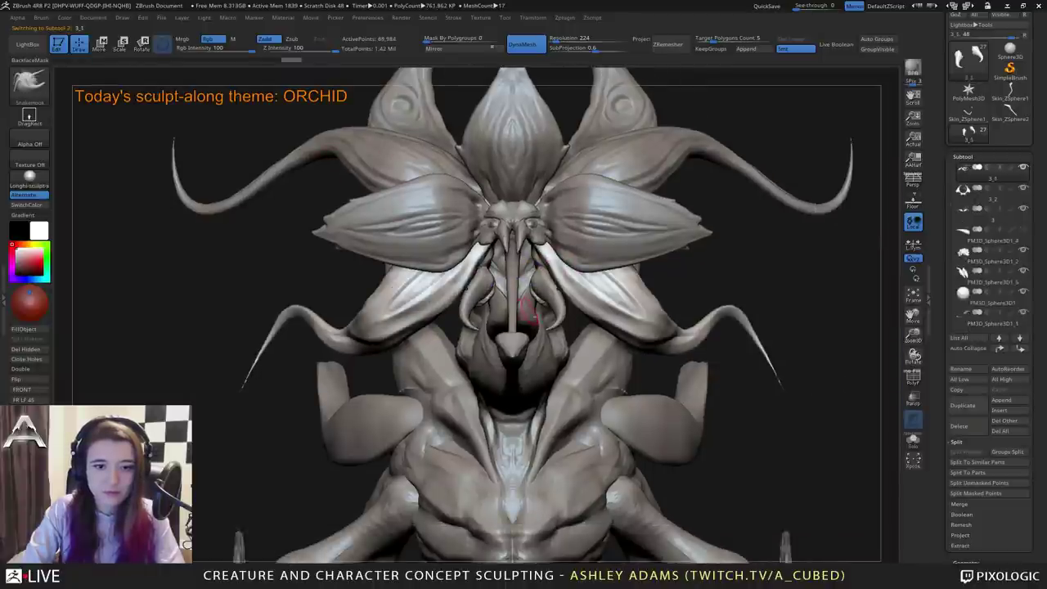
{"action": "right_click_drag", "start_coordinate": [446, 291], "coordinate": [493, 347]}
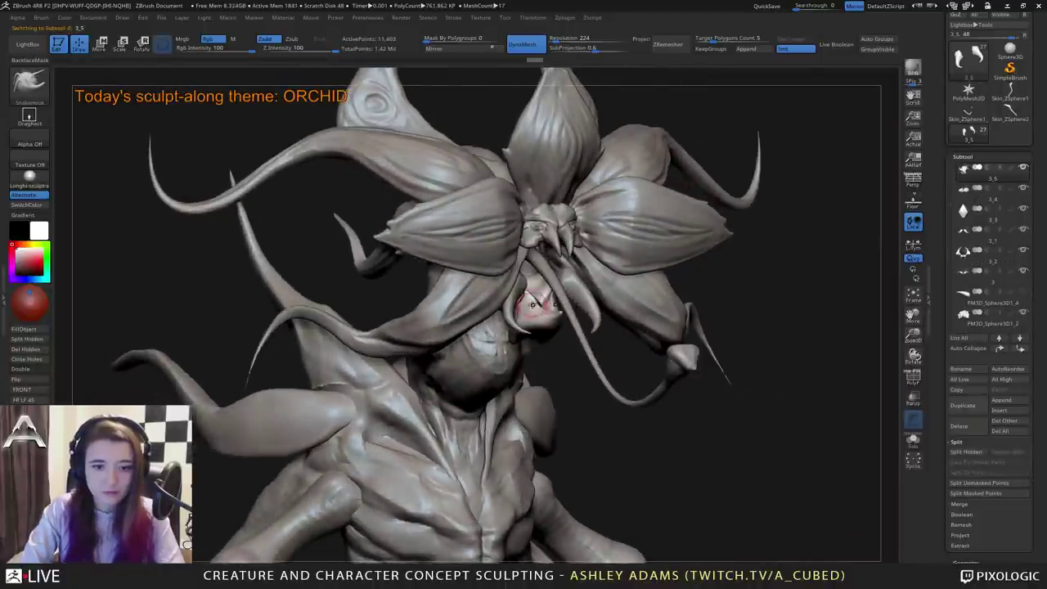
{"action": "right_click_drag", "start_coordinate": [542, 299], "coordinate": [532, 303]}
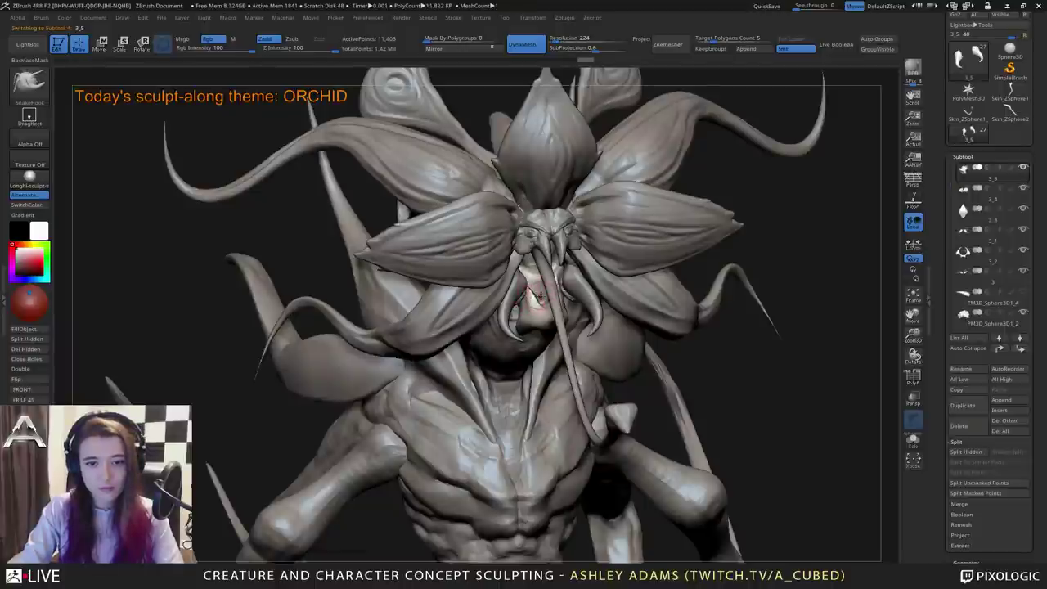
Build up the form on the underside of the lower jaw with ClayBuildup.
{"action": "left_click", "coordinate": [530, 293], "text": "alt"}
{"action": "key", "text": "b"}
{"action": "key", "text": "c"}
{"action": "key", "text": "b"}
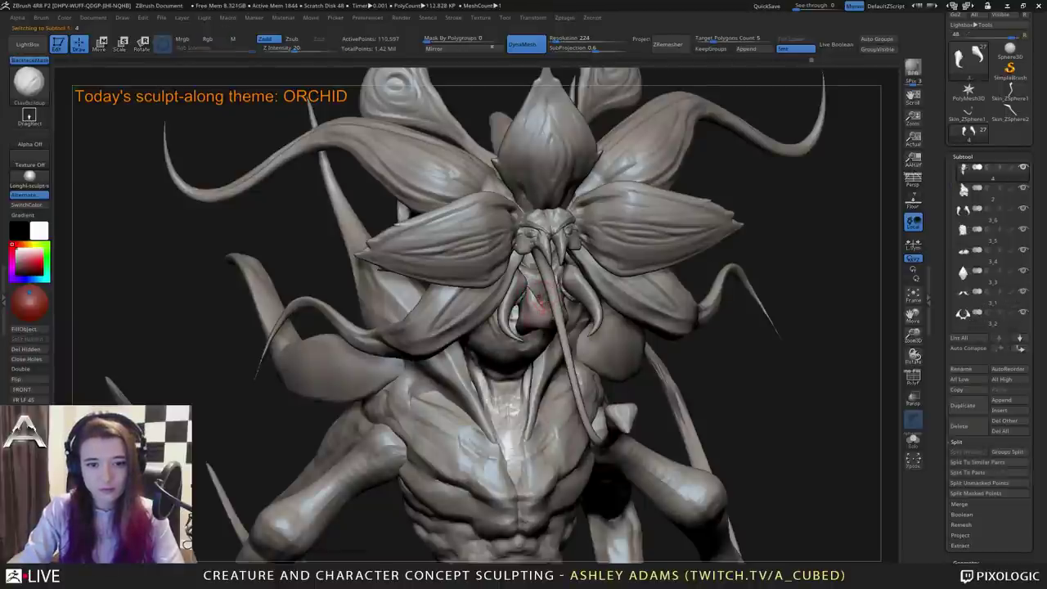
{"action": "left_click", "coordinate": [540, 303], "text": "alt"}
{"action": "mouse_move", "coordinate": [540, 303]}
{"action": "right_mouse_down"}
{"action": "mouse_move", "coordinate": [609, 311]}
{"action": "mouse_move", "coordinate": [596, 288]}
{"action": "mouse_move", "coordinate": [610, 274]}
{"action": "right_mouse_up"}
{"action": "key", "text": "space"}
{"action": "key", "text": "shift"}
{"action": "key", "text": "space"}
{"action": "right_click_drag", "start_coordinate": [524, 319], "coordinate": [499, 315]}
{"action": "left_click_drag", "start_coordinate": [532, 372], "coordinate": [515, 334]}
{"action": "right_click_drag", "start_coordinate": [515, 334], "coordinate": [533, 329]}
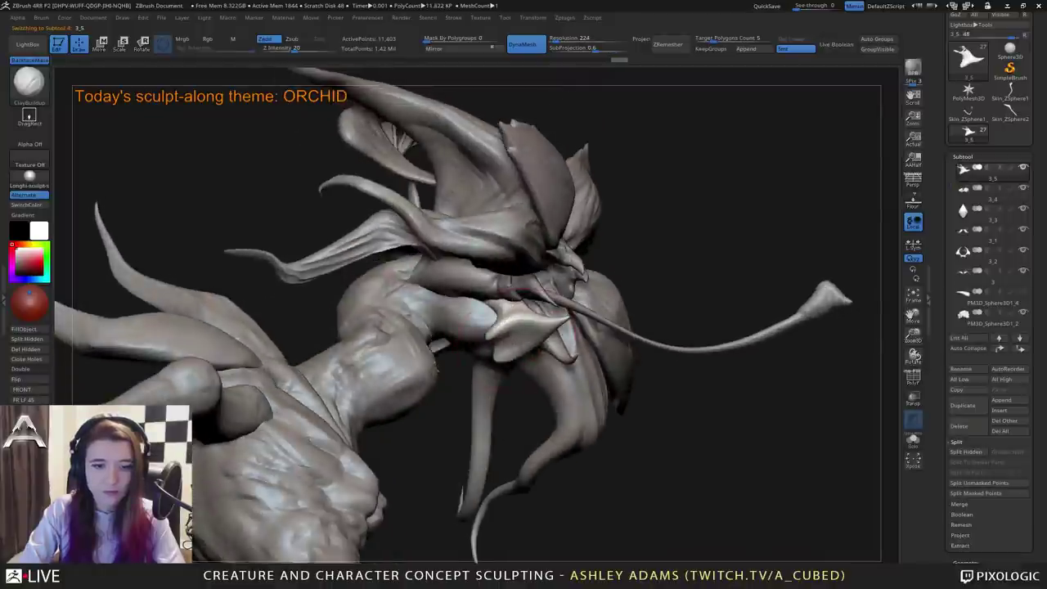
{"action": "left_click_drag", "start_coordinate": [509, 321], "coordinate": [518, 310]}
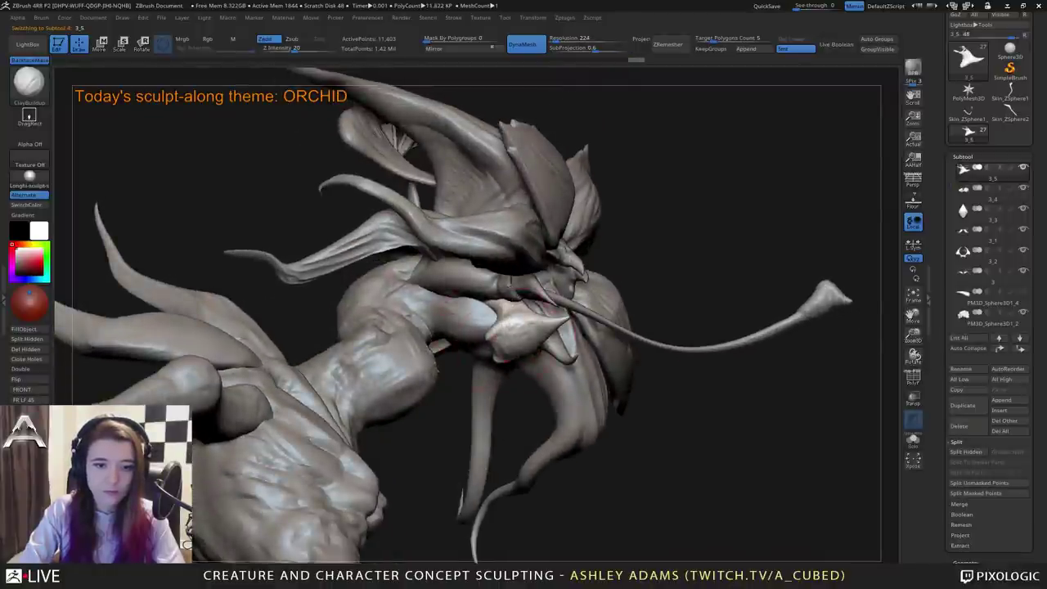
{"action": "mouse_move", "coordinate": [519, 309]}
{"action": "right_mouse_down"}
{"action": "mouse_move", "coordinate": [514, 300]}
{"action": "mouse_move", "coordinate": [503, 352]}
{"action": "right_mouse_up"}
Pull the edge of the lower jaw into shape with SnakeHook and smooth its surface.
{"action": "key", "text": "b"}
{"action": "key", "text": "s"}
{"action": "key", "text": "h"}
{"action": "left_click_drag", "start_coordinate": [503, 352], "coordinate": [463, 362]}
{"action": "mouse_move", "coordinate": [463, 362]}
{"action": "right_mouse_down"}
{"action": "mouse_move", "coordinate": [479, 401]}
{"action": "mouse_move", "coordinate": [481, 351]}
{"action": "right_mouse_up"}
{"action": "left_click_drag", "start_coordinate": [483, 347], "coordinate": [503, 335], "text": "shift"}
{"action": "mouse_move", "coordinate": [503, 335]}
{"action": "right_mouse_down"}
{"action": "mouse_move", "coordinate": [458, 327]}
{"action": "mouse_move", "coordinate": [524, 351]}
{"action": "mouse_move", "coordinate": [528, 286]}
{"action": "right_mouse_up"}
{"action": "right_click_drag", "start_coordinate": [564, 327], "coordinate": [458, 327]}
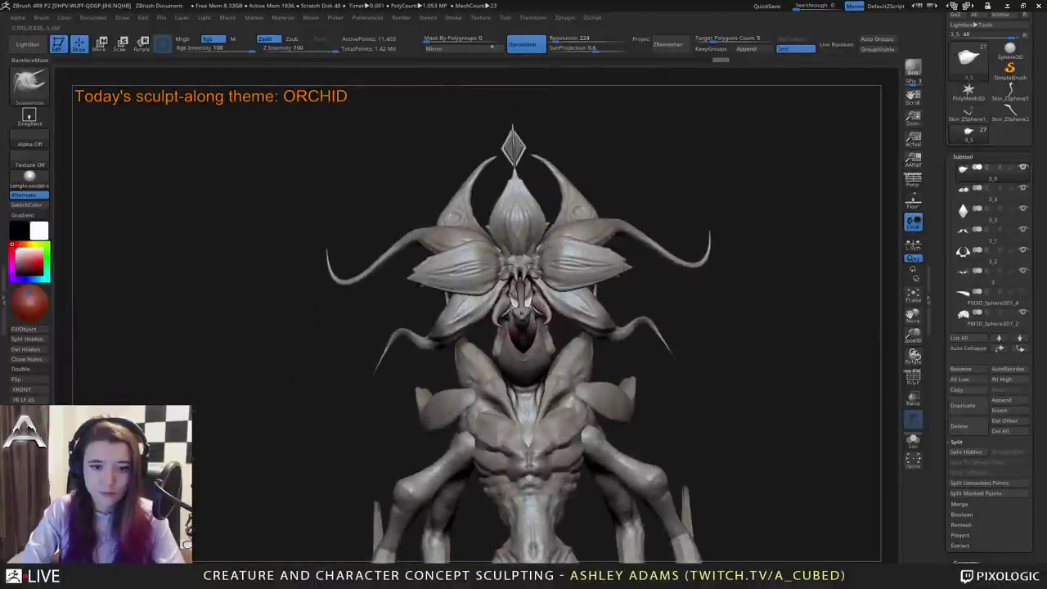
Lengthen the pointed tip of the lower jaw from below with SnakeHook.
{"action": "right_click_drag", "start_coordinate": [548, 346], "coordinate": [595, 200], "text": "alt"}
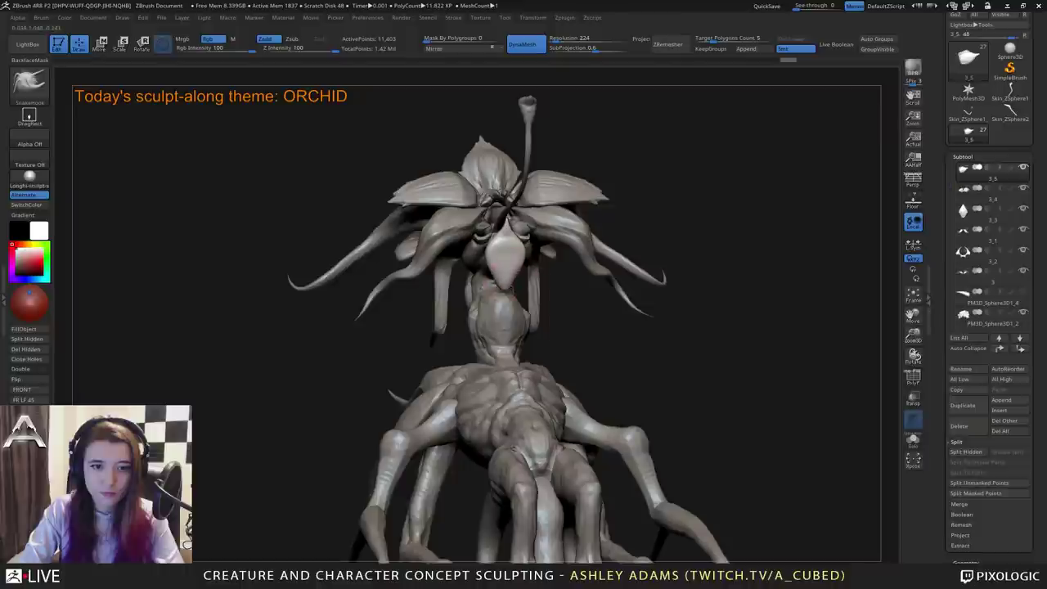
{"action": "key", "text": "shift"}
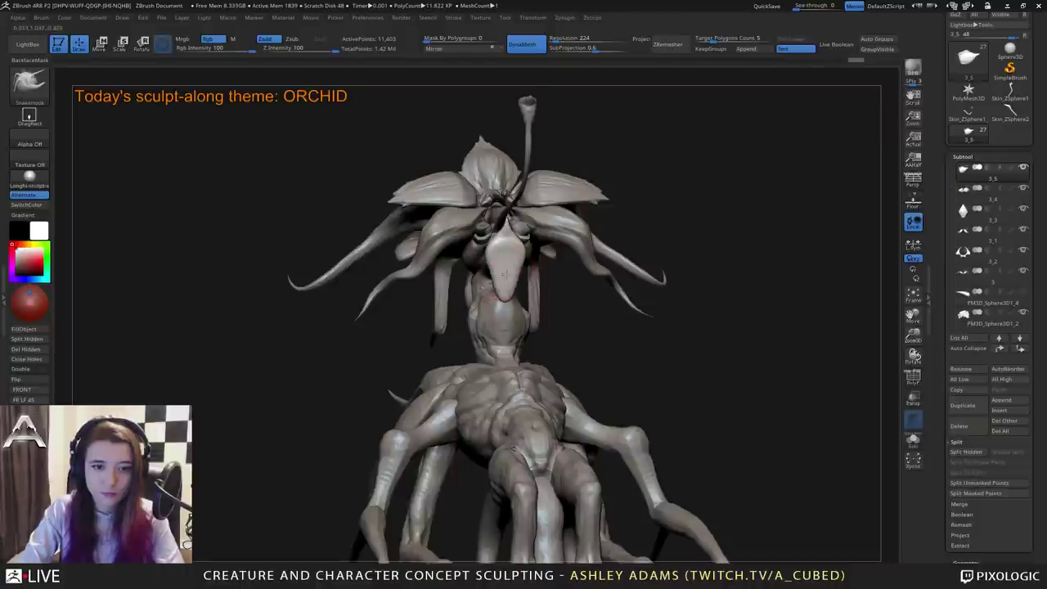
{"action": "right_click_drag", "start_coordinate": [504, 287], "coordinate": [585, 278]}
{"action": "right_click", "coordinate": [489, 267]}
{"action": "right_click_drag", "start_coordinate": [488, 267], "coordinate": [507, 269]}
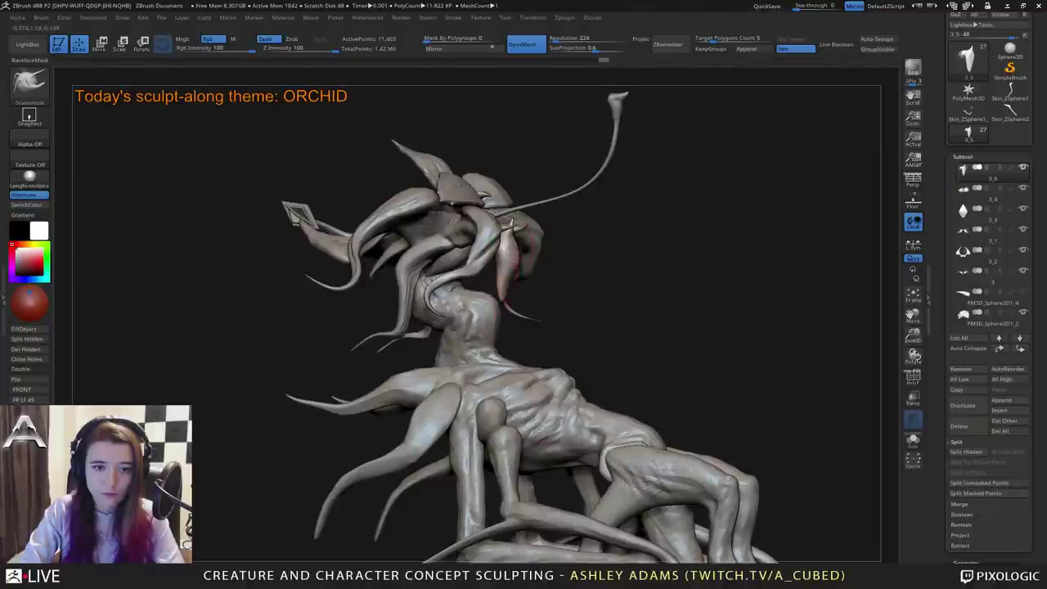
Undo the last stroke on the lower jaw and pull its side profile into a new curve with SnakeHook.
{"action": "key", "text": "ctrl+z"}
{"action": "mouse_move", "coordinate": [501, 265]}
{"action": "left_mouse_down"}
{"action": "mouse_move", "coordinate": [505, 298]}
{"action": "mouse_move", "coordinate": [518, 307]}
{"action": "left_mouse_up"}
{"action": "right_click_drag", "start_coordinate": [510, 270], "coordinate": [348, 272]}
{"action": "right_click", "coordinate": [507, 267]}
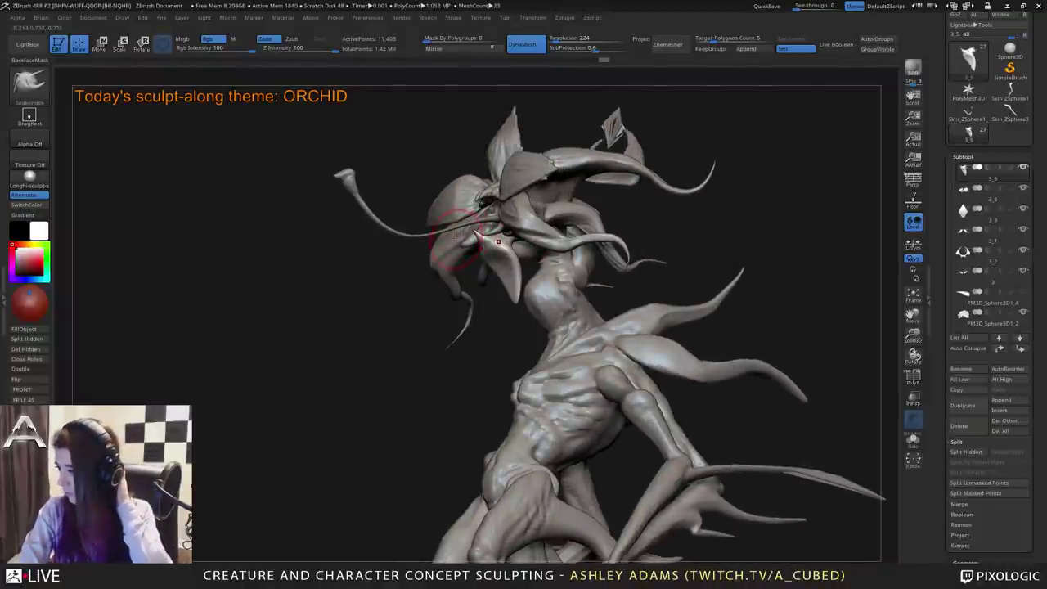
{"action": "mouse_move", "coordinate": [468, 235]}
{"action": "right_mouse_down"}
{"action": "mouse_move", "coordinate": [508, 233]}
{"action": "mouse_move", "coordinate": [489, 266]}
{"action": "mouse_move", "coordinate": [535, 225]}
{"action": "mouse_move", "coordinate": [487, 213]}
{"action": "right_mouse_up"}
{"action": "right_click_drag", "start_coordinate": [591, 522], "coordinate": [587, 514]}
Try to DynaMesh the lower jaw, choose the DamStandard brush and set the DynaMesh resolution to 376.
{"action": "left_click_drag", "start_coordinate": [533, 94], "coordinate": [543, 108], "text": "ctrl"}
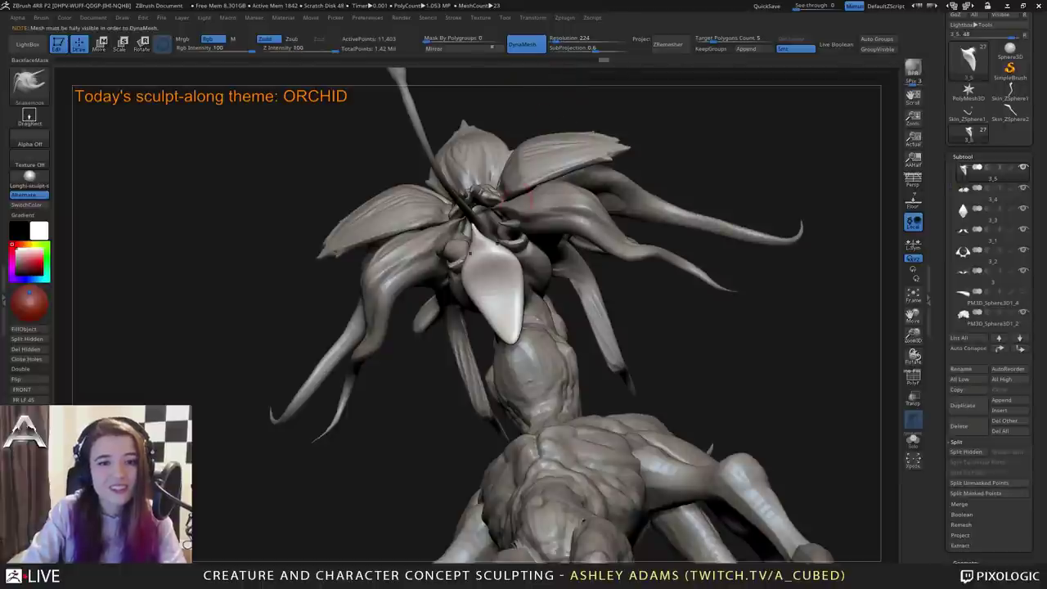
{"action": "right_click_drag", "start_coordinate": [458, 286], "coordinate": [492, 271]}
{"action": "key", "text": "b"}
{"action": "key", "text": "d"}
{"action": "key", "text": "s"}
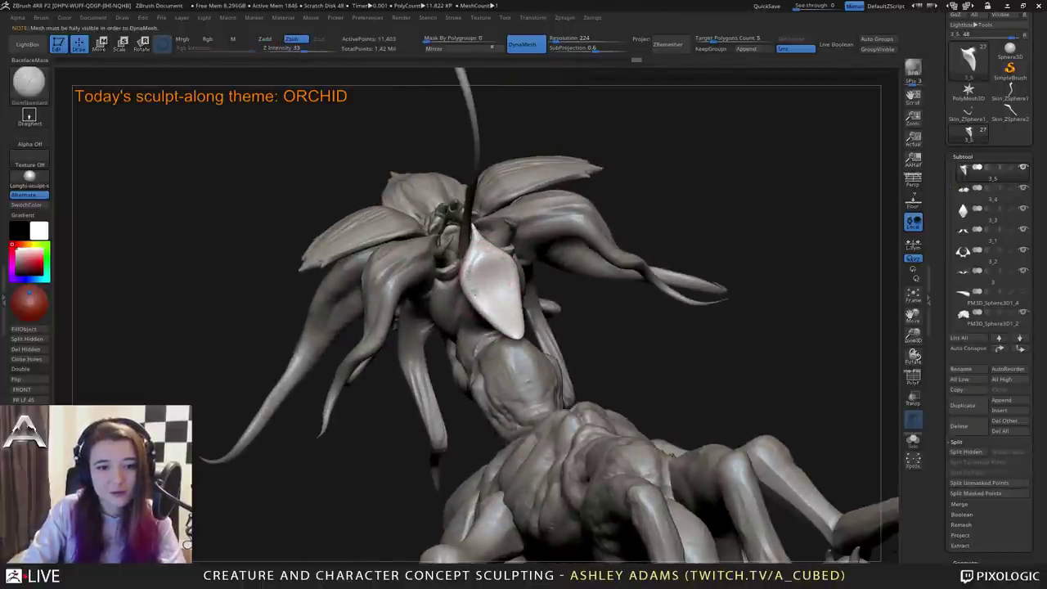
{"action": "right_click_drag", "start_coordinate": [490, 306], "coordinate": [443, 337]}
{"action": "right_click", "coordinate": [441, 336]}
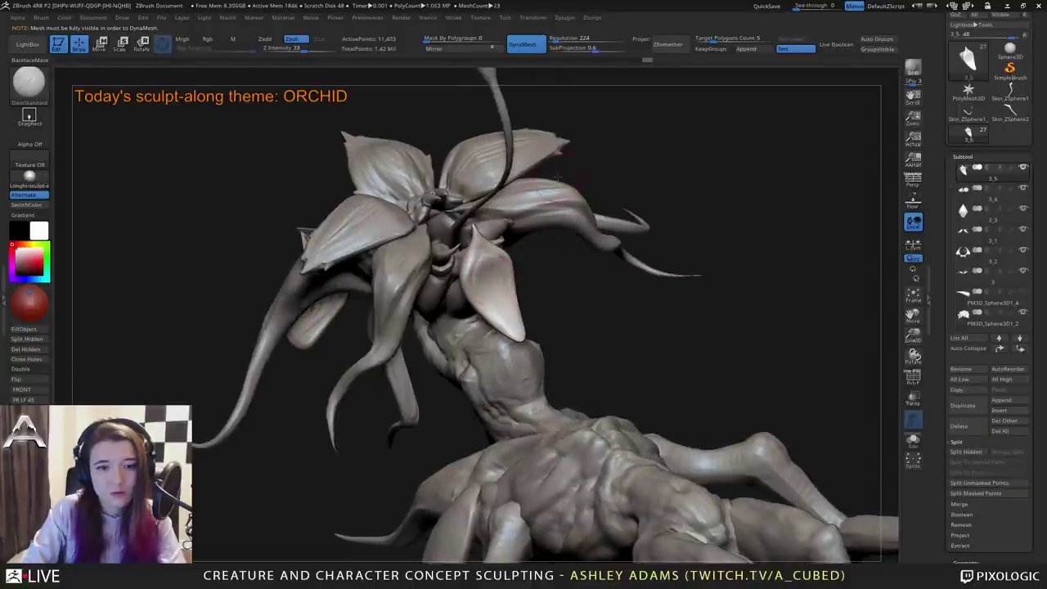
{"action": "left_click_drag", "start_coordinate": [556, 41], "coordinate": [559, 41]}
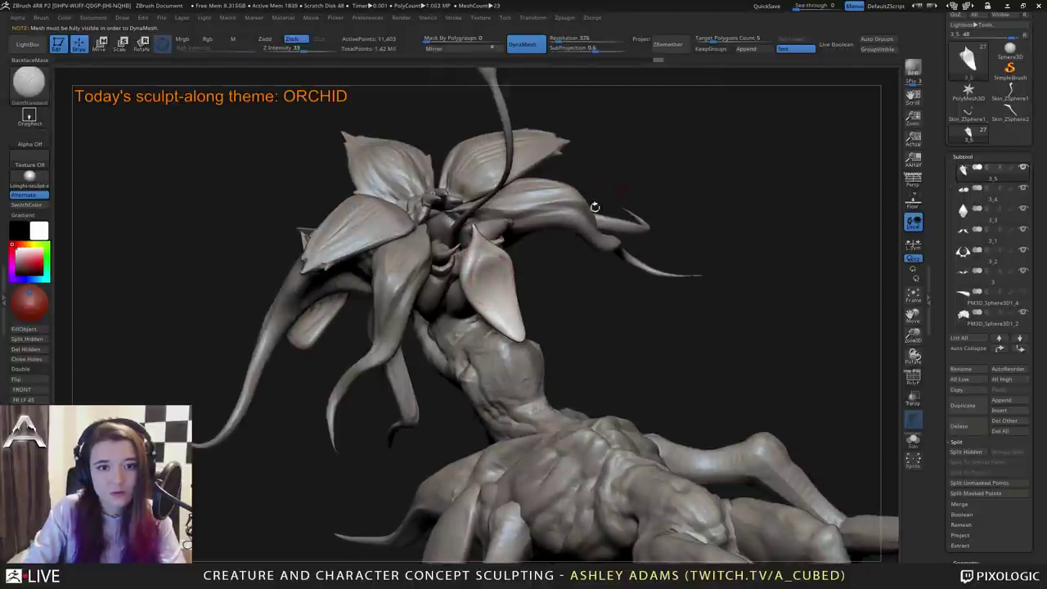
Carve creases along the underside of the lower jaw with DamStandard.
{"action": "right_click_drag", "start_coordinate": [595, 207], "coordinate": [556, 261]}
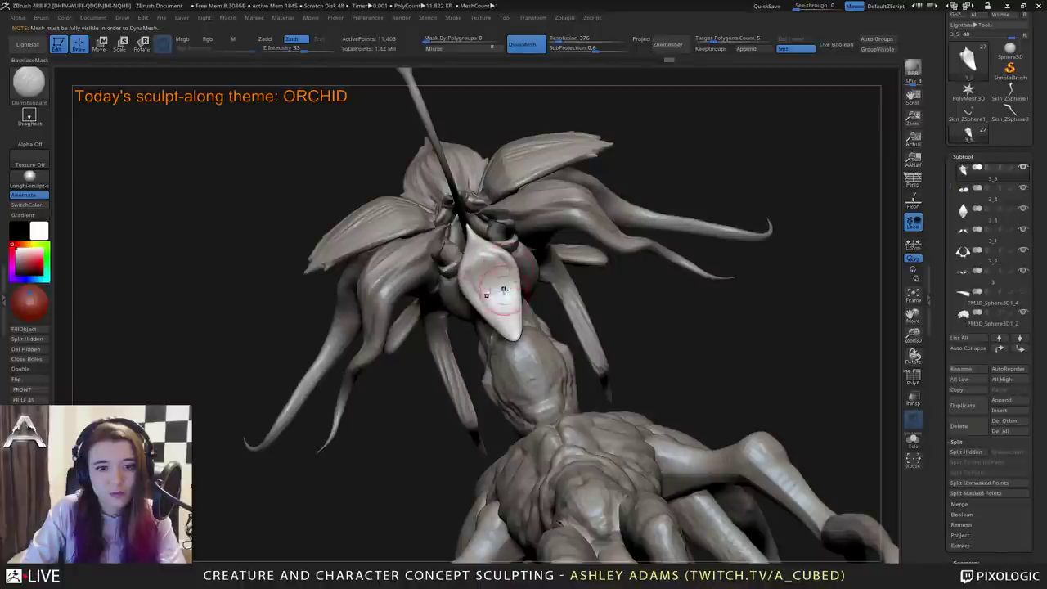
{"action": "right_click_drag", "start_coordinate": [450, 337], "coordinate": [456, 344]}
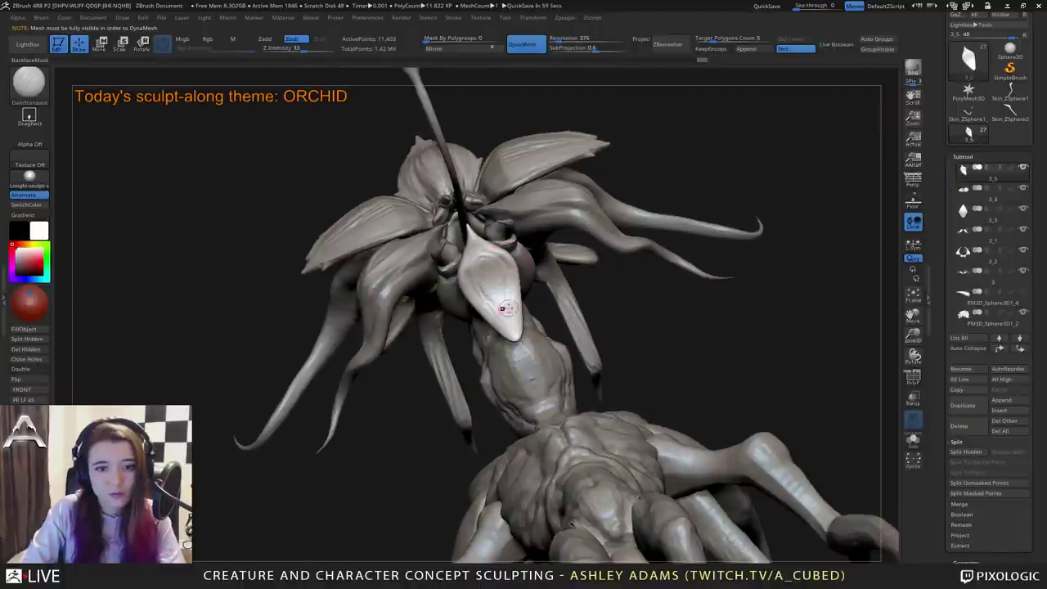
{"action": "right_click_drag", "start_coordinate": [497, 311], "coordinate": [466, 438]}
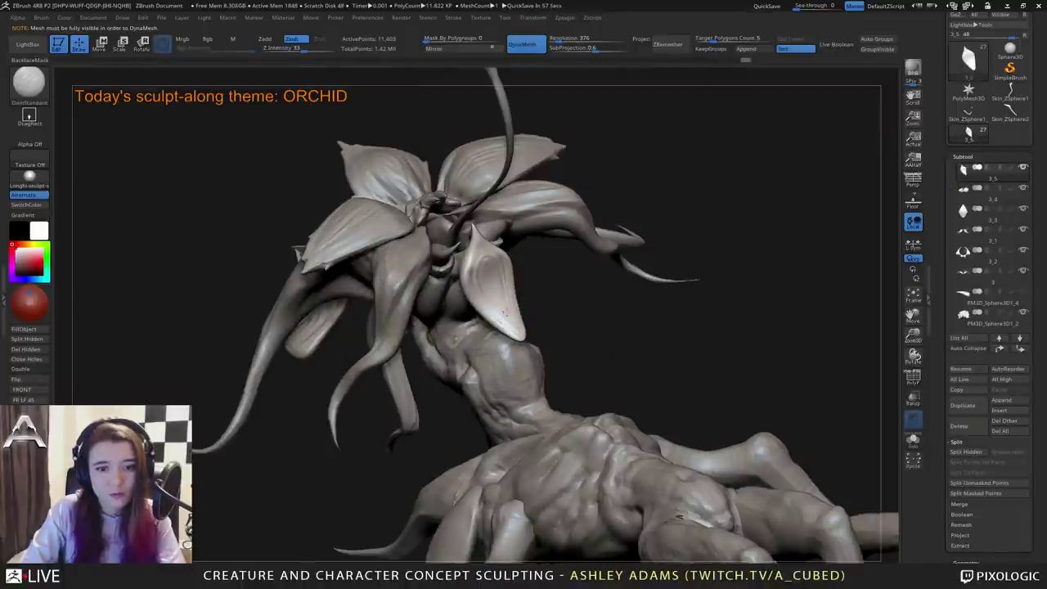
{"action": "right_click_drag", "start_coordinate": [565, 282], "coordinate": [516, 255]}
{"action": "mouse_move", "coordinate": [528, 279]}
{"action": "left_mouse_down"}
{"action": "mouse_move", "coordinate": [514, 255]}
{"action": "mouse_move", "coordinate": [532, 273]}
{"action": "left_mouse_up"}
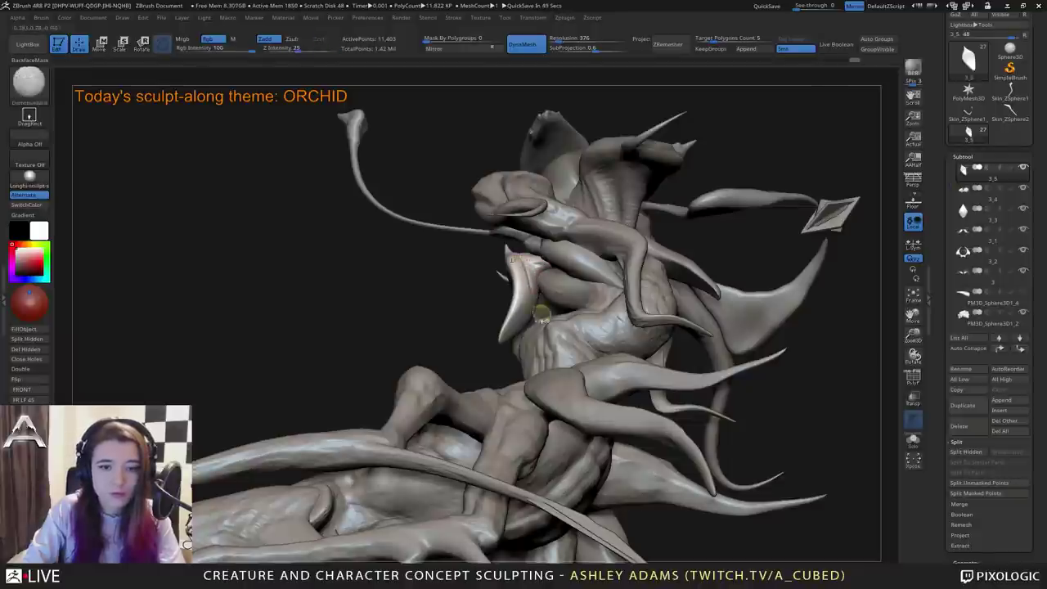
Reshape the outline of the lower jaw with SnakeHook and draw its tip further down.
{"action": "right_click_drag", "start_coordinate": [543, 311], "coordinate": [540, 287], "text": "ctrl"}
{"action": "mouse_move", "coordinate": [539, 288]}
{"action": "right_mouse_down"}
{"action": "mouse_move", "coordinate": [547, 307]}
{"action": "mouse_move", "coordinate": [504, 353]}
{"action": "mouse_move", "coordinate": [551, 329]}
{"action": "mouse_move", "coordinate": [491, 286]}
{"action": "right_mouse_up"}
{"action": "right_click", "coordinate": [504, 360]}
{"action": "key", "text": "b"}
{"action": "key", "text": "s"}
{"action": "key", "text": "h"}
{"action": "right_click", "coordinate": [442, 323]}
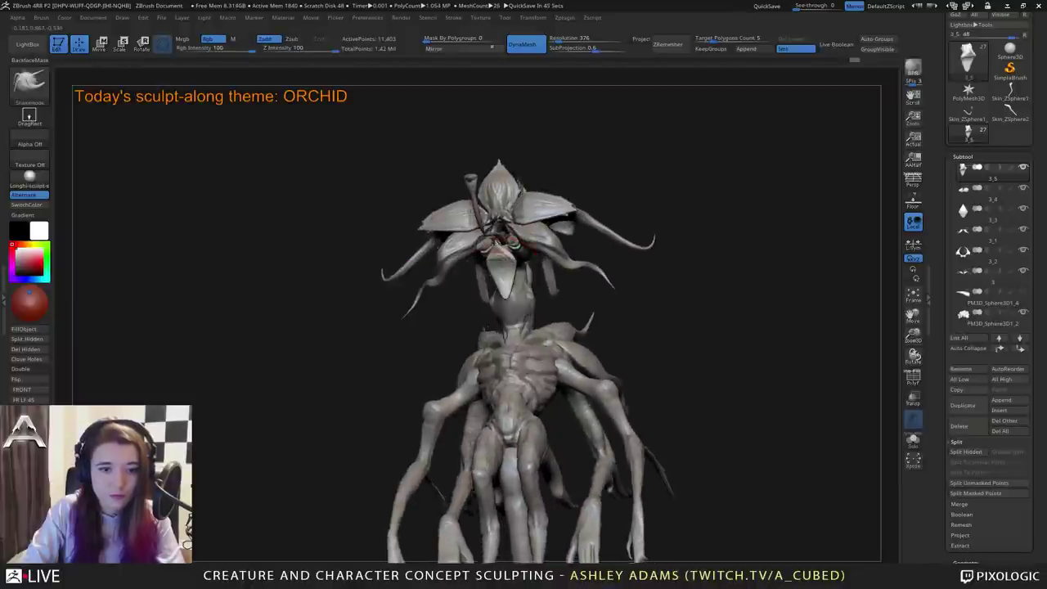
{"action": "right_click_drag", "start_coordinate": [446, 323], "coordinate": [491, 307]}
{"action": "left_click_drag", "start_coordinate": [514, 271], "coordinate": [520, 267]}
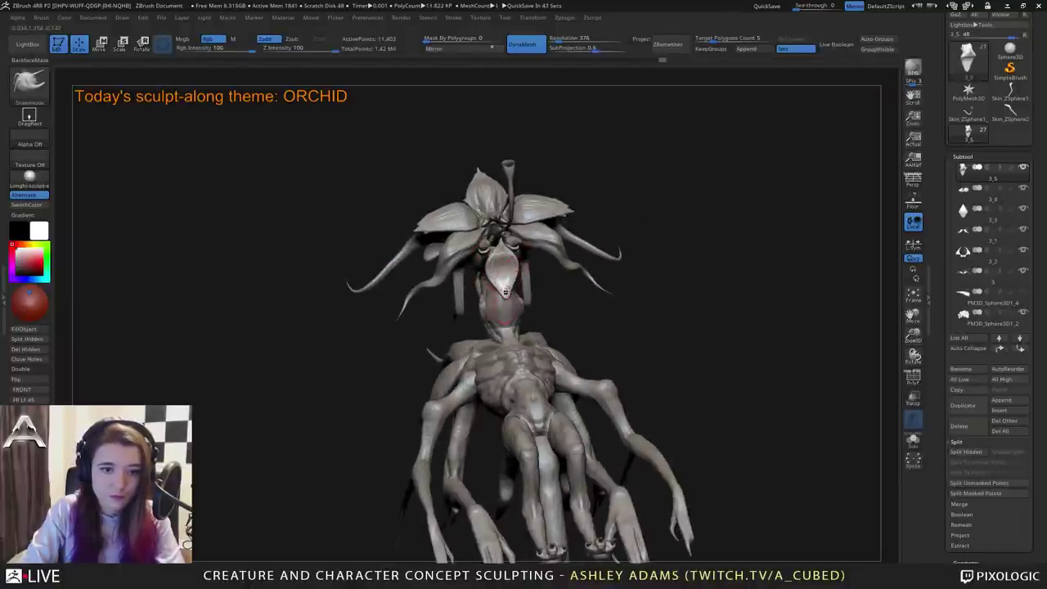
{"action": "left_click_drag", "start_coordinate": [509, 305], "coordinate": [503, 291]}
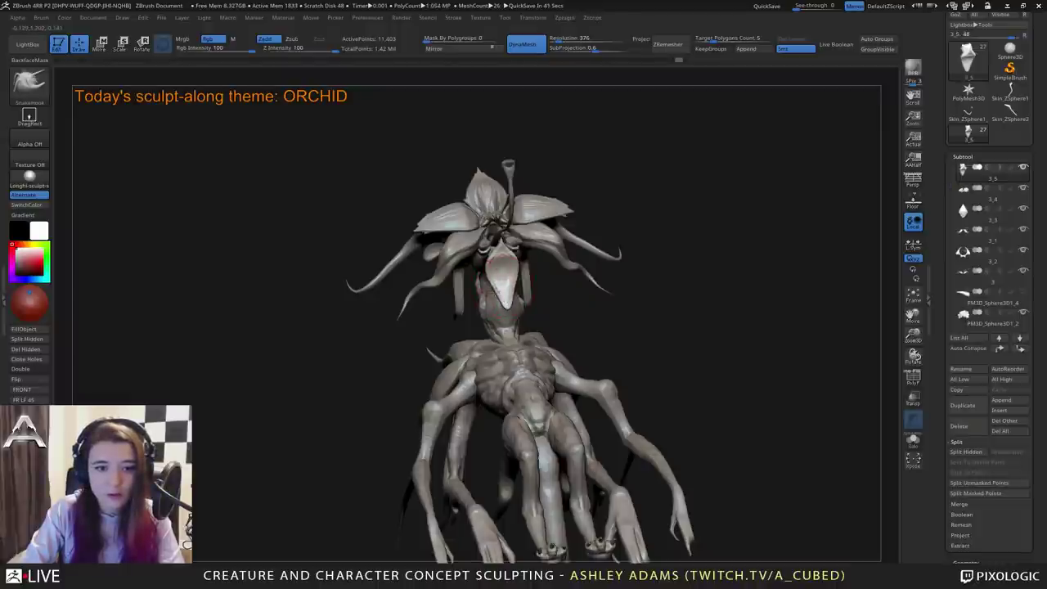
Refine the sides and side profile of the lower jaw from below with SnakeHook.
{"action": "right_click_drag", "start_coordinate": [536, 311], "coordinate": [508, 278]}
{"action": "left_click_drag", "start_coordinate": [515, 271], "coordinate": [509, 271]}
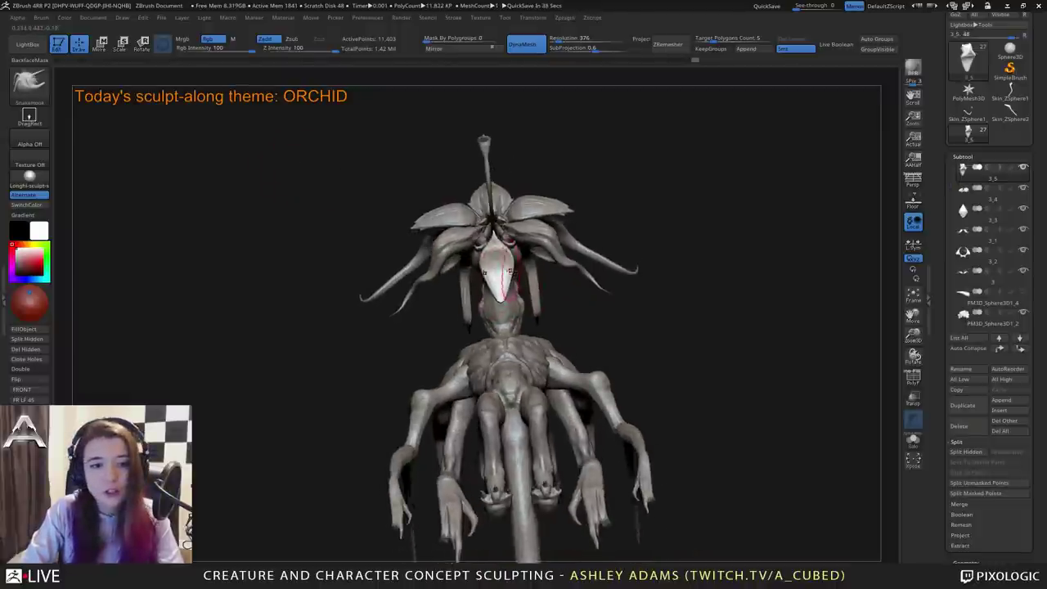
{"action": "right_click_drag", "start_coordinate": [510, 271], "coordinate": [503, 259], "text": "ctrl"}
{"action": "key", "text": "space"}
{"action": "mouse_move", "coordinate": [498, 267]}
{"action": "right_mouse_down"}
{"action": "mouse_move", "coordinate": [514, 263]}
{"action": "mouse_move", "coordinate": [500, 215]}
{"action": "mouse_move", "coordinate": [475, 274]}
{"action": "mouse_move", "coordinate": [497, 286]}
{"action": "mouse_move", "coordinate": [496, 262]}
{"action": "right_mouse_up"}
{"action": "mouse_move", "coordinate": [496, 261]}
{"action": "right_mouse_down"}
{"action": "mouse_move", "coordinate": [446, 248]}
{"action": "mouse_move", "coordinate": [499, 290]}
{"action": "mouse_move", "coordinate": [558, 369]}
{"action": "mouse_move", "coordinate": [508, 288]}
{"action": "mouse_move", "coordinate": [504, 260]}
{"action": "right_mouse_up"}
{"action": "right_click", "coordinate": [500, 289]}
{"action": "key", "text": "b"}
{"action": "key", "text": "s"}
{"action": "key", "text": "h"}
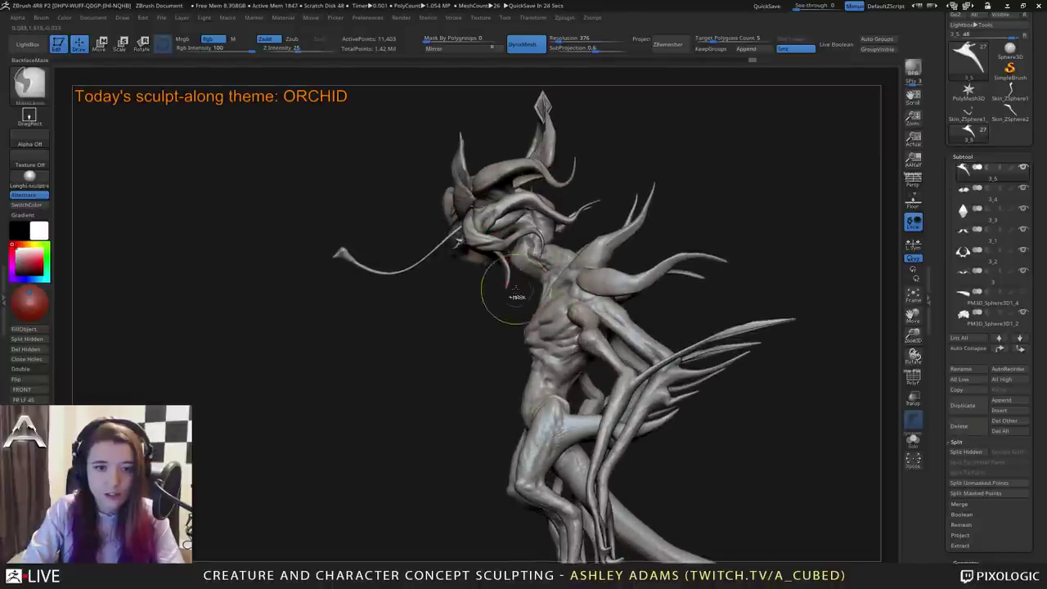
Review the whole creature's silhouette from the side, front and back.
{"action": "right_click_drag", "start_coordinate": [516, 297], "coordinate": [481, 290], "text": "ctrl"}
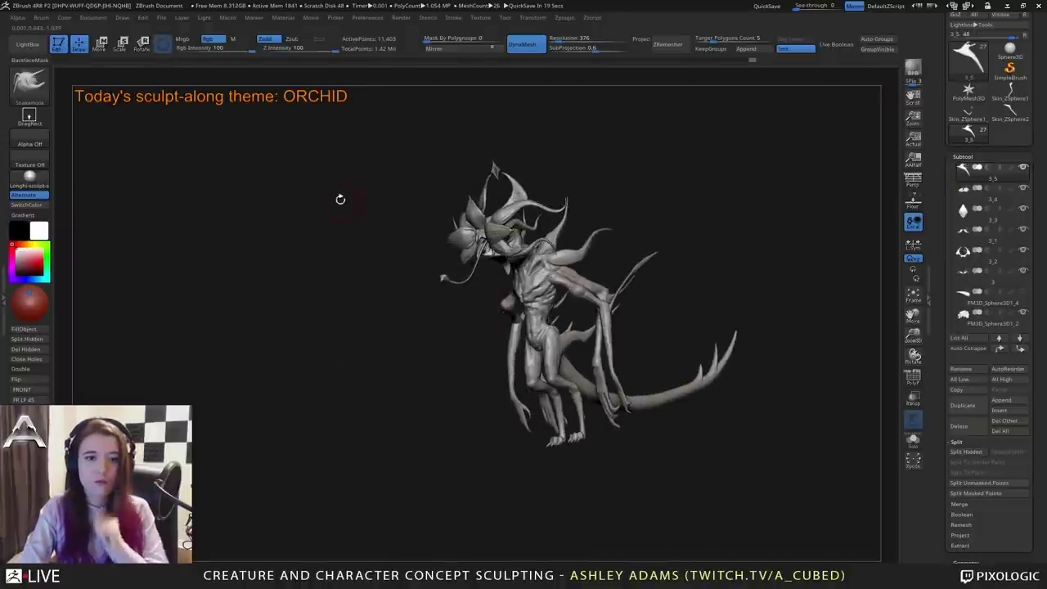
{"action": "mouse_move", "coordinate": [432, 211]}
{"action": "right_mouse_down"}
{"action": "mouse_move", "coordinate": [496, 220]}
{"action": "mouse_move", "coordinate": [517, 255]}
{"action": "mouse_move", "coordinate": [579, 274]}
{"action": "mouse_move", "coordinate": [603, 250]}
{"action": "mouse_move", "coordinate": [509, 309]}
{"action": "mouse_move", "coordinate": [537, 317]}
{"action": "right_mouse_up"}
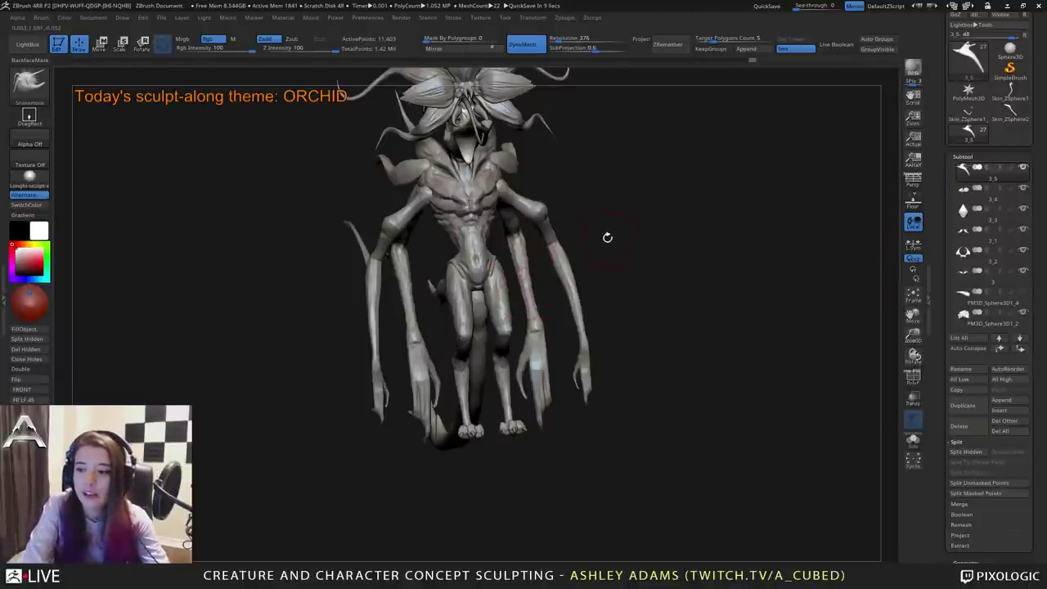
{"action": "left_click_drag", "start_coordinate": [605, 236], "coordinate": [629, 325]}
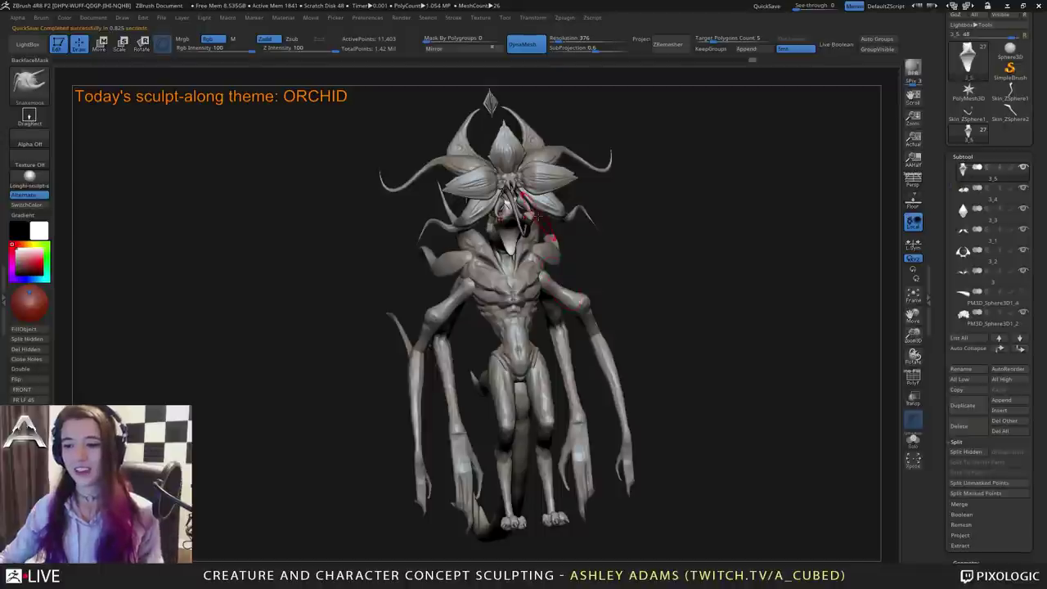
{"action": "scroll", "coordinate": [994, 65], "scroll_direction": "up", "scroll_amount": 3}
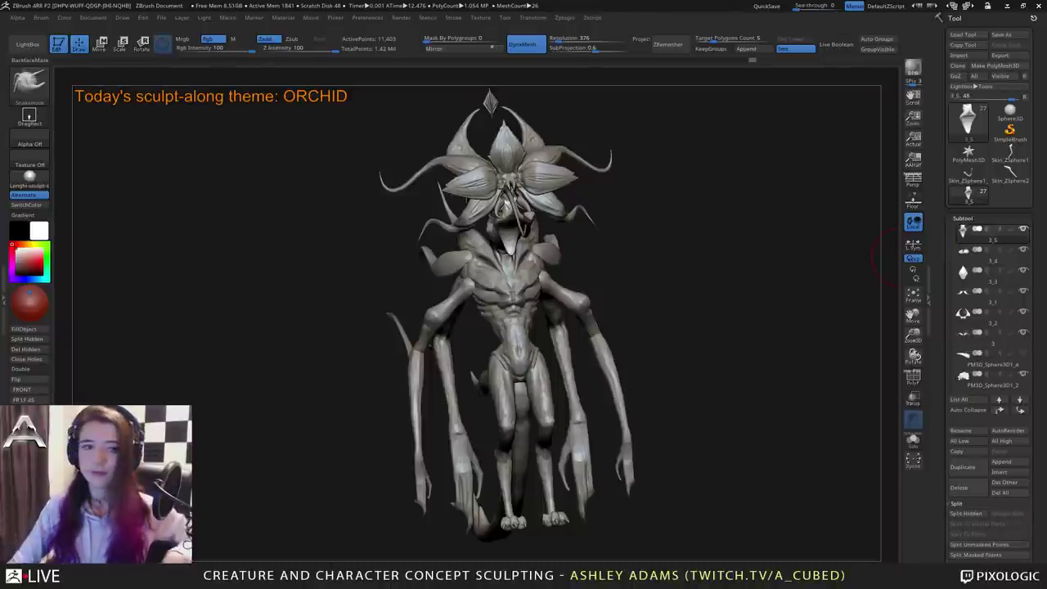
{"action": "left_click_drag", "start_coordinate": [867, 258], "coordinate": [491, 266]}
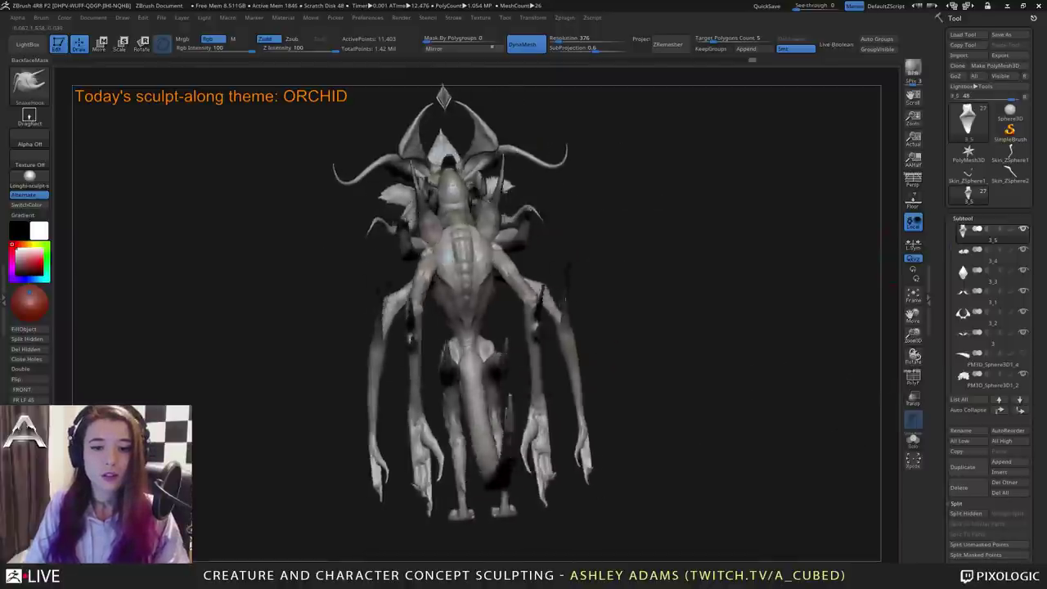
{"action": "right_click", "coordinate": [447, 255]}
{"action": "right_click_drag", "start_coordinate": [447, 255], "coordinate": [499, 274], "text": "alt"}
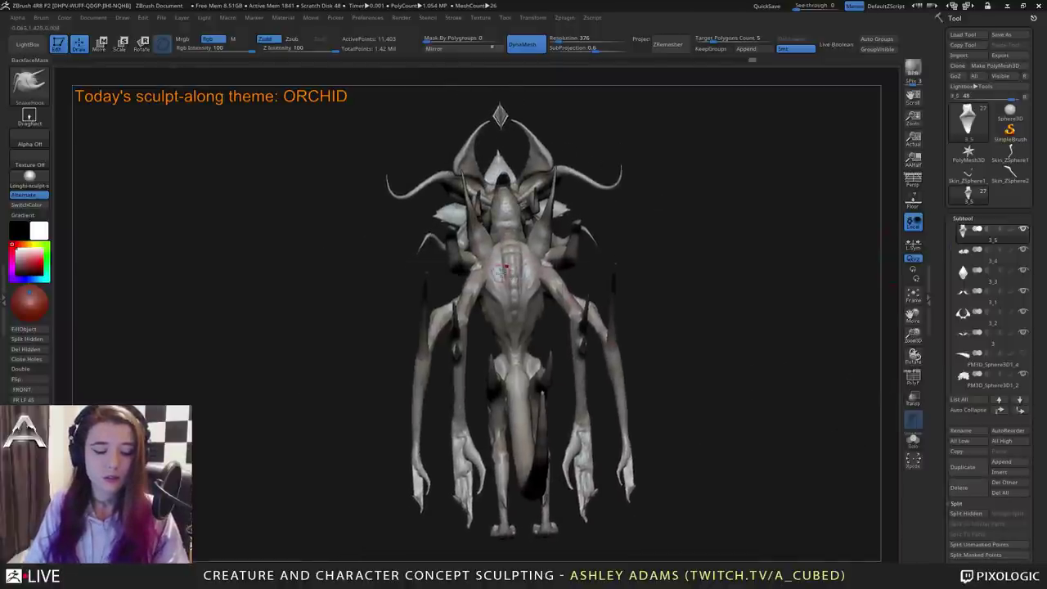
Load the IMM Dragon Bones insert brush from the Insert brushes in LightBox.
{"action": "key", "text": "b"}
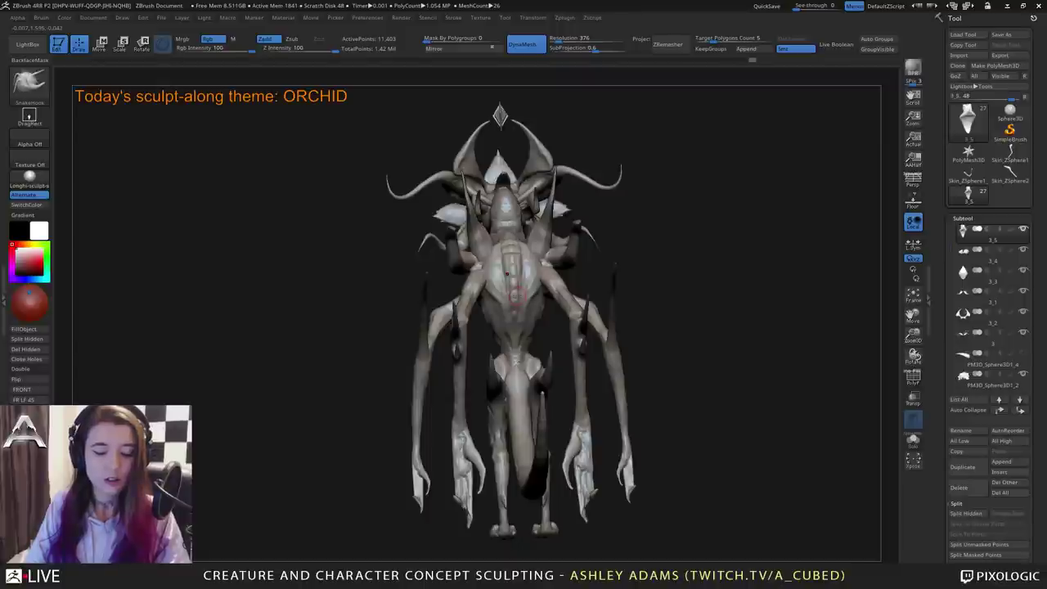
{"action": "key", "text": "b"}
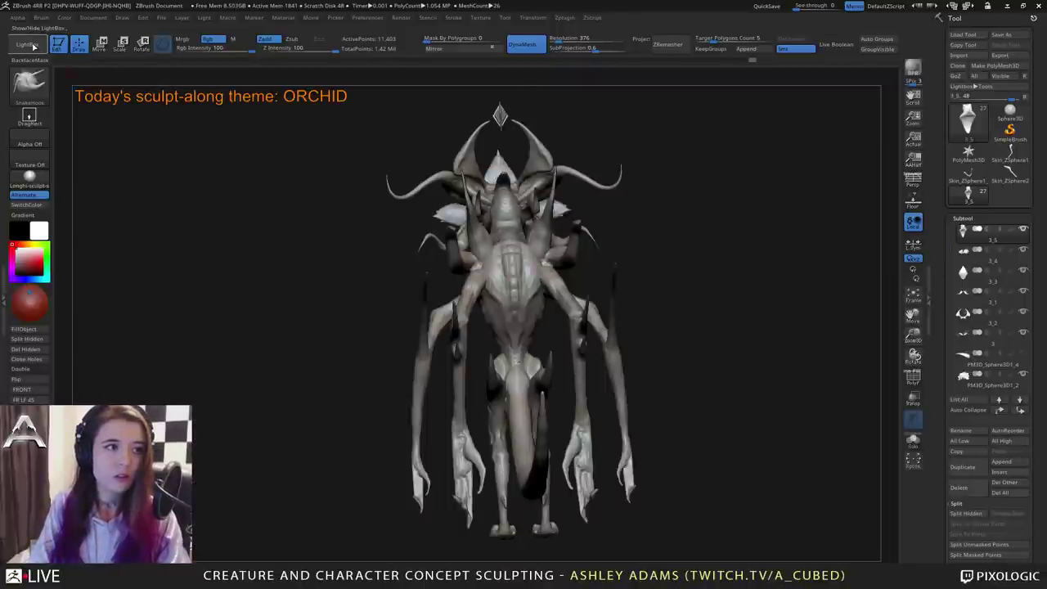
{"action": "left_click", "coordinate": [29, 44]}
{"action": "left_click", "coordinate": [28, 44]}
{"action": "left_click", "coordinate": [171, 73]}
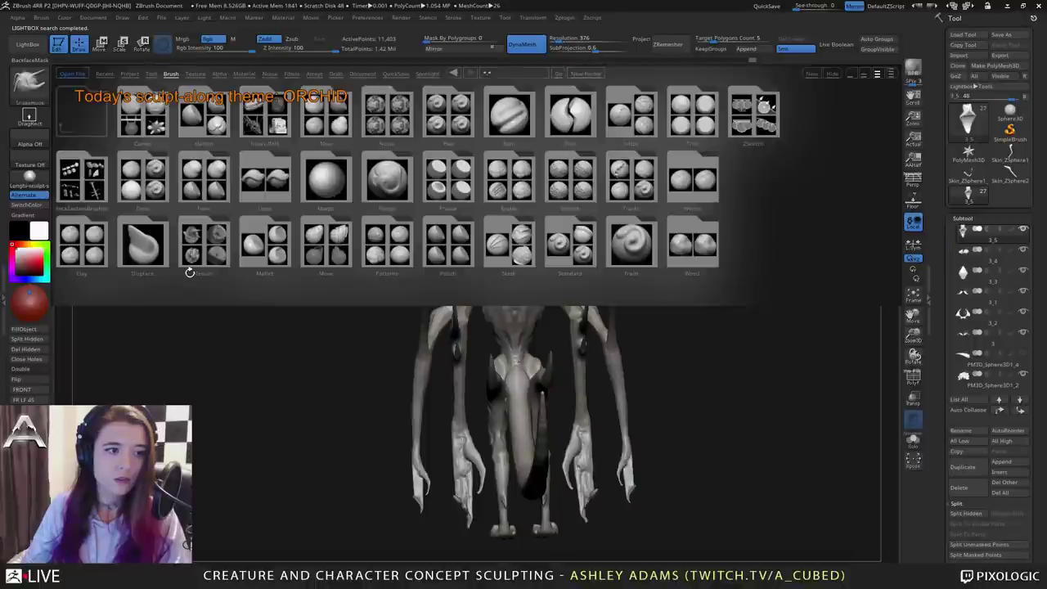
{"action": "left_click", "coordinate": [211, 173]}
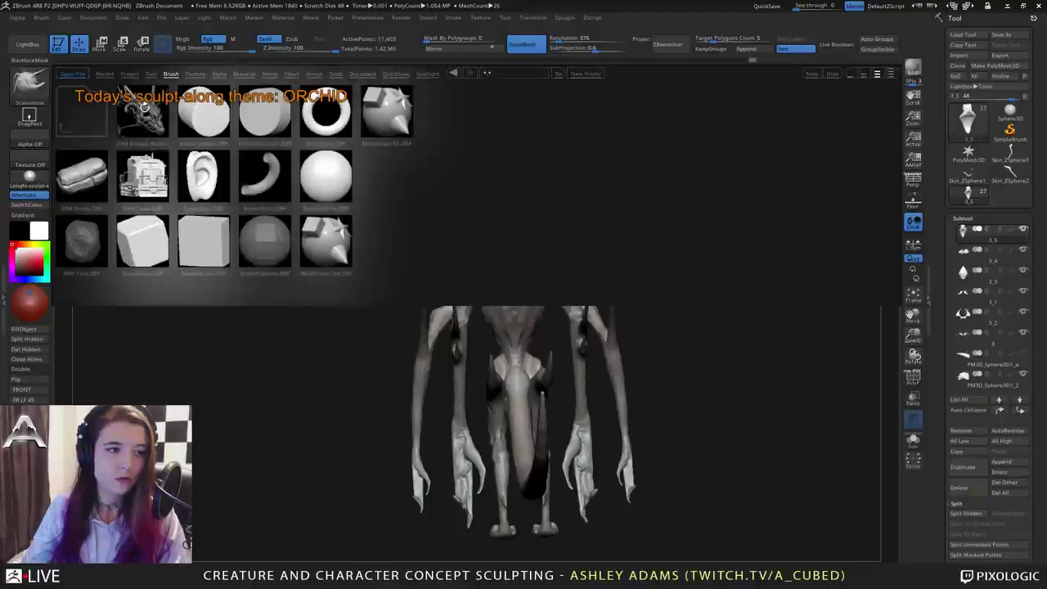
{"action": "double_click", "coordinate": [143, 107]}
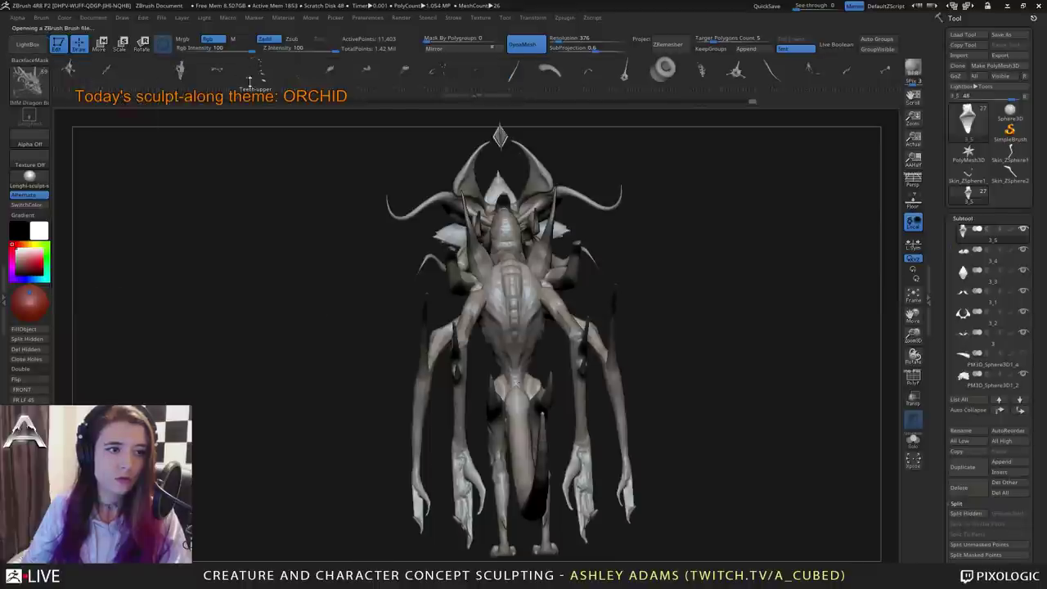
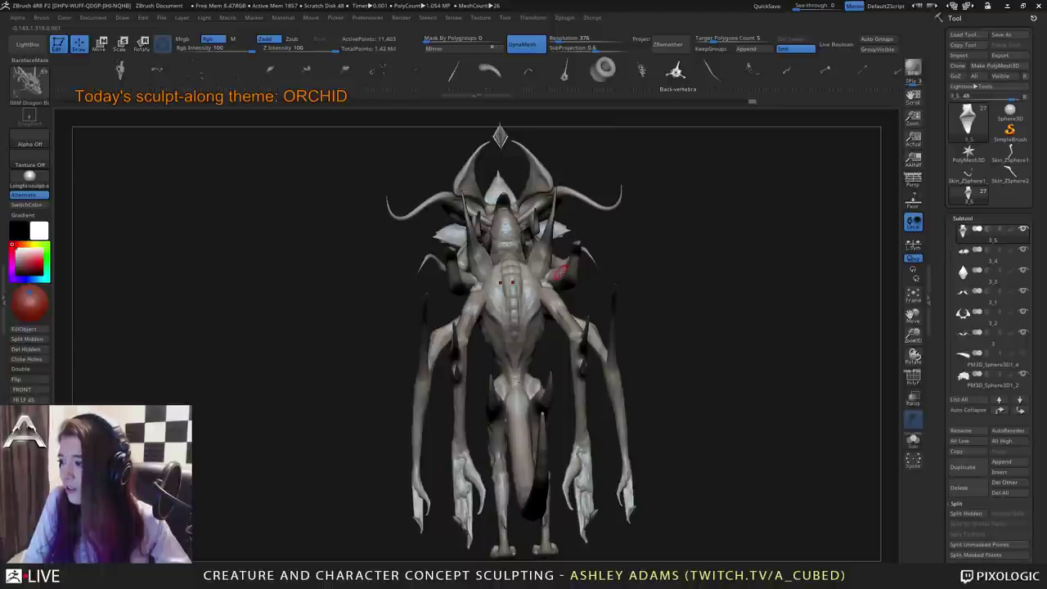
Insert the Back-vertebra mesh on the torso's upper back and move it against the spine.
{"action": "mouse_move", "coordinate": [517, 335]}
{"action": "right_mouse_down"}
{"action": "mouse_move", "coordinate": [638, 333]}
{"action": "mouse_move", "coordinate": [622, 360]}
{"action": "mouse_move", "coordinate": [519, 337]}
{"action": "mouse_move", "coordinate": [524, 364]}
{"action": "mouse_move", "coordinate": [570, 334]}
{"action": "mouse_move", "coordinate": [527, 334]}
{"action": "right_mouse_up"}
{"action": "left_click", "coordinate": [514, 345], "text": "alt"}
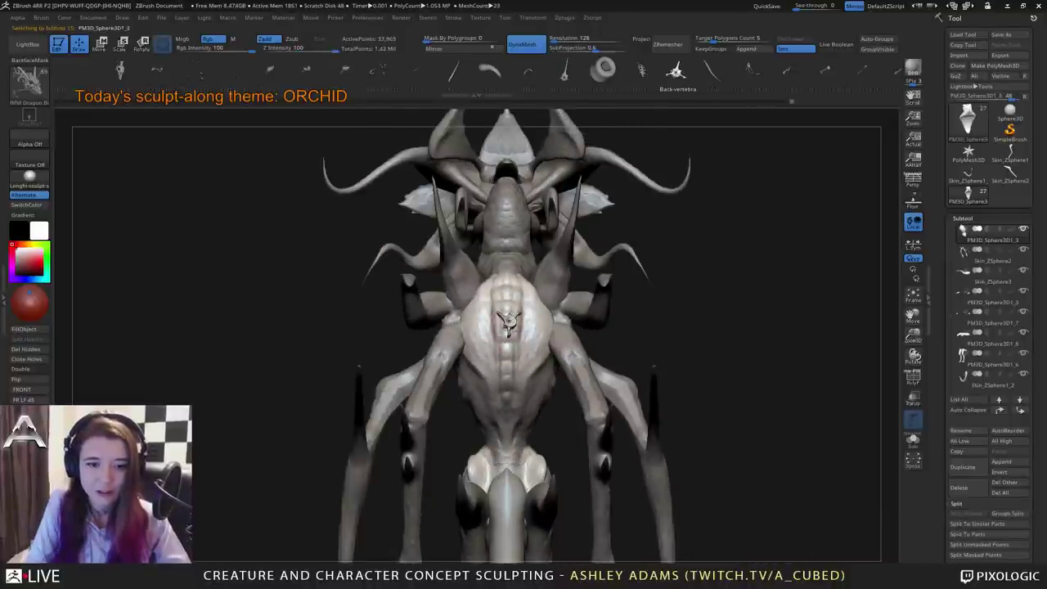
{"action": "left_click_drag", "start_coordinate": [508, 322], "coordinate": [507, 343]}
{"action": "right_click_drag", "start_coordinate": [507, 327], "coordinate": [589, 327]}
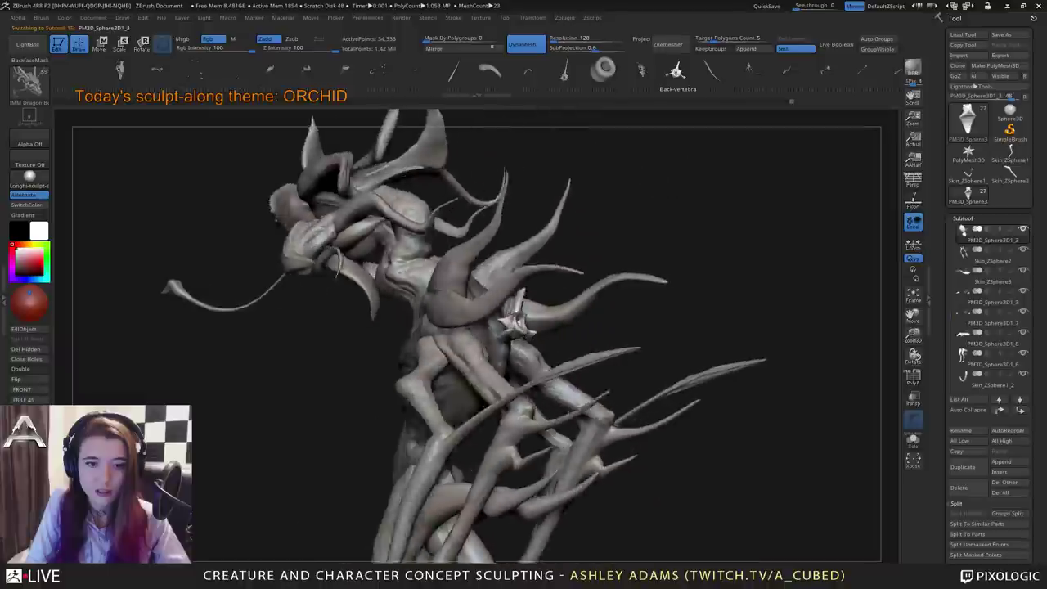
{"action": "left_click_drag", "start_coordinate": [514, 323], "coordinate": [539, 375]}
{"action": "key", "text": "w"}
{"action": "right_click_drag", "start_coordinate": [540, 376], "coordinate": [303, 372]}
{"action": "left_click_drag", "start_coordinate": [486, 284], "coordinate": [493, 286]}
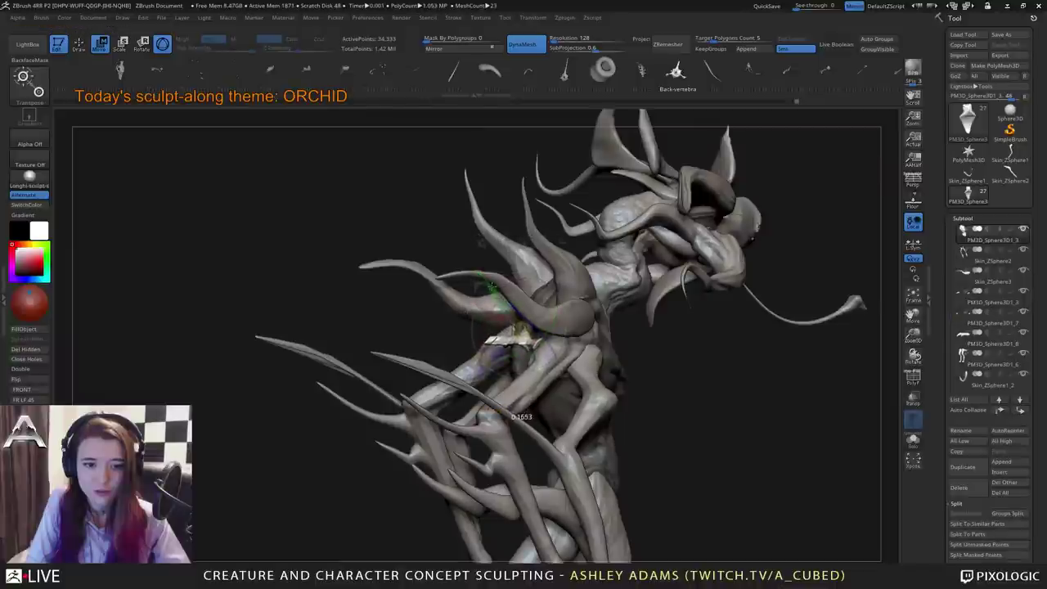
{"action": "mouse_move", "coordinate": [493, 287]}
{"action": "right_mouse_down"}
{"action": "mouse_move", "coordinate": [601, 319]}
{"action": "mouse_move", "coordinate": [603, 300]}
{"action": "mouse_move", "coordinate": [484, 254]}
{"action": "right_mouse_up"}
{"action": "key", "text": "q"}
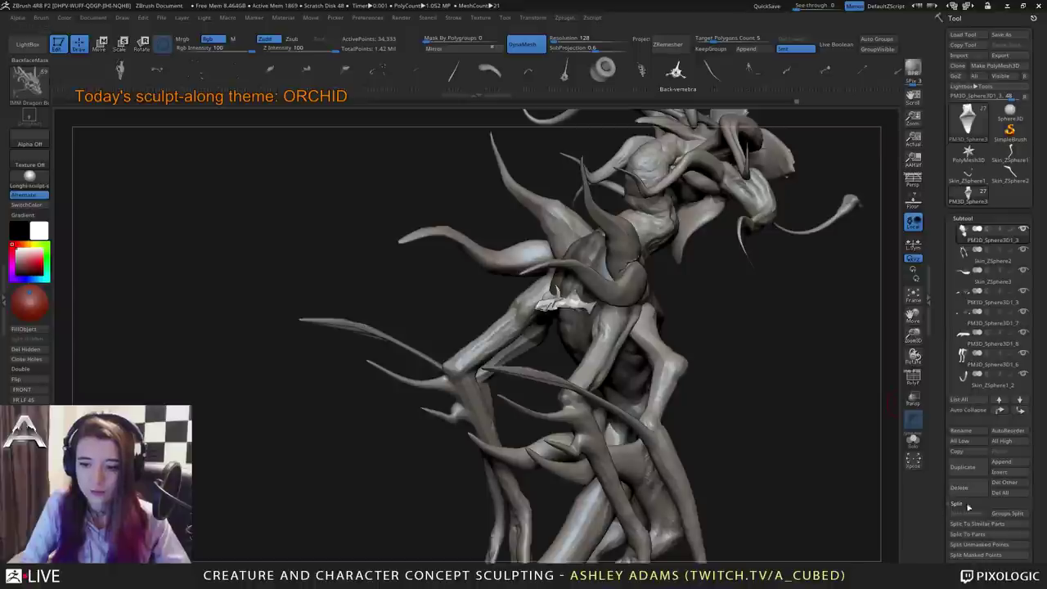
Try to split the inserted vertebra off the torso, and delete the leftover subtool PM3D_Sphere3D1_9.
{"action": "left_click", "coordinate": [979, 555]}
{"action": "key", "text": "w"}
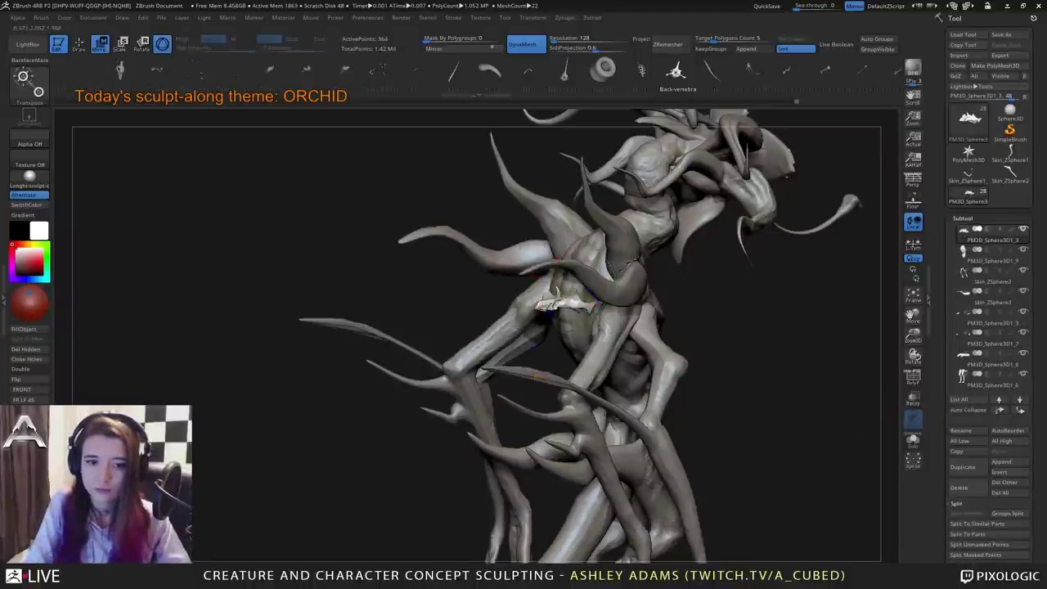
{"action": "right_click_drag", "start_coordinate": [539, 377], "coordinate": [600, 352]}
{"action": "left_click", "coordinate": [586, 310], "text": "ctrl"}
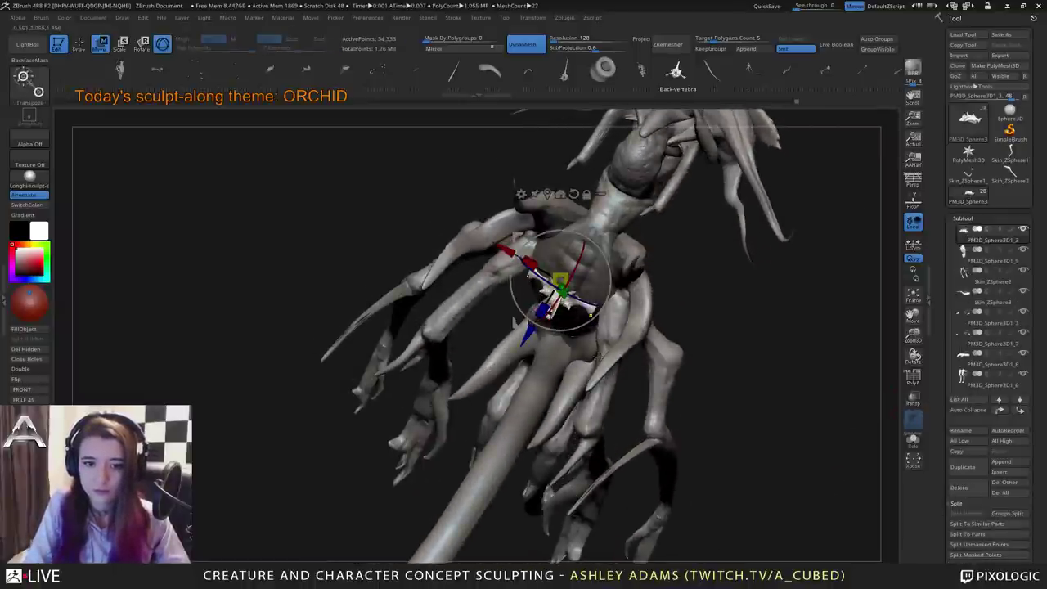
{"action": "mouse_move", "coordinate": [966, 254]}
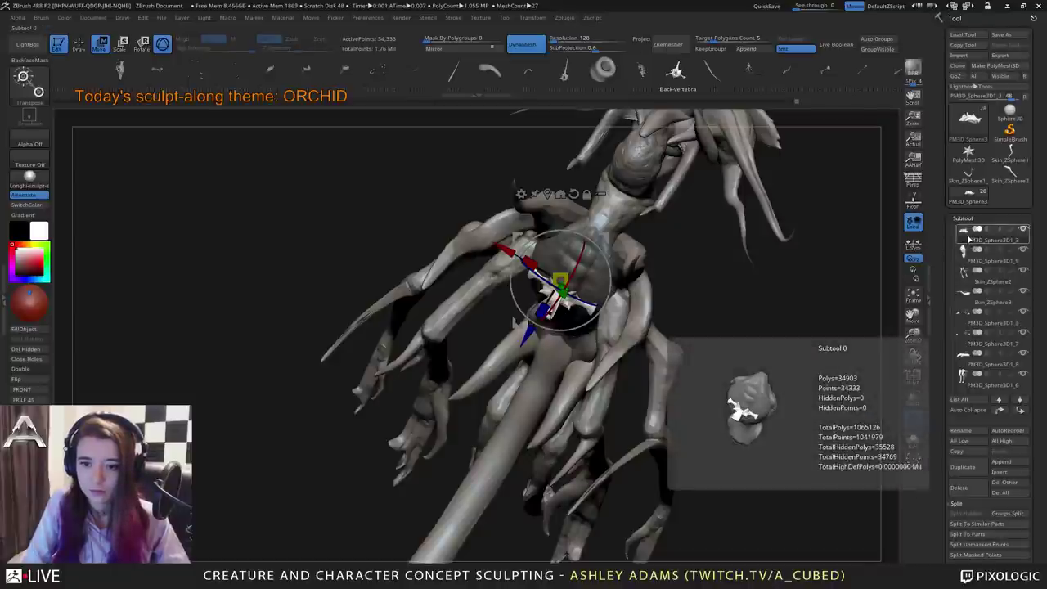
{"action": "left_click", "coordinate": [965, 256]}
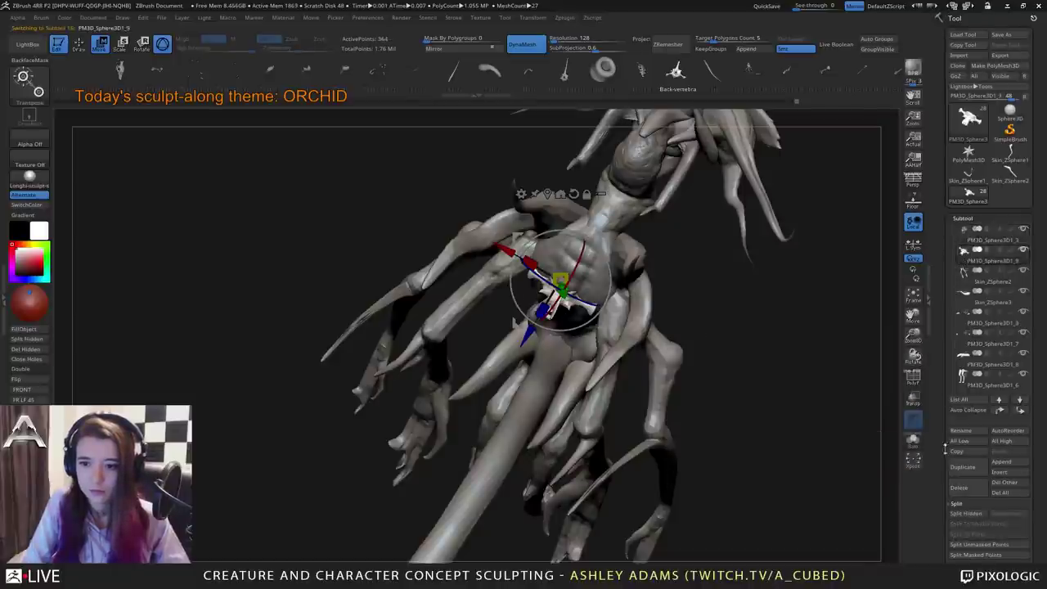
{"action": "left_click", "coordinate": [959, 488]}
{"action": "left_click", "coordinate": [865, 516]}
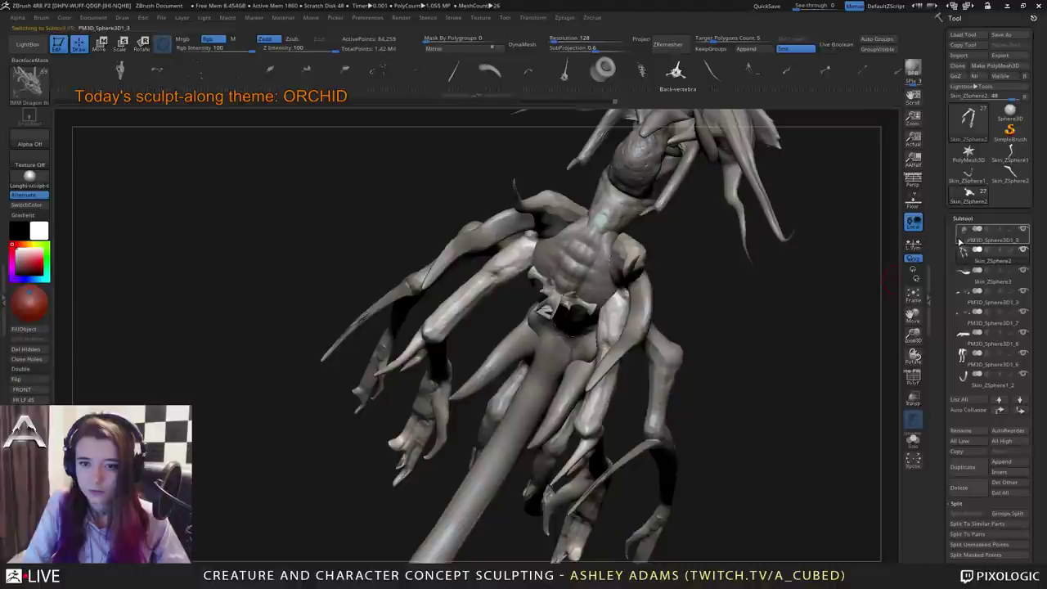
Reposition and tilt the vertebra against the upper back, and split it off the torso by its mask.
{"action": "key", "text": "q"}
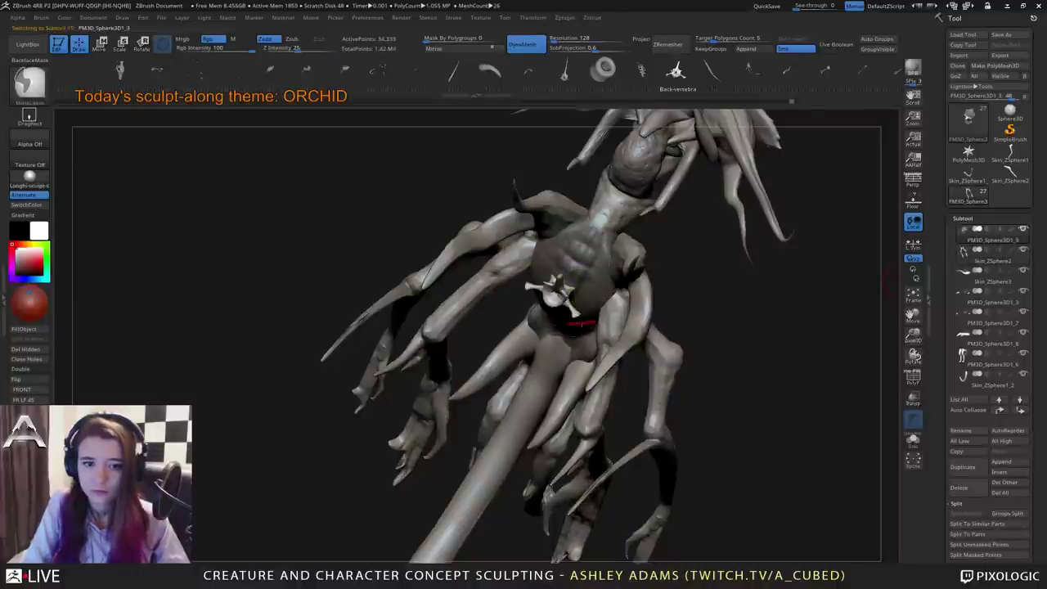
{"action": "mouse_move", "coordinate": [576, 322]}
{"action": "right_mouse_down"}
{"action": "mouse_move", "coordinate": [597, 229]}
{"action": "mouse_move", "coordinate": [592, 348]}
{"action": "mouse_move", "coordinate": [499, 335]}
{"action": "right_mouse_up"}
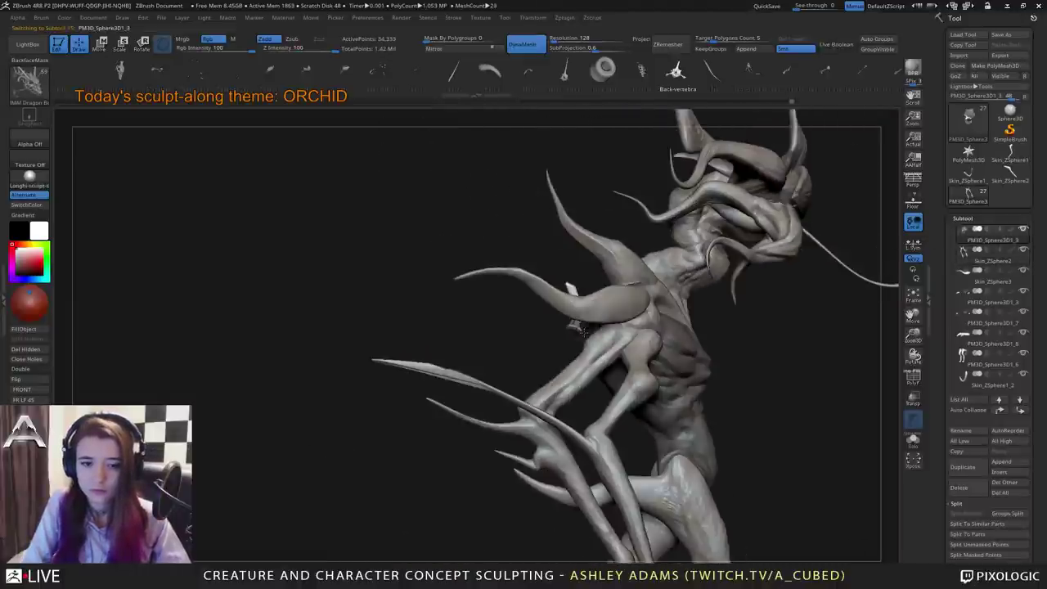
{"action": "key", "text": "w"}
{"action": "left_click_drag", "start_coordinate": [619, 360], "coordinate": [645, 340]}
{"action": "left_click_drag", "start_coordinate": [753, 348], "coordinate": [869, 345]}
{"action": "left_click_drag", "start_coordinate": [647, 391], "coordinate": [659, 391]}
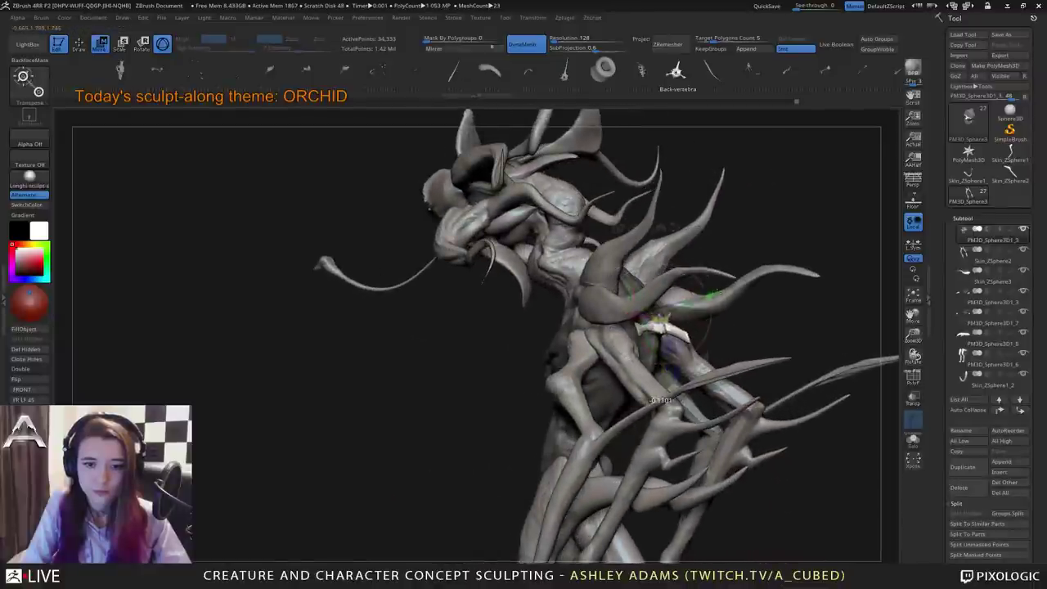
{"action": "left_click_drag", "start_coordinate": [689, 304], "coordinate": [703, 329]}
{"action": "left_click", "coordinate": [960, 556]}
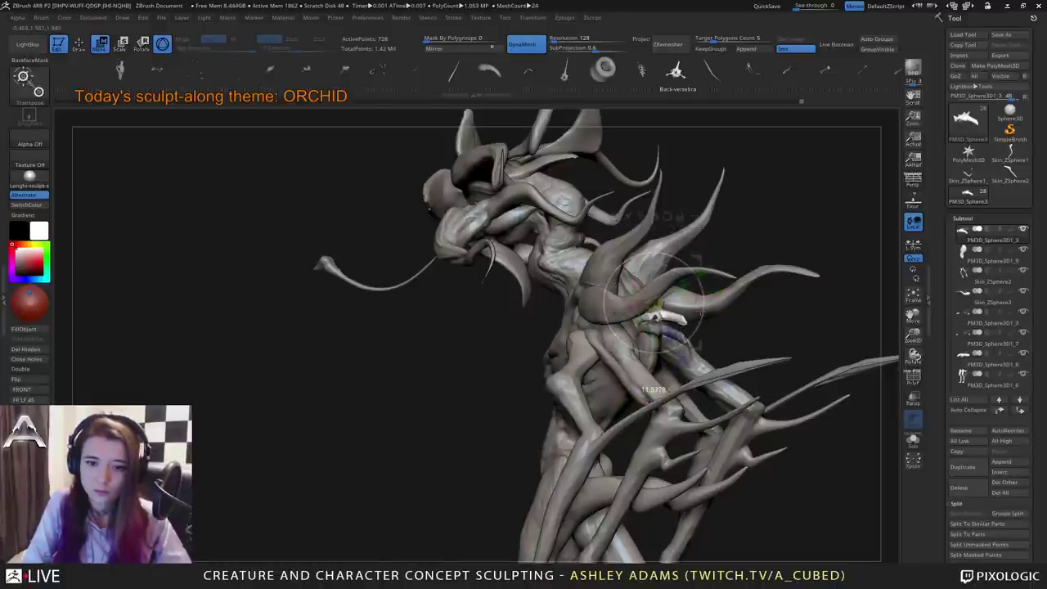
Place a copy of the vertebra above the first one and tilt it to follow the curve of the back.
{"action": "left_click_drag", "start_coordinate": [656, 318], "coordinate": [657, 303]}
{"action": "left_click_drag", "start_coordinate": [805, 327], "coordinate": [868, 352], "text": "shift"}
{"action": "left_click_drag", "start_coordinate": [677, 347], "coordinate": [683, 358], "text": "ctrl"}
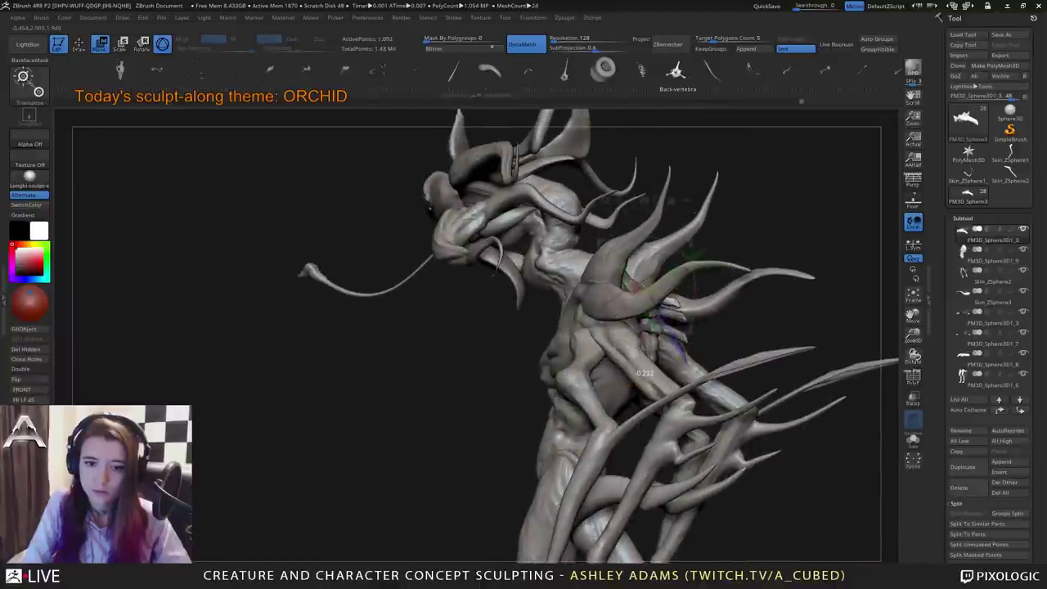
{"action": "left_click_drag", "start_coordinate": [693, 290], "coordinate": [694, 291]}
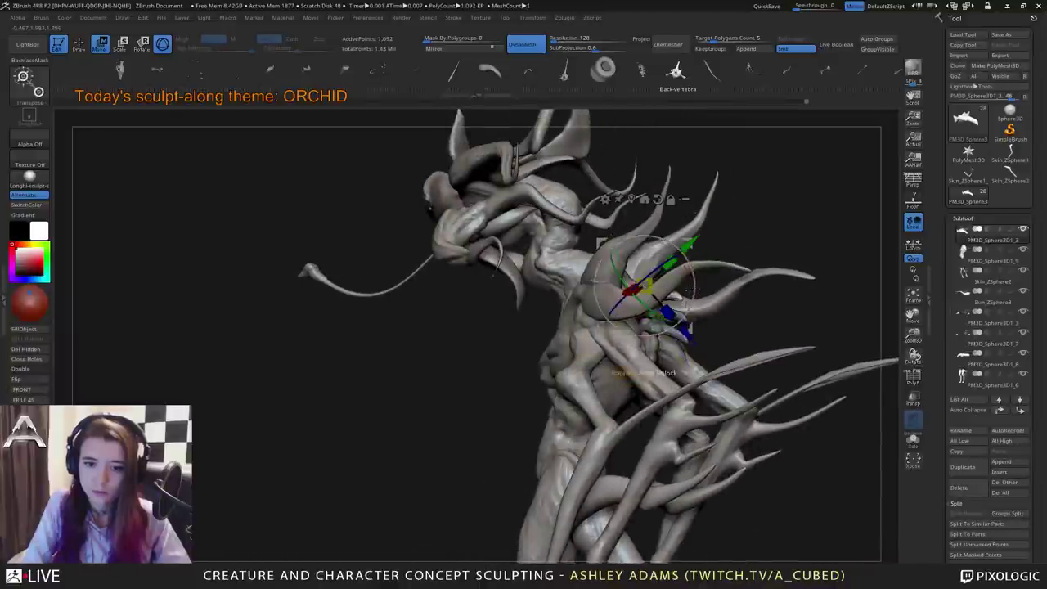
{"action": "left_click_drag", "start_coordinate": [685, 327], "coordinate": [686, 330]}
{"action": "left_click_drag", "start_coordinate": [789, 315], "coordinate": [638, 333]}
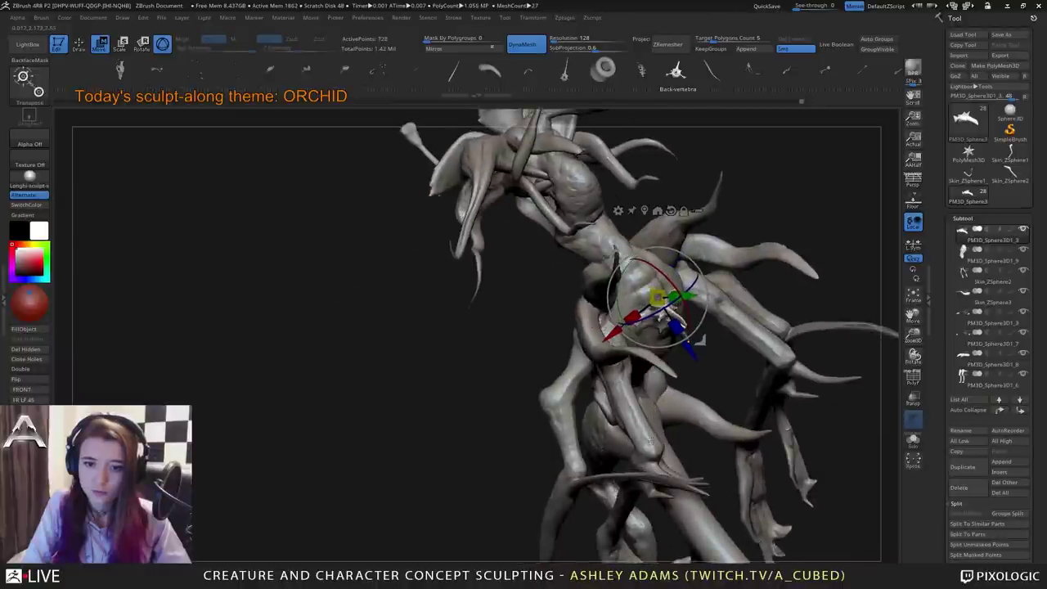
{"action": "left_click_drag", "start_coordinate": [646, 332], "coordinate": [737, 315]}
{"action": "right_click_drag", "start_coordinate": [685, 352], "coordinate": [684, 368]}
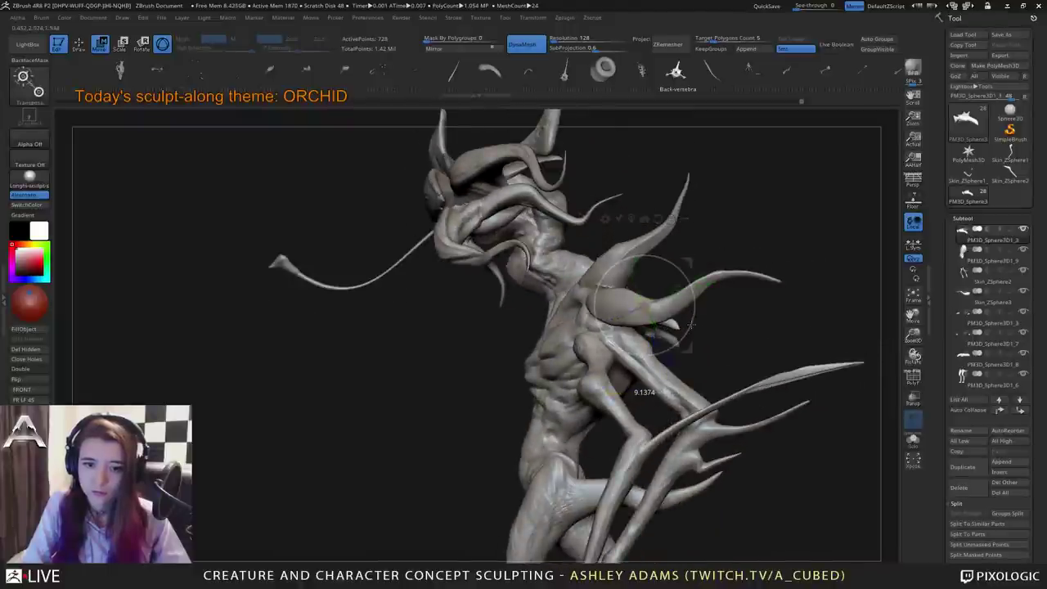
Add a third vertebra above the second and align it with the spine from the side and back.
{"action": "key", "text": "ctrl+shift"}
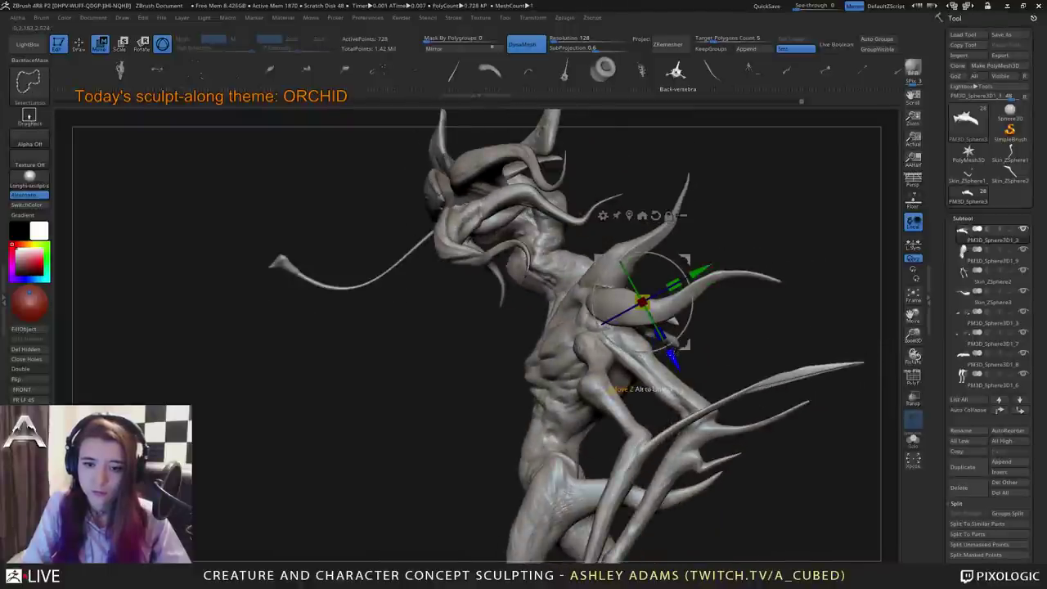
{"action": "left_click_drag", "start_coordinate": [667, 343], "coordinate": [664, 338], "text": "ctrl+shift"}
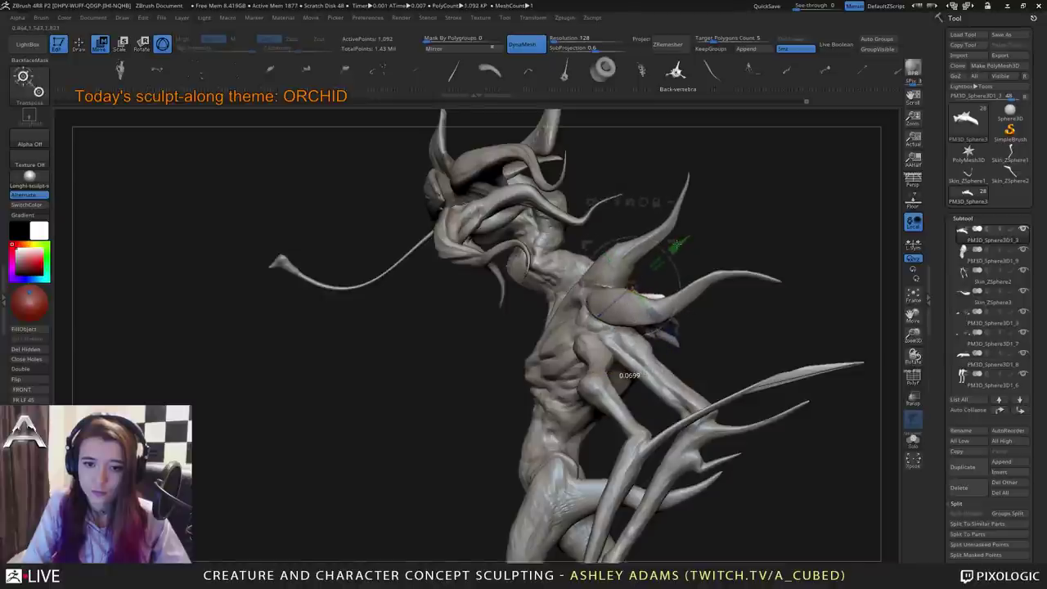
{"action": "left_click_drag", "start_coordinate": [677, 243], "coordinate": [678, 244]}
{"action": "mouse_move", "coordinate": [720, 348]}
{"action": "right_mouse_down"}
{"action": "mouse_move", "coordinate": [683, 368]}
{"action": "mouse_move", "coordinate": [689, 376]}
{"action": "mouse_move", "coordinate": [671, 302]}
{"action": "mouse_move", "coordinate": [711, 235]}
{"action": "right_mouse_up"}
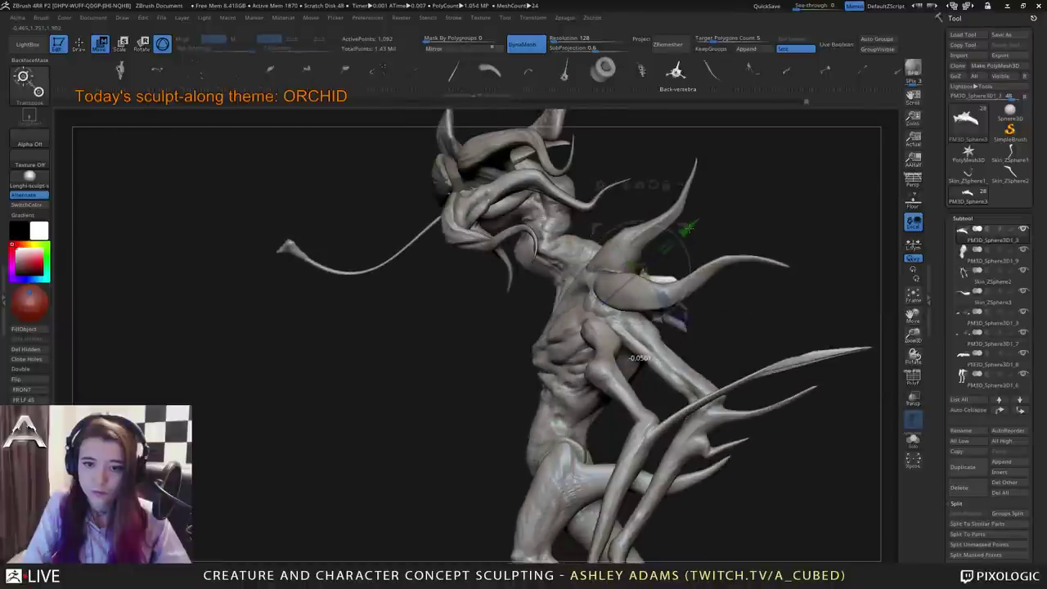
{"action": "left_click_drag", "start_coordinate": [688, 228], "coordinate": [688, 229]}
{"action": "right_click_drag", "start_coordinate": [720, 327], "coordinate": [585, 370]}
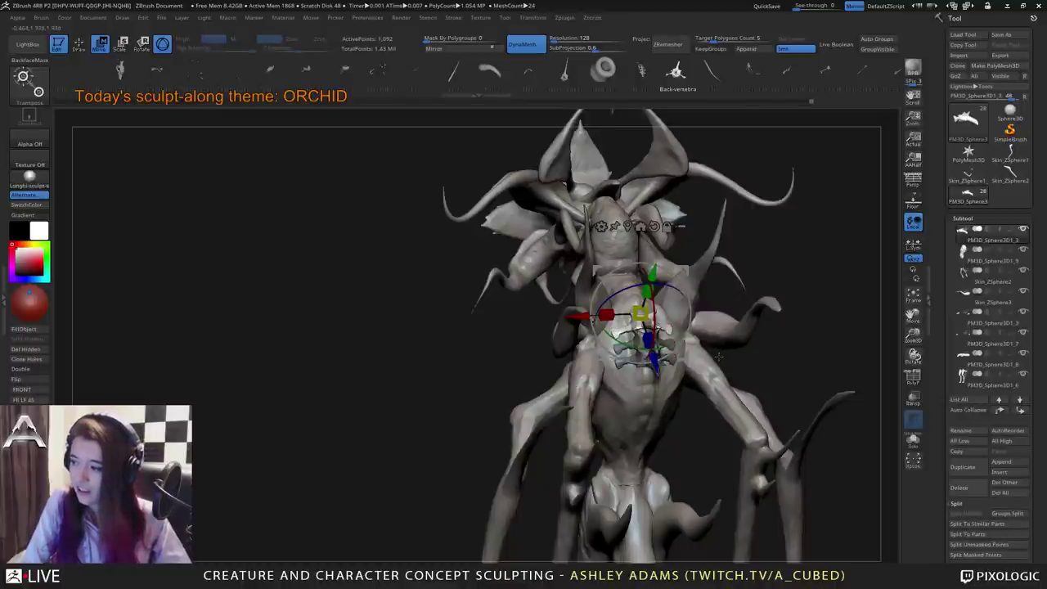
{"action": "right_click_drag", "start_coordinate": [716, 367], "coordinate": [742, 330]}
Add two more vertebra copies further up the spine and fit them to the slope of the shoulders.
{"action": "key", "text": "ctrl+shift"}
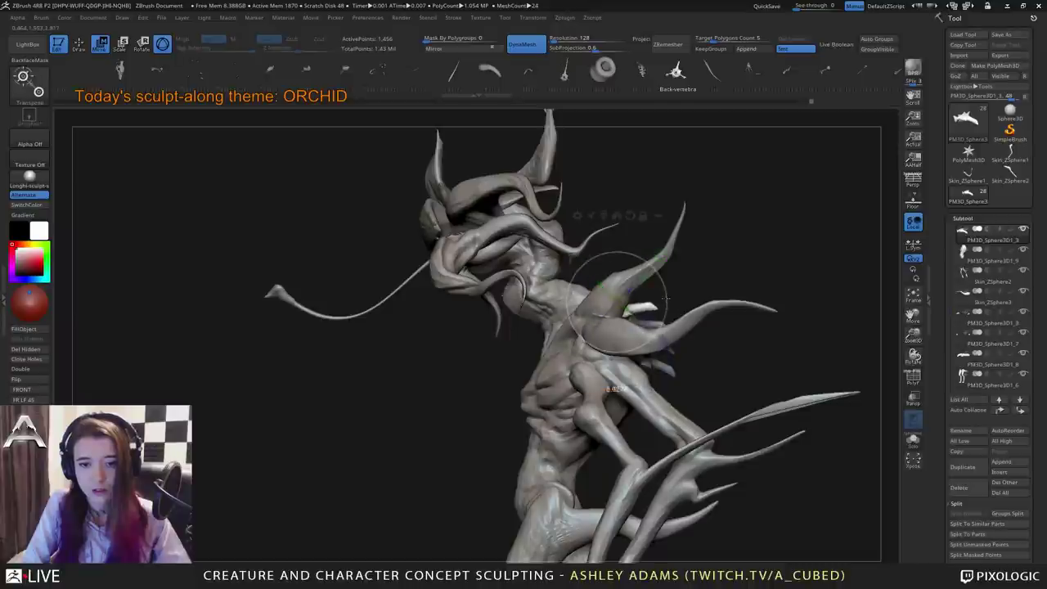
{"action": "mouse_move", "coordinate": [673, 290]}
{"action": "right_mouse_down"}
{"action": "mouse_move", "coordinate": [585, 301]}
{"action": "mouse_move", "coordinate": [672, 299]}
{"action": "right_mouse_up"}
{"action": "right_click_drag", "start_coordinate": [625, 389], "coordinate": [651, 338]}
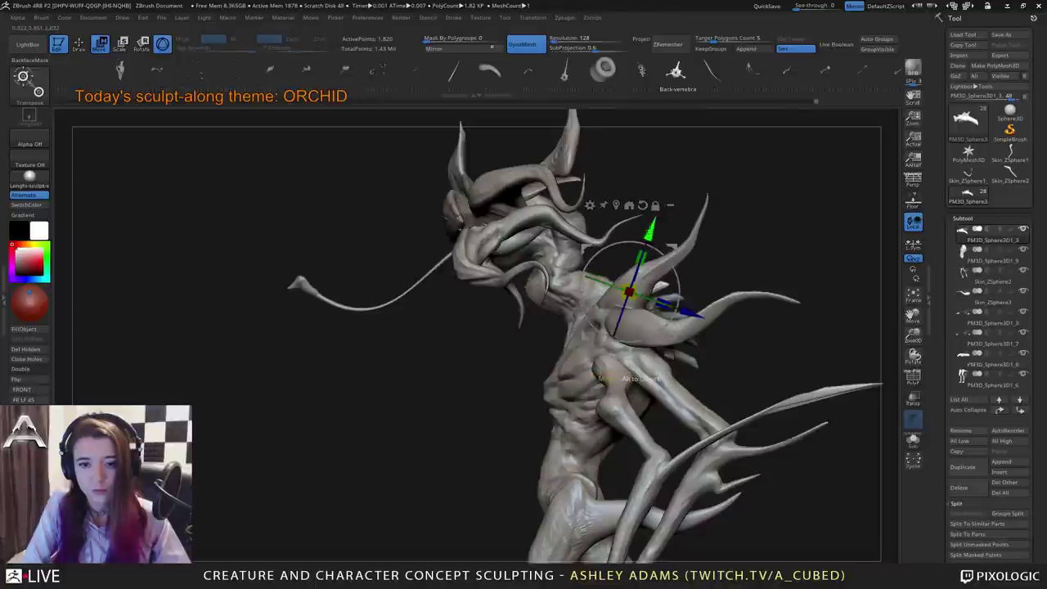
{"action": "mouse_move", "coordinate": [648, 233]}
{"action": "right_mouse_down"}
{"action": "mouse_move", "coordinate": [576, 235]}
{"action": "mouse_move", "coordinate": [648, 234]}
{"action": "right_mouse_up"}
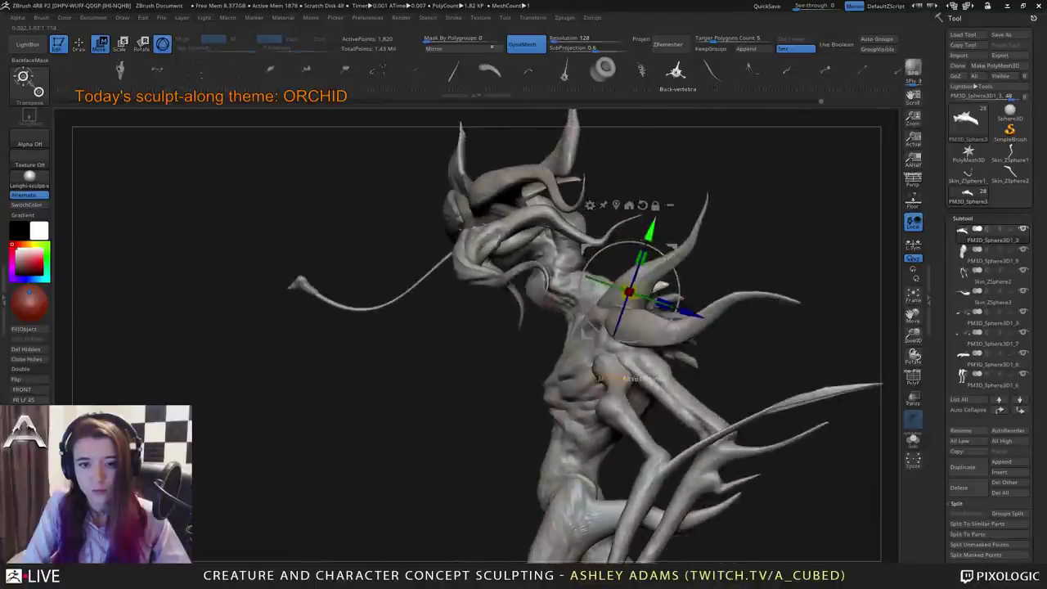
{"action": "left_click_drag", "start_coordinate": [602, 376], "coordinate": [619, 375]}
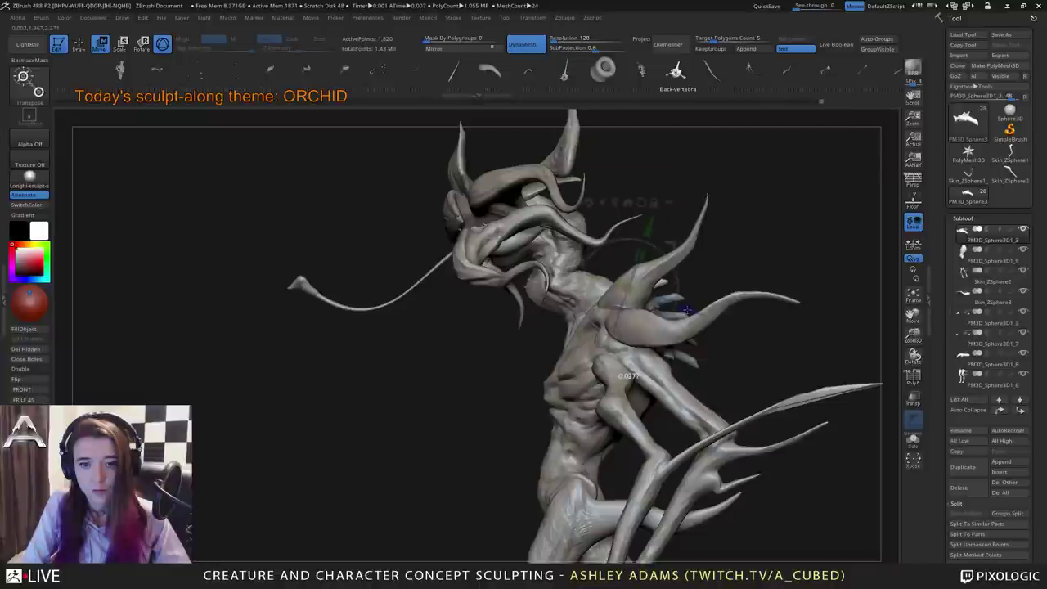
Add a sixth vertebra near the base of the neck and scale it down.
{"action": "key", "text": "ctrl+shift"}
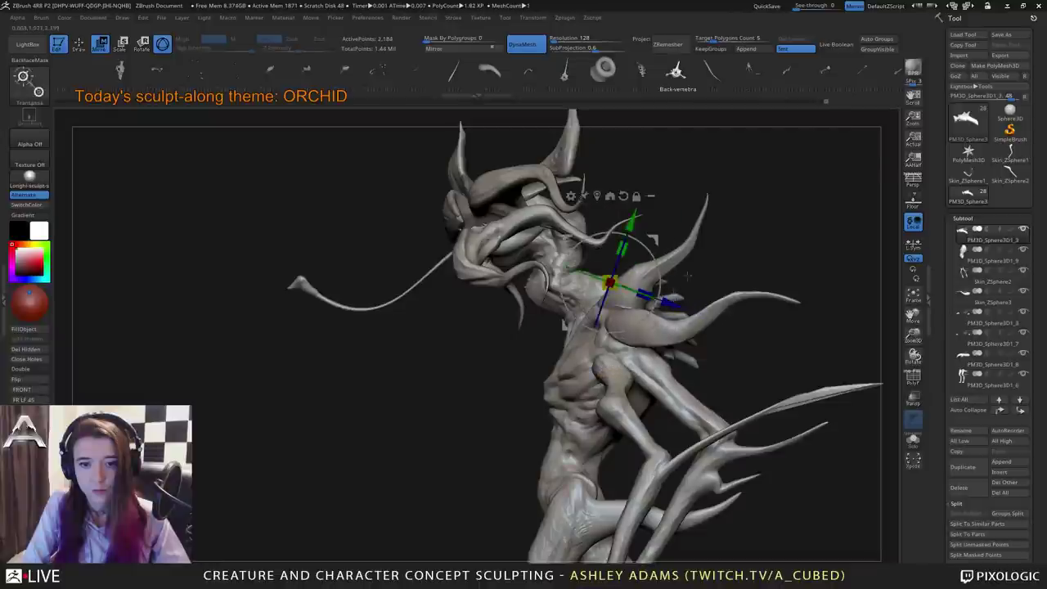
{"action": "right_click_drag", "start_coordinate": [659, 273], "coordinate": [580, 274]}
{"action": "left_click_drag", "start_coordinate": [609, 227], "coordinate": [610, 219]}
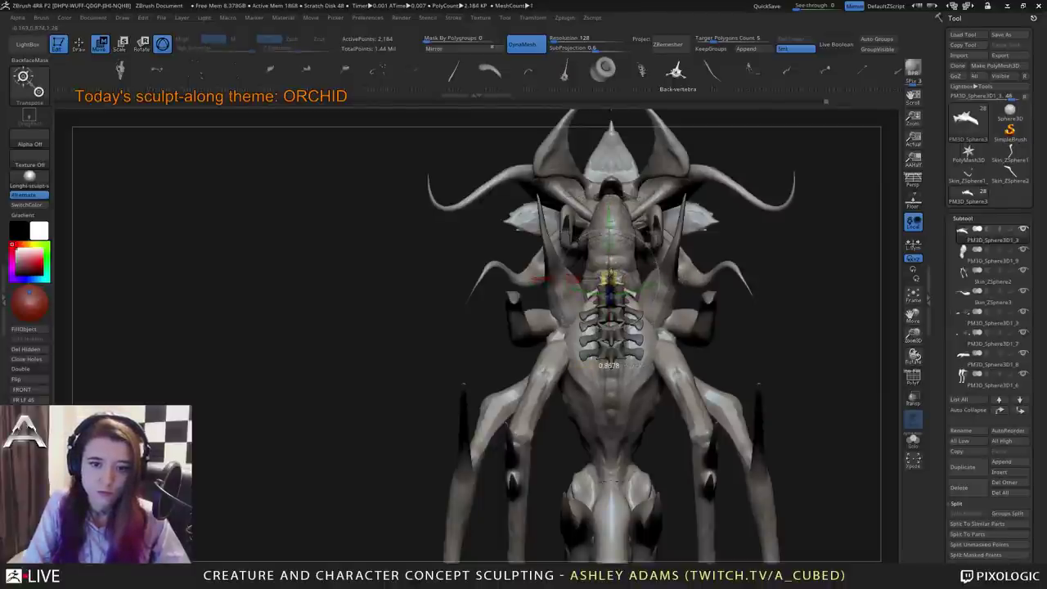
Add another vertebra copy at the back of the neck and rotate it to match the neck's angle.
{"action": "right_click_drag", "start_coordinate": [624, 275], "coordinate": [642, 356]}
{"action": "mouse_move", "coordinate": [643, 357]}
{"action": "left_mouse_down"}
{"action": "mouse_move", "coordinate": [710, 377]}
{"action": "mouse_move", "coordinate": [730, 350]}
{"action": "left_mouse_up"}
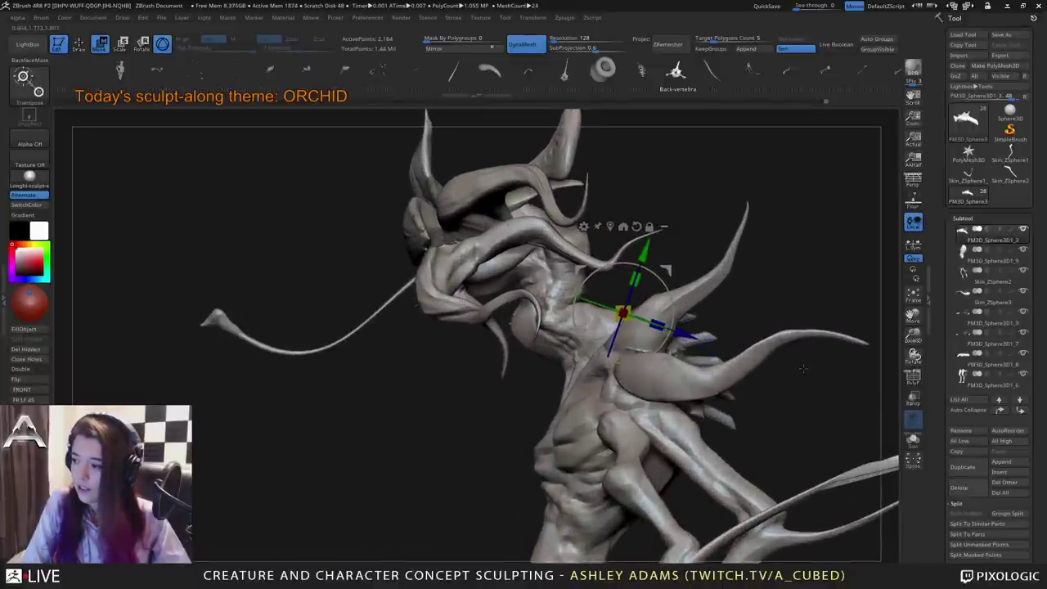
{"action": "mouse_move", "coordinate": [742, 325]}
{"action": "left_mouse_down"}
{"action": "mouse_move", "coordinate": [757, 315]}
{"action": "mouse_move", "coordinate": [665, 326]}
{"action": "left_mouse_up"}
{"action": "left_click_drag", "start_coordinate": [602, 392], "coordinate": [605, 394]}
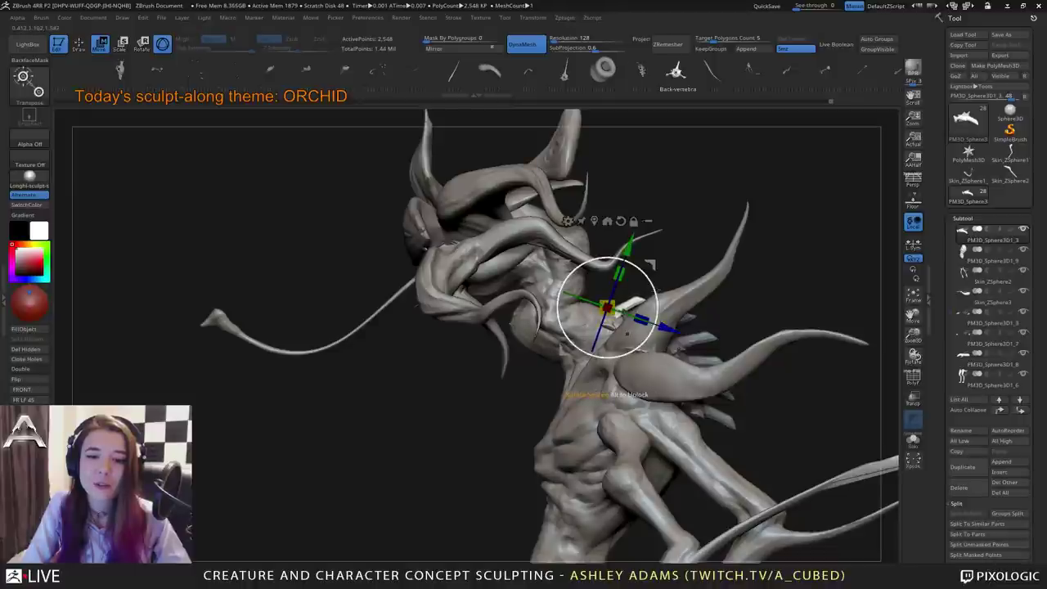
Rotate the neck vertebra to fit, add another copy in front of it further up the neck, and scale it down.
{"action": "mouse_move", "coordinate": [649, 286]}
{"action": "right_mouse_down"}
{"action": "mouse_move", "coordinate": [691, 282]}
{"action": "mouse_move", "coordinate": [621, 274]}
{"action": "mouse_move", "coordinate": [642, 270]}
{"action": "right_mouse_up"}
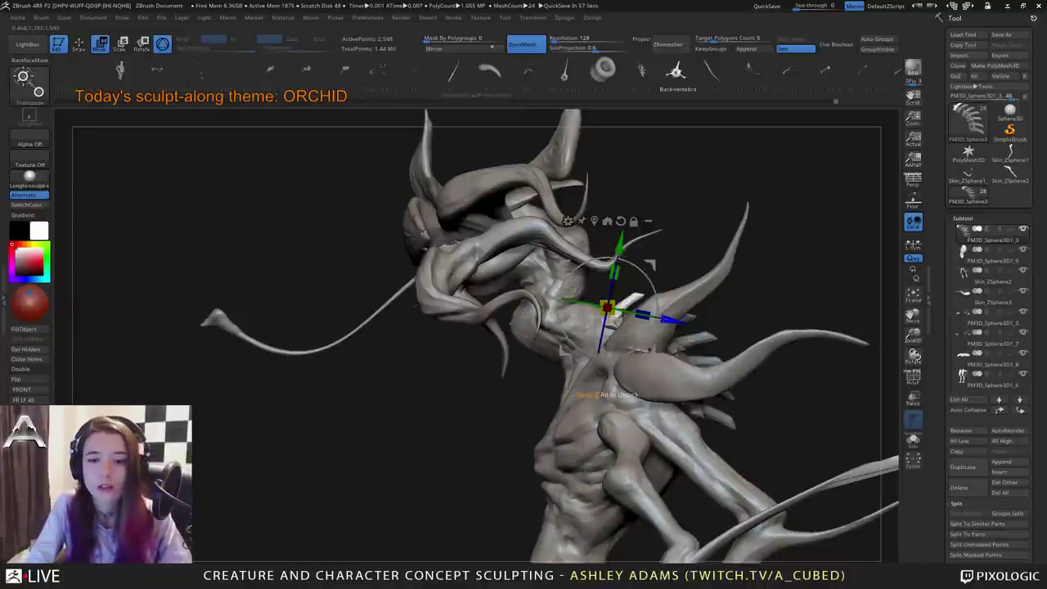
{"action": "left_click_drag", "start_coordinate": [672, 319], "coordinate": [656, 316], "text": "ctrl"}
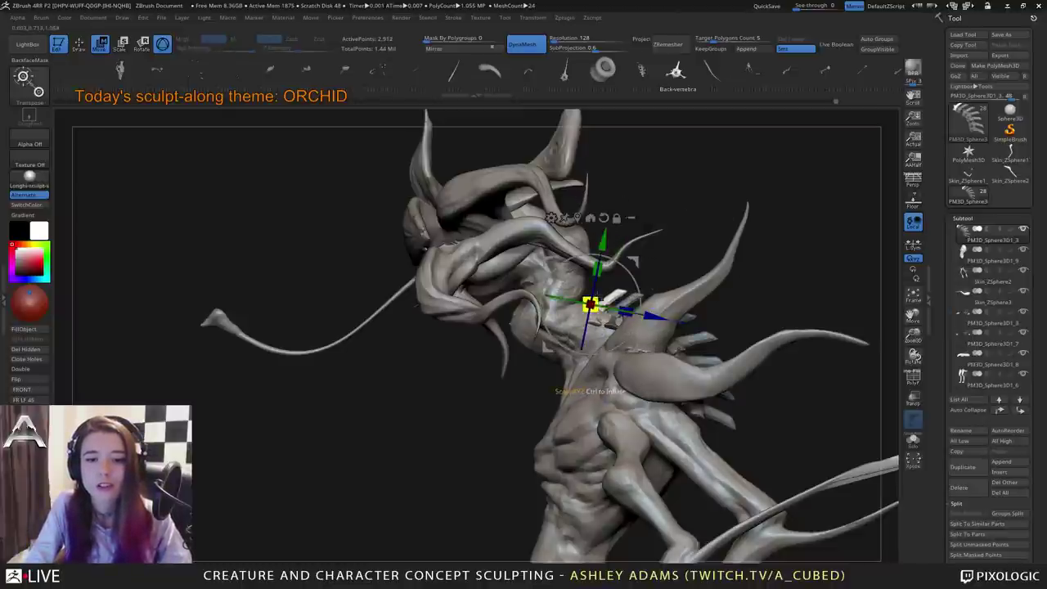
{"action": "left_click_drag", "start_coordinate": [589, 301], "coordinate": [609, 314]}
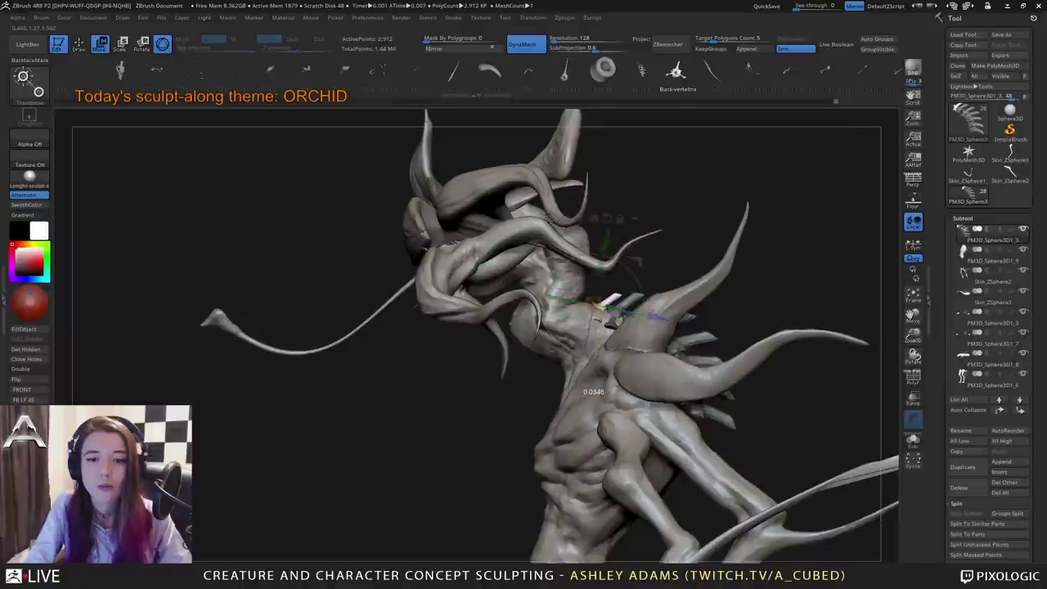
{"action": "left_click_drag", "start_coordinate": [670, 245], "coordinate": [696, 256]}
{"action": "left_click_drag", "start_coordinate": [632, 259], "coordinate": [633, 262]}
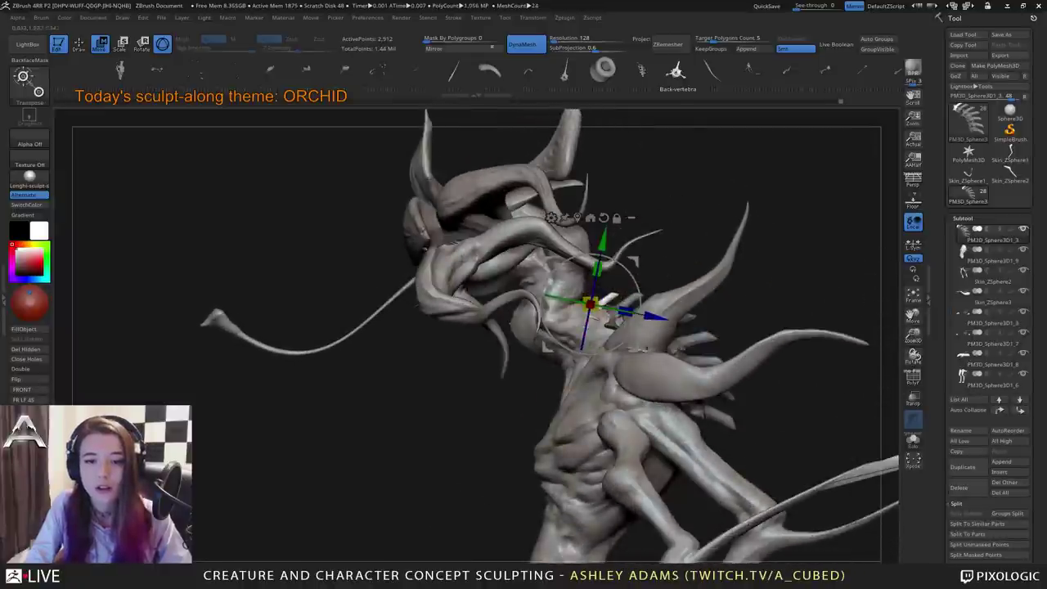
Add one more small vertebra copy near the base of the skull and fine-tune its placement on the neck.
{"action": "left_click_drag", "start_coordinate": [654, 317], "coordinate": [579, 303]}
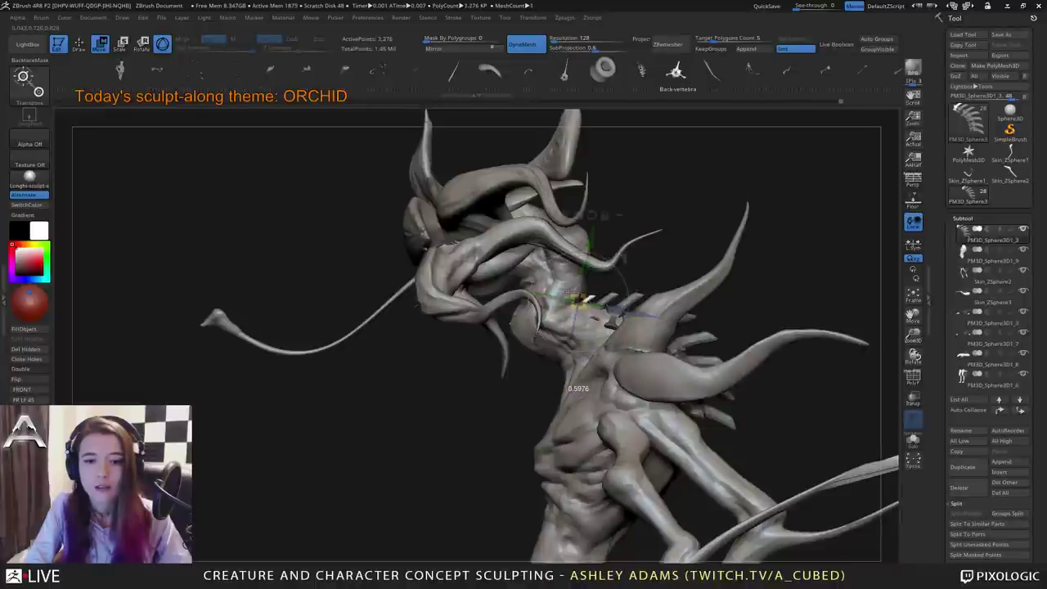
{"action": "left_click_drag", "start_coordinate": [643, 314], "coordinate": [645, 314]}
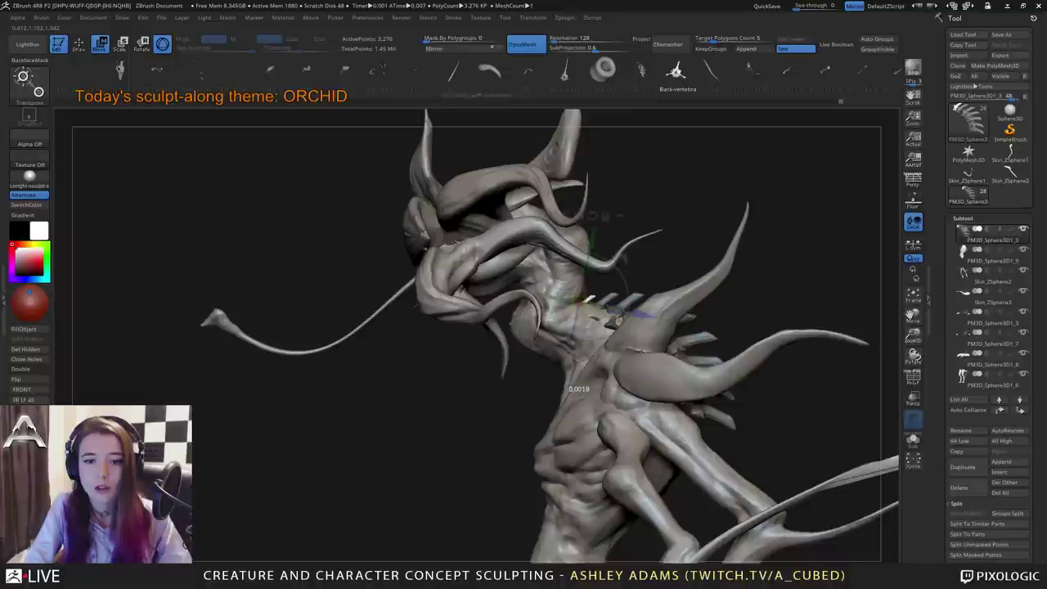
{"action": "right_click_drag", "start_coordinate": [679, 413], "coordinate": [765, 340], "text": "ctrl"}
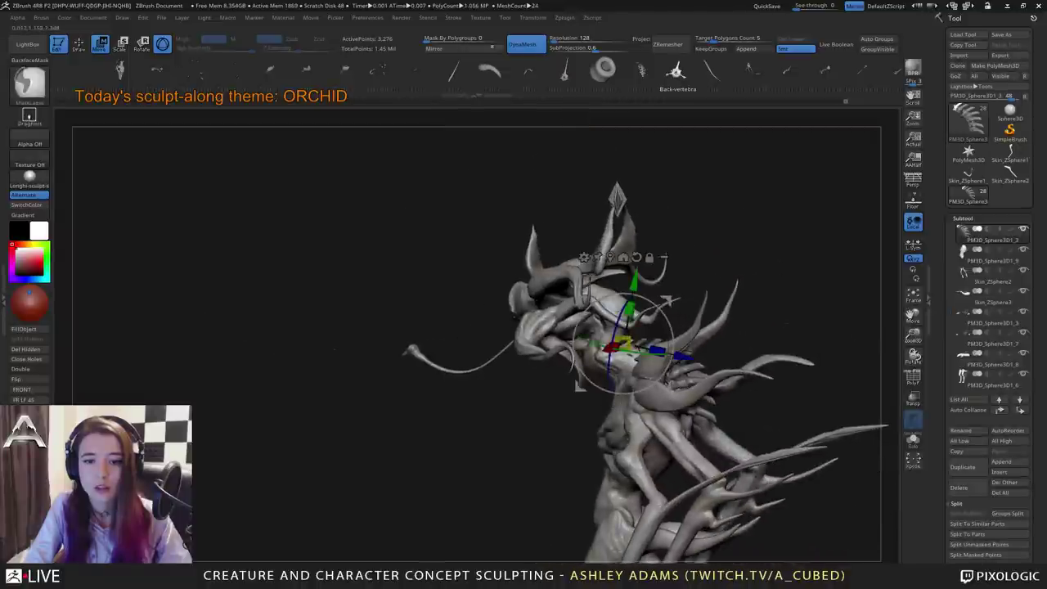
{"action": "left_click_drag", "start_coordinate": [765, 340], "coordinate": [538, 371]}
{"action": "right_click_drag", "start_coordinate": [537, 371], "coordinate": [564, 197]}
Target the lowest vertebra of the spine, return to draw mode and switch to the SnakeHook brush.
{"action": "left_click", "coordinate": [629, 339], "text": "alt"}
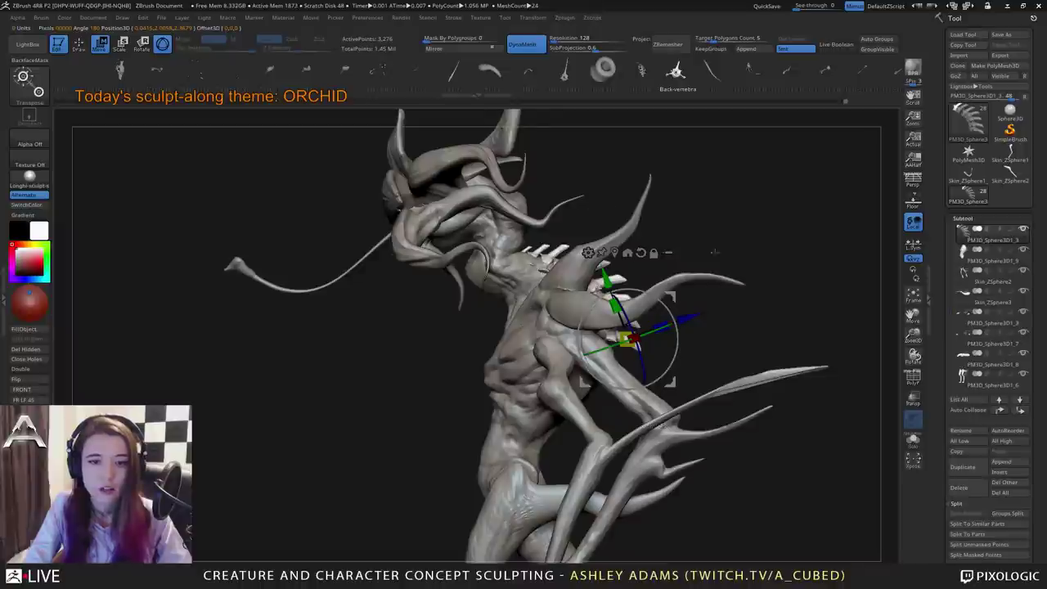
{"action": "right_click_drag", "start_coordinate": [642, 270], "coordinate": [590, 253]}
{"action": "left_click_drag", "start_coordinate": [622, 298], "coordinate": [664, 323]}
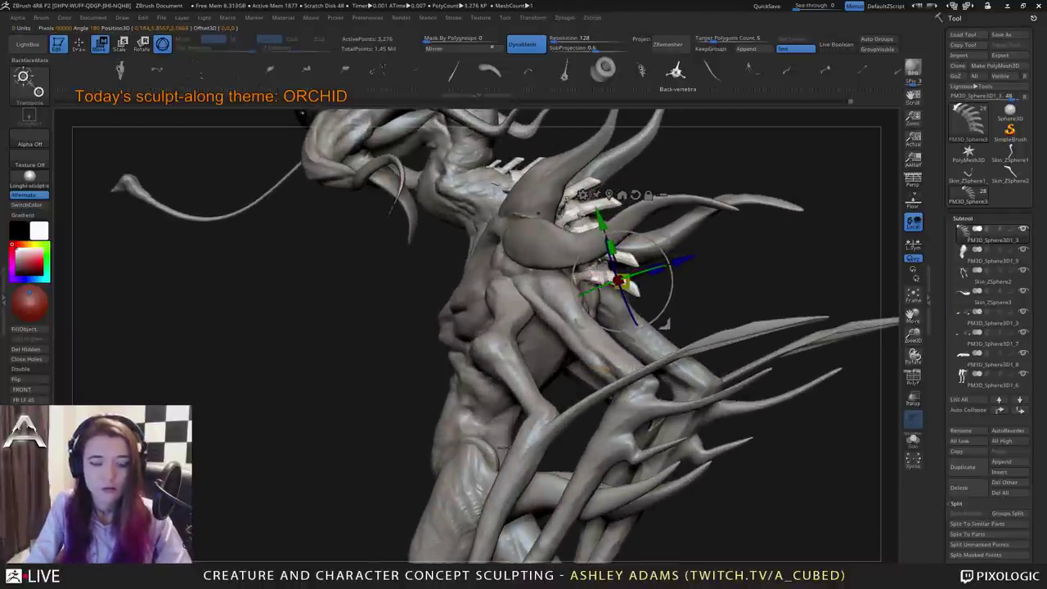
{"action": "key", "text": "q"}
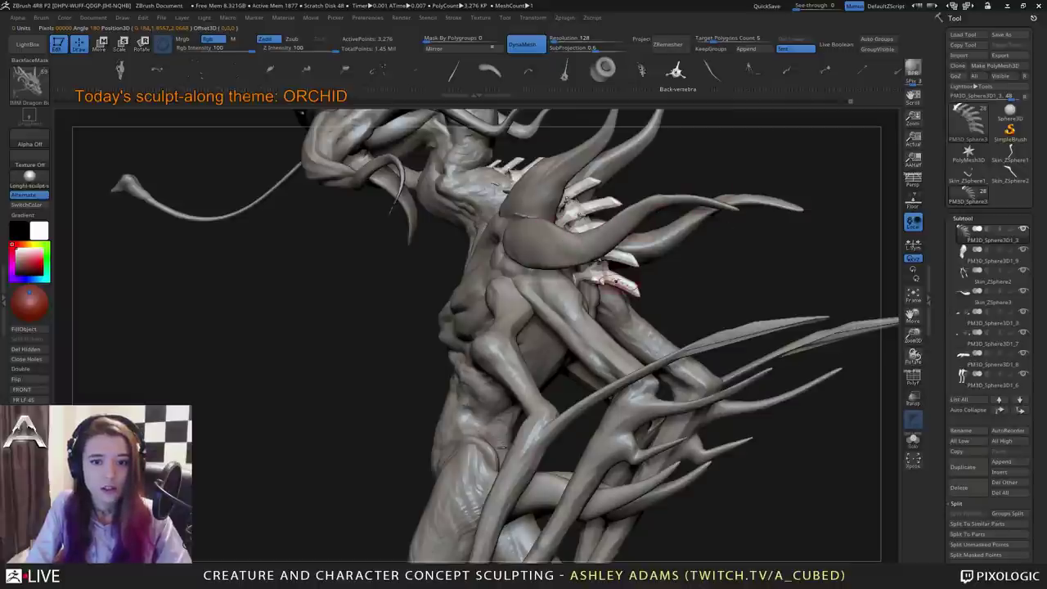
{"action": "key", "text": "ctrl+shift"}
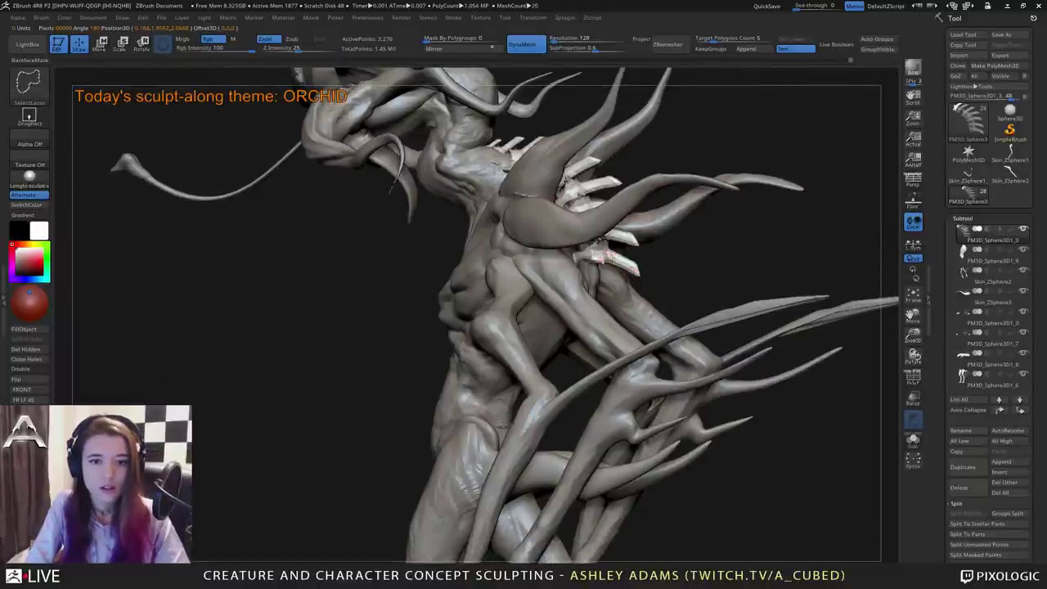
{"action": "key", "text": "b"}
{"action": "key", "text": "s"}
{"action": "key", "text": "h"}
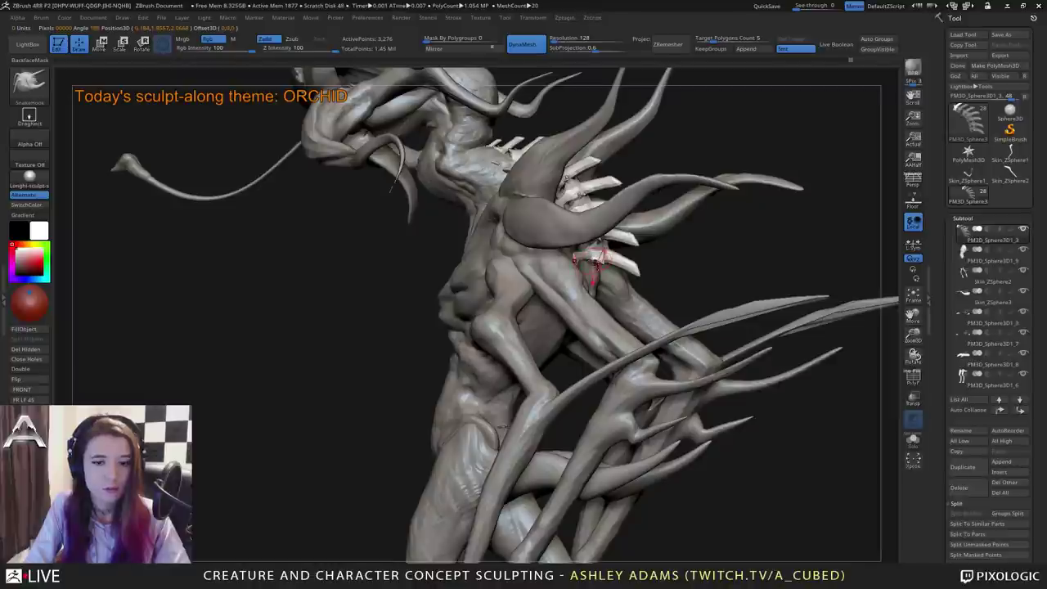
{"action": "key", "text": "ctrl"}
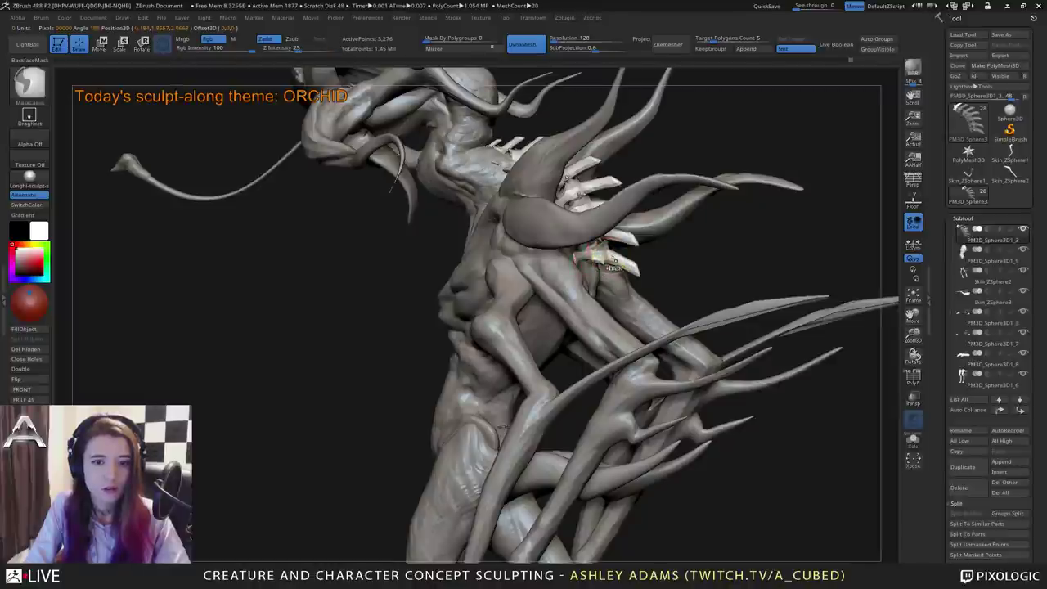
{"action": "key", "text": "ctrl+shift"}
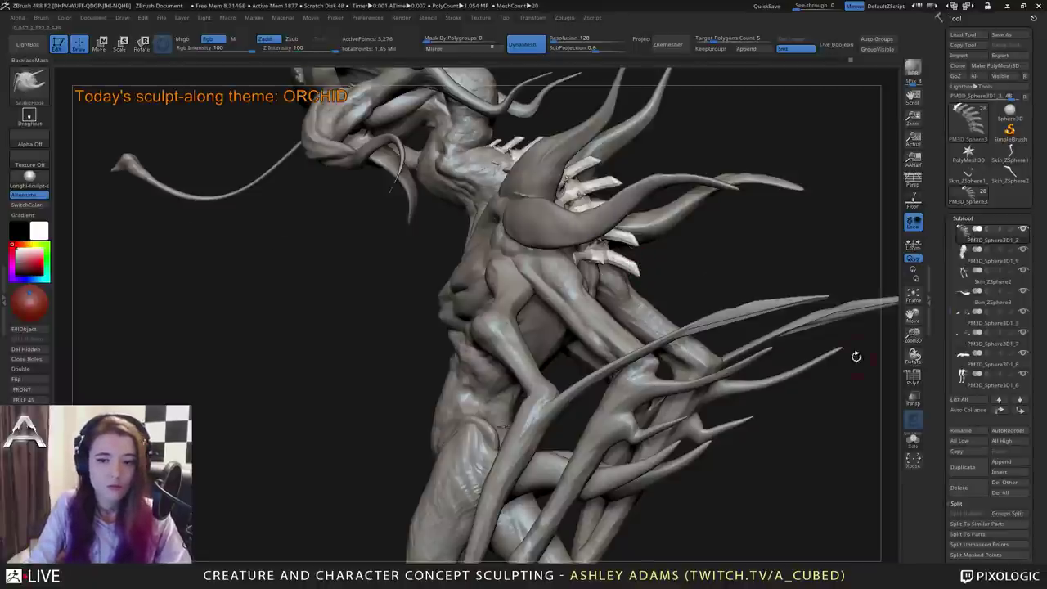
Turn on the polyframe display and auto-group the spine so each vertebra gets its own polygroup.
{"action": "left_click", "coordinate": [910, 383]}
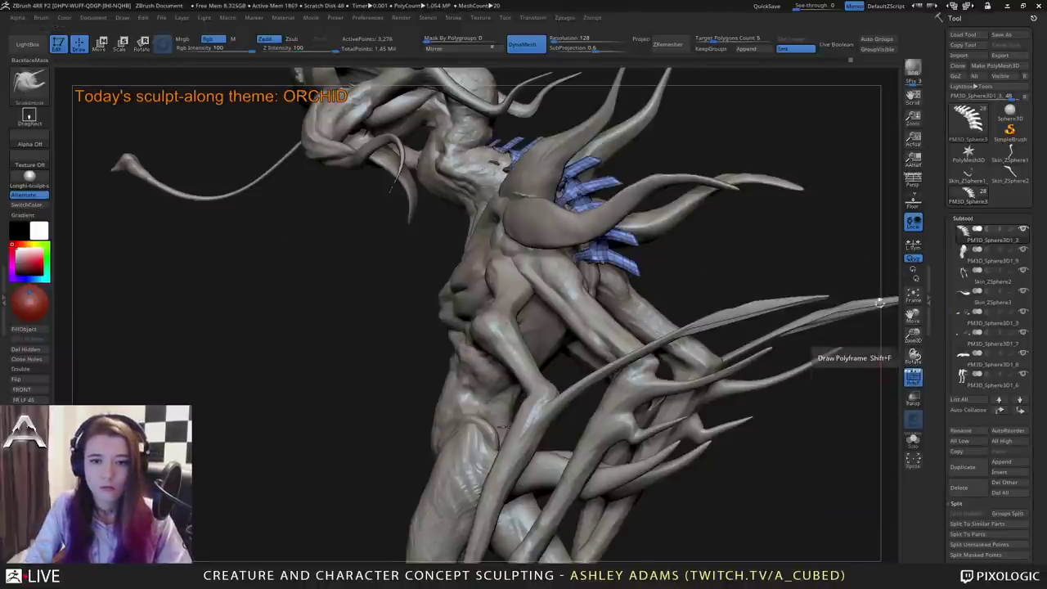
{"action": "left_click", "coordinate": [881, 40]}
{"action": "left_click_drag", "start_coordinate": [761, 245], "coordinate": [806, 246], "text": "shift"}
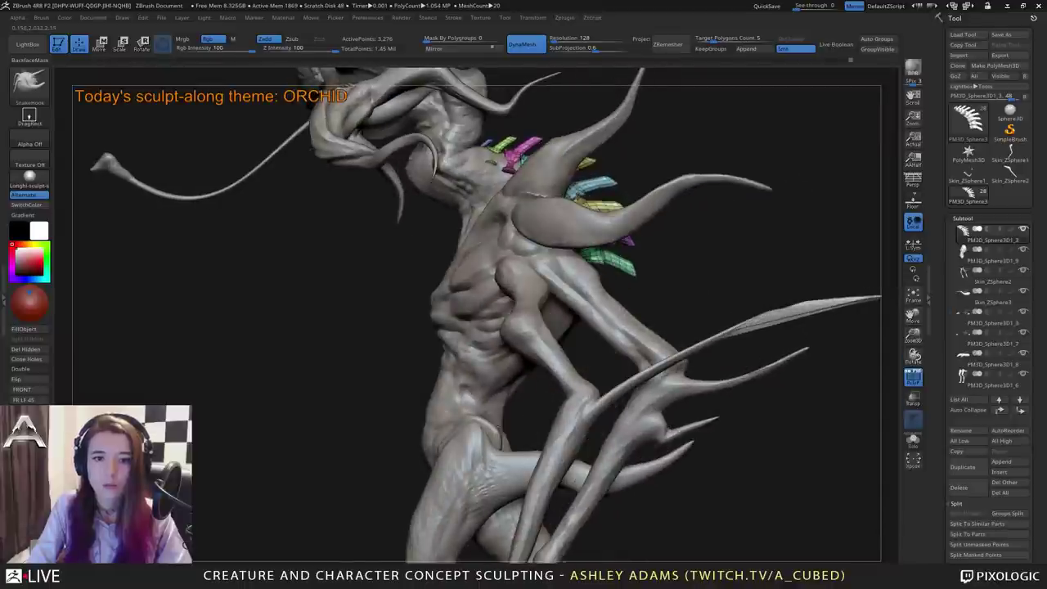
Isolate the lowest vertebra and split the hidden vertebrae off into a separate subtool.
{"action": "key", "text": "ctrl+shift"}
{"action": "left_click", "coordinate": [612, 262], "text": "ctrl+shift"}
{"action": "left_click_drag", "start_coordinate": [634, 231], "coordinate": [619, 268], "text": "alt"}
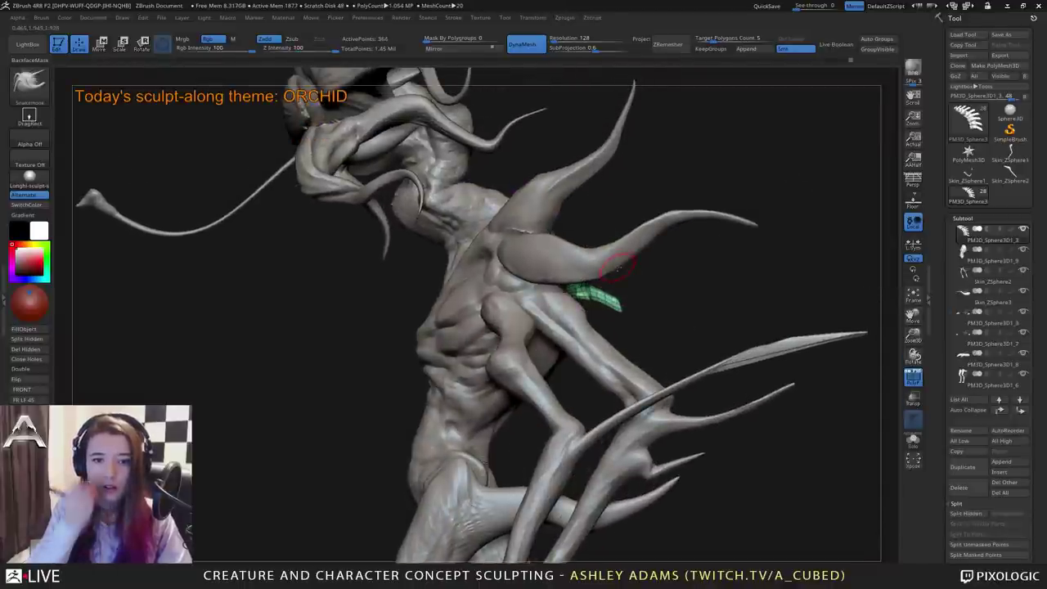
{"action": "left_click", "coordinate": [966, 513]}
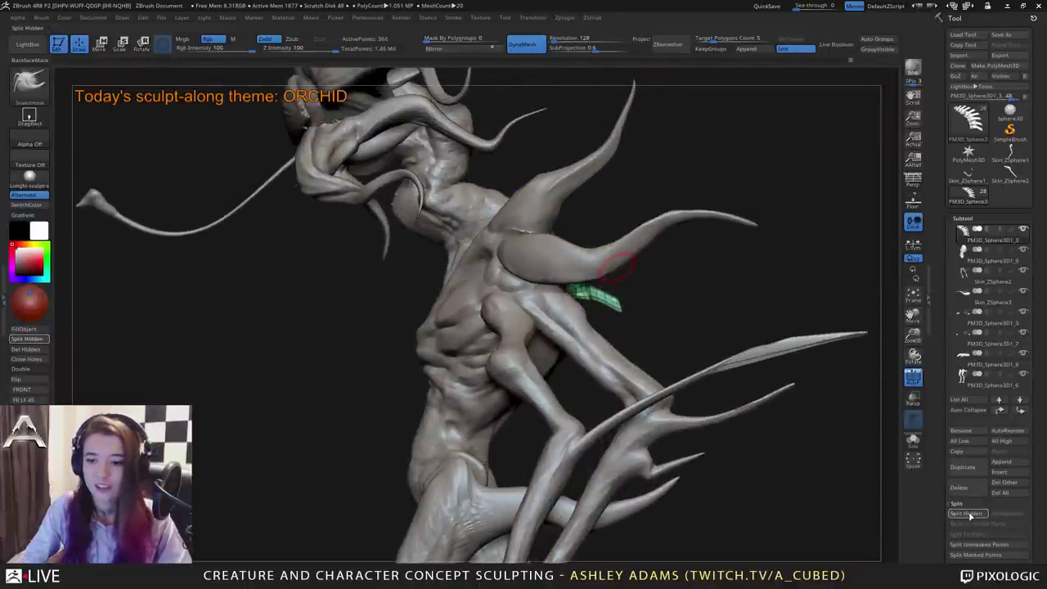
Add a copy of the isolated vertebra directly below it on the back.
{"action": "left_click_drag", "start_coordinate": [683, 320], "coordinate": [598, 368]}
{"action": "key", "text": "w"}
{"action": "left_click_drag", "start_coordinate": [598, 247], "coordinate": [598, 252], "text": "ctrl"}
{"action": "left_click_drag", "start_coordinate": [539, 376], "coordinate": [728, 336]}
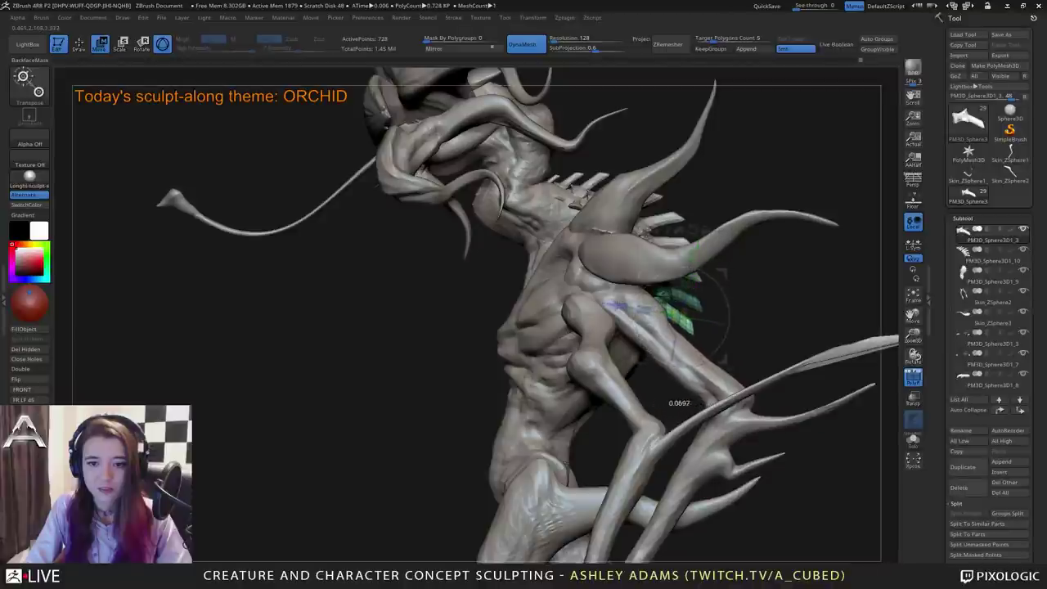
Add a second vertebra copy further down the back and rotate it to follow the spine's curve.
{"action": "left_click_drag", "start_coordinate": [777, 315], "coordinate": [723, 335]}
{"action": "mouse_move", "coordinate": [614, 308]}
{"action": "right_mouse_down"}
{"action": "mouse_move", "coordinate": [503, 314]}
{"action": "mouse_move", "coordinate": [614, 309]}
{"action": "right_mouse_up"}
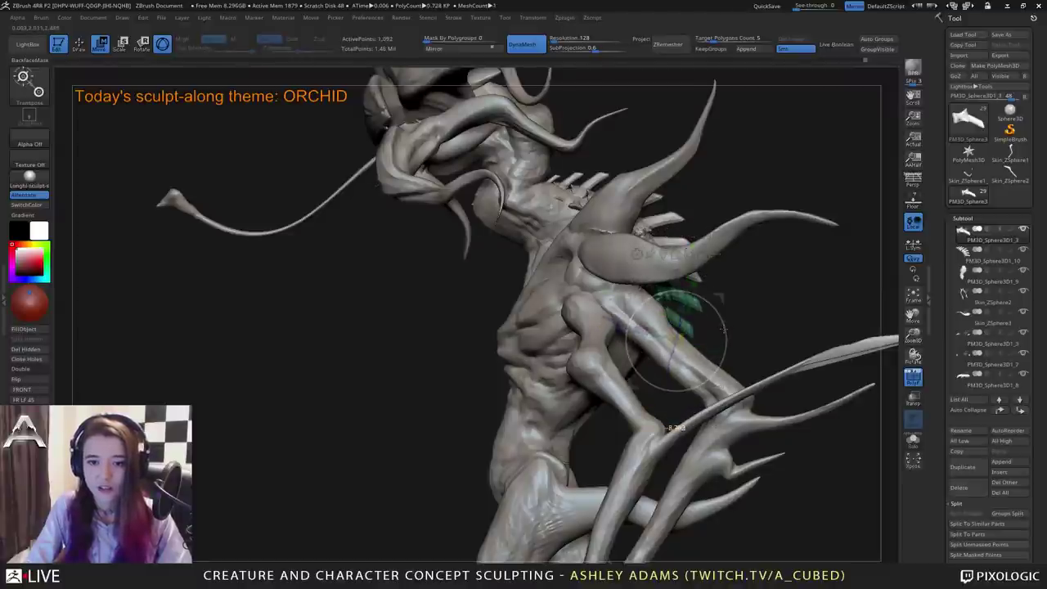
{"action": "left_click_drag", "start_coordinate": [723, 329], "coordinate": [723, 324]}
{"action": "mouse_move", "coordinate": [740, 306]}
{"action": "right_mouse_down"}
{"action": "mouse_move", "coordinate": [651, 291]}
{"action": "mouse_move", "coordinate": [739, 295]}
{"action": "right_mouse_up"}
{"action": "left_click_drag", "start_coordinate": [717, 280], "coordinate": [717, 279]}
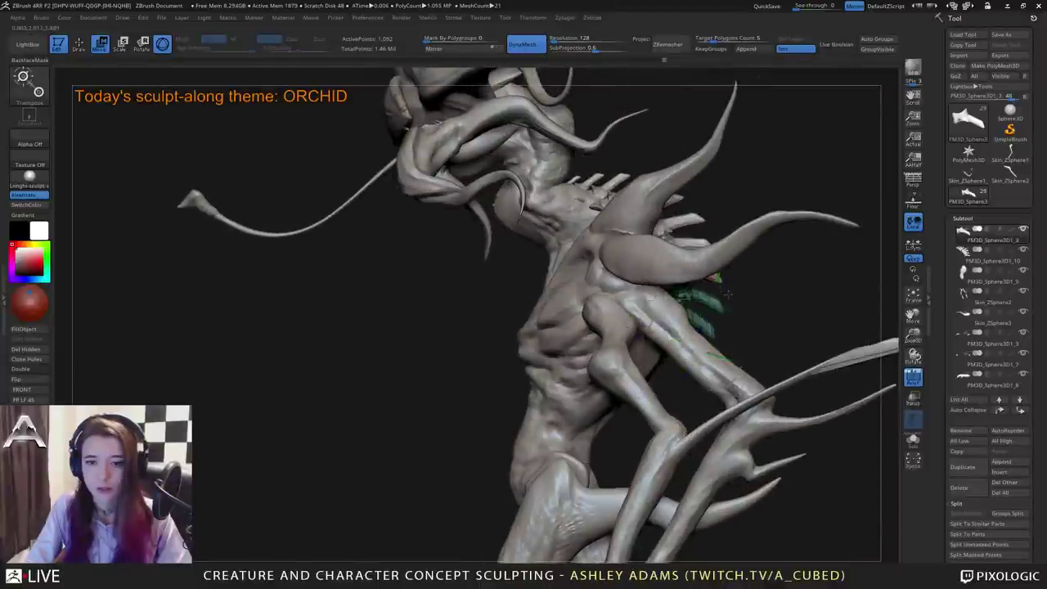
Add a third vertebra copy lower on the back and align it from the back and side.
{"action": "right_click_drag", "start_coordinate": [727, 293], "coordinate": [689, 297]}
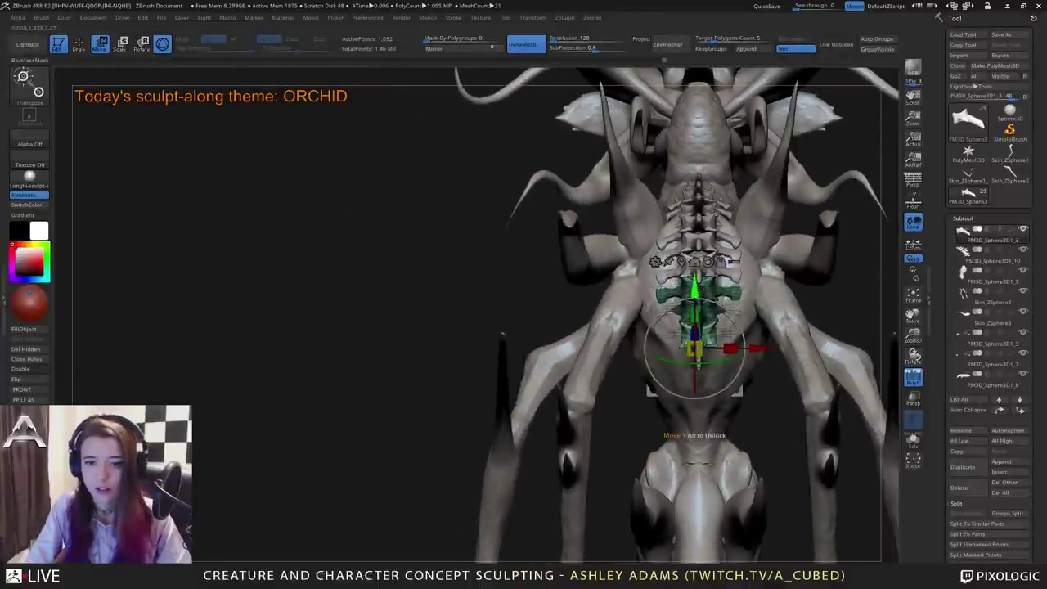
{"action": "mouse_move", "coordinate": [693, 431]}
{"action": "left_mouse_down"}
{"action": "mouse_move", "coordinate": [643, 275]}
{"action": "mouse_move", "coordinate": [597, 285]}
{"action": "mouse_move", "coordinate": [627, 287]}
{"action": "left_mouse_up"}
{"action": "left_click_drag", "start_coordinate": [676, 313], "coordinate": [627, 391]}
{"action": "left_click_drag", "start_coordinate": [704, 317], "coordinate": [706, 315]}
{"action": "right_click_drag", "start_coordinate": [674, 291], "coordinate": [637, 297], "text": "alt"}
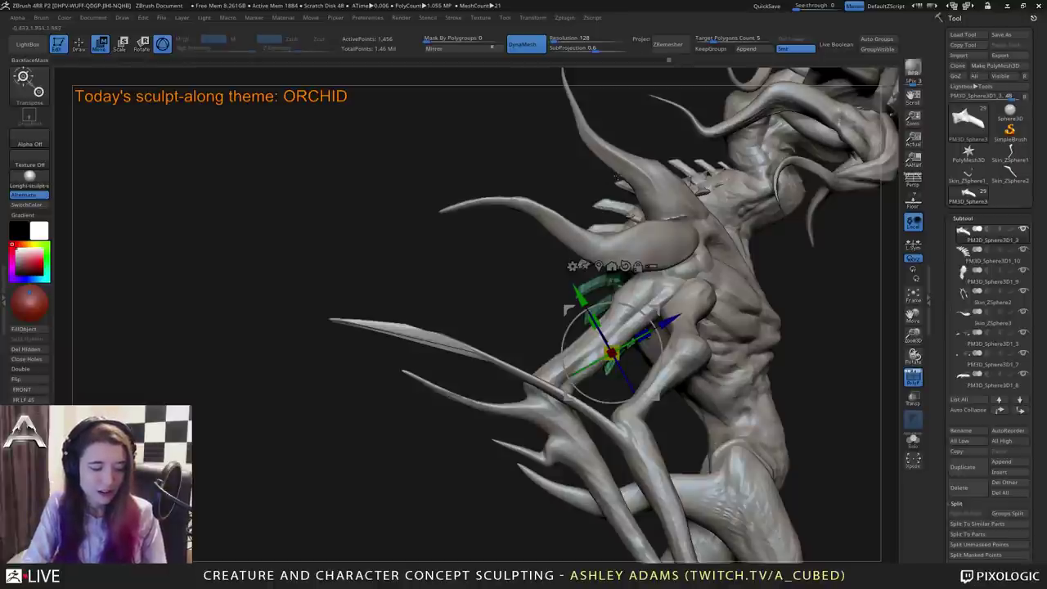
Add a fourth vertebra copy below the third, then scale and position it to follow the lower back.
{"action": "left_click_drag", "start_coordinate": [458, 274], "coordinate": [709, 276]}
{"action": "left_click_drag", "start_coordinate": [590, 298], "coordinate": [590, 303]}
{"action": "left_click_drag", "start_coordinate": [417, 287], "coordinate": [636, 352]}
{"action": "left_click_drag", "start_coordinate": [692, 321], "coordinate": [673, 281], "text": "alt"}
{"action": "left_click_drag", "start_coordinate": [623, 417], "coordinate": [612, 417]}
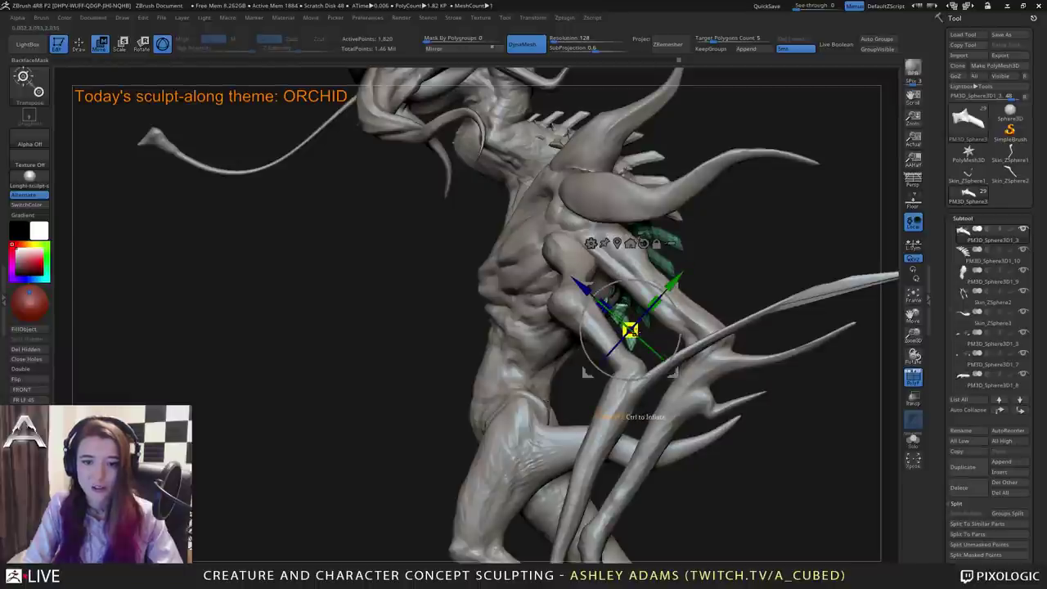
{"action": "left_click", "coordinate": [622, 247], "text": "alt"}
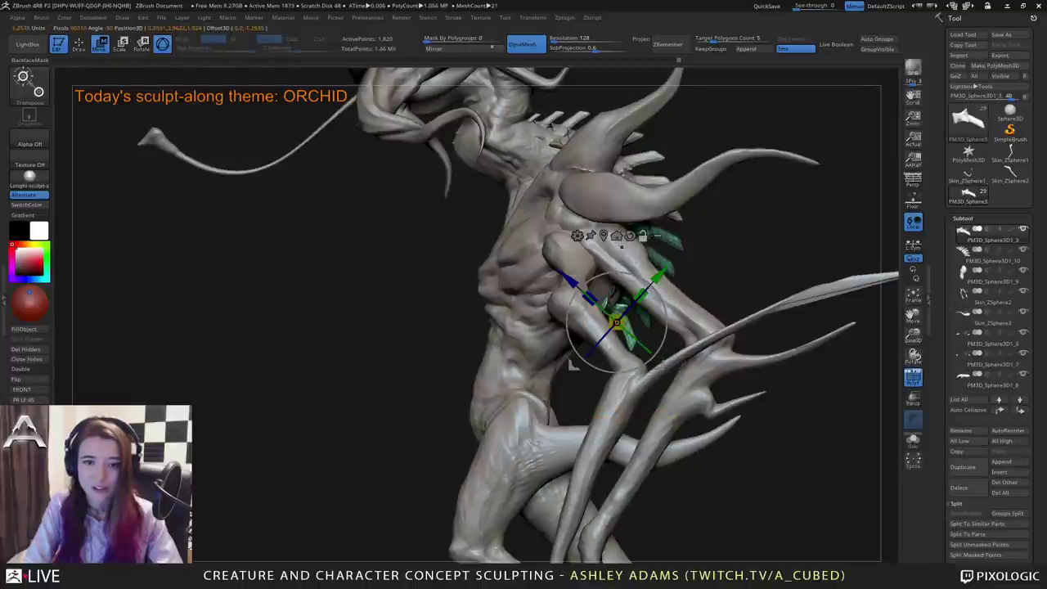
{"action": "left_click_drag", "start_coordinate": [617, 322], "coordinate": [611, 326]}
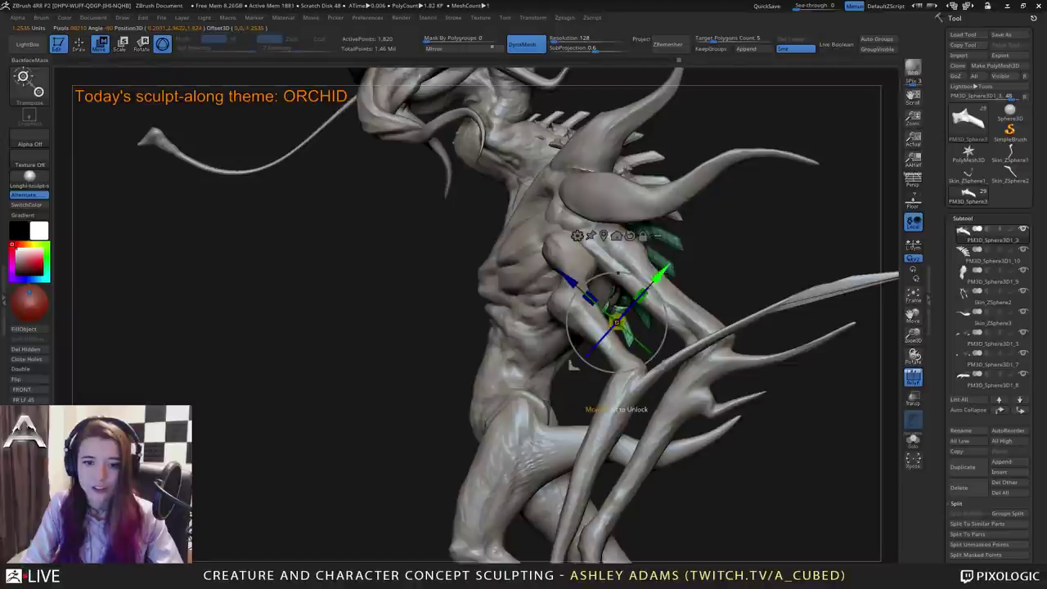
{"action": "left_click_drag", "start_coordinate": [658, 274], "coordinate": [661, 272]}
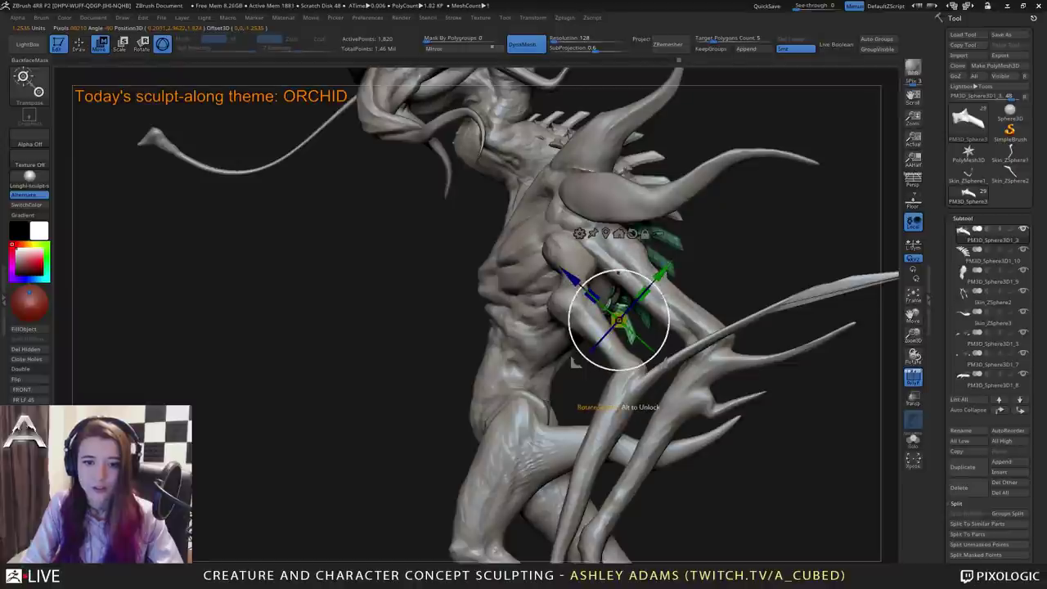
Add a fifth vertebra copy toward the waist and tilt it to match the spine's curve.
{"action": "left_click_drag", "start_coordinate": [575, 362], "coordinate": [566, 374]}
{"action": "left_click_drag", "start_coordinate": [654, 285], "coordinate": [654, 284]}
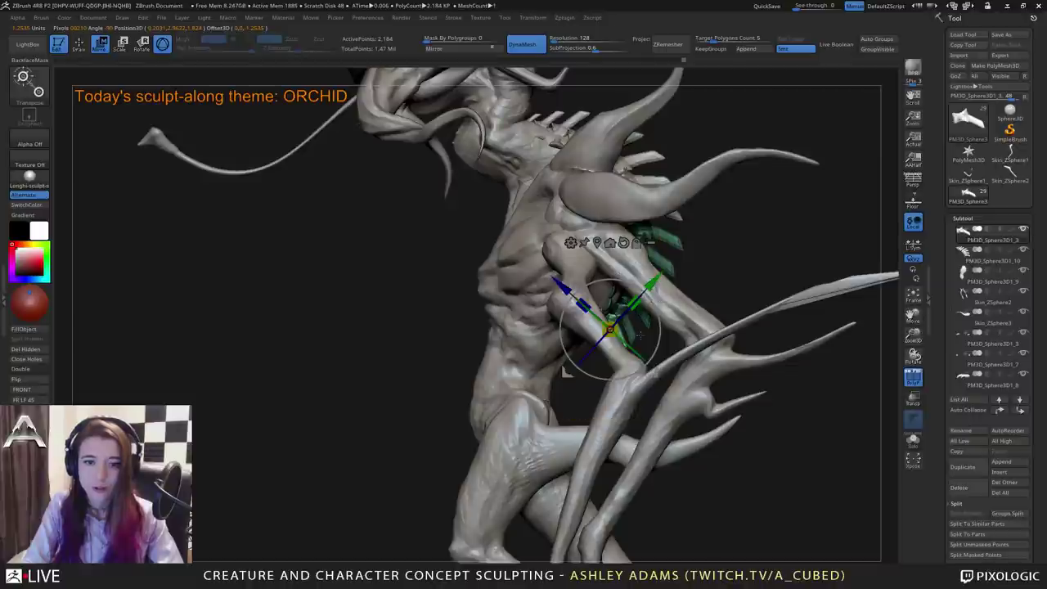
{"action": "left_click_drag", "start_coordinate": [658, 339], "coordinate": [660, 342]}
{"action": "mouse_move", "coordinate": [566, 371]}
{"action": "left_mouse_down"}
{"action": "mouse_move", "coordinate": [568, 352]}
{"action": "mouse_move", "coordinate": [561, 372]}
{"action": "left_mouse_up"}
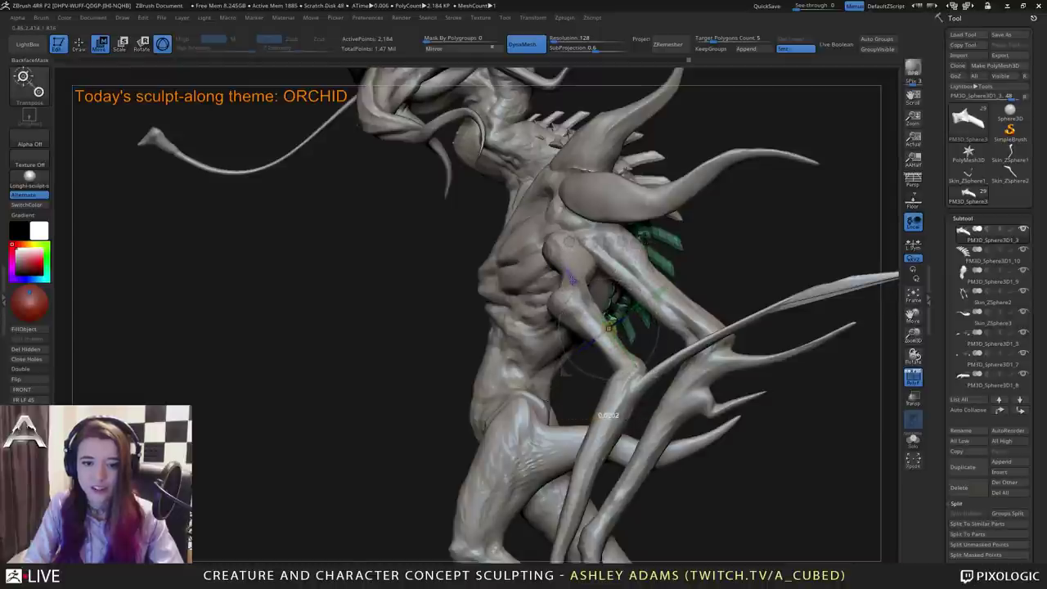
{"action": "left_click_drag", "start_coordinate": [660, 291], "coordinate": [660, 291]}
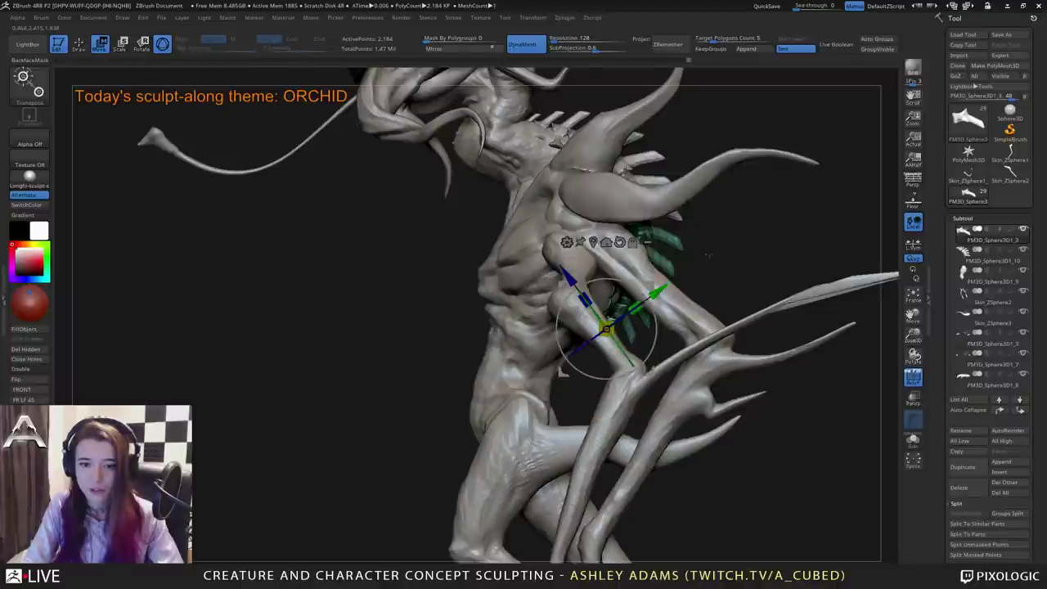
Add a final vertebra copy just above the hips and narrow its width from the back view.
{"action": "left_click_drag", "start_coordinate": [761, 249], "coordinate": [629, 319]}
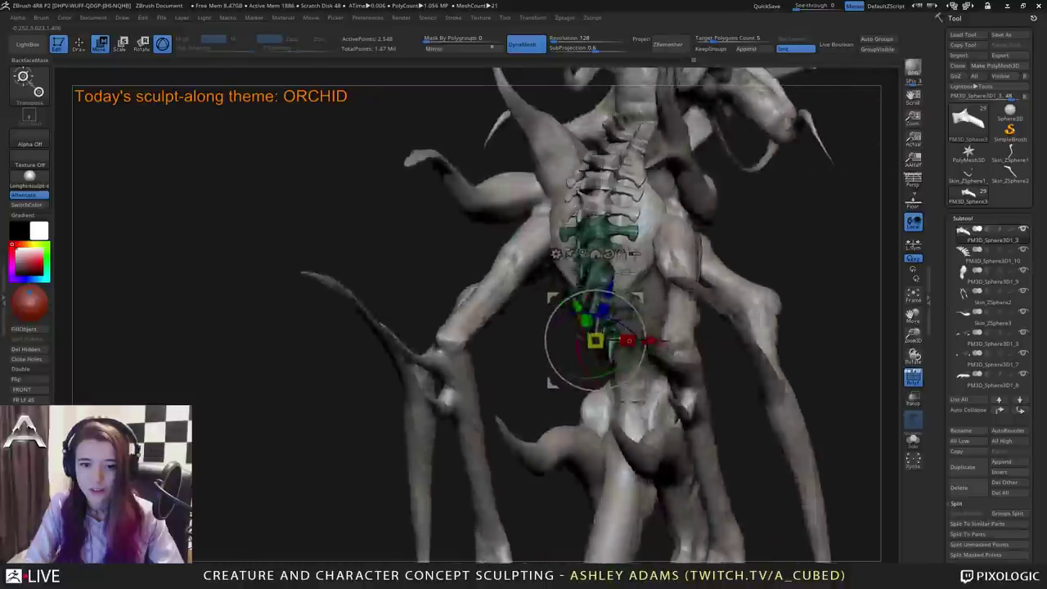
{"action": "mouse_move", "coordinate": [629, 319]}
{"action": "right_mouse_down"}
{"action": "mouse_move", "coordinate": [655, 325]}
{"action": "mouse_move", "coordinate": [645, 330]}
{"action": "right_mouse_up"}
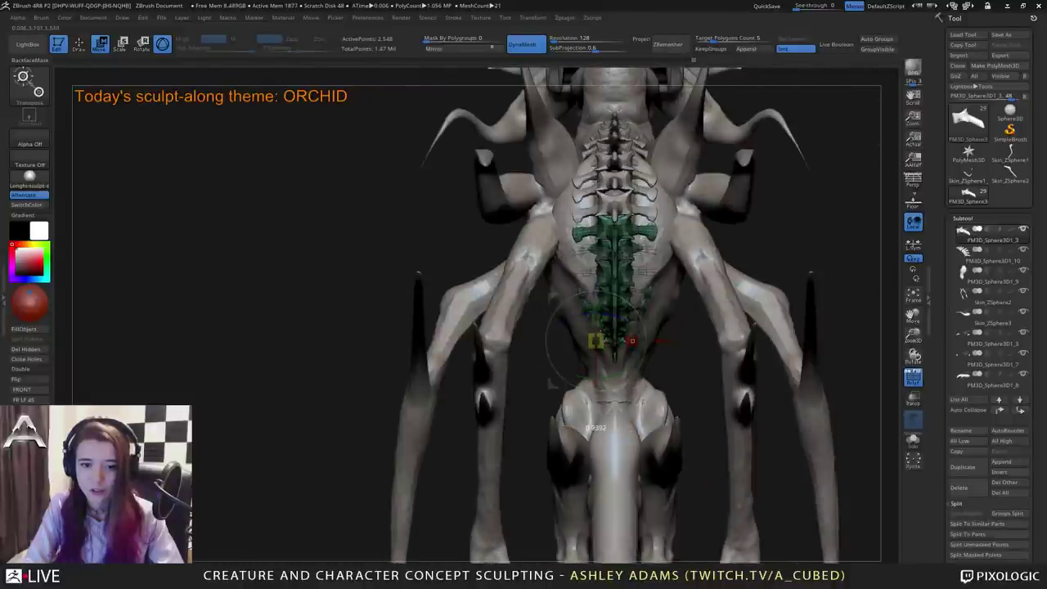
{"action": "left_click_drag", "start_coordinate": [632, 341], "coordinate": [631, 341]}
{"action": "mouse_move", "coordinate": [635, 339]}
{"action": "right_mouse_down"}
{"action": "mouse_move", "coordinate": [691, 320]}
{"action": "mouse_move", "coordinate": [712, 278]}
{"action": "mouse_move", "coordinate": [756, 252]}
{"action": "right_mouse_up"}
Return to draw mode, turn off the polyframe display, and check the full spine from the back and side.
{"action": "key", "text": "q"}
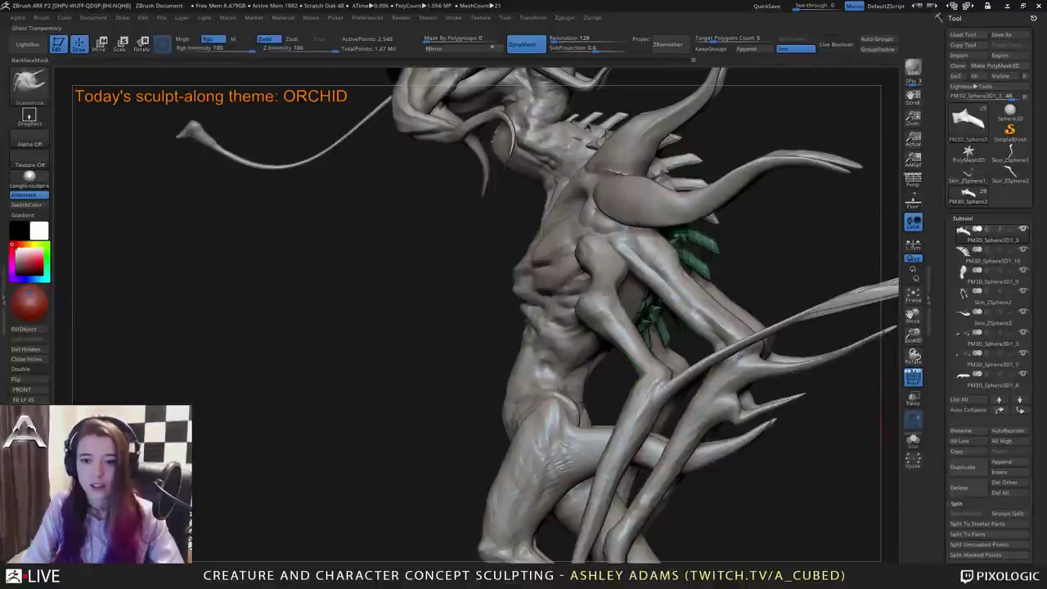
{"action": "left_click", "coordinate": [913, 377]}
{"action": "right_click_drag", "start_coordinate": [859, 372], "coordinate": [727, 292], "text": "ctrl"}
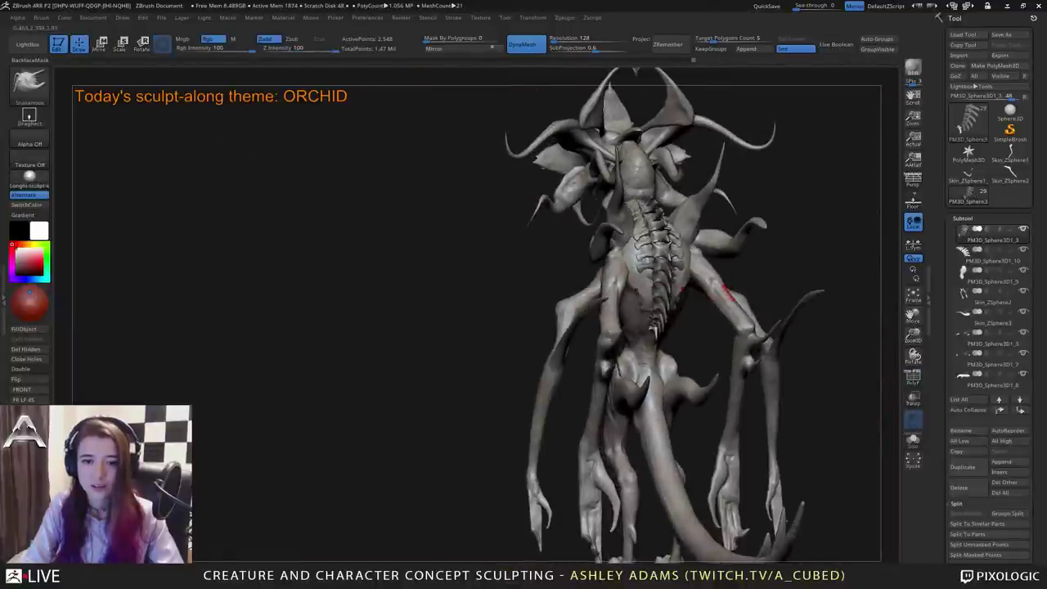
{"action": "left_click_drag", "start_coordinate": [724, 266], "coordinate": [714, 263]}
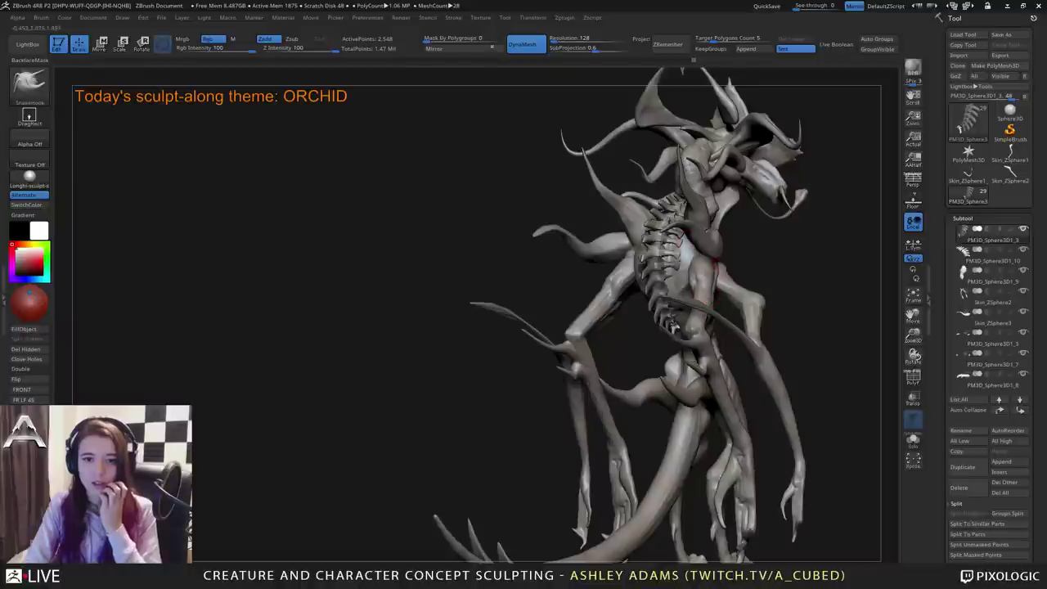
Make the torso piece active and build up its surface beside the mid-back vertebrae with the ClayBuildup brush.
{"action": "right_click_drag", "start_coordinate": [656, 216], "coordinate": [722, 265]}
{"action": "left_click", "coordinate": [635, 298], "text": "alt"}
{"action": "mouse_move", "coordinate": [612, 302]}
{"action": "right_mouse_down"}
{"action": "mouse_move", "coordinate": [627, 331]}
{"action": "mouse_move", "coordinate": [661, 325]}
{"action": "right_mouse_up"}
{"action": "key", "text": "b"}
{"action": "key", "text": "c"}
{"action": "key", "text": "b"}
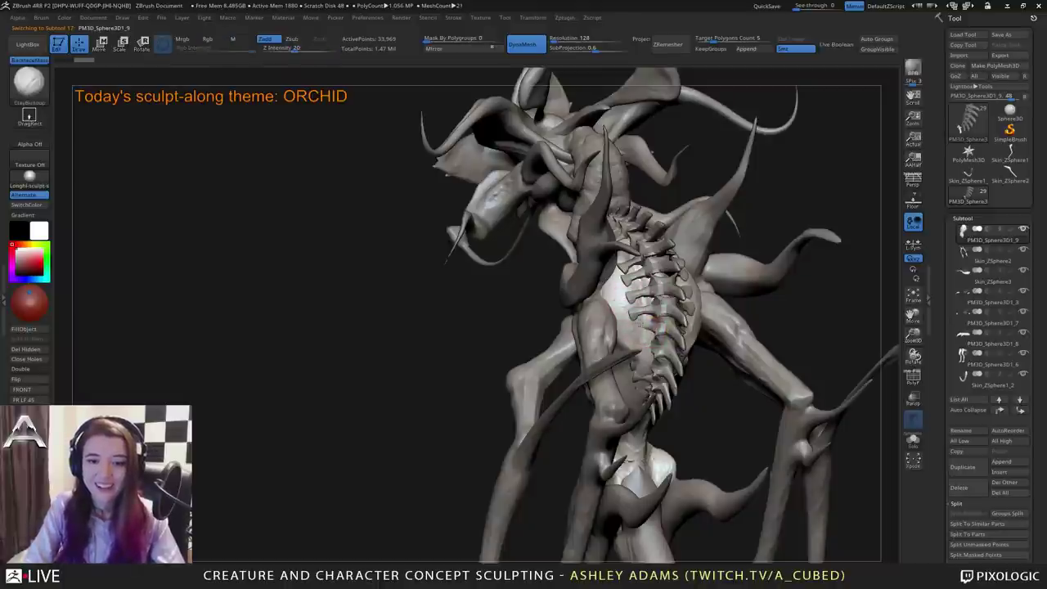
{"action": "left_click_drag", "start_coordinate": [640, 324], "coordinate": [647, 329]}
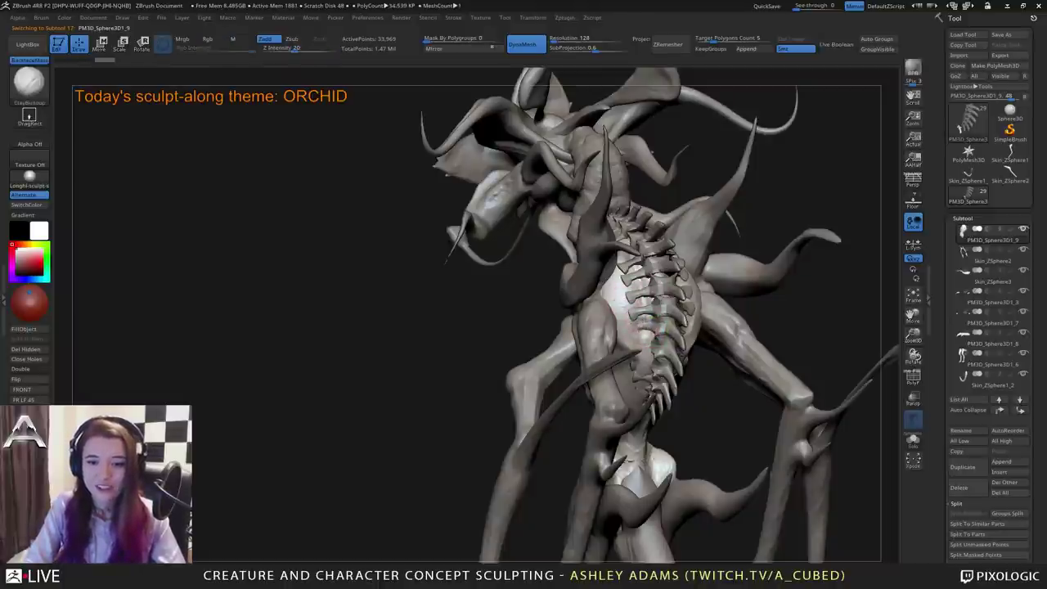
{"action": "left_click_drag", "start_coordinate": [638, 315], "coordinate": [620, 261]}
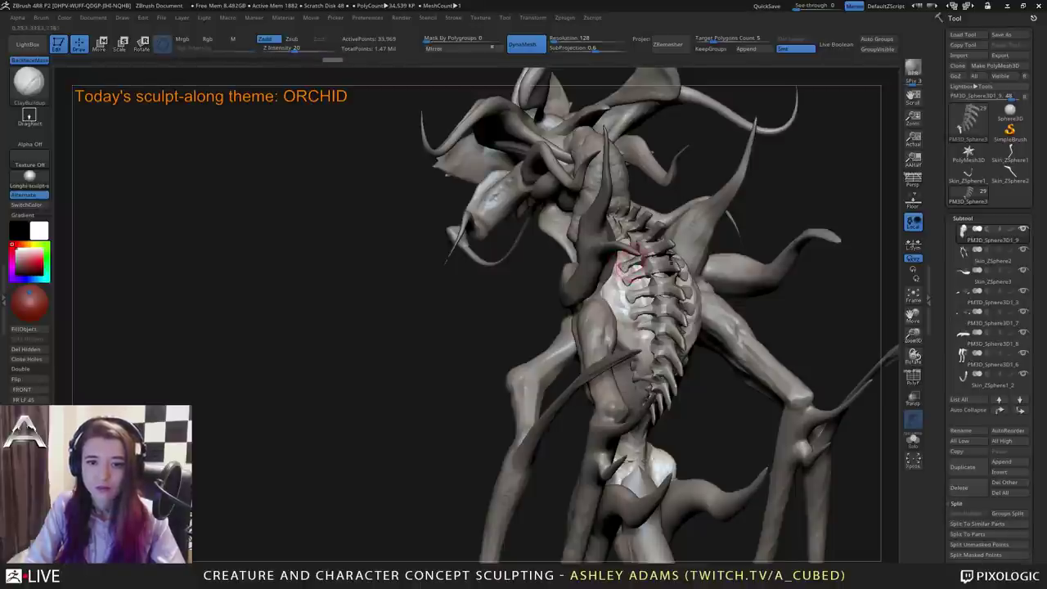
Add more clay to the torso around the upper vertebrae, working from the shoulder blades up to the neck base.
{"action": "mouse_move", "coordinate": [620, 266]}
{"action": "right_mouse_down"}
{"action": "mouse_move", "coordinate": [564, 260]}
{"action": "mouse_move", "coordinate": [550, 245]}
{"action": "right_mouse_up"}
{"action": "mouse_move", "coordinate": [679, 237]}
{"action": "left_mouse_down"}
{"action": "mouse_move", "coordinate": [678, 247]}
{"action": "mouse_move", "coordinate": [681, 239]}
{"action": "left_mouse_up"}
{"action": "right_click_drag", "start_coordinate": [683, 229], "coordinate": [674, 348]}
{"action": "left_click_drag", "start_coordinate": [669, 354], "coordinate": [672, 341]}
{"action": "mouse_move", "coordinate": [672, 340]}
{"action": "right_mouse_down"}
{"action": "mouse_move", "coordinate": [629, 349]}
{"action": "mouse_move", "coordinate": [620, 394]}
{"action": "right_mouse_up"}
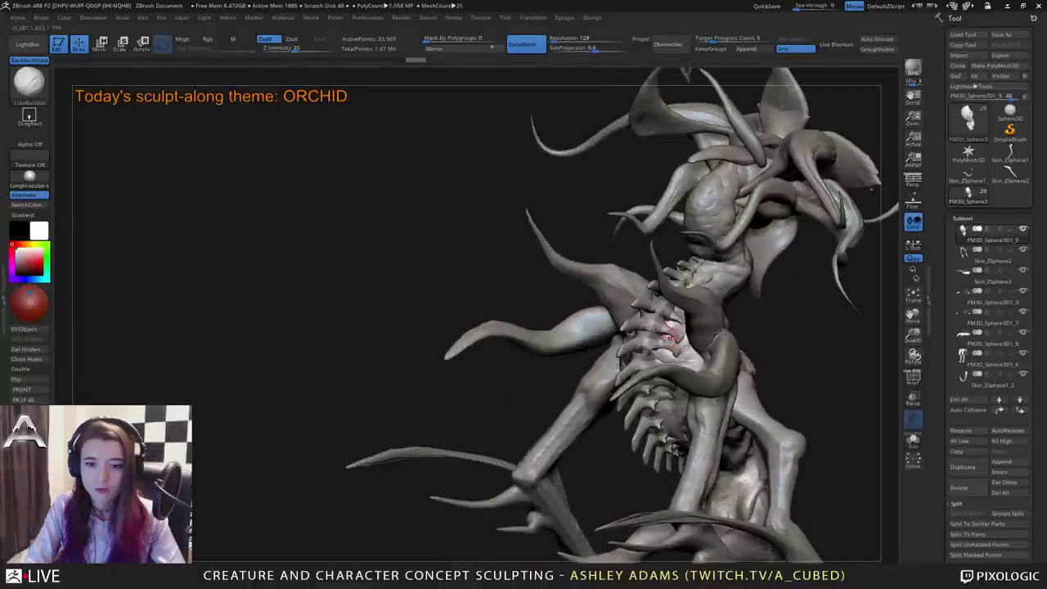
{"action": "mouse_move", "coordinate": [669, 332]}
{"action": "left_mouse_down"}
{"action": "mouse_move", "coordinate": [673, 342]}
{"action": "mouse_move", "coordinate": [669, 322]}
{"action": "left_mouse_up"}
{"action": "right_click_drag", "start_coordinate": [669, 323], "coordinate": [672, 385]}
{"action": "left_click_drag", "start_coordinate": [693, 286], "coordinate": [691, 282]}
Make the neck and head piece active and build up clay where the neck vertebrae meet the skin.
{"action": "mouse_move", "coordinate": [691, 282]}
{"action": "right_mouse_down"}
{"action": "mouse_move", "coordinate": [710, 254]}
{"action": "mouse_move", "coordinate": [688, 219]}
{"action": "mouse_move", "coordinate": [675, 250]}
{"action": "mouse_move", "coordinate": [677, 296]}
{"action": "right_mouse_up"}
{"action": "left_click", "coordinate": [679, 296], "text": "alt"}
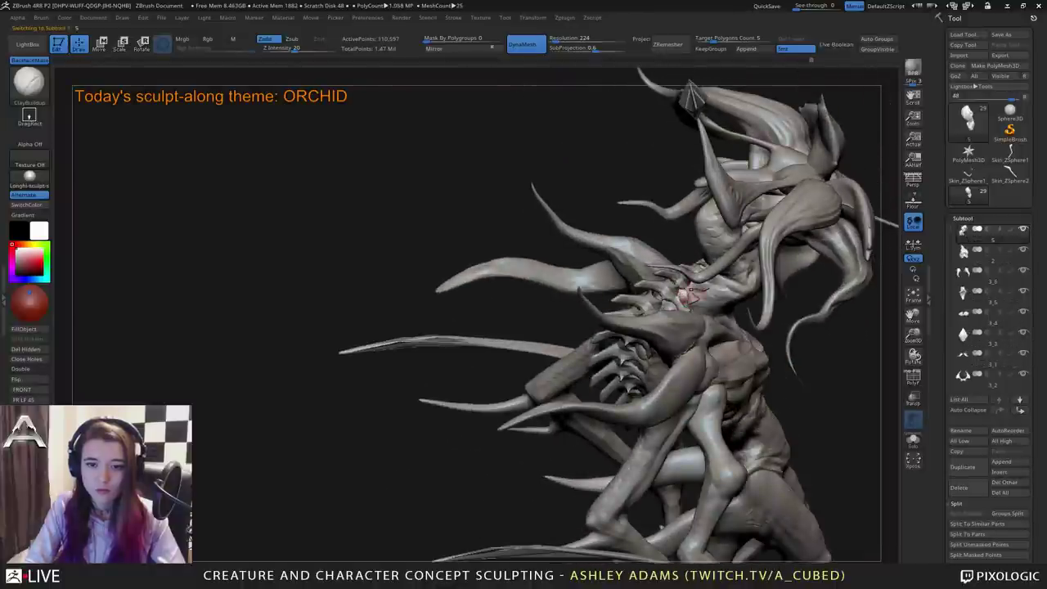
{"action": "left_click_drag", "start_coordinate": [683, 295], "coordinate": [708, 282]}
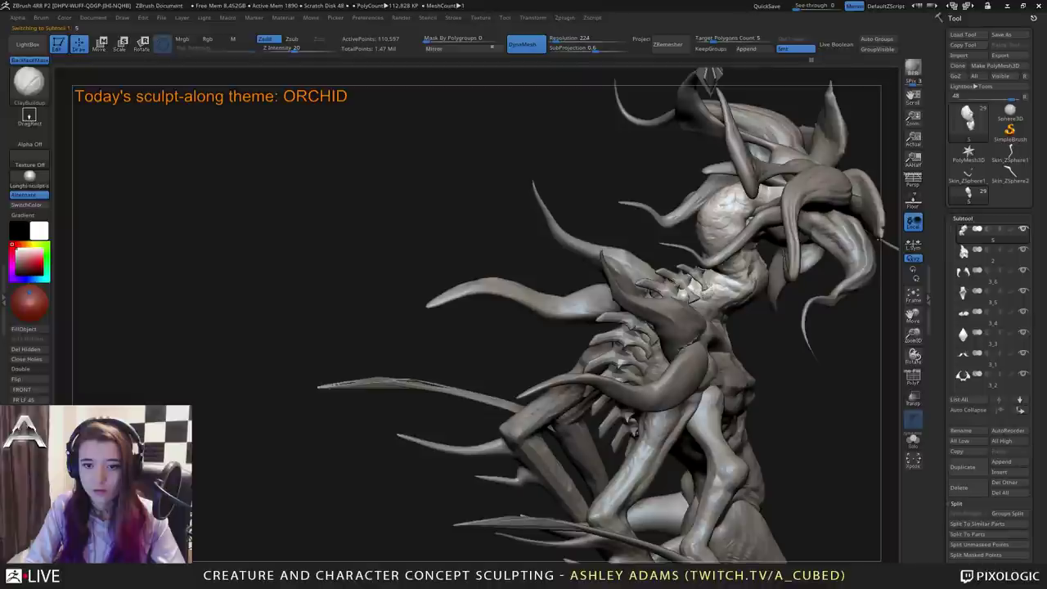
{"action": "left_click_drag", "start_coordinate": [694, 288], "coordinate": [691, 297]}
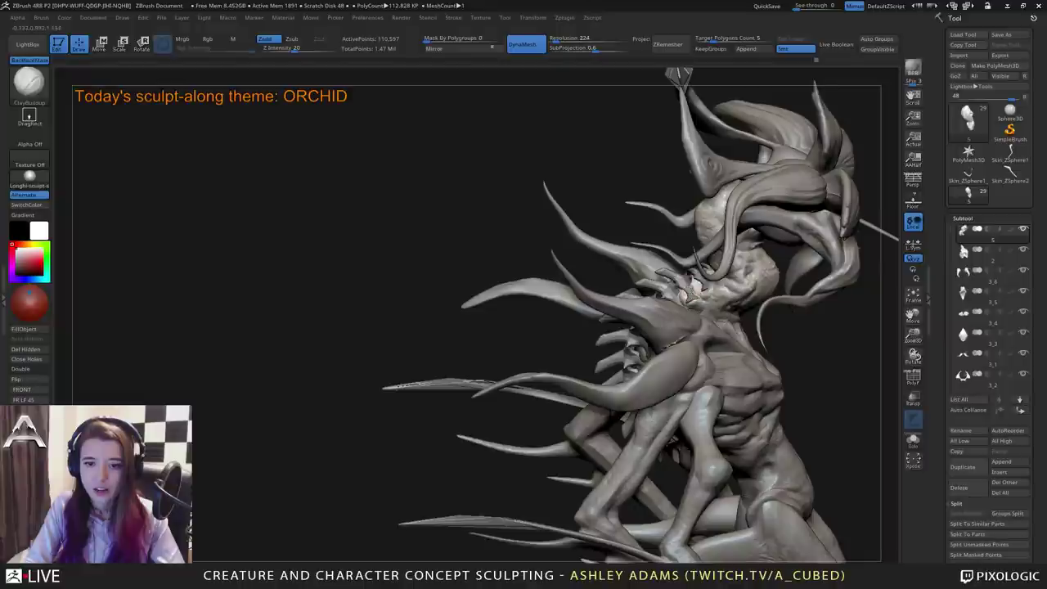
{"action": "right_click_drag", "start_coordinate": [691, 293], "coordinate": [740, 323]}
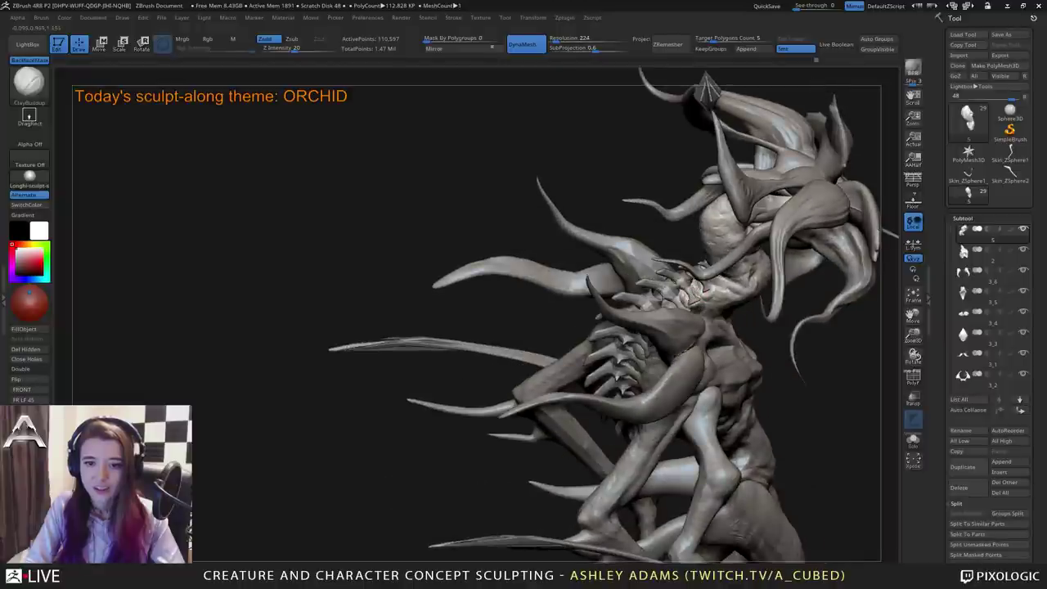
Select the torso subtool and build up clay beside the lower vertebrae on the creature's back with ClayBuildup.
{"action": "right_click_drag", "start_coordinate": [694, 296], "coordinate": [667, 328]}
{"action": "left_click", "coordinate": [664, 331], "text": "alt"}
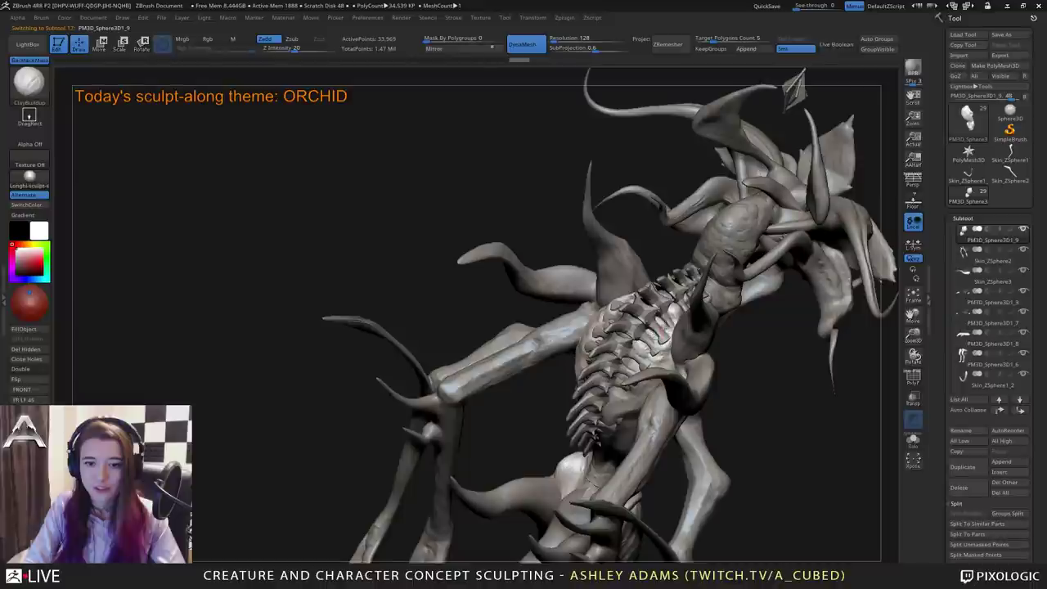
{"action": "left_click", "coordinate": [661, 329], "text": "alt"}
{"action": "right_click_drag", "start_coordinate": [661, 329], "coordinate": [647, 365]}
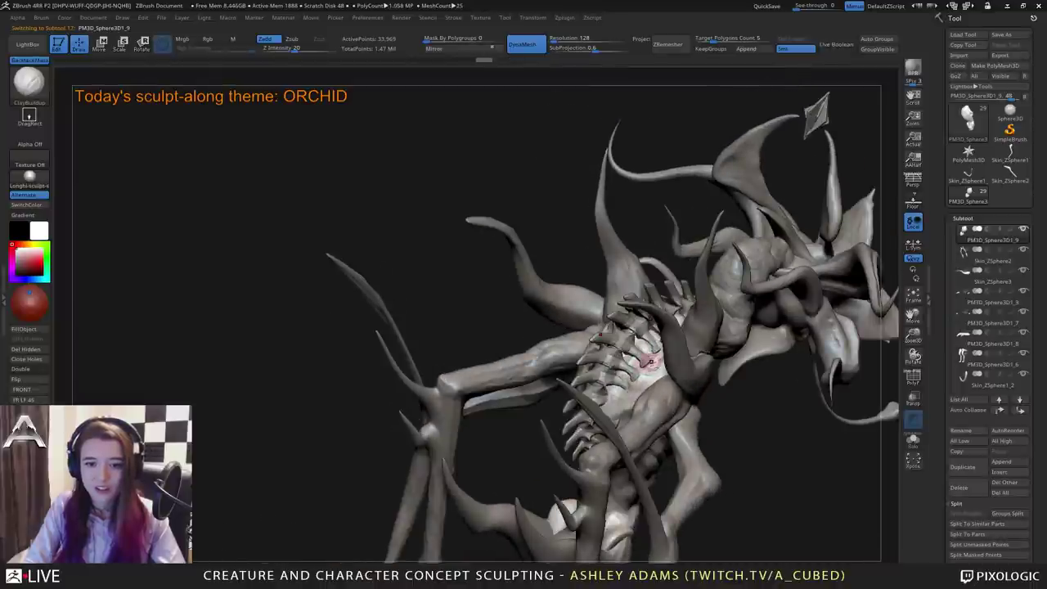
{"action": "left_click", "coordinate": [629, 358], "text": "alt"}
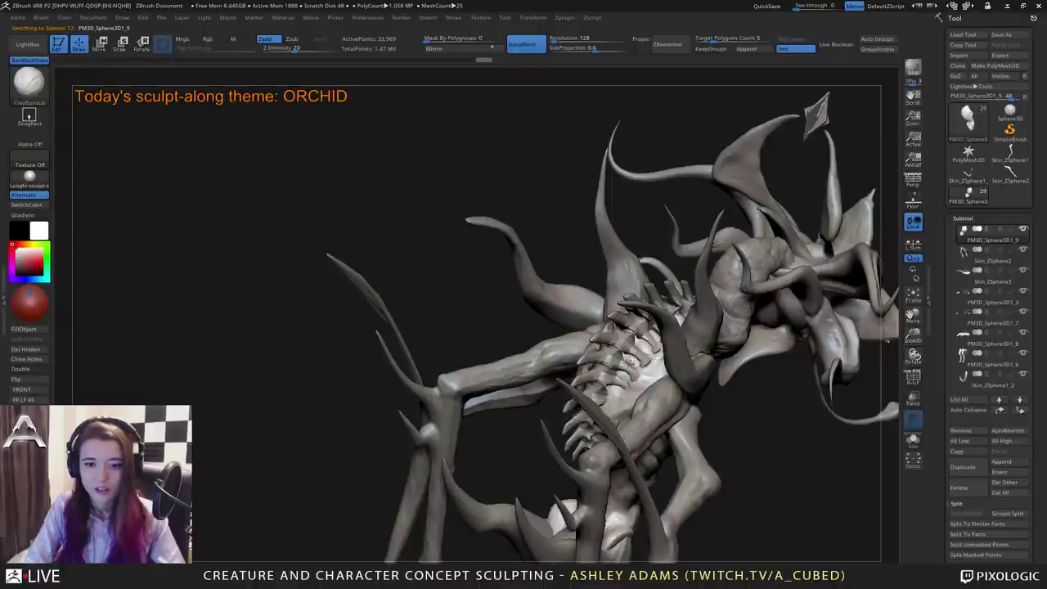
{"action": "right_click_drag", "start_coordinate": [632, 360], "coordinate": [631, 376]}
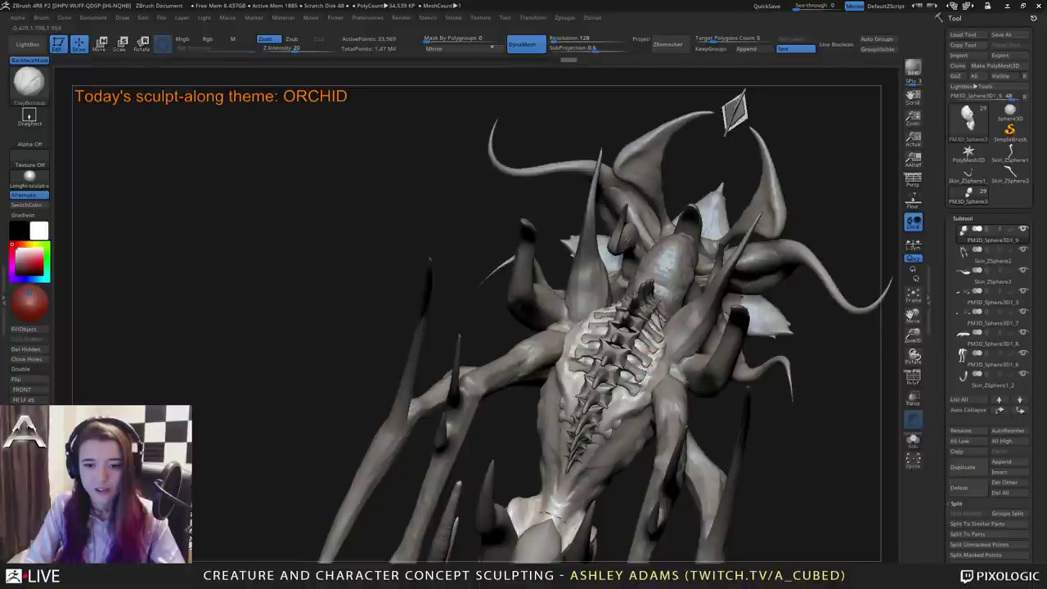
{"action": "right_click_drag", "start_coordinate": [646, 355], "coordinate": [621, 399]}
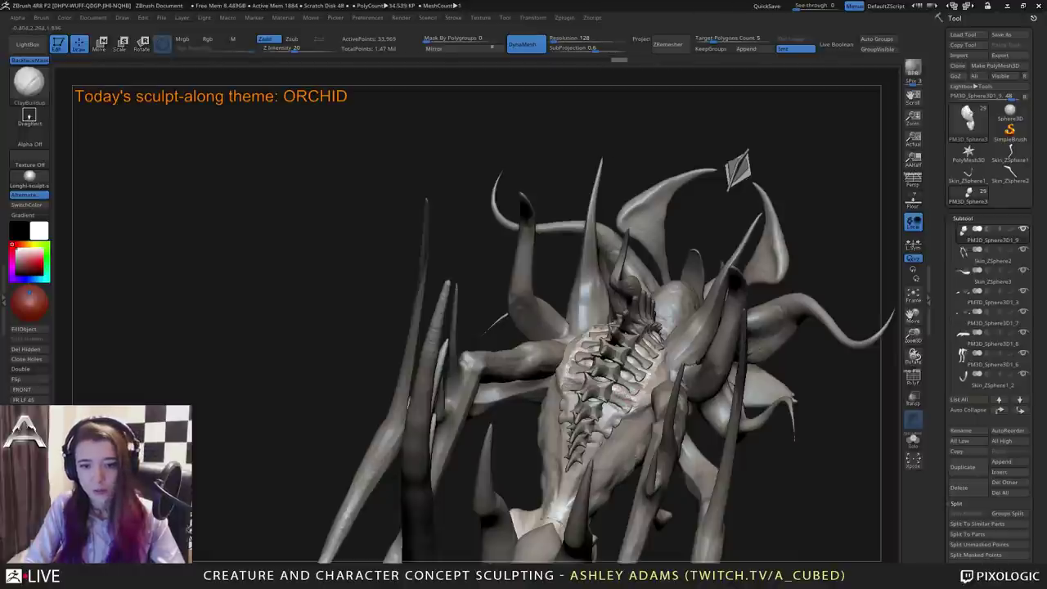
{"action": "right_click_drag", "start_coordinate": [633, 399], "coordinate": [613, 373]}
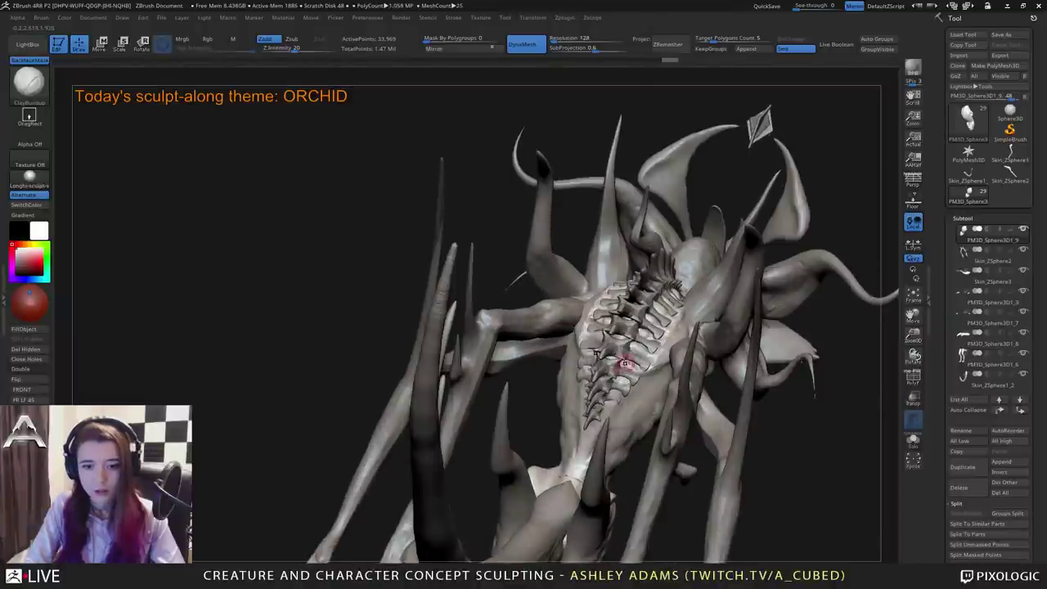
{"action": "left_click_drag", "start_coordinate": [625, 365], "coordinate": [644, 372]}
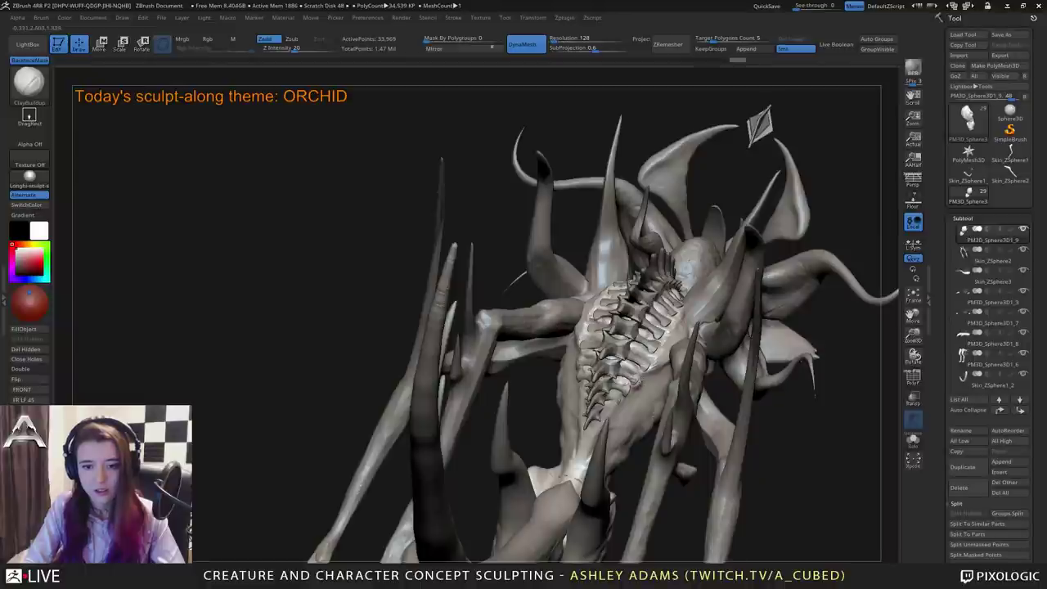
{"action": "mouse_move", "coordinate": [621, 379]}
{"action": "left_mouse_down"}
{"action": "mouse_move", "coordinate": [631, 384]}
{"action": "mouse_move", "coordinate": [614, 401]}
{"action": "mouse_move", "coordinate": [625, 398]}
{"action": "mouse_move", "coordinate": [607, 410]}
{"action": "left_mouse_up"}
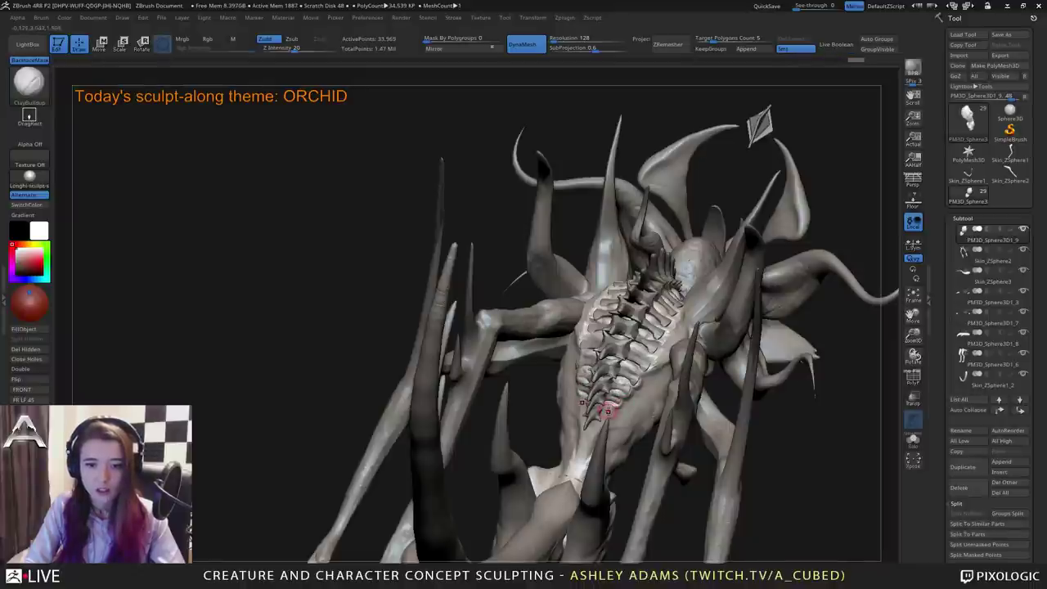
Add more clay around the tail end of the exposed spine to blend it into the lower back.
{"action": "mouse_move", "coordinate": [604, 410]}
{"action": "right_mouse_down"}
{"action": "mouse_move", "coordinate": [642, 407]}
{"action": "mouse_move", "coordinate": [609, 409]}
{"action": "mouse_move", "coordinate": [646, 359]}
{"action": "mouse_move", "coordinate": [655, 368]}
{"action": "right_mouse_up"}
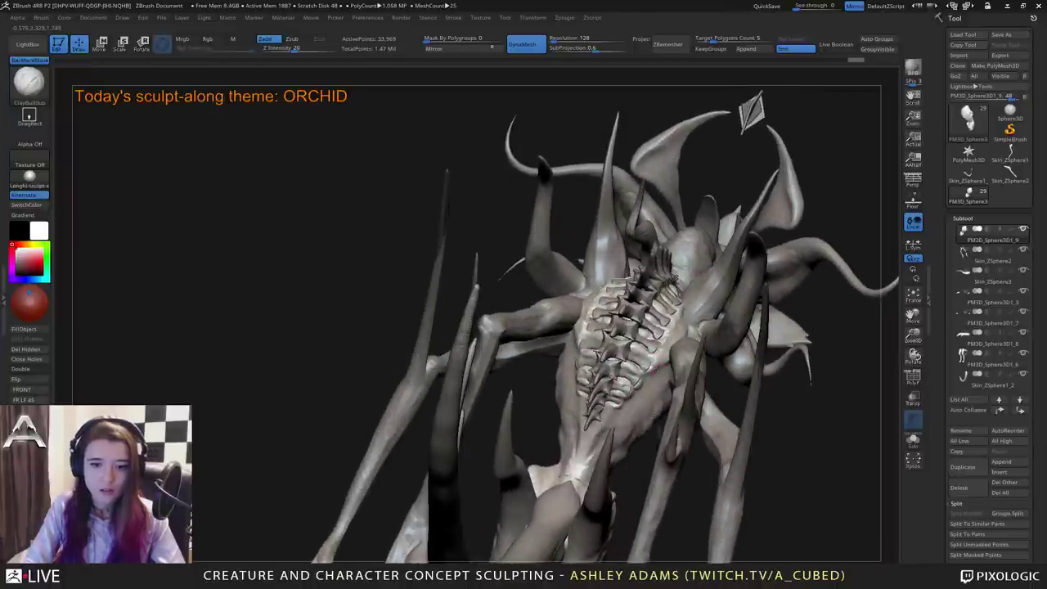
{"action": "right_click_drag", "start_coordinate": [613, 397], "coordinate": [659, 381], "text": "alt"}
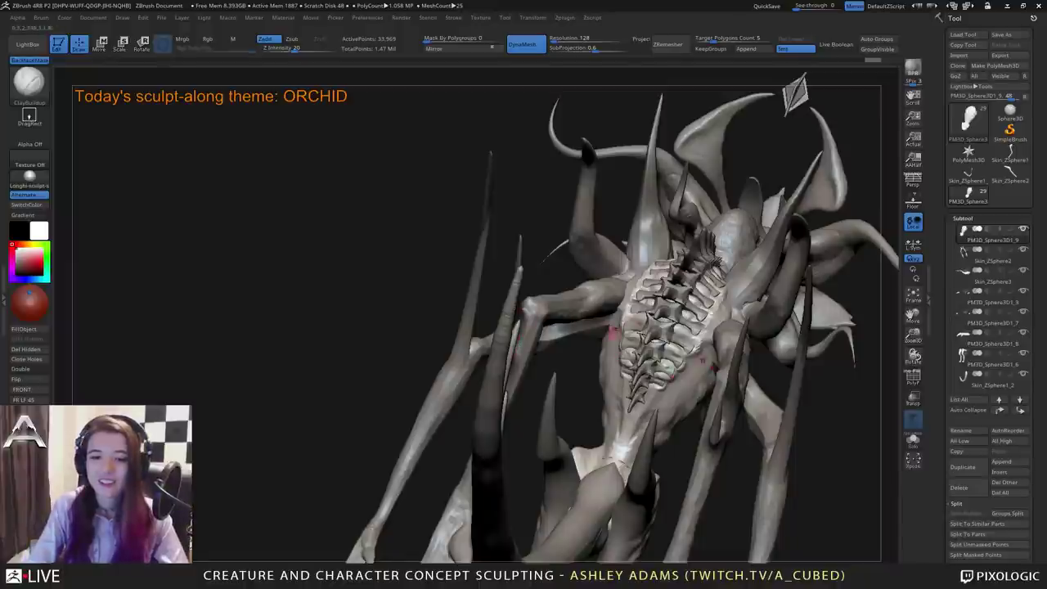
{"action": "right_click_drag", "start_coordinate": [636, 345], "coordinate": [696, 343]}
{"action": "mouse_move", "coordinate": [635, 363]}
{"action": "right_mouse_down"}
{"action": "mouse_move", "coordinate": [633, 373]}
{"action": "mouse_move", "coordinate": [619, 370]}
{"action": "mouse_move", "coordinate": [648, 355]}
{"action": "mouse_move", "coordinate": [634, 351]}
{"action": "right_mouse_up"}
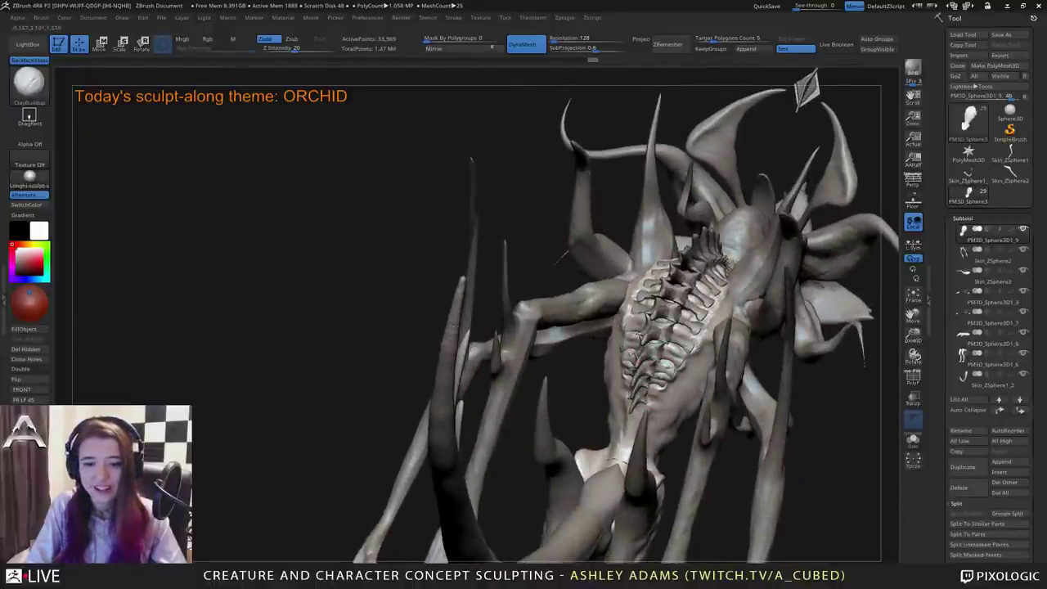
{"action": "left_click_drag", "start_coordinate": [651, 402], "coordinate": [659, 393]}
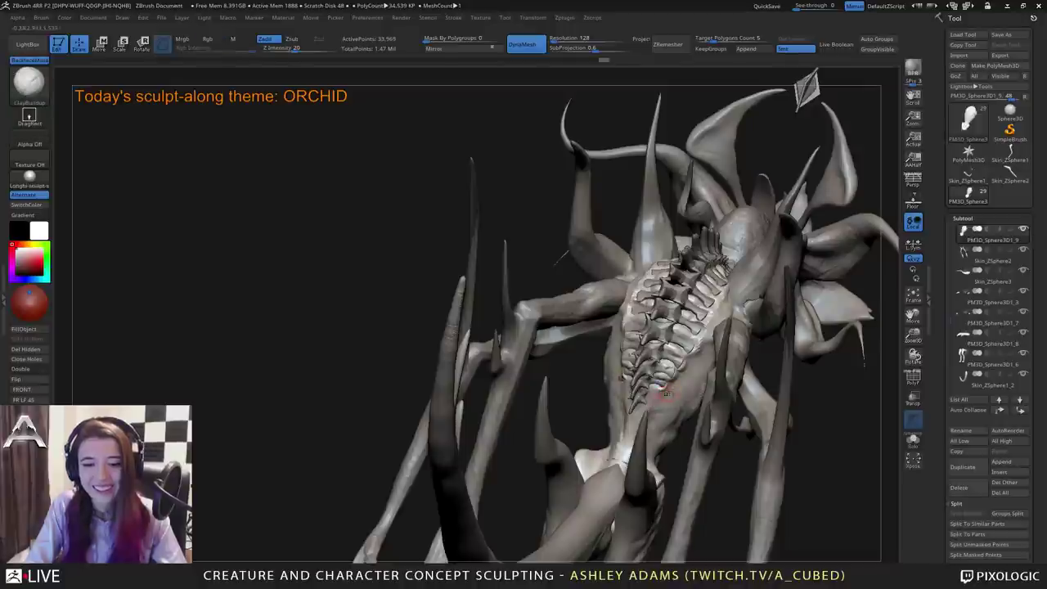
{"action": "mouse_move", "coordinate": [659, 393]}
{"action": "right_mouse_down"}
{"action": "mouse_move", "coordinate": [614, 390]}
{"action": "mouse_move", "coordinate": [644, 394]}
{"action": "right_mouse_up"}
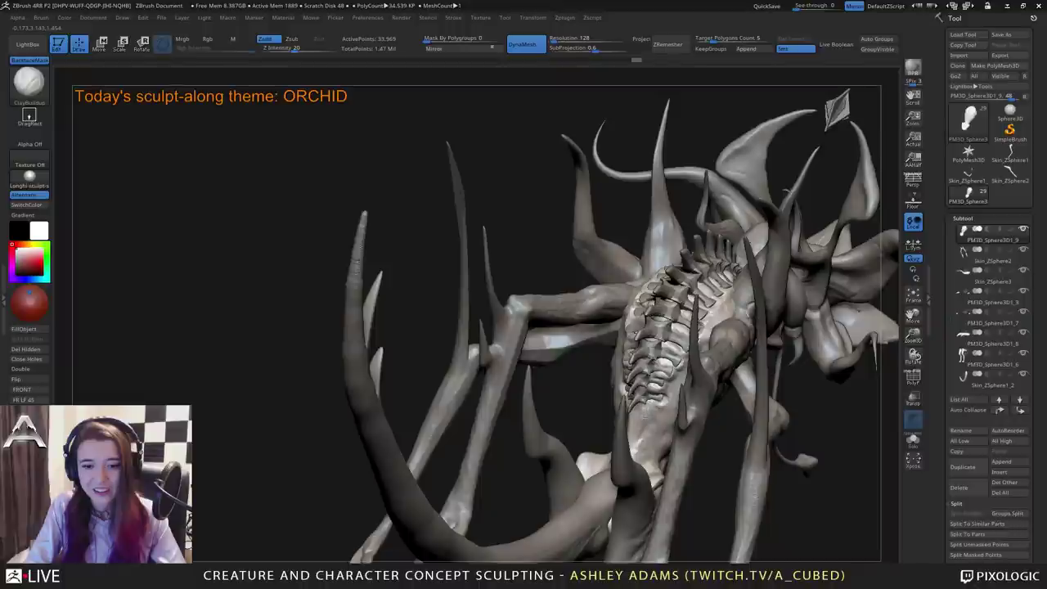
Select the vertebrae subtool and merge it down with the matching spine piece directly below it.
{"action": "right_click_drag", "start_coordinate": [655, 404], "coordinate": [651, 348], "text": "ctrl"}
{"action": "right_click_drag", "start_coordinate": [652, 347], "coordinate": [719, 350]}
{"action": "right_click", "coordinate": [717, 350]}
{"action": "right_click_drag", "start_coordinate": [590, 314], "coordinate": [691, 300]}
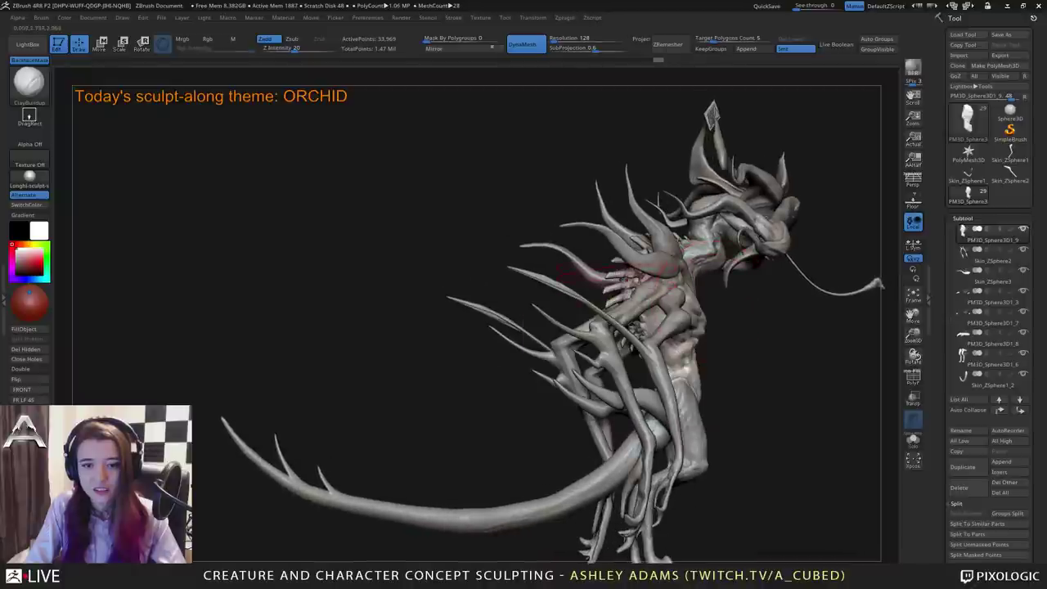
{"action": "left_click", "coordinate": [618, 284], "text": "alt"}
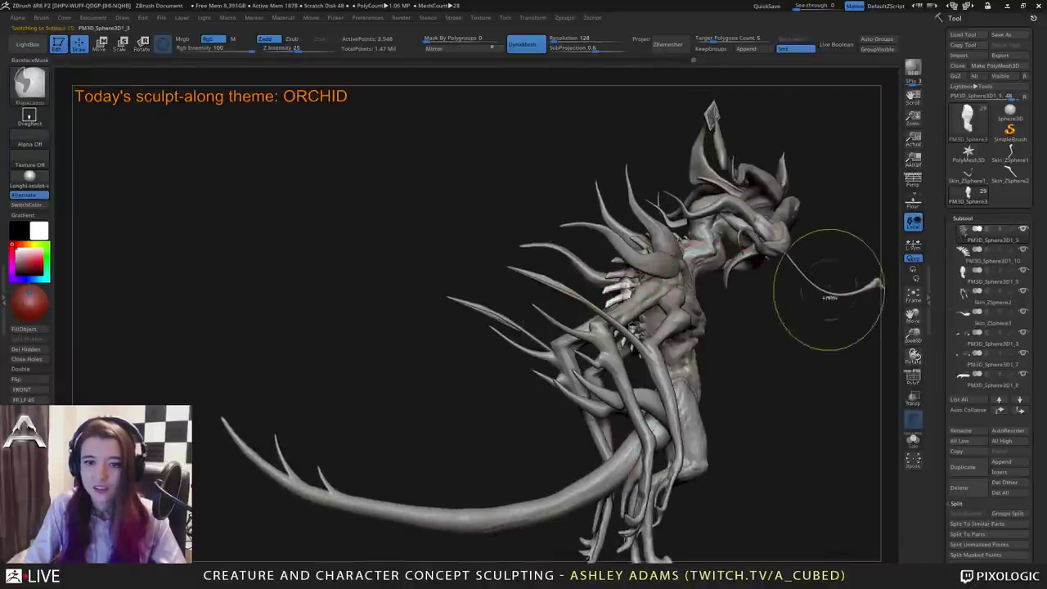
{"action": "left_click", "coordinate": [984, 301]}
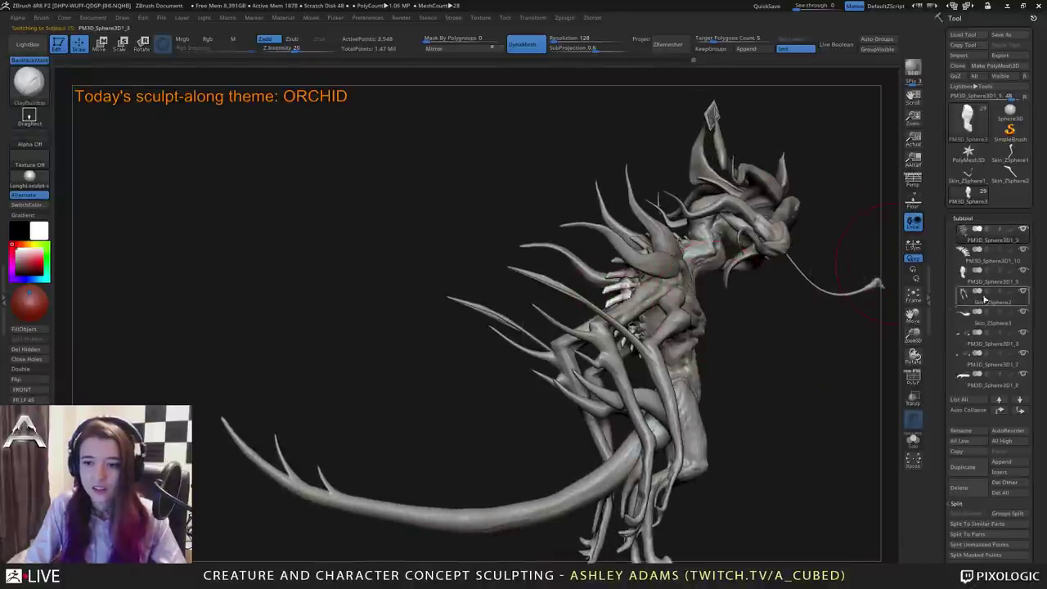
{"action": "left_click", "coordinate": [968, 560]}
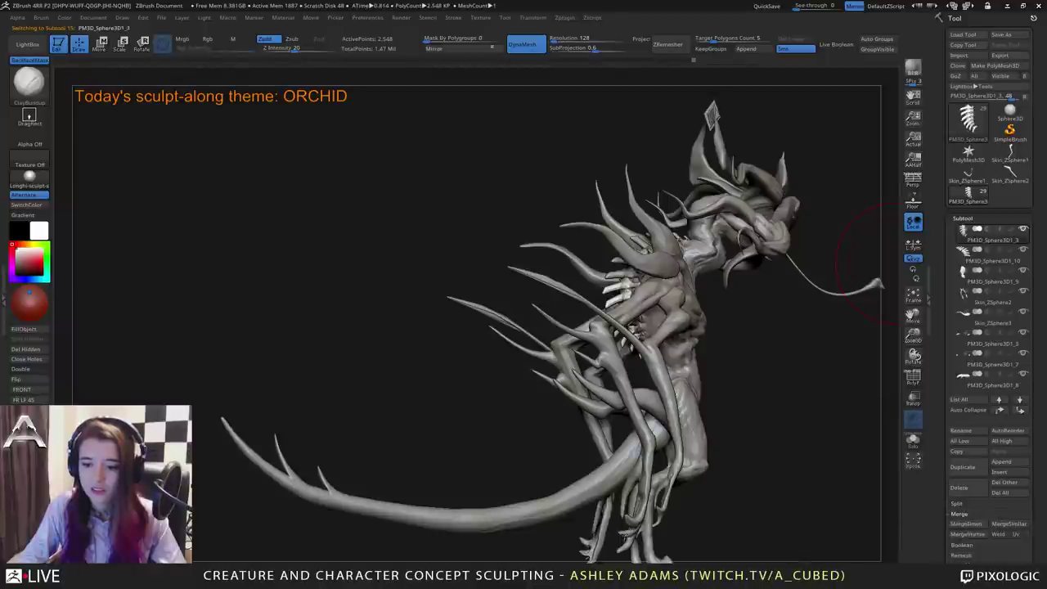
{"action": "left_click", "coordinate": [972, 526]}
{"action": "left_click", "coordinate": [952, 550]}
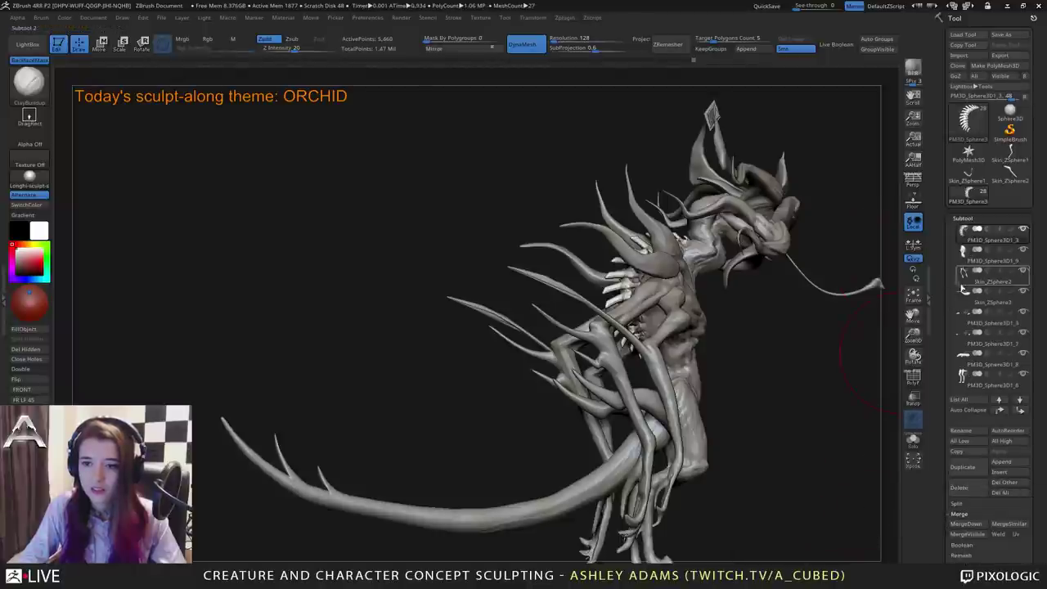
{"action": "left_click_drag", "start_coordinate": [947, 308], "coordinate": [952, 280]}
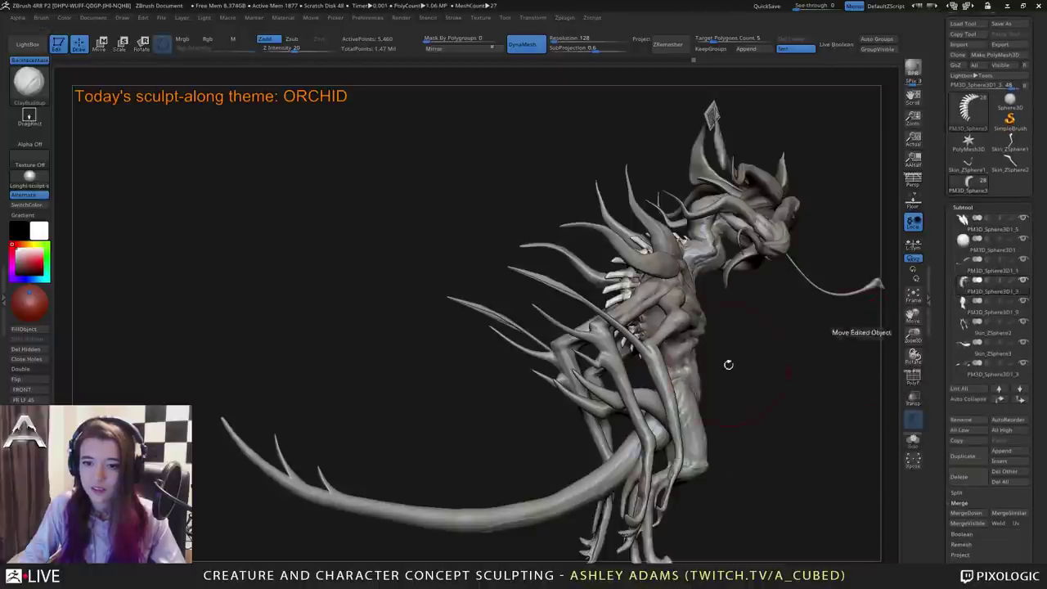
Switch to the SnakeHook brush, adjust its draw size, and pull the merged spine spikes outward from the back.
{"action": "mouse_move", "coordinate": [728, 365]}
{"action": "left_mouse_down"}
{"action": "mouse_move", "coordinate": [785, 365]}
{"action": "mouse_move", "coordinate": [704, 360]}
{"action": "left_mouse_up"}
{"action": "key", "text": "b"}
{"action": "key", "text": "s"}
{"action": "key", "text": "h"}
{"action": "key", "text": "space"}
{"action": "left_click", "coordinate": [595, 295]}
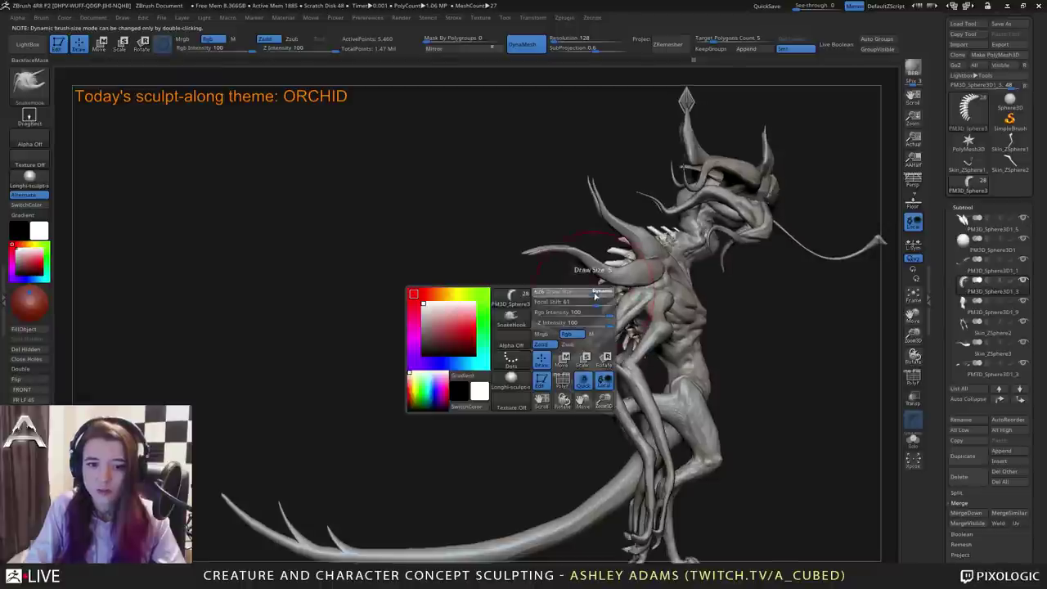
{"action": "left_click_drag", "start_coordinate": [596, 300], "coordinate": [593, 283]}
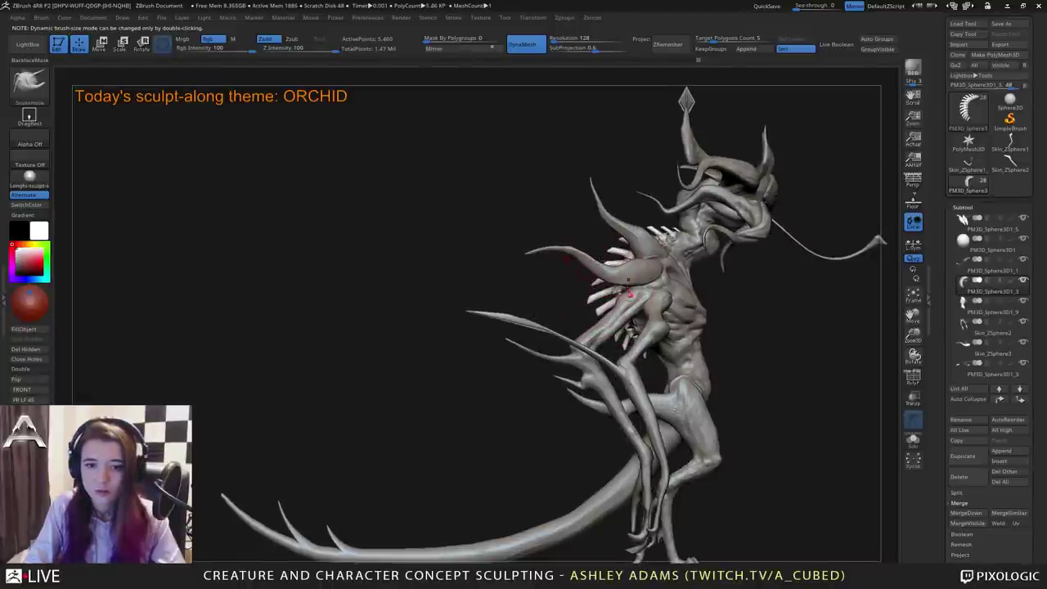
{"action": "mouse_move", "coordinate": [630, 294]}
{"action": "right_mouse_down"}
{"action": "mouse_move", "coordinate": [577, 285]}
{"action": "mouse_move", "coordinate": [647, 266]}
{"action": "right_mouse_up"}
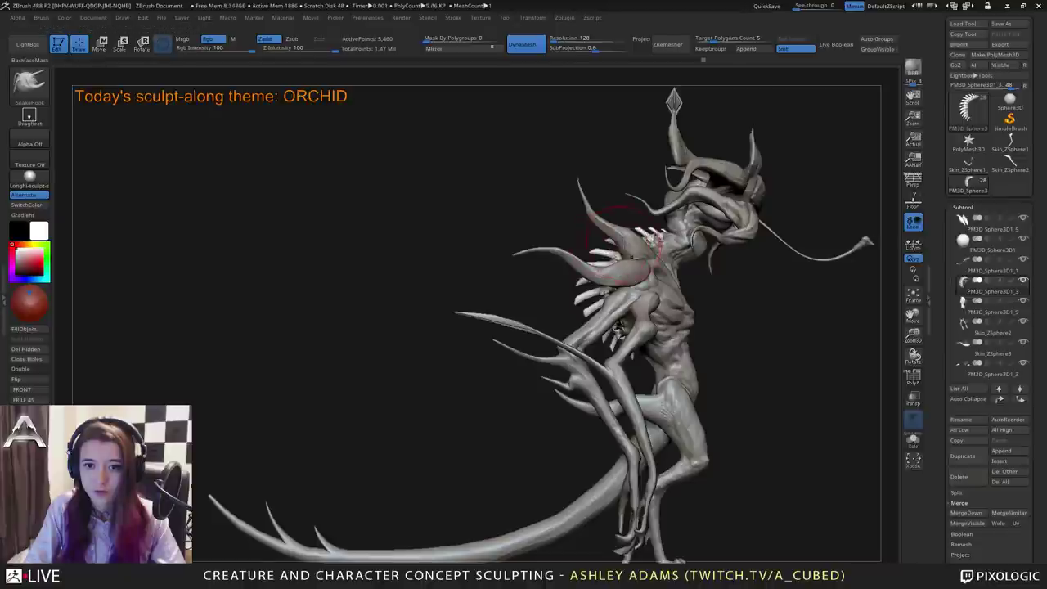
{"action": "right_click", "coordinate": [553, 300]}
{"action": "right_click_drag", "start_coordinate": [564, 282], "coordinate": [756, 256]}
Smooth the spine spikes from the neck down to the lower back.
{"action": "mouse_move", "coordinate": [754, 257]}
{"action": "left_mouse_down"}
{"action": "mouse_move", "coordinate": [711, 297]}
{"action": "mouse_move", "coordinate": [714, 321]}
{"action": "left_mouse_up"}
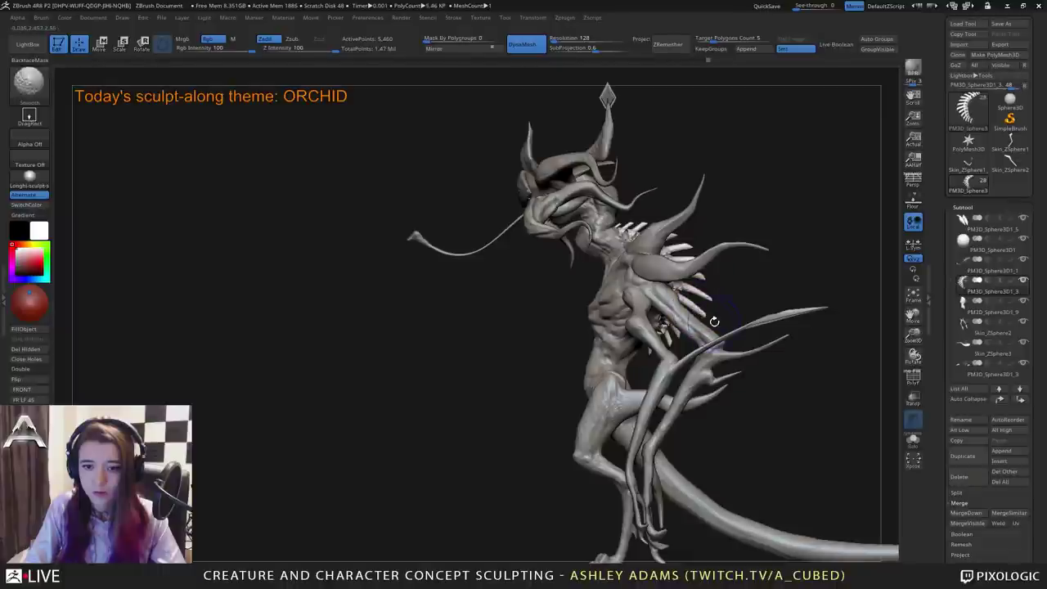
{"action": "left_click_drag", "start_coordinate": [708, 273], "coordinate": [695, 285]}
{"action": "right_click_drag", "start_coordinate": [708, 274], "coordinate": [695, 305], "text": "alt"}
{"action": "right_click_drag", "start_coordinate": [695, 305], "coordinate": [683, 288]}
{"action": "left_click_drag", "start_coordinate": [683, 288], "coordinate": [685, 287]}
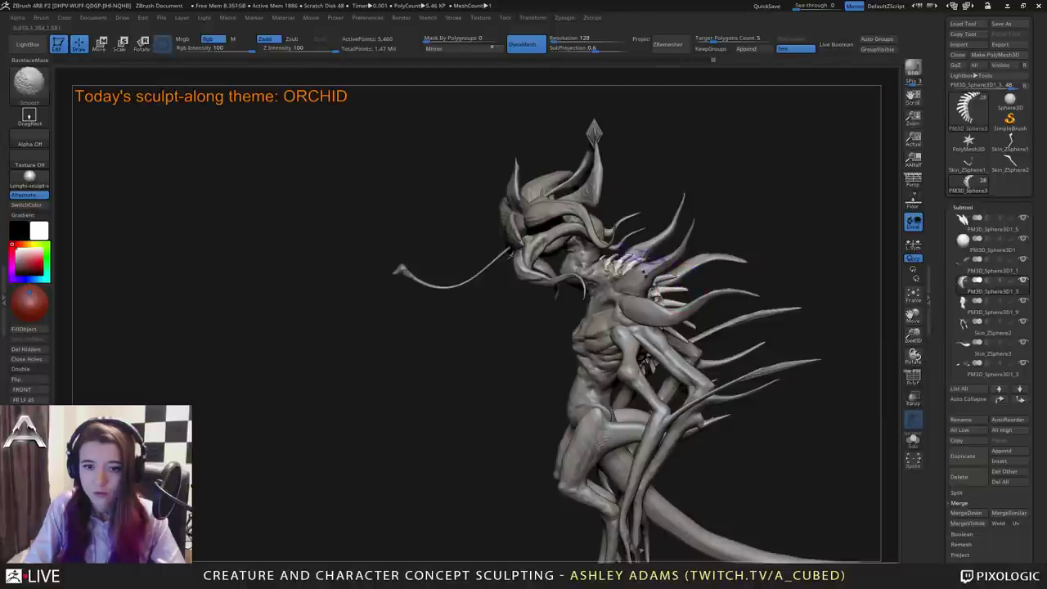
{"action": "left_click_drag", "start_coordinate": [628, 257], "coordinate": [612, 260], "text": "shift"}
{"action": "right_click_drag", "start_coordinate": [613, 260], "coordinate": [664, 342]}
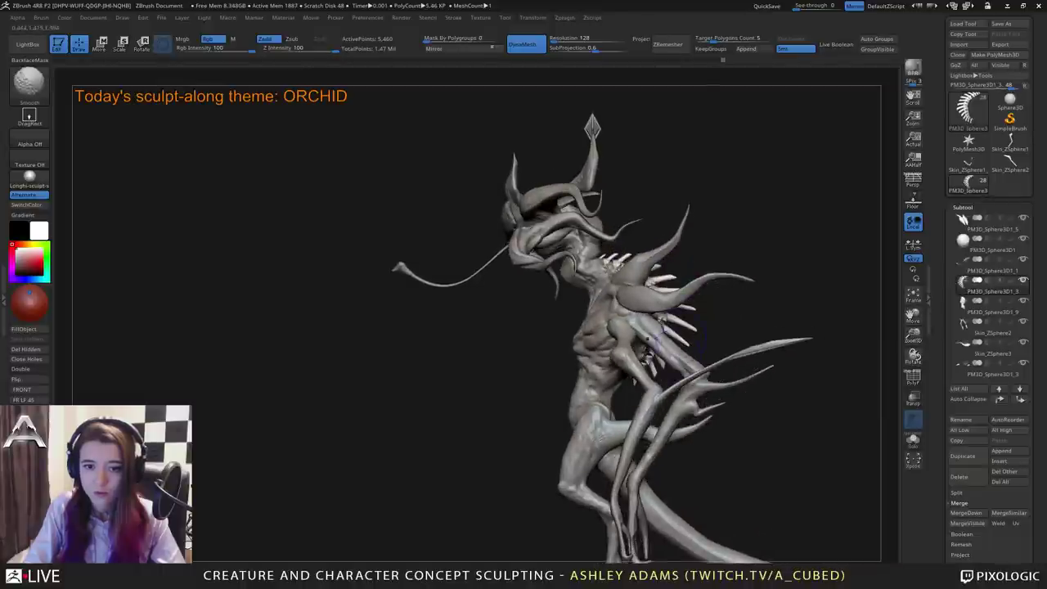
{"action": "left_click_drag", "start_coordinate": [662, 372], "coordinate": [662, 371], "text": "shift"}
{"action": "right_click_drag", "start_coordinate": [662, 370], "coordinate": [685, 350]}
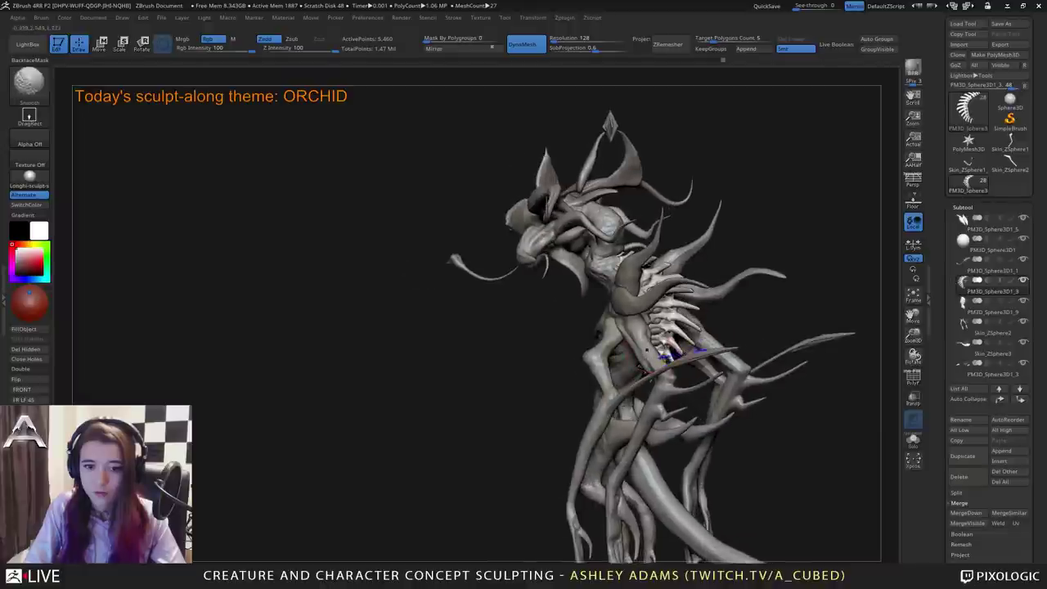
{"action": "left_click_drag", "start_coordinate": [667, 361], "coordinate": [664, 351], "text": "shift"}
Examine the creature's overall silhouette and the reshaped spine from several angles.
{"action": "right_click_drag", "start_coordinate": [664, 352], "coordinate": [664, 365], "text": "ctrl"}
{"action": "right_click_drag", "start_coordinate": [665, 364], "coordinate": [599, 365]}
{"action": "right_click", "coordinate": [598, 365]}
{"action": "right_click_drag", "start_coordinate": [740, 356], "coordinate": [687, 351]}
{"action": "left_click_drag", "start_coordinate": [560, 204], "coordinate": [515, 170], "text": "alt"}
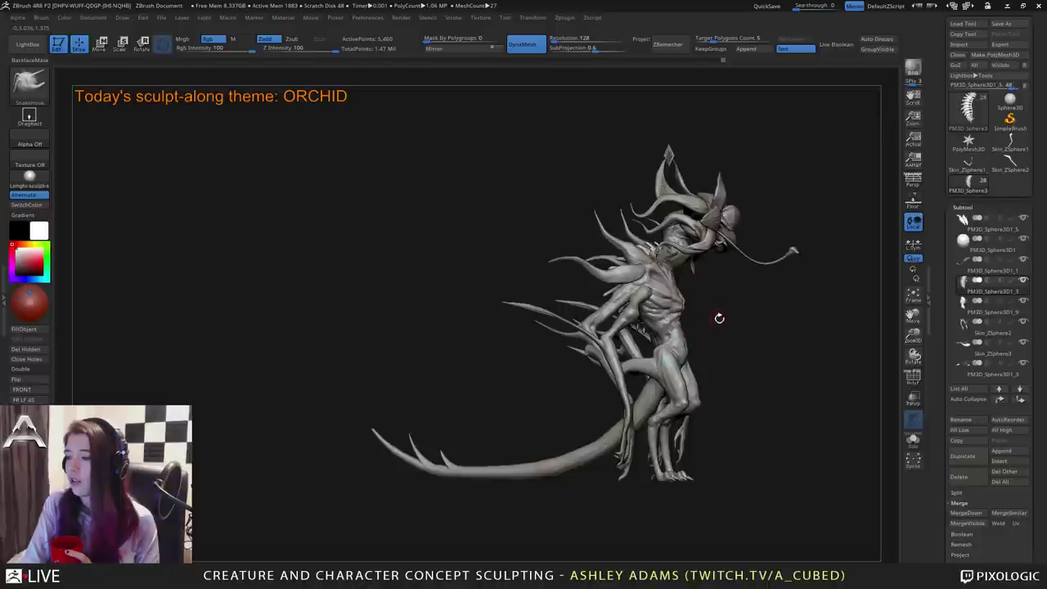
{"action": "mouse_move", "coordinate": [719, 319]}
{"action": "left_mouse_down"}
{"action": "mouse_move", "coordinate": [634, 331]}
{"action": "mouse_move", "coordinate": [726, 347]}
{"action": "left_mouse_up"}
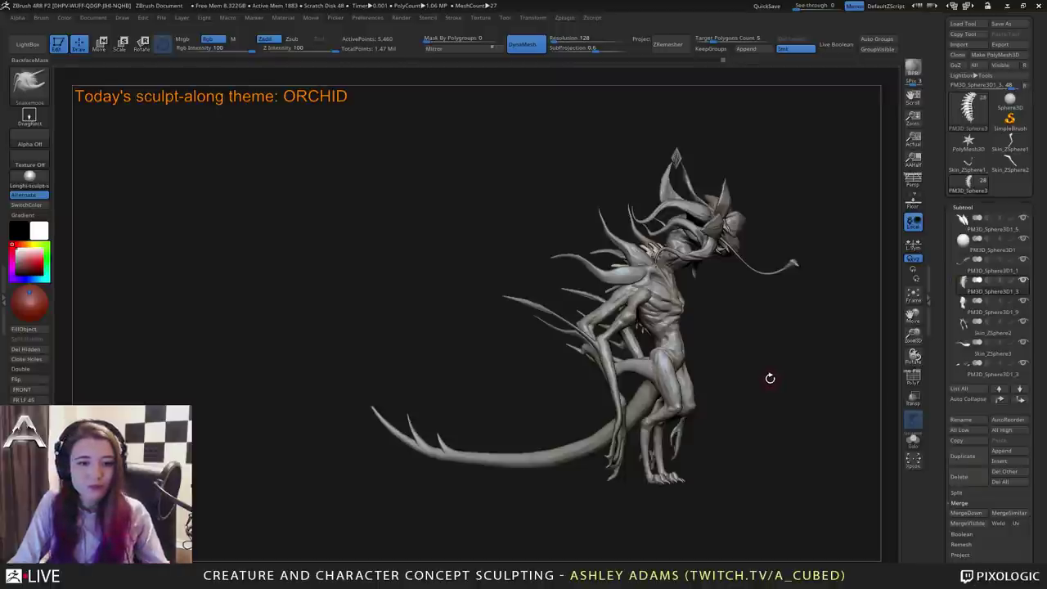
{"action": "mouse_move", "coordinate": [740, 382]}
{"action": "left_mouse_down"}
{"action": "mouse_move", "coordinate": [761, 376]}
{"action": "mouse_move", "coordinate": [634, 340]}
{"action": "left_mouse_up"}
{"action": "mouse_move", "coordinate": [634, 340]}
{"action": "right_mouse_down", "text": "ctrl"}
{"action": "mouse_move", "coordinate": [636, 374]}
{"action": "mouse_move", "coordinate": [621, 365]}
{"action": "right_mouse_up", "text": "ctrl"}
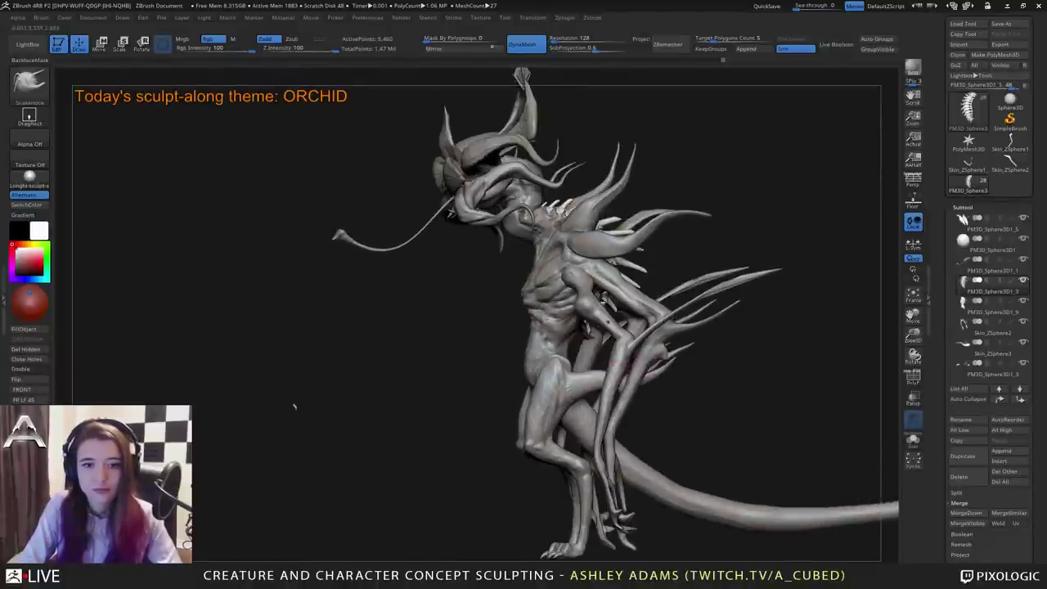
{"action": "left_click_drag", "start_coordinate": [294, 406], "coordinate": [295, 407]}
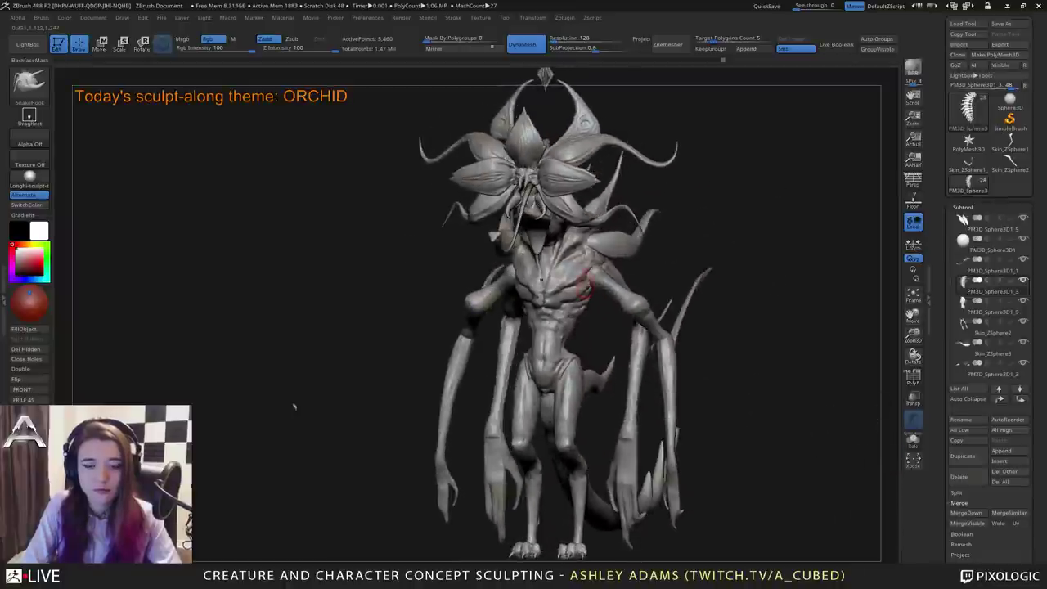
Select the torso subtool, choose the Rib Cage mesh of the IMM Dragon Bones brush, and face the creature's front.
{"action": "left_click", "coordinate": [575, 316], "text": "alt"}
{"action": "mouse_move", "coordinate": [528, 310]}
{"action": "right_mouse_down"}
{"action": "mouse_move", "coordinate": [557, 308]}
{"action": "mouse_move", "coordinate": [564, 286]}
{"action": "right_mouse_up"}
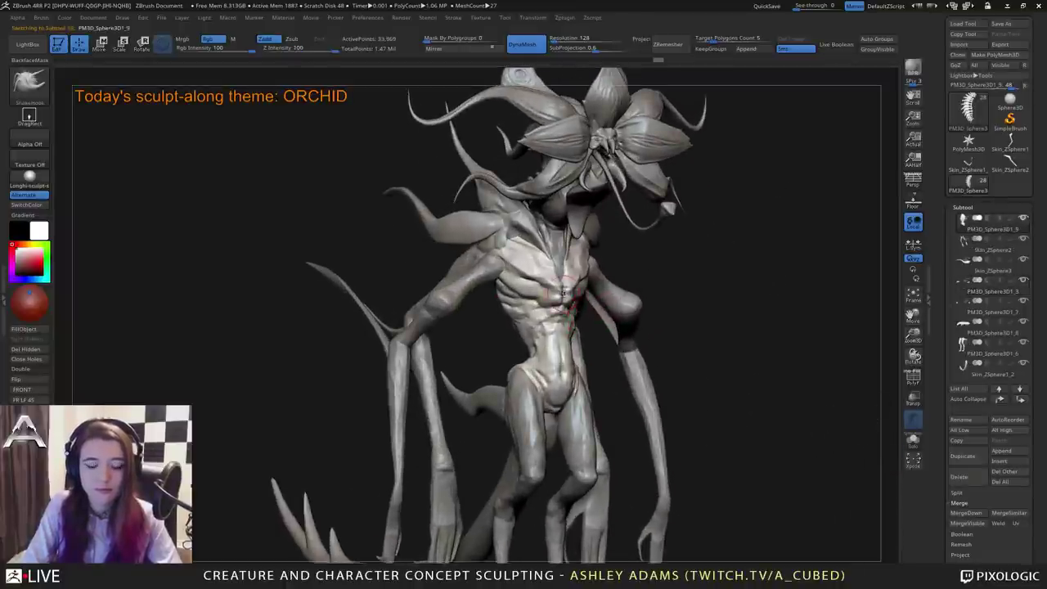
{"action": "key", "text": "b"}
{"action": "key", "text": "i"}
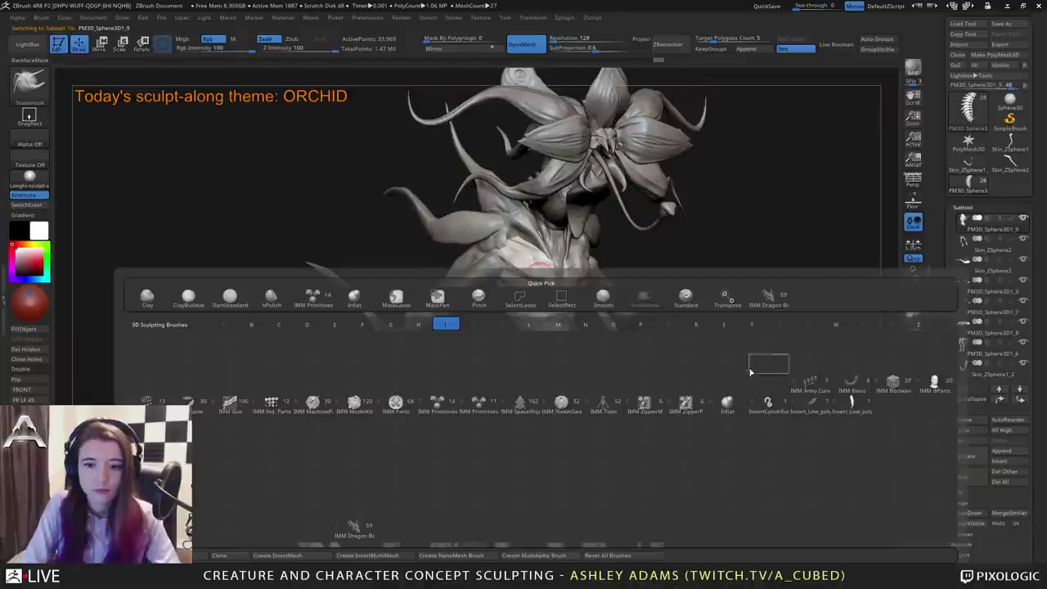
{"action": "left_click", "coordinate": [766, 304]}
{"action": "key", "text": "b"}
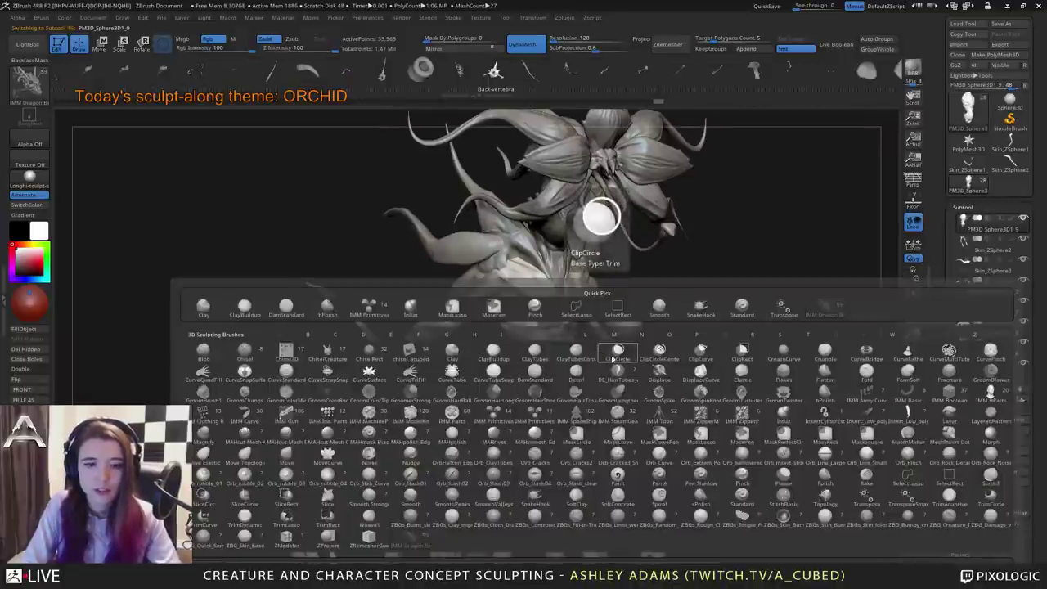
{"action": "key", "text": "m"}
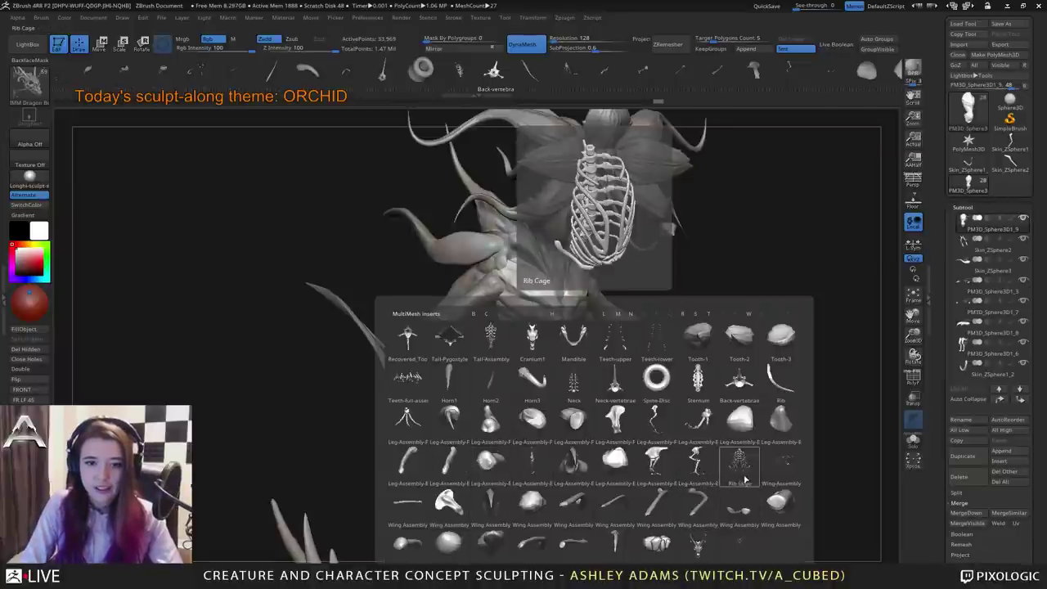
{"action": "left_click", "coordinate": [740, 472]}
{"action": "right_click_drag", "start_coordinate": [650, 470], "coordinate": [629, 404], "text": "ctrl"}
{"action": "right_click_drag", "start_coordinate": [630, 405], "coordinate": [667, 399]}
{"action": "right_click_drag", "start_coordinate": [581, 354], "coordinate": [560, 361], "text": "shift"}
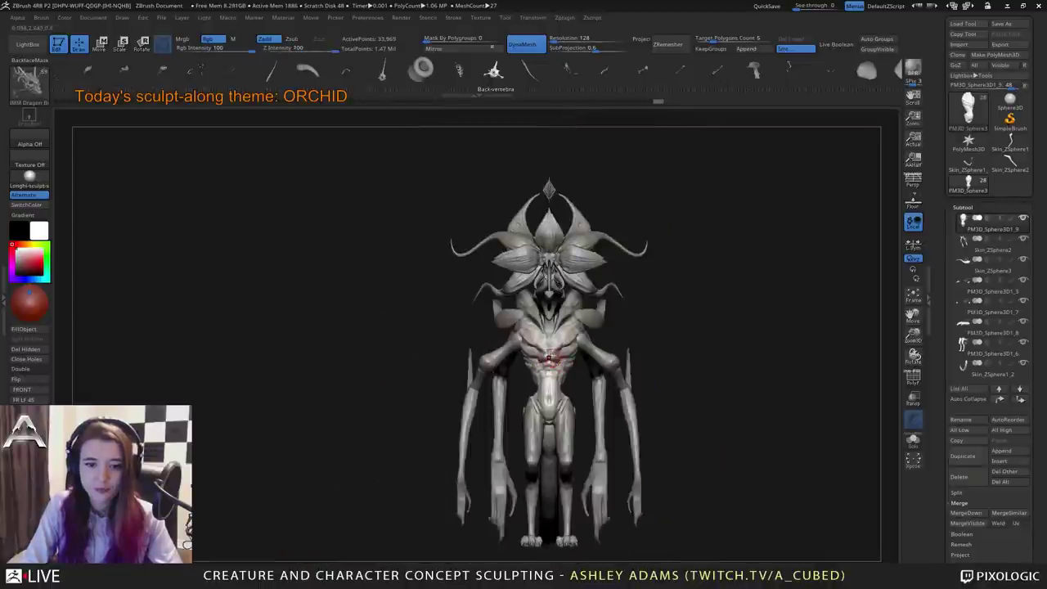
Insert the Rib Cage mesh at the front of the torso, then rotate and move it into place inside the chest.
{"action": "left_click_drag", "start_coordinate": [549, 356], "coordinate": [549, 406]}
{"action": "right_click_drag", "start_coordinate": [549, 409], "coordinate": [478, 415]}
{"action": "key", "text": "w"}
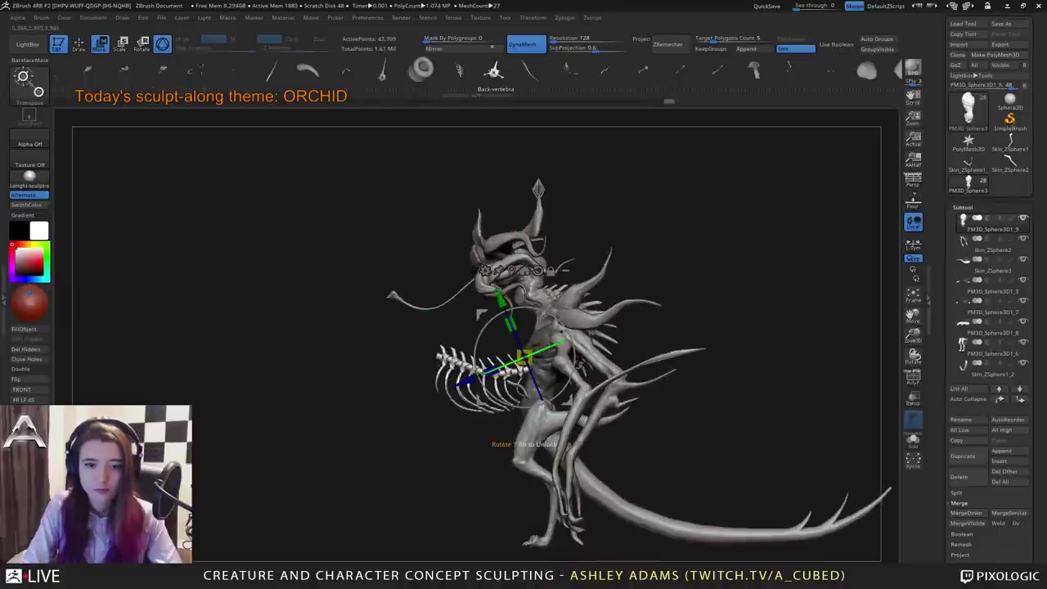
{"action": "mouse_move", "coordinate": [573, 347]}
{"action": "left_mouse_down"}
{"action": "mouse_move", "coordinate": [546, 401]}
{"action": "mouse_move", "coordinate": [483, 398]}
{"action": "mouse_move", "coordinate": [524, 444]}
{"action": "mouse_move", "coordinate": [672, 380]}
{"action": "left_mouse_up"}
{"action": "mouse_move", "coordinate": [685, 333]}
{"action": "left_mouse_down", "text": "alt"}
{"action": "mouse_move", "coordinate": [665, 305]}
{"action": "mouse_move", "coordinate": [773, 340]}
{"action": "mouse_move", "coordinate": [715, 344]}
{"action": "mouse_move", "coordinate": [713, 325]}
{"action": "left_mouse_up", "text": "alt"}
Isolate the torso subtool and split its unmasked points so the rib cage becomes a separate subtool.
{"action": "left_click", "coordinate": [913, 440]}
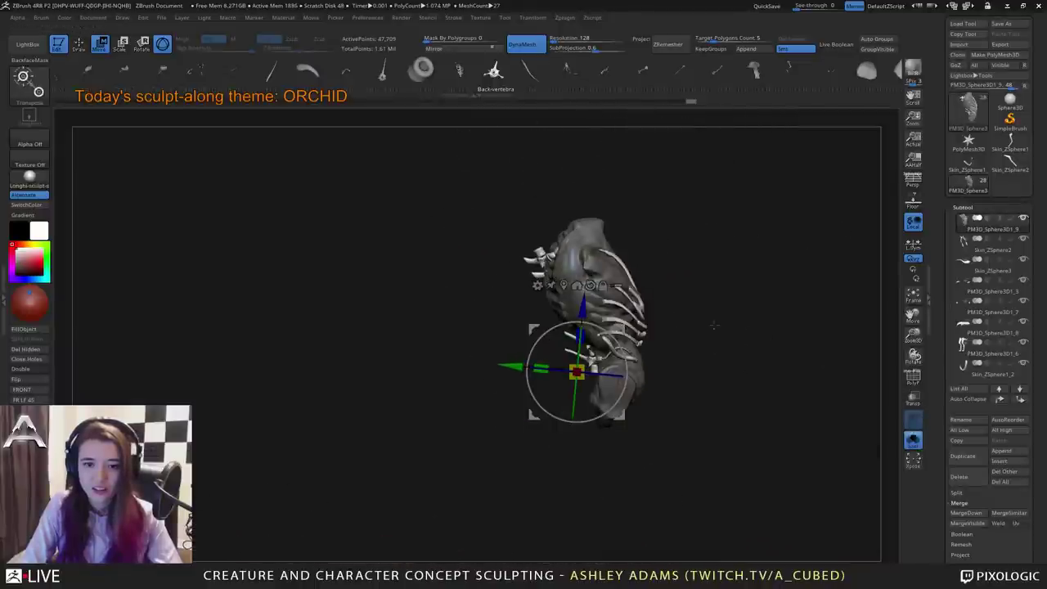
{"action": "left_click", "coordinate": [956, 493]}
{"action": "left_click", "coordinate": [976, 544]}
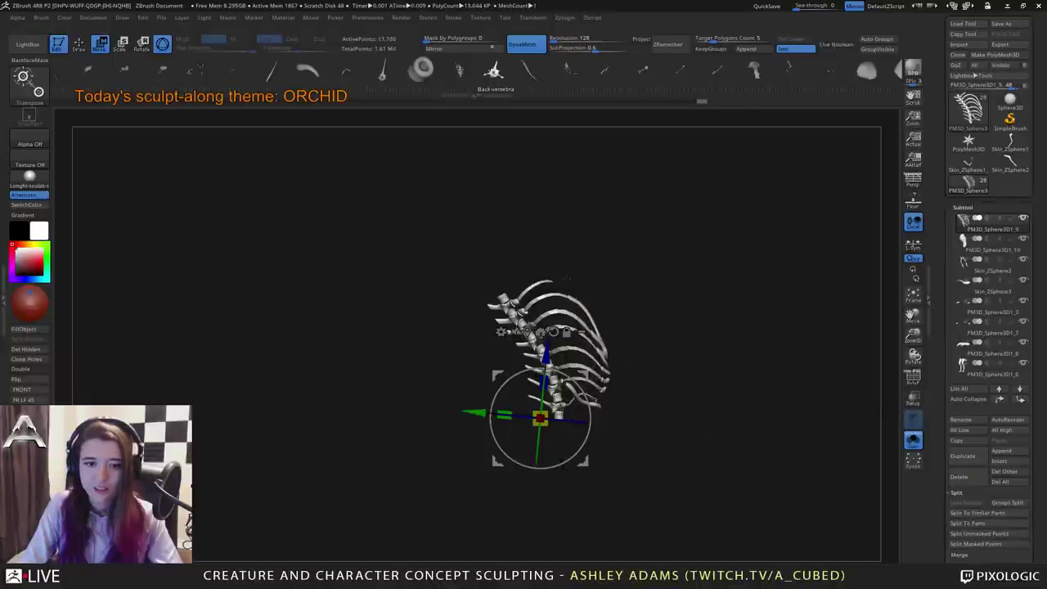
Lasso-hide the vertebrae of the rib cage, show the full creature again, and delete the hidden geometry.
{"action": "key", "text": "q"}
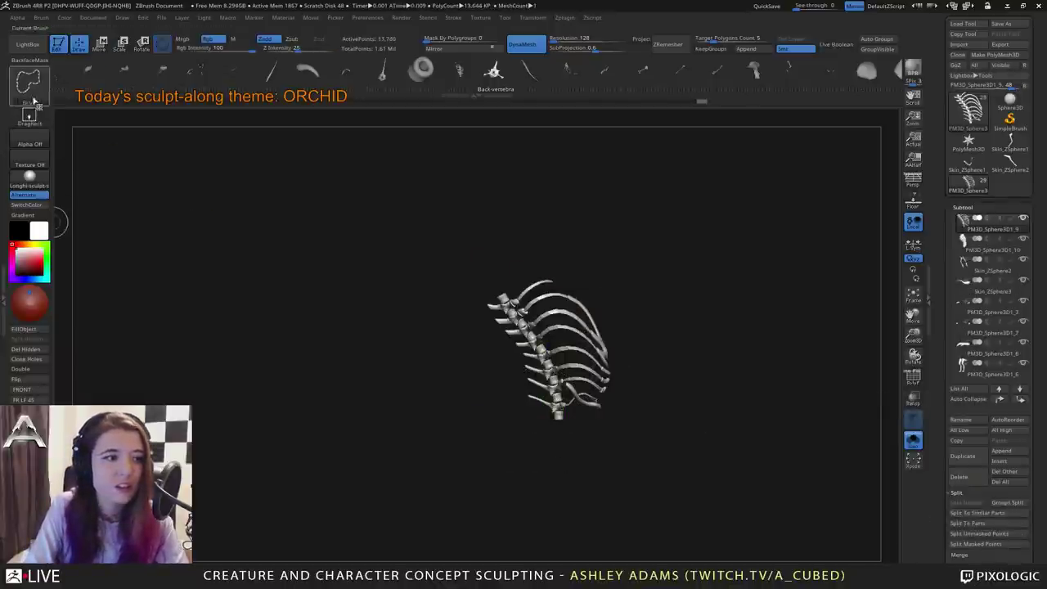
{"action": "mouse_move", "coordinate": [497, 441]}
{"action": "left_mouse_down", "text": "ctrl+alt+shift"}
{"action": "mouse_move", "coordinate": [566, 389]}
{"action": "mouse_move", "coordinate": [573, 327]}
{"action": "mouse_move", "coordinate": [491, 282]}
{"action": "left_mouse_up", "text": "ctrl+alt+shift"}
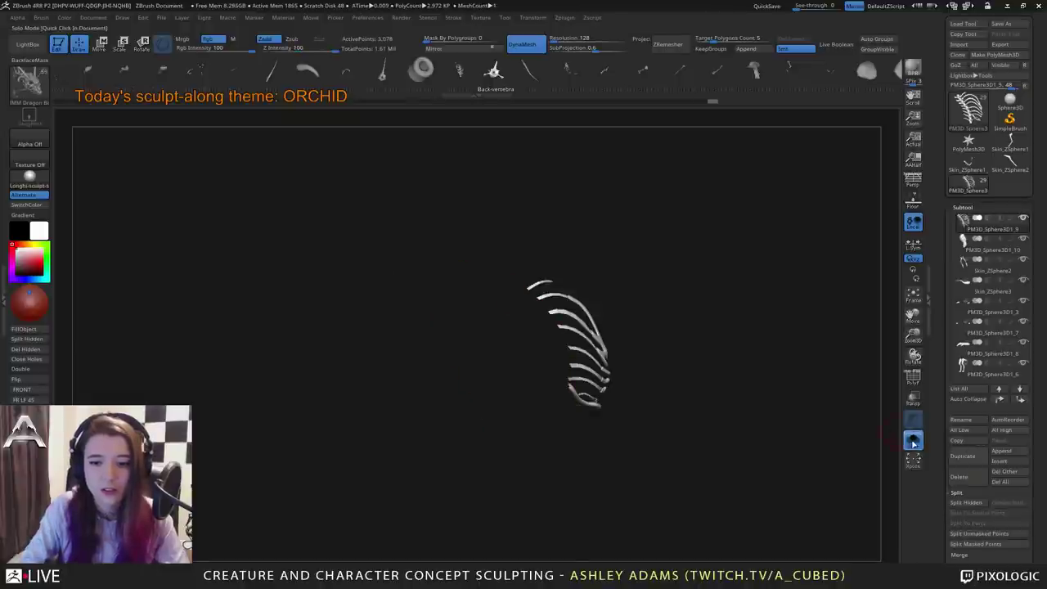
{"action": "left_click", "coordinate": [913, 444]}
{"action": "left_click_drag", "start_coordinate": [708, 313], "coordinate": [659, 327]}
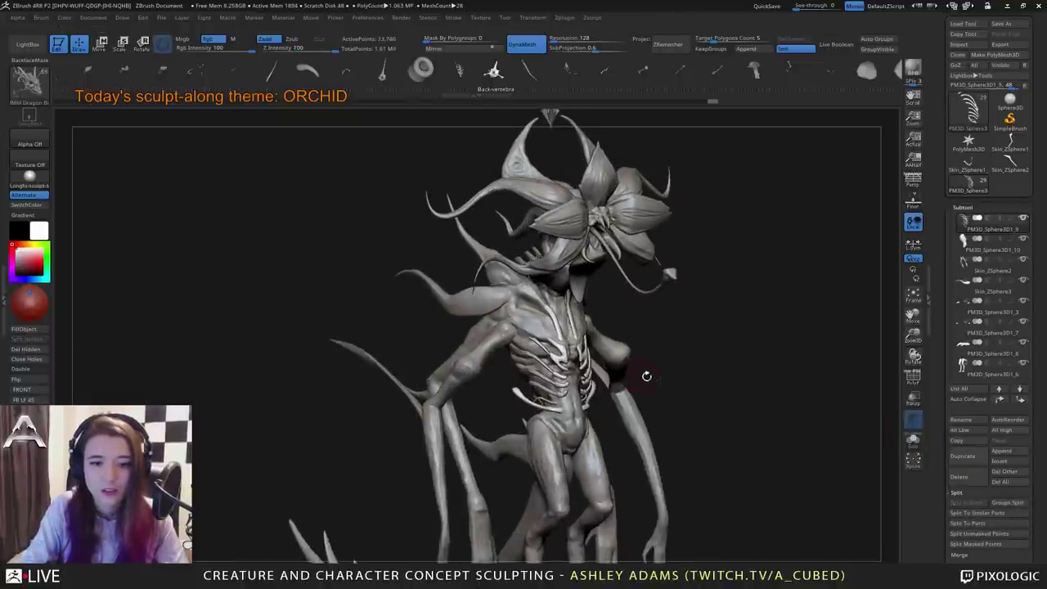
{"action": "mouse_move", "coordinate": [647, 376]}
{"action": "left_mouse_down"}
{"action": "mouse_move", "coordinate": [630, 373]}
{"action": "mouse_move", "coordinate": [686, 366]}
{"action": "mouse_move", "coordinate": [676, 368]}
{"action": "left_mouse_up"}
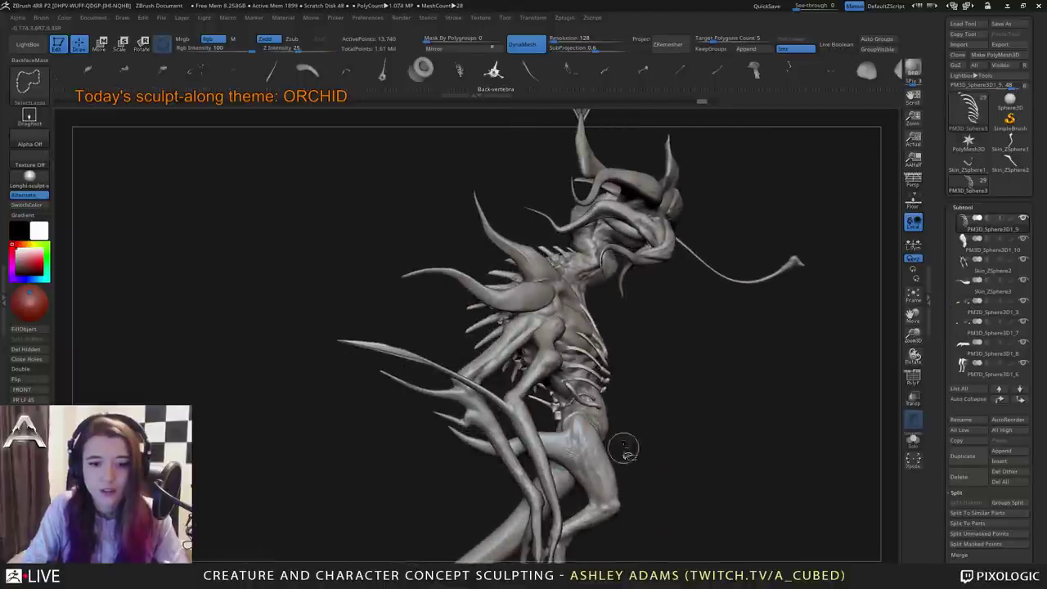
{"action": "mouse_move", "coordinate": [628, 459]}
{"action": "left_mouse_down", "text": "ctrl+shift"}
{"action": "mouse_move", "coordinate": [565, 380]}
{"action": "mouse_move", "coordinate": [555, 280]}
{"action": "mouse_move", "coordinate": [434, 237]}
{"action": "mouse_move", "coordinate": [454, 392]}
{"action": "mouse_move", "coordinate": [356, 216]}
{"action": "left_mouse_up", "text": "ctrl+shift"}
{"action": "left_click_drag", "start_coordinate": [459, 262], "coordinate": [368, 270]}
{"action": "left_click", "coordinate": [616, 245], "text": "ctrl+shift"}
{"action": "left_click_drag", "start_coordinate": [524, 307], "coordinate": [401, 318]}
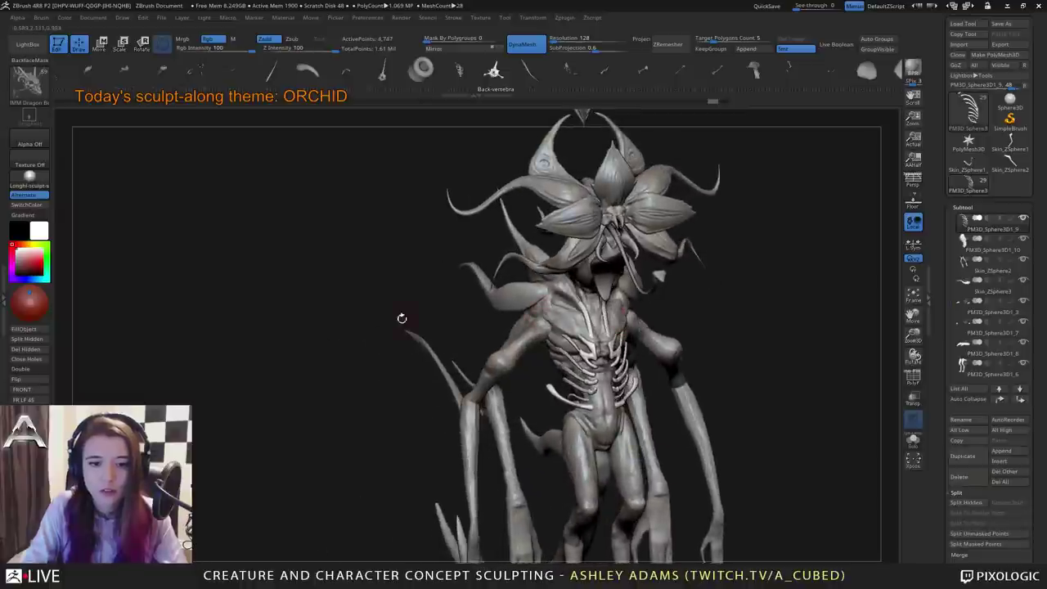
{"action": "left_click", "coordinate": [25, 348]}
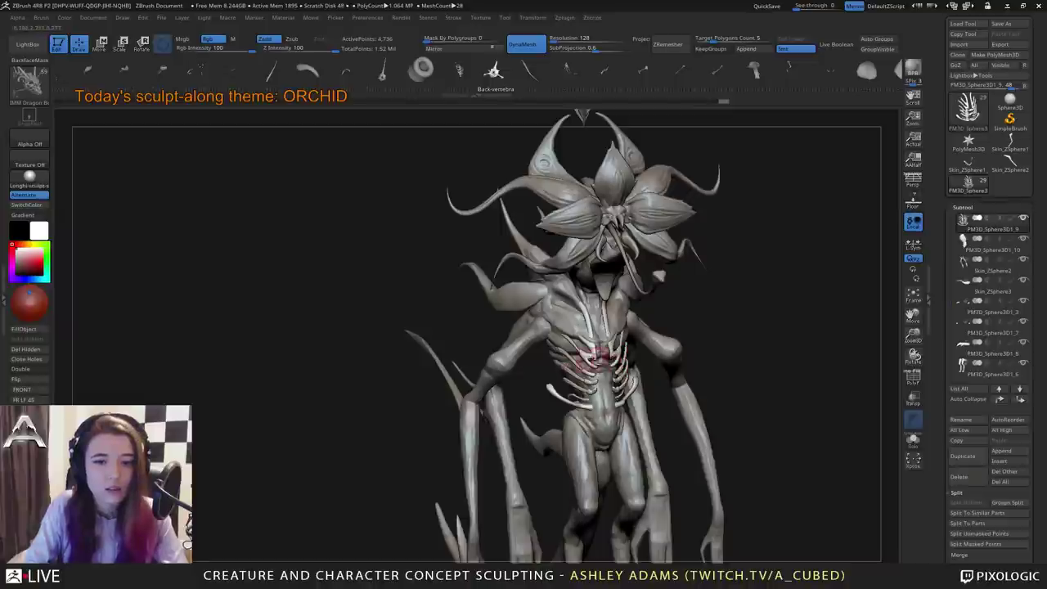
Switch to the SnakeHook brush and try a first pull on the lowest ribs beside the waist.
{"action": "right_click", "coordinate": [596, 358]}
{"action": "mouse_move", "coordinate": [596, 358]}
{"action": "right_mouse_down"}
{"action": "mouse_move", "coordinate": [619, 341]}
{"action": "mouse_move", "coordinate": [475, 359]}
{"action": "right_mouse_up"}
{"action": "right_click", "coordinate": [605, 393]}
{"action": "key", "text": "b"}
{"action": "key", "text": "s"}
{"action": "key", "text": "h"}
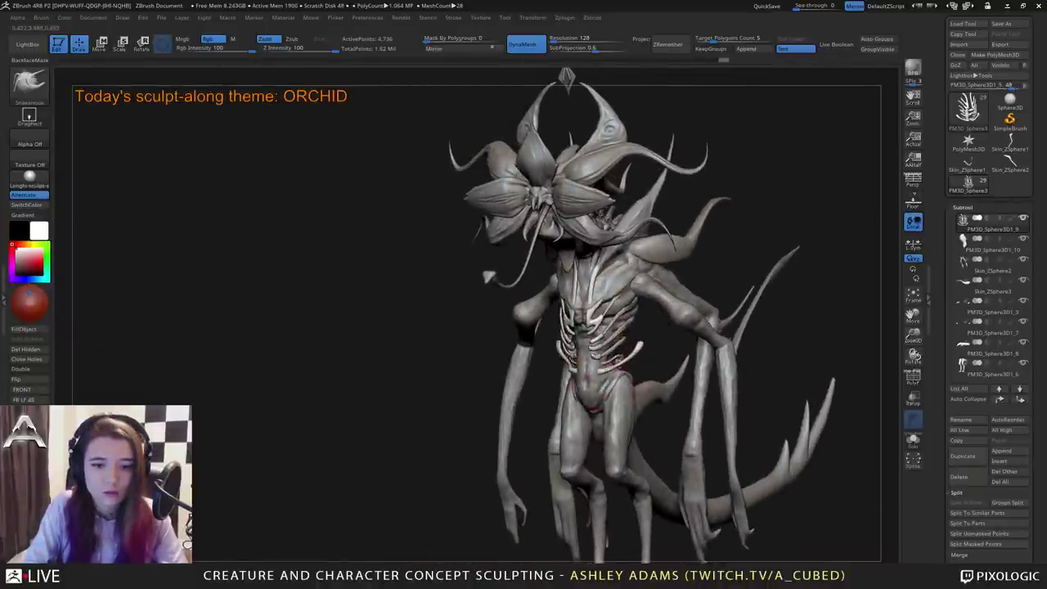
{"action": "right_click", "coordinate": [537, 428]}
{"action": "right_click_drag", "start_coordinate": [538, 428], "coordinate": [517, 400]}
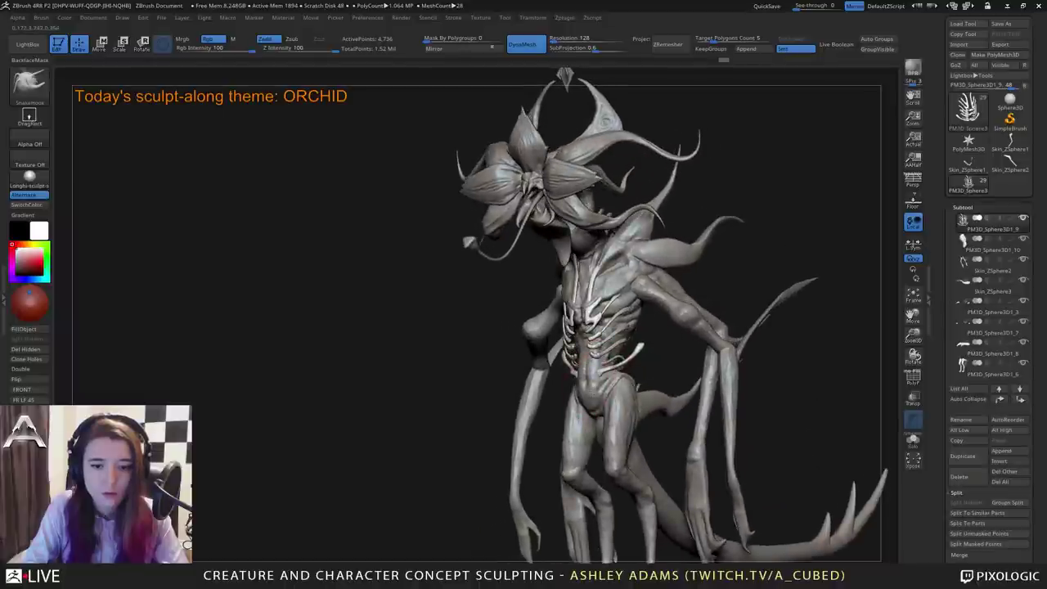
{"action": "left_click_drag", "start_coordinate": [574, 364], "coordinate": [579, 373]}
{"action": "right_click_drag", "start_coordinate": [583, 370], "coordinate": [605, 364]}
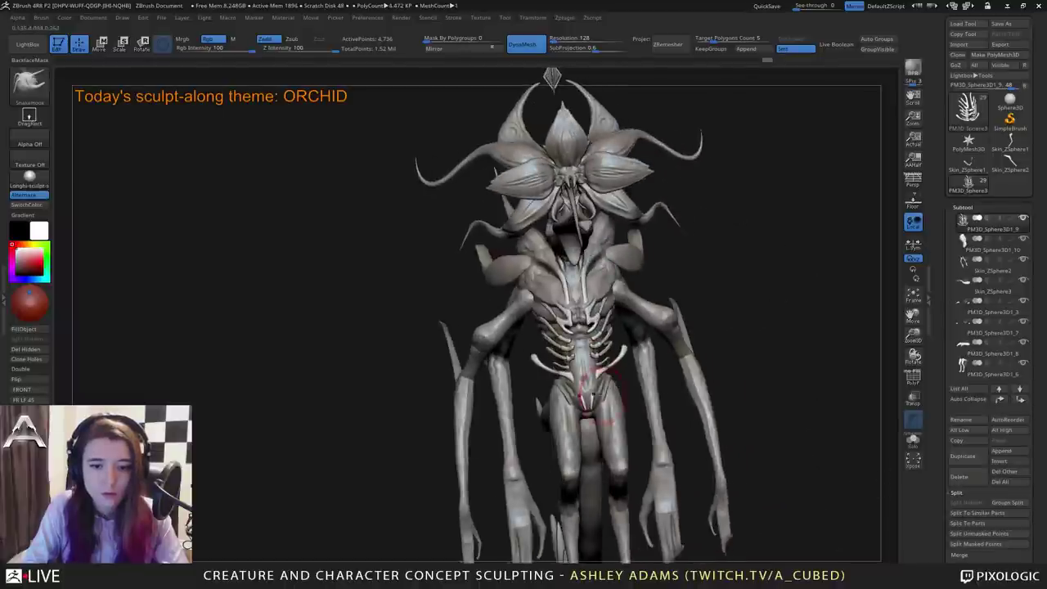
{"action": "key", "text": "ctrl+z"}
Pull the lowest pair of ribs outward and down to the hips as long flared bones.
{"action": "right_click_drag", "start_coordinate": [560, 409], "coordinate": [583, 414]}
{"action": "left_click_drag", "start_coordinate": [469, 552], "coordinate": [590, 397]}
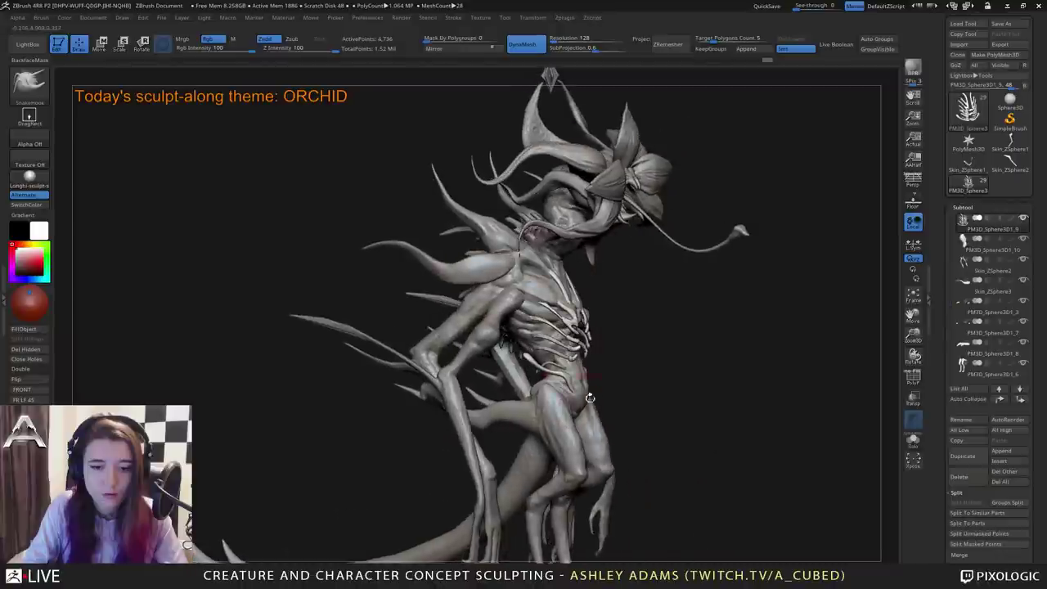
{"action": "mouse_move", "coordinate": [547, 369]}
{"action": "left_mouse_down"}
{"action": "mouse_move", "coordinate": [554, 385]}
{"action": "mouse_move", "coordinate": [541, 365]}
{"action": "mouse_move", "coordinate": [629, 347]}
{"action": "mouse_move", "coordinate": [652, 329]}
{"action": "mouse_move", "coordinate": [645, 344]}
{"action": "left_mouse_up"}
{"action": "mouse_move", "coordinate": [523, 352]}
{"action": "right_mouse_down"}
{"action": "mouse_move", "coordinate": [573, 355]}
{"action": "mouse_move", "coordinate": [540, 392]}
{"action": "mouse_move", "coordinate": [491, 409]}
{"action": "right_mouse_up"}
{"action": "right_click", "coordinate": [486, 414]}
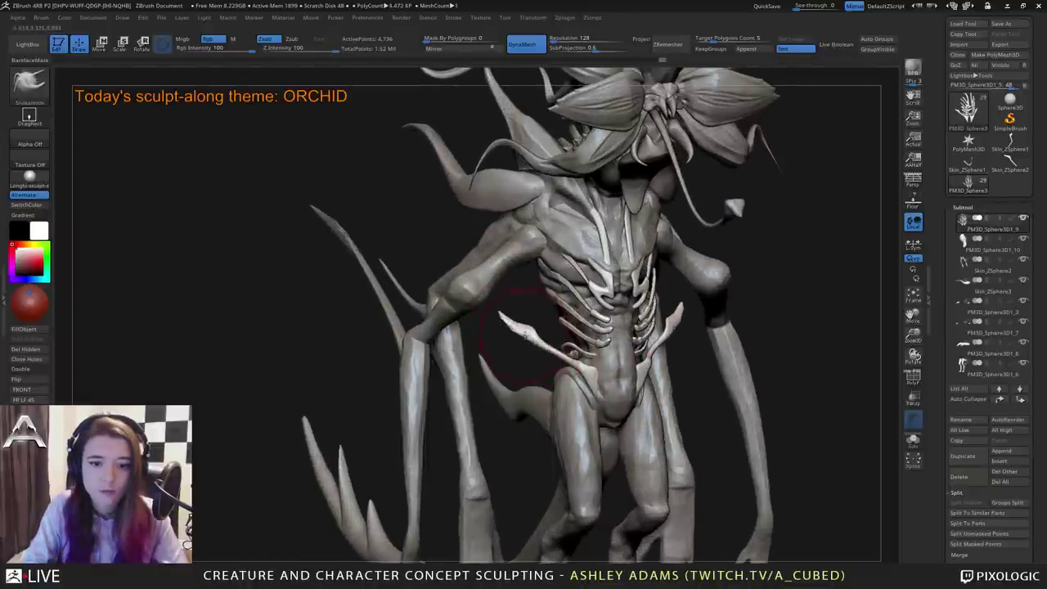
Refine the flared bones so they run along the hips and sweep outward on both sides of the waist.
{"action": "right_click_drag", "start_coordinate": [570, 368], "coordinate": [507, 378]}
{"action": "right_click", "coordinate": [526, 380]}
{"action": "right_click_drag", "start_coordinate": [655, 250], "coordinate": [616, 254]}
{"action": "mouse_move", "coordinate": [604, 337]}
{"action": "right_mouse_down"}
{"action": "mouse_move", "coordinate": [603, 365]}
{"action": "mouse_move", "coordinate": [578, 369]}
{"action": "right_mouse_up"}
{"action": "right_click", "coordinate": [578, 369]}
{"action": "mouse_move", "coordinate": [491, 329]}
{"action": "right_mouse_down"}
{"action": "mouse_move", "coordinate": [521, 321]}
{"action": "mouse_move", "coordinate": [607, 381]}
{"action": "right_mouse_up"}
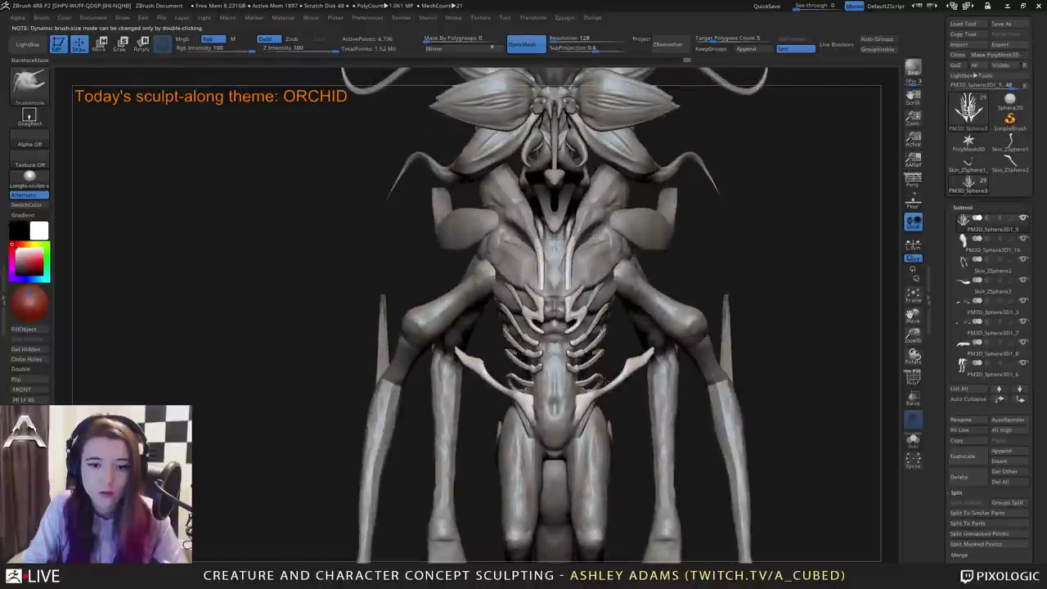
Lasso-hide the small ribs just above the flared hip bones.
{"action": "key", "text": "ctrl+shift"}
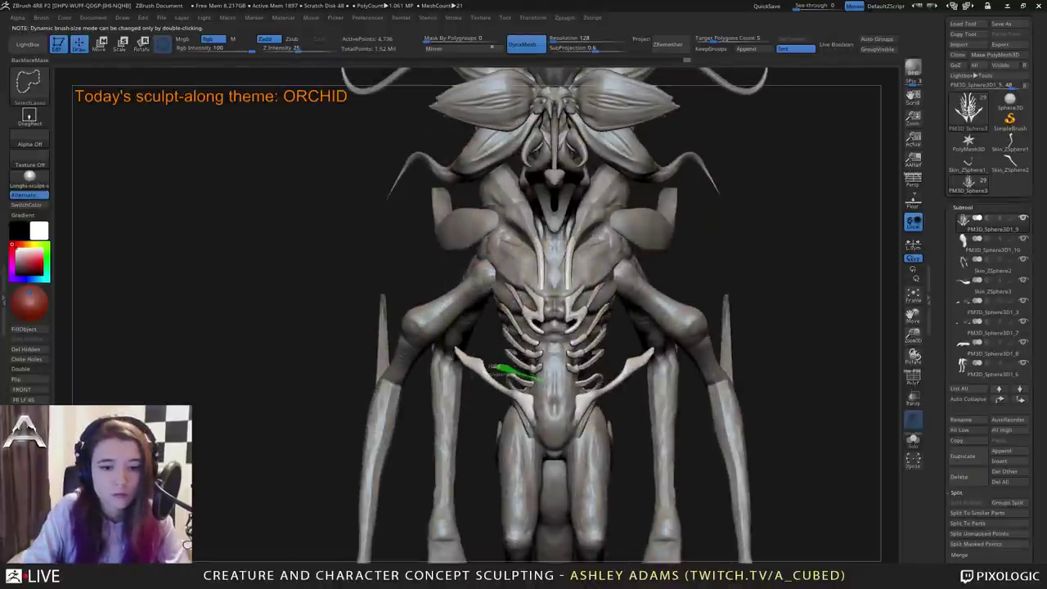
{"action": "left_click_drag", "start_coordinate": [494, 369], "coordinate": [497, 367], "text": "ctrl+alt+shift"}
{"action": "mouse_move", "coordinate": [502, 365]}
{"action": "right_mouse_down"}
{"action": "mouse_move", "coordinate": [670, 360]}
{"action": "mouse_move", "coordinate": [695, 374]}
{"action": "right_mouse_up"}
{"action": "right_click_drag", "start_coordinate": [553, 394], "coordinate": [576, 401]}
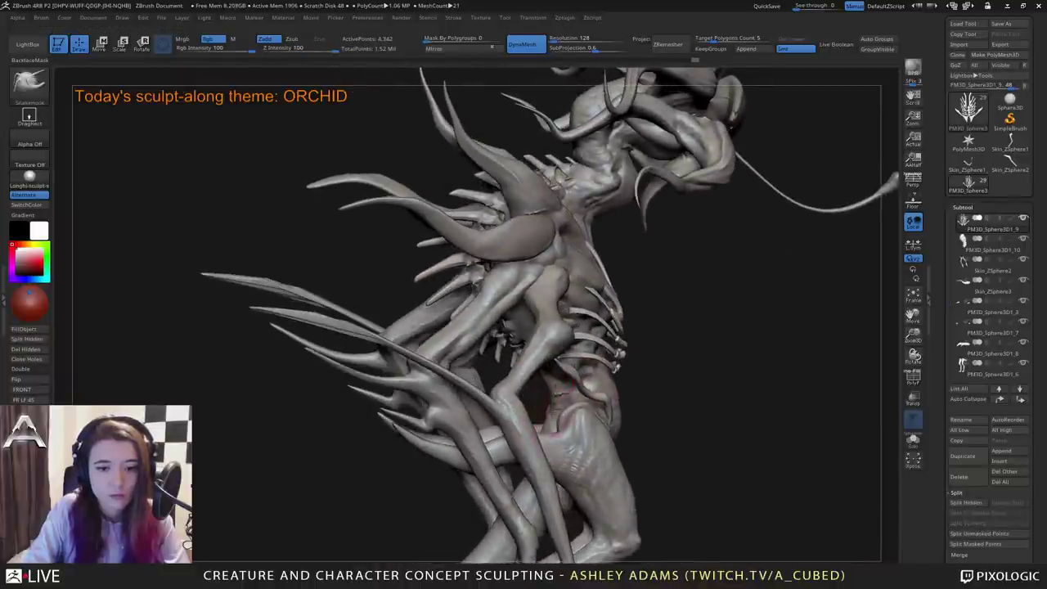
Hide the stray rib geometry behind the hips and delete all hidden parts of the rib subtool.
{"action": "left_click_drag", "start_coordinate": [538, 391], "coordinate": [557, 396], "text": "ctrl+shift"}
{"action": "key", "text": "ctrl+z"}
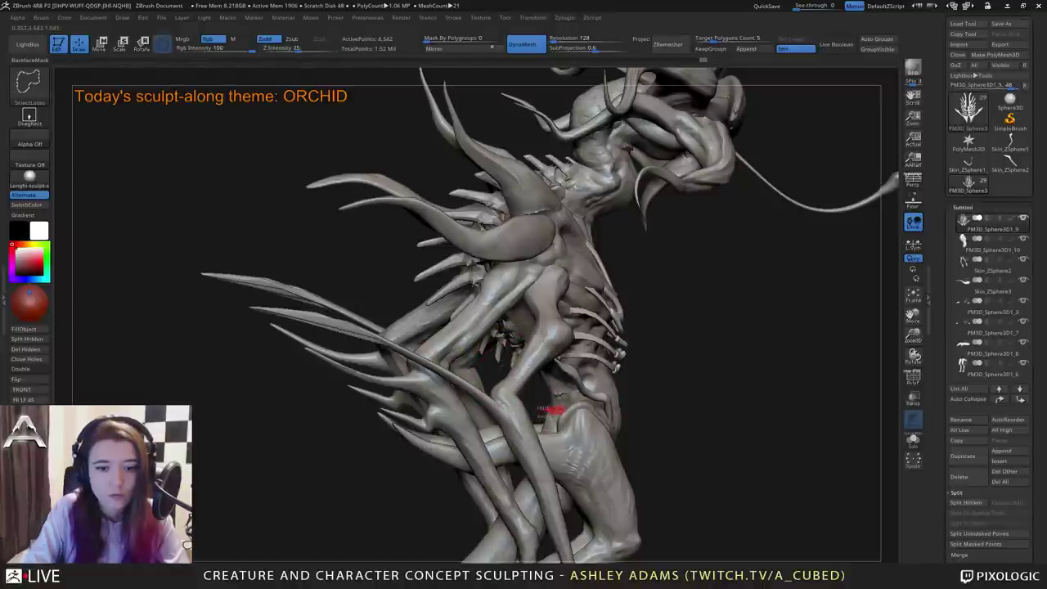
{"action": "key", "text": "ctrl+z"}
{"action": "right_click_drag", "start_coordinate": [546, 343], "coordinate": [525, 350]}
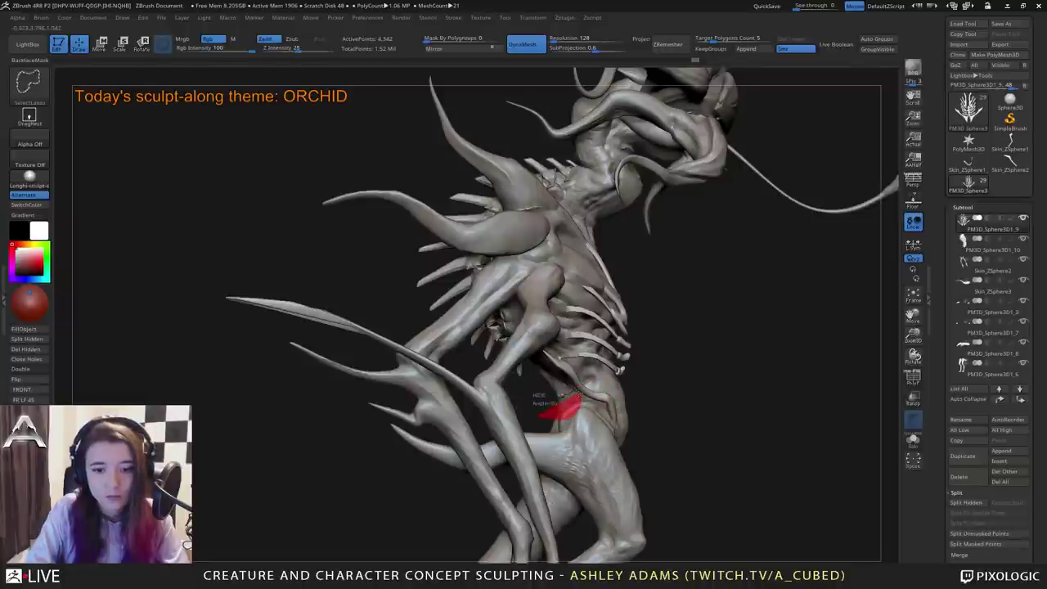
{"action": "left_click_drag", "start_coordinate": [561, 405], "coordinate": [556, 407], "text": "ctrl+shift"}
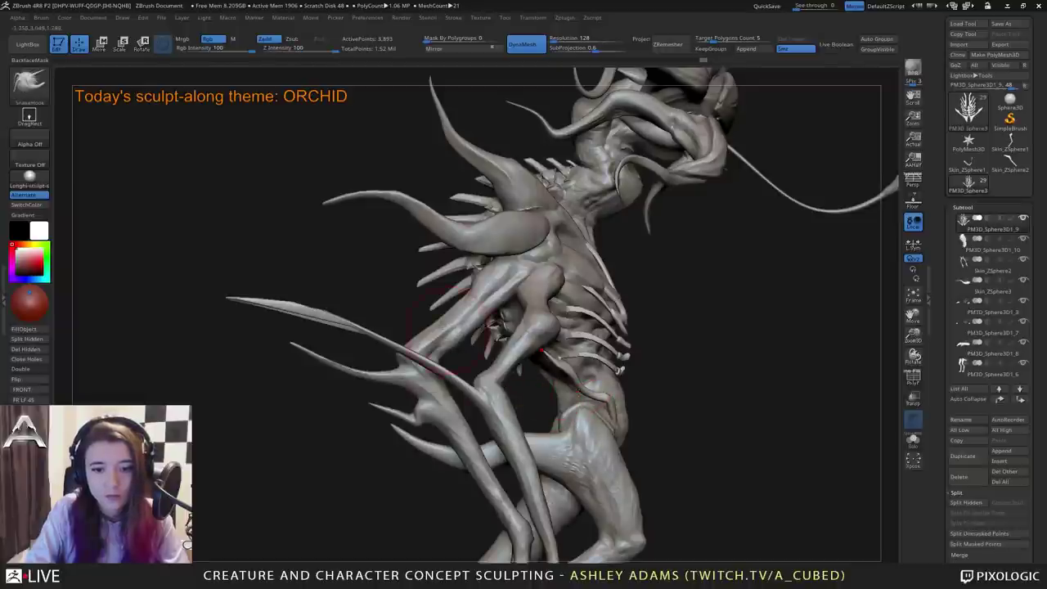
{"action": "left_click", "coordinate": [25, 348]}
Adjust the SnakeHook draw size and pull the front tips of the ribs into shape along the belly's midline.
{"action": "right_click_drag", "start_coordinate": [491, 357], "coordinate": [481, 326], "text": "ctrl"}
{"action": "right_click_drag", "start_coordinate": [481, 325], "coordinate": [381, 337]}
{"action": "key", "text": "space"}
{"action": "mouse_move", "coordinate": [603, 352]}
{"action": "right_mouse_down"}
{"action": "mouse_move", "coordinate": [625, 349]}
{"action": "mouse_move", "coordinate": [621, 378]}
{"action": "mouse_move", "coordinate": [601, 343]}
{"action": "mouse_move", "coordinate": [610, 368]}
{"action": "mouse_move", "coordinate": [630, 350]}
{"action": "right_mouse_up"}
{"action": "key", "text": "space"}
{"action": "key", "text": "space"}
{"action": "left_click_drag", "start_coordinate": [629, 350], "coordinate": [612, 347]}
{"action": "right_click_drag", "start_coordinate": [612, 345], "coordinate": [607, 353]}
{"action": "key", "text": "space"}
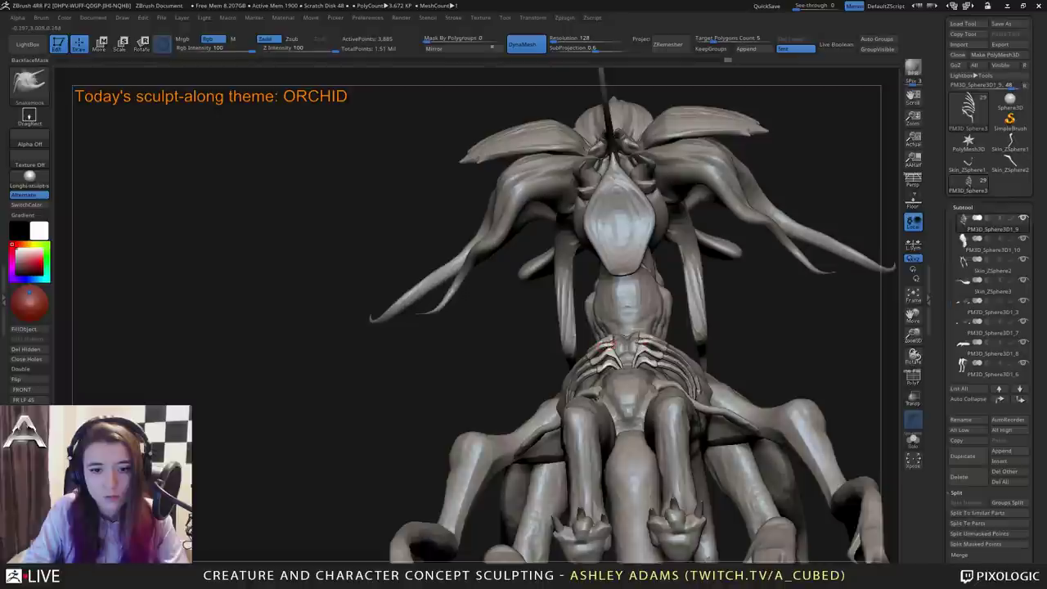
Reshape the front rib ends around the sternum and stretch the upper ribs across the chest.
{"action": "right_click_drag", "start_coordinate": [625, 348], "coordinate": [614, 389]}
{"action": "key", "text": "space"}
{"action": "left_click_drag", "start_coordinate": [614, 390], "coordinate": [627, 388]}
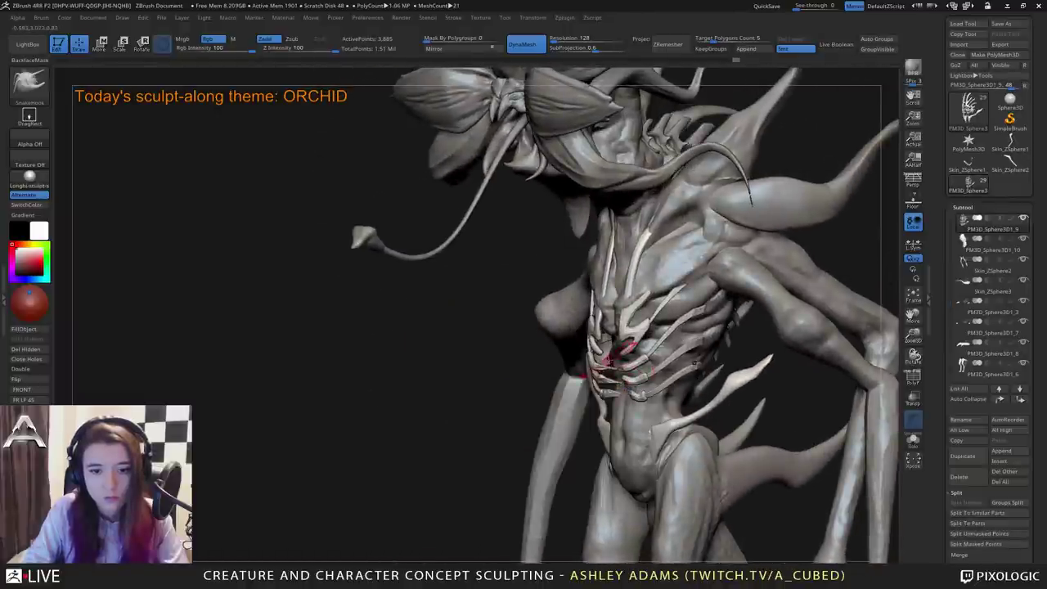
{"action": "mouse_move", "coordinate": [619, 347]}
{"action": "right_mouse_down"}
{"action": "mouse_move", "coordinate": [583, 326]}
{"action": "mouse_move", "coordinate": [660, 344]}
{"action": "mouse_move", "coordinate": [638, 364]}
{"action": "right_mouse_up"}
{"action": "key", "text": "space"}
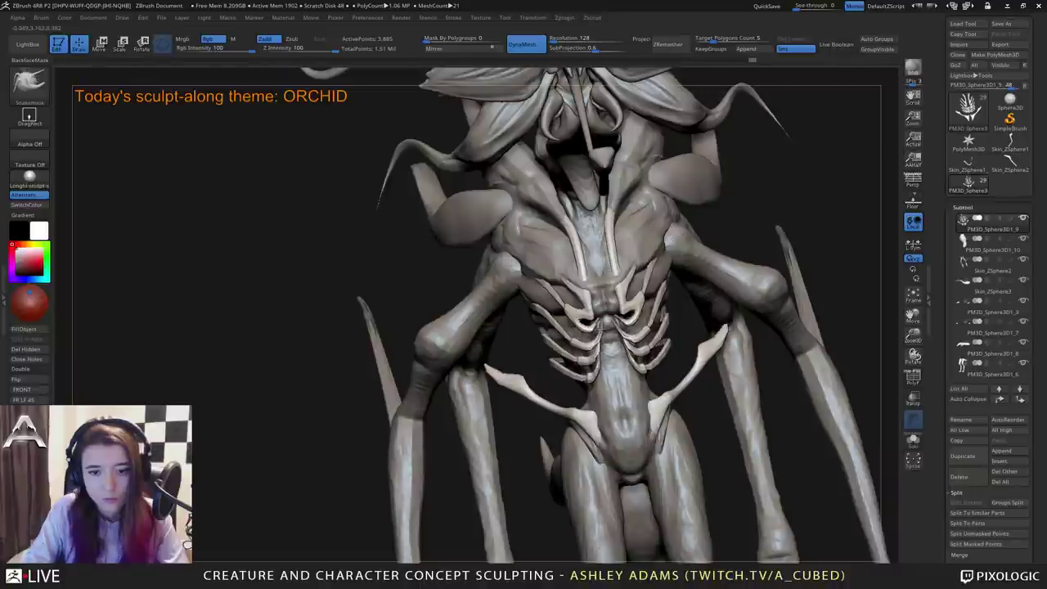
{"action": "mouse_move", "coordinate": [593, 353]}
{"action": "right_mouse_down"}
{"action": "mouse_move", "coordinate": [611, 334]}
{"action": "mouse_move", "coordinate": [720, 336]}
{"action": "mouse_move", "coordinate": [720, 278]}
{"action": "right_mouse_up"}
{"action": "mouse_move", "coordinate": [557, 401]}
{"action": "right_mouse_down"}
{"action": "mouse_move", "coordinate": [474, 407]}
{"action": "mouse_move", "coordinate": [564, 426]}
{"action": "right_mouse_up"}
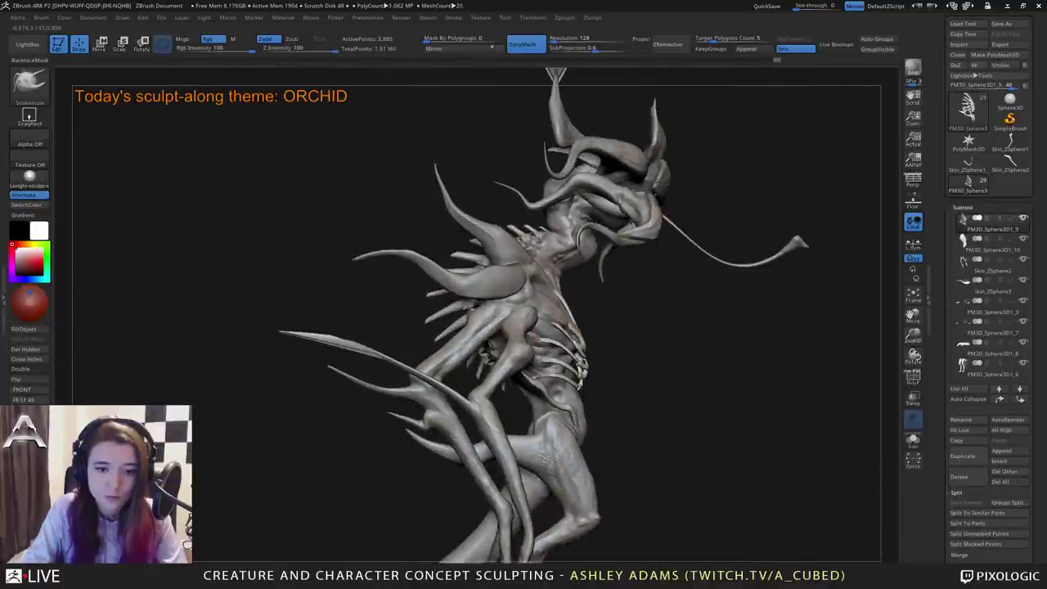
Adjust the ribs from several angles so they follow the contour of the torso's sides.
{"action": "mouse_move", "coordinate": [597, 358]}
{"action": "right_mouse_down"}
{"action": "mouse_move", "coordinate": [458, 353]}
{"action": "mouse_move", "coordinate": [454, 315]}
{"action": "mouse_move", "coordinate": [397, 307]}
{"action": "right_mouse_up"}
{"action": "mouse_move", "coordinate": [496, 315]}
{"action": "right_mouse_down", "text": "ctrl"}
{"action": "mouse_move", "coordinate": [505, 378]}
{"action": "mouse_move", "coordinate": [573, 372]}
{"action": "mouse_move", "coordinate": [587, 321]}
{"action": "mouse_move", "coordinate": [570, 324]}
{"action": "mouse_move", "coordinate": [579, 350]}
{"action": "mouse_move", "coordinate": [570, 358]}
{"action": "mouse_move", "coordinate": [598, 306]}
{"action": "right_mouse_up", "text": "ctrl"}
{"action": "right_click", "coordinate": [505, 378]}
{"action": "right_click_drag", "start_coordinate": [612, 377], "coordinate": [629, 320], "text": "alt"}
{"action": "mouse_move", "coordinate": [261, 287]}
{"action": "right_mouse_down"}
{"action": "mouse_move", "coordinate": [690, 310]}
{"action": "mouse_move", "coordinate": [675, 329]}
{"action": "mouse_move", "coordinate": [303, 334]}
{"action": "mouse_move", "coordinate": [401, 331]}
{"action": "right_mouse_up"}
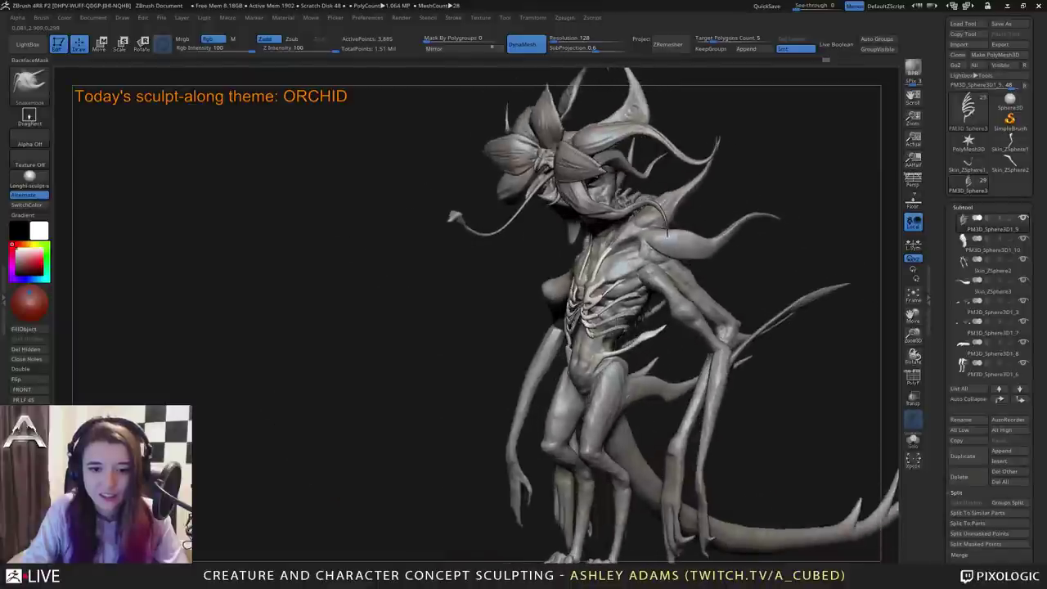
{"action": "mouse_move", "coordinate": [591, 278]}
{"action": "right_mouse_down", "text": "ctrl"}
{"action": "mouse_move", "coordinate": [599, 320]}
{"action": "mouse_move", "coordinate": [620, 264]}
{"action": "right_mouse_up", "text": "ctrl"}
{"action": "right_click_drag", "start_coordinate": [687, 334], "coordinate": [579, 320]}
{"action": "right_click_drag", "start_coordinate": [646, 315], "coordinate": [656, 358], "text": "ctrl"}
{"action": "right_click_drag", "start_coordinate": [584, 354], "coordinate": [659, 322]}
{"action": "right_click", "coordinate": [664, 316]}
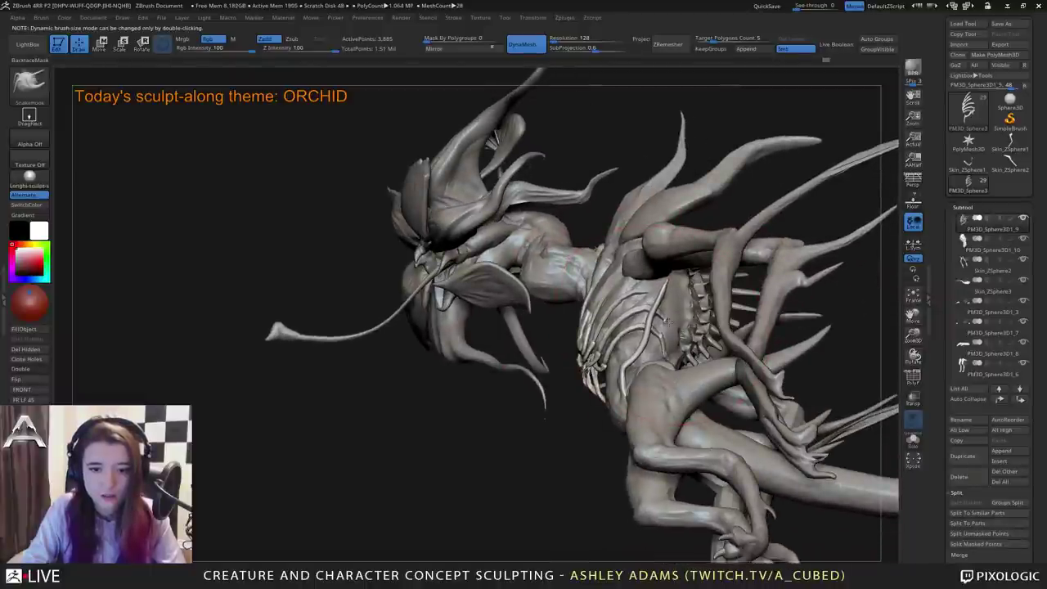
Change the SnakeHook draw size and pull the back ends of the ribs around the flanks toward the spine.
{"action": "right_click", "coordinate": [590, 408]}
{"action": "right_click_drag", "start_coordinate": [545, 419], "coordinate": [580, 372]}
{"action": "right_click", "coordinate": [647, 361]}
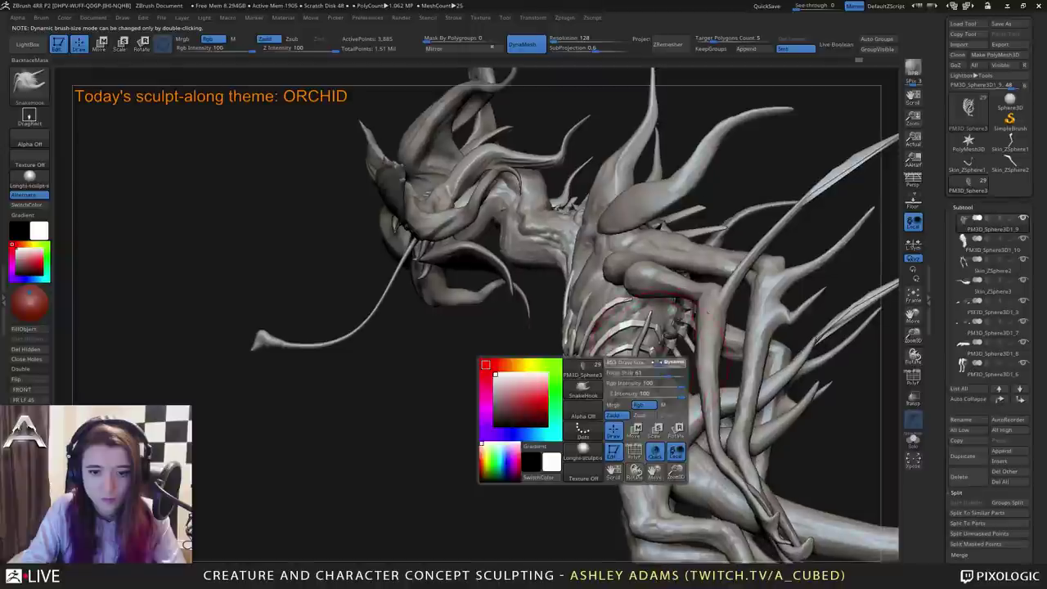
{"action": "right_click_drag", "start_coordinate": [717, 356], "coordinate": [655, 367]}
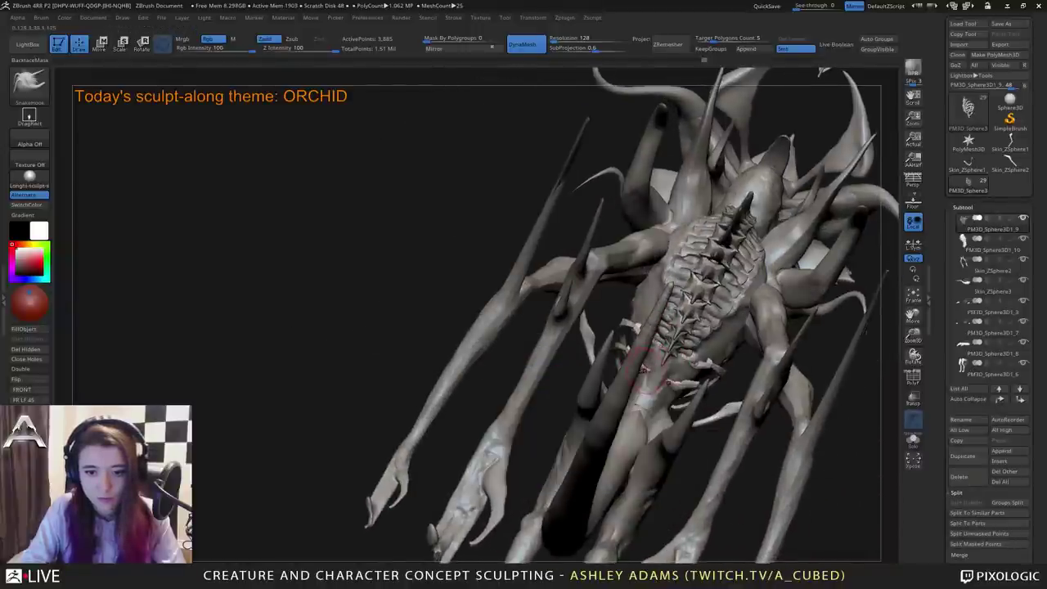
{"action": "mouse_move", "coordinate": [704, 357]}
{"action": "right_mouse_down"}
{"action": "mouse_move", "coordinate": [676, 350]}
{"action": "mouse_move", "coordinate": [700, 332]}
{"action": "mouse_move", "coordinate": [646, 353]}
{"action": "mouse_move", "coordinate": [704, 364]}
{"action": "mouse_move", "coordinate": [701, 375]}
{"action": "mouse_move", "coordinate": [705, 332]}
{"action": "mouse_move", "coordinate": [563, 335]}
{"action": "mouse_move", "coordinate": [574, 331]}
{"action": "mouse_move", "coordinate": [544, 325]}
{"action": "mouse_move", "coordinate": [628, 325]}
{"action": "right_mouse_up"}
{"action": "right_click", "coordinate": [561, 339]}
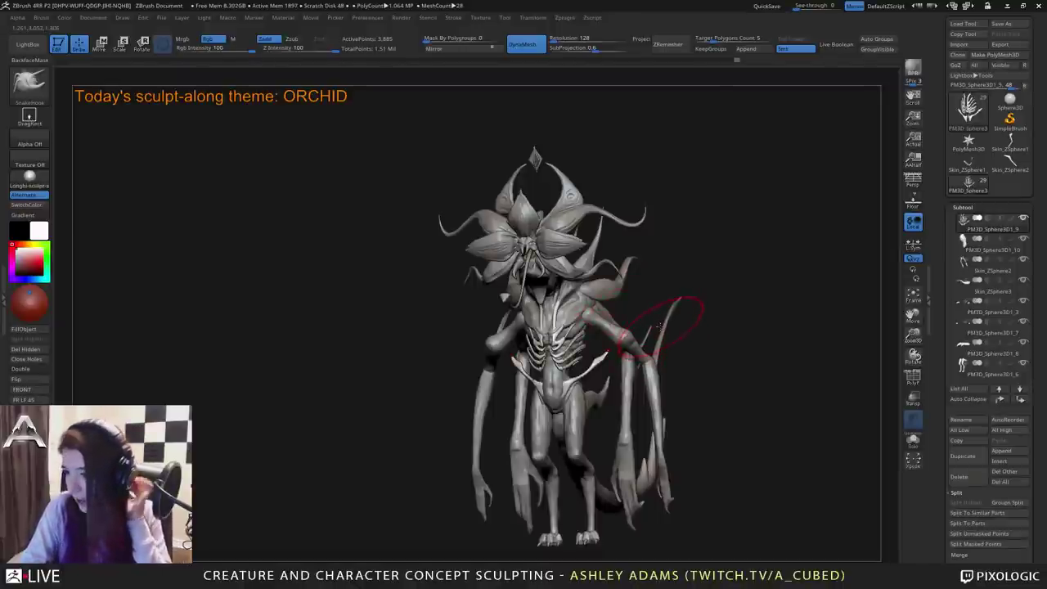
{"action": "right_click_drag", "start_coordinate": [591, 347], "coordinate": [478, 304]}
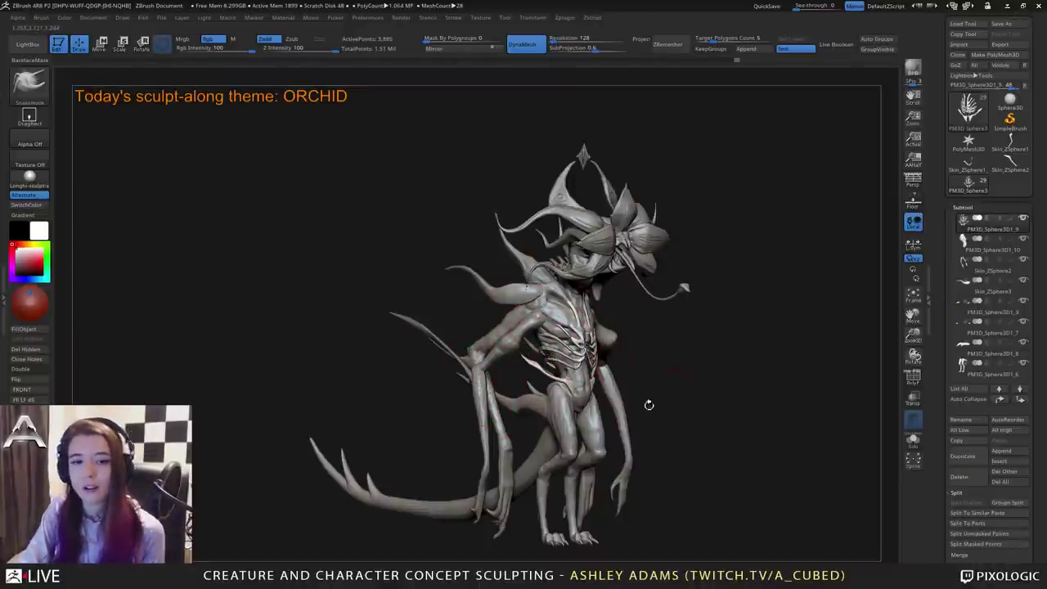
{"action": "mouse_move", "coordinate": [648, 404]}
{"action": "left_mouse_down"}
{"action": "mouse_move", "coordinate": [491, 358]}
{"action": "mouse_move", "coordinate": [650, 357]}
{"action": "left_mouse_up"}
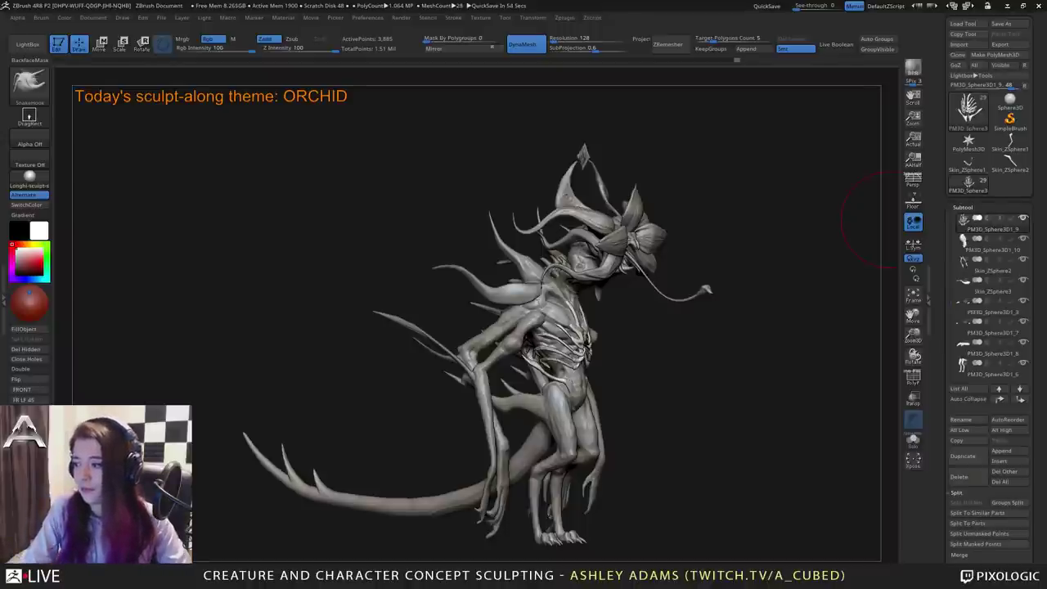
Select the arm and shoulder subtool, mask part of it, and split the shoulder spikes from the arms.
{"action": "left_click_drag", "start_coordinate": [826, 246], "coordinate": [589, 331]}
{"action": "key", "text": "space"}
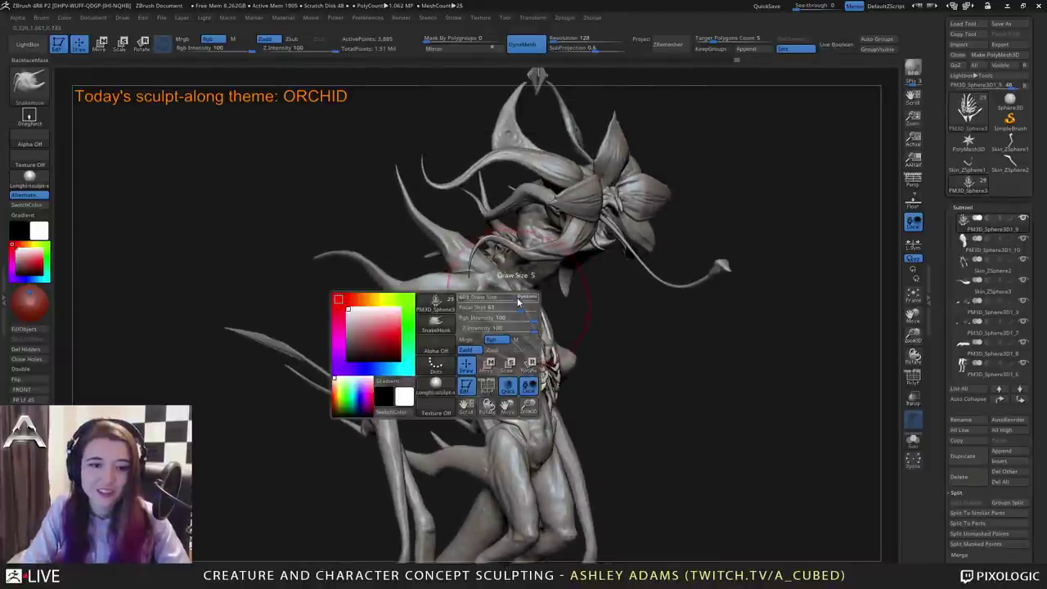
{"action": "left_click_drag", "start_coordinate": [520, 300], "coordinate": [497, 296]}
{"action": "left_click", "coordinate": [496, 274], "text": "alt"}
{"action": "left_click_drag", "start_coordinate": [343, 233], "coordinate": [518, 266]}
{"action": "mouse_move", "coordinate": [466, 180]}
{"action": "left_mouse_down", "text": "ctrl"}
{"action": "mouse_move", "coordinate": [417, 303]}
{"action": "mouse_move", "coordinate": [536, 335]}
{"action": "mouse_move", "coordinate": [542, 274]}
{"action": "mouse_move", "coordinate": [466, 184]}
{"action": "left_mouse_up", "text": "ctrl"}
{"action": "left_click", "coordinate": [975, 543]}
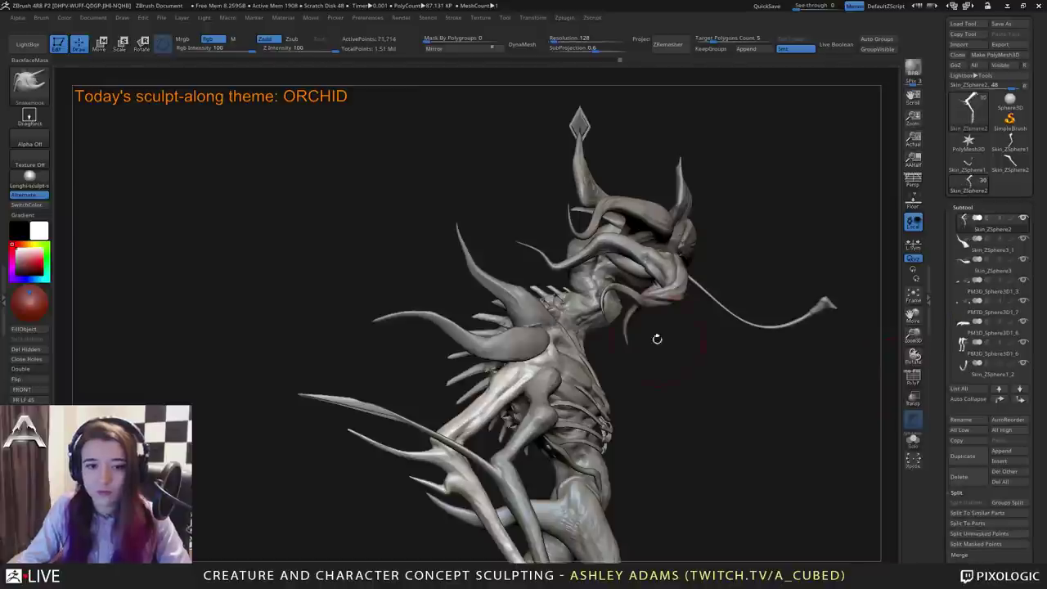
Select the separated shoulder spikes, close the holes left by the split, and smooth the spike bases.
{"action": "left_click", "coordinate": [523, 334], "text": "alt"}
{"action": "left_click", "coordinate": [24, 360]}
{"action": "left_click_drag", "start_coordinate": [112, 341], "coordinate": [25, 346]}
{"action": "left_click_drag", "start_coordinate": [540, 315], "coordinate": [553, 324], "text": "shift"}
{"action": "mouse_move", "coordinate": [360, 286]}
{"action": "left_mouse_down"}
{"action": "mouse_move", "coordinate": [282, 288]}
{"action": "mouse_move", "coordinate": [366, 286]}
{"action": "left_mouse_up"}
Select the arms subtool, reduce the brush draw size, and switch to the DamStandard brush.
{"action": "left_click", "coordinate": [560, 336], "text": "alt"}
{"action": "key", "text": "space"}
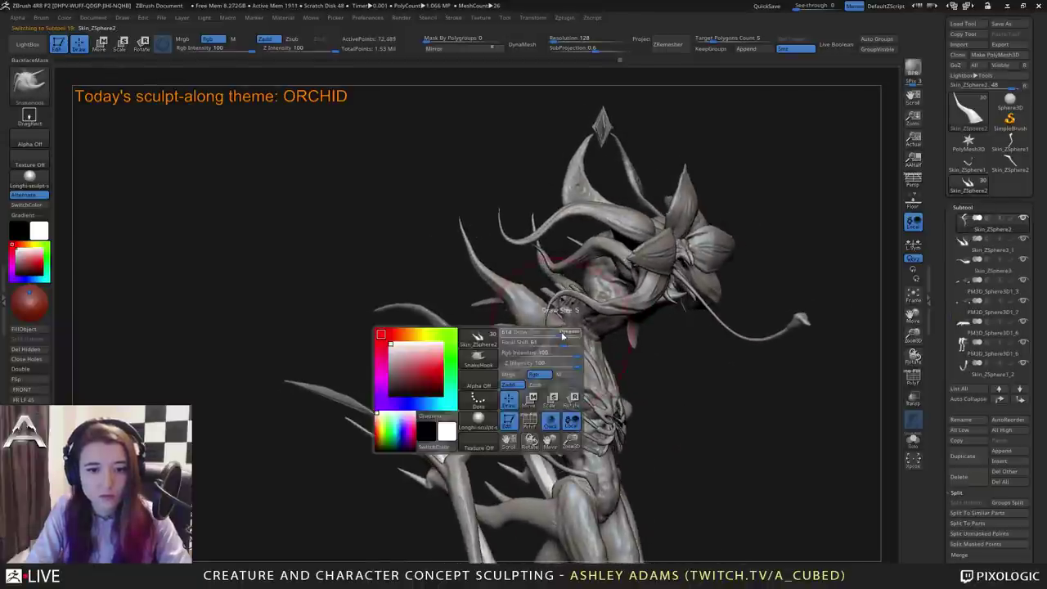
{"action": "left_click_drag", "start_coordinate": [562, 334], "coordinate": [547, 332]}
{"action": "key", "text": "b"}
{"action": "key", "text": "c"}
{"action": "key", "text": "b"}
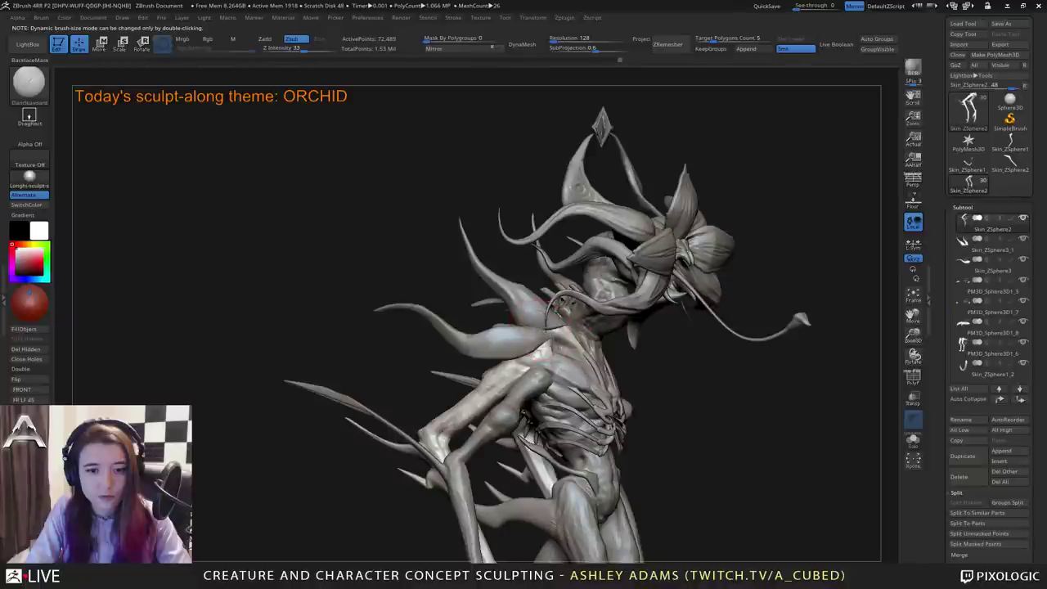
Pull the shoulder end of the arms up toward the spike bases with the SnakeHook brush and switch to the Inflat brush.
{"action": "right_click_drag", "start_coordinate": [560, 345], "coordinate": [540, 319]}
{"action": "key", "text": "b"}
{"action": "key", "text": "s"}
{"action": "key", "text": "h"}
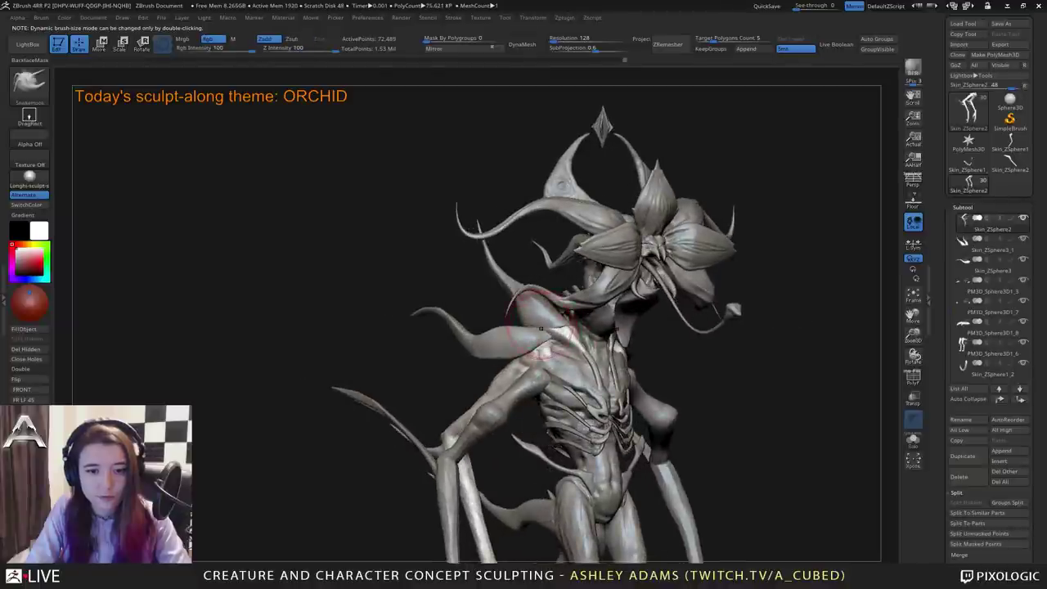
{"action": "left_click_drag", "start_coordinate": [536, 344], "coordinate": [540, 332]}
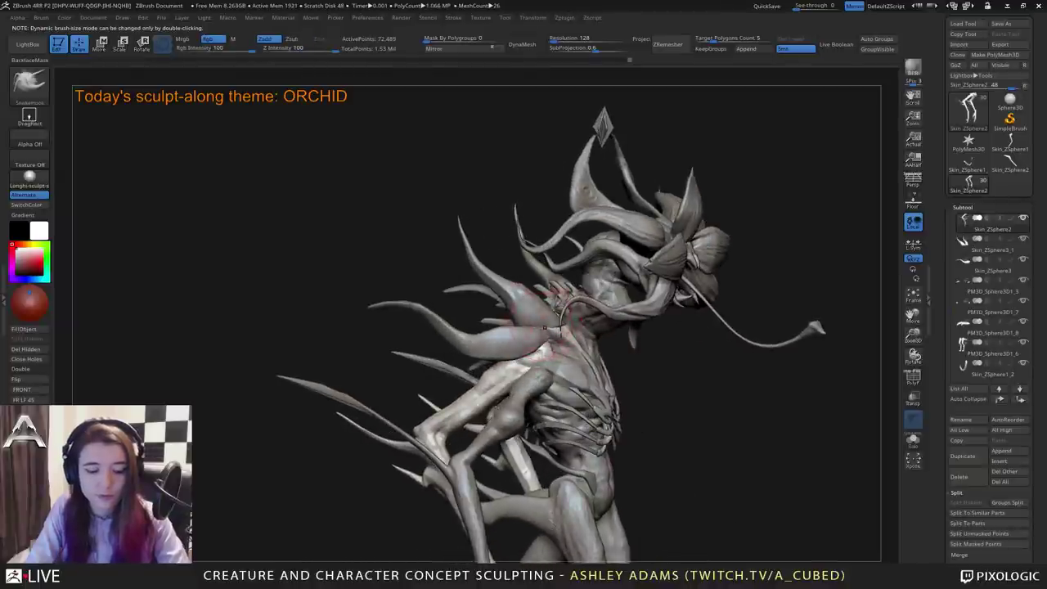
{"action": "key", "text": "b"}
{"action": "key", "text": "i"}
{"action": "key", "text": "n"}
{"action": "right_click_drag", "start_coordinate": [584, 325], "coordinate": [421, 329]}
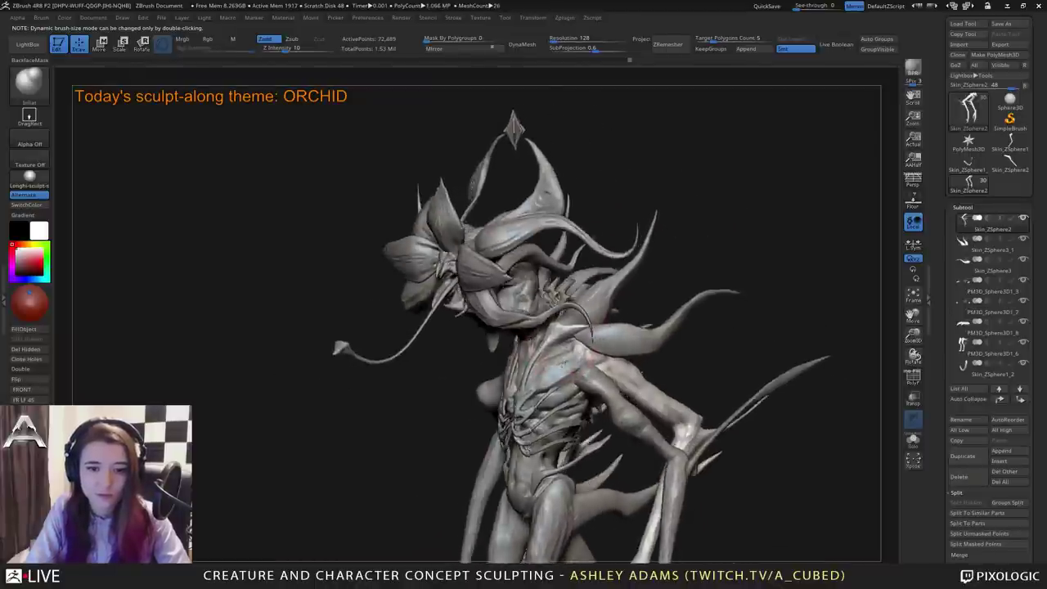
{"action": "mouse_move", "coordinate": [563, 364]}
{"action": "right_mouse_down"}
{"action": "mouse_move", "coordinate": [601, 353]}
{"action": "mouse_move", "coordinate": [570, 337]}
{"action": "right_mouse_up"}
{"action": "right_click", "coordinate": [564, 361]}
Select the lower pair of shoulder spikes, pull their bases inward with the SnakeHook brush, and switch to the Inflat brush.
{"action": "left_click", "coordinate": [579, 334], "text": "alt"}
{"action": "key", "text": "b"}
{"action": "key", "text": "s"}
{"action": "key", "text": "h"}
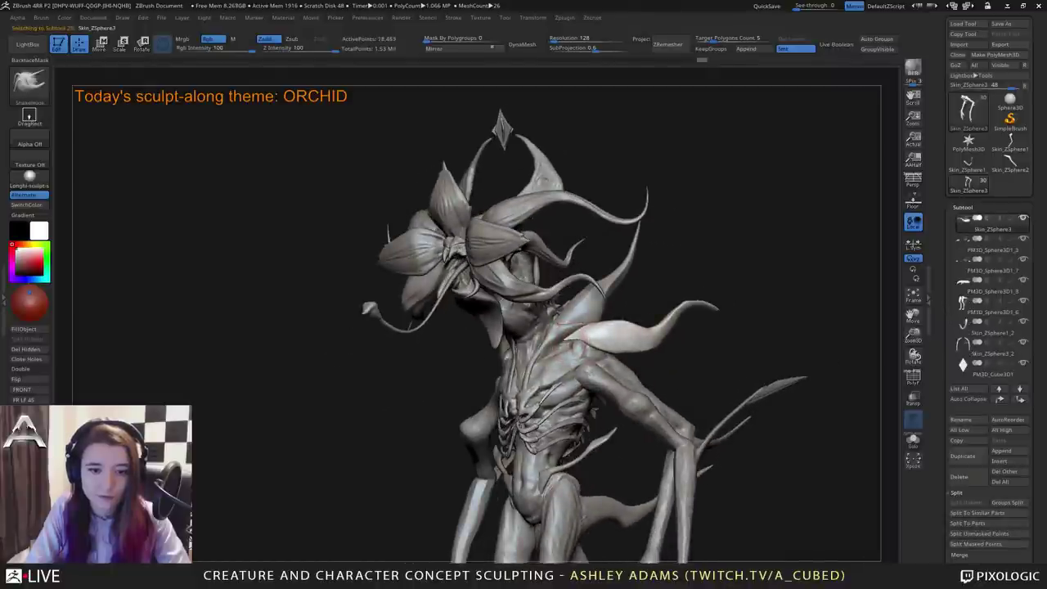
{"action": "left_click_drag", "start_coordinate": [582, 329], "coordinate": [587, 335]}
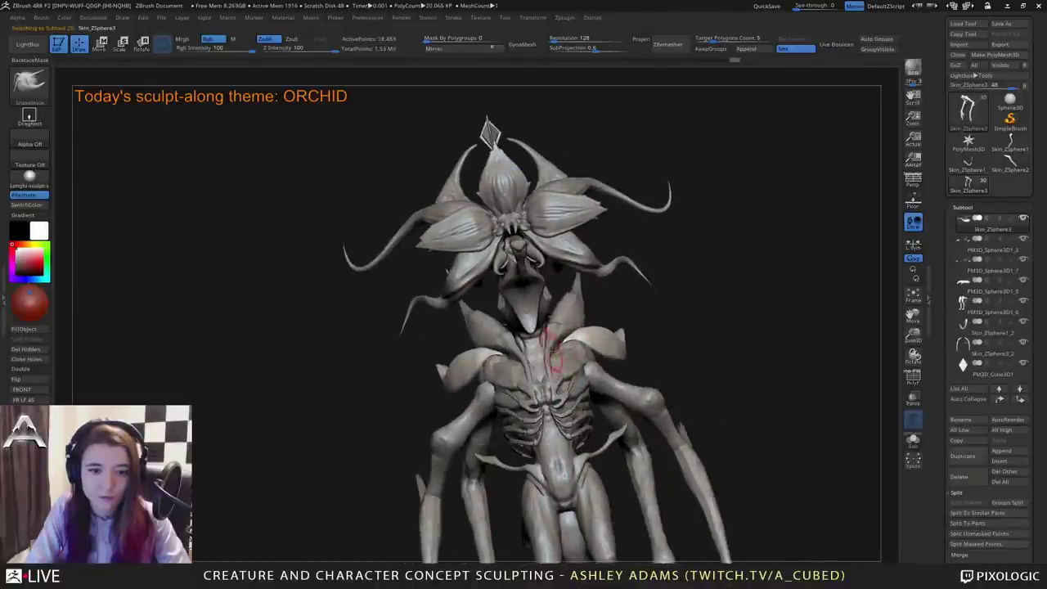
{"action": "right_click_drag", "start_coordinate": [553, 350], "coordinate": [555, 344]}
{"action": "key", "text": "b"}
{"action": "key", "text": "i"}
{"action": "key", "text": "n"}
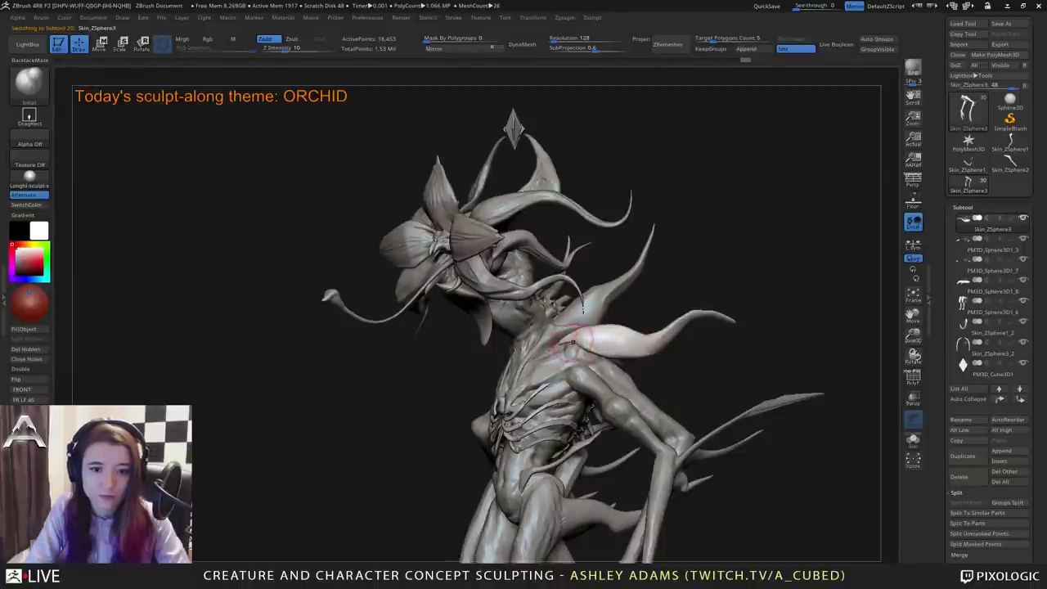
Reshape where the lower spike's base meets the top of the shoulder using the SnakeHook brush.
{"action": "right_click_drag", "start_coordinate": [584, 309], "coordinate": [563, 347]}
{"action": "key", "text": "b"}
{"action": "key", "text": "s"}
{"action": "key", "text": "h"}
{"action": "left_click_drag", "start_coordinate": [553, 350], "coordinate": [573, 334]}
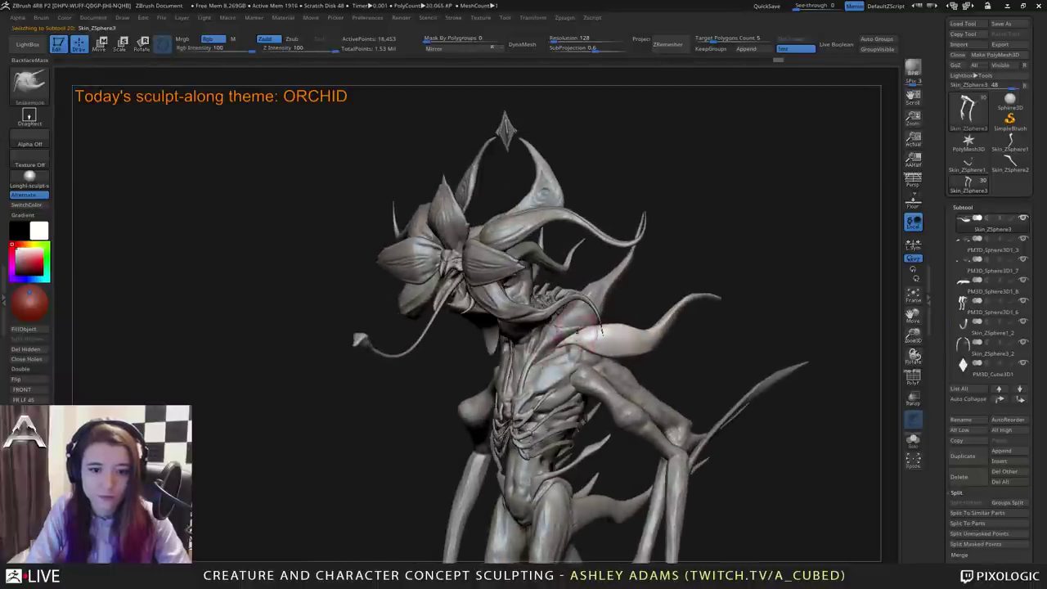
Select the arms subtool, switch to the upper shoulder spikes, and adjust the SnakeHook draw size.
{"action": "mouse_move", "coordinate": [564, 319]}
{"action": "right_mouse_down"}
{"action": "mouse_move", "coordinate": [534, 327]}
{"action": "mouse_move", "coordinate": [543, 326]}
{"action": "right_mouse_up"}
{"action": "left_click", "coordinate": [537, 327], "text": "alt"}
{"action": "mouse_move", "coordinate": [553, 326]}
{"action": "left_mouse_down"}
{"action": "mouse_move", "coordinate": [546, 337]}
{"action": "mouse_move", "coordinate": [548, 328]}
{"action": "mouse_move", "coordinate": [638, 335]}
{"action": "left_mouse_up"}
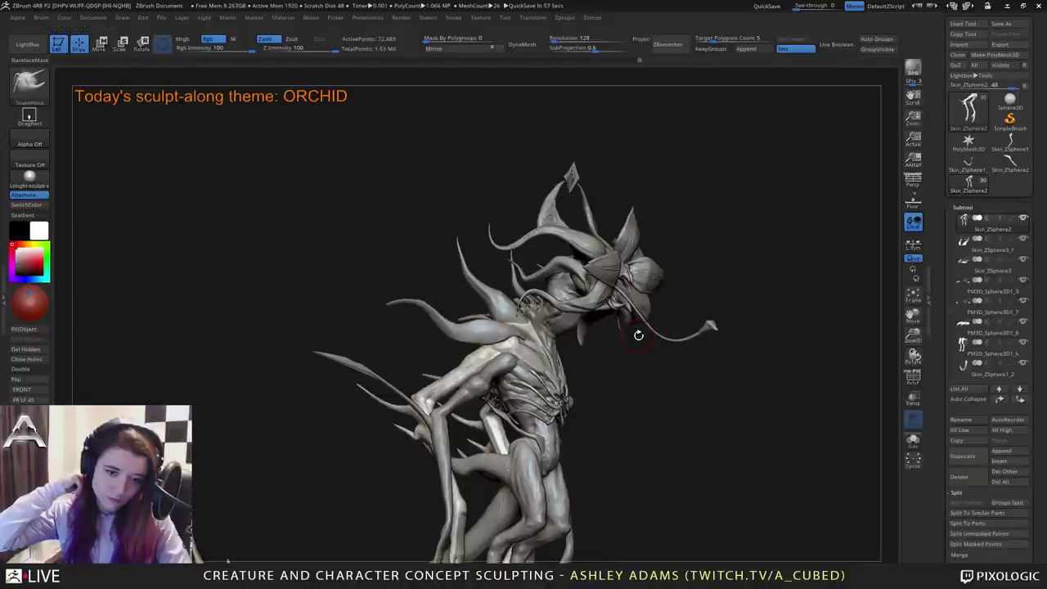
{"action": "right_click_drag", "start_coordinate": [495, 307], "coordinate": [484, 286], "text": "ctrl"}
{"action": "left_click", "coordinate": [482, 280], "text": "alt"}
{"action": "key", "text": "space"}
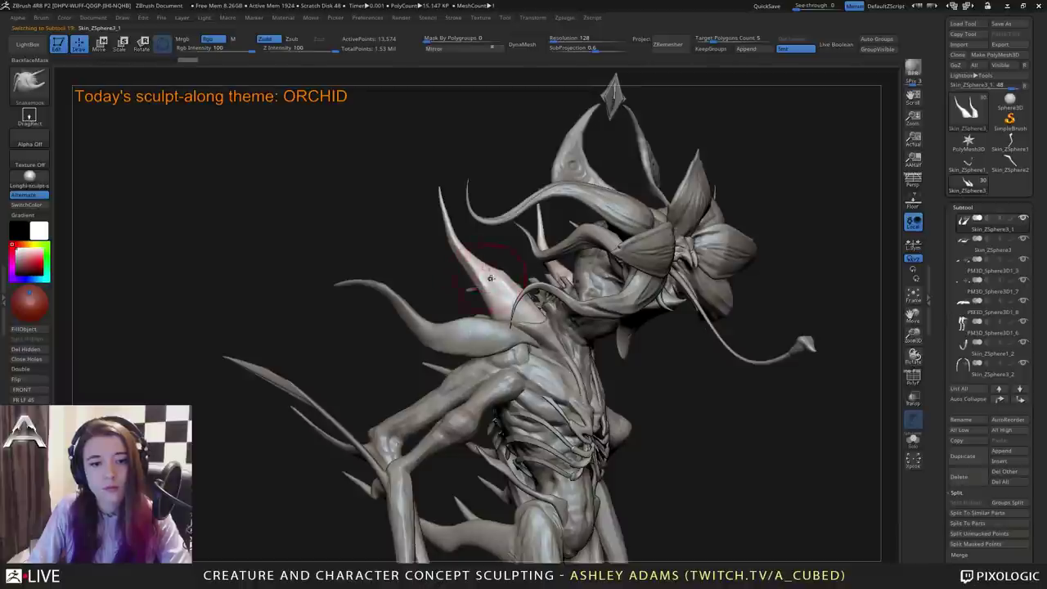
{"action": "mouse_move", "coordinate": [497, 280]}
{"action": "right_mouse_down", "text": "ctrl"}
{"action": "mouse_move", "coordinate": [501, 299]}
{"action": "mouse_move", "coordinate": [467, 315]}
{"action": "mouse_move", "coordinate": [494, 319]}
{"action": "right_mouse_up", "text": "ctrl"}
{"action": "key", "text": "space"}
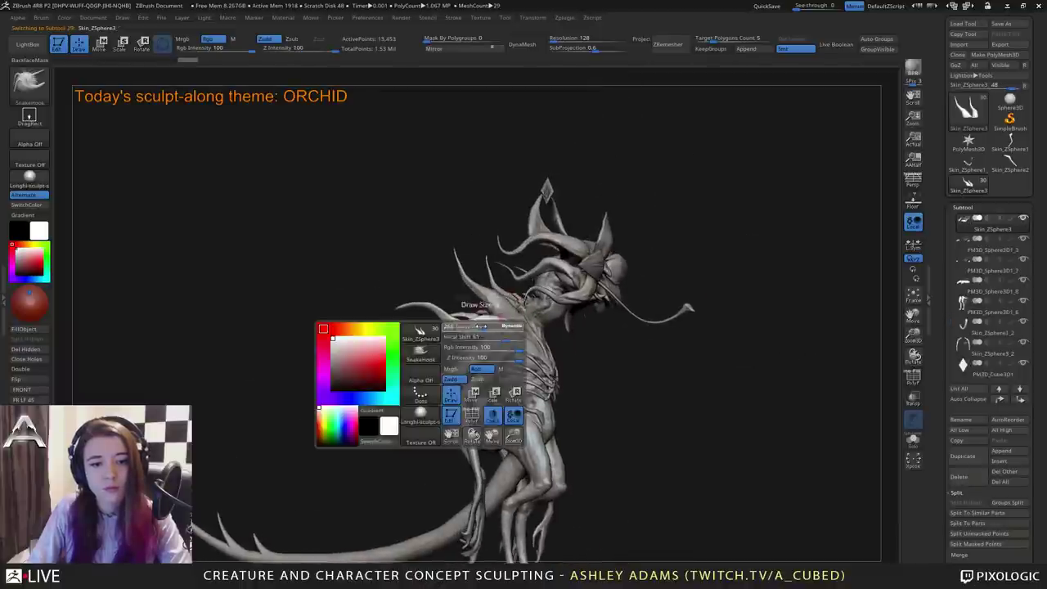
Select the lower shoulder spikes again and change from the Inflat brush to the ClayBuildup brush.
{"action": "left_click", "coordinate": [484, 324], "text": "alt"}
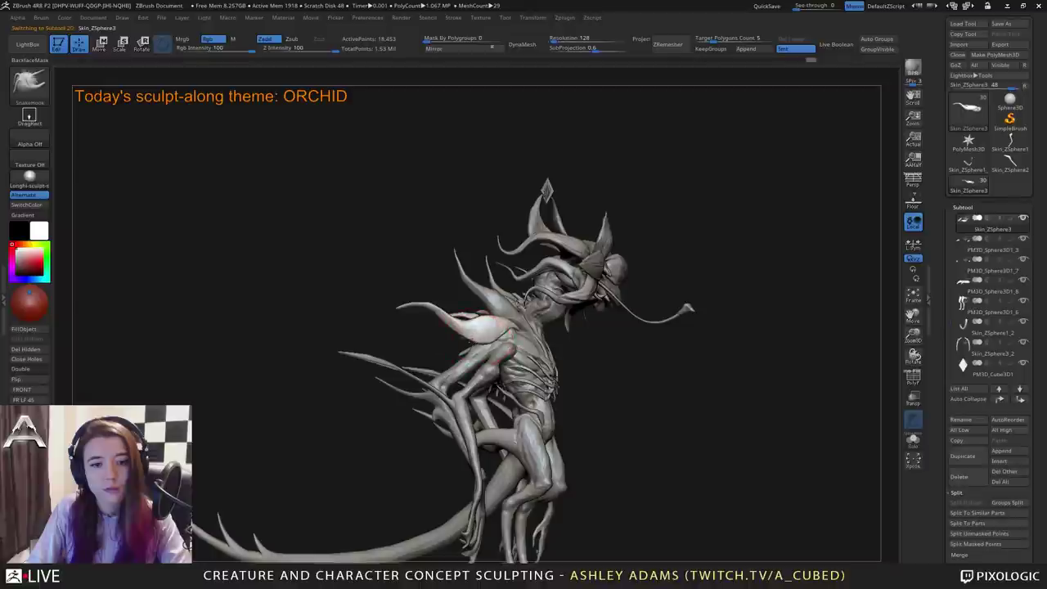
{"action": "key", "text": "b"}
{"action": "key", "text": "i"}
{"action": "key", "text": "n"}
{"action": "right_click_drag", "start_coordinate": [432, 303], "coordinate": [465, 329]}
{"action": "key", "text": "b"}
{"action": "key", "text": "c"}
{"action": "key", "text": "b"}
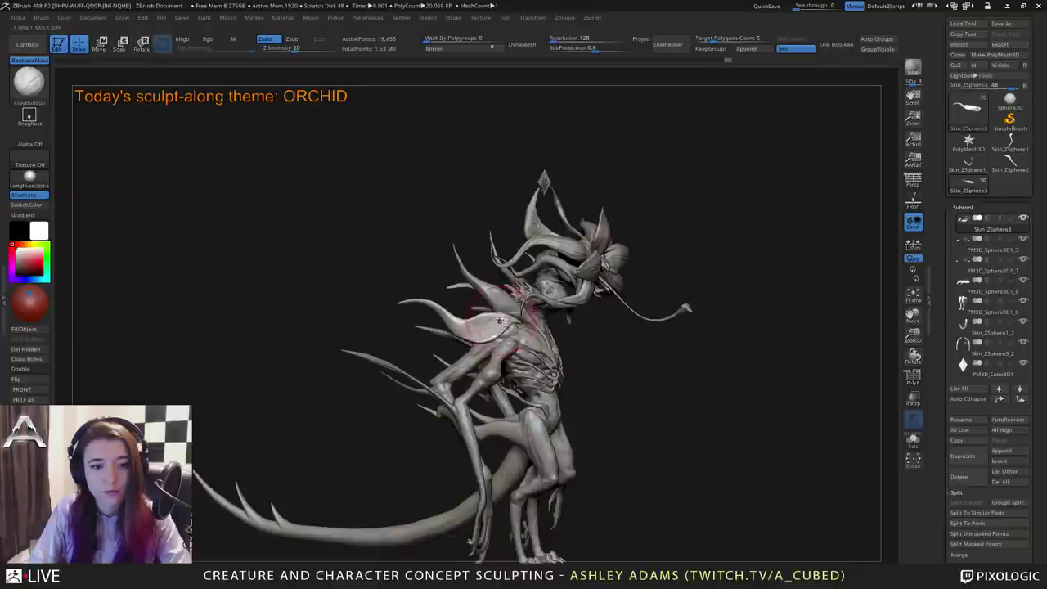
Build up volume on the broad base and the neck of the lower shoulder spikes with ClayBuildup.
{"action": "mouse_move", "coordinate": [524, 323]}
{"action": "right_mouse_down", "text": "ctrl"}
{"action": "mouse_move", "coordinate": [523, 282]}
{"action": "mouse_move", "coordinate": [392, 286]}
{"action": "mouse_move", "coordinate": [378, 292]}
{"action": "mouse_move", "coordinate": [380, 352]}
{"action": "right_mouse_up", "text": "ctrl"}
{"action": "right_click", "coordinate": [457, 344]}
{"action": "right_click_drag", "start_coordinate": [530, 250], "coordinate": [523, 286]}
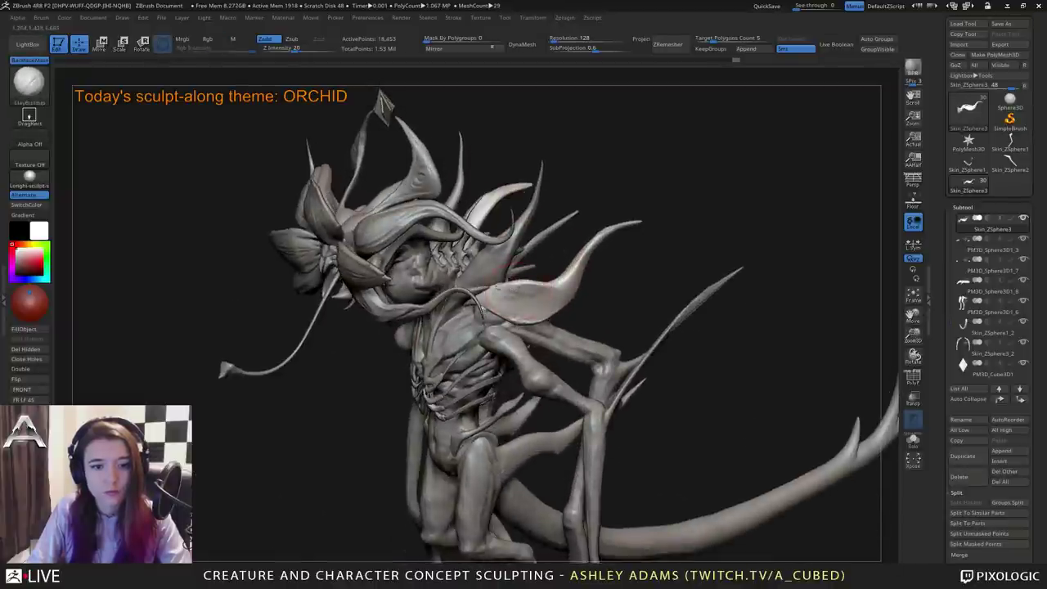
{"action": "left_click_drag", "start_coordinate": [518, 288], "coordinate": [528, 295]}
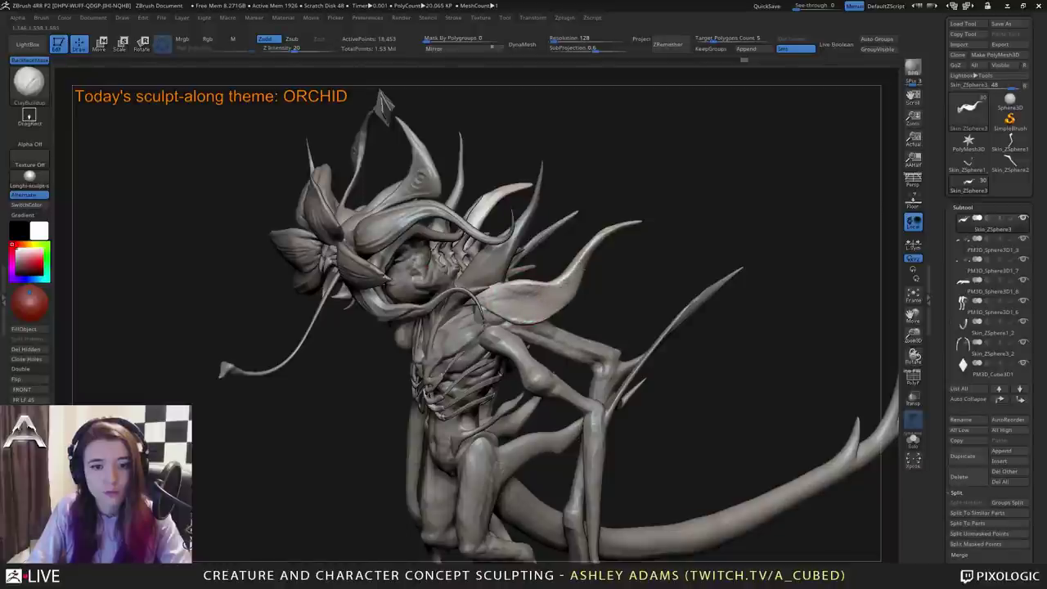
{"action": "left_click_drag", "start_coordinate": [580, 259], "coordinate": [568, 279]}
{"action": "left_click_drag", "start_coordinate": [695, 274], "coordinate": [585, 263]}
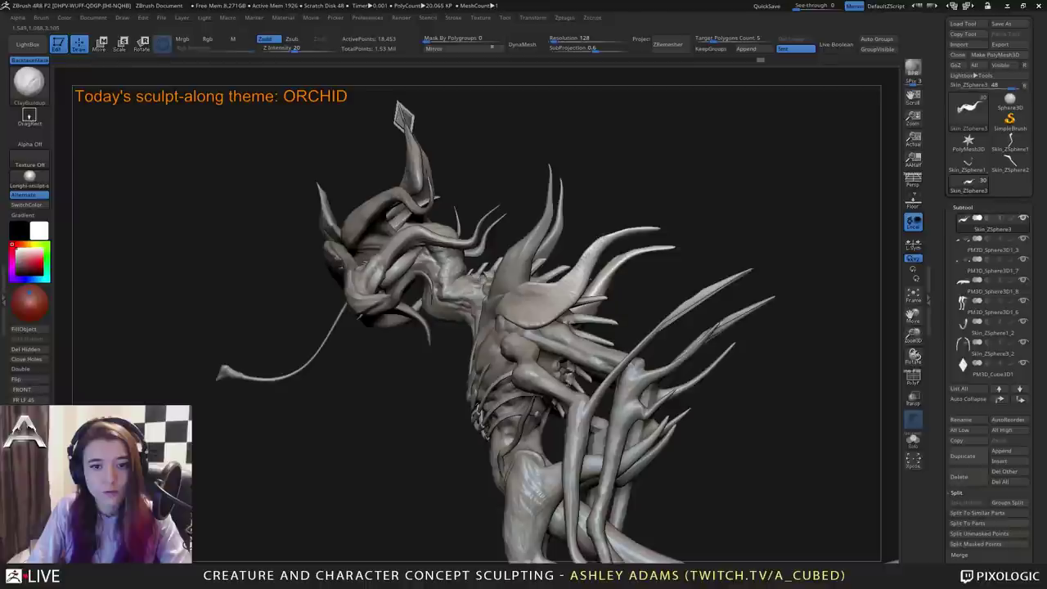
Smooth the curved tips and the broad bases of the lower shoulder spikes.
{"action": "key", "text": "shift"}
{"action": "left_click_drag", "start_coordinate": [607, 236], "coordinate": [643, 228], "text": "shift"}
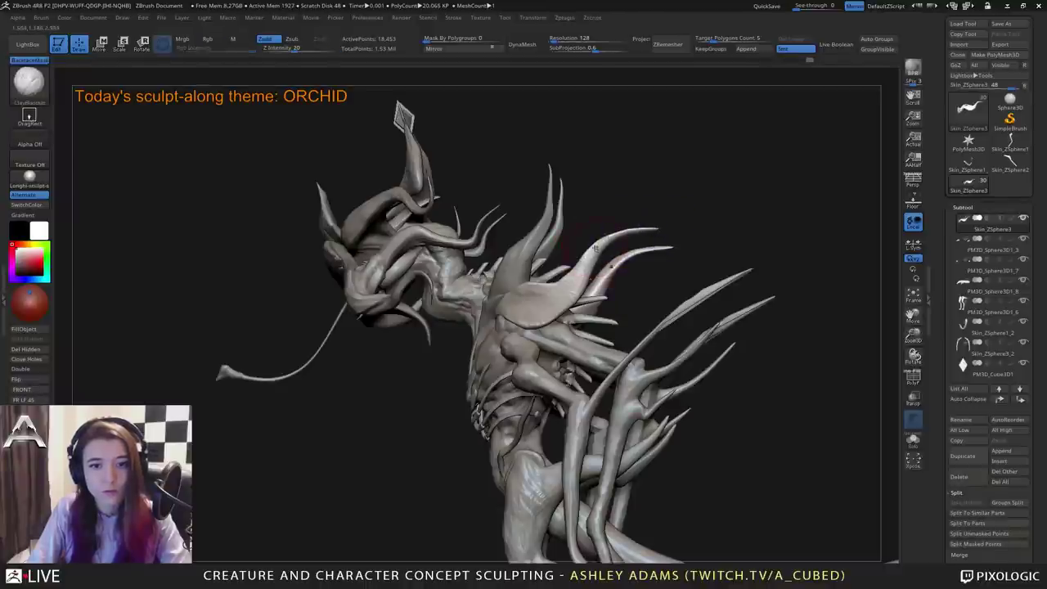
{"action": "right_click_drag", "start_coordinate": [642, 228], "coordinate": [596, 103]}
{"action": "left_click_drag", "start_coordinate": [528, 313], "coordinate": [540, 308], "text": "shift"}
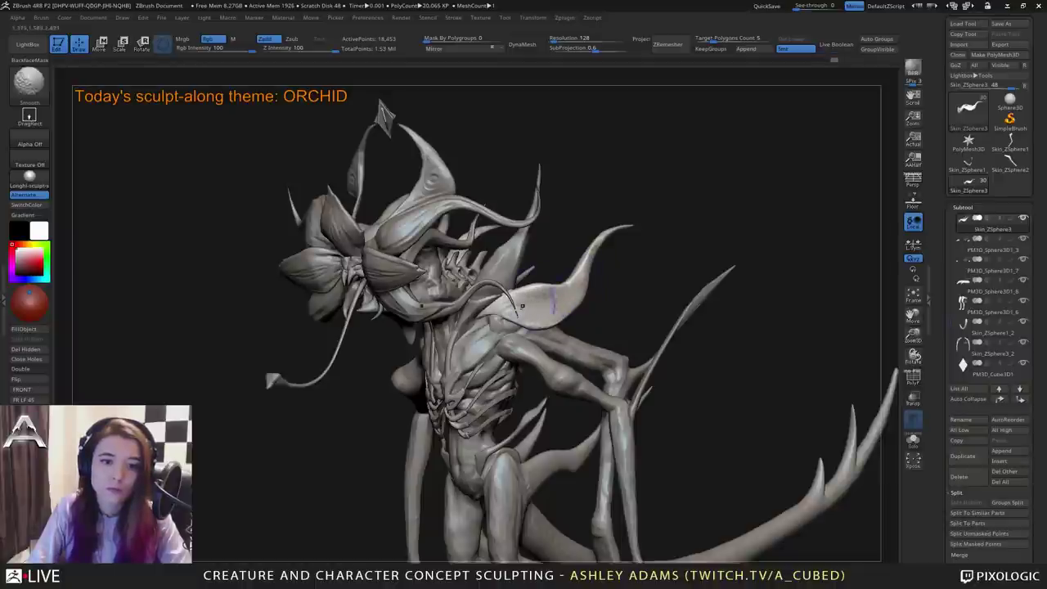
Reshape the lower shoulder spikes into a petal silhouette with SnakeHook, pulling the base over the shoulder and adjusting the tip's curve.
{"action": "right_click_drag", "start_coordinate": [540, 311], "coordinate": [634, 320]}
{"action": "key", "text": "b"}
{"action": "key", "text": "s"}
{"action": "key", "text": "h"}
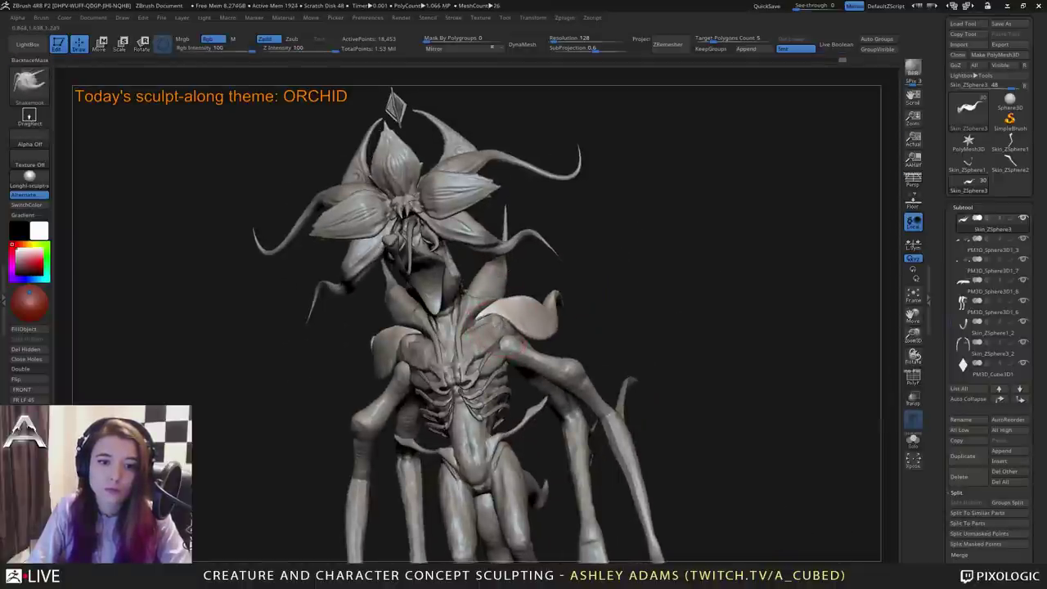
{"action": "left_click_drag", "start_coordinate": [499, 327], "coordinate": [514, 316]}
{"action": "mouse_move", "coordinate": [606, 323]}
{"action": "right_mouse_down"}
{"action": "mouse_move", "coordinate": [491, 317]}
{"action": "mouse_move", "coordinate": [565, 321]}
{"action": "mouse_move", "coordinate": [577, 311]}
{"action": "right_mouse_up"}
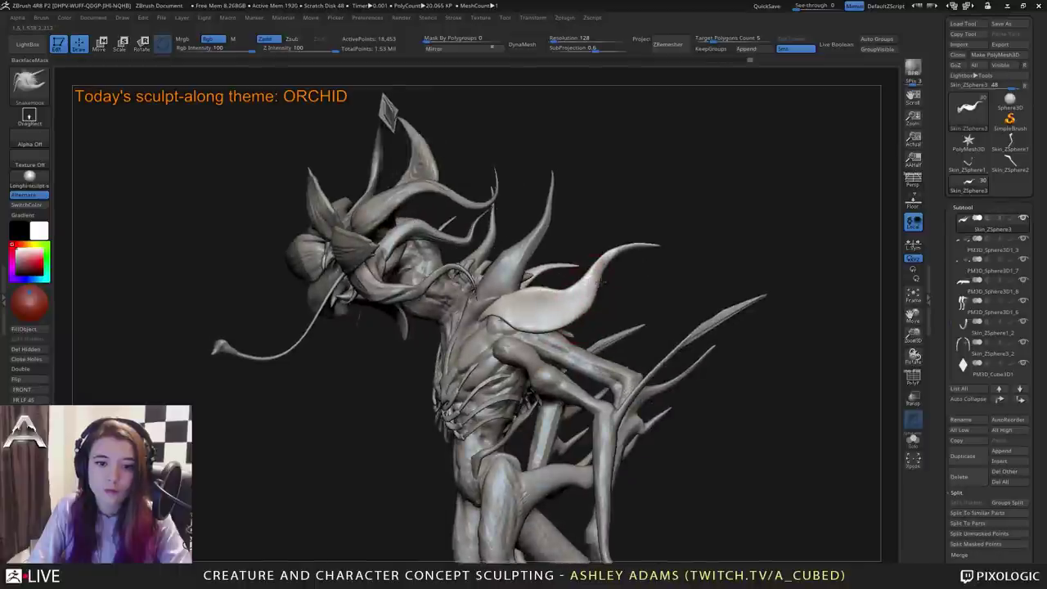
{"action": "left_click_drag", "start_coordinate": [602, 282], "coordinate": [607, 260]}
Remesh the lower shoulder spikes with DynaMesh at resolution 256.
{"action": "mouse_move", "coordinate": [604, 308]}
{"action": "right_mouse_down", "text": "ctrl"}
{"action": "mouse_move", "coordinate": [572, 277]}
{"action": "mouse_move", "coordinate": [603, 314]}
{"action": "right_mouse_up", "text": "ctrl"}
{"action": "mouse_move", "coordinate": [603, 314]}
{"action": "right_mouse_down", "text": "ctrl"}
{"action": "mouse_move", "coordinate": [603, 300]}
{"action": "mouse_move", "coordinate": [654, 298]}
{"action": "right_mouse_up", "text": "ctrl"}
{"action": "mouse_move", "coordinate": [511, 295]}
{"action": "right_mouse_down", "text": "alt"}
{"action": "mouse_move", "coordinate": [567, 297]}
{"action": "mouse_move", "coordinate": [627, 339]}
{"action": "right_mouse_up", "text": "alt"}
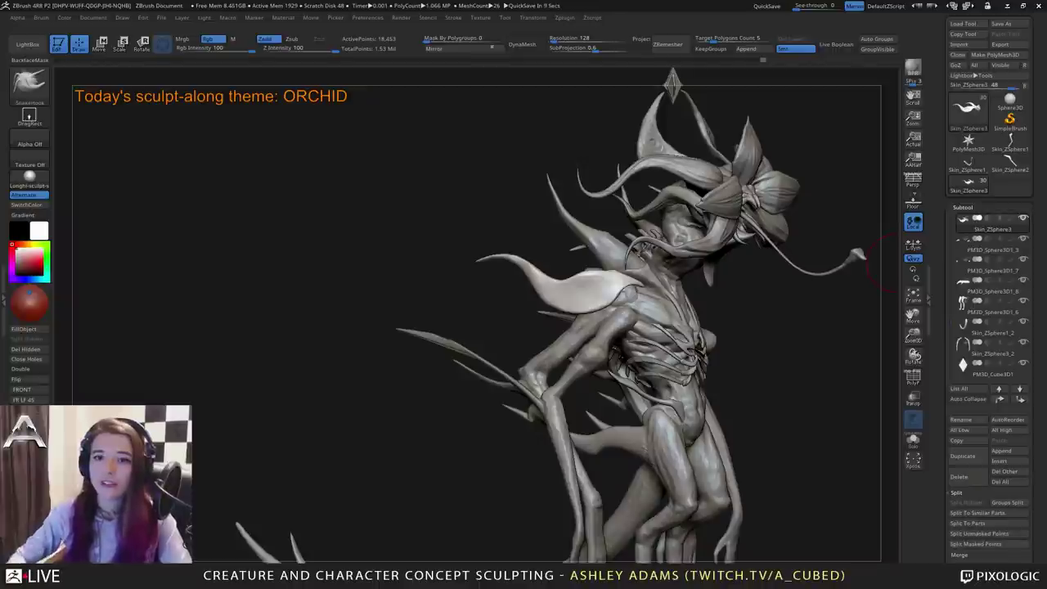
{"action": "left_click_drag", "start_coordinate": [490, 196], "coordinate": [567, 202]}
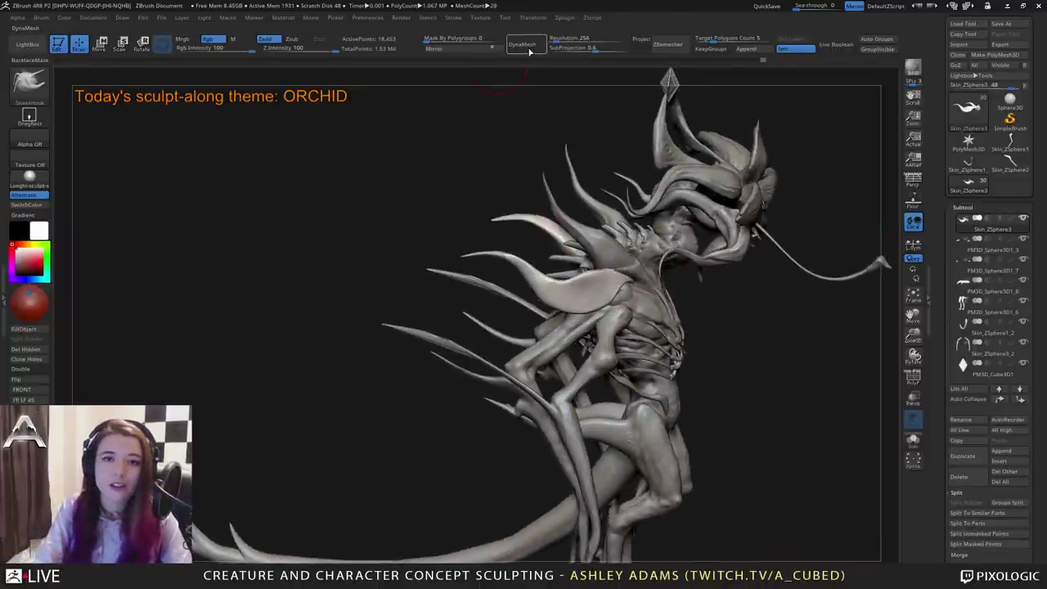
{"action": "left_click", "coordinate": [529, 49]}
{"action": "mouse_move", "coordinate": [462, 233]}
{"action": "left_mouse_down"}
{"action": "mouse_move", "coordinate": [532, 243]}
{"action": "mouse_move", "coordinate": [483, 259]}
{"action": "left_mouse_up"}
Carve lengthwise petal grooves from the tip into the broad part of the lower shoulder spikes with the DamStandard brush.
{"action": "key", "text": "b"}
{"action": "key", "text": "d"}
{"action": "key", "text": "s"}
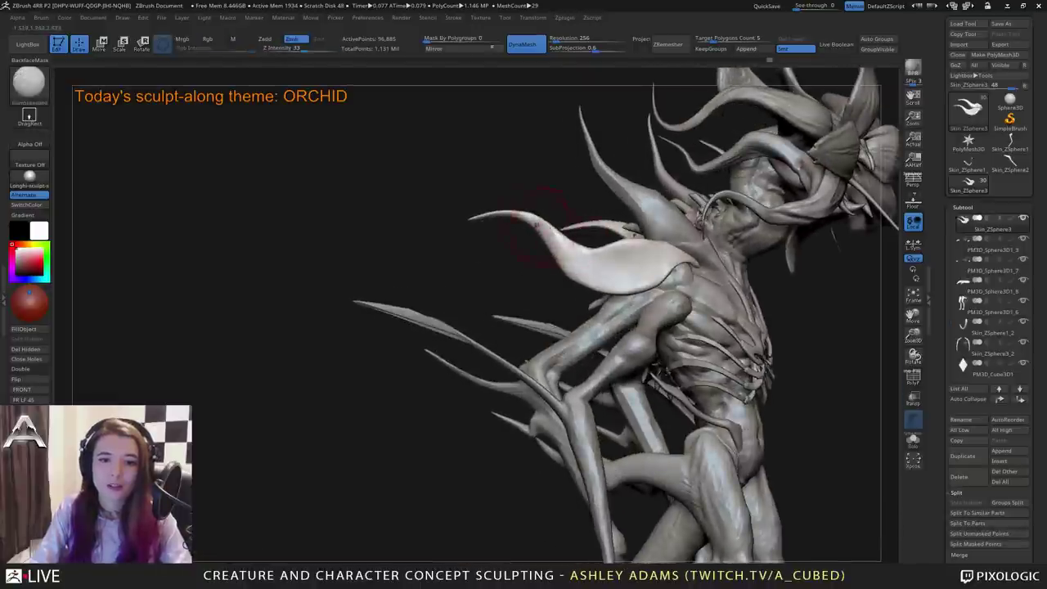
{"action": "left_click_drag", "start_coordinate": [528, 214], "coordinate": [577, 256]}
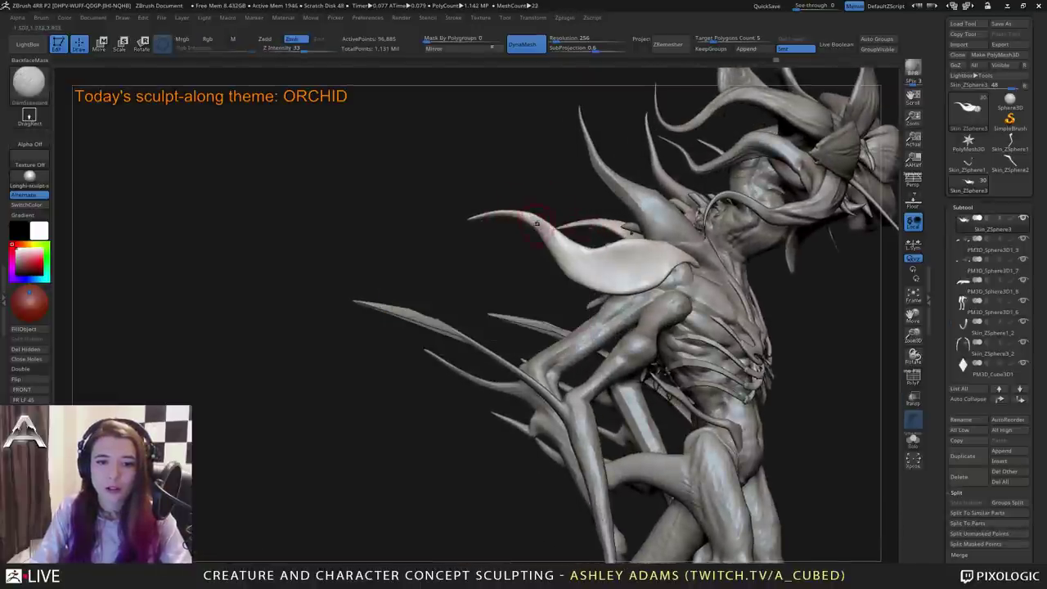
{"action": "mouse_move", "coordinate": [537, 223]}
{"action": "left_mouse_down"}
{"action": "mouse_move", "coordinate": [593, 255]}
{"action": "mouse_move", "coordinate": [659, 248]}
{"action": "mouse_move", "coordinate": [592, 265]}
{"action": "mouse_move", "coordinate": [654, 271]}
{"action": "mouse_move", "coordinate": [611, 268]}
{"action": "mouse_move", "coordinate": [648, 265]}
{"action": "left_mouse_up"}
{"action": "left_click_drag", "start_coordinate": [515, 270], "coordinate": [556, 261]}
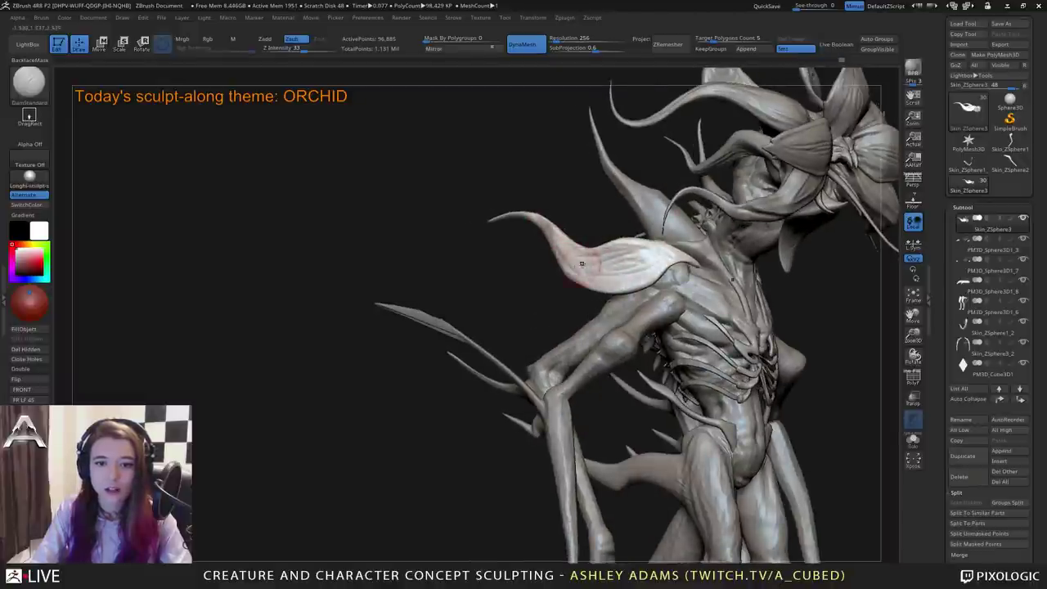
Add more flowing DamStandard grooves along the lower edge, neck, and upper surface of the petal-shaped shoulder spikes.
{"action": "left_click_drag", "start_coordinate": [610, 282], "coordinate": [660, 270]}
{"action": "left_click_drag", "start_coordinate": [535, 270], "coordinate": [586, 280]}
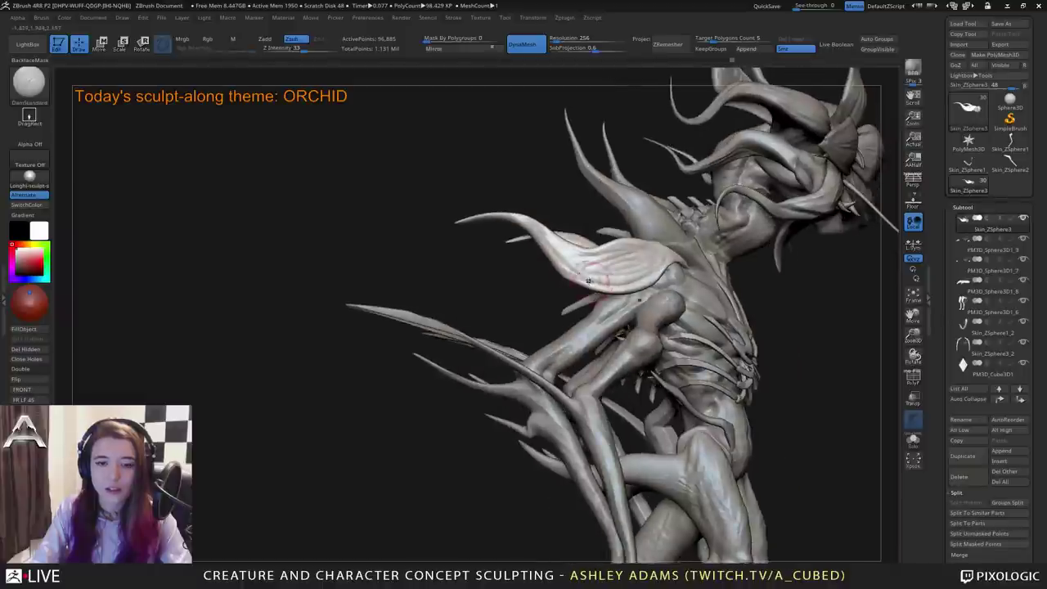
{"action": "left_click_drag", "start_coordinate": [547, 235], "coordinate": [590, 267]}
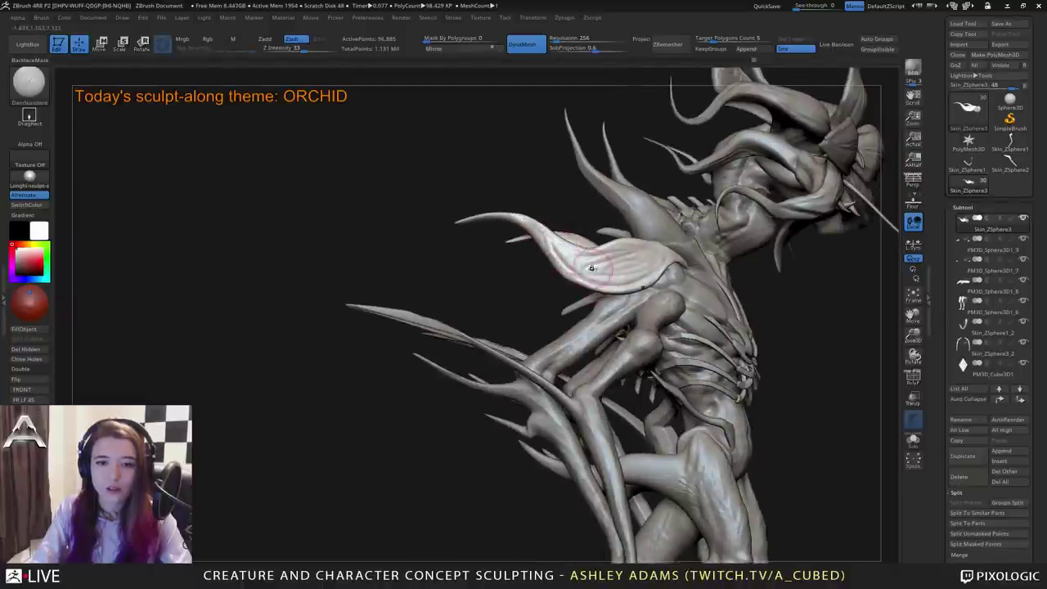
{"action": "left_click_drag", "start_coordinate": [667, 248], "coordinate": [590, 276]}
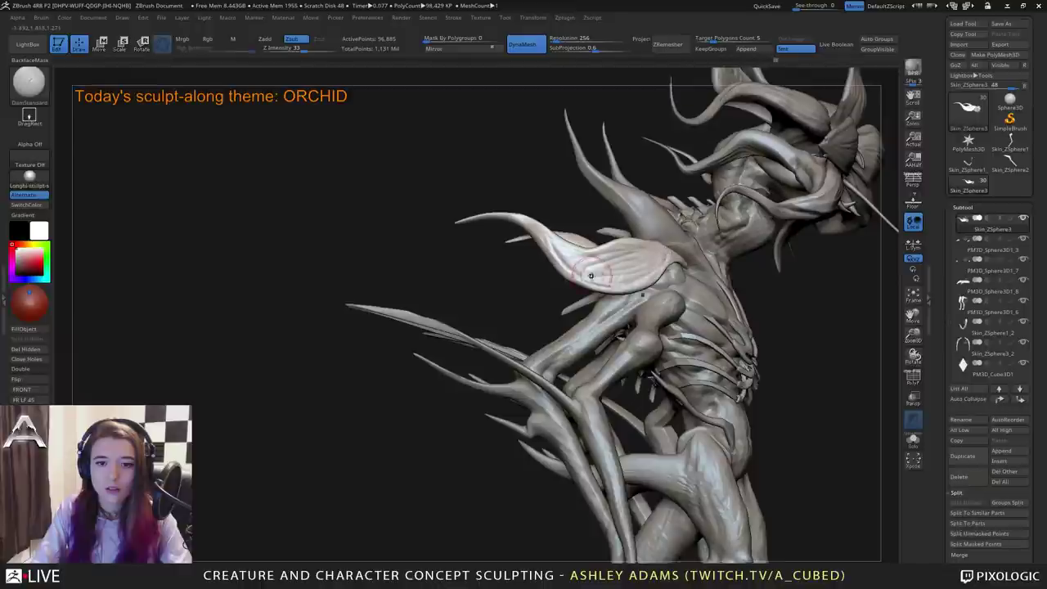
{"action": "right_click_drag", "start_coordinate": [567, 268], "coordinate": [527, 262]}
{"action": "right_click", "coordinate": [595, 258]}
{"action": "left_click_drag", "start_coordinate": [594, 264], "coordinate": [659, 257]}
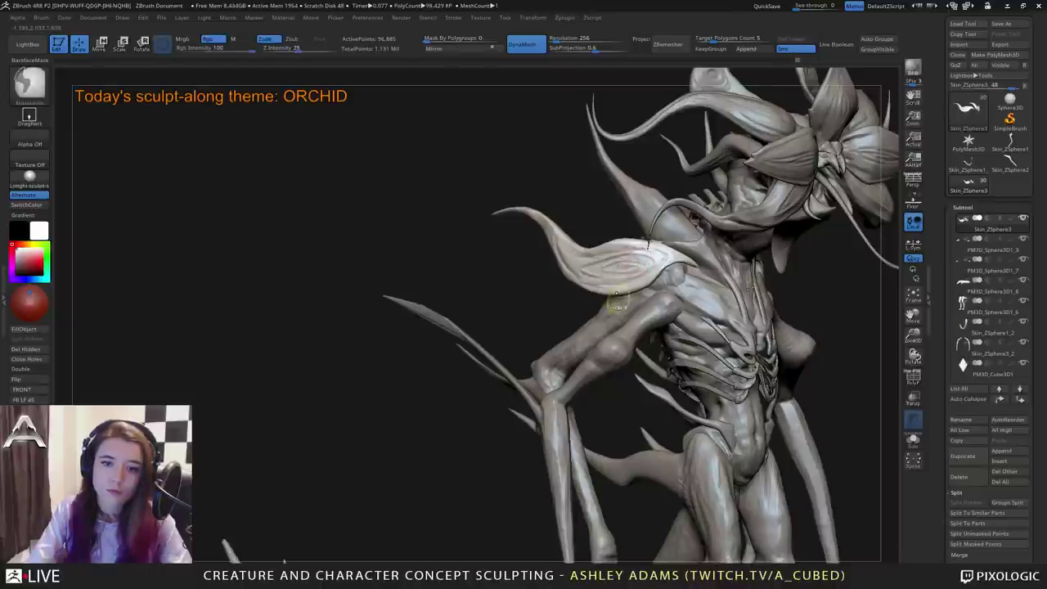
Review the whole creature from the front and side and check the DamStandard draw size.
{"action": "right_click_drag", "start_coordinate": [615, 269], "coordinate": [610, 224], "text": "ctrl"}
{"action": "right_click_drag", "start_coordinate": [610, 237], "coordinate": [549, 253]}
{"action": "mouse_move", "coordinate": [613, 265]}
{"action": "right_mouse_down"}
{"action": "mouse_move", "coordinate": [606, 282]}
{"action": "mouse_move", "coordinate": [553, 272]}
{"action": "right_mouse_up"}
{"action": "right_click", "coordinate": [518, 315]}
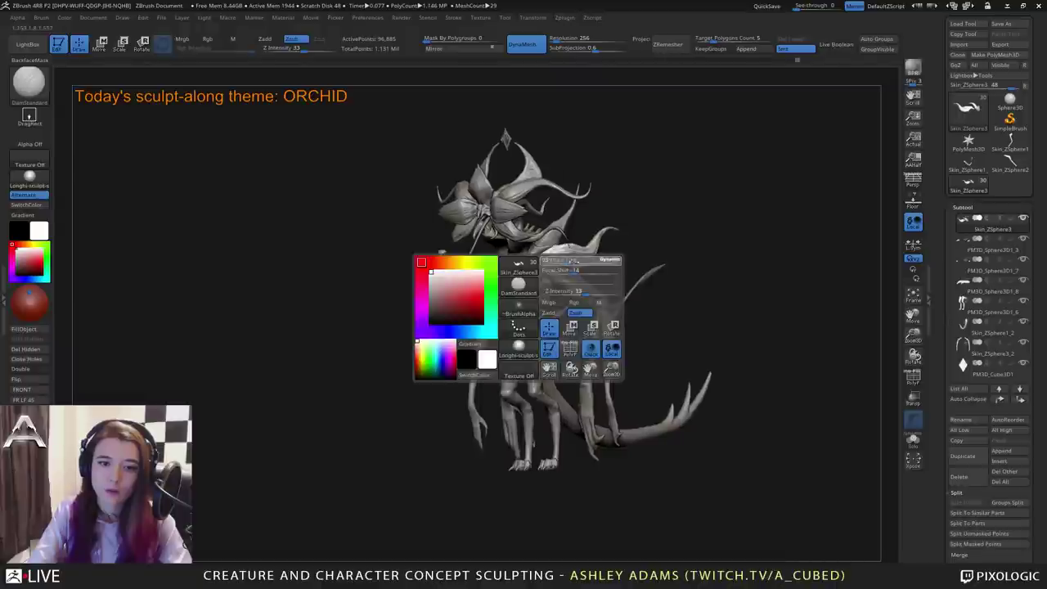
{"action": "right_click_drag", "start_coordinate": [286, 155], "coordinate": [403, 136]}
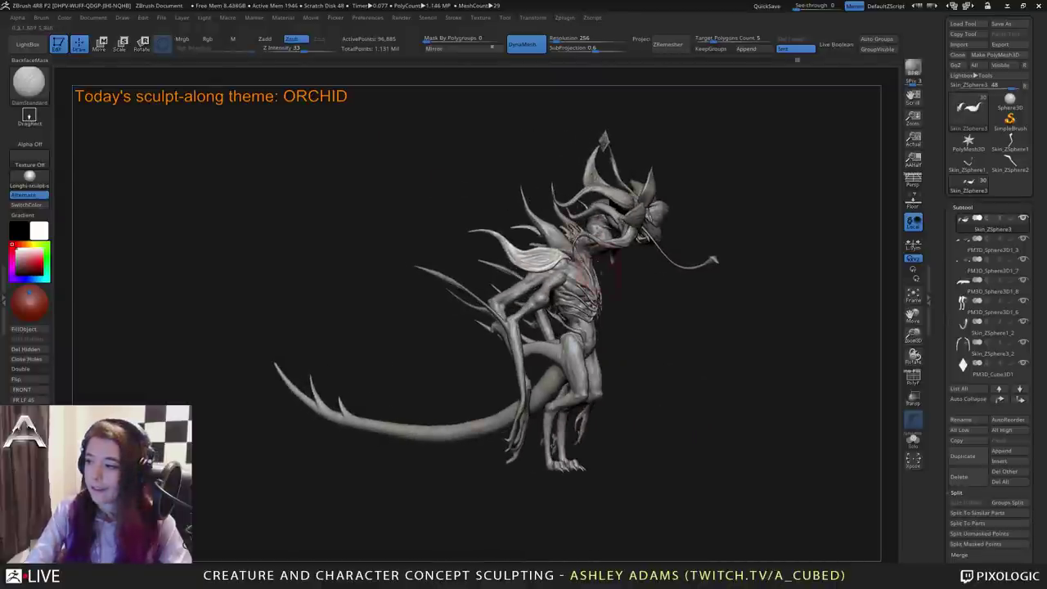
{"action": "right_click_drag", "start_coordinate": [600, 259], "coordinate": [564, 274]}
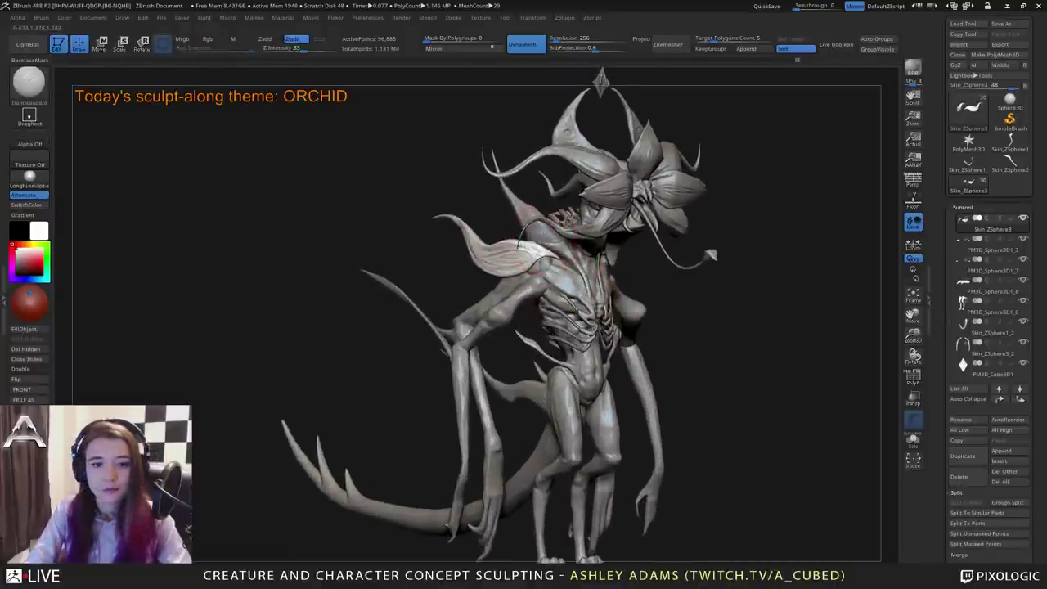
Select the upper shoulder spikes and build up their bases and ridges with the ClayBuildup brush.
{"action": "left_click", "coordinate": [517, 200], "text": "alt"}
{"action": "right_click_drag", "start_coordinate": [517, 200], "coordinate": [516, 238]}
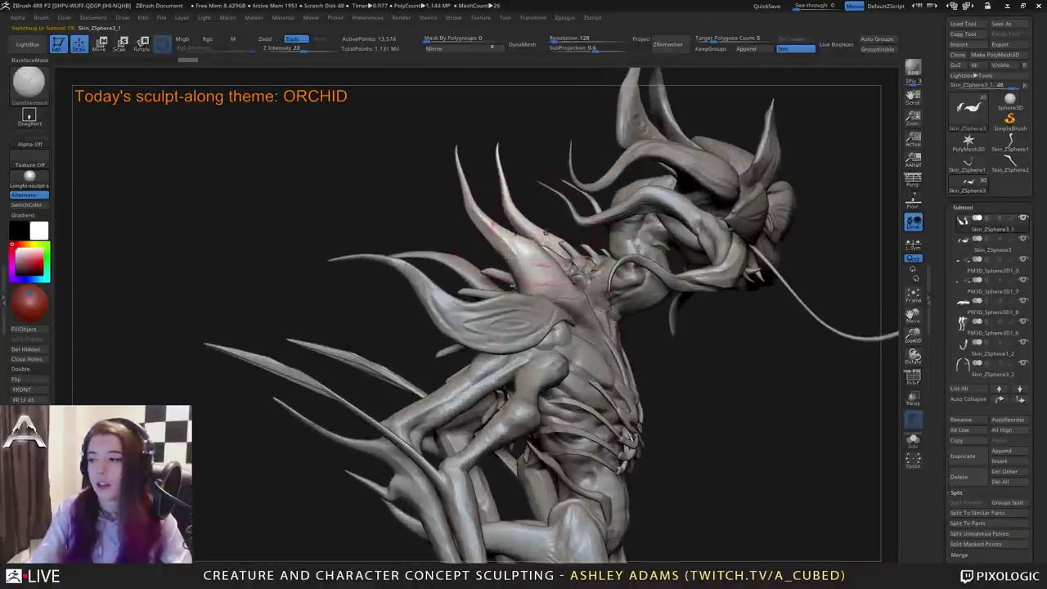
{"action": "key", "text": "b"}
{"action": "key", "text": "c"}
{"action": "key", "text": "b"}
{"action": "mouse_move", "coordinate": [492, 231]}
{"action": "left_mouse_down"}
{"action": "mouse_move", "coordinate": [482, 219]}
{"action": "mouse_move", "coordinate": [517, 263]}
{"action": "mouse_move", "coordinate": [550, 277]}
{"action": "left_mouse_up"}
{"action": "right_click_drag", "start_coordinate": [564, 276], "coordinate": [532, 264]}
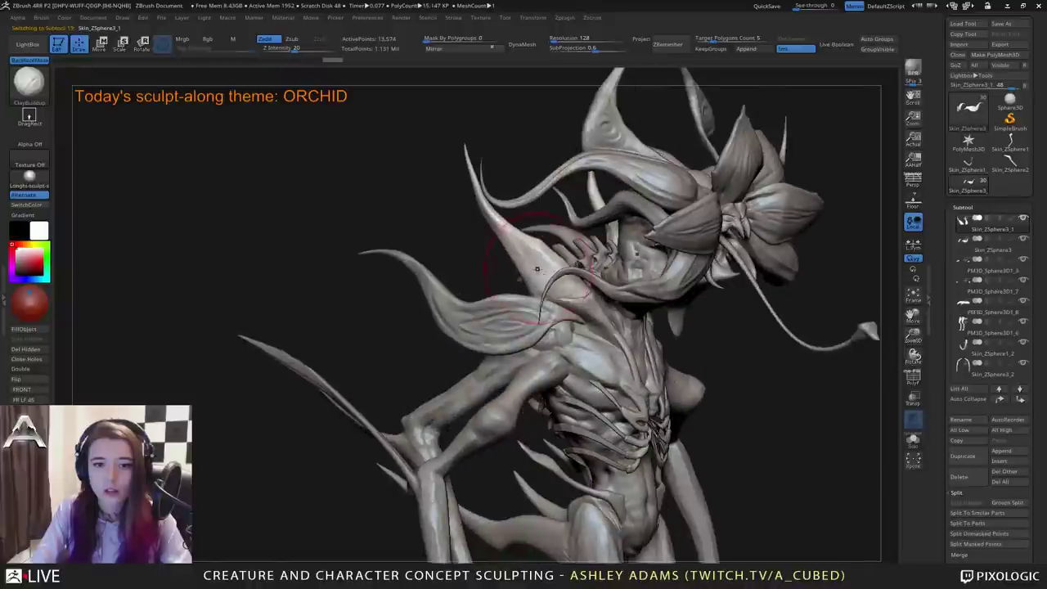
{"action": "left_click_drag", "start_coordinate": [492, 223], "coordinate": [530, 243]}
{"action": "right_click_drag", "start_coordinate": [530, 244], "coordinate": [561, 255]}
{"action": "mouse_move", "coordinate": [527, 245]}
{"action": "left_mouse_down"}
{"action": "mouse_move", "coordinate": [568, 283]}
{"action": "mouse_move", "coordinate": [484, 215]}
{"action": "mouse_move", "coordinate": [501, 227]}
{"action": "mouse_move", "coordinate": [462, 173]}
{"action": "mouse_move", "coordinate": [483, 221]}
{"action": "mouse_move", "coordinate": [432, 233]}
{"action": "mouse_move", "coordinate": [434, 254]}
{"action": "mouse_move", "coordinate": [507, 228]}
{"action": "left_mouse_up"}
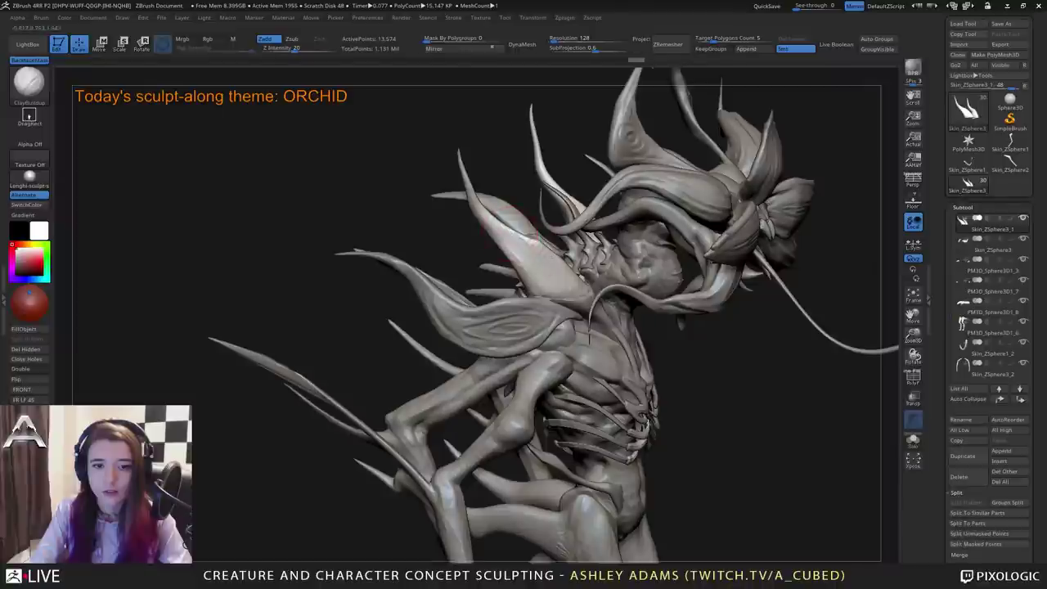
{"action": "mouse_move", "coordinate": [545, 270]}
{"action": "left_mouse_down"}
{"action": "mouse_move", "coordinate": [524, 246]}
{"action": "mouse_move", "coordinate": [542, 266]}
{"action": "left_mouse_up"}
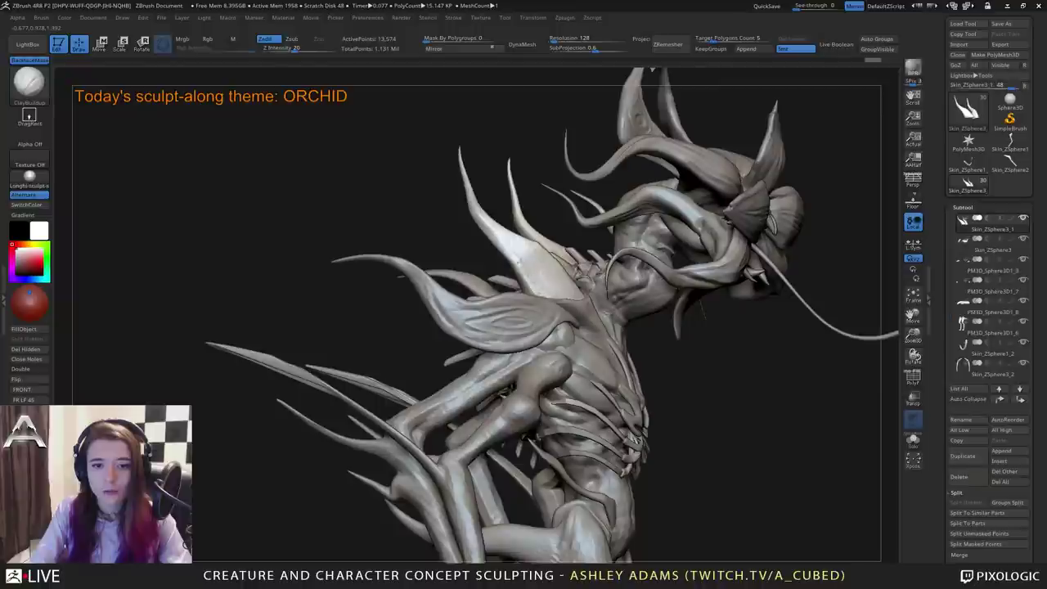
Build up the bases of the upper shoulder spikes further with the ClayBuildup brush.
{"action": "left_click_drag", "start_coordinate": [519, 262], "coordinate": [537, 276]}
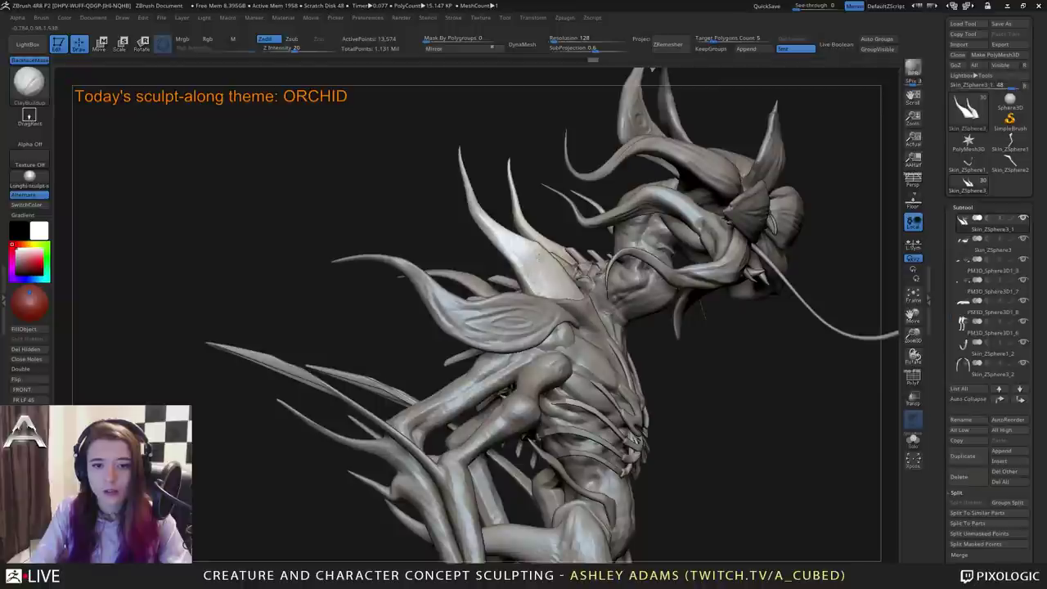
{"action": "left_click_drag", "start_coordinate": [327, 197], "coordinate": [532, 225]}
{"action": "left_click_drag", "start_coordinate": [539, 298], "coordinate": [552, 319]}
{"action": "right_click_drag", "start_coordinate": [535, 294], "coordinate": [540, 336]}
Select the arm mesh and swell its shoulder ends below the upper spikes with the Inflat brush.
{"action": "left_click", "coordinate": [545, 328], "text": "alt"}
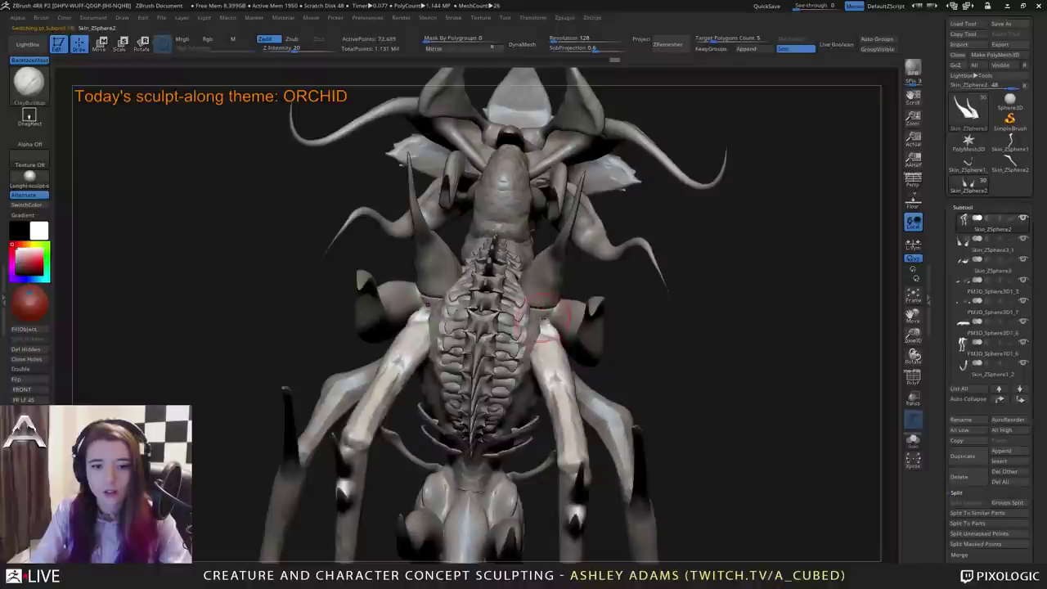
{"action": "key", "text": "b"}
{"action": "key", "text": "i"}
{"action": "key", "text": "n"}
{"action": "key", "text": "space"}
{"action": "left_click_drag", "start_coordinate": [536, 296], "coordinate": [561, 309]}
{"action": "right_click_drag", "start_coordinate": [561, 309], "coordinate": [554, 276]}
Pull the shoulder rim of the arm mesh around the upper spike bases with SnakeHook and smooth it.
{"action": "key", "text": "b"}
{"action": "key", "text": "s"}
{"action": "key", "text": "h"}
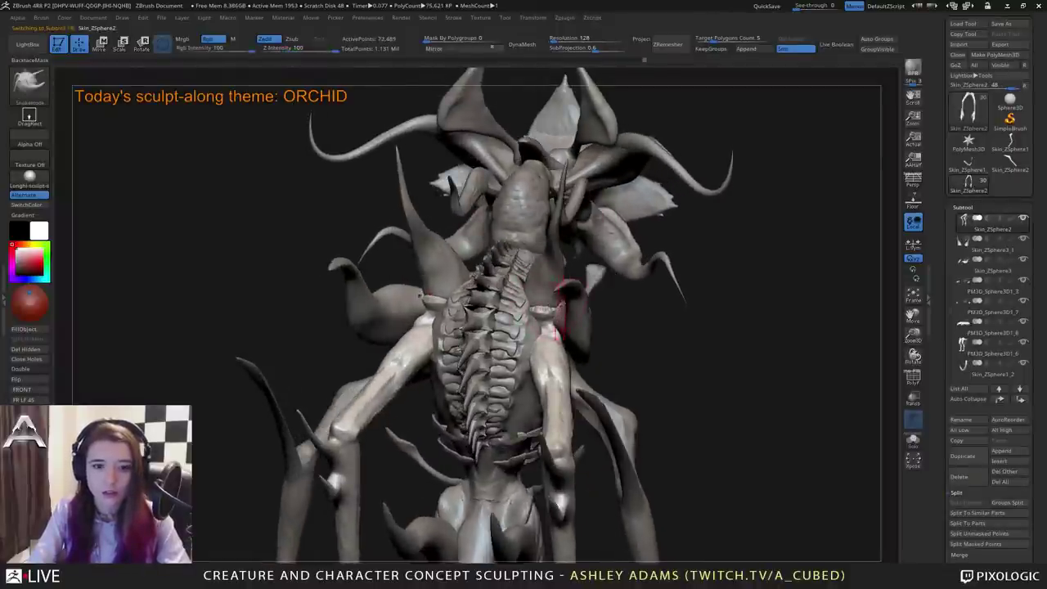
{"action": "left_click_drag", "start_coordinate": [552, 312], "coordinate": [566, 299]}
{"action": "mouse_move", "coordinate": [566, 299]}
{"action": "right_mouse_down"}
{"action": "mouse_move", "coordinate": [522, 310]}
{"action": "mouse_move", "coordinate": [550, 298]}
{"action": "right_mouse_up"}
{"action": "left_click_drag", "start_coordinate": [550, 297], "coordinate": [566, 298]}
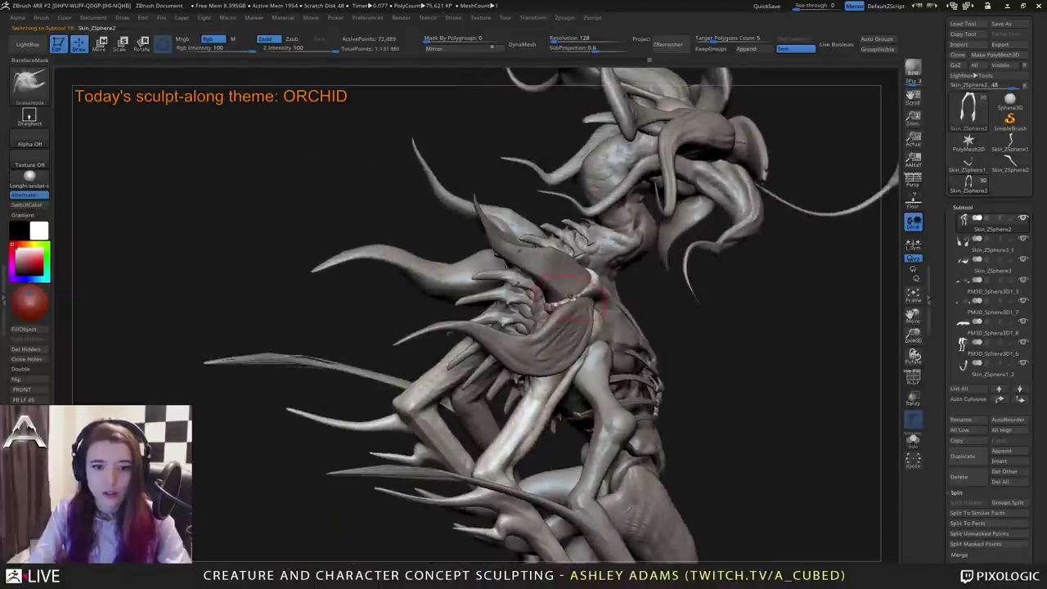
{"action": "right_click_drag", "start_coordinate": [566, 299], "coordinate": [553, 311]}
{"action": "left_click_drag", "start_coordinate": [573, 301], "coordinate": [567, 310], "text": "shift"}
{"action": "right_click_drag", "start_coordinate": [567, 311], "coordinate": [577, 284]}
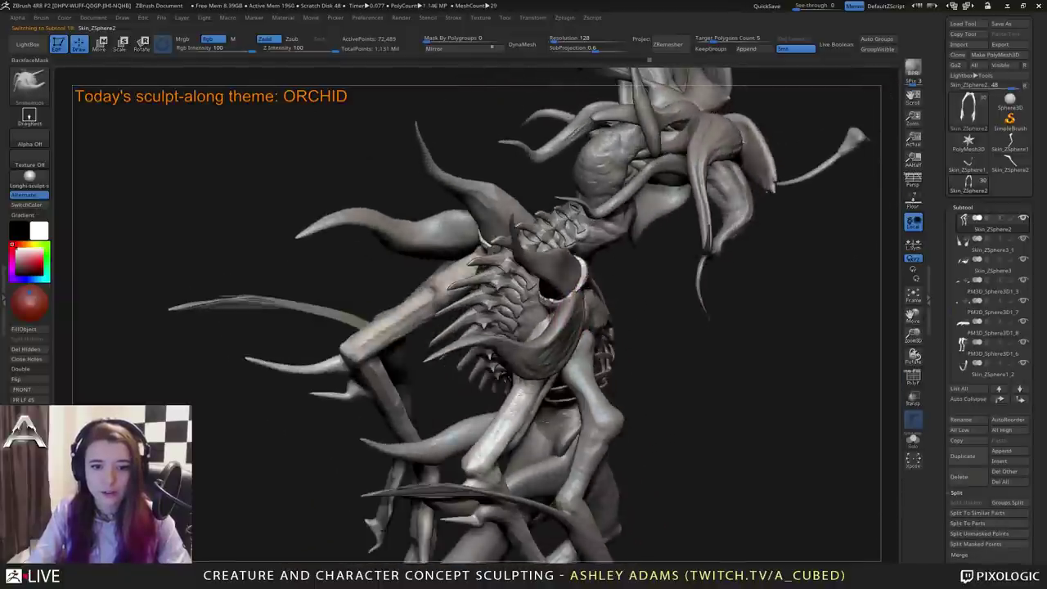
Thicken the thin shoulder rim around the upper spike bases with the Inflat brush.
{"action": "key", "text": "b"}
{"action": "key", "text": "i"}
{"action": "key", "text": "n"}
{"action": "left_click_drag", "start_coordinate": [582, 273], "coordinate": [563, 298]}
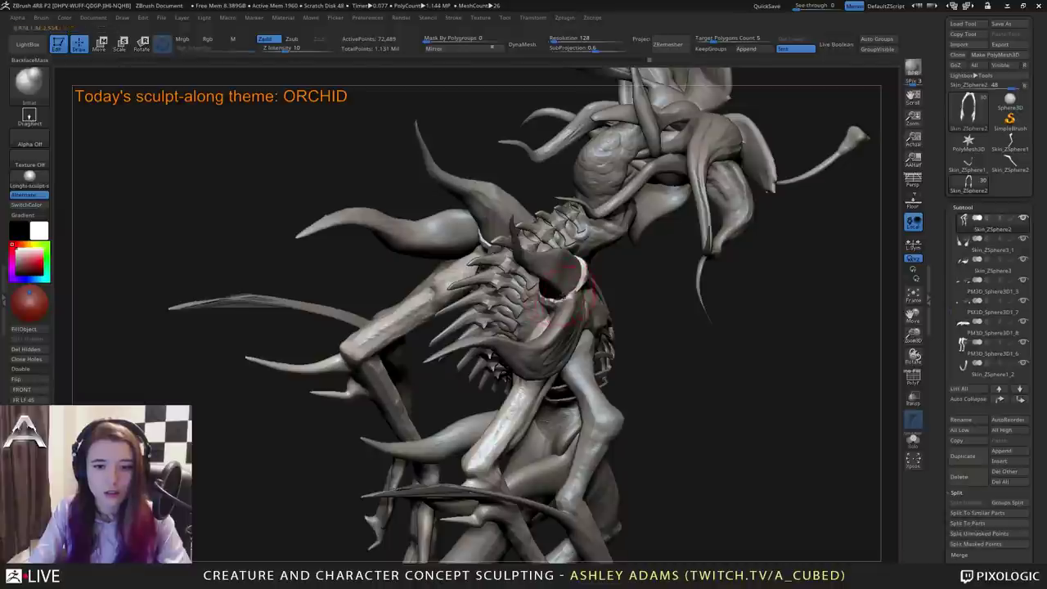
{"action": "right_click_drag", "start_coordinate": [563, 298], "coordinate": [576, 286]}
{"action": "key", "text": "space"}
{"action": "left_click_drag", "start_coordinate": [576, 300], "coordinate": [581, 300]}
{"action": "mouse_move", "coordinate": [565, 293]}
{"action": "right_mouse_down"}
{"action": "mouse_move", "coordinate": [562, 303]}
{"action": "mouse_move", "coordinate": [549, 276]}
{"action": "mouse_move", "coordinate": [564, 280]}
{"action": "mouse_move", "coordinate": [551, 270]}
{"action": "right_mouse_up"}
Select the upper shoulder spikes and pull their bases outward over the shoulders with SnakeHook.
{"action": "key", "text": "b"}
{"action": "key", "text": "s"}
{"action": "key", "text": "h"}
{"action": "key", "text": "space"}
{"action": "left_click", "coordinate": [564, 255], "text": "alt"}
{"action": "left_click_drag", "start_coordinate": [565, 262], "coordinate": [544, 246]}
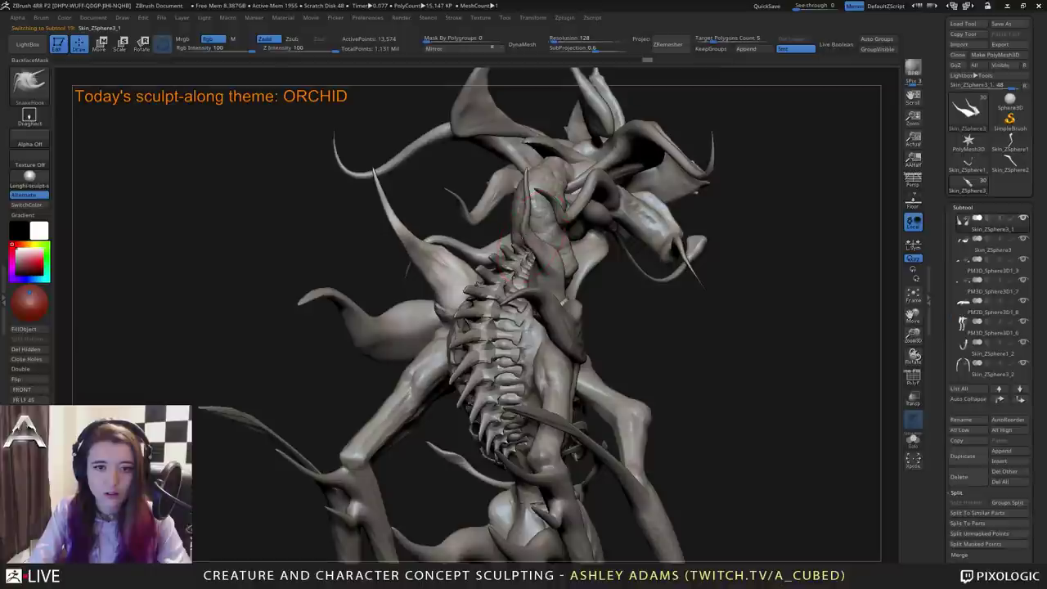
{"action": "mouse_move", "coordinate": [552, 248]}
{"action": "right_mouse_down"}
{"action": "mouse_move", "coordinate": [583, 252]}
{"action": "mouse_move", "coordinate": [557, 252]}
{"action": "mouse_move", "coordinate": [550, 214]}
{"action": "mouse_move", "coordinate": [554, 245]}
{"action": "mouse_move", "coordinate": [585, 260]}
{"action": "mouse_move", "coordinate": [642, 274]}
{"action": "mouse_move", "coordinate": [647, 255]}
{"action": "mouse_move", "coordinate": [683, 260]}
{"action": "mouse_move", "coordinate": [531, 302]}
{"action": "right_mouse_up"}
{"action": "left_click_drag", "start_coordinate": [528, 283], "coordinate": [501, 273]}
{"action": "right_click_drag", "start_coordinate": [501, 273], "coordinate": [534, 279]}
{"action": "mouse_move", "coordinate": [532, 286]}
{"action": "left_mouse_down"}
{"action": "mouse_move", "coordinate": [532, 299]}
{"action": "mouse_move", "coordinate": [556, 303]}
{"action": "left_mouse_up"}
Widen the upper shoulder spikes into broad, rounded petals with thin curved tips using SnakeHook.
{"action": "right_click_drag", "start_coordinate": [544, 293], "coordinate": [526, 265]}
{"action": "left_click_drag", "start_coordinate": [501, 256], "coordinate": [495, 265]}
{"action": "left_click_drag", "start_coordinate": [487, 252], "coordinate": [478, 245]}
{"action": "right_click_drag", "start_coordinate": [511, 249], "coordinate": [554, 274]}
{"action": "left_click_drag", "start_coordinate": [571, 277], "coordinate": [543, 273]}
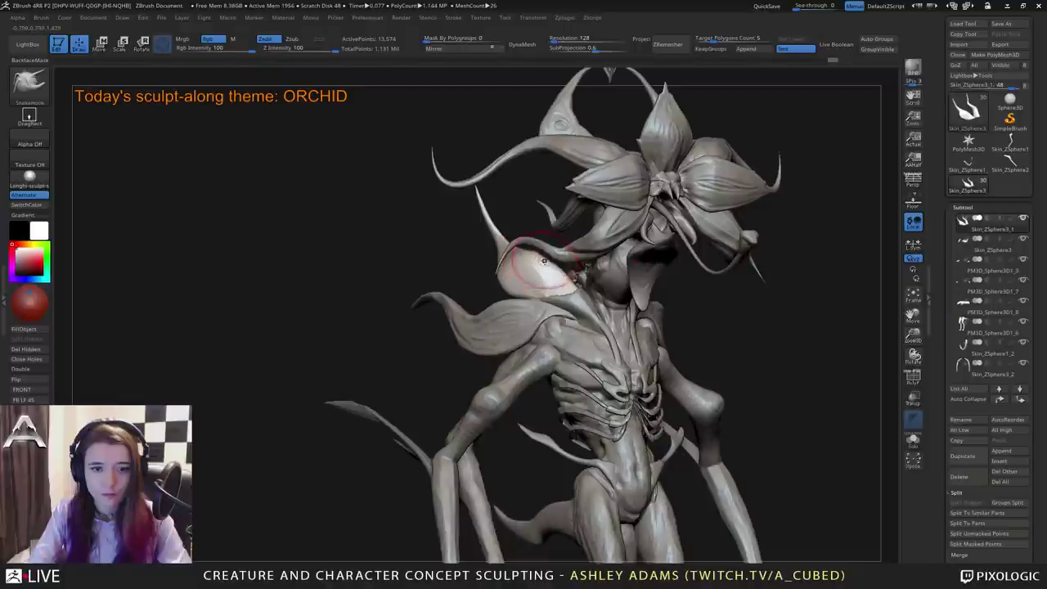
{"action": "mouse_move", "coordinate": [544, 275]}
{"action": "right_mouse_down"}
{"action": "mouse_move", "coordinate": [571, 279]}
{"action": "mouse_move", "coordinate": [537, 265]}
{"action": "mouse_move", "coordinate": [536, 279]}
{"action": "mouse_move", "coordinate": [509, 292]}
{"action": "right_mouse_up"}
{"action": "left_click_drag", "start_coordinate": [511, 294], "coordinate": [508, 284]}
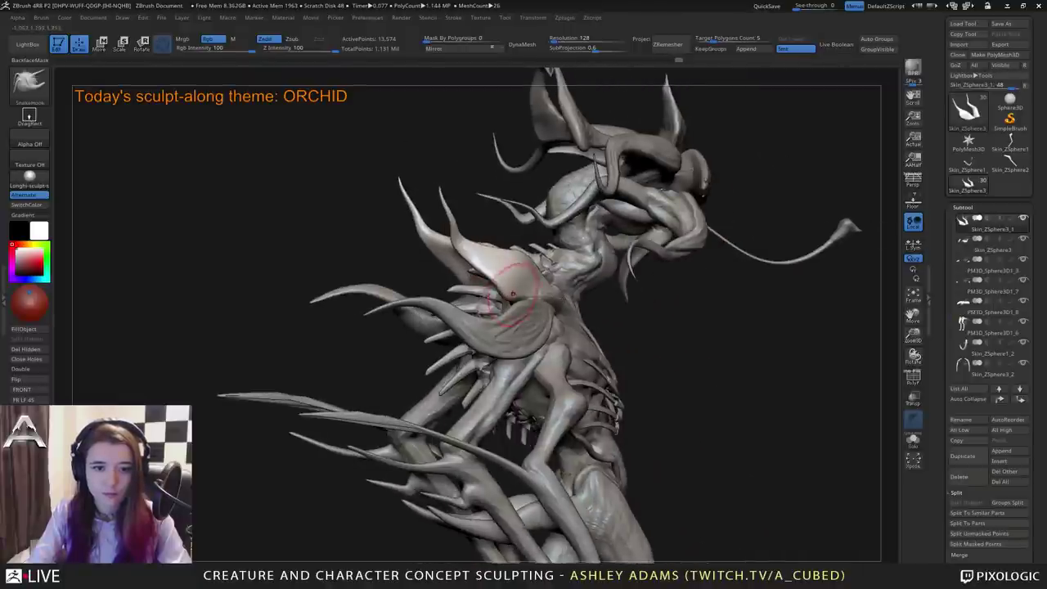
{"action": "mouse_move", "coordinate": [508, 285]}
{"action": "right_mouse_down"}
{"action": "mouse_move", "coordinate": [519, 288]}
{"action": "mouse_move", "coordinate": [509, 285]}
{"action": "right_mouse_up"}
{"action": "left_click_drag", "start_coordinate": [509, 285], "coordinate": [503, 282]}
{"action": "mouse_move", "coordinate": [504, 282]}
{"action": "right_mouse_down"}
{"action": "mouse_move", "coordinate": [507, 314]}
{"action": "mouse_move", "coordinate": [490, 285]}
{"action": "mouse_move", "coordinate": [373, 284]}
{"action": "right_mouse_up"}
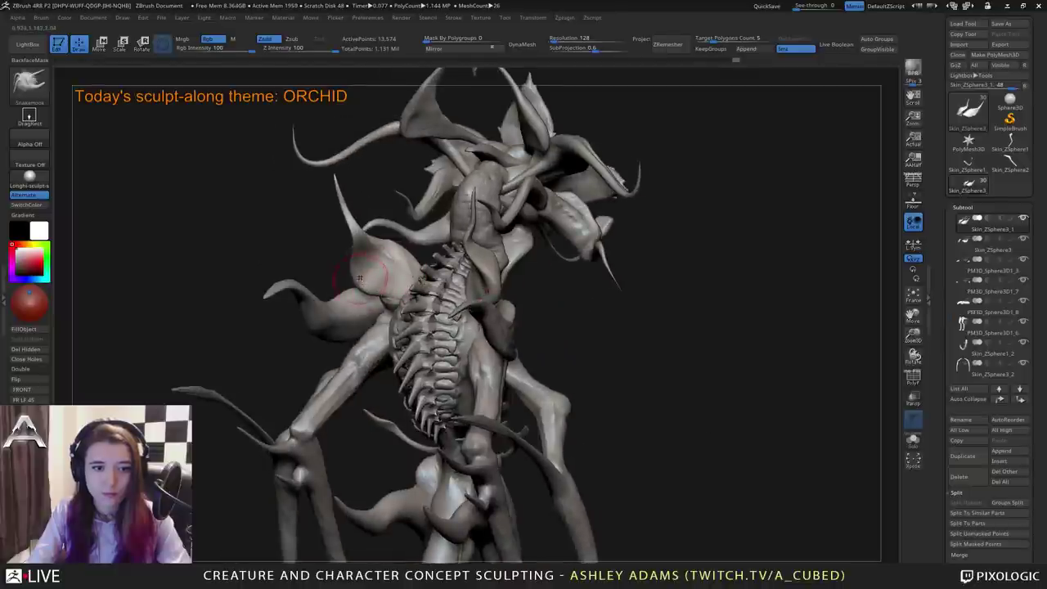
Build up the back-facing surface of the upper shoulder petals with the ClayBuildup brush.
{"action": "key", "text": "b"}
{"action": "key", "text": "c"}
{"action": "key", "text": "b"}
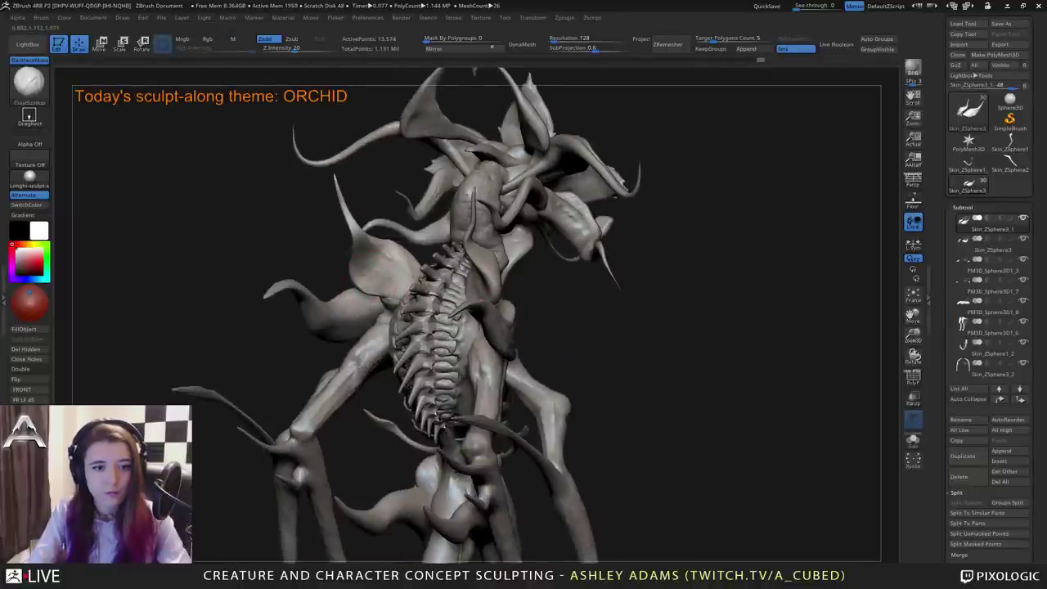
{"action": "left_click_drag", "start_coordinate": [391, 287], "coordinate": [382, 262]}
{"action": "mouse_move", "coordinate": [382, 262]}
{"action": "right_mouse_down"}
{"action": "mouse_move", "coordinate": [421, 270]}
{"action": "mouse_move", "coordinate": [408, 266]}
{"action": "mouse_move", "coordinate": [507, 253]}
{"action": "mouse_move", "coordinate": [516, 234]}
{"action": "mouse_move", "coordinate": [616, 276]}
{"action": "mouse_move", "coordinate": [615, 314]}
{"action": "right_mouse_up"}
{"action": "key", "text": "b"}
{"action": "key", "text": "d"}
{"action": "key", "text": "s"}
{"action": "key", "text": "b"}
{"action": "key", "text": "c"}
{"action": "key", "text": "b"}
Examine the silhouette of the widened upper shoulder petals from the front and side.
{"action": "mouse_move", "coordinate": [577, 259]}
{"action": "right_mouse_down"}
{"action": "mouse_move", "coordinate": [482, 256]}
{"action": "mouse_move", "coordinate": [550, 263]}
{"action": "mouse_move", "coordinate": [548, 248]}
{"action": "mouse_move", "coordinate": [612, 215]}
{"action": "mouse_move", "coordinate": [621, 233]}
{"action": "right_mouse_up"}
{"action": "key", "text": "b"}
{"action": "key", "text": "s"}
{"action": "key", "text": "h"}
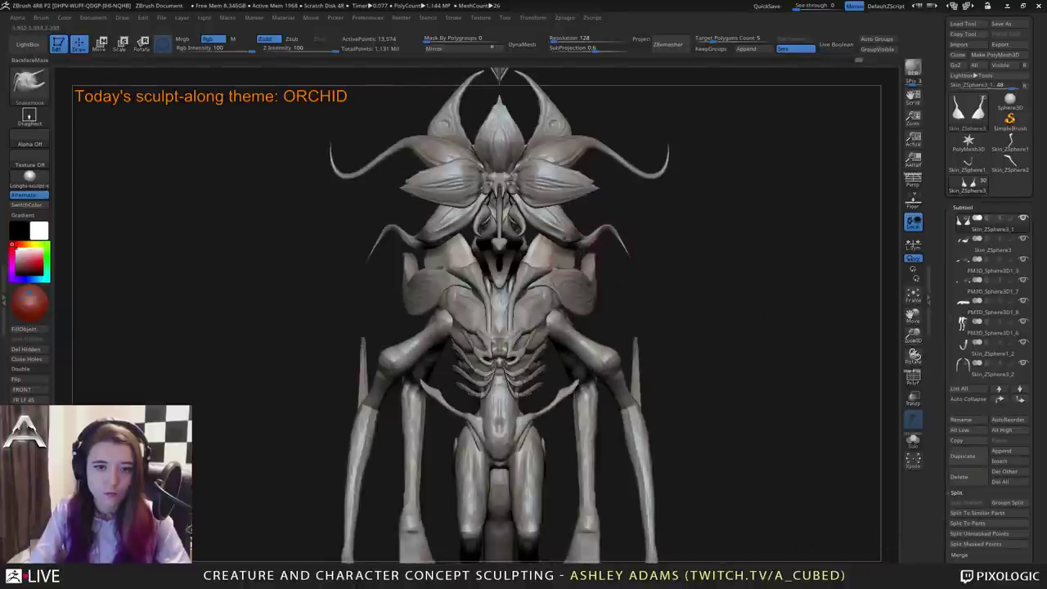
{"action": "right_click_drag", "start_coordinate": [540, 243], "coordinate": [550, 244]}
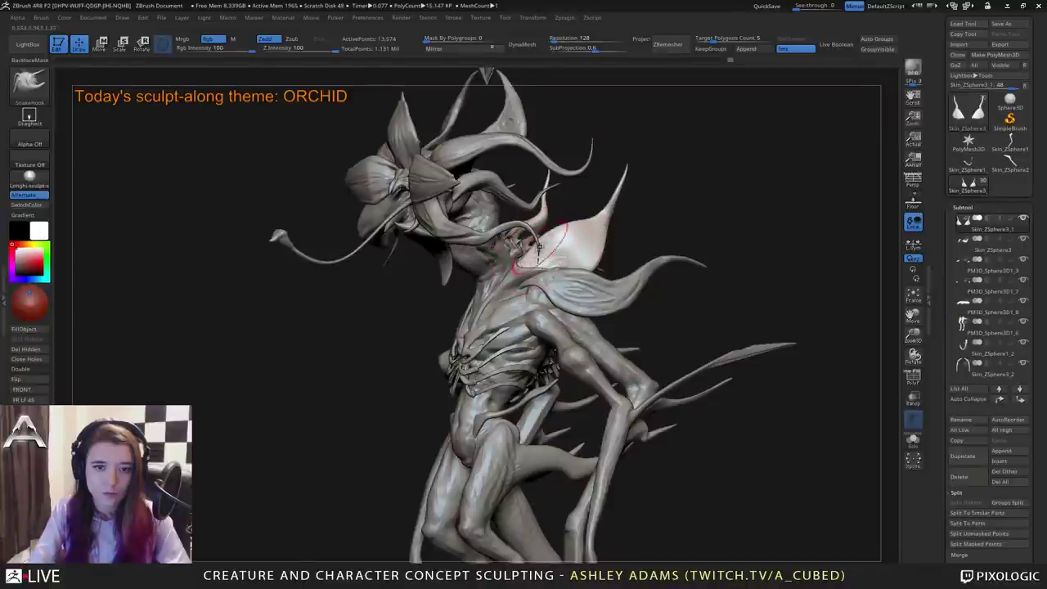
{"action": "mouse_move", "coordinate": [543, 266]}
{"action": "right_mouse_down"}
{"action": "mouse_move", "coordinate": [520, 261]}
{"action": "mouse_move", "coordinate": [521, 196]}
{"action": "mouse_move", "coordinate": [585, 199]}
{"action": "mouse_move", "coordinate": [470, 200]}
{"action": "mouse_move", "coordinate": [472, 268]}
{"action": "right_mouse_up"}
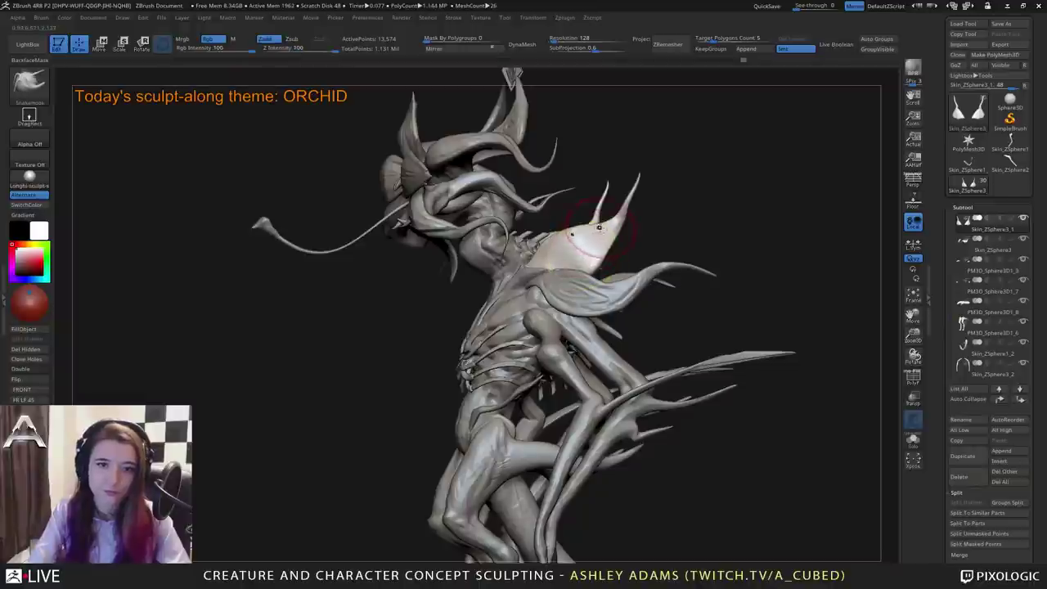
{"action": "right_click_drag", "start_coordinate": [615, 218], "coordinate": [639, 276], "text": "alt"}
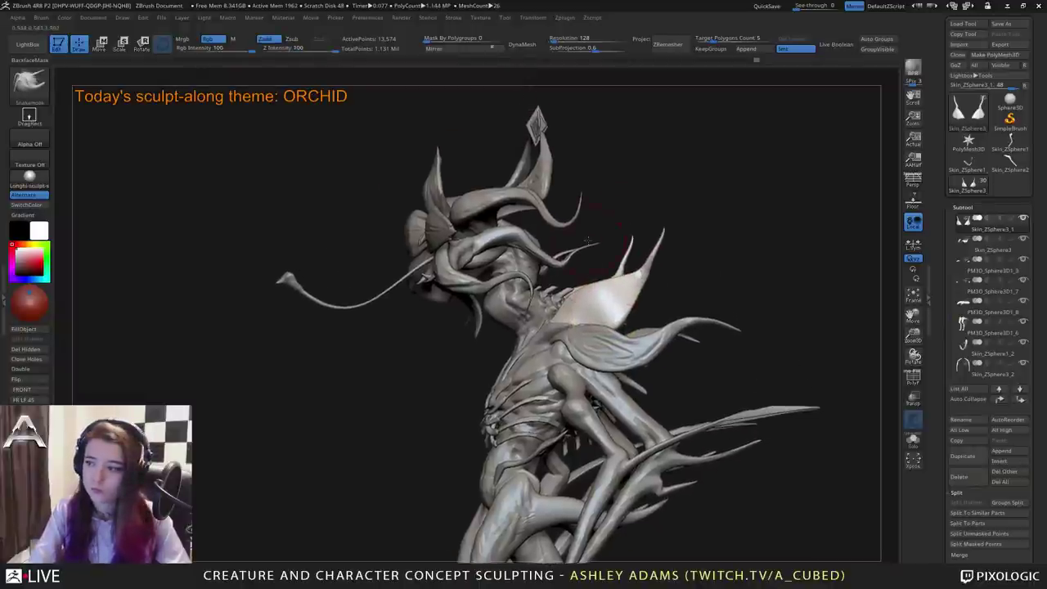
{"action": "mouse_move", "coordinate": [608, 344]}
{"action": "right_mouse_down", "text": "ctrl"}
{"action": "mouse_move", "coordinate": [604, 304]}
{"action": "mouse_move", "coordinate": [583, 303]}
{"action": "right_mouse_up", "text": "ctrl"}
{"action": "key", "text": "b"}
{"action": "key", "text": "s"}
{"action": "key", "text": "h"}
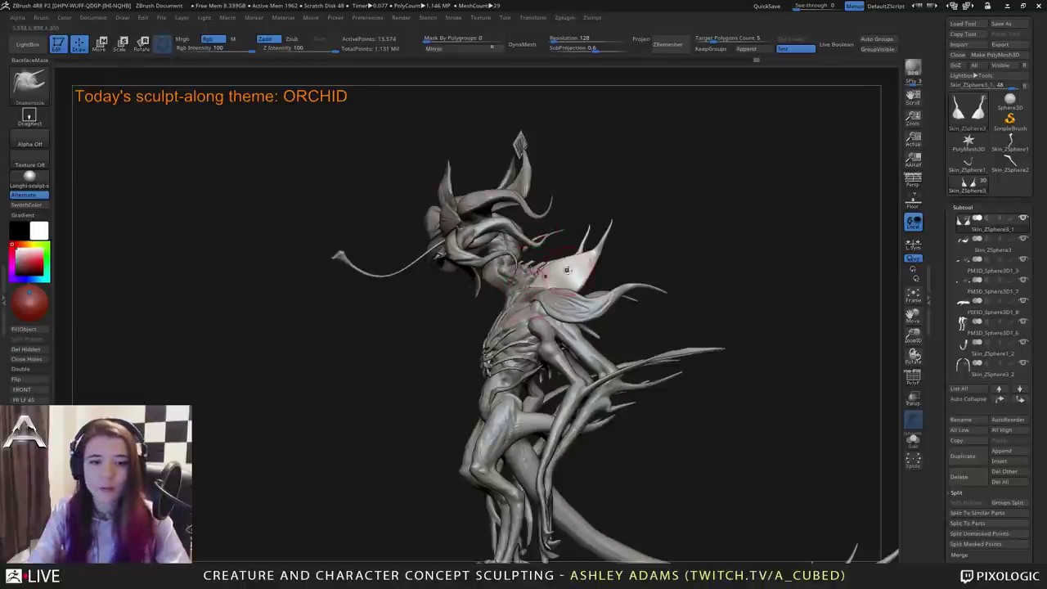
{"action": "right_click_drag", "start_coordinate": [407, 252], "coordinate": [578, 263]}
Thicken the outer edge of the upper shoulder petals near the tips with the Inflat brush.
{"action": "key", "text": "b"}
{"action": "key", "text": "i"}
{"action": "key", "text": "n"}
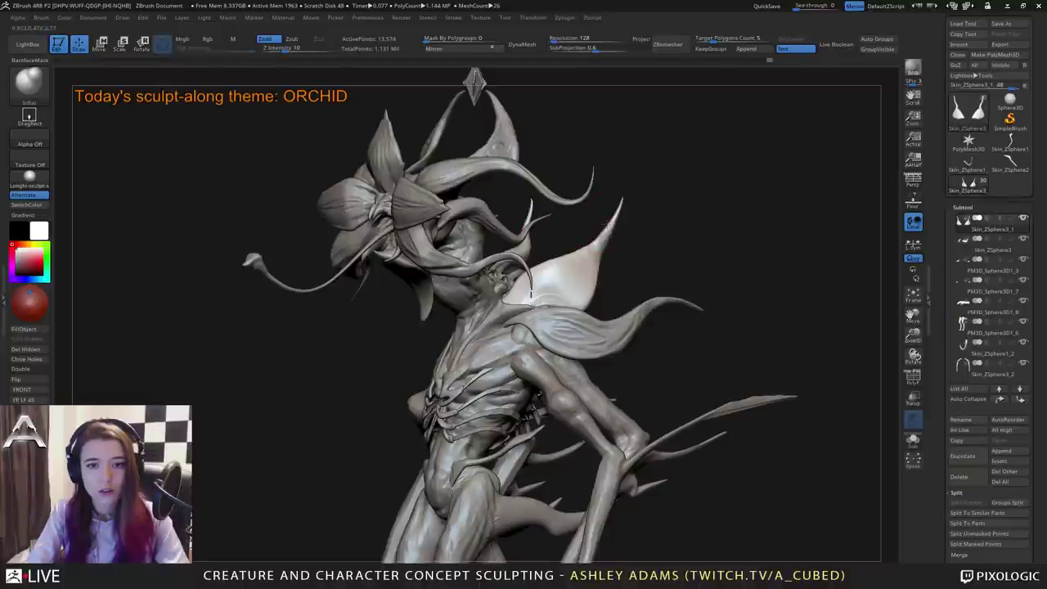
{"action": "left_click_drag", "start_coordinate": [596, 274], "coordinate": [602, 242]}
{"action": "mouse_move", "coordinate": [577, 236]}
{"action": "right_mouse_down"}
{"action": "mouse_move", "coordinate": [679, 237]}
{"action": "mouse_move", "coordinate": [588, 234]}
{"action": "right_mouse_up"}
Build up the narrow tips of the upper shoulder petals with the ClayBuildup brush.
{"action": "key", "text": "b"}
{"action": "key", "text": "h"}
{"action": "key", "text": "p"}
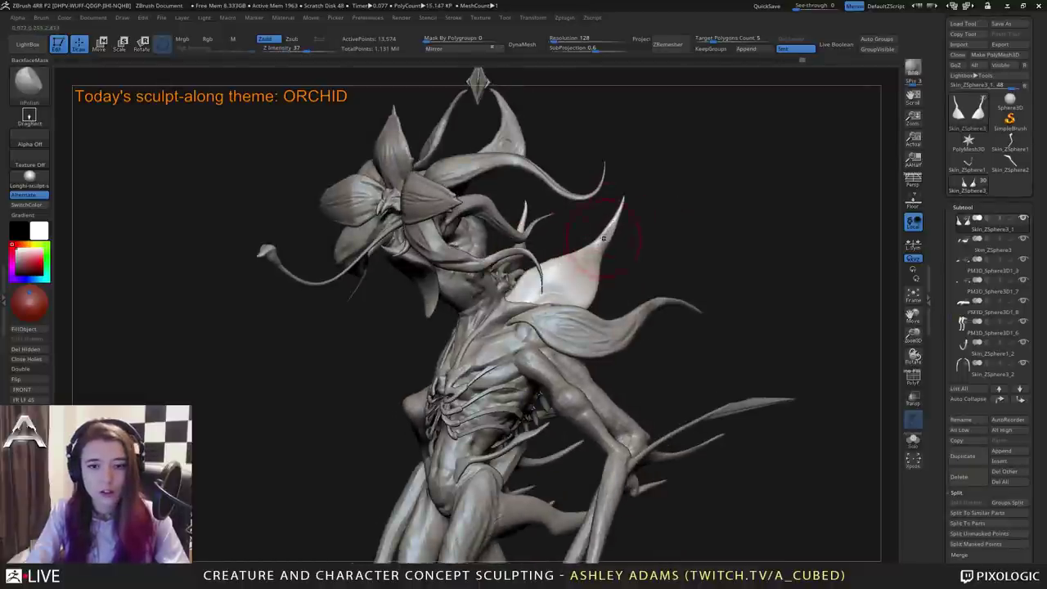
{"action": "key", "text": "b"}
{"action": "key", "text": "c"}
{"action": "key", "text": "b"}
{"action": "left_click_drag", "start_coordinate": [606, 239], "coordinate": [610, 229]}
DynaMesh the upper shoulder petals at a resolution of 280.
{"action": "mouse_move", "coordinate": [609, 231]}
{"action": "right_mouse_down"}
{"action": "mouse_move", "coordinate": [571, 226]}
{"action": "mouse_move", "coordinate": [578, 216]}
{"action": "mouse_move", "coordinate": [544, 200]}
{"action": "mouse_move", "coordinate": [696, 270]}
{"action": "mouse_move", "coordinate": [589, 305]}
{"action": "mouse_move", "coordinate": [618, 267]}
{"action": "right_mouse_up"}
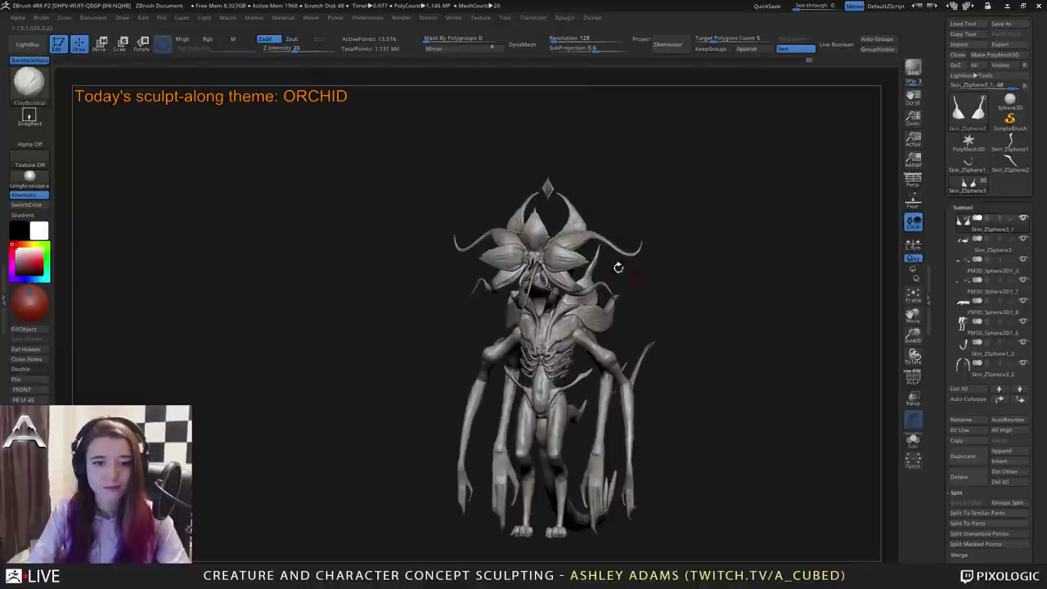
{"action": "right_click_drag", "start_coordinate": [430, 194], "coordinate": [558, 209]}
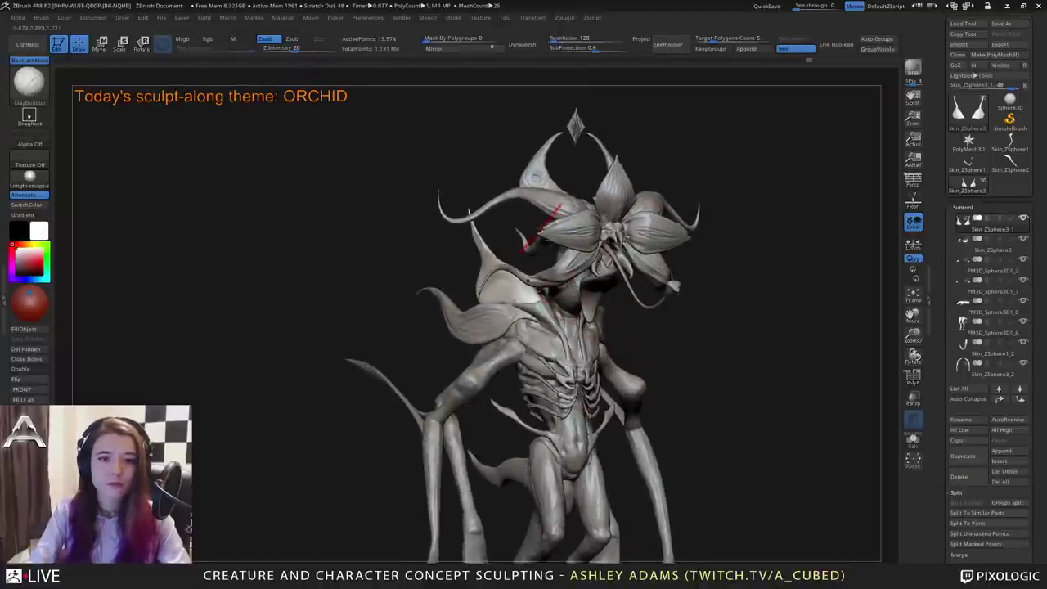
{"action": "left_click_drag", "start_coordinate": [553, 38], "coordinate": [560, 39]}
{"action": "left_click", "coordinate": [531, 48]}
Carve flowing lengthwise petal grooves across the broad part of the upper shoulder petals with DamStandard.
{"action": "mouse_move", "coordinate": [467, 264]}
{"action": "right_mouse_down"}
{"action": "mouse_move", "coordinate": [524, 278]}
{"action": "mouse_move", "coordinate": [426, 313]}
{"action": "right_mouse_up"}
{"action": "key", "text": "space"}
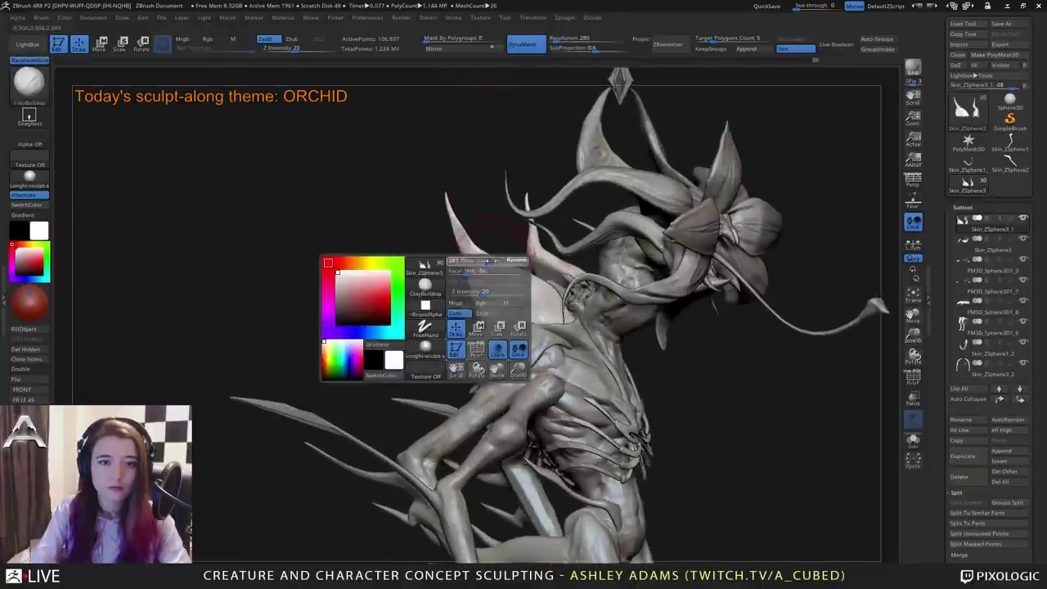
{"action": "key", "text": "b"}
{"action": "key", "text": "d"}
{"action": "key", "text": "s"}
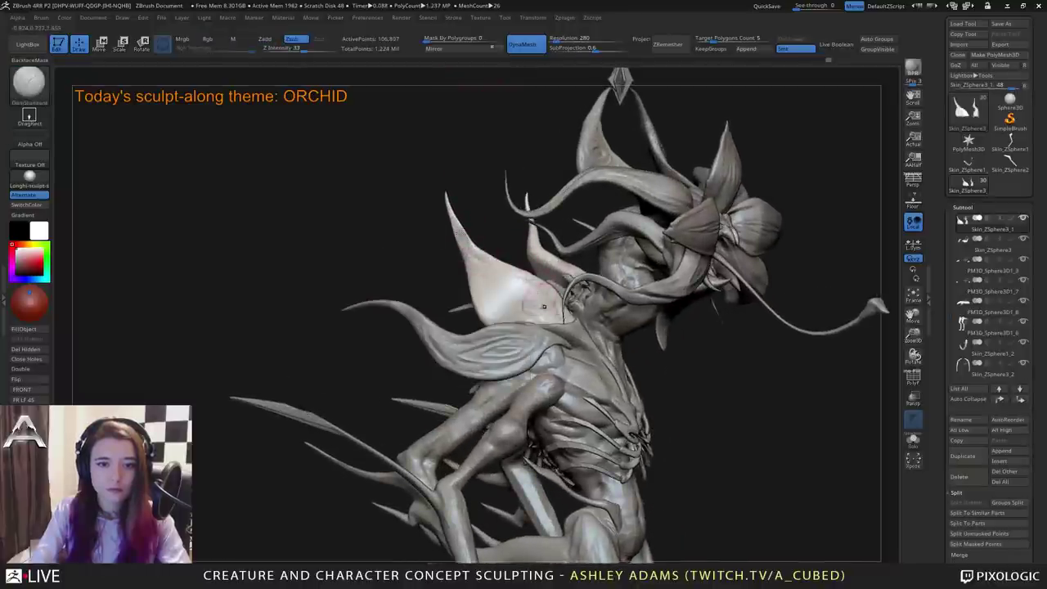
{"action": "right_click_drag", "start_coordinate": [516, 286], "coordinate": [522, 299]}
{"action": "left_click_drag", "start_coordinate": [569, 318], "coordinate": [486, 316]}
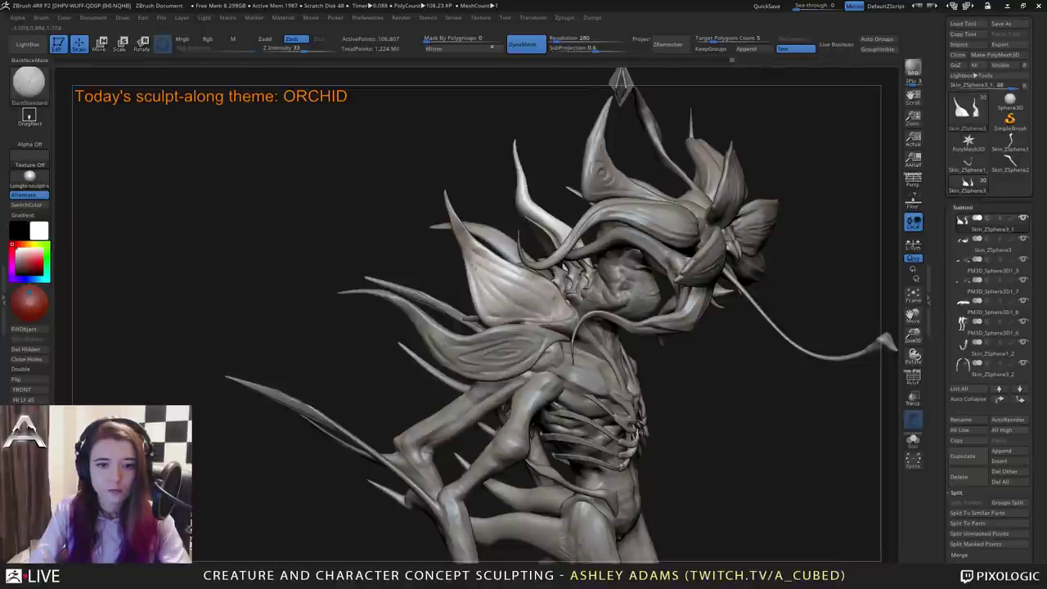
Add finer DamStandard grooves along the outer edge and neck of the upper shoulder petals.
{"action": "right_click_drag", "start_coordinate": [492, 280], "coordinate": [456, 275]}
{"action": "key", "text": "space"}
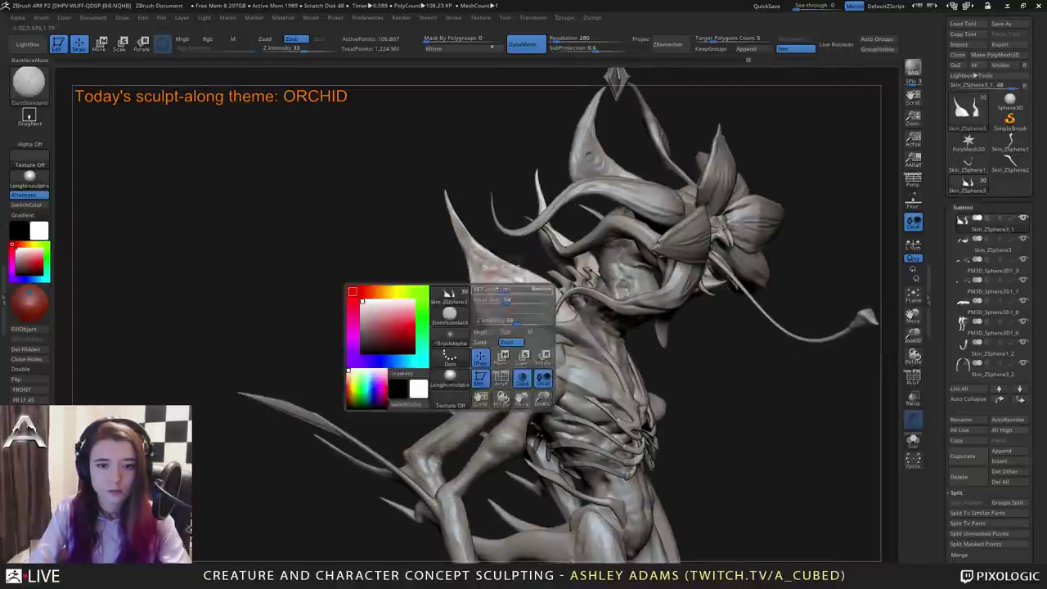
{"action": "left_click_drag", "start_coordinate": [509, 298], "coordinate": [489, 298]}
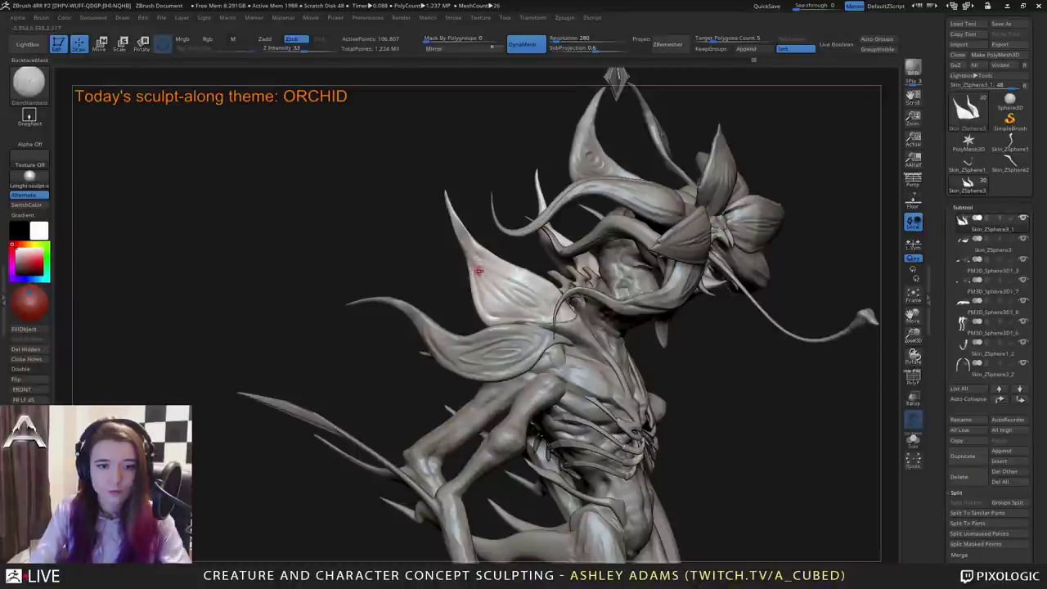
{"action": "right_click_drag", "start_coordinate": [480, 271], "coordinate": [491, 280]}
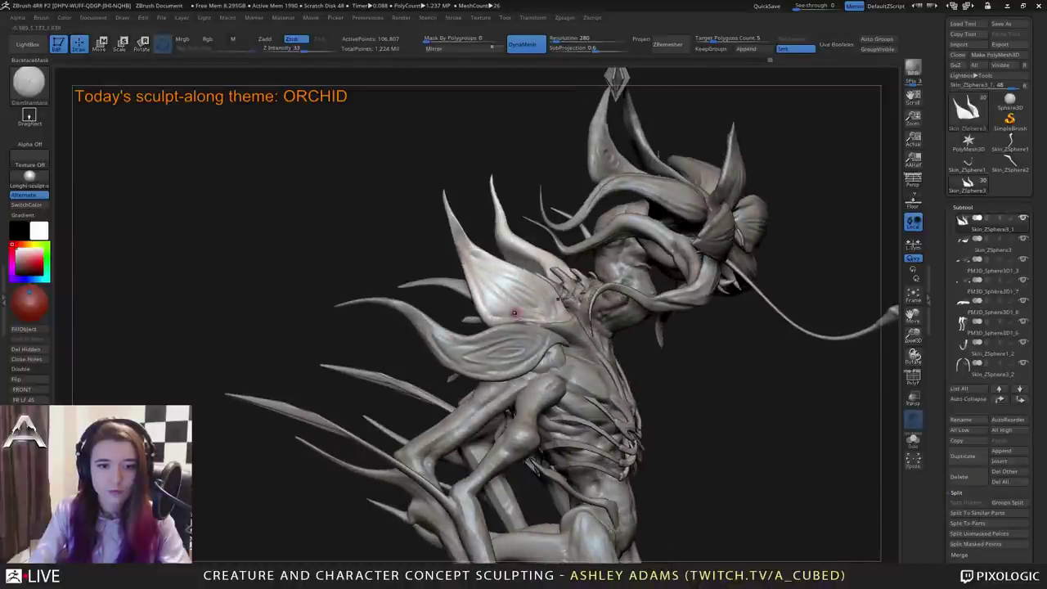
{"action": "mouse_move", "coordinate": [491, 305]}
{"action": "left_mouse_down"}
{"action": "mouse_move", "coordinate": [465, 250]}
{"action": "mouse_move", "coordinate": [476, 295]}
{"action": "left_mouse_up"}
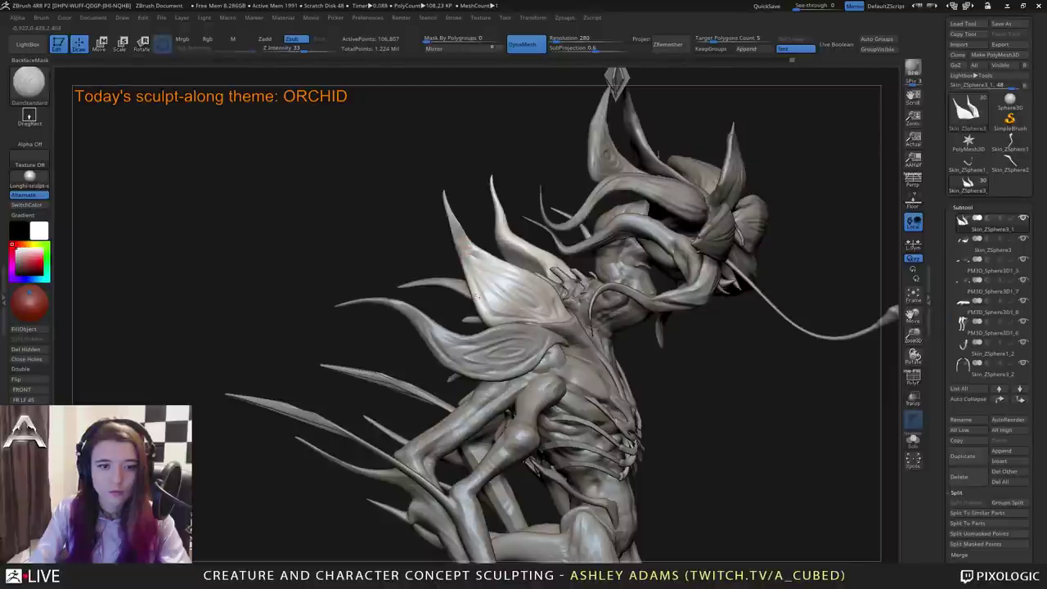
{"action": "right_click_drag", "start_coordinate": [530, 282], "coordinate": [483, 251]}
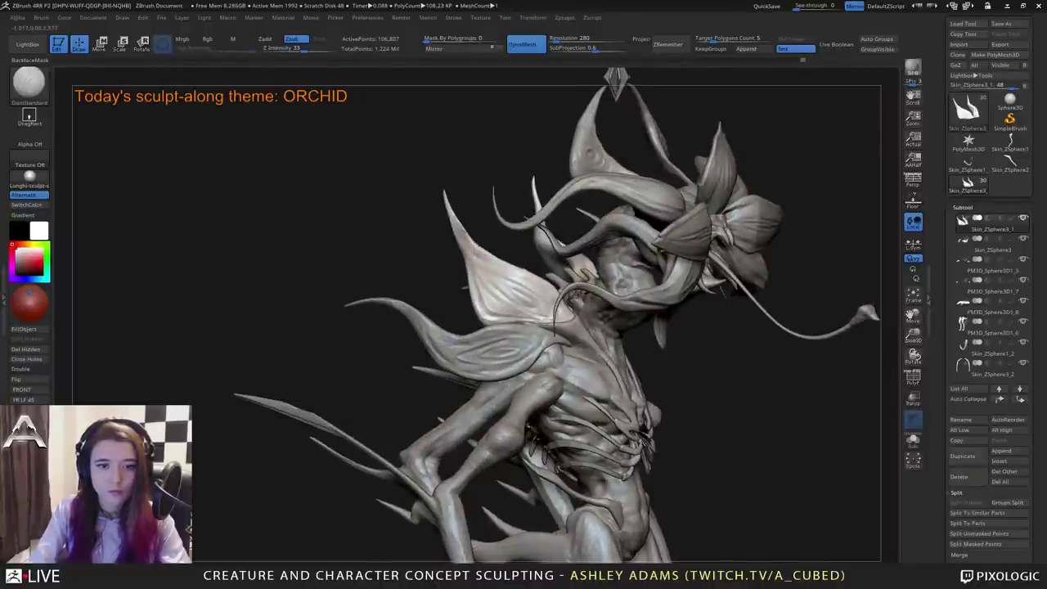
Review the grooved shoulder petals and the proportions of the whole creature from several angles.
{"action": "mouse_move", "coordinate": [535, 283]}
{"action": "right_mouse_down"}
{"action": "mouse_move", "coordinate": [553, 303]}
{"action": "mouse_move", "coordinate": [524, 299]}
{"action": "mouse_move", "coordinate": [543, 311]}
{"action": "mouse_move", "coordinate": [556, 295]}
{"action": "mouse_move", "coordinate": [533, 256]}
{"action": "right_mouse_up"}
{"action": "right_click", "coordinate": [509, 374]}
{"action": "right_click_drag", "start_coordinate": [532, 256], "coordinate": [444, 185]}
{"action": "right_click", "coordinate": [503, 351]}
{"action": "left_click_drag", "start_coordinate": [554, 295], "coordinate": [548, 295]}
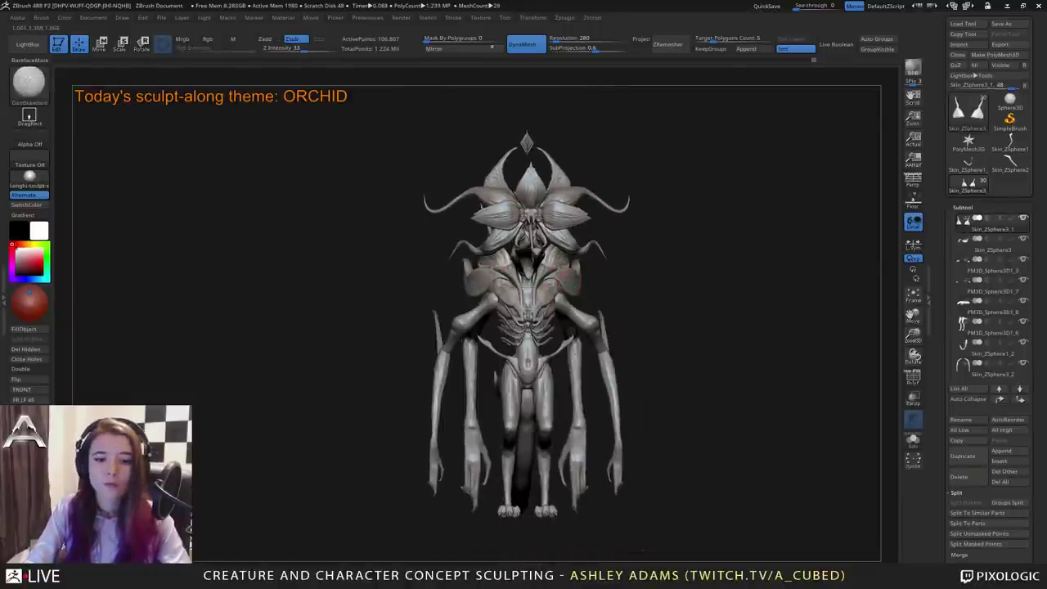
{"action": "right_click_drag", "start_coordinate": [533, 355], "coordinate": [530, 301], "text": "alt"}
{"action": "mouse_move", "coordinate": [530, 301]}
{"action": "right_mouse_down"}
{"action": "mouse_move", "coordinate": [588, 327]}
{"action": "mouse_move", "coordinate": [583, 334]}
{"action": "mouse_move", "coordinate": [608, 317]}
{"action": "mouse_move", "coordinate": [573, 308]}
{"action": "mouse_move", "coordinate": [584, 294]}
{"action": "right_mouse_up"}
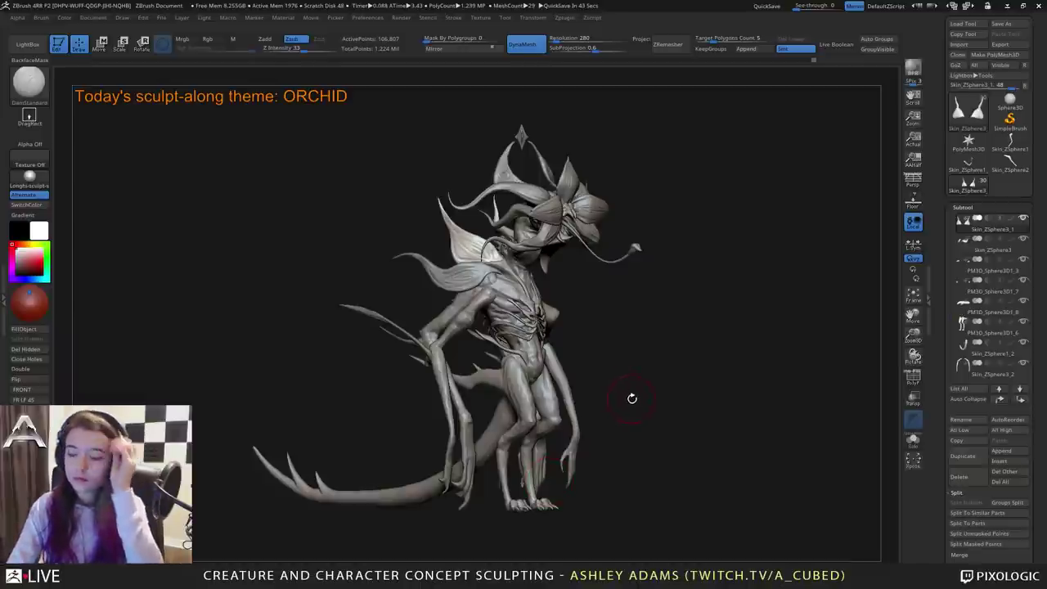
{"action": "mouse_move", "coordinate": [645, 303]}
{"action": "left_mouse_down"}
{"action": "mouse_move", "coordinate": [580, 311]}
{"action": "mouse_move", "coordinate": [659, 324]}
{"action": "left_mouse_up"}
{"action": "right_click", "coordinate": [528, 350]}
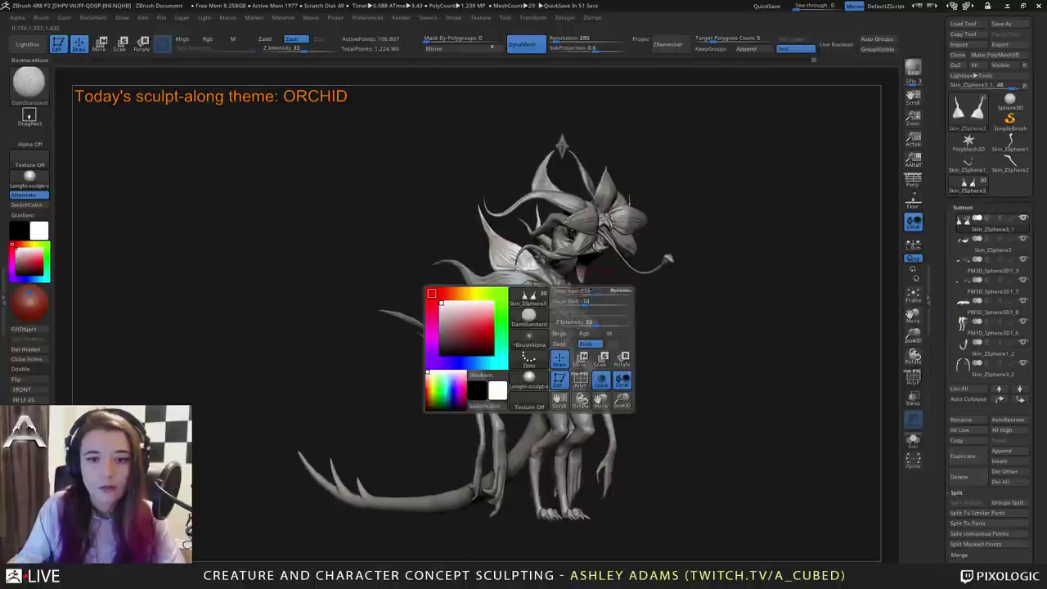
Select the jaw piece beneath the beak at the centre of the orchid face and reshape it with SnakeHook.
{"action": "right_click_drag", "start_coordinate": [627, 252], "coordinate": [547, 392], "text": "ctrl"}
{"action": "right_click", "coordinate": [541, 289]}
{"action": "right_click_drag", "start_coordinate": [547, 245], "coordinate": [588, 303], "text": "alt"}
{"action": "left_click_drag", "start_coordinate": [572, 286], "coordinate": [523, 315]}
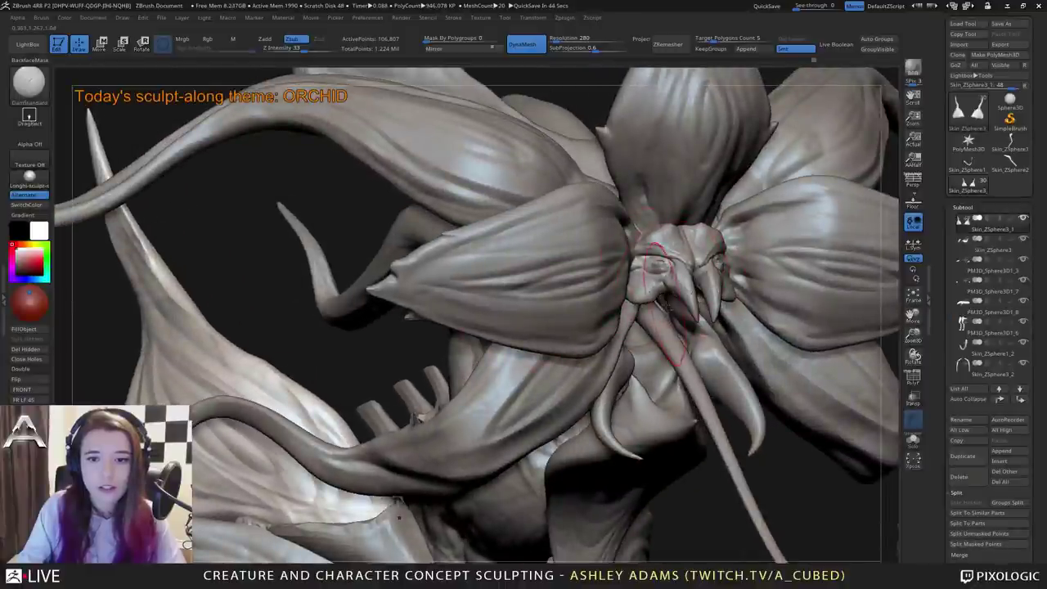
{"action": "right_click_drag", "start_coordinate": [674, 286], "coordinate": [624, 211], "text": "alt"}
{"action": "left_click", "coordinate": [619, 337], "text": "alt"}
{"action": "right_click_drag", "start_coordinate": [619, 337], "coordinate": [615, 254], "text": "ctrl"}
{"action": "right_click_drag", "start_coordinate": [523, 278], "coordinate": [623, 260]}
{"action": "left_click_drag", "start_coordinate": [613, 262], "coordinate": [556, 355]}
{"action": "mouse_move", "coordinate": [557, 357]}
{"action": "right_mouse_down"}
{"action": "mouse_move", "coordinate": [532, 381]}
{"action": "mouse_move", "coordinate": [552, 348]}
{"action": "mouse_move", "coordinate": [491, 327]}
{"action": "right_mouse_up"}
{"action": "key", "text": "b"}
{"action": "key", "text": "s"}
{"action": "key", "text": "h"}
{"action": "right_click_drag", "start_coordinate": [603, 308], "coordinate": [619, 313]}
{"action": "key", "text": "space"}
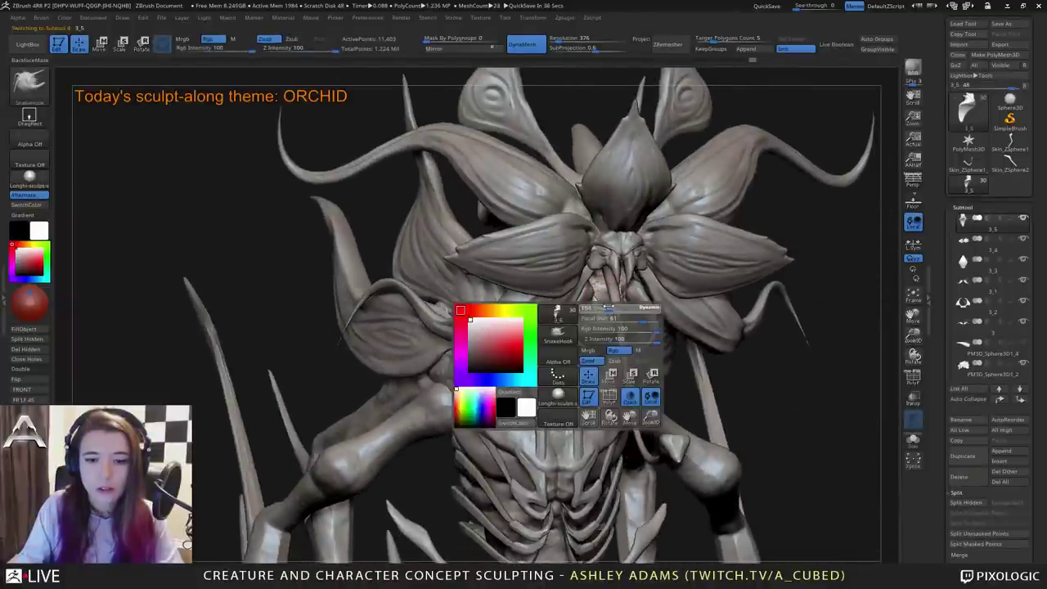
{"action": "left_click_drag", "start_coordinate": [603, 319], "coordinate": [620, 319]}
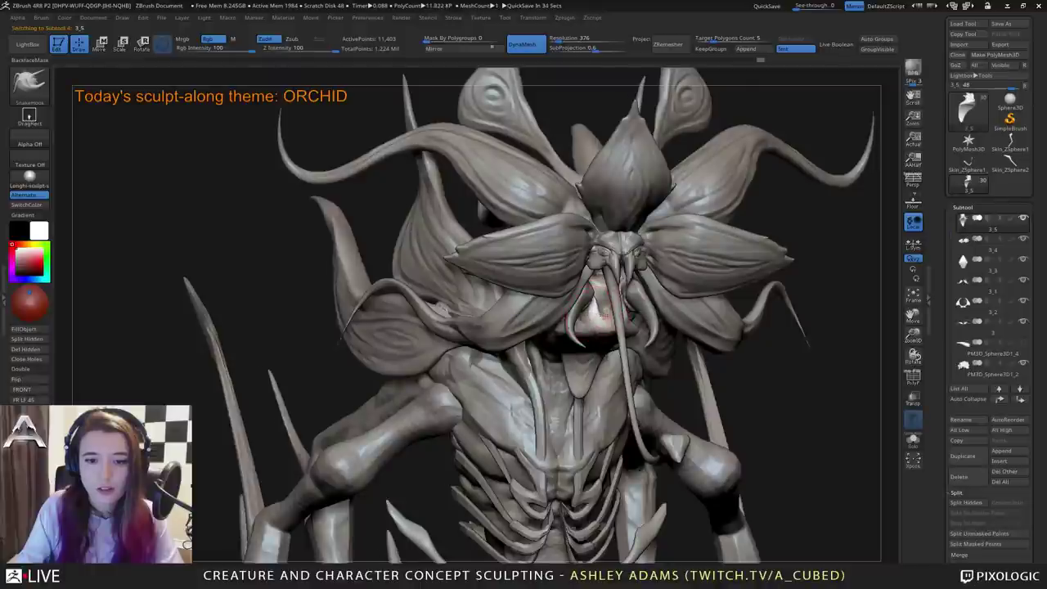
Build up the jaw piece beneath the beak with ClayBuildup.
{"action": "right_click_drag", "start_coordinate": [585, 316], "coordinate": [608, 317]}
{"action": "key", "text": "b"}
{"action": "key", "text": "c"}
{"action": "key", "text": "b"}
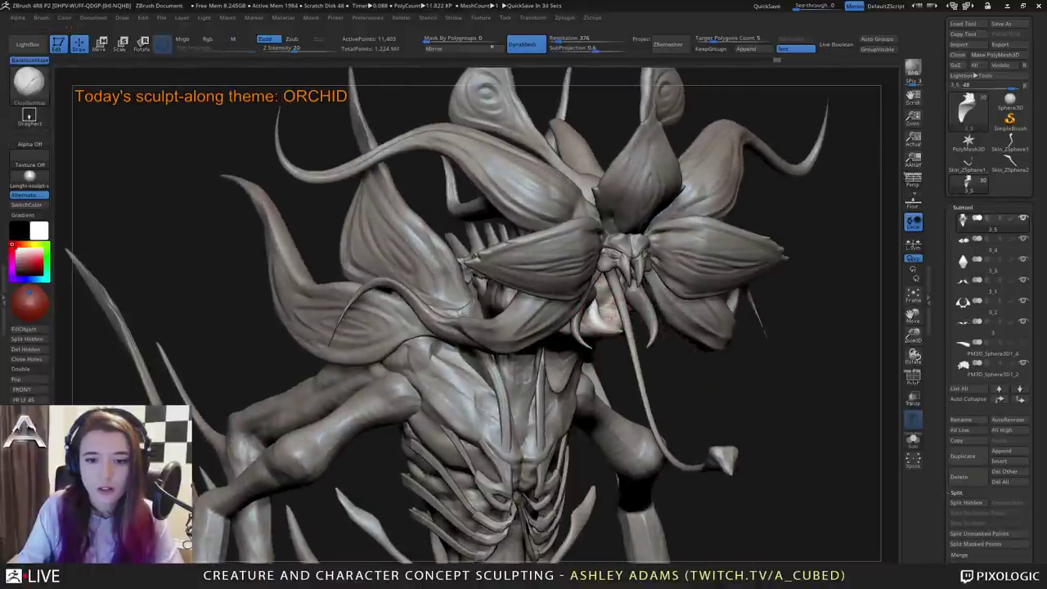
{"action": "right_click_drag", "start_coordinate": [617, 313], "coordinate": [607, 277]}
Select the long bulb-tipped tongue and reshape its base under the beak with SnakeHook.
{"action": "left_click", "coordinate": [611, 283], "text": "alt"}
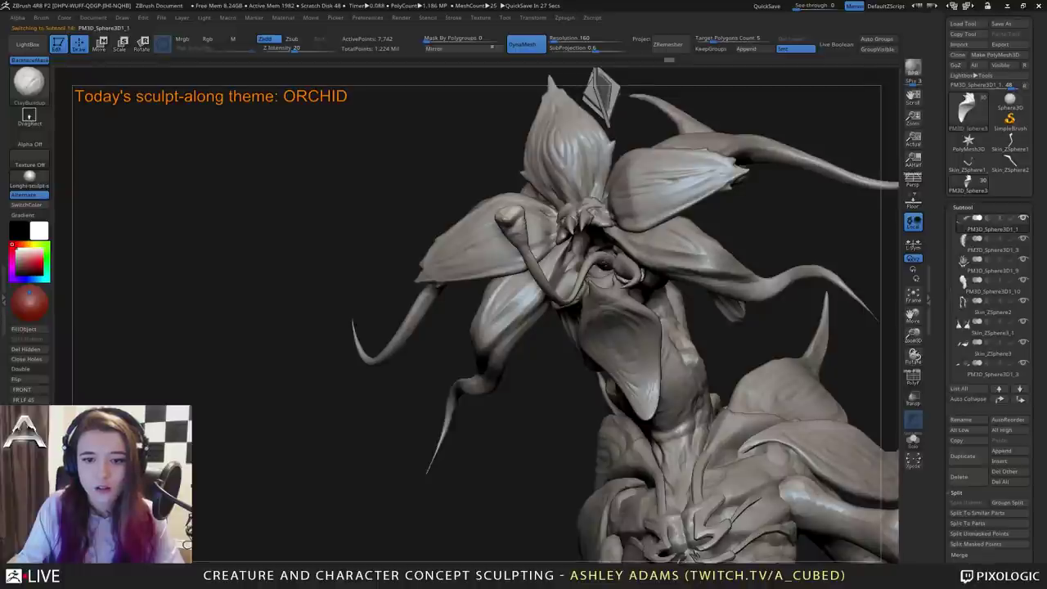
{"action": "right_click_drag", "start_coordinate": [542, 279], "coordinate": [563, 325]}
{"action": "right_click", "coordinate": [563, 326]}
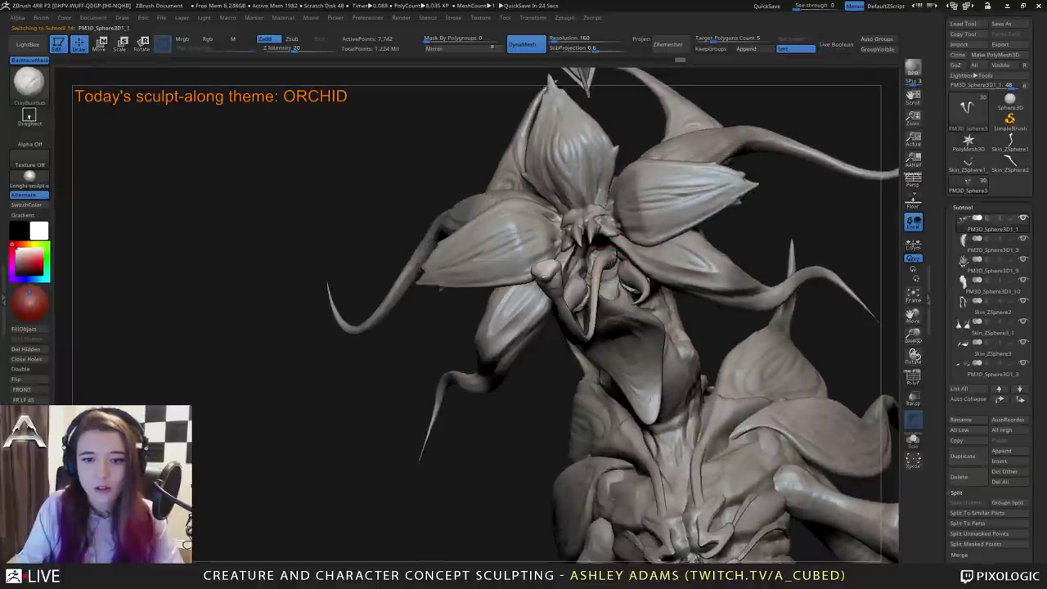
{"action": "mouse_move", "coordinate": [606, 267]}
{"action": "right_mouse_down"}
{"action": "mouse_move", "coordinate": [575, 255]}
{"action": "mouse_move", "coordinate": [591, 244]}
{"action": "mouse_move", "coordinate": [619, 299]}
{"action": "mouse_move", "coordinate": [606, 270]}
{"action": "mouse_move", "coordinate": [610, 288]}
{"action": "mouse_move", "coordinate": [618, 249]}
{"action": "right_mouse_up"}
{"action": "key", "text": "b"}
{"action": "key", "text": "s"}
{"action": "key", "text": "h"}
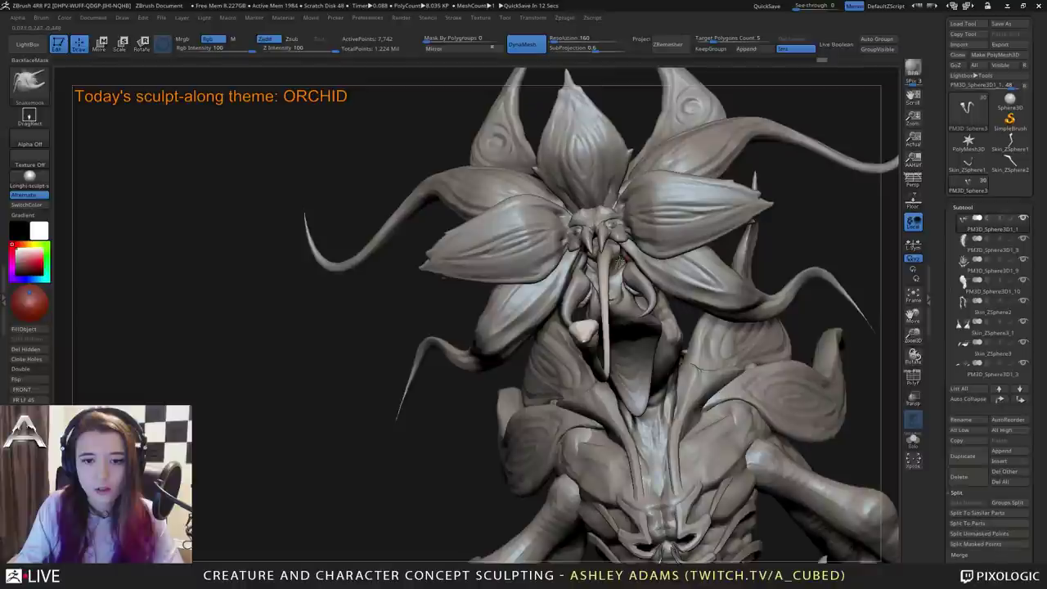
{"action": "mouse_move", "coordinate": [617, 249]}
{"action": "right_mouse_down"}
{"action": "mouse_move", "coordinate": [601, 274]}
{"action": "mouse_move", "coordinate": [611, 260]}
{"action": "right_mouse_up"}
Add volume to the base of the tongue with ClayBuildup, working from several angles.
{"action": "key", "text": "b"}
{"action": "key", "text": "c"}
{"action": "key", "text": "b"}
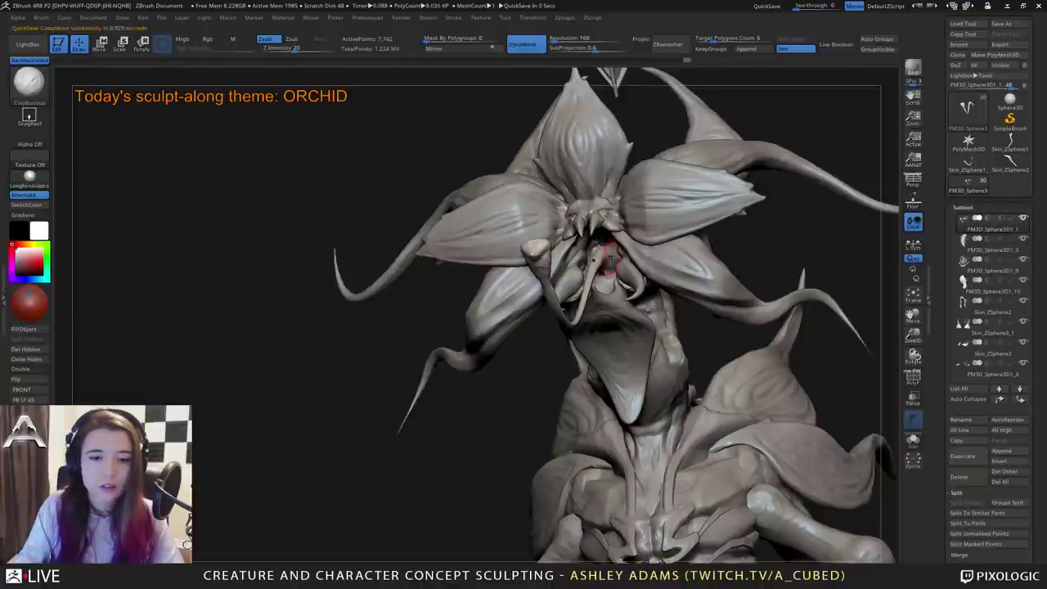
{"action": "right_click_drag", "start_coordinate": [617, 256], "coordinate": [591, 260]}
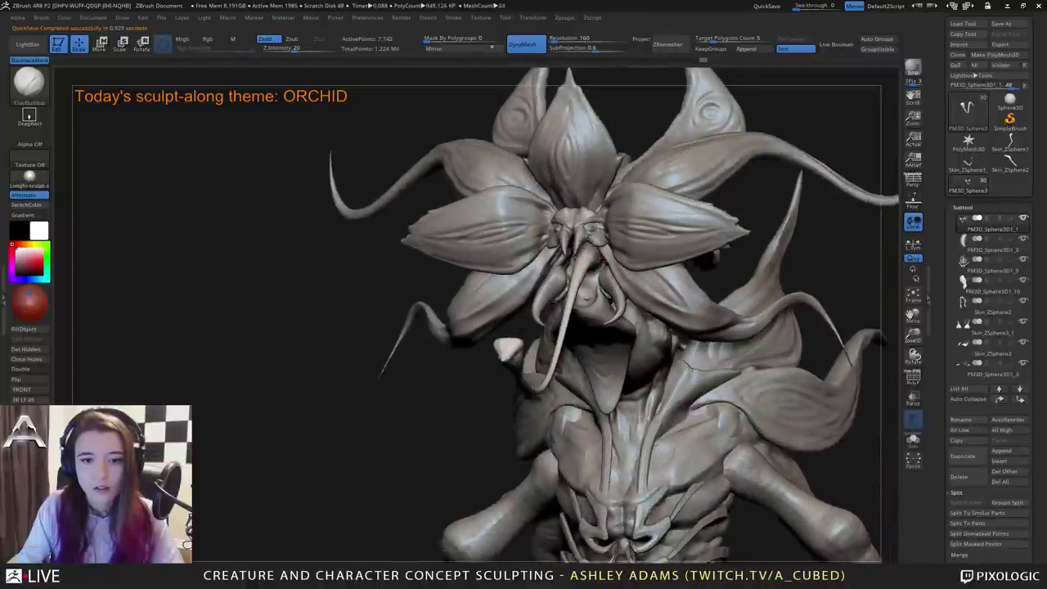
{"action": "right_click_drag", "start_coordinate": [573, 323], "coordinate": [642, 304]}
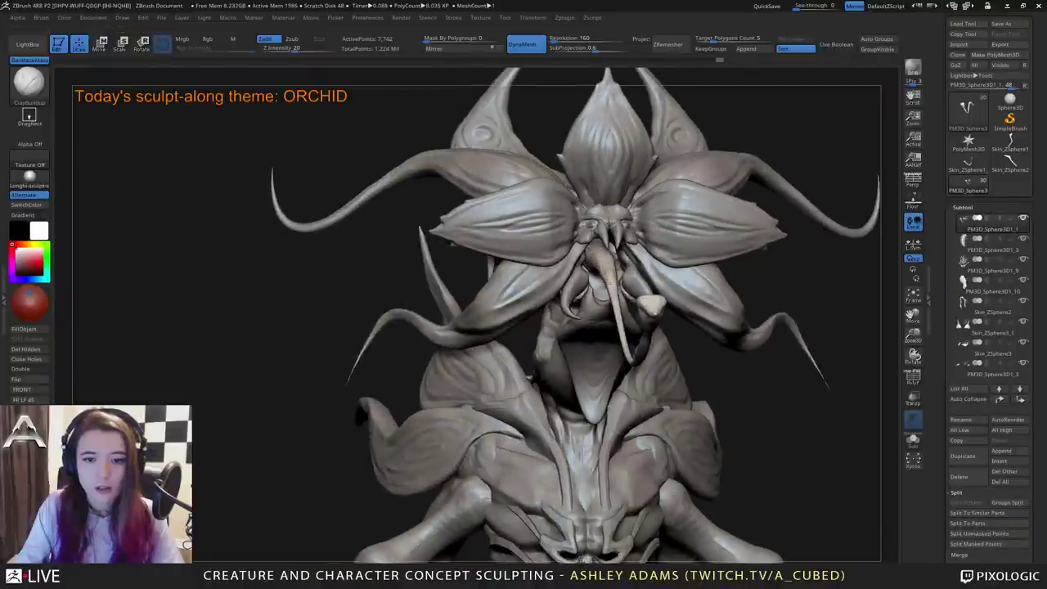
{"action": "right_click_drag", "start_coordinate": [619, 308], "coordinate": [610, 267]}
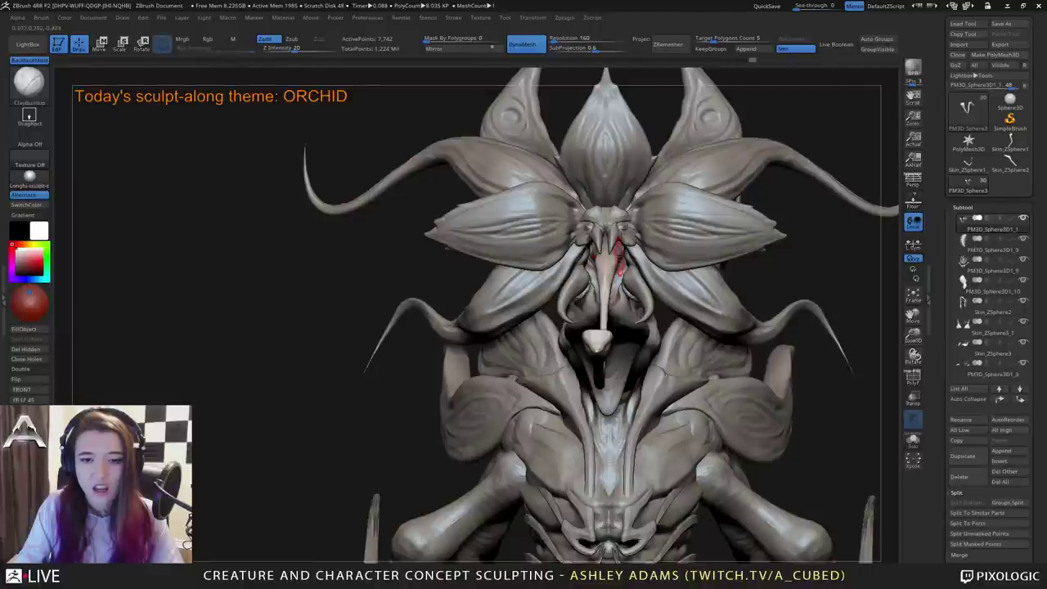
Carve creases into the base of the tongue with DamStandard.
{"action": "right_click_drag", "start_coordinate": [621, 245], "coordinate": [610, 229]}
{"action": "key", "text": "b"}
{"action": "key", "text": "d"}
{"action": "key", "text": "s"}
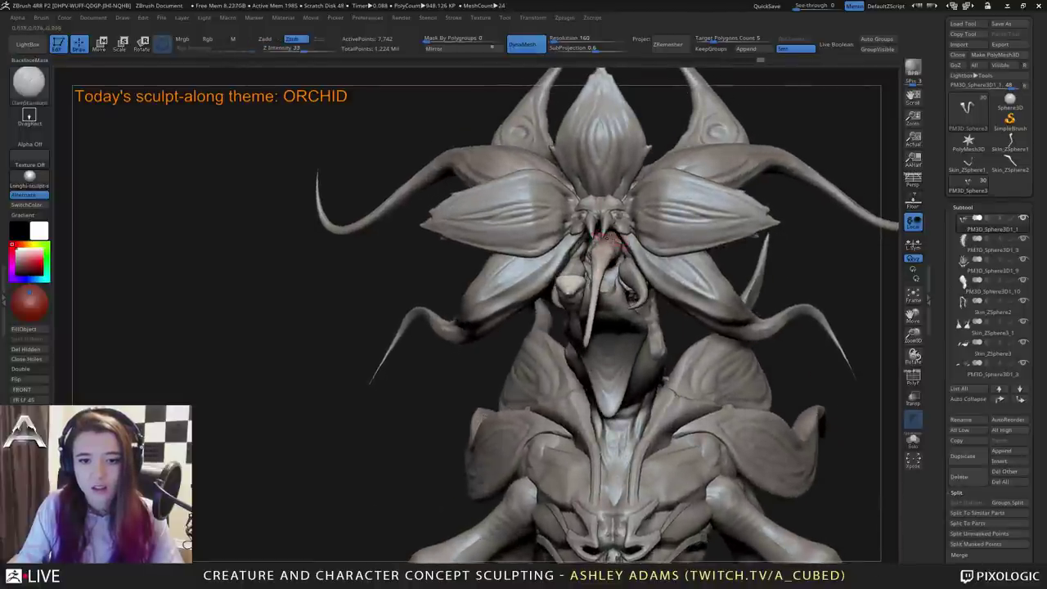
Select the rear pair of arms and reshape their shoulders beneath the petals with SnakeHook.
{"action": "mouse_move", "coordinate": [595, 295]}
{"action": "right_mouse_down", "text": "ctrl"}
{"action": "mouse_move", "coordinate": [589, 276]}
{"action": "mouse_move", "coordinate": [600, 286]}
{"action": "mouse_move", "coordinate": [581, 301]}
{"action": "mouse_move", "coordinate": [577, 335]}
{"action": "mouse_move", "coordinate": [604, 336]}
{"action": "right_mouse_up", "text": "ctrl"}
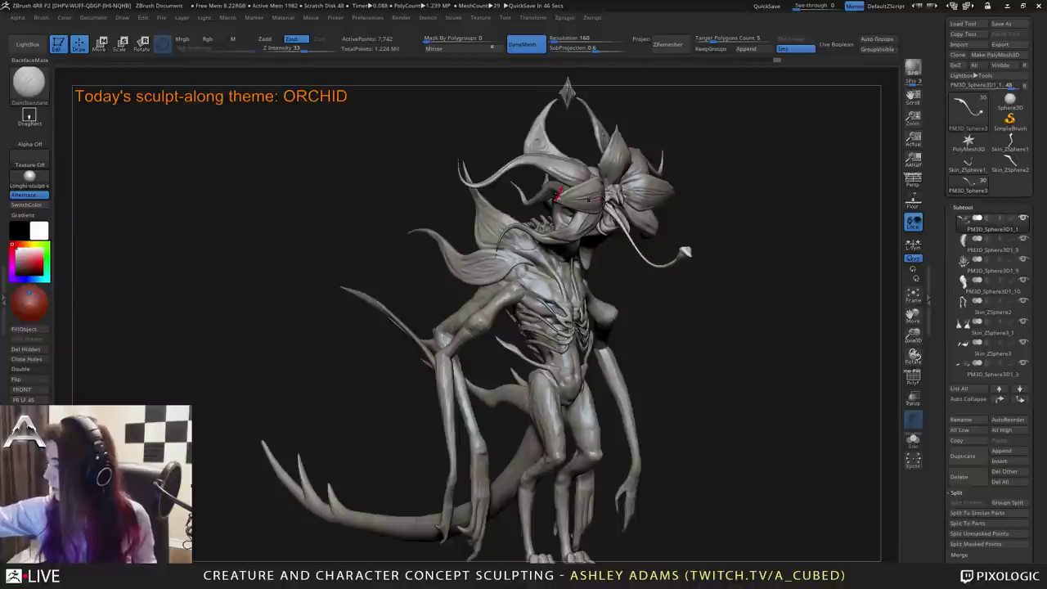
{"action": "left_click_drag", "start_coordinate": [687, 290], "coordinate": [626, 255]}
{"action": "right_click_drag", "start_coordinate": [626, 255], "coordinate": [602, 245]}
{"action": "right_click", "coordinate": [552, 284]}
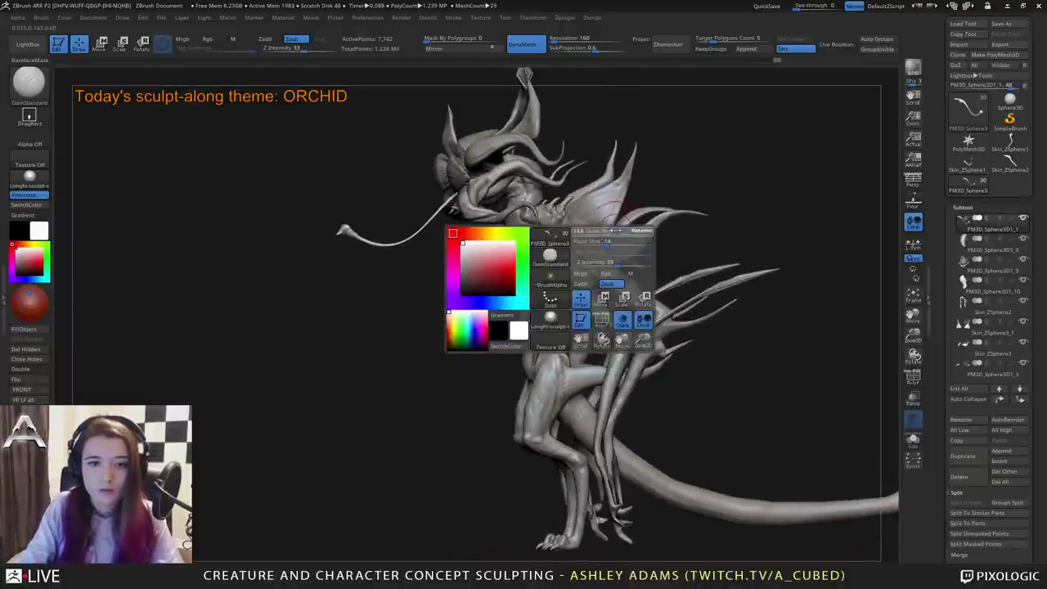
{"action": "right_click_drag", "start_coordinate": [552, 284], "coordinate": [520, 275], "text": "ctrl"}
{"action": "right_click_drag", "start_coordinate": [520, 274], "coordinate": [517, 318], "text": "ctrl"}
{"action": "left_click", "coordinate": [585, 310], "text": "alt"}
{"action": "mouse_move", "coordinate": [585, 311]}
{"action": "right_mouse_down"}
{"action": "mouse_move", "coordinate": [622, 270]}
{"action": "mouse_move", "coordinate": [570, 264]}
{"action": "right_mouse_up"}
{"action": "key", "text": "b"}
{"action": "key", "text": "s"}
{"action": "key", "text": "h"}
{"action": "left_click_drag", "start_coordinate": [568, 260], "coordinate": [552, 297]}
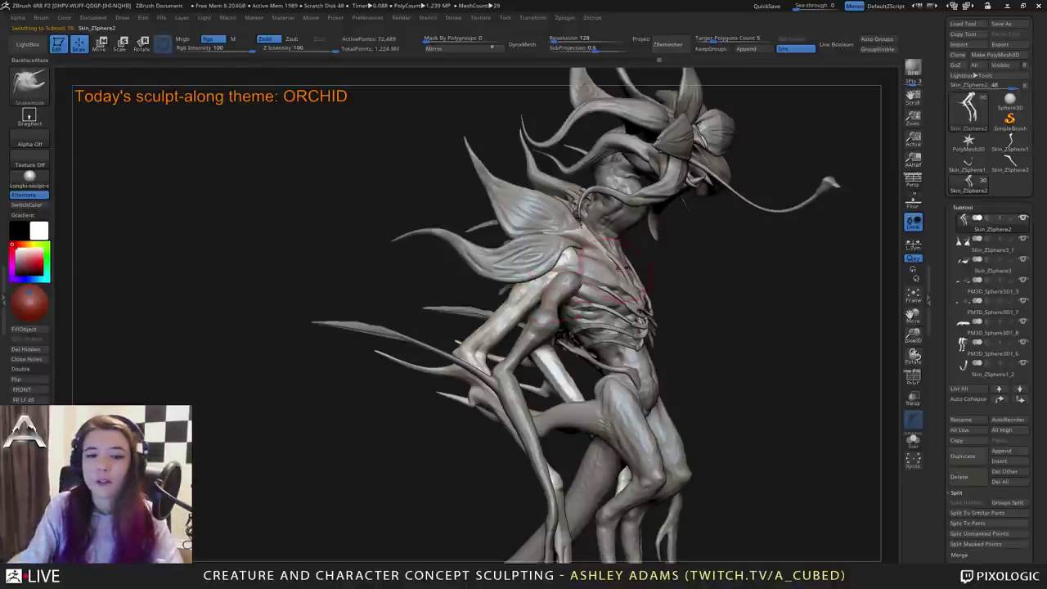
{"action": "mouse_move", "coordinate": [628, 274]}
{"action": "right_mouse_down"}
{"action": "mouse_move", "coordinate": [570, 266]}
{"action": "mouse_move", "coordinate": [620, 260]}
{"action": "right_mouse_up"}
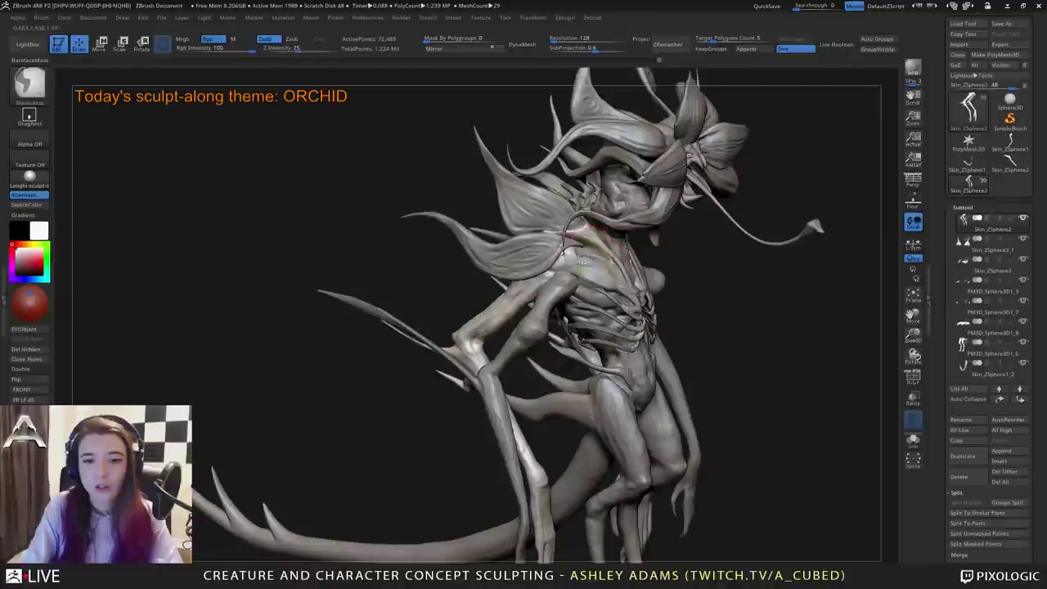
{"action": "right_click_drag", "start_coordinate": [573, 213], "coordinate": [564, 253], "text": "ctrl"}
{"action": "left_click_drag", "start_coordinate": [560, 252], "coordinate": [575, 268]}
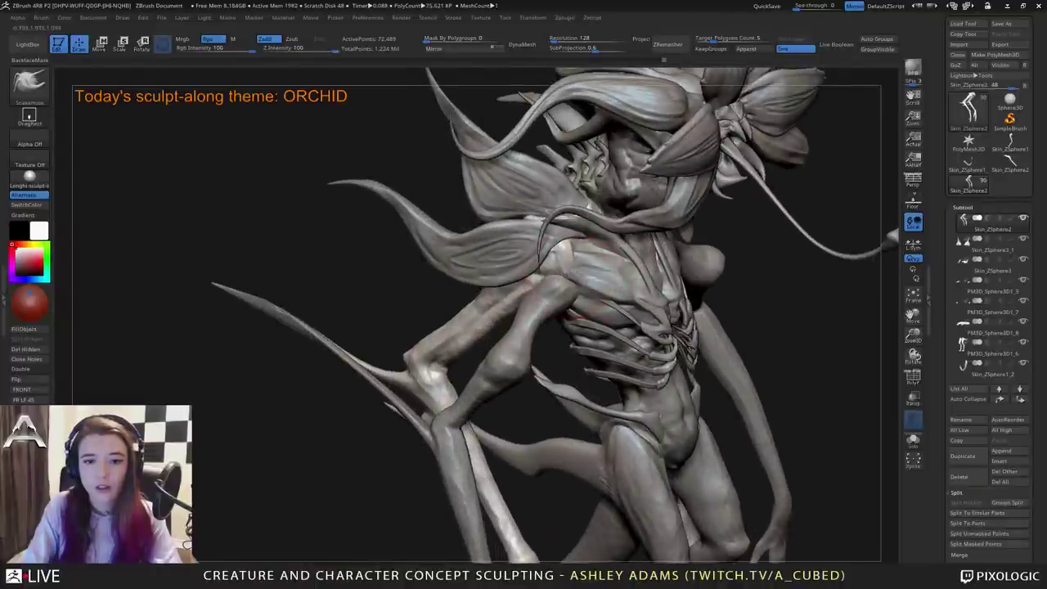
Build up the shoulder joint of the rear arms with ClayBuildup where it meets the chest.
{"action": "mouse_move", "coordinate": [572, 272]}
{"action": "right_mouse_down"}
{"action": "mouse_move", "coordinate": [582, 250]}
{"action": "mouse_move", "coordinate": [561, 262]}
{"action": "right_mouse_up"}
{"action": "key", "text": "b"}
{"action": "key", "text": "c"}
{"action": "key", "text": "b"}
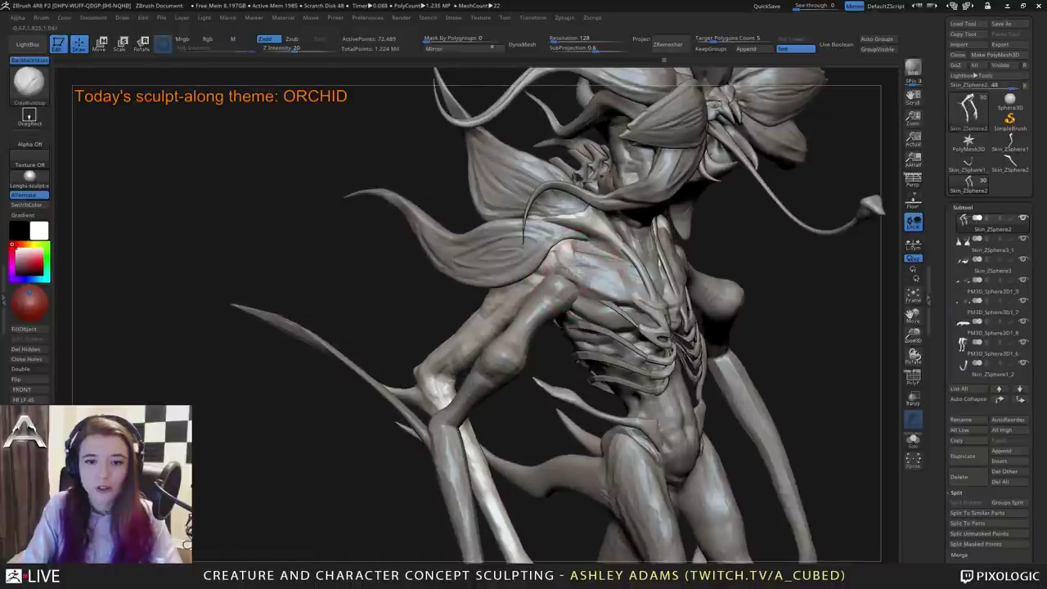
{"action": "mouse_move", "coordinate": [566, 259]}
{"action": "right_mouse_down"}
{"action": "mouse_move", "coordinate": [583, 249]}
{"action": "mouse_move", "coordinate": [565, 244]}
{"action": "right_mouse_up"}
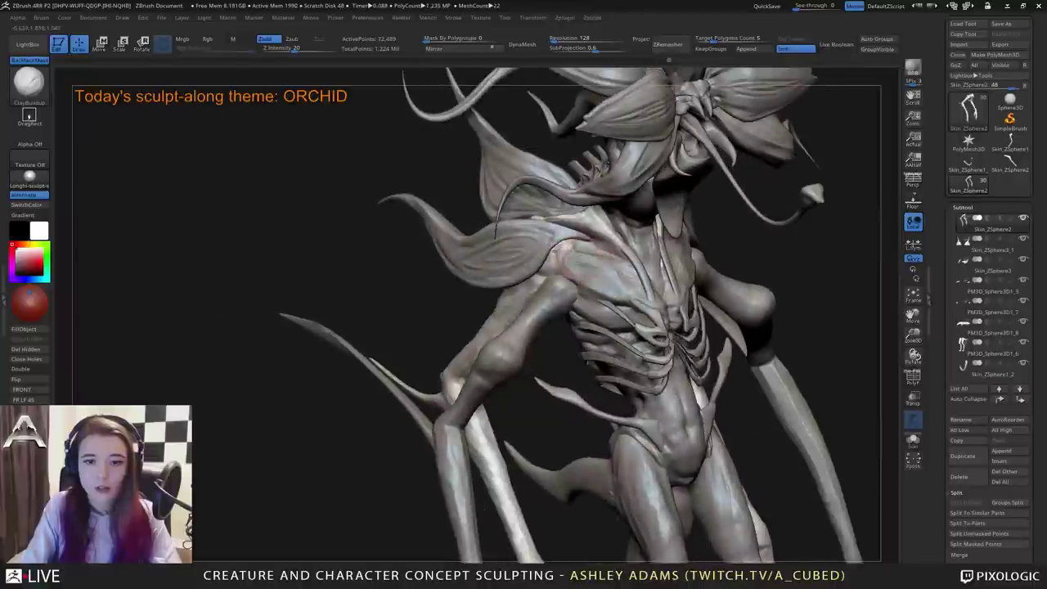
{"action": "right_click_drag", "start_coordinate": [587, 321], "coordinate": [585, 300], "text": "ctrl"}
{"action": "mouse_move", "coordinate": [598, 288]}
{"action": "right_mouse_down"}
{"action": "mouse_move", "coordinate": [578, 267]}
{"action": "mouse_move", "coordinate": [605, 253]}
{"action": "mouse_move", "coordinate": [577, 234]}
{"action": "mouse_move", "coordinate": [618, 253]}
{"action": "mouse_move", "coordinate": [616, 282]}
{"action": "right_mouse_up"}
Pick the rear-arm piece among the overlapping torso and petal parts and build up its inner shoulder over the upper chest with ClayBuildup.
{"action": "left_click", "coordinate": [629, 243], "text": "alt"}
{"action": "right_click_drag", "start_coordinate": [550, 273], "coordinate": [580, 264]}
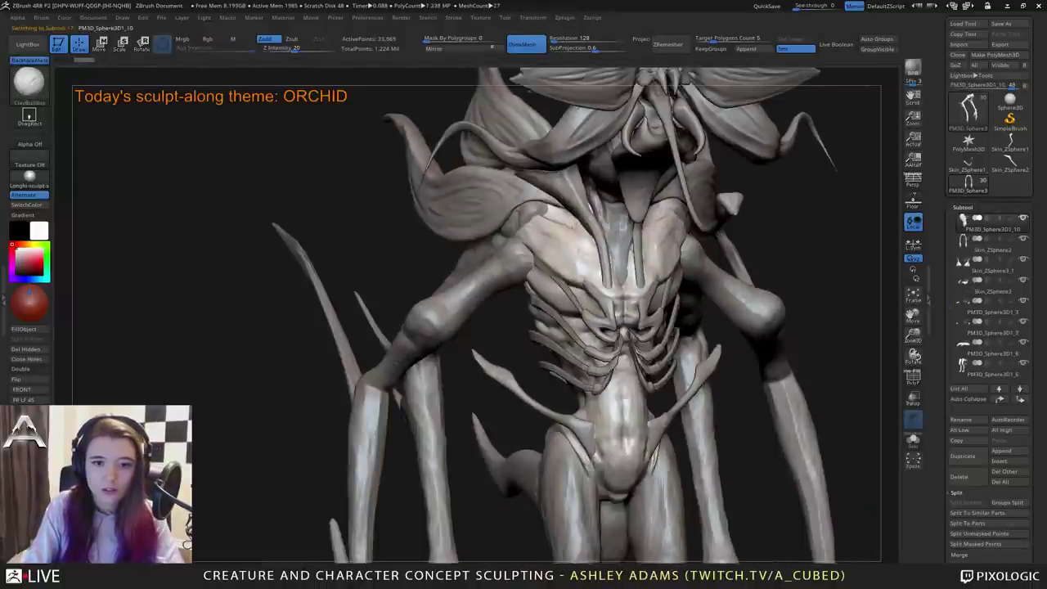
{"action": "key", "text": "space"}
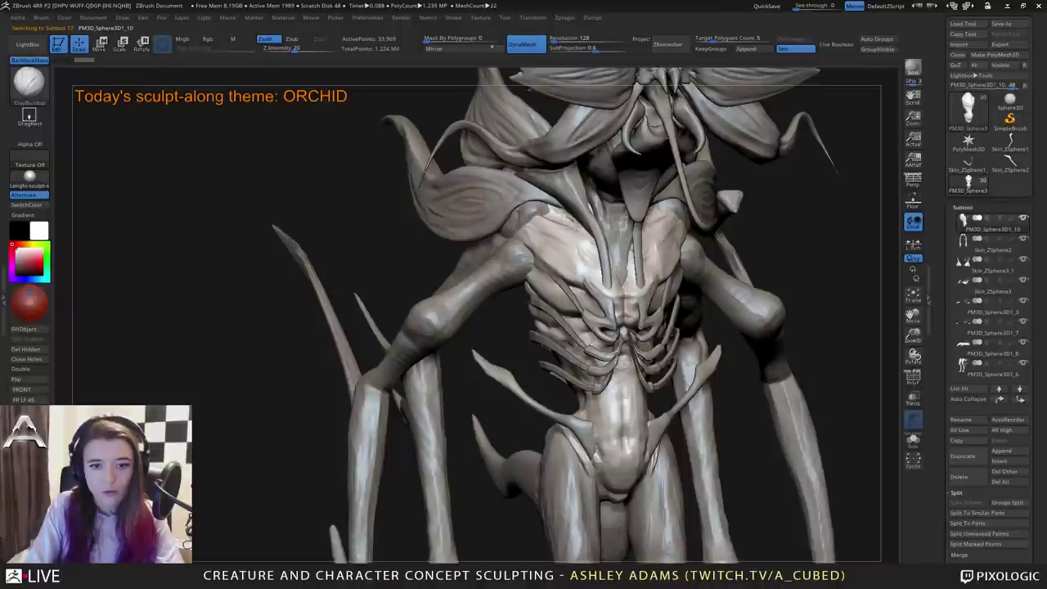
{"action": "left_click", "coordinate": [578, 221], "text": "alt"}
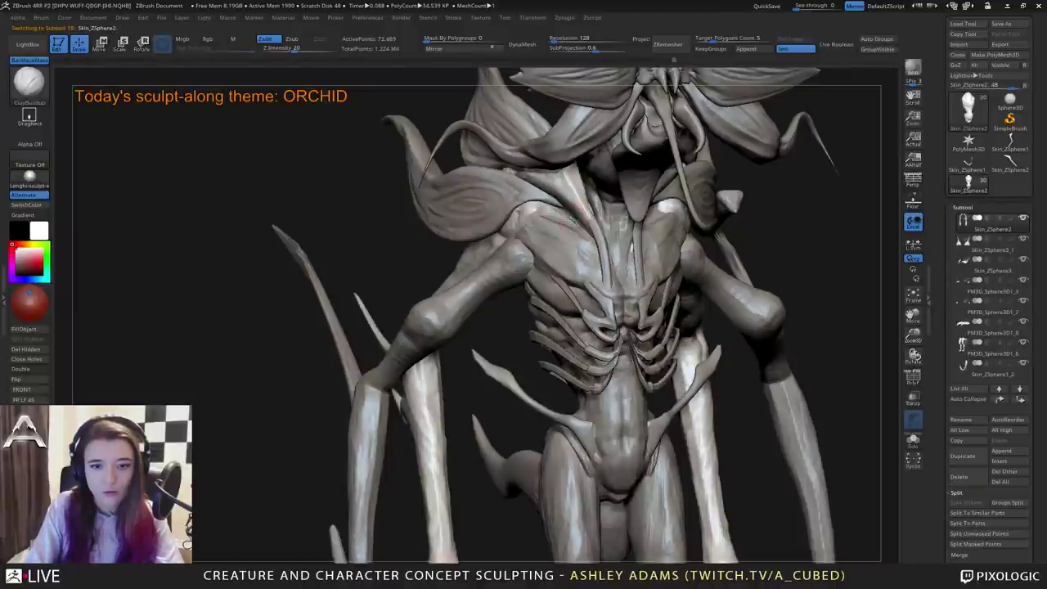
{"action": "left_click", "coordinate": [541, 202], "text": "alt"}
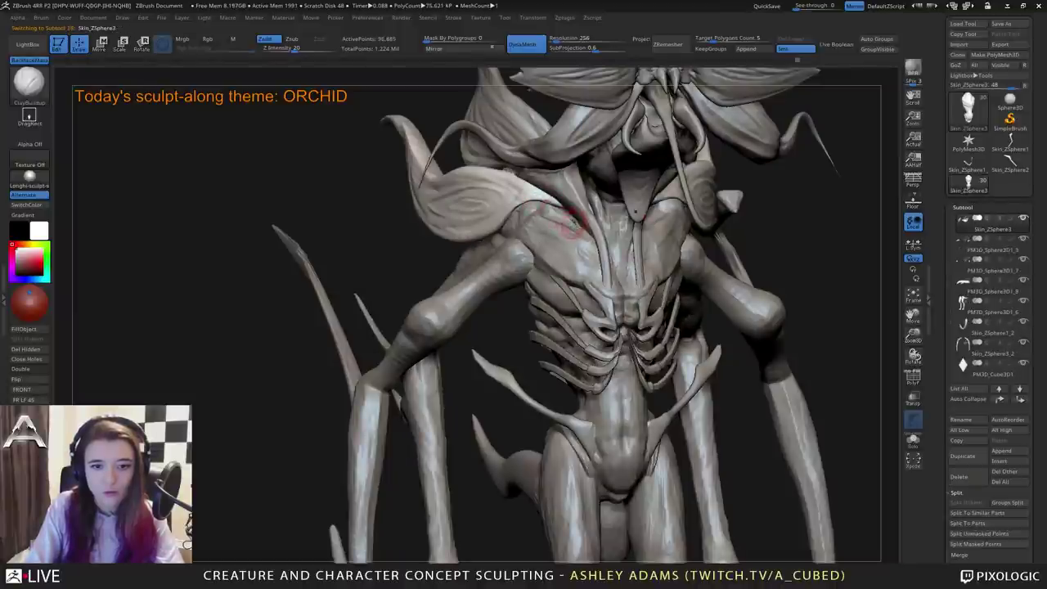
{"action": "left_click", "coordinate": [568, 210], "text": "alt"}
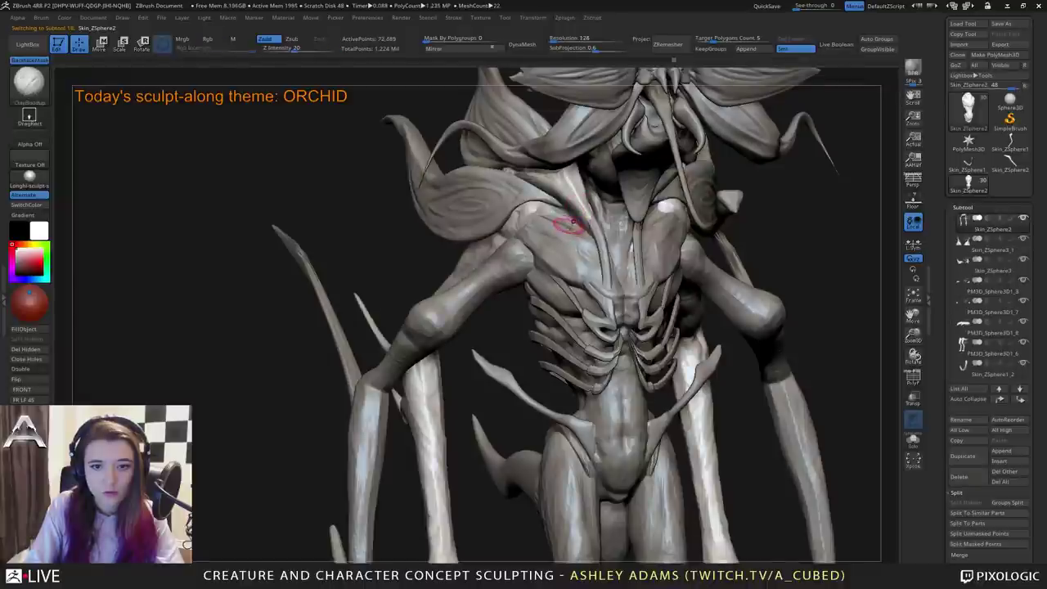
{"action": "right_click_drag", "start_coordinate": [572, 233], "coordinate": [575, 206], "text": "ctrl"}
{"action": "mouse_move", "coordinate": [576, 206]}
{"action": "right_mouse_down"}
{"action": "mouse_move", "coordinate": [672, 241]}
{"action": "mouse_move", "coordinate": [576, 238]}
{"action": "mouse_move", "coordinate": [615, 263]}
{"action": "right_mouse_up"}
{"action": "right_click", "coordinate": [576, 243]}
{"action": "mouse_move", "coordinate": [543, 203]}
{"action": "right_mouse_down"}
{"action": "mouse_move", "coordinate": [595, 220]}
{"action": "mouse_move", "coordinate": [582, 238]}
{"action": "mouse_move", "coordinate": [543, 239]}
{"action": "mouse_move", "coordinate": [574, 236]}
{"action": "mouse_move", "coordinate": [604, 208]}
{"action": "mouse_move", "coordinate": [602, 185]}
{"action": "right_mouse_up"}
{"action": "right_click_drag", "start_coordinate": [581, 237], "coordinate": [646, 283]}
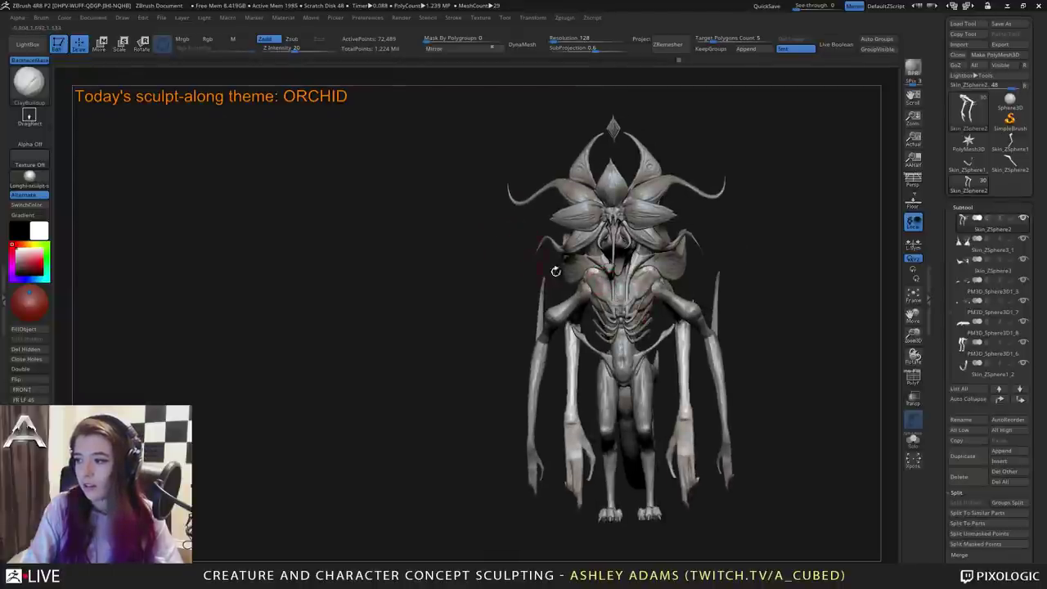
Review the whole creature's silhouette from the front, side and three-quarter angles.
{"action": "right_click_drag", "start_coordinate": [556, 271], "coordinate": [633, 243]}
{"action": "mouse_move", "coordinate": [630, 274]}
{"action": "left_mouse_down"}
{"action": "mouse_move", "coordinate": [589, 280]}
{"action": "mouse_move", "coordinate": [632, 290]}
{"action": "left_mouse_up"}
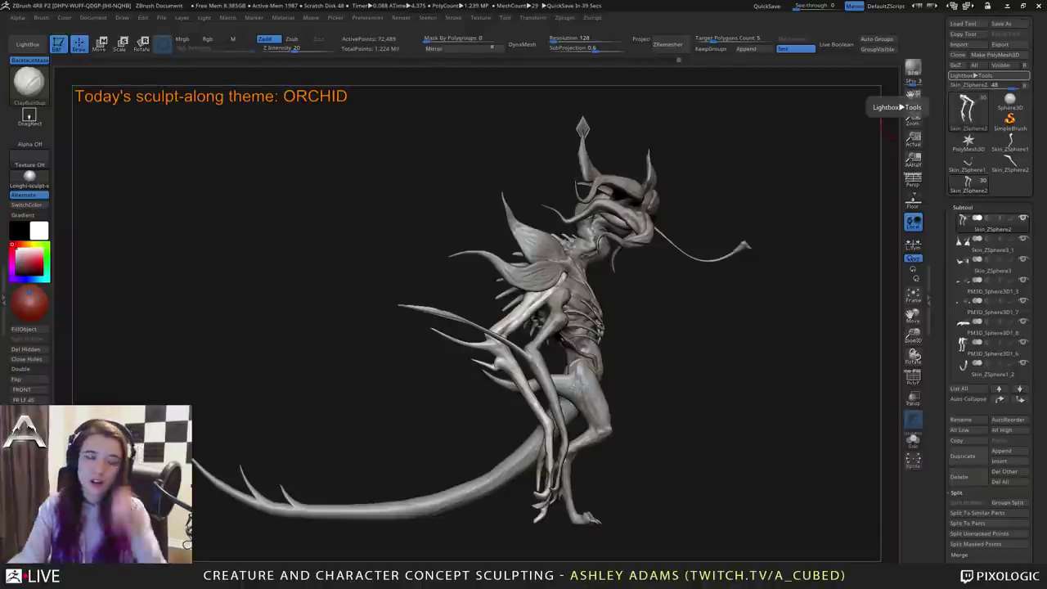
{"action": "left_click_drag", "start_coordinate": [859, 156], "coordinate": [703, 221]}
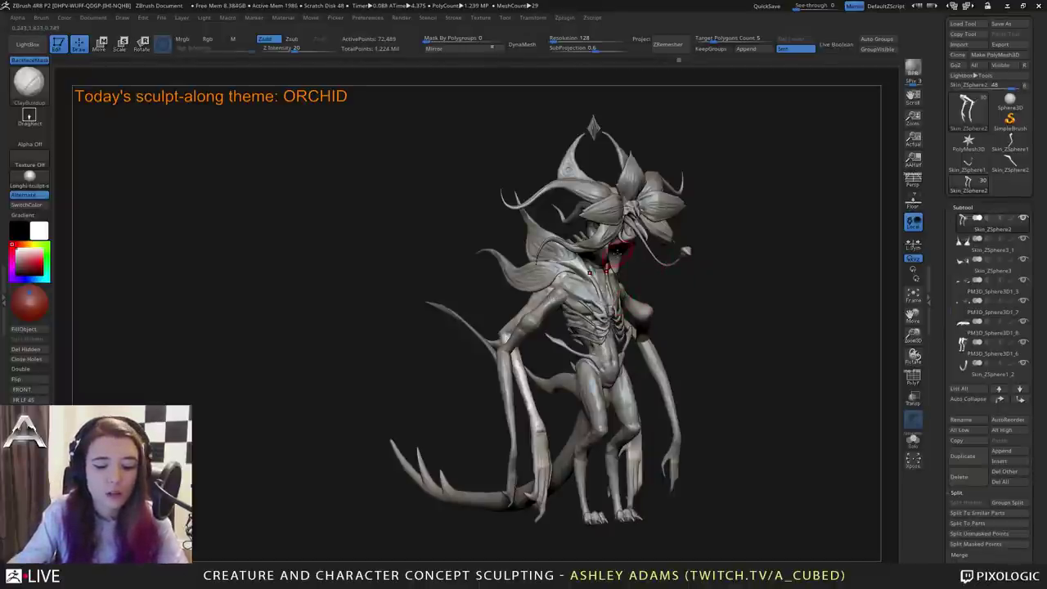
{"action": "mouse_move", "coordinate": [720, 359]}
{"action": "left_mouse_down"}
{"action": "mouse_move", "coordinate": [703, 331]}
{"action": "mouse_move", "coordinate": [683, 327]}
{"action": "left_mouse_up"}
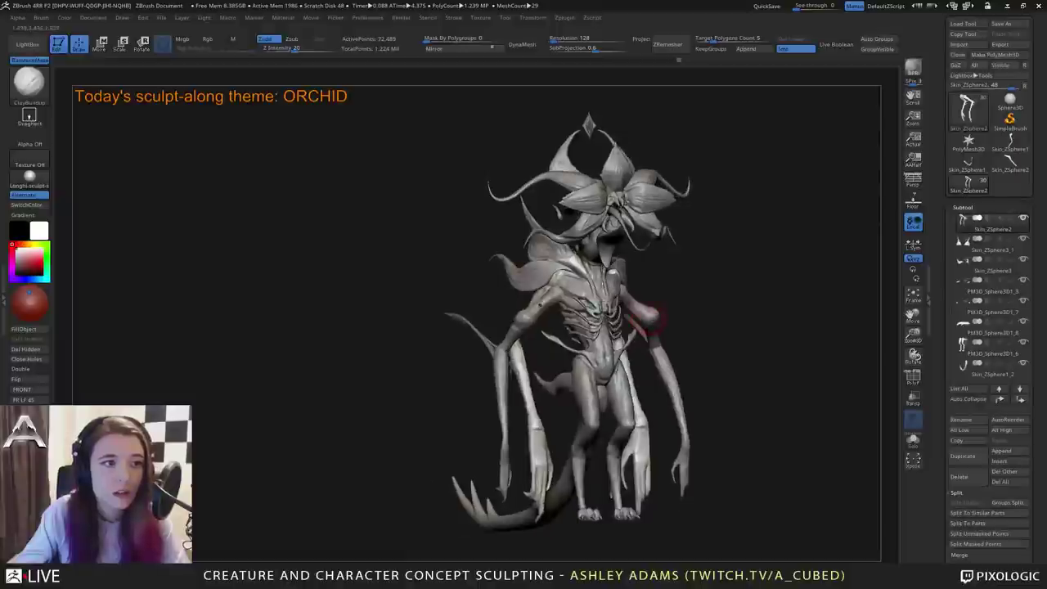
Cycle through the DamStandard, hPolish, SnakeHook, Inflat and Pinch brushes while viewing the full creature.
{"action": "key", "text": "b"}
{"action": "key", "text": "d"}
{"action": "key", "text": "s"}
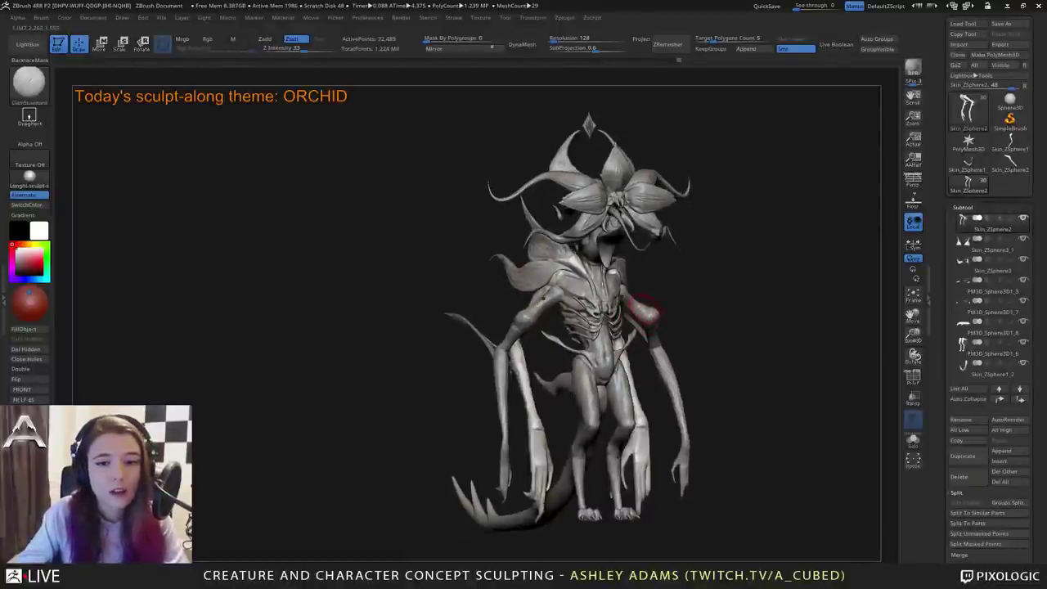
{"action": "key", "text": "b"}
{"action": "key", "text": "h"}
{"action": "key", "text": "p"}
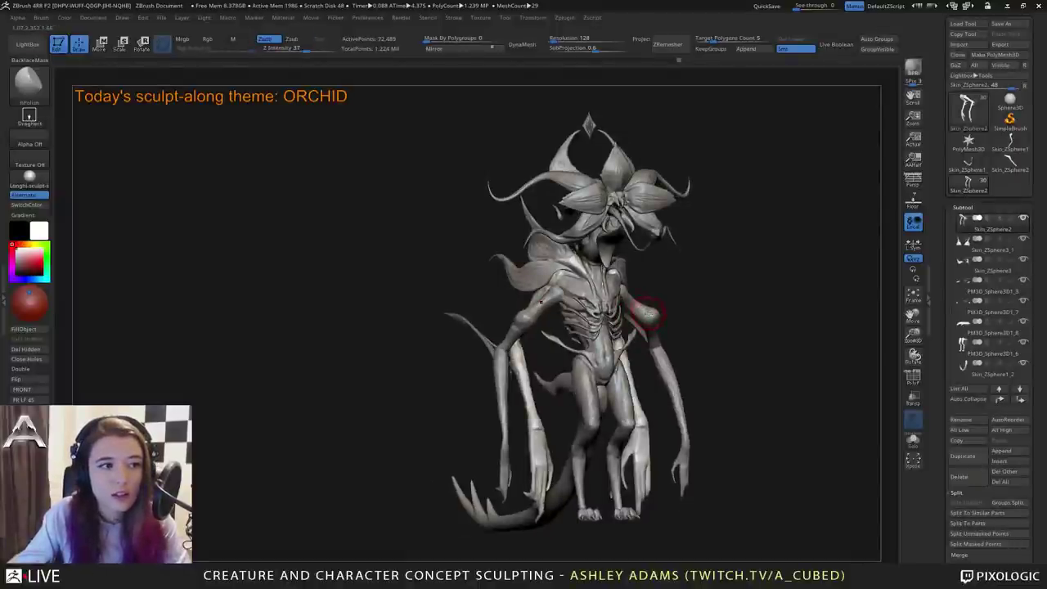
{"action": "key", "text": "b"}
{"action": "key", "text": "s"}
{"action": "key", "text": "h"}
{"action": "key", "text": "b"}
{"action": "key", "text": "i"}
{"action": "key", "text": "n"}
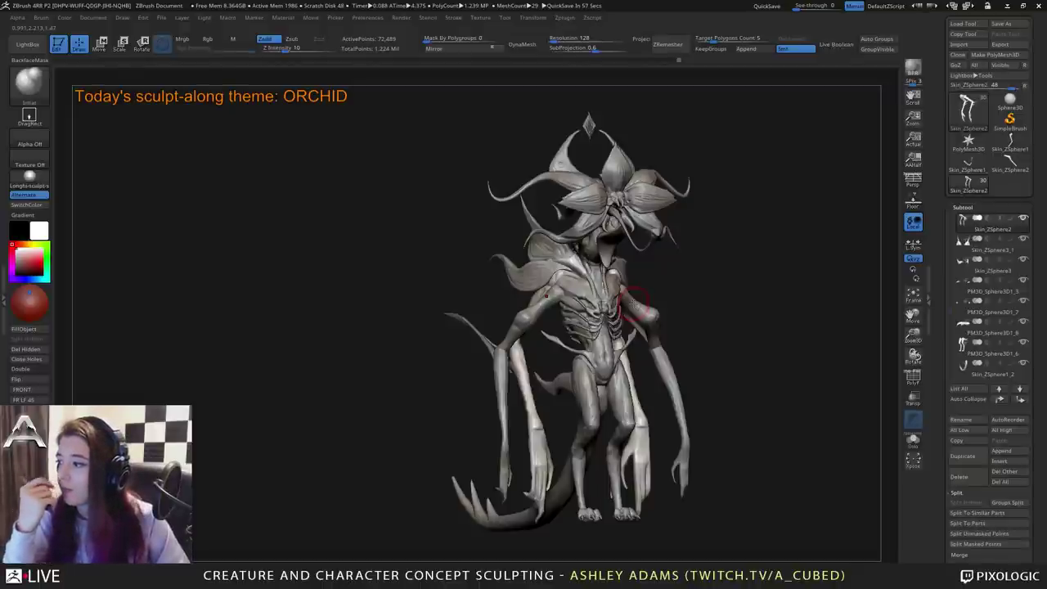
{"action": "left_click_drag", "start_coordinate": [493, 428], "coordinate": [532, 420]}
{"action": "key", "text": "b"}
{"action": "key", "text": "p"}
{"action": "key", "text": "i"}
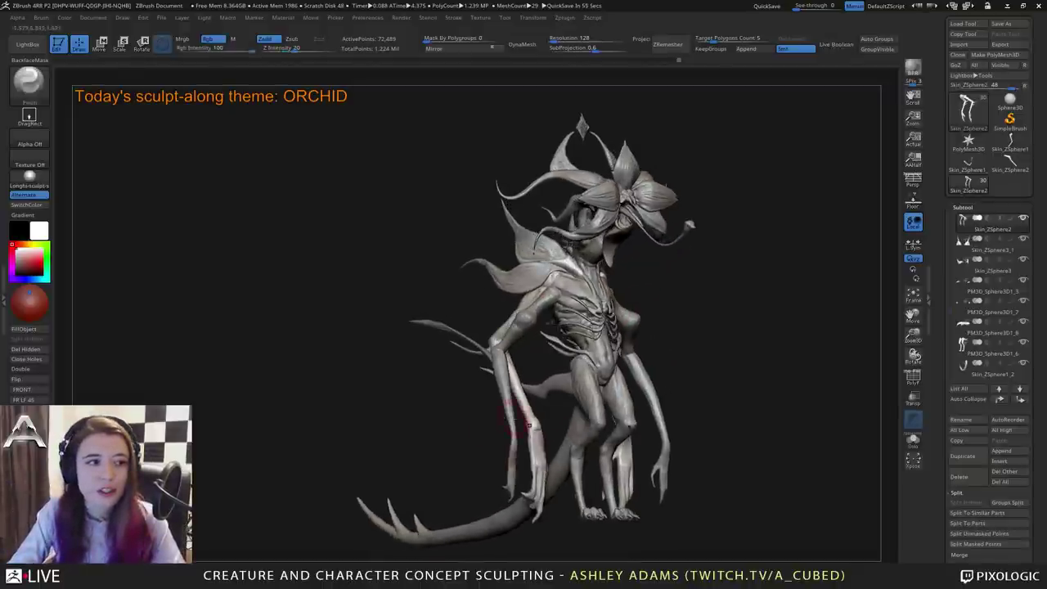
{"action": "mouse_move", "coordinate": [652, 382]}
{"action": "left_mouse_down"}
{"action": "mouse_move", "coordinate": [623, 391]}
{"action": "mouse_move", "coordinate": [617, 381]}
{"action": "left_mouse_up"}
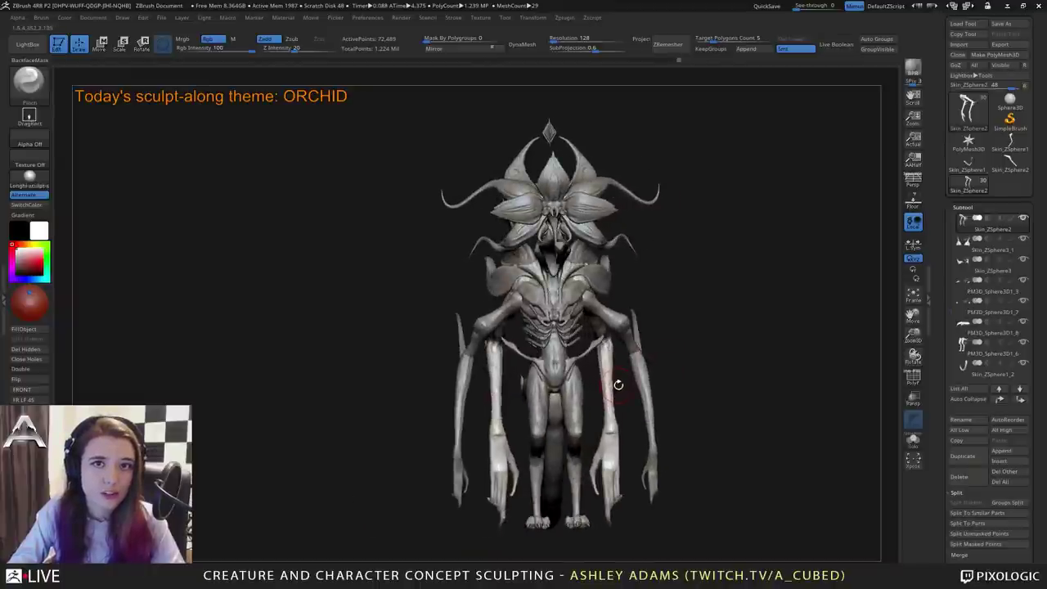
{"action": "left_click_drag", "start_coordinate": [673, 341], "coordinate": [670, 365]}
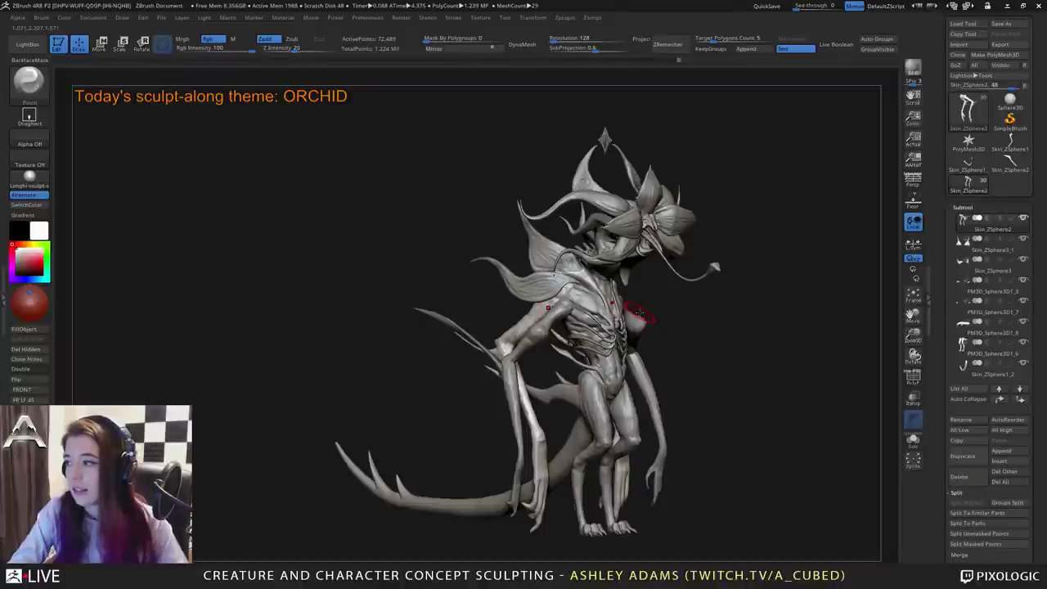
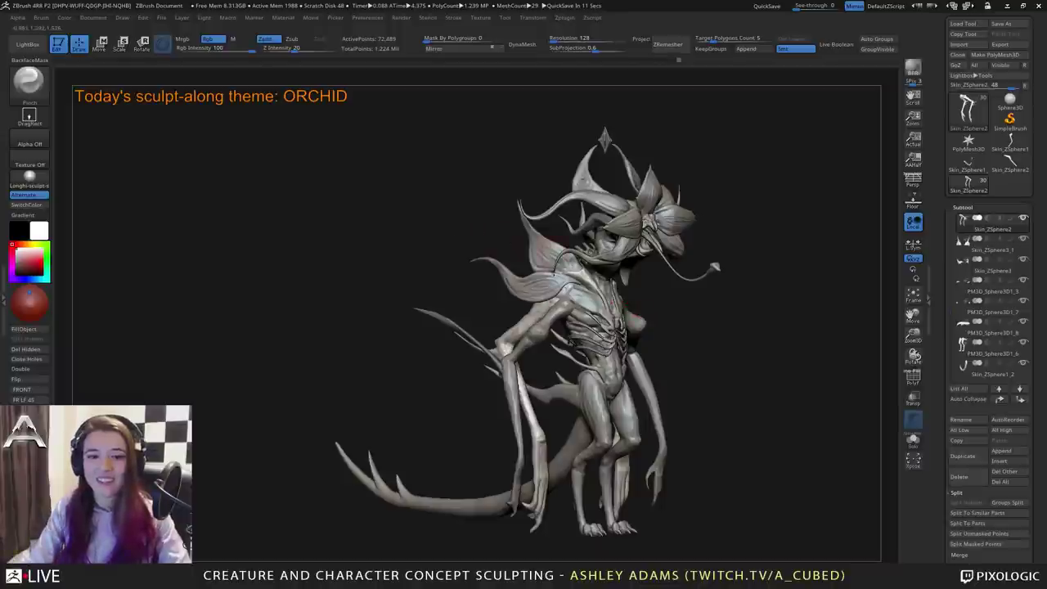
Pick the rear-arm piece and reshape its upper arms with SnakeHook, working from the side and from below.
{"action": "right_click_drag", "start_coordinate": [639, 313], "coordinate": [630, 352]}
{"action": "left_click", "coordinate": [579, 339], "text": "alt"}
{"action": "left_click", "coordinate": [681, 257], "text": "alt"}
{"action": "mouse_move", "coordinate": [680, 256]}
{"action": "right_mouse_down"}
{"action": "mouse_move", "coordinate": [722, 282]}
{"action": "mouse_move", "coordinate": [631, 292]}
{"action": "mouse_move", "coordinate": [664, 282]}
{"action": "right_mouse_up"}
{"action": "key", "text": "b"}
{"action": "key", "text": "s"}
{"action": "key", "text": "h"}
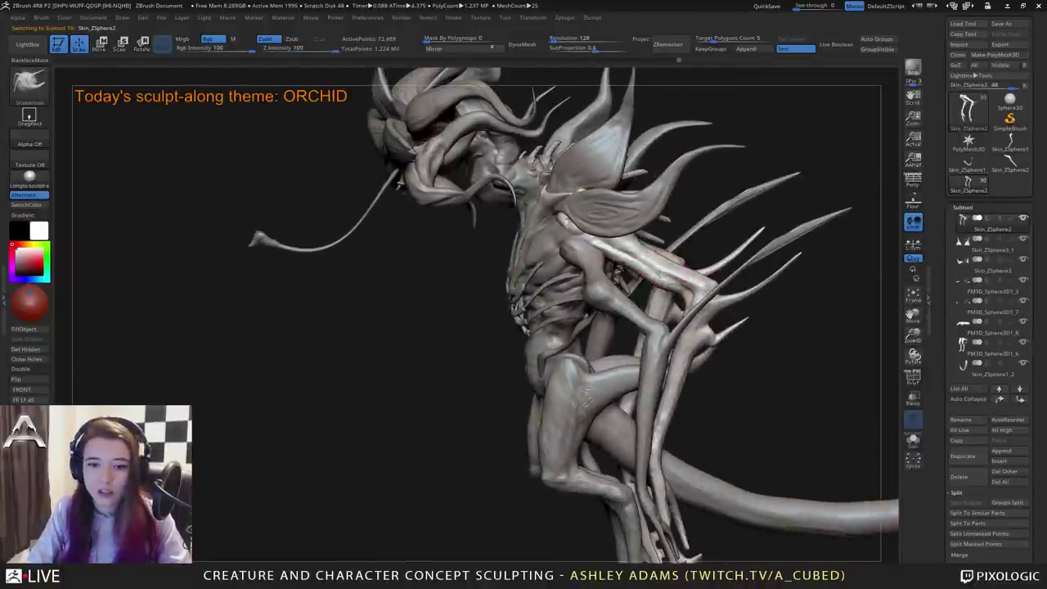
{"action": "mouse_move", "coordinate": [658, 274]}
{"action": "left_mouse_down"}
{"action": "mouse_move", "coordinate": [619, 269]}
{"action": "mouse_move", "coordinate": [656, 265]}
{"action": "mouse_move", "coordinate": [662, 279]}
{"action": "mouse_move", "coordinate": [646, 269]}
{"action": "left_mouse_up"}
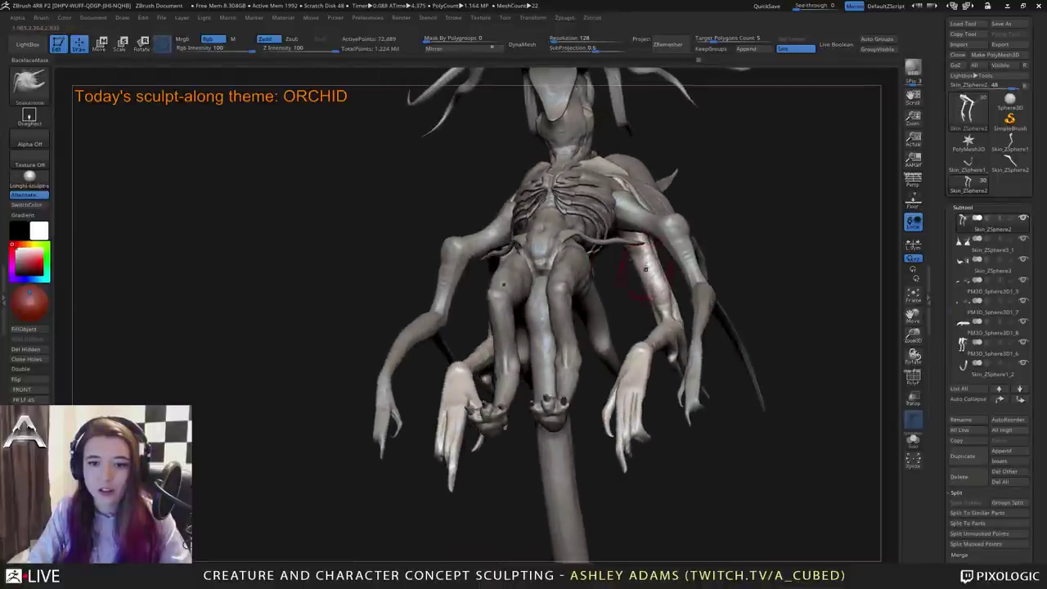
{"action": "right_click_drag", "start_coordinate": [654, 276], "coordinate": [660, 276]}
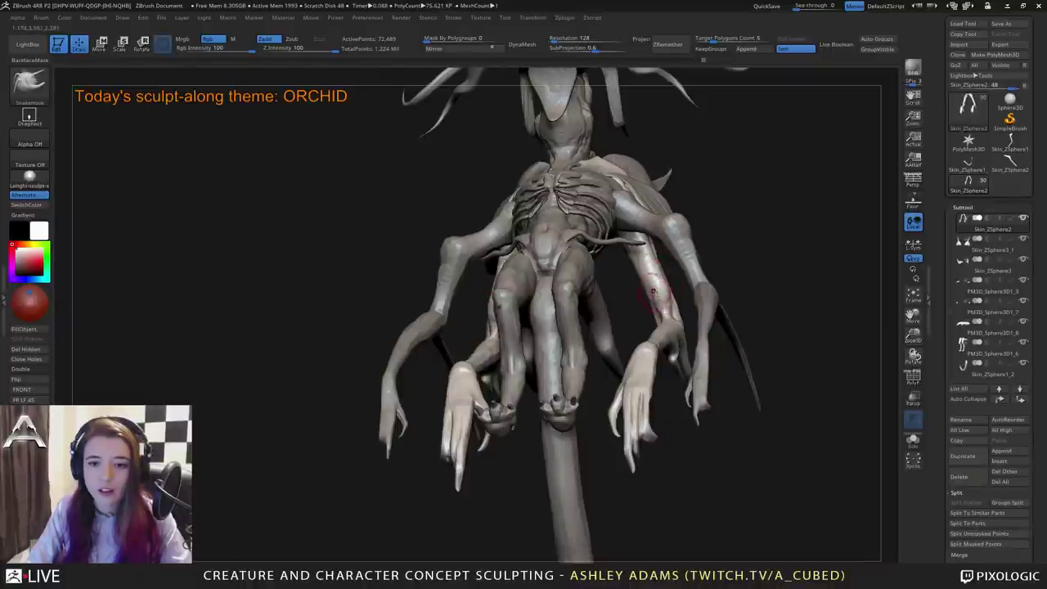
{"action": "left_click_drag", "start_coordinate": [708, 327], "coordinate": [713, 278]}
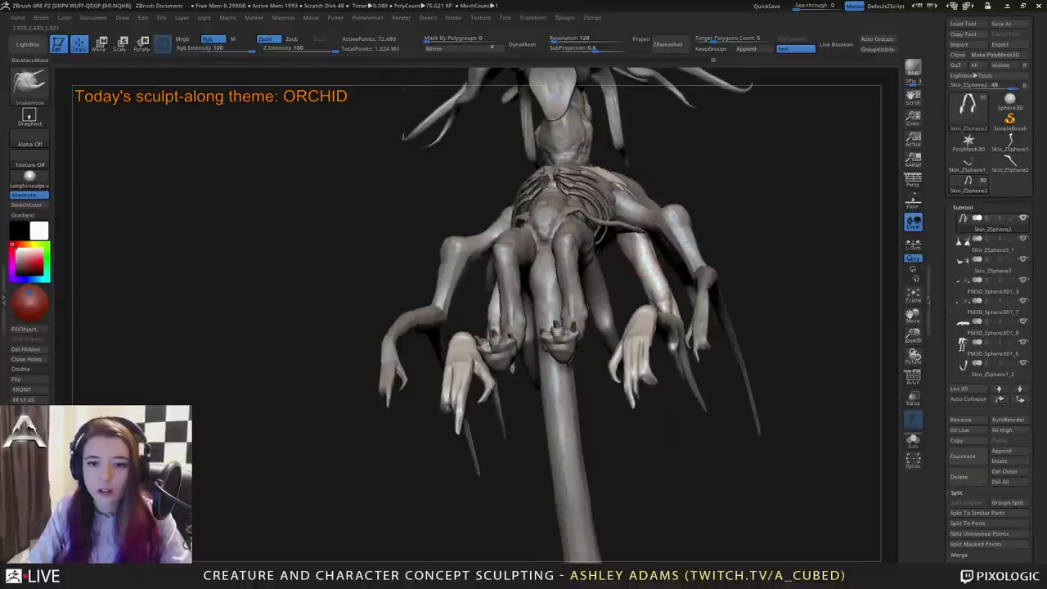
{"action": "mouse_move", "coordinate": [736, 225]}
{"action": "left_mouse_down"}
{"action": "mouse_move", "coordinate": [724, 307]}
{"action": "mouse_move", "coordinate": [740, 315]}
{"action": "mouse_move", "coordinate": [610, 278]}
{"action": "mouse_move", "coordinate": [655, 270]}
{"action": "left_mouse_up"}
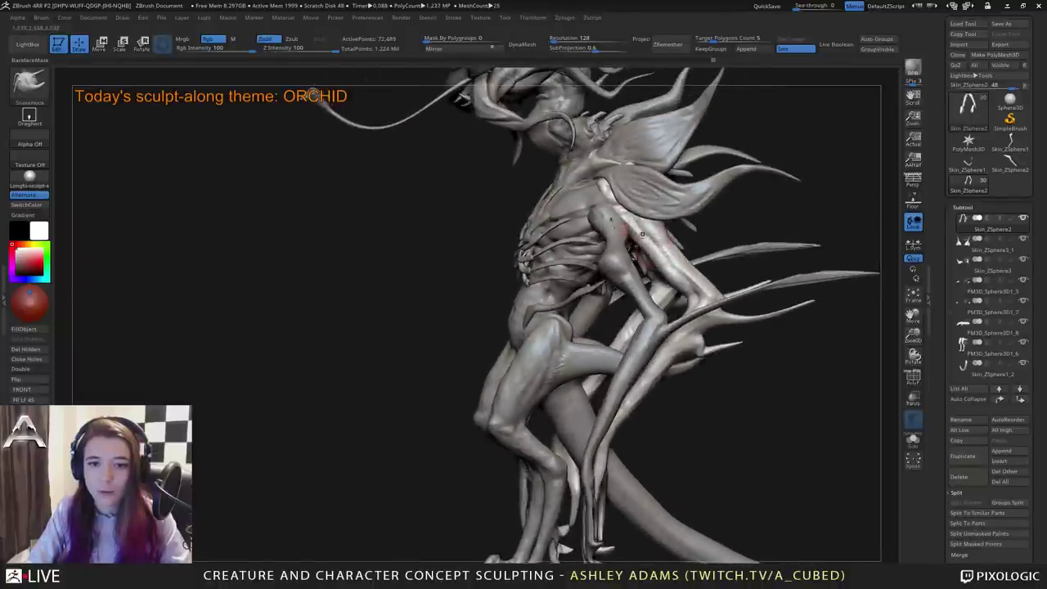
Build up the upper rear arms with ClayBuildup just beneath the shoulder petals.
{"action": "key", "text": "b"}
{"action": "key", "text": "c"}
{"action": "key", "text": "b"}
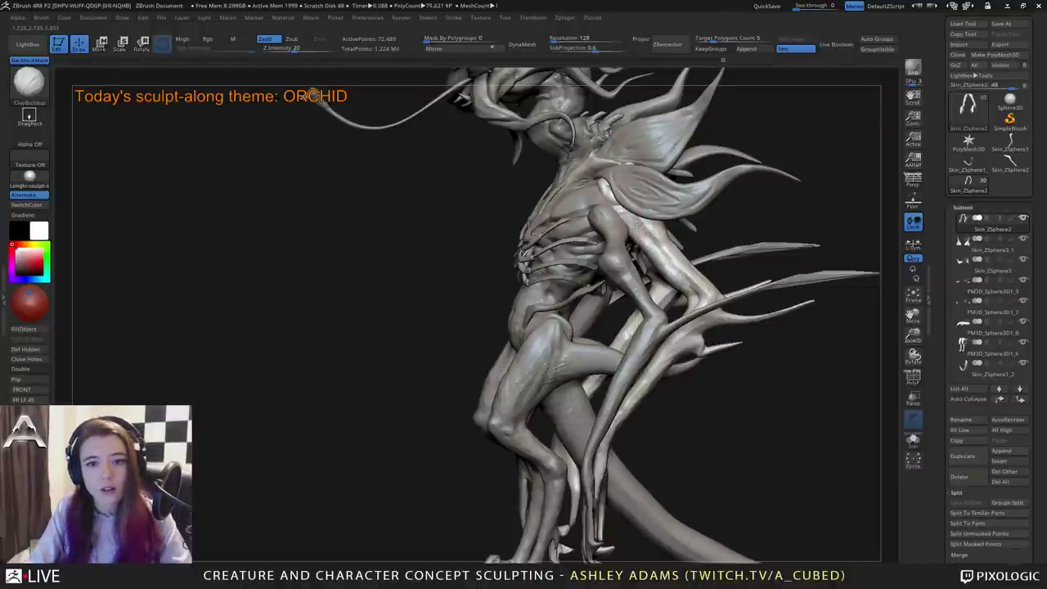
{"action": "left_click_drag", "start_coordinate": [761, 217], "coordinate": [672, 232]}
{"action": "left_click_drag", "start_coordinate": [331, 93], "coordinate": [318, 93]}
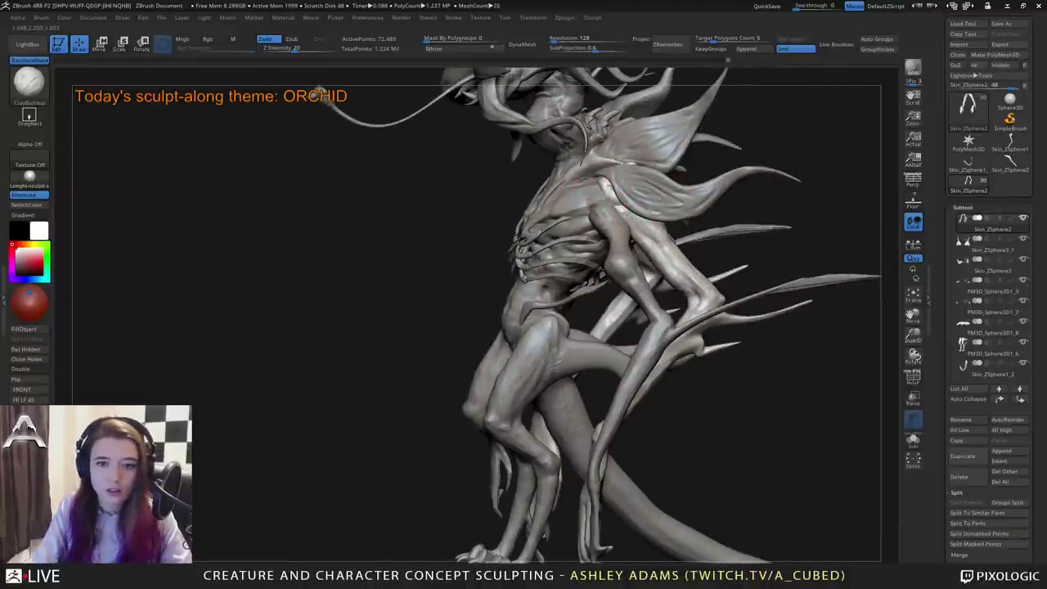
{"action": "left_click_drag", "start_coordinate": [318, 95], "coordinate": [324, 93]}
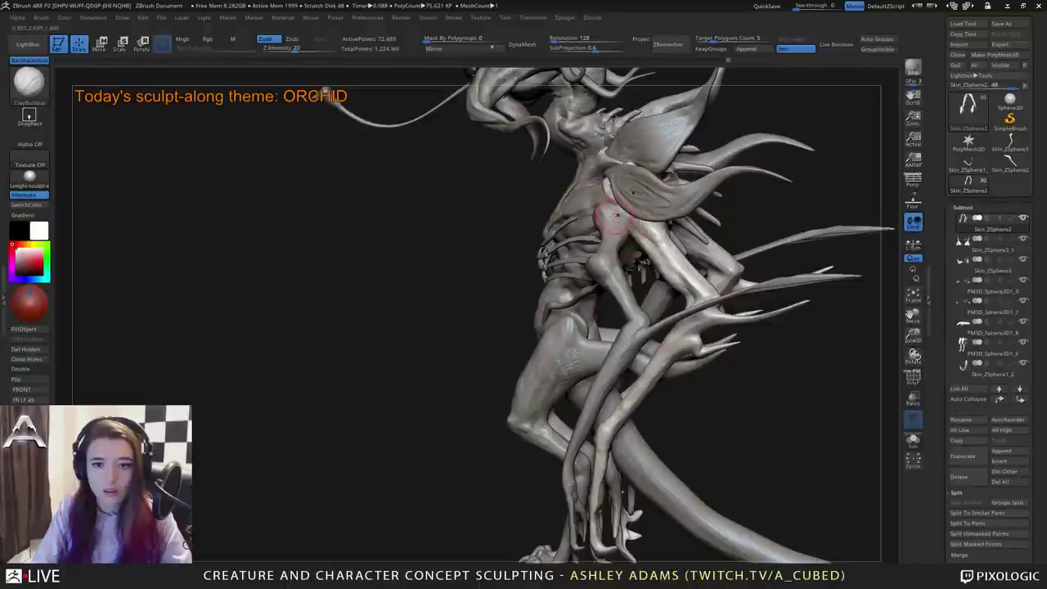
{"action": "mouse_move", "coordinate": [818, 196]}
{"action": "left_mouse_down"}
{"action": "mouse_move", "coordinate": [615, 181]}
{"action": "mouse_move", "coordinate": [661, 220]}
{"action": "left_mouse_up"}
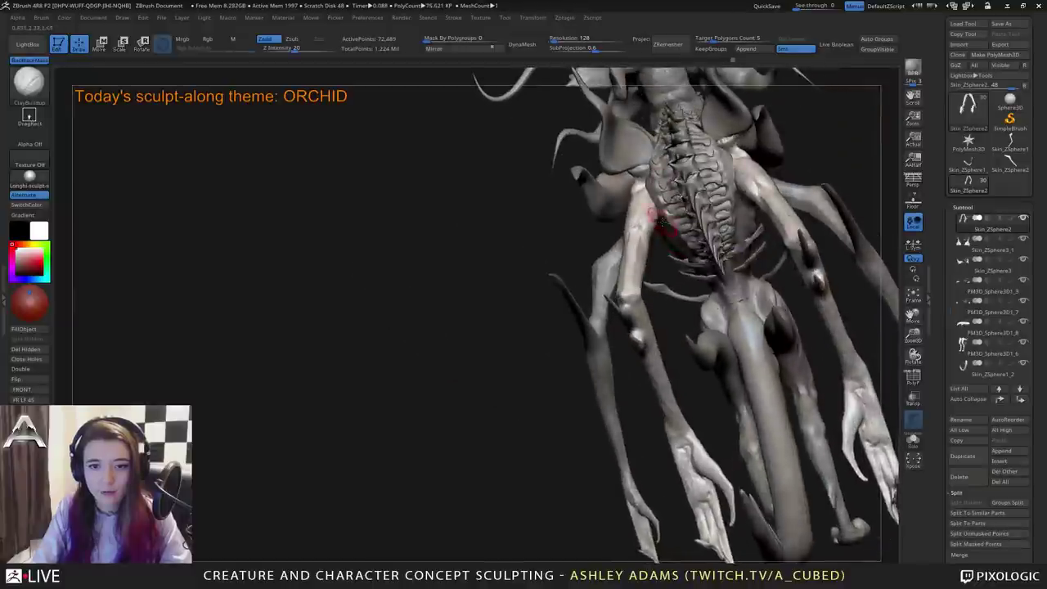
Carve creases into the back of the upper rear arms with DamStandard.
{"action": "right_click_drag", "start_coordinate": [666, 221], "coordinate": [644, 204]}
{"action": "key", "text": "b"}
{"action": "key", "text": "d"}
{"action": "key", "text": "s"}
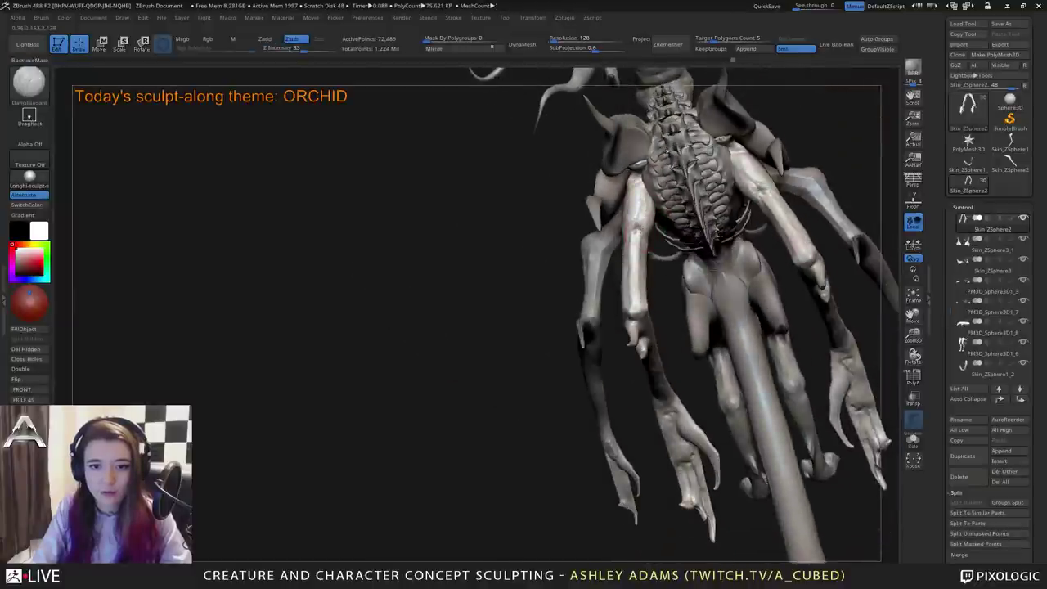
{"action": "left_click_drag", "start_coordinate": [649, 251], "coordinate": [646, 260]}
{"action": "right_click_drag", "start_coordinate": [646, 260], "coordinate": [628, 237]}
{"action": "mouse_move", "coordinate": [633, 242]}
{"action": "left_mouse_down"}
{"action": "mouse_move", "coordinate": [624, 300]}
{"action": "mouse_move", "coordinate": [619, 290]}
{"action": "left_mouse_up"}
Pick the front-arm piece and pull its shoulder ends into the chest with SnakeHook.
{"action": "mouse_move", "coordinate": [620, 297]}
{"action": "right_mouse_down"}
{"action": "mouse_move", "coordinate": [711, 301]}
{"action": "mouse_move", "coordinate": [713, 266]}
{"action": "mouse_move", "coordinate": [586, 294]}
{"action": "mouse_move", "coordinate": [603, 314]}
{"action": "right_mouse_up"}
{"action": "left_click", "coordinate": [587, 295], "text": "alt"}
{"action": "mouse_move", "coordinate": [604, 314]}
{"action": "right_mouse_down"}
{"action": "mouse_move", "coordinate": [590, 309]}
{"action": "mouse_move", "coordinate": [612, 275]}
{"action": "right_mouse_up"}
{"action": "key", "text": "b"}
{"action": "key", "text": "c"}
{"action": "key", "text": "b"}
{"action": "key", "text": "b"}
{"action": "key", "text": "s"}
{"action": "key", "text": "h"}
{"action": "left_click_drag", "start_coordinate": [614, 280], "coordinate": [611, 291]}
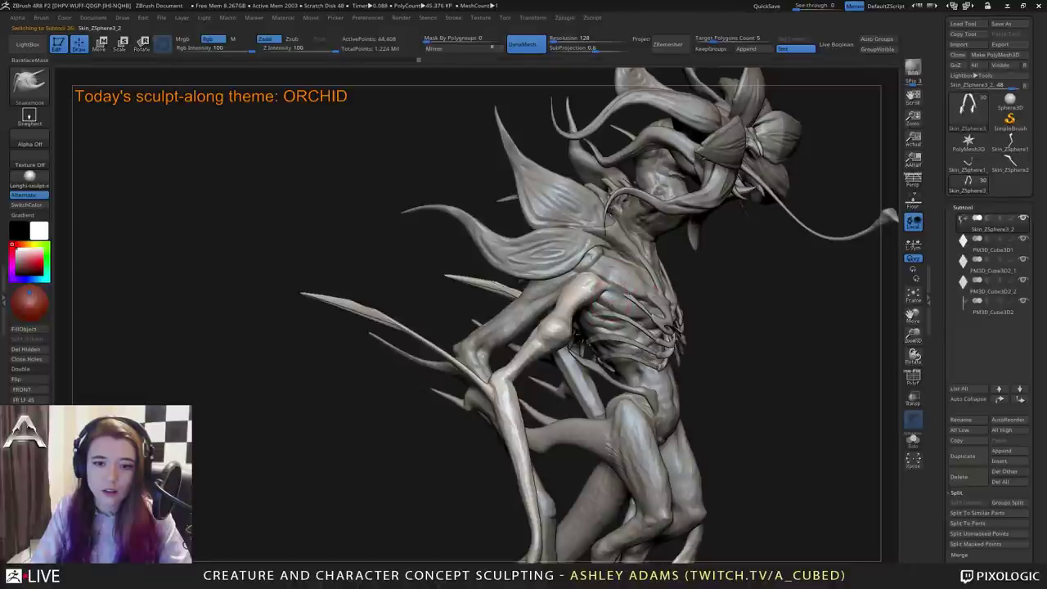
{"action": "mouse_move", "coordinate": [610, 291]}
{"action": "right_mouse_down"}
{"action": "mouse_move", "coordinate": [520, 286]}
{"action": "mouse_move", "coordinate": [619, 283]}
{"action": "right_mouse_up"}
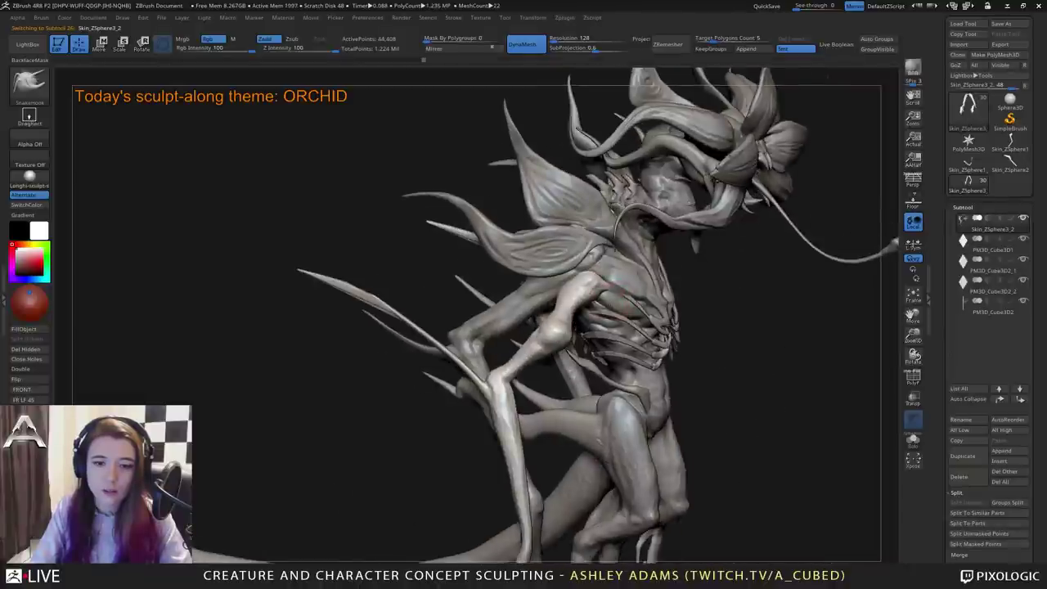
{"action": "left_click_drag", "start_coordinate": [619, 296], "coordinate": [626, 296]}
{"action": "mouse_move", "coordinate": [624, 281]}
{"action": "right_mouse_down"}
{"action": "mouse_move", "coordinate": [595, 281]}
{"action": "mouse_move", "coordinate": [611, 271]}
{"action": "right_mouse_up"}
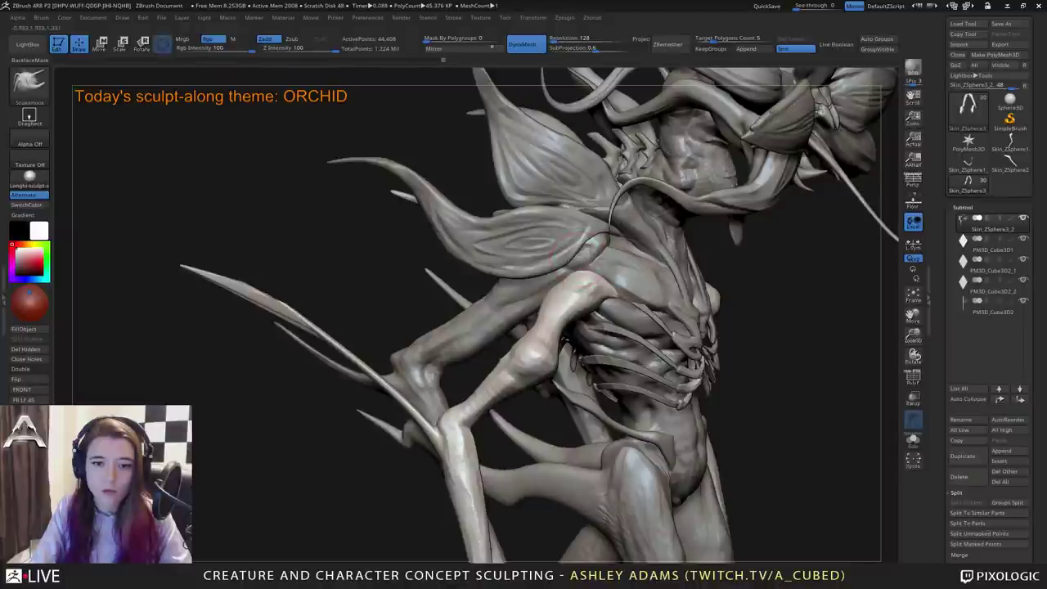
Smooth the front arms' shoulders and carve muscle creases where they meet the chest with DamStandard.
{"action": "mouse_move", "coordinate": [579, 281]}
{"action": "left_mouse_down", "text": "shift"}
{"action": "mouse_move", "coordinate": [564, 280]}
{"action": "mouse_move", "coordinate": [575, 279]}
{"action": "left_mouse_up", "text": "shift"}
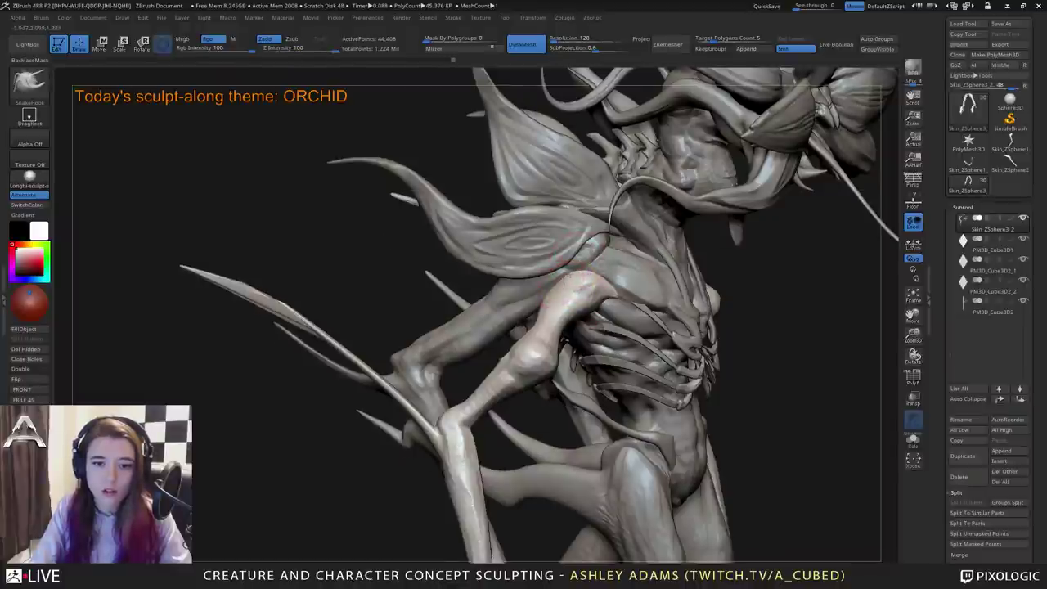
{"action": "mouse_move", "coordinate": [628, 304]}
{"action": "right_mouse_down"}
{"action": "mouse_move", "coordinate": [591, 319]}
{"action": "mouse_move", "coordinate": [626, 305]}
{"action": "right_mouse_up"}
{"action": "key", "text": "b"}
{"action": "key", "text": "d"}
{"action": "key", "text": "s"}
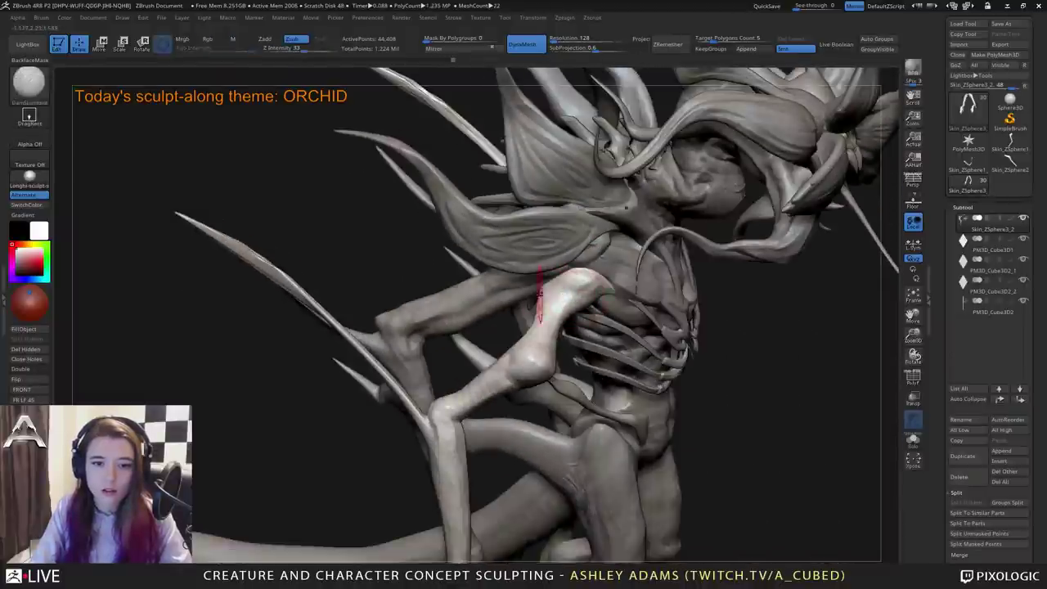
{"action": "right_click_drag", "start_coordinate": [551, 291], "coordinate": [505, 293]}
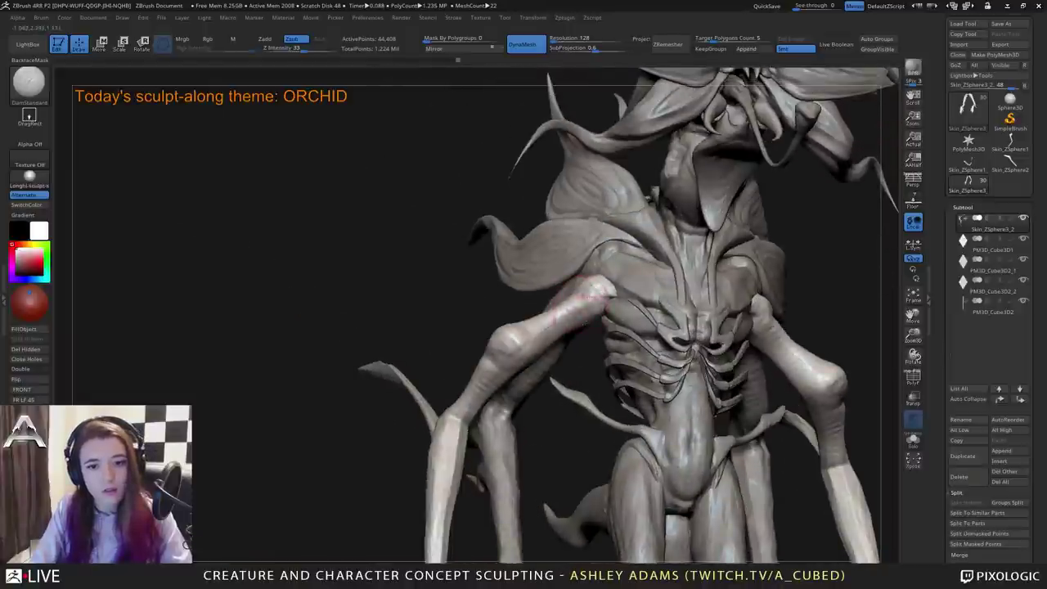
{"action": "left_click_drag", "start_coordinate": [582, 286], "coordinate": [602, 292]}
{"action": "right_click_drag", "start_coordinate": [583, 304], "coordinate": [567, 305]}
{"action": "left_click_drag", "start_coordinate": [607, 288], "coordinate": [595, 299]}
{"action": "right_click_drag", "start_coordinate": [573, 300], "coordinate": [625, 296]}
{"action": "mouse_move", "coordinate": [587, 279]}
{"action": "left_mouse_down"}
{"action": "mouse_move", "coordinate": [573, 280]}
{"action": "mouse_move", "coordinate": [598, 319]}
{"action": "left_mouse_up"}
{"action": "mouse_move", "coordinate": [599, 319]}
{"action": "right_mouse_down", "text": "ctrl"}
{"action": "mouse_move", "coordinate": [597, 245]}
{"action": "mouse_move", "coordinate": [458, 237]}
{"action": "right_mouse_up", "text": "ctrl"}
{"action": "left_click_drag", "start_coordinate": [563, 239], "coordinate": [521, 242]}
{"action": "right_click_drag", "start_coordinate": [561, 237], "coordinate": [561, 237], "text": "ctrl"}
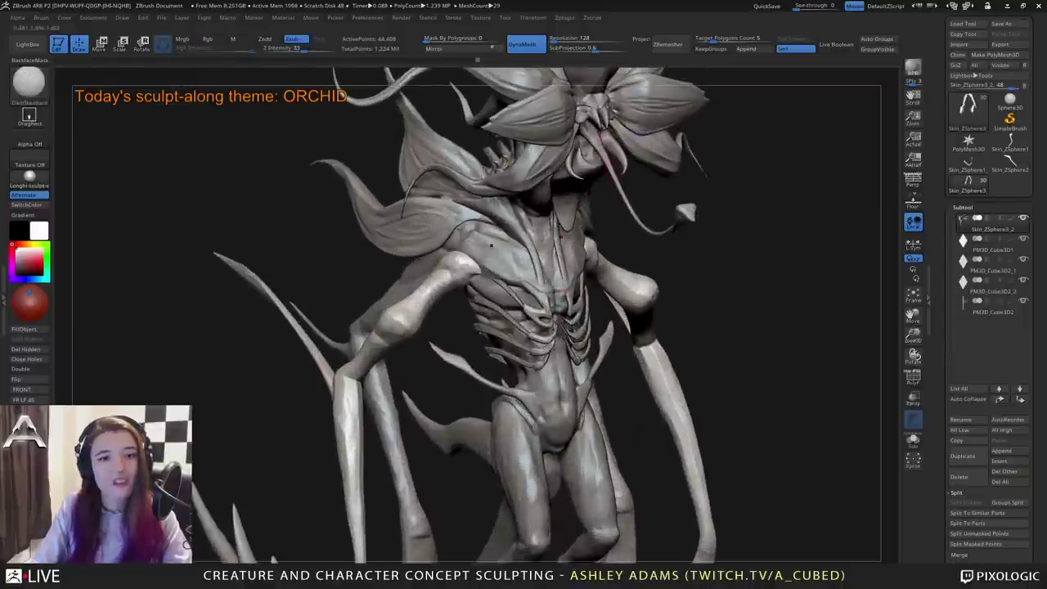
Pick the mouth piece beneath the head petals and carve creases inside it with DamStandard.
{"action": "left_click", "coordinate": [604, 145], "text": "alt"}
{"action": "right_click_drag", "start_coordinate": [604, 146], "coordinate": [482, 213], "text": "alt"}
{"action": "mouse_move", "coordinate": [605, 274]}
{"action": "right_mouse_down"}
{"action": "mouse_move", "coordinate": [491, 331]}
{"action": "mouse_move", "coordinate": [544, 287]}
{"action": "mouse_move", "coordinate": [509, 326]}
{"action": "right_mouse_up"}
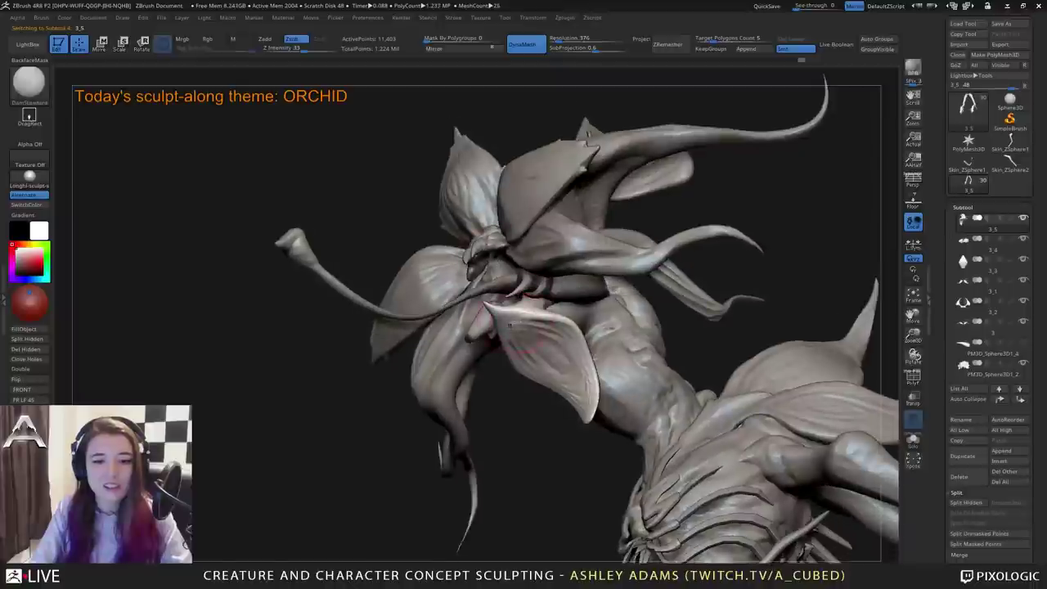
{"action": "left_click_drag", "start_coordinate": [510, 324], "coordinate": [513, 296]}
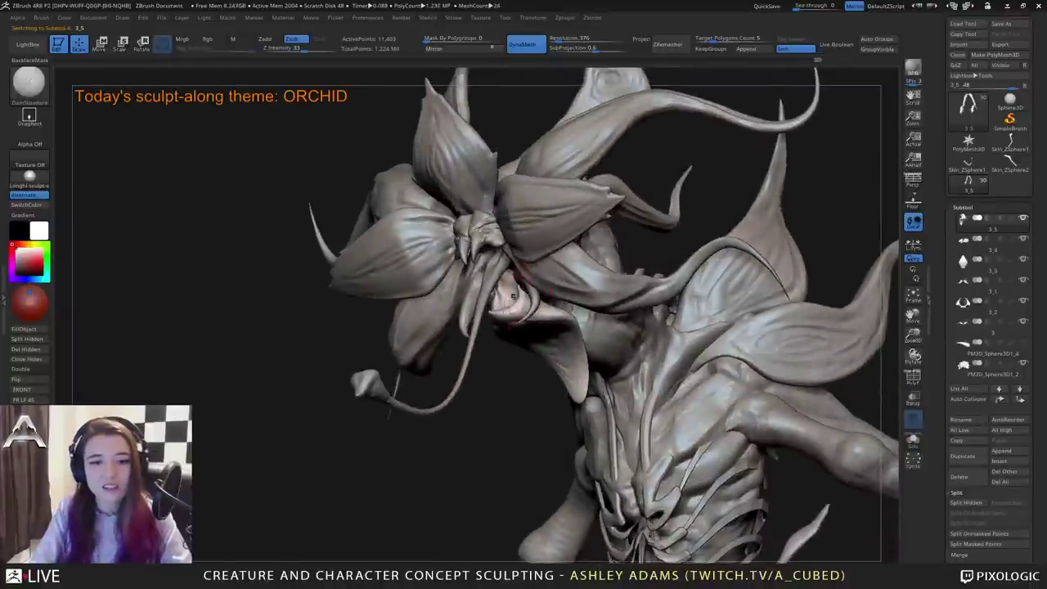
{"action": "right_click_drag", "start_coordinate": [520, 297], "coordinate": [535, 309]}
{"action": "left_click_drag", "start_coordinate": [519, 293], "coordinate": [514, 304]}
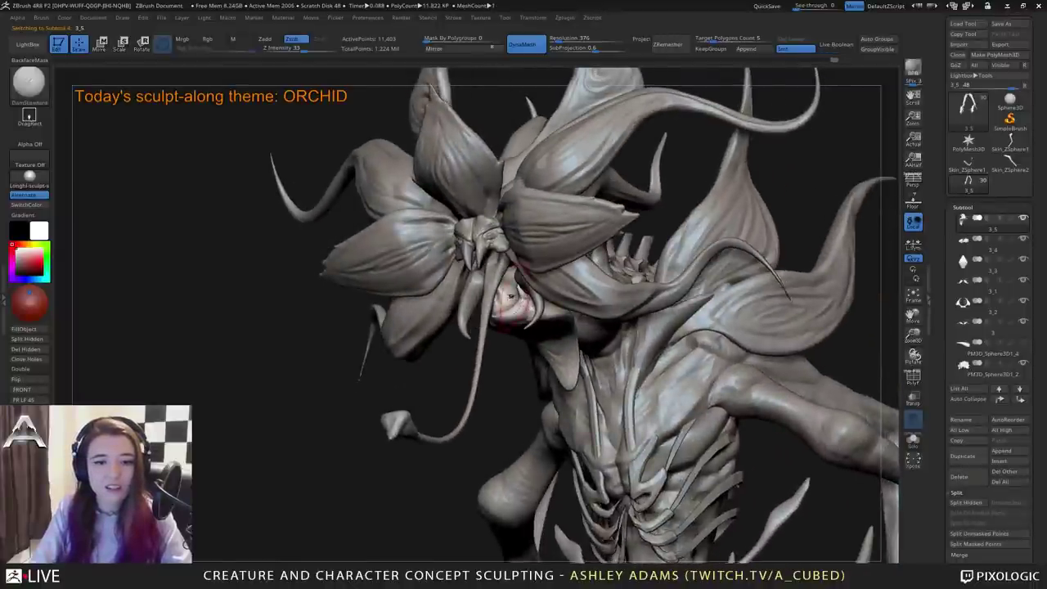
{"action": "right_click_drag", "start_coordinate": [514, 299], "coordinate": [530, 309]}
{"action": "left_click_drag", "start_coordinate": [517, 303], "coordinate": [522, 301]}
{"action": "mouse_move", "coordinate": [514, 309]}
{"action": "right_mouse_down", "text": "ctrl"}
{"action": "mouse_move", "coordinate": [543, 273]}
{"action": "mouse_move", "coordinate": [592, 261]}
{"action": "right_mouse_up", "text": "ctrl"}
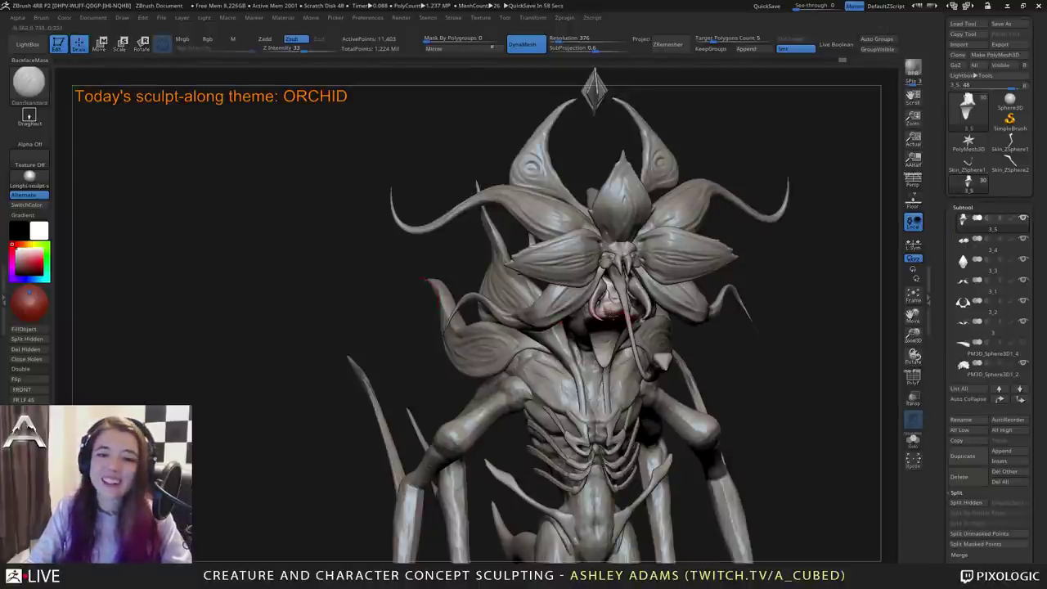
Pick the leg piece, mask the curved spikes behind the hips and split the masked points into their own subtool.
{"action": "right_click_drag", "start_coordinate": [605, 312], "coordinate": [674, 270]}
{"action": "mouse_move", "coordinate": [560, 345]}
{"action": "right_mouse_down", "text": "shift"}
{"action": "mouse_move", "coordinate": [585, 350]}
{"action": "mouse_move", "coordinate": [570, 444]}
{"action": "mouse_move", "coordinate": [631, 318]}
{"action": "mouse_move", "coordinate": [587, 317]}
{"action": "mouse_move", "coordinate": [631, 320]}
{"action": "right_mouse_up", "text": "shift"}
{"action": "left_click", "coordinate": [567, 351], "text": "alt"}
{"action": "key", "text": "b"}
{"action": "key", "text": "s"}
{"action": "key", "text": "t"}
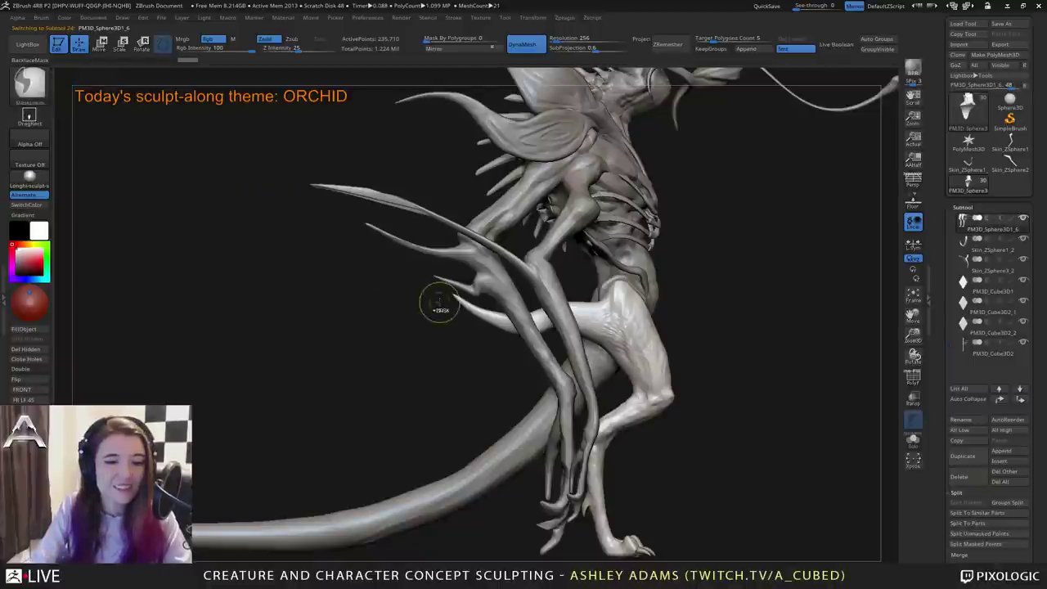
{"action": "mouse_move", "coordinate": [387, 291]}
{"action": "left_mouse_down", "text": "ctrl"}
{"action": "mouse_move", "coordinate": [492, 376]}
{"action": "mouse_move", "coordinate": [602, 346]}
{"action": "mouse_move", "coordinate": [561, 352]}
{"action": "left_mouse_up", "text": "ctrl"}
{"action": "left_click", "coordinate": [975, 545]}
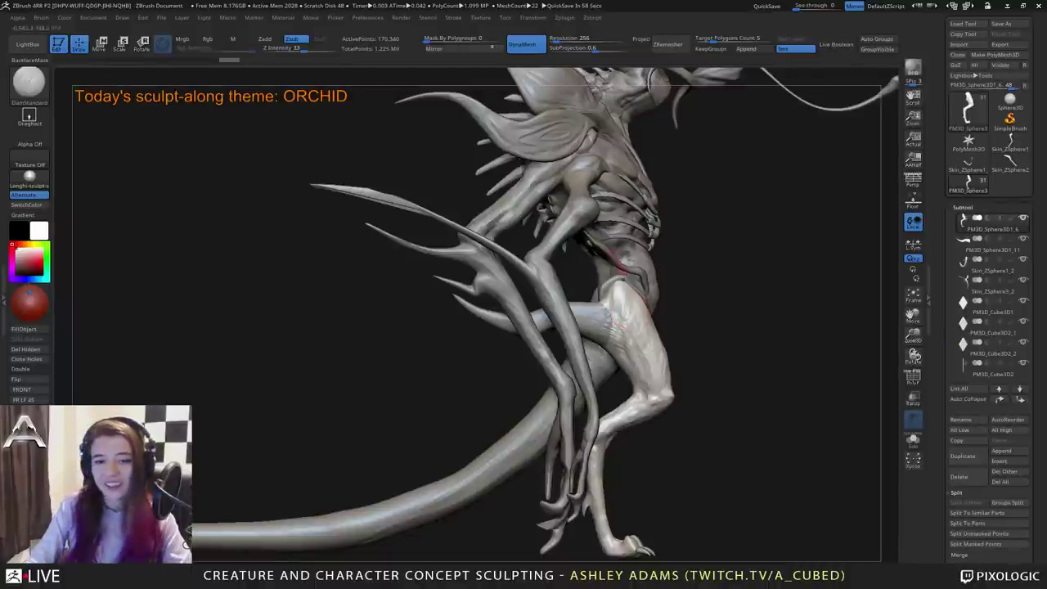
Close the open holes on both the leg piece and the split-off hip-spike piece.
{"action": "left_click", "coordinate": [47, 358]}
{"action": "left_click", "coordinate": [597, 312], "text": "alt"}
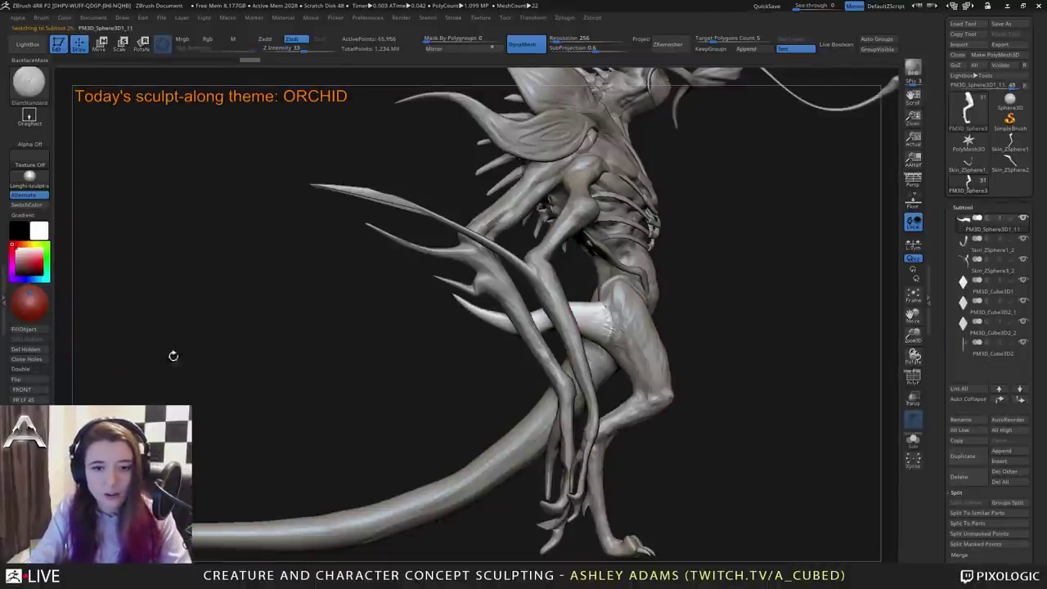
{"action": "left_click", "coordinate": [38, 360]}
Adjust the brush size and rework the base of the hip spikes with SnakeHook and smoothing.
{"action": "key", "text": "space"}
{"action": "left_click_drag", "start_coordinate": [586, 293], "coordinate": [597, 294]}
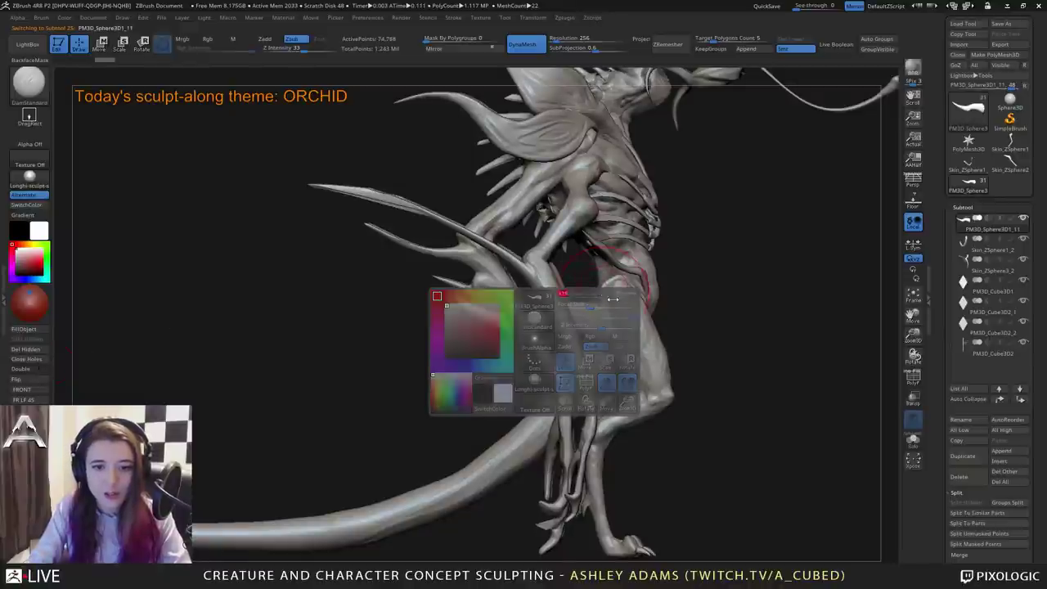
{"action": "key", "text": "b"}
{"action": "key", "text": "s"}
{"action": "key", "text": "h"}
{"action": "key", "text": "shift"}
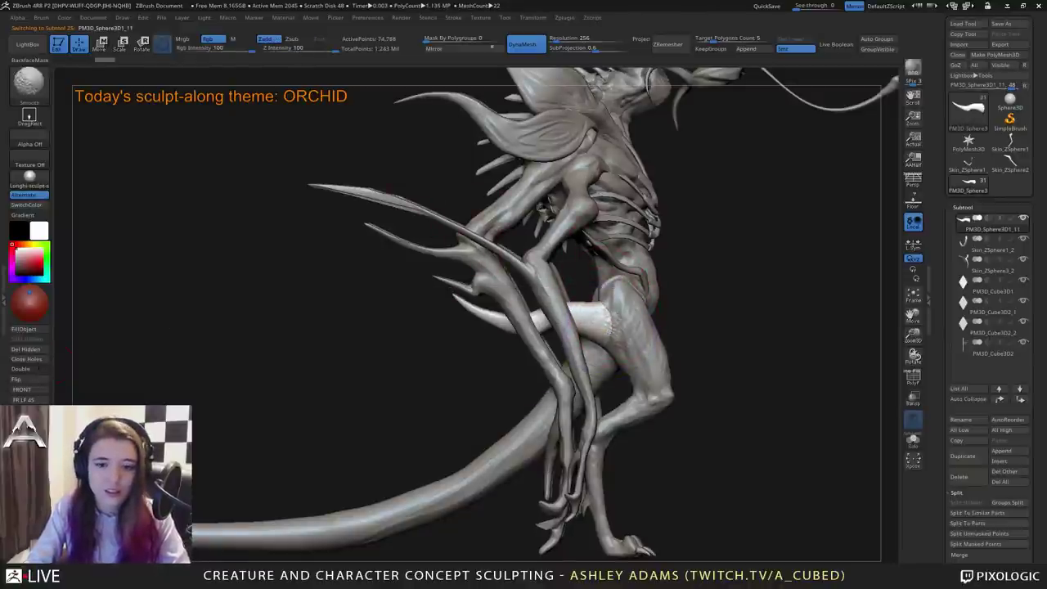
{"action": "right_click_drag", "start_coordinate": [582, 306], "coordinate": [654, 303]}
Pick the leg piece and reshape and smooth its upper thigh and hip with a resized SnakeHook brush.
{"action": "left_click", "coordinate": [490, 401], "text": "alt"}
{"action": "right_click_drag", "start_coordinate": [425, 356], "coordinate": [504, 354]}
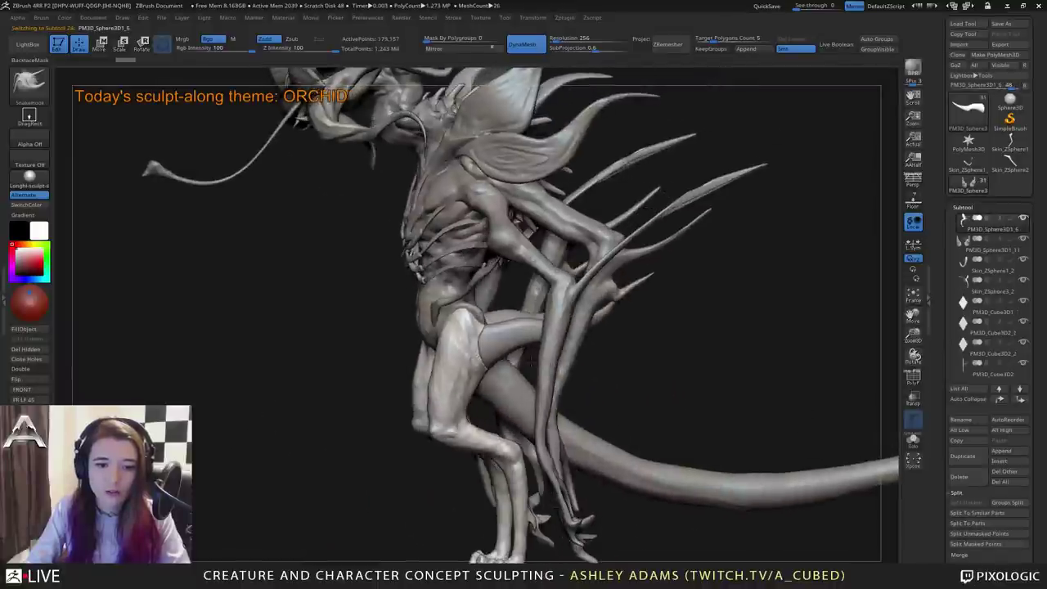
{"action": "key", "text": "space"}
{"action": "left_click_drag", "start_coordinate": [504, 355], "coordinate": [489, 354]}
{"action": "mouse_move", "coordinate": [475, 360]}
{"action": "right_mouse_down", "text": "alt"}
{"action": "mouse_move", "coordinate": [505, 330]}
{"action": "mouse_move", "coordinate": [487, 338]}
{"action": "right_mouse_up", "text": "alt"}
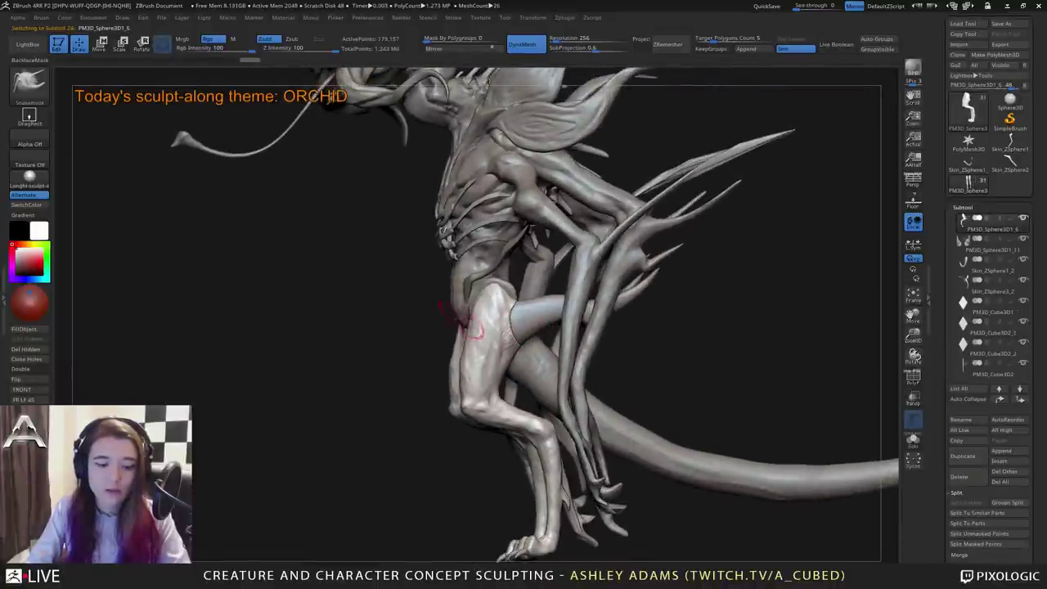
{"action": "key", "text": "shift"}
Swell the leg's hip around the spike socket with the Inflat brush.
{"action": "left_click", "coordinate": [513, 307], "text": "alt"}
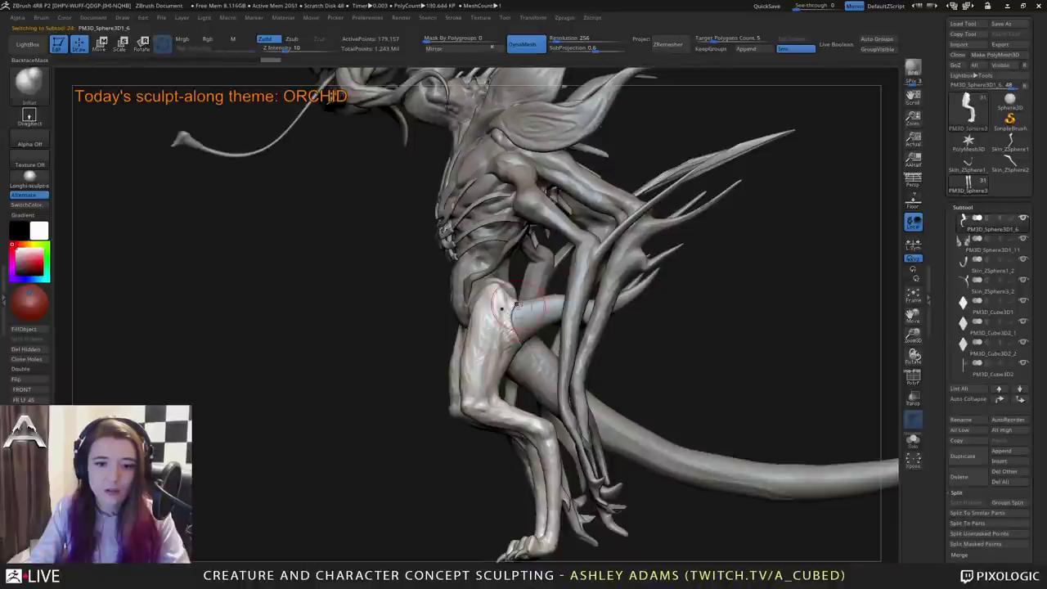
{"action": "right_click_drag", "start_coordinate": [514, 326], "coordinate": [455, 322]}
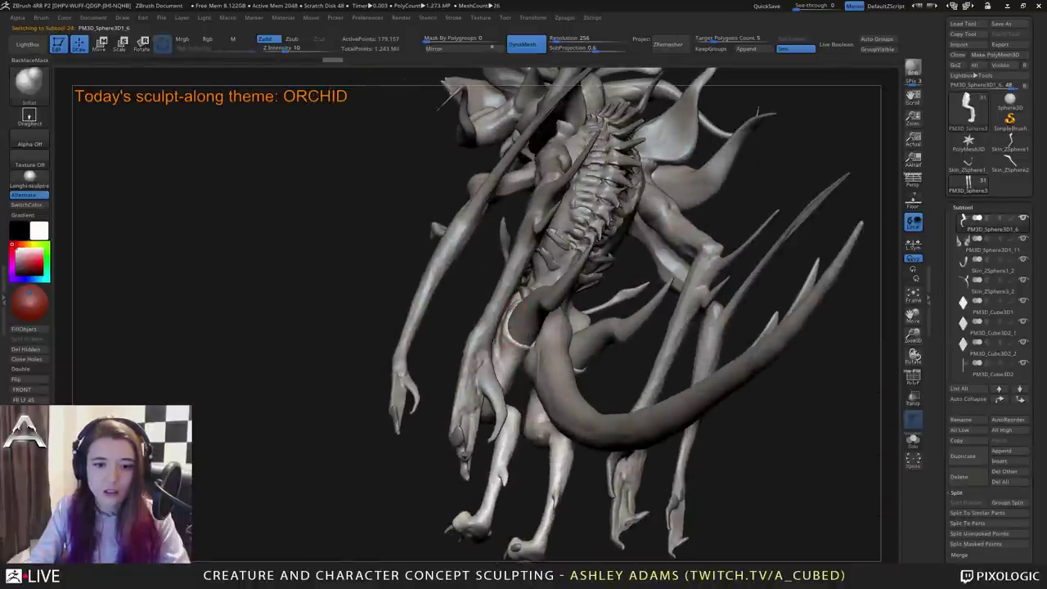
{"action": "right_click_drag", "start_coordinate": [520, 324], "coordinate": [505, 304]}
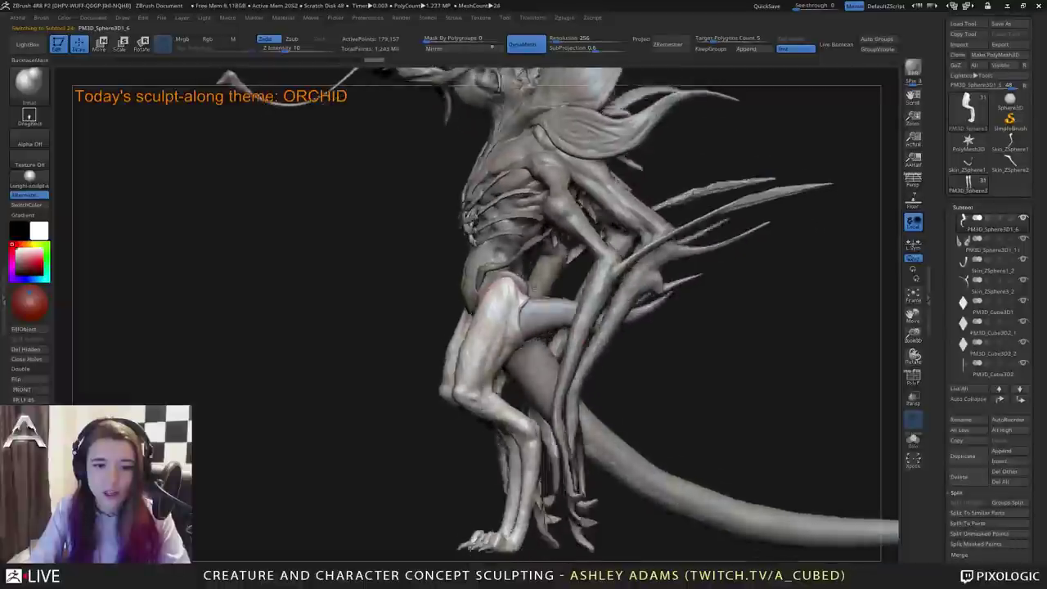
{"action": "left_click_drag", "start_coordinate": [507, 319], "coordinate": [523, 309]}
Pick the hip-spike piece and pull its base fuller where it meets the hip with the SnakeHook brush.
{"action": "left_click", "coordinate": [536, 319], "text": "alt"}
{"action": "right_click_drag", "start_coordinate": [526, 317], "coordinate": [539, 305]}
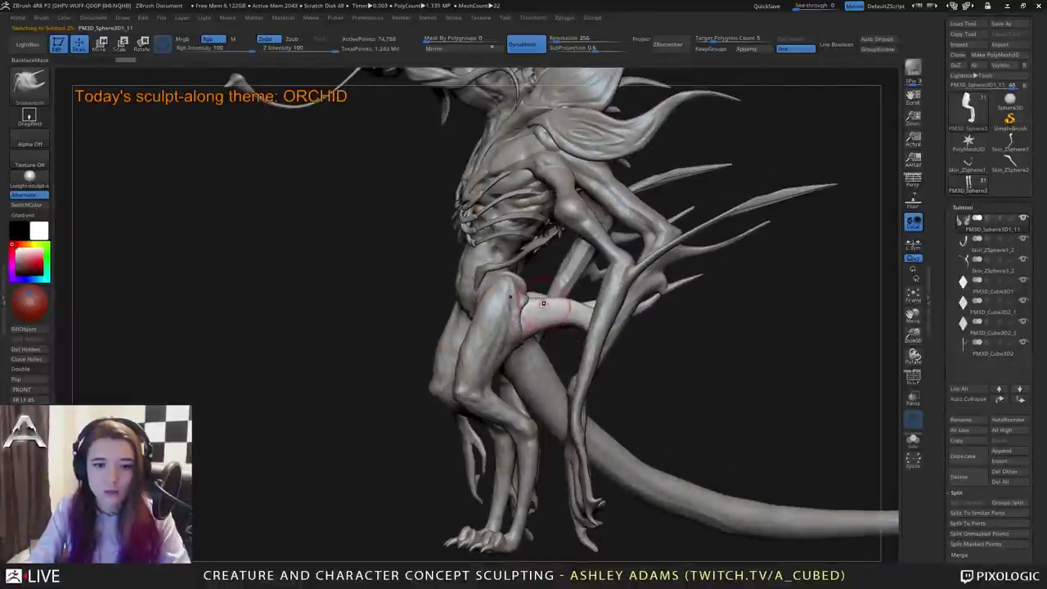
{"action": "key", "text": "b"}
{"action": "key", "text": "s"}
{"action": "key", "text": "h"}
{"action": "key", "text": "space"}
{"action": "left_click_drag", "start_coordinate": [537, 306], "coordinate": [546, 304]}
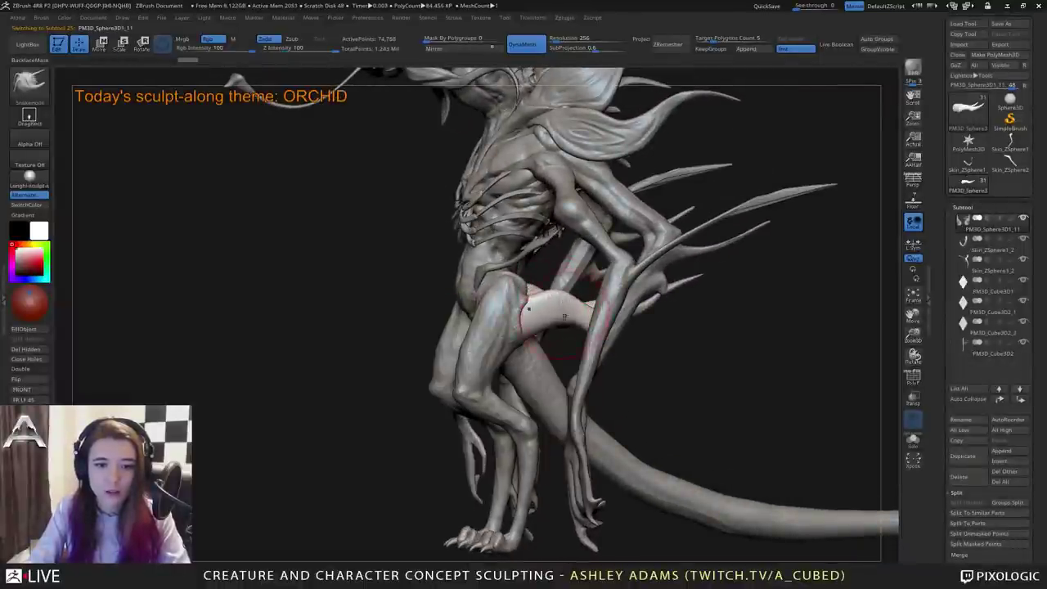
{"action": "right_click_drag", "start_coordinate": [582, 334], "coordinate": [540, 333]}
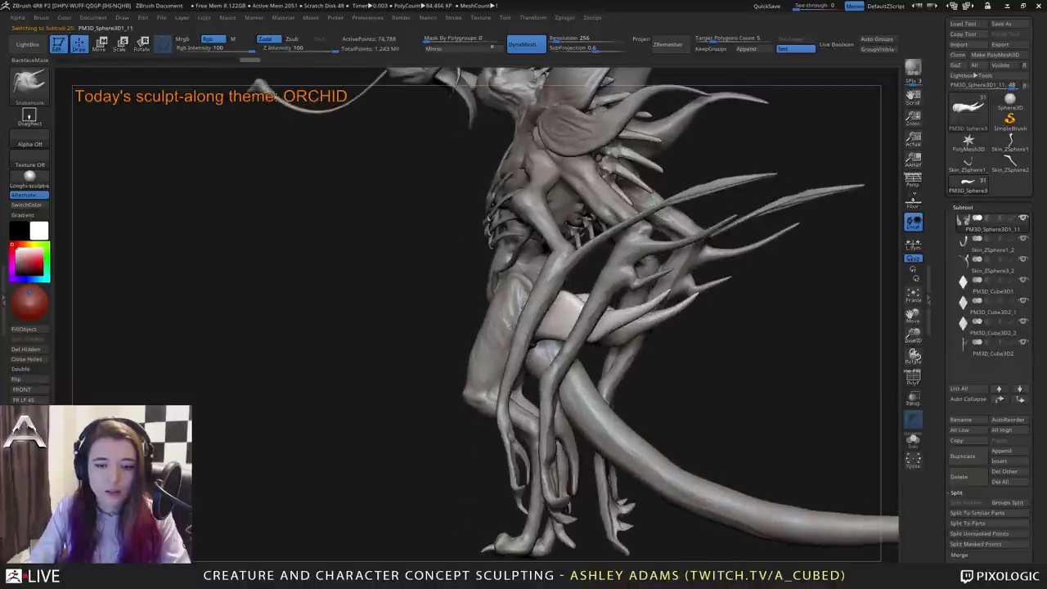
{"action": "mouse_move", "coordinate": [592, 330]}
{"action": "left_mouse_down"}
{"action": "mouse_move", "coordinate": [643, 314]}
{"action": "mouse_move", "coordinate": [634, 347]}
{"action": "mouse_move", "coordinate": [576, 329]}
{"action": "mouse_move", "coordinate": [622, 327]}
{"action": "mouse_move", "coordinate": [610, 336]}
{"action": "left_mouse_up"}
Resize the SnakeHook brush and swell the lower part of the hip spikes outward into rounded bulbs.
{"action": "key", "text": "space"}
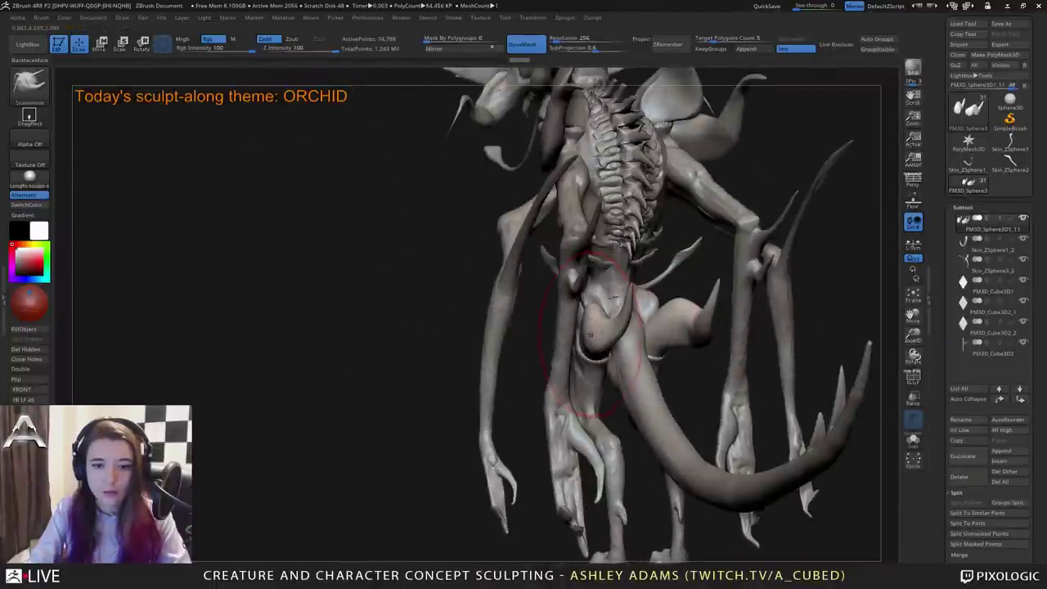
{"action": "right_click_drag", "start_coordinate": [581, 336], "coordinate": [540, 323]}
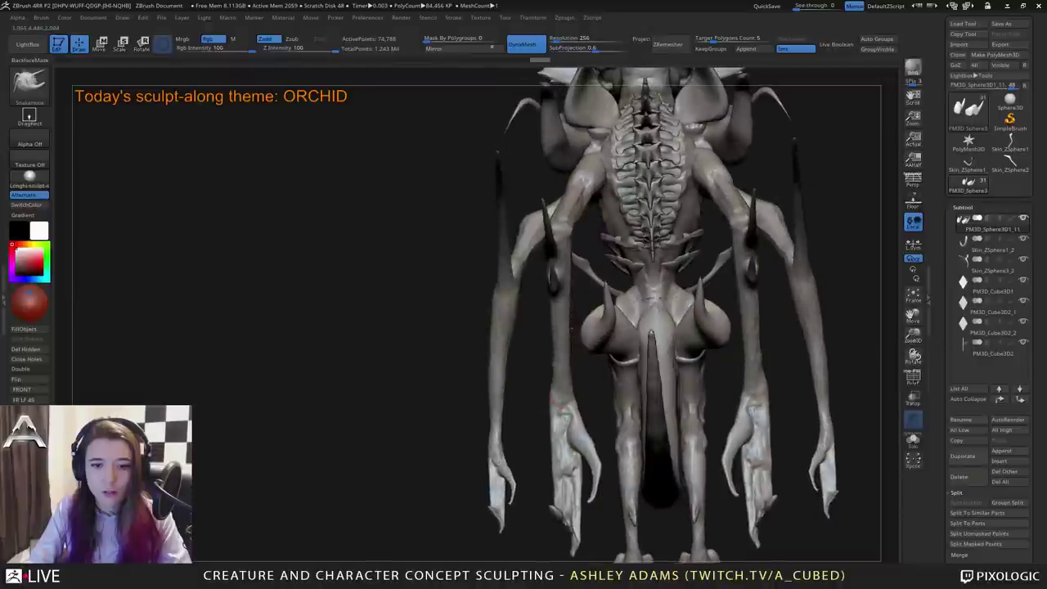
{"action": "mouse_move", "coordinate": [626, 327]}
{"action": "right_mouse_down"}
{"action": "mouse_move", "coordinate": [724, 266]}
{"action": "mouse_move", "coordinate": [773, 274]}
{"action": "right_mouse_up"}
{"action": "key", "text": "space"}
{"action": "left_click", "coordinate": [680, 308]}
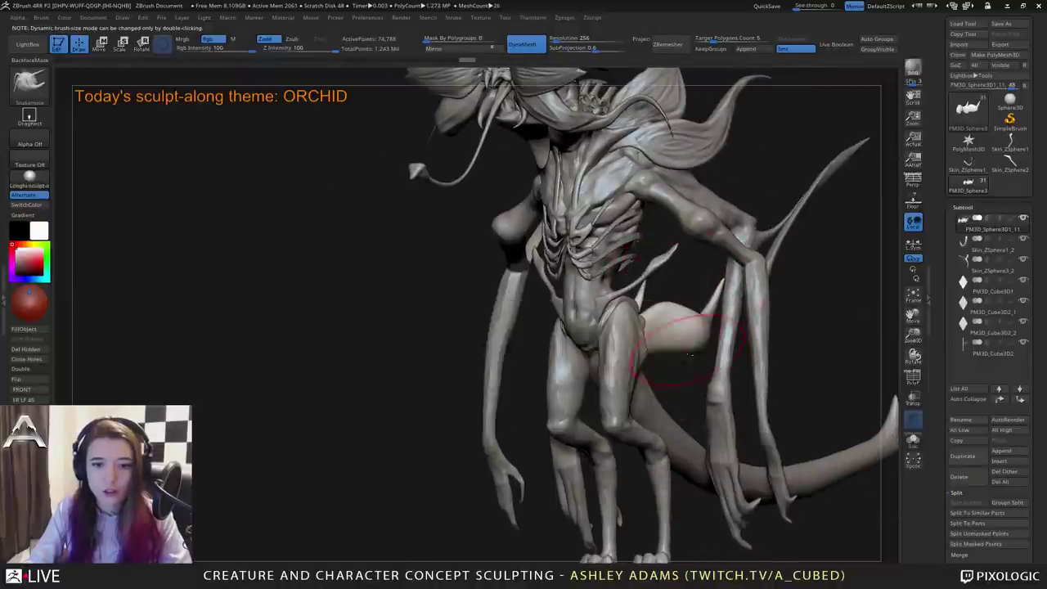
{"action": "right_click_drag", "start_coordinate": [663, 331], "coordinate": [548, 339], "text": "alt"}
{"action": "left_click_drag", "start_coordinate": [539, 360], "coordinate": [442, 336]}
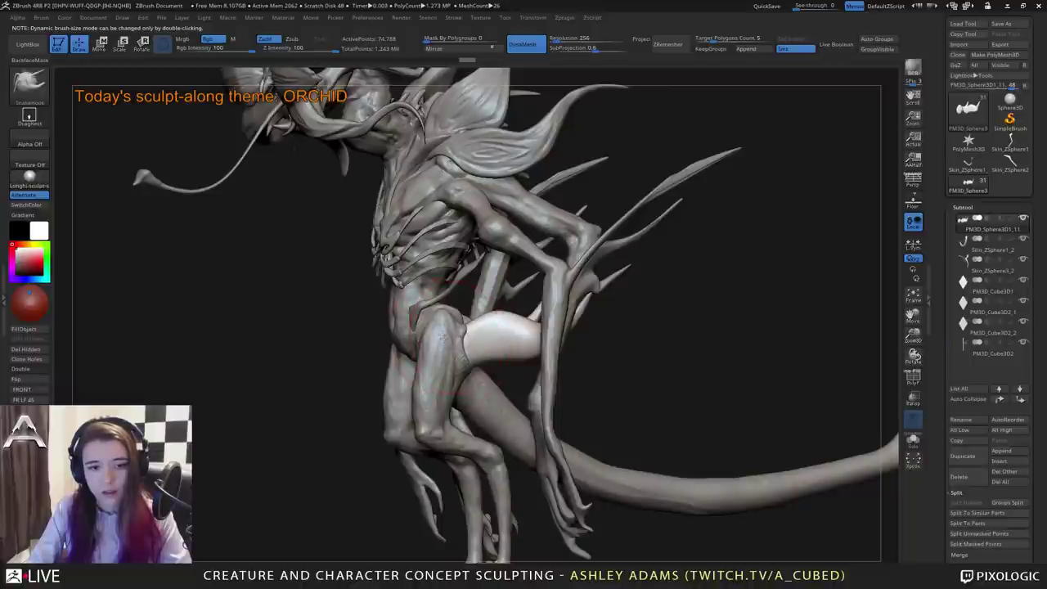
{"action": "right_click_drag", "start_coordinate": [444, 339], "coordinate": [413, 369]}
{"action": "key", "text": "space"}
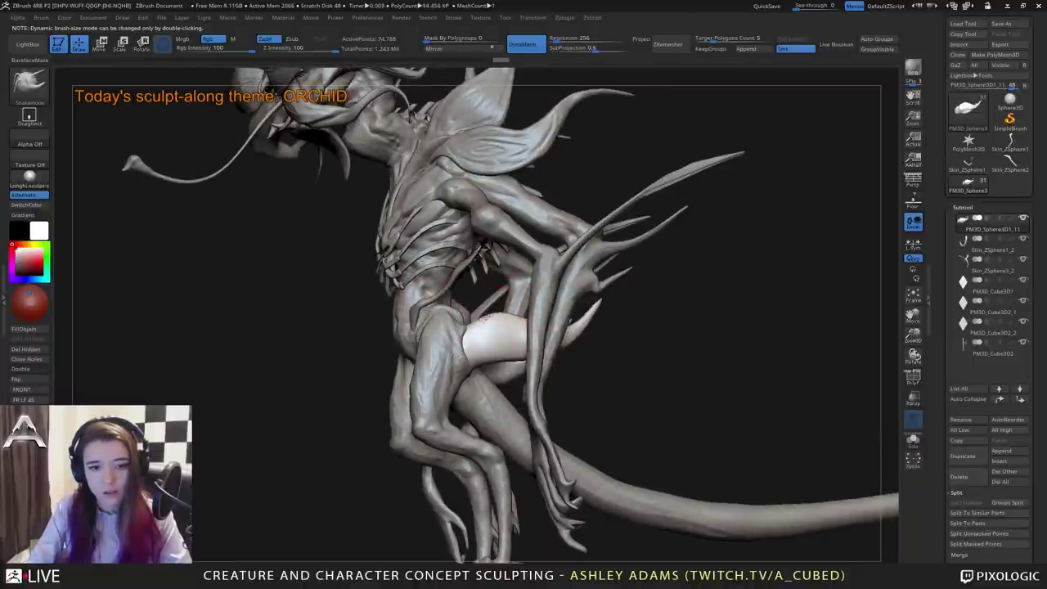
{"action": "left_click_drag", "start_coordinate": [489, 354], "coordinate": [410, 335]}
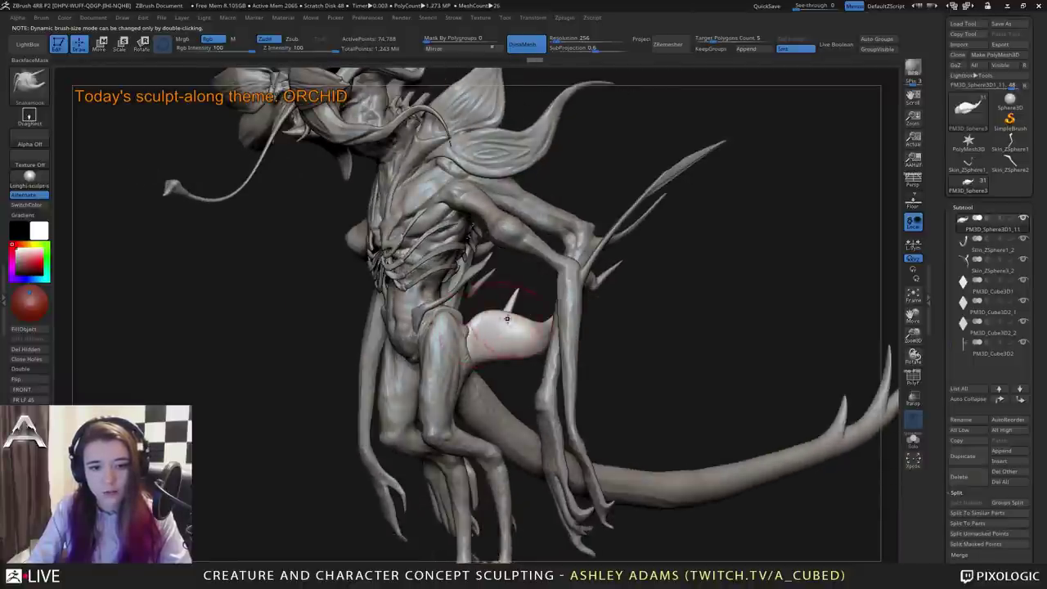
Refine the side contour of the bulbs and their transition into the spike tips.
{"action": "right_click_drag", "start_coordinate": [478, 324], "coordinate": [547, 341], "text": "alt"}
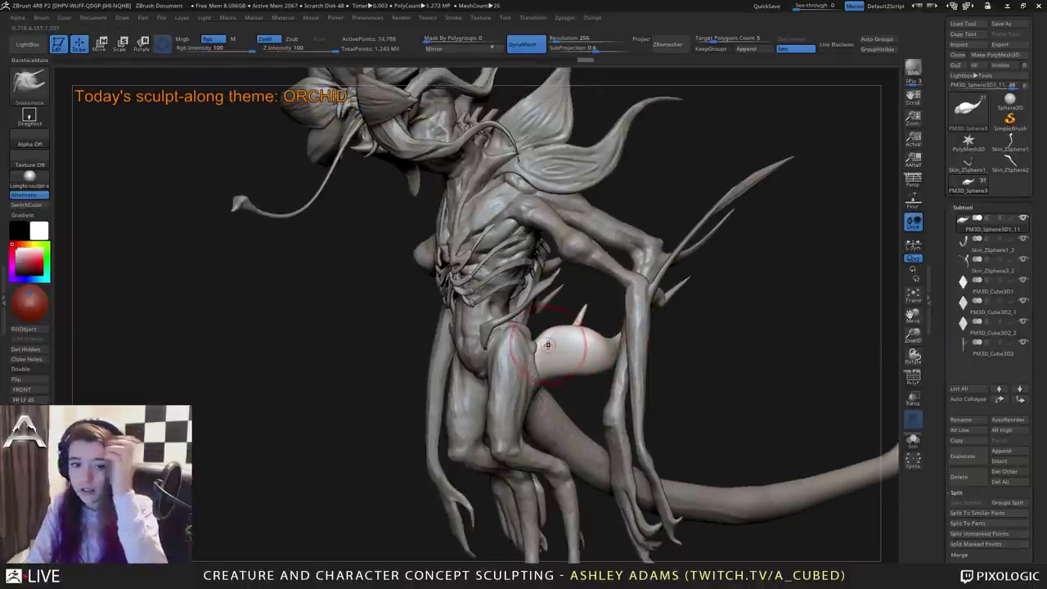
{"action": "right_click_drag", "start_coordinate": [549, 348], "coordinate": [577, 360]}
{"action": "left_click_drag", "start_coordinate": [577, 360], "coordinate": [564, 354]}
{"action": "right_click_drag", "start_coordinate": [564, 354], "coordinate": [624, 329]}
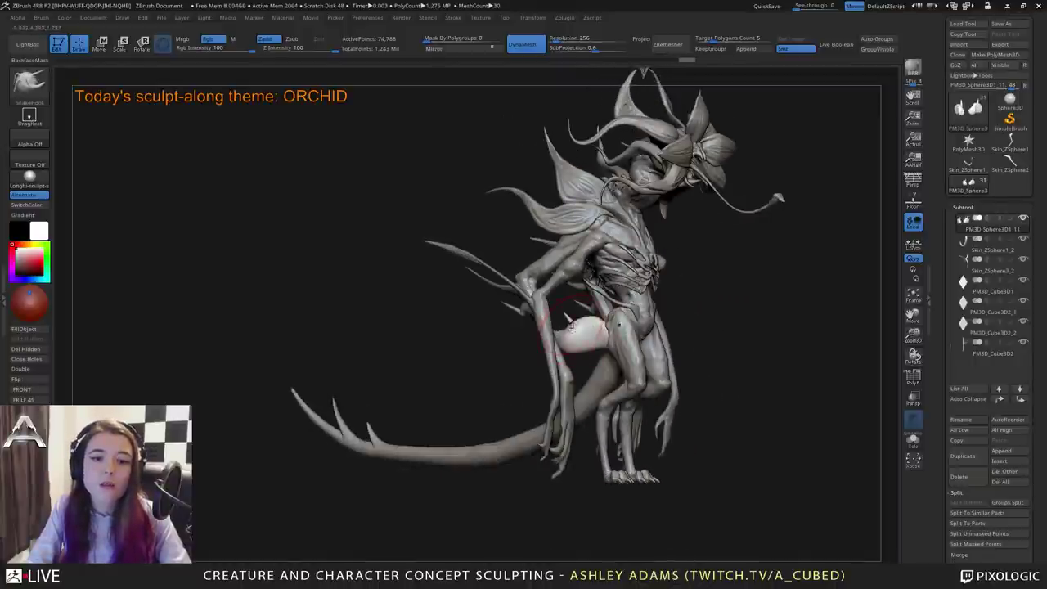
{"action": "right_click", "coordinate": [572, 328]}
{"action": "left_click_drag", "start_coordinate": [575, 326], "coordinate": [580, 322]}
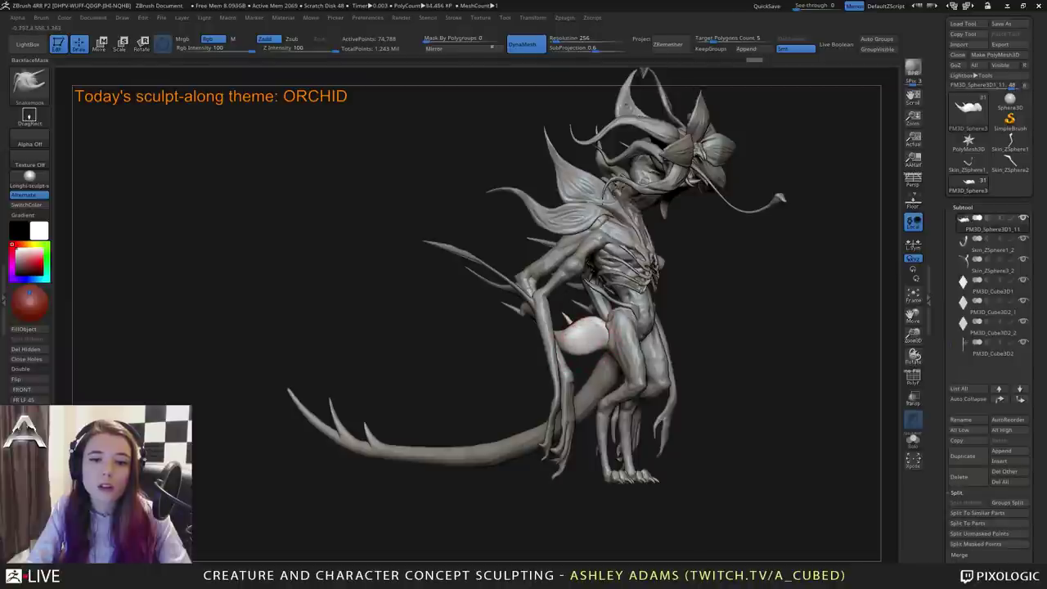
{"action": "right_click_drag", "start_coordinate": [594, 351], "coordinate": [612, 355]}
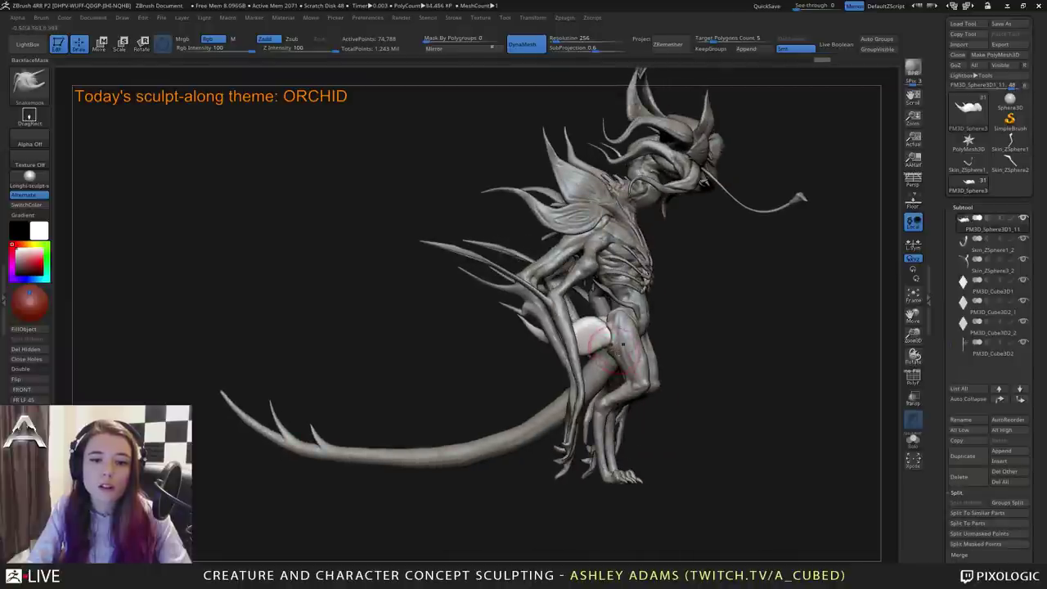
Reselect the hip-spike piece and adjust the spikes' bulbs and curvature around the tail with a resized SnakeHook brush.
{"action": "left_click", "coordinate": [614, 350], "text": "alt"}
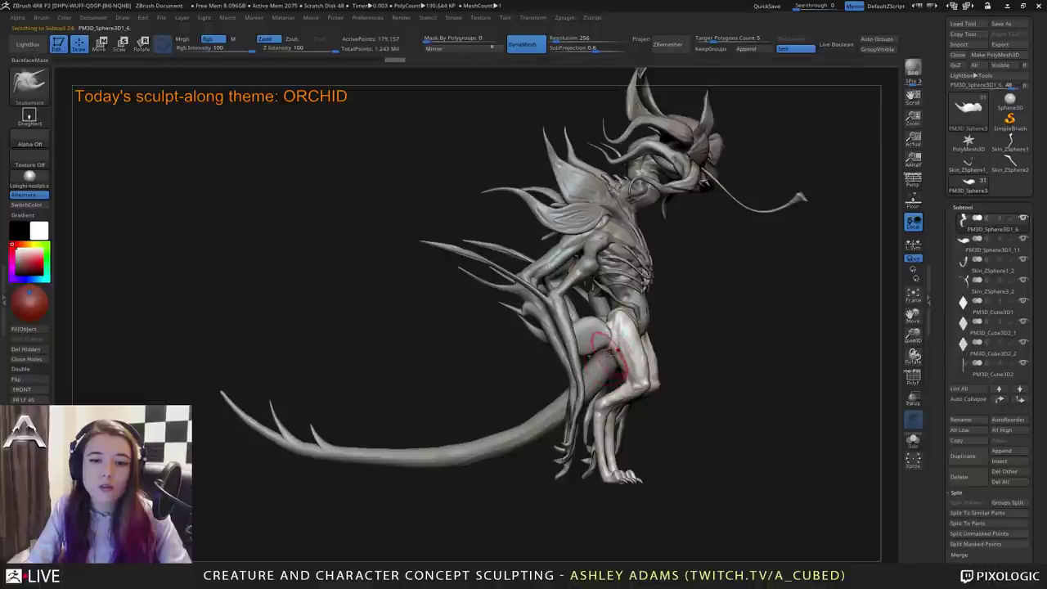
{"action": "mouse_move", "coordinate": [598, 341]}
{"action": "right_mouse_down"}
{"action": "mouse_move", "coordinate": [606, 337]}
{"action": "mouse_move", "coordinate": [608, 353]}
{"action": "mouse_move", "coordinate": [601, 333]}
{"action": "mouse_move", "coordinate": [565, 324]}
{"action": "mouse_move", "coordinate": [613, 326]}
{"action": "mouse_move", "coordinate": [593, 327]}
{"action": "right_mouse_up"}
{"action": "left_click", "coordinate": [572, 327], "text": "alt"}
{"action": "key", "text": "space"}
{"action": "left_click_drag", "start_coordinate": [585, 334], "coordinate": [603, 334]}
{"action": "right_click_drag", "start_coordinate": [556, 326], "coordinate": [592, 348]}
{"action": "key", "text": "space"}
{"action": "mouse_move", "coordinate": [553, 309]}
{"action": "left_mouse_down"}
{"action": "mouse_move", "coordinate": [564, 319]}
{"action": "mouse_move", "coordinate": [548, 282]}
{"action": "left_mouse_up"}
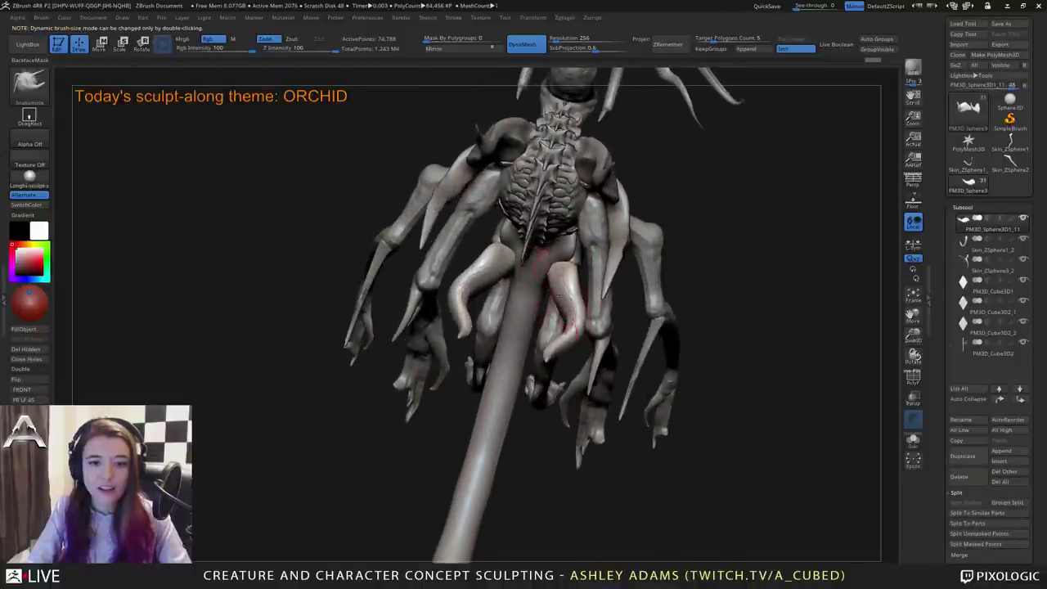
{"action": "left_click_drag", "start_coordinate": [556, 319], "coordinate": [507, 254]}
{"action": "key", "text": "space"}
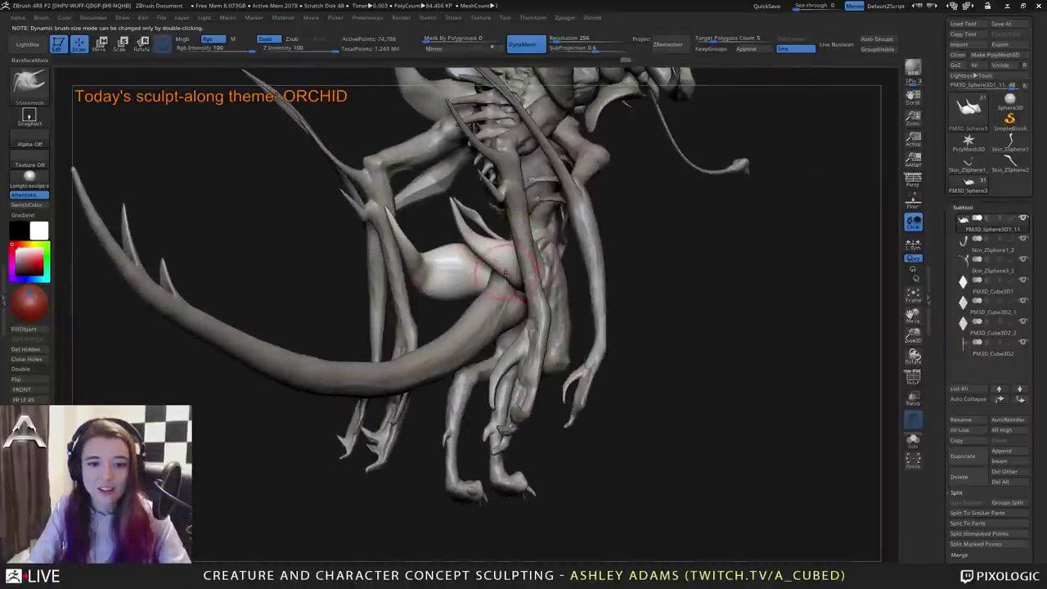
Enlarge the SnakeHook brush and reshape the hip spikes' tips and overall silhouette against the whole figure.
{"action": "right_click_drag", "start_coordinate": [509, 282], "coordinate": [454, 296]}
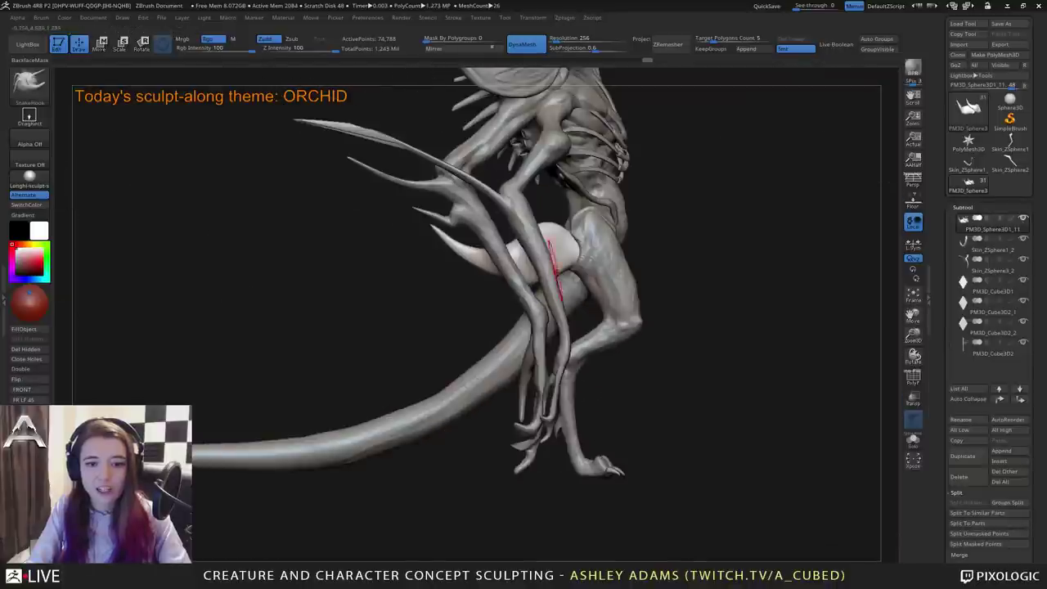
{"action": "right_click_drag", "start_coordinate": [553, 253], "coordinate": [580, 297], "text": "alt"}
{"action": "right_click_drag", "start_coordinate": [499, 194], "coordinate": [507, 134], "text": "ctrl"}
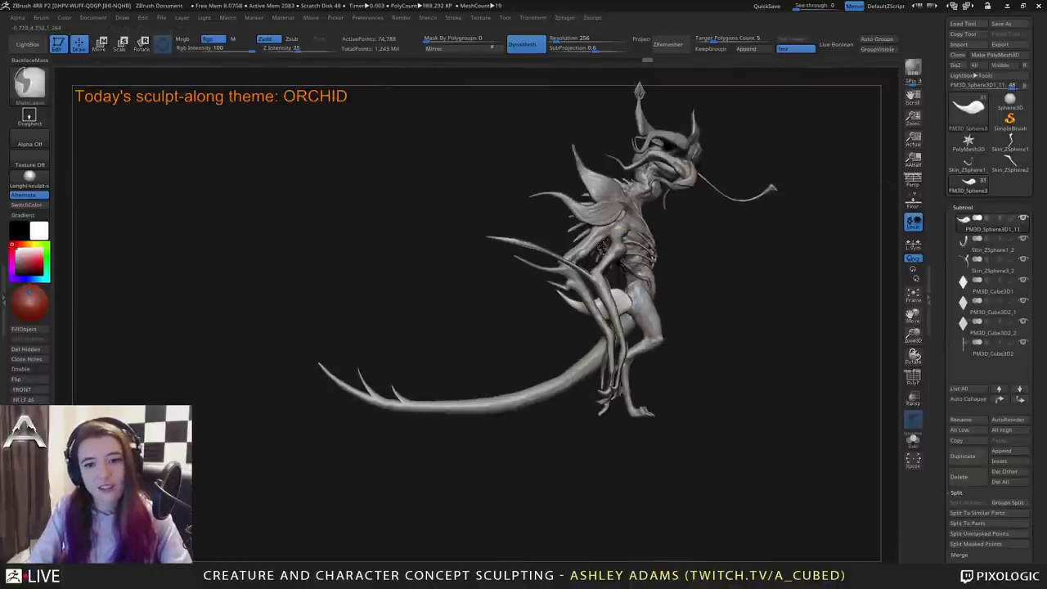
{"action": "right_click_drag", "start_coordinate": [614, 263], "coordinate": [601, 305], "text": "ctrl"}
{"action": "key", "text": "space"}
{"action": "left_click_drag", "start_coordinate": [518, 292], "coordinate": [575, 300]}
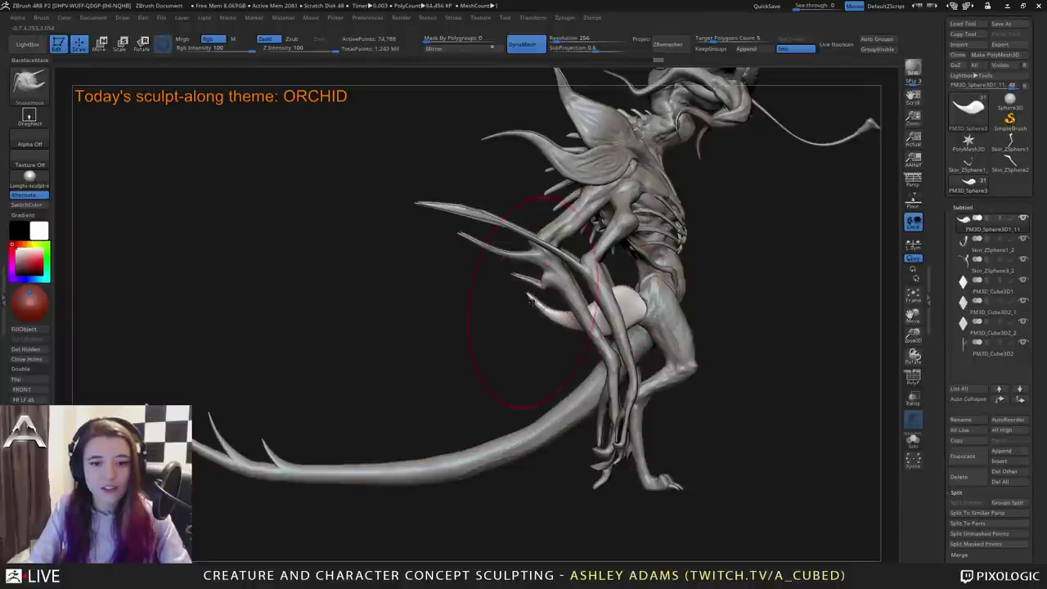
{"action": "right_click_drag", "start_coordinate": [555, 361], "coordinate": [550, 303], "text": "ctrl"}
{"action": "mouse_move", "coordinate": [601, 295]}
{"action": "right_mouse_down"}
{"action": "mouse_move", "coordinate": [536, 310]}
{"action": "mouse_move", "coordinate": [610, 301]}
{"action": "right_mouse_up"}
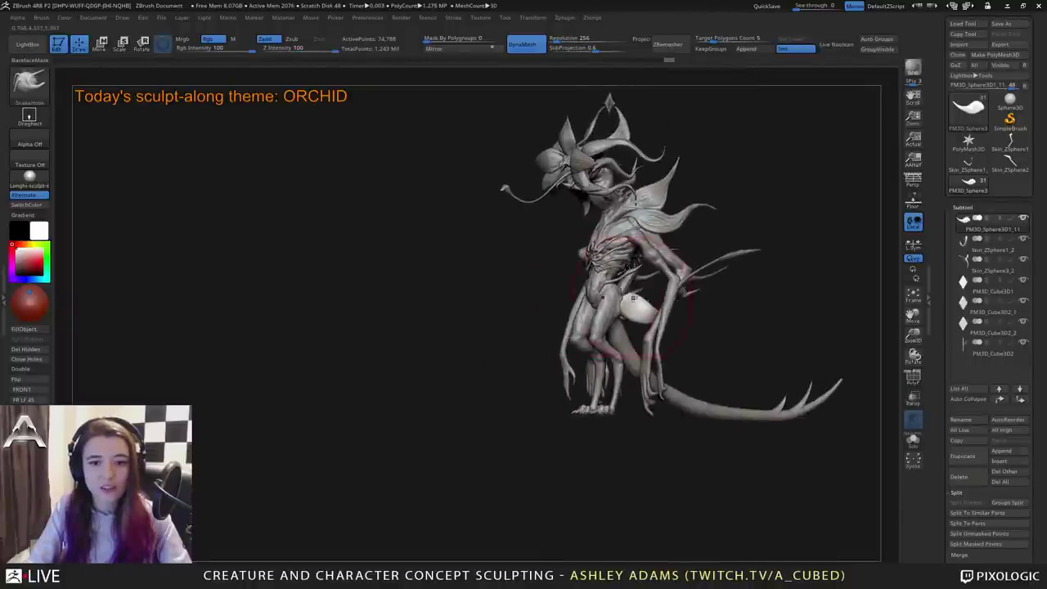
{"action": "key", "text": "space"}
{"action": "mouse_move", "coordinate": [585, 263]}
{"action": "right_mouse_down", "text": "ctrl"}
{"action": "mouse_move", "coordinate": [576, 307]}
{"action": "mouse_move", "coordinate": [609, 321]}
{"action": "right_mouse_up", "text": "ctrl"}
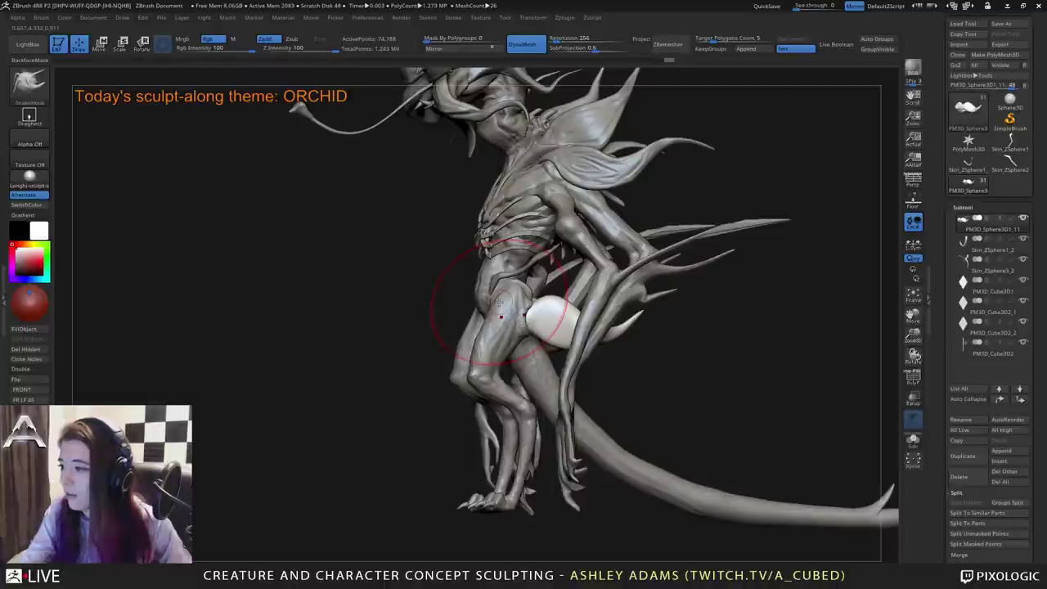
{"action": "right_click_drag", "start_coordinate": [626, 218], "coordinate": [564, 238]}
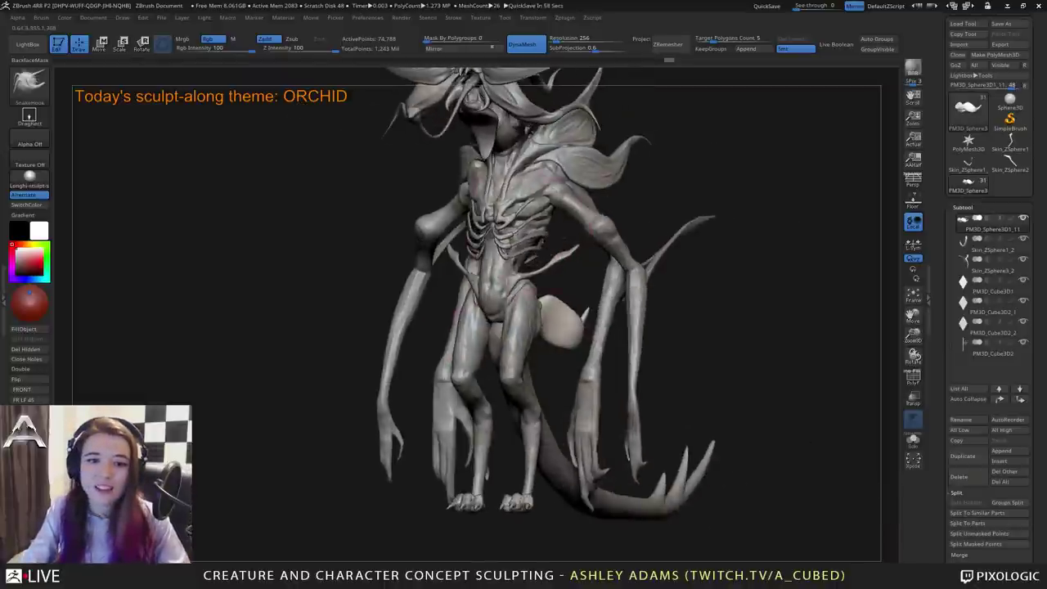
{"action": "left_click", "coordinate": [513, 214], "text": "alt"}
{"action": "right_click_drag", "start_coordinate": [514, 215], "coordinate": [596, 289], "text": "alt"}
{"action": "left_click_drag", "start_coordinate": [609, 282], "coordinate": [555, 311]}
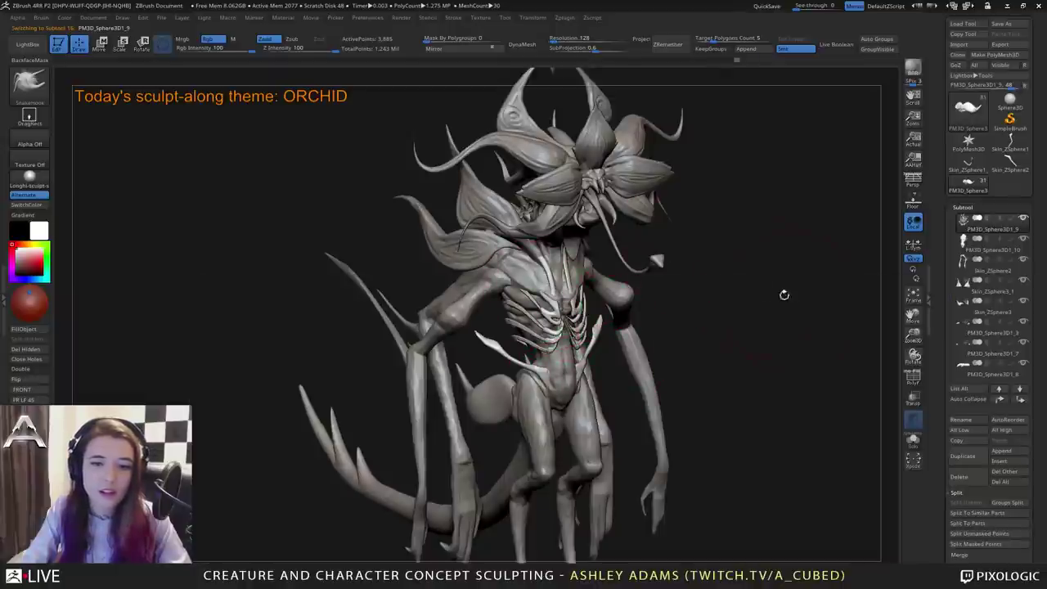
{"action": "key", "text": "b"}
{"action": "left_click", "coordinate": [857, 302]}
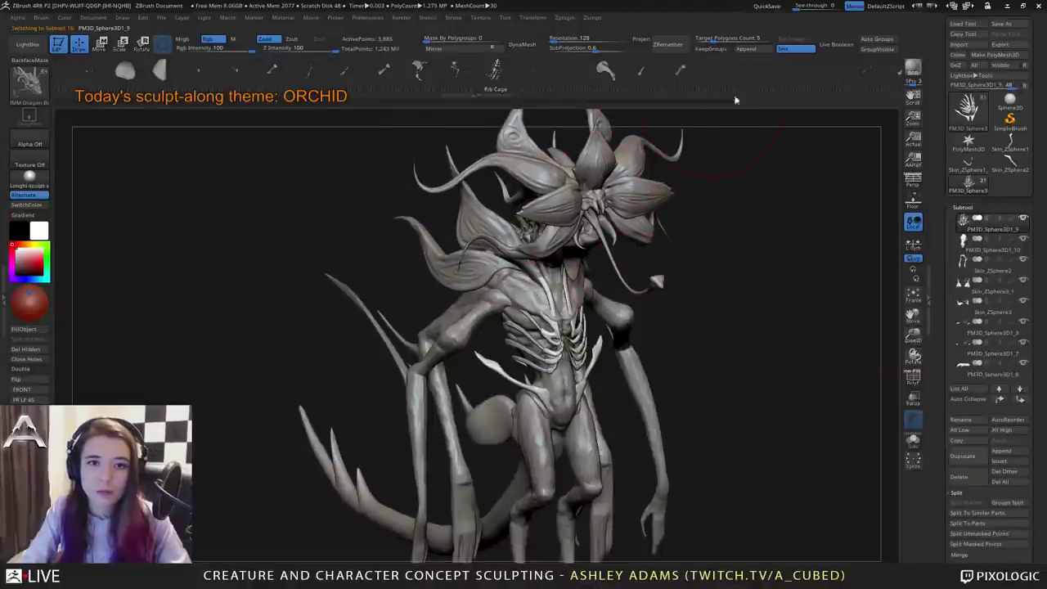
{"action": "left_click_drag", "start_coordinate": [546, 303], "coordinate": [577, 348]}
{"action": "left_click_drag", "start_coordinate": [695, 360], "coordinate": [578, 316]}
{"action": "key", "text": "ctrl+z"}
{"action": "left_click", "coordinate": [578, 317], "text": "alt"}
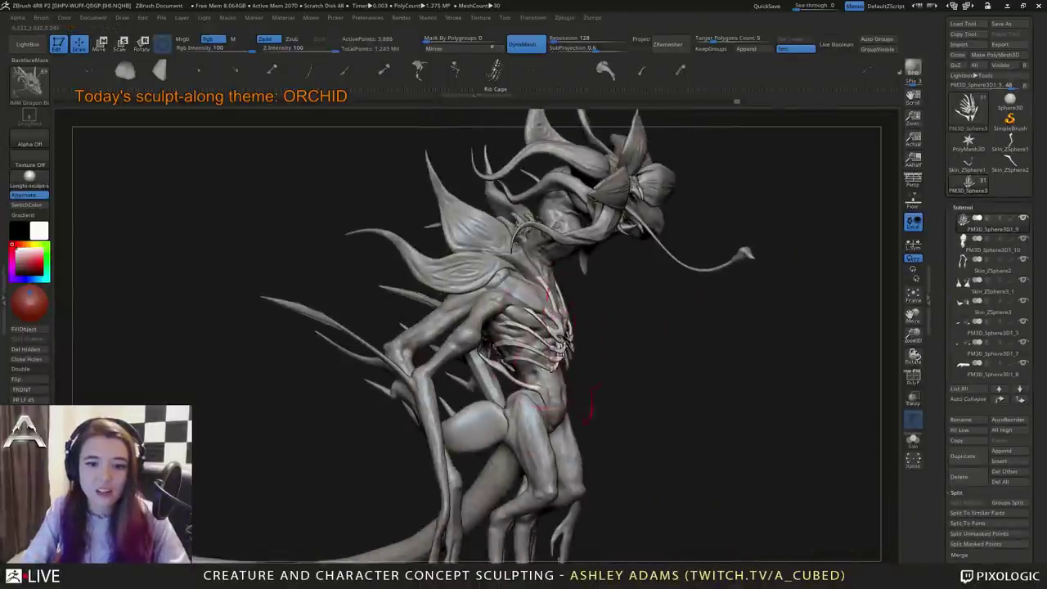
{"action": "left_click_drag", "start_coordinate": [620, 398], "coordinate": [595, 268], "text": "alt"}
{"action": "left_click_drag", "start_coordinate": [687, 306], "coordinate": [560, 299]}
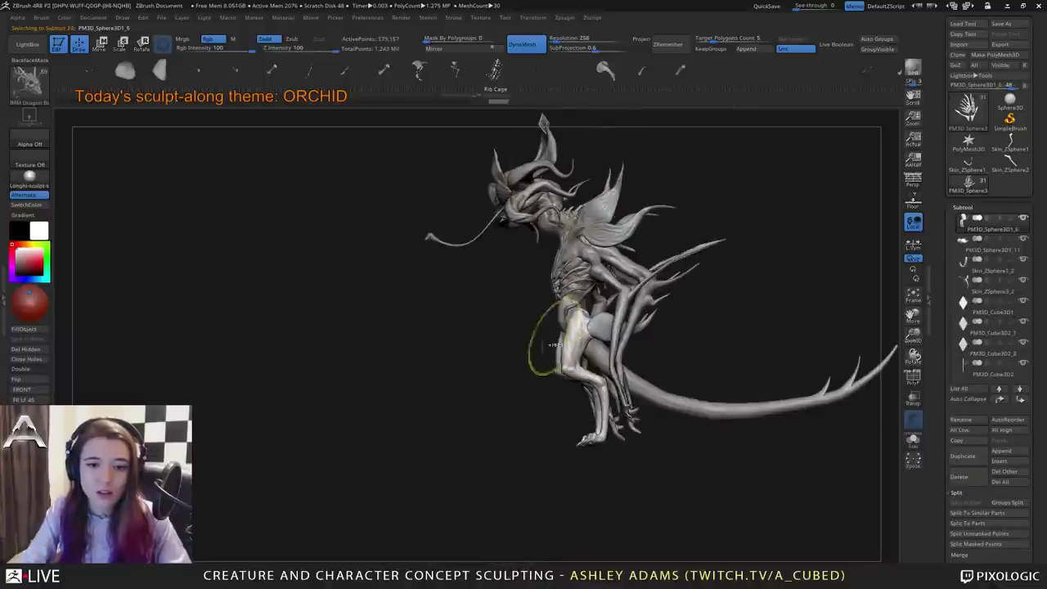
Return to the hip-spike piece with a resized SnakeHook brush and adjust the underside and bend of the spikes.
{"action": "key", "text": "space"}
{"action": "mouse_move", "coordinate": [720, 352]}
{"action": "left_mouse_down"}
{"action": "mouse_move", "coordinate": [761, 360]}
{"action": "mouse_move", "coordinate": [695, 364]}
{"action": "mouse_move", "coordinate": [708, 369]}
{"action": "left_mouse_up"}
{"action": "key", "text": "space"}
{"action": "right_click_drag", "start_coordinate": [626, 335], "coordinate": [619, 364]}
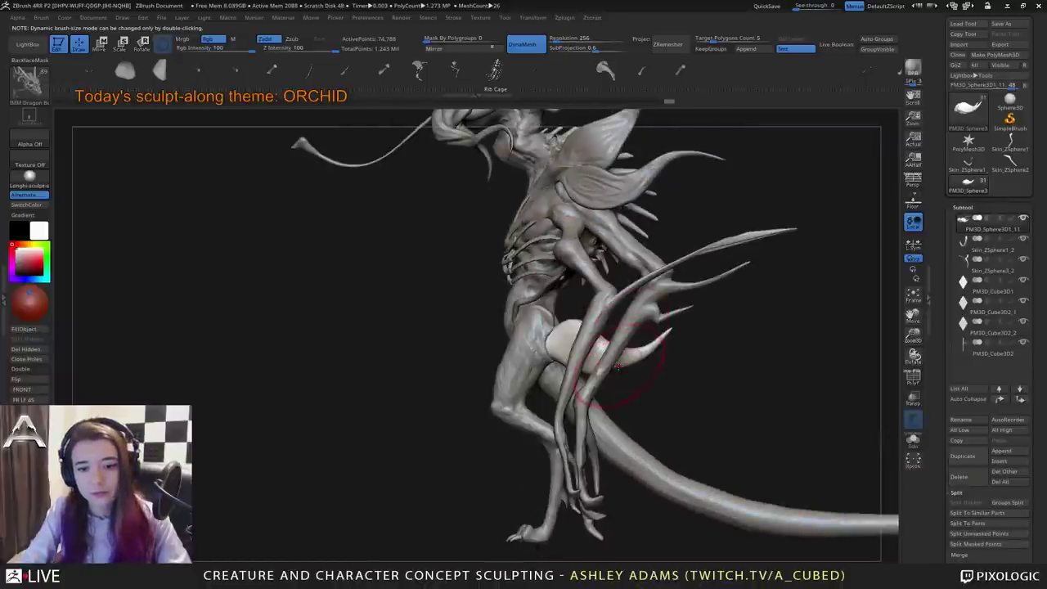
{"action": "key", "text": "ctrl+z"}
{"action": "key", "text": "b"}
{"action": "key", "text": "s"}
{"action": "key", "text": "h"}
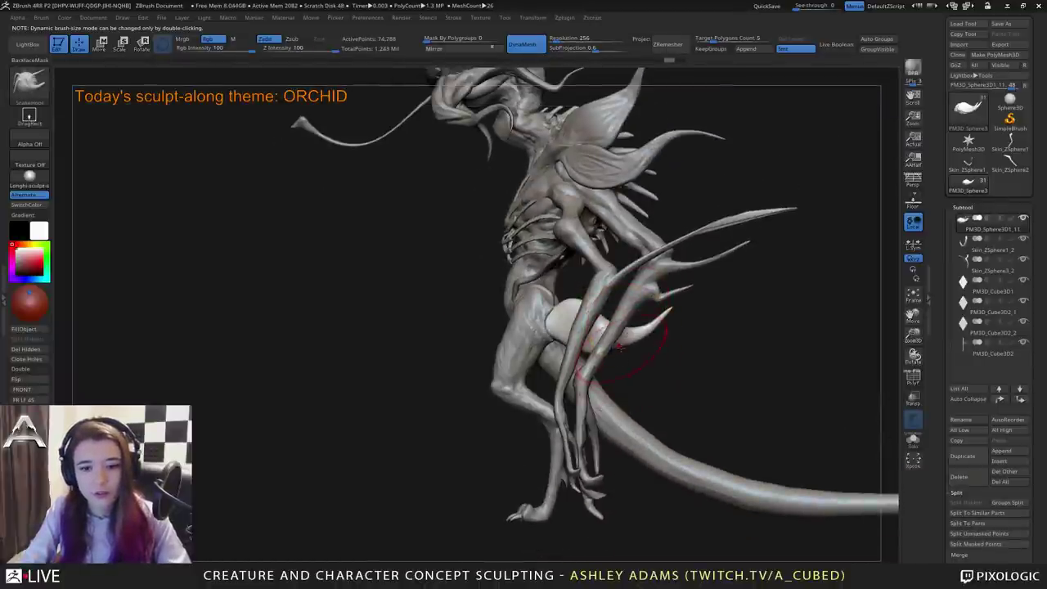
{"action": "left_click_drag", "start_coordinate": [621, 348], "coordinate": [614, 334]}
{"action": "mouse_move", "coordinate": [578, 319]}
{"action": "right_mouse_down"}
{"action": "mouse_move", "coordinate": [595, 323]}
{"action": "mouse_move", "coordinate": [489, 337]}
{"action": "right_mouse_up"}
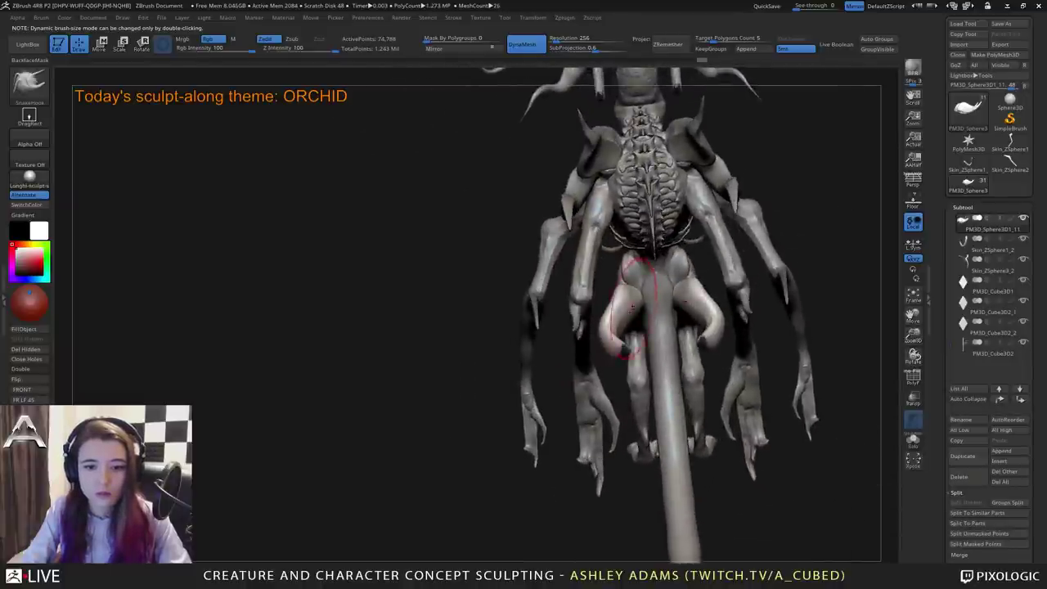
{"action": "key", "text": "space"}
{"action": "right_click_drag", "start_coordinate": [622, 311], "coordinate": [609, 331]}
Carve lengthwise grooves into the back and inner side of the hip spikes with the DamStandard brush.
{"action": "key", "text": "b"}
{"action": "key", "text": "d"}
{"action": "key", "text": "s"}
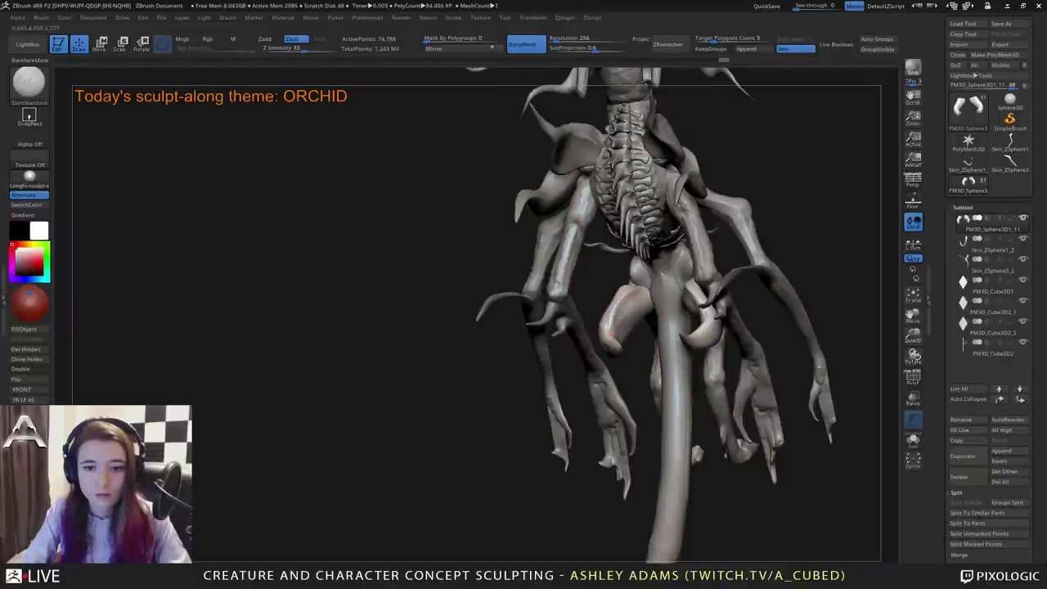
{"action": "left_click_drag", "start_coordinate": [612, 332], "coordinate": [613, 341]}
{"action": "right_click_drag", "start_coordinate": [613, 342], "coordinate": [548, 331]}
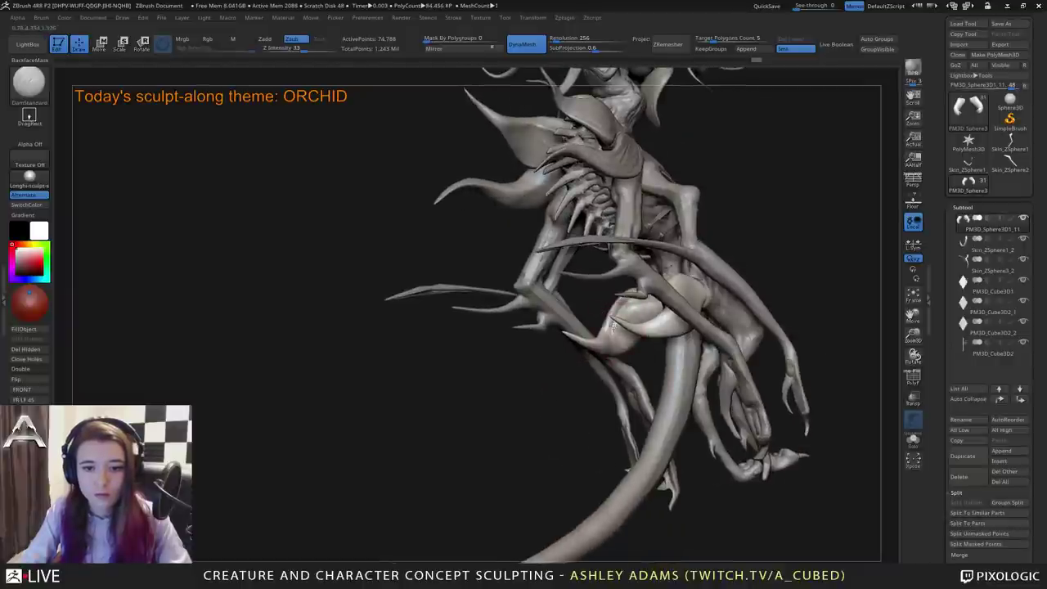
{"action": "left_click_drag", "start_coordinate": [654, 306], "coordinate": [621, 323]}
{"action": "mouse_move", "coordinate": [605, 352]}
{"action": "right_mouse_down"}
{"action": "mouse_move", "coordinate": [593, 311]}
{"action": "mouse_move", "coordinate": [657, 325]}
{"action": "right_mouse_up"}
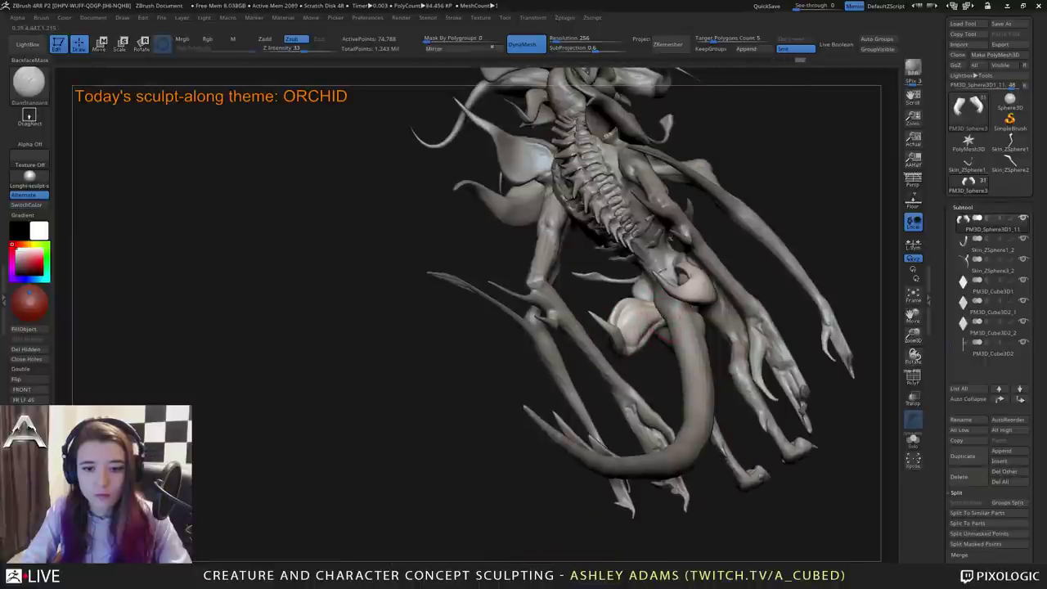
Continue the DamStandard grooves around the outer and front surfaces of the hip-spike bulbs.
{"action": "left_click_drag", "start_coordinate": [627, 344], "coordinate": [635, 307]}
{"action": "mouse_move", "coordinate": [540, 315]}
{"action": "right_mouse_down"}
{"action": "mouse_move", "coordinate": [610, 322]}
{"action": "mouse_move", "coordinate": [638, 344]}
{"action": "mouse_move", "coordinate": [623, 309]}
{"action": "mouse_move", "coordinate": [620, 324]}
{"action": "right_mouse_up"}
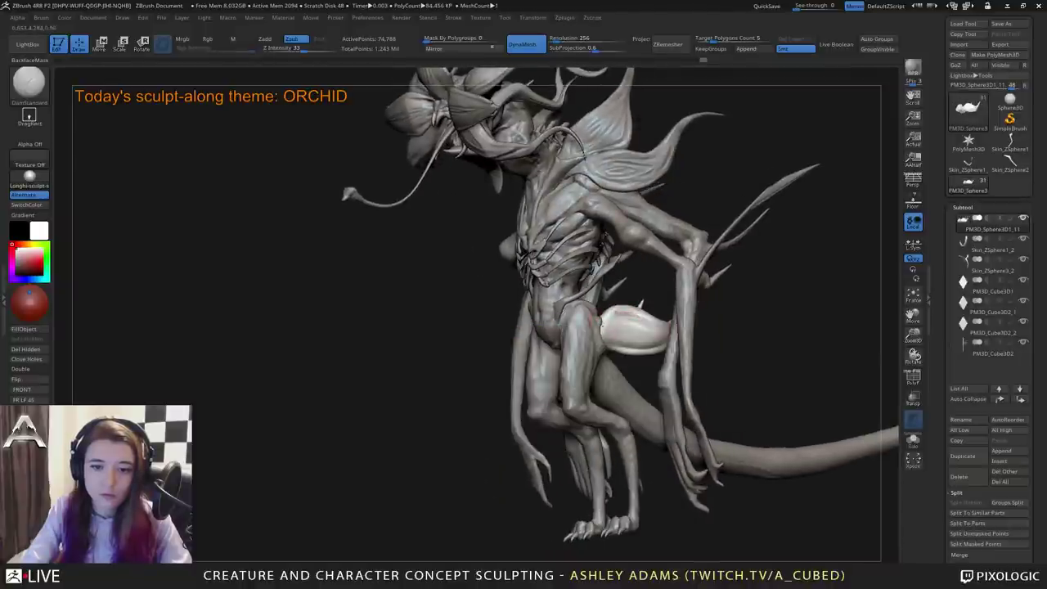
{"action": "mouse_move", "coordinate": [619, 329]}
{"action": "left_mouse_down"}
{"action": "mouse_move", "coordinate": [646, 334]}
{"action": "mouse_move", "coordinate": [634, 329]}
{"action": "left_mouse_up"}
{"action": "right_click_drag", "start_coordinate": [620, 329], "coordinate": [654, 332]}
{"action": "mouse_move", "coordinate": [654, 332]}
{"action": "right_mouse_down", "text": "ctrl"}
{"action": "mouse_move", "coordinate": [624, 337]}
{"action": "mouse_move", "coordinate": [629, 357]}
{"action": "mouse_move", "coordinate": [660, 337]}
{"action": "right_mouse_up", "text": "ctrl"}
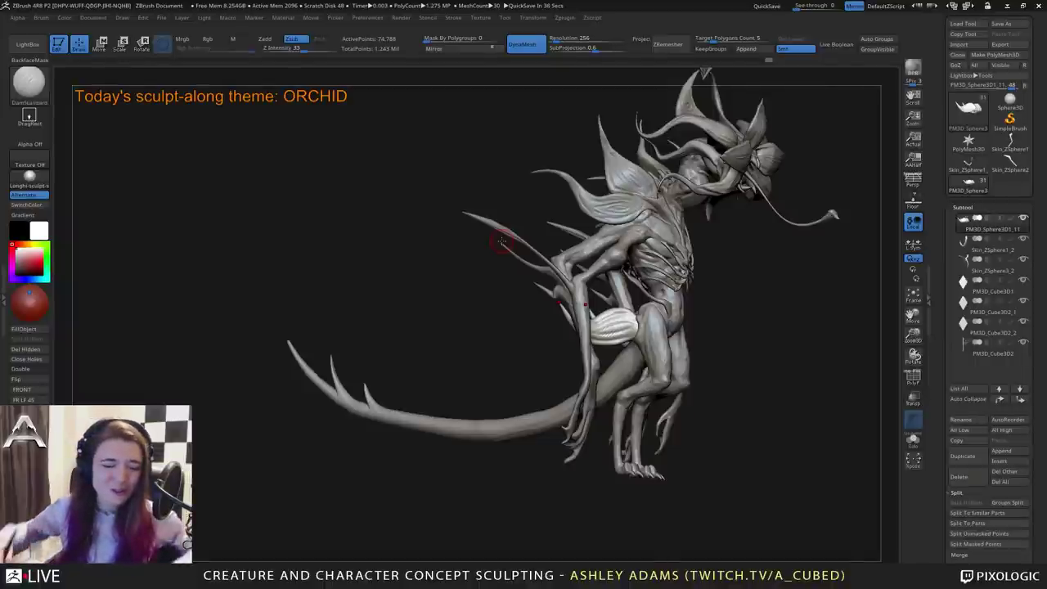
{"action": "left_click_drag", "start_coordinate": [491, 254], "coordinate": [638, 302]}
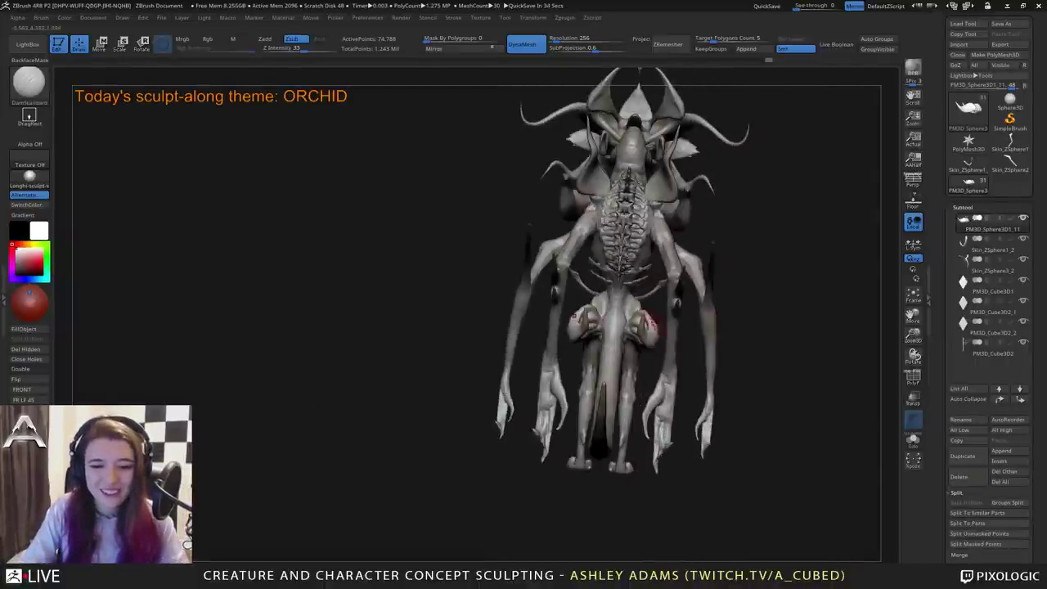
Adjust the hip bulbs' silhouette against the whole creature with an enlarged SnakeHook brush.
{"action": "key", "text": "space"}
{"action": "mouse_move", "coordinate": [736, 384]}
{"action": "left_mouse_down"}
{"action": "mouse_move", "coordinate": [732, 327]}
{"action": "mouse_move", "coordinate": [732, 369]}
{"action": "mouse_move", "coordinate": [614, 336]}
{"action": "left_mouse_up"}
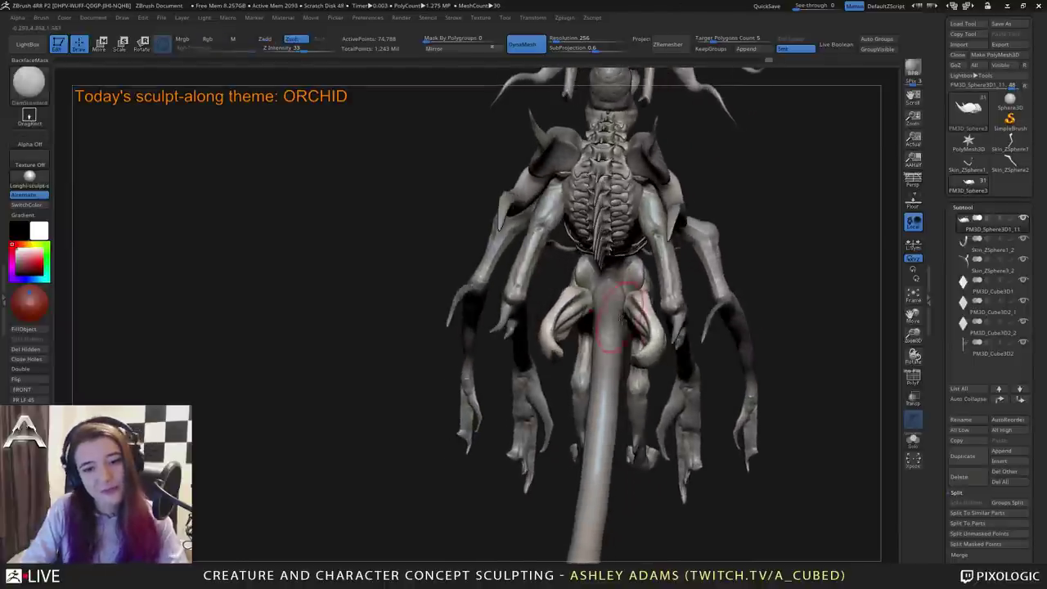
{"action": "key", "text": "b"}
{"action": "key", "text": "s"}
{"action": "key", "text": "h"}
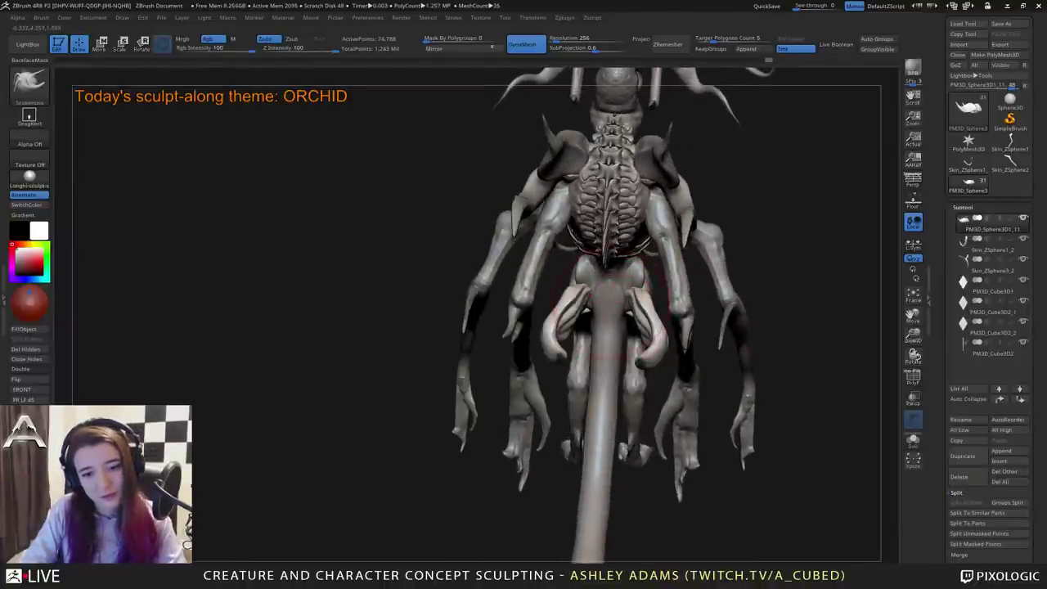
{"action": "mouse_move", "coordinate": [612, 307]}
{"action": "right_mouse_down"}
{"action": "mouse_move", "coordinate": [628, 286]}
{"action": "mouse_move", "coordinate": [647, 301]}
{"action": "mouse_move", "coordinate": [655, 286]}
{"action": "mouse_move", "coordinate": [605, 315]}
{"action": "mouse_move", "coordinate": [644, 324]}
{"action": "mouse_move", "coordinate": [629, 300]}
{"action": "mouse_move", "coordinate": [665, 282]}
{"action": "mouse_move", "coordinate": [624, 280]}
{"action": "right_mouse_up"}
{"action": "key", "text": "]"}
{"action": "right_click", "coordinate": [629, 276]}
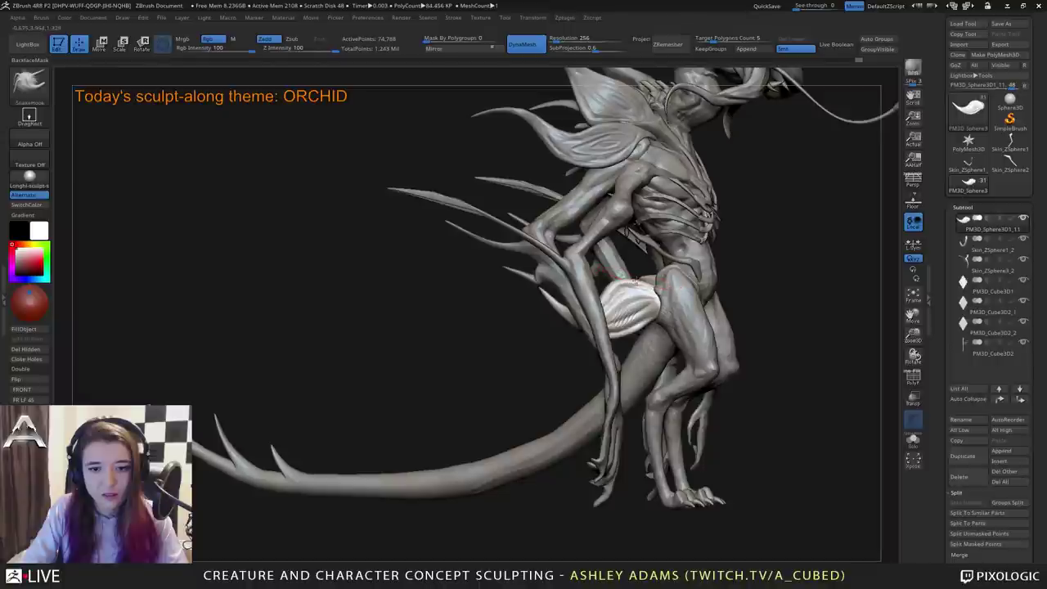
{"action": "mouse_move", "coordinate": [641, 350]}
{"action": "right_mouse_down", "text": "ctrl"}
{"action": "mouse_move", "coordinate": [642, 296]}
{"action": "mouse_move", "coordinate": [597, 298]}
{"action": "right_mouse_up", "text": "ctrl"}
{"action": "right_click_drag", "start_coordinate": [667, 336], "coordinate": [558, 296], "text": "alt"}
{"action": "right_click_drag", "start_coordinate": [646, 277], "coordinate": [663, 319]}
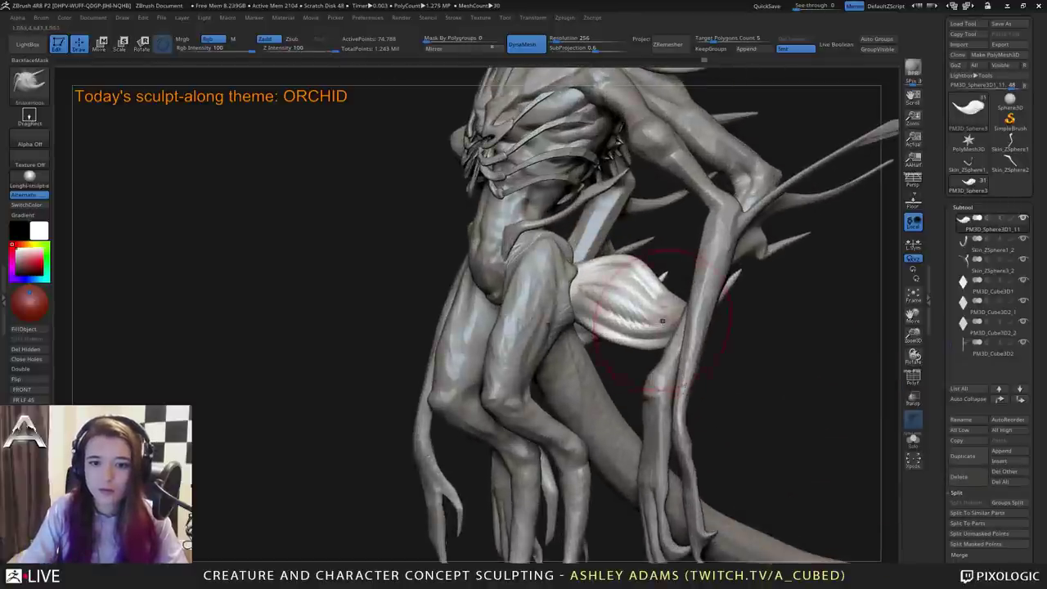
Remesh the hip-spike piece with DynaMesh at resolution 408 and check its shape beside the legs and arms.
{"action": "left_click", "coordinate": [557, 38]}
{"action": "left_click_drag", "start_coordinate": [320, 292], "coordinate": [343, 315], "text": "ctrl"}
{"action": "right_click_drag", "start_coordinate": [624, 331], "coordinate": [549, 312]}
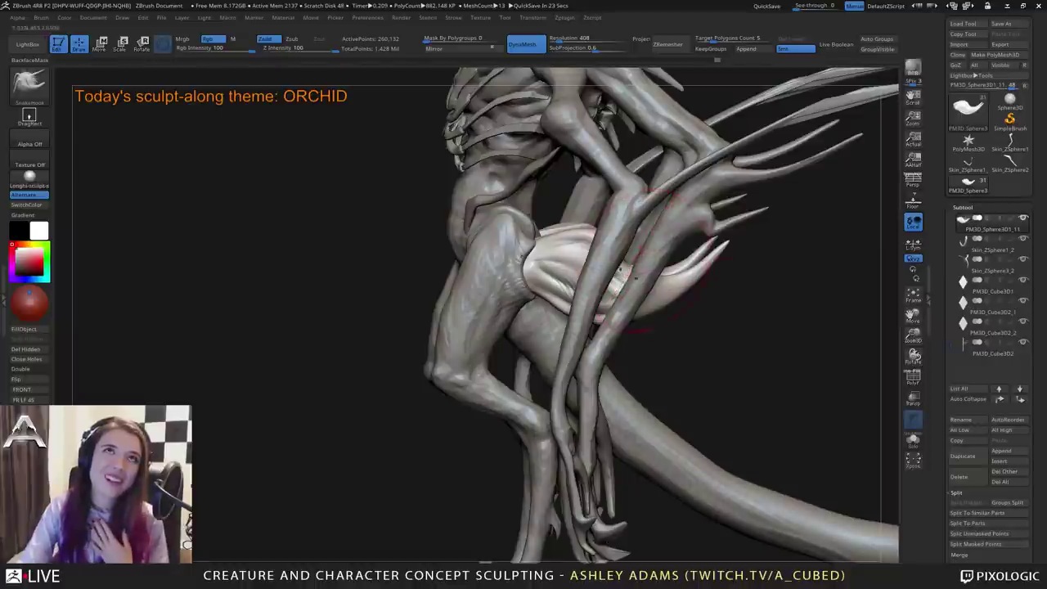
{"action": "mouse_move", "coordinate": [670, 283]}
{"action": "right_mouse_down"}
{"action": "mouse_move", "coordinate": [661, 379]}
{"action": "mouse_move", "coordinate": [660, 286]}
{"action": "right_mouse_up"}
{"action": "mouse_move", "coordinate": [659, 286]}
{"action": "right_mouse_down"}
{"action": "mouse_move", "coordinate": [622, 262]}
{"action": "mouse_move", "coordinate": [633, 310]}
{"action": "mouse_move", "coordinate": [676, 299]}
{"action": "mouse_move", "coordinate": [648, 293]}
{"action": "mouse_move", "coordinate": [673, 288]}
{"action": "right_mouse_up"}
{"action": "right_click_drag", "start_coordinate": [589, 302], "coordinate": [646, 306]}
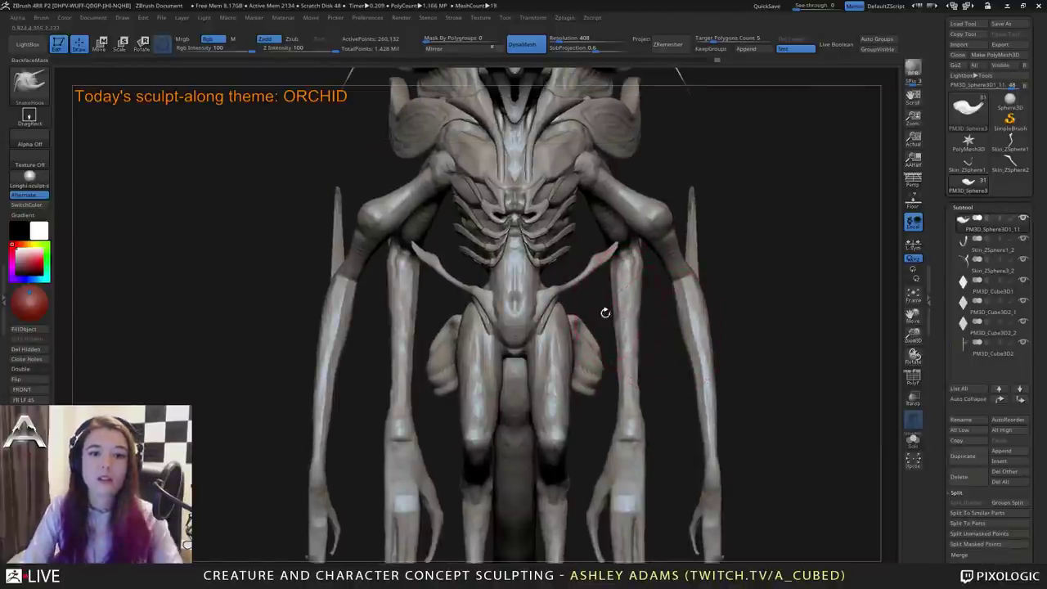
{"action": "right_click_drag", "start_coordinate": [608, 331], "coordinate": [604, 287]}
{"action": "mouse_move", "coordinate": [534, 302]}
{"action": "right_mouse_down"}
{"action": "mouse_move", "coordinate": [561, 301]}
{"action": "mouse_move", "coordinate": [551, 328]}
{"action": "mouse_move", "coordinate": [570, 324]}
{"action": "right_mouse_up"}
{"action": "right_click", "coordinate": [569, 324]}
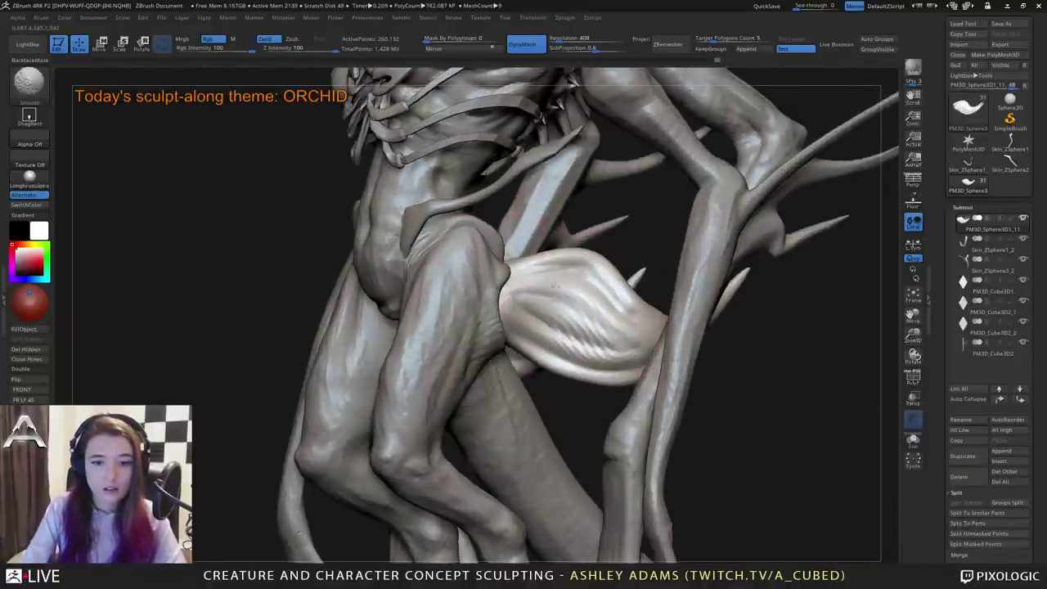
Isolate the hip-spike piece and carve long DamStandard grooves along its outer side toward the tip.
{"action": "right_click_drag", "start_coordinate": [555, 284], "coordinate": [503, 314]}
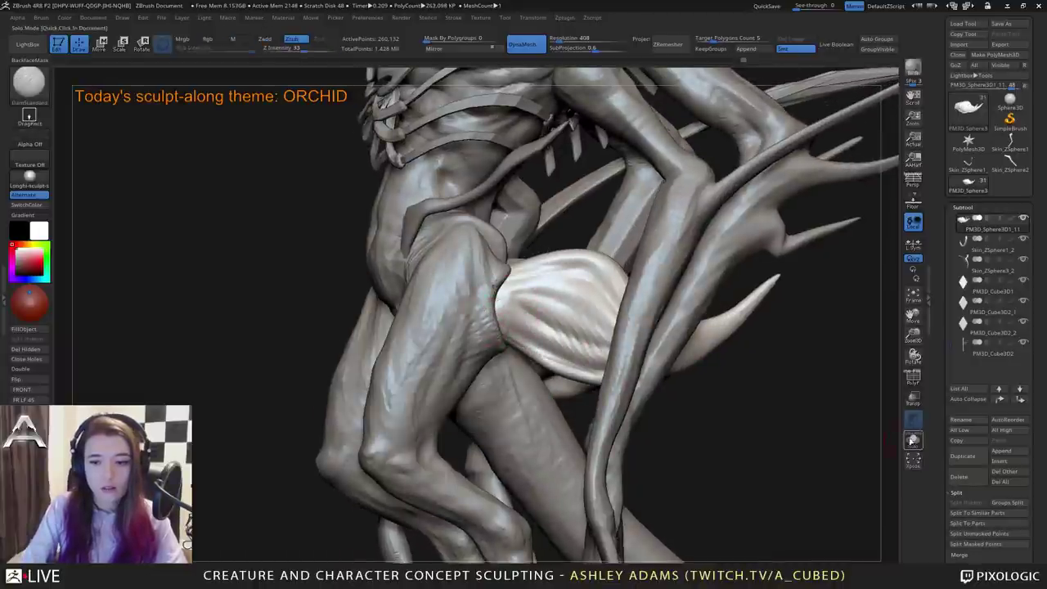
{"action": "left_click", "coordinate": [913, 440]}
{"action": "left_click_drag", "start_coordinate": [523, 421], "coordinate": [509, 434]}
{"action": "mouse_move", "coordinate": [518, 343]}
{"action": "left_mouse_down"}
{"action": "mouse_move", "coordinate": [651, 379]}
{"action": "mouse_move", "coordinate": [716, 353]}
{"action": "mouse_move", "coordinate": [748, 324]}
{"action": "mouse_move", "coordinate": [710, 331]}
{"action": "left_mouse_up"}
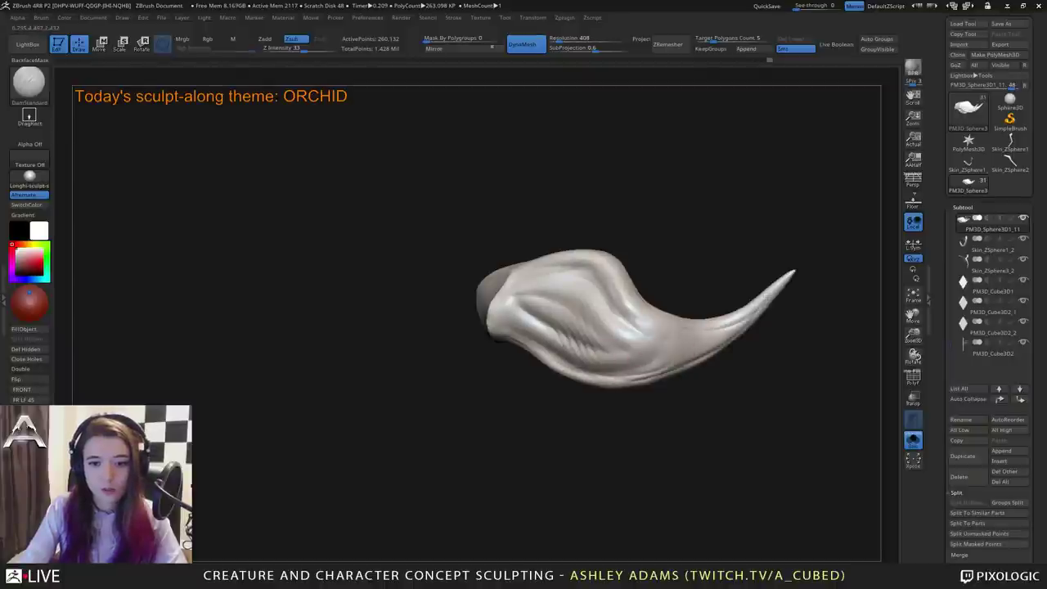
{"action": "mouse_move", "coordinate": [630, 305]}
{"action": "left_mouse_down"}
{"action": "mouse_move", "coordinate": [594, 262]}
{"action": "mouse_move", "coordinate": [558, 260]}
{"action": "mouse_move", "coordinate": [513, 282]}
{"action": "mouse_move", "coordinate": [589, 277]}
{"action": "mouse_move", "coordinate": [615, 307]}
{"action": "mouse_move", "coordinate": [740, 326]}
{"action": "mouse_move", "coordinate": [687, 350]}
{"action": "mouse_move", "coordinate": [573, 365]}
{"action": "mouse_move", "coordinate": [489, 324]}
{"action": "mouse_move", "coordinate": [552, 310]}
{"action": "mouse_move", "coordinate": [657, 351]}
{"action": "mouse_move", "coordinate": [615, 353]}
{"action": "mouse_move", "coordinate": [501, 304]}
{"action": "mouse_move", "coordinate": [609, 346]}
{"action": "mouse_move", "coordinate": [537, 308]}
{"action": "mouse_move", "coordinate": [540, 321]}
{"action": "left_mouse_up"}
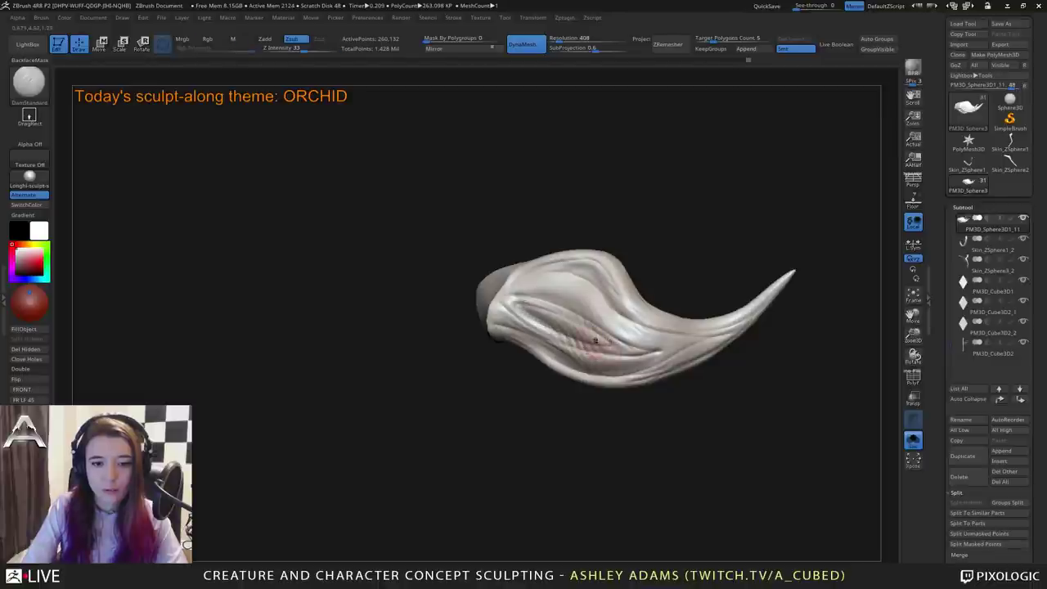
{"action": "key", "text": "shift"}
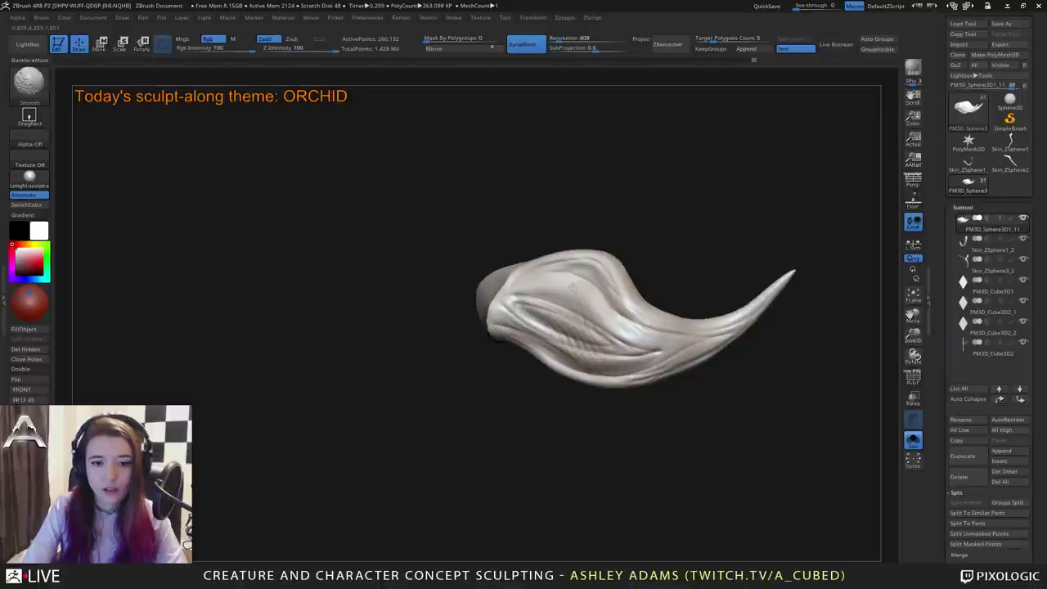
Add finer lengthwise DamStandard grooves across the bulb's middle and upper outer surface and bring back the full creature.
{"action": "mouse_move", "coordinate": [506, 300]}
{"action": "left_mouse_down"}
{"action": "mouse_move", "coordinate": [545, 289]}
{"action": "mouse_move", "coordinate": [553, 273]}
{"action": "mouse_move", "coordinate": [591, 304]}
{"action": "mouse_move", "coordinate": [559, 300]}
{"action": "mouse_move", "coordinate": [610, 327]}
{"action": "mouse_move", "coordinate": [680, 340]}
{"action": "left_mouse_up"}
{"action": "mouse_move", "coordinate": [517, 318]}
{"action": "left_mouse_down"}
{"action": "mouse_move", "coordinate": [553, 334]}
{"action": "mouse_move", "coordinate": [674, 349]}
{"action": "left_mouse_up"}
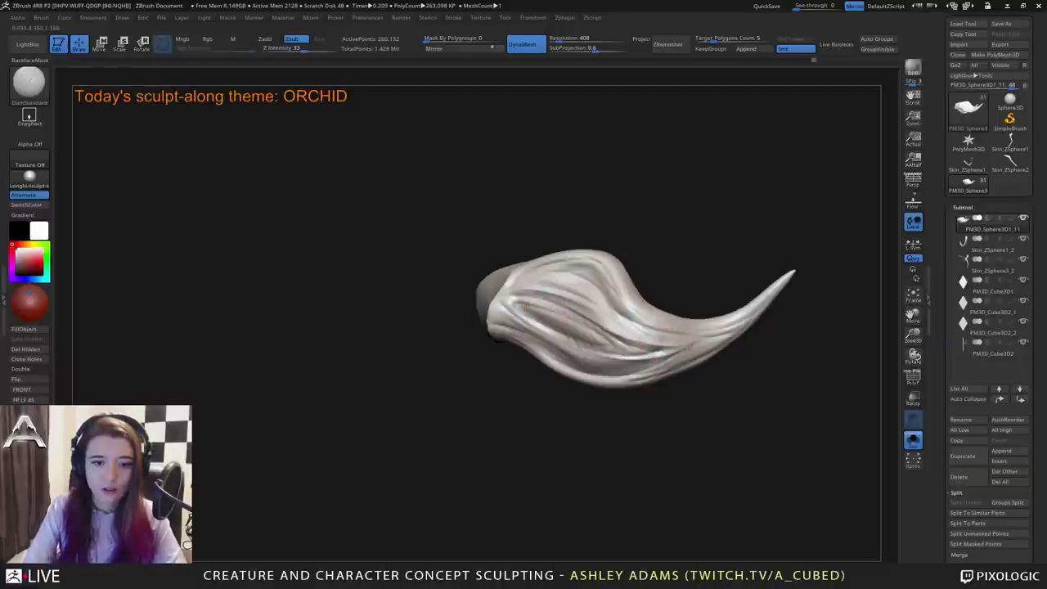
{"action": "left_click_drag", "start_coordinate": [515, 301], "coordinate": [602, 335]}
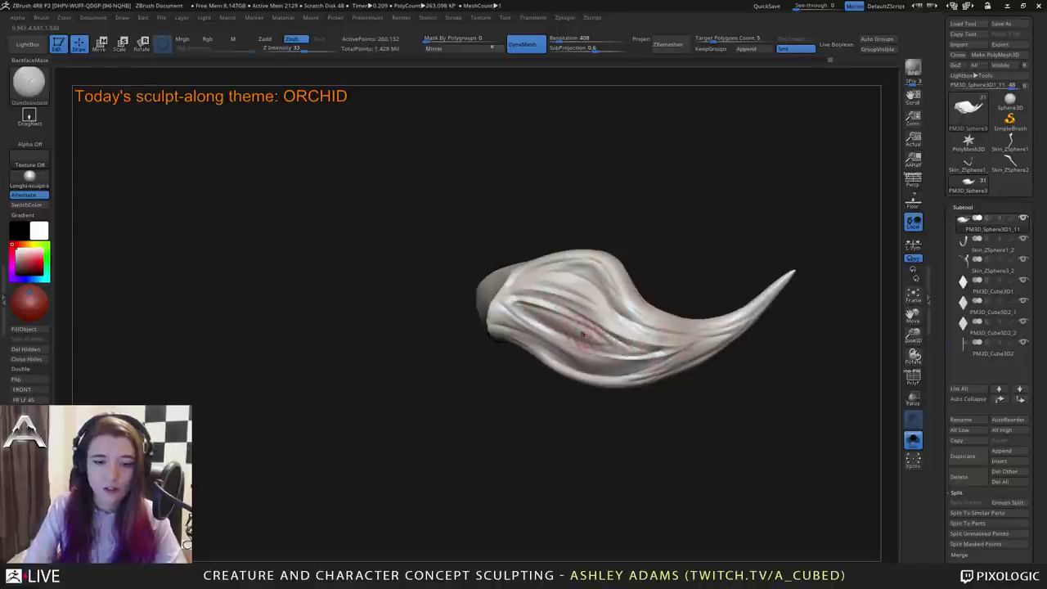
{"action": "left_click_drag", "start_coordinate": [530, 307], "coordinate": [575, 326]}
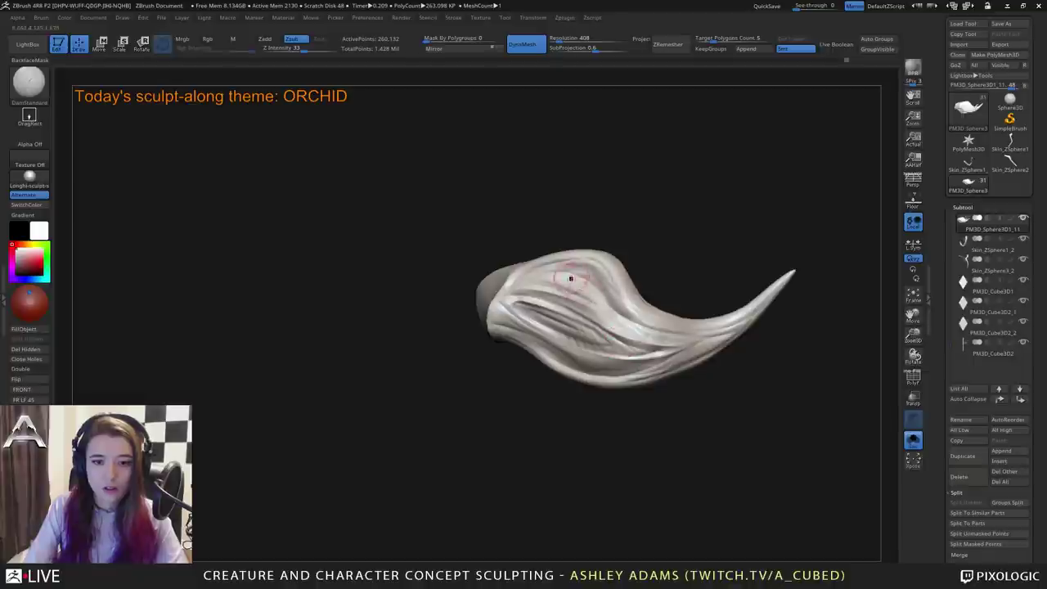
{"action": "right_click_drag", "start_coordinate": [569, 281], "coordinate": [571, 311]}
{"action": "mouse_move", "coordinate": [520, 260]}
{"action": "left_mouse_down"}
{"action": "mouse_move", "coordinate": [613, 276]}
{"action": "mouse_move", "coordinate": [619, 298]}
{"action": "left_mouse_up"}
{"action": "left_click_drag", "start_coordinate": [605, 257], "coordinate": [626, 300]}
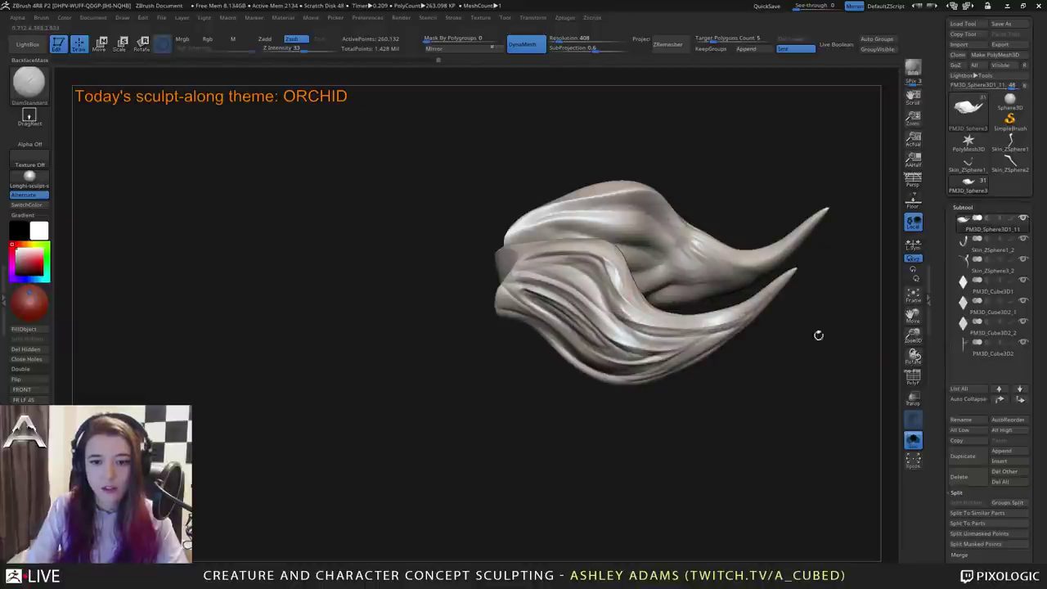
{"action": "left_click", "coordinate": [912, 439]}
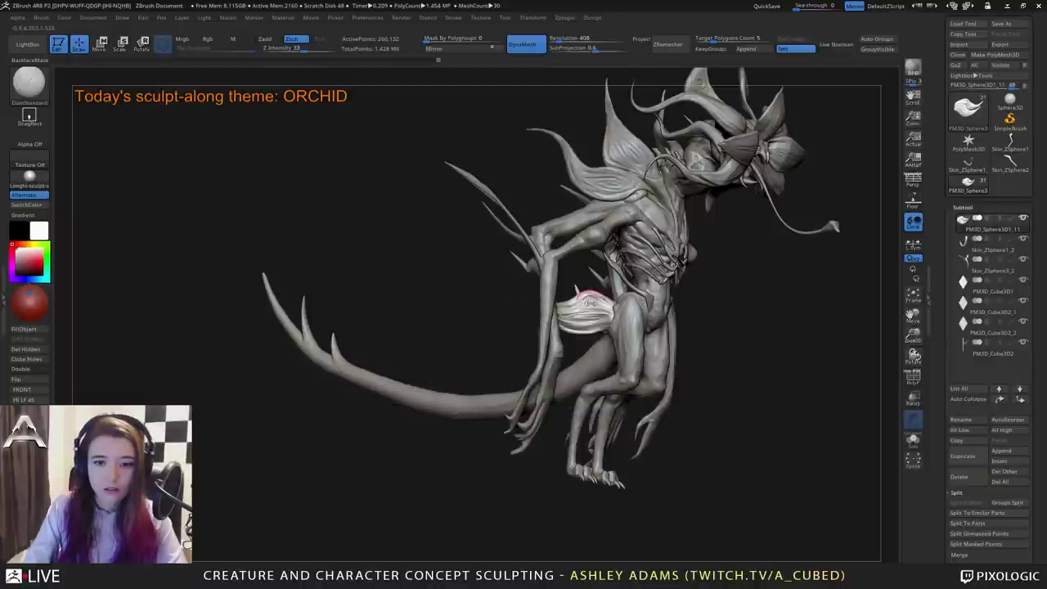
Switch to the SnakeHook brush on the hip bulbs and save the project.
{"action": "key", "text": "b"}
{"action": "key", "text": "s"}
{"action": "key", "text": "h"}
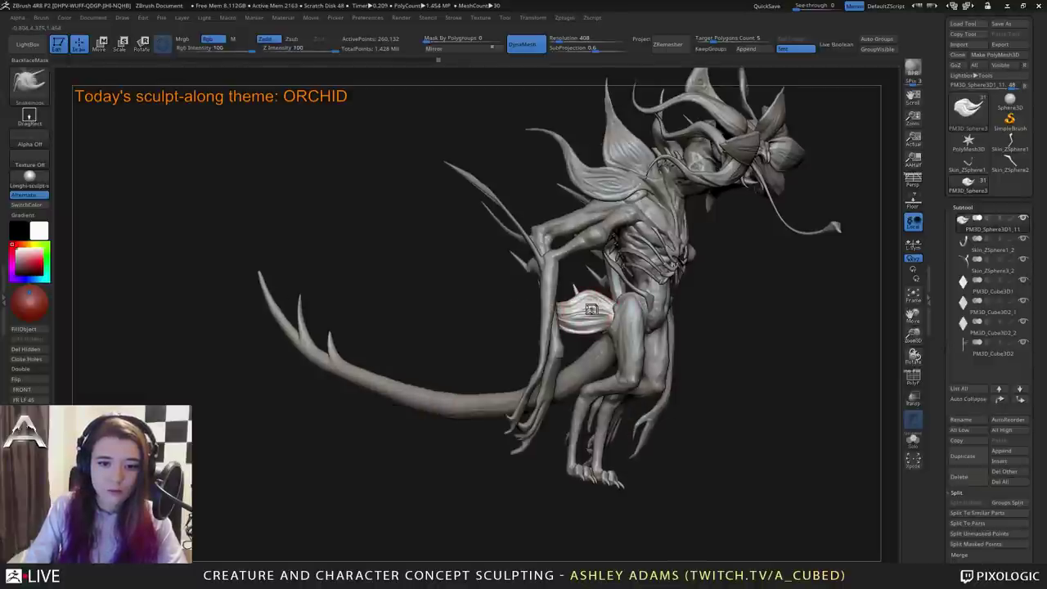
{"action": "key", "text": "ctrl+s"}
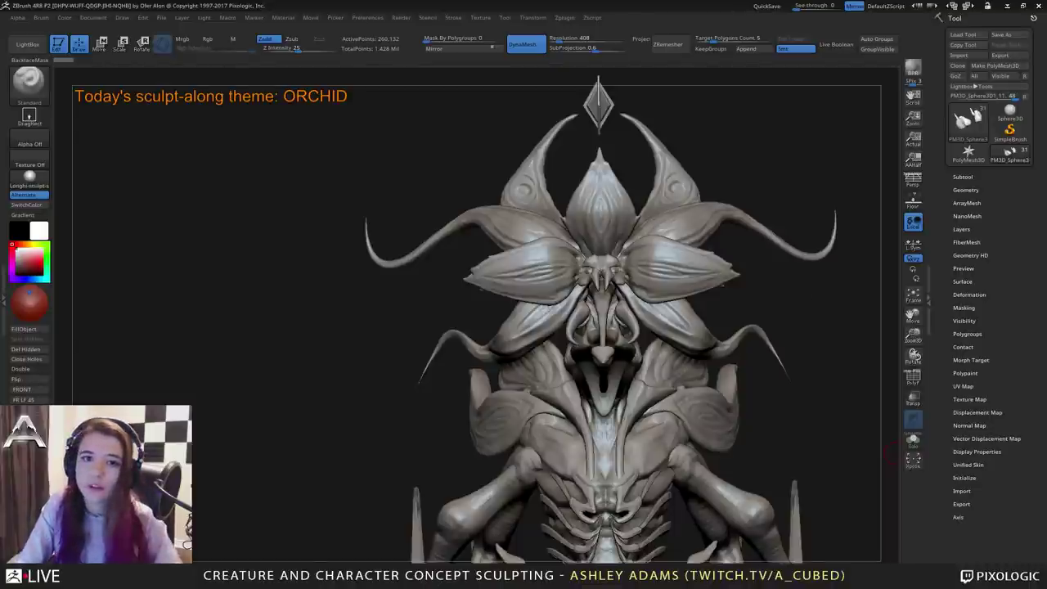
Inspect the whole creature from the front, sides and back, and ready the SnakeHook brush for the hip spikes.
{"action": "right_click_drag", "start_coordinate": [891, 454], "coordinate": [611, 316]}
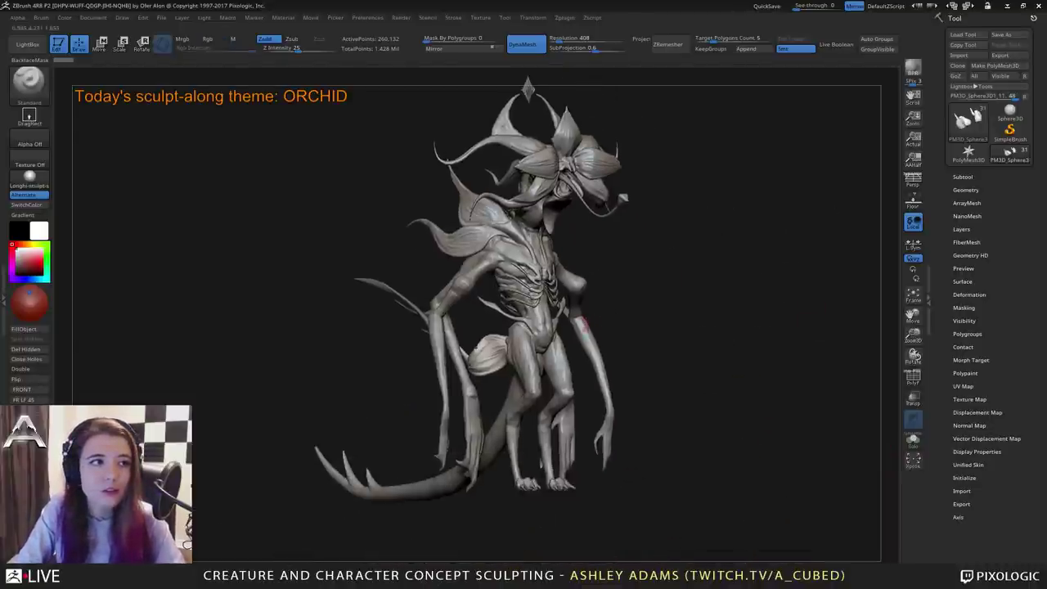
{"action": "mouse_move", "coordinate": [741, 310]}
{"action": "left_mouse_down"}
{"action": "mouse_move", "coordinate": [708, 315]}
{"action": "mouse_move", "coordinate": [711, 325]}
{"action": "left_mouse_up"}
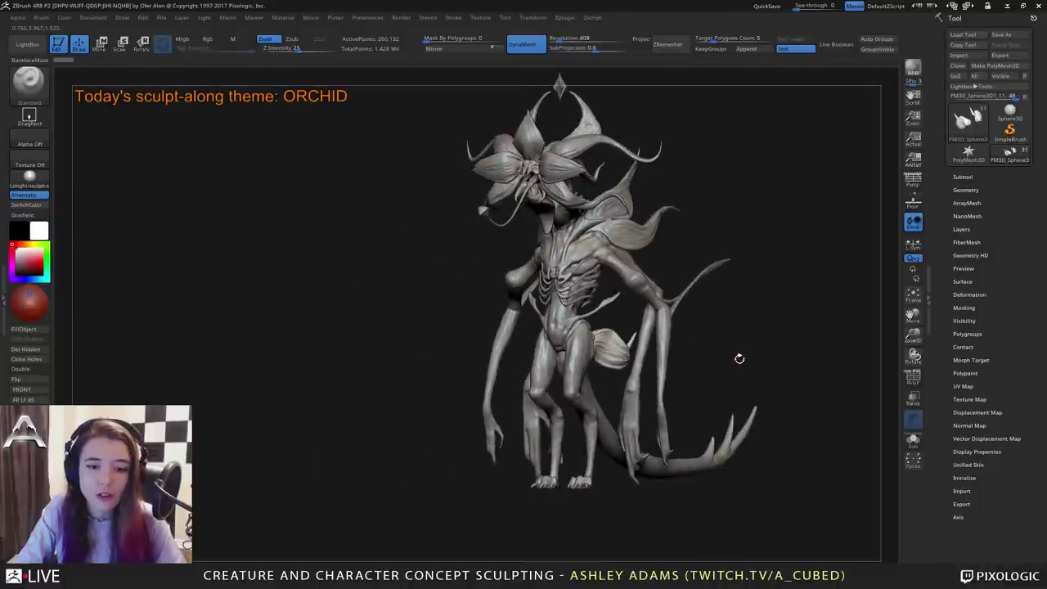
{"action": "mouse_move", "coordinate": [739, 358]}
{"action": "left_mouse_down"}
{"action": "mouse_move", "coordinate": [703, 387]}
{"action": "mouse_move", "coordinate": [747, 380]}
{"action": "left_mouse_up"}
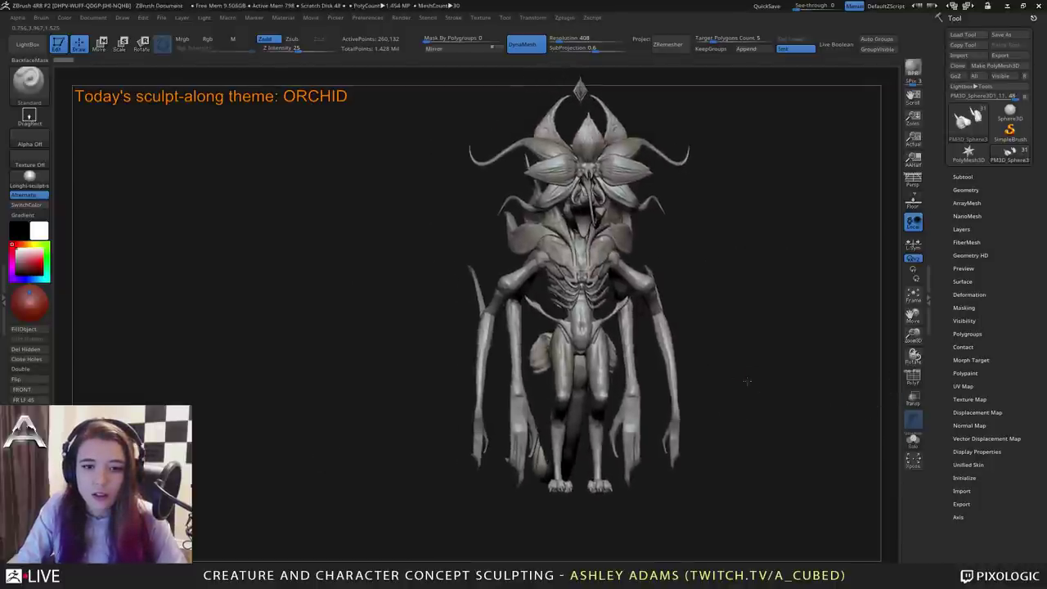
{"action": "right_click_drag", "start_coordinate": [747, 381], "coordinate": [727, 382]}
{"action": "right_click_drag", "start_coordinate": [673, 343], "coordinate": [638, 350]}
{"action": "mouse_move", "coordinate": [556, 347]}
{"action": "right_mouse_down", "text": "ctrl"}
{"action": "mouse_move", "coordinate": [544, 378]}
{"action": "mouse_move", "coordinate": [569, 357]}
{"action": "mouse_move", "coordinate": [579, 362]}
{"action": "right_mouse_up", "text": "ctrl"}
{"action": "key", "text": "b"}
{"action": "key", "text": "s"}
{"action": "key", "text": "h"}
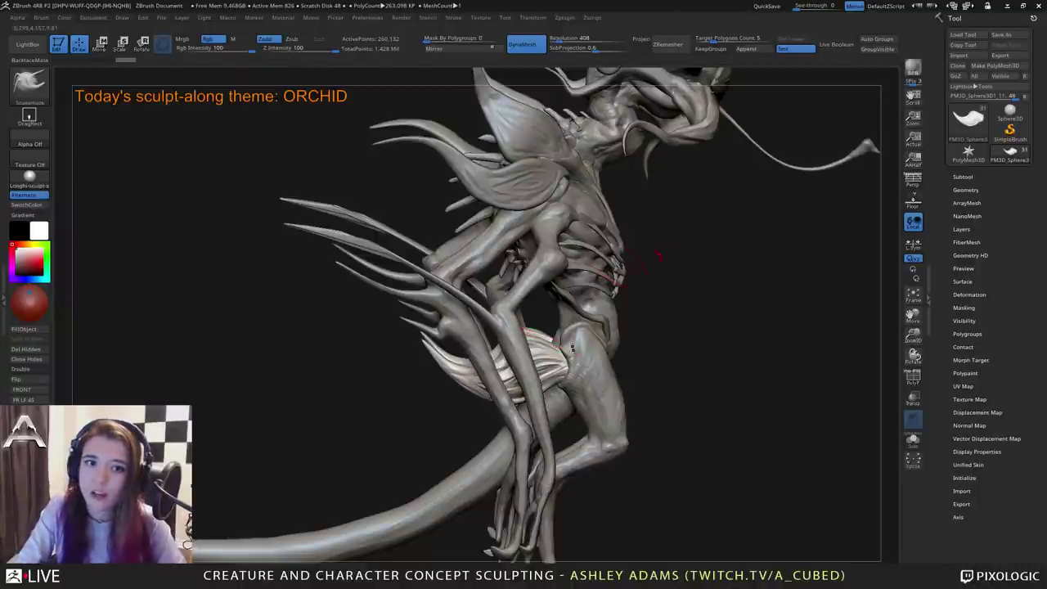
{"action": "right_click_drag", "start_coordinate": [570, 357], "coordinate": [560, 401]}
{"action": "right_click", "coordinate": [563, 397]}
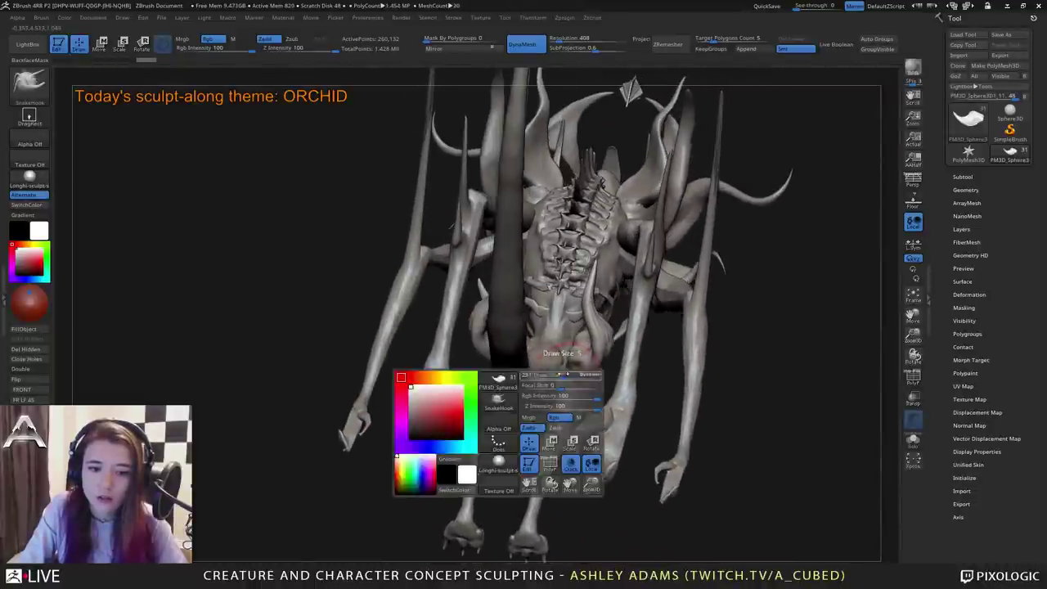
Make the hip-spike subtool active again and duplicate it.
{"action": "left_click", "coordinate": [566, 384], "text": "alt"}
{"action": "left_click", "coordinate": [566, 391], "text": "alt"}
{"action": "left_click_drag", "start_coordinate": [566, 391], "coordinate": [564, 370]}
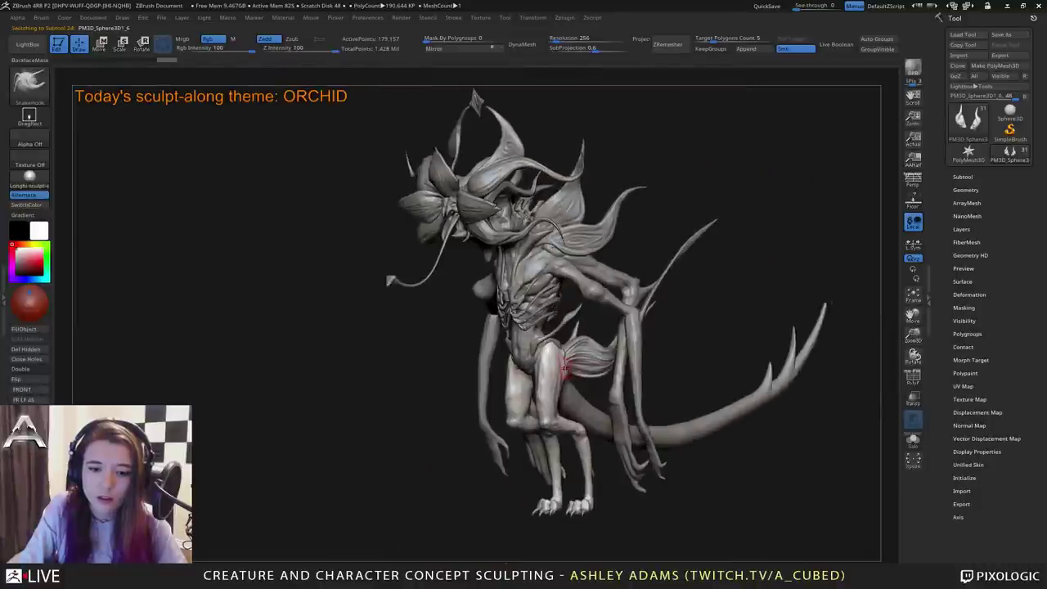
{"action": "left_click", "coordinate": [586, 358], "text": "alt"}
{"action": "left_click_drag", "start_coordinate": [679, 352], "coordinate": [613, 343]}
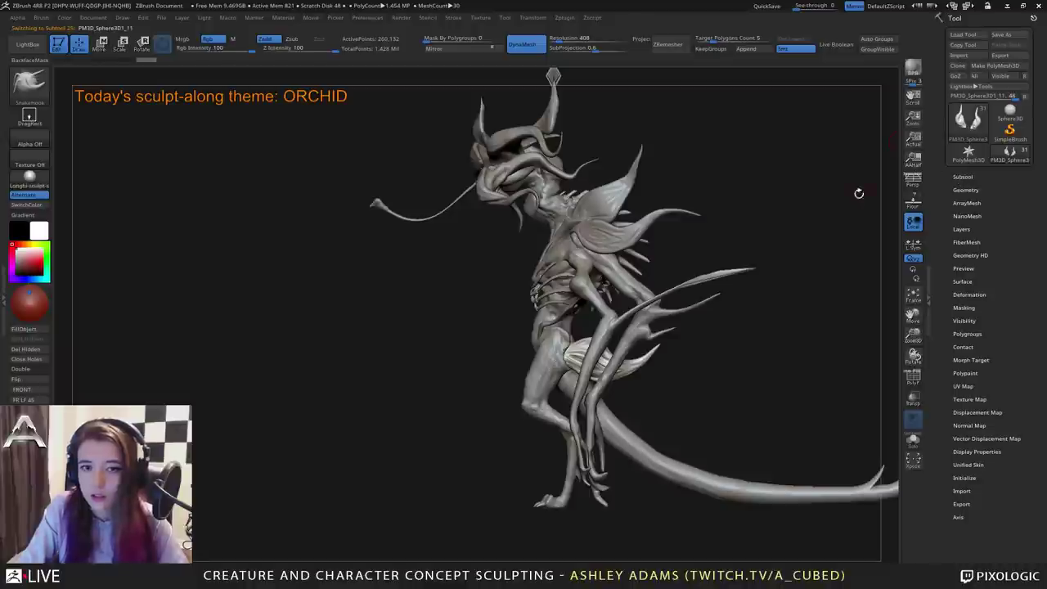
{"action": "left_click_drag", "start_coordinate": [701, 256], "coordinate": [728, 251], "text": "alt"}
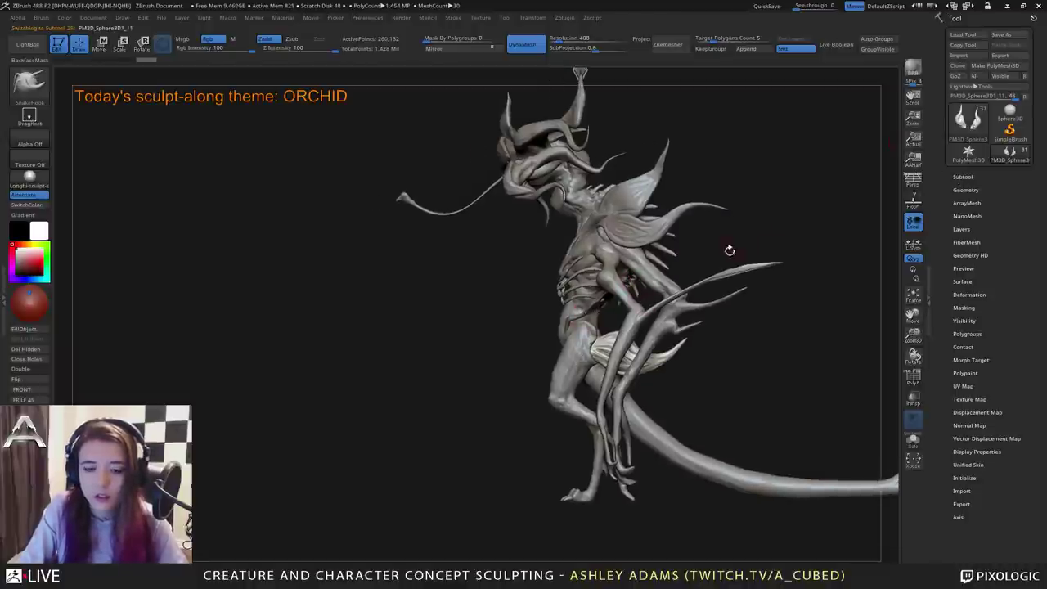
{"action": "left_click", "coordinate": [963, 176]}
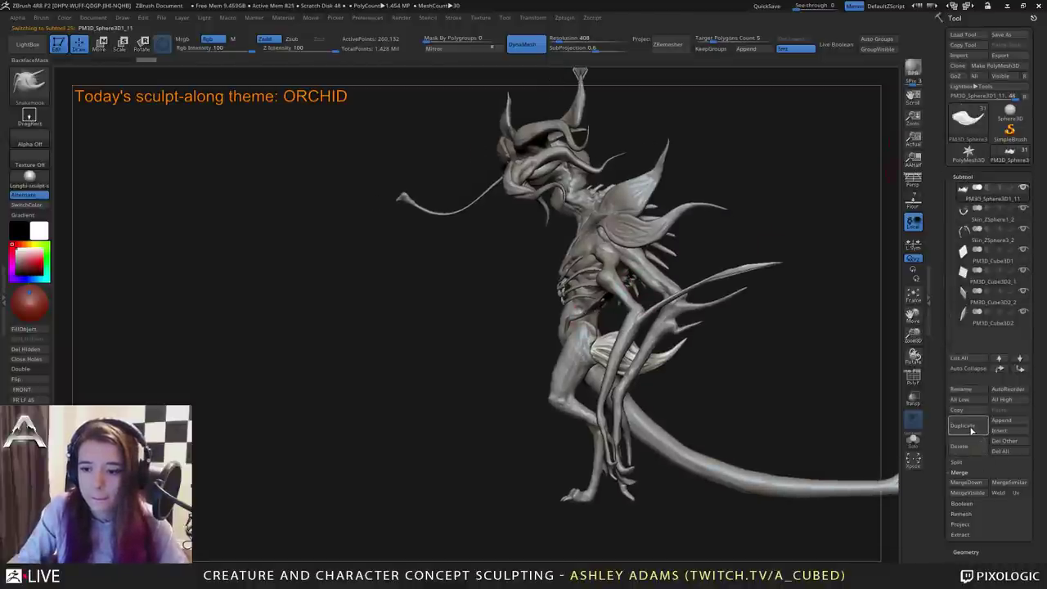
{"action": "left_click", "coordinate": [963, 426]}
Place the transform gizmo on the duplicated hip spikes and scale the copy down uniformly.
{"action": "key", "text": "w"}
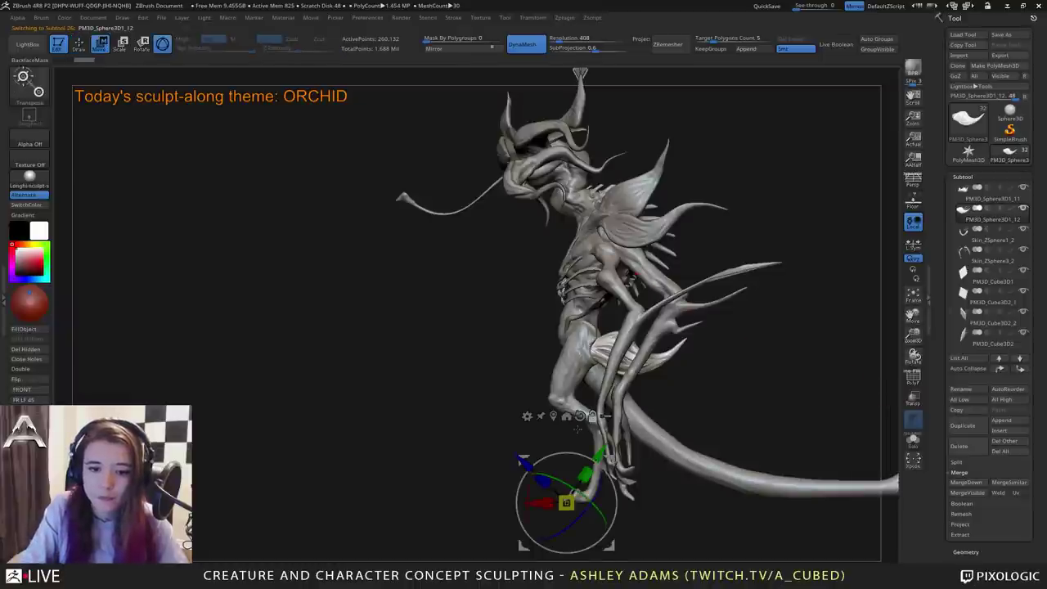
{"action": "left_click", "coordinate": [634, 352]}
{"action": "left_click_drag", "start_coordinate": [669, 303], "coordinate": [636, 321]}
{"action": "left_click_drag", "start_coordinate": [720, 368], "coordinate": [834, 368]}
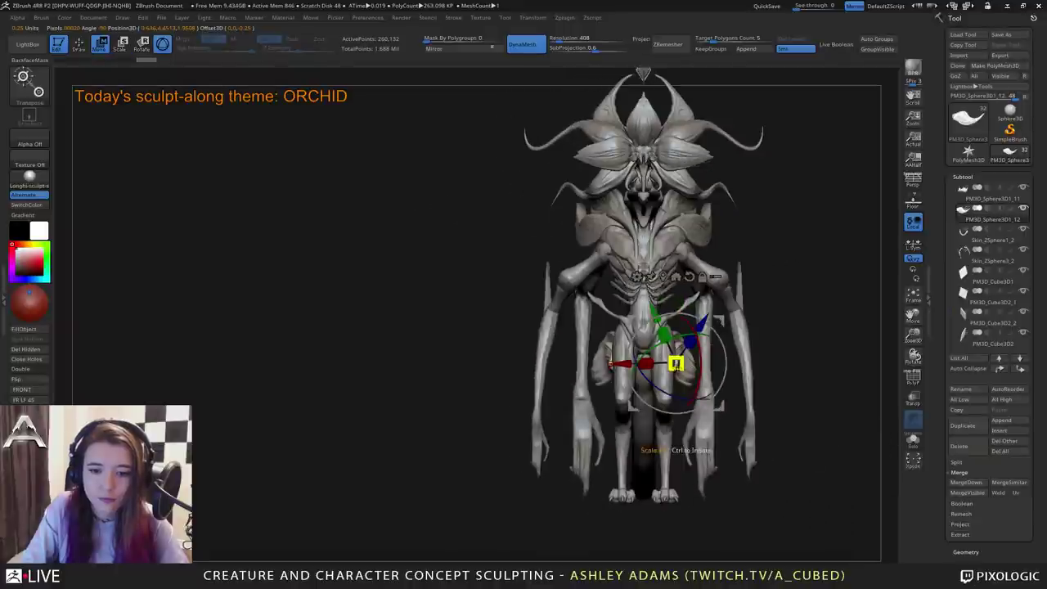
{"action": "left_click_drag", "start_coordinate": [676, 362], "coordinate": [660, 366]}
Move the smaller hip-spike copy below the original bulbs and rotate it to point downward.
{"action": "left_click_drag", "start_coordinate": [794, 369], "coordinate": [646, 370]}
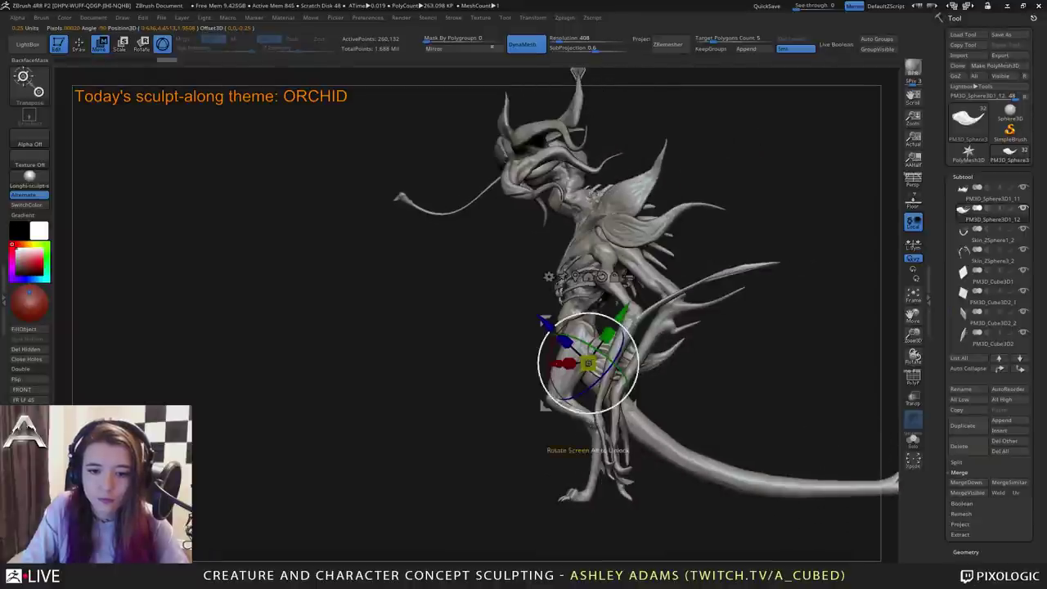
{"action": "mouse_move", "coordinate": [619, 319]}
{"action": "left_mouse_down"}
{"action": "mouse_move", "coordinate": [611, 330]}
{"action": "mouse_move", "coordinate": [617, 323]}
{"action": "left_mouse_up"}
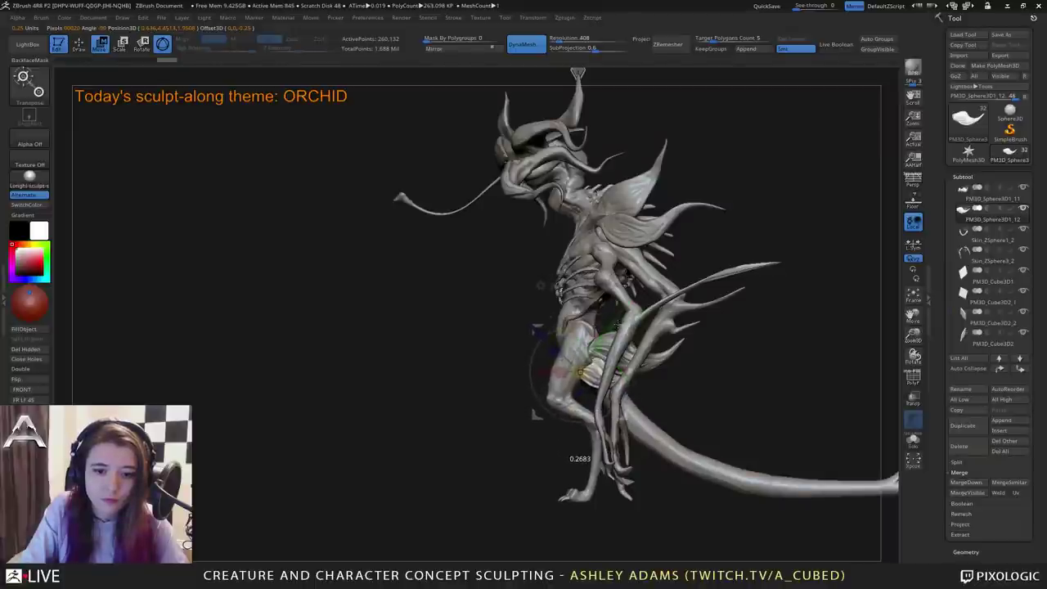
{"action": "left_click_drag", "start_coordinate": [630, 366], "coordinate": [628, 395]}
{"action": "left_click_drag", "start_coordinate": [740, 373], "coordinate": [658, 362]}
{"action": "left_click", "coordinate": [604, 270]}
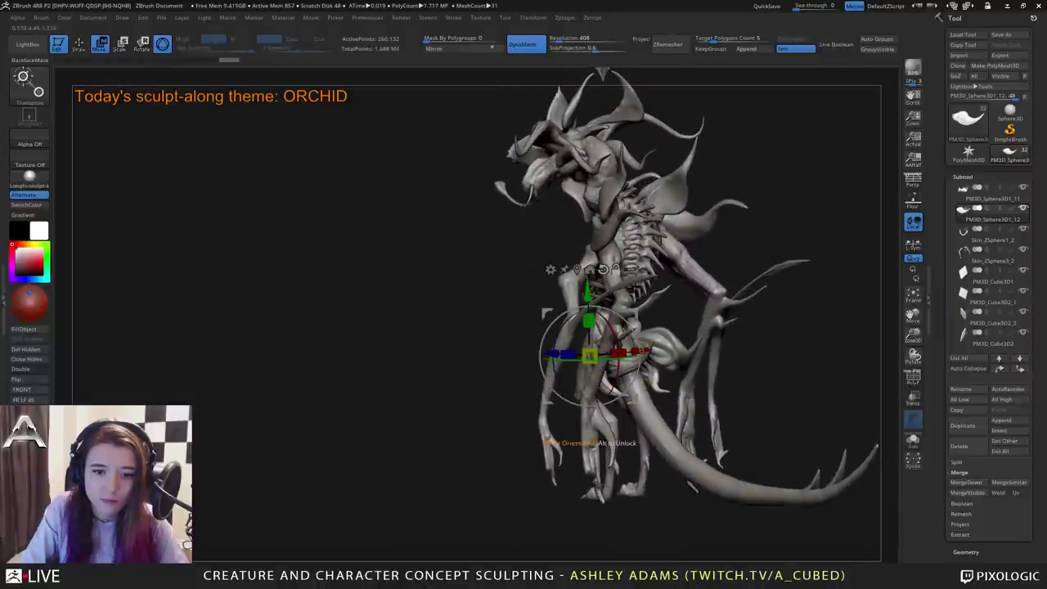
{"action": "mouse_move", "coordinate": [740, 364]}
{"action": "left_mouse_down", "text": "shift"}
{"action": "mouse_move", "coordinate": [679, 361]}
{"action": "mouse_move", "coordinate": [661, 318]}
{"action": "mouse_move", "coordinate": [741, 338]}
{"action": "left_mouse_up", "text": "shift"}
Leave transform mode and reshape the small lower hip bulbs with the SnakeHook brush so their roots sit against the thighs.
{"action": "key", "text": "q"}
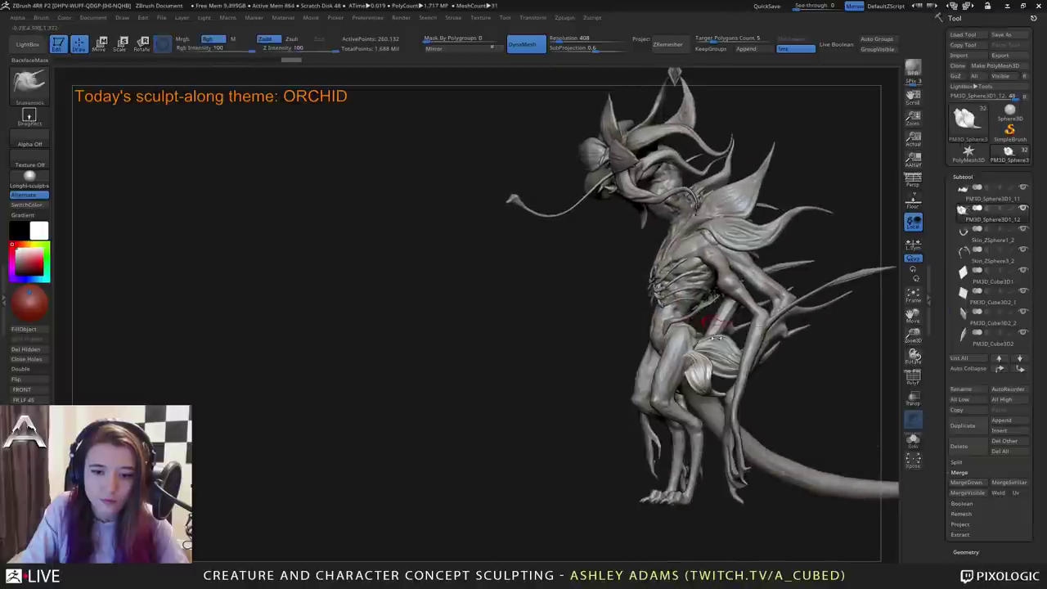
{"action": "right_click_drag", "start_coordinate": [716, 338], "coordinate": [595, 333], "text": "alt"}
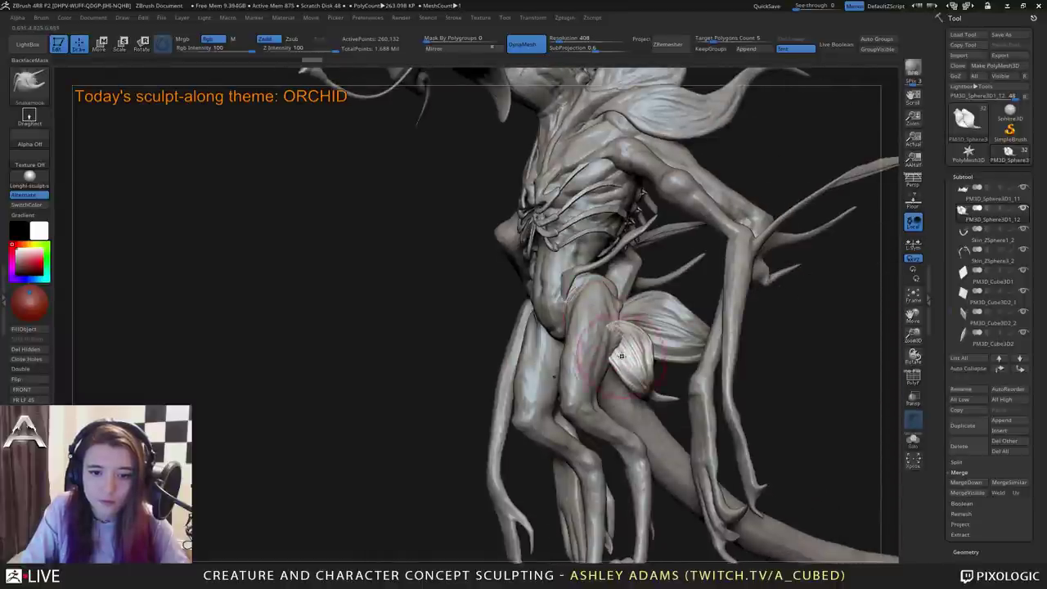
{"action": "left_click_drag", "start_coordinate": [601, 331], "coordinate": [646, 347]}
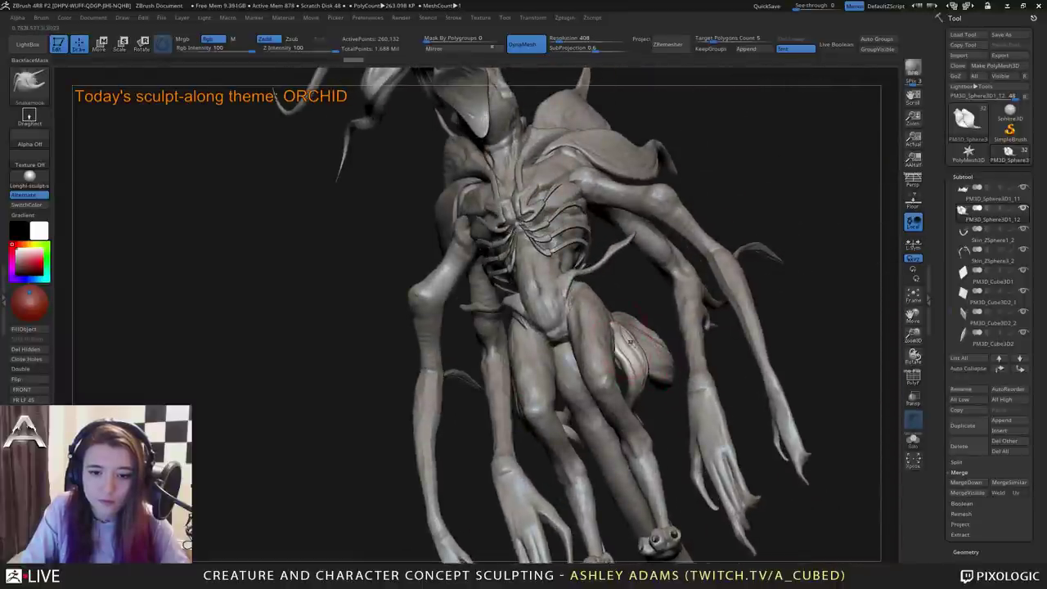
{"action": "mouse_move", "coordinate": [646, 347]}
{"action": "right_mouse_down"}
{"action": "mouse_move", "coordinate": [628, 321]}
{"action": "mouse_move", "coordinate": [637, 337]}
{"action": "right_mouse_up"}
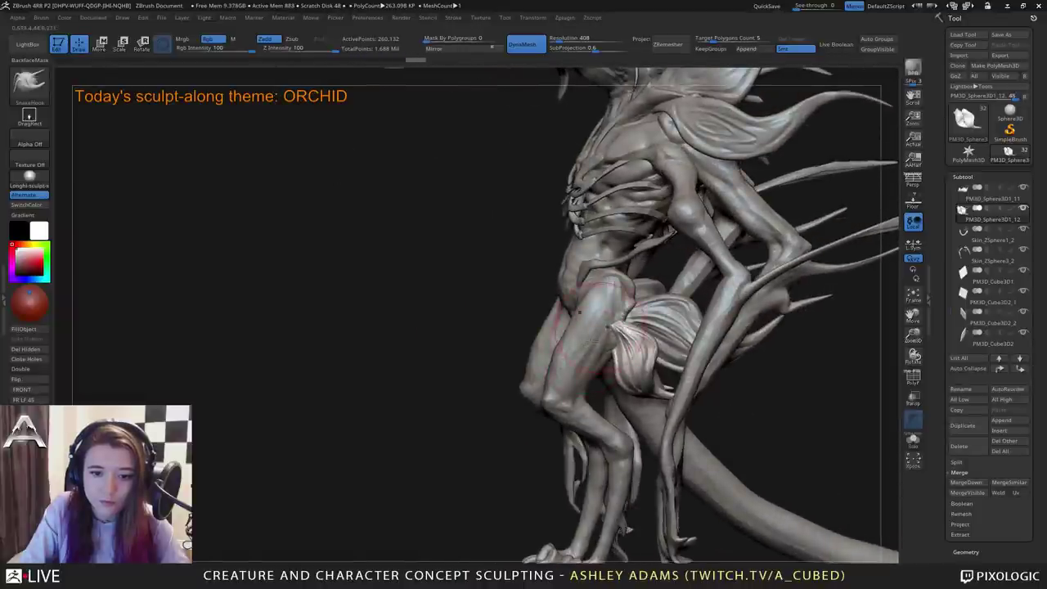
{"action": "left_click_drag", "start_coordinate": [605, 327], "coordinate": [567, 253]}
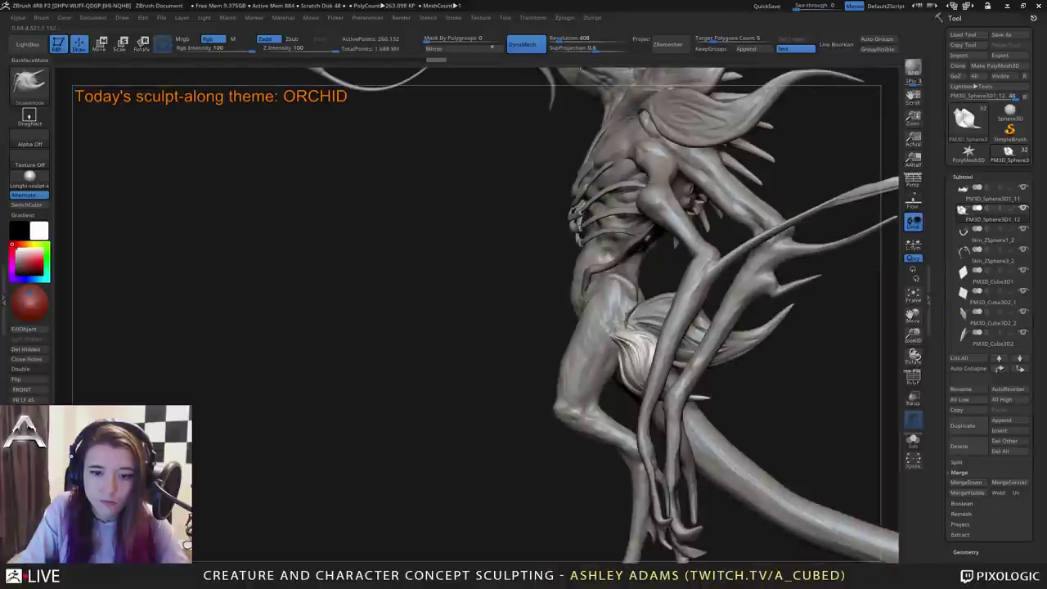
Activate the leg subtool and build up the upper thigh around the root of the small bulb with ClayBuildup.
{"action": "right_click_drag", "start_coordinate": [567, 254], "coordinate": [629, 288], "text": "ctrl"}
{"action": "left_click", "coordinate": [604, 309], "text": "alt"}
{"action": "right_click", "coordinate": [605, 312]}
{"action": "left_click", "coordinate": [668, 308], "text": "alt"}
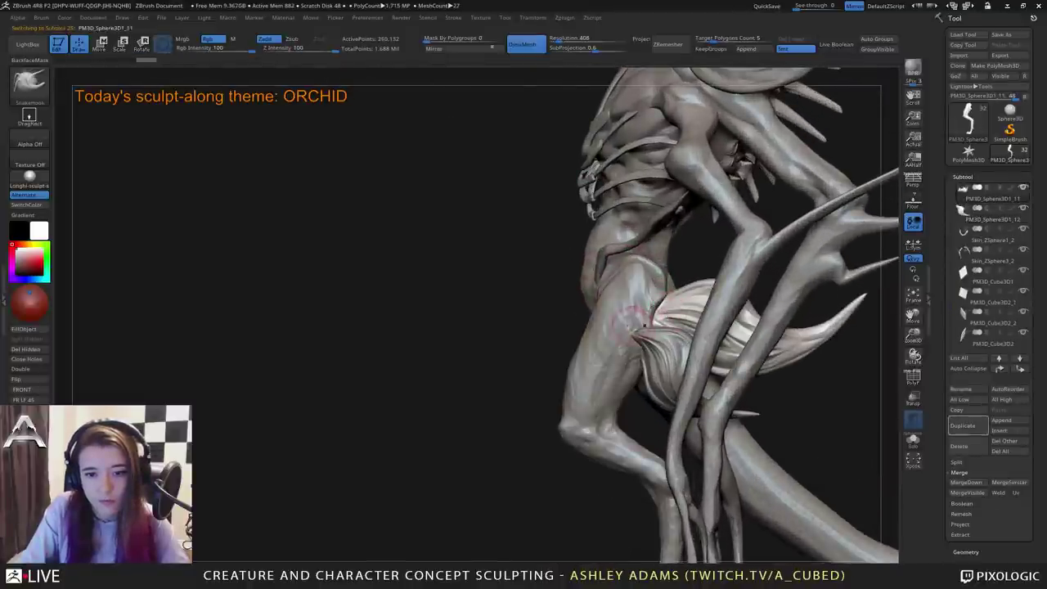
{"action": "left_click", "coordinate": [637, 323], "text": "alt"}
{"action": "key", "text": "b"}
{"action": "key", "text": "c"}
{"action": "key", "text": "b"}
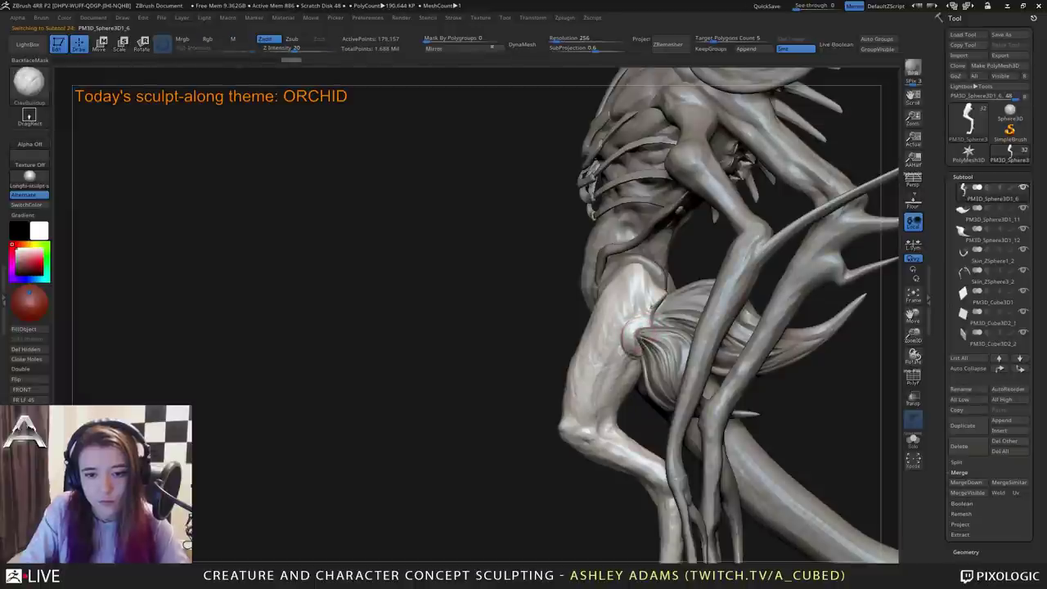
{"action": "left_click_drag", "start_coordinate": [631, 325], "coordinate": [613, 335]}
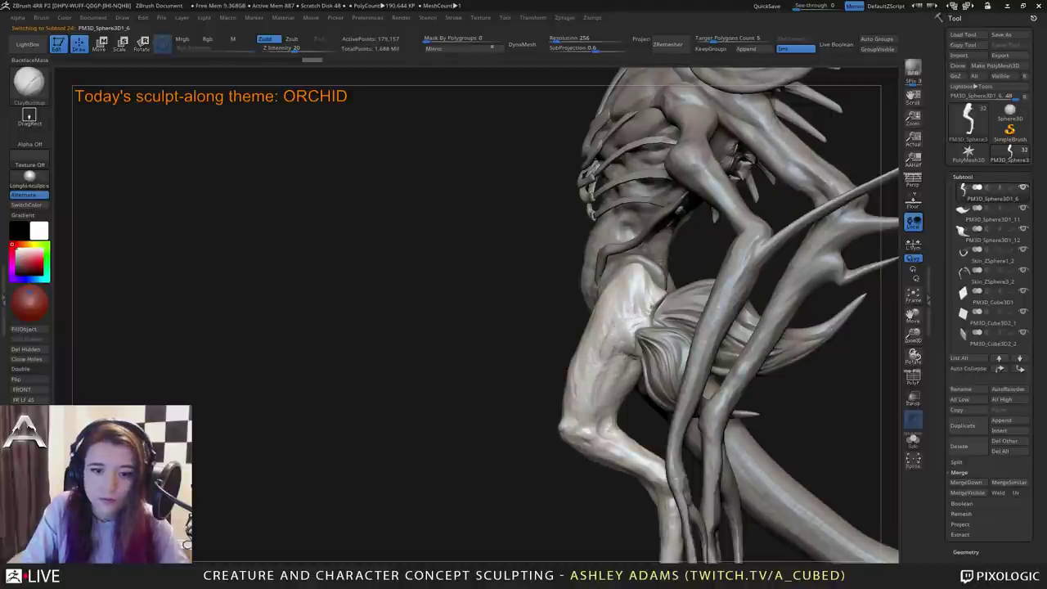
Carve creases into the upper thigh around and below the bulb roots with the DamStandard brush.
{"action": "key", "text": "b"}
{"action": "key", "text": "d"}
{"action": "key", "text": "s"}
{"action": "left_click_drag", "start_coordinate": [633, 354], "coordinate": [608, 376]}
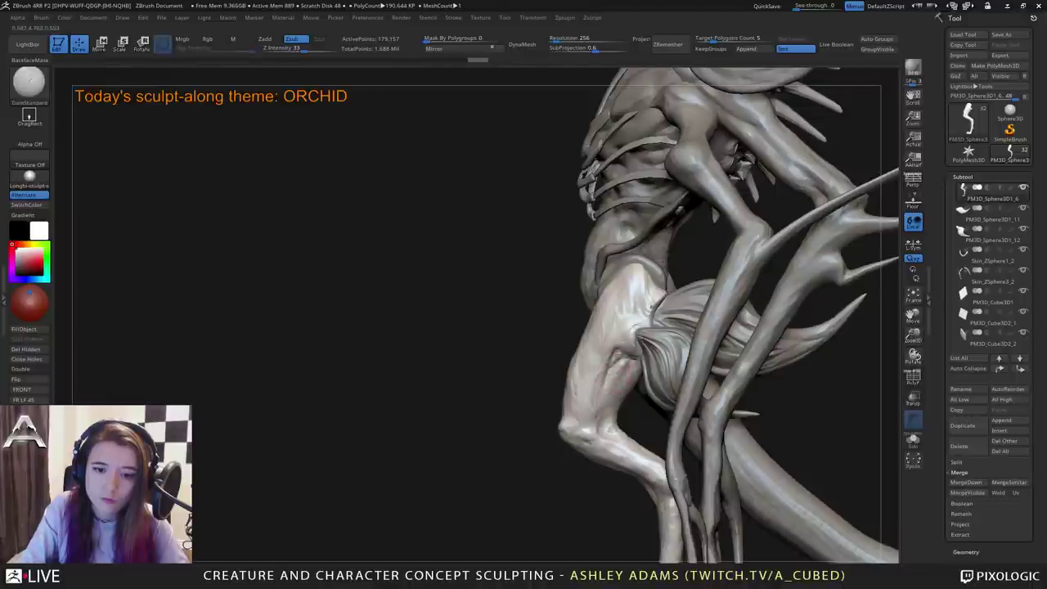
{"action": "left_click_drag", "start_coordinate": [645, 321], "coordinate": [628, 338]}
{"action": "mouse_move", "coordinate": [644, 301]}
{"action": "left_mouse_down"}
{"action": "mouse_move", "coordinate": [633, 312]}
{"action": "mouse_move", "coordinate": [642, 286]}
{"action": "mouse_move", "coordinate": [641, 303]}
{"action": "left_mouse_up"}
{"action": "left_click_drag", "start_coordinate": [643, 317], "coordinate": [634, 336]}
{"action": "mouse_move", "coordinate": [627, 378]}
{"action": "right_mouse_down", "text": "ctrl"}
{"action": "mouse_move", "coordinate": [616, 335]}
{"action": "mouse_move", "coordinate": [652, 378]}
{"action": "mouse_move", "coordinate": [646, 334]}
{"action": "right_mouse_up", "text": "ctrl"}
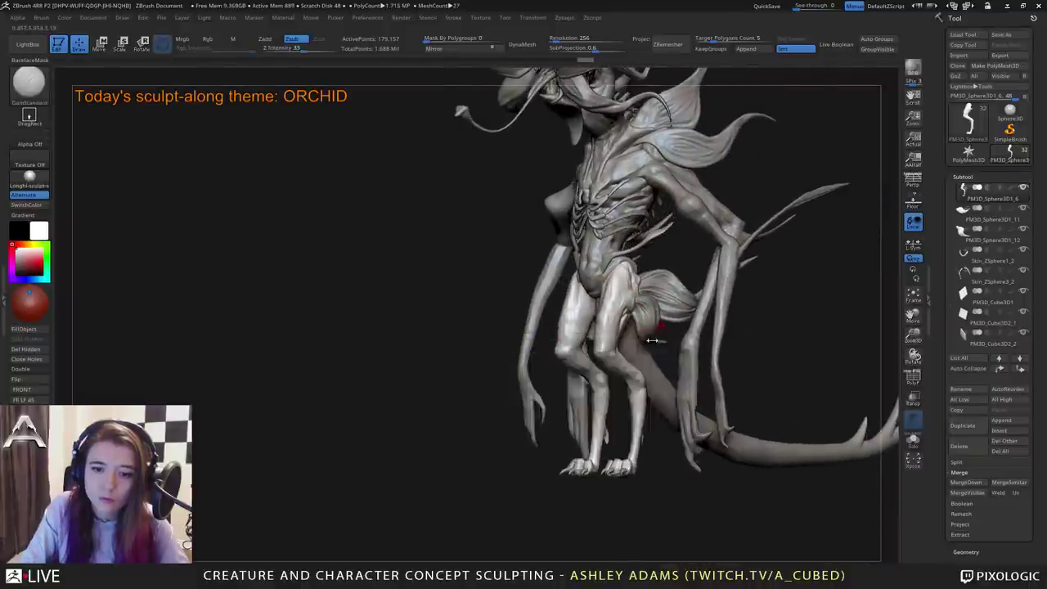
Refine the upper thigh contours near the pelvis, adjusting their shape with the SnakeHook brush.
{"action": "right_click_drag", "start_coordinate": [523, 296], "coordinate": [608, 286]}
{"action": "right_click_drag", "start_coordinate": [608, 286], "coordinate": [615, 314], "text": "ctrl"}
{"action": "left_click_drag", "start_coordinate": [636, 277], "coordinate": [635, 305]}
{"action": "mouse_move", "coordinate": [646, 298]}
{"action": "right_mouse_down"}
{"action": "mouse_move", "coordinate": [591, 273]}
{"action": "mouse_move", "coordinate": [546, 273]}
{"action": "right_mouse_up"}
{"action": "key", "text": "b"}
{"action": "key", "text": "s"}
{"action": "key", "text": "h"}
{"action": "left_click_drag", "start_coordinate": [584, 284], "coordinate": [600, 292]}
{"action": "right_click_drag", "start_coordinate": [600, 292], "coordinate": [562, 259]}
{"action": "left_click_drag", "start_coordinate": [599, 292], "coordinate": [601, 288]}
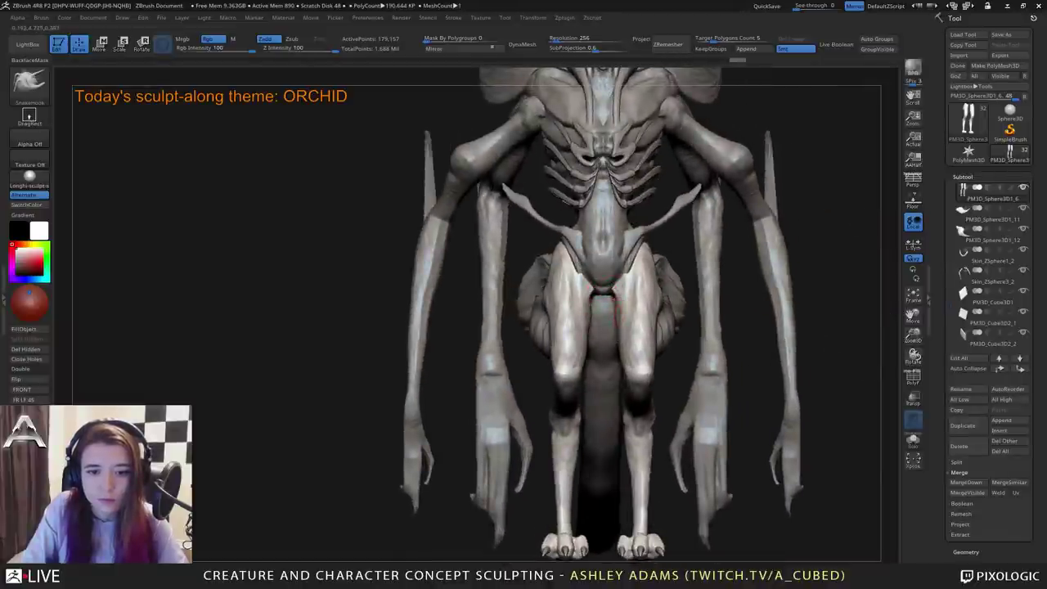
Carve muscle lines from the crotch down the inner thighs with the DamStandard brush.
{"action": "key", "text": "b"}
{"action": "key", "text": "d"}
{"action": "key", "text": "s"}
{"action": "left_click_drag", "start_coordinate": [602, 288], "coordinate": [618, 302]}
{"action": "mouse_move", "coordinate": [619, 321]}
{"action": "left_mouse_down"}
{"action": "mouse_move", "coordinate": [615, 309]}
{"action": "mouse_move", "coordinate": [640, 367]}
{"action": "left_mouse_up"}
{"action": "right_click_drag", "start_coordinate": [640, 367], "coordinate": [638, 319], "text": "ctrl"}
Check the whole creature from the side and three-quarter view, and save the sculpt.
{"action": "mouse_move", "coordinate": [576, 356]}
{"action": "right_mouse_down"}
{"action": "mouse_move", "coordinate": [641, 369]}
{"action": "mouse_move", "coordinate": [627, 336]}
{"action": "right_mouse_up"}
{"action": "key", "text": "space"}
{"action": "left_click_drag", "start_coordinate": [628, 334], "coordinate": [634, 333]}
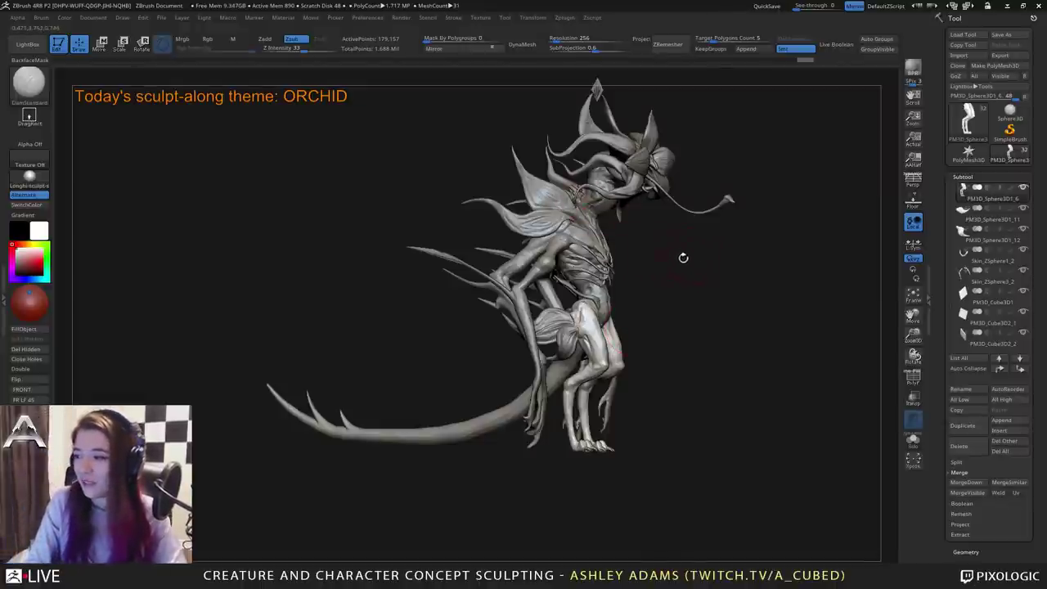
{"action": "left_click_drag", "start_coordinate": [666, 249], "coordinate": [661, 248]}
{"action": "left_click_drag", "start_coordinate": [710, 224], "coordinate": [703, 319], "text": "alt"}
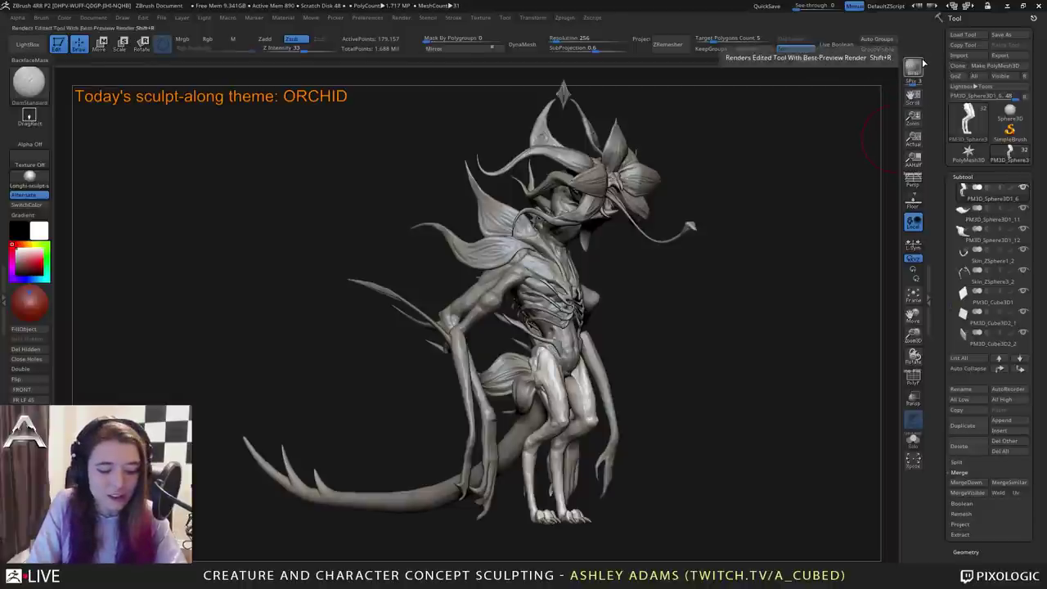
{"action": "left_click", "coordinate": [1012, 37]}
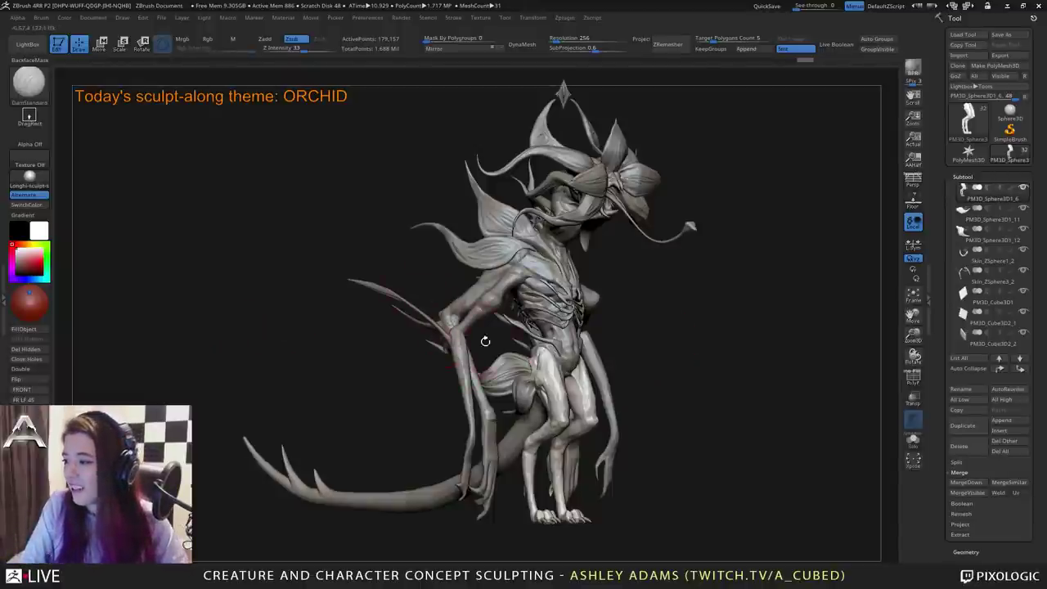
Try to reshape the paired spikes beside the pelvis with the SnakeHook brush, and undo the stroke.
{"action": "left_click_drag", "start_coordinate": [627, 342], "coordinate": [557, 383]}
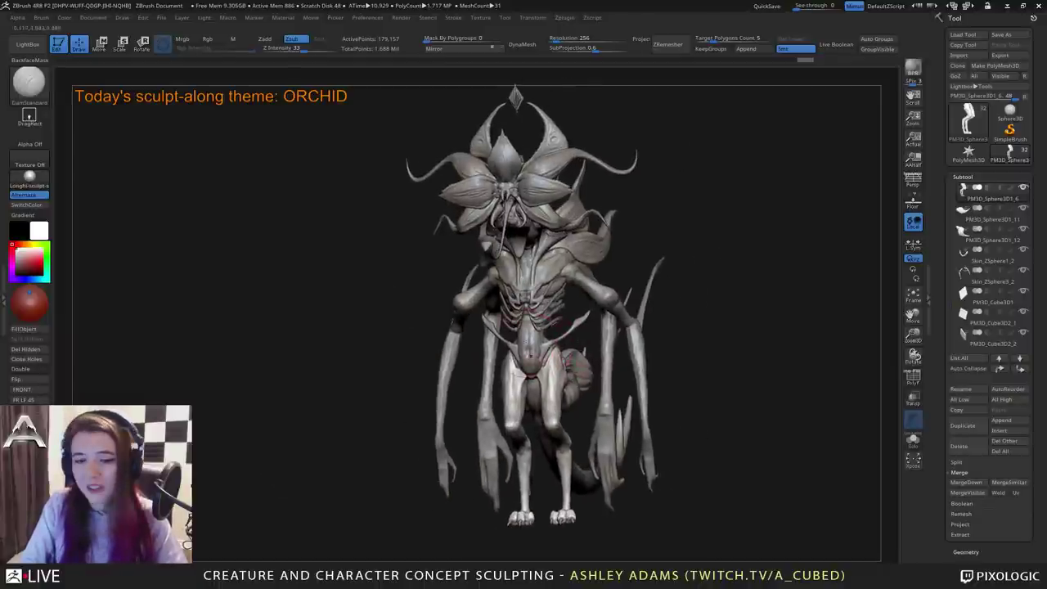
{"action": "right_click_drag", "start_coordinate": [543, 350], "coordinate": [529, 303]}
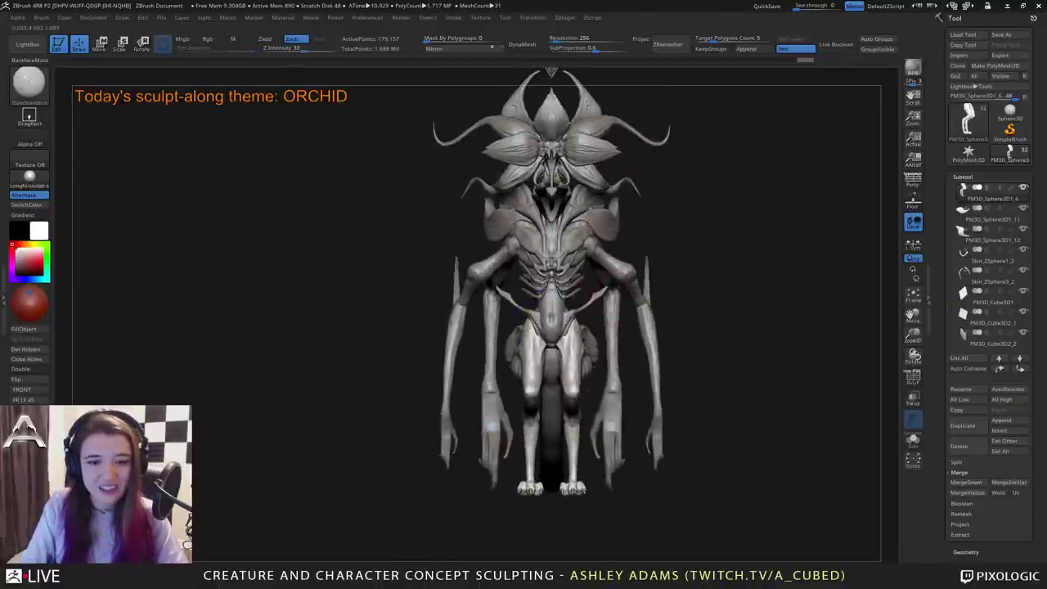
{"action": "mouse_move", "coordinate": [636, 253]}
{"action": "right_mouse_down", "text": "ctrl"}
{"action": "mouse_move", "coordinate": [600, 299]}
{"action": "mouse_move", "coordinate": [614, 273]}
{"action": "right_mouse_up", "text": "ctrl"}
{"action": "left_click", "coordinate": [607, 278], "text": "alt"}
{"action": "key", "text": "space"}
{"action": "left_click", "coordinate": [614, 276]}
{"action": "key", "text": "space"}
{"action": "key", "text": "b"}
{"action": "key", "text": "s"}
{"action": "key", "text": "h"}
{"action": "left_click_drag", "start_coordinate": [614, 275], "coordinate": [619, 273]}
{"action": "key", "text": "ctrl+z"}
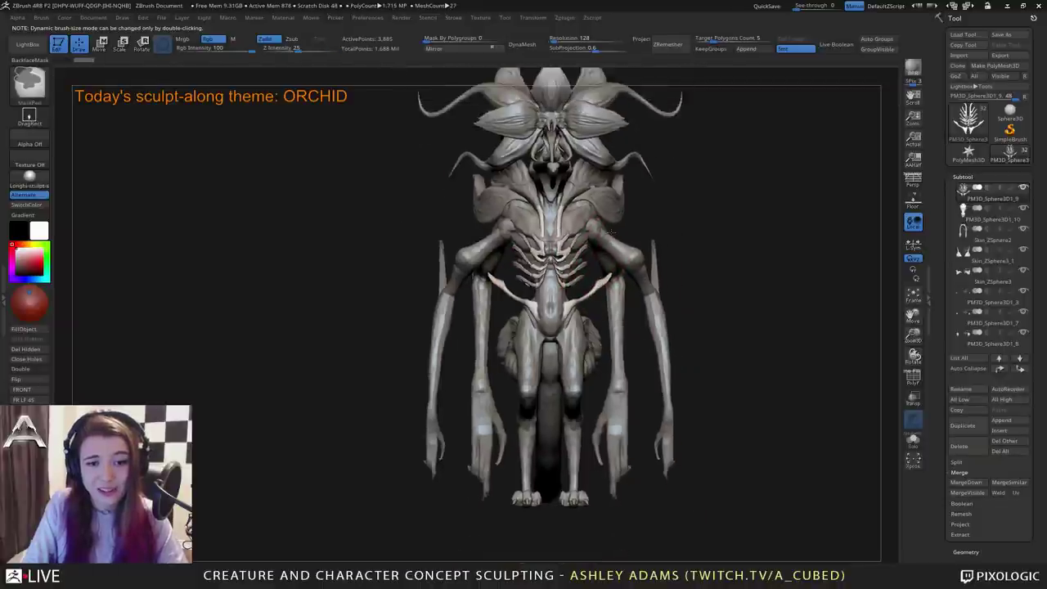
Activate the rear arm subtool and mask its long elbow spikes from the side using MaskLasso.
{"action": "mouse_move", "coordinate": [736, 351]}
{"action": "left_mouse_down"}
{"action": "mouse_move", "coordinate": [801, 352]}
{"action": "mouse_move", "coordinate": [696, 347]}
{"action": "mouse_move", "coordinate": [647, 332]}
{"action": "left_mouse_up"}
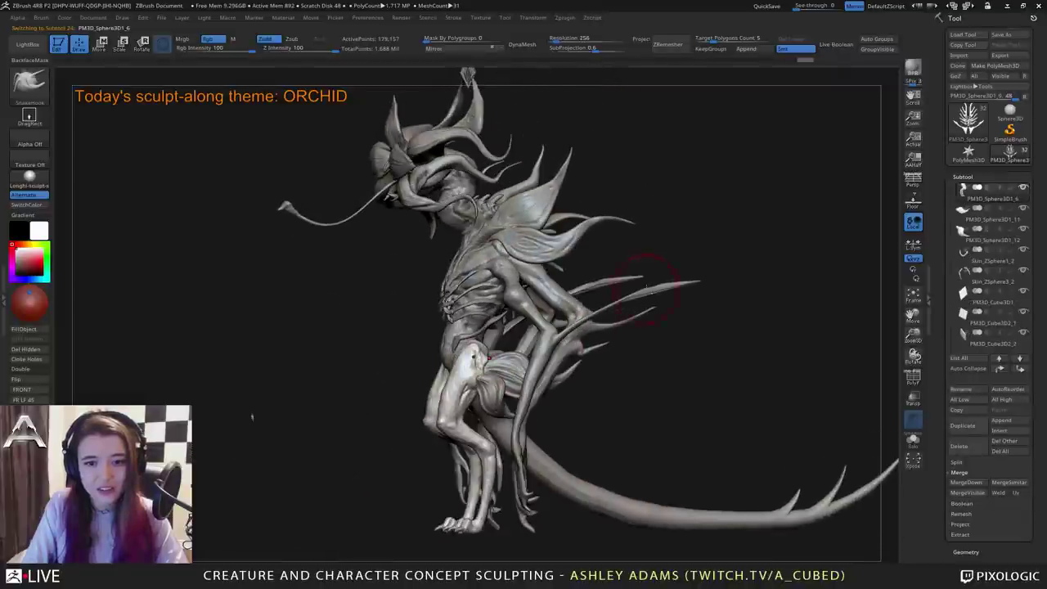
{"action": "left_click_drag", "start_coordinate": [647, 286], "coordinate": [649, 244]}
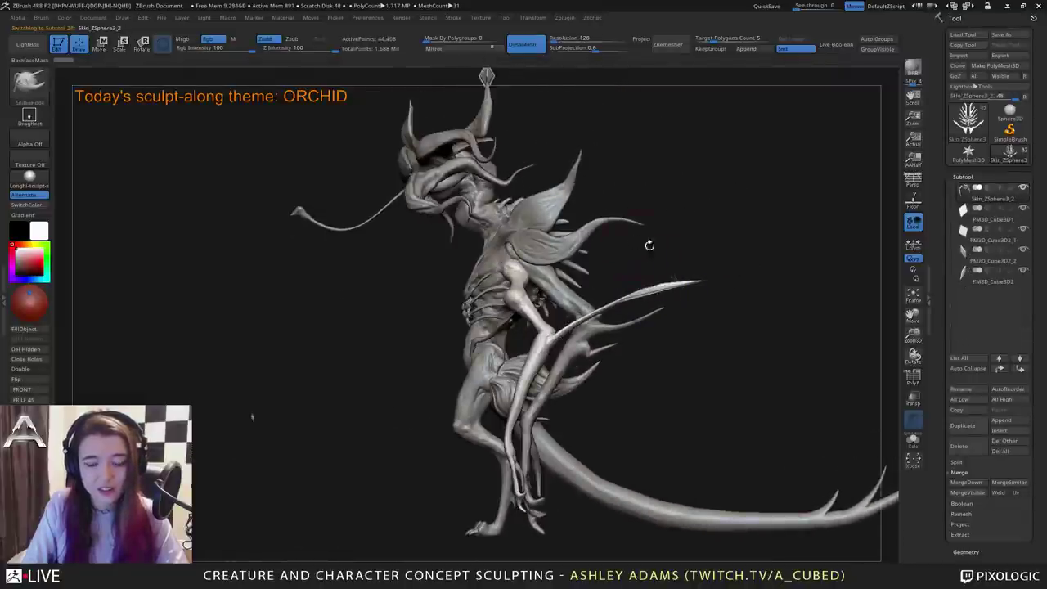
{"action": "mouse_move", "coordinate": [747, 239]}
{"action": "left_mouse_down", "text": "ctrl"}
{"action": "mouse_move", "coordinate": [612, 281]}
{"action": "mouse_move", "coordinate": [560, 373]}
{"action": "left_mouse_up", "text": "ctrl"}
{"action": "left_click", "coordinate": [29, 80], "text": "ctrl"}
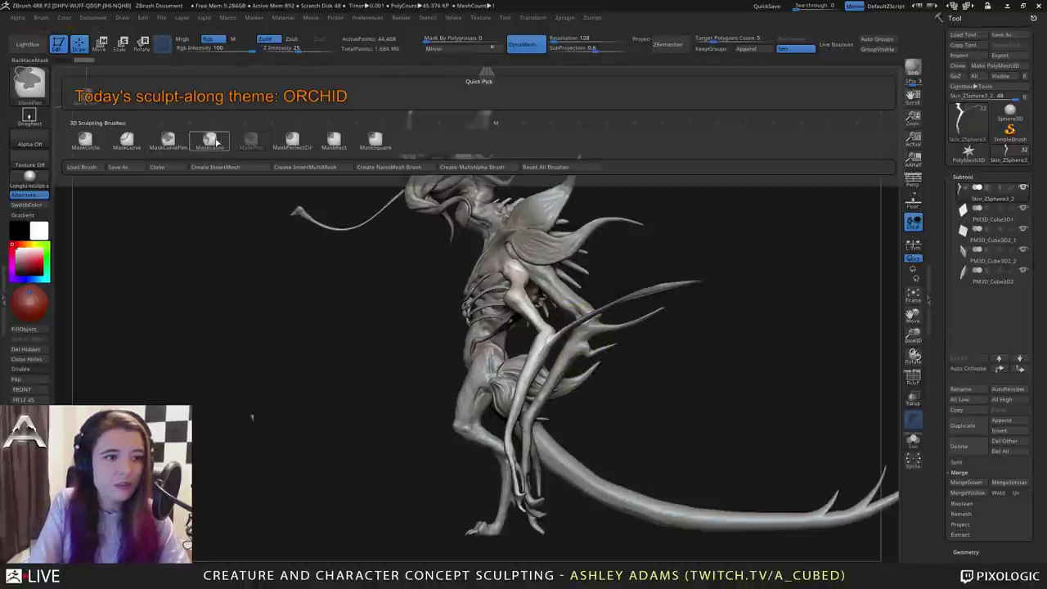
{"action": "left_click", "coordinate": [210, 140]}
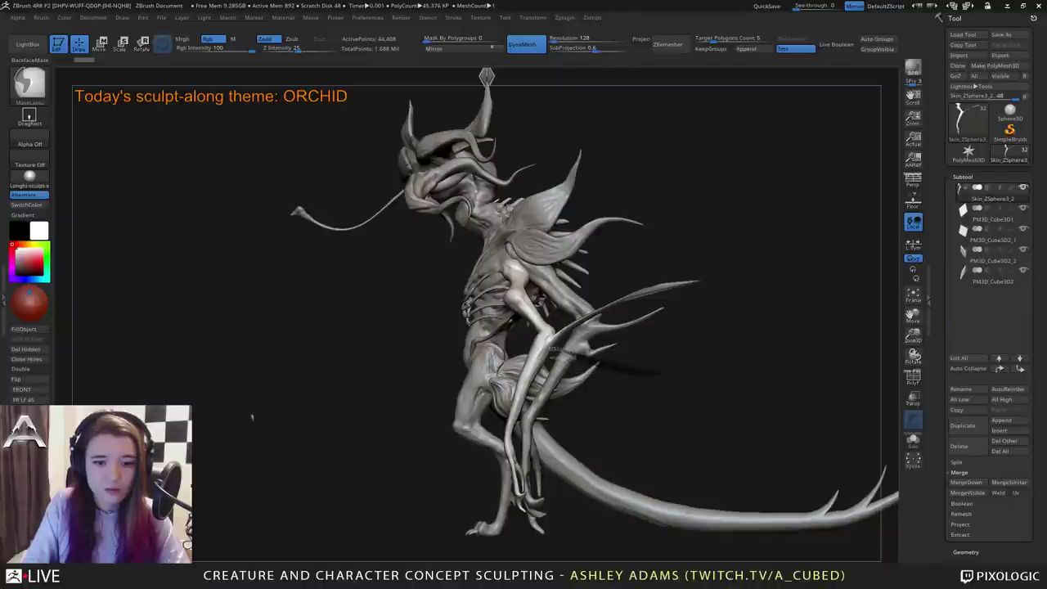
{"action": "mouse_move", "coordinate": [652, 275]}
{"action": "left_mouse_down"}
{"action": "mouse_move", "coordinate": [603, 287]}
{"action": "mouse_move", "coordinate": [584, 358]}
{"action": "mouse_move", "coordinate": [594, 360]}
{"action": "left_mouse_up"}
{"action": "mouse_move", "coordinate": [634, 326]}
{"action": "left_mouse_down", "text": "ctrl"}
{"action": "mouse_move", "coordinate": [619, 293]}
{"action": "mouse_move", "coordinate": [625, 324]}
{"action": "left_mouse_up", "text": "ctrl"}
{"action": "mouse_move", "coordinate": [568, 341]}
{"action": "left_mouse_down"}
{"action": "mouse_move", "coordinate": [600, 316]}
{"action": "mouse_move", "coordinate": [664, 407]}
{"action": "left_mouse_up"}
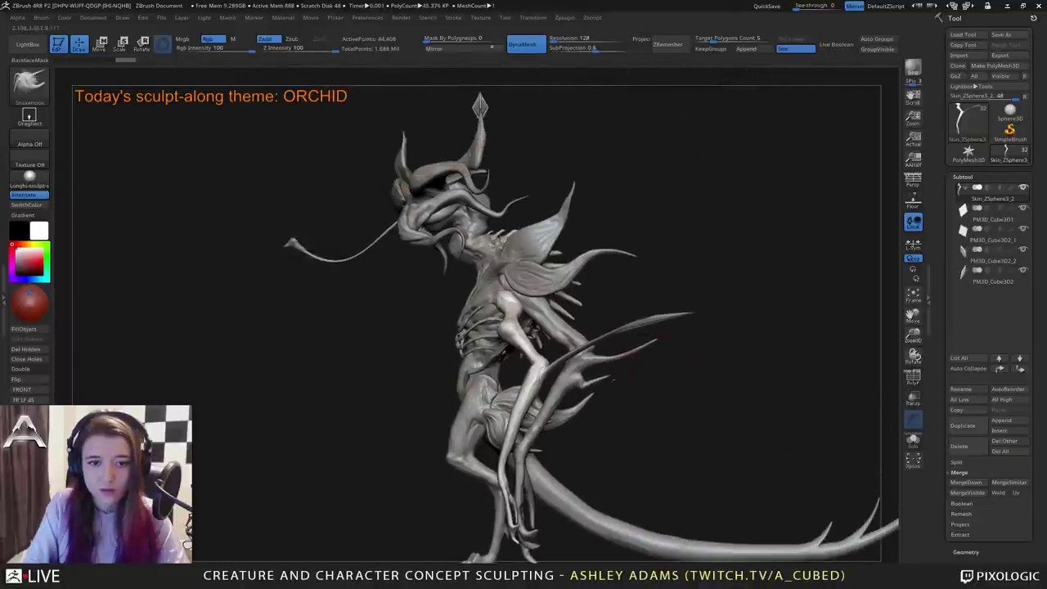
Split the masked elbow spikes into their own subtool and close the holes on both the arms and the spikes.
{"action": "left_click", "coordinate": [957, 462]}
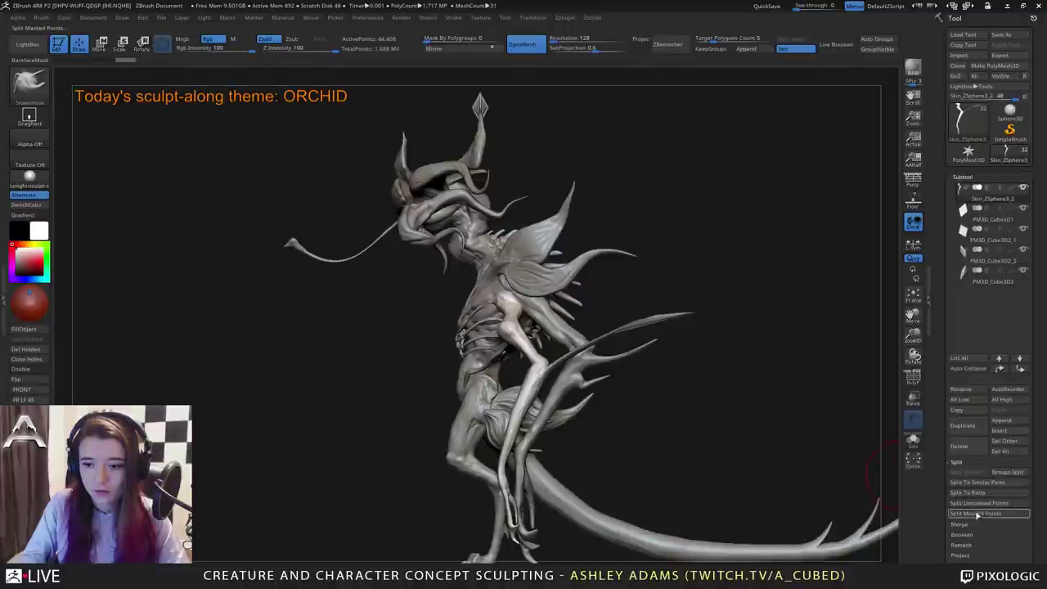
{"action": "left_click", "coordinate": [977, 513]}
{"action": "left_click_drag", "start_coordinate": [579, 362], "coordinate": [601, 360], "text": "alt"}
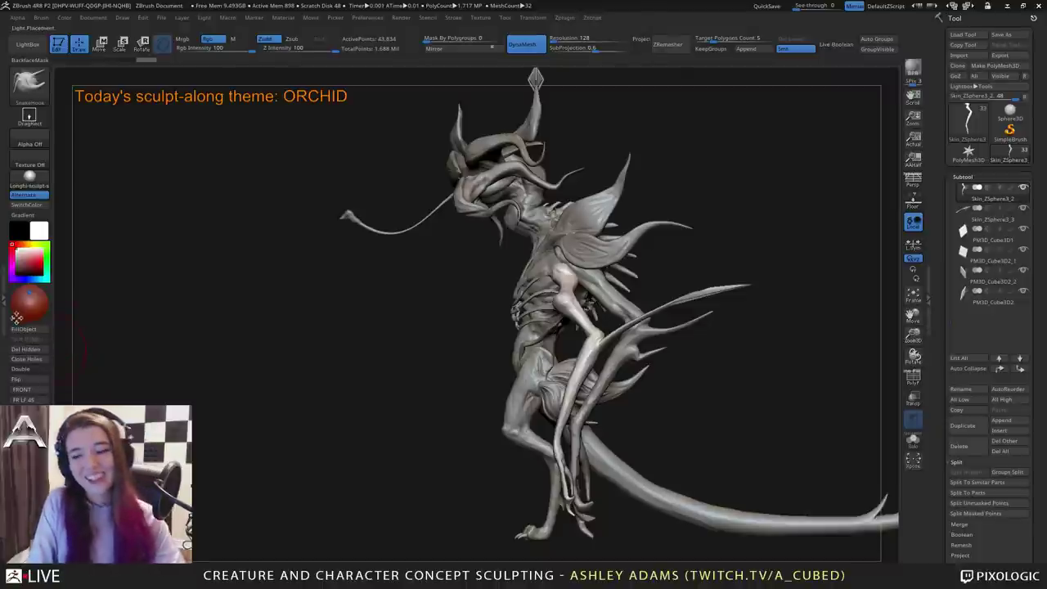
{"action": "left_click", "coordinate": [23, 359]}
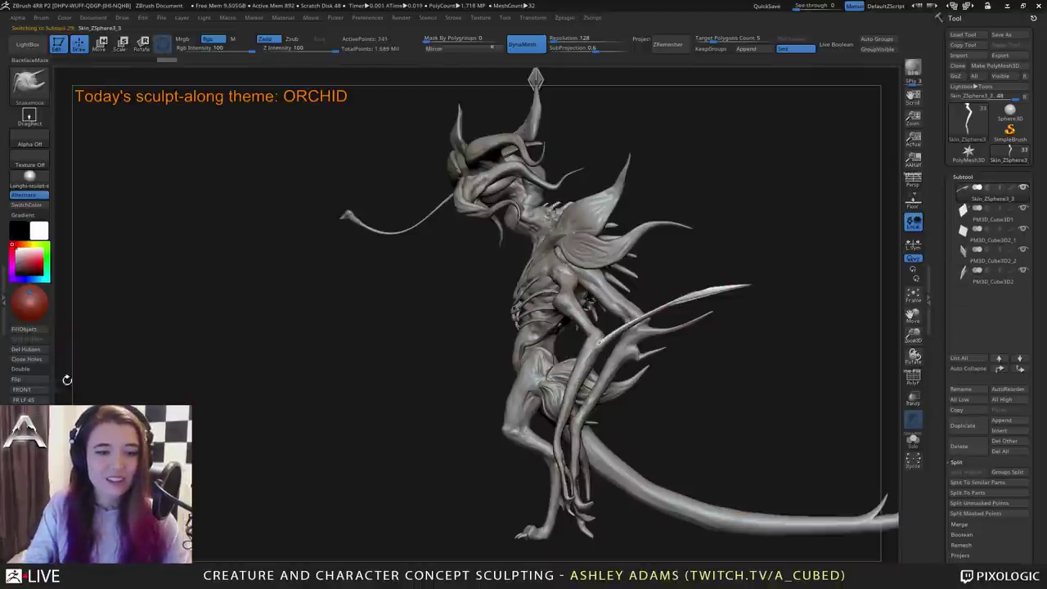
{"action": "left_click", "coordinate": [33, 362]}
{"action": "left_click_drag", "start_coordinate": [680, 311], "coordinate": [615, 294], "text": "alt"}
Thicken the separated elbow spikes along their length with the Inflate brush.
{"action": "key", "text": "space"}
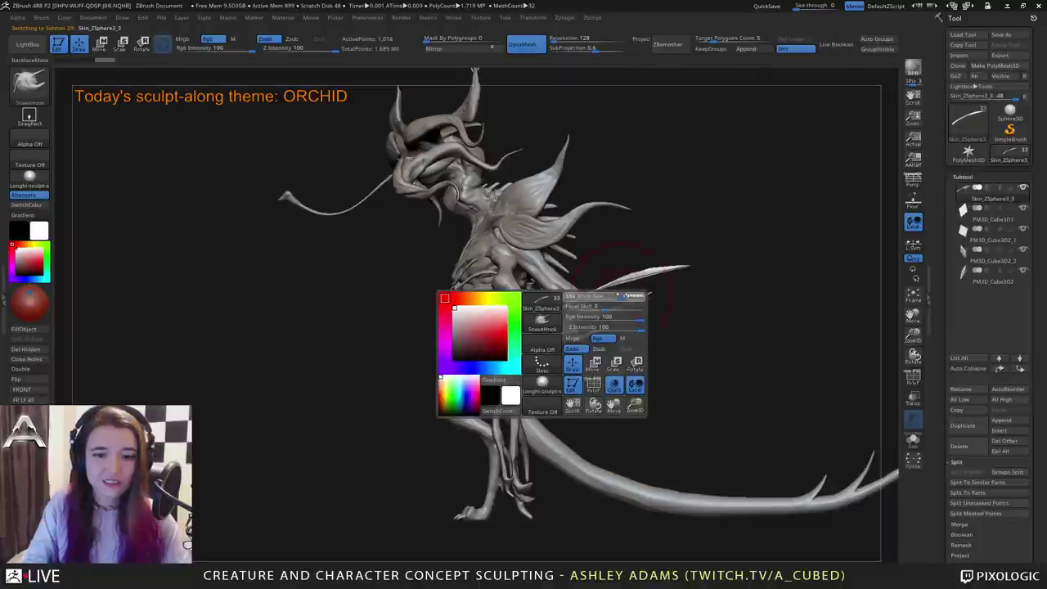
{"action": "key", "text": "b"}
{"action": "key", "text": "i"}
{"action": "key", "text": "n"}
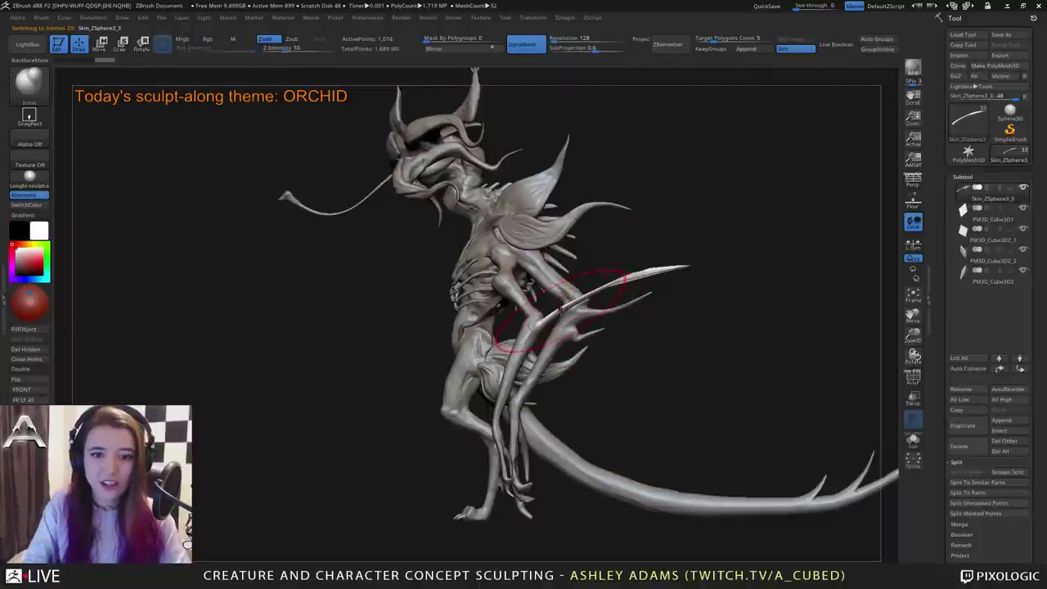
{"action": "left_click_drag", "start_coordinate": [560, 309], "coordinate": [656, 271]}
Remesh the elbow spikes with DynaMesh at resolution 312.
{"action": "mouse_move", "coordinate": [618, 327]}
{"action": "left_mouse_down"}
{"action": "mouse_move", "coordinate": [701, 270]}
{"action": "mouse_move", "coordinate": [636, 274]}
{"action": "mouse_move", "coordinate": [666, 270]}
{"action": "left_mouse_up"}
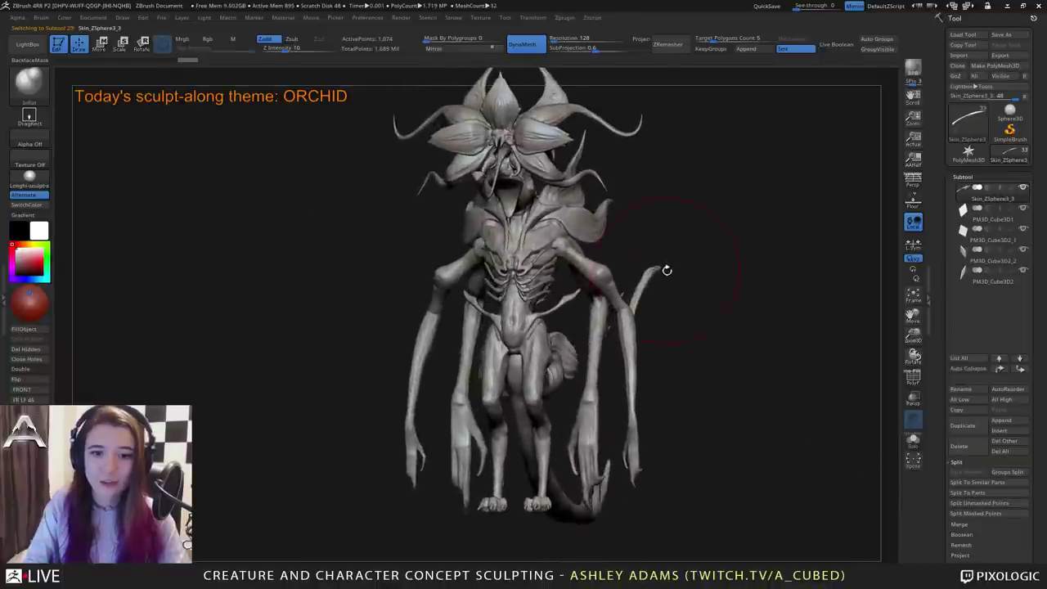
{"action": "left_click", "coordinate": [565, 39]}
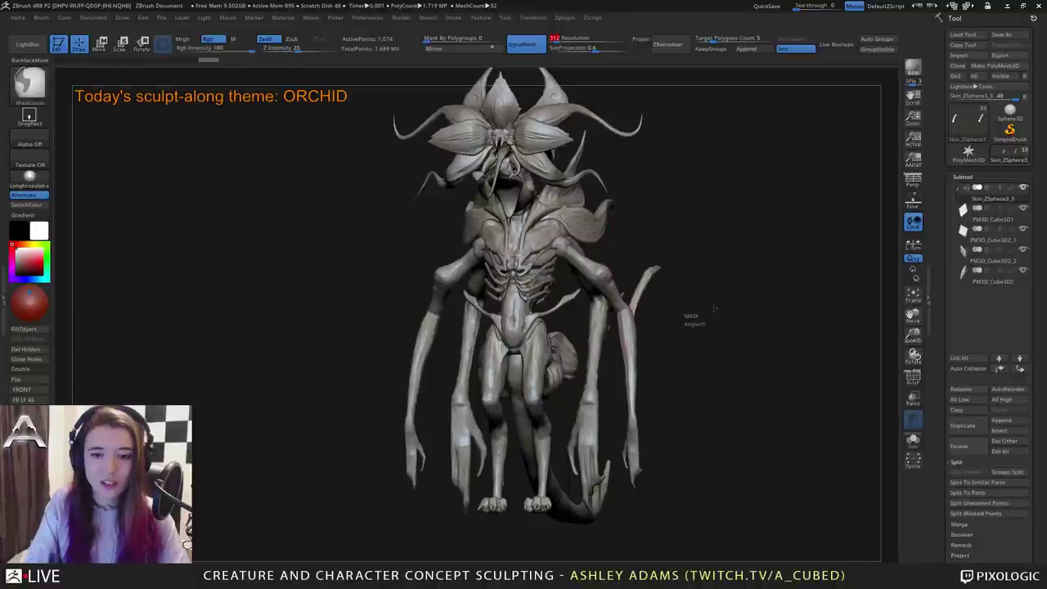
{"action": "left_click_drag", "start_coordinate": [703, 287], "coordinate": [634, 263]}
Inflate the remeshed elbow spikes from base to tip to give them more volume.
{"action": "key", "text": "space"}
{"action": "left_click", "coordinate": [630, 263]}
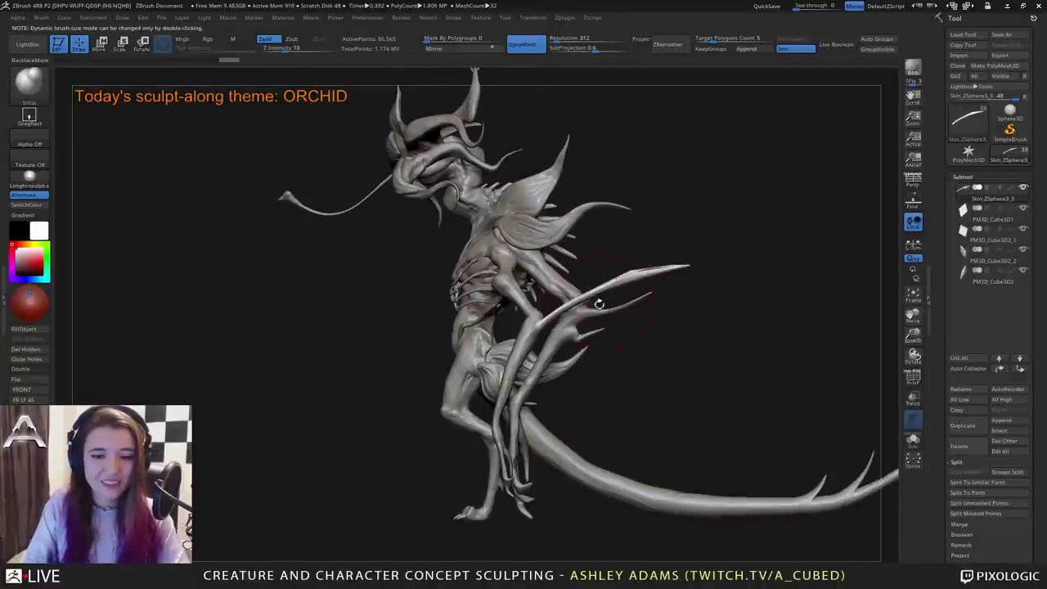
{"action": "left_click_drag", "start_coordinate": [561, 310], "coordinate": [583, 296]}
{"action": "left_click_drag", "start_coordinate": [673, 268], "coordinate": [689, 266]}
{"action": "mouse_move", "coordinate": [546, 317]}
{"action": "left_mouse_down"}
{"action": "mouse_move", "coordinate": [596, 287]}
{"action": "mouse_move", "coordinate": [688, 266]}
{"action": "left_mouse_up"}
{"action": "mouse_move", "coordinate": [548, 316]}
{"action": "left_mouse_down"}
{"action": "mouse_move", "coordinate": [602, 285]}
{"action": "mouse_move", "coordinate": [710, 267]}
{"action": "left_mouse_up"}
Smooth the middle and tip of the elbow spikes and refine their curve with the SnakeHook brush.
{"action": "key", "text": "b"}
{"action": "key", "text": "s"}
{"action": "key", "text": "h"}
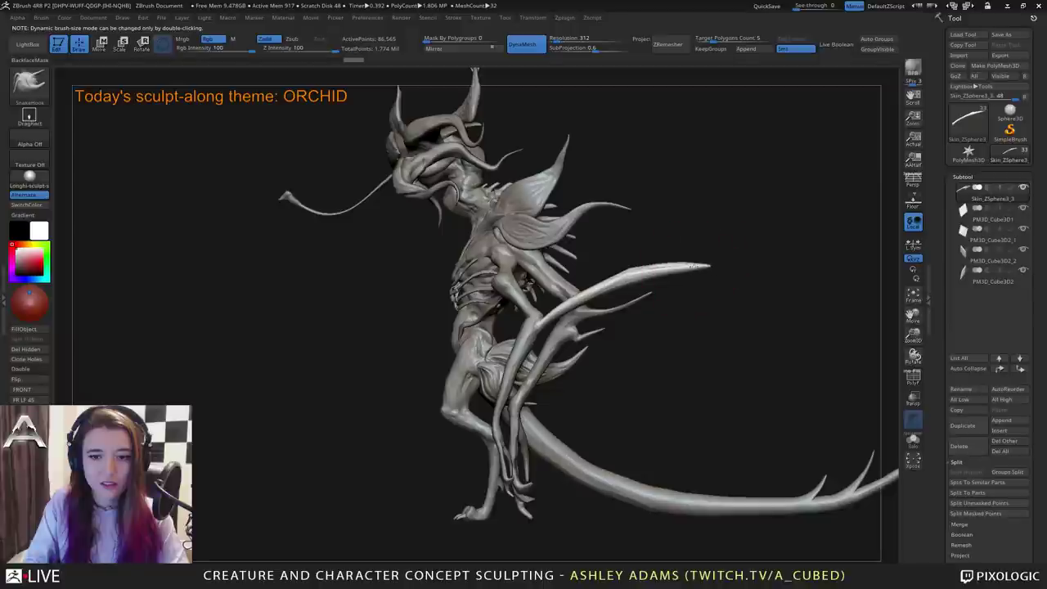
{"action": "key", "text": "shift"}
{"action": "mouse_move", "coordinate": [593, 290]}
{"action": "left_mouse_down", "text": "shift"}
{"action": "mouse_move", "coordinate": [656, 268]}
{"action": "mouse_move", "coordinate": [619, 282]}
{"action": "left_mouse_up", "text": "shift"}
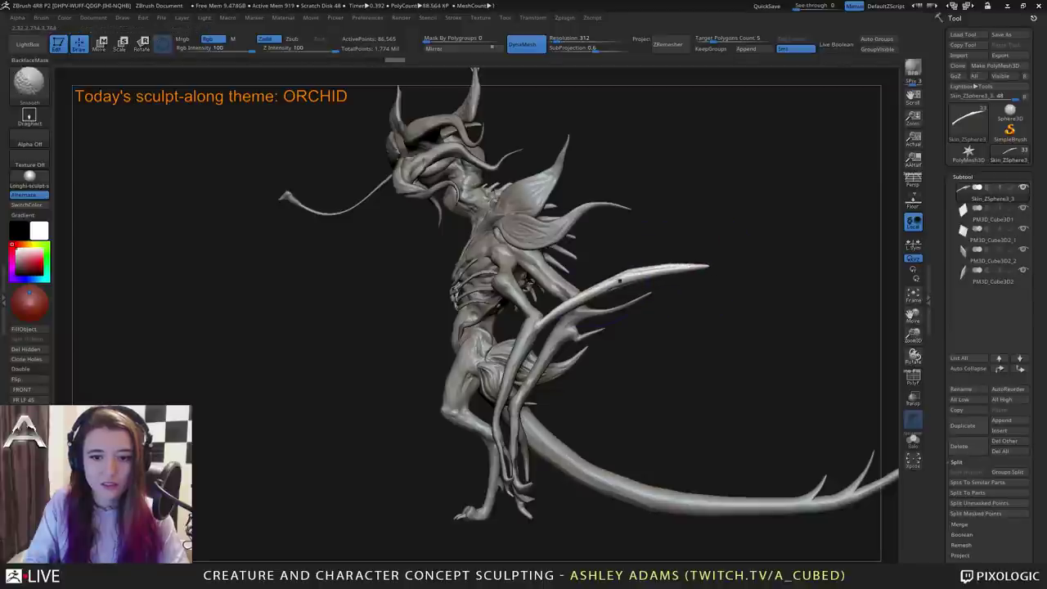
{"action": "left_click_drag", "start_coordinate": [710, 266], "coordinate": [717, 268], "text": "shift"}
{"action": "left_click_drag", "start_coordinate": [769, 286], "coordinate": [352, 287]}
{"action": "left_click_drag", "start_coordinate": [509, 328], "coordinate": [425, 336]}
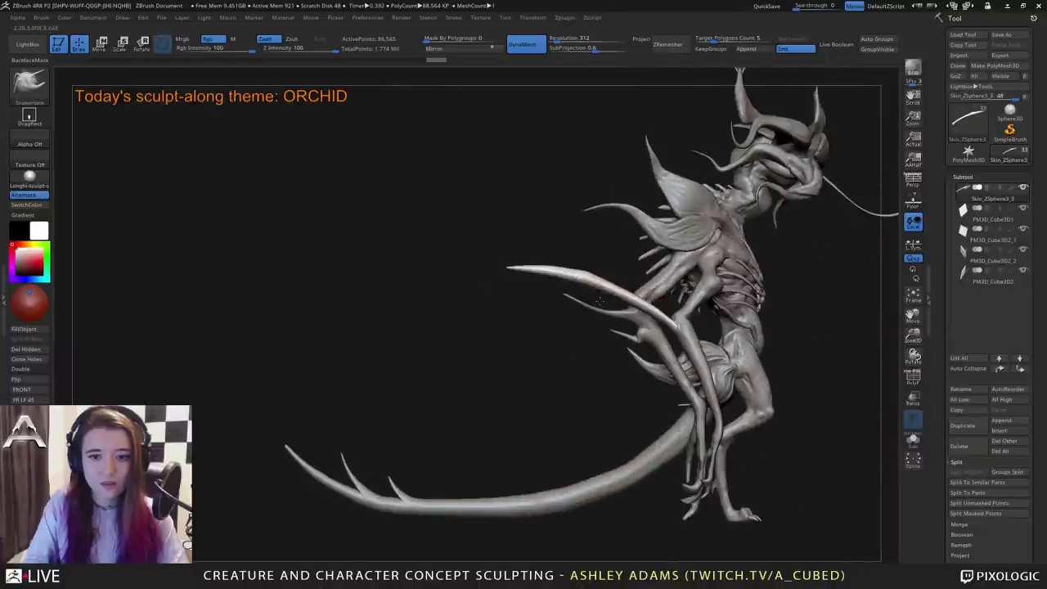
{"action": "mouse_move", "coordinate": [769, 352]}
{"action": "left_mouse_down"}
{"action": "mouse_move", "coordinate": [687, 335]}
{"action": "mouse_move", "coordinate": [701, 355]}
{"action": "mouse_move", "coordinate": [740, 339]}
{"action": "mouse_move", "coordinate": [777, 360]}
{"action": "left_mouse_up"}
{"action": "right_click_drag", "start_coordinate": [703, 335], "coordinate": [692, 373], "text": "ctrl"}
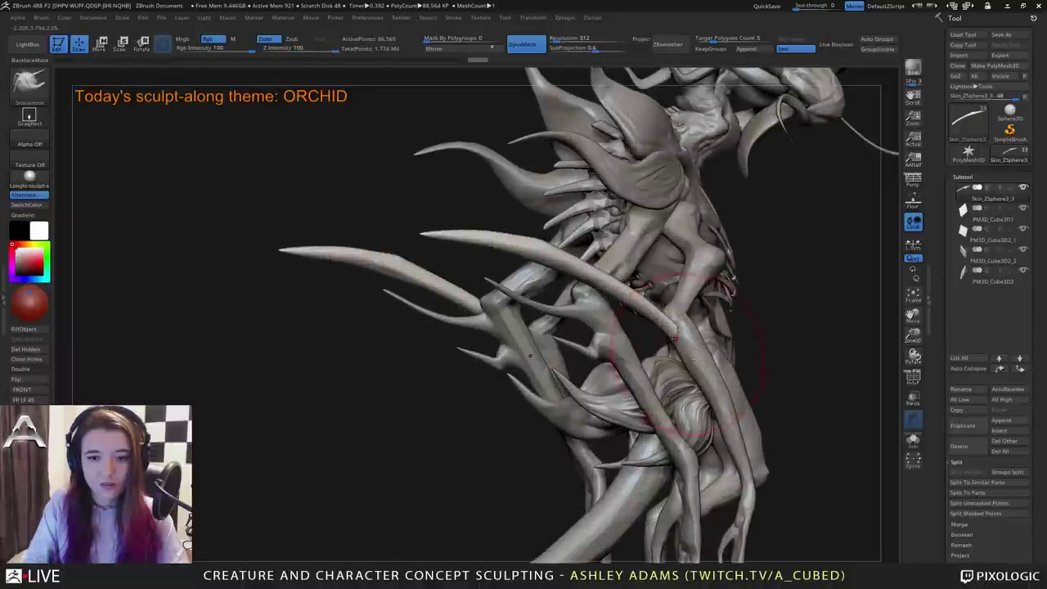
Select the rear arms, switch to the Inflate brush, and smooth the elbows around the bases of the spikes.
{"action": "left_click", "coordinate": [693, 287], "text": "alt"}
{"action": "right_click_drag", "start_coordinate": [593, 319], "coordinate": [668, 330]}
{"action": "key", "text": "space"}
{"action": "mouse_move", "coordinate": [667, 330]}
{"action": "left_mouse_down"}
{"action": "mouse_move", "coordinate": [658, 330]}
{"action": "mouse_move", "coordinate": [665, 323]}
{"action": "left_mouse_up"}
{"action": "key", "text": "b"}
{"action": "key", "text": "i"}
{"action": "key", "text": "n"}
{"action": "right_click_drag", "start_coordinate": [665, 323], "coordinate": [558, 376]}
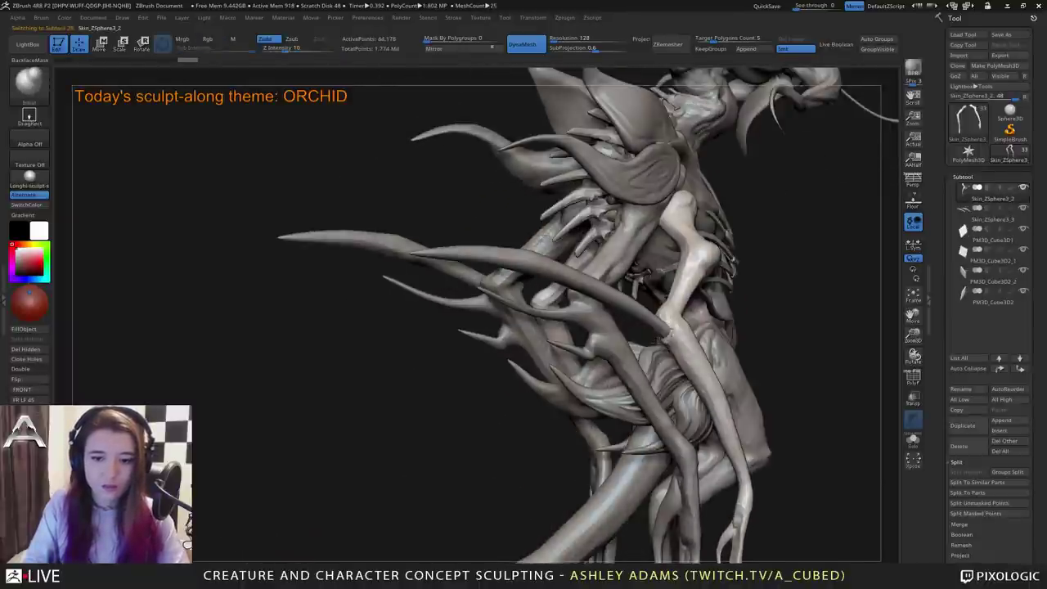
{"action": "left_click_drag", "start_coordinate": [659, 324], "coordinate": [671, 331], "text": "shift"}
{"action": "right_click_drag", "start_coordinate": [736, 425], "coordinate": [694, 439]}
{"action": "left_click_drag", "start_coordinate": [673, 324], "coordinate": [671, 330], "text": "shift"}
{"action": "right_click_drag", "start_coordinate": [565, 344], "coordinate": [664, 341]}
{"action": "left_click_drag", "start_coordinate": [671, 337], "coordinate": [666, 341], "text": "shift"}
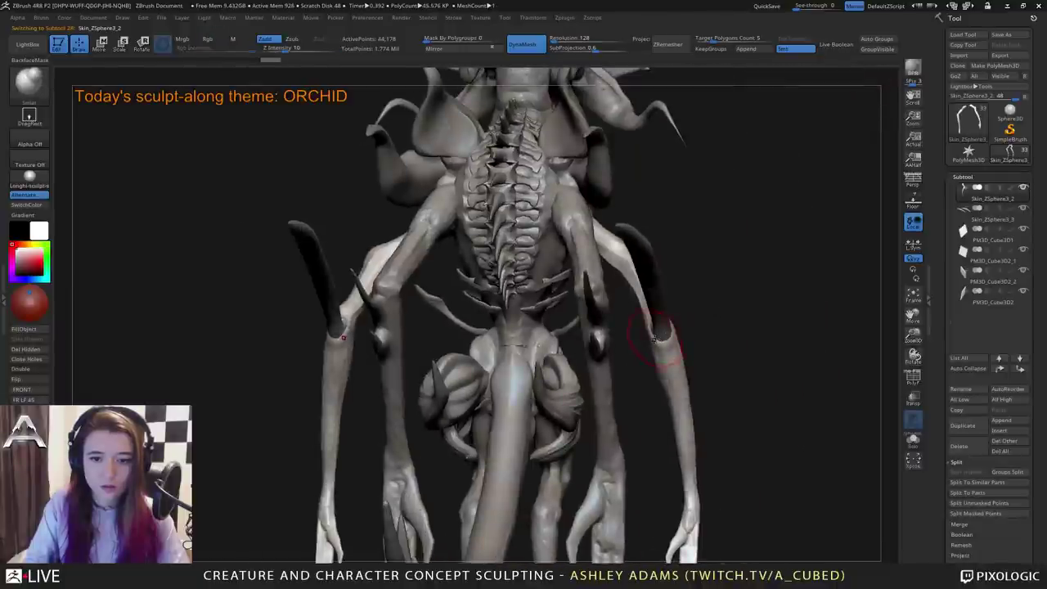
Inflate the rear arms' elbows around the spike bases to form raised sockets.
{"action": "key", "text": "space"}
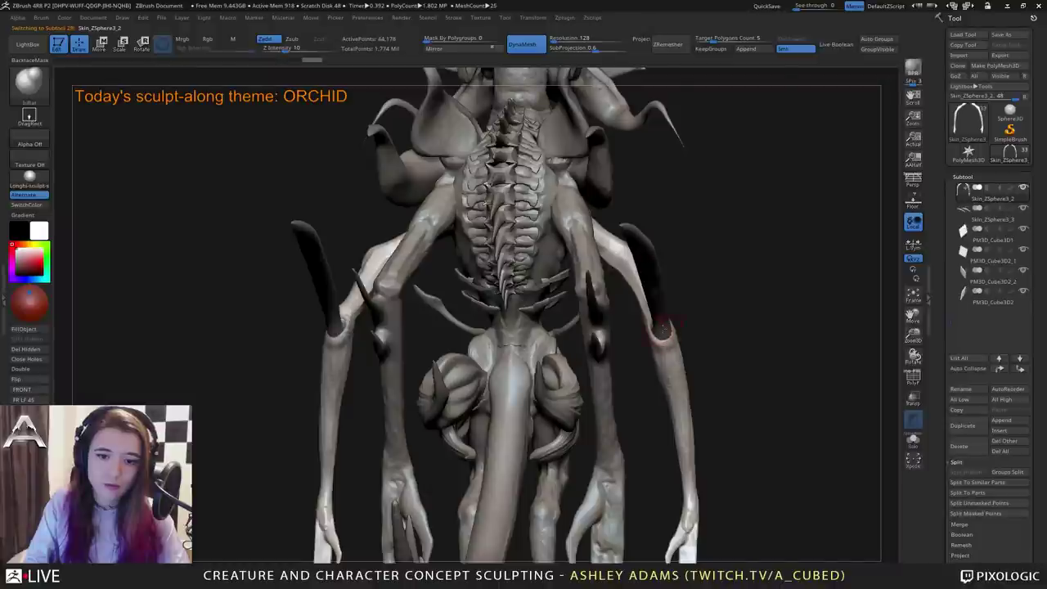
{"action": "right_click_drag", "start_coordinate": [664, 329], "coordinate": [573, 348]}
{"action": "left_click_drag", "start_coordinate": [661, 350], "coordinate": [676, 313]}
{"action": "right_click_drag", "start_coordinate": [680, 307], "coordinate": [614, 311]}
{"action": "right_click_drag", "start_coordinate": [614, 311], "coordinate": [608, 250], "text": "ctrl"}
{"action": "mouse_move", "coordinate": [607, 286]}
{"action": "right_mouse_down"}
{"action": "mouse_move", "coordinate": [699, 299]}
{"action": "mouse_move", "coordinate": [651, 351]}
{"action": "right_mouse_up"}
{"action": "right_click_drag", "start_coordinate": [605, 315], "coordinate": [671, 306]}
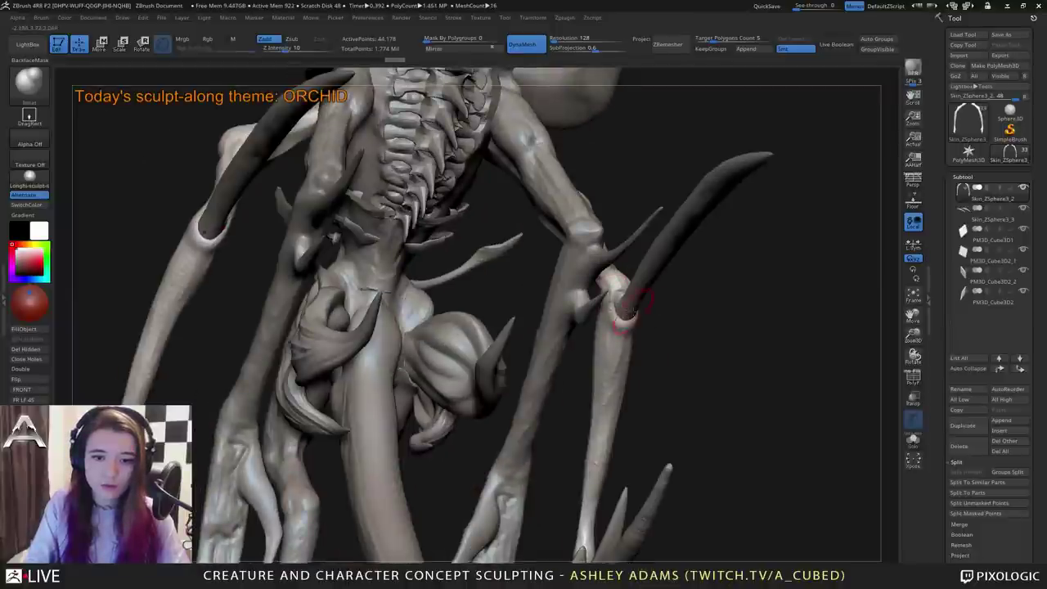
{"action": "mouse_move", "coordinate": [625, 307]}
{"action": "left_mouse_down"}
{"action": "mouse_move", "coordinate": [642, 384]}
{"action": "mouse_move", "coordinate": [628, 336]}
{"action": "left_mouse_up"}
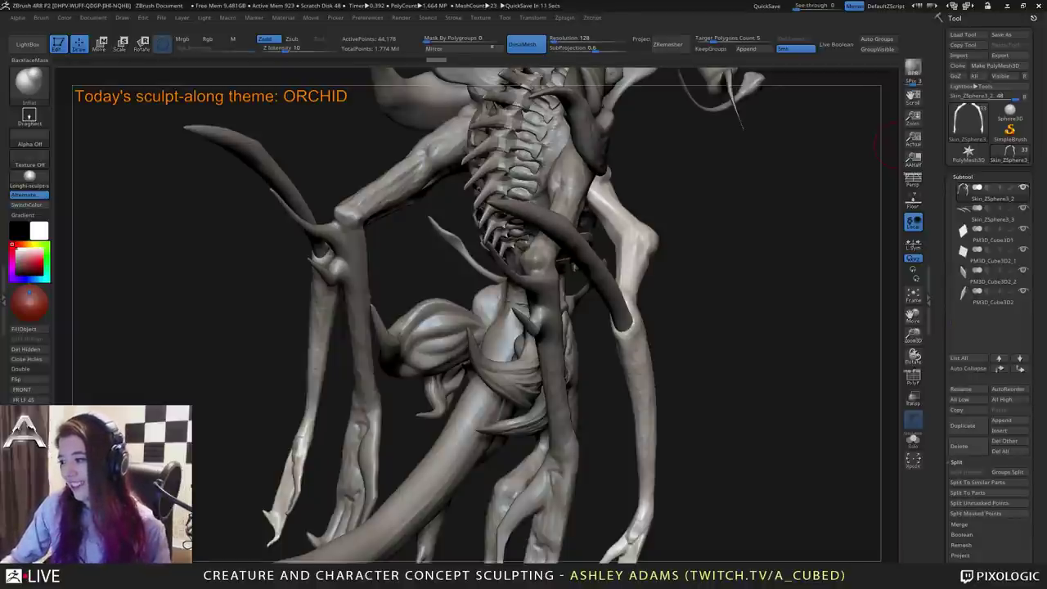
Select the elbow spikes and pull their upper edge outward at mid-length with the SnakeHook brush.
{"action": "mouse_move", "coordinate": [892, 156]}
{"action": "right_mouse_down"}
{"action": "mouse_move", "coordinate": [696, 262]}
{"action": "mouse_move", "coordinate": [573, 346]}
{"action": "right_mouse_up"}
{"action": "right_click", "coordinate": [573, 346]}
{"action": "right_click", "coordinate": [525, 279]}
{"action": "right_click_drag", "start_coordinate": [538, 228], "coordinate": [613, 282], "text": "alt"}
{"action": "left_click", "coordinate": [502, 251], "text": "alt"}
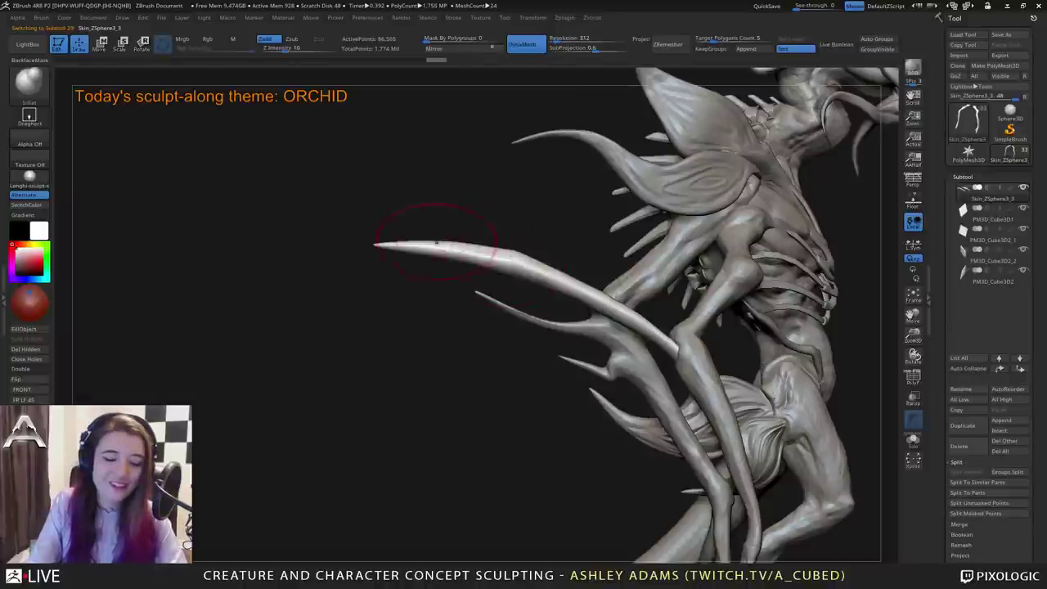
{"action": "key", "text": "b"}
{"action": "key", "text": "s"}
{"action": "key", "text": "h"}
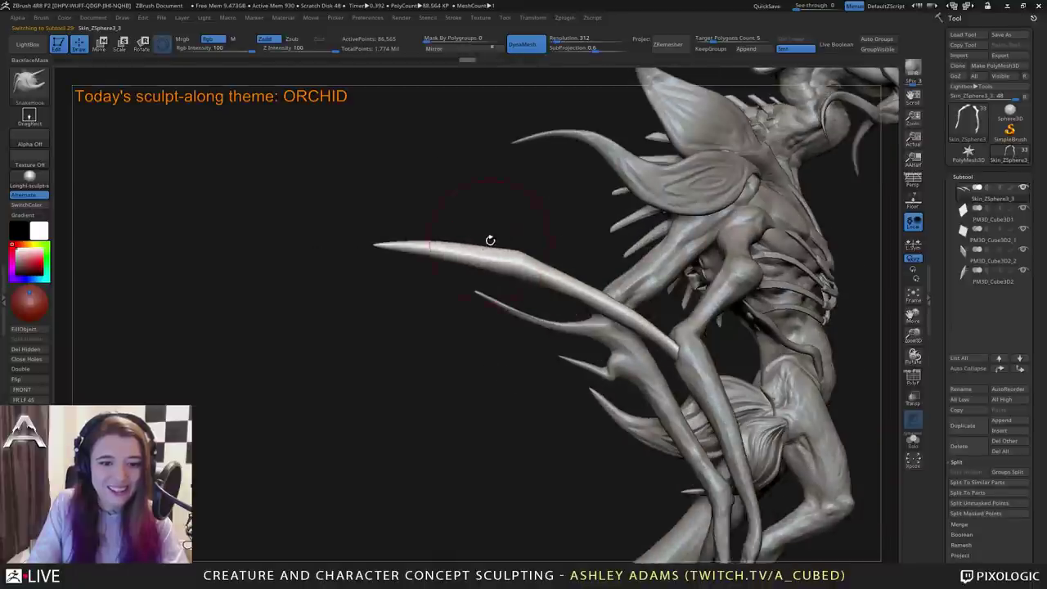
{"action": "key", "text": "space"}
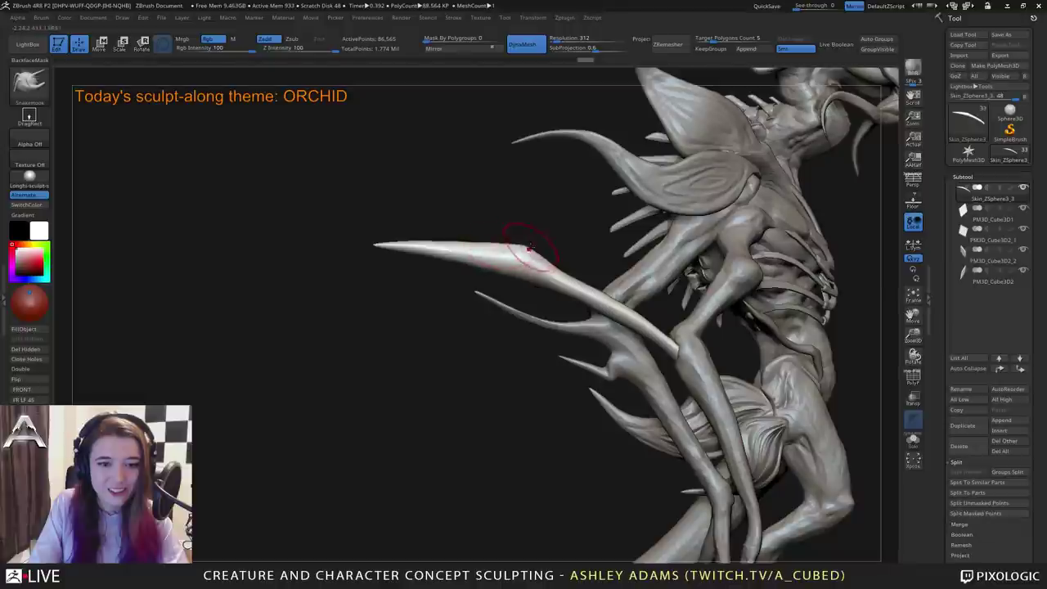
{"action": "key", "text": "space"}
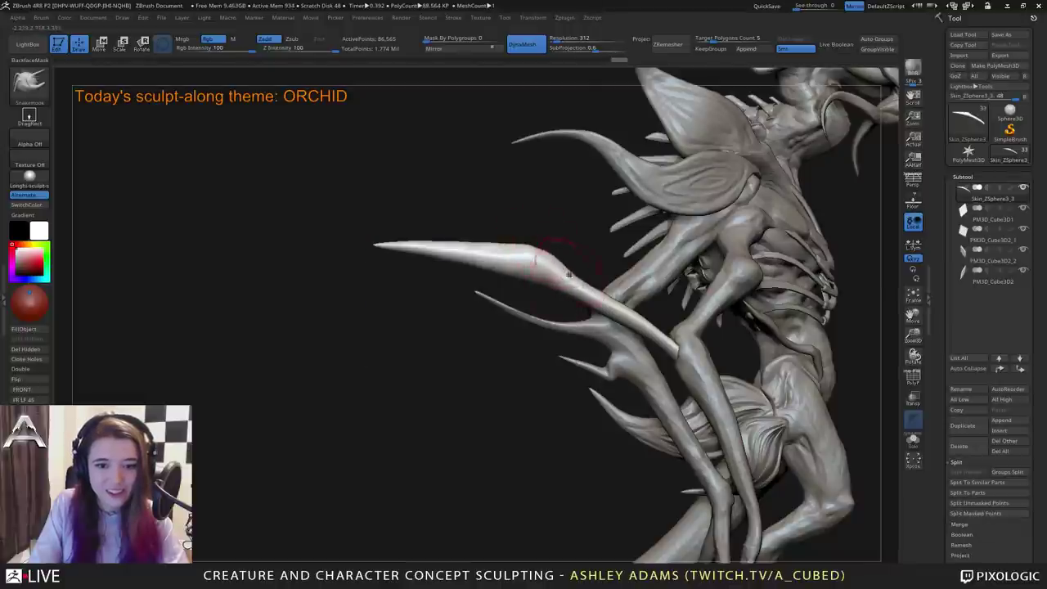
{"action": "left_click_drag", "start_coordinate": [568, 286], "coordinate": [559, 268]}
Pull the underside of the elbow spikes outward and smooth the widened middle section.
{"action": "mouse_move", "coordinate": [530, 245]}
{"action": "right_mouse_down"}
{"action": "mouse_move", "coordinate": [601, 253]}
{"action": "mouse_move", "coordinate": [541, 253]}
{"action": "right_mouse_up"}
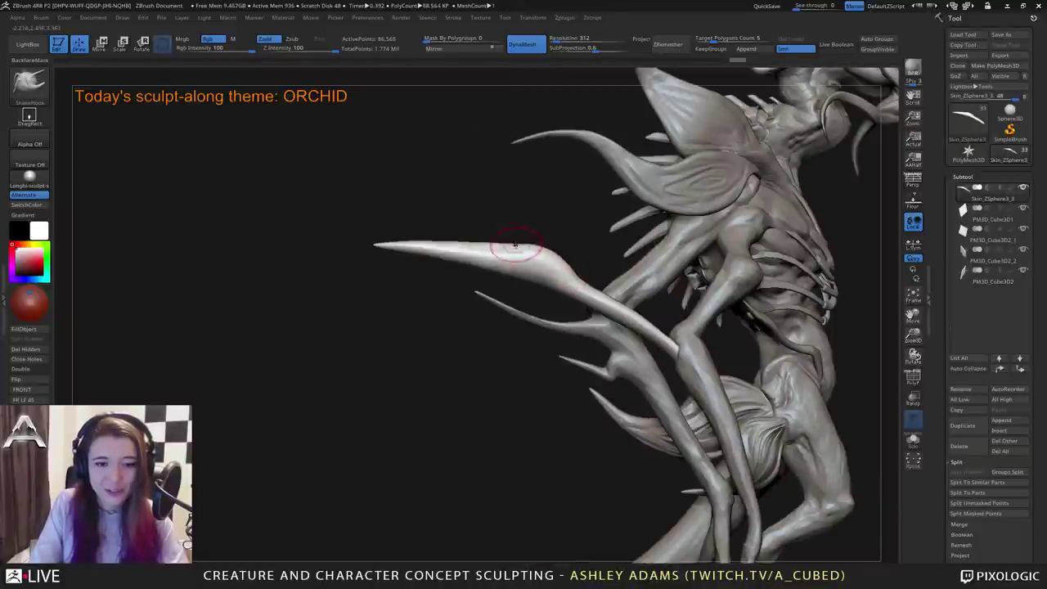
{"action": "right_click_drag", "start_coordinate": [526, 248], "coordinate": [473, 239], "text": "alt"}
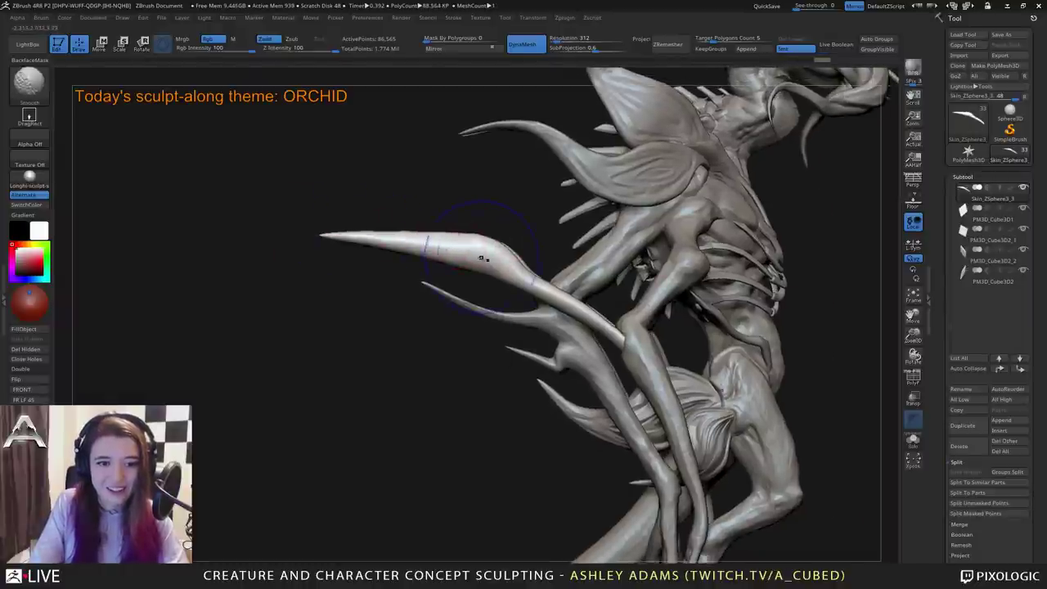
{"action": "left_click_drag", "start_coordinate": [426, 260], "coordinate": [451, 282]}
{"action": "left_click_drag", "start_coordinate": [397, 232], "coordinate": [475, 246], "text": "shift"}
{"action": "right_click_drag", "start_coordinate": [397, 216], "coordinate": [462, 219]}
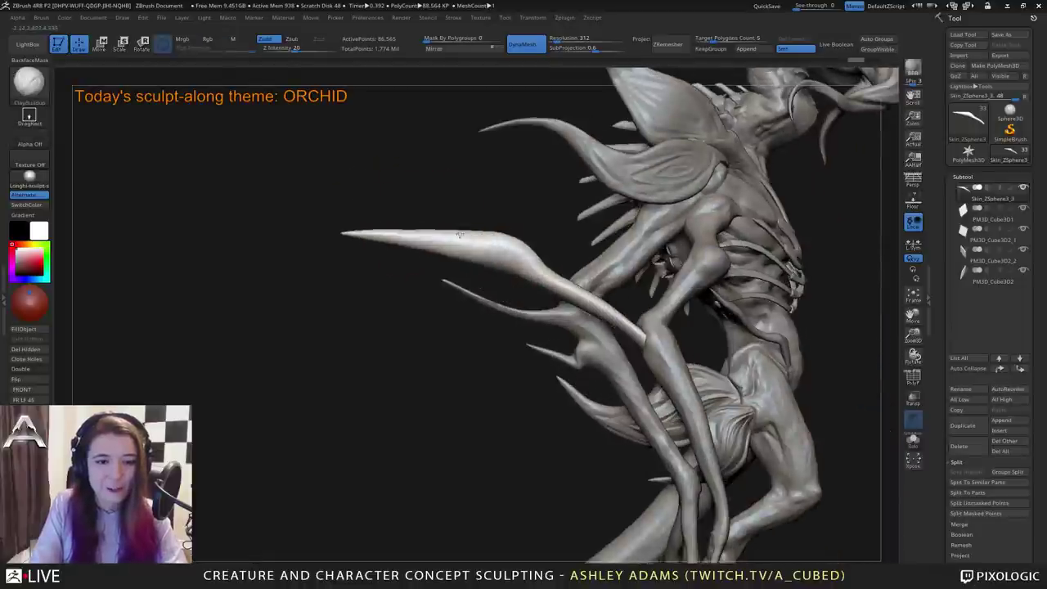
Build up the elbow spikes' surface with ClayBuildup strokes running from tip to base.
{"action": "right_click", "coordinate": [391, 291]}
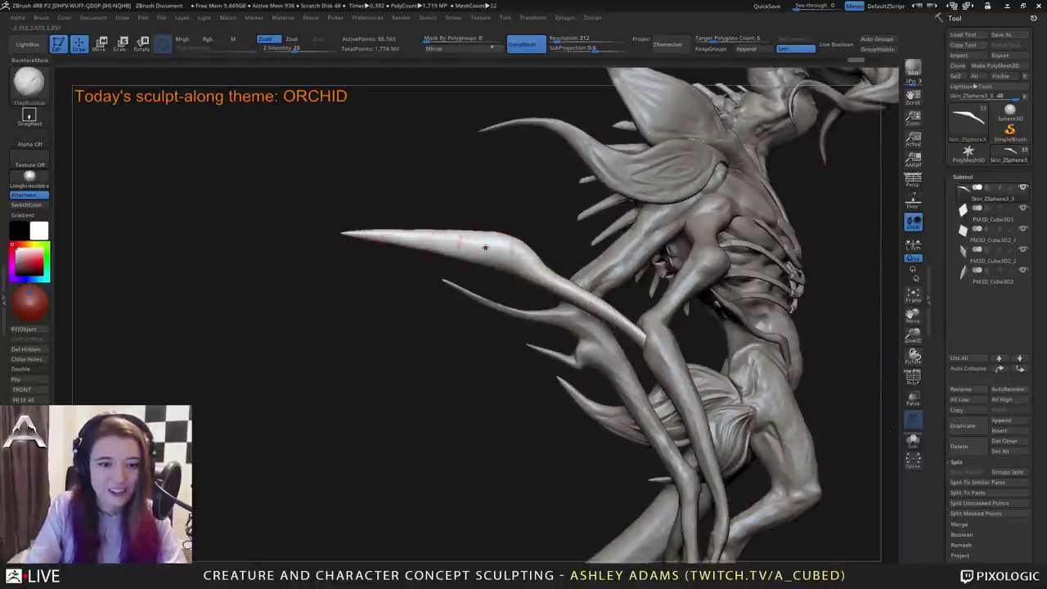
{"action": "left_click_drag", "start_coordinate": [430, 242], "coordinate": [495, 258]}
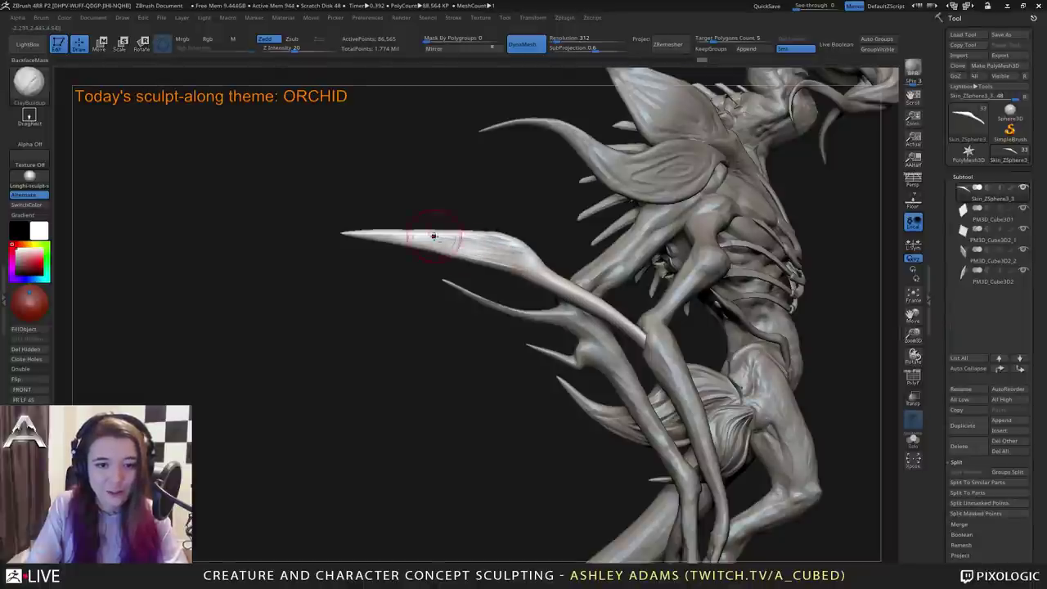
{"action": "right_click_drag", "start_coordinate": [411, 237], "coordinate": [496, 253]}
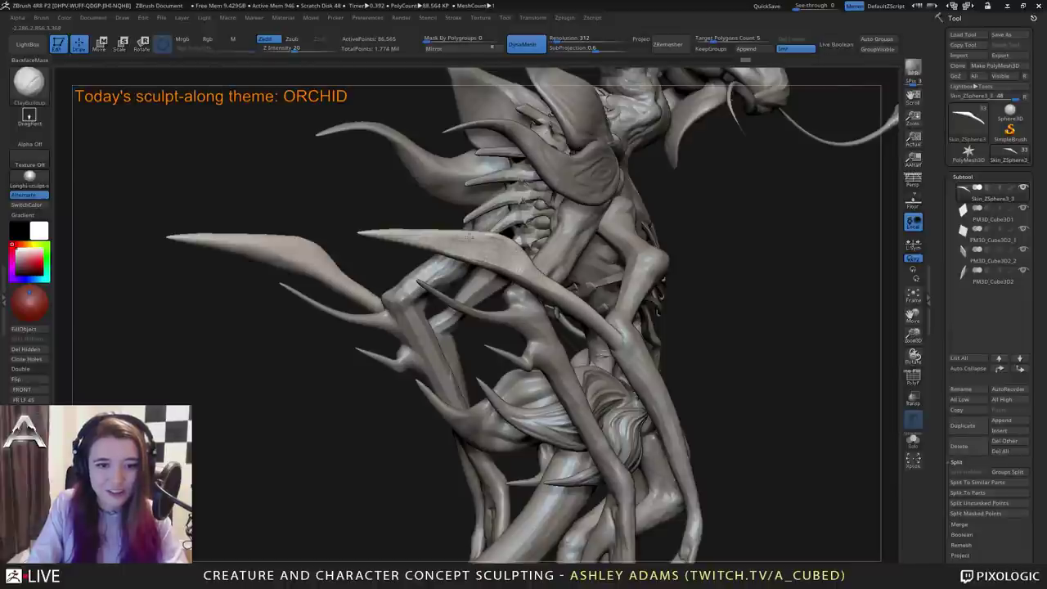
{"action": "mouse_move", "coordinate": [540, 279]}
{"action": "right_mouse_down"}
{"action": "mouse_move", "coordinate": [450, 262]}
{"action": "mouse_move", "coordinate": [474, 256]}
{"action": "right_mouse_up"}
{"action": "left_click_drag", "start_coordinate": [468, 243], "coordinate": [622, 324]}
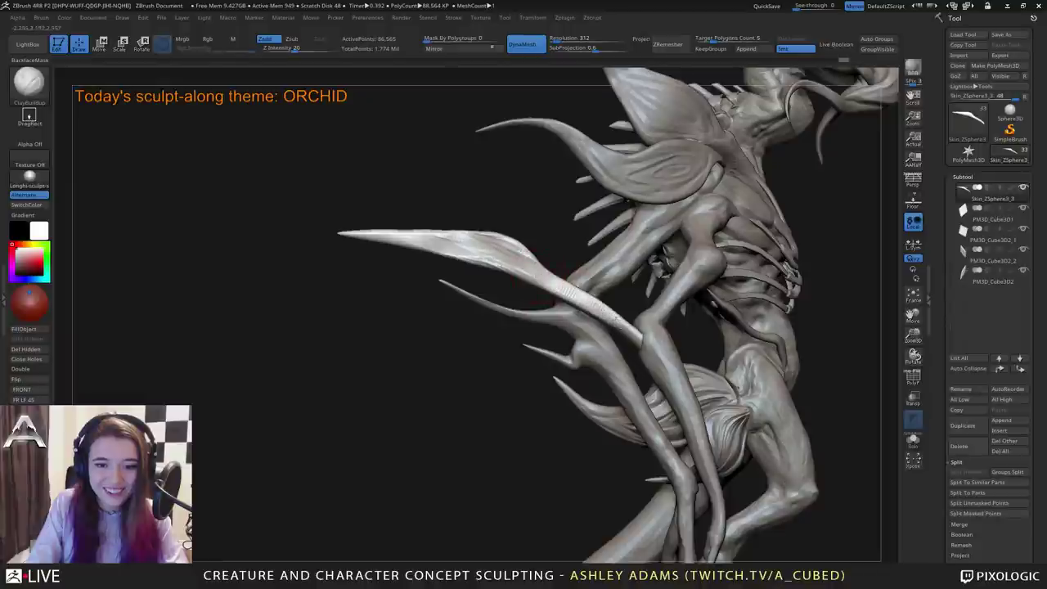
{"action": "left_click_drag", "start_coordinate": [559, 286], "coordinate": [571, 296]}
{"action": "left_click_drag", "start_coordinate": [512, 265], "coordinate": [569, 297]}
{"action": "mouse_move", "coordinate": [564, 299]}
{"action": "right_mouse_down"}
{"action": "mouse_move", "coordinate": [519, 339]}
{"action": "mouse_move", "coordinate": [536, 315]}
{"action": "right_mouse_up"}
{"action": "mouse_move", "coordinate": [573, 360]}
{"action": "right_mouse_down"}
{"action": "mouse_move", "coordinate": [676, 458]}
{"action": "mouse_move", "coordinate": [622, 425]}
{"action": "right_mouse_up"}
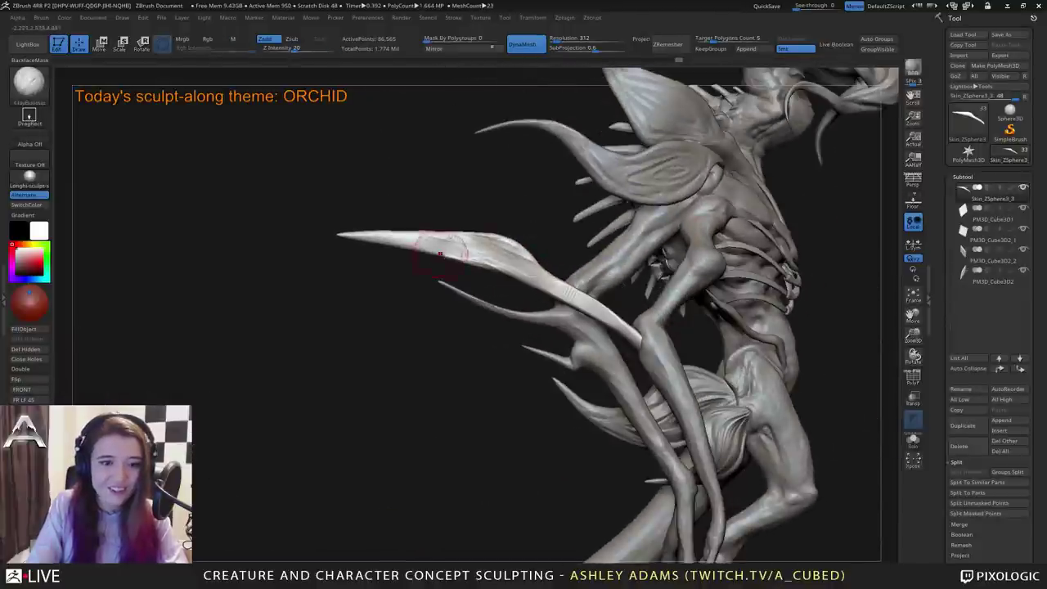
{"action": "left_click_drag", "start_coordinate": [398, 240], "coordinate": [437, 247]}
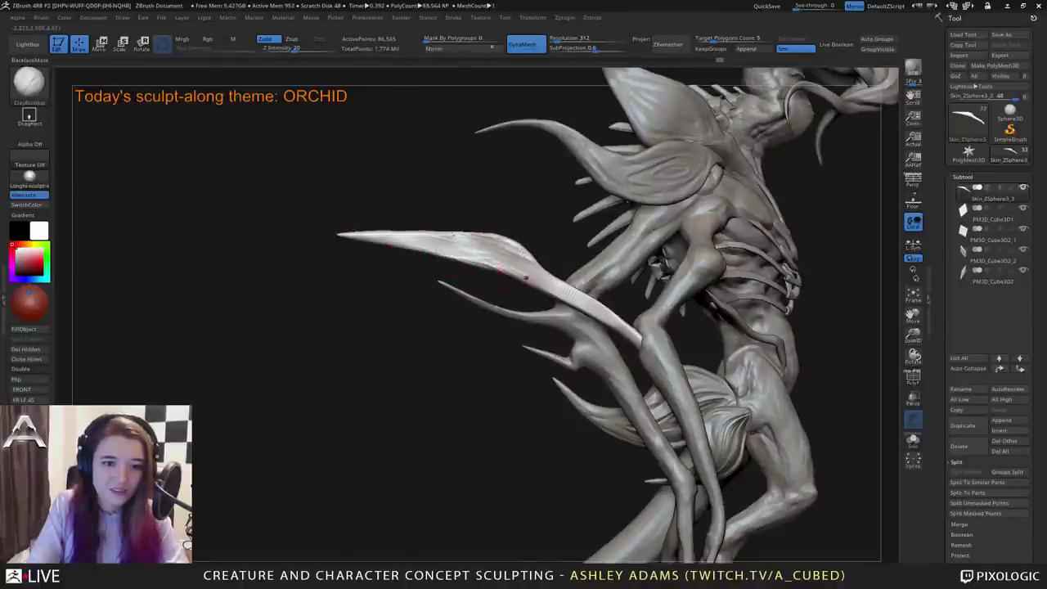
{"action": "key", "text": "shift"}
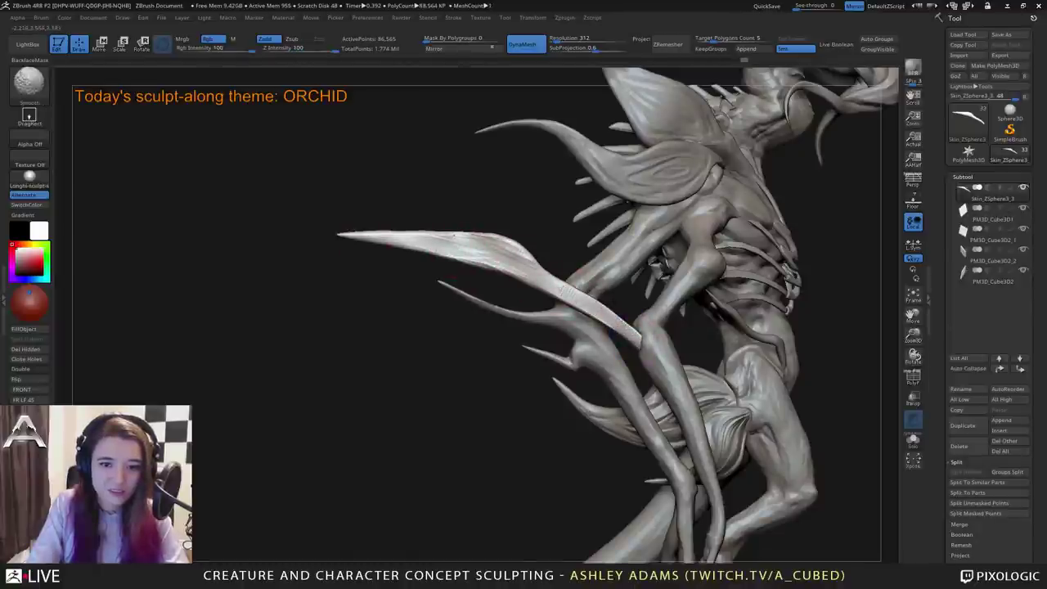
Widen the elbow spikes into flat leaf-like blades by pulling out both edges with the SnakeHook brush.
{"action": "key", "text": "b"}
{"action": "key", "text": "s"}
{"action": "key", "text": "h"}
{"action": "left_click_drag", "start_coordinate": [536, 266], "coordinate": [541, 263]}
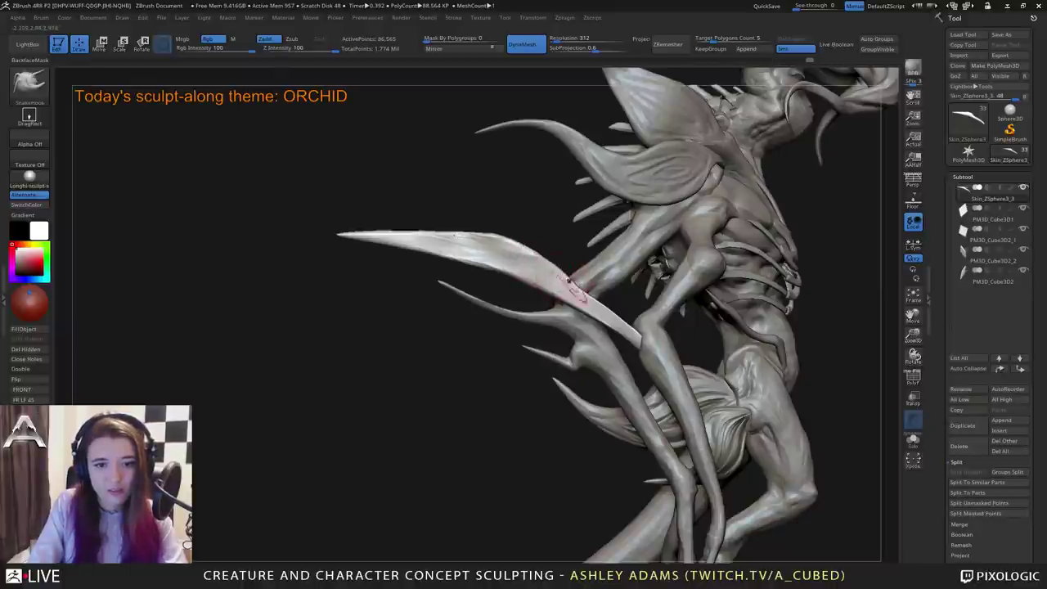
{"action": "key", "text": "space"}
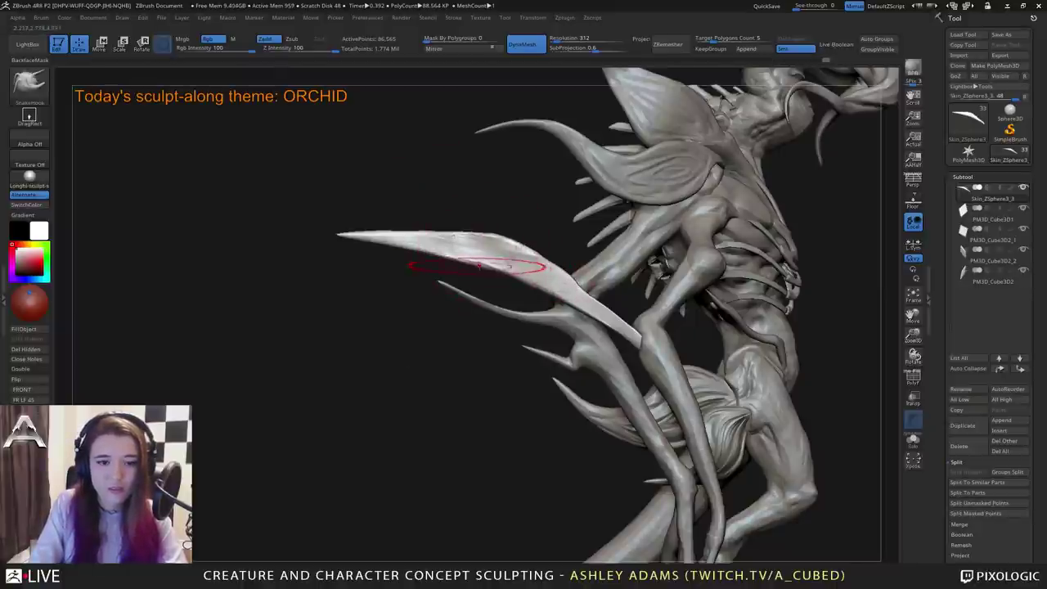
{"action": "left_click_drag", "start_coordinate": [493, 268], "coordinate": [515, 287]}
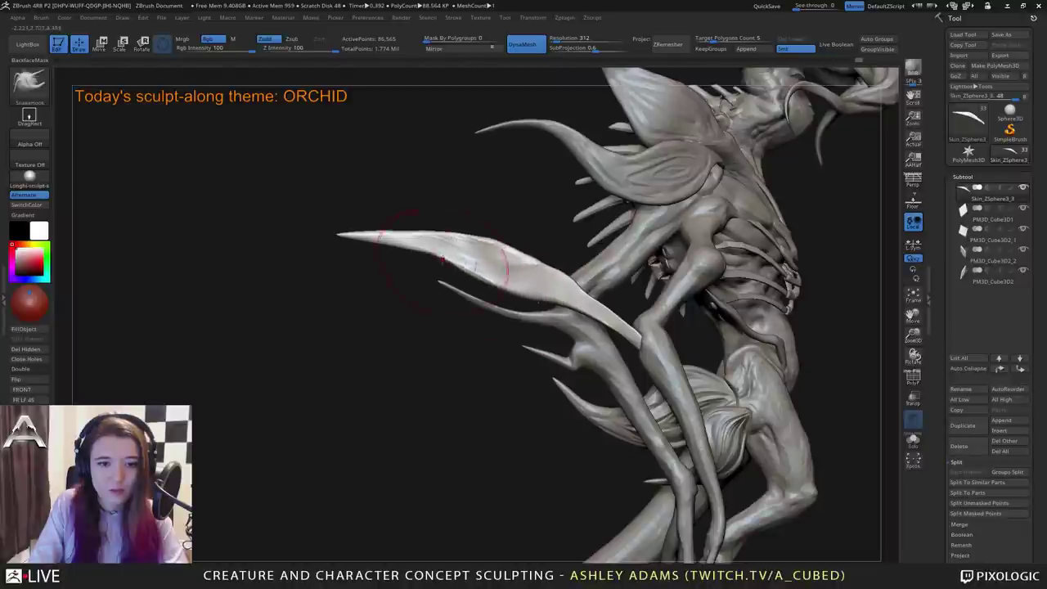
{"action": "mouse_move", "coordinate": [442, 258]}
{"action": "left_mouse_down"}
{"action": "mouse_move", "coordinate": [447, 269]}
{"action": "mouse_move", "coordinate": [453, 238]}
{"action": "mouse_move", "coordinate": [442, 241]}
{"action": "mouse_move", "coordinate": [542, 260]}
{"action": "mouse_move", "coordinate": [553, 253]}
{"action": "mouse_move", "coordinate": [542, 250]}
{"action": "mouse_move", "coordinate": [553, 265]}
{"action": "left_mouse_up"}
{"action": "key", "text": "space"}
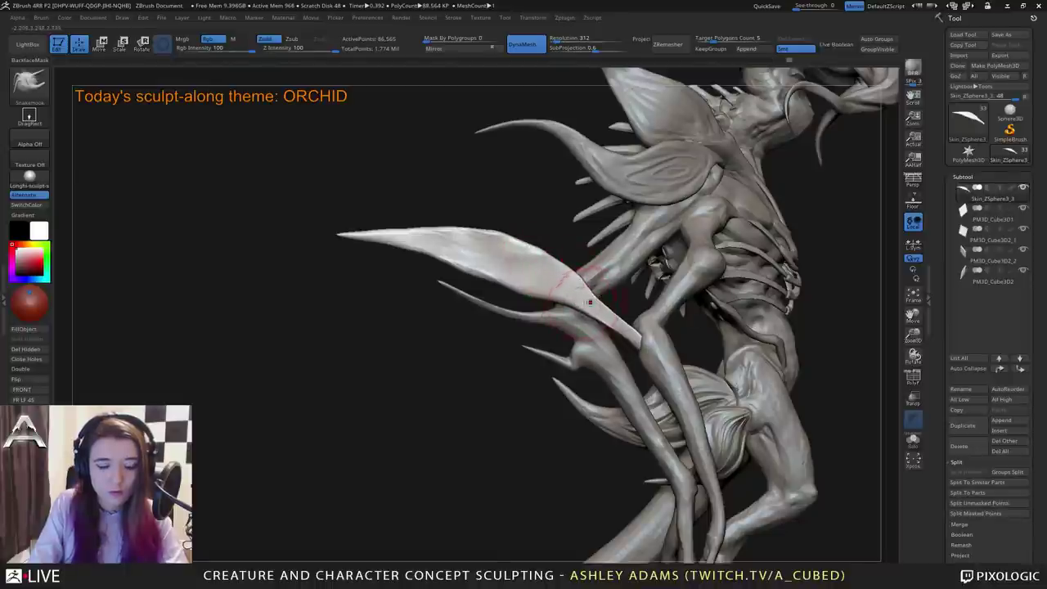
Pull the blades' lower edge farther out toward the elbow with the SnakeHook brush and smooth it.
{"action": "mouse_move", "coordinate": [693, 354]}
{"action": "left_mouse_down", "text": "ctrl"}
{"action": "mouse_move", "coordinate": [606, 280]}
{"action": "mouse_move", "coordinate": [569, 272]}
{"action": "mouse_move", "coordinate": [652, 342]}
{"action": "mouse_move", "coordinate": [559, 301]}
{"action": "mouse_move", "coordinate": [622, 340]}
{"action": "mouse_move", "coordinate": [475, 276]}
{"action": "left_mouse_up", "text": "ctrl"}
{"action": "key", "text": "b"}
{"action": "key", "text": "s"}
{"action": "key", "text": "h"}
{"action": "mouse_move", "coordinate": [570, 320]}
{"action": "left_mouse_down"}
{"action": "mouse_move", "coordinate": [613, 341]}
{"action": "mouse_move", "coordinate": [546, 316]}
{"action": "left_mouse_up"}
{"action": "left_click_drag", "start_coordinate": [523, 297], "coordinate": [526, 305]}
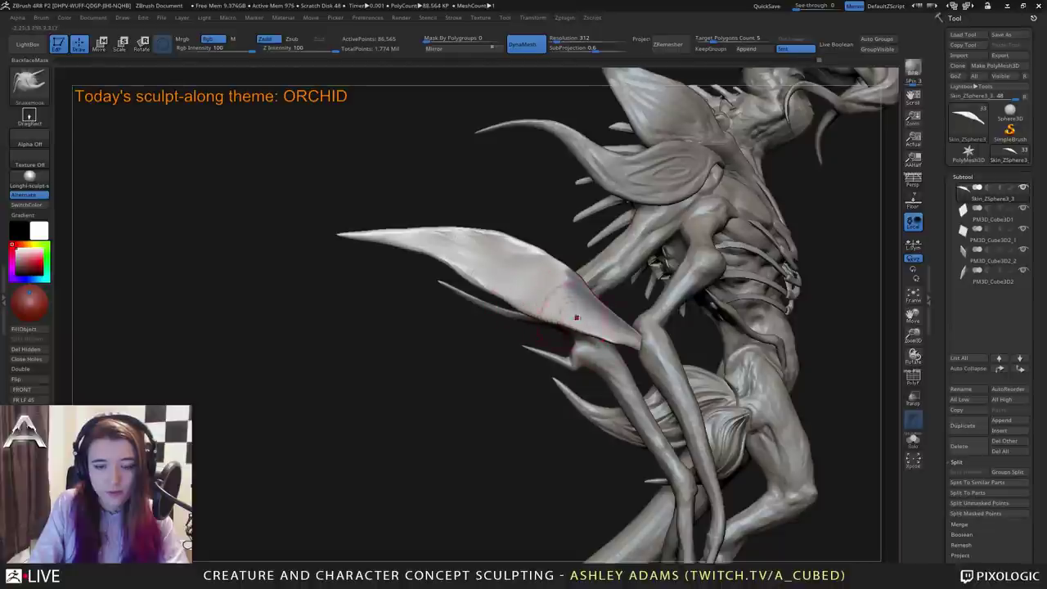
{"action": "mouse_move", "coordinate": [610, 333]}
{"action": "left_mouse_down"}
{"action": "mouse_move", "coordinate": [589, 332]}
{"action": "mouse_move", "coordinate": [621, 339]}
{"action": "left_mouse_up"}
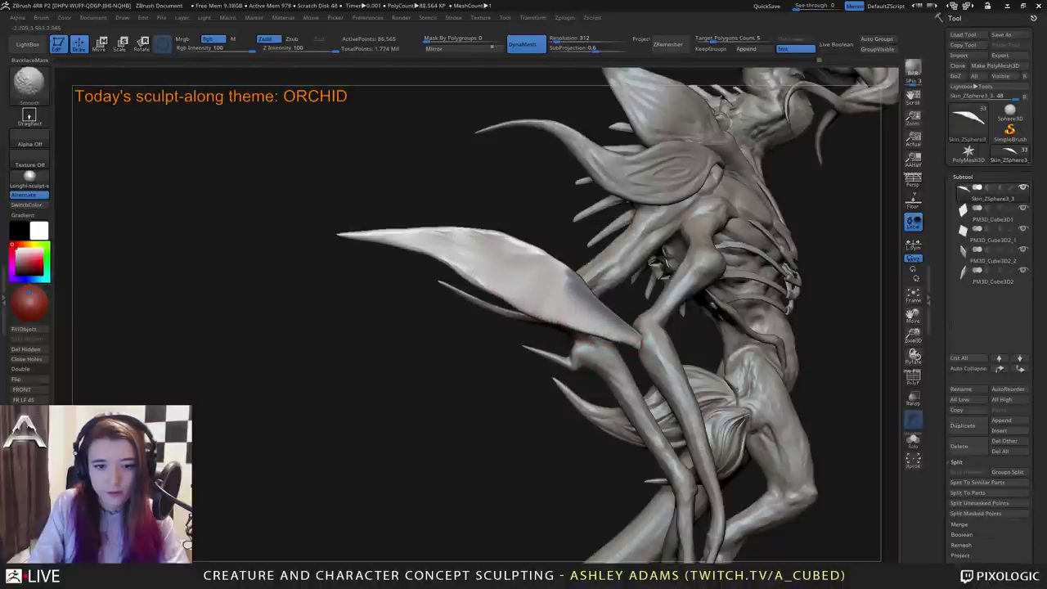
{"action": "mouse_move", "coordinate": [523, 305]}
{"action": "left_mouse_down", "text": "shift"}
{"action": "mouse_move", "coordinate": [467, 276]}
{"action": "mouse_move", "coordinate": [502, 303]}
{"action": "left_mouse_up", "text": "shift"}
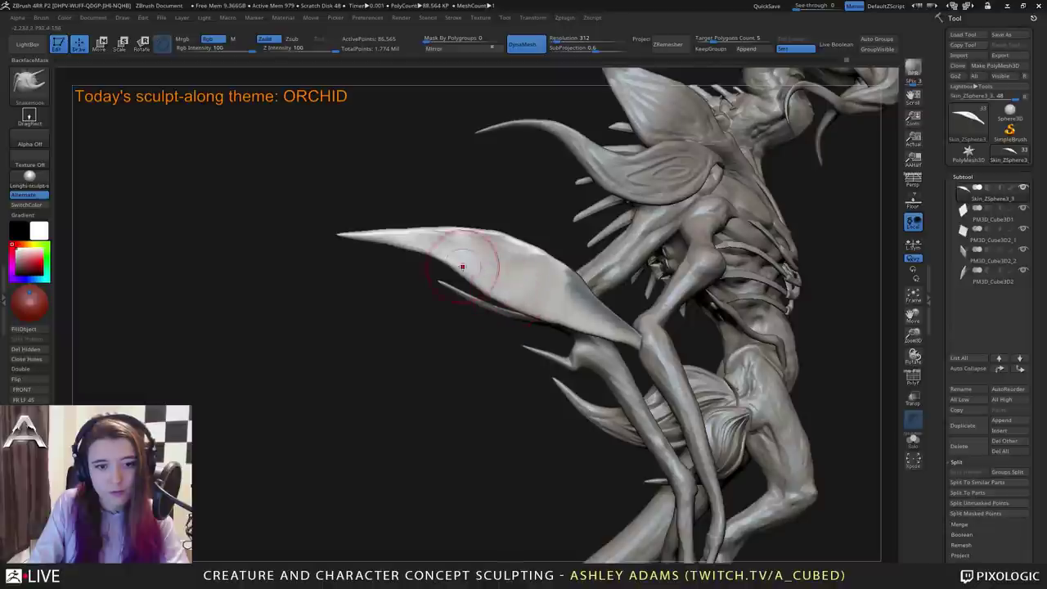
Lift the upper edge near the blade tips with SnakeHook to give them a petal-like curve.
{"action": "key", "text": "space"}
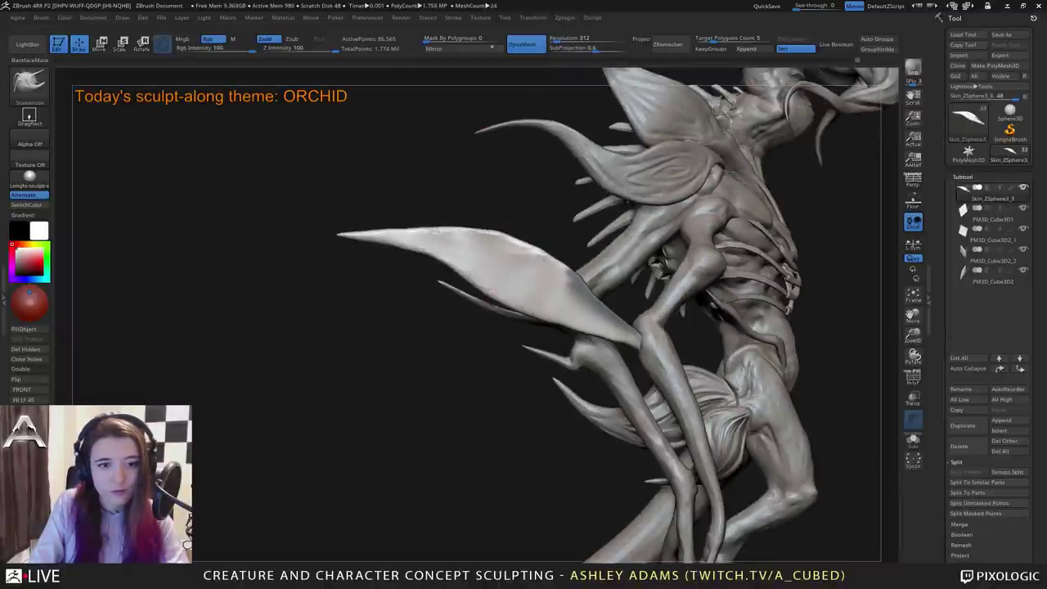
{"action": "left_click_drag", "start_coordinate": [403, 236], "coordinate": [407, 222]}
{"action": "left_click_drag", "start_coordinate": [475, 236], "coordinate": [479, 230]}
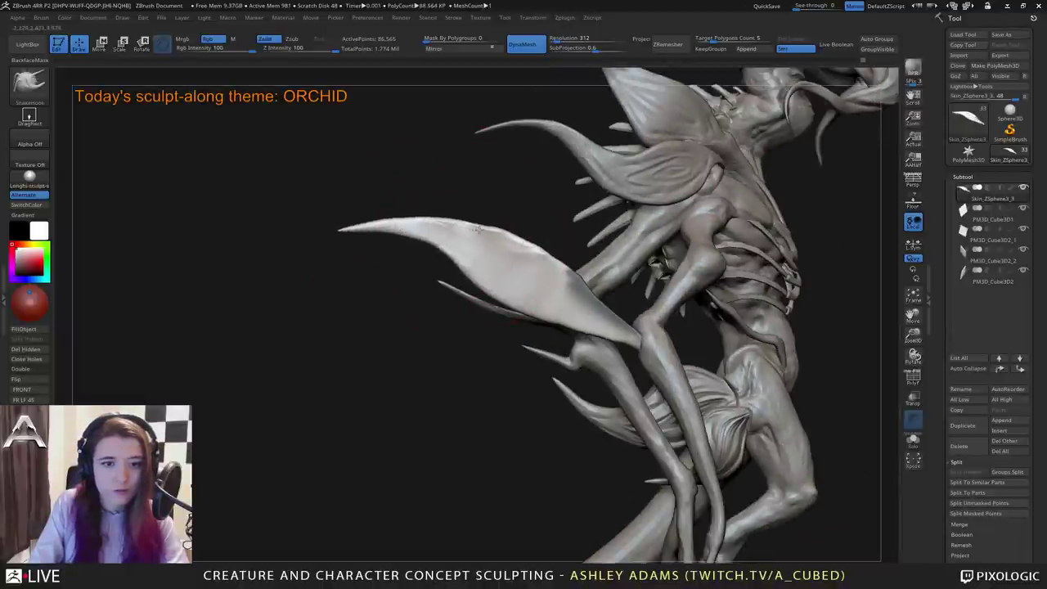
Remesh the petal-shaped elbow blades with DynaMesh at resolution 312.
{"action": "left_click_drag", "start_coordinate": [409, 320], "coordinate": [416, 326], "text": "ctrl"}
{"action": "right_click_drag", "start_coordinate": [409, 315], "coordinate": [404, 208], "text": "ctrl"}
{"action": "right_click_drag", "start_coordinate": [499, 245], "coordinate": [413, 249]}
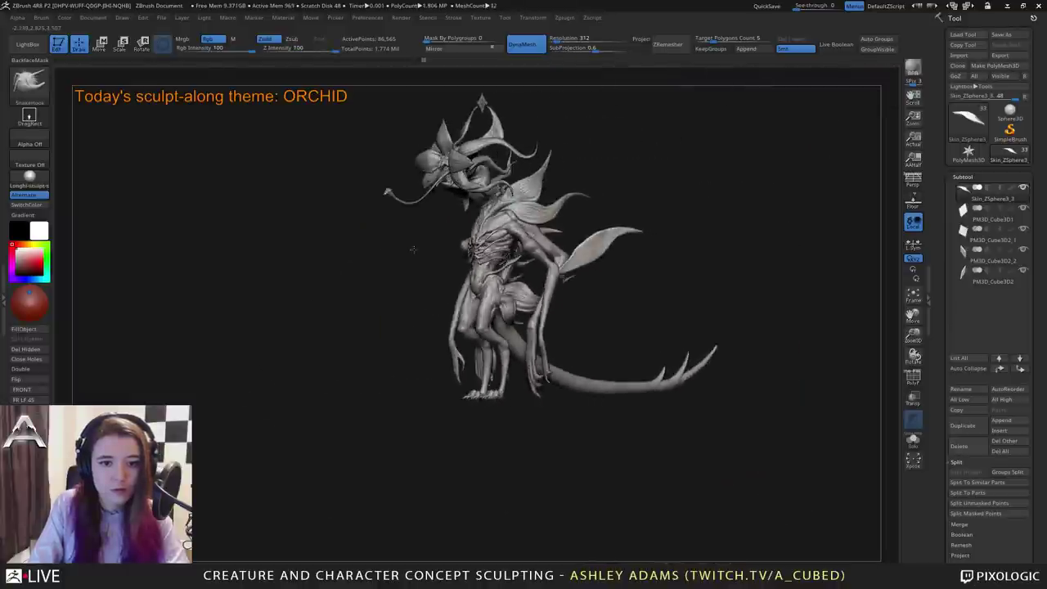
{"action": "left_click_drag", "start_coordinate": [413, 250], "coordinate": [422, 248]}
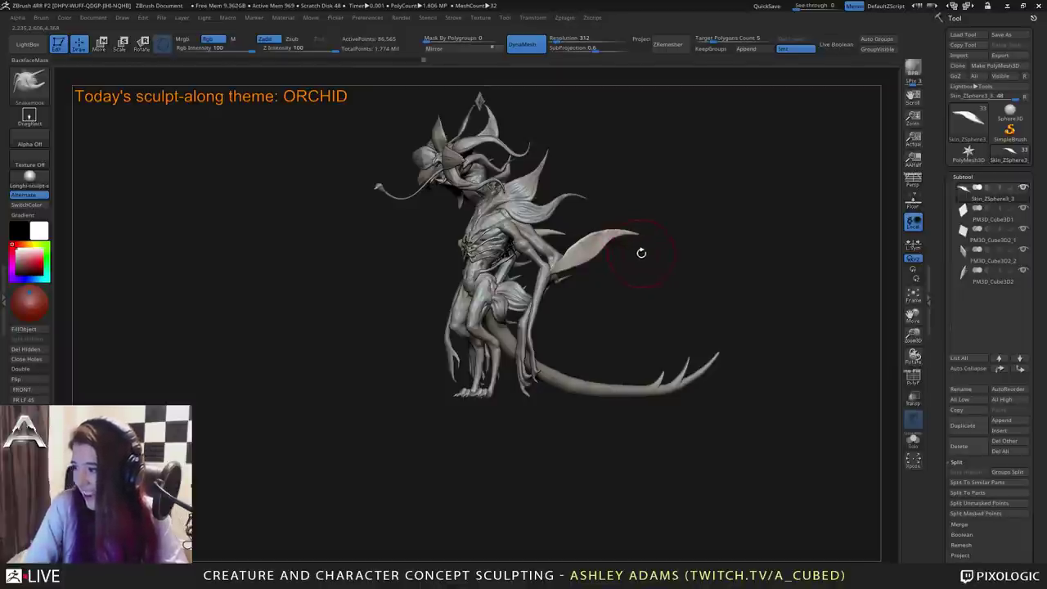
{"action": "mouse_move", "coordinate": [624, 257]}
{"action": "left_mouse_down"}
{"action": "mouse_move", "coordinate": [692, 260]}
{"action": "mouse_move", "coordinate": [643, 264]}
{"action": "mouse_move", "coordinate": [624, 336]}
{"action": "mouse_move", "coordinate": [595, 304]}
{"action": "mouse_move", "coordinate": [628, 299]}
{"action": "mouse_move", "coordinate": [650, 334]}
{"action": "left_mouse_up"}
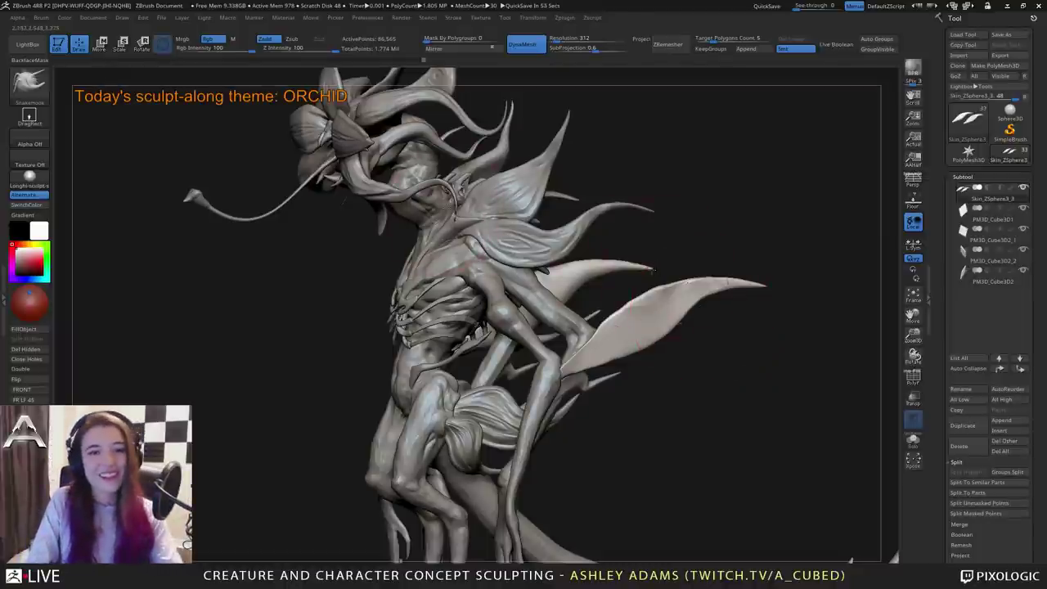
{"action": "left_click_drag", "start_coordinate": [653, 269], "coordinate": [635, 210]}
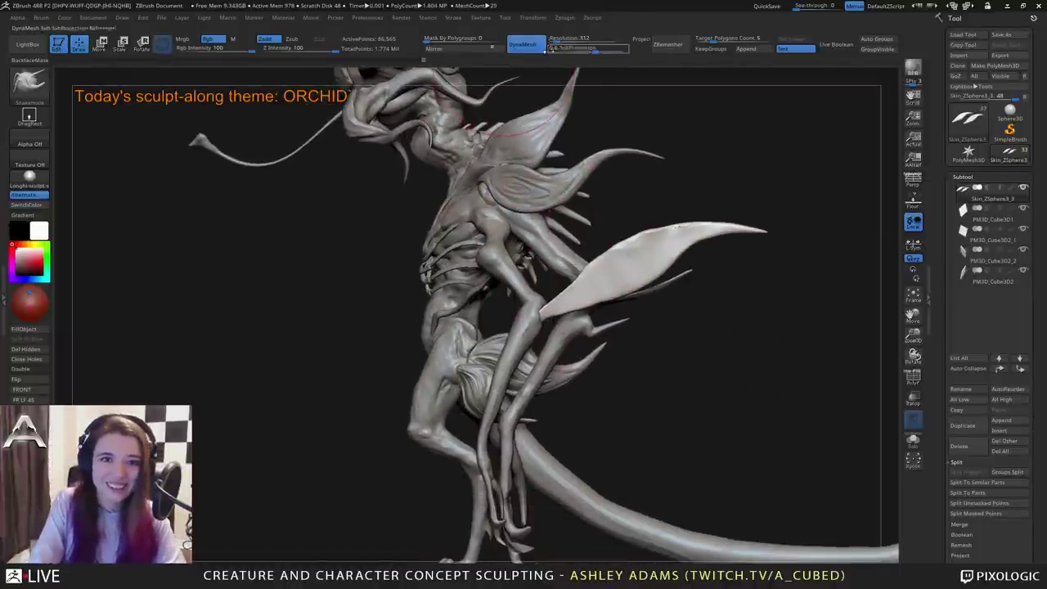
{"action": "left_click_drag", "start_coordinate": [672, 164], "coordinate": [688, 175], "text": "ctrl"}
Carve a groove along the full length of the elbow petals with the DamStandard brush.
{"action": "key", "text": "space"}
{"action": "left_click", "coordinate": [608, 255]}
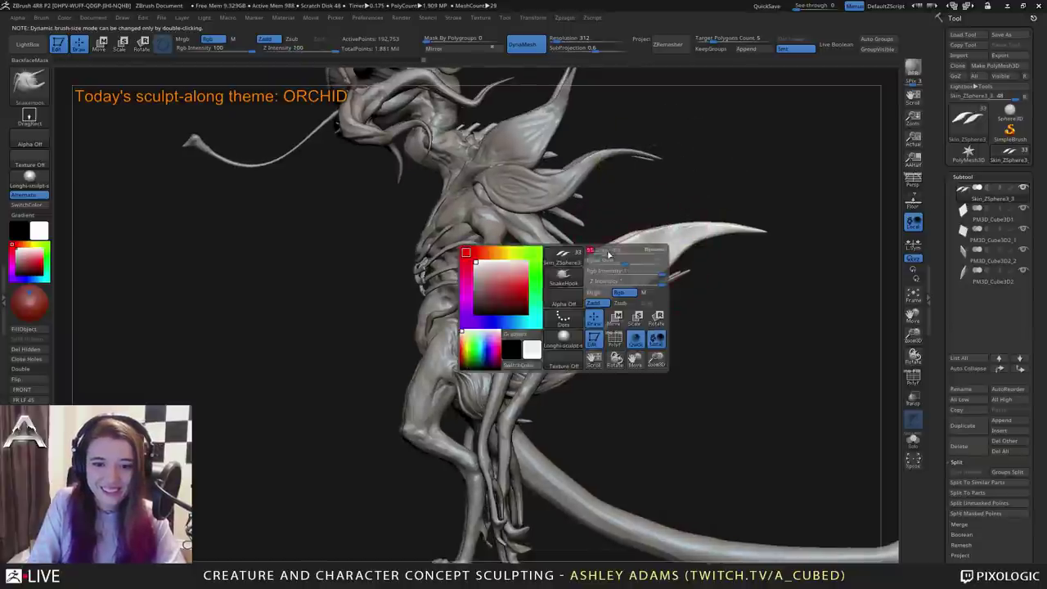
{"action": "mouse_move", "coordinate": [687, 327]}
{"action": "left_mouse_down"}
{"action": "mouse_move", "coordinate": [626, 328]}
{"action": "mouse_move", "coordinate": [686, 327]}
{"action": "left_mouse_up"}
{"action": "key", "text": "b"}
{"action": "key", "text": "d"}
{"action": "key", "text": "s"}
{"action": "mouse_move", "coordinate": [540, 316]}
{"action": "left_mouse_down"}
{"action": "mouse_move", "coordinate": [580, 284]}
{"action": "mouse_move", "coordinate": [740, 228]}
{"action": "left_mouse_up"}
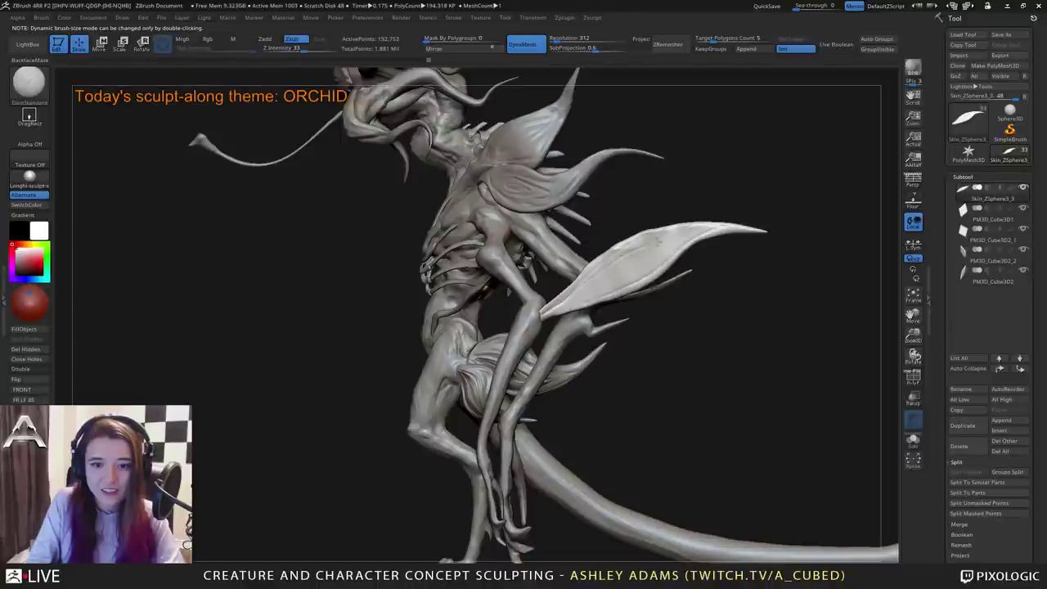
Carve additional veins from the middle of the elbow petals toward their bases and isolate the petals in Solo view.
{"action": "mouse_move", "coordinate": [656, 249]}
{"action": "left_mouse_down"}
{"action": "mouse_move", "coordinate": [553, 312]}
{"action": "mouse_move", "coordinate": [594, 284]}
{"action": "mouse_move", "coordinate": [589, 291]}
{"action": "left_mouse_up"}
{"action": "mouse_move", "coordinate": [696, 328]}
{"action": "left_mouse_down"}
{"action": "mouse_move", "coordinate": [736, 327]}
{"action": "mouse_move", "coordinate": [655, 329]}
{"action": "left_mouse_up"}
{"action": "left_click_drag", "start_coordinate": [656, 257], "coordinate": [575, 300]}
{"action": "mouse_move", "coordinate": [606, 324]}
{"action": "left_mouse_down"}
{"action": "mouse_move", "coordinate": [676, 278]}
{"action": "mouse_move", "coordinate": [602, 301]}
{"action": "mouse_move", "coordinate": [893, 436]}
{"action": "left_mouse_up"}
{"action": "left_click", "coordinate": [913, 439]}
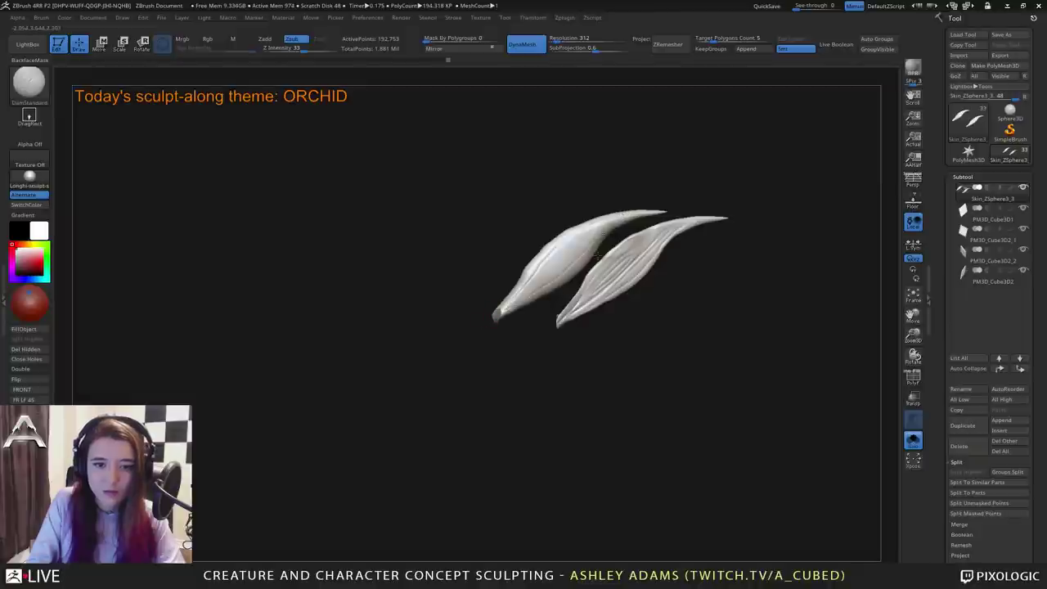
Leave Solo view to show the whole creature and nudge the elbow petals slightly outward along the arms.
{"action": "left_click", "coordinate": [913, 439]}
{"action": "mouse_move", "coordinate": [703, 402]}
{"action": "left_mouse_down", "text": "shift"}
{"action": "mouse_move", "coordinate": [736, 385]}
{"action": "mouse_move", "coordinate": [693, 261]}
{"action": "mouse_move", "coordinate": [704, 292]}
{"action": "left_mouse_up", "text": "shift"}
{"action": "key", "text": "space"}
{"action": "key", "text": "w"}
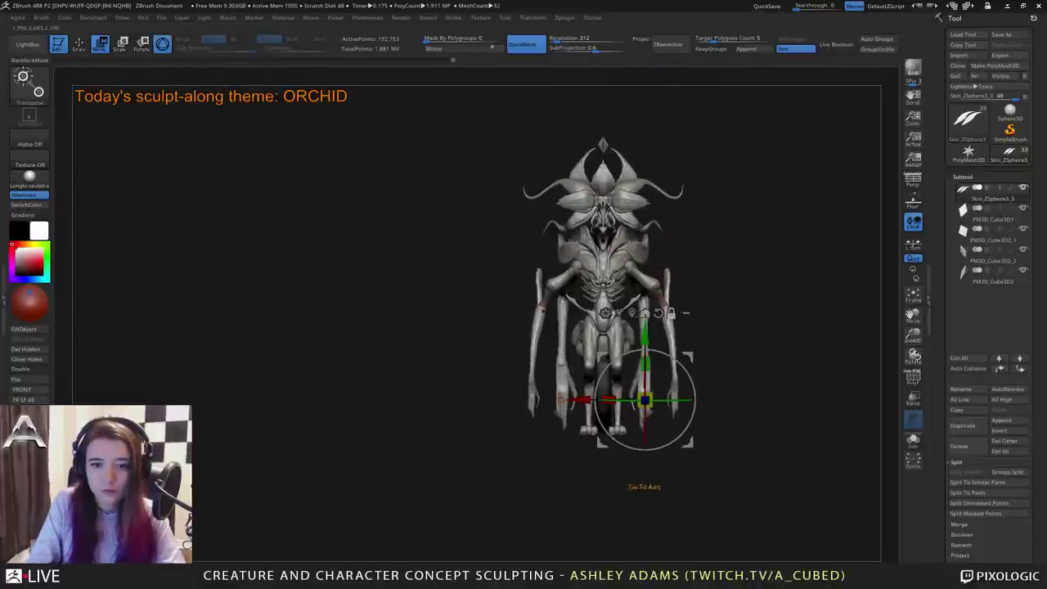
{"action": "left_click", "coordinate": [666, 292], "text": "alt"}
{"action": "left_click_drag", "start_coordinate": [689, 292], "coordinate": [694, 292]}
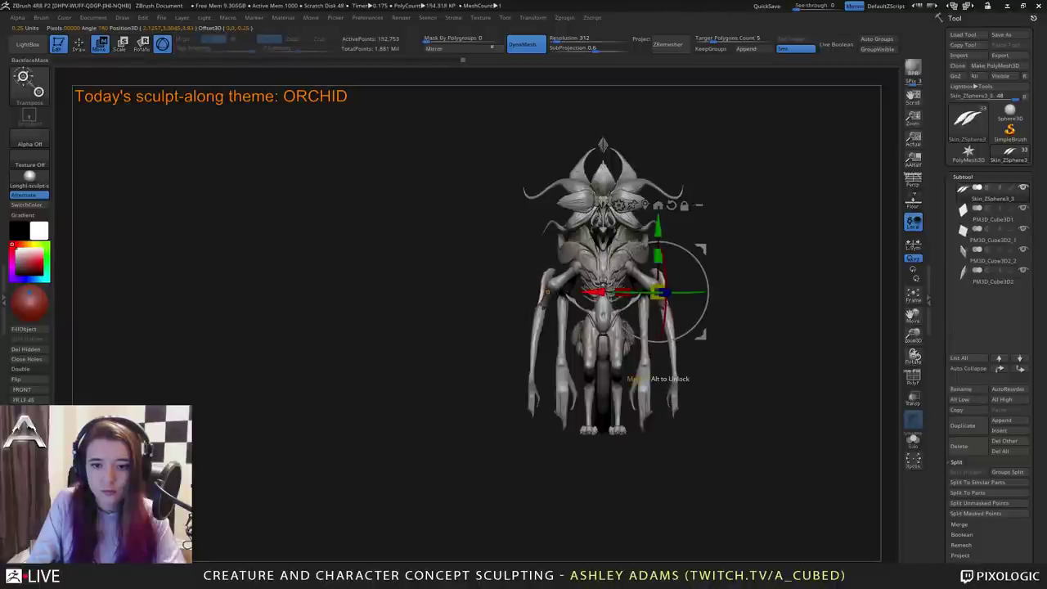
{"action": "key", "text": "q"}
{"action": "left_click_drag", "start_coordinate": [767, 263], "coordinate": [718, 282], "text": "alt"}
{"action": "right_click_drag", "start_coordinate": [686, 272], "coordinate": [715, 299], "text": "ctrl"}
{"action": "mouse_move", "coordinate": [715, 299]}
{"action": "left_mouse_down", "text": "alt"}
{"action": "mouse_move", "coordinate": [712, 283]}
{"action": "mouse_move", "coordinate": [715, 293]}
{"action": "left_mouse_up", "text": "alt"}
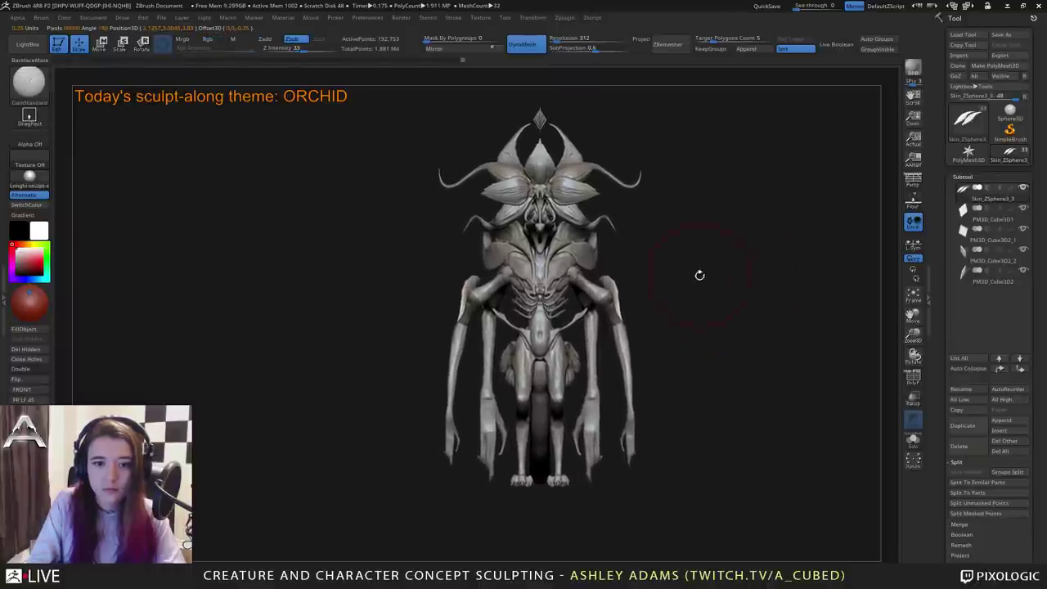
{"action": "left_click_drag", "start_coordinate": [712, 247], "coordinate": [727, 276]}
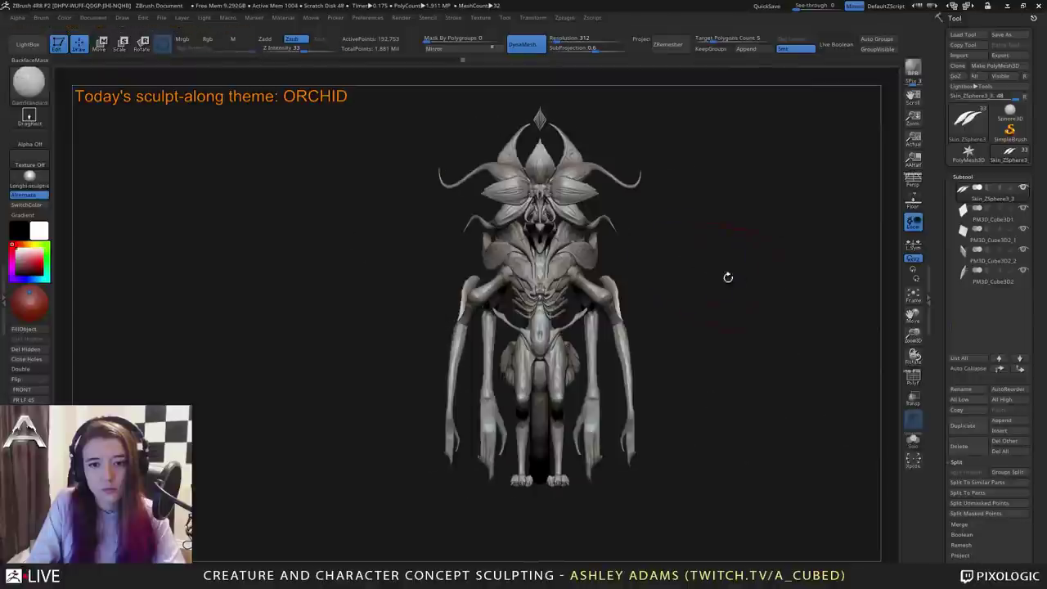
Duplicate the elbow petals, then rotate and move the copy downward to form a second pair beneath the originals.
{"action": "left_click", "coordinate": [971, 434]}
{"action": "left_click_drag", "start_coordinate": [801, 381], "coordinate": [684, 368]}
{"action": "key", "text": "w"}
{"action": "left_click_drag", "start_coordinate": [608, 248], "coordinate": [652, 285]}
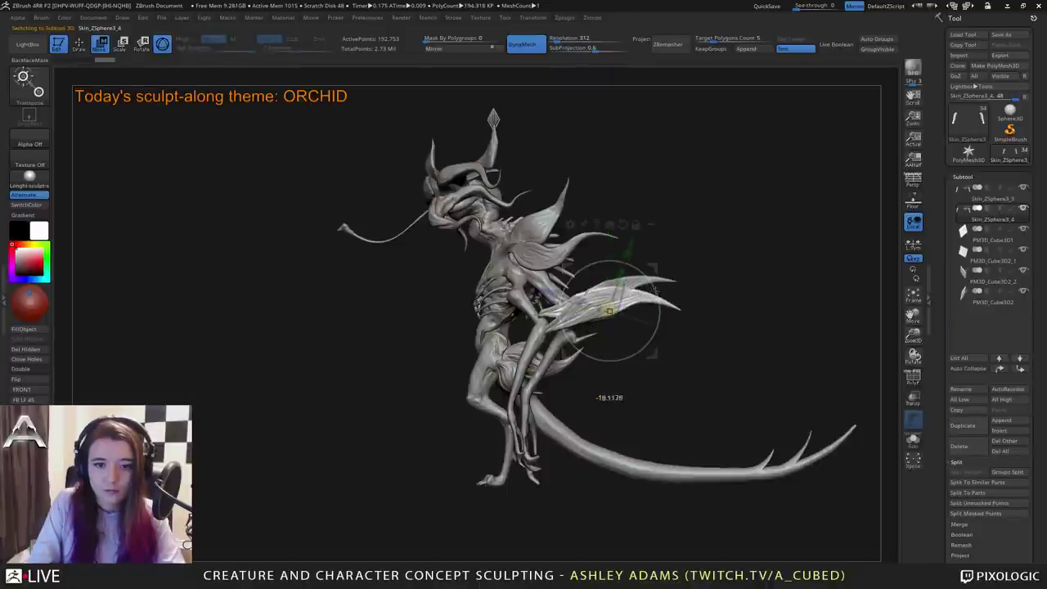
{"action": "left_click_drag", "start_coordinate": [609, 311], "coordinate": [602, 332]}
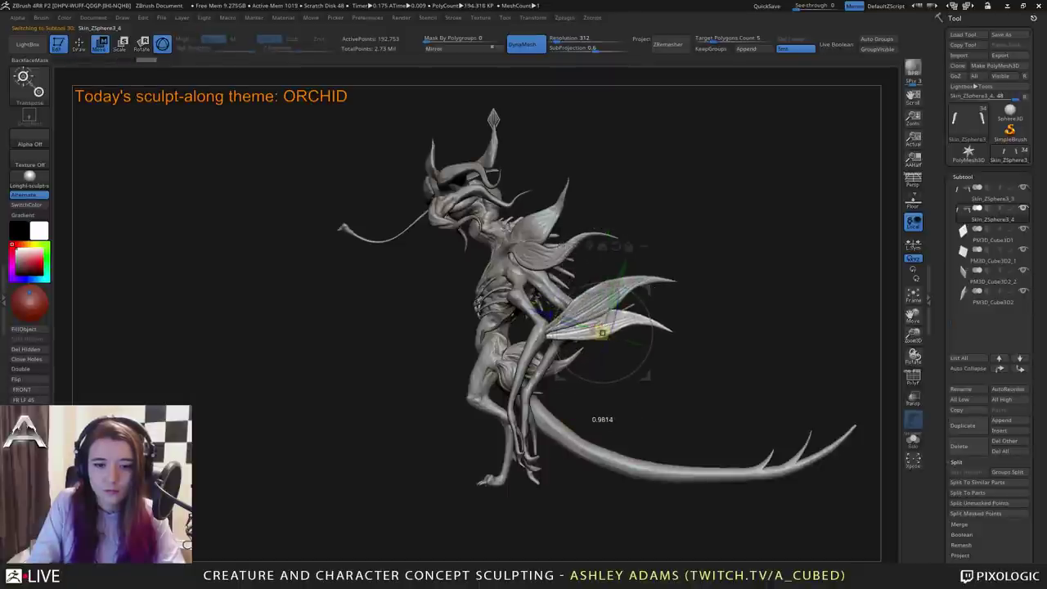
{"action": "left_click_drag", "start_coordinate": [602, 333], "coordinate": [606, 333]}
{"action": "left_click_drag", "start_coordinate": [736, 344], "coordinate": [577, 368], "text": "shift"}
{"action": "left_click", "coordinate": [551, 247], "text": "alt"}
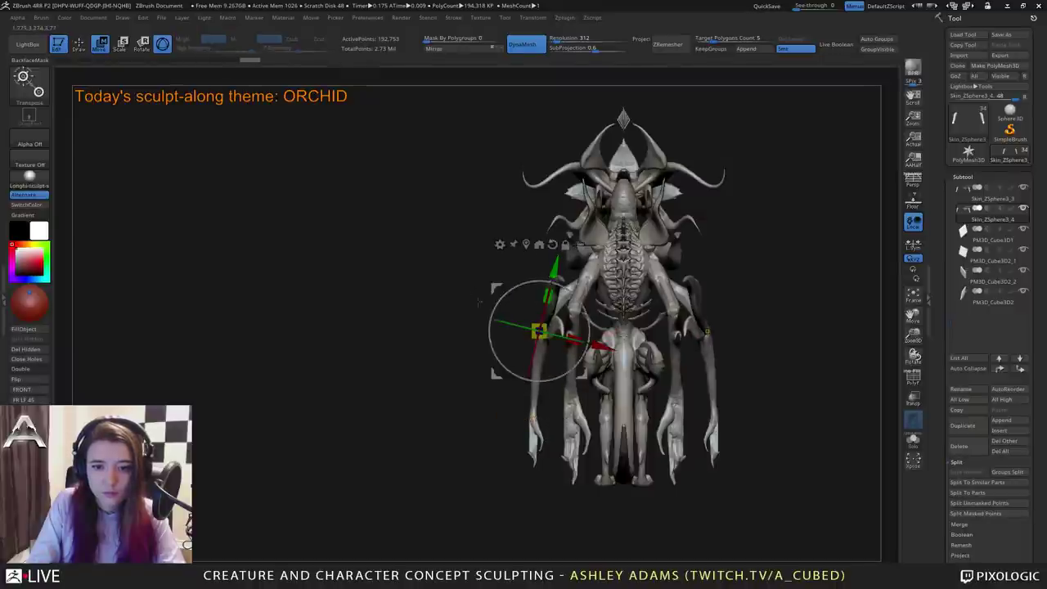
{"action": "left_click_drag", "start_coordinate": [479, 302], "coordinate": [587, 308]}
Reshape the tips of the lower elbow petals with a larger SnakeHook brush.
{"action": "key", "text": "q"}
{"action": "right_click_drag", "start_coordinate": [567, 323], "coordinate": [543, 331]}
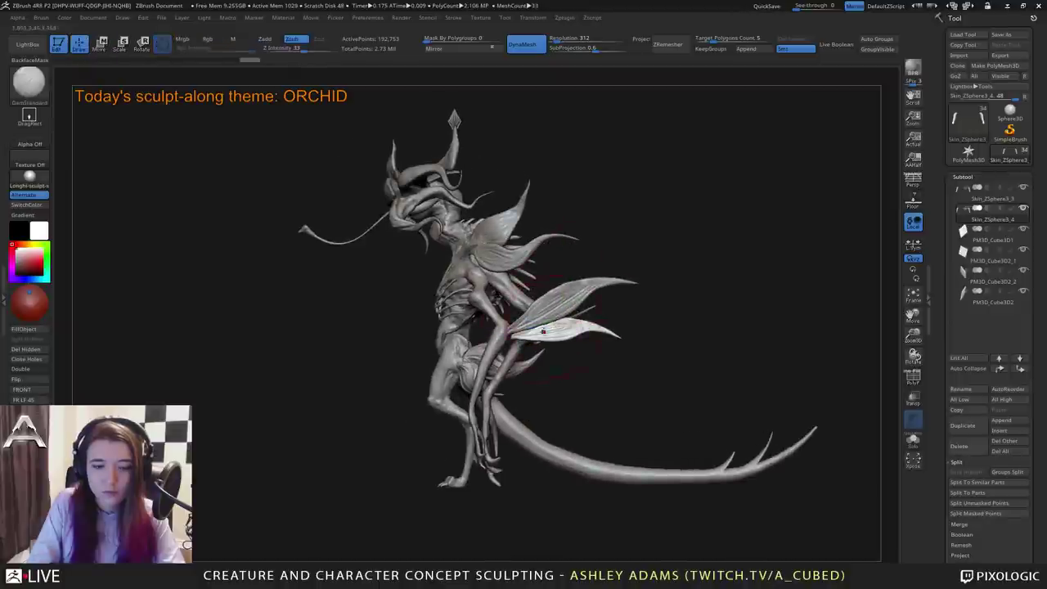
{"action": "key", "text": "b"}
{"action": "key", "text": "s"}
{"action": "key", "text": "h"}
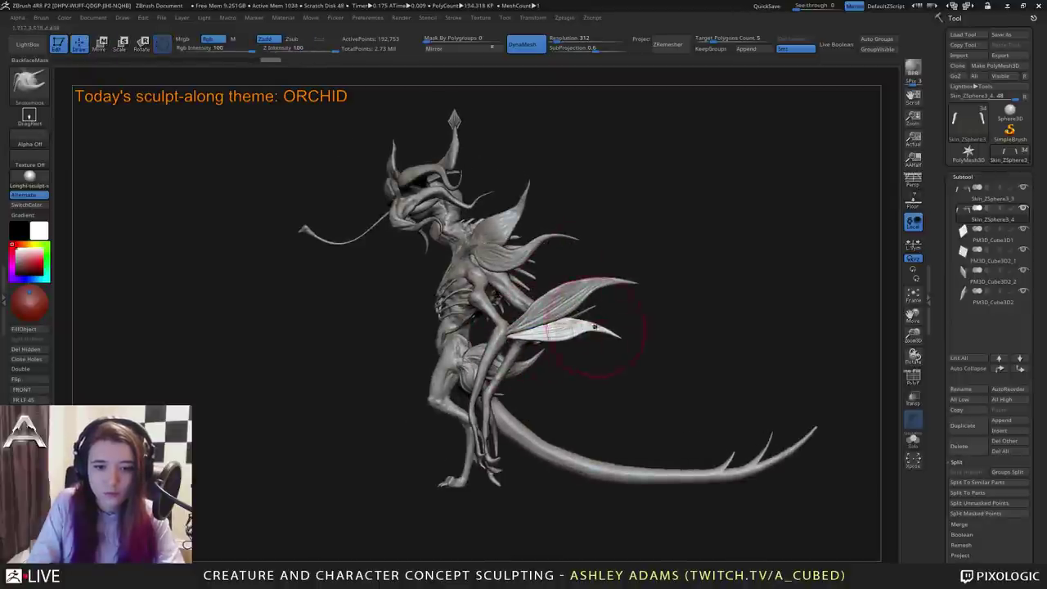
{"action": "key", "text": "space"}
{"action": "left_click", "coordinate": [612, 330]}
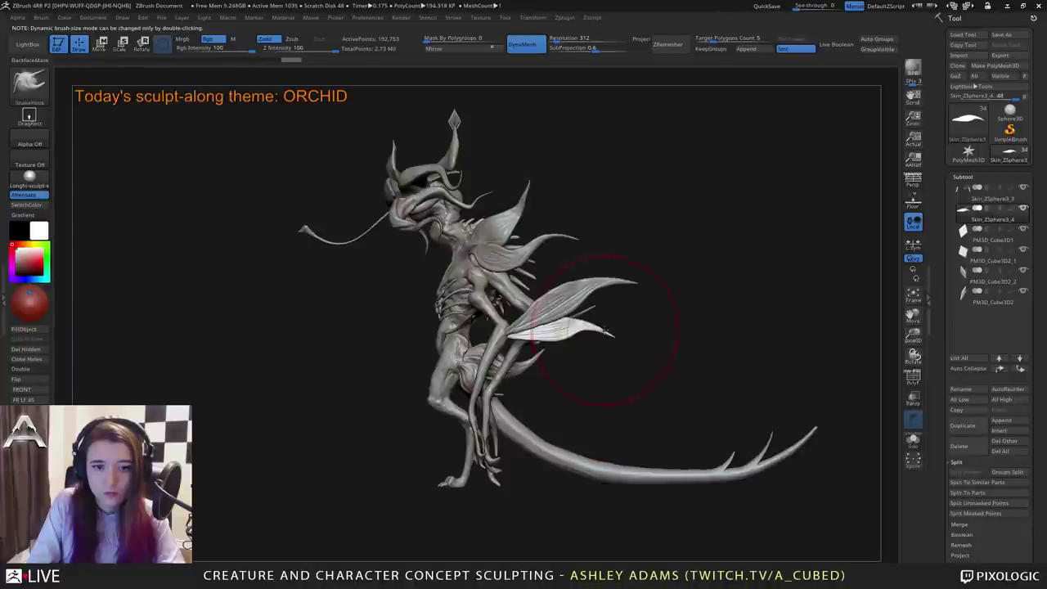
{"action": "mouse_move", "coordinate": [572, 362]}
{"action": "right_mouse_down", "text": "ctrl"}
{"action": "mouse_move", "coordinate": [555, 336]}
{"action": "mouse_move", "coordinate": [583, 377]}
{"action": "mouse_move", "coordinate": [573, 366]}
{"action": "mouse_move", "coordinate": [608, 360]}
{"action": "right_mouse_up", "text": "ctrl"}
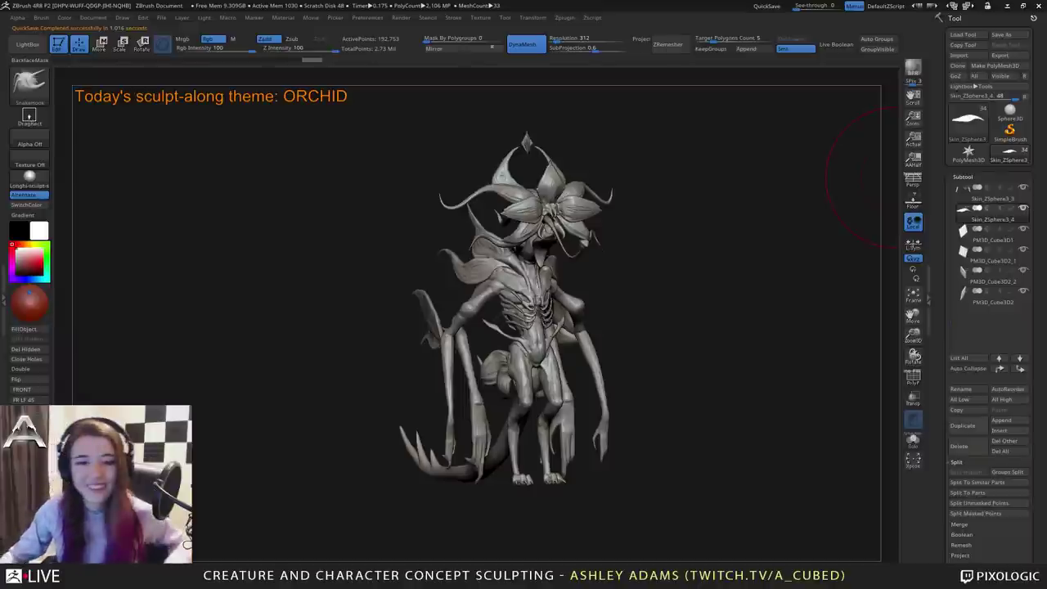
Build up long muscle ridges along the side of the tail using ClayBuildup with BackfaceMask enabled.
{"action": "left_click_drag", "start_coordinate": [892, 176], "coordinate": [577, 380]}
{"action": "left_click", "coordinate": [632, 393], "text": "alt"}
{"action": "right_click_drag", "start_coordinate": [632, 393], "coordinate": [645, 402], "text": "ctrl"}
{"action": "key", "text": "b"}
{"action": "key", "text": "c"}
{"action": "key", "text": "b"}
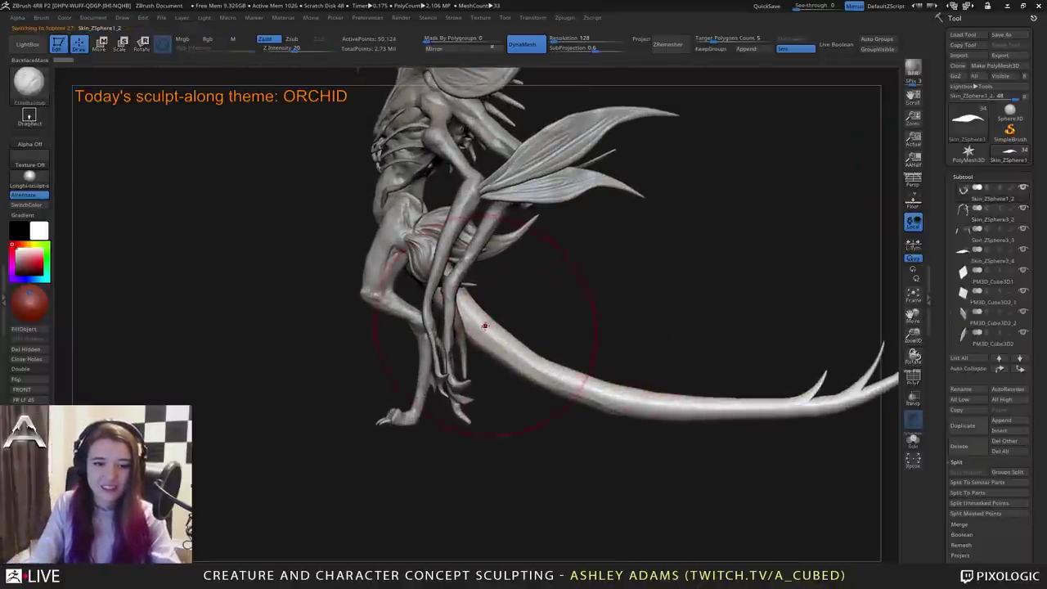
{"action": "key", "text": "space"}
{"action": "left_click", "coordinate": [475, 328]}
{"action": "mouse_move", "coordinate": [597, 328]}
{"action": "left_mouse_down"}
{"action": "mouse_move", "coordinate": [499, 339]}
{"action": "mouse_move", "coordinate": [536, 360]}
{"action": "left_mouse_up"}
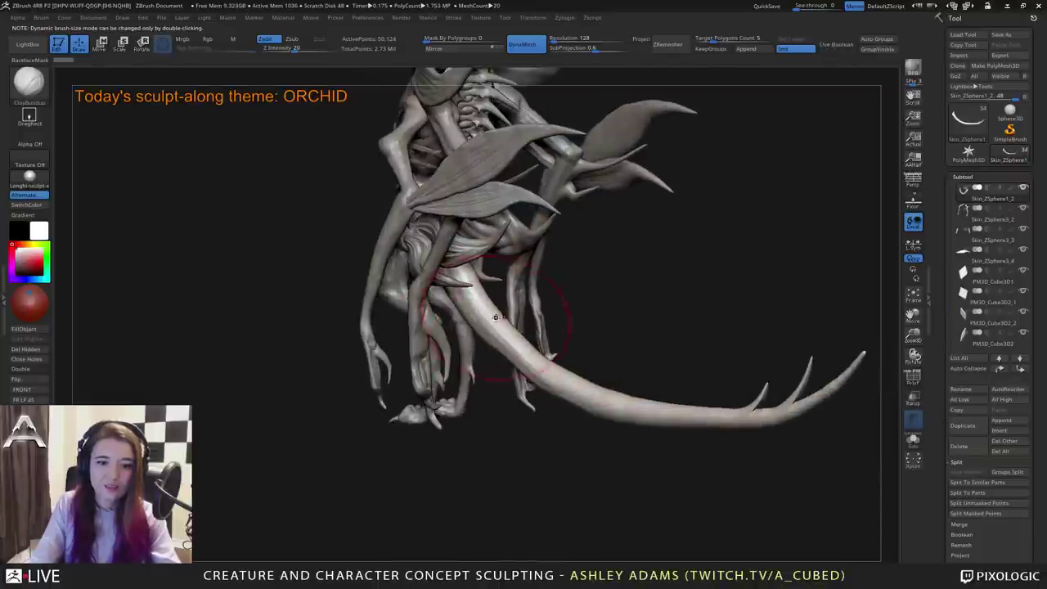
{"action": "key", "text": "space"}
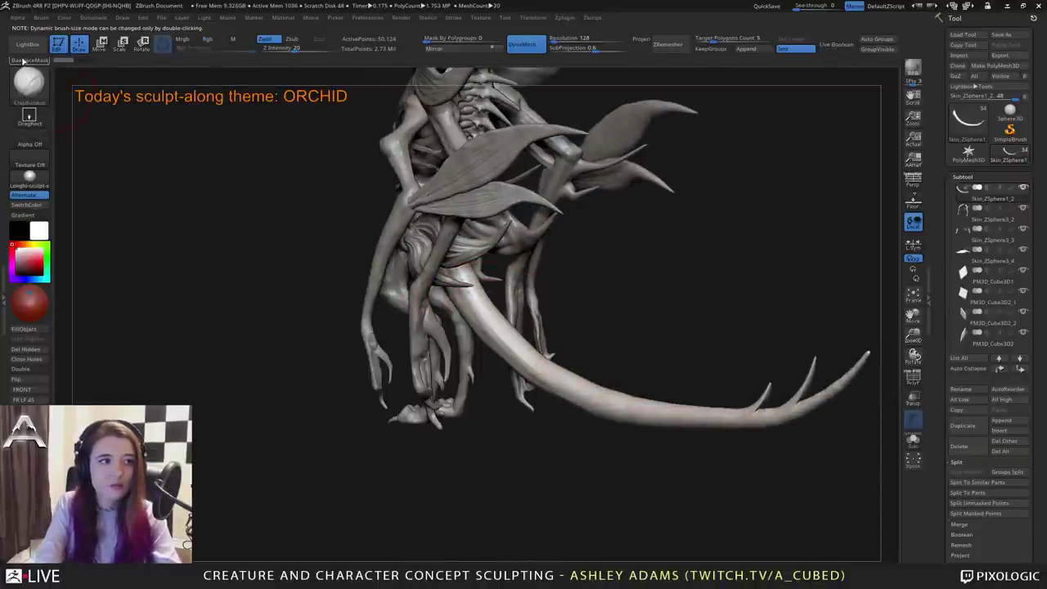
{"action": "left_click", "coordinate": [33, 61]}
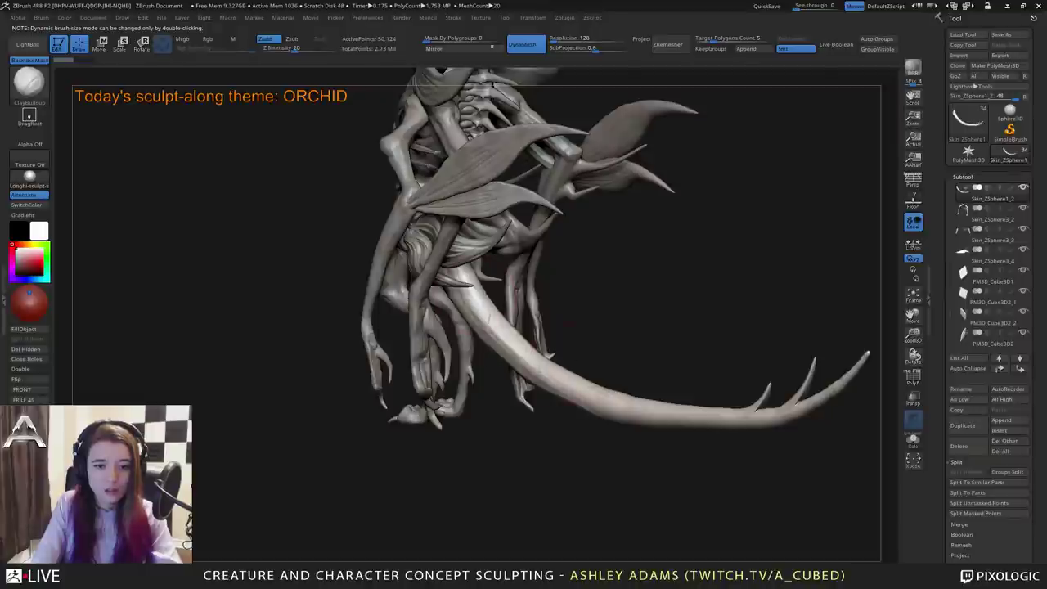
{"action": "mouse_move", "coordinate": [484, 308]}
{"action": "left_mouse_down"}
{"action": "mouse_move", "coordinate": [559, 357]}
{"action": "mouse_move", "coordinate": [538, 347]}
{"action": "mouse_move", "coordinate": [666, 399]}
{"action": "left_mouse_up"}
{"action": "left_click_drag", "start_coordinate": [602, 383], "coordinate": [736, 408]}
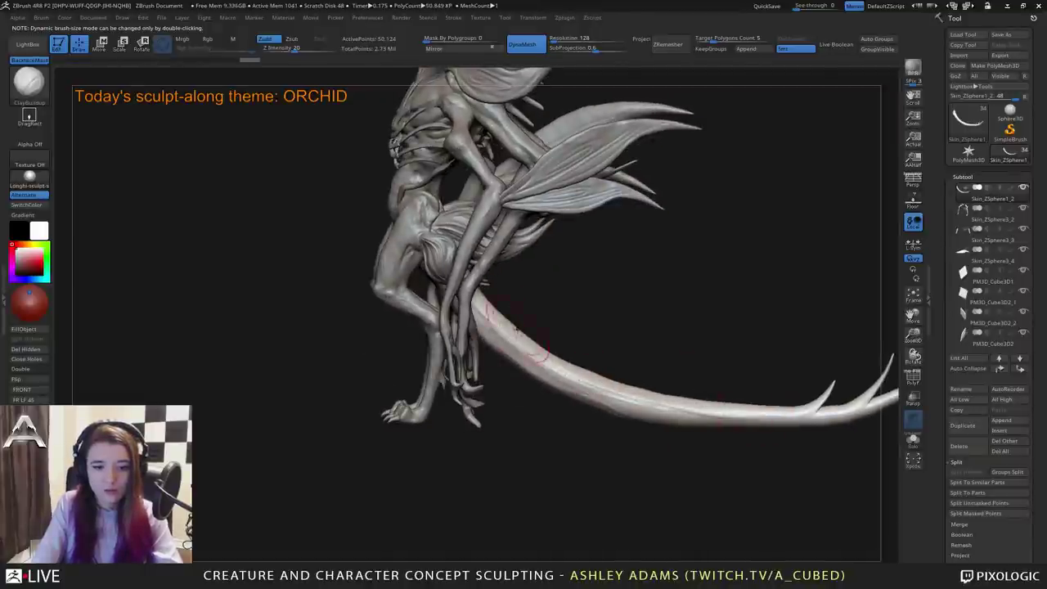
Extend the ClayBuildup muscle ridges onto the underside and middle of the tail.
{"action": "mouse_move", "coordinate": [518, 334]}
{"action": "left_mouse_down"}
{"action": "mouse_move", "coordinate": [531, 372]}
{"action": "mouse_move", "coordinate": [566, 388]}
{"action": "left_mouse_up"}
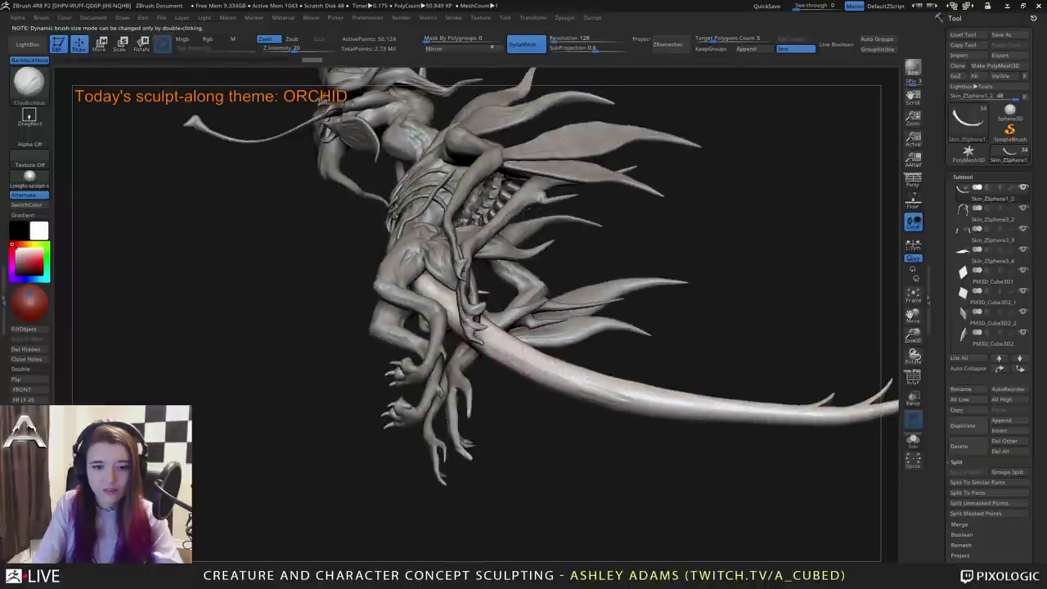
{"action": "mouse_move", "coordinate": [507, 353]}
{"action": "left_mouse_down"}
{"action": "mouse_move", "coordinate": [591, 397]}
{"action": "mouse_move", "coordinate": [679, 402]}
{"action": "left_mouse_up"}
{"action": "left_click_drag", "start_coordinate": [540, 370], "coordinate": [692, 412]}
{"action": "mouse_move", "coordinate": [531, 458]}
{"action": "left_mouse_down"}
{"action": "mouse_move", "coordinate": [622, 433]}
{"action": "mouse_move", "coordinate": [563, 406]}
{"action": "mouse_move", "coordinate": [550, 419]}
{"action": "left_mouse_up"}
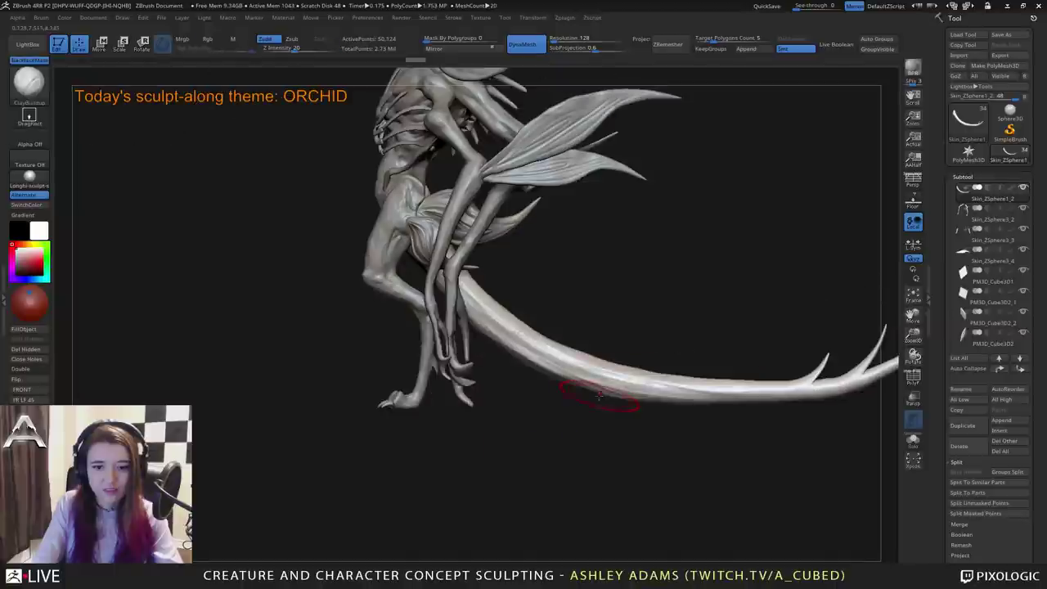
{"action": "mouse_move", "coordinate": [601, 384]}
{"action": "left_mouse_down"}
{"action": "mouse_move", "coordinate": [565, 370]}
{"action": "mouse_move", "coordinate": [676, 388]}
{"action": "mouse_move", "coordinate": [631, 392]}
{"action": "mouse_move", "coordinate": [681, 388]}
{"action": "mouse_move", "coordinate": [669, 382]}
{"action": "left_mouse_up"}
{"action": "right_click_drag", "start_coordinate": [551, 355], "coordinate": [490, 362], "text": "alt"}
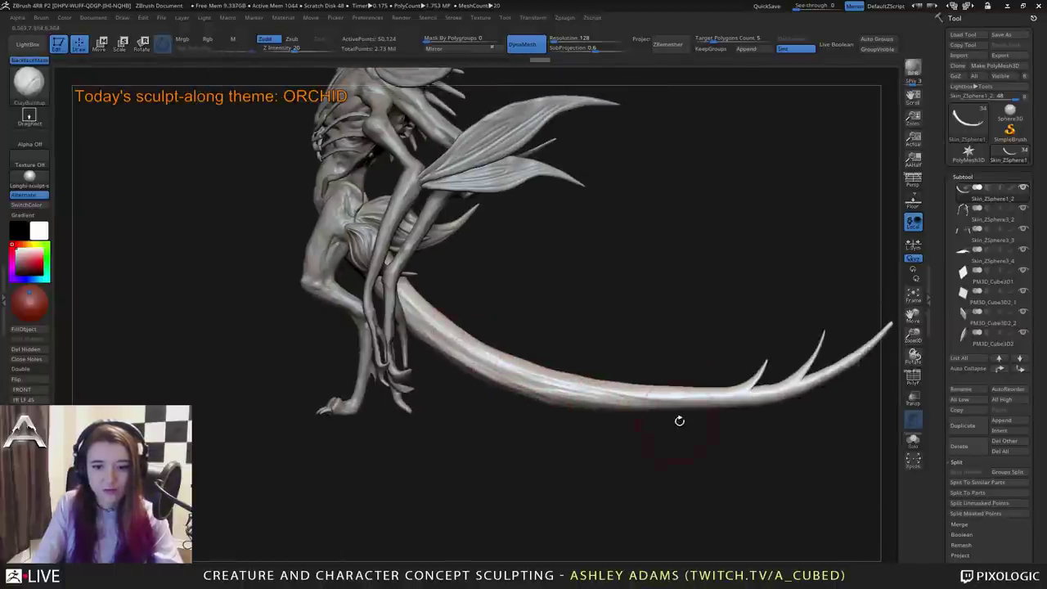
Refine the lower contour of the tail in front of its spikes with SnakeHook.
{"action": "key", "text": "b"}
{"action": "key", "text": "s"}
{"action": "key", "text": "h"}
{"action": "left_click_drag", "start_coordinate": [670, 413], "coordinate": [740, 413]}
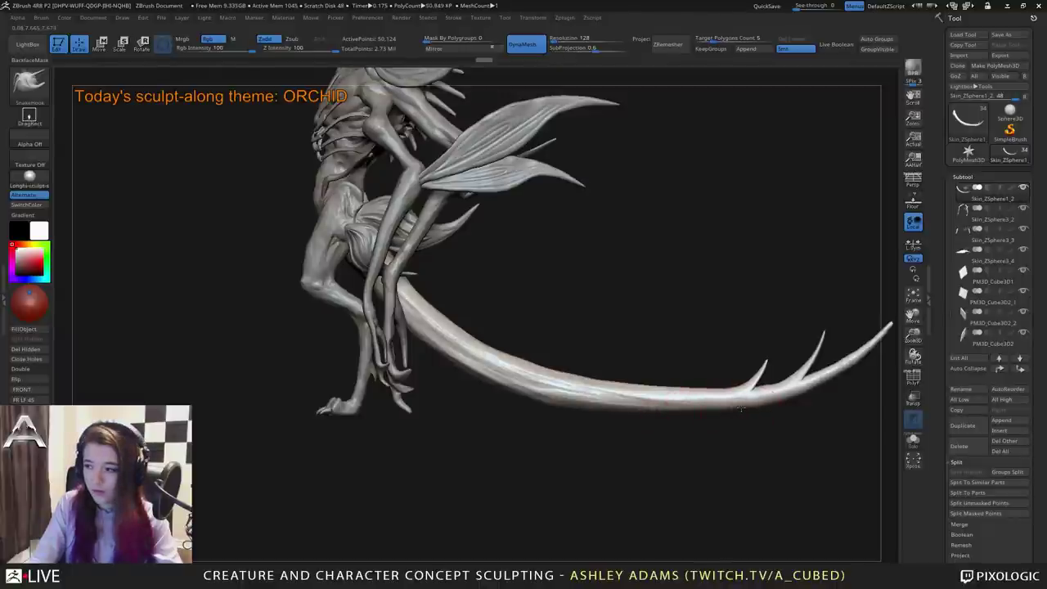
{"action": "right_click_drag", "start_coordinate": [608, 386], "coordinate": [594, 412], "text": "alt"}
{"action": "right_click_drag", "start_coordinate": [650, 428], "coordinate": [536, 360], "text": "ctrl"}
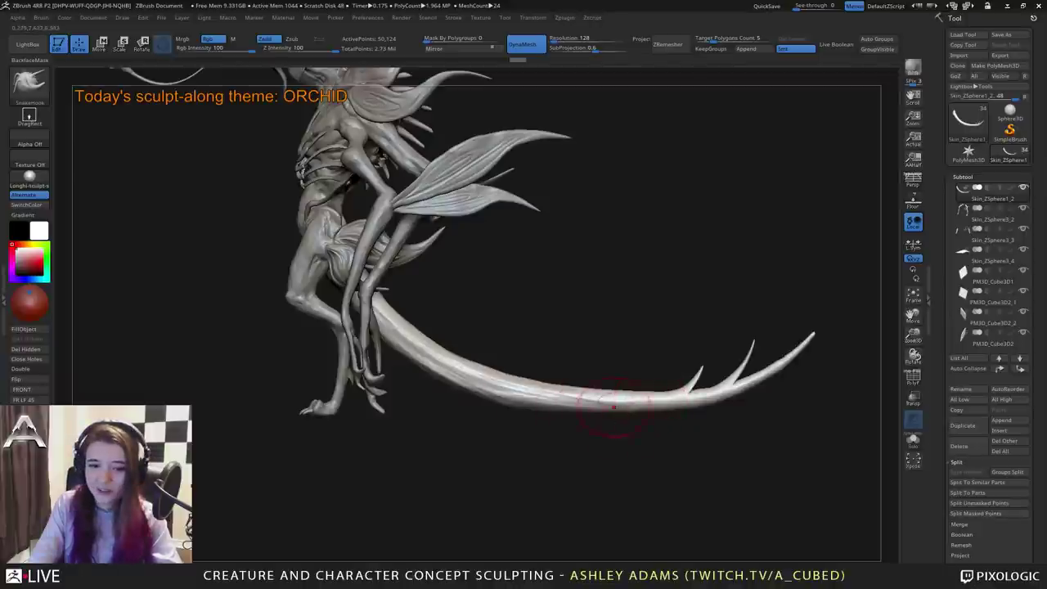
Add more ClayBuildup volume along the tail from its base, around the spikes, and down the back of its root.
{"action": "key", "text": "b"}
{"action": "key", "text": "c"}
{"action": "key", "text": "b"}
{"action": "mouse_move", "coordinate": [553, 398]}
{"action": "left_mouse_down"}
{"action": "mouse_move", "coordinate": [677, 399]}
{"action": "mouse_move", "coordinate": [630, 401]}
{"action": "mouse_move", "coordinate": [468, 373]}
{"action": "mouse_move", "coordinate": [523, 377]}
{"action": "mouse_move", "coordinate": [436, 322]}
{"action": "mouse_move", "coordinate": [437, 287]}
{"action": "mouse_move", "coordinate": [451, 340]}
{"action": "mouse_move", "coordinate": [481, 360]}
{"action": "left_mouse_up"}
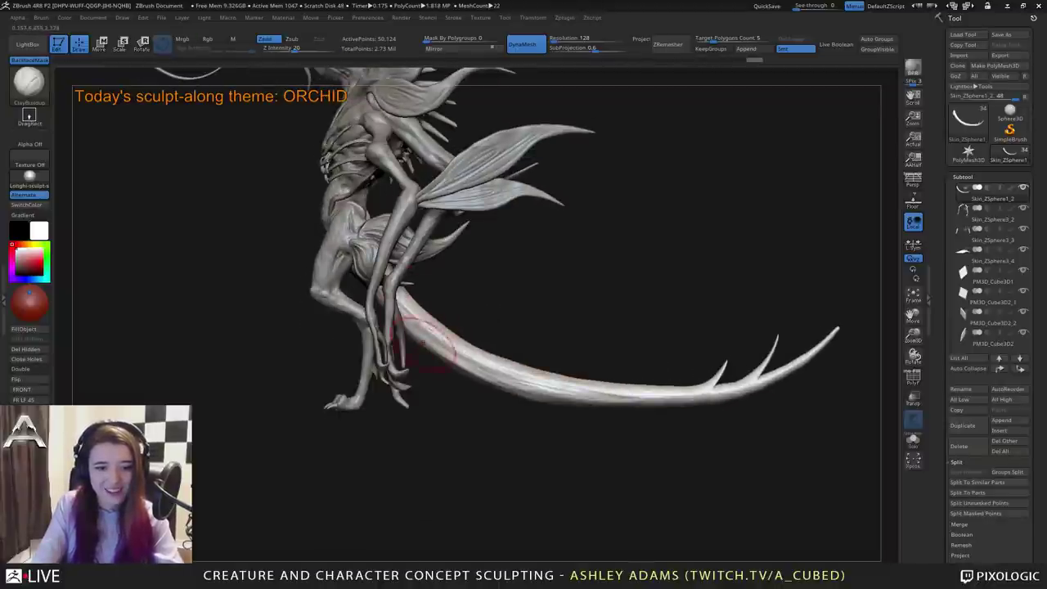
{"action": "mouse_move", "coordinate": [413, 319]}
{"action": "left_mouse_down"}
{"action": "mouse_move", "coordinate": [456, 353]}
{"action": "mouse_move", "coordinate": [453, 364]}
{"action": "mouse_move", "coordinate": [446, 350]}
{"action": "mouse_move", "coordinate": [541, 393]}
{"action": "mouse_move", "coordinate": [564, 390]}
{"action": "left_mouse_up"}
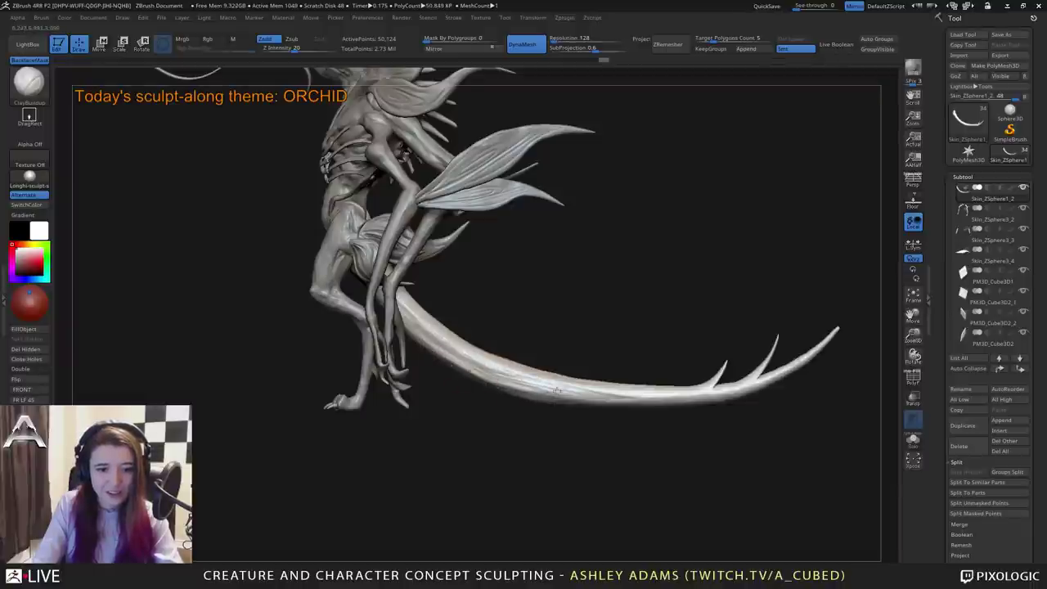
{"action": "mouse_move", "coordinate": [498, 360]}
{"action": "left_mouse_down"}
{"action": "mouse_move", "coordinate": [558, 378]}
{"action": "mouse_move", "coordinate": [529, 372]}
{"action": "left_mouse_up"}
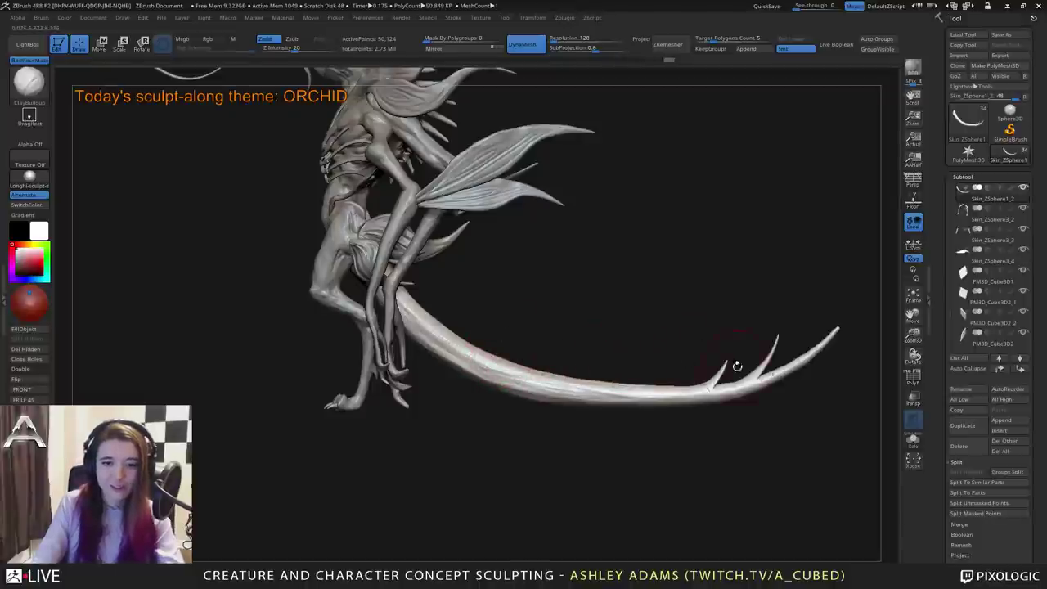
{"action": "left_click_drag", "start_coordinate": [769, 377], "coordinate": [809, 356]}
{"action": "mouse_move", "coordinate": [534, 343]}
{"action": "left_mouse_down", "text": "alt"}
{"action": "mouse_move", "coordinate": [547, 359]}
{"action": "mouse_move", "coordinate": [437, 355]}
{"action": "mouse_move", "coordinate": [641, 369]}
{"action": "mouse_move", "coordinate": [618, 360]}
{"action": "left_mouse_up", "text": "alt"}
{"action": "left_click_drag", "start_coordinate": [629, 314], "coordinate": [620, 364]}
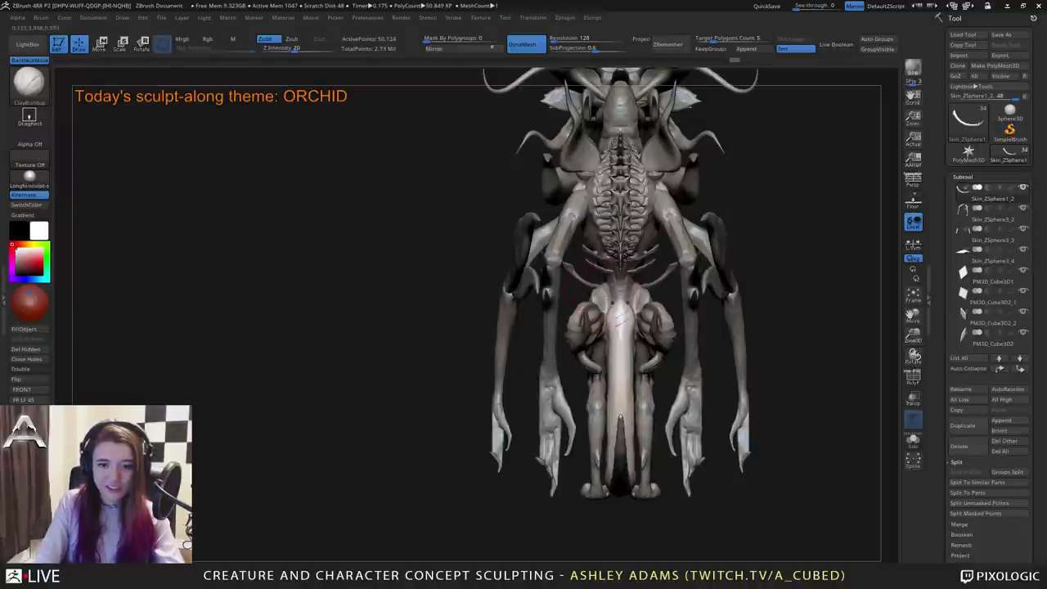
Adjust the tail's base where it joins the hips with SnakeHook.
{"action": "key", "text": "b"}
{"action": "key", "text": "s"}
{"action": "key", "text": "h"}
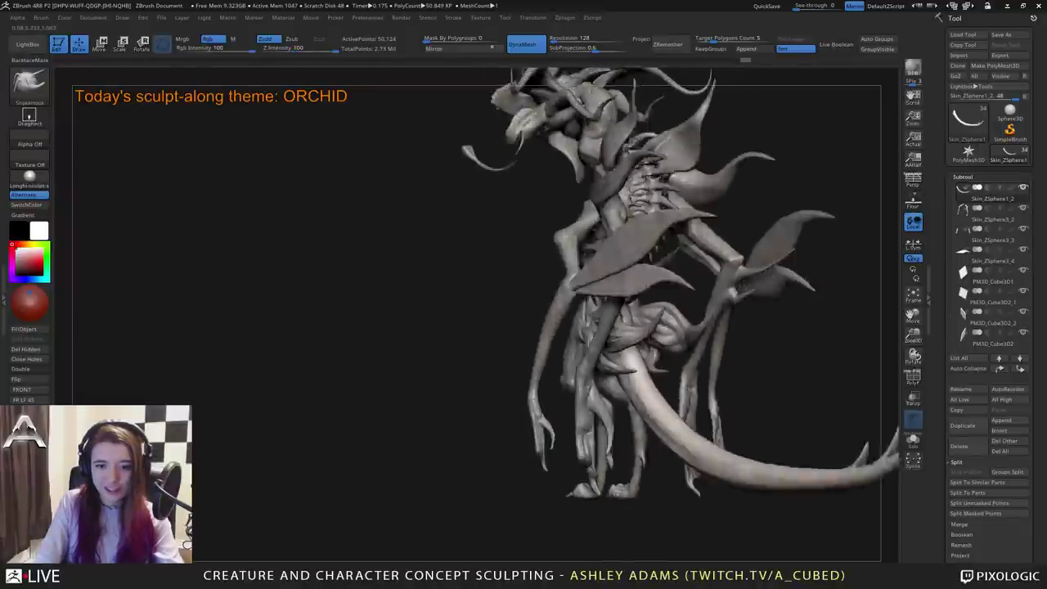
{"action": "left_click_drag", "start_coordinate": [482, 352], "coordinate": [631, 280]}
{"action": "mouse_move", "coordinate": [533, 239]}
{"action": "left_mouse_down", "text": "alt"}
{"action": "mouse_move", "coordinate": [494, 256]}
{"action": "mouse_move", "coordinate": [594, 354]}
{"action": "mouse_move", "coordinate": [720, 346]}
{"action": "mouse_move", "coordinate": [584, 338]}
{"action": "left_mouse_up", "text": "alt"}
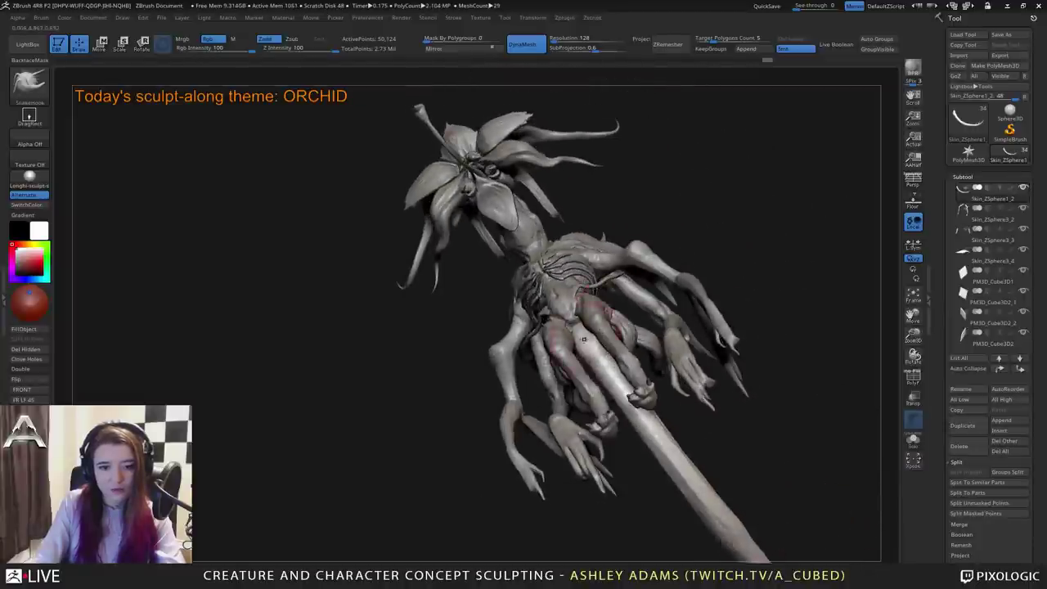
{"action": "mouse_move", "coordinate": [584, 337]}
{"action": "right_mouse_down"}
{"action": "mouse_move", "coordinate": [559, 353]}
{"action": "mouse_move", "coordinate": [600, 380]}
{"action": "right_mouse_up"}
{"action": "mouse_move", "coordinate": [609, 381]}
{"action": "left_mouse_down"}
{"action": "mouse_move", "coordinate": [599, 364]}
{"action": "mouse_move", "coordinate": [605, 422]}
{"action": "left_mouse_up"}
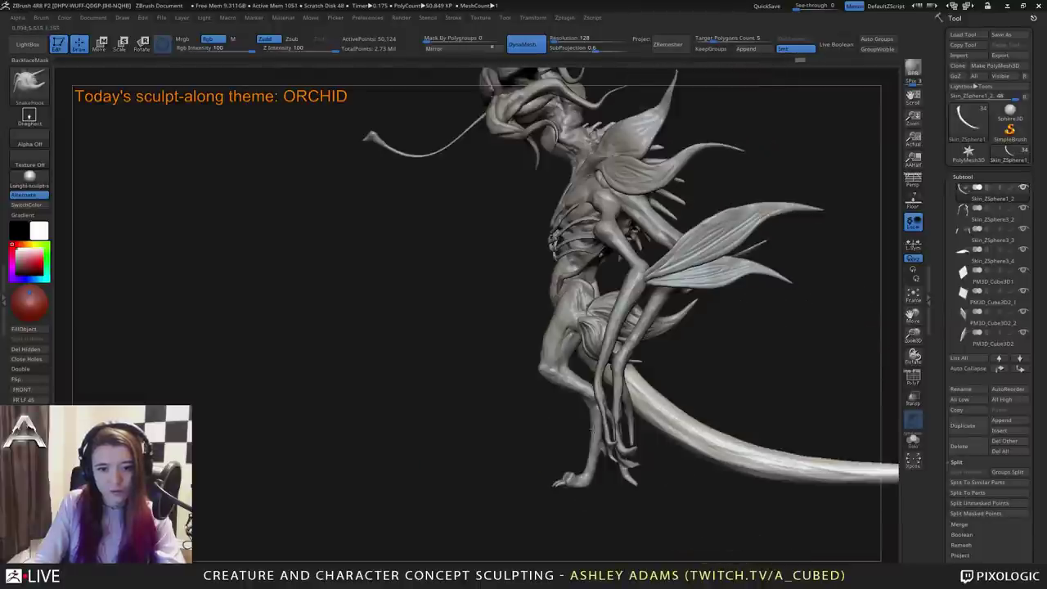
{"action": "left_click_drag", "start_coordinate": [585, 360], "coordinate": [597, 356]}
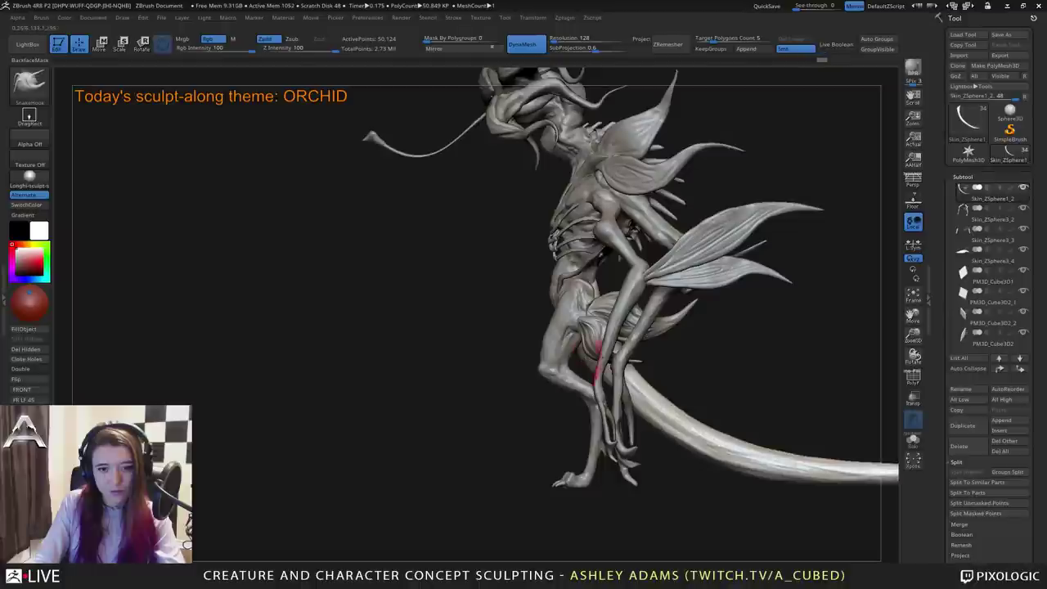
Save the file and examine the full creature from a front three-quarter view.
{"action": "right_click_drag", "start_coordinate": [601, 362], "coordinate": [599, 337], "text": "ctrl"}
{"action": "key", "text": "space"}
{"action": "right_click_drag", "start_coordinate": [523, 334], "coordinate": [577, 342]}
{"action": "left_click_drag", "start_coordinate": [577, 342], "coordinate": [593, 332]}
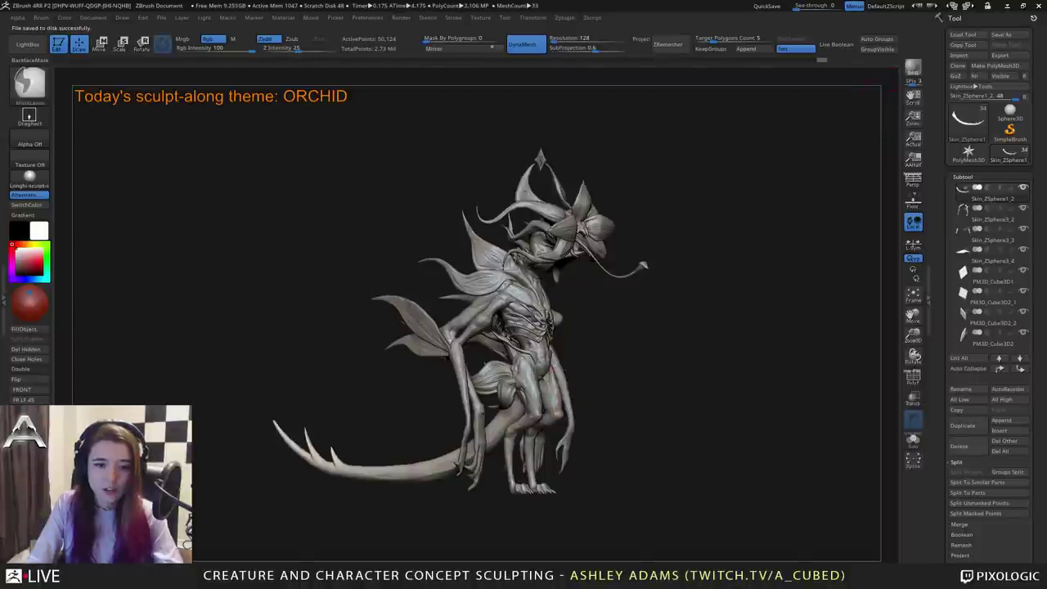
{"action": "left_click_drag", "start_coordinate": [587, 342], "coordinate": [575, 394], "text": "alt"}
{"action": "mouse_move", "coordinate": [660, 336]}
{"action": "left_mouse_down"}
{"action": "mouse_move", "coordinate": [633, 332]}
{"action": "mouse_move", "coordinate": [666, 305]}
{"action": "left_mouse_up"}
{"action": "mouse_move", "coordinate": [667, 305]}
{"action": "right_mouse_down", "text": "ctrl"}
{"action": "mouse_move", "coordinate": [666, 291]}
{"action": "mouse_move", "coordinate": [654, 302]}
{"action": "mouse_move", "coordinate": [711, 294]}
{"action": "mouse_move", "coordinate": [670, 302]}
{"action": "right_mouse_up", "text": "ctrl"}
{"action": "left_click_drag", "start_coordinate": [670, 302], "coordinate": [678, 315]}
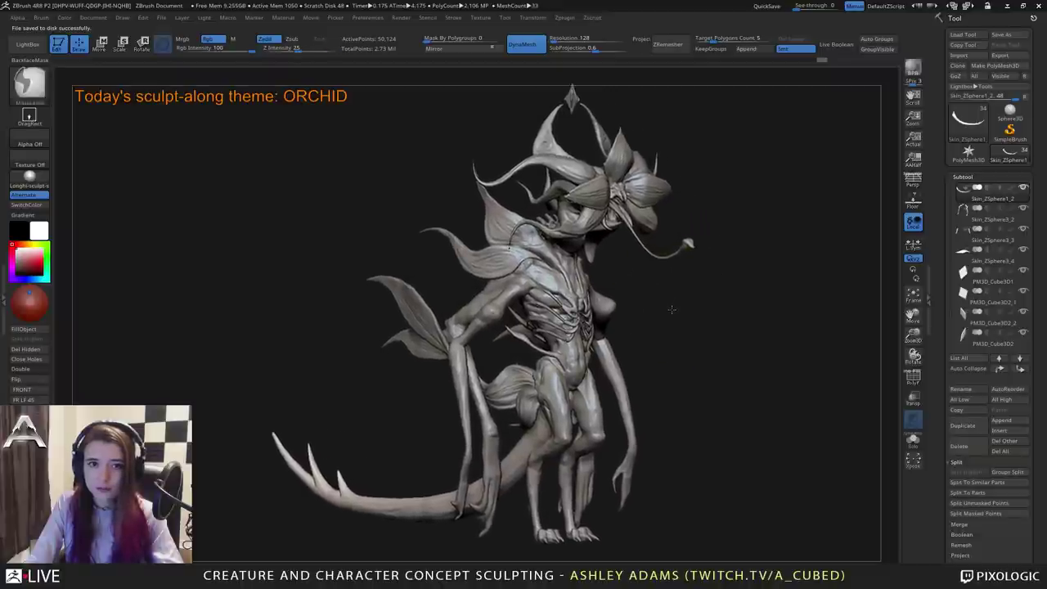
{"action": "right_click_drag", "start_coordinate": [678, 317], "coordinate": [665, 320], "text": "alt"}
{"action": "key", "text": "b"}
{"action": "key", "text": "s"}
{"action": "key", "text": "h"}
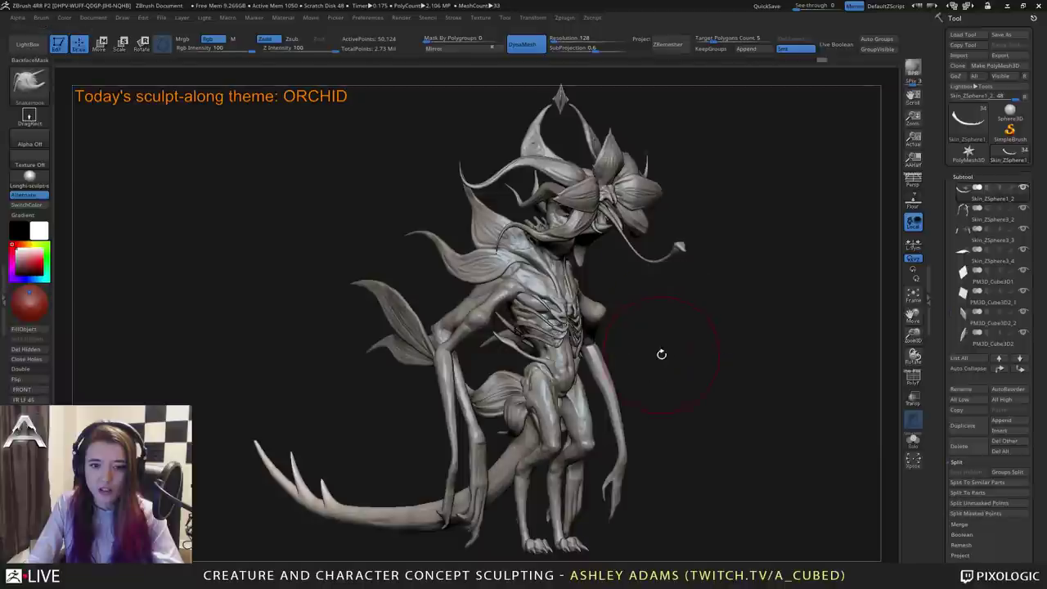
{"action": "left_click_drag", "start_coordinate": [661, 352], "coordinate": [662, 356]}
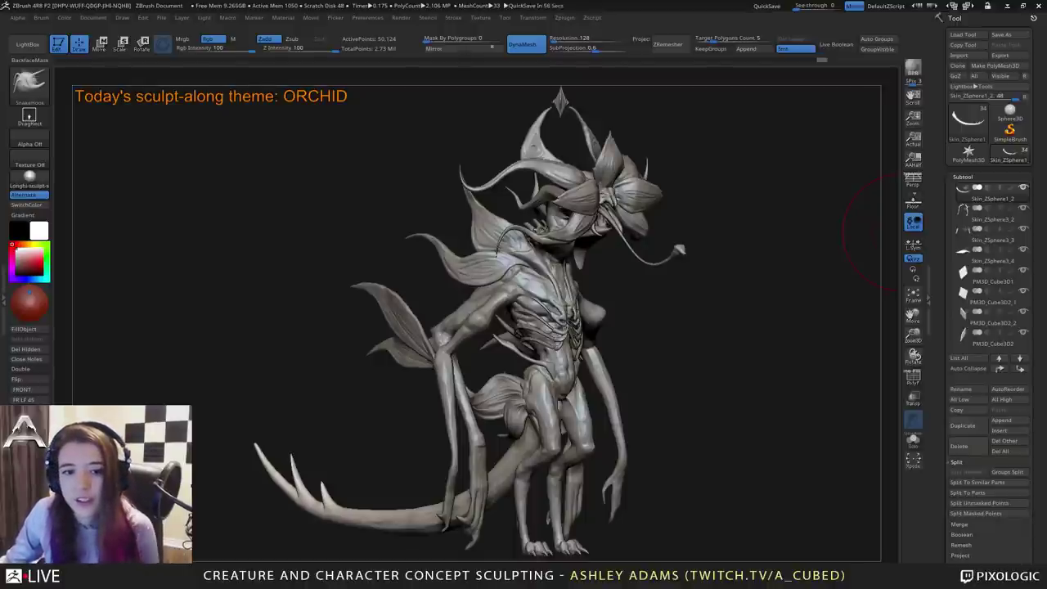
Snapshot a rear three-quarter view onto the canvas and place the live model beside it in a front three-quarter view.
{"action": "left_click_drag", "start_coordinate": [695, 317], "coordinate": [483, 333]}
{"action": "mouse_move", "coordinate": [546, 325]}
{"action": "right_mouse_down"}
{"action": "mouse_move", "coordinate": [565, 406]}
{"action": "mouse_move", "coordinate": [561, 378]}
{"action": "mouse_move", "coordinate": [525, 376]}
{"action": "right_mouse_up"}
{"action": "left_click_drag", "start_coordinate": [531, 339], "coordinate": [466, 339]}
{"action": "mouse_move", "coordinate": [619, 334]}
{"action": "left_mouse_down"}
{"action": "mouse_move", "coordinate": [524, 340]}
{"action": "mouse_move", "coordinate": [537, 366]}
{"action": "mouse_move", "coordinate": [500, 388]}
{"action": "left_mouse_up"}
{"action": "mouse_move", "coordinate": [500, 388]}
{"action": "right_mouse_down", "text": "ctrl"}
{"action": "mouse_move", "coordinate": [510, 385]}
{"action": "mouse_move", "coordinate": [458, 379]}
{"action": "mouse_move", "coordinate": [428, 390]}
{"action": "right_mouse_up", "text": "ctrl"}
{"action": "left_click_drag", "start_coordinate": [441, 380], "coordinate": [423, 378]}
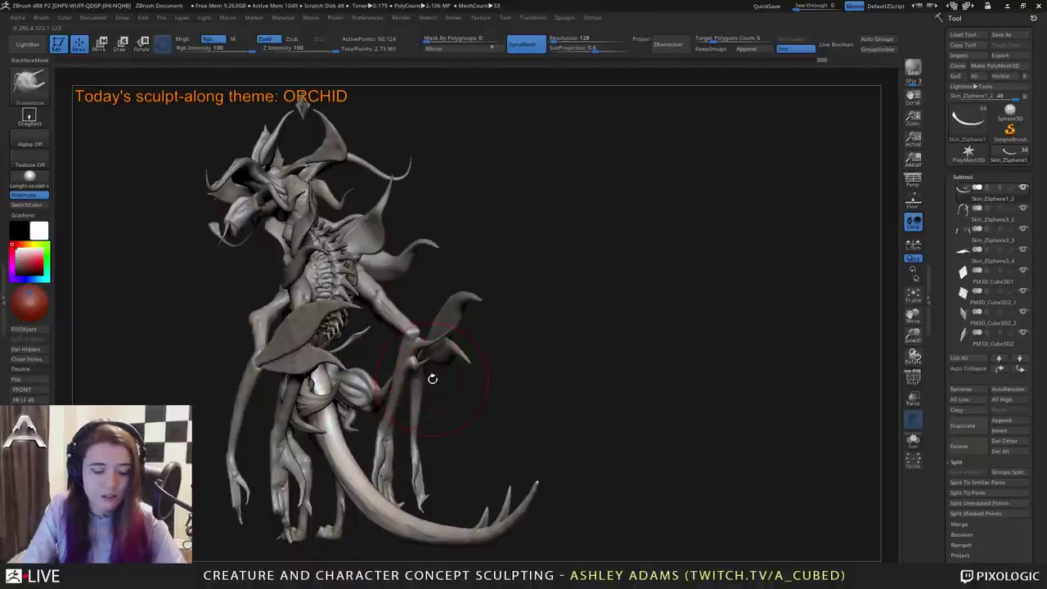
{"action": "key", "text": "shift+s"}
{"action": "mouse_move", "coordinate": [308, 373]}
{"action": "right_mouse_down", "text": "alt"}
{"action": "mouse_move", "coordinate": [658, 369]}
{"action": "mouse_move", "coordinate": [515, 362]}
{"action": "mouse_move", "coordinate": [536, 379]}
{"action": "right_mouse_up", "text": "alt"}
{"action": "right_click_drag", "start_coordinate": [719, 365], "coordinate": [721, 368], "text": "ctrl"}
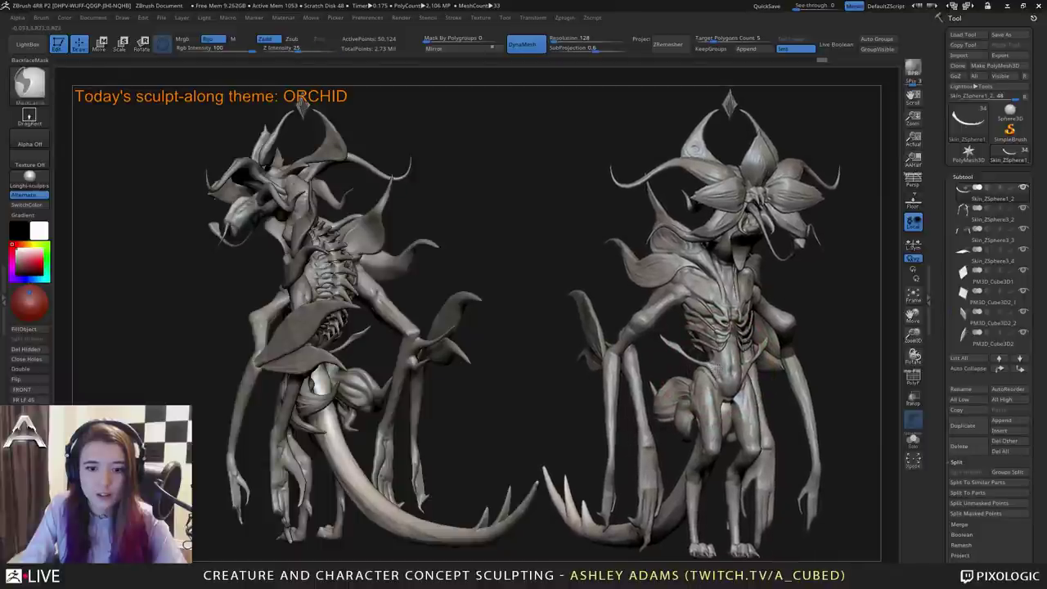
{"action": "mouse_move", "coordinate": [716, 369]}
{"action": "right_mouse_down", "text": "ctrl"}
{"action": "mouse_move", "coordinate": [714, 377]}
{"action": "mouse_move", "coordinate": [728, 374]}
{"action": "right_mouse_up", "text": "ctrl"}
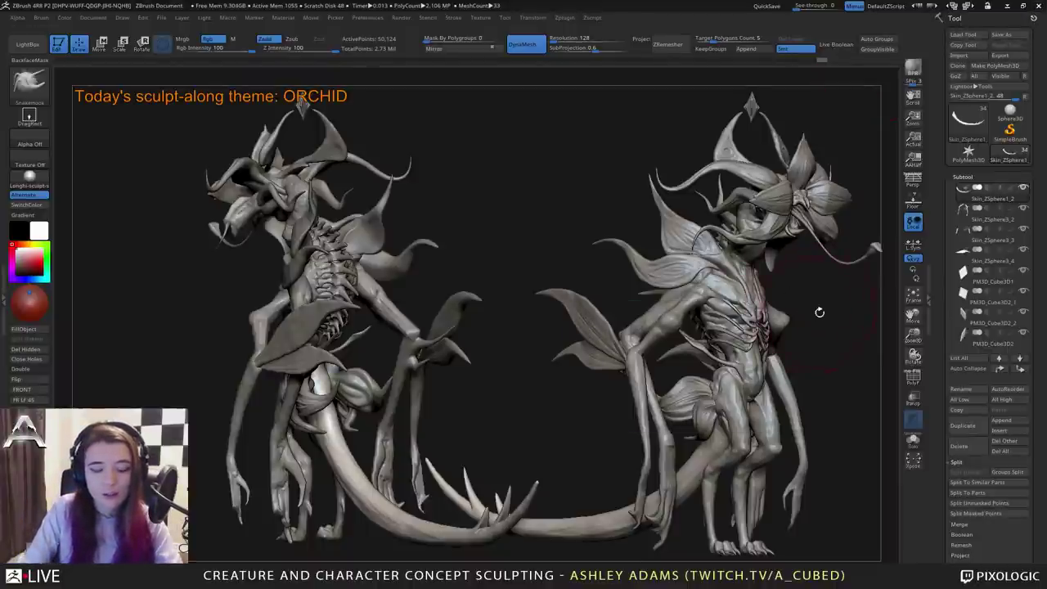
Clear the snapshot from the canvas and turn the creature around to a front three-quarter view.
{"action": "key", "text": "ctrl+n"}
{"action": "mouse_move", "coordinate": [841, 347]}
{"action": "left_mouse_down"}
{"action": "mouse_move", "coordinate": [710, 343]}
{"action": "mouse_move", "coordinate": [745, 338]}
{"action": "mouse_move", "coordinate": [716, 336]}
{"action": "mouse_move", "coordinate": [743, 323]}
{"action": "mouse_move", "coordinate": [731, 325]}
{"action": "mouse_move", "coordinate": [759, 331]}
{"action": "mouse_move", "coordinate": [740, 343]}
{"action": "mouse_move", "coordinate": [762, 344]}
{"action": "mouse_move", "coordinate": [692, 338]}
{"action": "mouse_move", "coordinate": [691, 365]}
{"action": "mouse_move", "coordinate": [671, 368]}
{"action": "mouse_move", "coordinate": [738, 366]}
{"action": "left_mouse_up"}
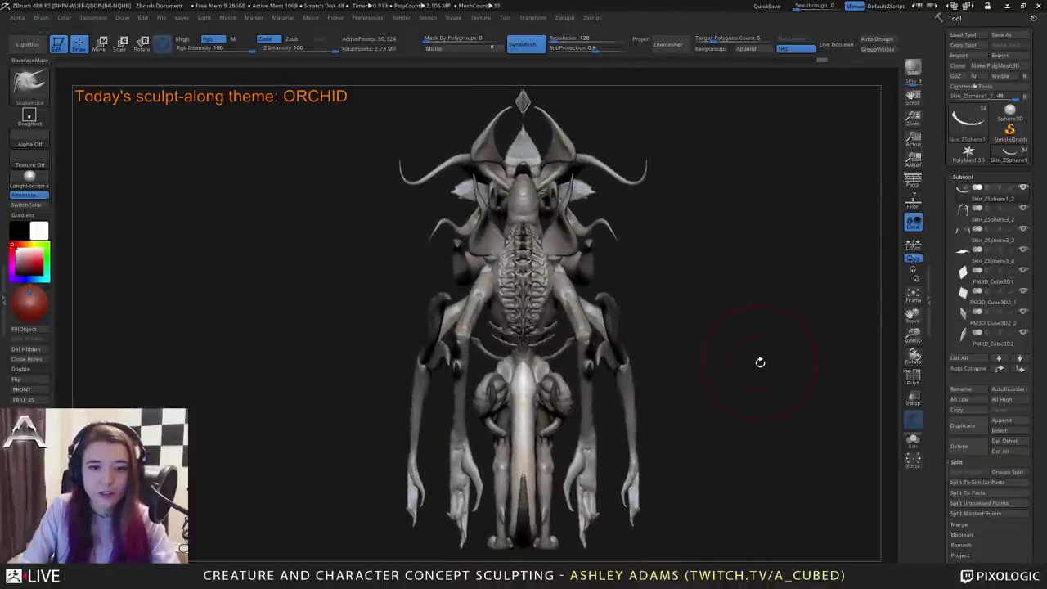
{"action": "mouse_move", "coordinate": [585, 383]}
{"action": "left_mouse_down"}
{"action": "mouse_move", "coordinate": [644, 381]}
{"action": "mouse_move", "coordinate": [629, 387]}
{"action": "mouse_move", "coordinate": [626, 371]}
{"action": "mouse_move", "coordinate": [701, 355]}
{"action": "left_mouse_up"}
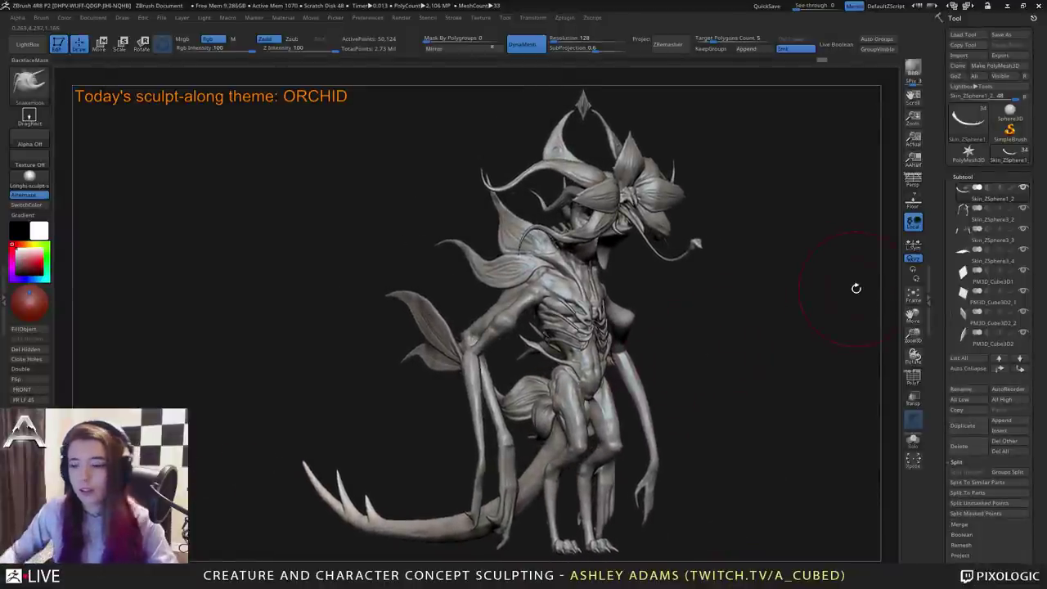